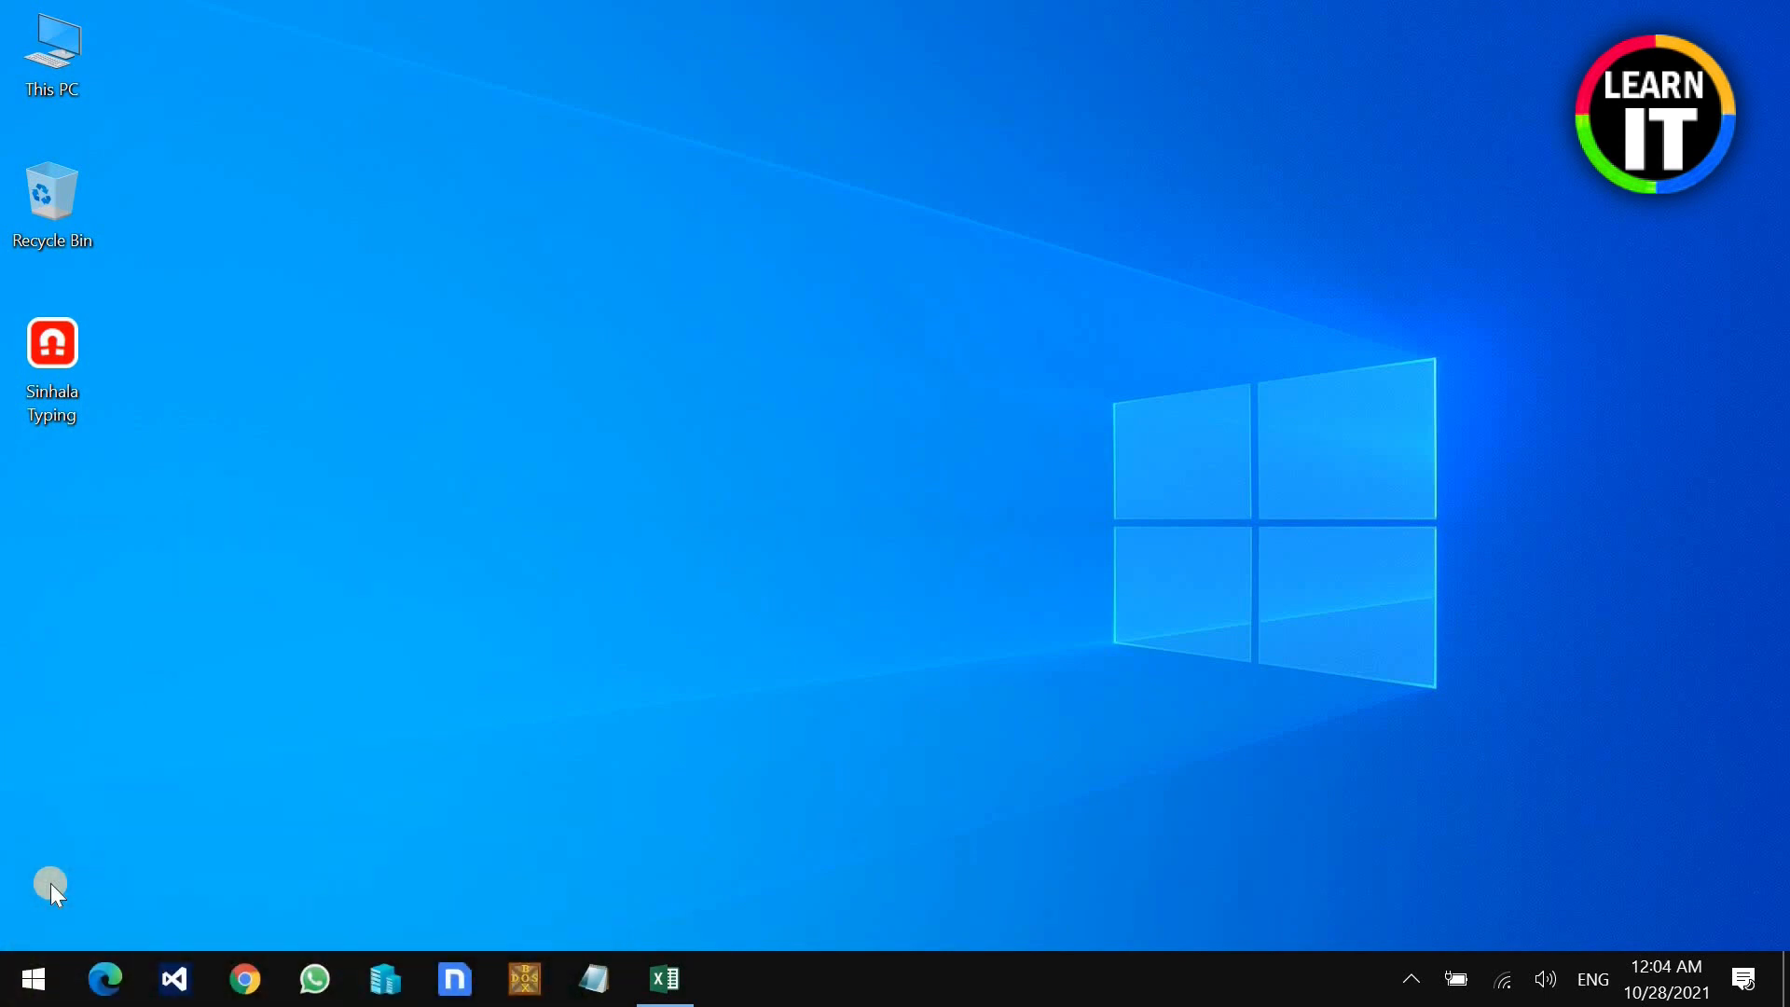
Step: Open Excel and create a blank workbook
{"action": "left_click", "coordinate": [28, 979]}
{"action": "left_click", "coordinate": [768, 871]}
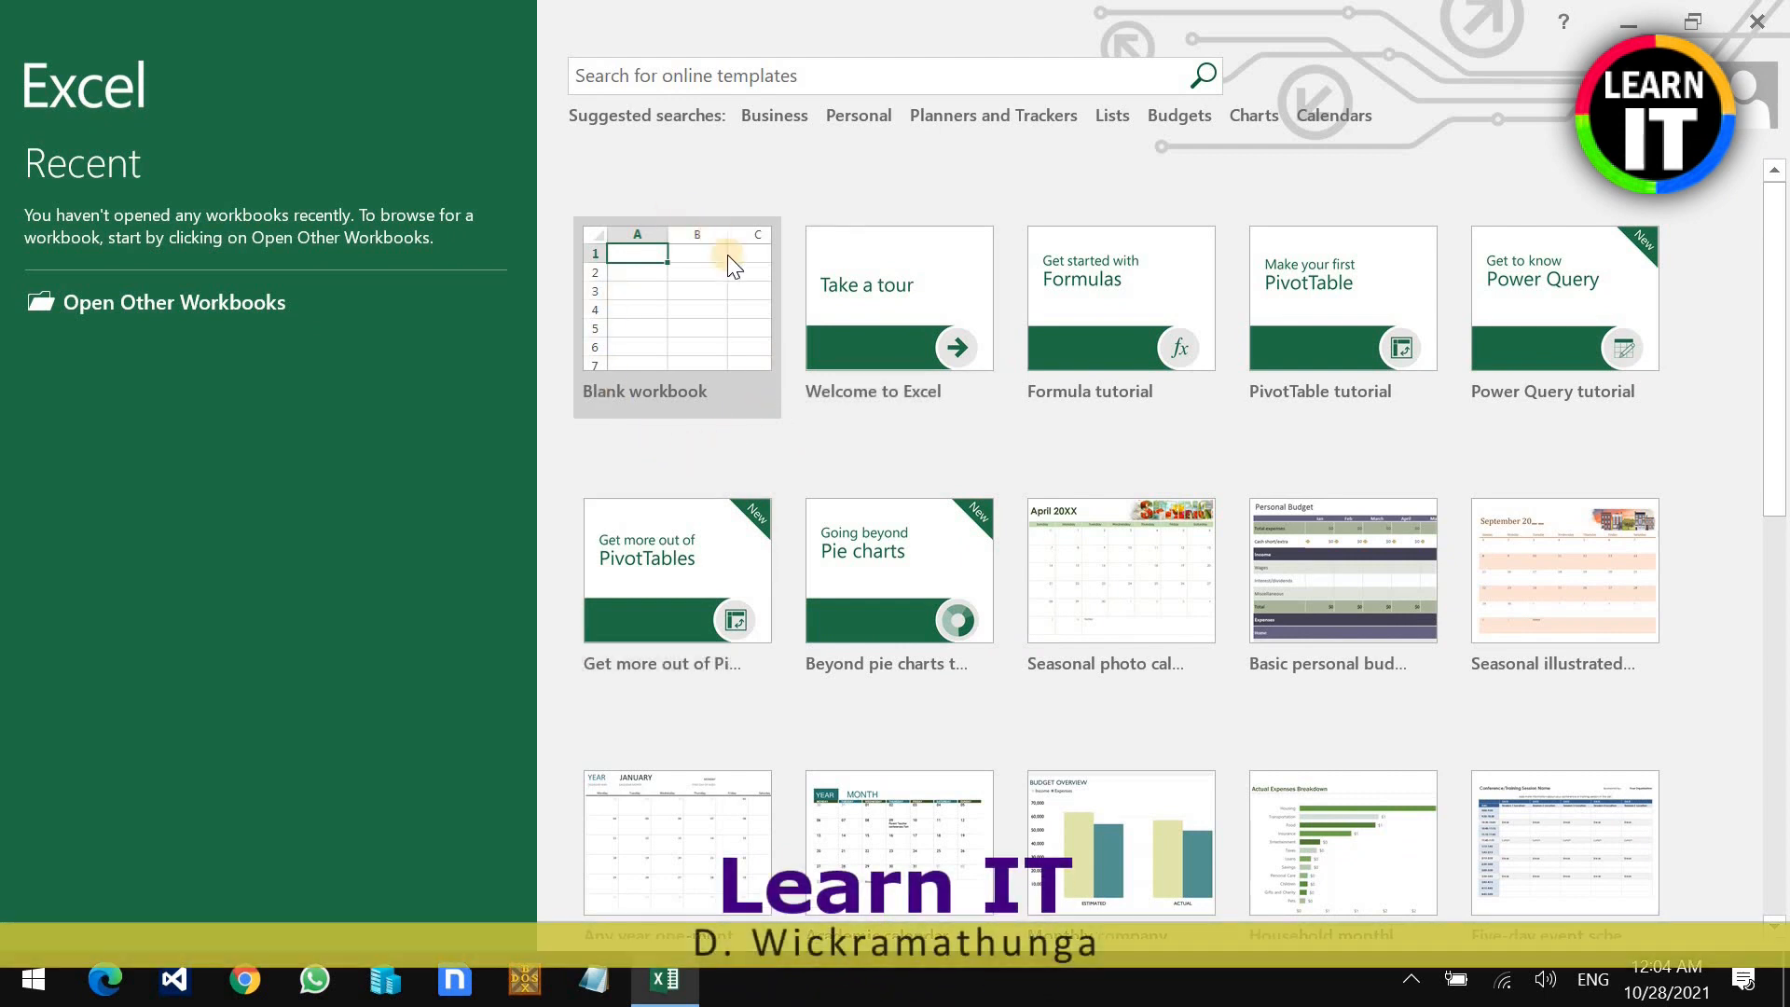
{"action": "left_click", "coordinate": [675, 296]}
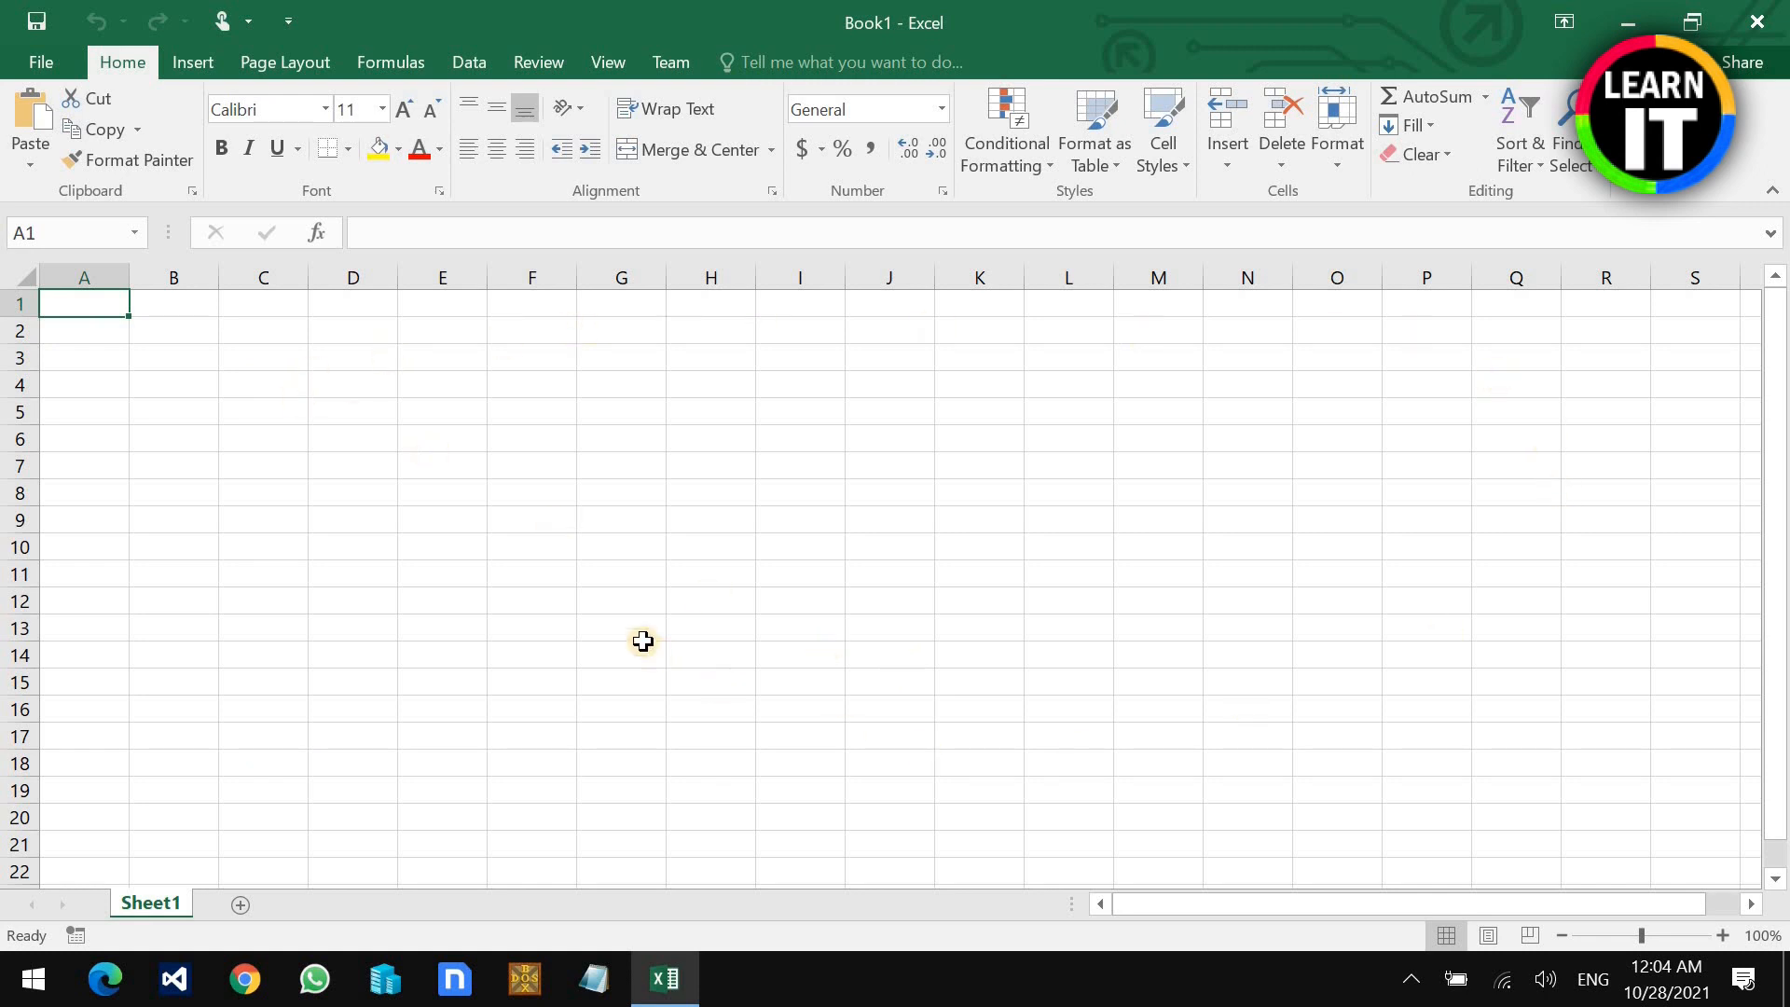
Step: Jump from B2 to the sheet's last column and last row, and return to cell A1
{"action": "left_click", "coordinate": [168, 340]}
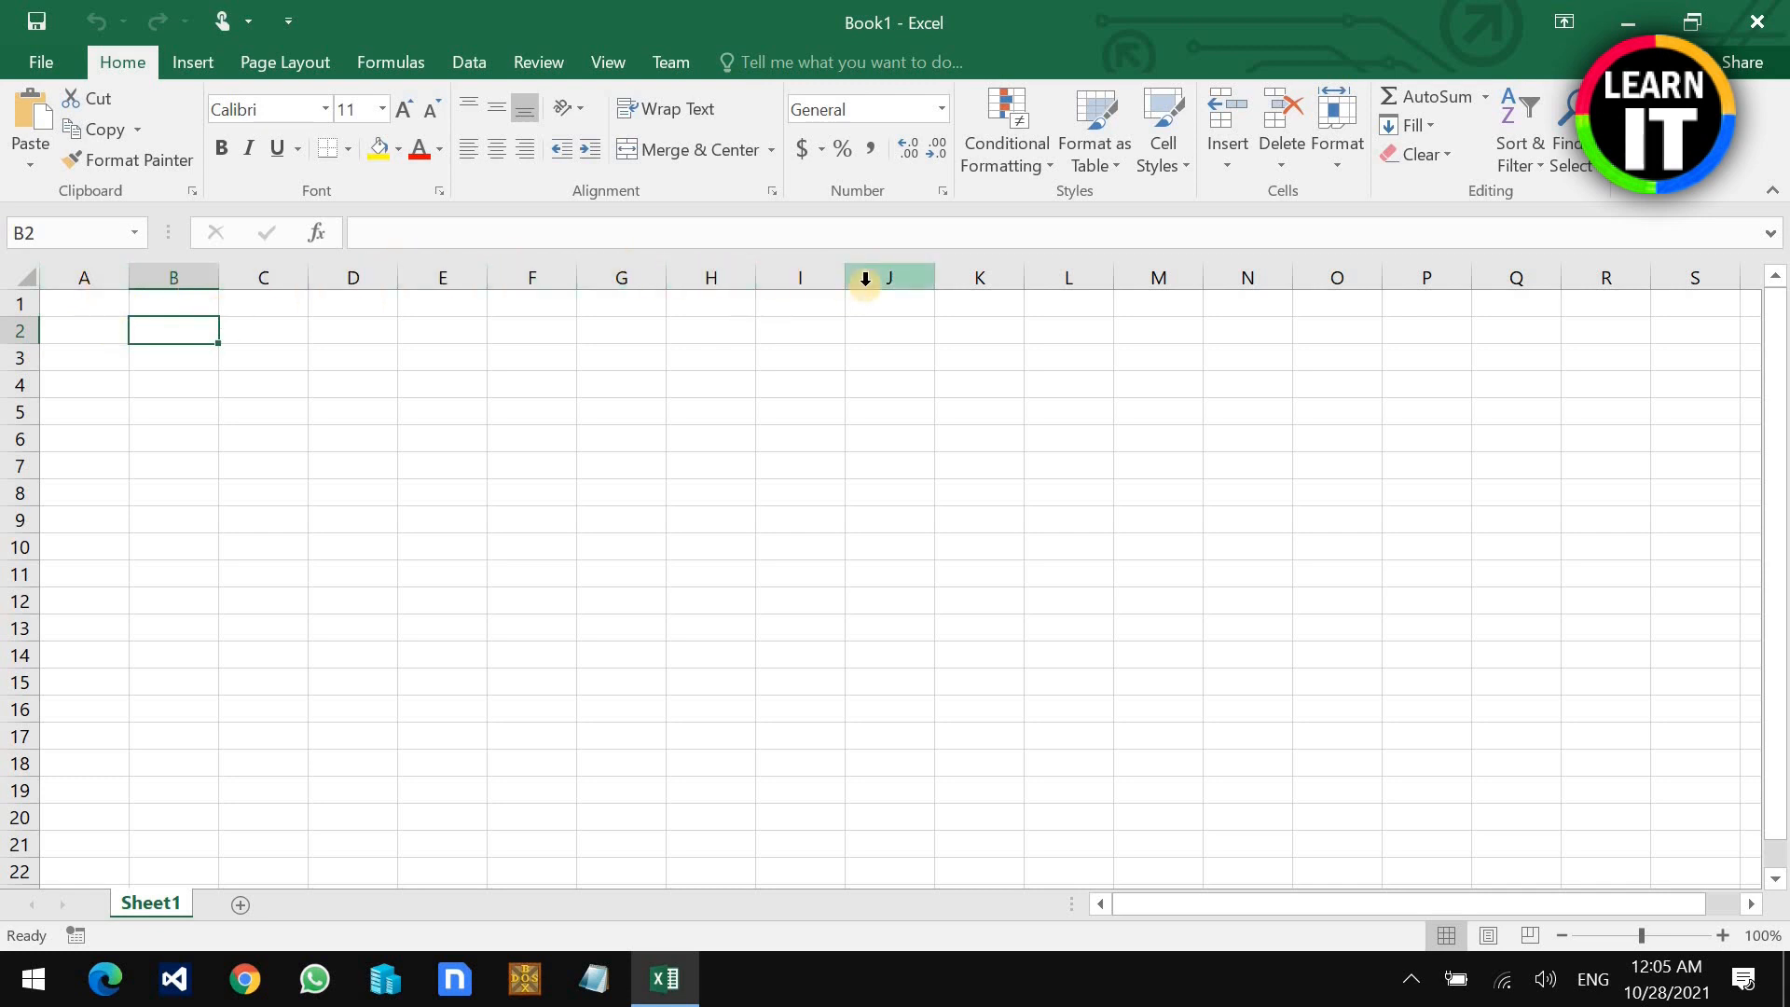
{"action": "key", "text": "ctrl+Right"}
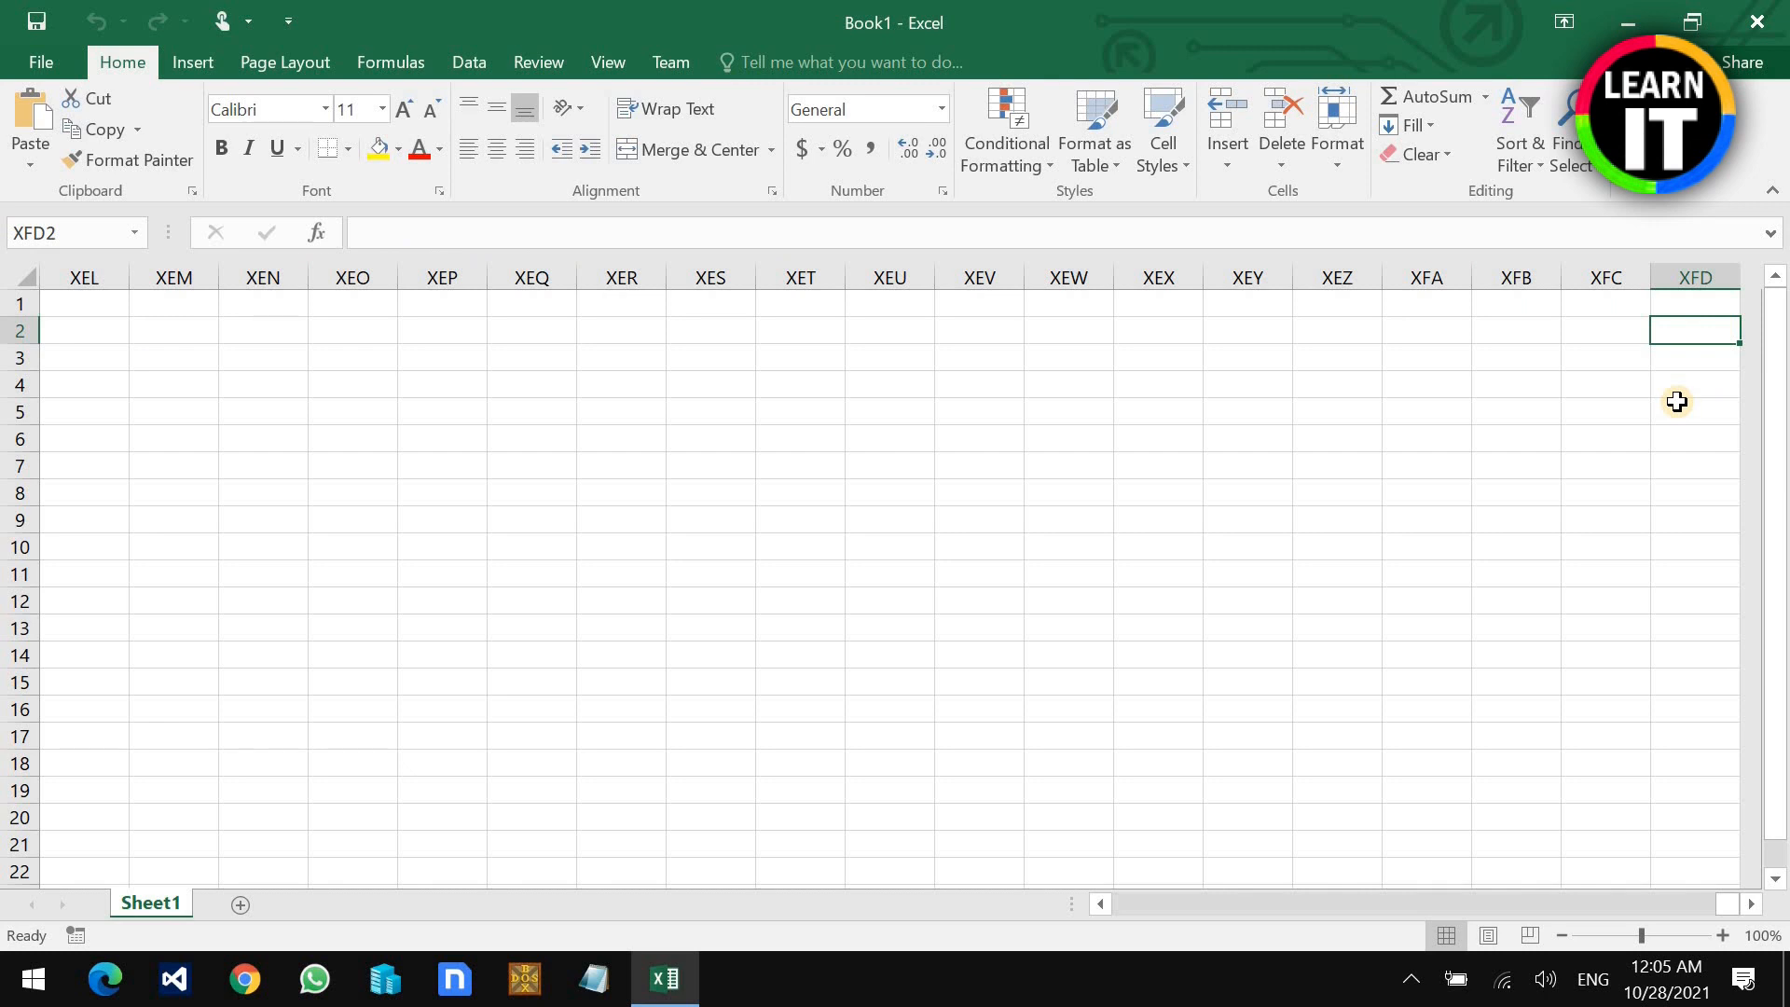
{"action": "key", "text": "ctrl+Left"}
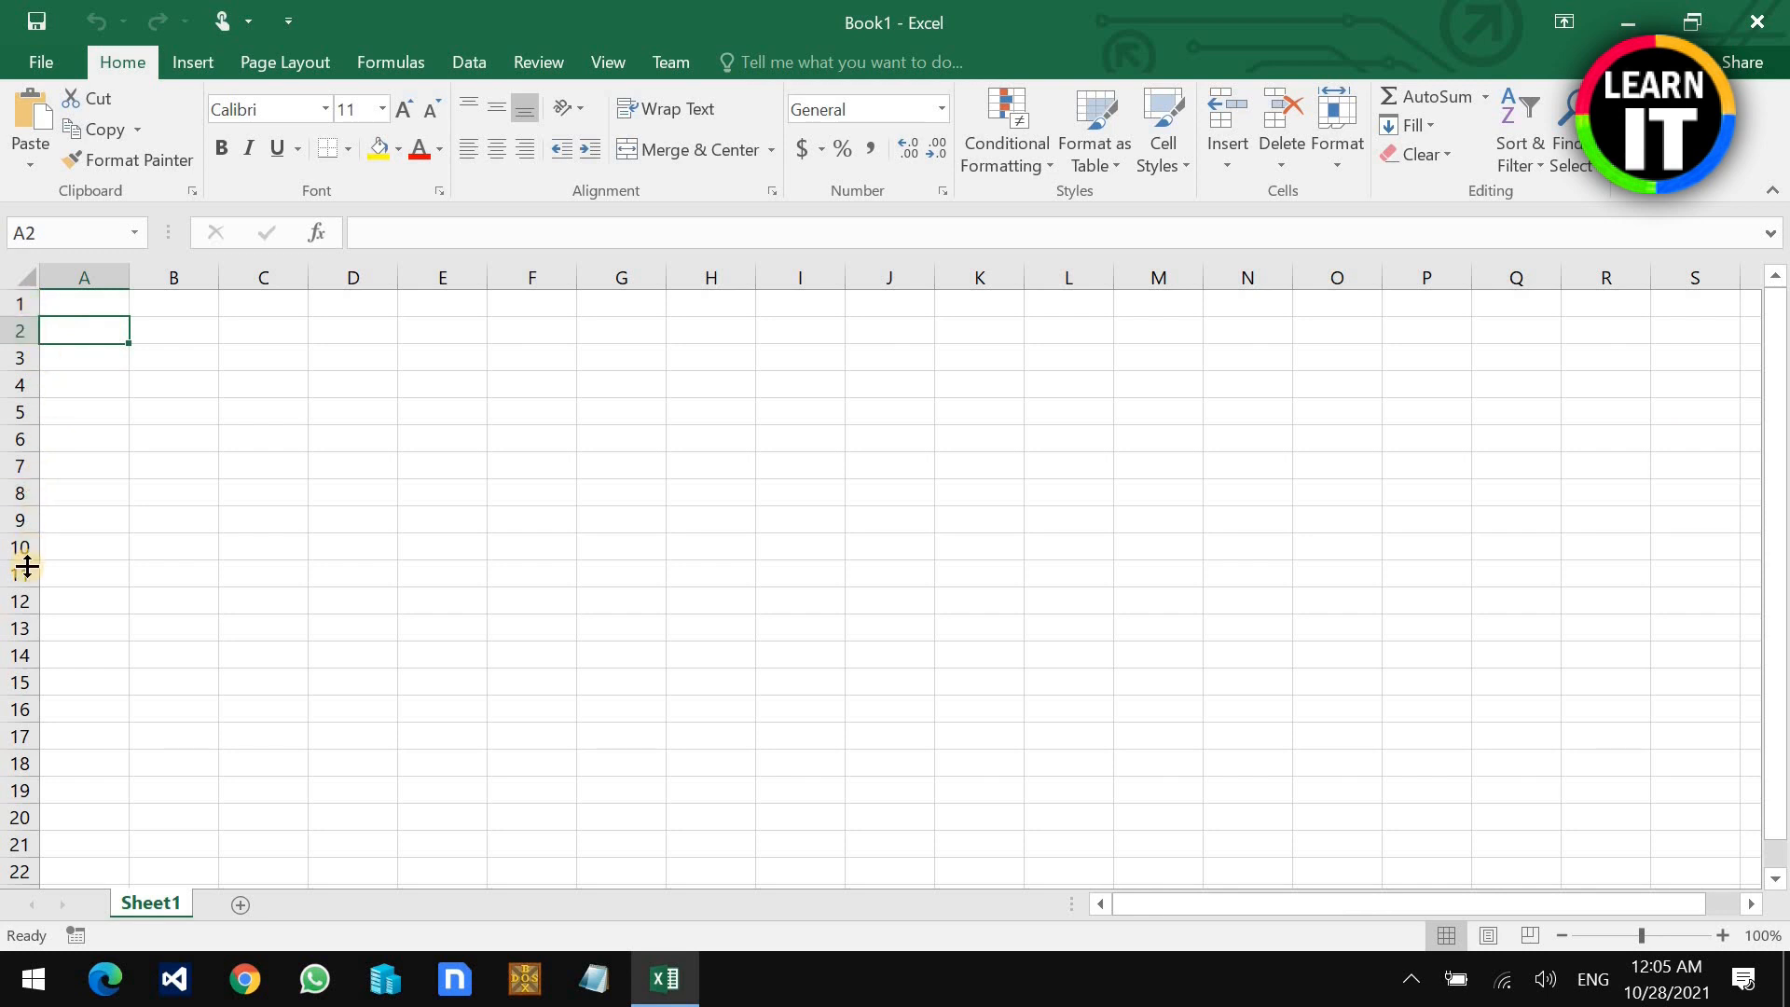
{"action": "key", "text": "ctrl+Down"}
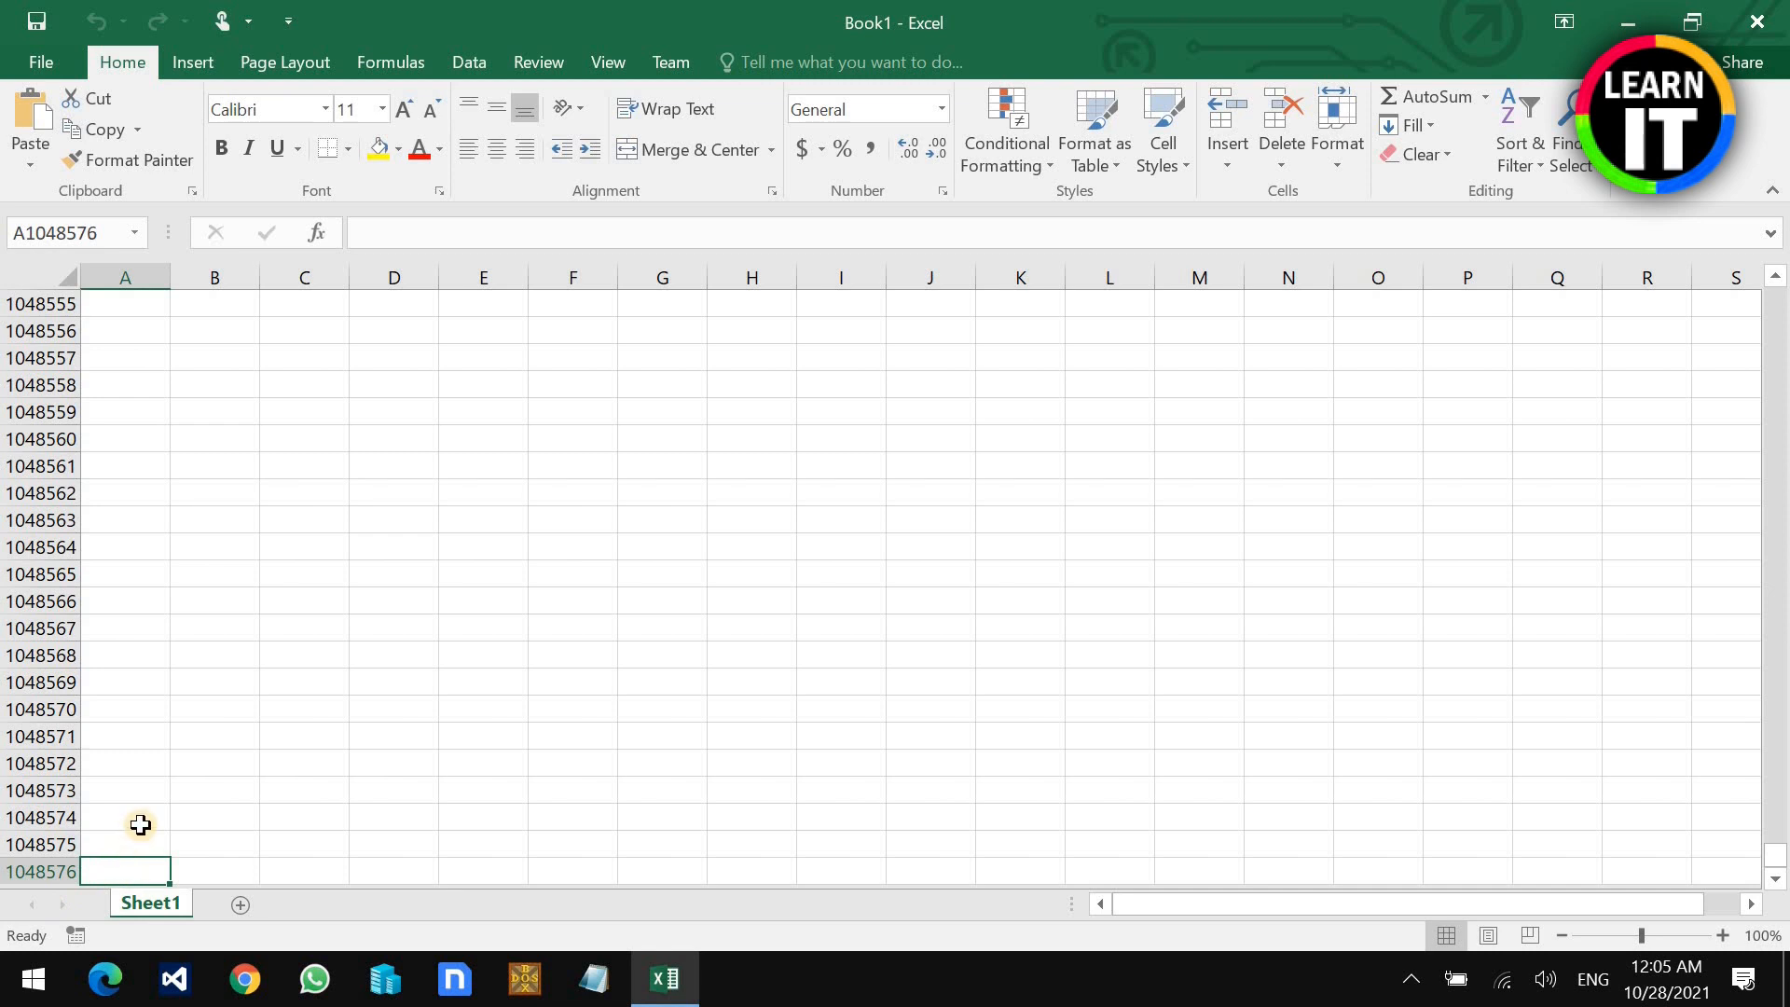
{"action": "key", "text": "ctrl+Home"}
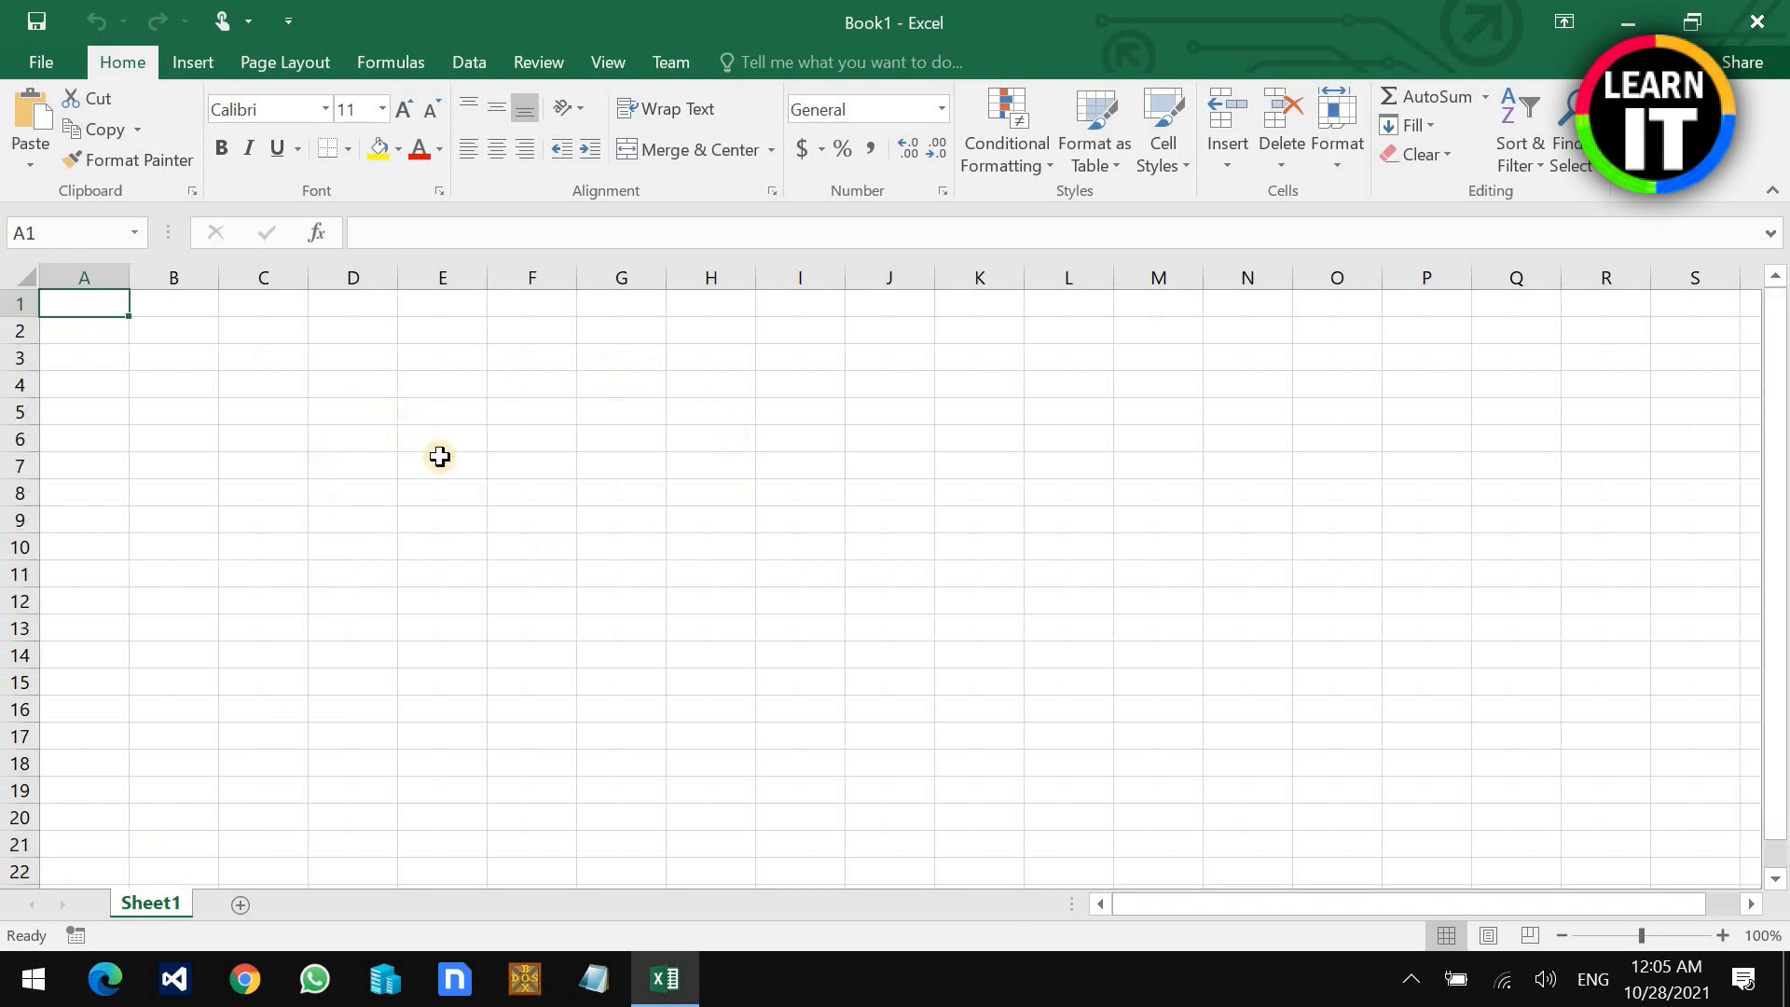
Step: Select individual cells across the sheet, including C3, F5, E3 and K11, to examine how the active cell reference changes
{"action": "left_click", "coordinate": [264, 354]}
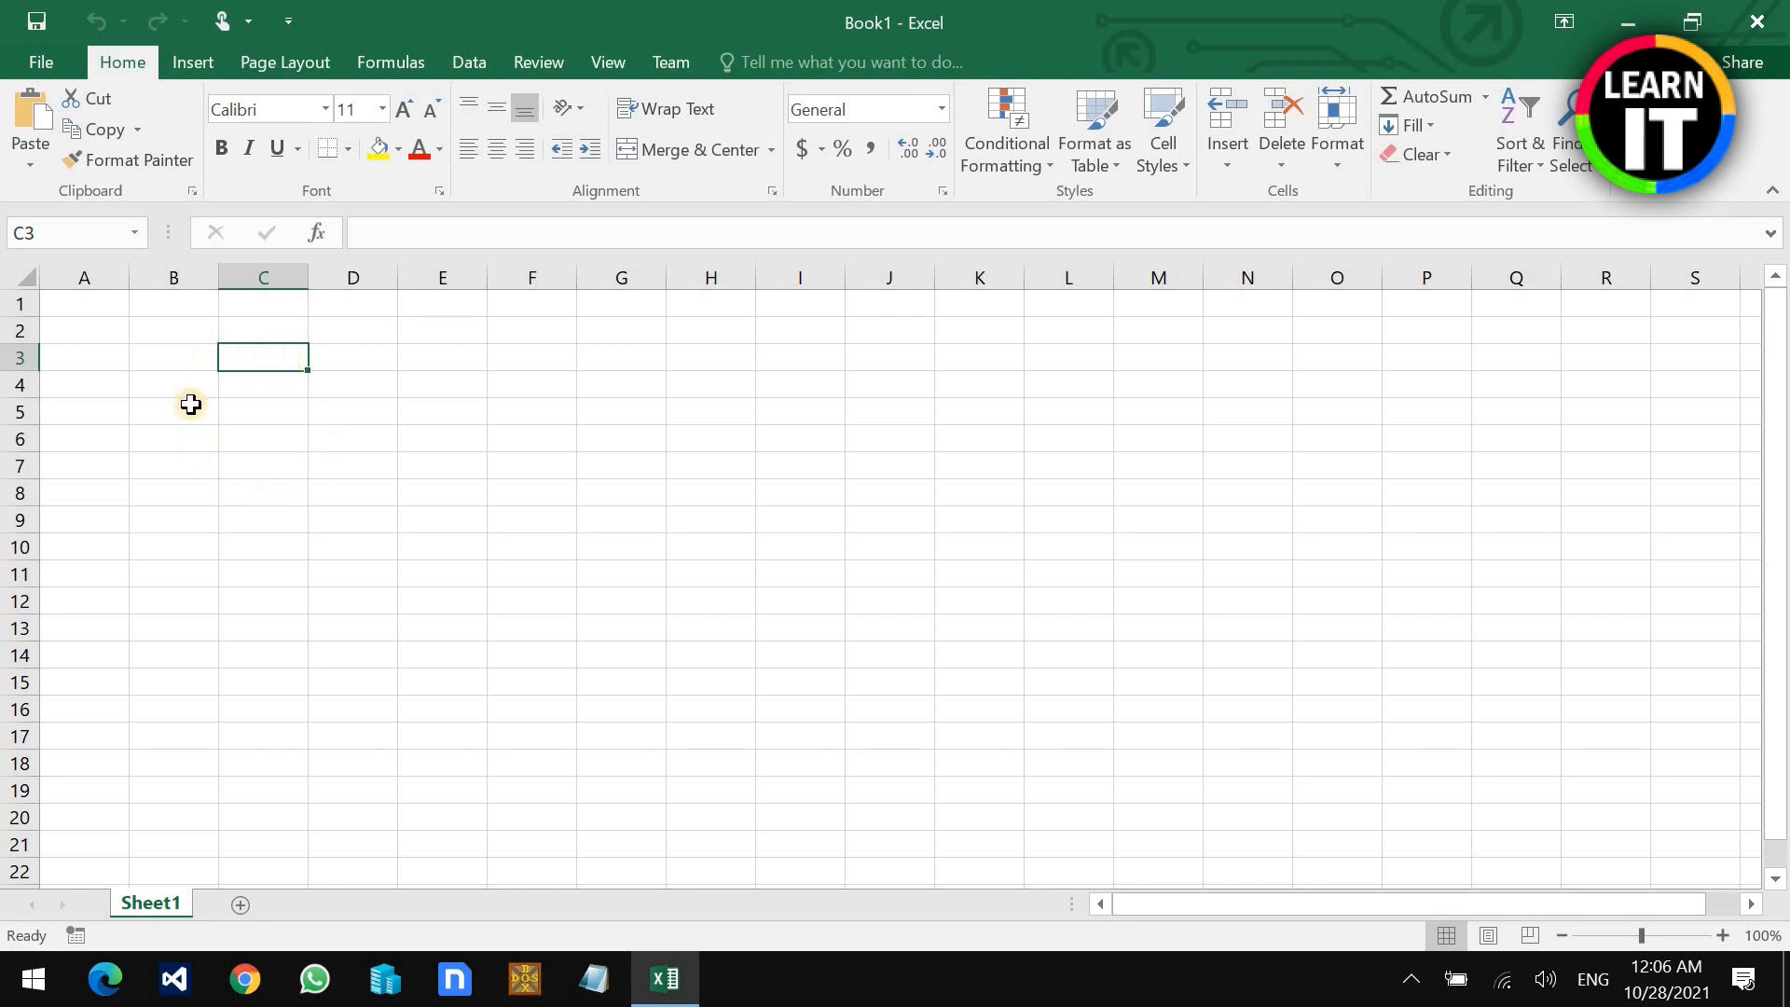
{"action": "left_click", "coordinate": [256, 383]}
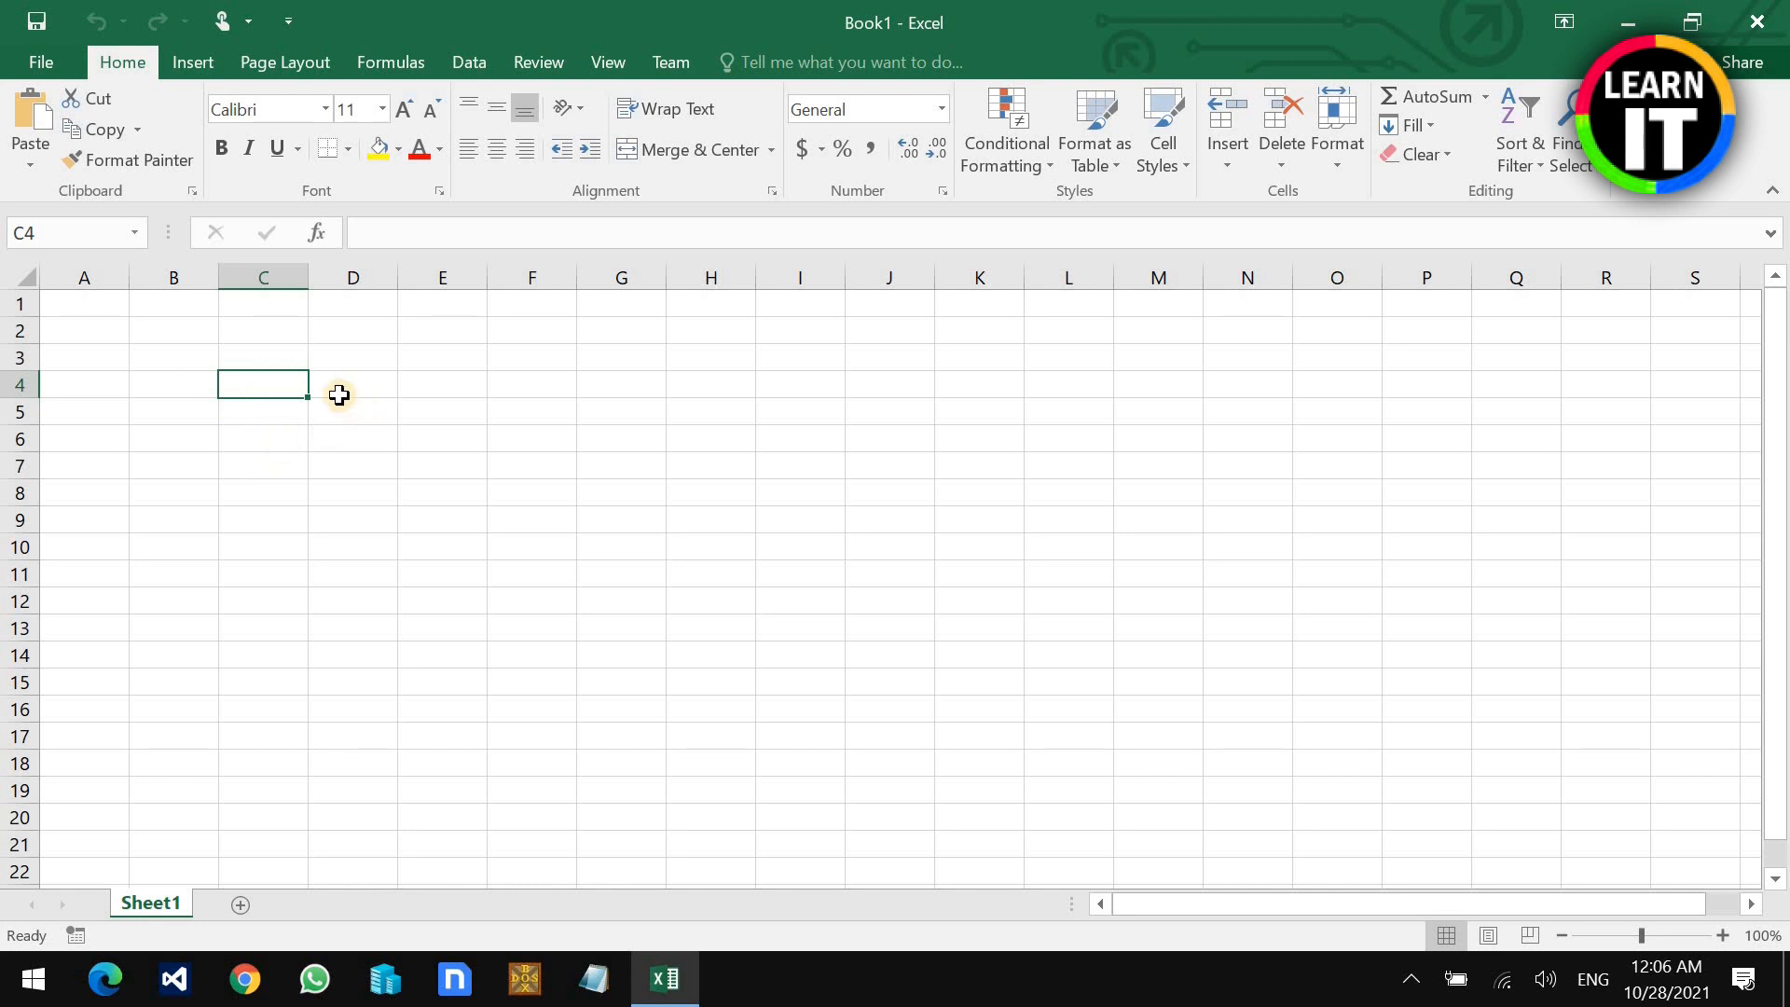
{"action": "left_click", "coordinate": [504, 402]}
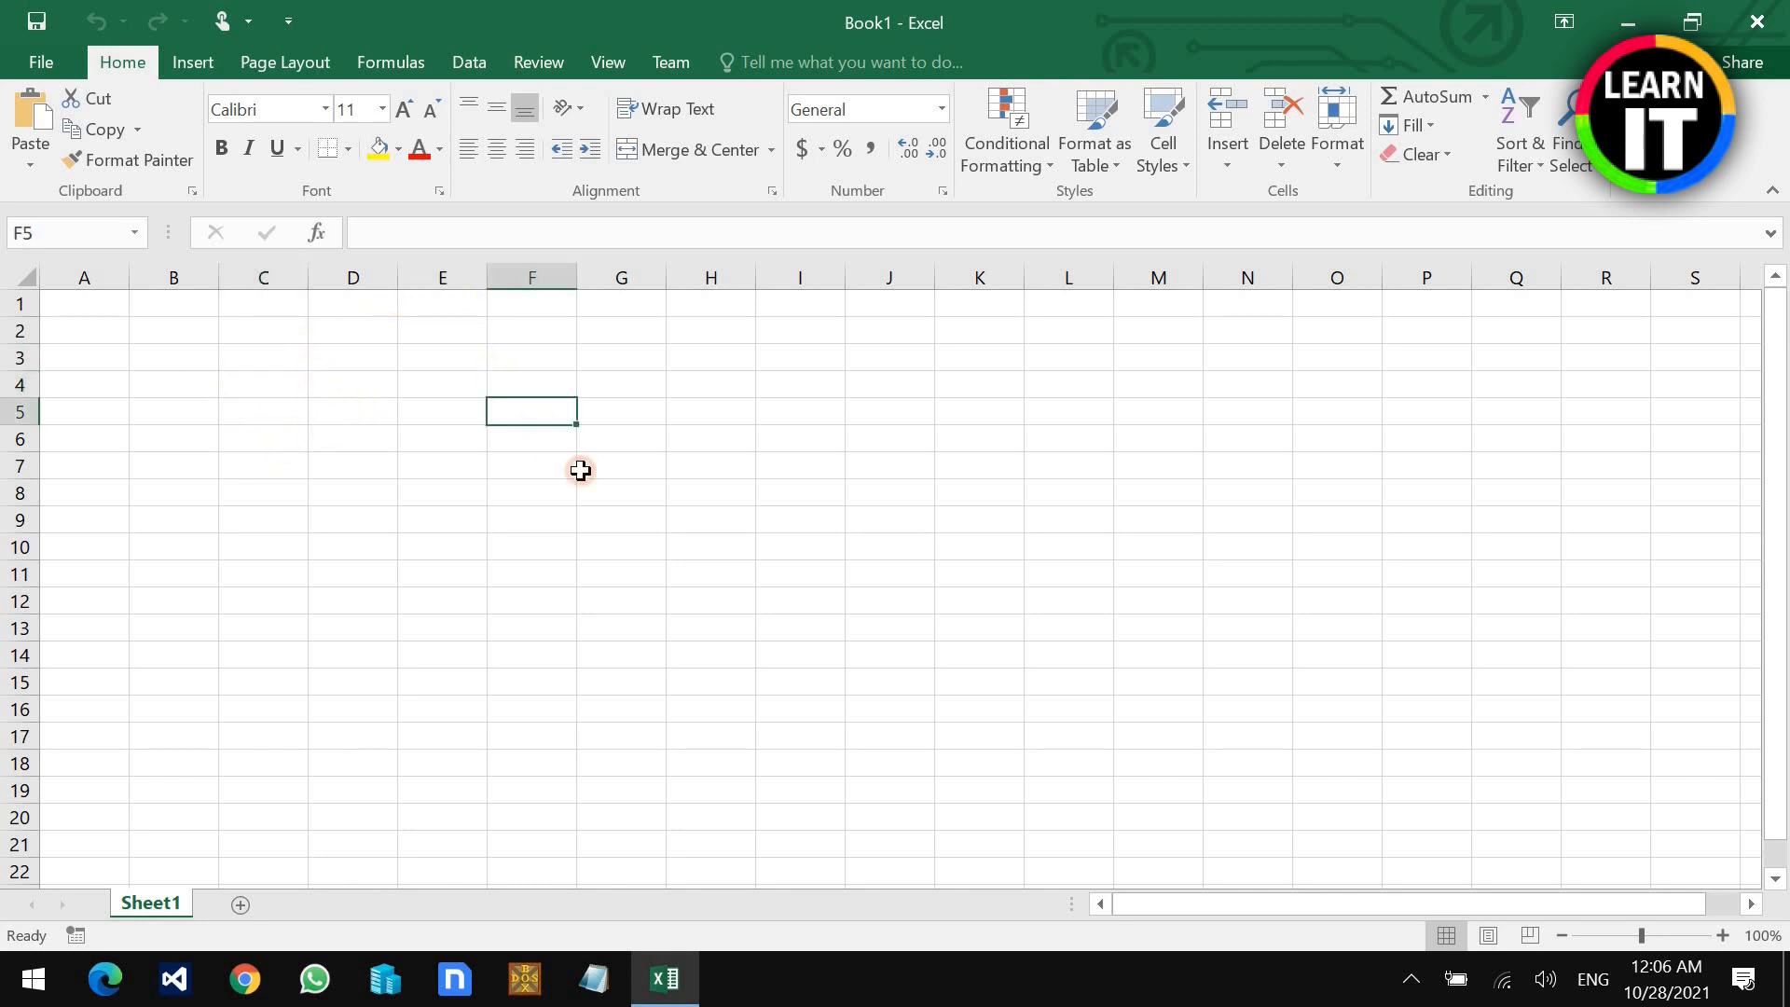
{"action": "left_click", "coordinate": [655, 491]}
{"action": "left_click", "coordinate": [464, 512]}
{"action": "left_click", "coordinate": [439, 444]}
{"action": "left_click", "coordinate": [443, 360]}
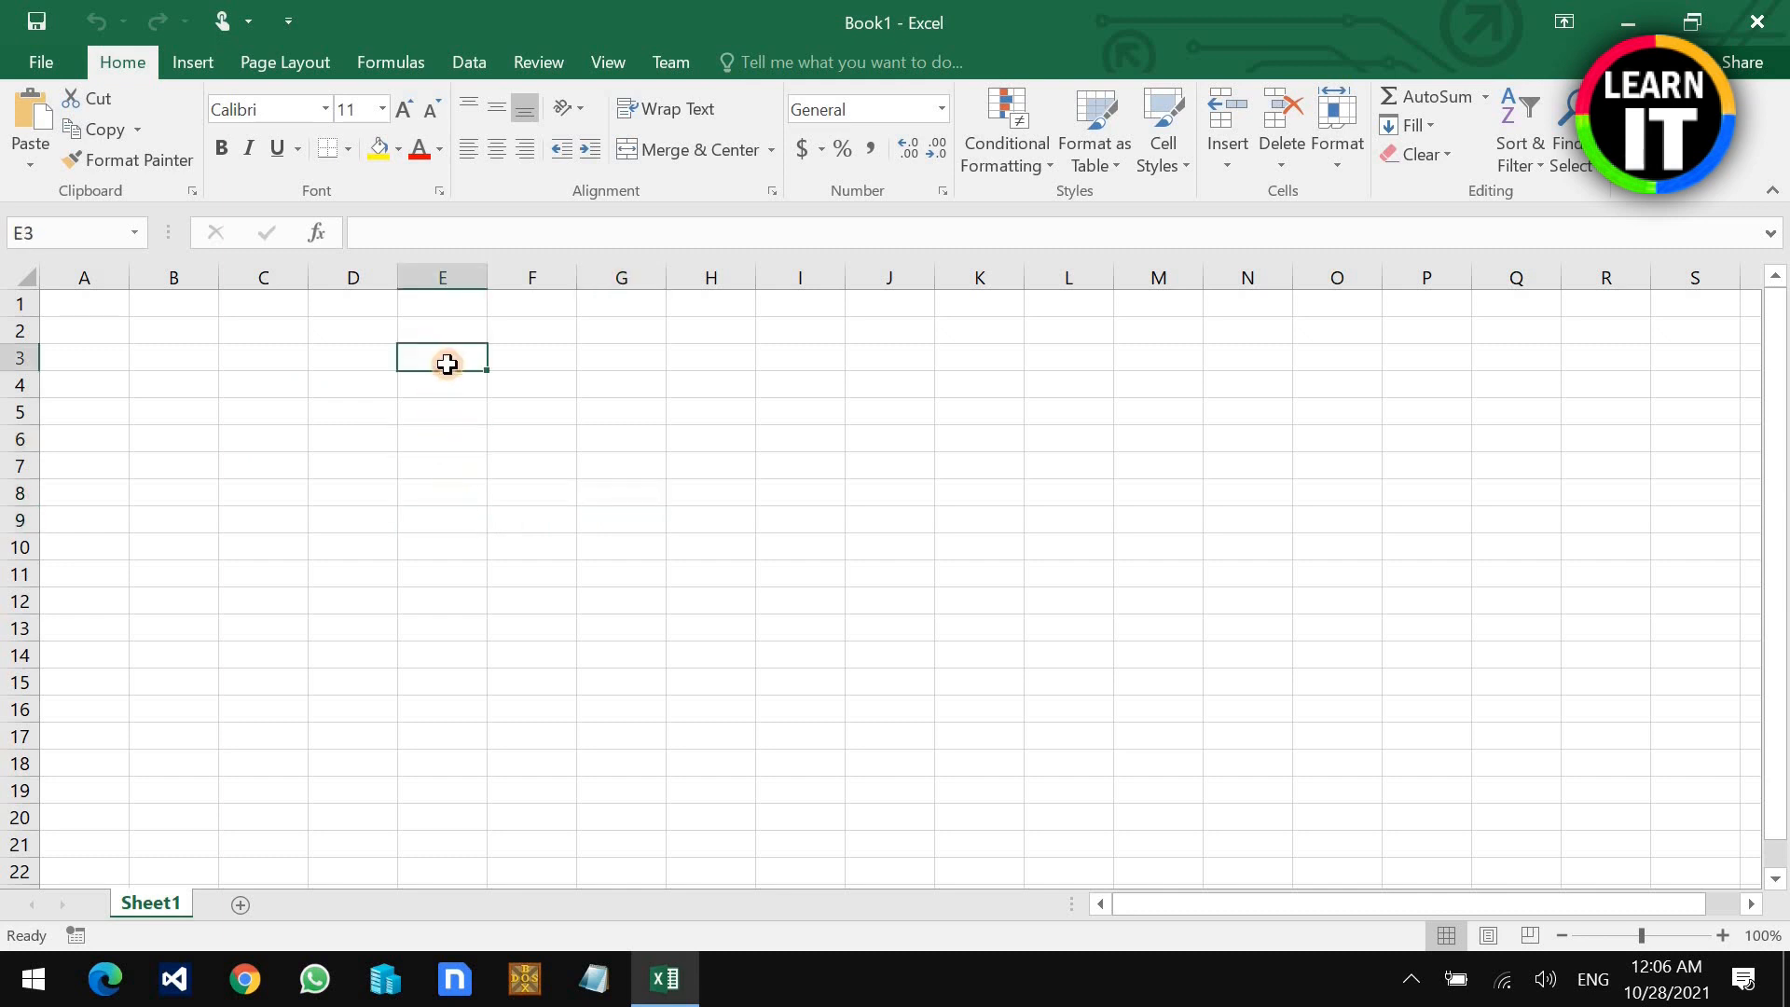
{"action": "left_click", "coordinate": [416, 414]}
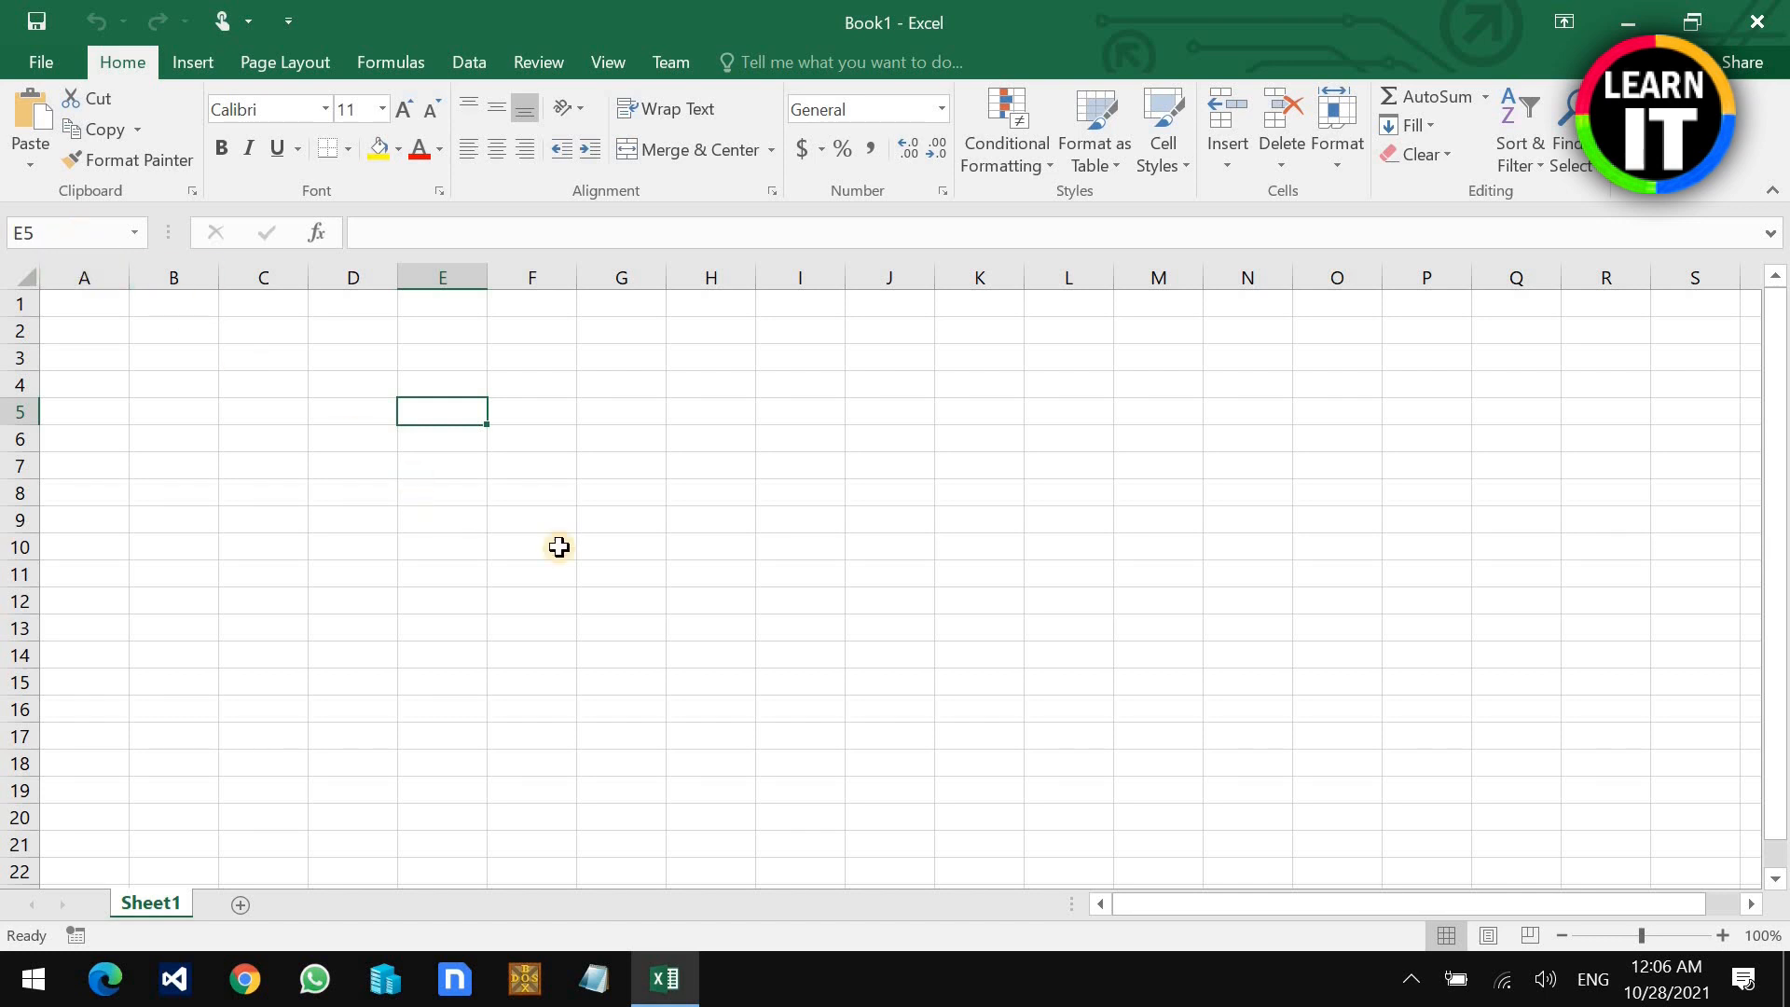
{"action": "left_click", "coordinate": [986, 573]}
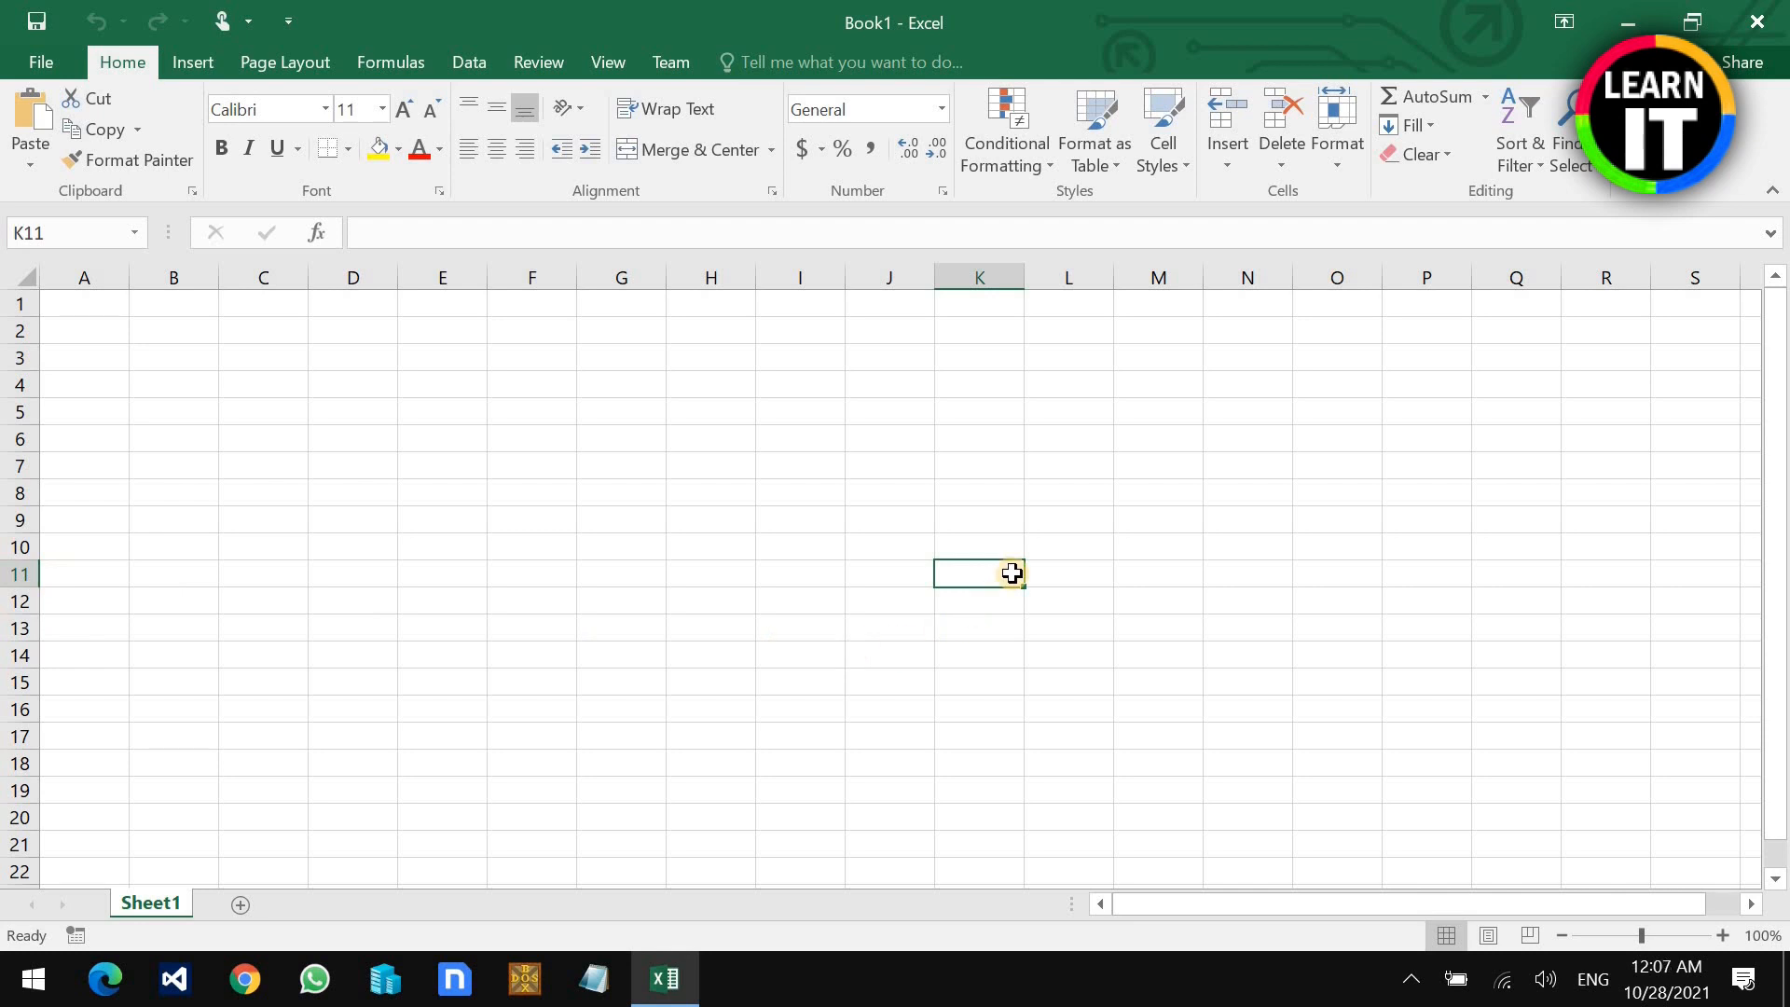
{"action": "left_click", "coordinate": [362, 408]}
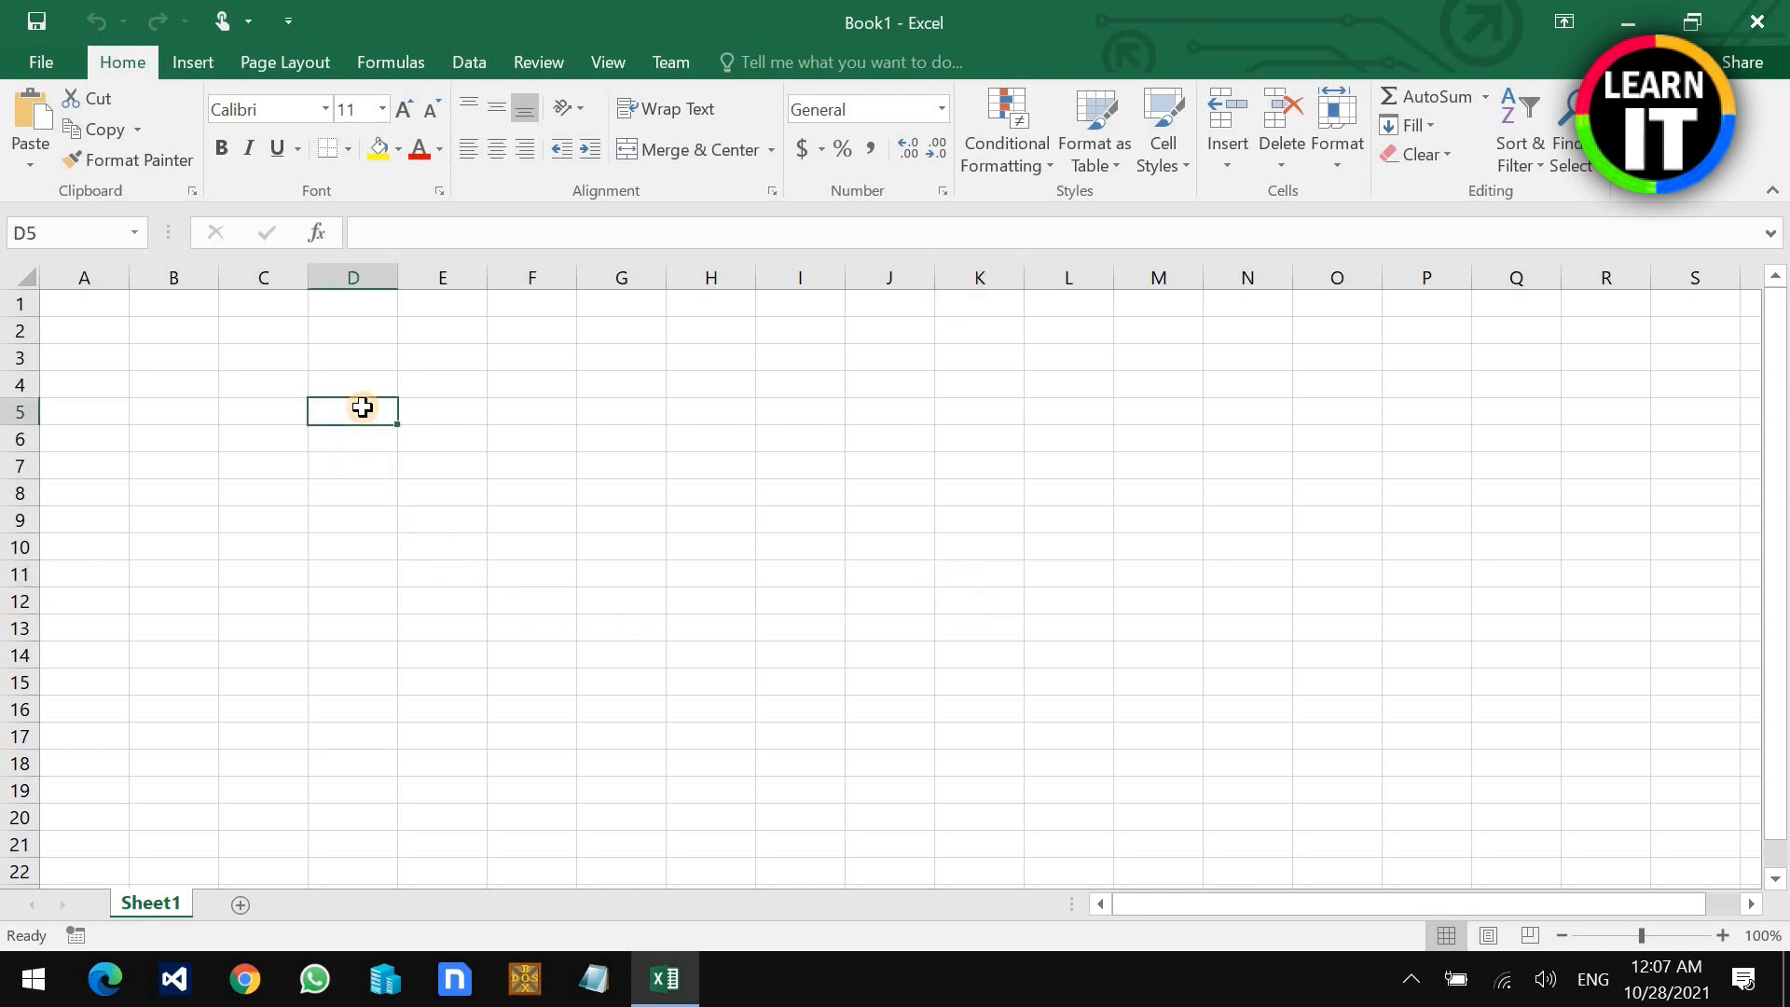
{"action": "left_click", "coordinate": [485, 407]}
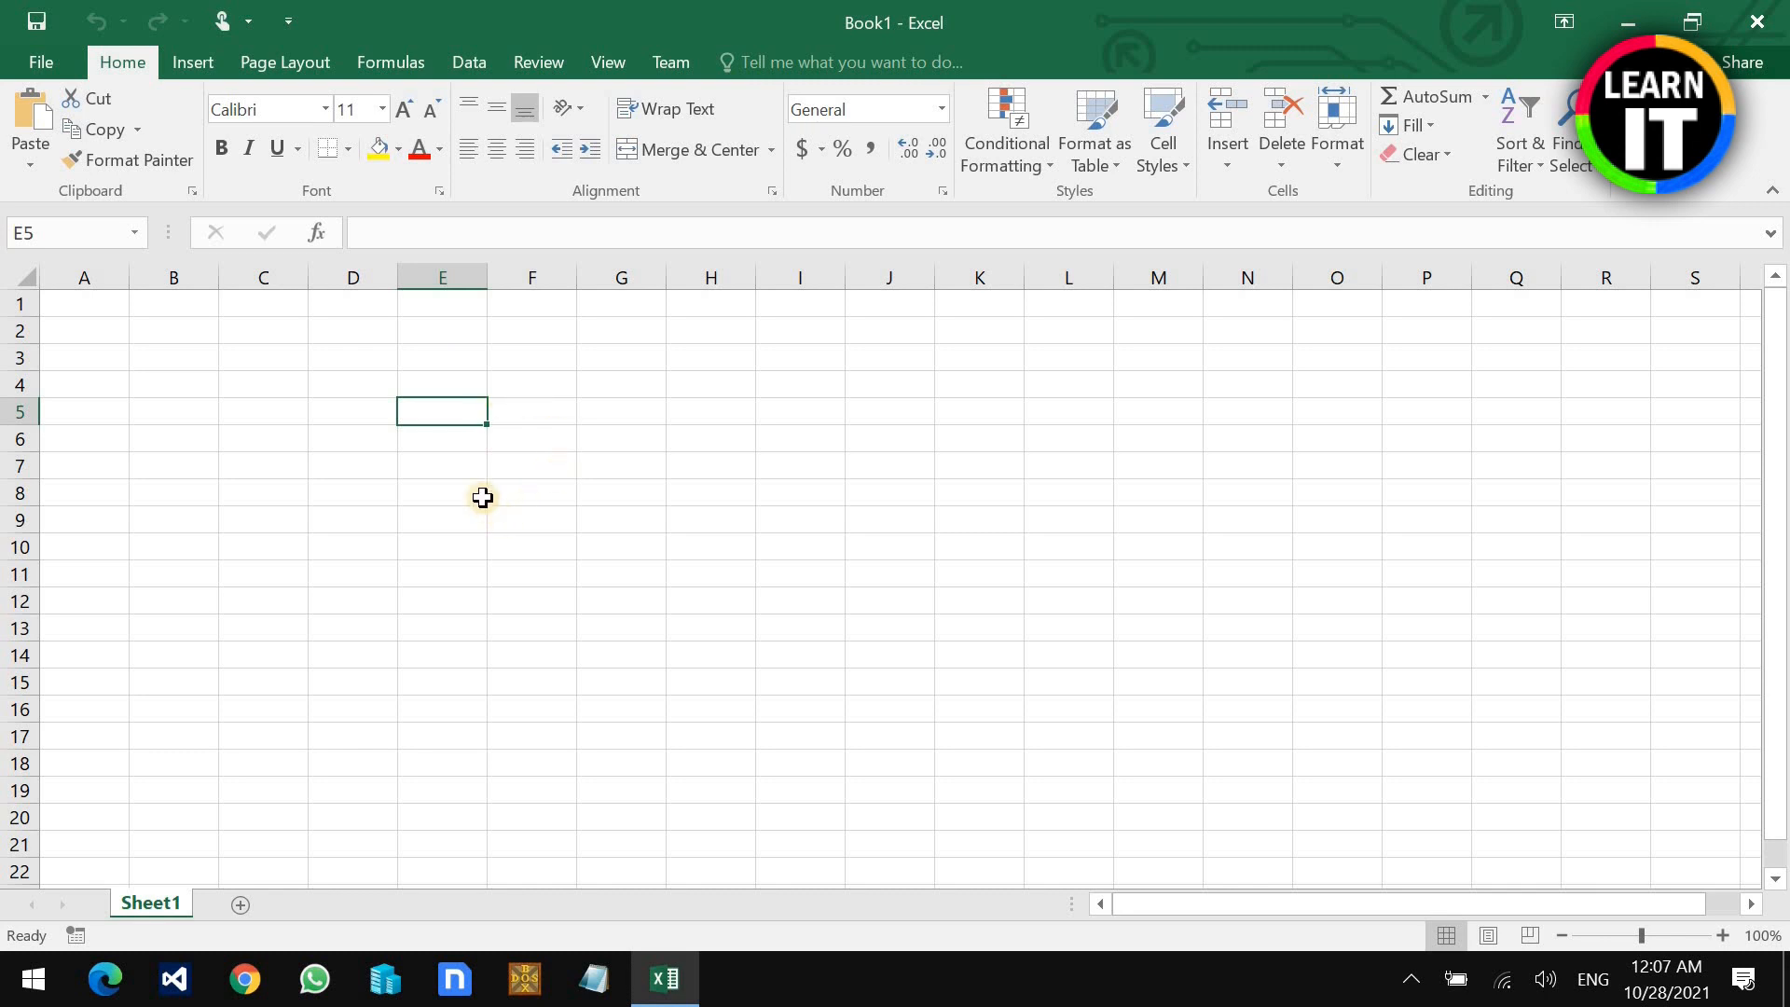
{"action": "left_click", "coordinate": [424, 442]}
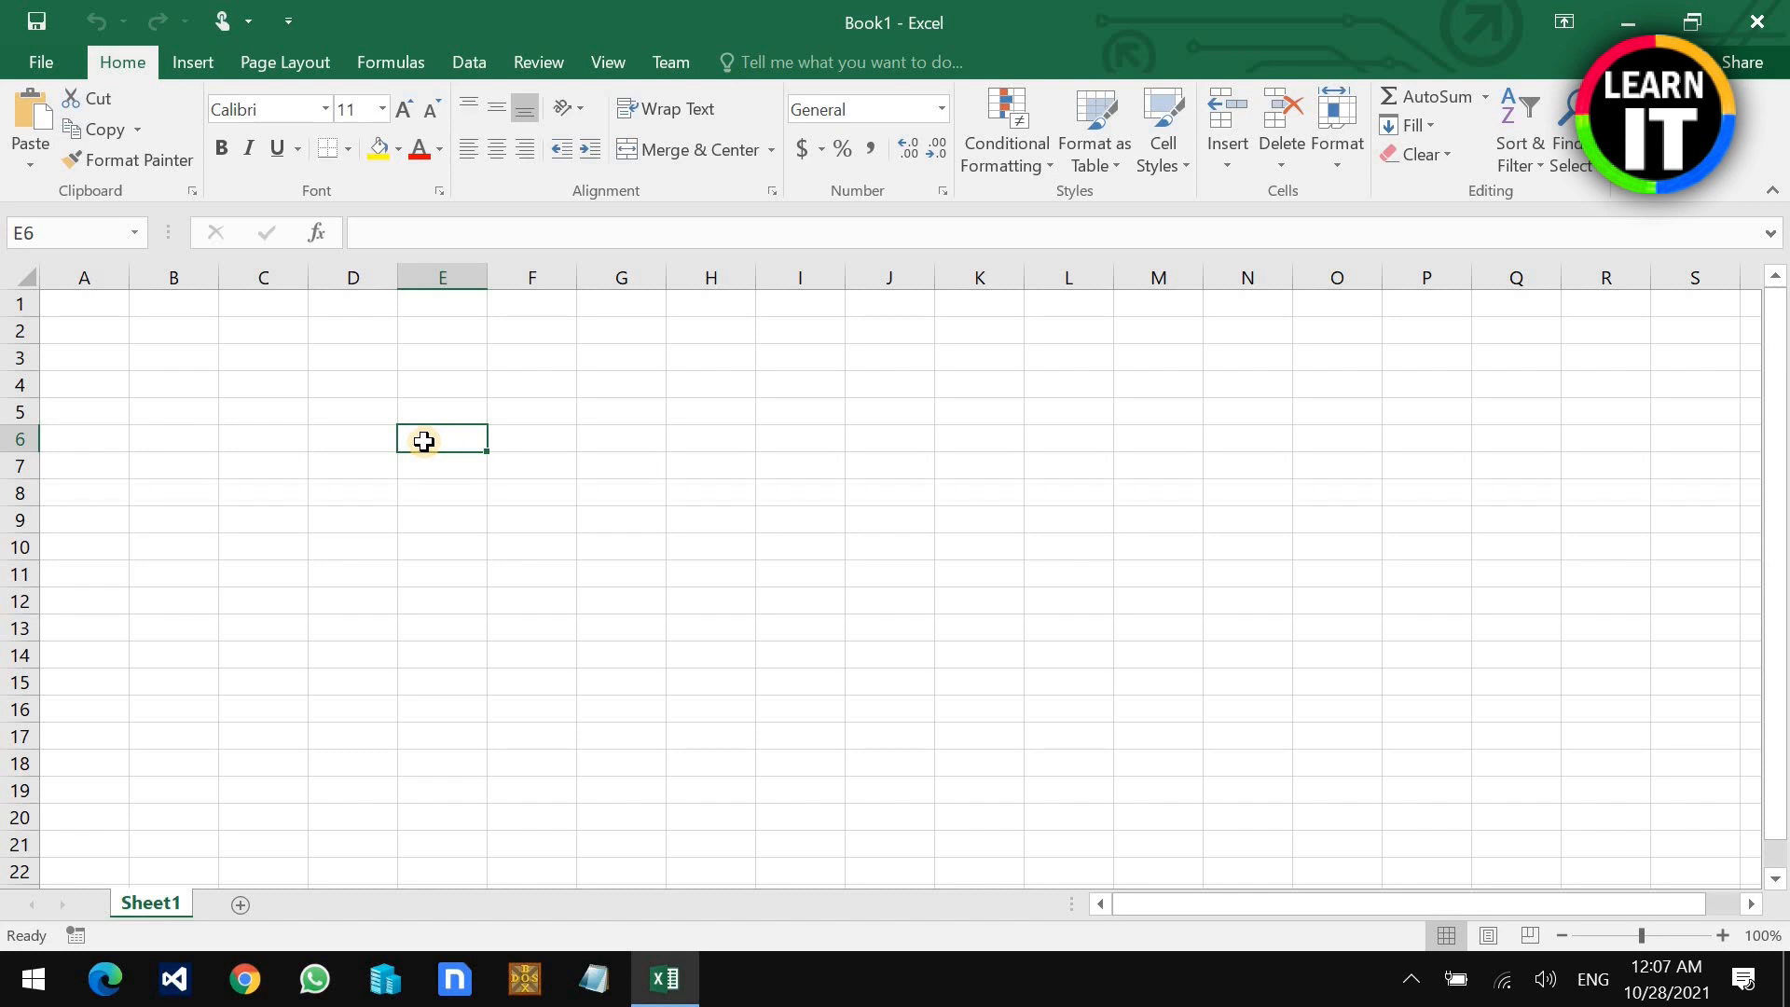
Step: Move the active cell from E6 to D4 and on to C14, one cell at a time
{"action": "key", "text": "Up"}
{"action": "key", "text": "Up"}
{"action": "key", "text": "Left"}
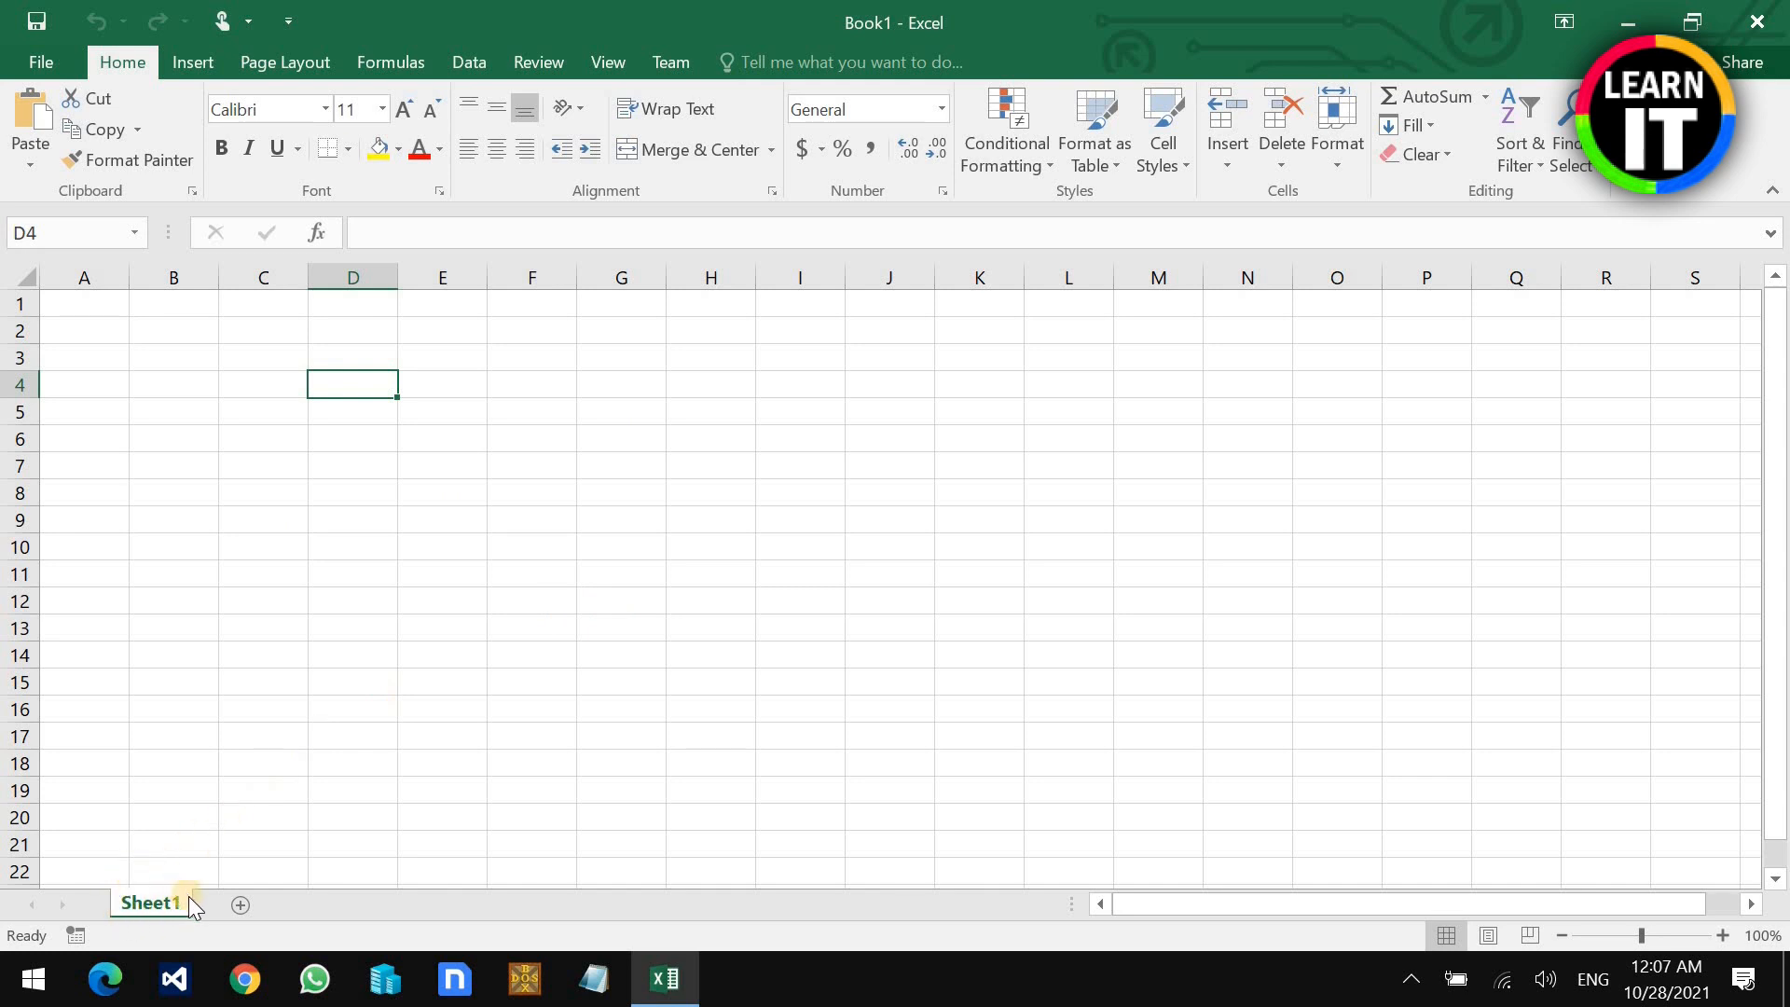
{"action": "key", "text": "Down"}
{"action": "key", "text": "Down"}
{"action": "key", "text": "Down"}
{"action": "key", "text": "Down"}
{"action": "key", "text": "Down"}
{"action": "key", "text": "Down"}
{"action": "key", "text": "Down"}
{"action": "key", "text": "Down"}
{"action": "key", "text": "Down"}
{"action": "key", "text": "Down"}
{"action": "key", "text": "Left"}
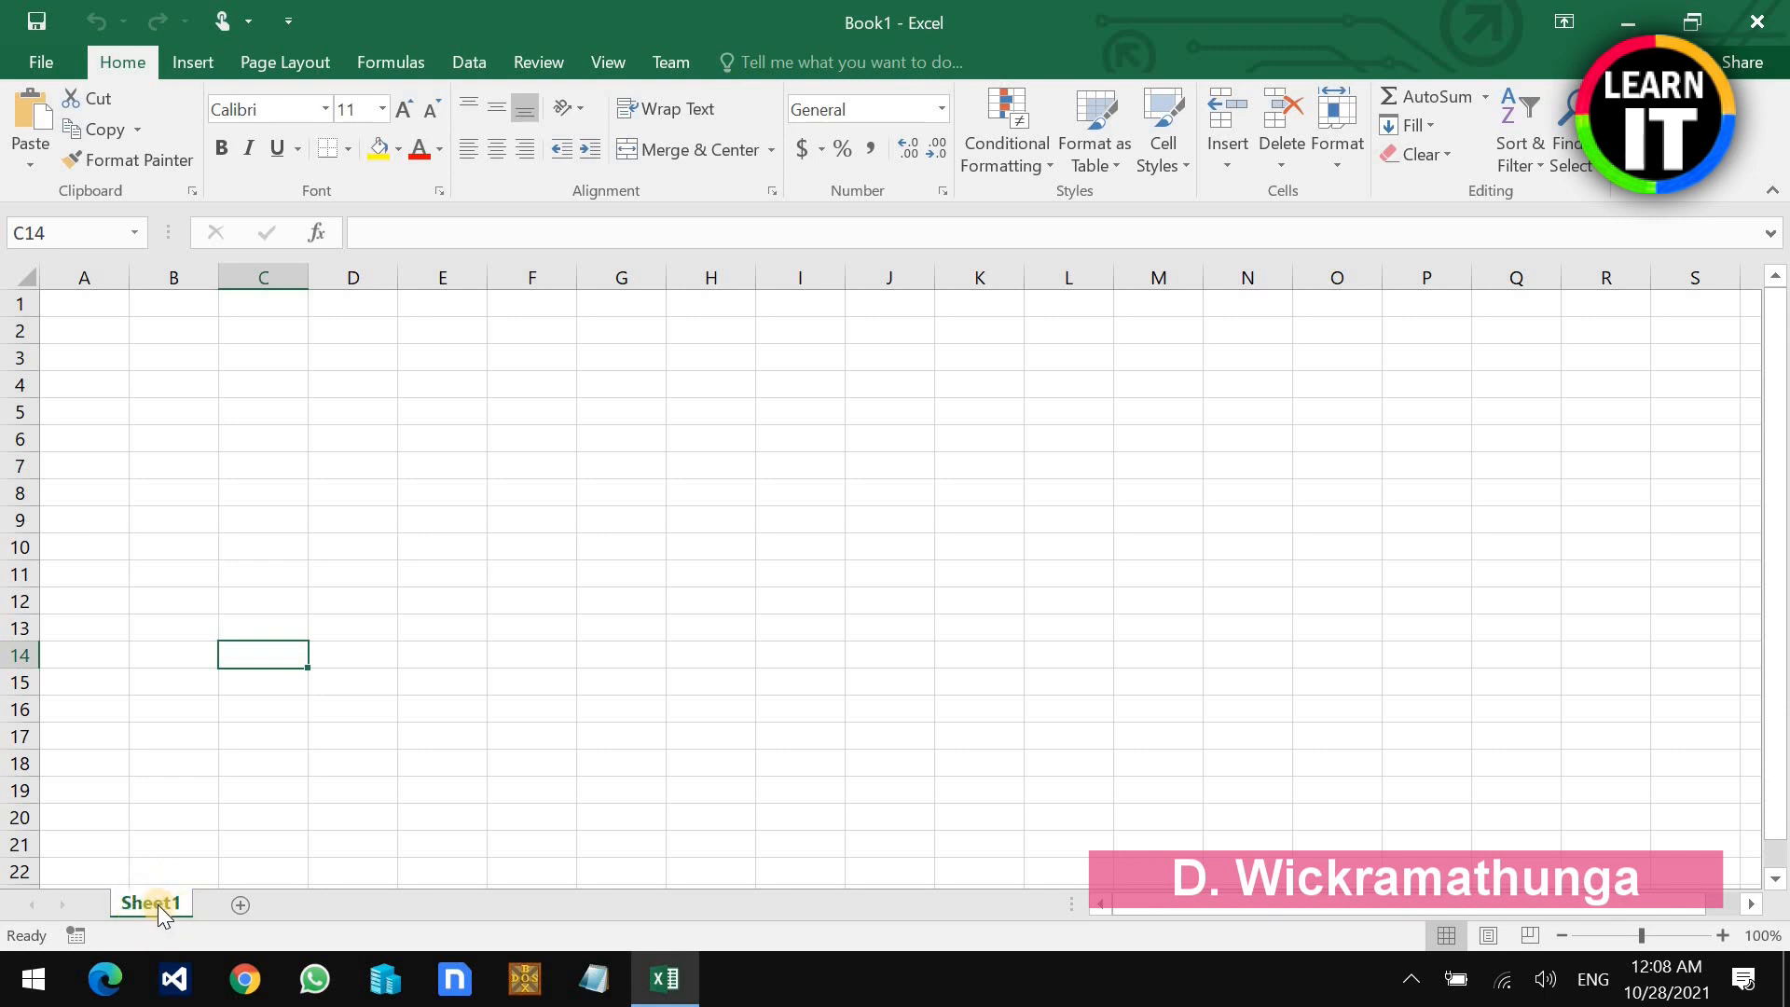
Step: Rename Sheet1 as Jan
{"action": "double_click", "coordinate": [154, 904]}
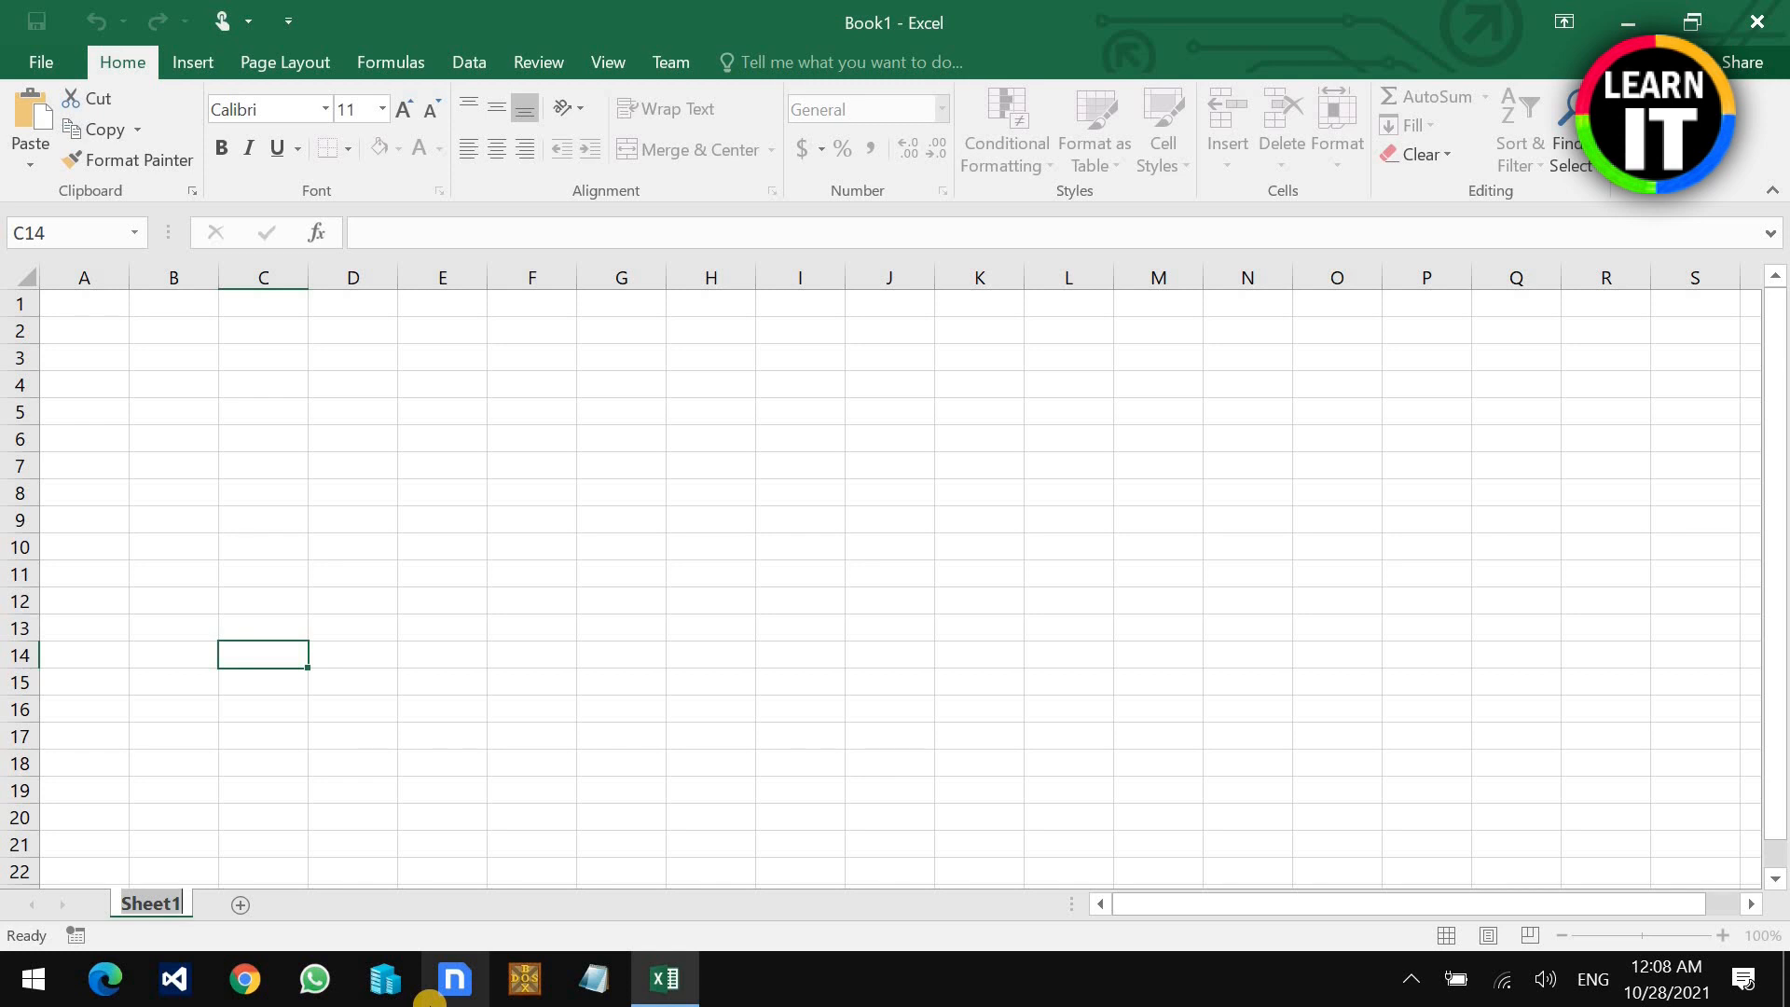
{"action": "type", "text": "Jan"}
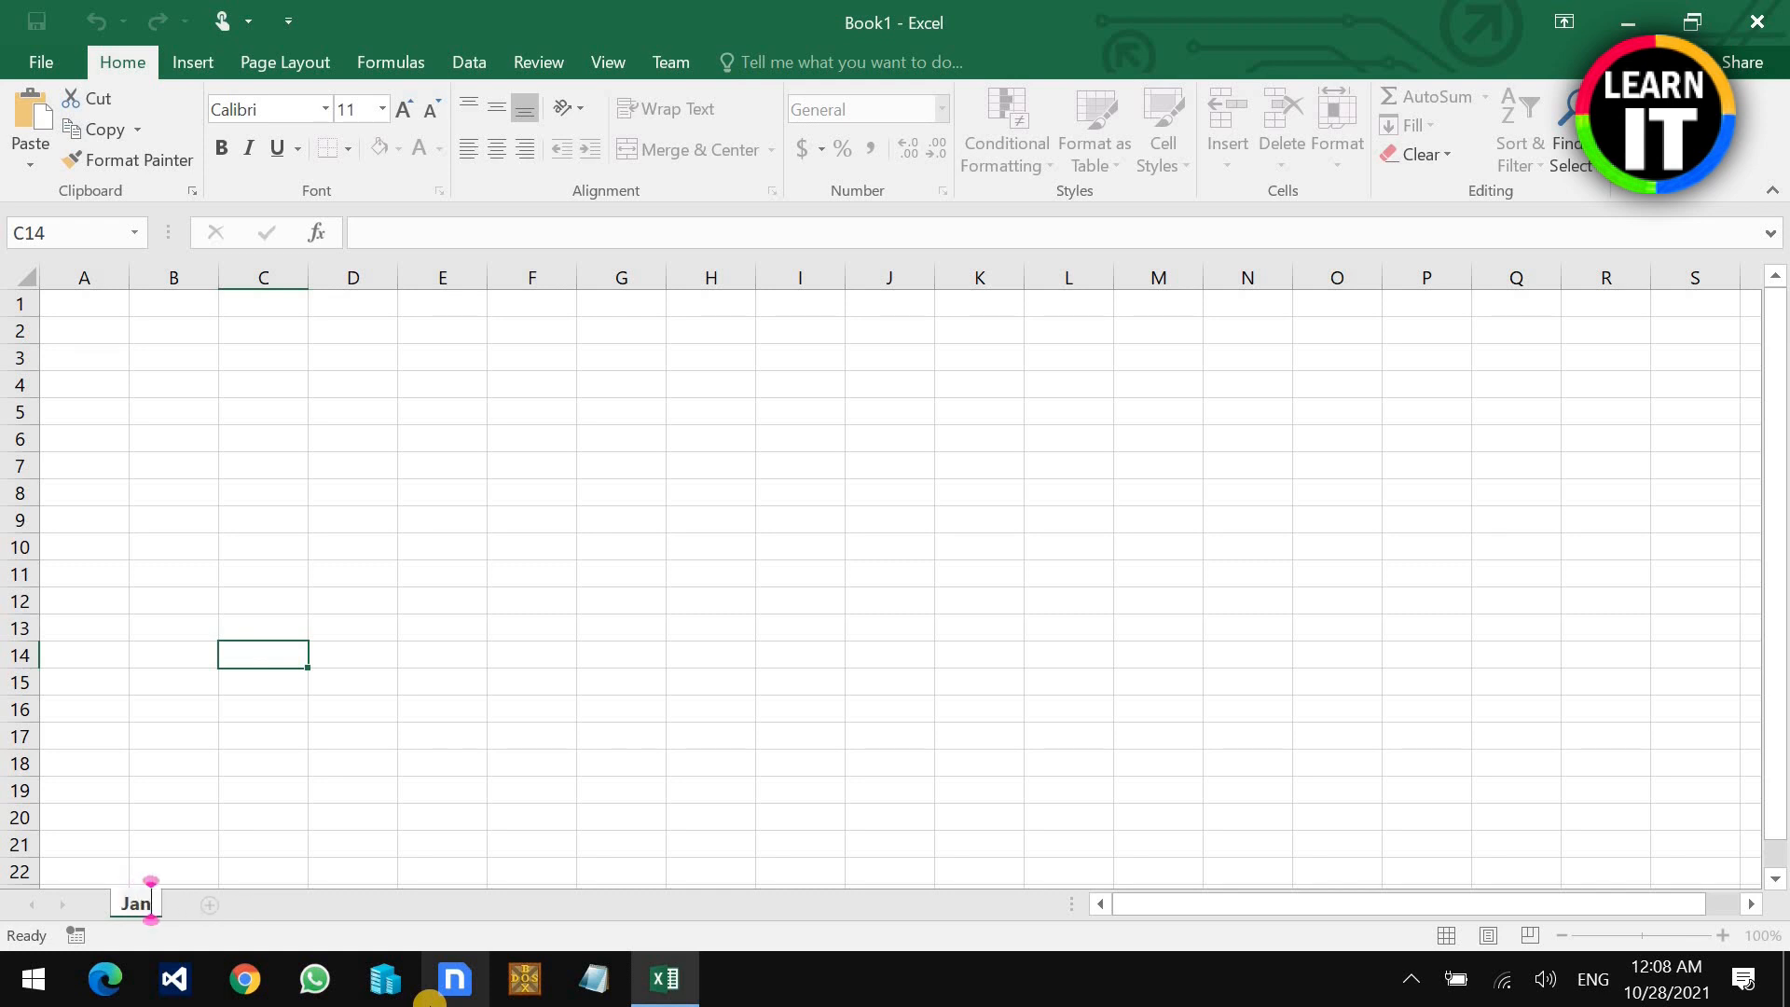
{"action": "key", "text": "Return"}
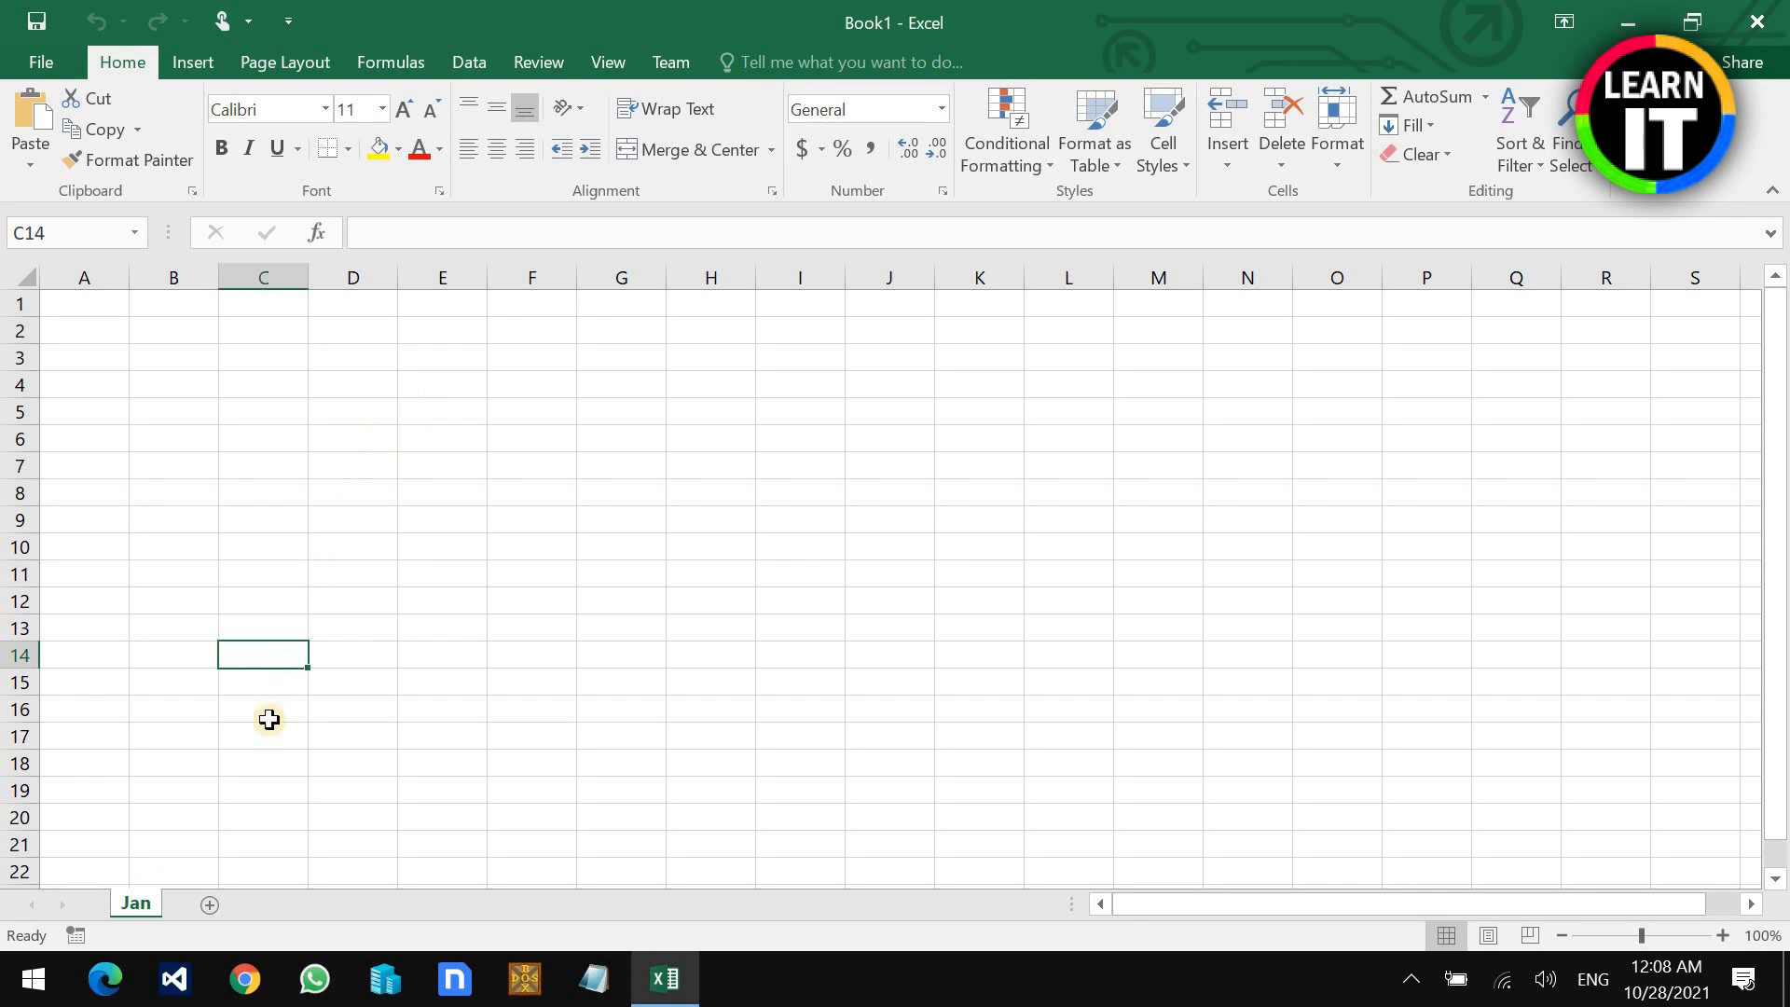
Step: Add three new worksheets after the Jan sheet
{"action": "left_click", "coordinate": [209, 906]}
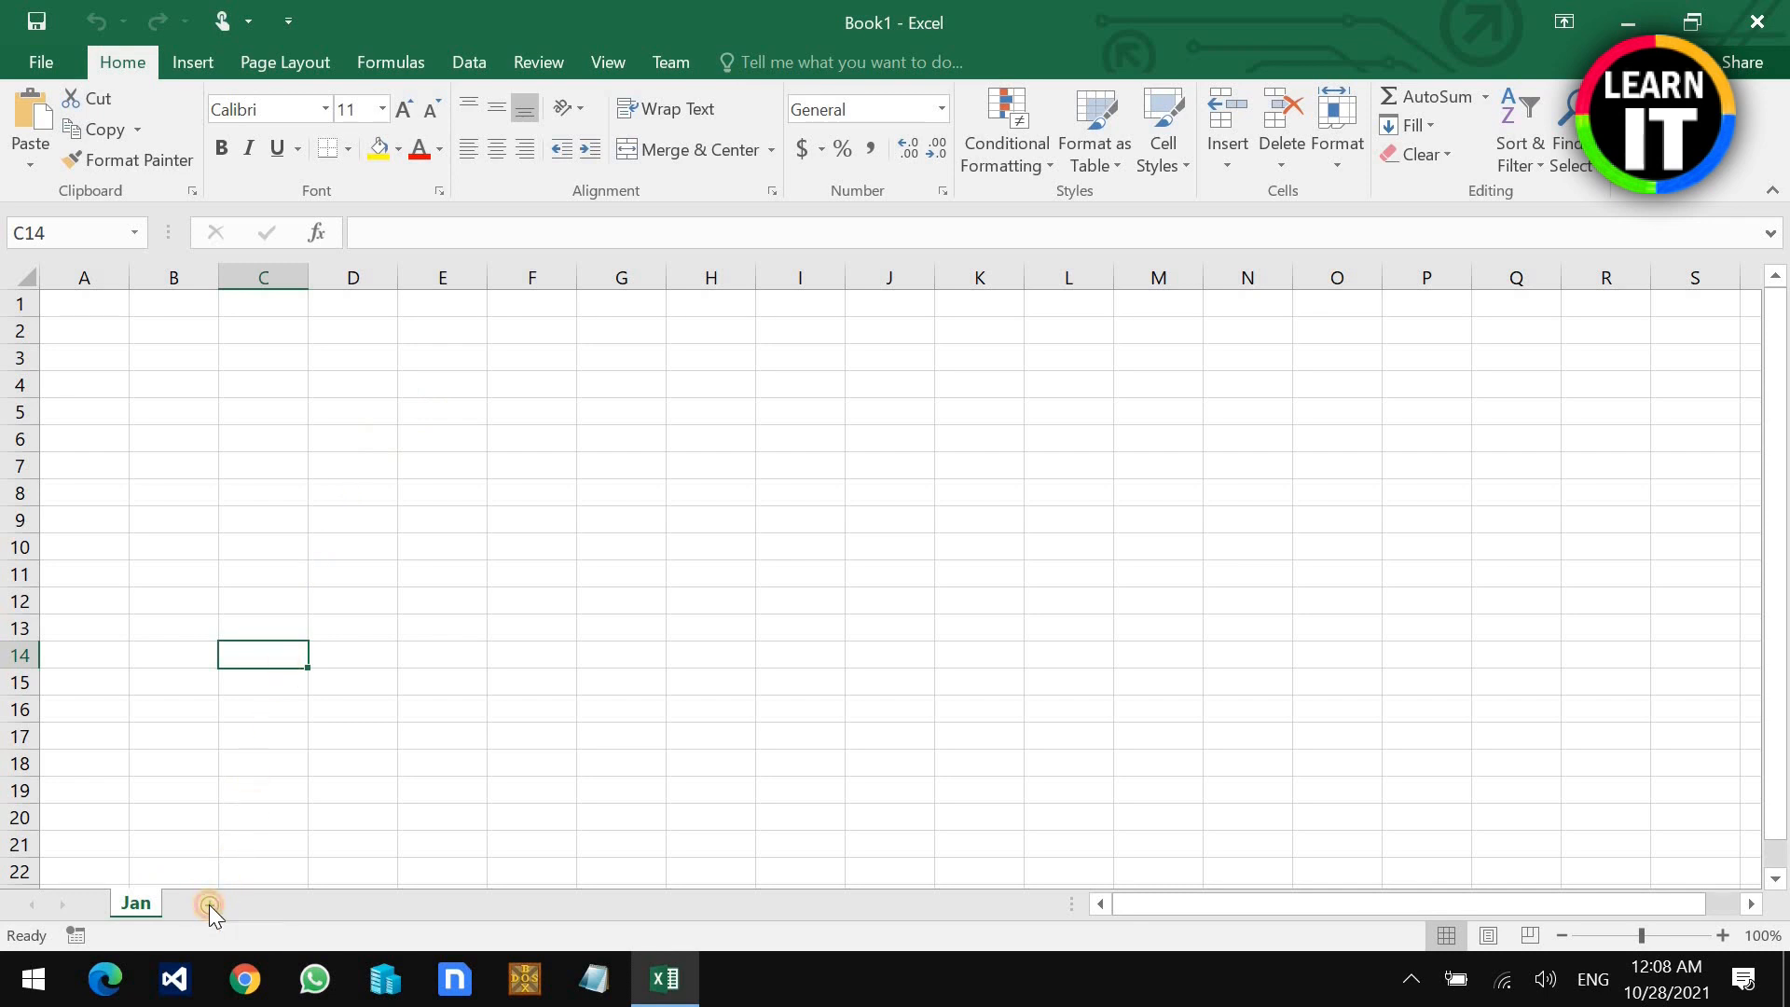
{"action": "left_click", "coordinate": [306, 905]}
{"action": "left_click", "coordinate": [382, 902]}
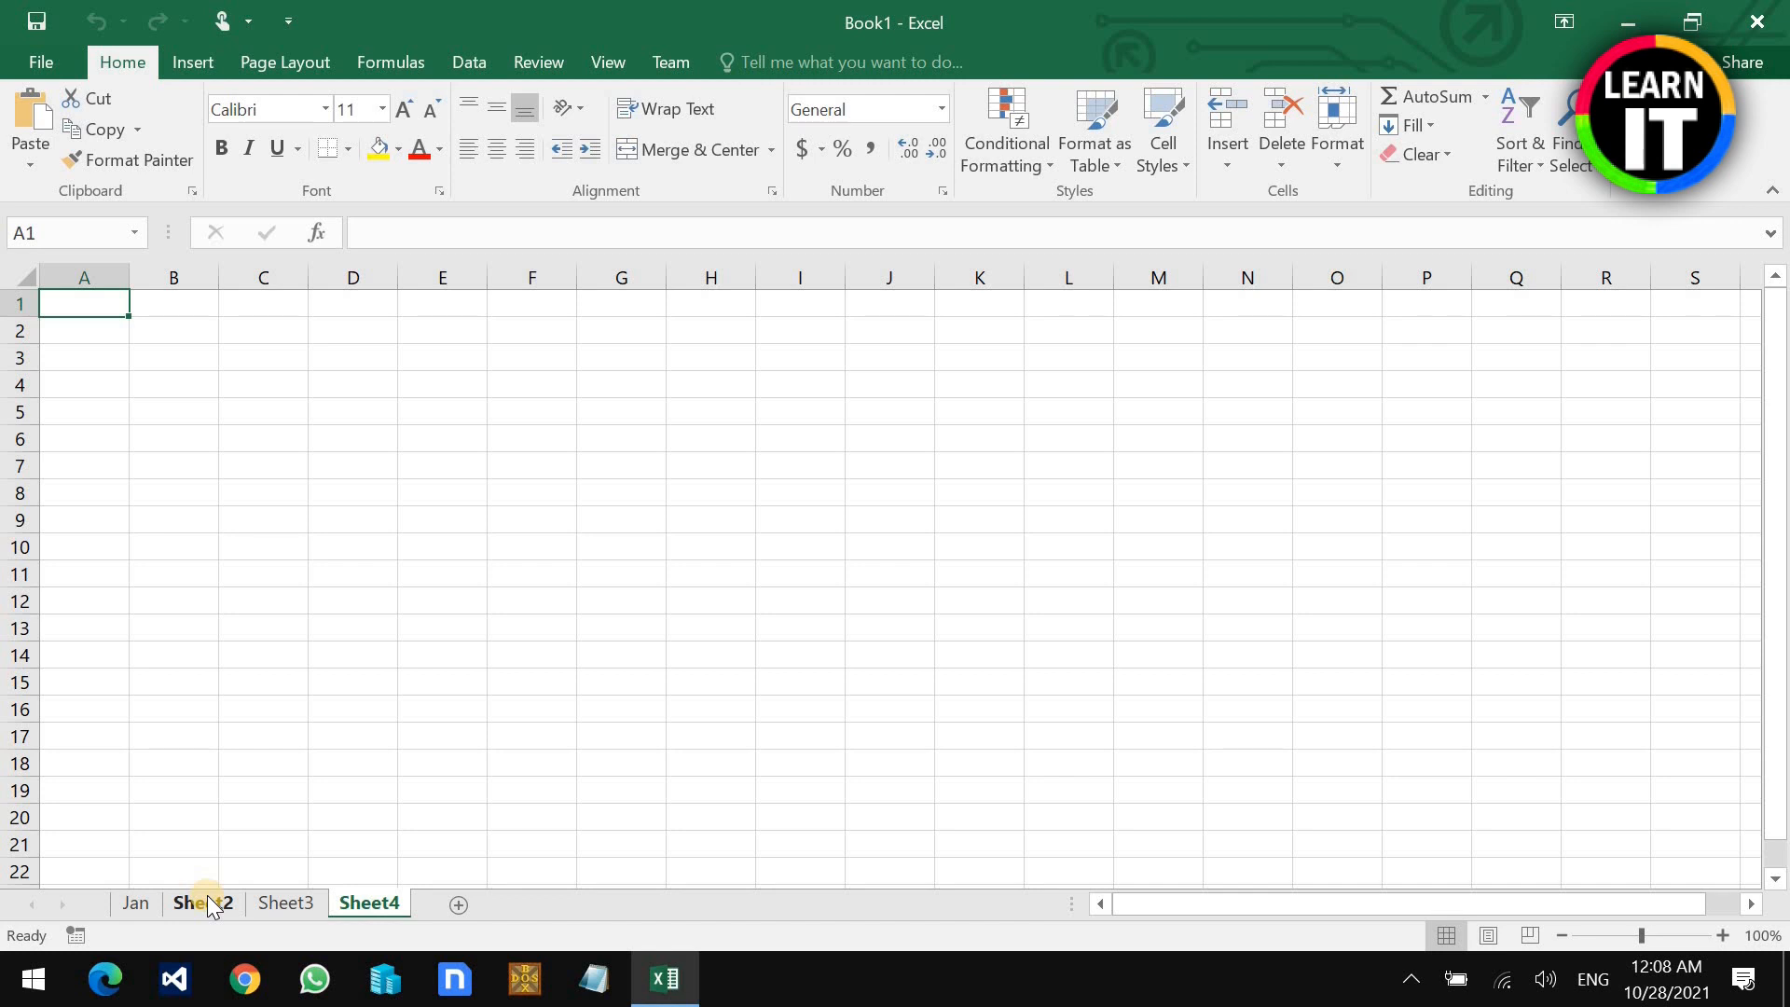
{"action": "left_click", "coordinate": [377, 904]}
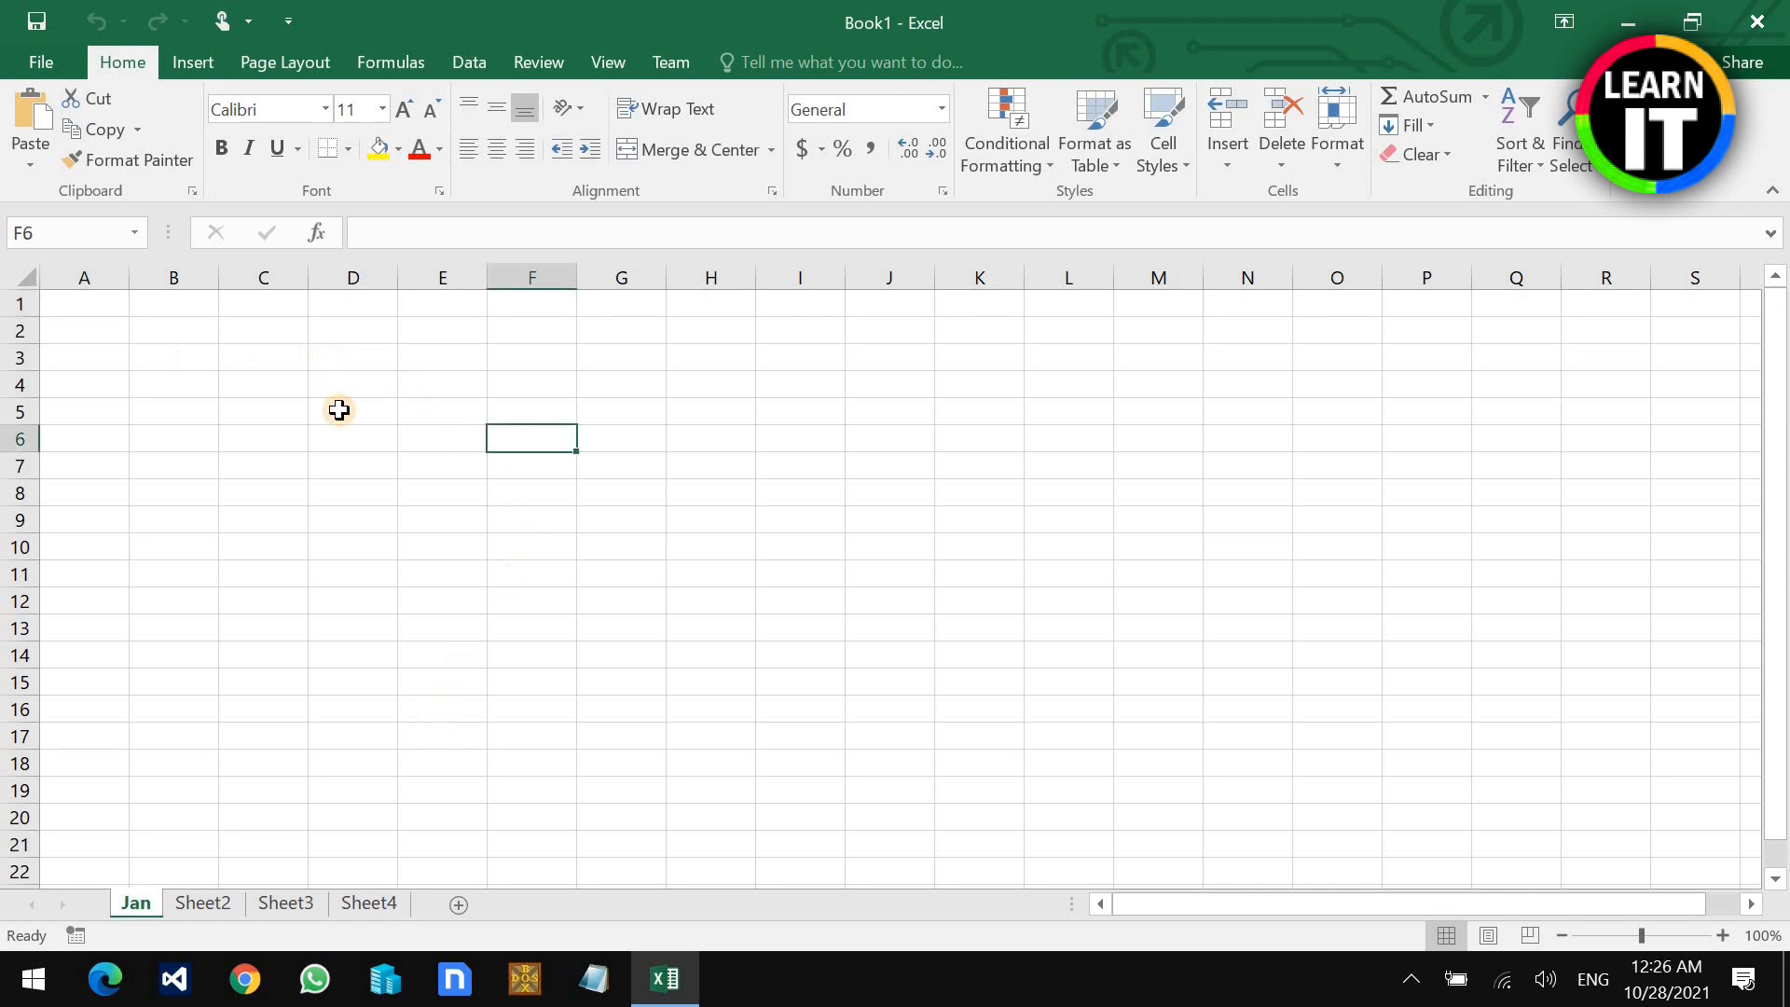
{"action": "left_click", "coordinate": [343, 410]}
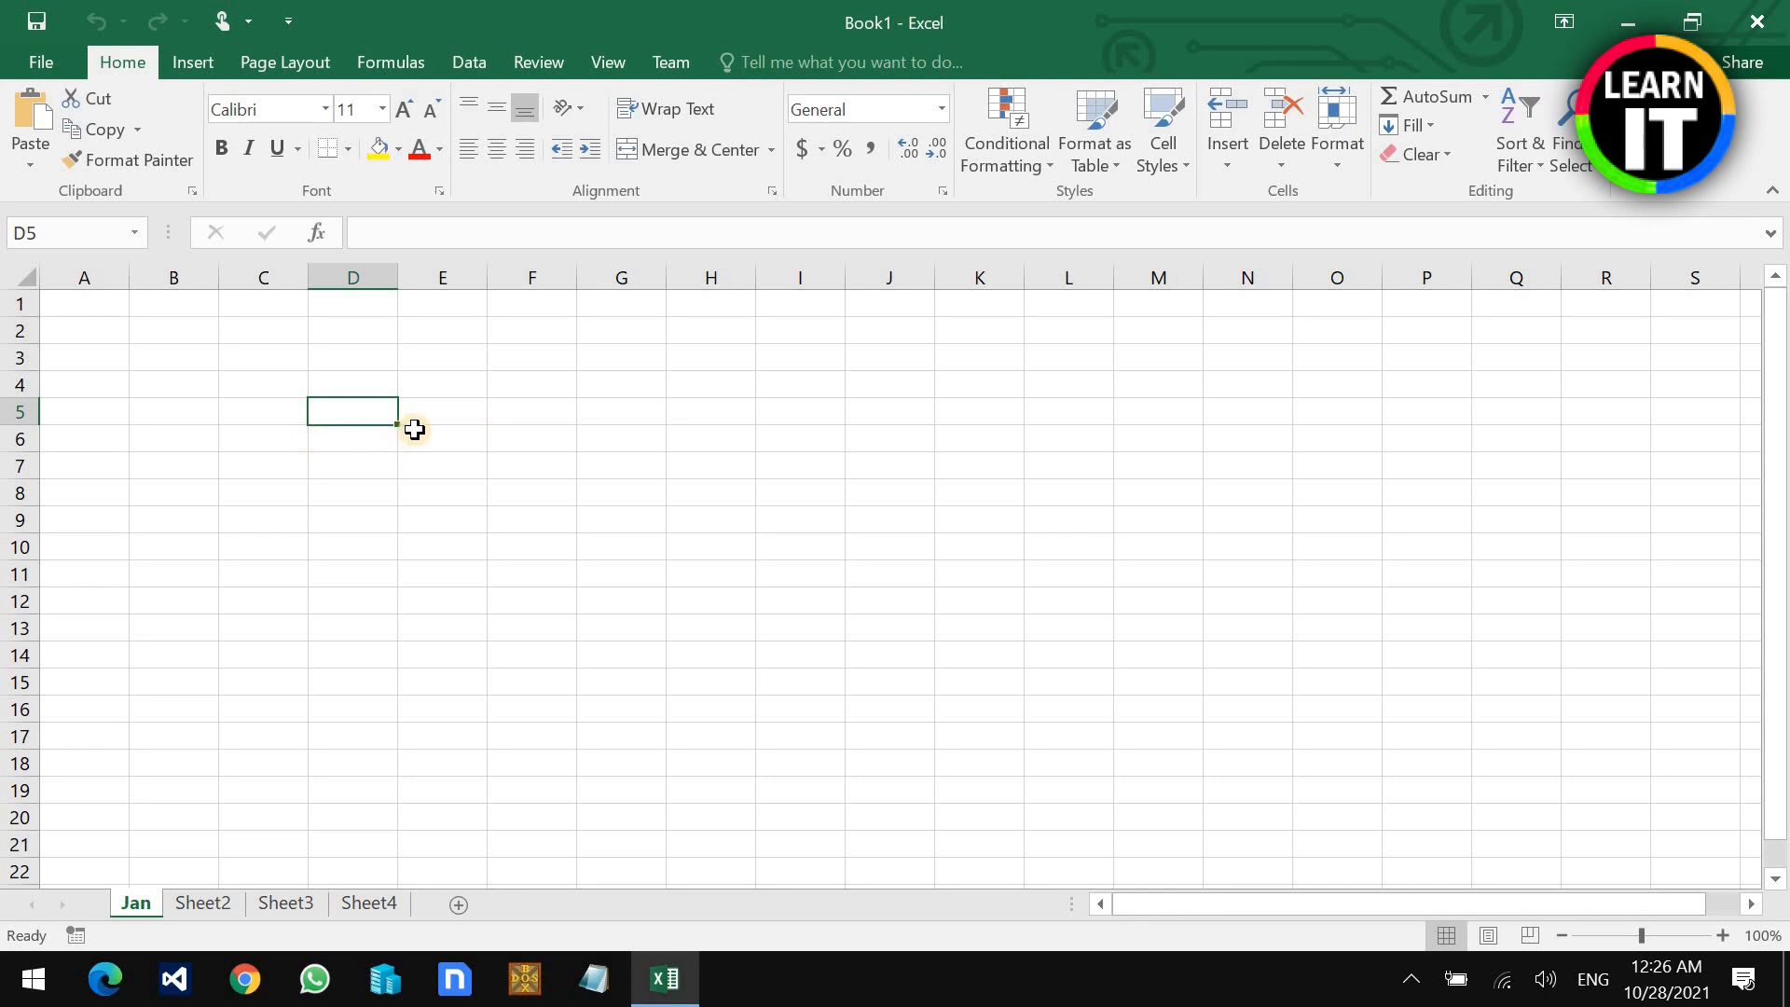
{"action": "left_click", "coordinate": [359, 471]}
{"action": "left_click", "coordinate": [362, 407]}
{"action": "left_click", "coordinate": [466, 413]}
{"action": "left_click", "coordinate": [555, 411]}
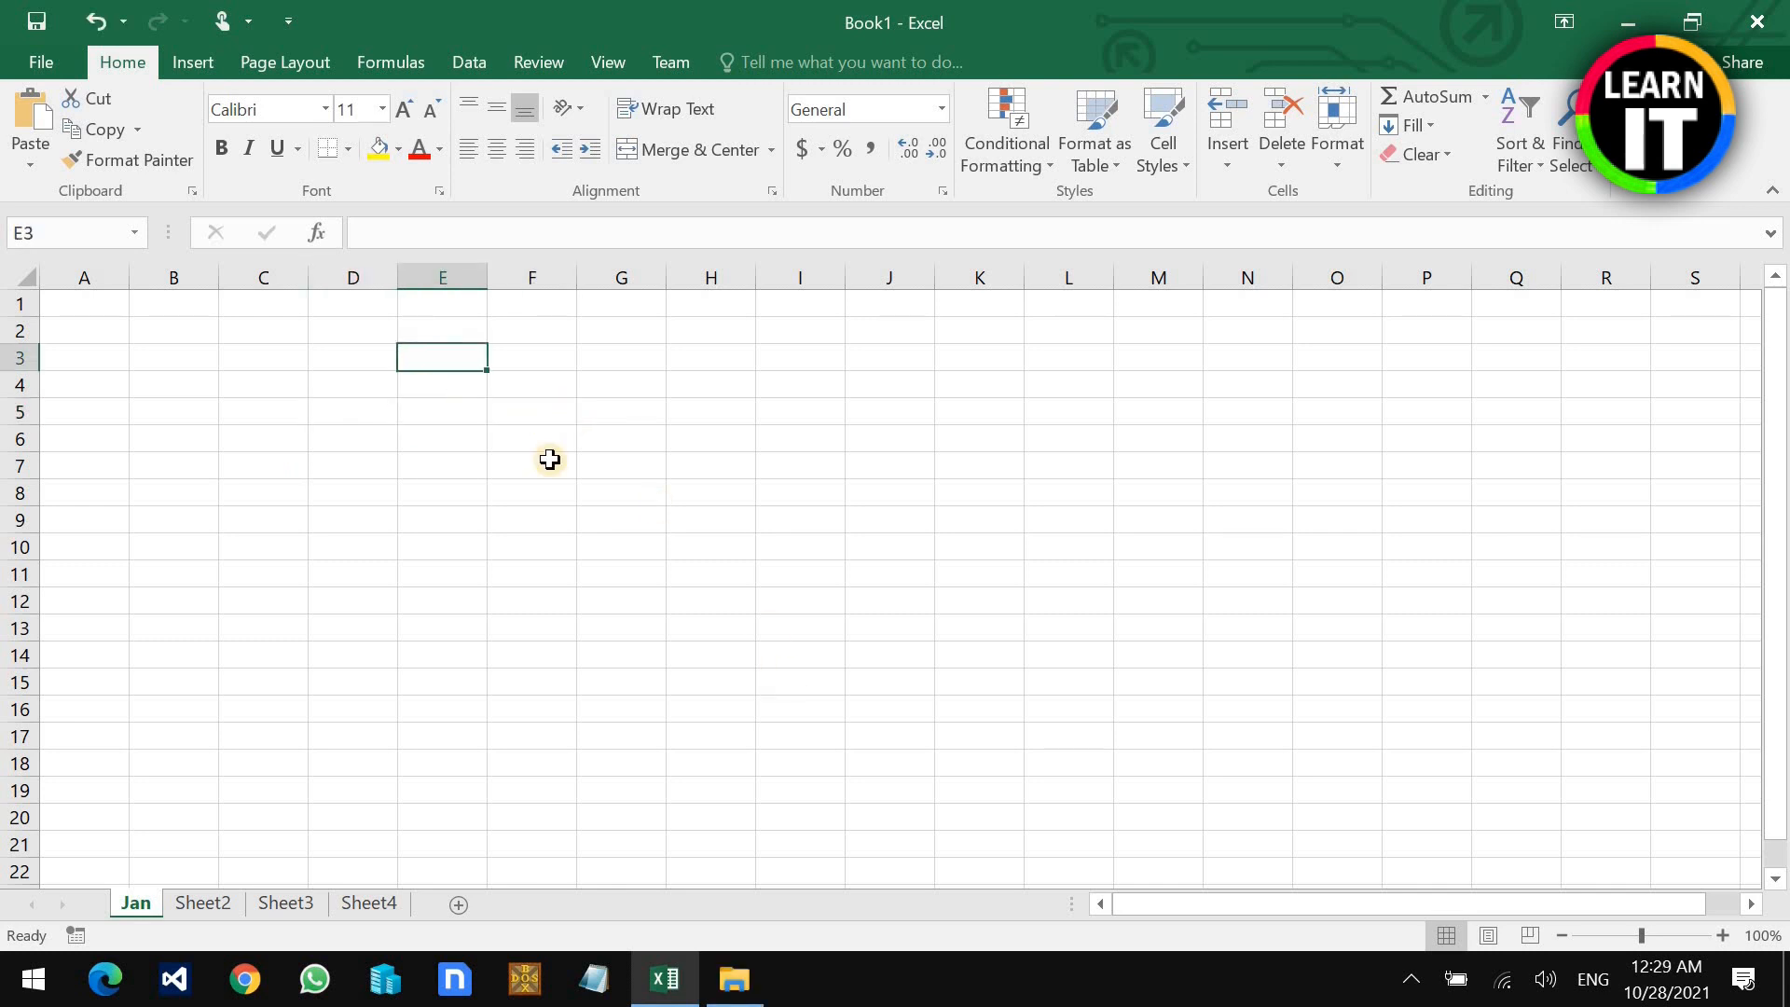
Step: Enter CITS in cell E3 and Institute in cell E4 of the Jan sheet
{"action": "type", "text": "CITS"}
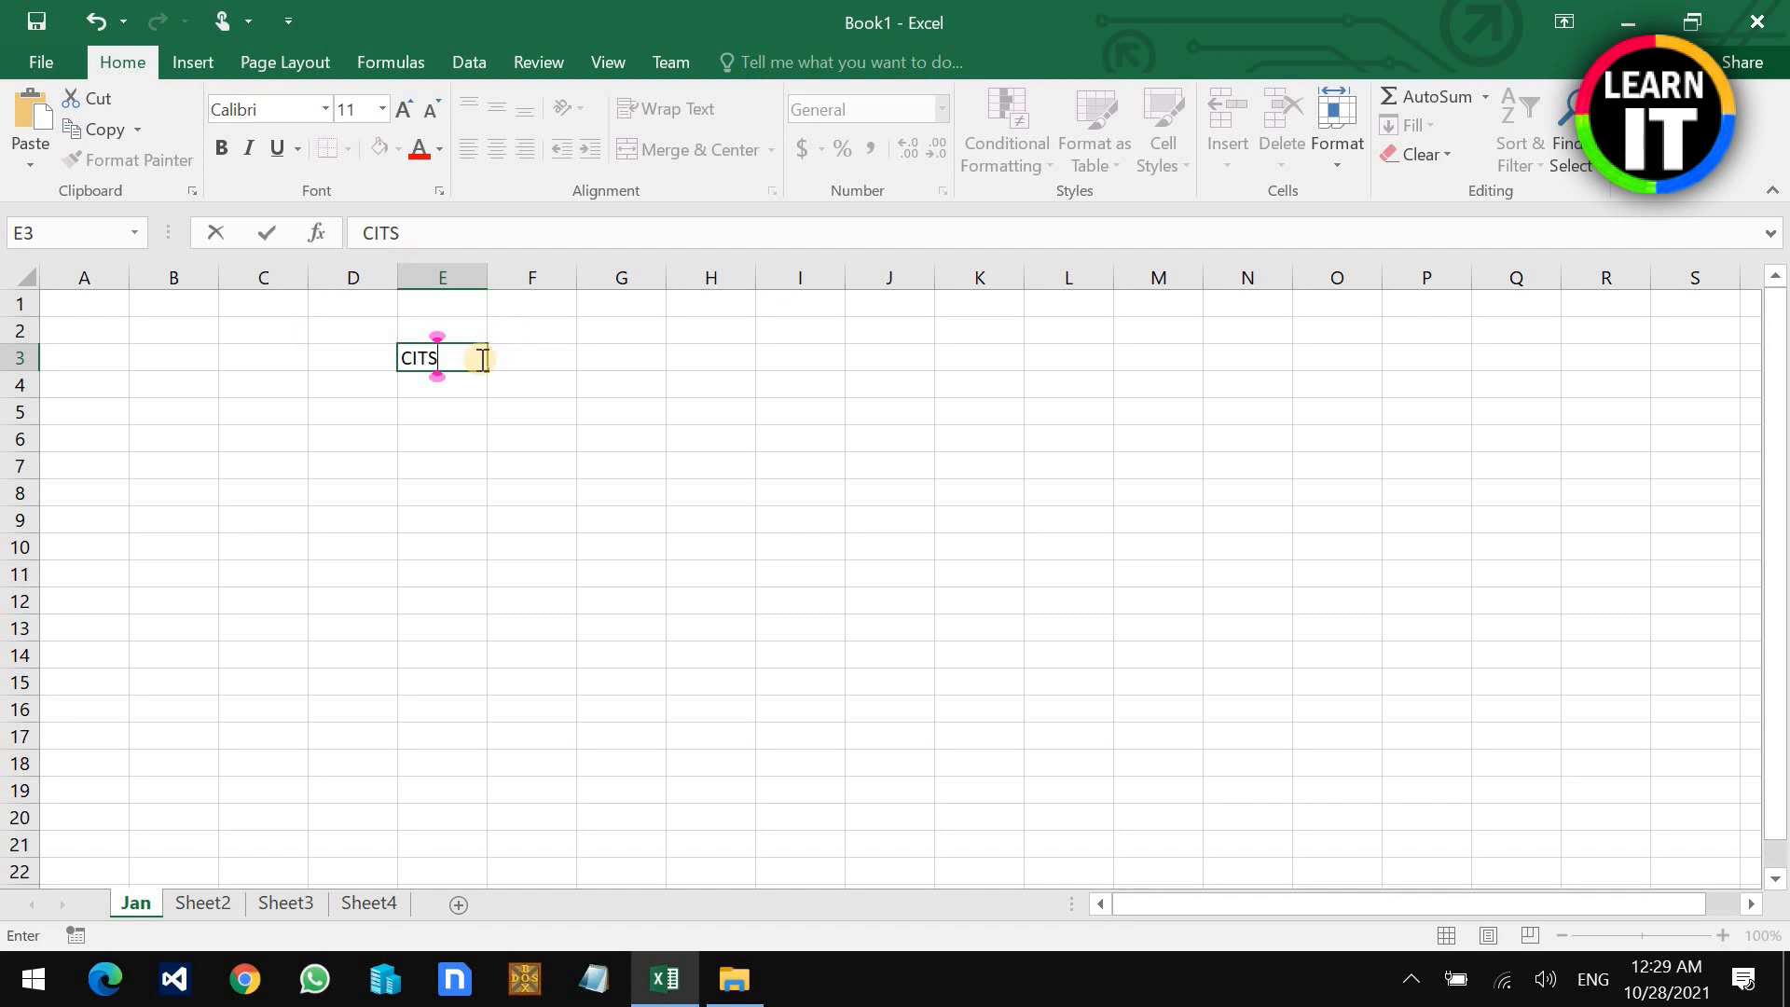
{"action": "key", "text": "Return"}
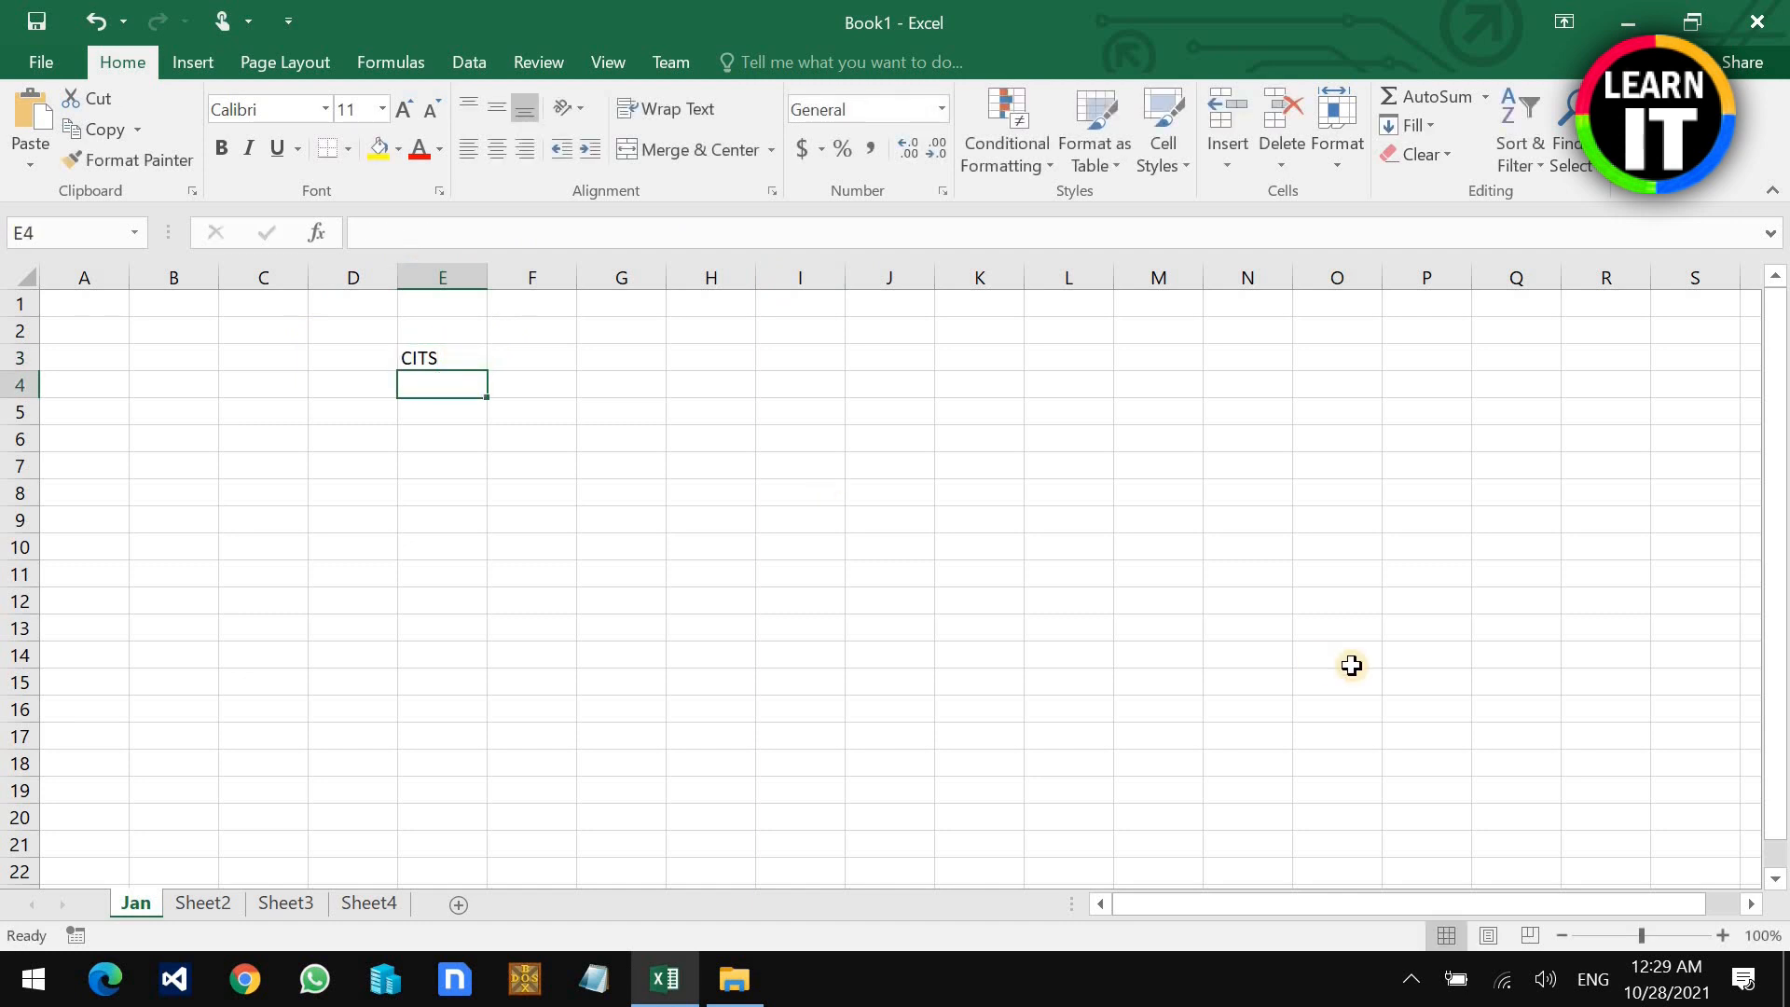
{"action": "type", "text": "Inst"}
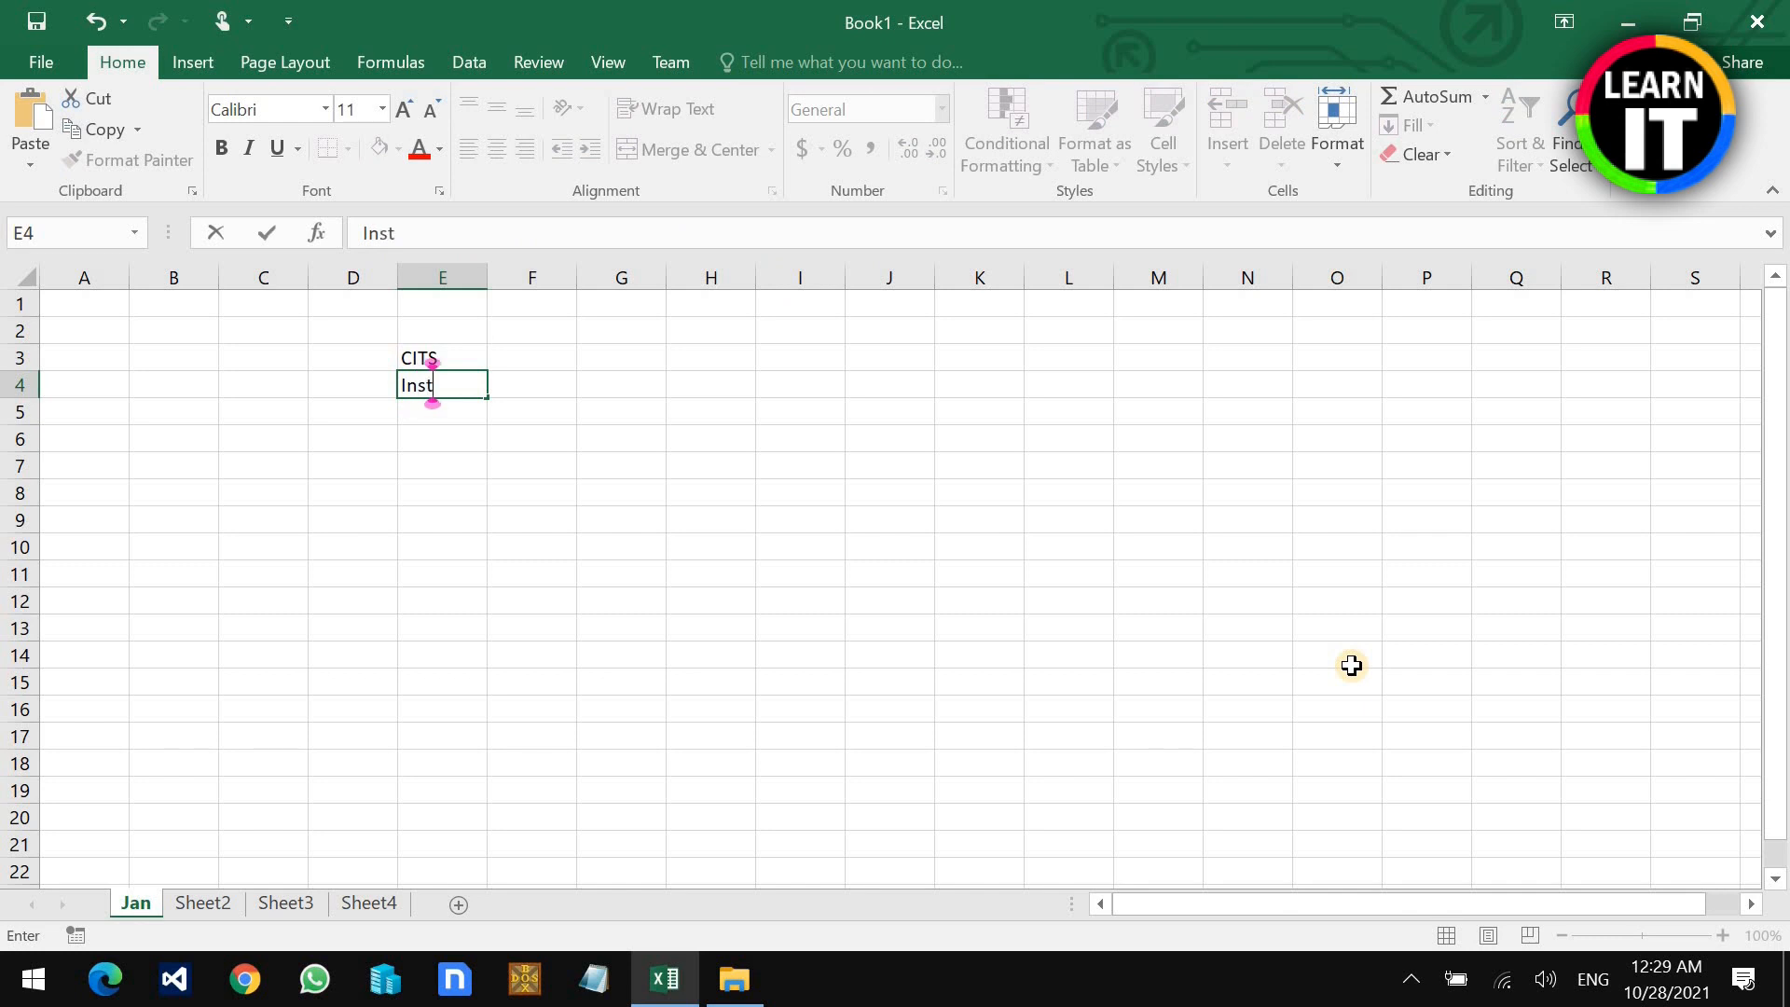
{"action": "type", "text": "itute"}
{"action": "key", "text": "Return"}
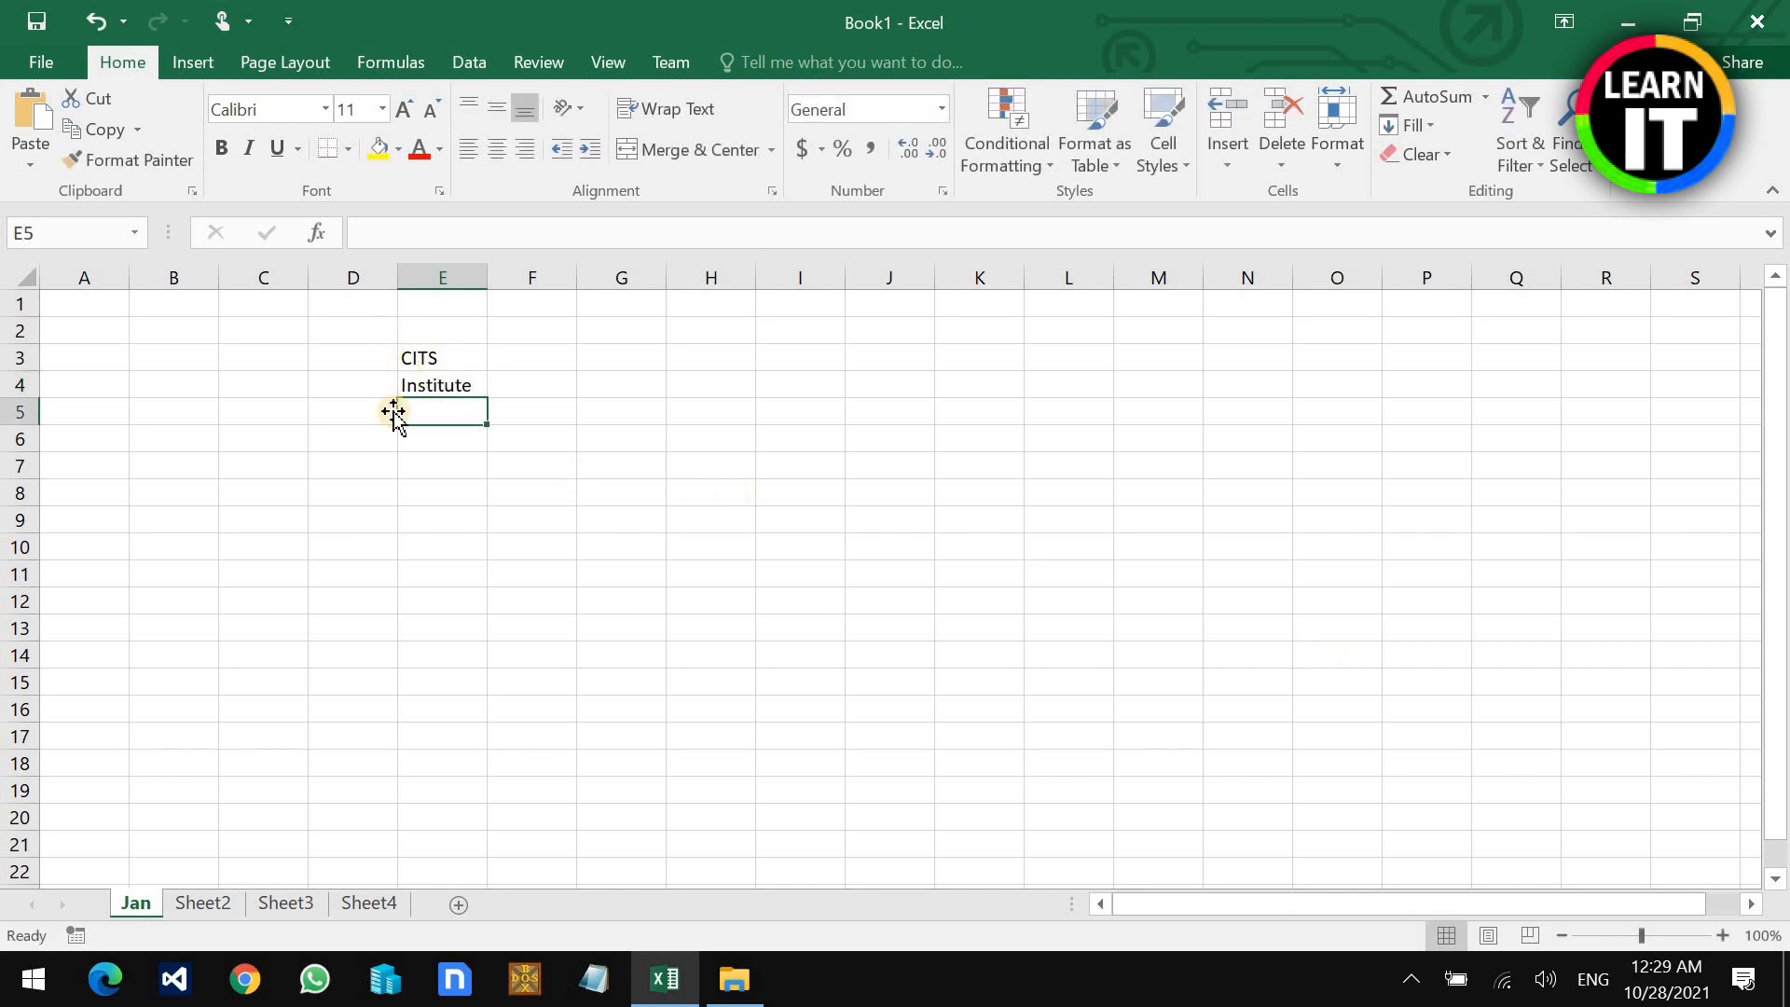
Step: Enter the number 56 in cell E7 and compare its alignment with the text in E4
{"action": "left_click", "coordinate": [399, 458]}
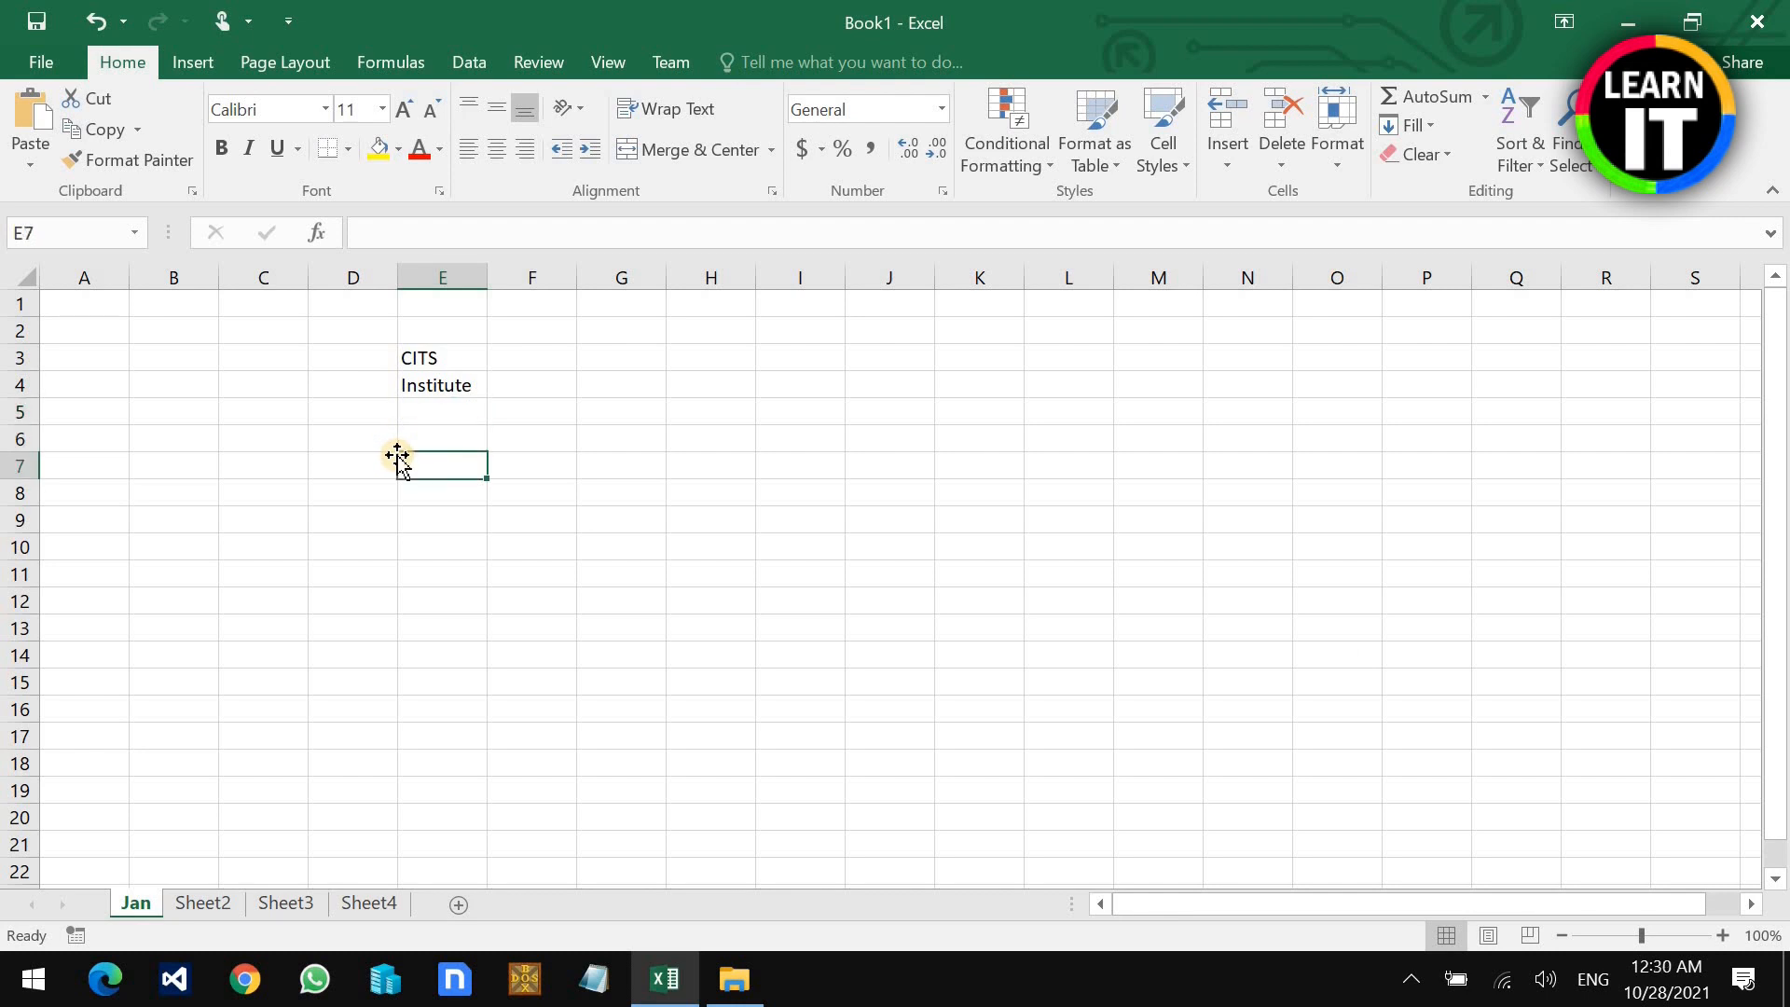
{"action": "type", "text": "56"}
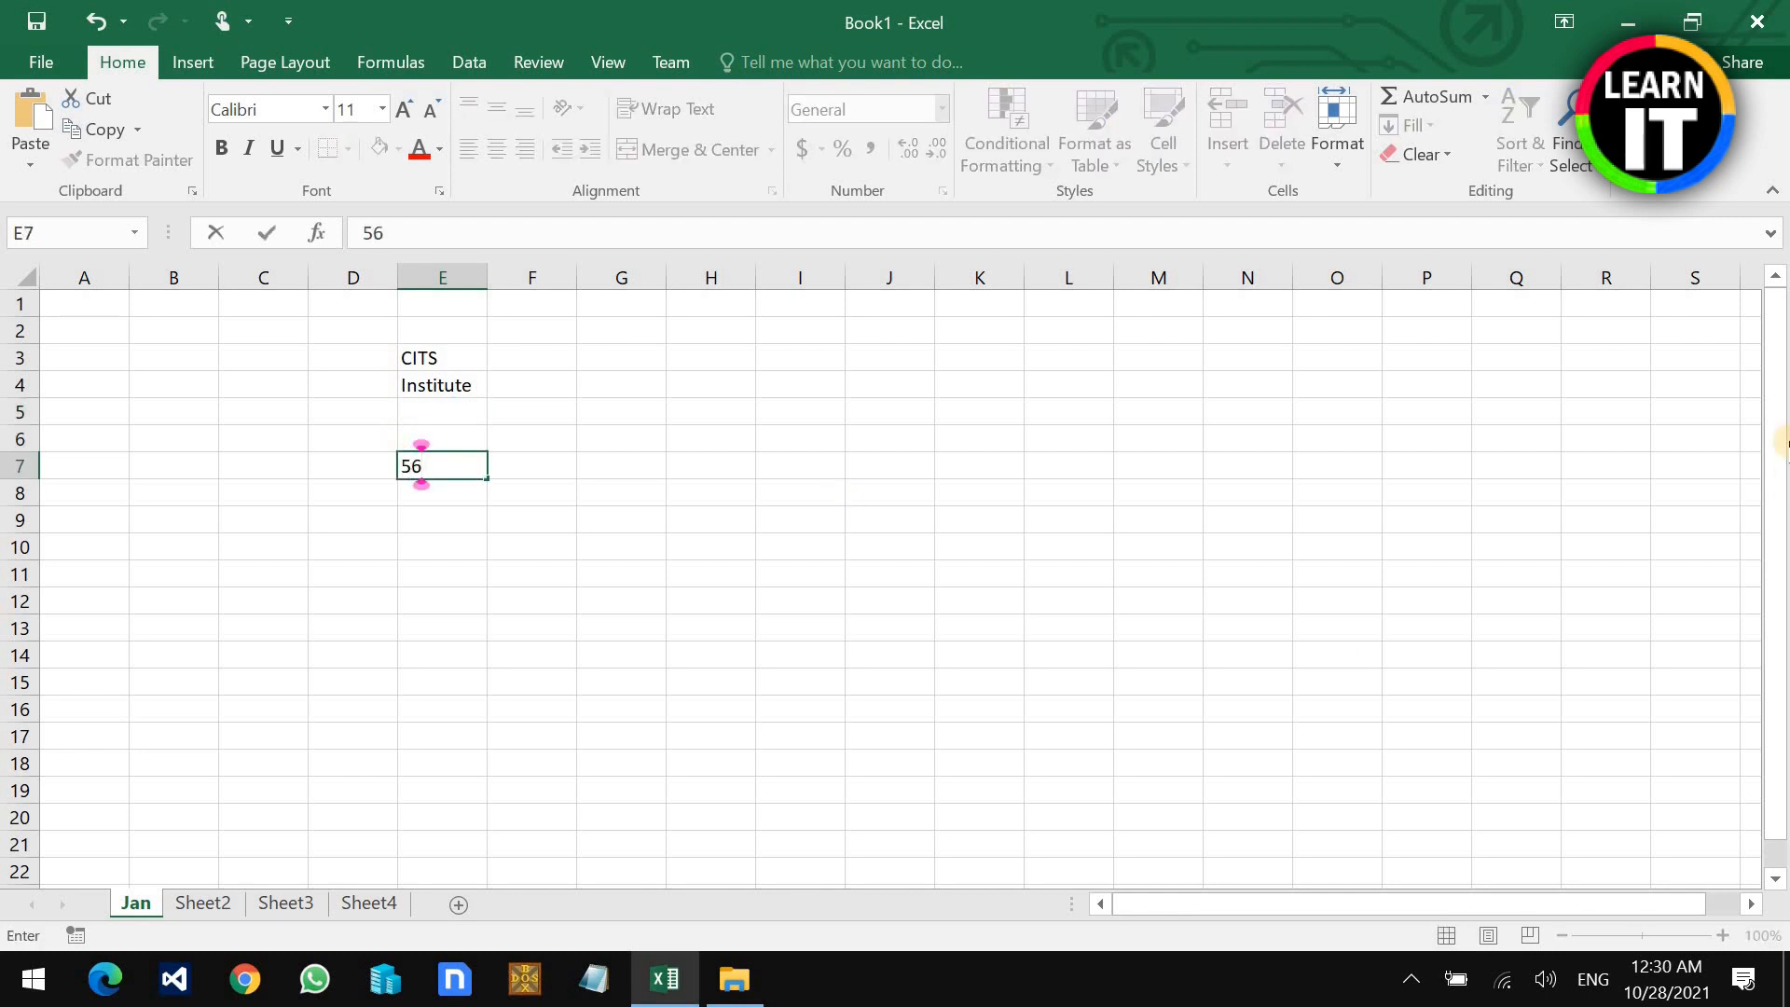
{"action": "key", "text": "Return"}
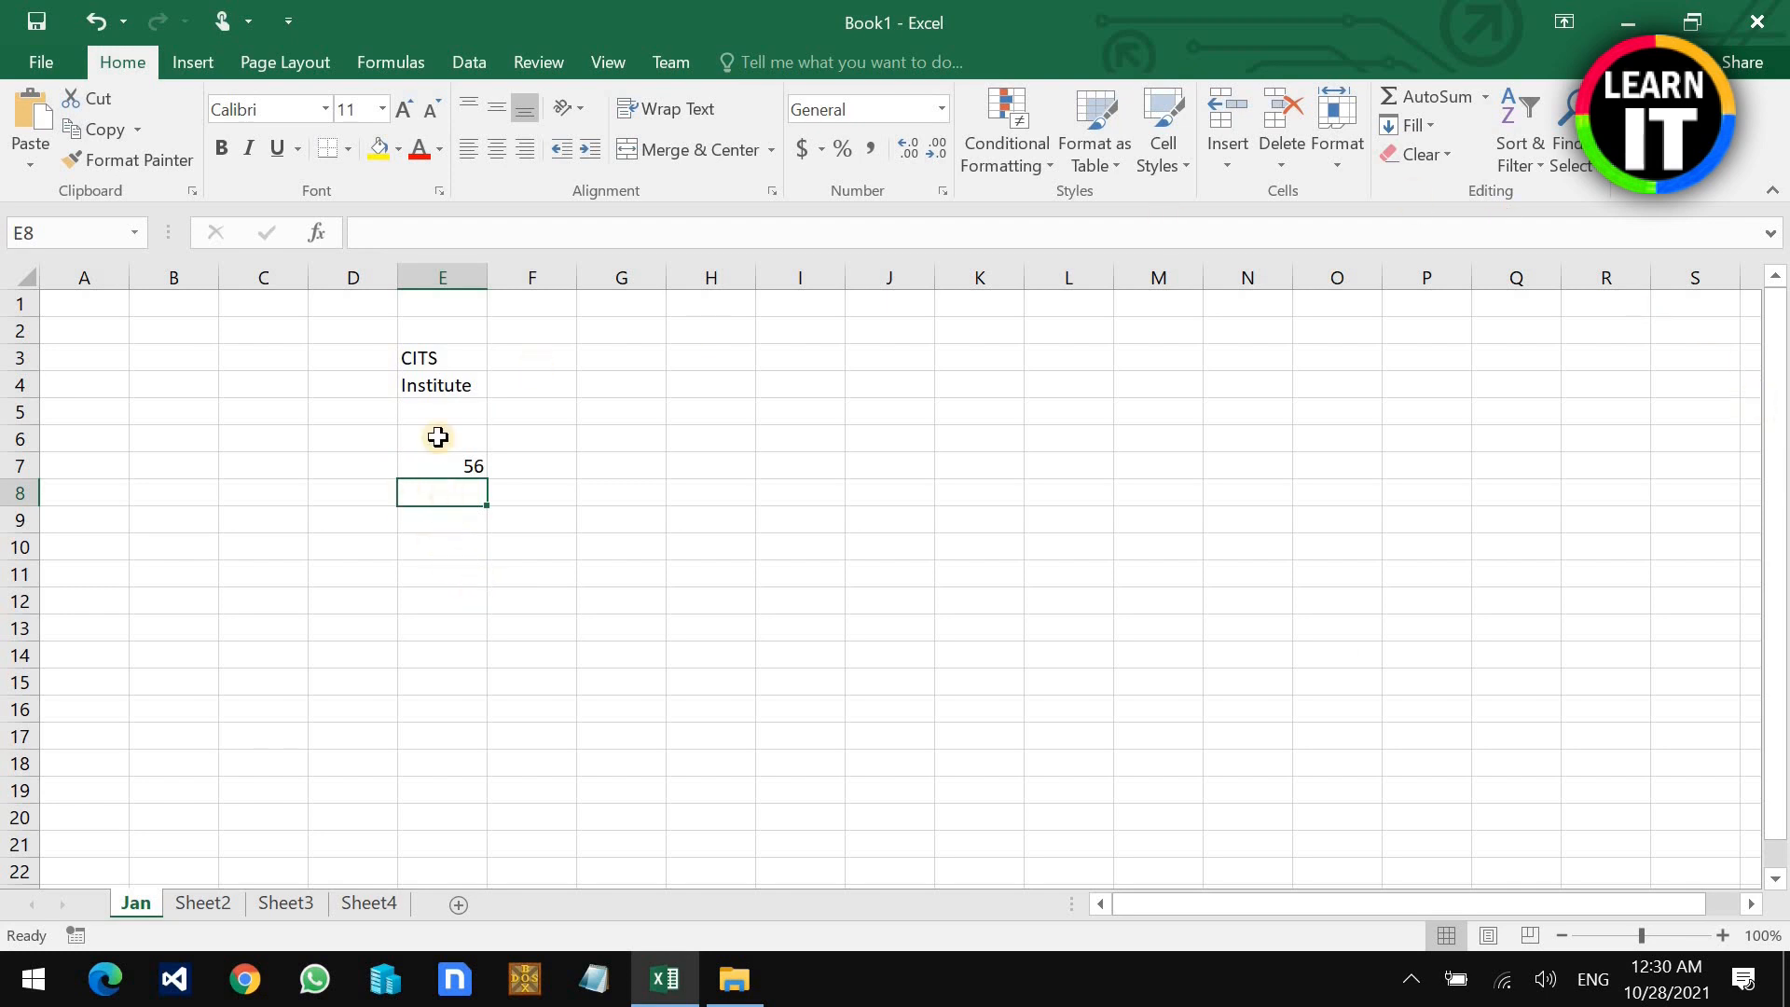
{"action": "left_click", "coordinate": [433, 380]}
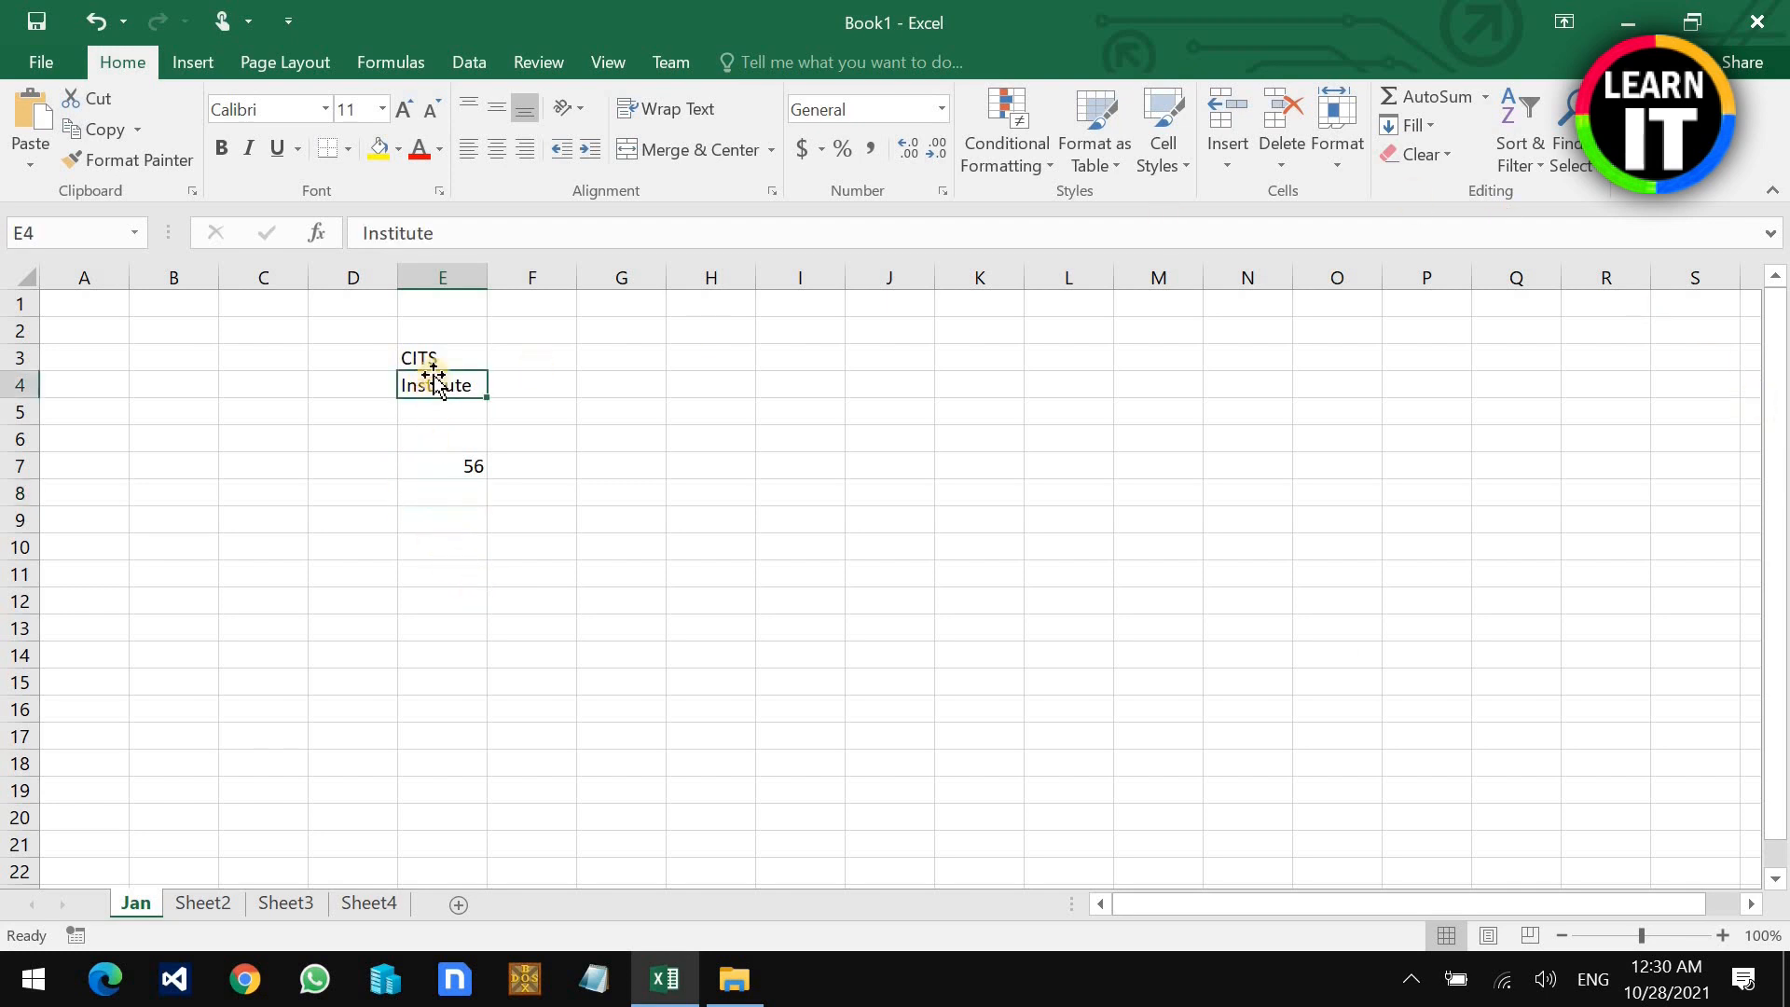
{"action": "left_click", "coordinate": [434, 466]}
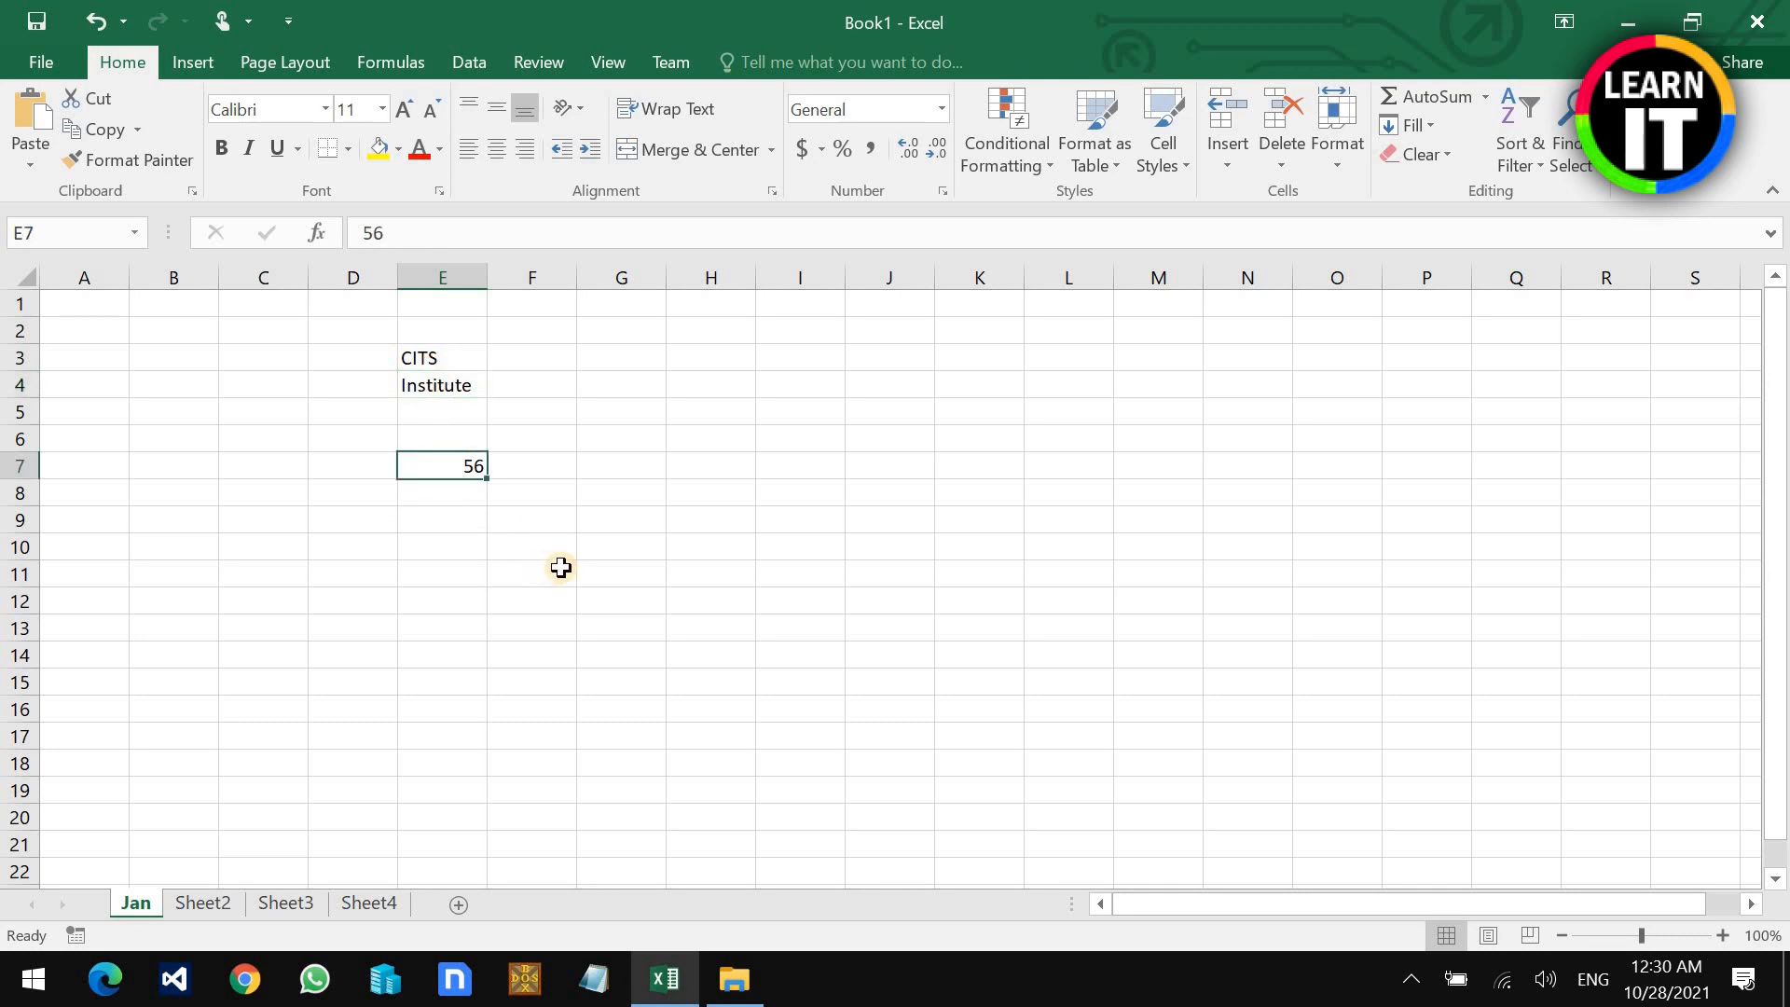
Step: Examine cells E3 to E7 to see how text and numbers align by default
{"action": "key", "text": "Up"}
{"action": "key", "text": "Up"}
{"action": "key", "text": "Up"}
{"action": "key", "text": "Up"}
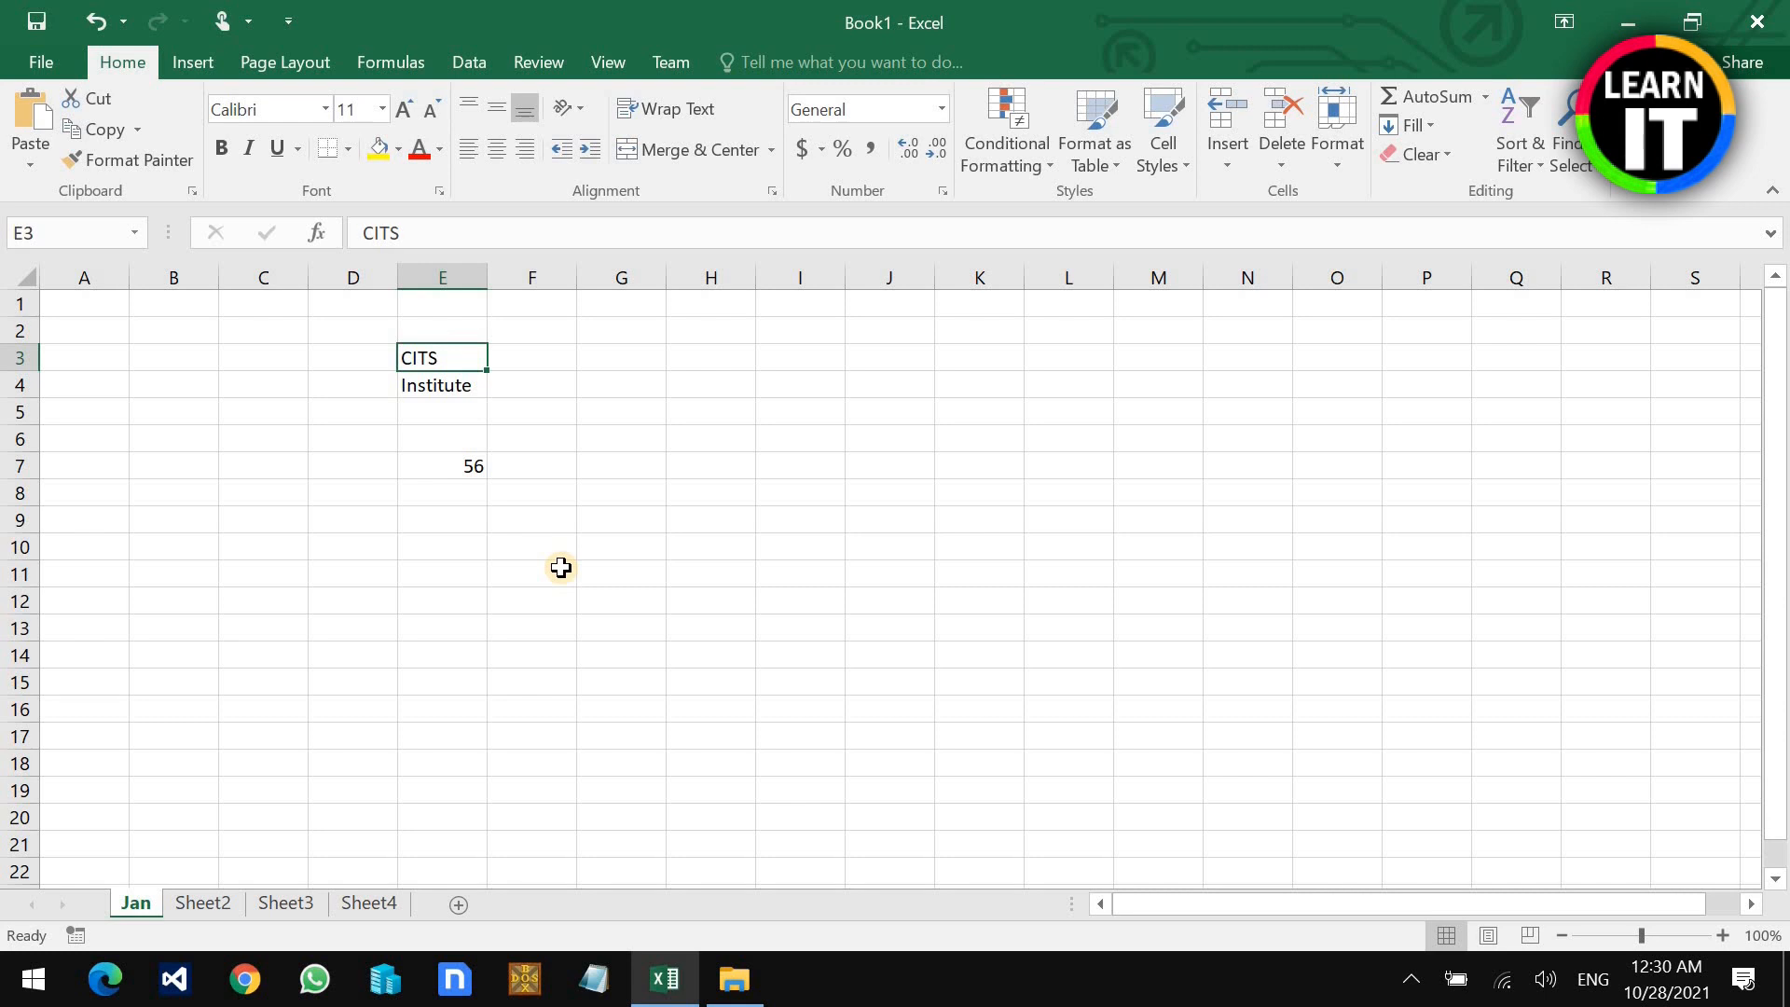
{"action": "key", "text": "Down"}
{"action": "key", "text": "Down"}
{"action": "key", "text": "Down"}
{"action": "key", "text": "Down"}
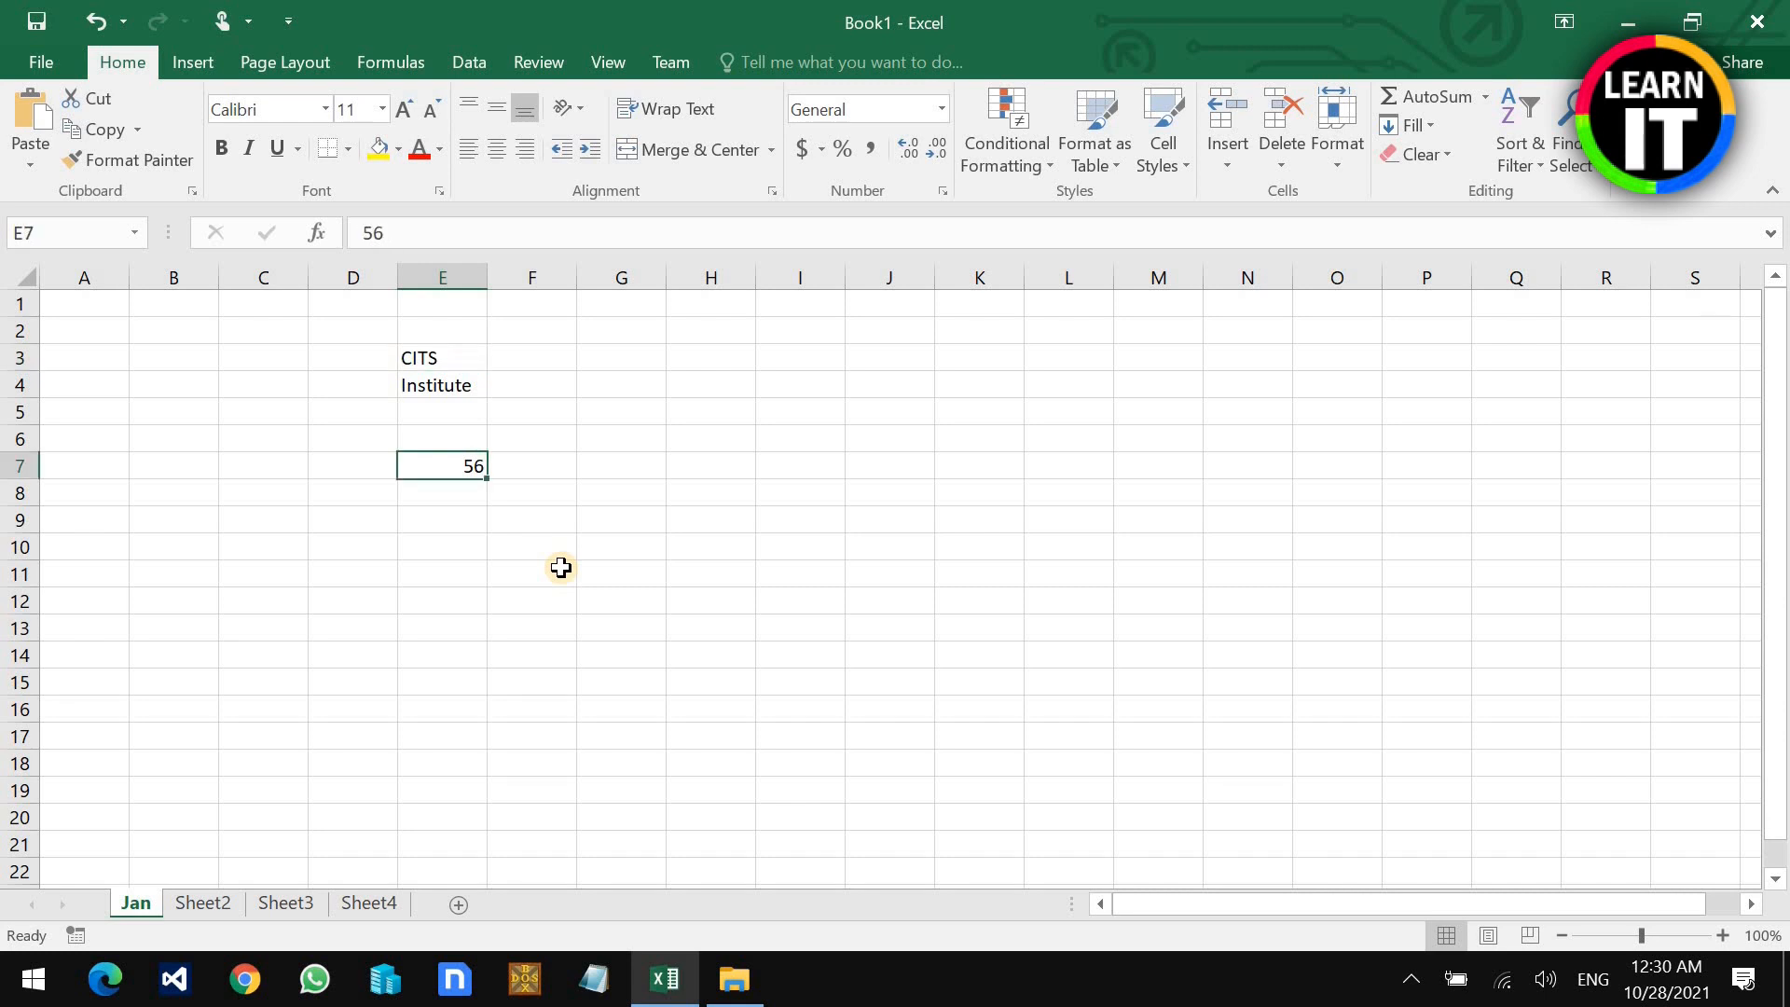
{"action": "key", "text": "Up"}
{"action": "key", "text": "Up"}
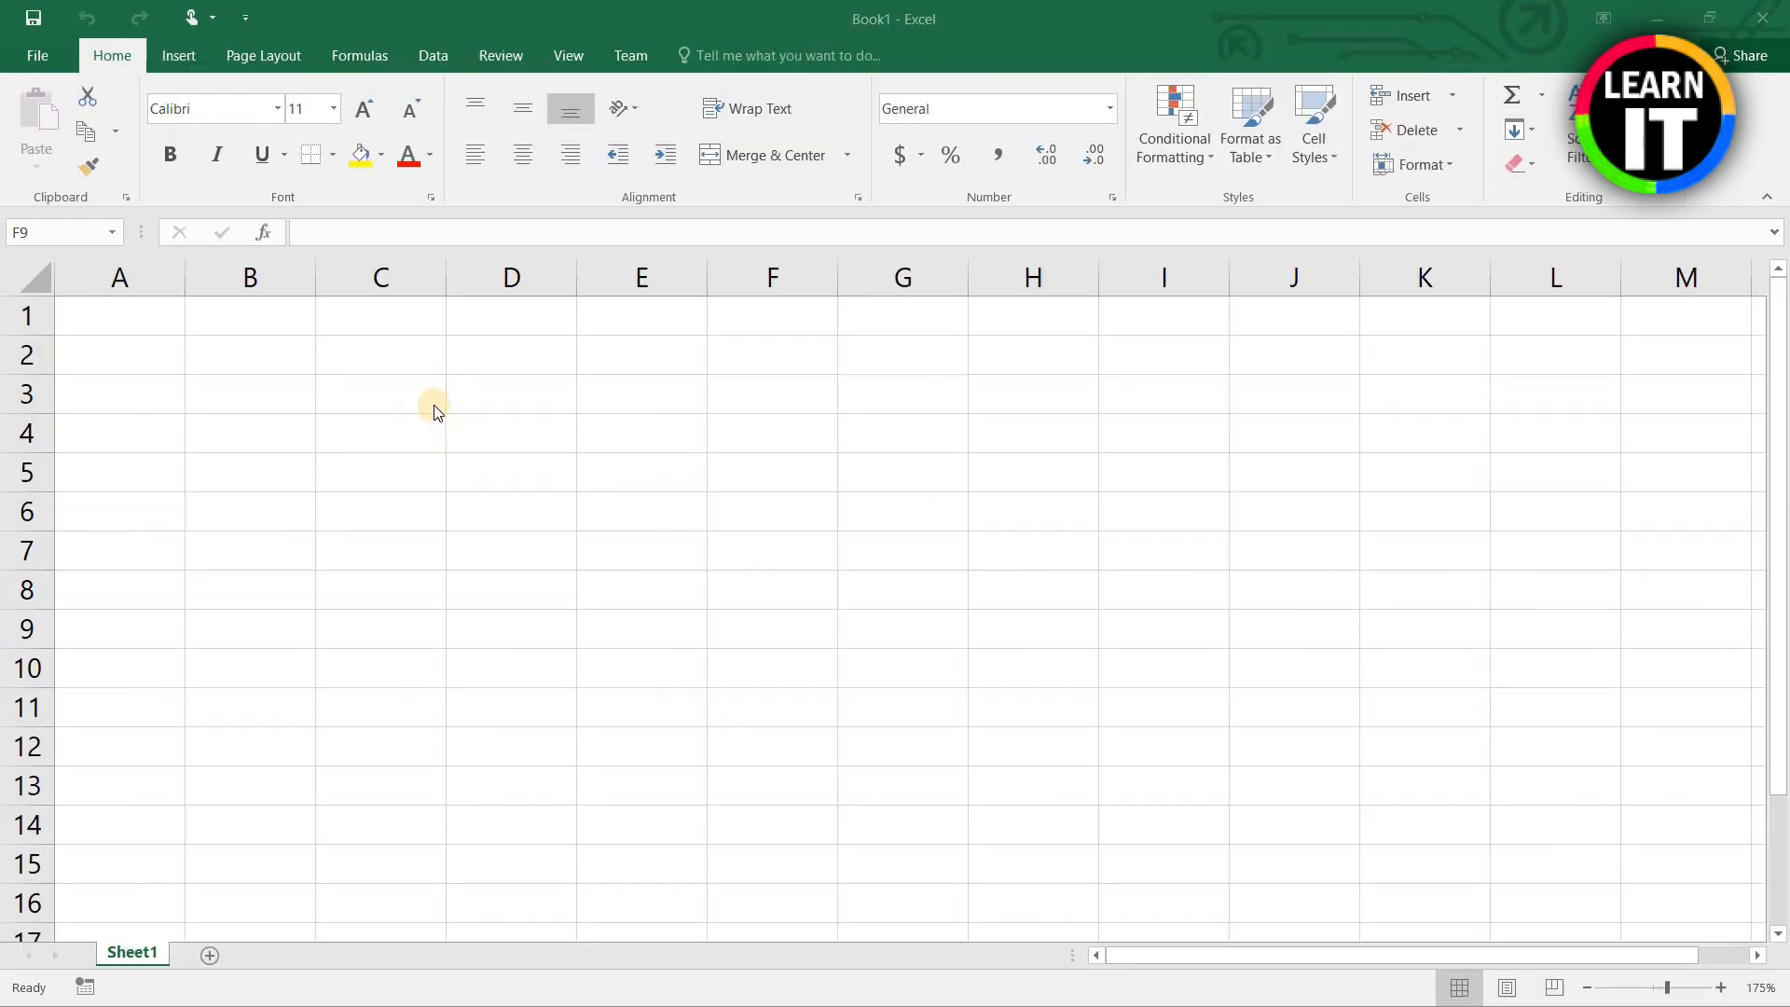
Step: Enter 87 in cell C3 and 55 in cell C4 of the blank Sheet1
{"action": "left_click", "coordinate": [430, 396]}
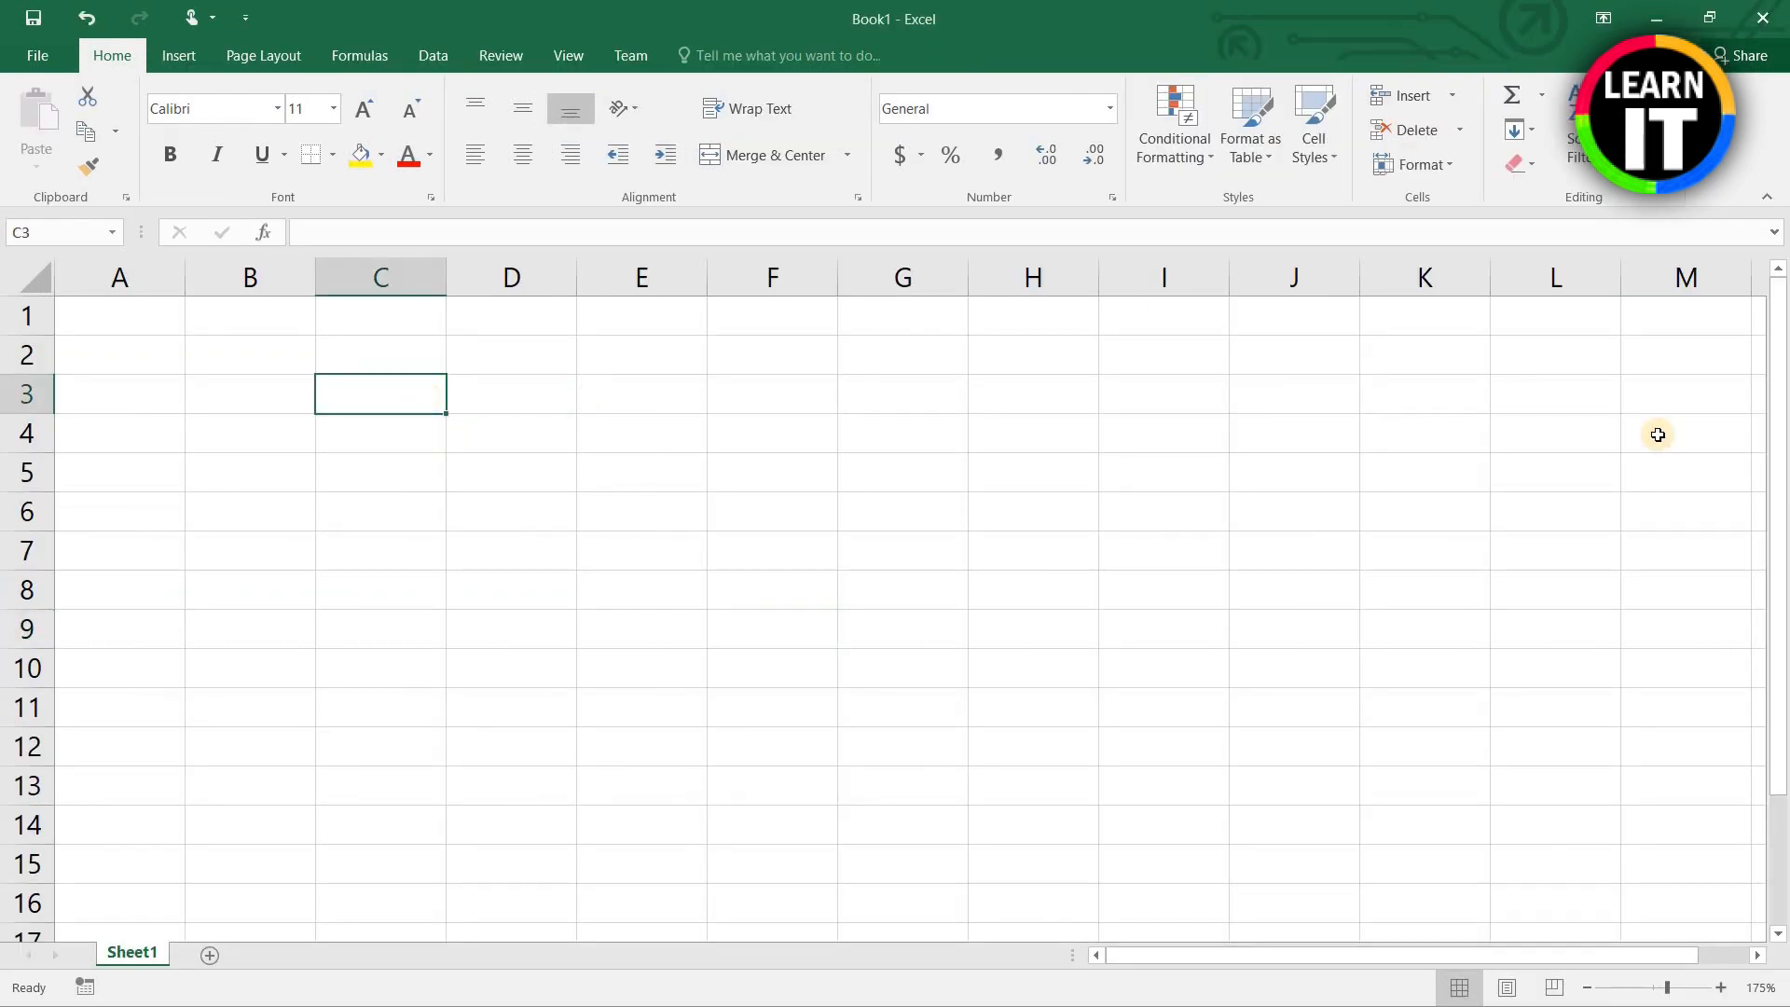
{"action": "type", "text": "87"}
{"action": "key", "text": "Return"}
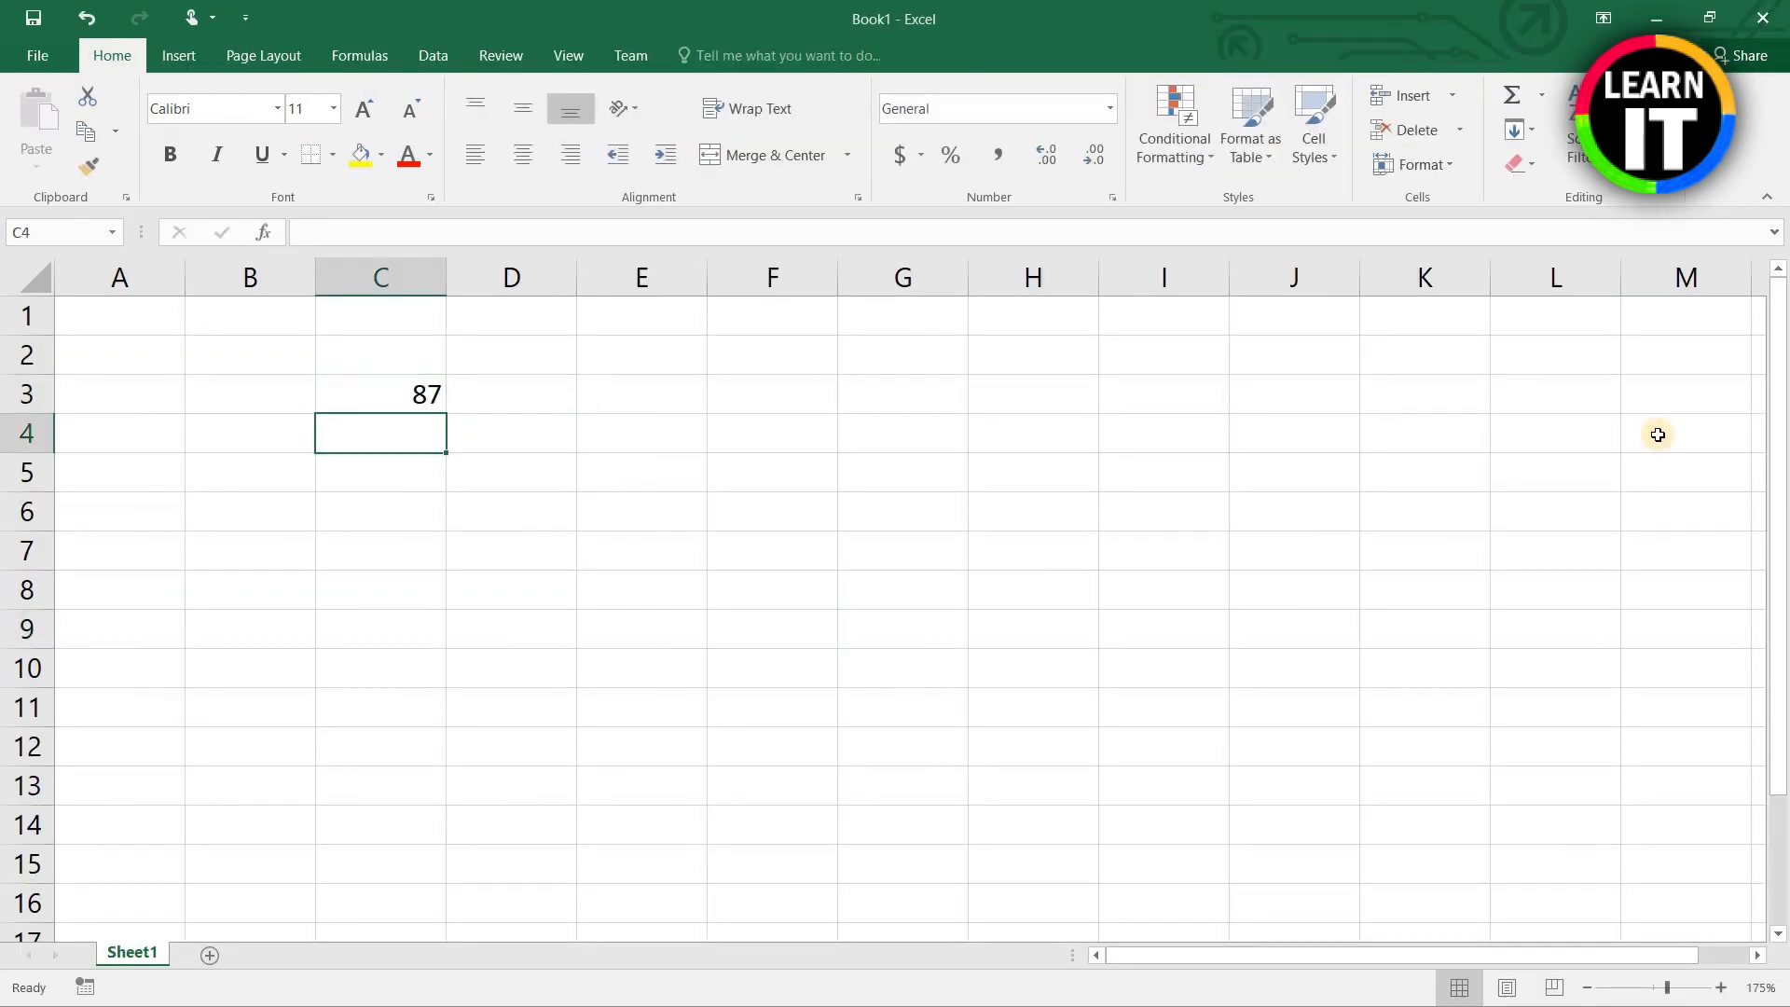
{"action": "type", "text": "55"}
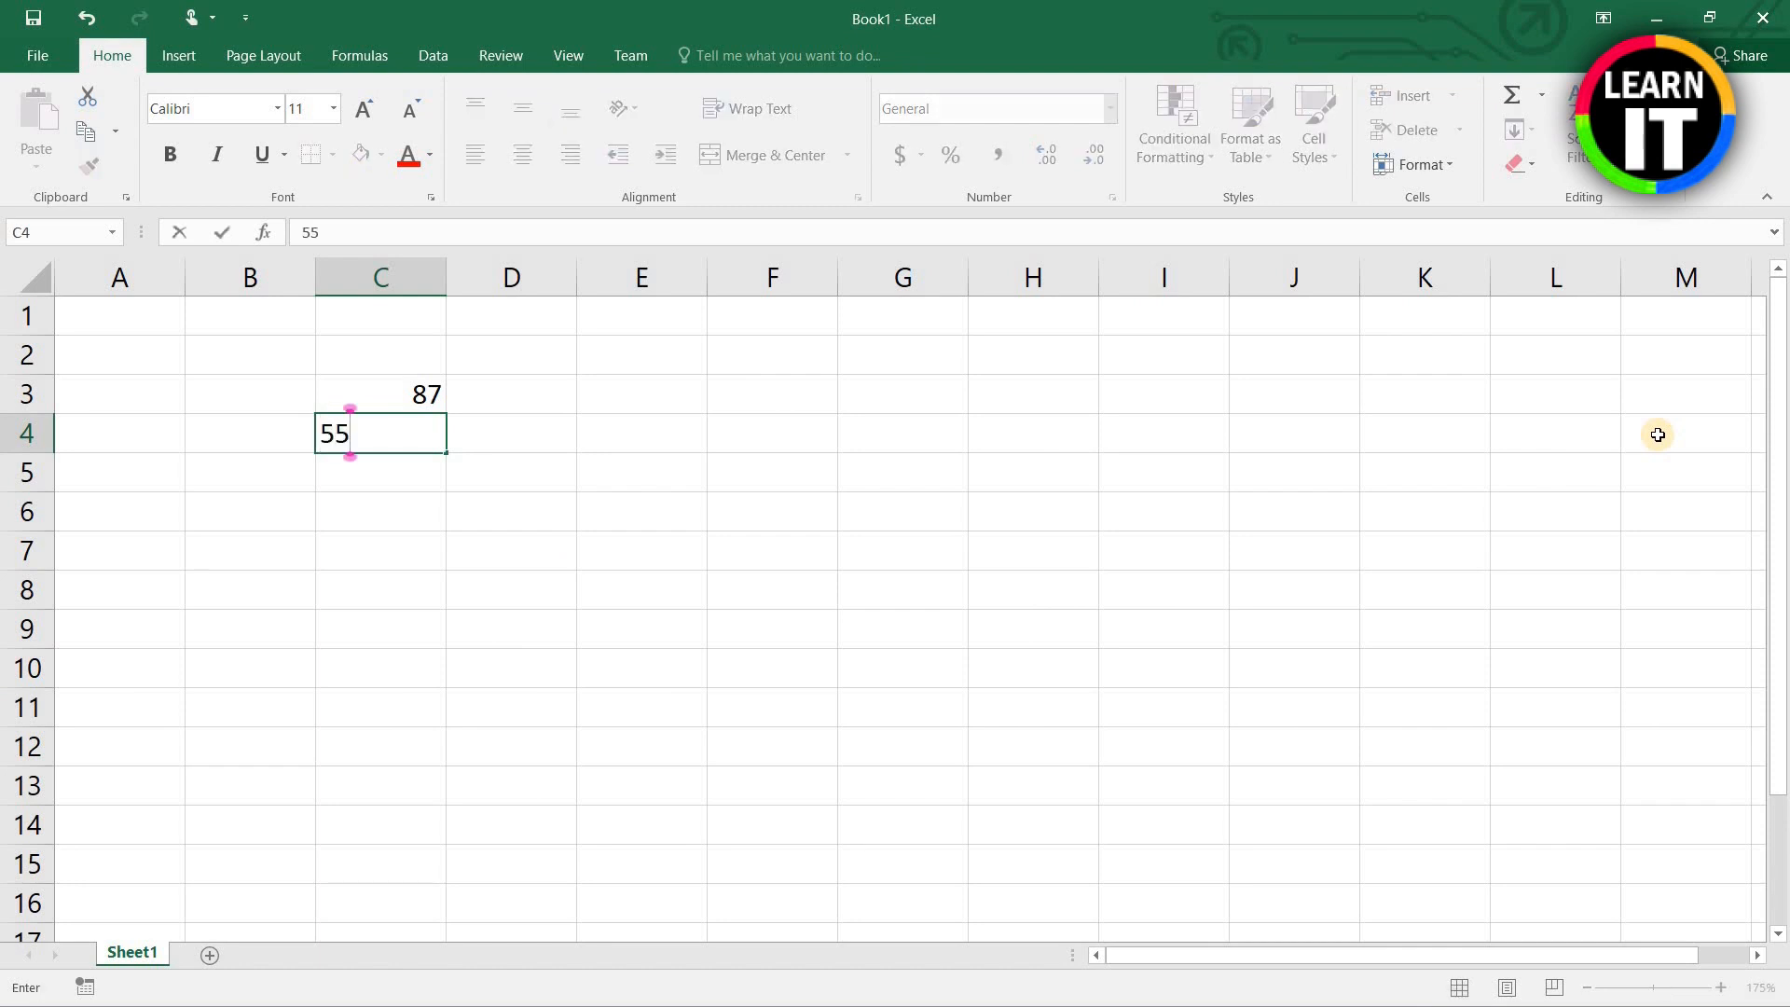
{"action": "key", "text": "Return"}
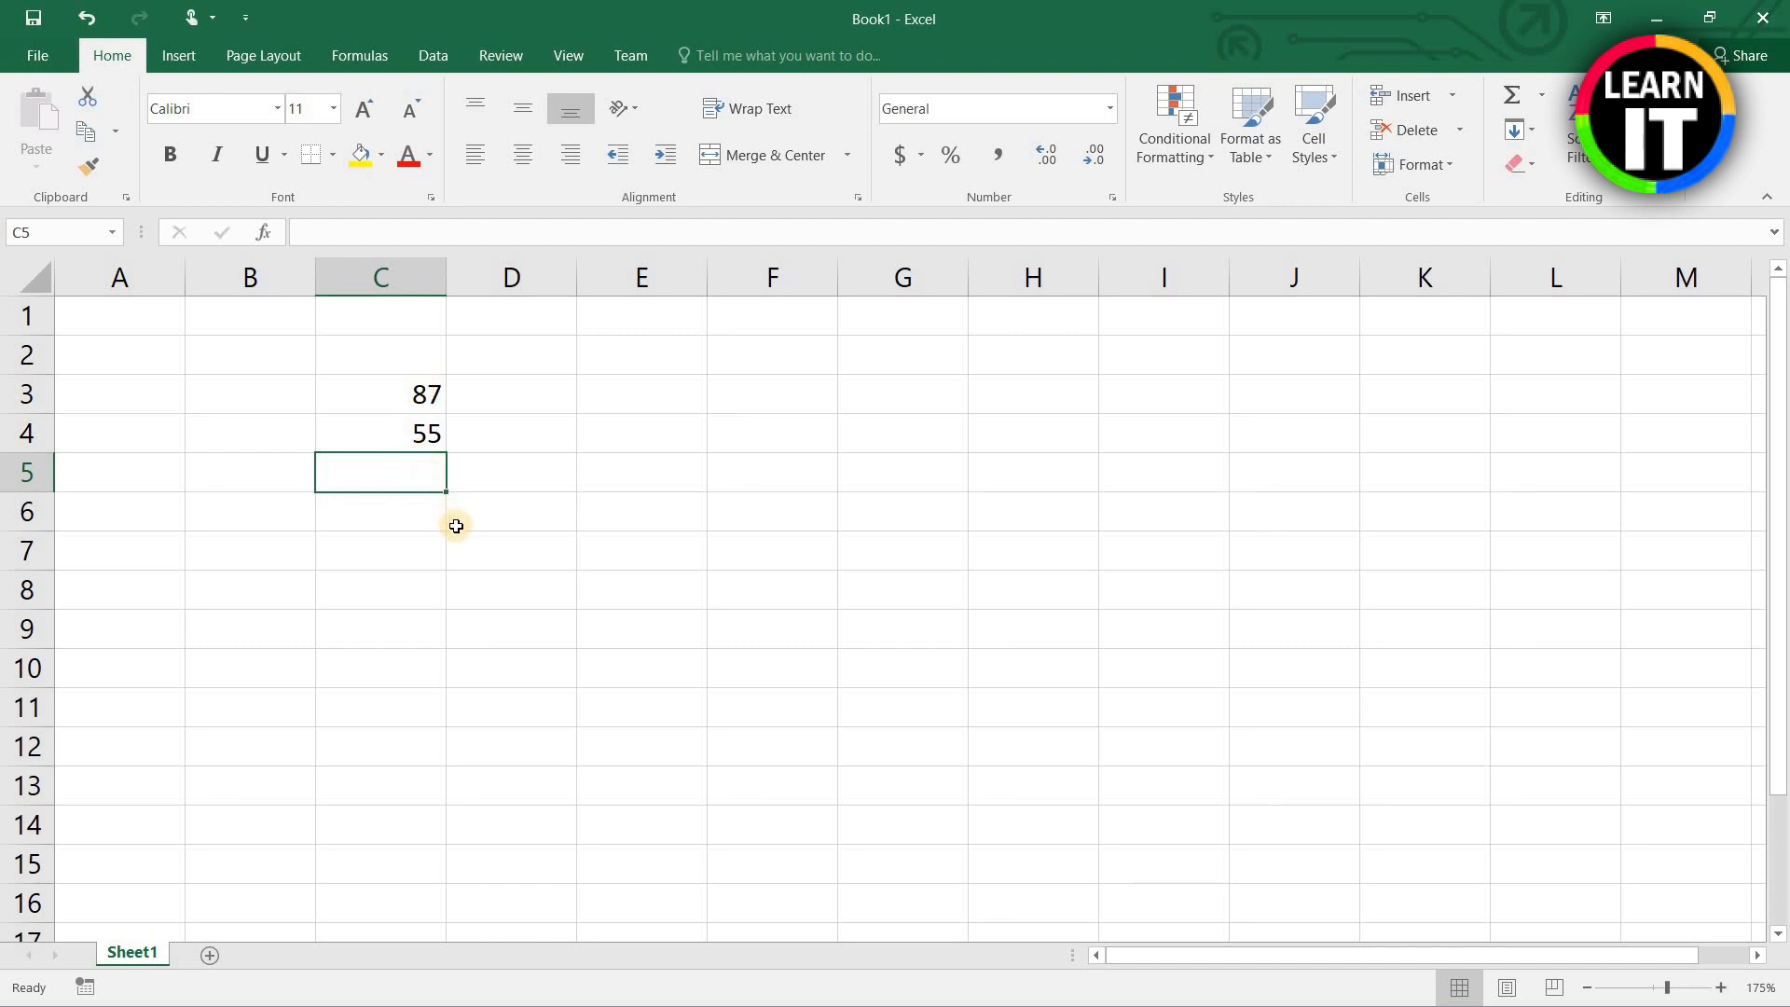
Step: Add the two numbers in C3 and C4 with the formula =c3+c4 in cell C5
{"action": "left_click", "coordinate": [398, 406]}
{"action": "left_click", "coordinate": [399, 435]}
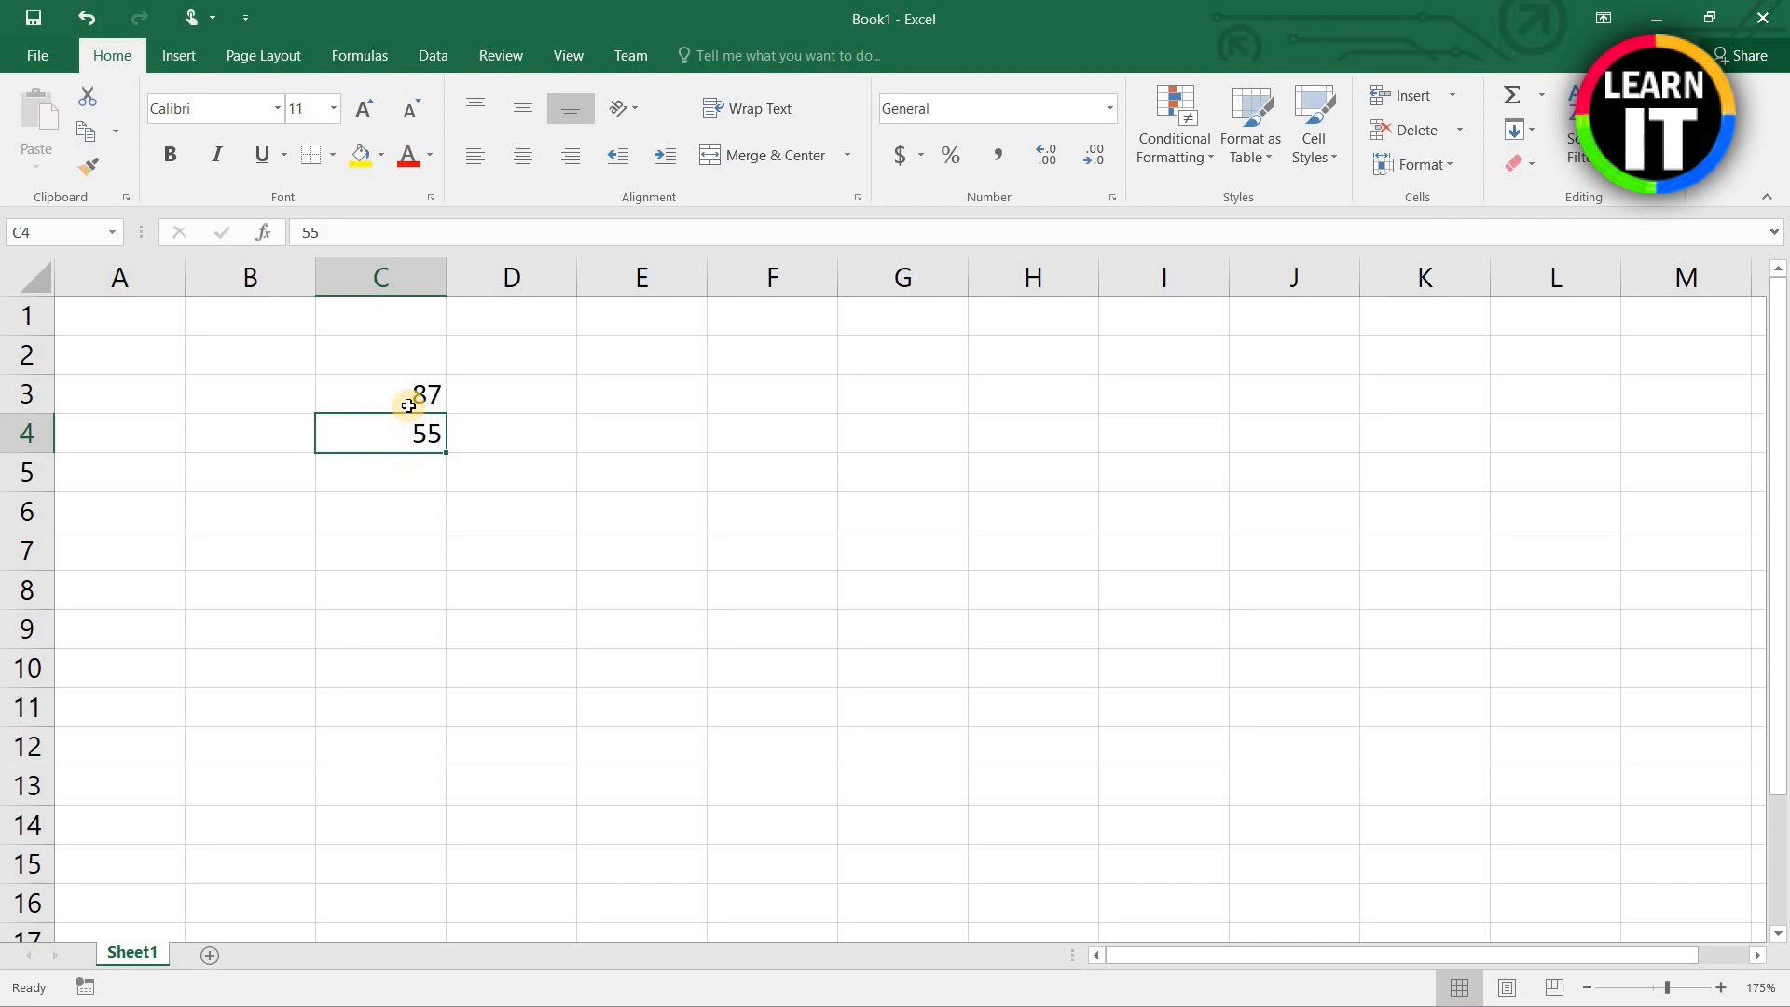
{"action": "left_click", "coordinate": [401, 473]}
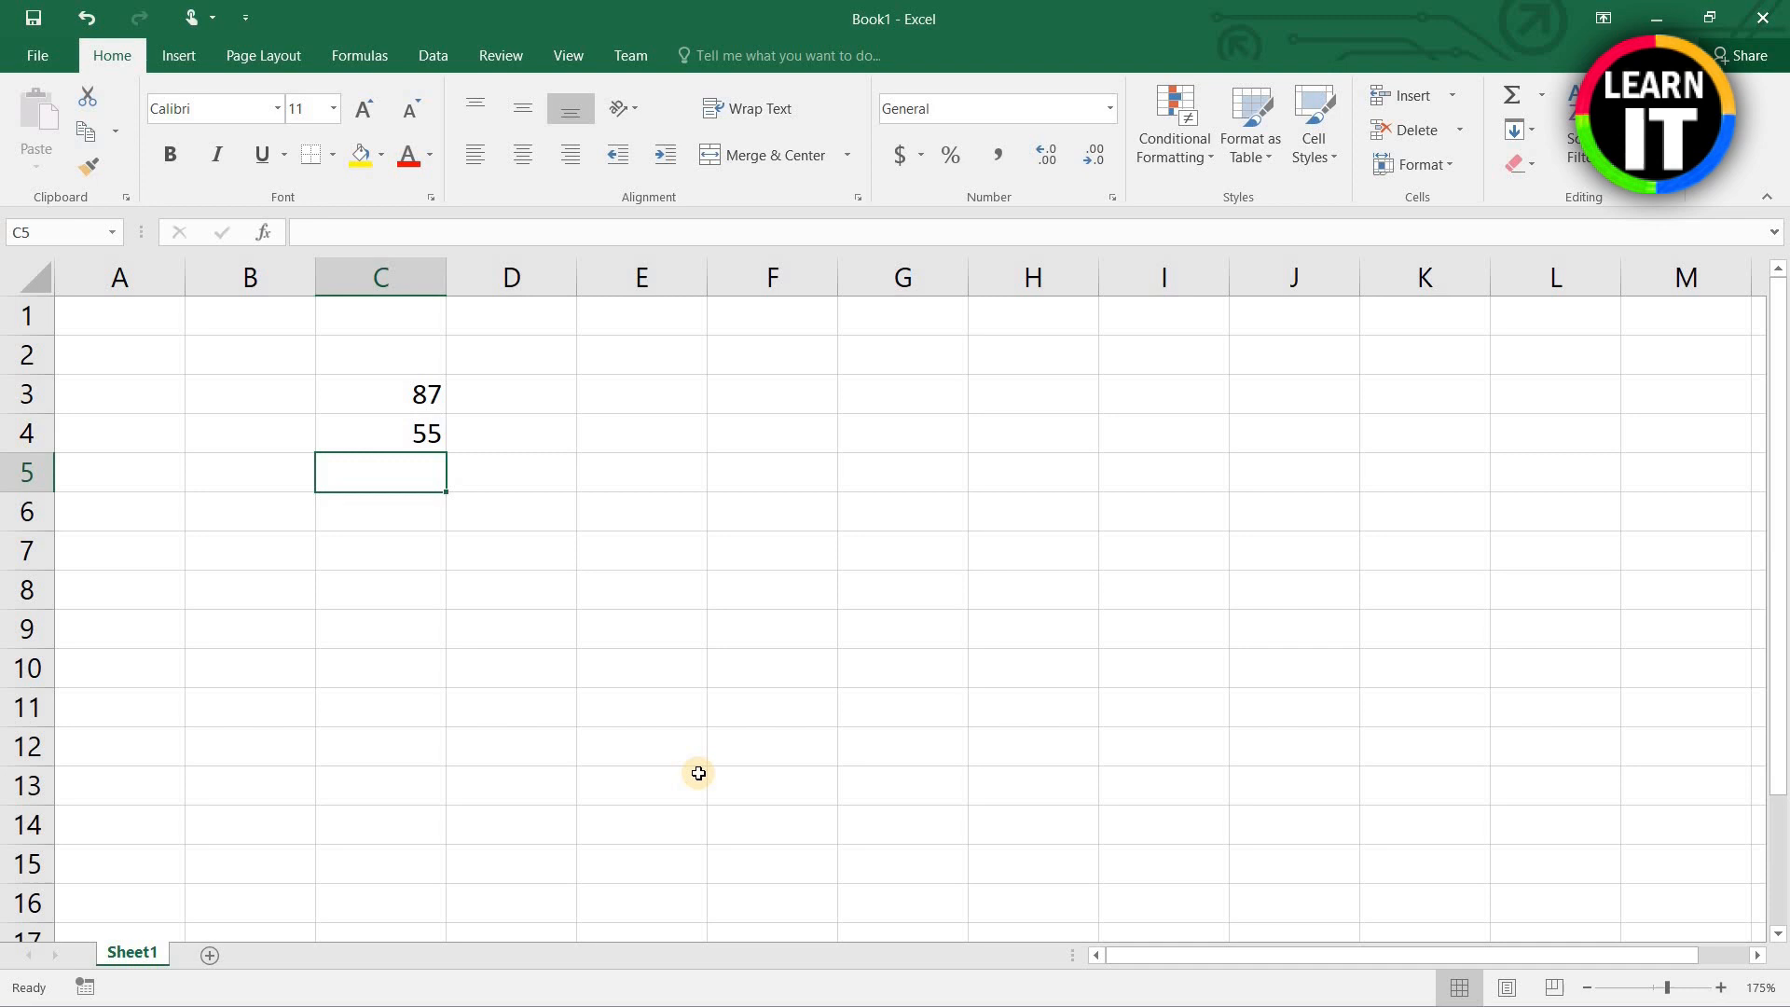
{"action": "type", "text": "="}
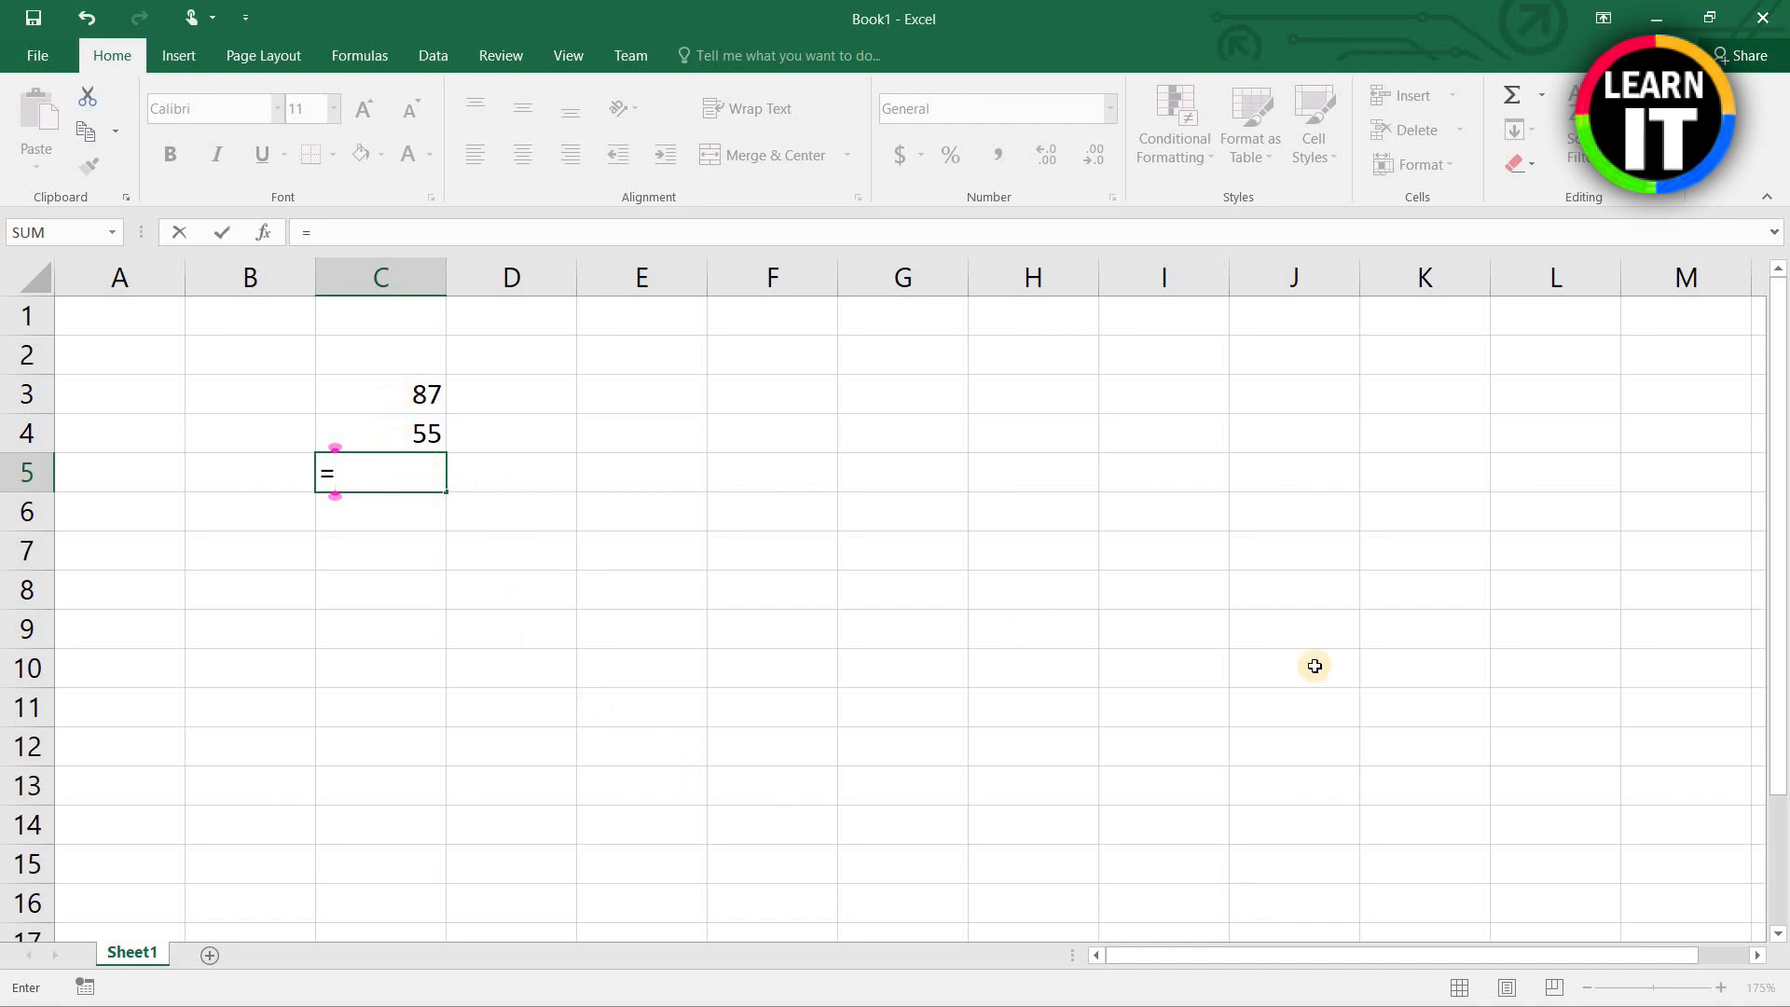
{"action": "type", "text": "c3"}
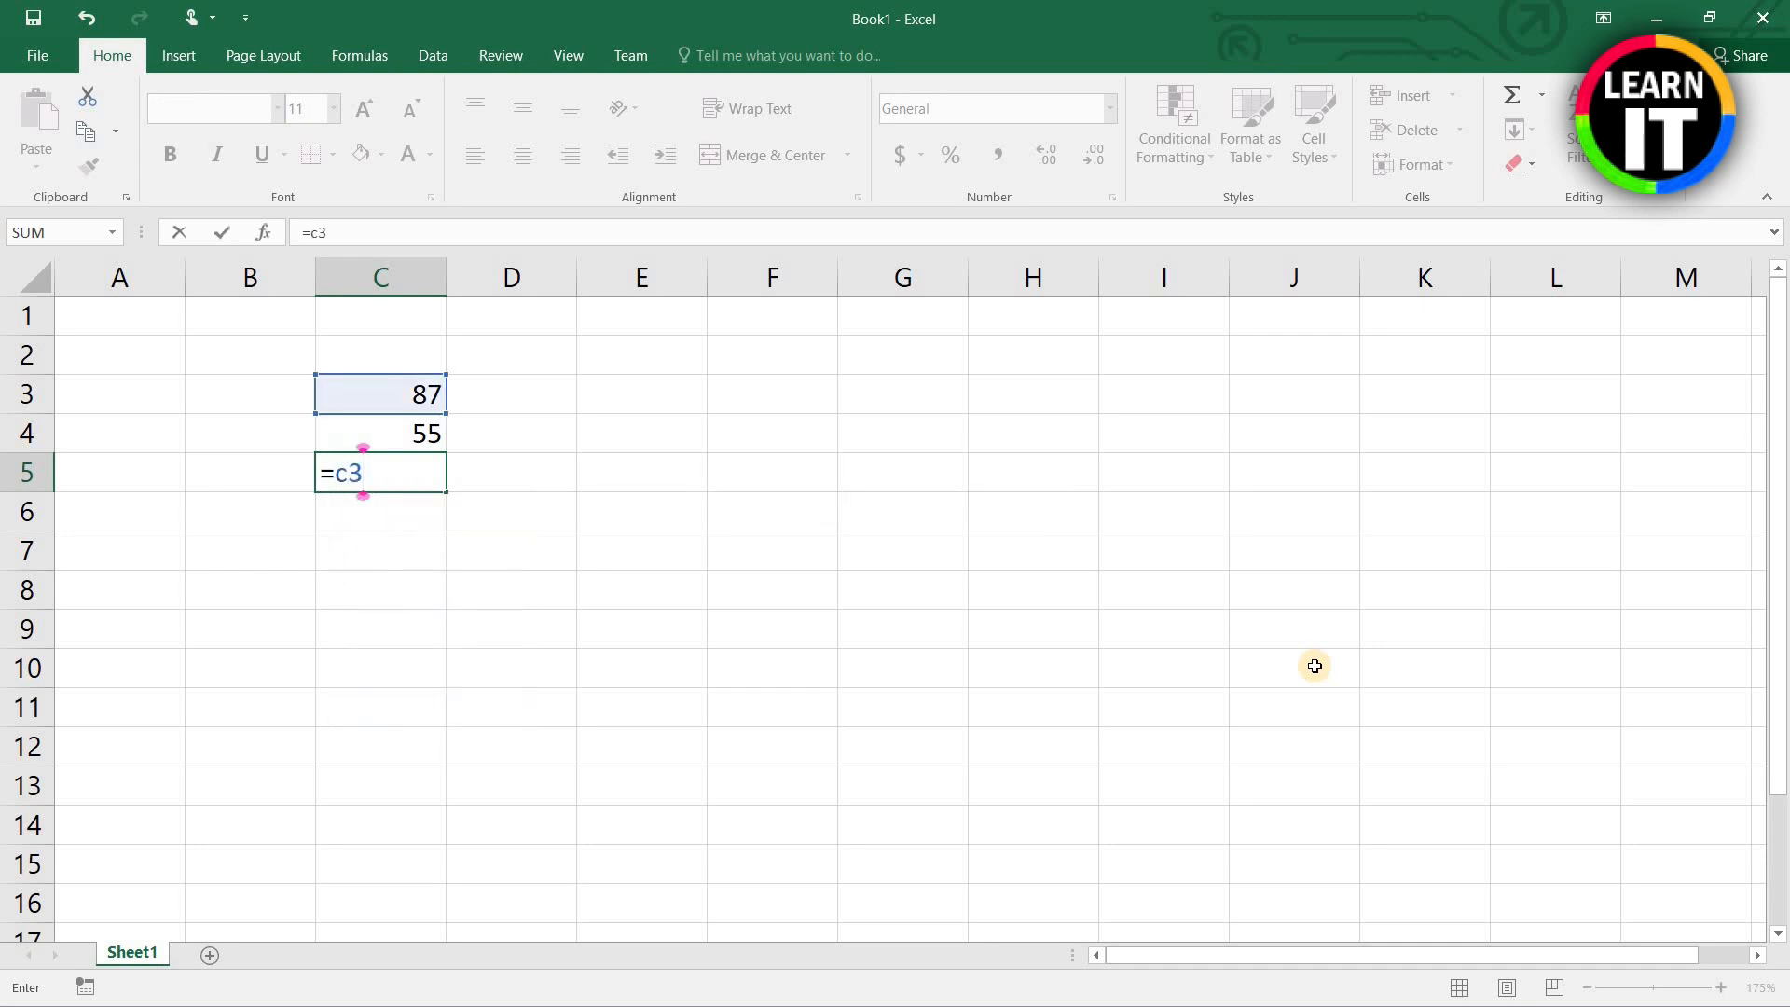
{"action": "type", "text": "+c4"}
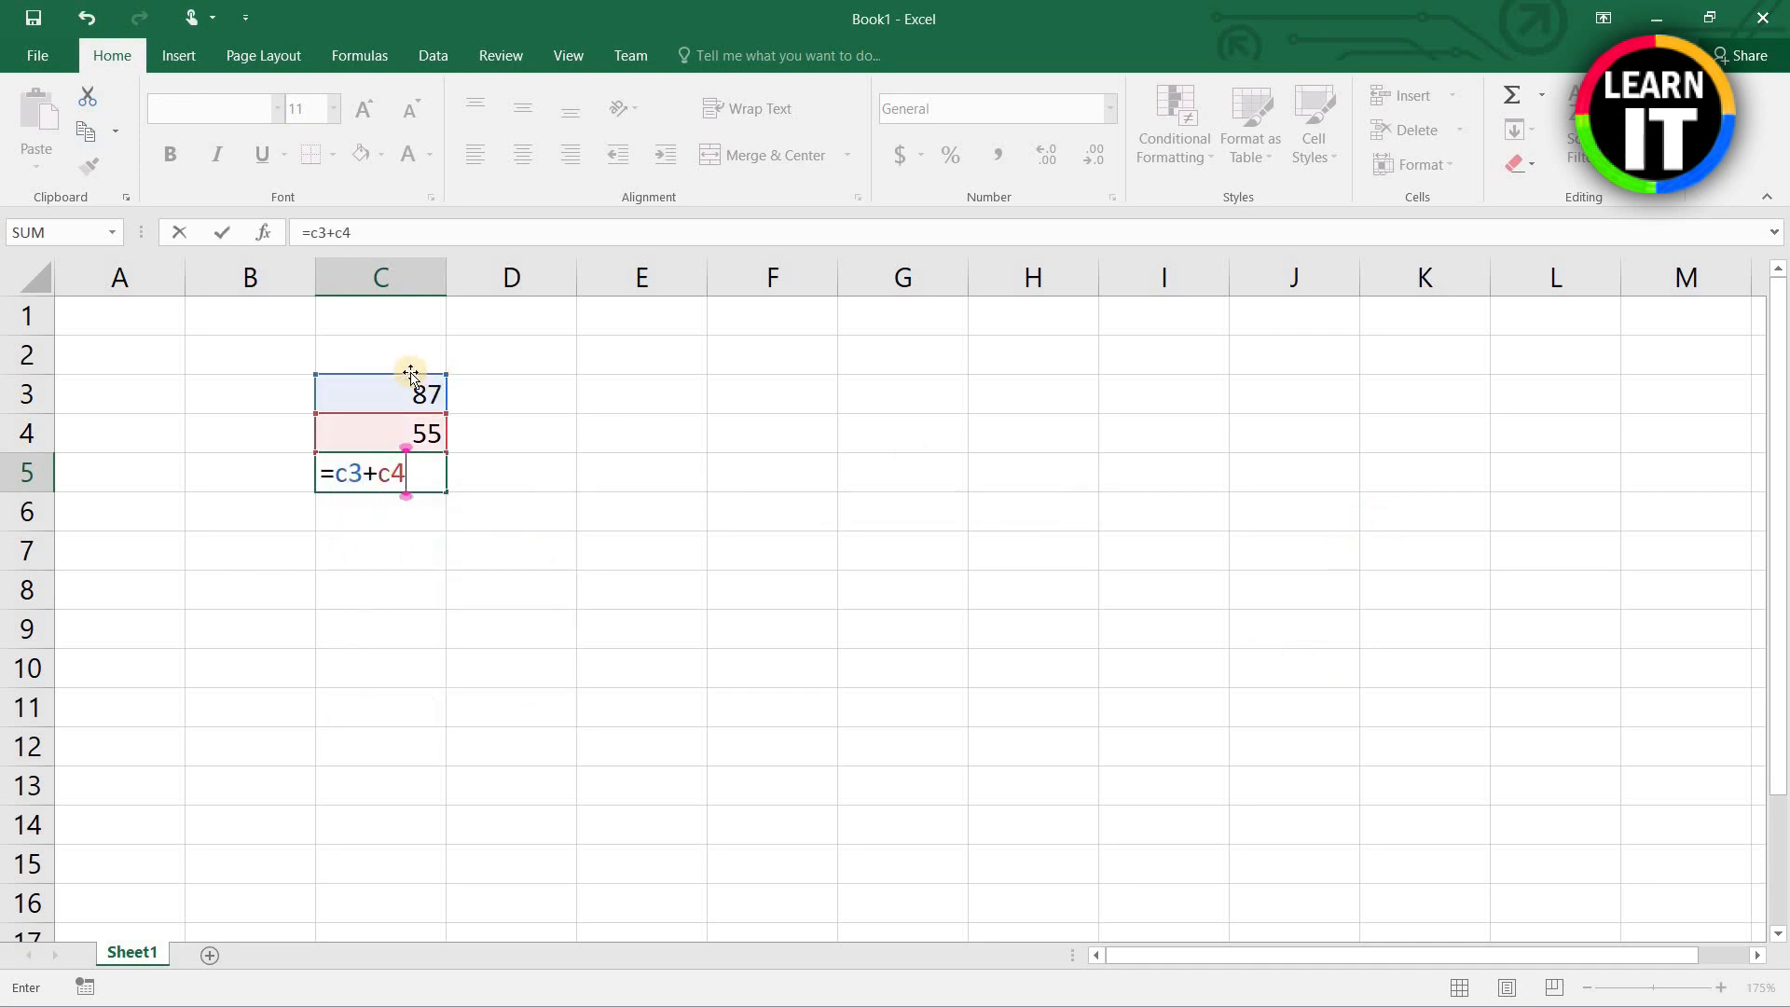
{"action": "key", "text": "Return"}
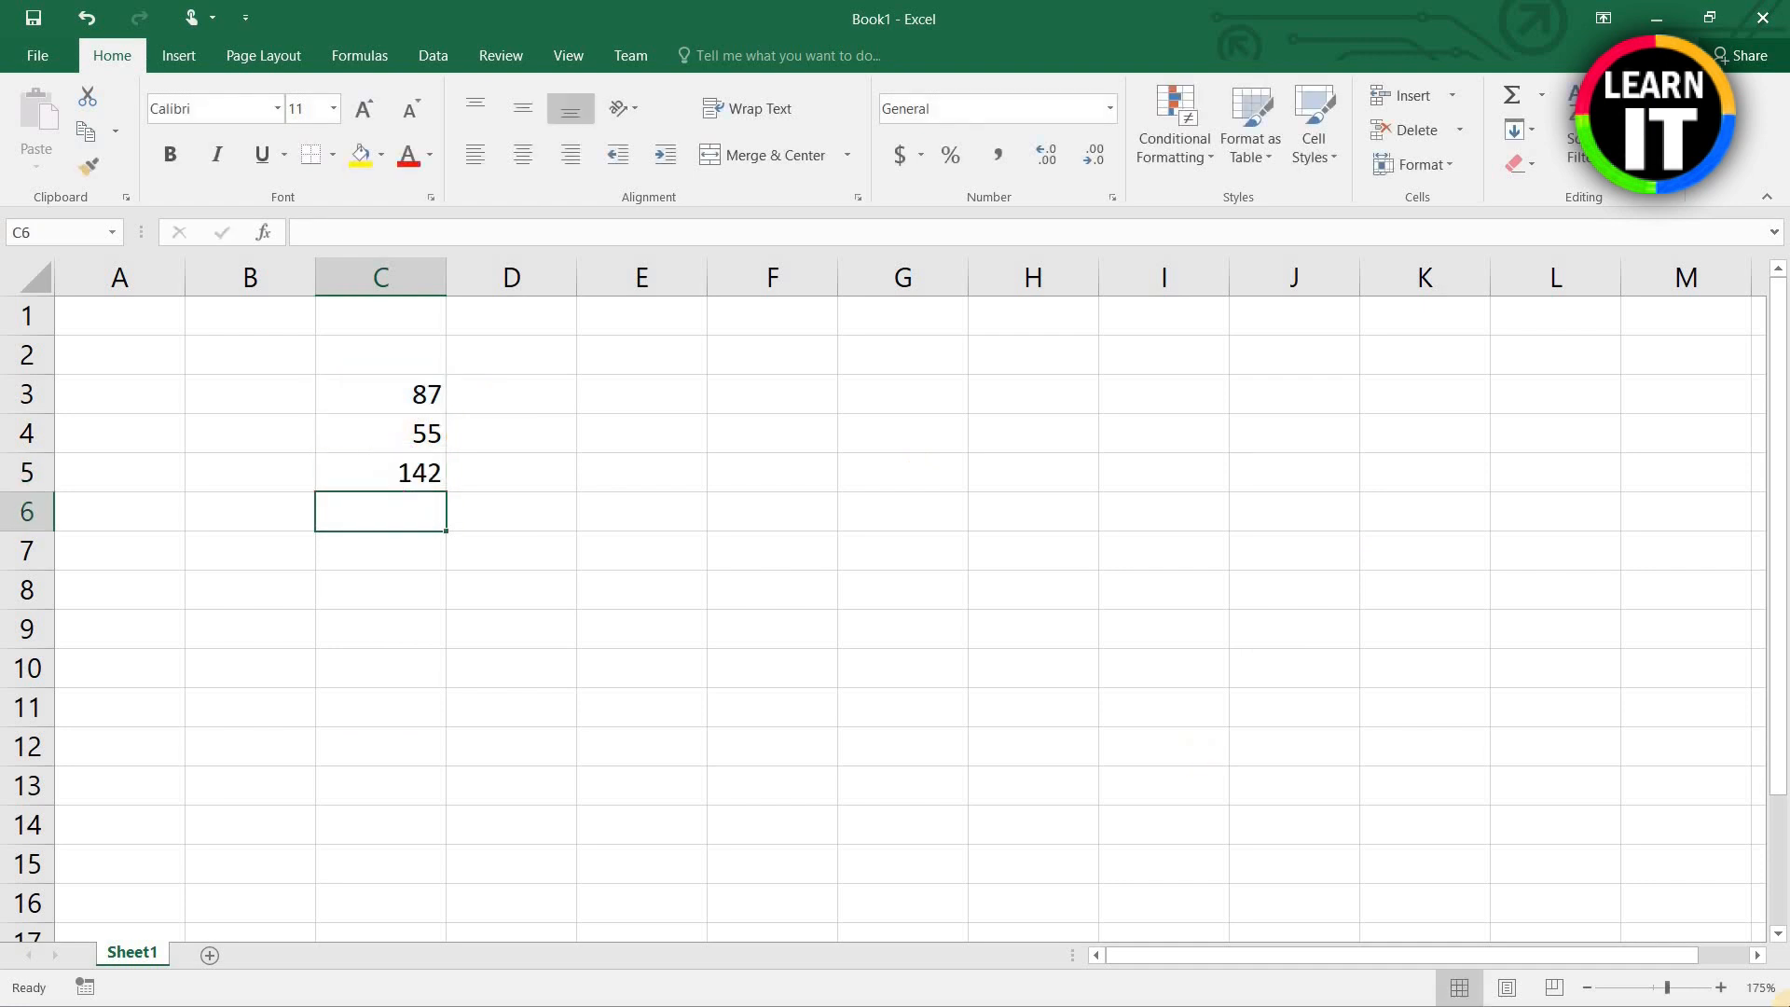
Step: Enter c3+c4 without the equals sign in cell C6
{"action": "type", "text": "c3"}
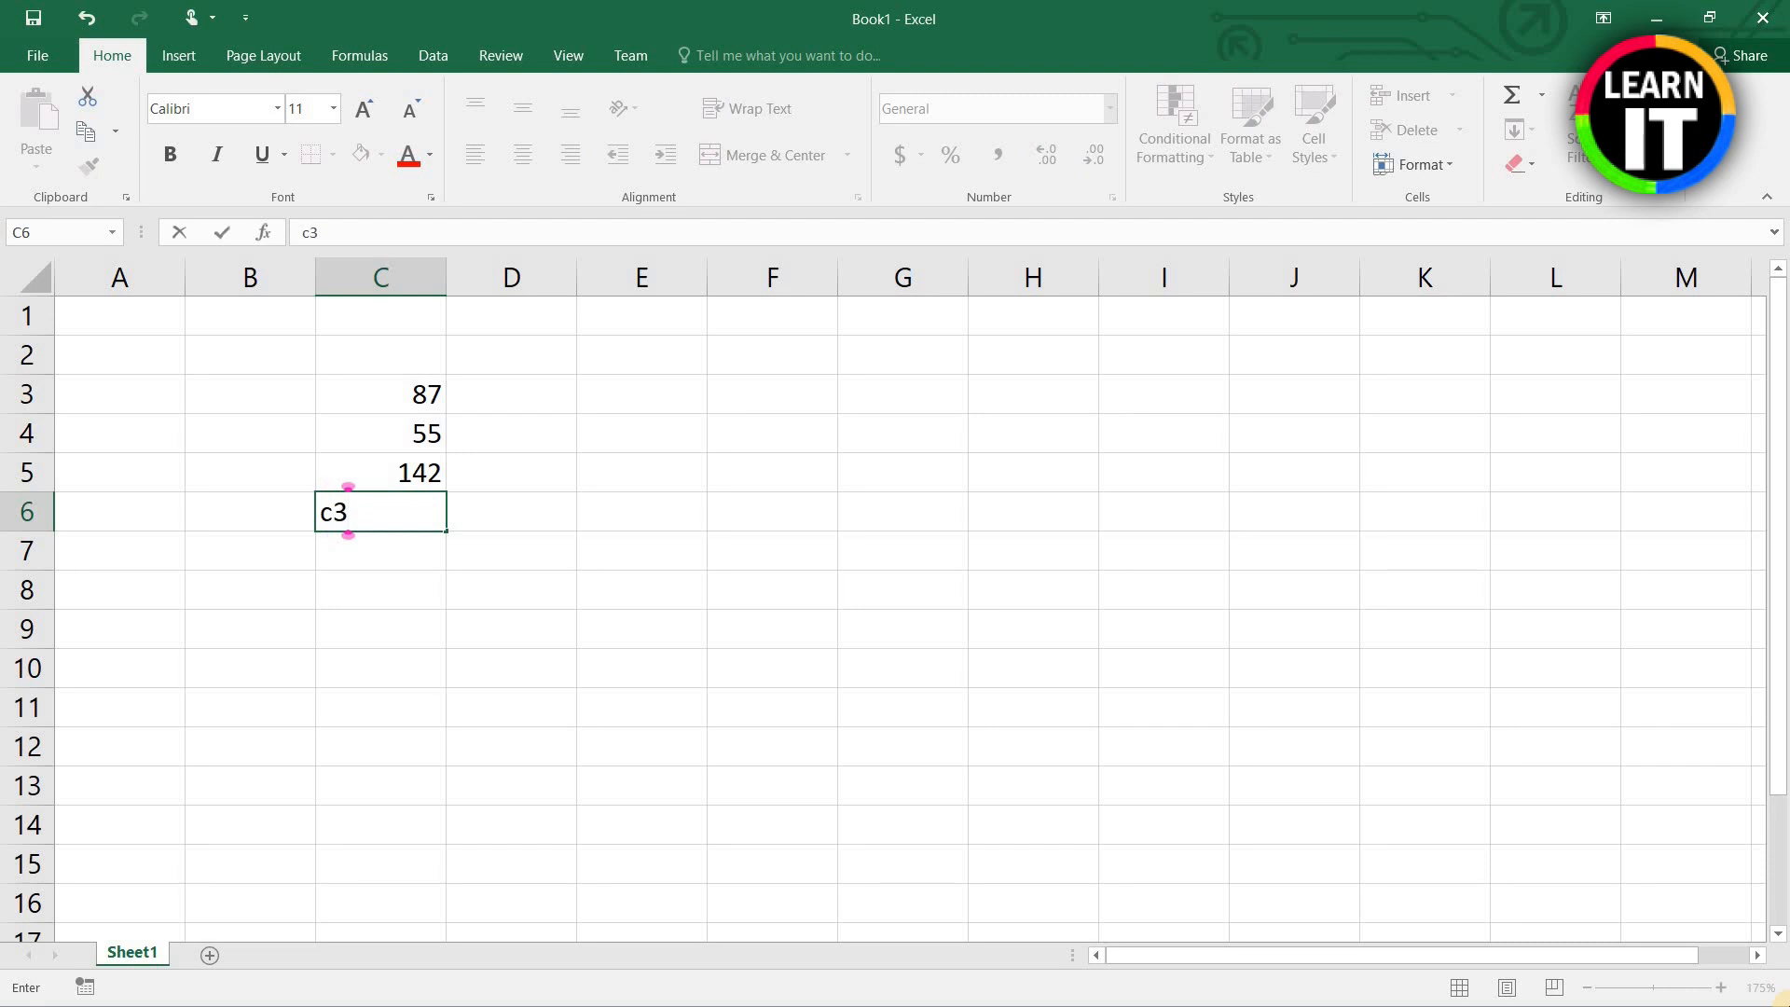
{"action": "type", "text": "+c4"}
{"action": "key", "text": "ctrl+Return"}
{"action": "key", "text": "Return"}
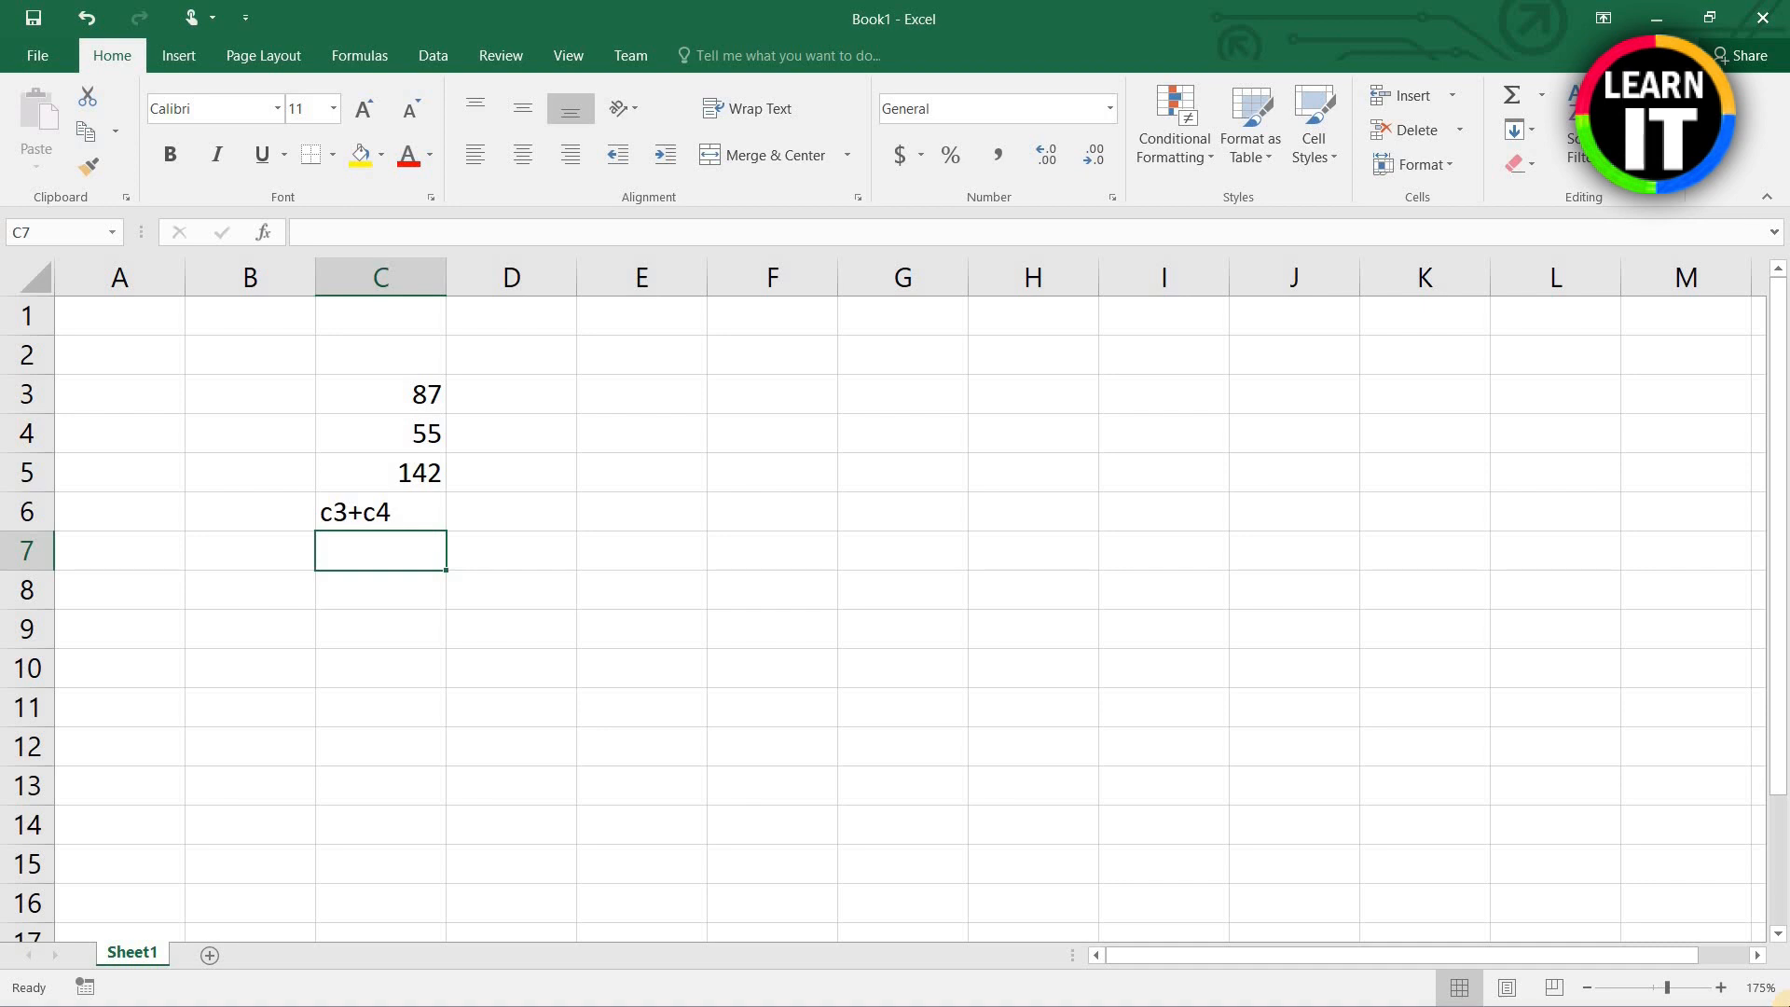
Step: Clear the entry in cell C6 and view the formula in C5
{"action": "key", "text": "Down"}
{"action": "key", "text": "Up"}
{"action": "key", "text": "Up"}
{"action": "key", "text": "Delete"}
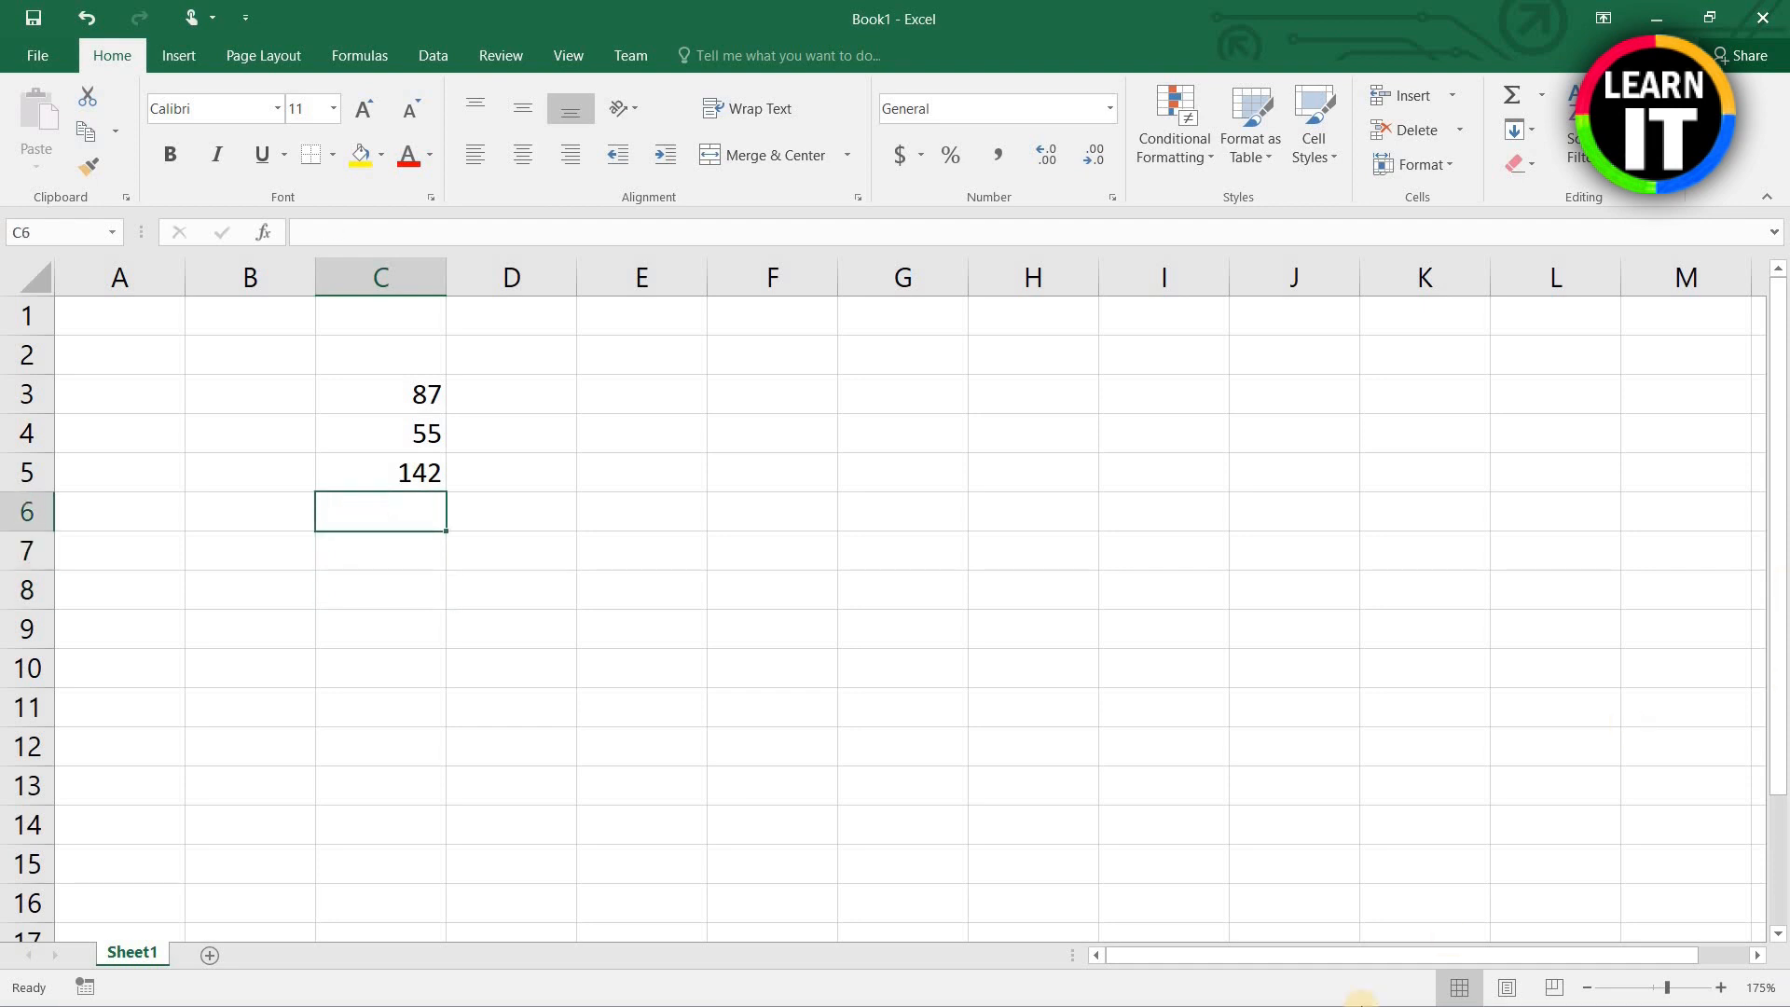
{"action": "left_click", "coordinate": [407, 466]}
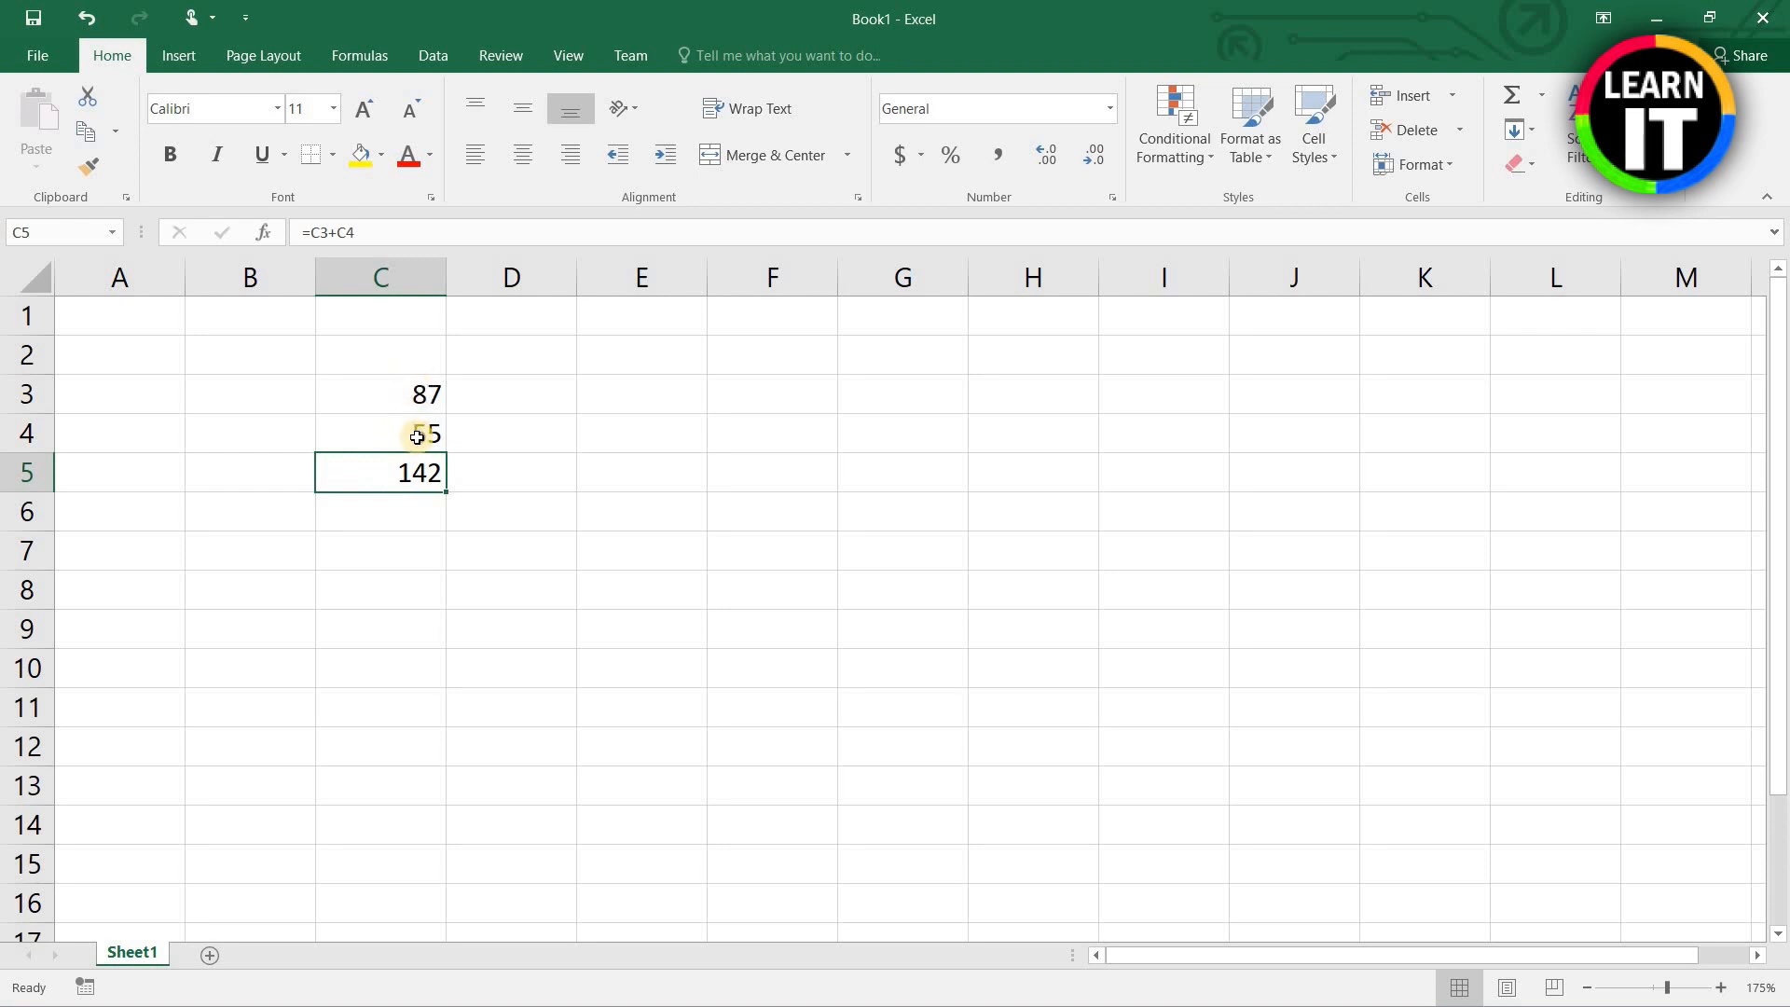
Step: Enter 76 in cell E3 and 88 in cell E4
{"action": "left_click", "coordinate": [611, 392]}
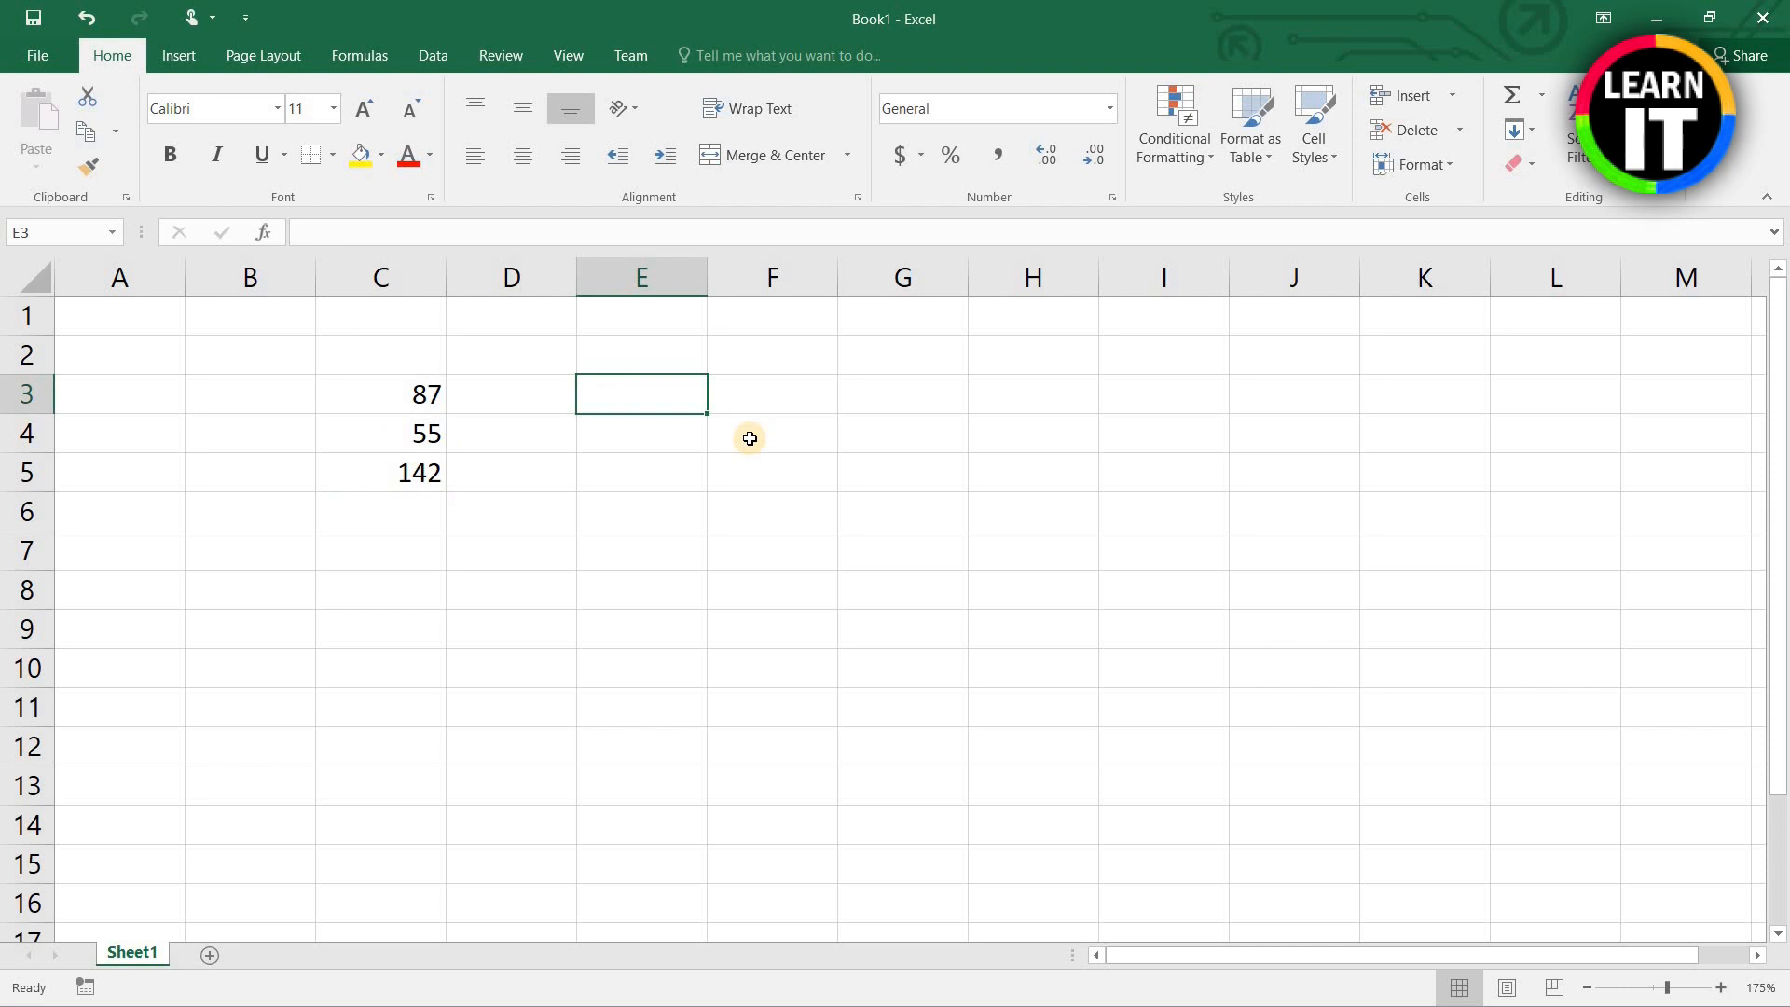
{"action": "type", "text": "76"}
{"action": "key", "text": "Return"}
{"action": "type", "text": "88"}
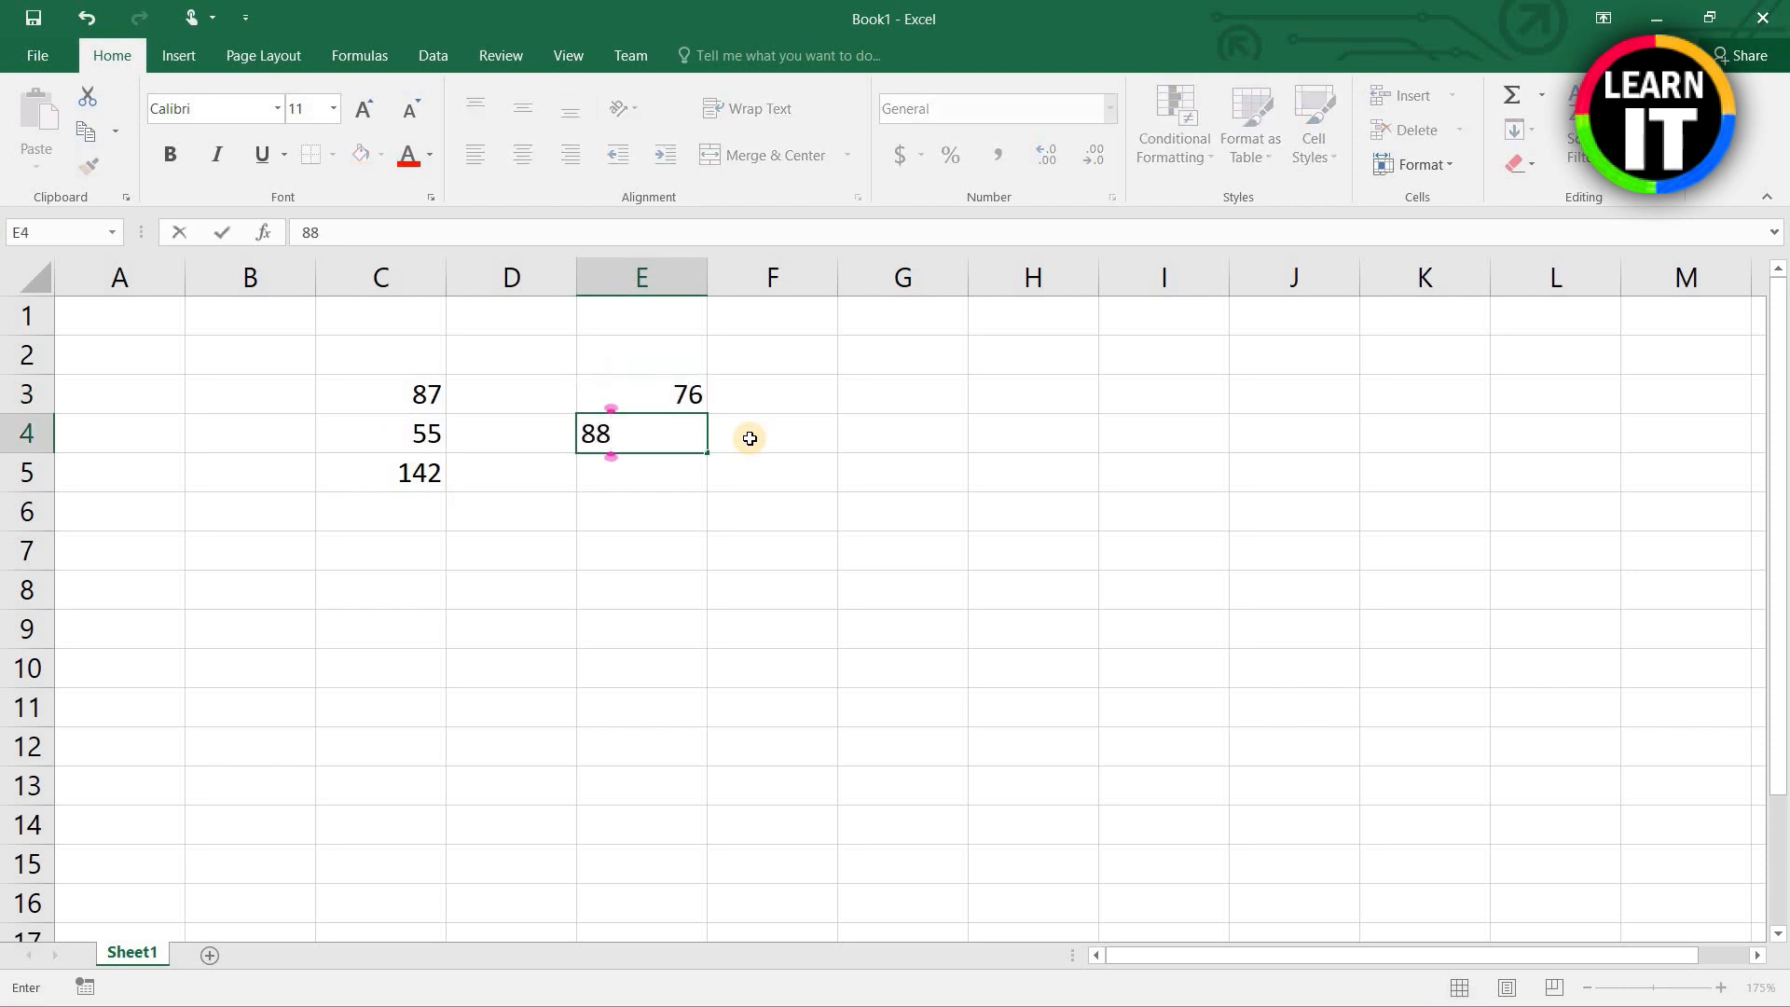
{"action": "key", "text": "Return"}
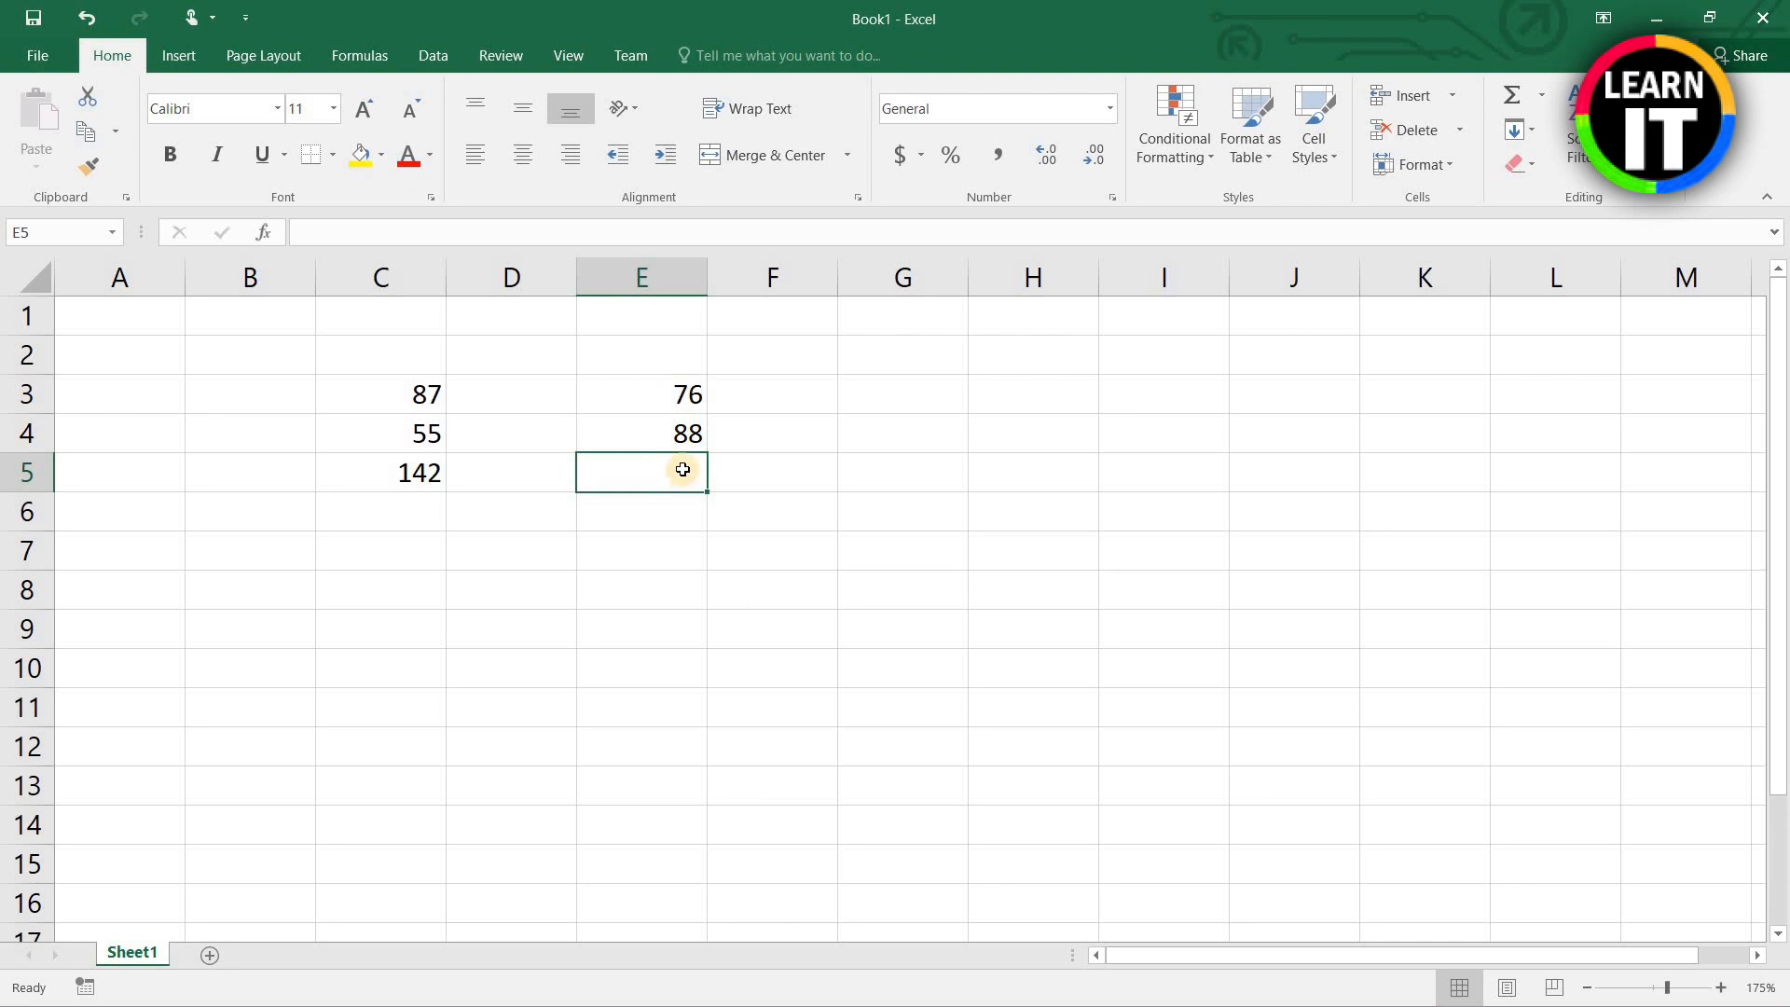
Step: Copy the addition formula from C5 to E5 and compare the cell references in both formulas
{"action": "right_click", "coordinate": [390, 476]}
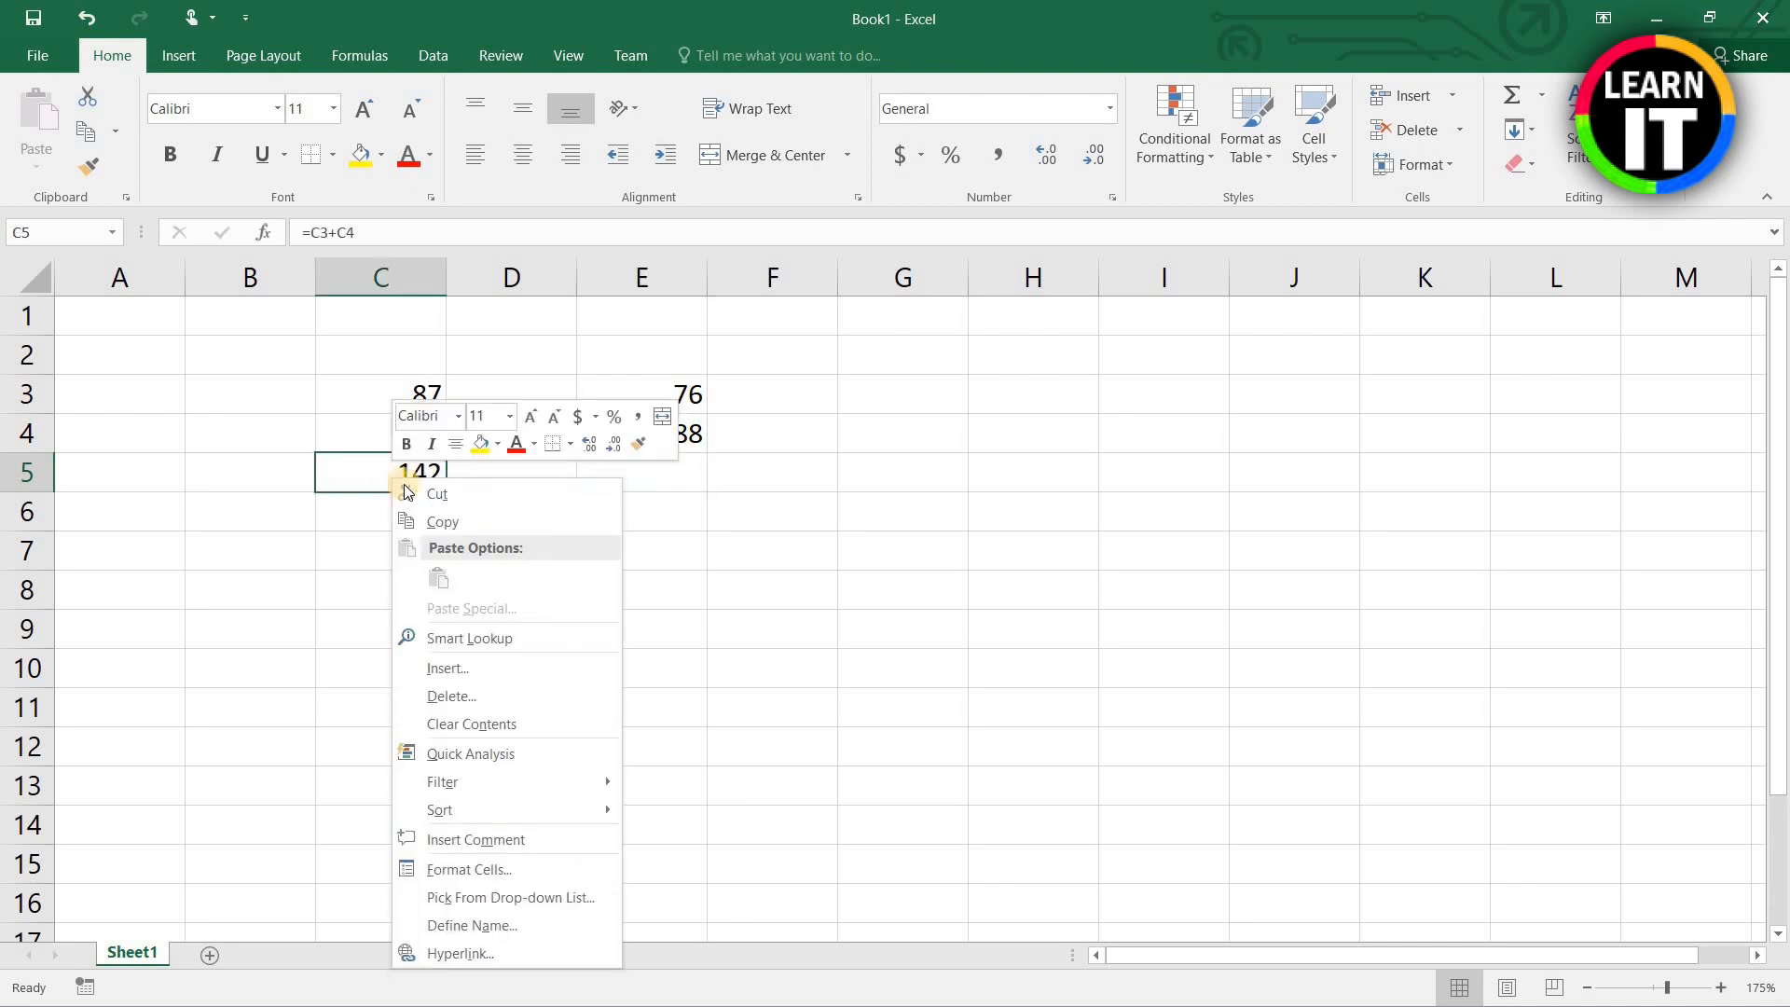
{"action": "left_click", "coordinate": [478, 514]}
{"action": "left_click", "coordinate": [687, 467]}
{"action": "key", "text": "Return"}
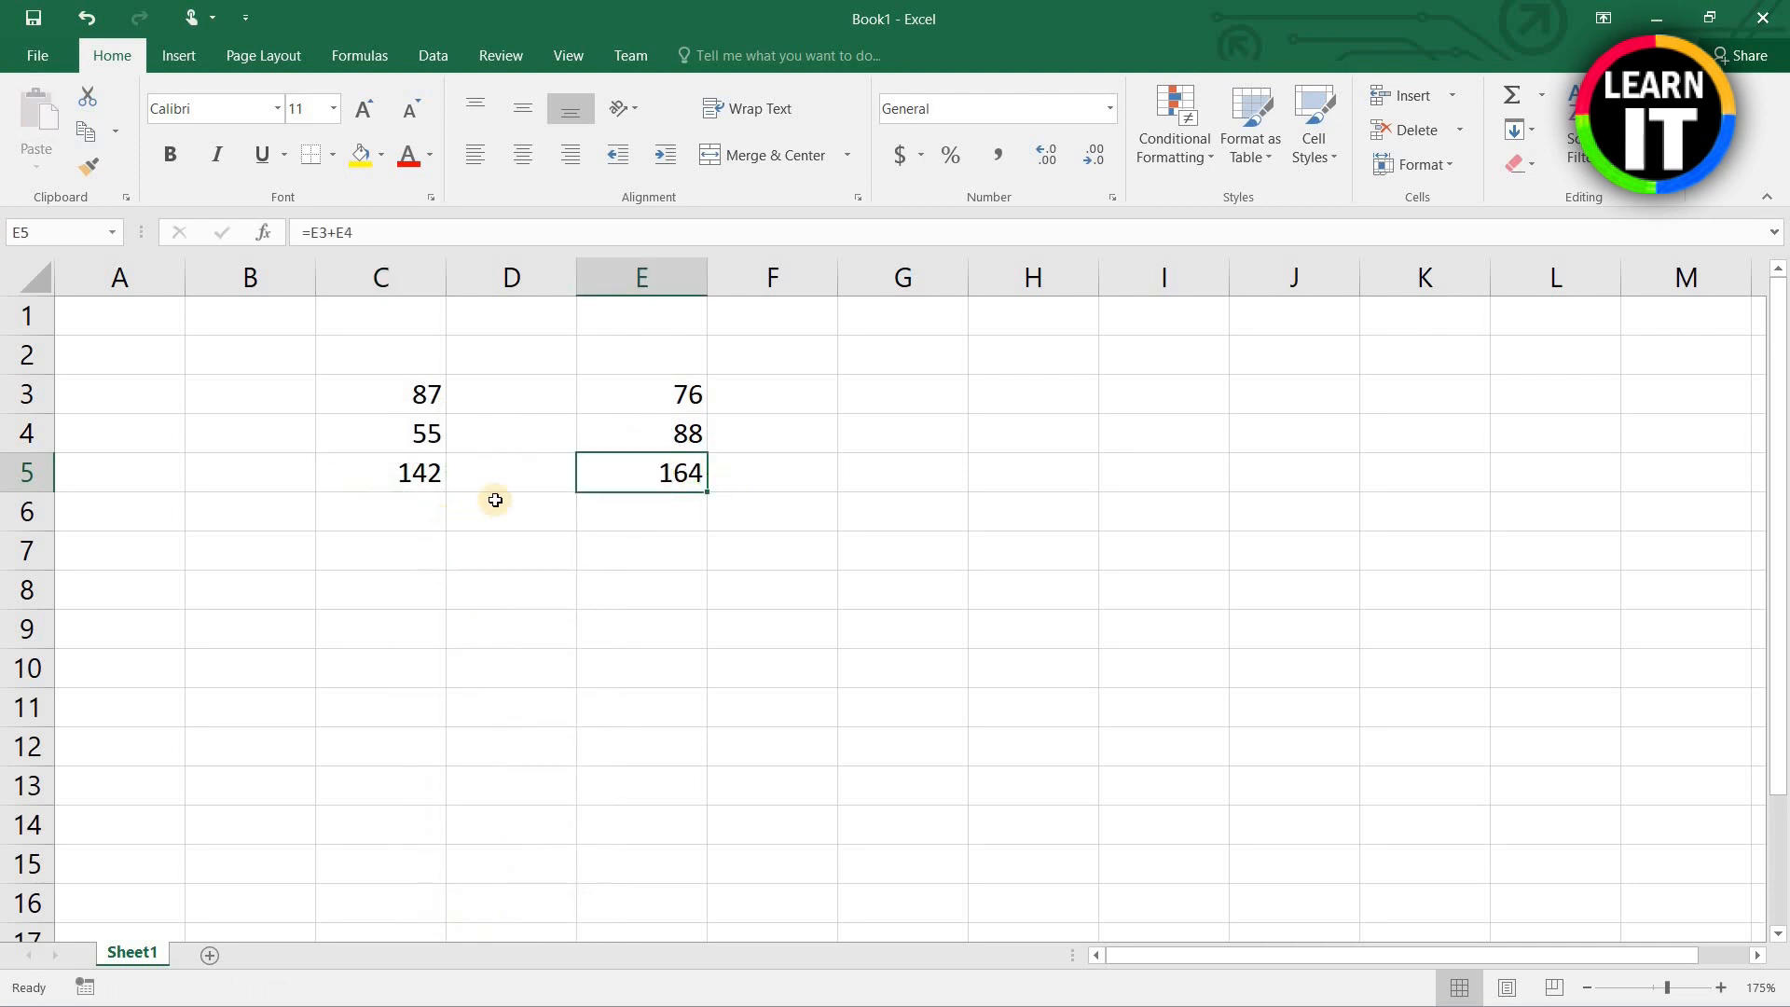
{"action": "double_click", "coordinate": [415, 471]}
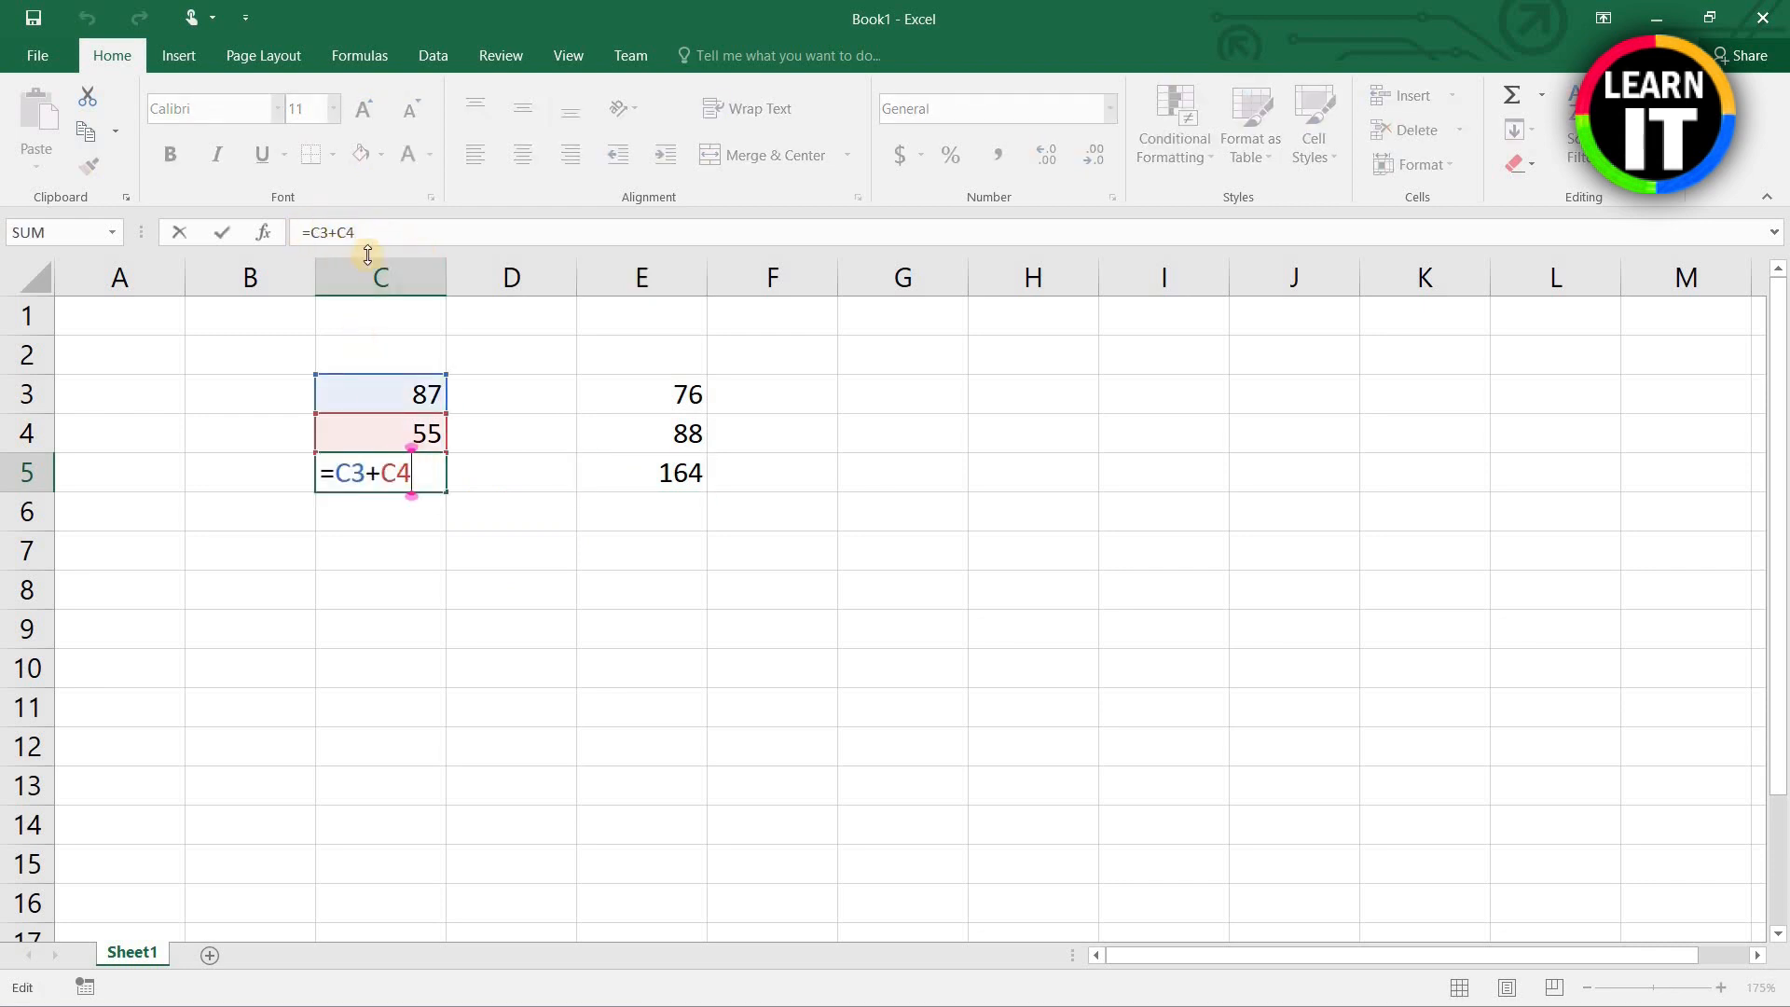
{"action": "left_click", "coordinate": [660, 471]}
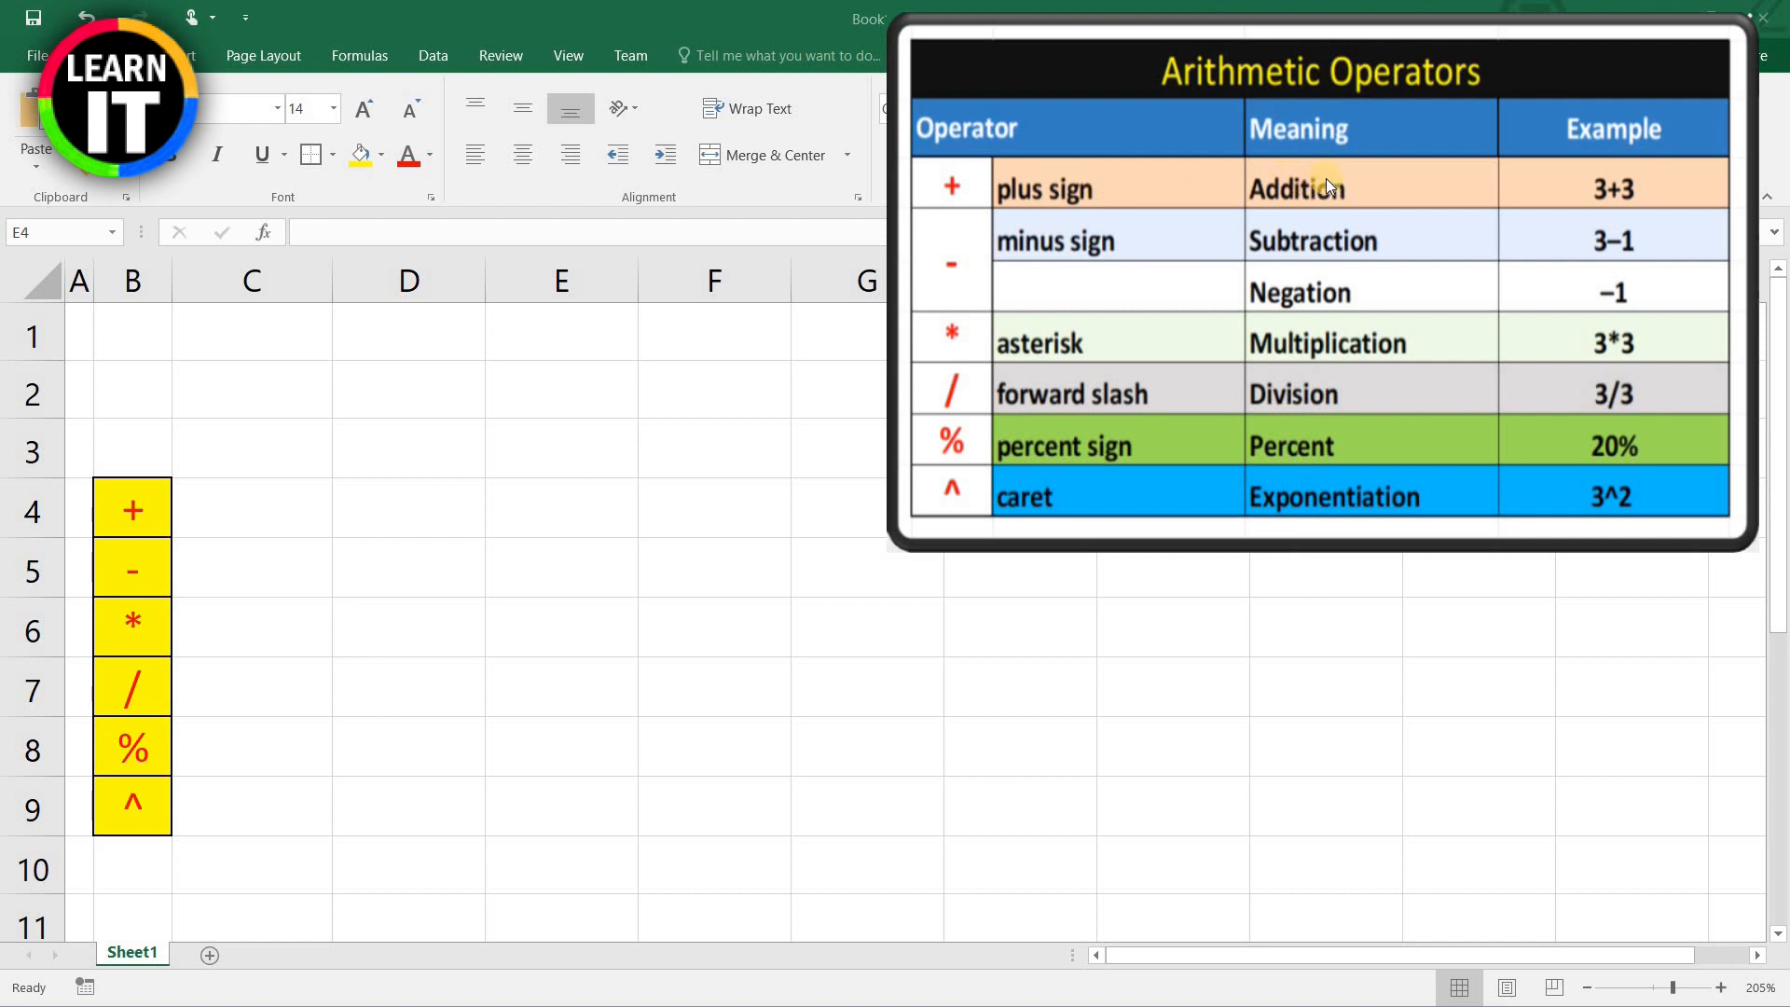
Step: Enter 100 in cell C2 and 25 in cell C3, above the list of arithmetic operators
{"action": "left_click", "coordinate": [308, 396]}
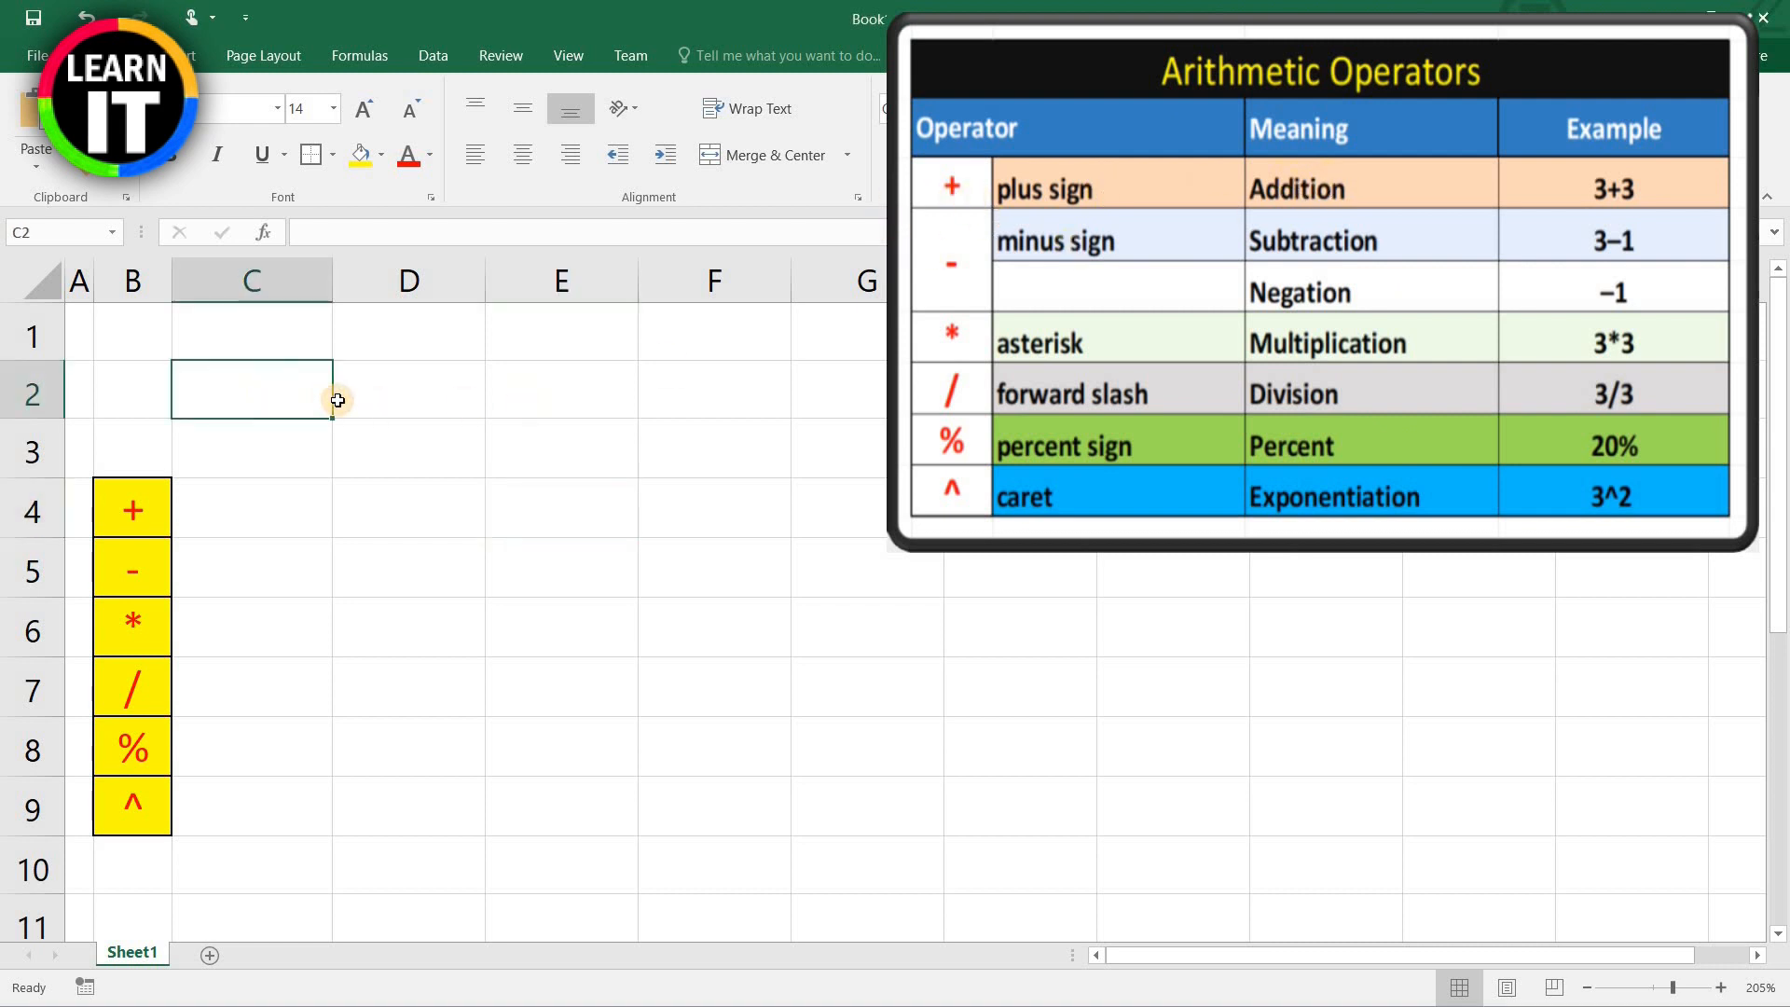
{"action": "type", "text": "100"}
{"action": "key", "text": "Return"}
{"action": "type", "text": "25"}
{"action": "key", "text": "Return"}
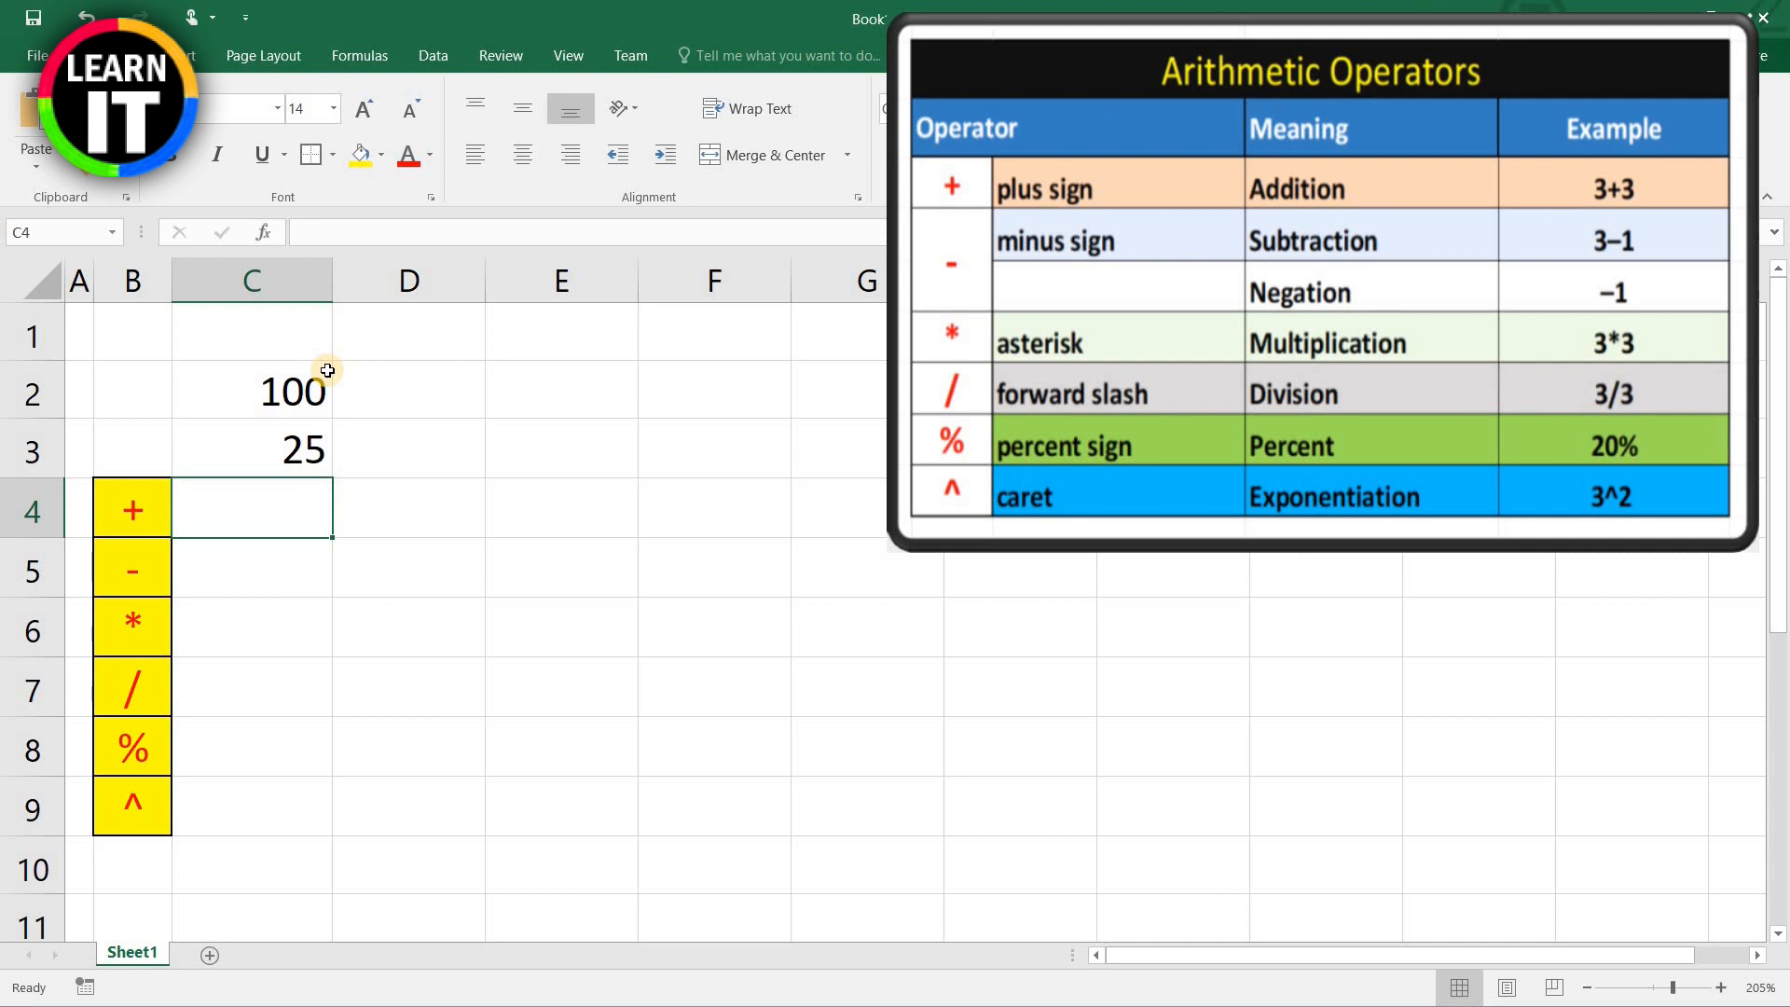
Step: Enter the addition formula =c2+c3 in cell C4, beside the plus sign
{"action": "type", "text": "="}
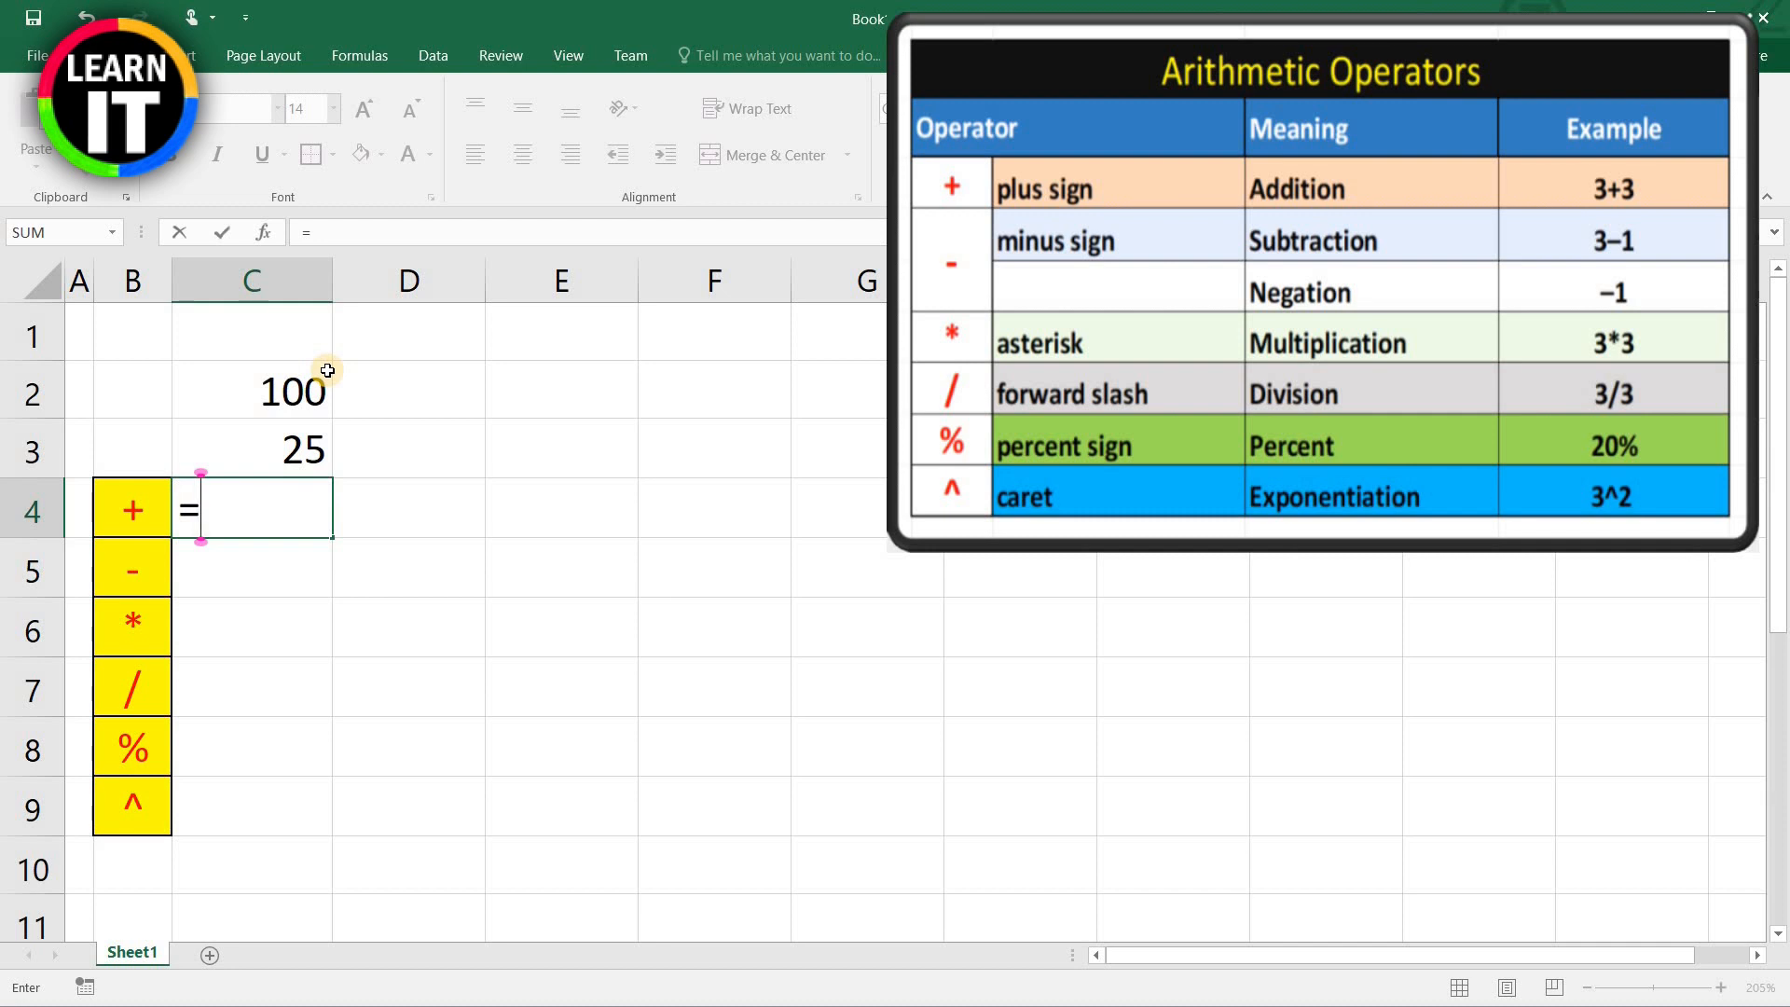
{"action": "type", "text": "c2"}
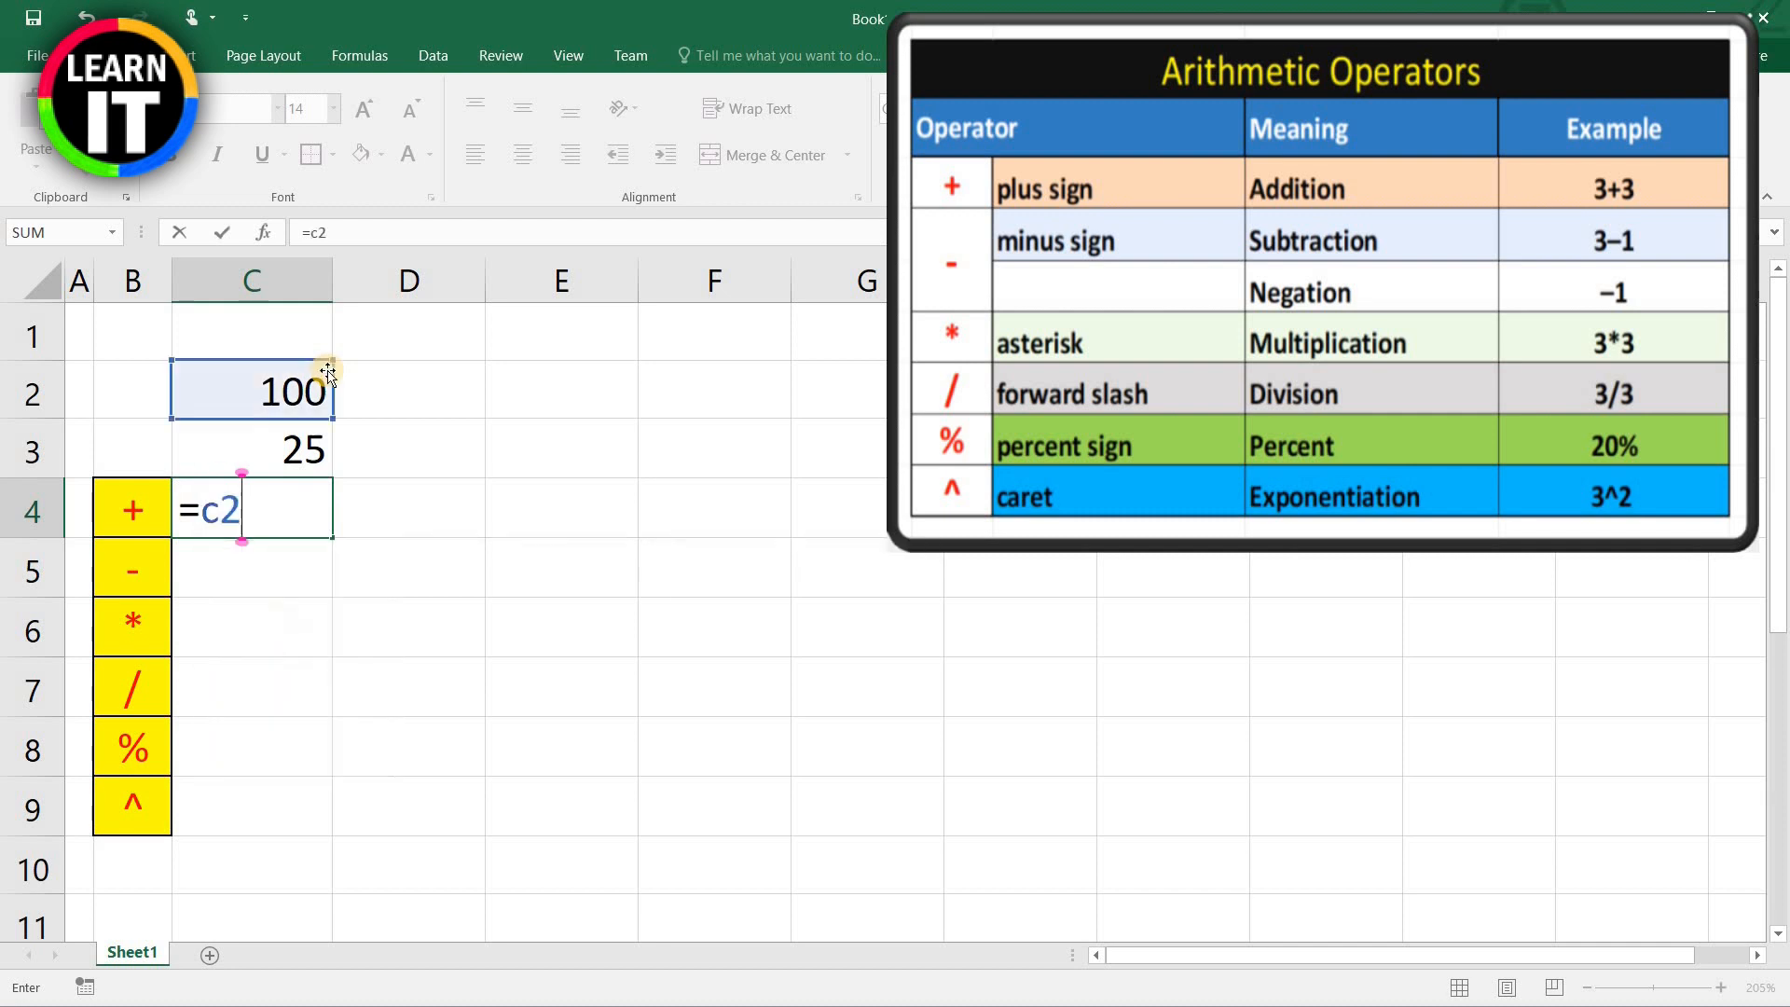
{"action": "type", "text": "+c3"}
{"action": "key", "text": "Return"}
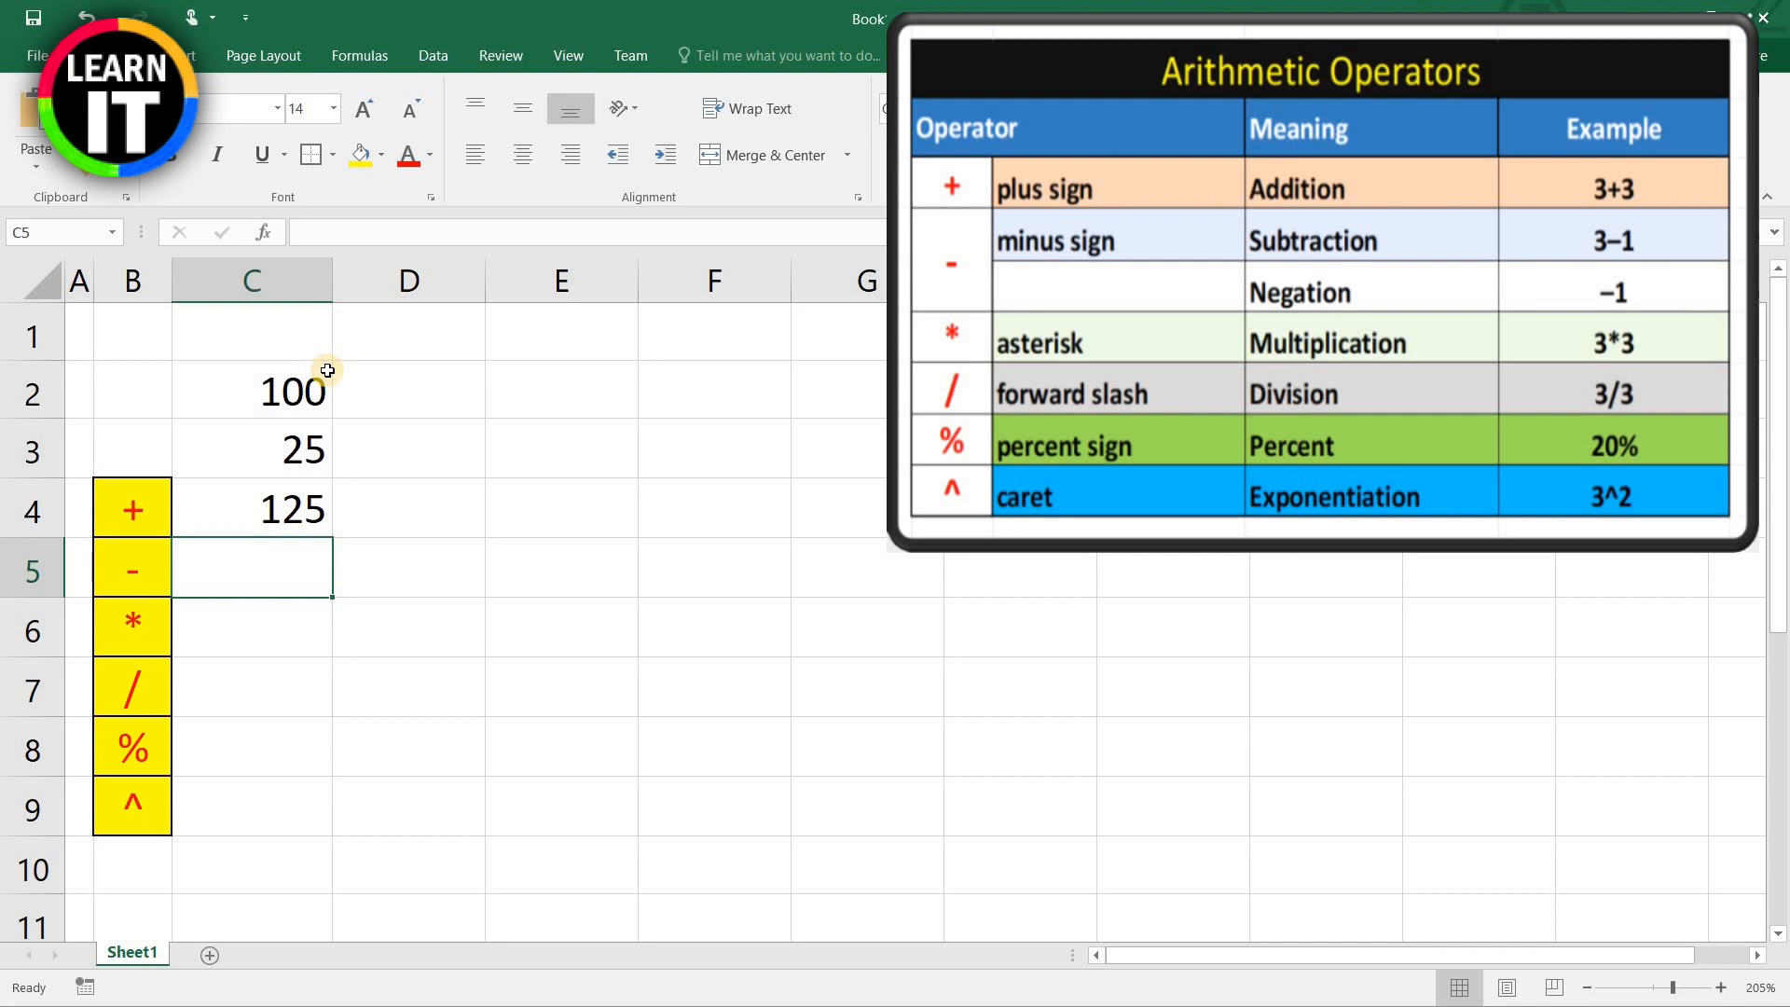
Step: Enter the subtraction formula =c2-c3 in cell C5, beside the minus sign
{"action": "scroll", "coordinate": [998, 244], "scroll_direction": "down", "scroll_amount": 2}
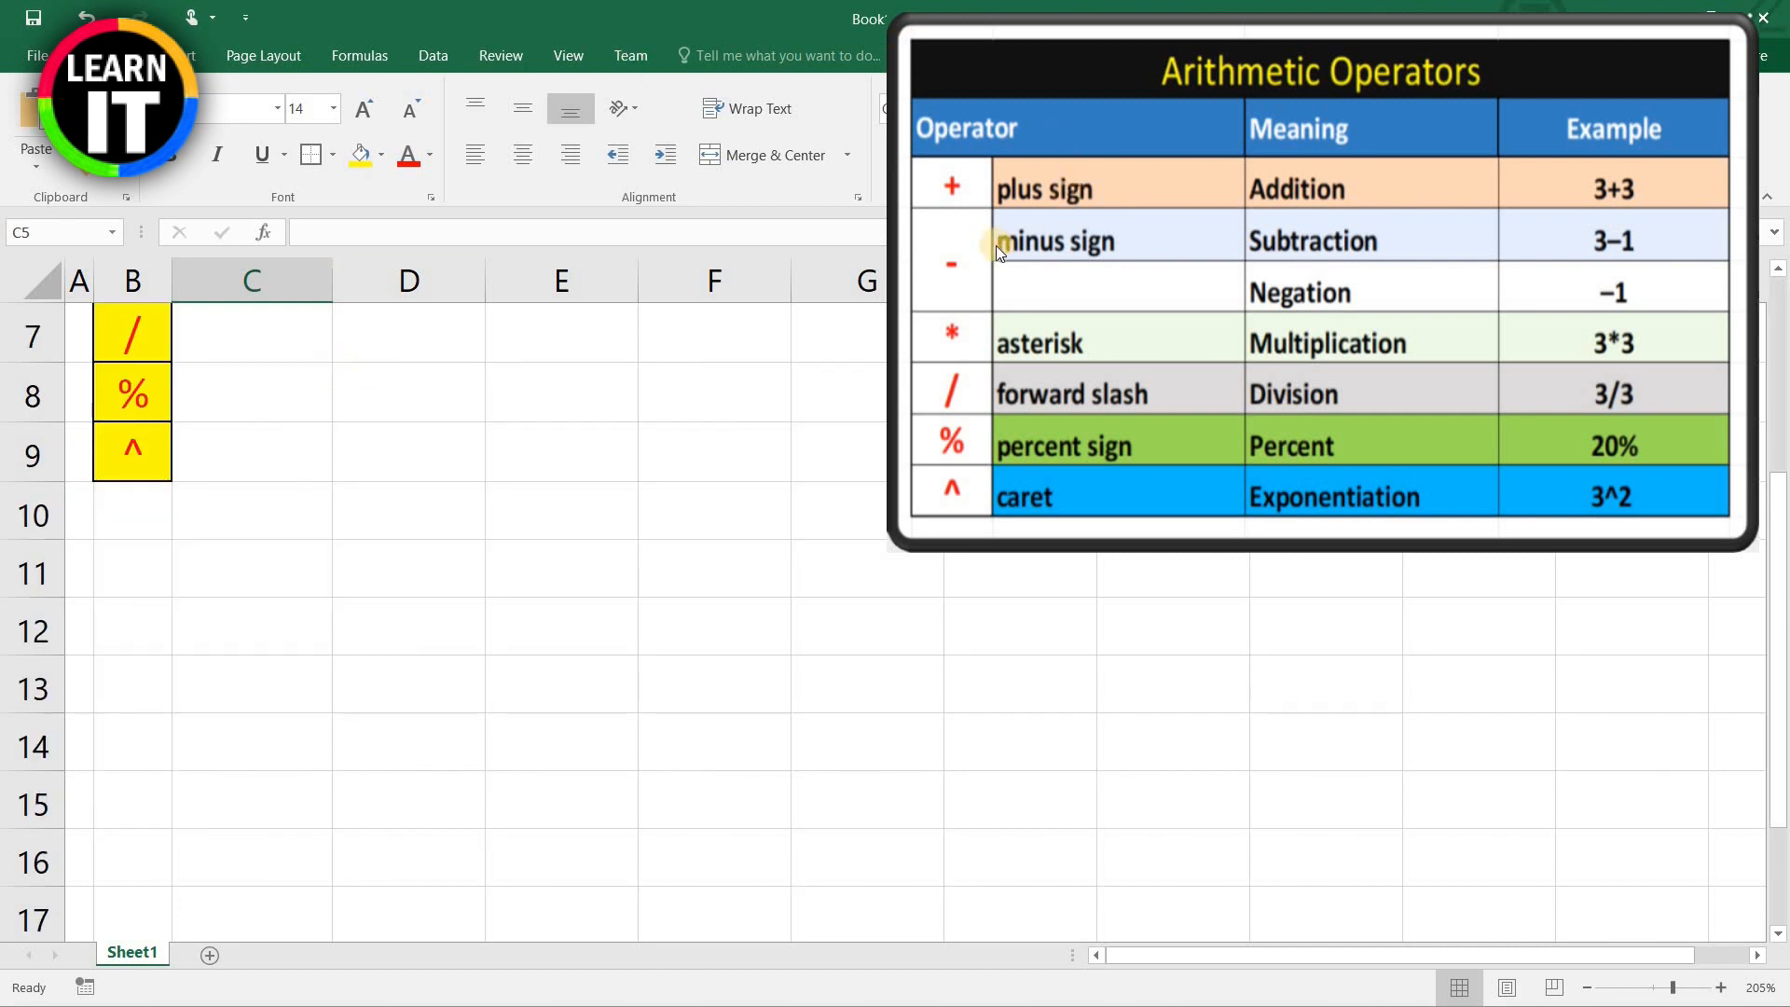
{"action": "scroll", "coordinate": [671, 584], "scroll_direction": "up", "scroll_amount": 2}
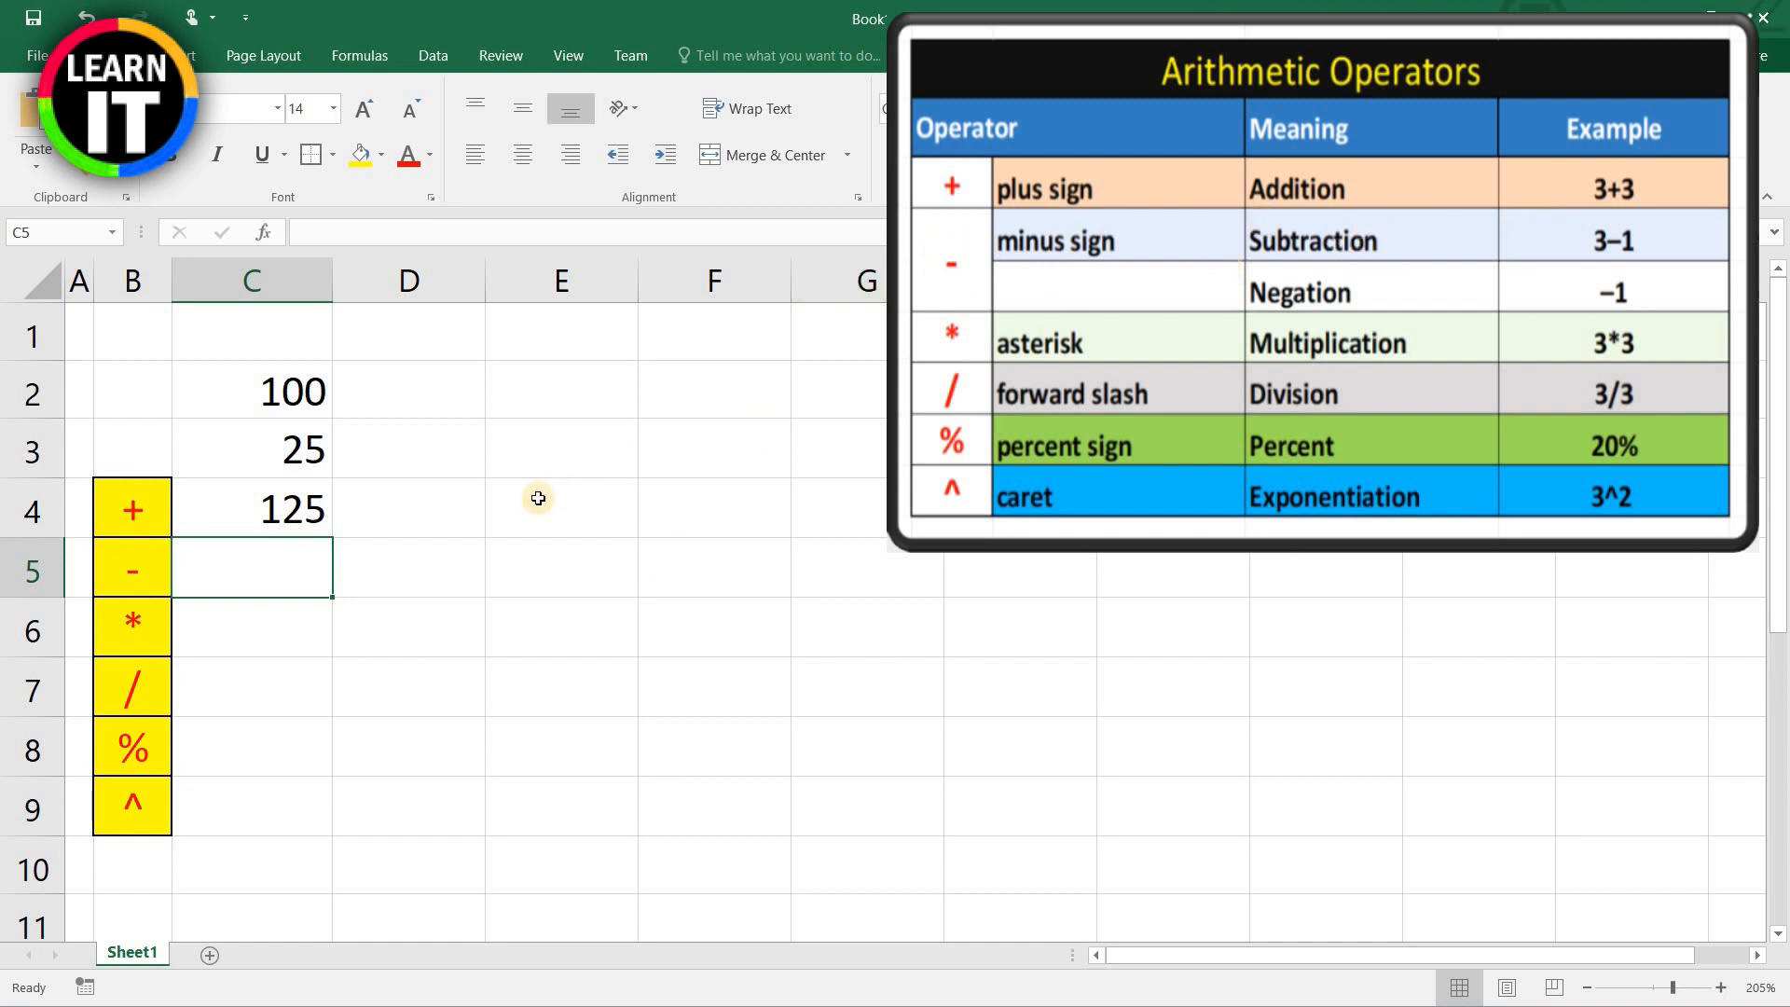
{"action": "type", "text": "="}
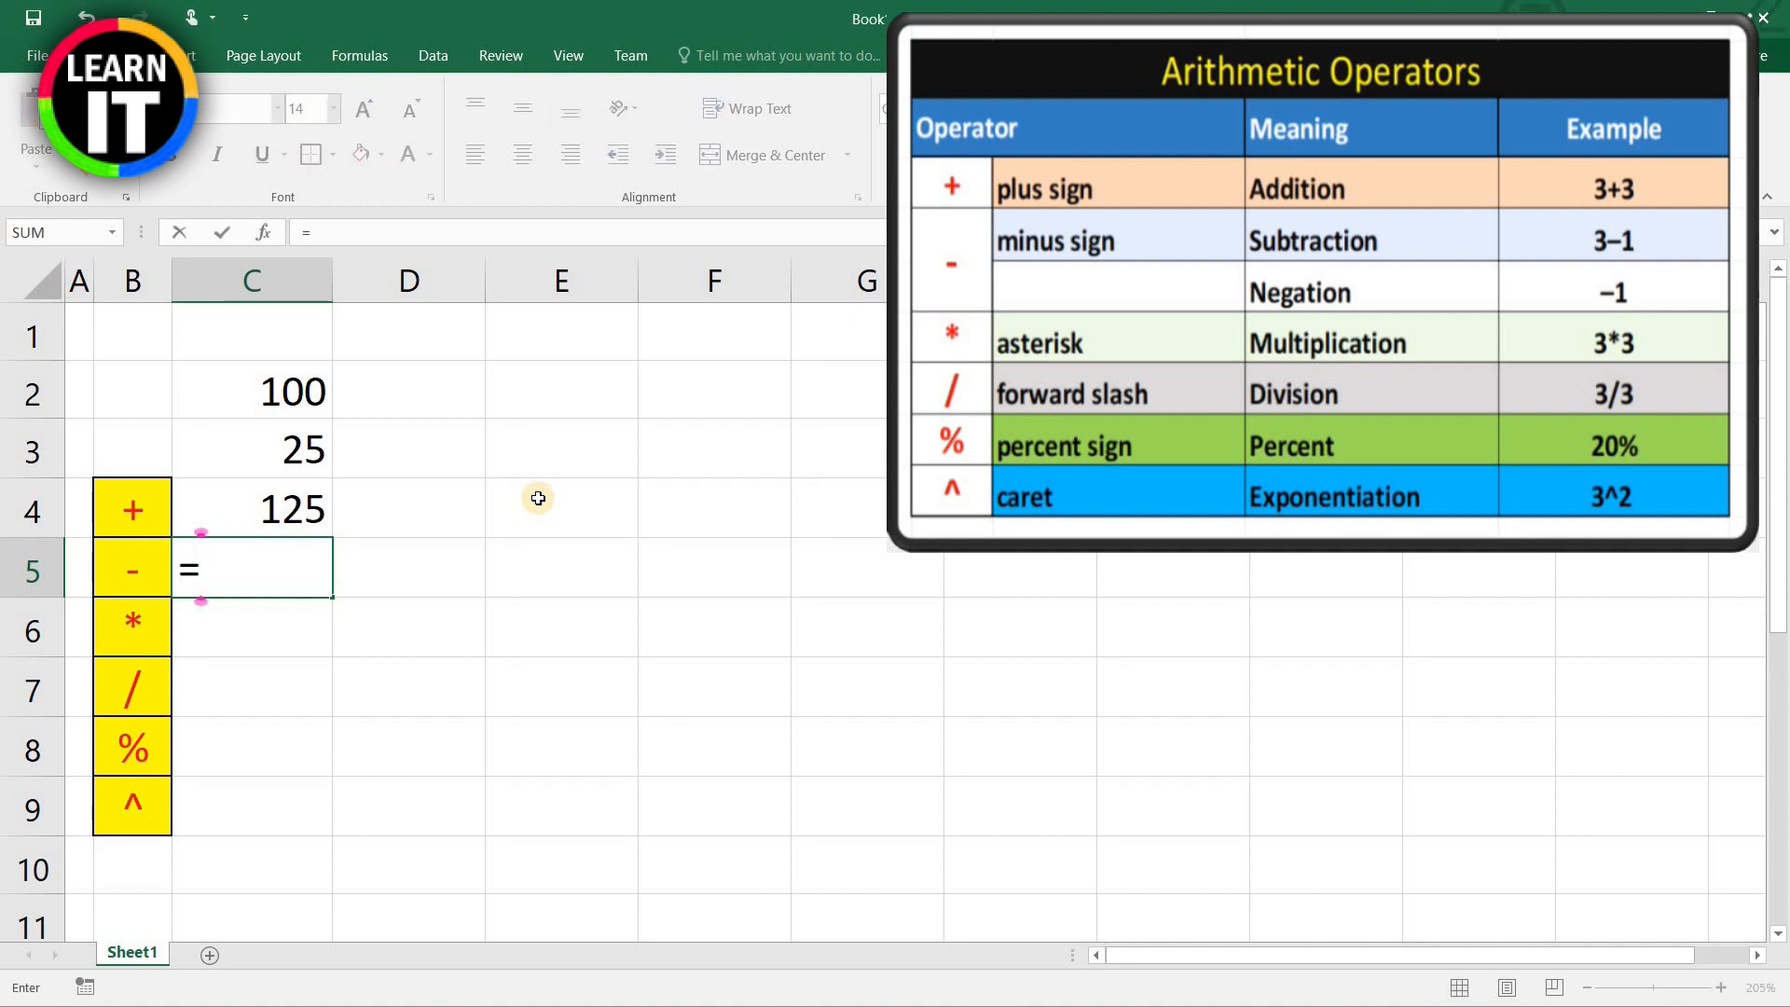
{"action": "type", "text": "c2"}
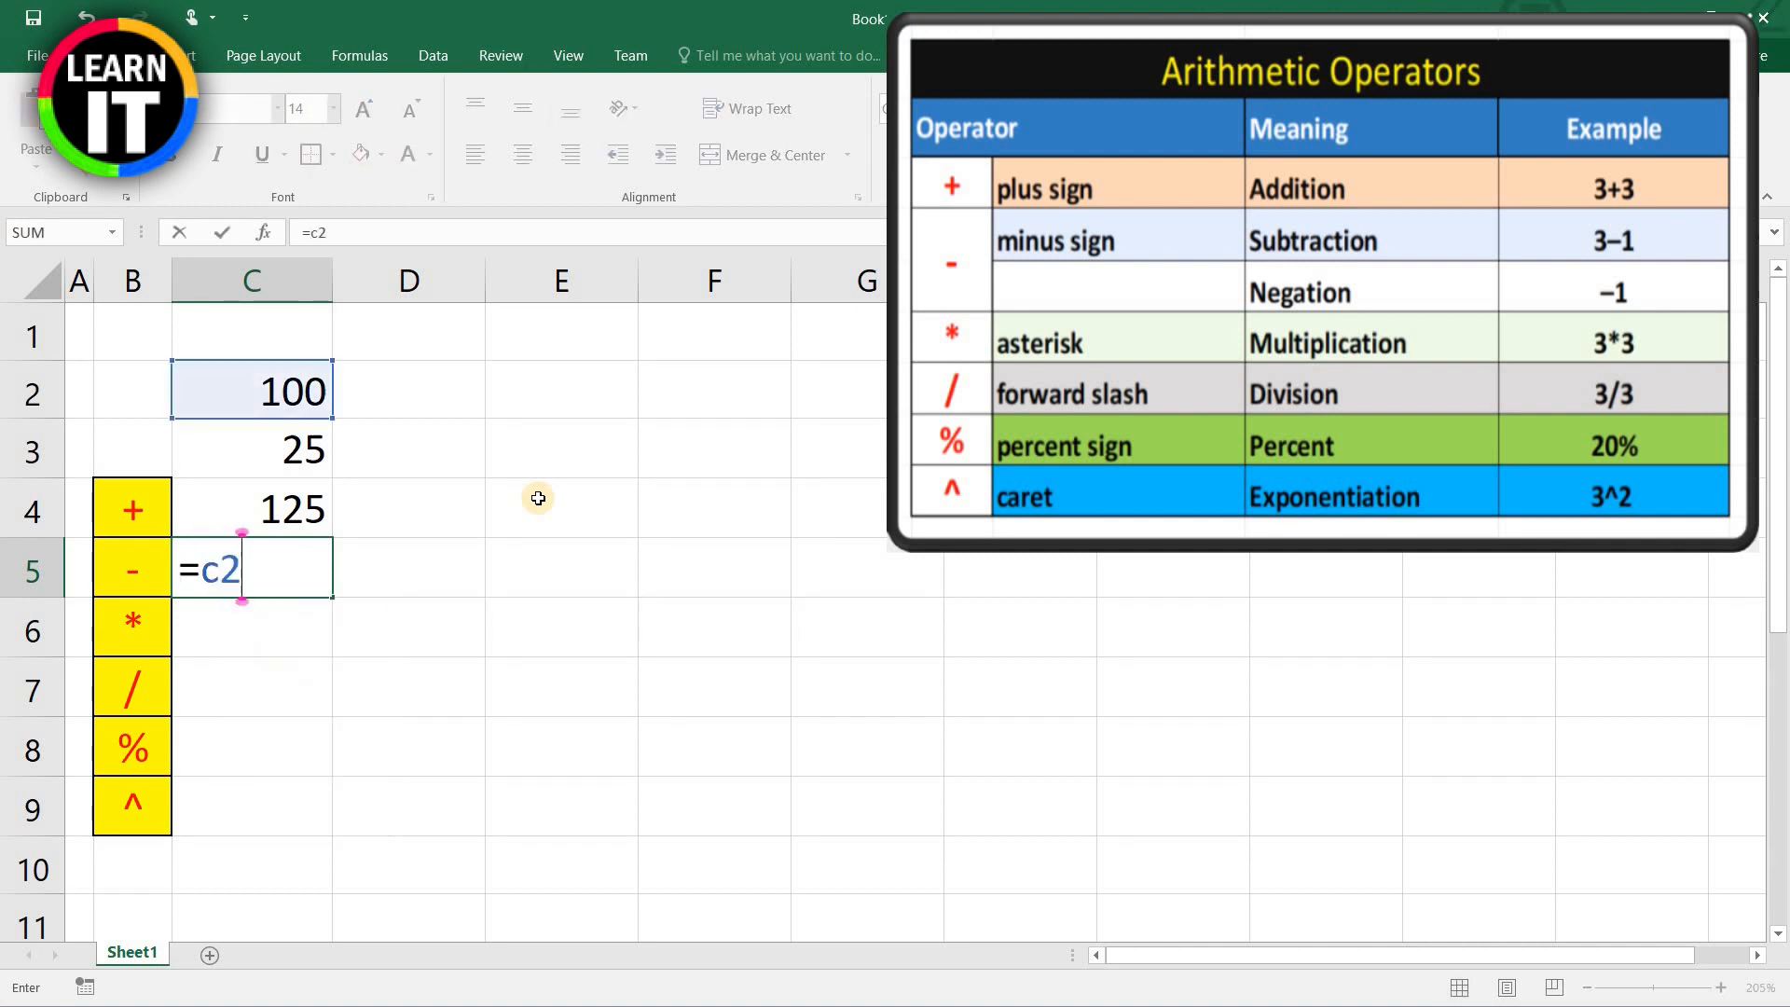
{"action": "type", "text": "-c3"}
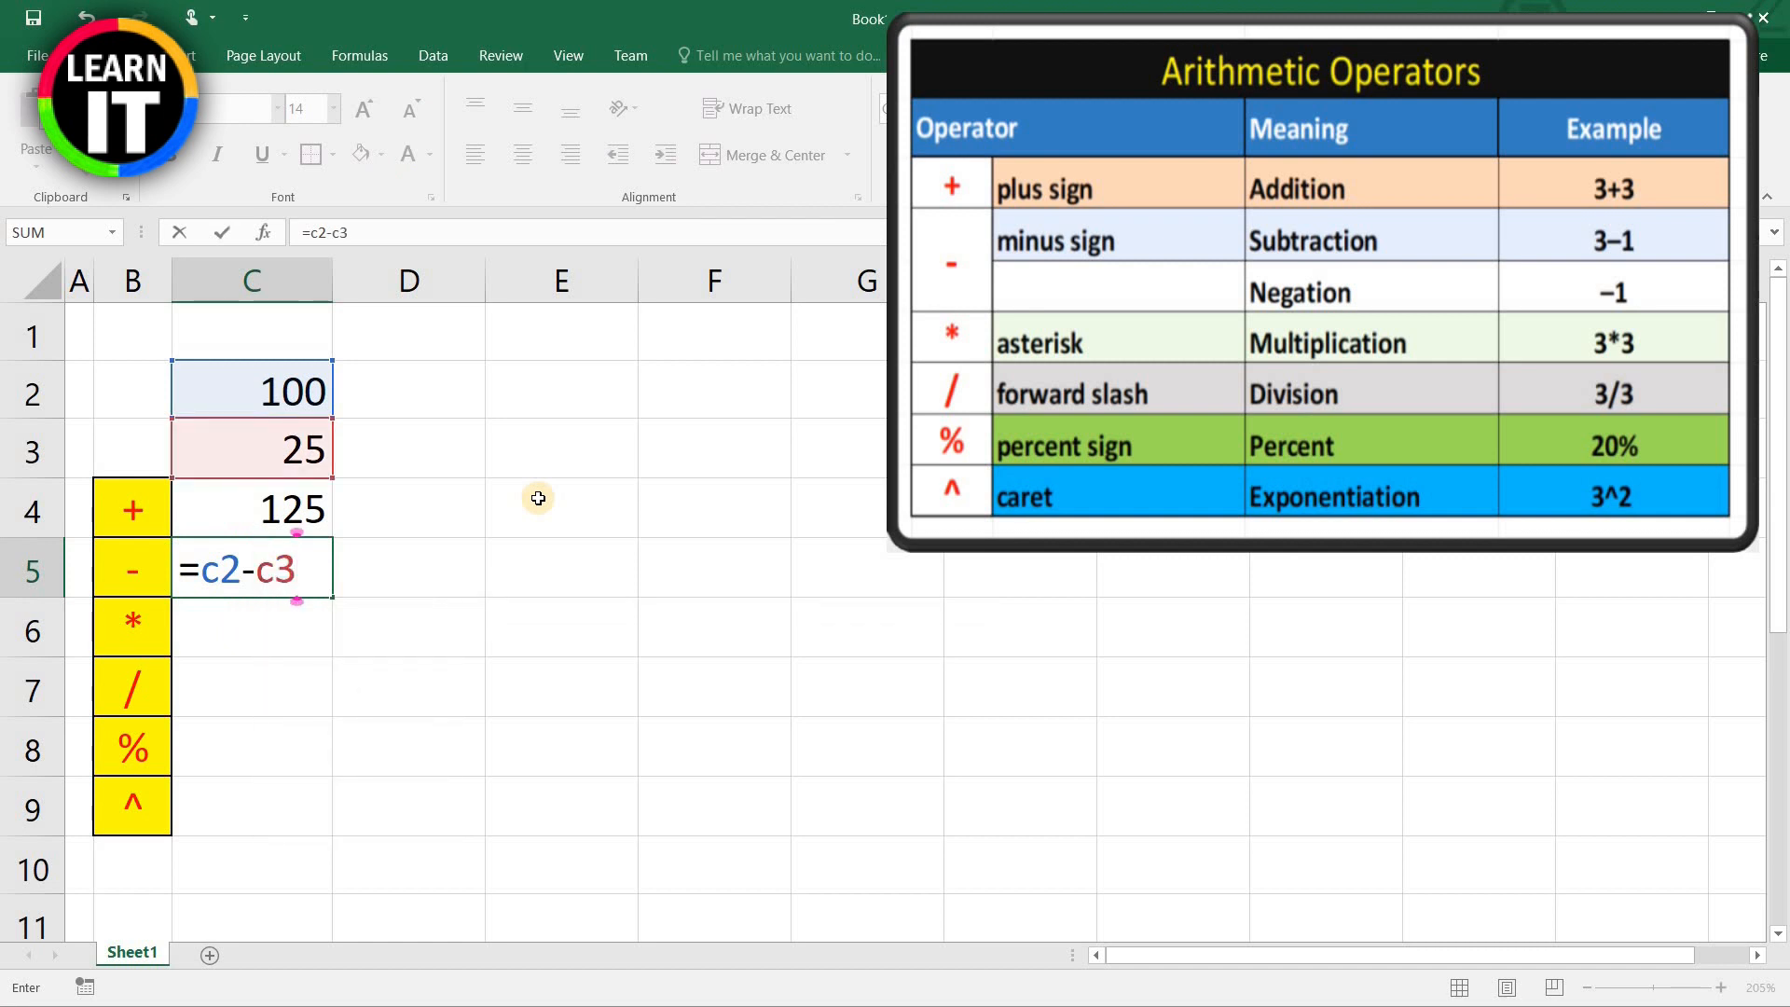
{"action": "key", "text": "Return"}
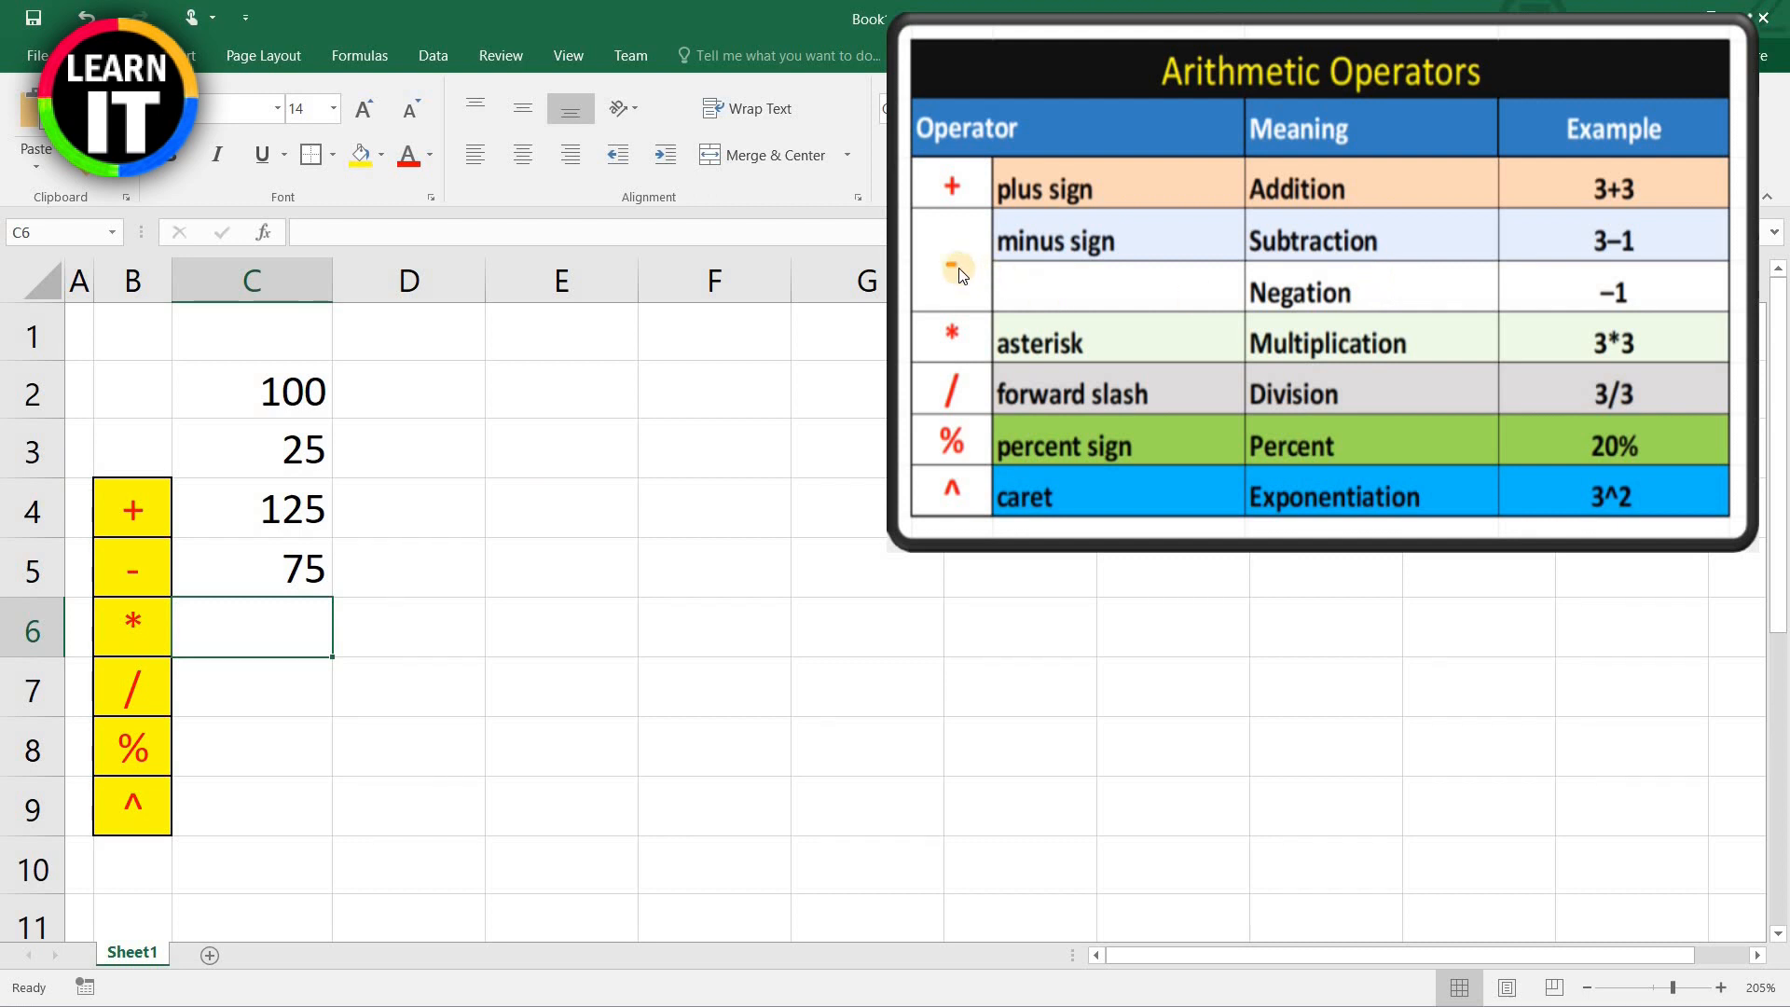
Step: Enter the negative number -10 in cell D5, beside the subtraction result
{"action": "left_click", "coordinate": [442, 562]}
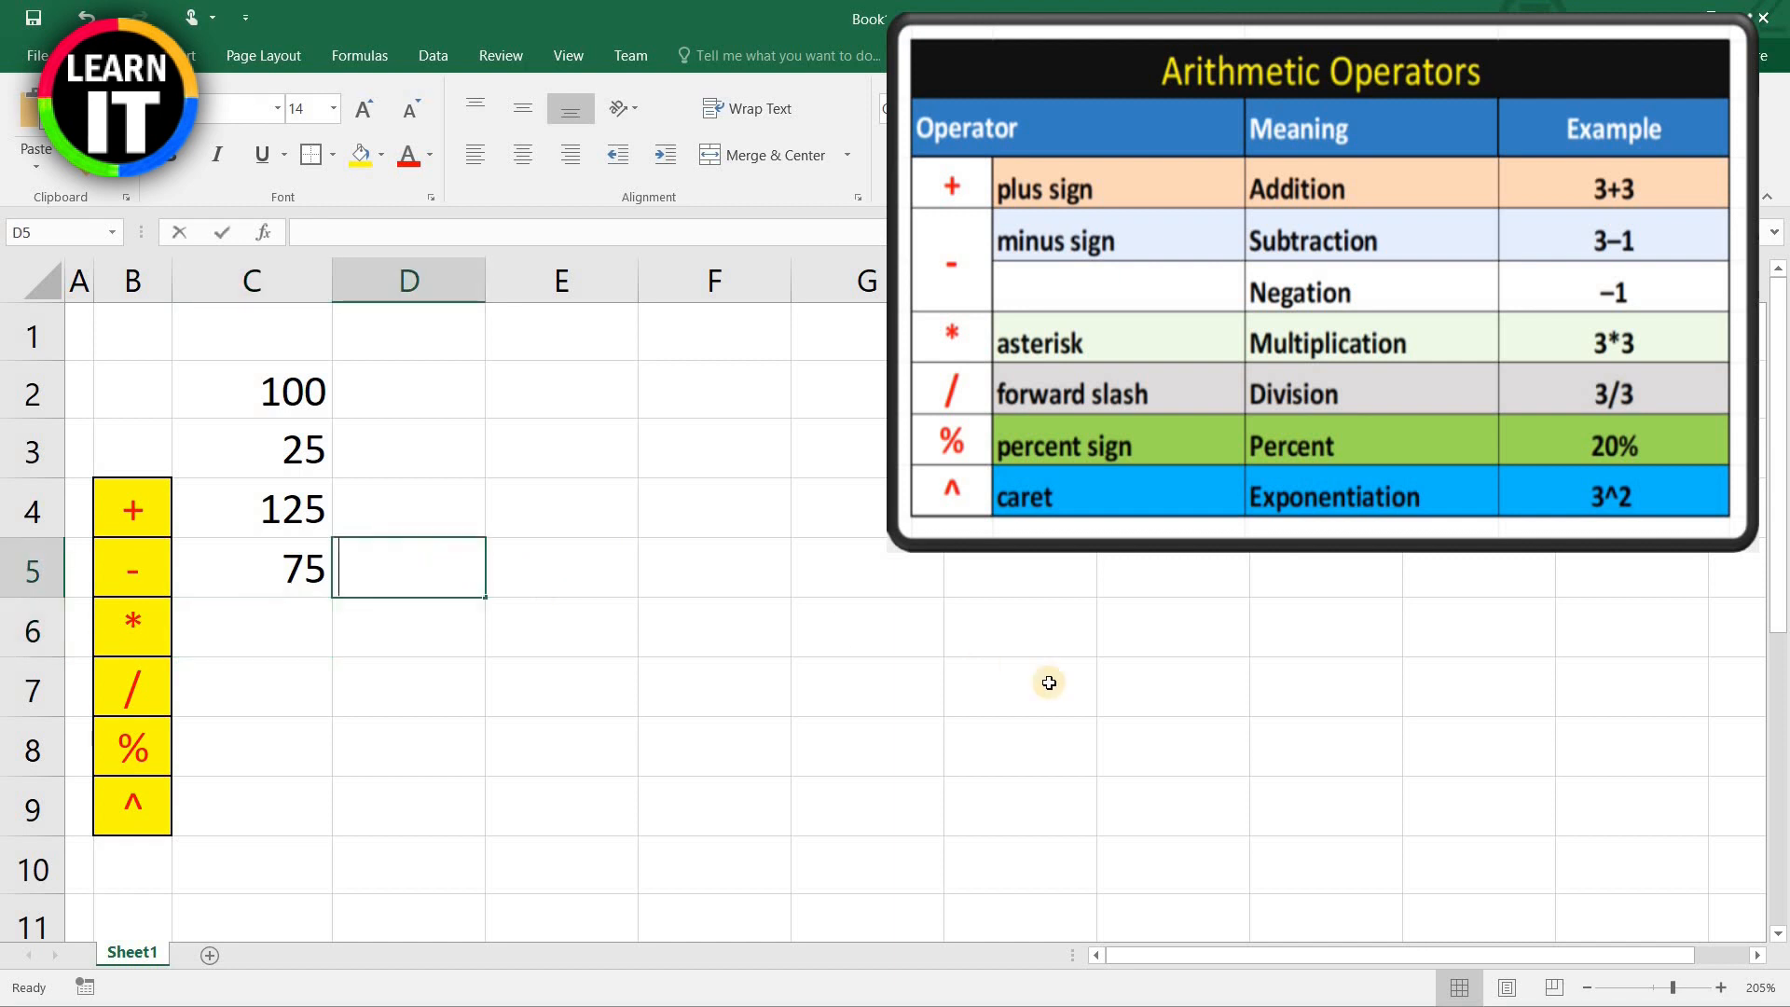
{"action": "type", "text": "-10"}
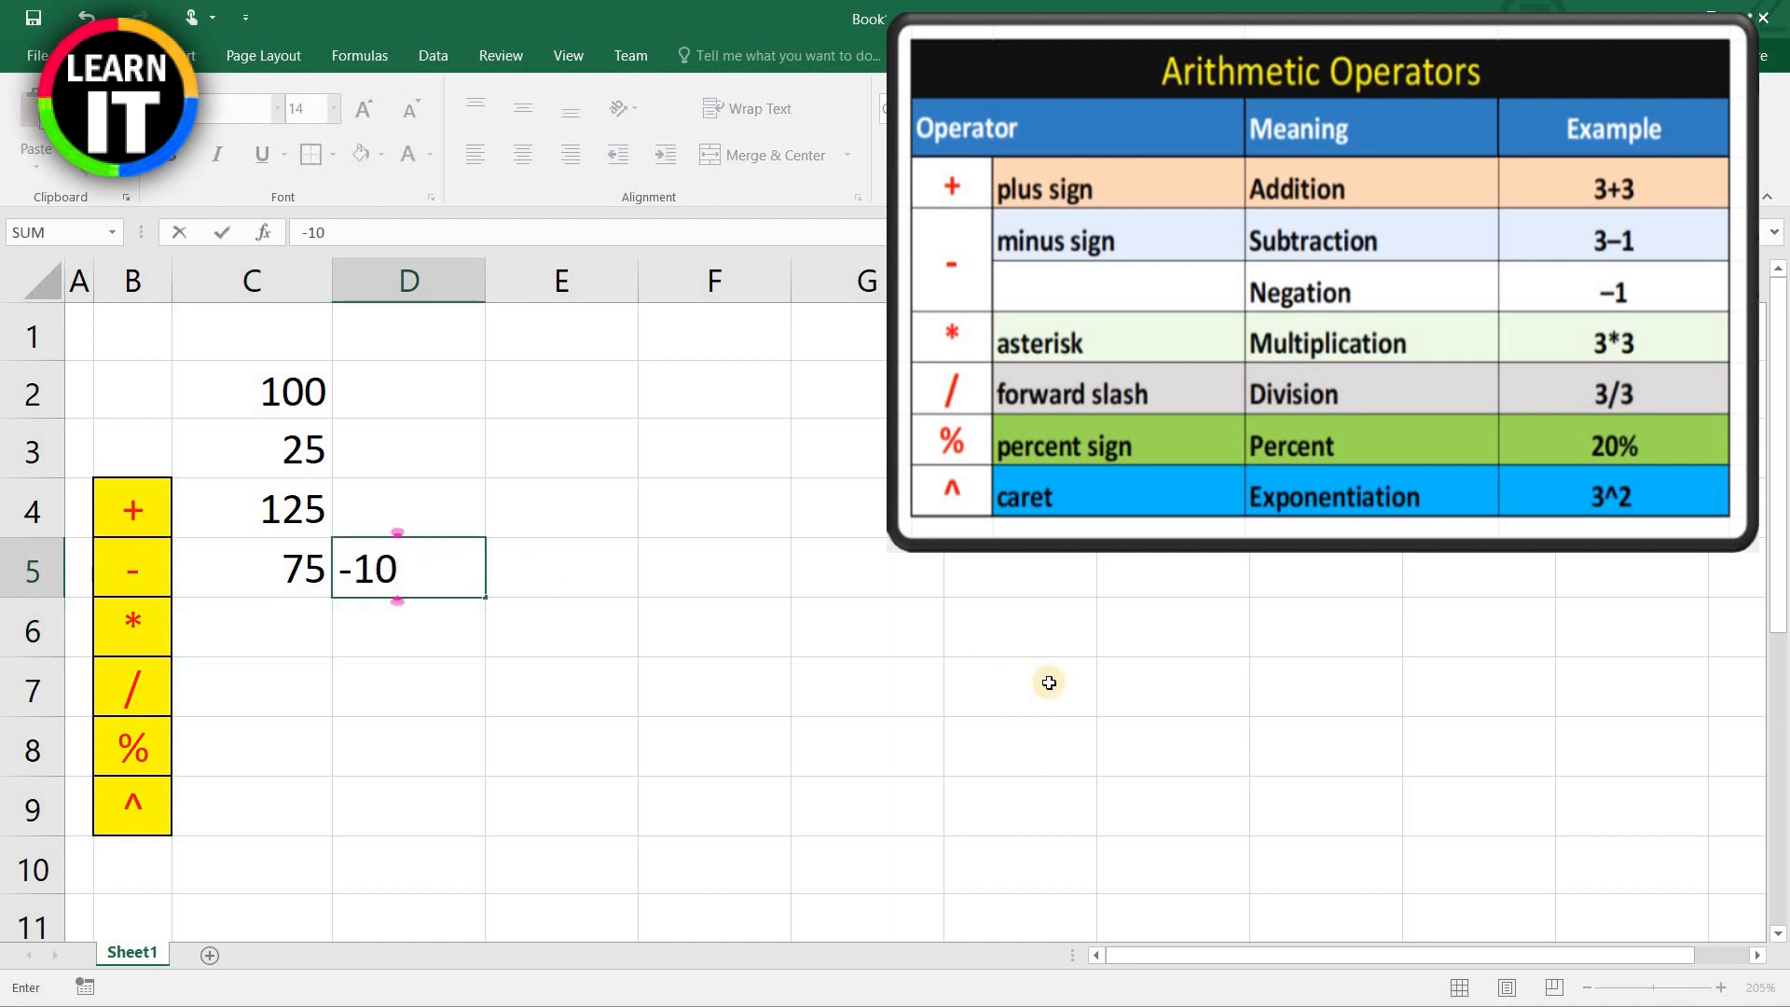
{"action": "key", "text": "Return"}
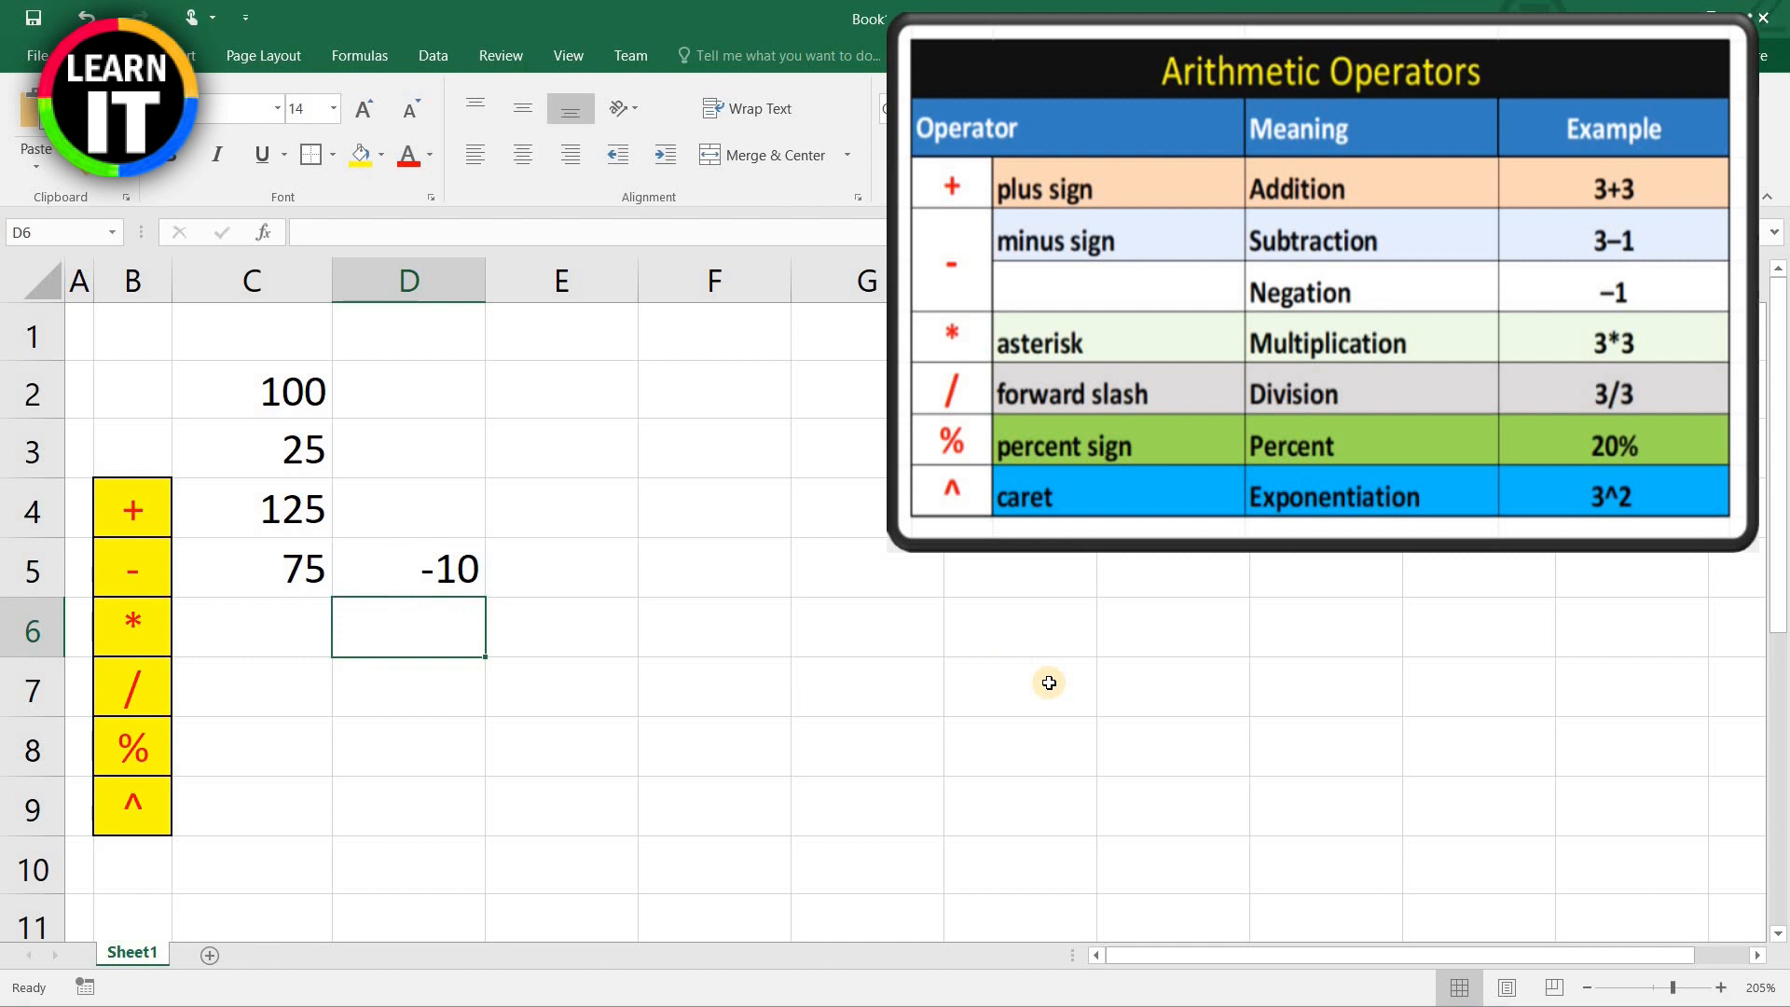
{"action": "key", "text": "Up"}
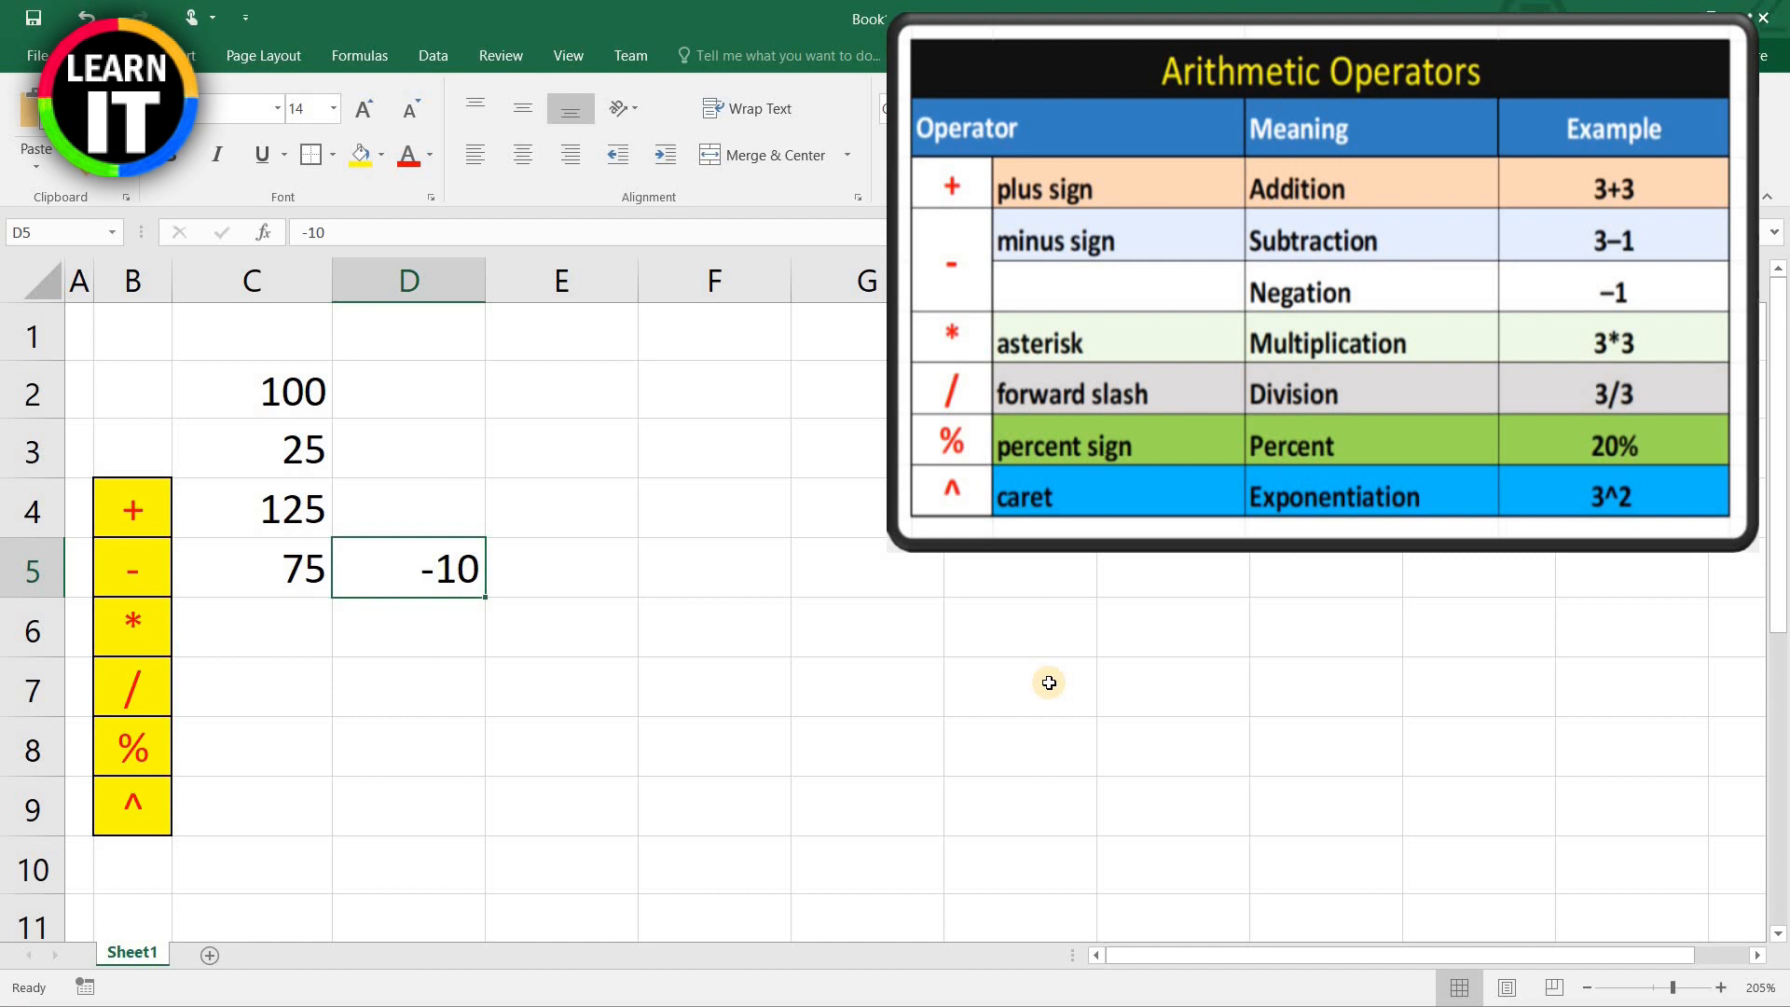
Step: Enter the formula =c5+d5 in cell E5 to add the negative number to the subtraction result
{"action": "key", "text": "Up"}
{"action": "key", "text": "Down"}
{"action": "key", "text": "Left"}
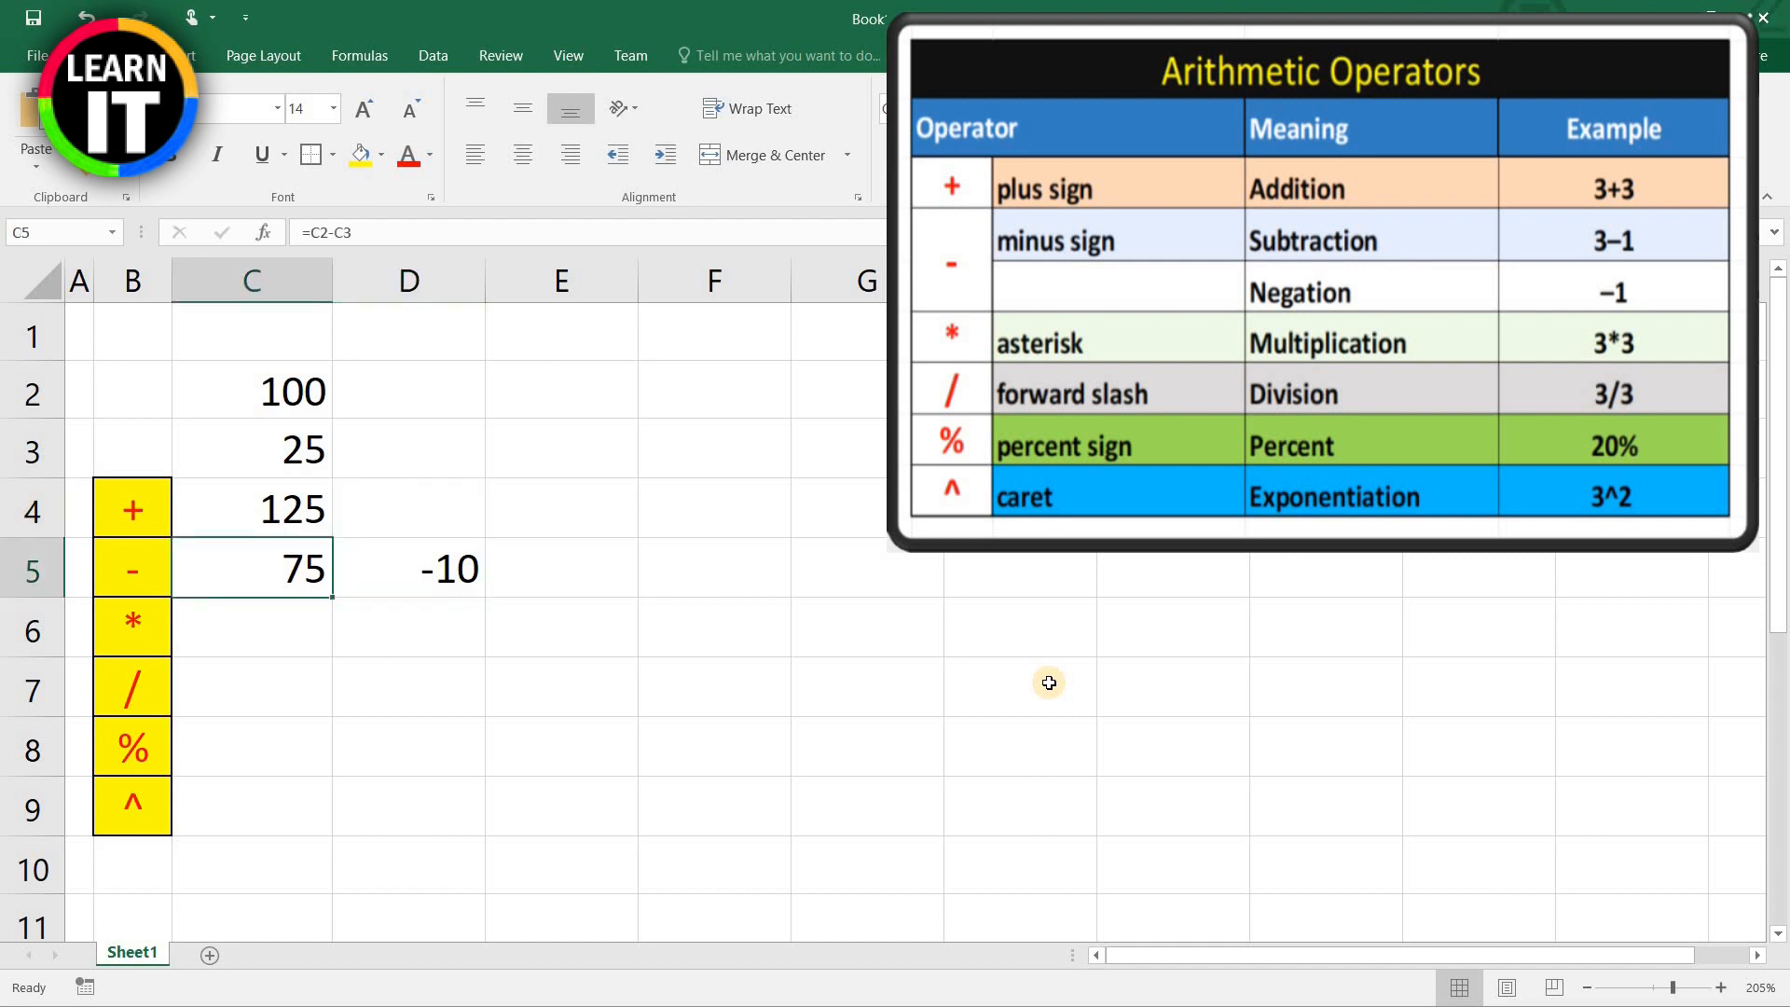
{"action": "key", "text": "Right"}
{"action": "key", "text": "Right"}
{"action": "type", "text": "="}
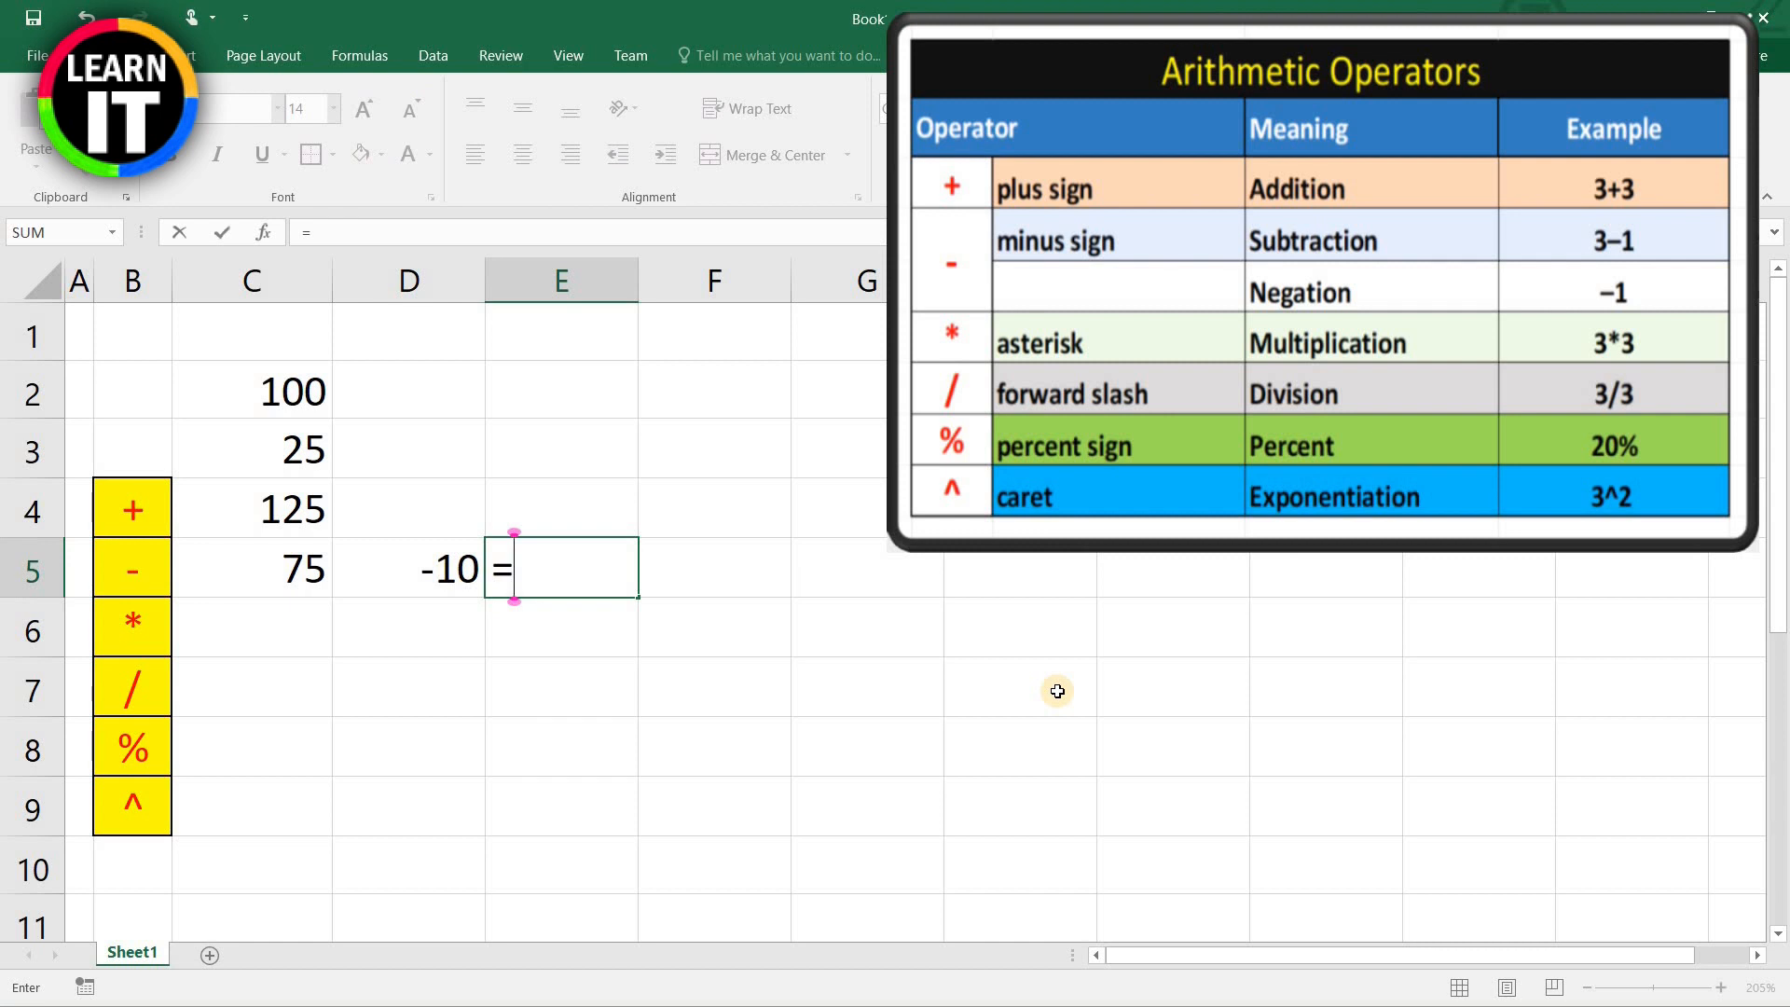
{"action": "type", "text": "c5"}
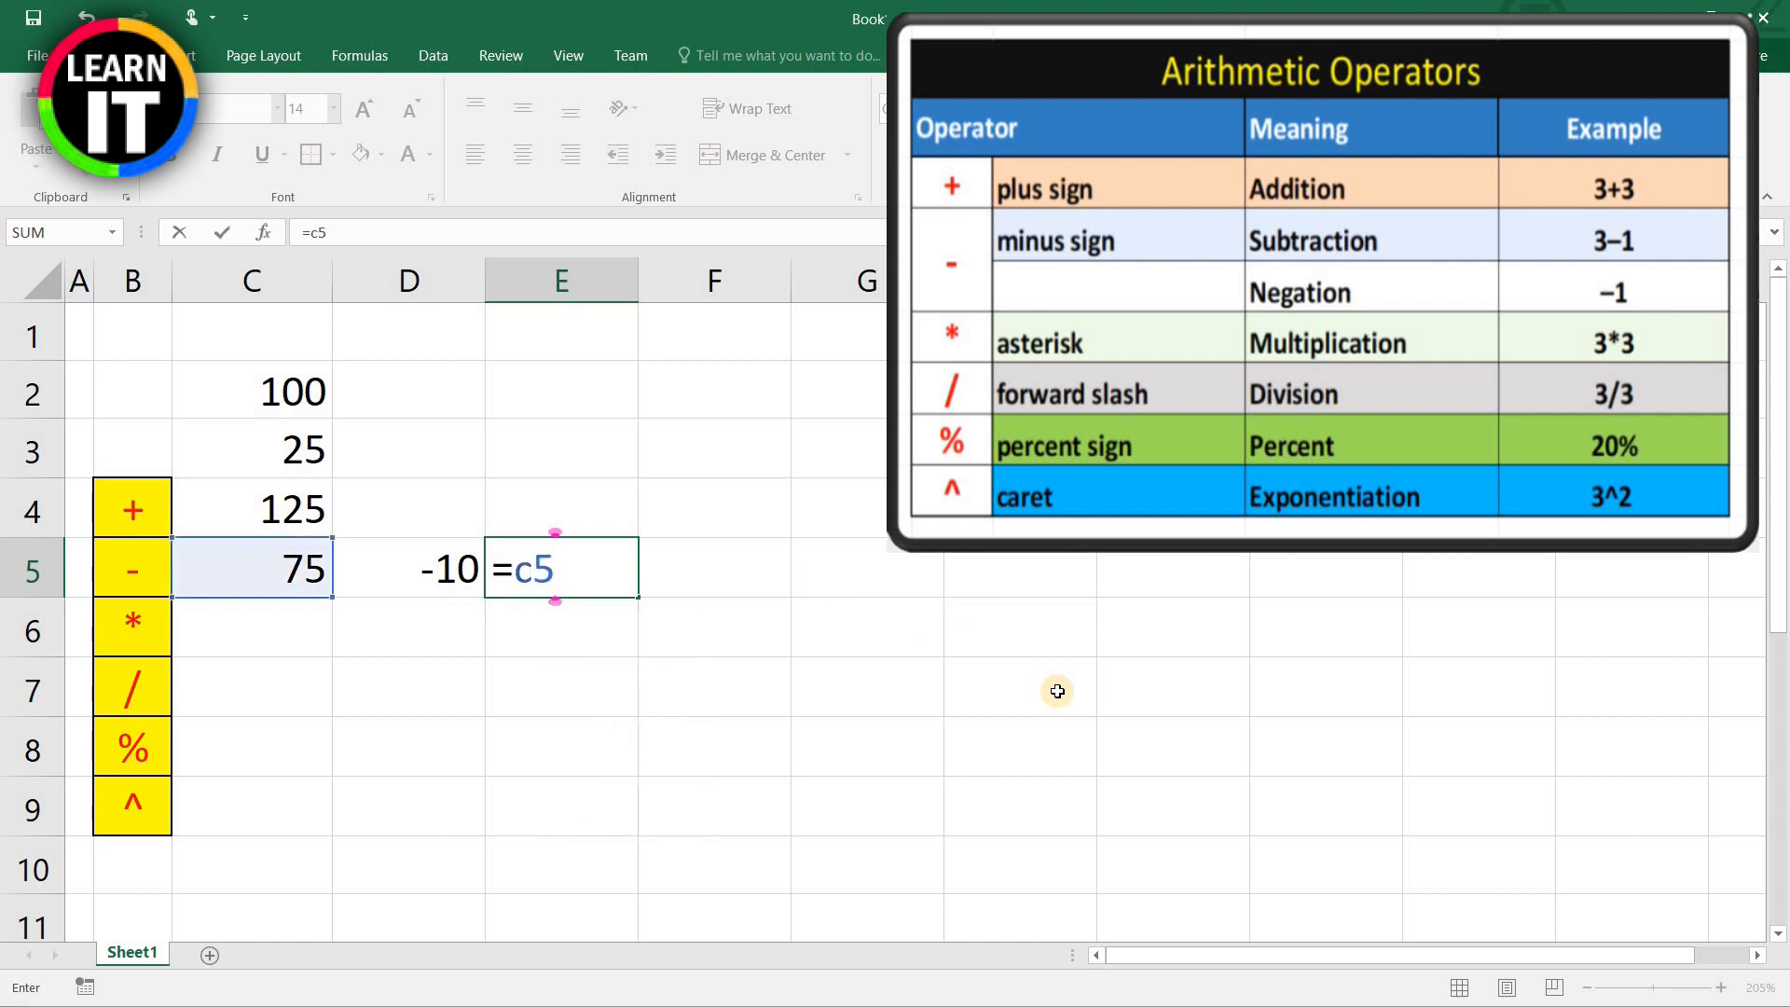
{"action": "type", "text": "+d5"}
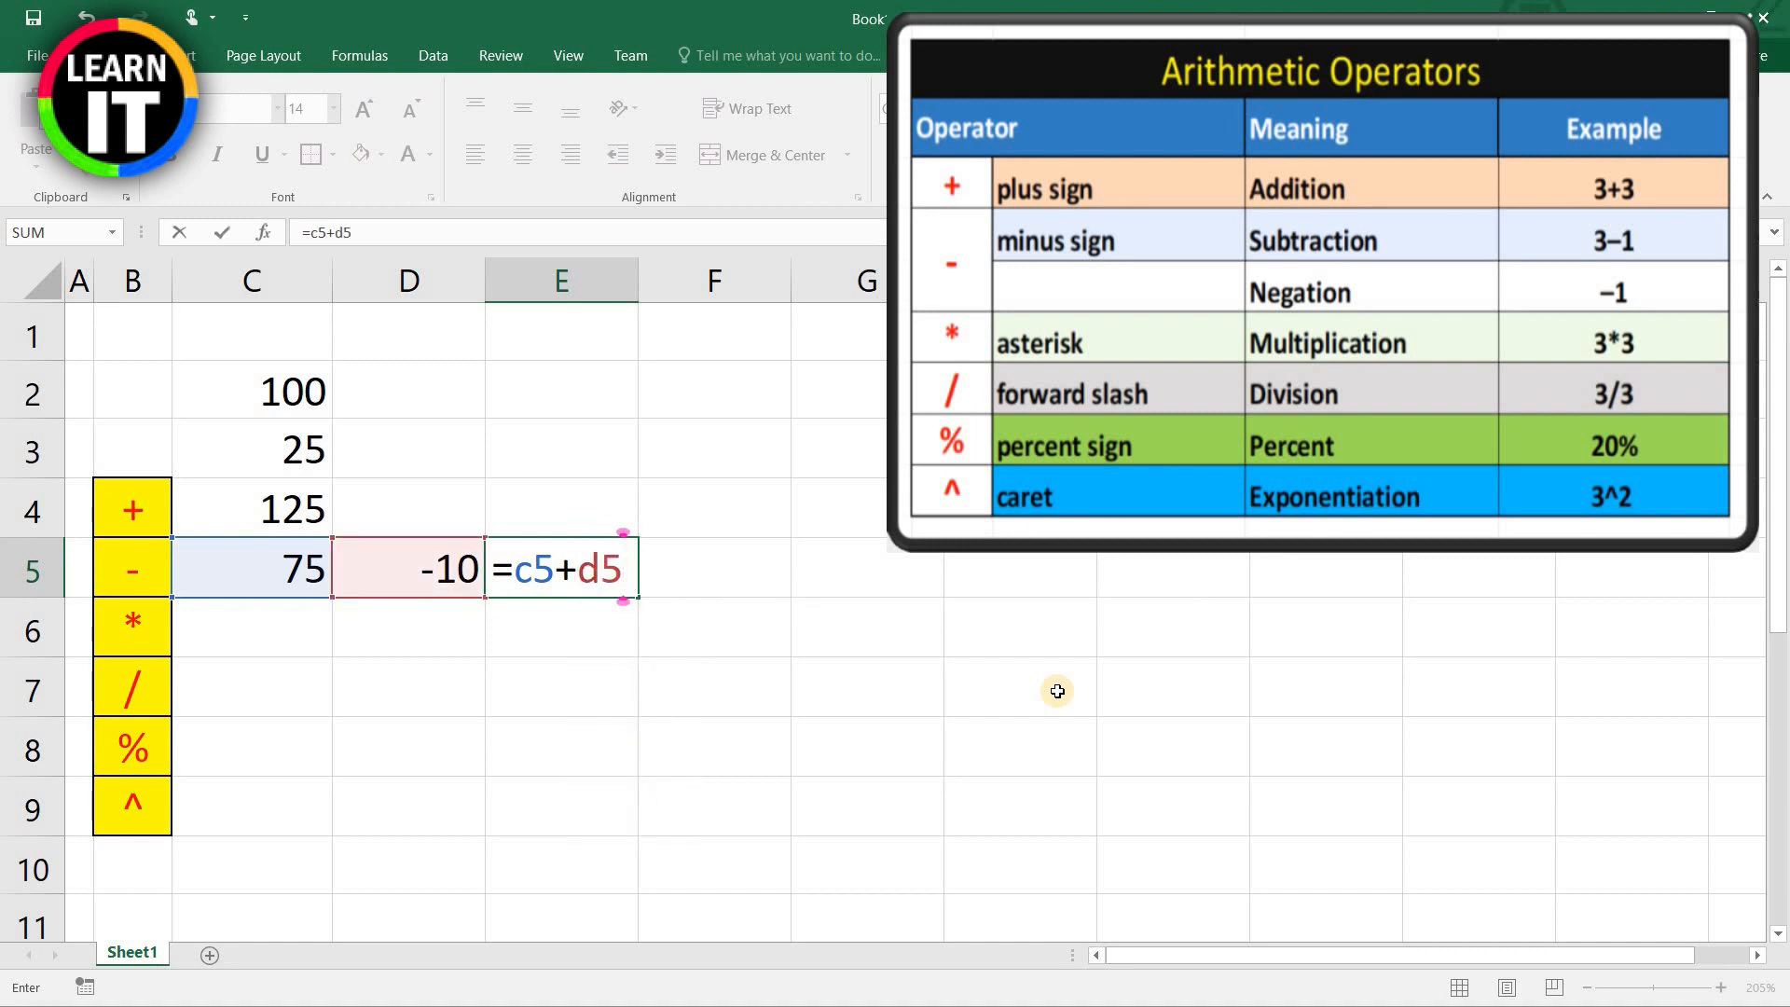
{"action": "key", "text": "ctrl+Return"}
{"action": "key", "text": "Return"}
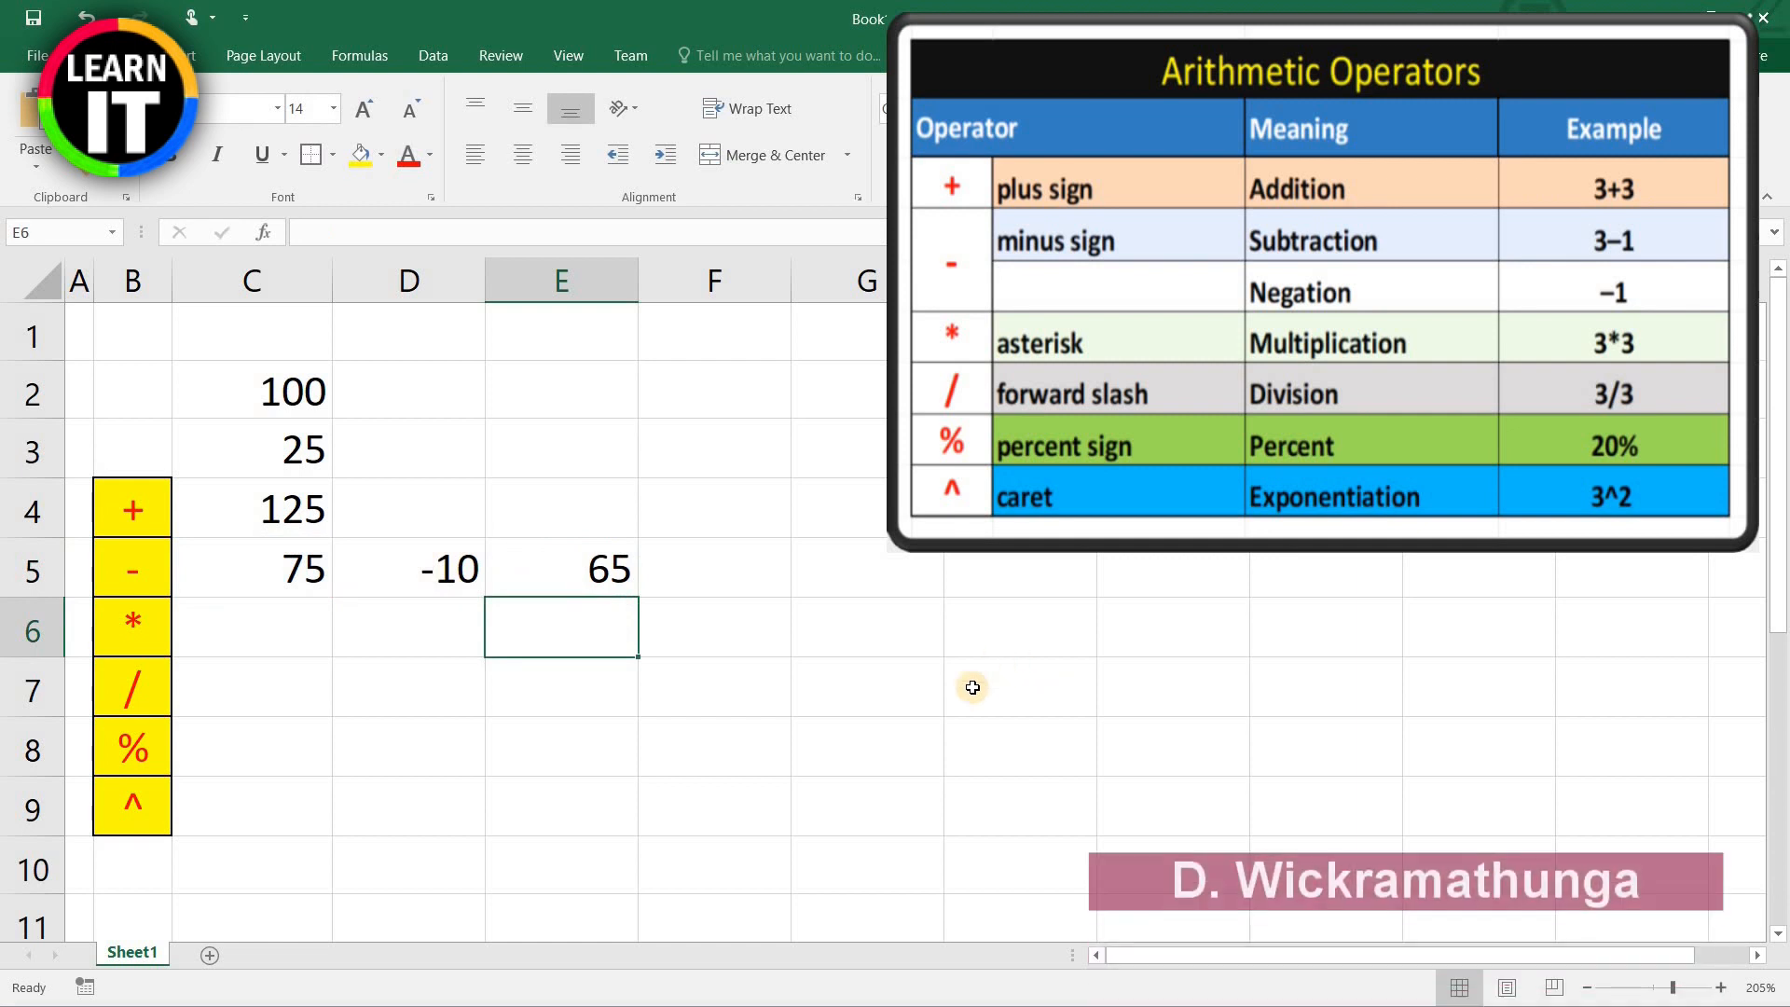
{"action": "double_click", "coordinate": [423, 571]}
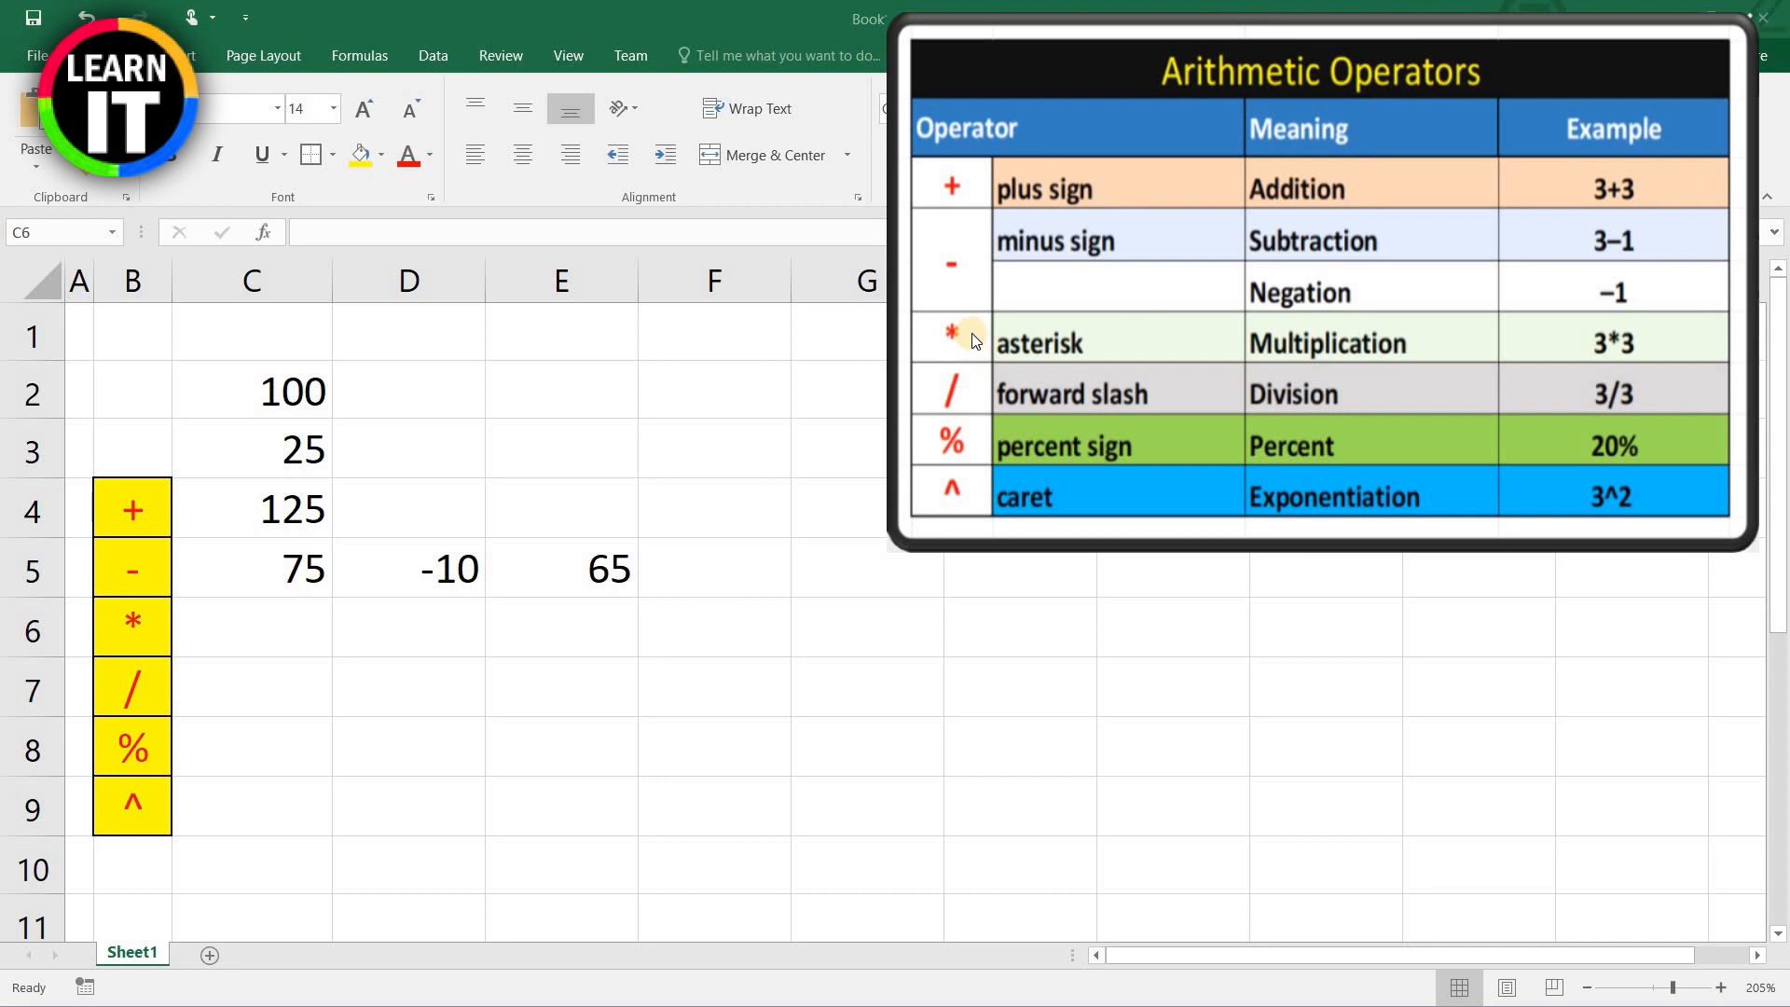
Step: Enter the multiplication formula =c2*c3 in cell C6, beside the asterisk
{"action": "left_click", "coordinate": [278, 642]}
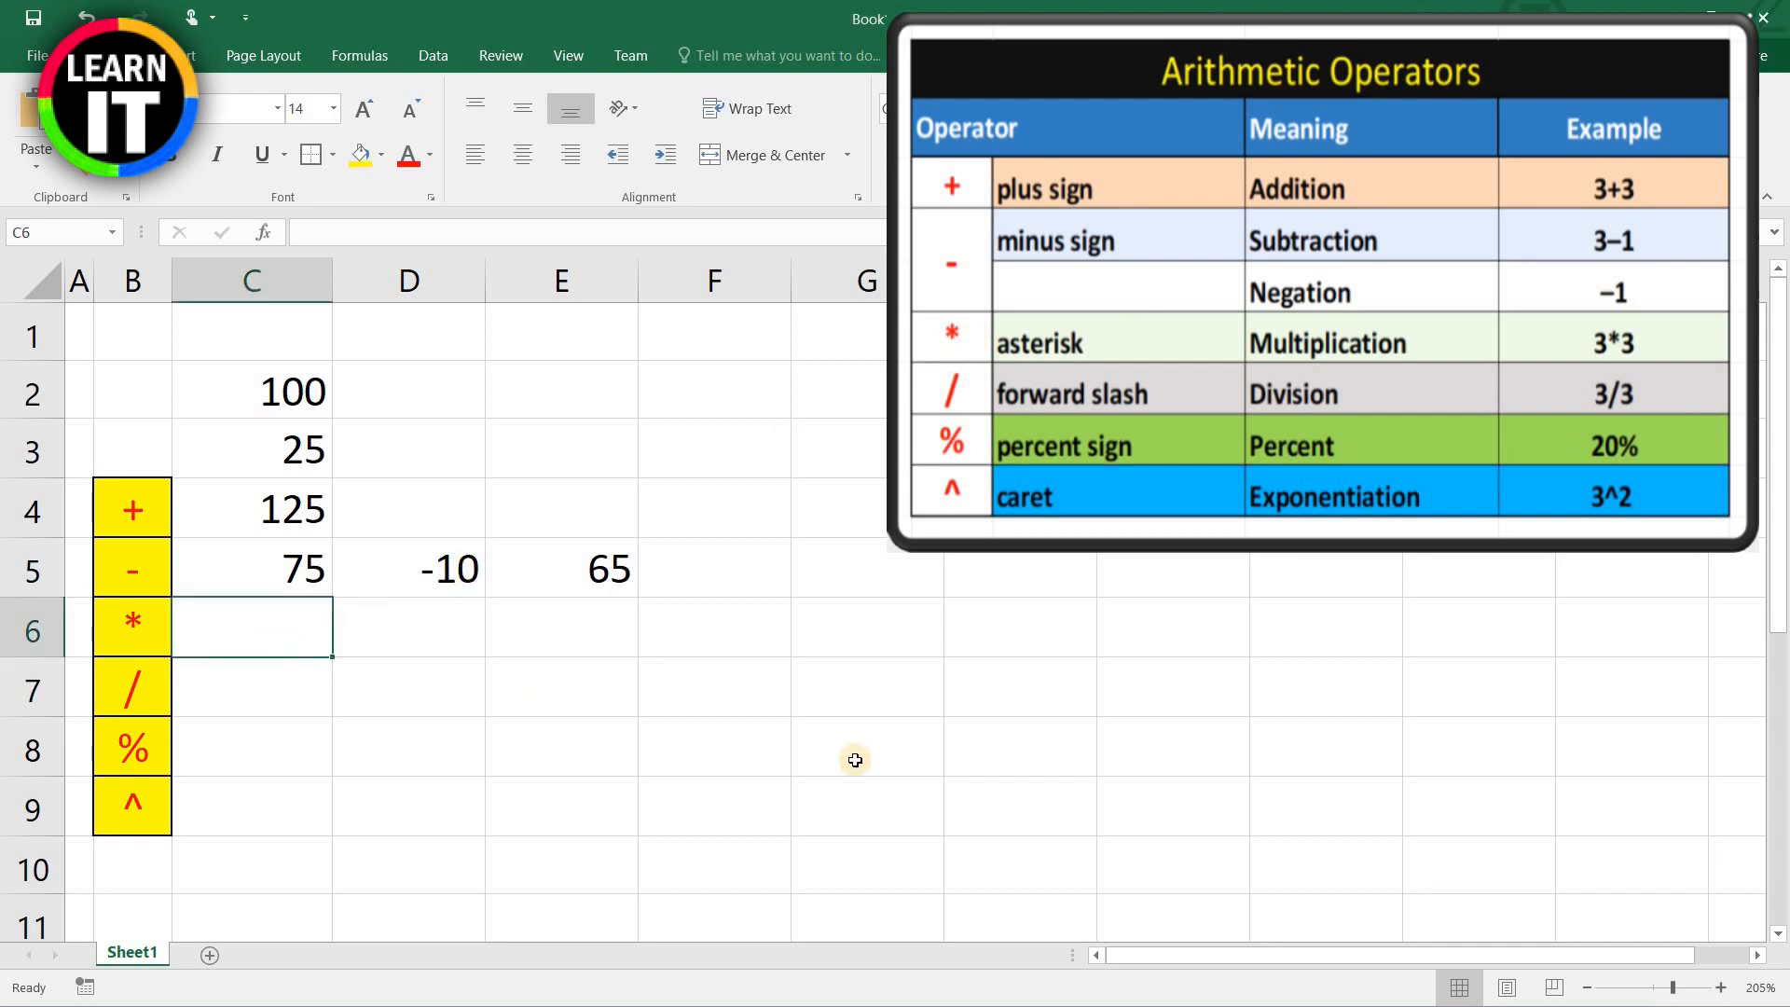
{"action": "type", "text": "="}
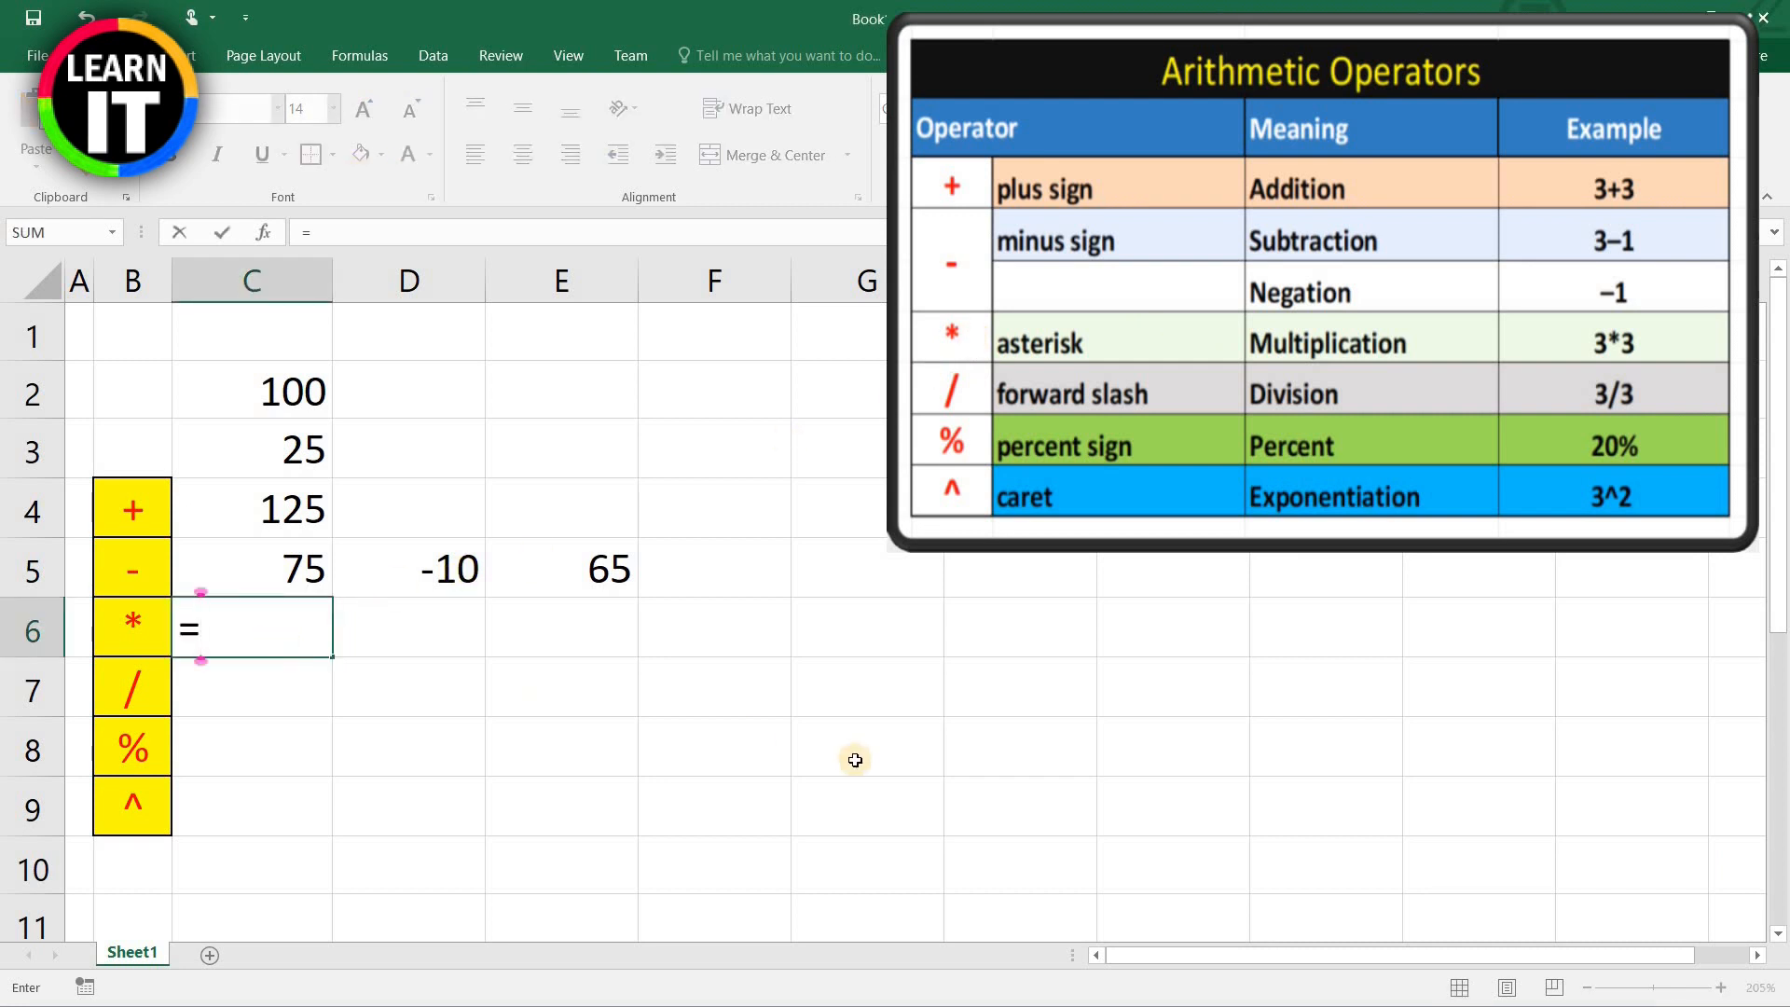
{"action": "type", "text": "c2"}
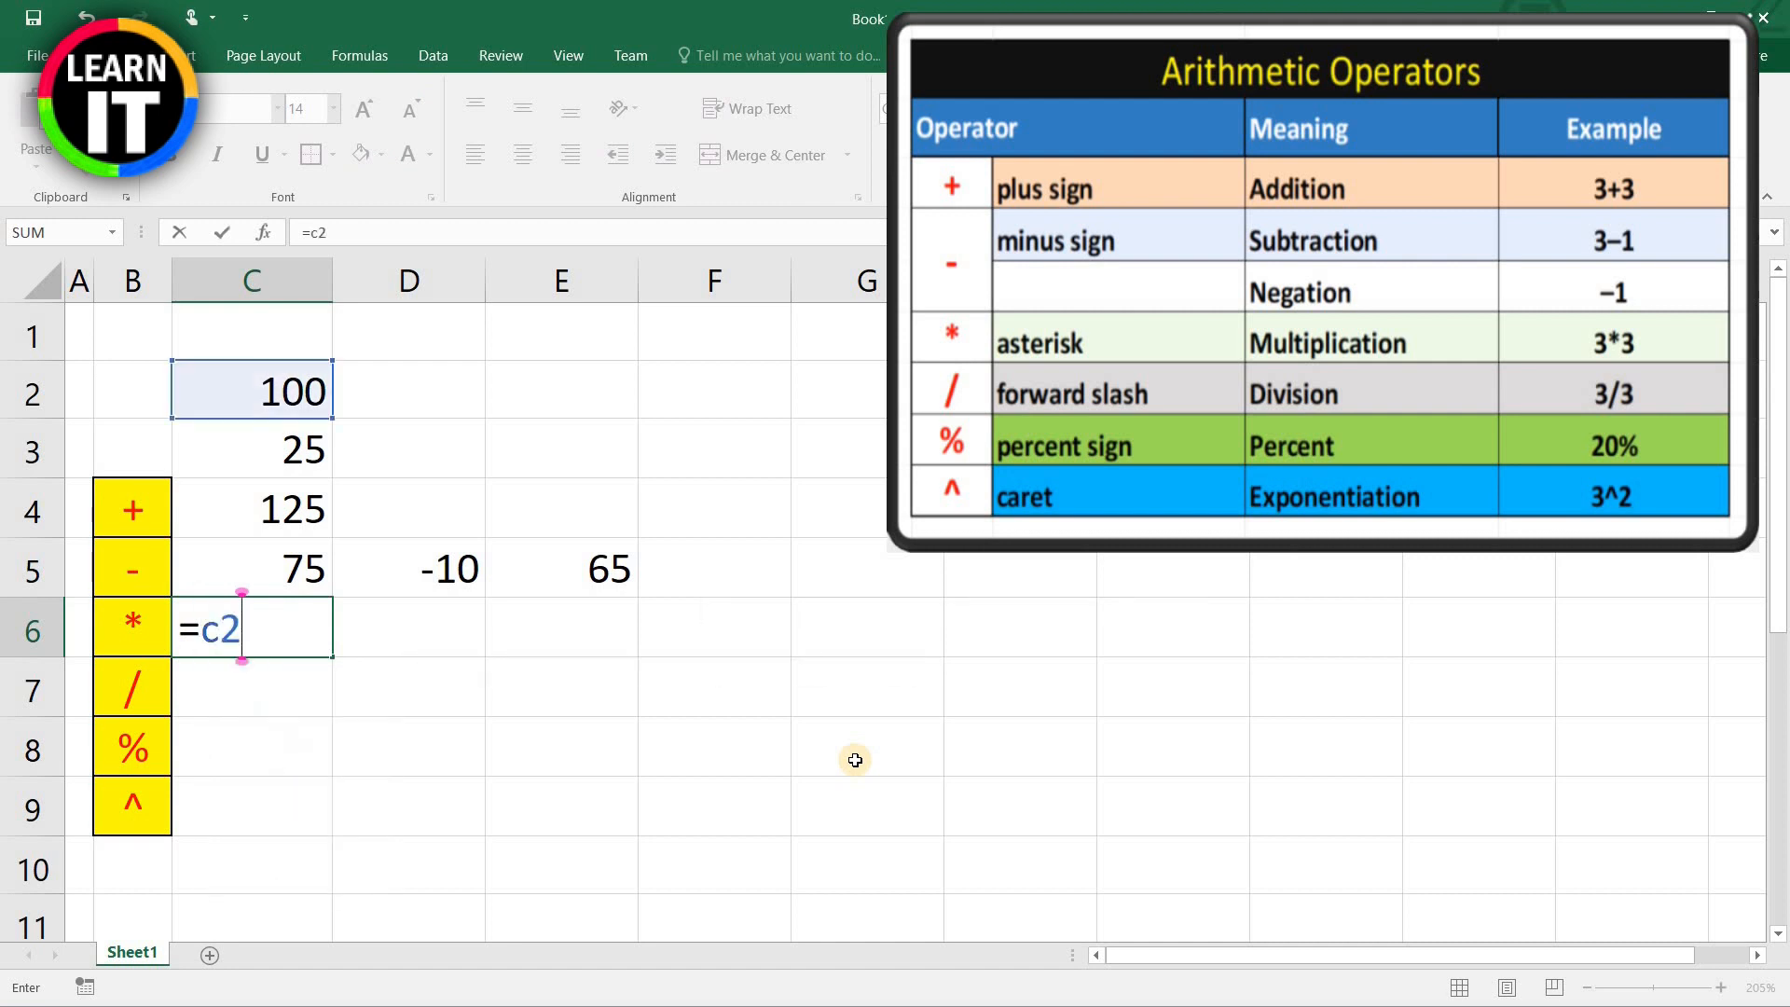
{"action": "type", "text": "*c3"}
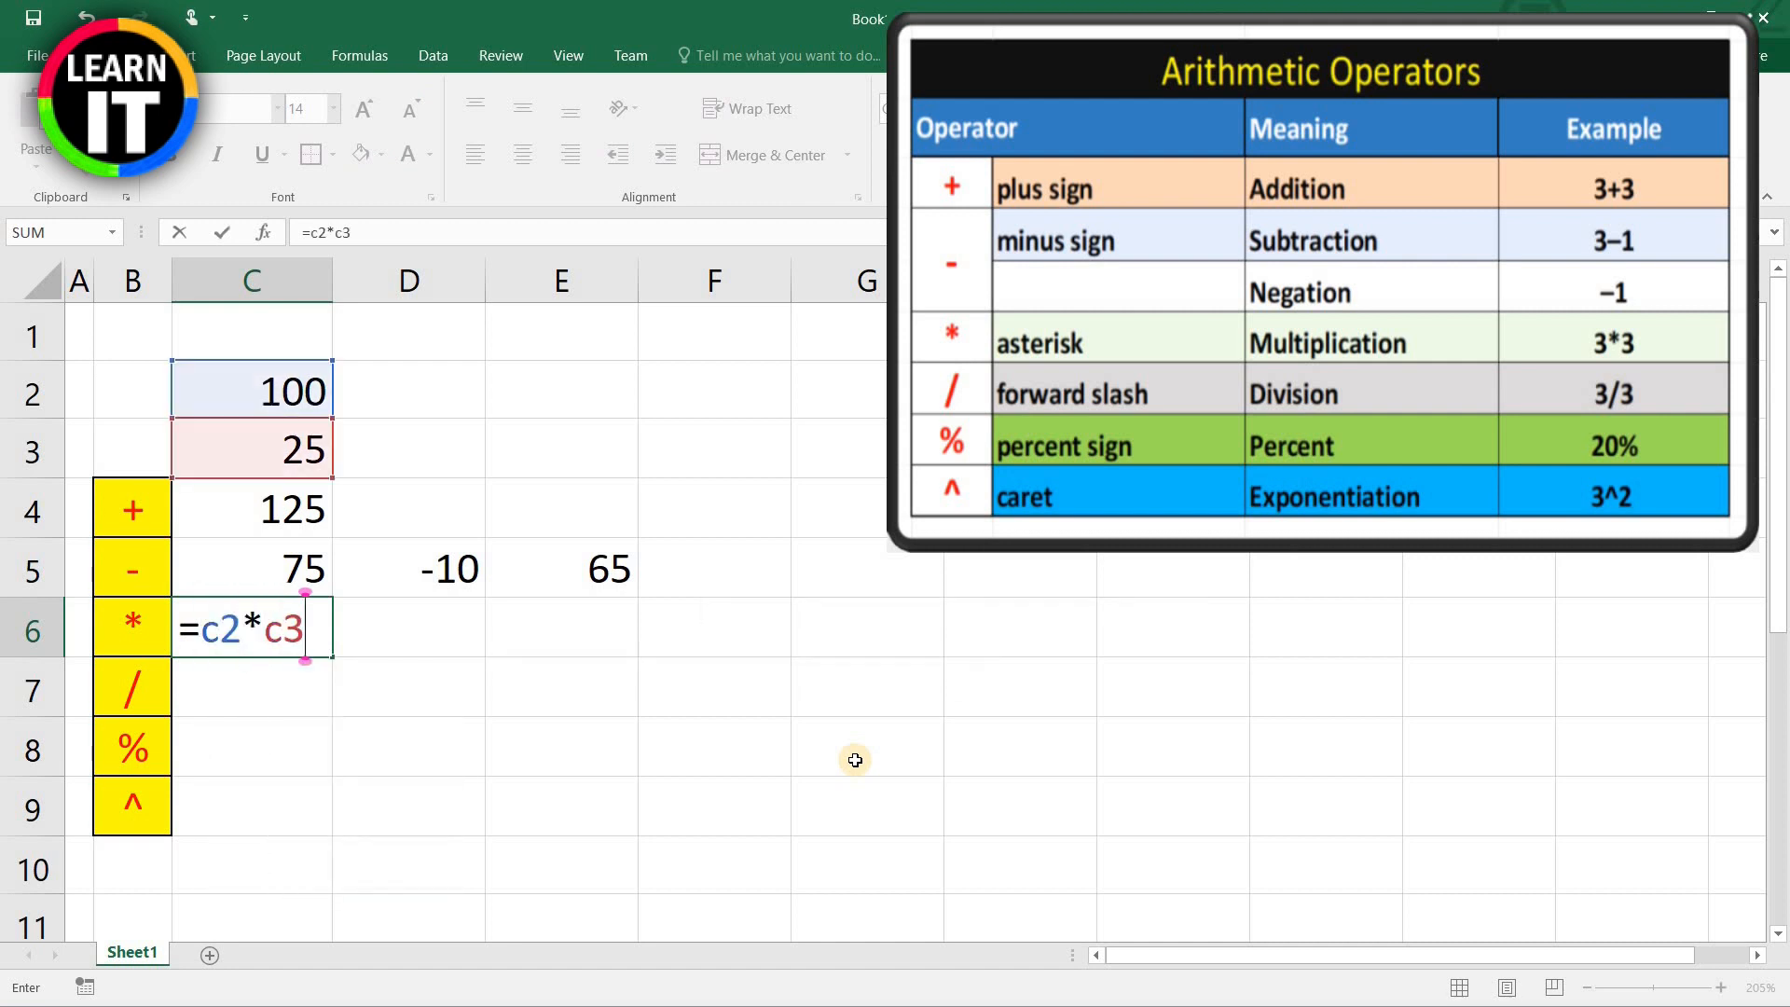
{"action": "key", "text": "Return"}
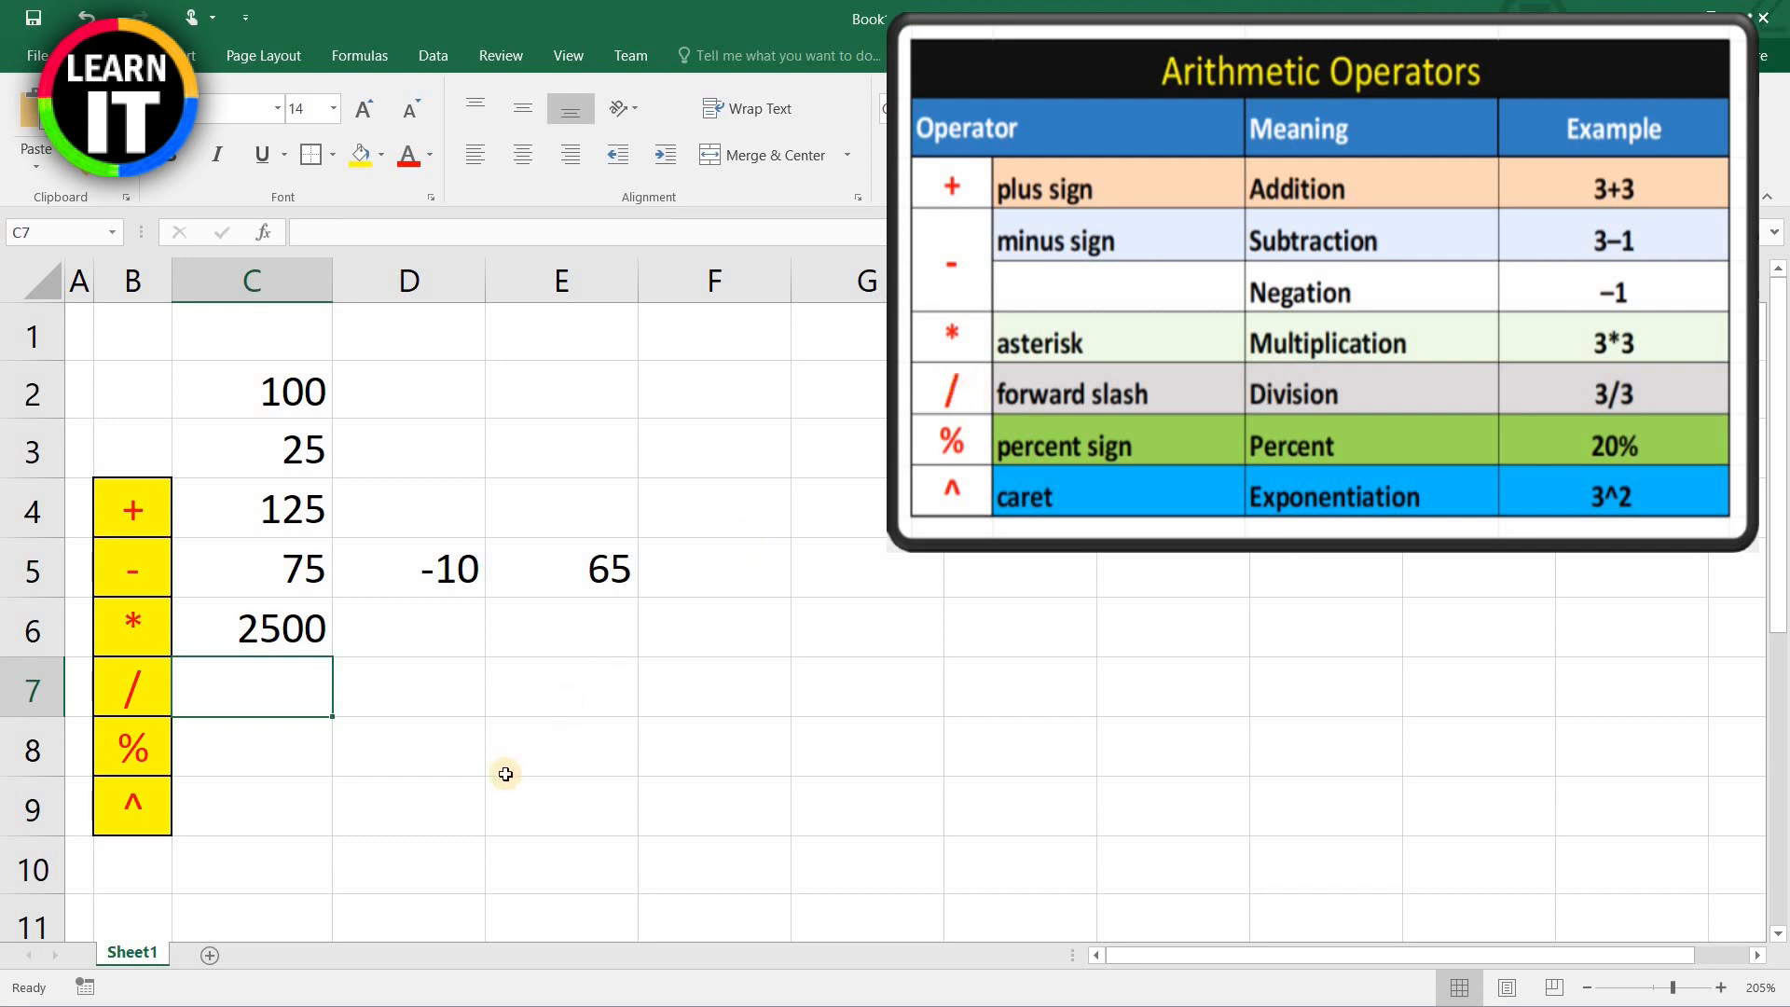
Step: Enter the division formula =c2/c3 in cell C7, beside the forward slash
{"action": "type", "text": "="}
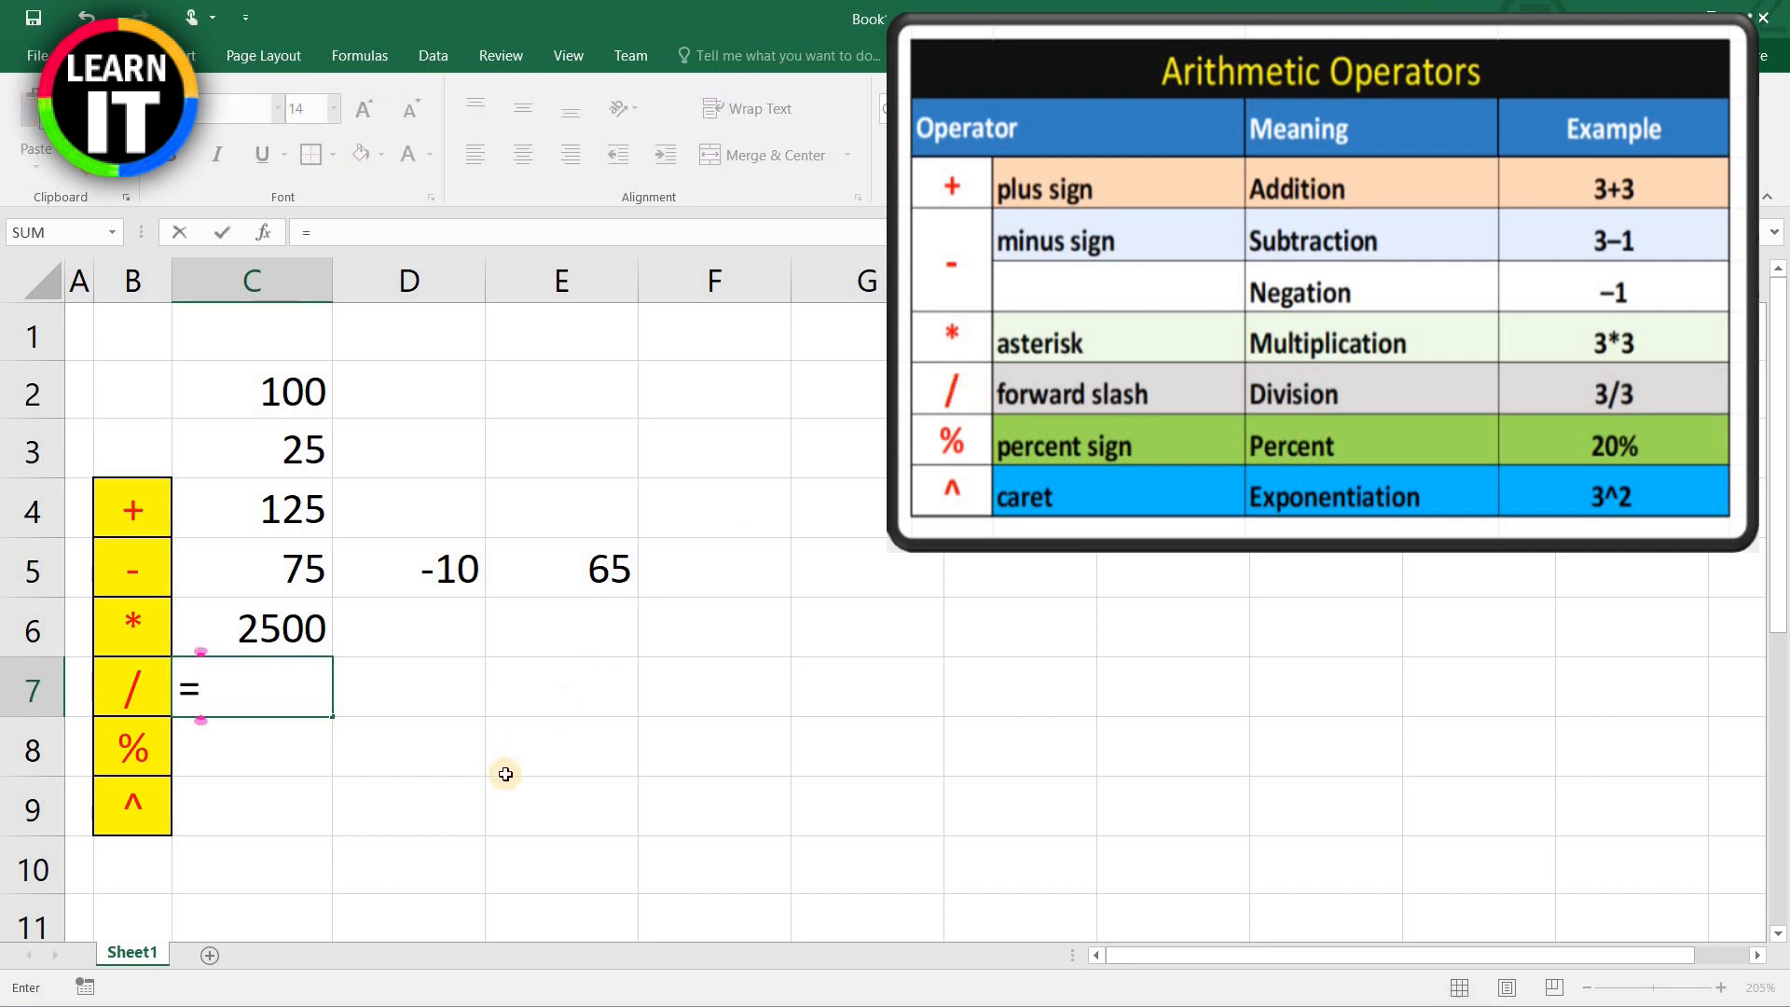
{"action": "type", "text": "c2"}
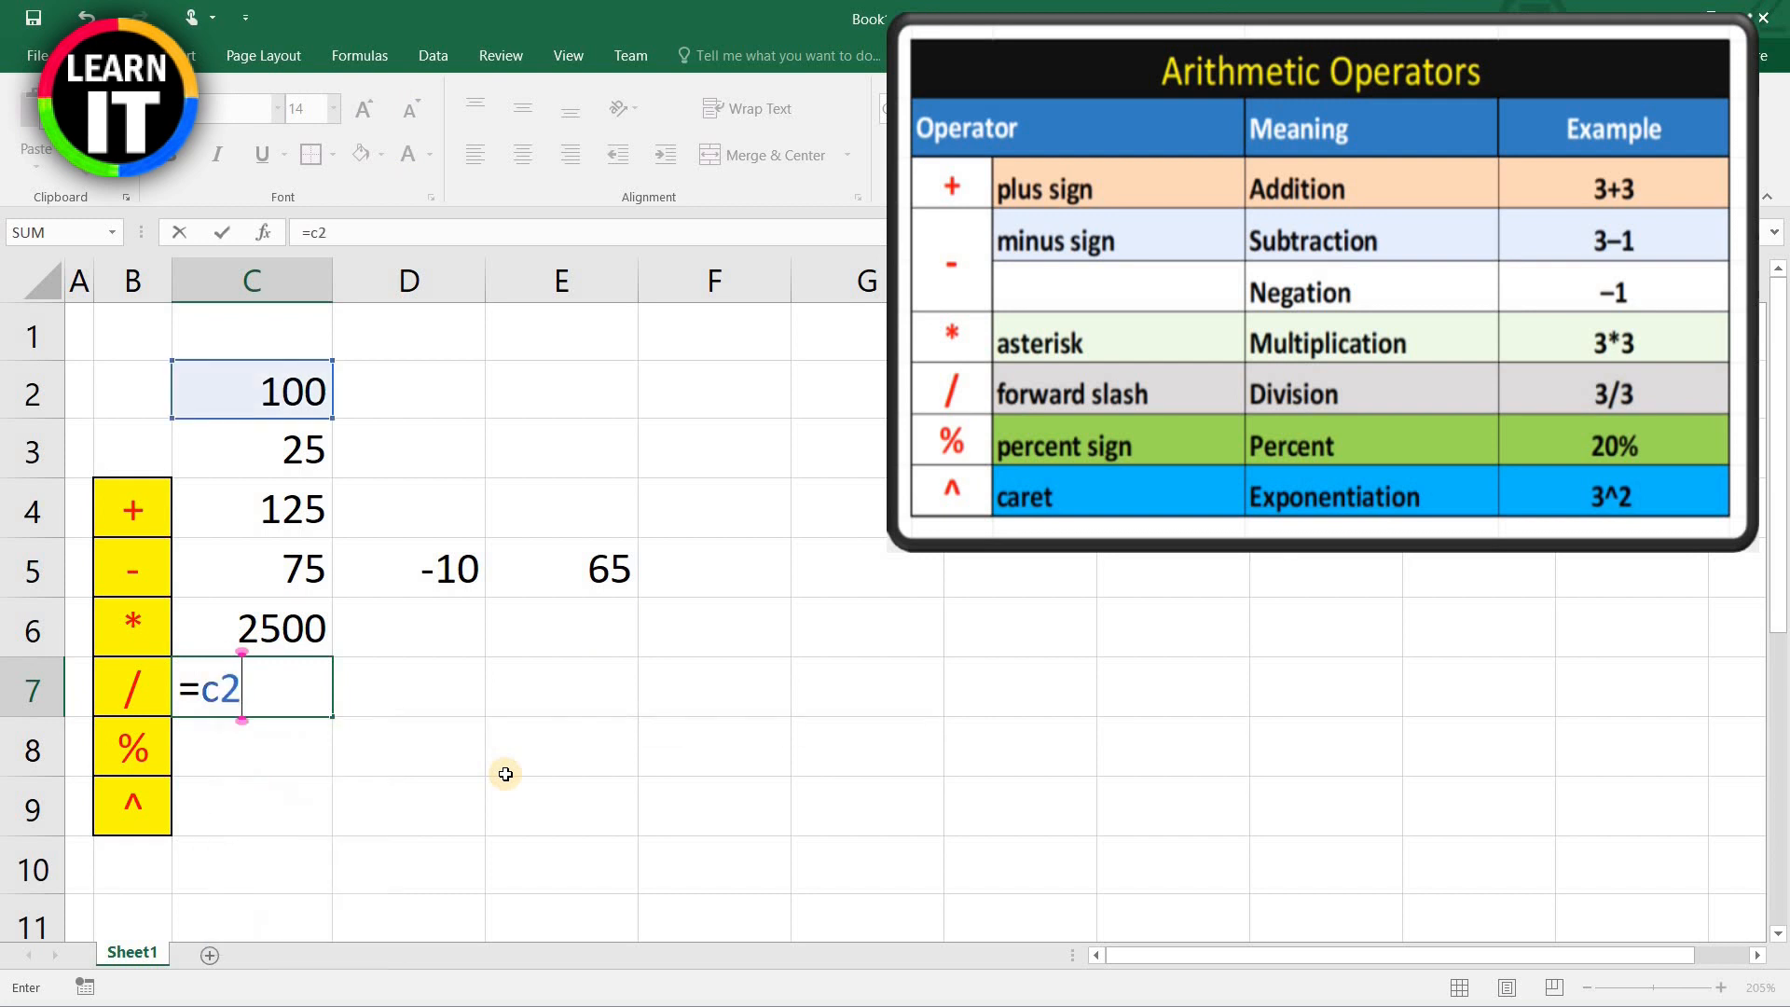
{"action": "type", "text": "/c3"}
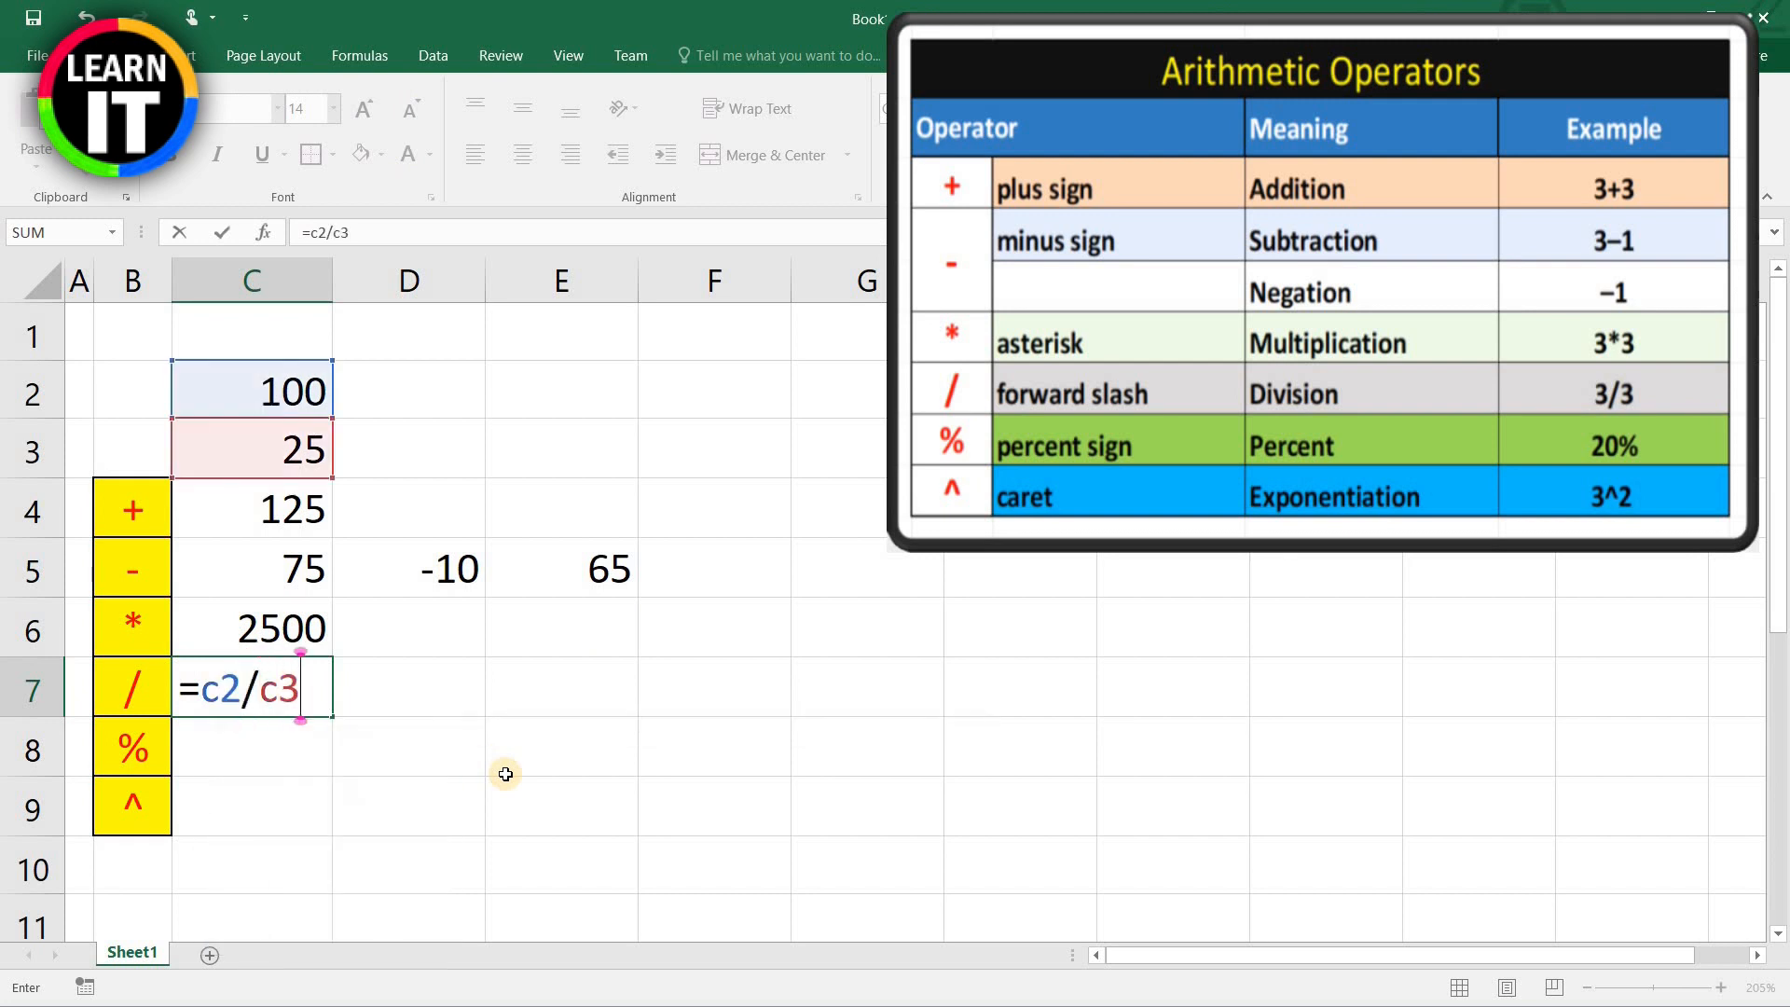
{"action": "key", "text": "Return"}
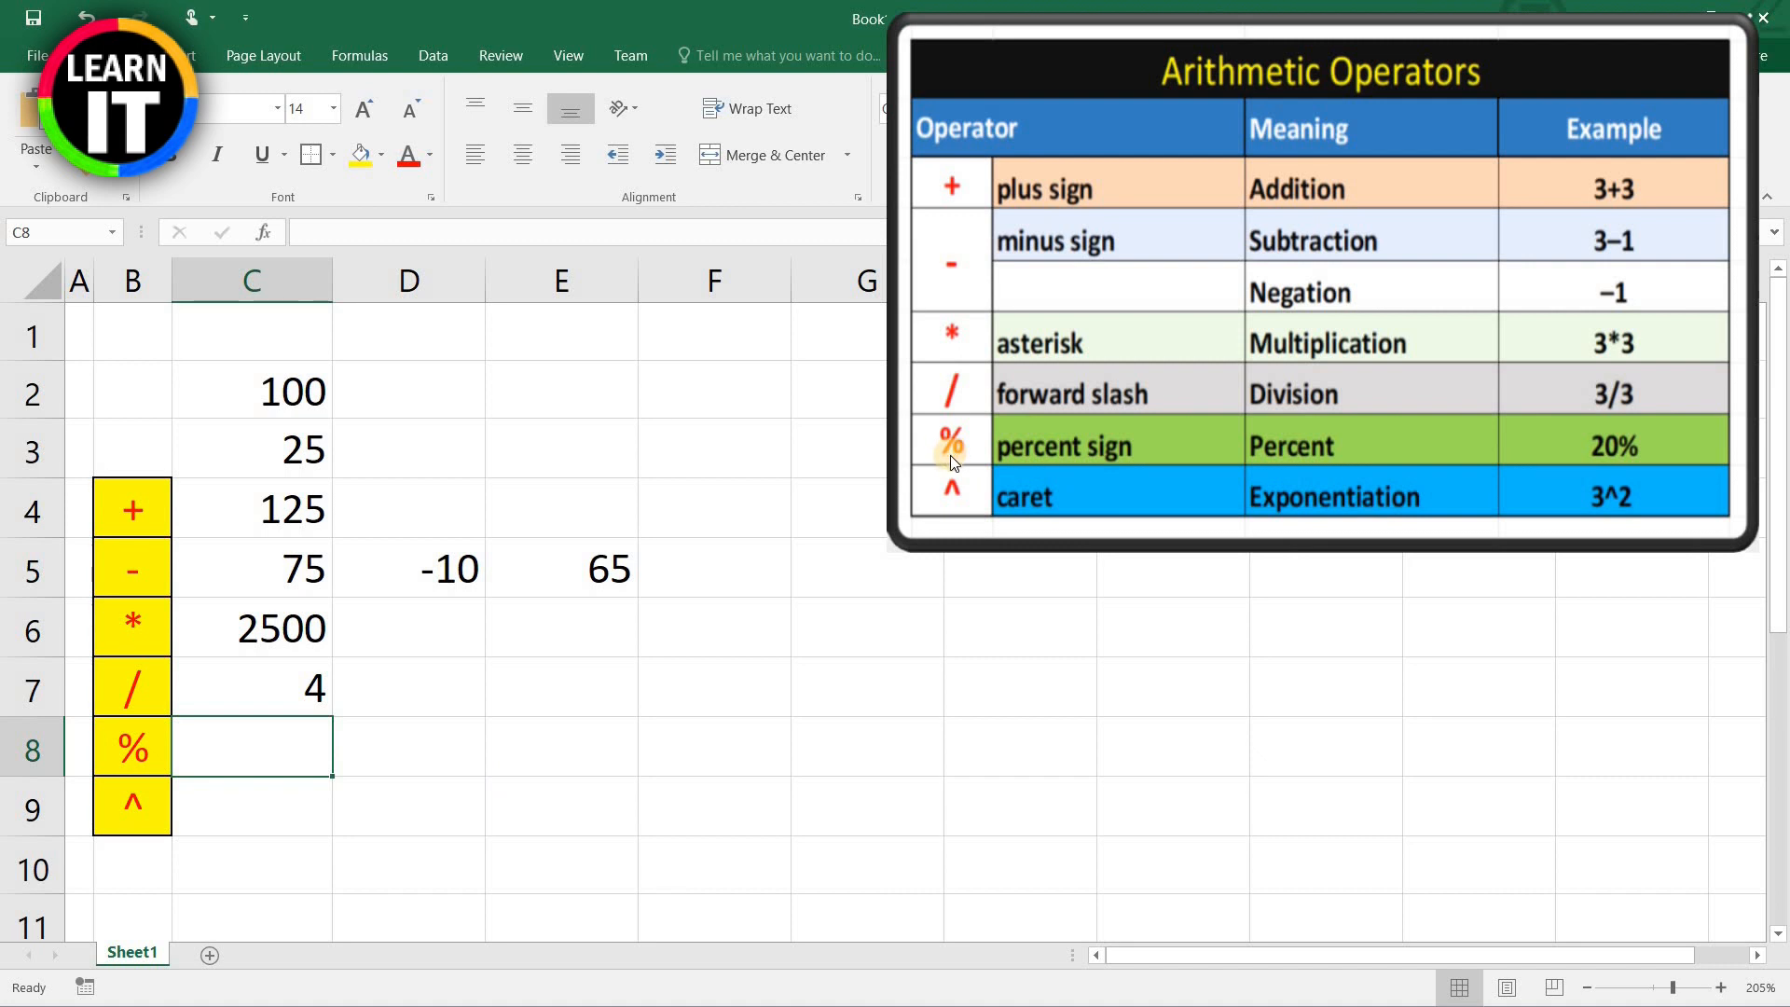
Step: Enter 3500 in cell E2 as the base amount for a percentage calculation
{"action": "left_click", "coordinate": [578, 390]}
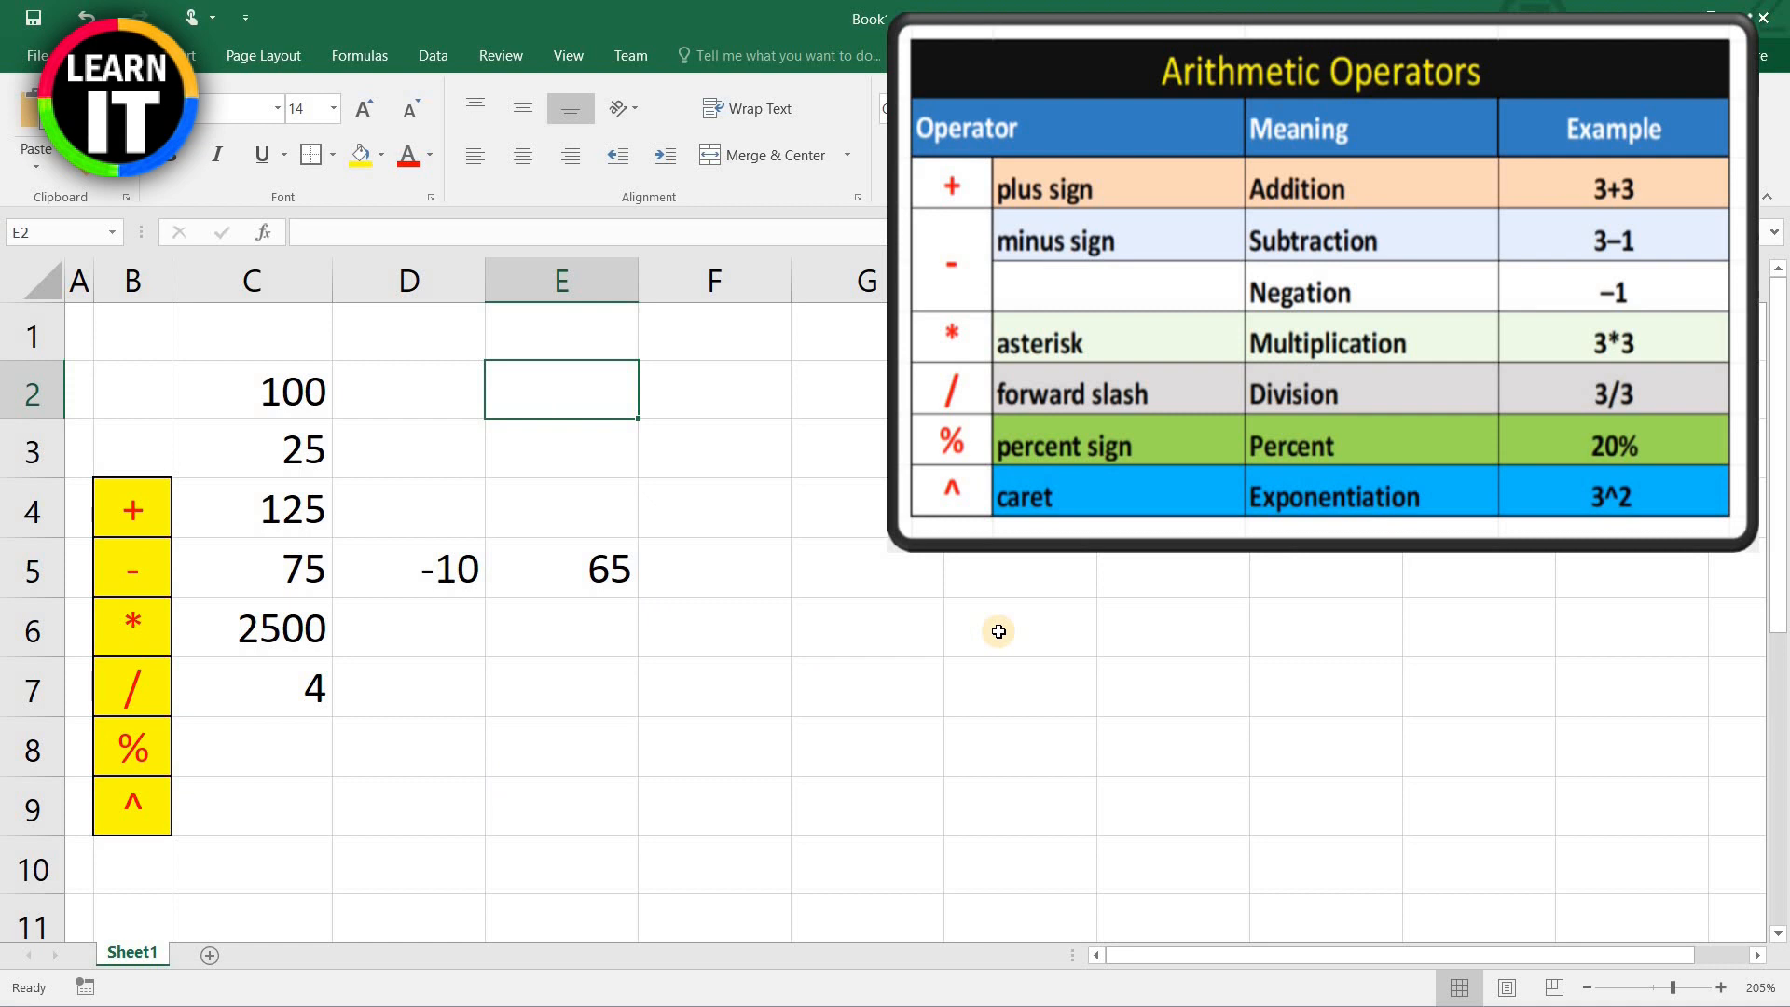
{"action": "type", "text": "3500"}
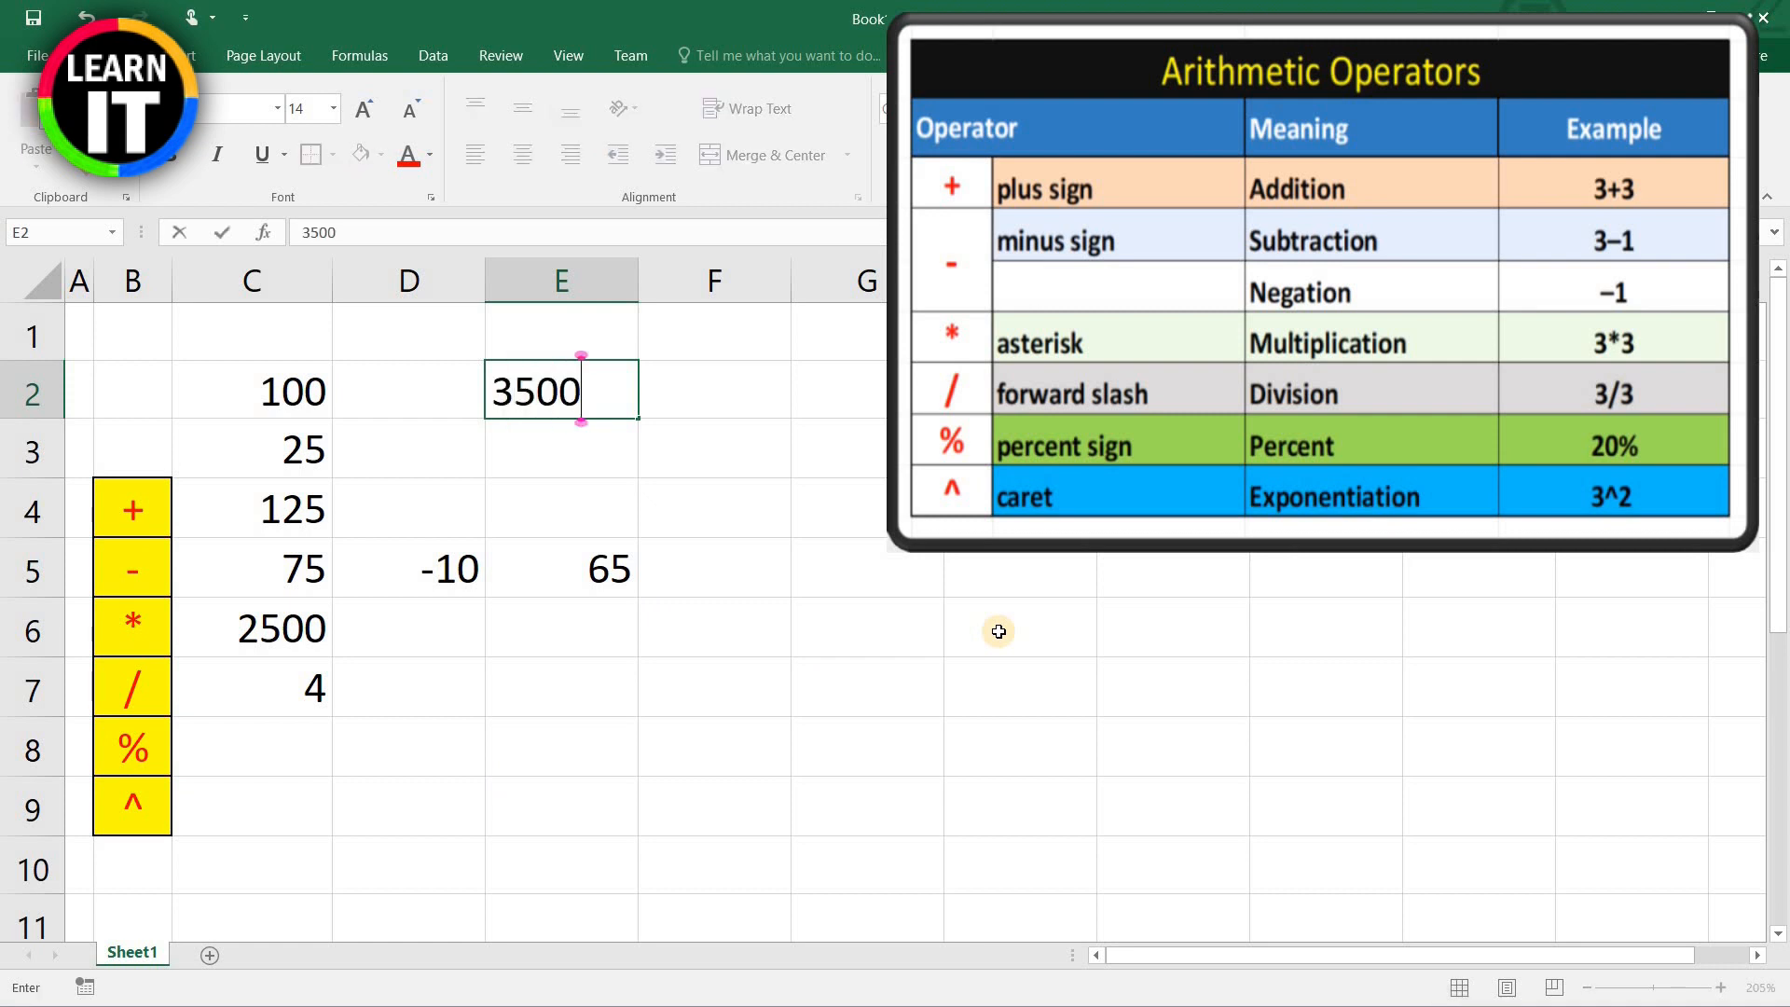
{"action": "key", "text": "Return"}
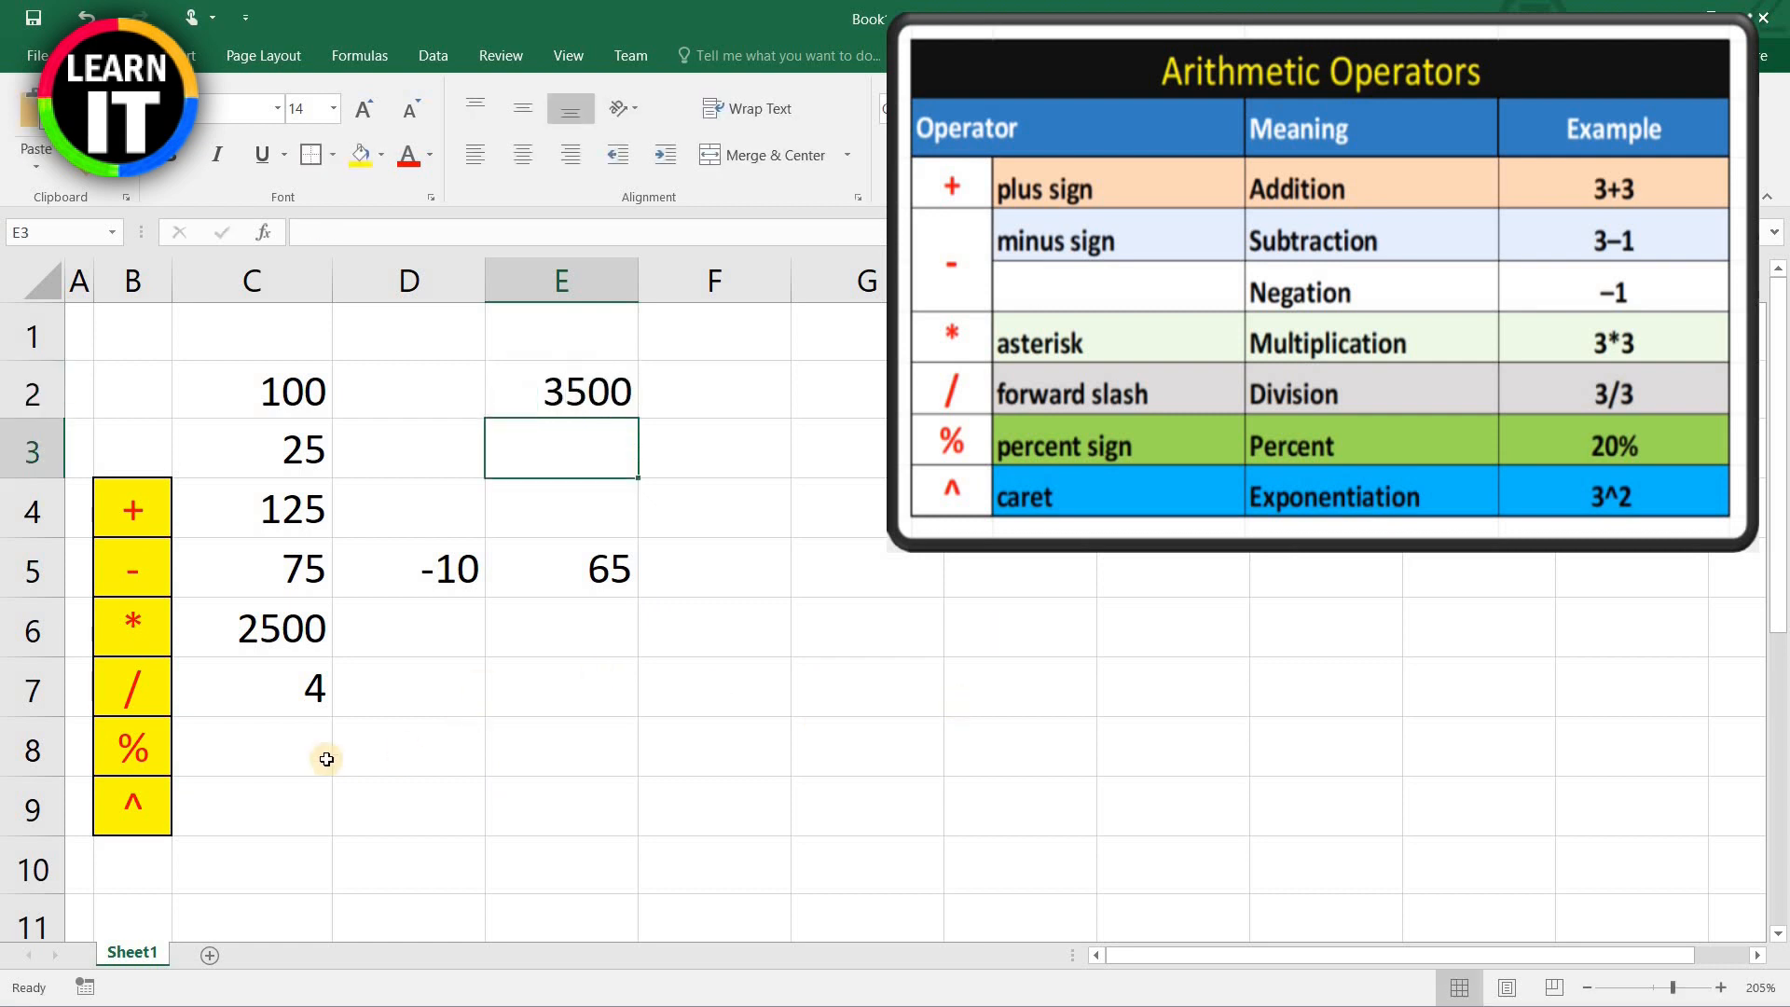
Step: Enter the percentage formula =e2*3% in cell C8, beside the percent sign, and review the formula in the cell
{"action": "left_click", "coordinate": [295, 758]}
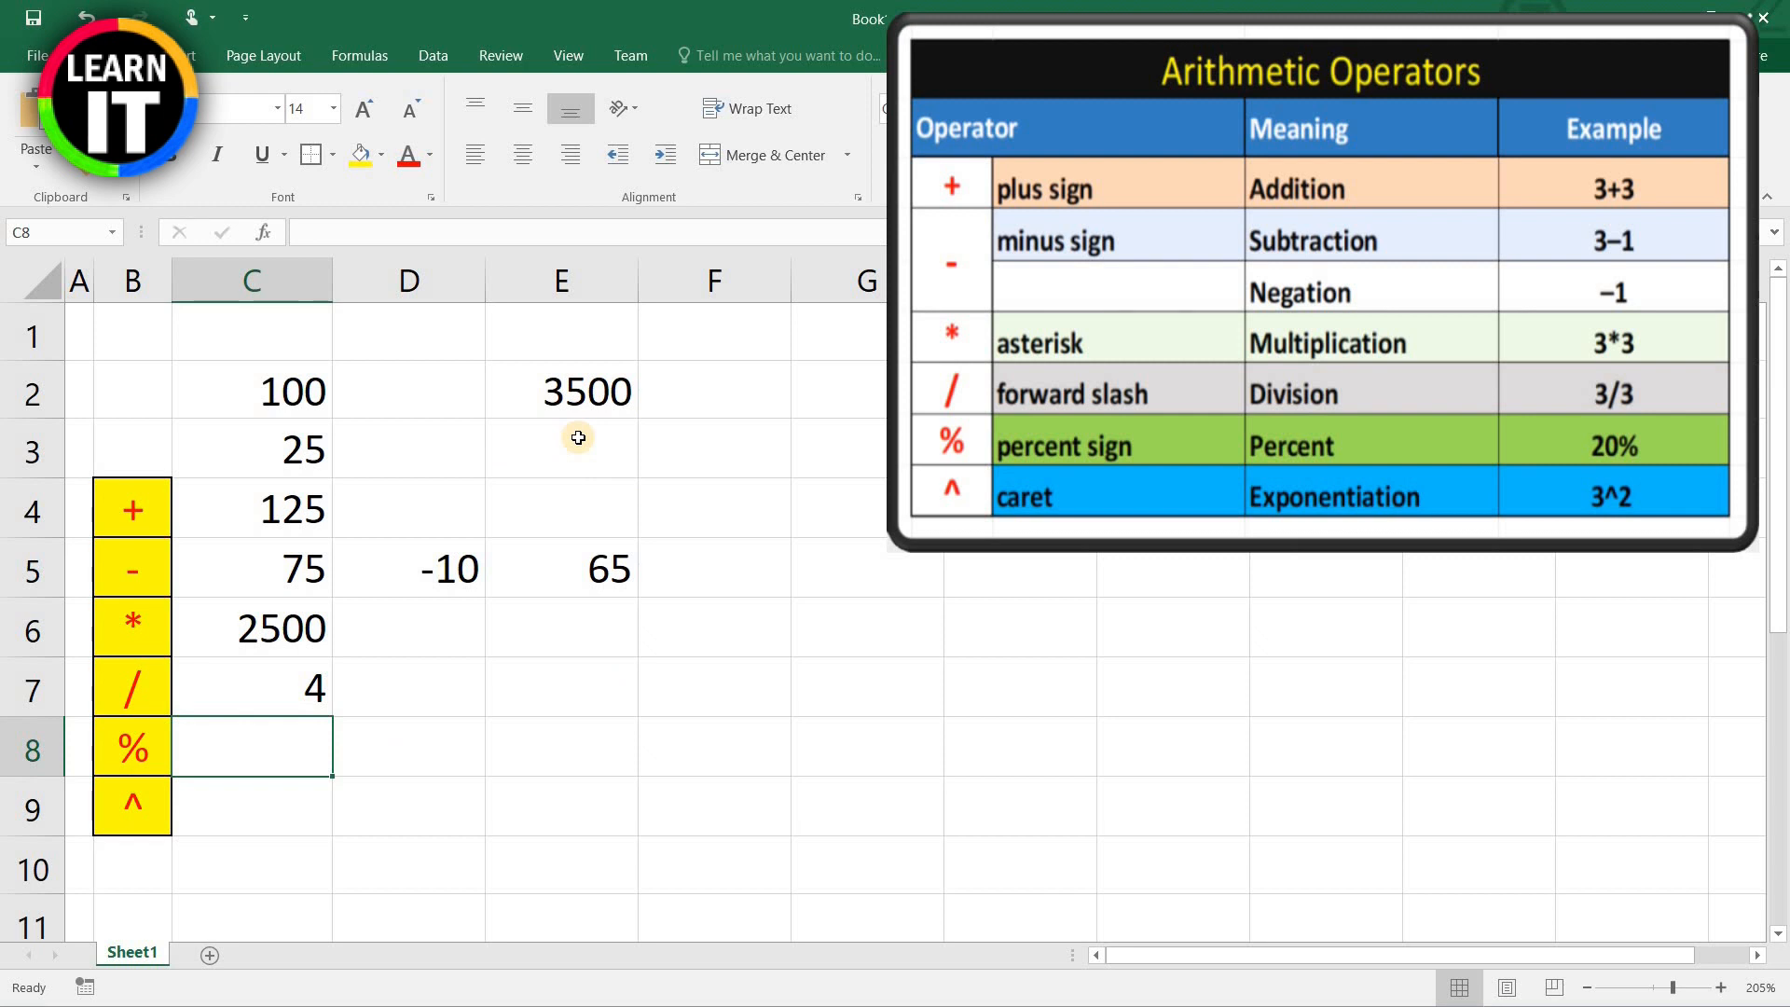
{"action": "type", "text": "="}
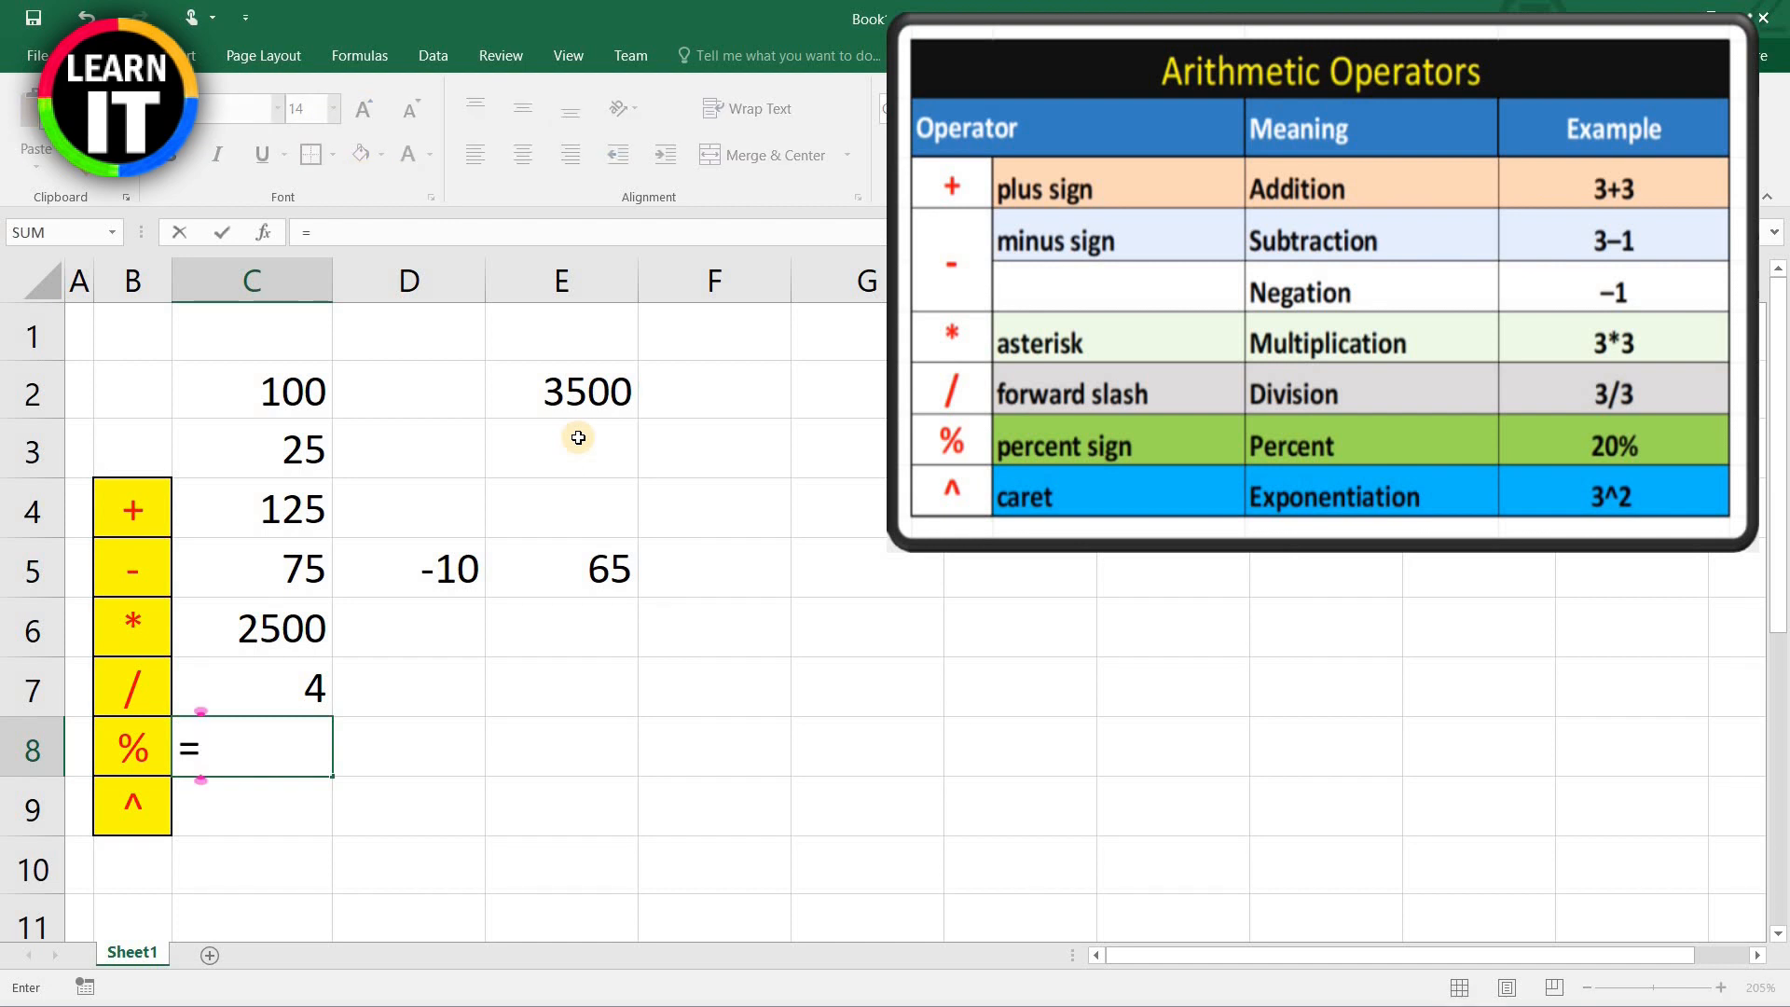
{"action": "type", "text": "e2*"}
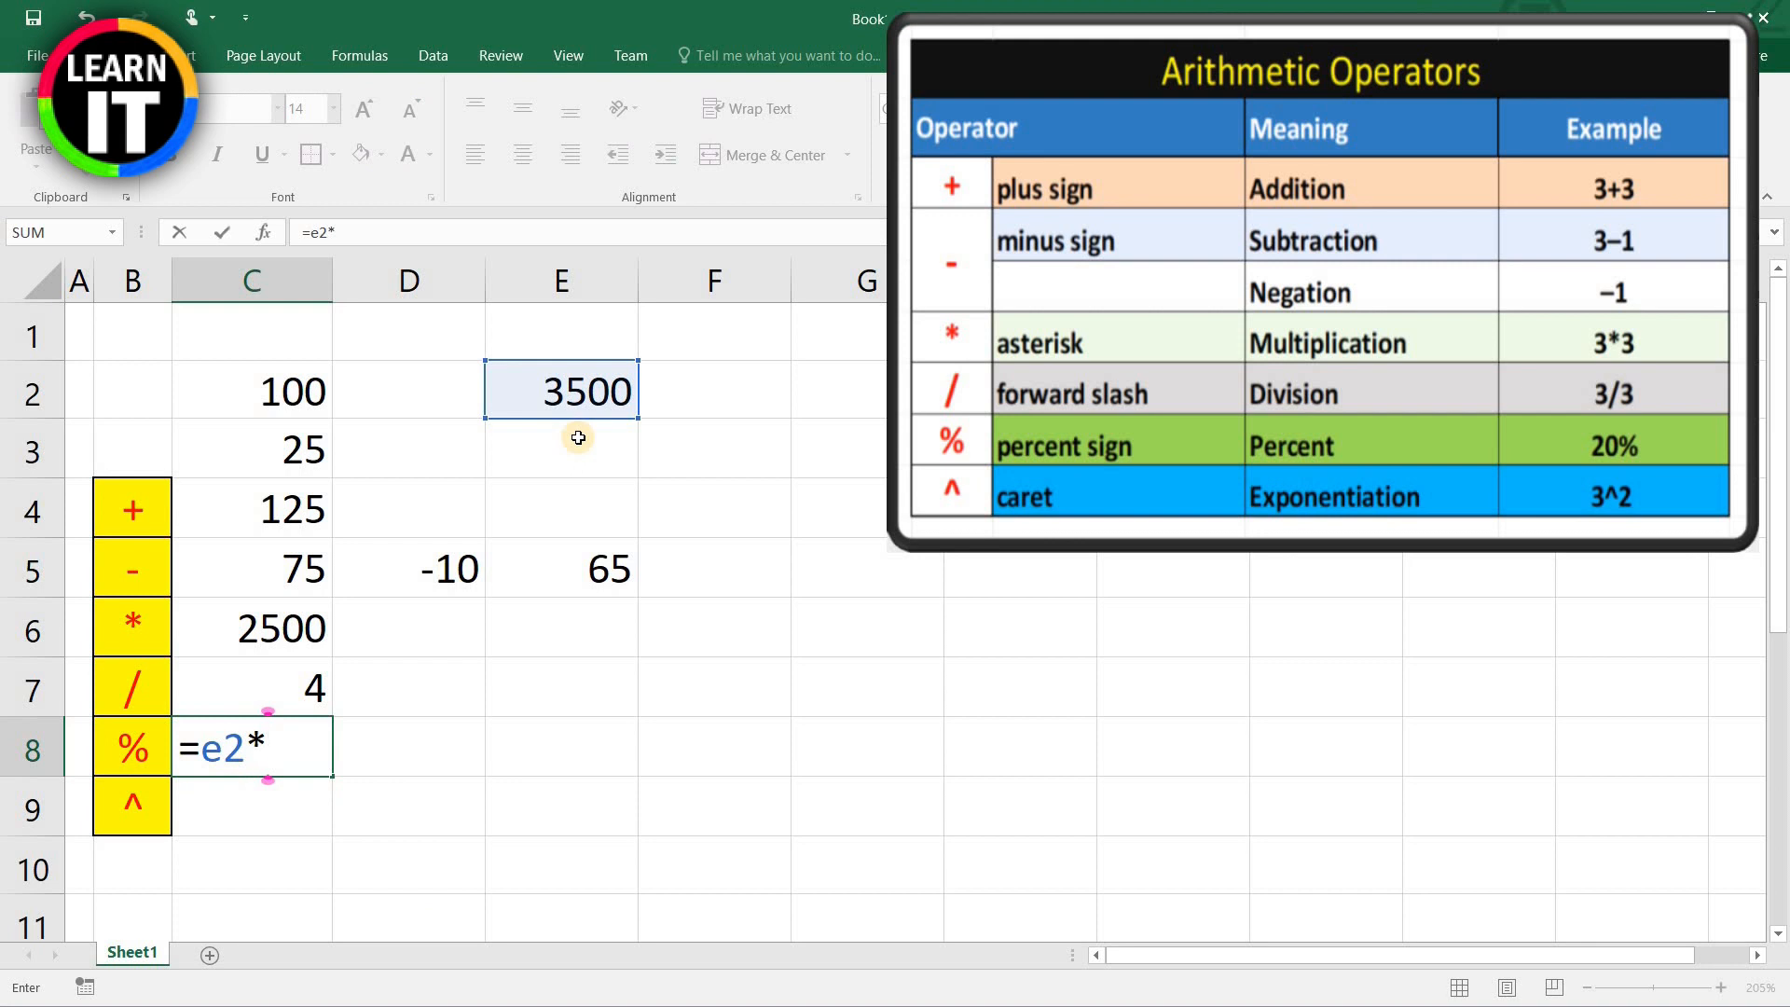
{"action": "type", "text": "3%"}
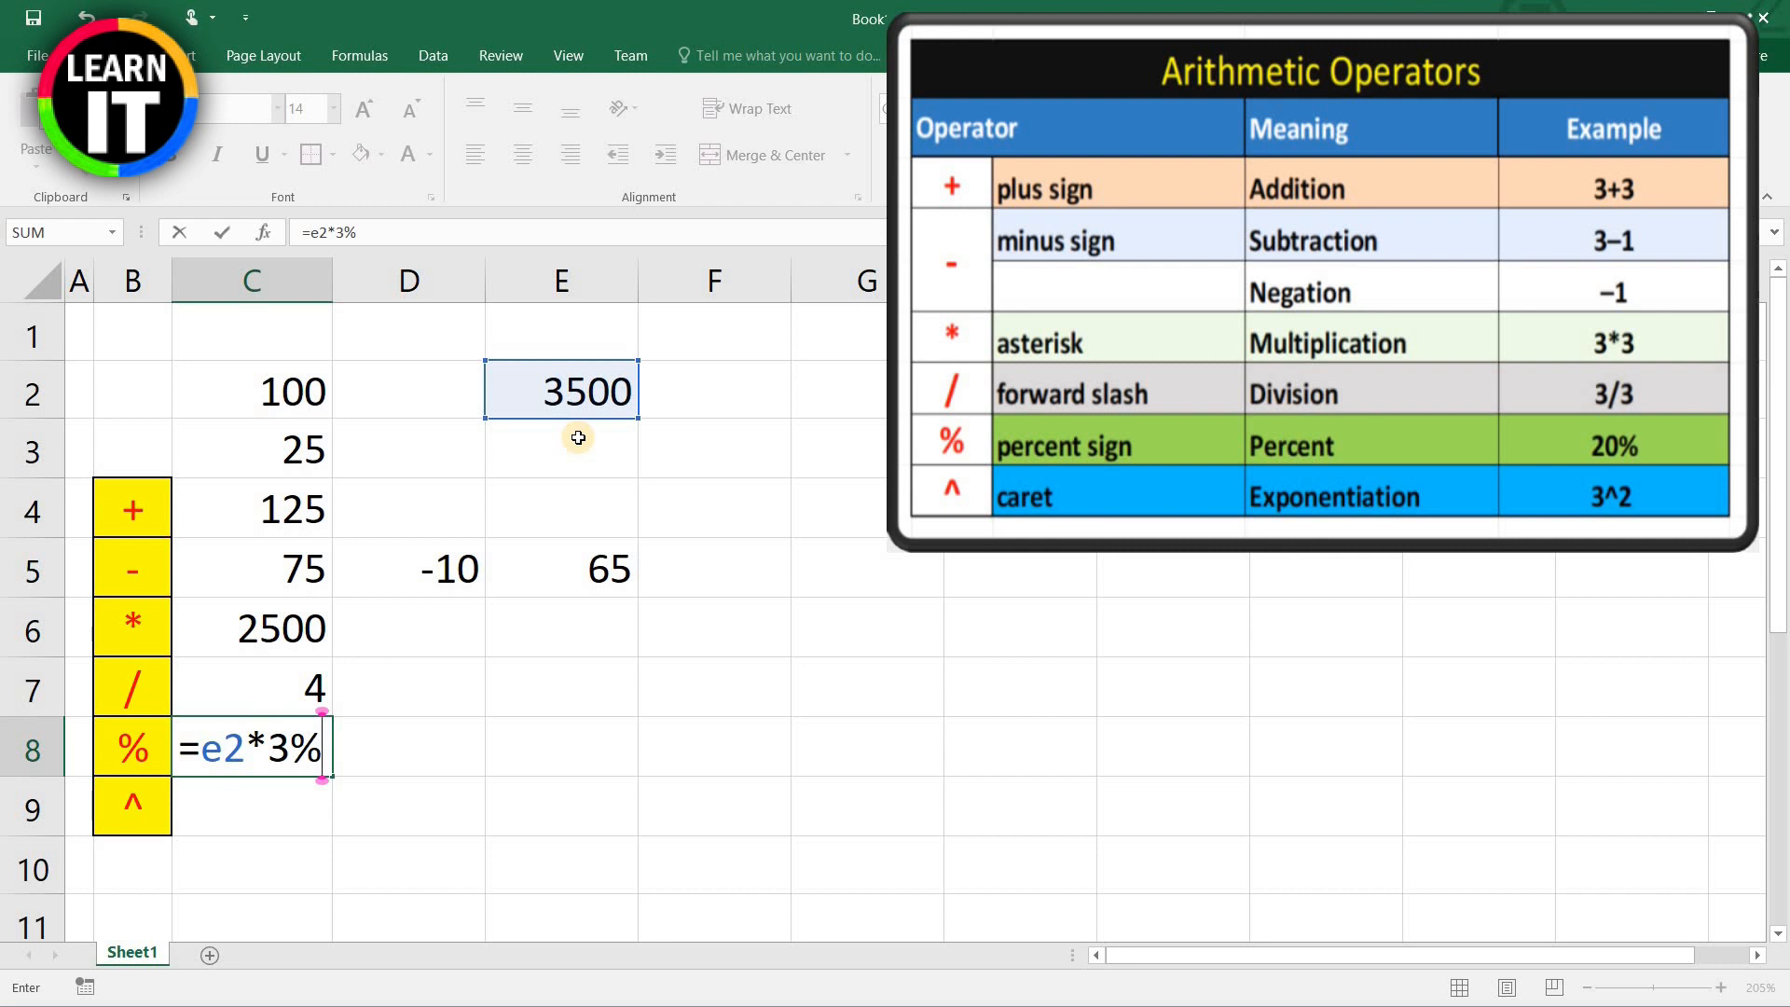
{"action": "key", "text": "Return"}
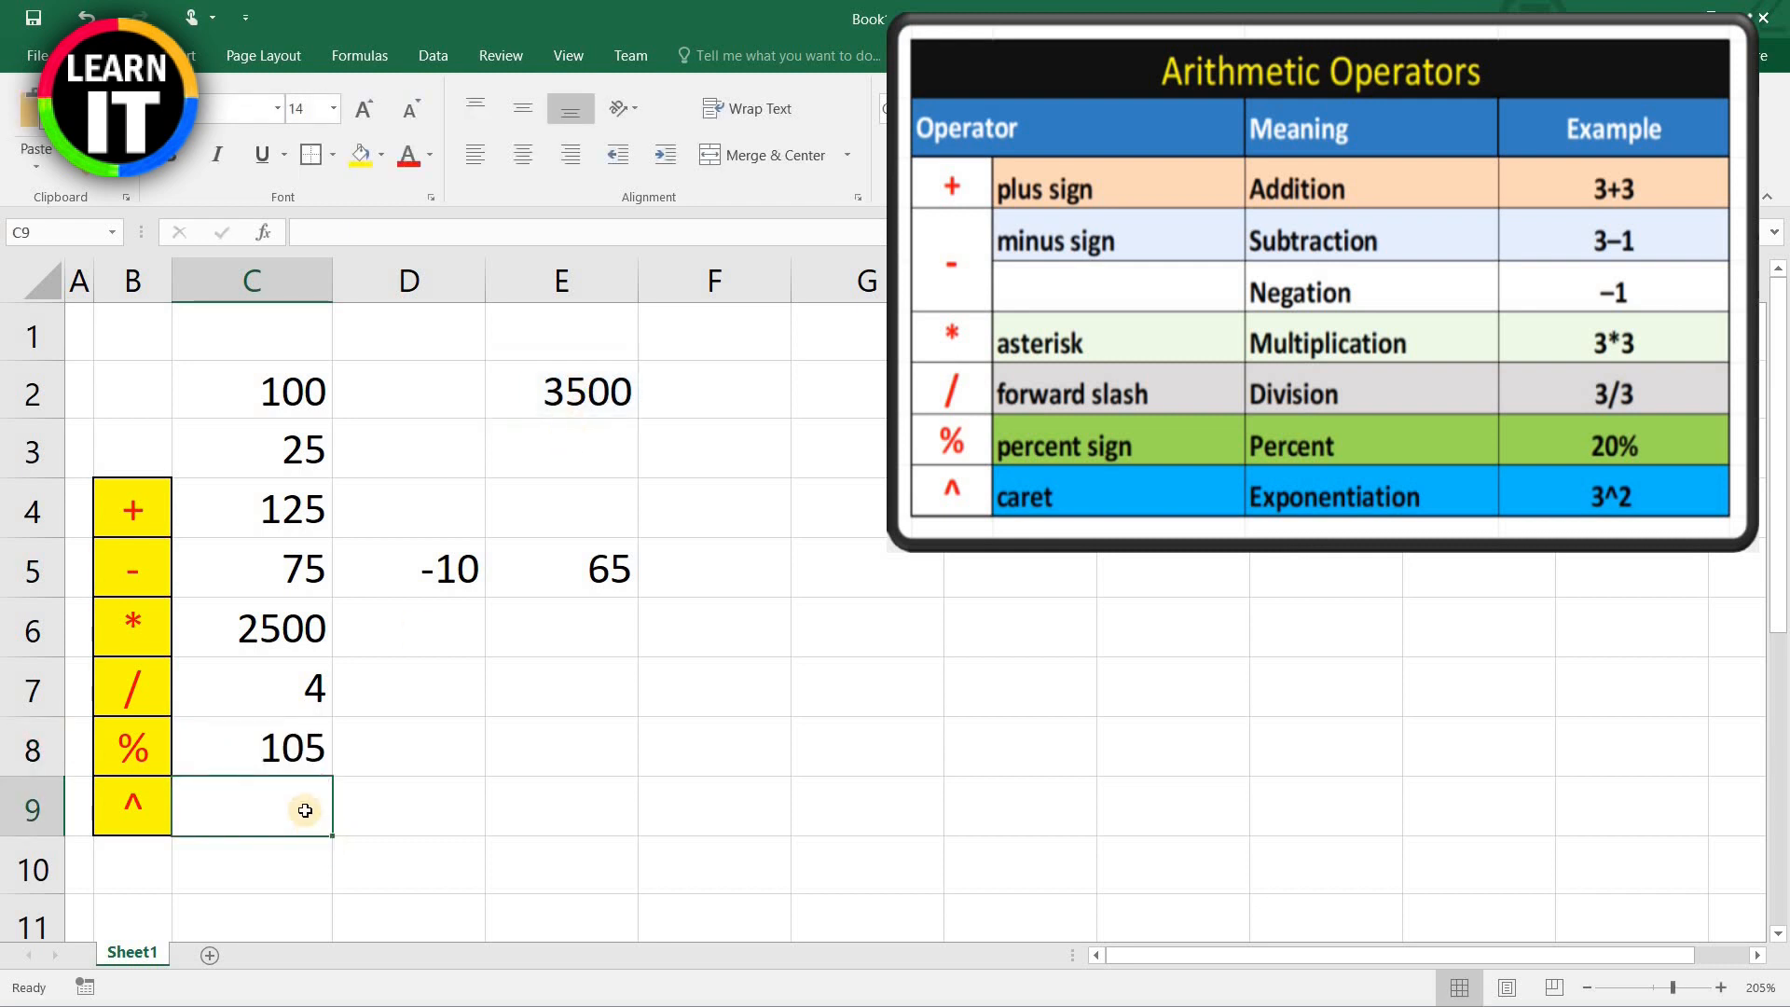
{"action": "left_click", "coordinate": [280, 750]}
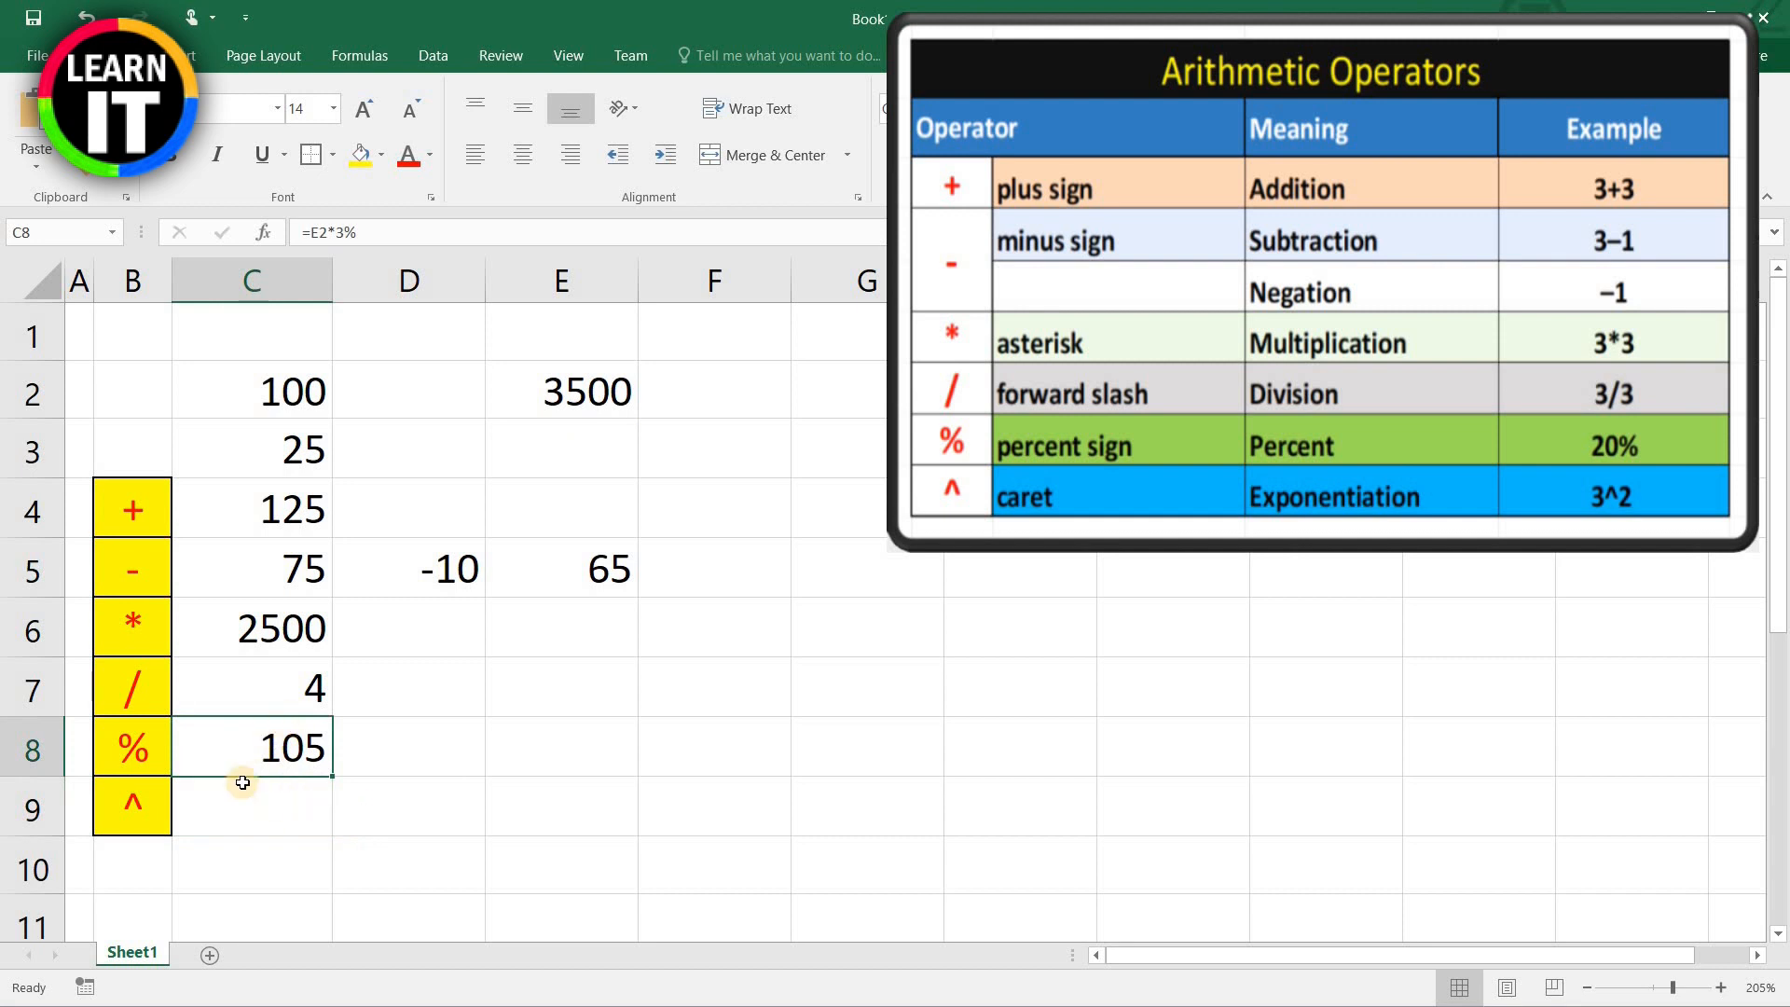
{"action": "double_click", "coordinate": [291, 746]}
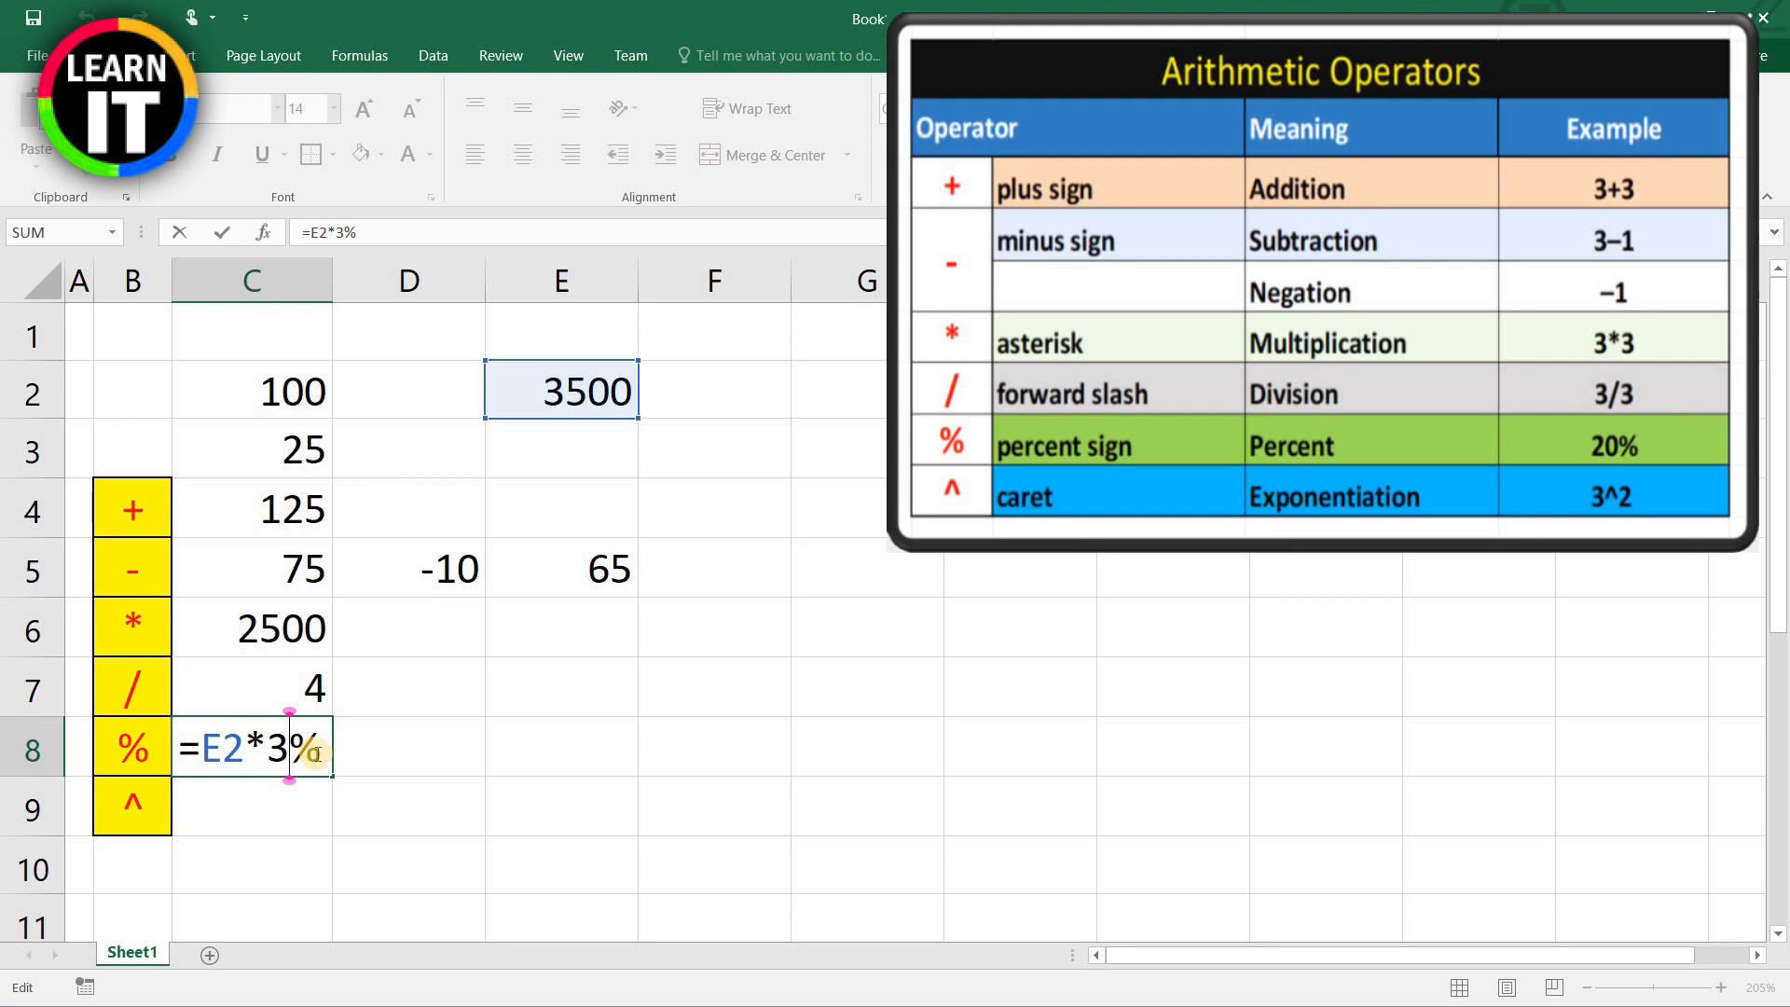
{"action": "left_click", "coordinate": [382, 824]}
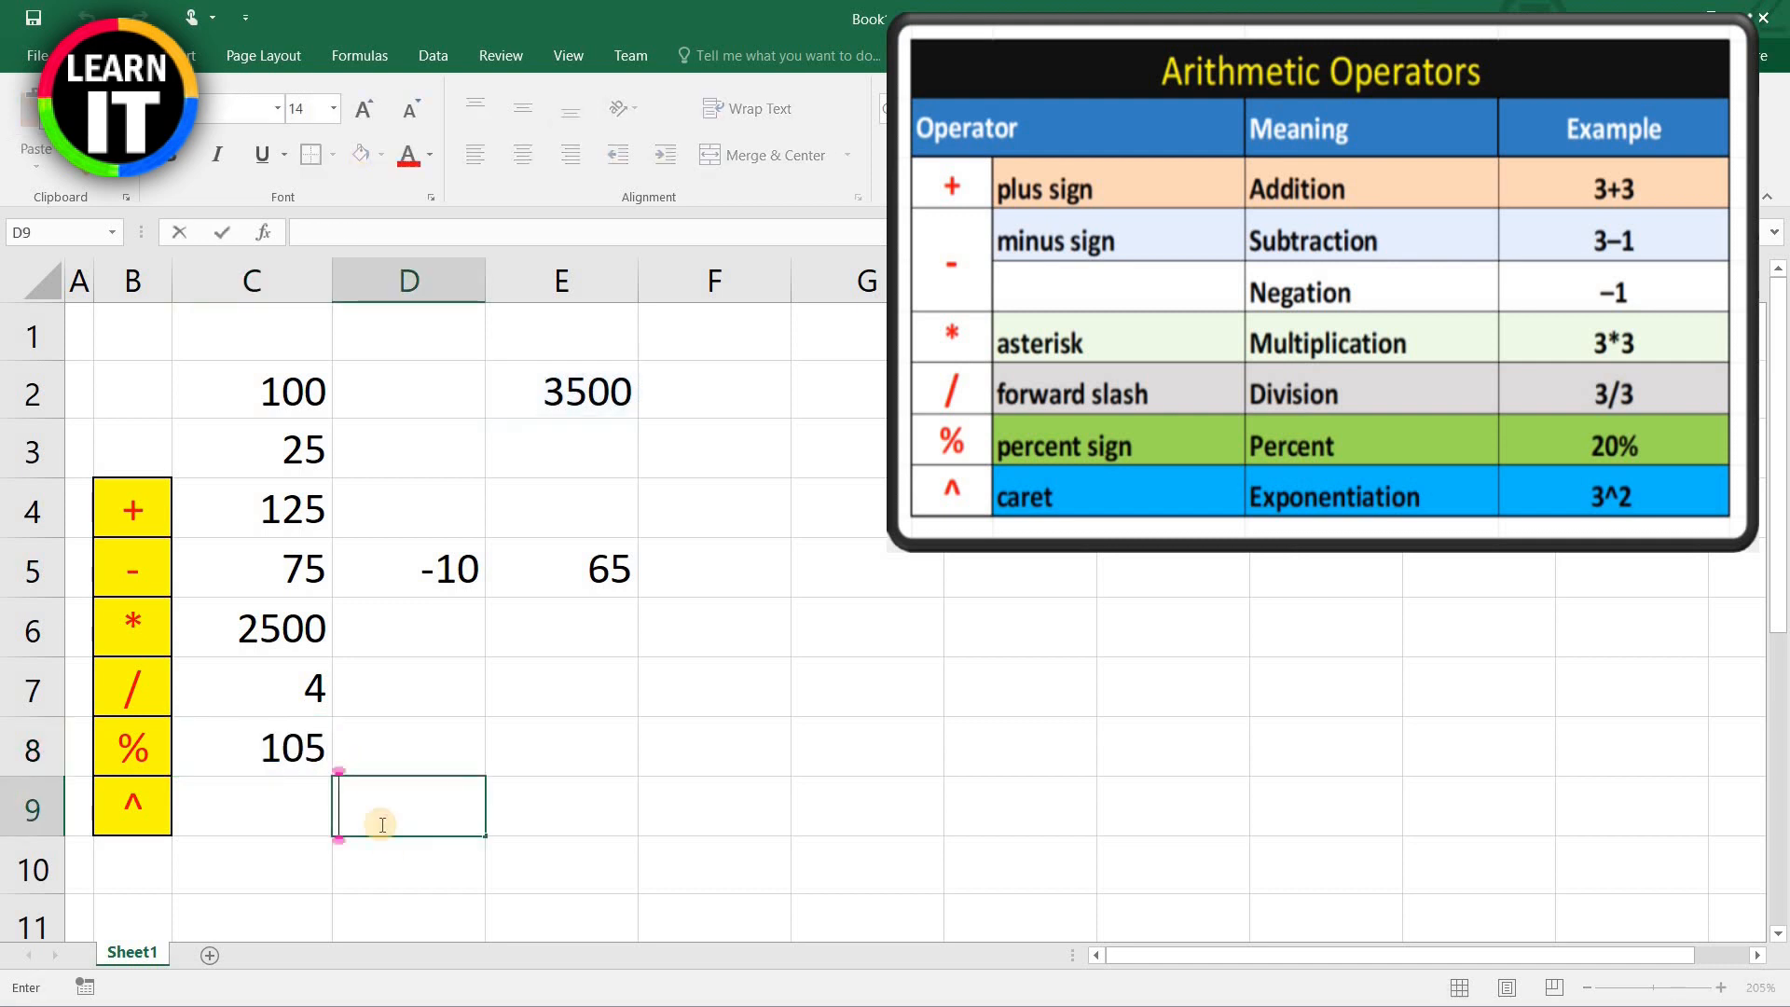
{"action": "left_click", "coordinate": [295, 748]}
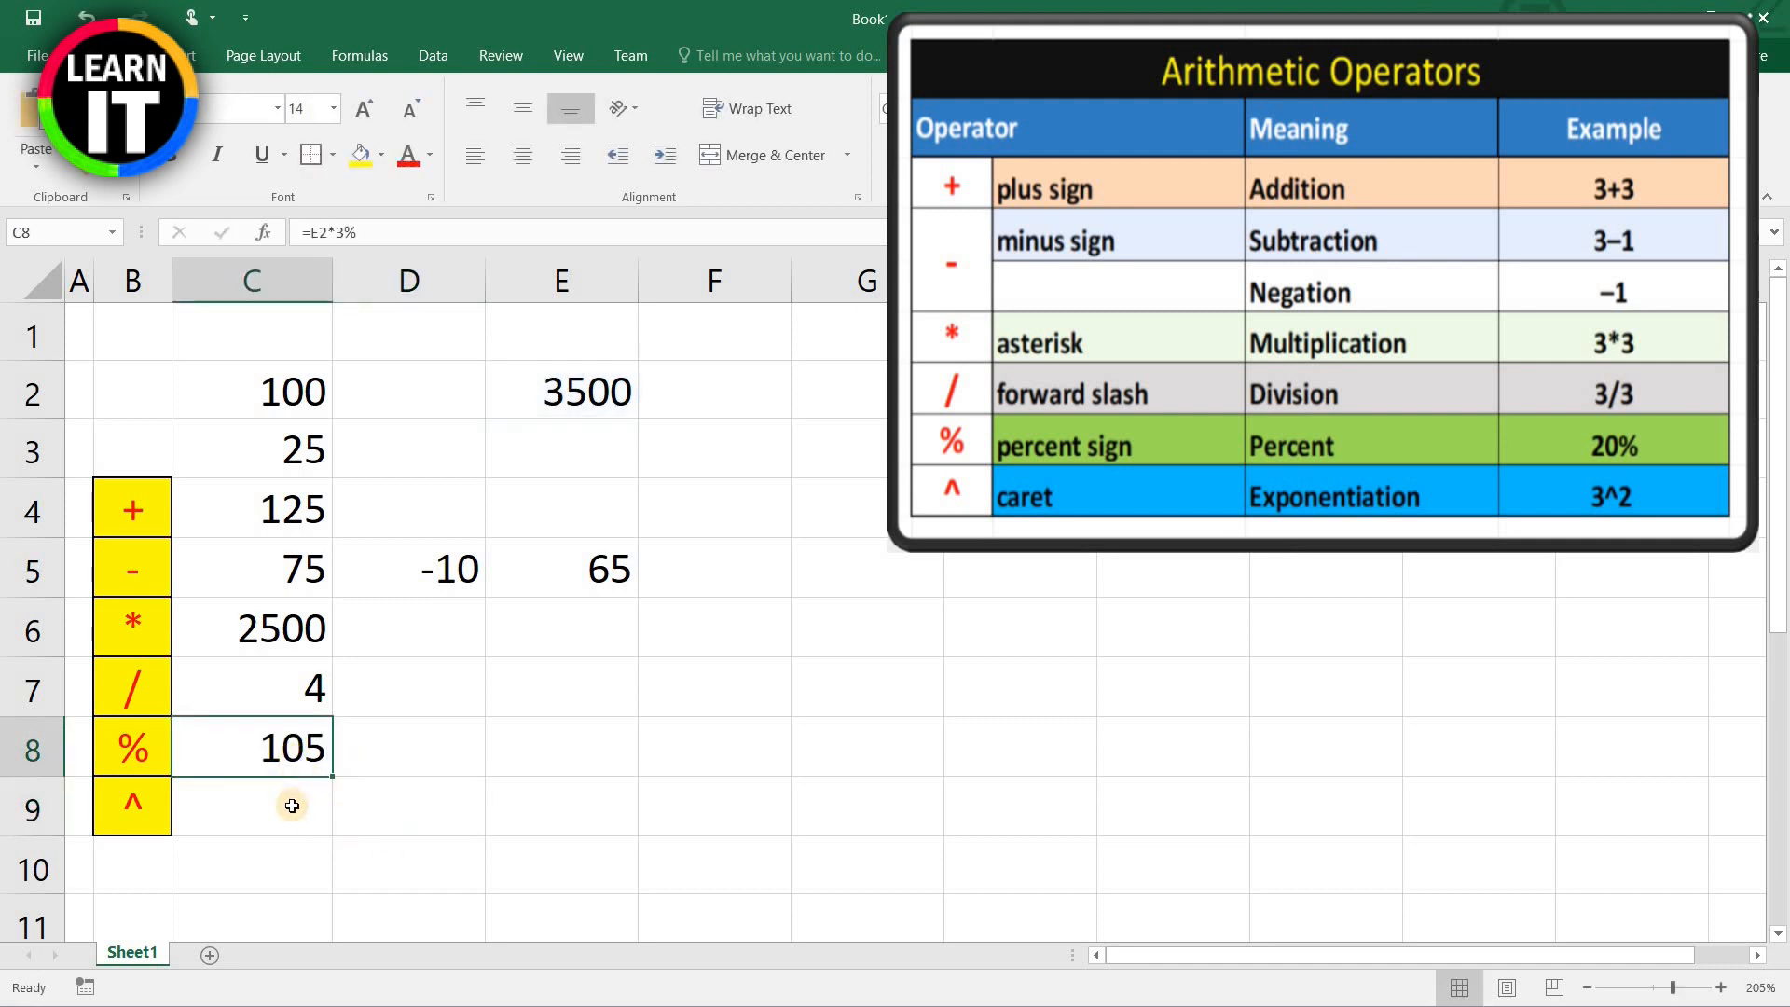
Step: Enter the exponentiation formula =2^14 in cell C9, beside the caret
{"action": "left_click", "coordinate": [292, 805]}
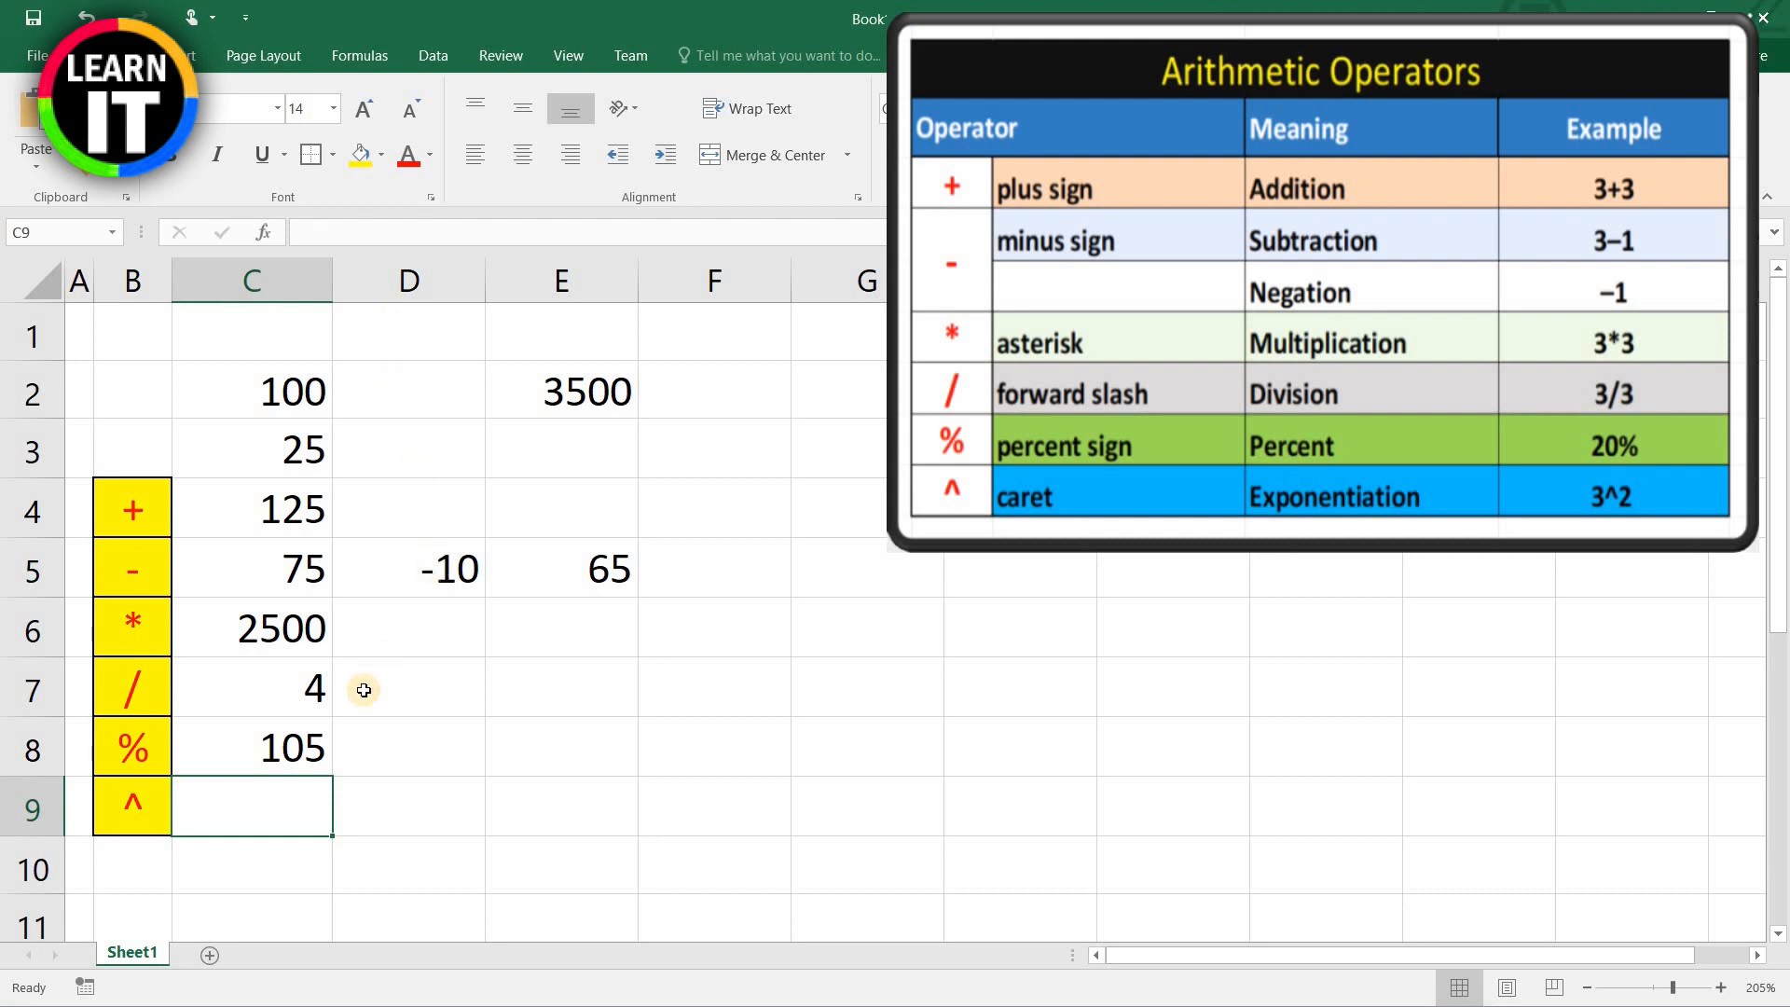
{"action": "type", "text": "=2"}
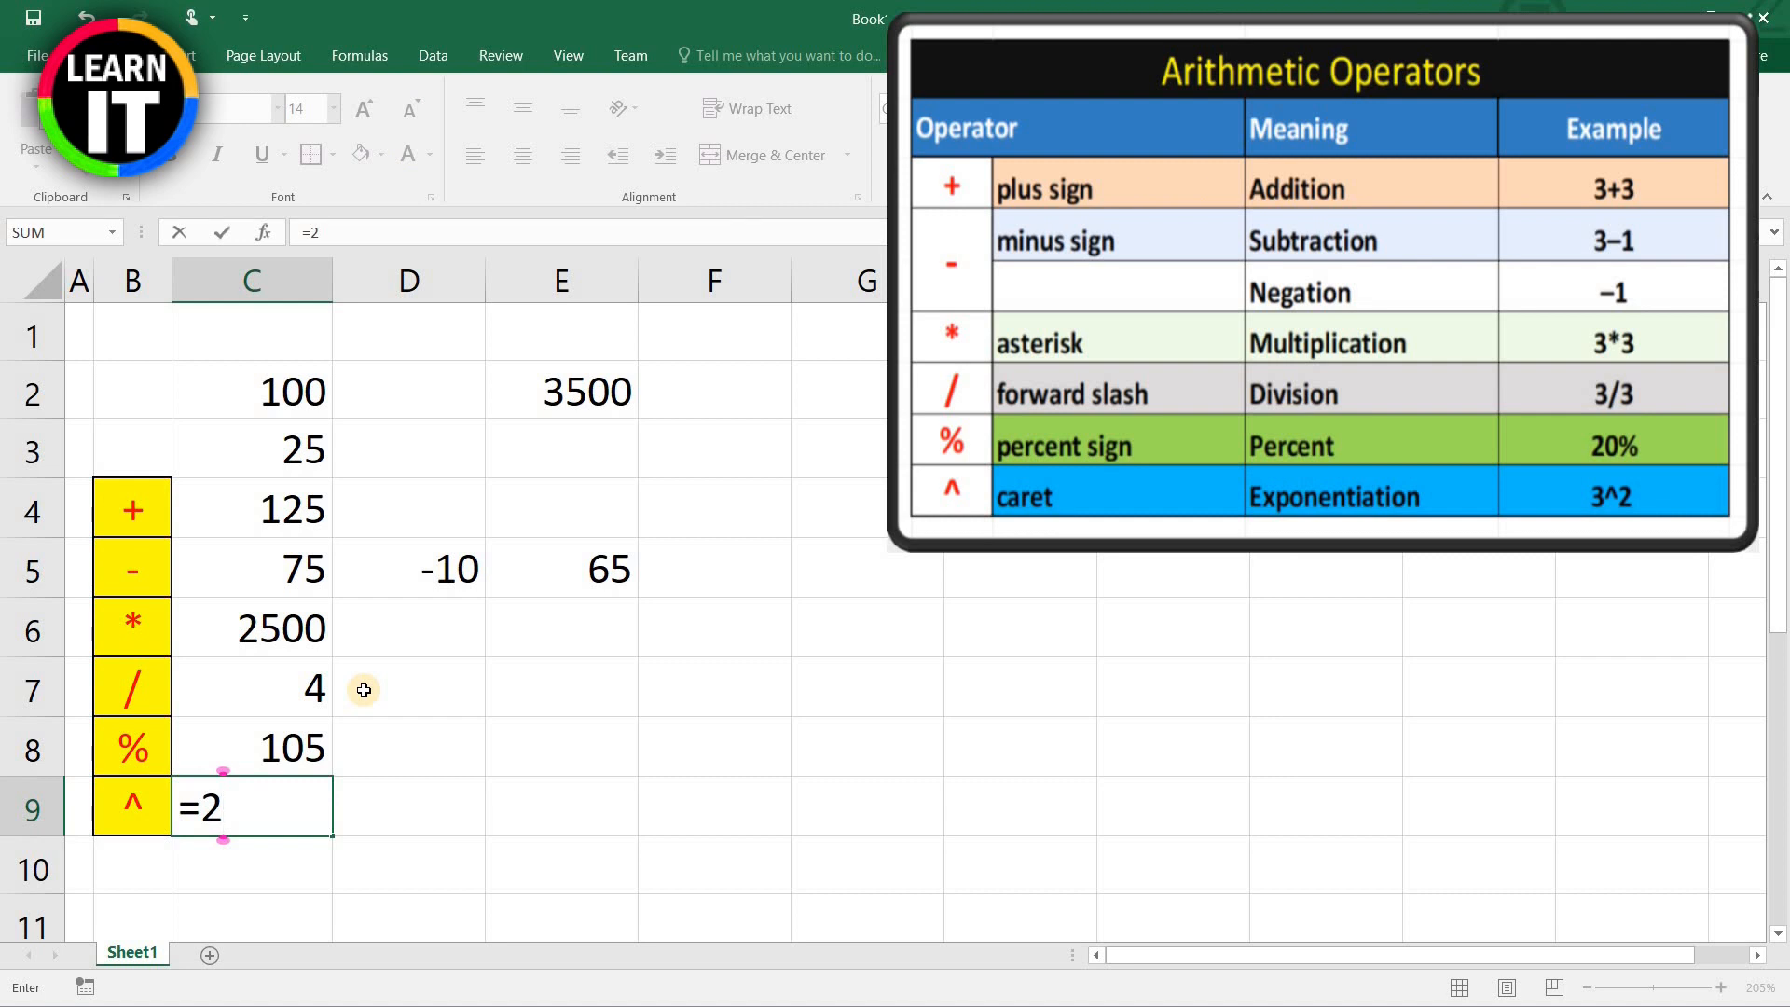
{"action": "type", "text": "^"}
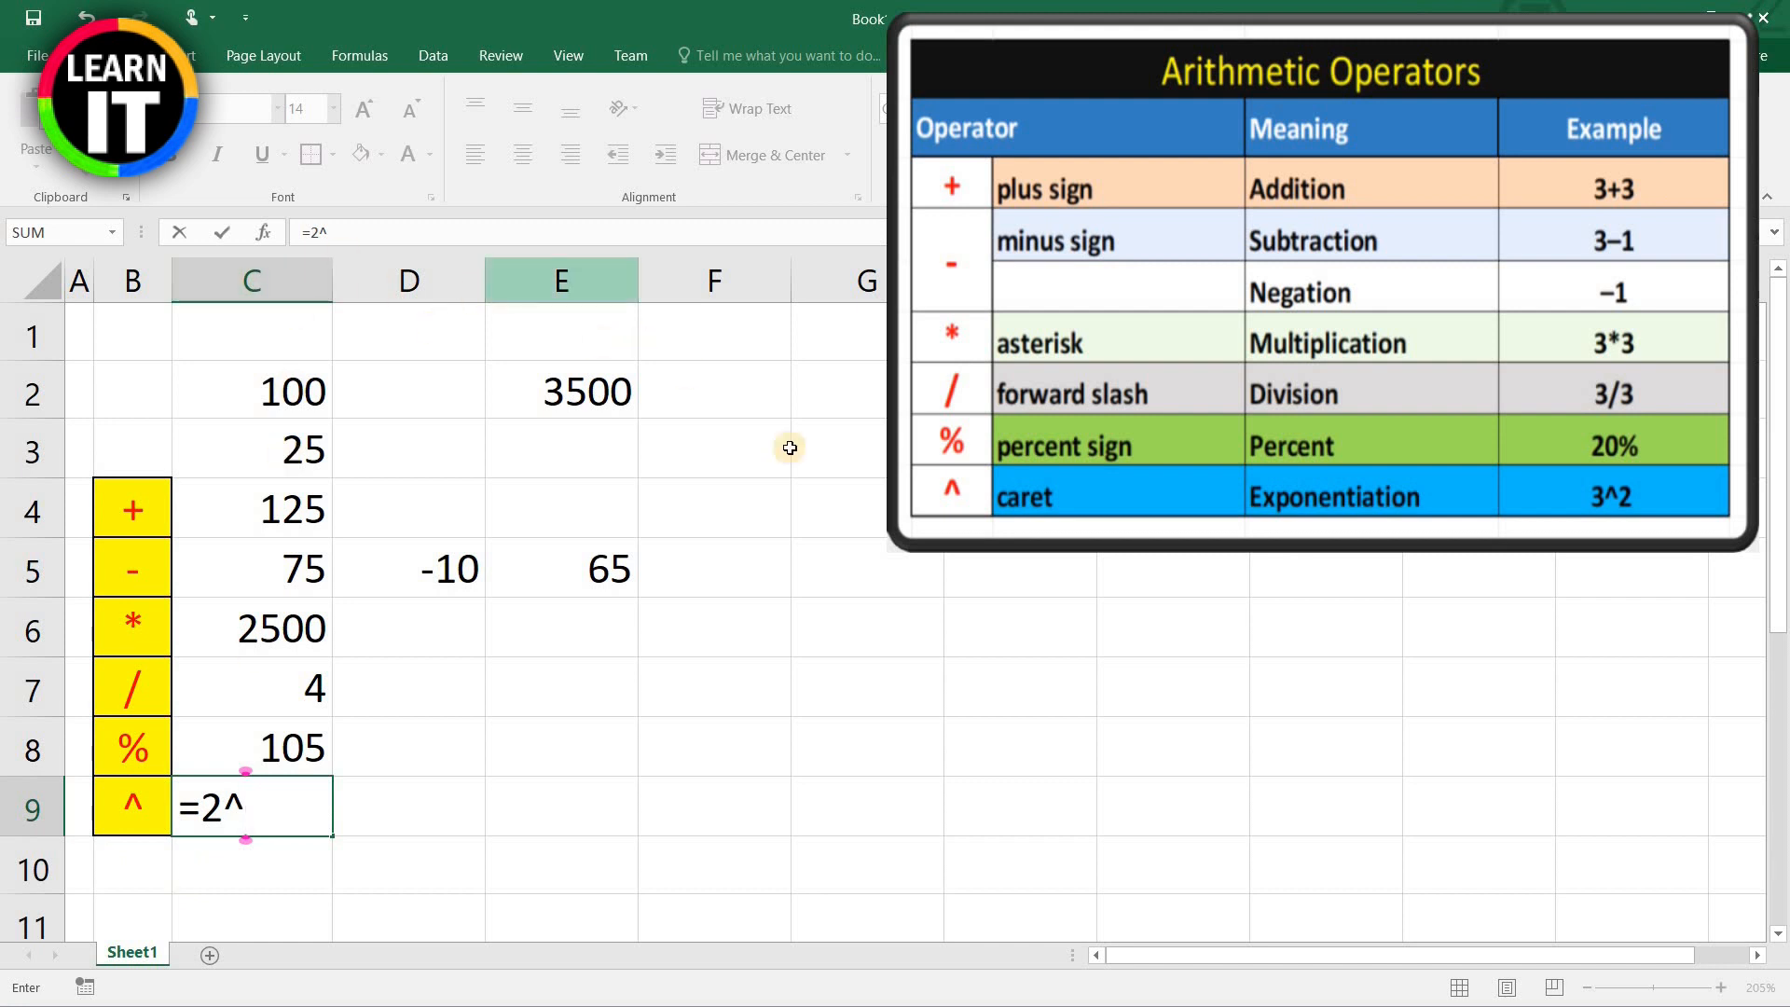
{"action": "type", "text": "16384"}
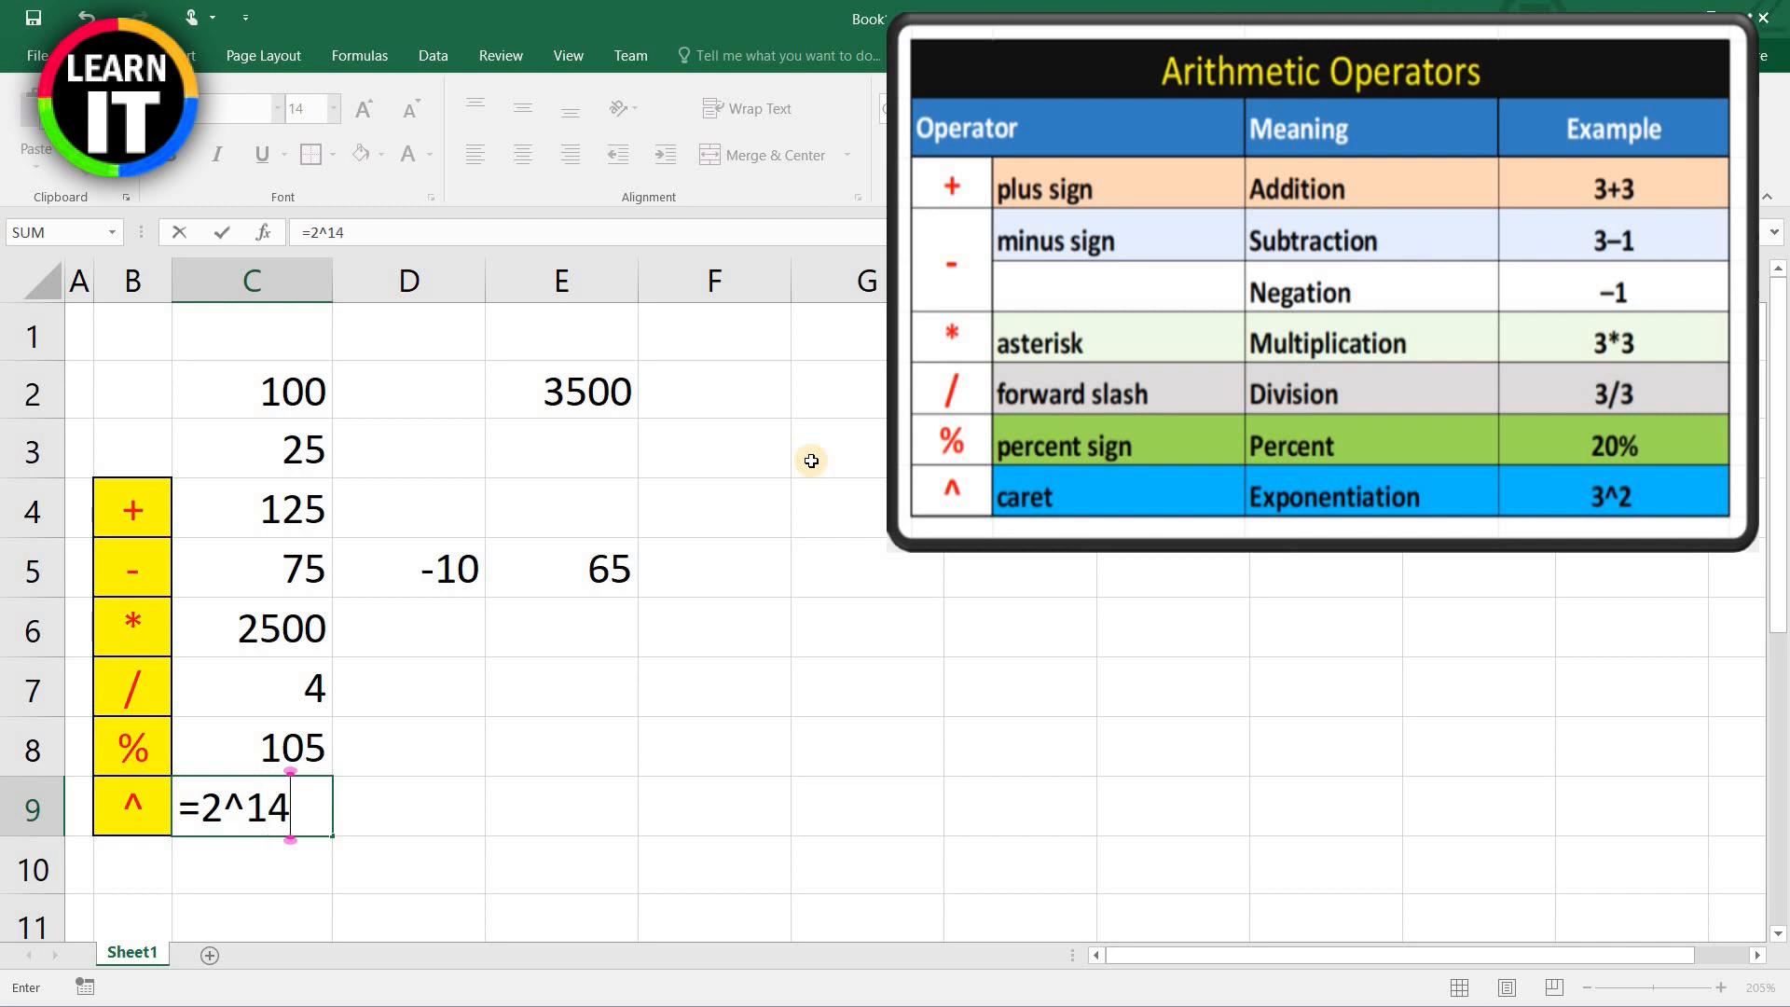
{"action": "key", "text": "Return"}
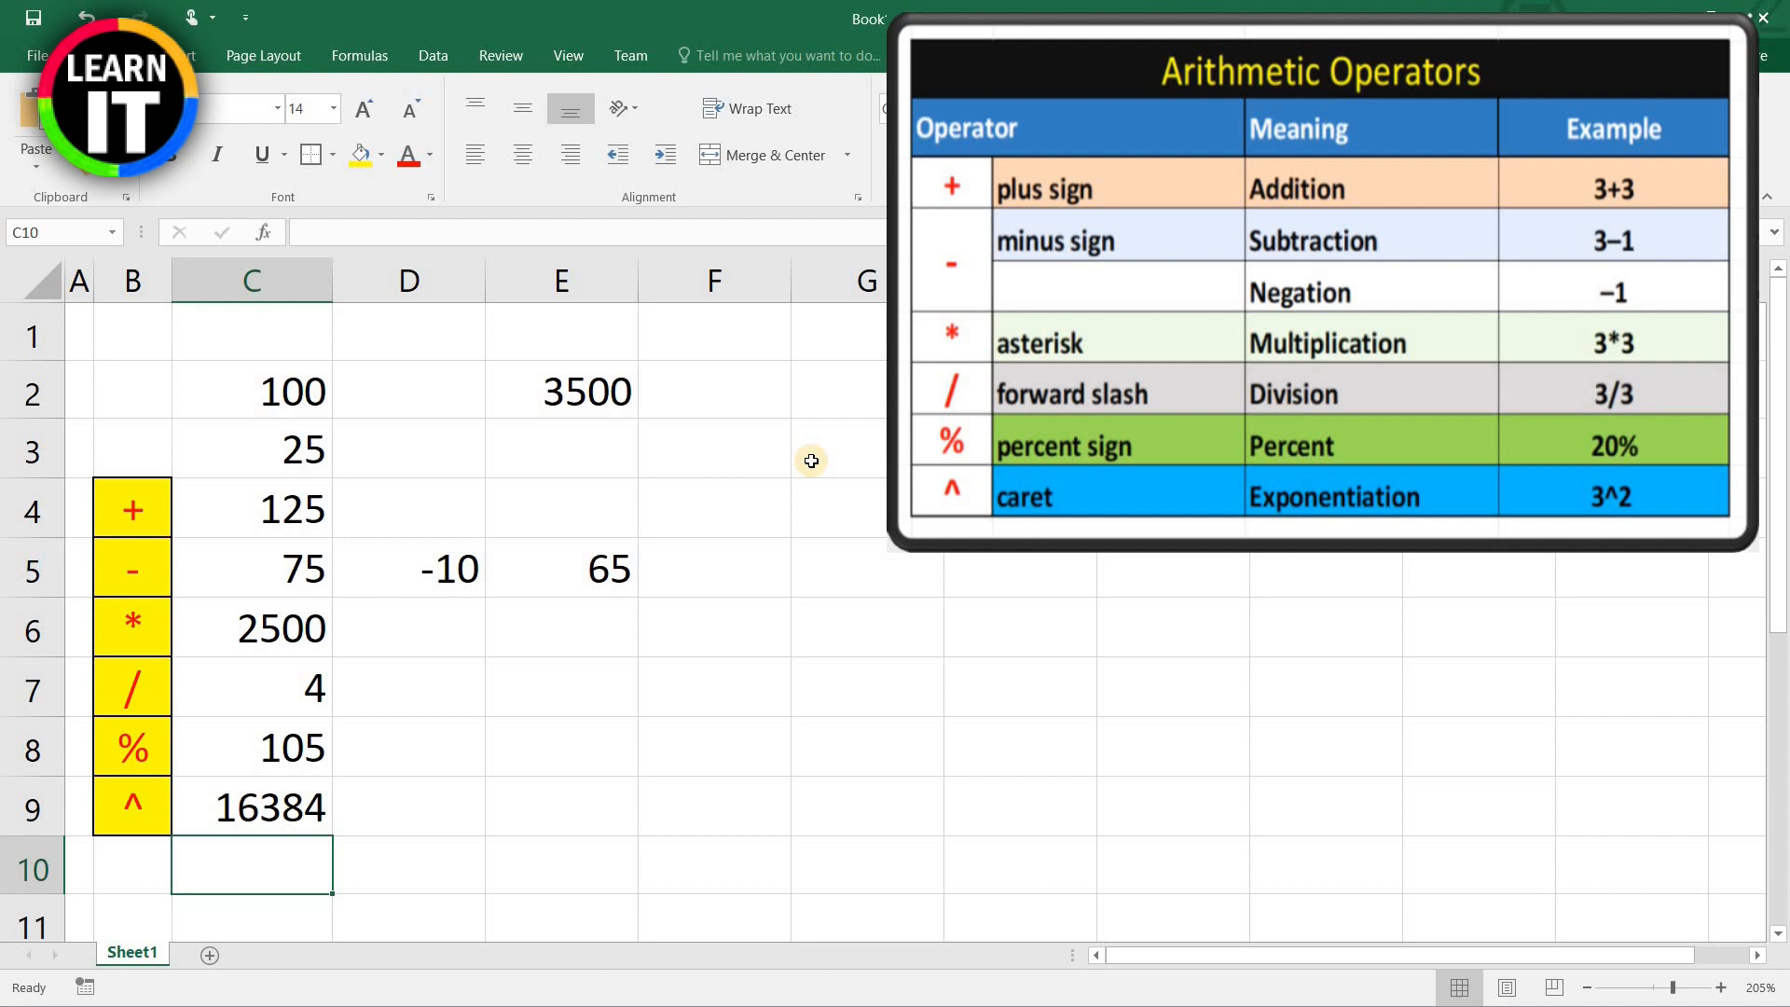
Step: Enter a second exponentiation formula, =2^20, in cell C10
{"action": "type", "text": "=2"}
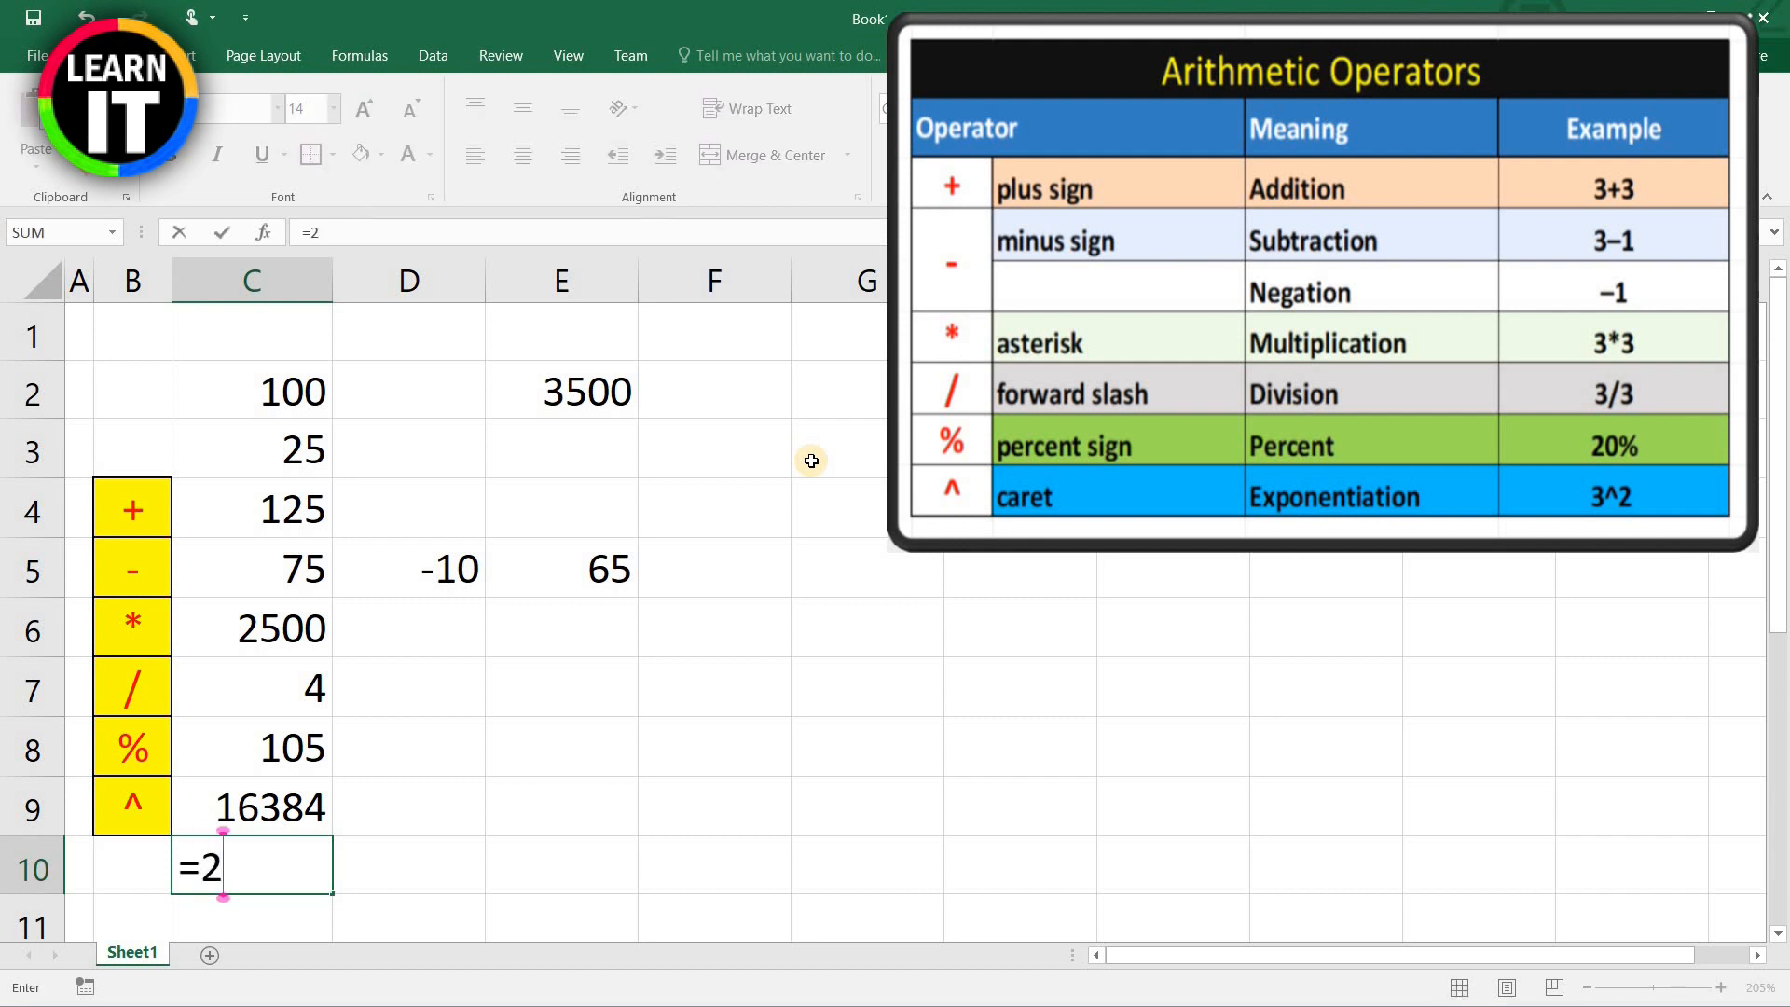
{"action": "type", "text": "^20"}
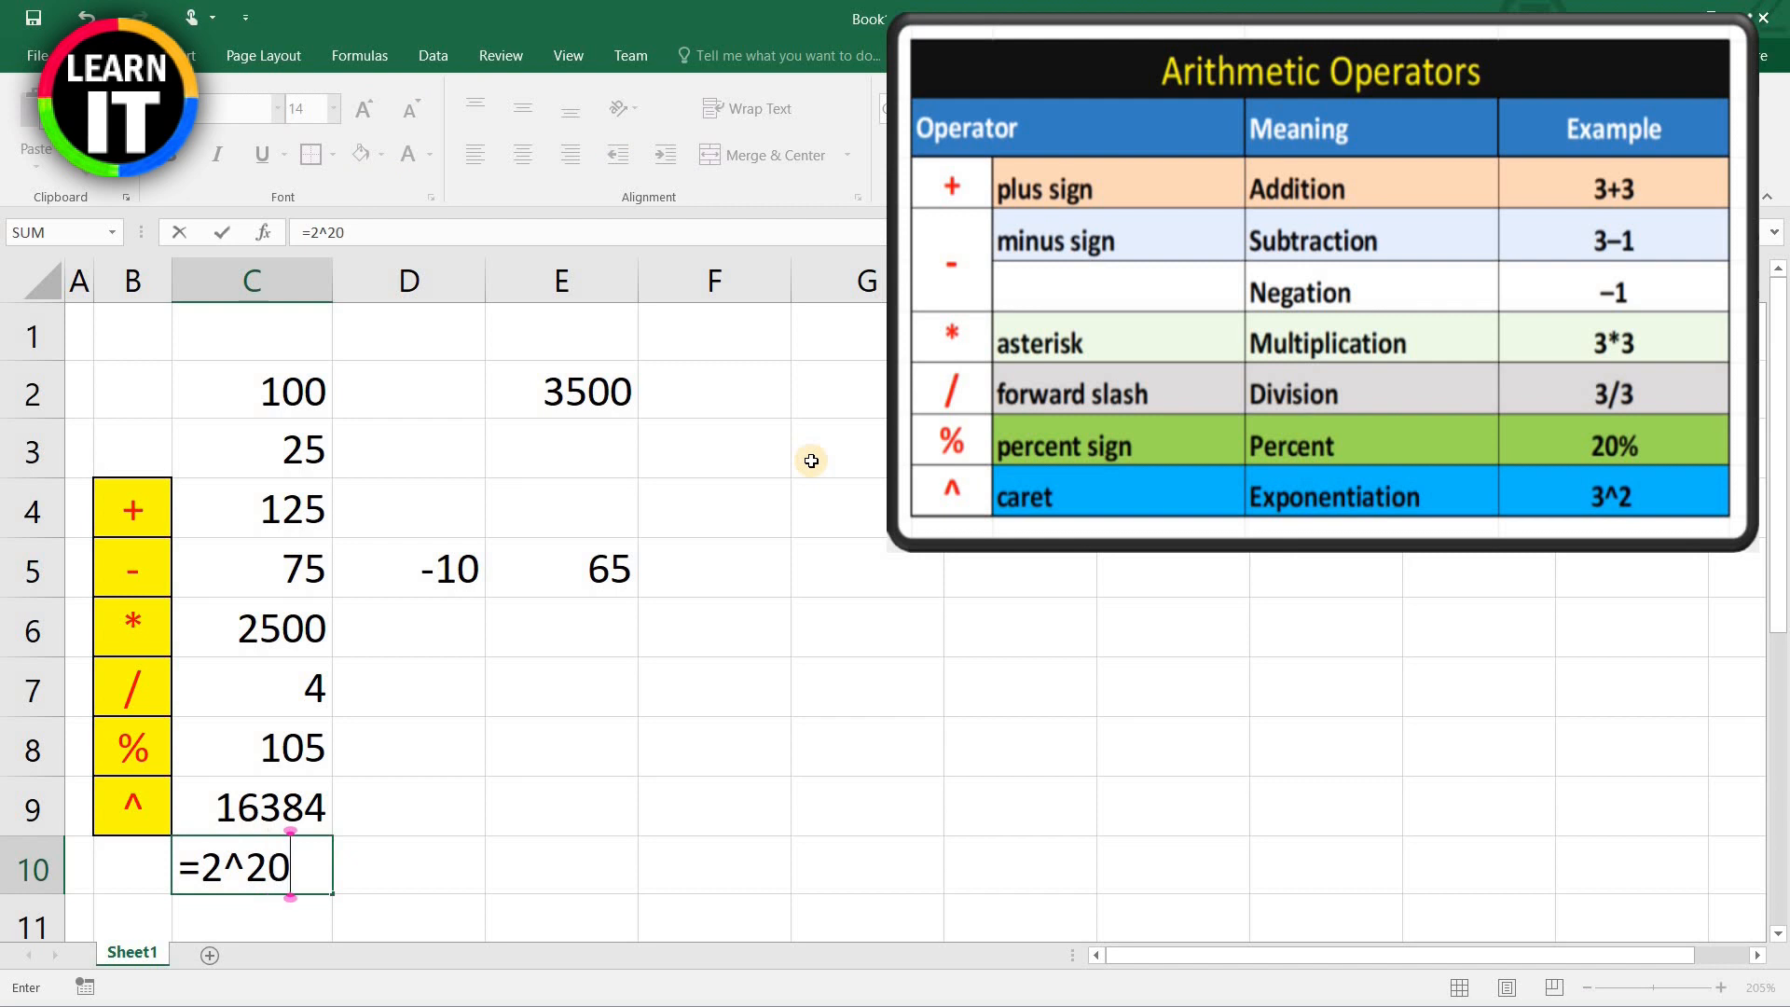
{"action": "key", "text": "ctrl+Return"}
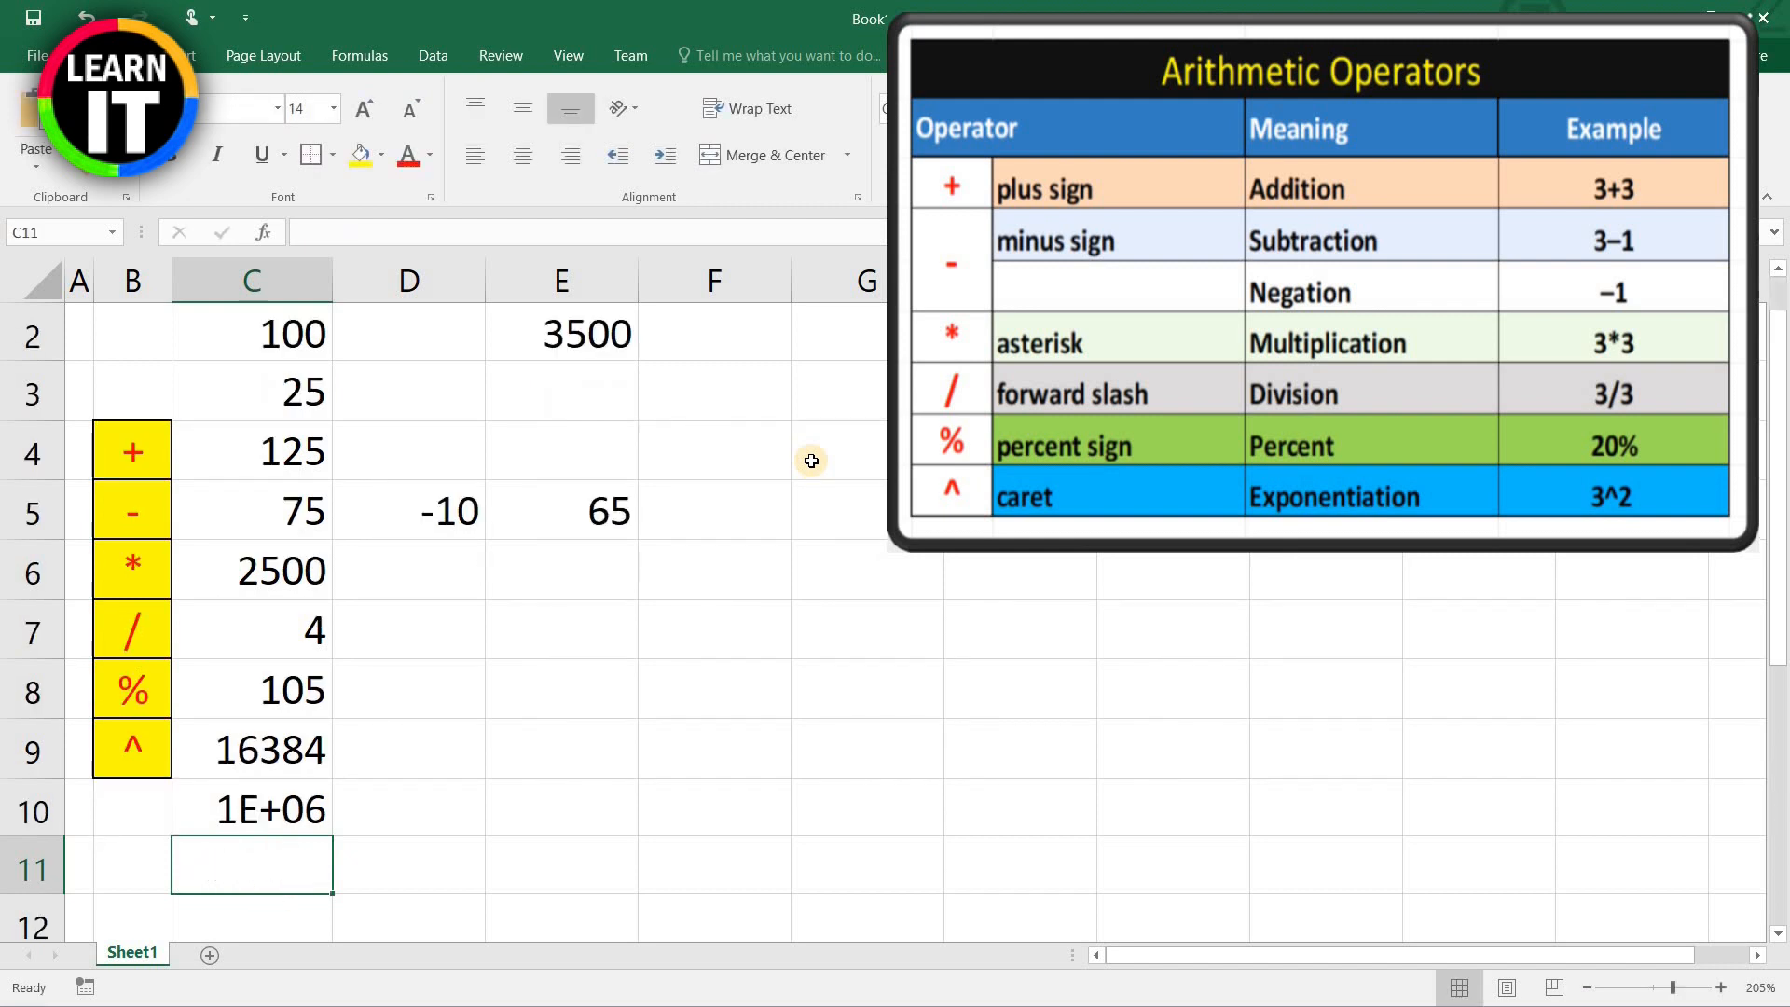
{"action": "scroll", "coordinate": [713, 584], "scroll_direction": "up", "scroll_amount": 1}
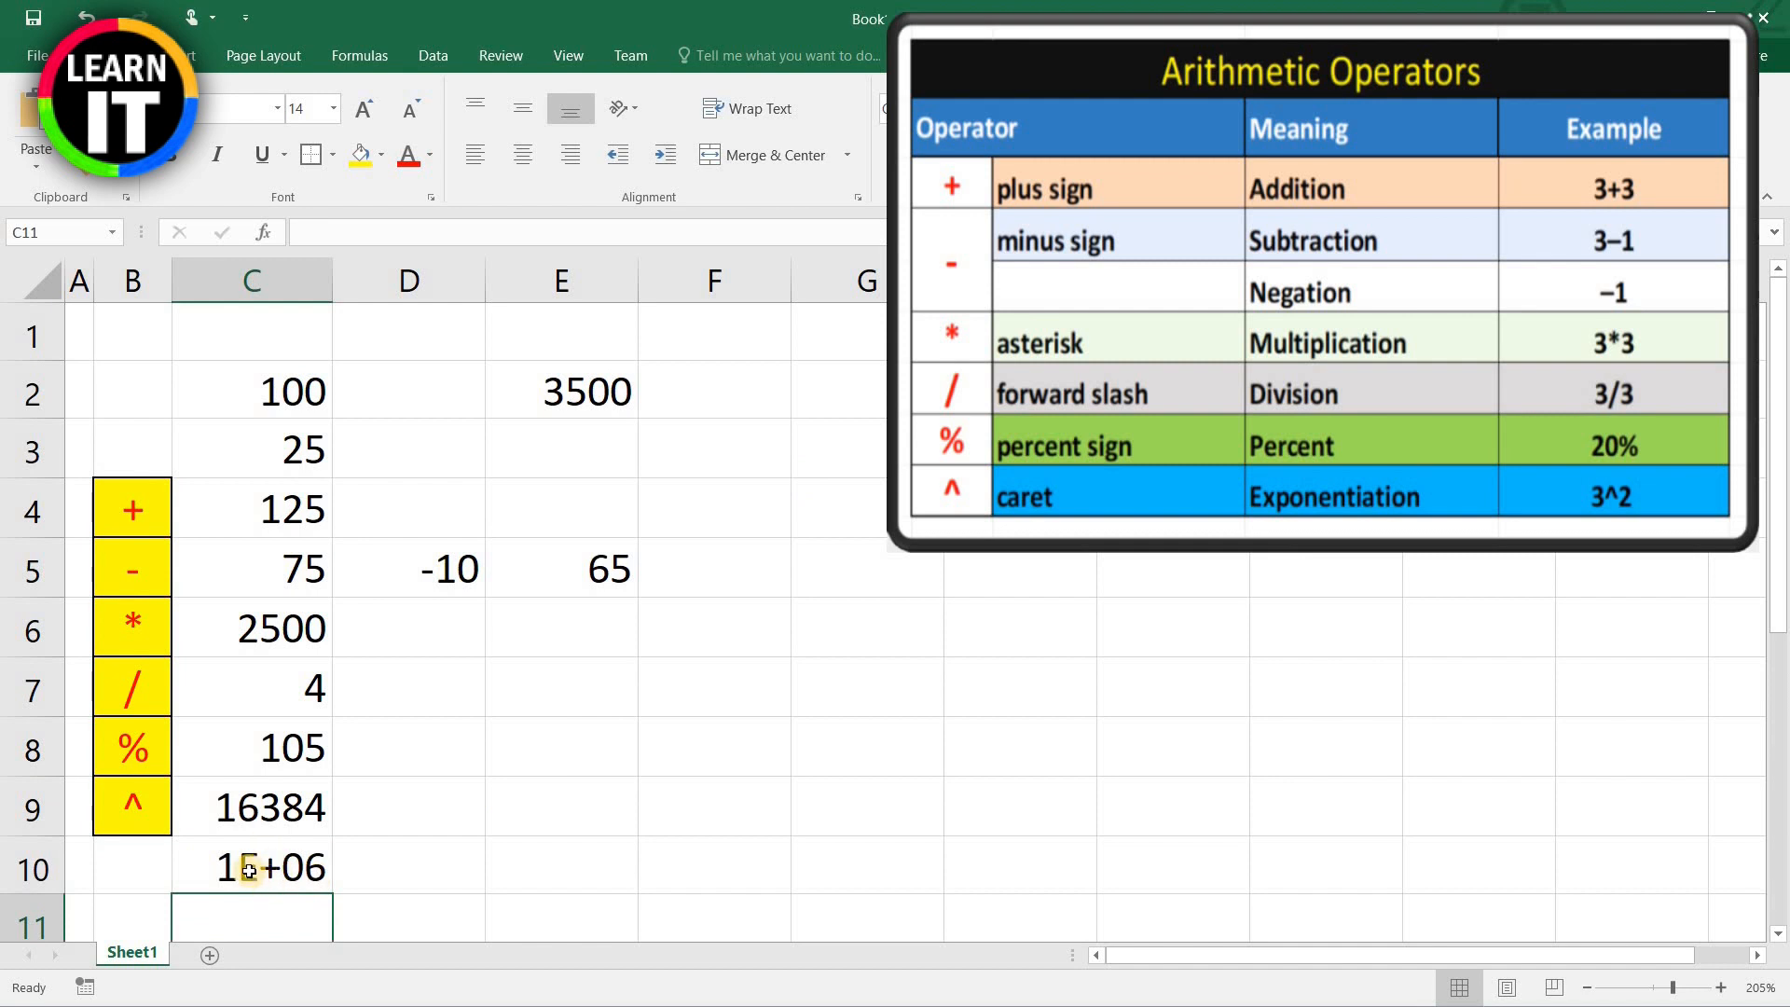
Step: Widen column C so the number in C10 fits in full, and make row 1 slightly taller
{"action": "left_click", "coordinate": [216, 860]}
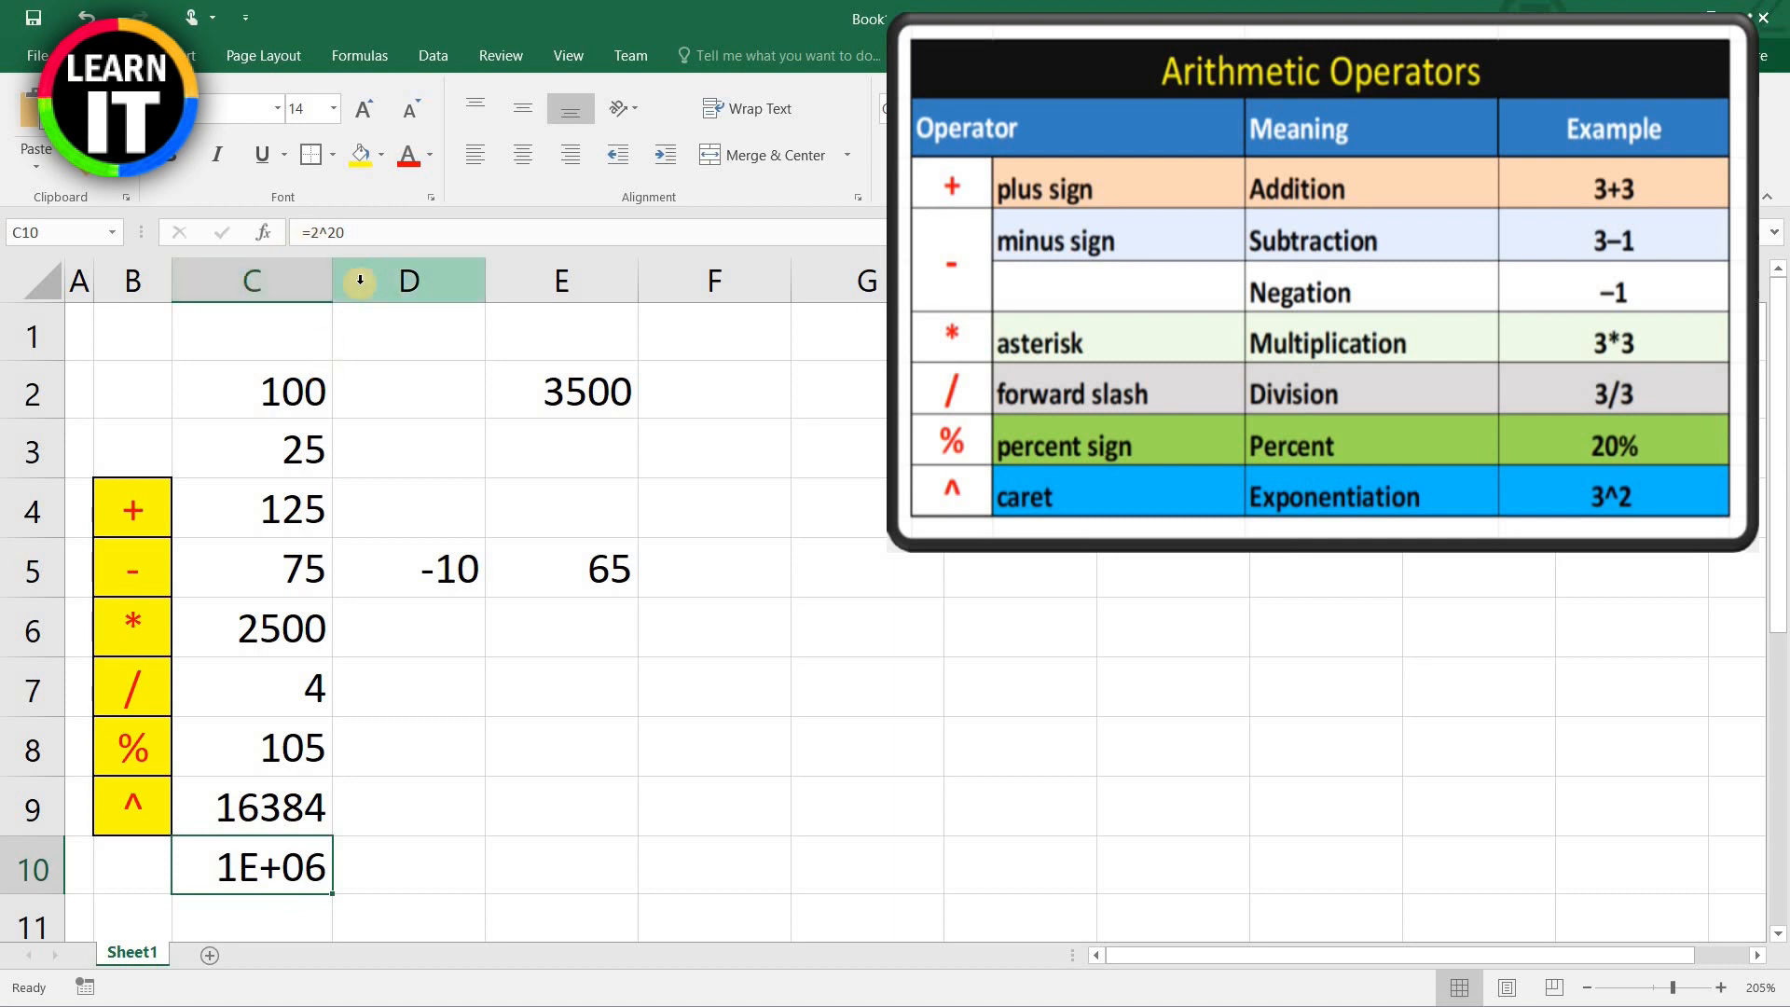
{"action": "left_click_drag", "start_coordinate": [329, 284], "coordinate": [442, 283]}
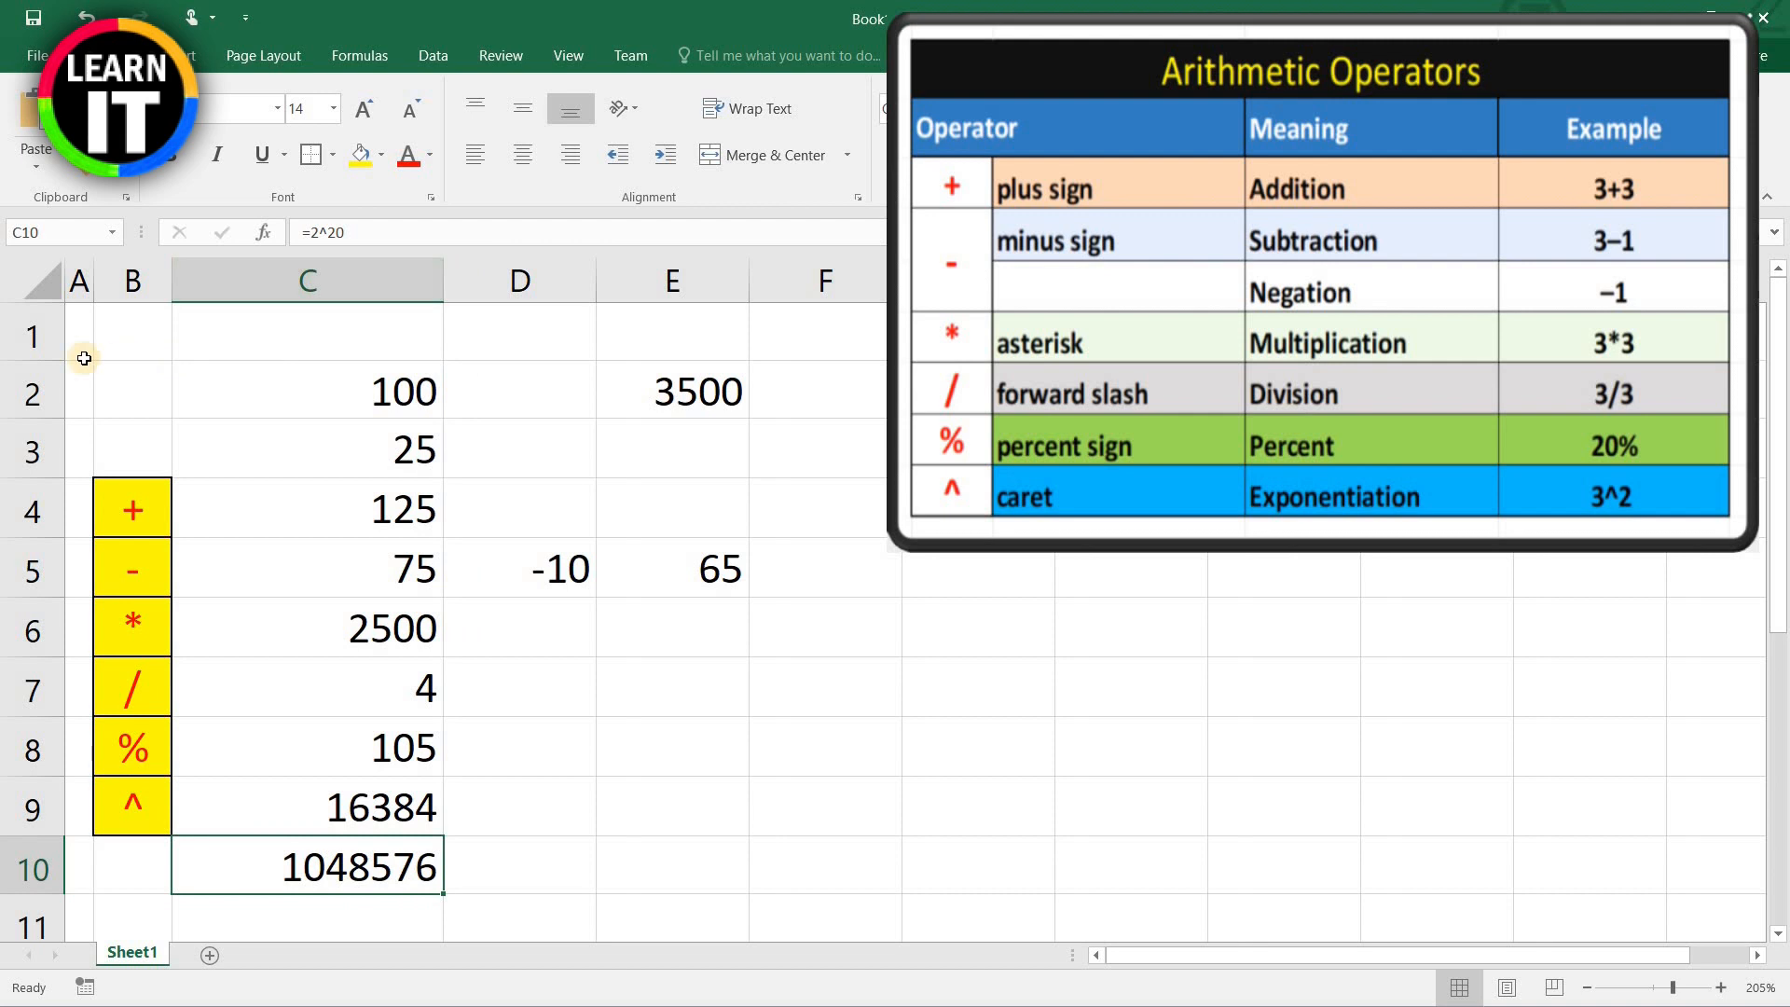
{"action": "mouse_move", "coordinate": [33, 368]}
{"action": "left_mouse_down"}
{"action": "mouse_move", "coordinate": [42, 421]}
{"action": "mouse_move", "coordinate": [50, 371]}
{"action": "left_mouse_up"}
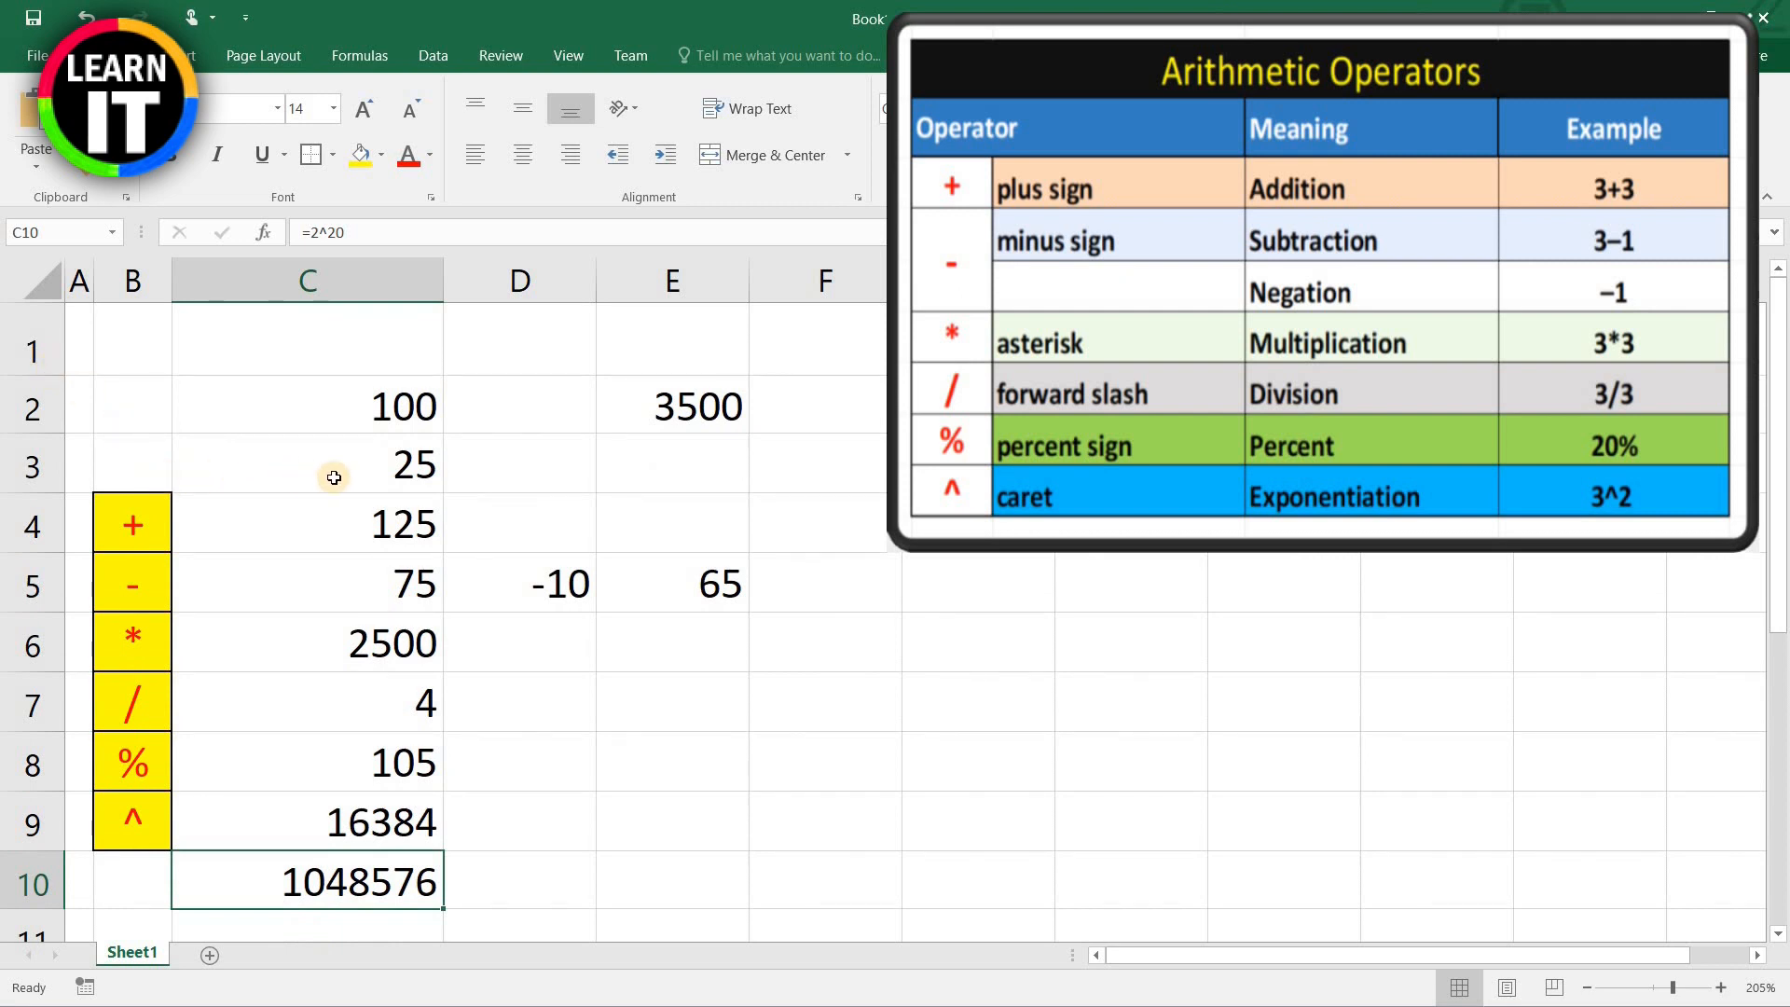
{"action": "mouse_move", "coordinate": [443, 288]}
{"action": "left_mouse_down"}
{"action": "mouse_move", "coordinate": [373, 286]}
{"action": "mouse_move", "coordinate": [463, 291]}
{"action": "mouse_move", "coordinate": [447, 288]}
{"action": "left_mouse_up"}
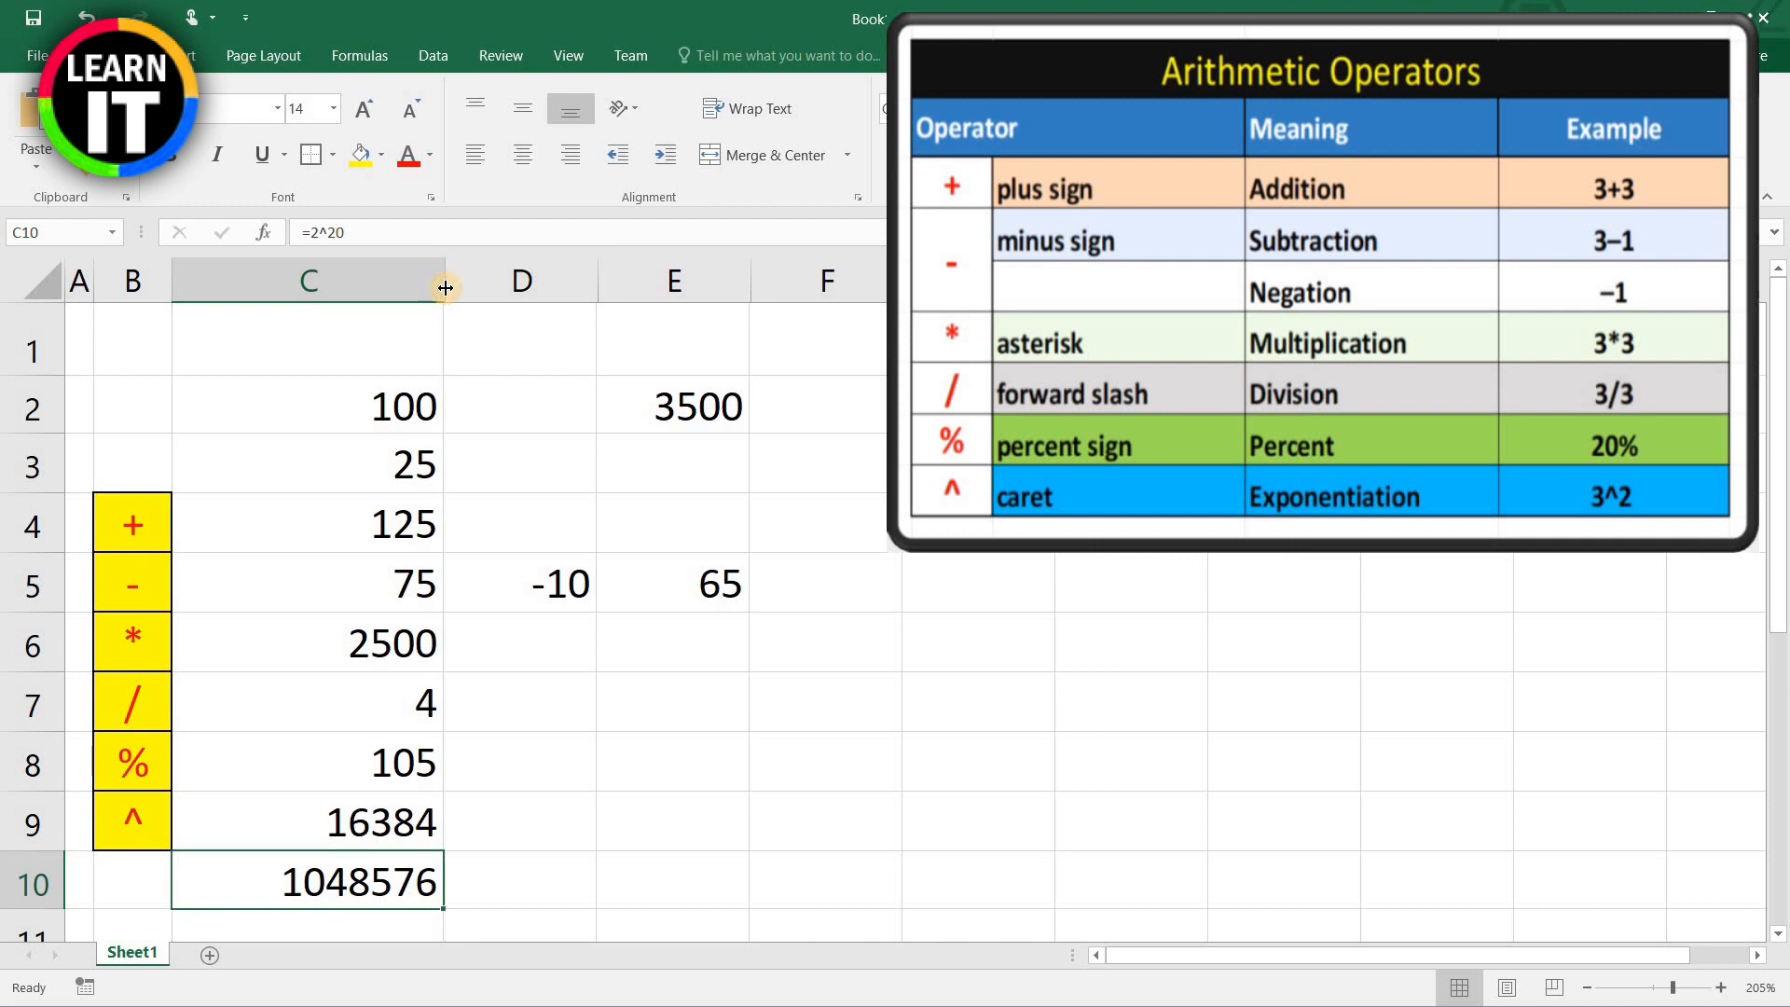
Step: Review the exponentiation formula inside cell C10 without changing it
{"action": "left_click", "coordinate": [299, 832]}
{"action": "left_click", "coordinate": [311, 886]}
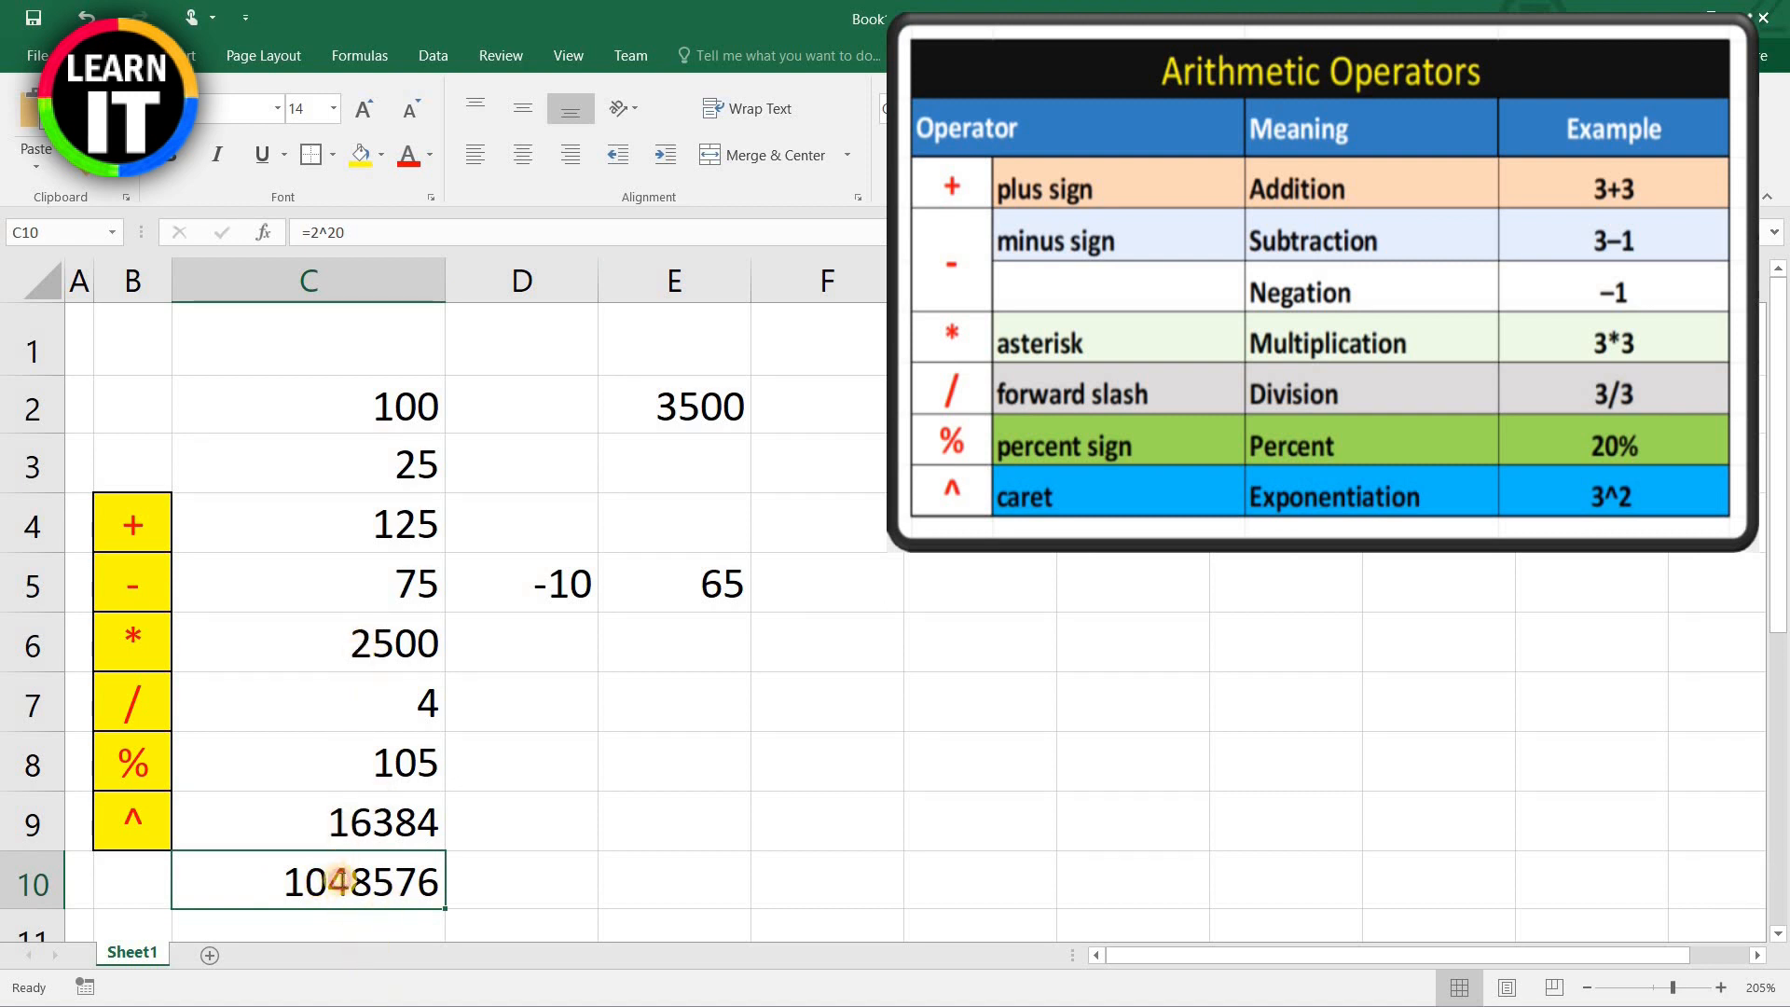
{"action": "double_click", "coordinate": [337, 880]}
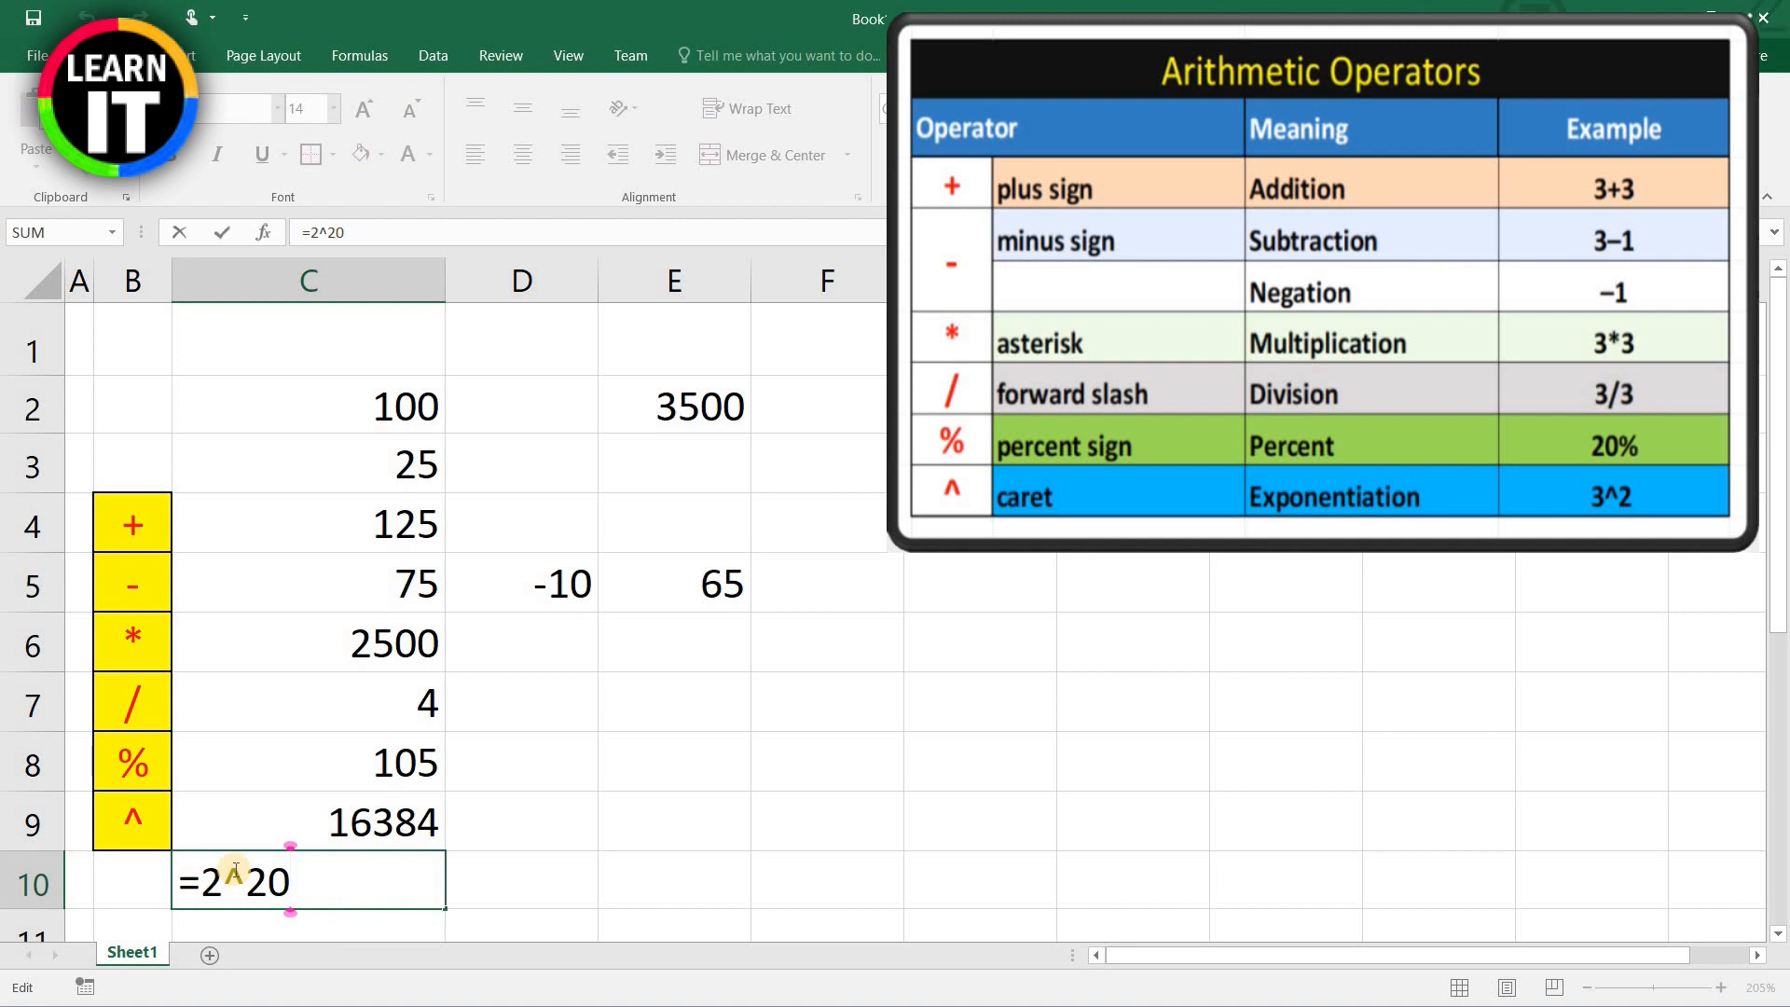
{"action": "key", "text": "Return"}
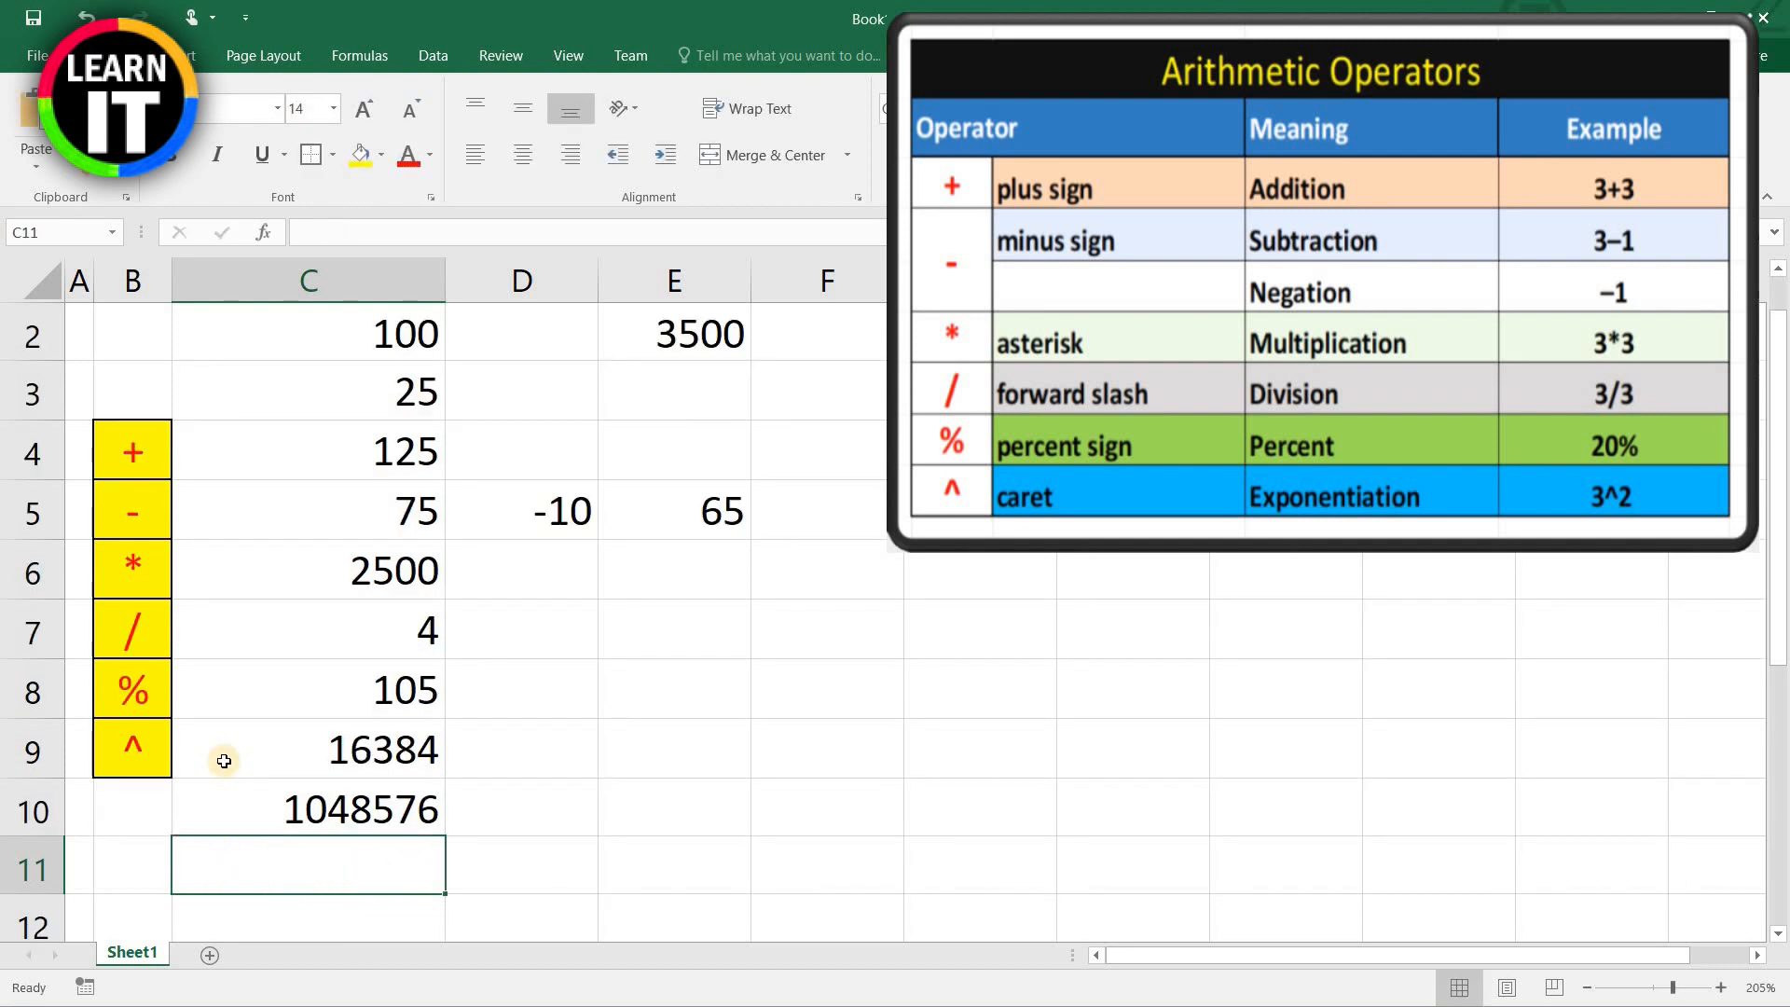
{"action": "scroll", "coordinate": [224, 761], "scroll_direction": "up", "scroll_amount": 1}
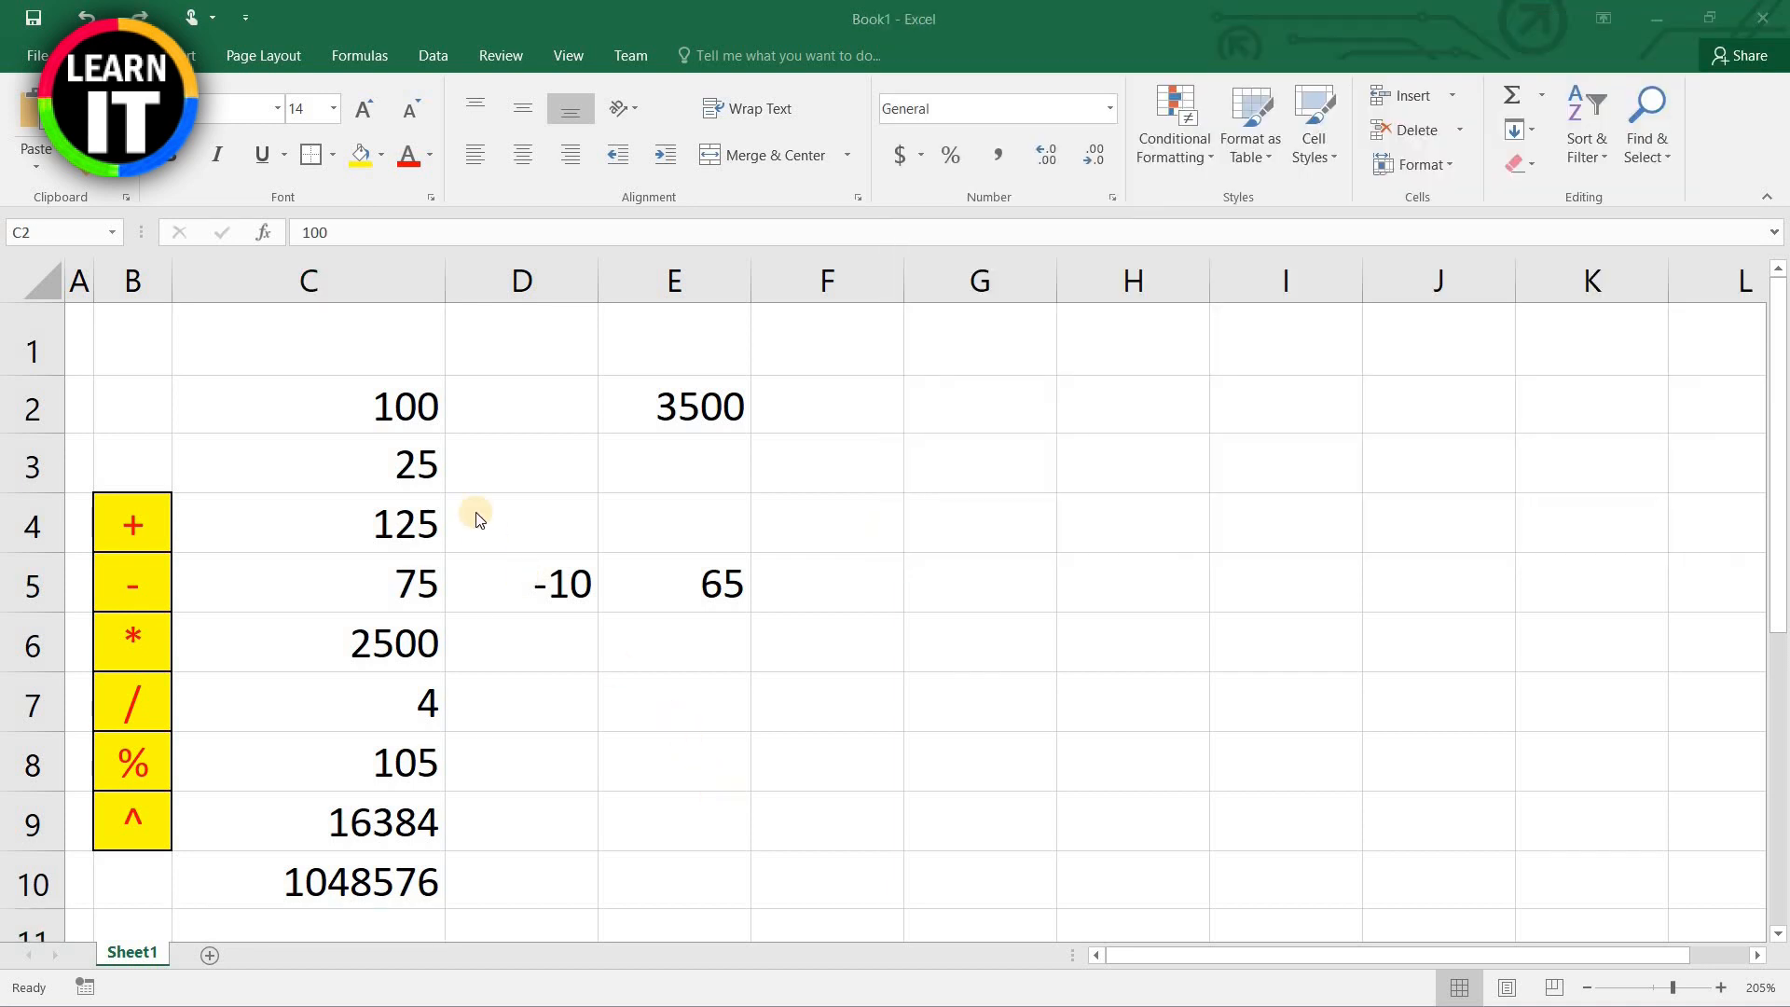
Step: Set cell C2 to 500 and check the dependent addition, subtraction and multiplication cells C4 to C6
{"action": "left_click", "coordinate": [363, 399]}
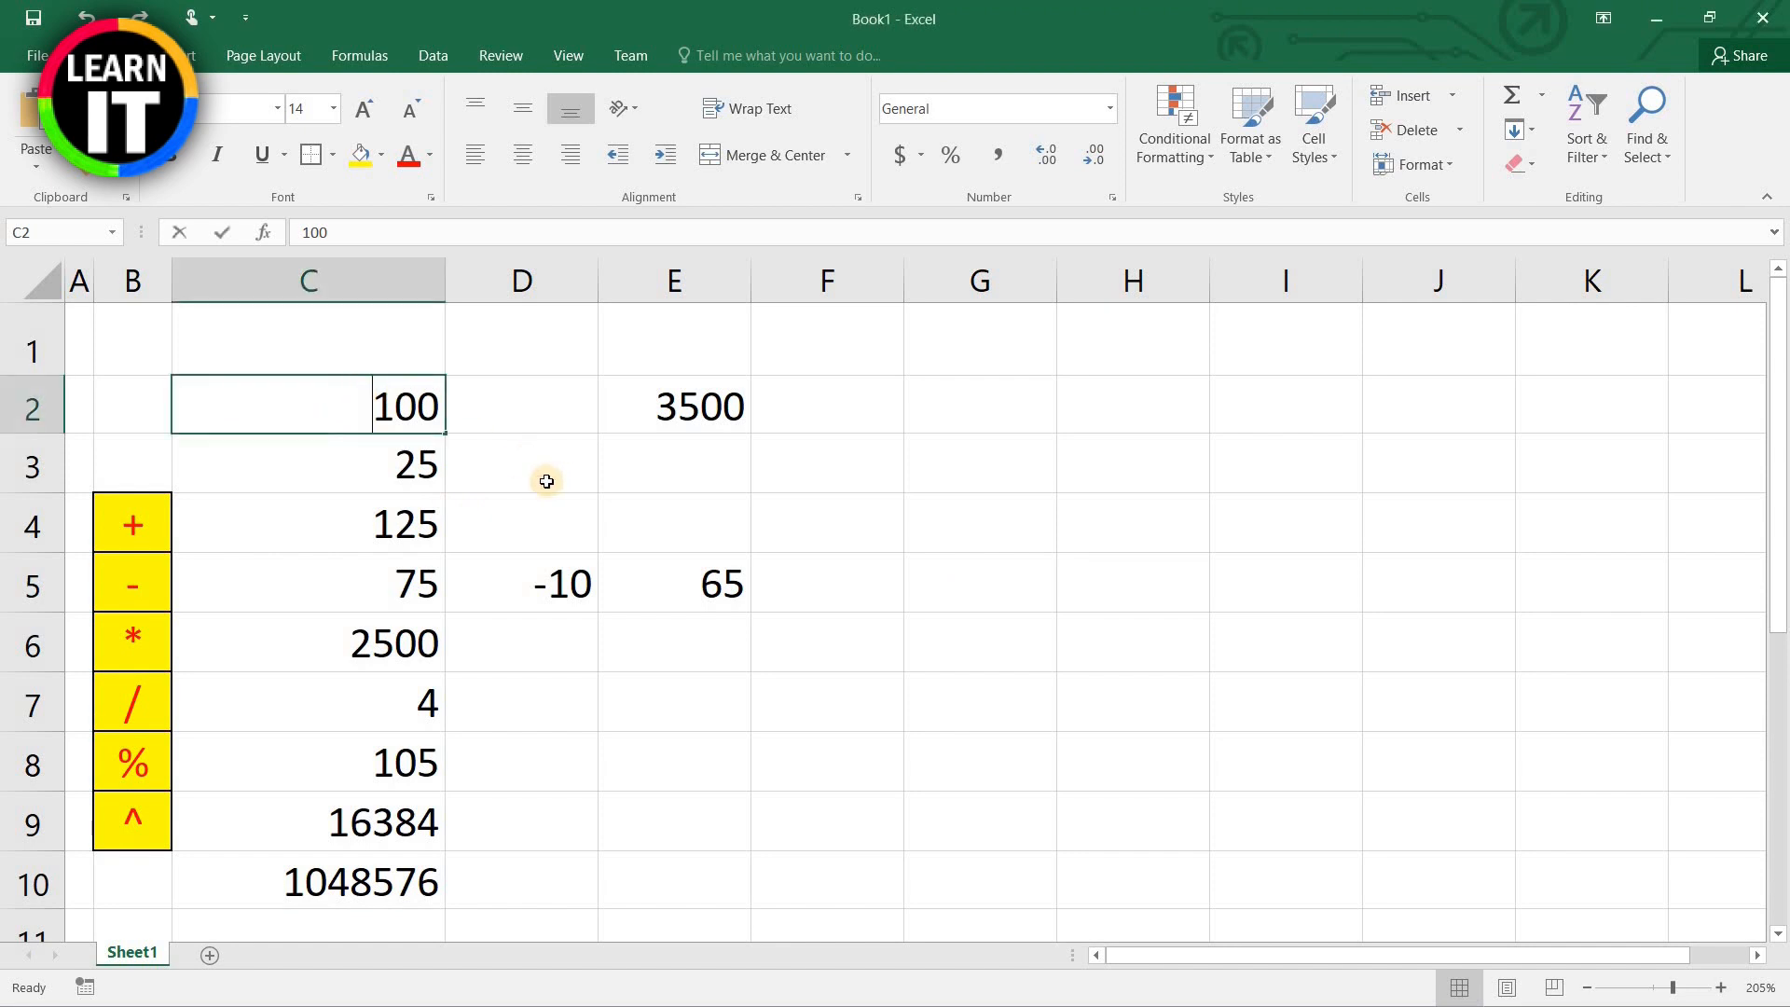
{"action": "type", "text": "500"}
{"action": "key", "text": "Return"}
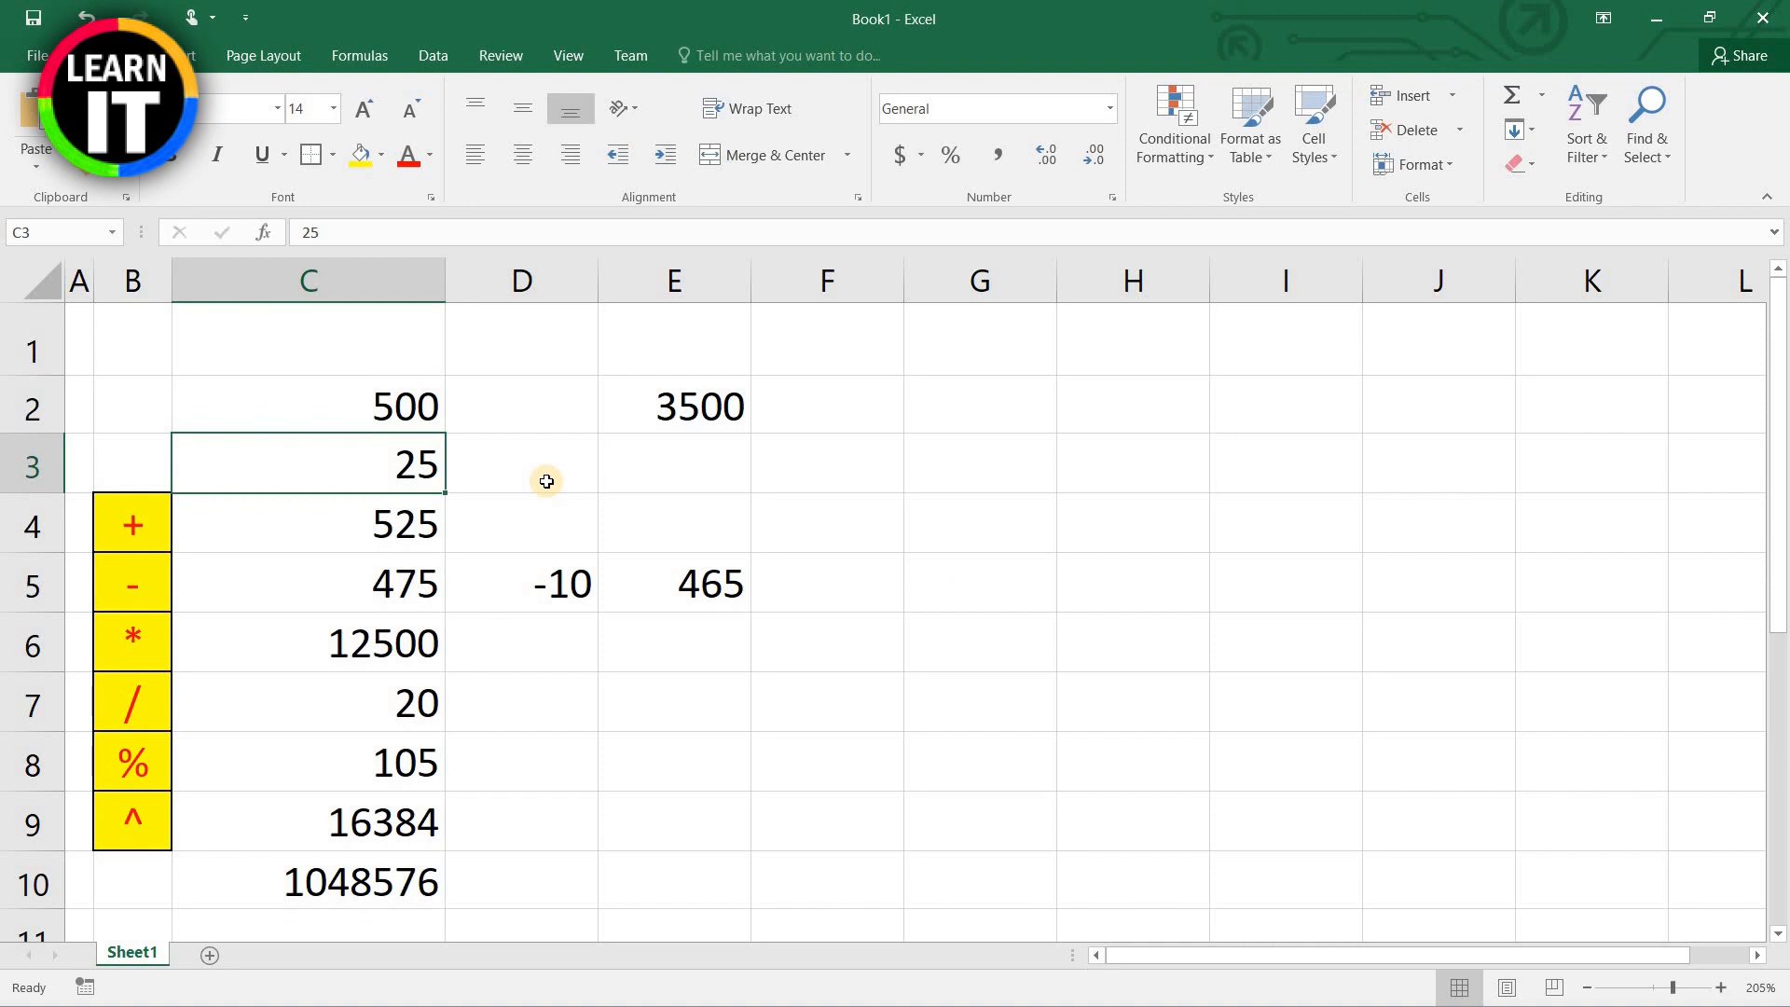
{"action": "left_click", "coordinate": [408, 533]}
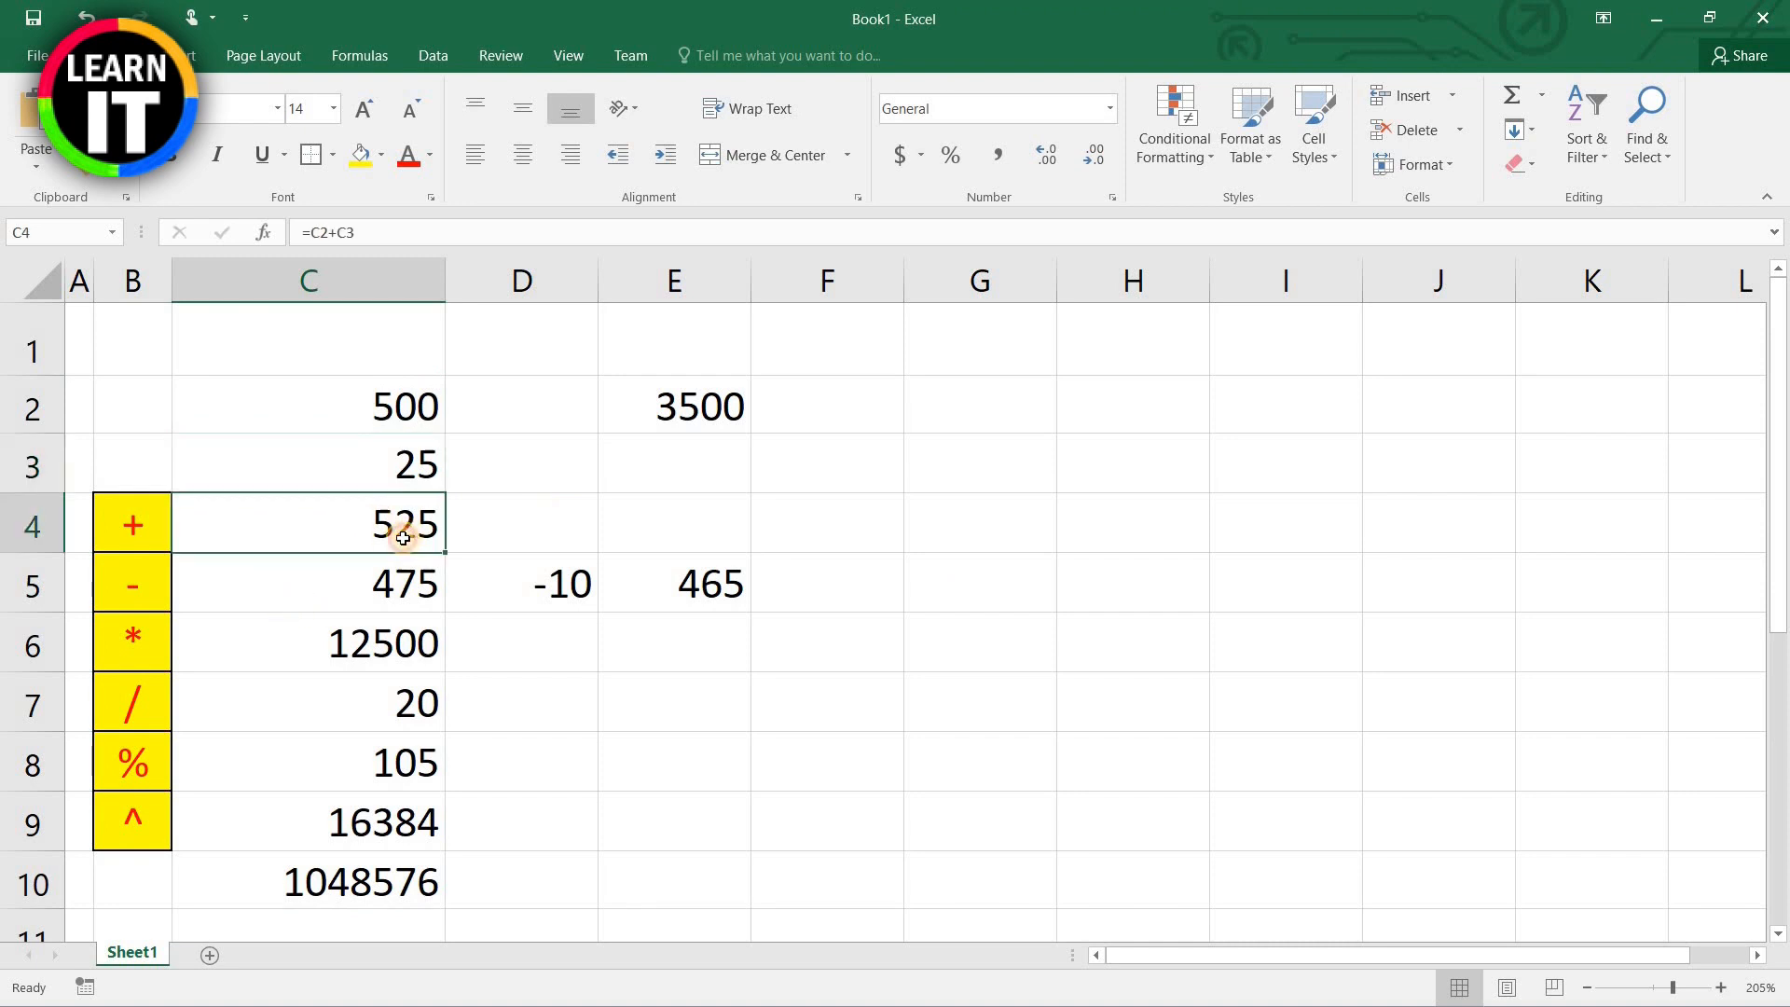
{"action": "left_click", "coordinate": [390, 583]}
{"action": "left_click", "coordinate": [381, 662]}
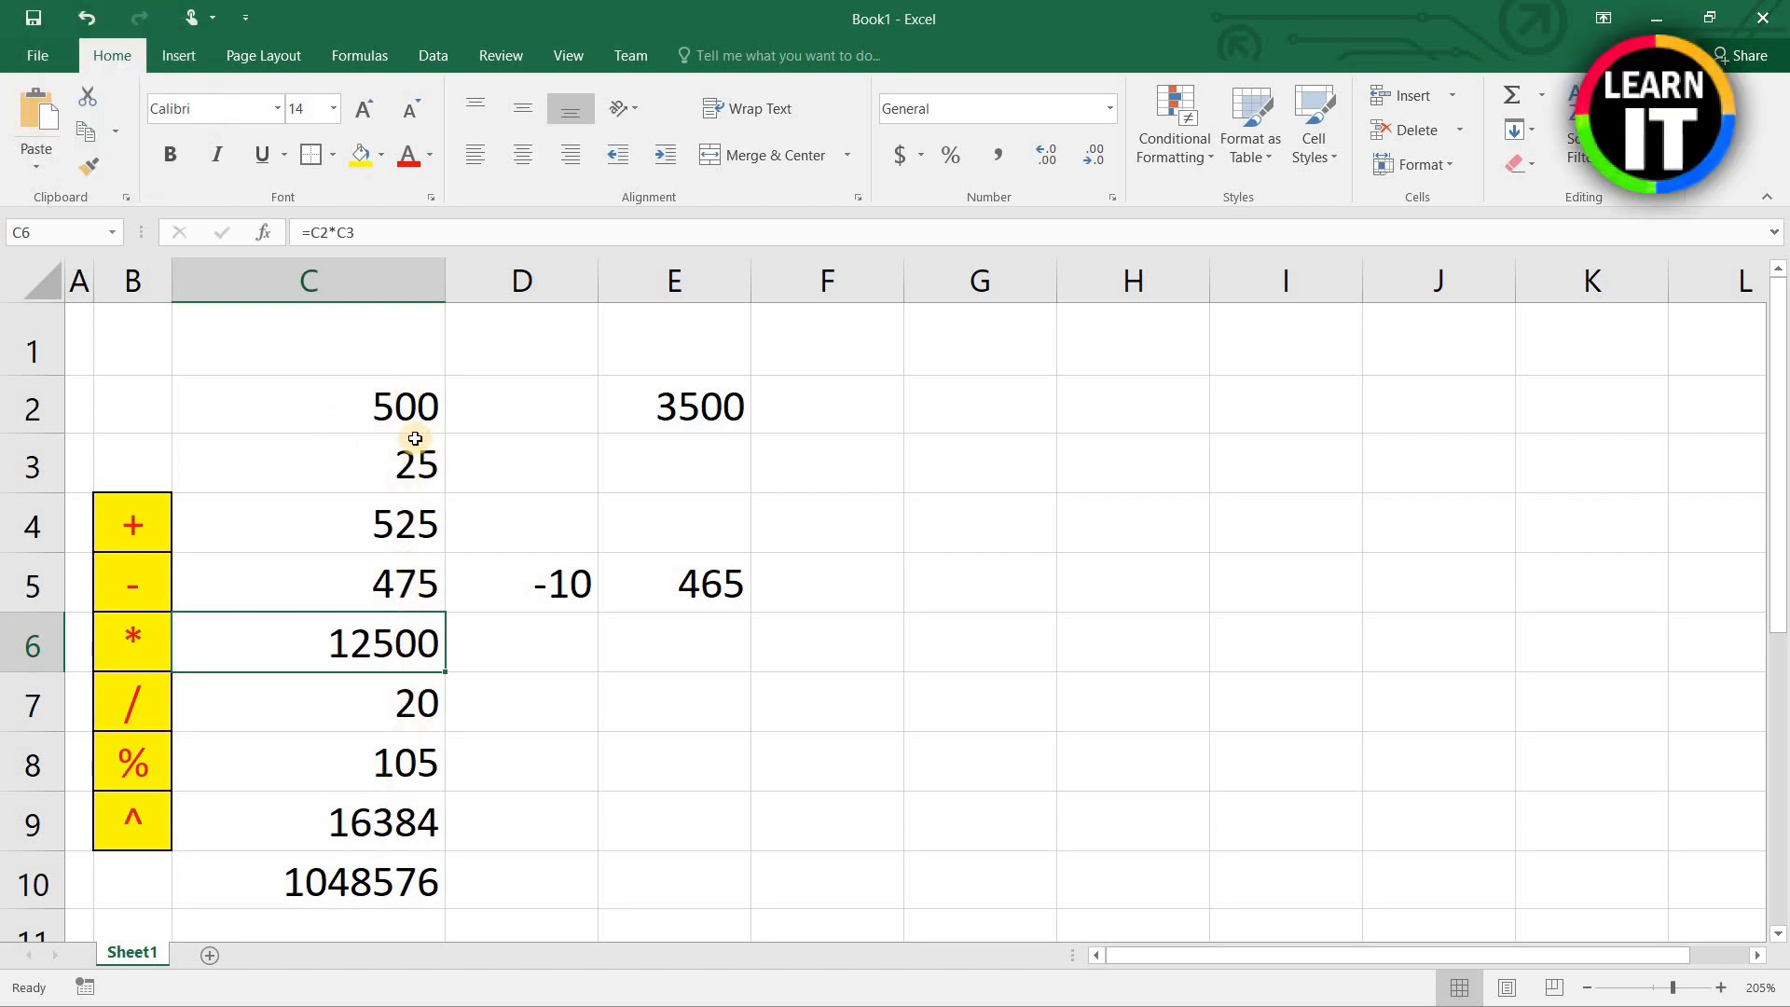
Step: Set cell C3 to 100 so the dependent formulas recalculate
{"action": "left_click", "coordinate": [407, 472]}
{"action": "type", "text": "100"}
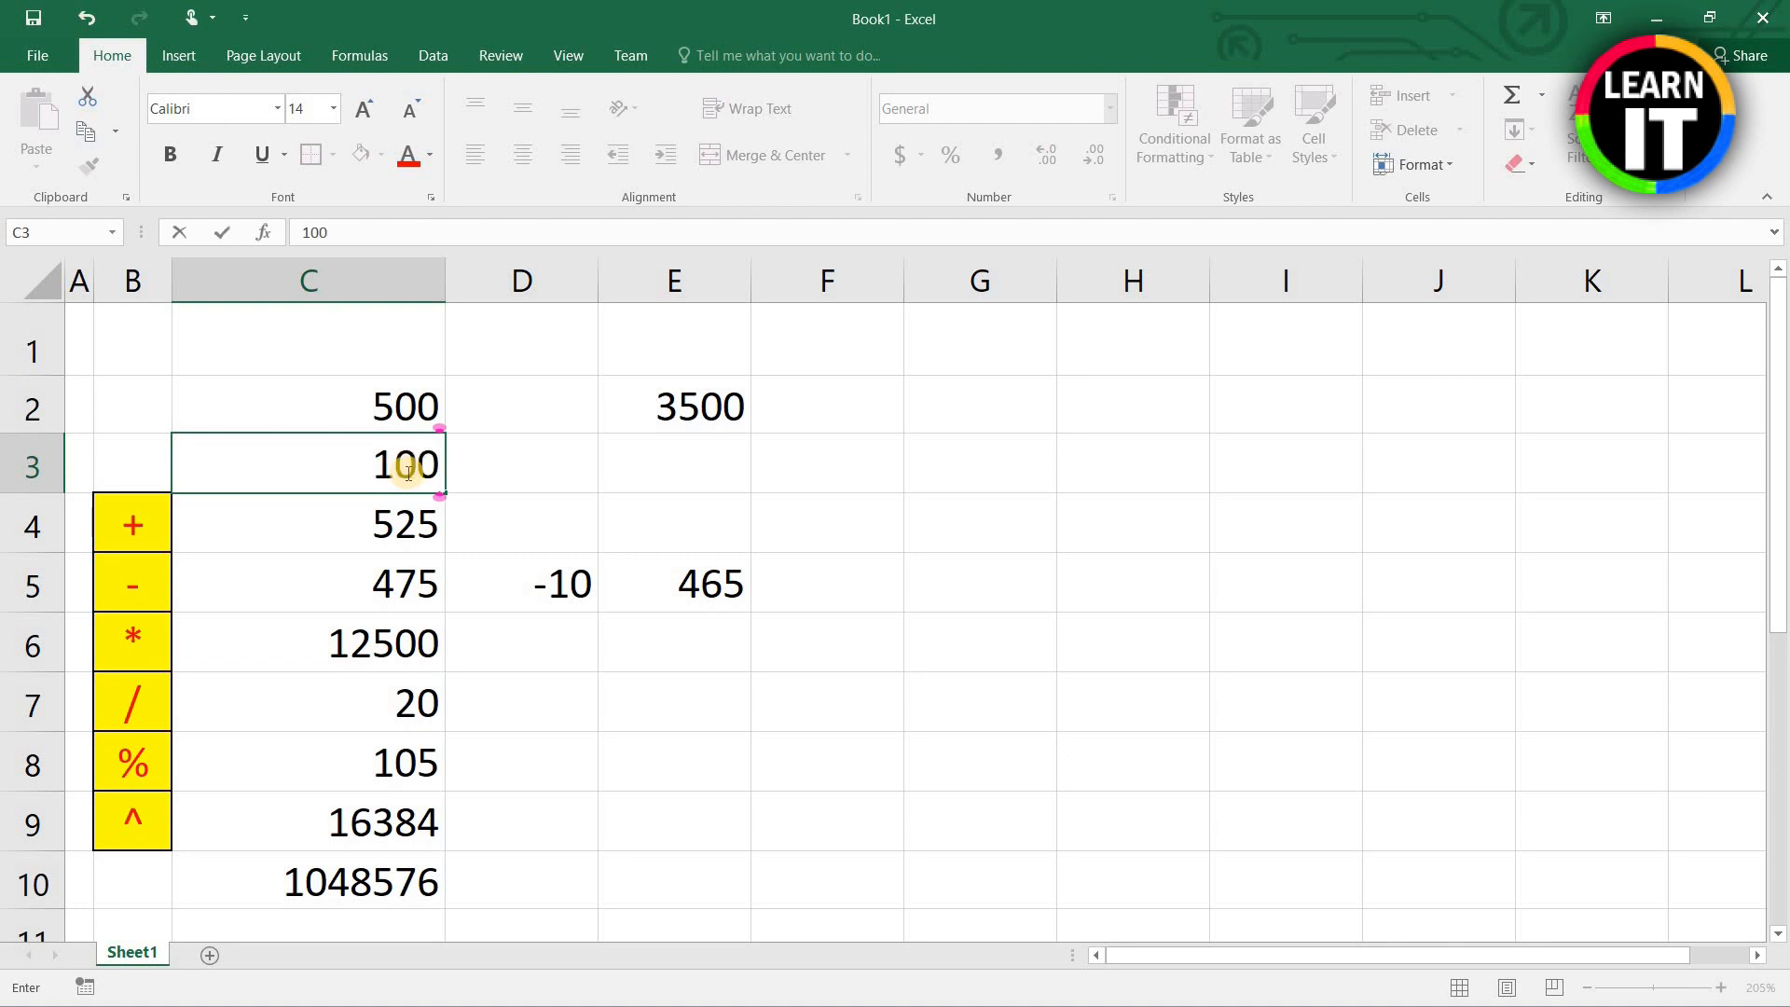
{"action": "key", "text": "Return"}
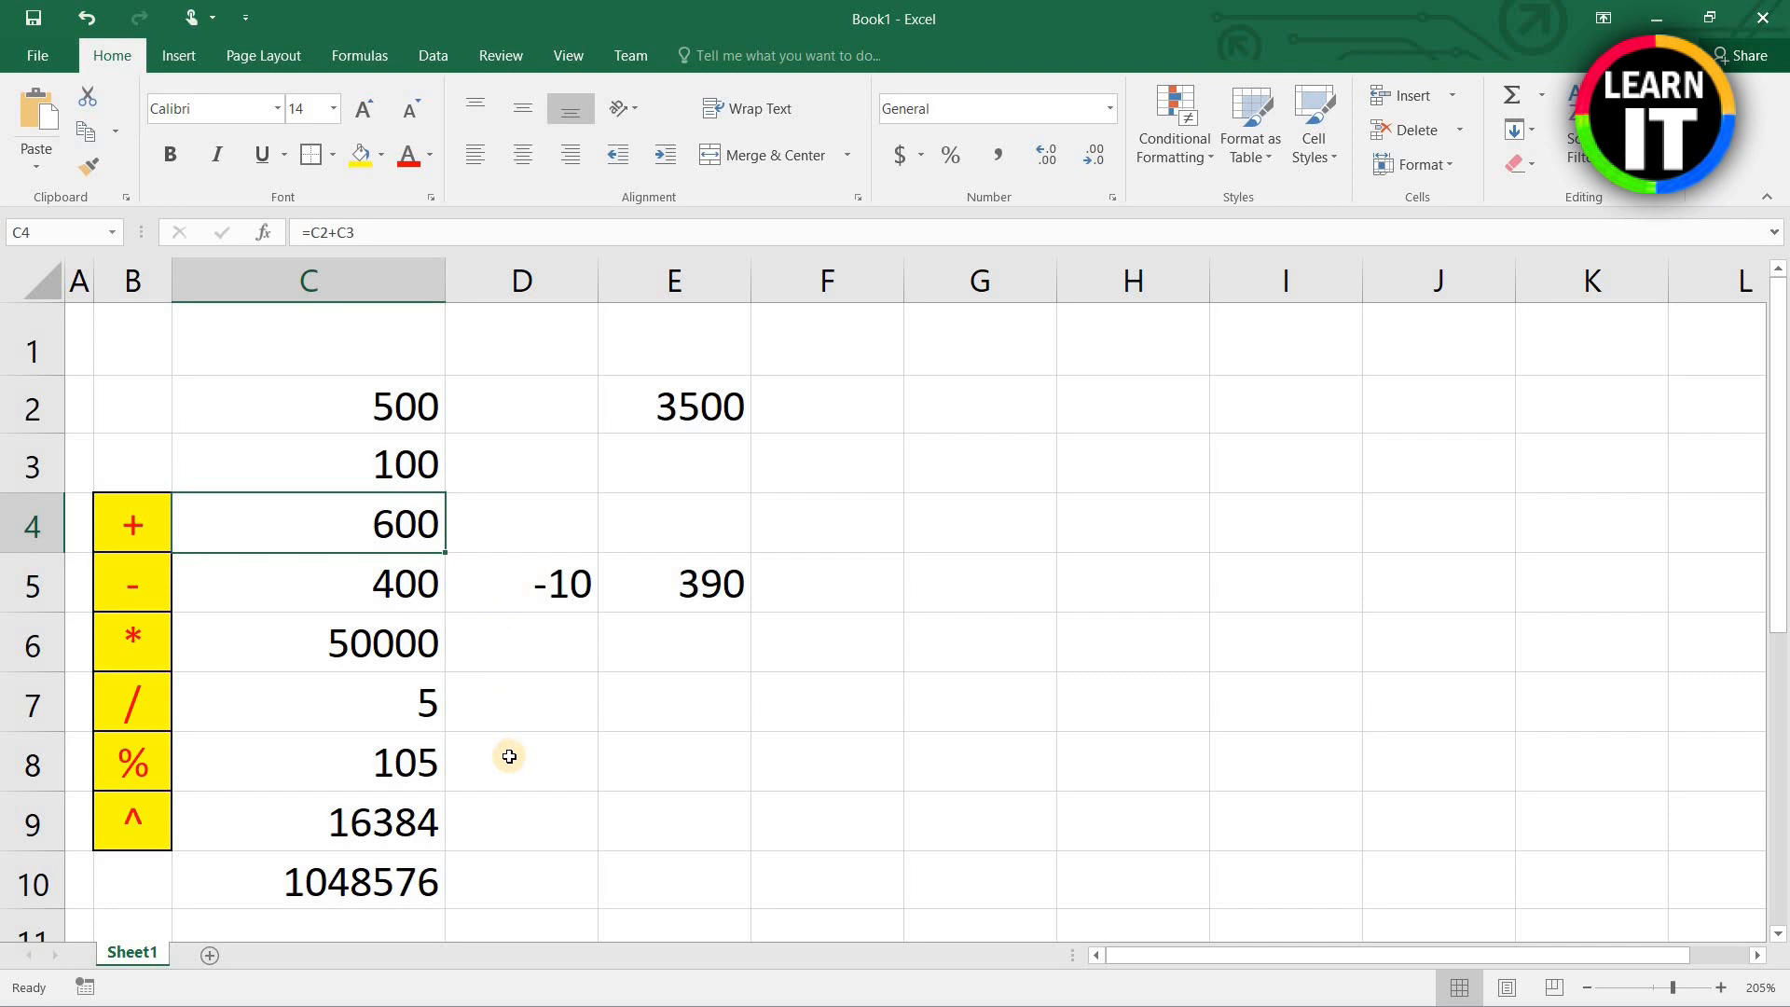
Step: Set the percentage base amount in cell E2 to 3100
{"action": "left_click", "coordinate": [707, 403]}
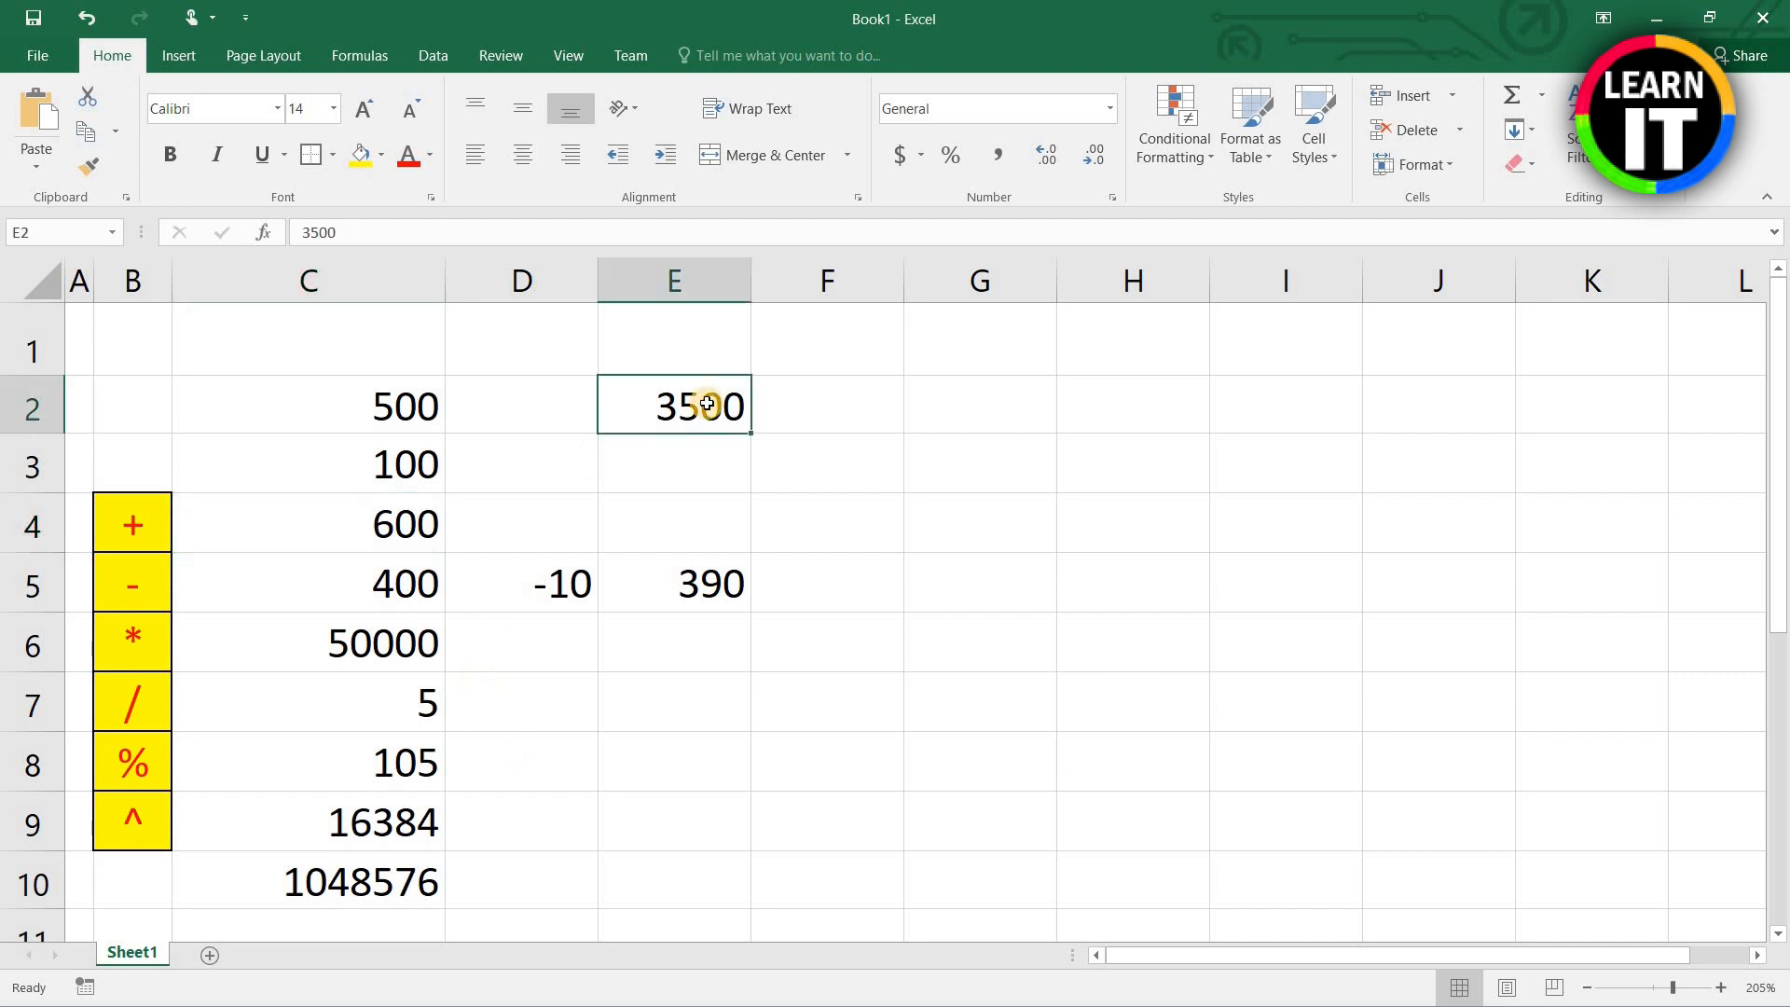
{"action": "type", "text": "3"}
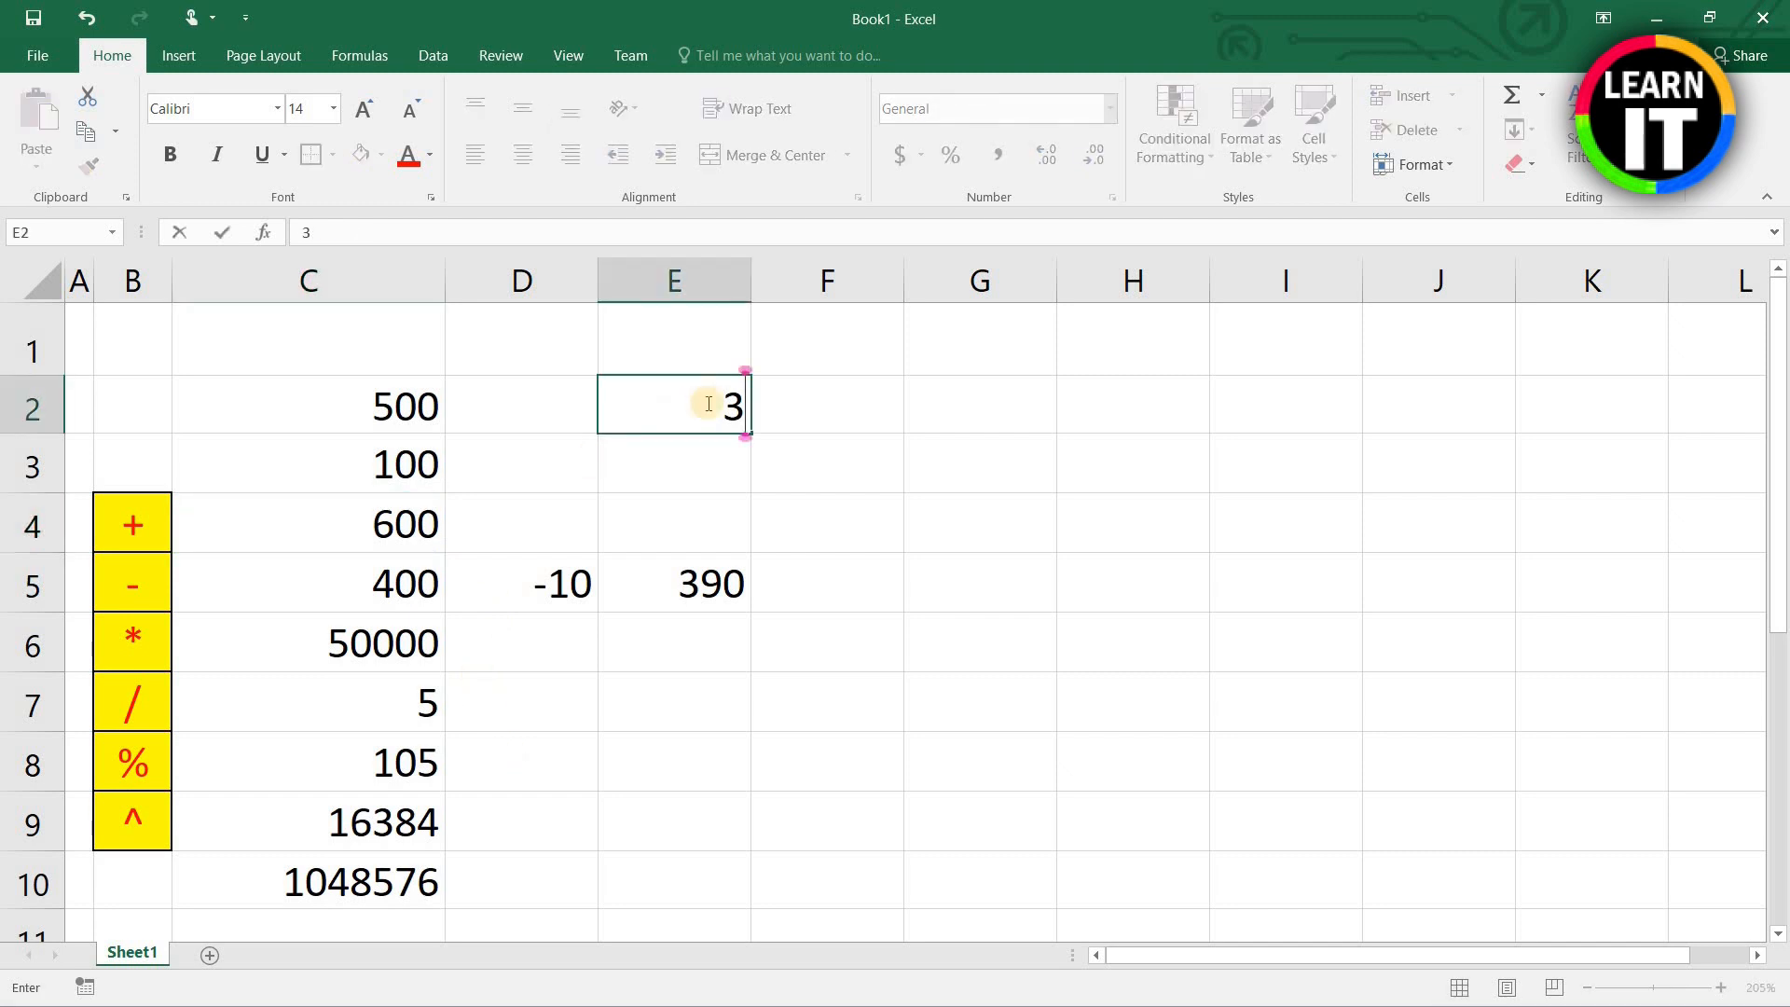
{"action": "type", "text": "100"}
{"action": "key", "text": "Return"}
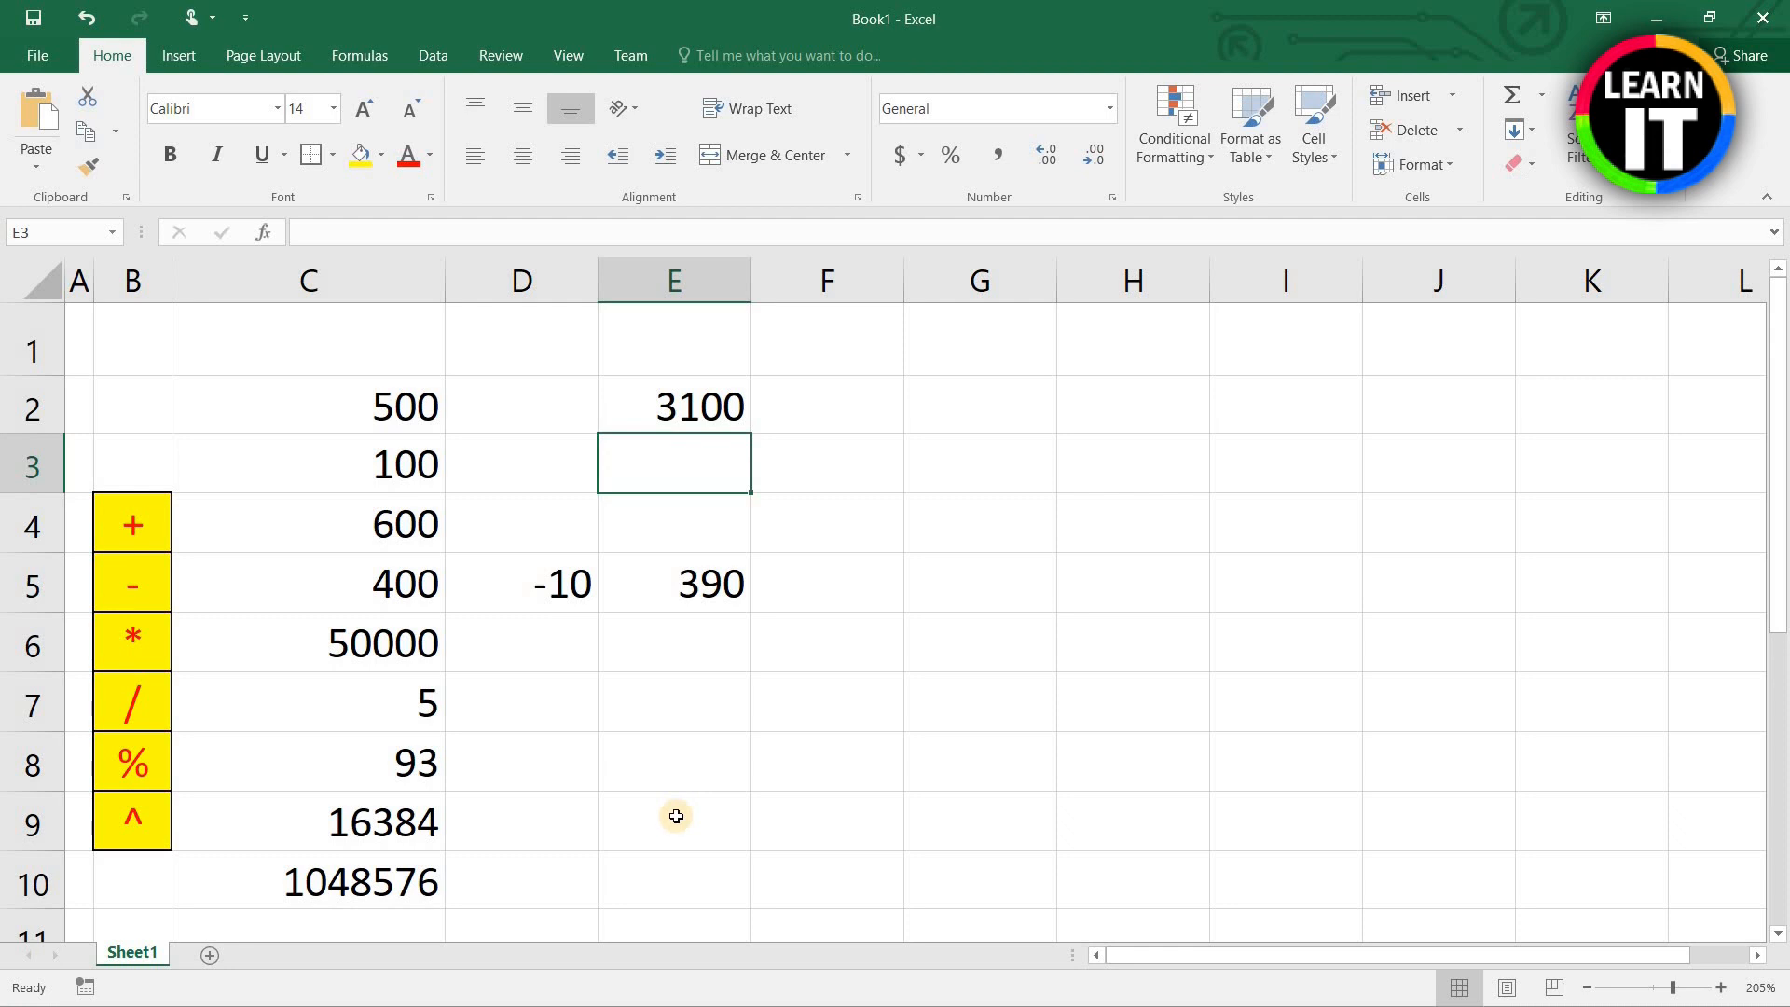
{"action": "left_click", "coordinate": [387, 410]}
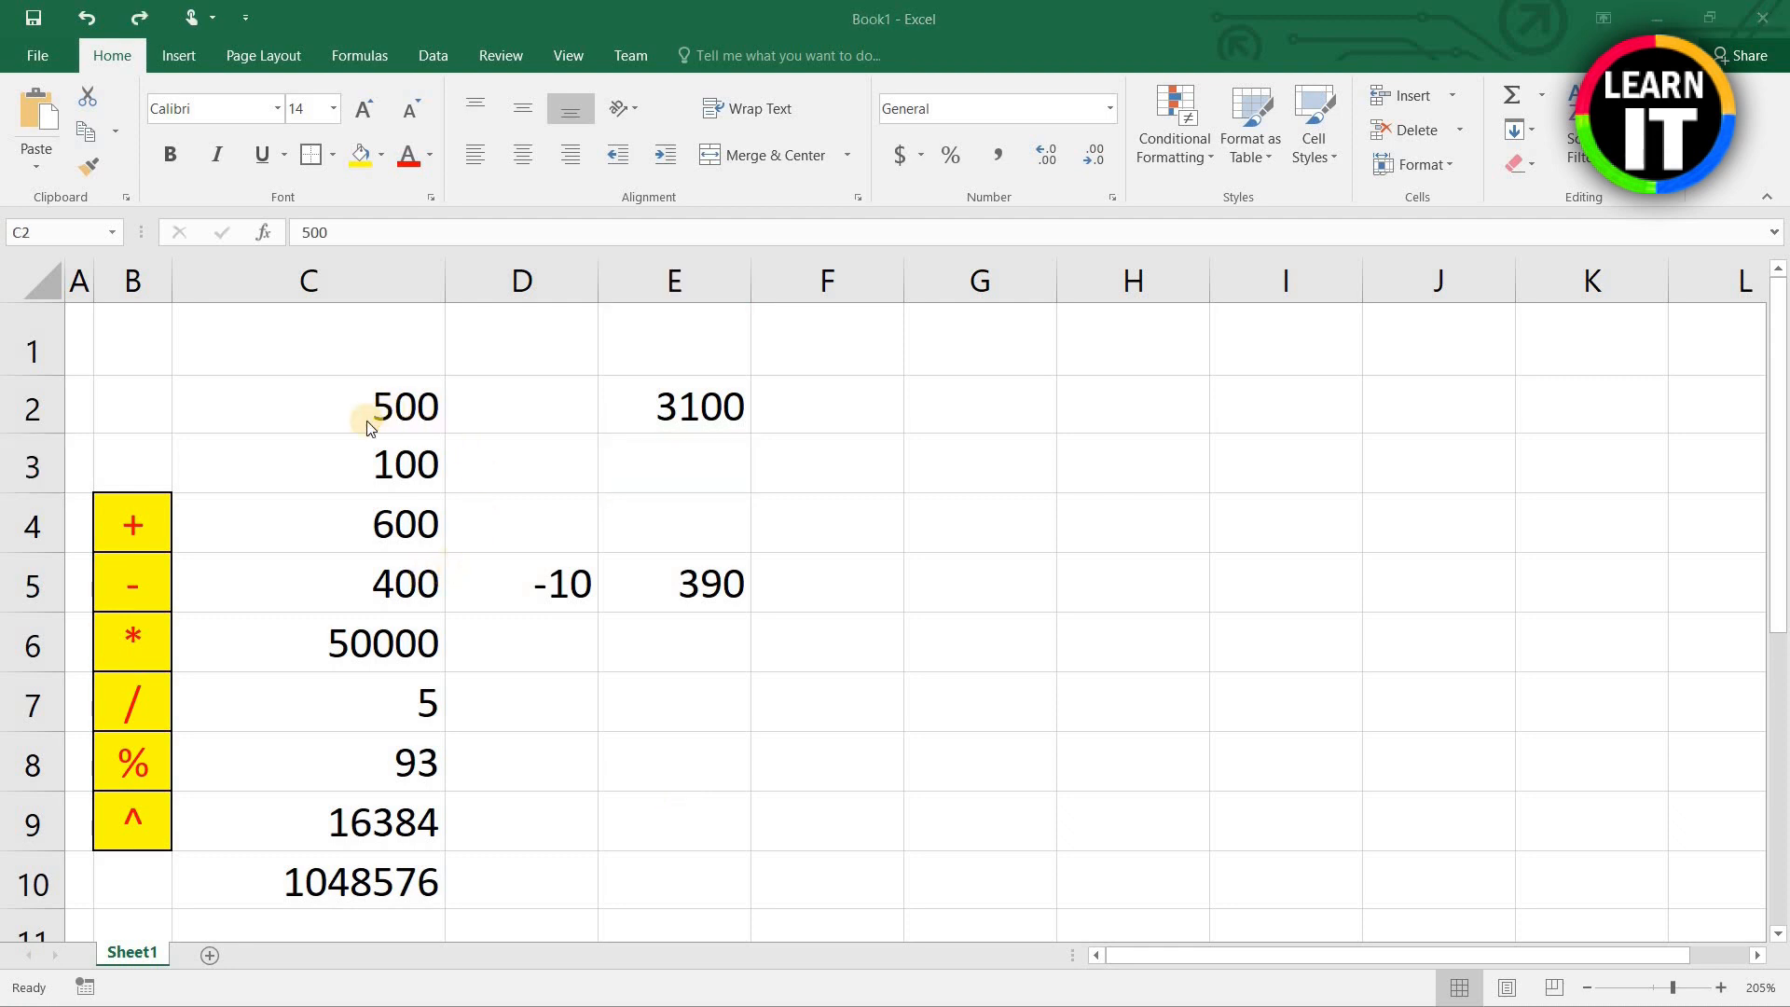
Step: Select the entire worksheet and delete all its cells, including their contents and formatting
{"action": "left_click", "coordinate": [31, 282]}
{"action": "left_click", "coordinate": [32, 279]}
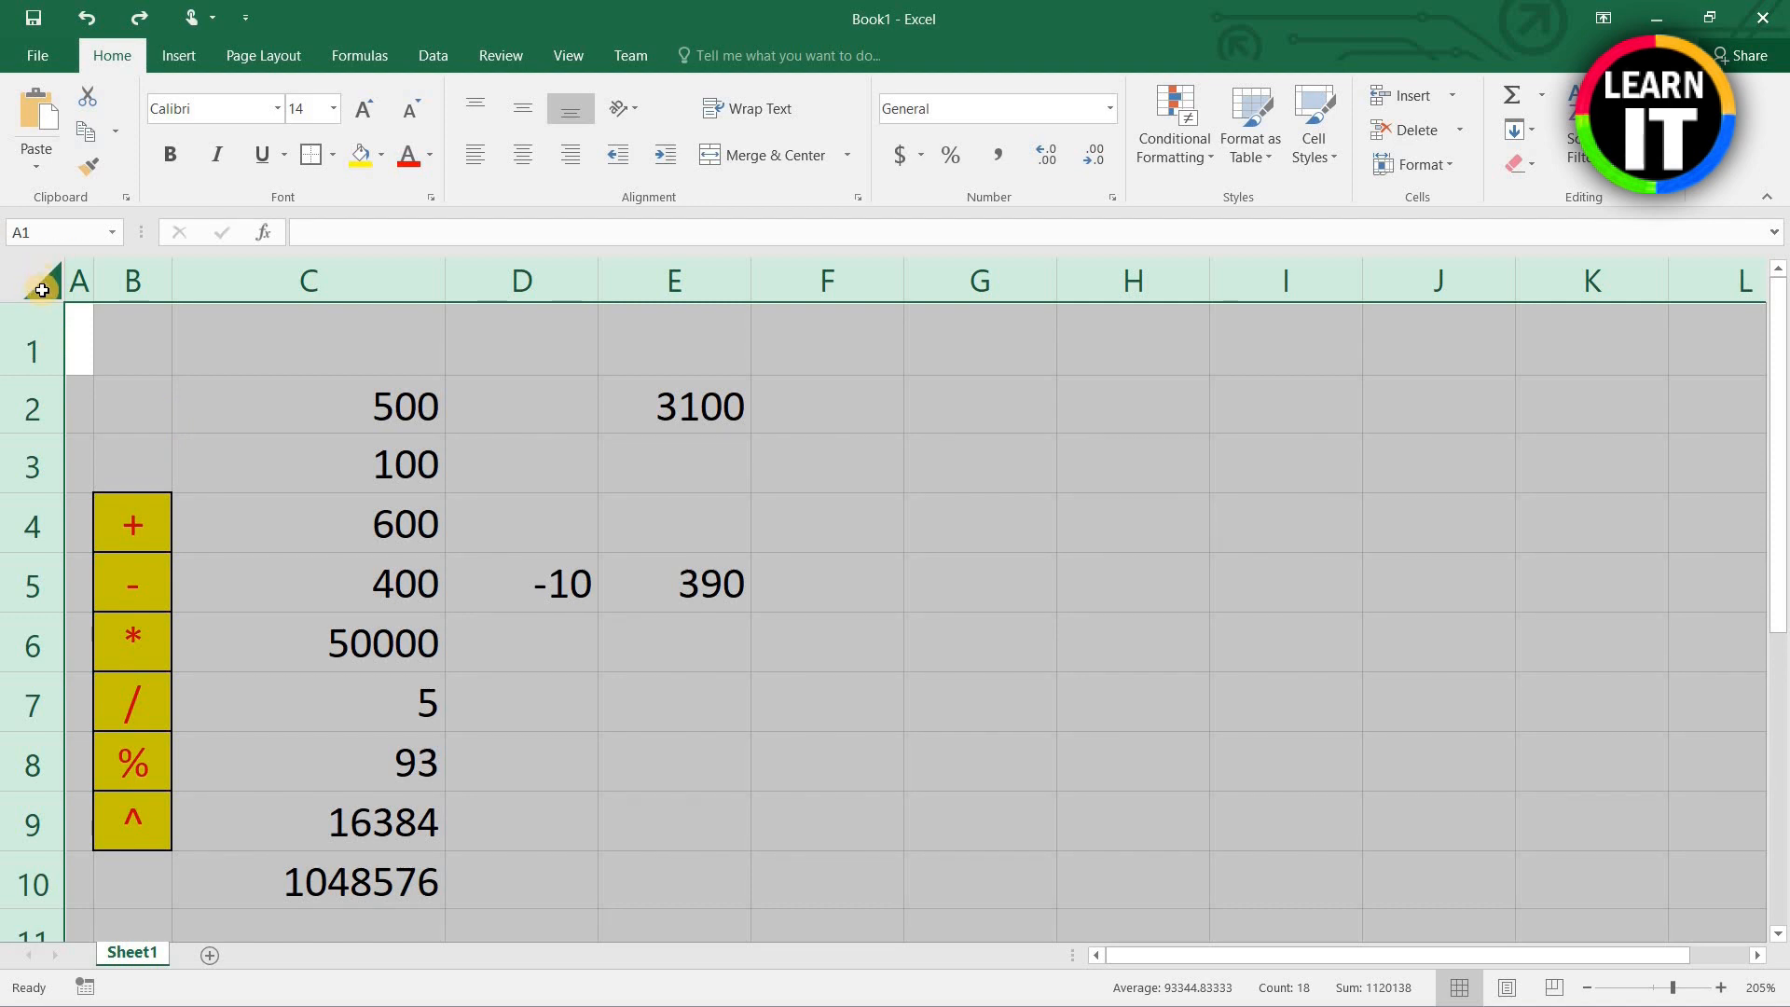
{"action": "left_click", "coordinate": [145, 367]}
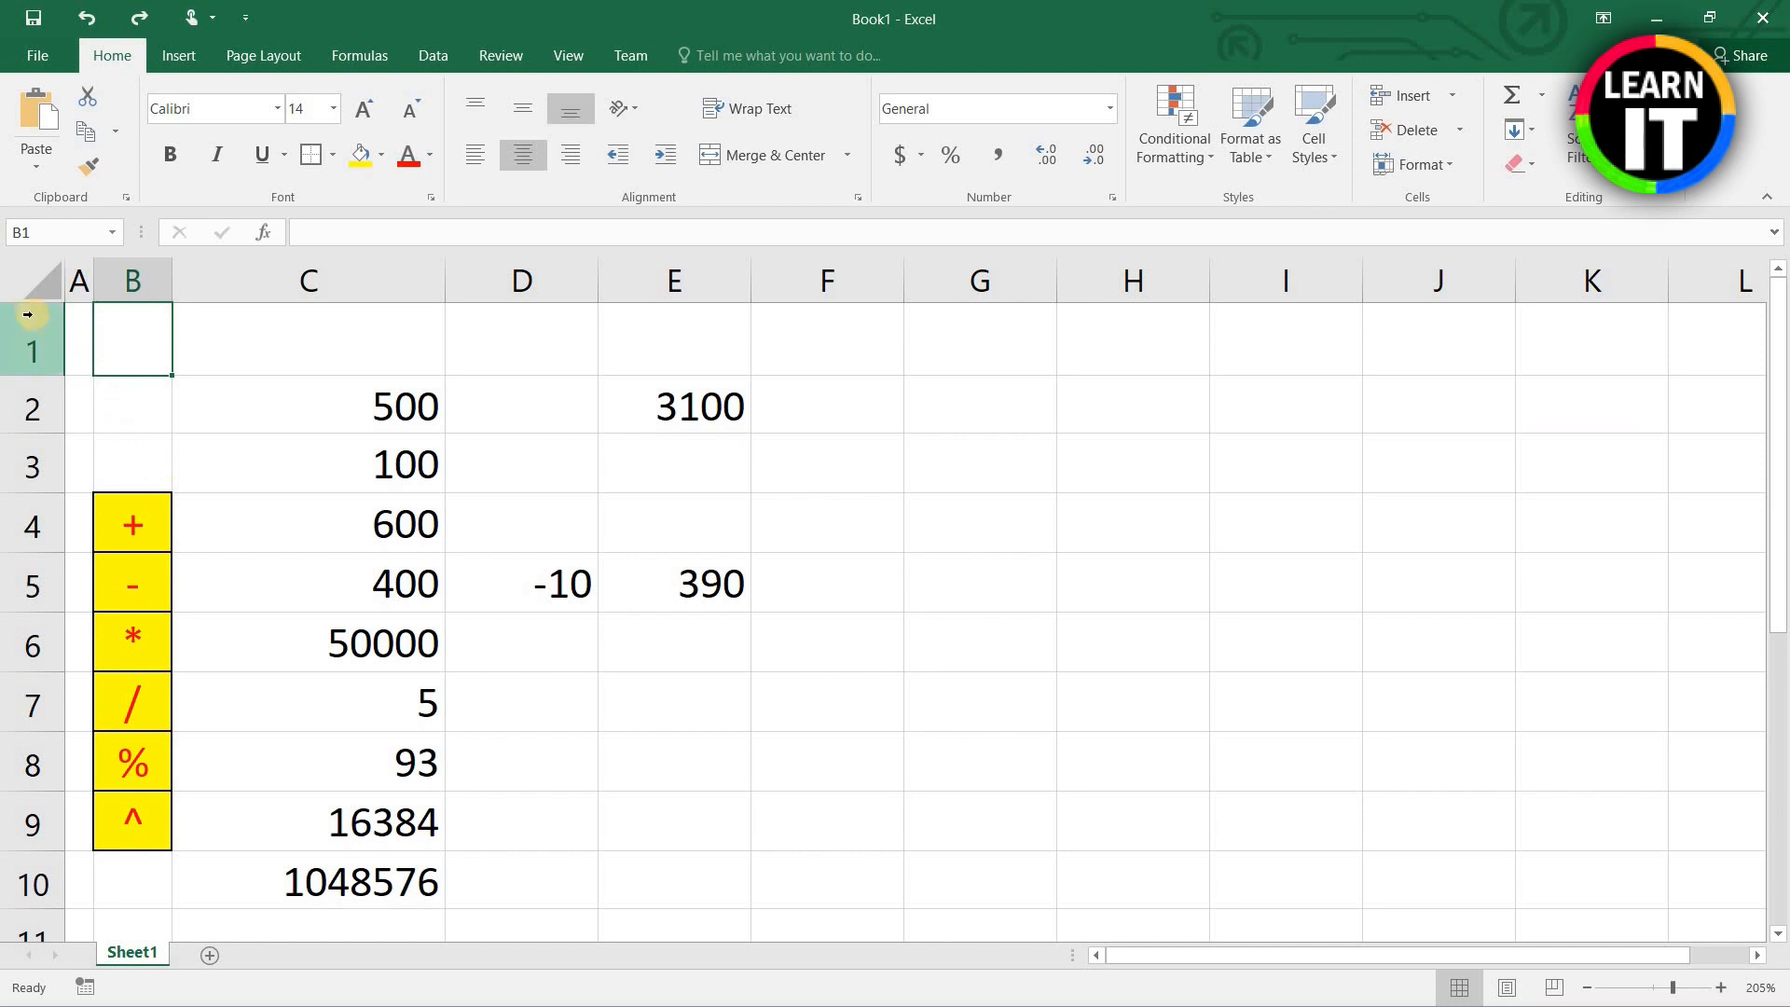
{"action": "left_click", "coordinate": [26, 276]}
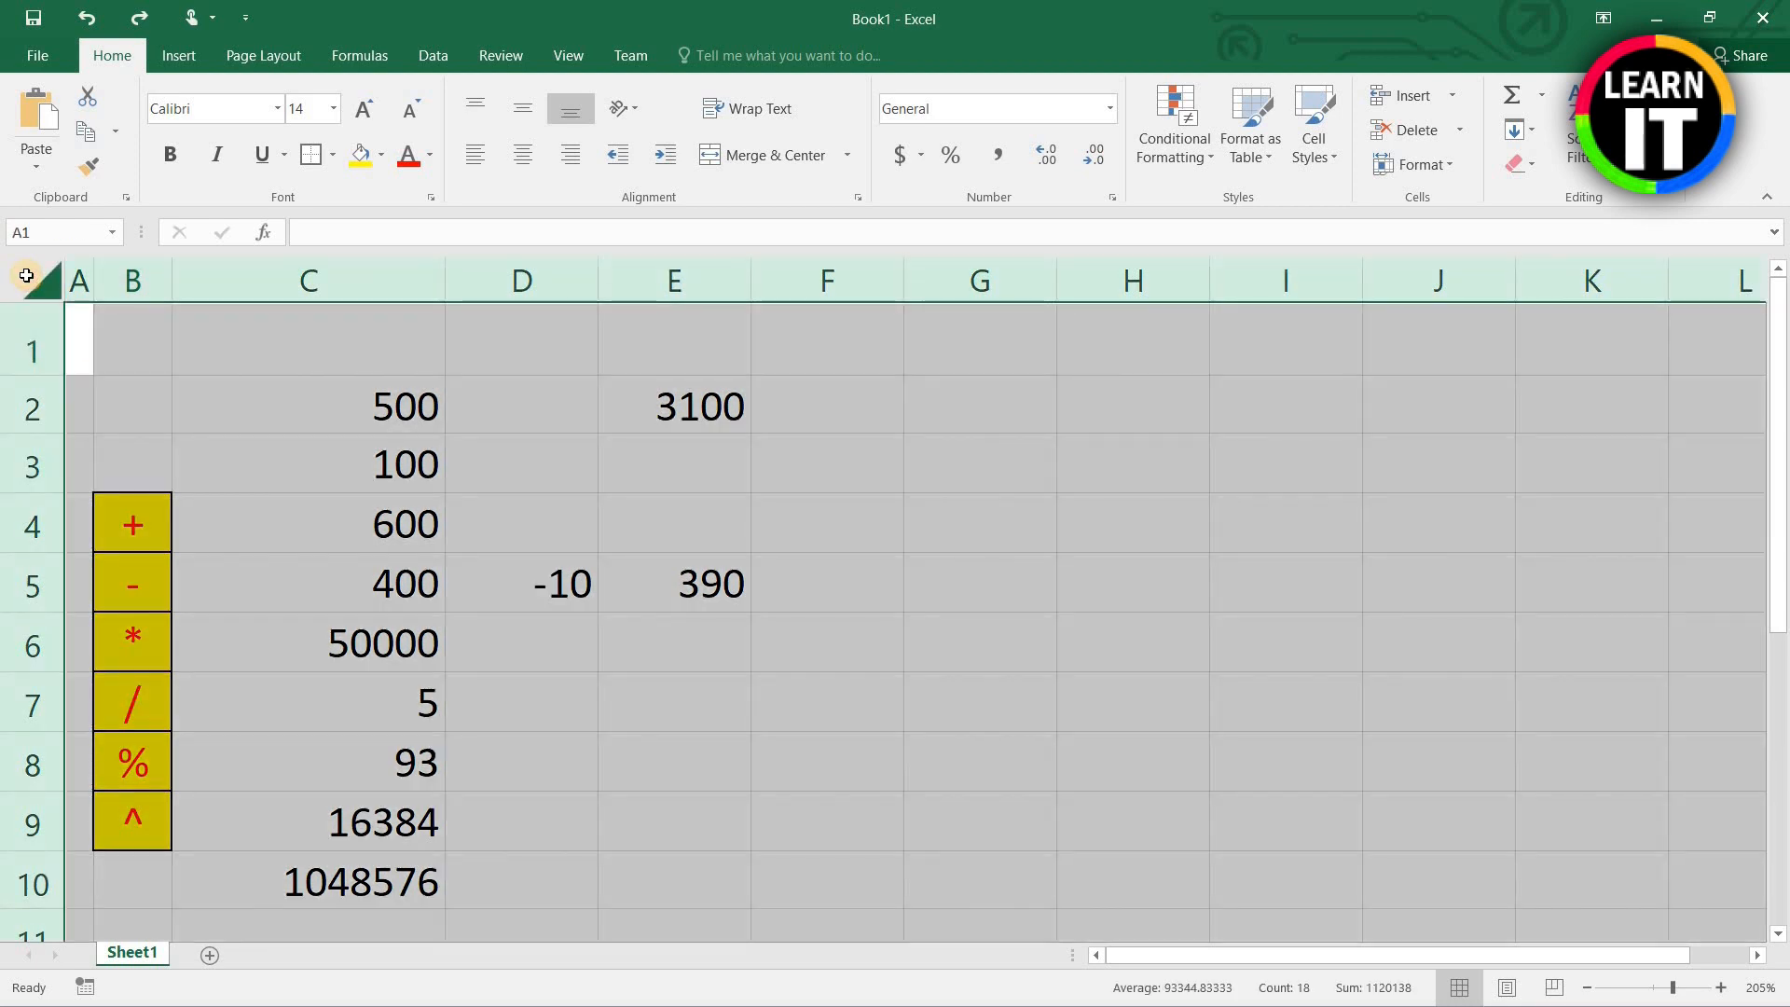
{"action": "right_click", "coordinate": [26, 276]}
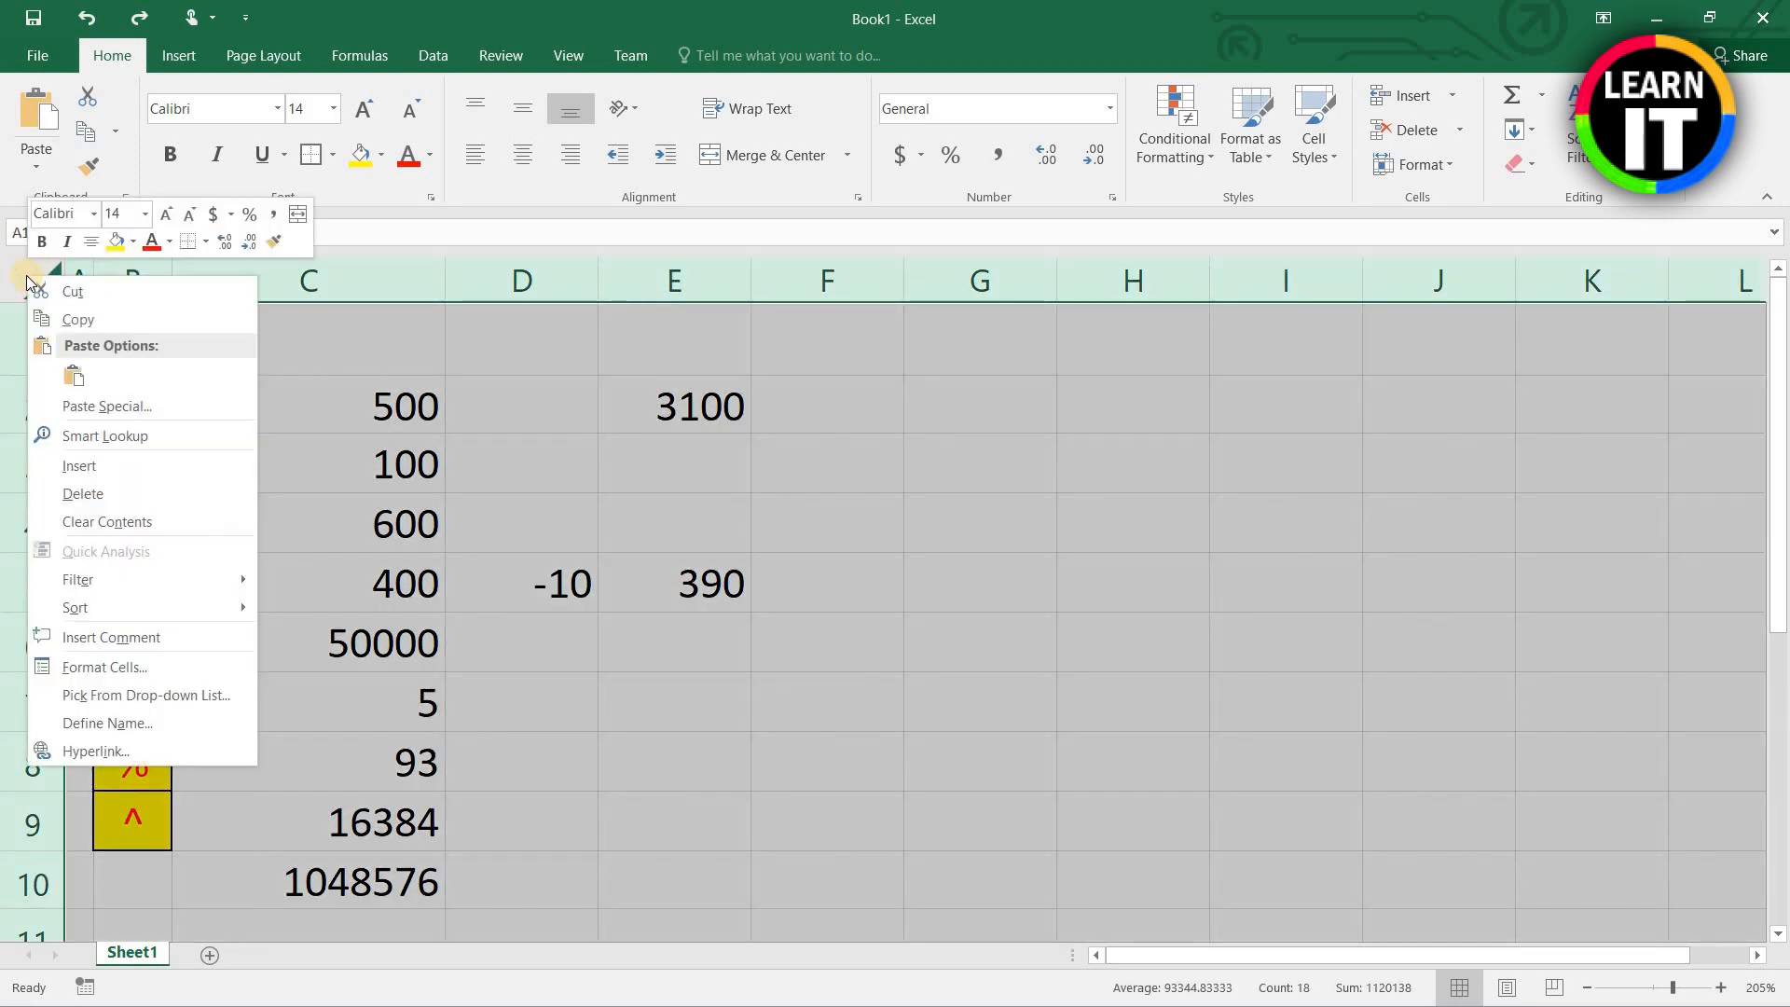
{"action": "left_click", "coordinate": [119, 500]}
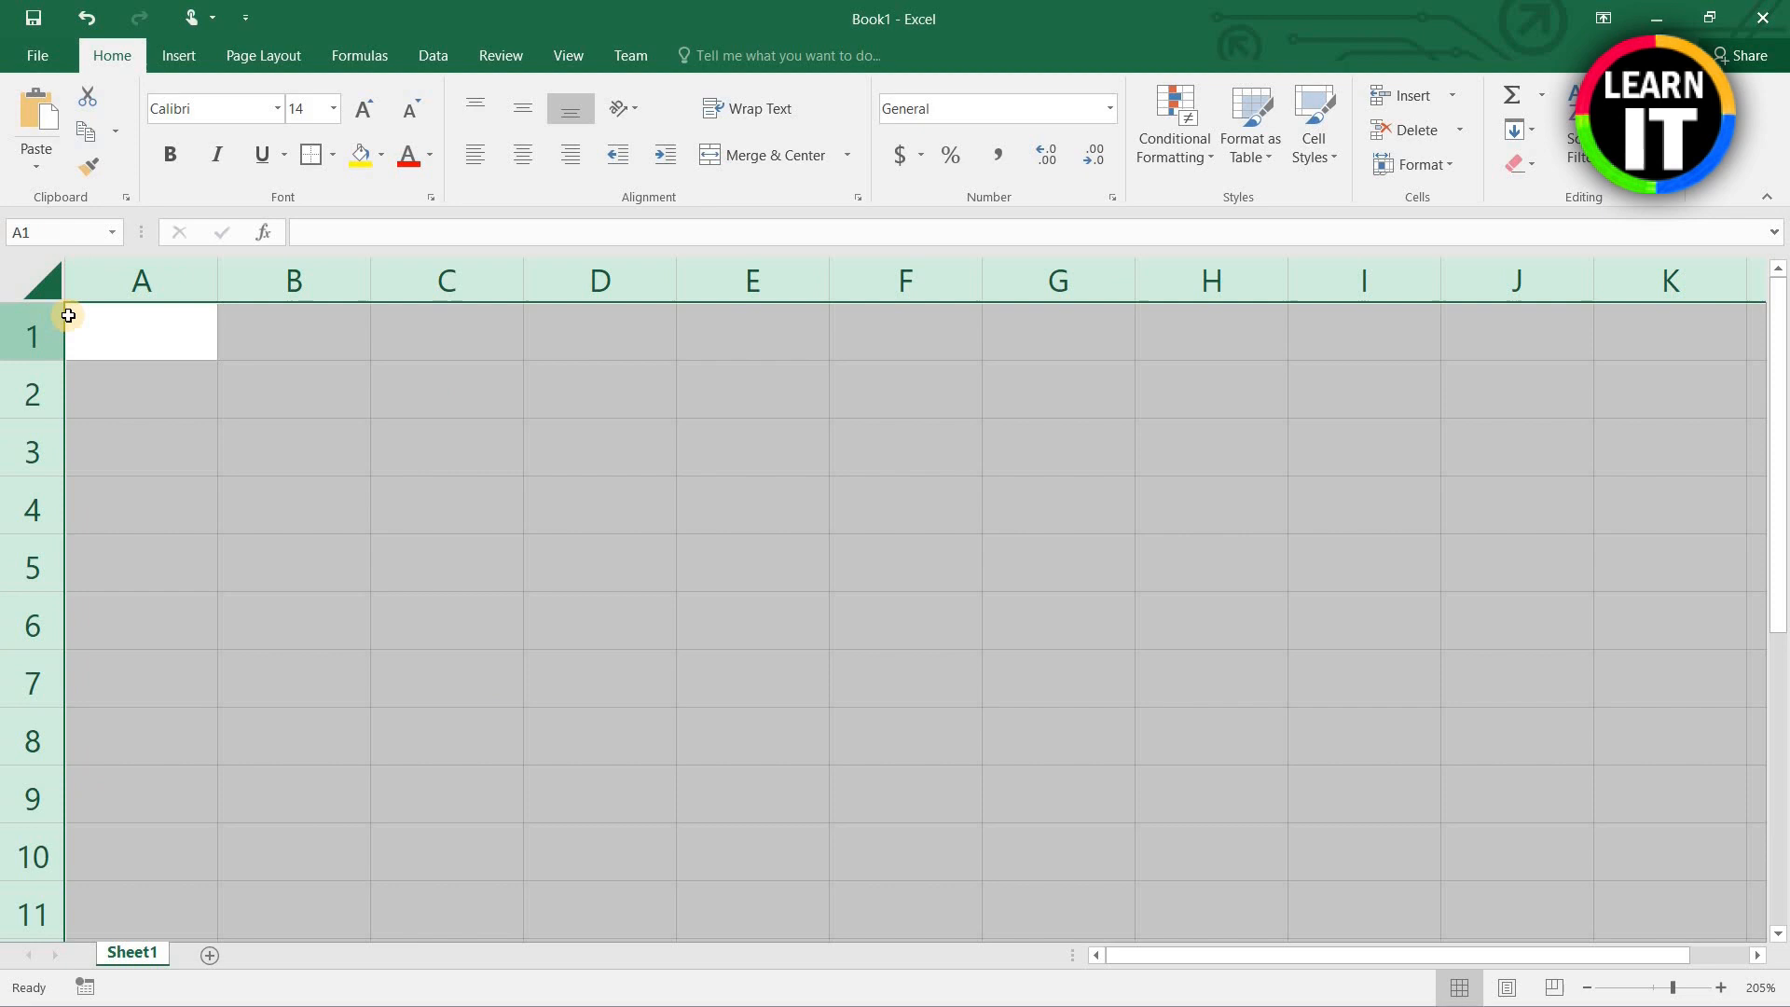
Step: Widen column B to about one and a half times its width and select the whole column
{"action": "left_click", "coordinate": [481, 449]}
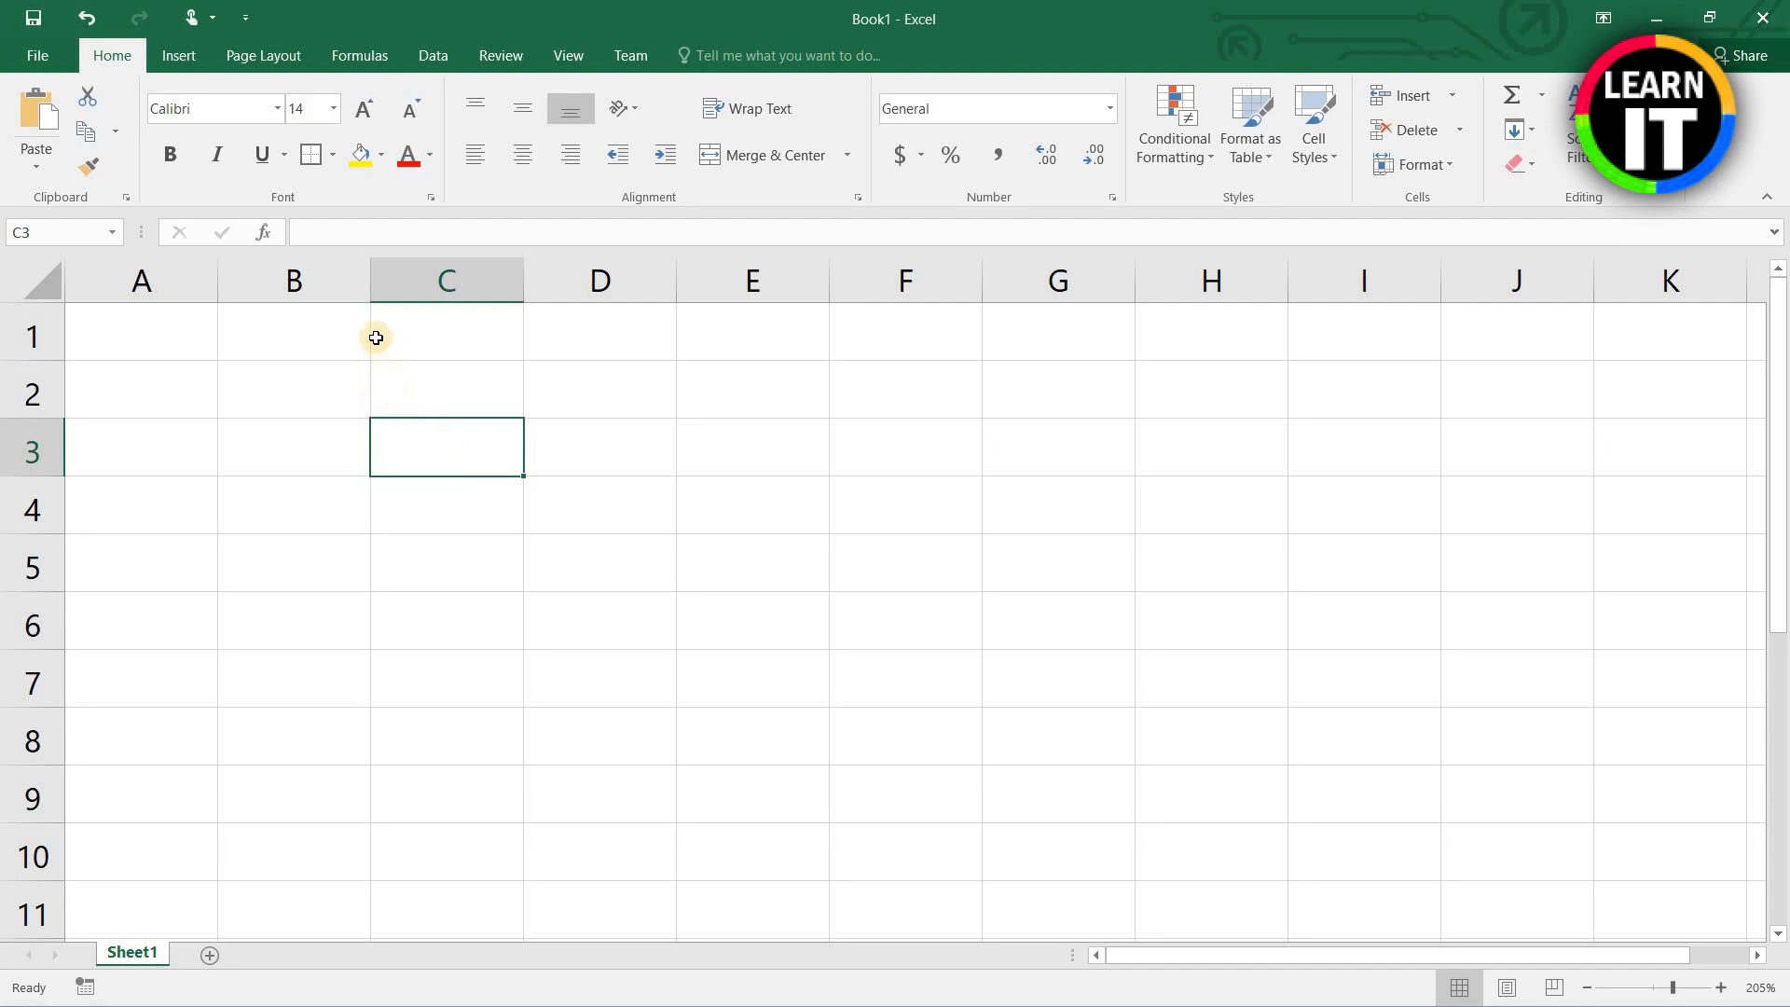
{"action": "left_click_drag", "start_coordinate": [368, 284], "coordinate": [439, 284]}
{"action": "left_click", "coordinate": [332, 279]}
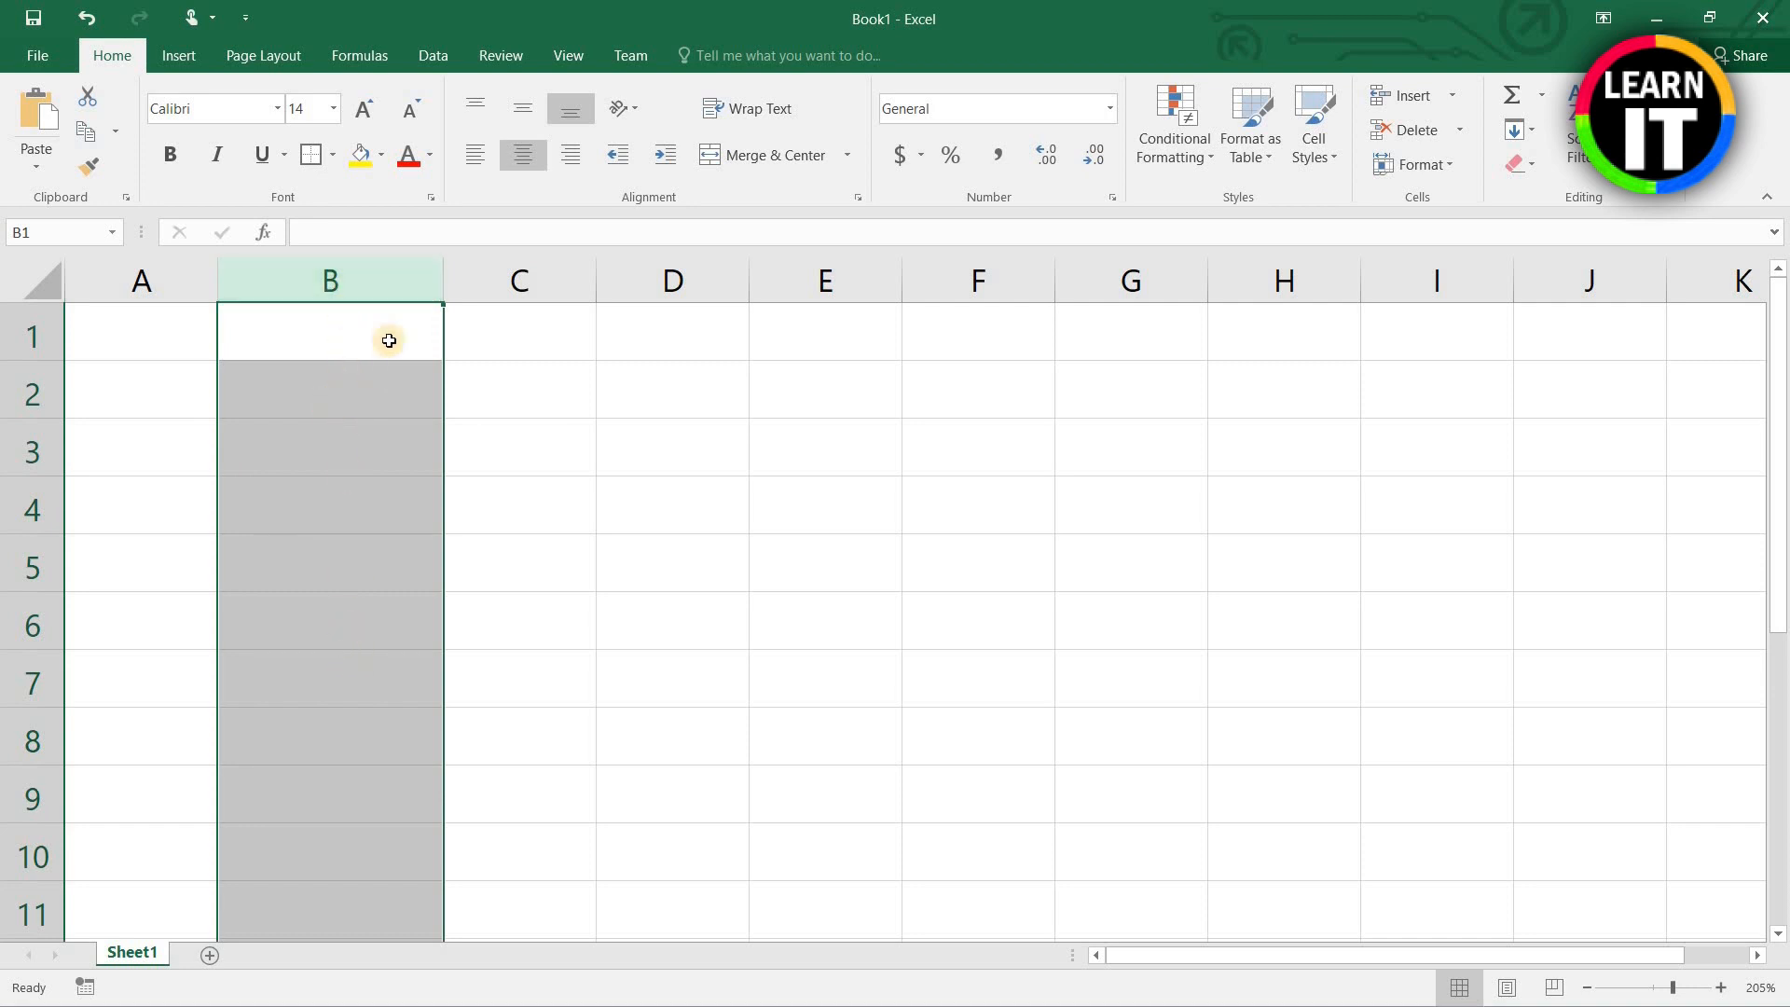
Step: Select columns B to E and narrow them together, extending the uniform narrow width to all columns from B to H
{"action": "left_click_drag", "start_coordinate": [381, 287], "coordinate": [783, 271]}
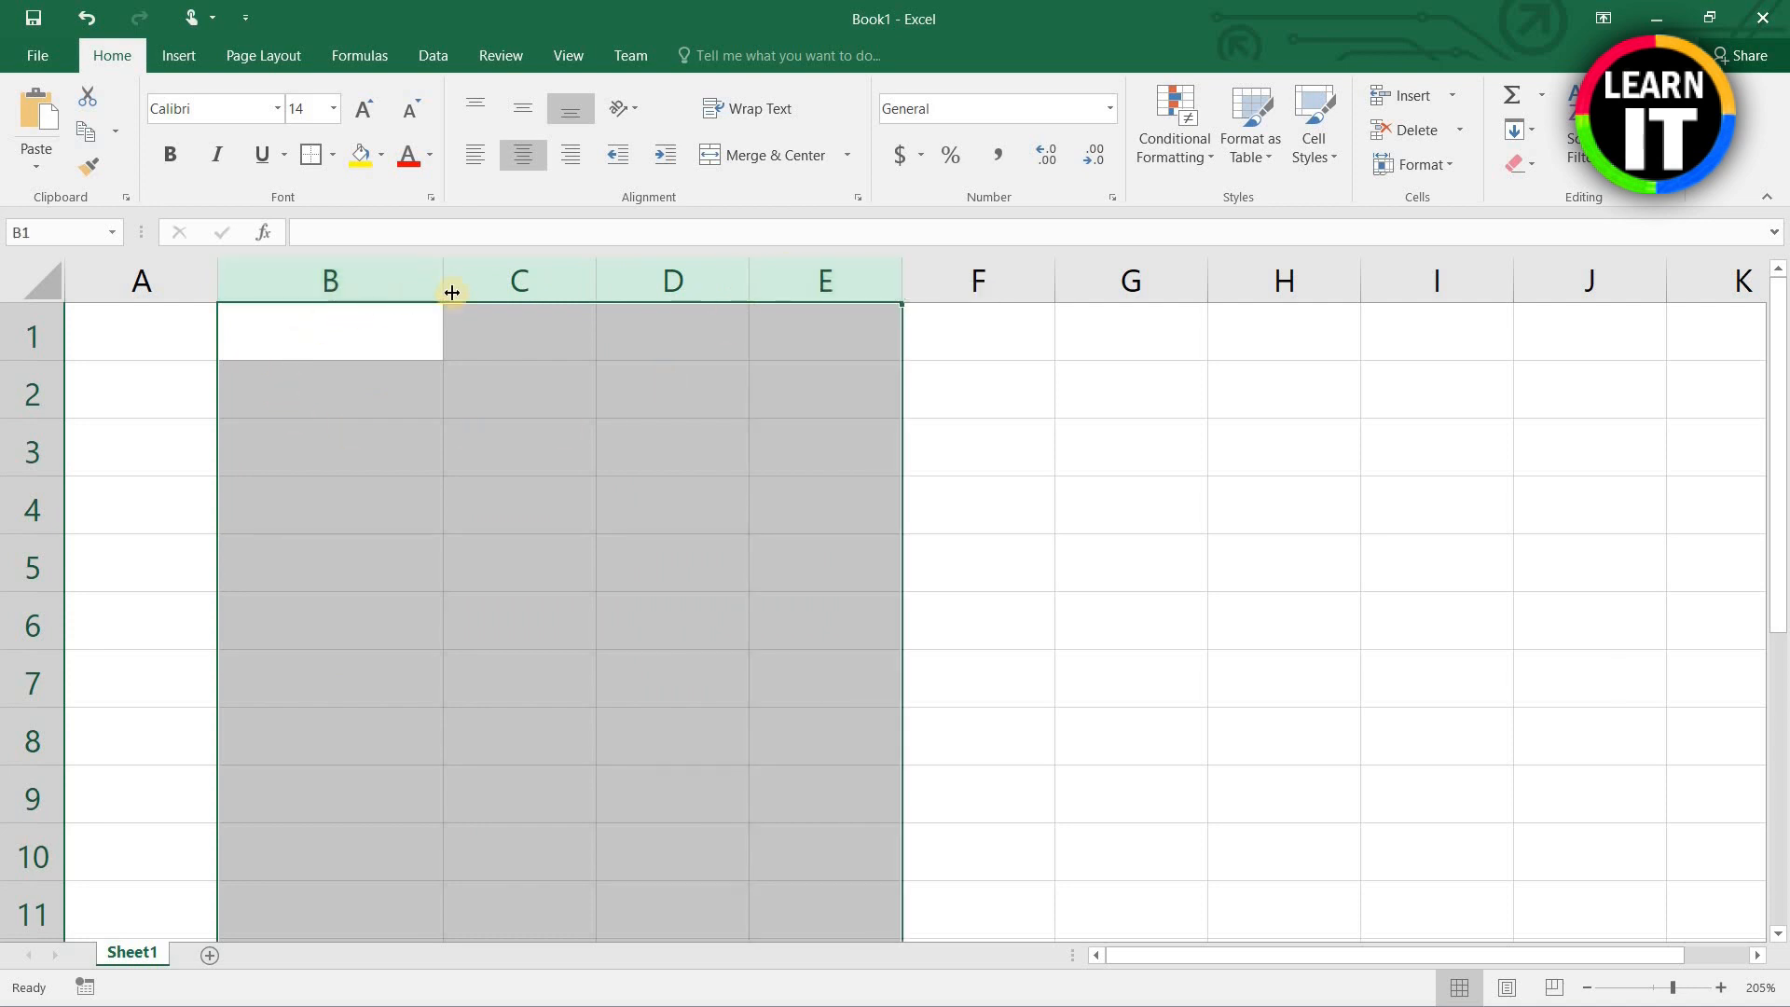
{"action": "left_click_drag", "start_coordinate": [446, 281], "coordinate": [328, 301]}
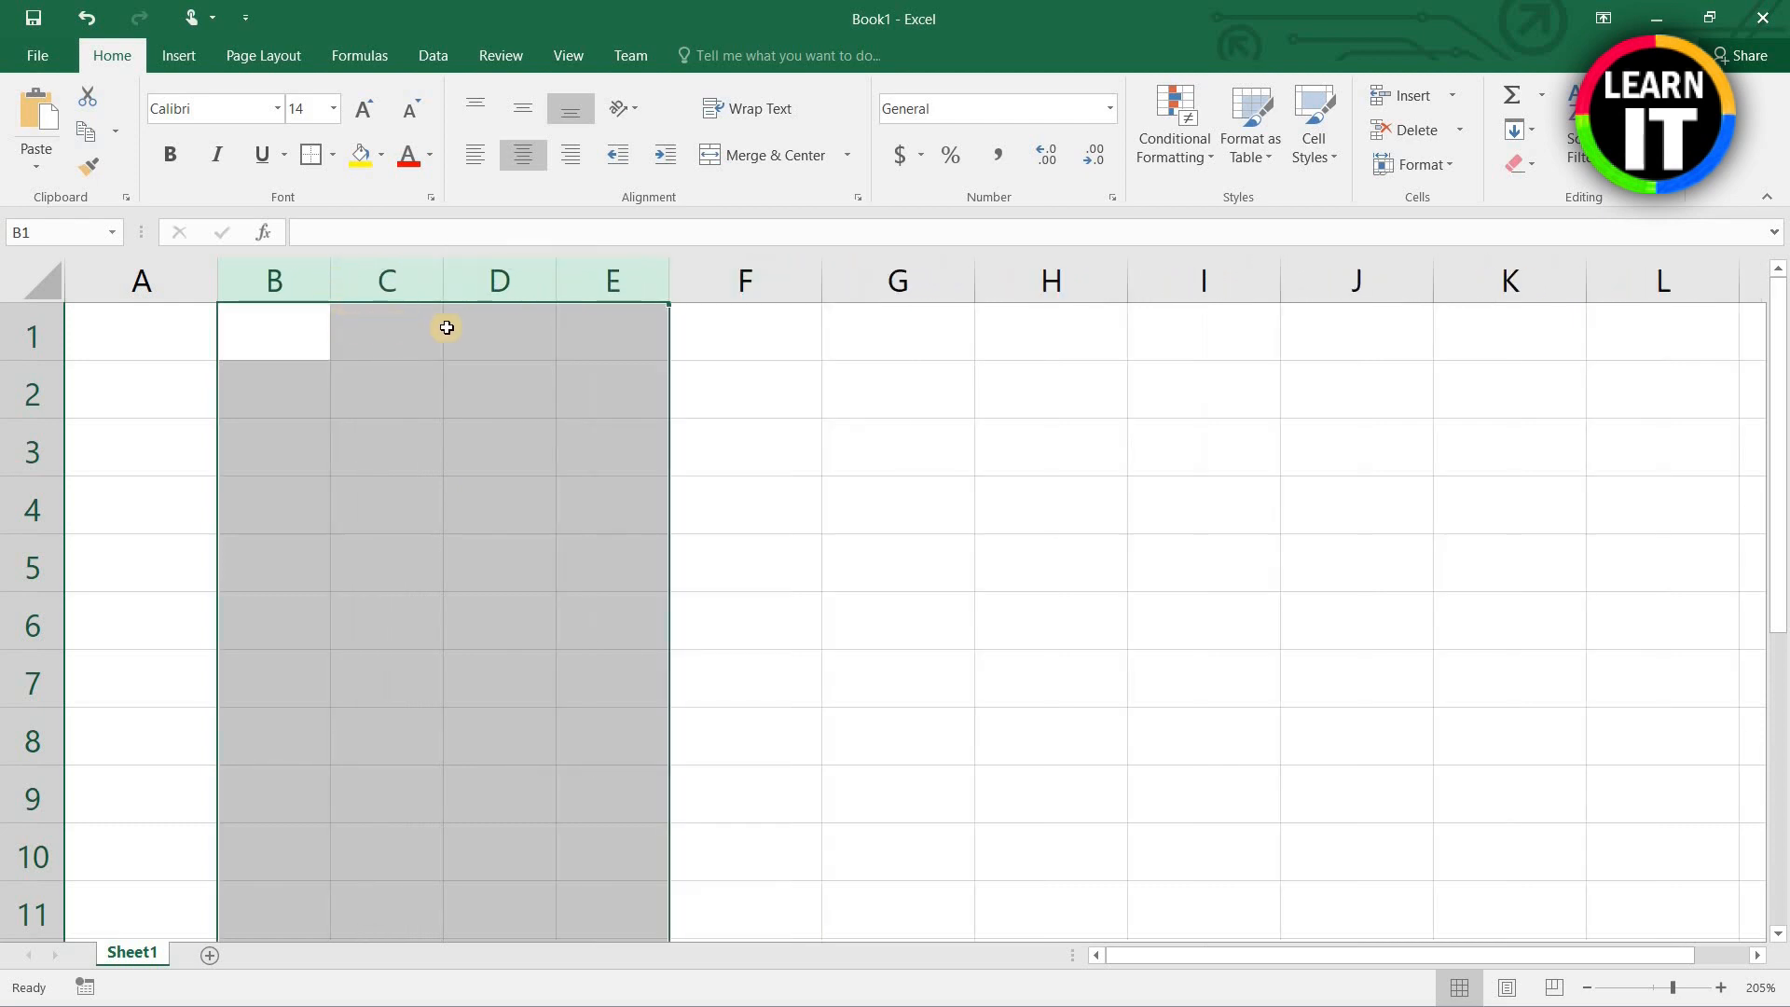
{"action": "left_click_drag", "start_coordinate": [669, 271], "coordinate": [619, 280]}
{"action": "left_click_drag", "start_coordinate": [248, 279], "coordinate": [820, 278]}
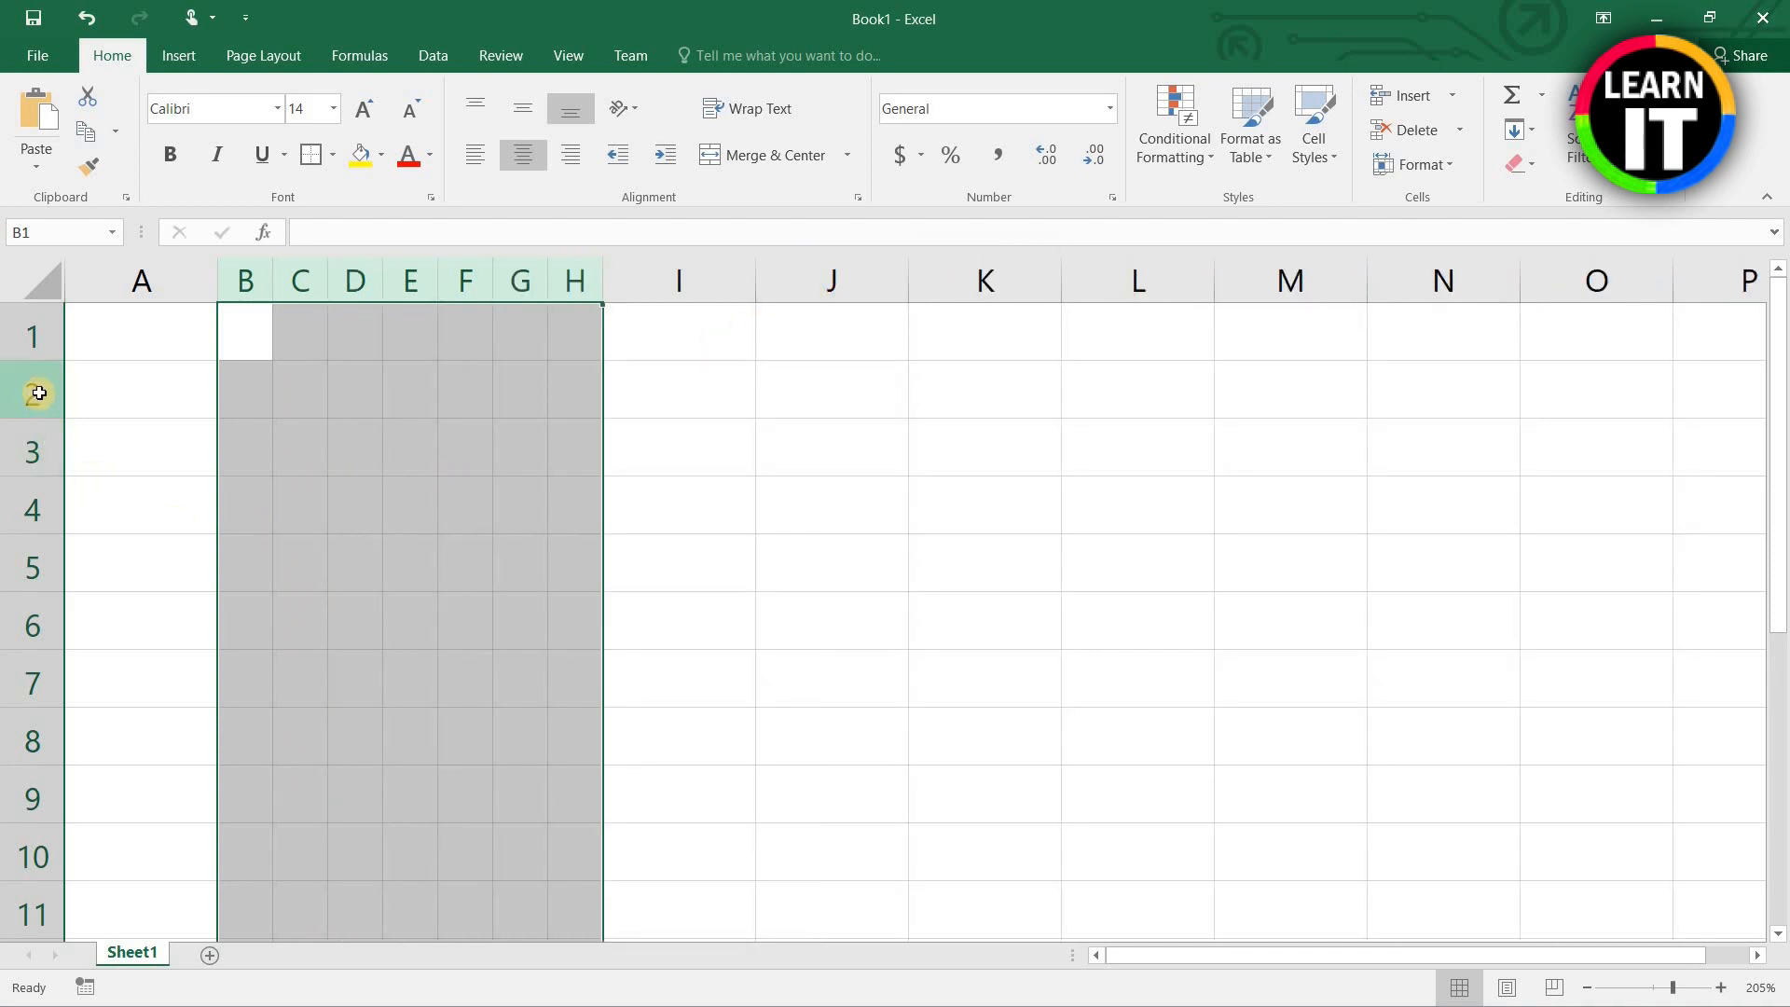
Step: Select rows 2 to 5 and resize them together, shrinking their height first and making them taller again
{"action": "left_click", "coordinate": [31, 389]}
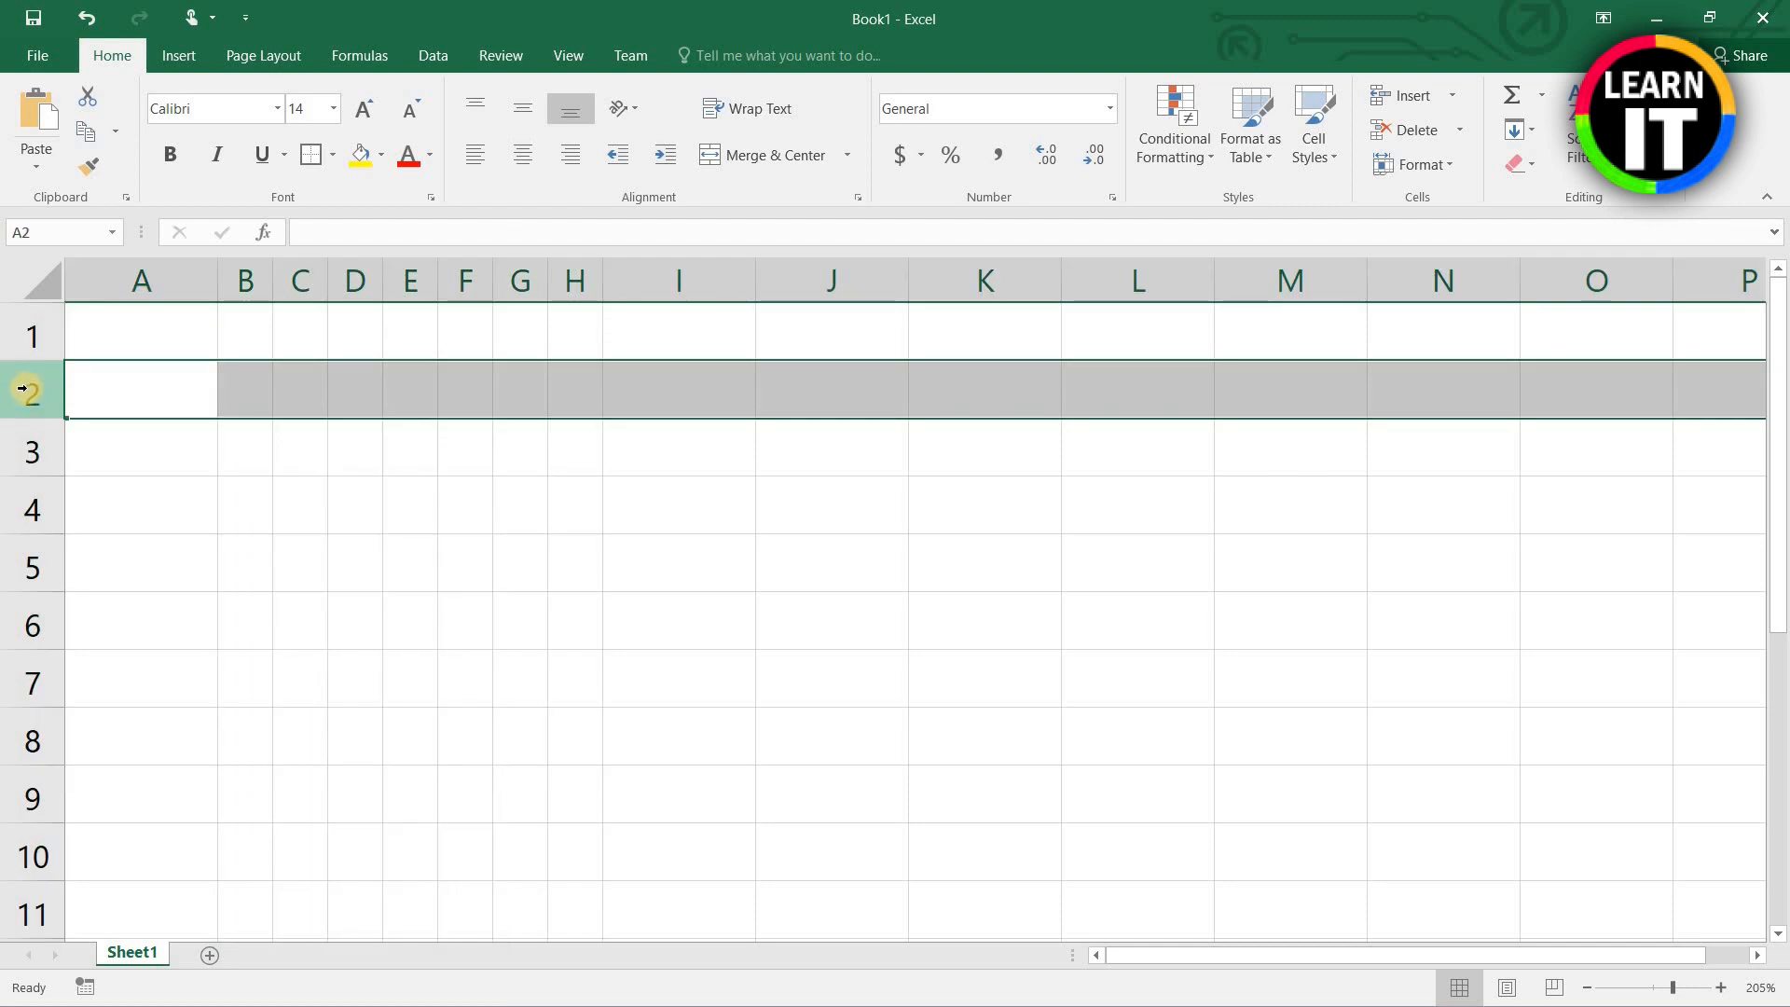
{"action": "left_click_drag", "start_coordinate": [28, 390], "coordinate": [44, 566]}
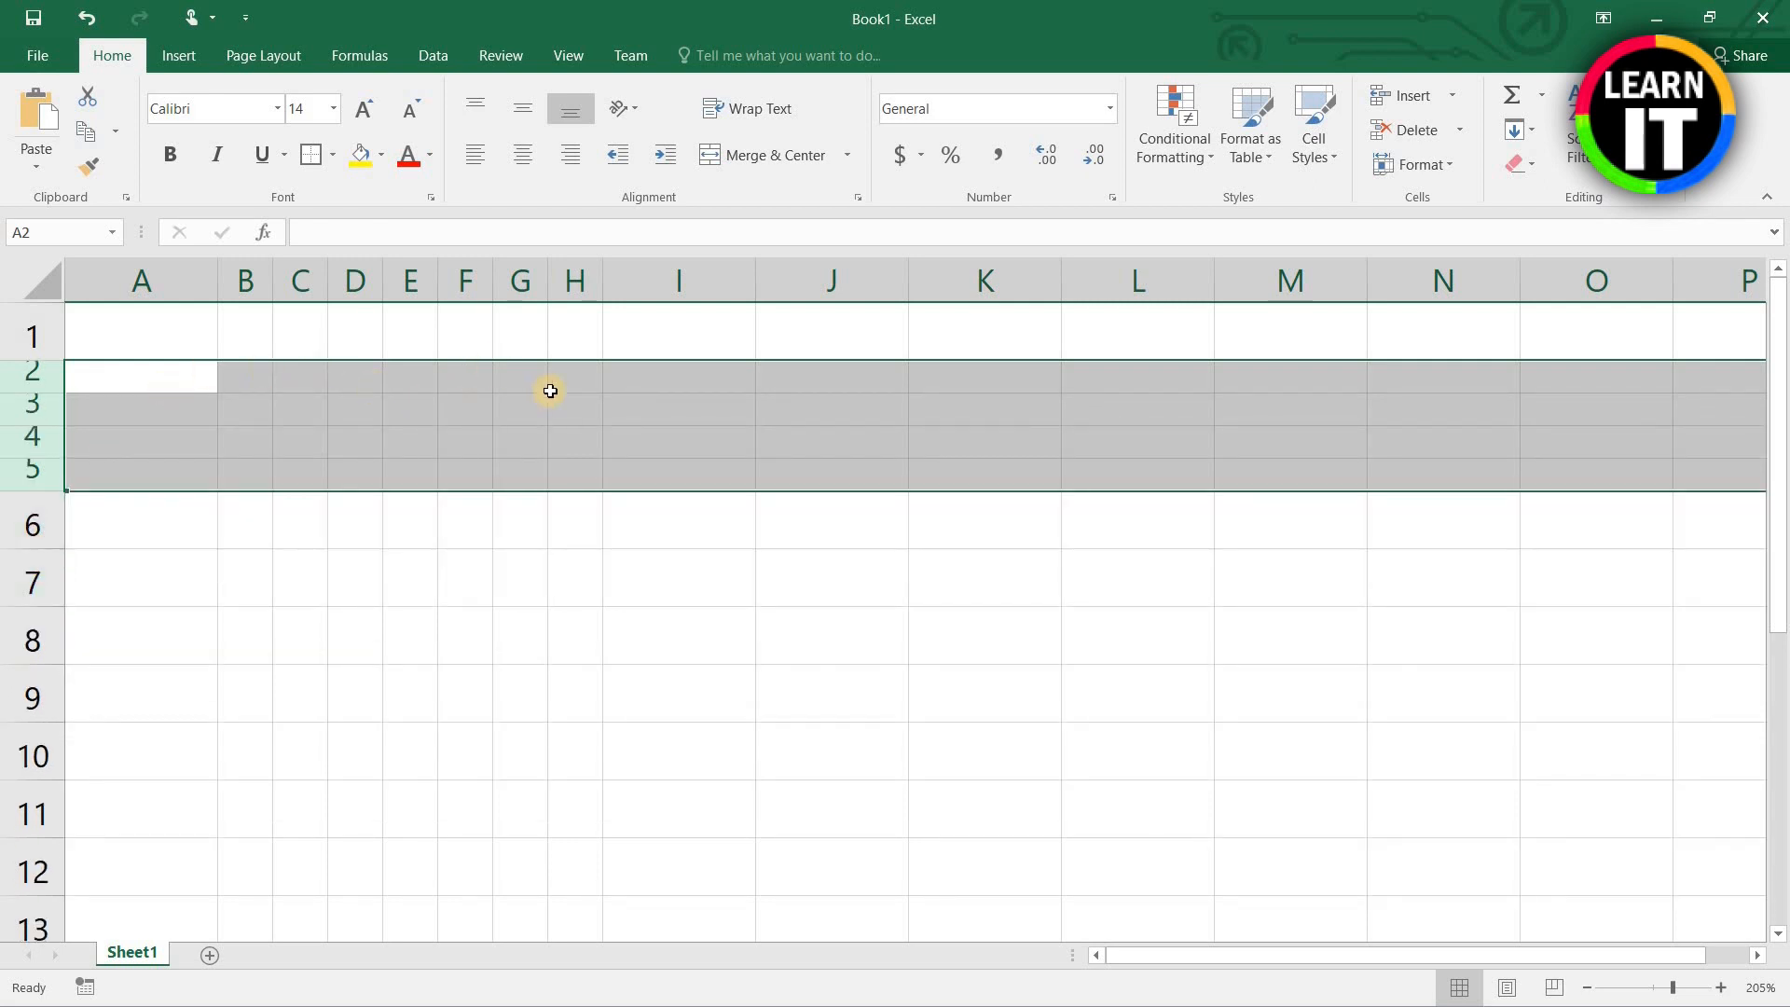
{"action": "left_click_drag", "start_coordinate": [47, 488], "coordinate": [48, 508]}
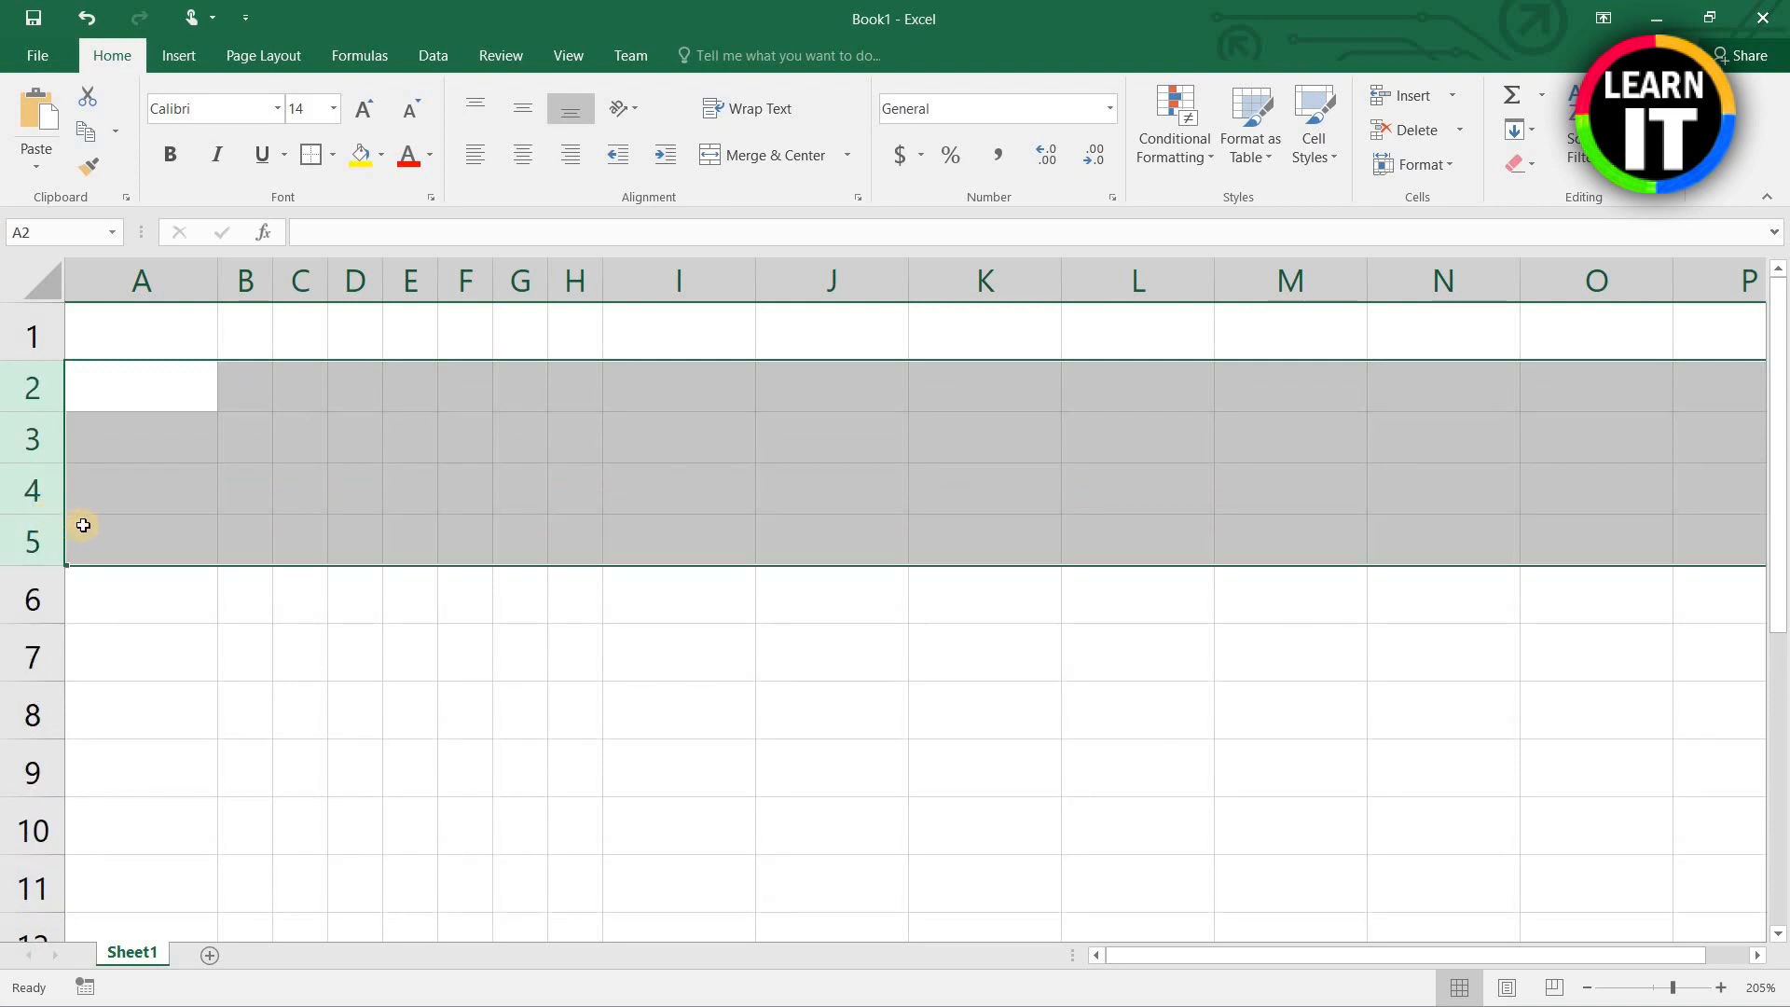
Step: Select columns B to H and widen them together to a uniform width slightly larger than column A
{"action": "left_click", "coordinate": [300, 396]}
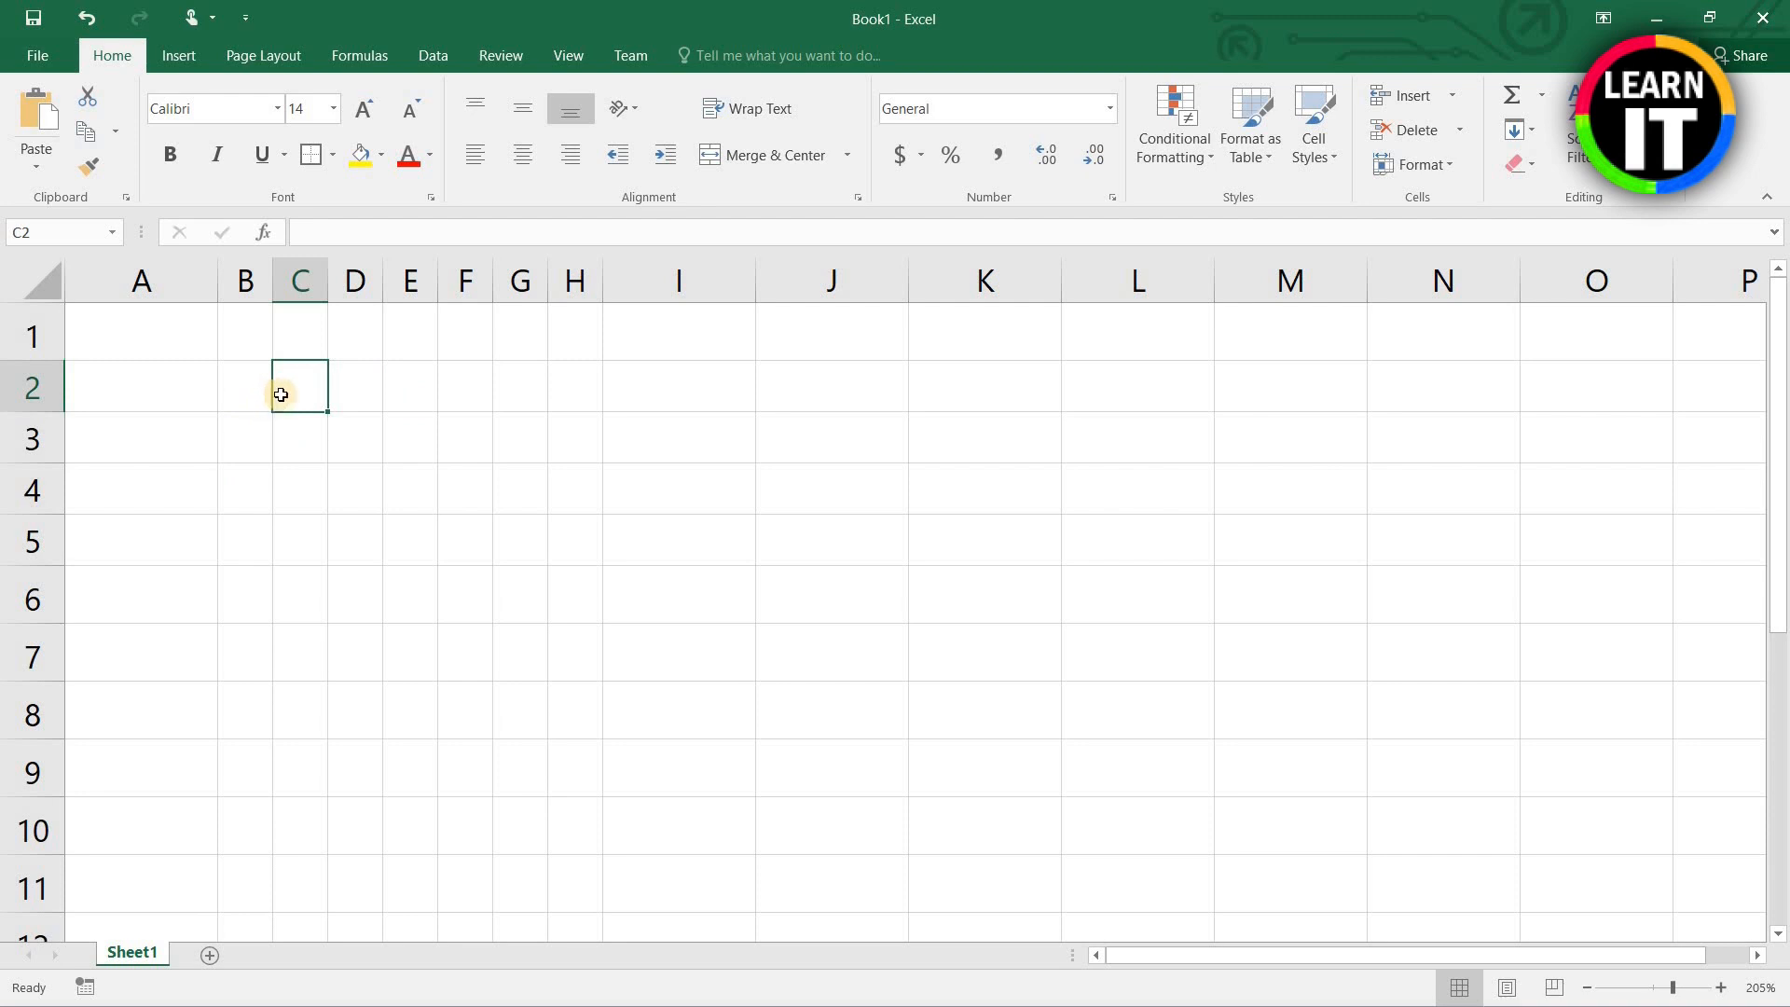
{"action": "left_click_drag", "start_coordinate": [243, 281], "coordinate": [711, 284]}
Step: Fill cells C4 to C8 with the sample entries f, sd, fsd, f and sdf
{"action": "left_click", "coordinate": [424, 492]}
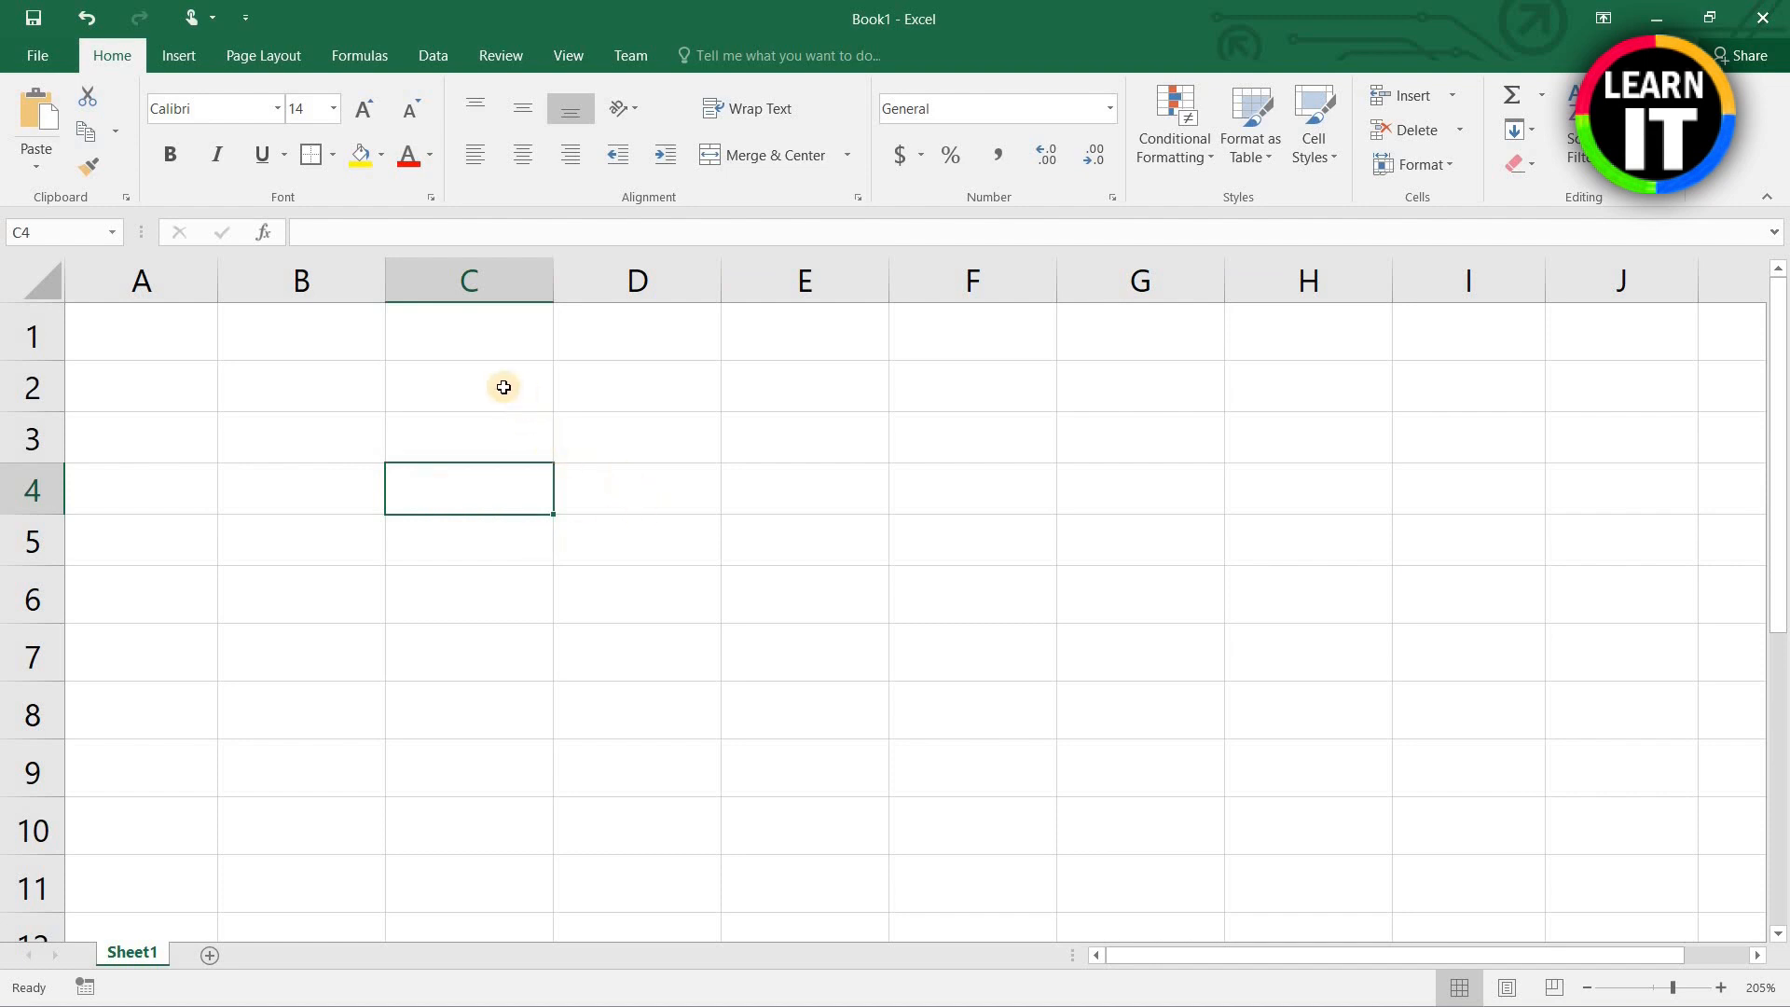
{"action": "type", "text": "f"}
{"action": "key", "text": "Return"}
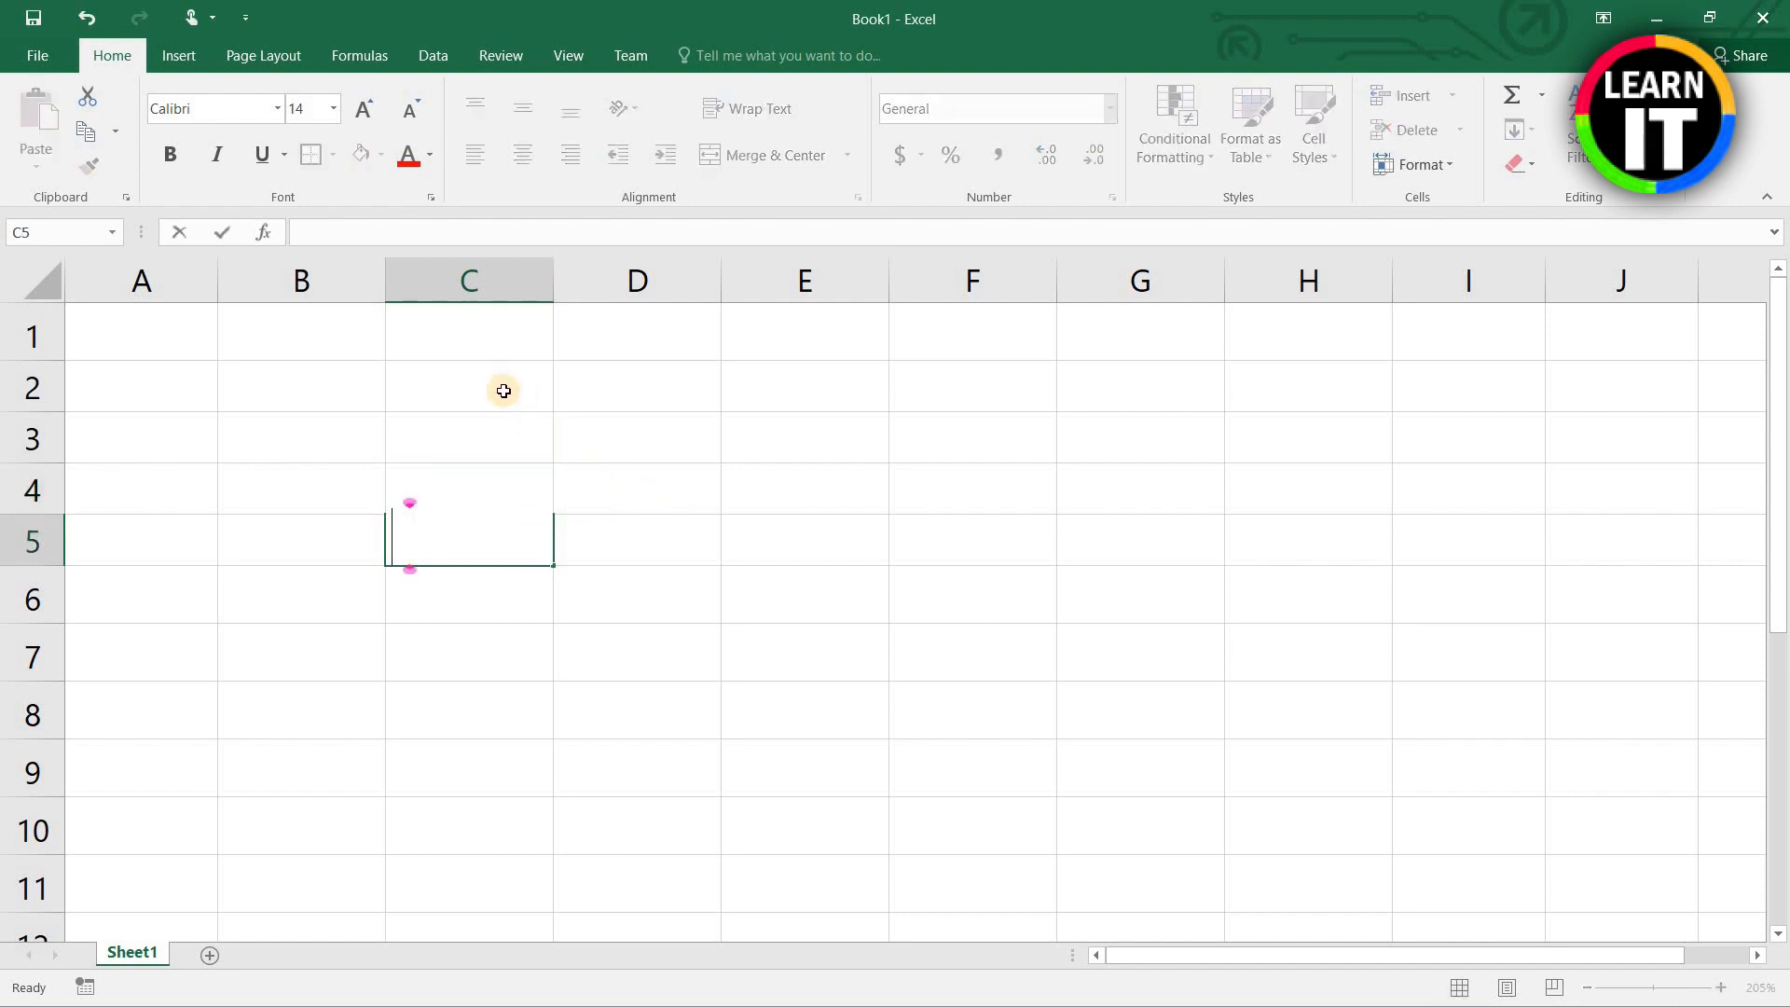
{"action": "type", "text": "sd"}
{"action": "key", "text": "Return"}
{"action": "type", "text": "fsd"}
{"action": "key", "text": "Return"}
{"action": "type", "text": "f sdf"}
{"action": "key", "text": "Return"}
Step: Clear the contents of cells C4 to C9
{"action": "left_click_drag", "start_coordinate": [460, 479], "coordinate": [440, 751]}
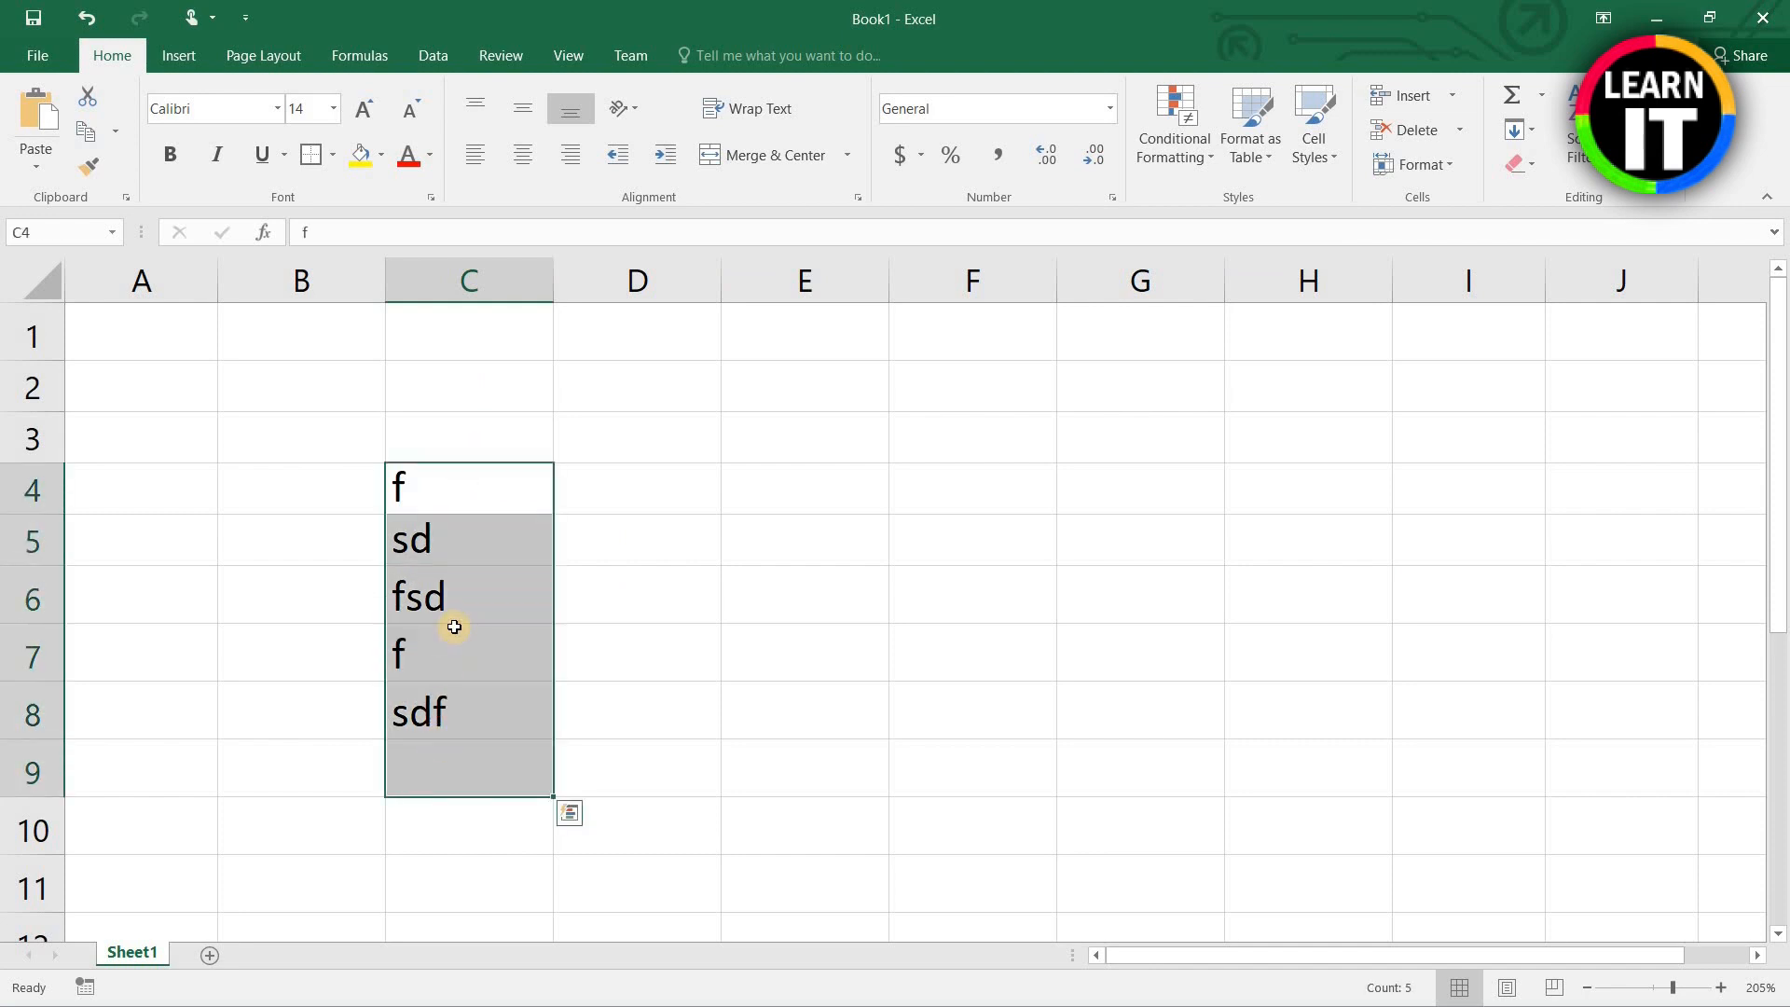
{"action": "key", "text": "Delete"}
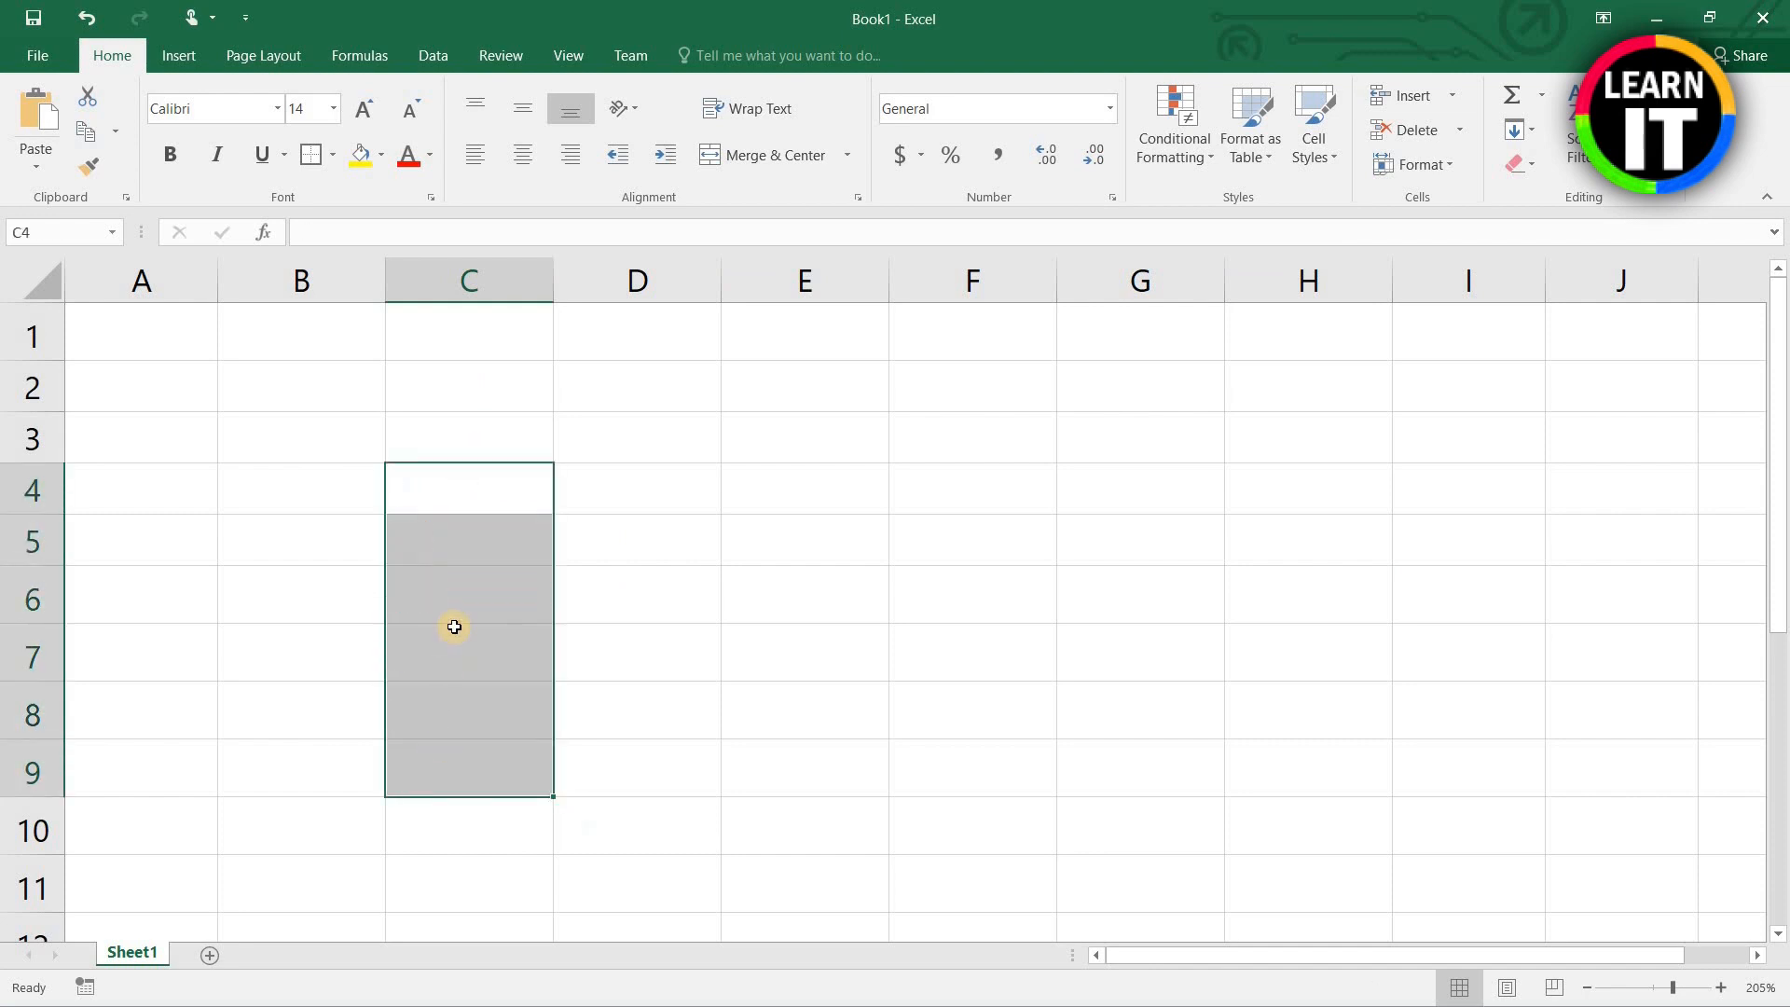
{"action": "right_click", "coordinate": [471, 595]}
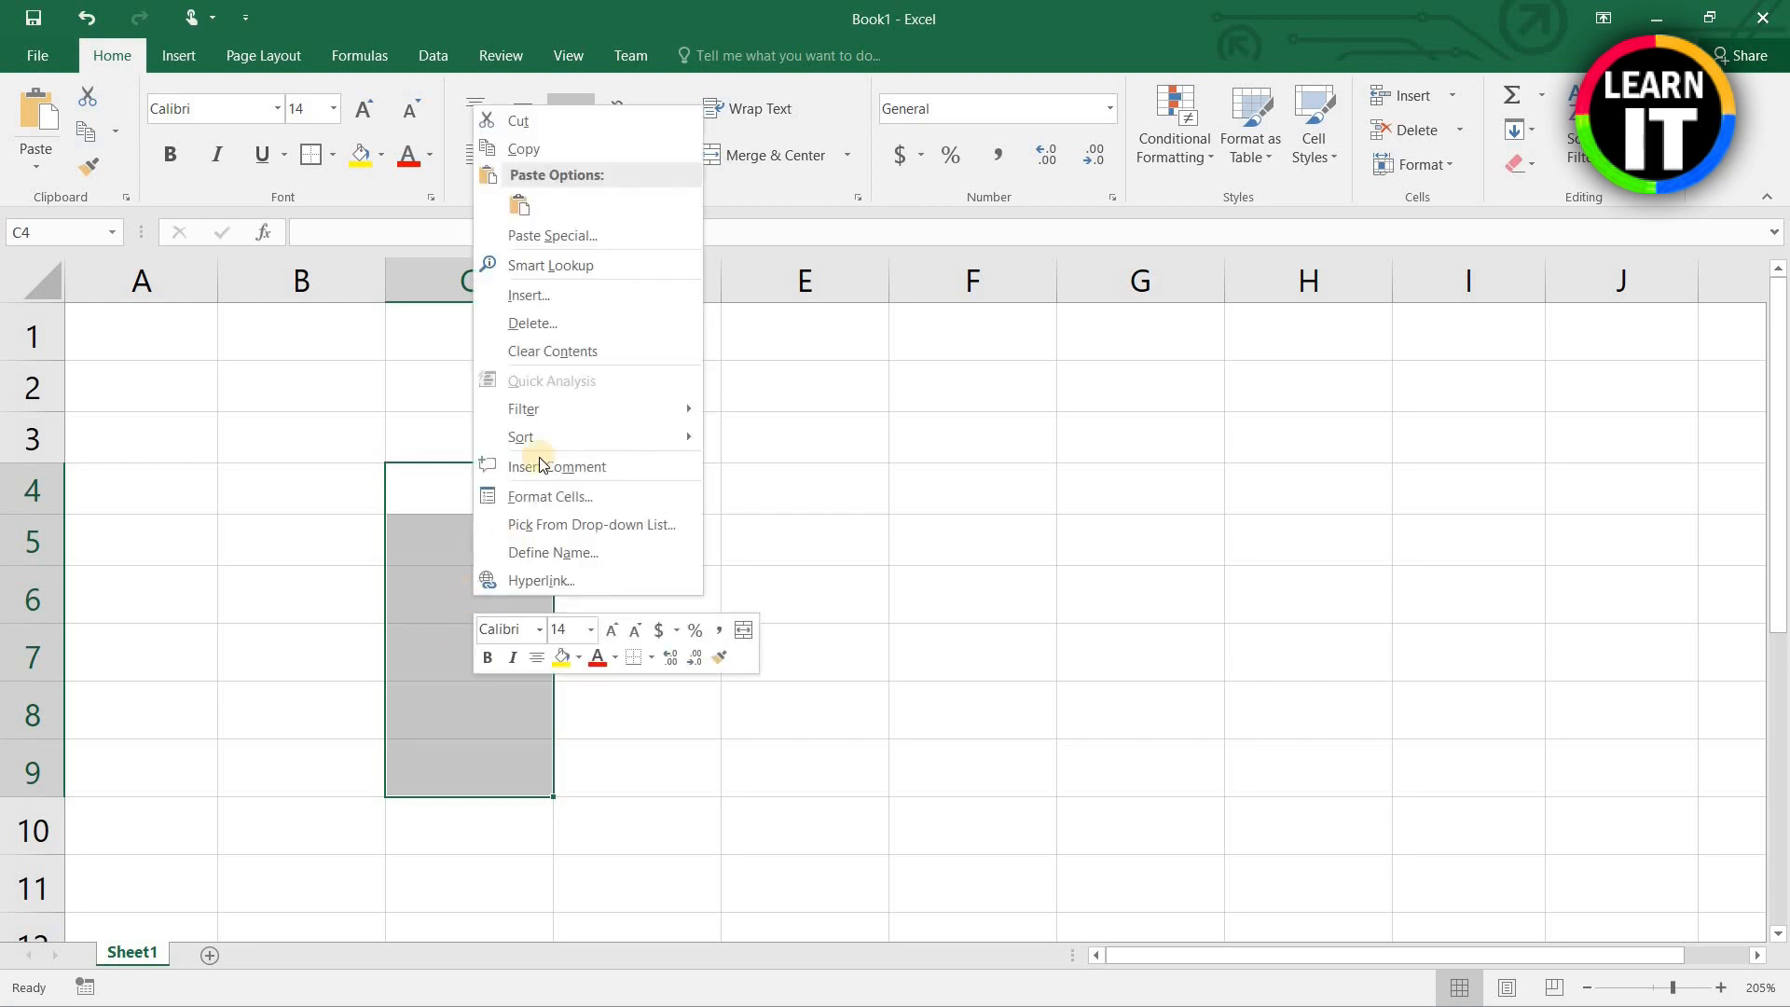
{"action": "left_click", "coordinate": [556, 350]}
{"action": "left_click", "coordinate": [487, 491]}
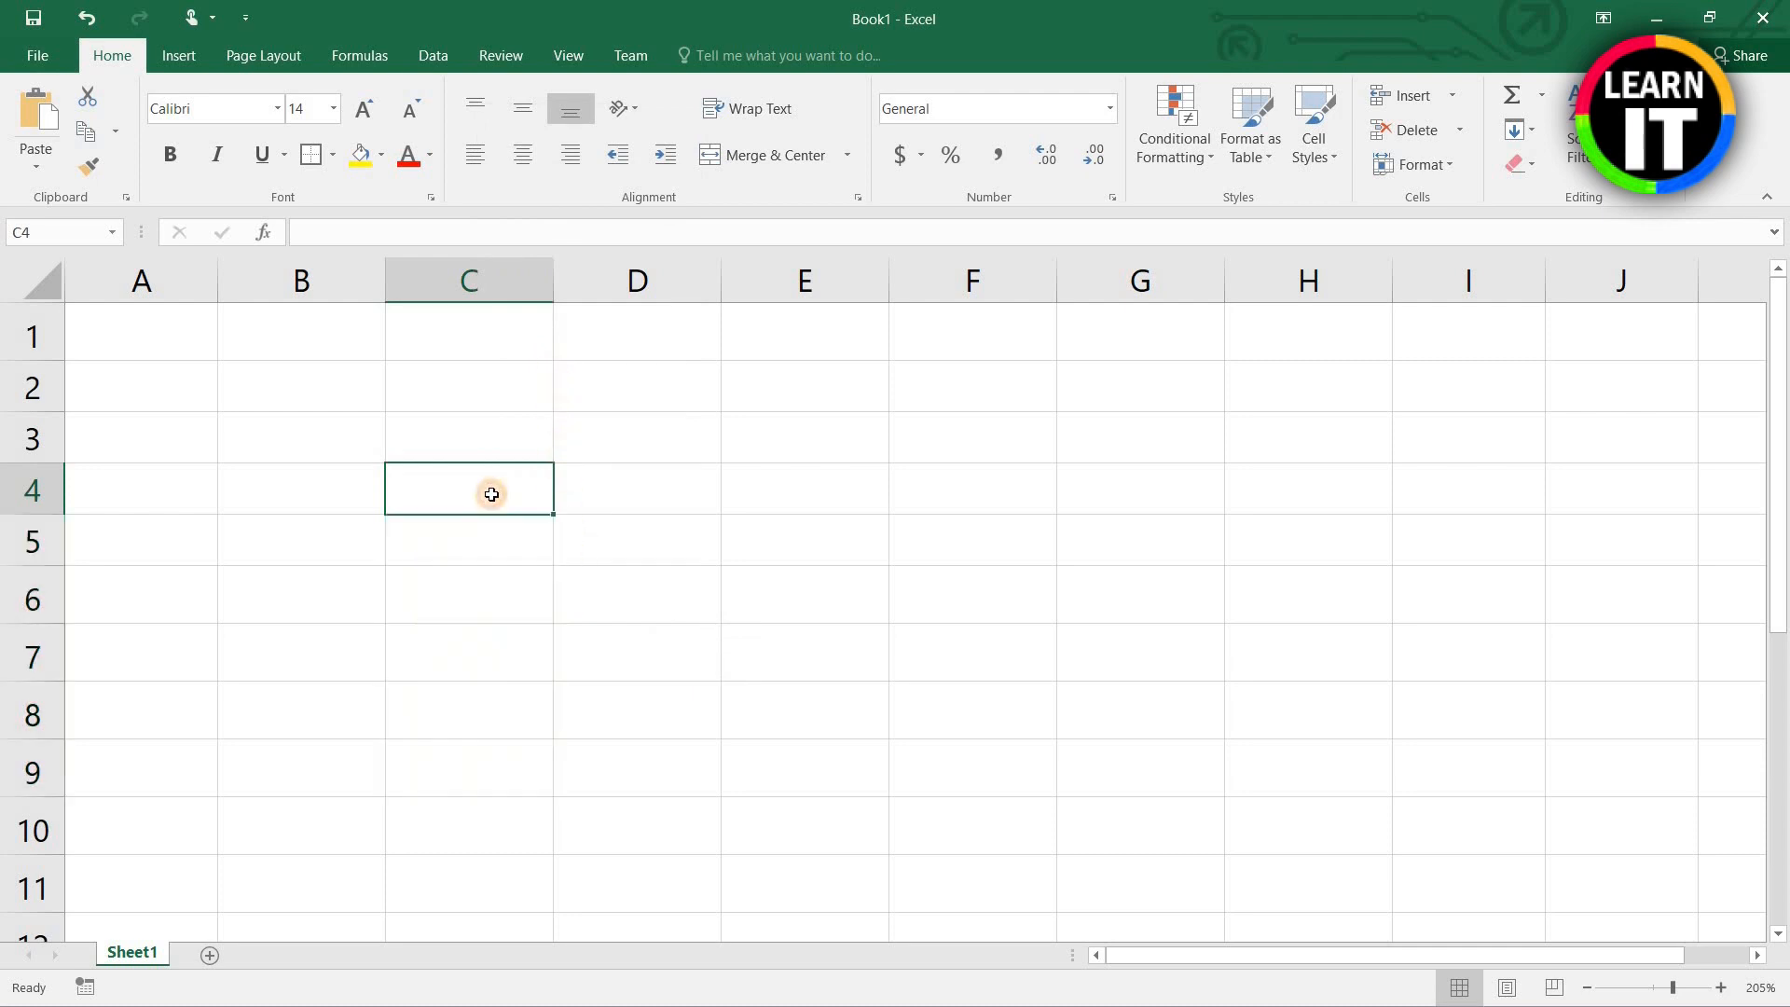
Step: Fill cell C3 with yellow
{"action": "left_click", "coordinate": [464, 440]}
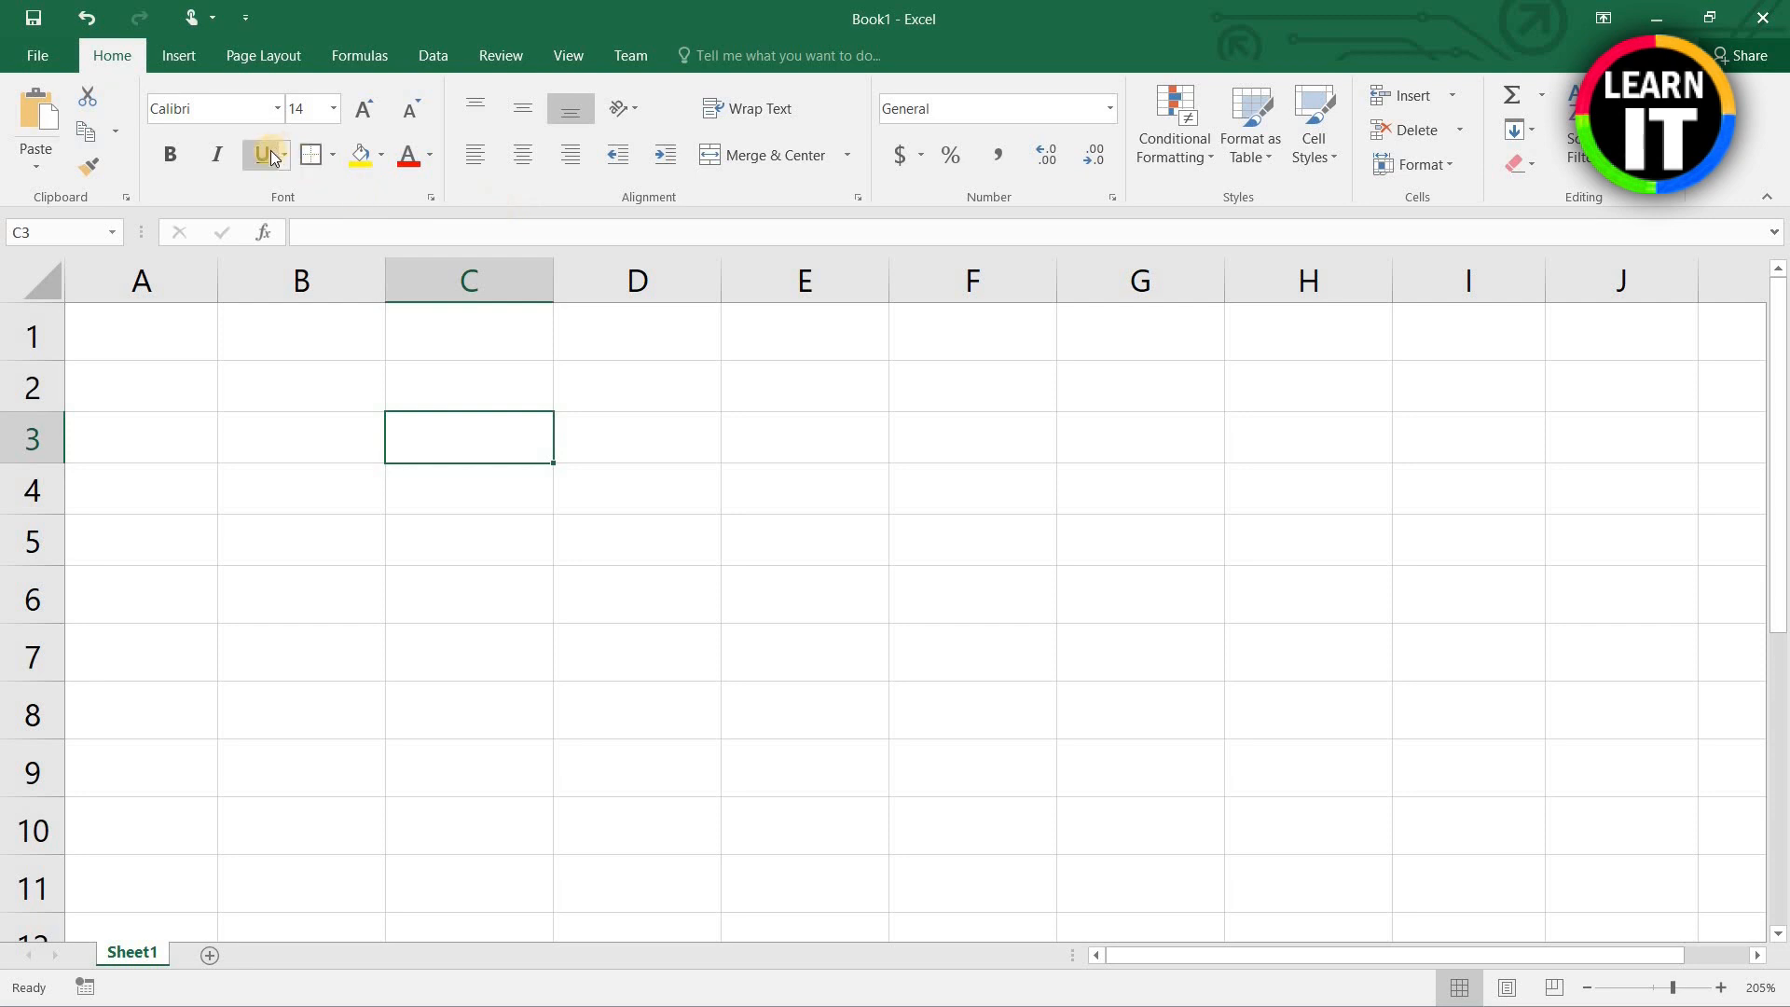
{"action": "left_click", "coordinate": [439, 538]}
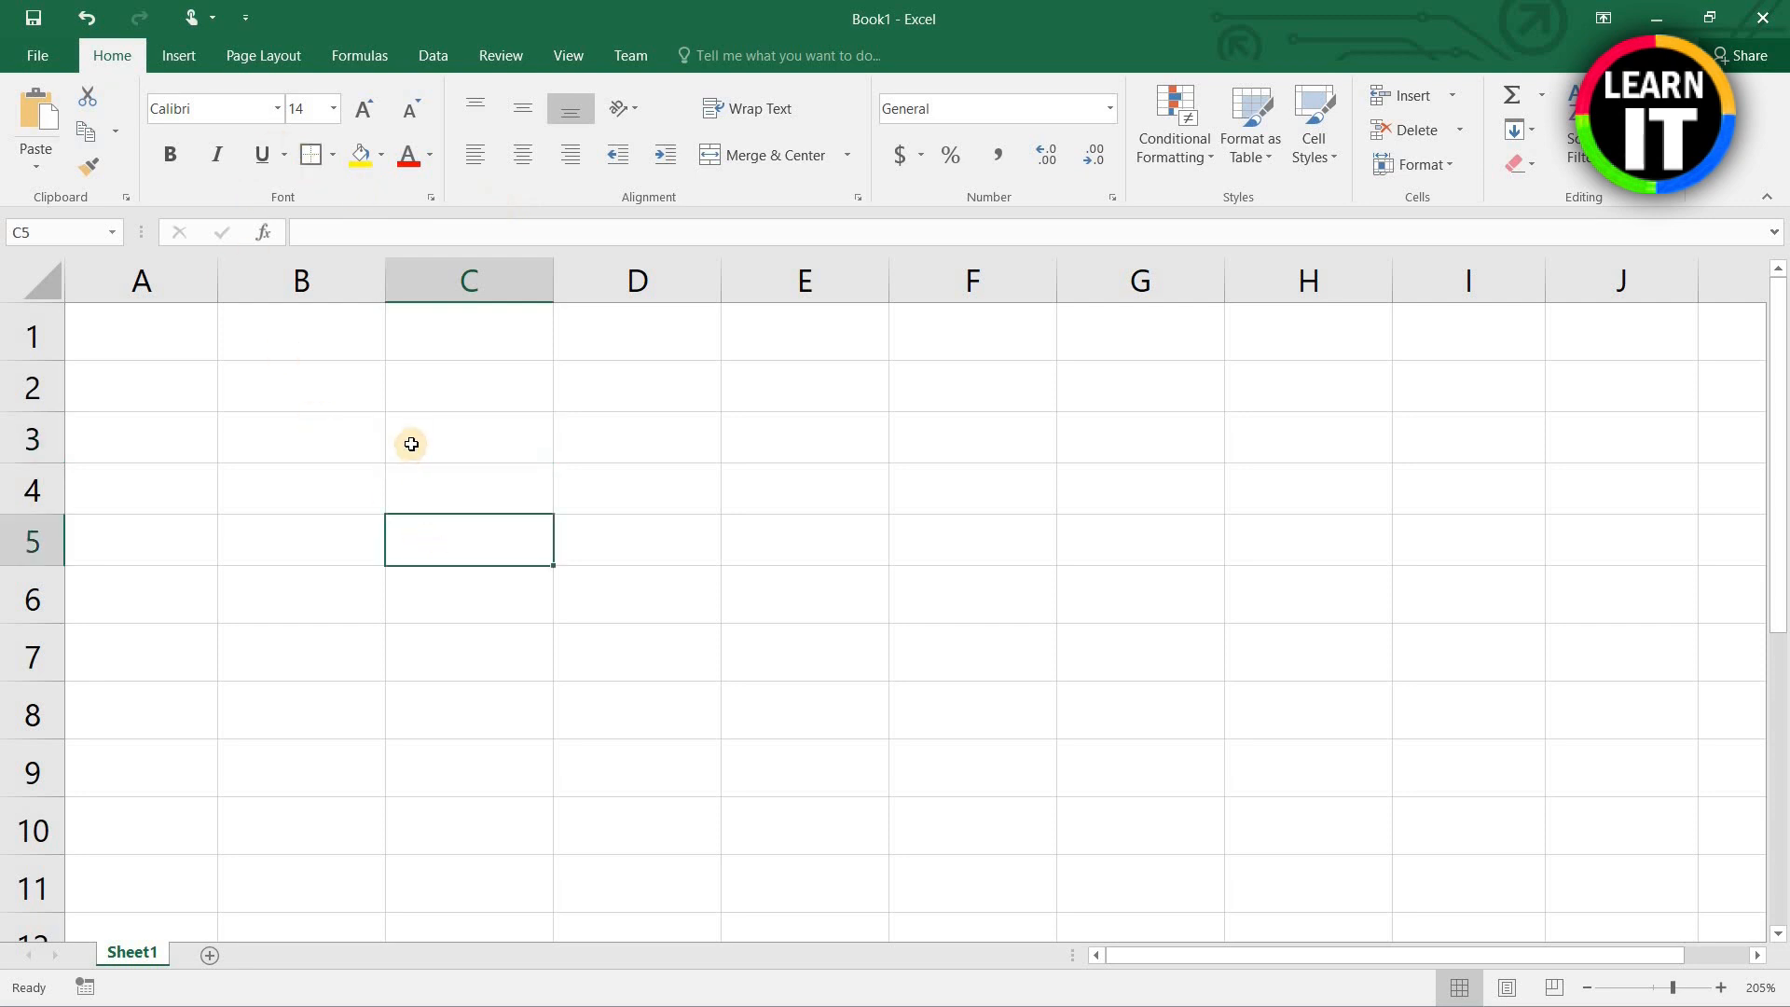
{"action": "left_click", "coordinate": [419, 417]}
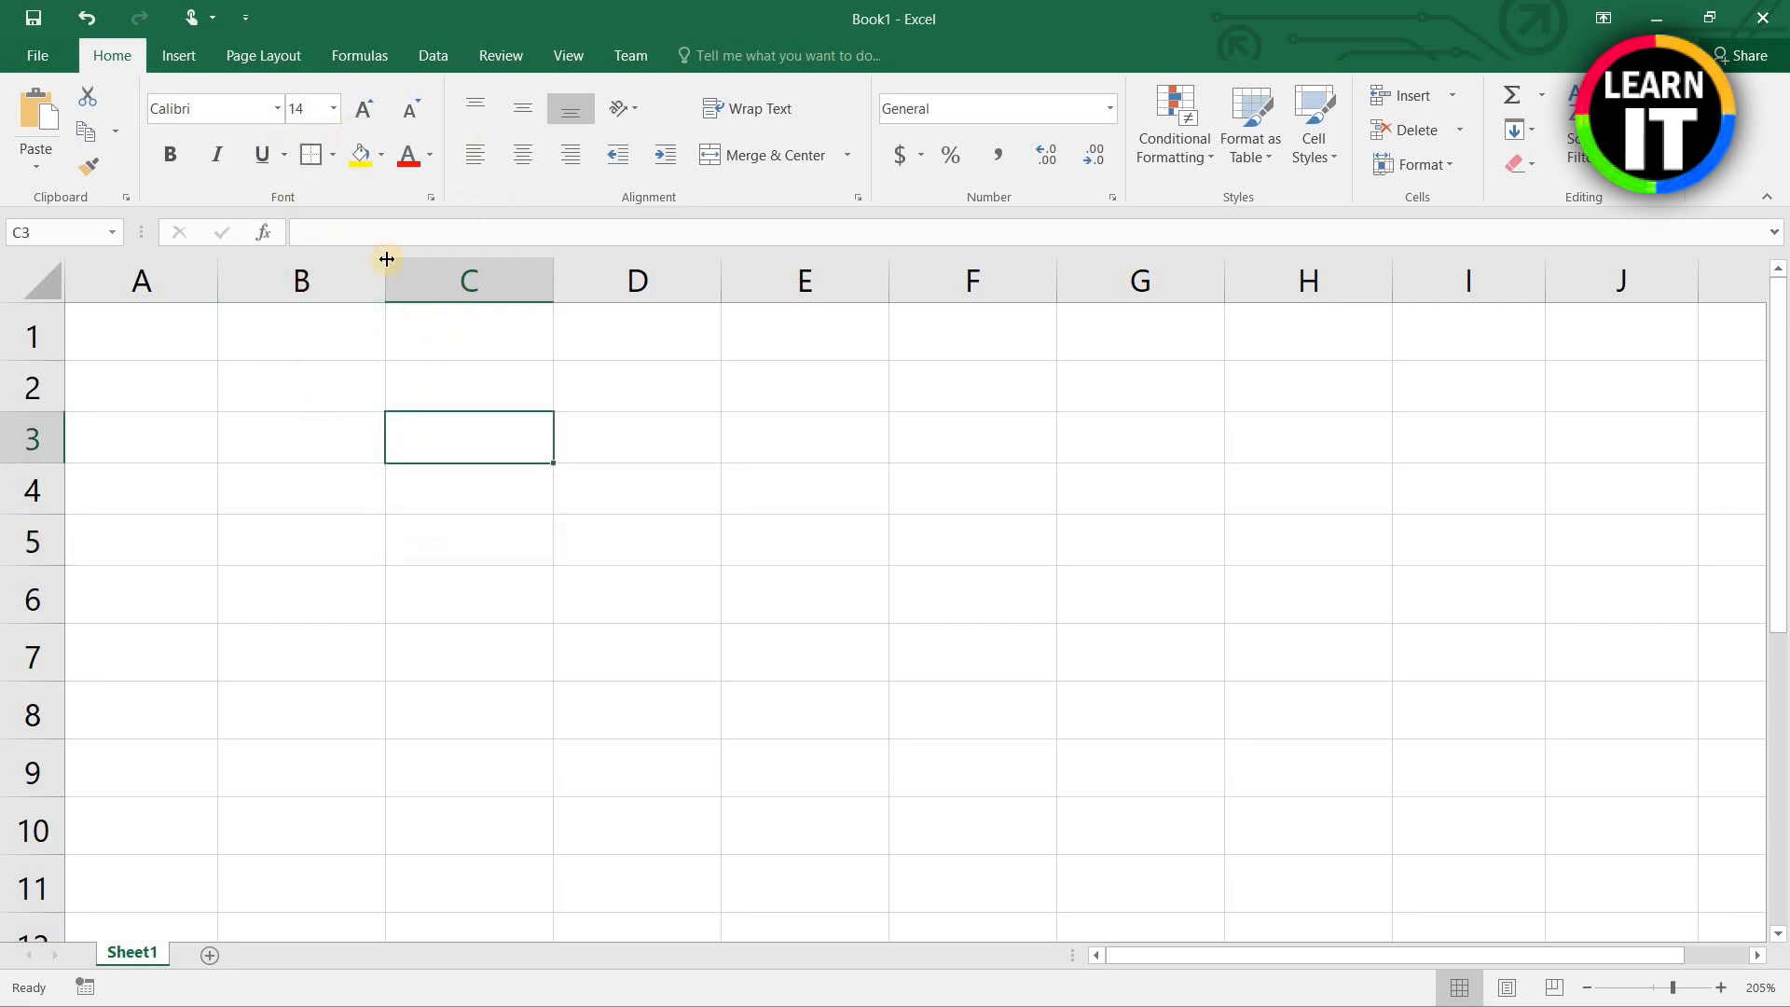
{"action": "left_click", "coordinate": [360, 155]}
Step: Fill the range D3:E6 with light blue and set its font color to dark orange
{"action": "left_click_drag", "start_coordinate": [657, 445], "coordinate": [801, 597]}
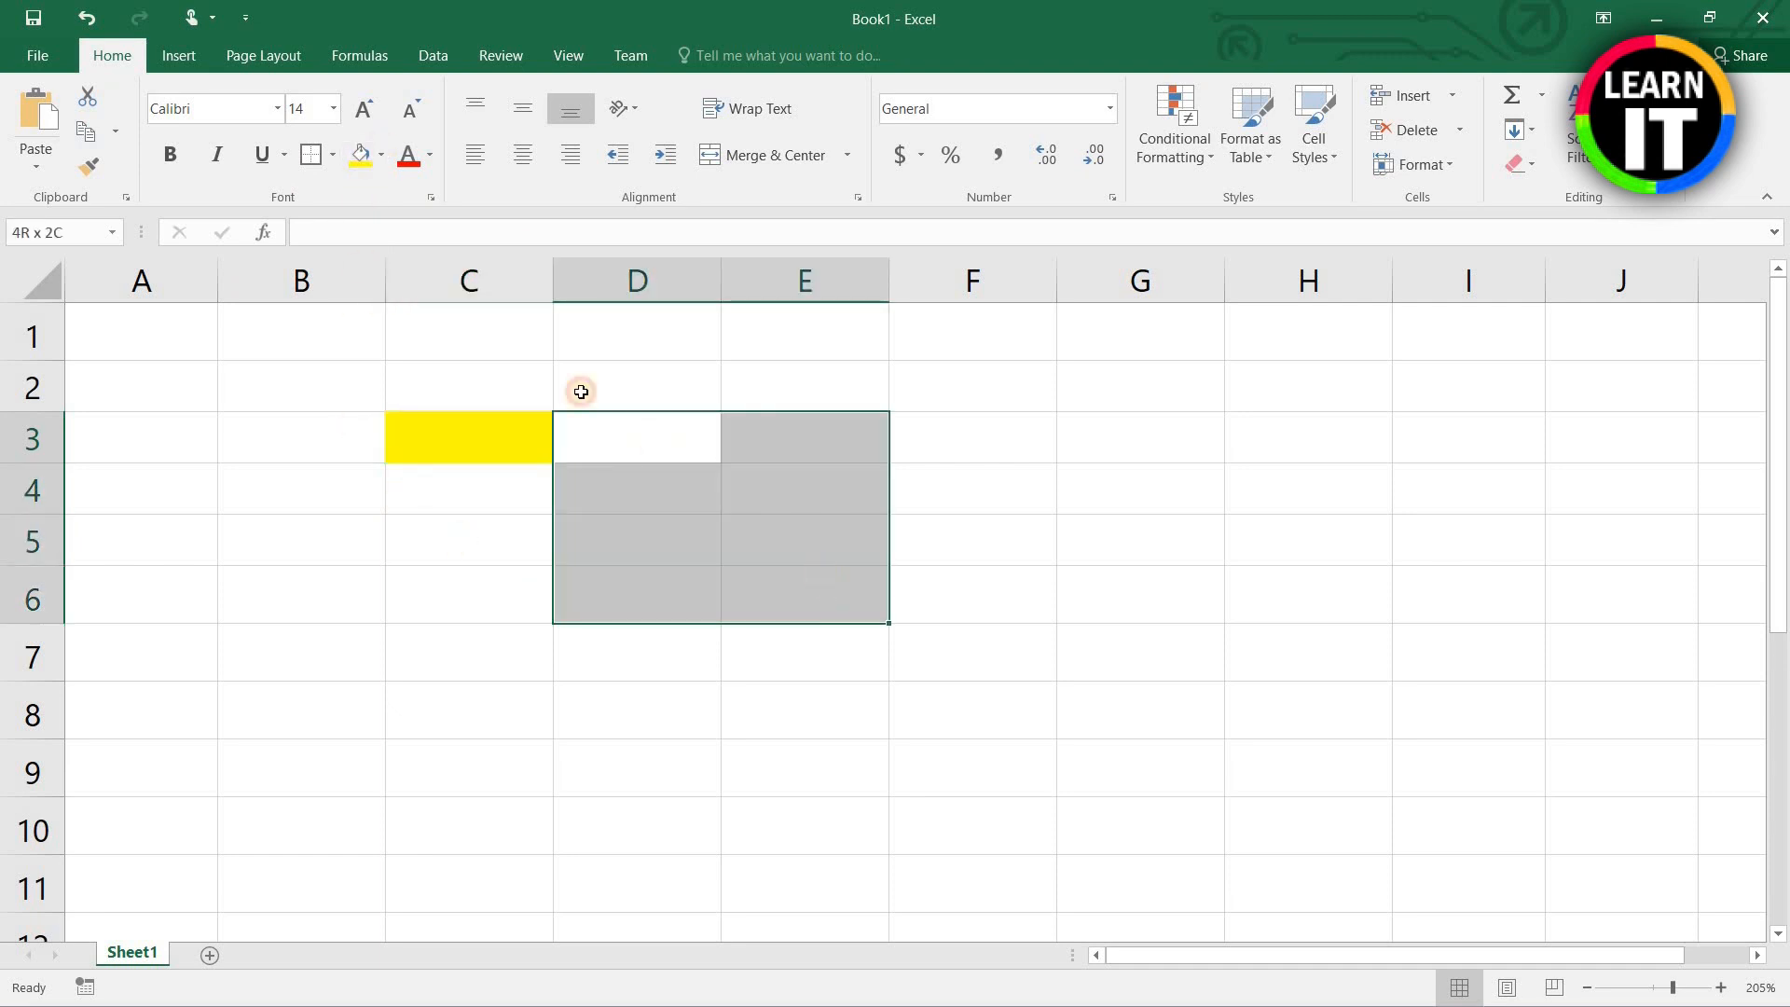
{"action": "left_click", "coordinate": [381, 155]}
{"action": "left_click", "coordinate": [503, 243]}
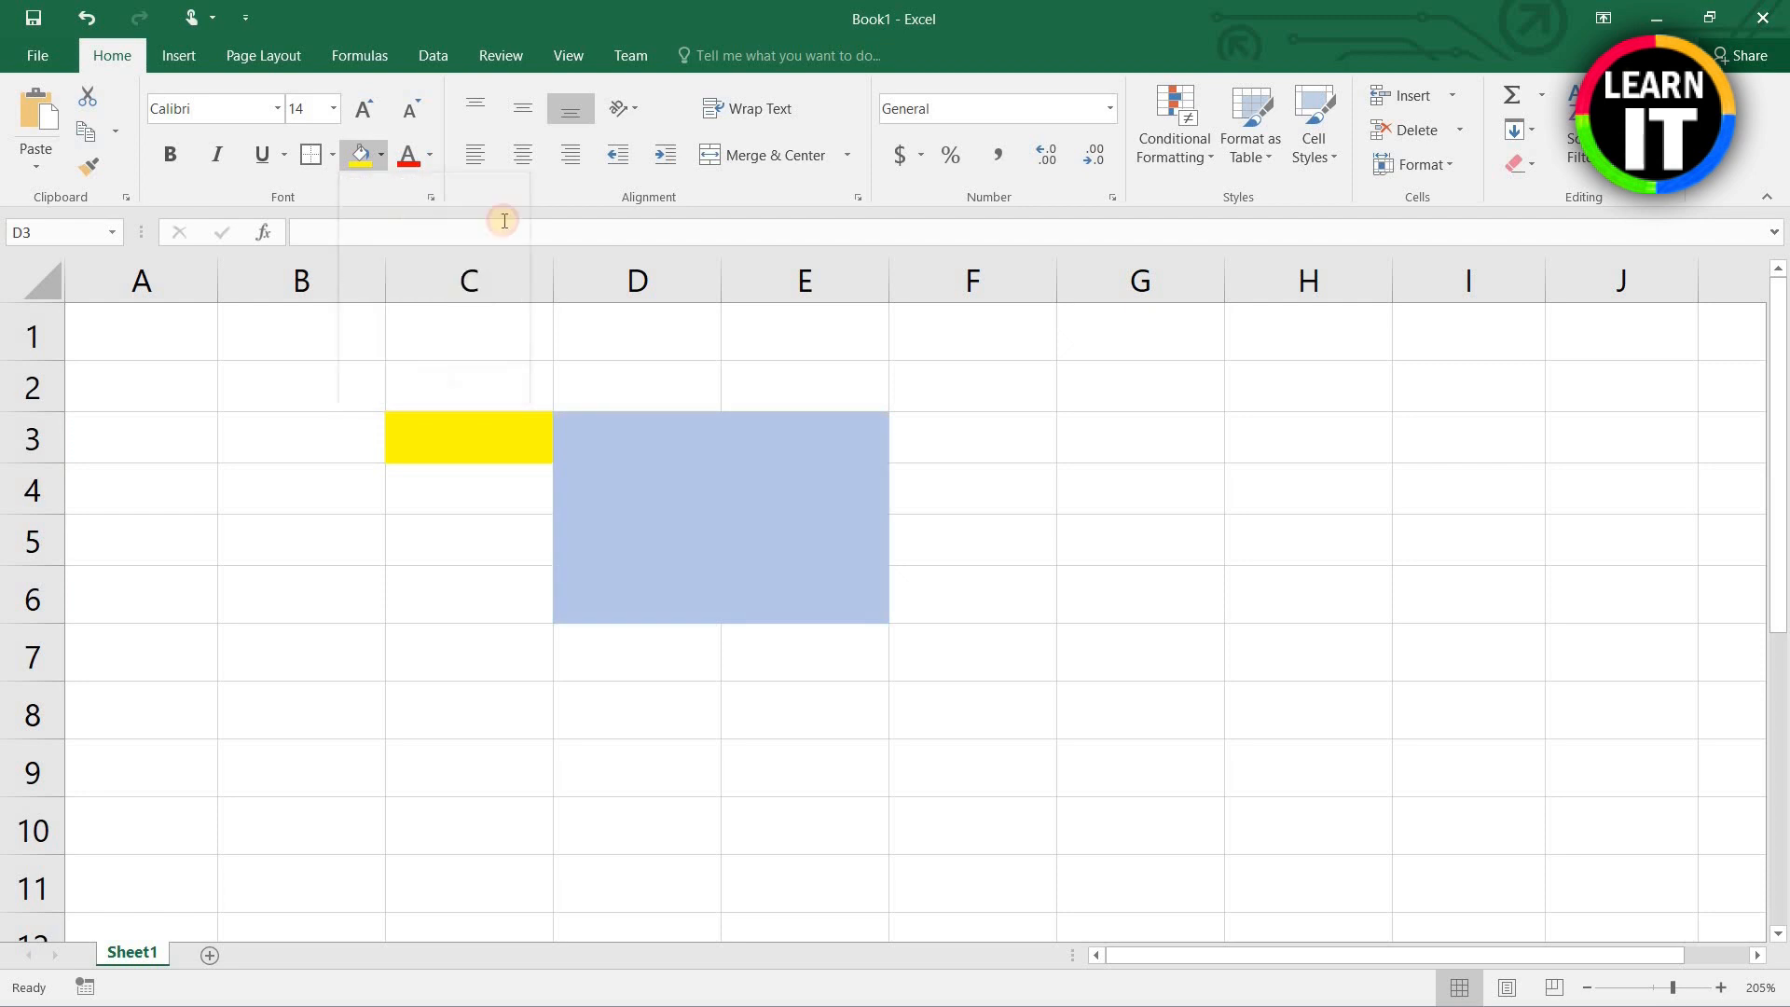
{"action": "left_click", "coordinate": [430, 157]}
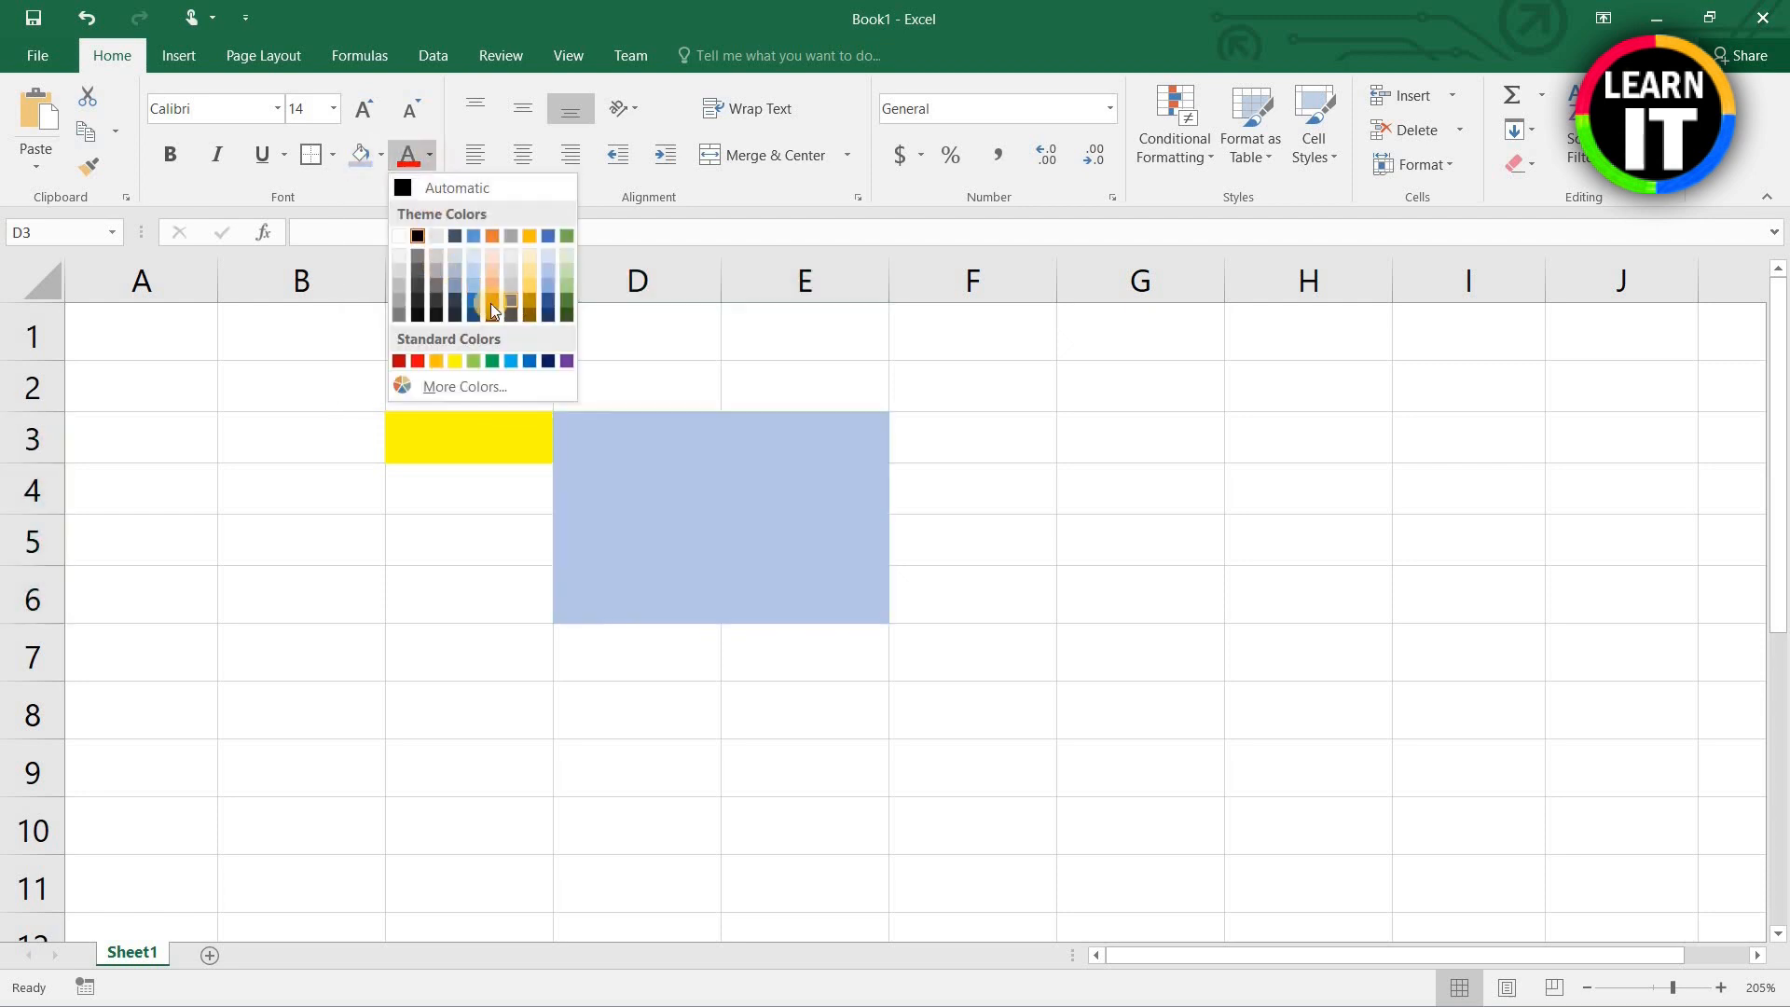
Step: Enter the sample text hgfghfgh in cell D4 to test the font color, and clear it again
{"action": "left_click", "coordinate": [700, 480]}
{"action": "left_click", "coordinate": [699, 482]}
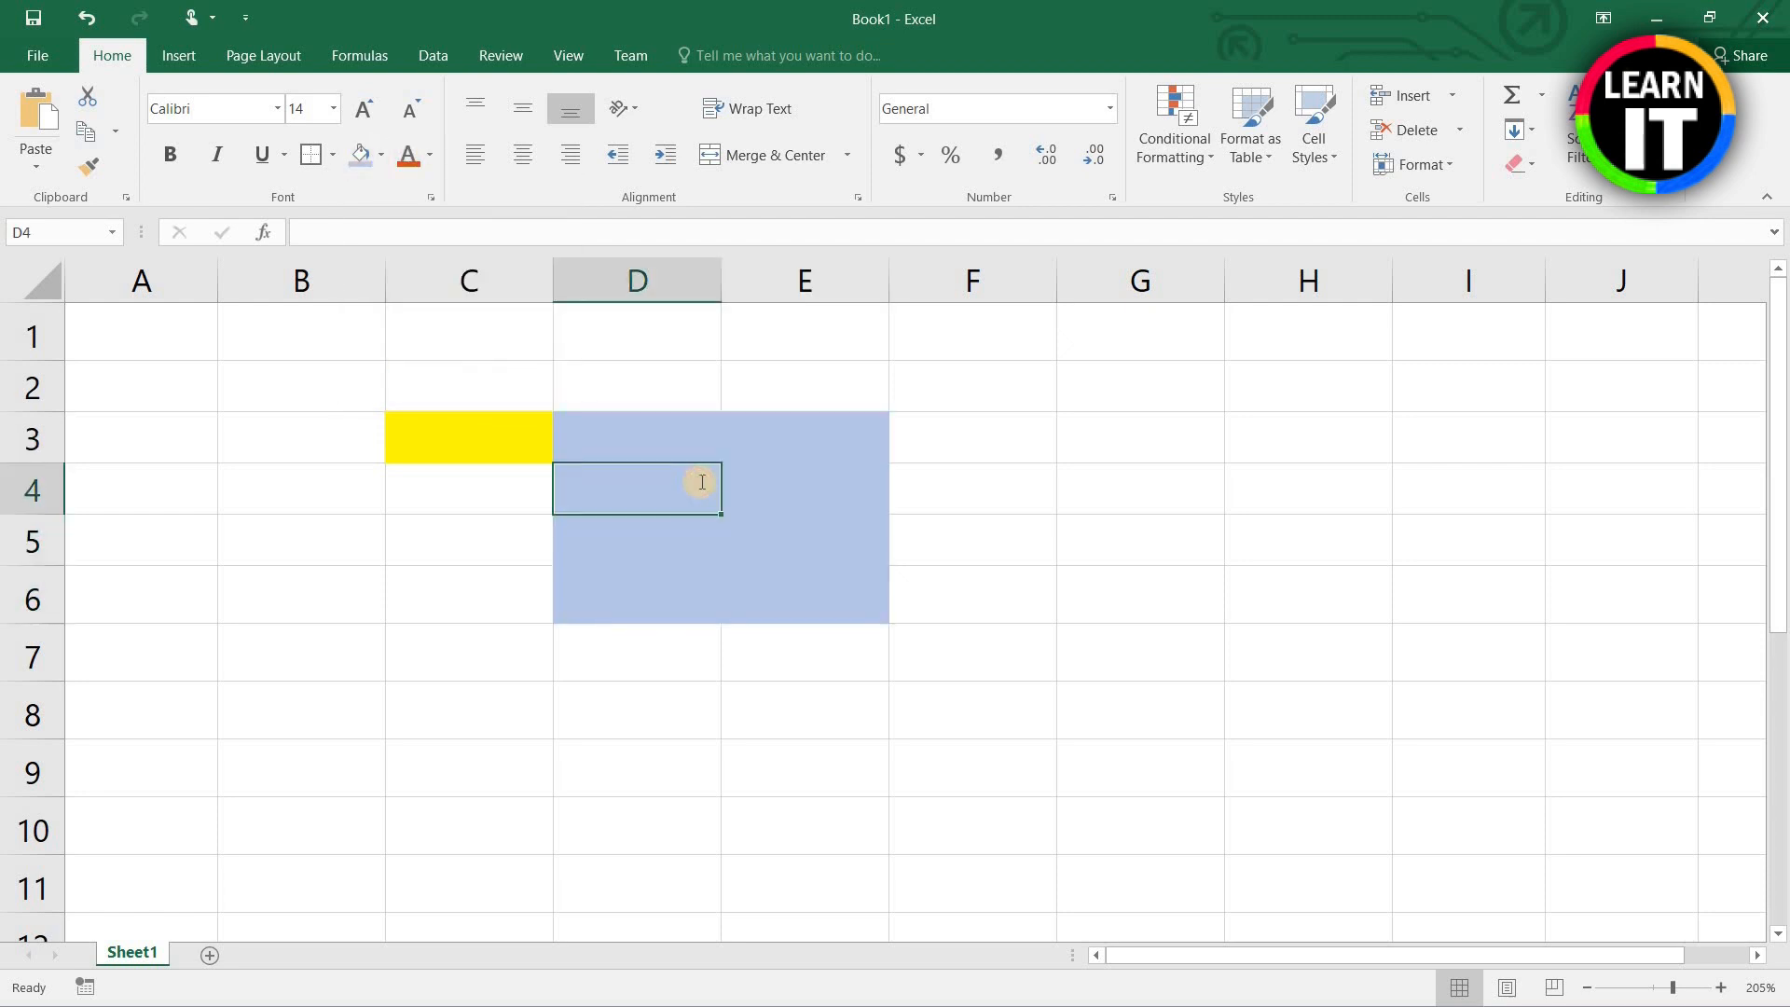
{"action": "type", "text": "hgfghfgh"}
{"action": "key", "text": "Return"}
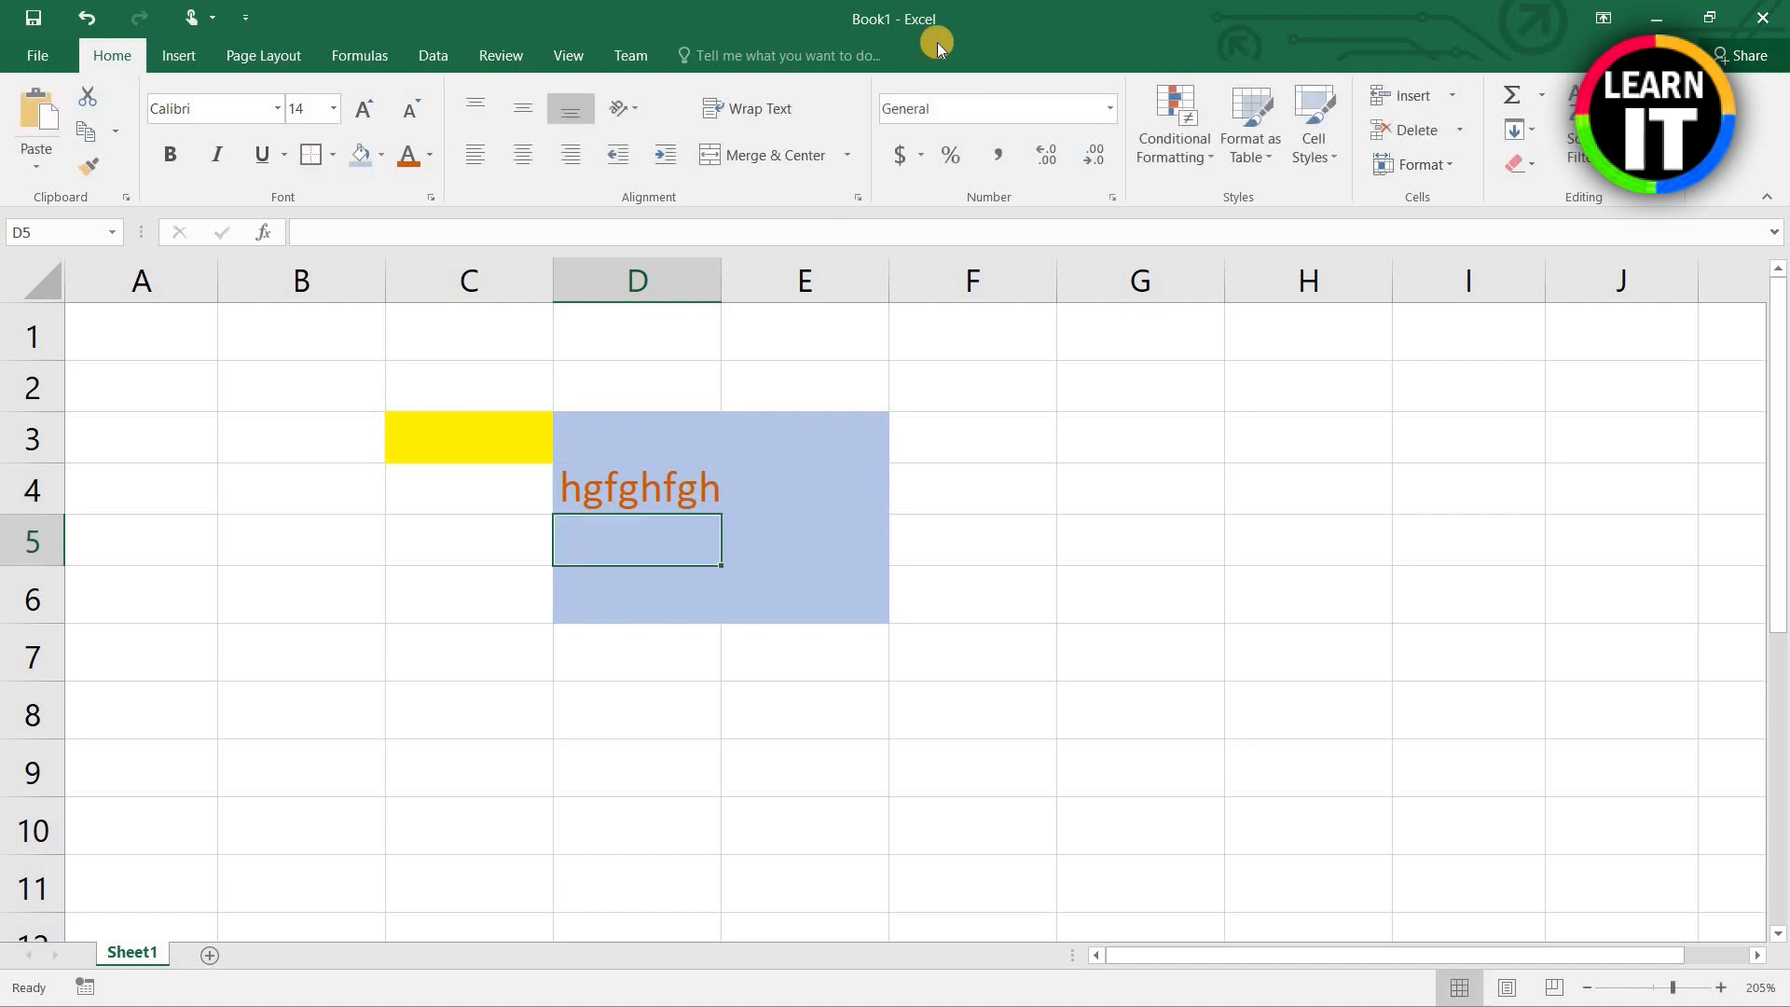
{"action": "key", "text": "Up"}
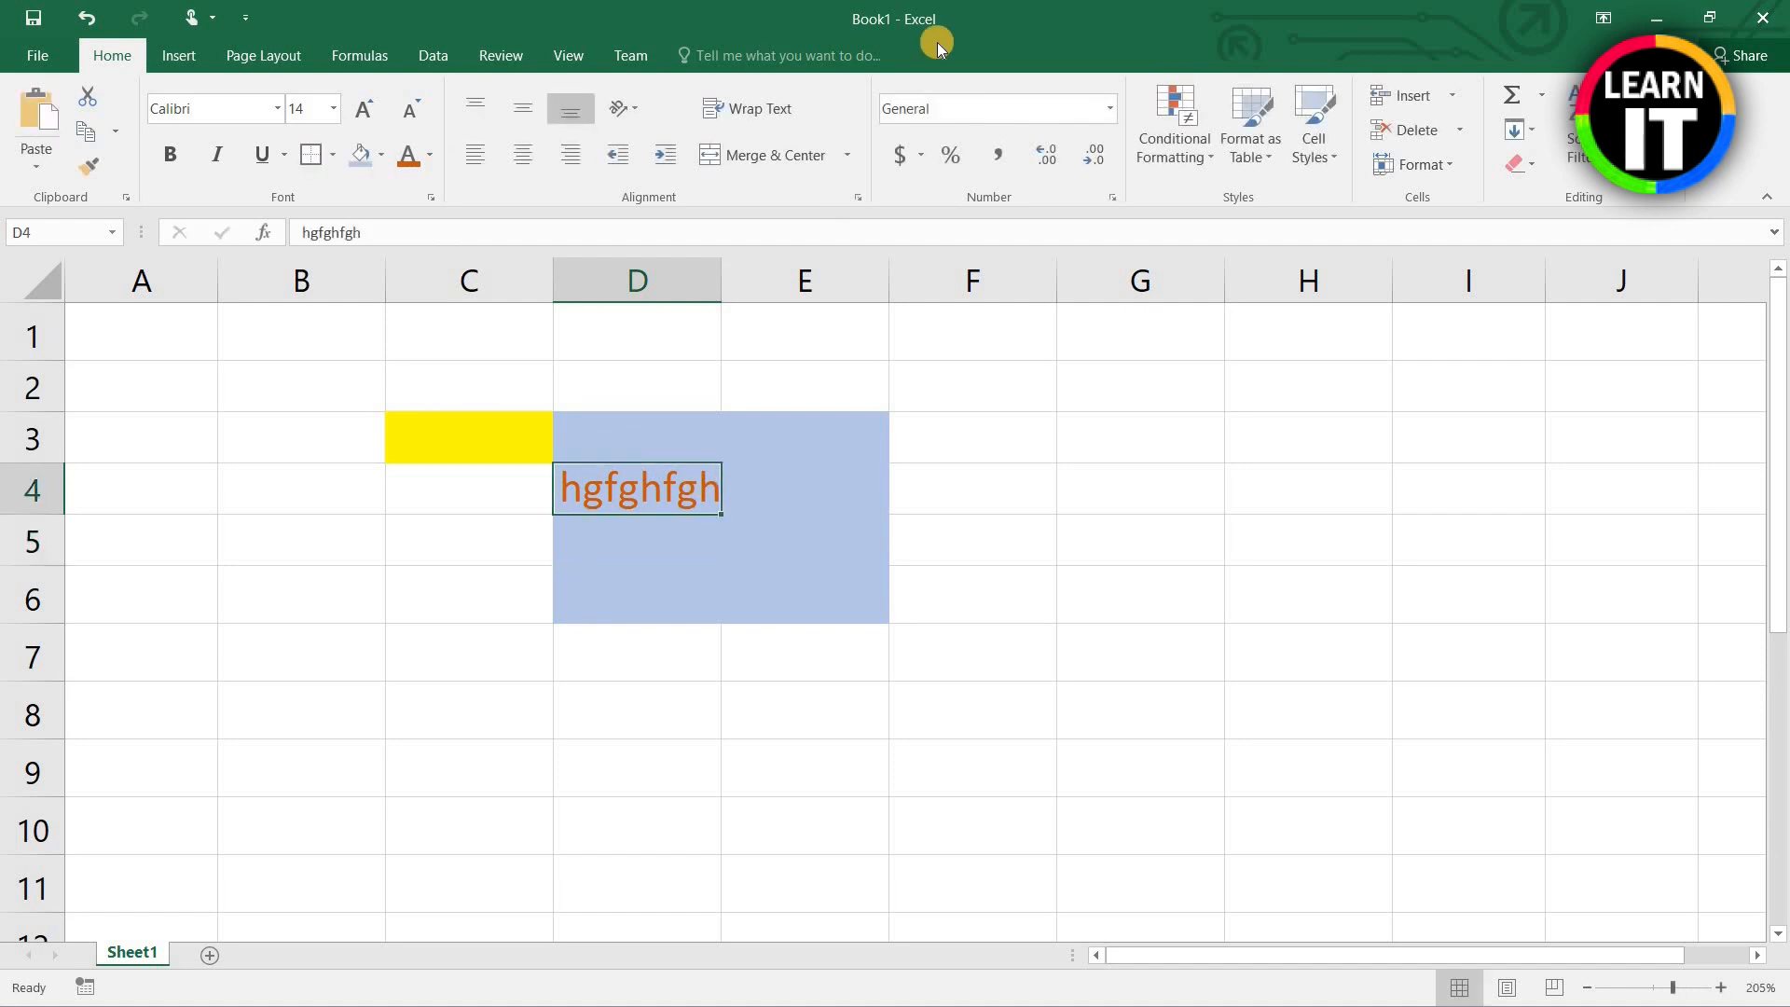
{"action": "key", "text": "Delete"}
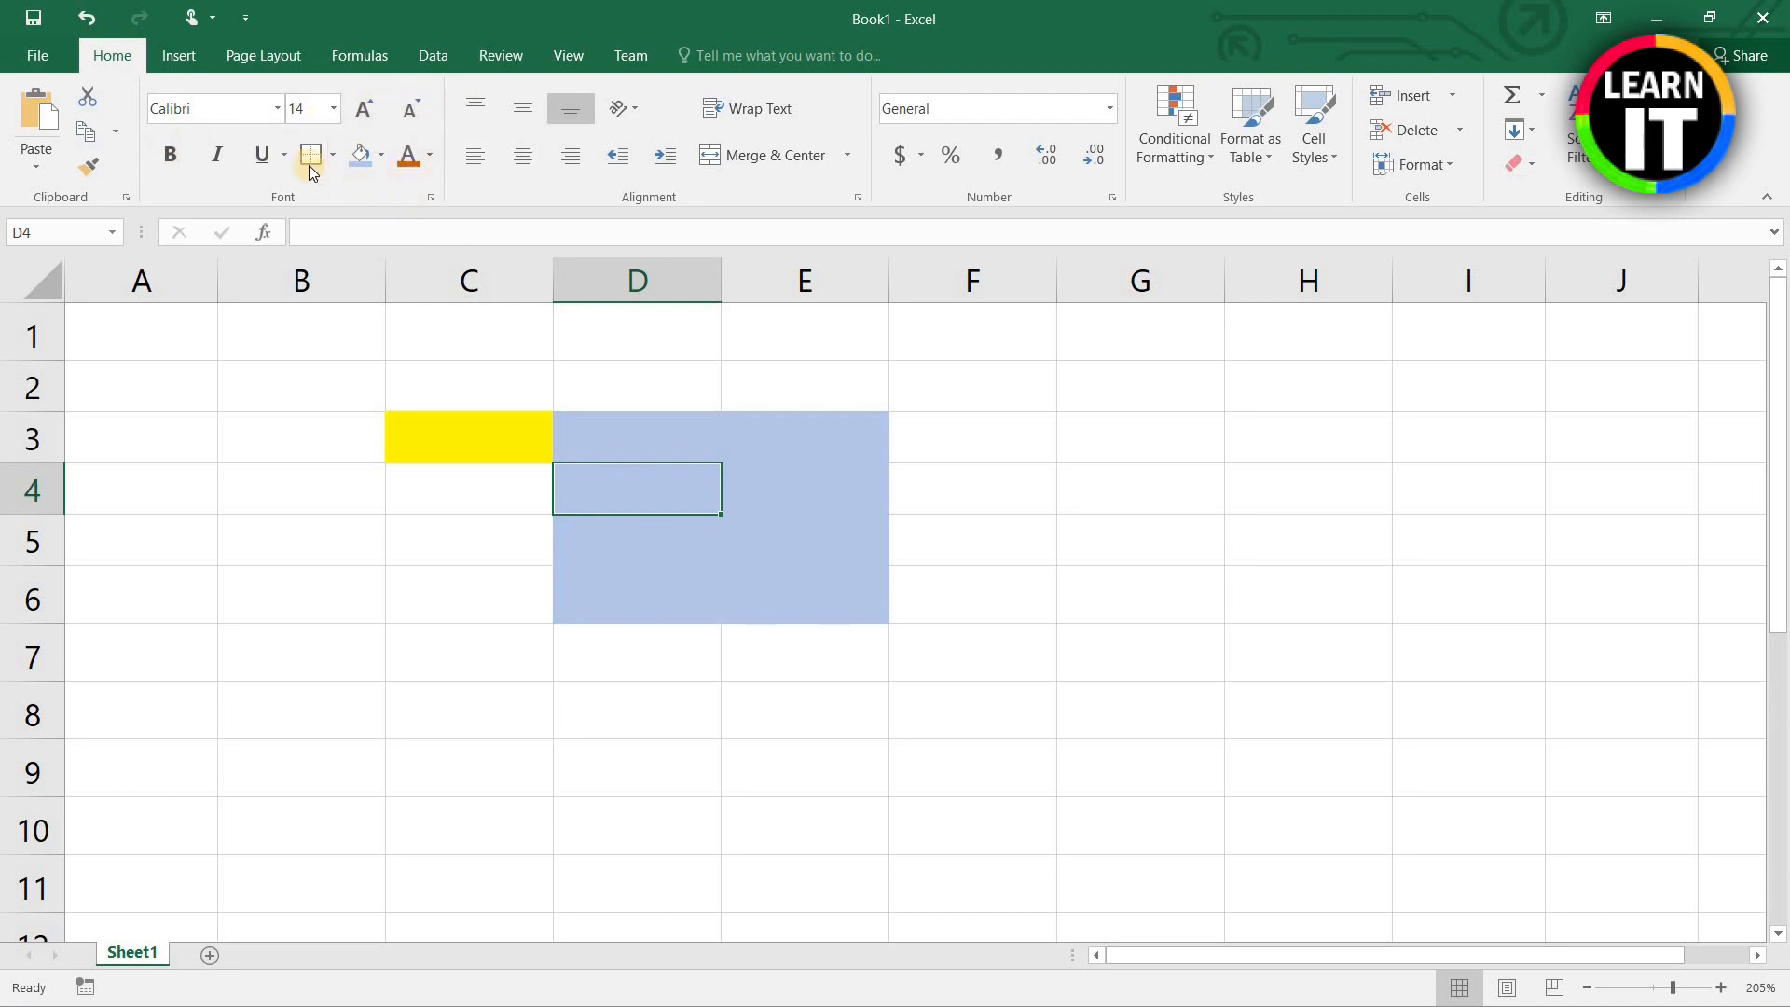
Step: Enter the text cits in the yellow cell C3
{"action": "left_click", "coordinate": [478, 471]}
{"action": "left_click", "coordinate": [480, 423]}
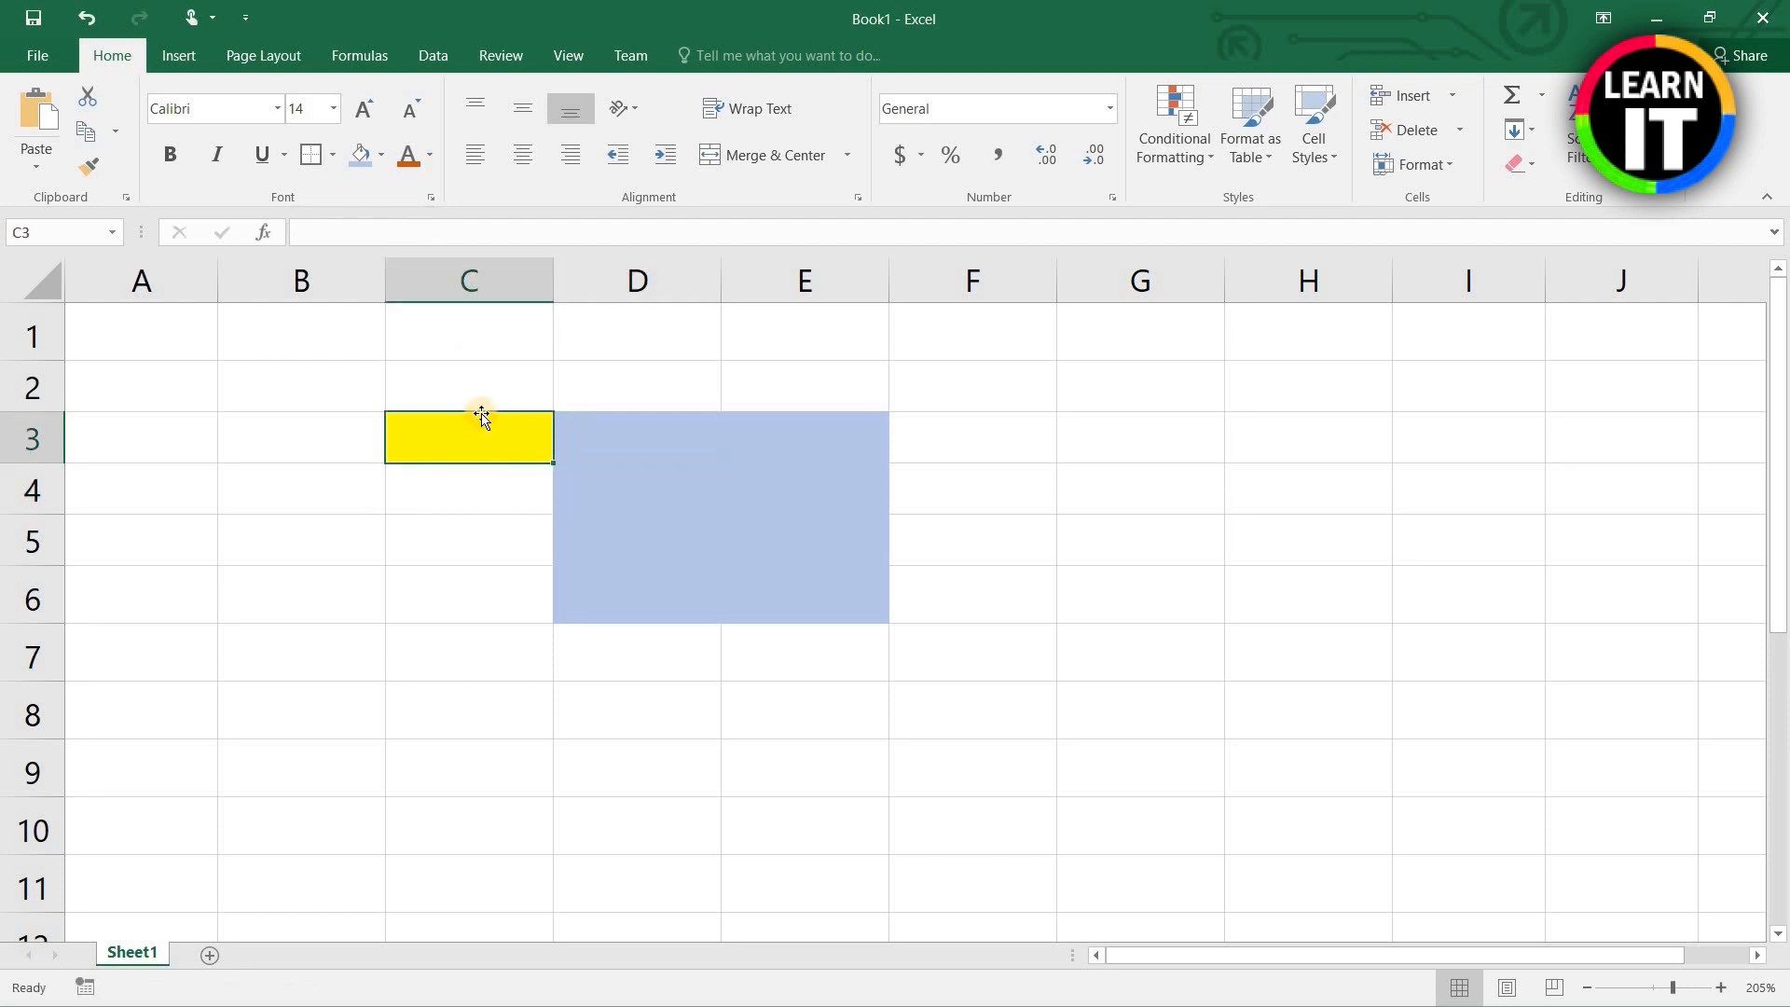
{"action": "left_click", "coordinate": [475, 155]}
{"action": "left_click", "coordinate": [572, 154]}
{"action": "left_click", "coordinate": [523, 154]}
{"action": "type", "text": "cits"}
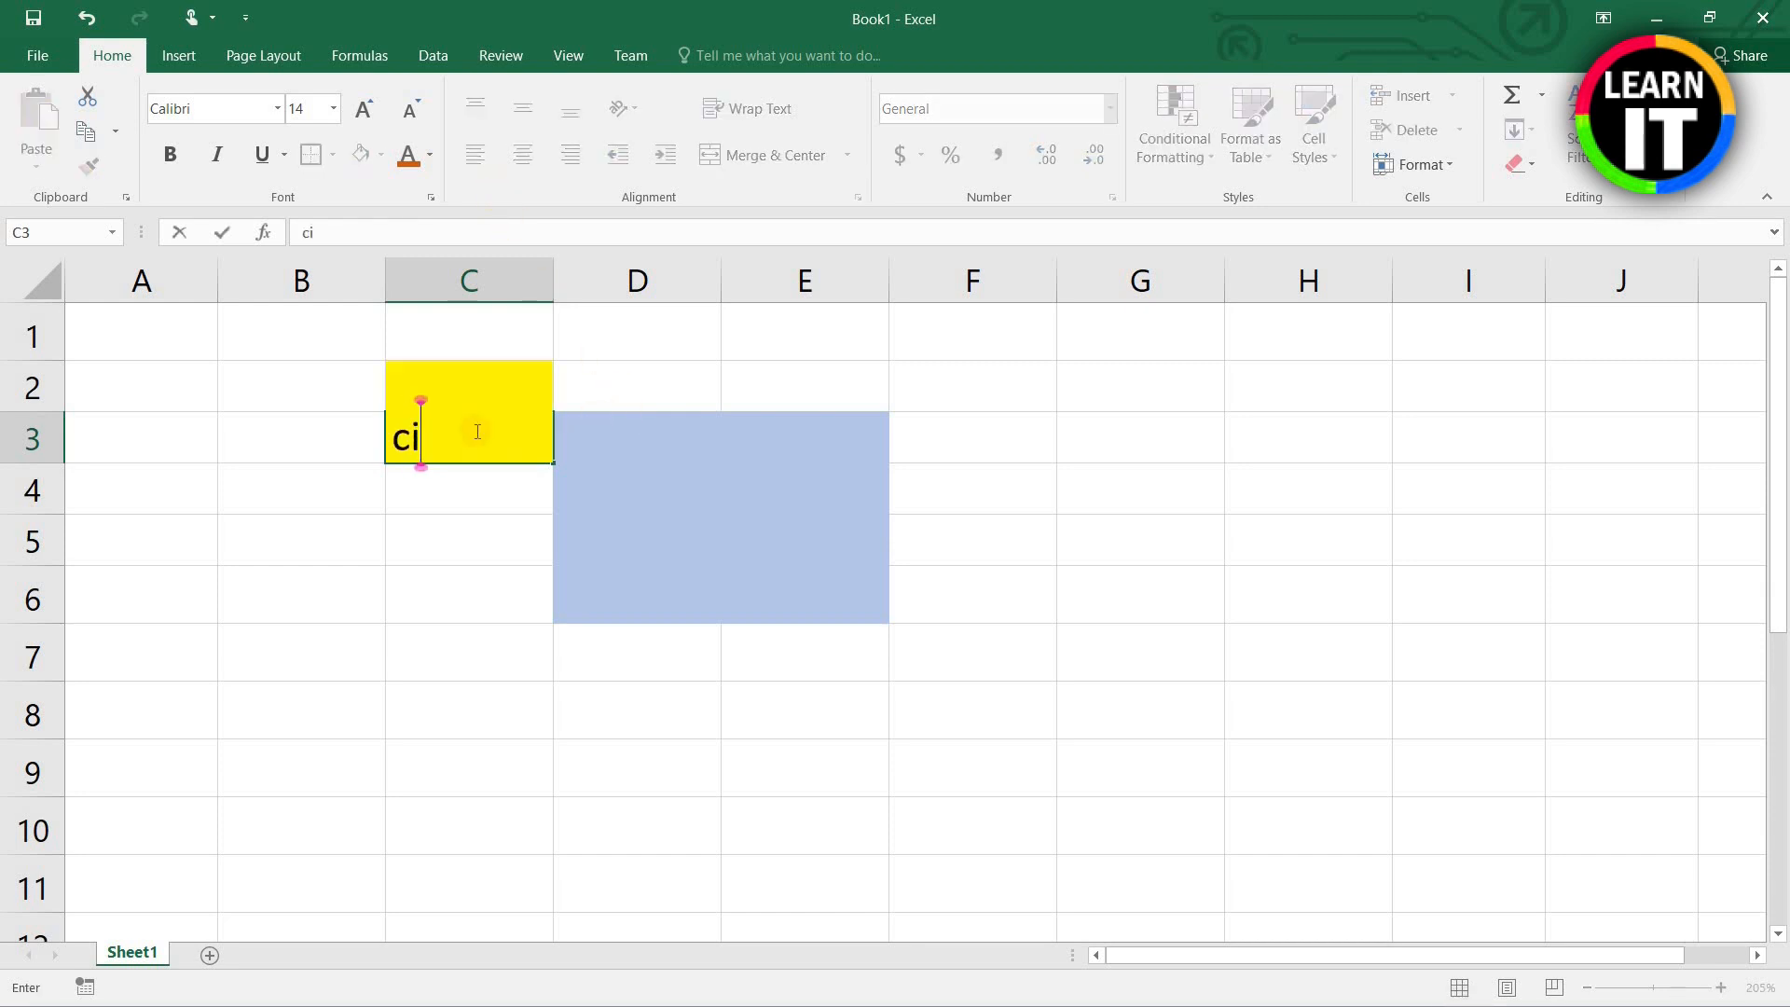
{"action": "key", "text": "Return"}
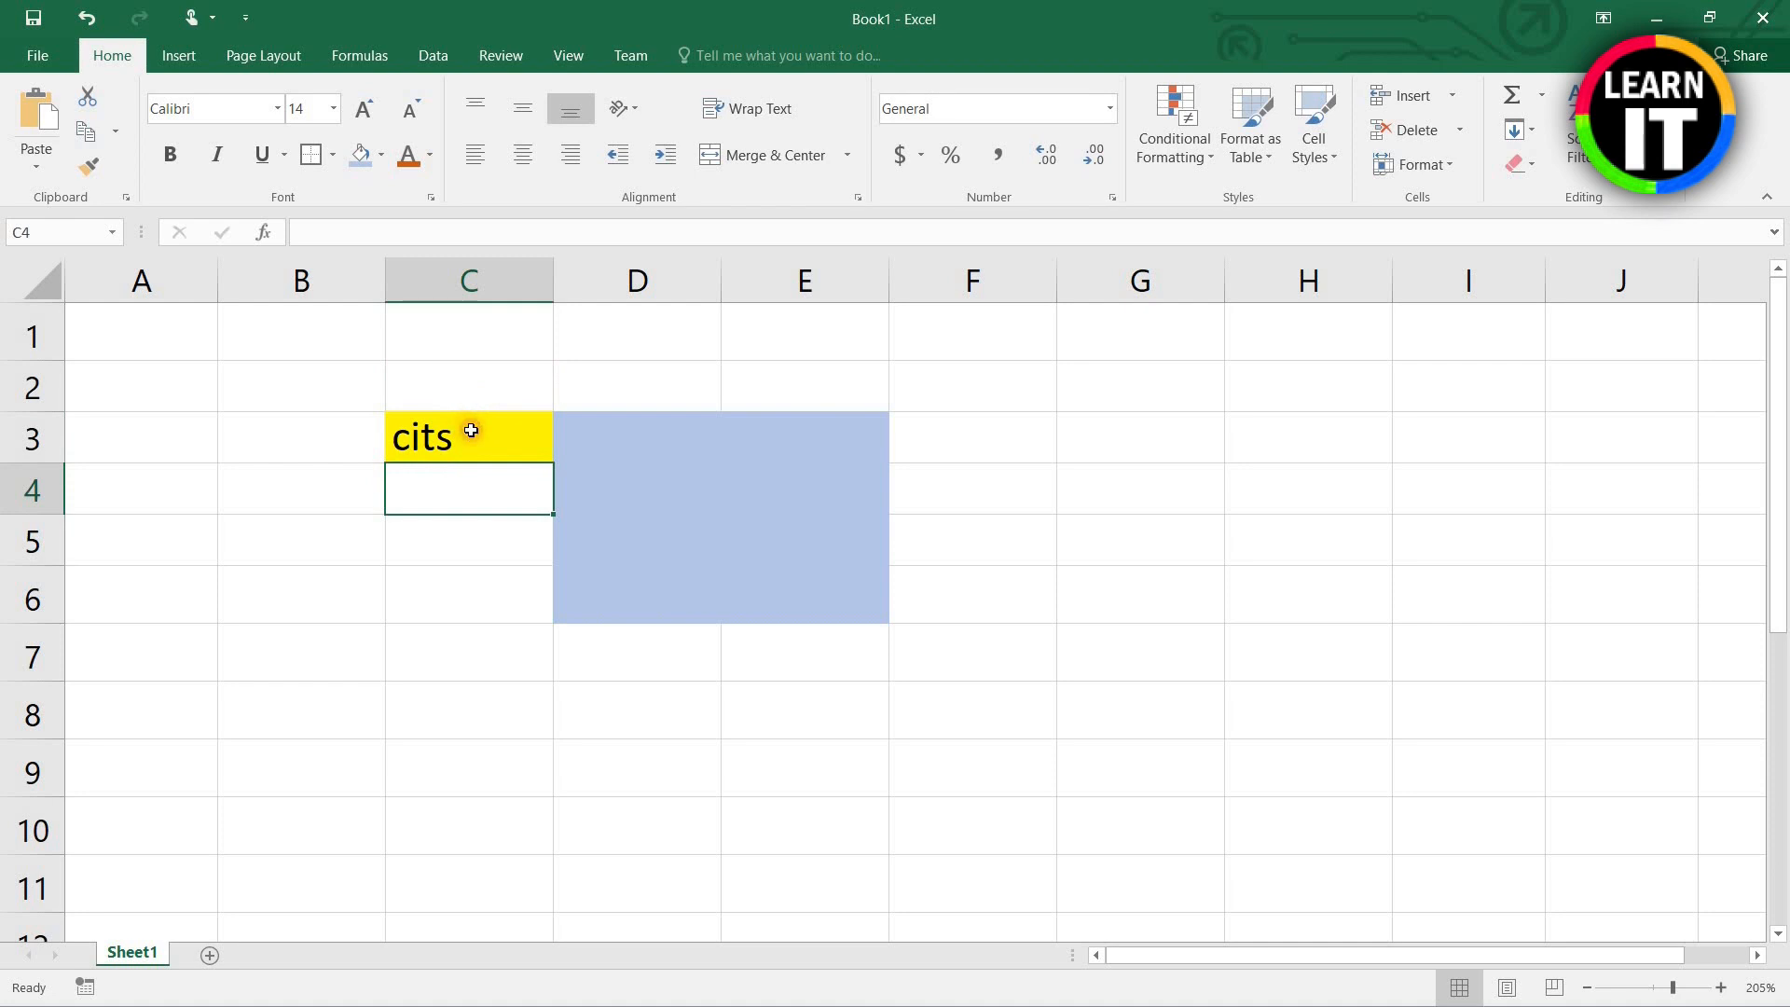
Step: Enlarge cell C3 by doubling the height of row 3 and widening column C
{"action": "left_click", "coordinate": [479, 423]}
{"action": "left_click_drag", "start_coordinate": [47, 468], "coordinate": [48, 514]}
{"action": "left_click_drag", "start_coordinate": [542, 289], "coordinate": [607, 288]}
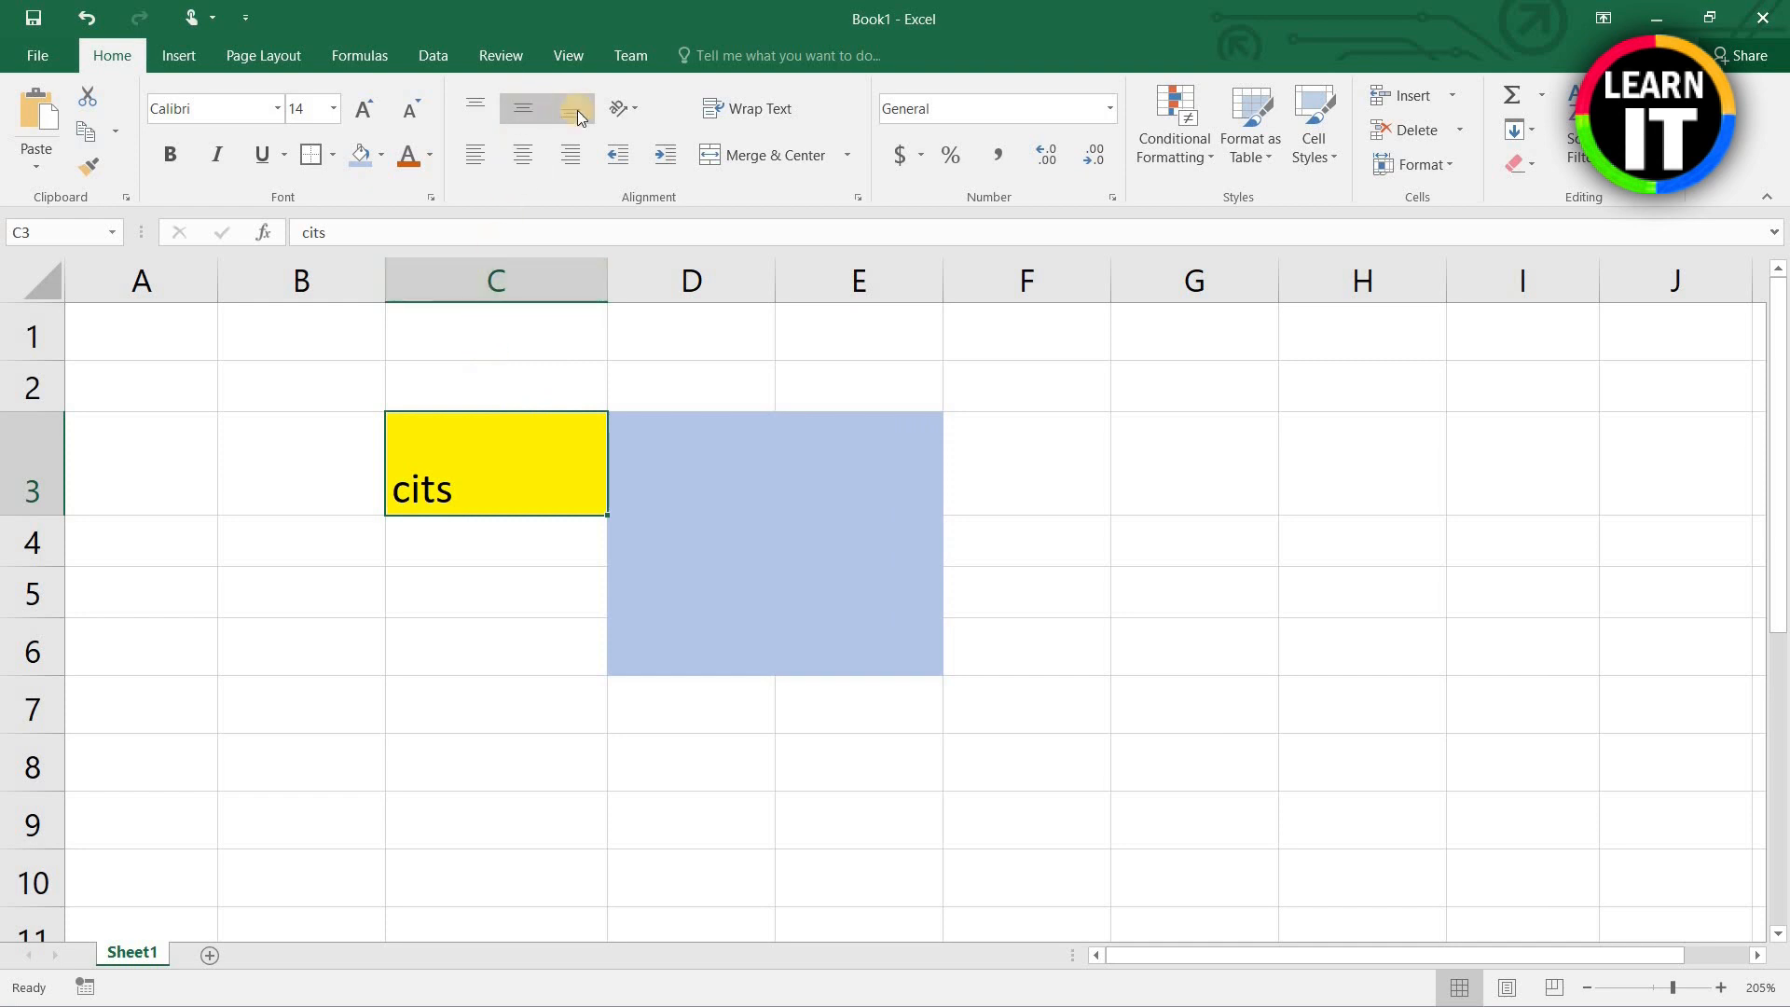
Step: Try top alignment on cell C3, and set its text to middle alignment with horizontal centering
{"action": "left_click", "coordinate": [472, 110]}
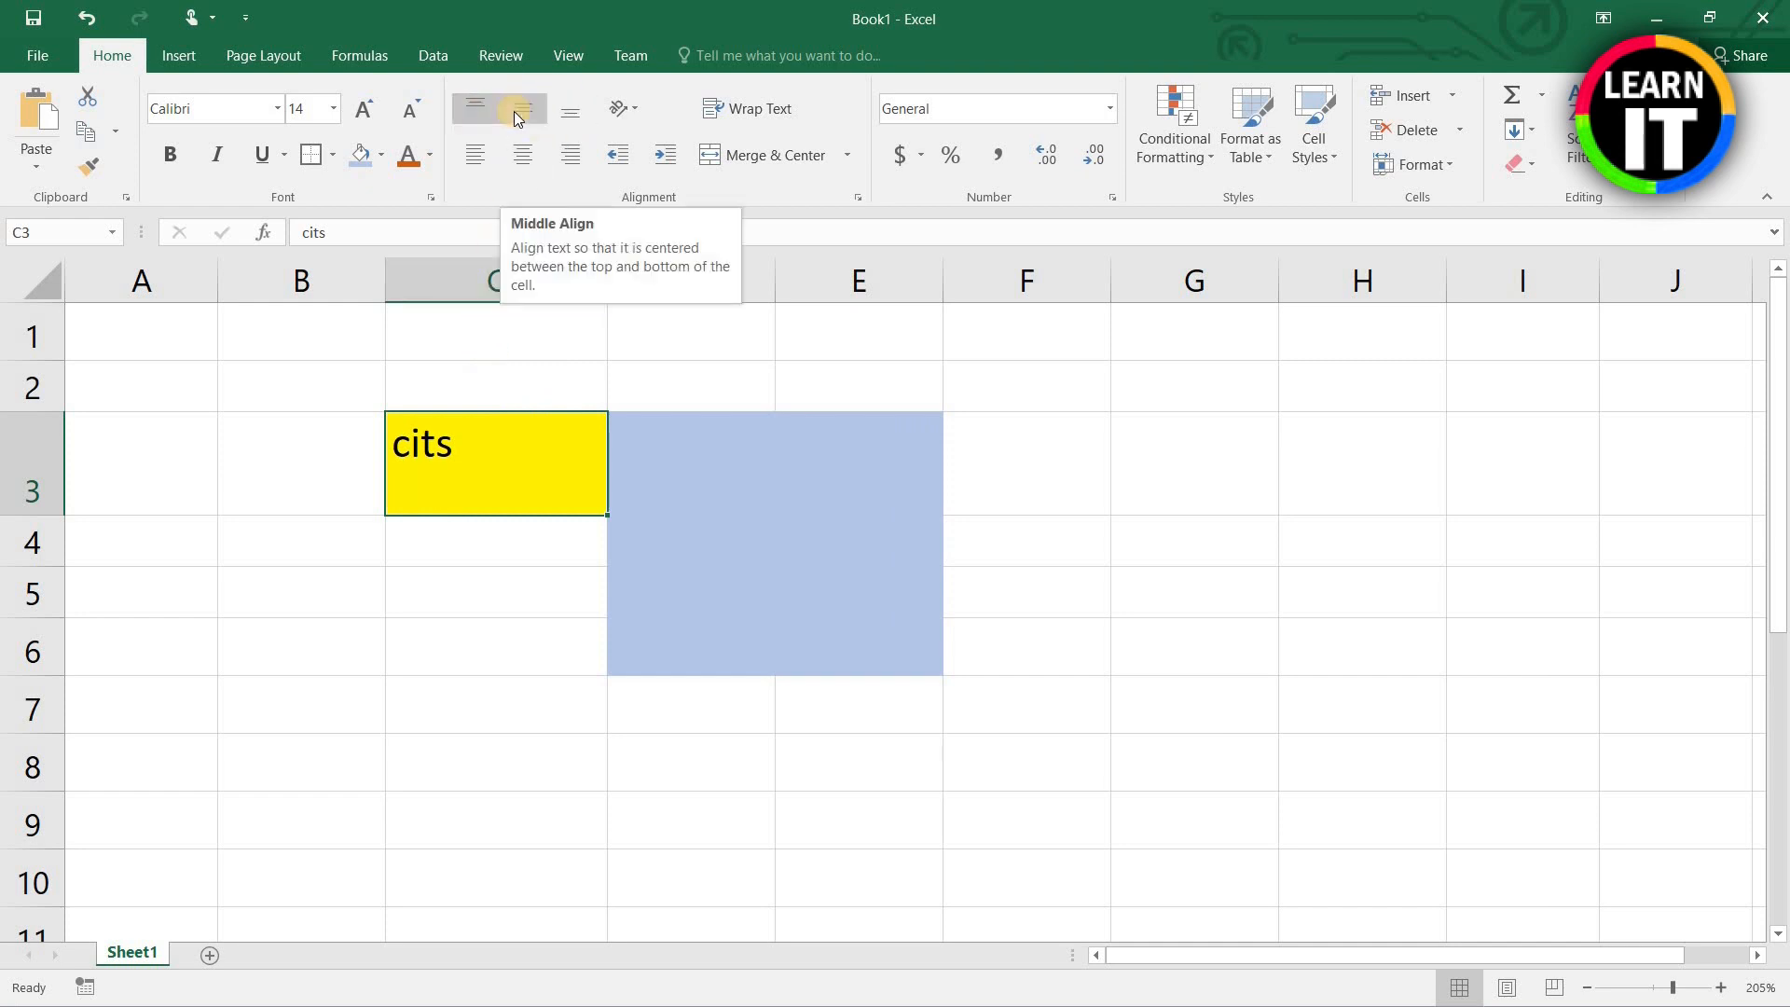
{"action": "left_click", "coordinate": [514, 110]}
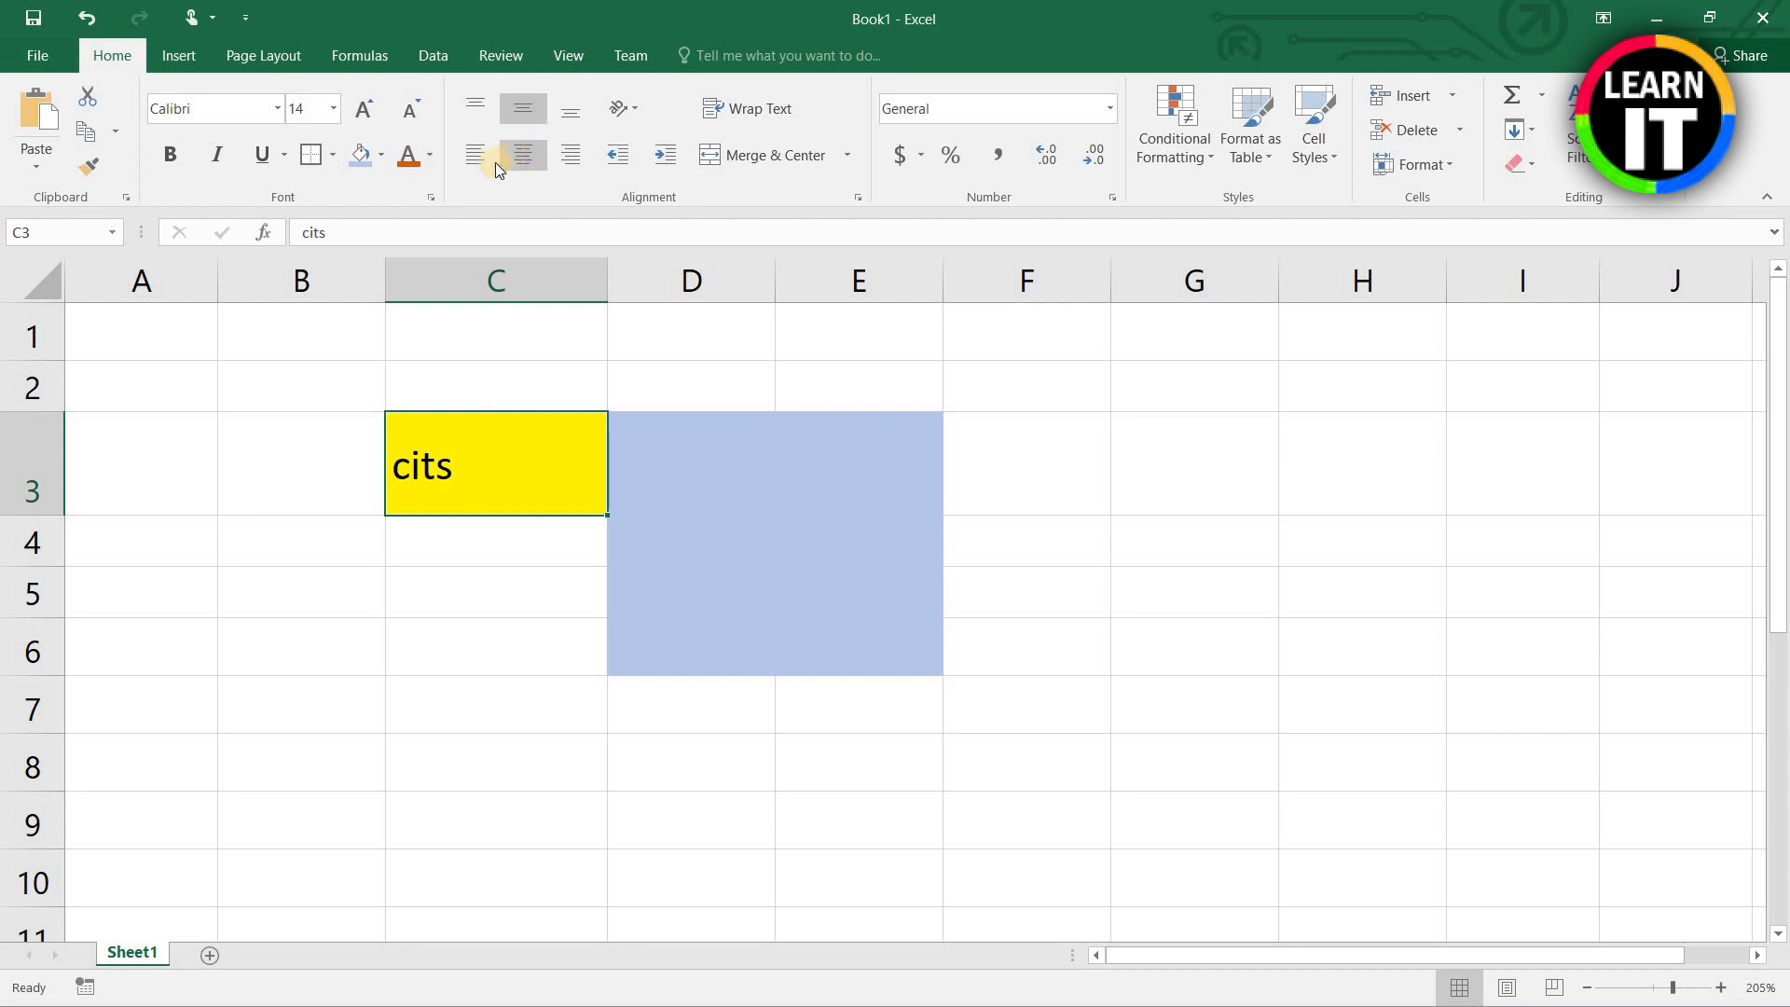
{"action": "left_click", "coordinate": [536, 160]}
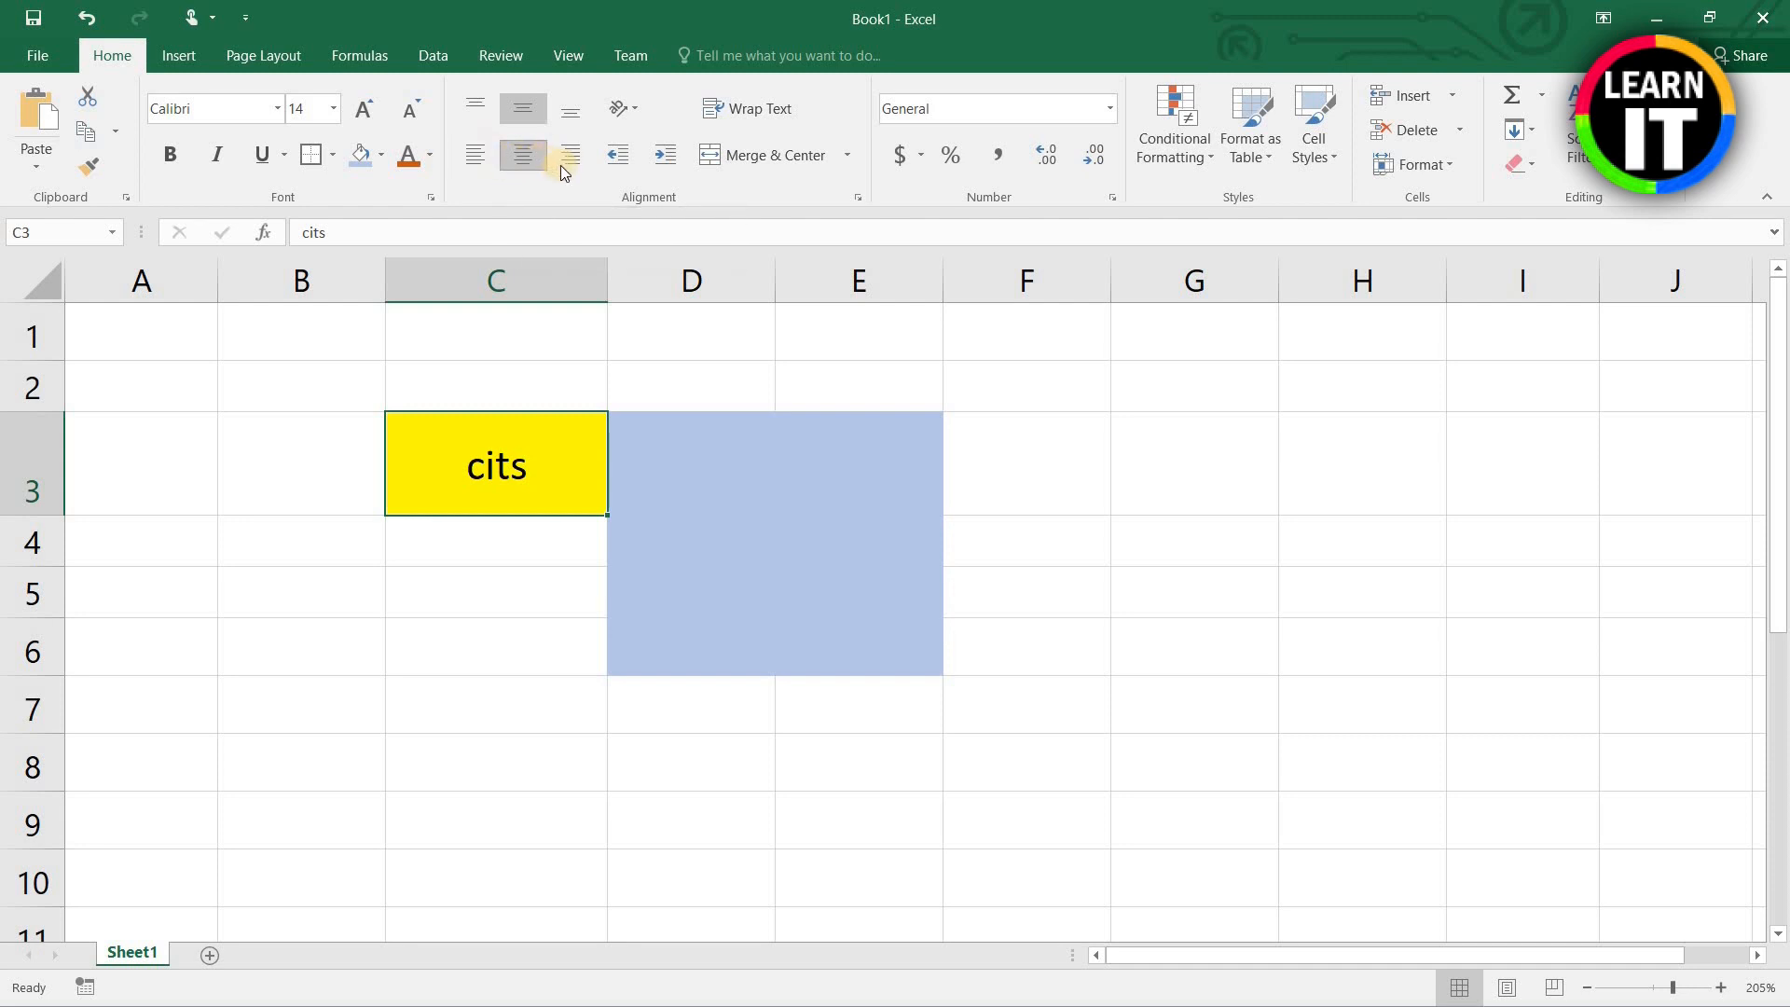
Step: Switch cell C3 to bottom alignment without horizontal centering, and center its text in both directions again
{"action": "left_click", "coordinate": [567, 114]}
{"action": "left_click", "coordinate": [514, 138]}
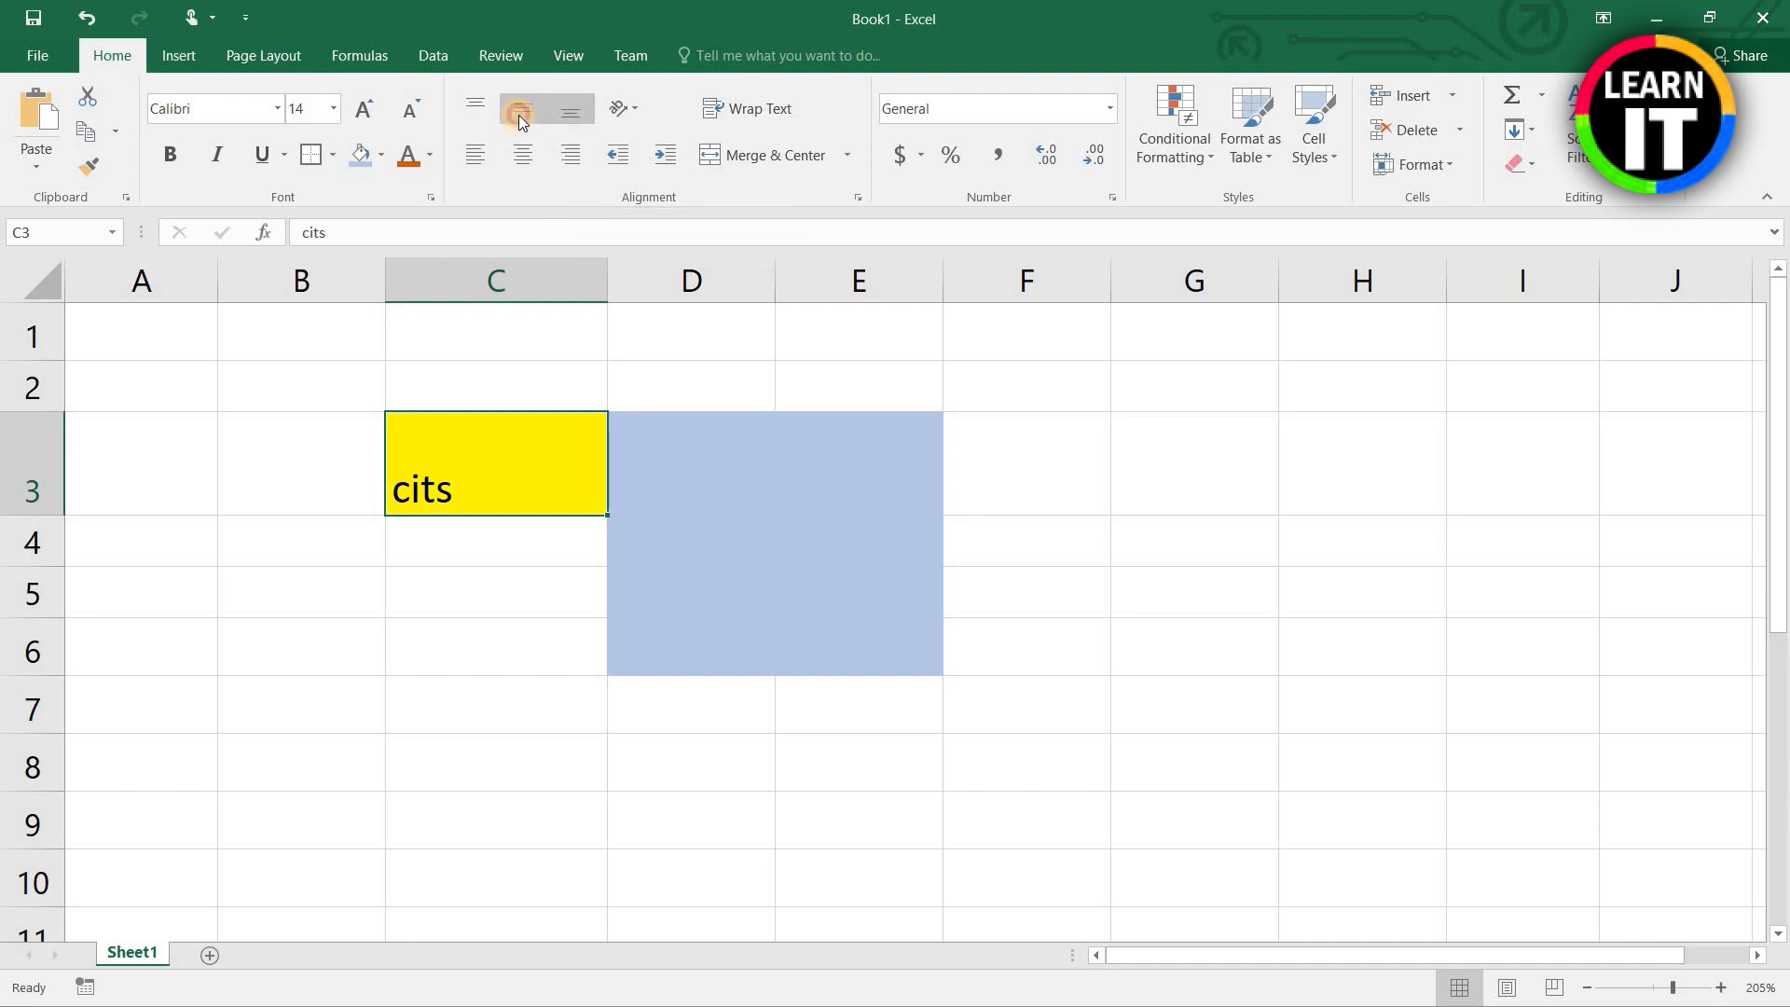
{"action": "left_click", "coordinate": [518, 115]}
{"action": "left_click", "coordinate": [539, 153]}
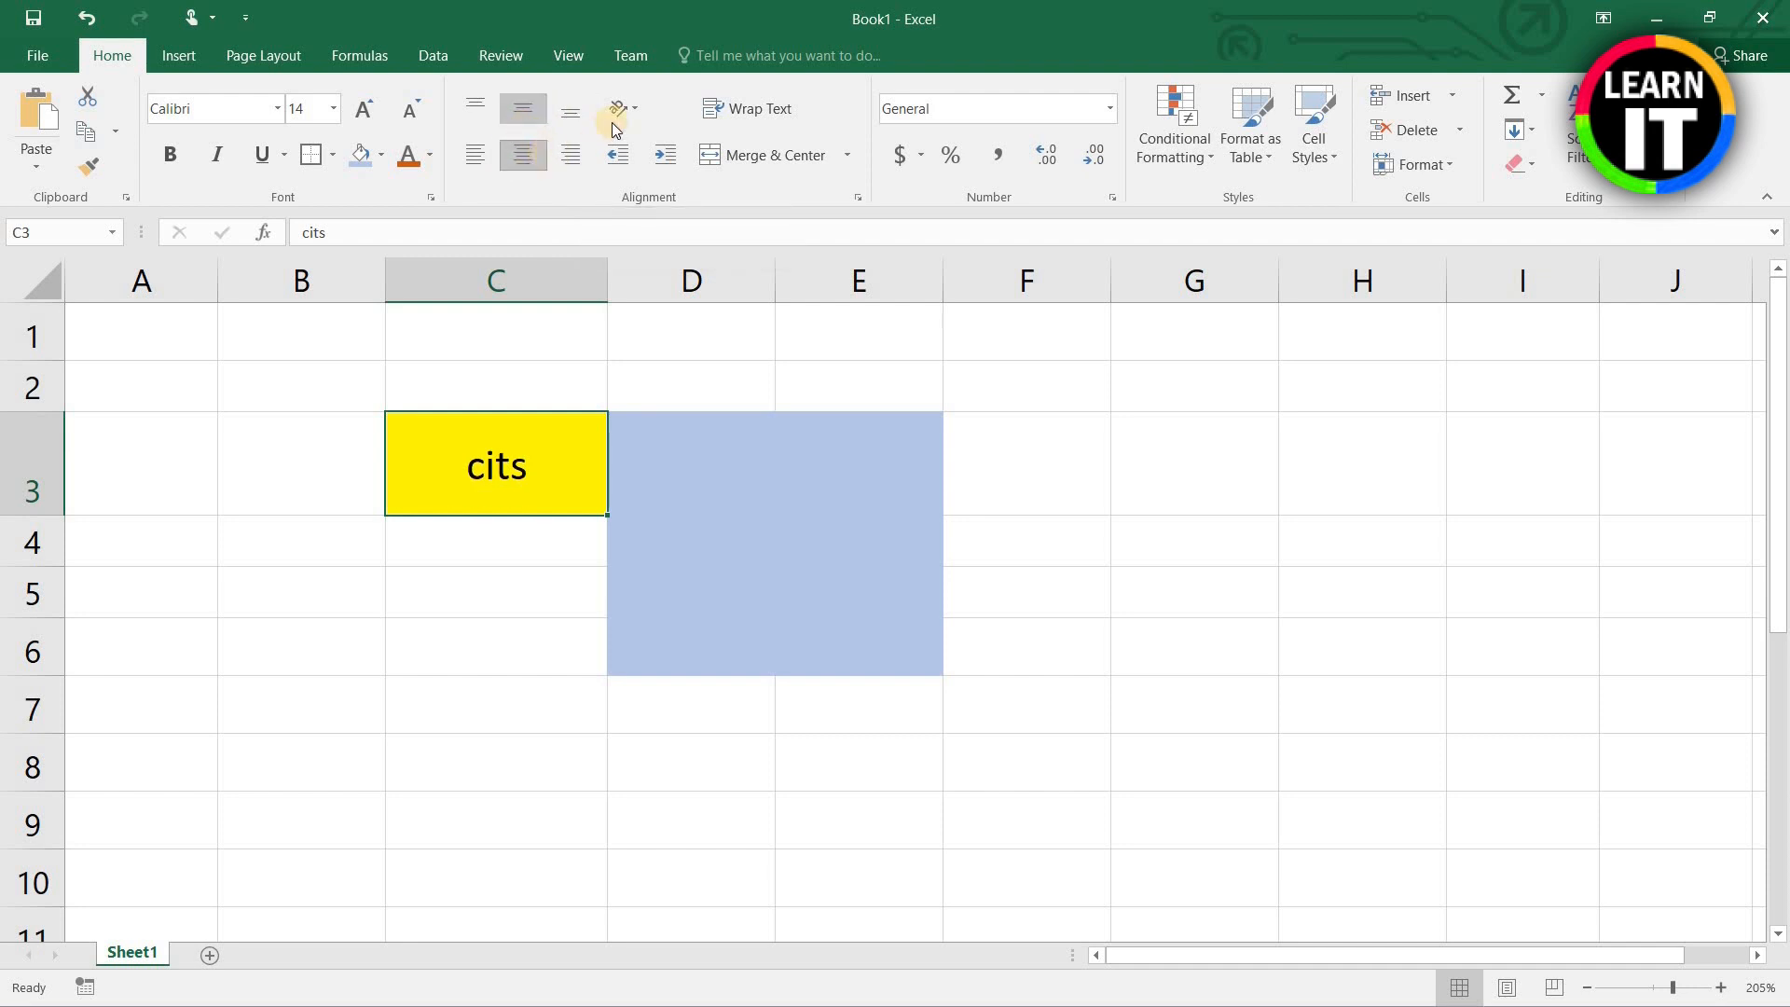
Step: Rotate the text in yellow cell C3 with the Angle Counterclockwise orientation
{"action": "left_click", "coordinate": [635, 114]}
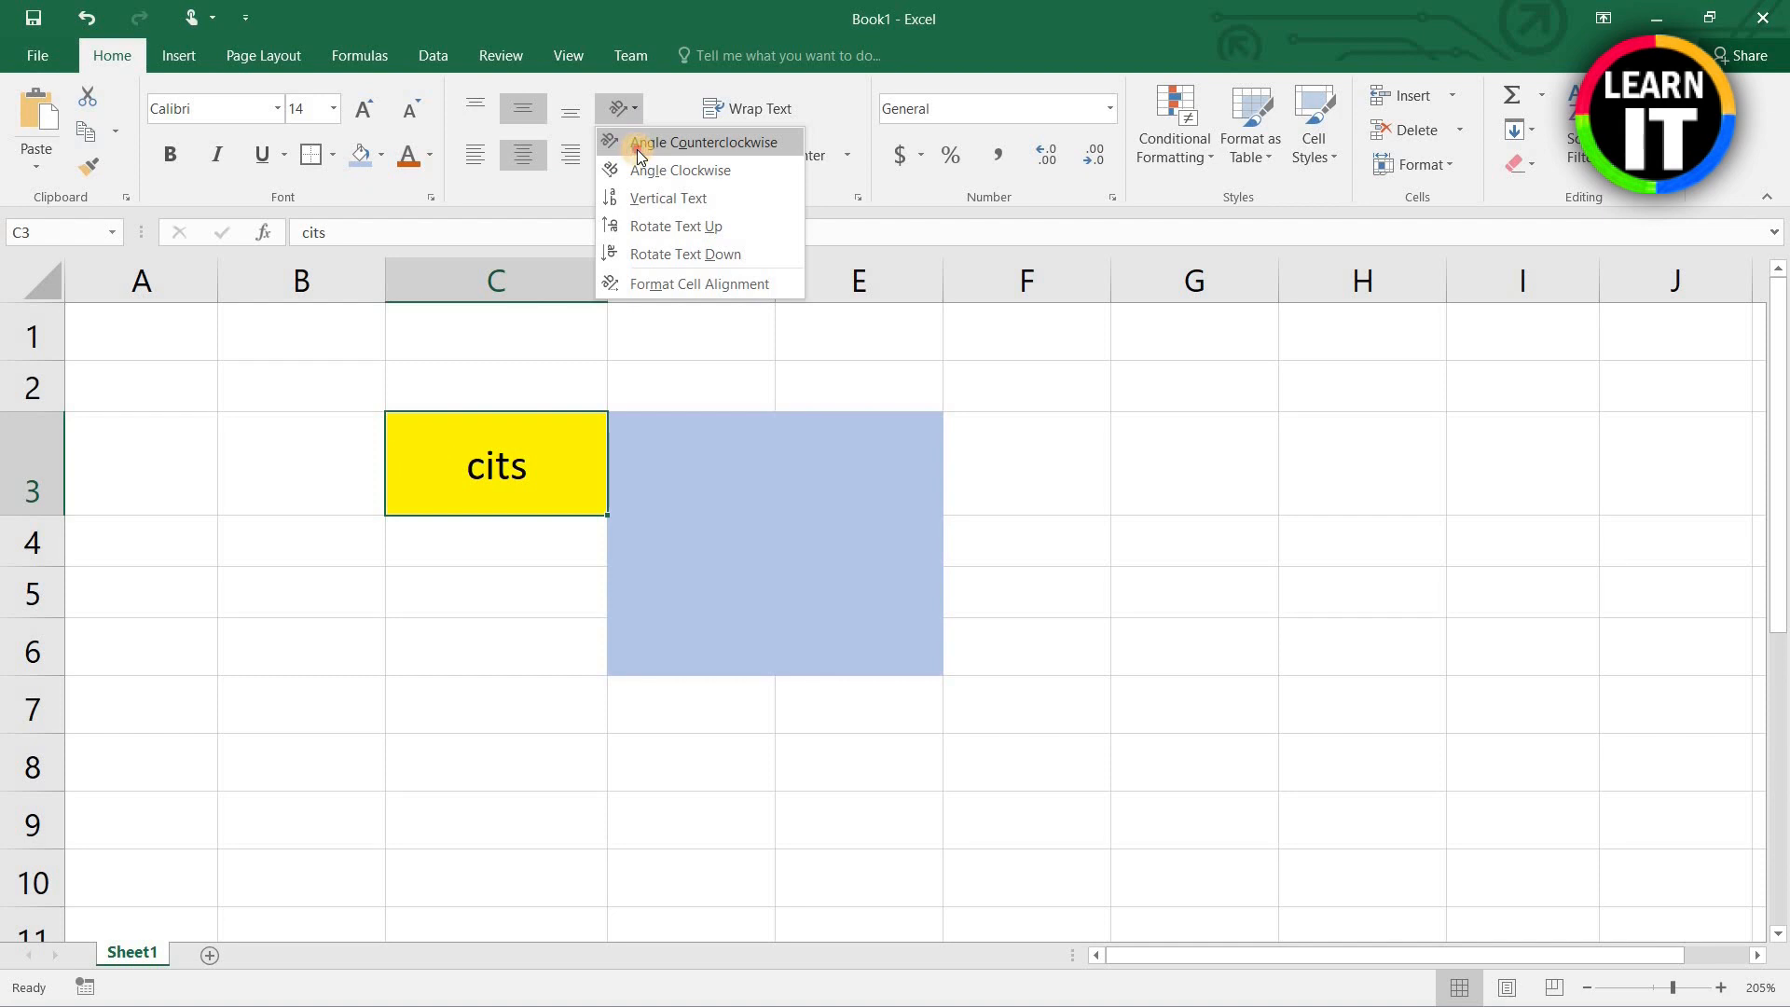
{"action": "left_click", "coordinate": [638, 151]}
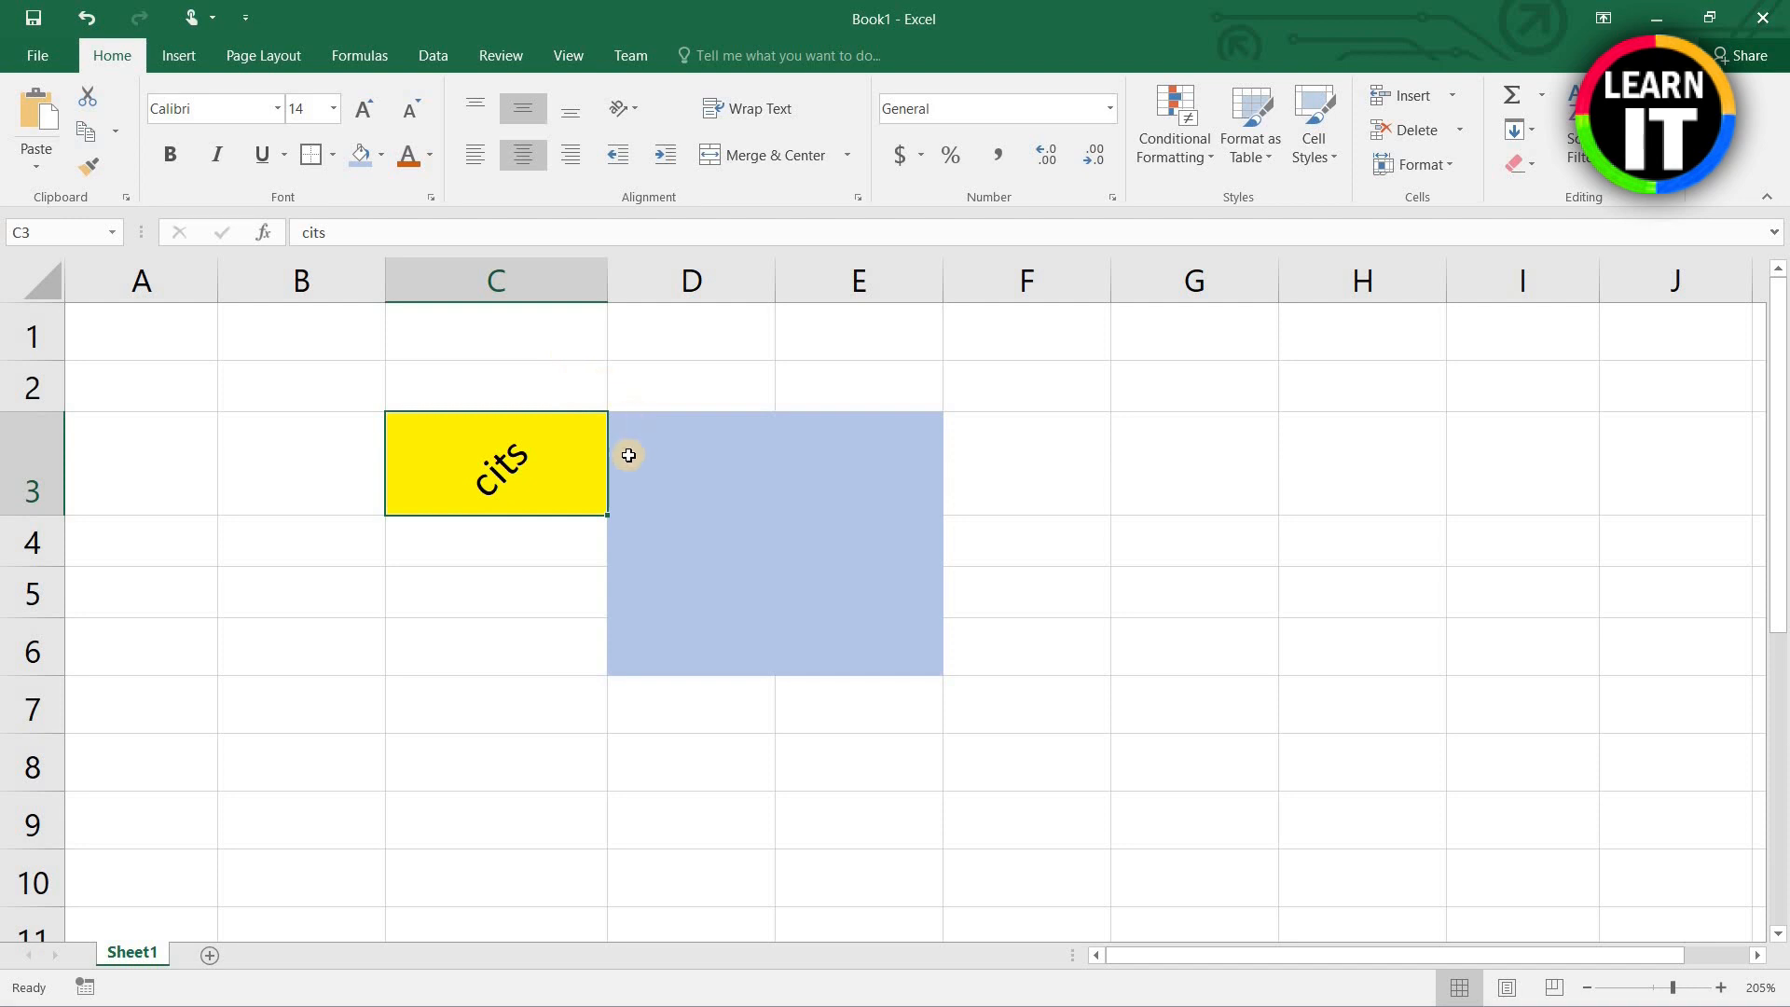
{"action": "left_click", "coordinate": [504, 629]}
{"action": "left_click", "coordinate": [515, 576]}
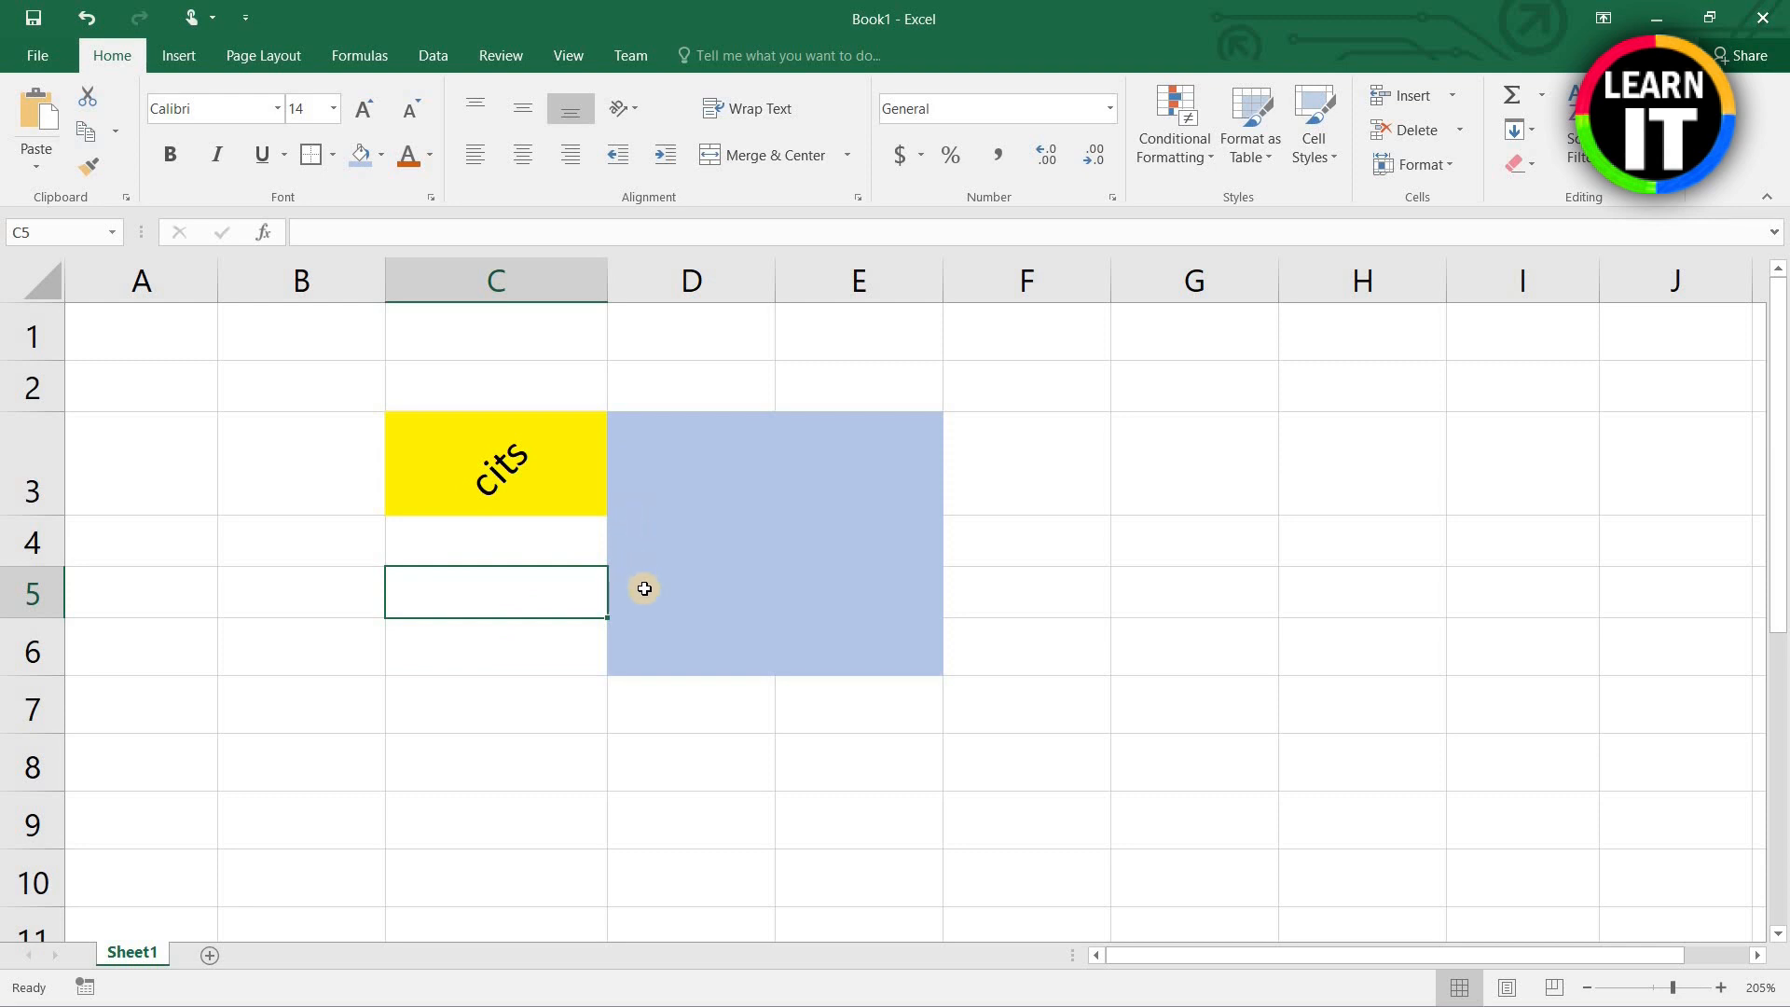
Step: Merge and center cells D3:G3 and fill the merged cell with orange
{"action": "left_click_drag", "start_coordinate": [707, 460], "coordinate": [1192, 514]}
{"action": "left_click_drag", "start_coordinate": [1205, 501], "coordinate": [1205, 500]}
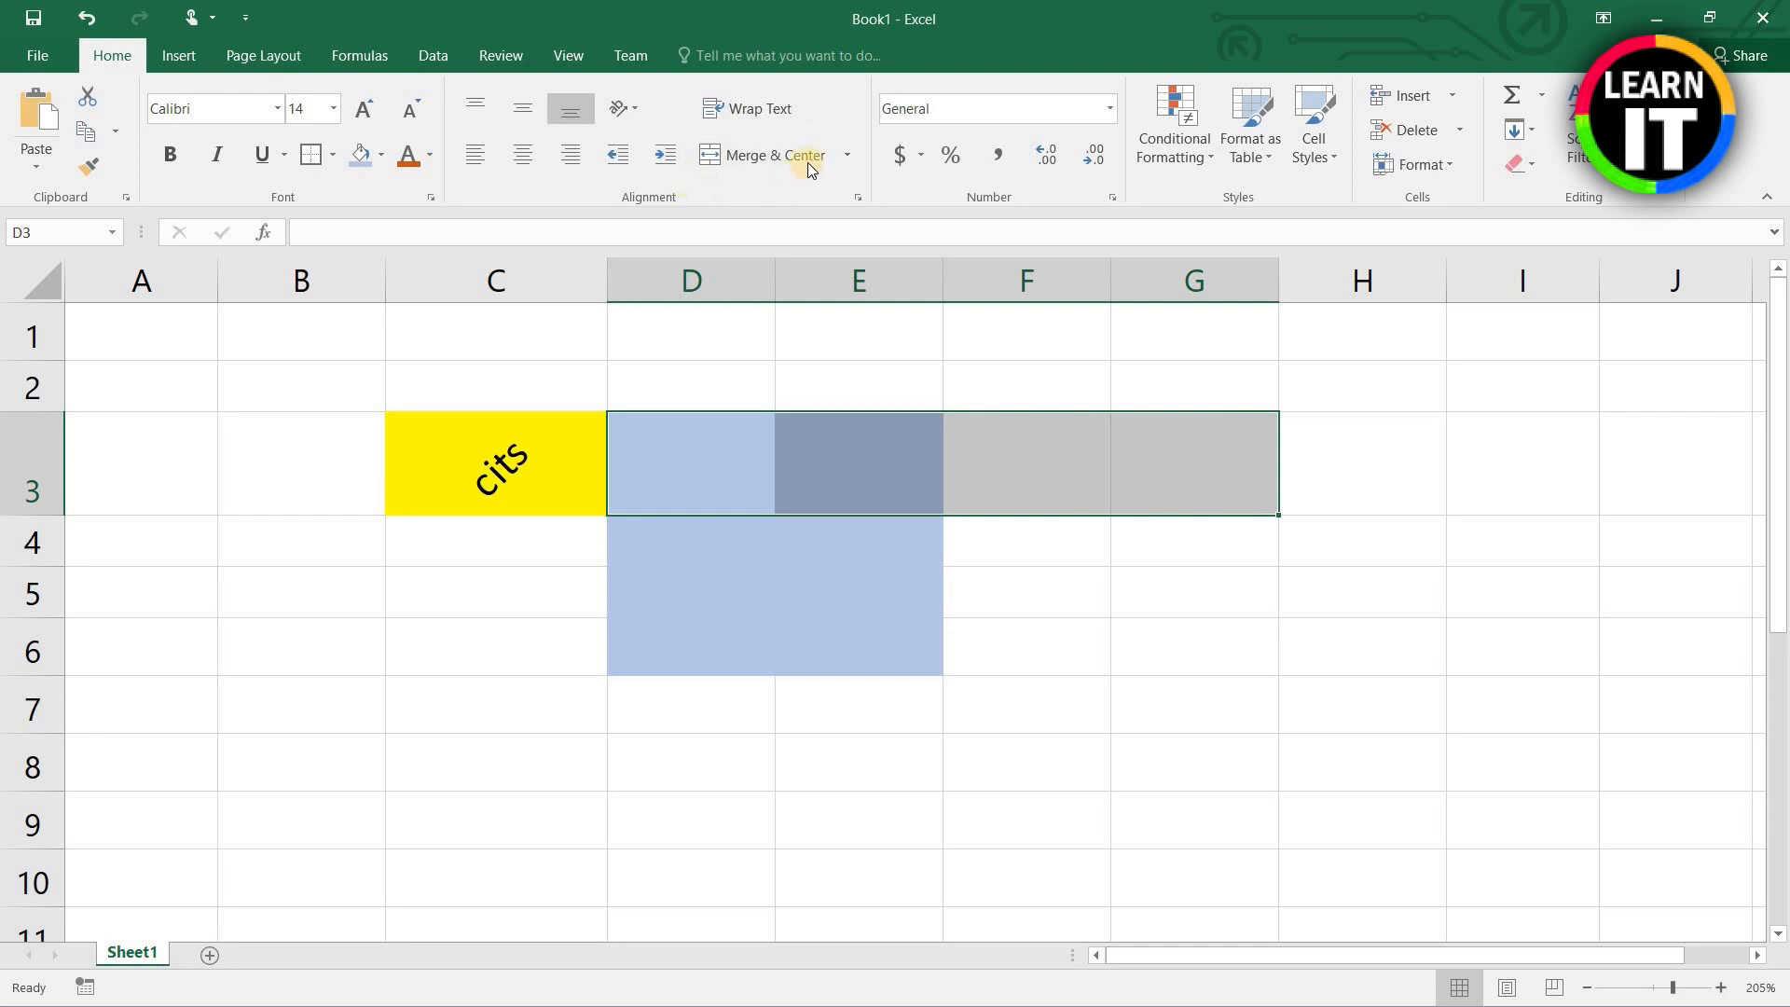
{"action": "left_click", "coordinate": [835, 157]}
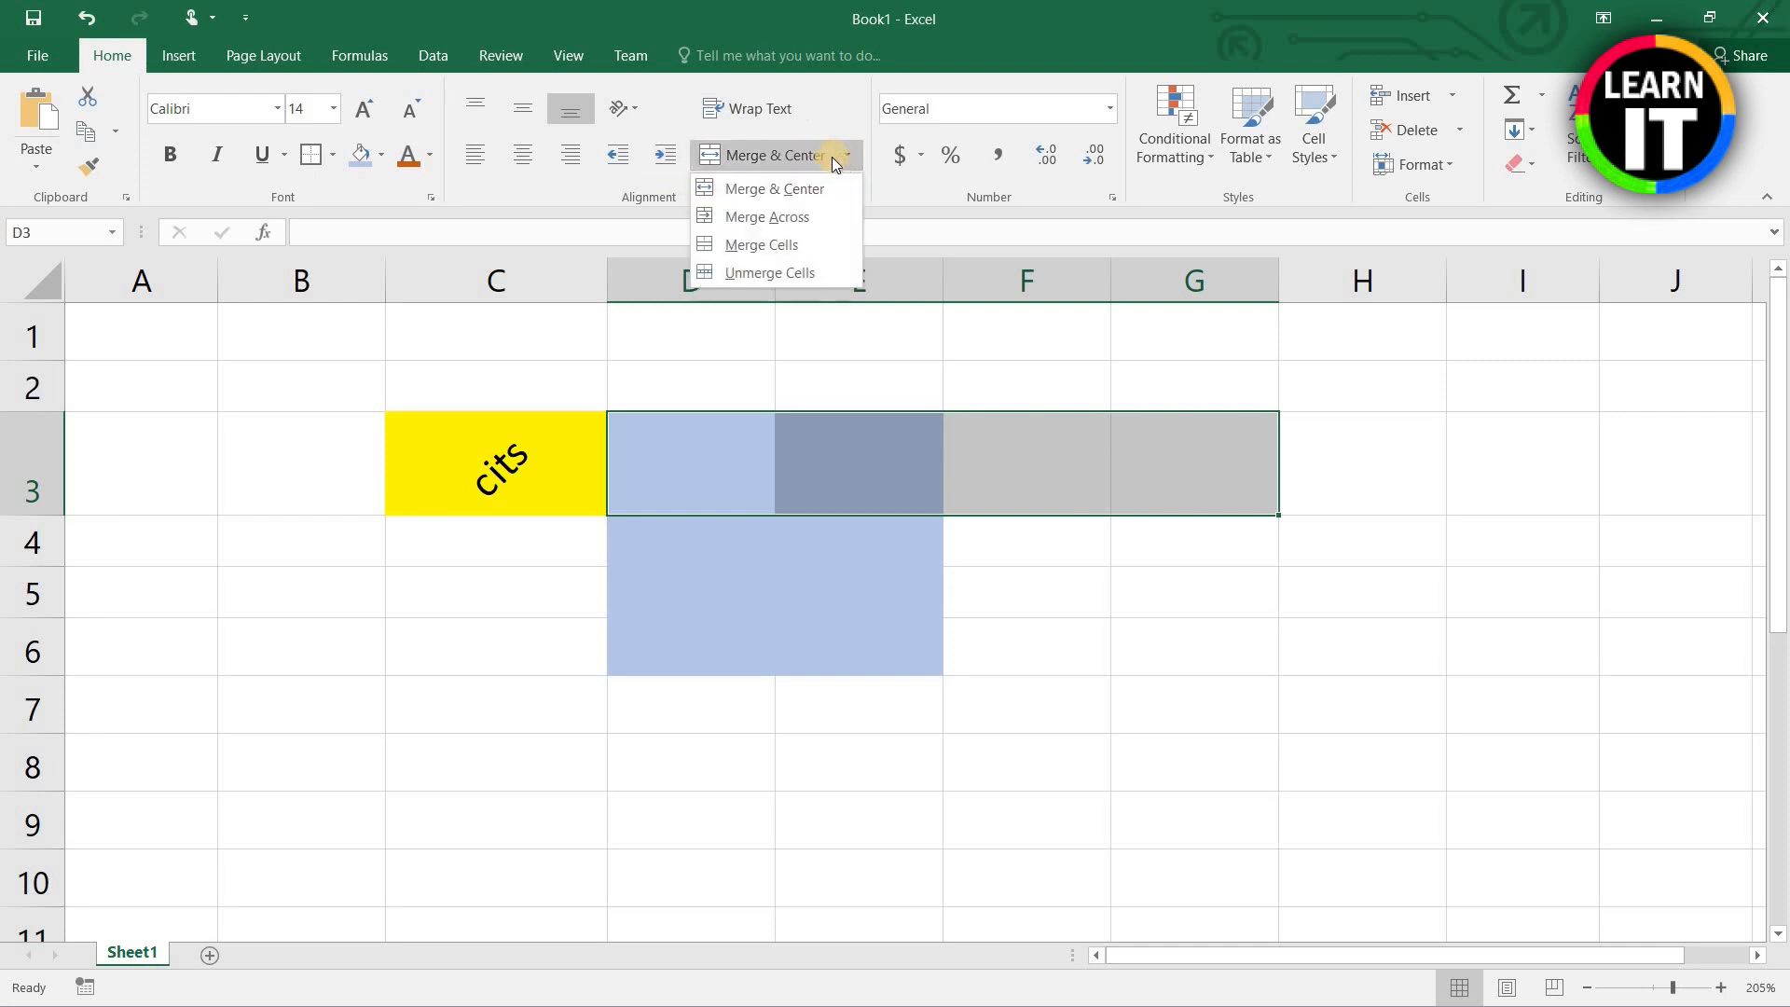
{"action": "left_click", "coordinate": [761, 190]}
{"action": "left_click", "coordinate": [923, 622]}
{"action": "left_click", "coordinate": [714, 444]}
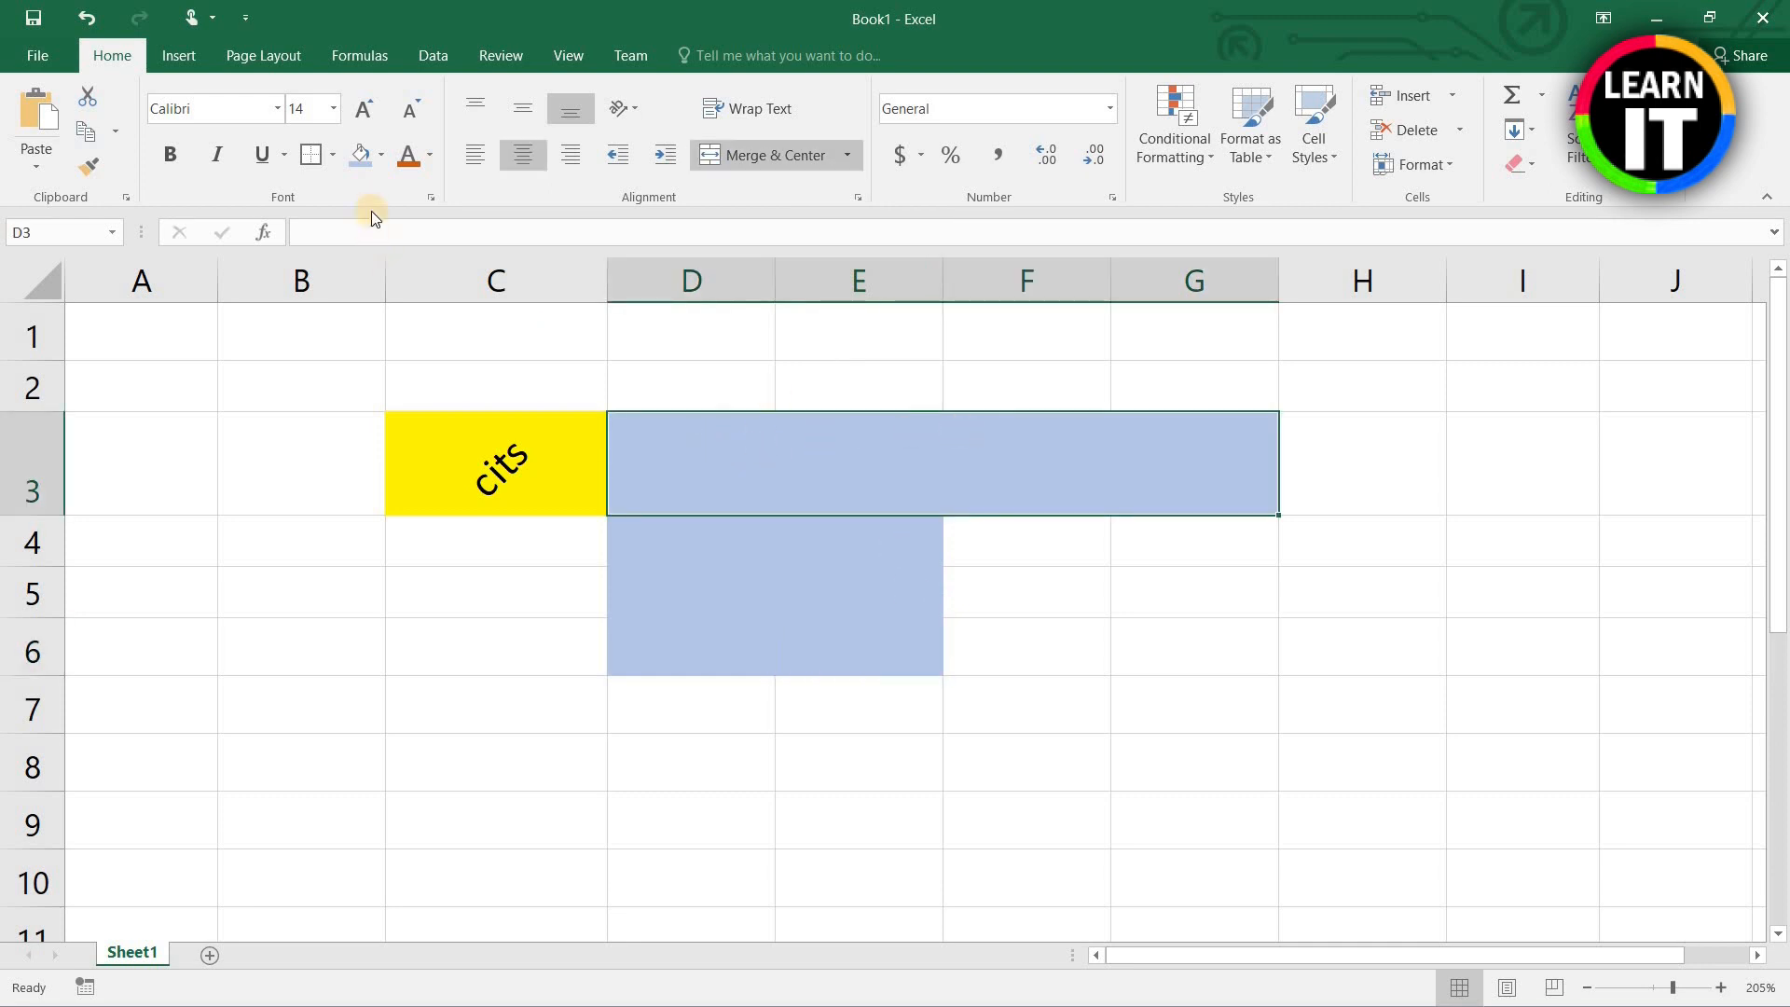
{"action": "left_click", "coordinate": [381, 155]}
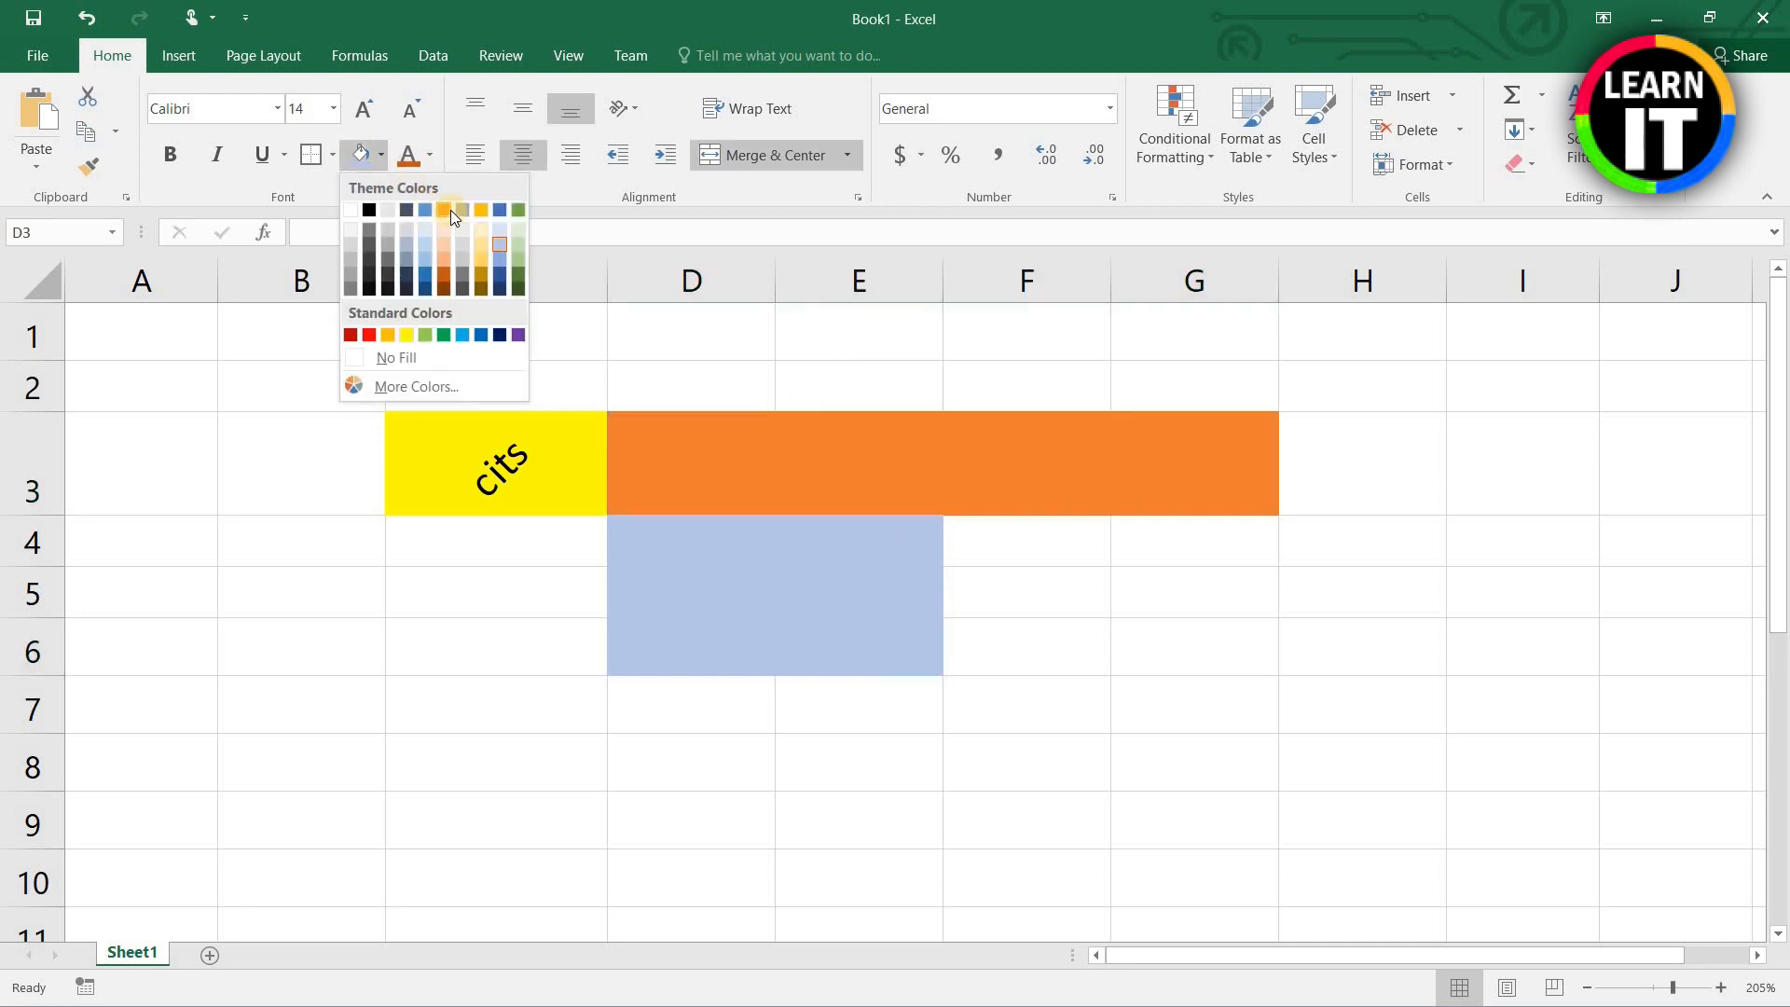
{"action": "left_click", "coordinate": [450, 210]}
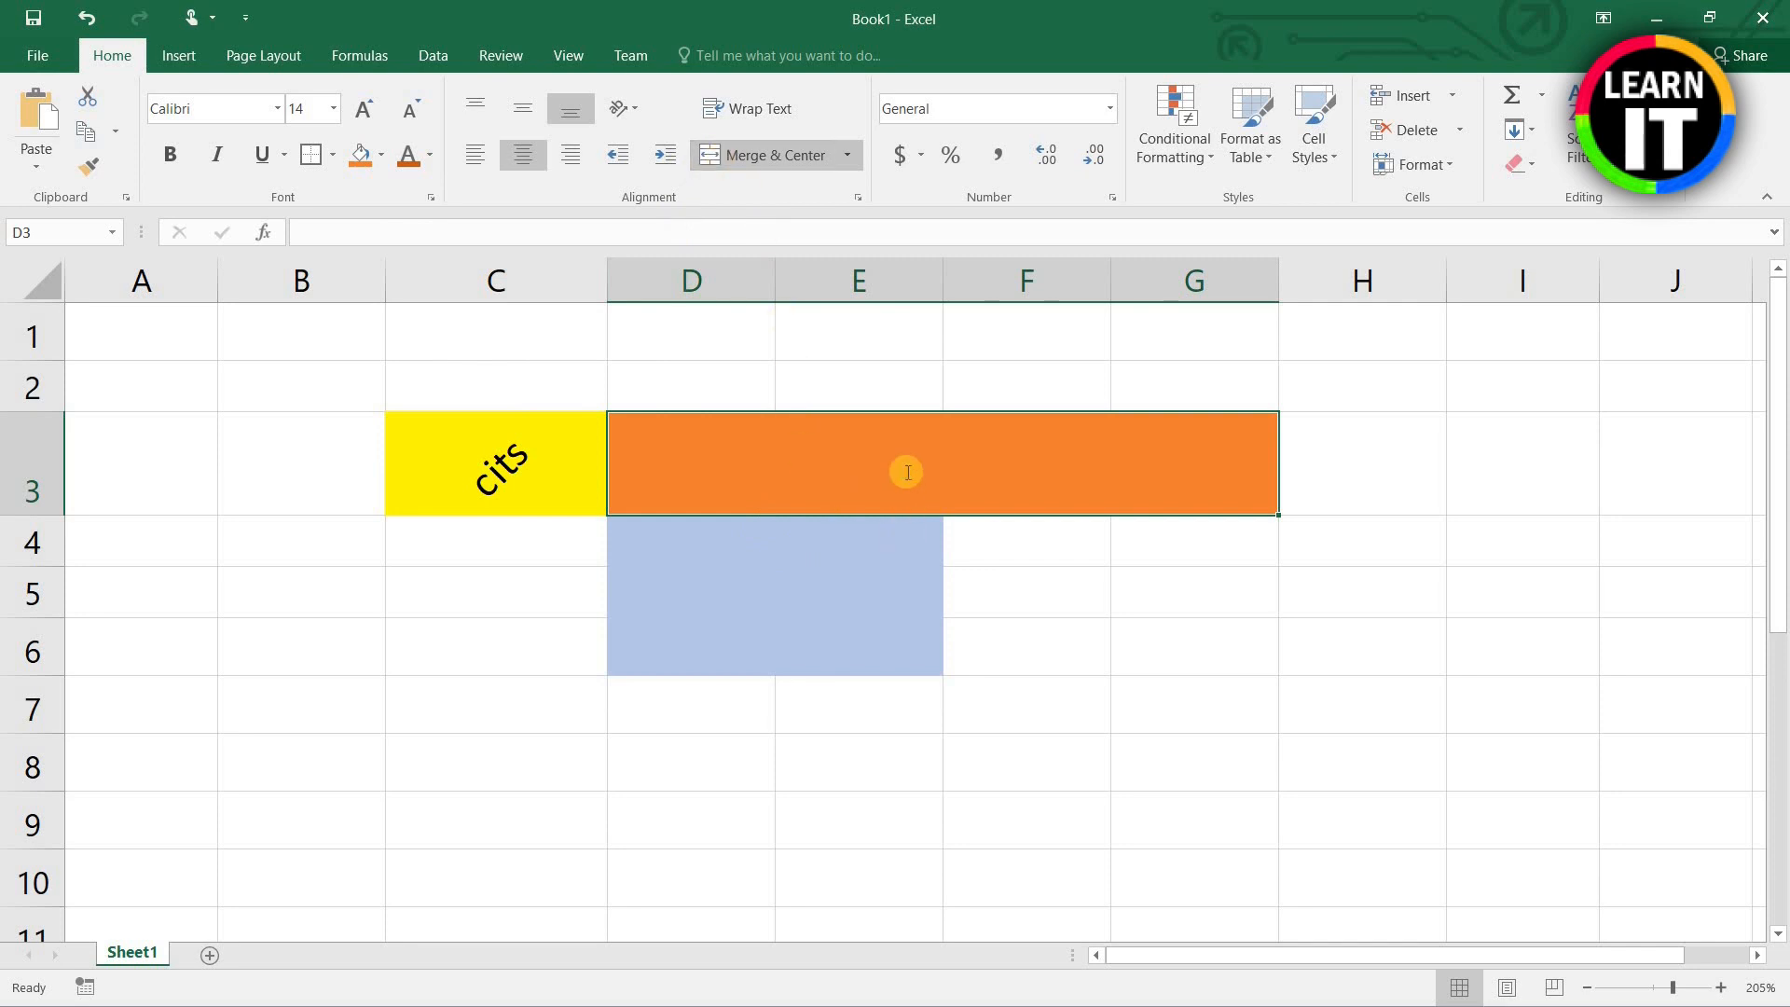
Step: Enter the text cits in the merged cell D3:G3 and change its fill to light gray
{"action": "type", "text": "cits"}
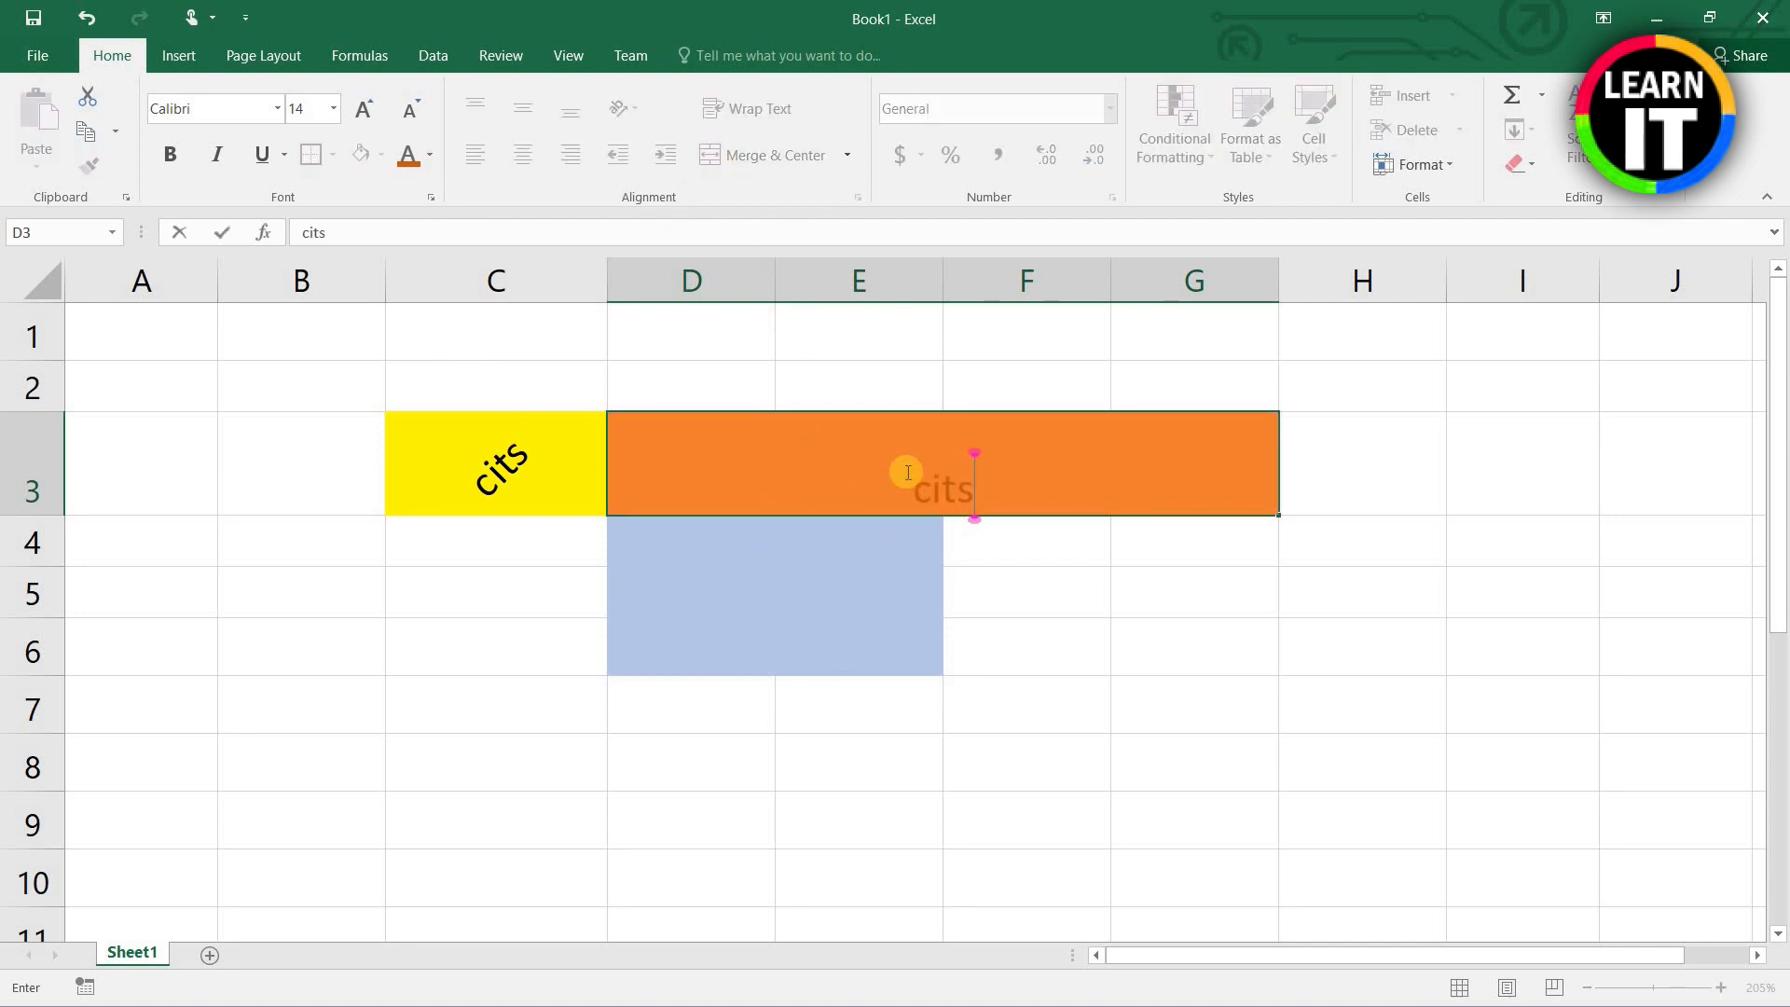
{"action": "key", "text": "Return"}
{"action": "left_click", "coordinate": [907, 493]}
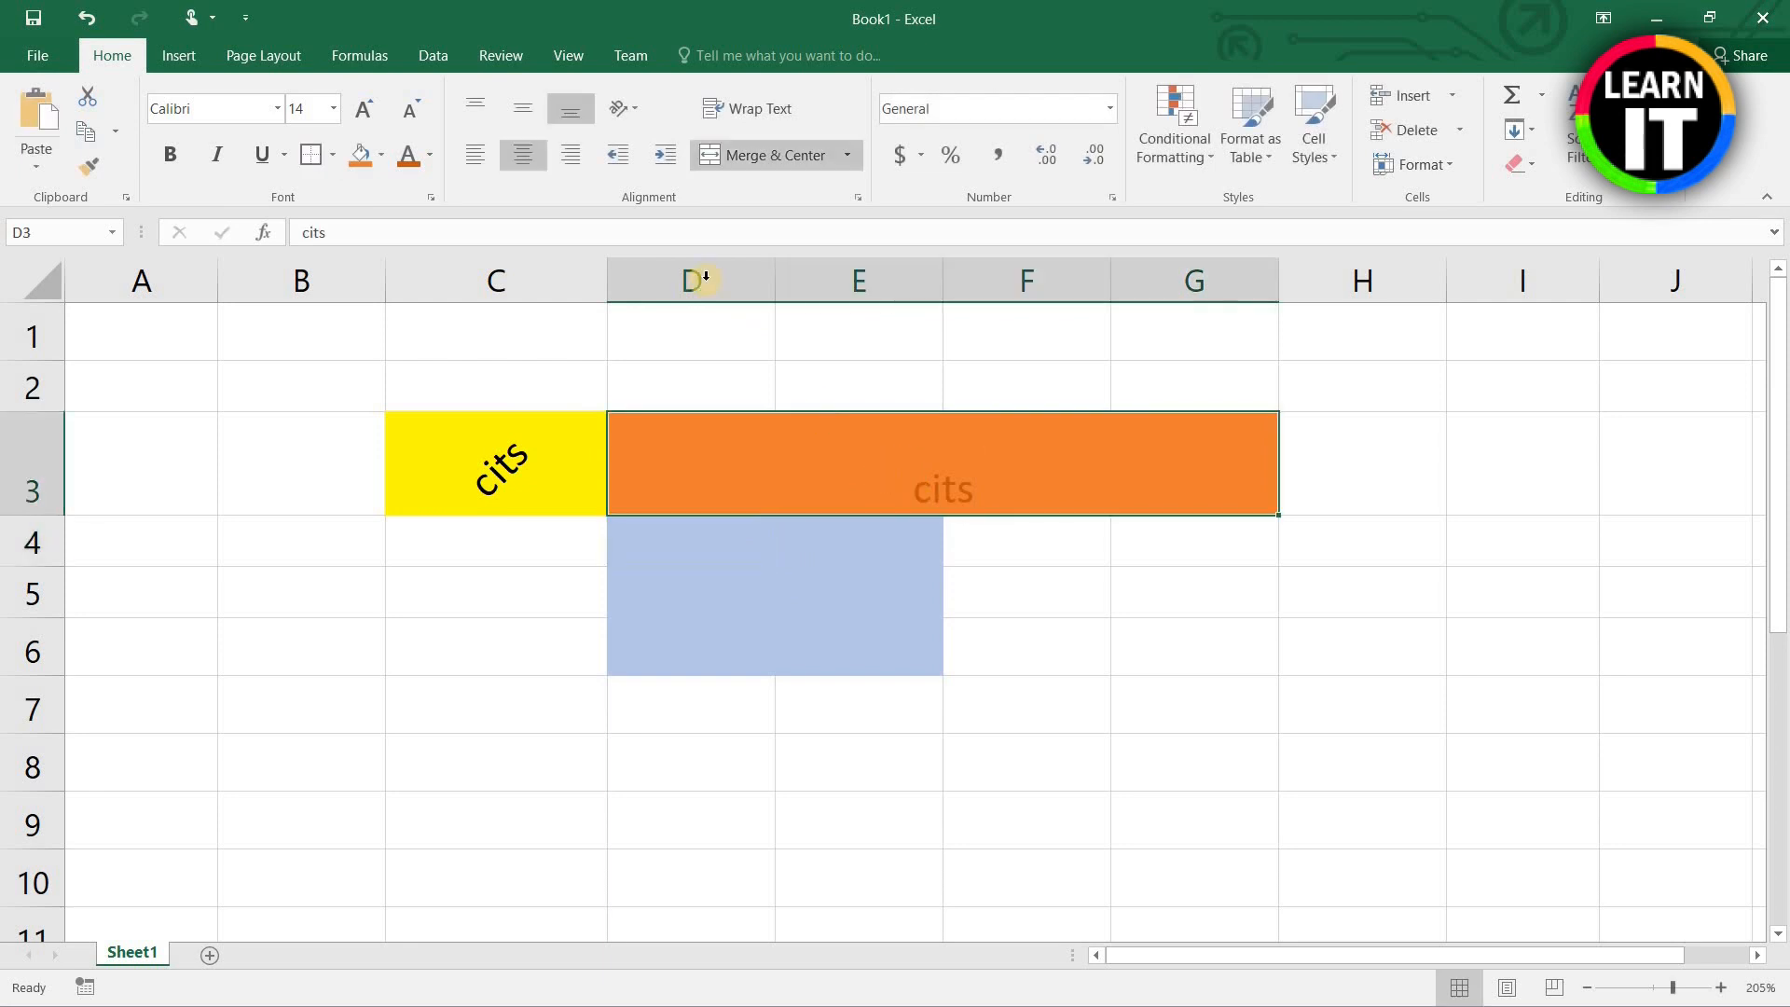
{"action": "left_click", "coordinate": [380, 156]}
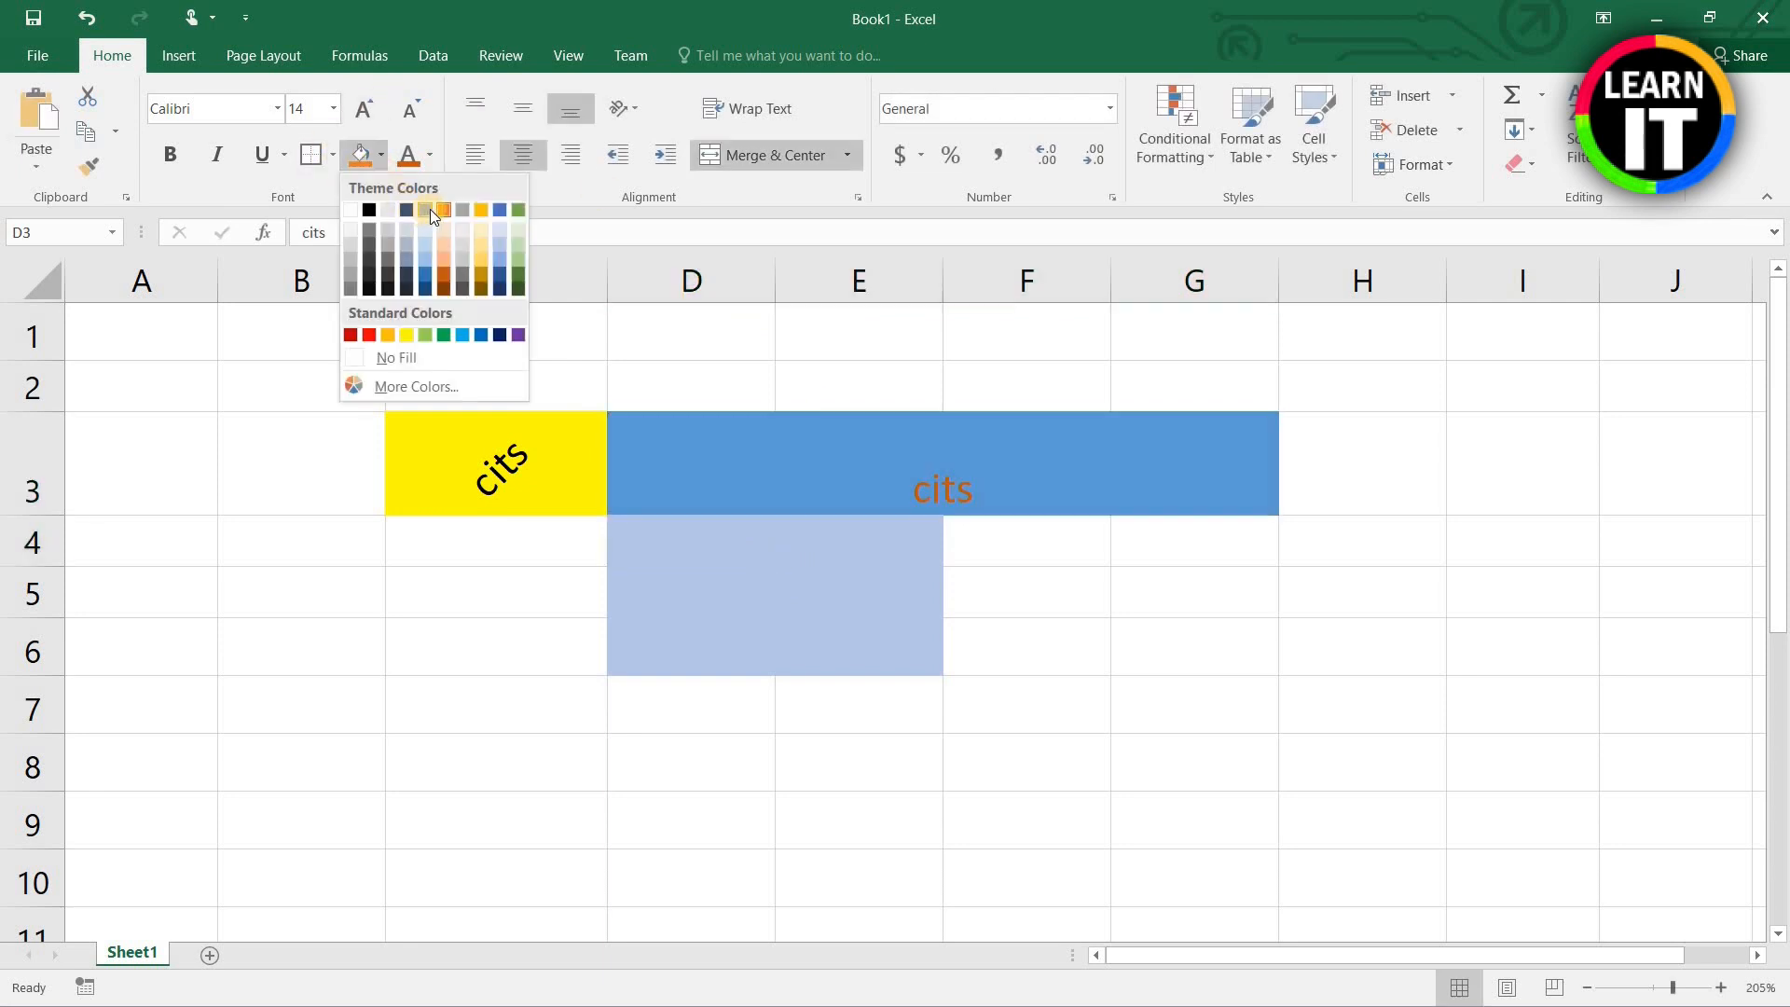
{"action": "left_click", "coordinate": [467, 230]}
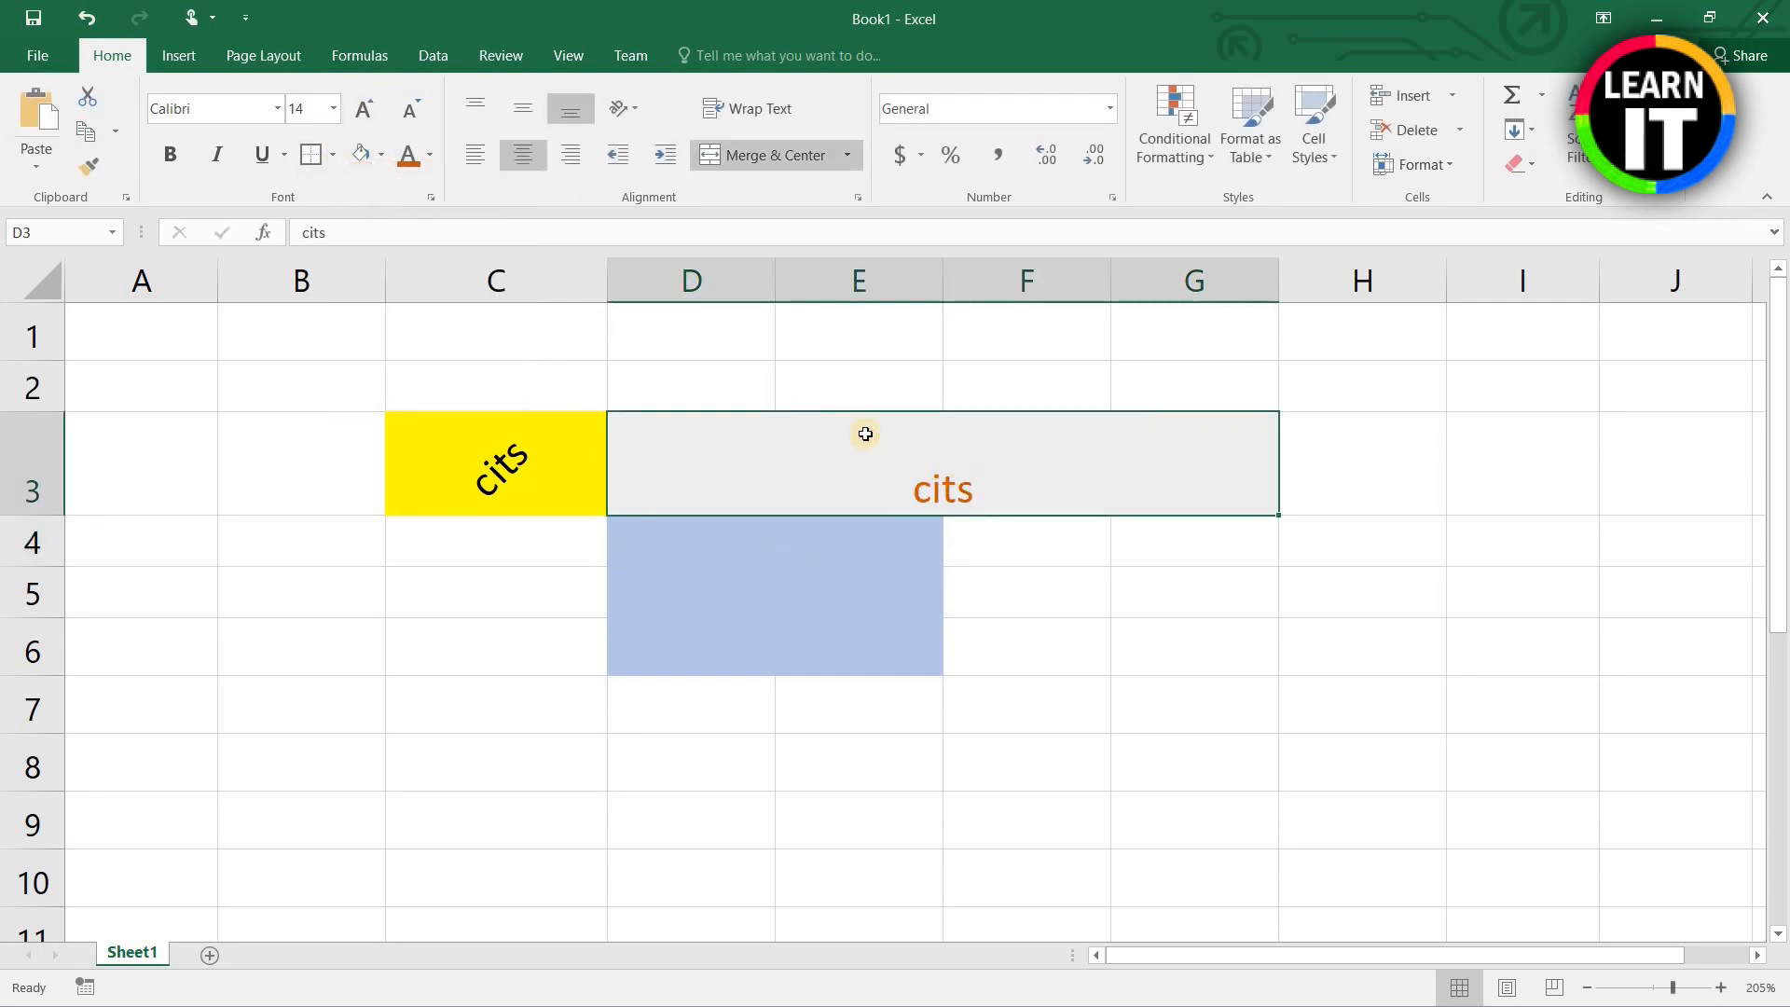
Step: Unmerge cells D3:G3, merge and center them again, and set the text to middle alignment
{"action": "left_click", "coordinate": [736, 151]}
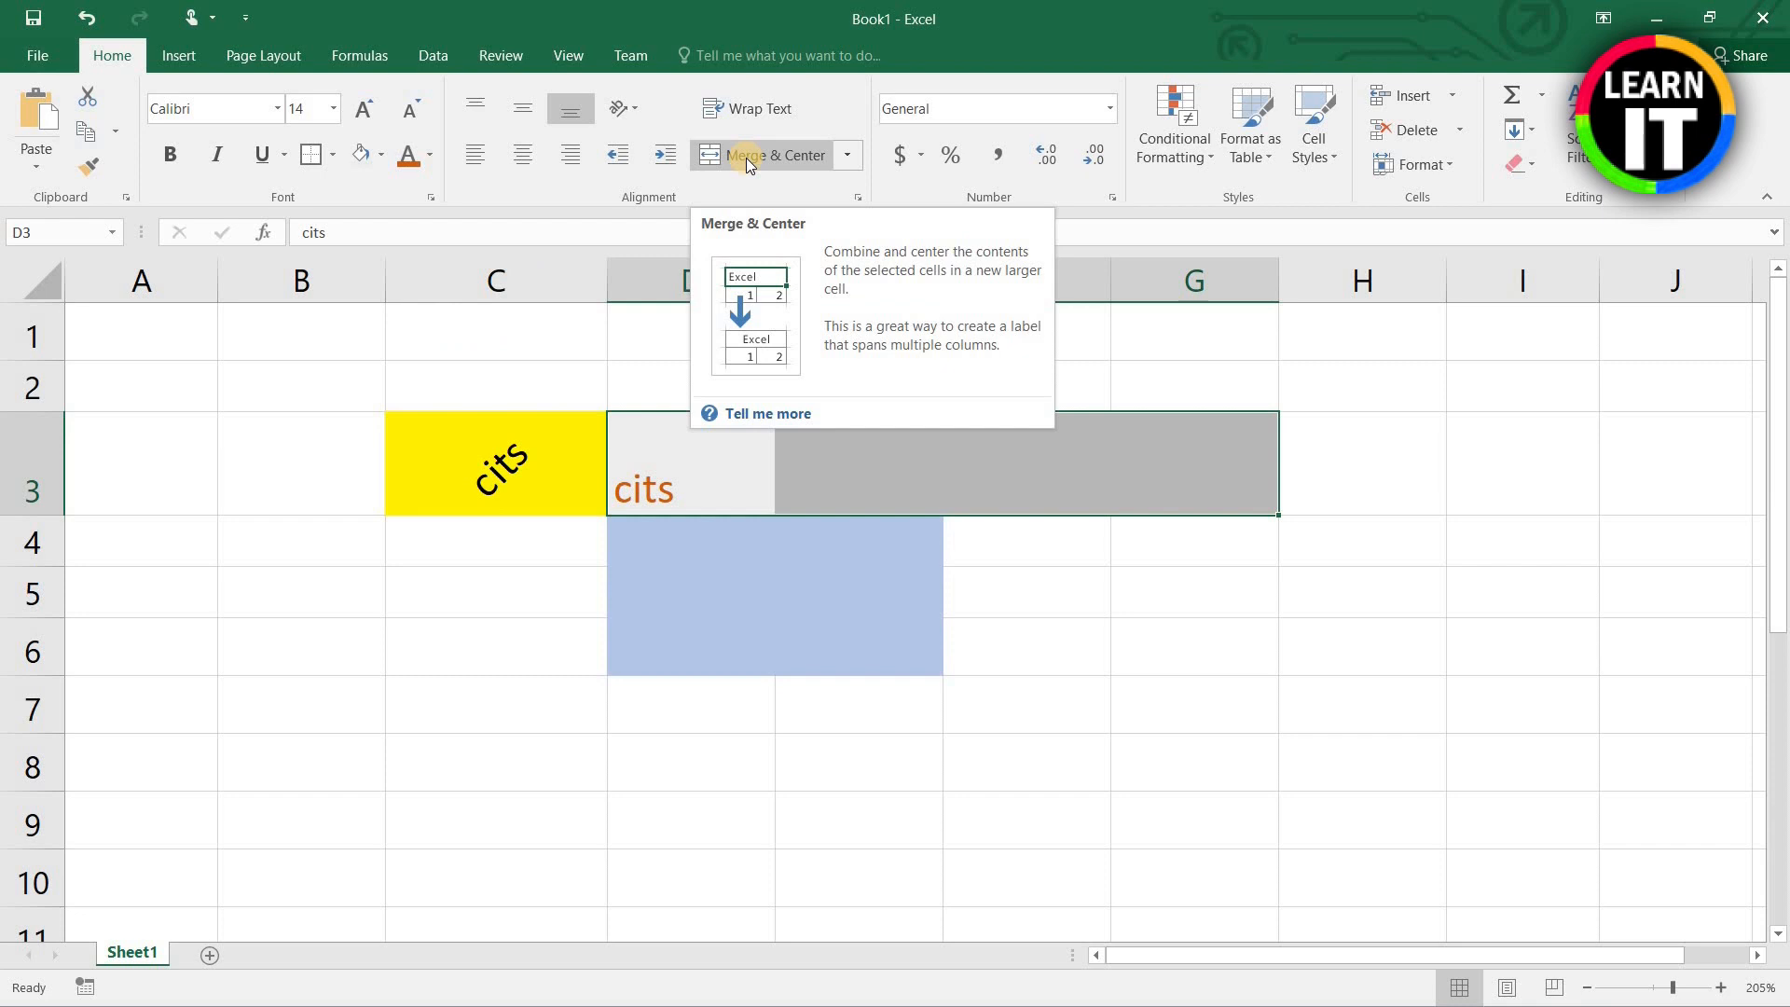
{"action": "left_click", "coordinate": [746, 159]}
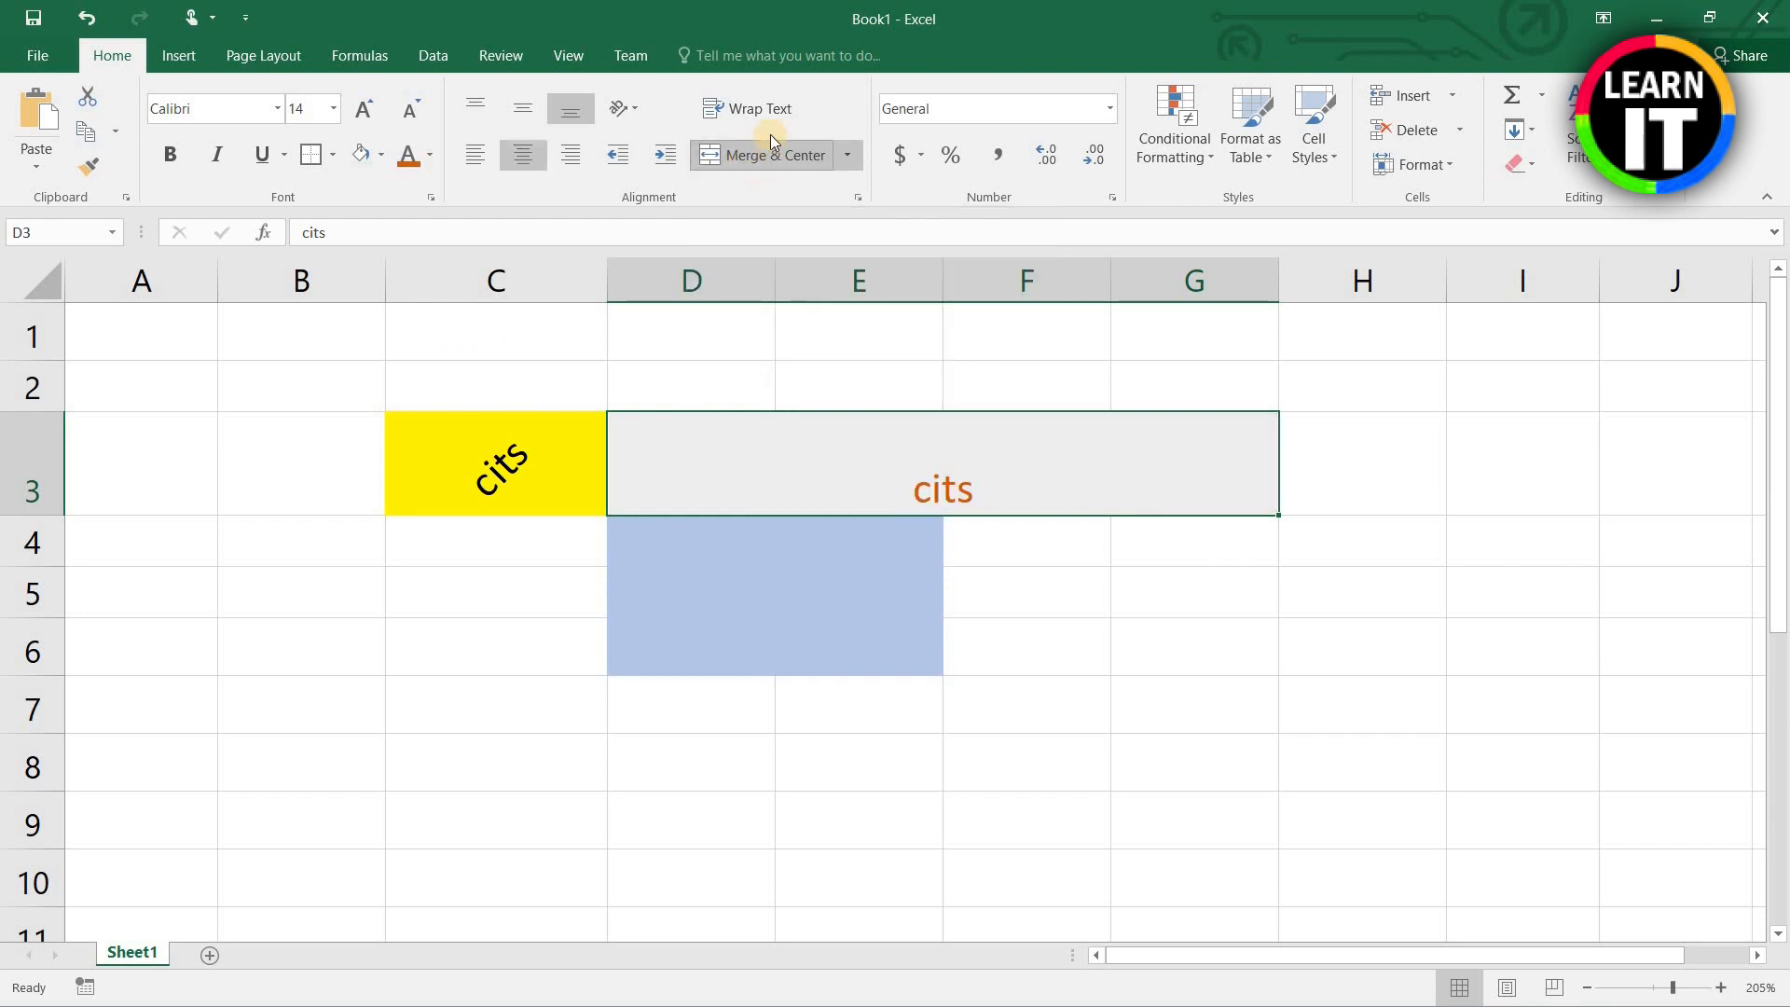
{"action": "left_click", "coordinate": [522, 114]}
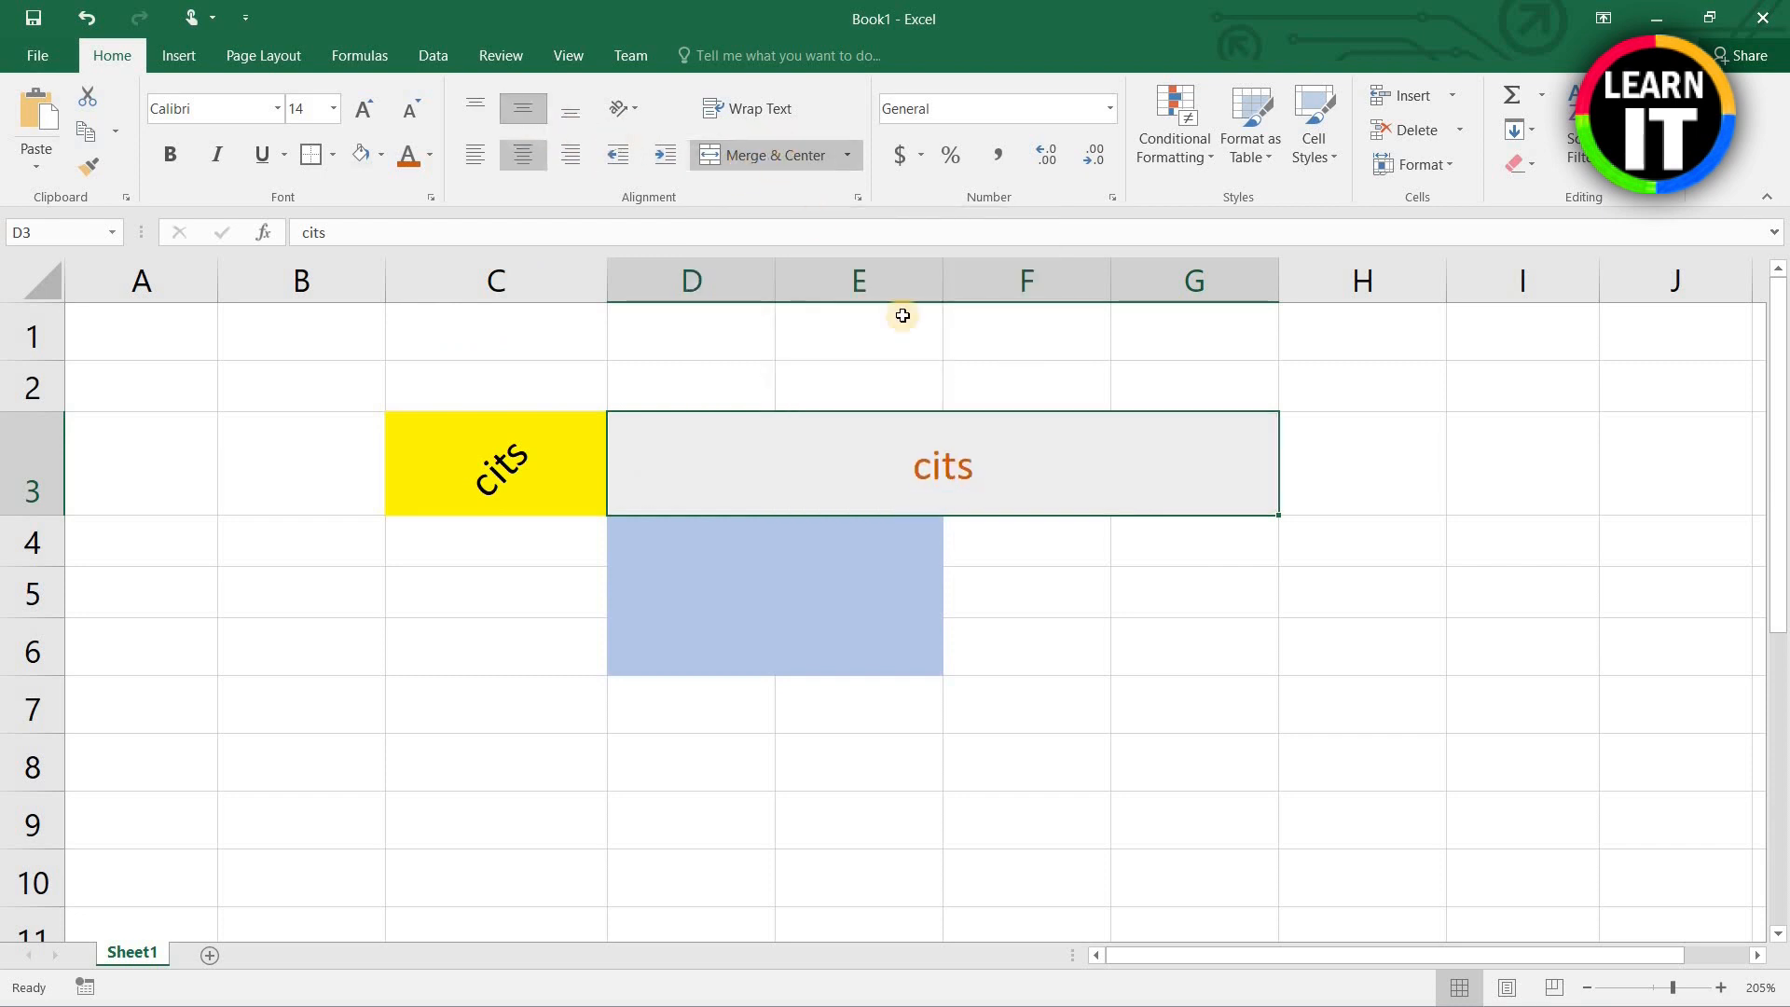
{"action": "left_click", "coordinate": [823, 761]}
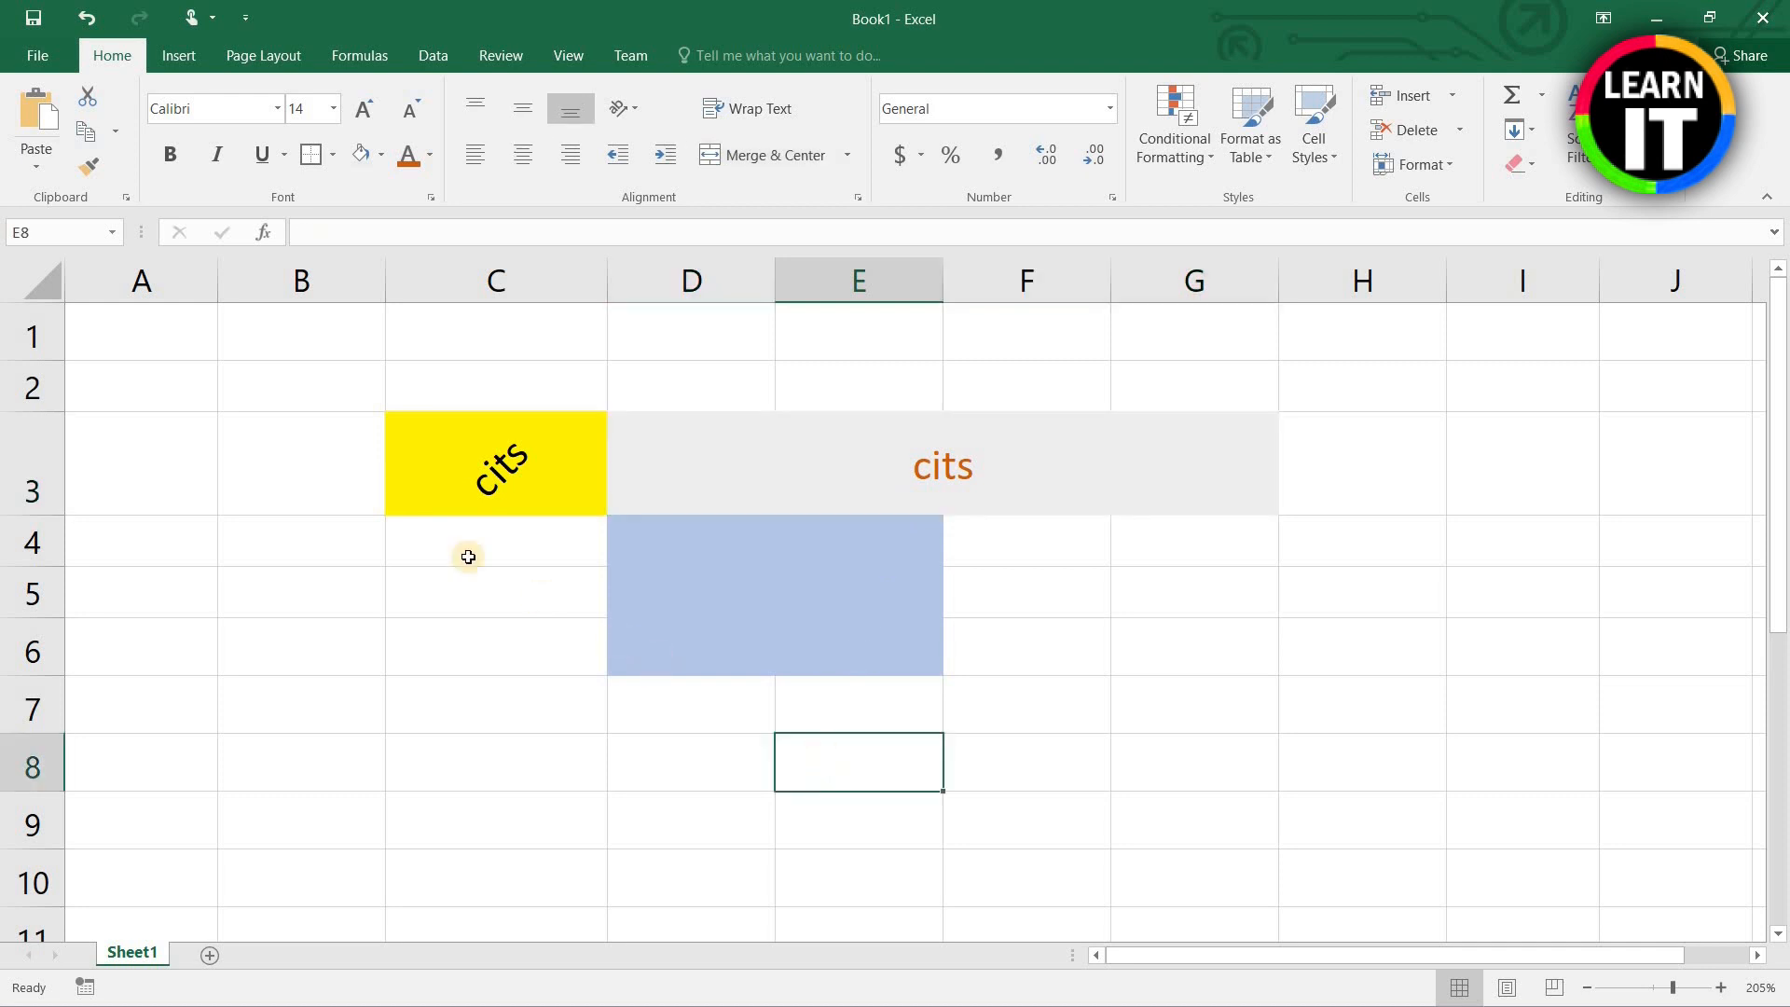
{"action": "mouse_move", "coordinate": [451, 448]}
{"action": "left_mouse_down"}
{"action": "mouse_move", "coordinate": [838, 643]}
{"action": "mouse_move", "coordinate": [915, 788]}
{"action": "left_mouse_up"}
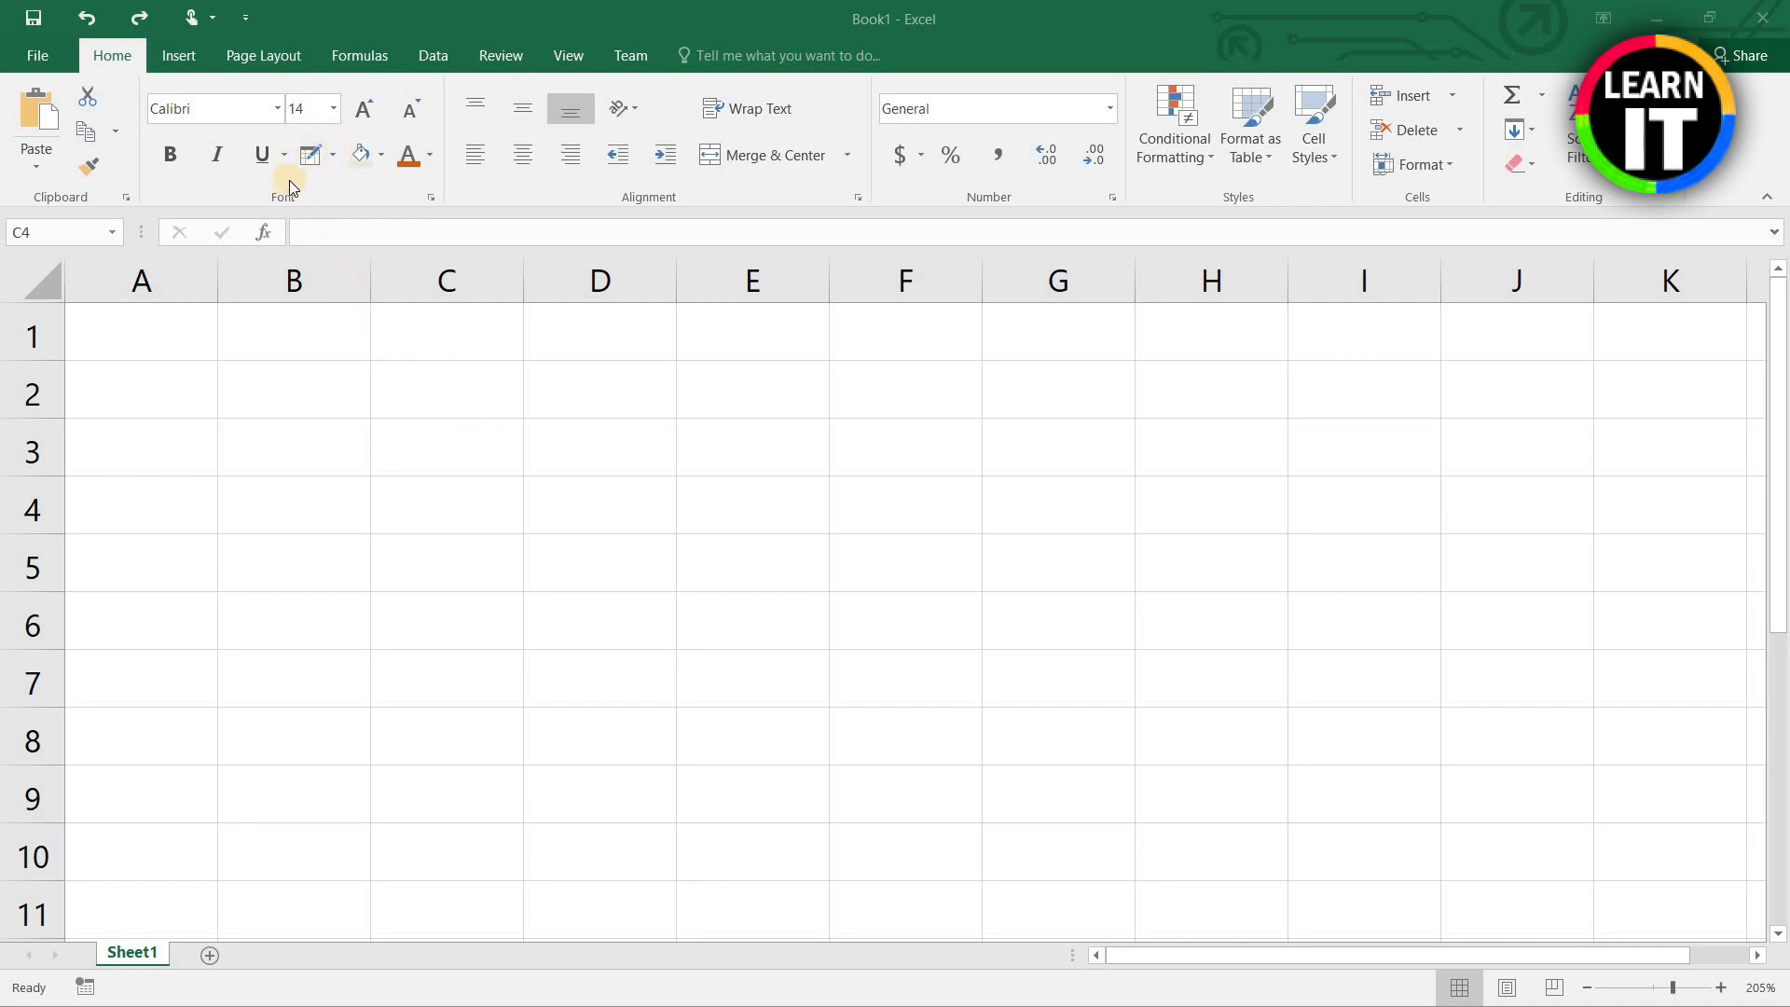
Step: Set border drawing to the thin solid line style with red as the line color
{"action": "left_click", "coordinate": [332, 156]}
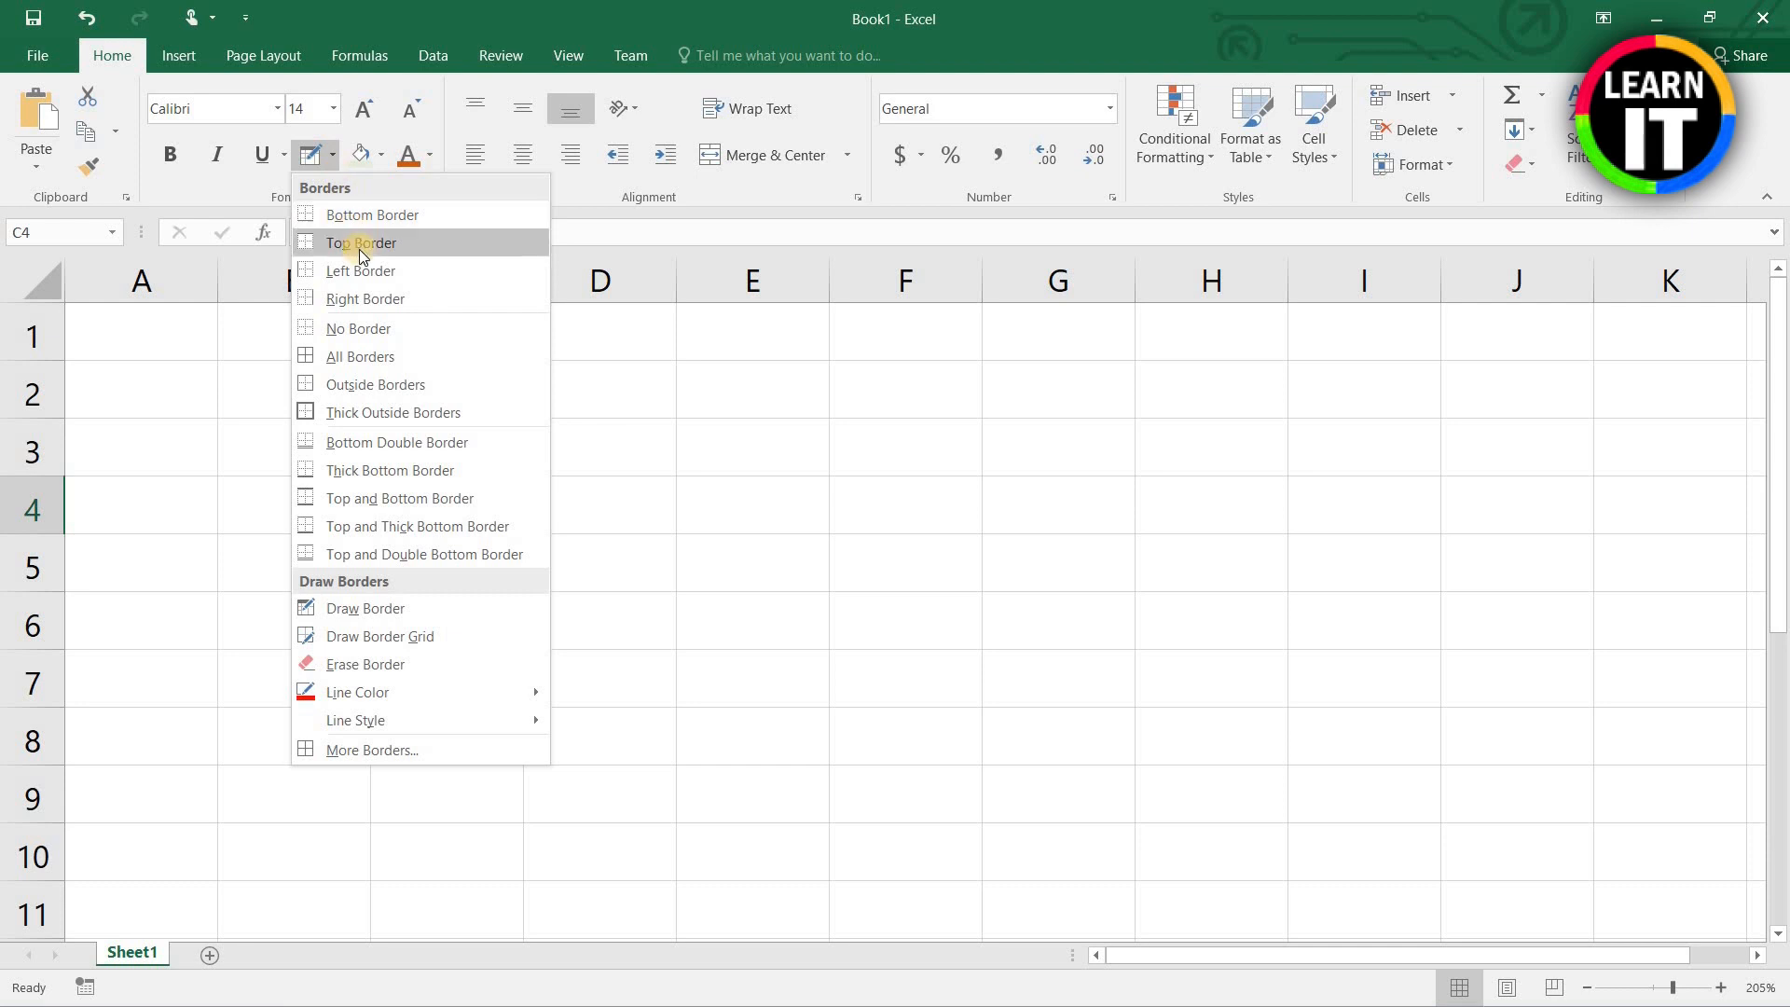
{"action": "left_click", "coordinate": [333, 154]}
{"action": "left_click", "coordinate": [333, 155]}
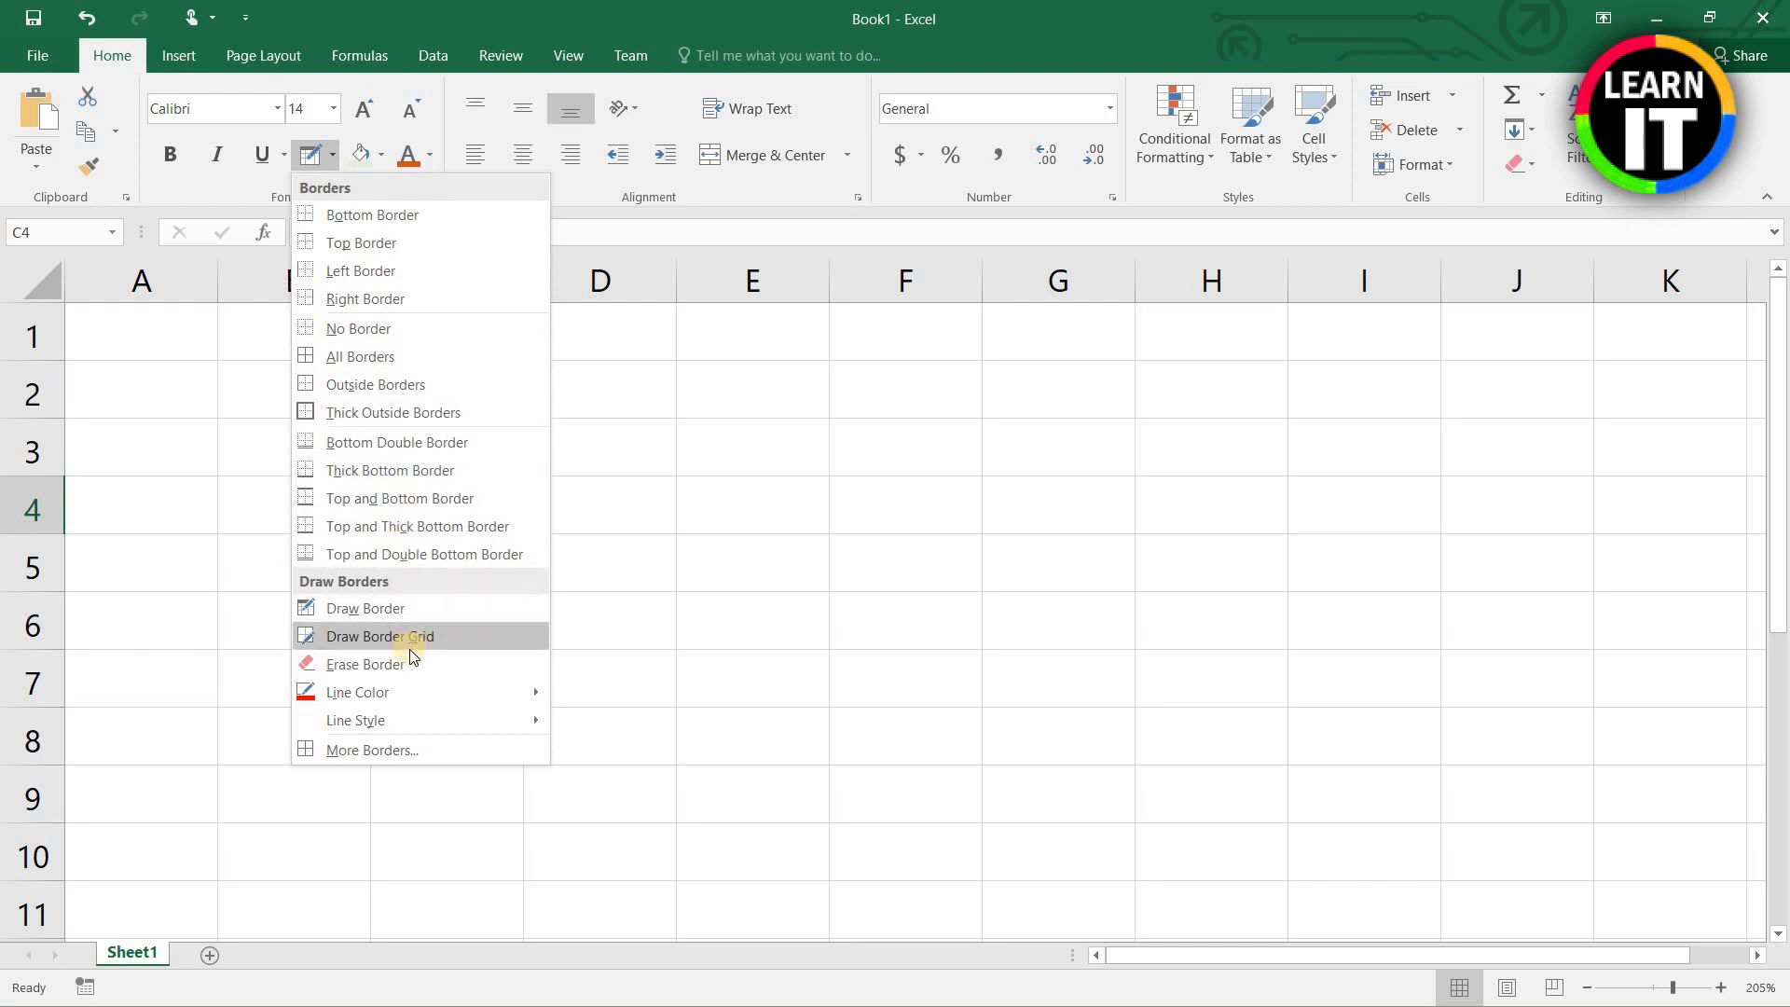
{"action": "mouse_move", "coordinate": [394, 701]}
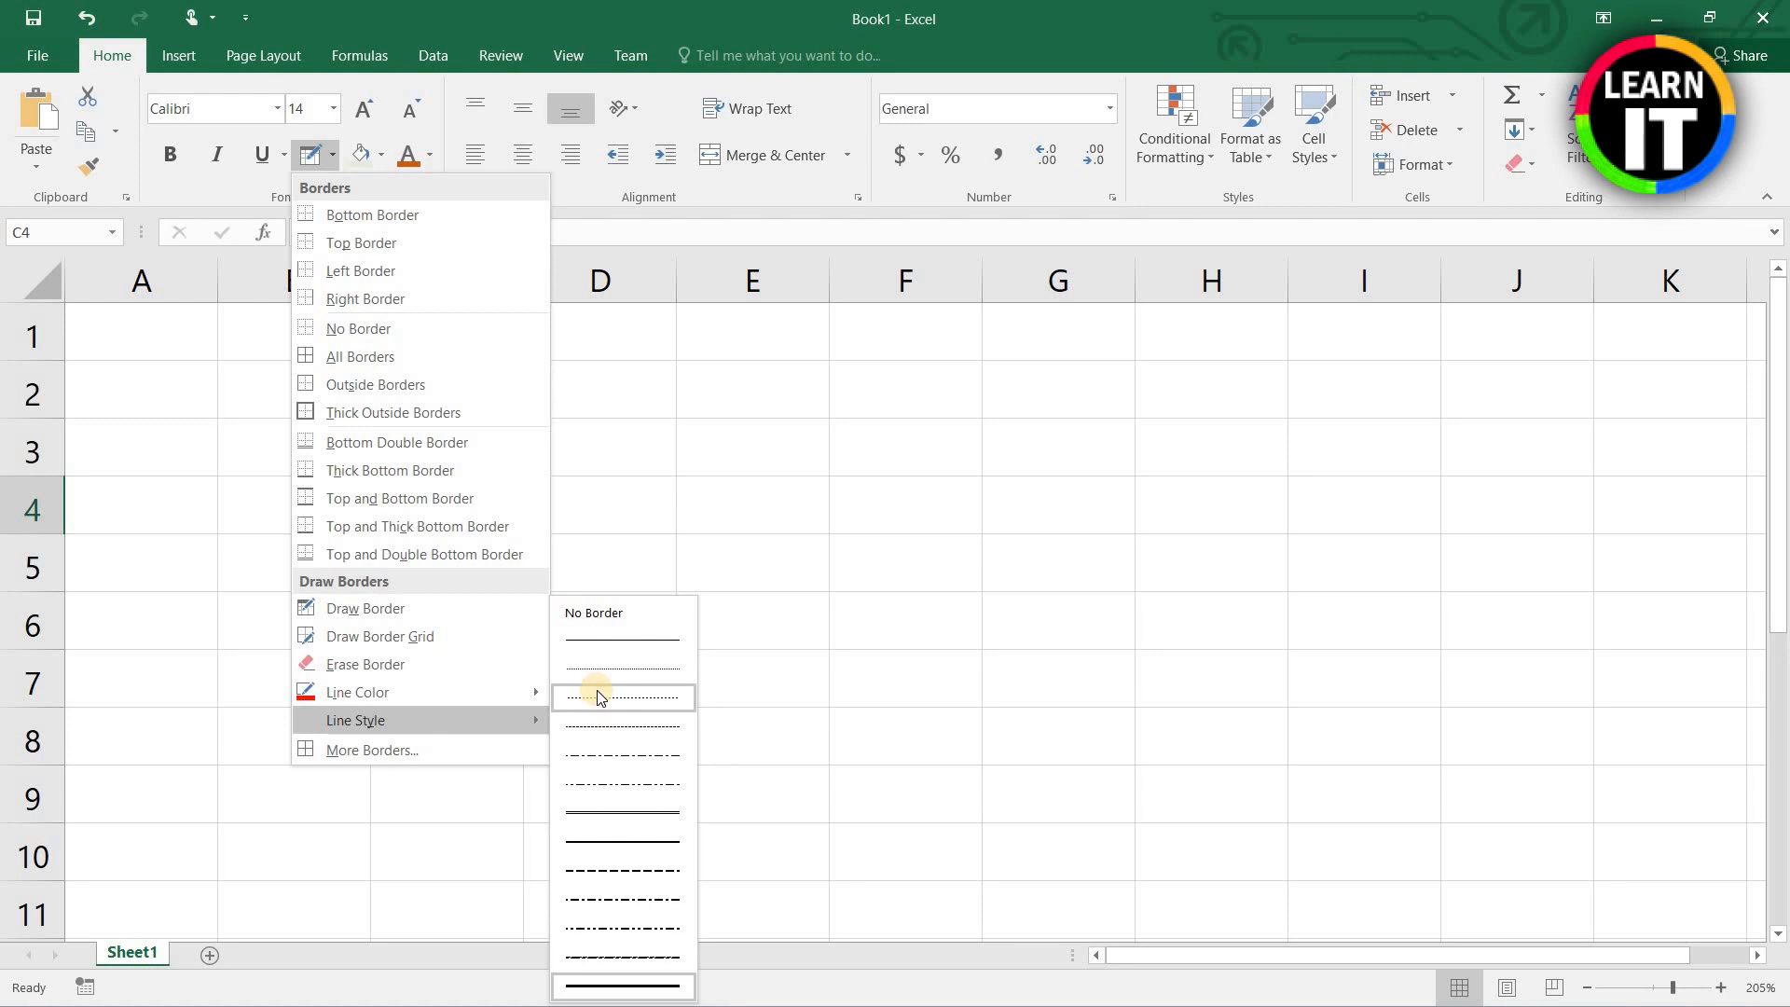
{"action": "left_click", "coordinate": [620, 642]}
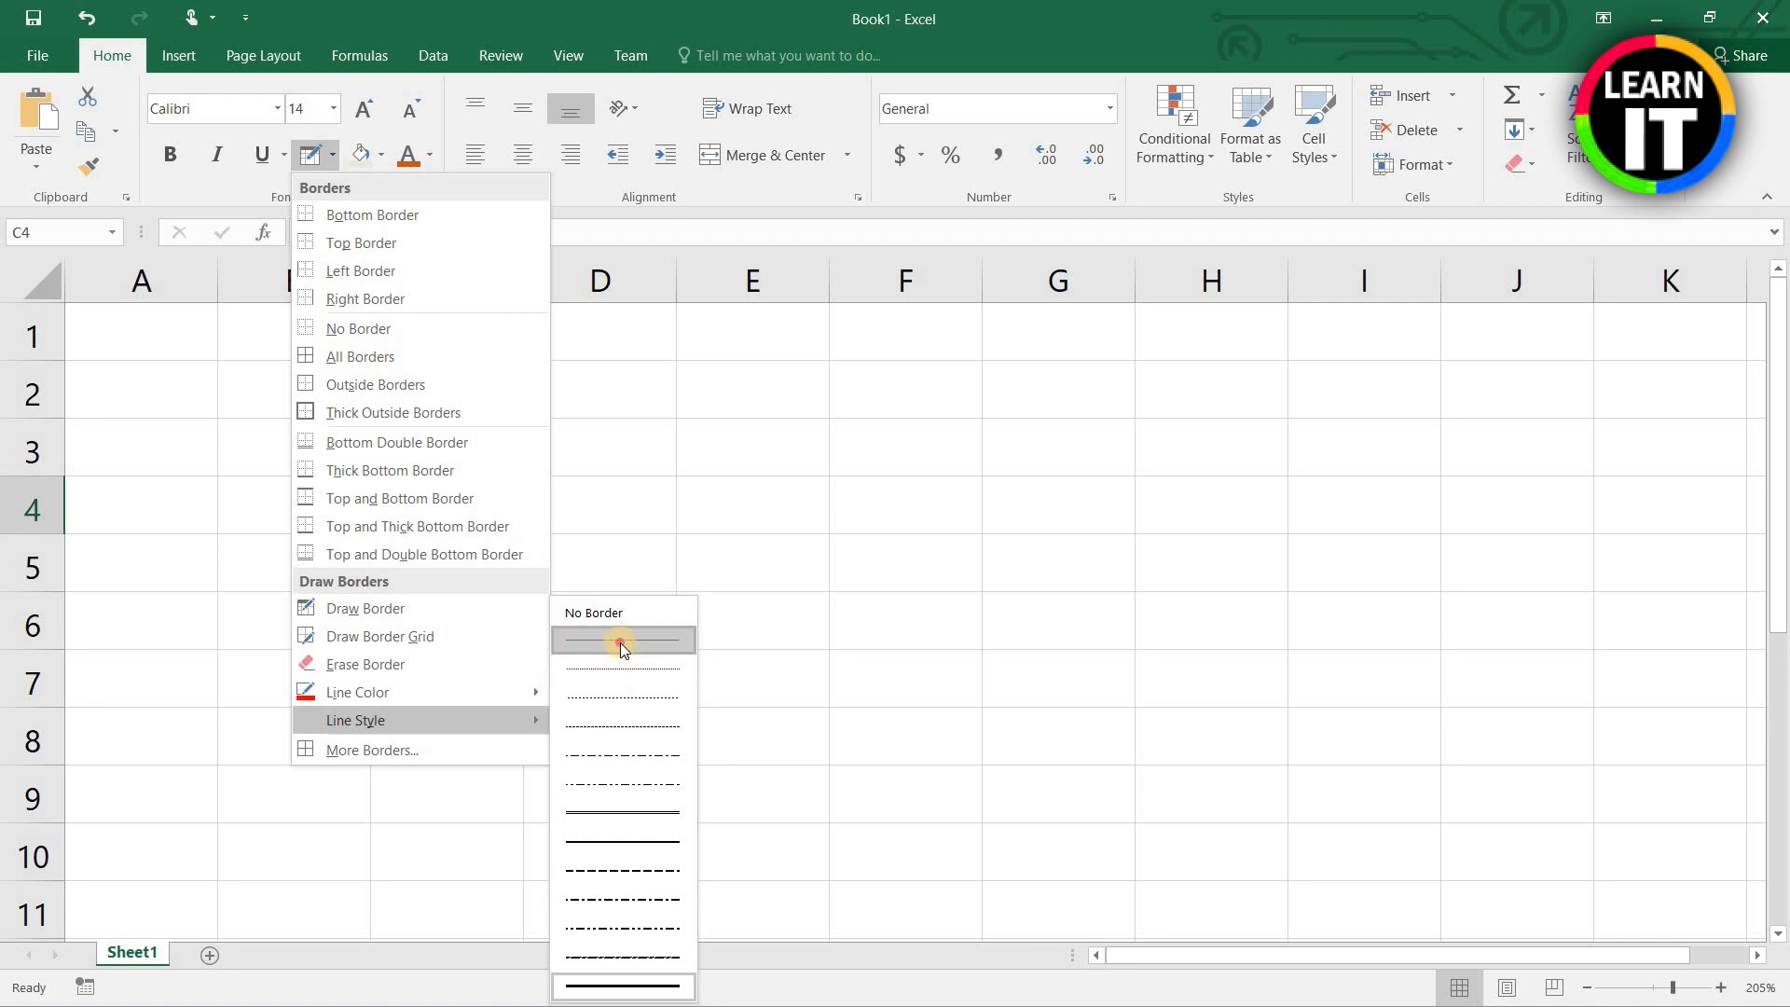
{"action": "left_click", "coordinate": [334, 156]}
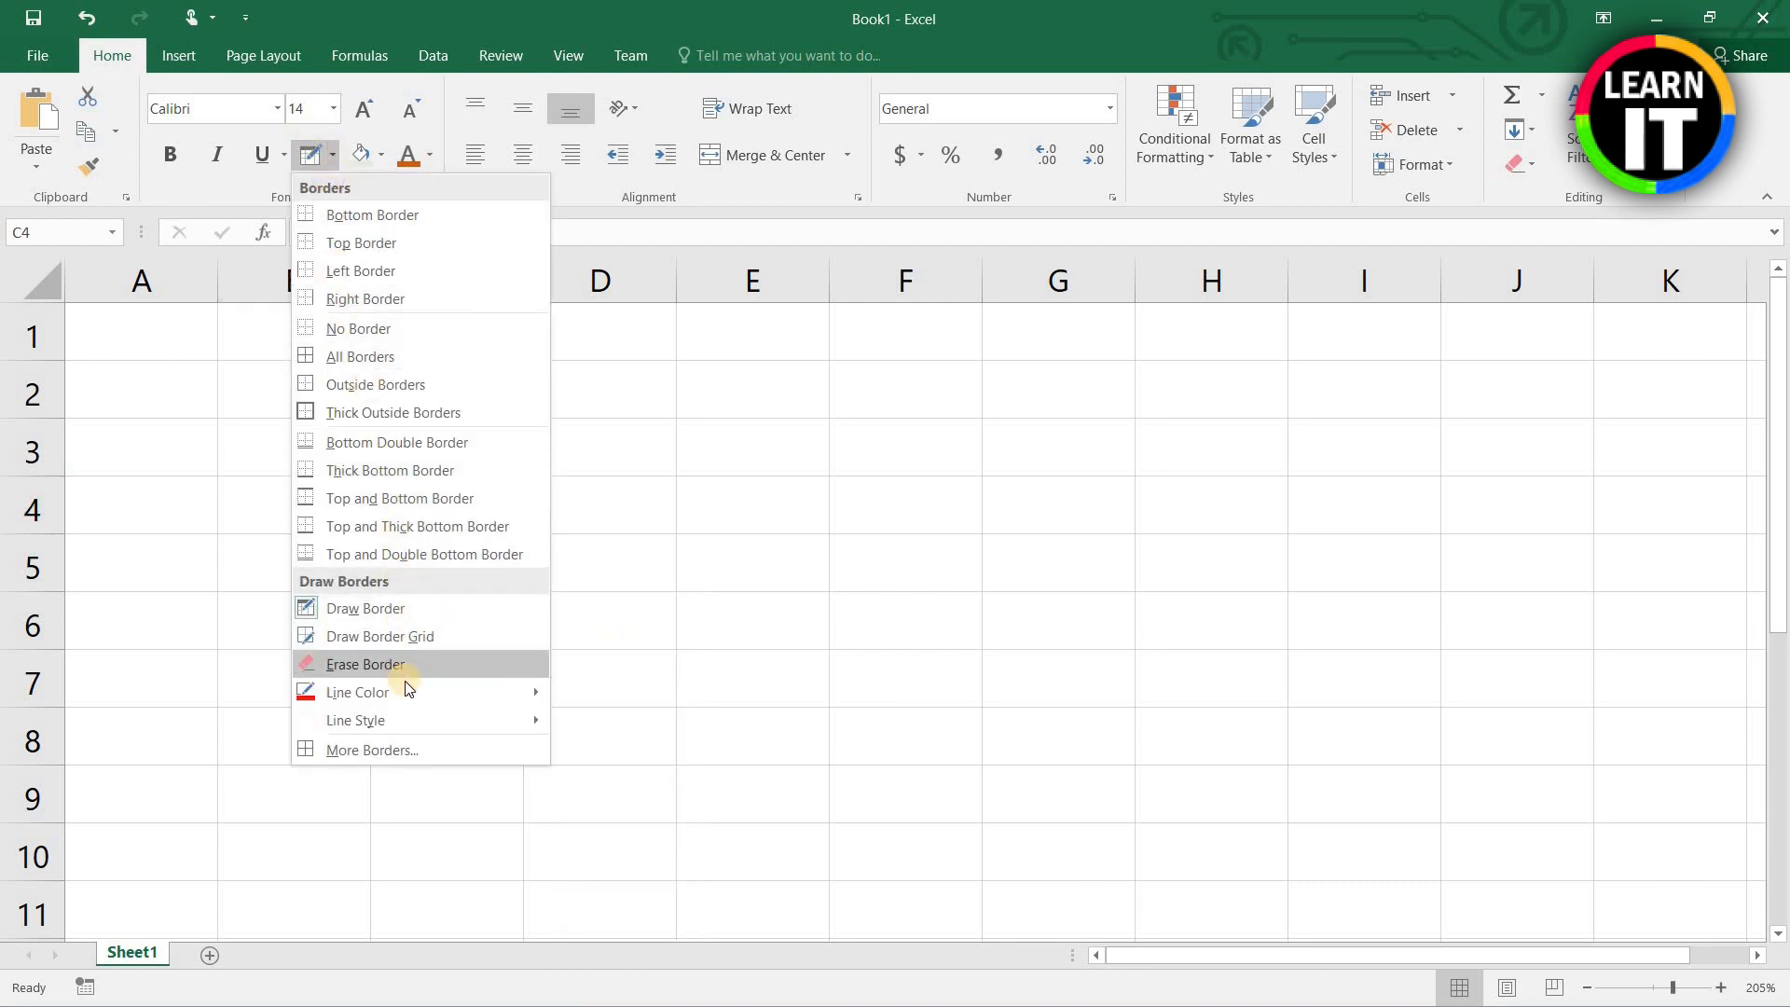
{"action": "mouse_move", "coordinate": [528, 703]}
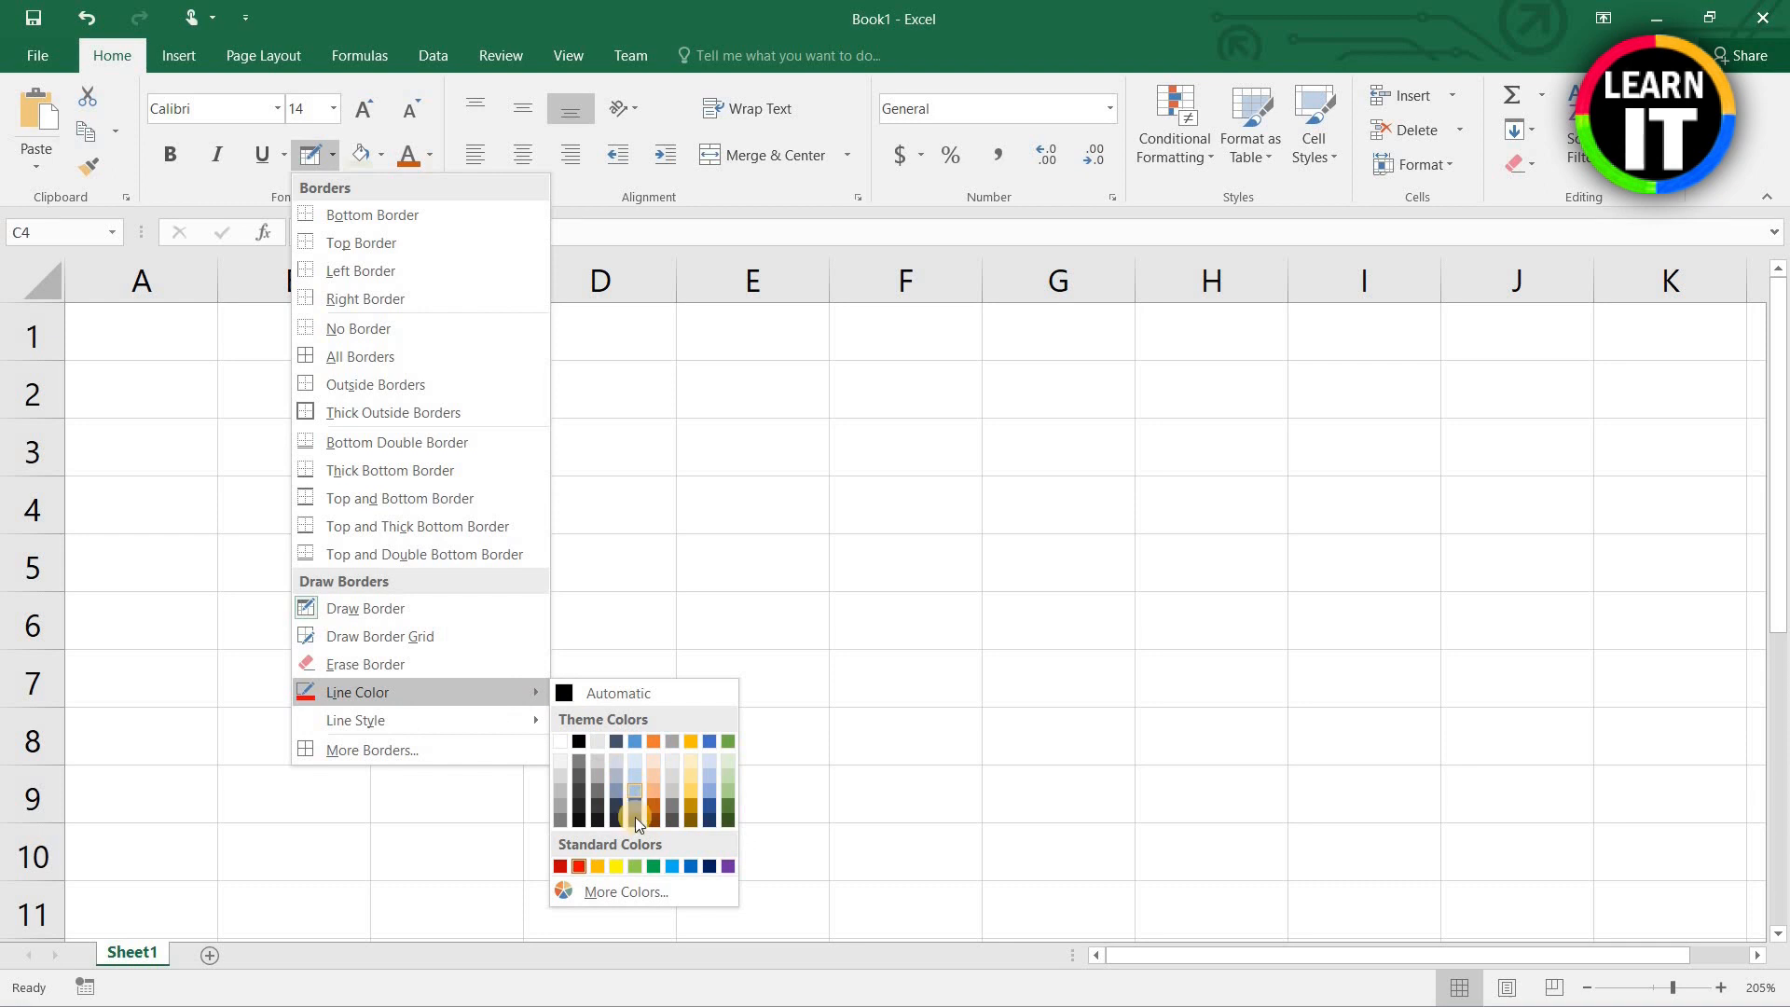
{"action": "left_click", "coordinate": [578, 867]}
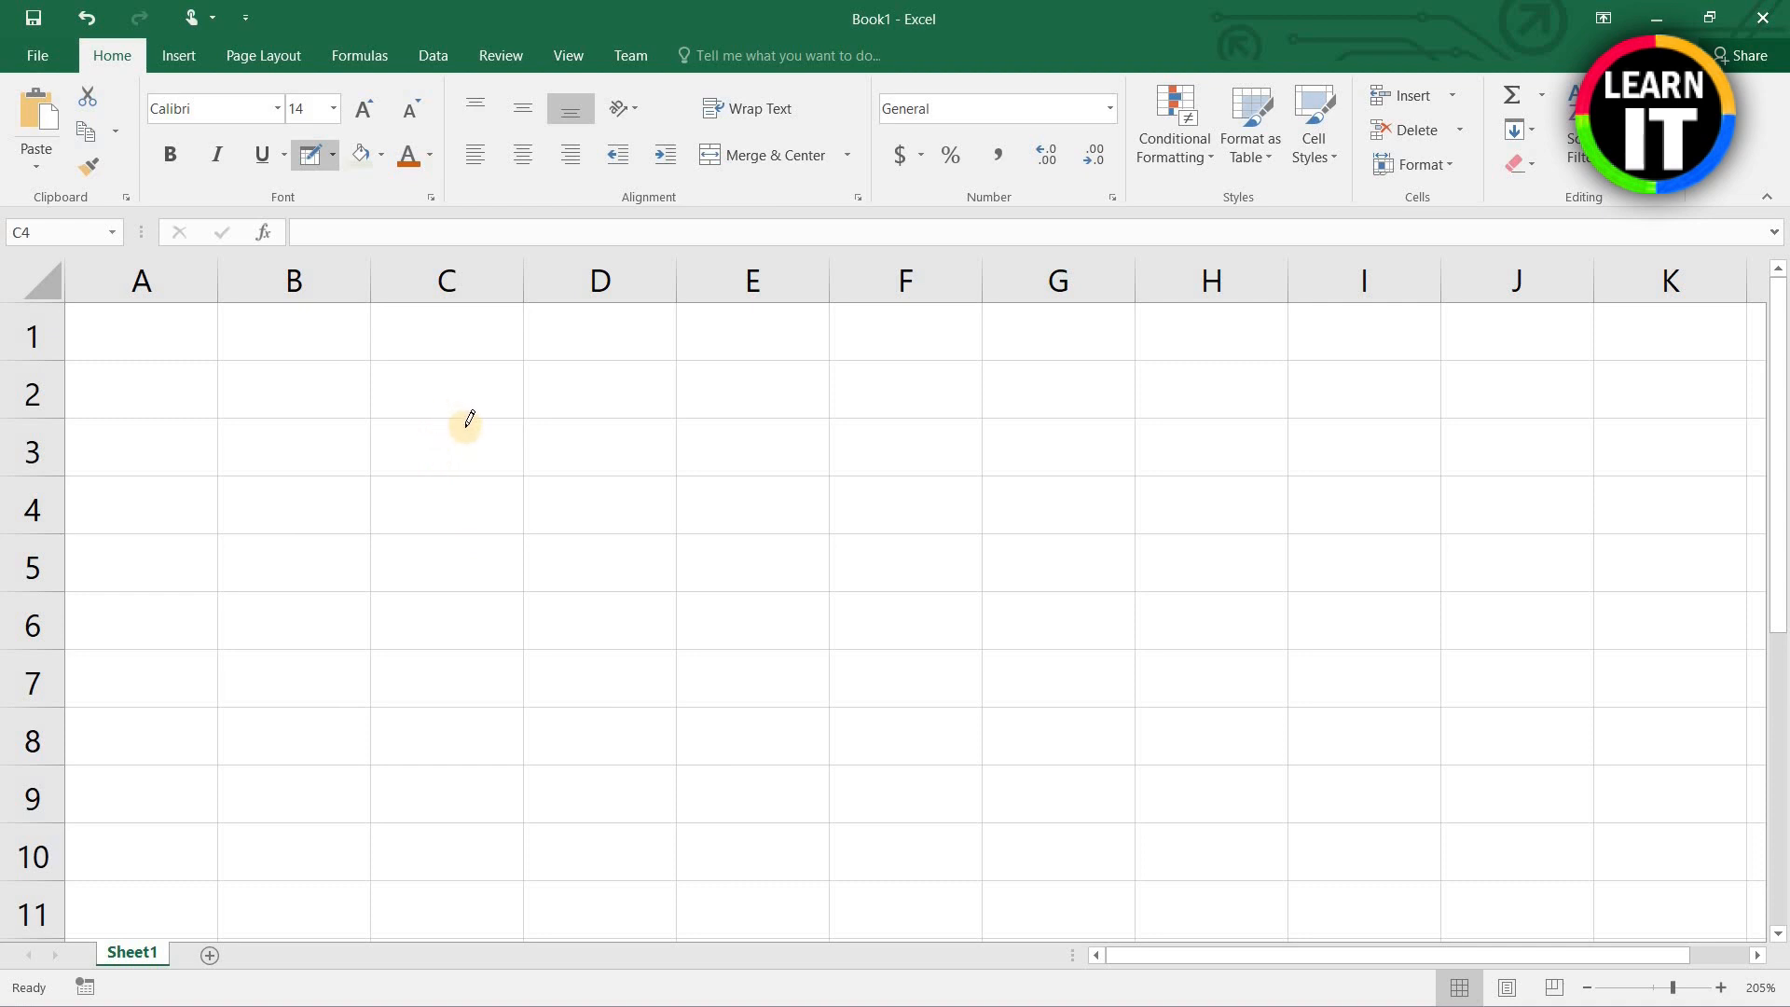
Step: Draw a red border around C3:G8, with horizontal lines between its rows and vertical lines after columns C and D
{"action": "mouse_move", "coordinate": [454, 410]}
{"action": "left_mouse_down"}
{"action": "mouse_move", "coordinate": [1056, 413]}
{"action": "mouse_move", "coordinate": [1107, 456]}
{"action": "mouse_move", "coordinate": [1109, 688]}
{"action": "mouse_move", "coordinate": [1050, 723]}
{"action": "mouse_move", "coordinate": [415, 699]}
{"action": "mouse_move", "coordinate": [507, 690]}
{"action": "mouse_move", "coordinate": [494, 731]}
{"action": "left_mouse_up"}
{"action": "mouse_move", "coordinate": [525, 445]}
{"action": "left_mouse_down"}
{"action": "mouse_move", "coordinate": [515, 651]}
{"action": "mouse_move", "coordinate": [541, 738]}
{"action": "left_mouse_up"}
{"action": "mouse_move", "coordinate": [407, 523]}
{"action": "left_mouse_down"}
{"action": "mouse_move", "coordinate": [839, 537]}
{"action": "mouse_move", "coordinate": [1066, 523]}
{"action": "mouse_move", "coordinate": [1099, 463]}
{"action": "mouse_move", "coordinate": [438, 478]}
{"action": "left_mouse_up"}
{"action": "left_click_drag", "start_coordinate": [678, 428], "coordinate": [679, 760]}
{"action": "mouse_move", "coordinate": [417, 706]}
{"action": "left_mouse_down"}
{"action": "mouse_move", "coordinate": [1087, 690]}
{"action": "mouse_move", "coordinate": [492, 634]}
{"action": "left_mouse_up"}
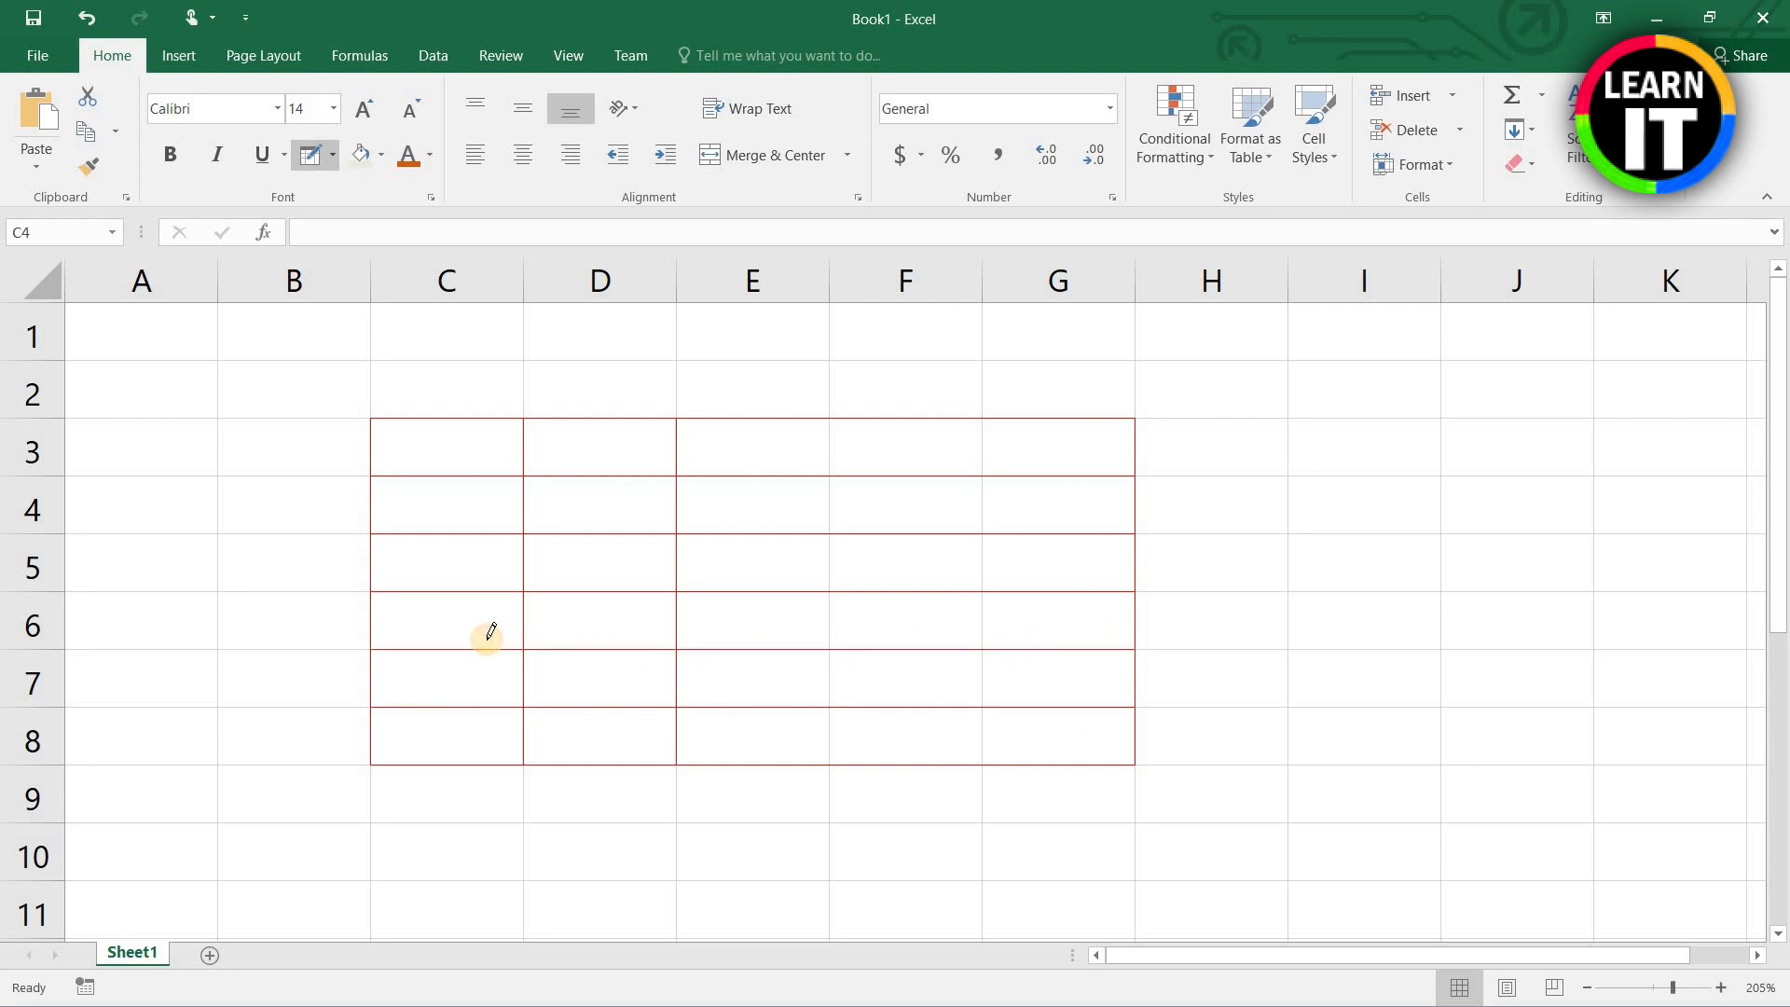
Step: Select the whole sheet and remove all of the drawn borders
{"action": "left_click", "coordinate": [43, 281]}
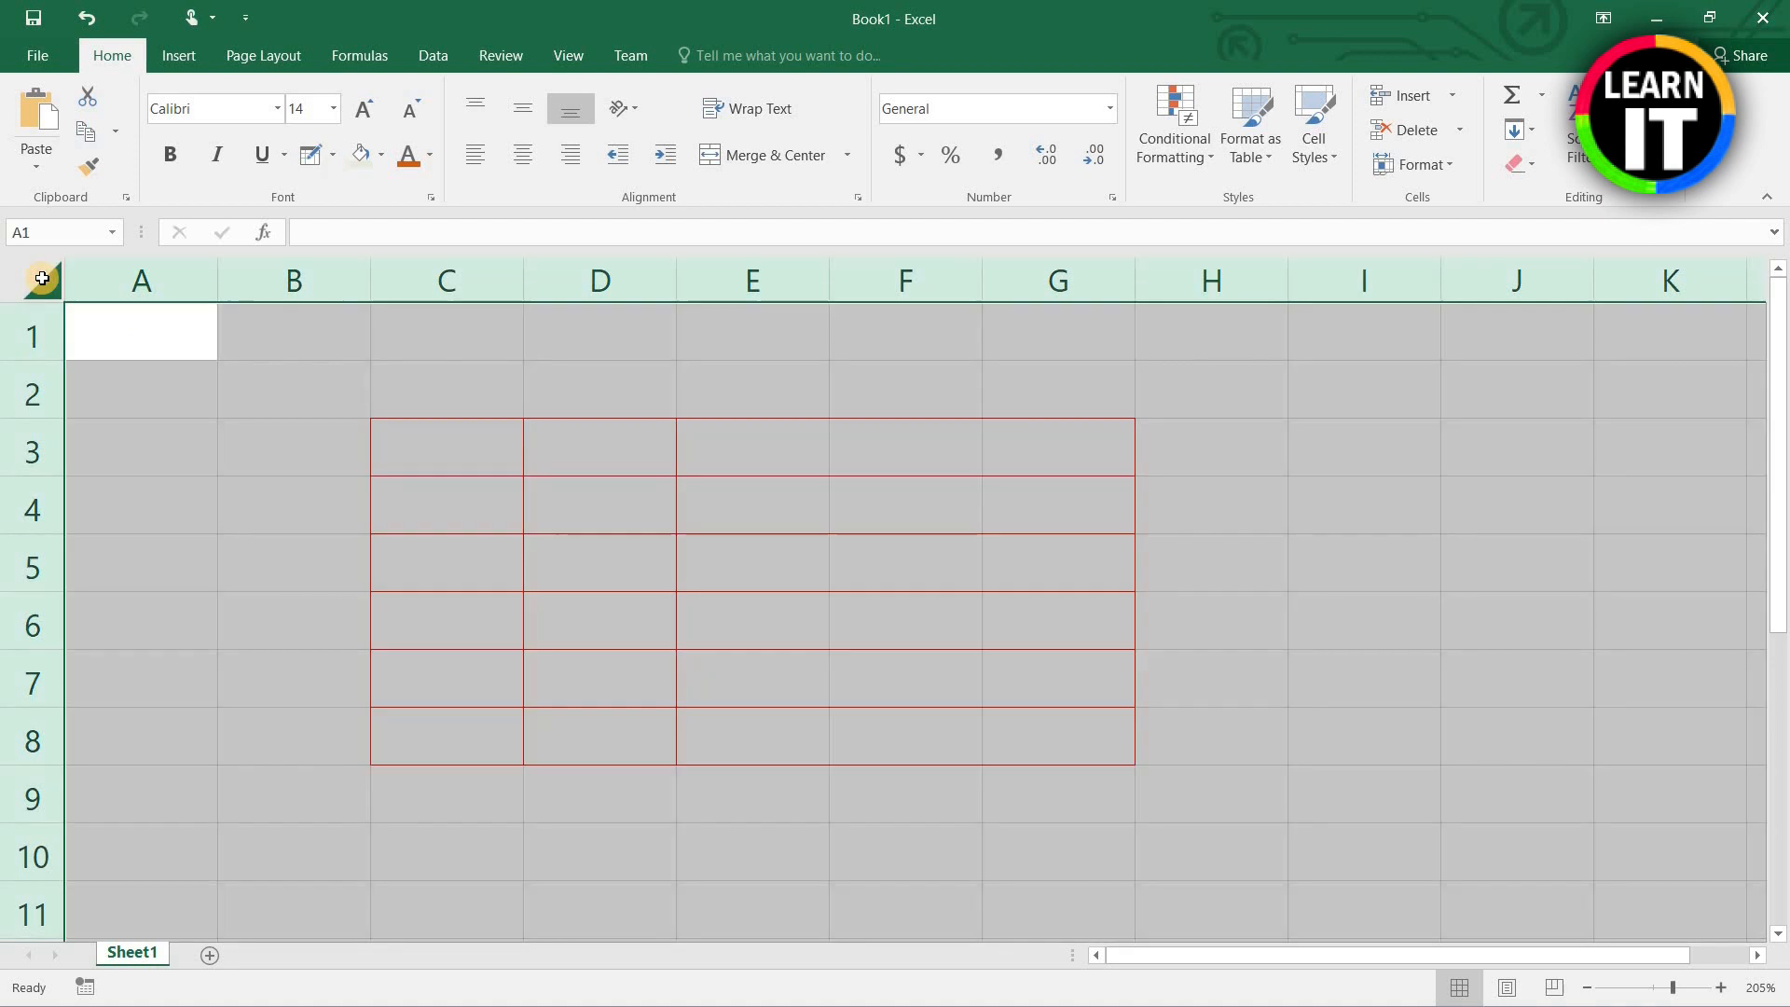
{"action": "right_click", "coordinate": [668, 635]}
{"action": "left_click", "coordinate": [745, 824]}
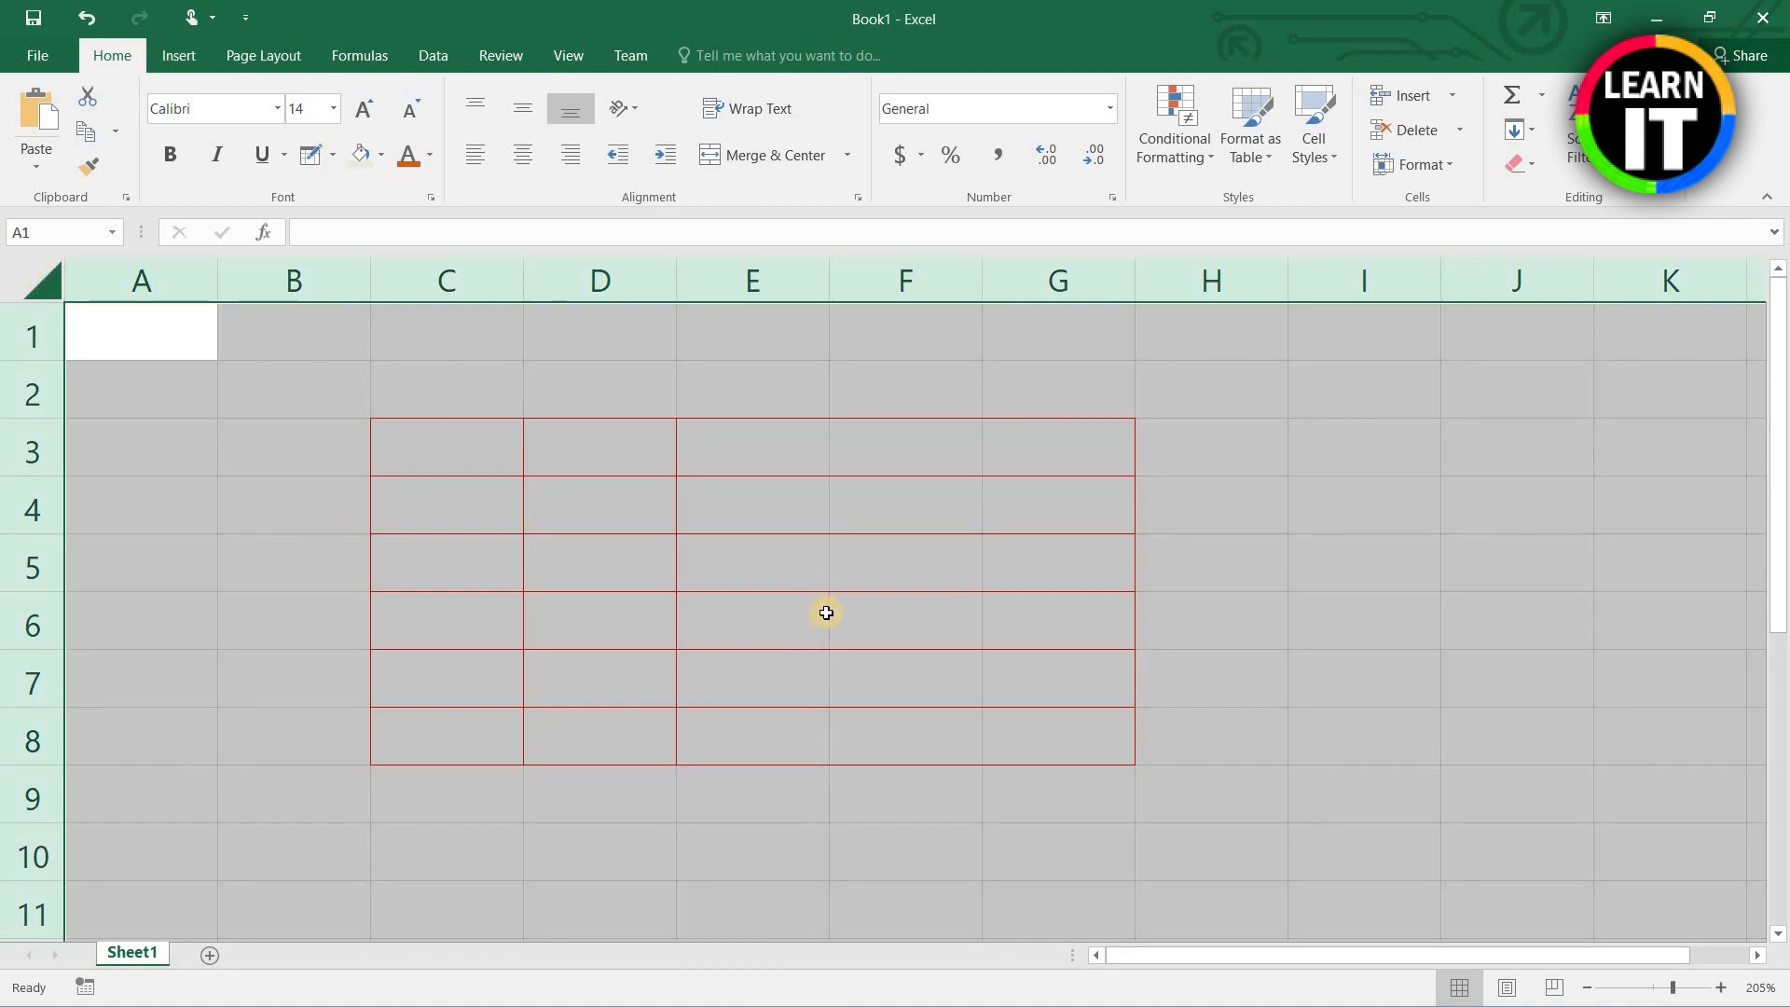
{"action": "left_click", "coordinate": [424, 481]}
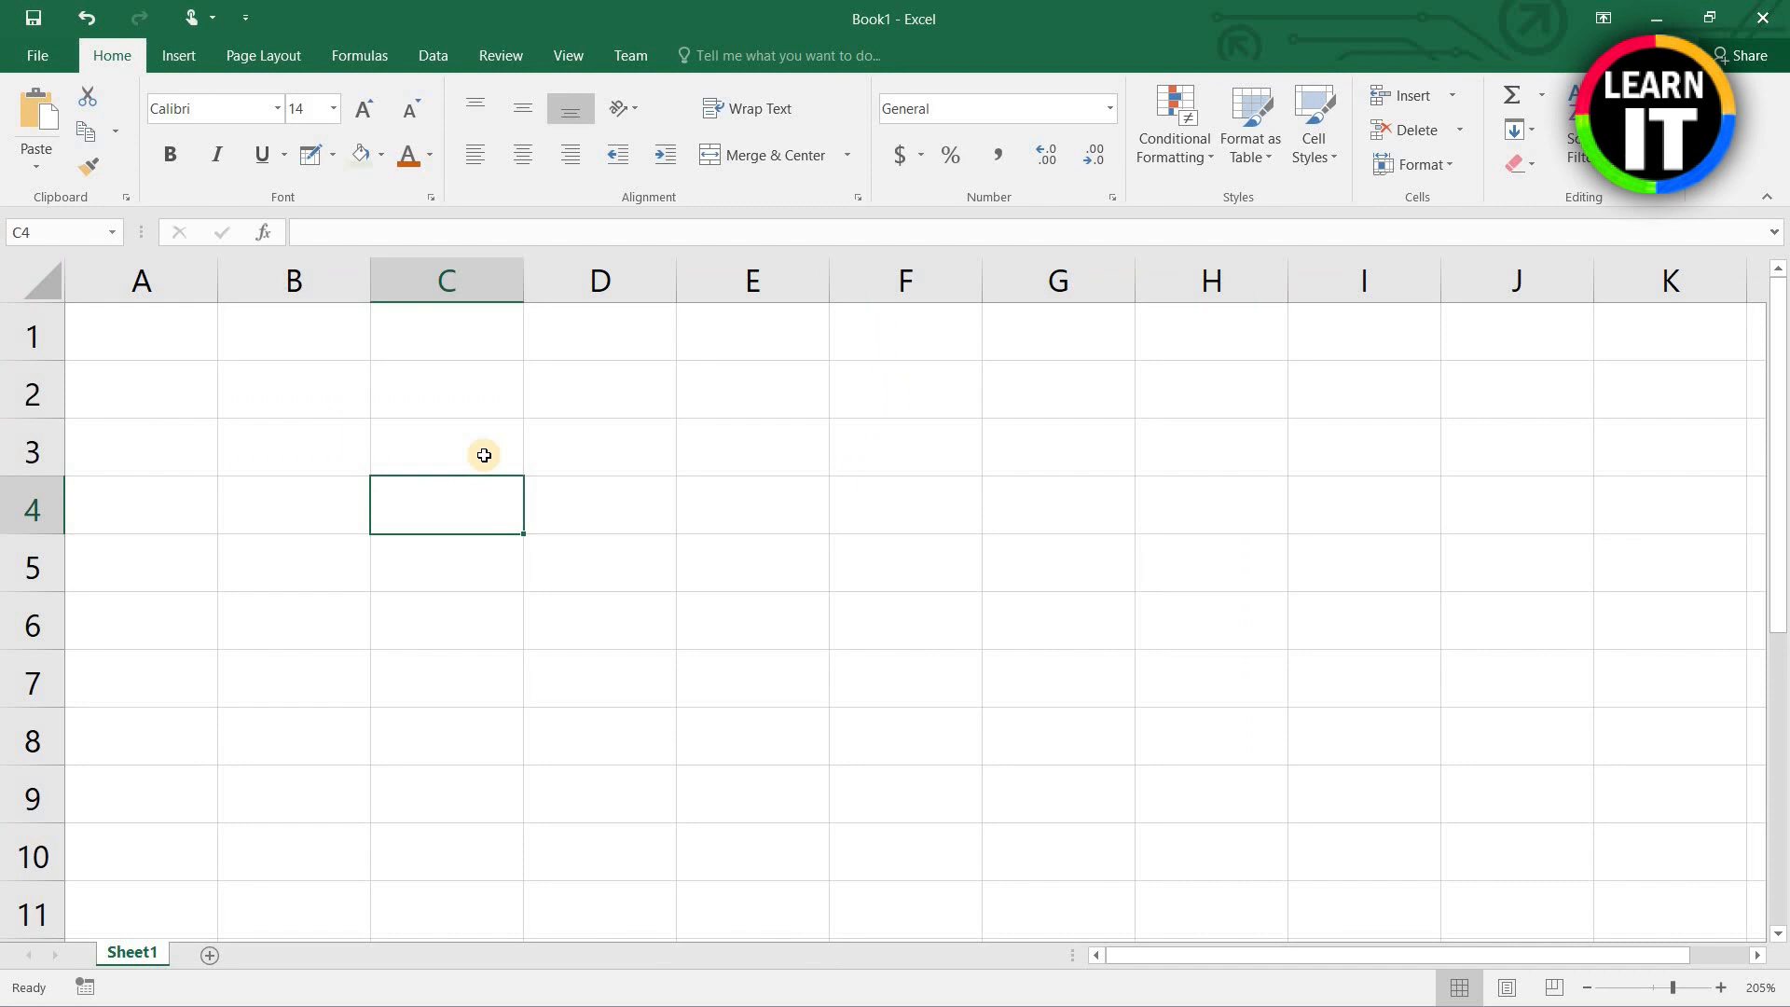
Step: Draw a red border grid over cells C3:H10 with Draw Border Grid
{"action": "left_click", "coordinate": [484, 455]}
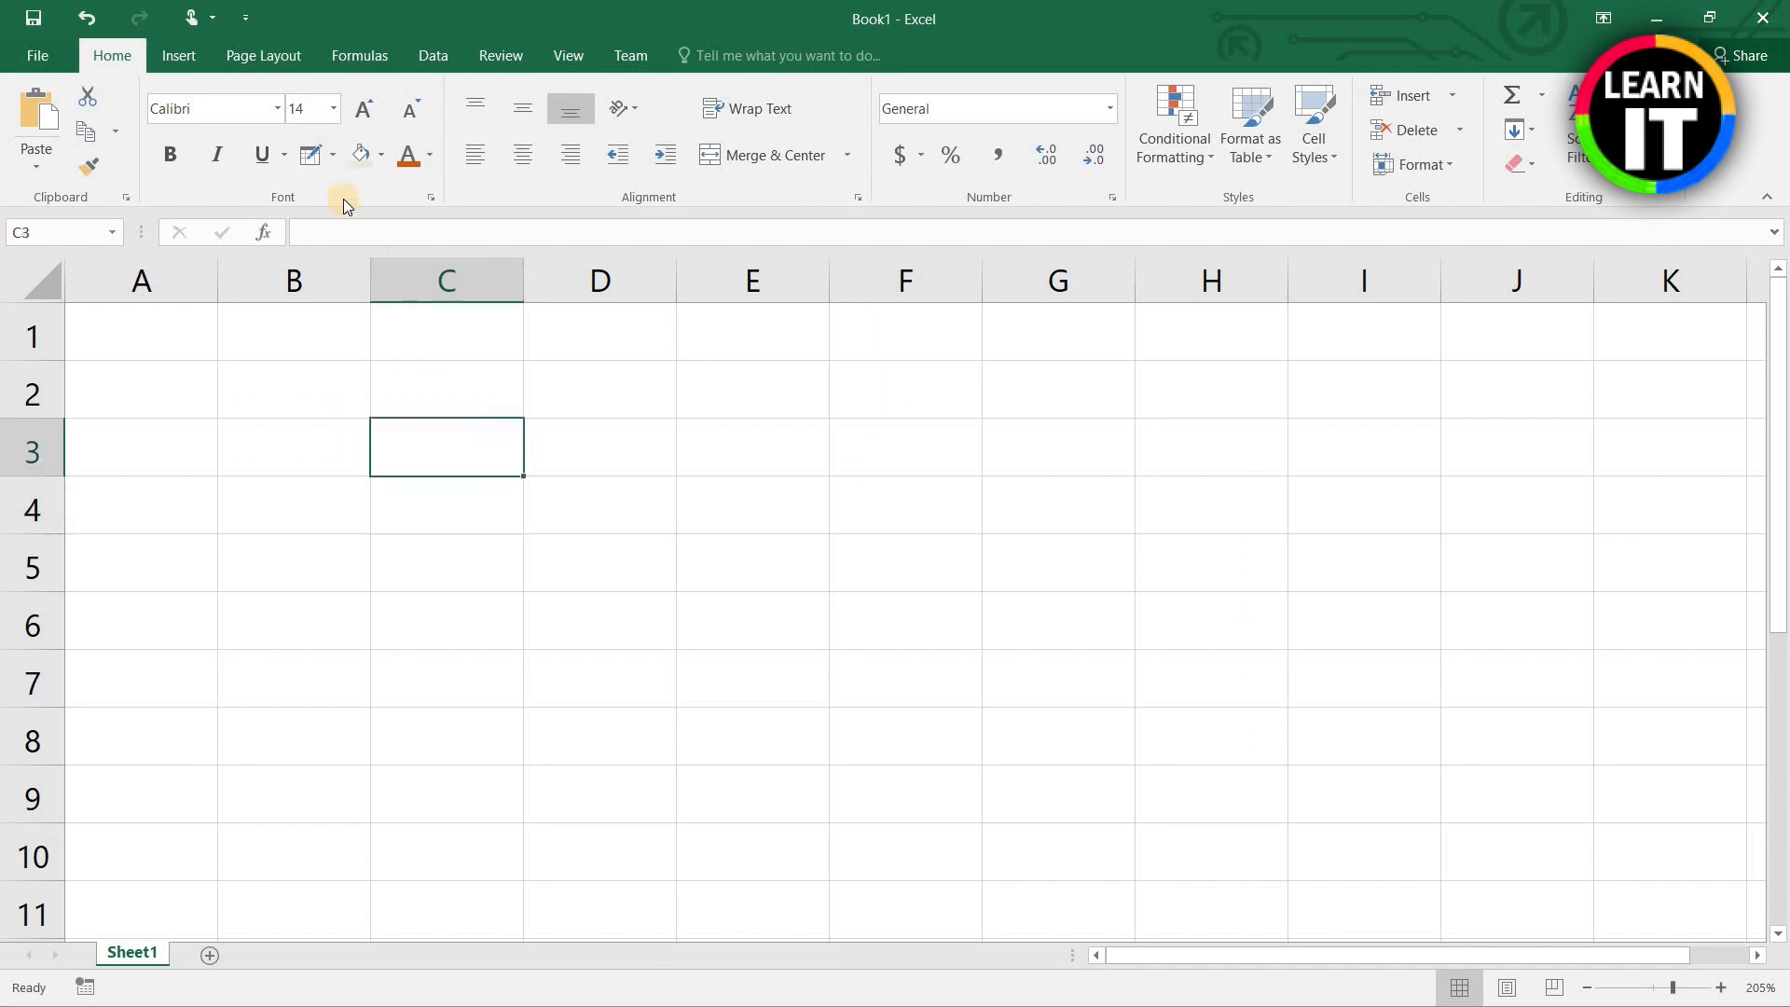
{"action": "left_click", "coordinate": [332, 164]}
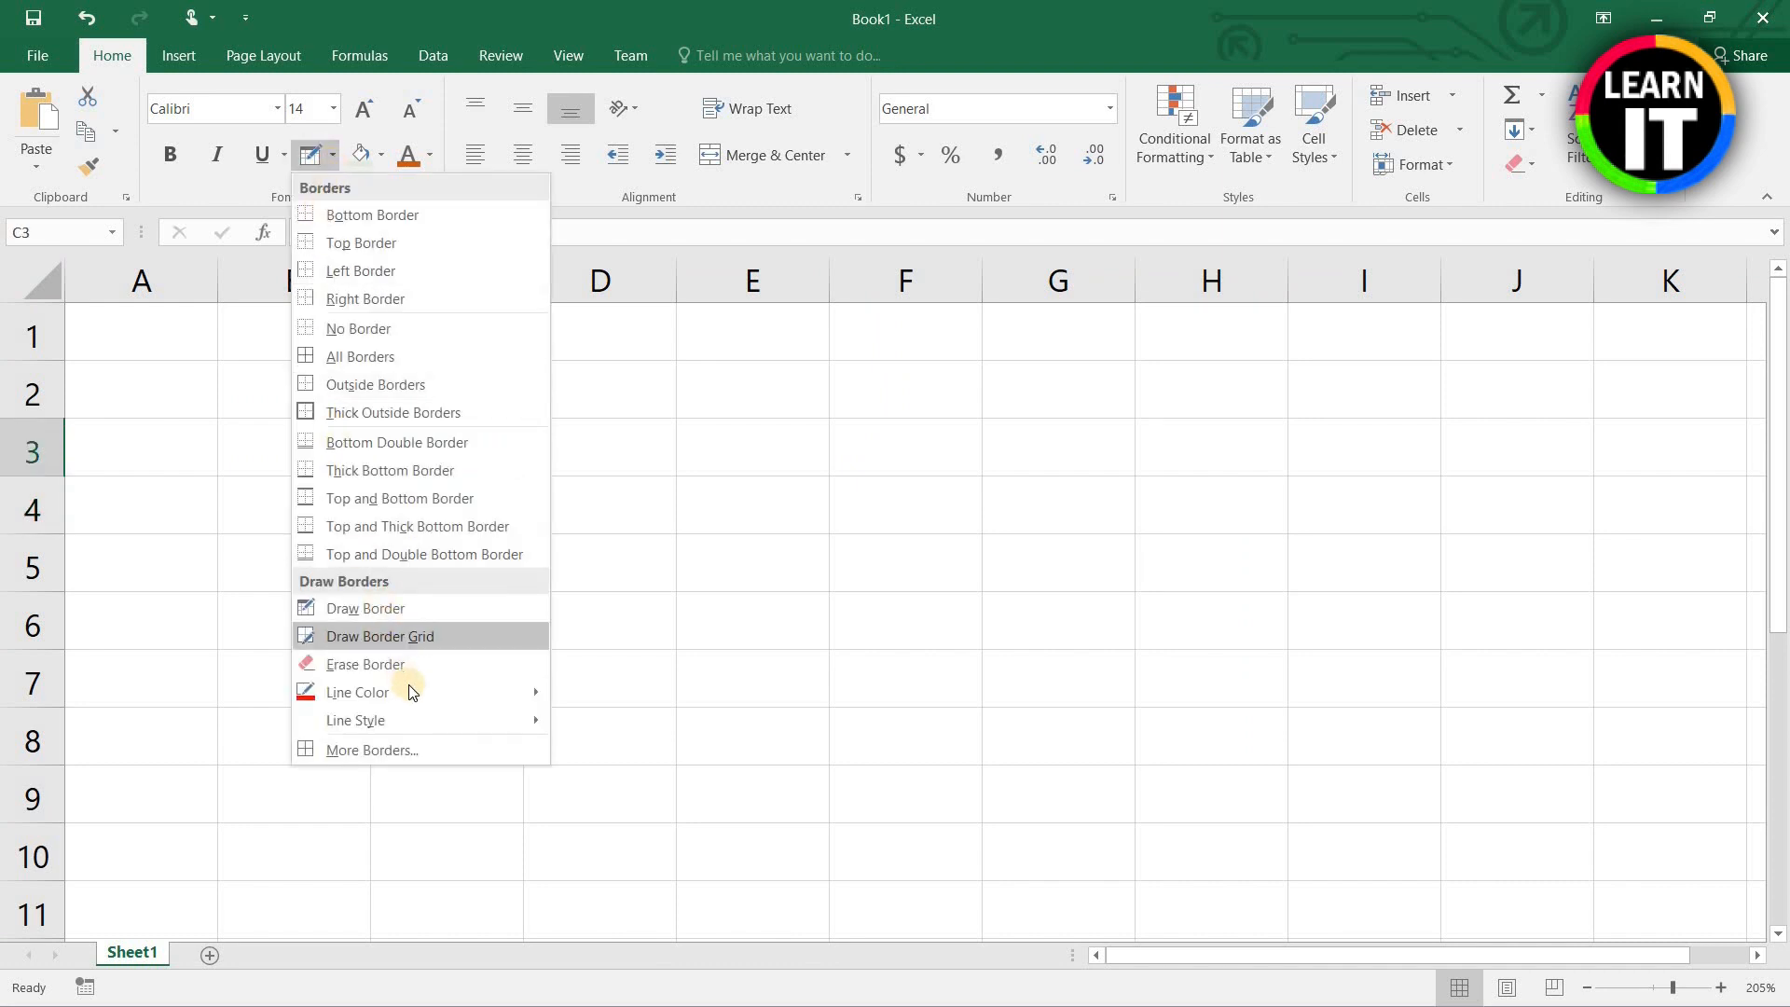
{"action": "mouse_move", "coordinate": [412, 694]}
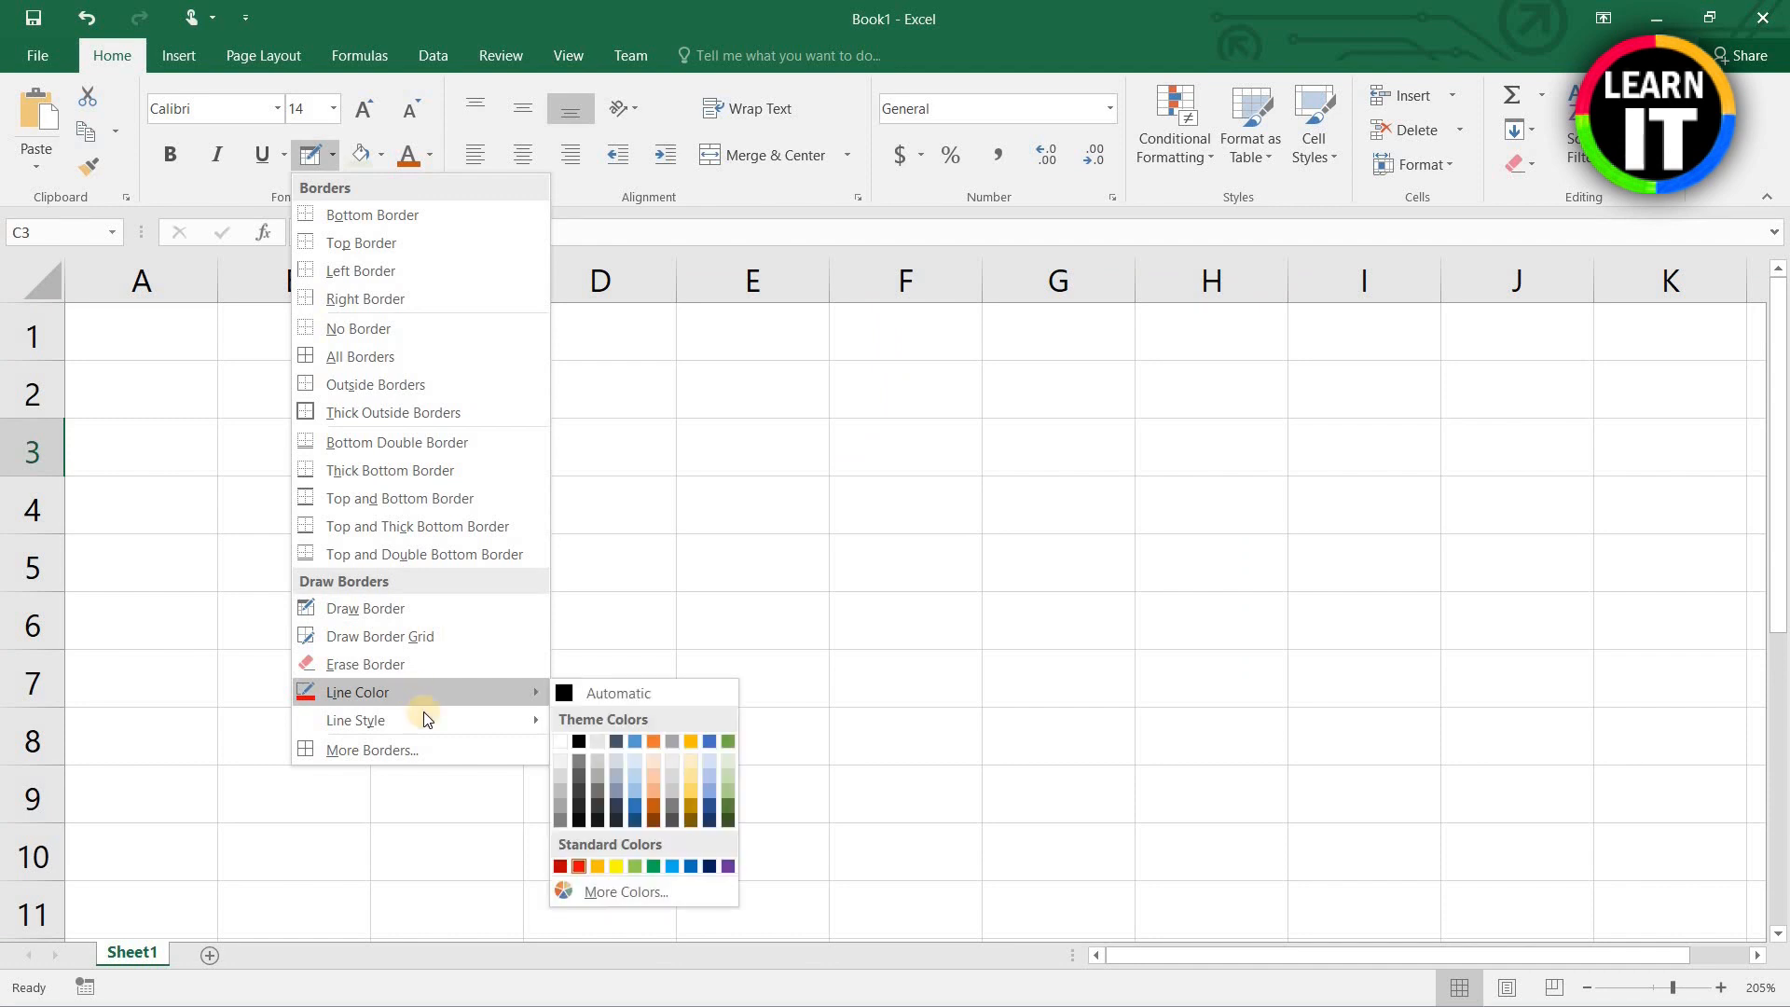
{"action": "mouse_move", "coordinate": [436, 722]}
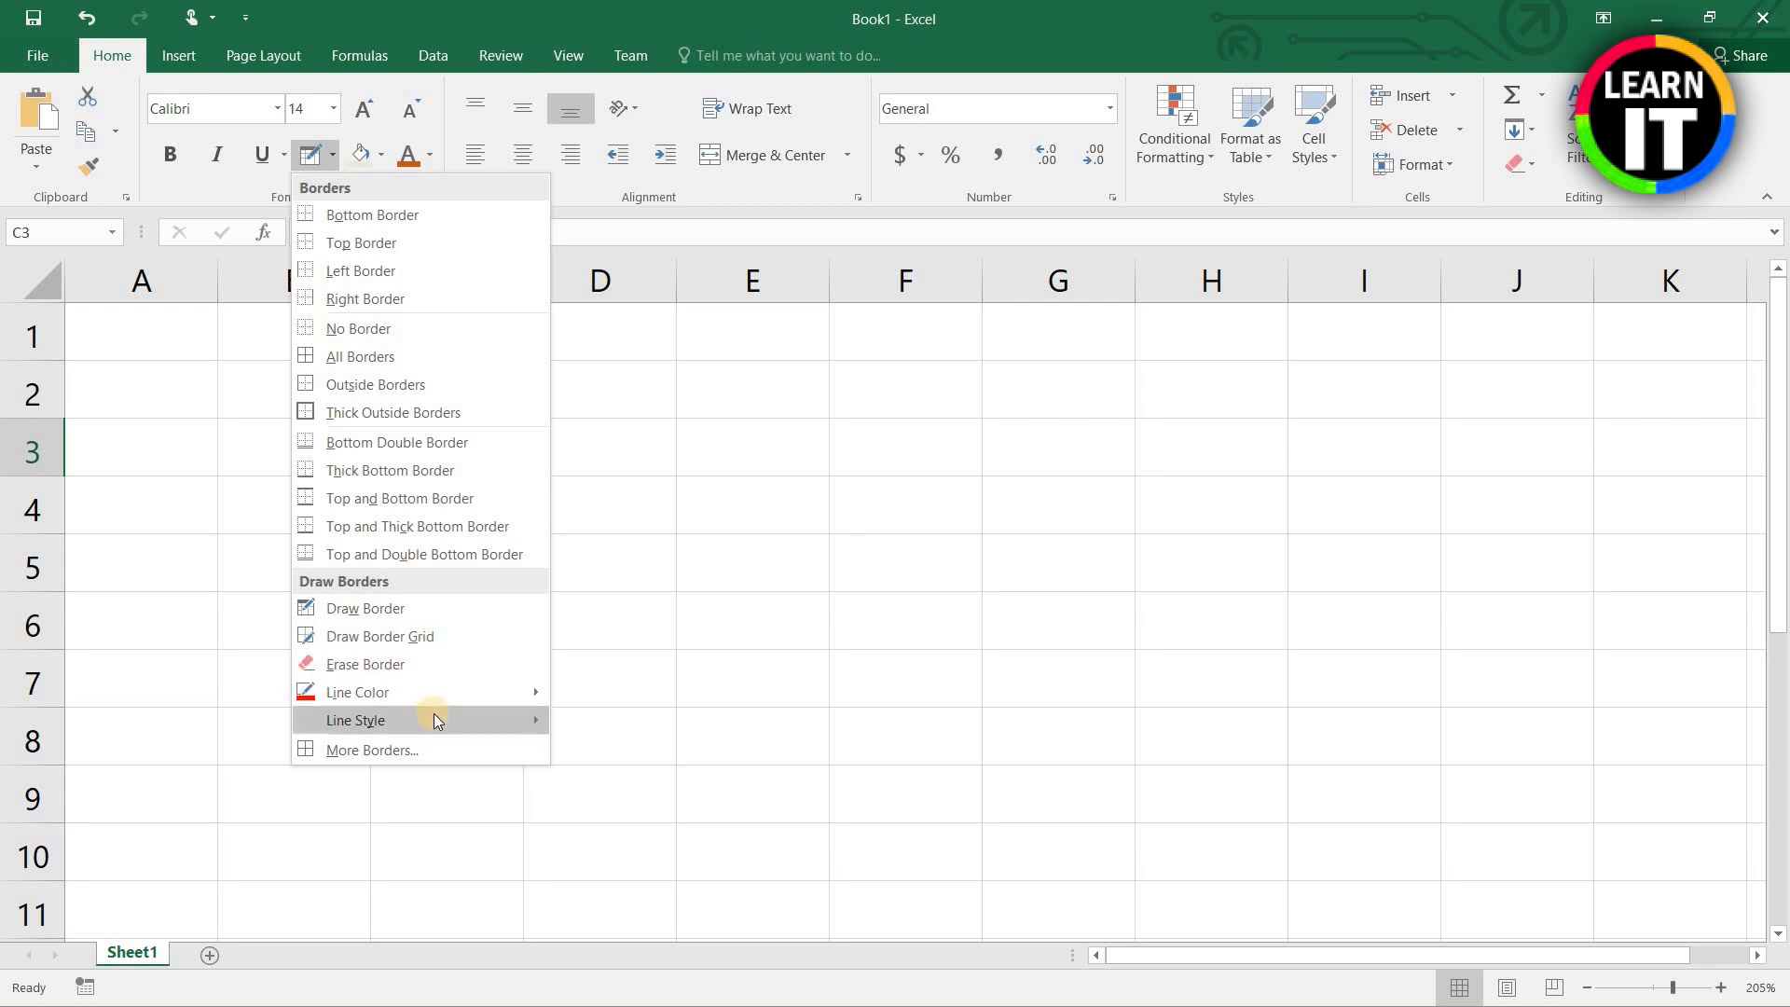
{"action": "left_click", "coordinate": [394, 636]}
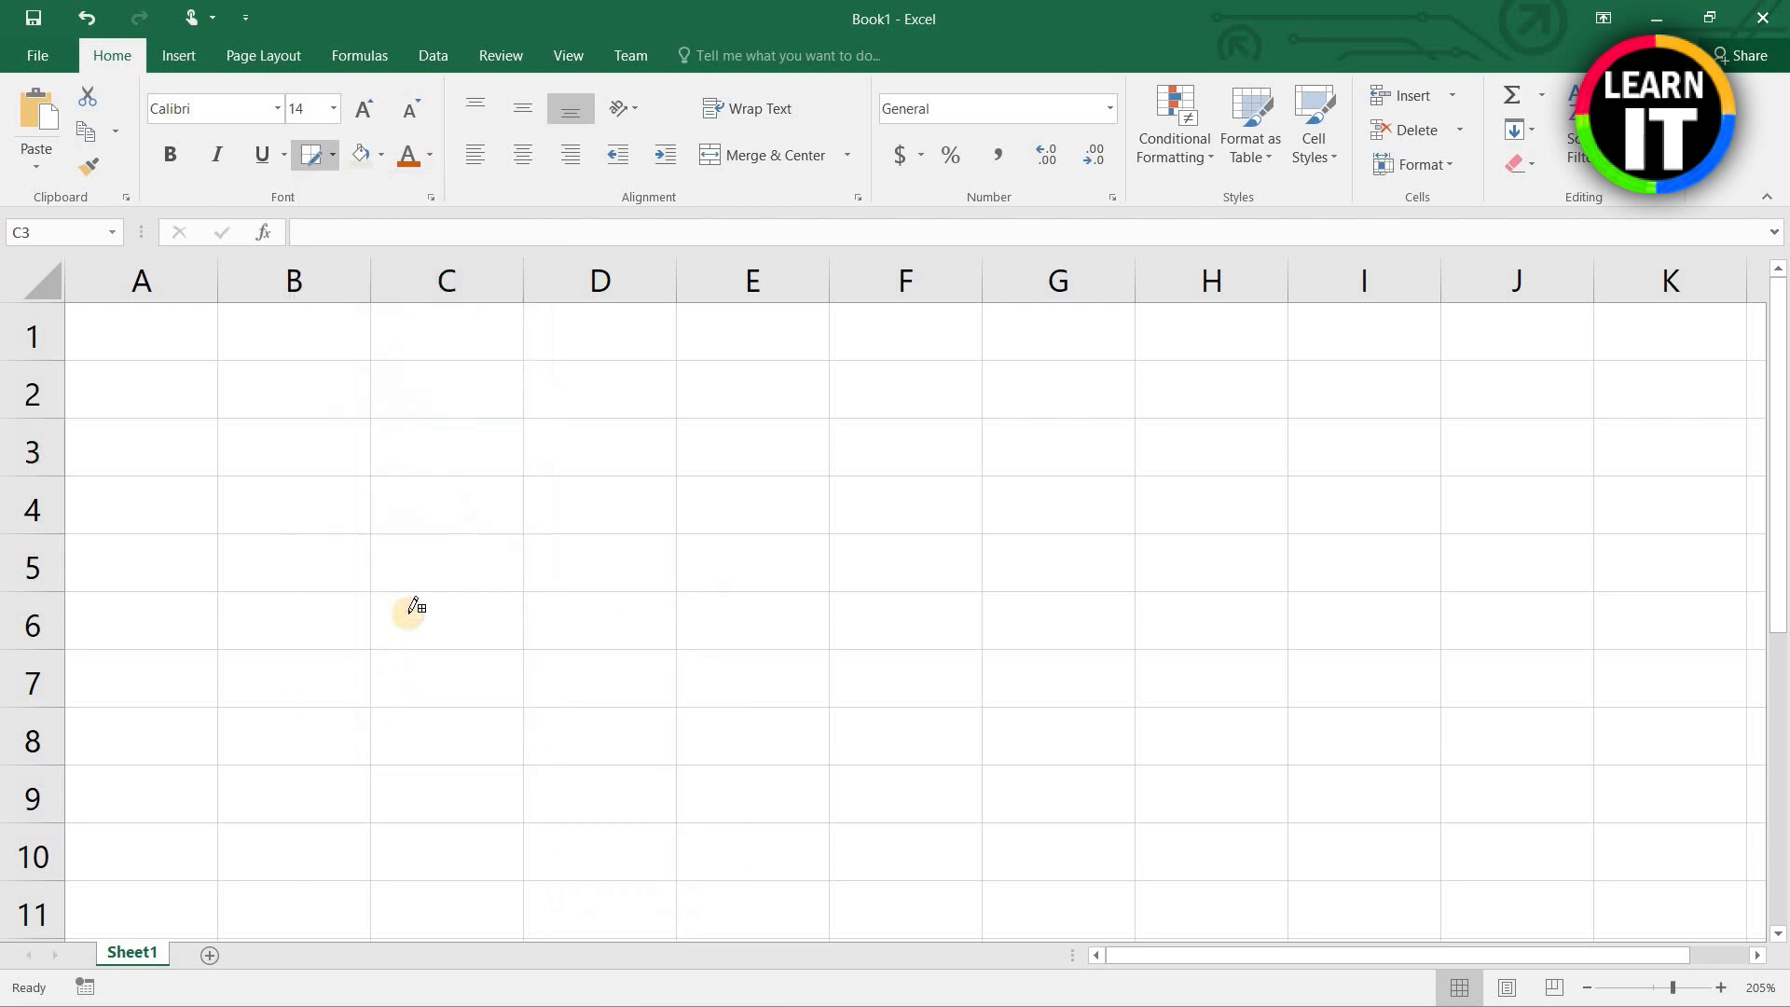
{"action": "mouse_move", "coordinate": [417, 456]}
{"action": "left_mouse_down"}
{"action": "mouse_move", "coordinate": [907, 684]}
{"action": "mouse_move", "coordinate": [976, 755]}
{"action": "mouse_move", "coordinate": [1082, 815]}
{"action": "mouse_move", "coordinate": [1203, 843]}
{"action": "mouse_move", "coordinate": [1231, 827]}
{"action": "left_mouse_up"}
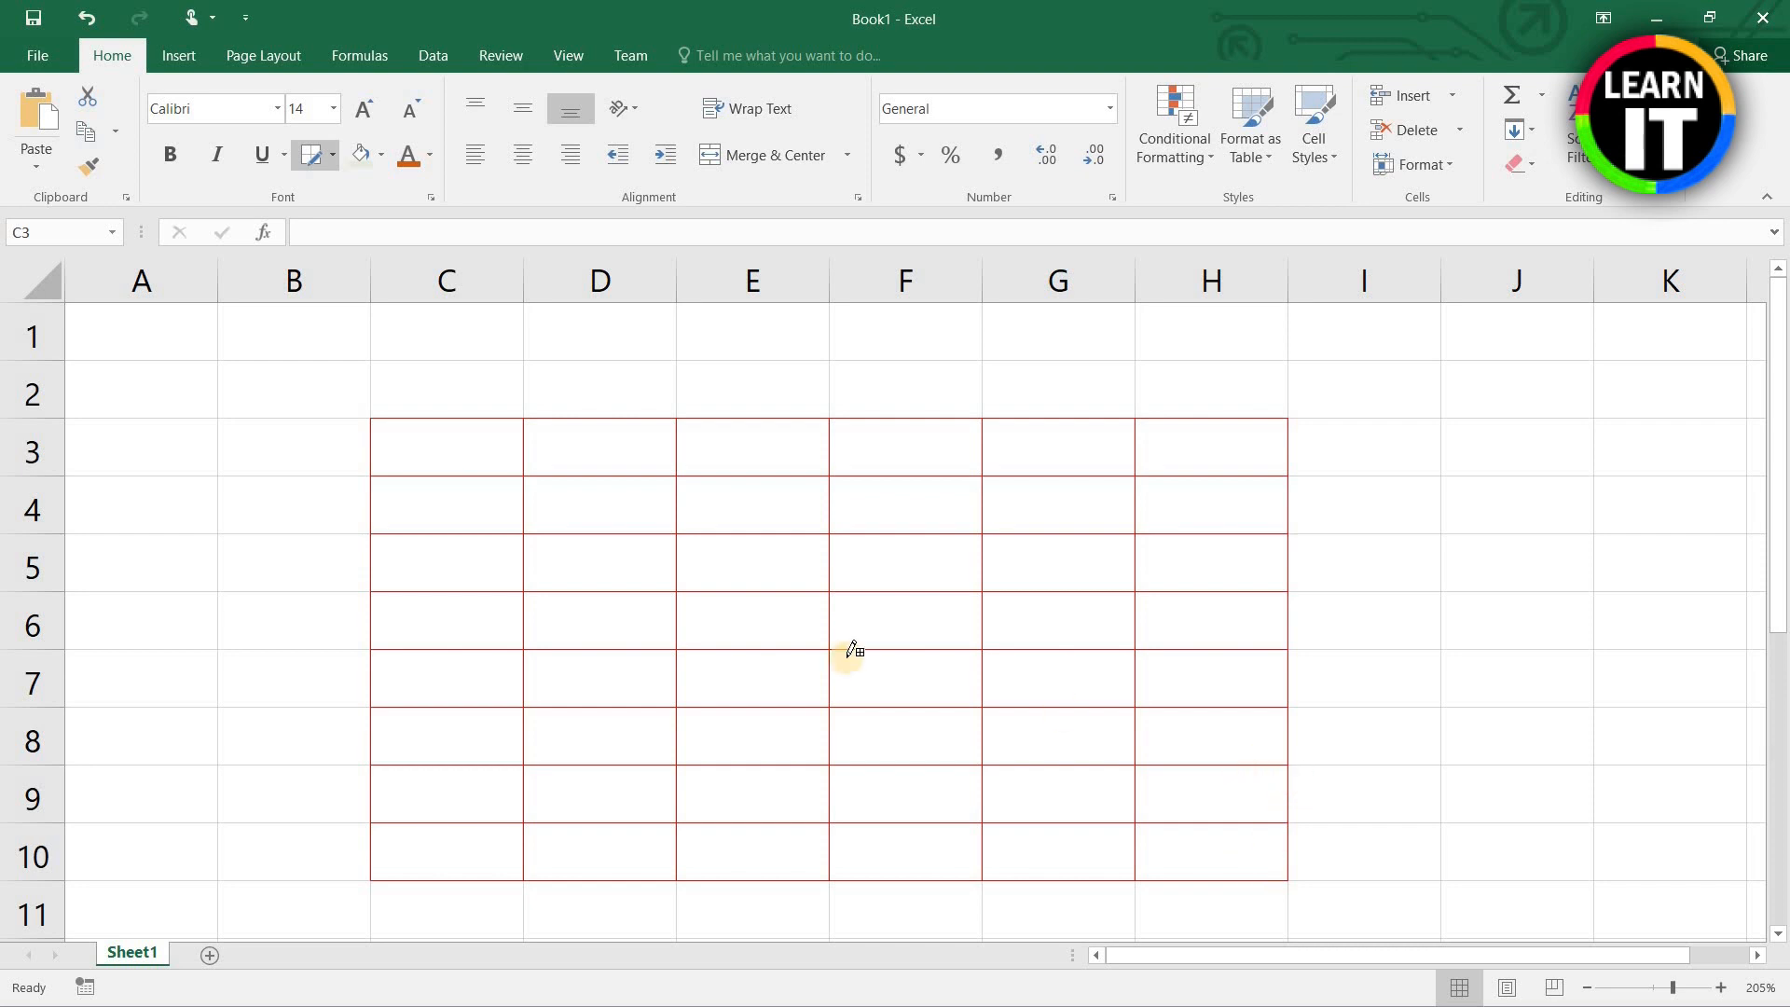
{"action": "left_click", "coordinate": [310, 160]}
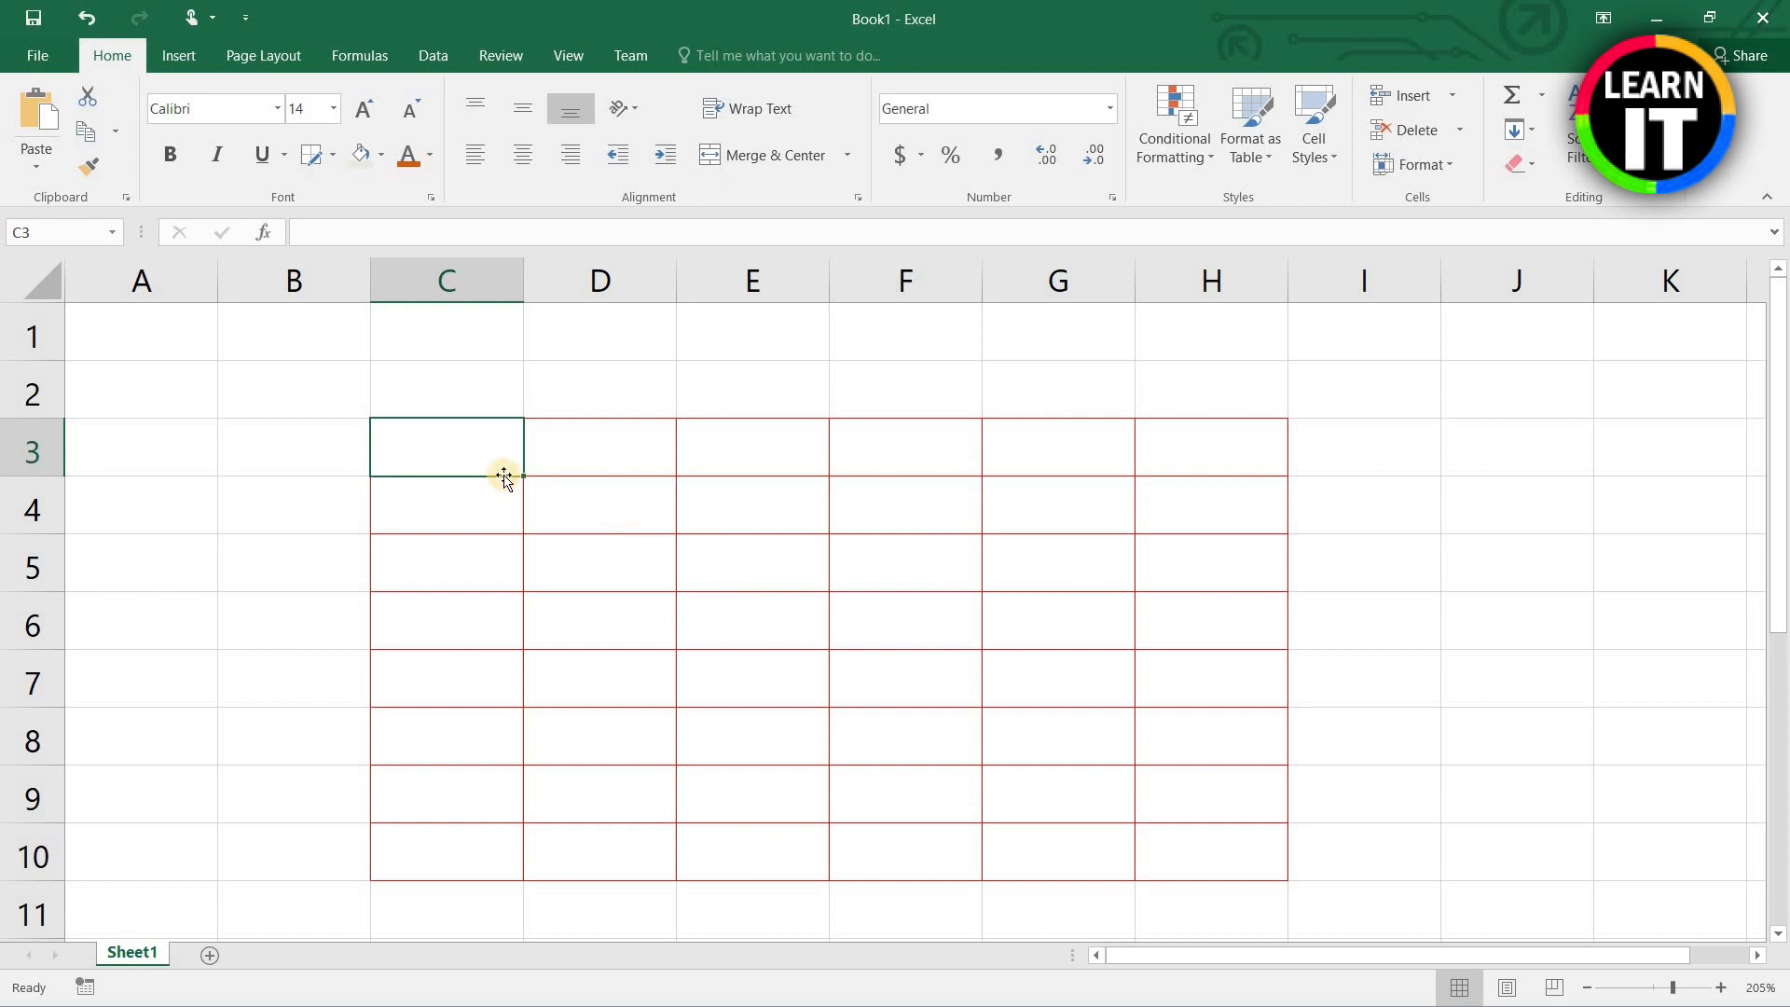
{"action": "left_click_drag", "start_coordinate": [472, 439], "coordinate": [578, 504]}
{"action": "left_click_drag", "start_coordinate": [736, 610], "coordinate": [1047, 787]}
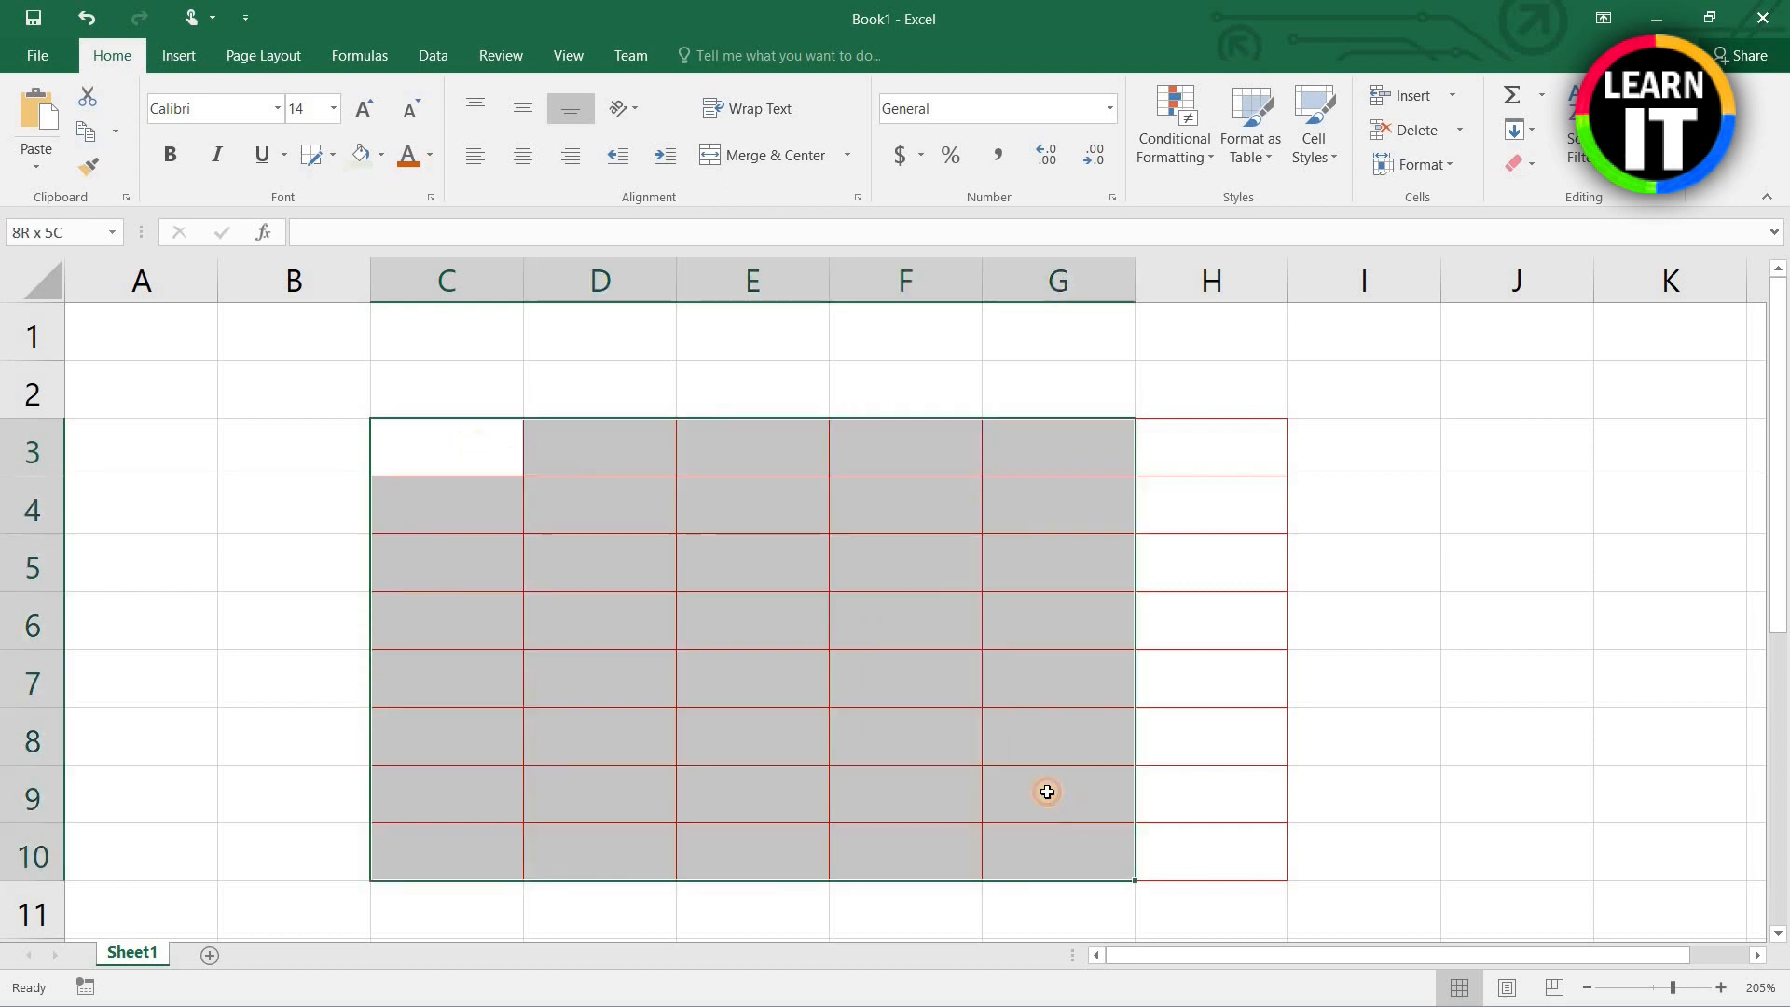
{"action": "left_click", "coordinate": [1193, 679]}
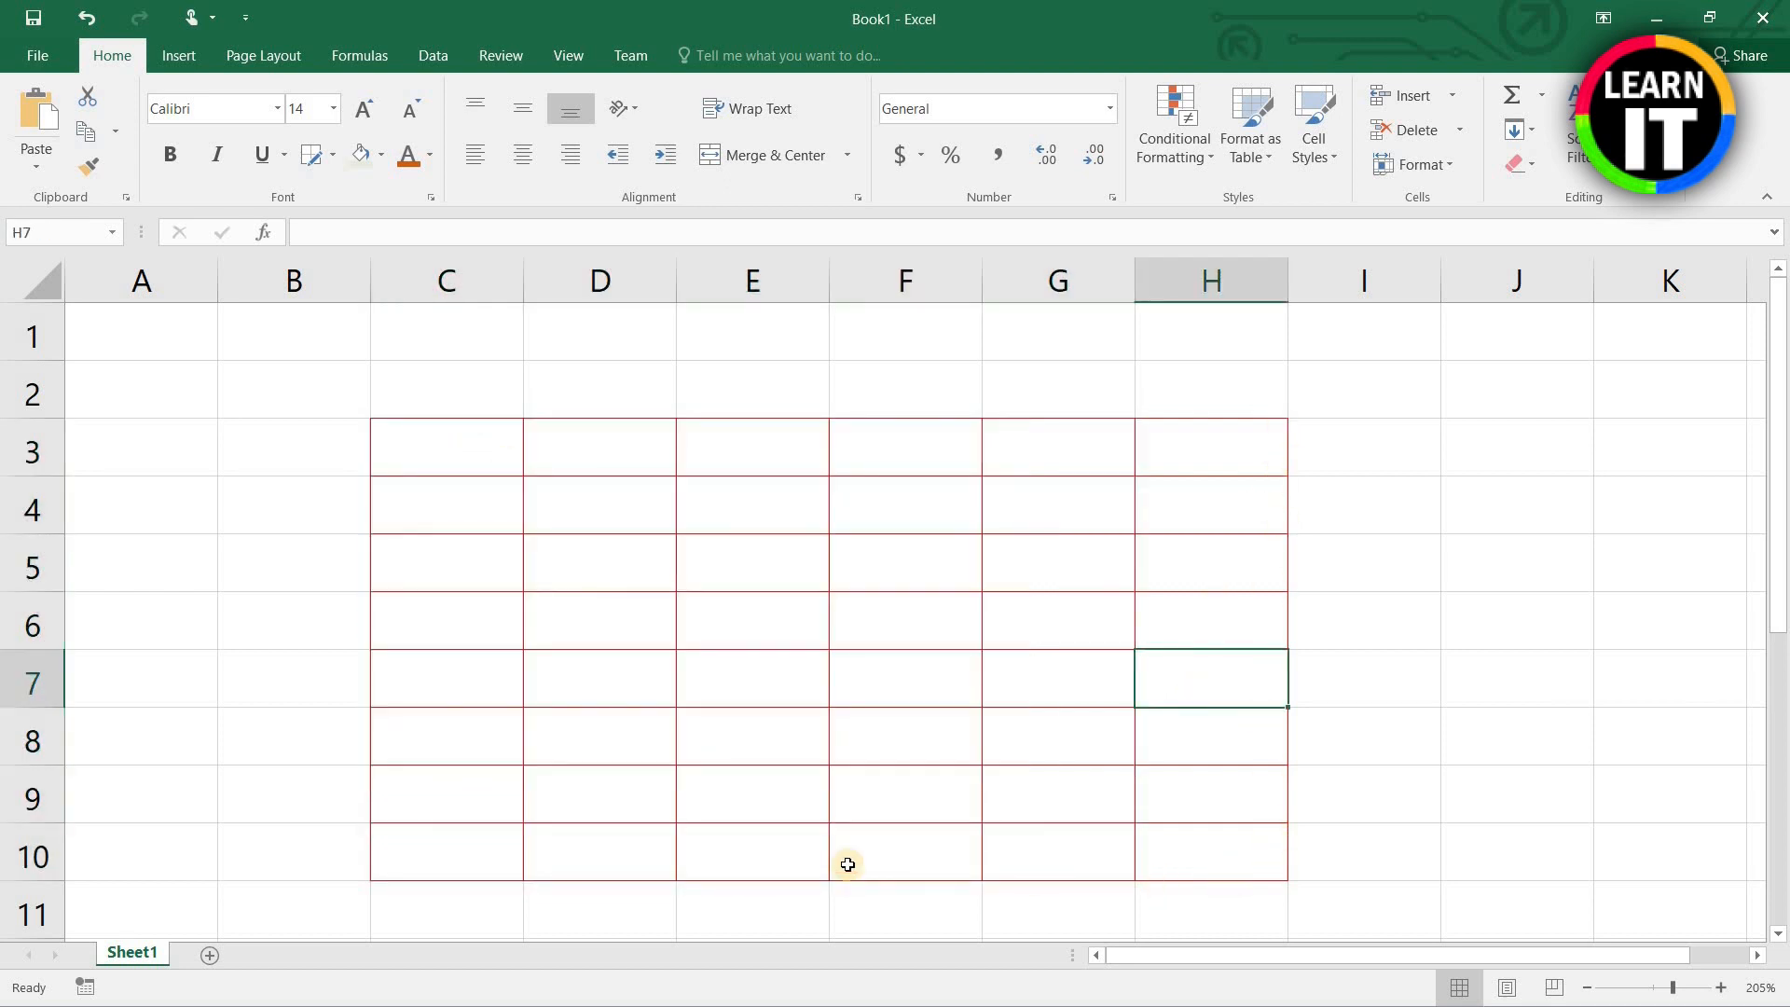
Step: Select C3:H10 and set border drawing to the thickest solid line style with purple as the line color
{"action": "left_click_drag", "start_coordinate": [454, 438], "coordinate": [1189, 853]}
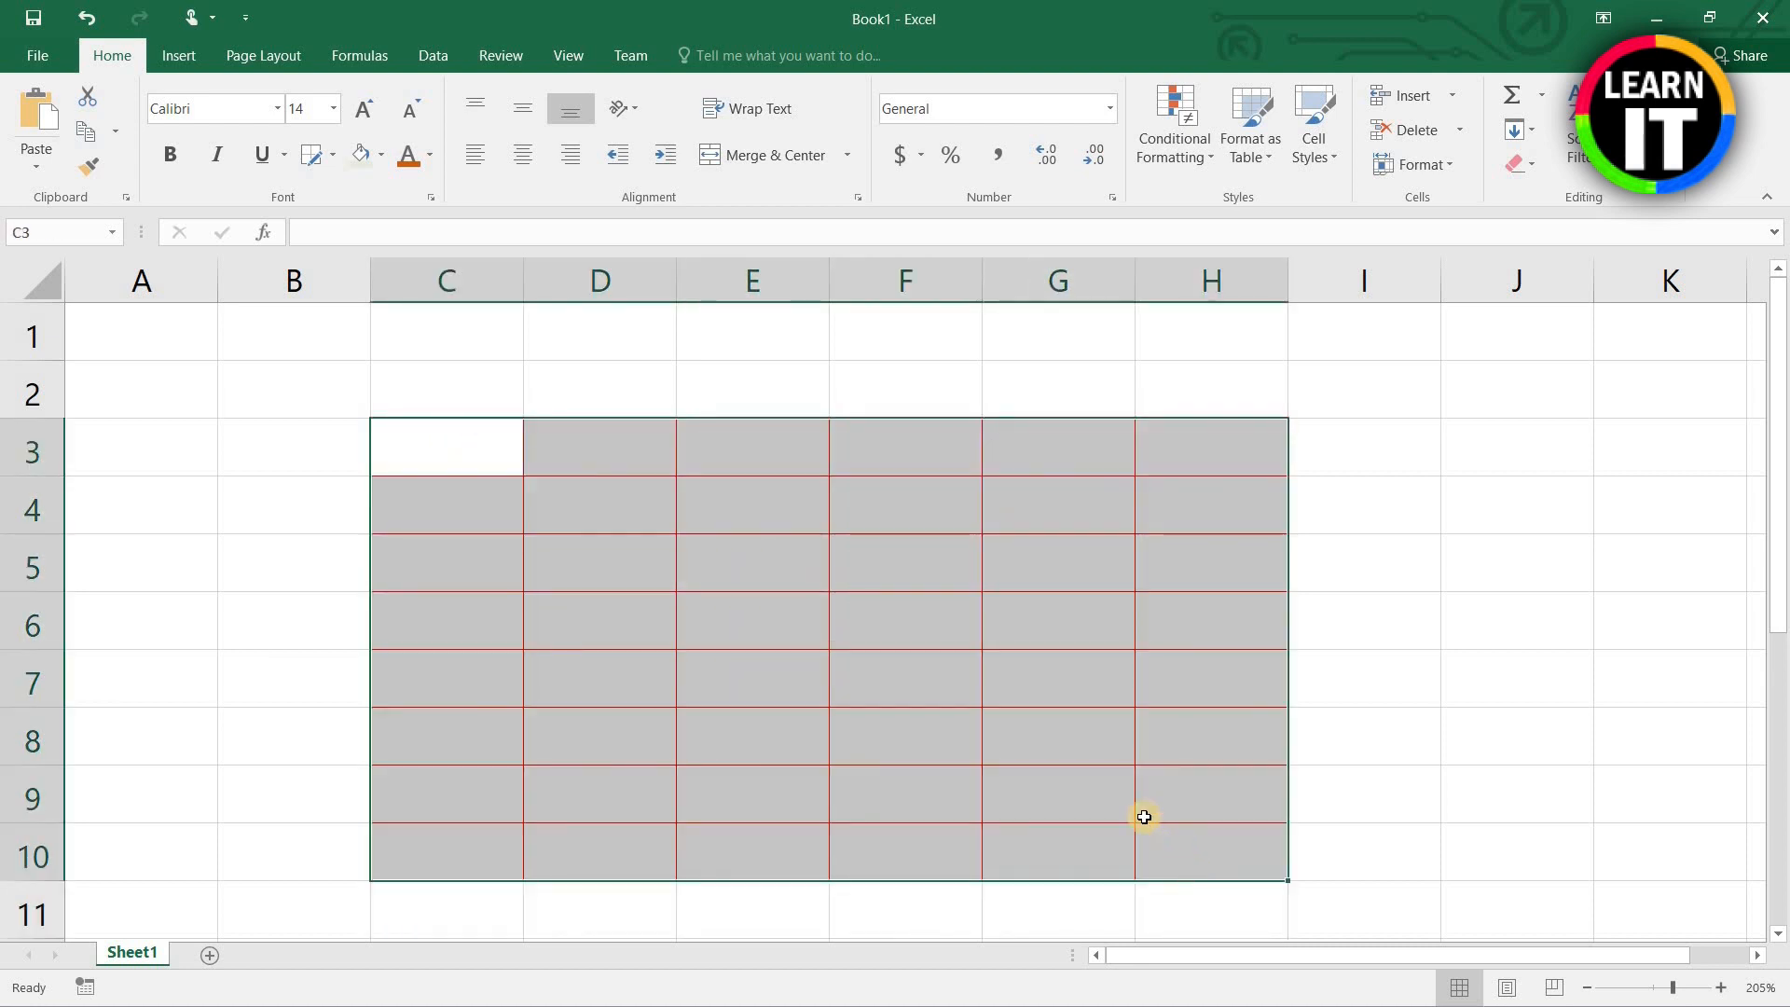
{"action": "left_click", "coordinate": [334, 156]}
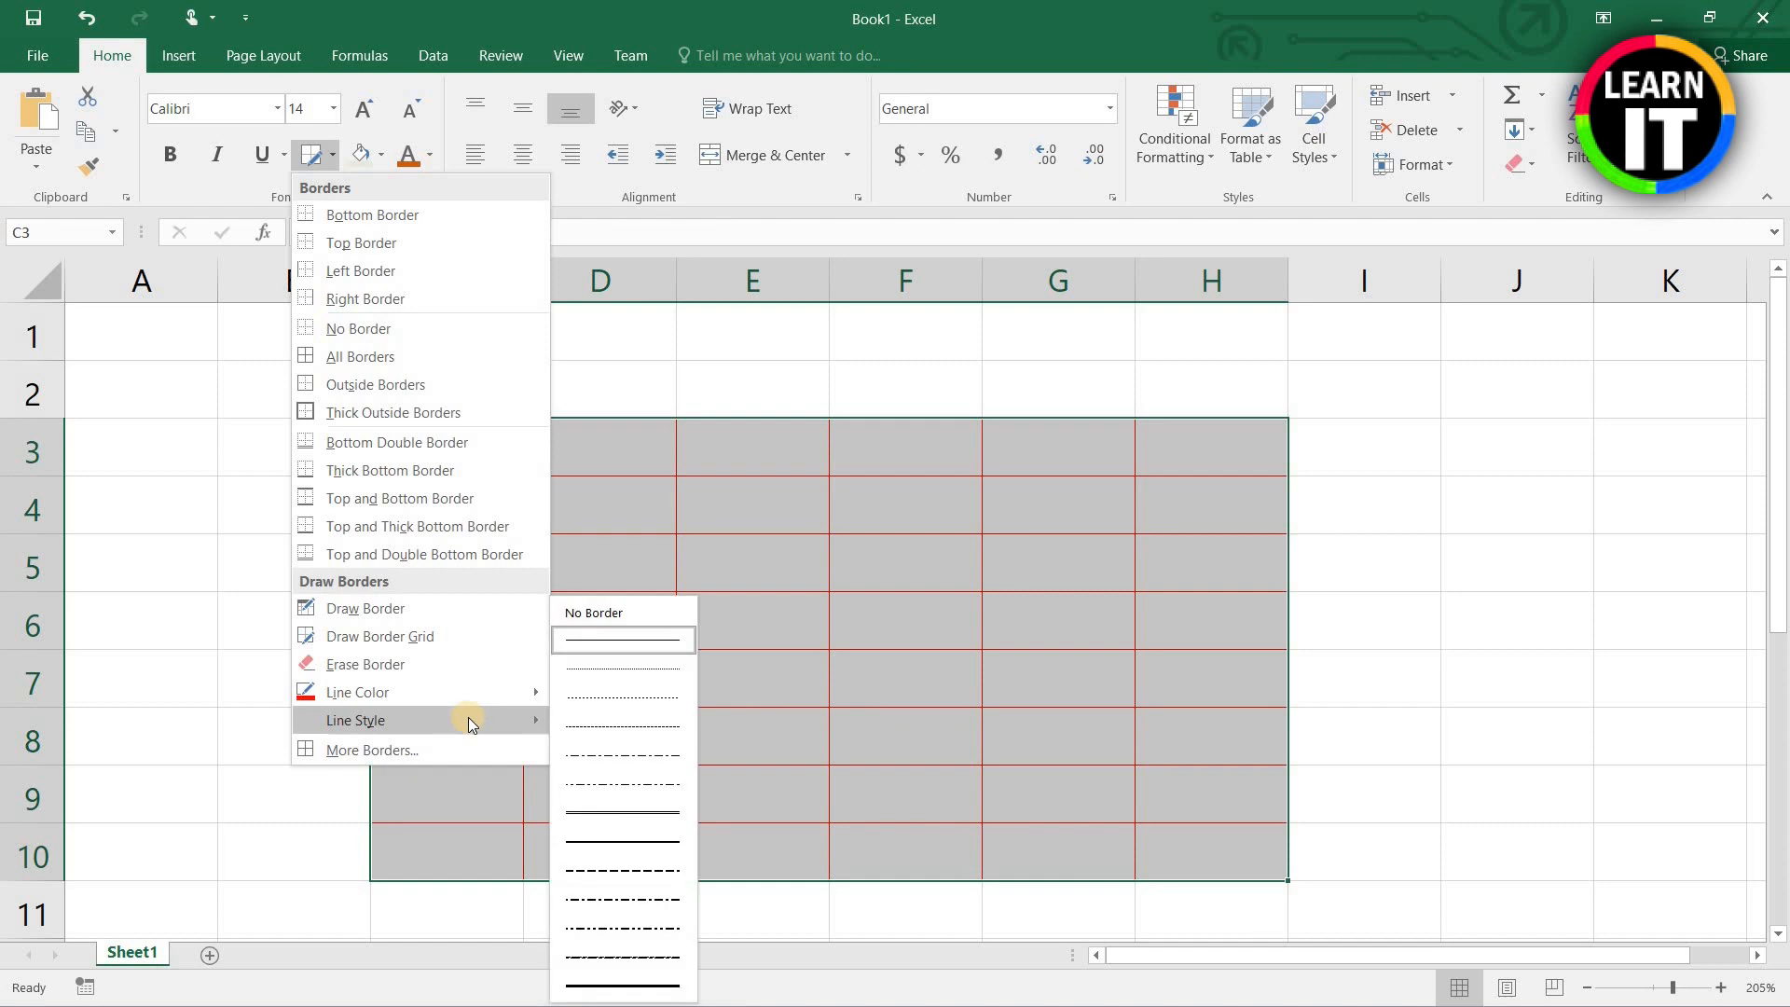
{"action": "left_click", "coordinate": [648, 984]}
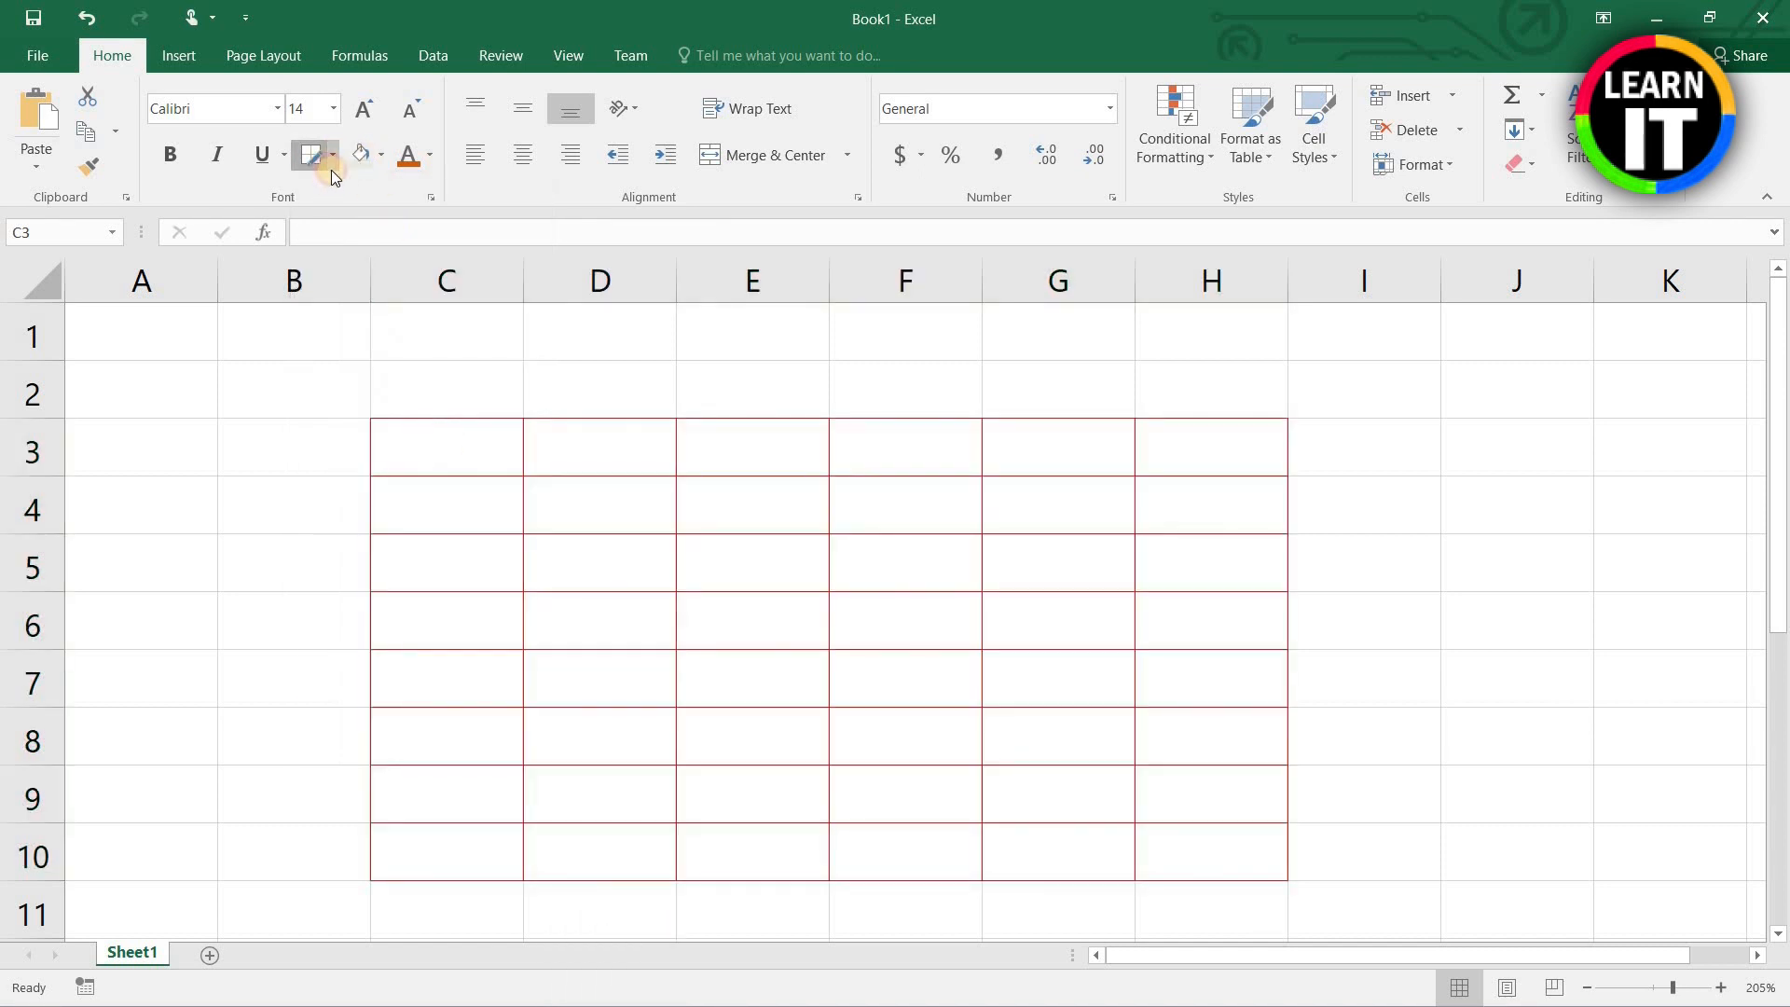
{"action": "left_click", "coordinate": [326, 164]}
{"action": "left_click", "coordinate": [334, 164]}
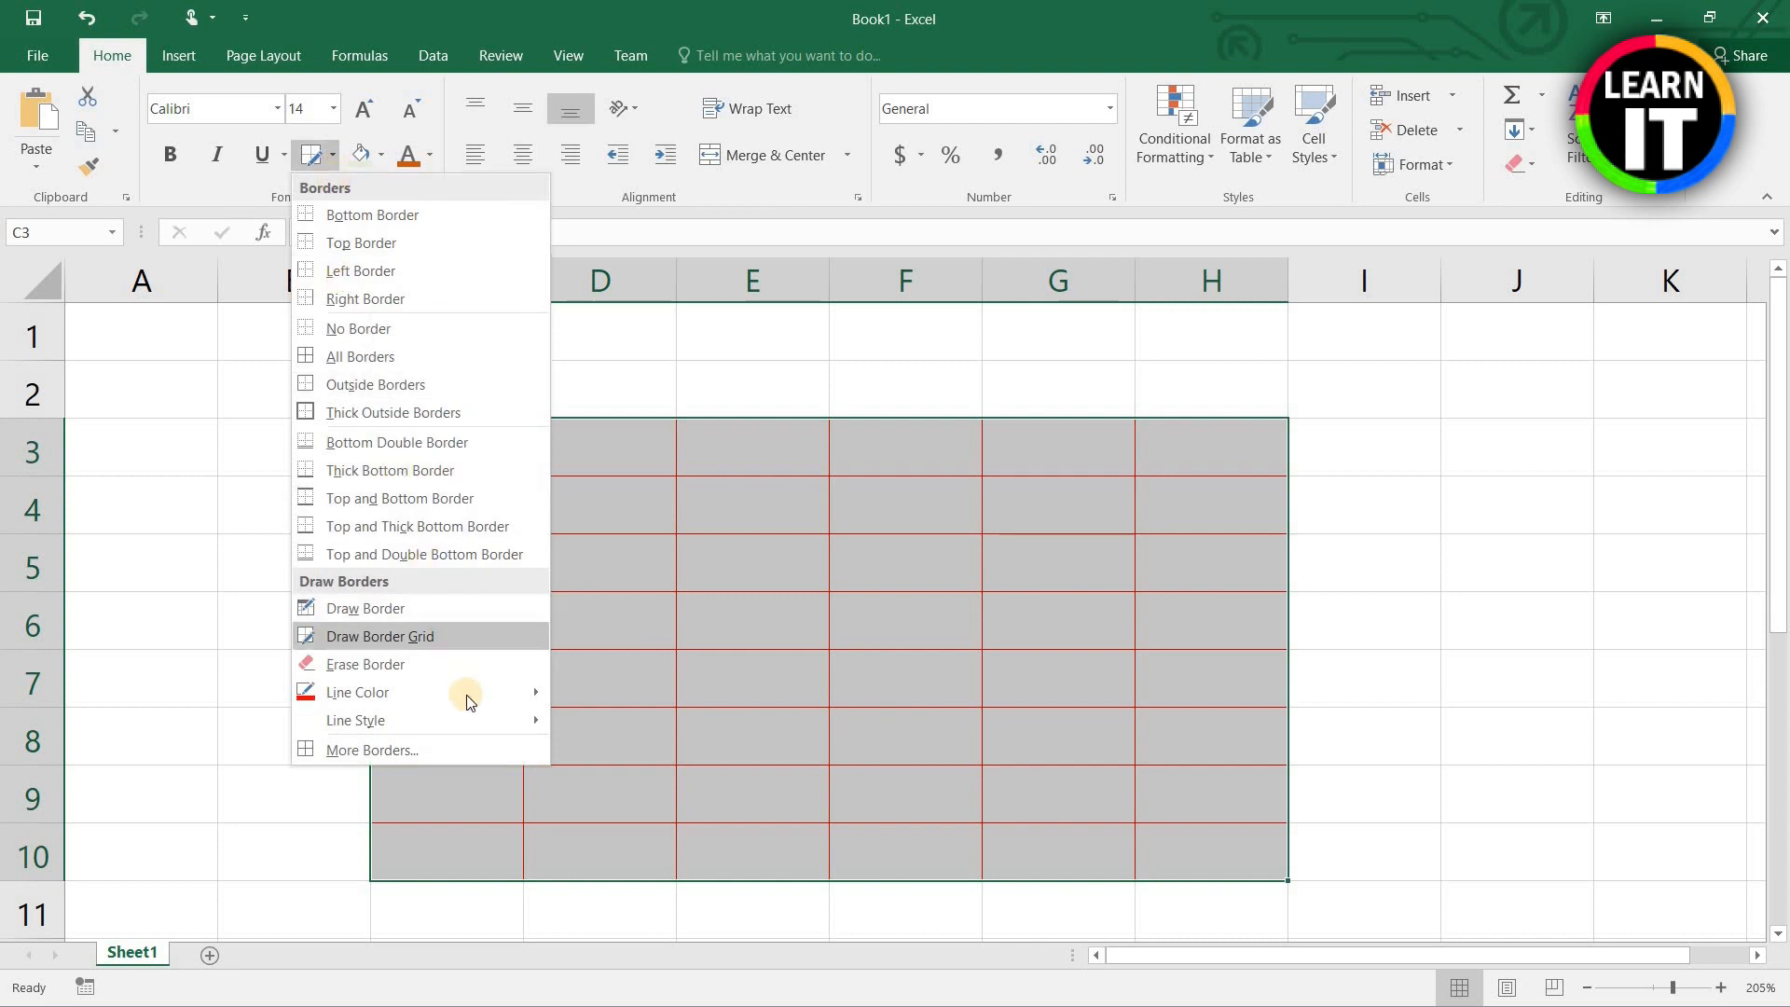
{"action": "mouse_move", "coordinate": [470, 698]}
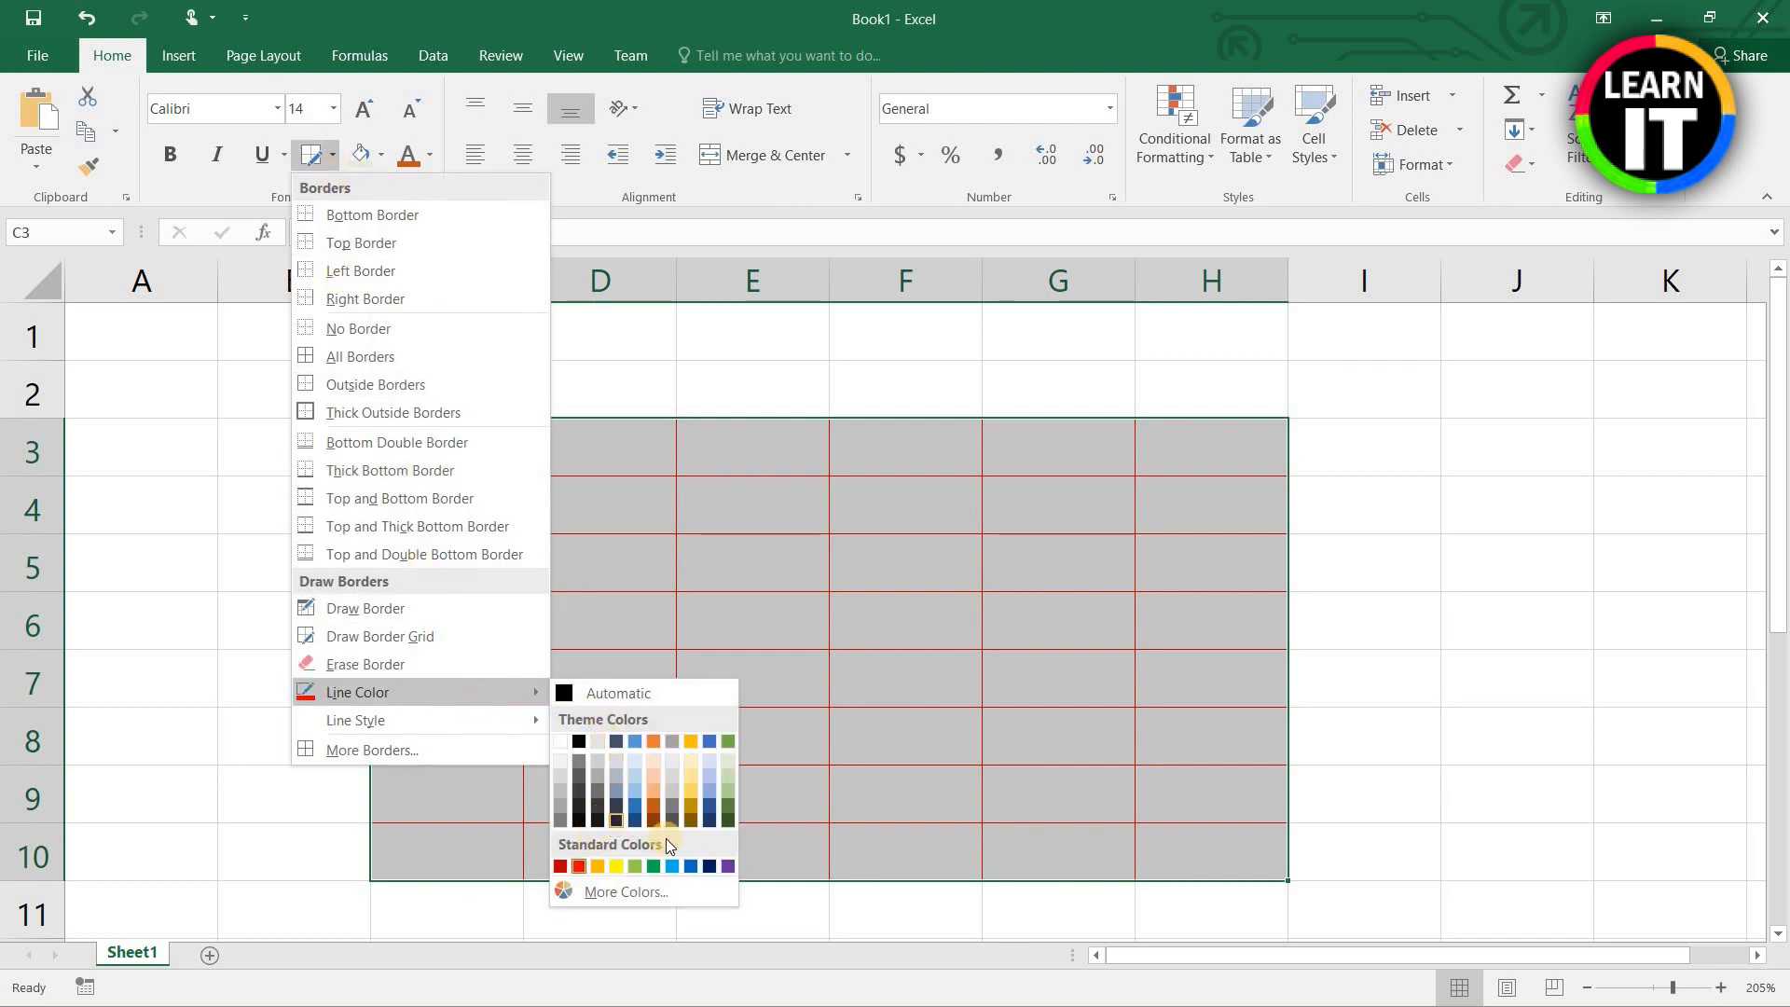
{"action": "left_click", "coordinate": [729, 864]}
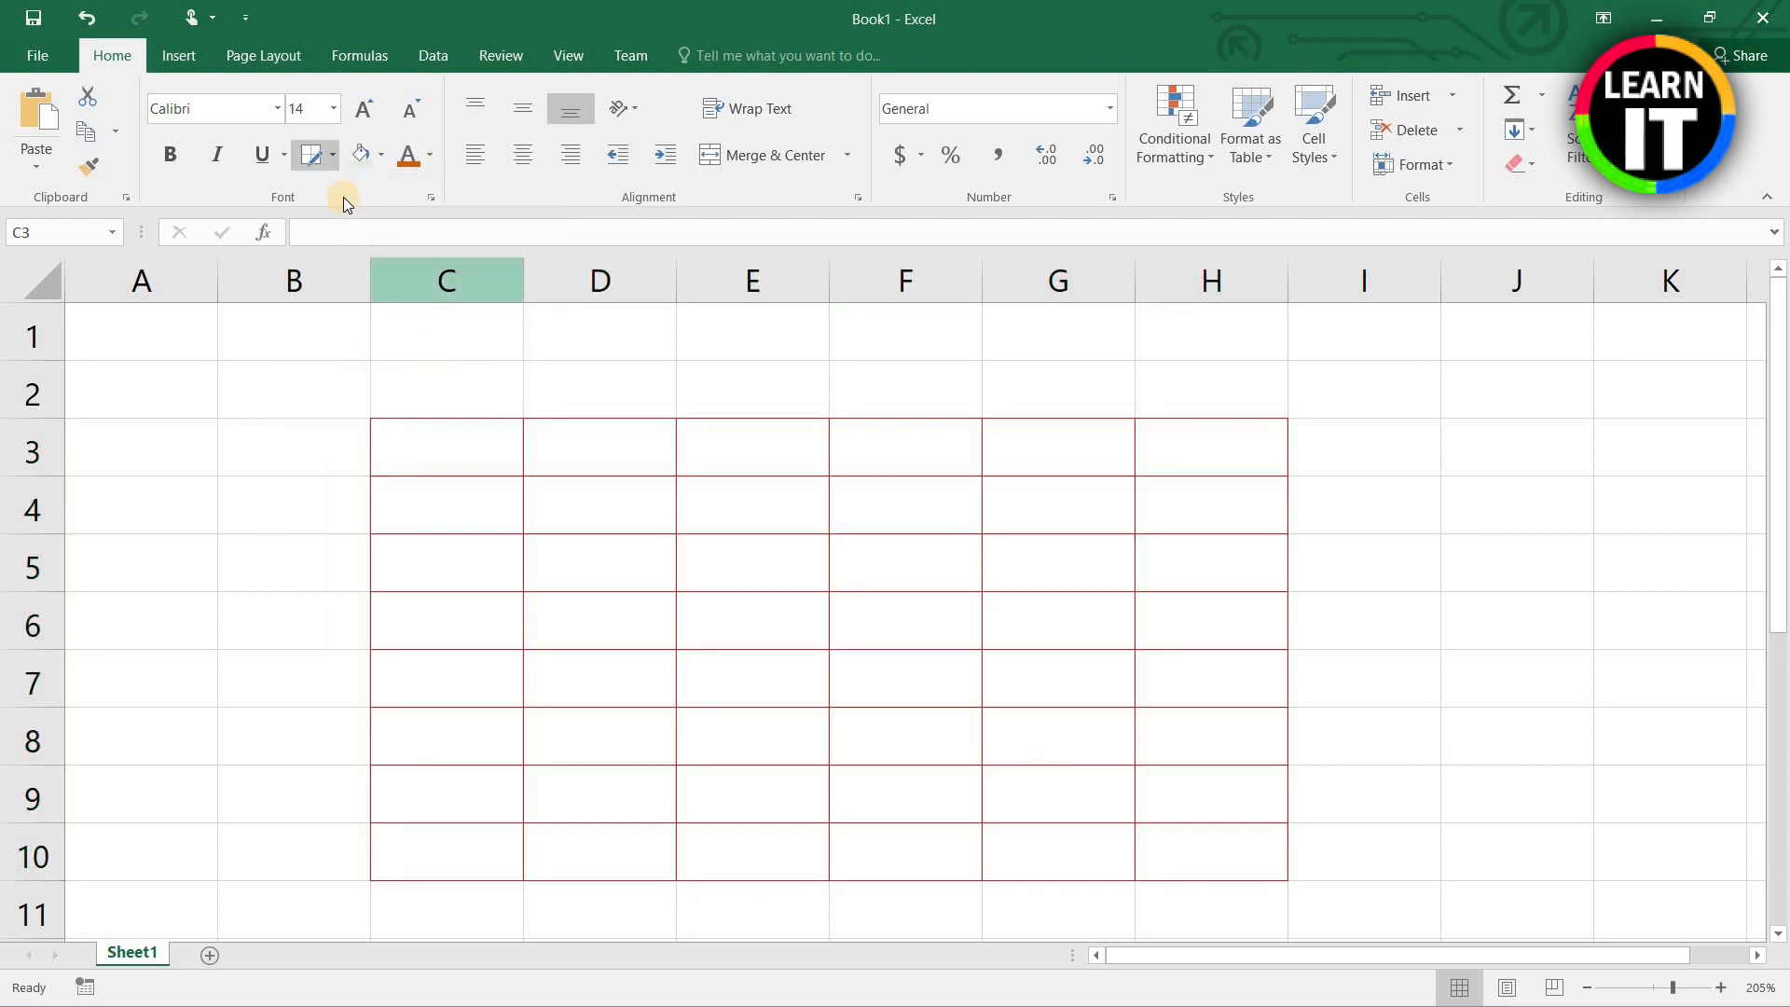
Step: Apply Thick Outside Borders in purple around the red grid in C3:H10
{"action": "left_click", "coordinate": [327, 155]}
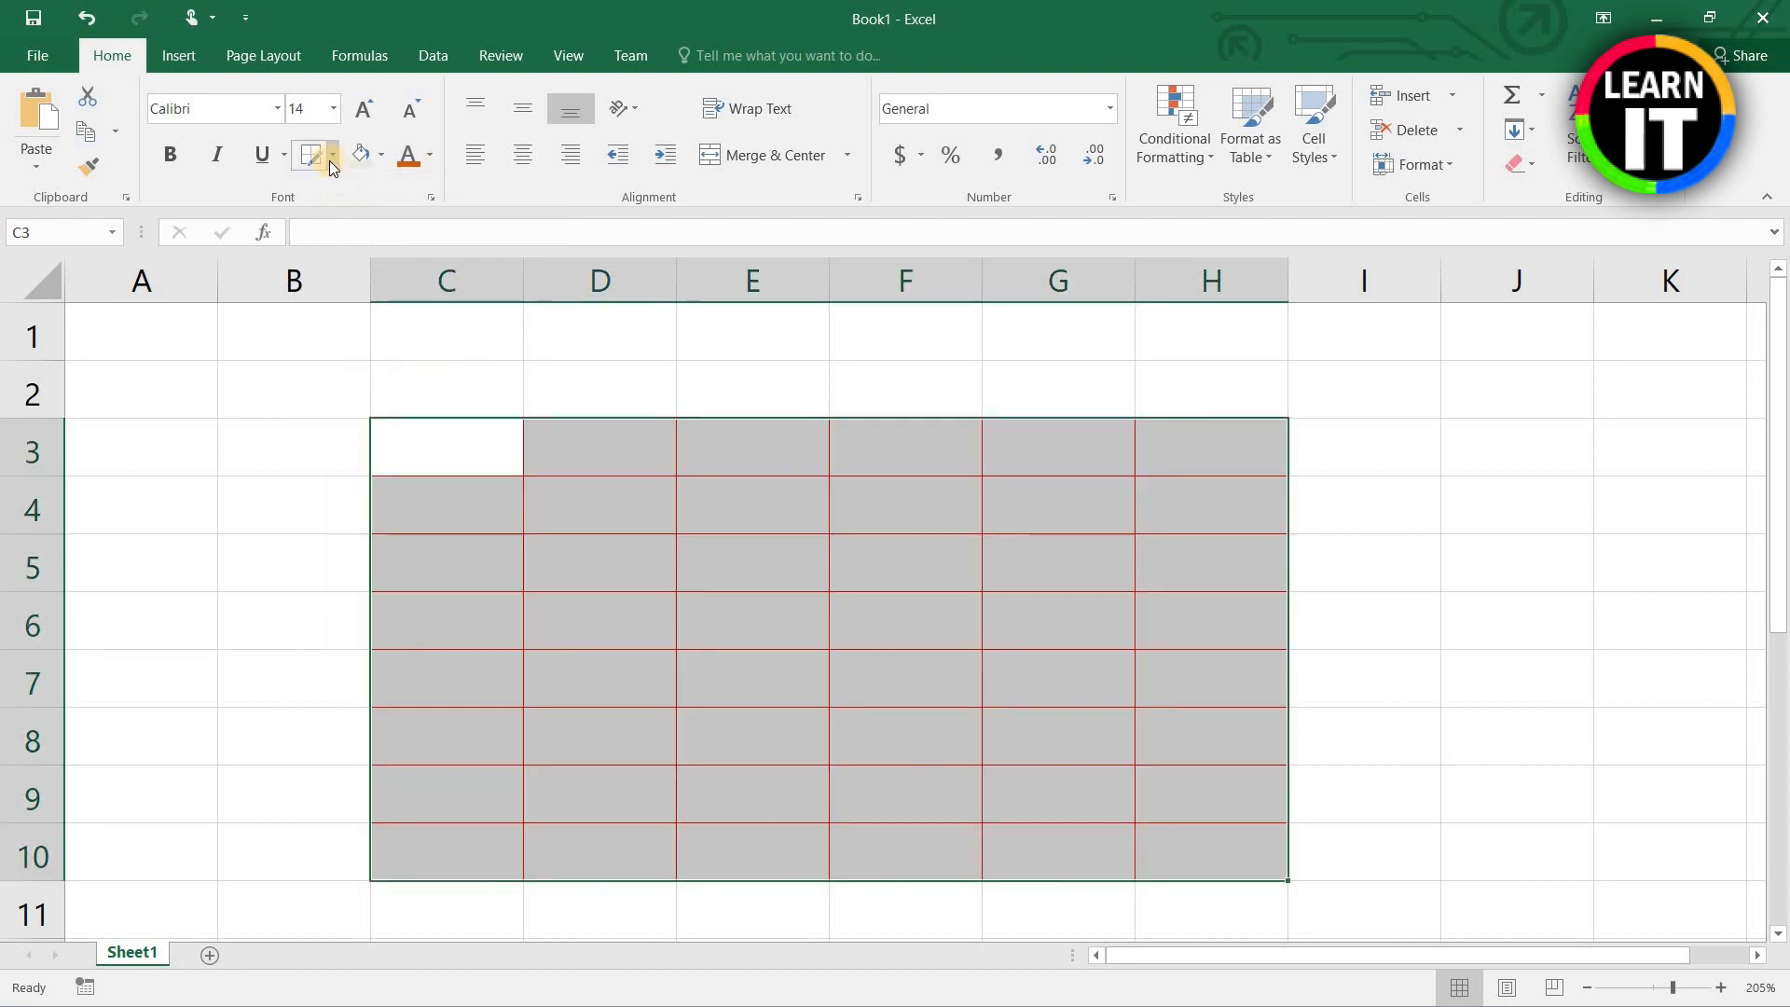
{"action": "left_click", "coordinate": [329, 157]}
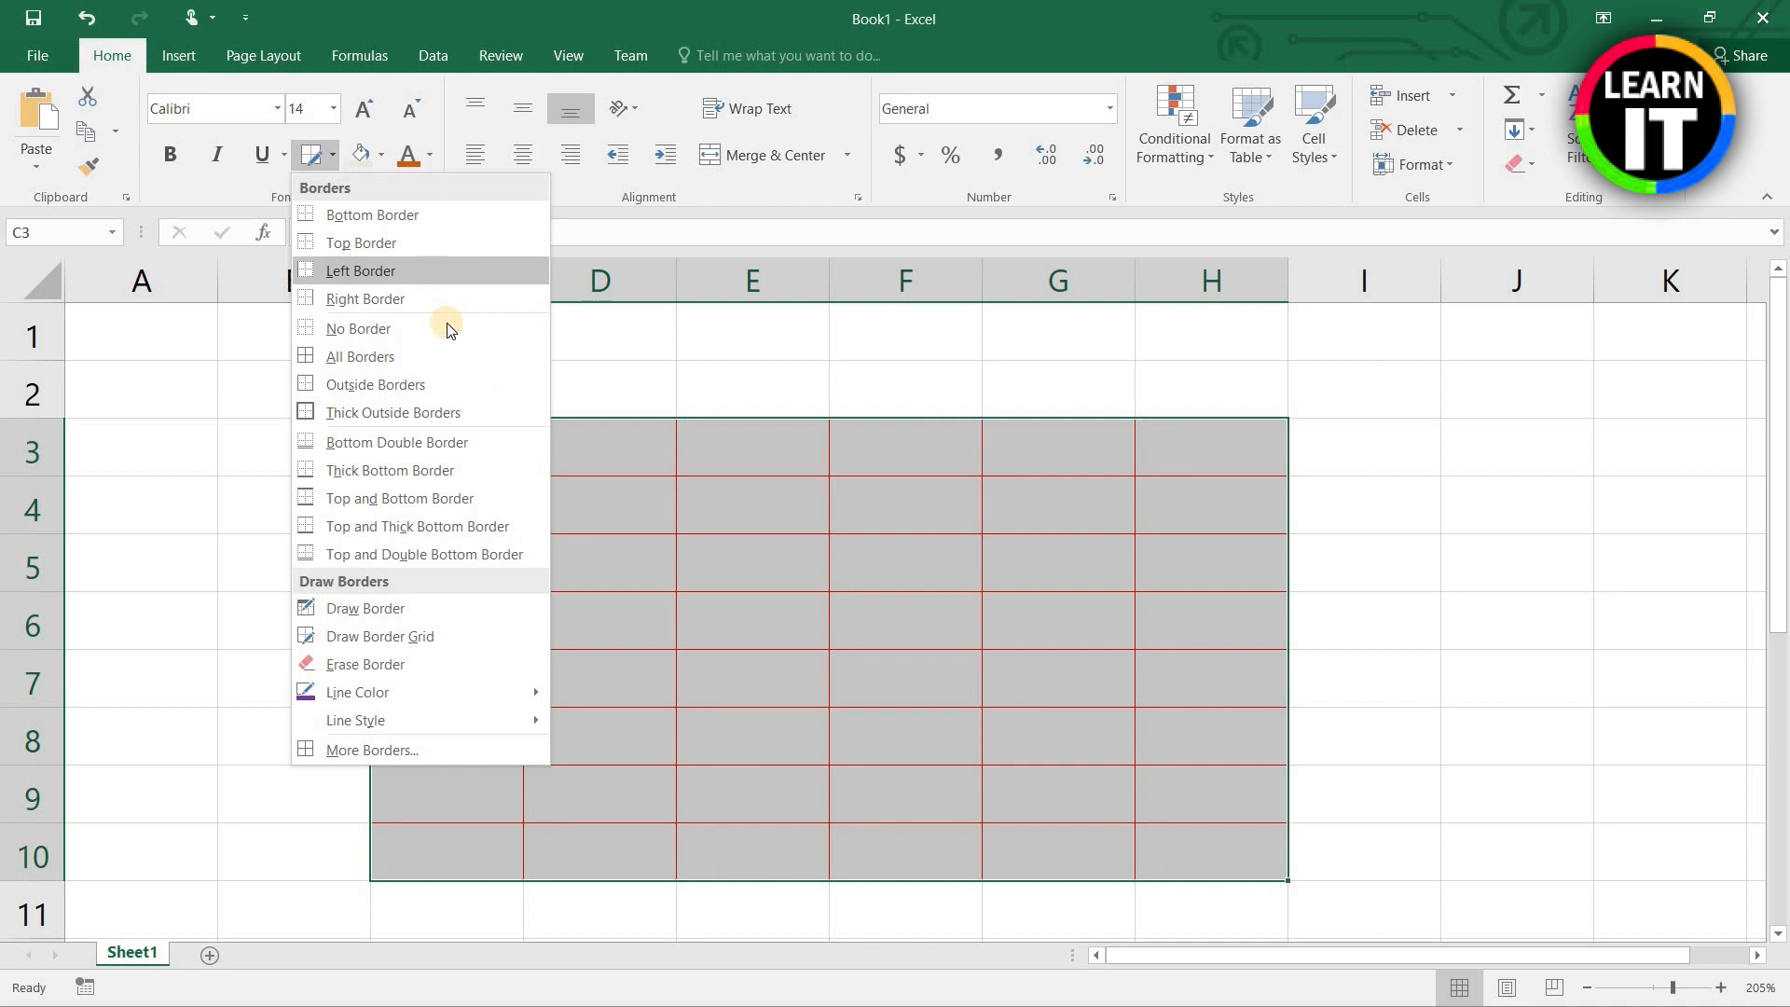
{"action": "left_click", "coordinate": [343, 414]}
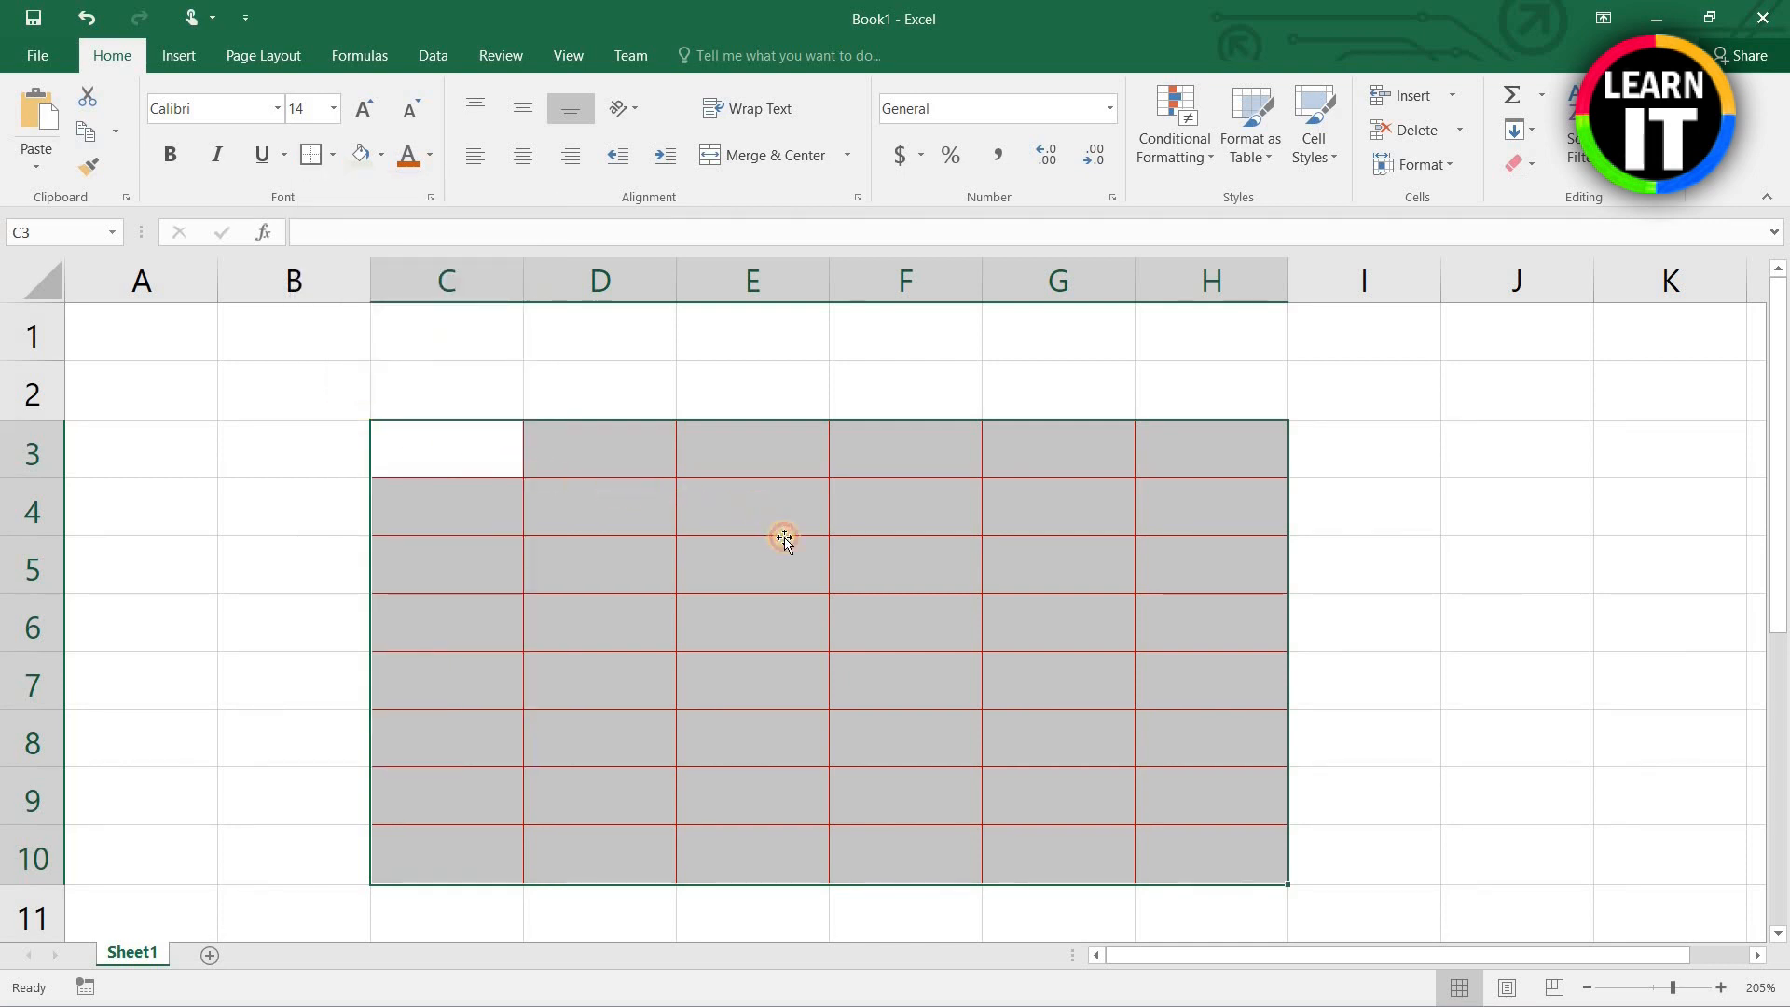
{"action": "left_click", "coordinate": [780, 534]}
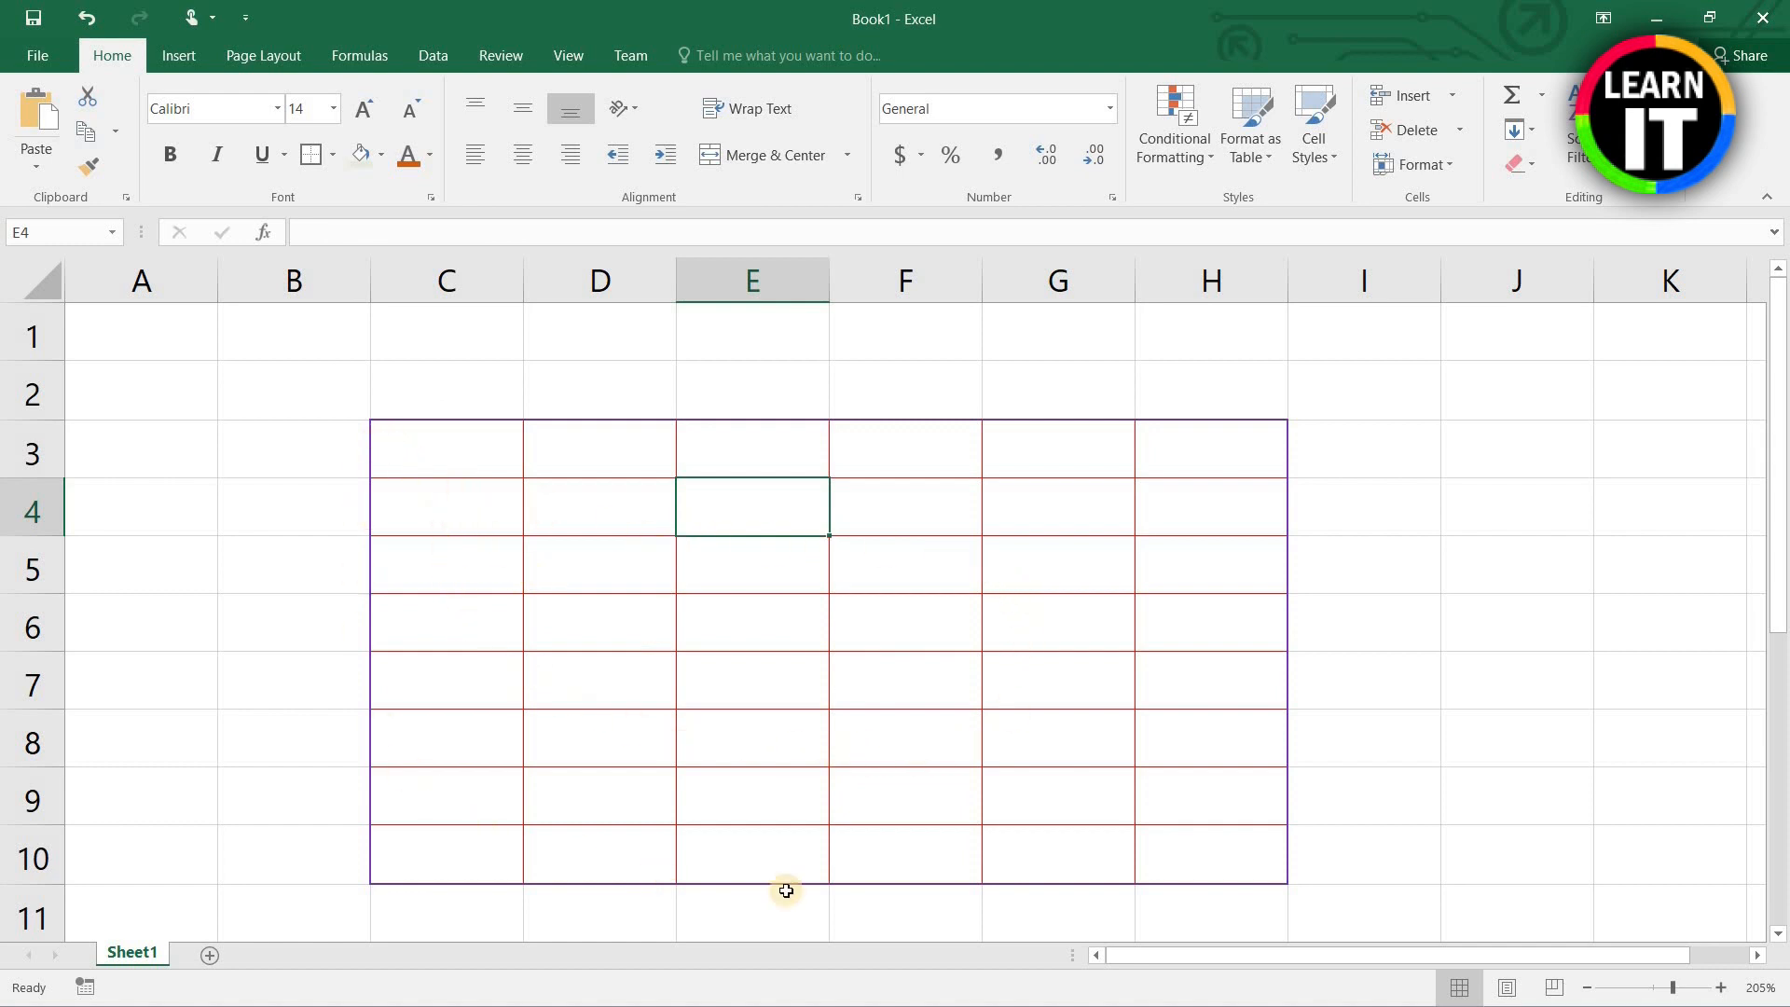
{"action": "left_click", "coordinate": [406, 457]}
{"action": "left_click", "coordinate": [333, 155]}
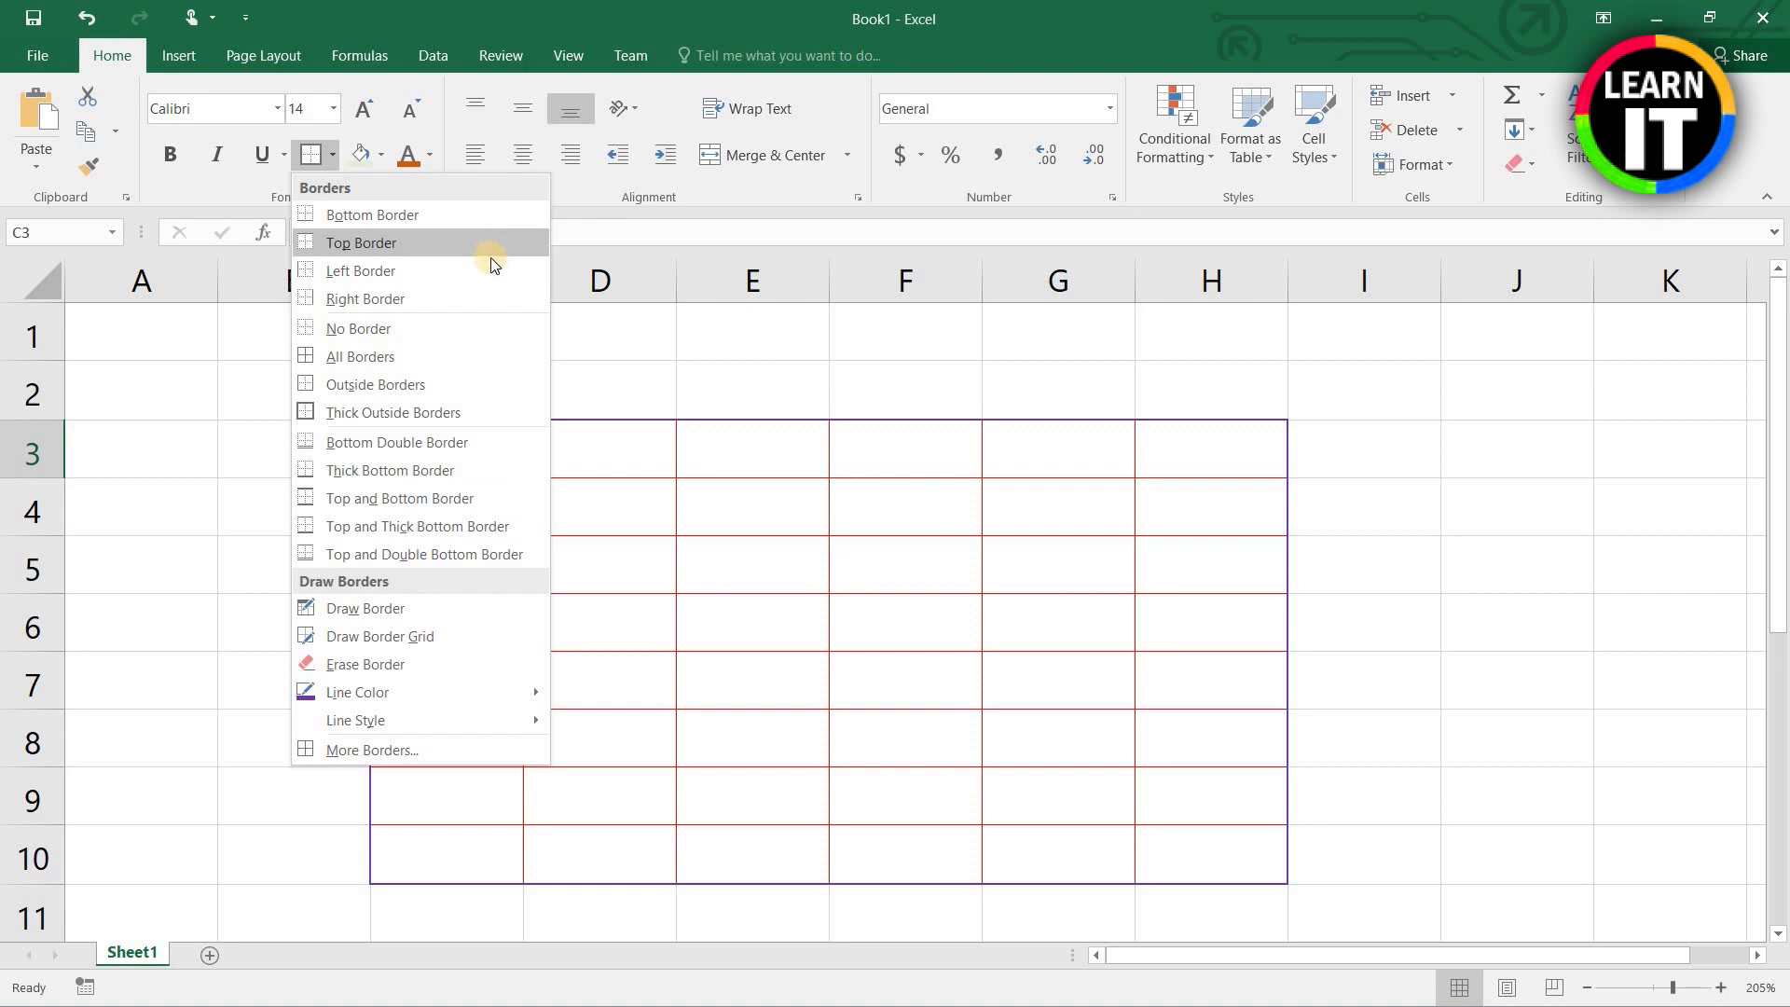
{"action": "left_click", "coordinate": [730, 611]}
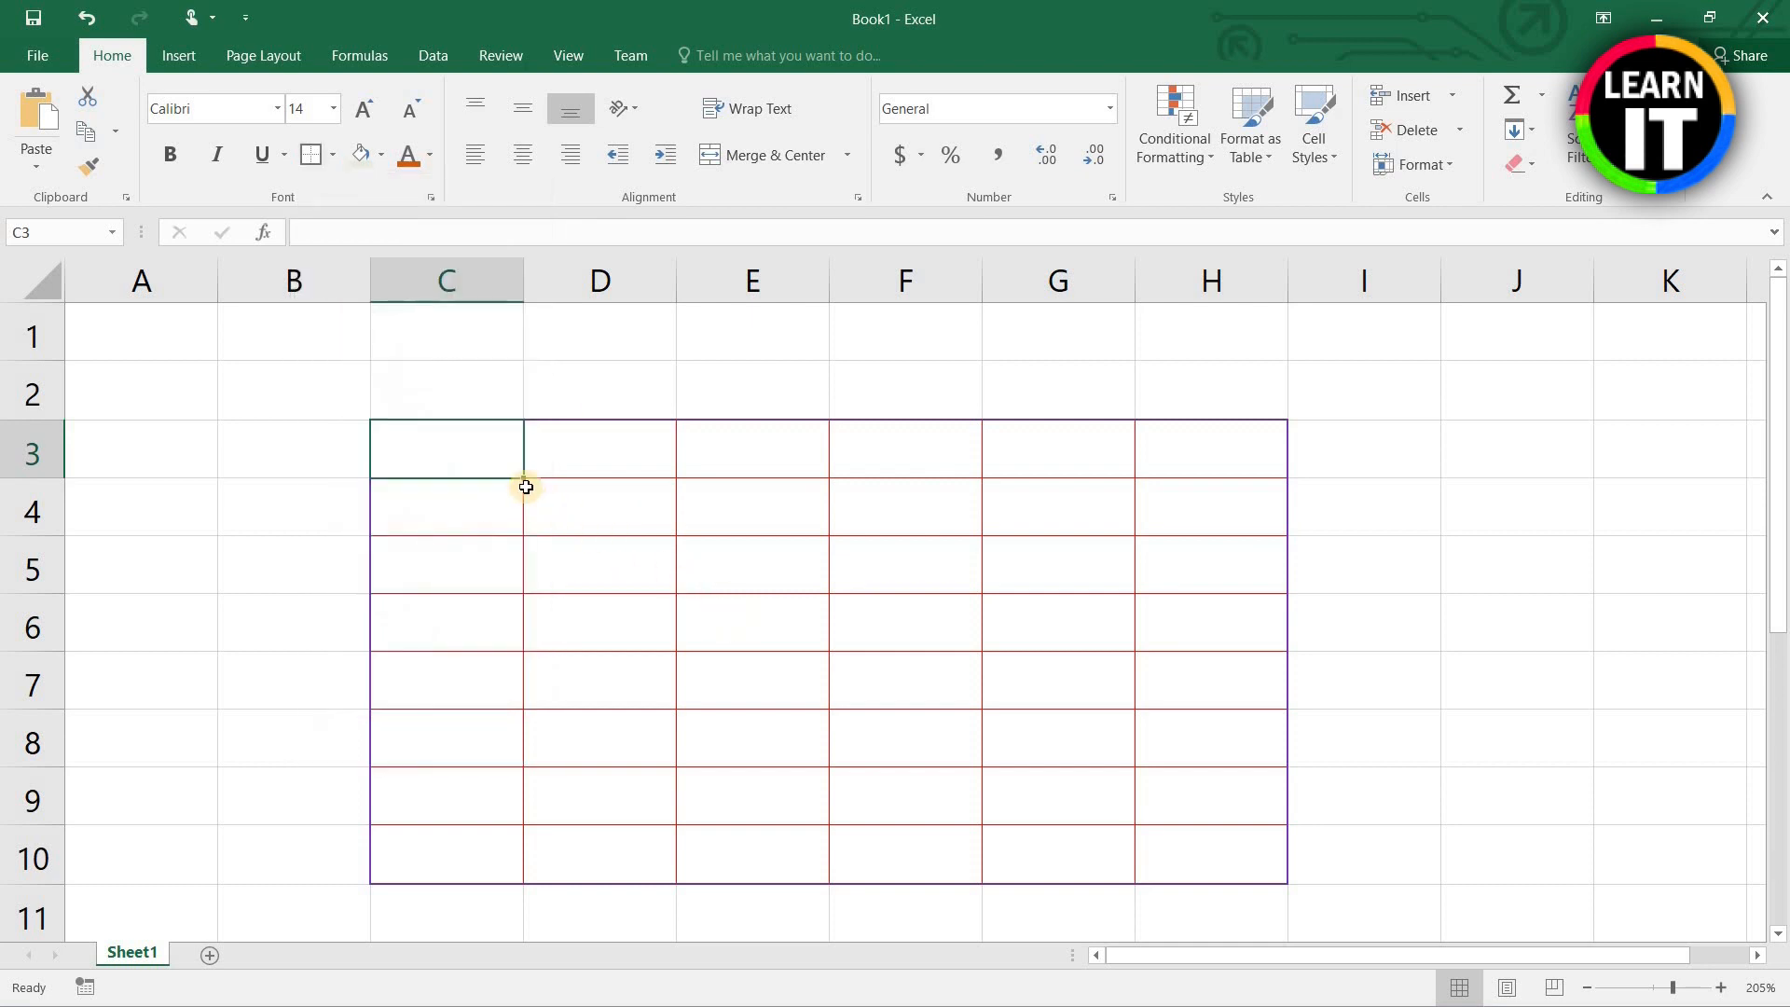
Step: Select the whole table C3:H10 and give it a Bottom Double Border
{"action": "left_click_drag", "start_coordinate": [475, 448], "coordinate": [1168, 848]}
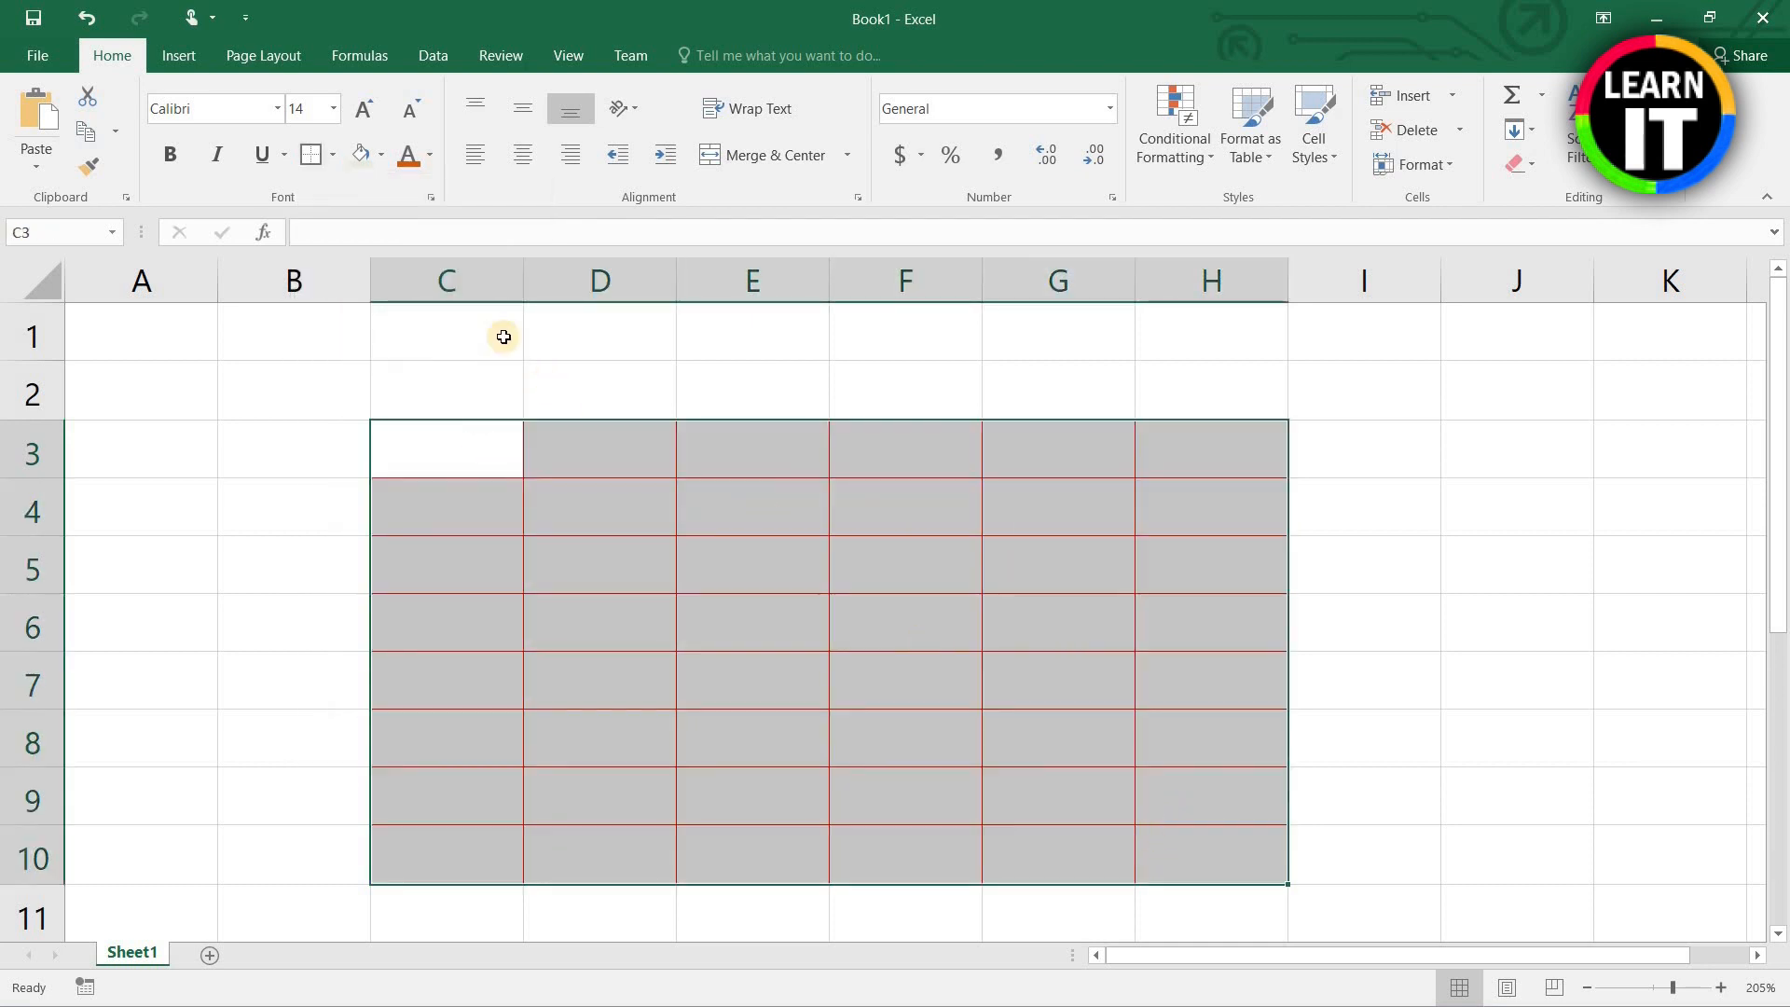
{"action": "left_click", "coordinate": [331, 168]}
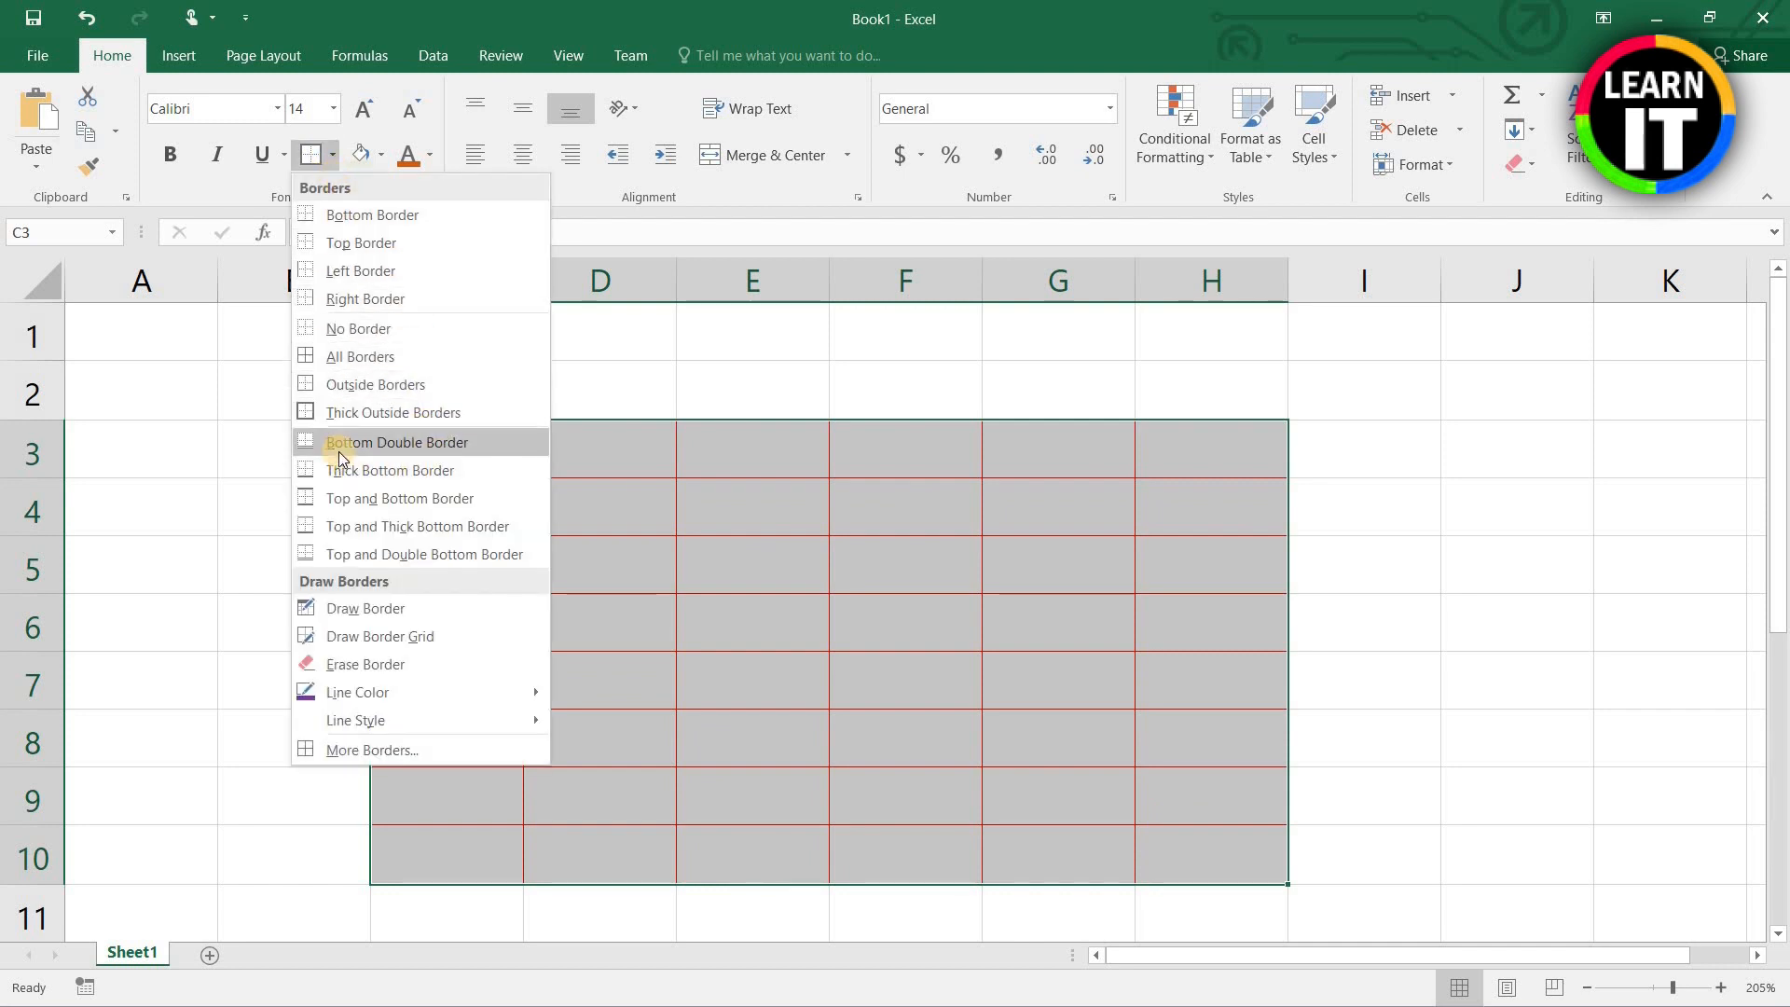
{"action": "left_click", "coordinate": [411, 443]}
{"action": "left_click", "coordinate": [725, 673]}
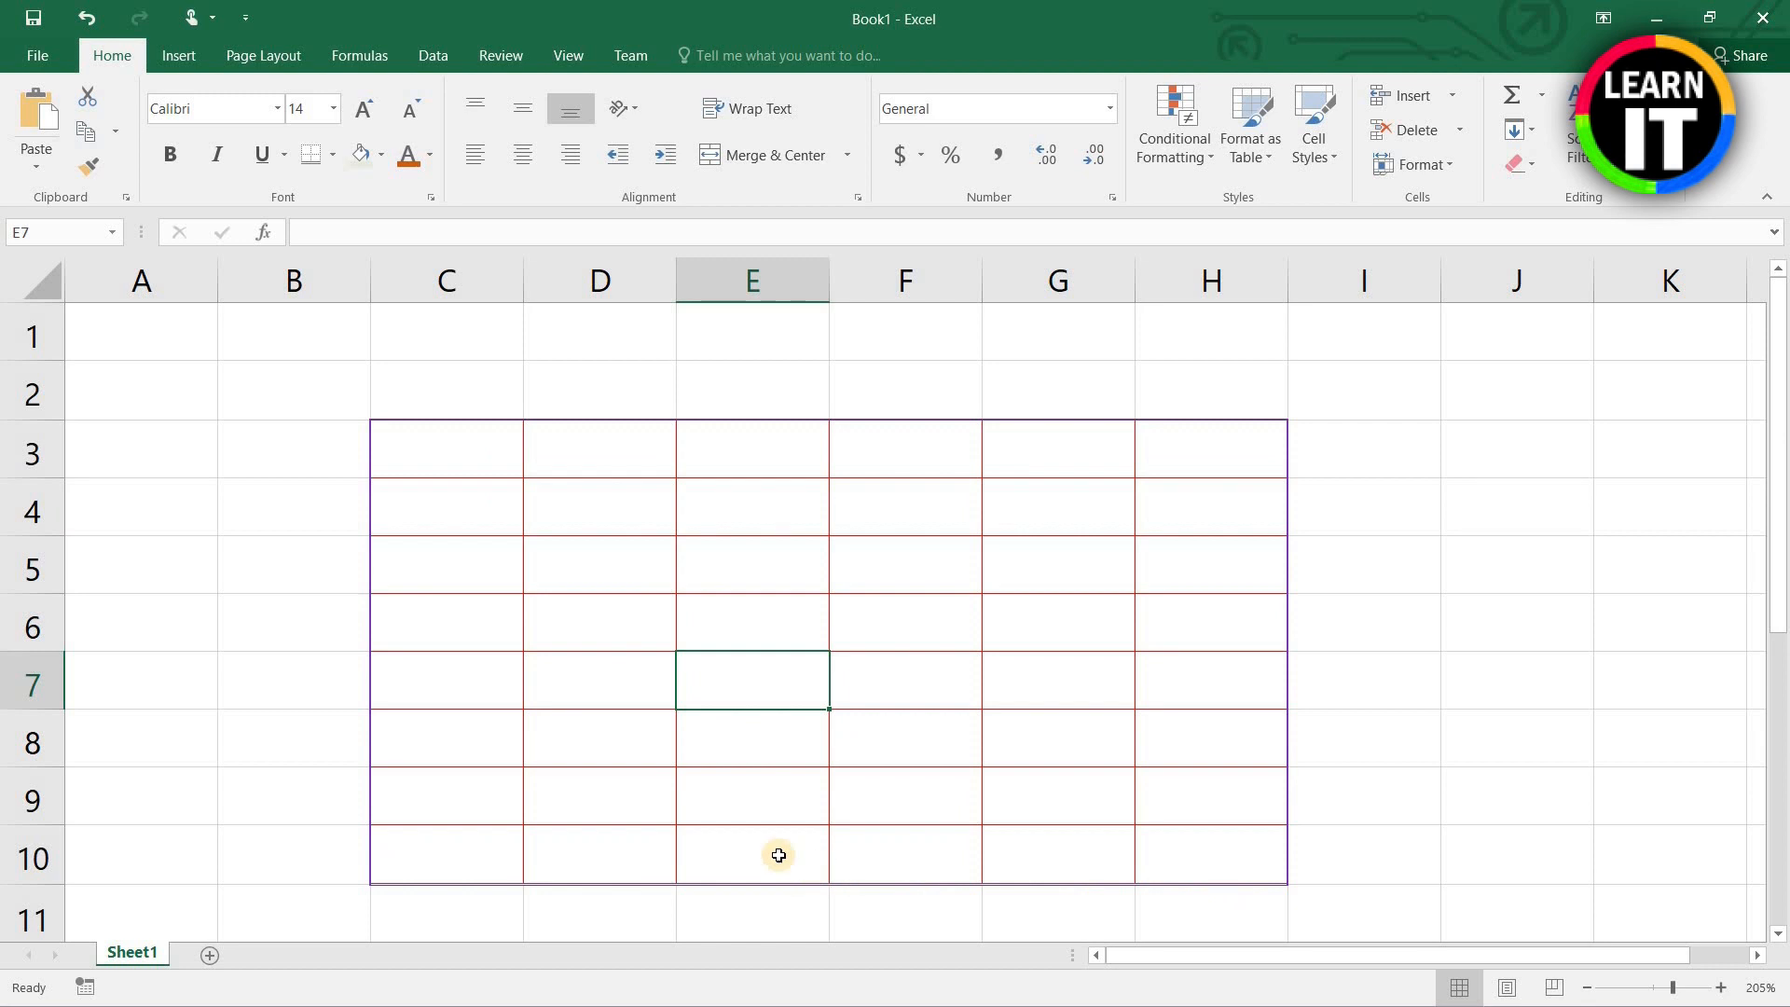
Step: Erase the inner vertical borders of row 5 between columns C and H, and leave border erasing mode
{"action": "left_click", "coordinate": [453, 455]}
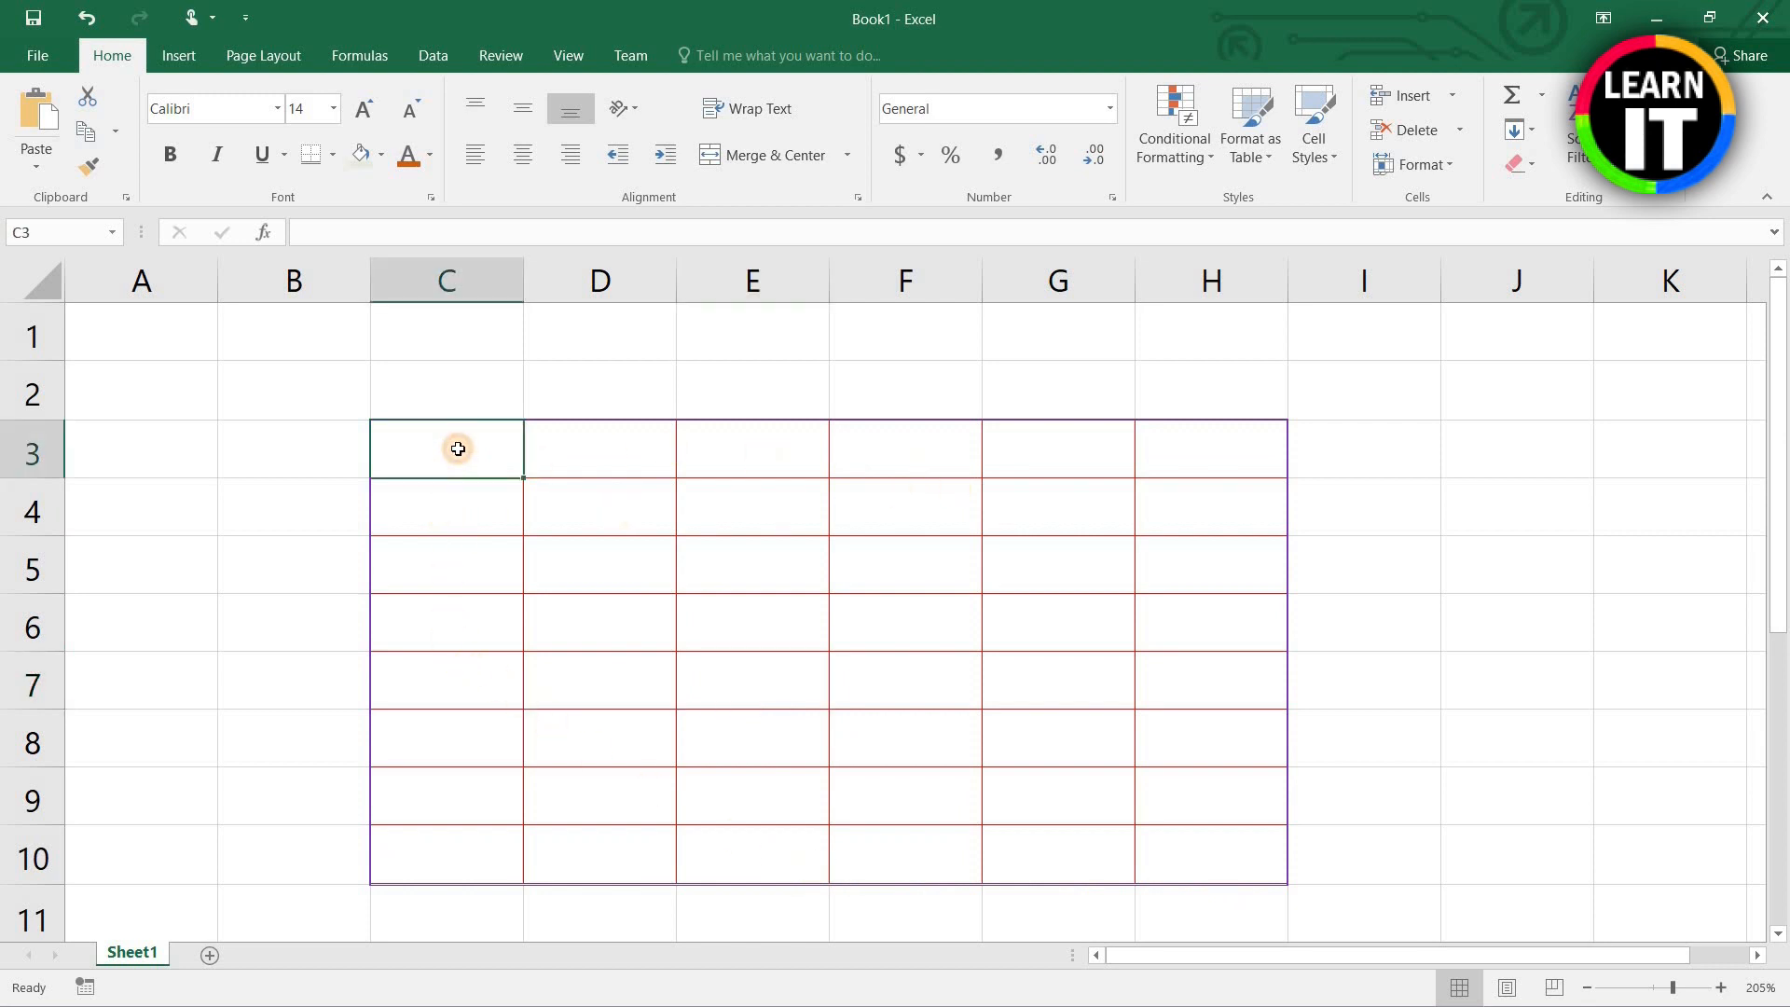
{"action": "left_click", "coordinate": [334, 154]}
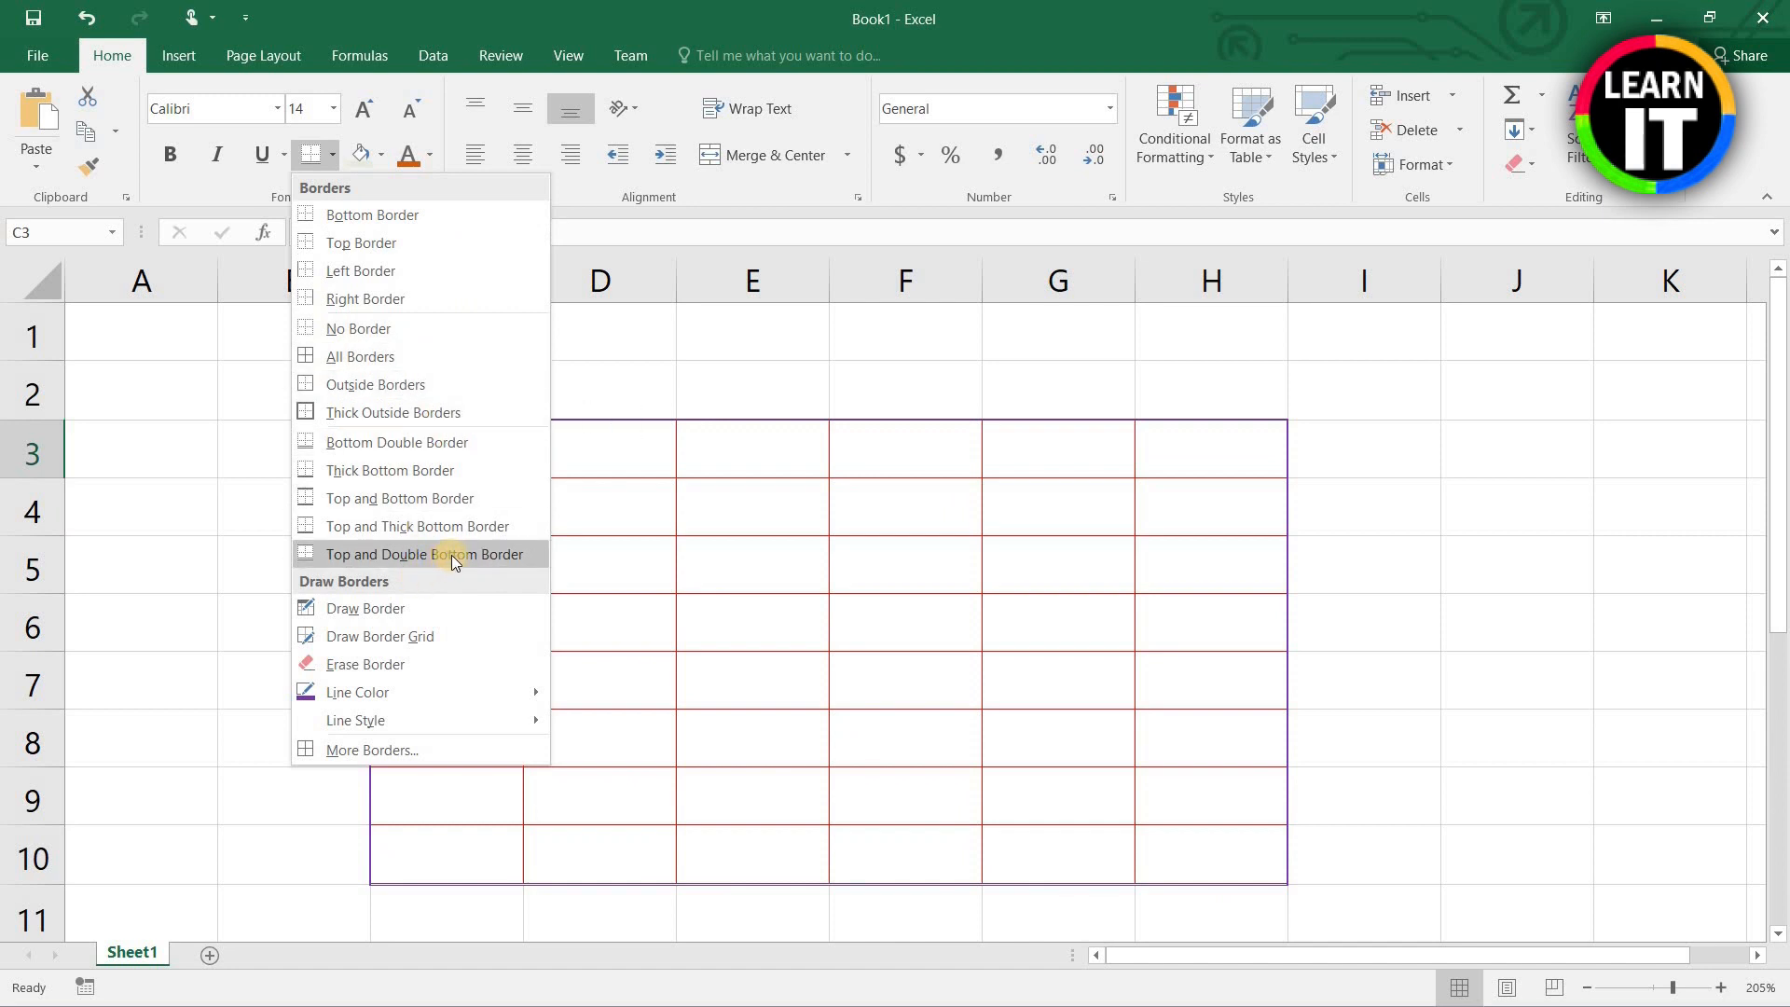
{"action": "left_click", "coordinate": [356, 666]}
{"action": "mouse_move", "coordinate": [582, 547]}
{"action": "left_mouse_down"}
{"action": "mouse_move", "coordinate": [680, 567]}
{"action": "mouse_move", "coordinate": [1139, 563]}
{"action": "left_mouse_up"}
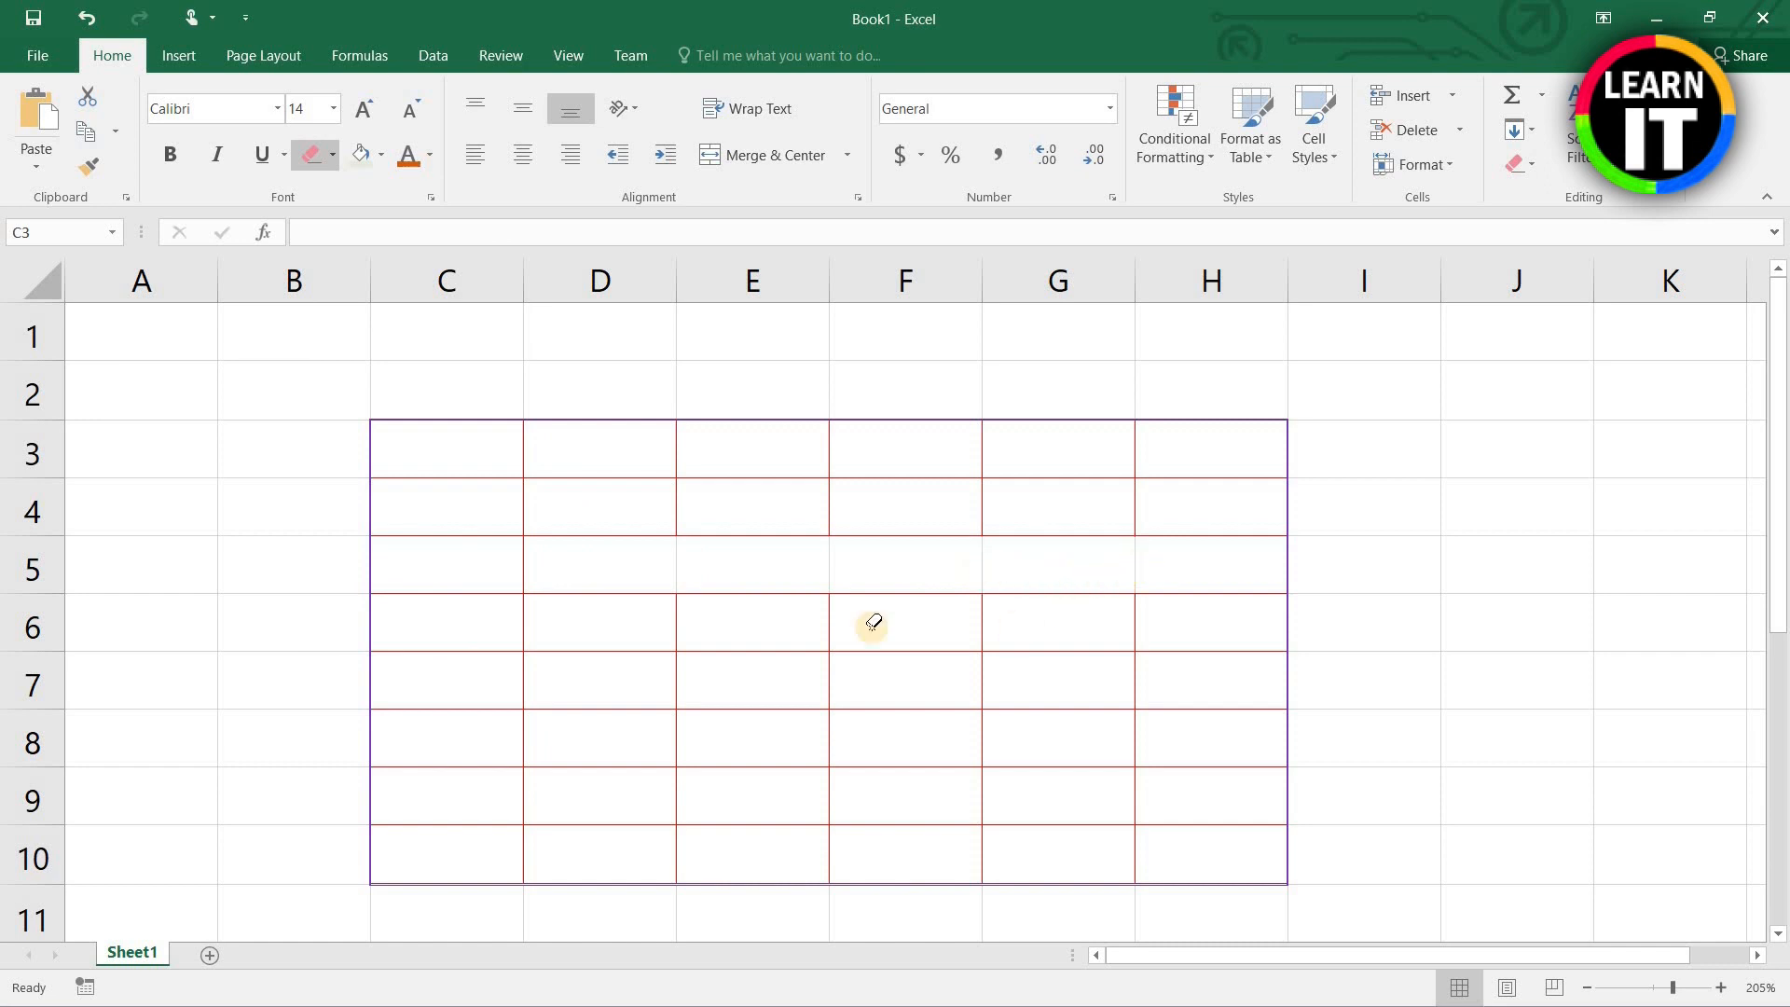
{"action": "left_click", "coordinate": [522, 559]}
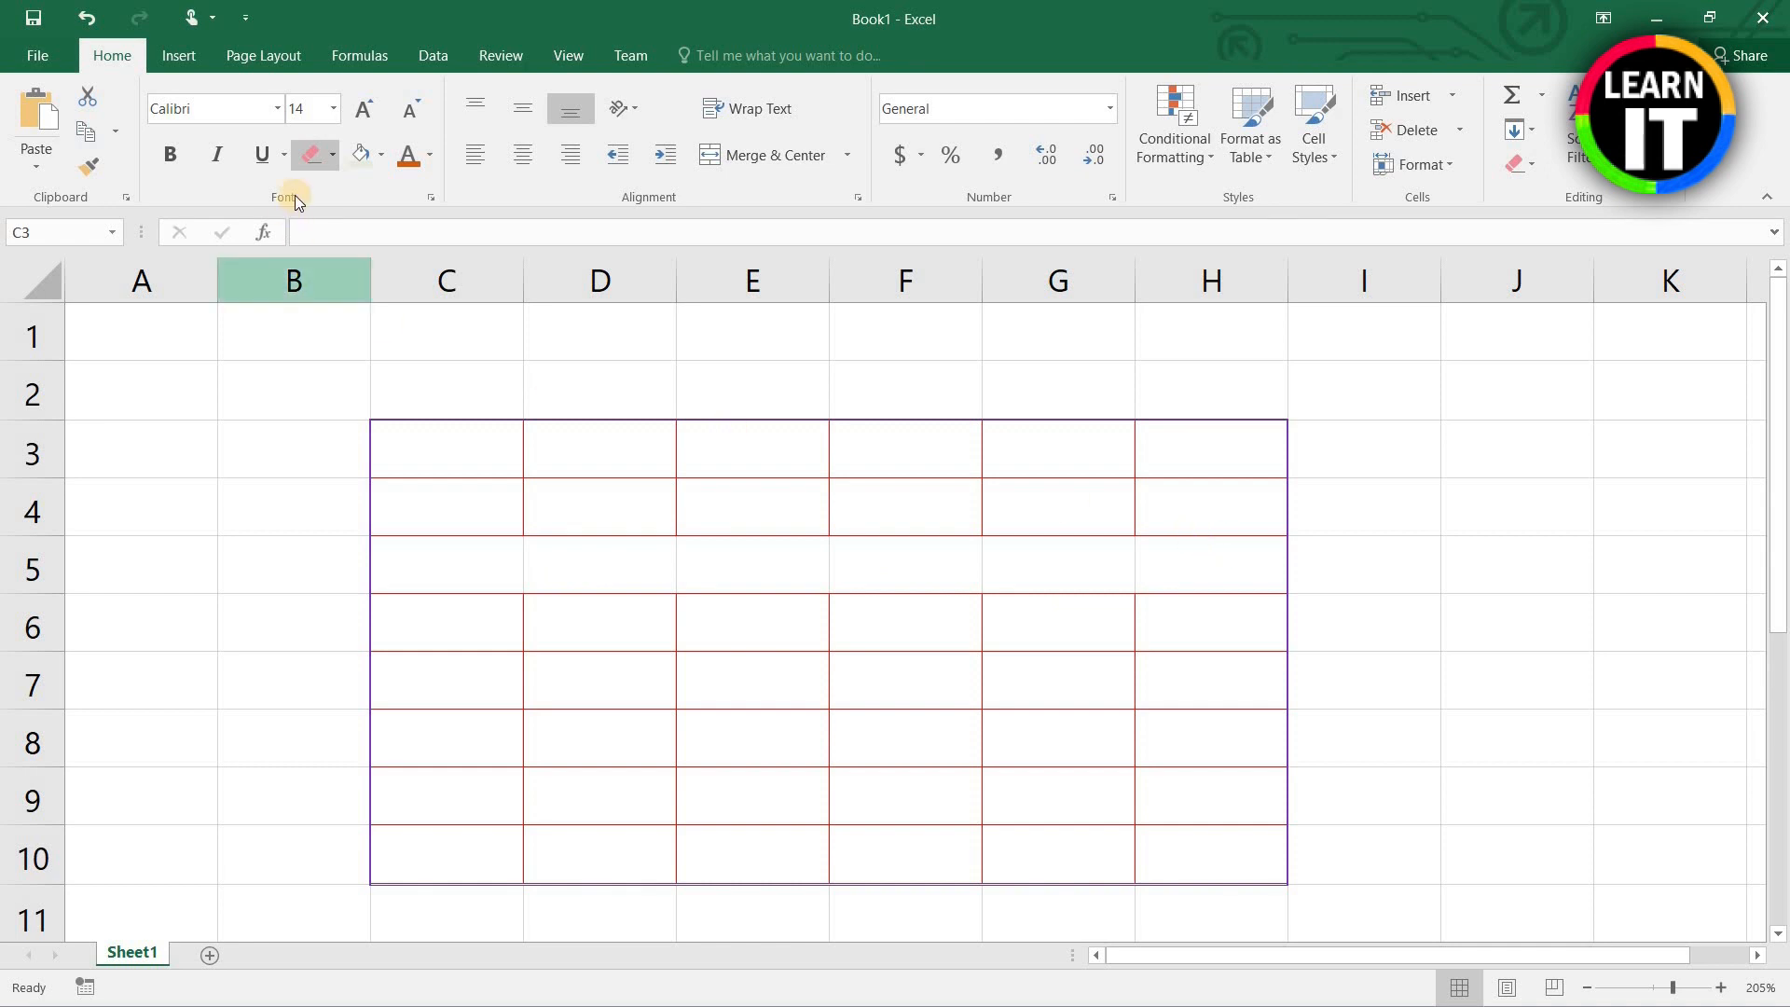
{"action": "left_click", "coordinate": [332, 160]}
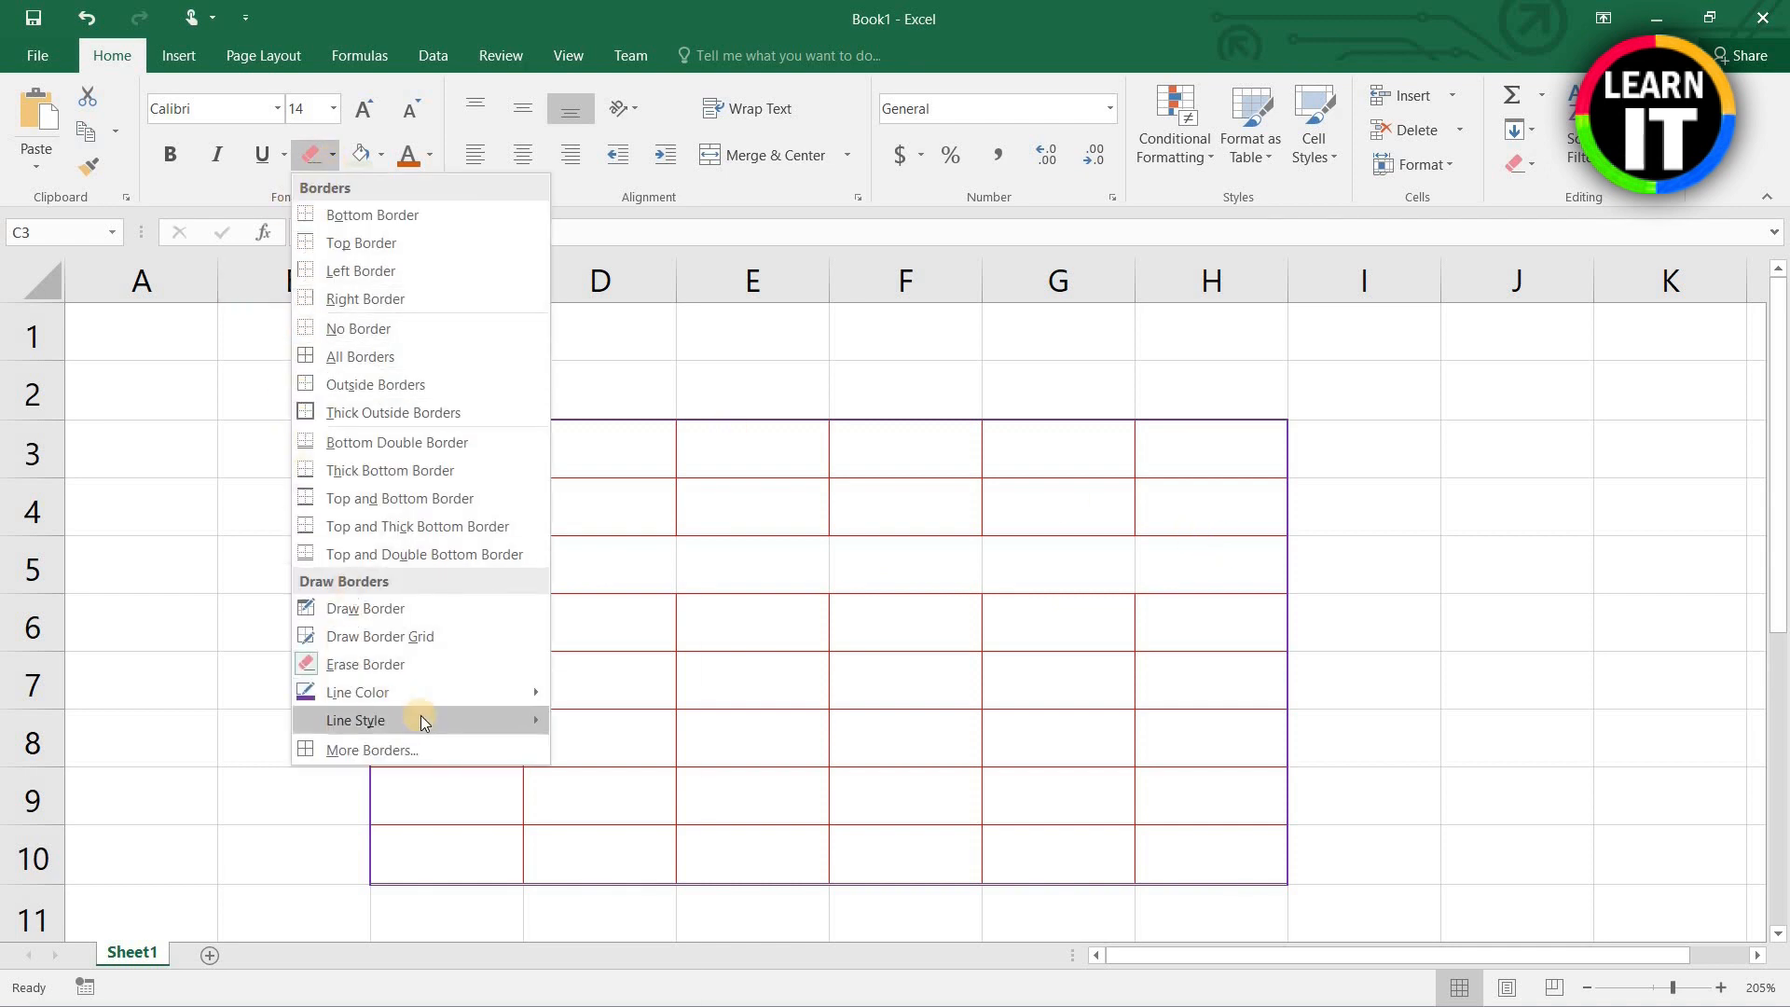
{"action": "mouse_move", "coordinate": [425, 718]}
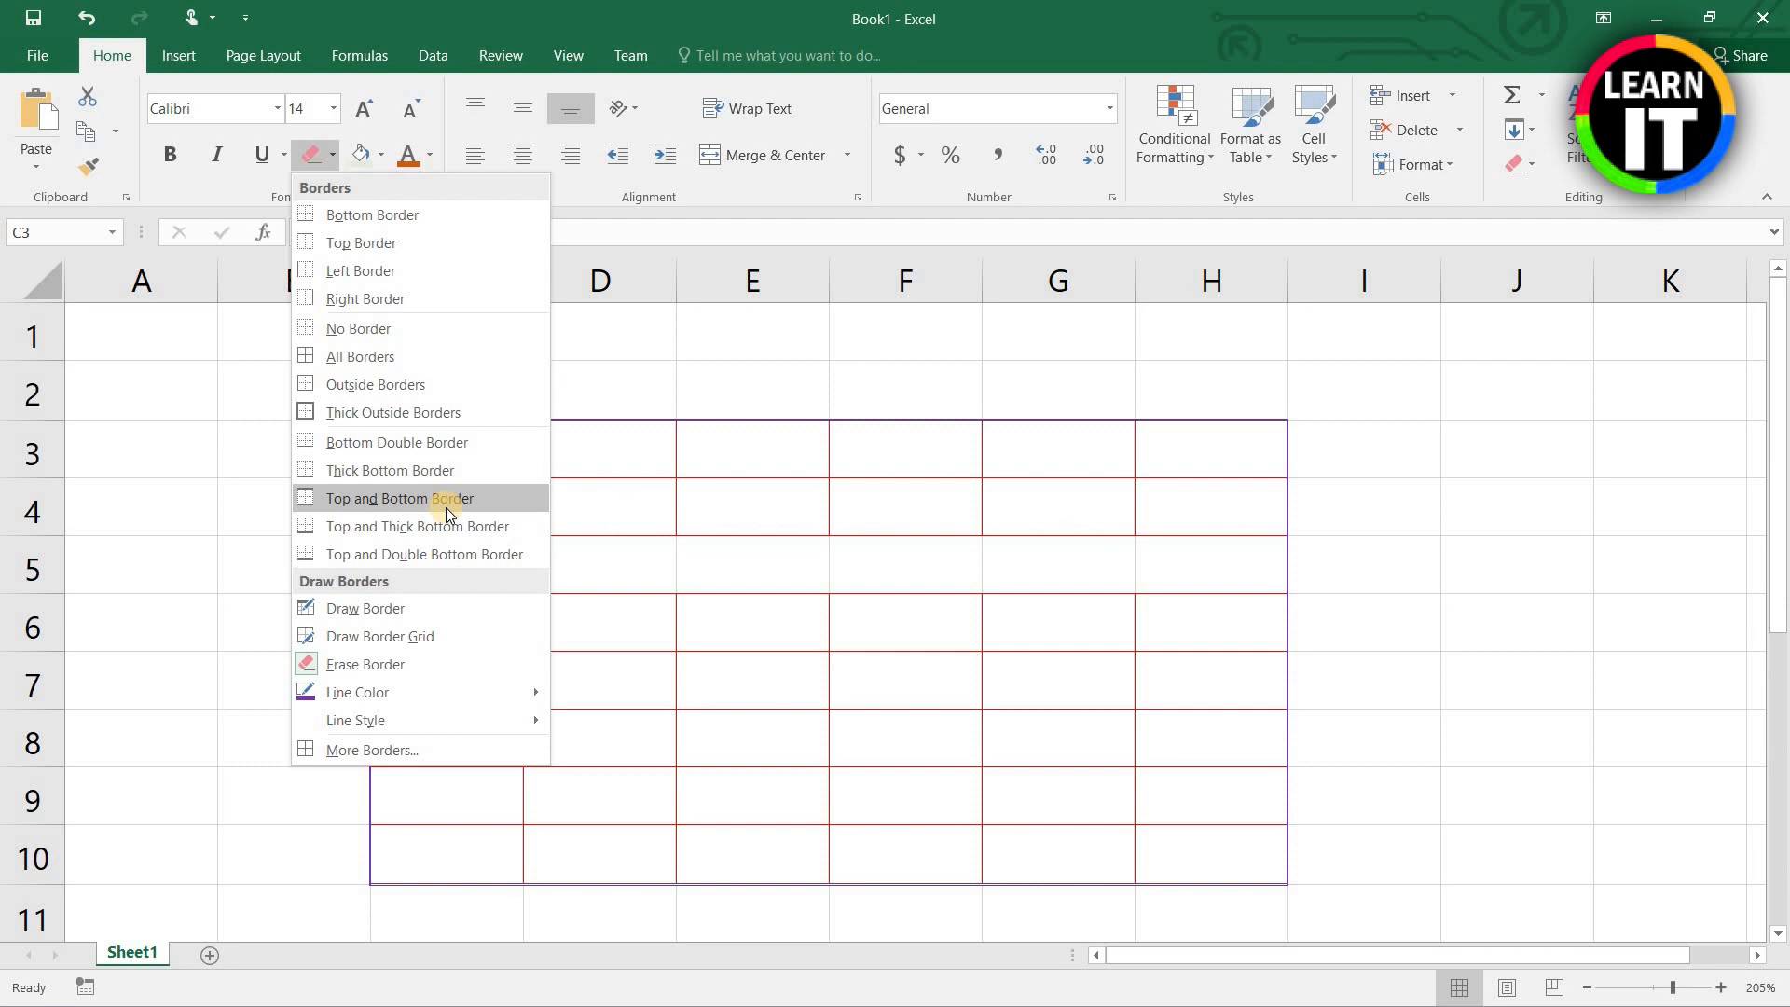
{"action": "left_click", "coordinate": [621, 501]}
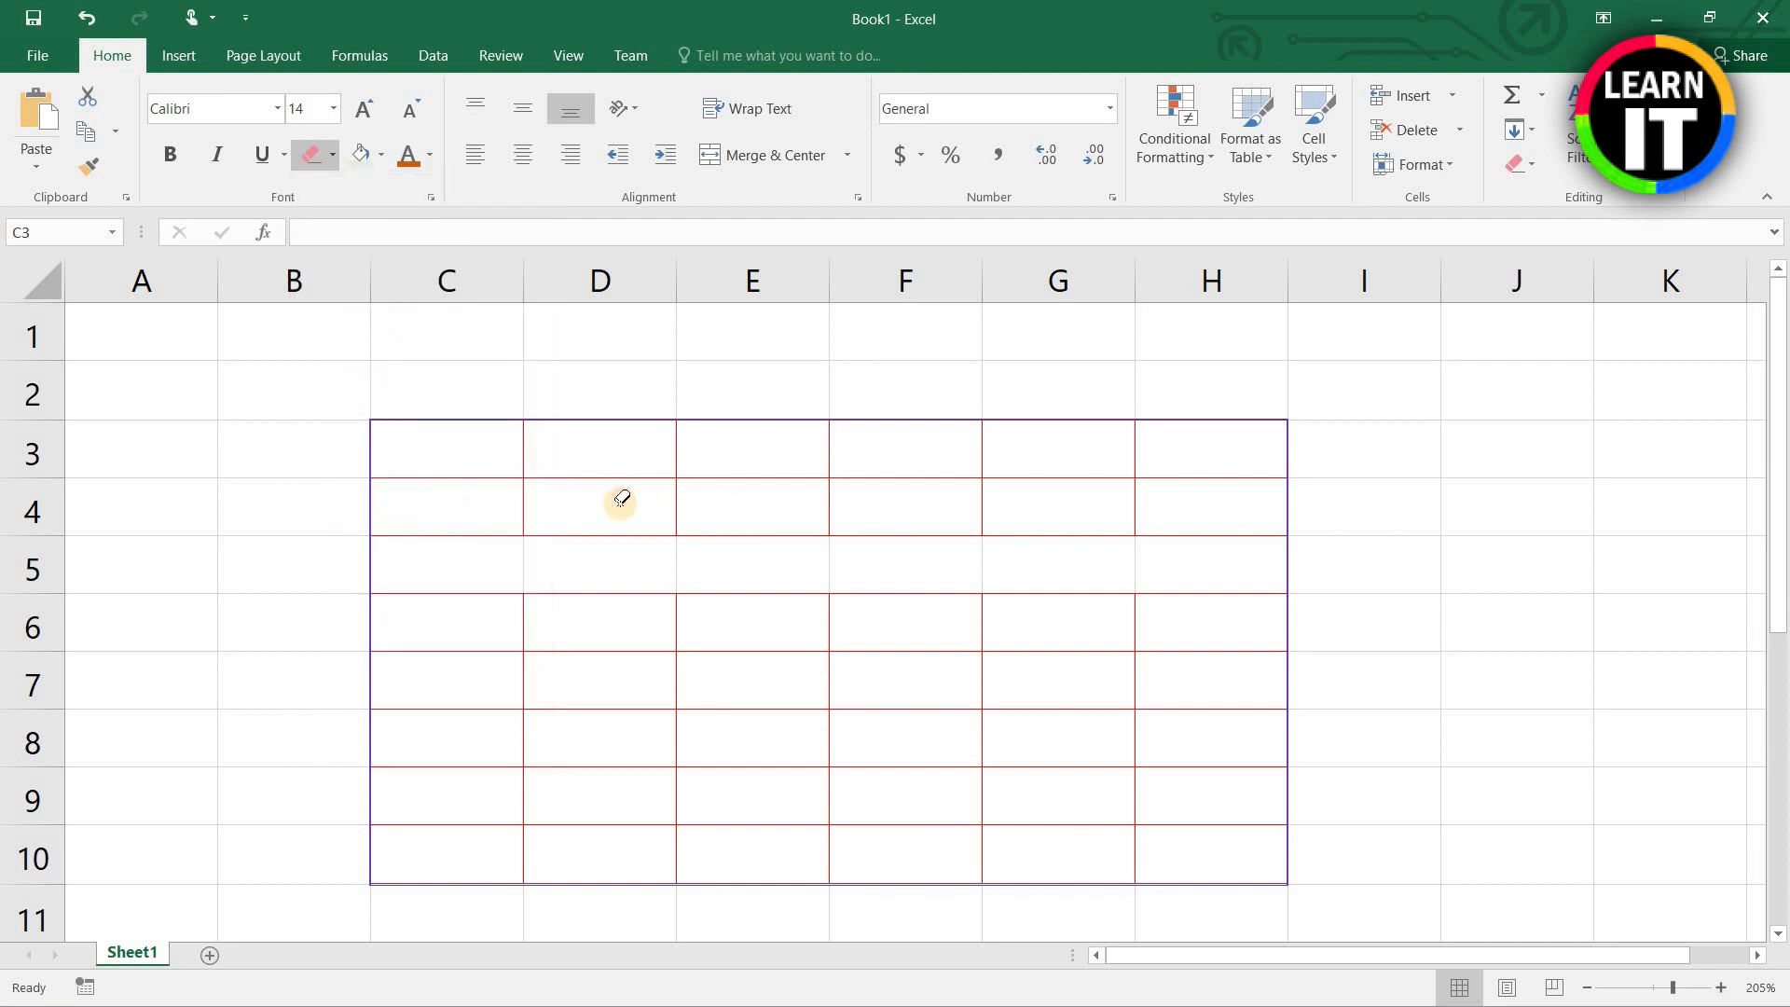
{"action": "left_click", "coordinate": [311, 155]}
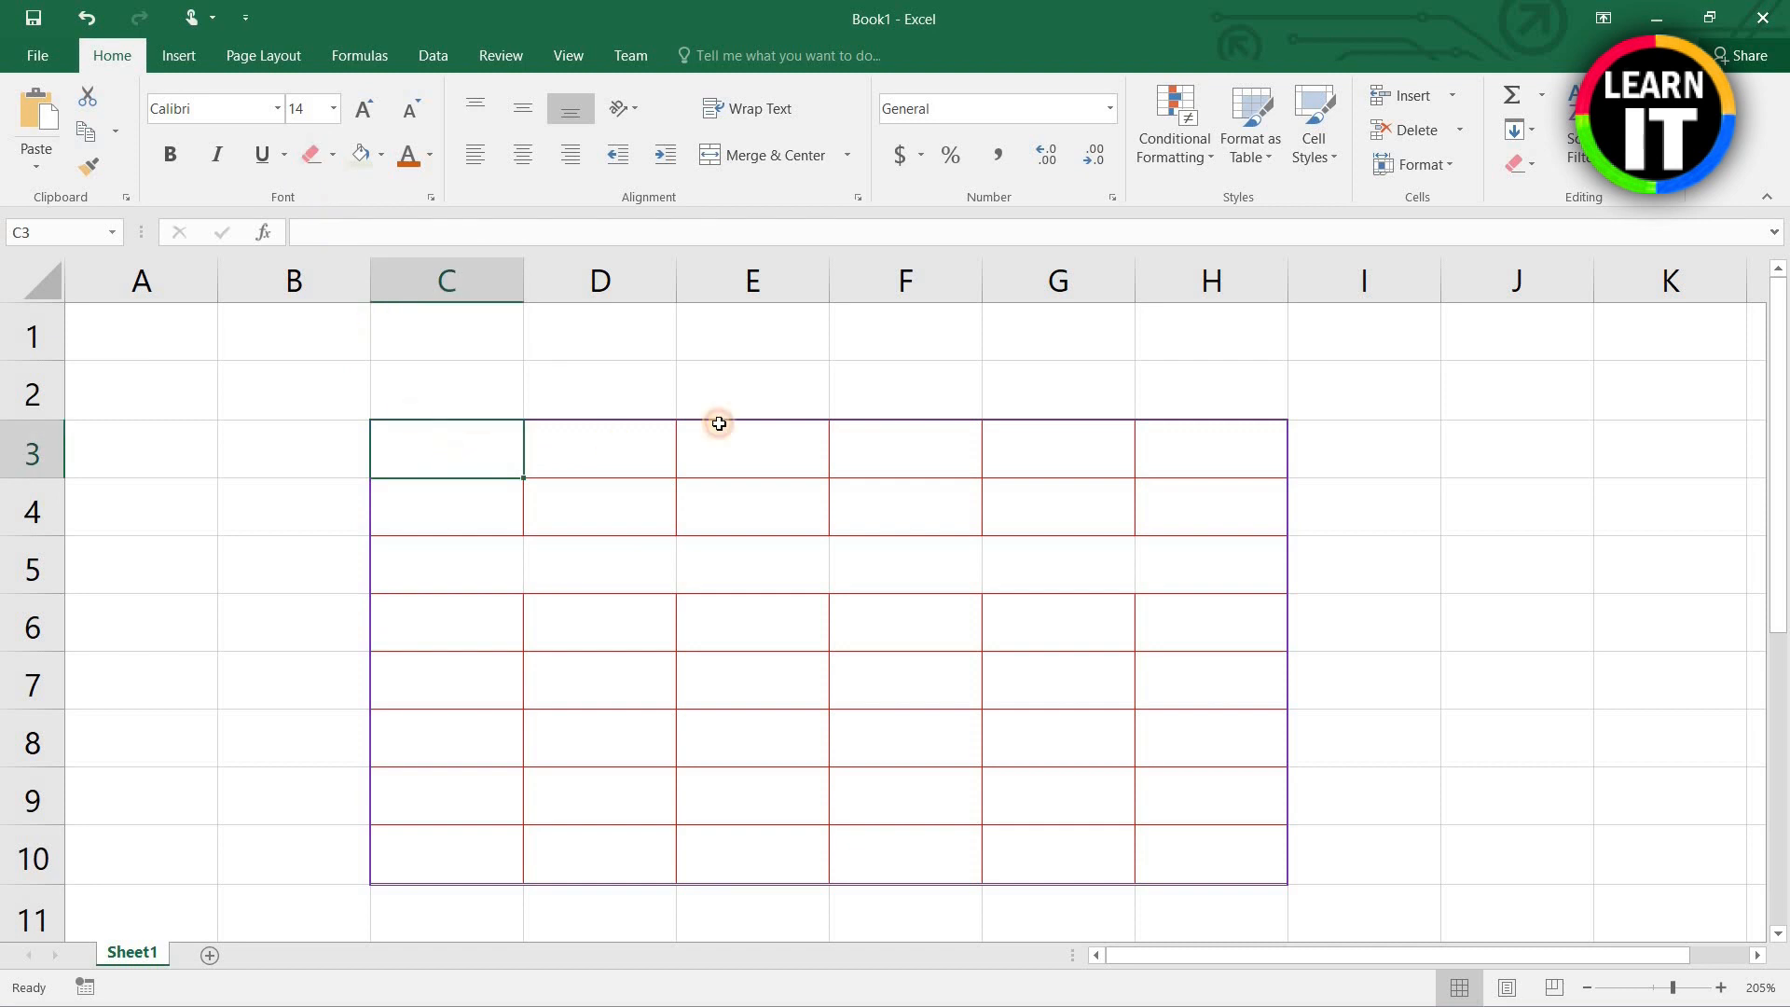
Step: Fill the table's first row, C3:H3, with the lightest green theme color
{"action": "left_click_drag", "start_coordinate": [1202, 442], "coordinate": [457, 450]}
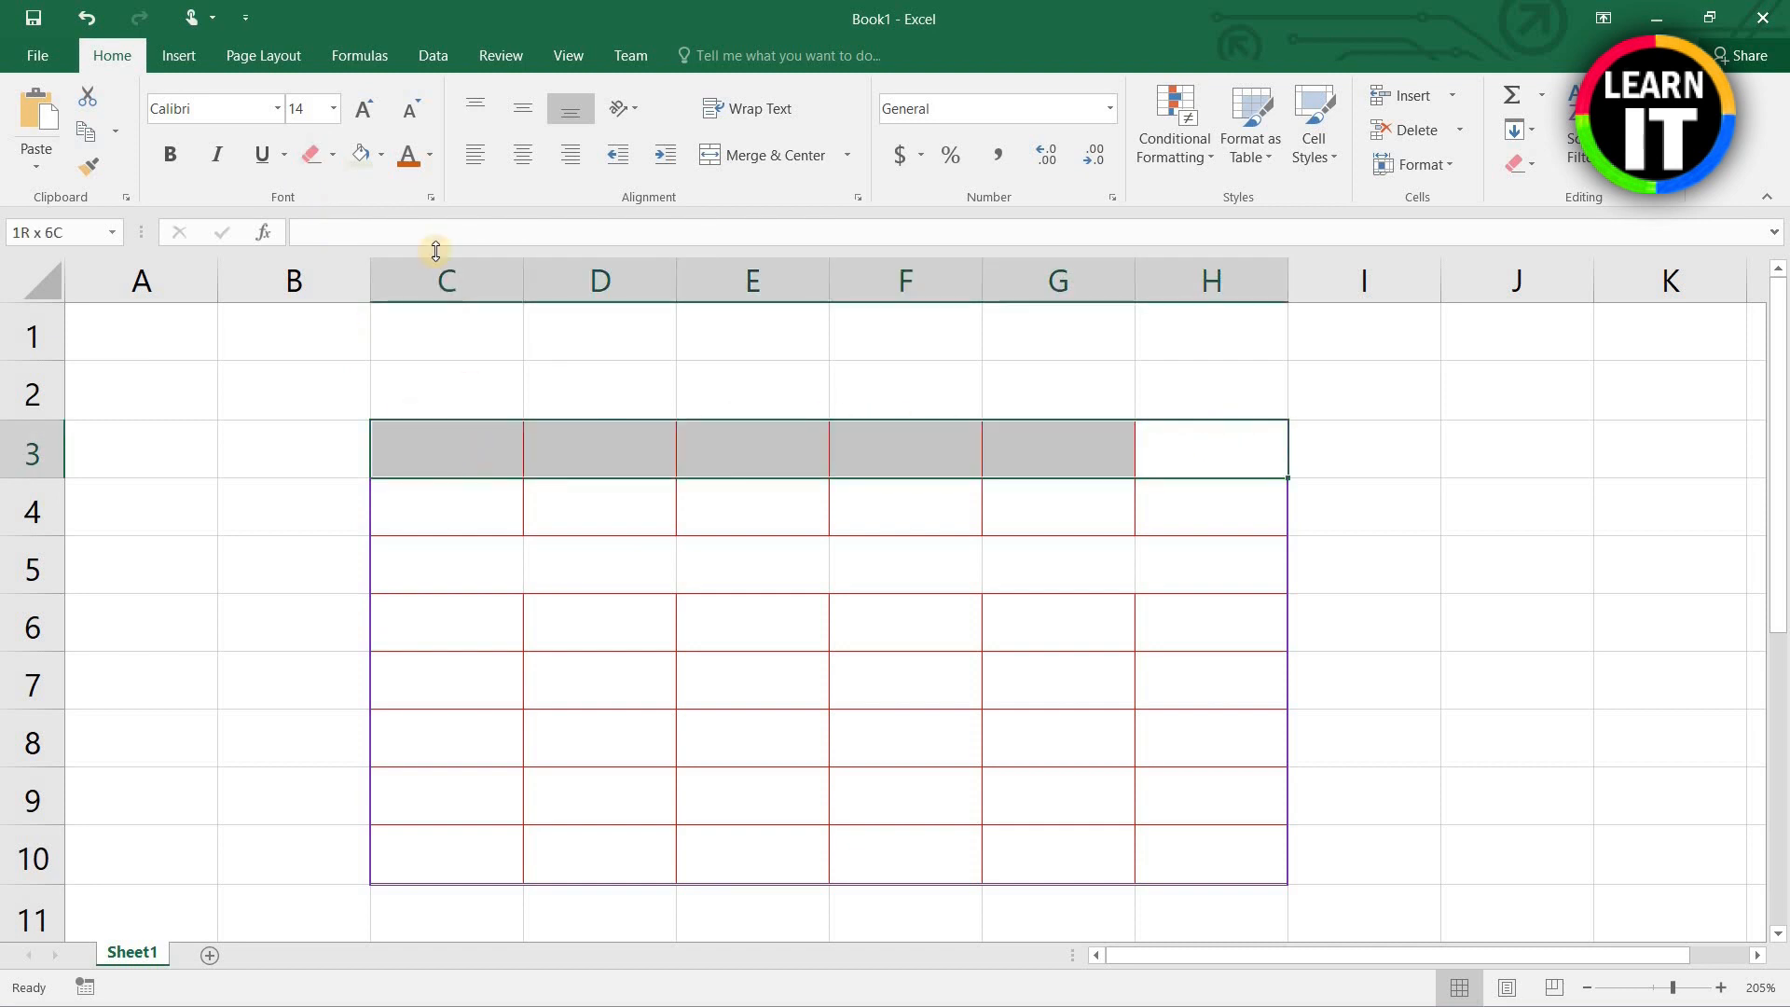
{"action": "left_click", "coordinate": [379, 156]}
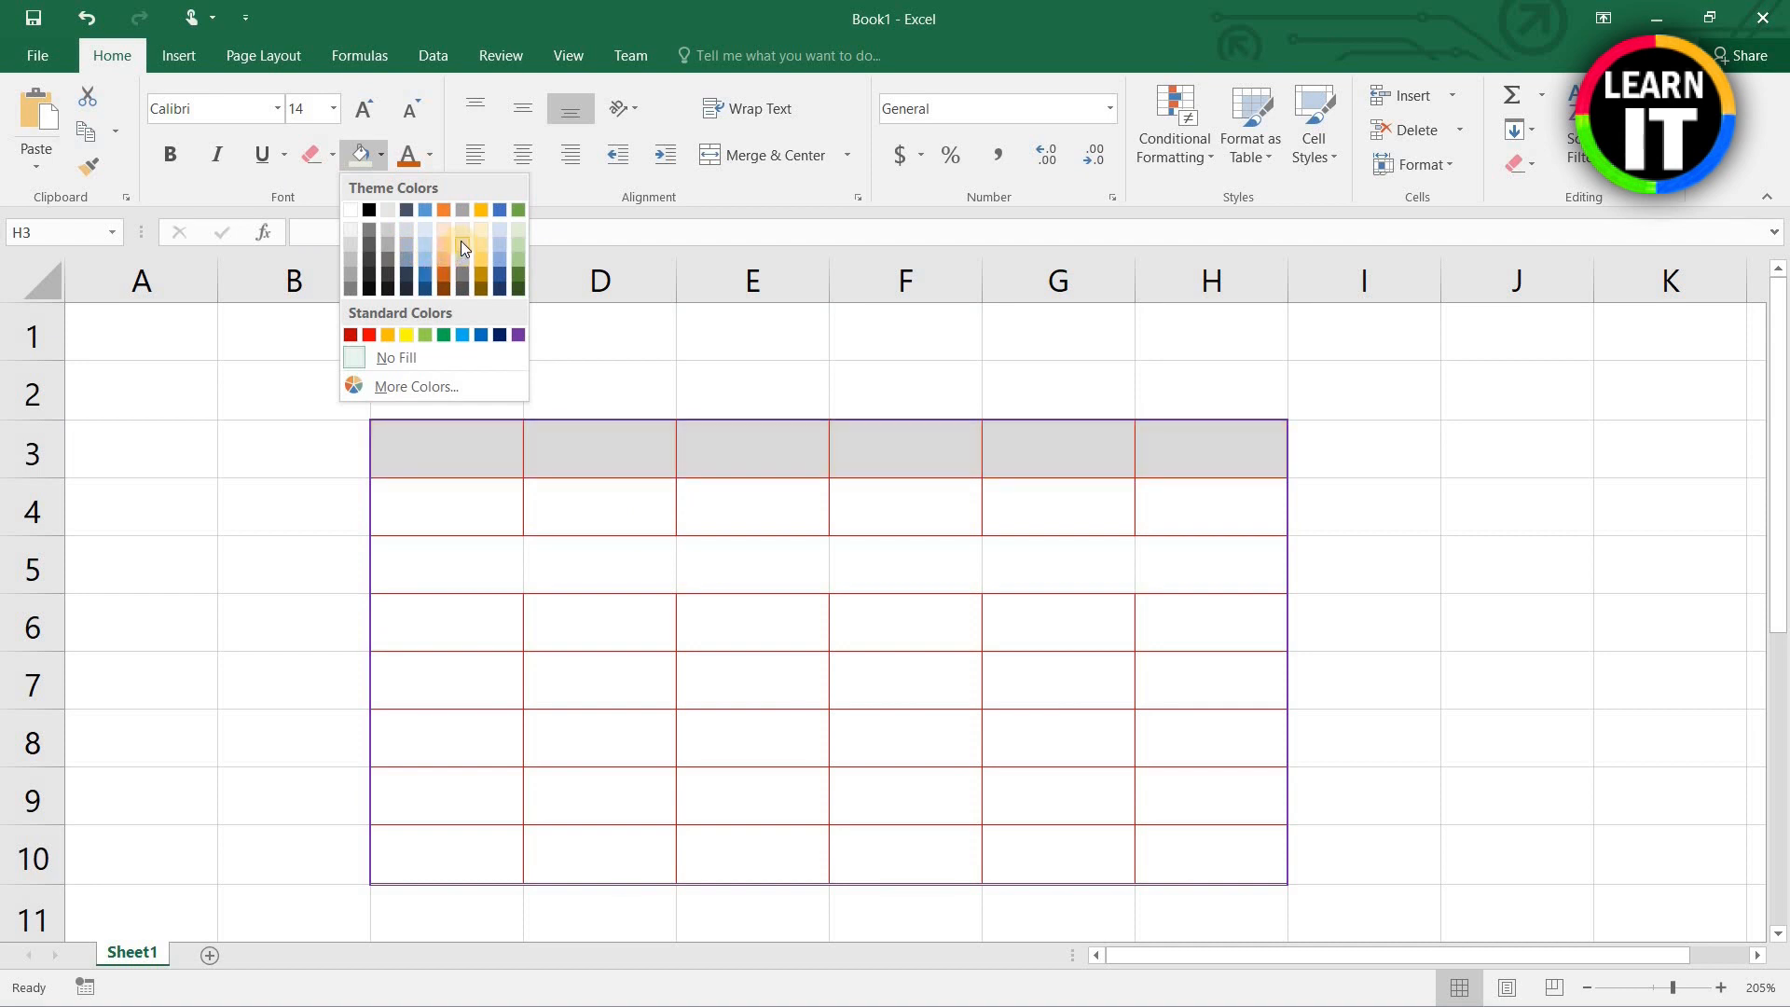
{"action": "left_click", "coordinate": [519, 229]}
{"action": "left_click", "coordinate": [491, 511]}
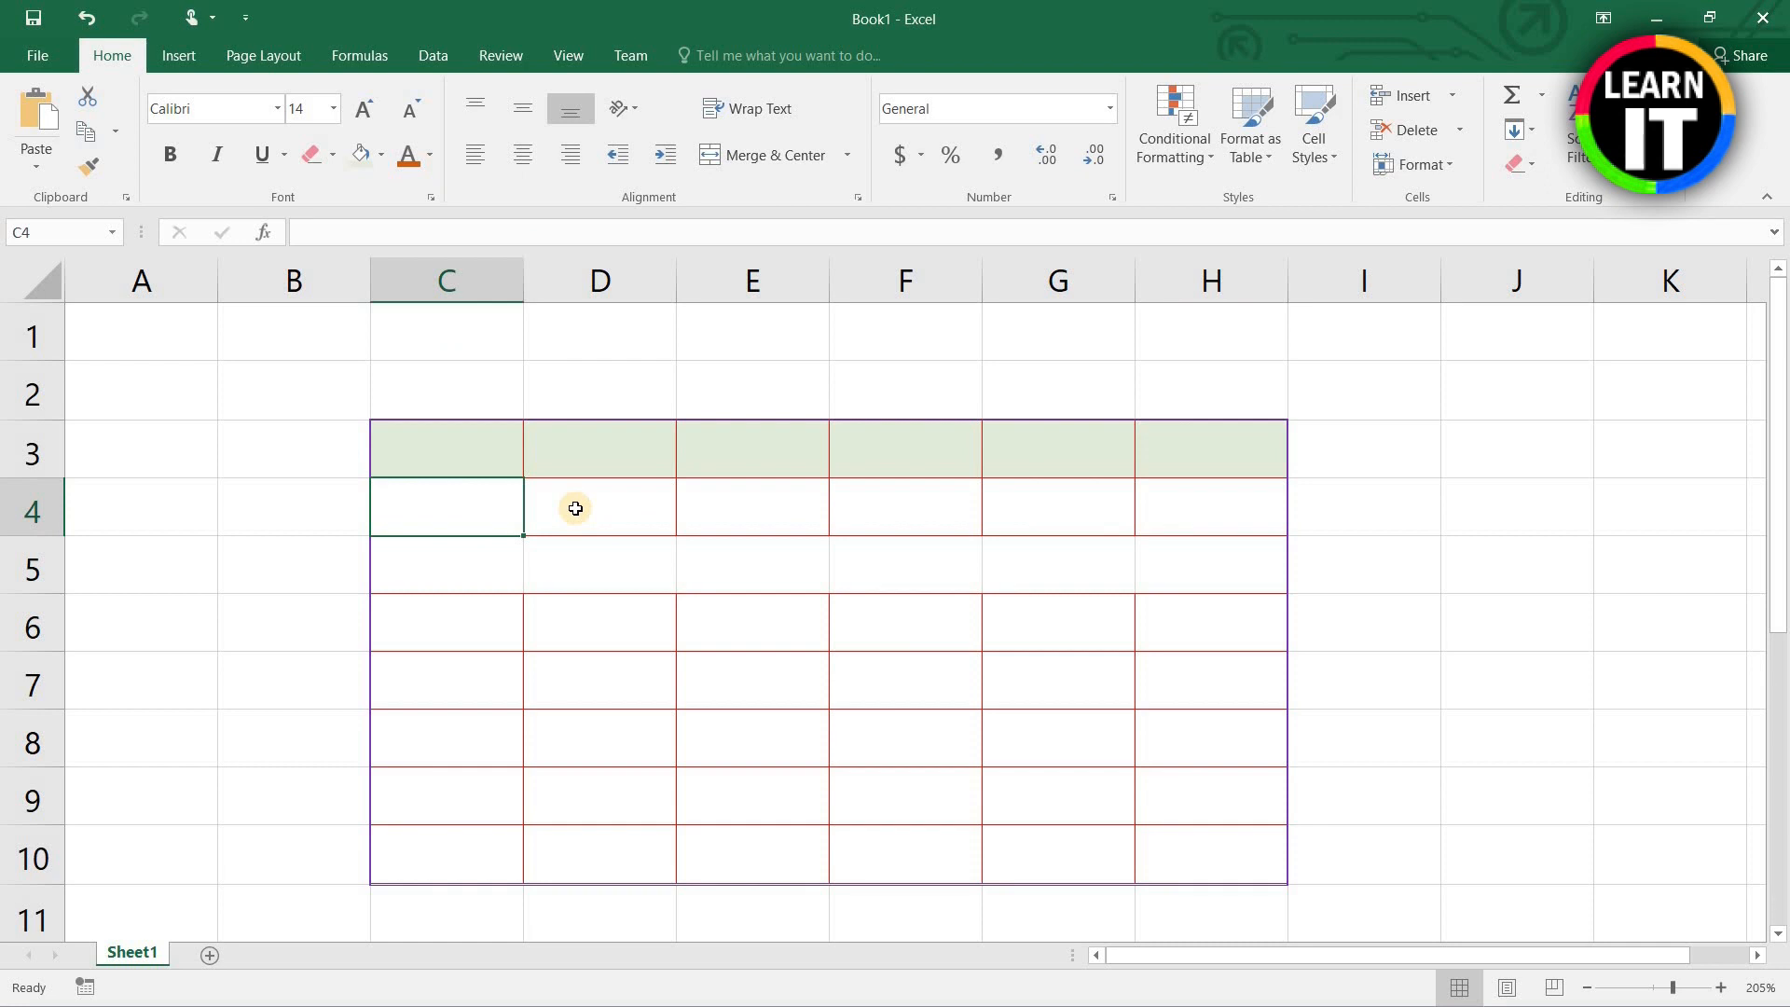
{"action": "left_click", "coordinate": [751, 568]}
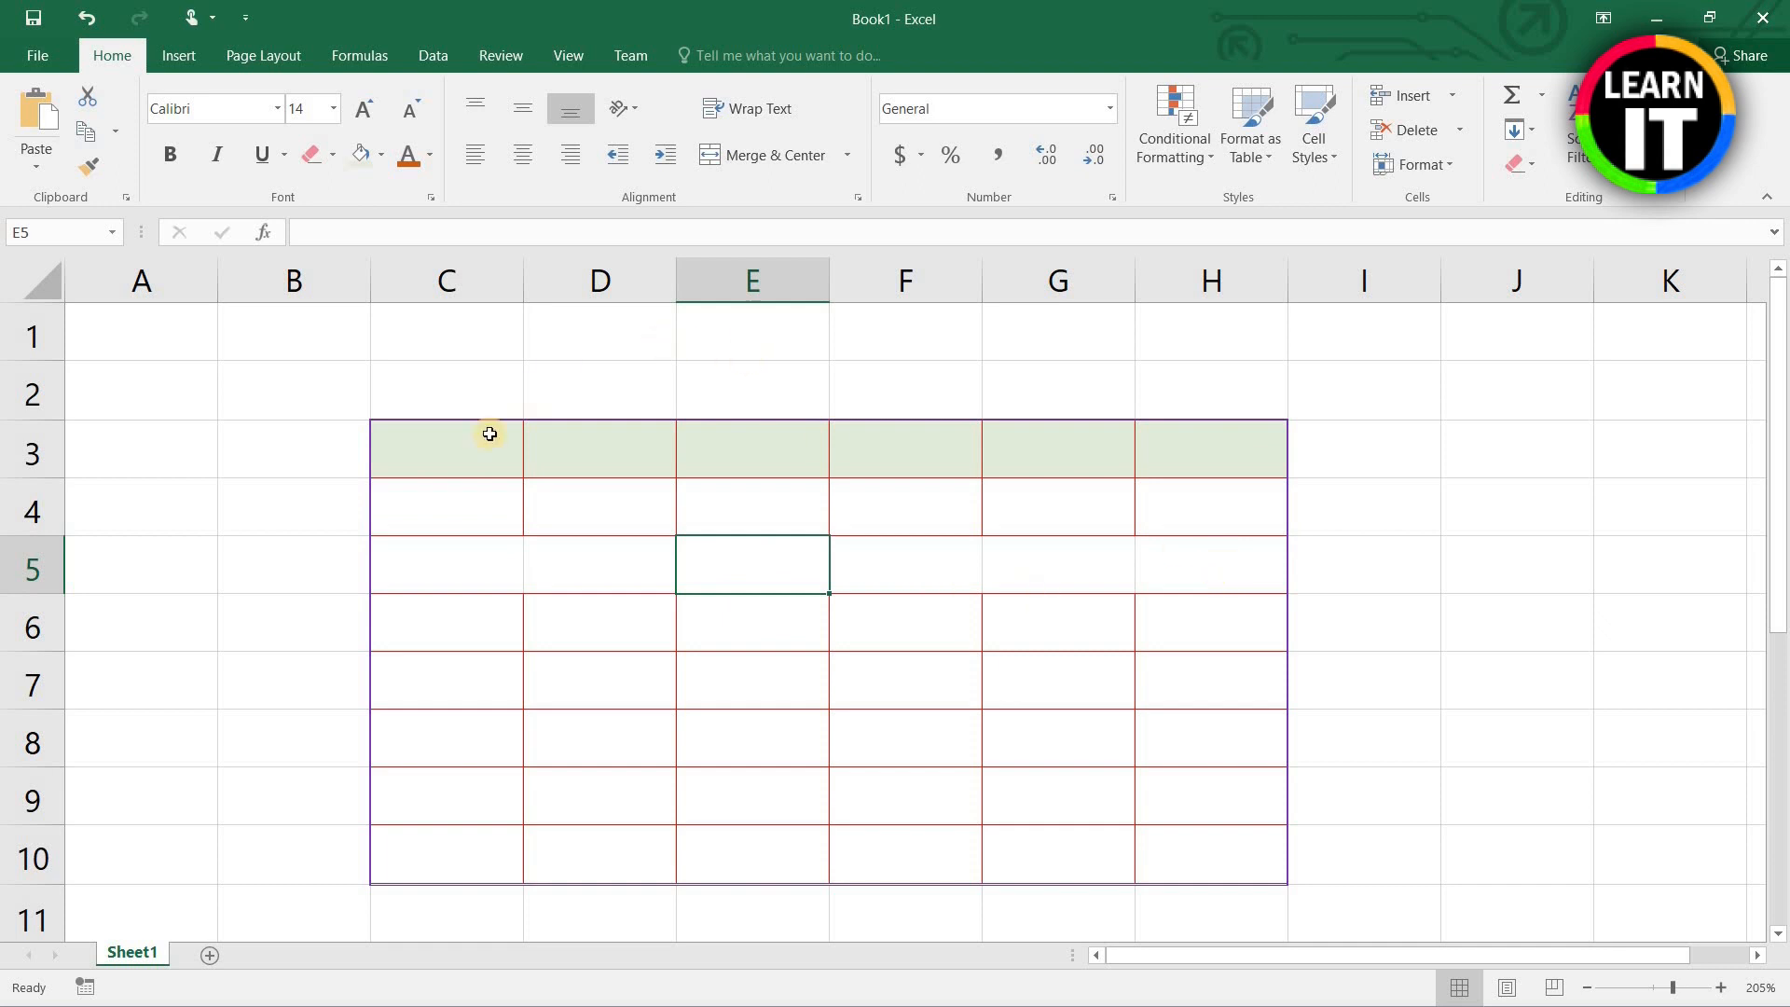
{"action": "left_click_drag", "start_coordinate": [439, 452], "coordinate": [585, 509]}
{"action": "left_click_drag", "start_coordinate": [749, 656], "coordinate": [1173, 861]}
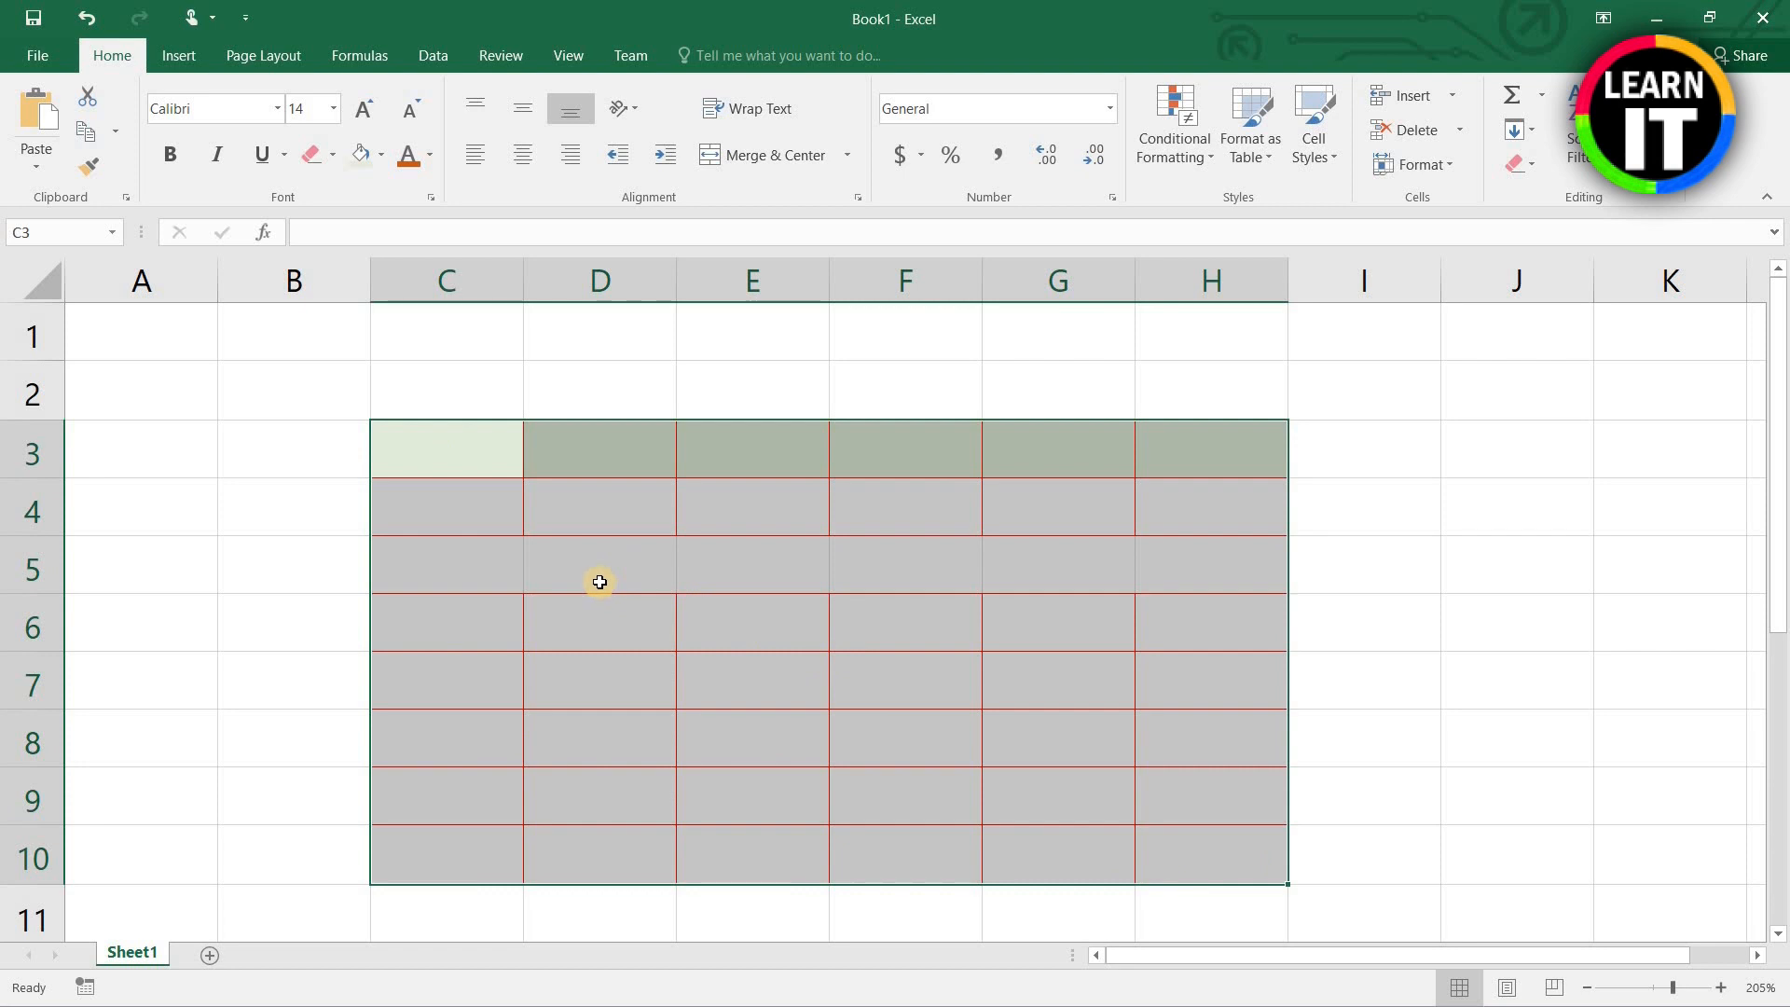
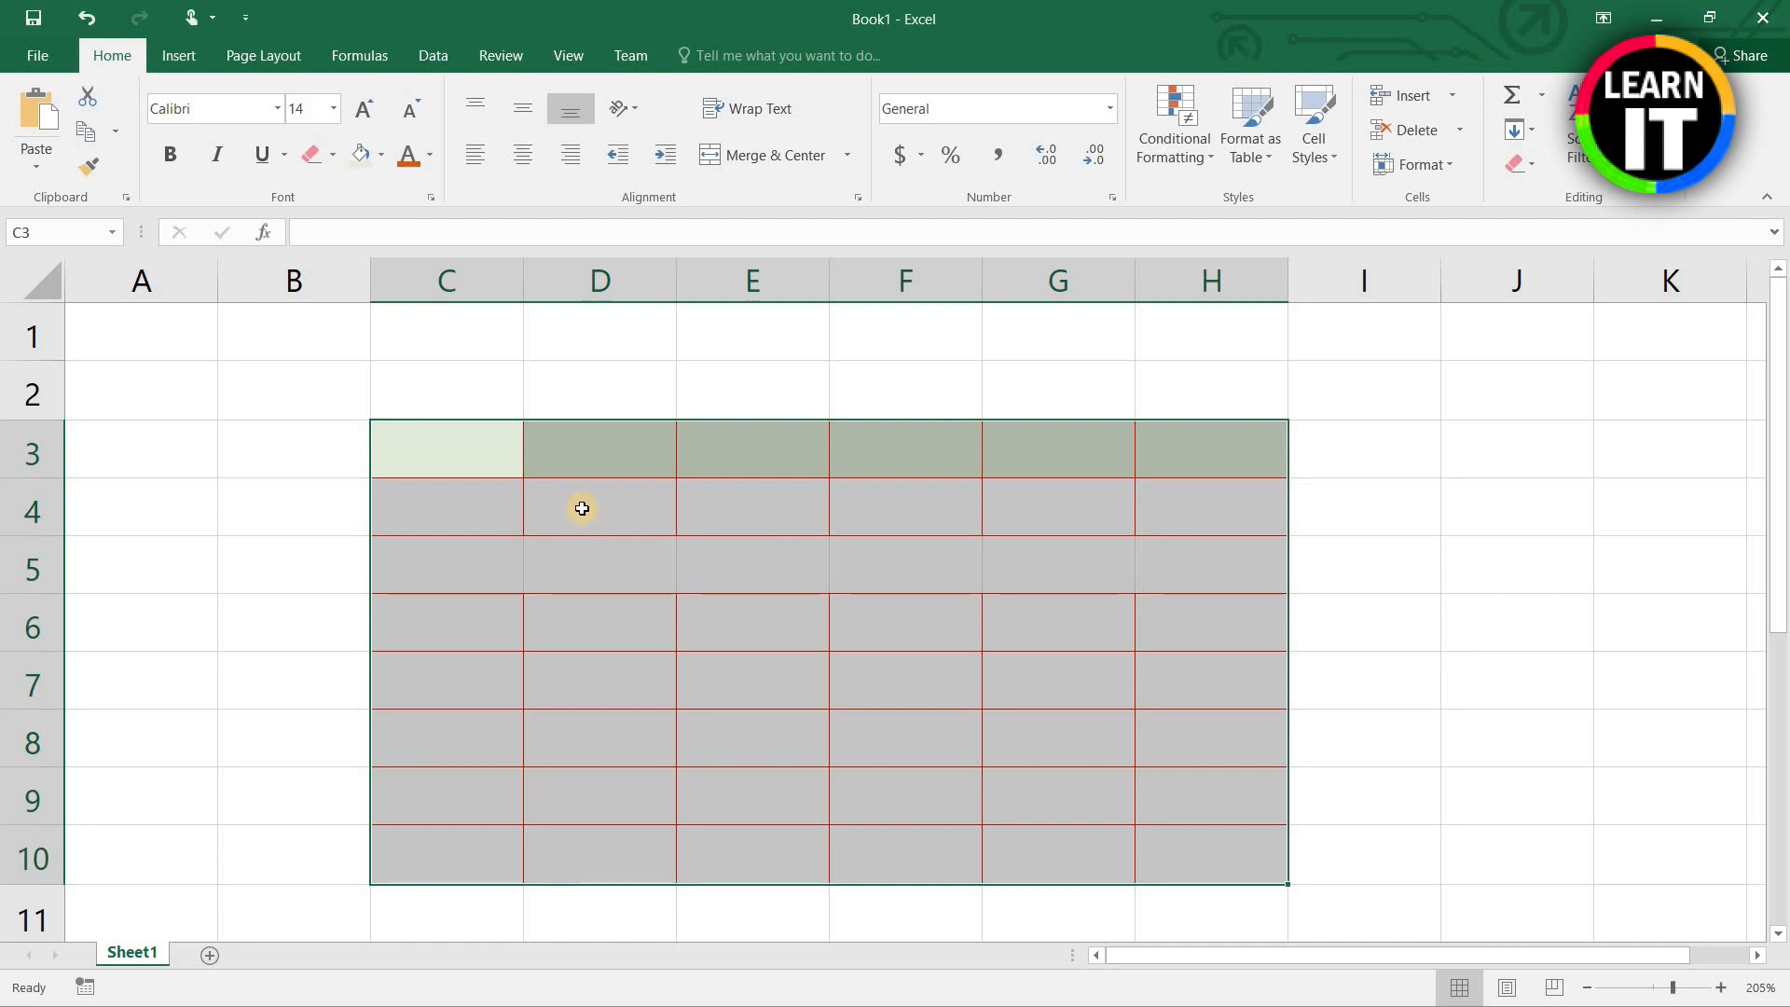
{"action": "left_click", "coordinate": [615, 521]}
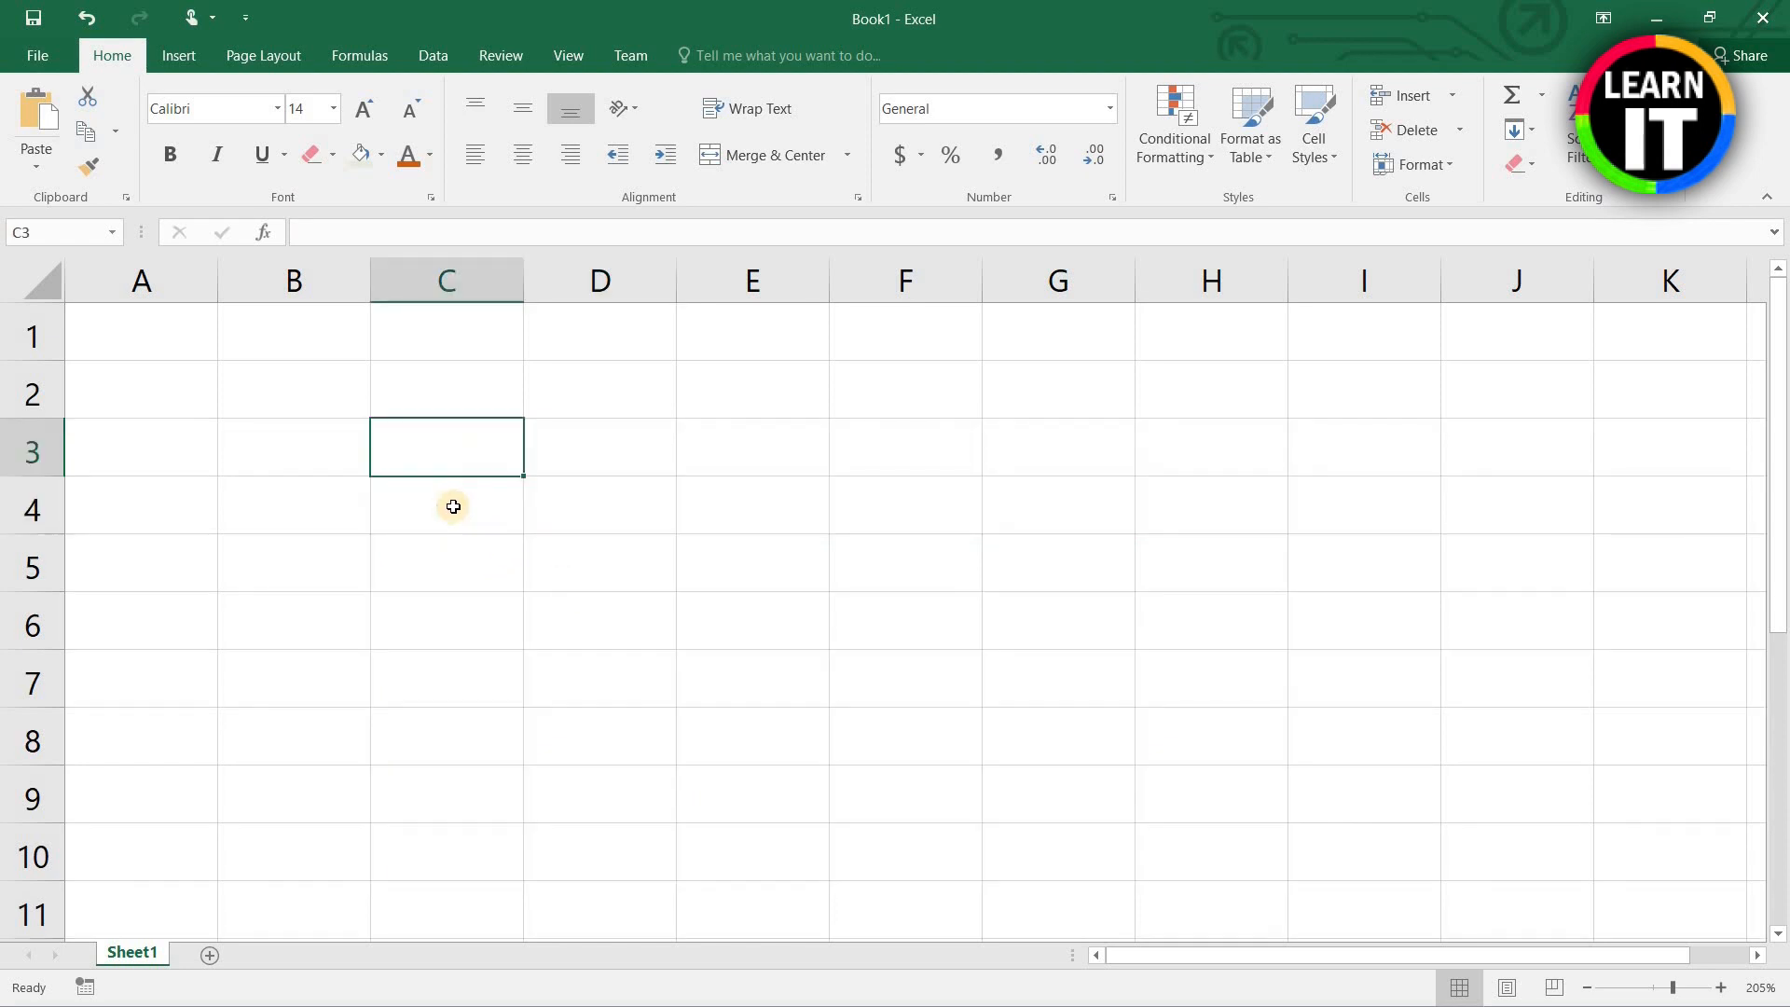
Step: Enter the table headers Item in C3 and Quantity in D3
{"action": "left_click", "coordinate": [459, 494]}
{"action": "left_click", "coordinate": [463, 458]}
{"action": "left_click", "coordinate": [458, 511]}
{"action": "left_click", "coordinate": [469, 459]}
{"action": "type", "text": "Ite"}
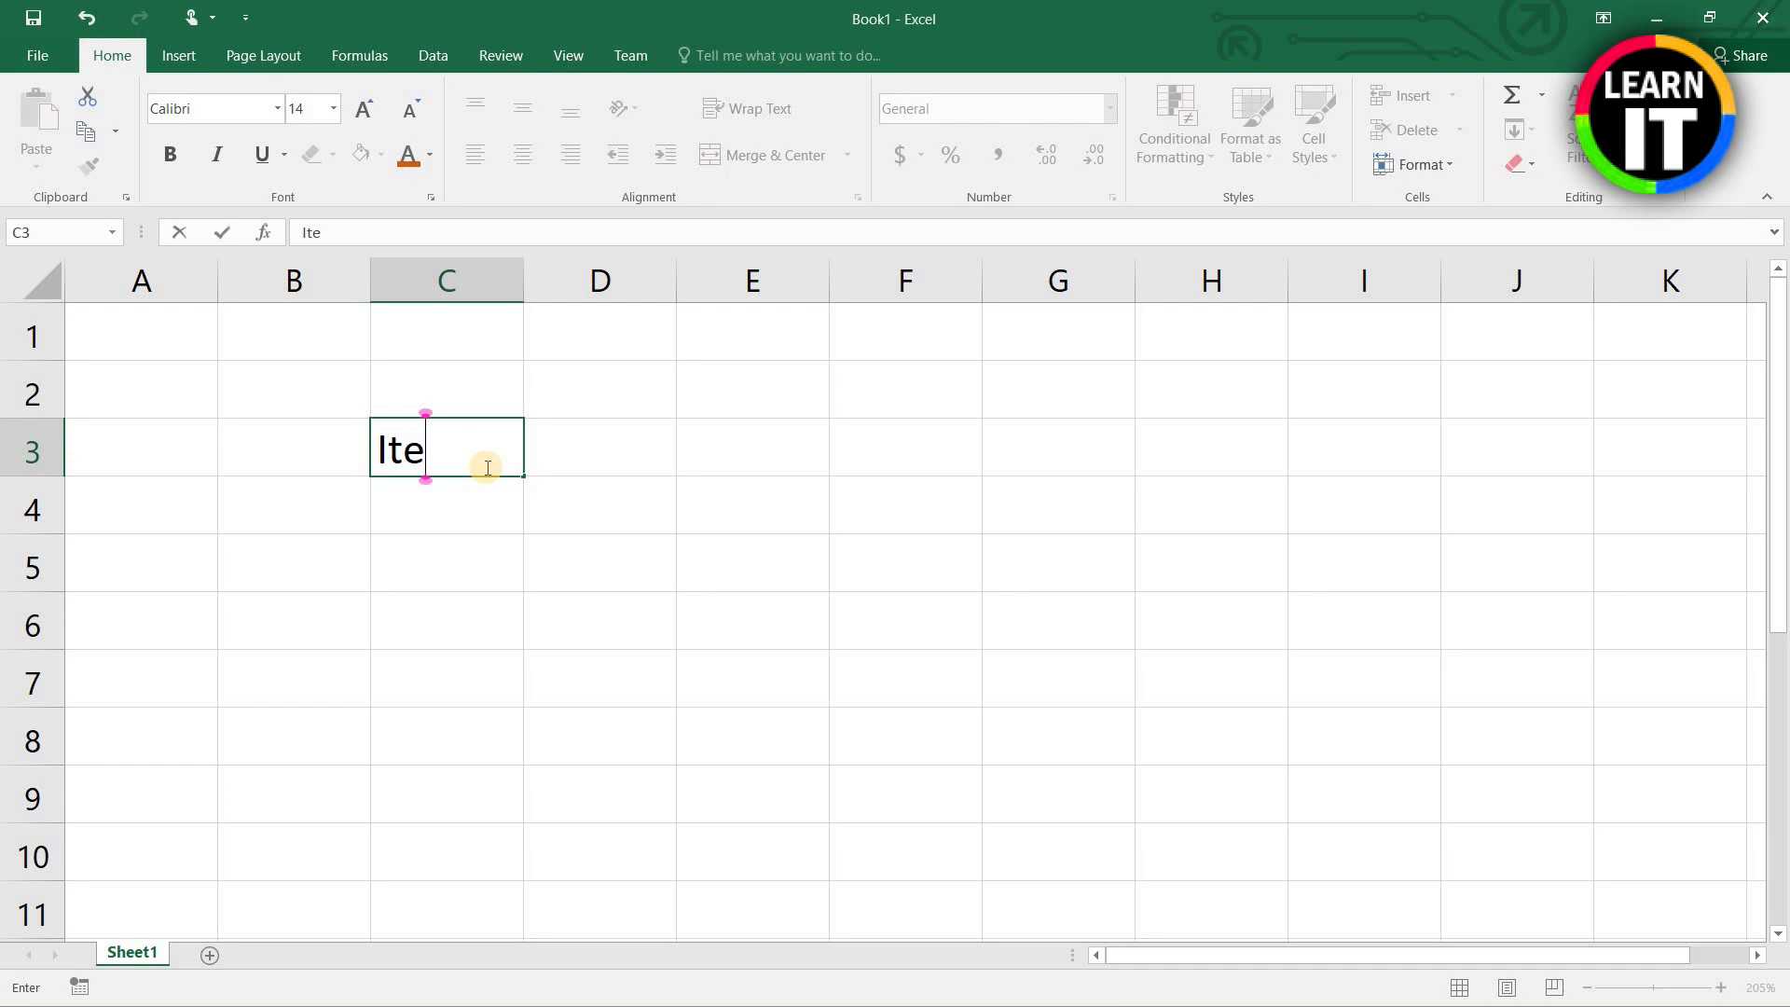
{"action": "type", "text": "m"}
{"action": "key", "text": "Tab"}
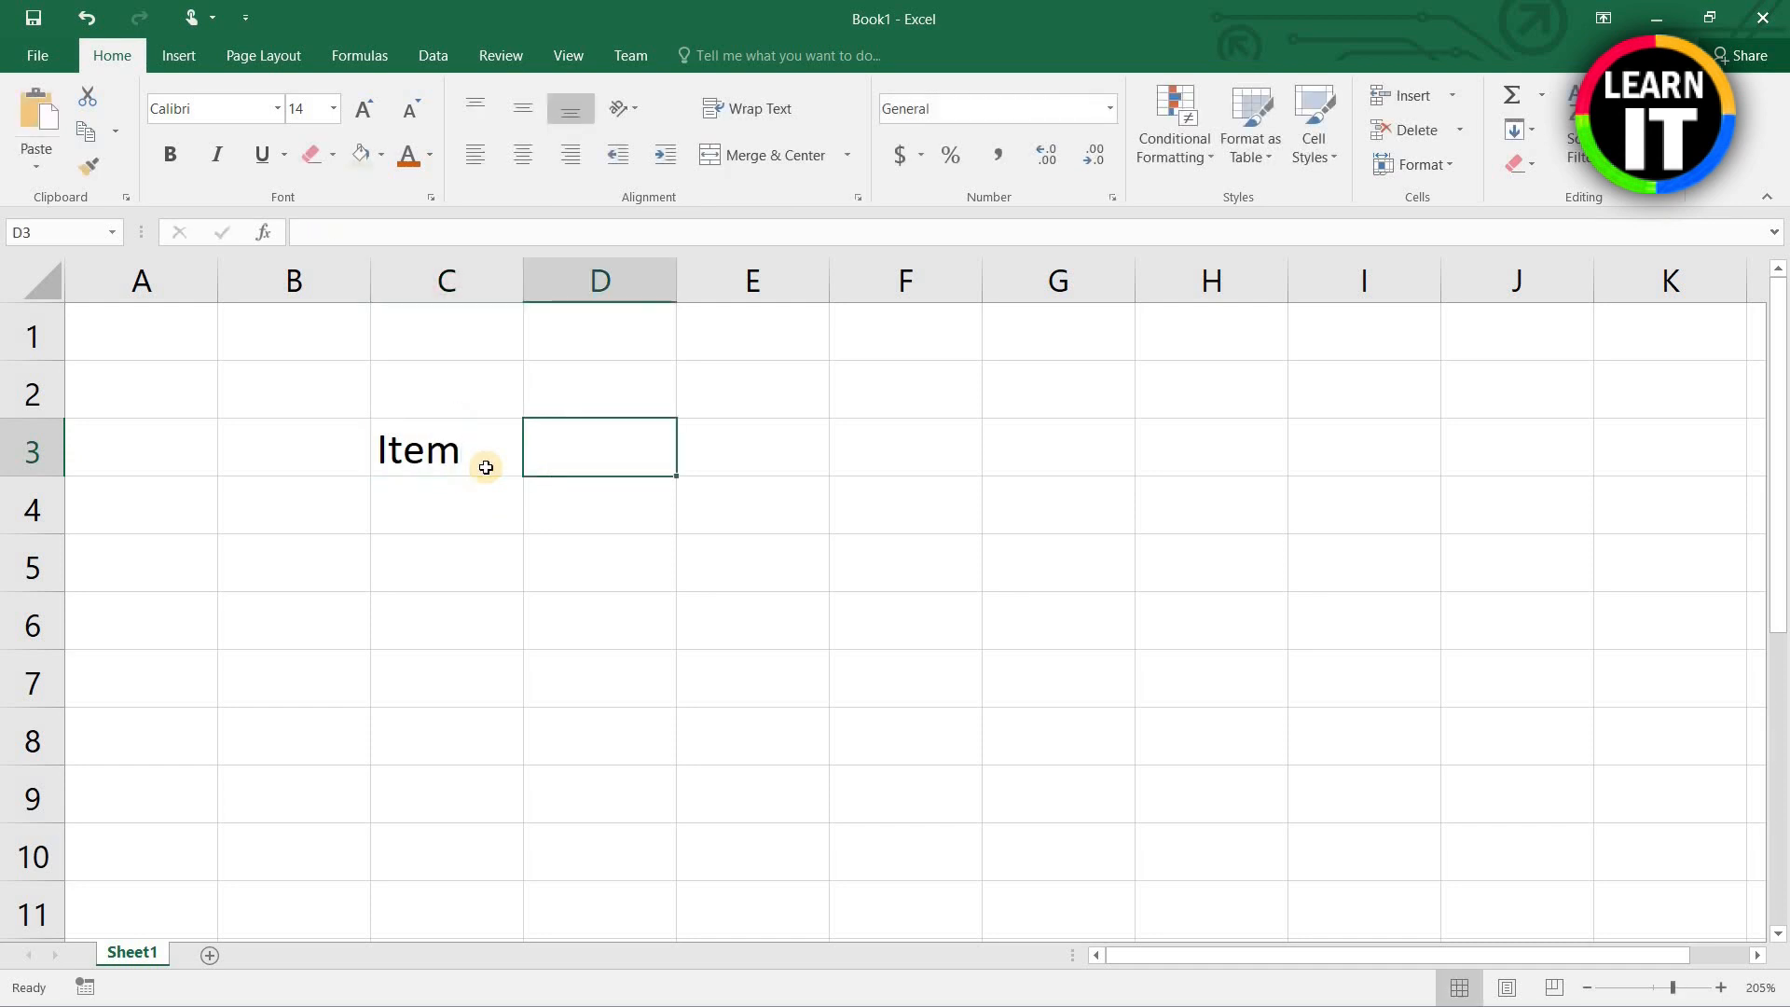
{"action": "type", "text": "Qu"}
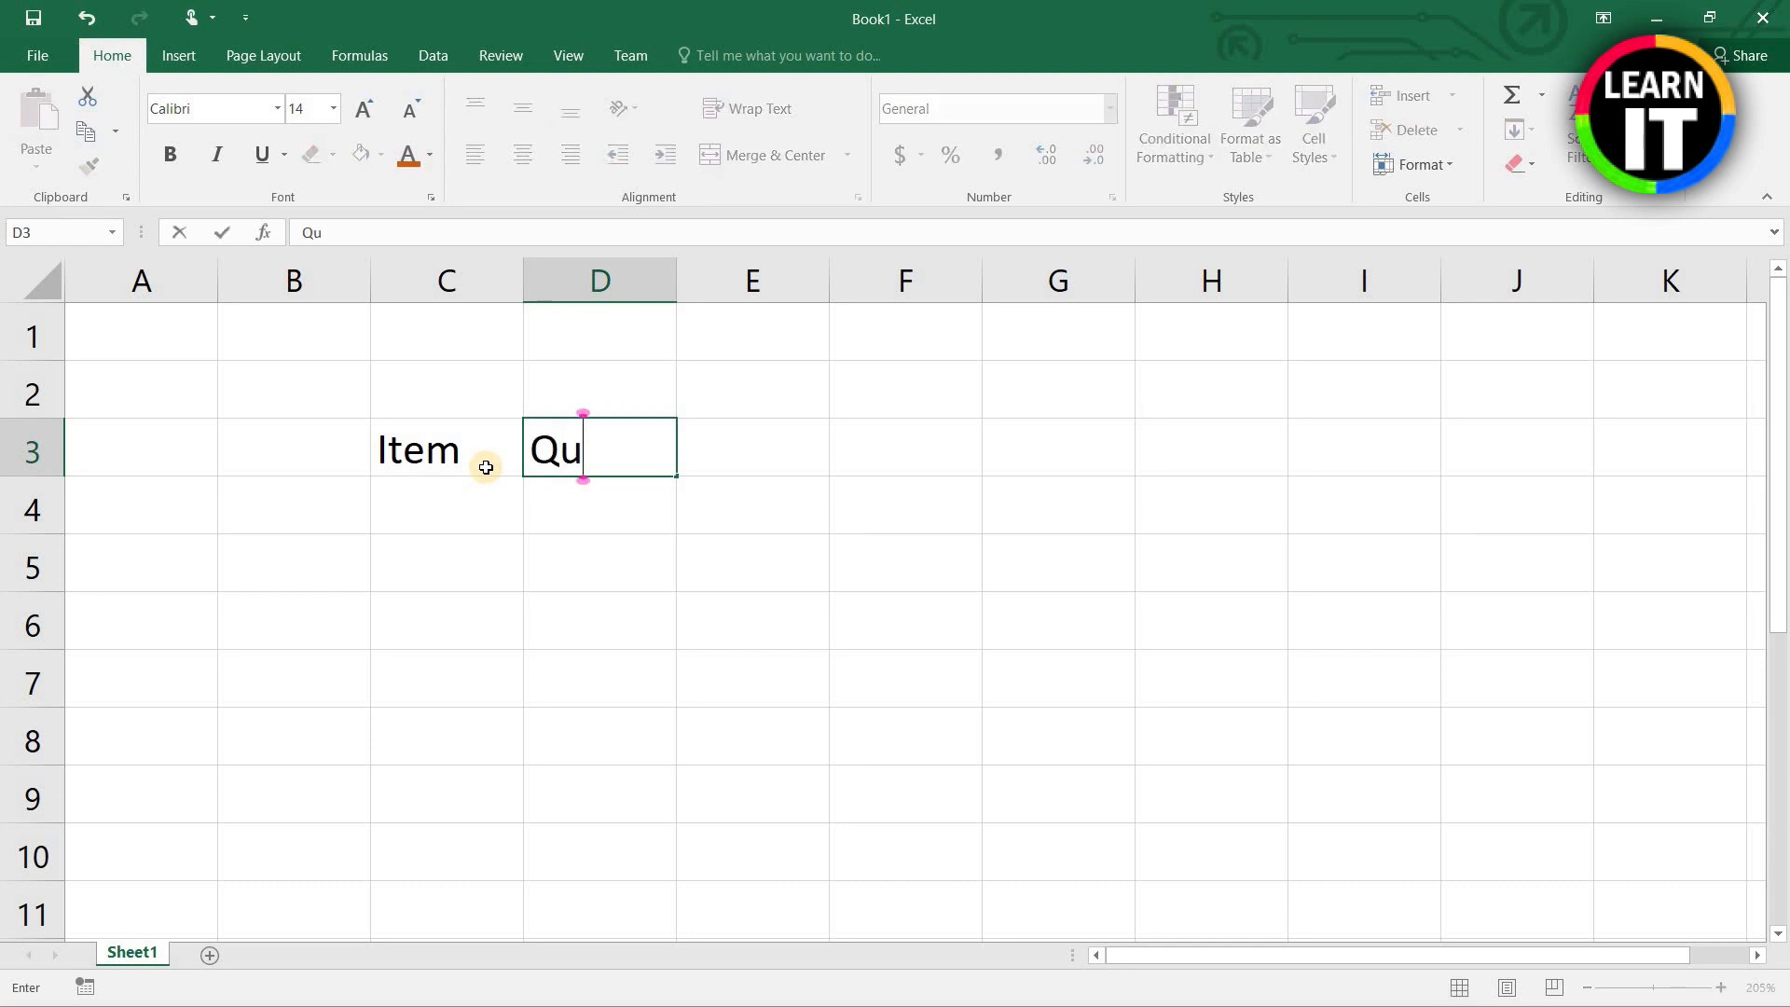
{"action": "type", "text": "antit"}
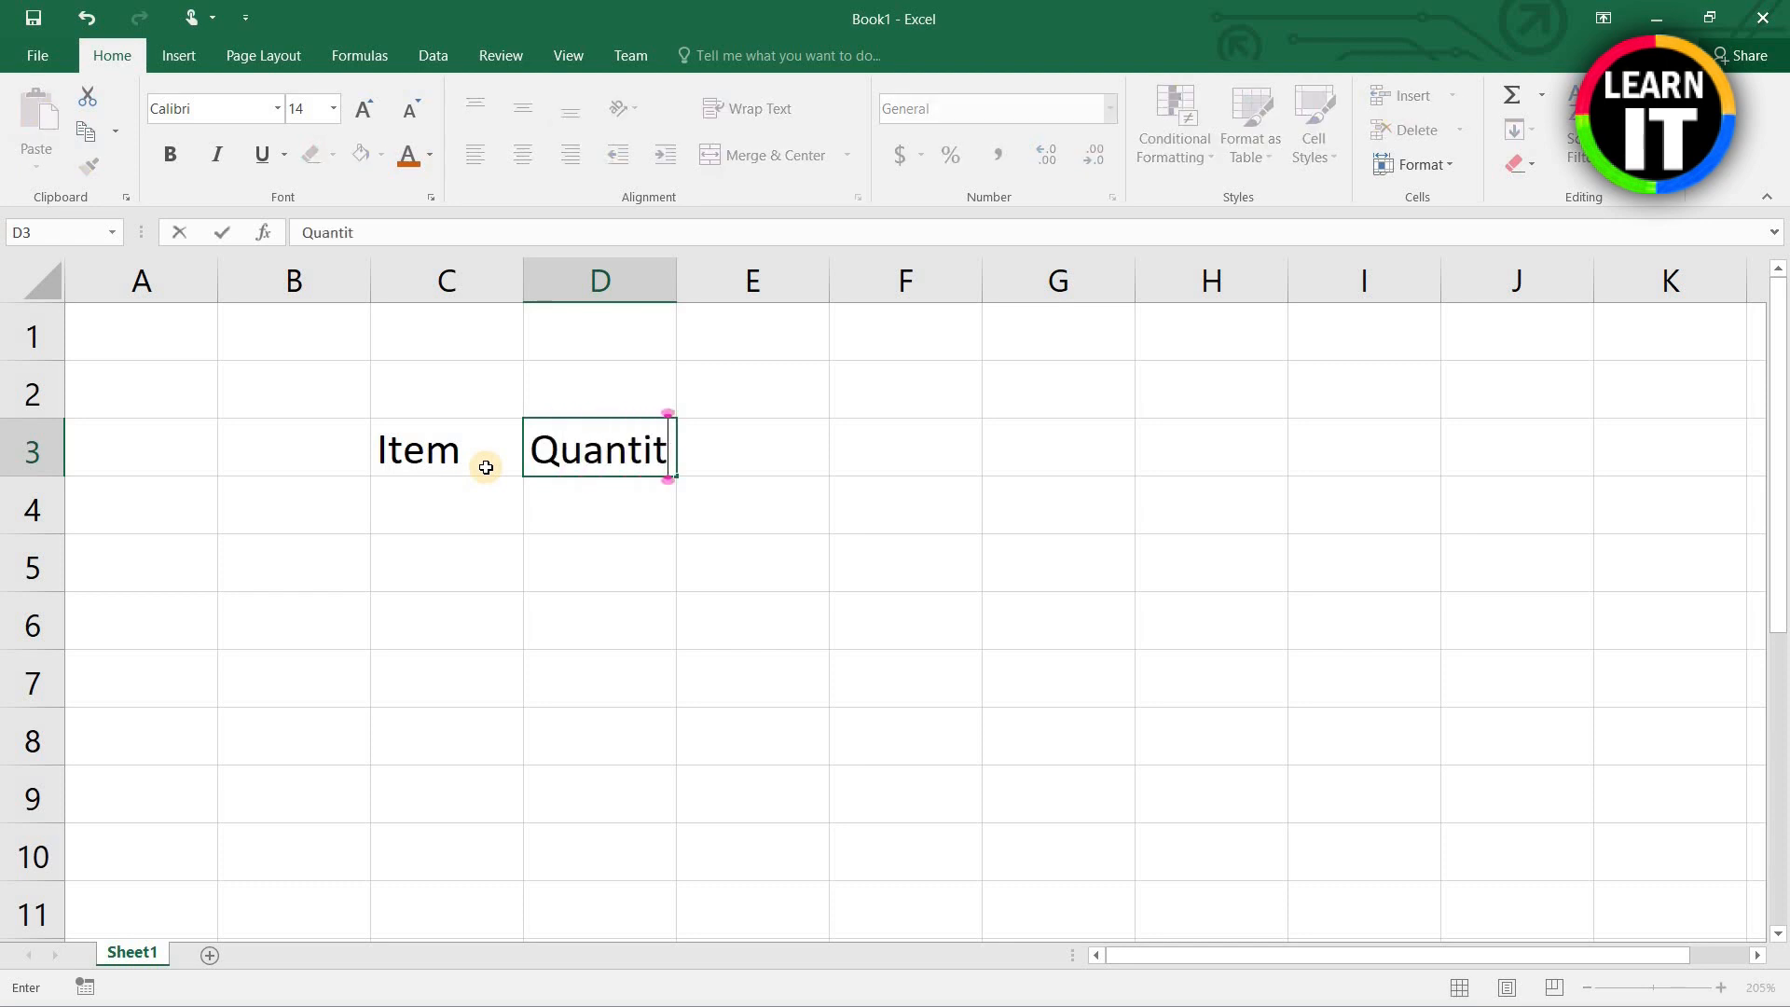
{"action": "type", "text": "y"}
{"action": "key", "text": "Return"}
Step: Enter the table headers U-Price in E3 and Amount in F3
{"action": "key", "text": "Up"}
{"action": "key", "text": "Right"}
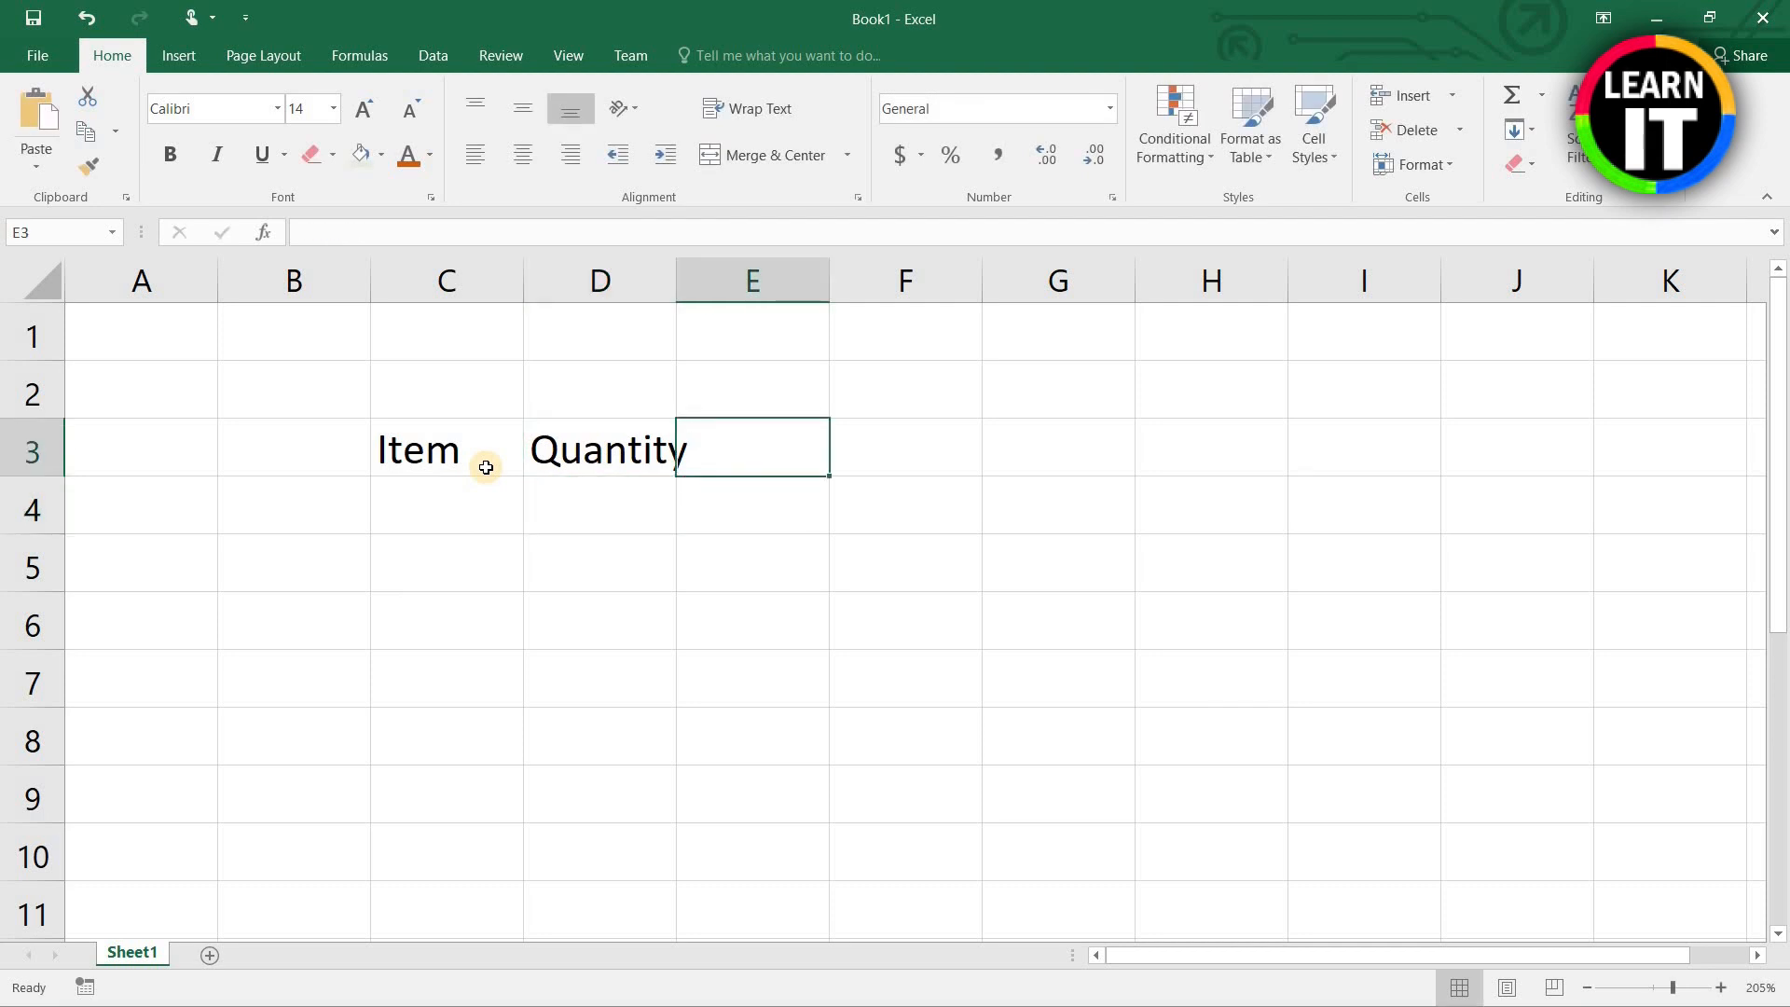
{"action": "type", "text": "Unit"}
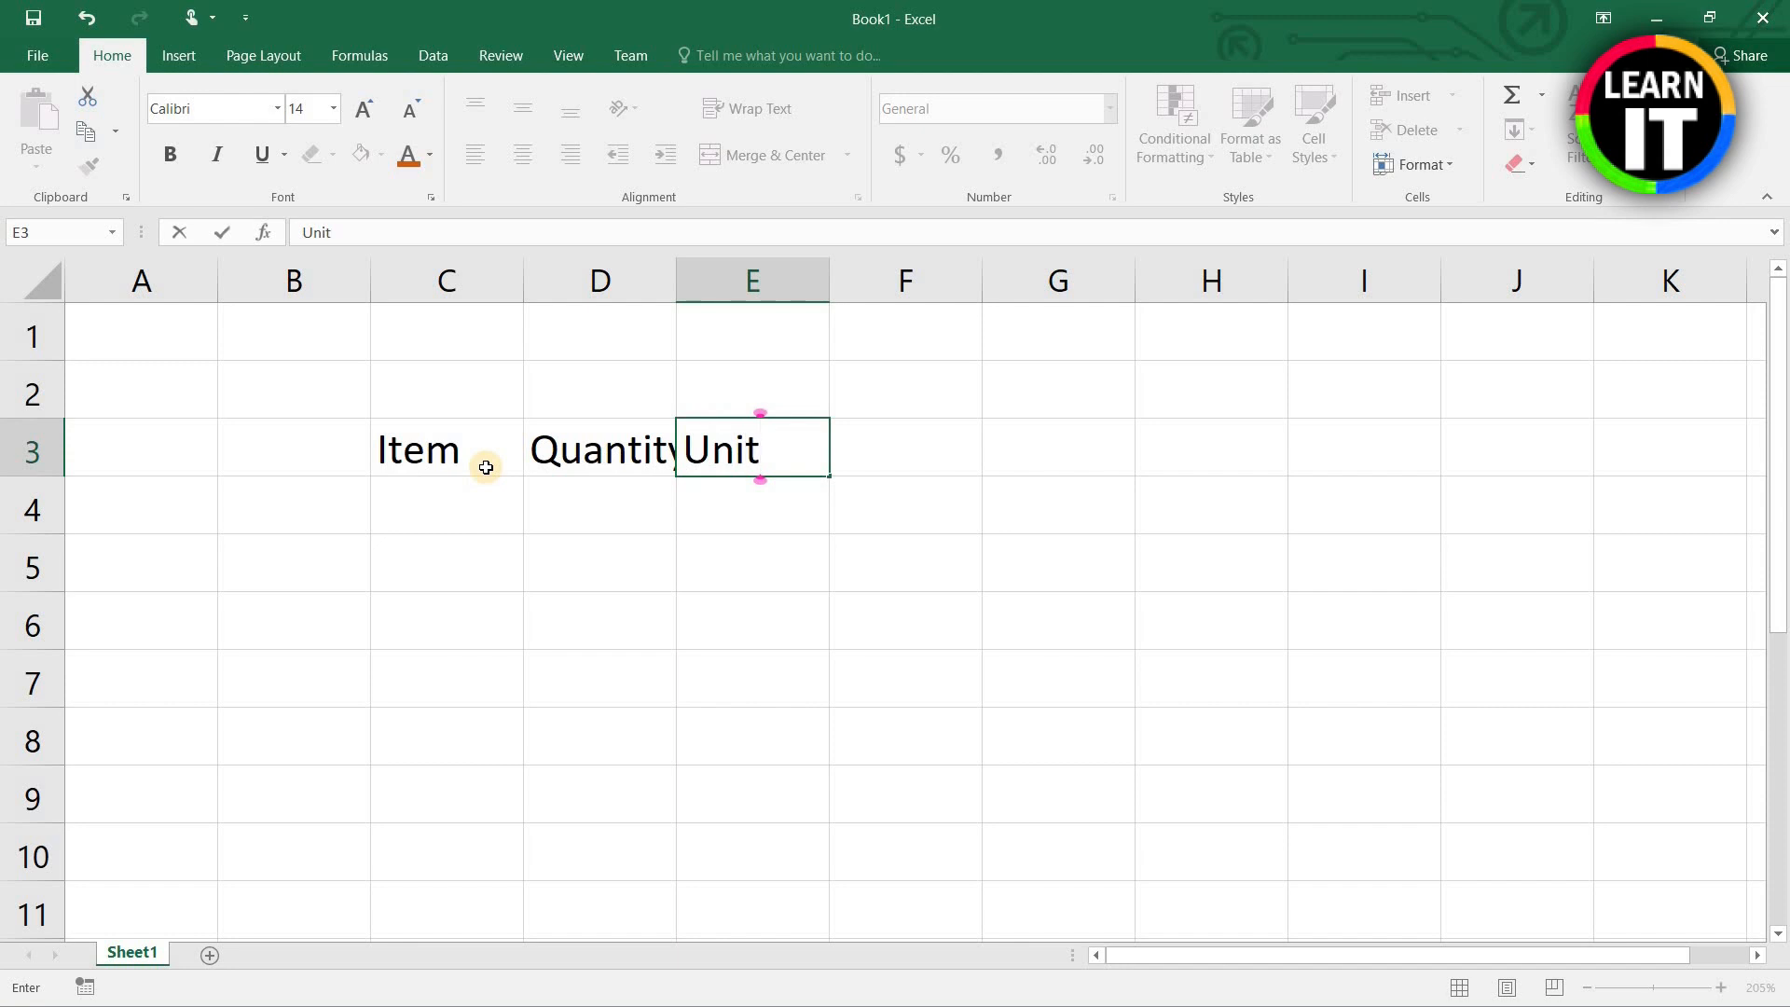
{"action": "key", "text": "BackSpace"}
{"action": "key", "text": "BackSpace"}
{"action": "key", "text": "BackSpace"}
{"action": "type", "text": "-Price"}
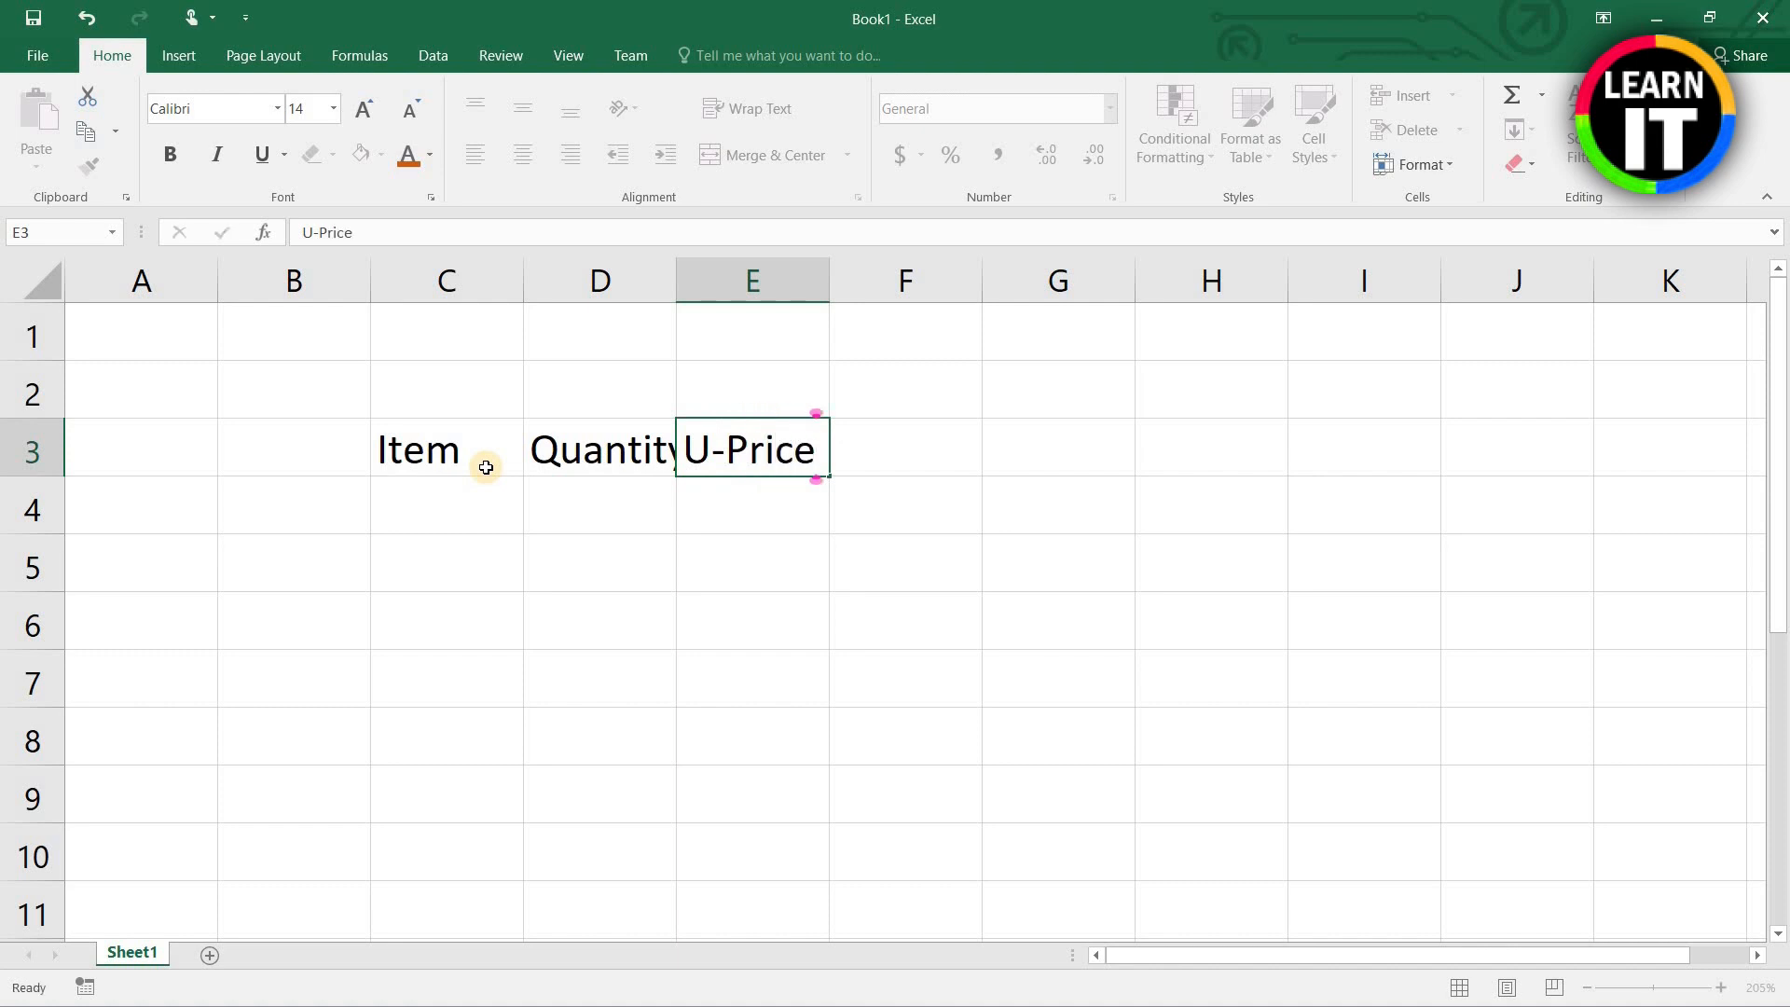
{"action": "key", "text": "Tab"}
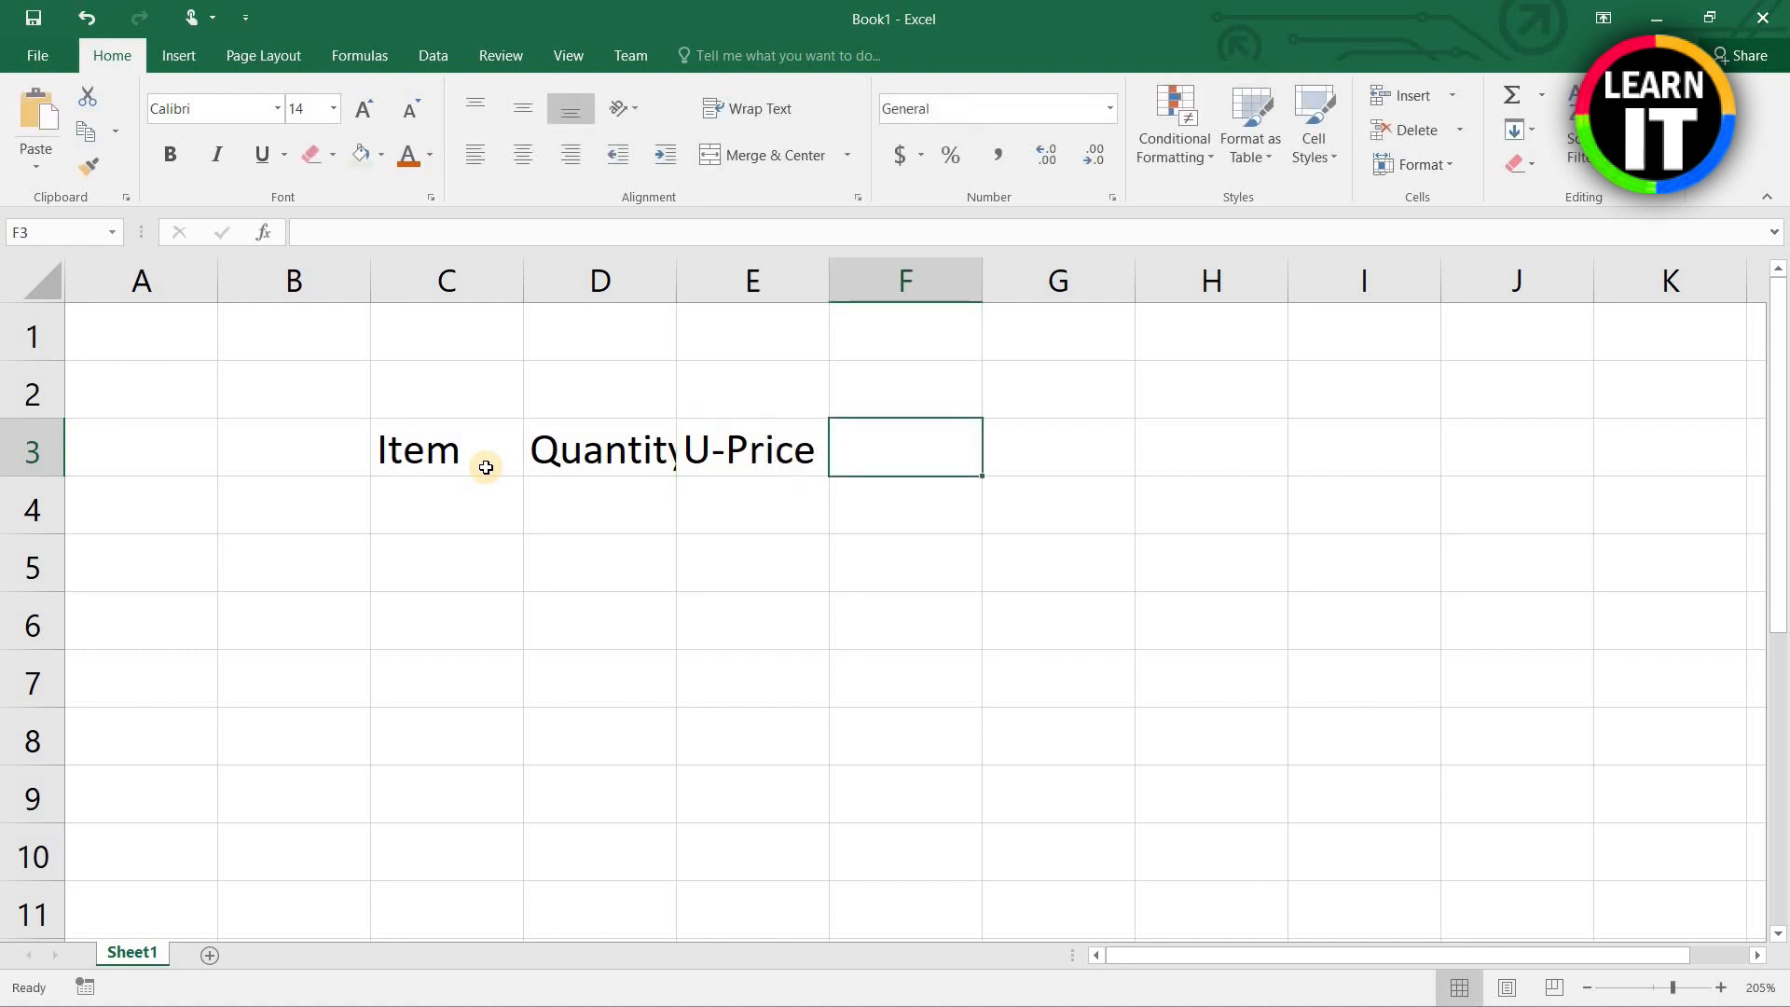
{"action": "type", "text": "Amount"}
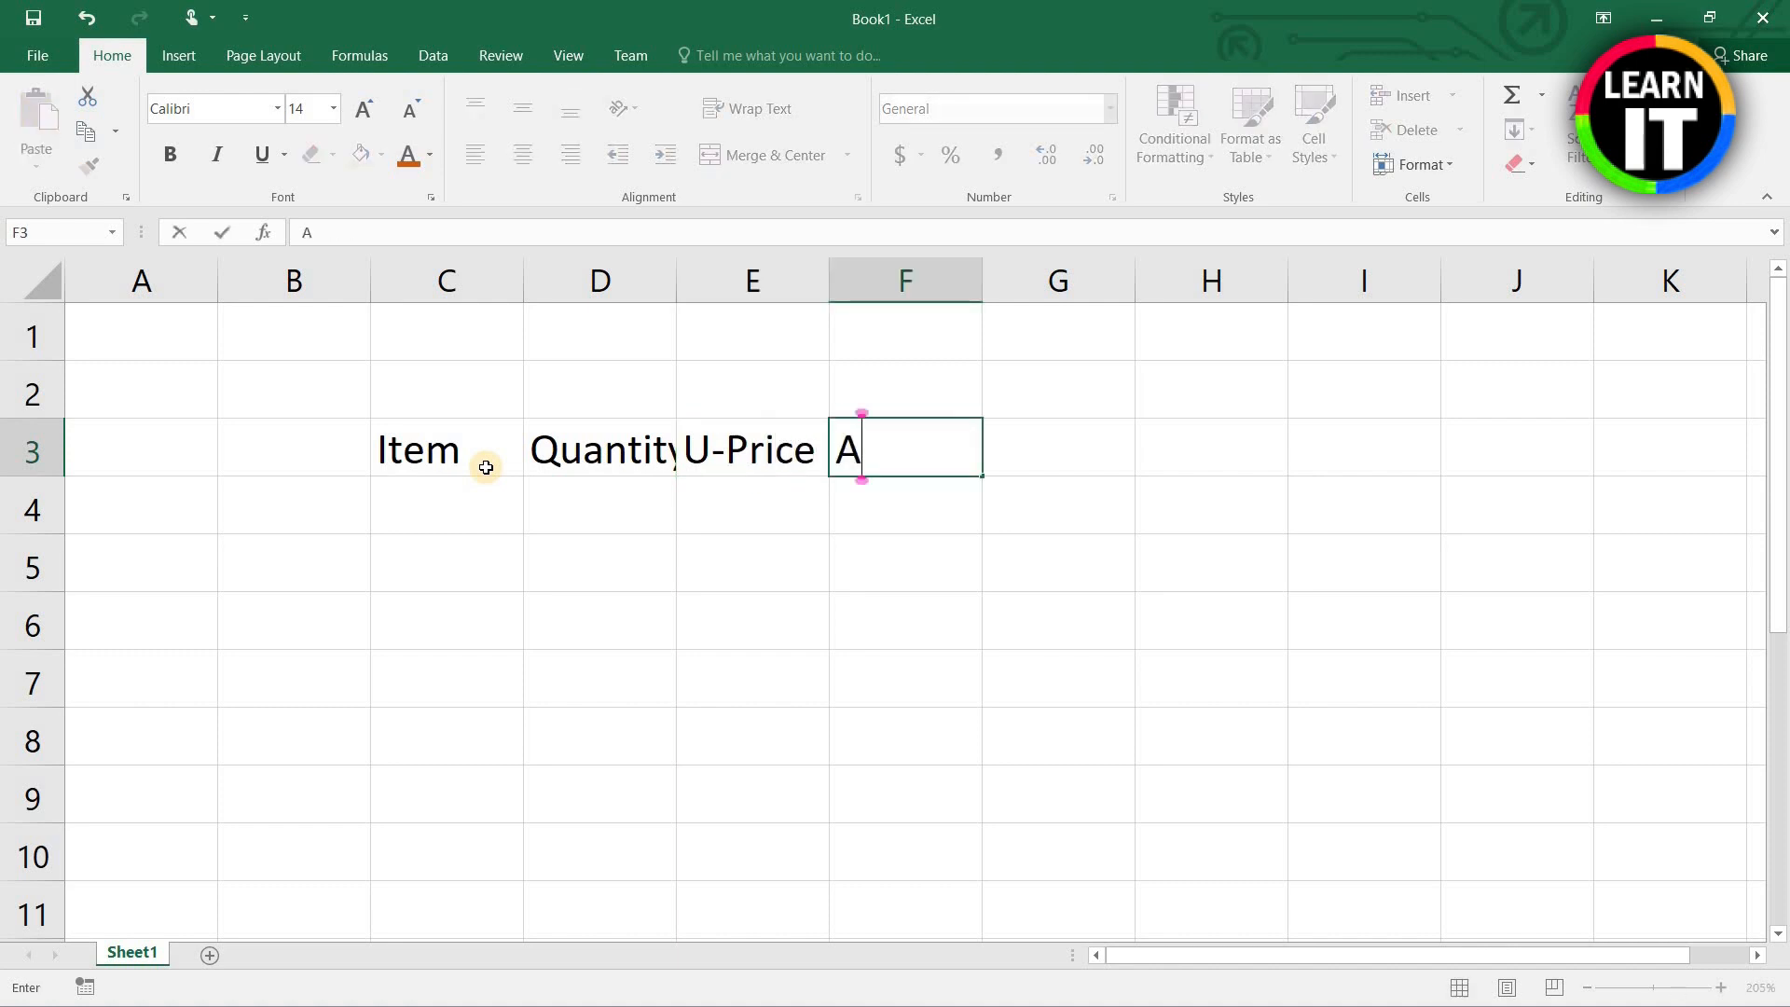
{"action": "key", "text": "Return"}
Step: Widen columns C to F so every header fits, making the Item column the widest
{"action": "left_click_drag", "start_coordinate": [546, 282], "coordinate": [670, 282]}
{"action": "left_click_drag", "start_coordinate": [862, 281], "coordinate": [875, 281]}
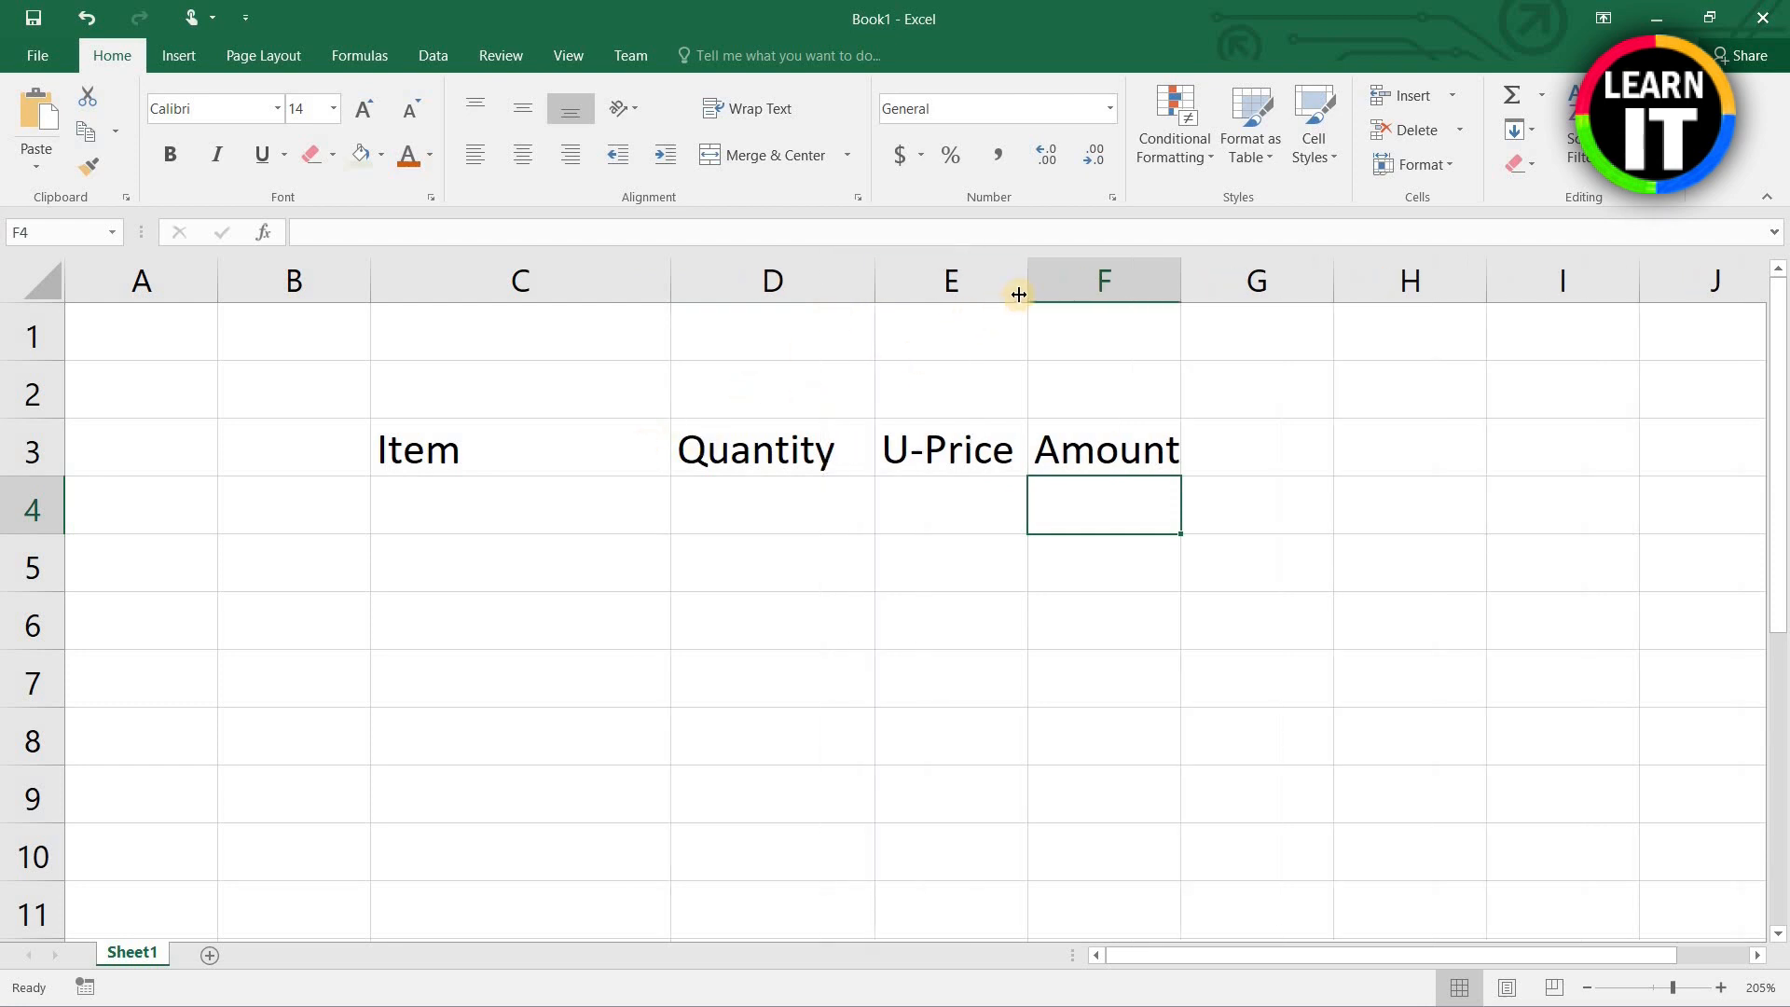
{"action": "left_click_drag", "start_coordinate": [1026, 295], "coordinate": [1046, 280]}
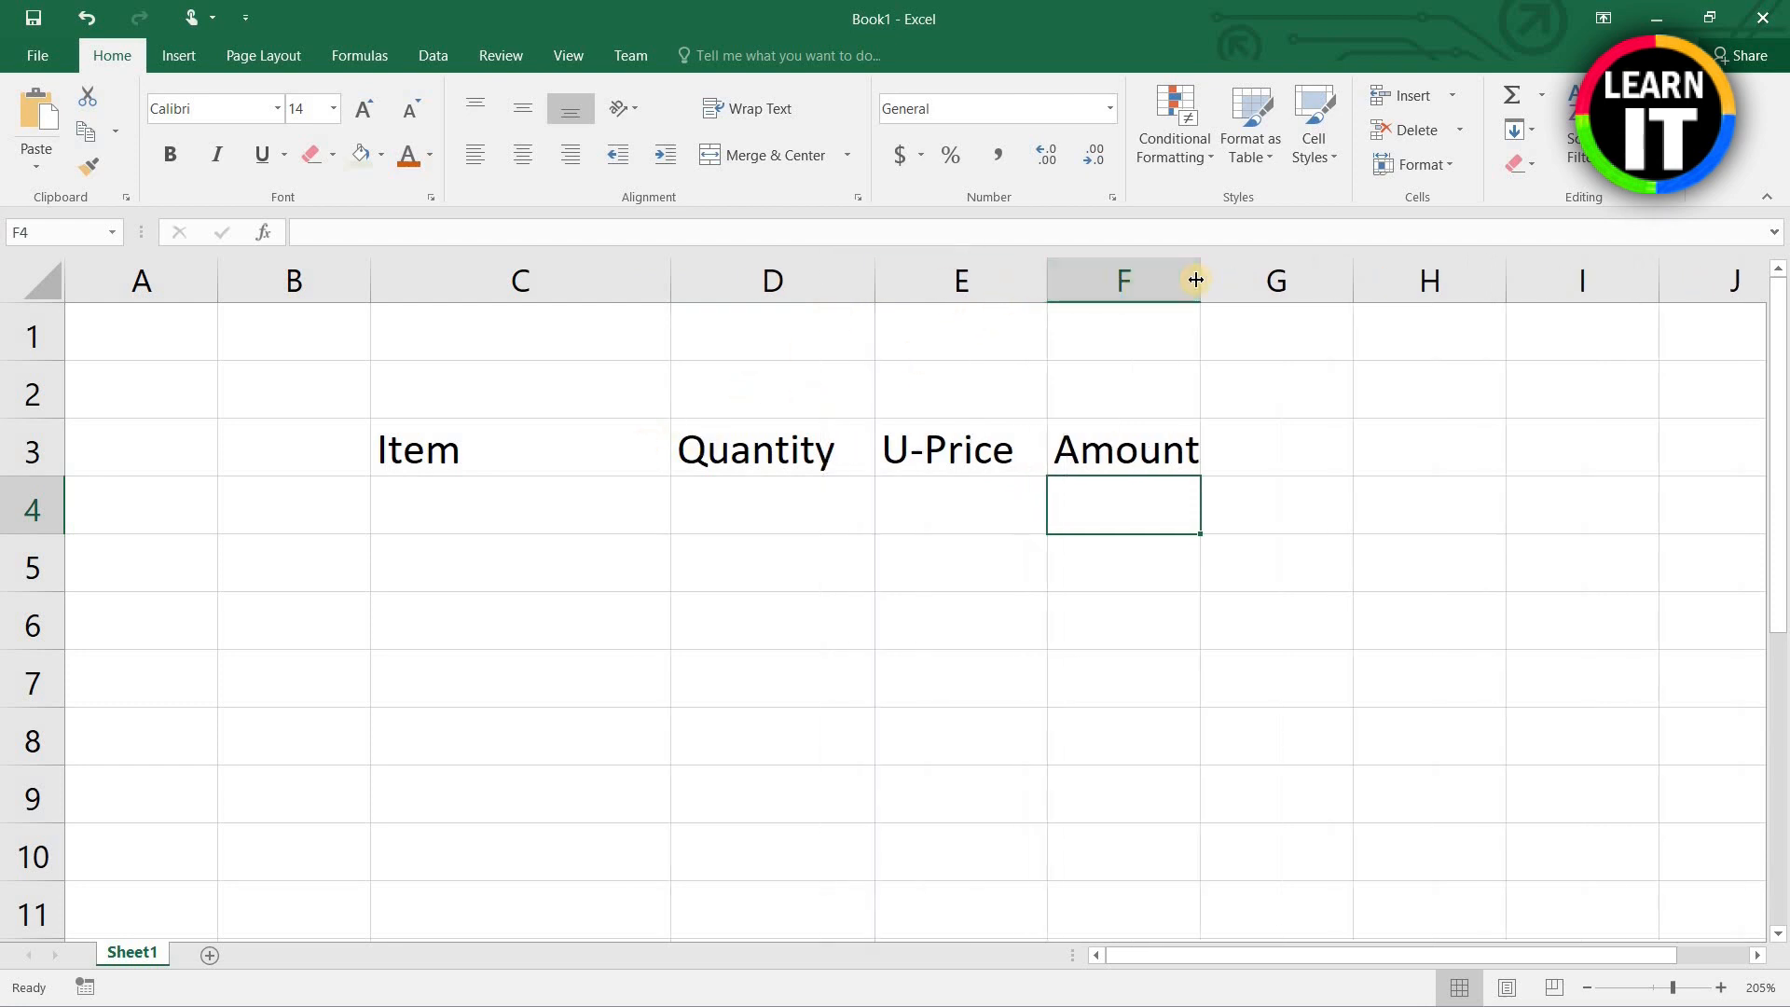
{"action": "left_click_drag", "start_coordinate": [1224, 279], "coordinate": [1255, 277]}
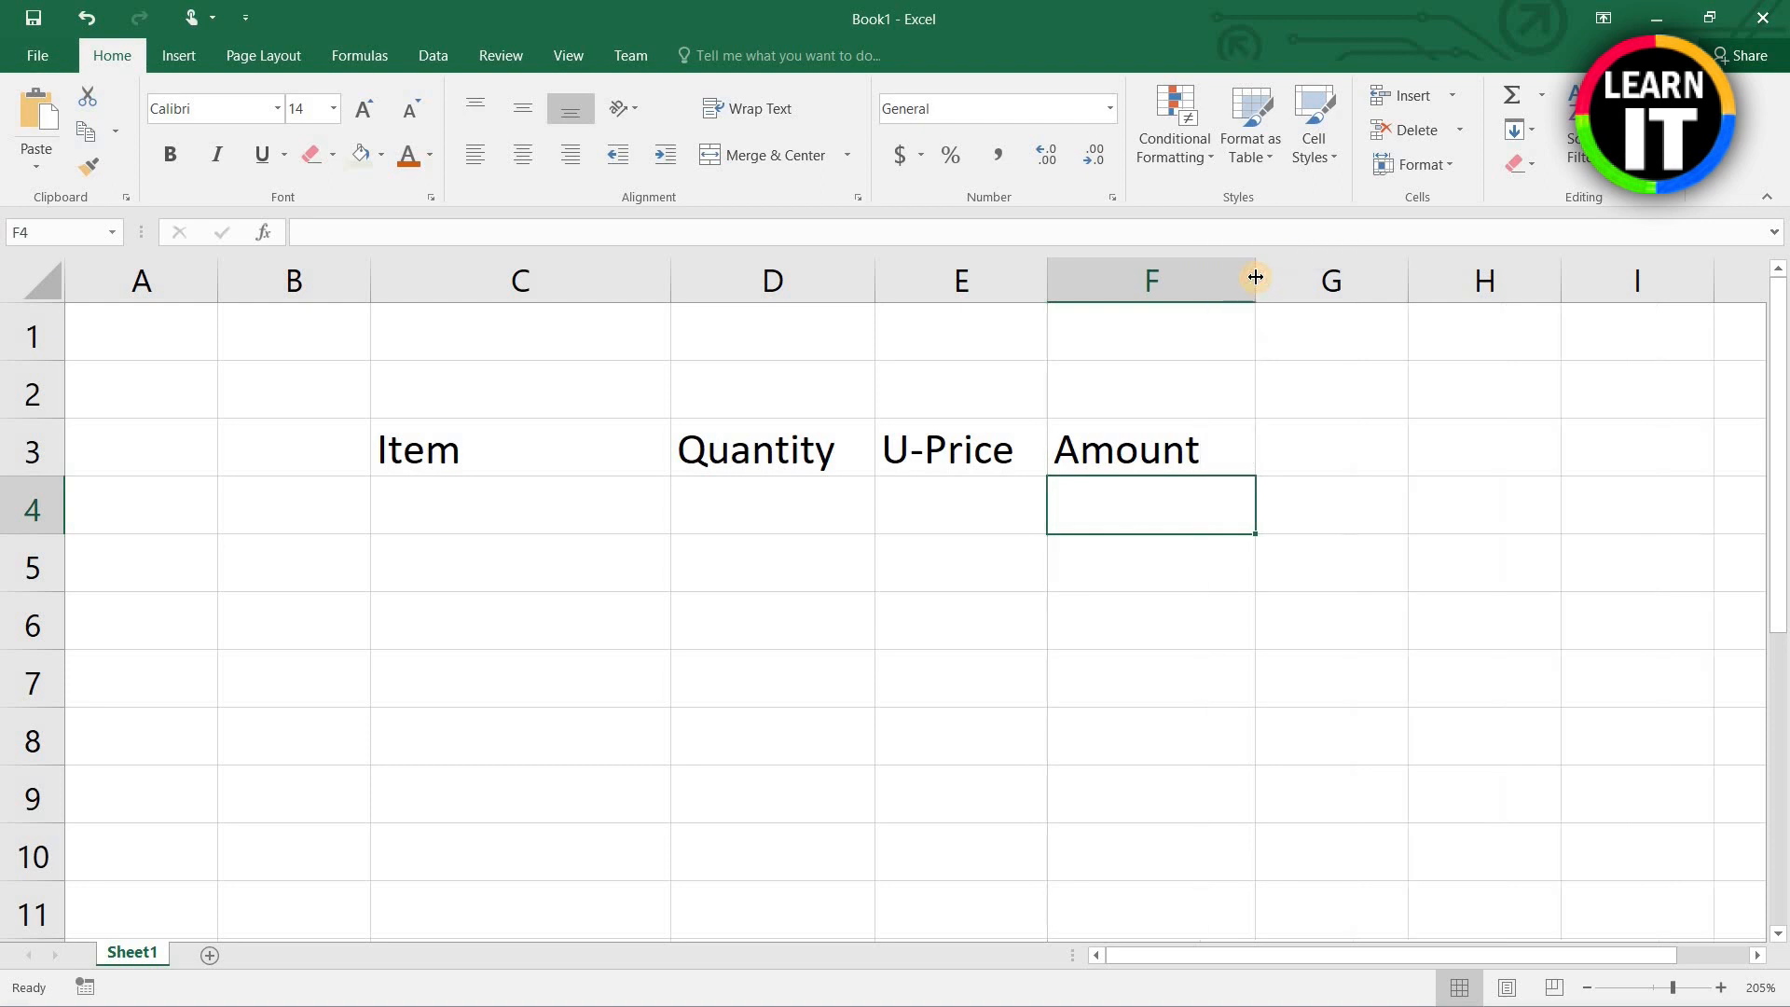
{"action": "left_click_drag", "start_coordinate": [1047, 283], "coordinate": [1056, 284]}
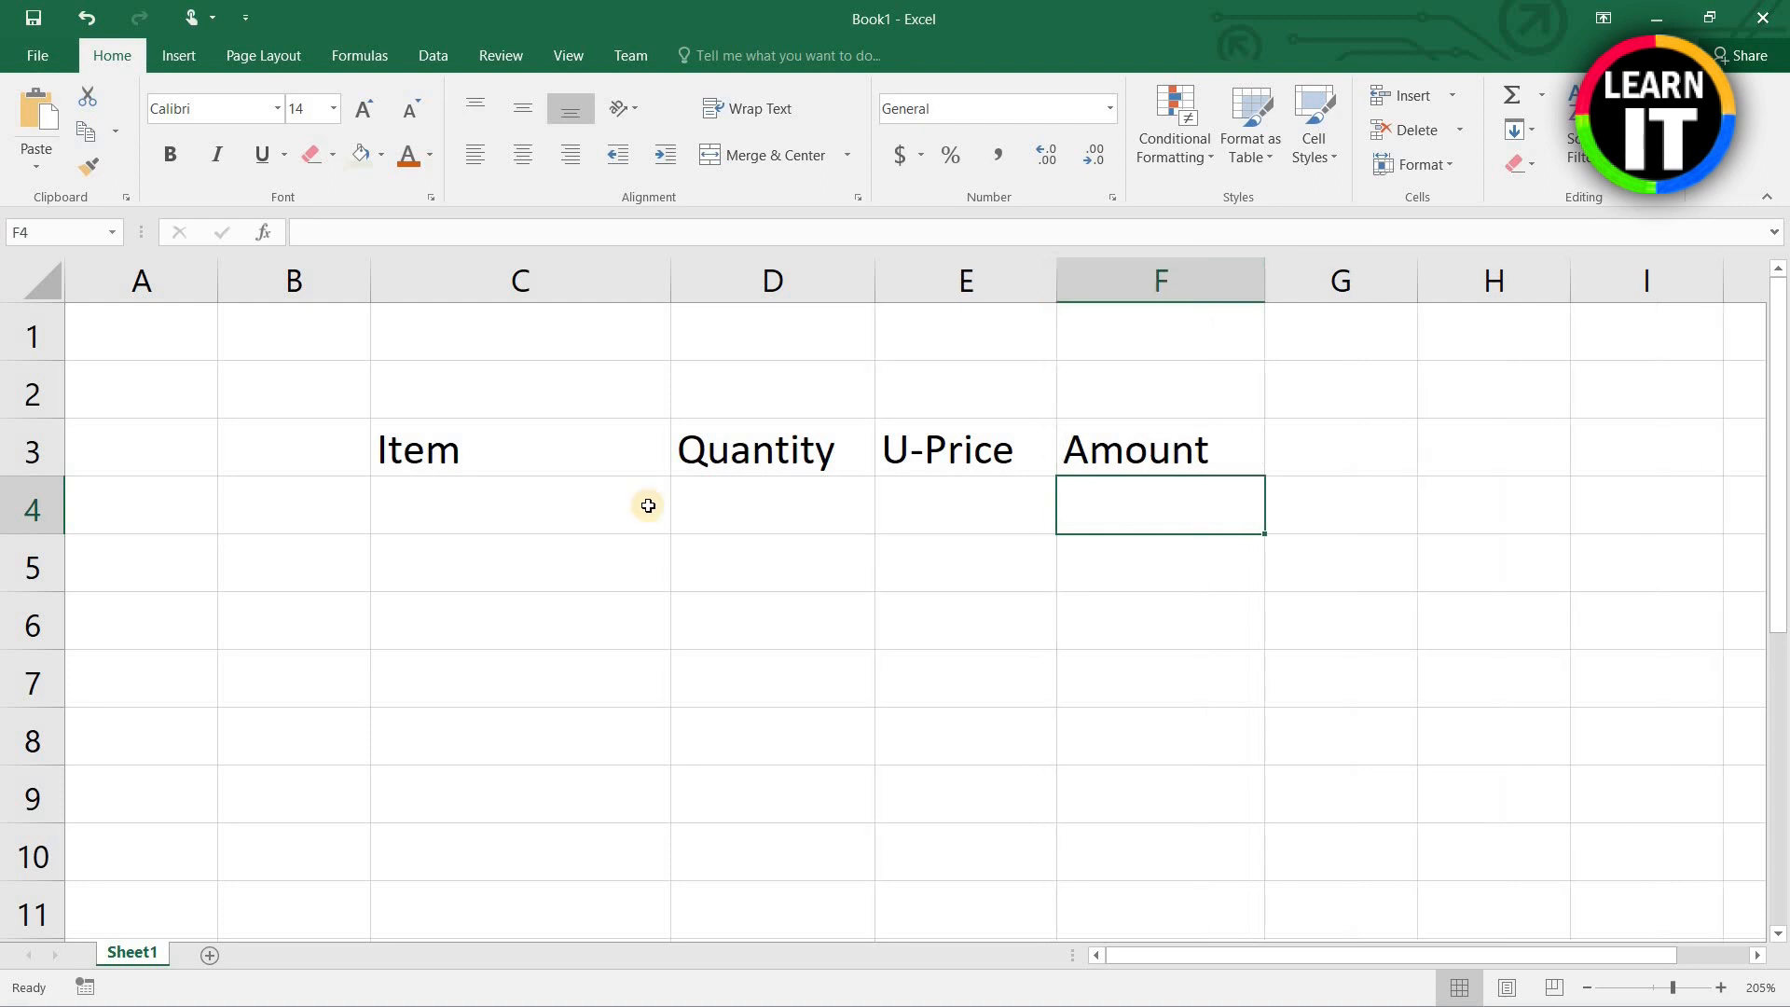
Step: Insert two blank rows above the header row by selecting rows 1 and 2
{"action": "scroll", "coordinate": [649, 506], "scroll_direction": "down", "scroll_amount": 1}
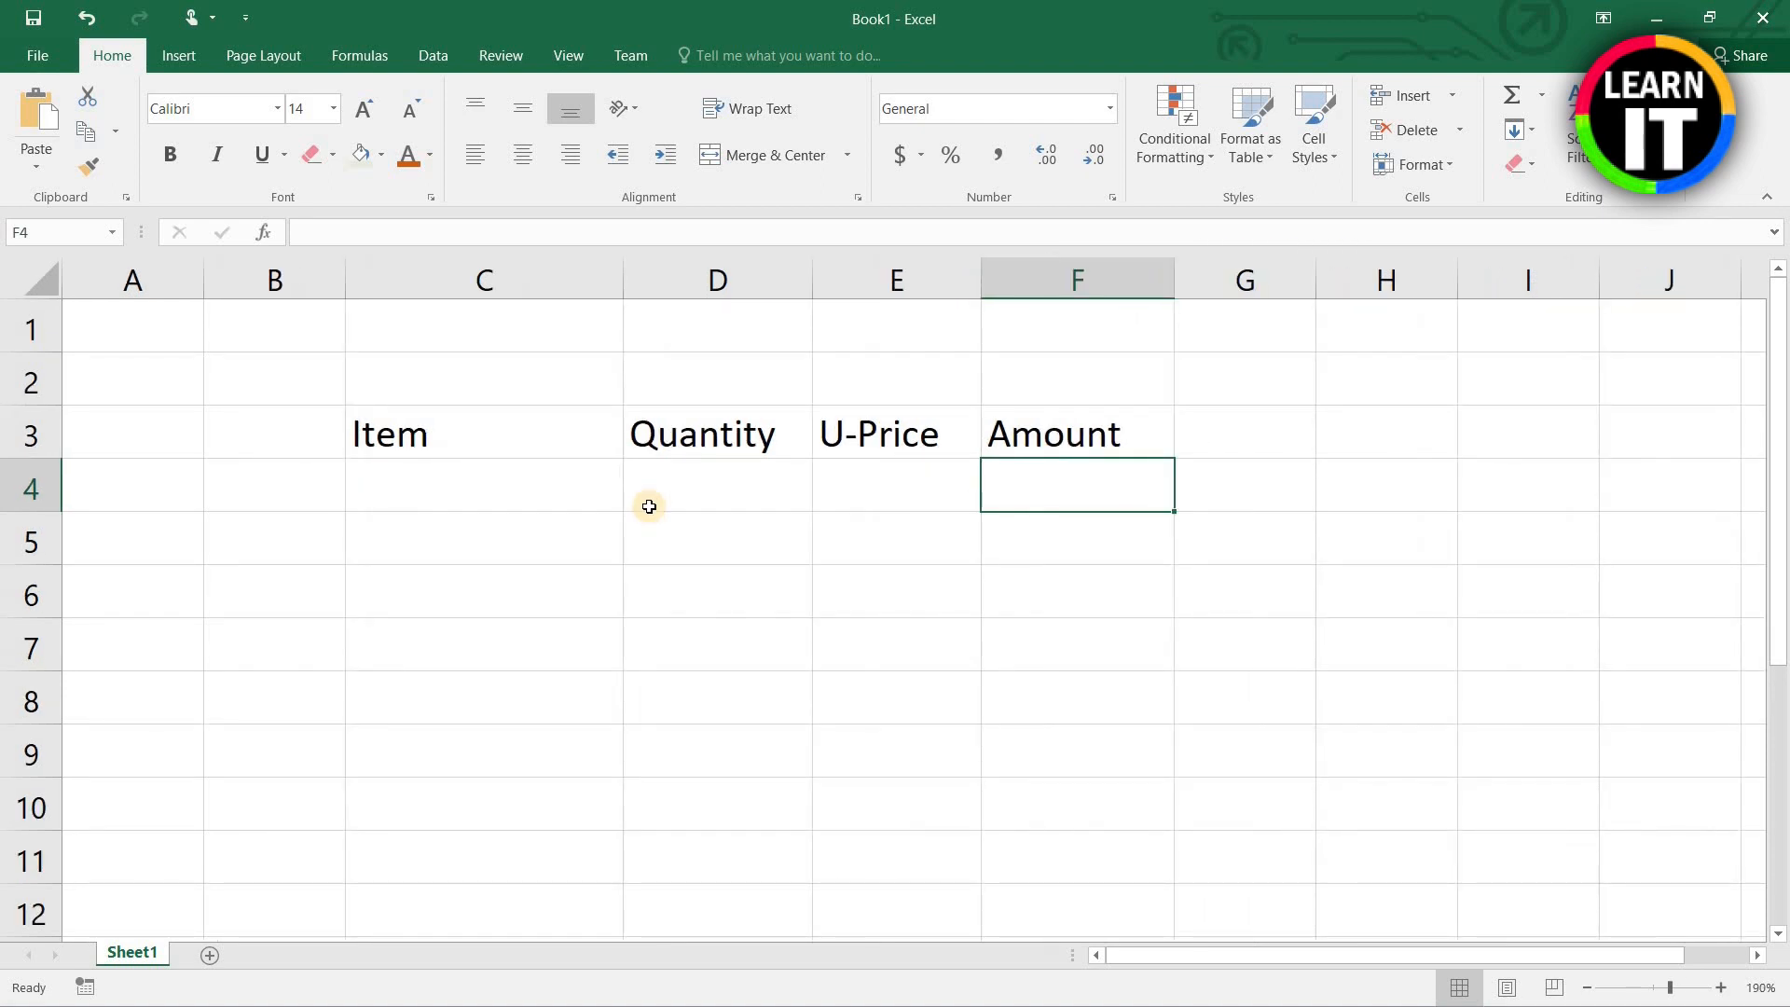
{"action": "scroll", "coordinate": [649, 506], "scroll_direction": "down", "scroll_amount": 1}
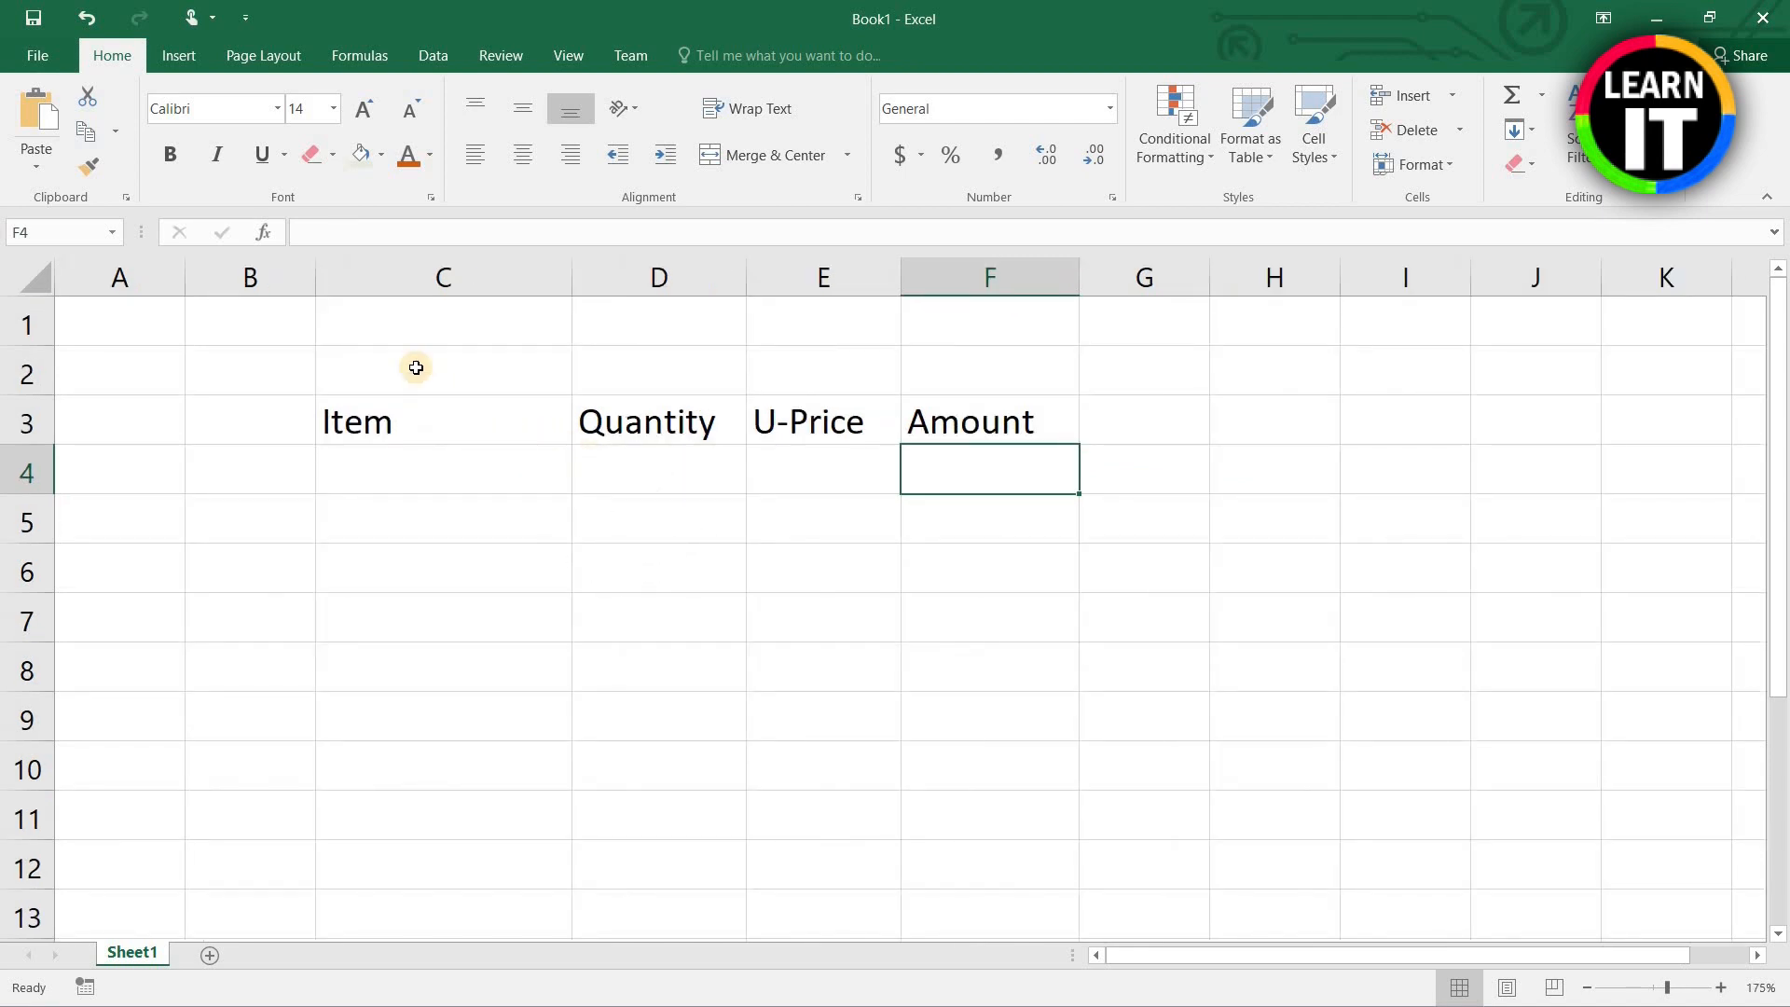
{"action": "left_click", "coordinate": [352, 428]}
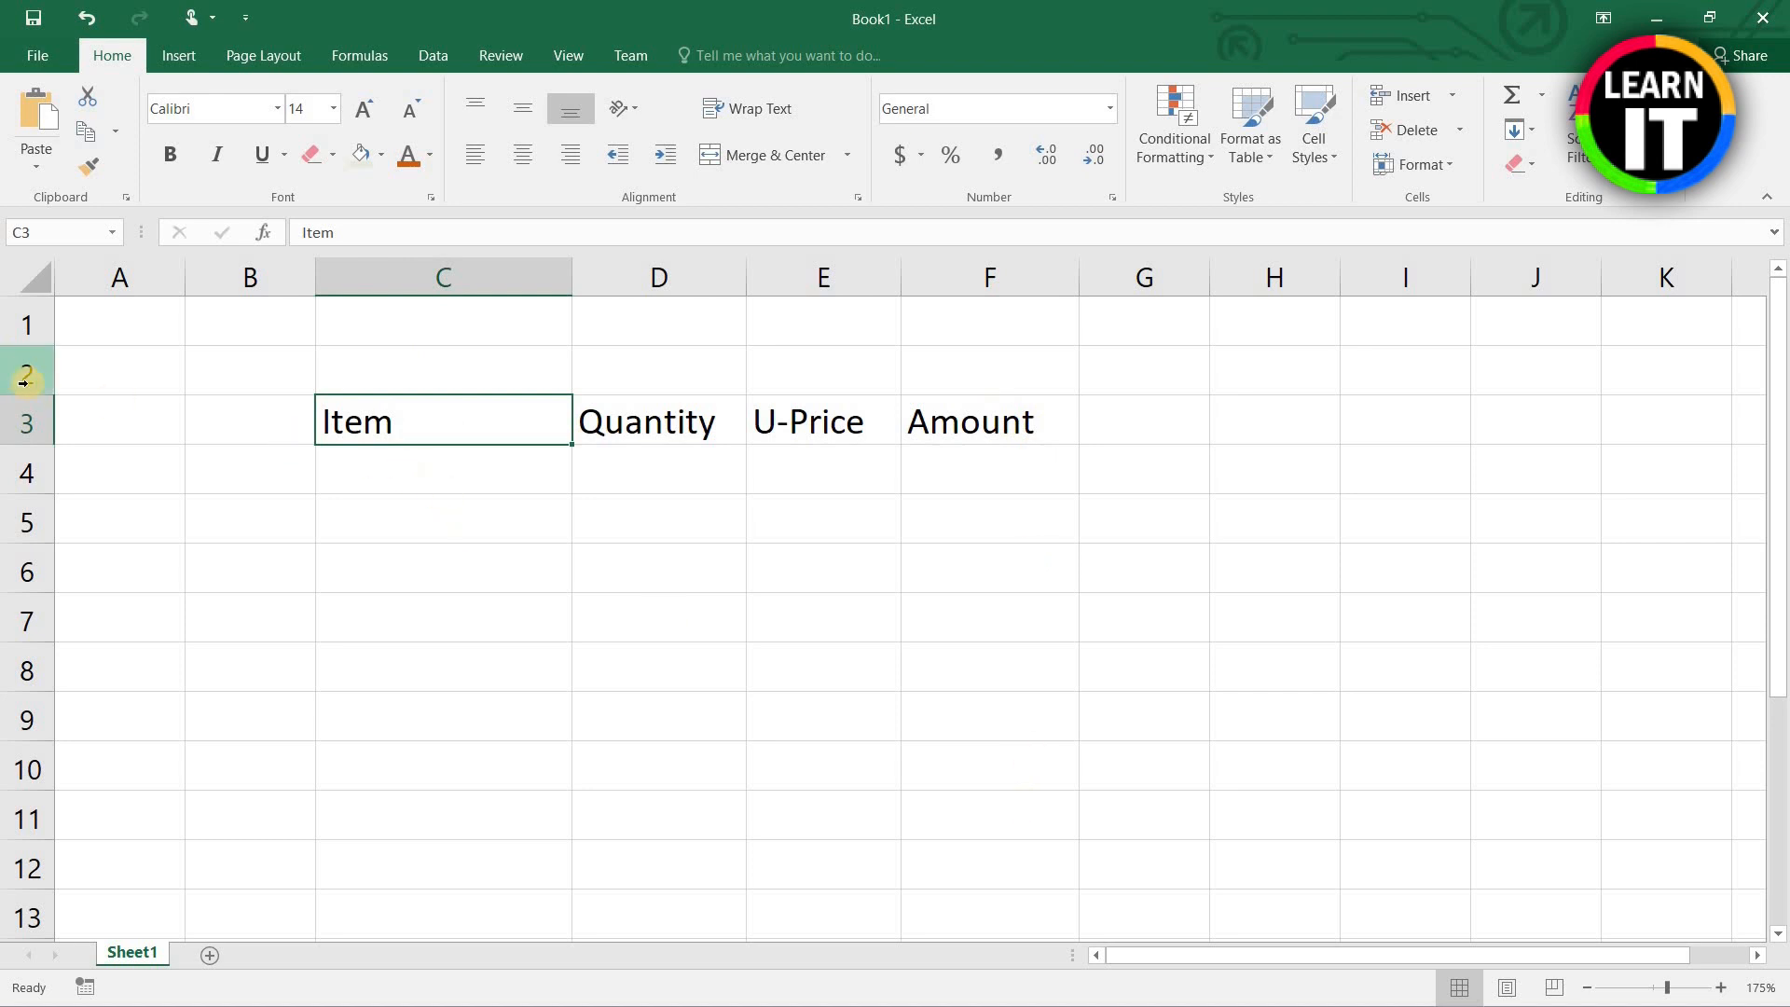
{"action": "left_click_drag", "start_coordinate": [37, 375], "coordinate": [38, 333]}
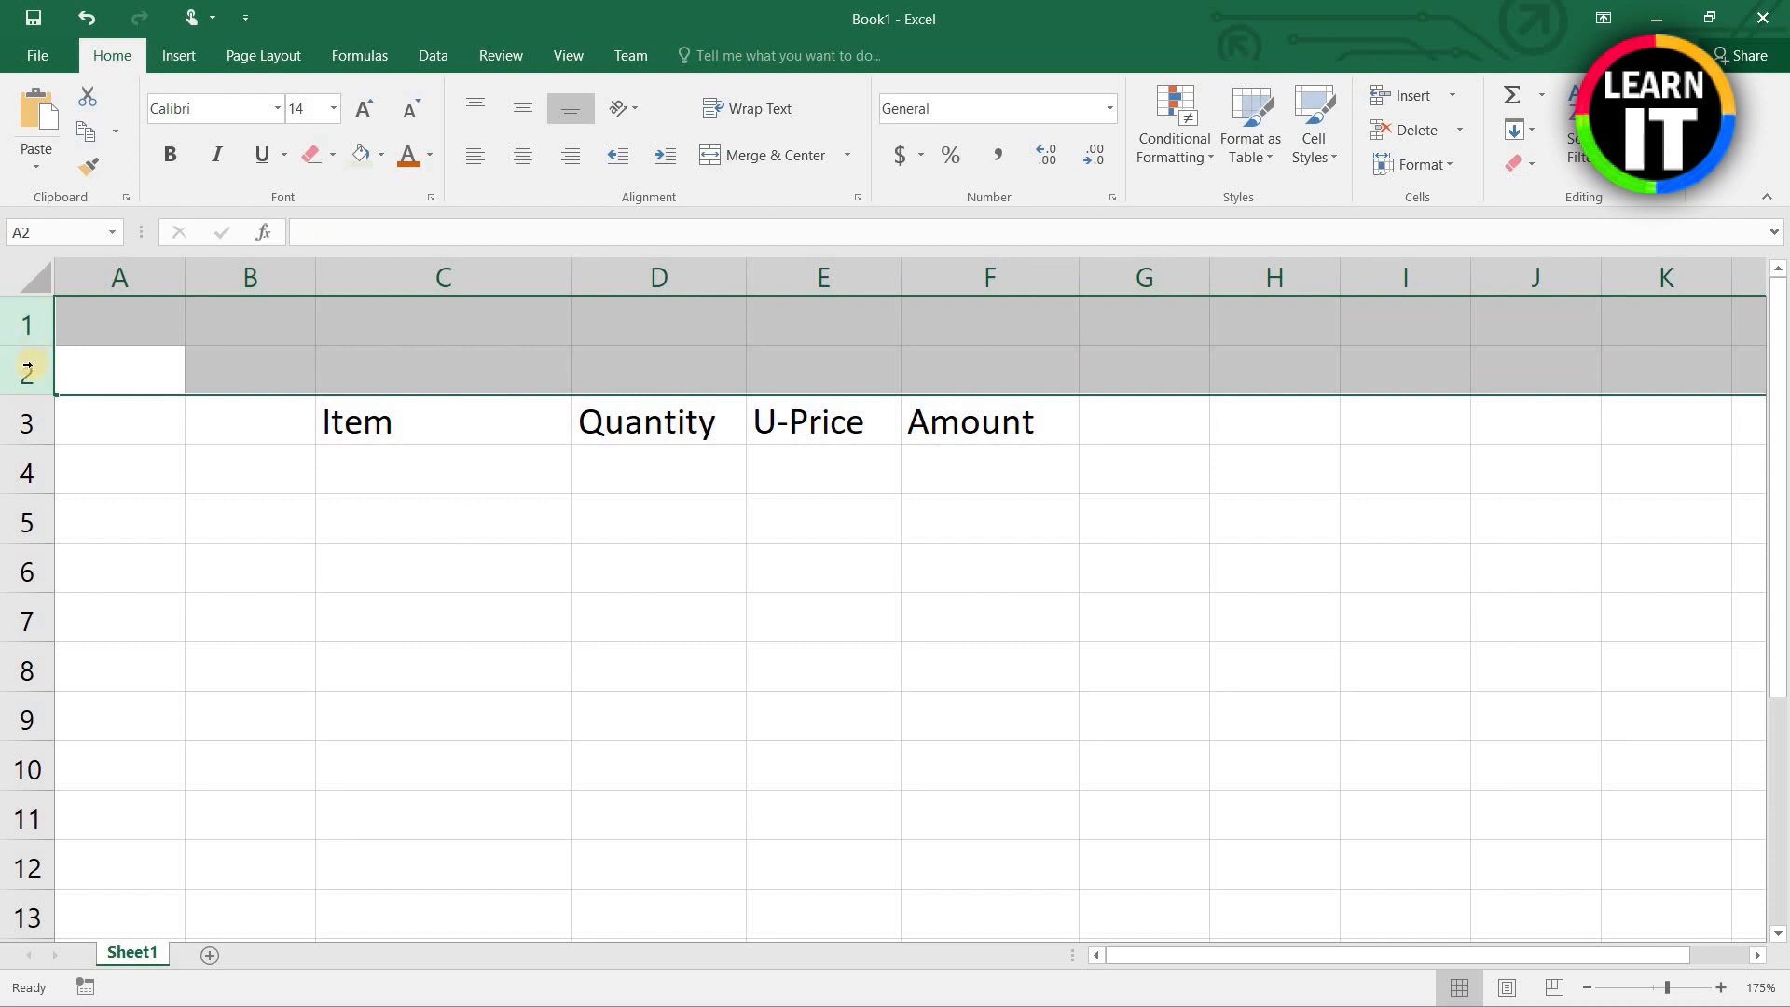
{"action": "right_click", "coordinate": [30, 368]}
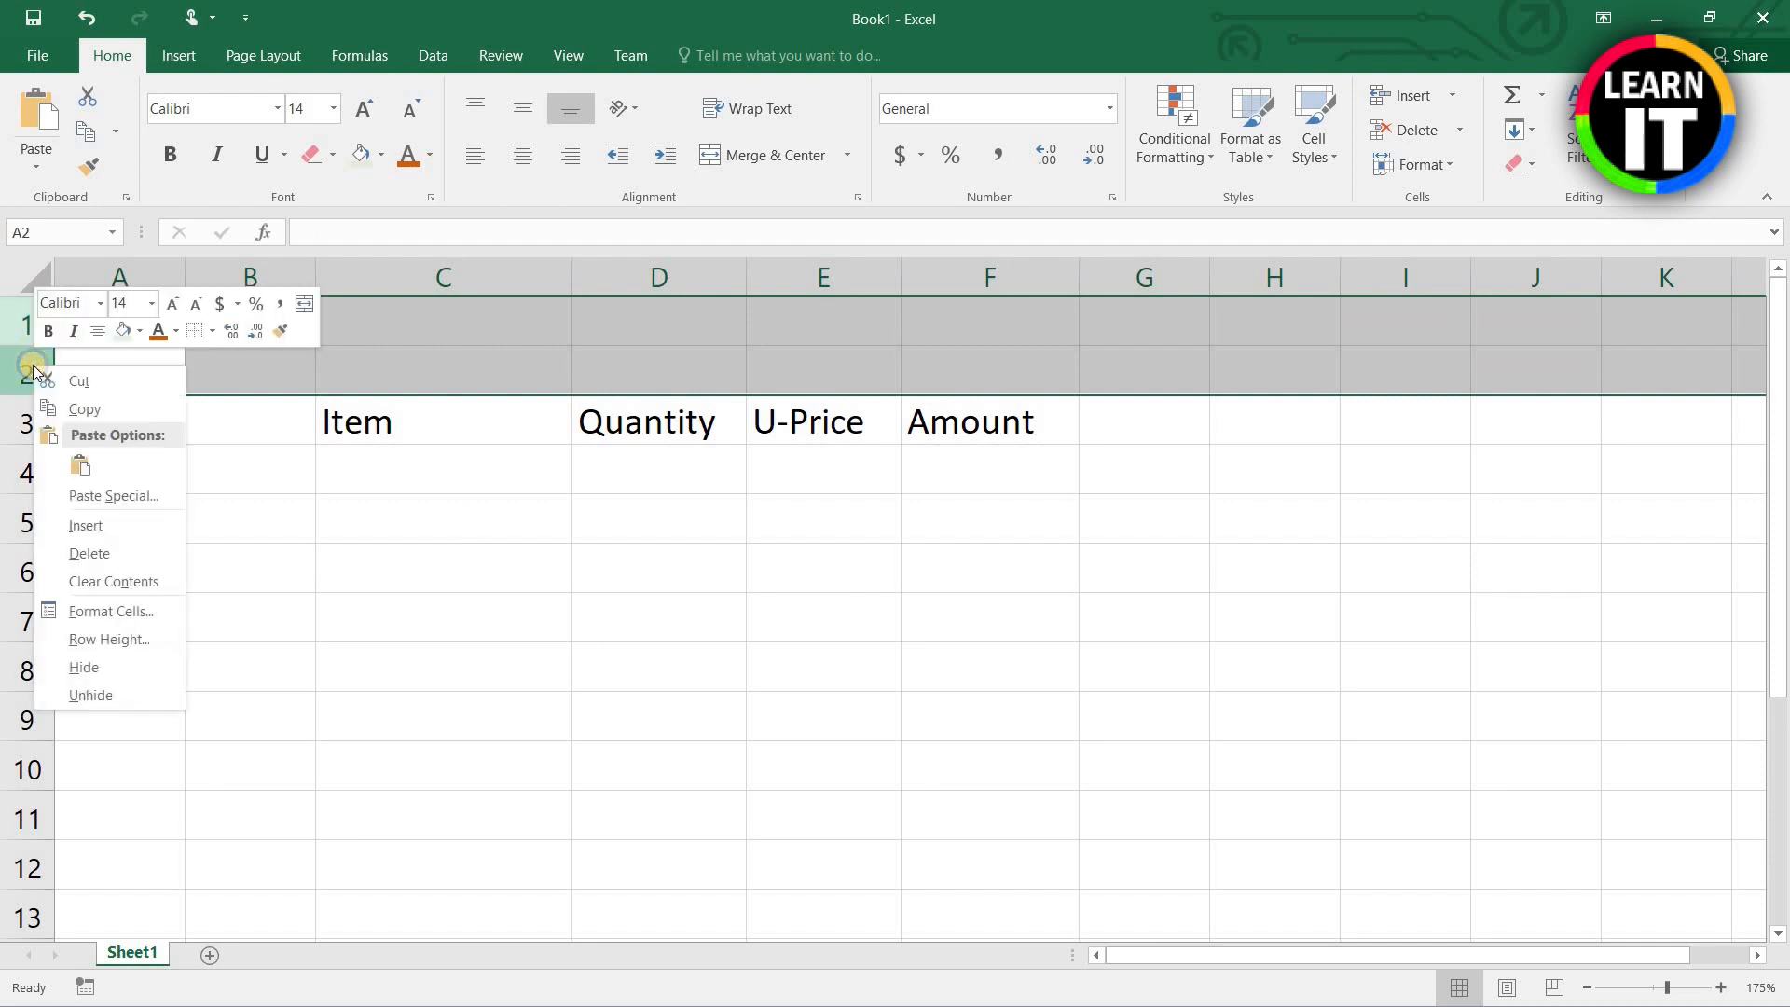
{"action": "left_click", "coordinate": [120, 531]}
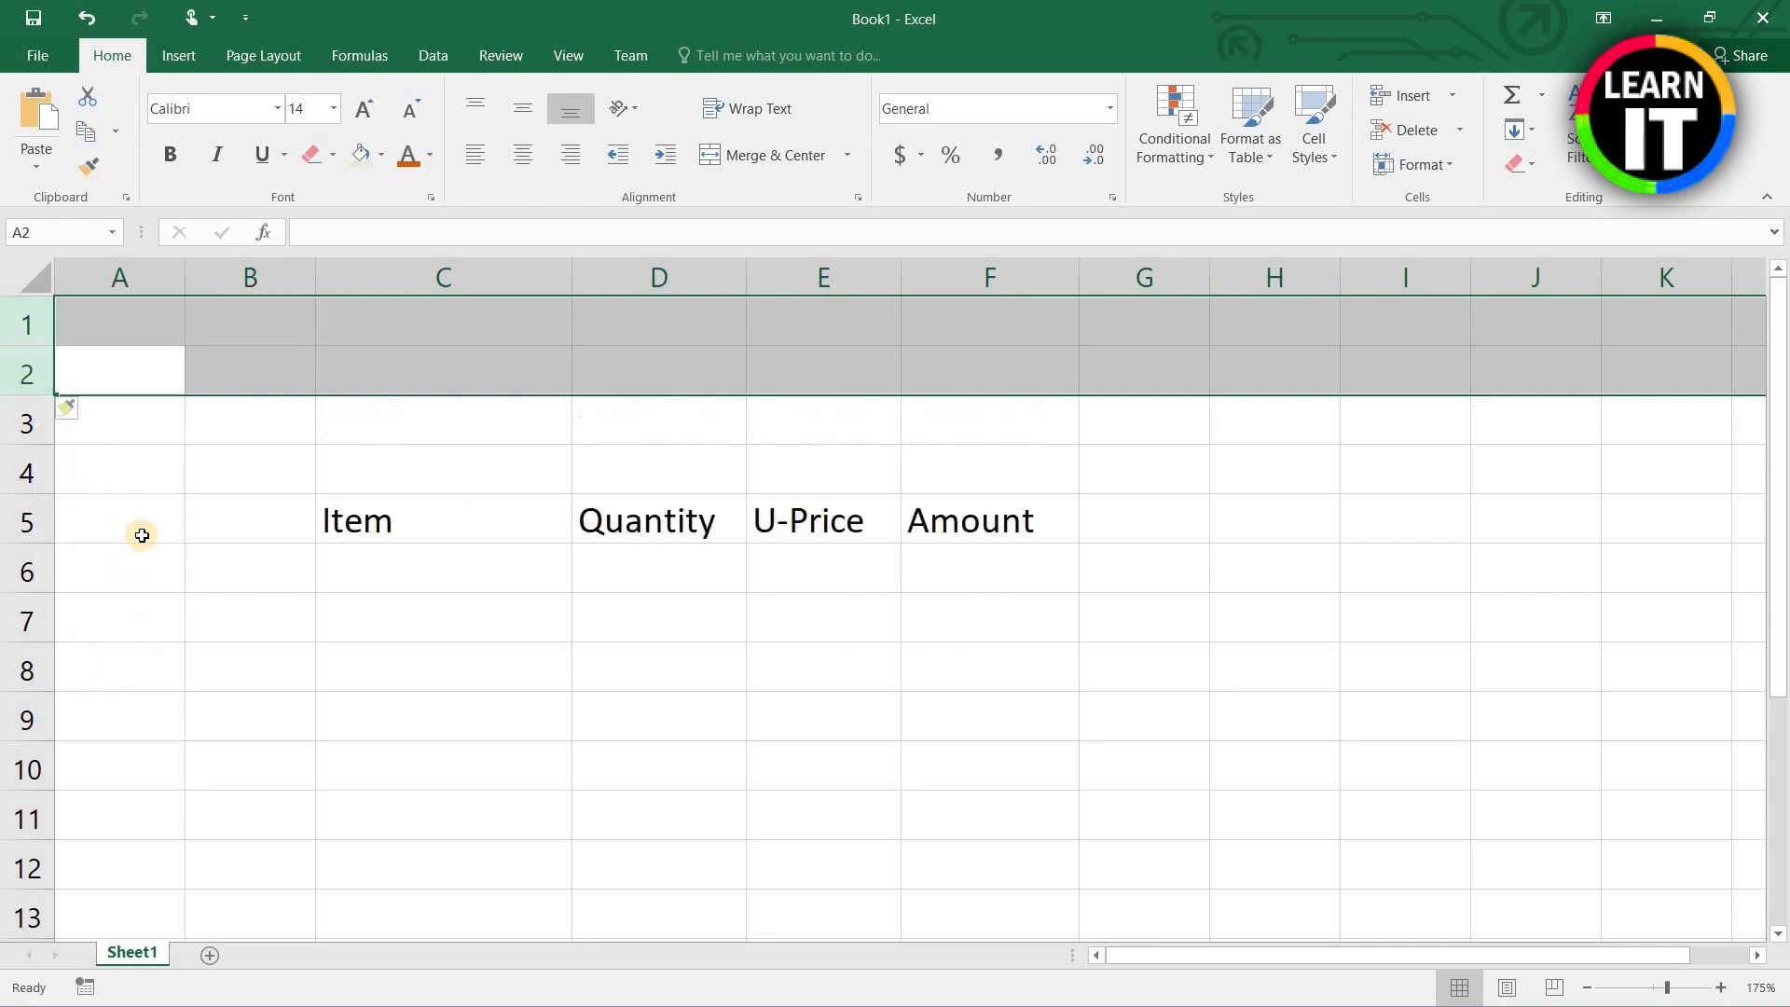
{"action": "left_click", "coordinate": [636, 598]}
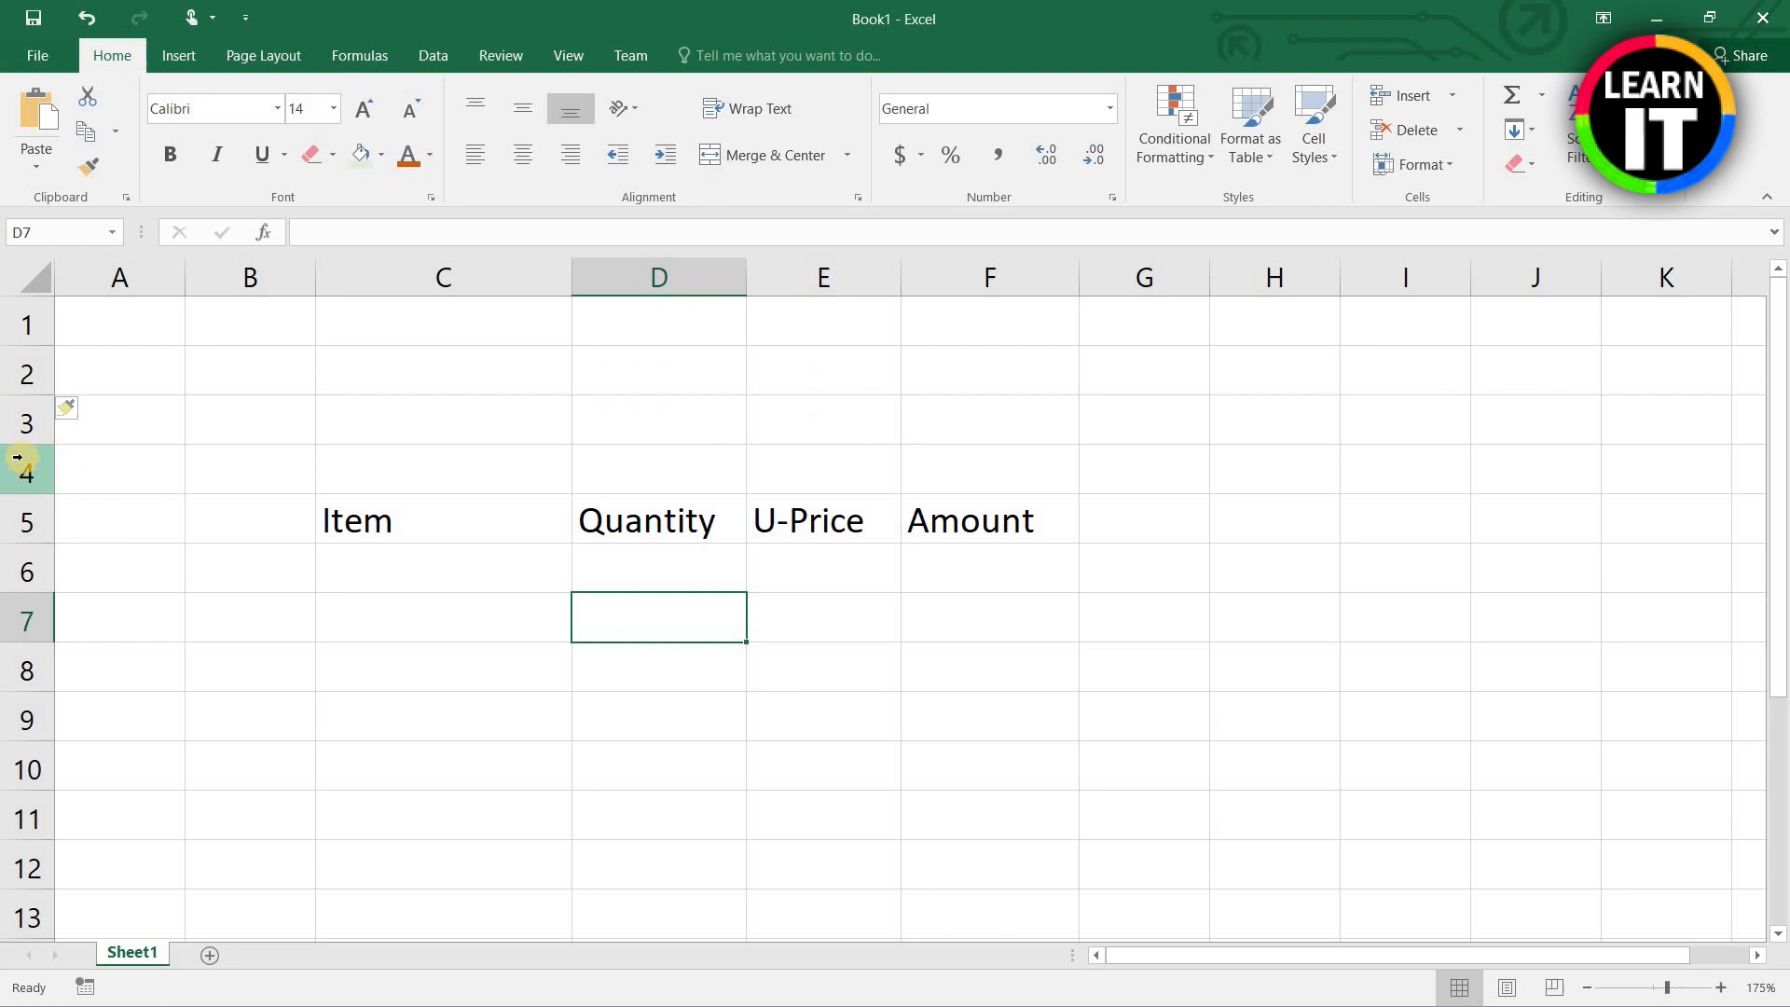
Step: Delete blank row 3 above the table headers
{"action": "left_click", "coordinate": [27, 424]}
{"action": "right_click", "coordinate": [27, 425]}
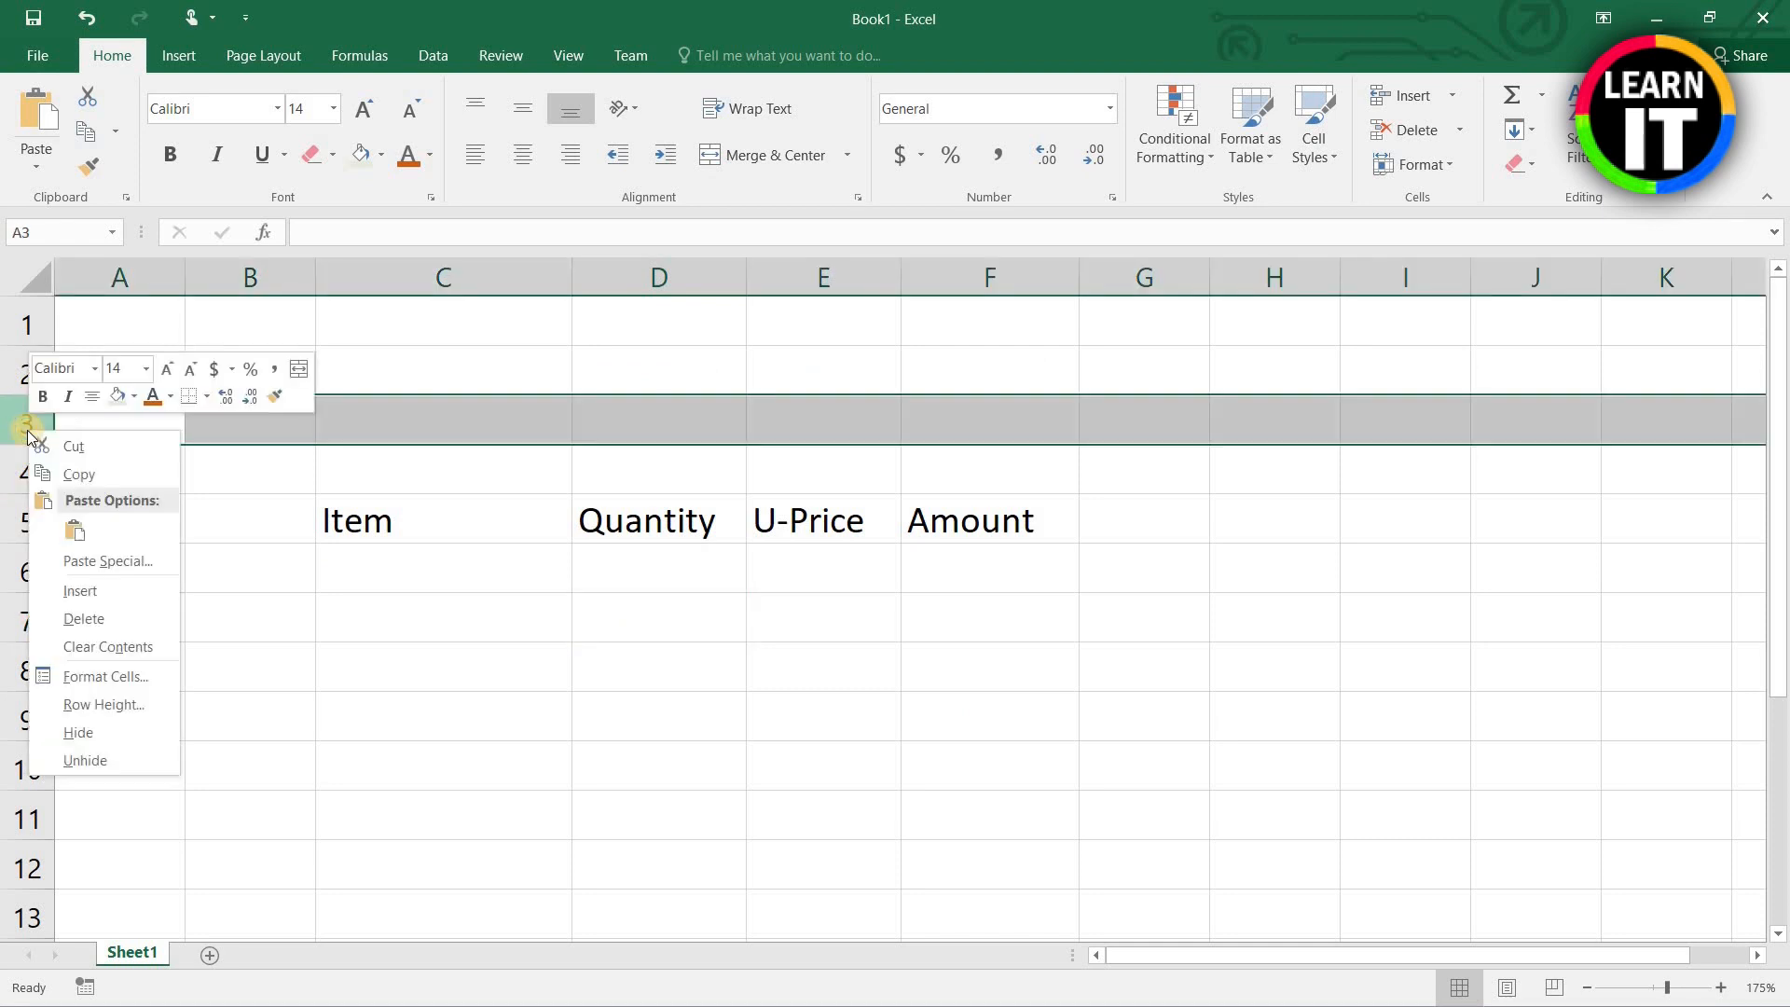
{"action": "left_click", "coordinate": [103, 619]}
{"action": "left_click", "coordinate": [796, 577]}
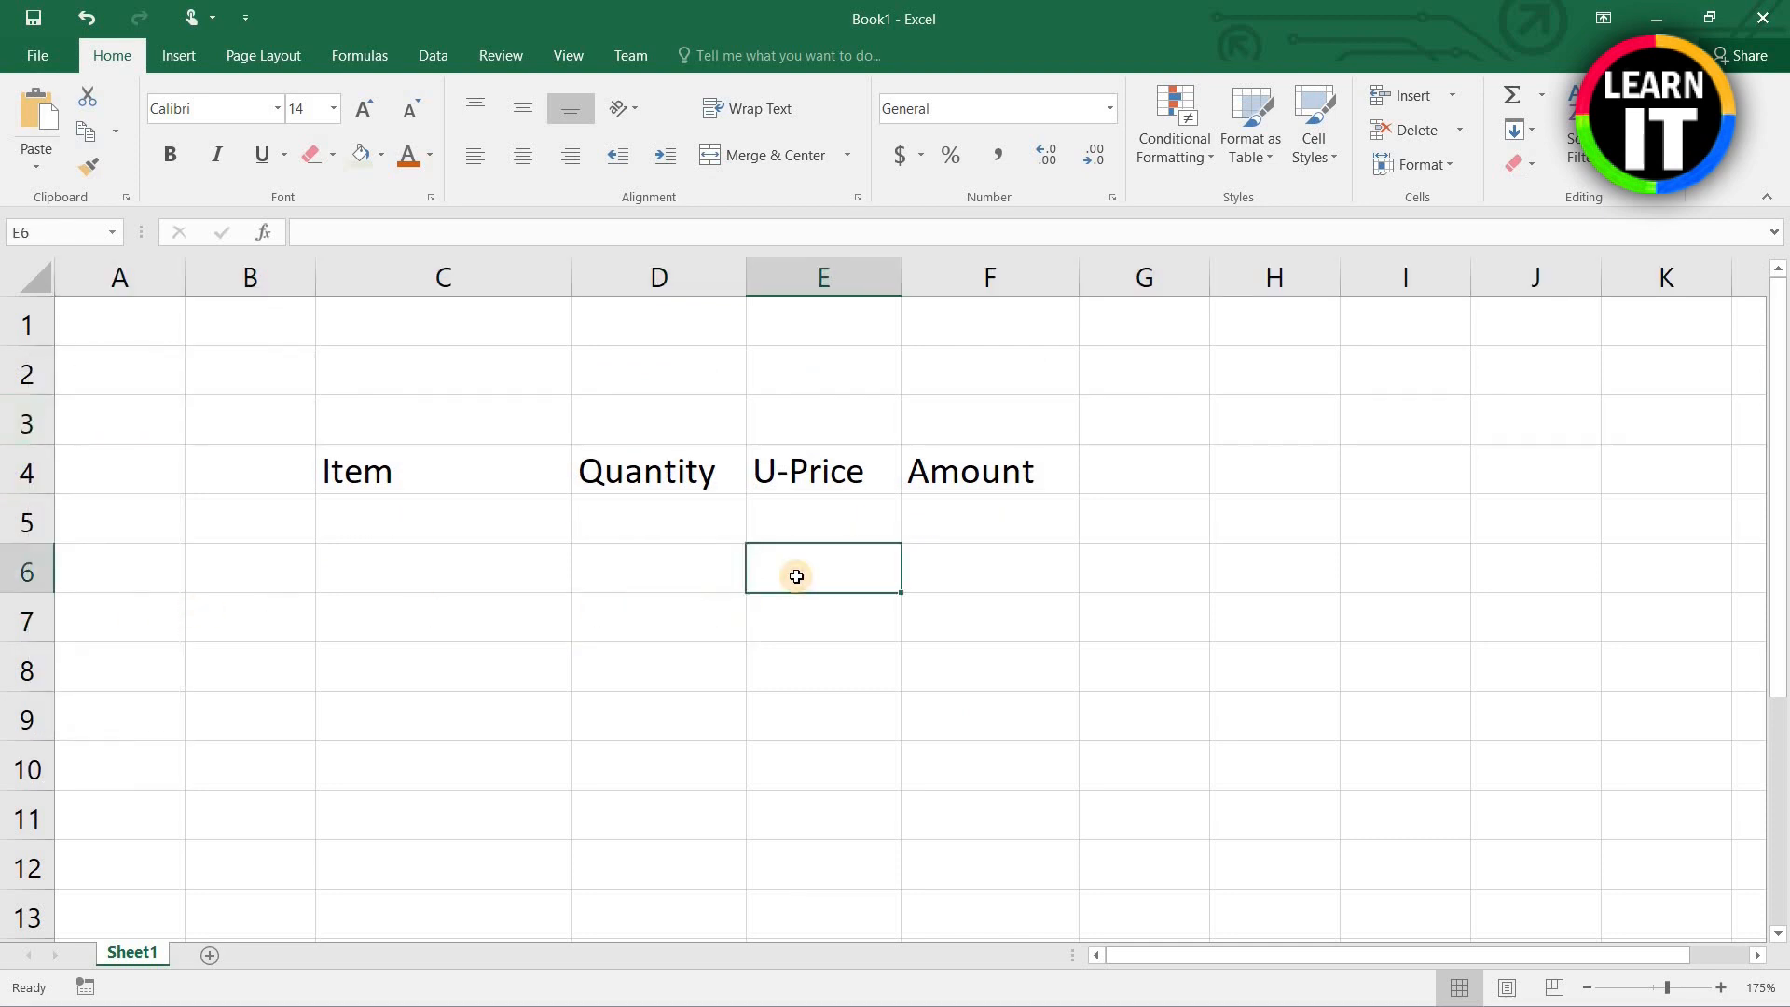
Step: Enter the company title CITS Technologies in C2 and the label Invoice in F2
{"action": "left_click", "coordinate": [454, 369]}
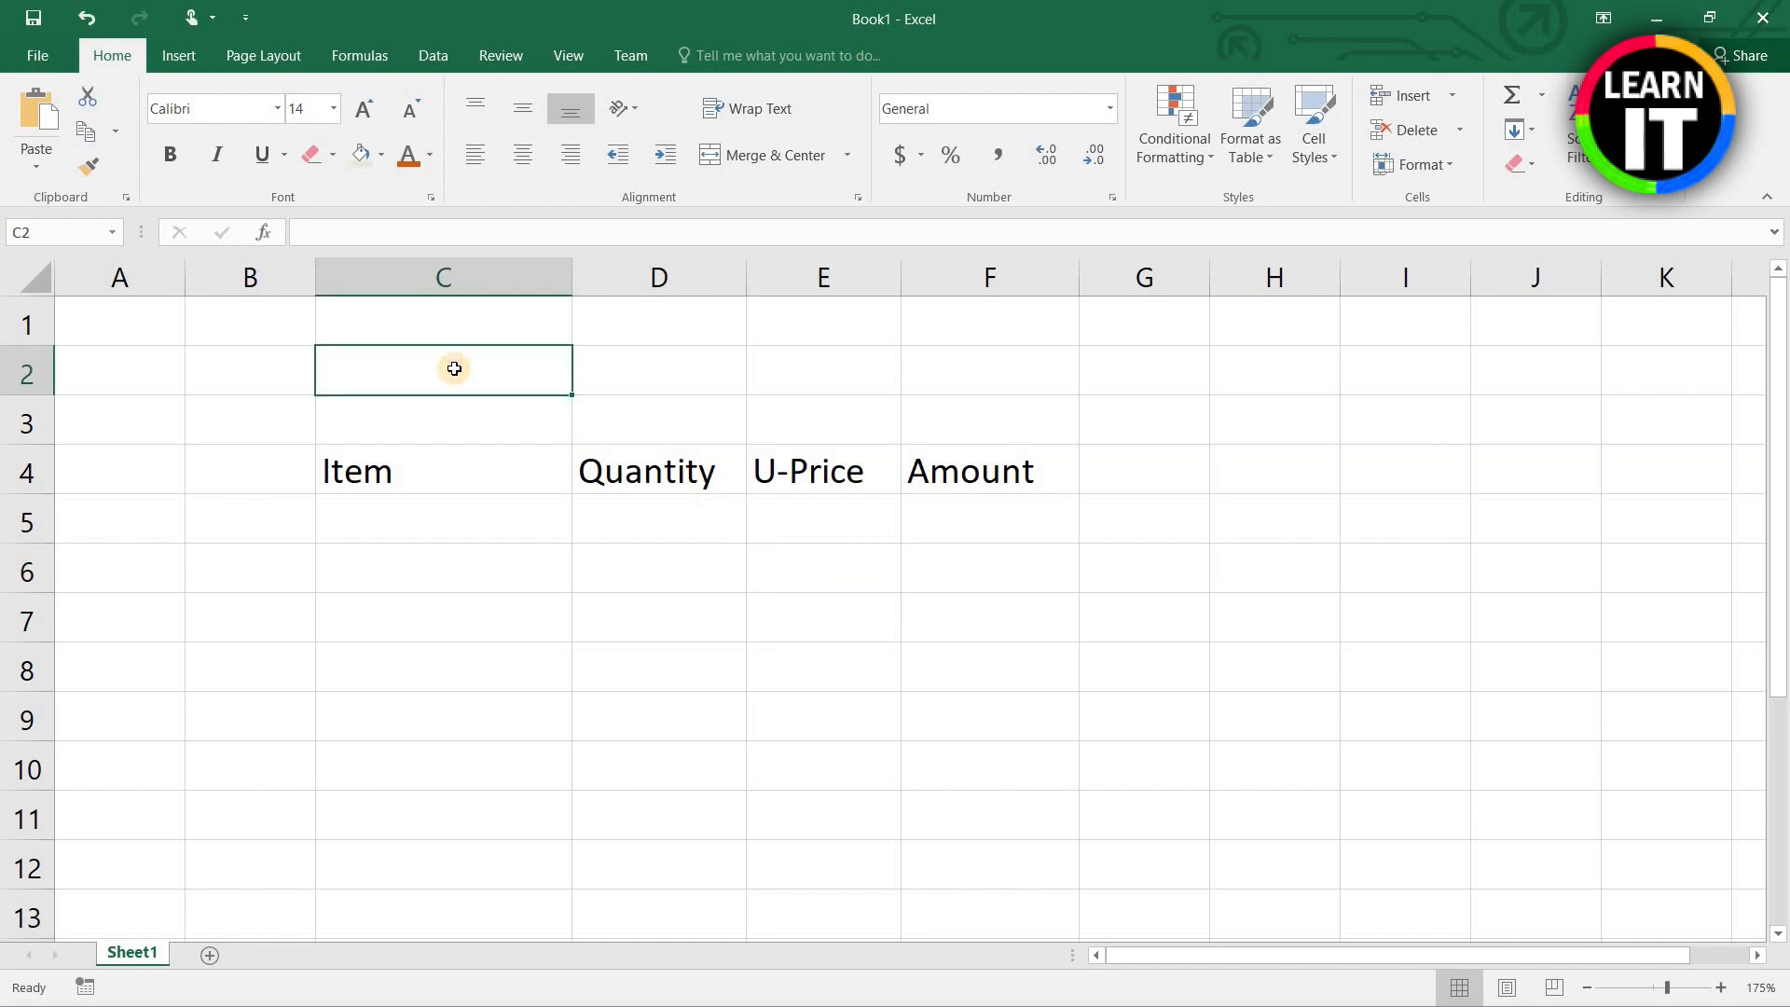
{"action": "type", "text": "CITS Technologies"}
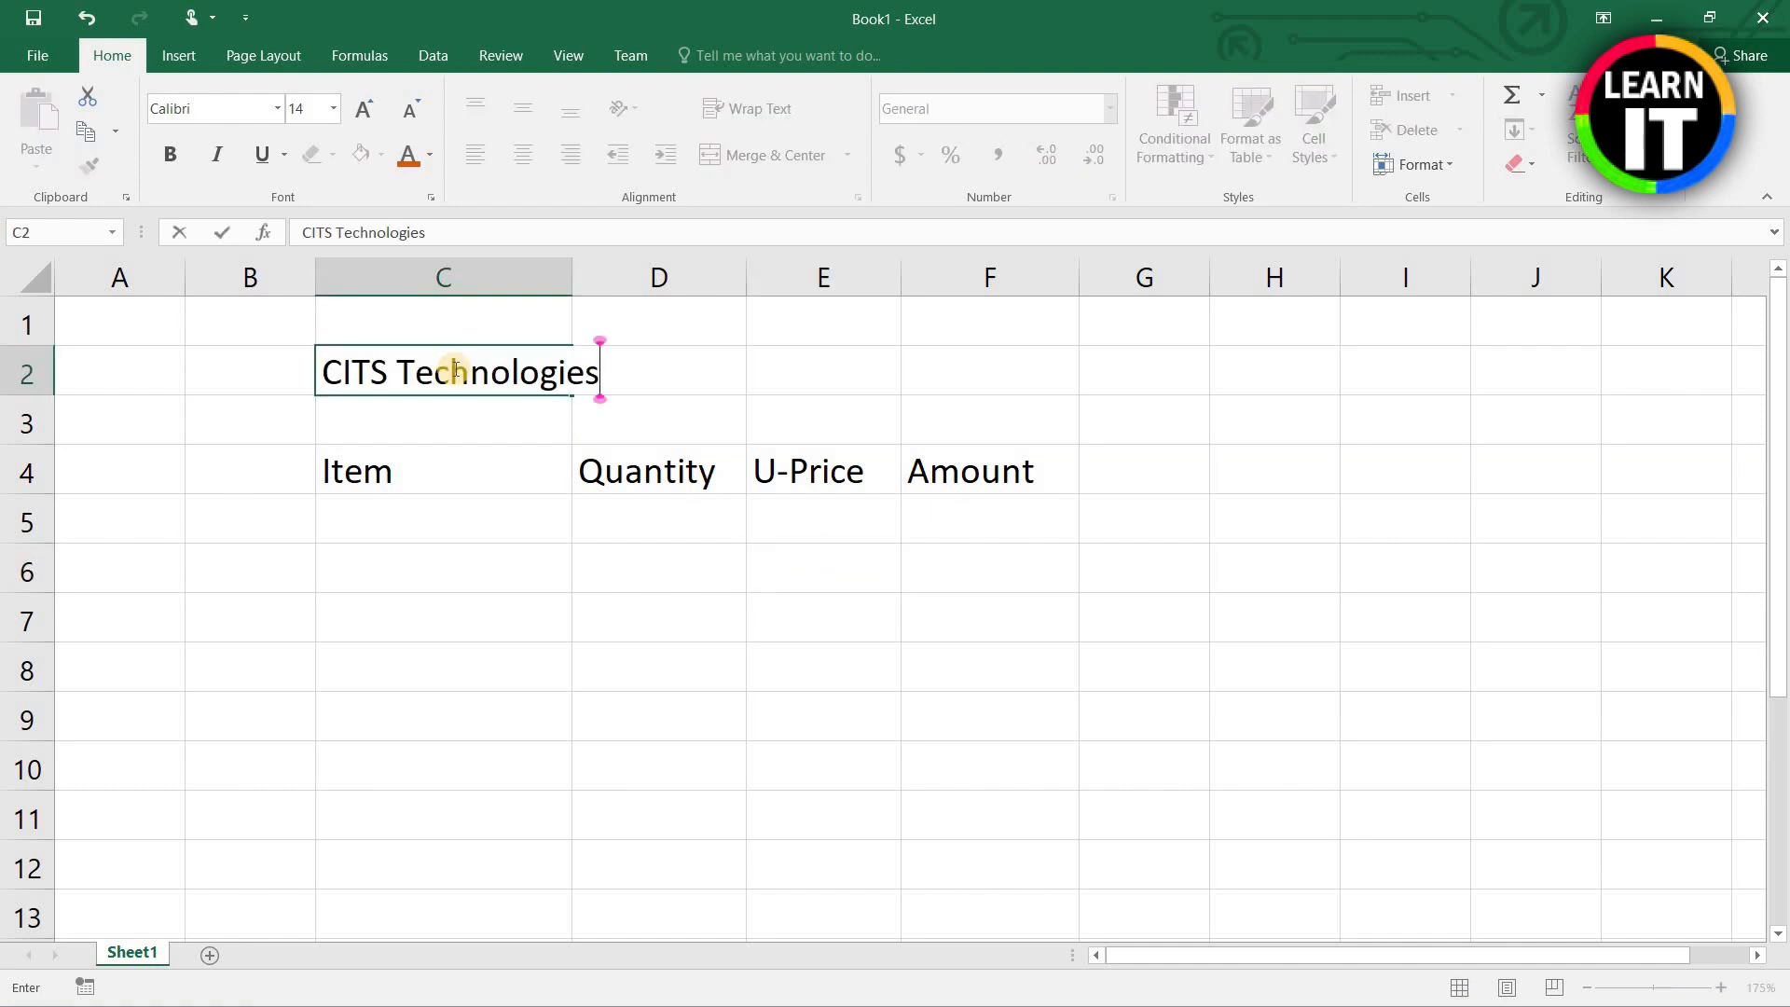
{"action": "key", "text": "Return"}
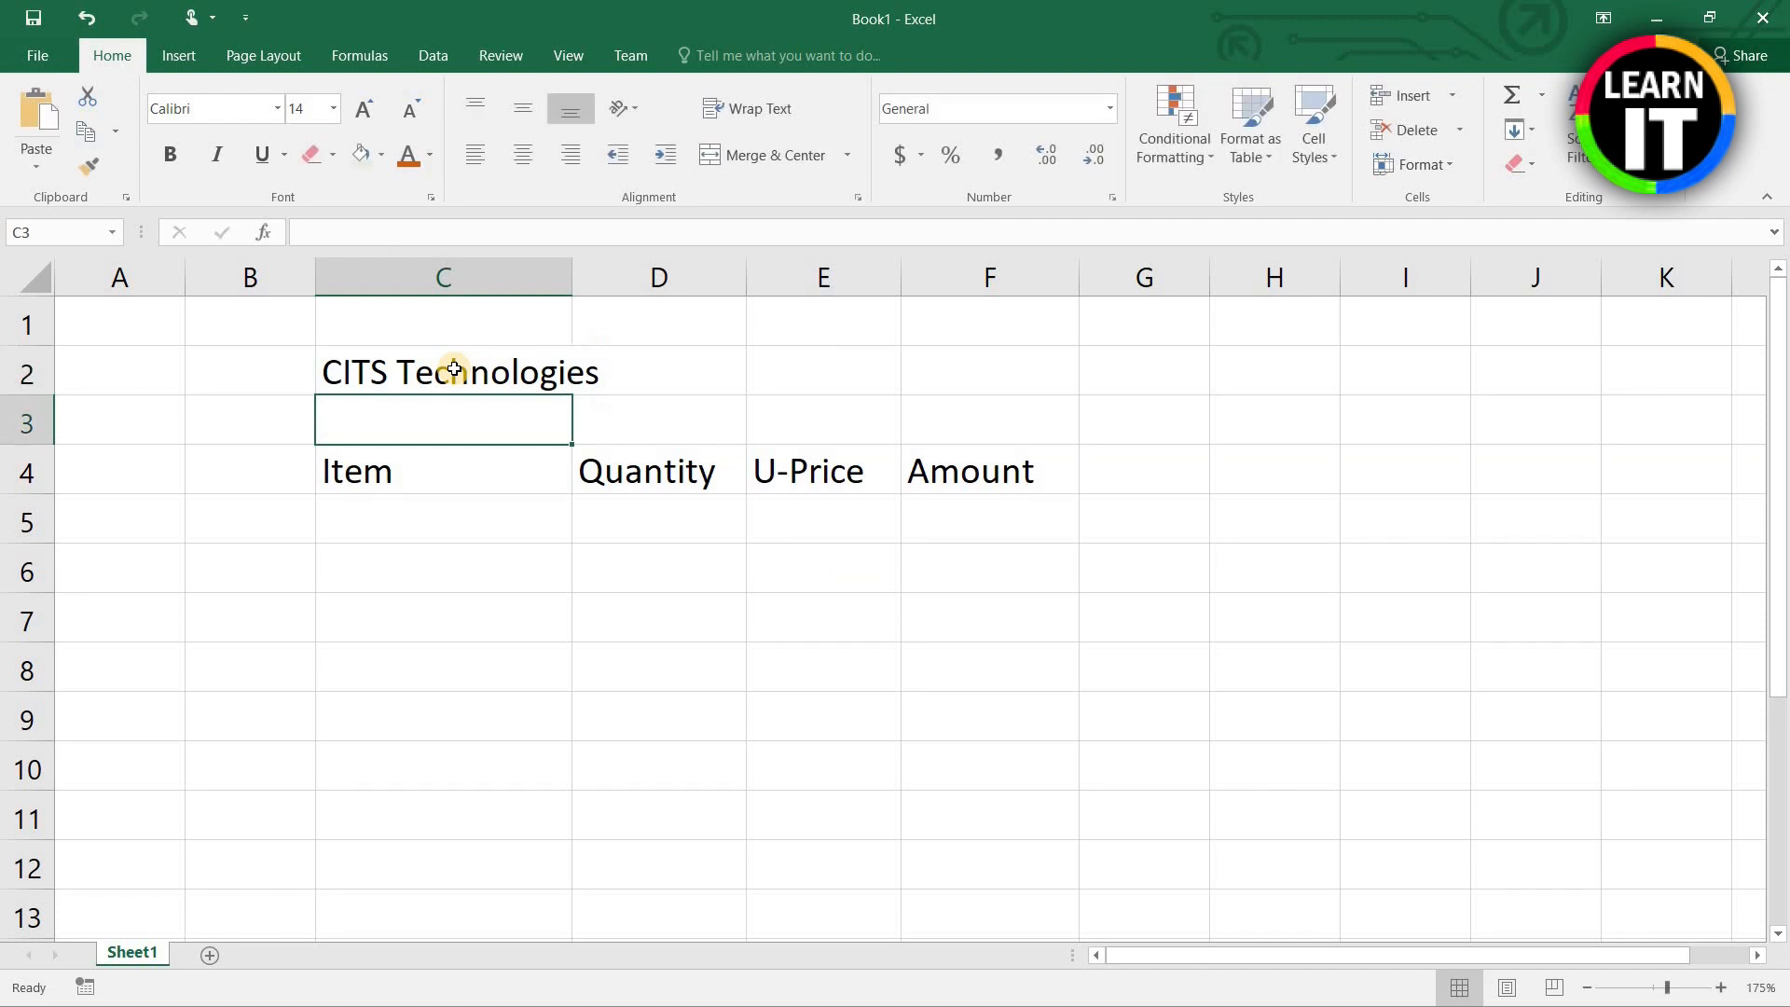
{"action": "left_click", "coordinate": [940, 385]}
{"action": "type", "text": "Invoice"}
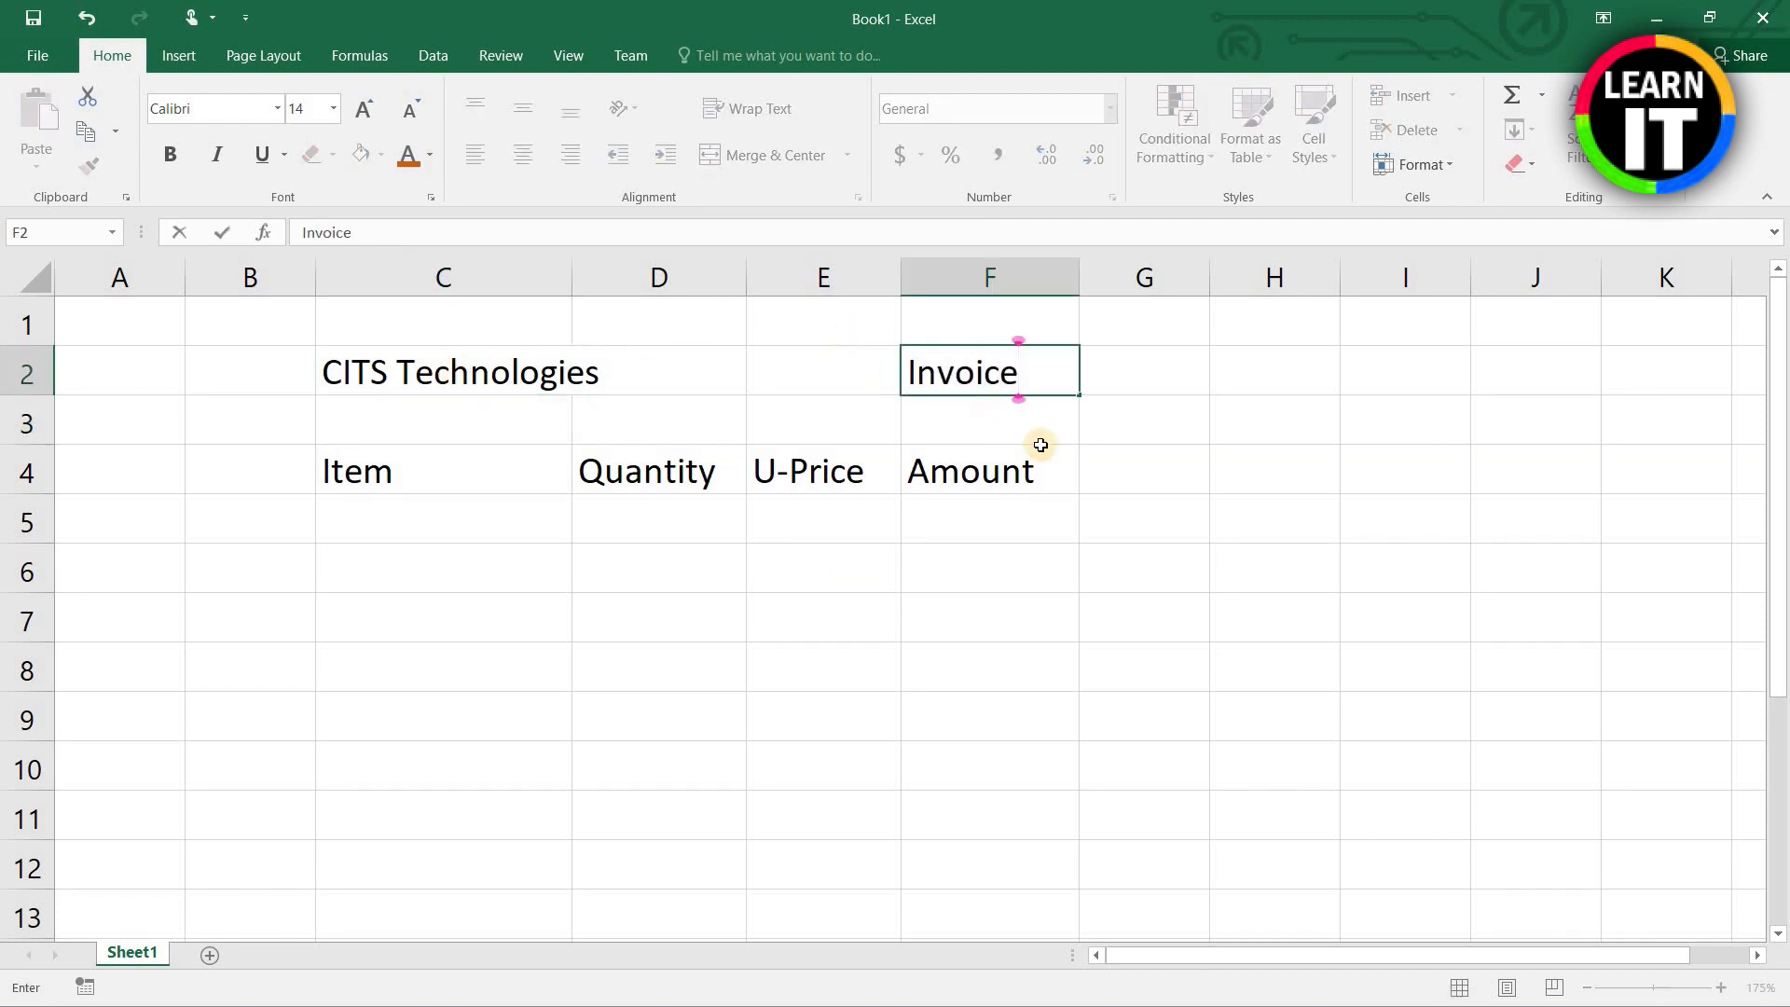
{"action": "key", "text": "Return"}
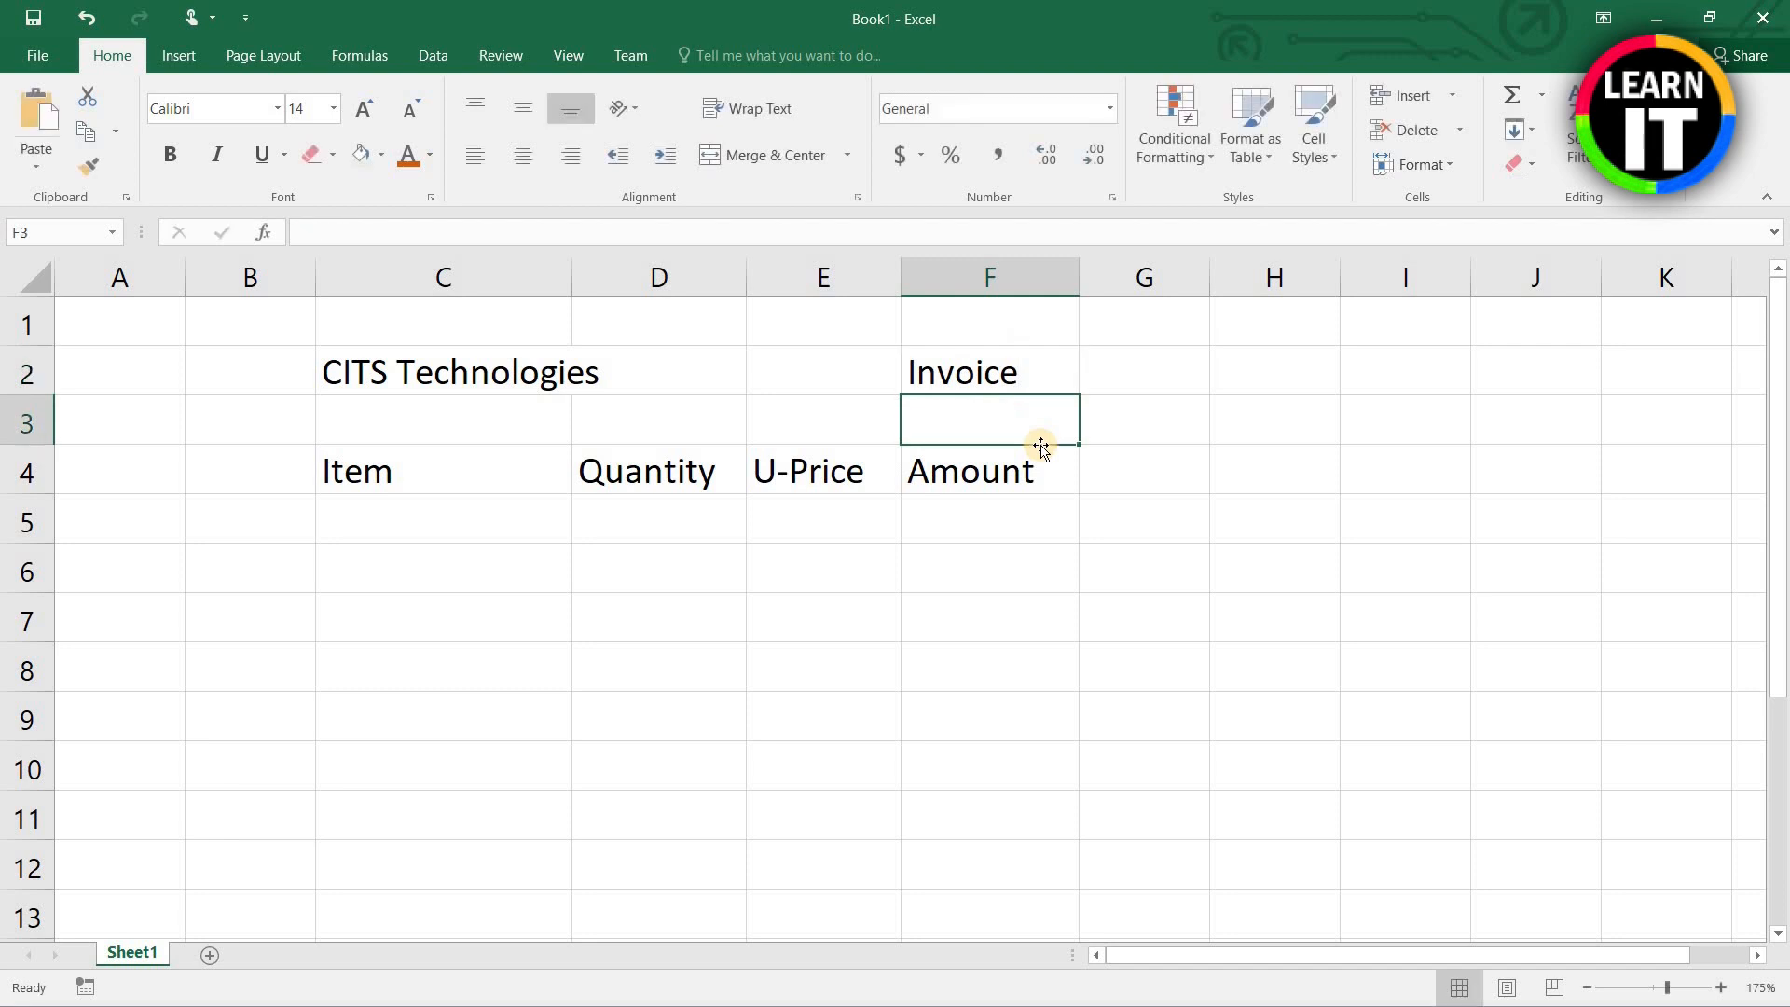
Step: Enter the label "Date :" in C3 under the company title
{"action": "left_click", "coordinate": [442, 423]}
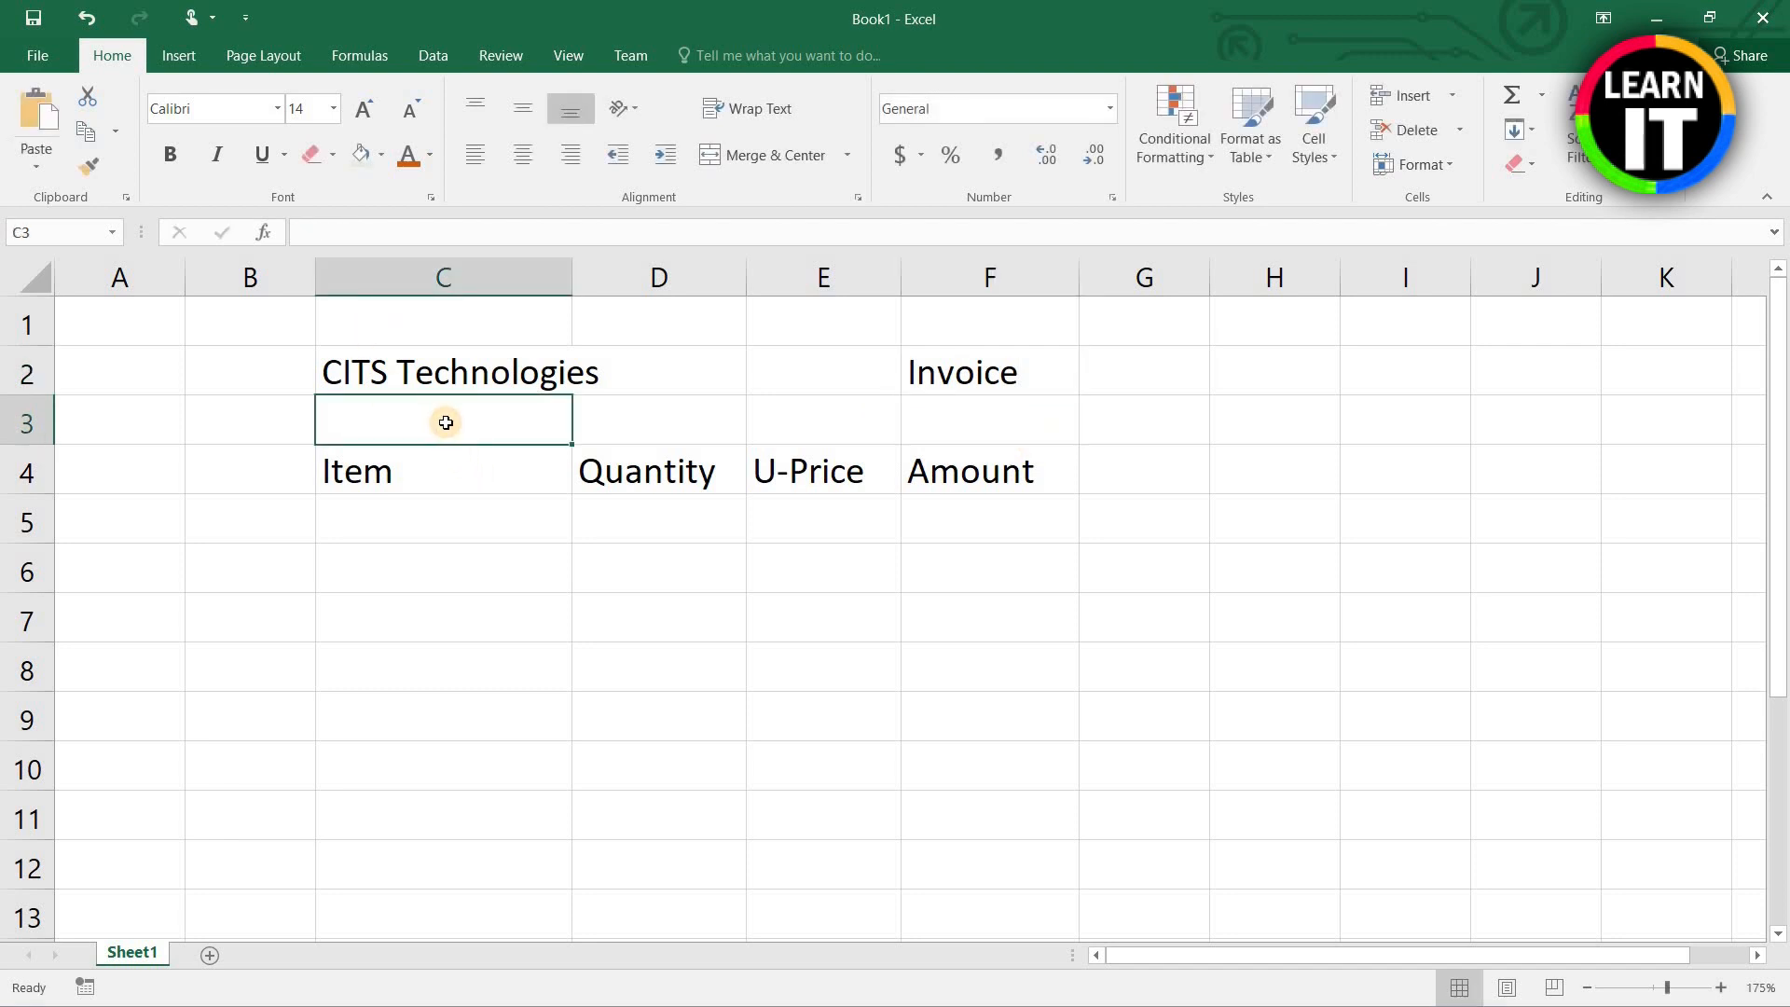
{"action": "type", "text": "Date :"}
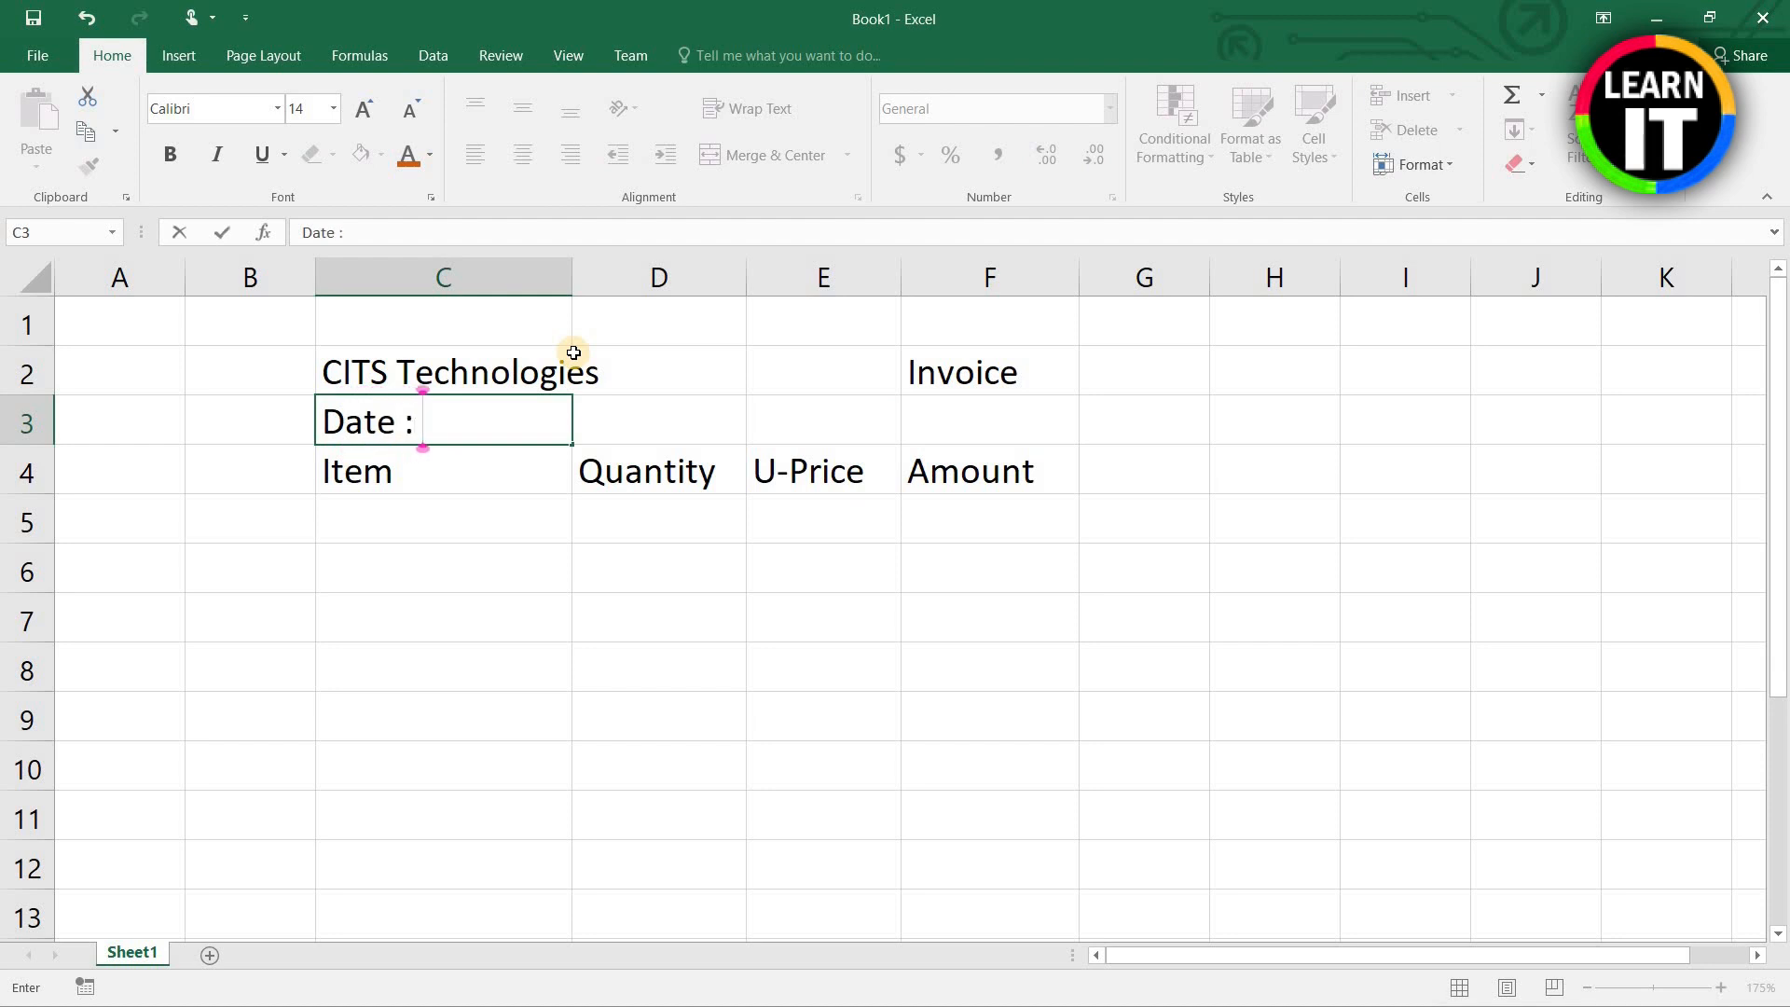
{"action": "key", "text": "Return"}
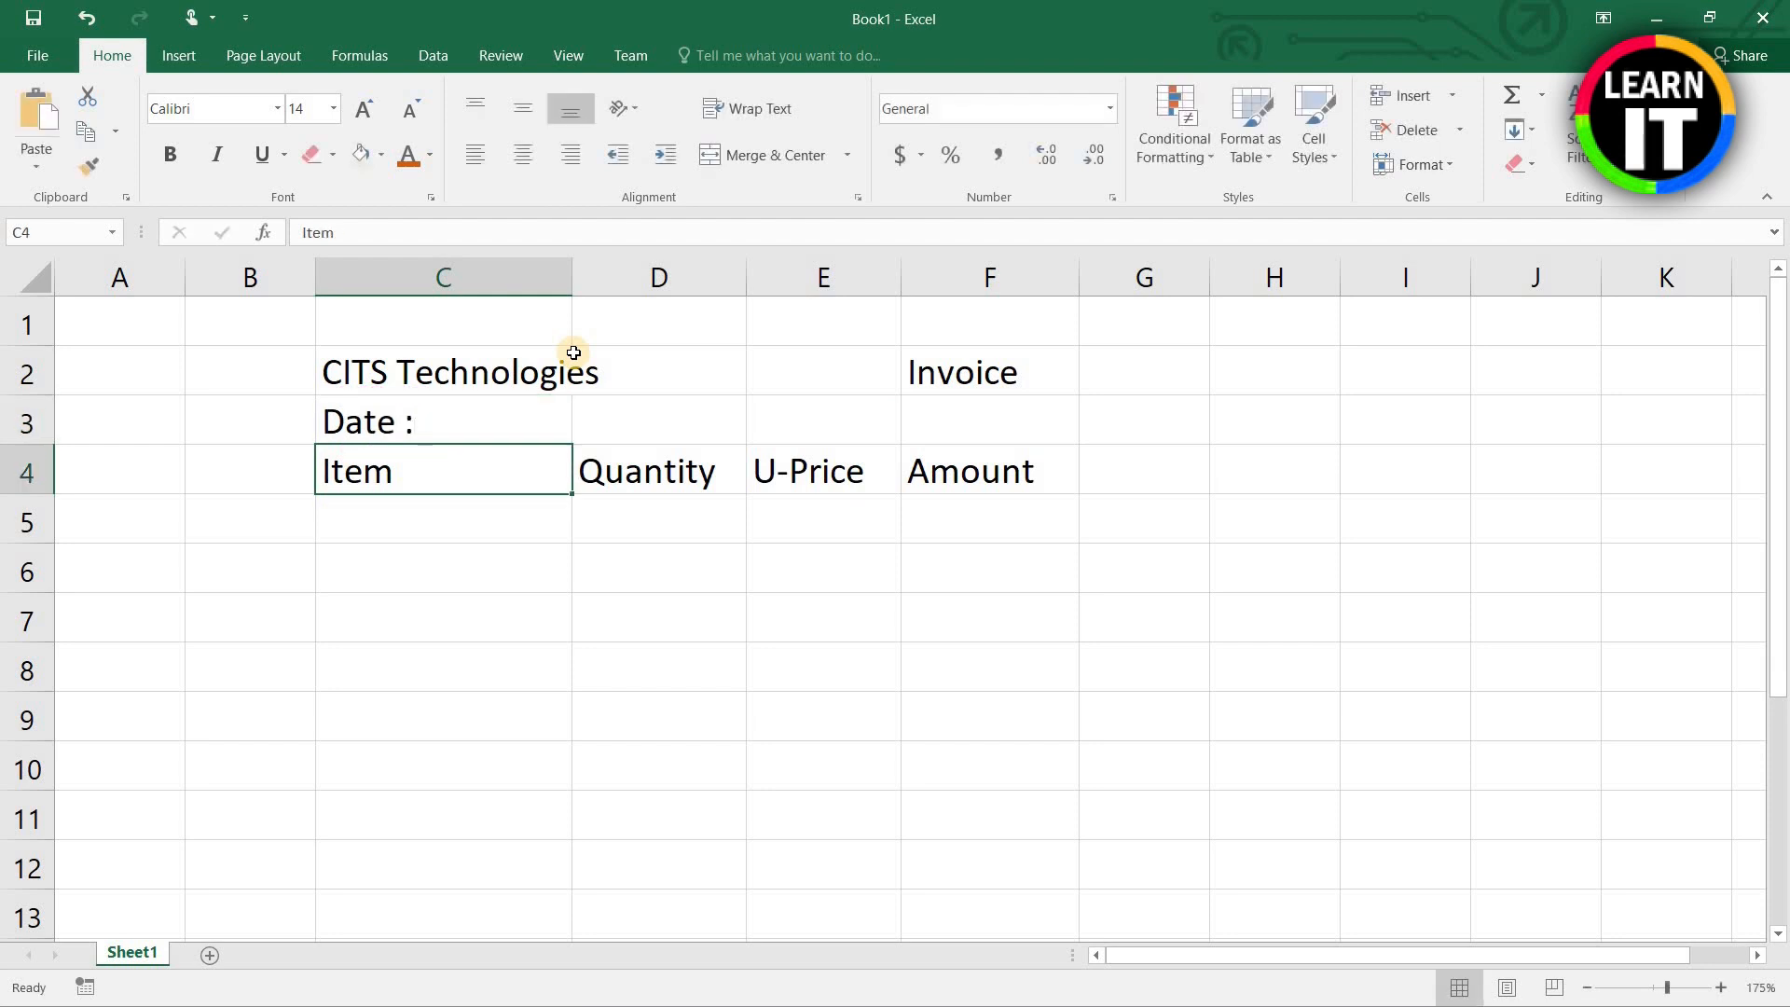
Step: Widen column C to fit the company title and insert the current date in D3
{"action": "key", "text": "Up"}
{"action": "key", "text": "Right"}
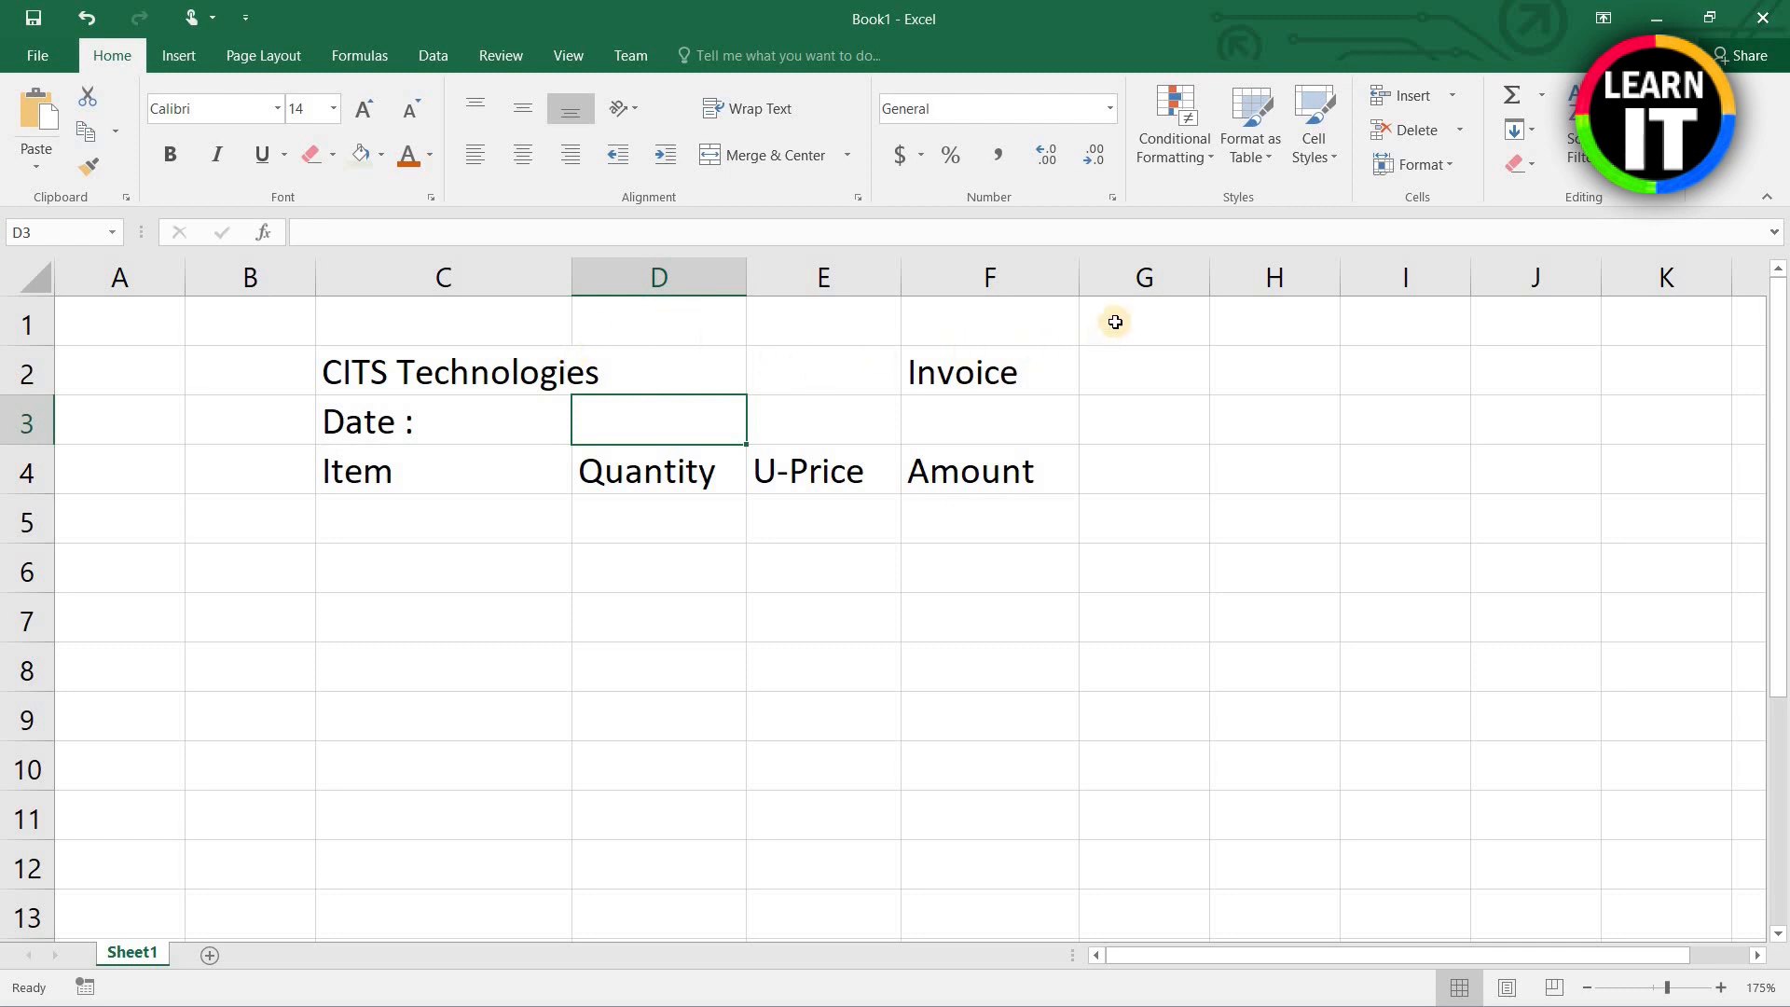
{"action": "left_click_drag", "start_coordinate": [575, 277], "coordinate": [614, 280]}
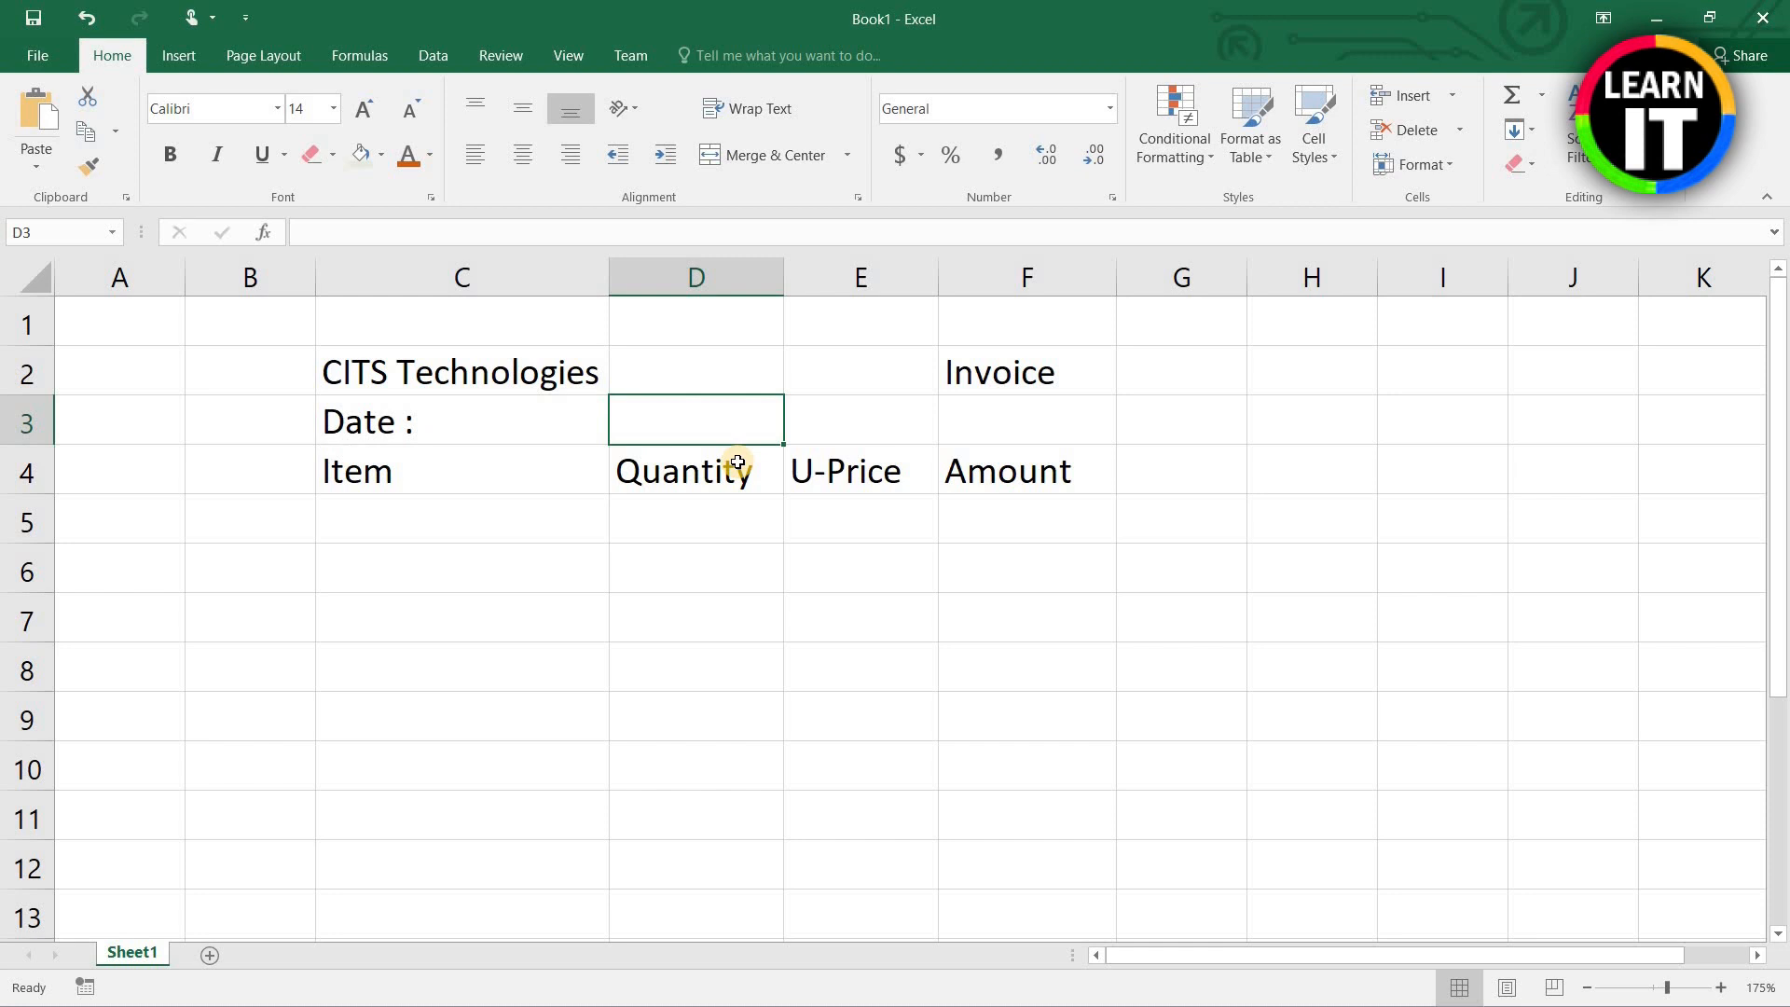
{"action": "key", "text": "ctrl+semicolon"}
{"action": "key", "text": "Return"}
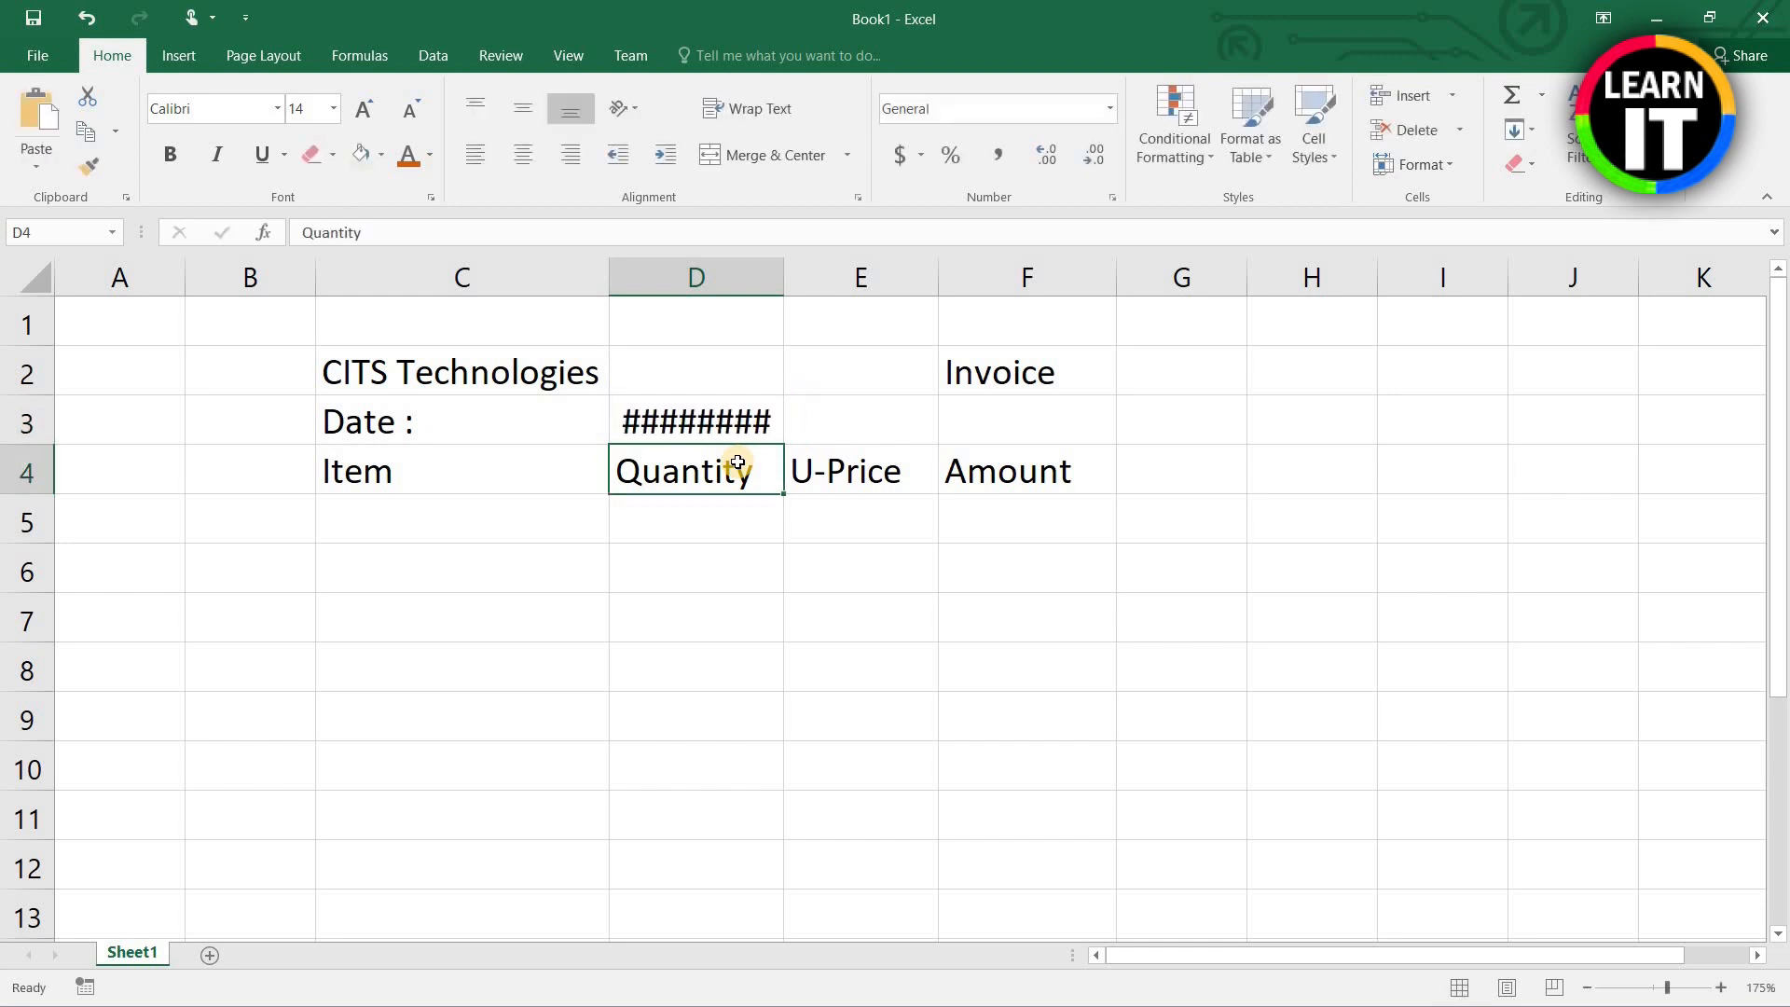
Step: Widen column D to fit the date in D3, and narrow it again to slightly wider than the Quantity header
{"action": "mouse_move", "coordinate": [783, 281]}
{"action": "left_mouse_down"}
{"action": "mouse_move", "coordinate": [835, 281]}
{"action": "mouse_move", "coordinate": [818, 280]}
{"action": "left_mouse_up"}
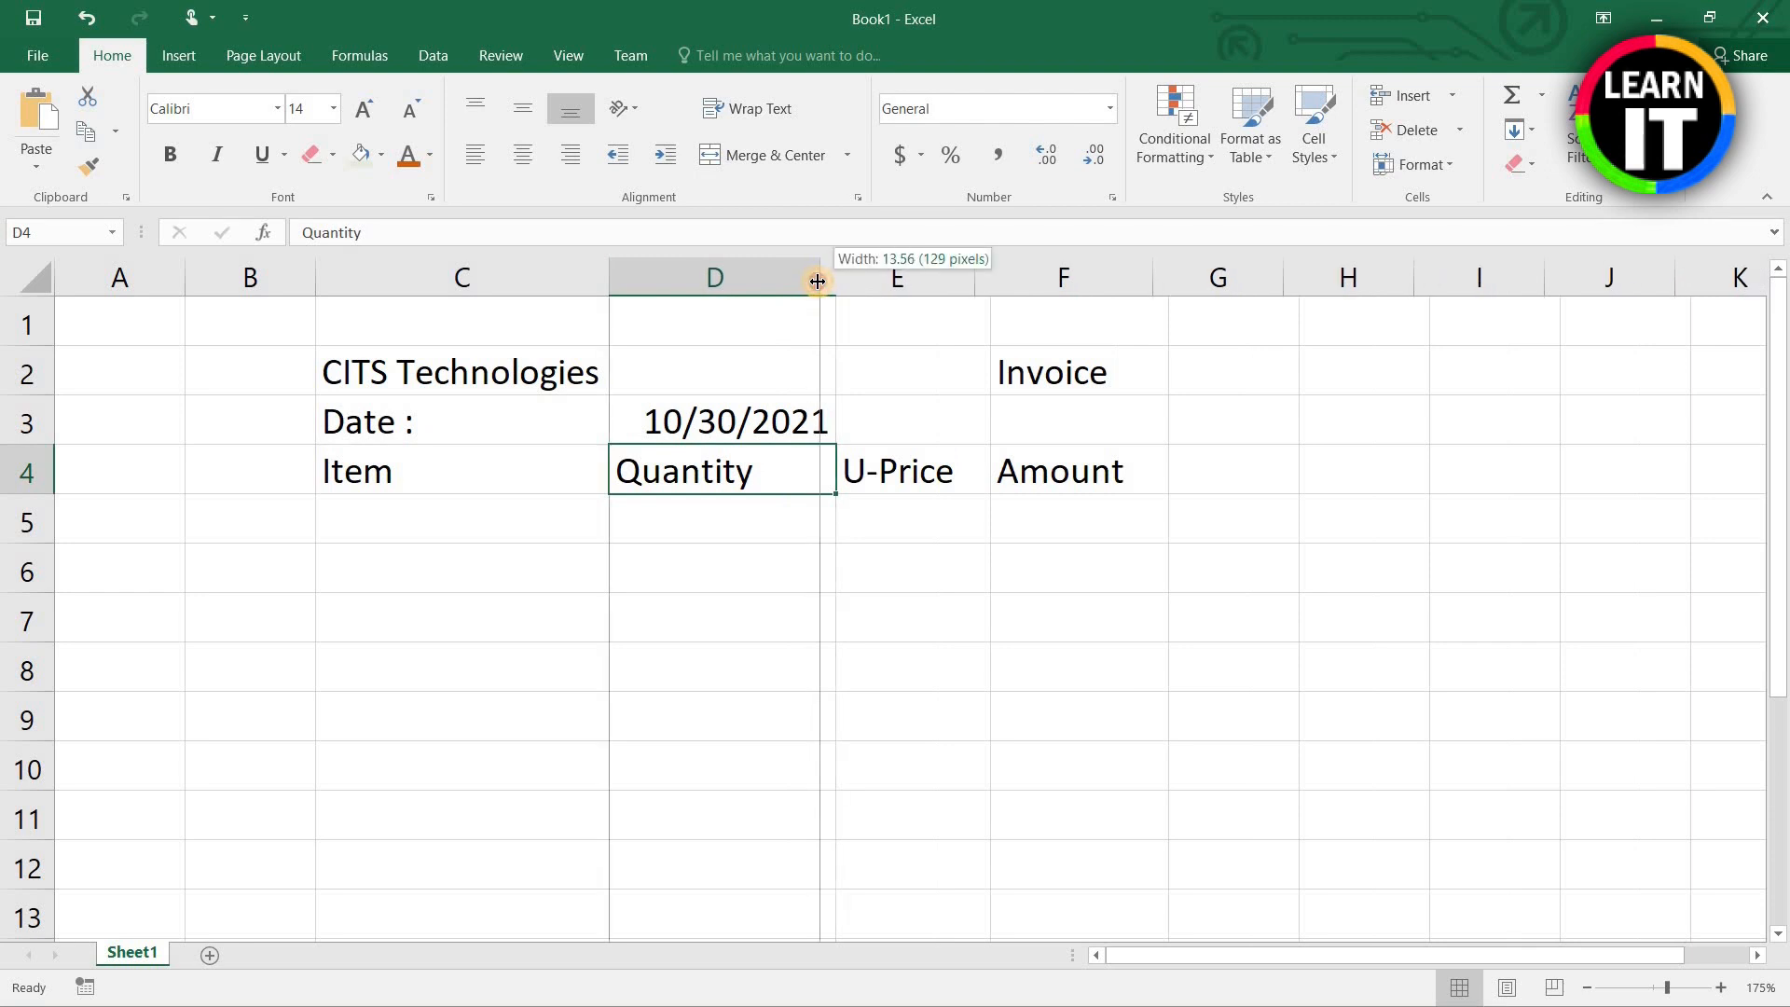
{"action": "left_click_drag", "start_coordinate": [817, 280], "coordinate": [789, 281]}
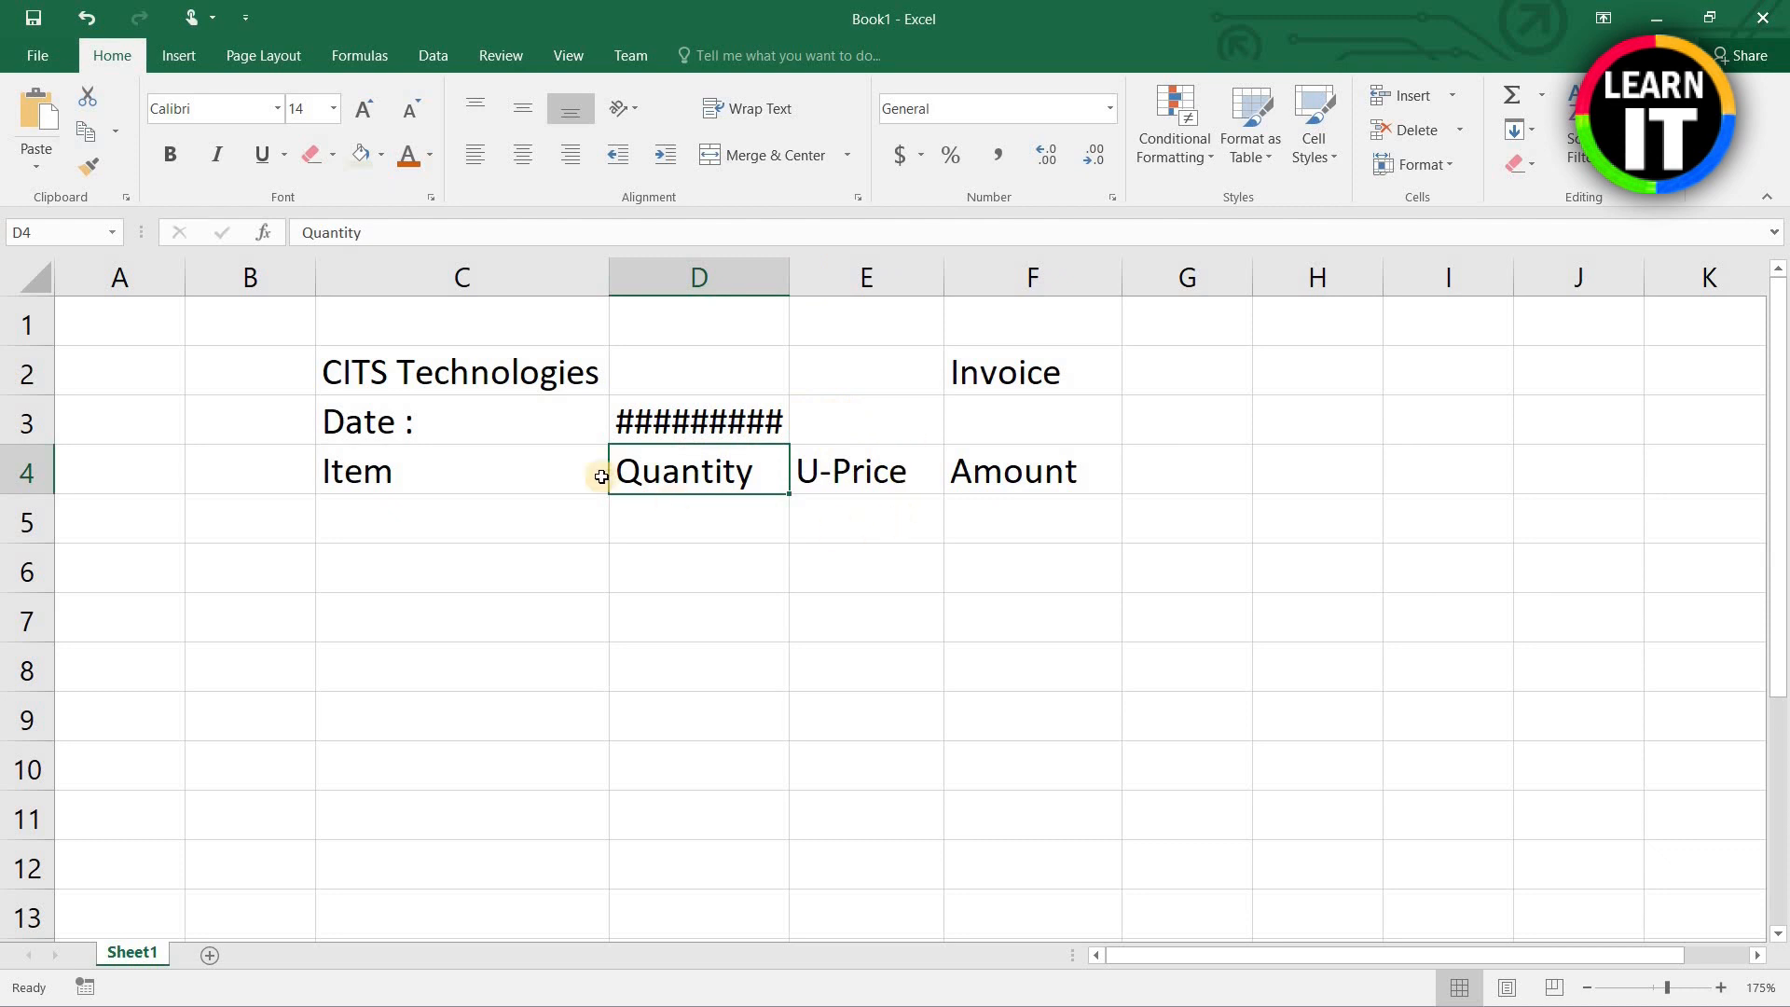
Step: Widen column D until the date in D3 fits, and set the font size of C3:D3 to 12
{"action": "left_click", "coordinate": [665, 421]}
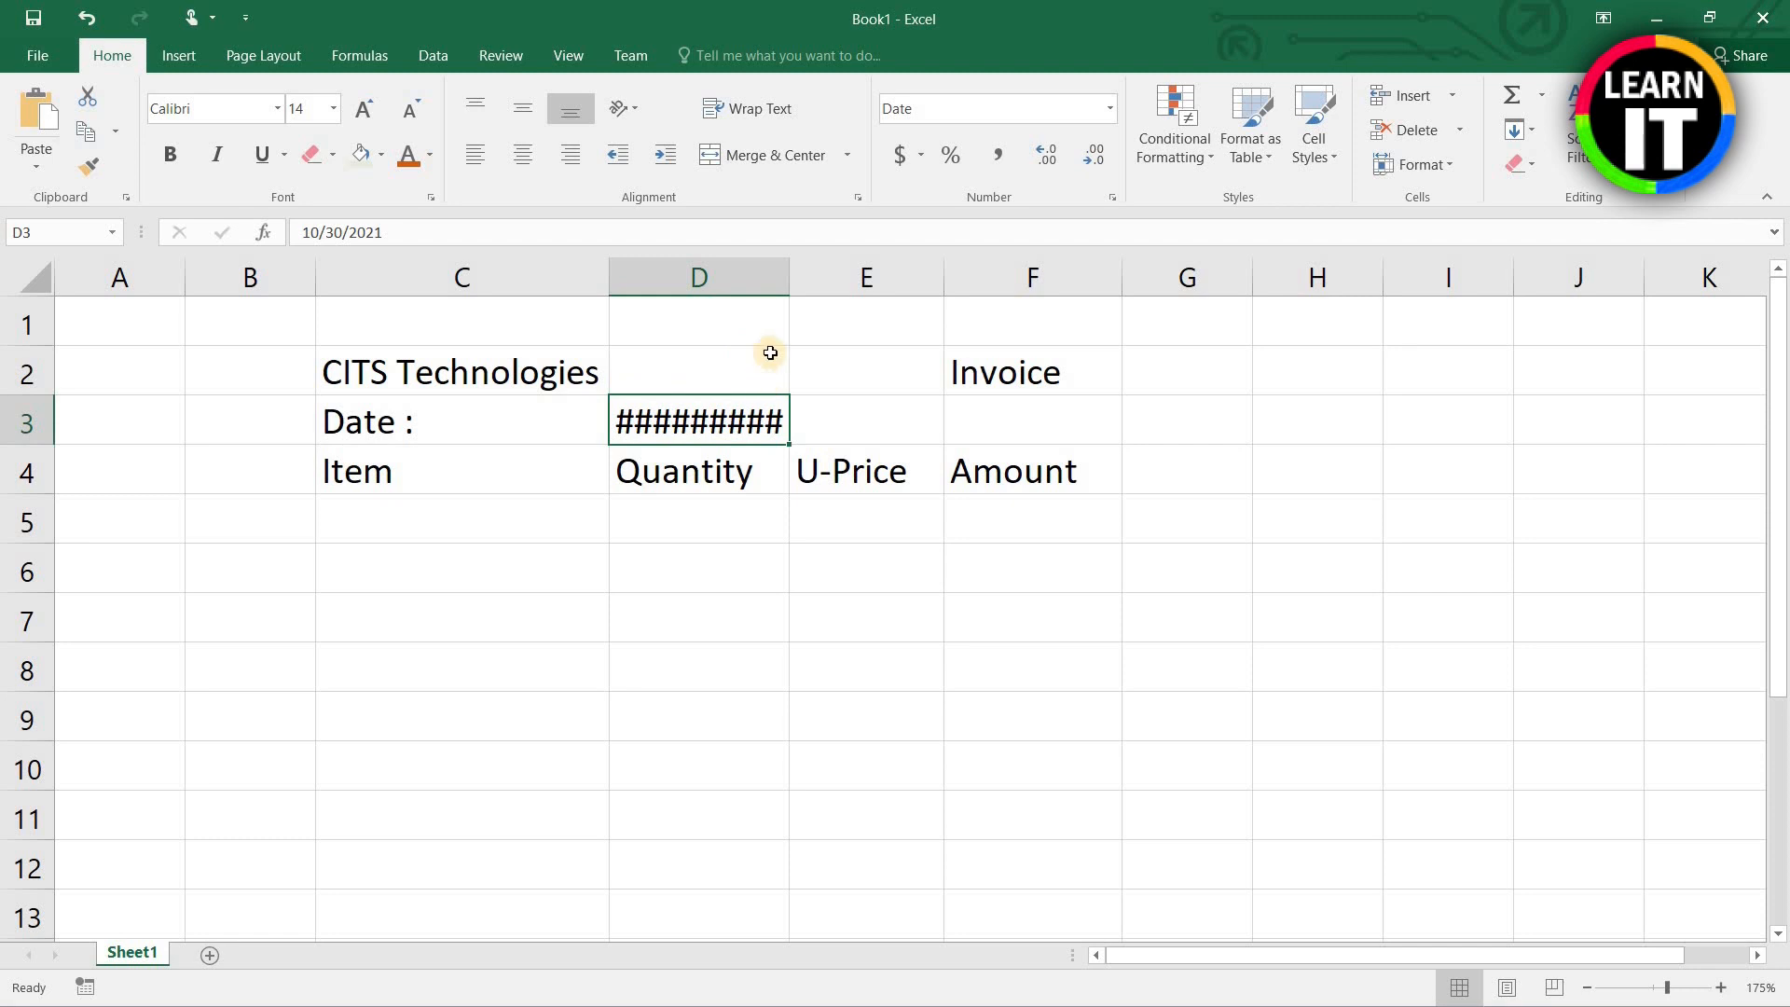
{"action": "left_click_drag", "start_coordinate": [789, 282], "coordinate": [808, 283]}
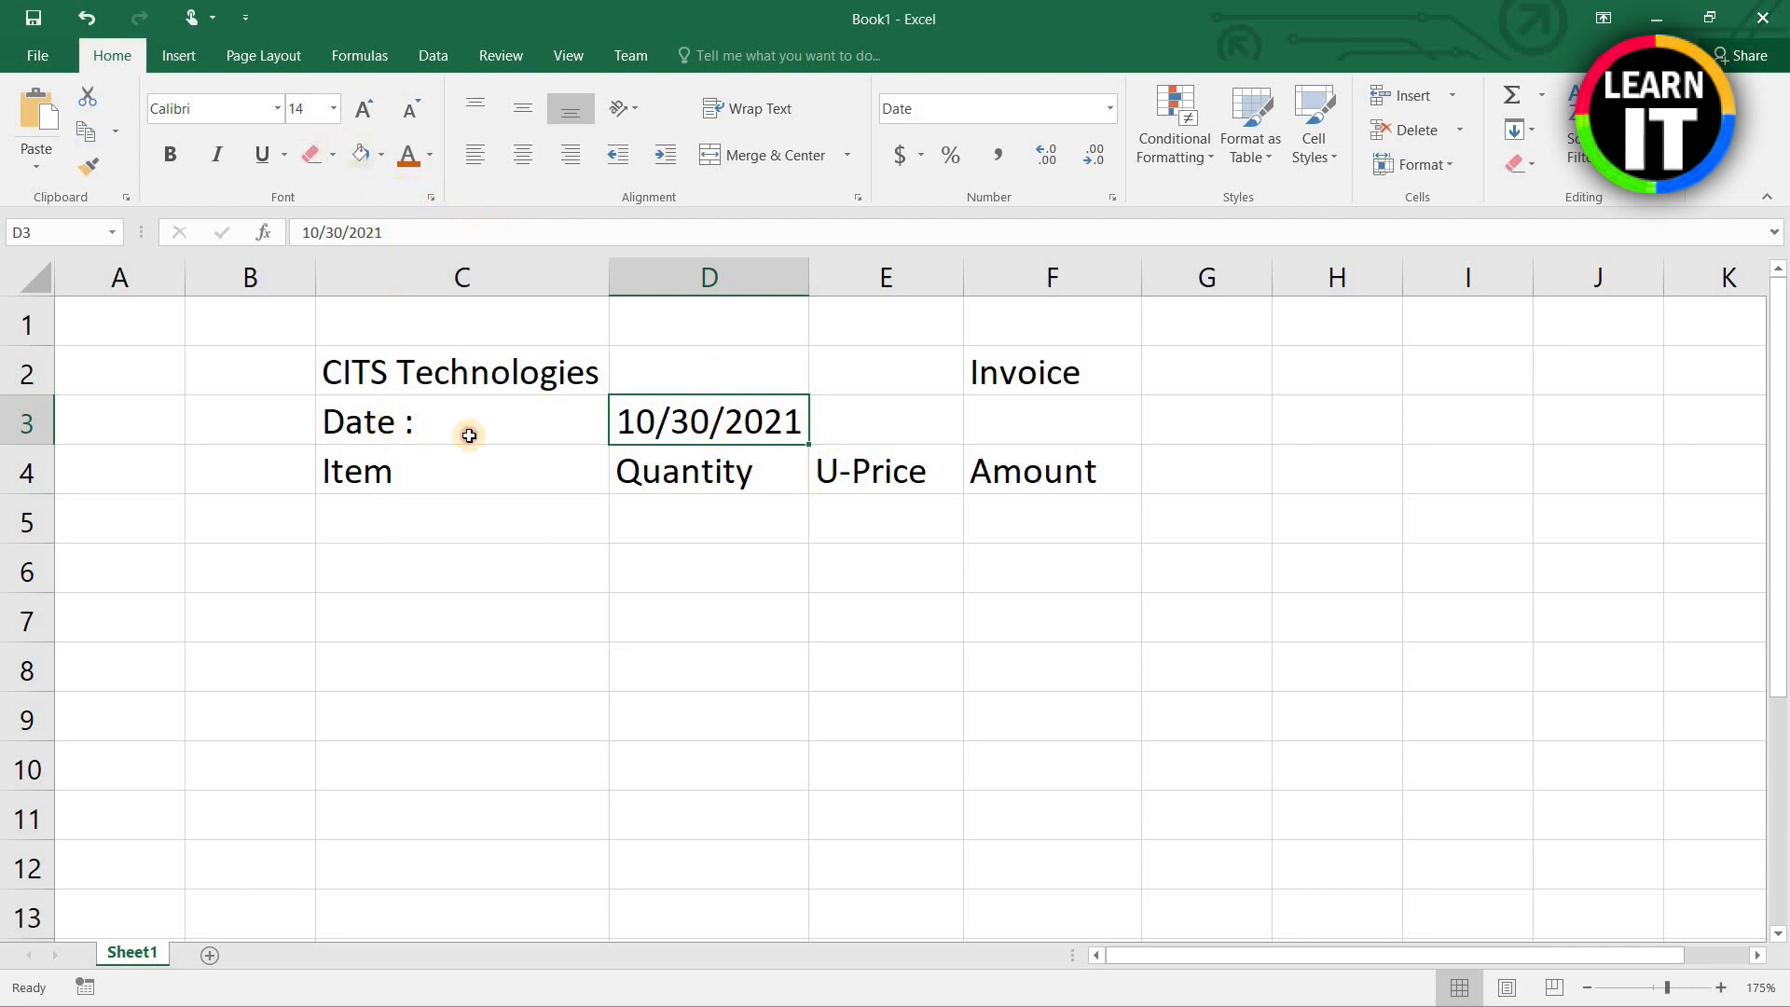
{"action": "left_click_drag", "start_coordinate": [411, 427], "coordinate": [697, 438]}
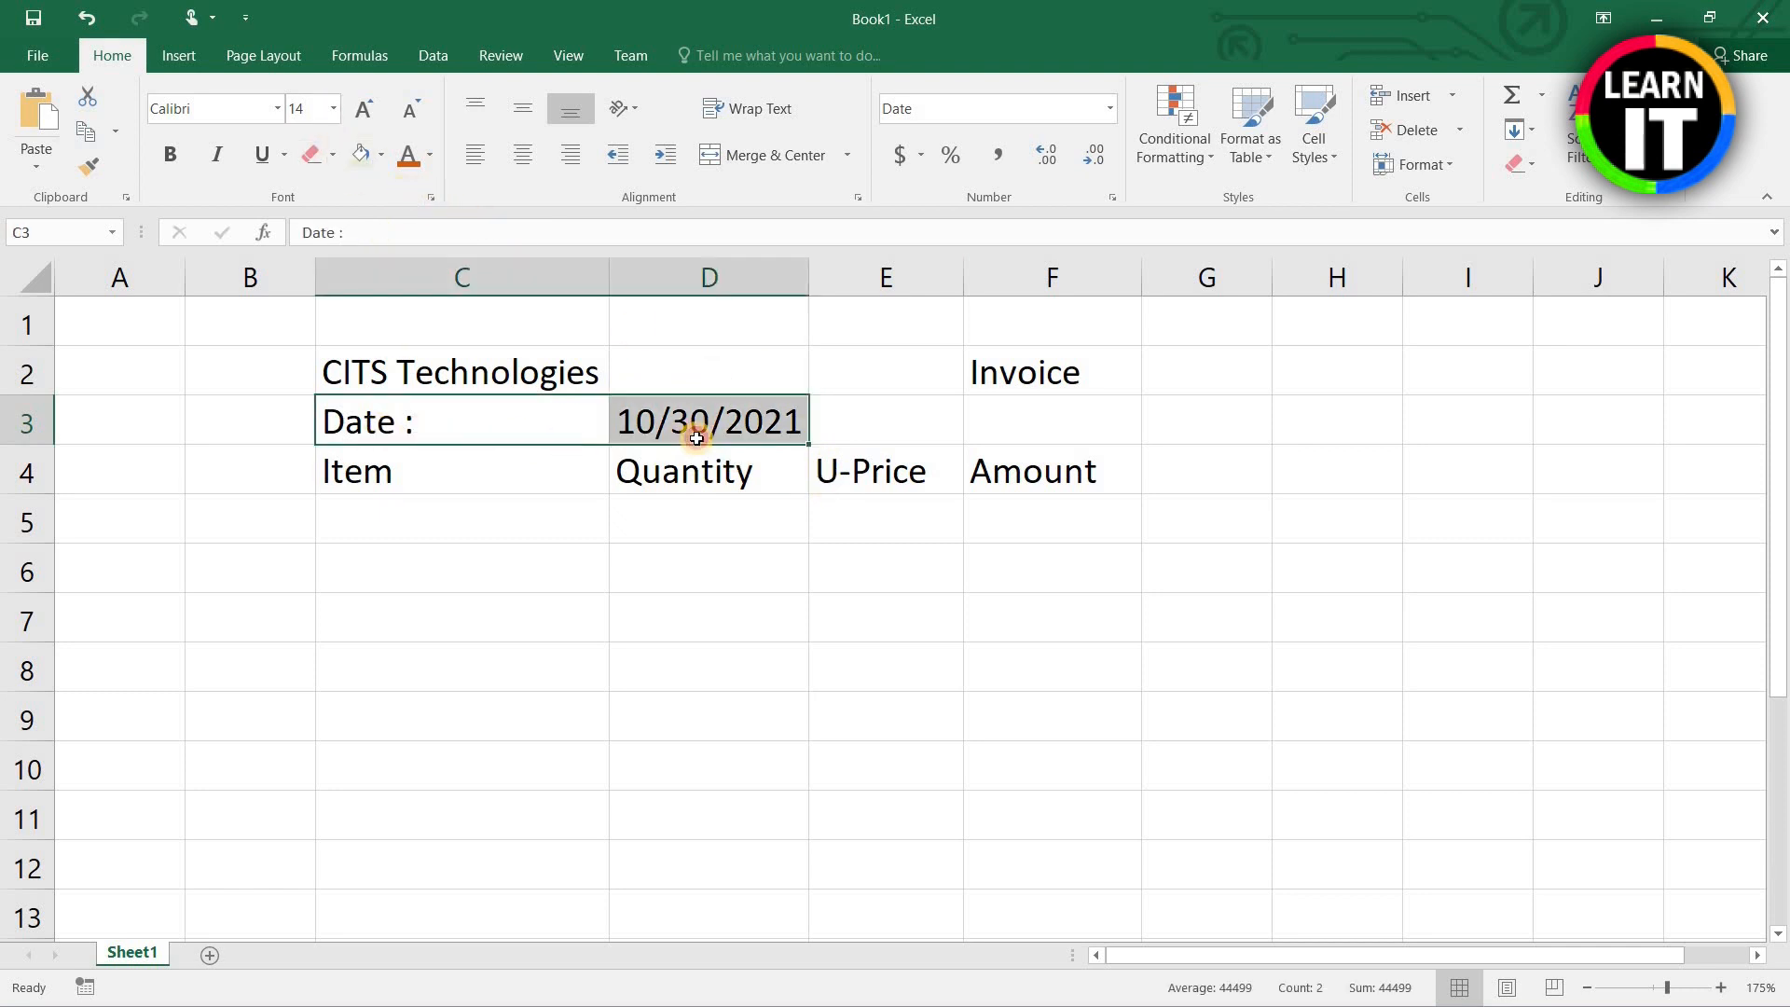
{"action": "left_click", "coordinate": [336, 114]}
{"action": "key", "text": "Escape"}
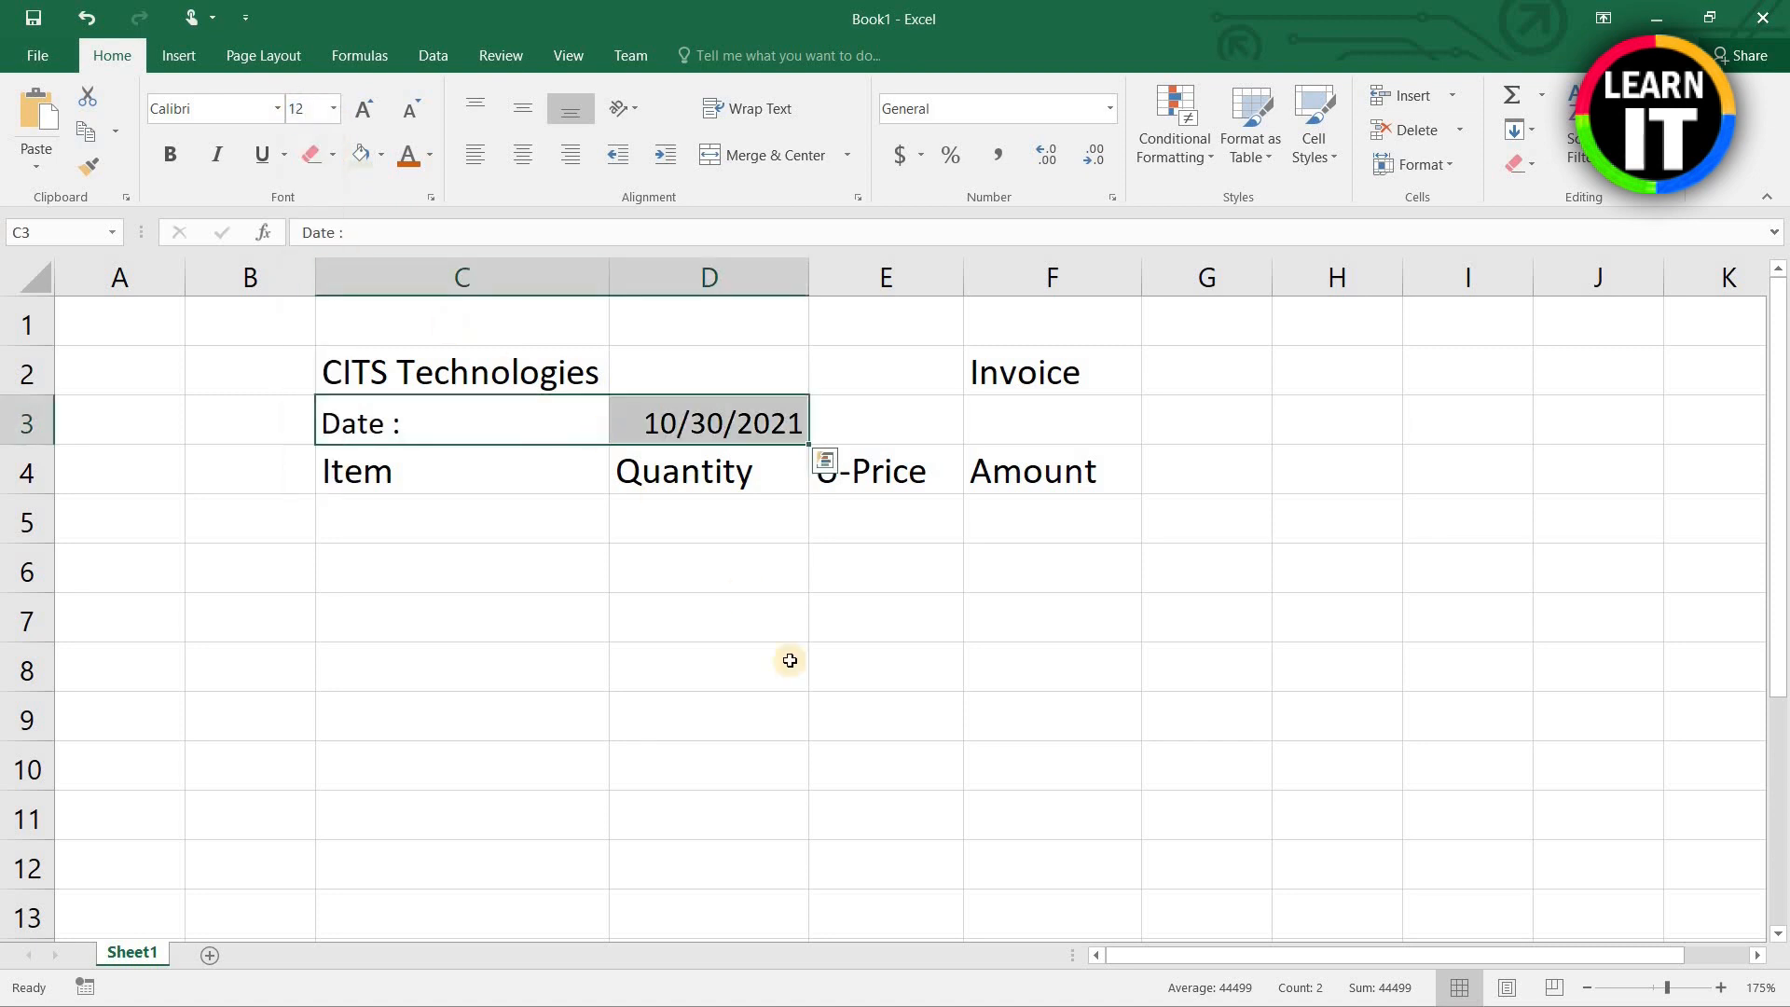
{"action": "left_click", "coordinate": [778, 602]}
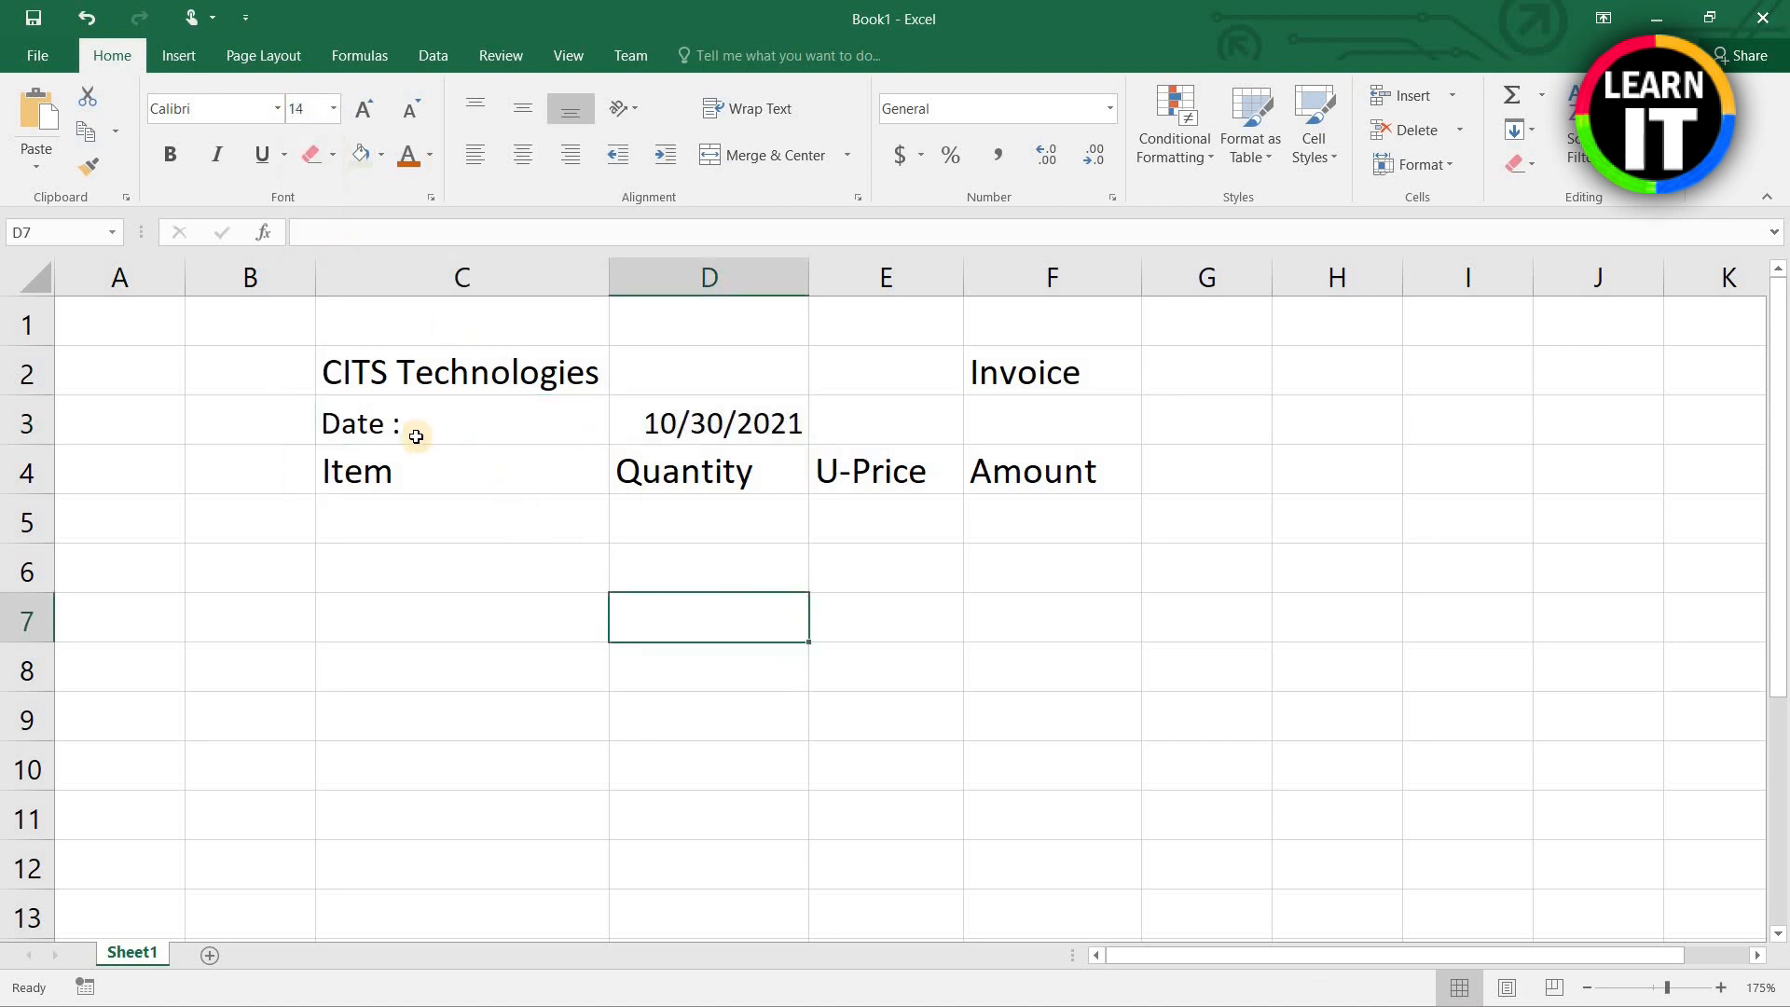
{"action": "left_click", "coordinate": [778, 436]}
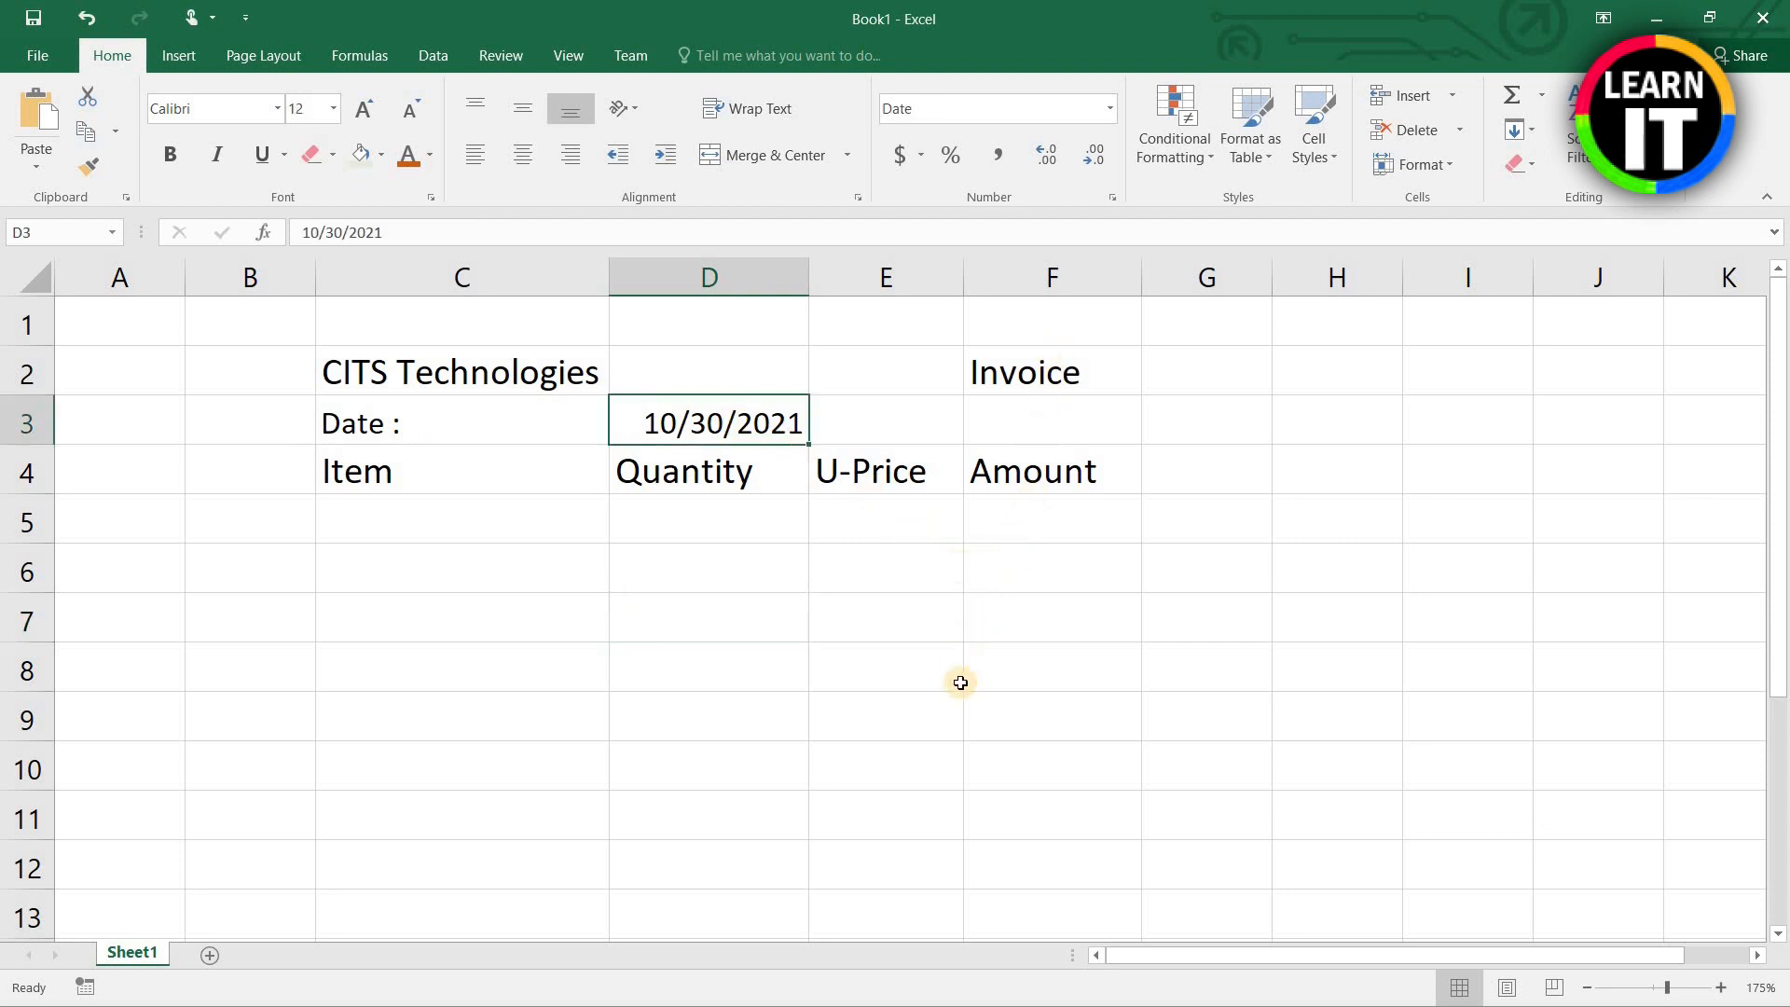
Step: Fill the invoice header cells C2:F3 with light blue
{"action": "left_click_drag", "start_coordinate": [451, 373], "coordinate": [1033, 411]}
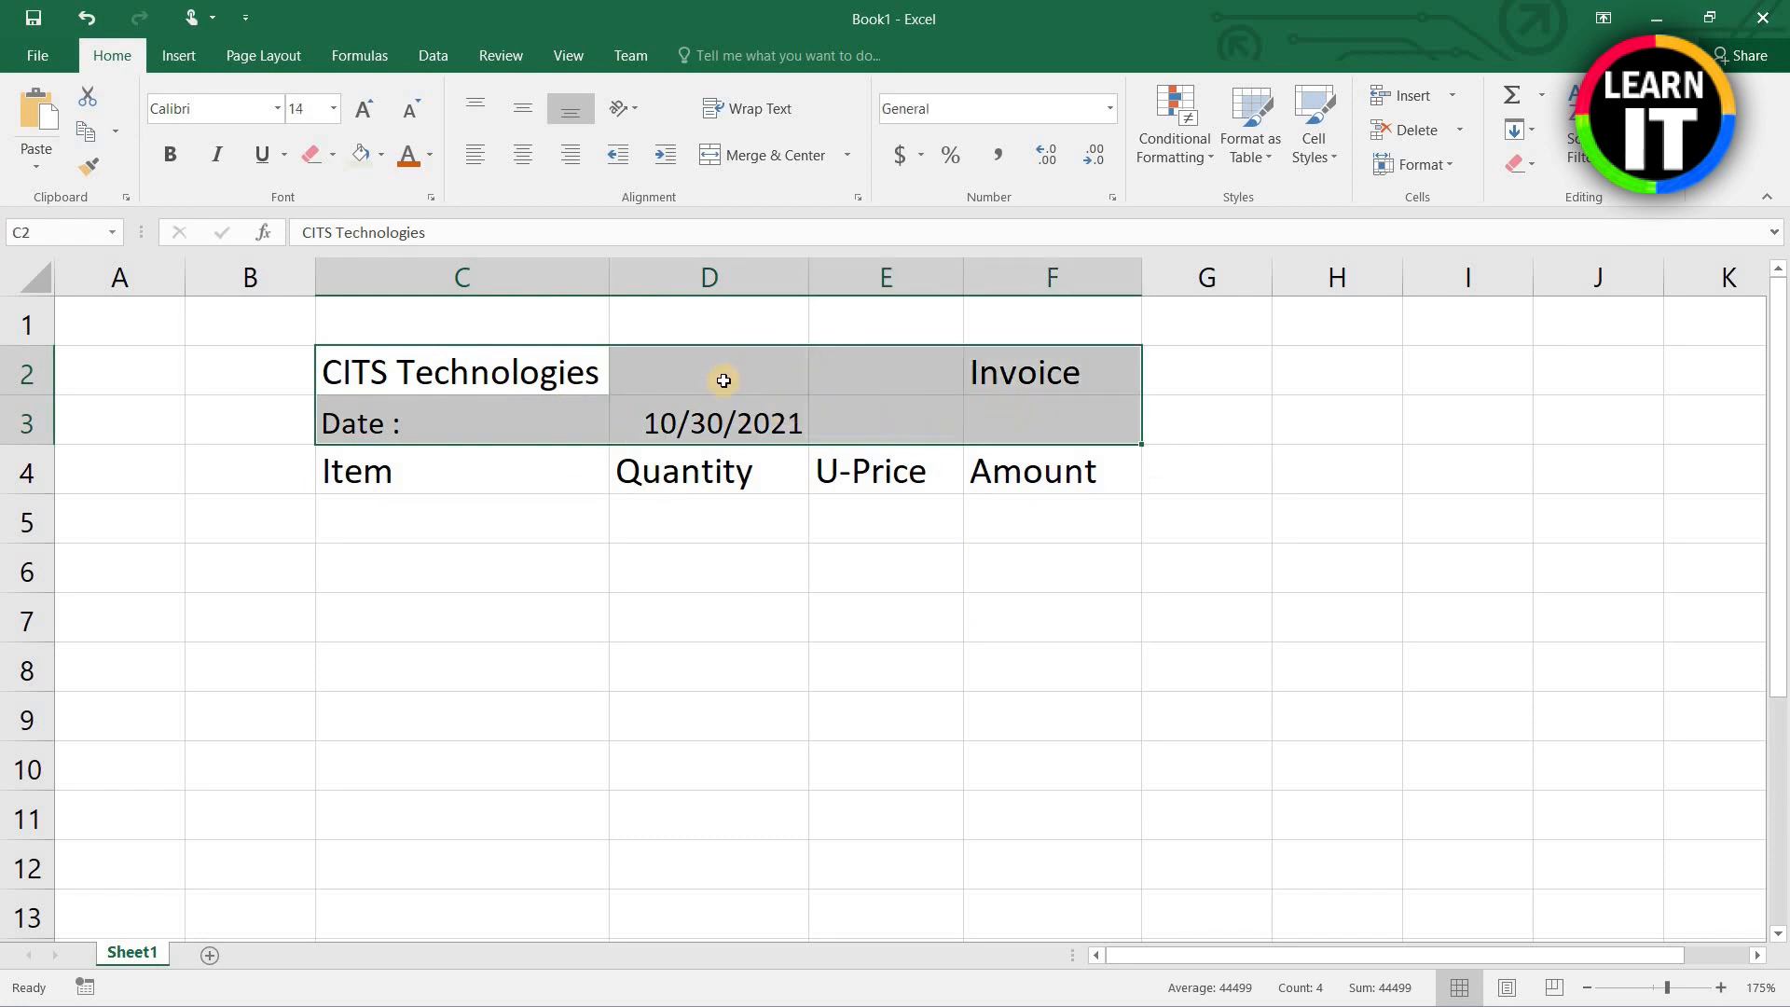
{"action": "left_click", "coordinate": [380, 154]}
{"action": "left_click", "coordinate": [424, 260]}
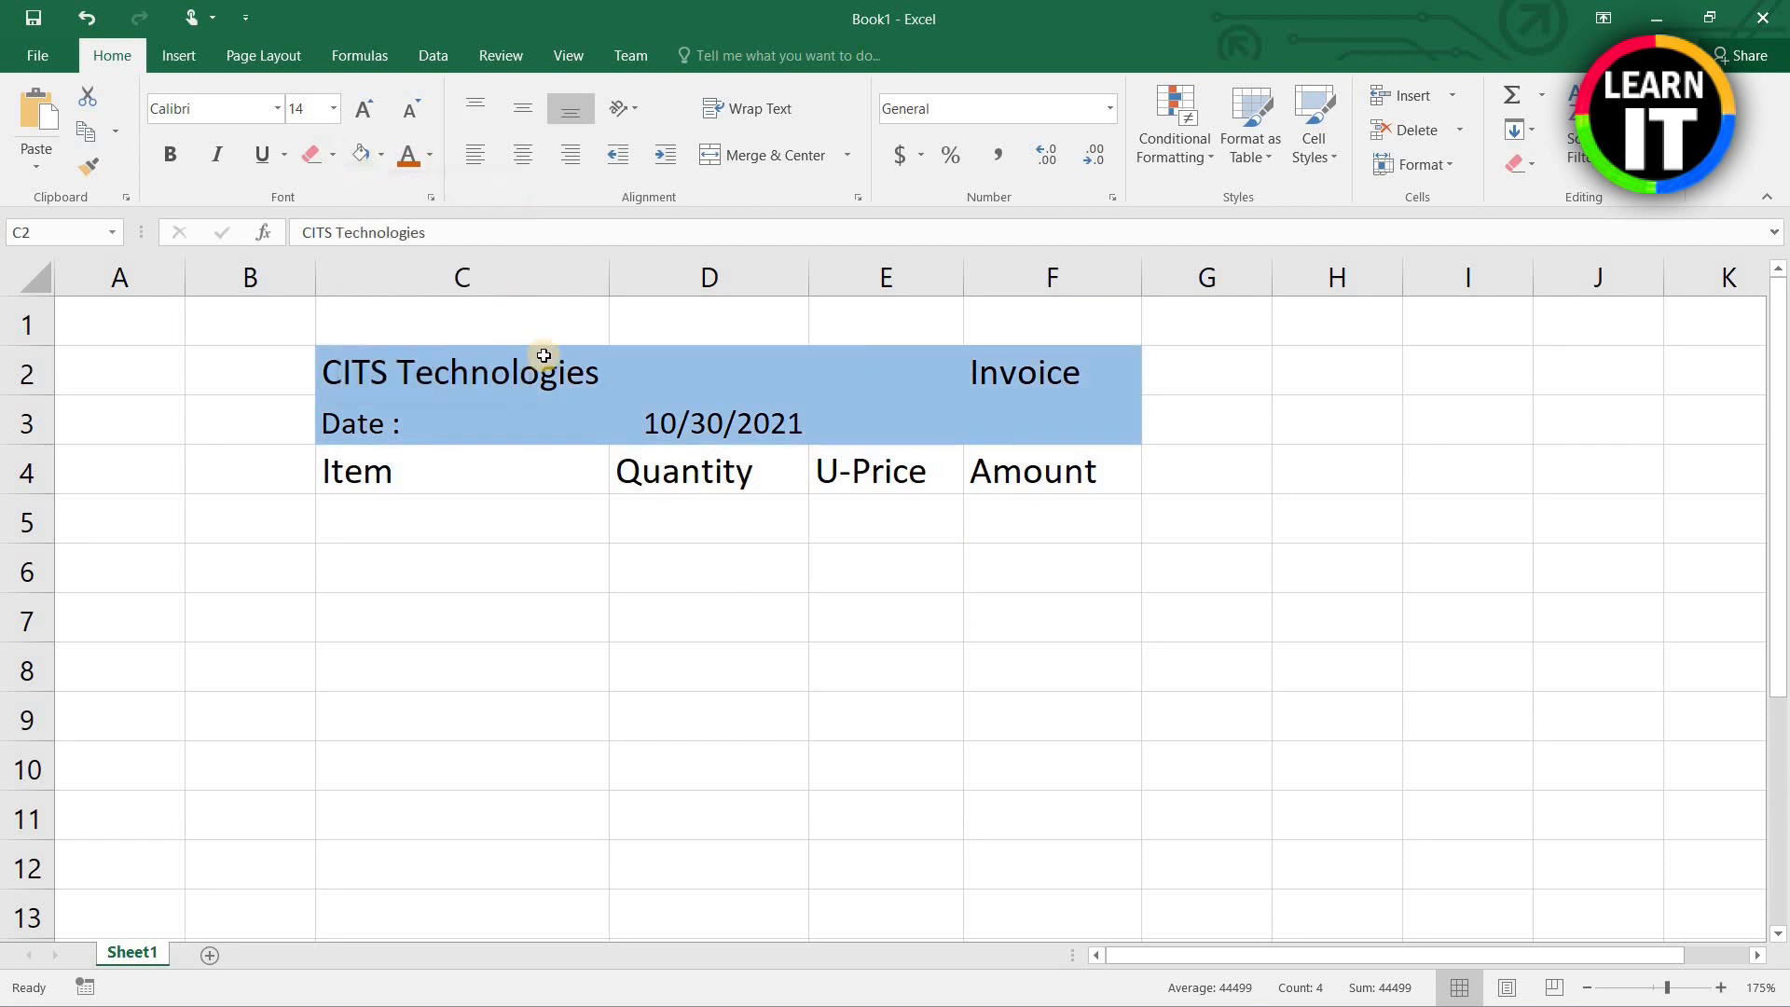
{"action": "left_click", "coordinate": [562, 534]}
Step: Set the border line color to dark green and apply all borders to the item table C4:F10
{"action": "left_click_drag", "start_coordinate": [435, 483], "coordinate": [989, 823]}
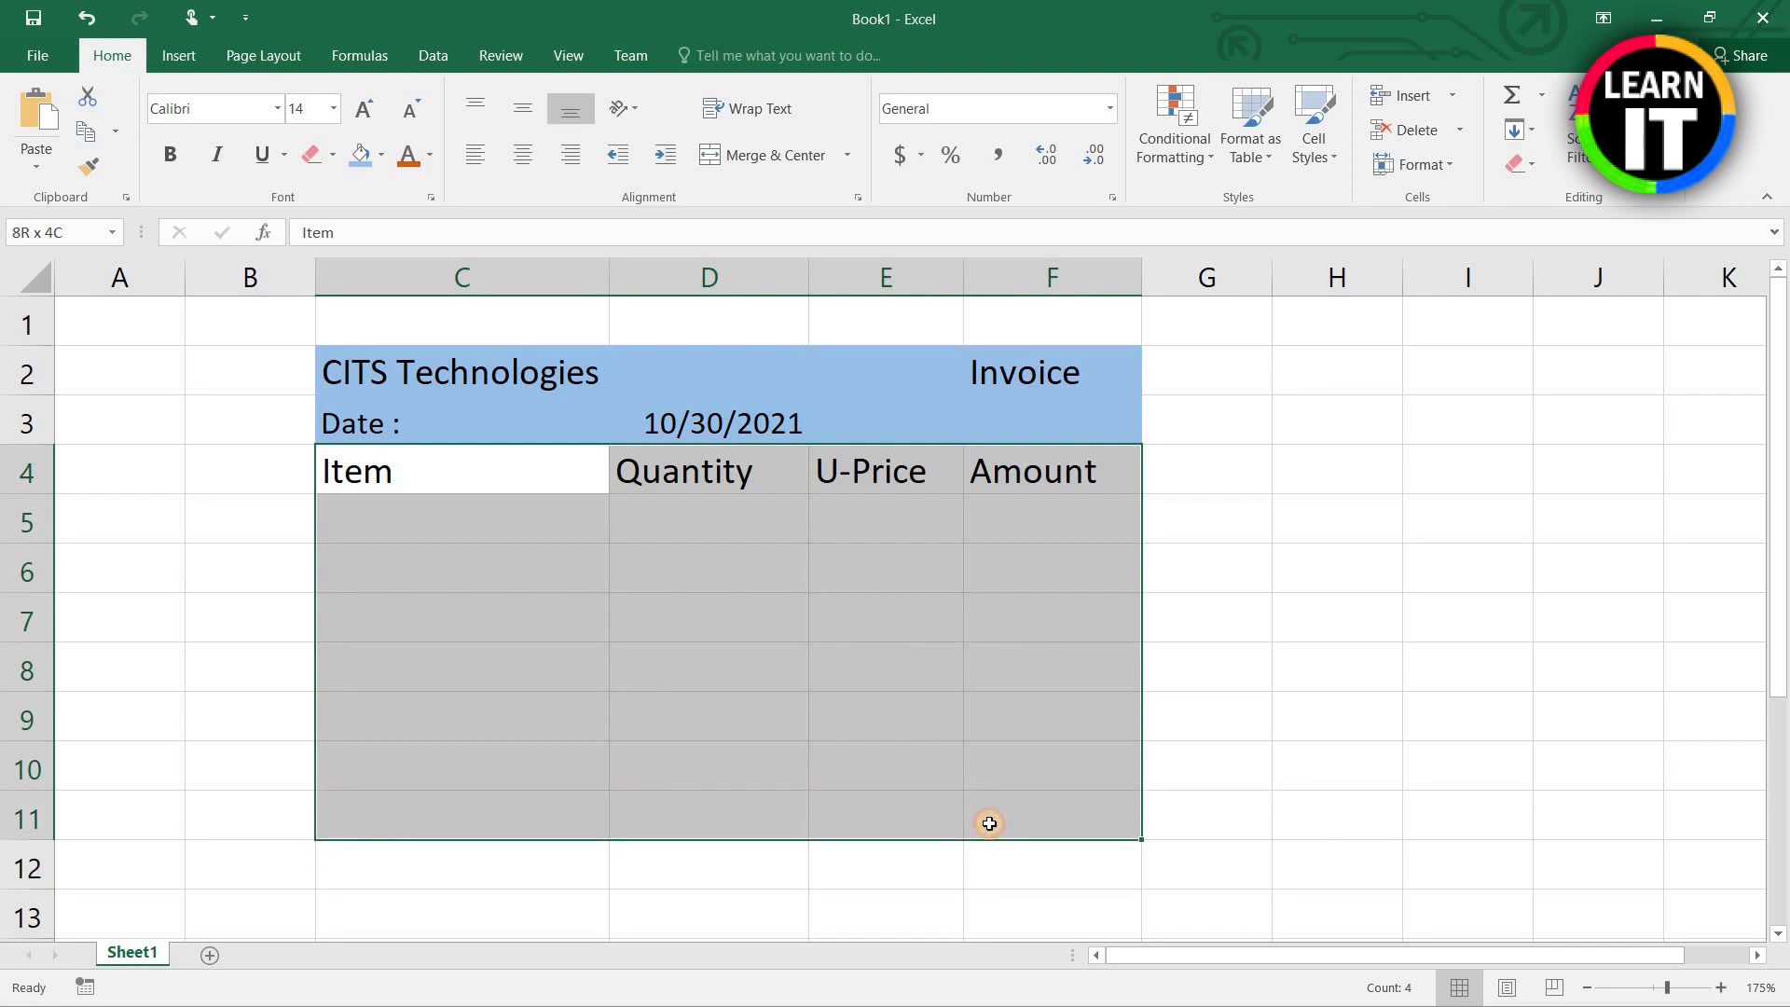
{"action": "left_click_drag", "start_coordinate": [991, 780], "coordinate": [993, 770]}
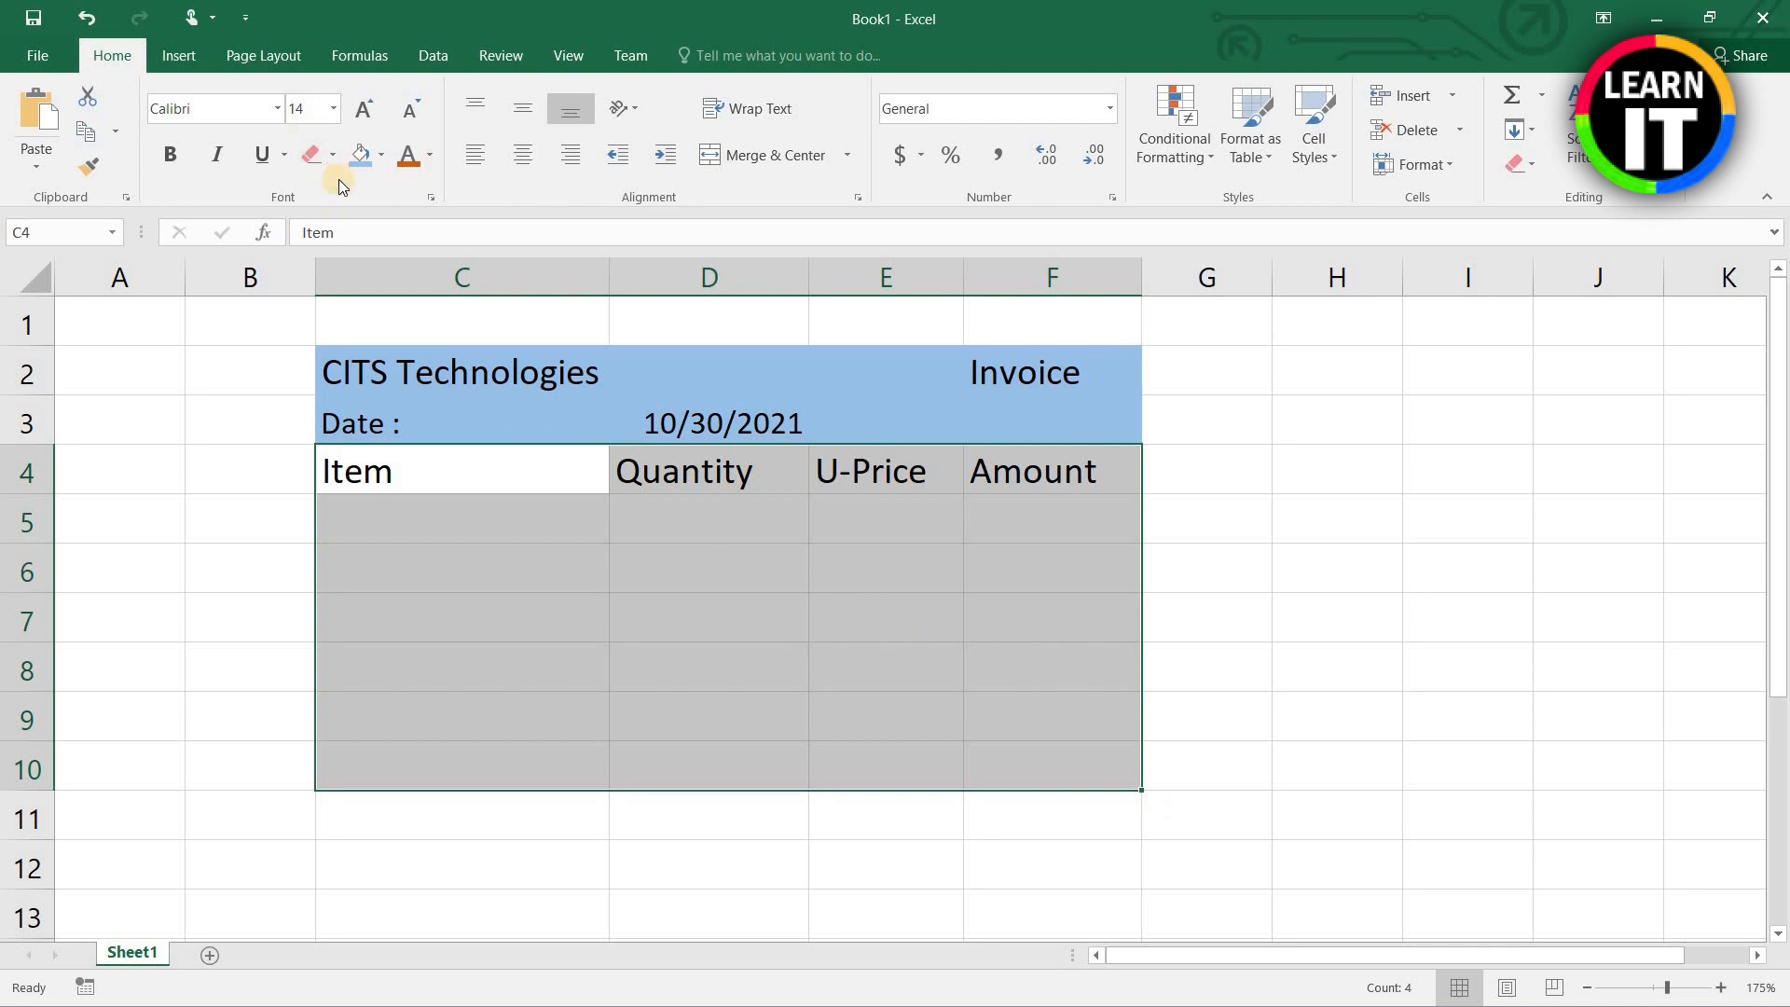
{"action": "left_click", "coordinate": [338, 155]}
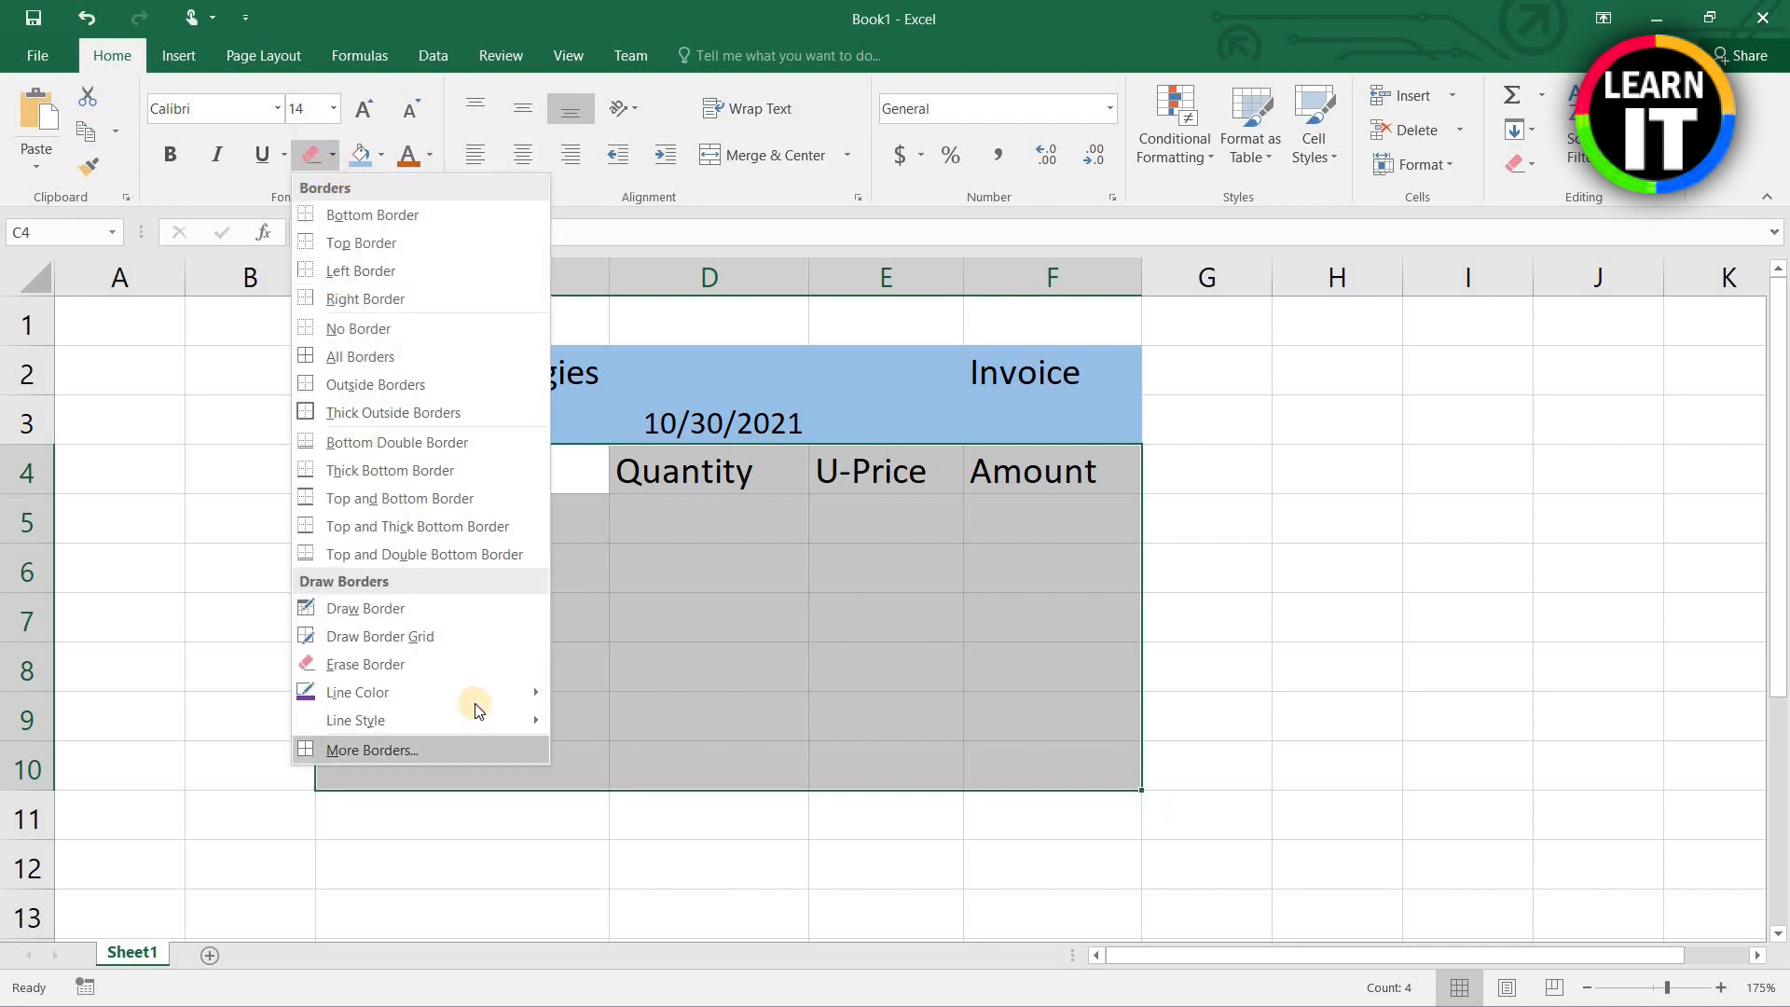
{"action": "mouse_move", "coordinate": [484, 692]}
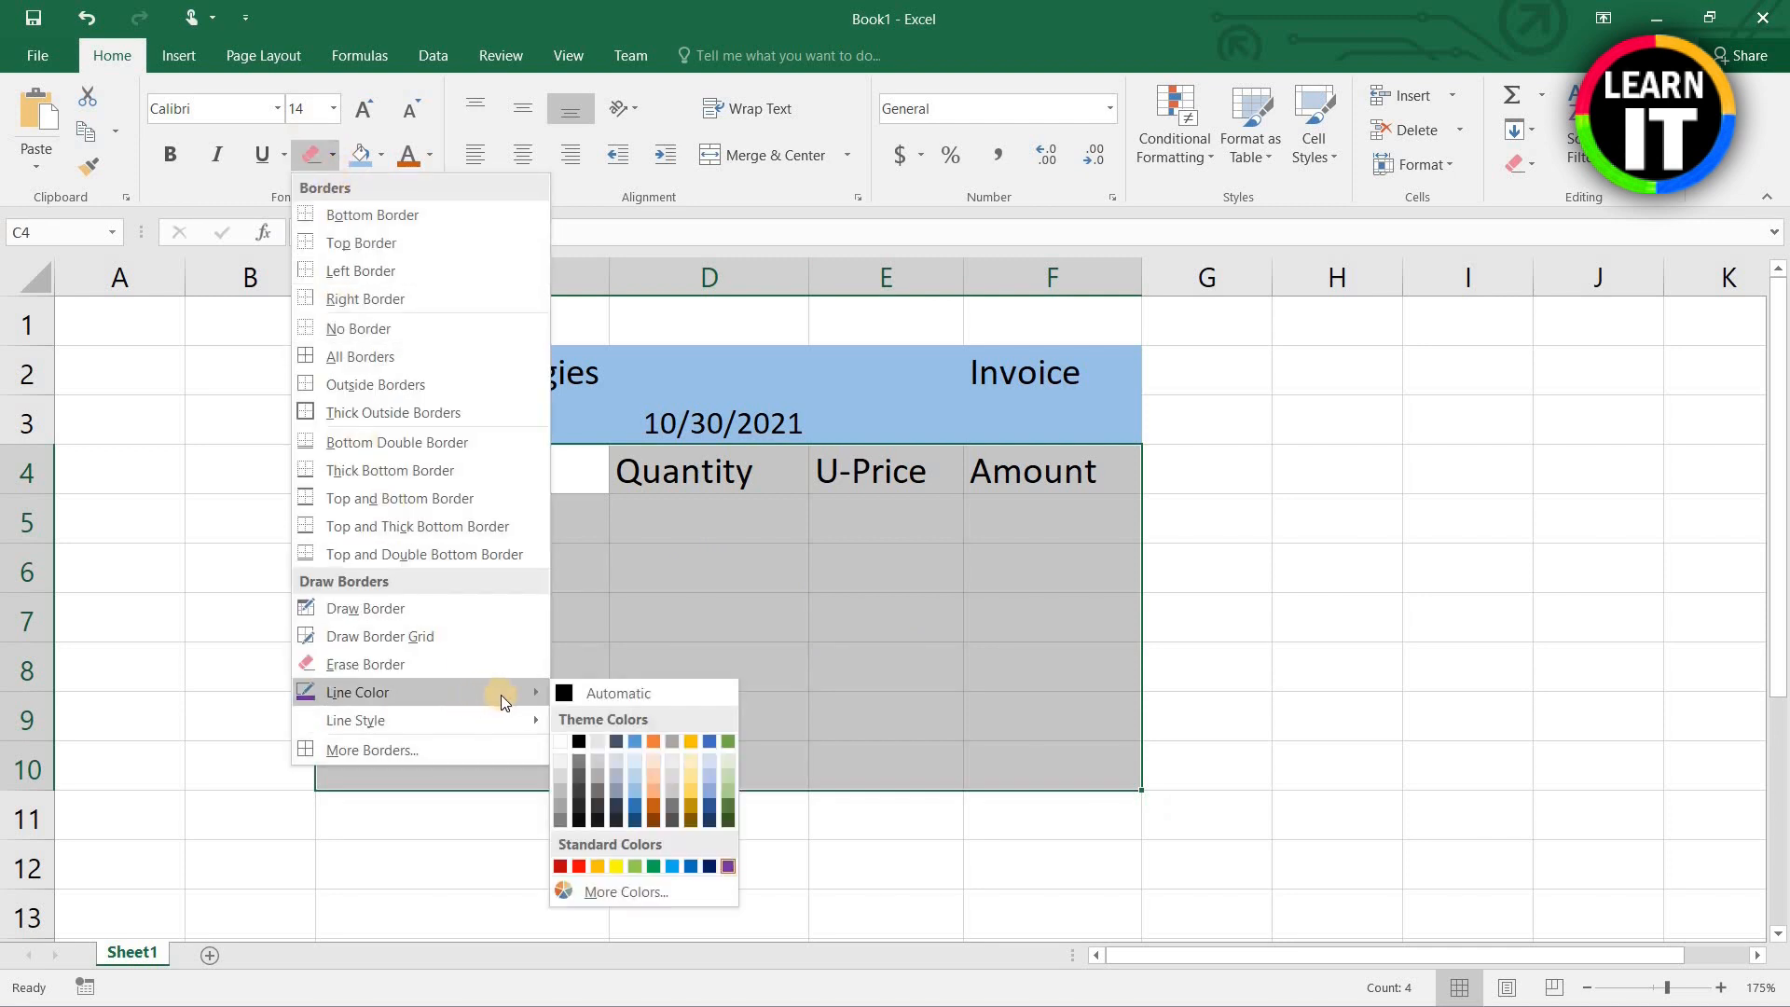
{"action": "left_click", "coordinate": [728, 809]}
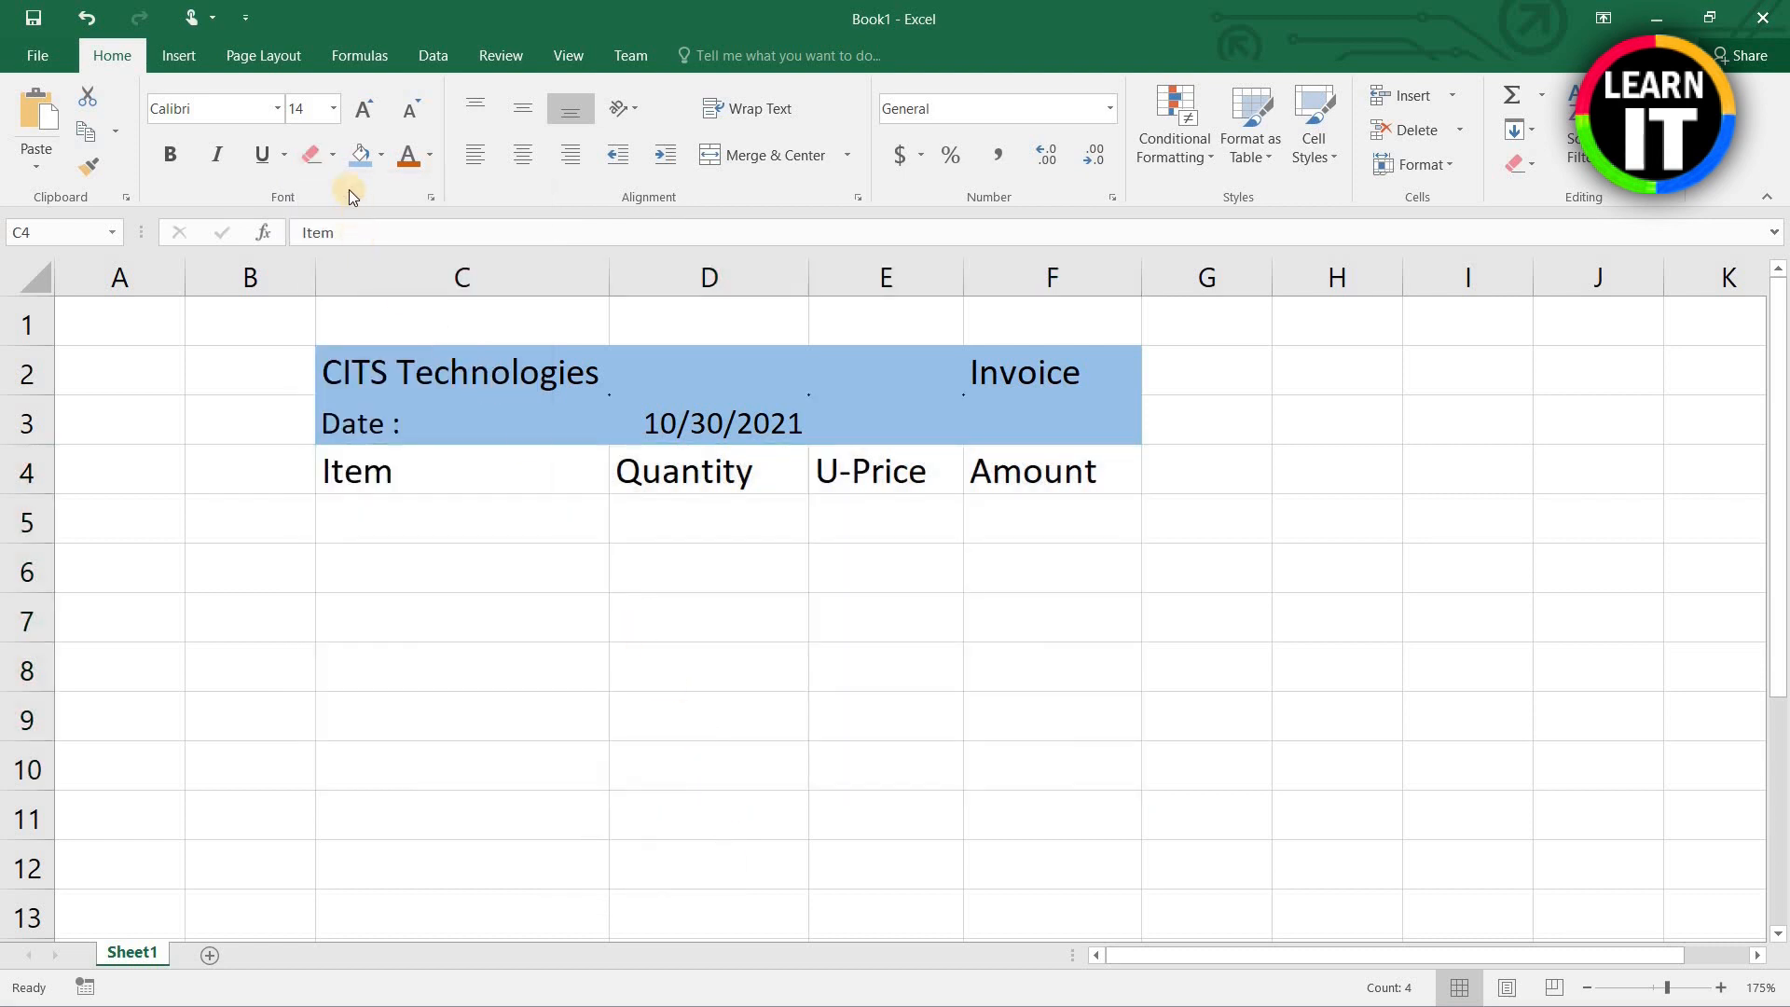
{"action": "left_click", "coordinate": [332, 158]}
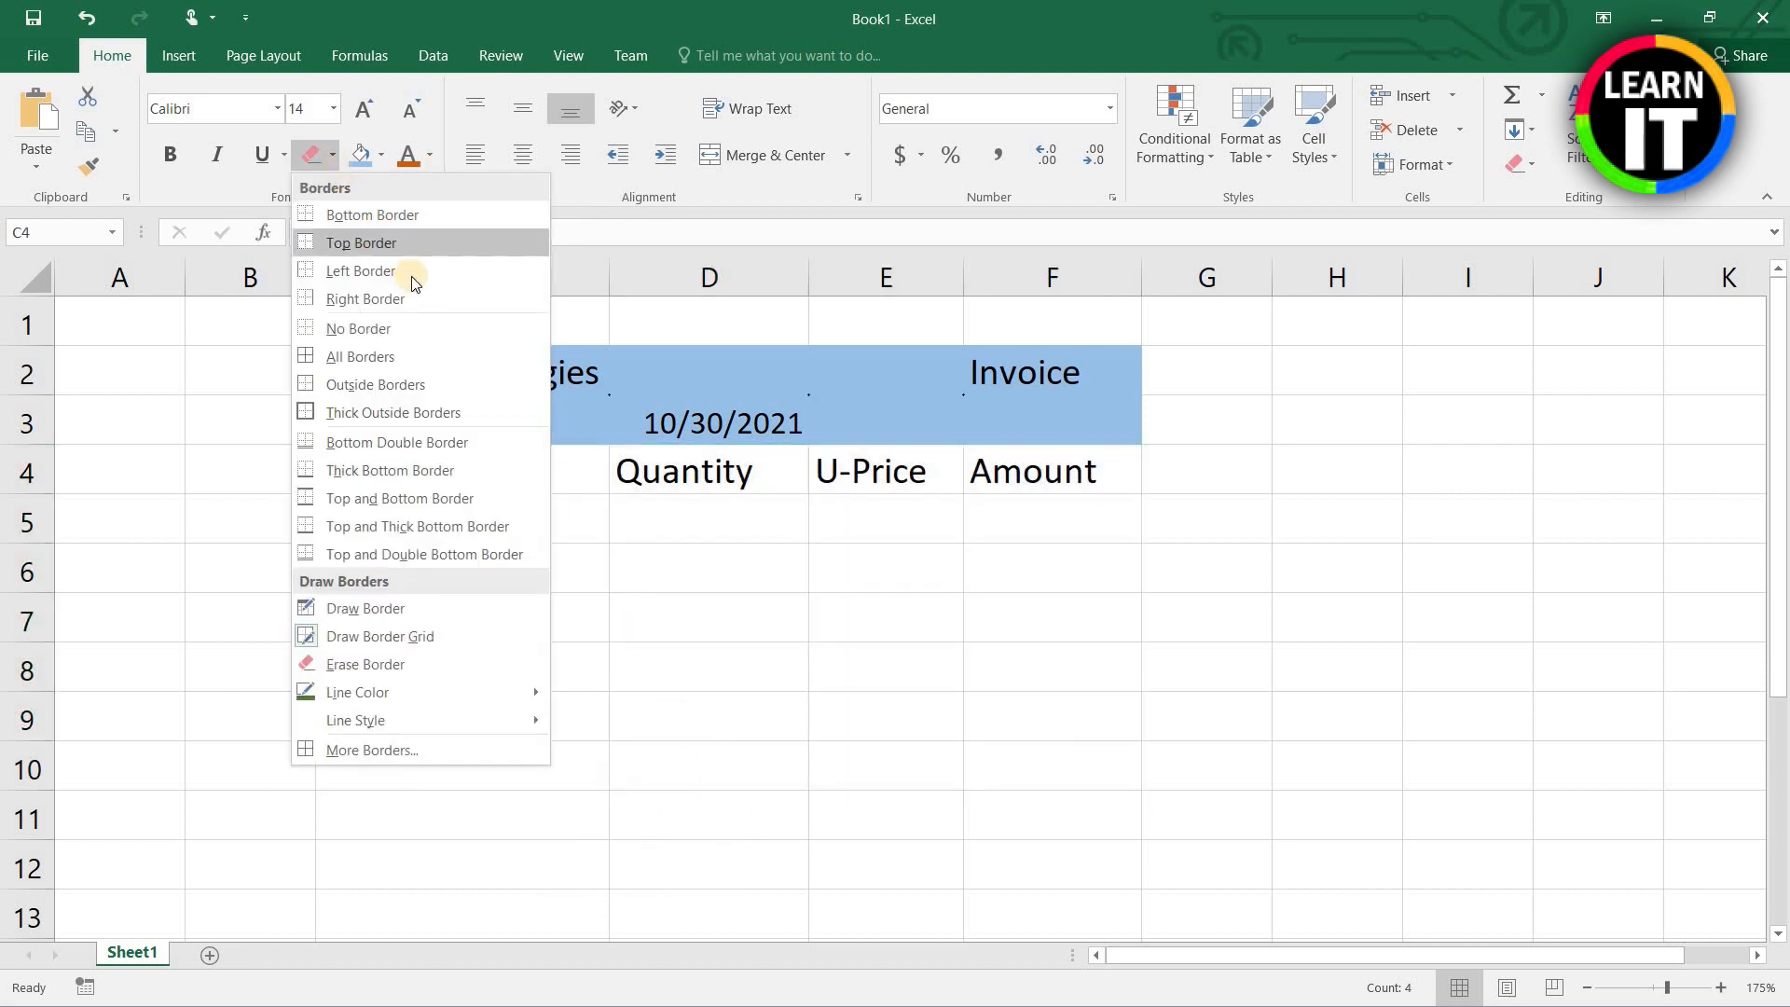
{"action": "left_click", "coordinate": [401, 358]}
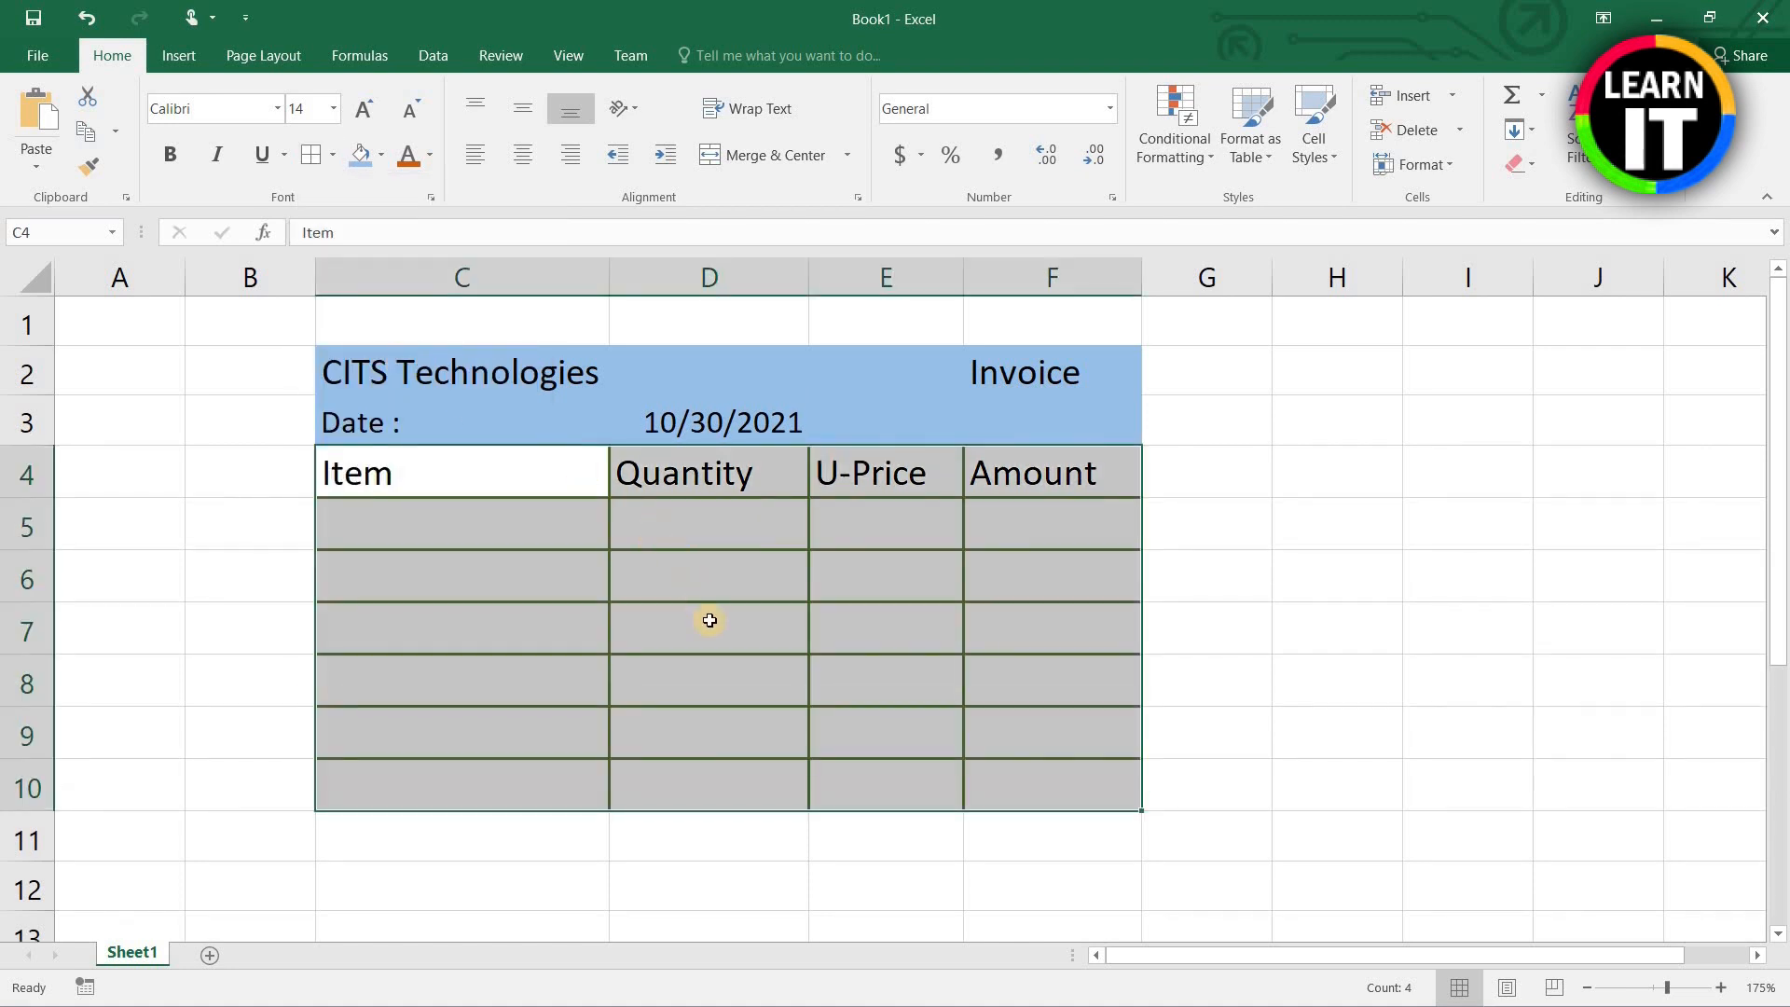
Step: Change the border line style to a thin solid line and reapply all borders to C4:F10
{"action": "left_click", "coordinate": [332, 154]}
{"action": "mouse_move", "coordinate": [460, 720]}
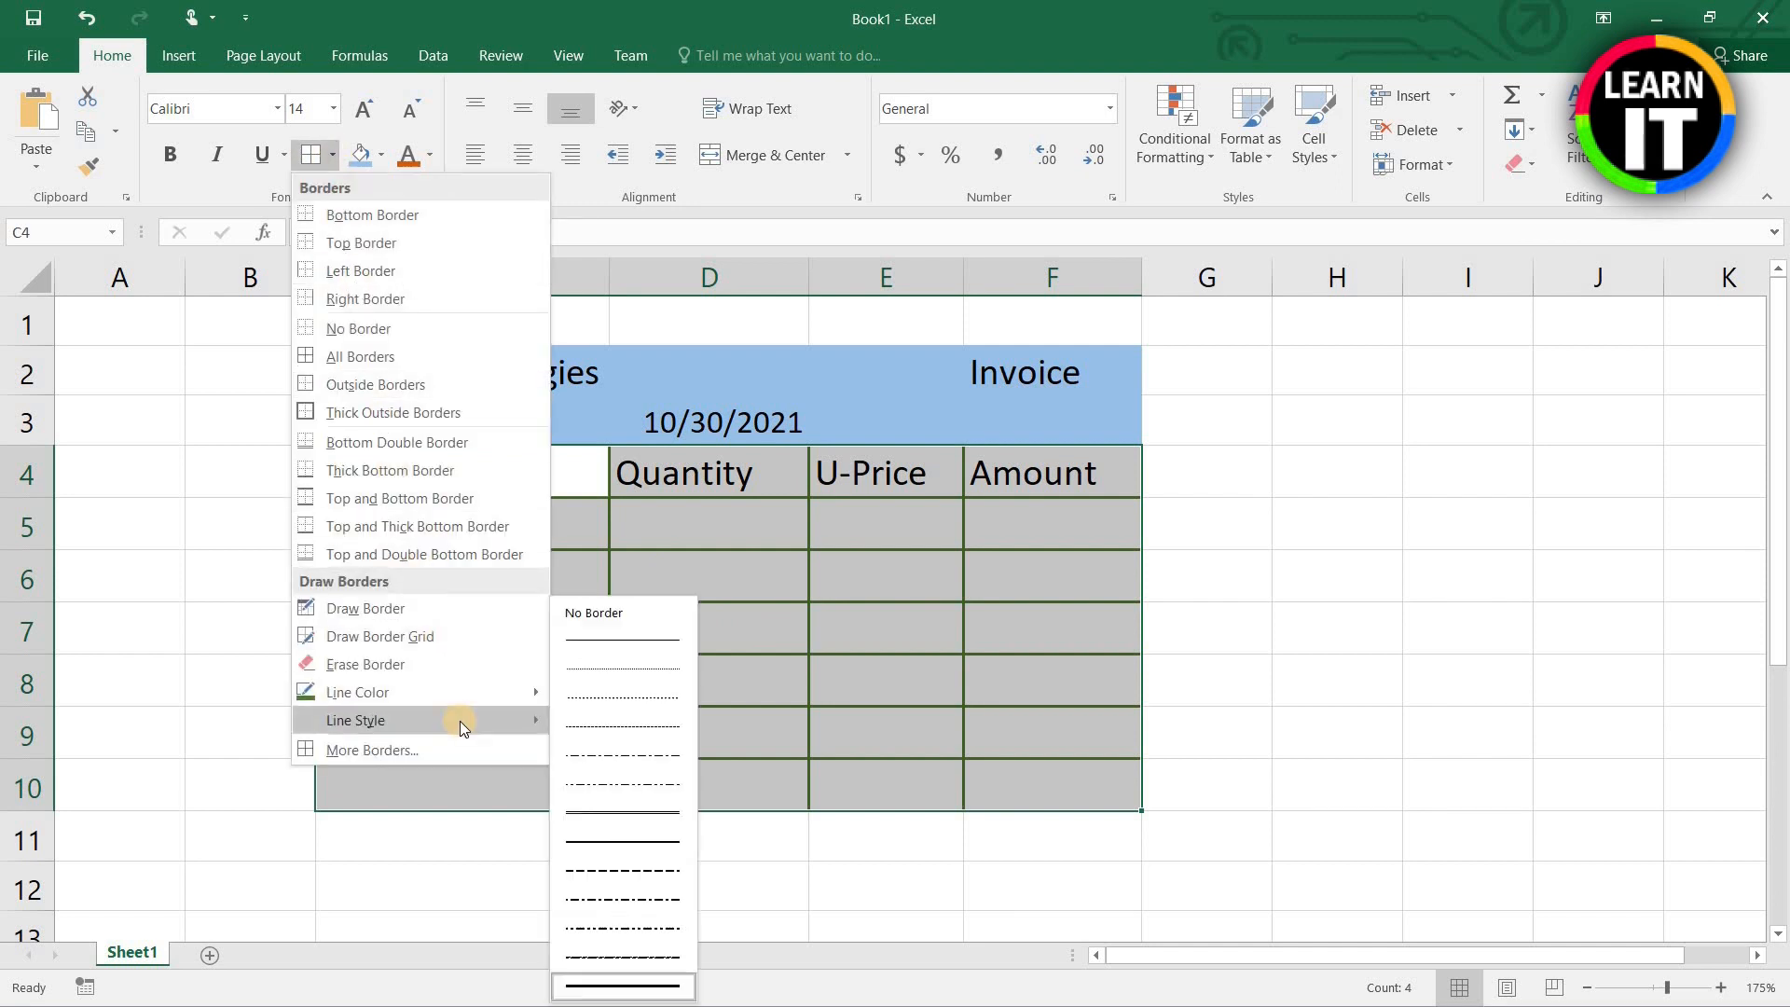
{"action": "left_click", "coordinate": [604, 642]}
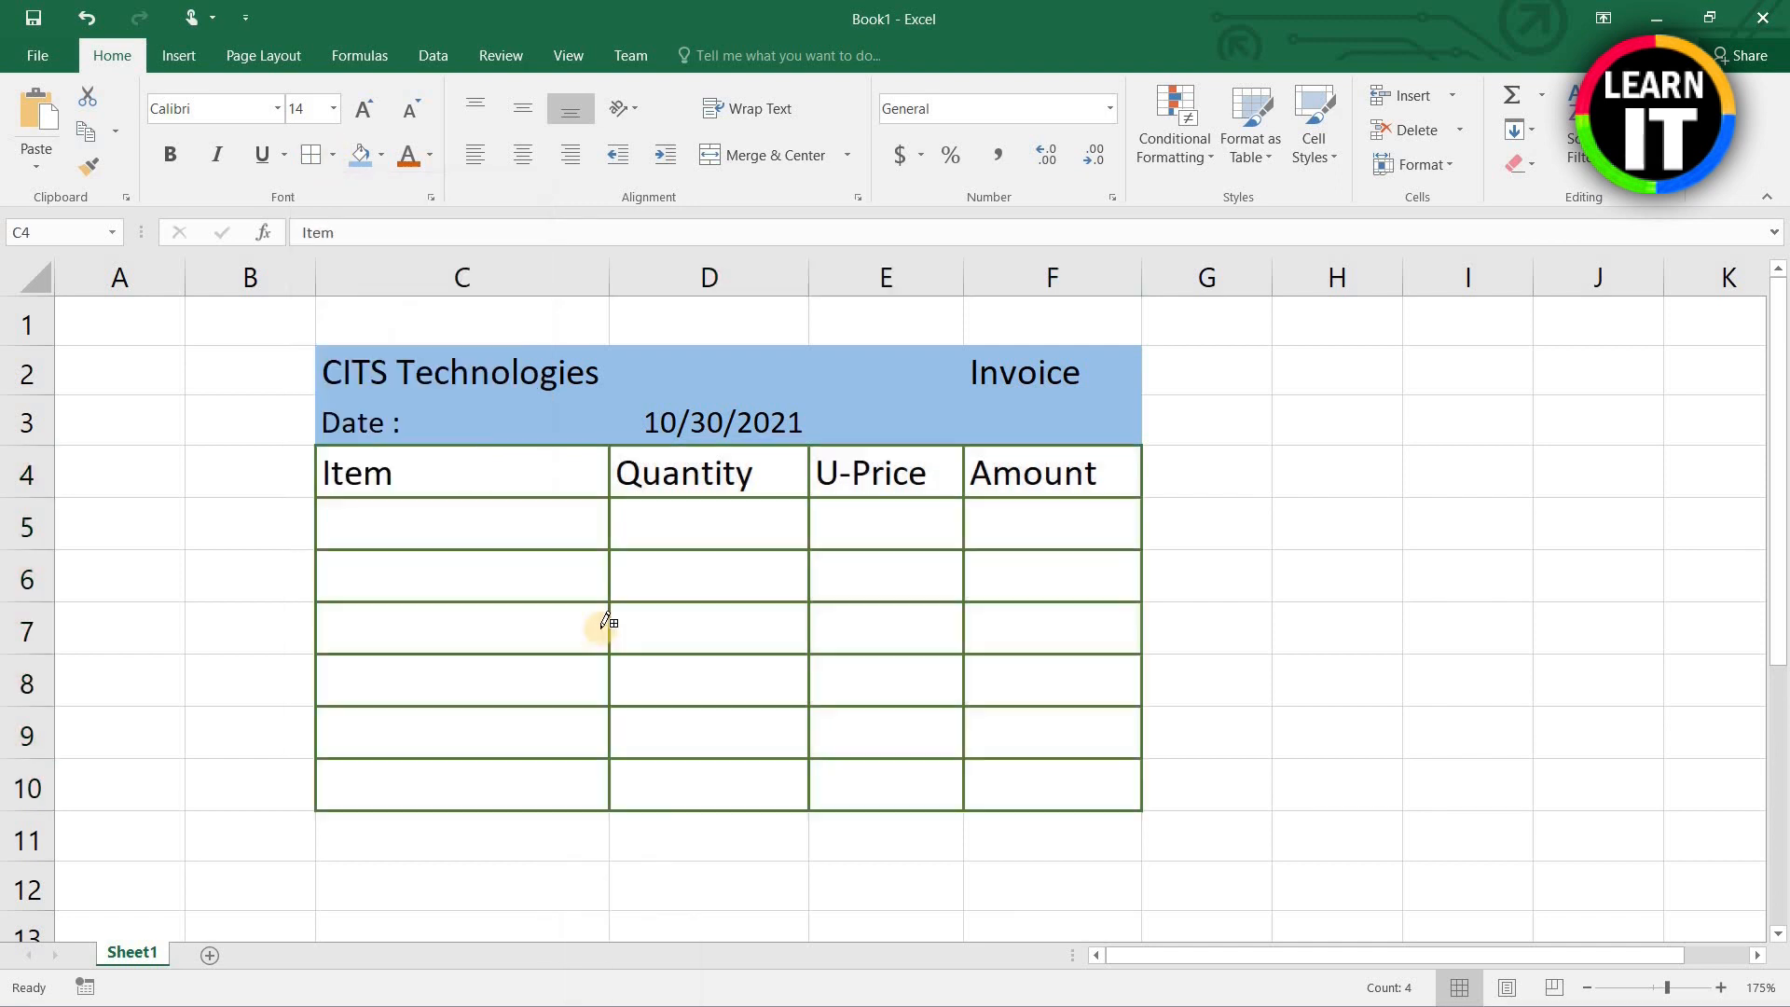
{"action": "left_click", "coordinate": [330, 156]}
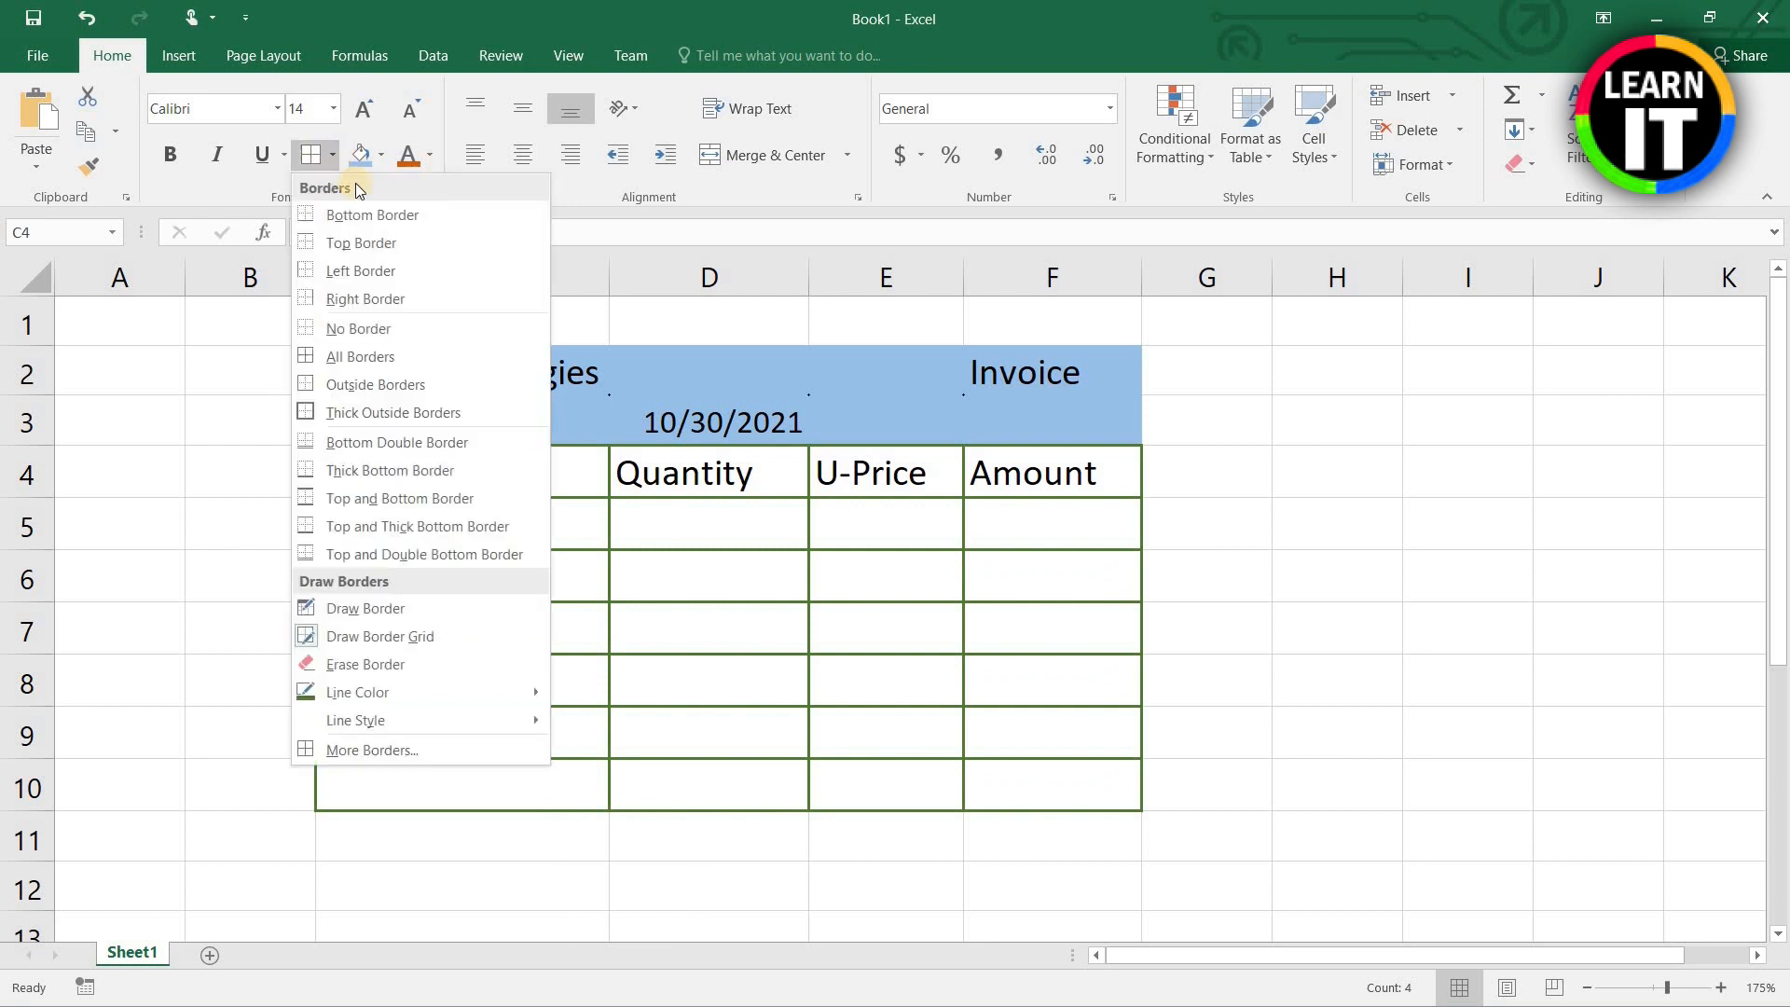
{"action": "left_click", "coordinate": [390, 356]}
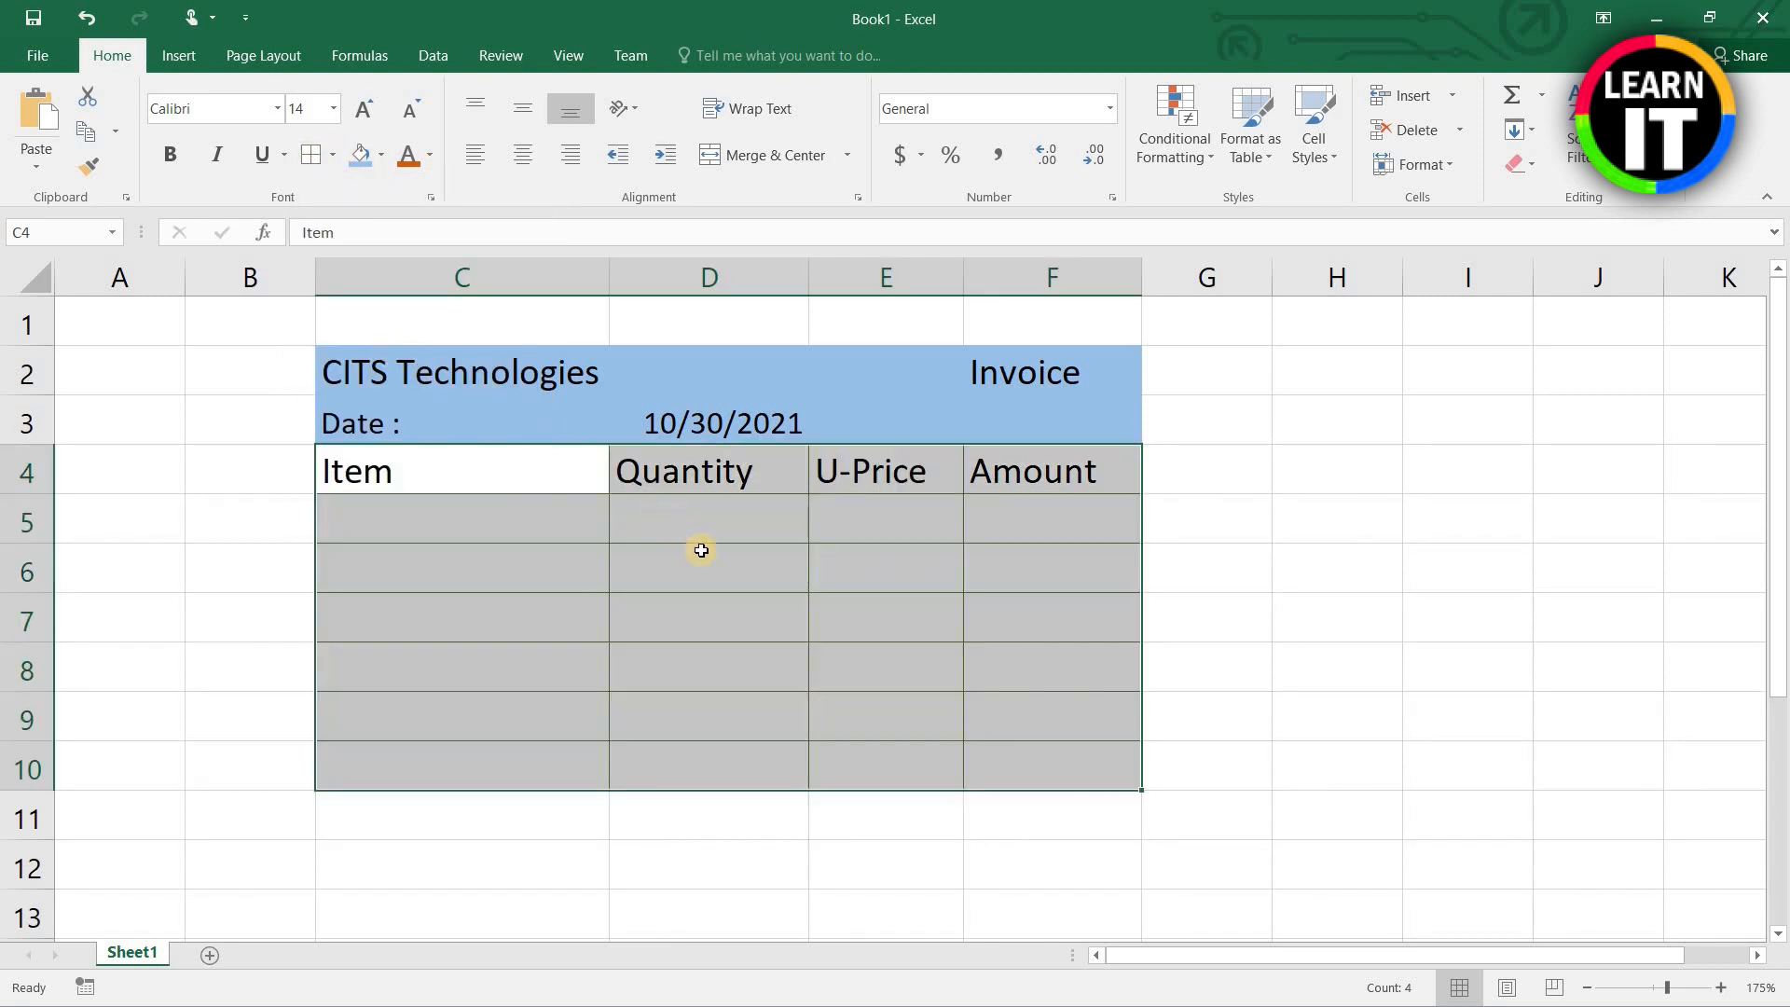
{"action": "left_click", "coordinate": [665, 590]}
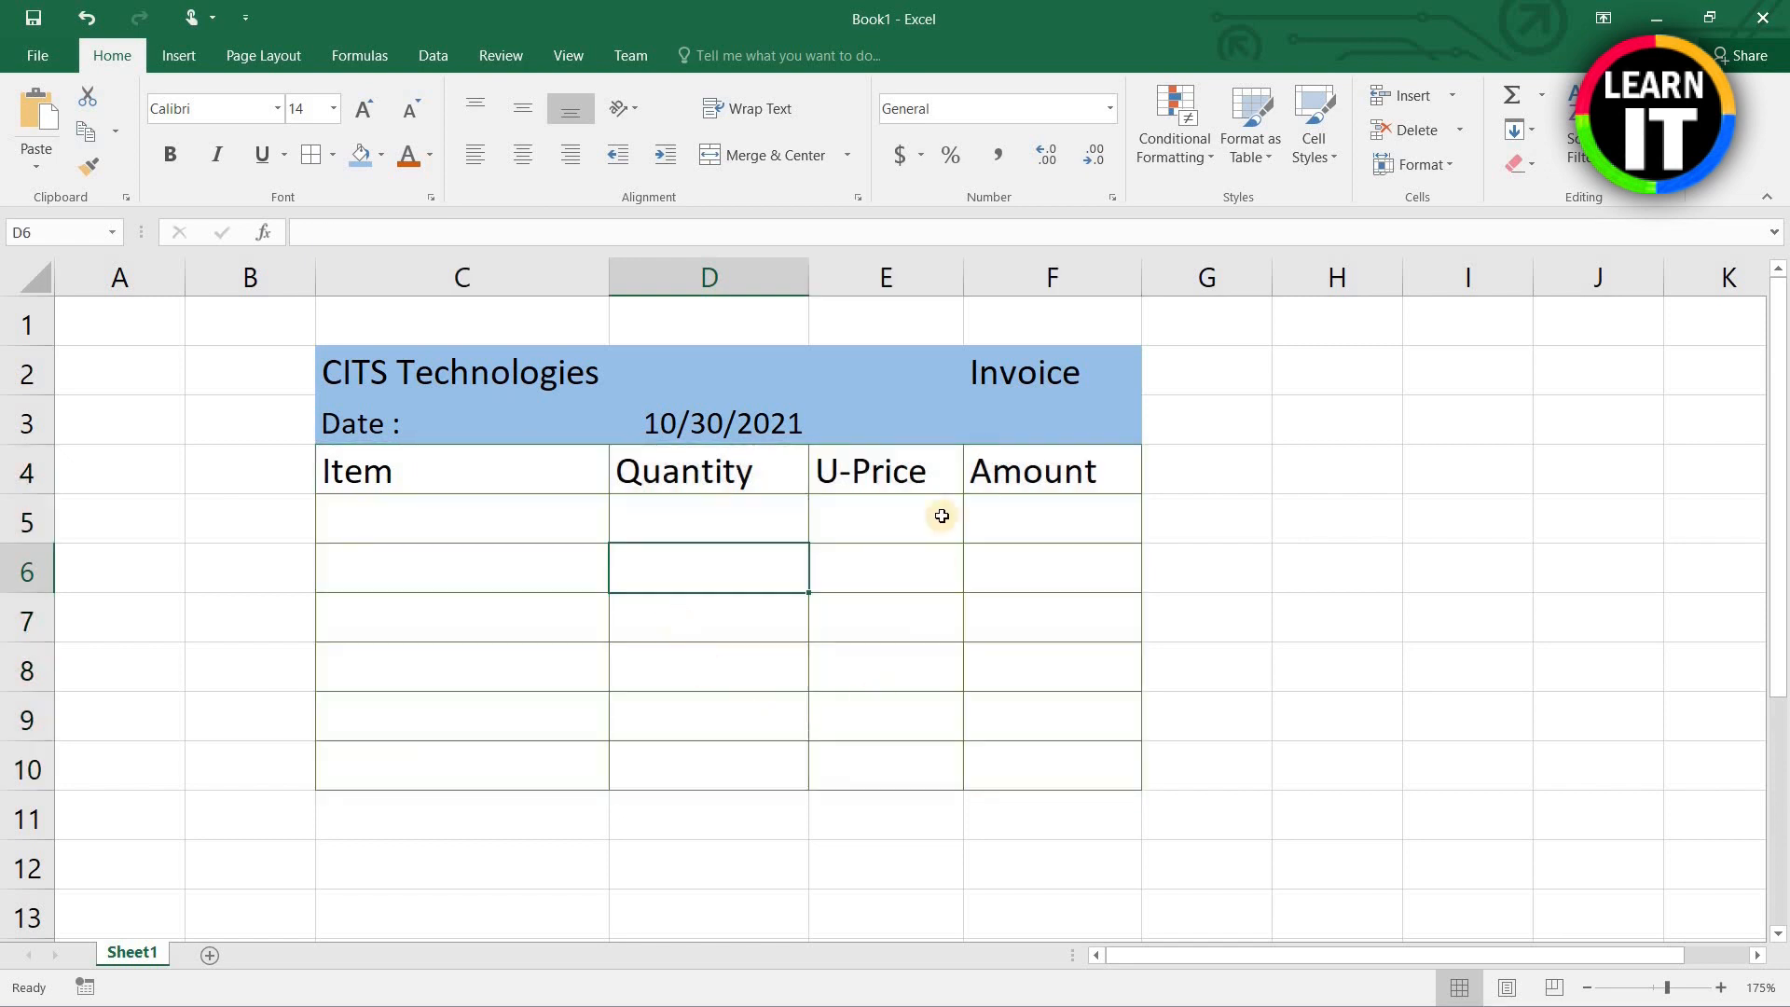
Step: Select the thickest solid border line style and apply Thick Outside Borders around the header range C2:F3
{"action": "left_click_drag", "start_coordinate": [428, 365], "coordinate": [878, 362]}
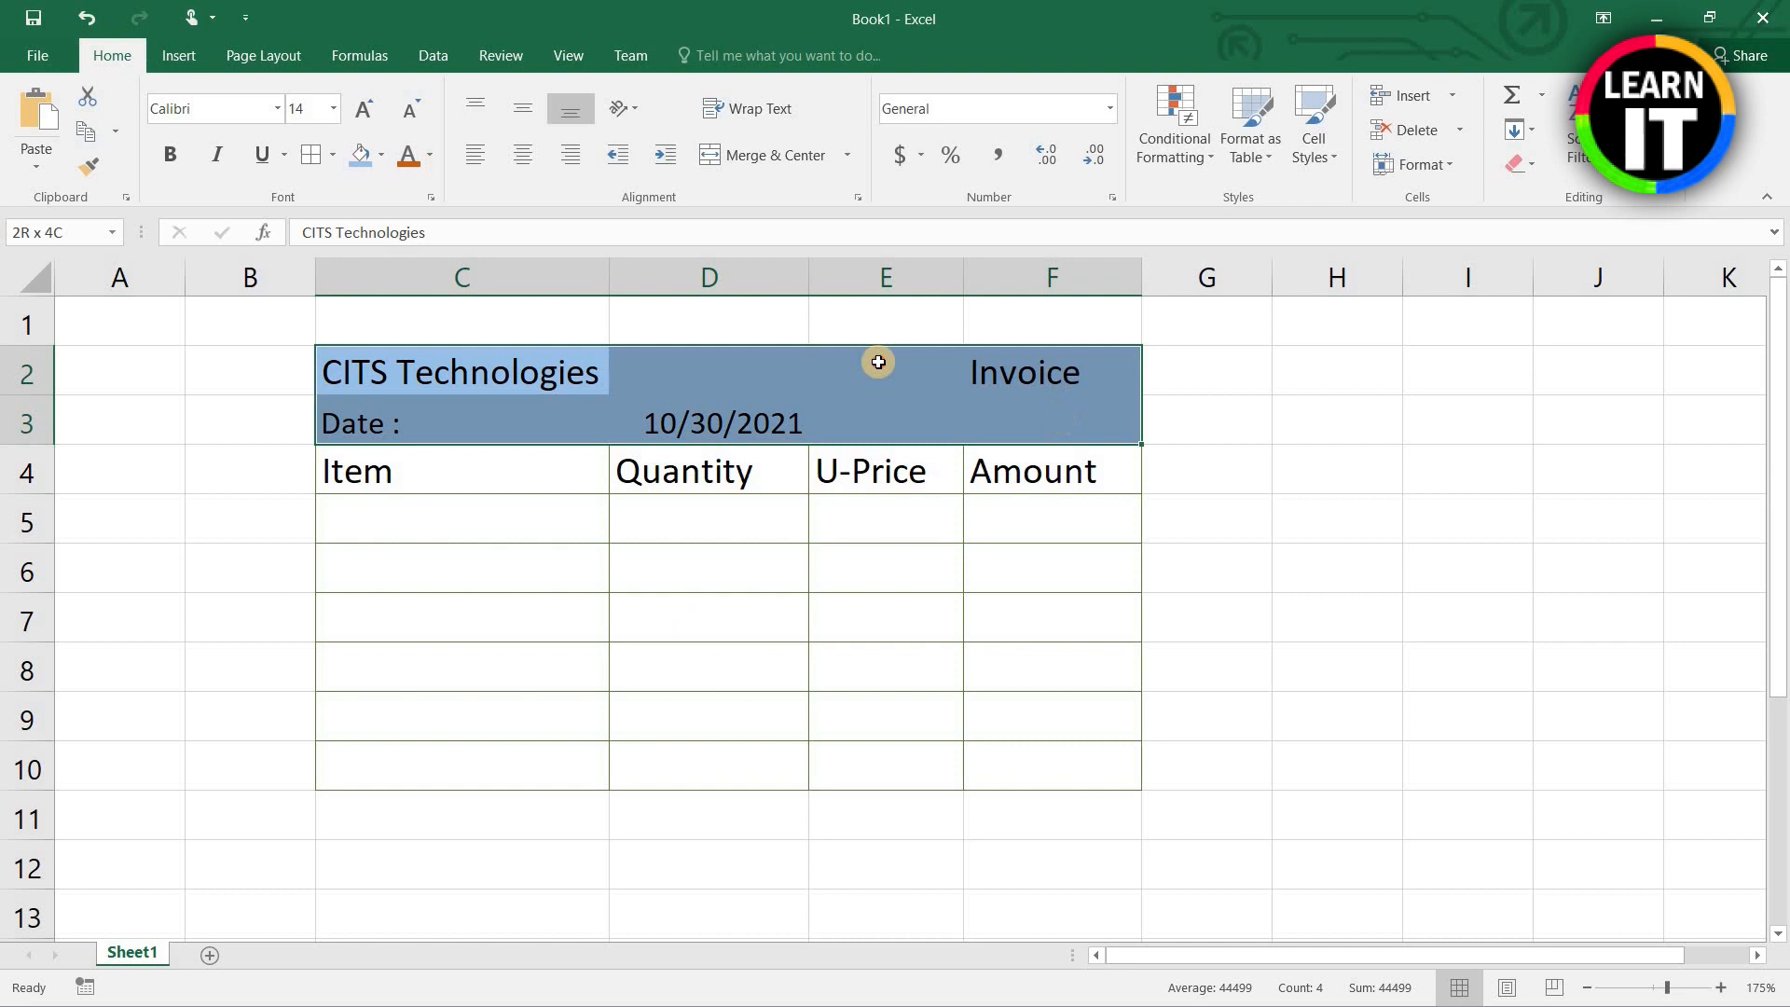
{"action": "left_click", "coordinate": [332, 155]}
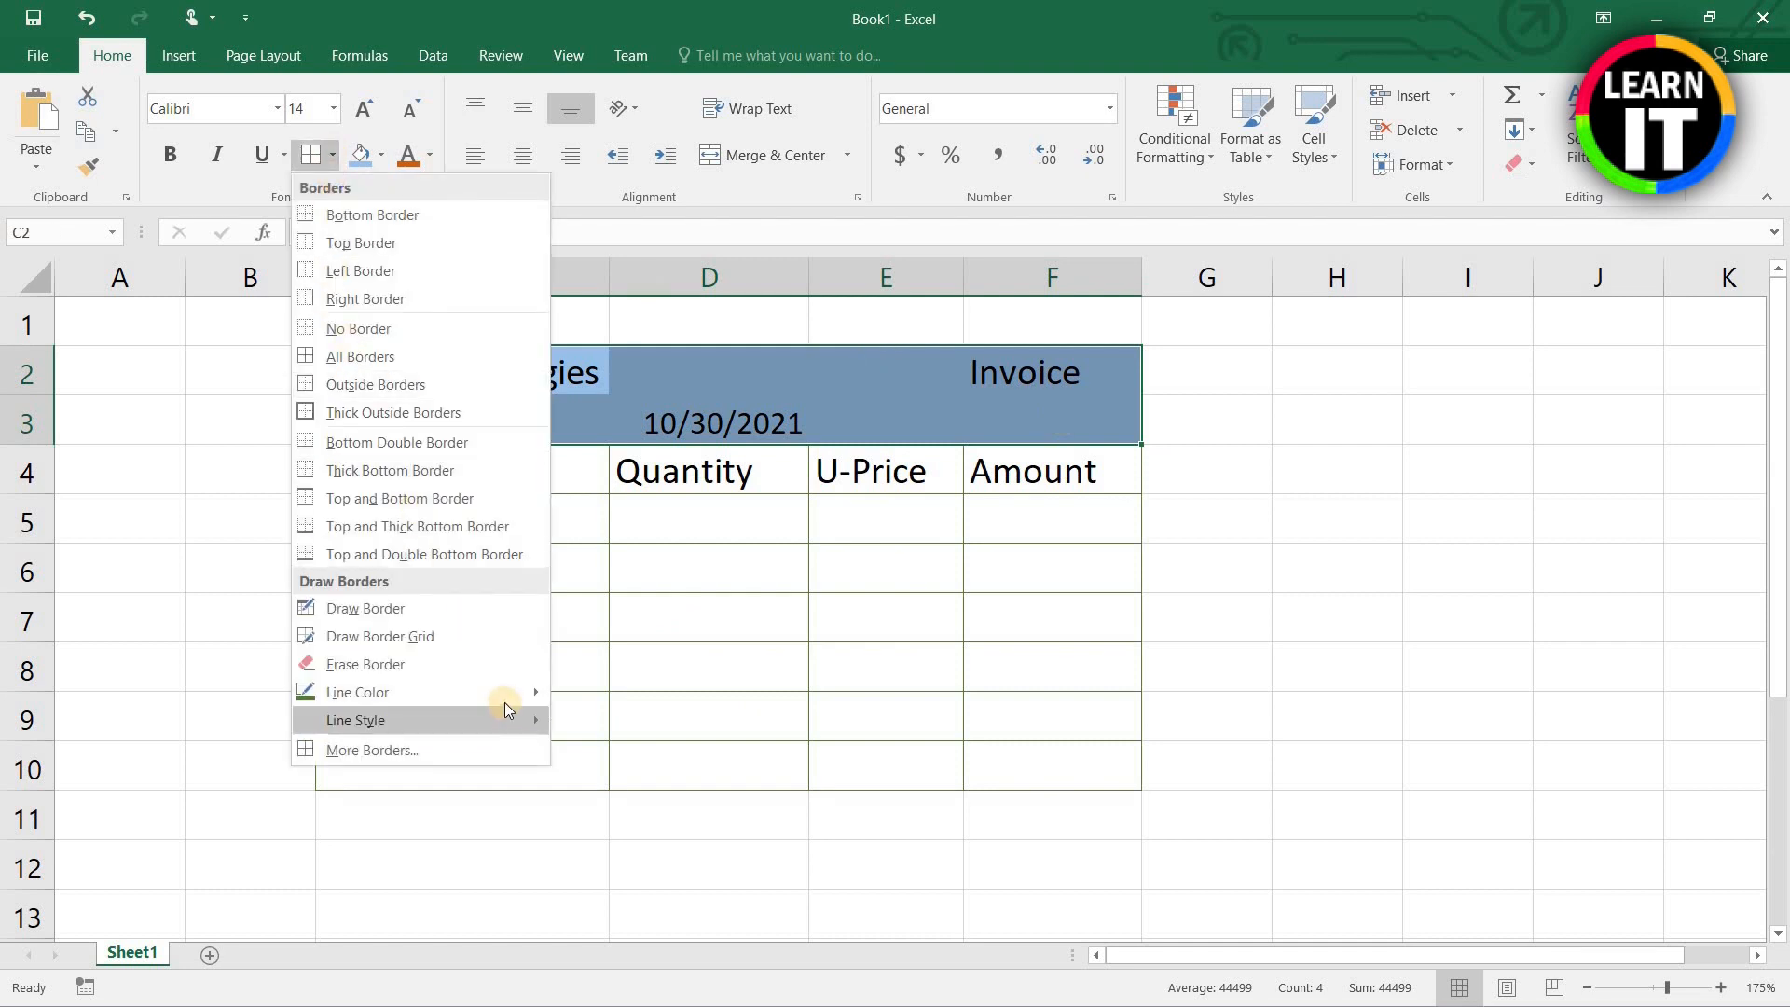
{"action": "mouse_move", "coordinate": [510, 701]}
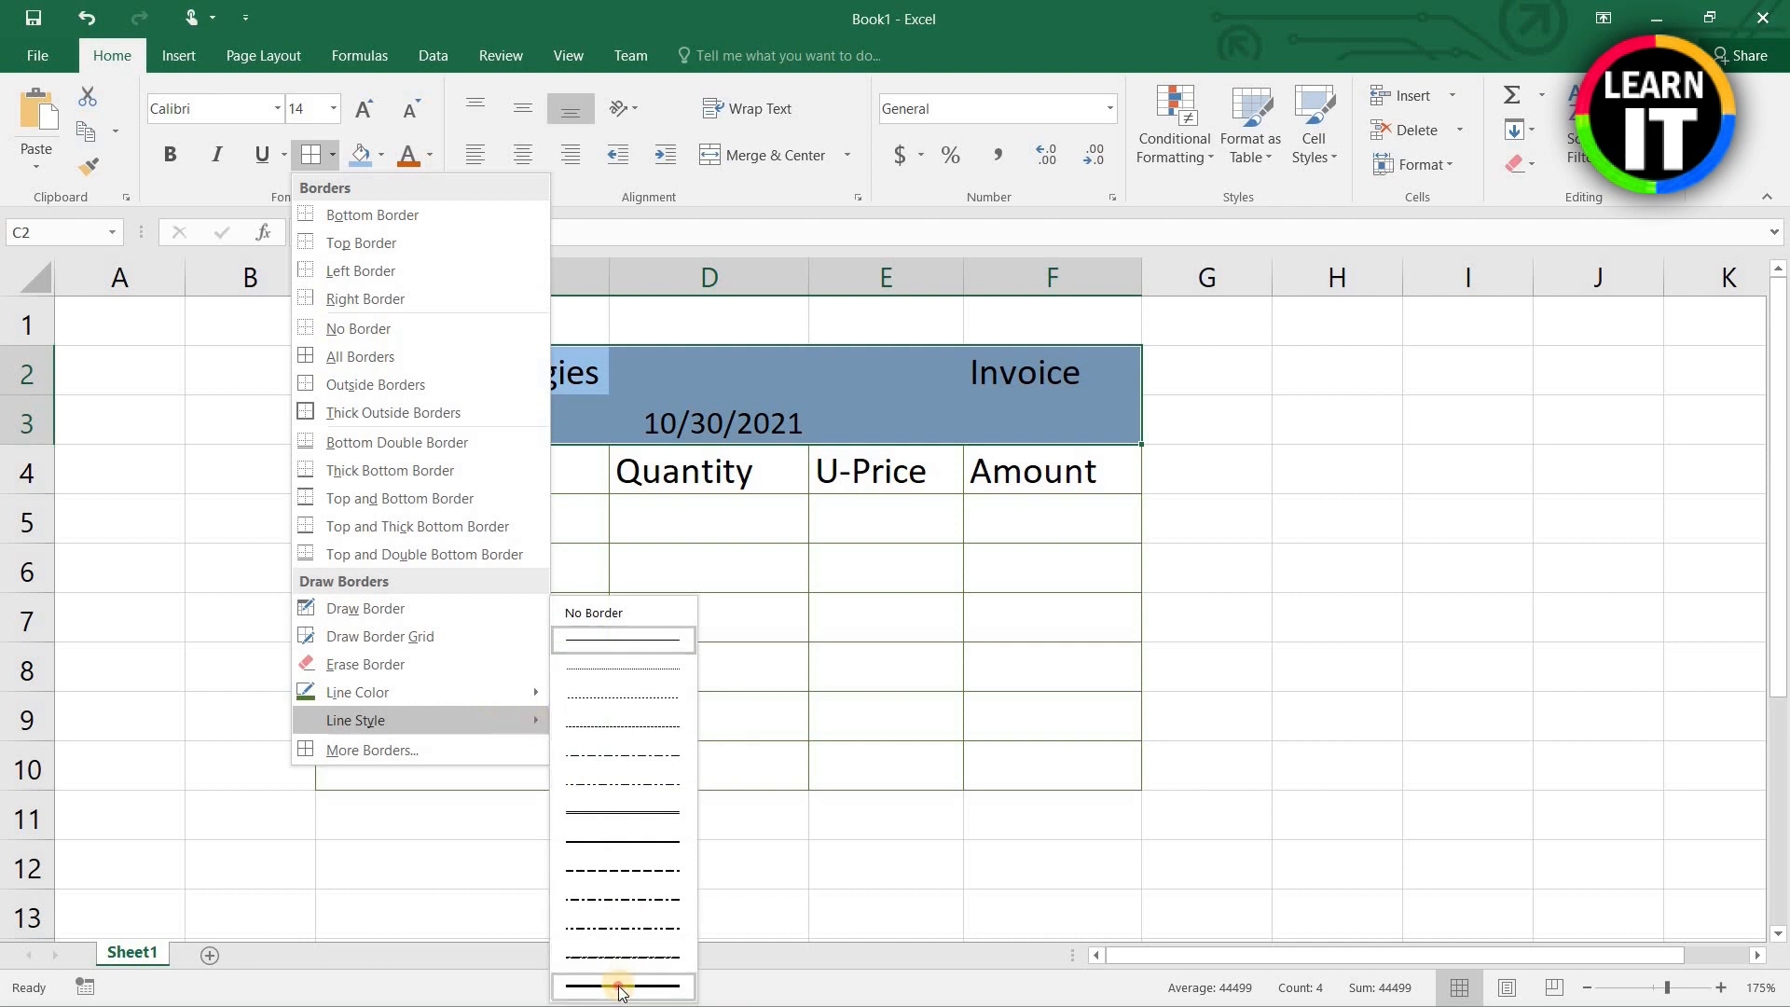
{"action": "left_click", "coordinate": [619, 986]}
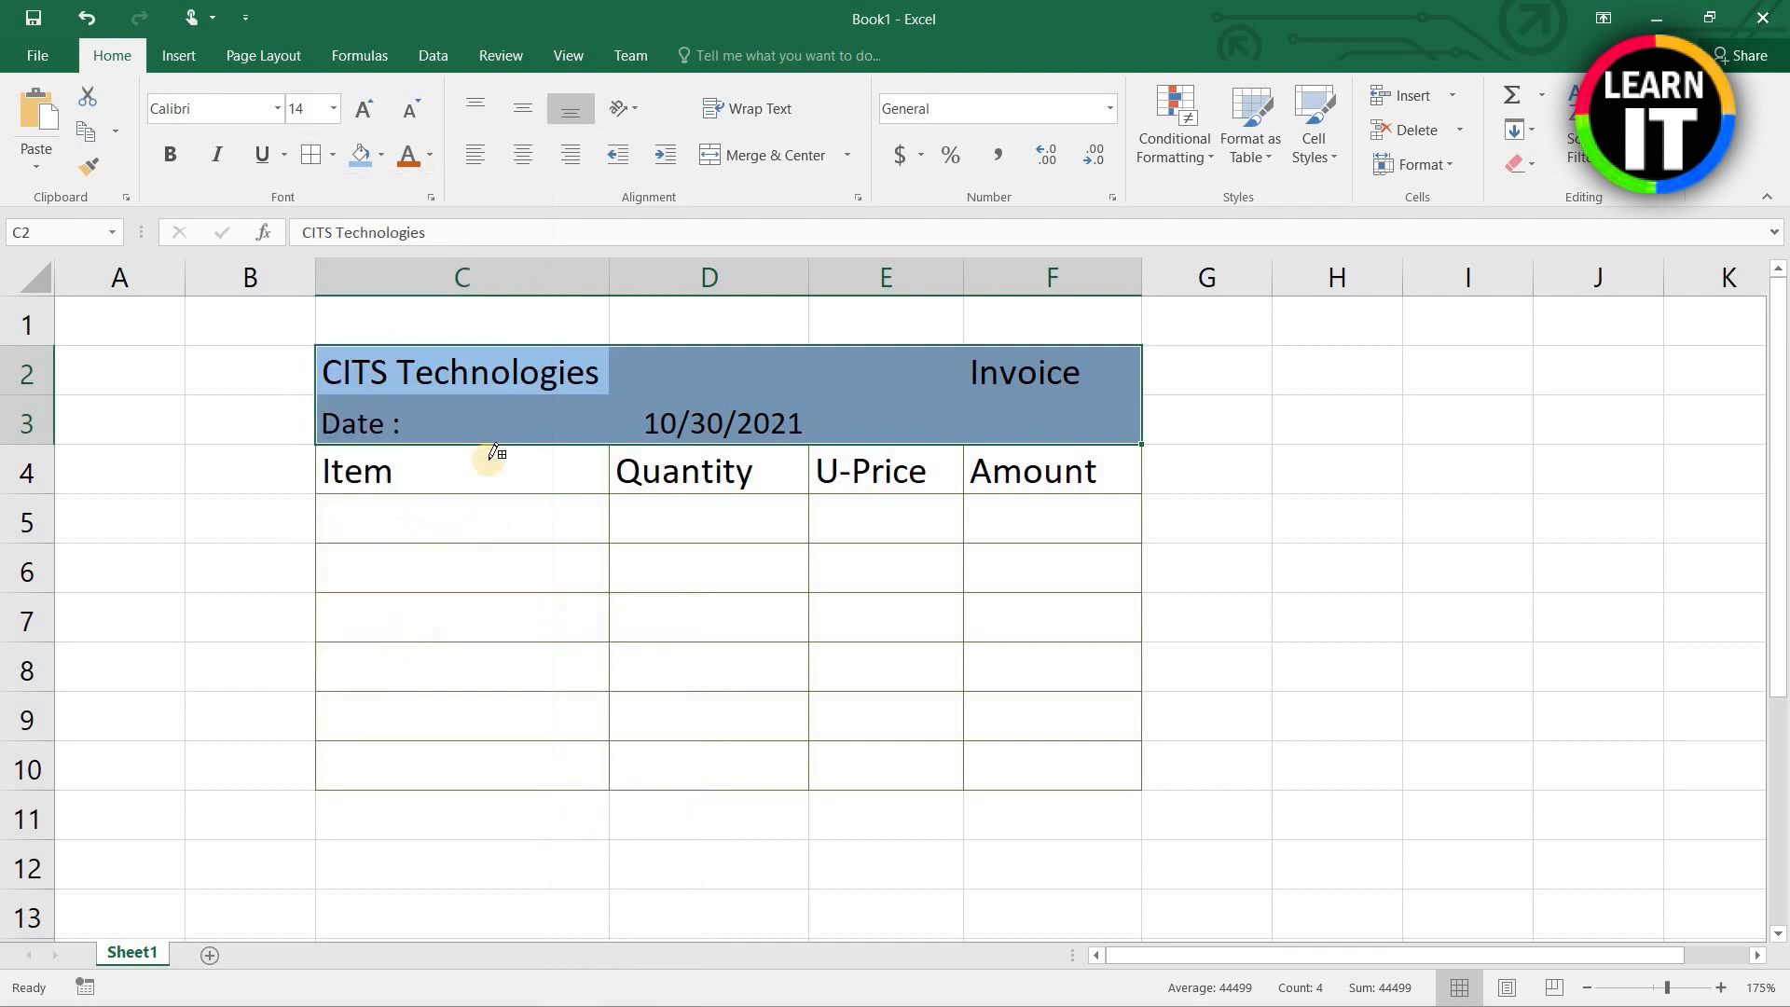
{"action": "left_click", "coordinate": [333, 159]}
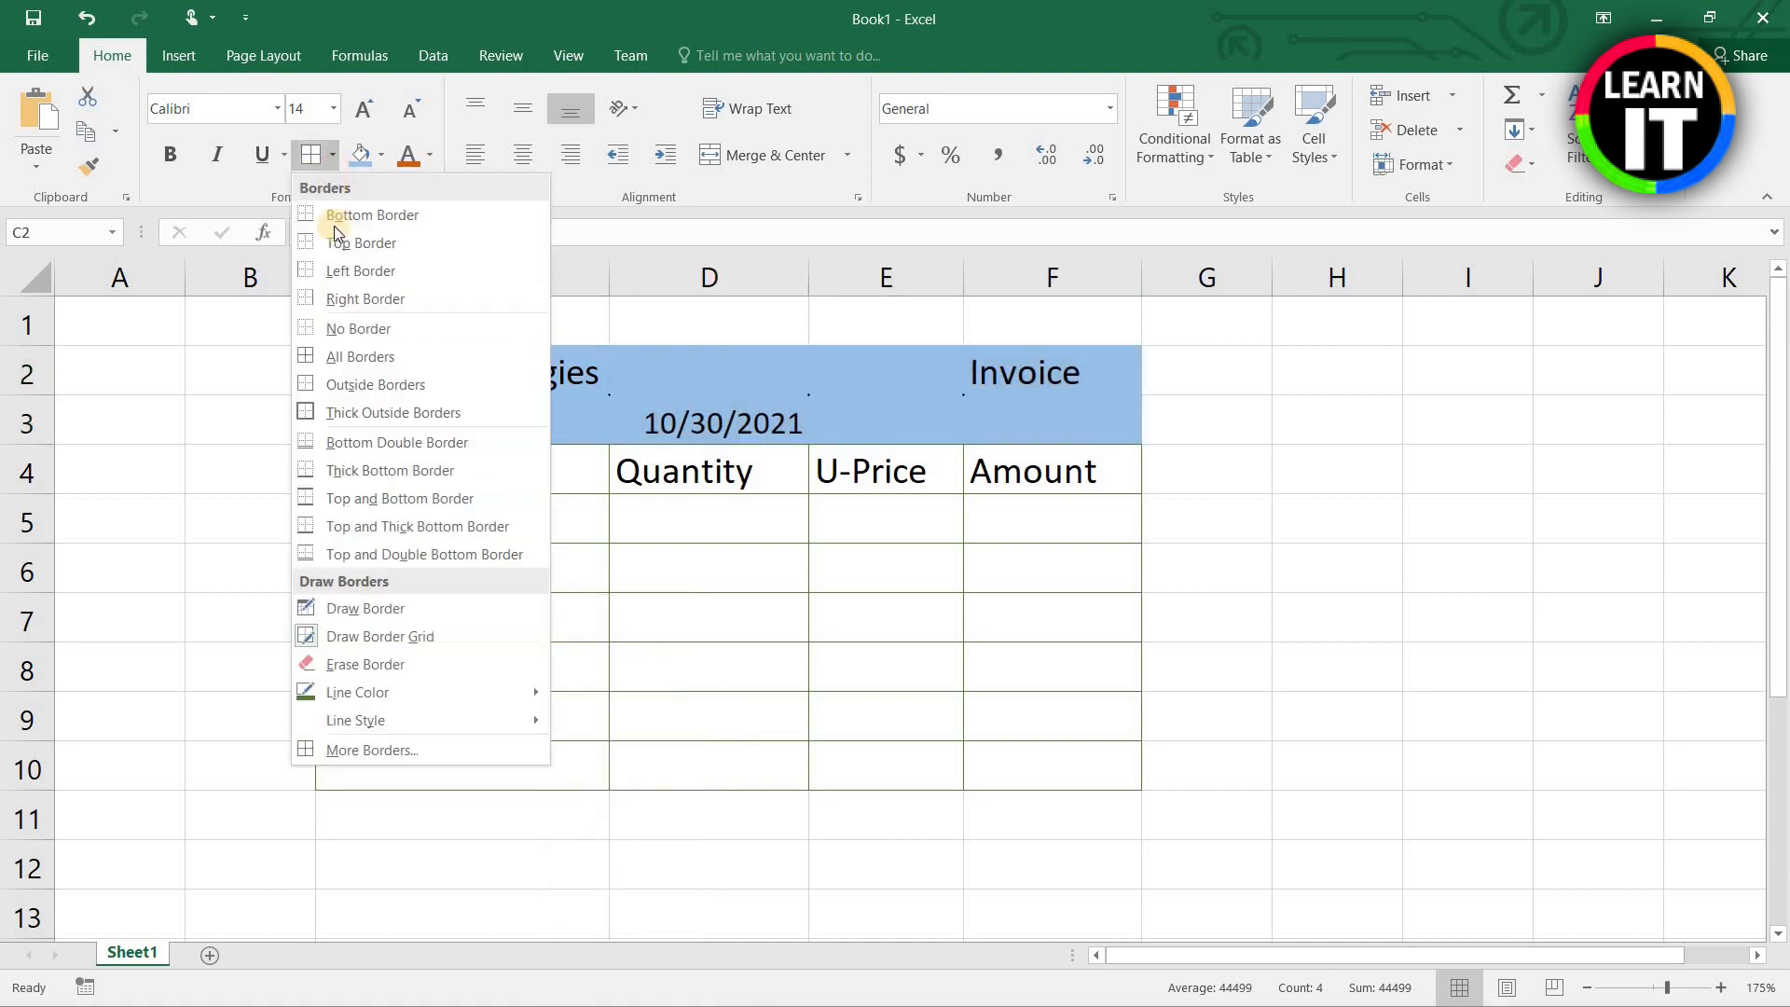
{"action": "left_click", "coordinate": [382, 416]}
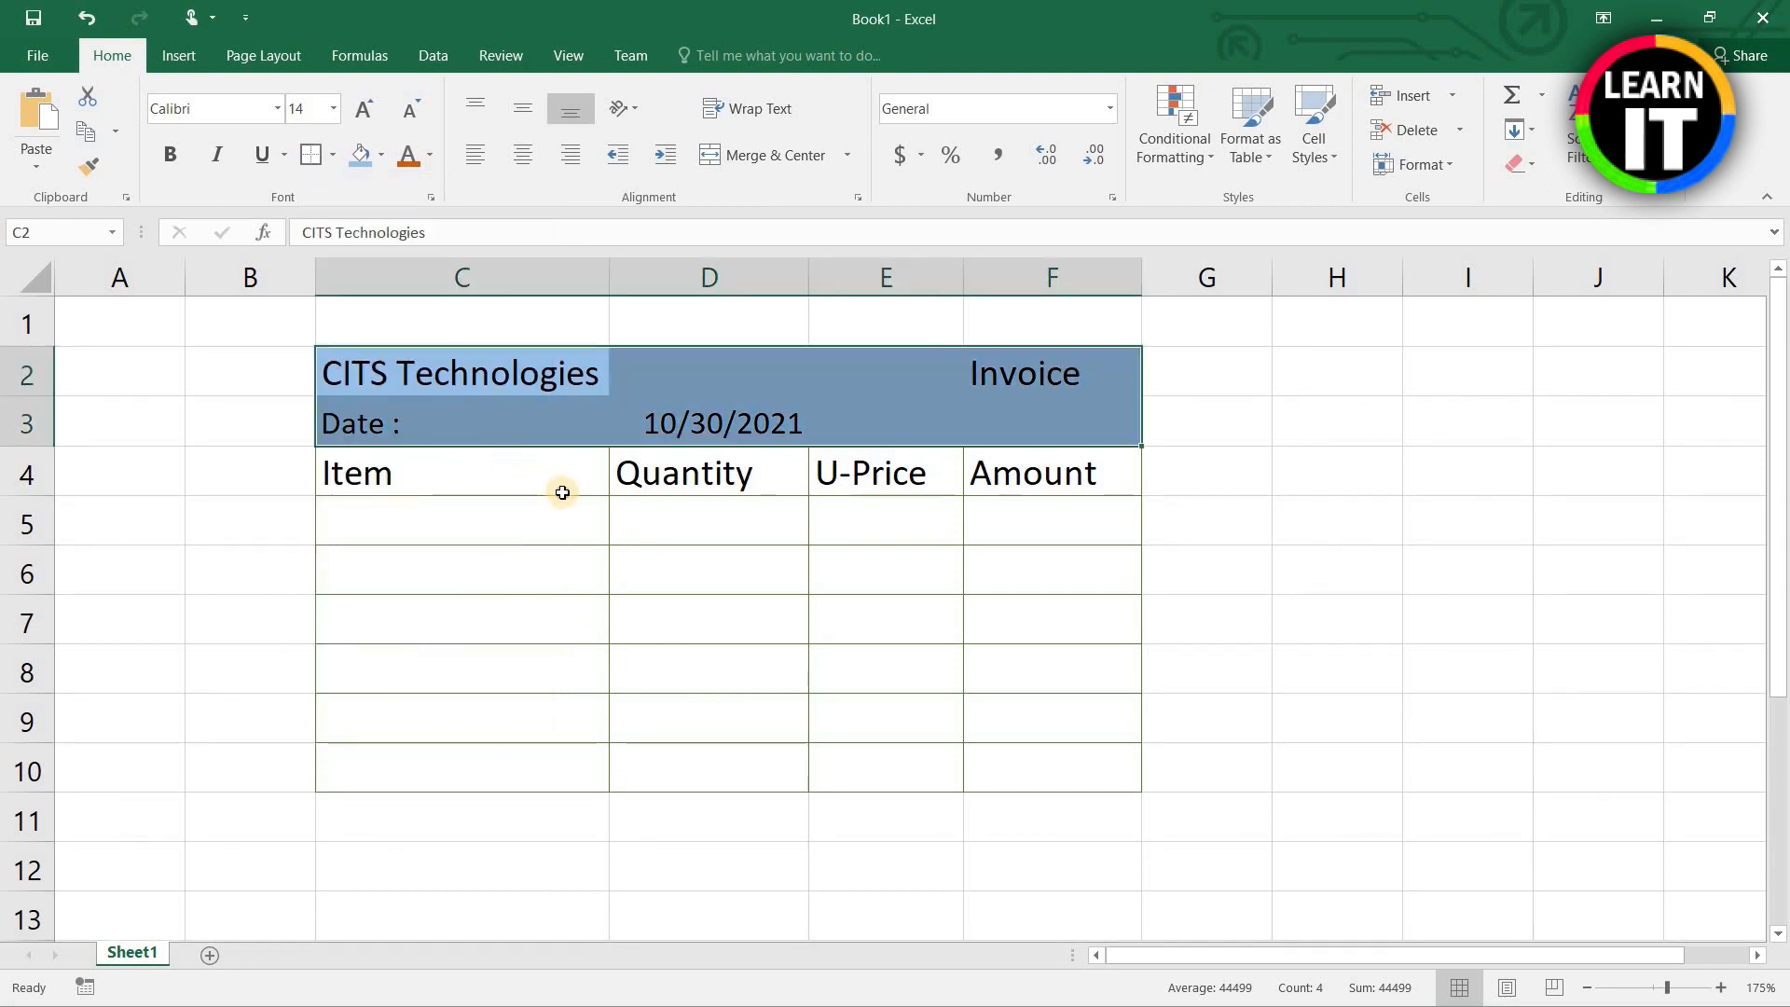
Step: Apply the same thick outside border around the item table C4:F10
{"action": "left_click", "coordinate": [562, 492]}
{"action": "left_click_drag", "start_coordinate": [563, 498], "coordinate": [1015, 779]}
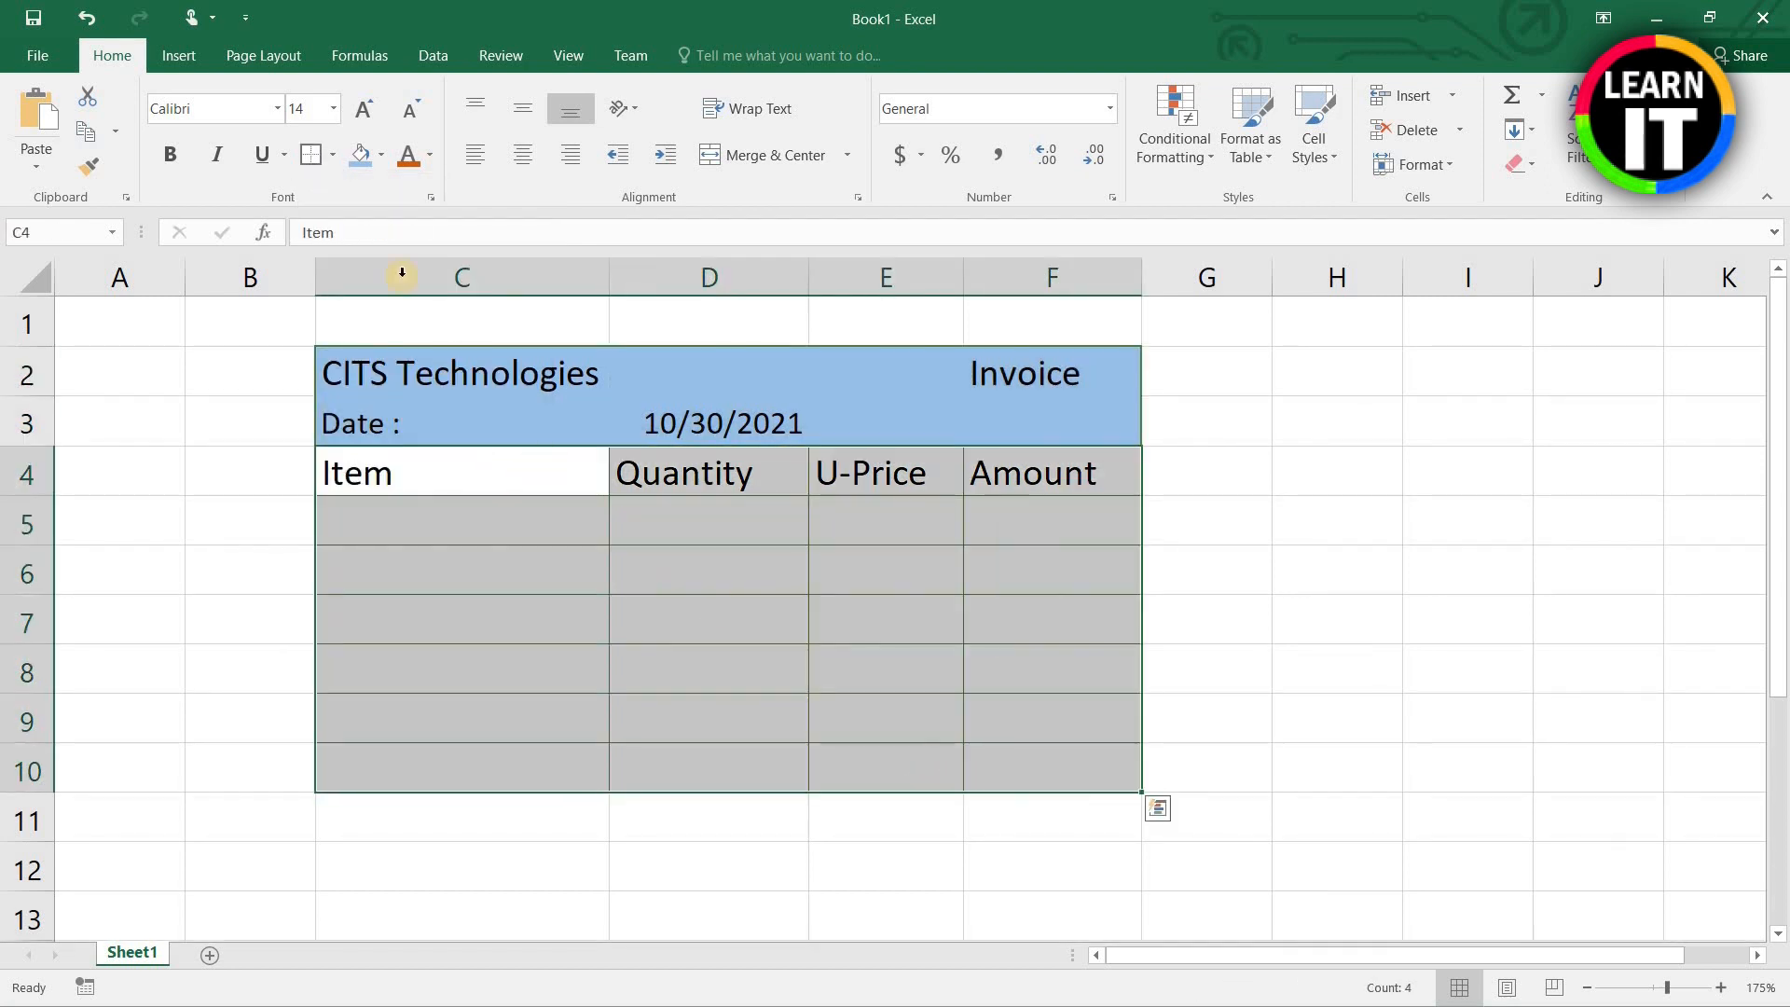
{"action": "left_click", "coordinate": [310, 154]}
{"action": "left_click", "coordinate": [789, 703]}
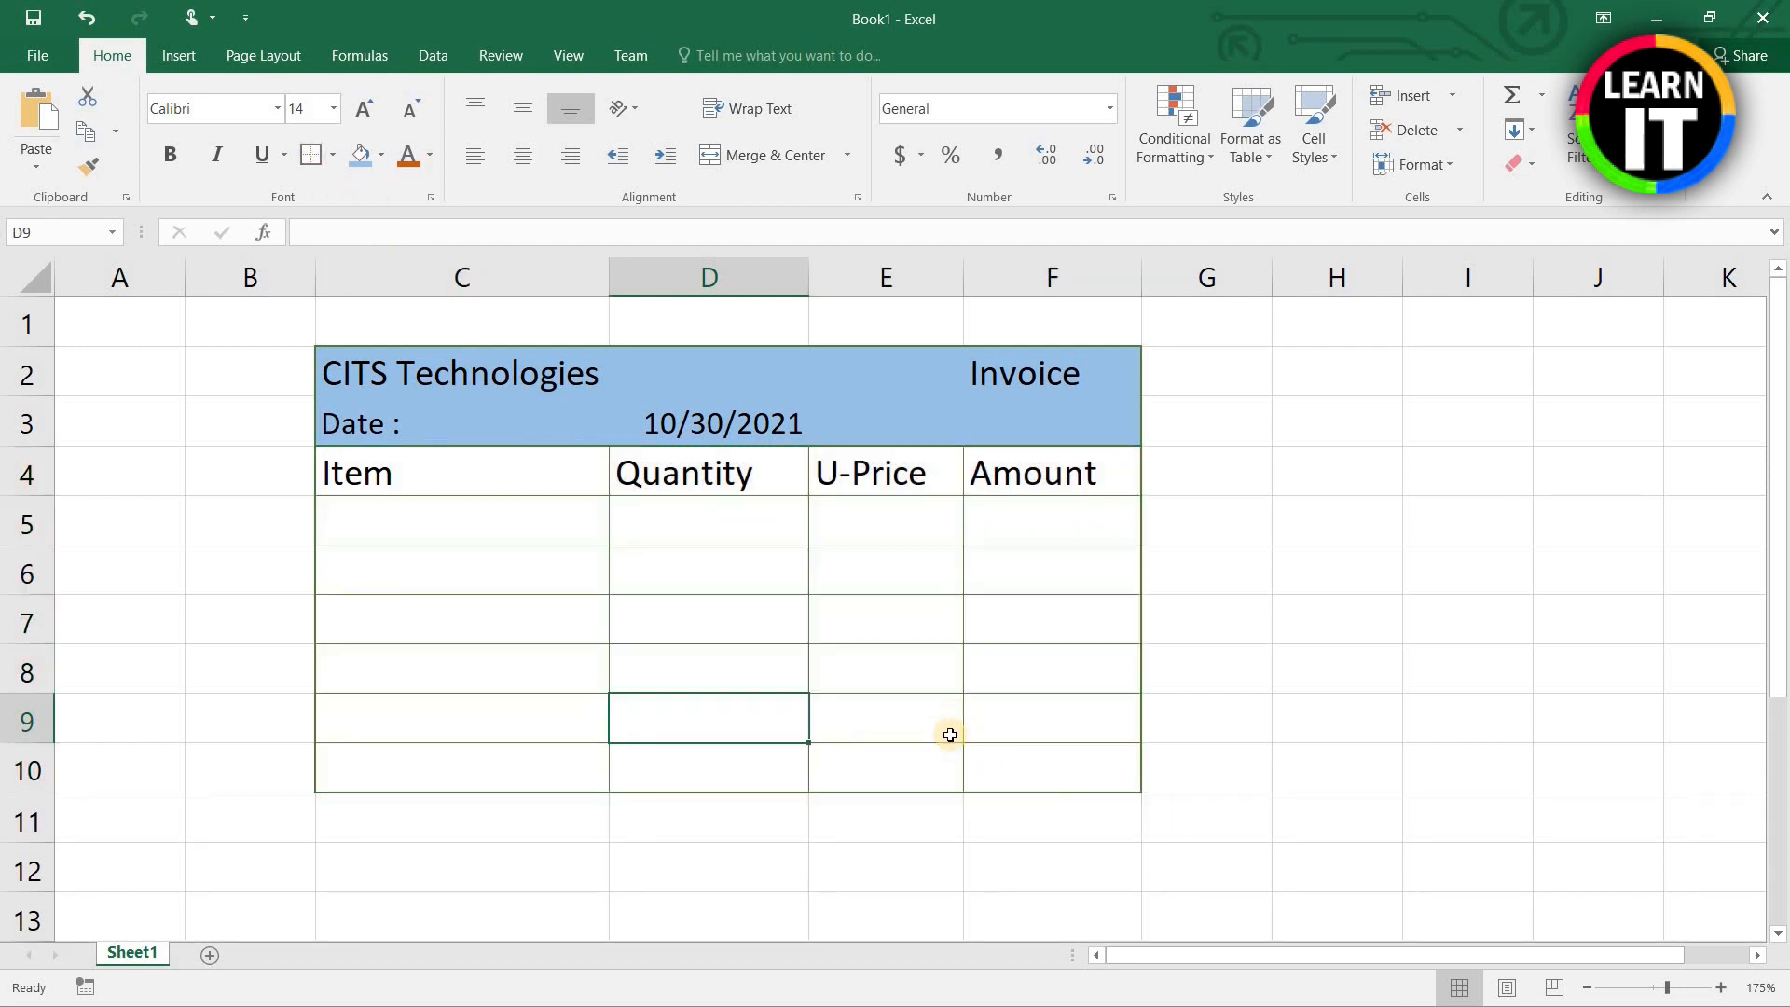
Step: Enter the label "Sub total" in E11 below the item table
{"action": "left_click", "coordinate": [913, 824]}
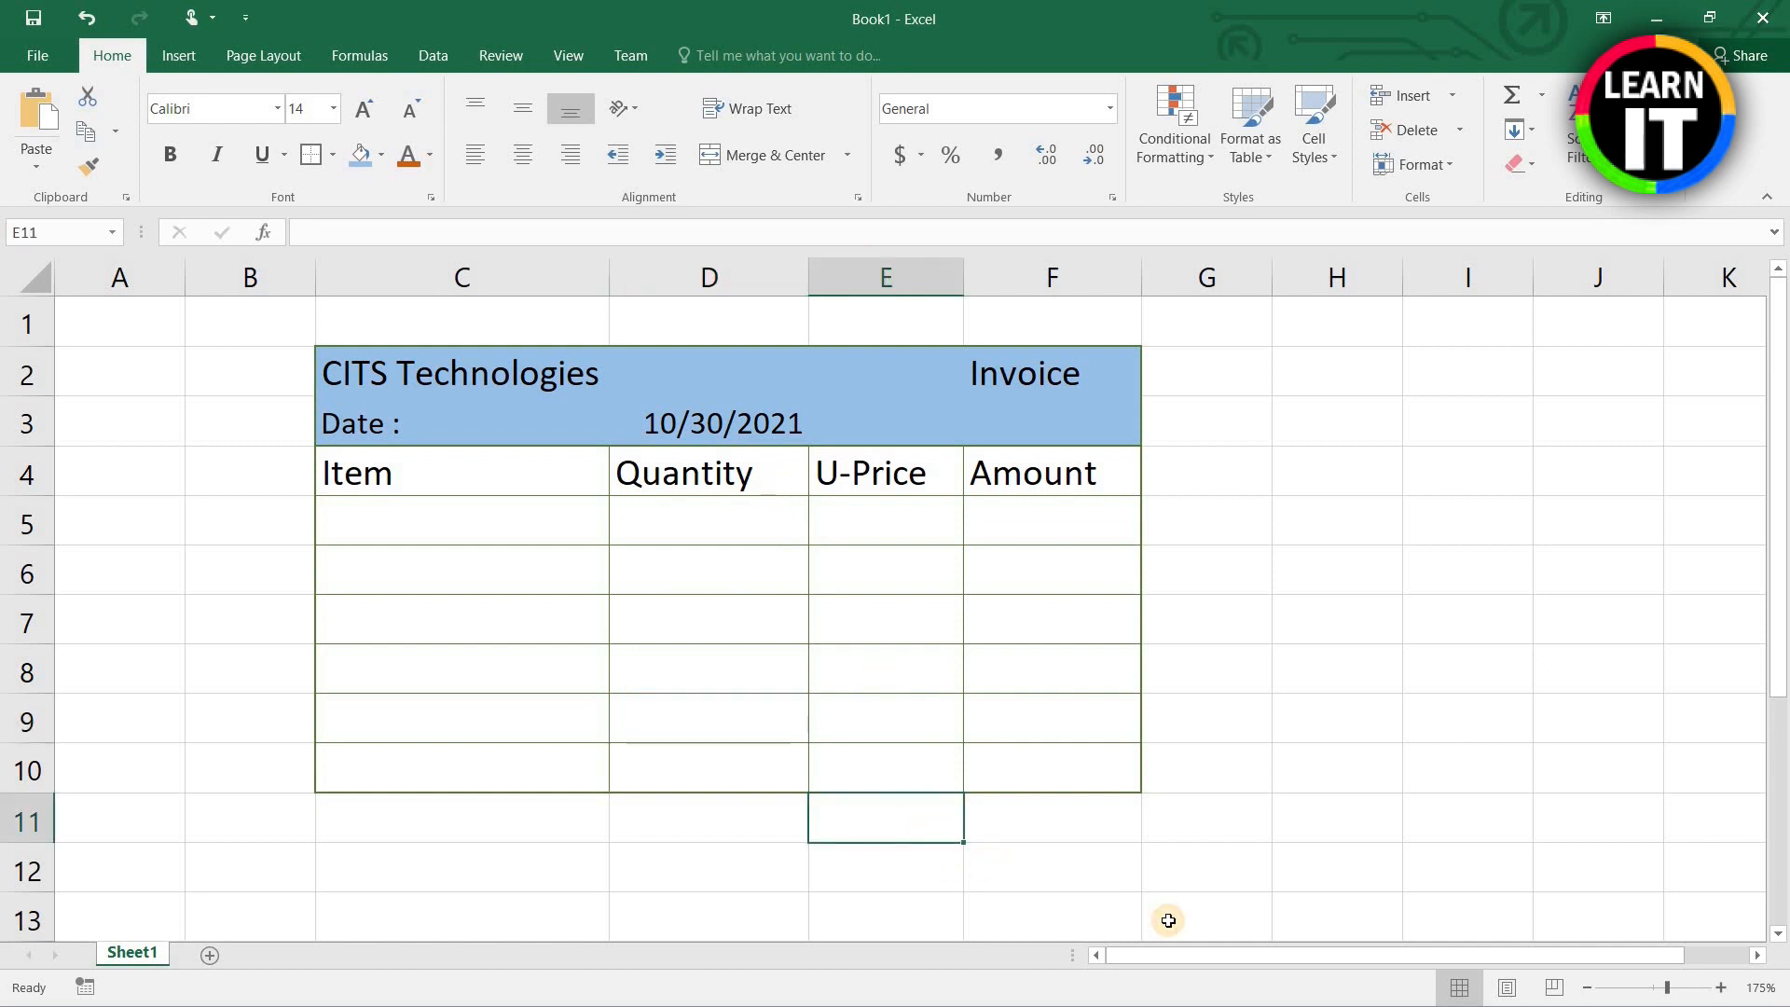
{"action": "type", "text": "Sub total"}
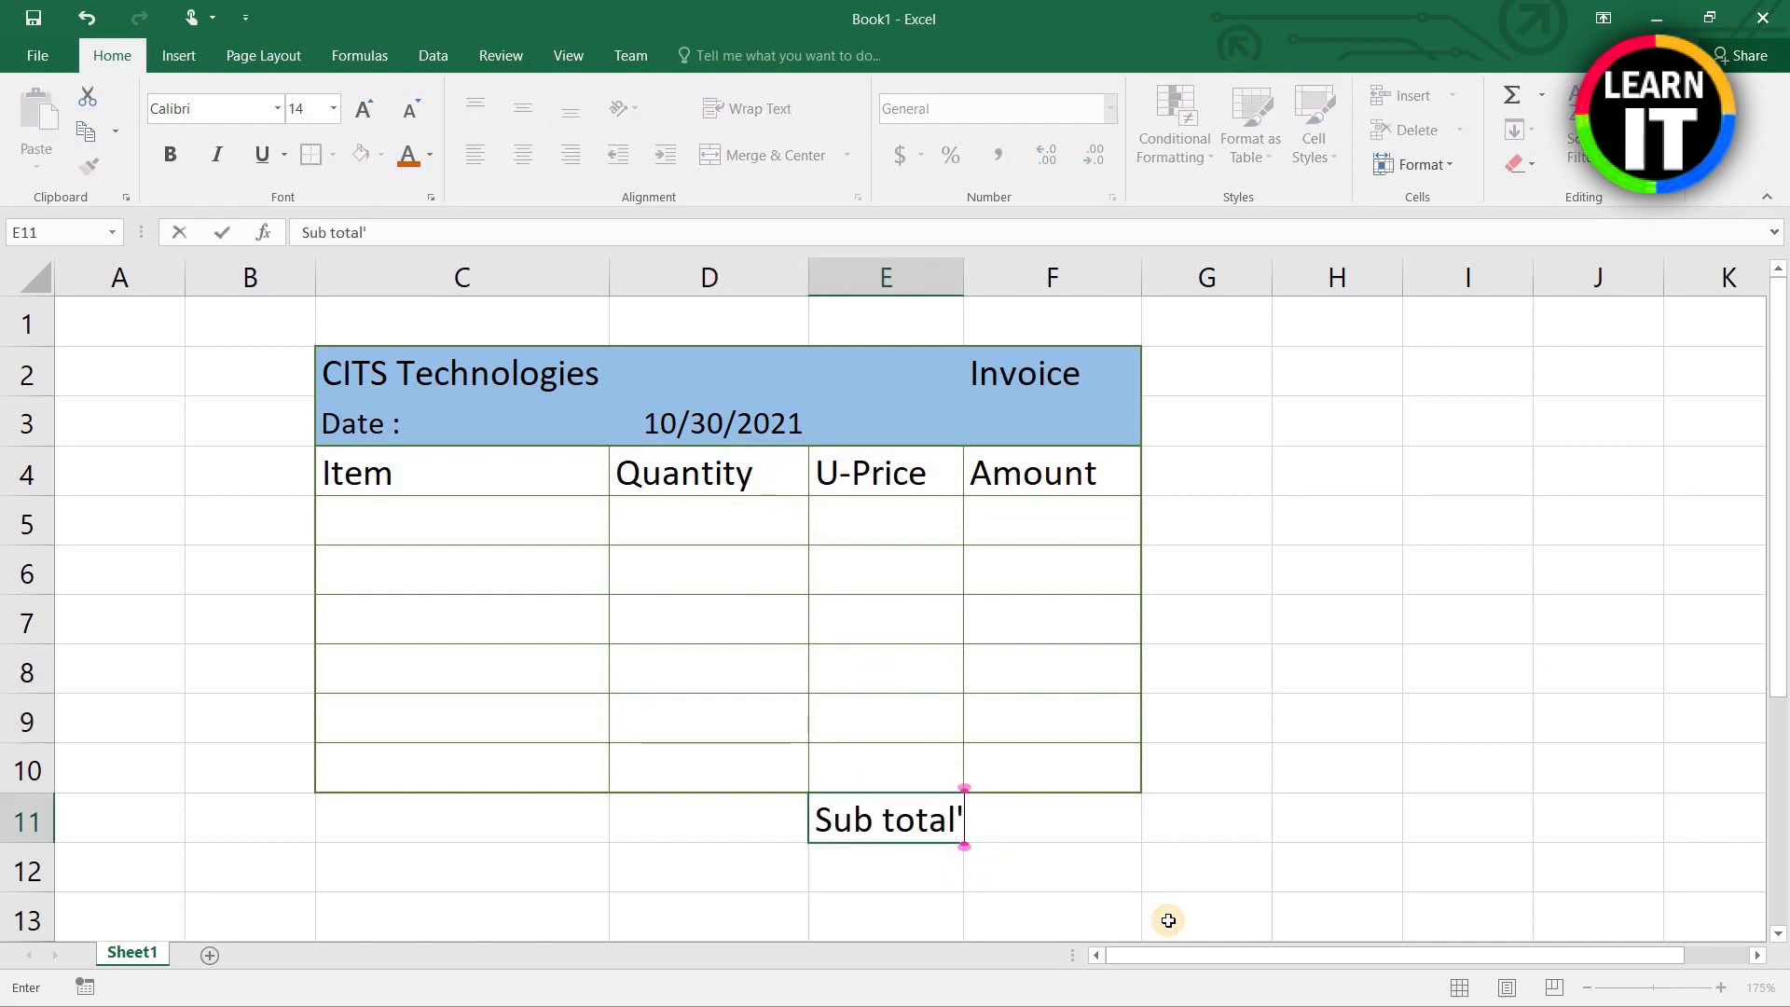
{"action": "key", "text": "Return"}
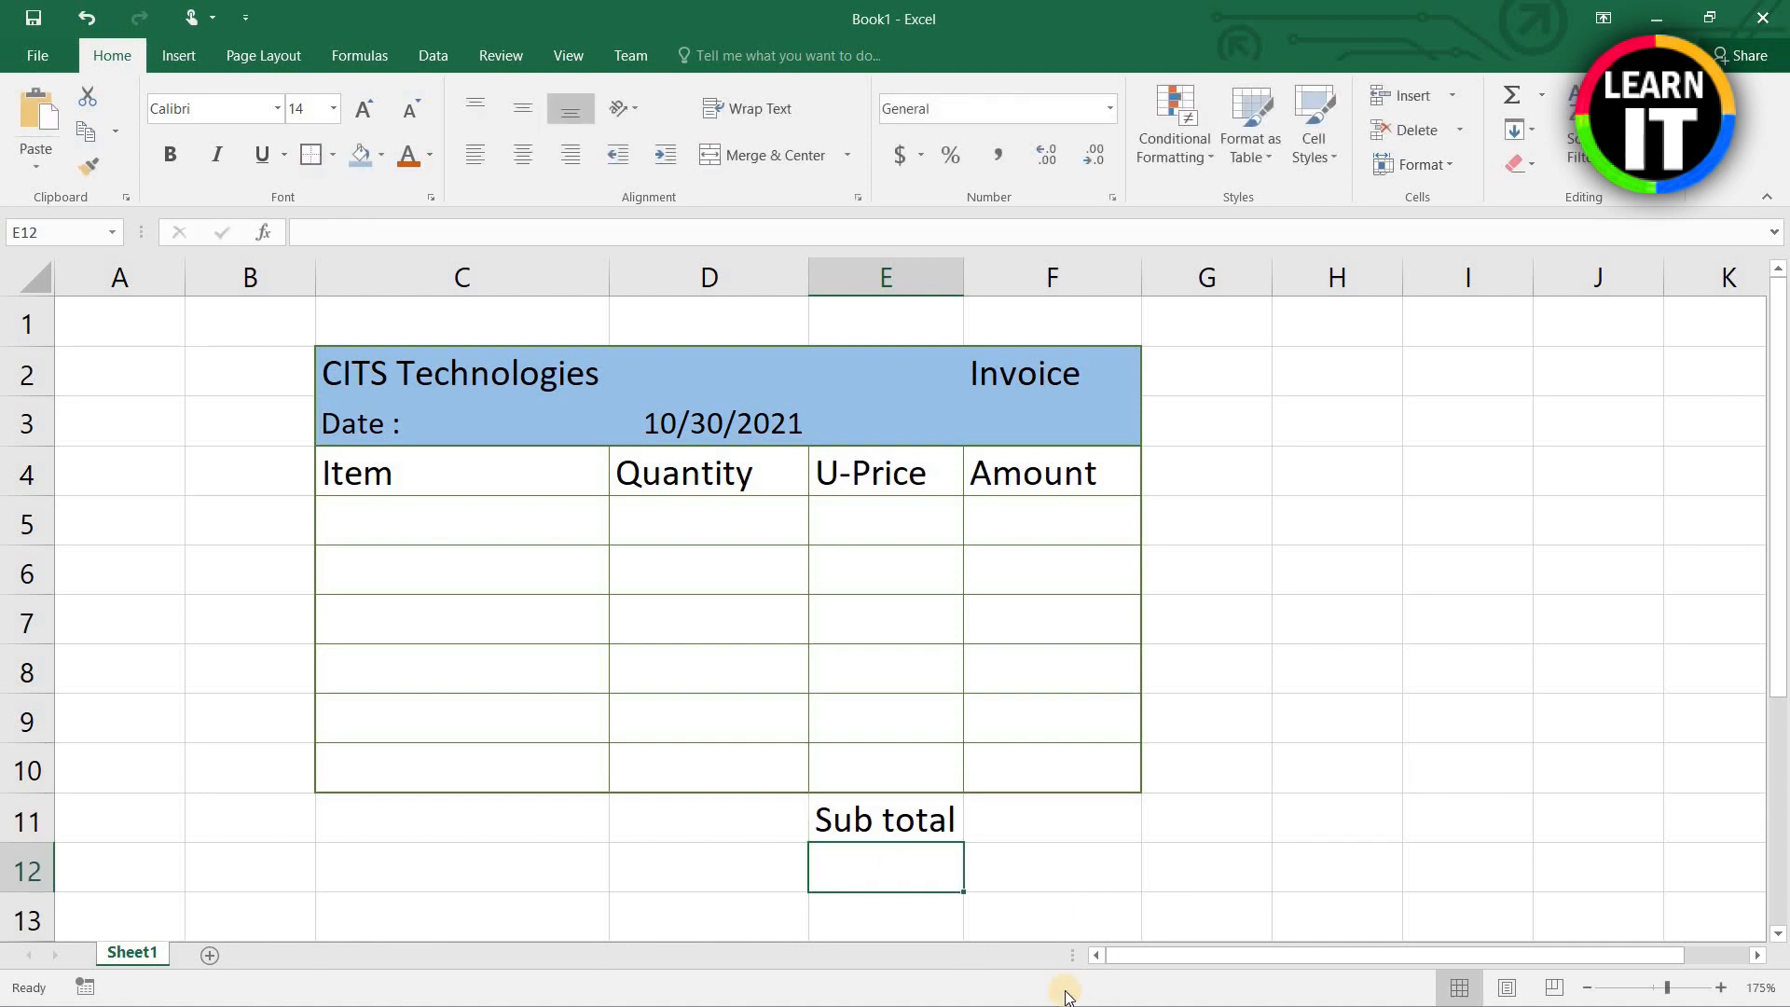
Step: Set the font size of cells E11:E13 to 12
{"action": "left_click", "coordinate": [871, 819]}
{"action": "mouse_move", "coordinate": [942, 814]}
{"action": "left_mouse_down"}
{"action": "mouse_move", "coordinate": [979, 839]}
{"action": "mouse_move", "coordinate": [909, 919]}
{"action": "left_mouse_up"}
{"action": "left_click", "coordinate": [333, 109]}
{"action": "left_click", "coordinate": [300, 228]}
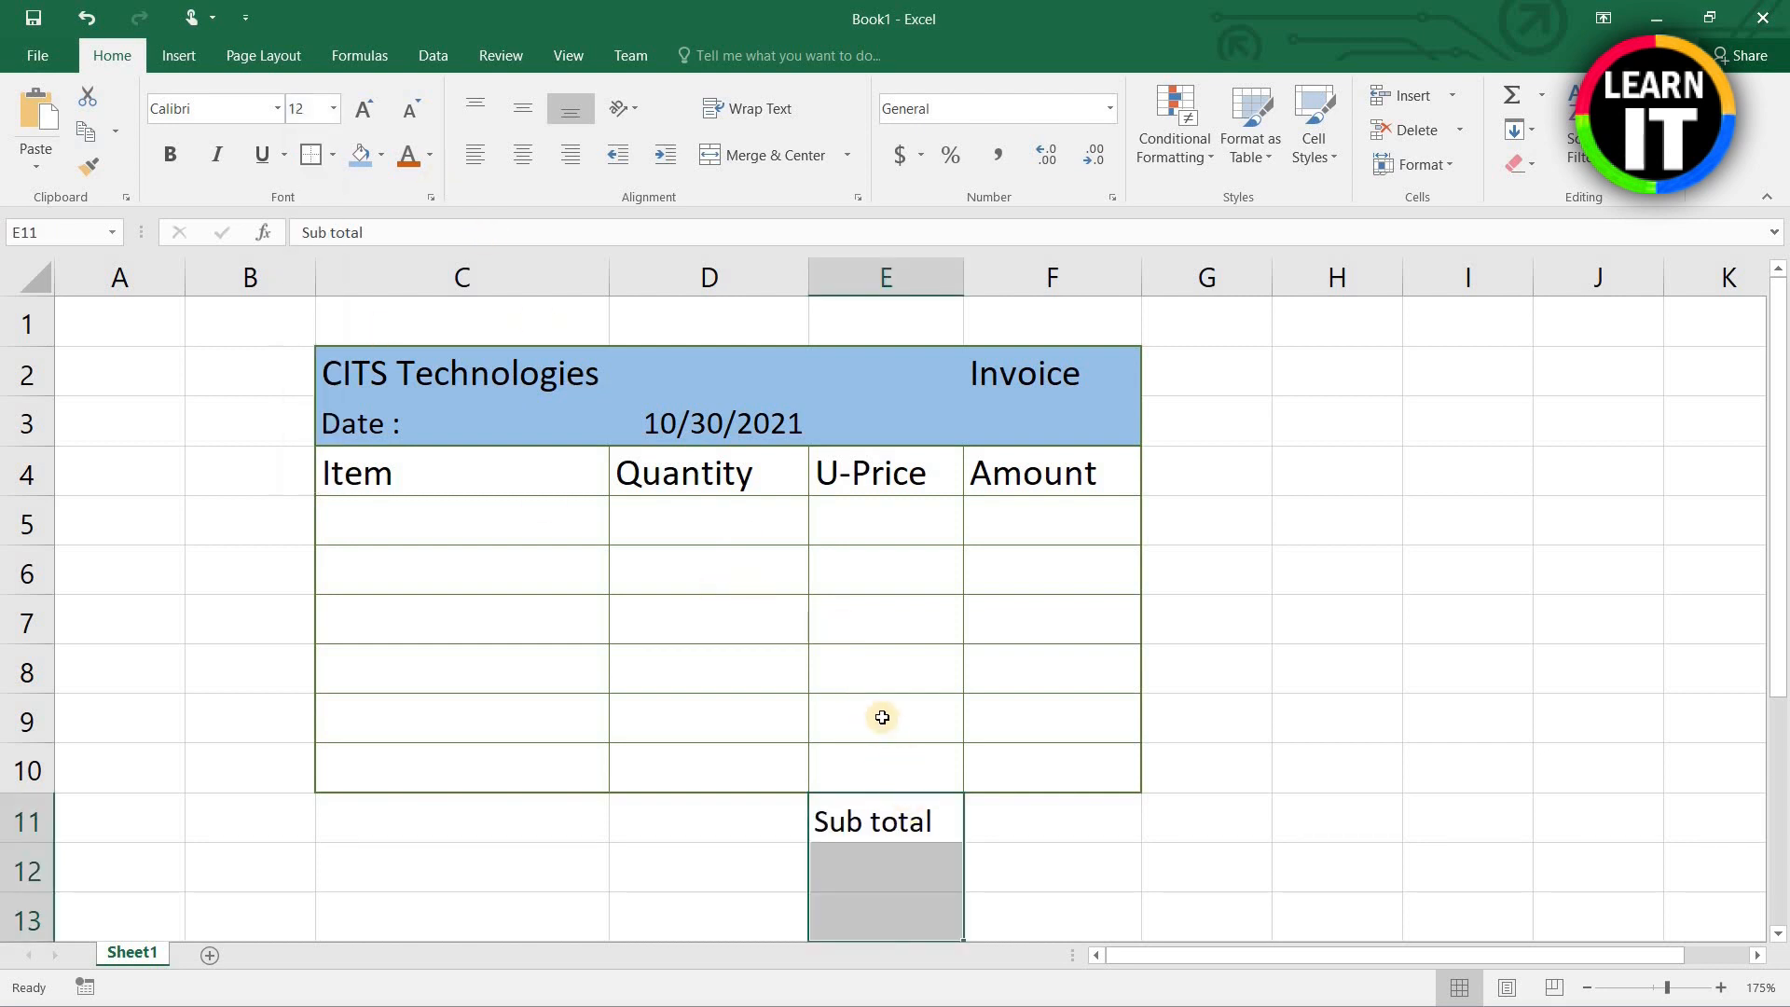
Step: Enter the label "Discount 5%" in E12 below the Sub total label
{"action": "scroll", "coordinate": [882, 717], "scroll_direction": "down", "scroll_amount": 1}
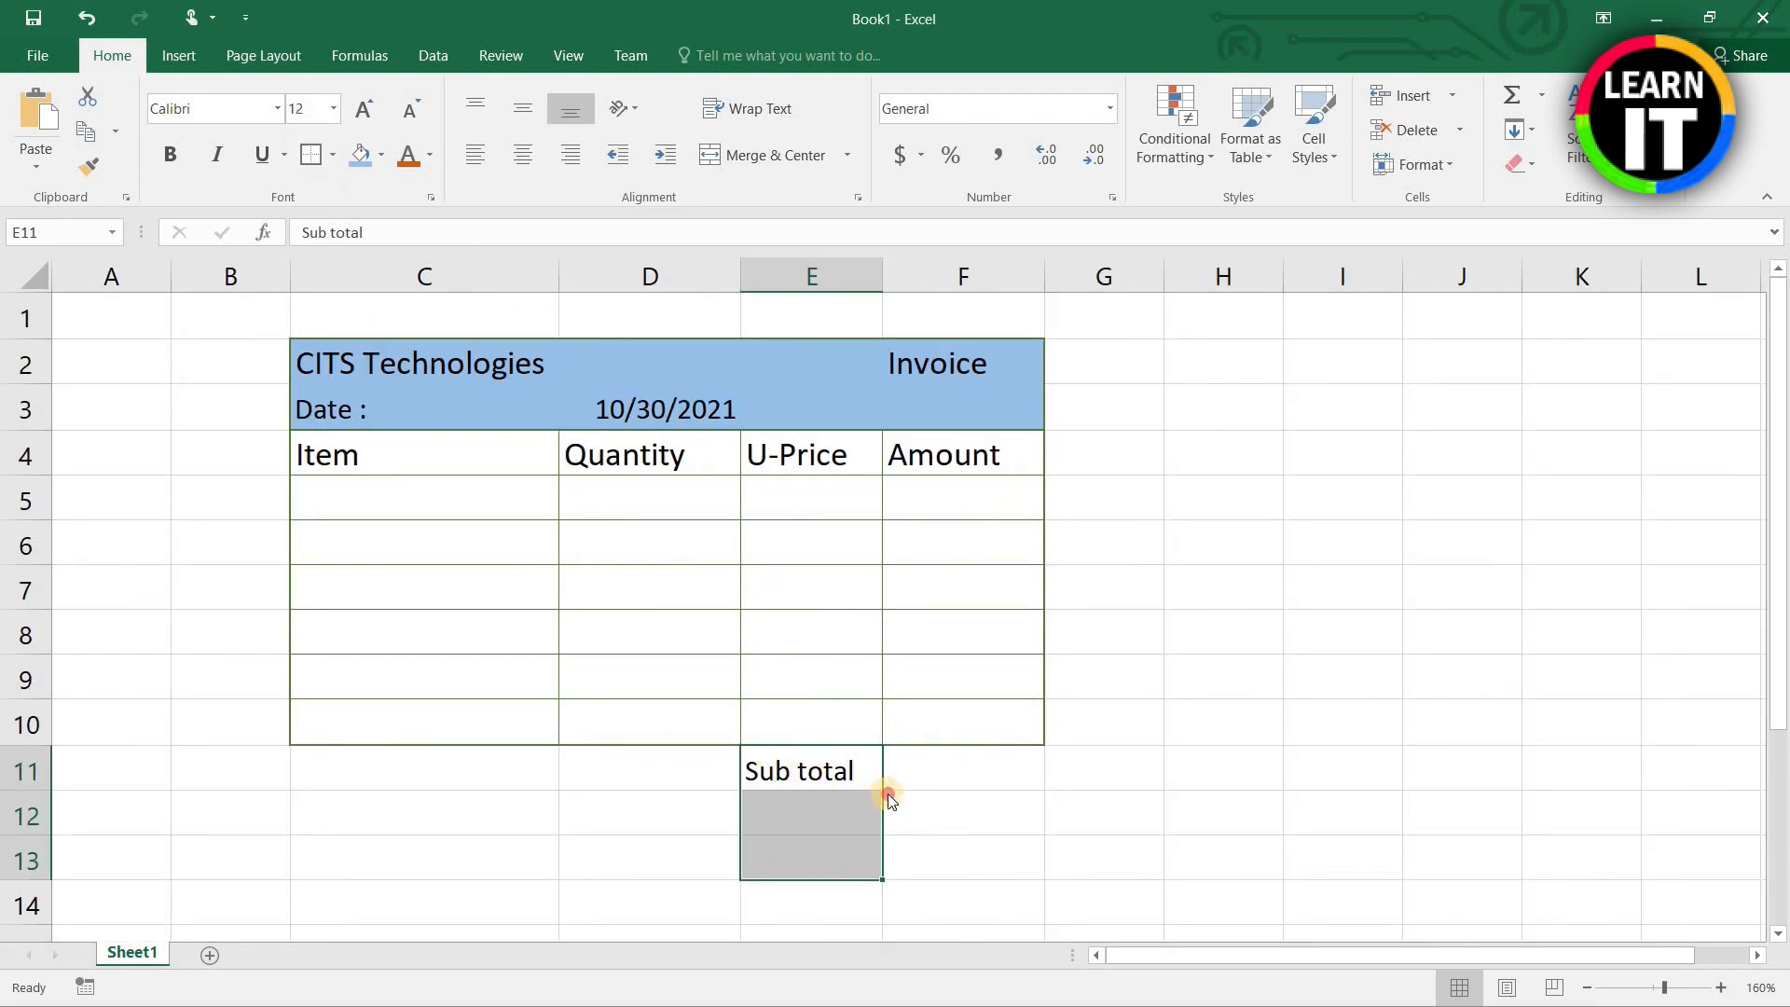
{"action": "left_click", "coordinate": [974, 770]}
{"action": "left_click", "coordinate": [844, 814]}
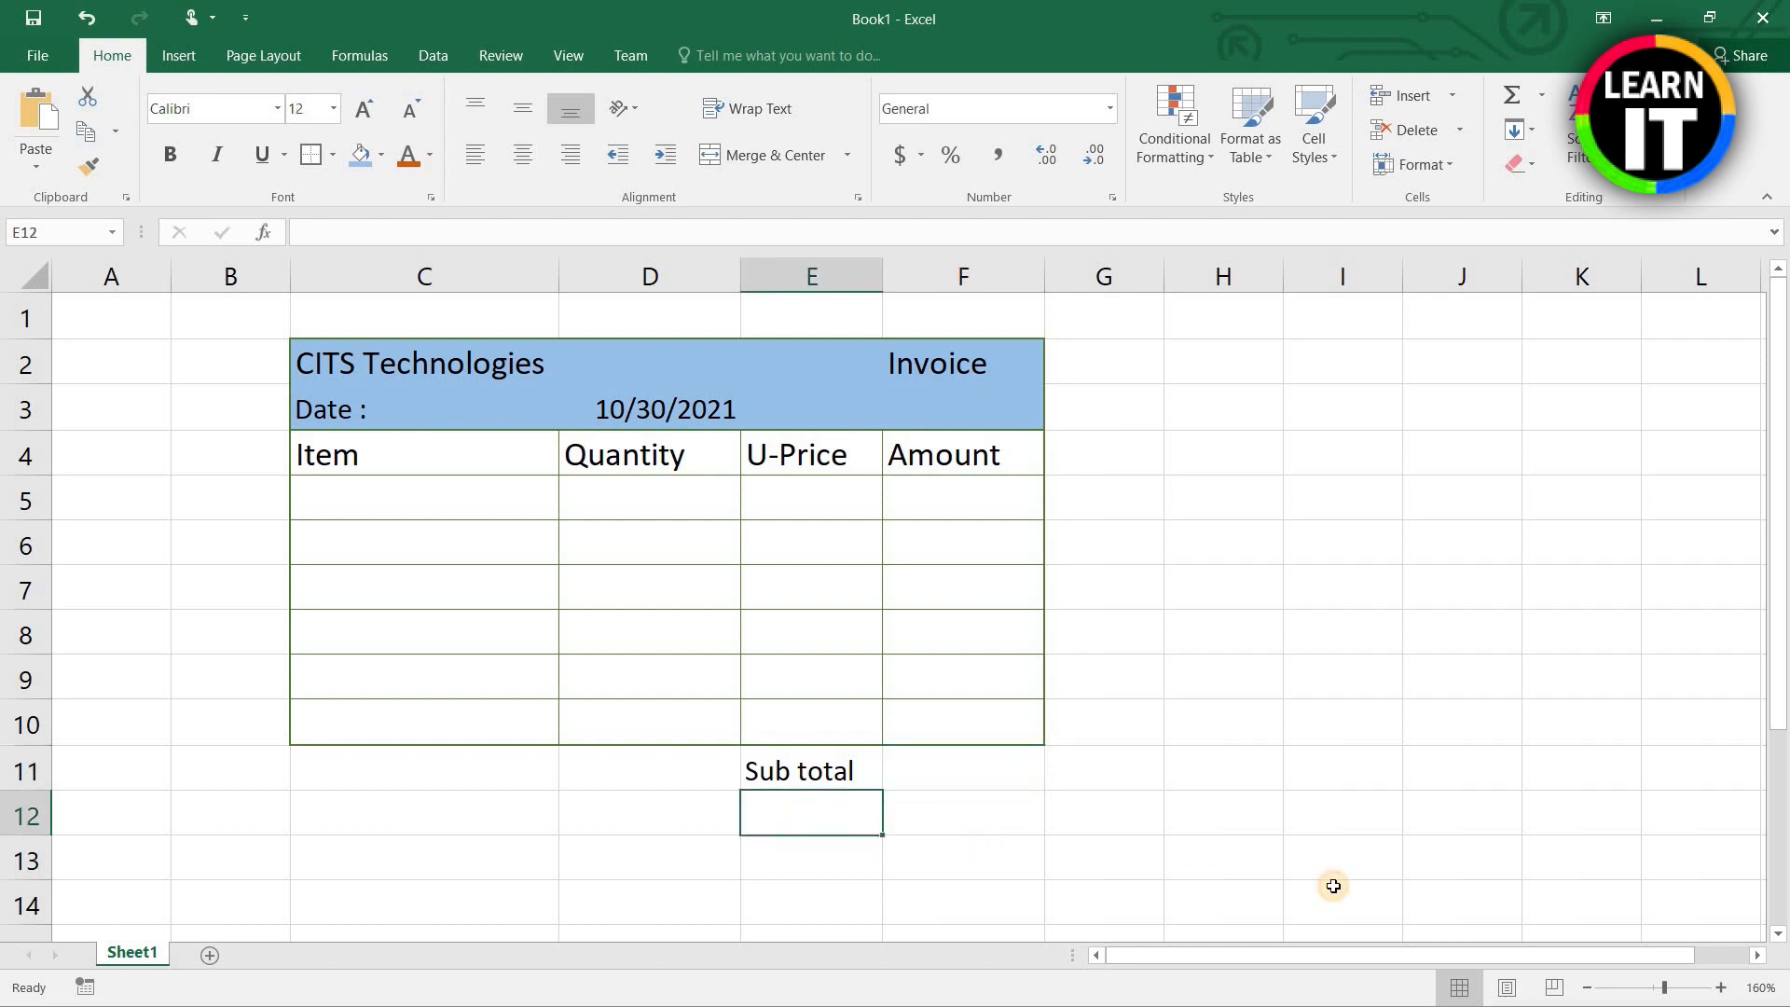
{"action": "type", "text": "Discount"}
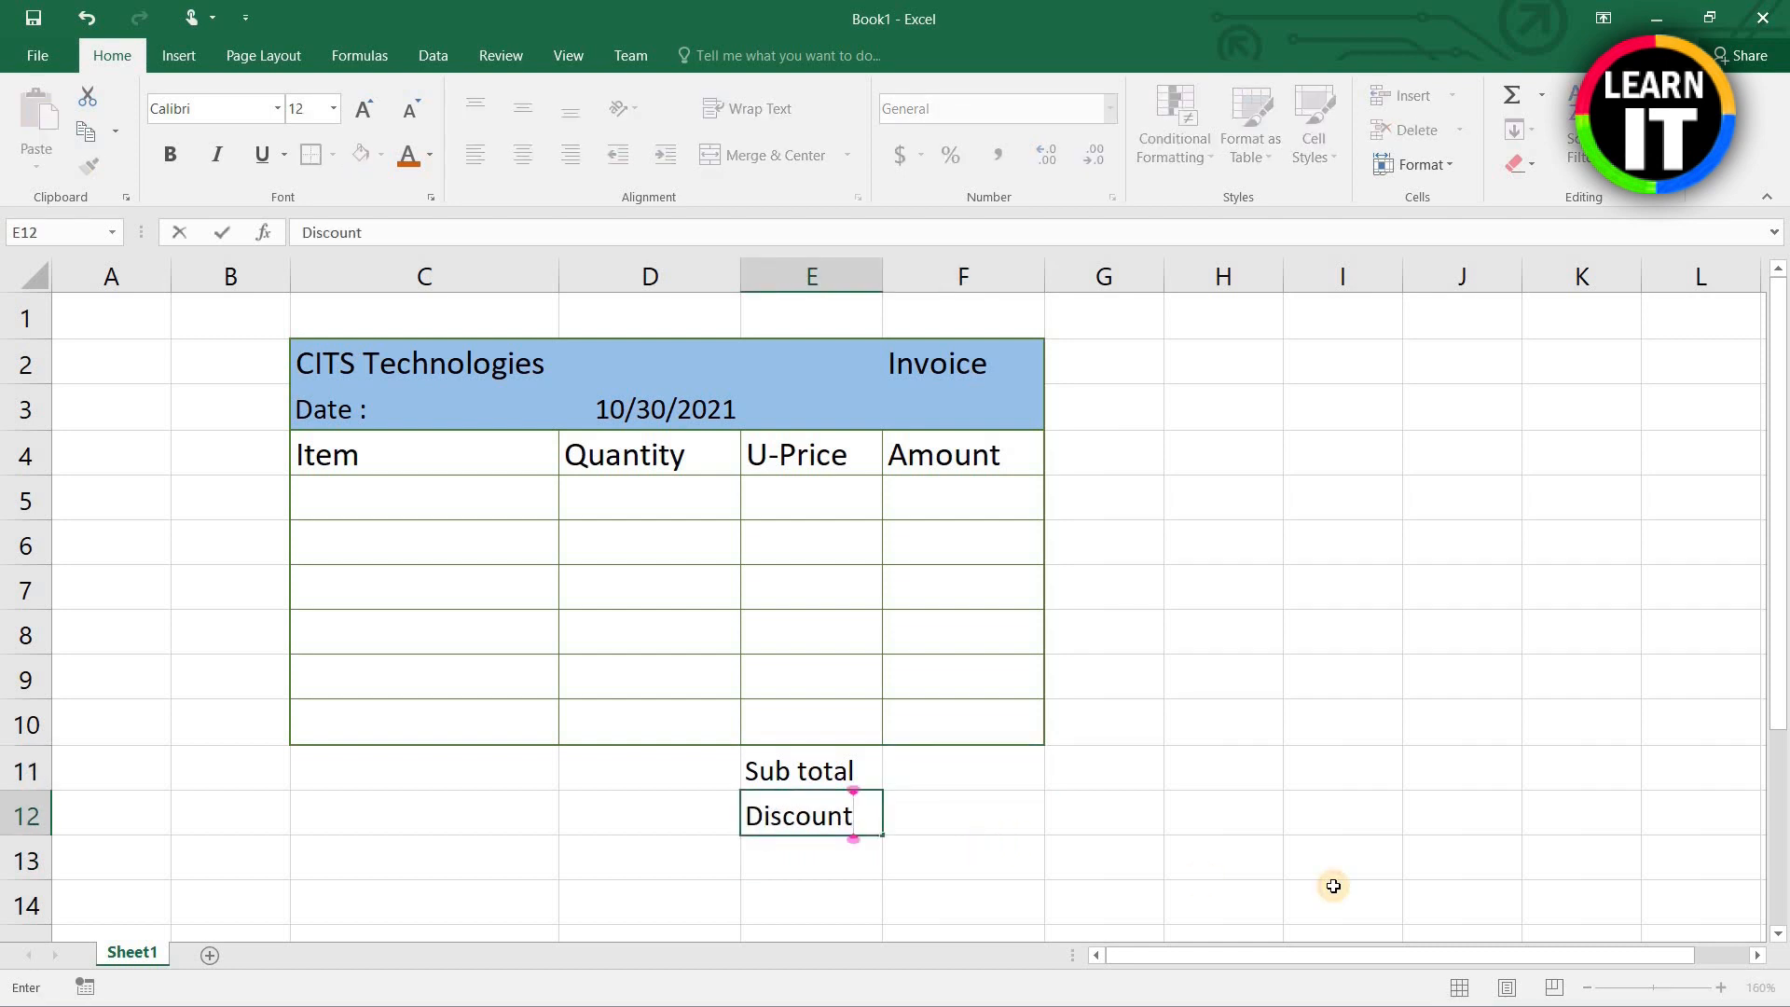
{"action": "type", "text": " 5%"}
{"action": "key", "text": "Return"}
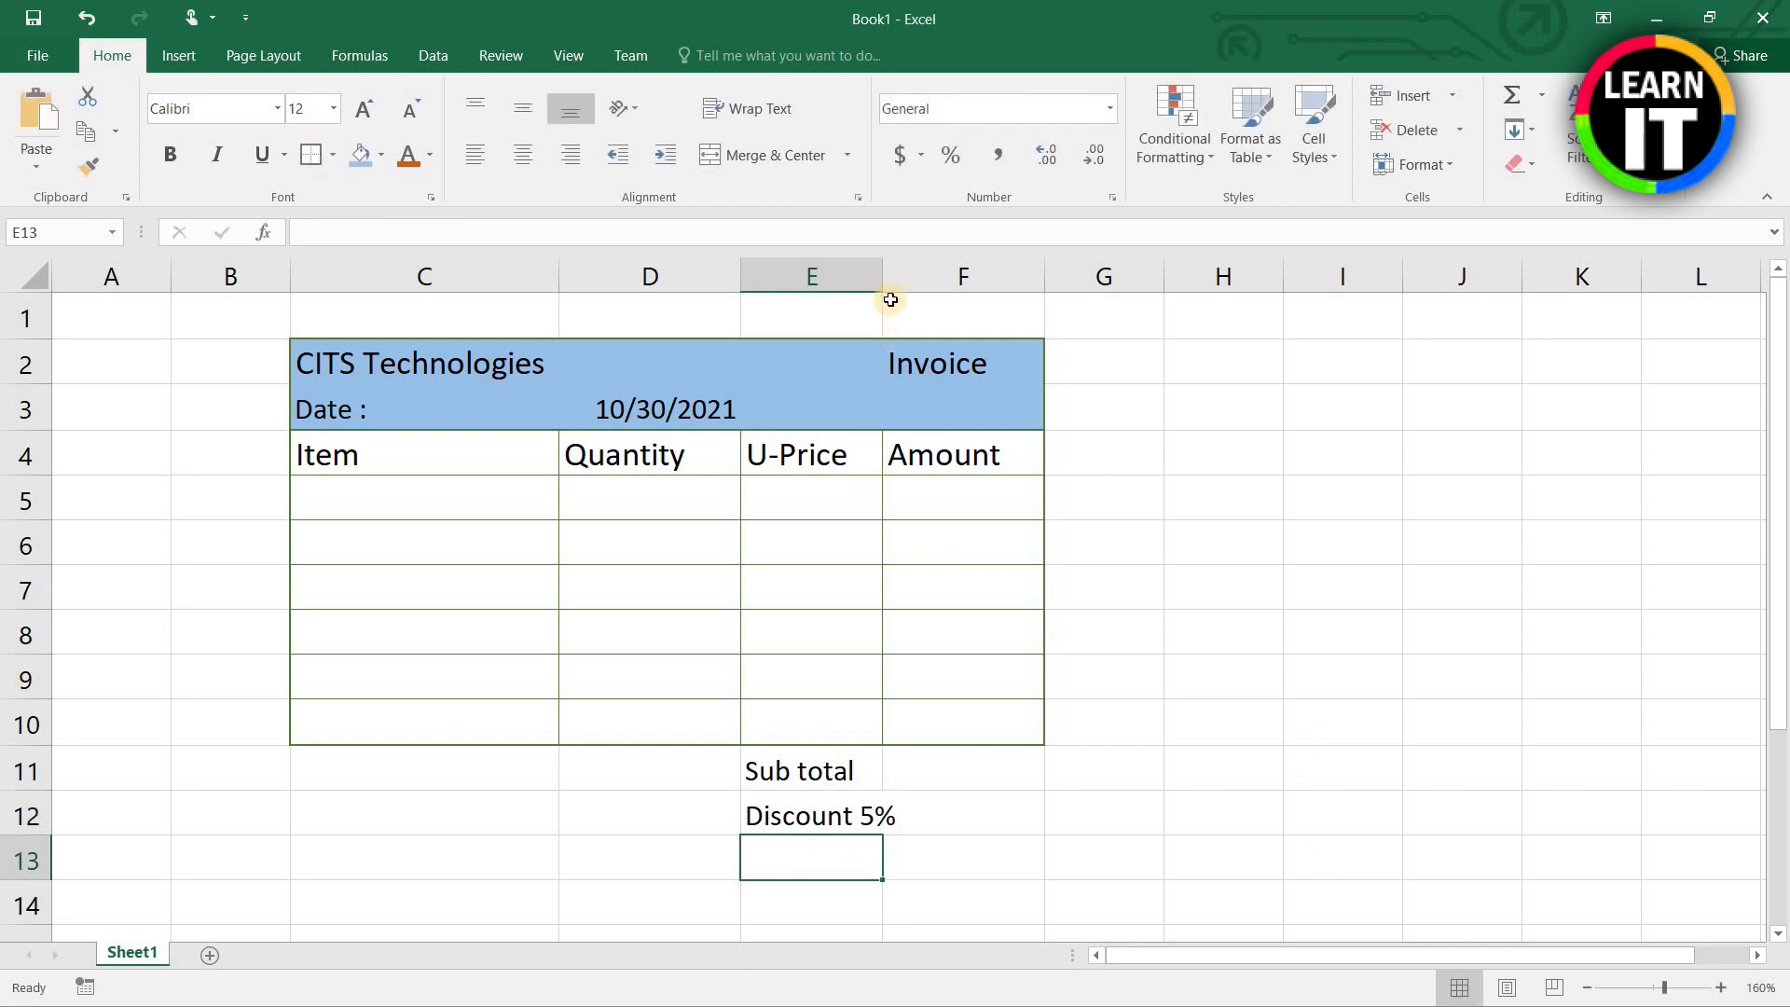
Step: Widen columns E and F slightly so the discount label fits, and widen column D a touch
{"action": "left_click_drag", "start_coordinate": [892, 284], "coordinate": [909, 277]}
{"action": "left_click_drag", "start_coordinate": [1070, 269], "coordinate": [1085, 272]}
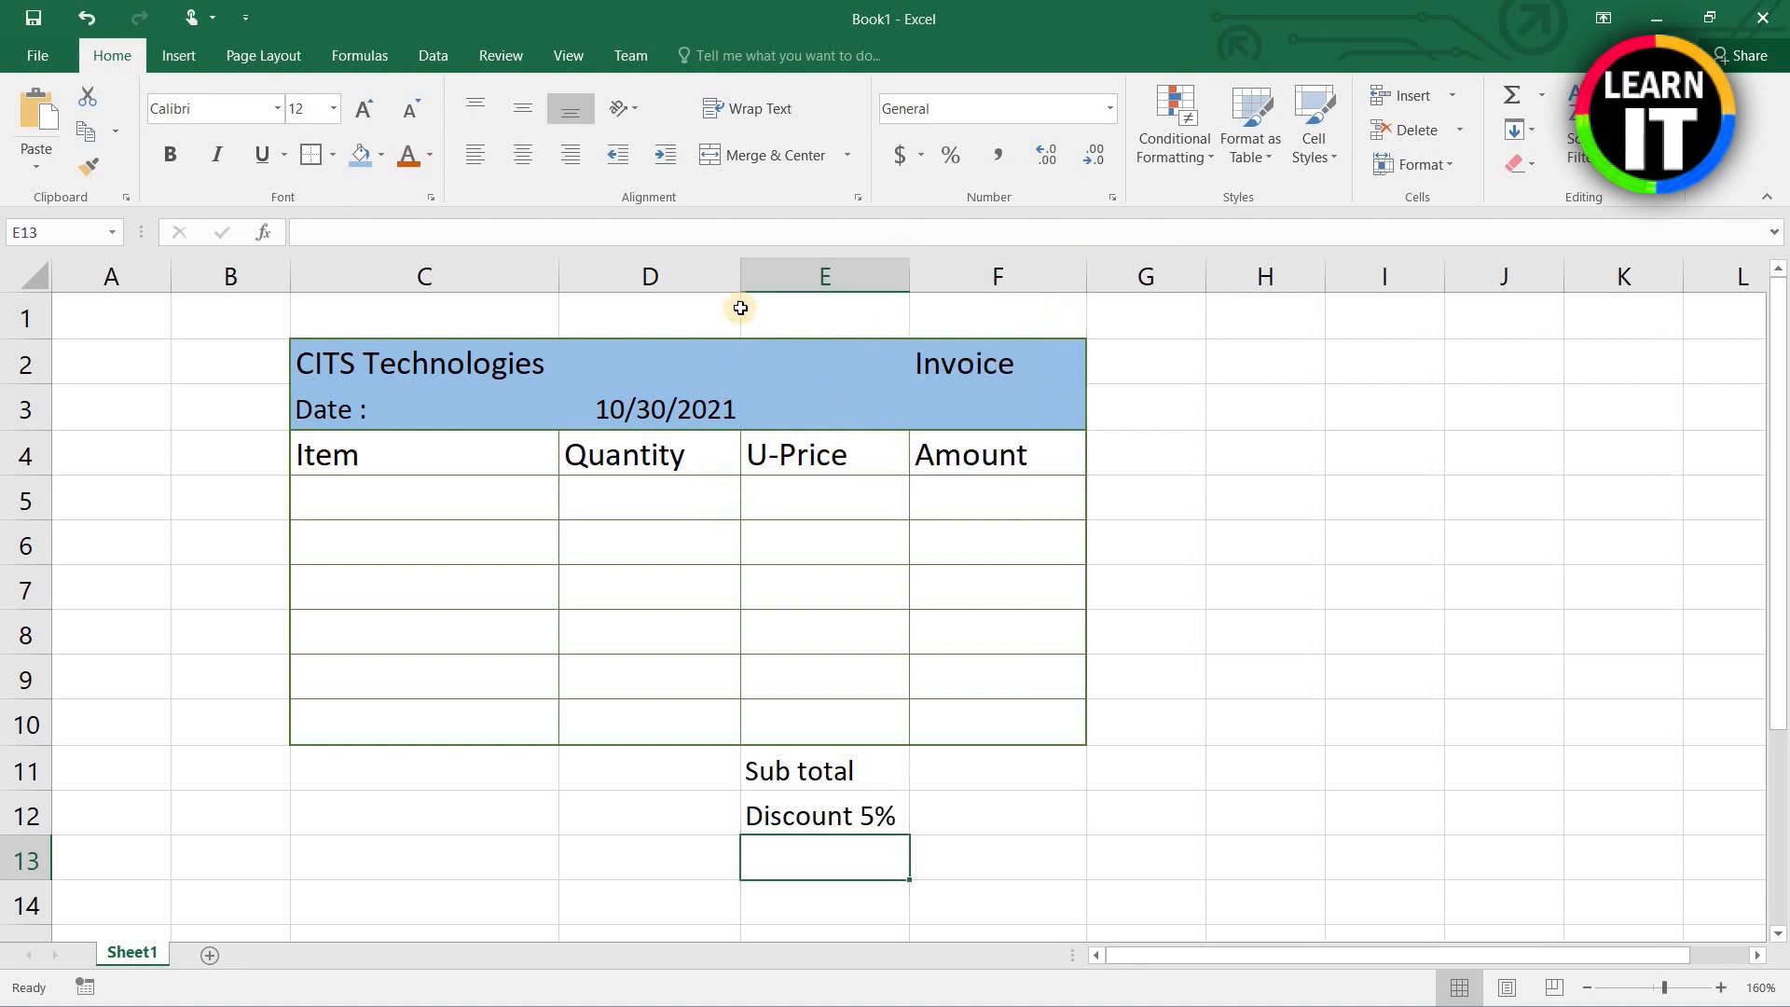
{"action": "left_click_drag", "start_coordinate": [745, 276], "coordinate": [747, 277]}
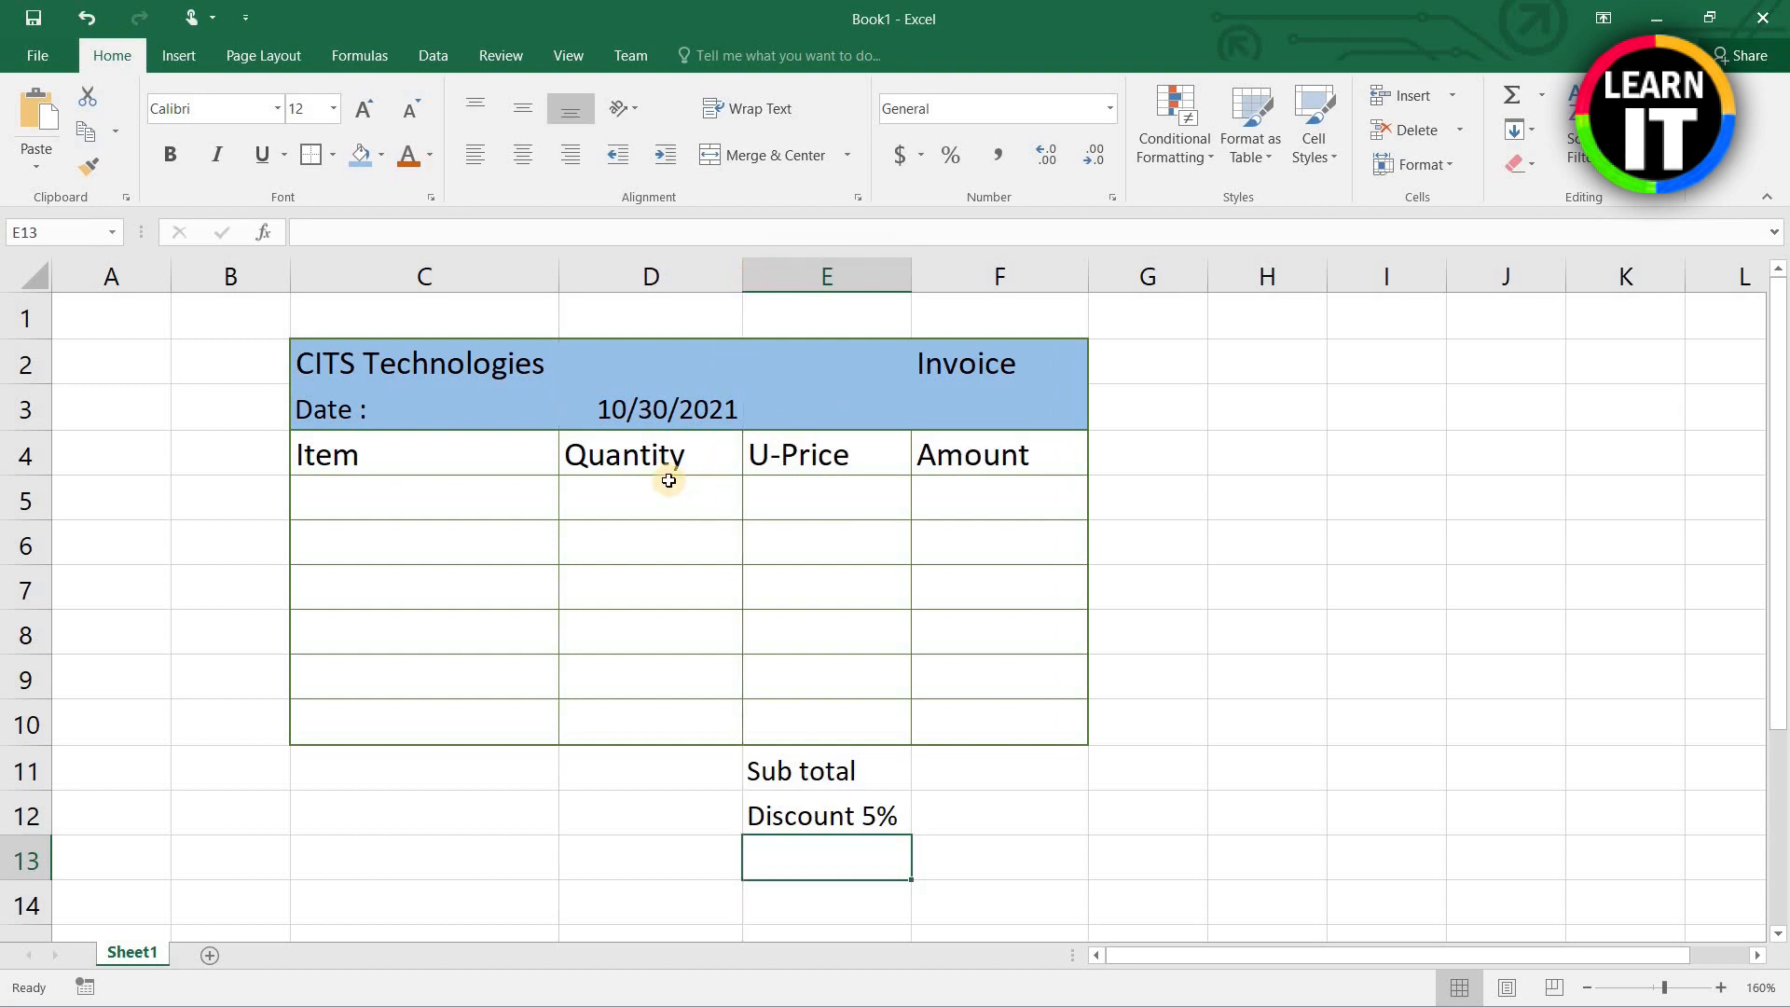
Step: Right-align the Quantity, U-Price and Amount headings in D4:F4
{"action": "left_click_drag", "start_coordinate": [638, 457], "coordinate": [961, 453]}
{"action": "left_click", "coordinate": [578, 166]}
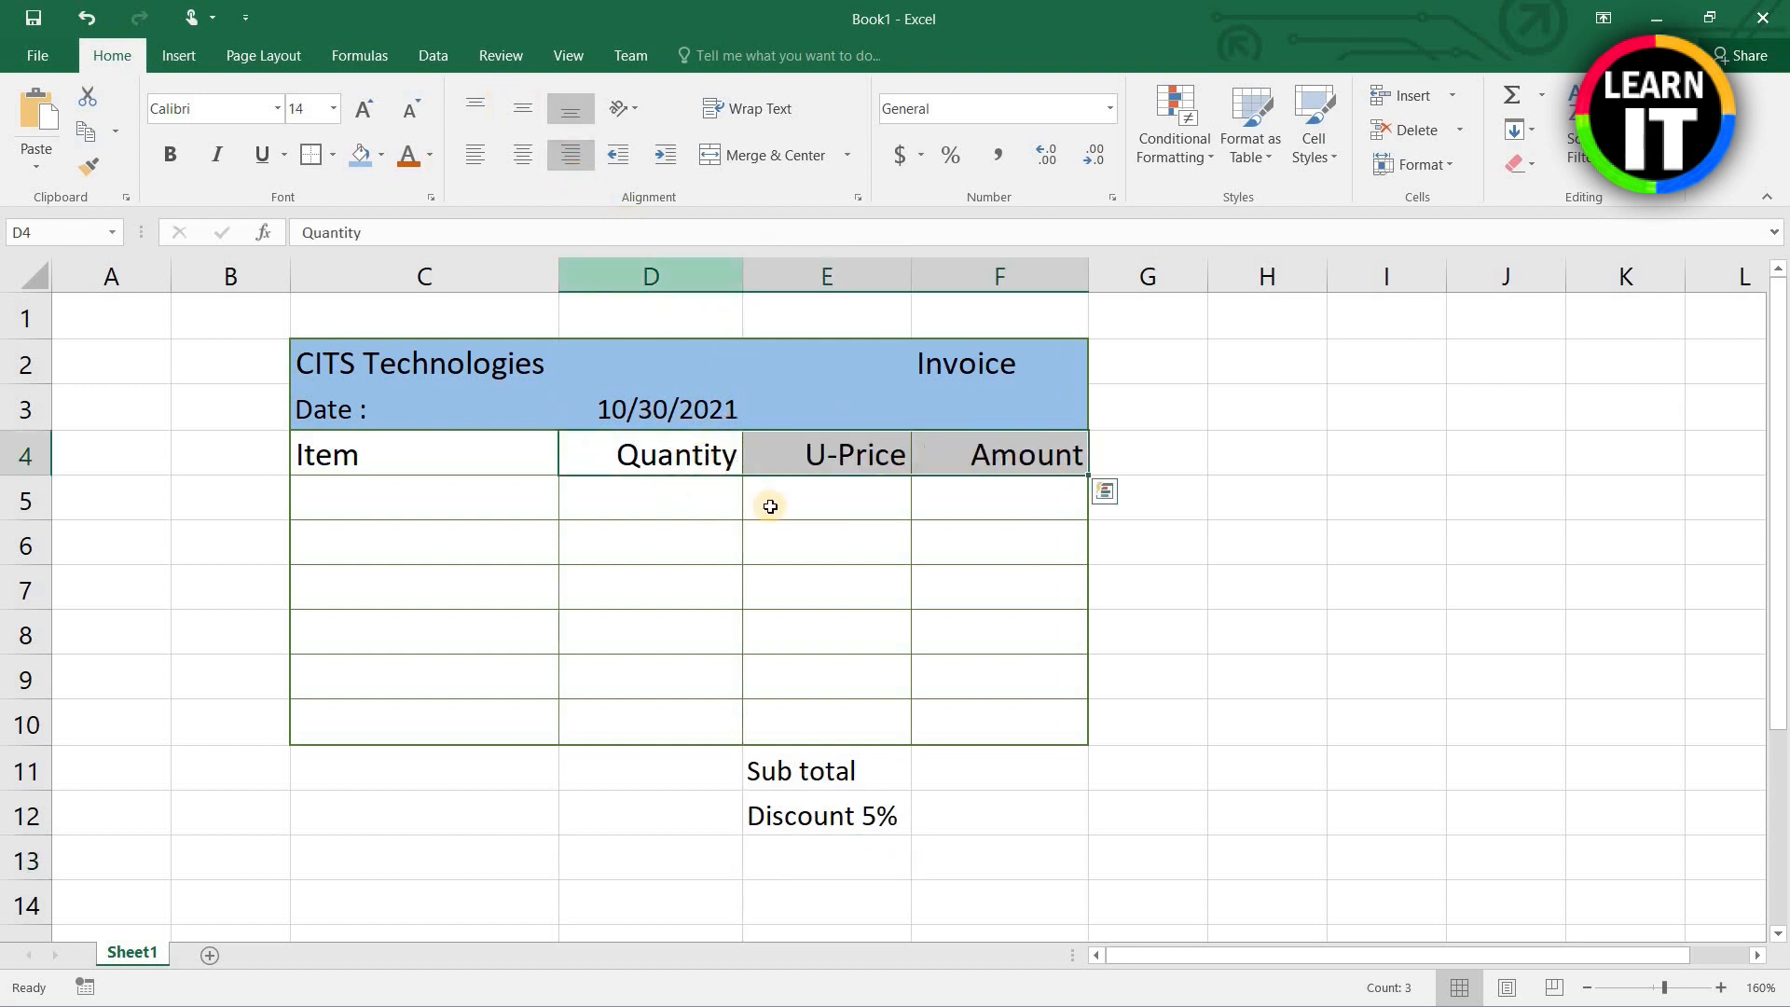
{"action": "left_click", "coordinate": [812, 618]}
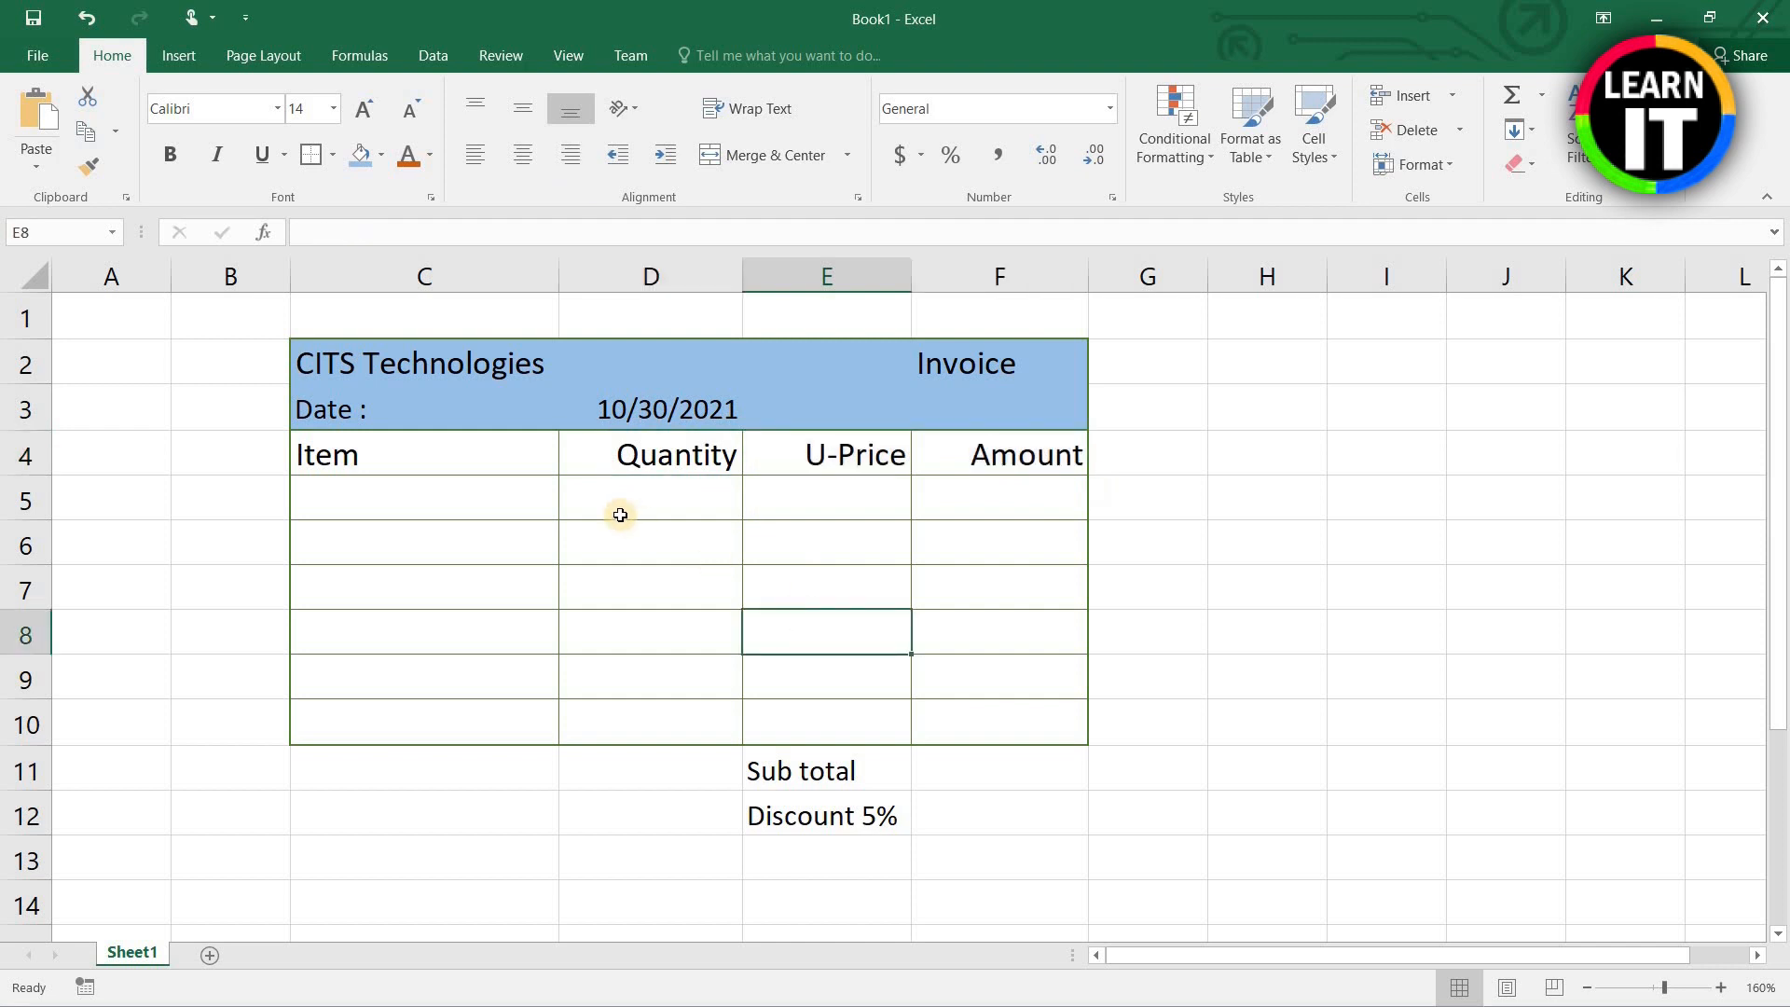
Step: Fill the Amount column F4:F10 with light blue and the U-Price column E4:E10 with light gold
{"action": "left_click_drag", "start_coordinate": [1009, 466], "coordinate": [988, 718]}
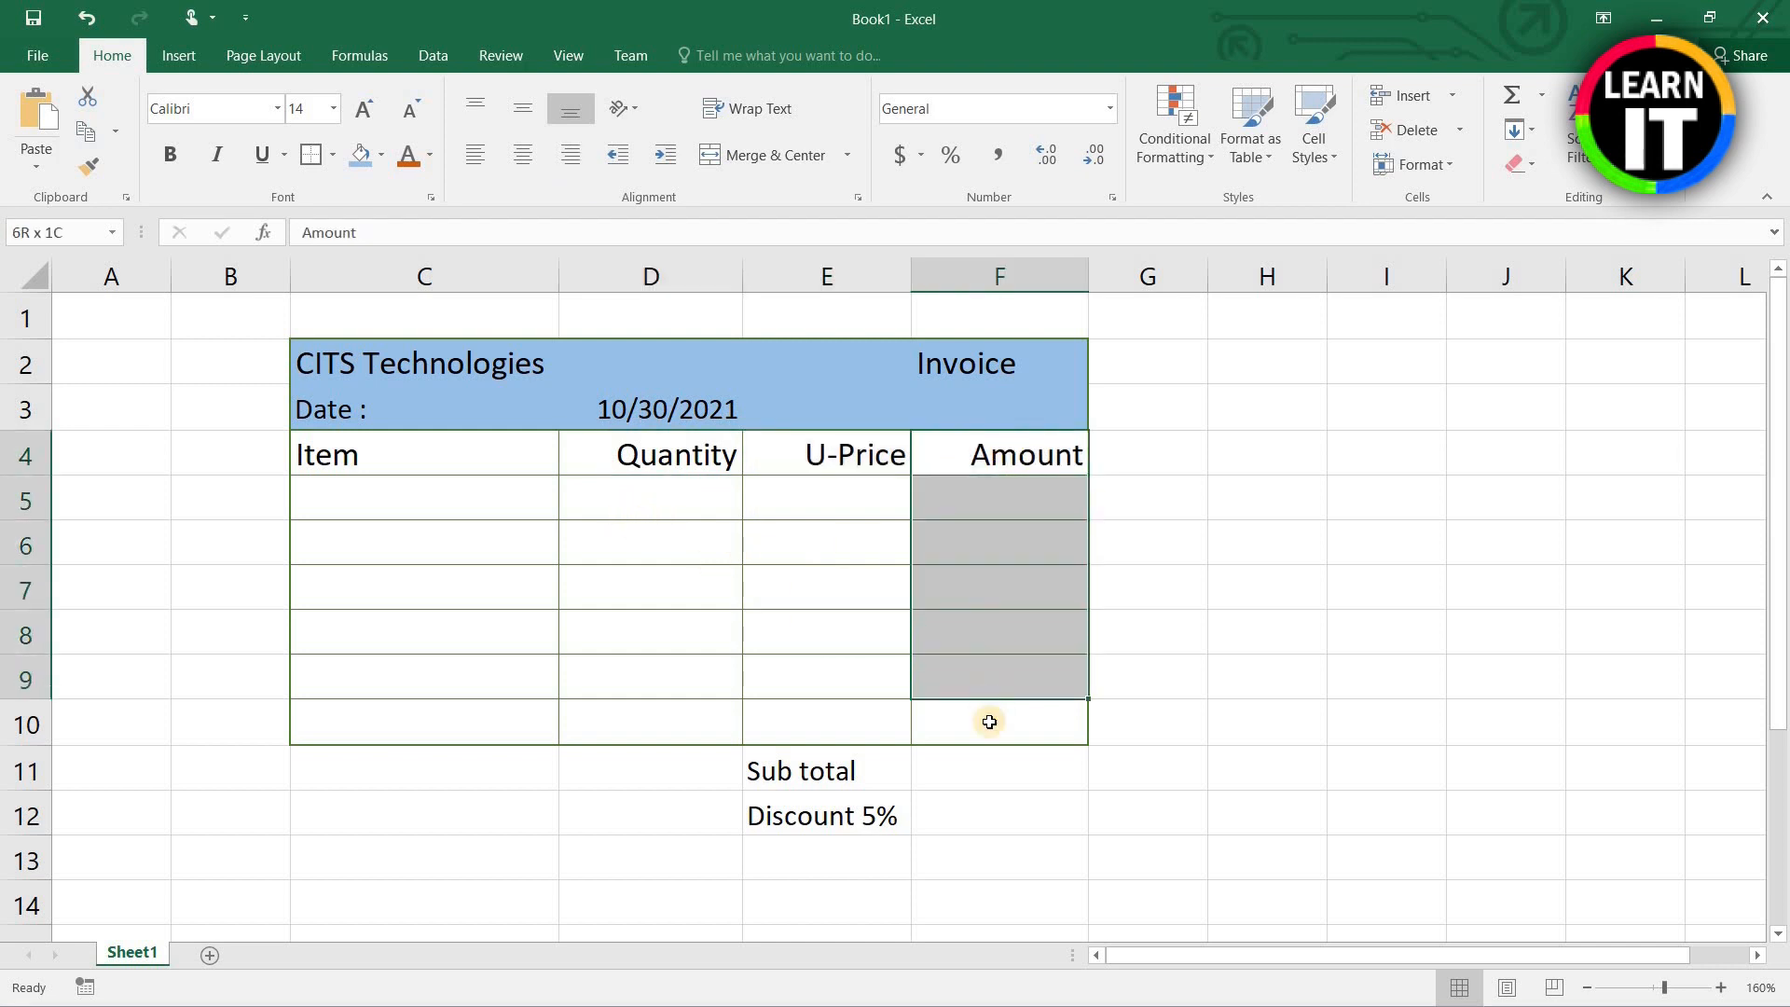
{"action": "left_click", "coordinate": [382, 154]}
{"action": "left_click", "coordinate": [501, 233]}
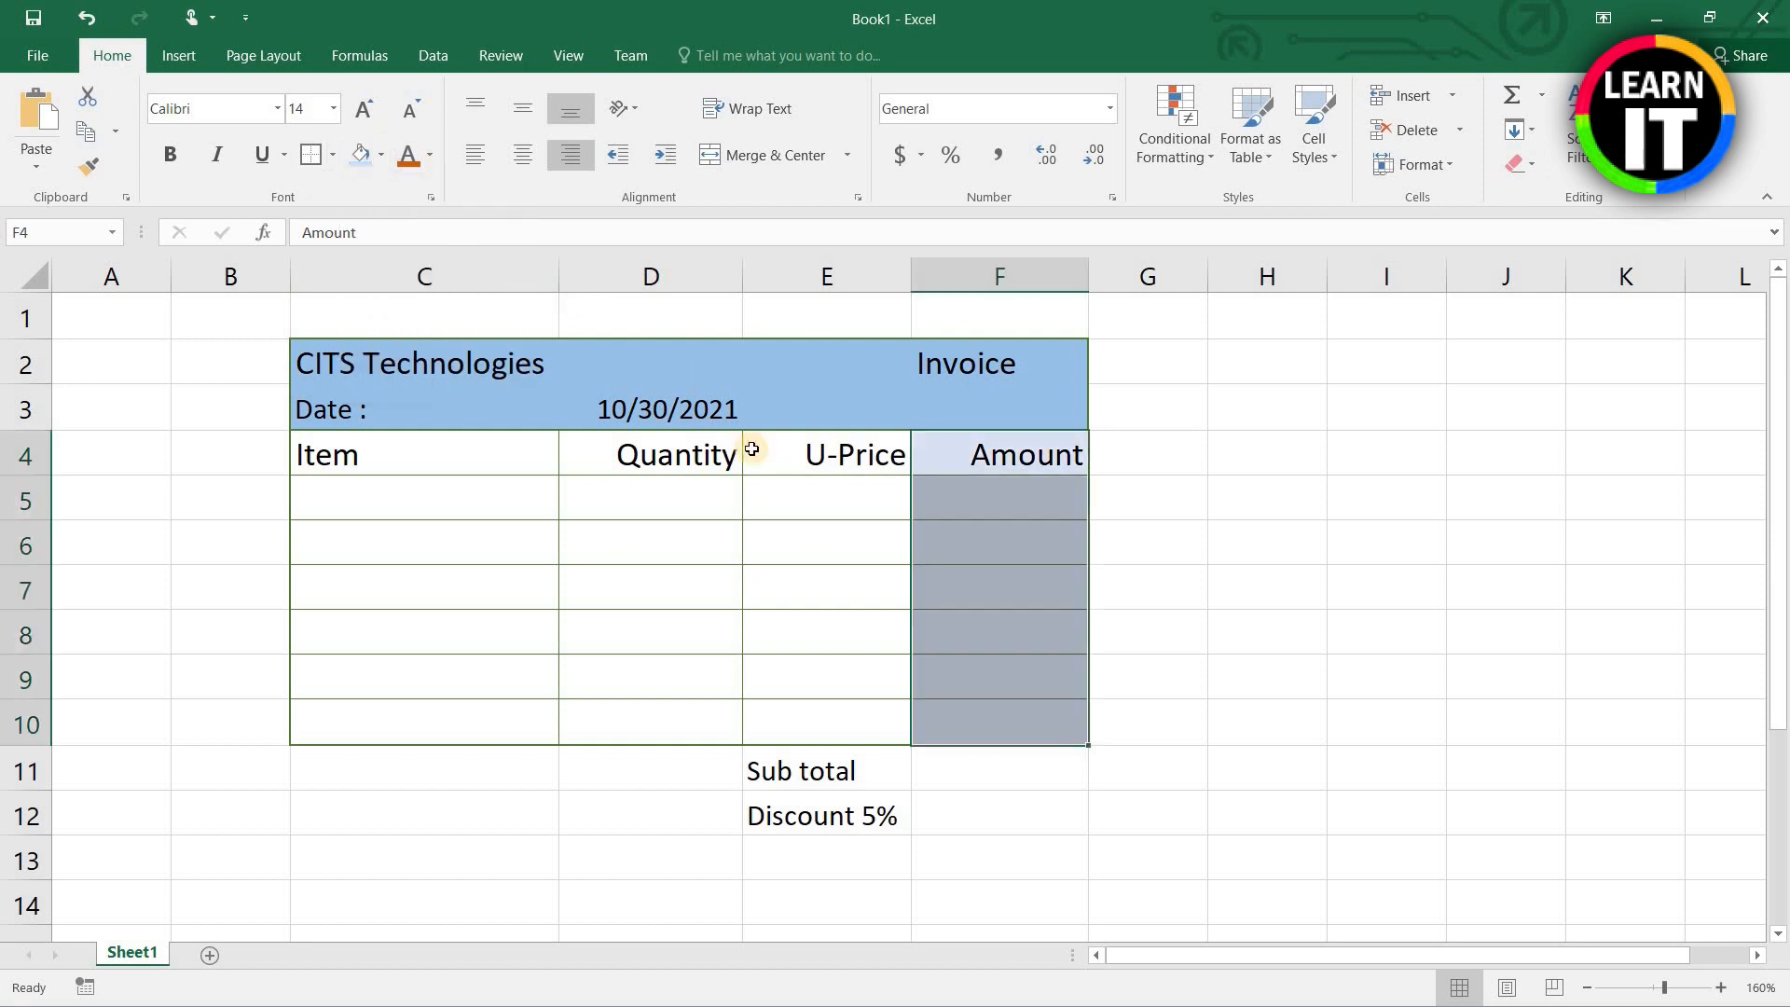
{"action": "left_click_drag", "start_coordinate": [819, 456], "coordinate": [784, 722]}
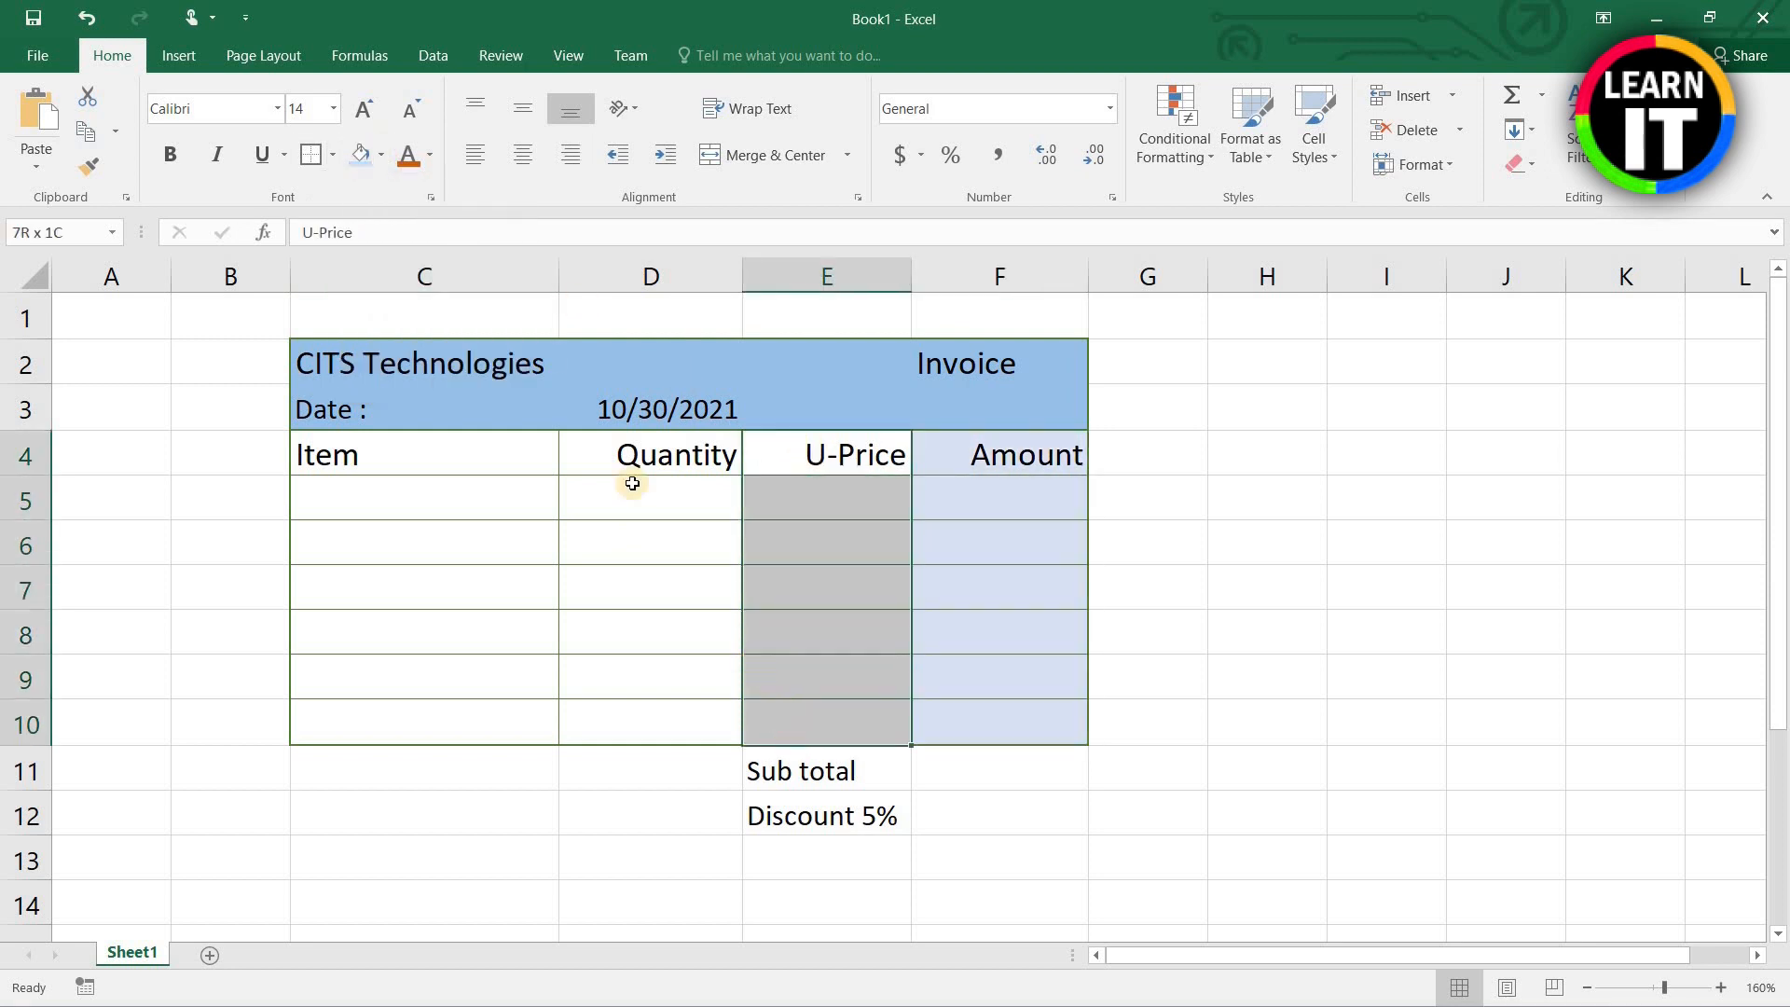
{"action": "left_click", "coordinate": [383, 160]}
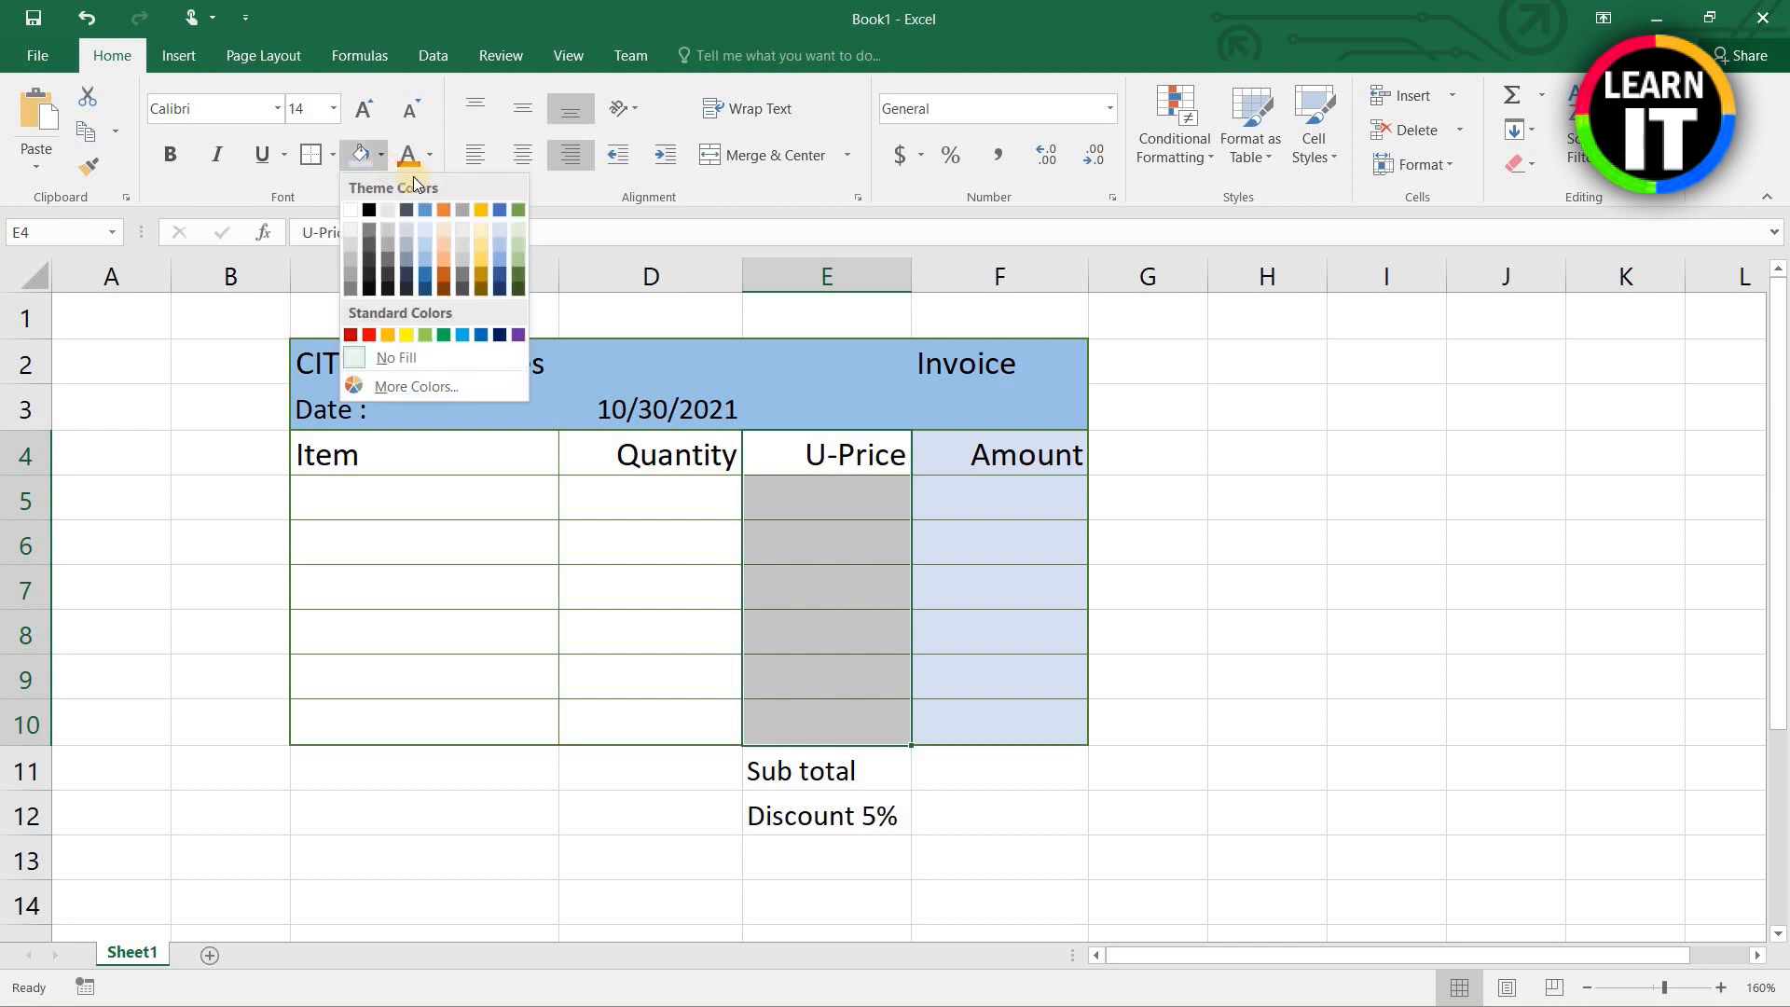
{"action": "left_click", "coordinate": [479, 231]}
Step: Fill the Quantity column D4:D10 with light green
{"action": "left_click_drag", "start_coordinate": [637, 456], "coordinate": [636, 704]}
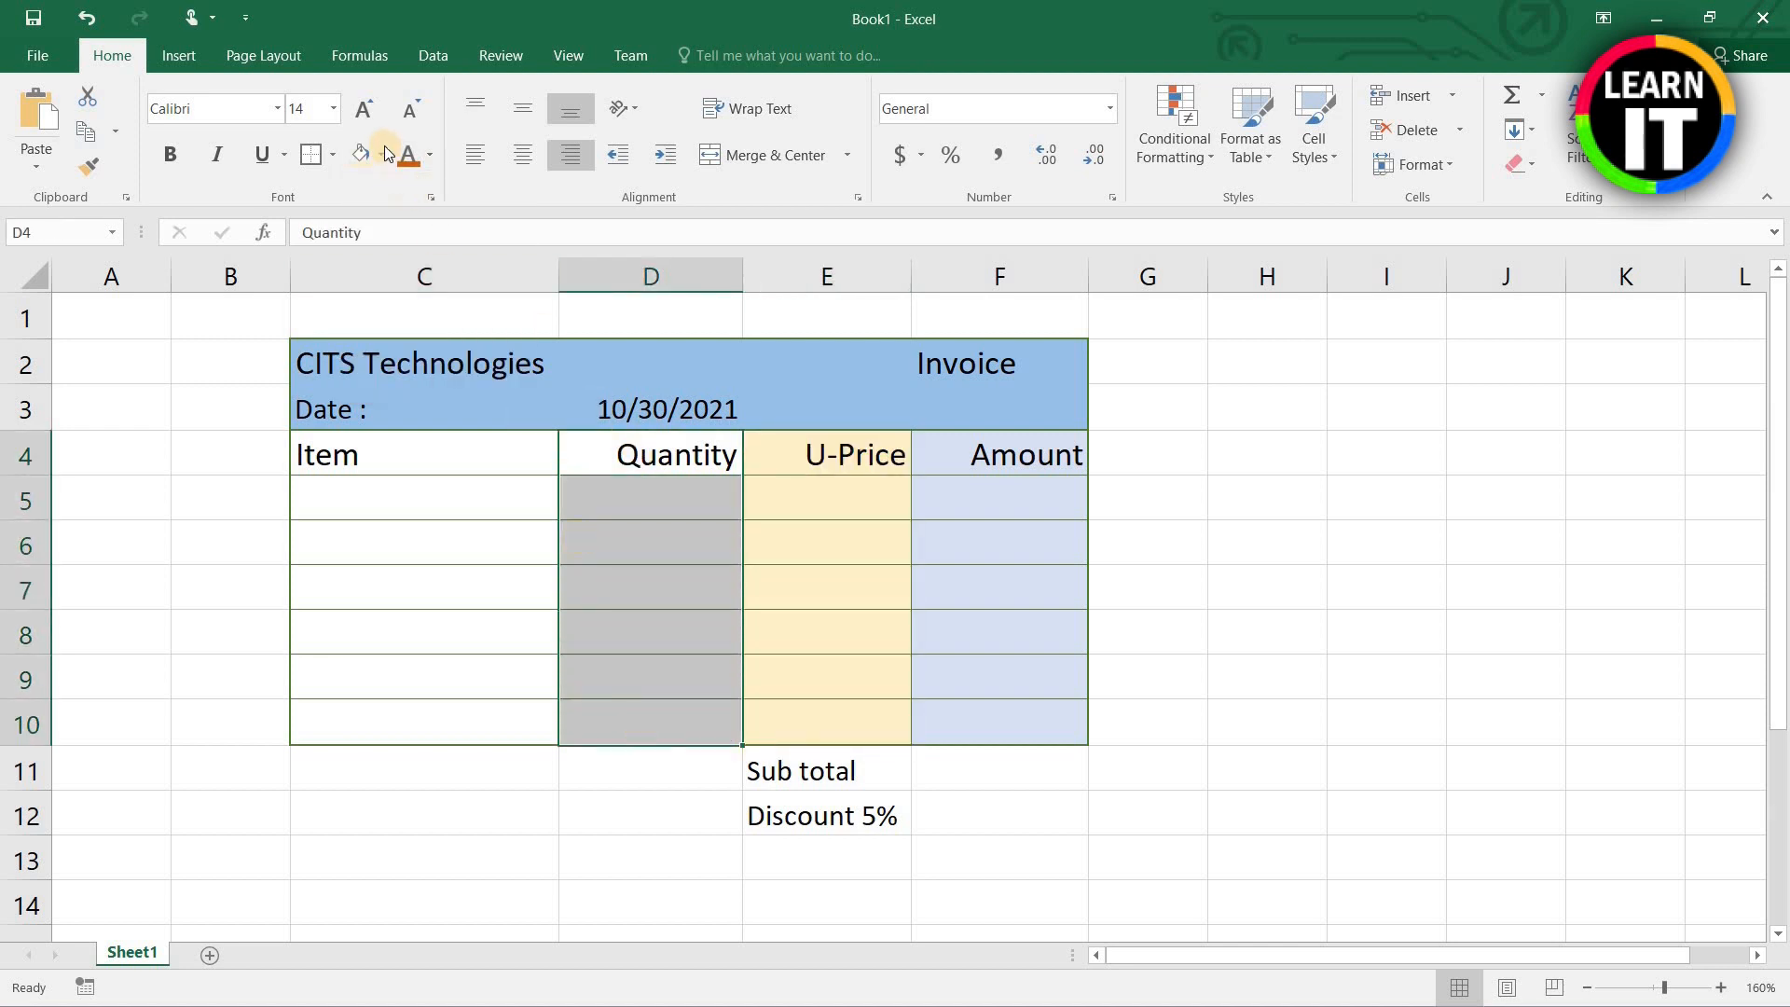
{"action": "left_click", "coordinate": [381, 155]}
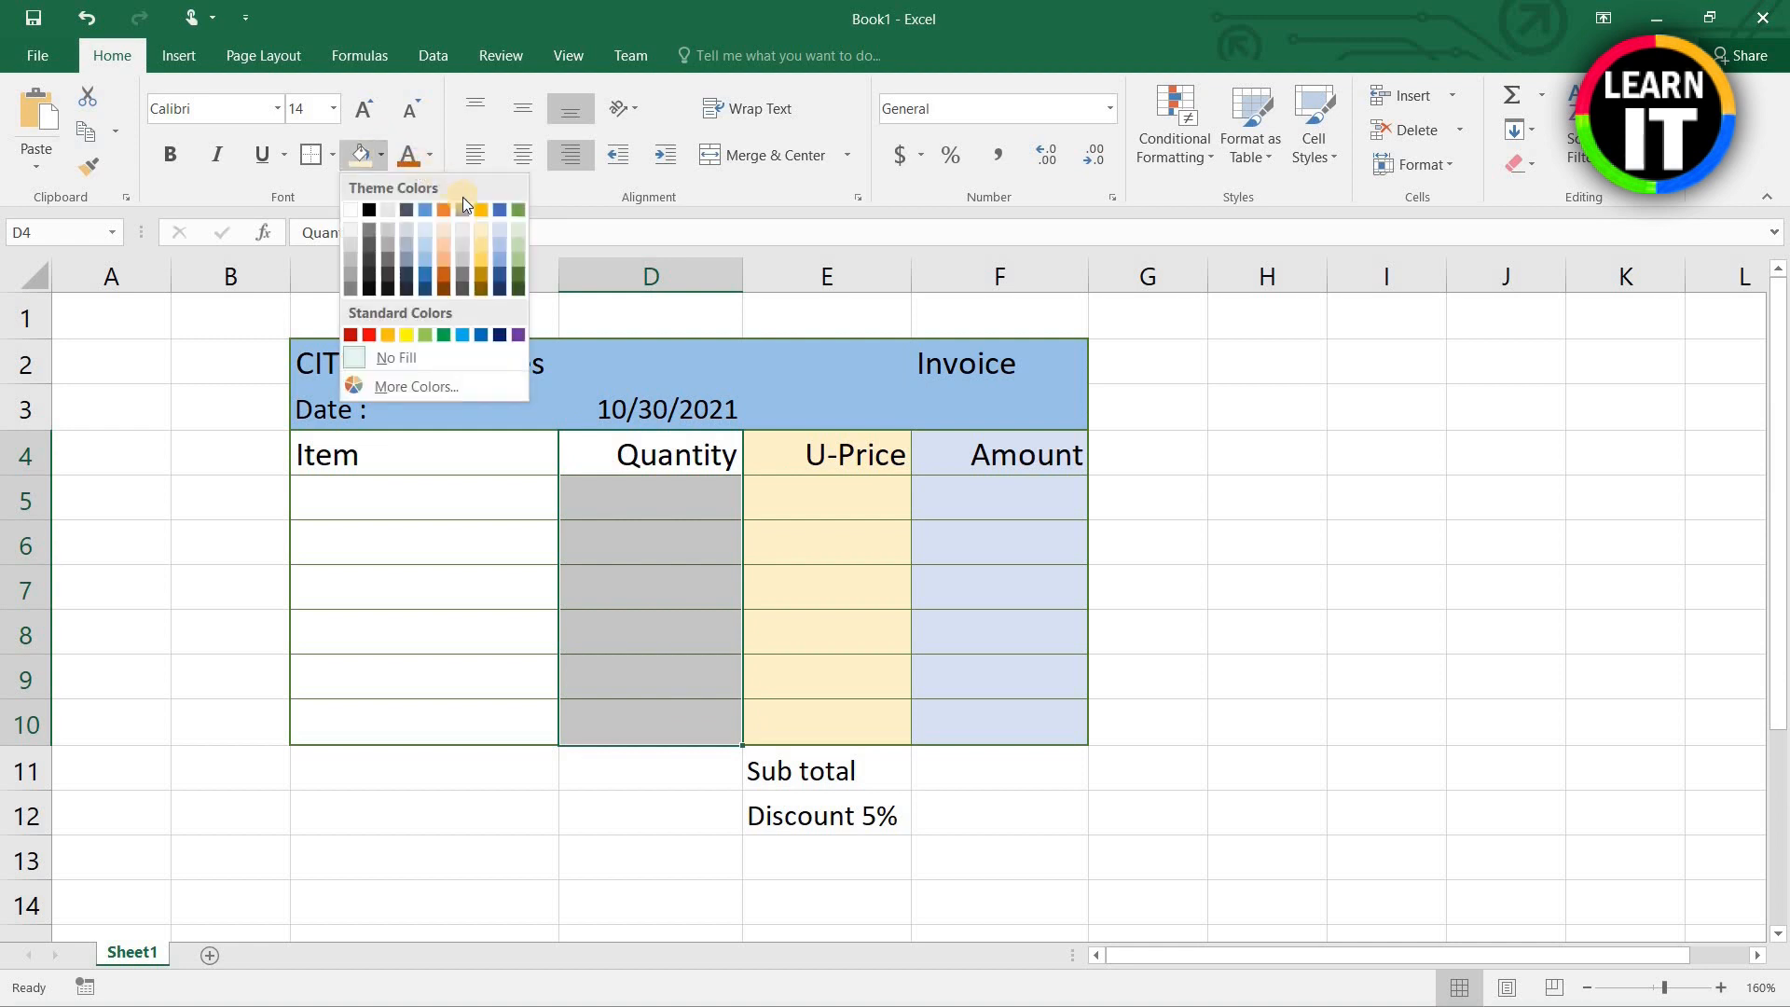
{"action": "left_click", "coordinate": [520, 236]}
{"action": "left_click_drag", "start_coordinate": [447, 463], "coordinate": [464, 725]}
{"action": "left_click", "coordinate": [760, 589]}
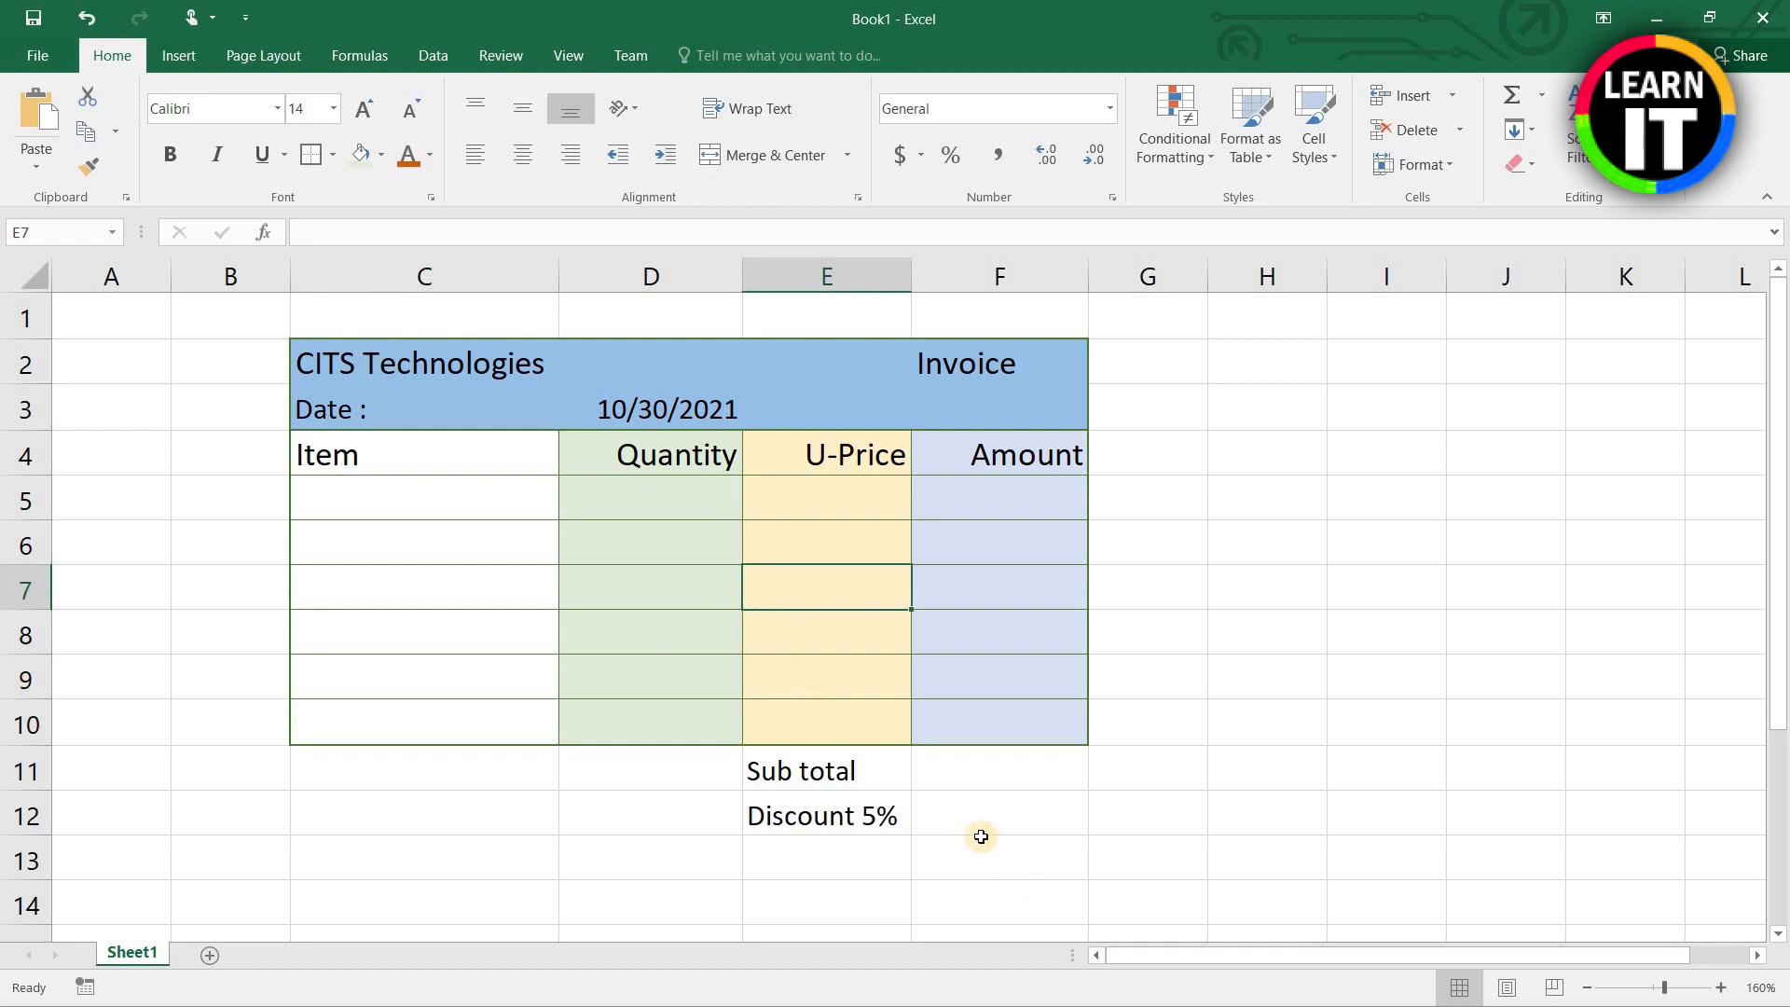
Step: Fill the Sub total row cells E11:F11 with a medium blue shade
{"action": "left_click", "coordinate": [876, 775]}
{"action": "left_click_drag", "start_coordinate": [960, 777], "coordinate": [979, 777]}
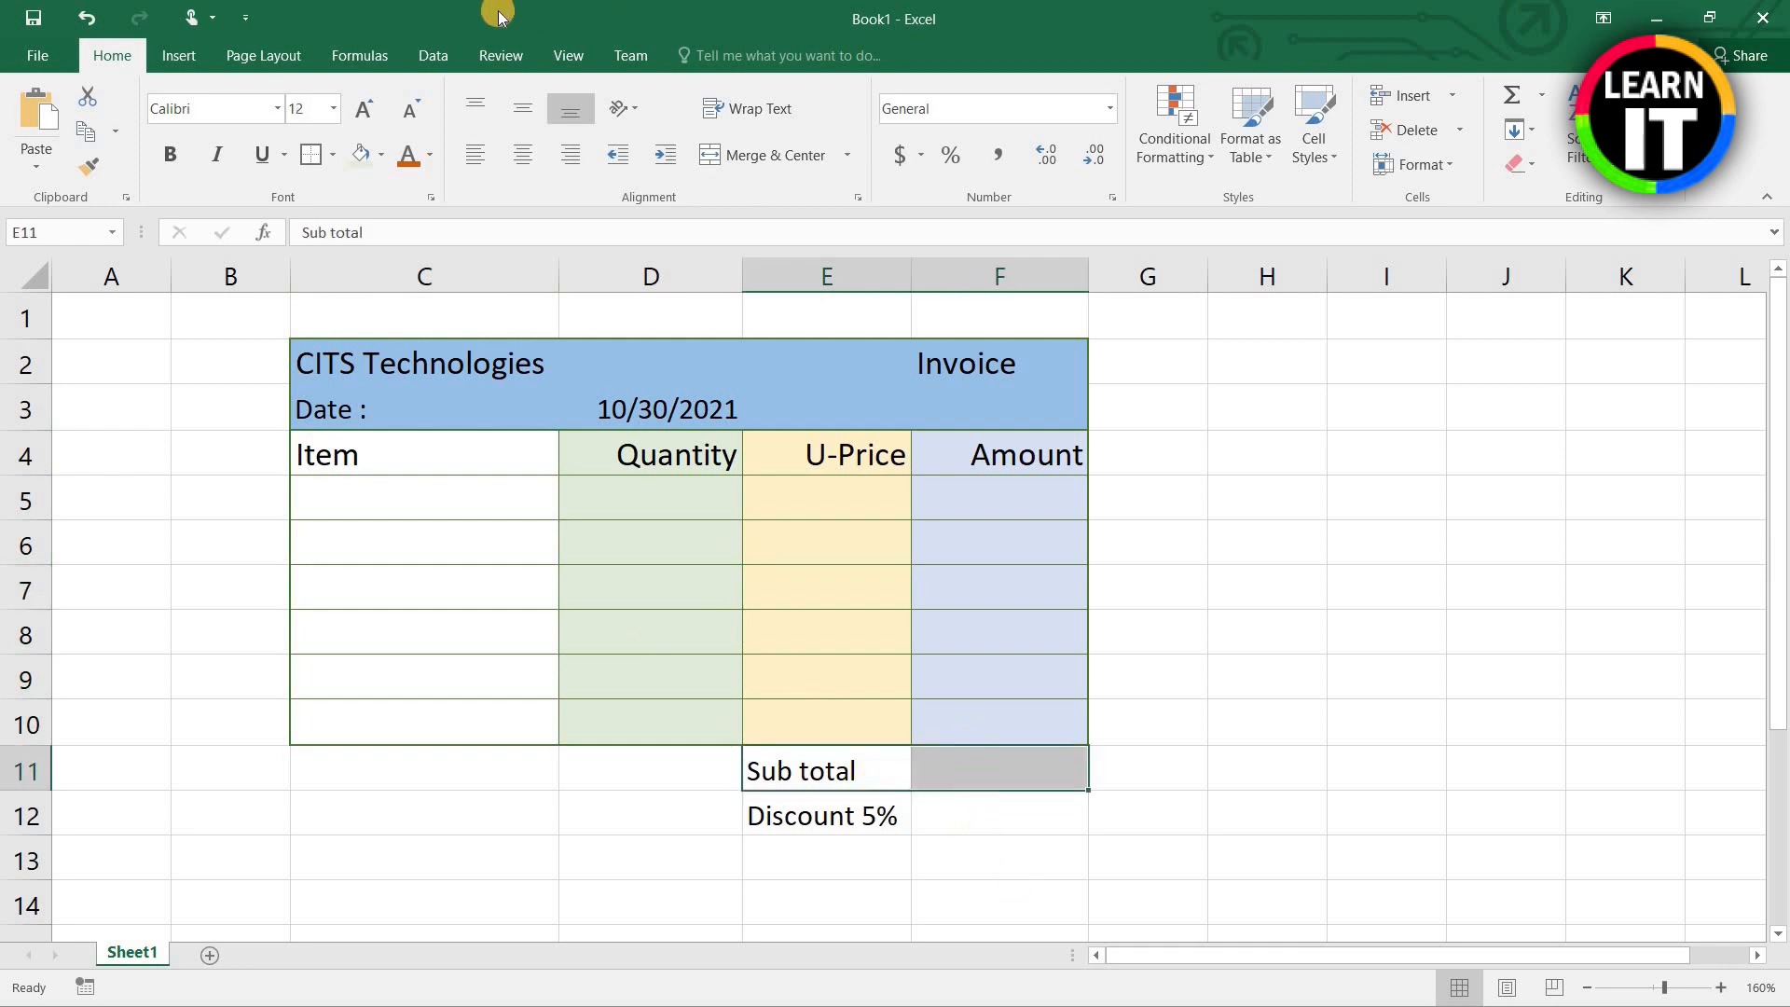
{"action": "left_click", "coordinate": [383, 156]}
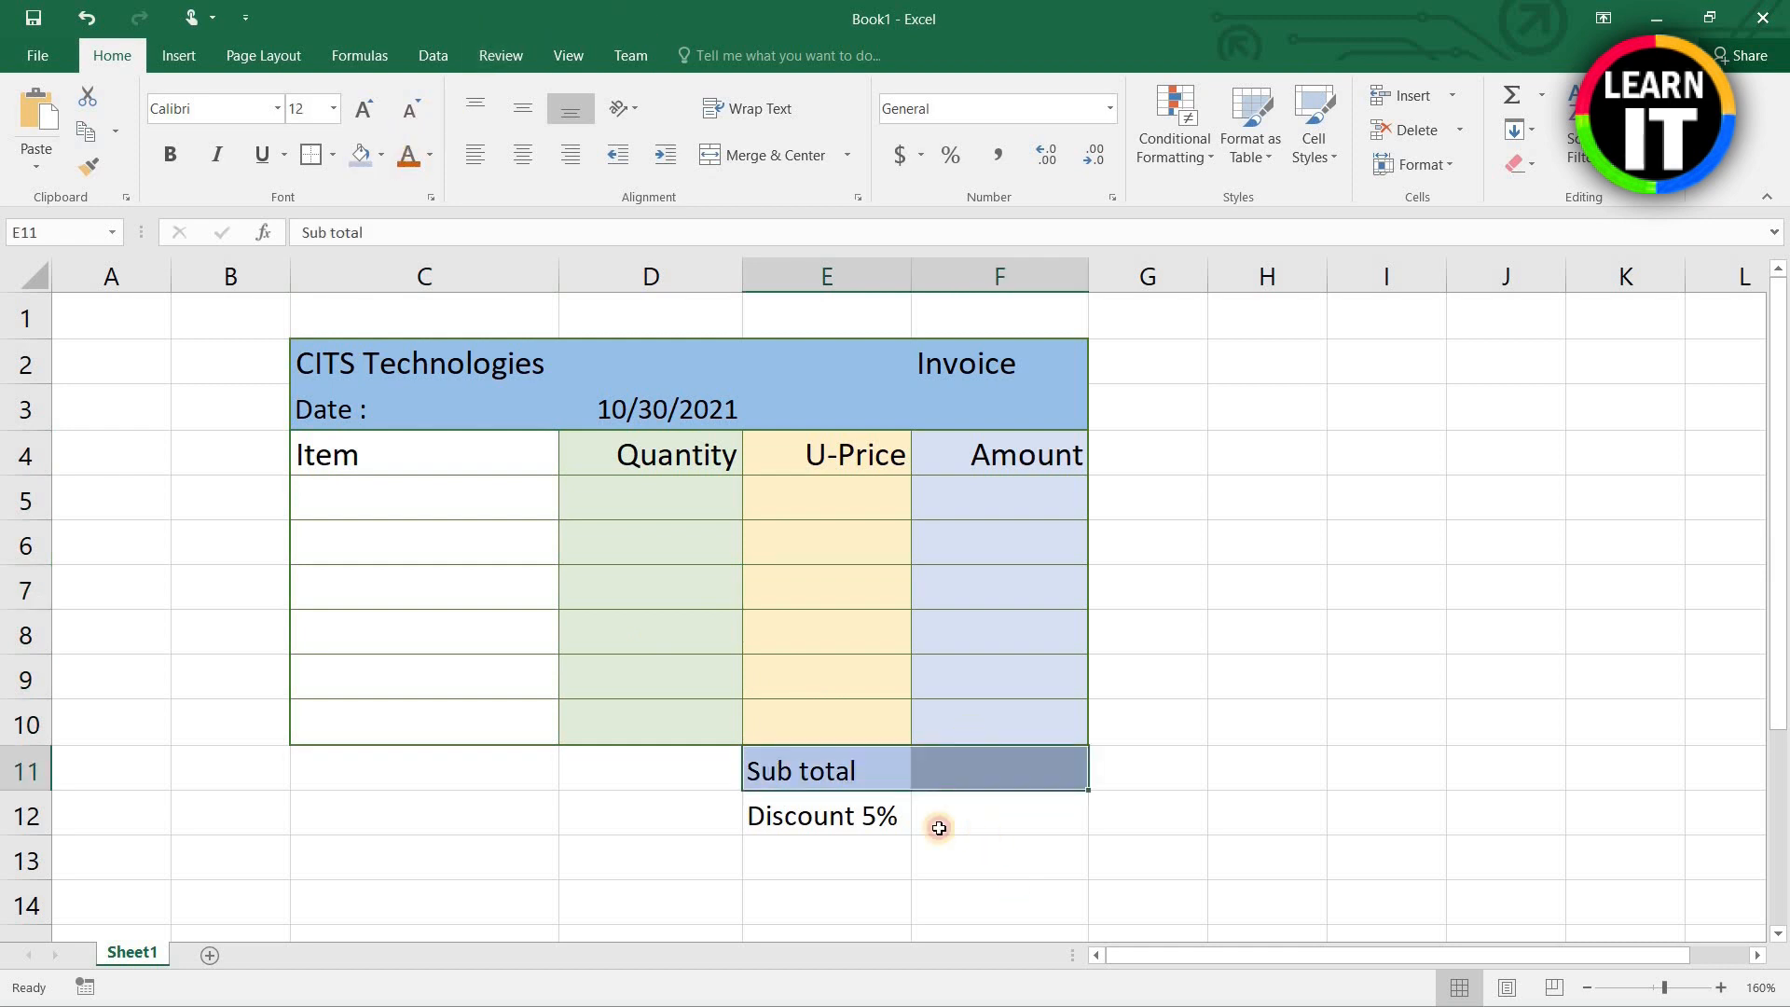
Step: Enter the label "Total" in E13 below the discount label
{"action": "left_click", "coordinate": [938, 828]}
{"action": "left_click_drag", "start_coordinate": [851, 767], "coordinate": [922, 845]}
{"action": "left_click", "coordinate": [847, 862]}
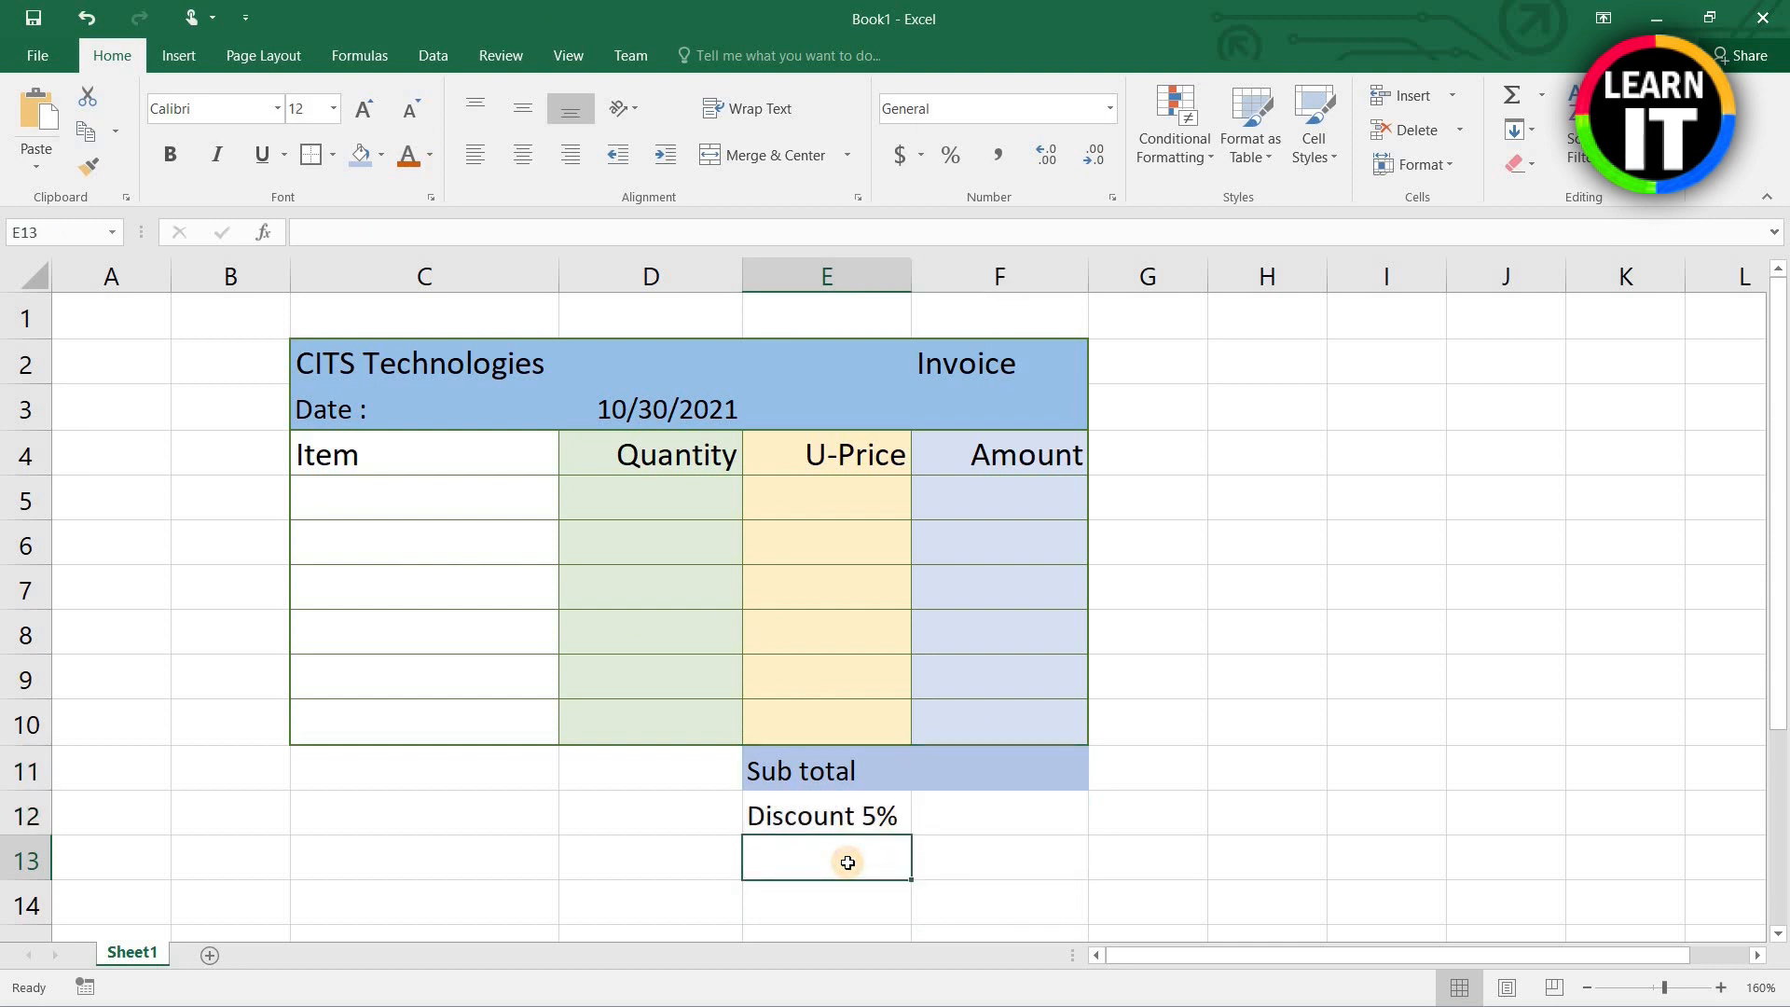
{"action": "type", "text": "Total"}
Step: Choose the thin solid border line style and apply All Borders to the summary block E11:F13
{"action": "left_click_drag", "start_coordinate": [820, 770], "coordinate": [983, 851]}
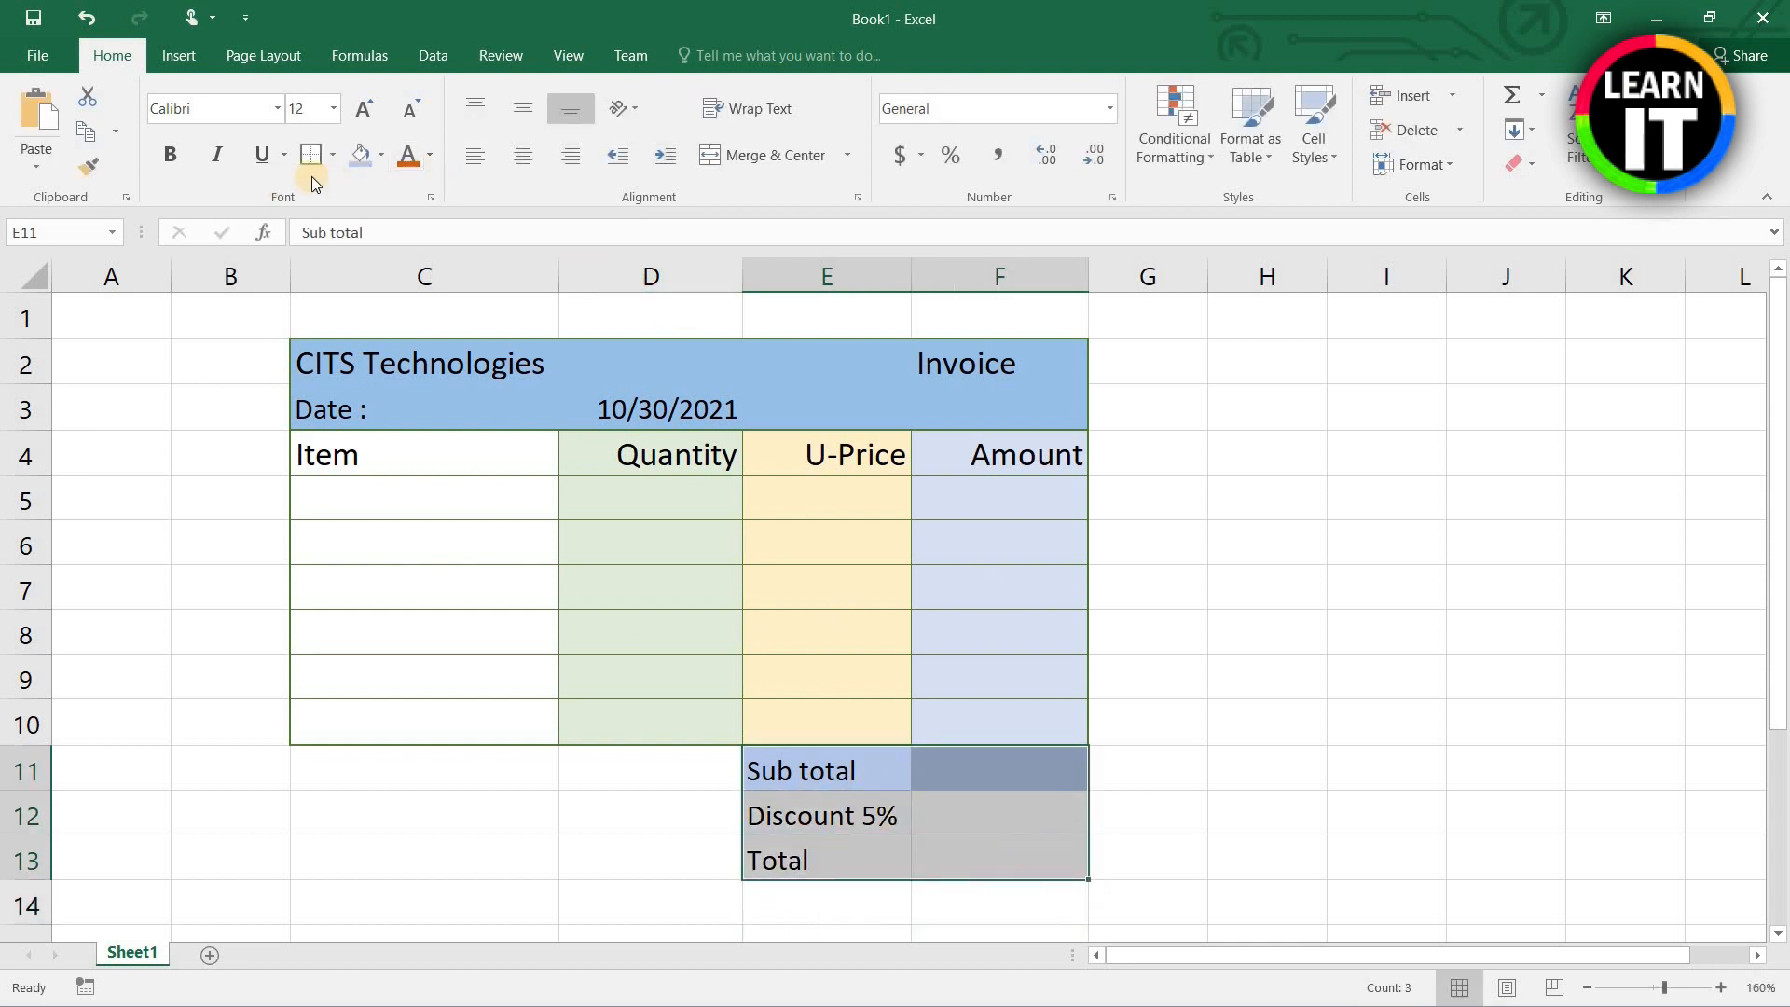
{"action": "left_click", "coordinate": [333, 162]}
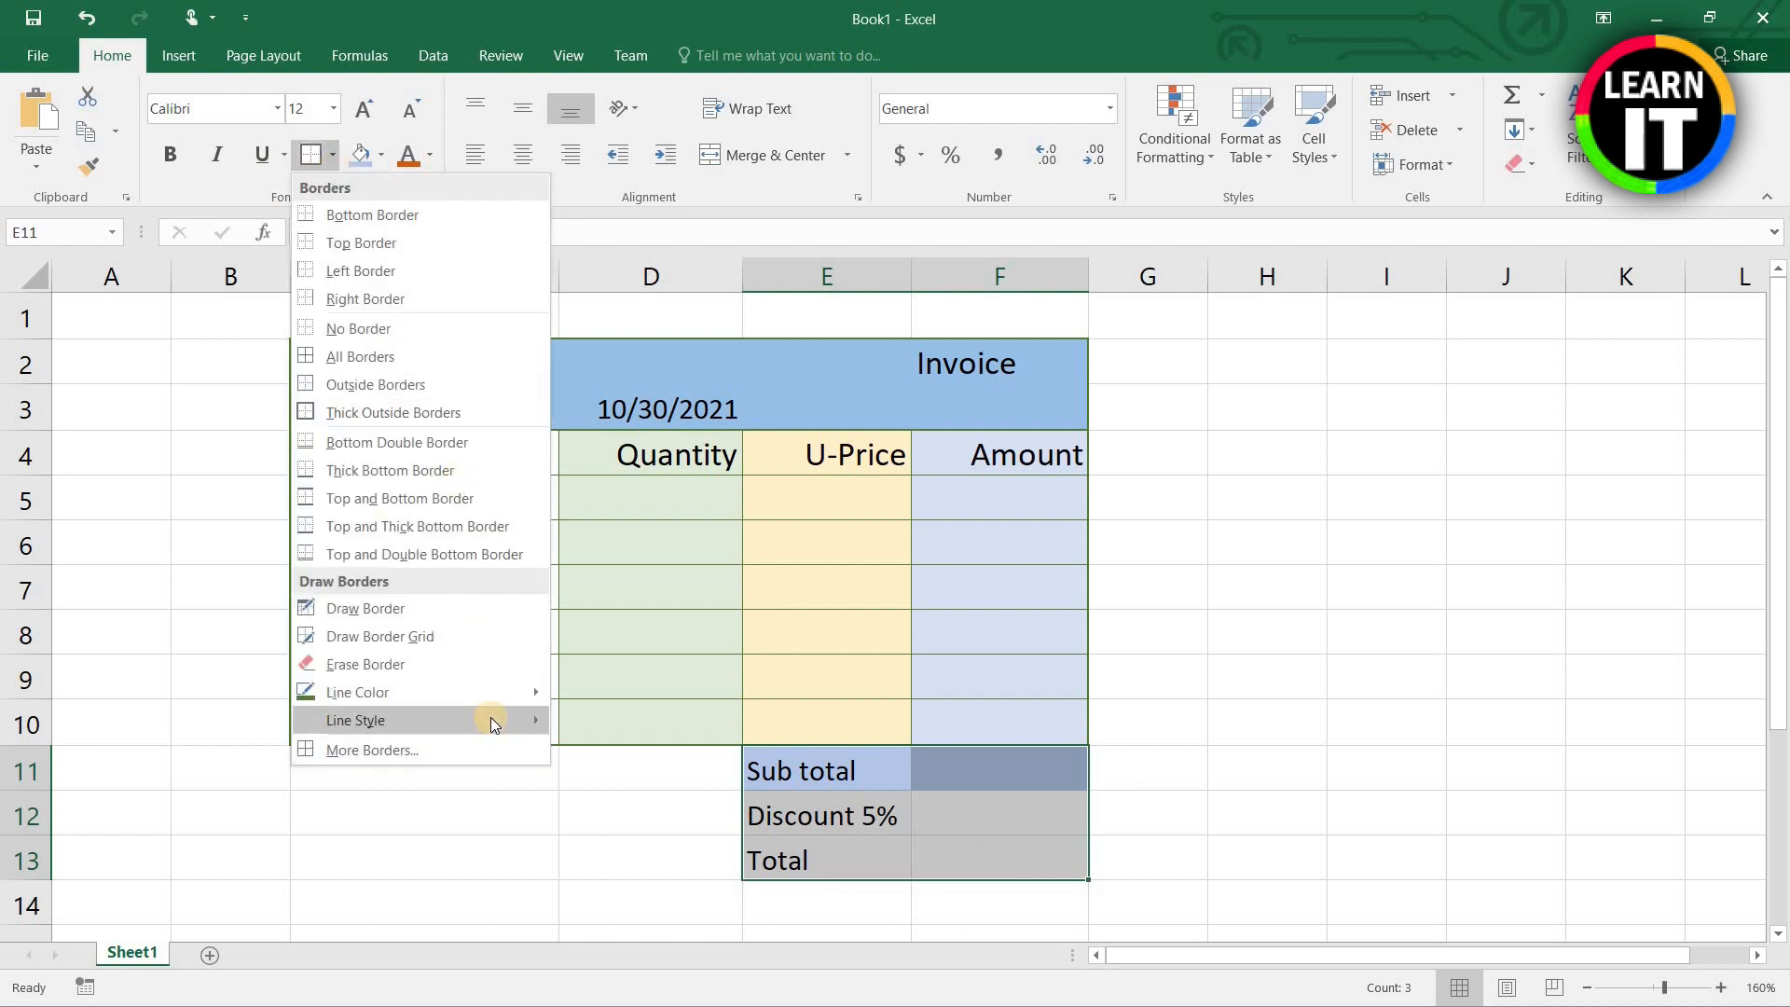
{"action": "mouse_move", "coordinate": [490, 718]}
{"action": "left_click", "coordinate": [601, 632]}
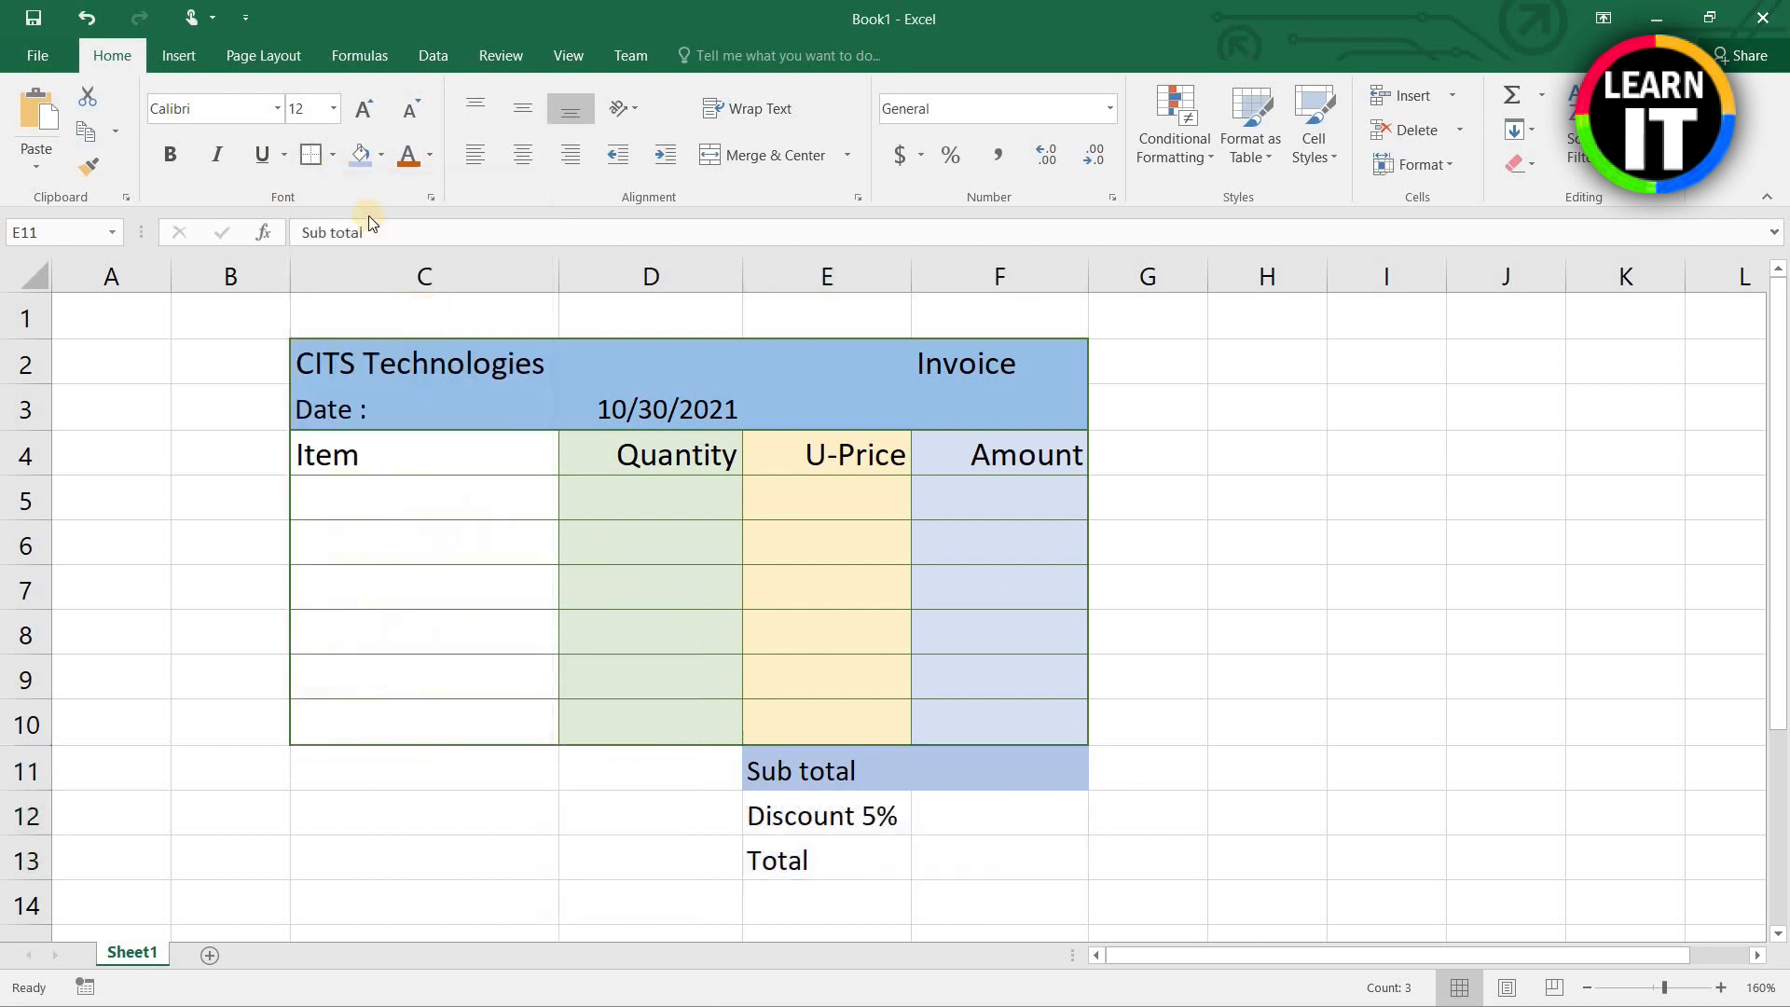
{"action": "left_click", "coordinate": [335, 160]}
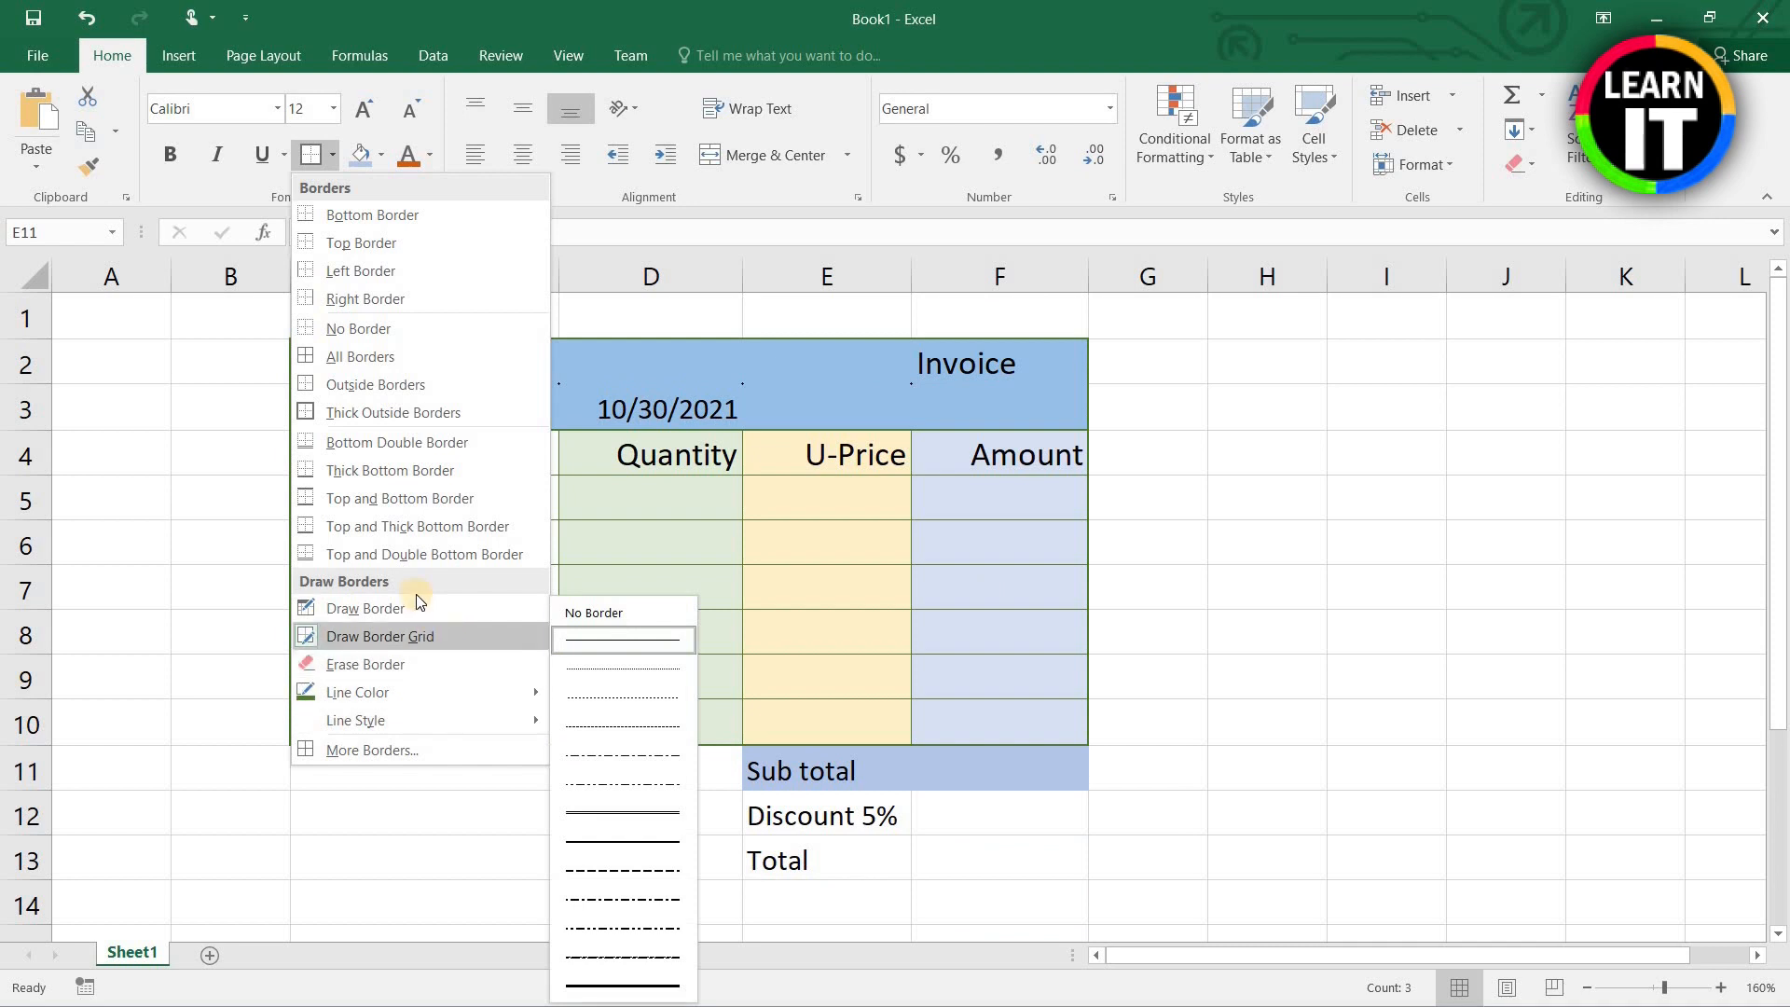
{"action": "left_click", "coordinate": [377, 358]}
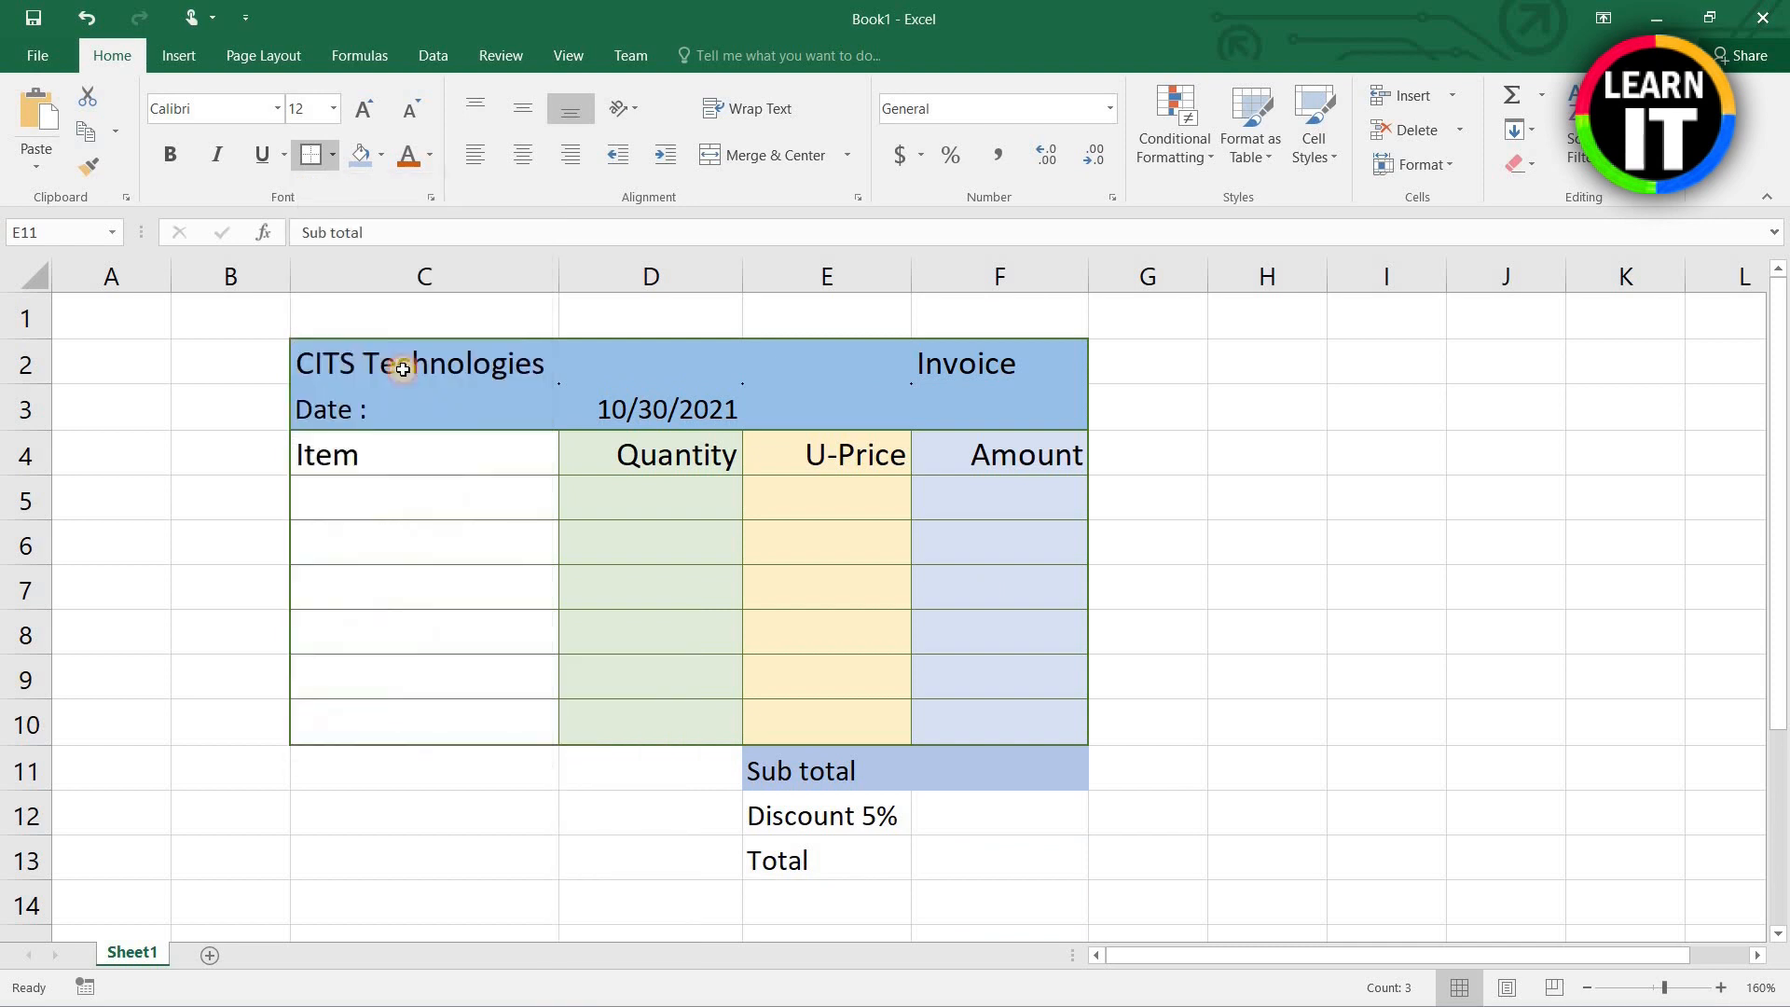
{"action": "left_click", "coordinate": [939, 808]}
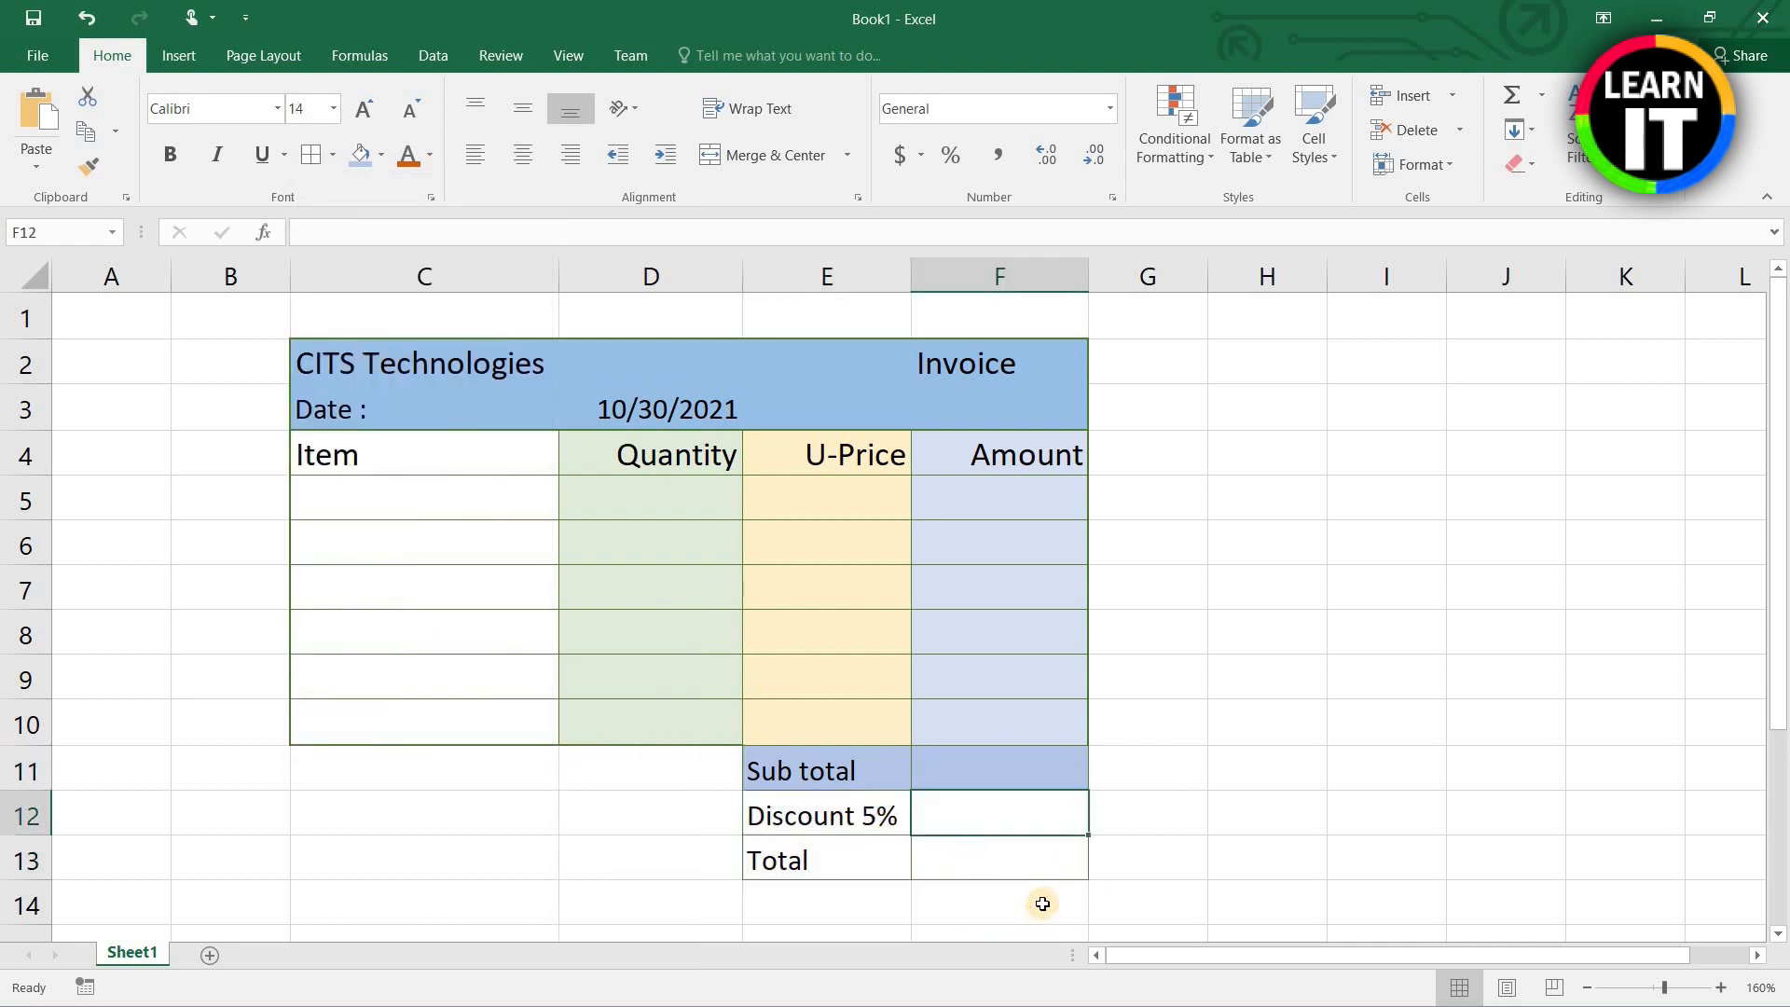
Step: Apply Thick Outside Borders around the summary block E11:F13
{"action": "left_click_drag", "start_coordinate": [820, 772], "coordinate": [957, 841]}
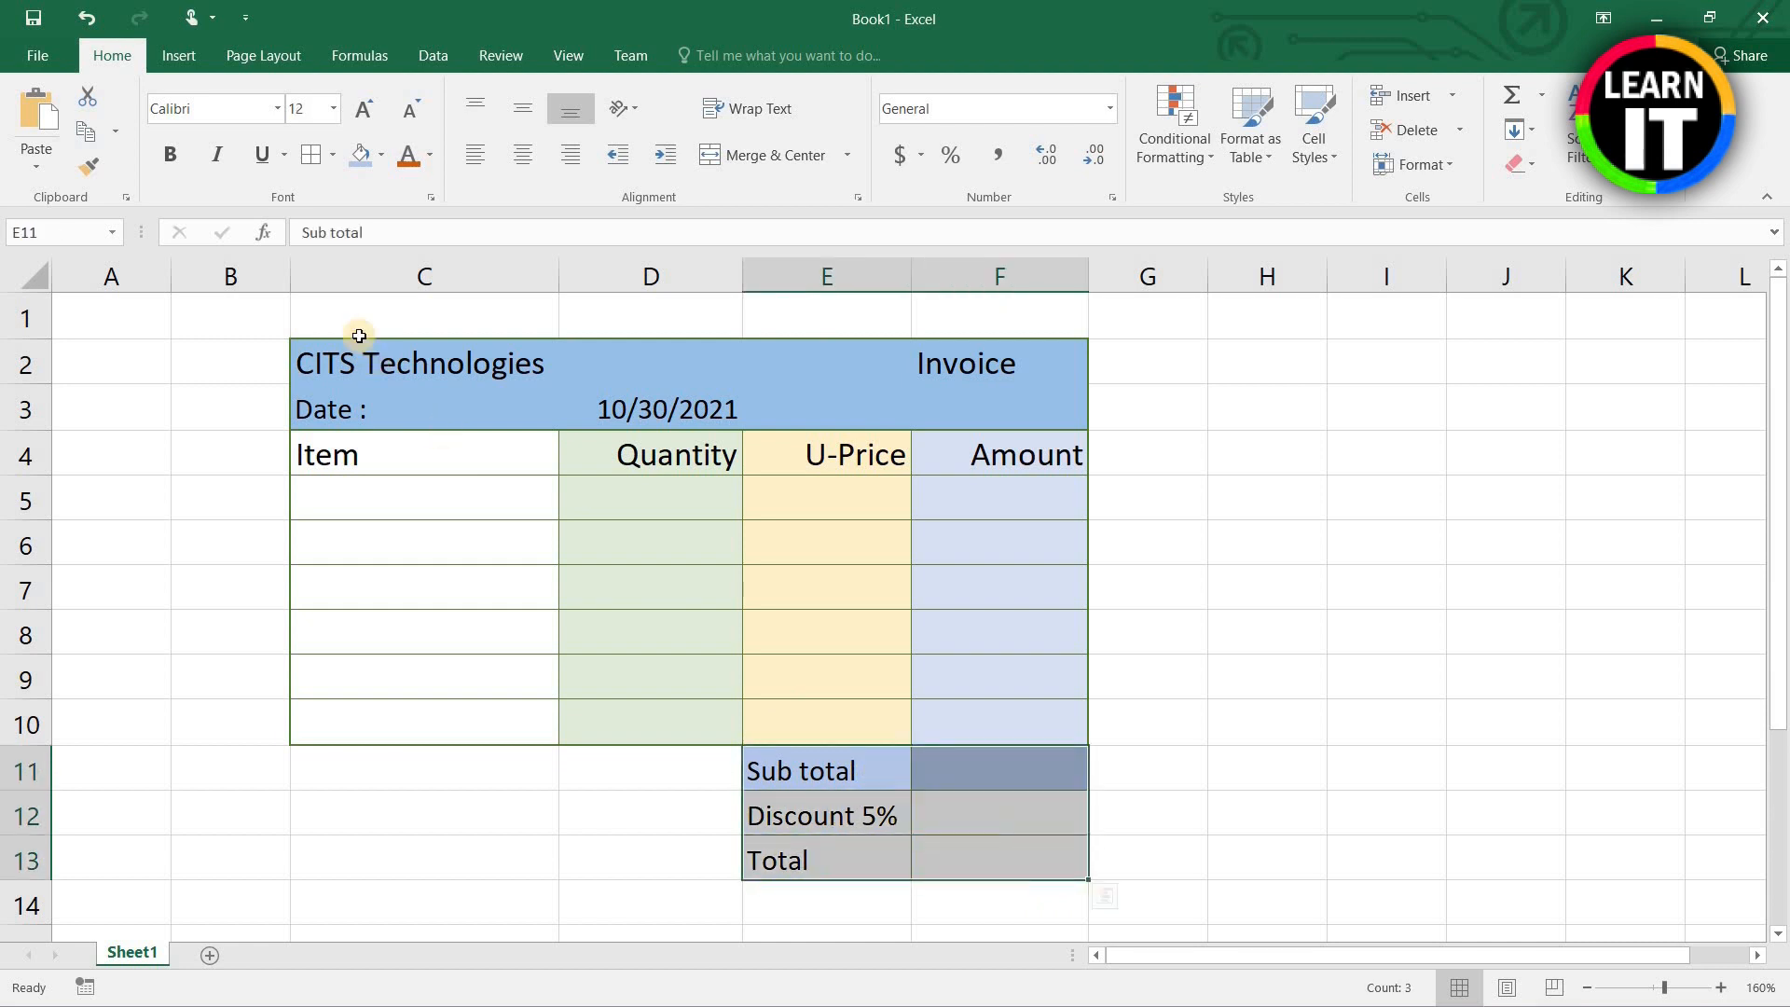
{"action": "left_click", "coordinate": [334, 165]}
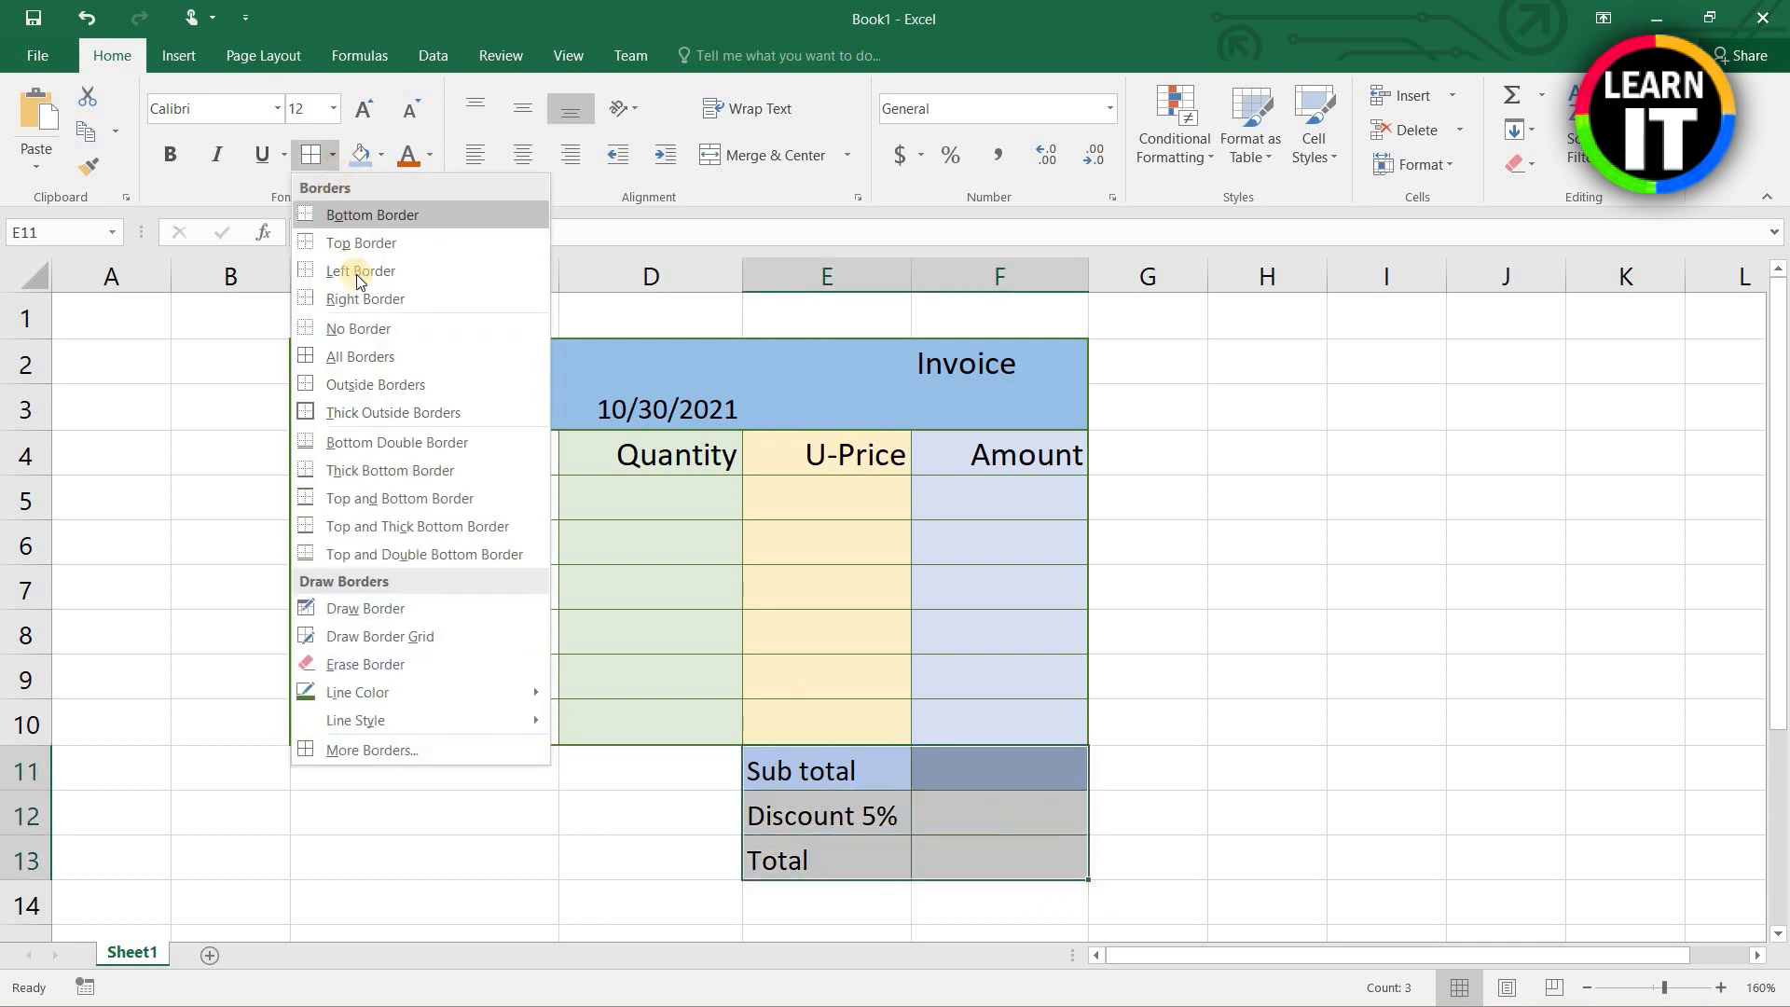
{"action": "left_click", "coordinate": [466, 412]}
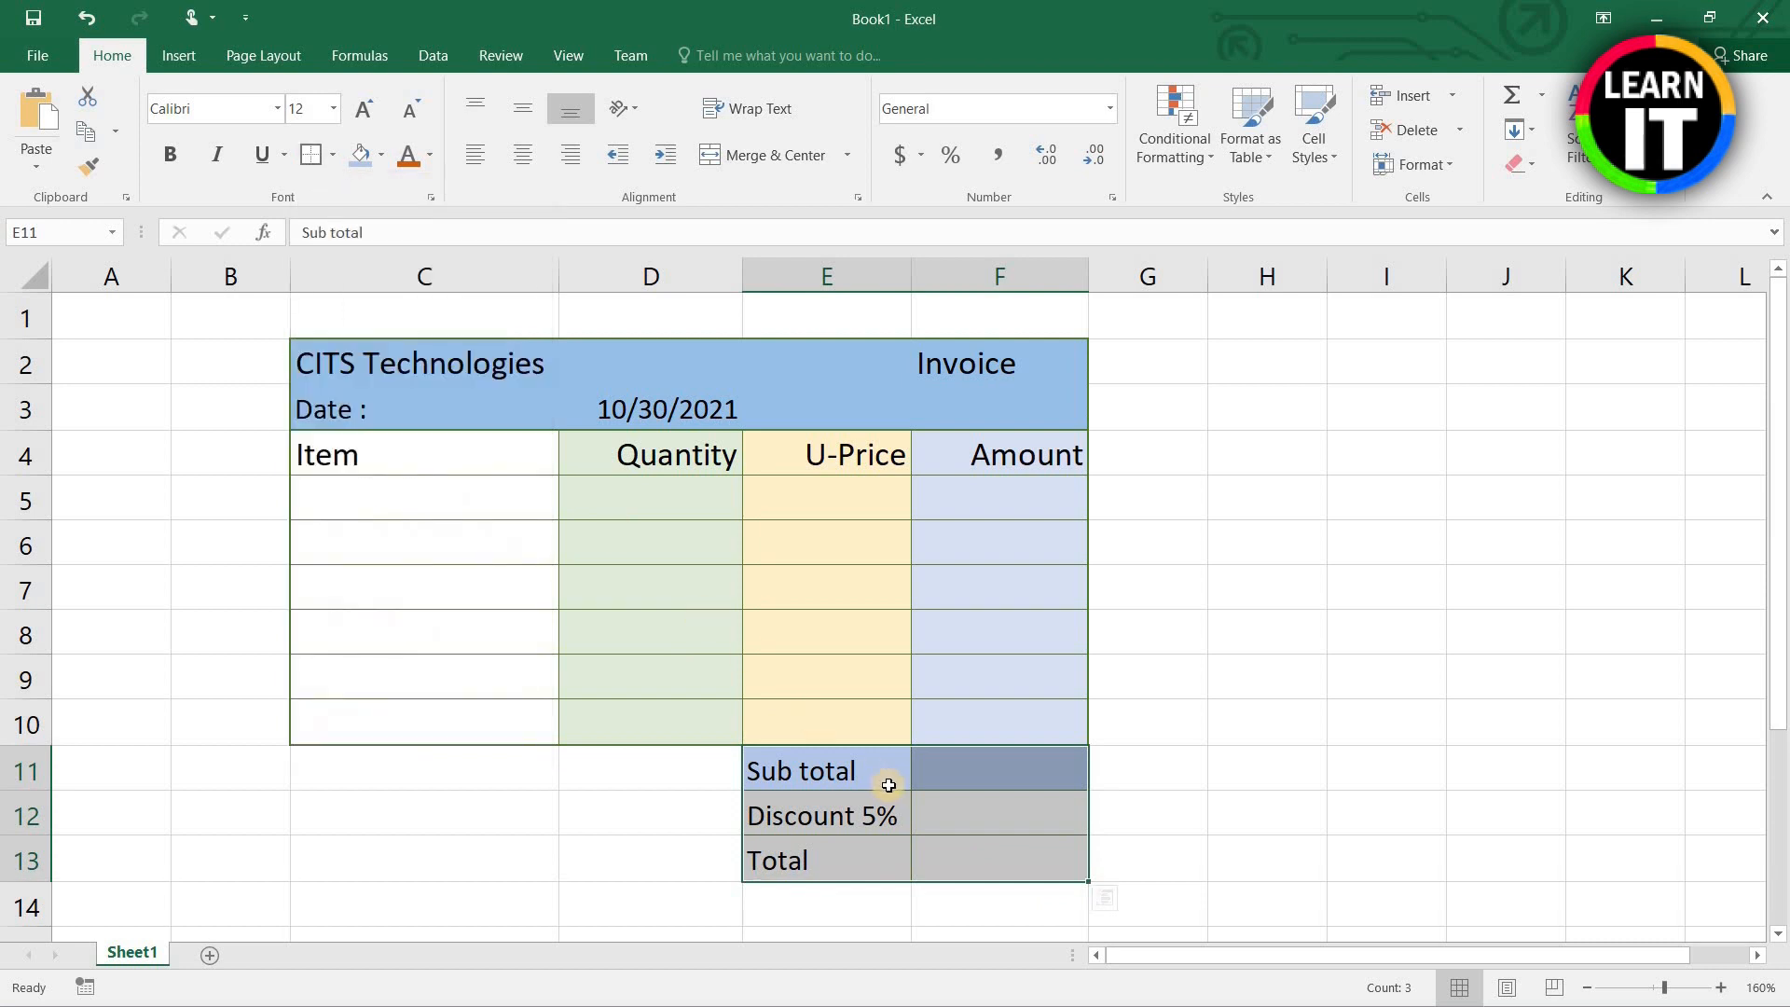
{"action": "left_click", "coordinate": [886, 779]}
{"action": "left_click", "coordinate": [1011, 869]}
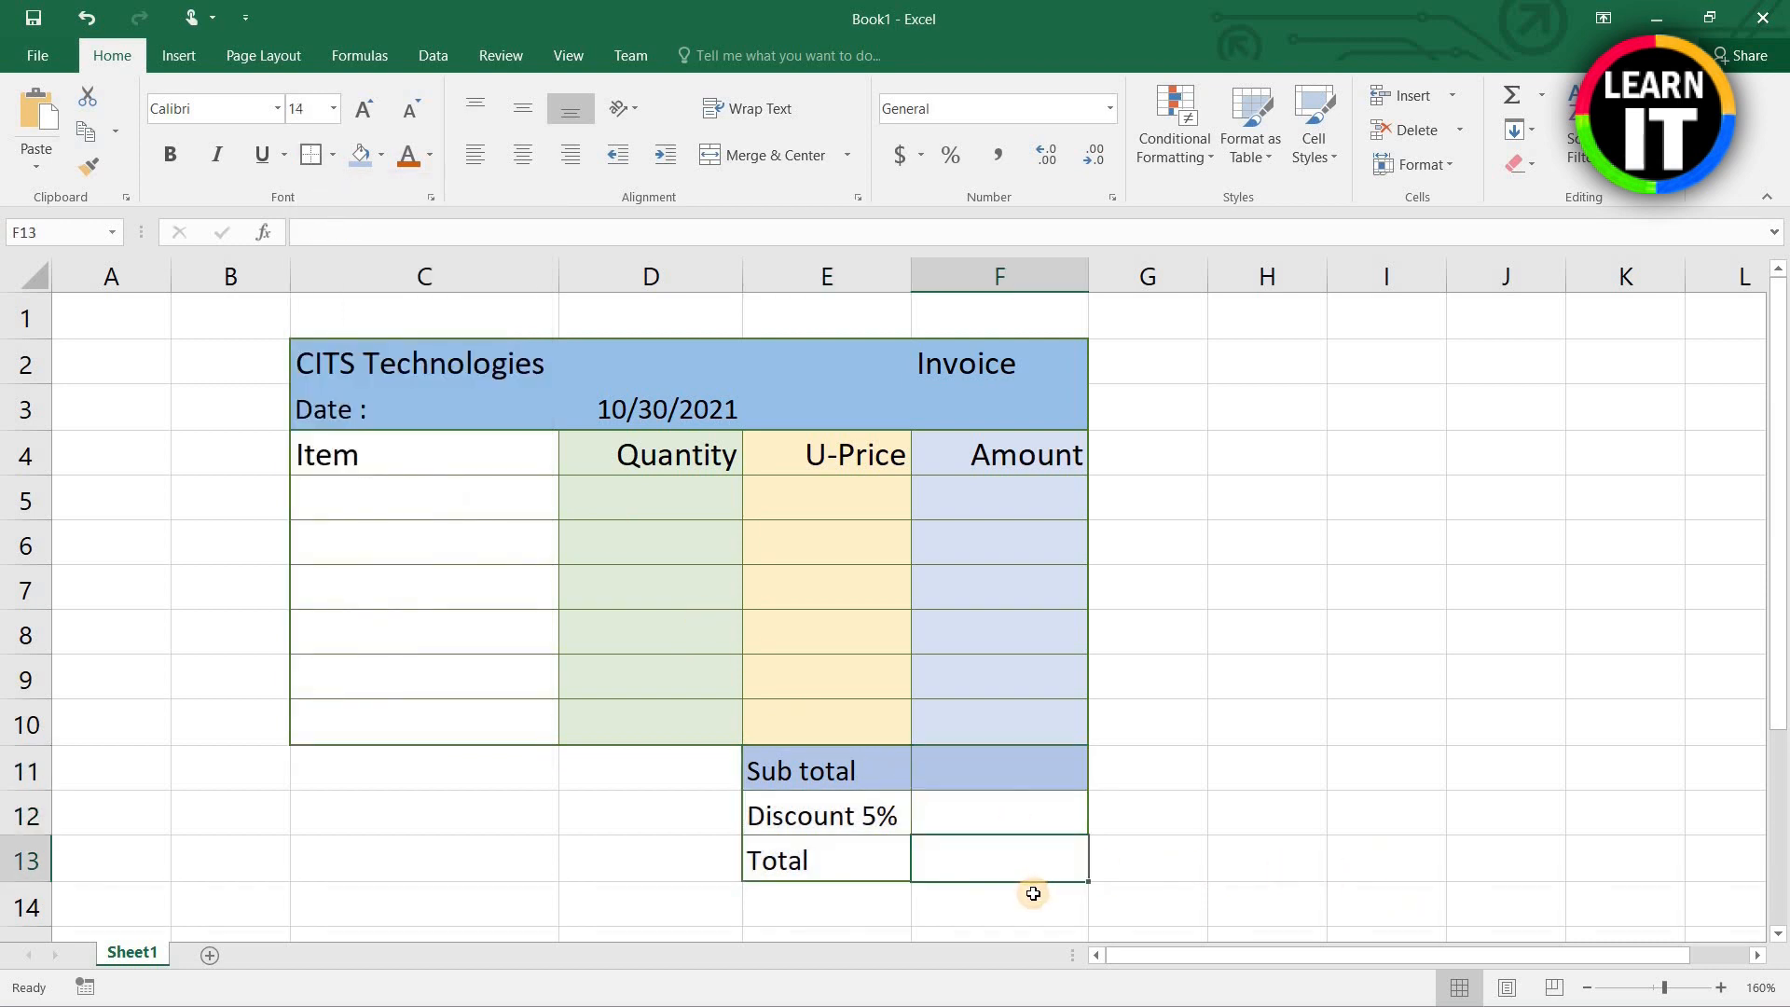
Step: Apply a Top and Double Bottom Border to the Total row cells E13:F13
{"action": "left_click", "coordinate": [842, 864]}
{"action": "left_click", "coordinate": [992, 865], "text": "shift"}
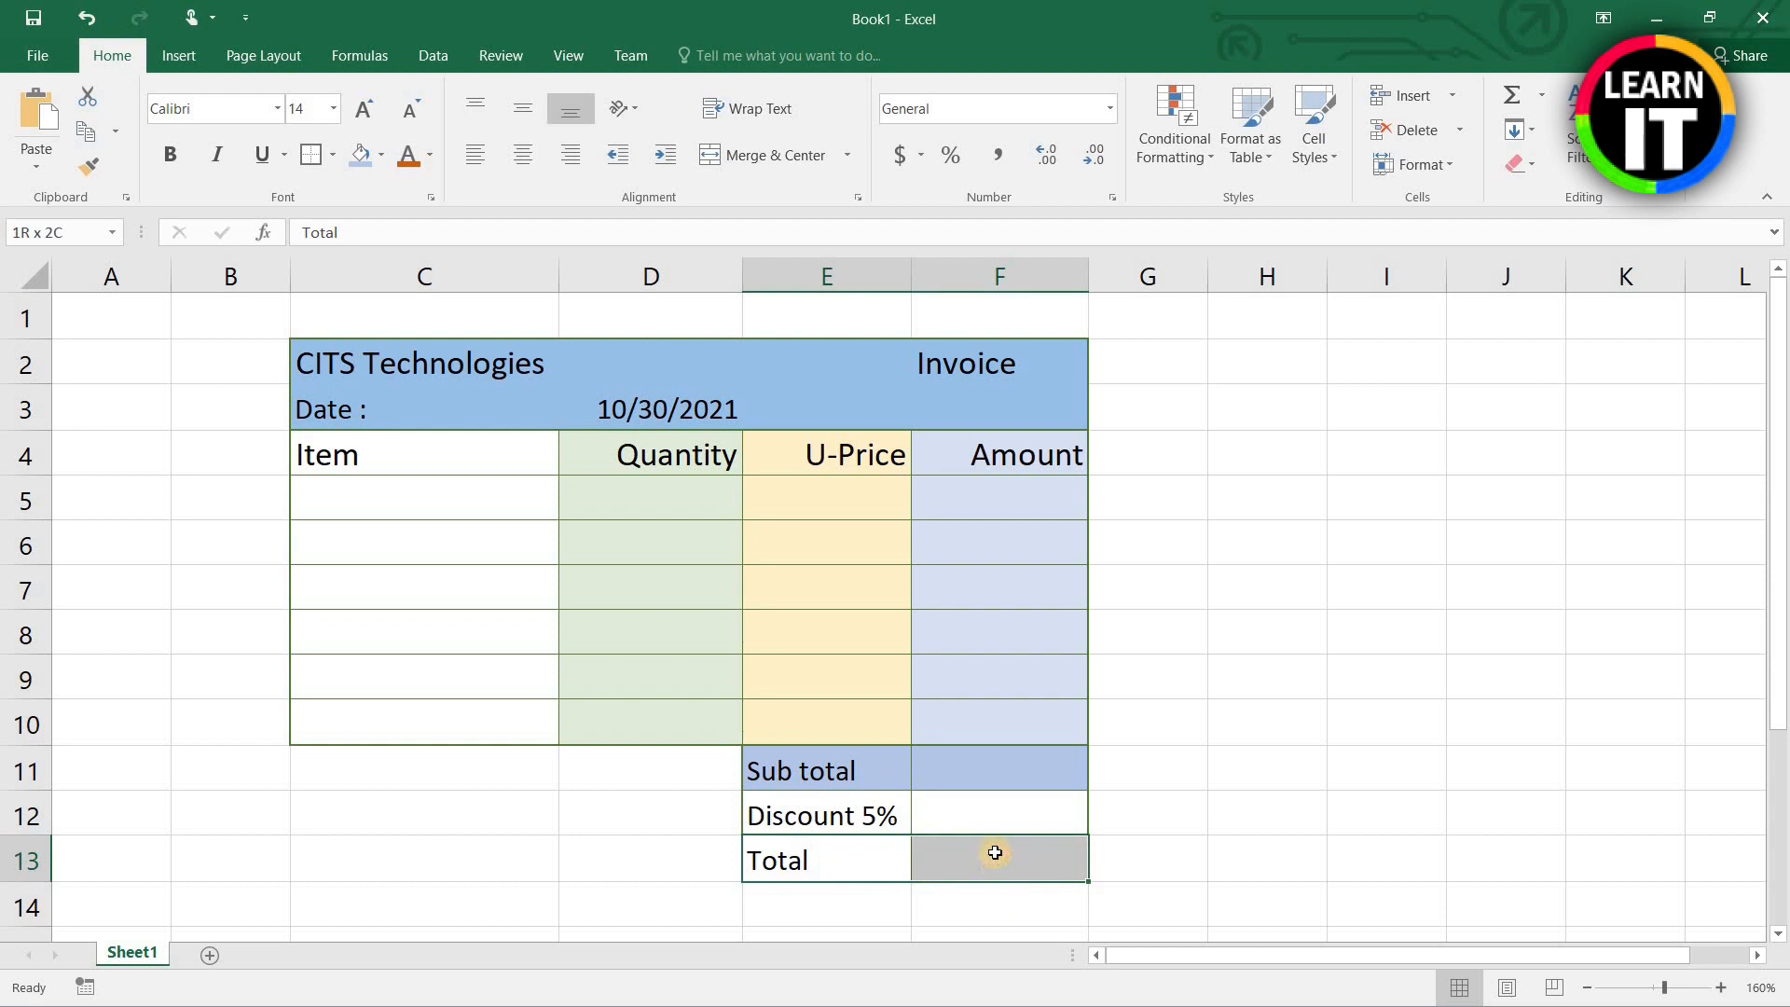
{"action": "left_click", "coordinate": [333, 152]}
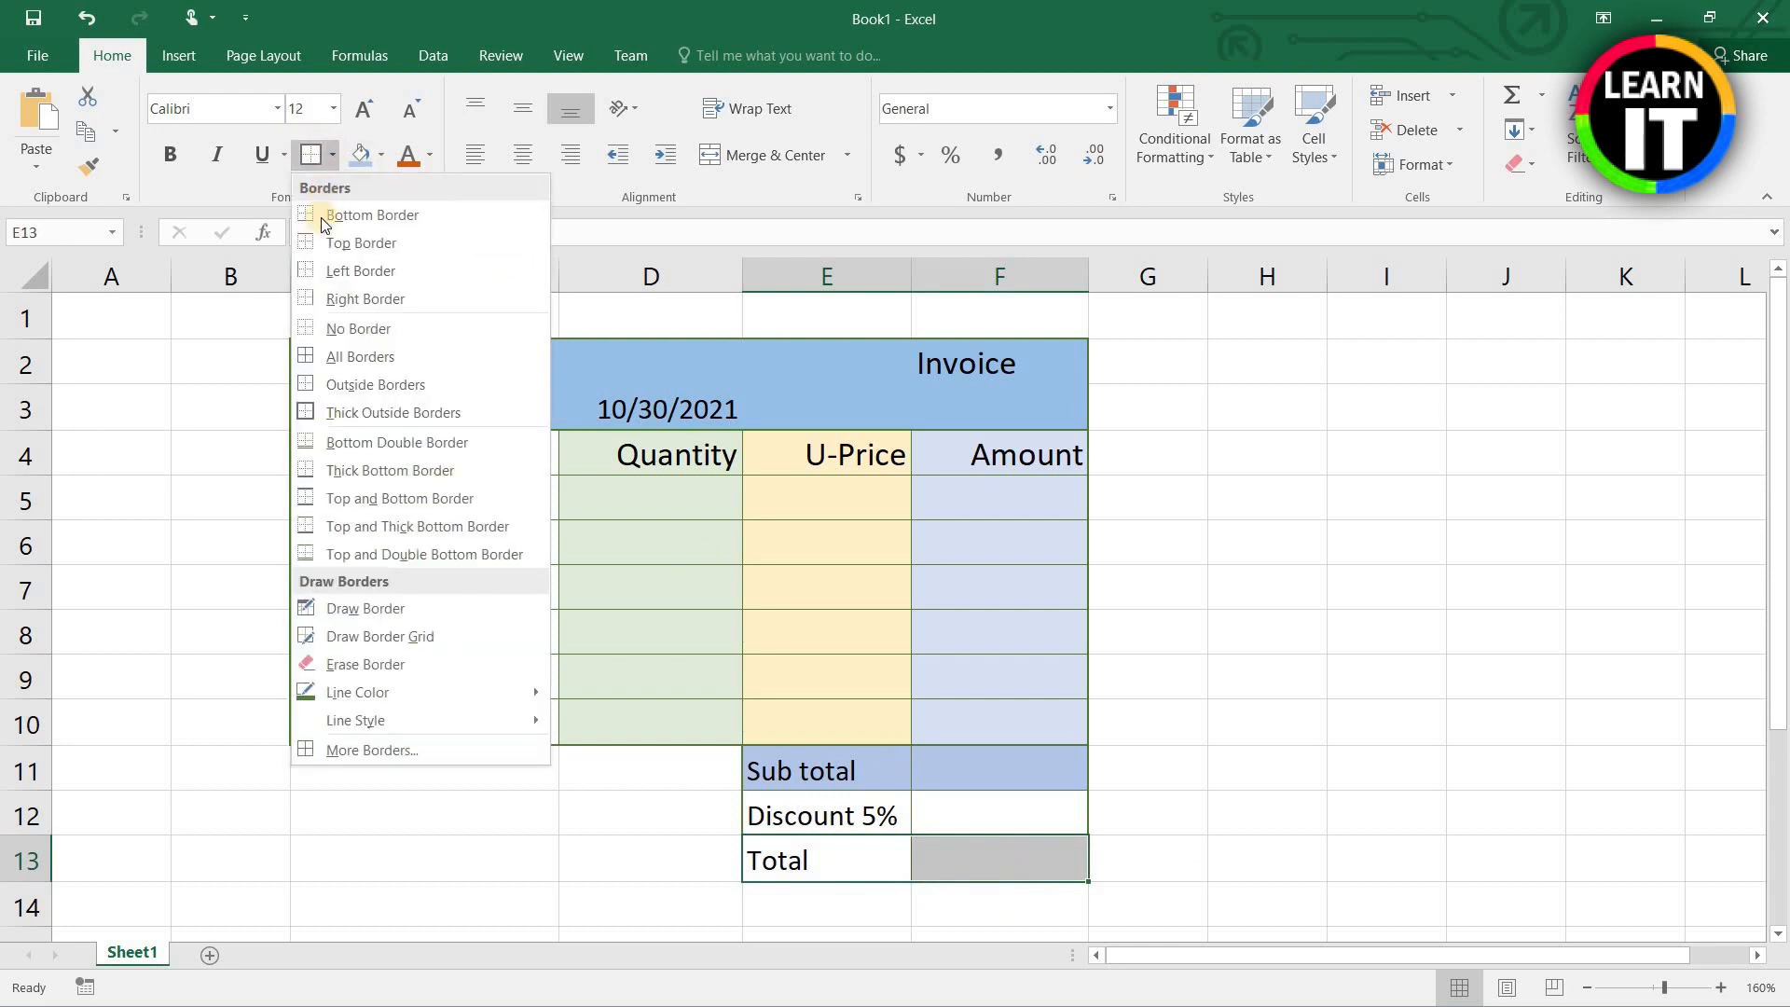
{"action": "left_click", "coordinate": [461, 554]}
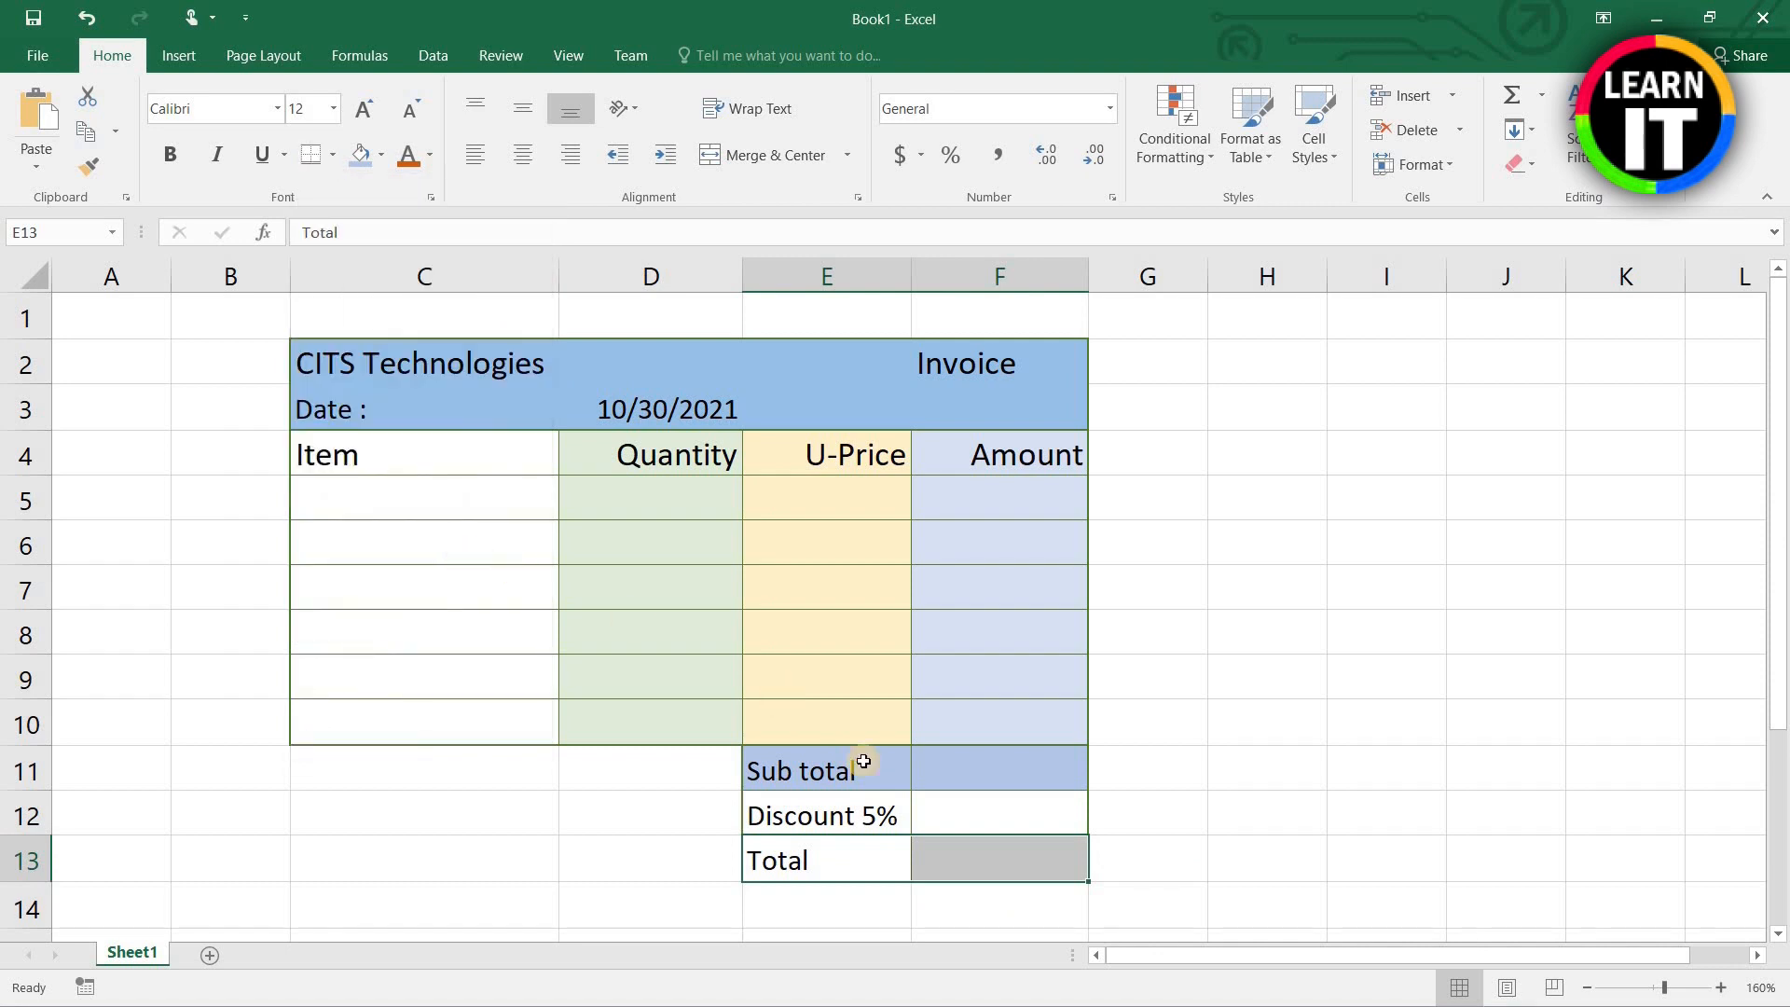
{"action": "left_click", "coordinate": [1142, 812]}
Step: Examine the borders of the Total row cells E13:F13 up close
{"action": "left_click", "coordinate": [990, 865]}
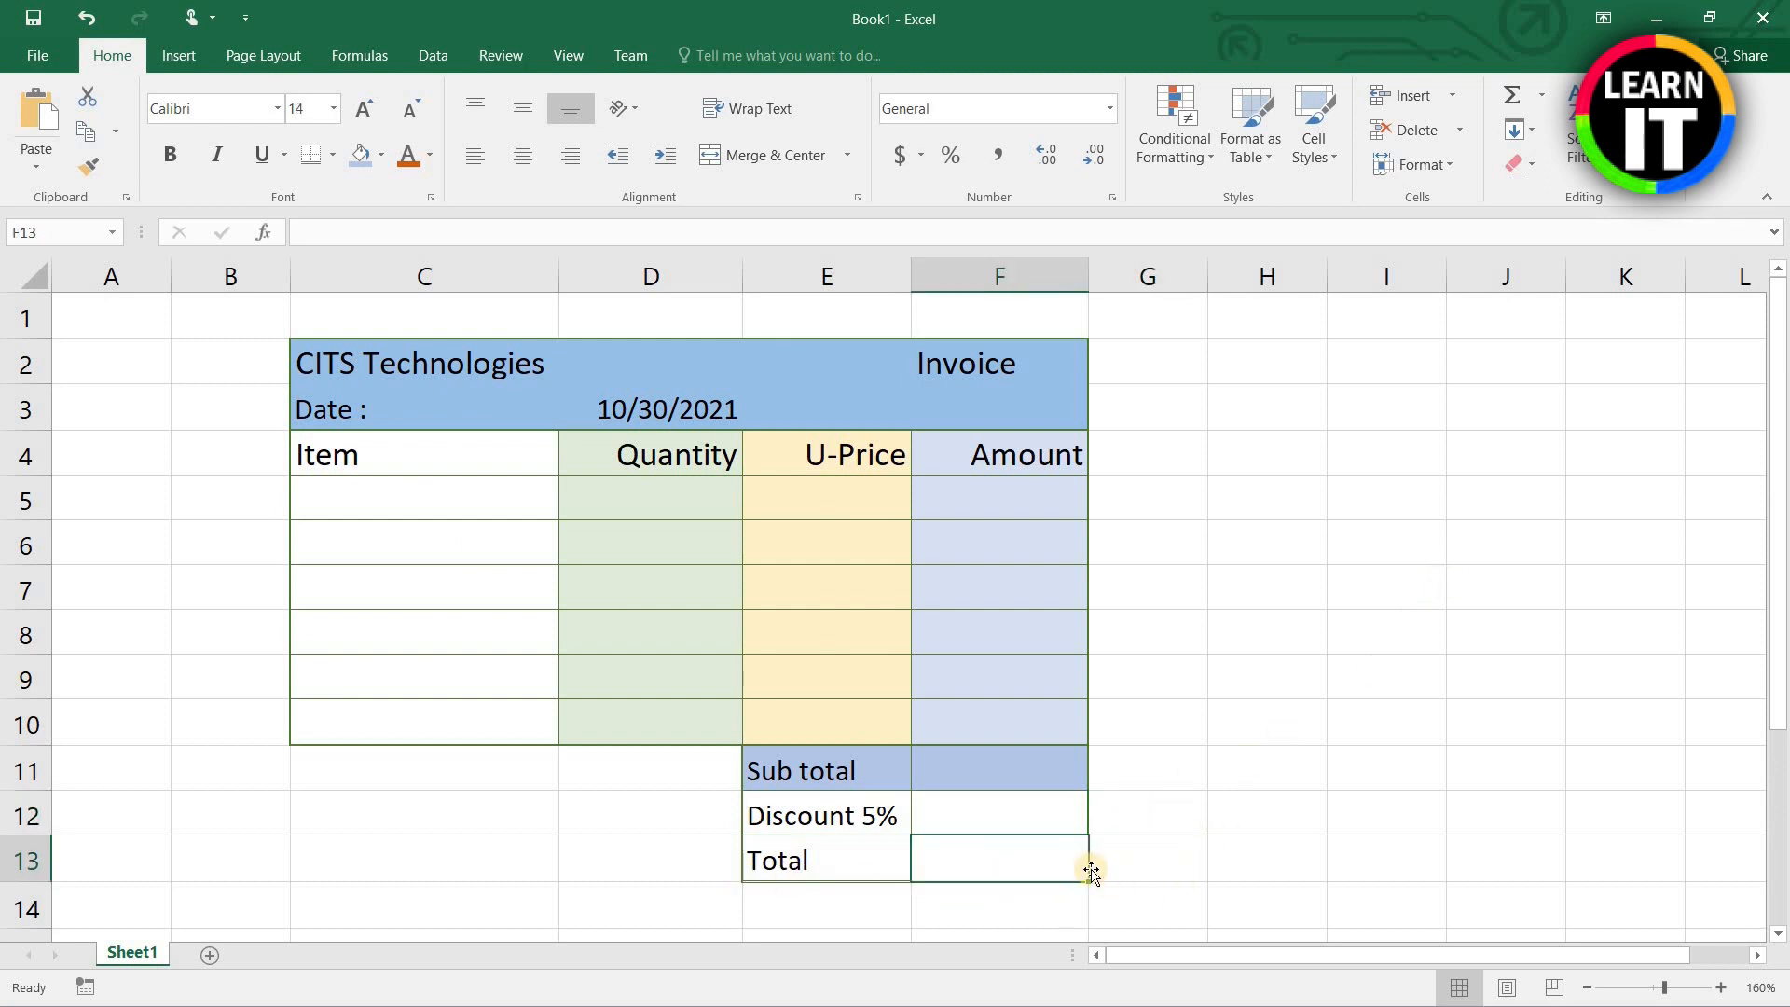
{"action": "left_click", "coordinate": [780, 859], "text": "shift"}
{"action": "scroll", "coordinate": [958, 755], "scroll_direction": "up", "scroll_amount": 6}
{"action": "scroll", "coordinate": [1354, 854], "scroll_direction": "up", "scroll_amount": 2}
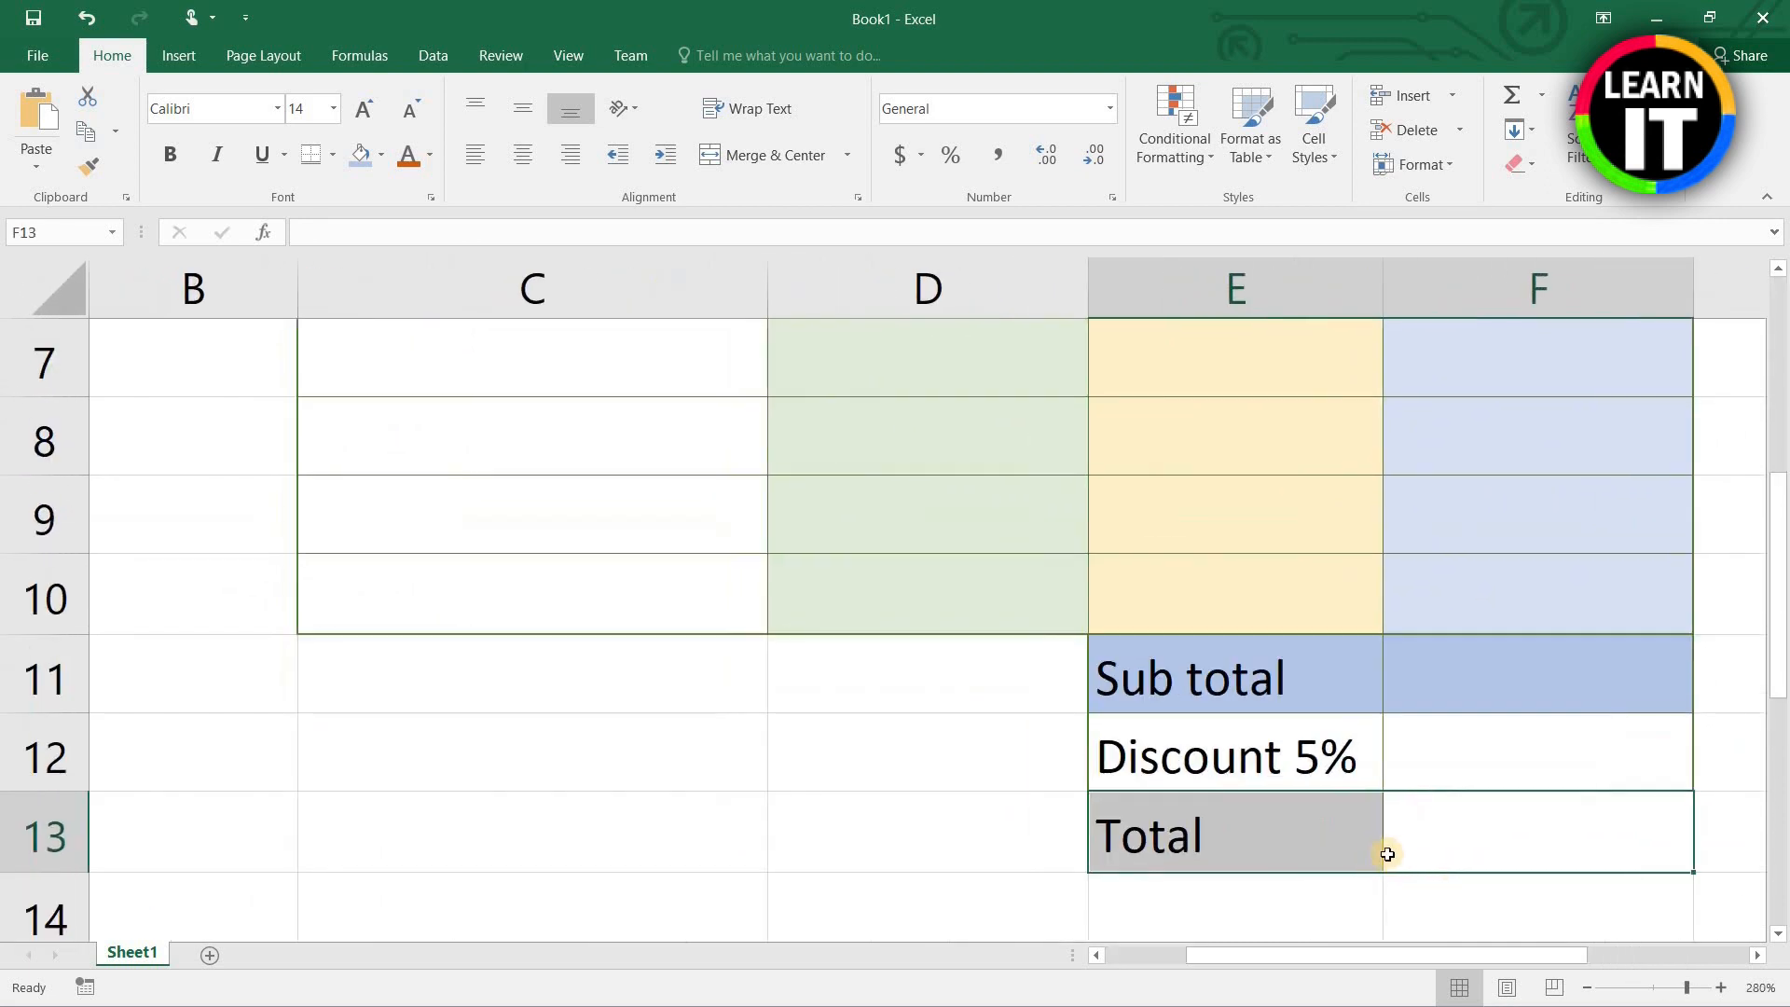
{"action": "left_click", "coordinate": [1454, 842]}
{"action": "left_click", "coordinate": [1316, 837]}
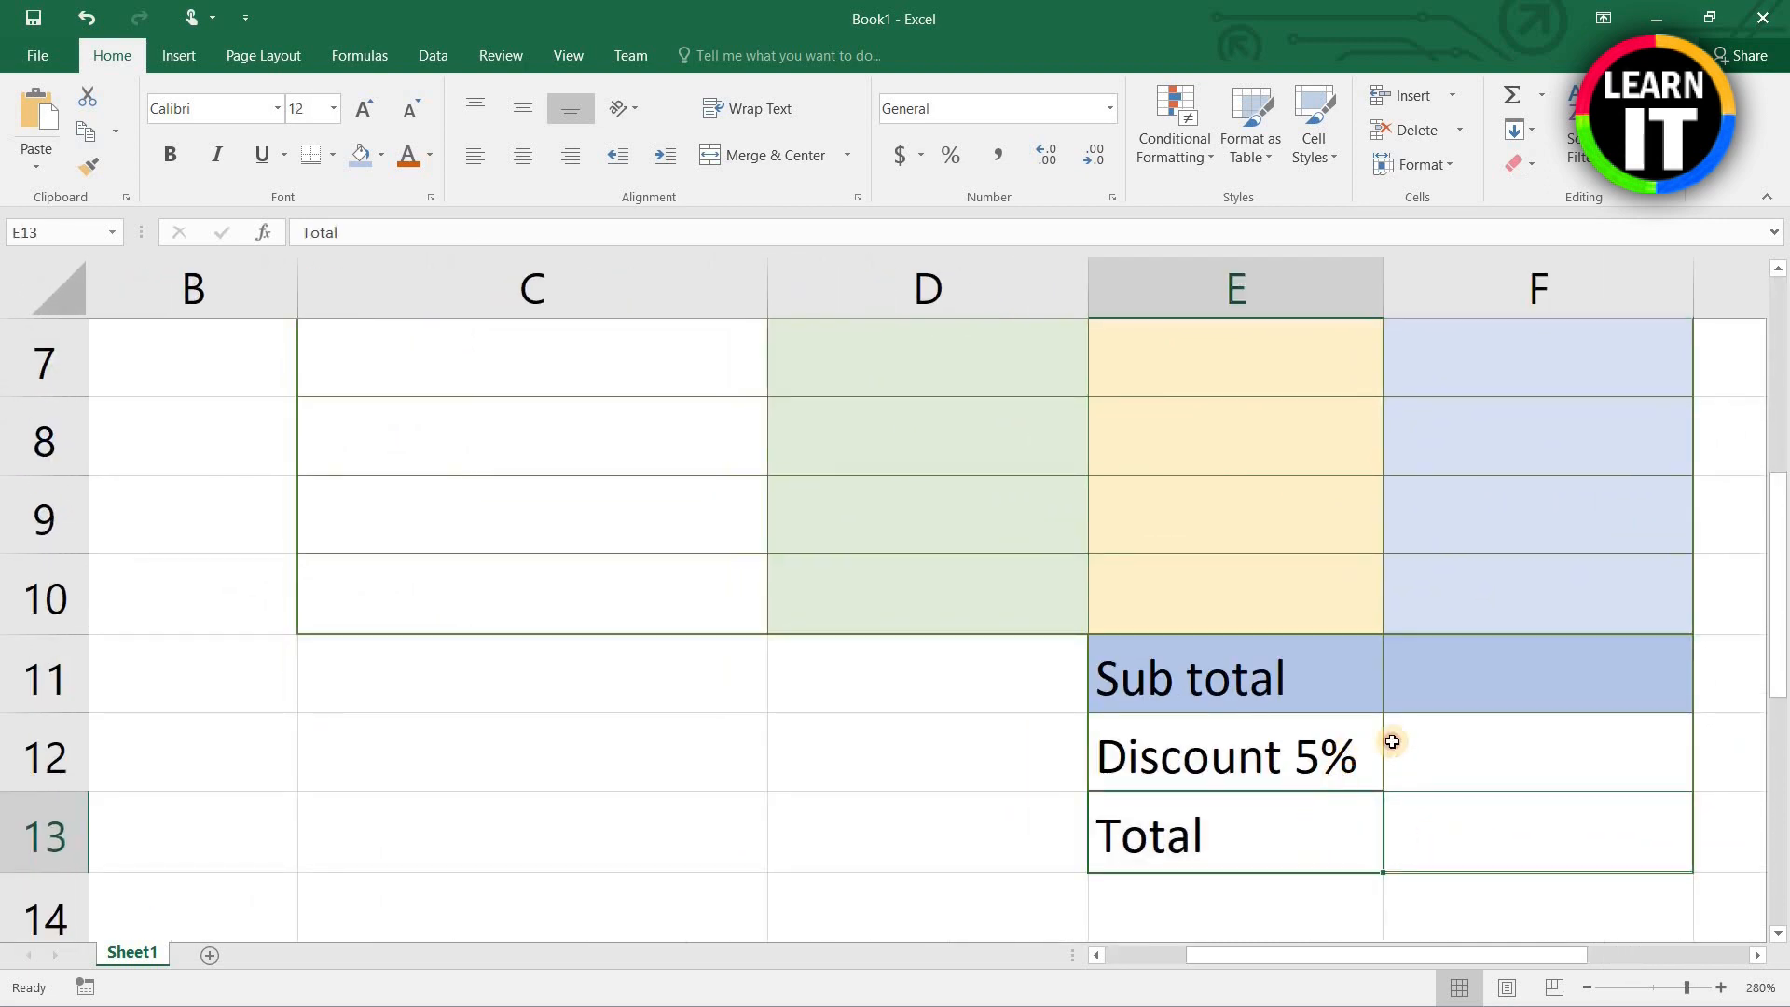
{"action": "left_click", "coordinate": [1378, 746]}
{"action": "scroll", "coordinate": [1380, 811], "scroll_direction": "down", "scroll_amount": 8}
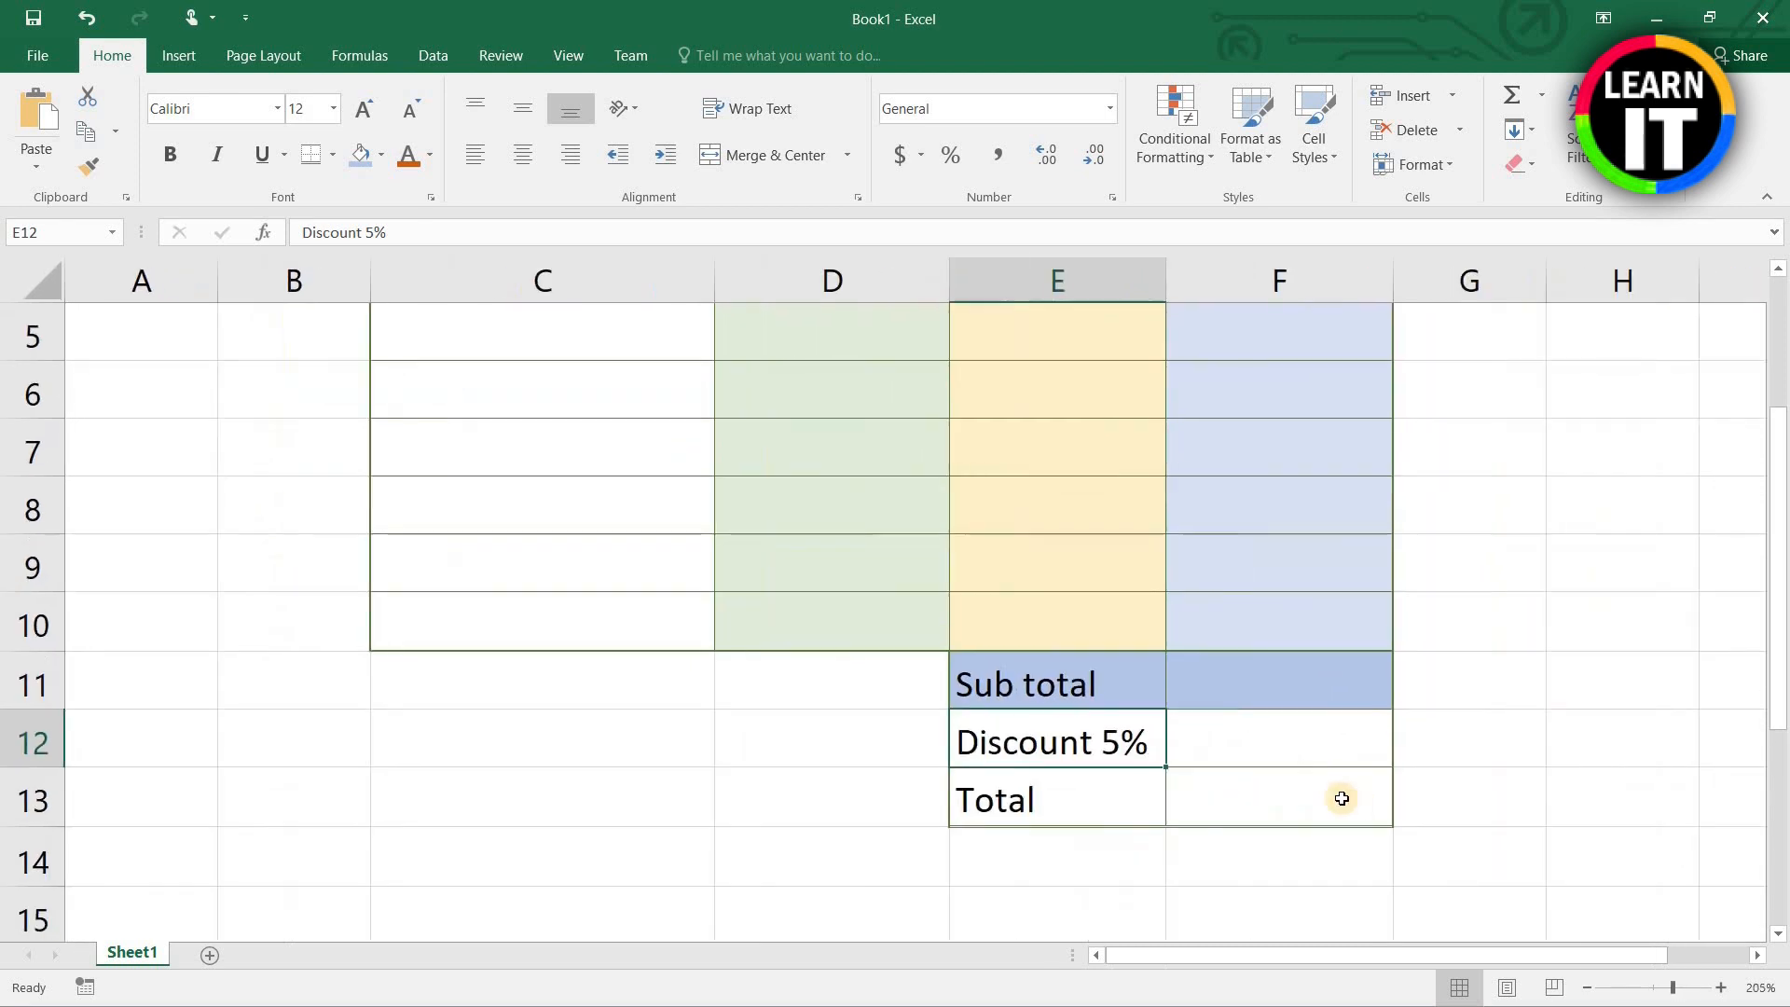
Step: Fill the Total row cells E13:F13 with the standard light blue color
{"action": "left_click_drag", "start_coordinate": [987, 850], "coordinate": [819, 863]}
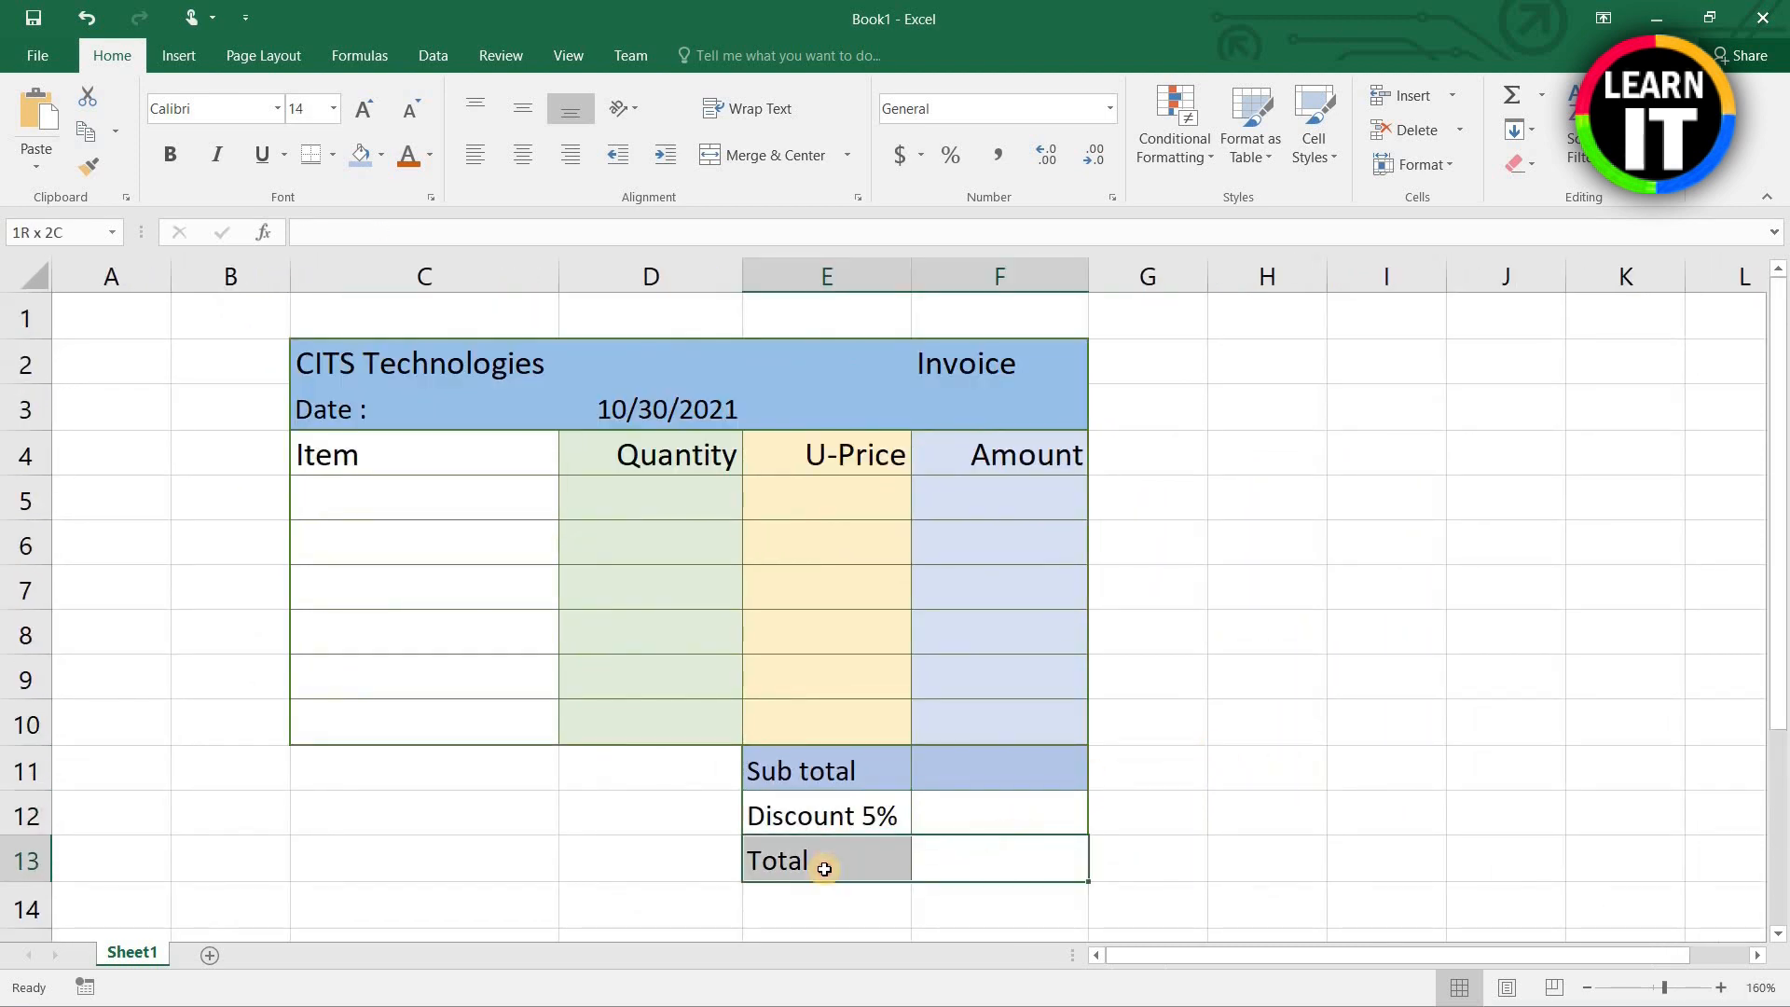
{"action": "left_click", "coordinate": [382, 155]}
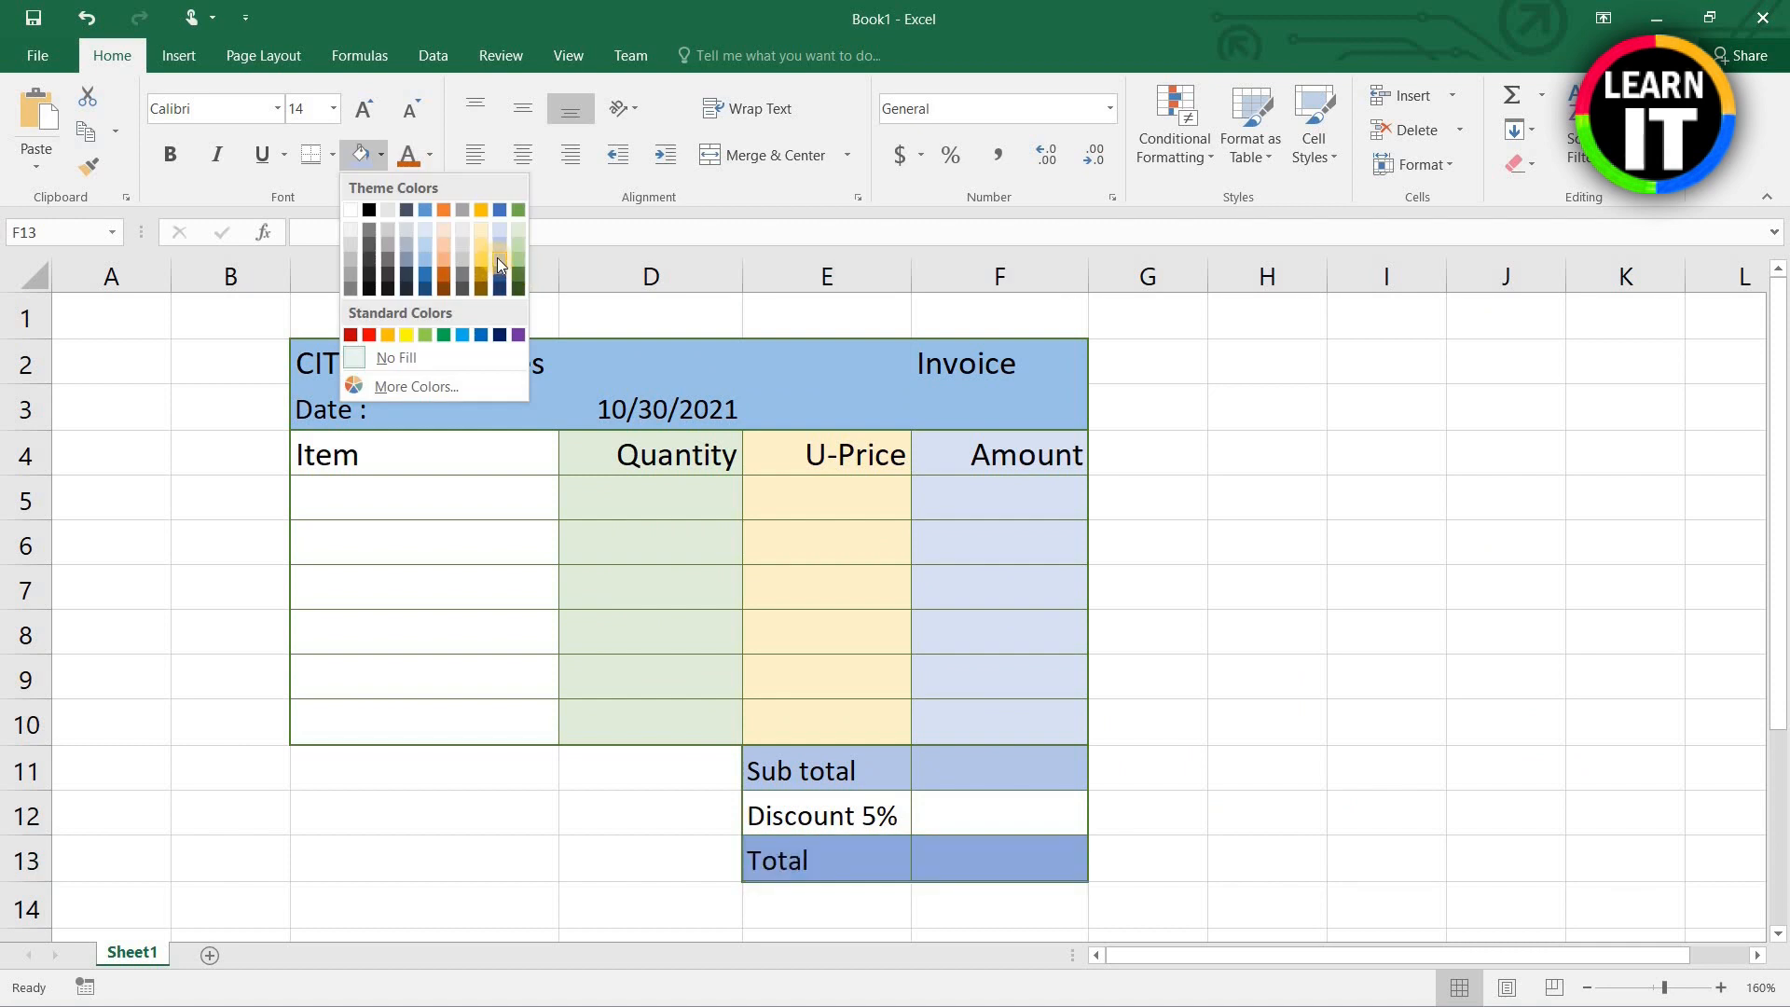
{"action": "left_click", "coordinate": [461, 334]}
{"action": "left_click", "coordinate": [557, 528]}
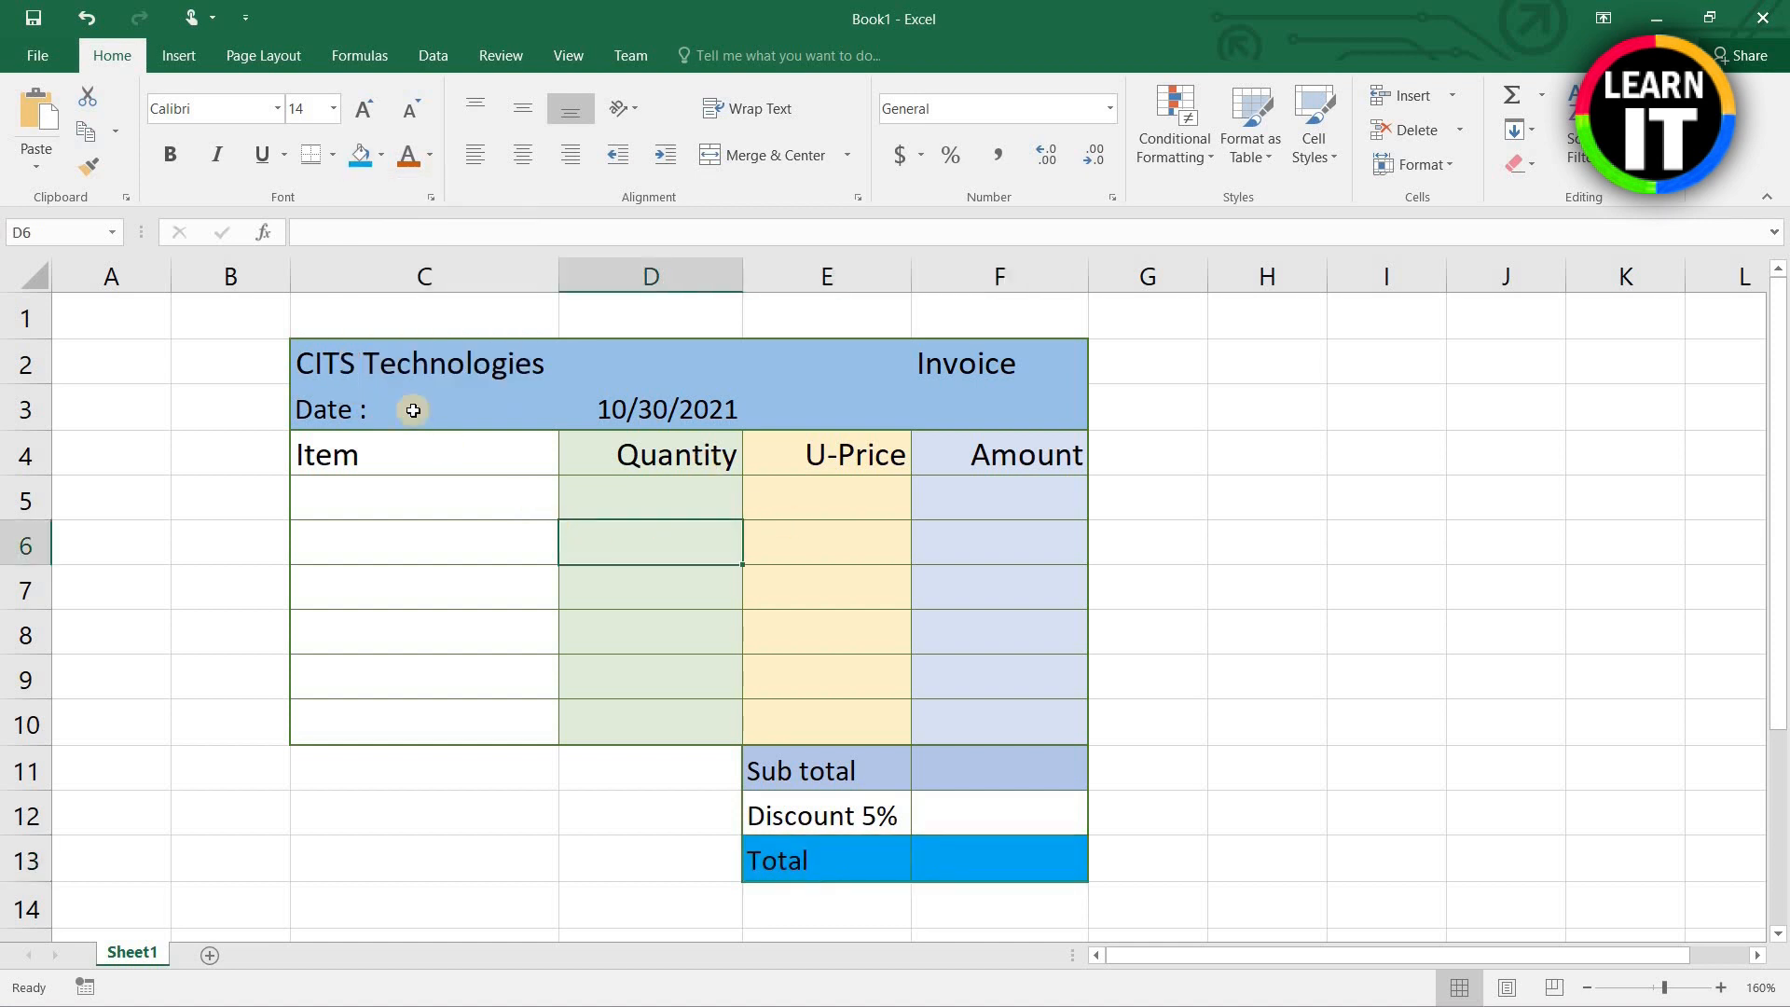
Step: Format the company name CITS Technologies in C2 as white, bold text at font size 16
{"action": "left_click", "coordinate": [383, 374]}
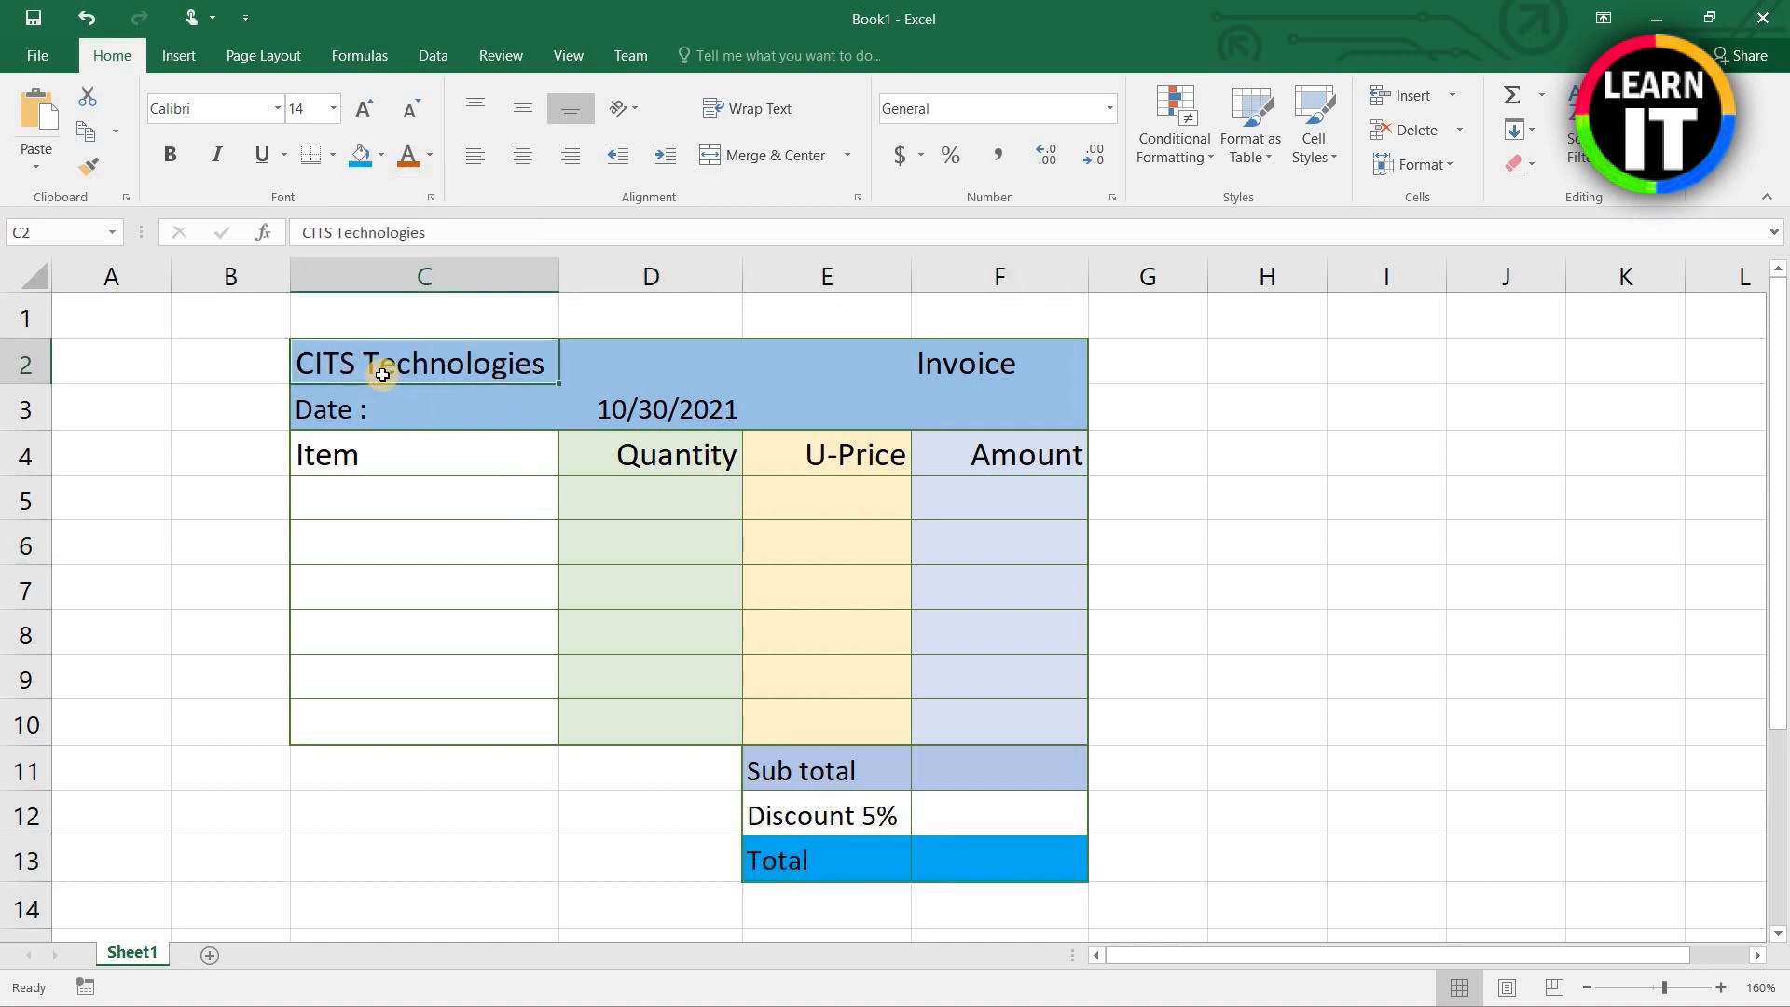
{"action": "left_click", "coordinate": [428, 161]}
{"action": "left_click", "coordinate": [405, 232]}
{"action": "key", "text": "ctrl+b"}
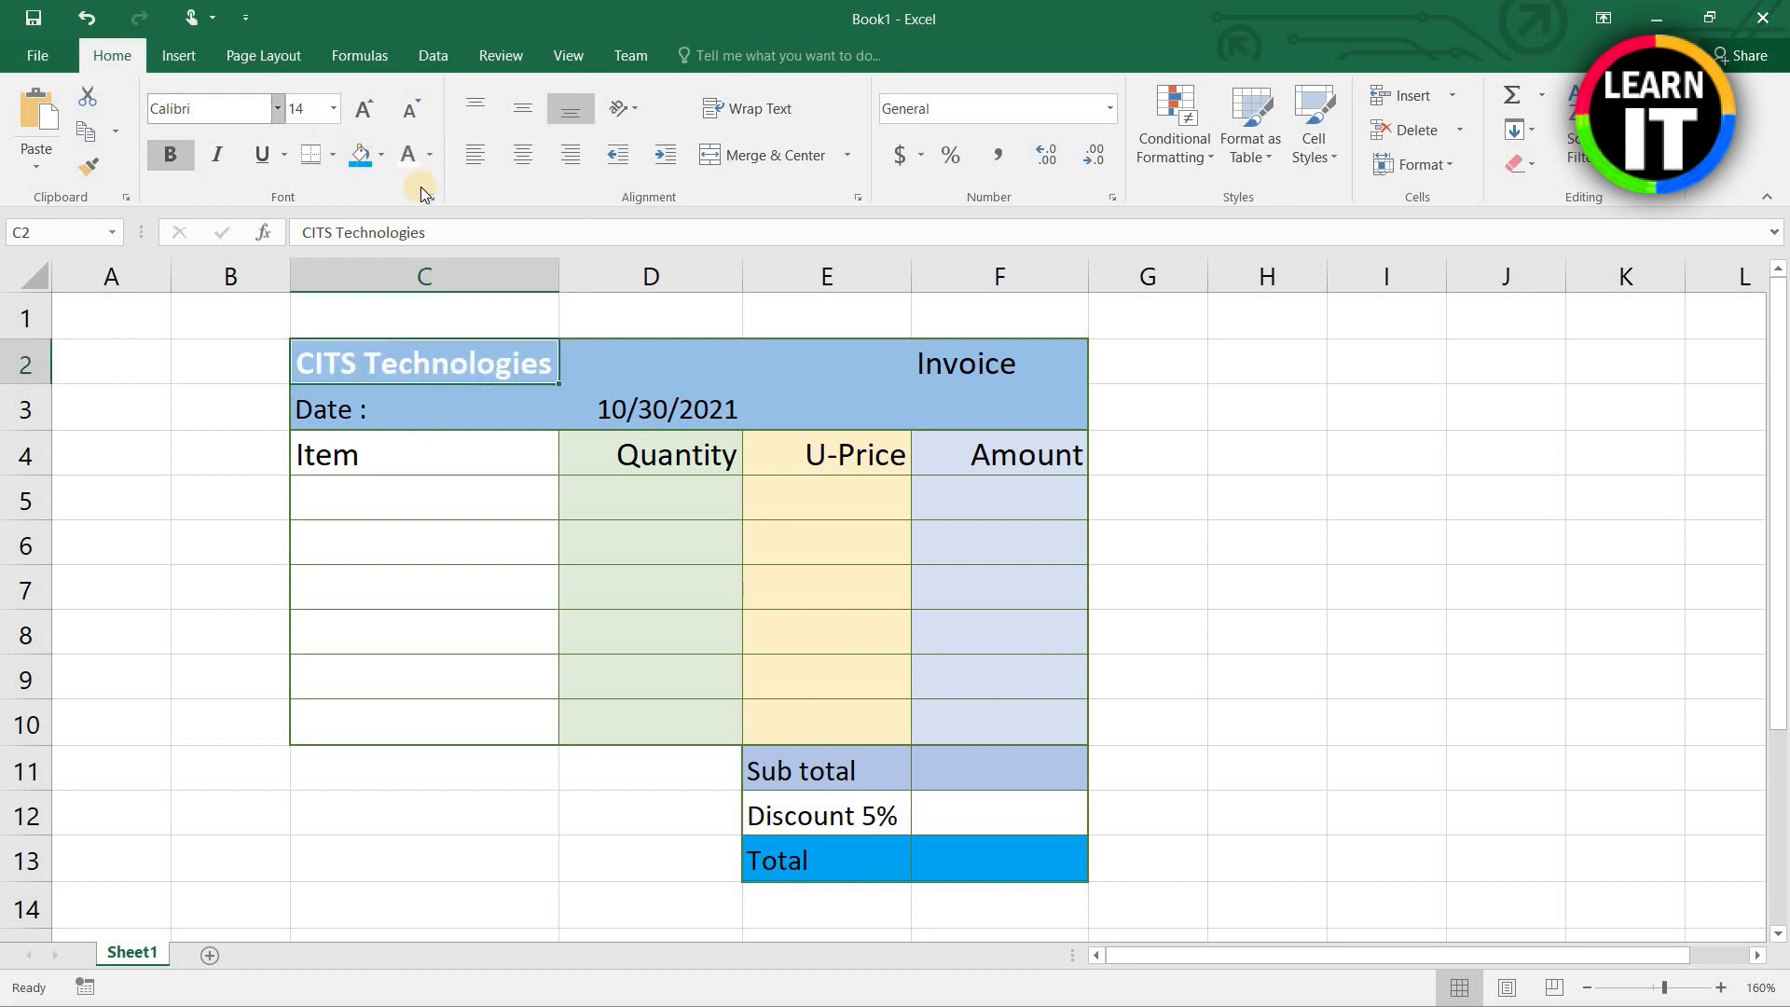
{"action": "left_click", "coordinate": [334, 111]}
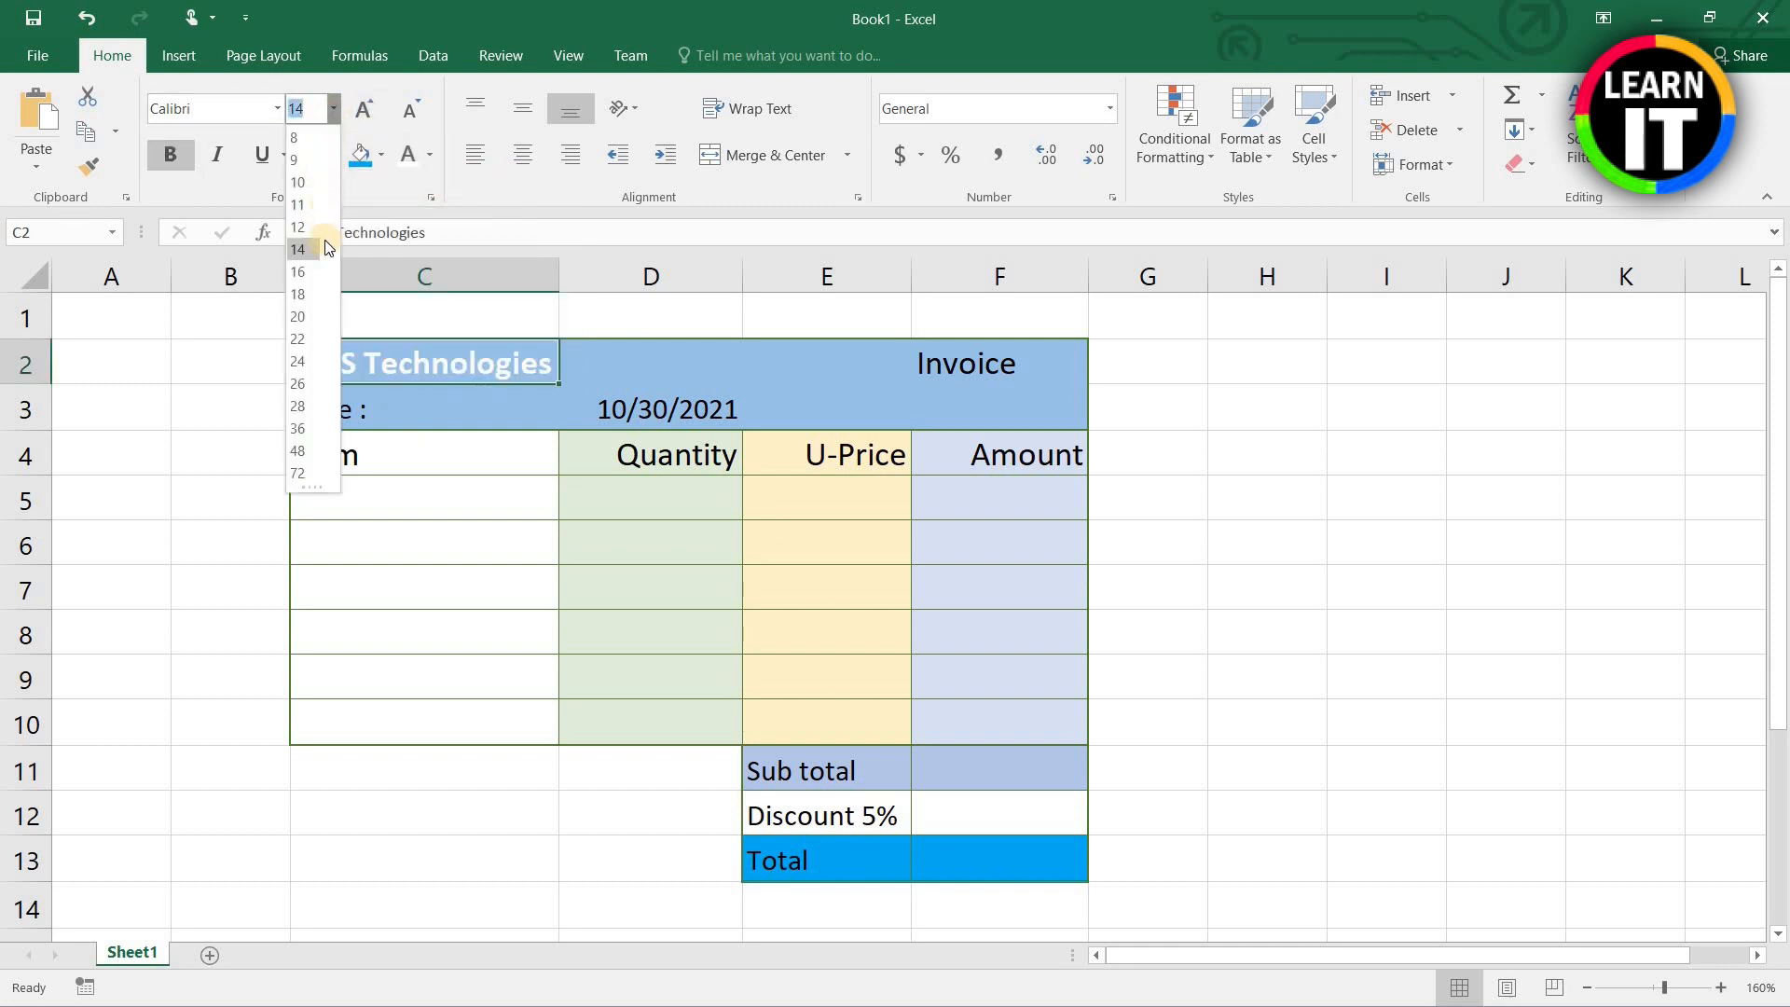
{"action": "left_click", "coordinate": [313, 270]}
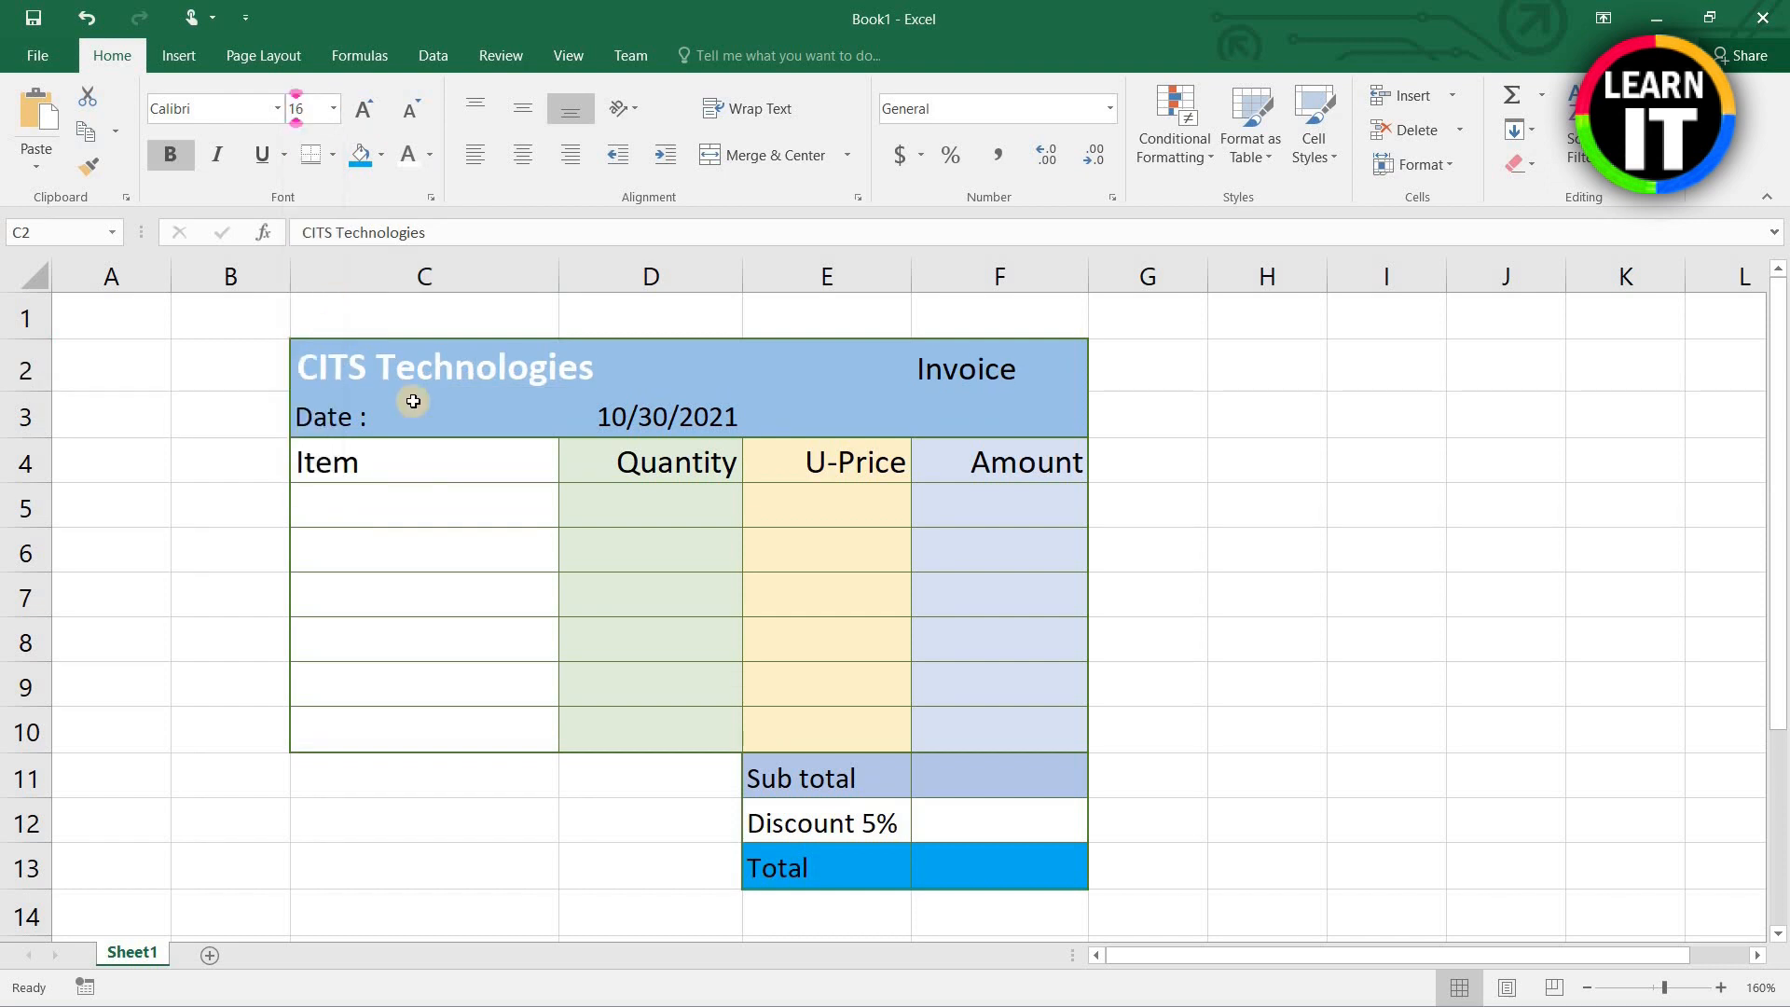
{"action": "left_click", "coordinate": [471, 461]}
Step: Change the font color of the date in D3 to red
{"action": "left_click", "coordinate": [620, 419]}
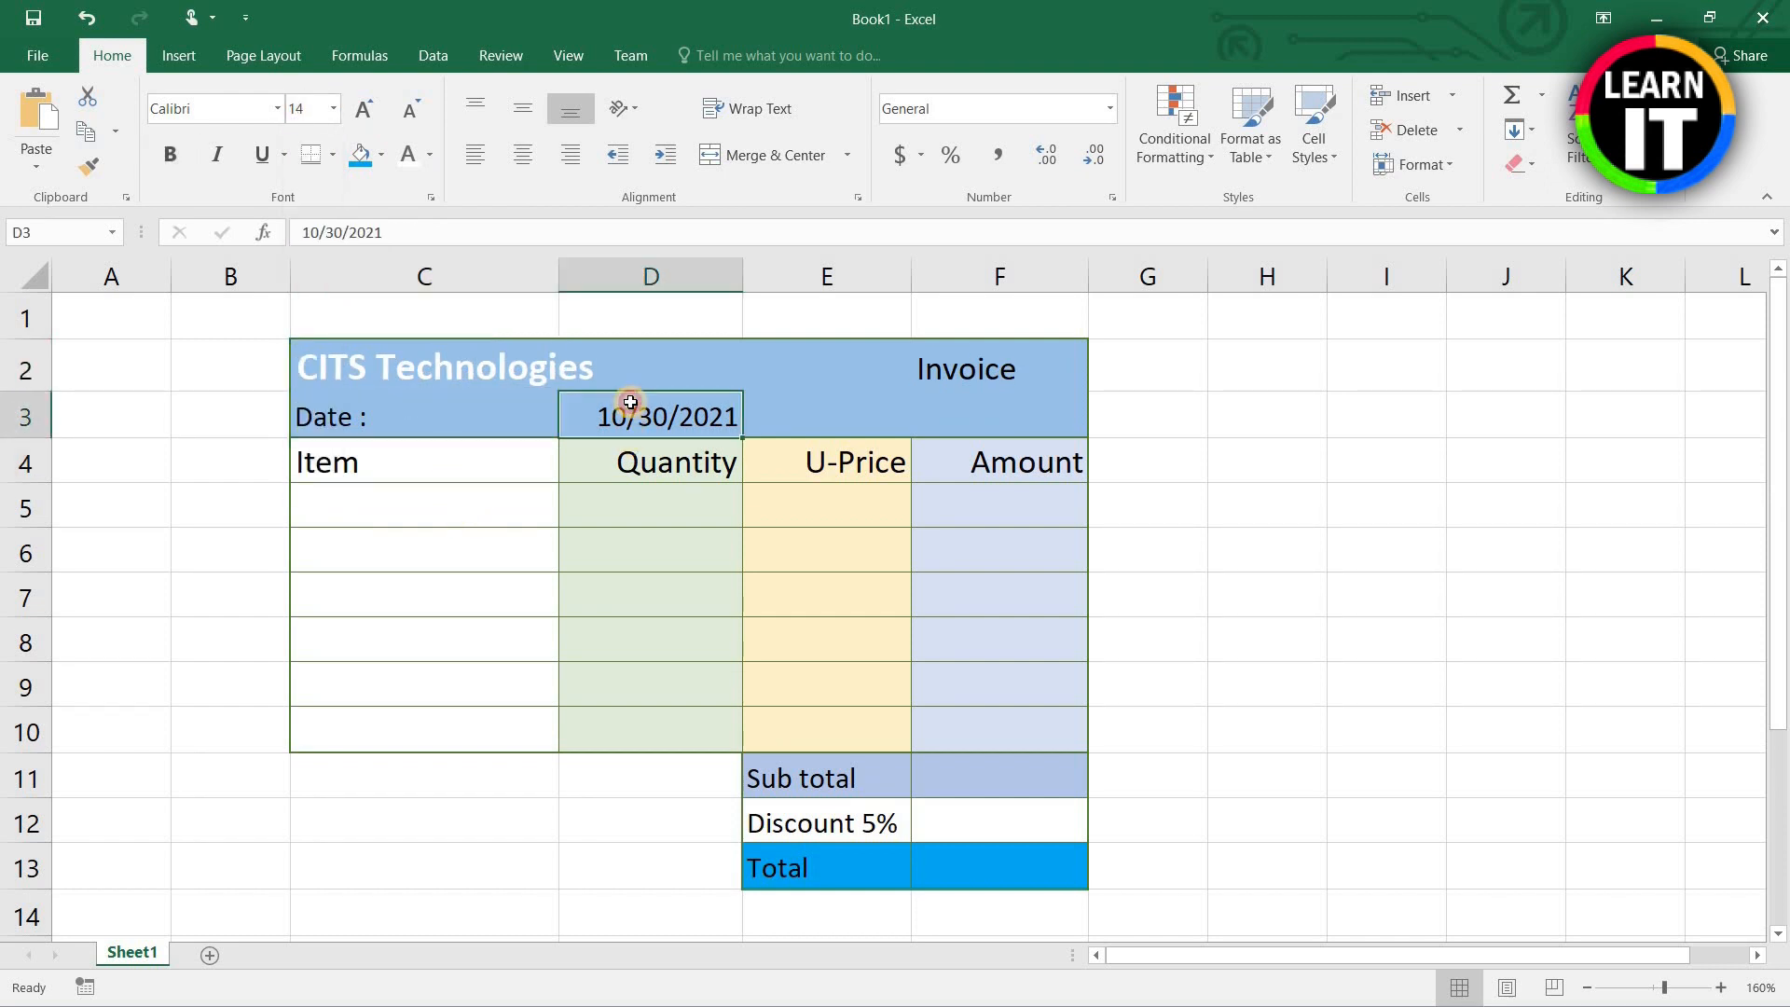
{"action": "left_click", "coordinate": [424, 155]}
{"action": "left_click", "coordinate": [1267, 504]}
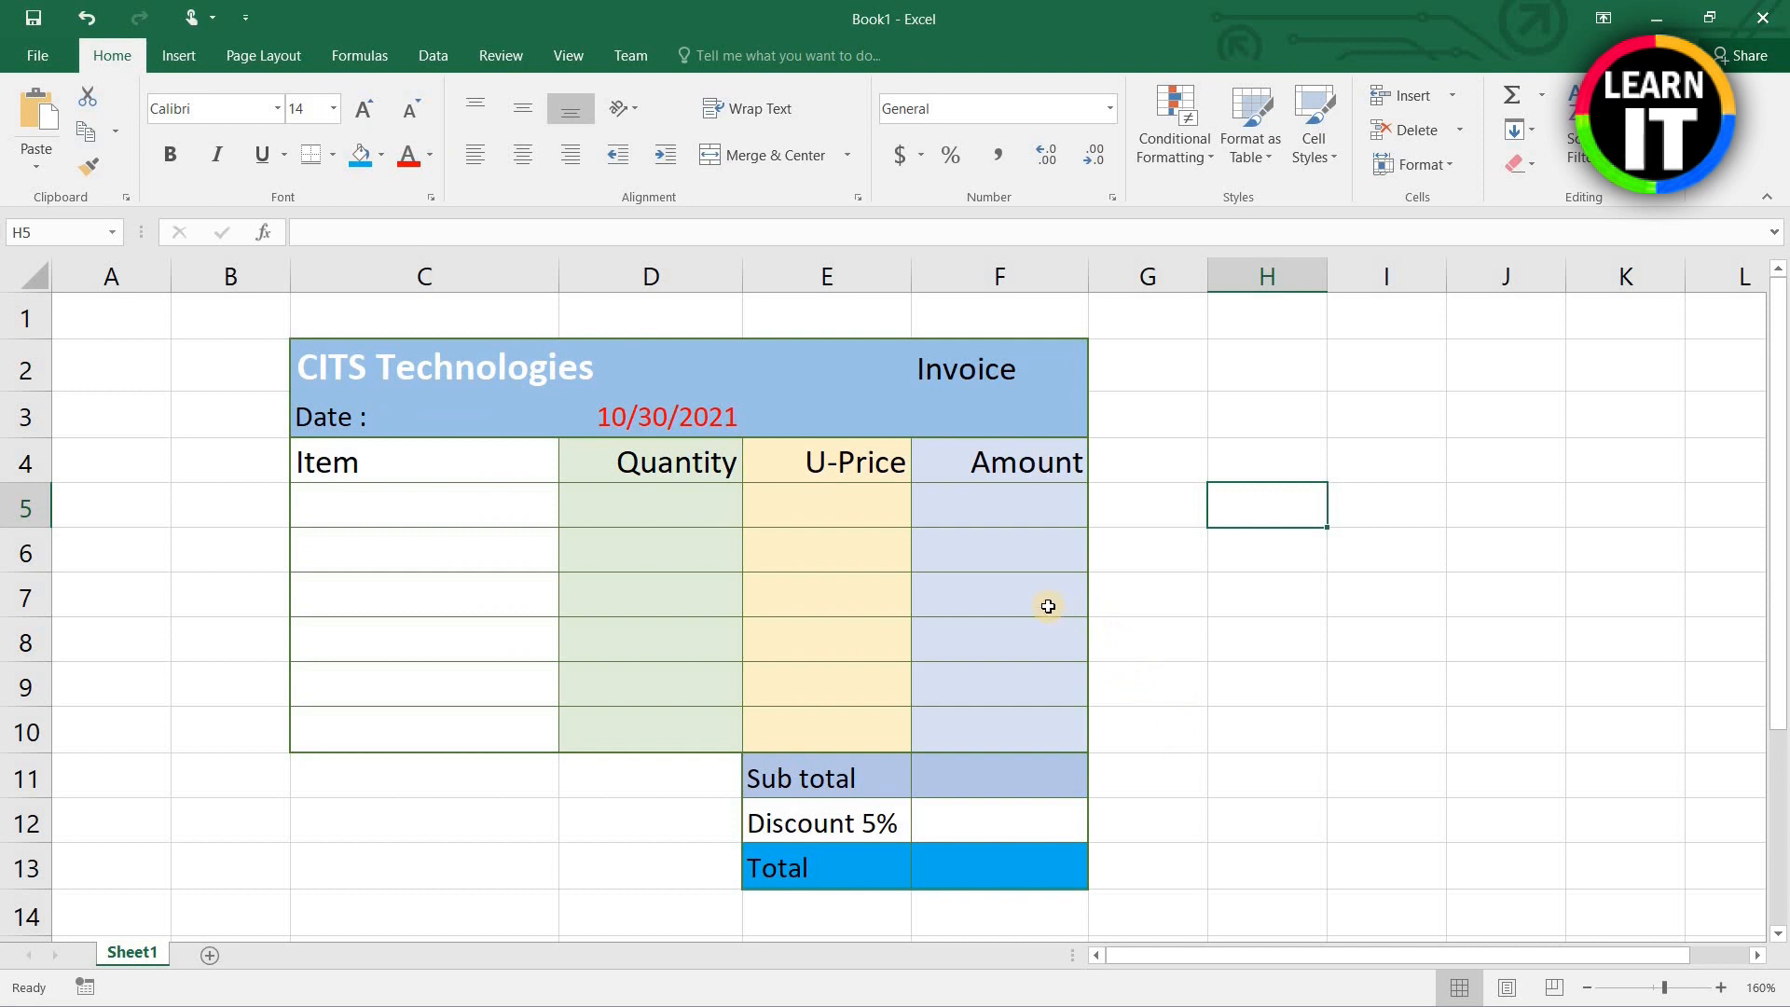
Step: Fill the column heading cells C4:F4, from Item to Amount, with the standard green color
{"action": "left_click", "coordinate": [401, 506]}
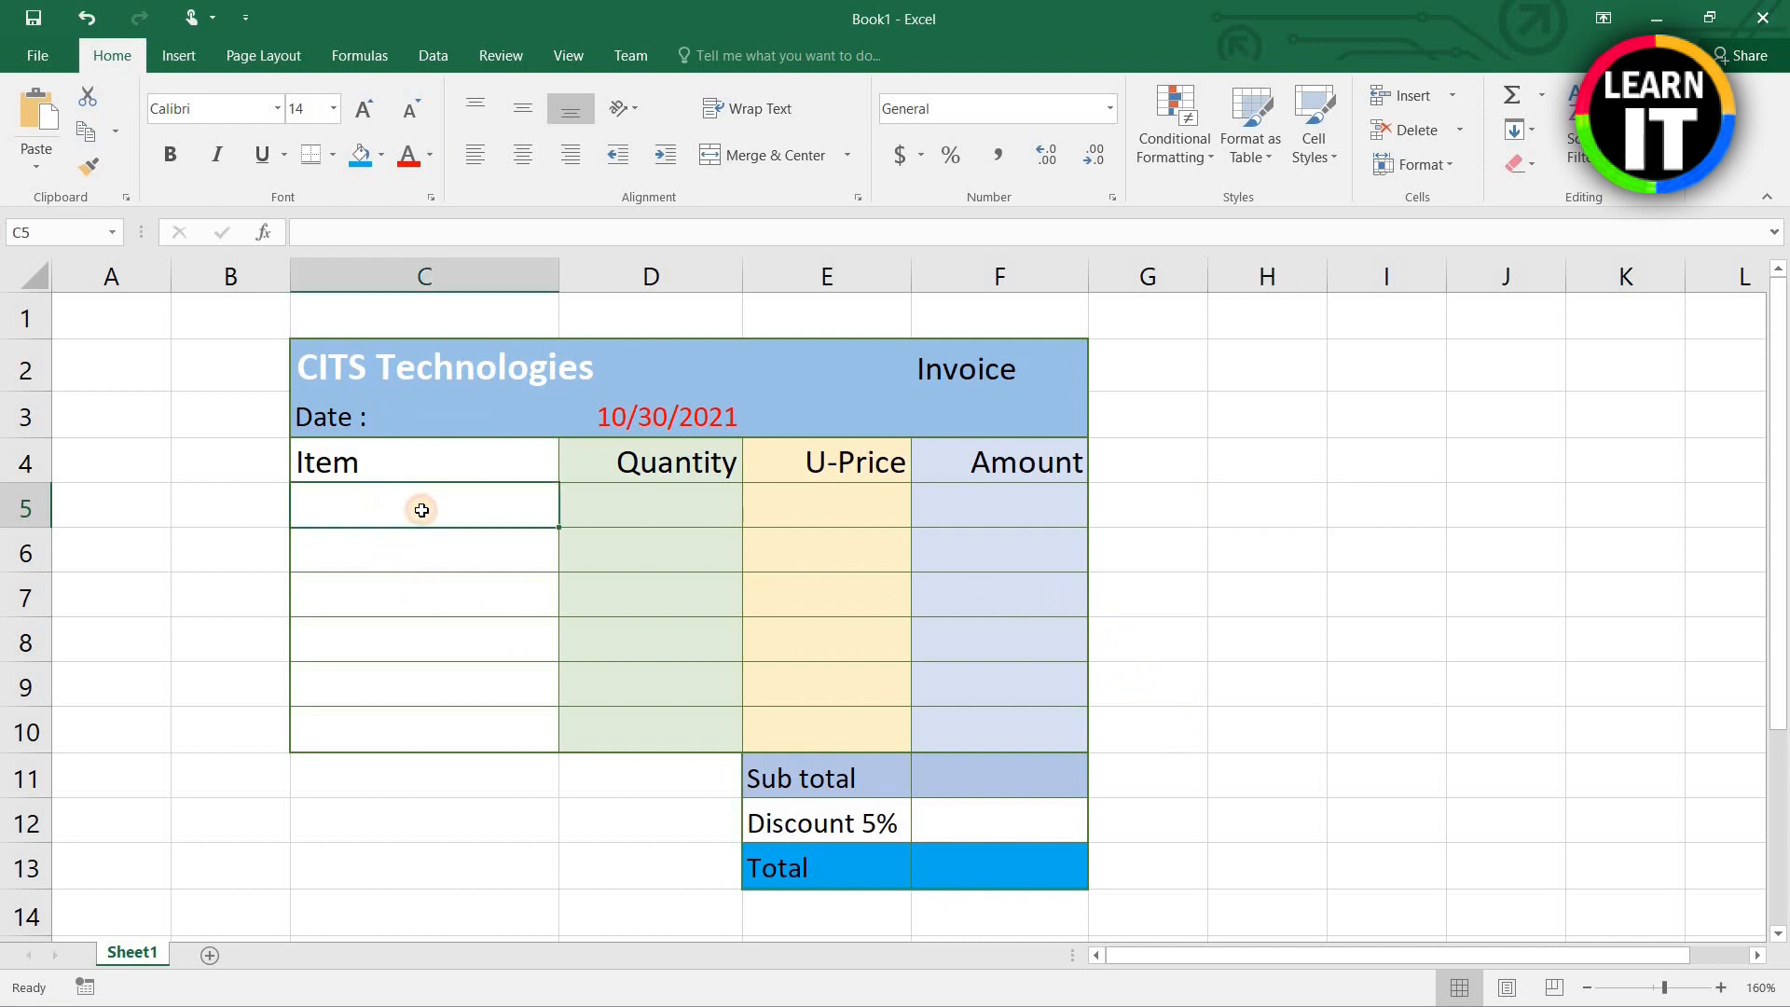
{"action": "left_click", "coordinate": [411, 447]}
{"action": "left_click_drag", "start_coordinate": [411, 447], "coordinate": [991, 450]}
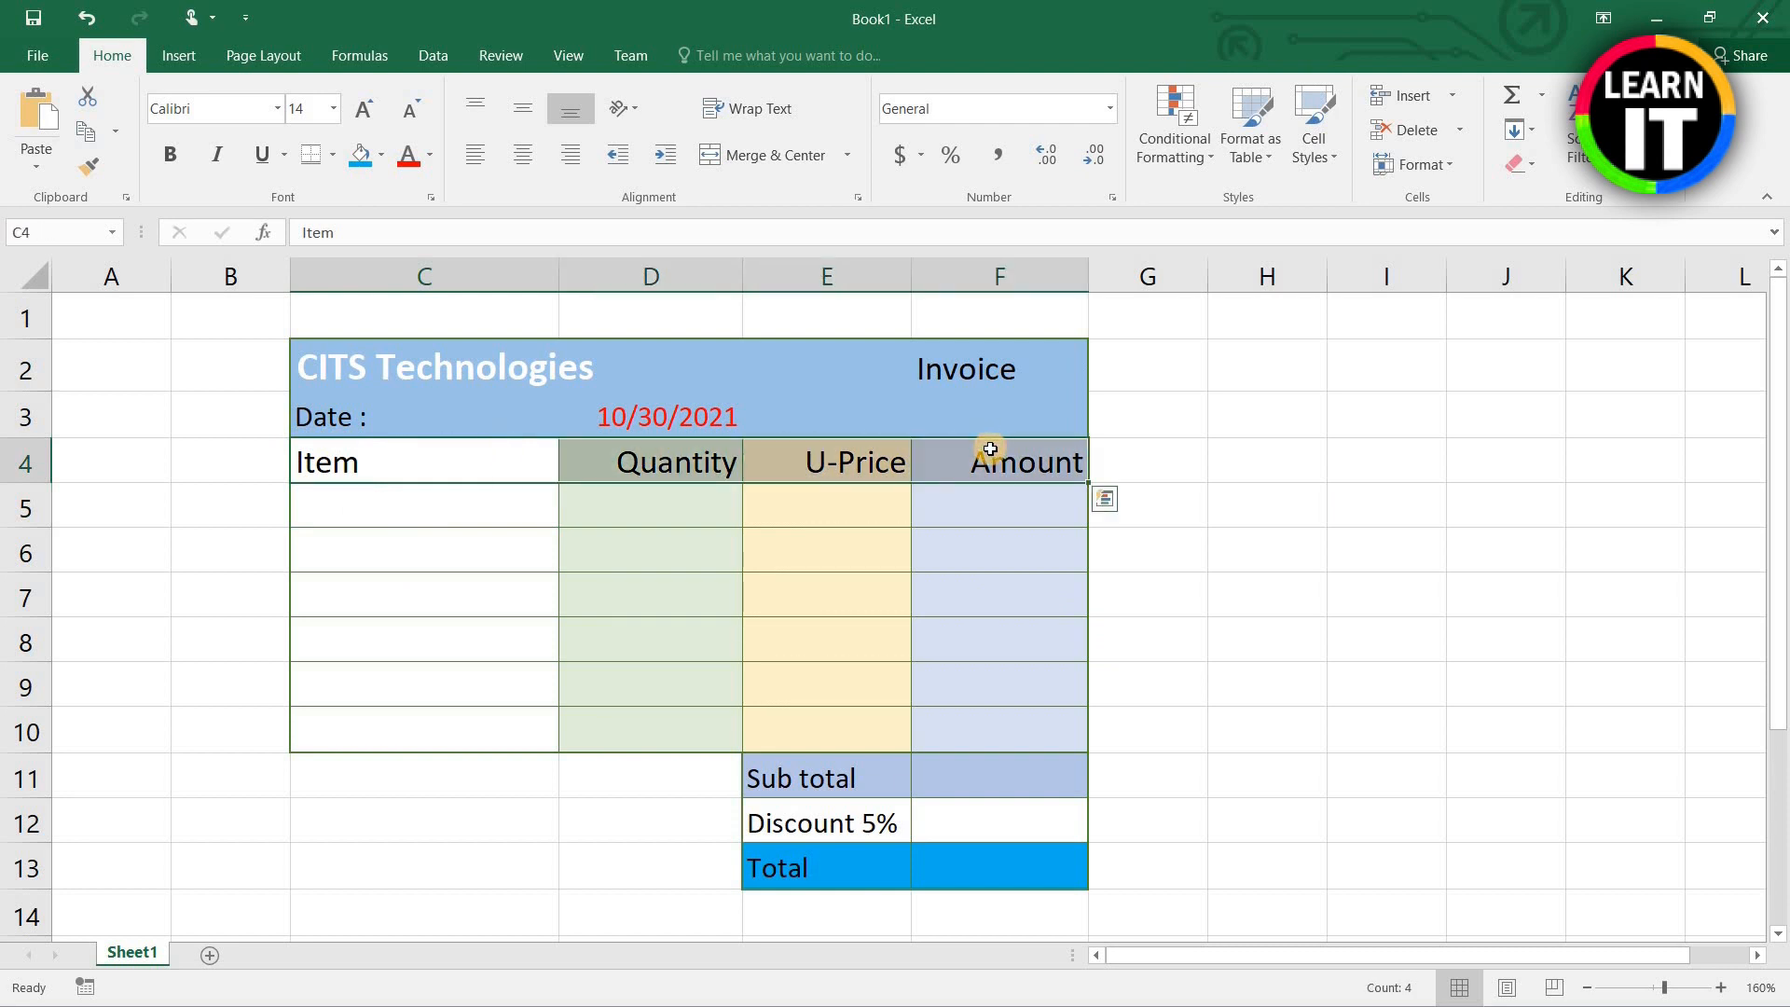
{"action": "left_click", "coordinate": [380, 154]}
{"action": "left_click", "coordinate": [446, 342]}
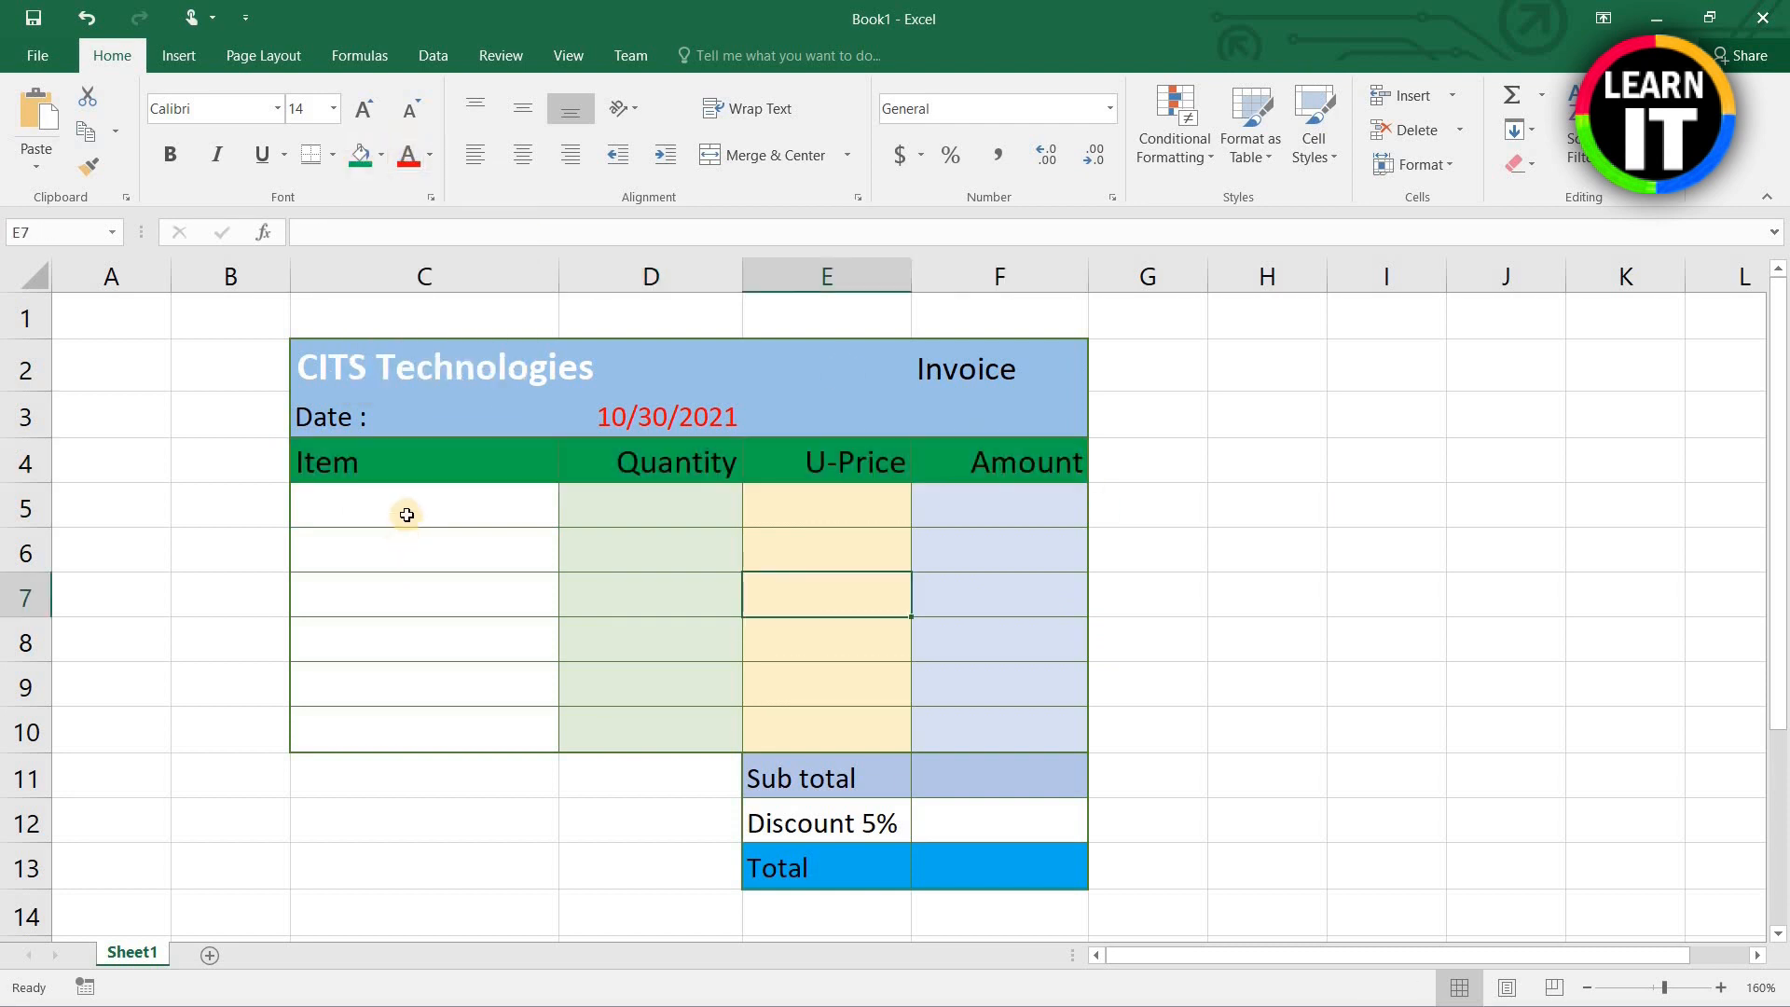
Step: Enter the first invoice item in row 5: Book, quantity 5, unit price 87
{"action": "left_click", "coordinate": [406, 514]}
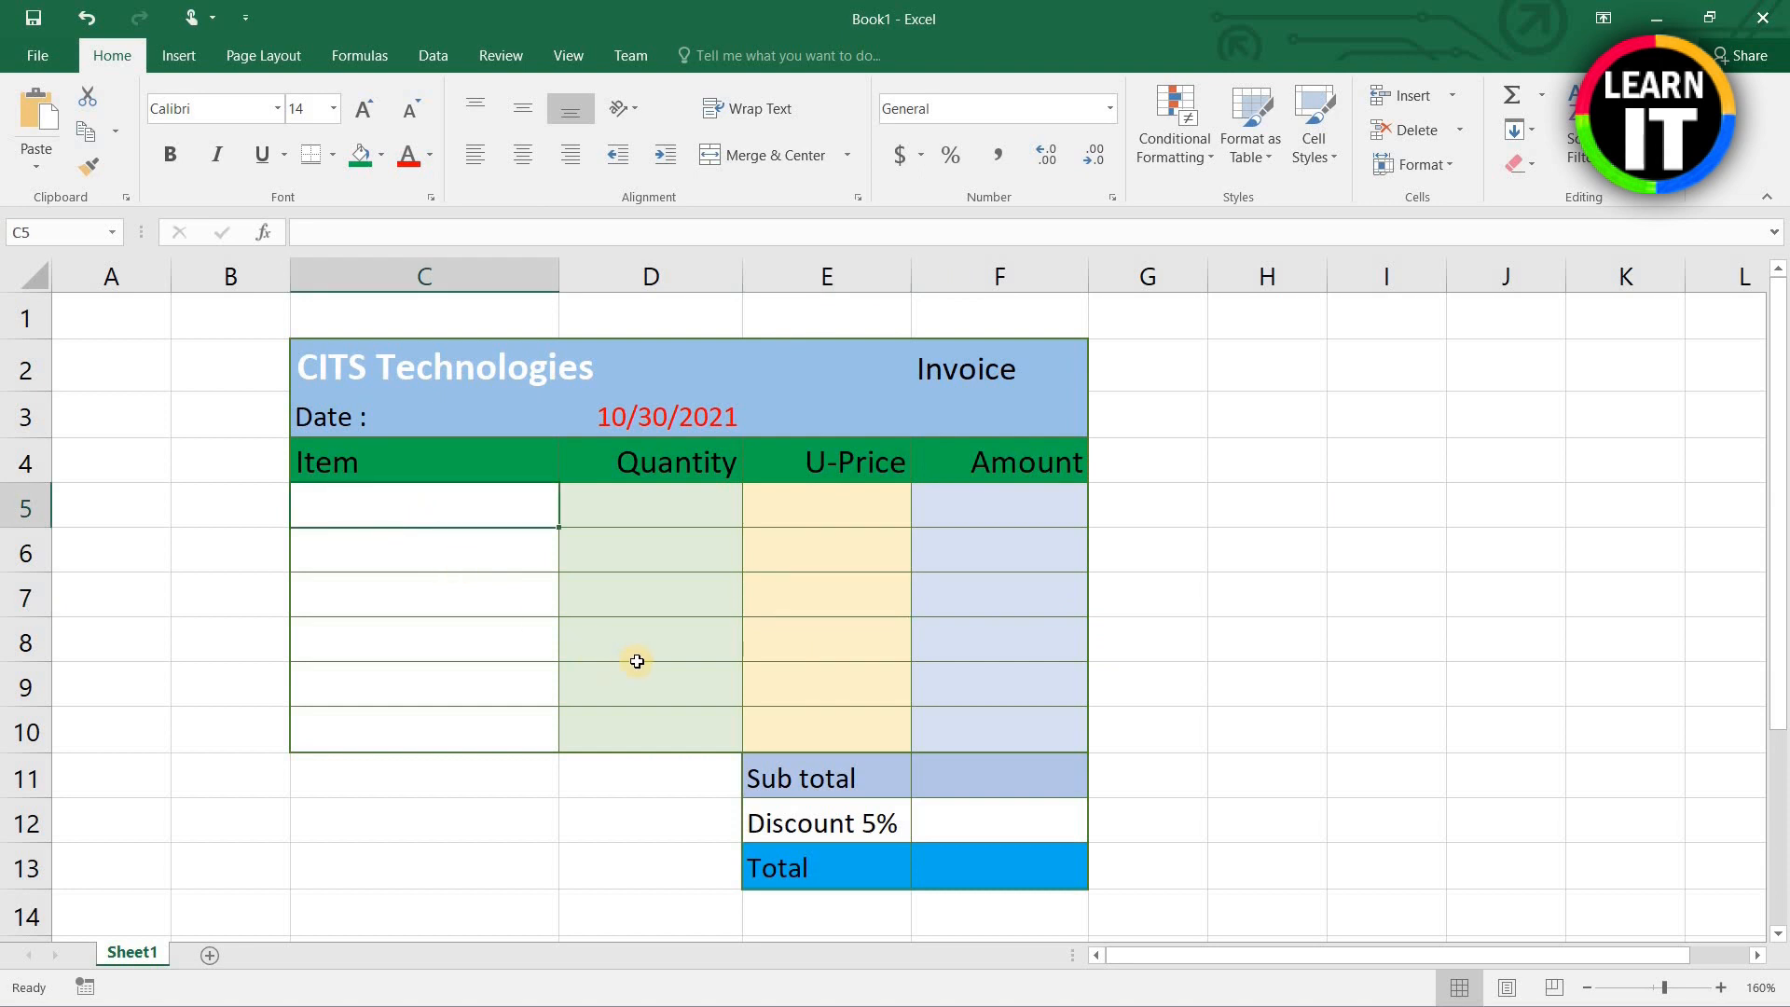
{"action": "type", "text": "Book"}
{"action": "key", "text": "Tab"}
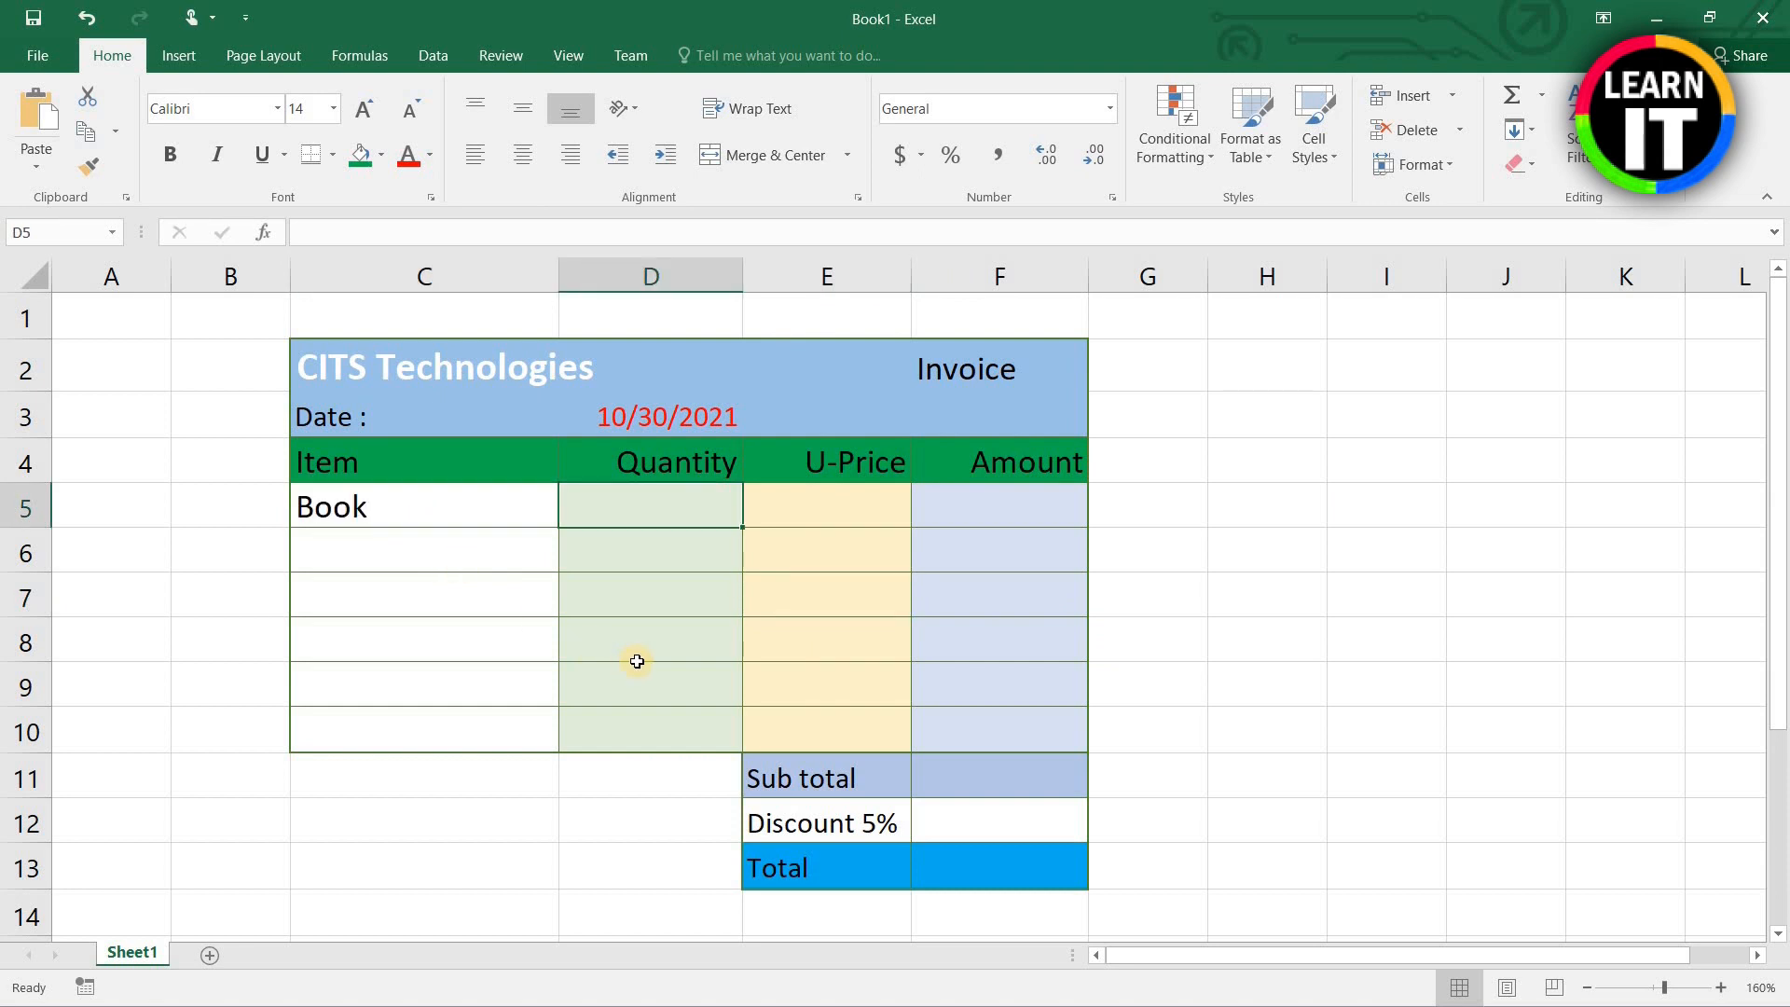
{"action": "type", "text": "5"}
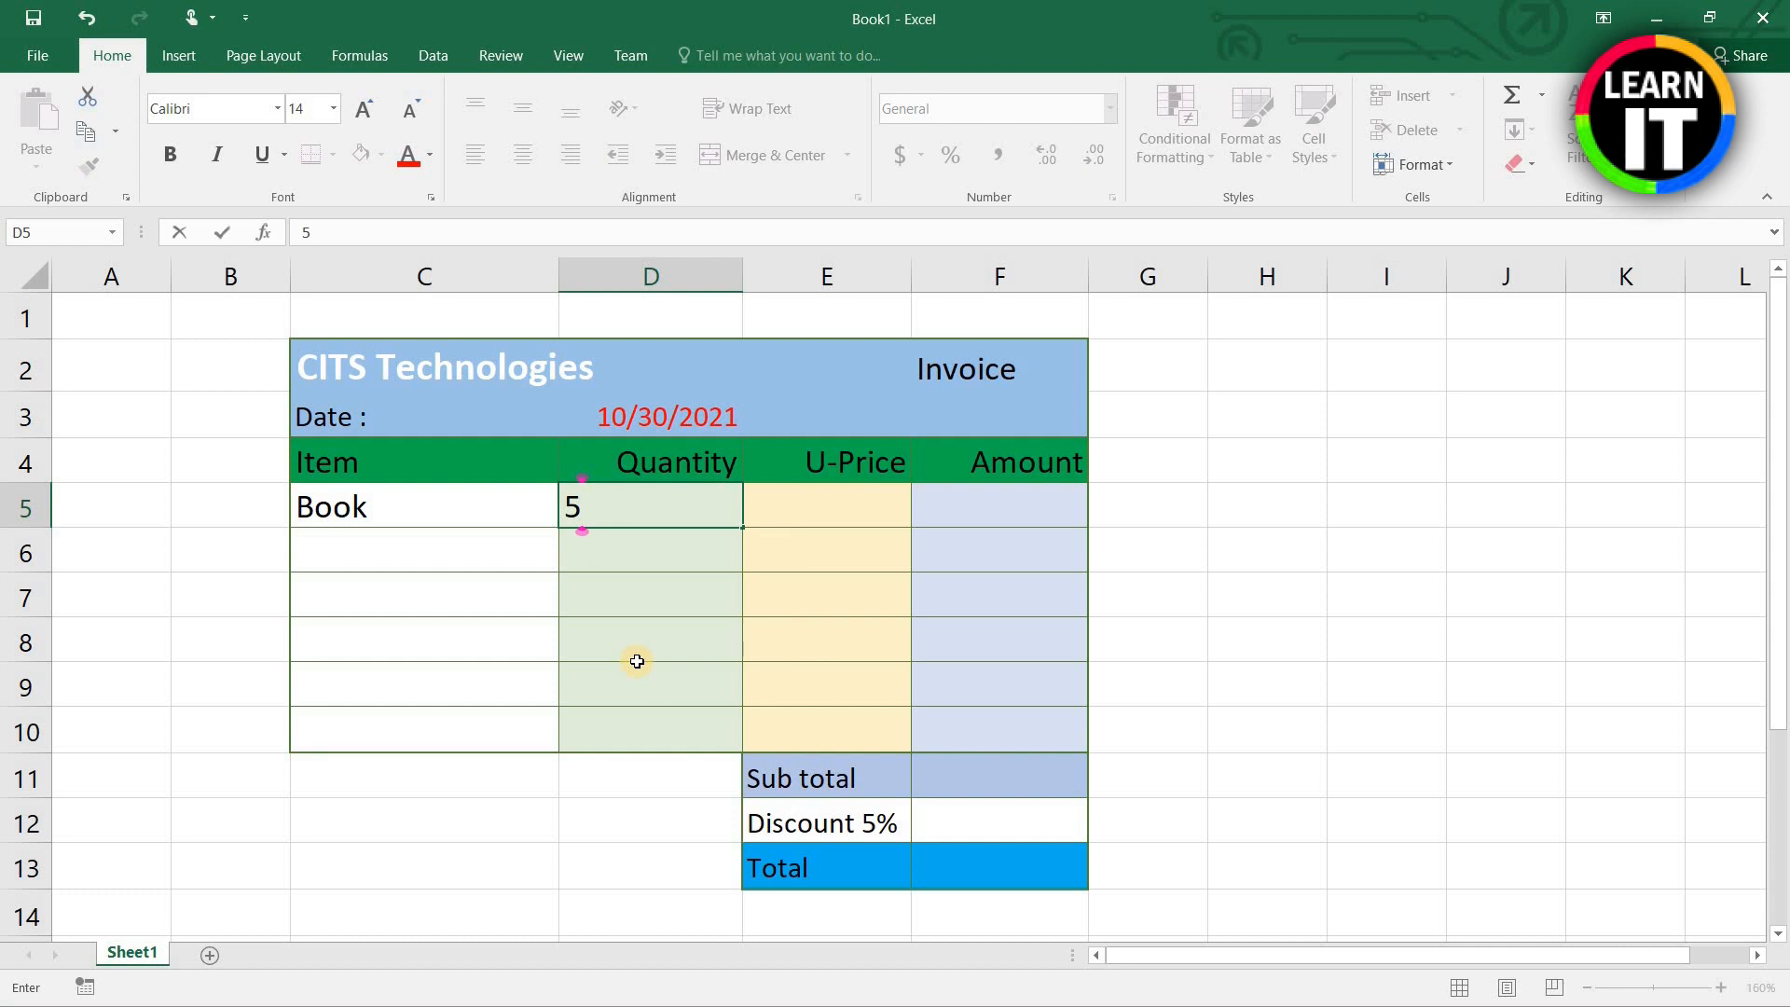
{"action": "key", "text": "Tab"}
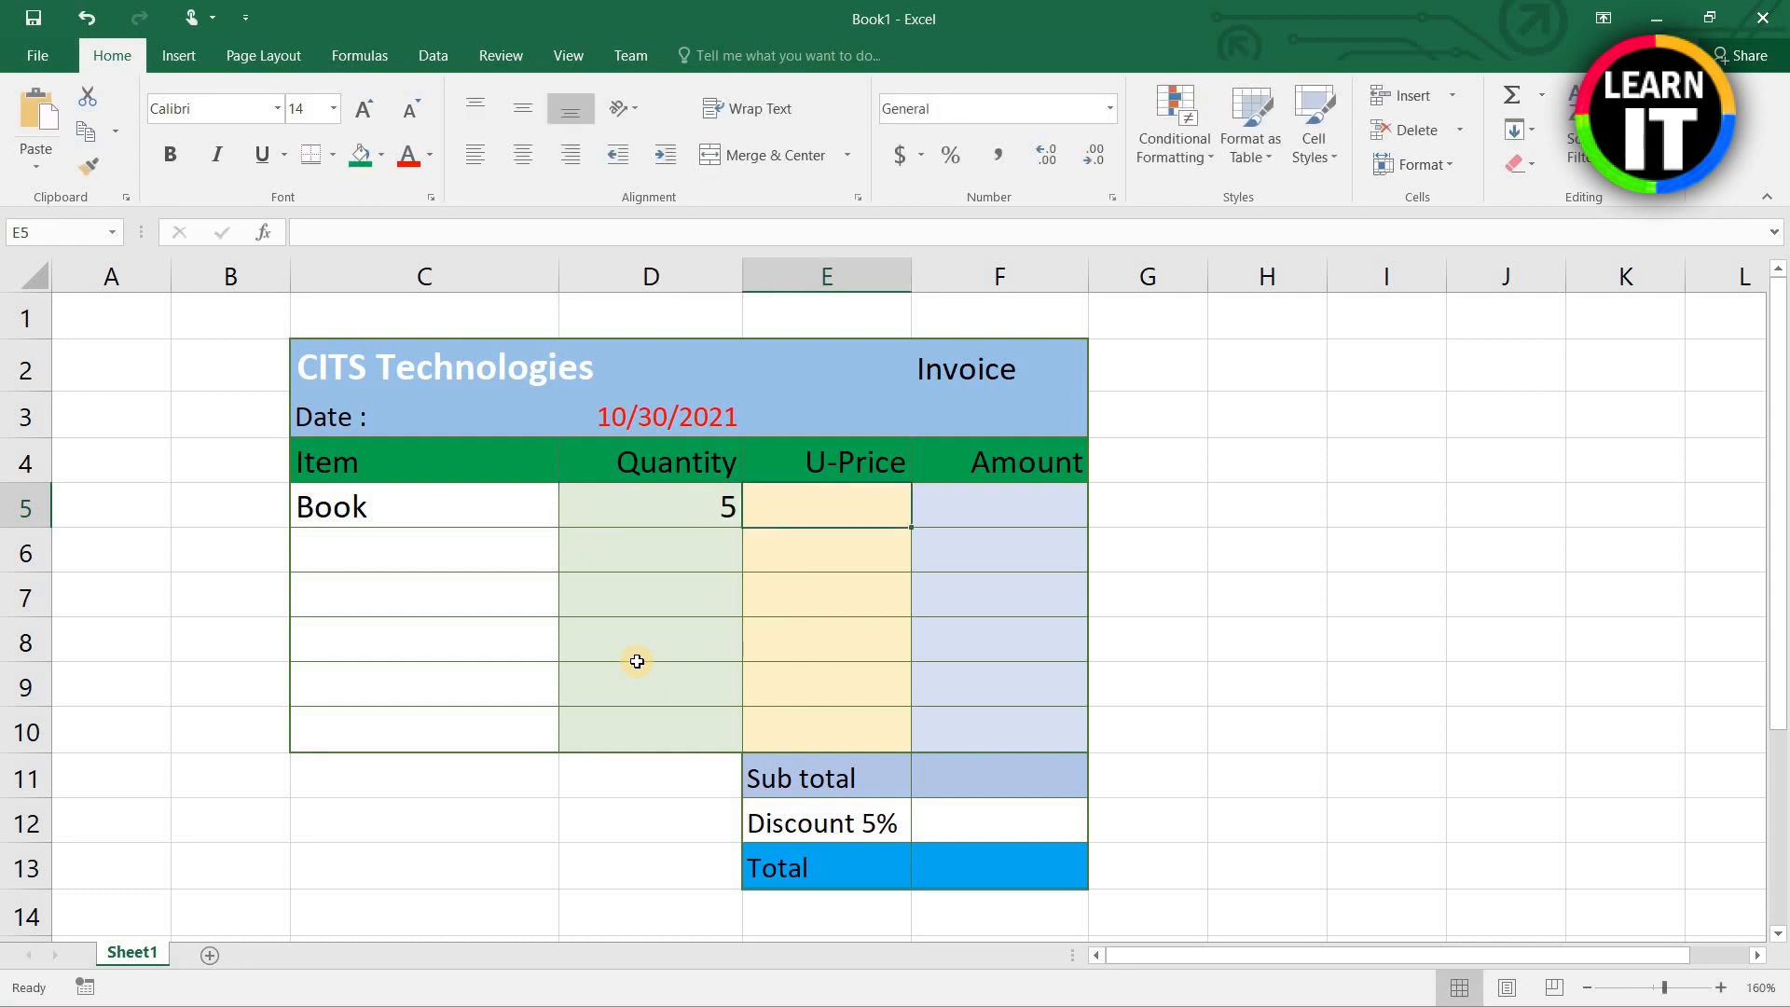
{"action": "type", "text": "87"}
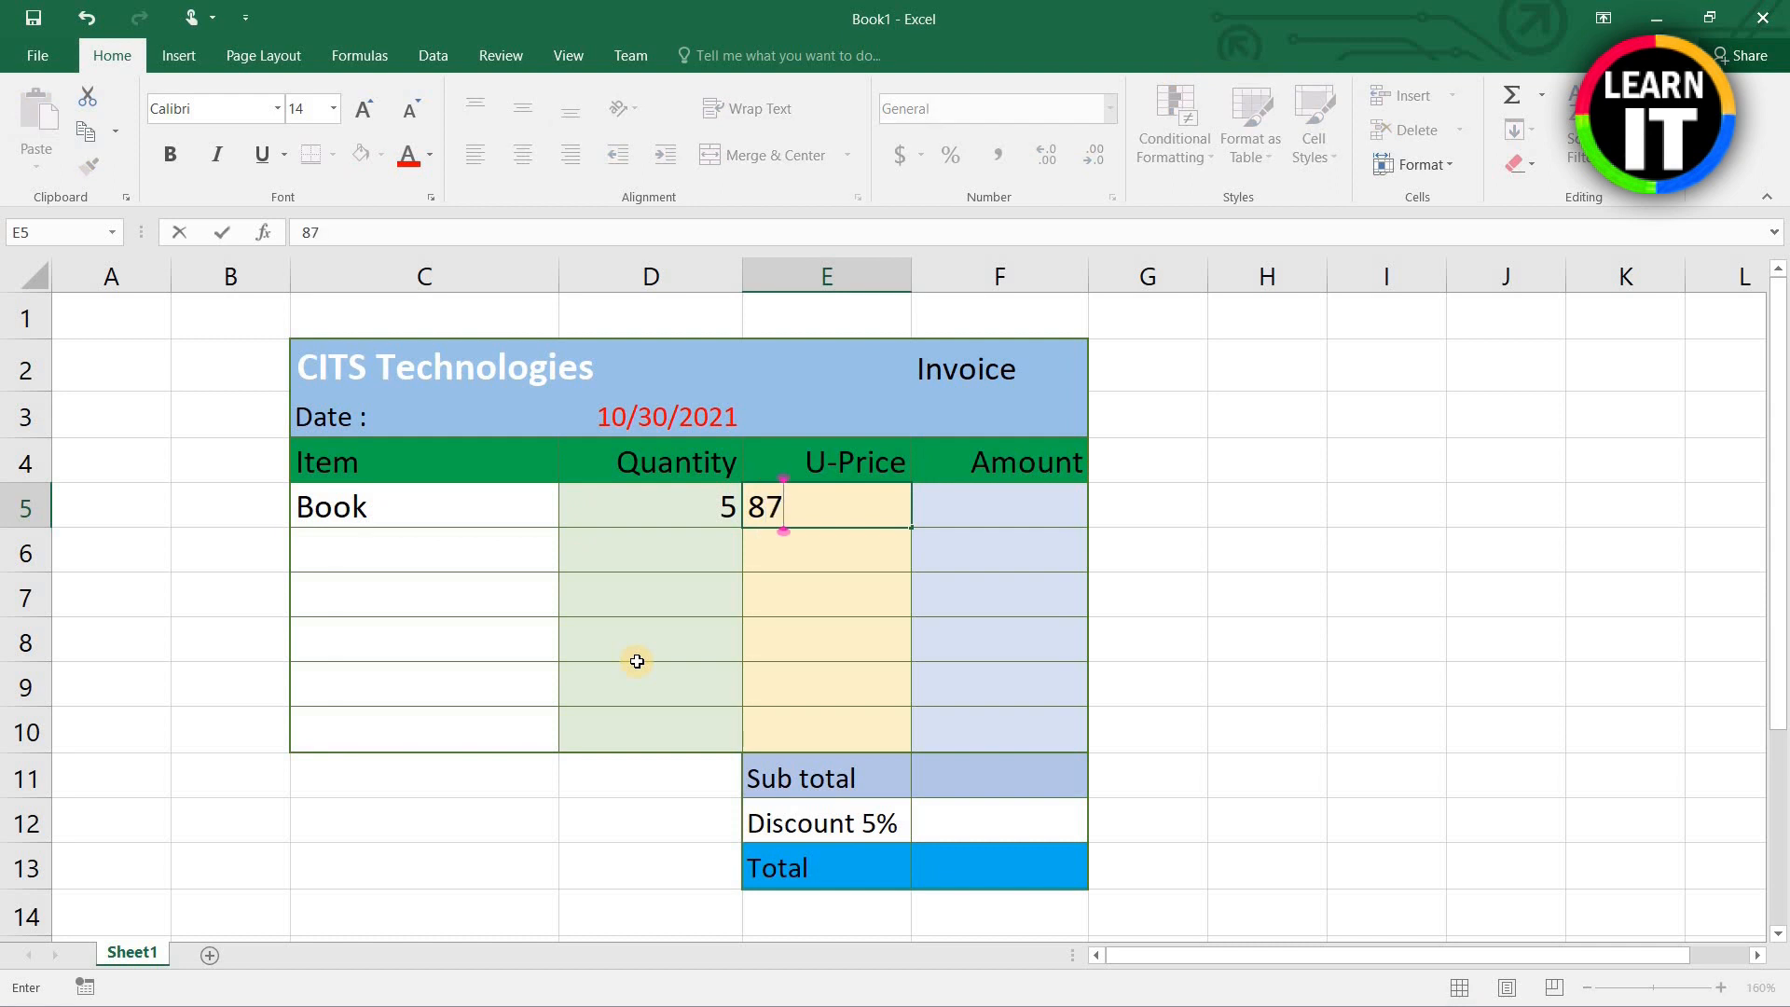
{"action": "key", "text": "Return"}
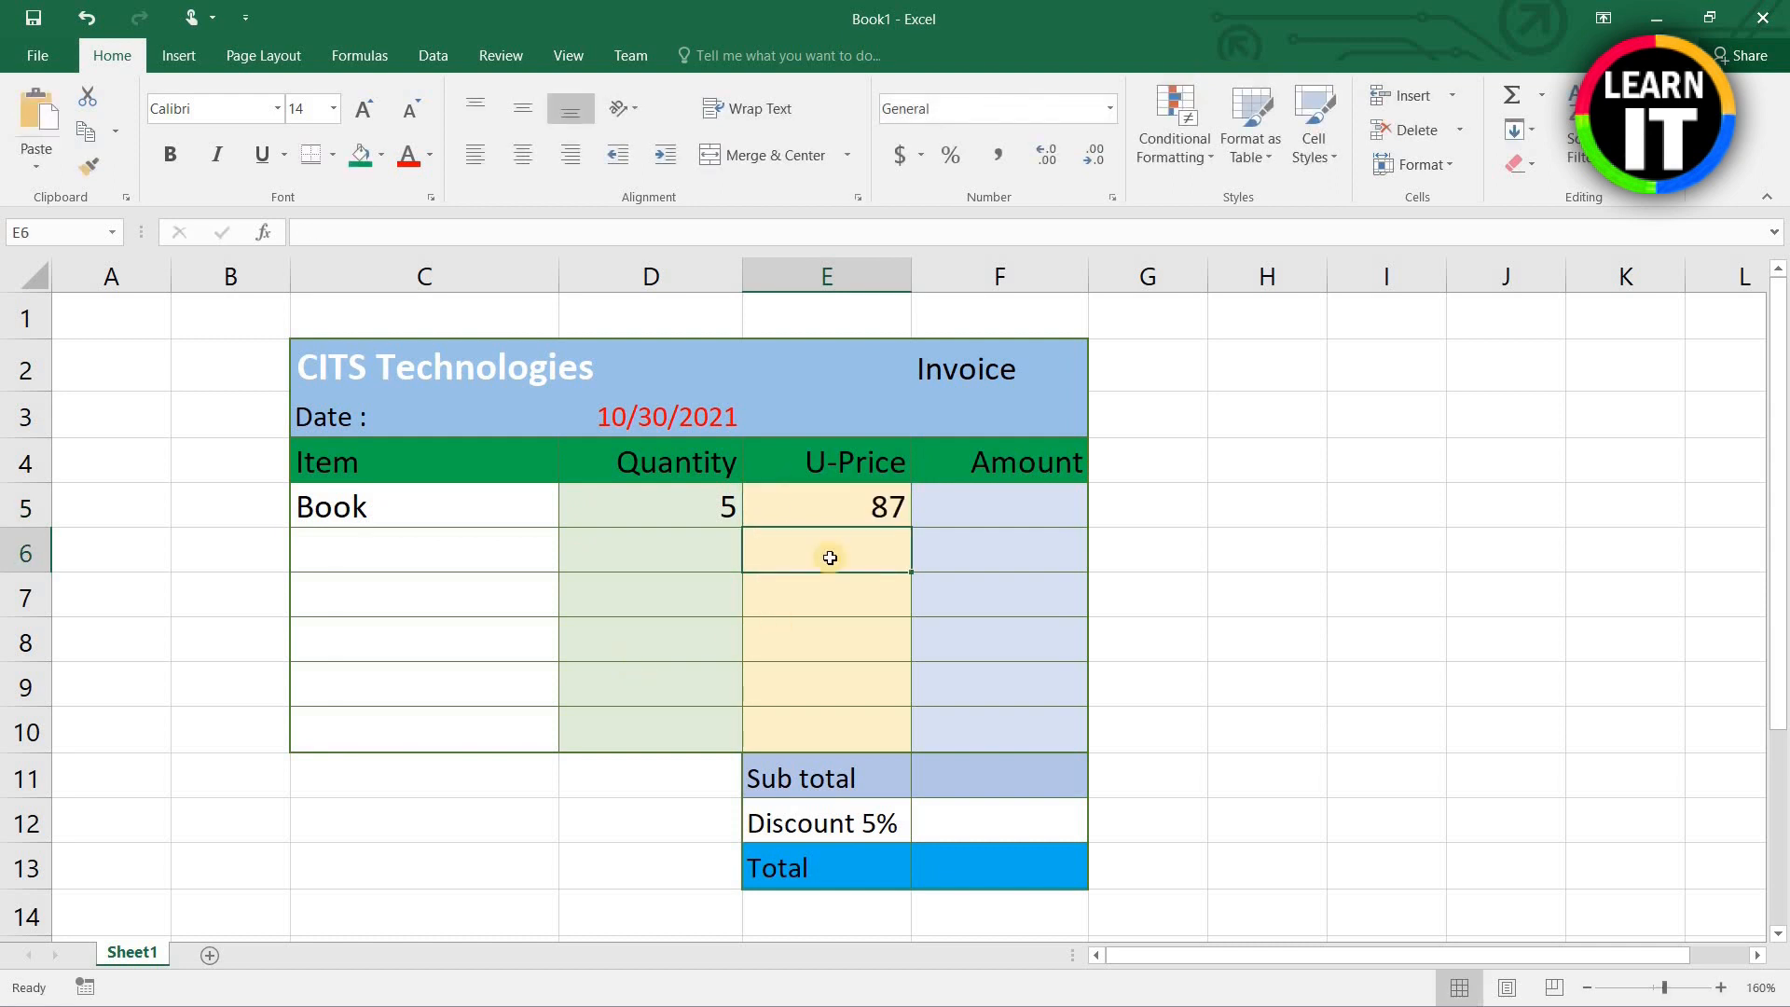
Step: Calculate the Book's amount in F5 with the formula =D5*E5, multiplying quantity by unit price
{"action": "left_click", "coordinate": [1027, 503]}
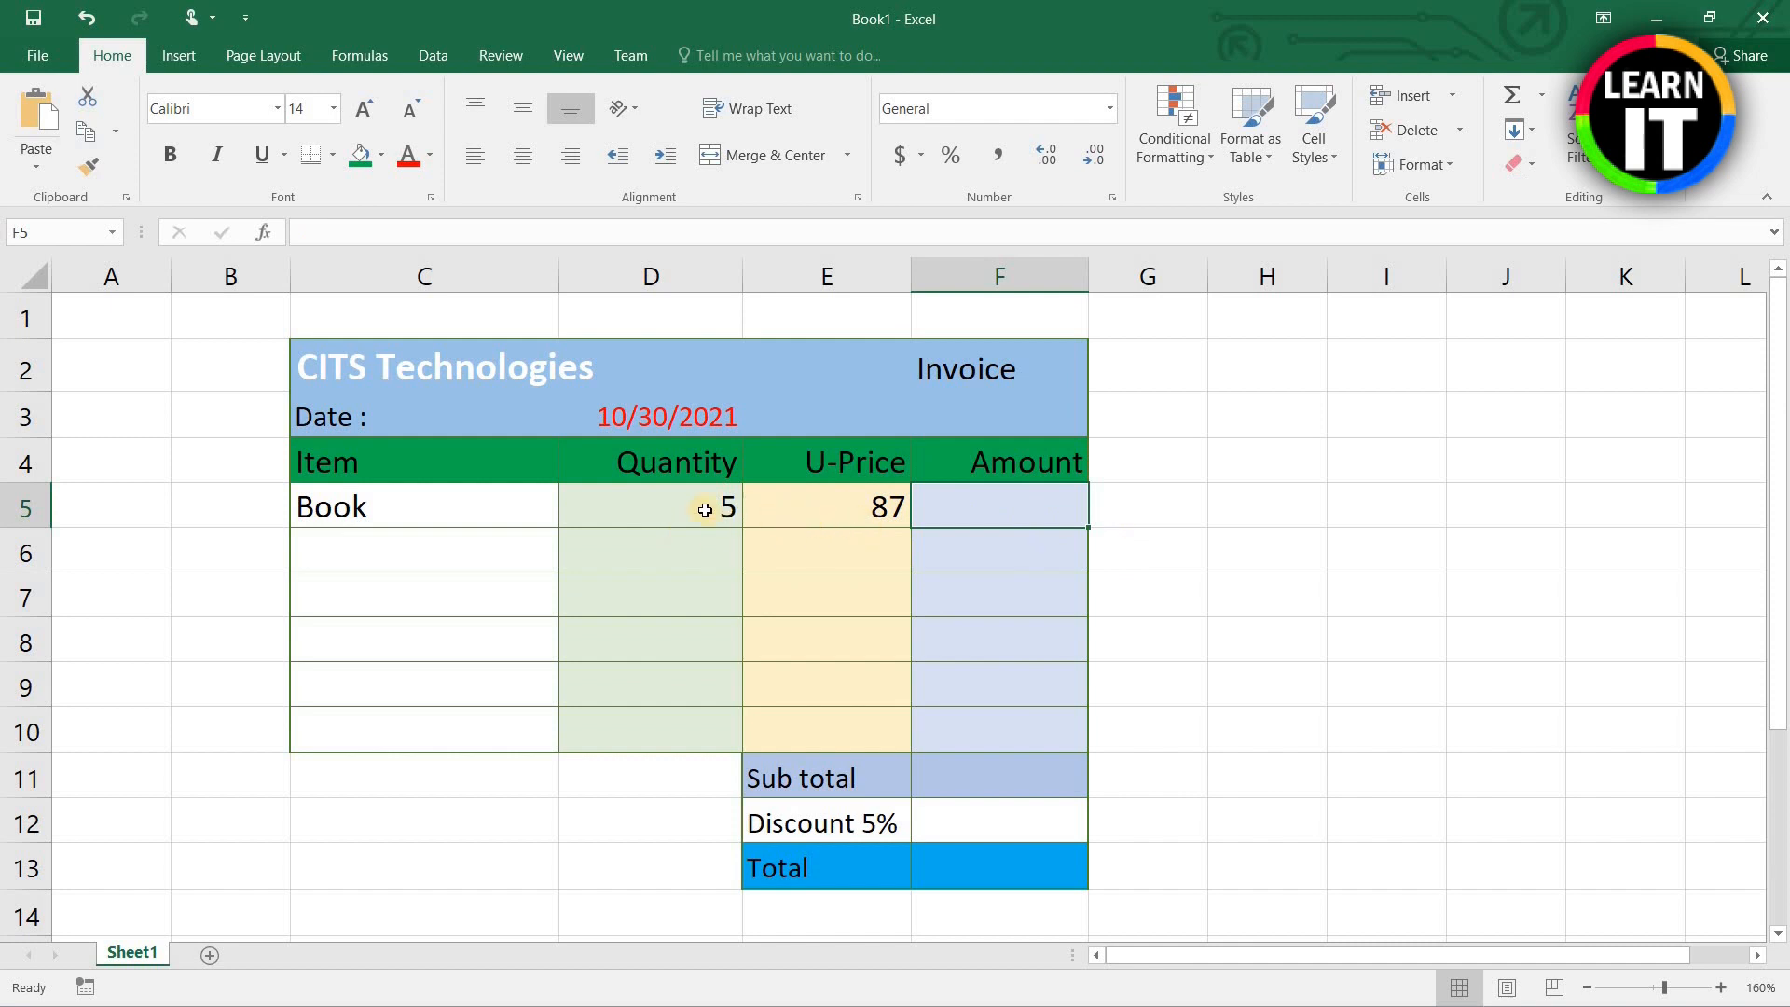
{"action": "left_click", "coordinate": [661, 510]}
{"action": "left_click", "coordinate": [854, 510]}
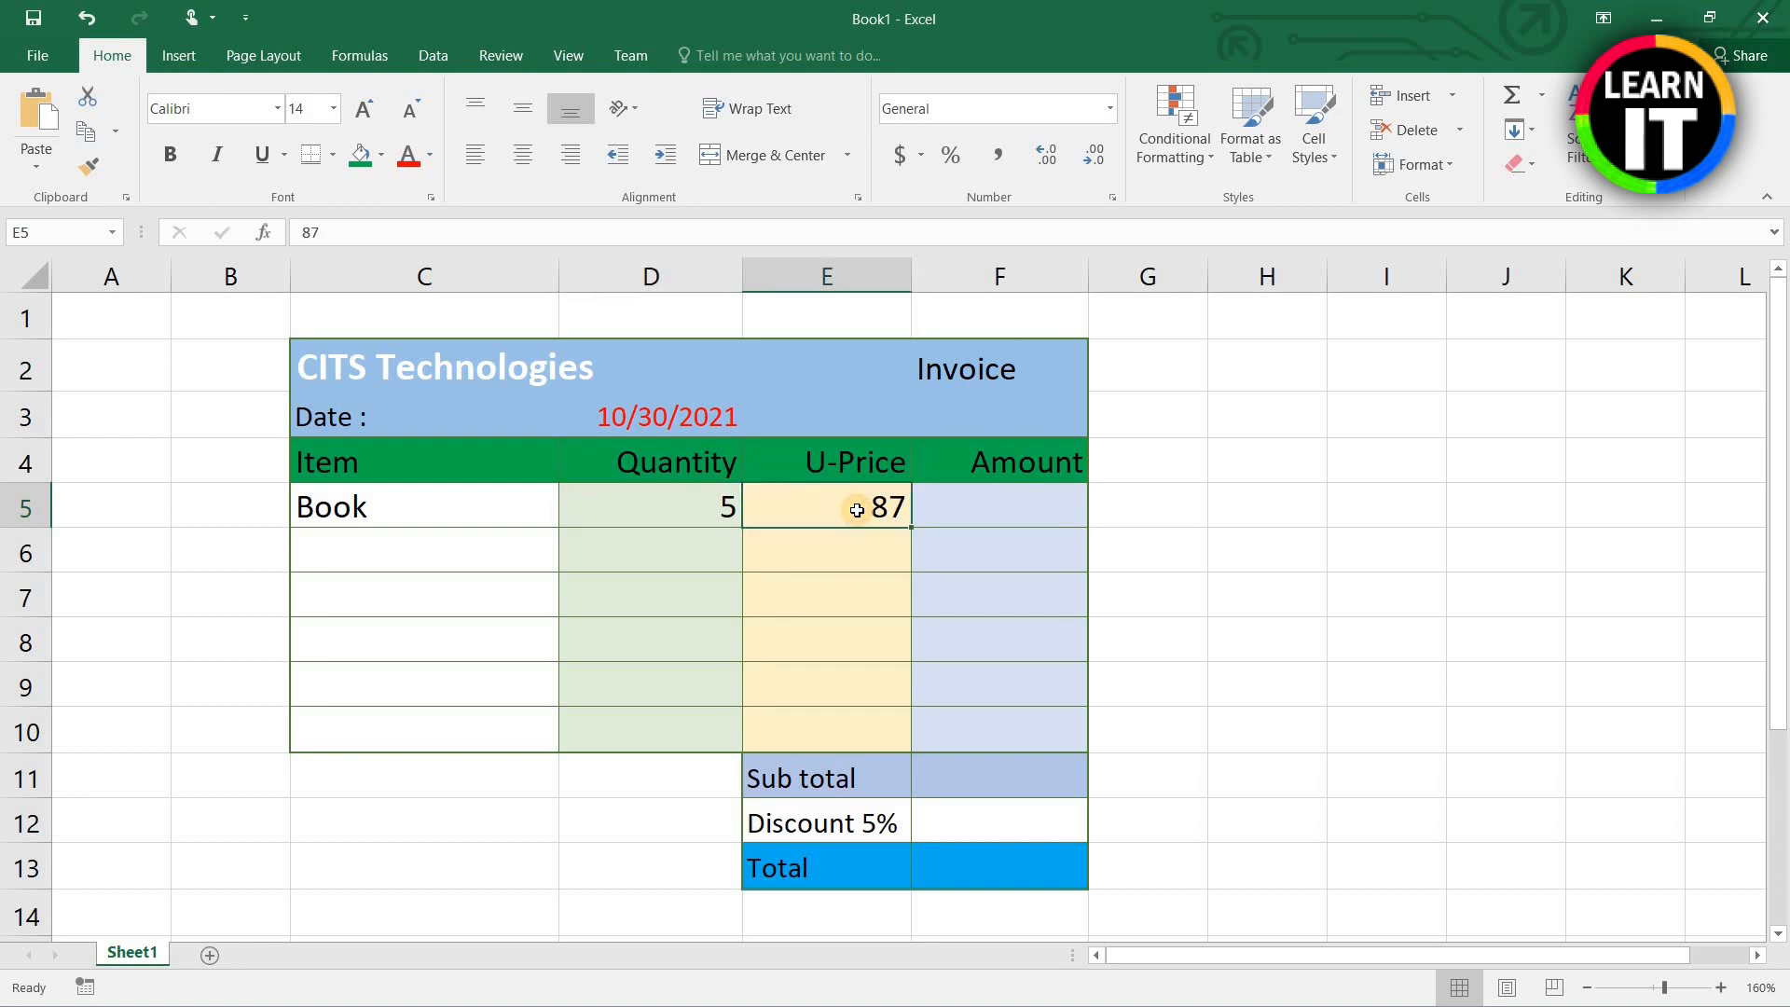
{"action": "left_click", "coordinate": [1027, 511]}
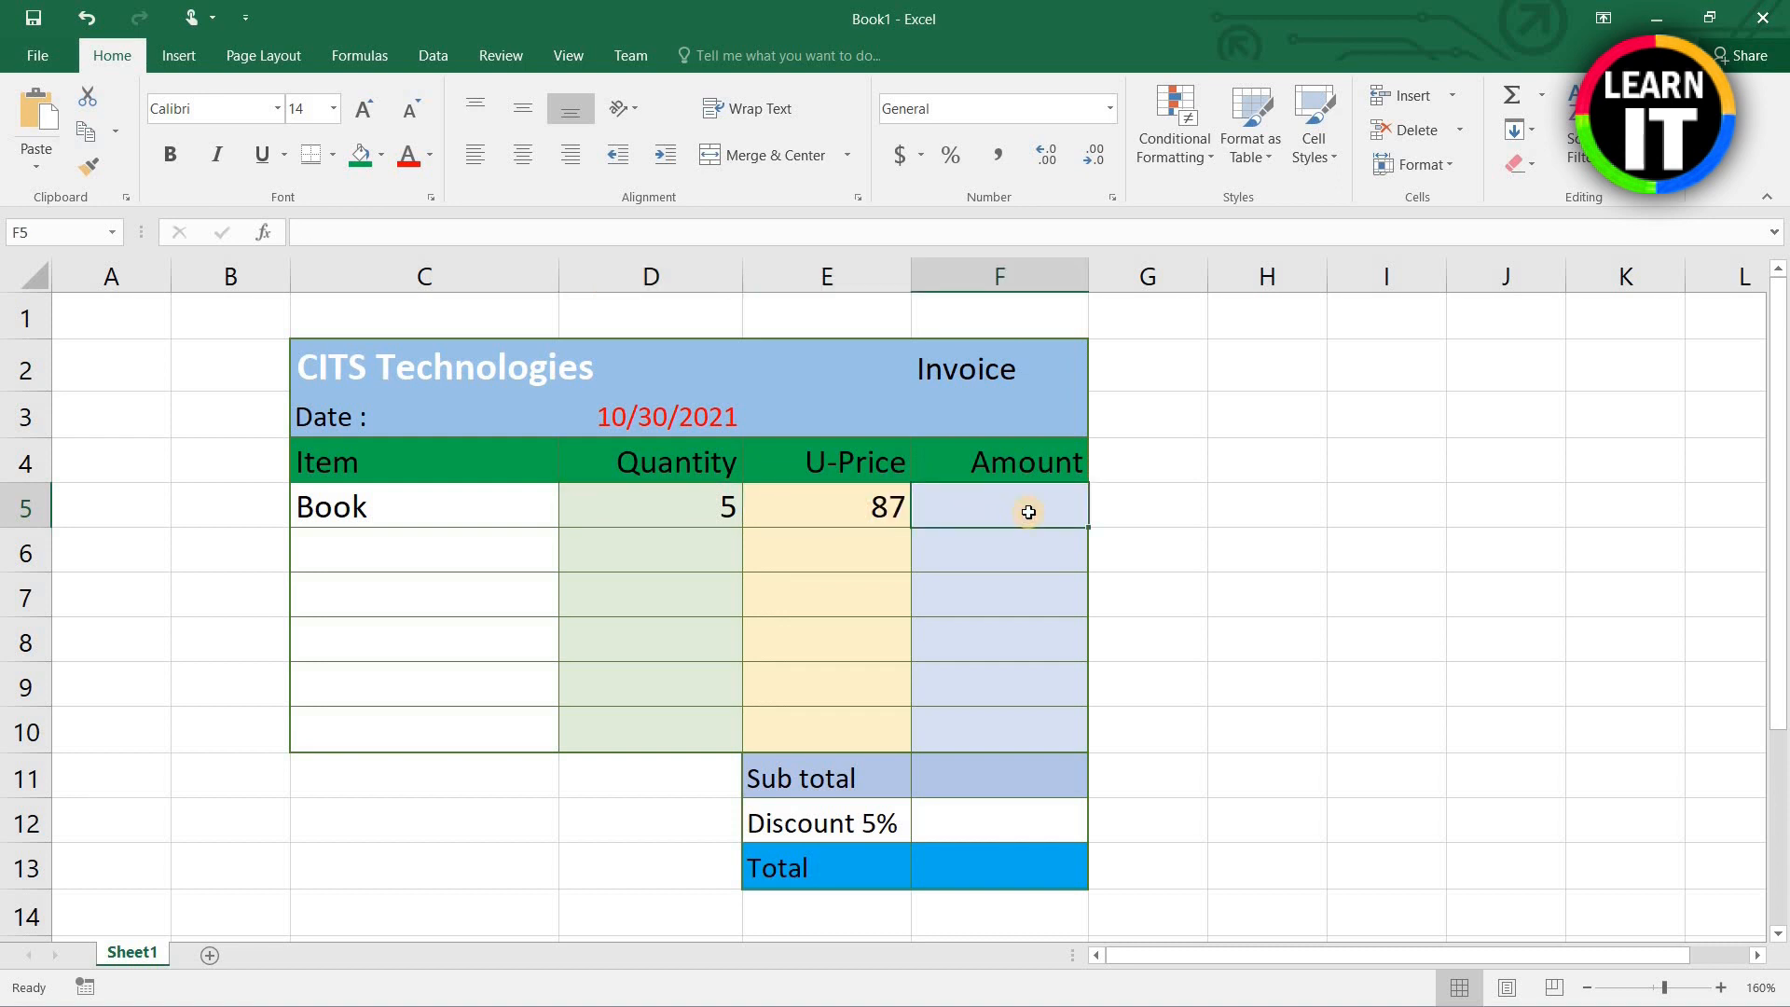
{"action": "type", "text": "="}
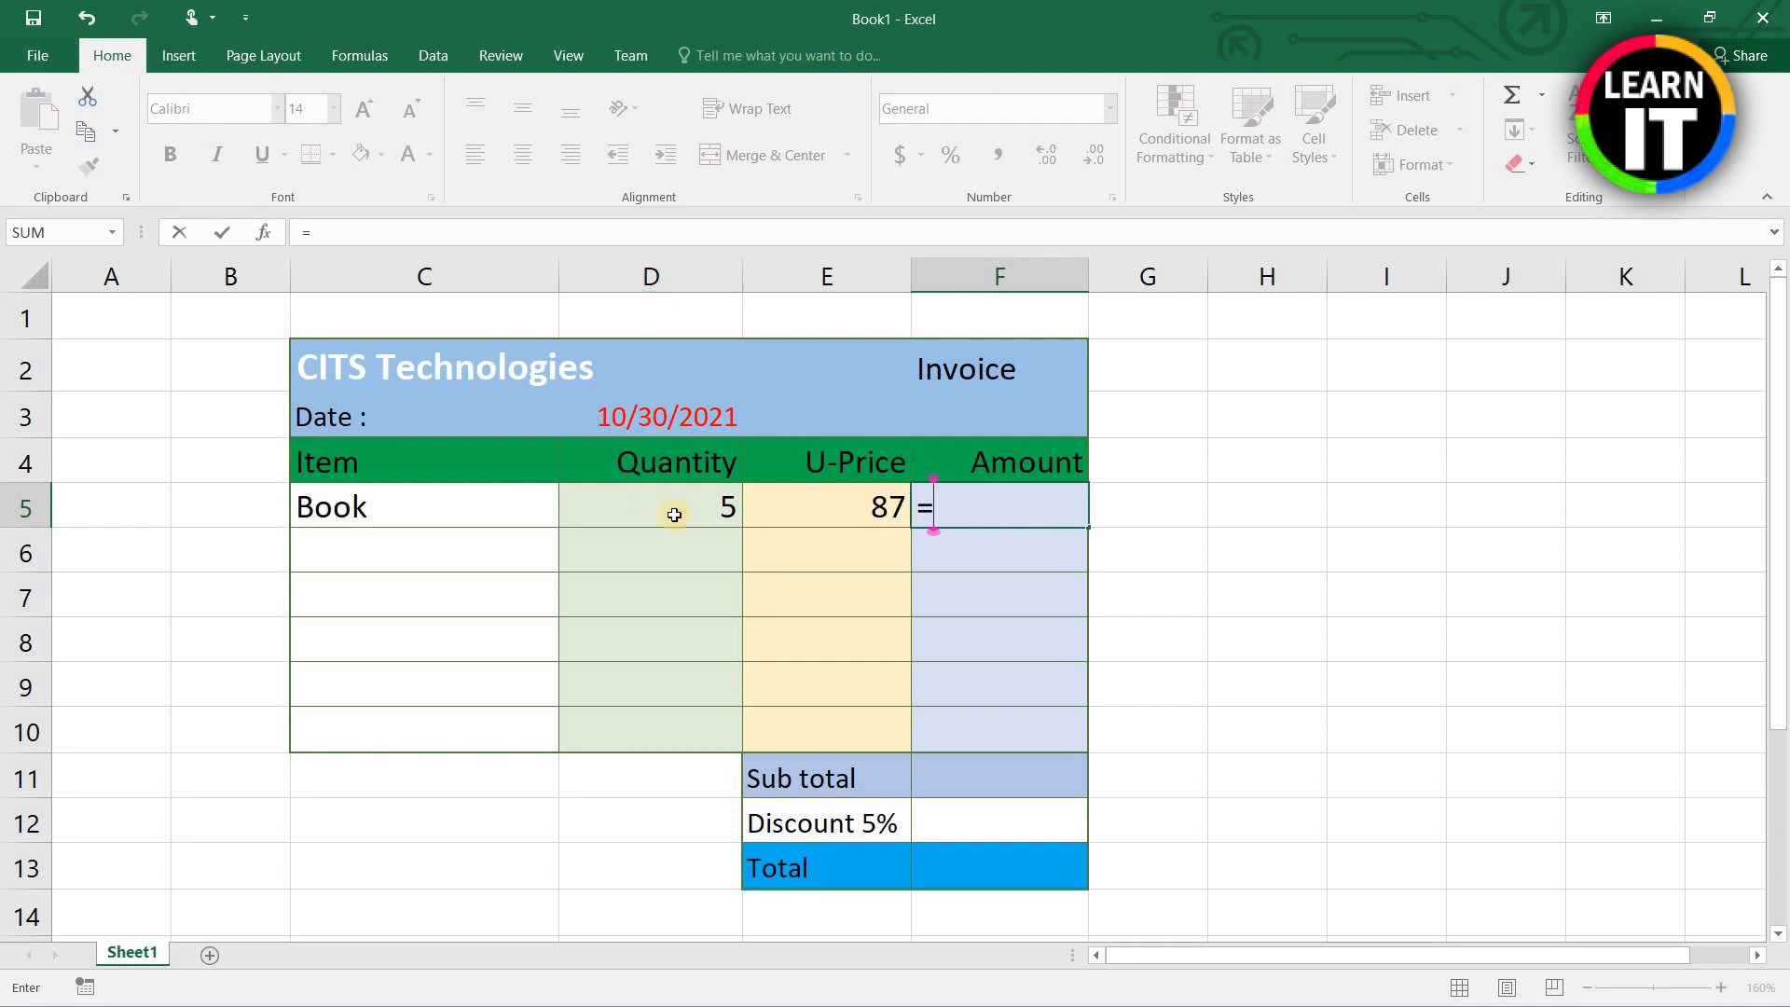
{"action": "type", "text": "d5"}
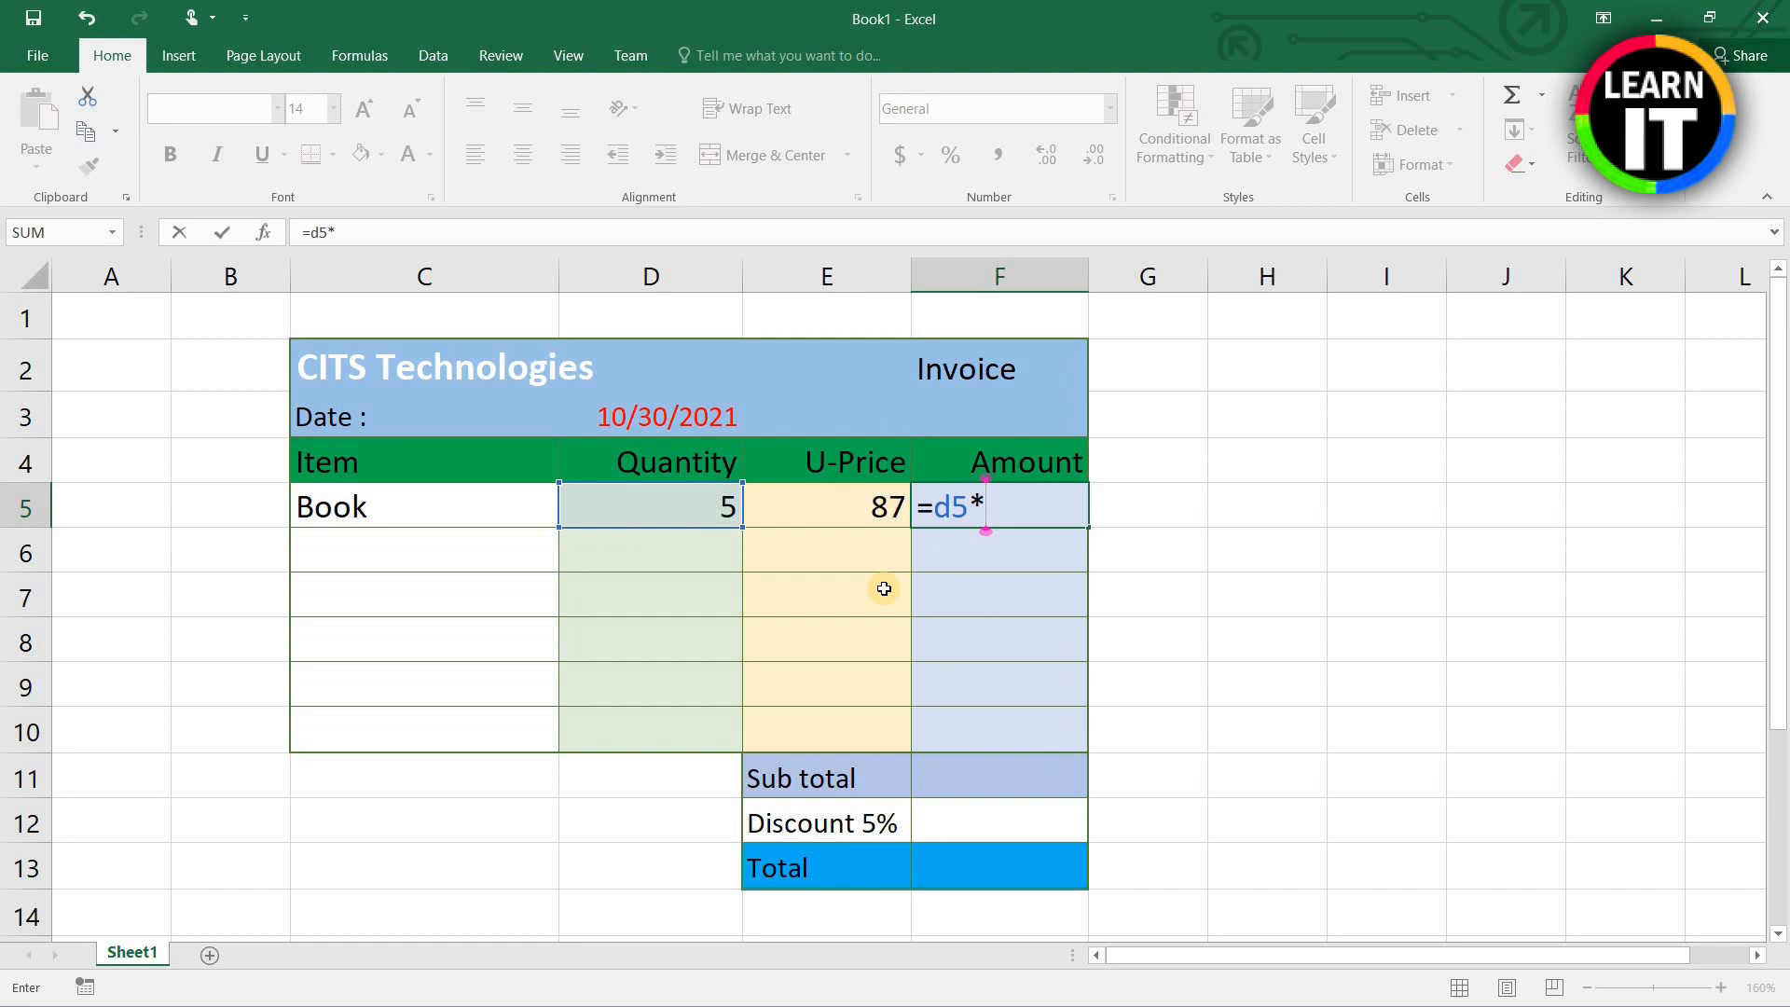
{"action": "type", "text": "*e5"}
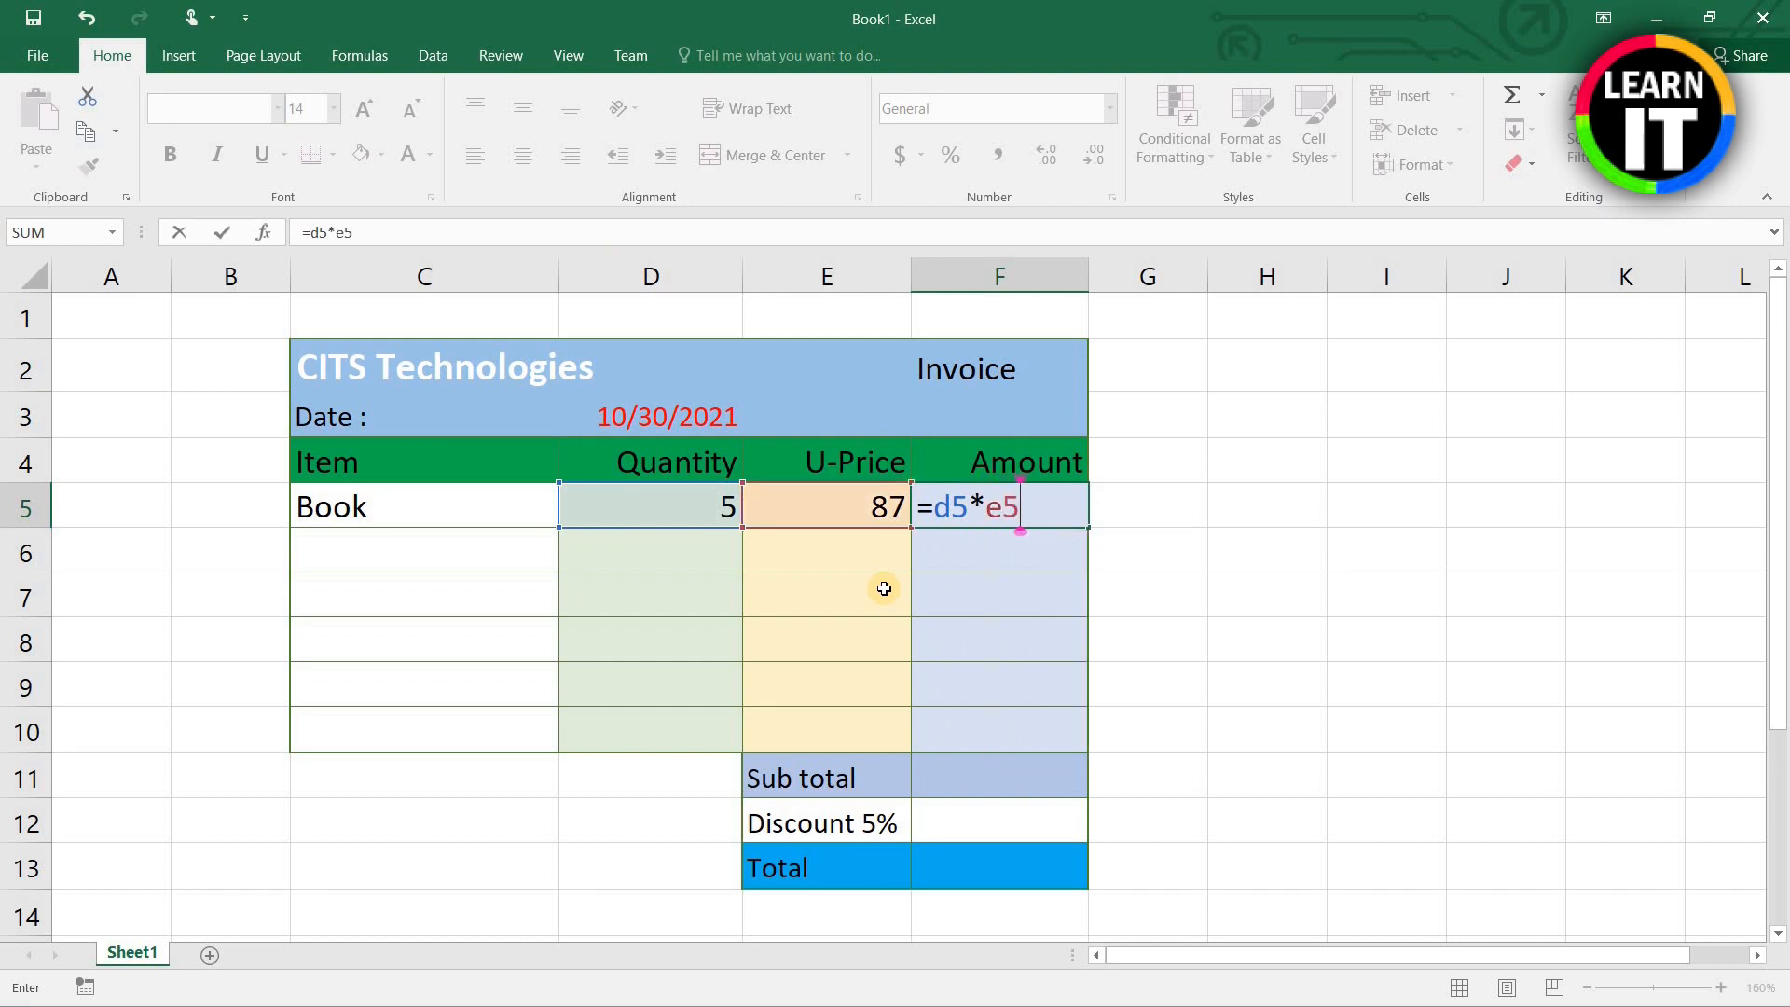
{"action": "key", "text": "Return"}
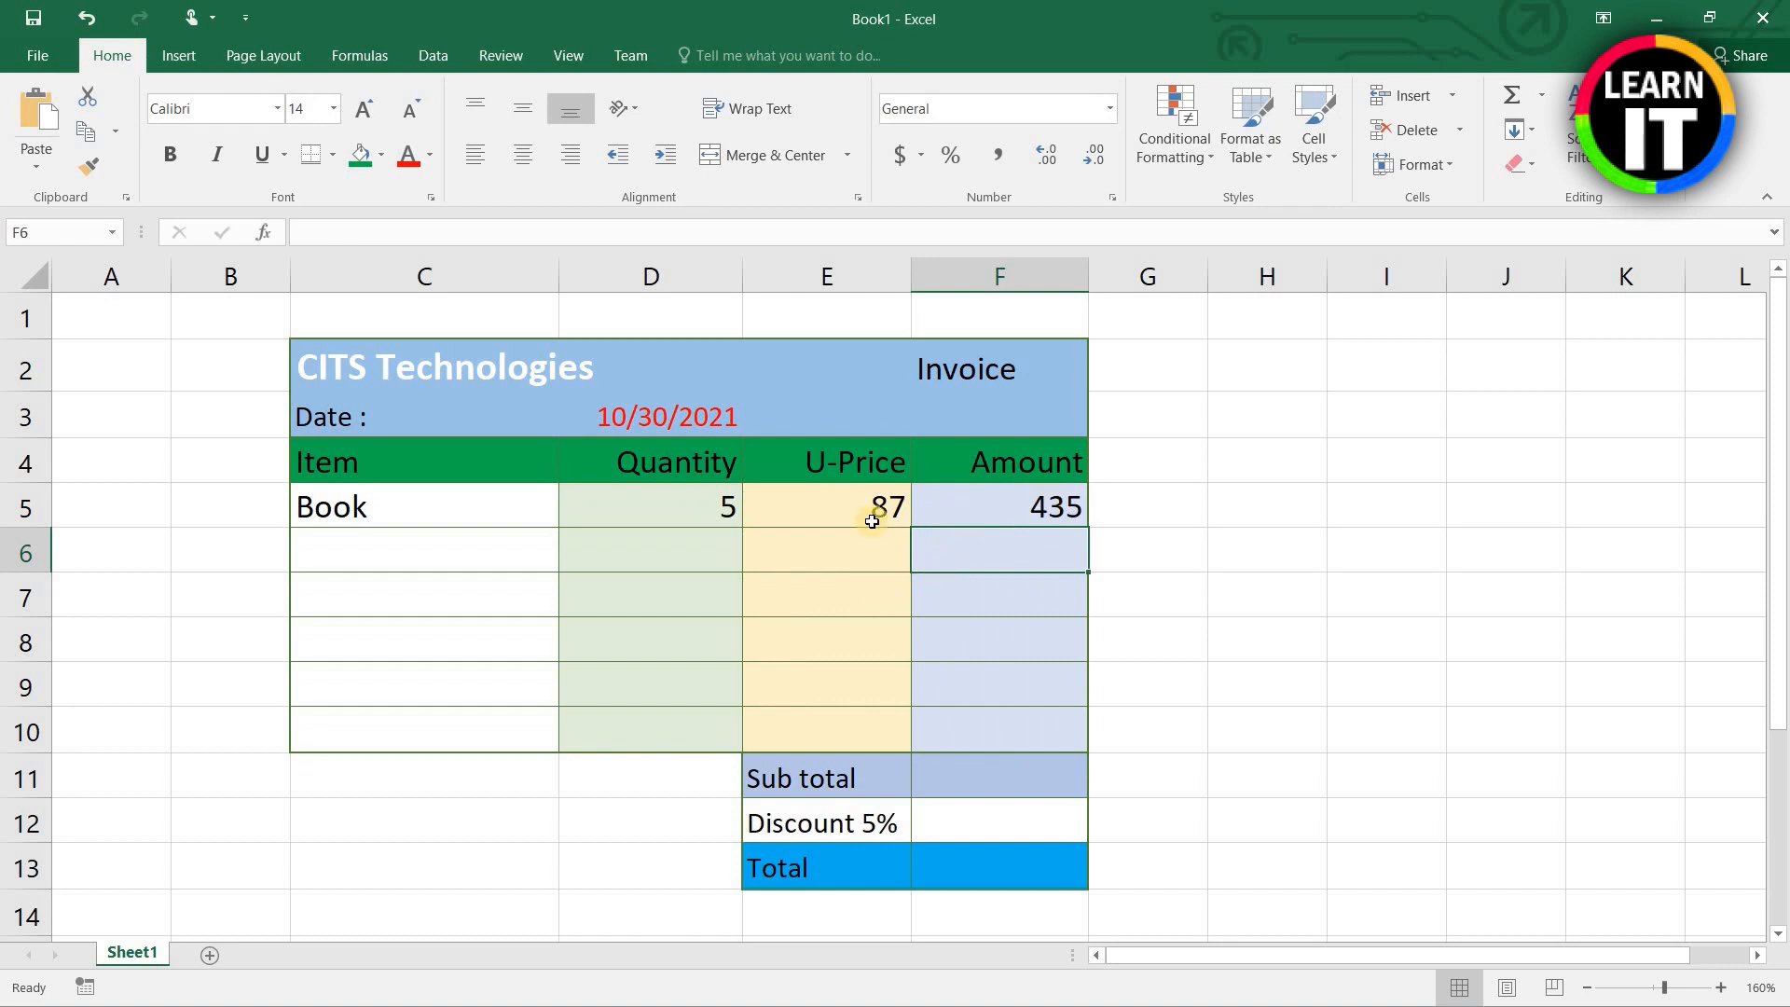
Step: Examine the amount formula in F5 and the Amount cells F6:F10 below it
{"action": "left_click", "coordinate": [1025, 510]}
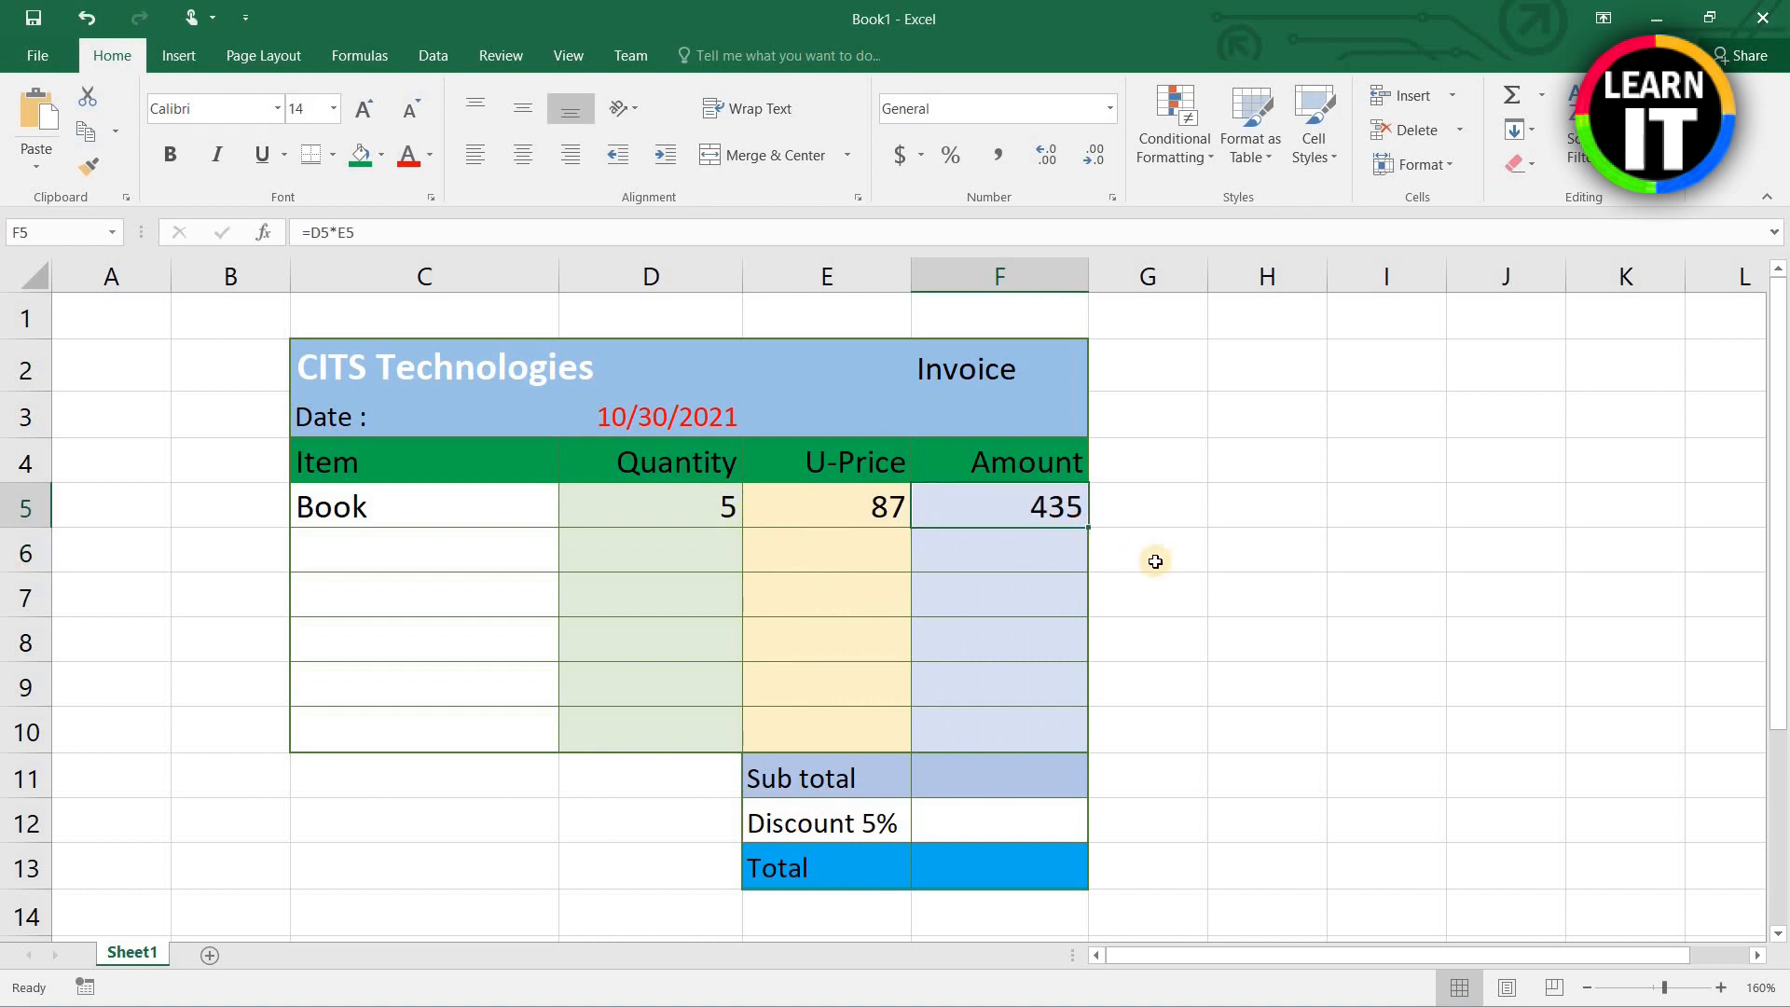
{"action": "left_click", "coordinate": [994, 557]}
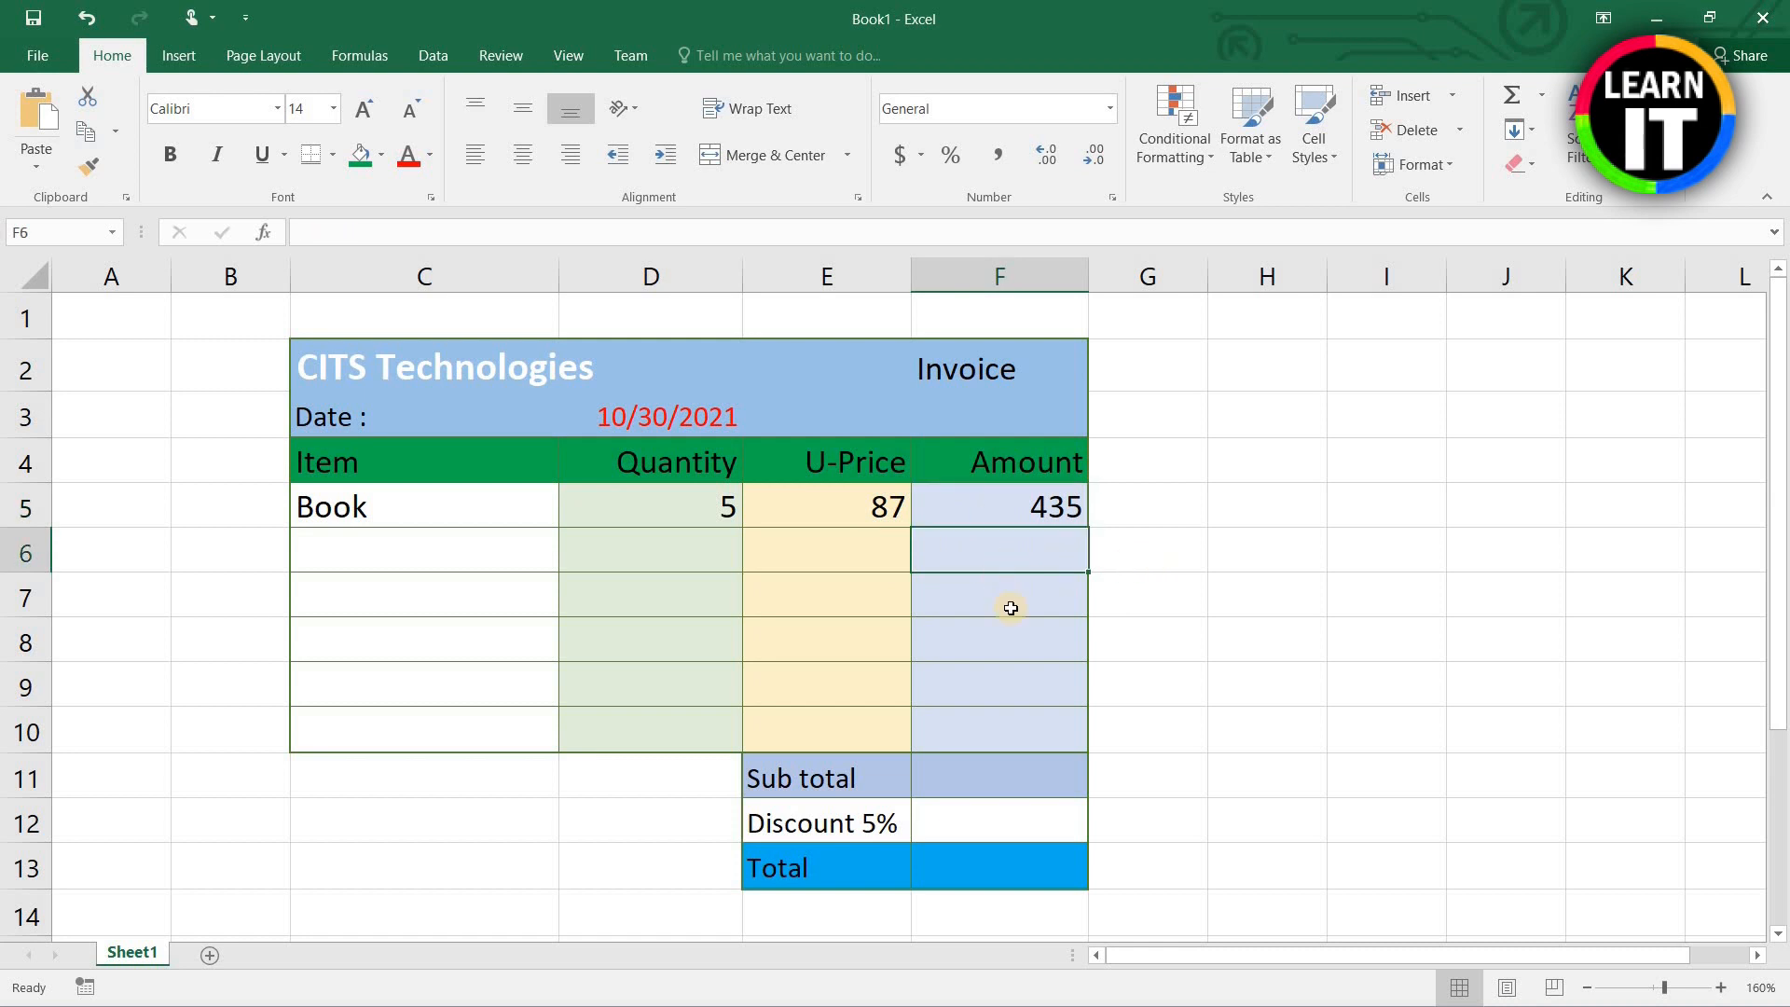
{"action": "left_click", "coordinate": [1009, 608]}
{"action": "left_click", "coordinate": [996, 651]}
{"action": "left_click", "coordinate": [990, 688]}
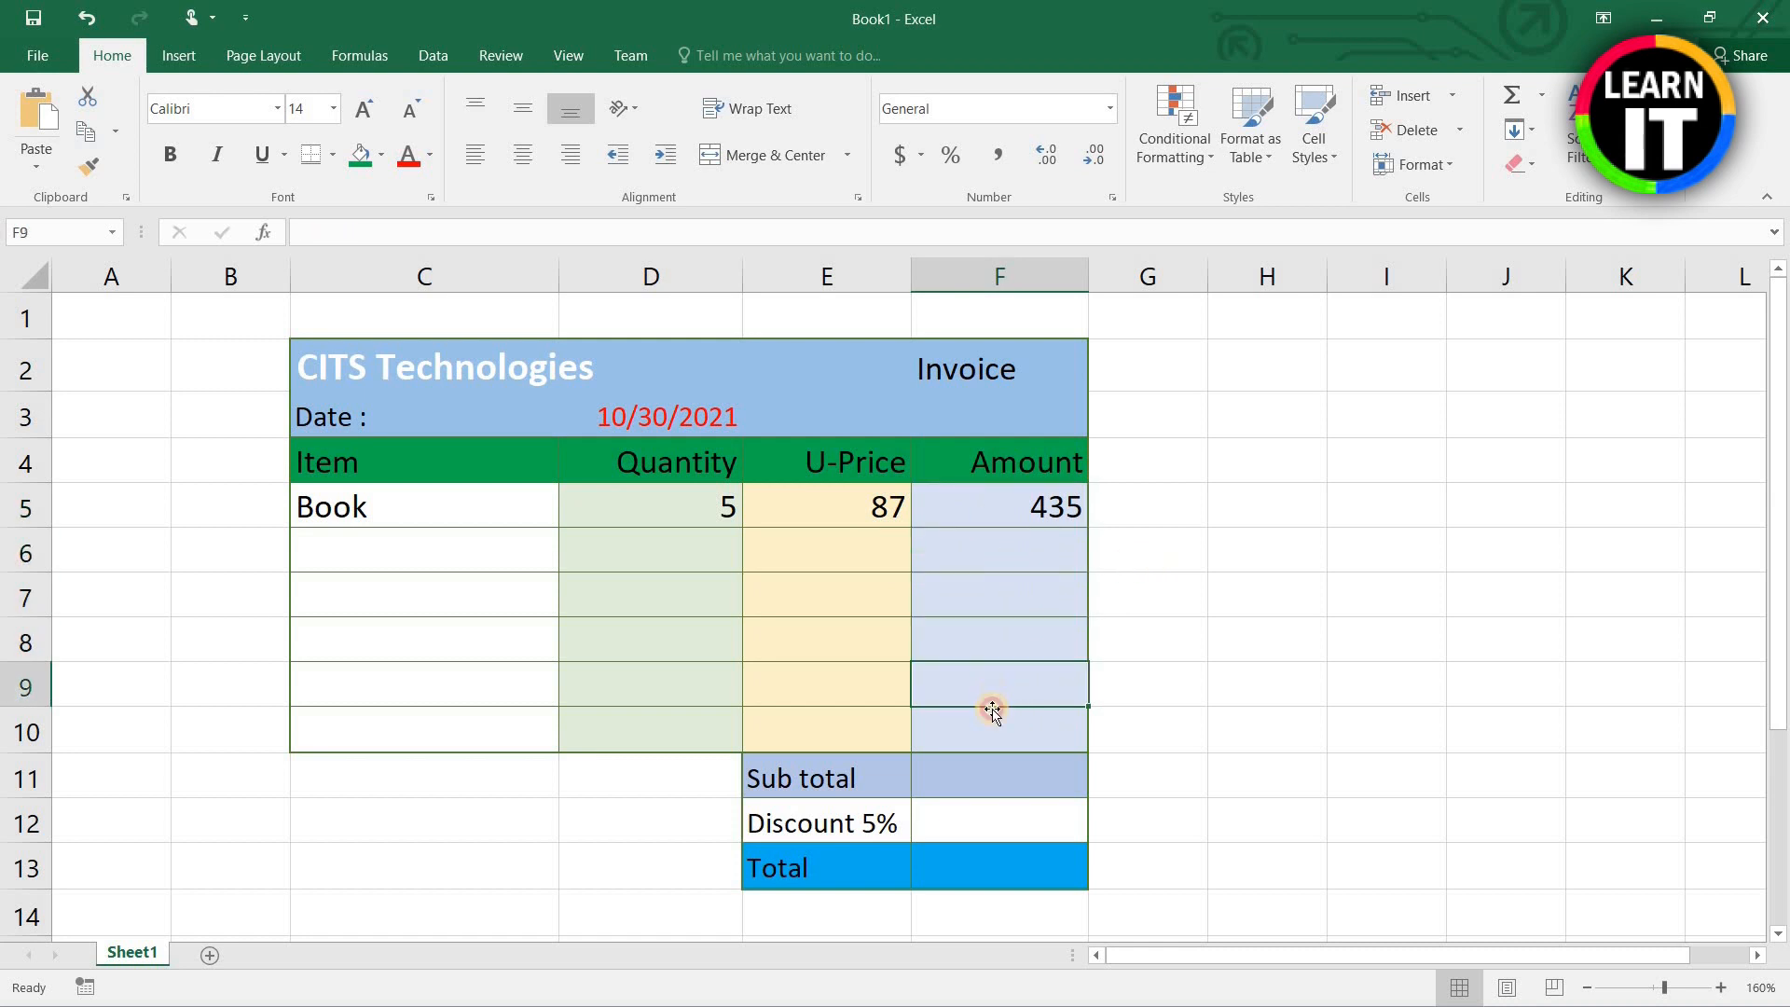
{"action": "left_click", "coordinate": [997, 737]}
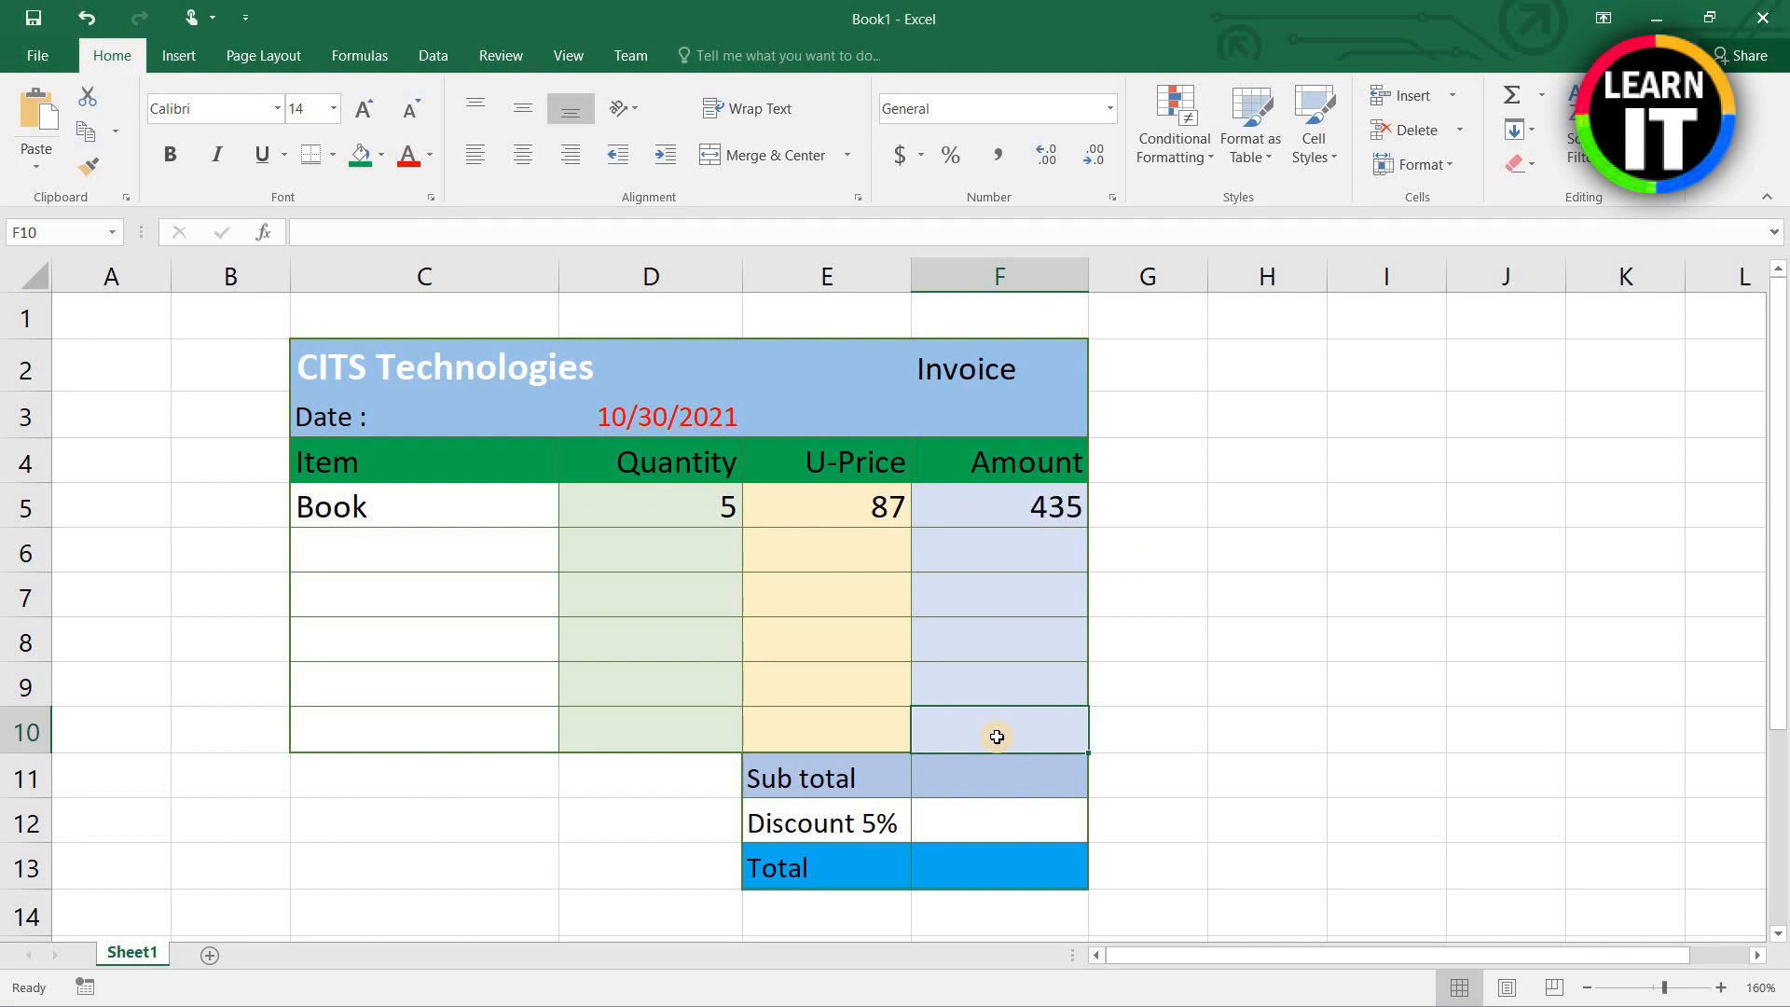
{"action": "left_click", "coordinate": [988, 509]}
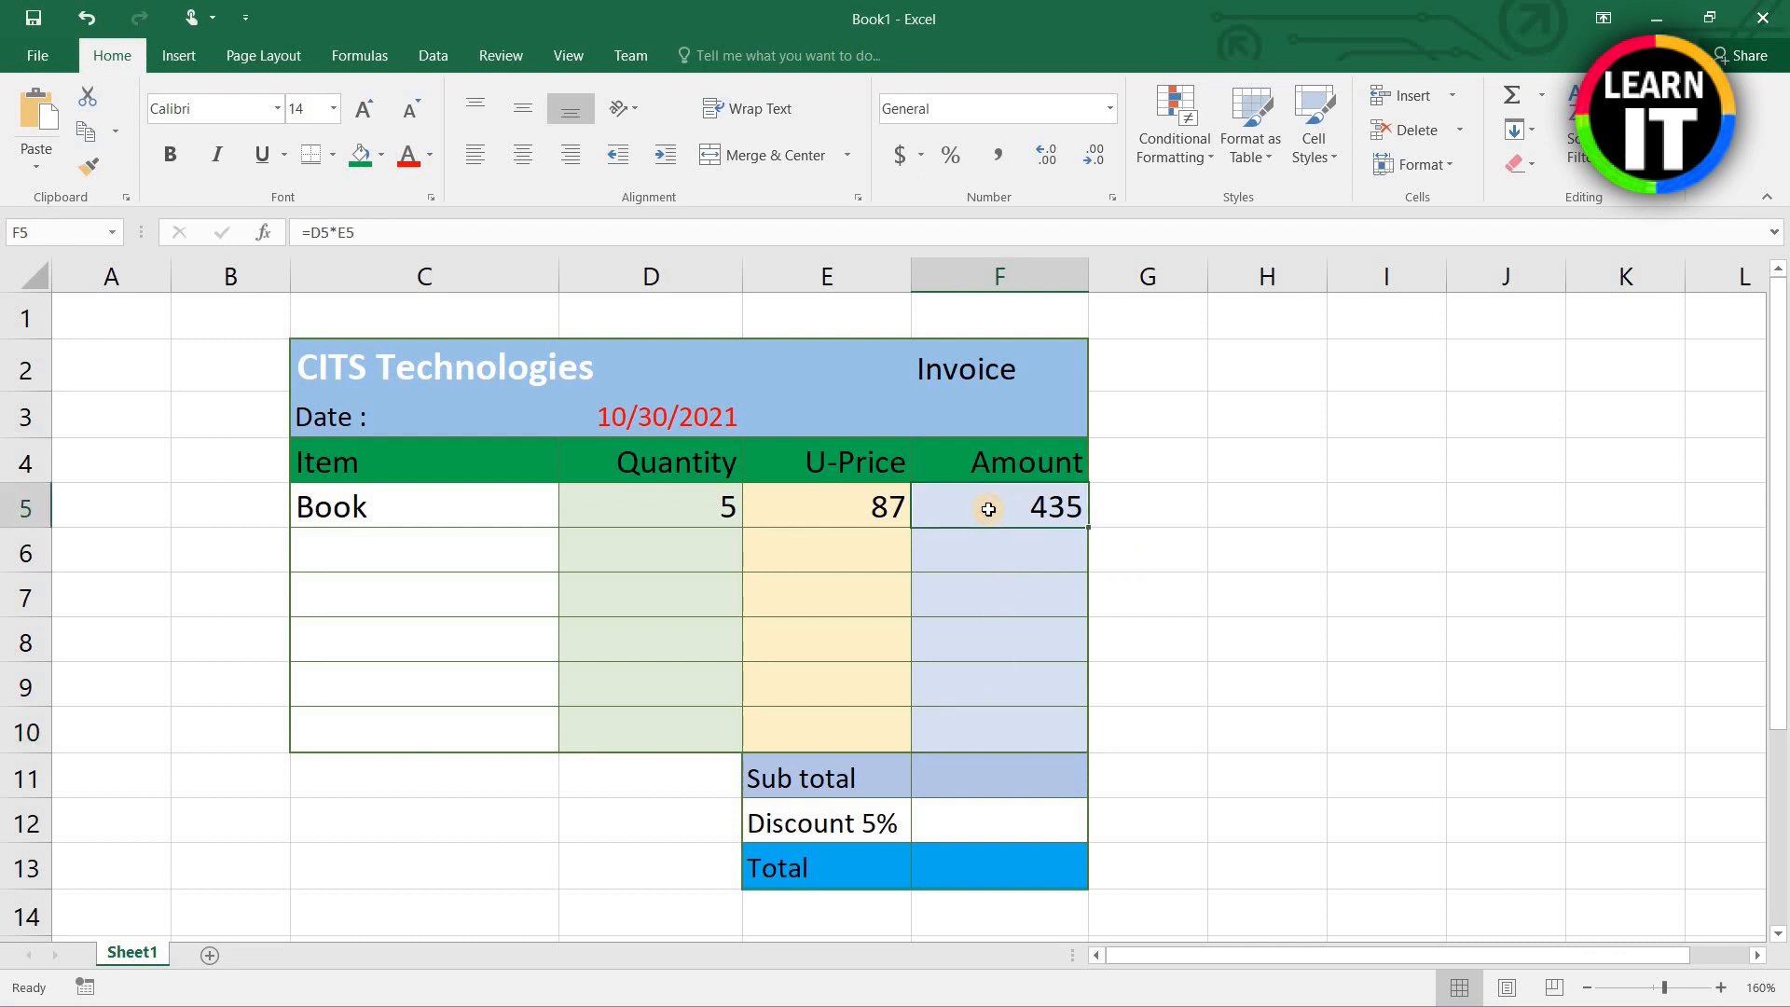
{"action": "left_click", "coordinate": [986, 559]}
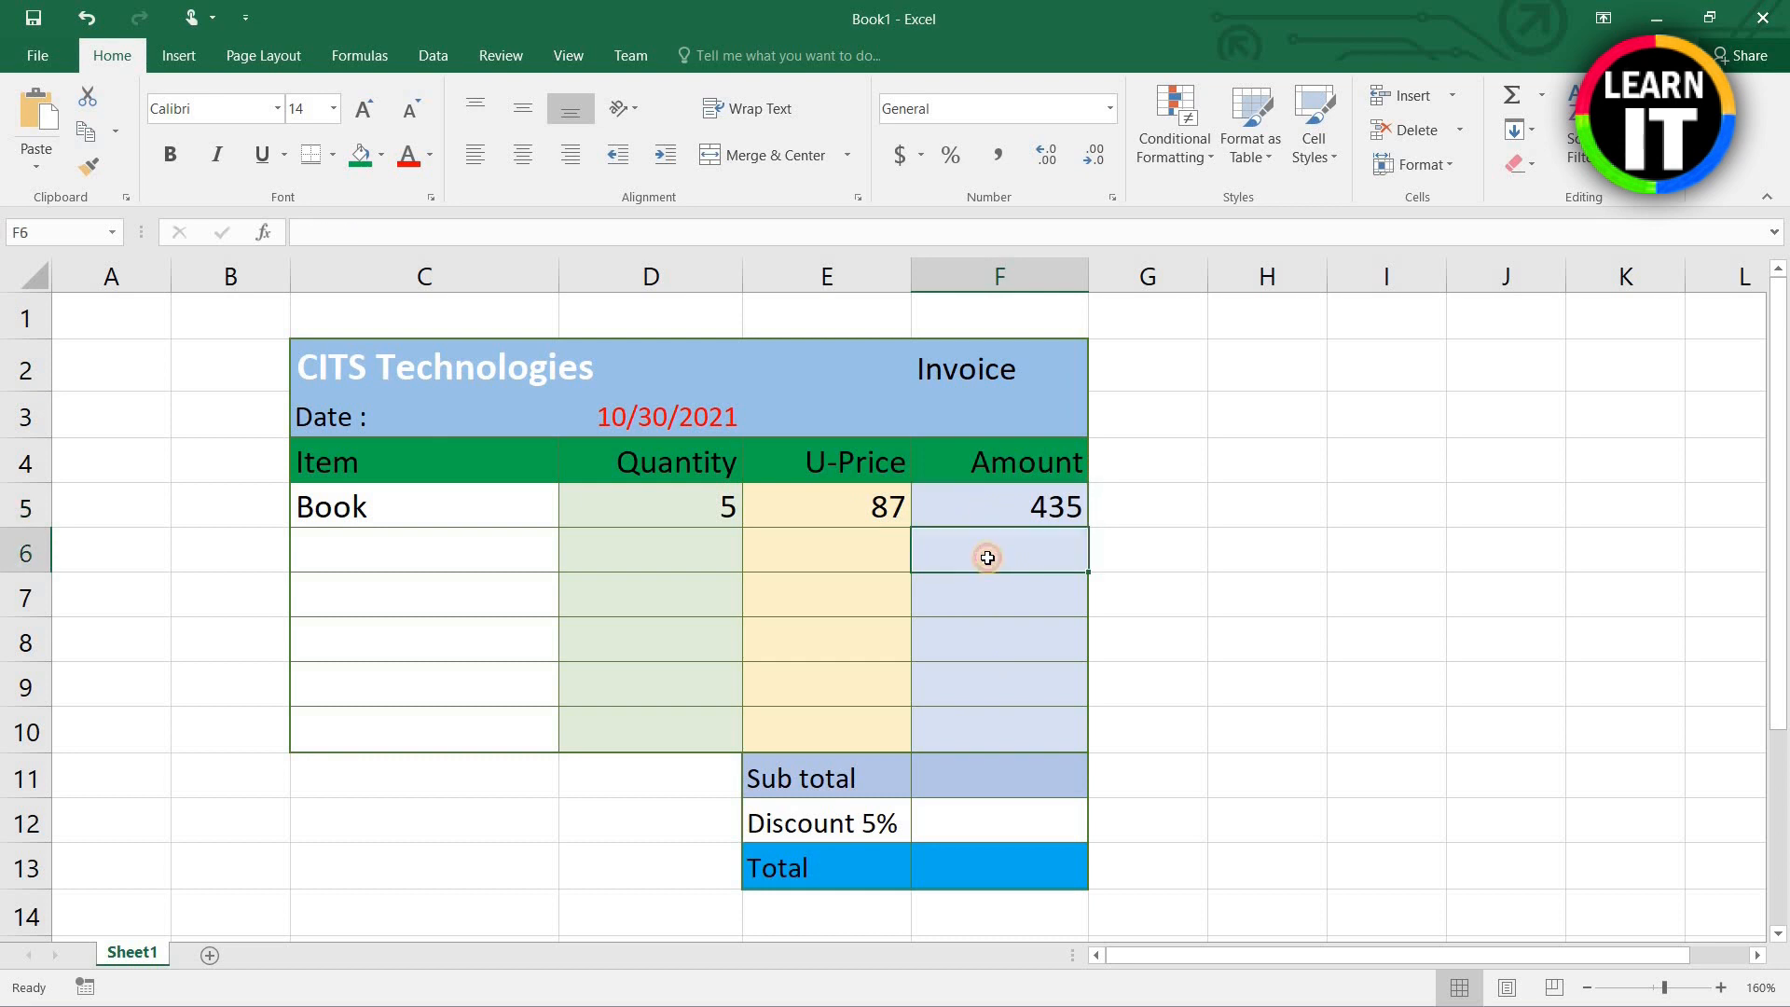
{"action": "left_click", "coordinate": [1009, 606]}
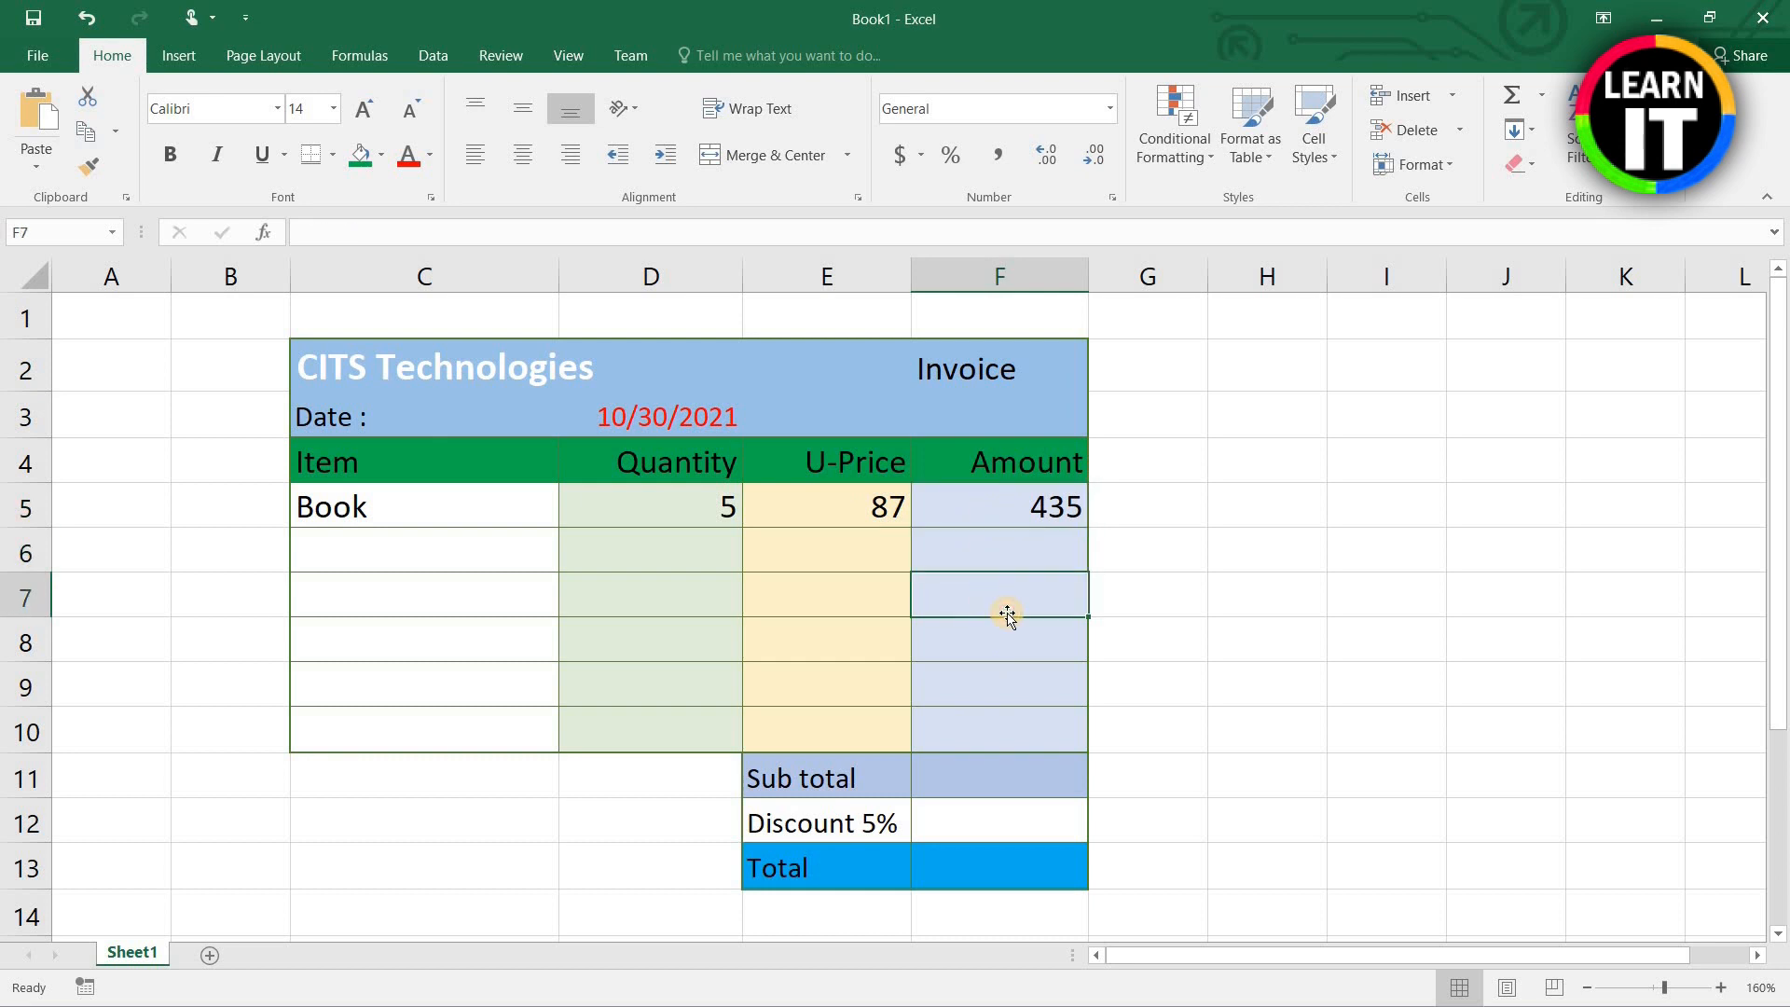
{"action": "left_click", "coordinate": [1003, 669]}
{"action": "left_click", "coordinate": [995, 534]}
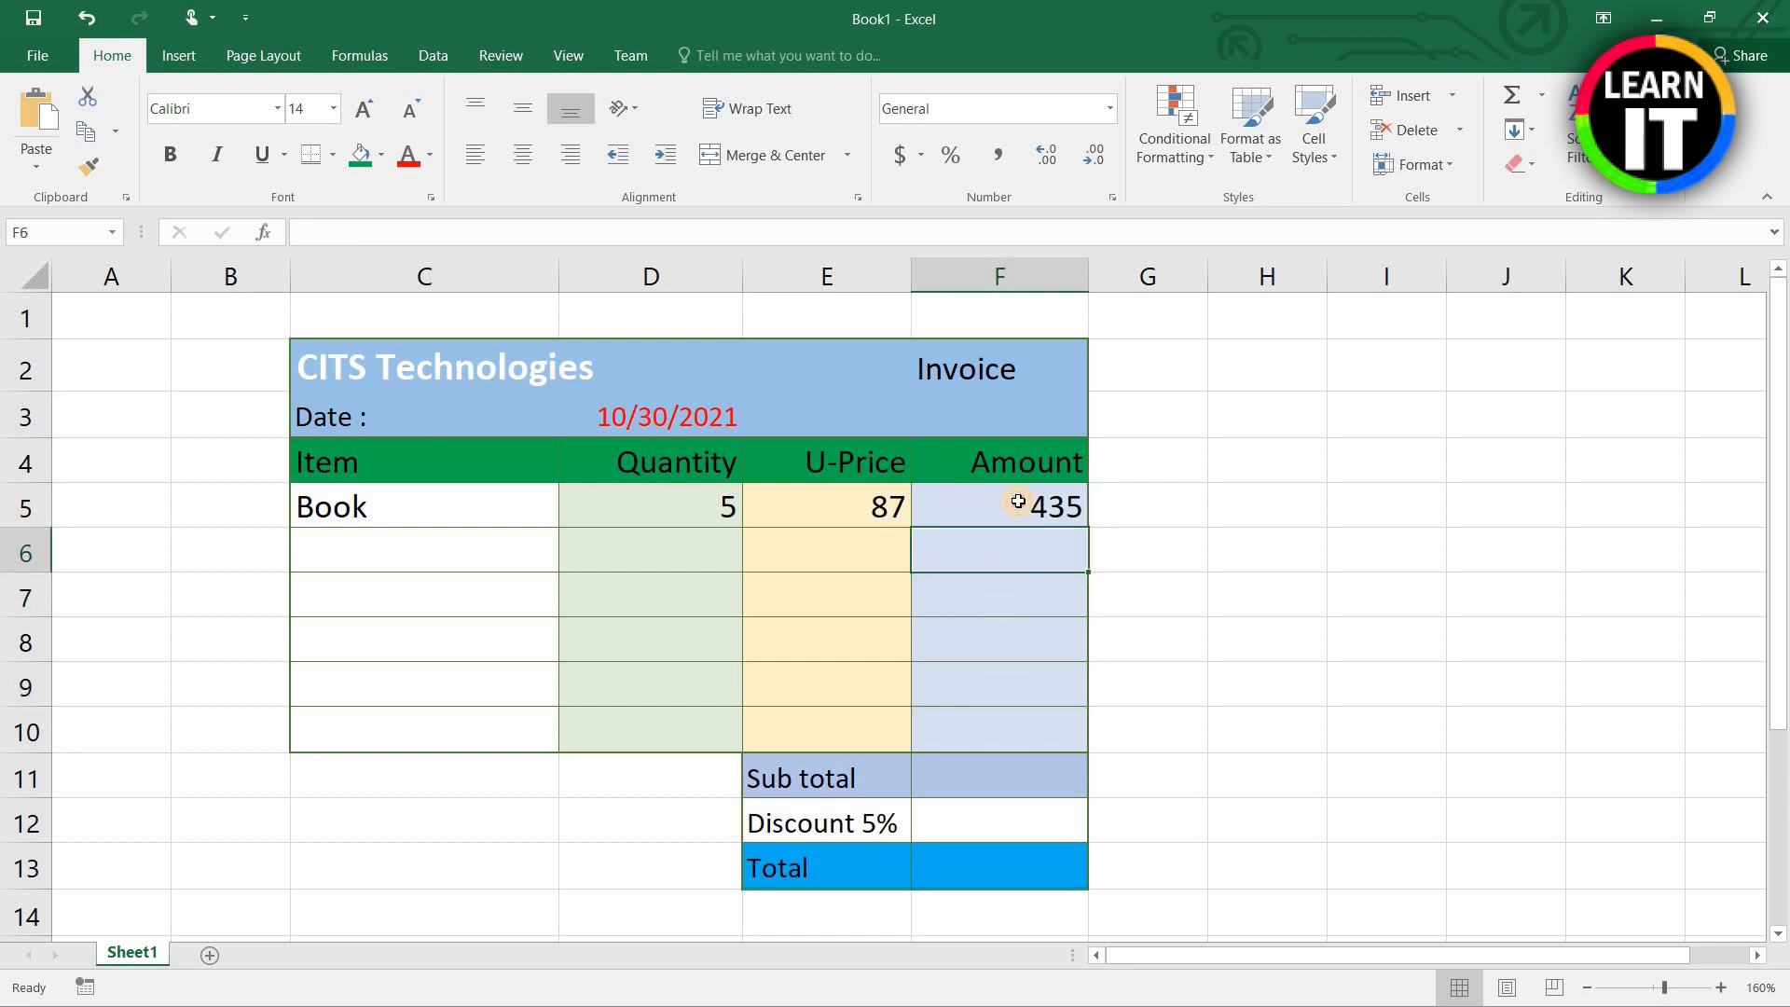
Step: Fill the Amount formula from F5 down through F10 so every item row multiplies its quantity by its unit price
{"action": "left_click", "coordinate": [1025, 504]}
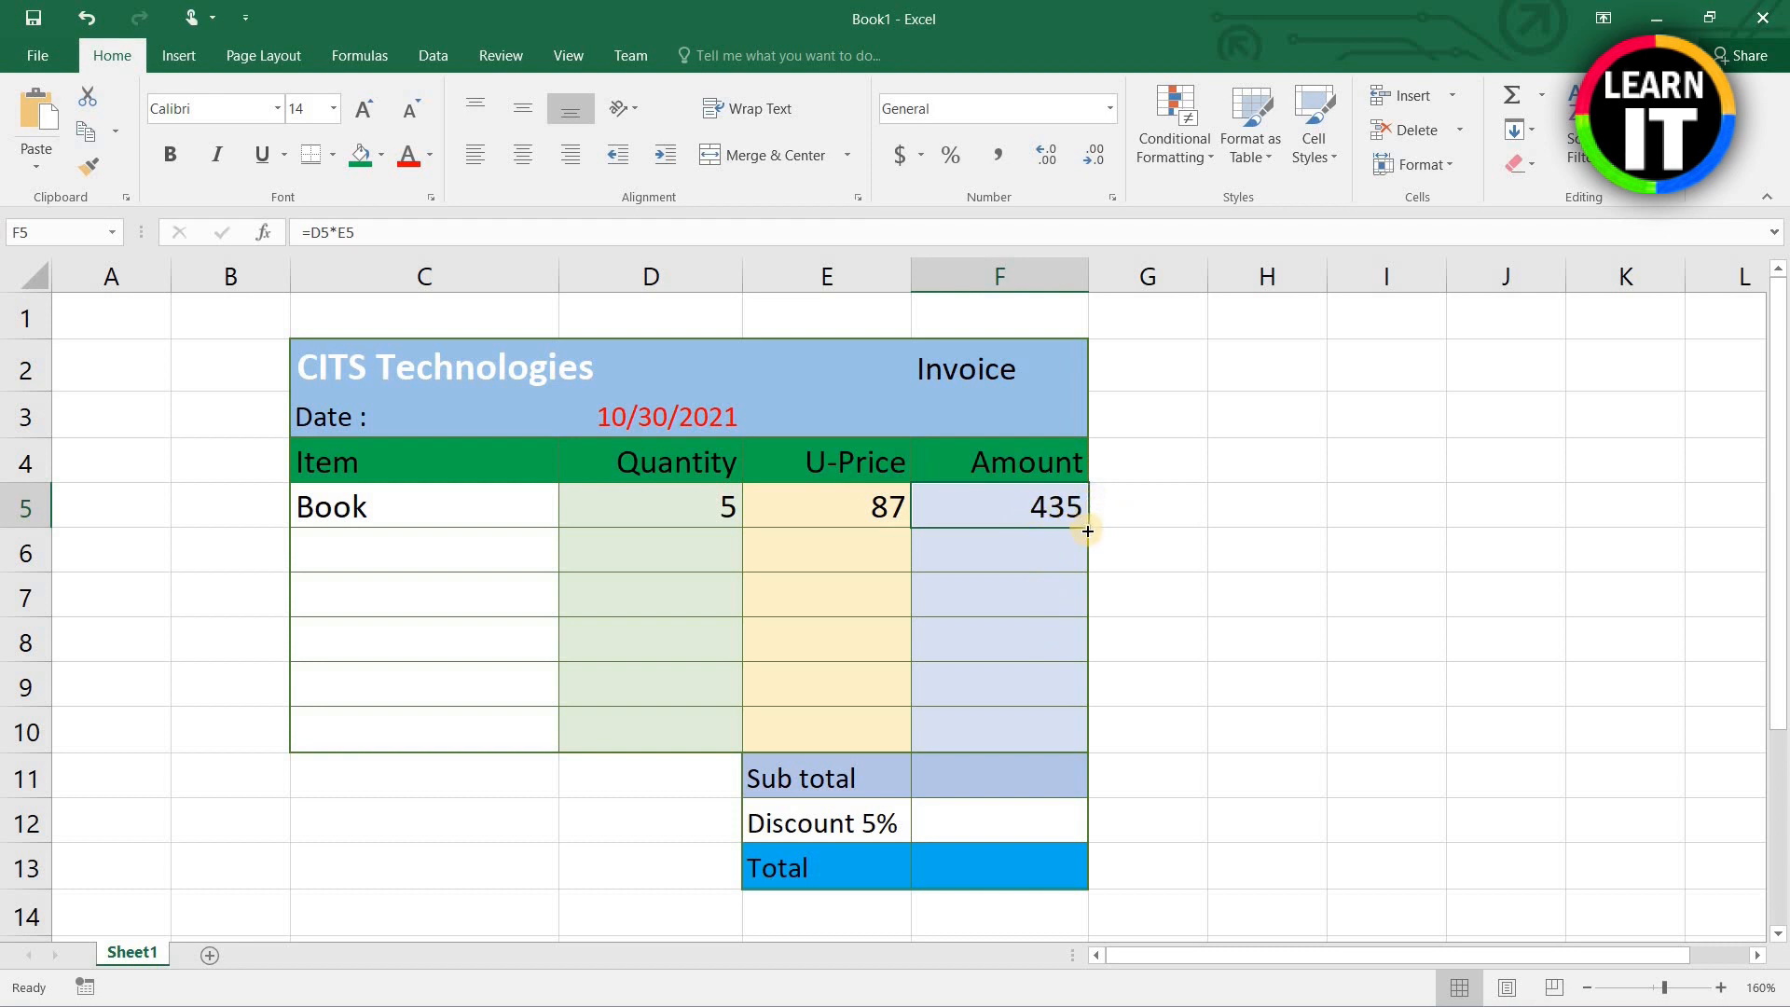
{"action": "left_click_drag", "start_coordinate": [1087, 528], "coordinate": [1068, 743]}
{"action": "left_click", "coordinate": [1025, 601]}
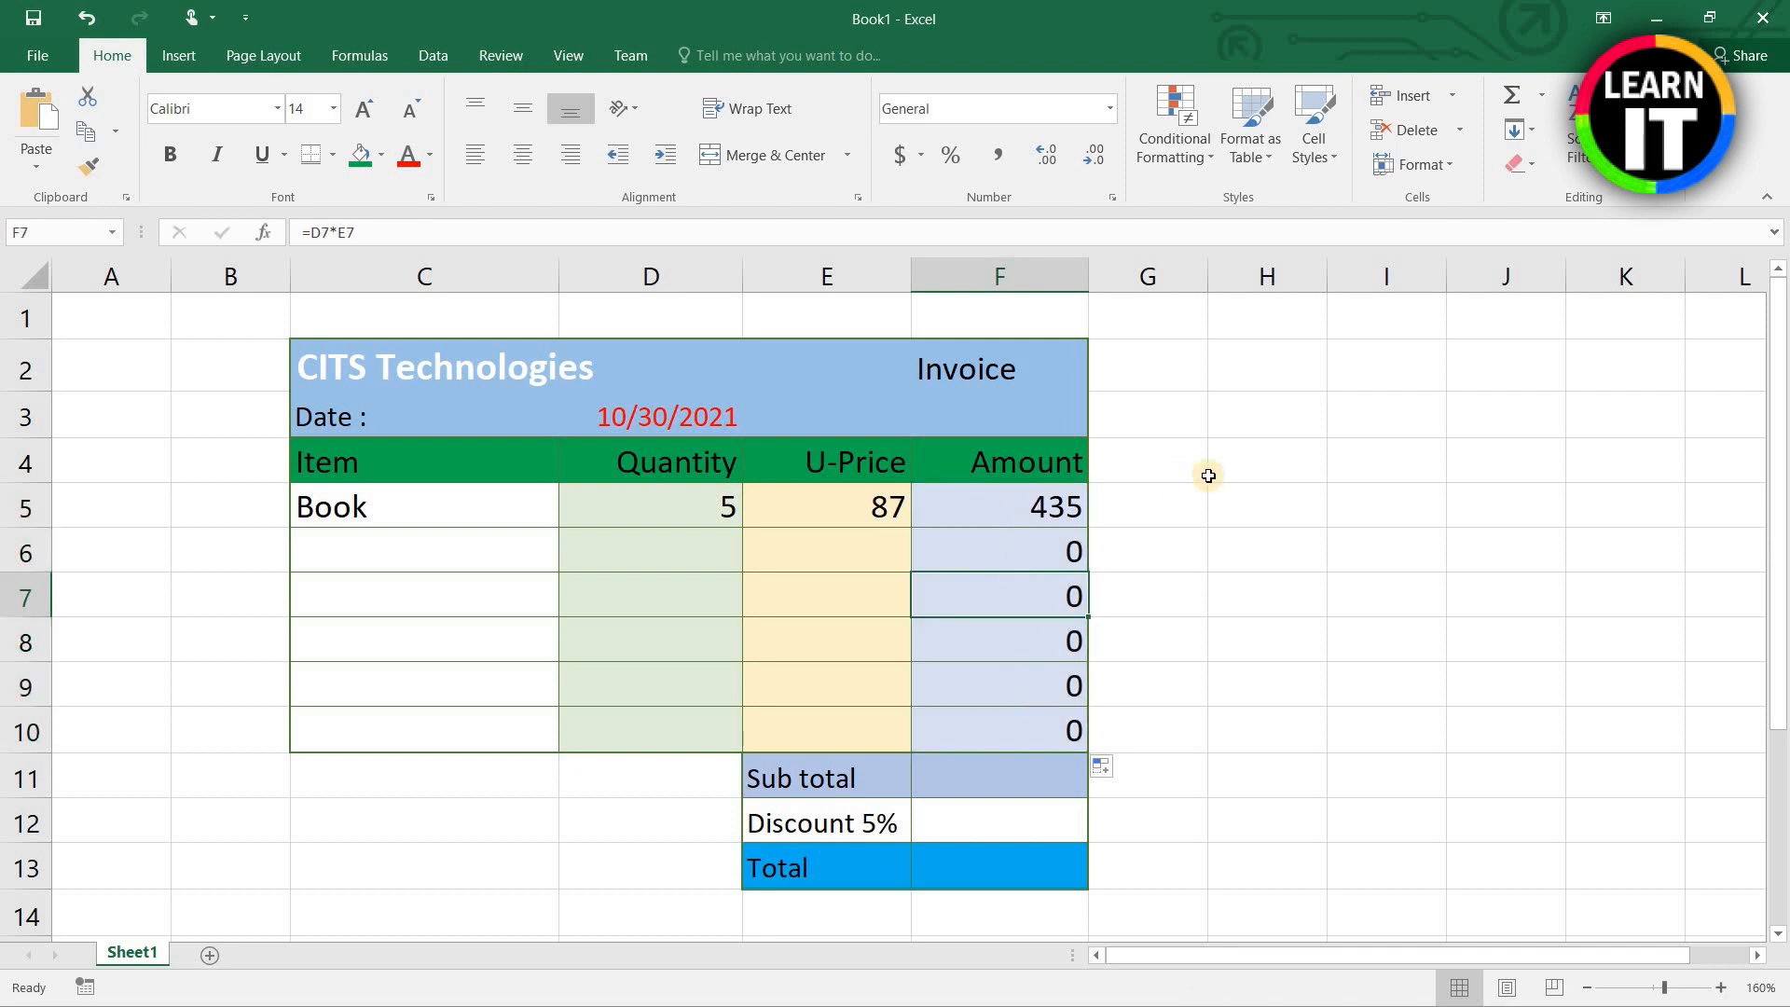
{"action": "left_click", "coordinate": [1308, 419]}
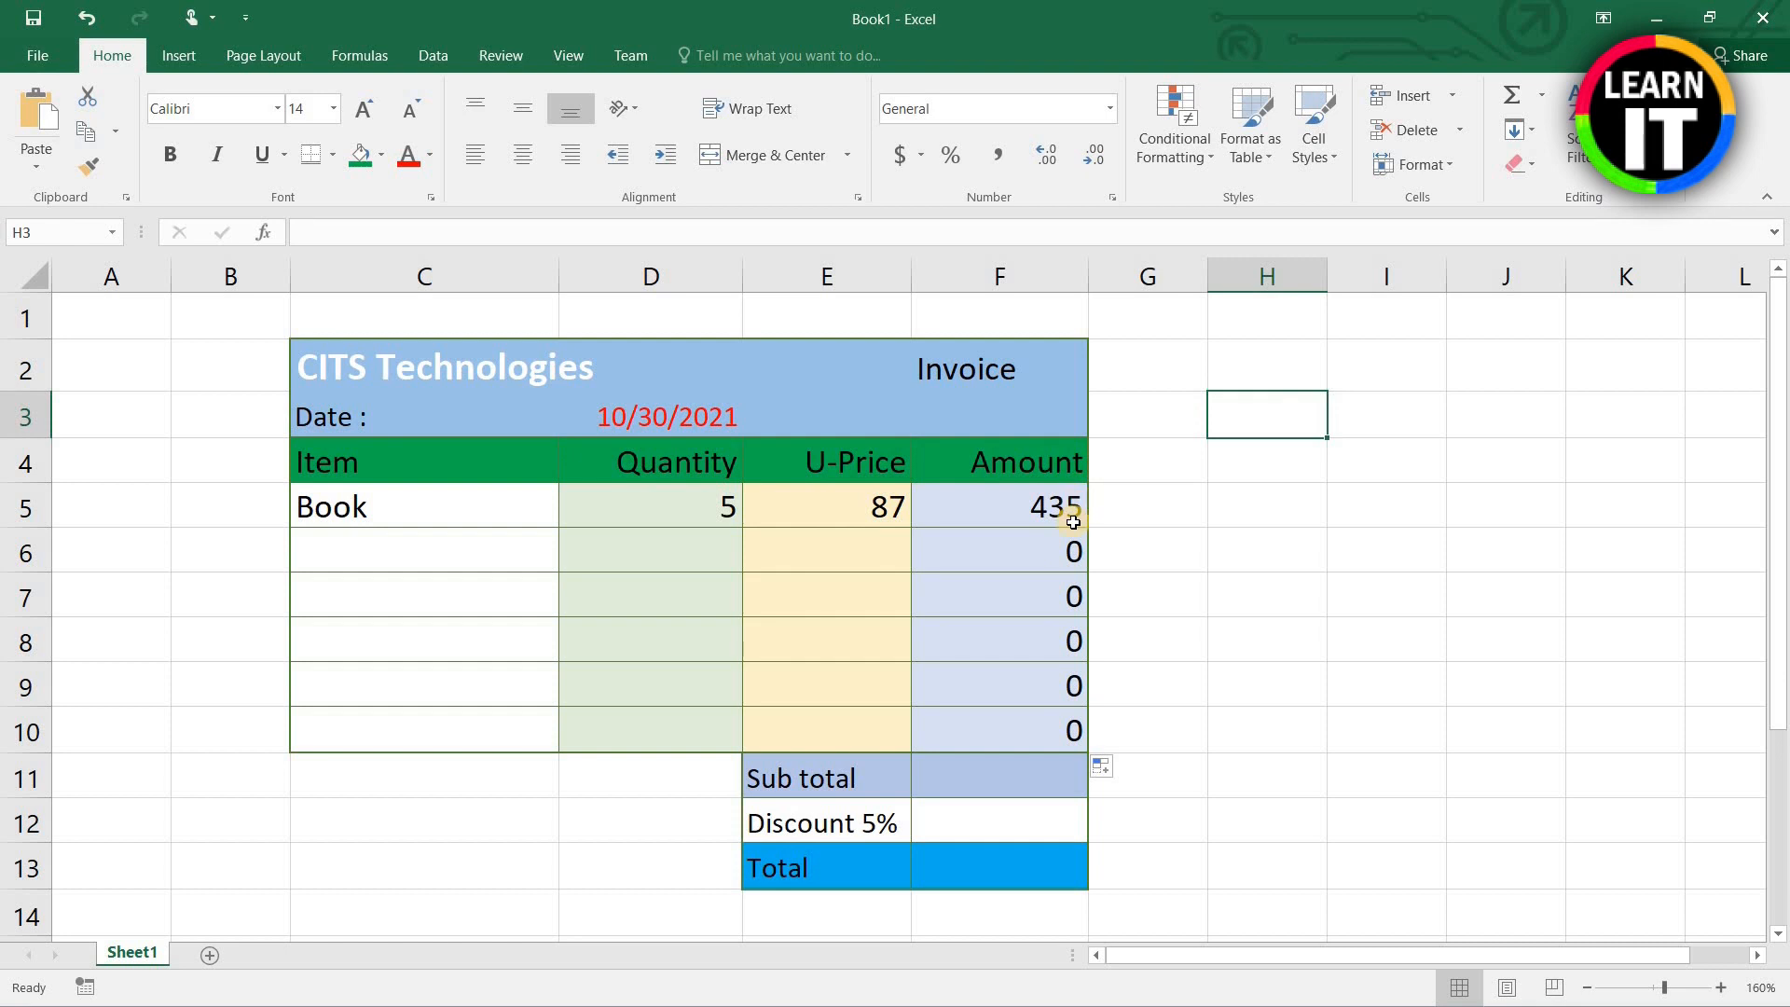
Step: Inspect the Amount formulas in F5, F6 and F7 to compare which quantity and unit price cells each one references
{"action": "left_click", "coordinate": [1017, 501]}
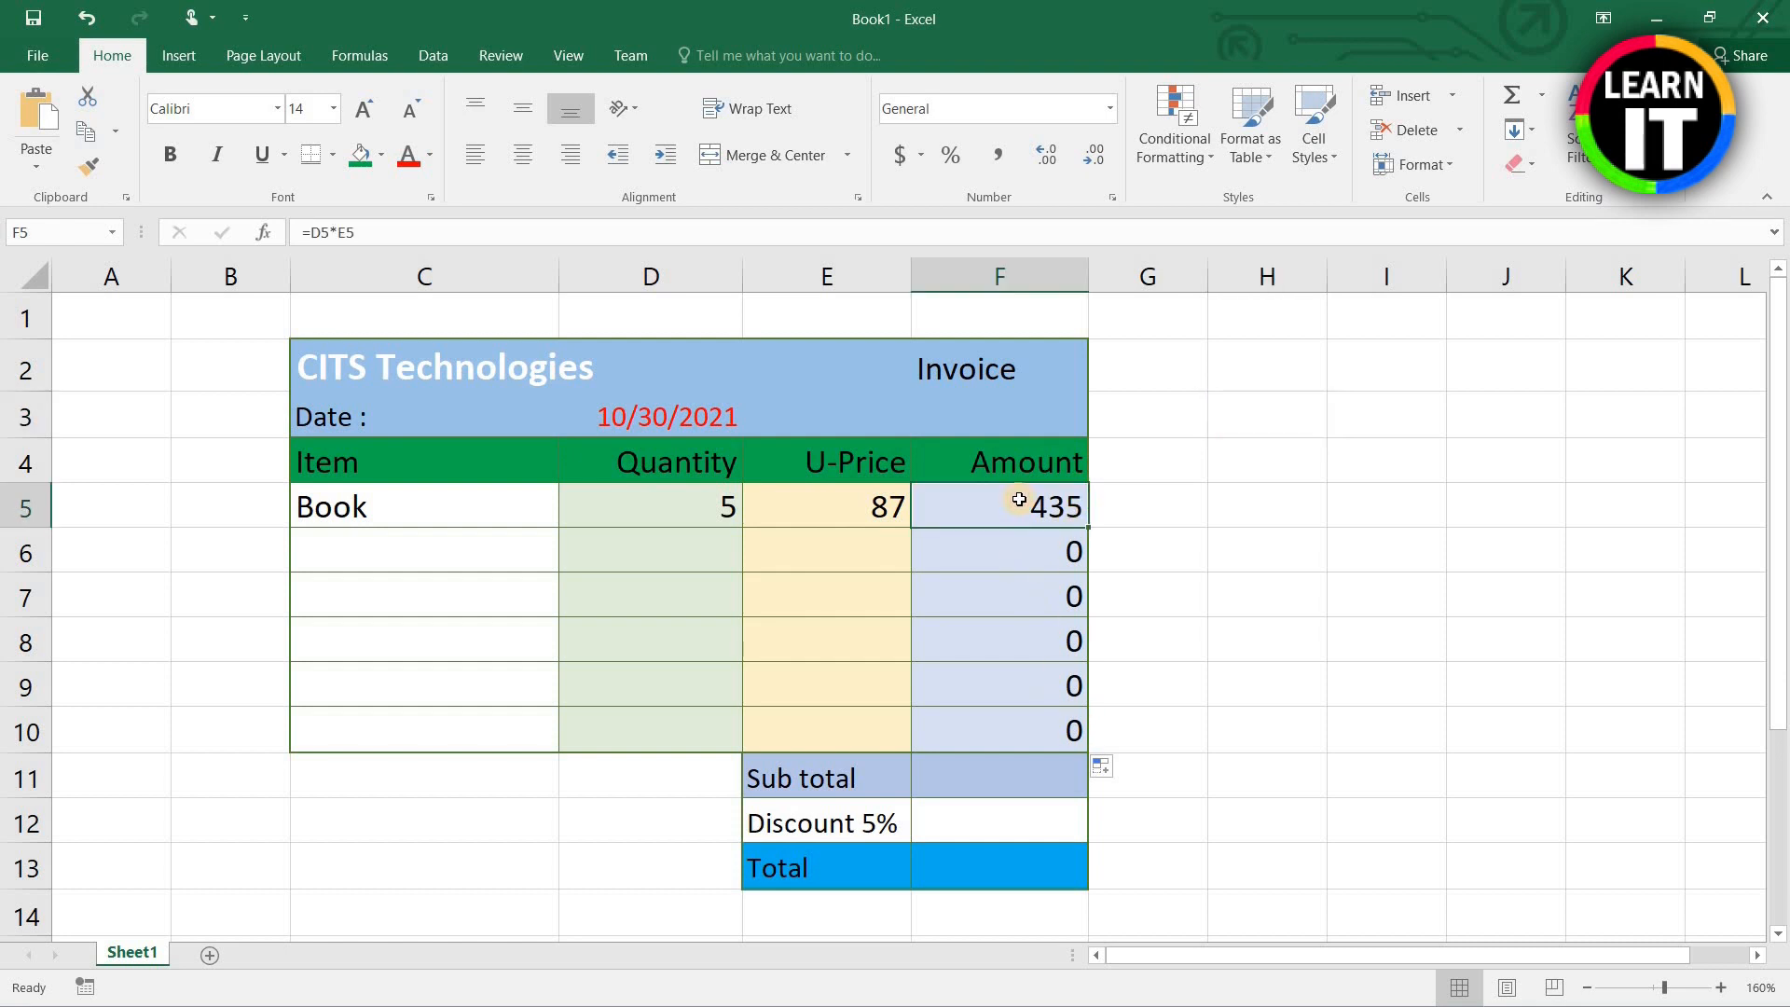
{"action": "double_click", "coordinate": [1023, 500]}
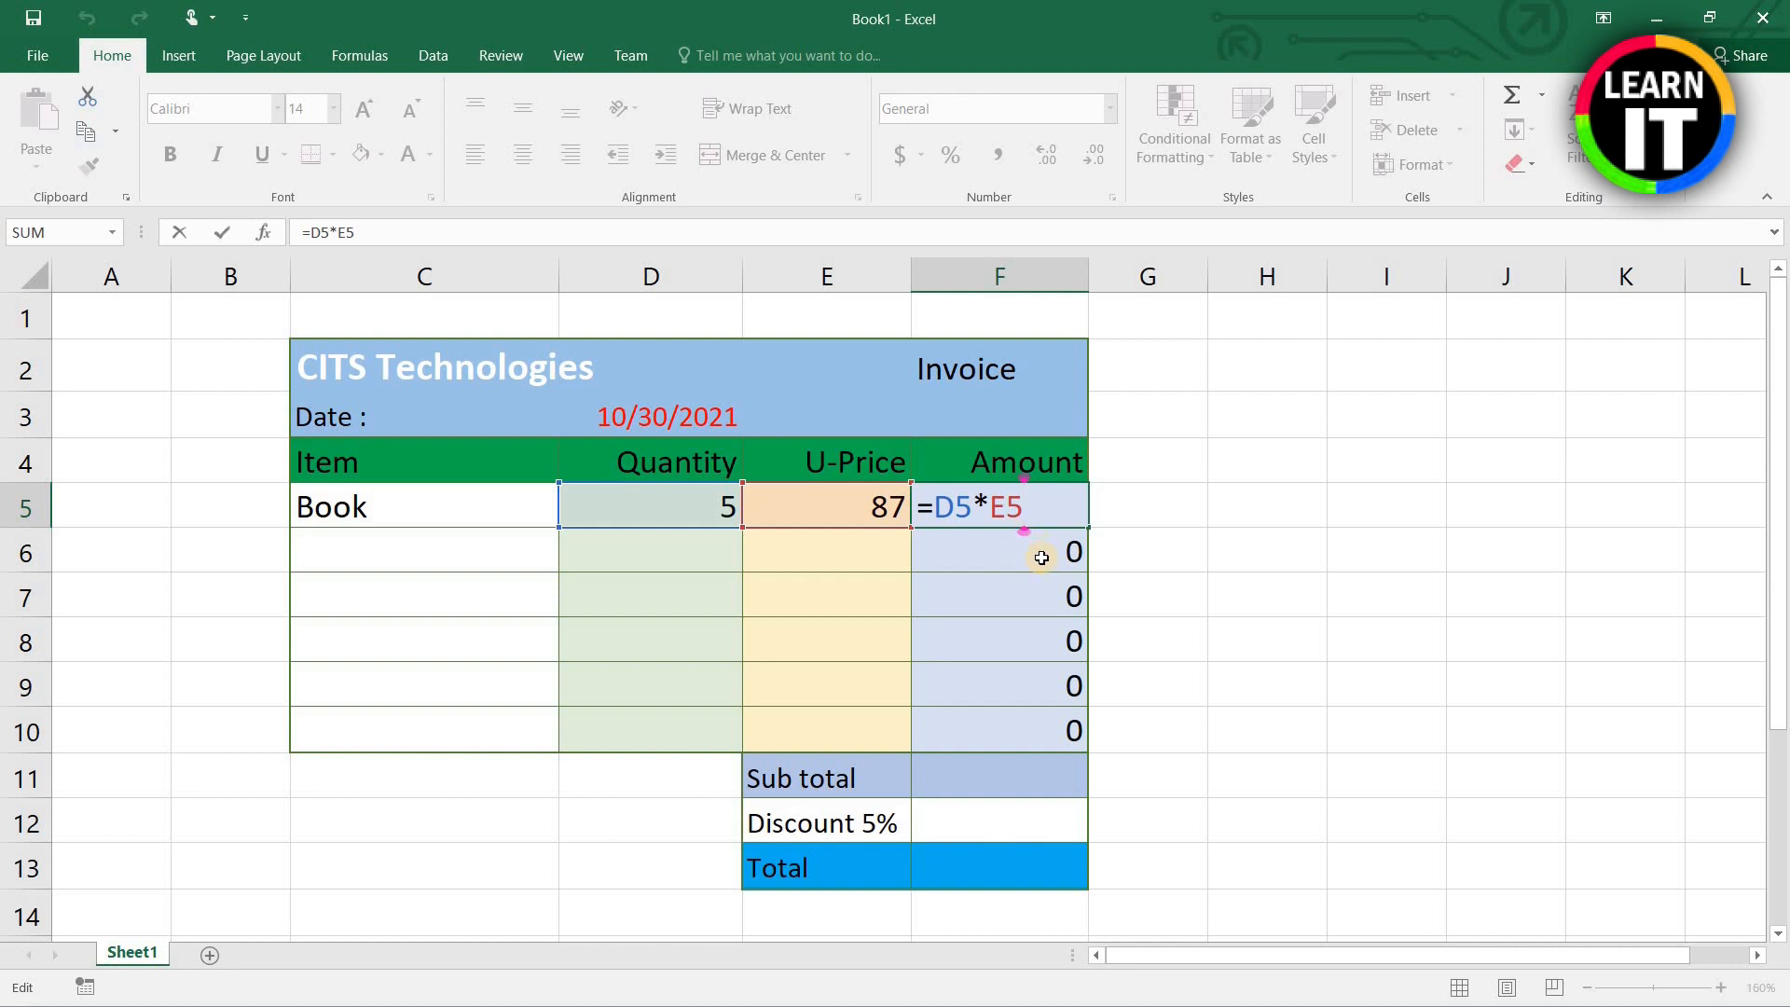
{"action": "key", "text": "Return"}
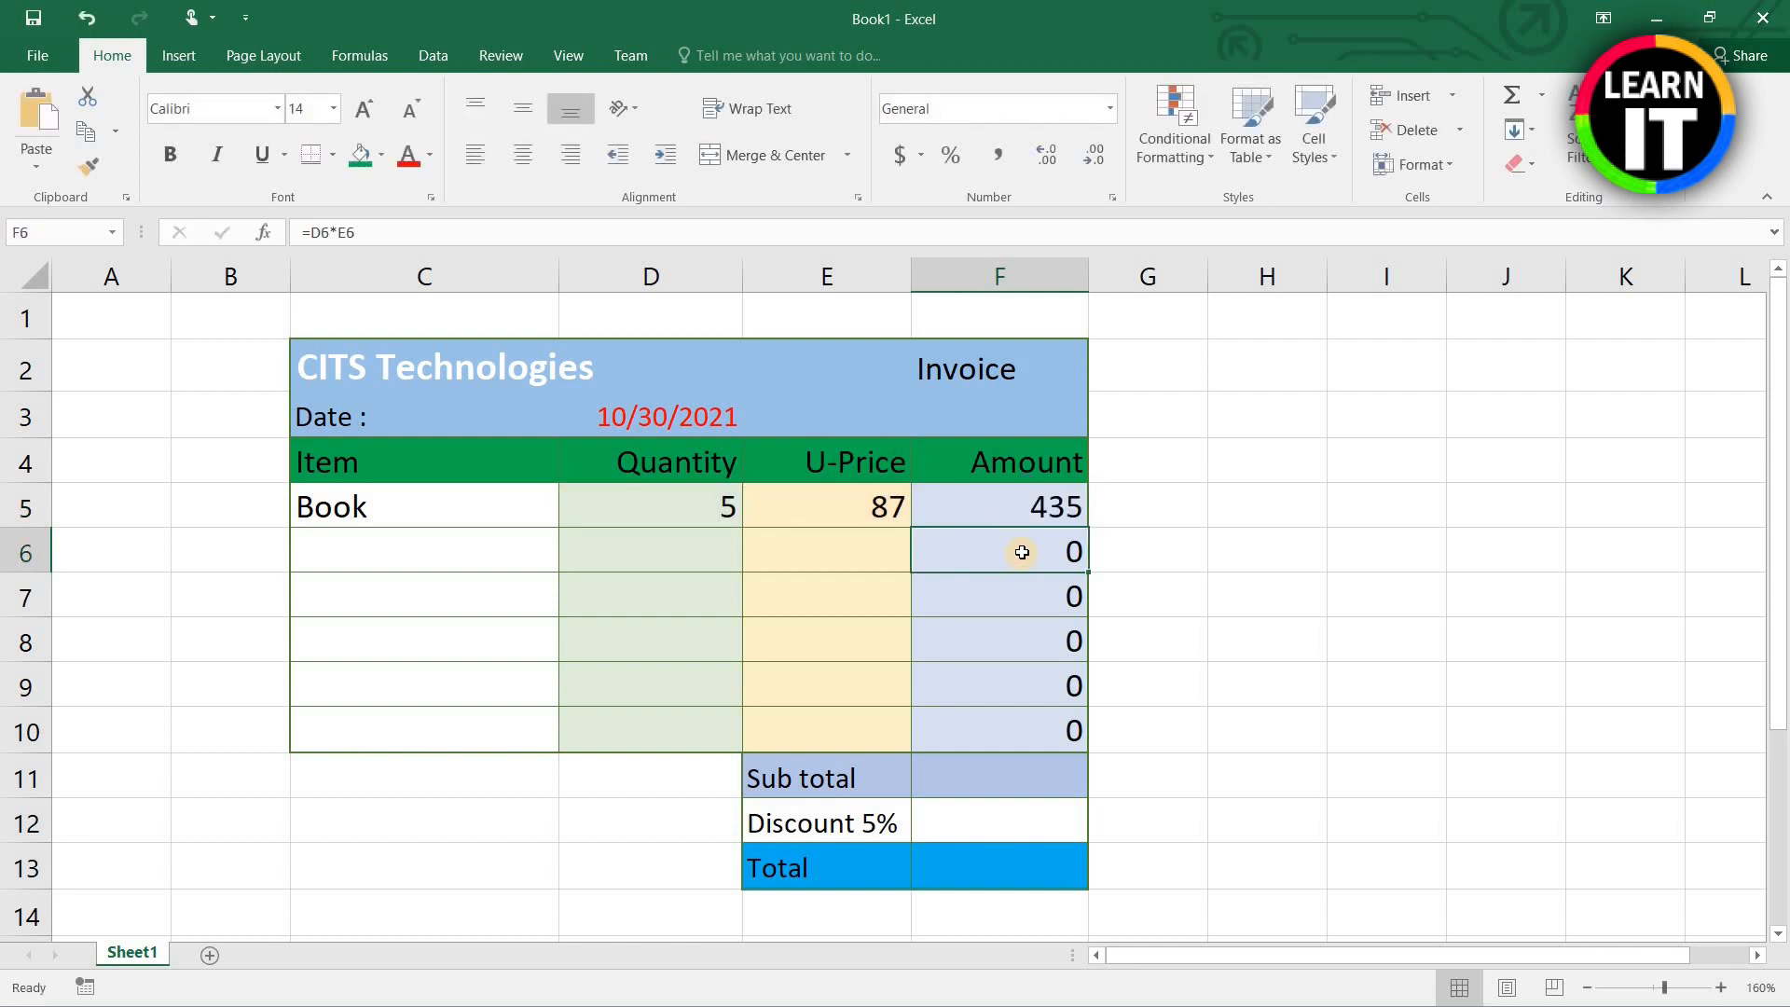
{"action": "double_click", "coordinate": [1017, 560]}
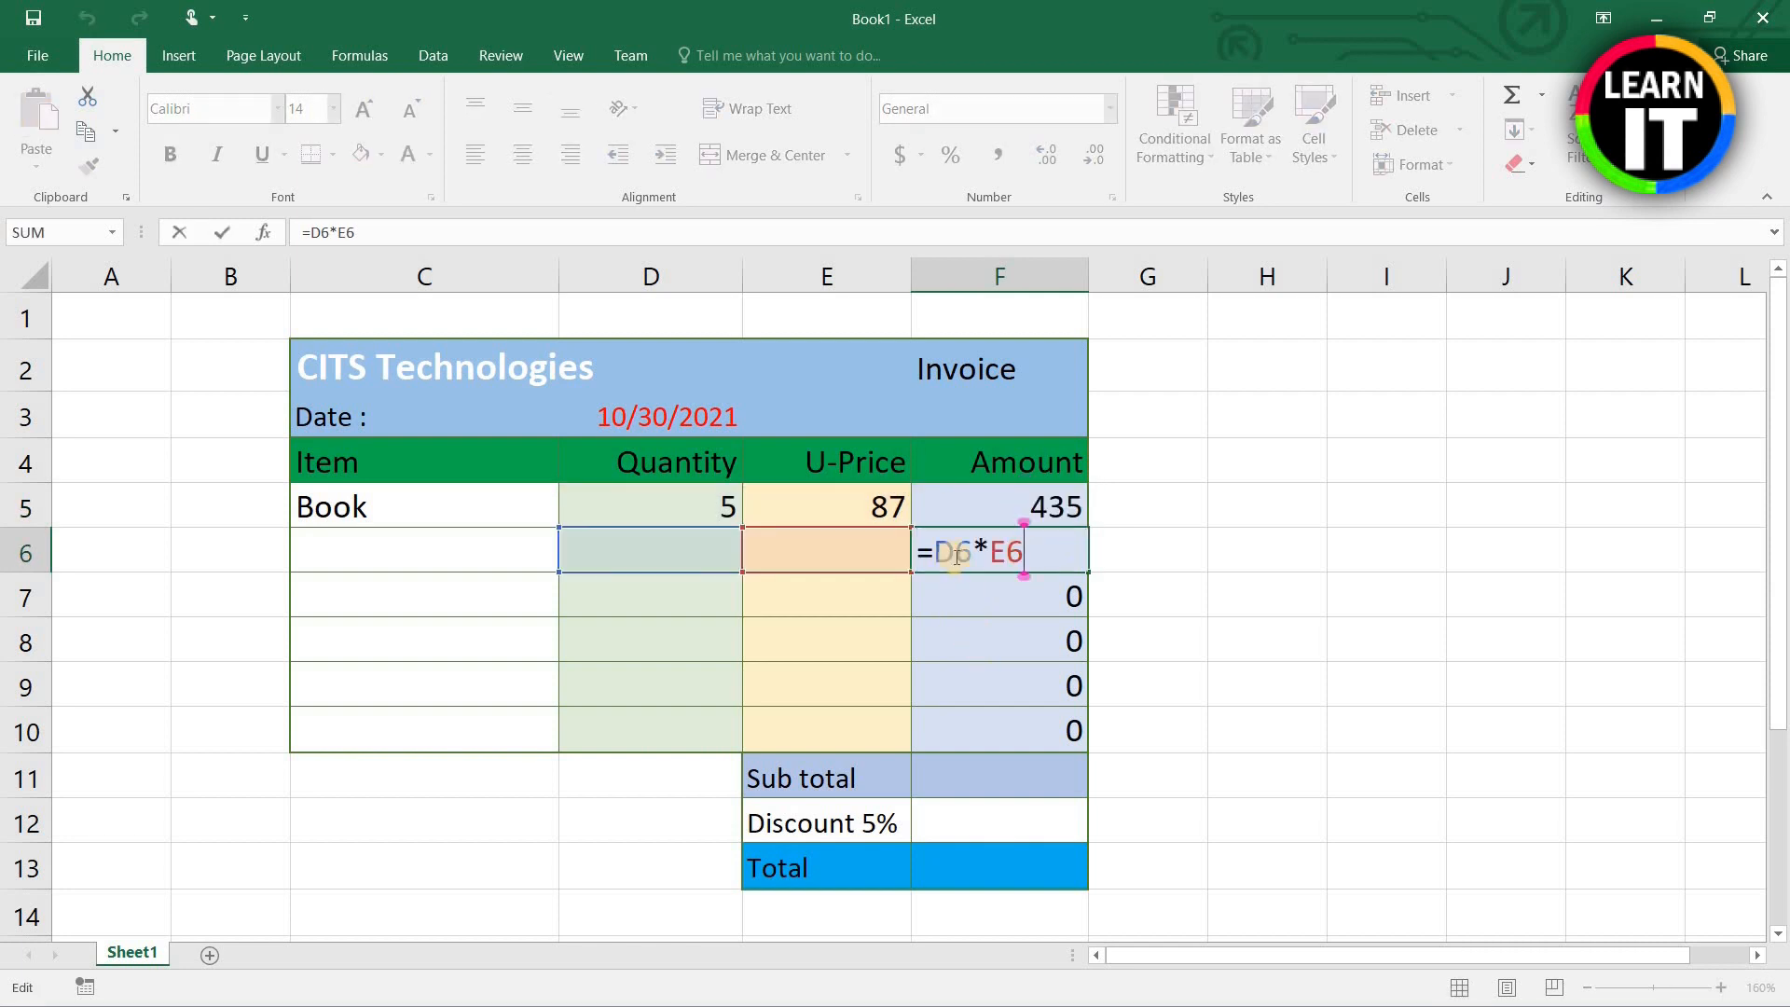
{"action": "key", "text": "Return"}
{"action": "double_click", "coordinate": [1041, 597]}
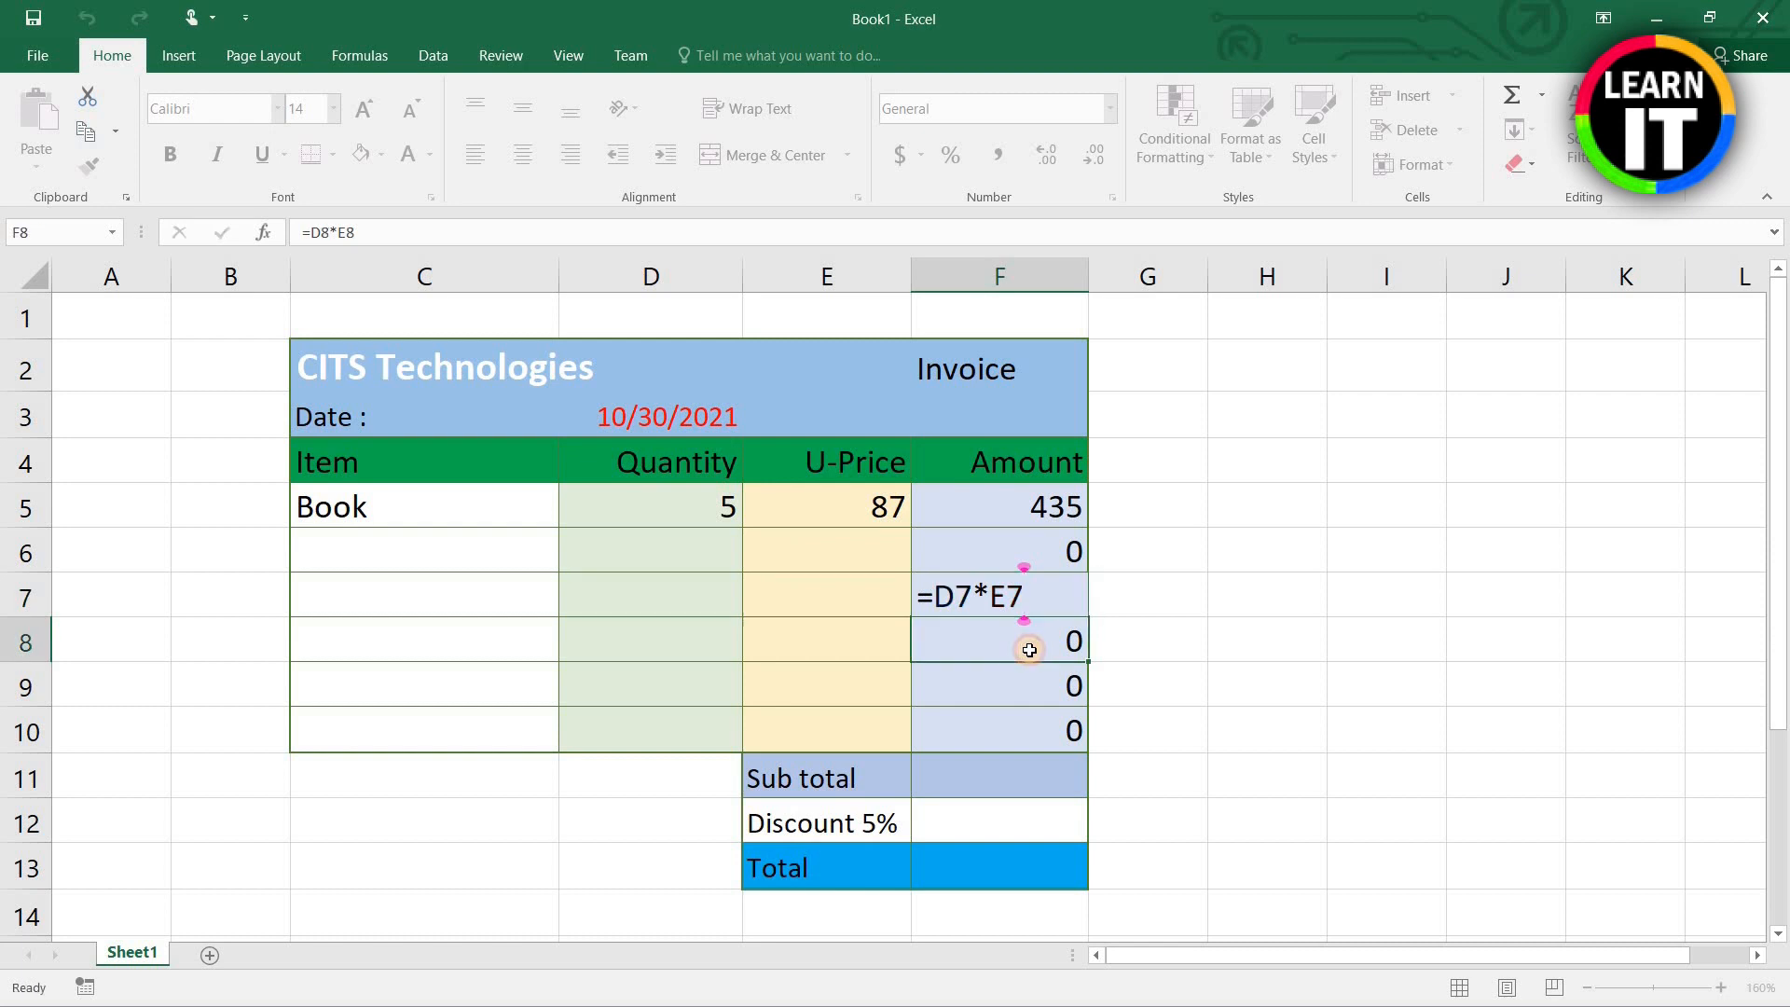
{"action": "key", "text": "Return"}
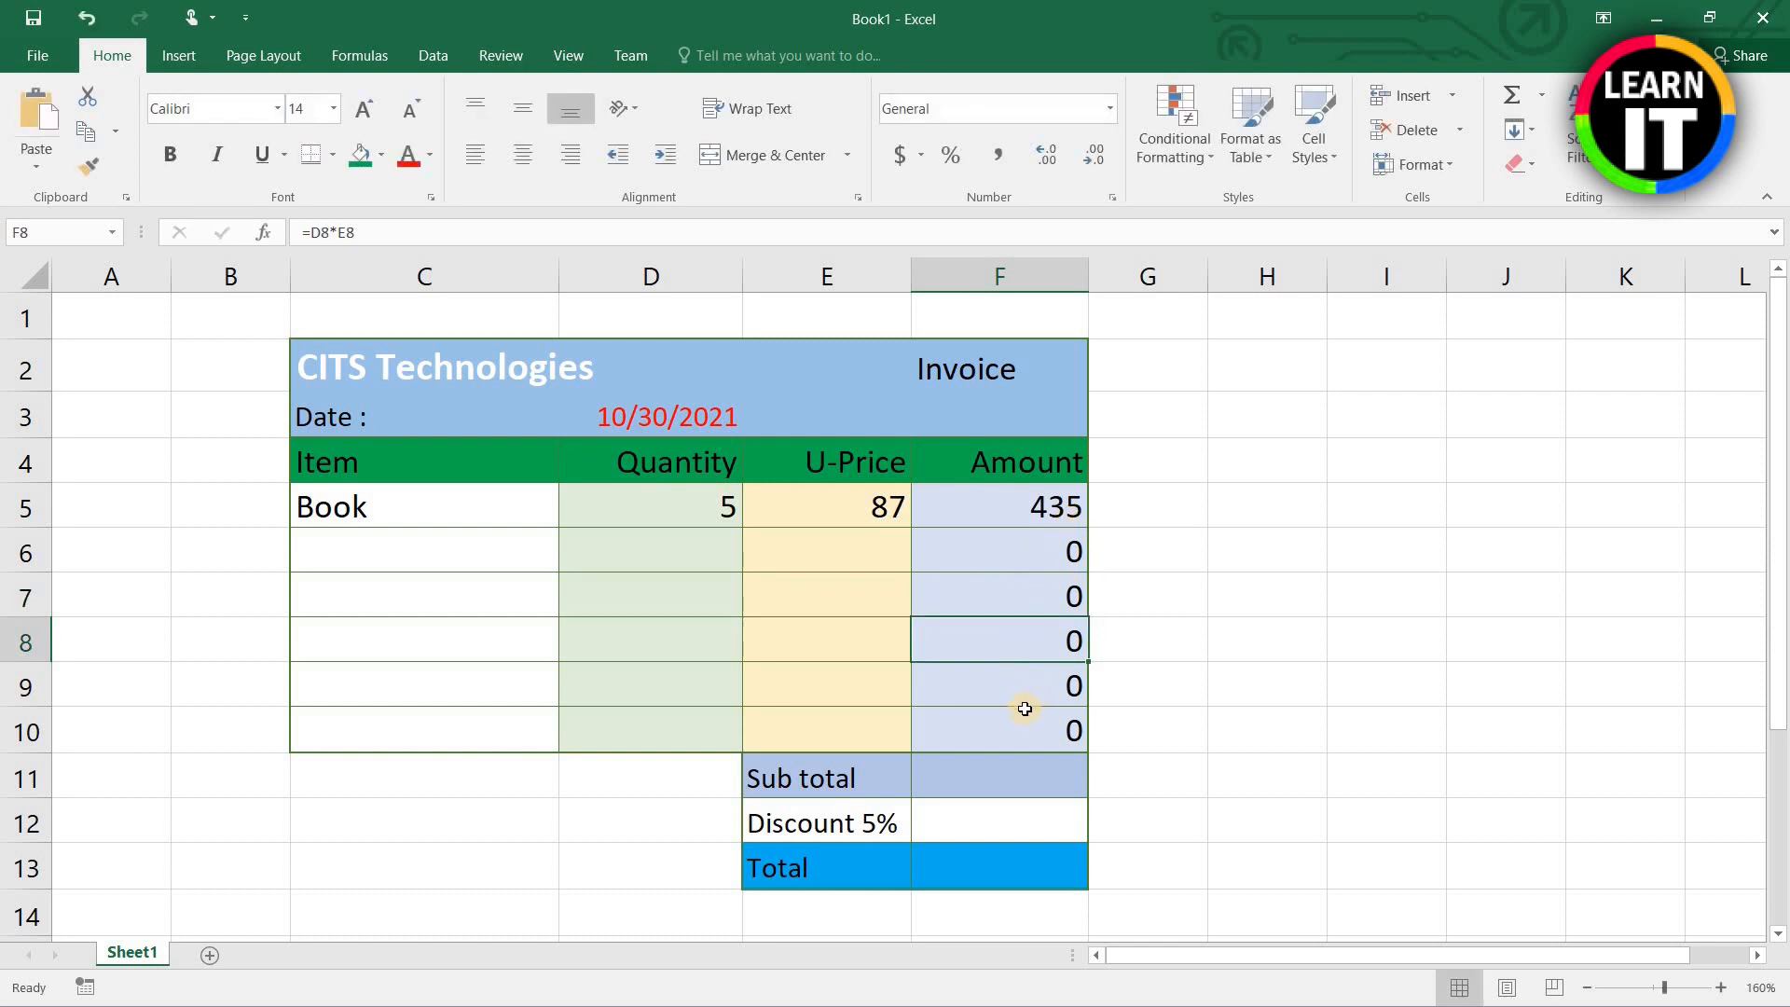
Step: Fill in row 6 of the invoice with the item Pen, quantity 12 and unit price 12
{"action": "left_click", "coordinate": [472, 562]}
{"action": "type", "text": "Pen"}
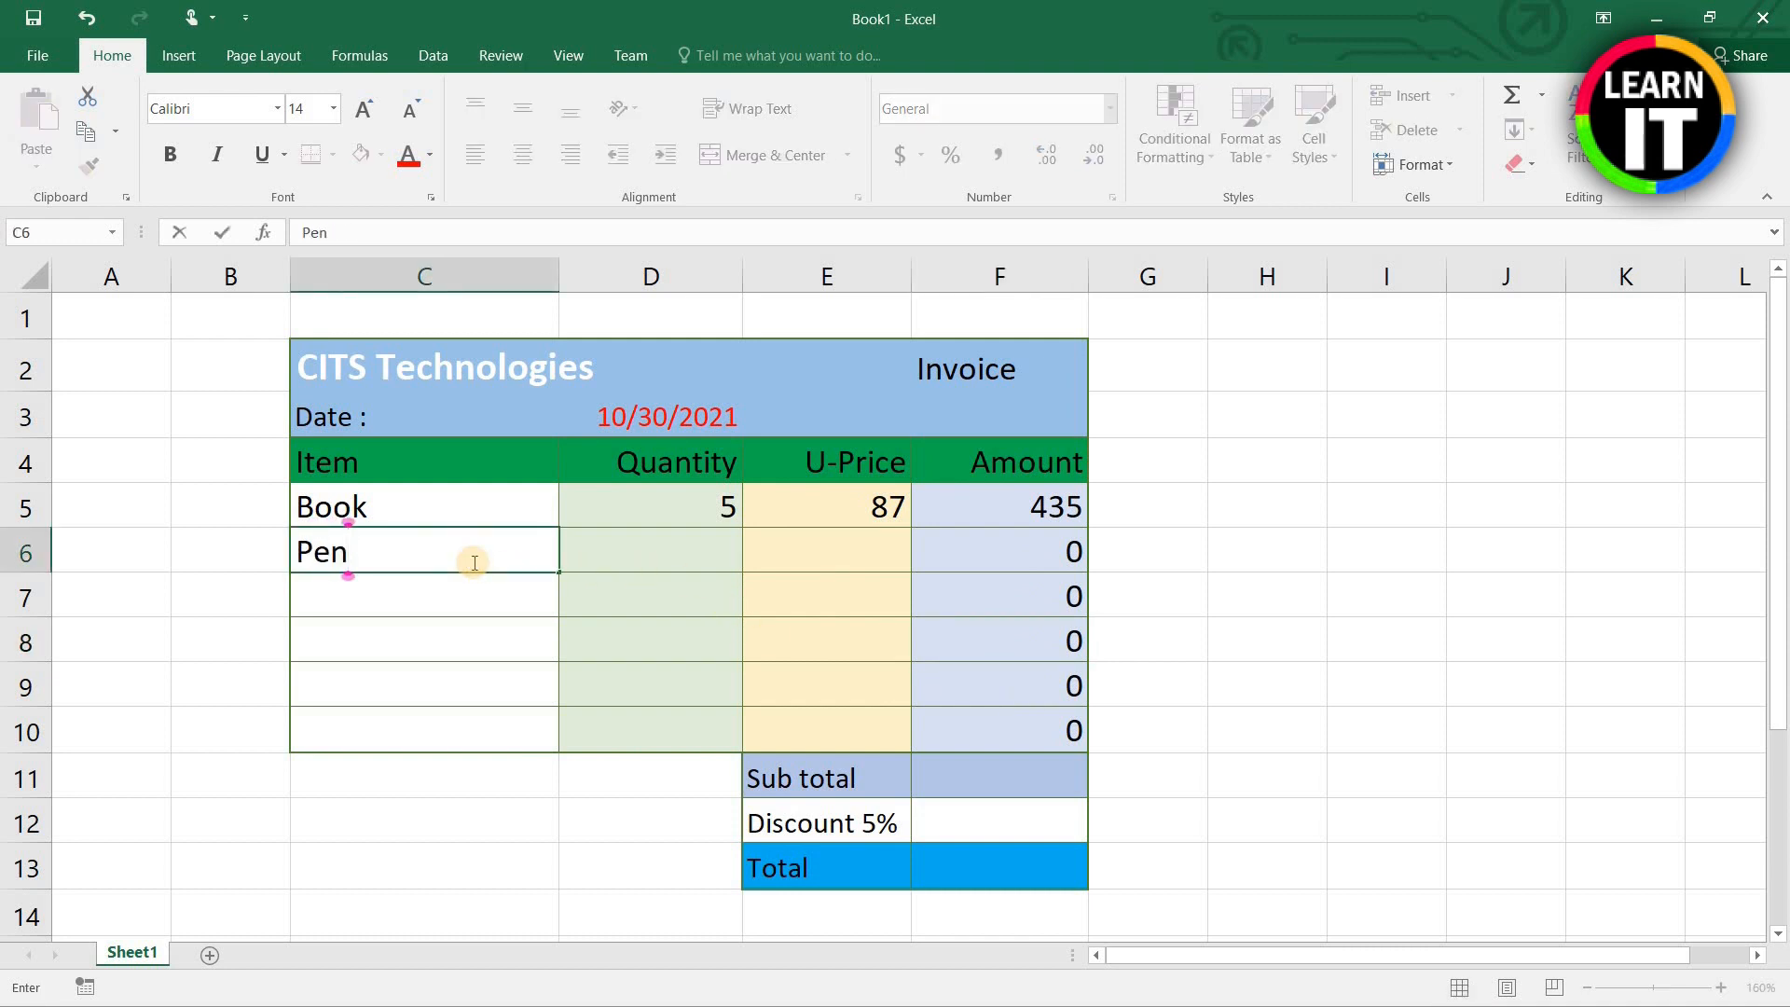
{"action": "key", "text": "Tab"}
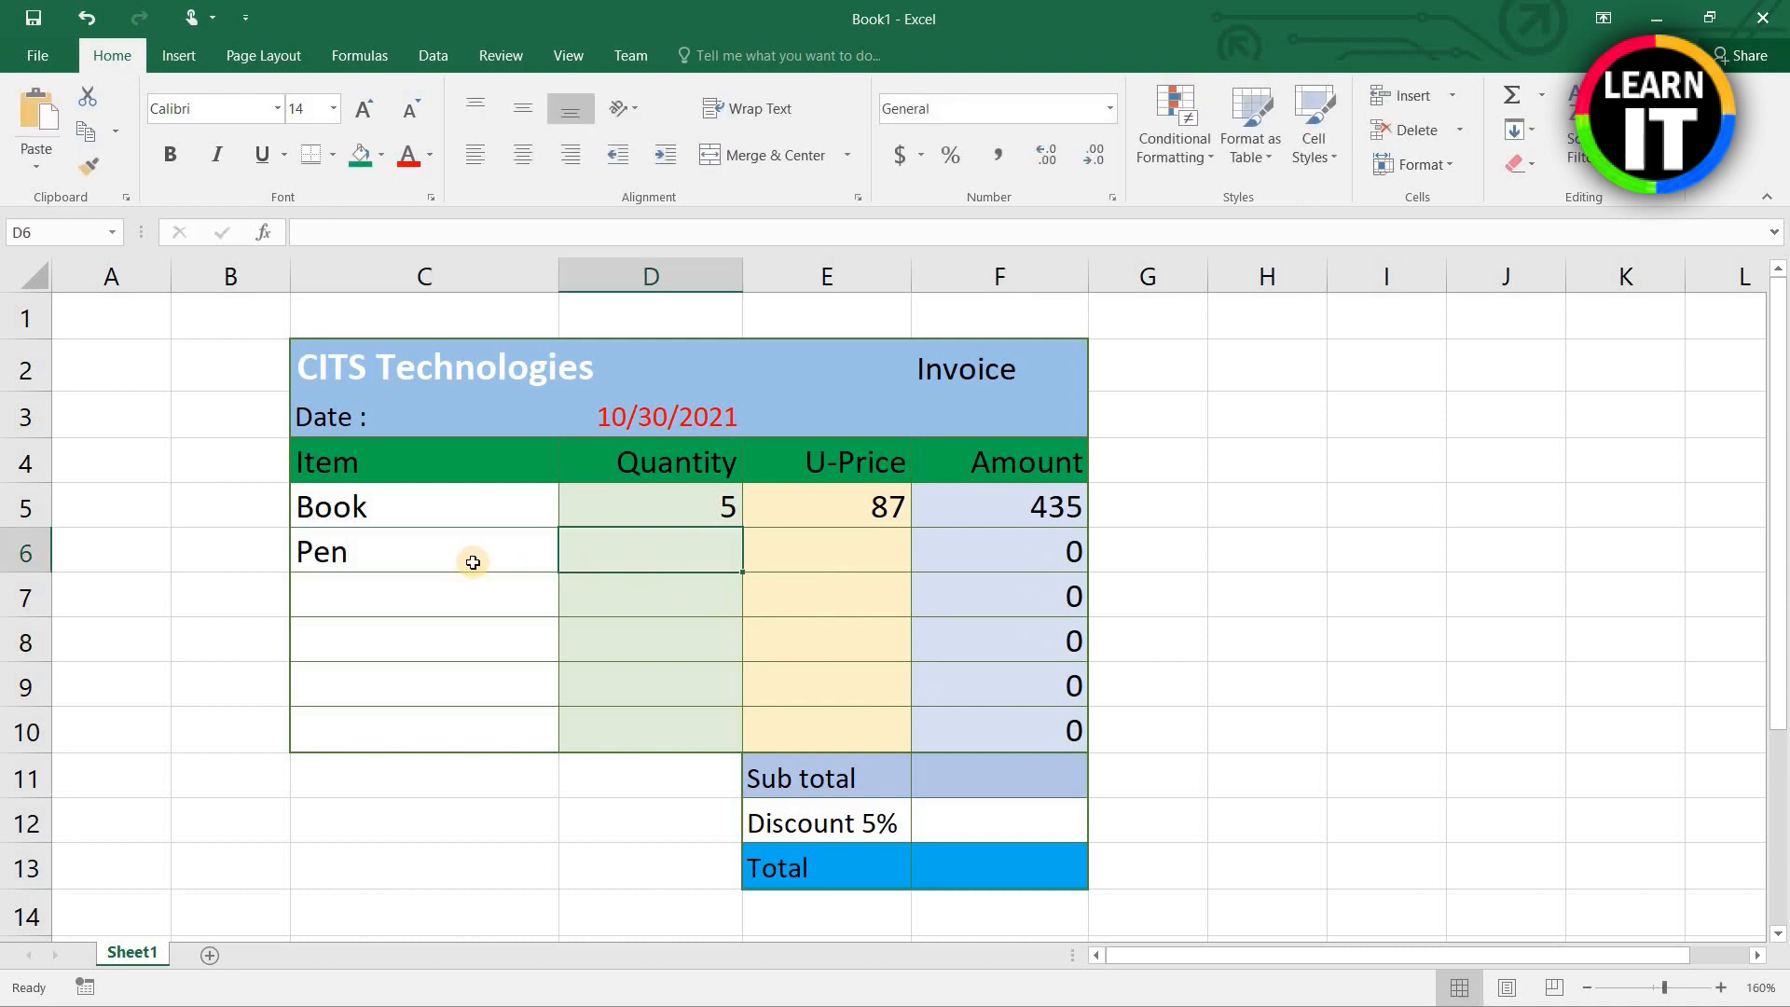
{"action": "type", "text": "12"}
{"action": "key", "text": "Tab"}
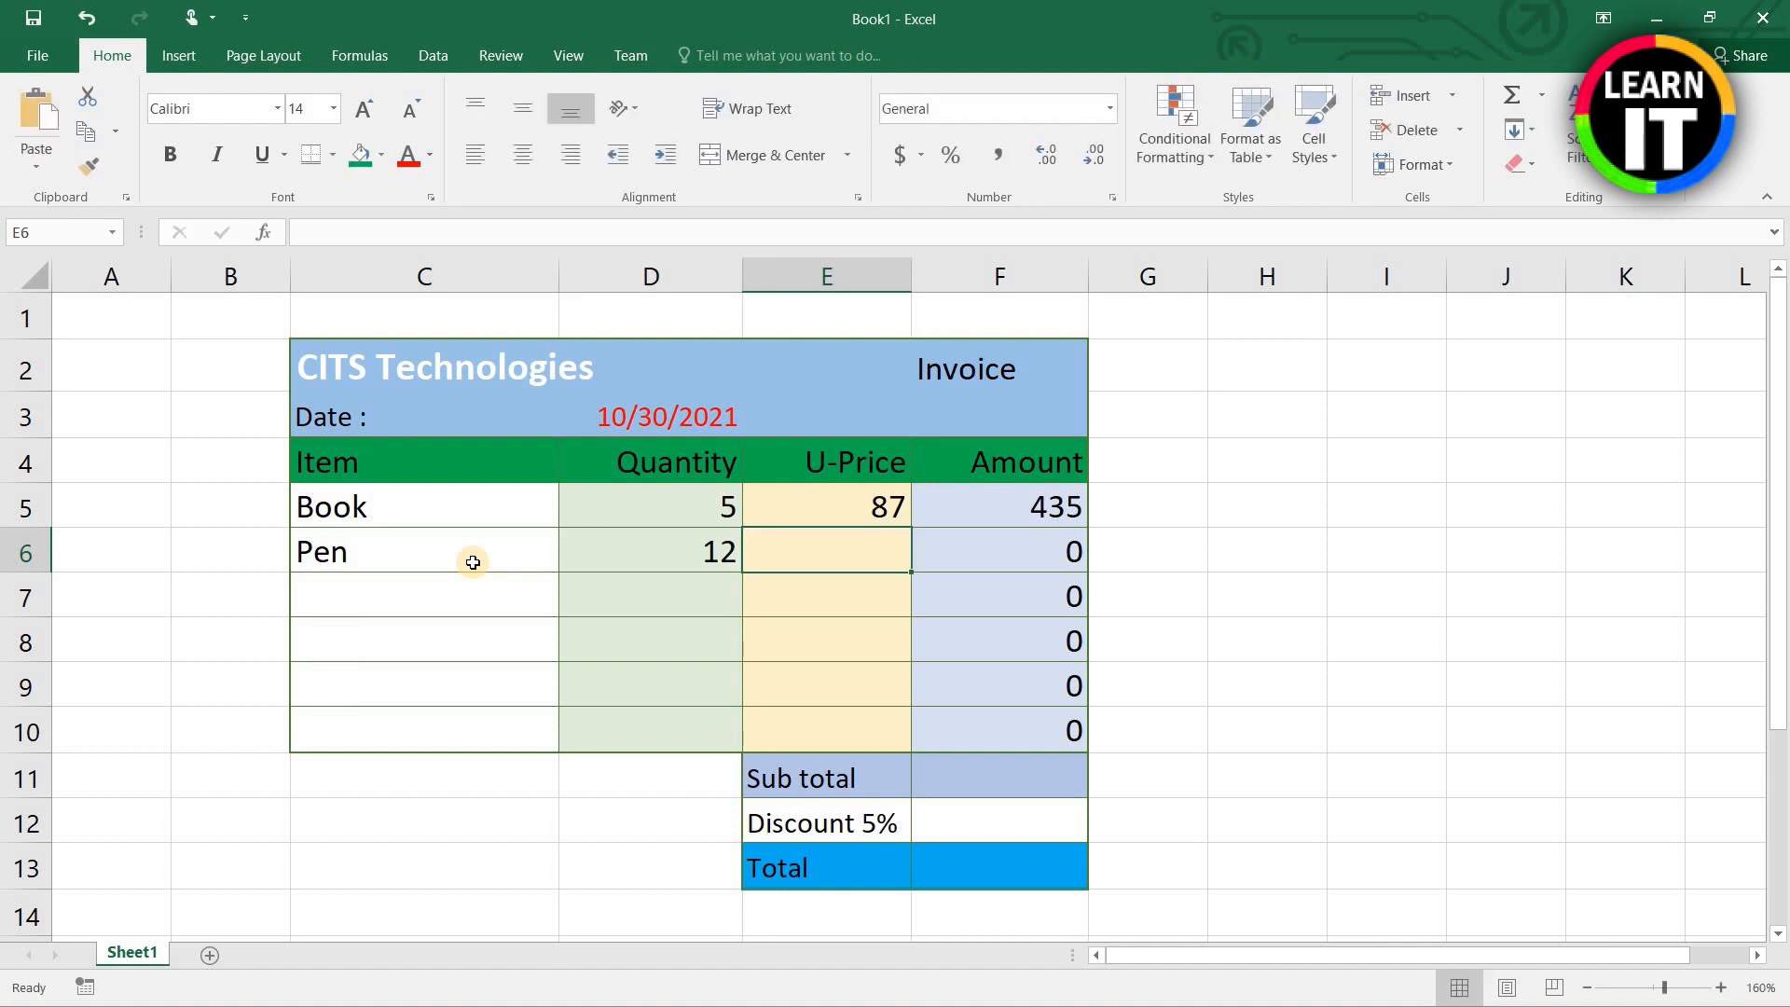
{"action": "type", "text": "12"}
{"action": "key", "text": "Return"}
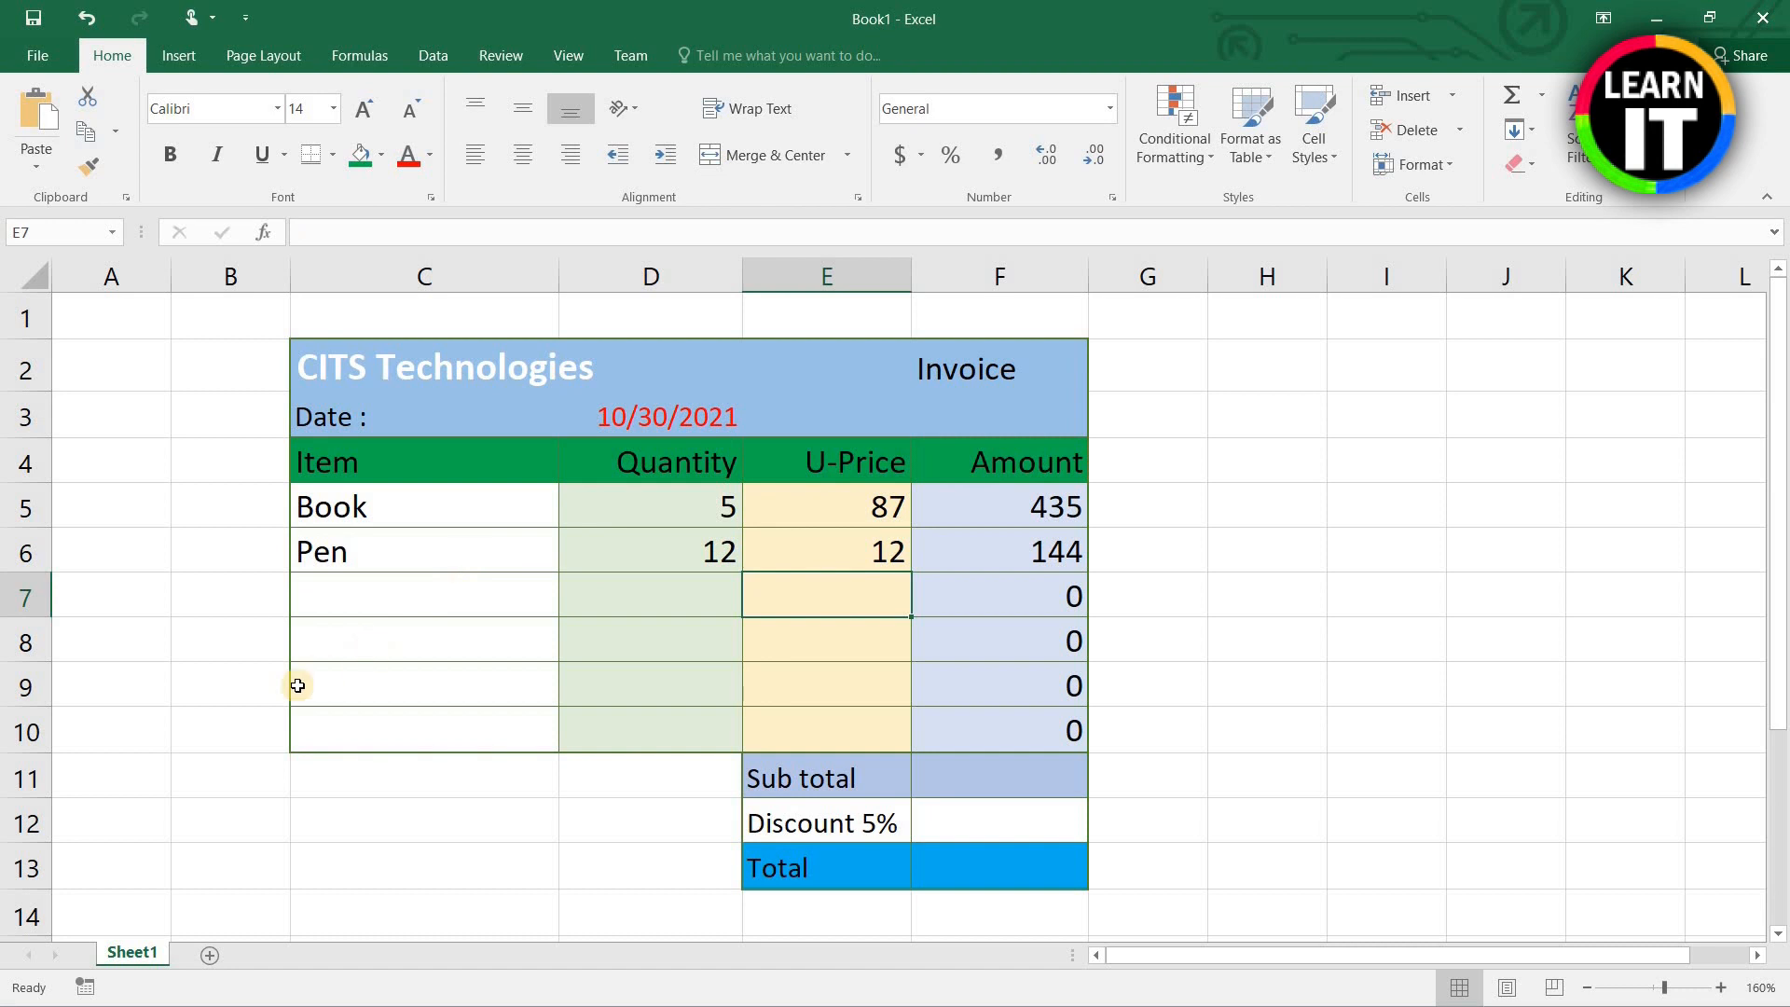
Step: Fill in row 7 of the invoice with the item Eraser, quantity 6 and unit price 2
{"action": "left_click", "coordinate": [389, 592]}
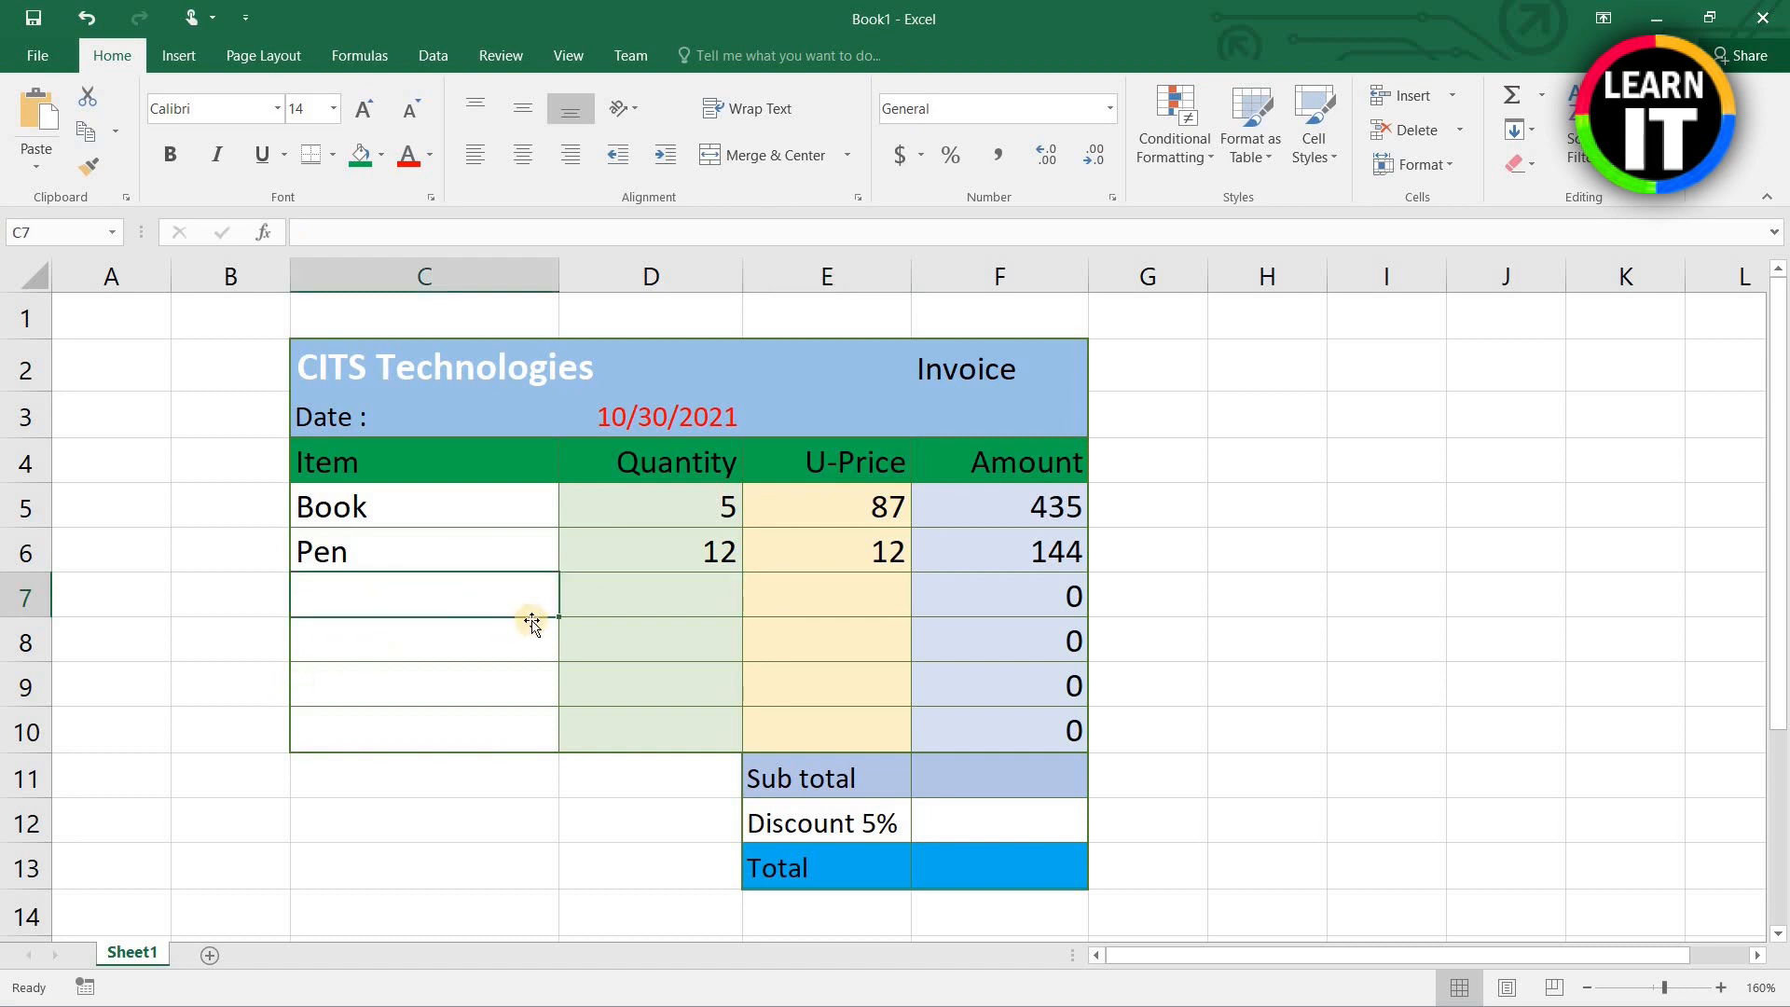
{"action": "type", "text": "Eraser"}
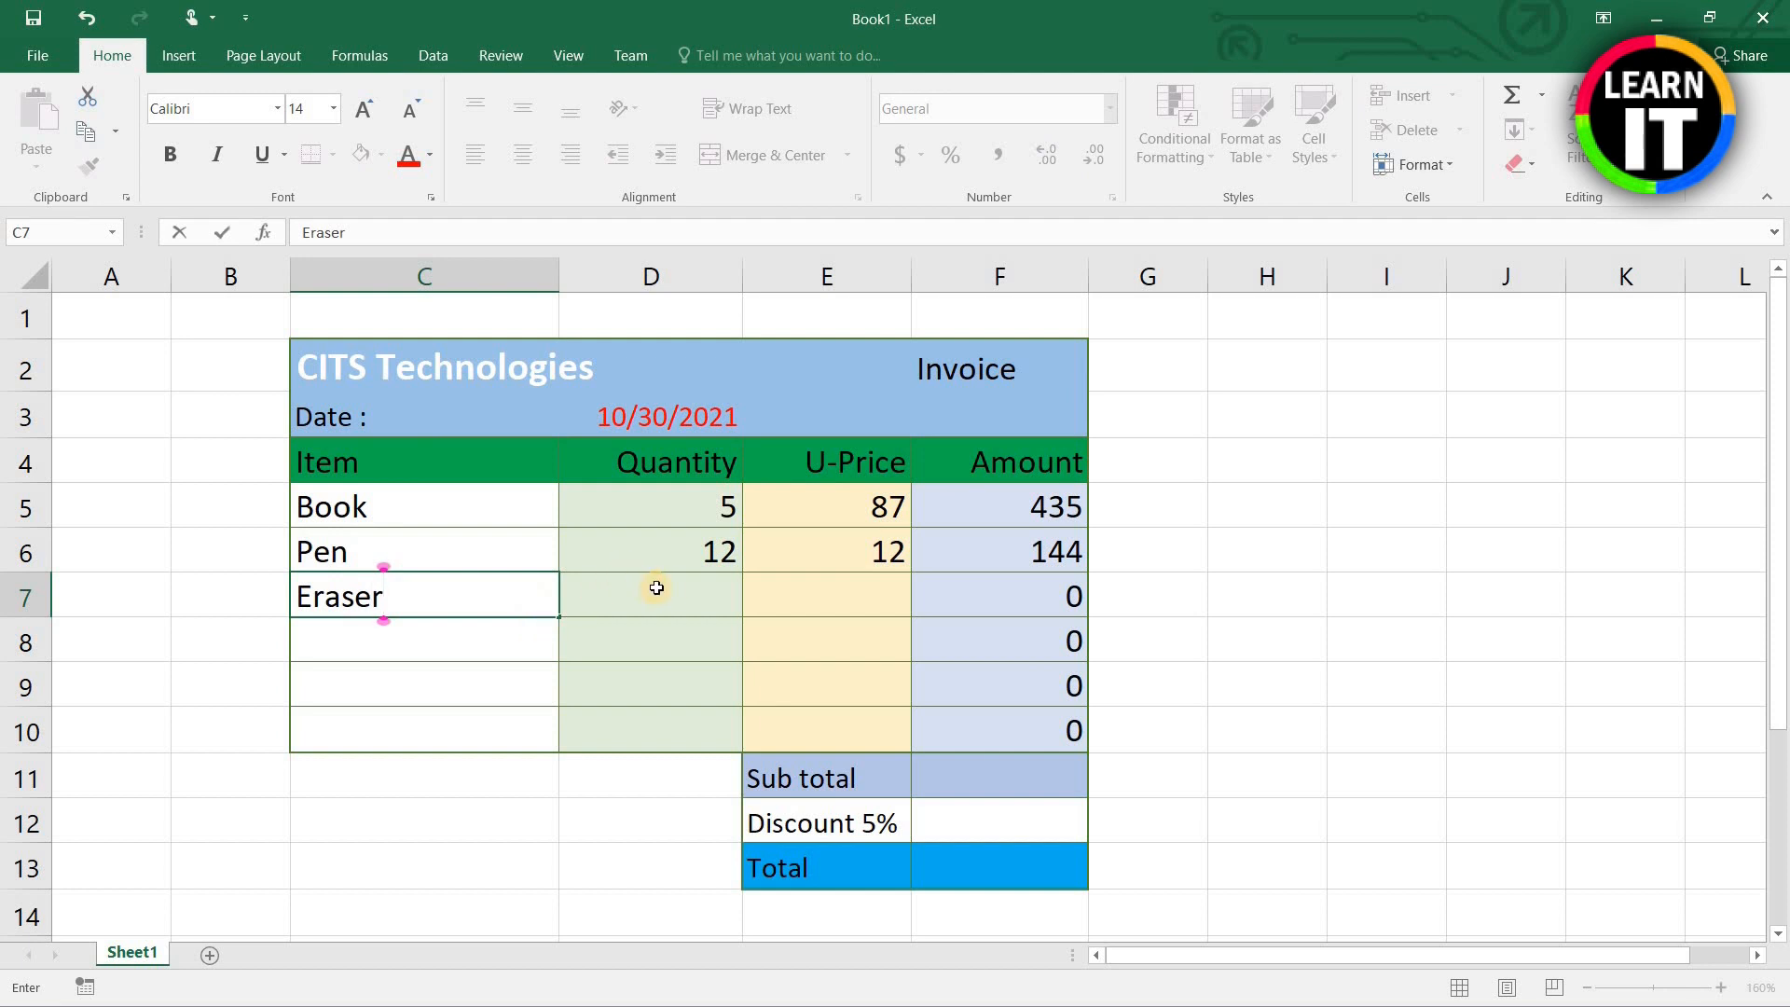
{"action": "left_click", "coordinate": [695, 602]}
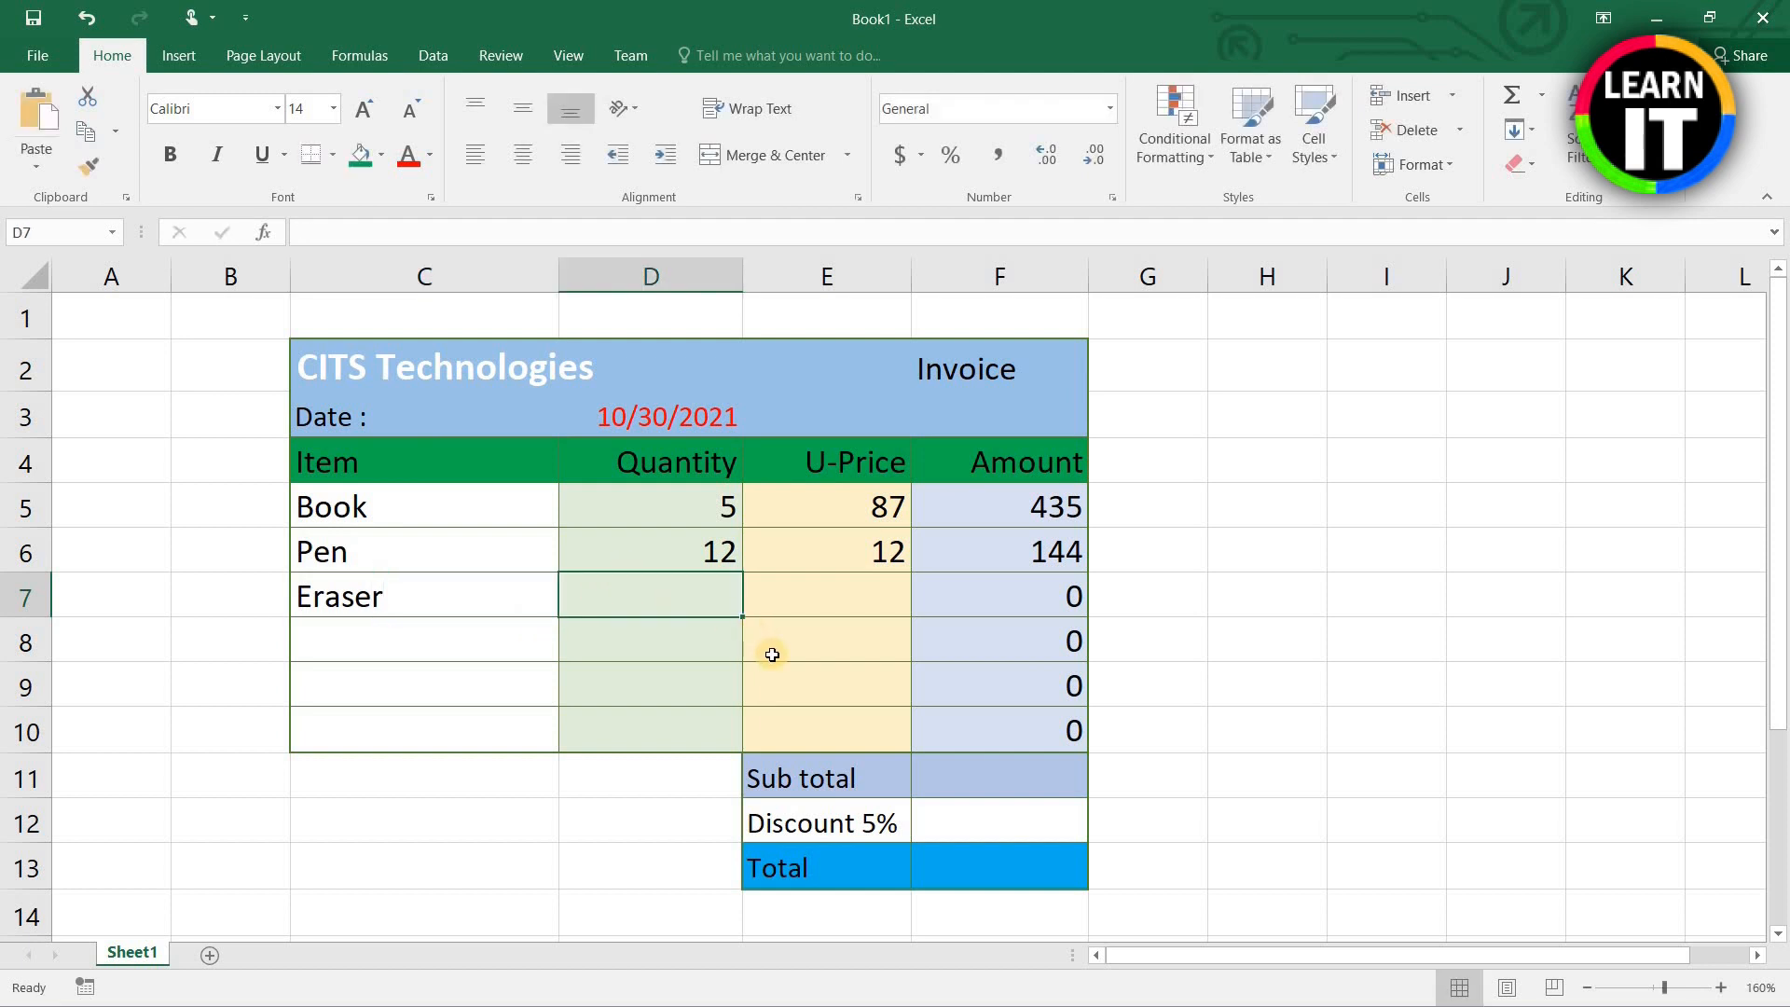
{"action": "type", "text": "6"}
{"action": "key", "text": "Tab"}
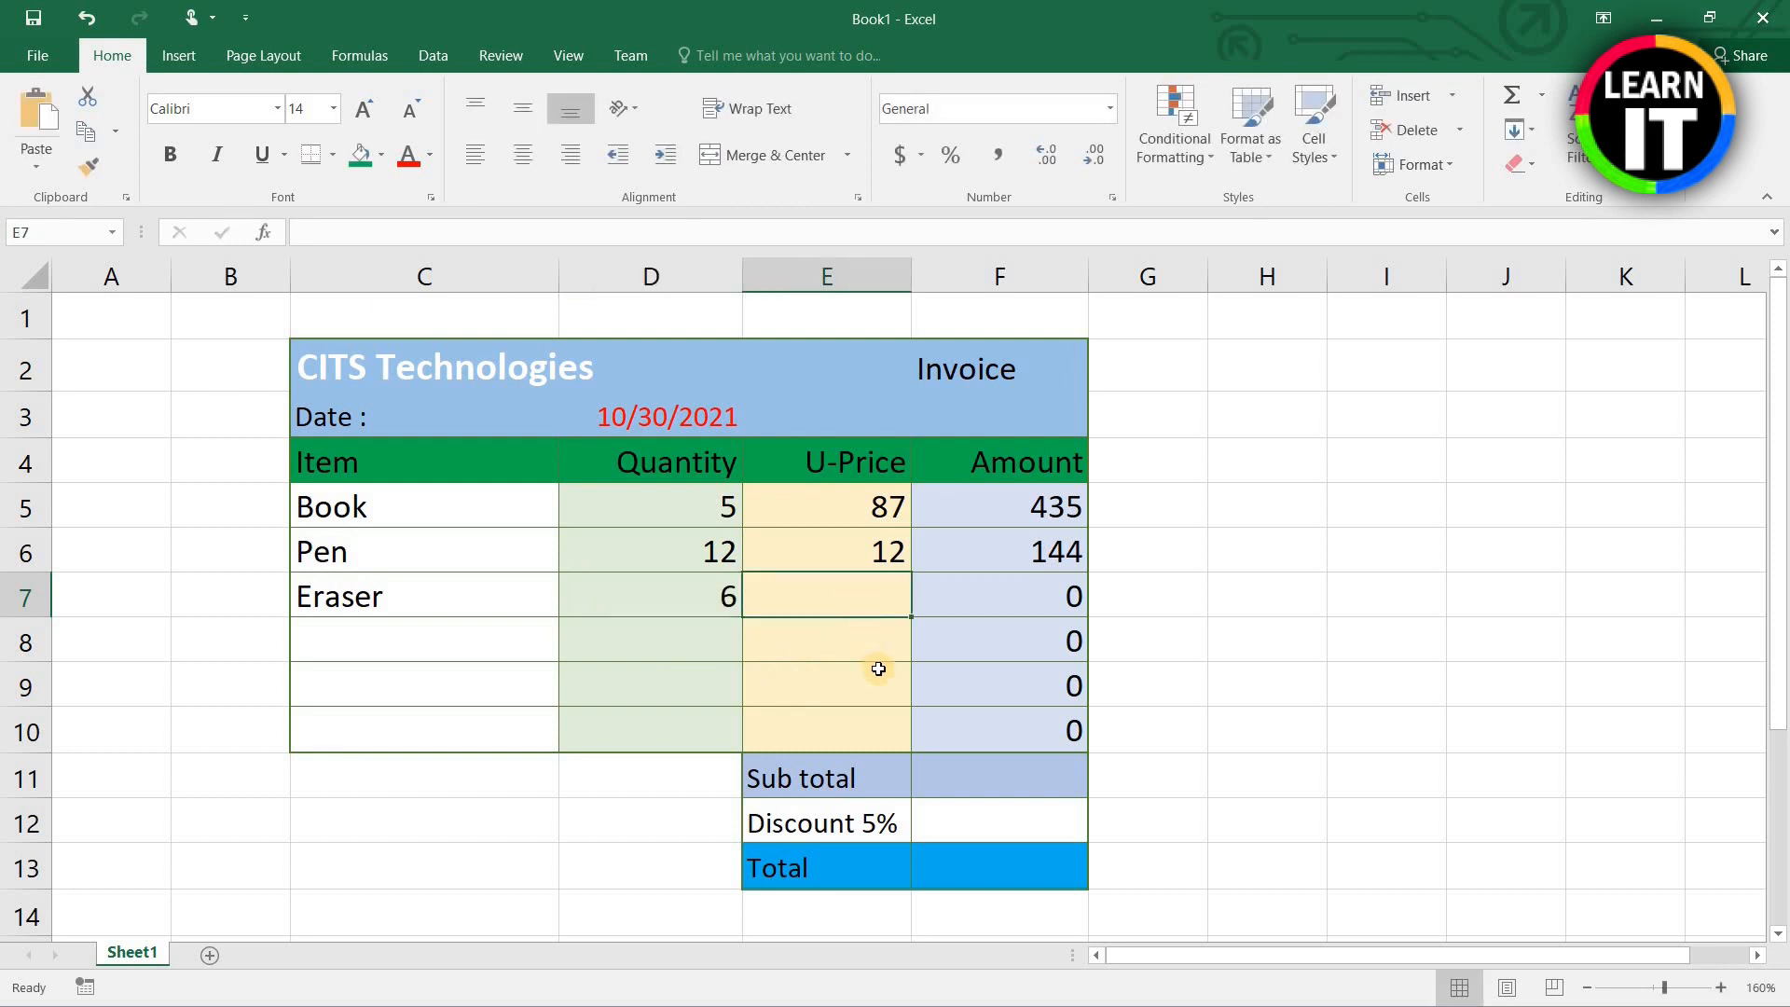
{"action": "type", "text": "2"}
{"action": "key", "text": "Return"}
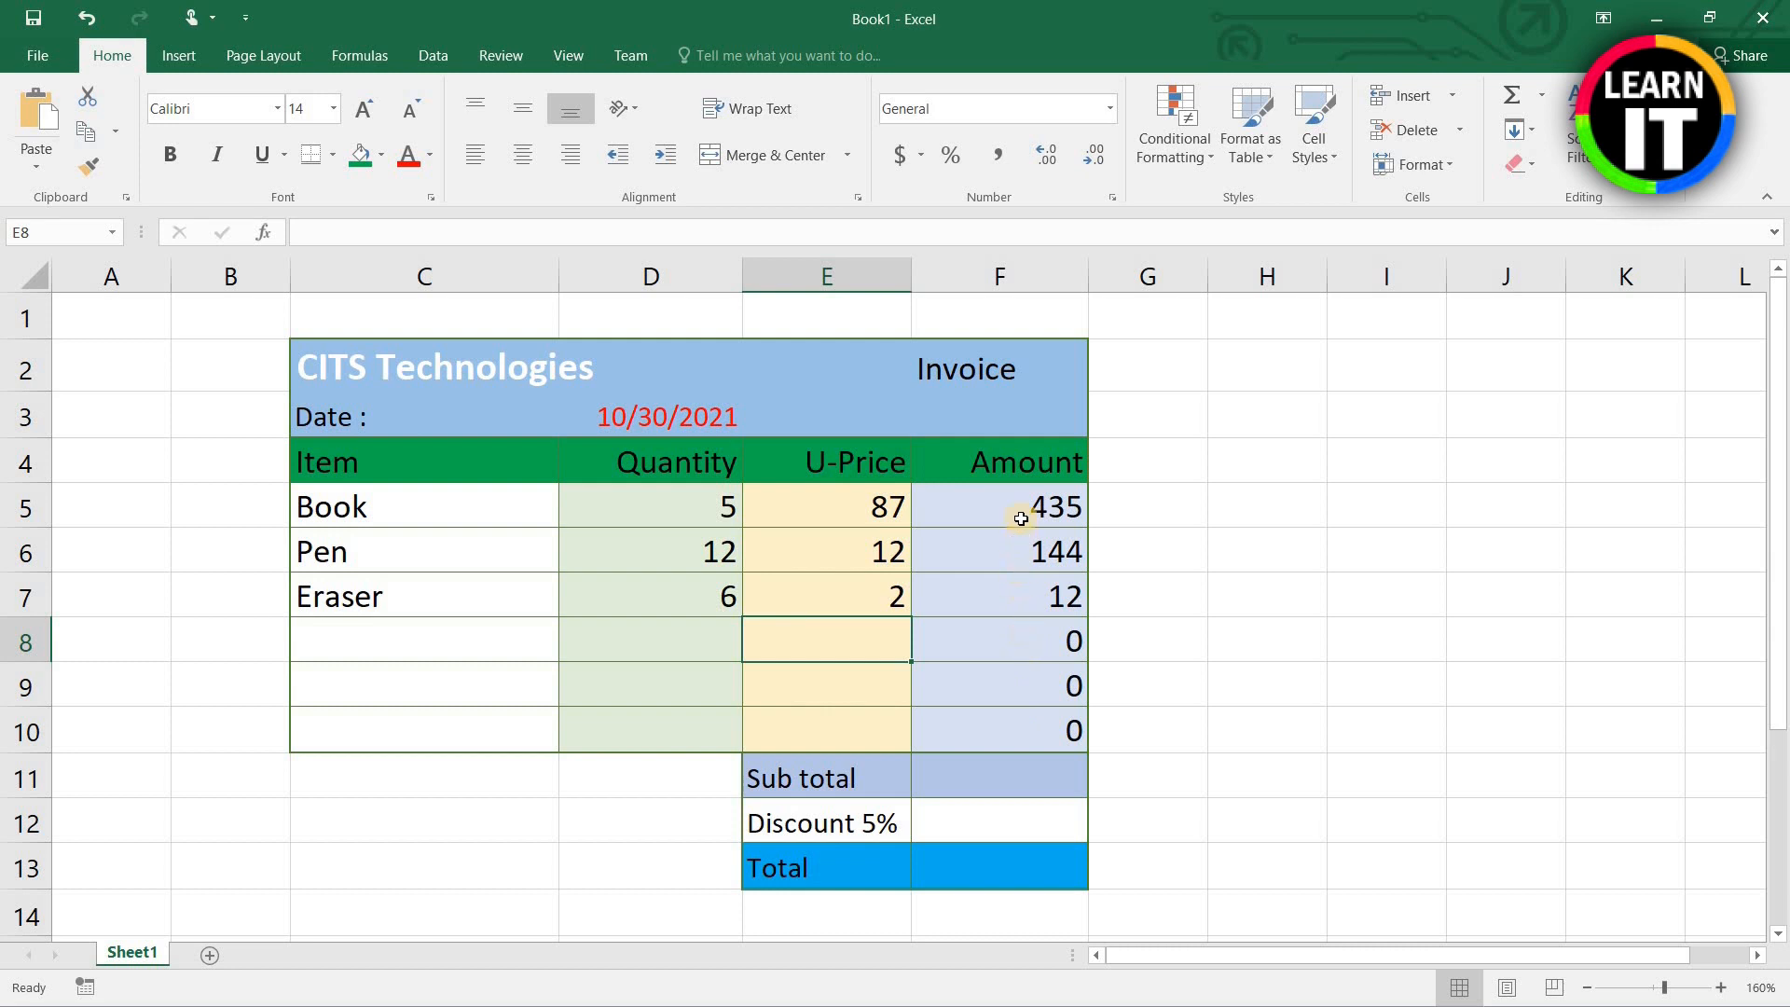
Step: Format the Amount column cells F5 to F13, including the subtotal, discount and total cells, with two decimal places
{"action": "left_click_drag", "start_coordinate": [1023, 495], "coordinate": [1015, 848]}
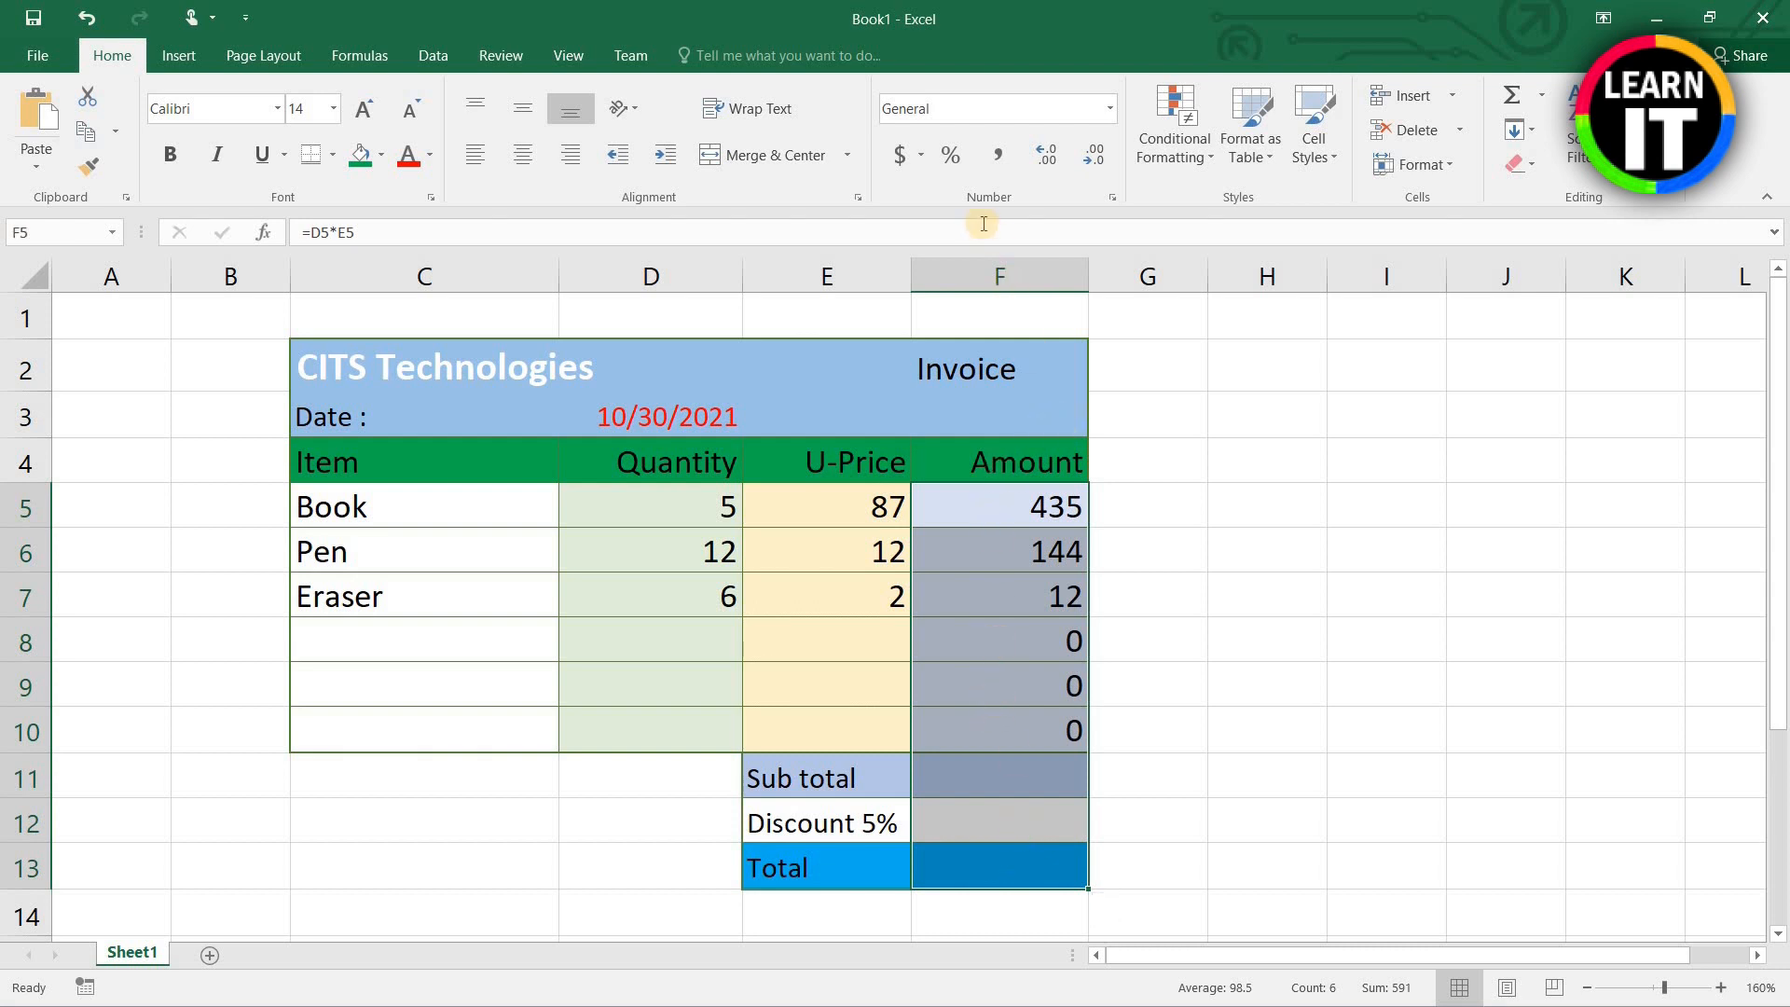
{"action": "left_click", "coordinate": [1048, 153]}
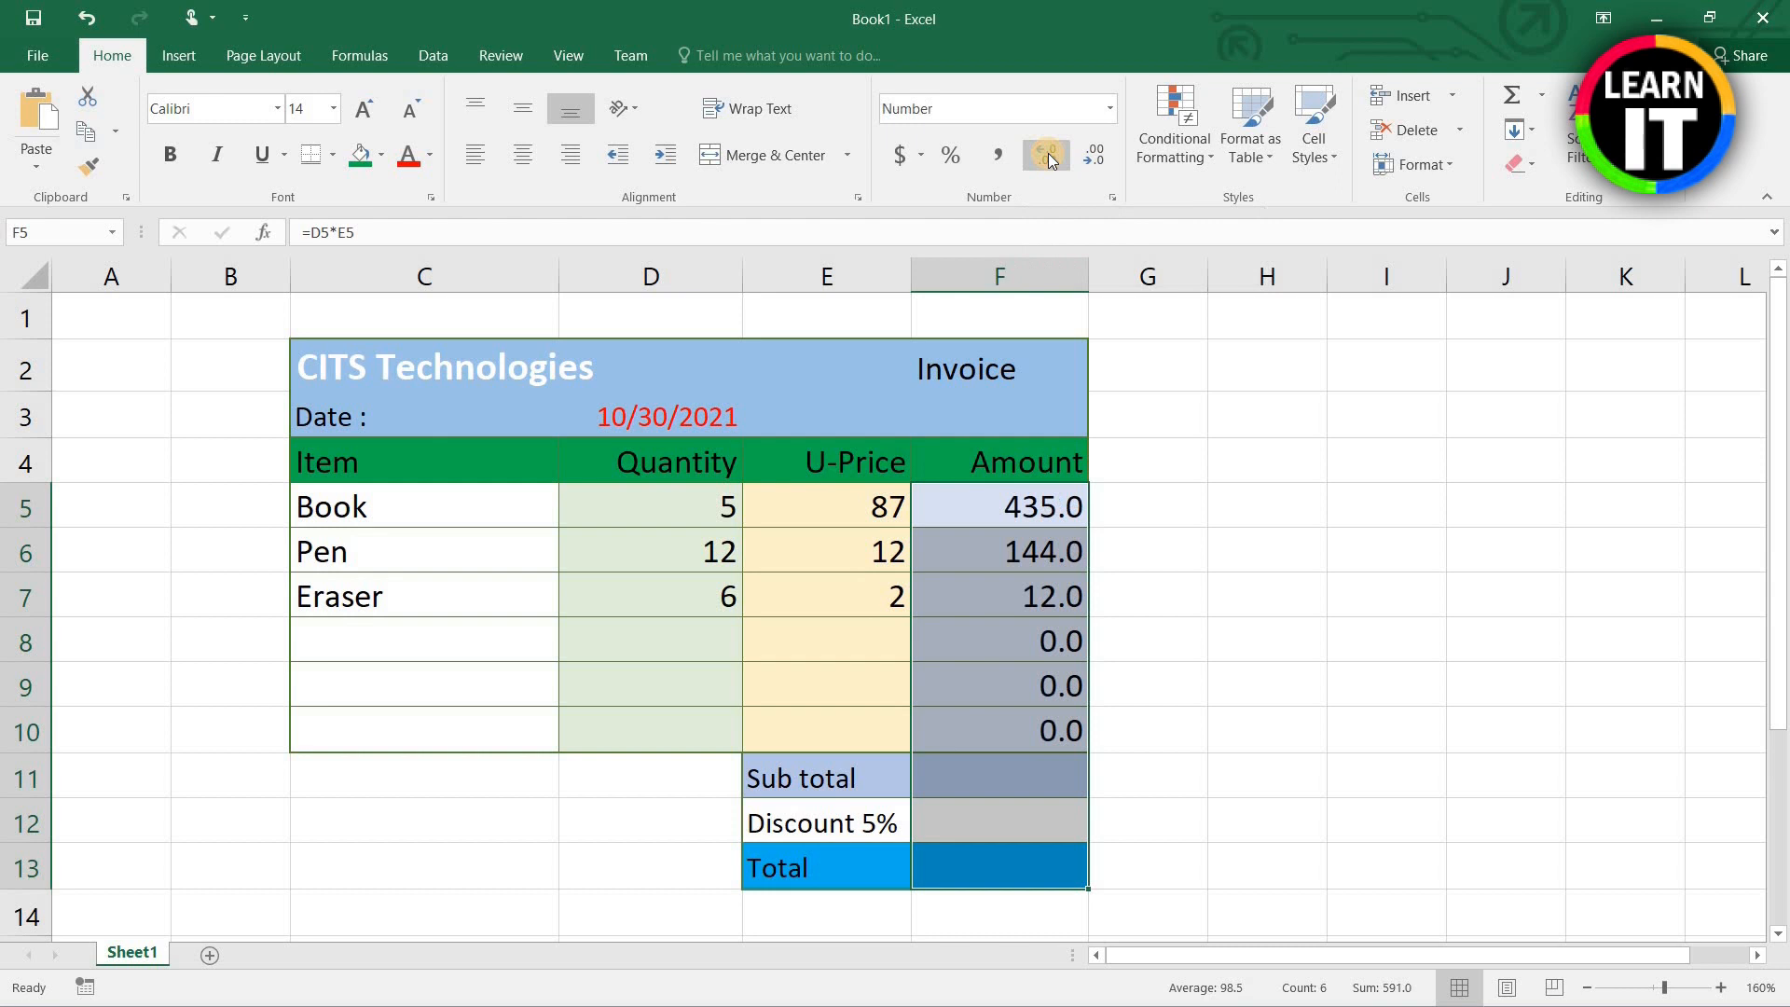
{"action": "left_click", "coordinate": [1048, 154]}
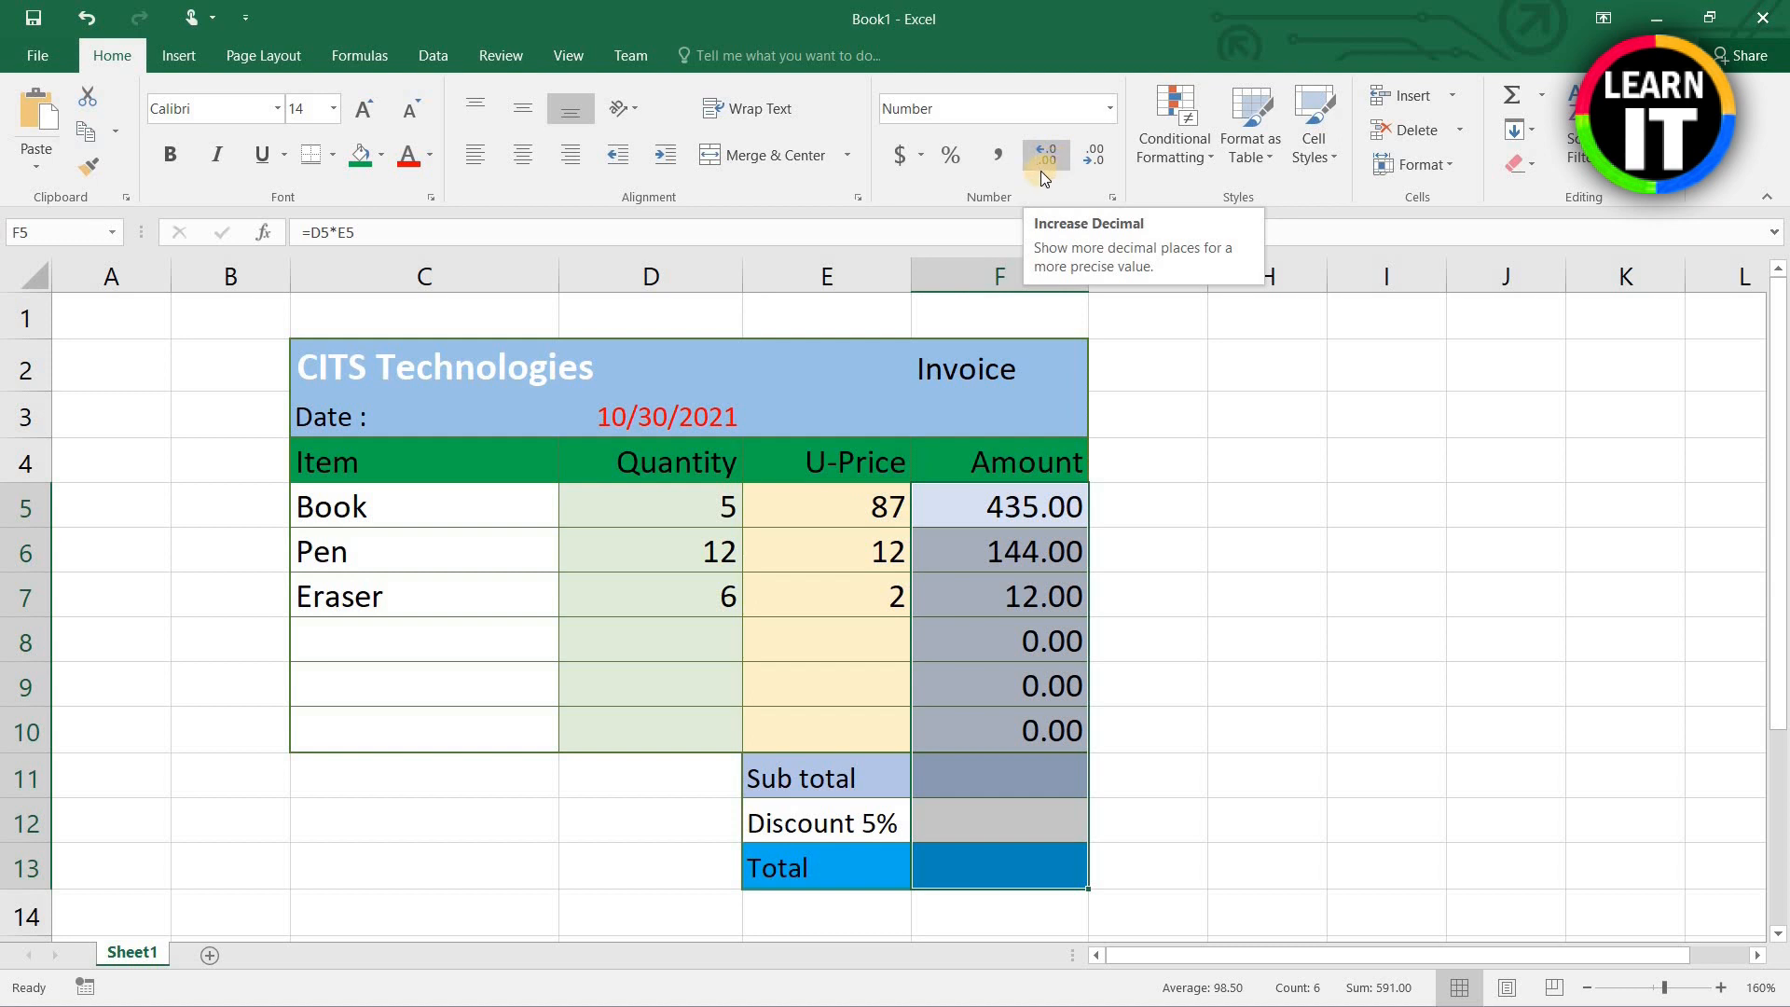
Step: Format the U-Price cells E5 to E10 with two decimal places
{"action": "left_click_drag", "start_coordinate": [839, 508], "coordinate": [832, 554]}
{"action": "left_click_drag", "start_coordinate": [829, 635], "coordinate": [827, 727]}
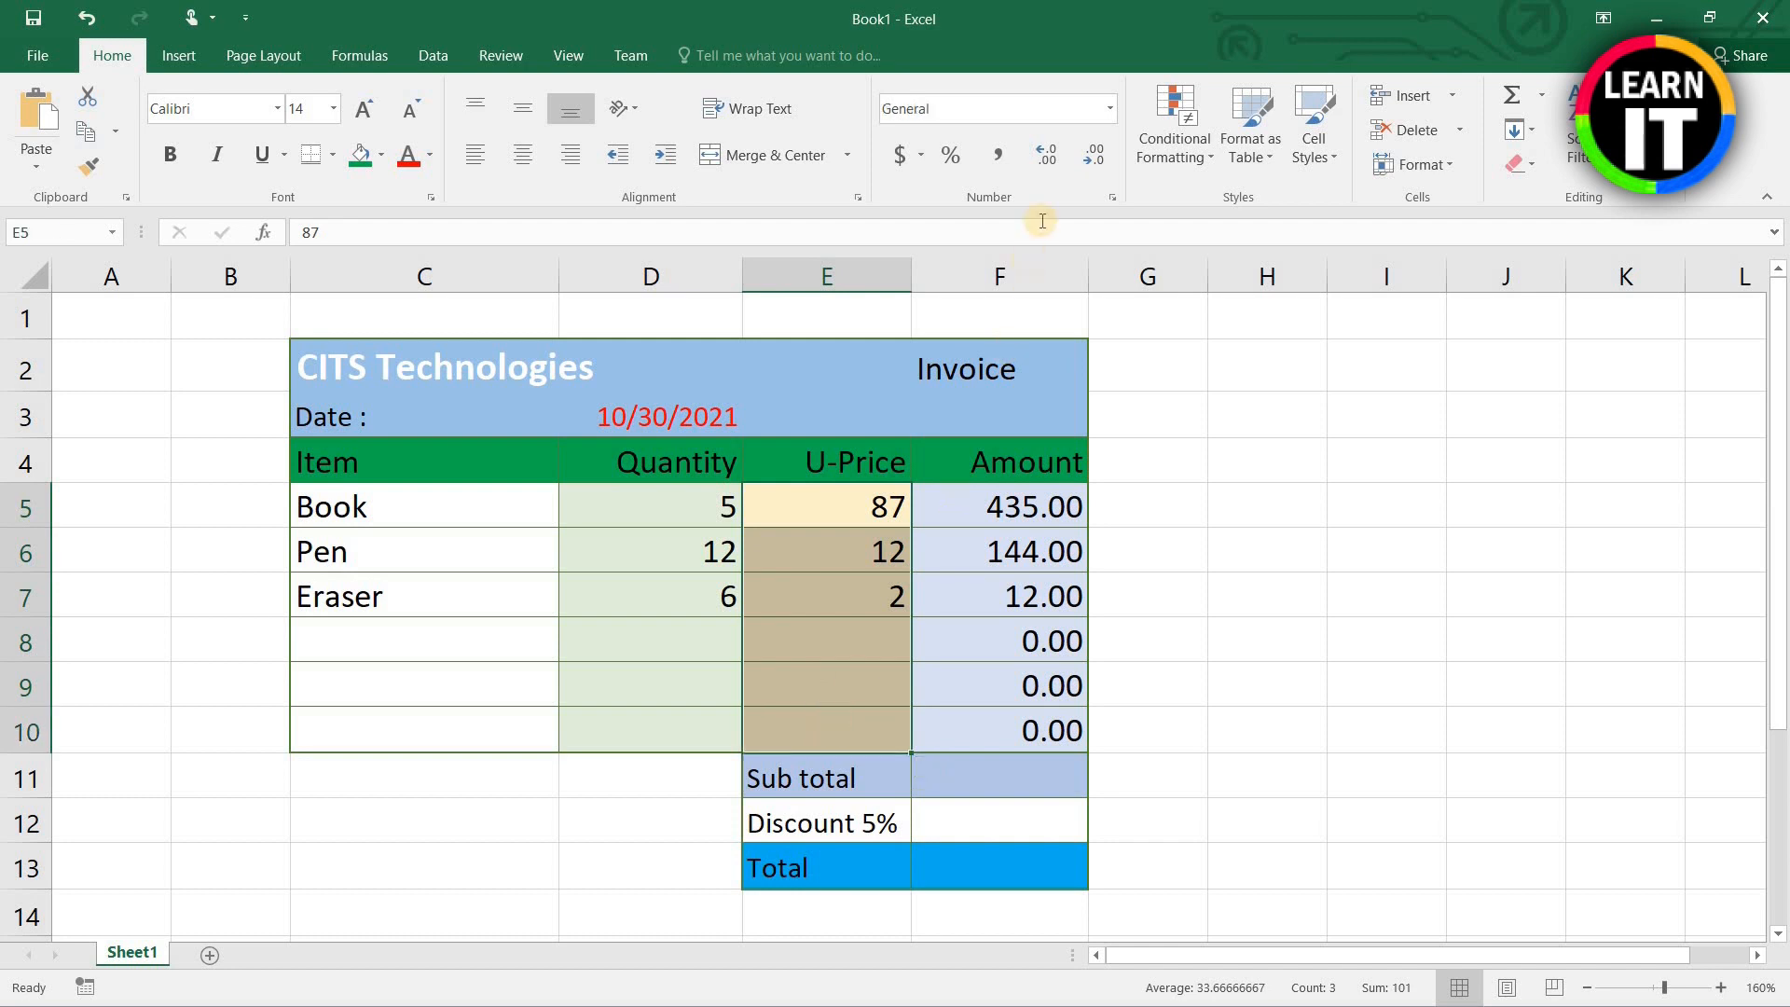
{"action": "left_click", "coordinate": [1048, 159]}
{"action": "left_click", "coordinate": [1048, 159]}
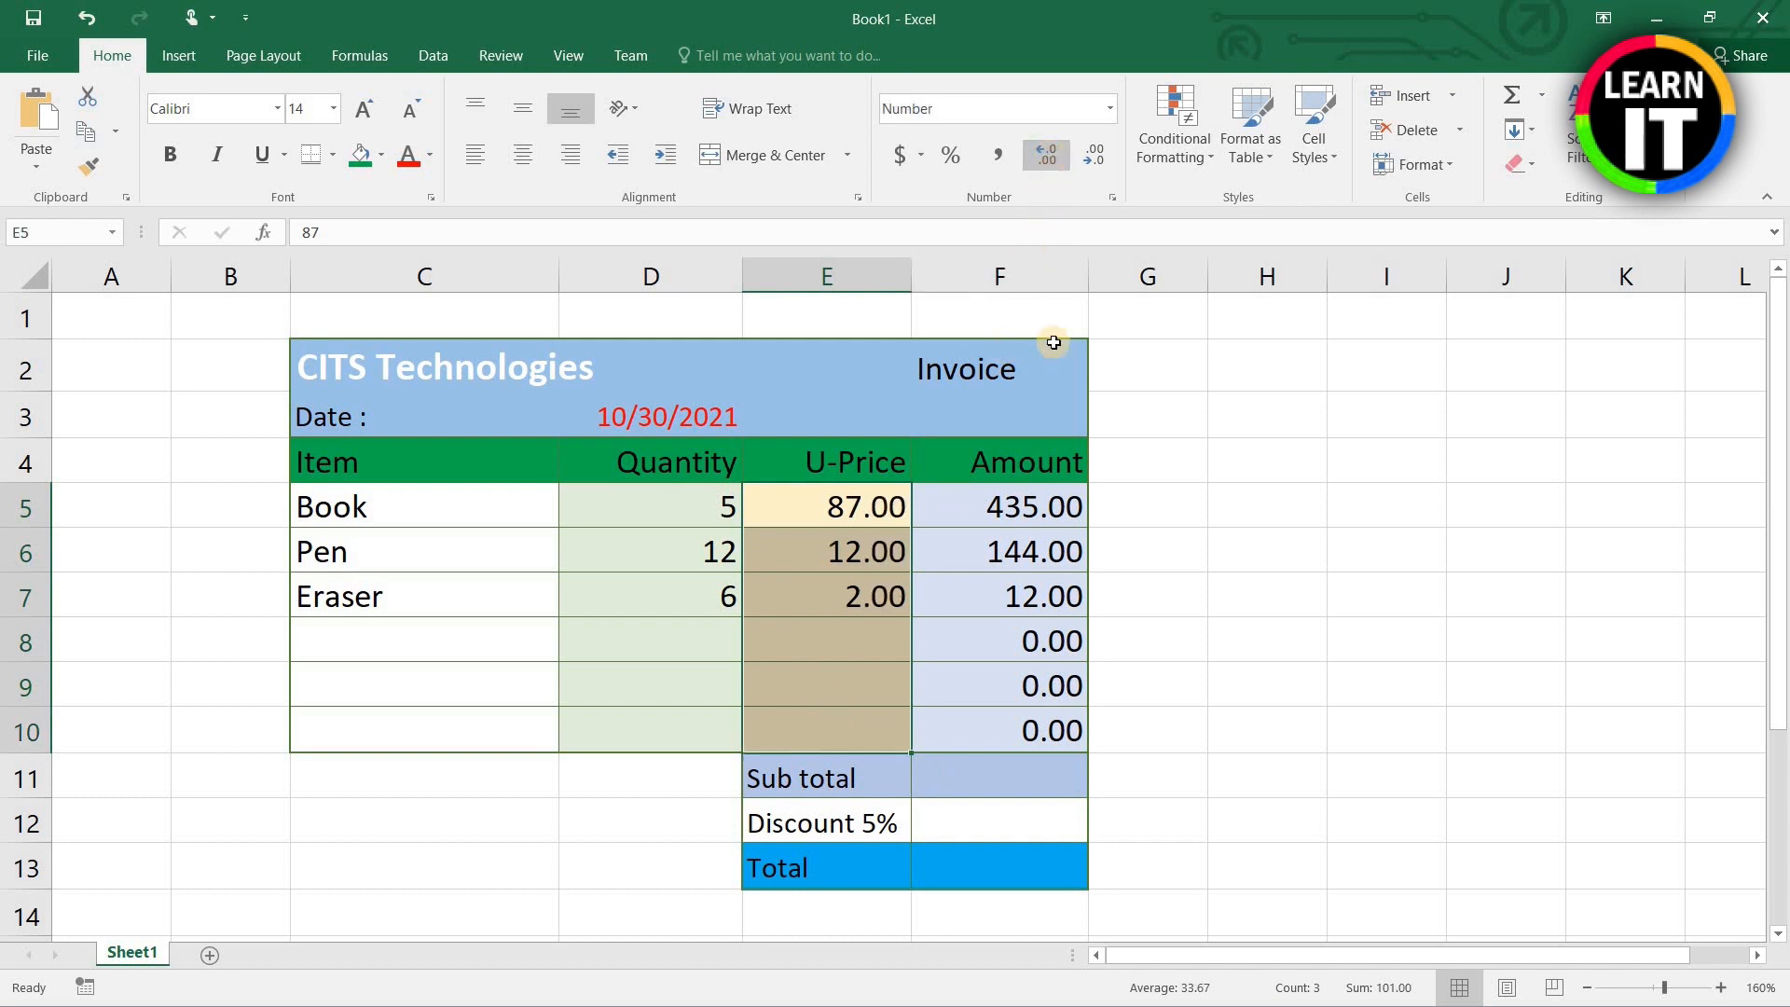
{"action": "left_click", "coordinate": [1008, 597]}
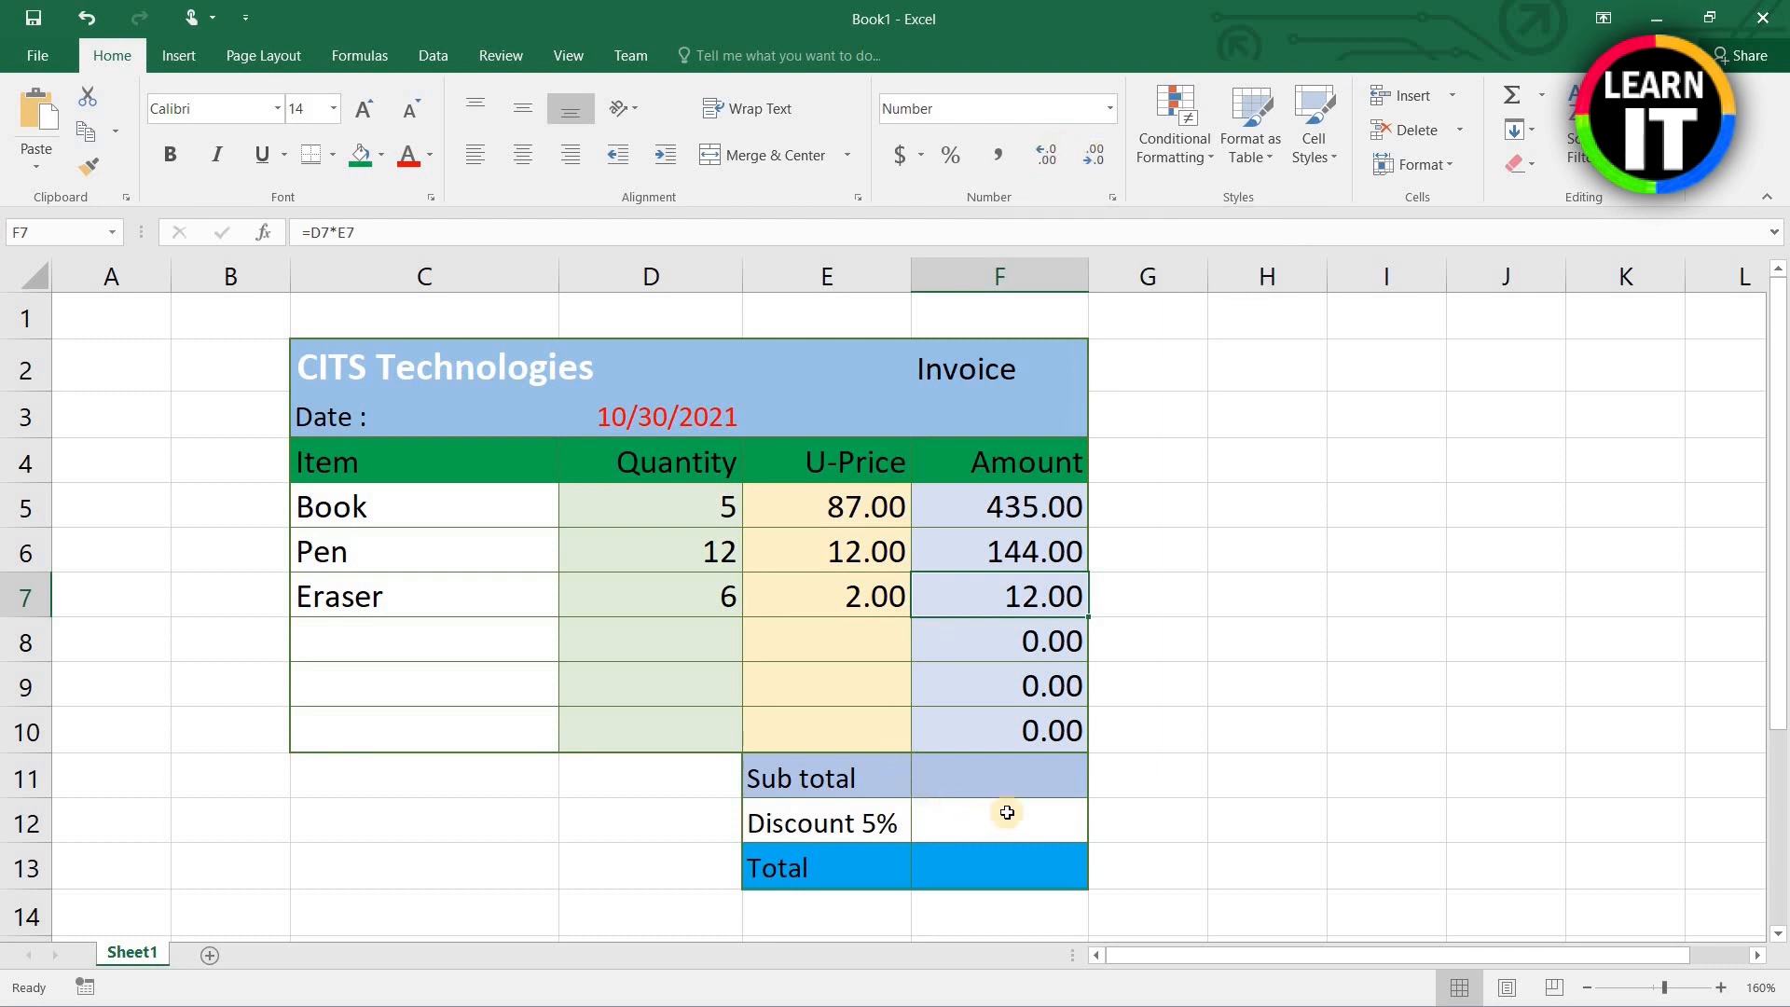
Step: Enter the formula =F5+F6+F7+F8+F9+F10 in the Sub total cell F11 to add up the line amounts
{"action": "left_click", "coordinate": [1009, 781]}
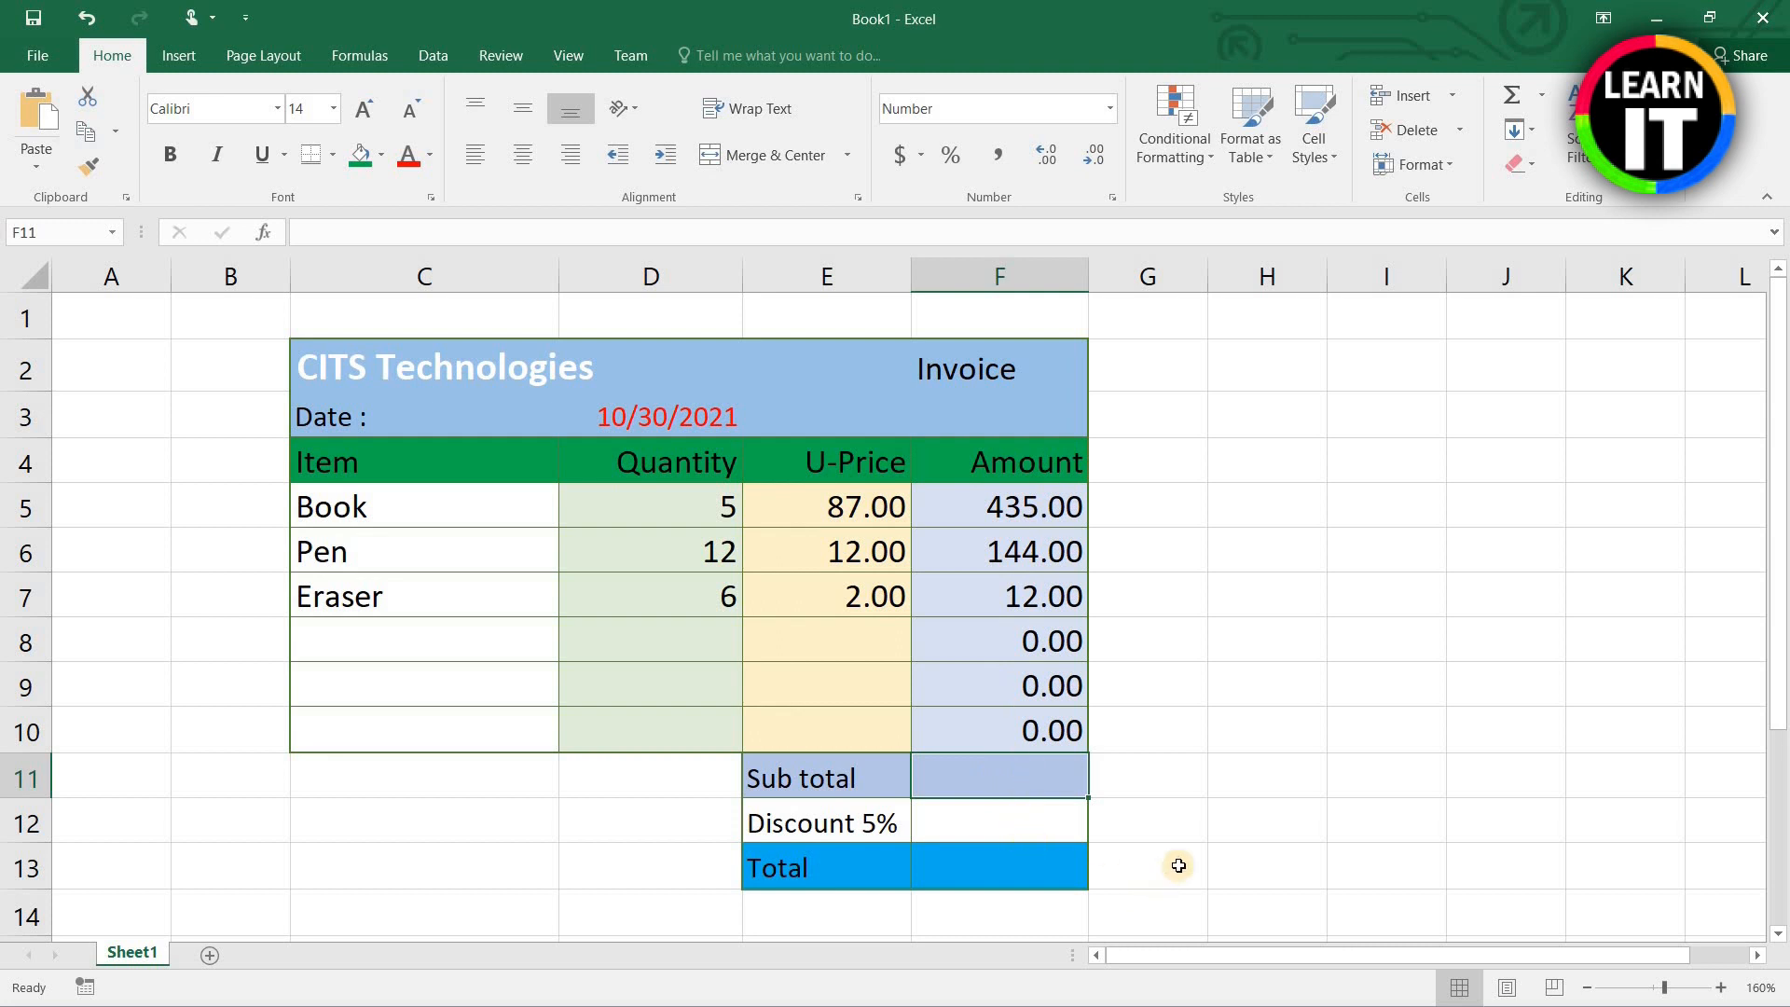
{"action": "type", "text": "="}
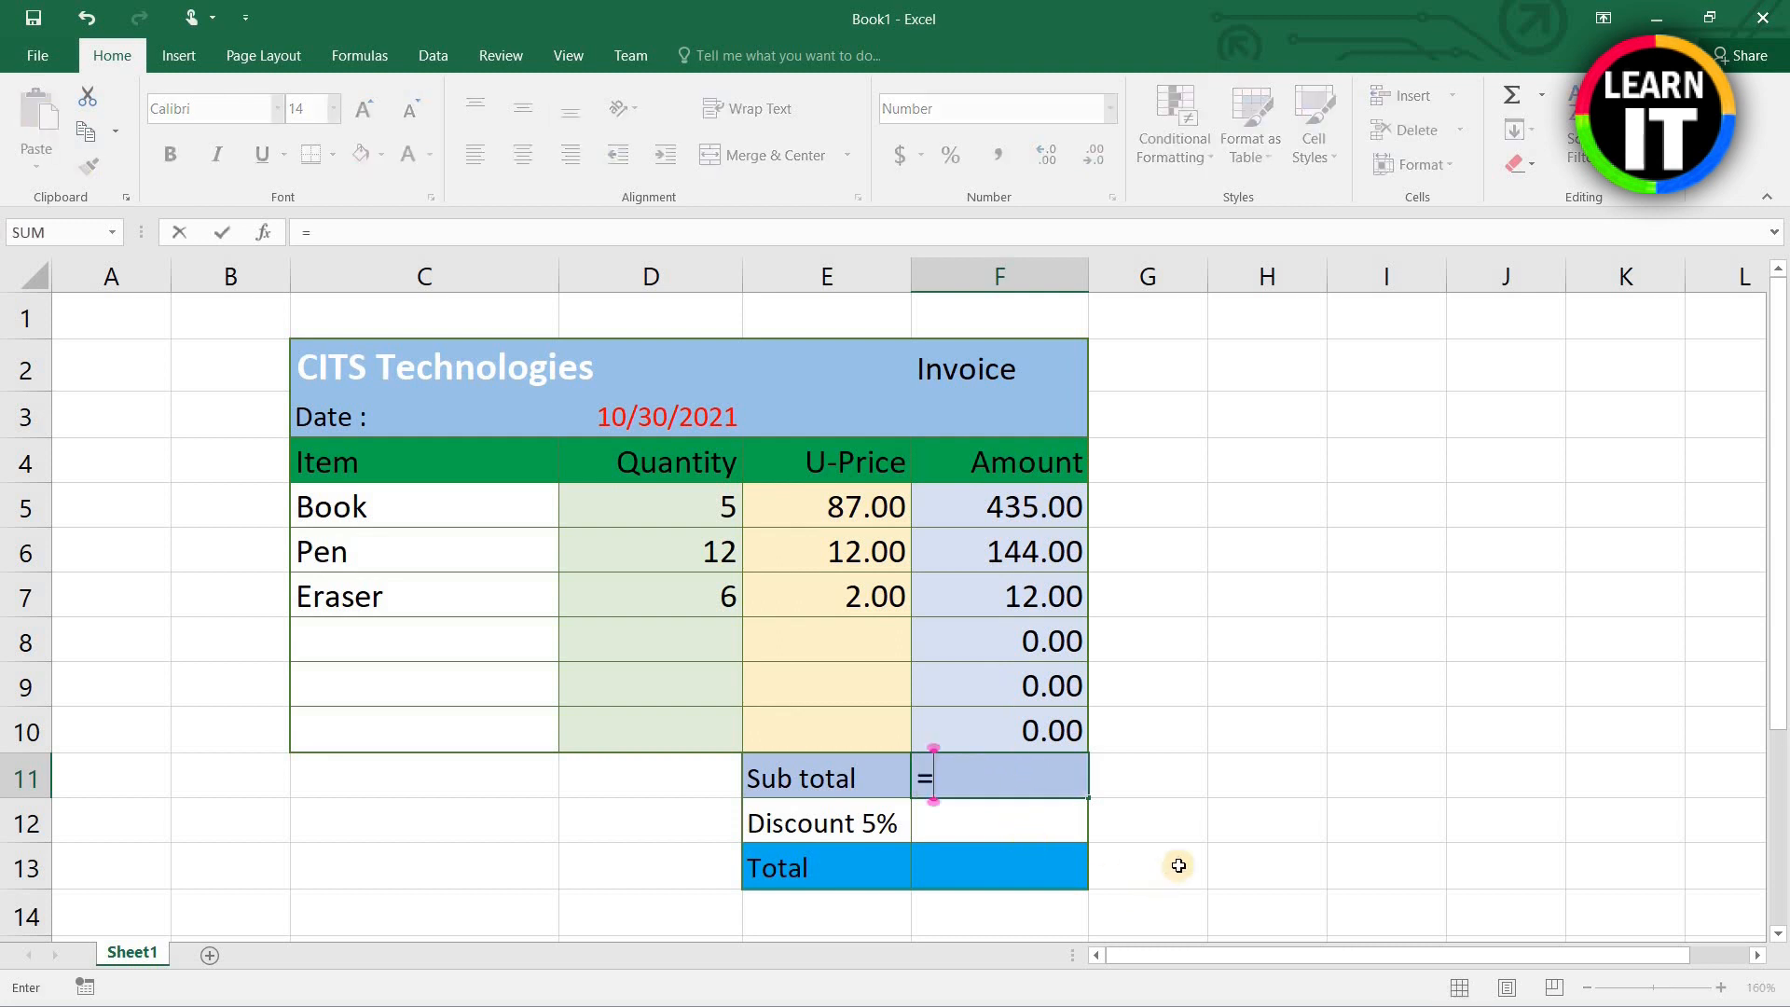
{"action": "left_click", "coordinate": [1026, 507]}
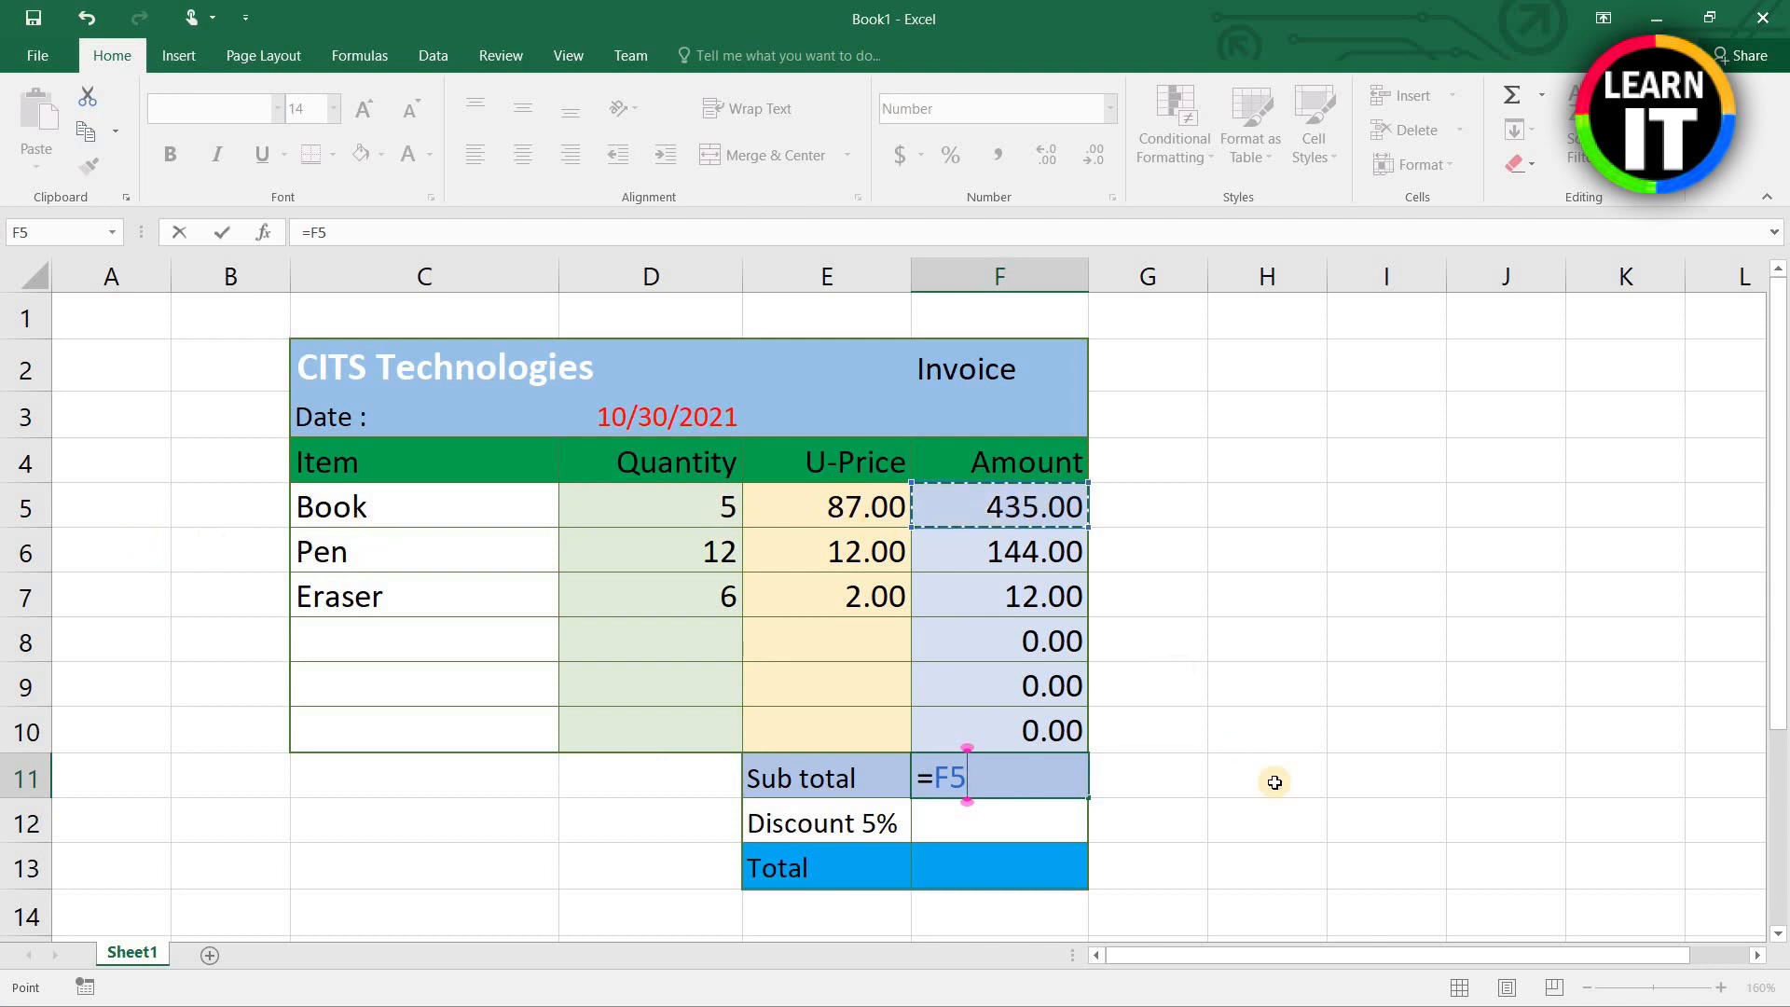
{"action": "type", "text": "+"}
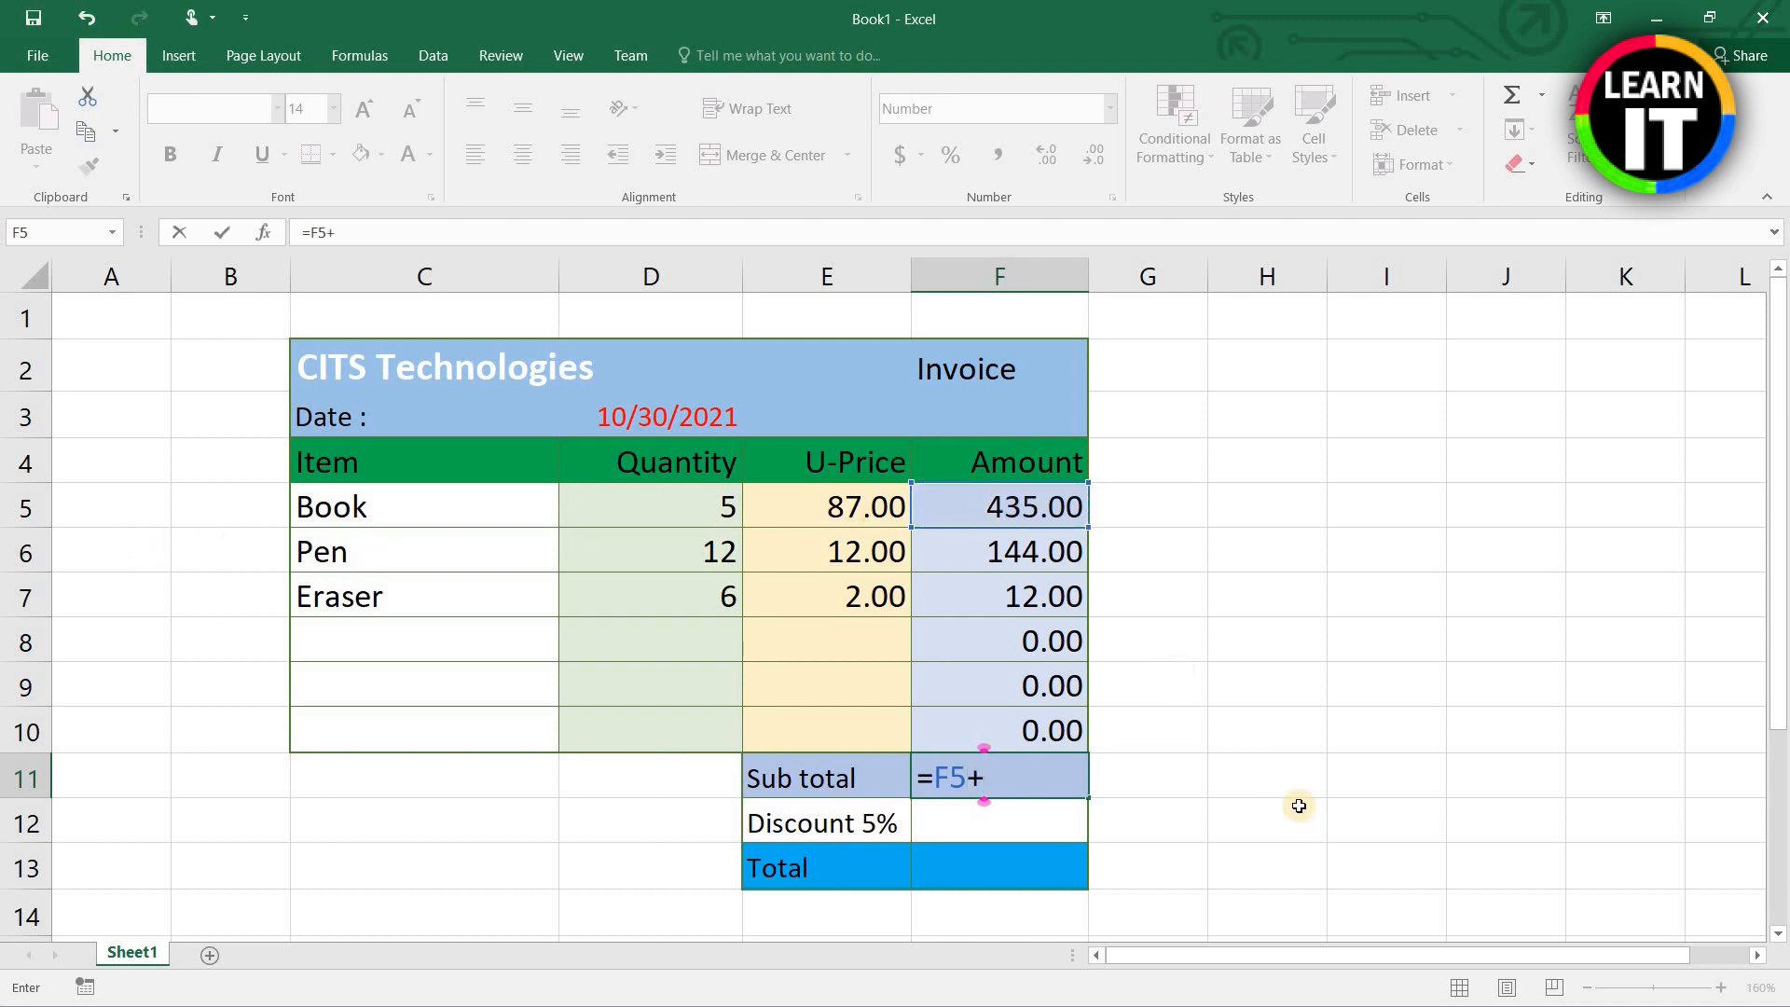
{"action": "left_click", "coordinate": [995, 549]}
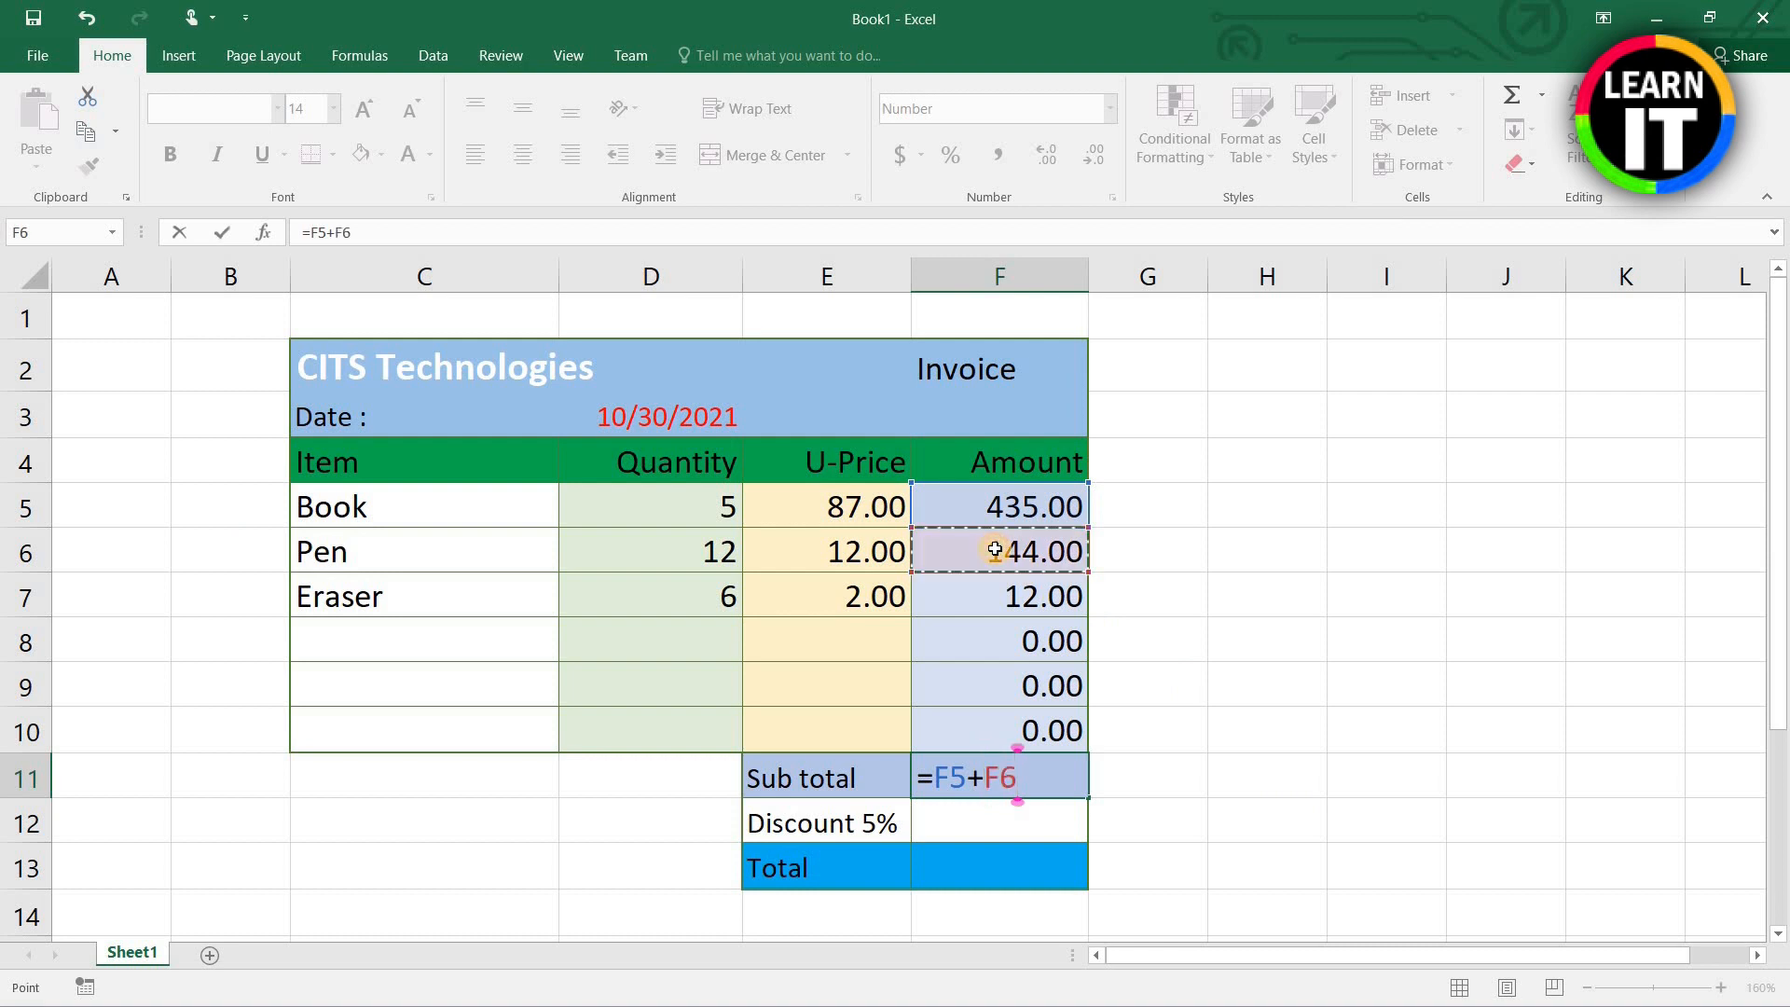
{"action": "type", "text": "+"}
{"action": "left_click", "coordinate": [993, 605]}
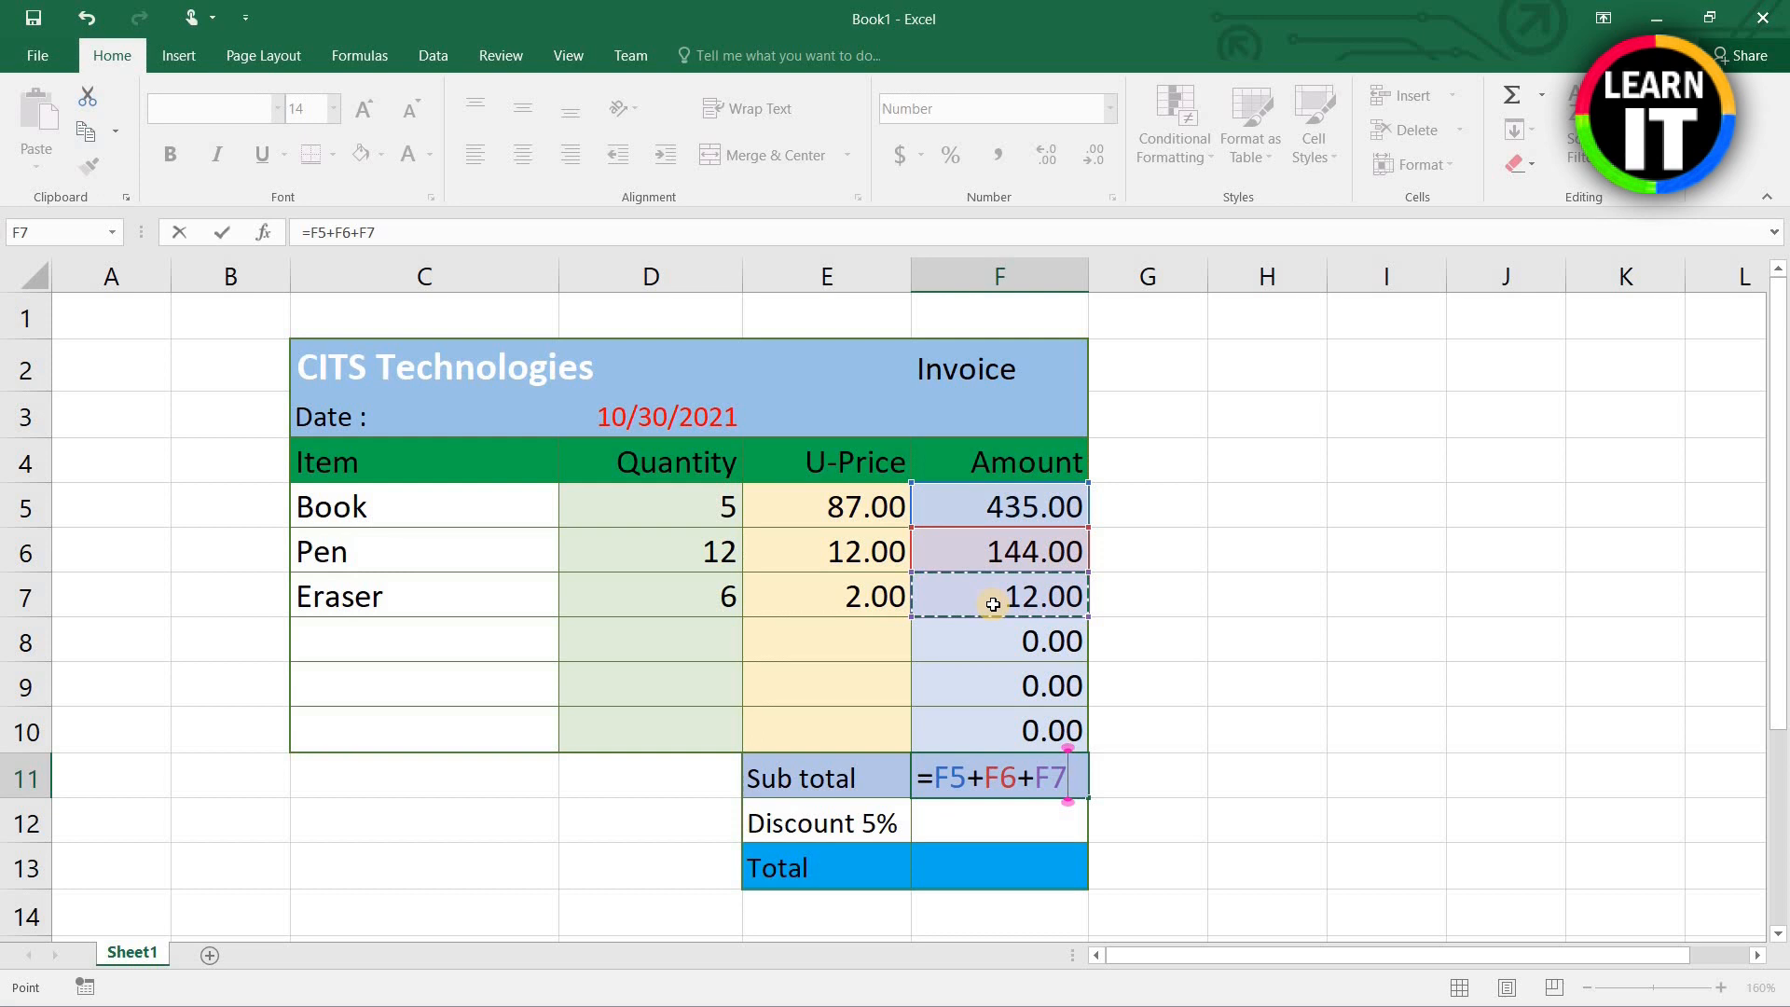
{"action": "type", "text": "+"}
{"action": "left_click", "coordinate": [986, 641]}
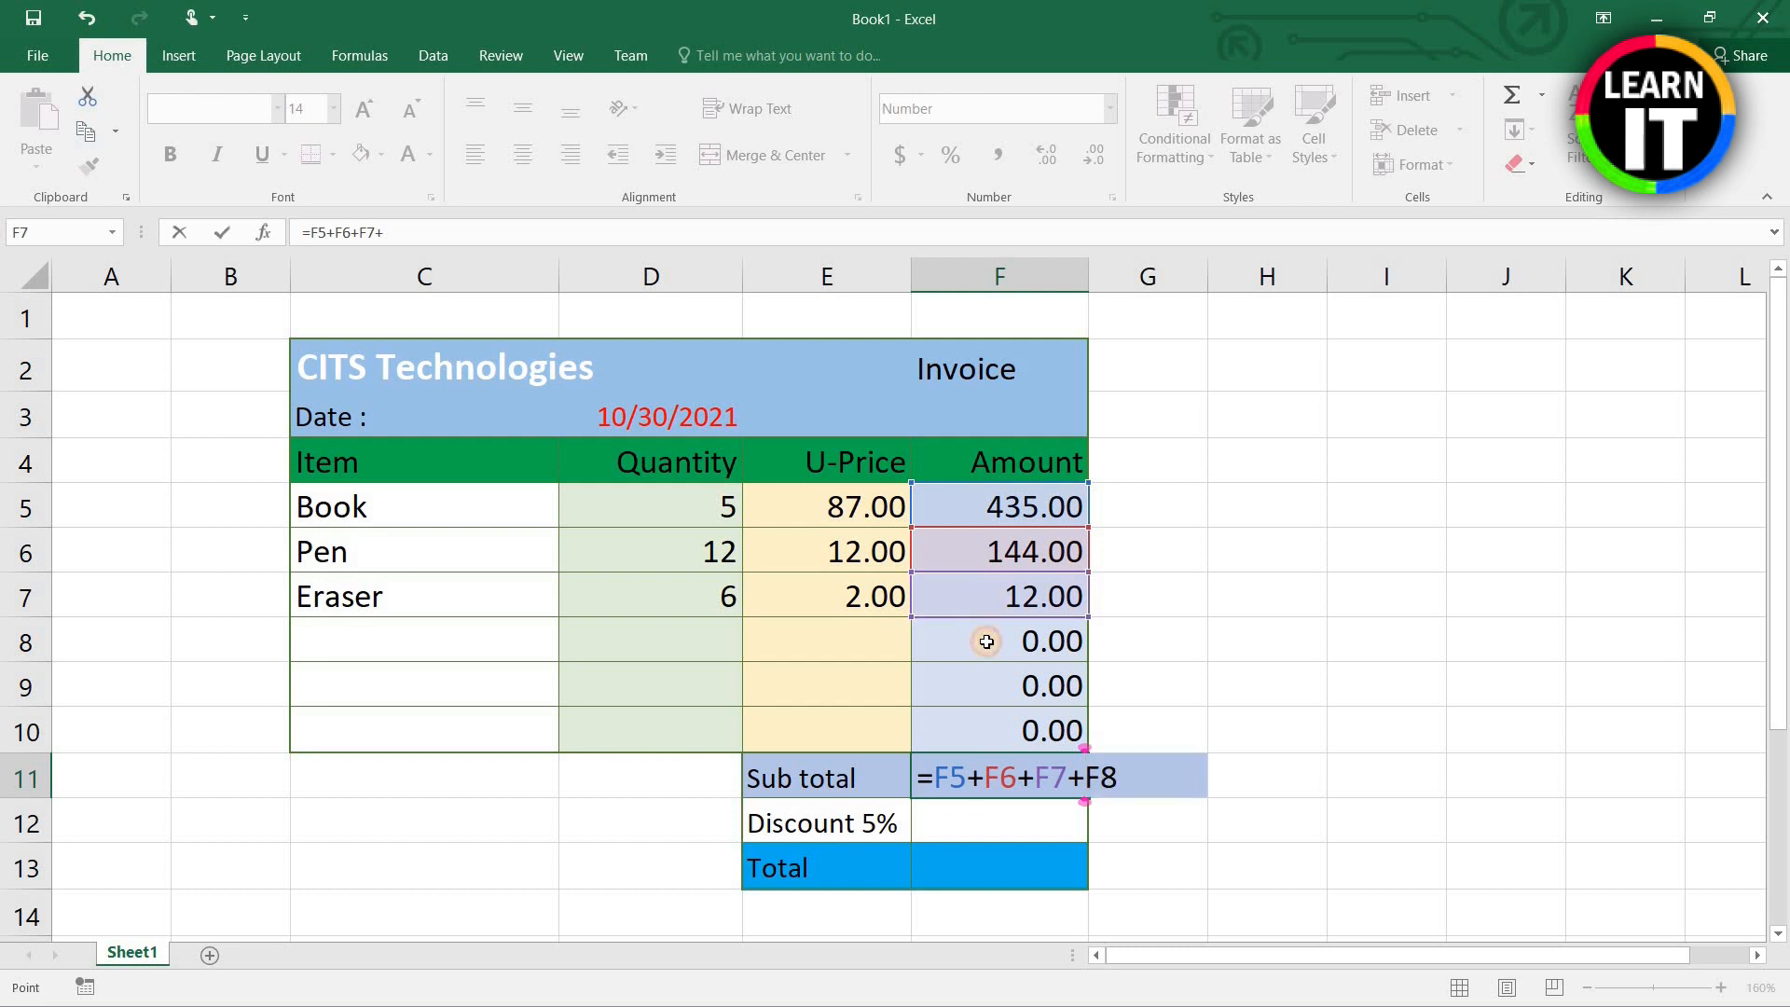
{"action": "type", "text": "+"}
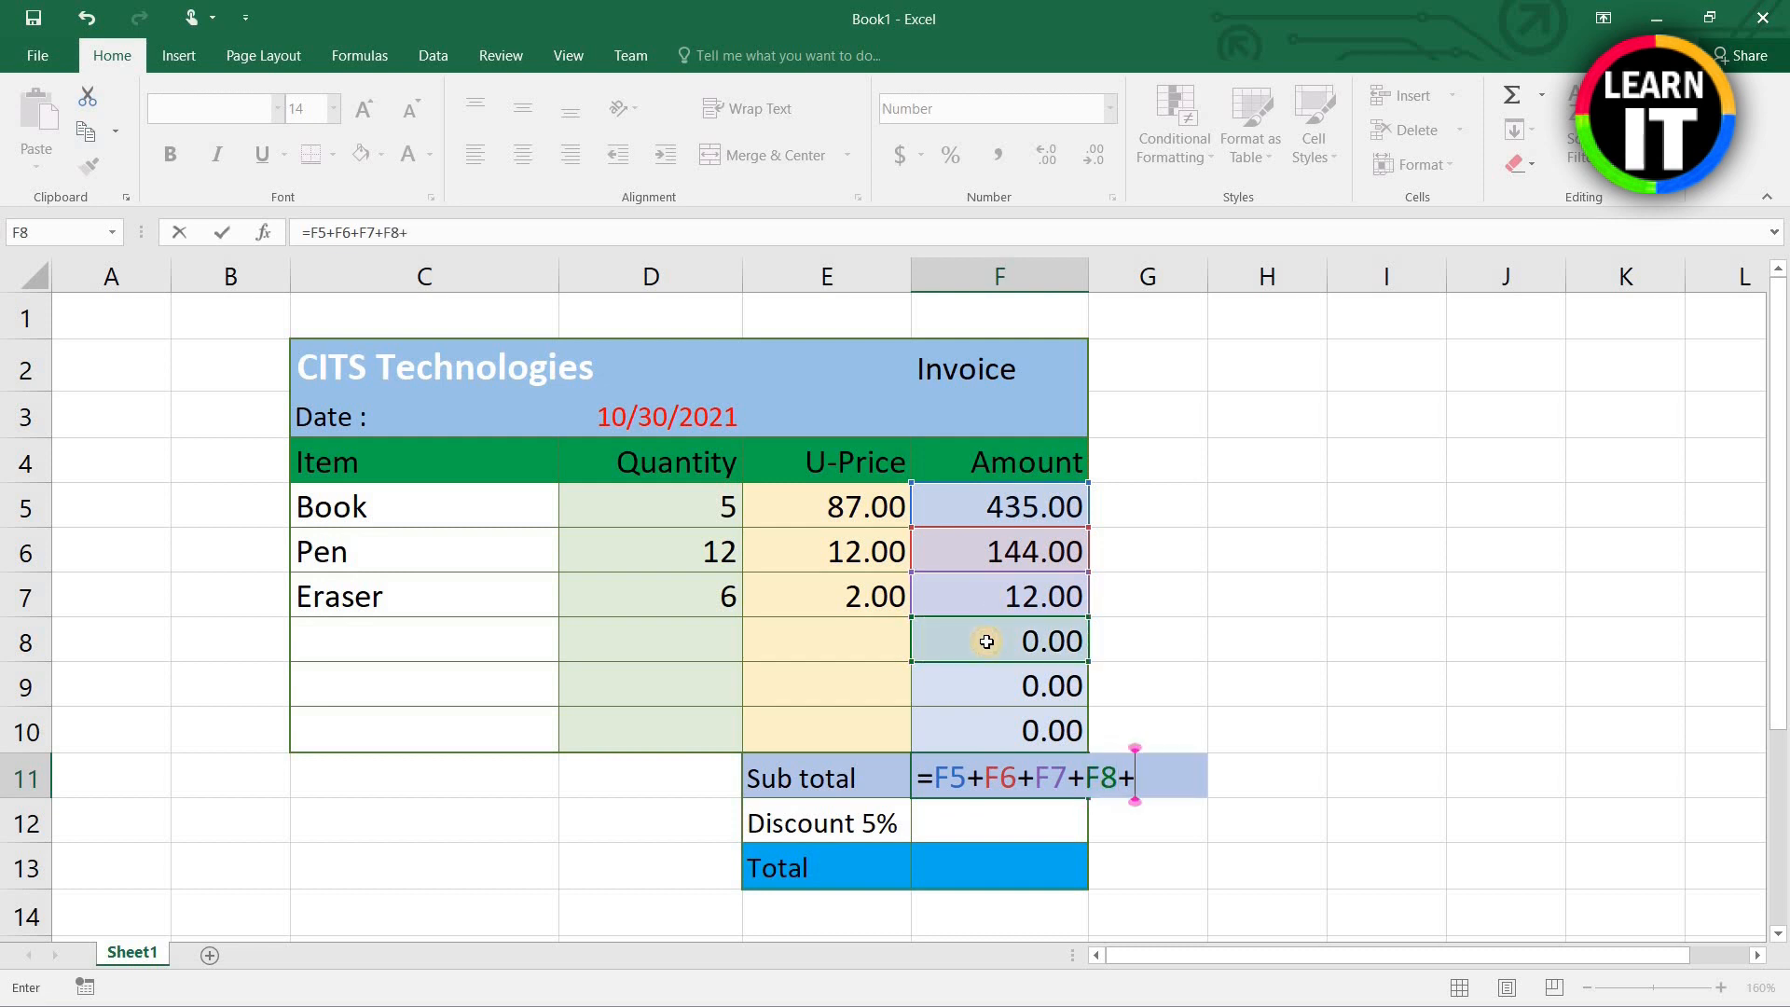
{"action": "left_click", "coordinate": [958, 685]}
{"action": "type", "text": "+"}
{"action": "left_click", "coordinate": [970, 733]}
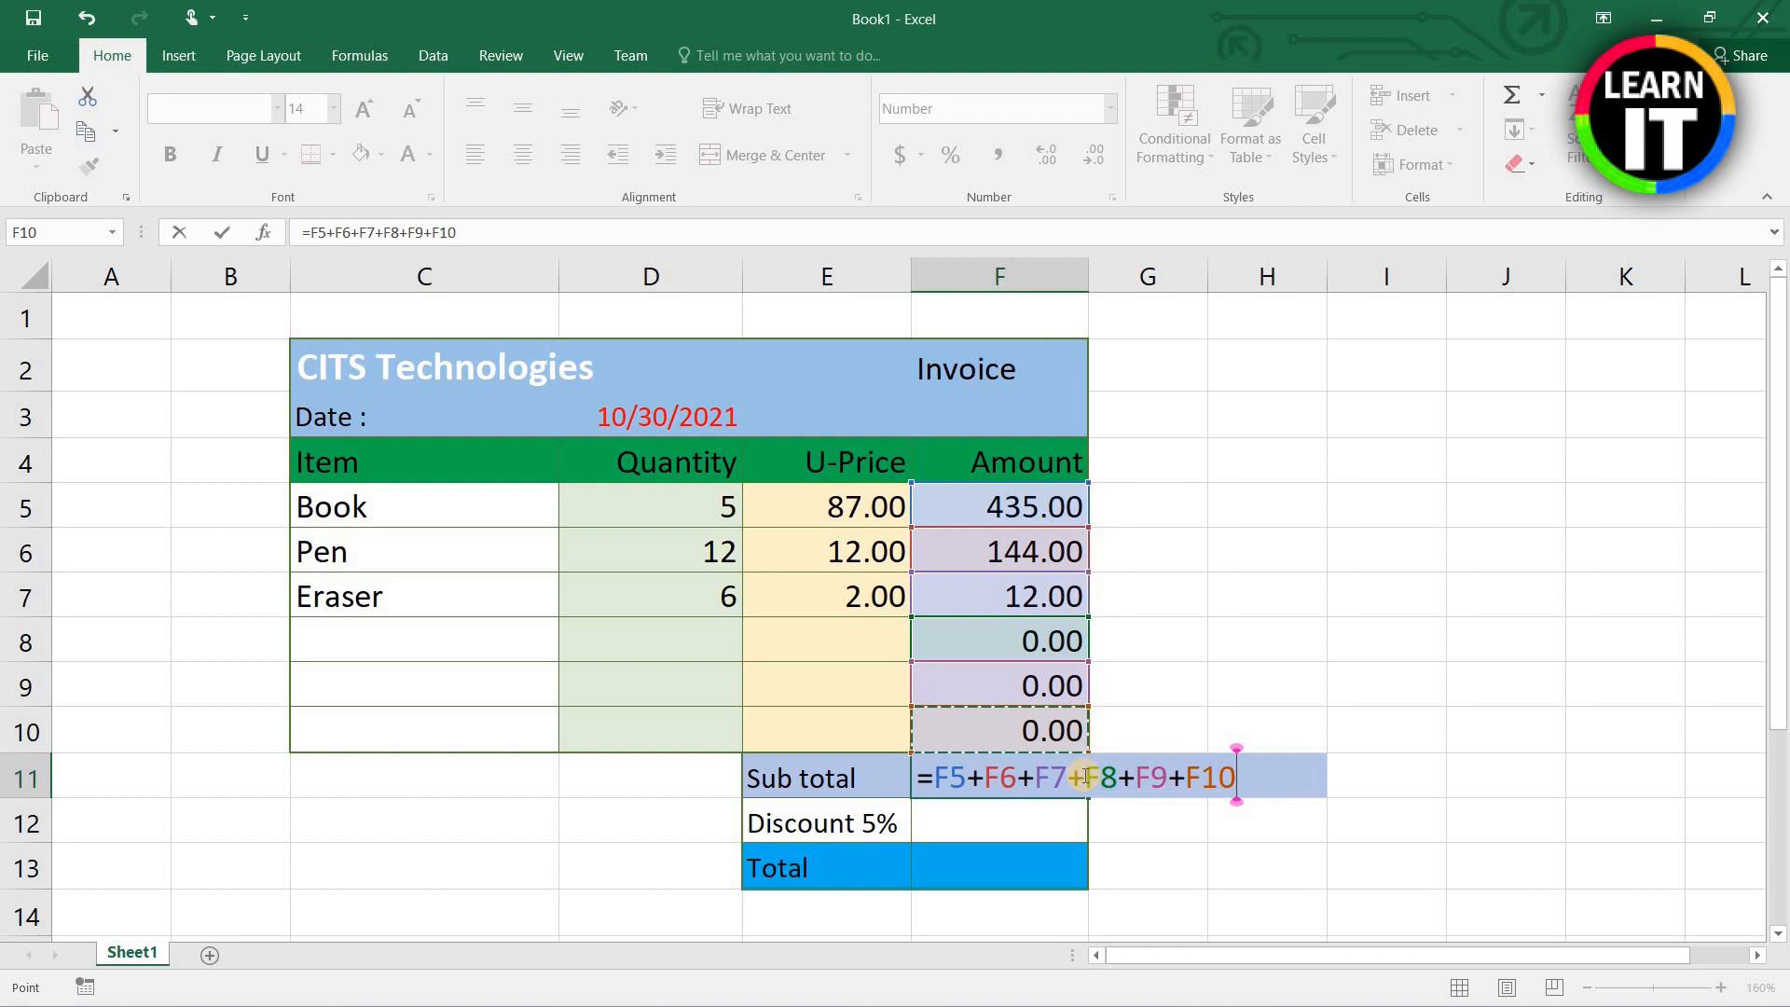
{"action": "key", "text": "Return"}
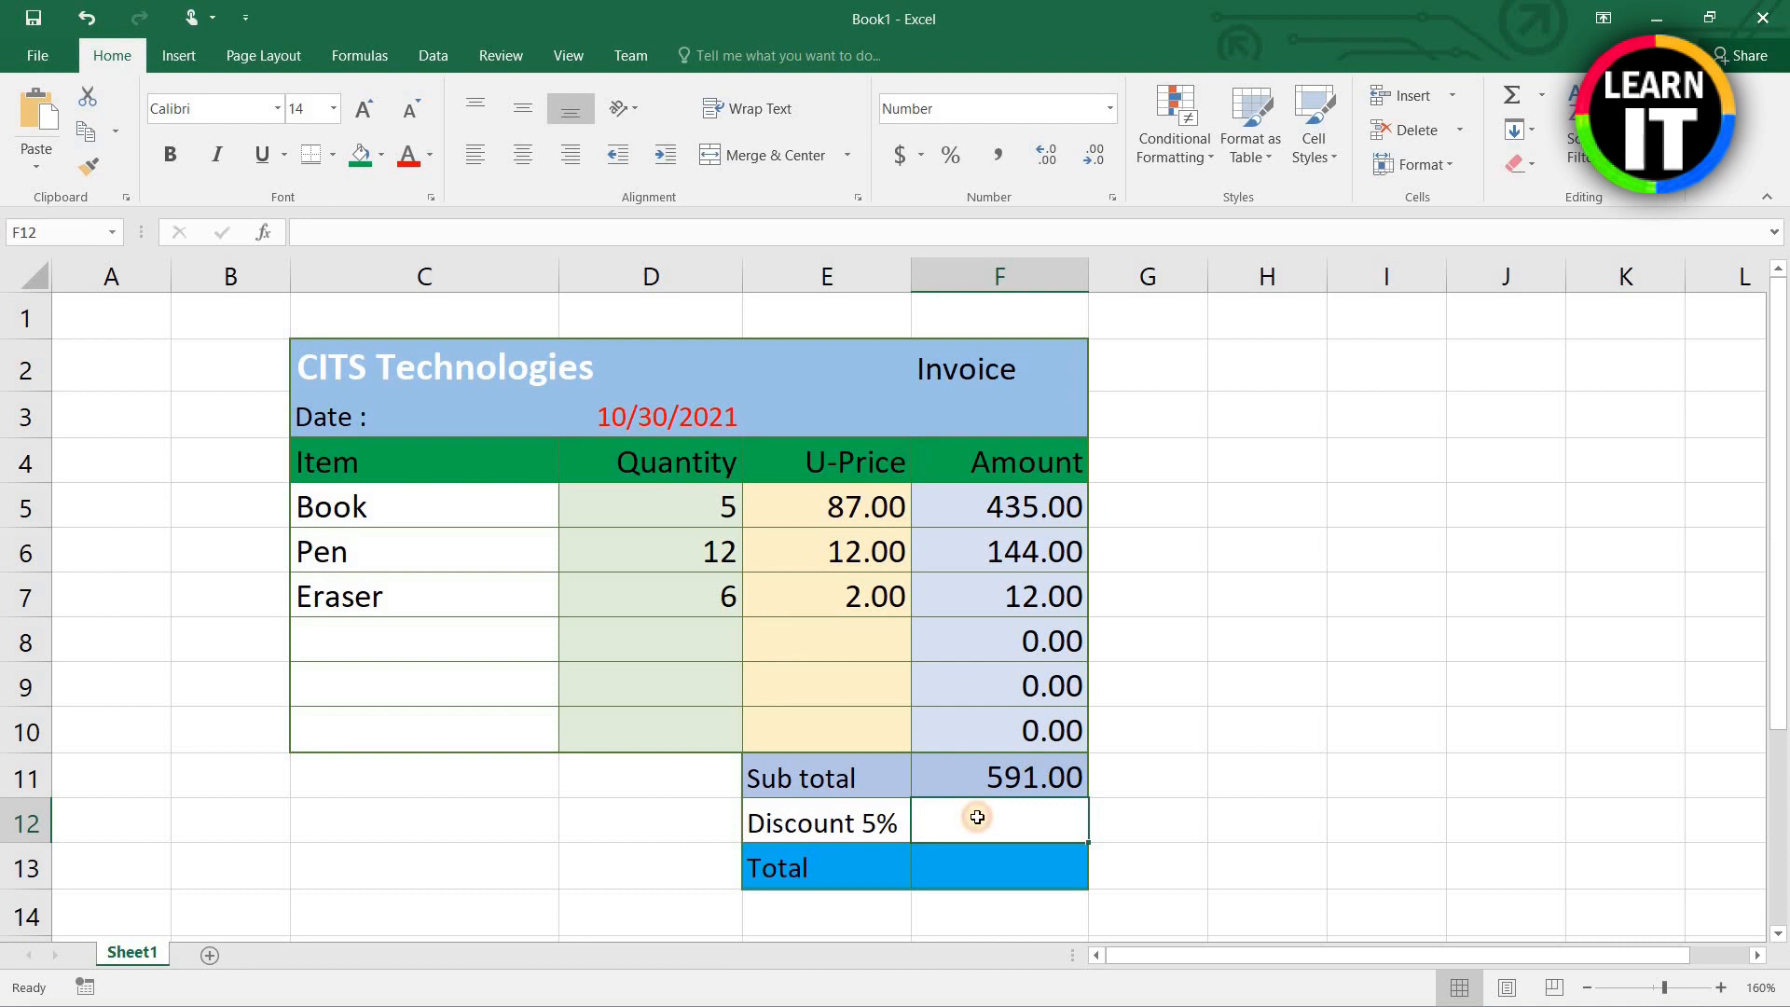
Step: Calculate the 5% discount on the subtotal in cell F12 with the formula =F11*5%
{"action": "left_click", "coordinate": [995, 771]}
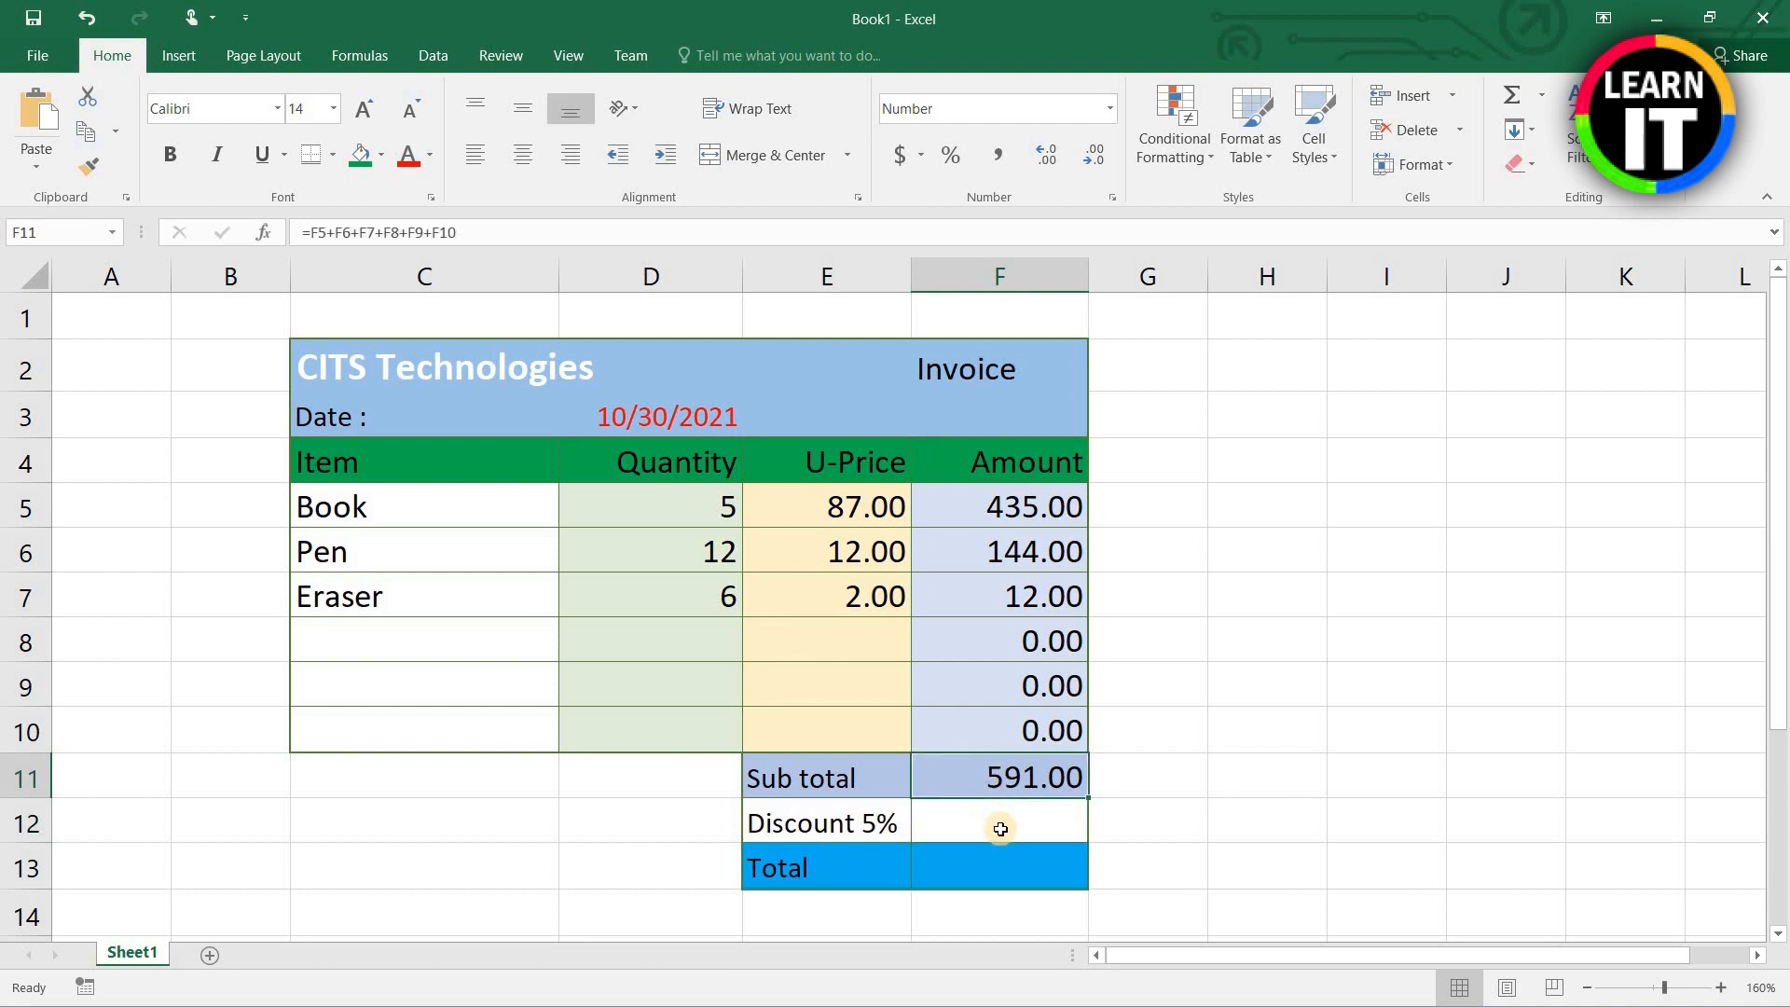
{"action": "left_click", "coordinate": [1000, 828]}
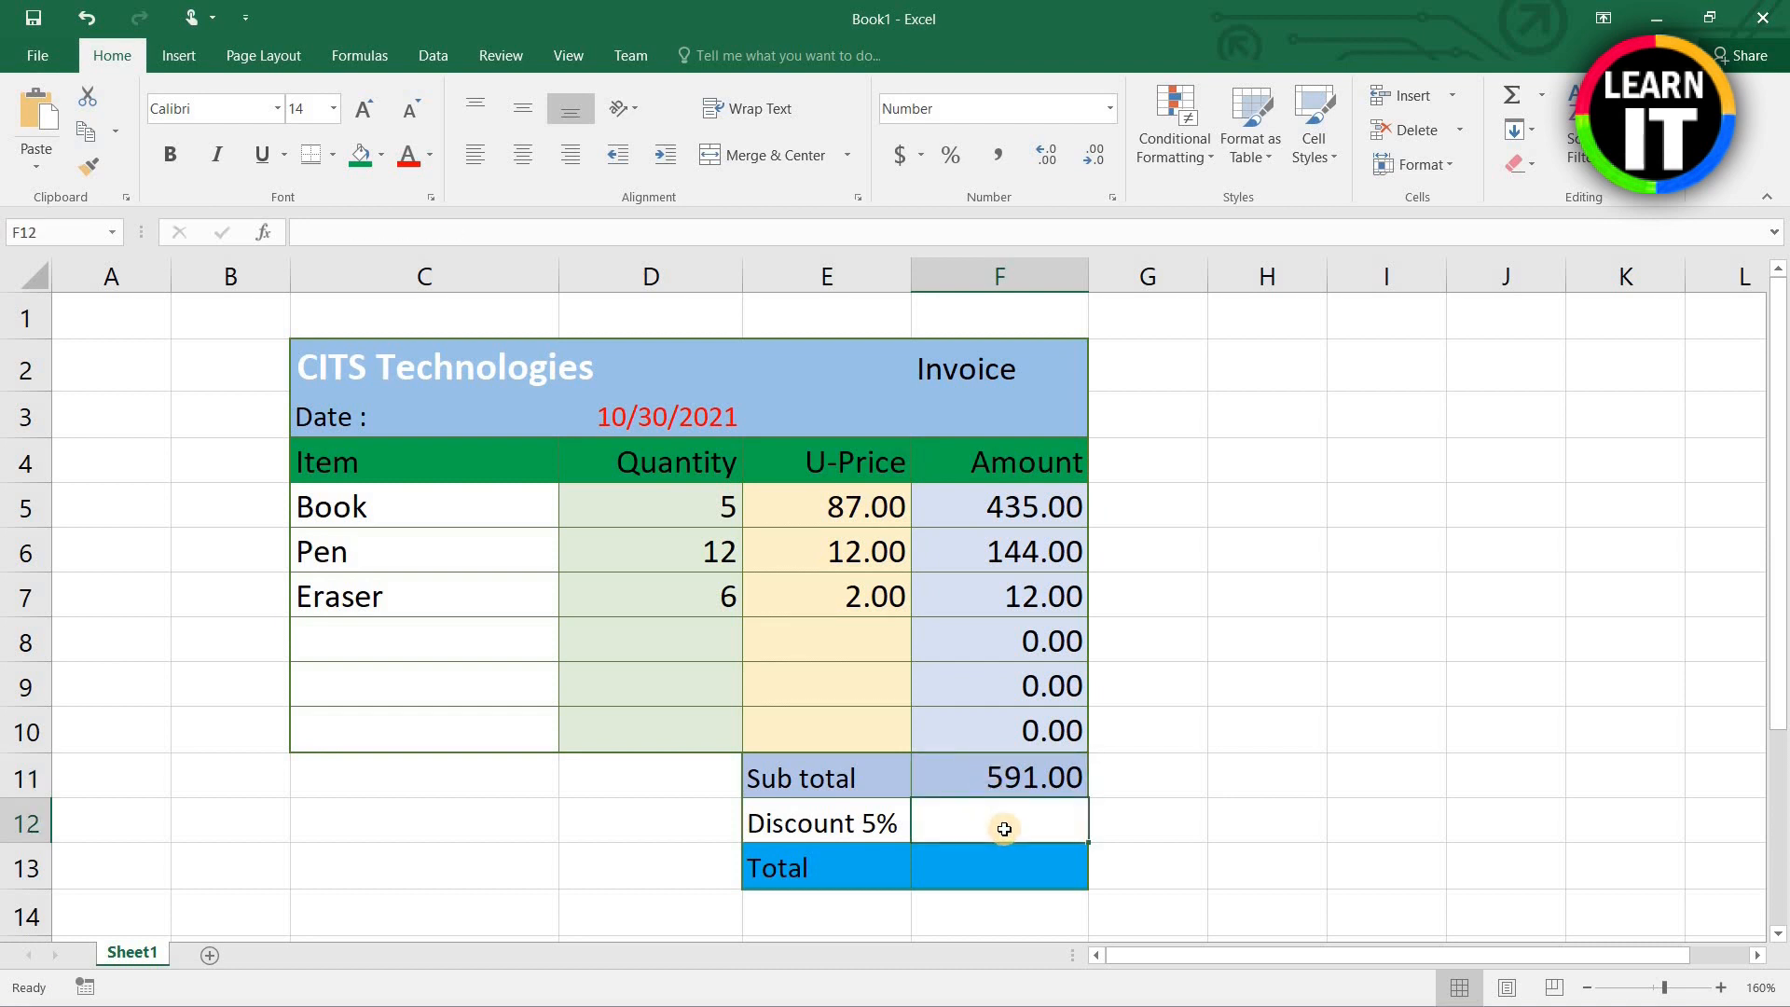
{"action": "type", "text": "="}
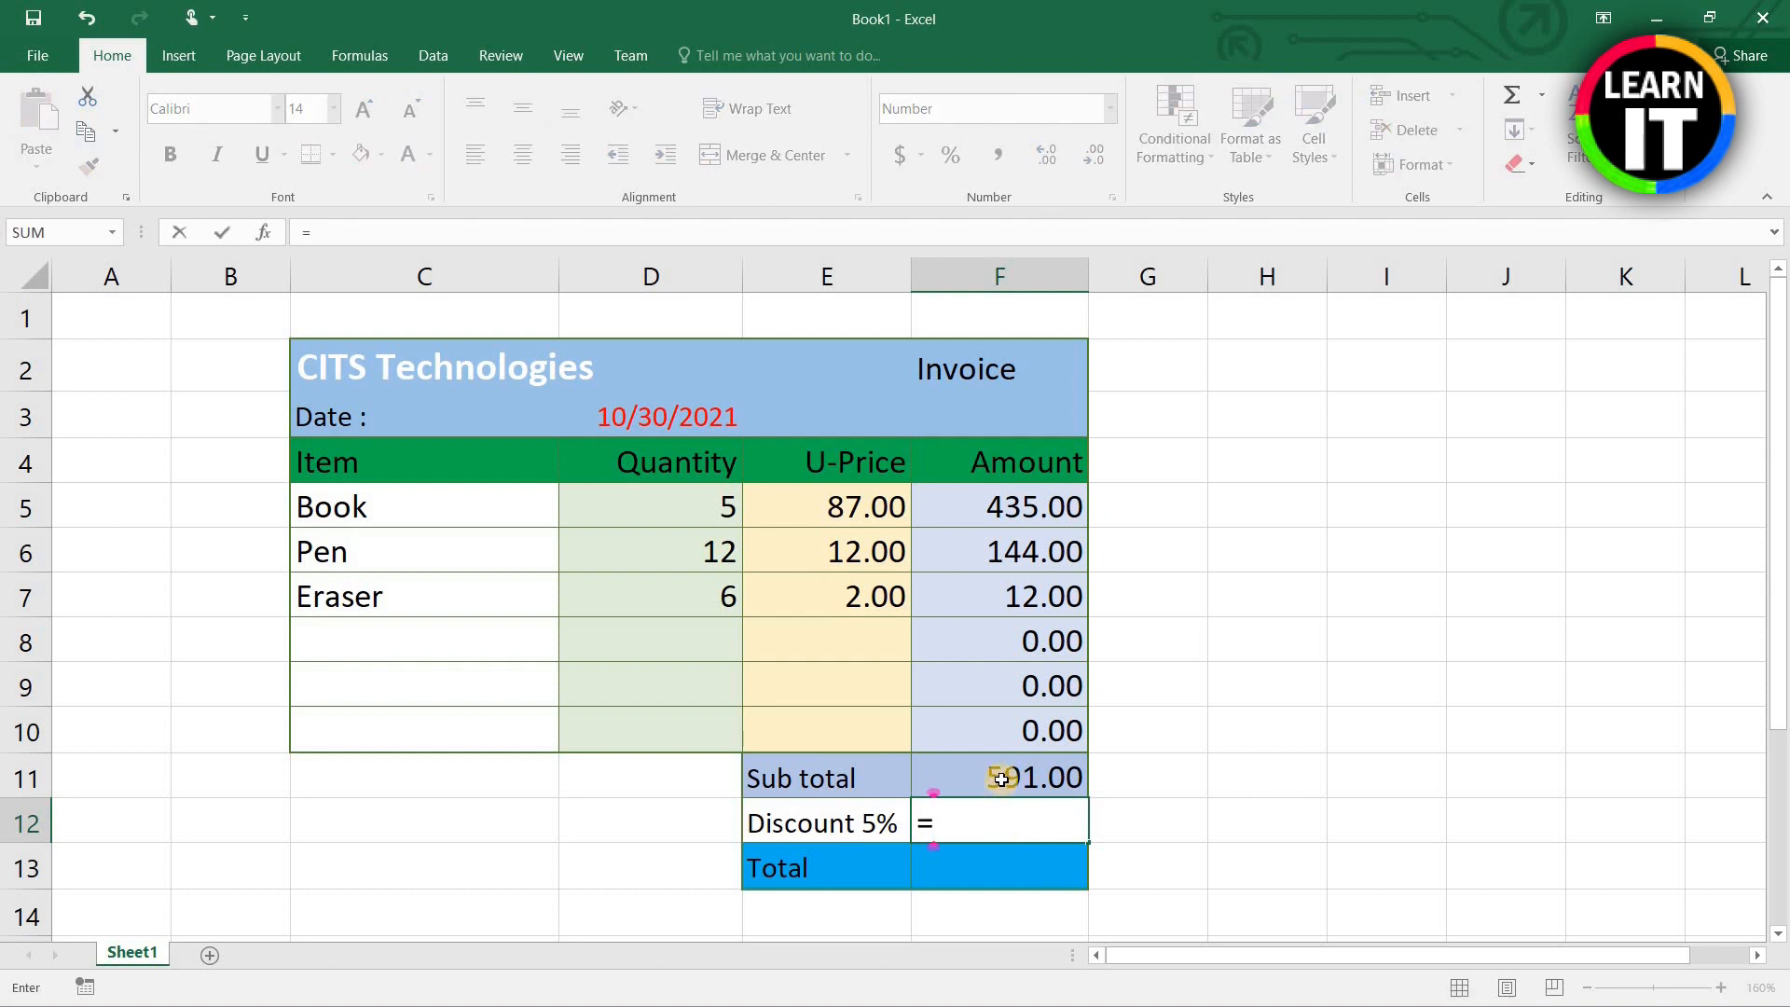
{"action": "type", "text": "f11"}
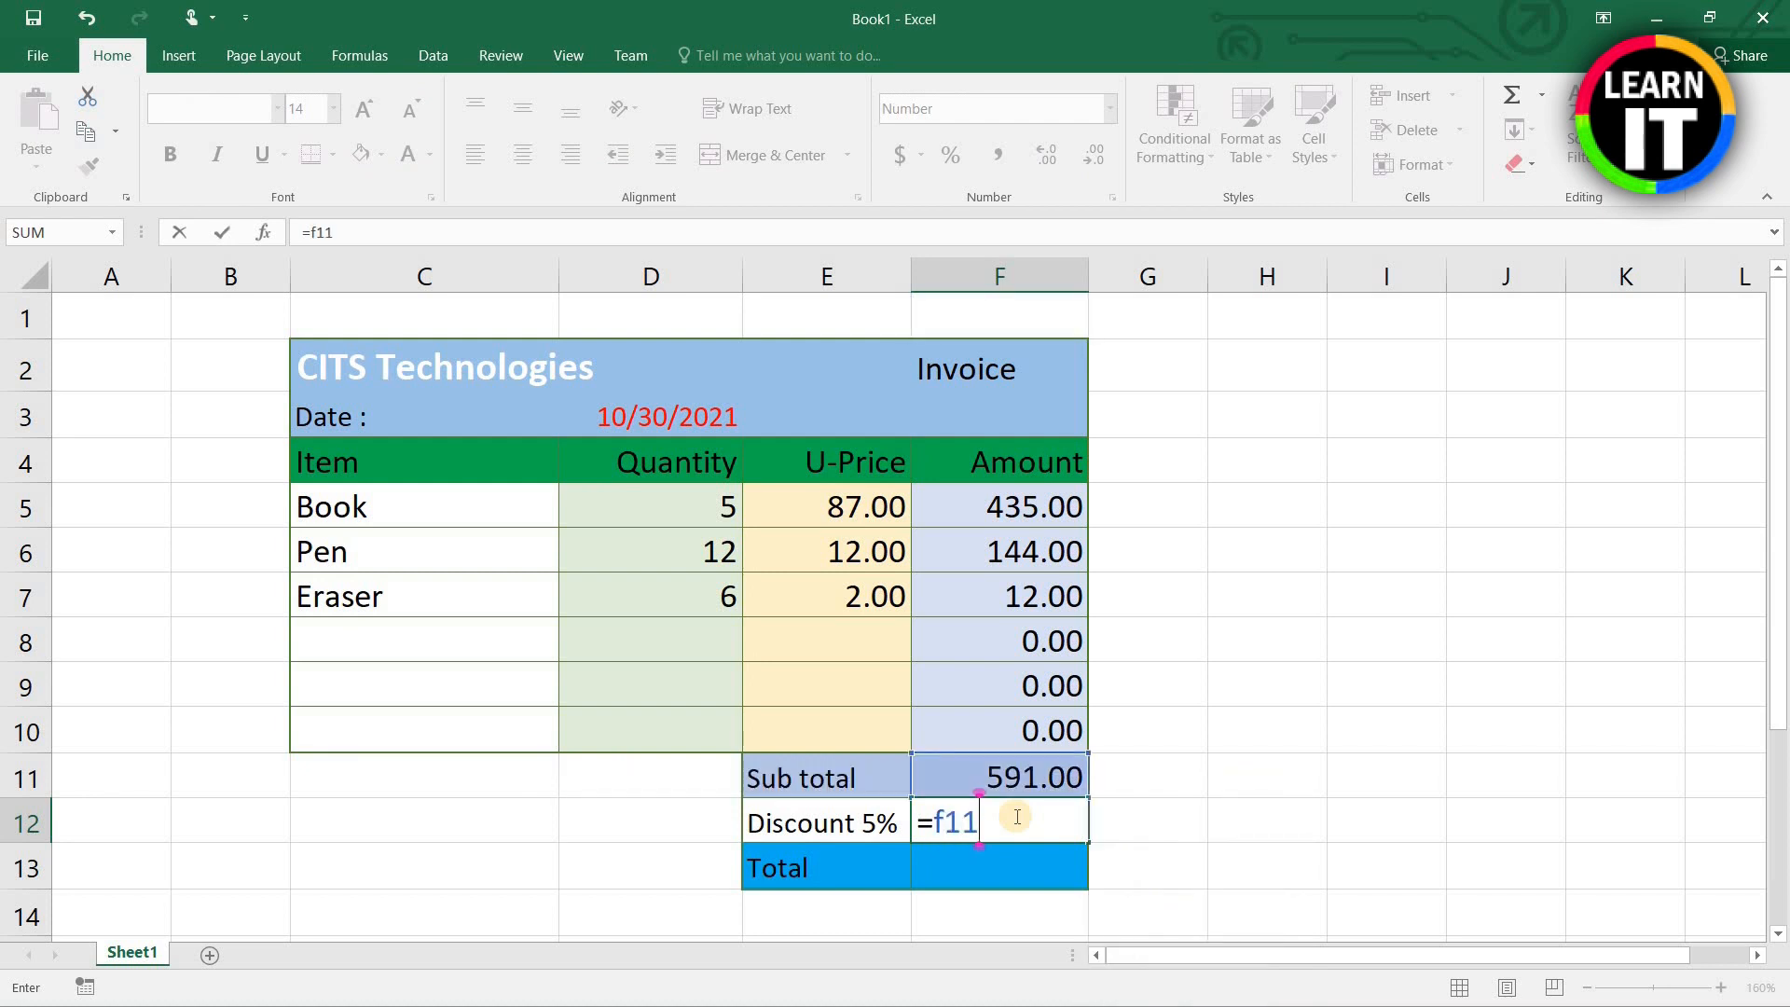
{"action": "type", "text": "*5%"}
{"action": "key", "text": "Return"}
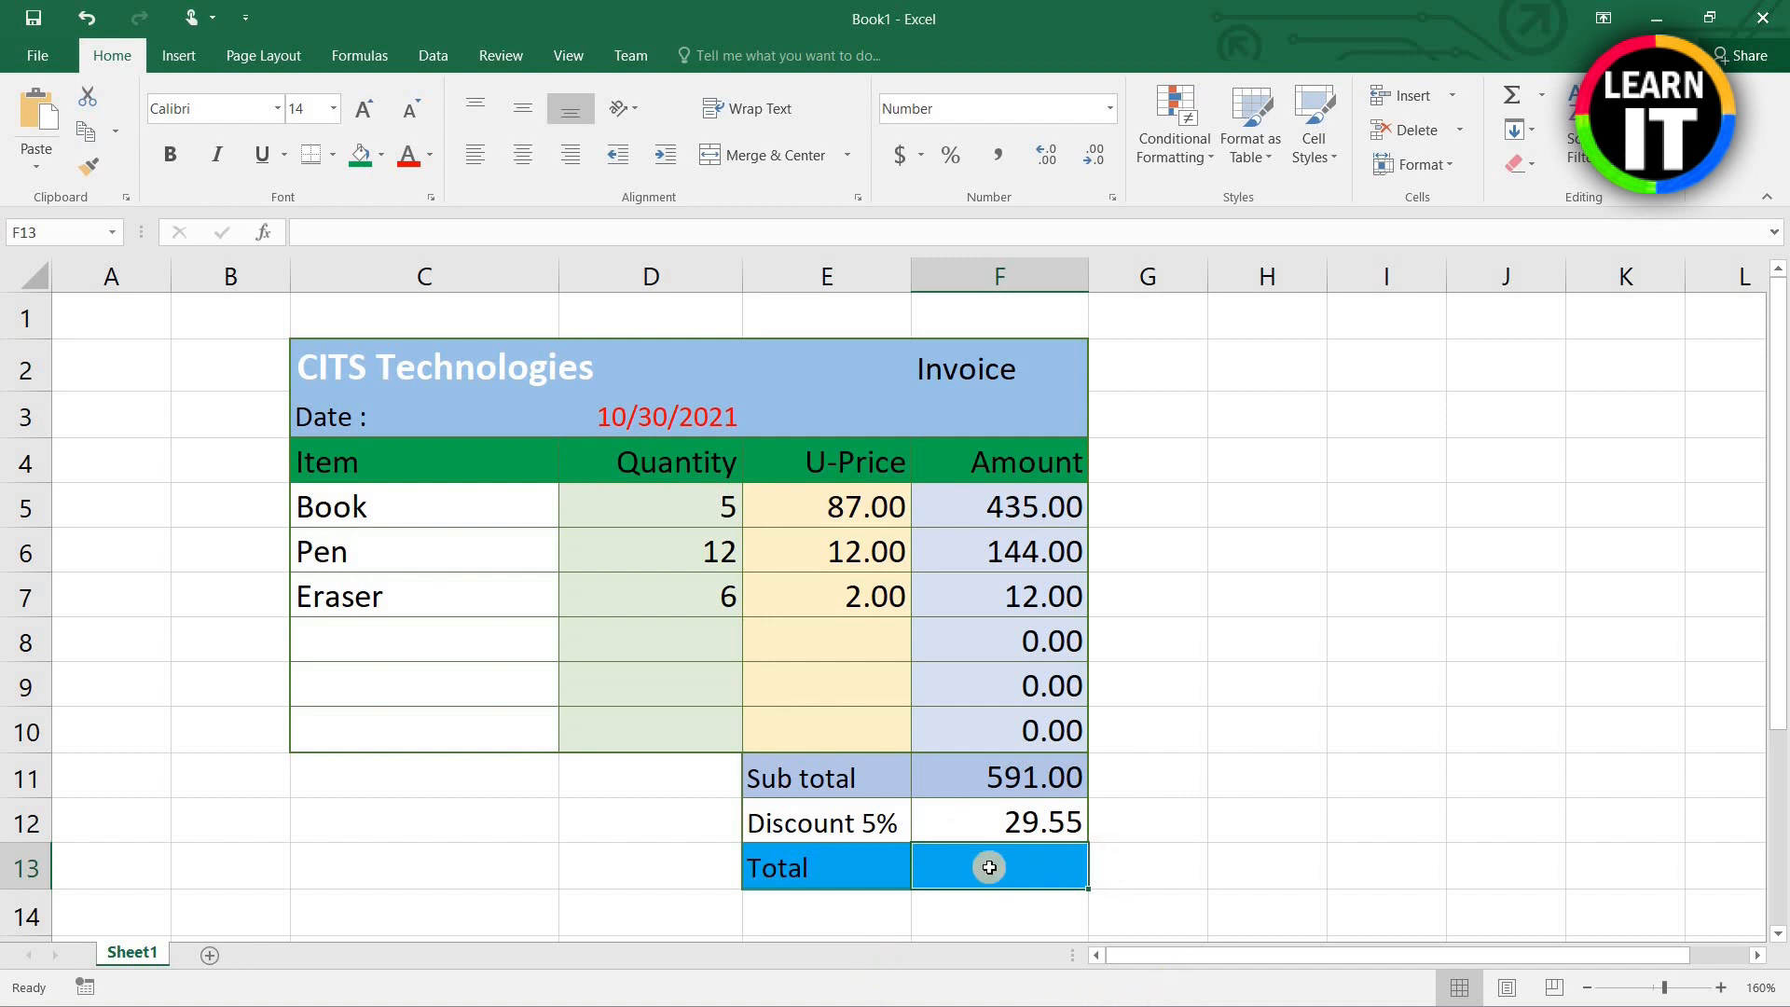
Step: Calculate the invoice total in cell F13 by subtracting the discount from the subtotal with =F11-F12
{"action": "left_click", "coordinate": [1026, 776]}
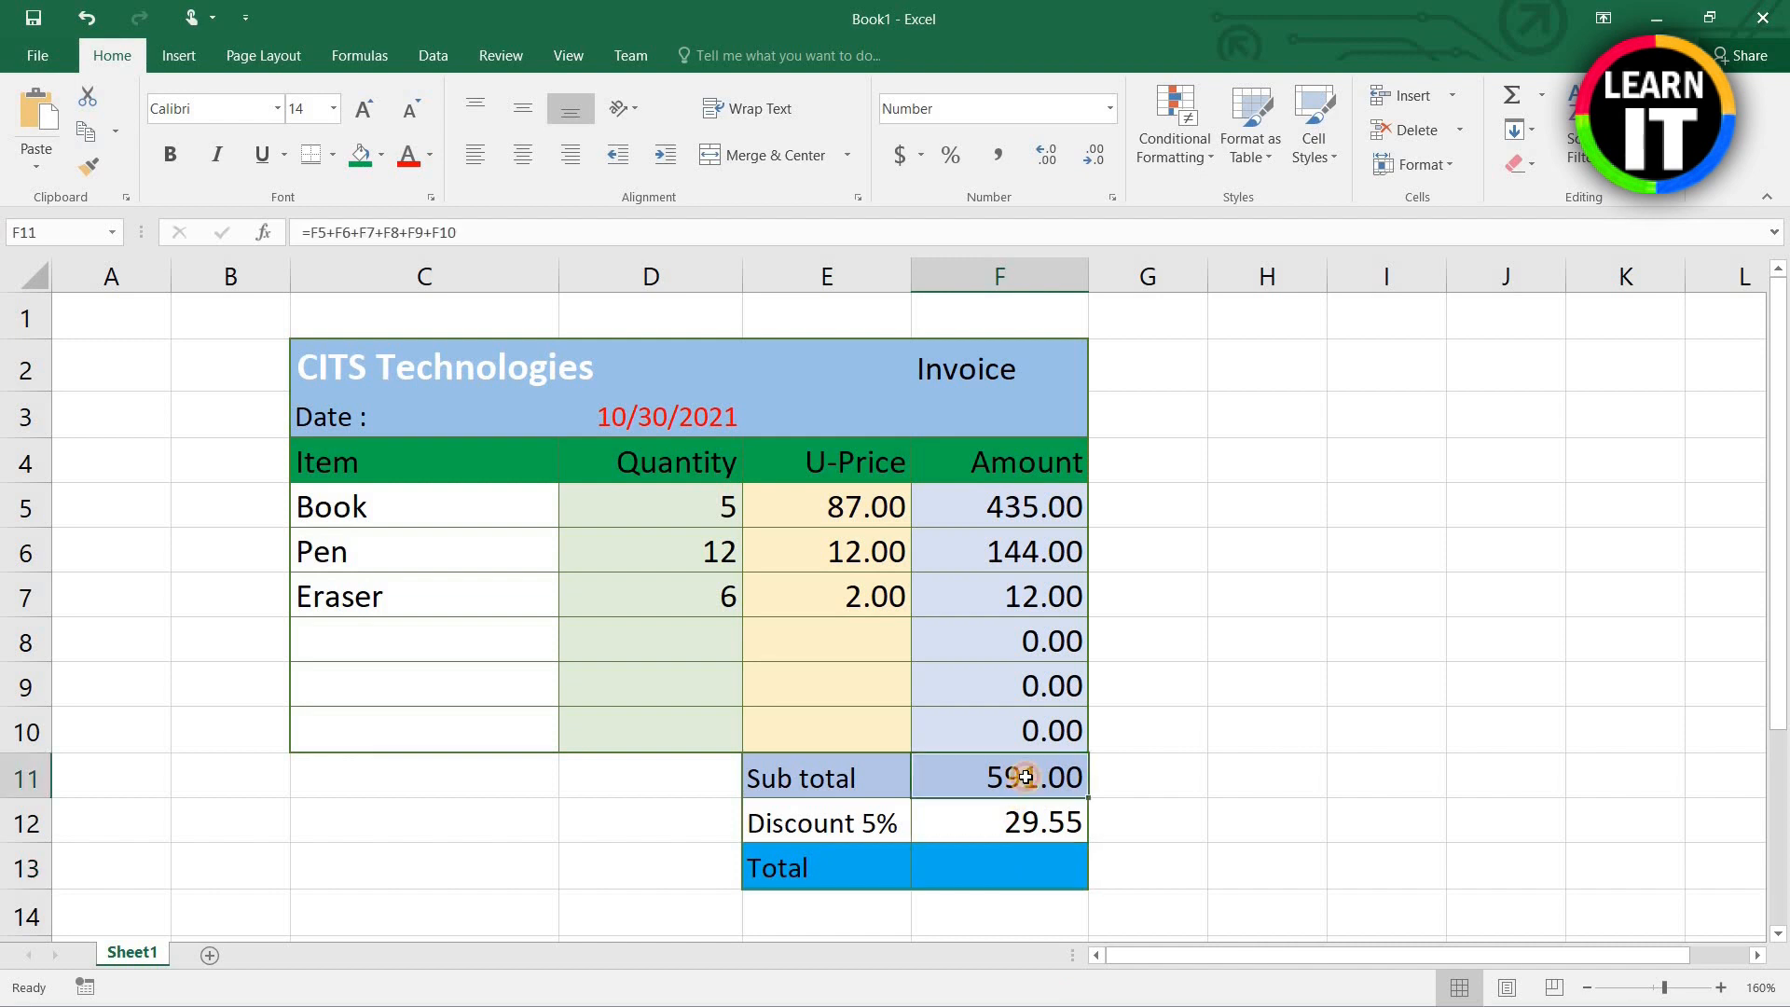
{"action": "left_click", "coordinate": [1015, 838]}
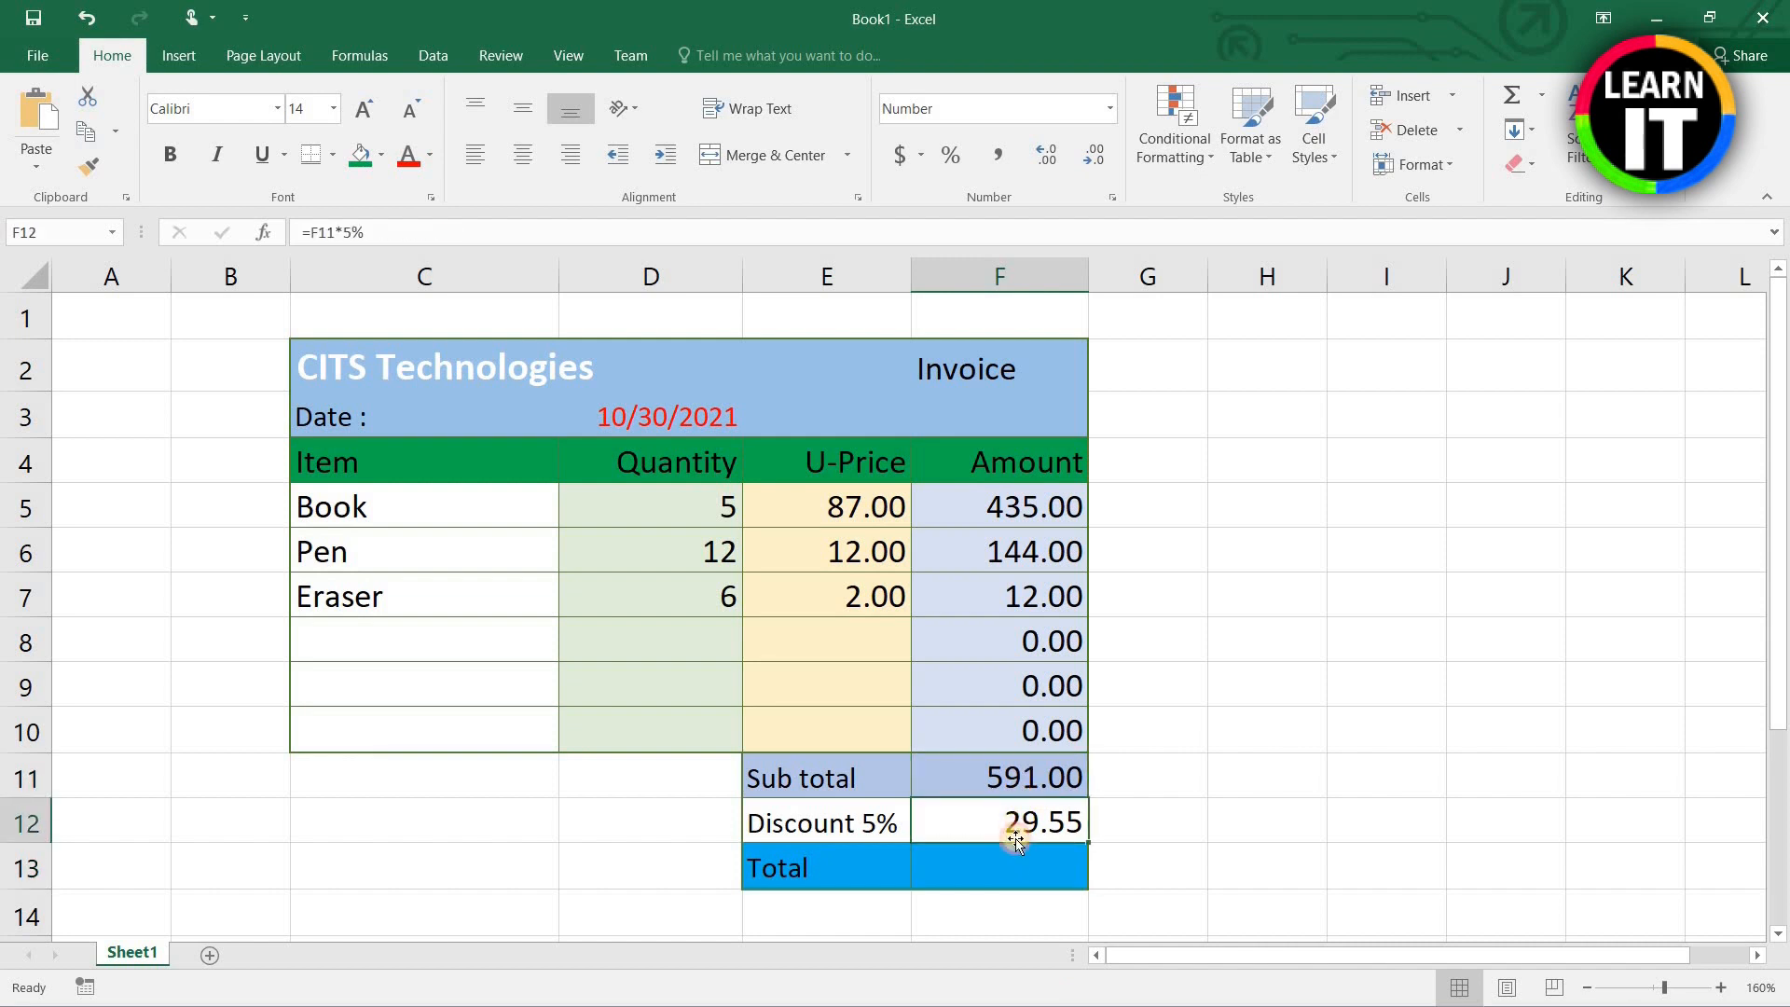
{"action": "left_click", "coordinate": [1015, 773]}
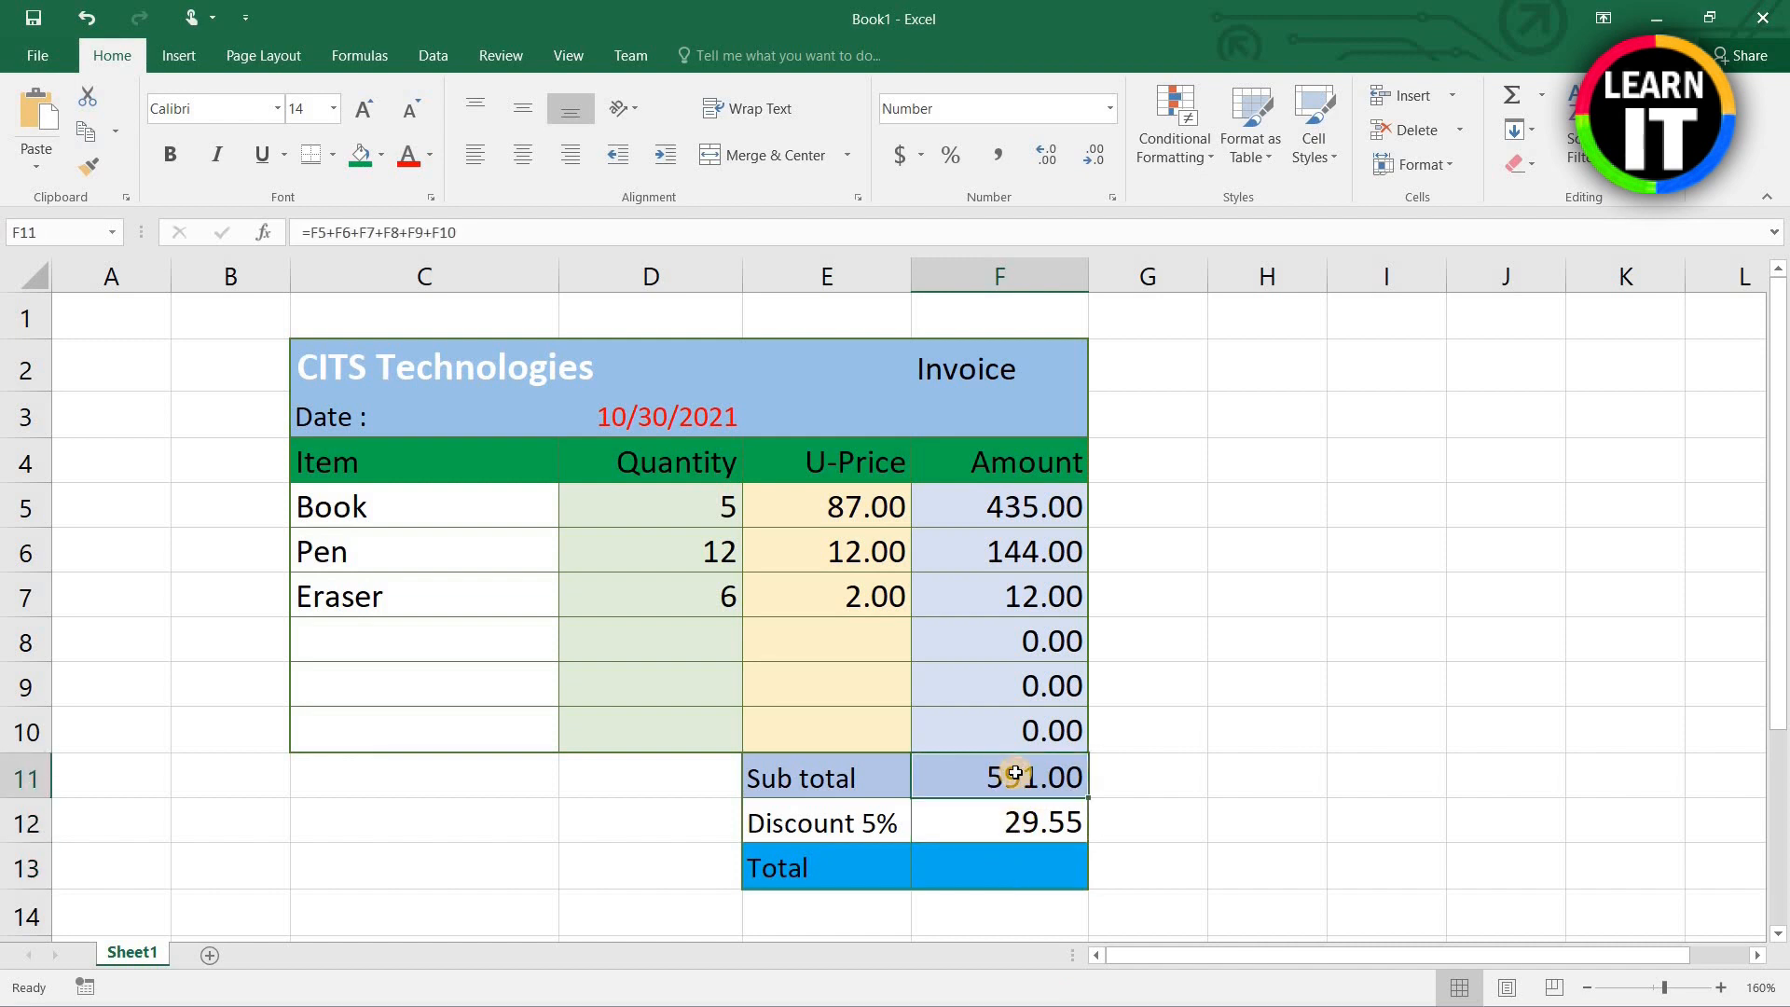
{"action": "left_click", "coordinate": [1019, 828]}
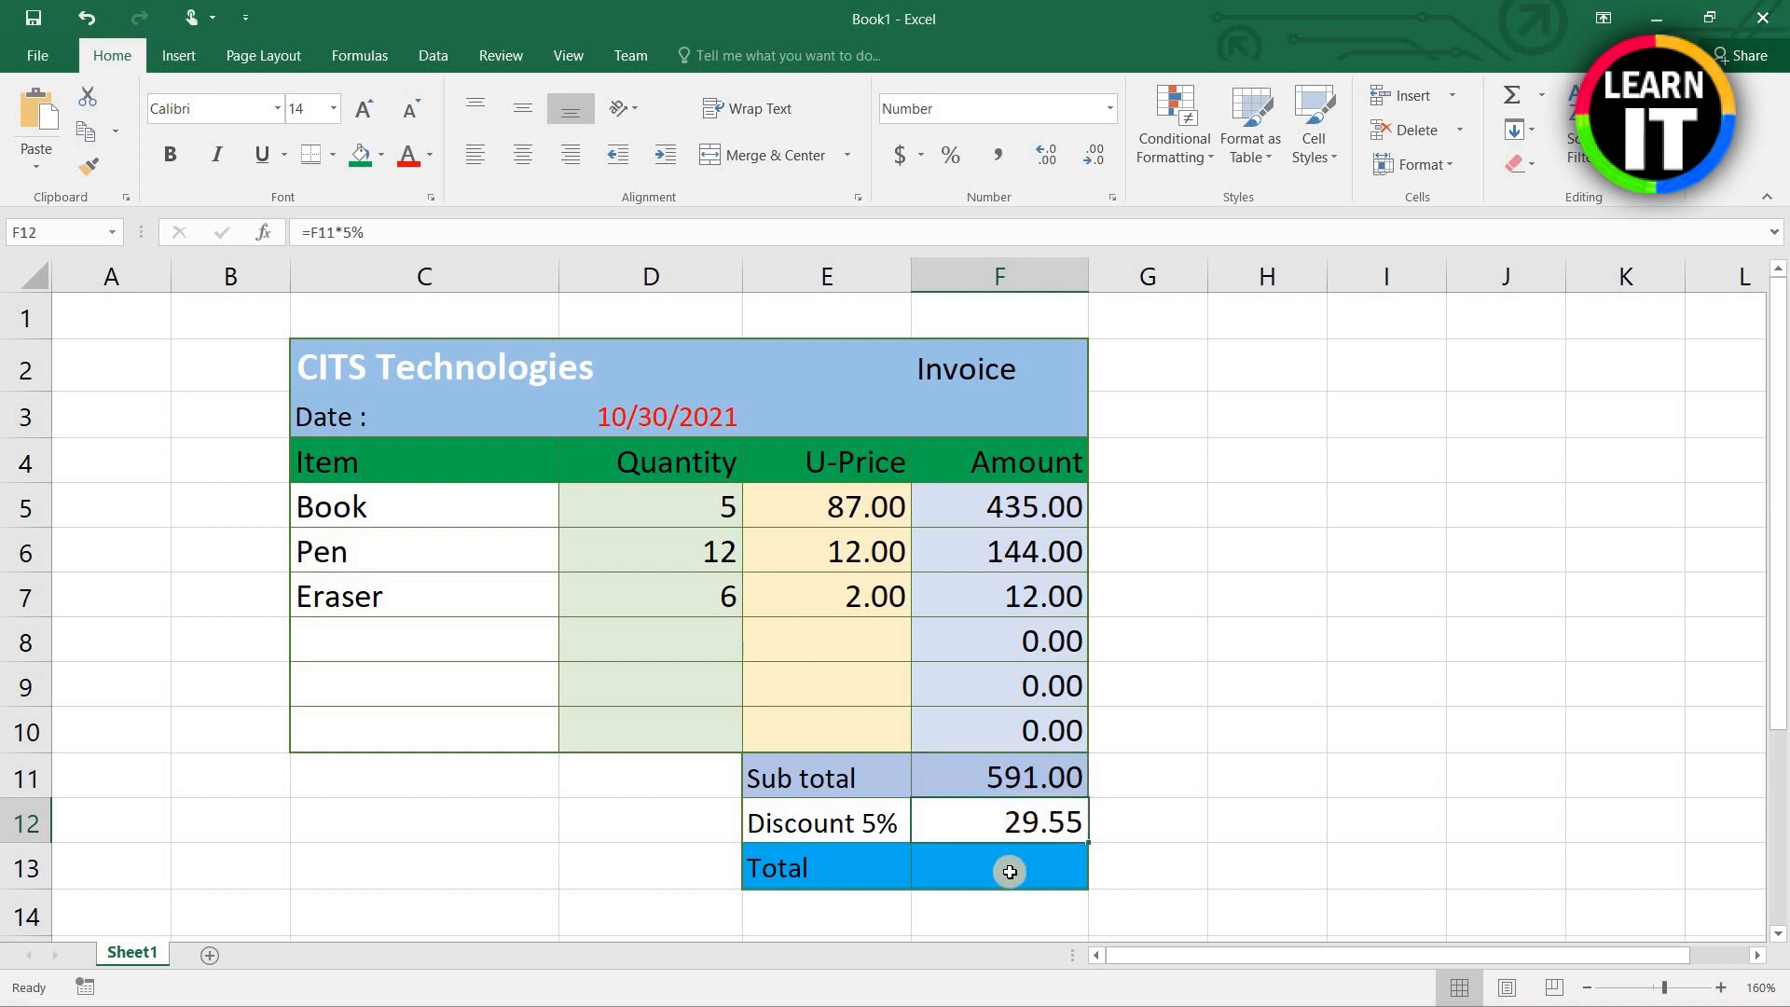
{"action": "left_click", "coordinate": [1010, 872]}
{"action": "type", "text": "="}
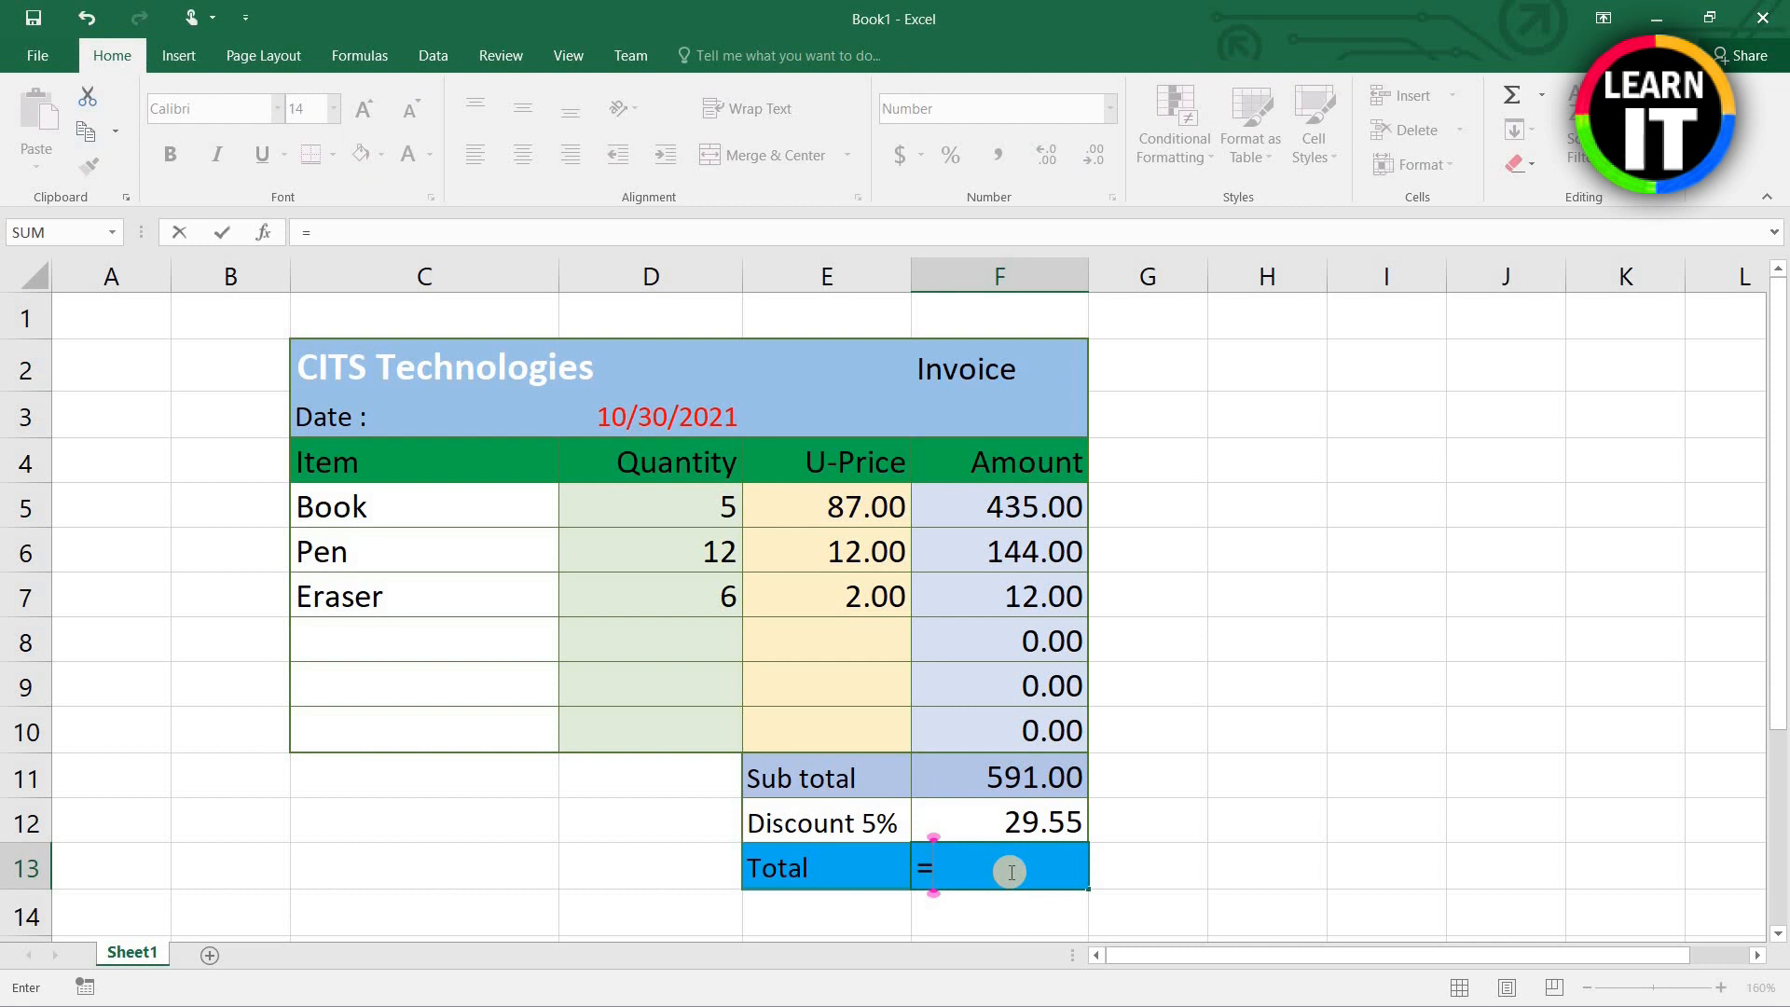
{"action": "type", "text": "f1"}
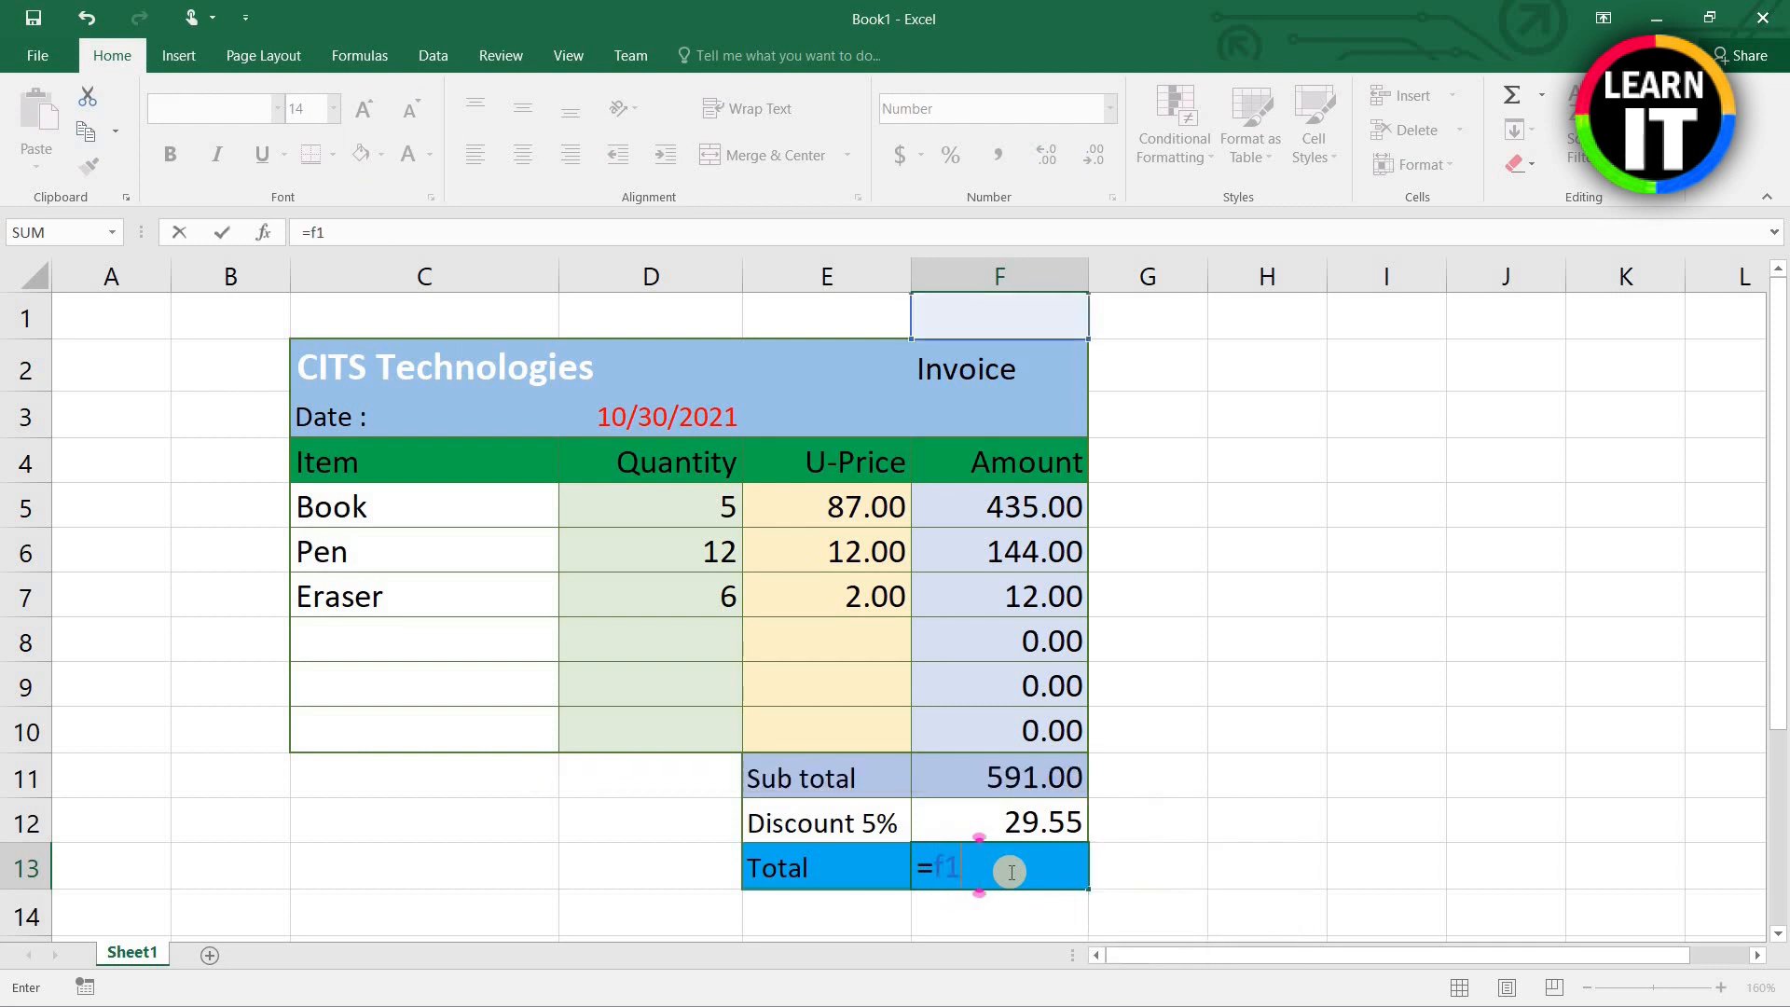
{"action": "type", "text": "1-"}
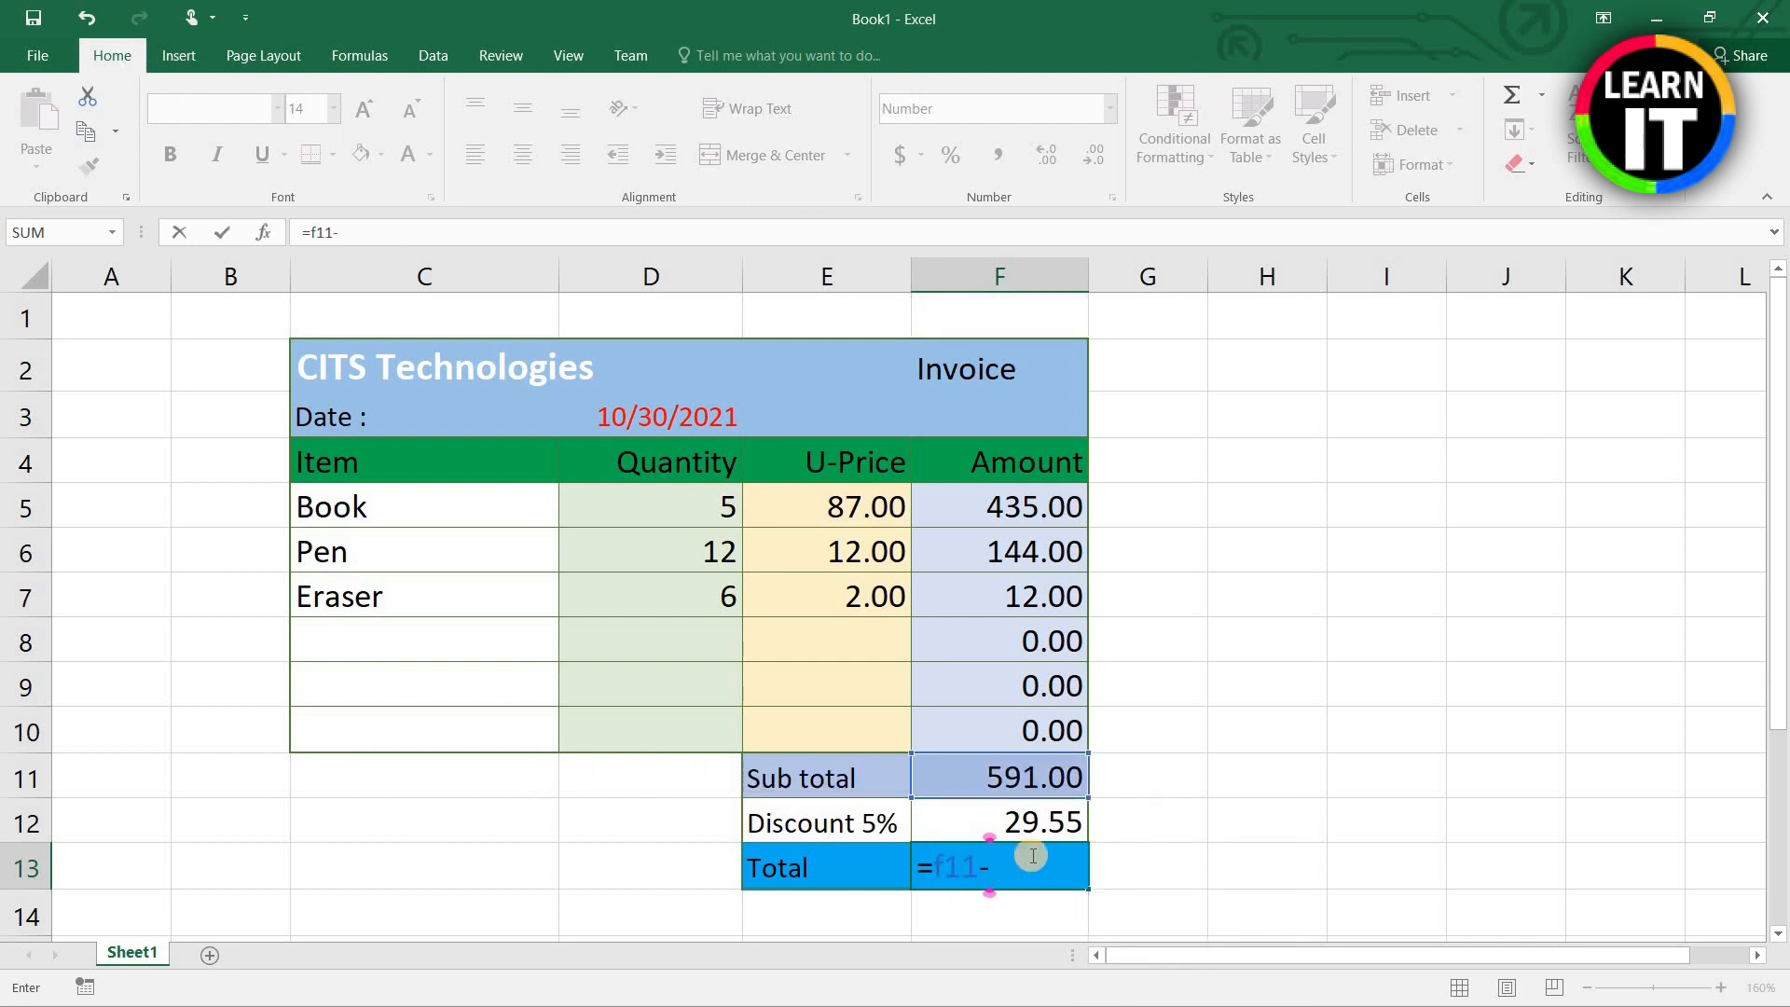
{"action": "left_click", "coordinate": [1010, 816]}
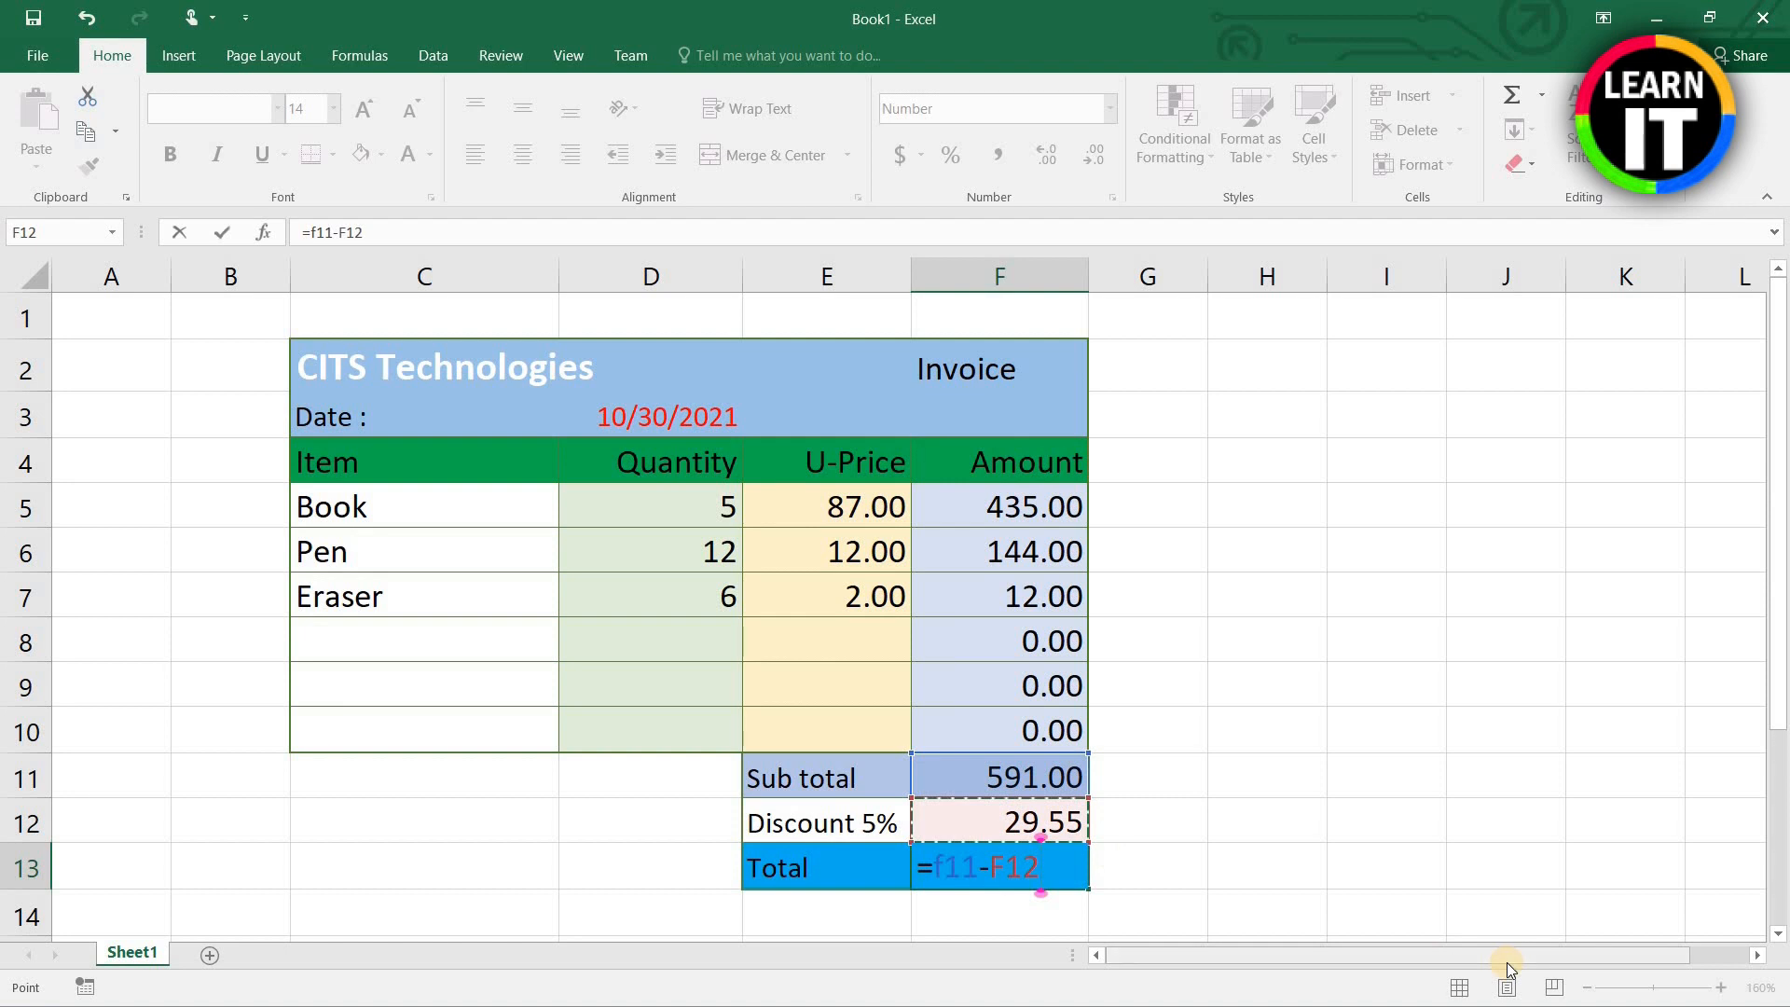
{"action": "key", "text": "Return"}
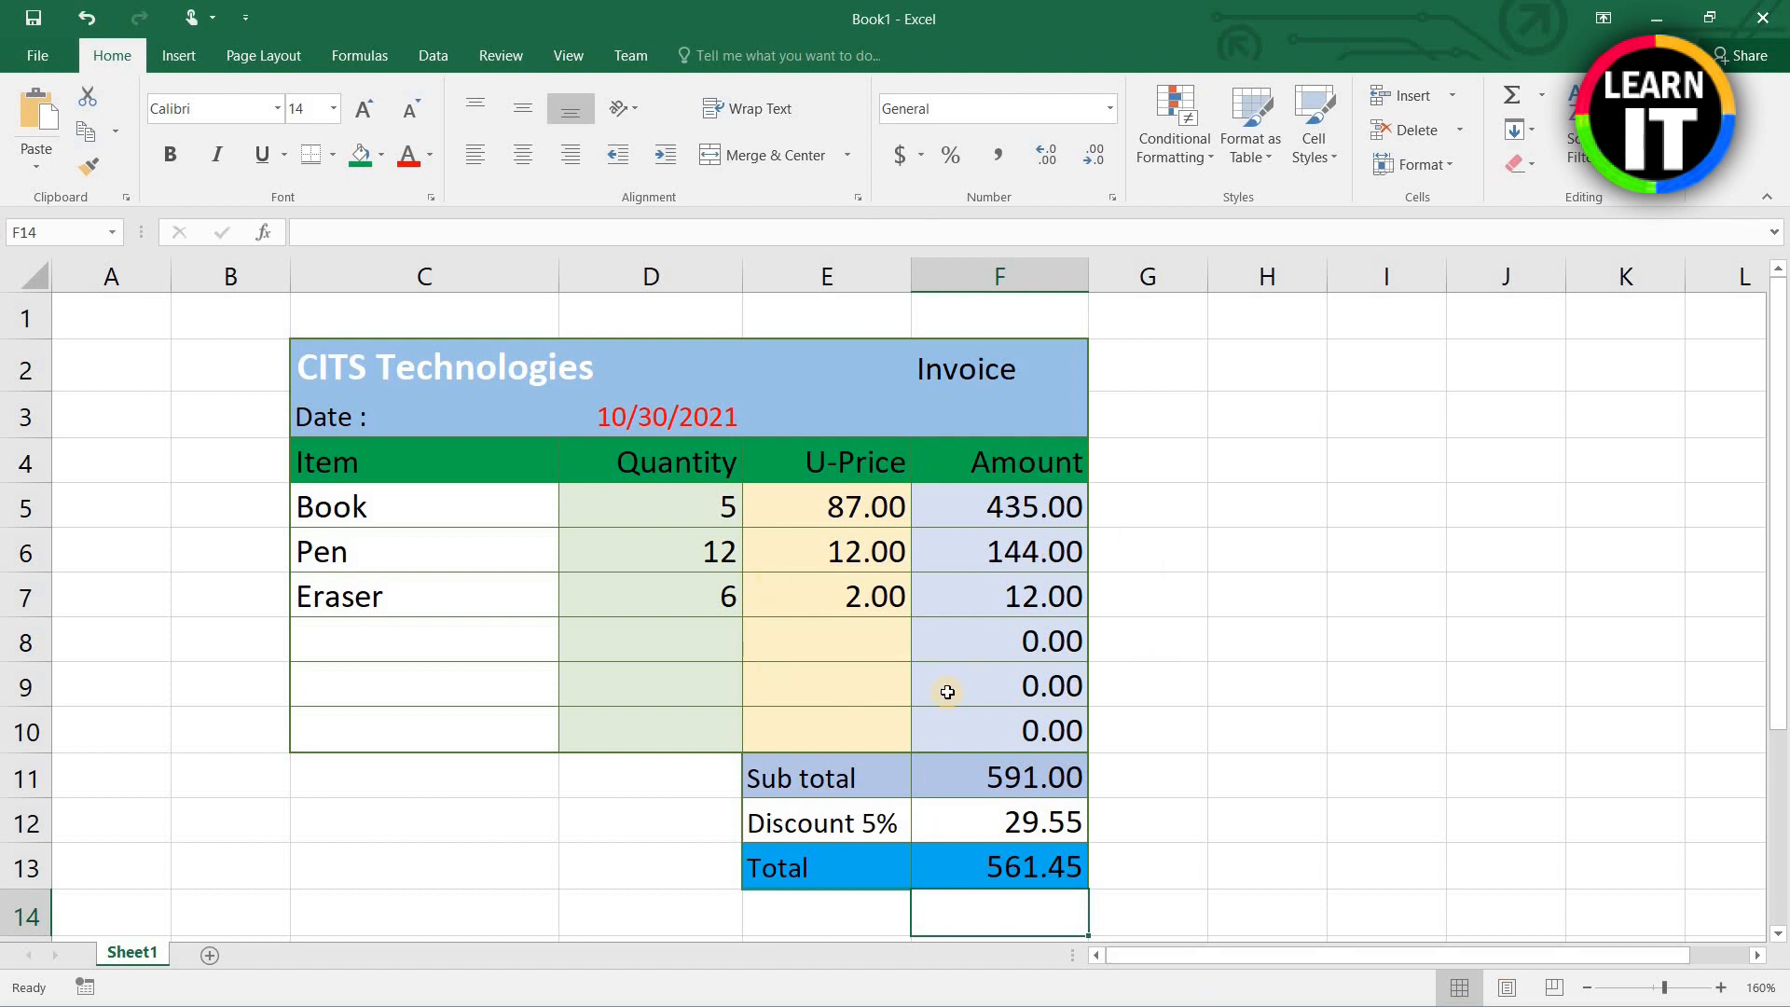
{"action": "left_click", "coordinate": [1349, 726]}
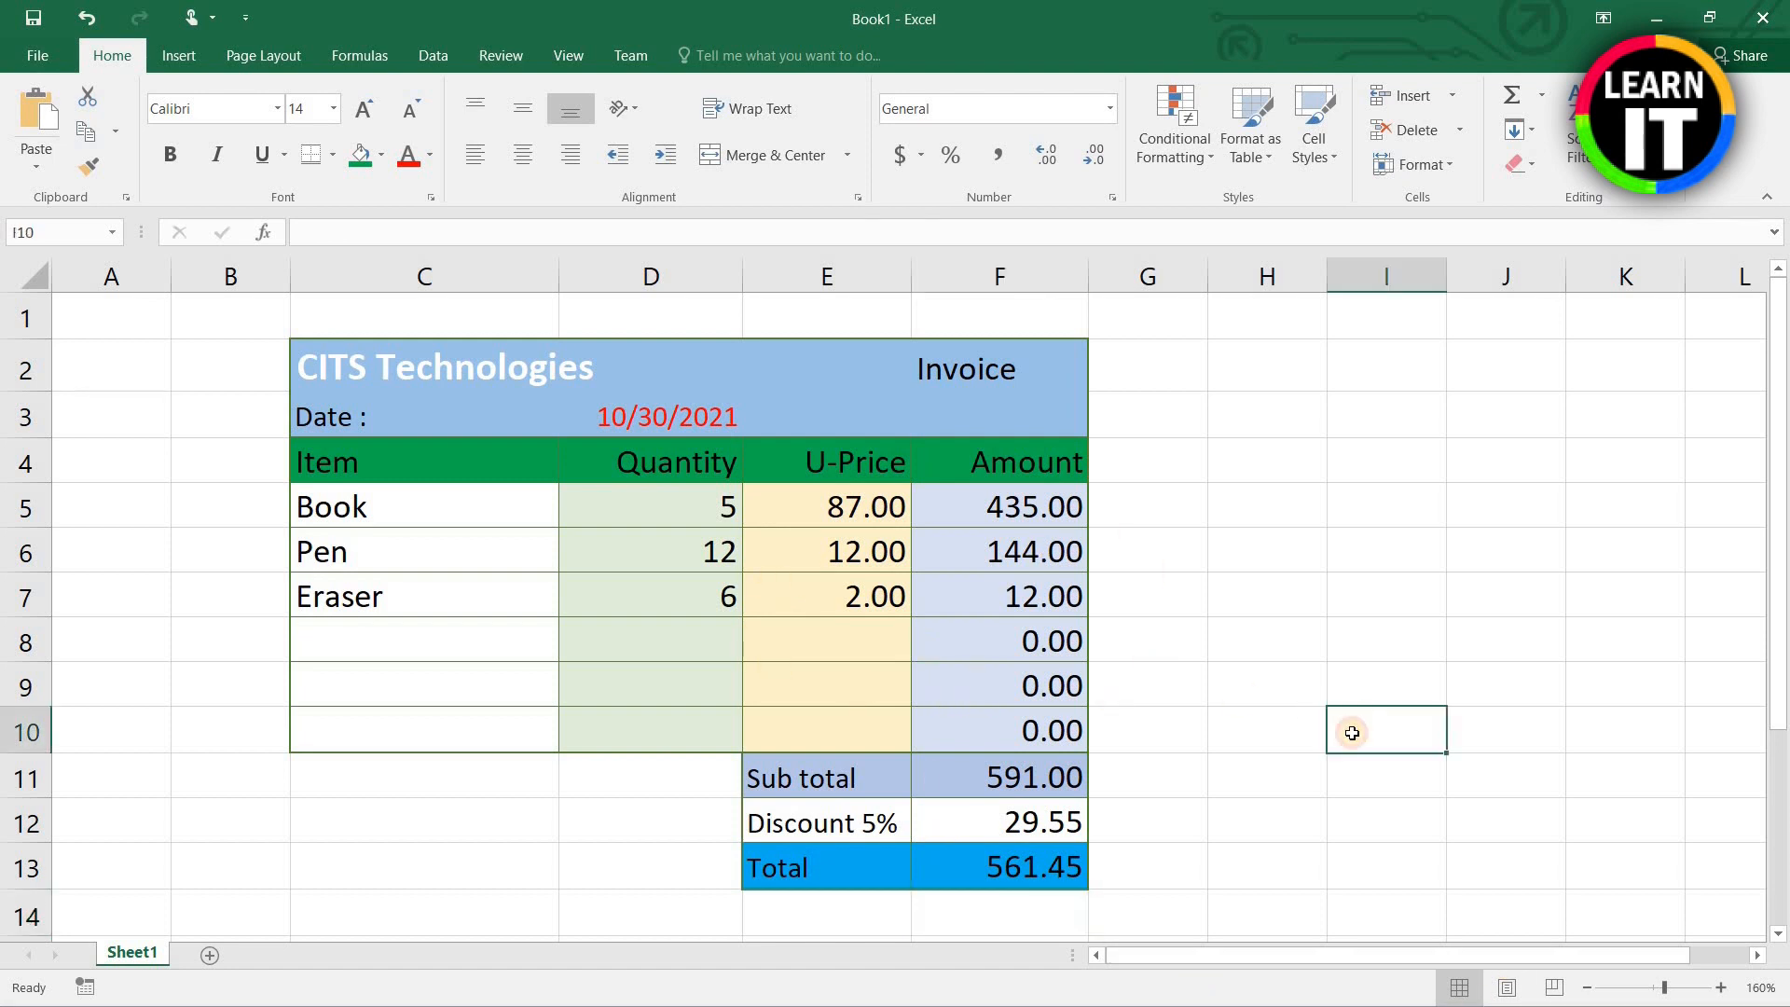
Step: Fill in row 8 of the invoice with the item Mouse, quantity 5 and unit price 250
{"action": "left_click", "coordinate": [367, 637]}
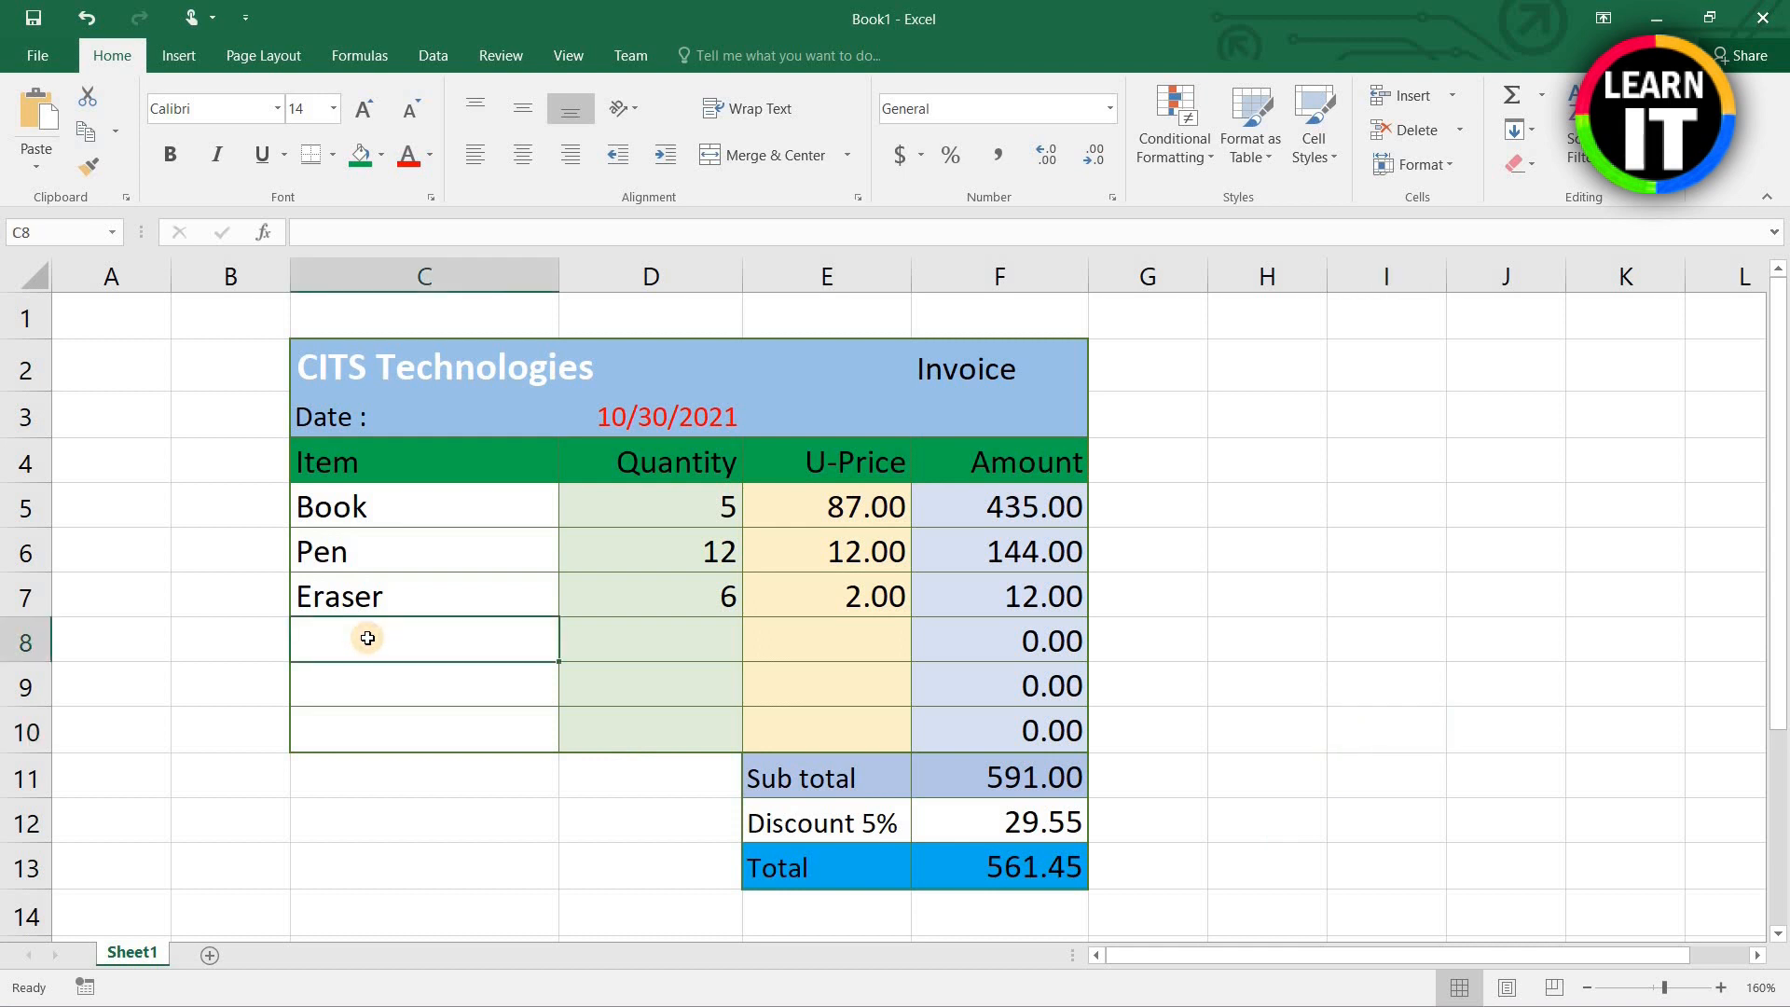
{"action": "type", "text": "Mouse"}
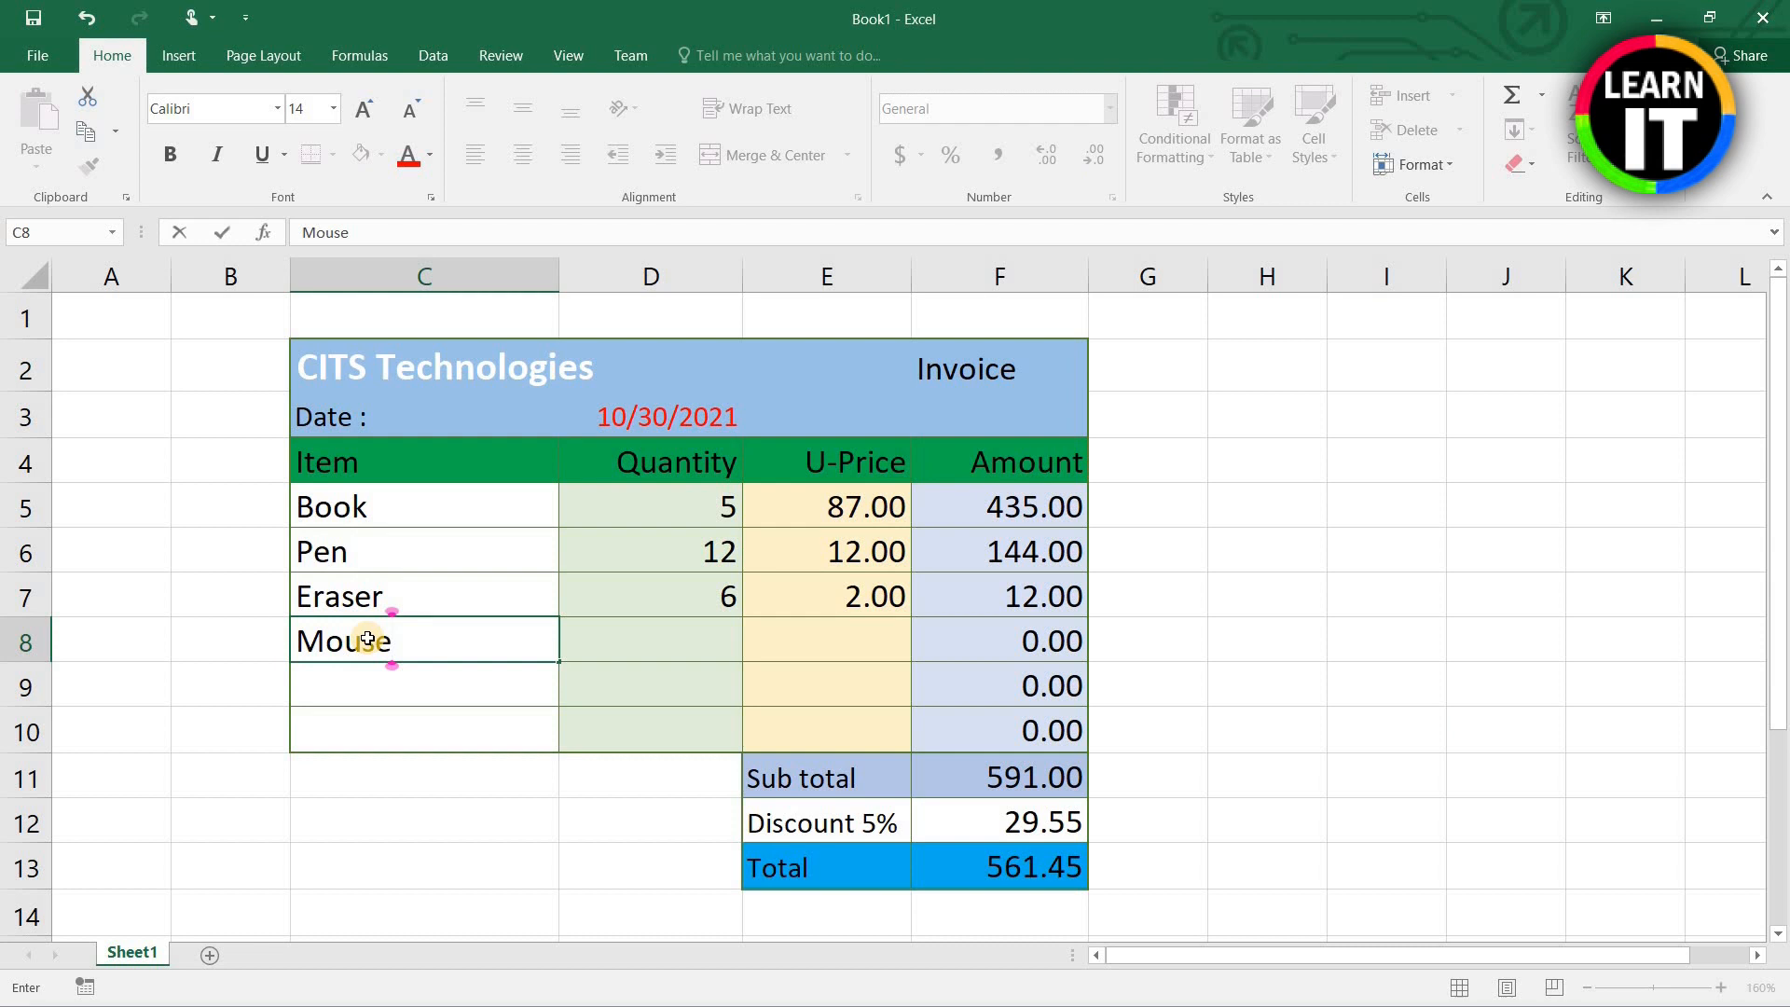
{"action": "key", "text": "Tab"}
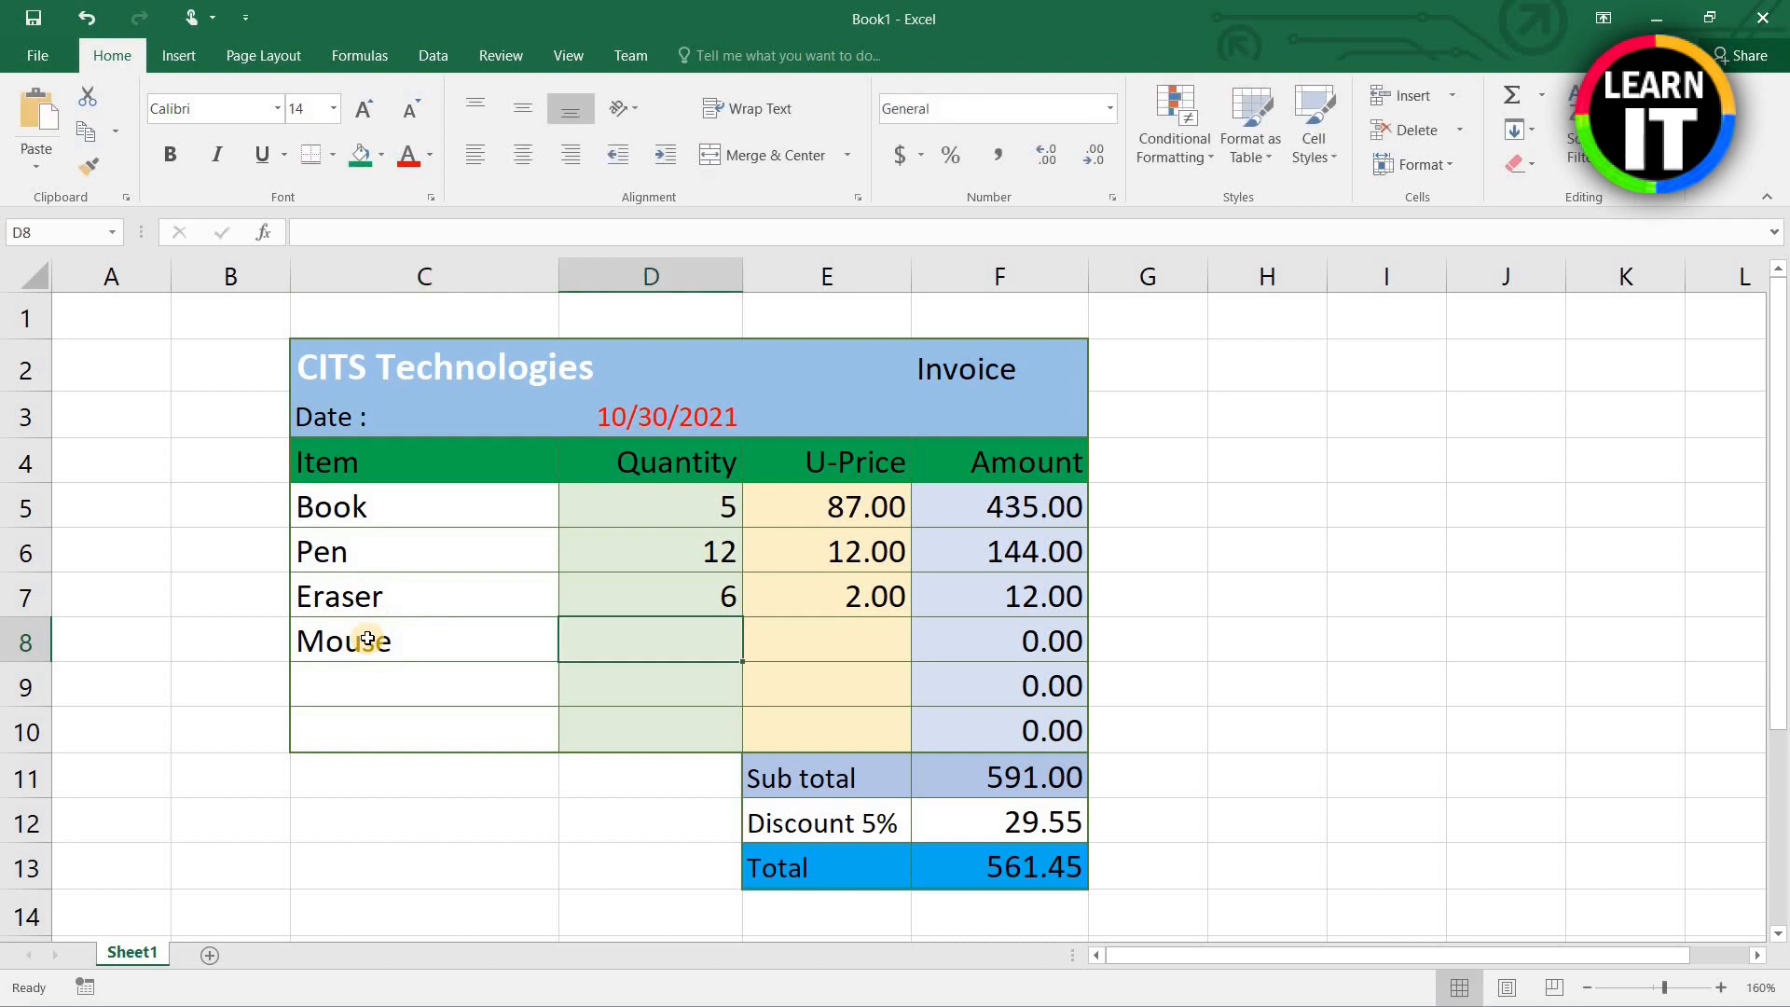
{"action": "type", "text": "5"}
{"action": "key", "text": "Tab"}
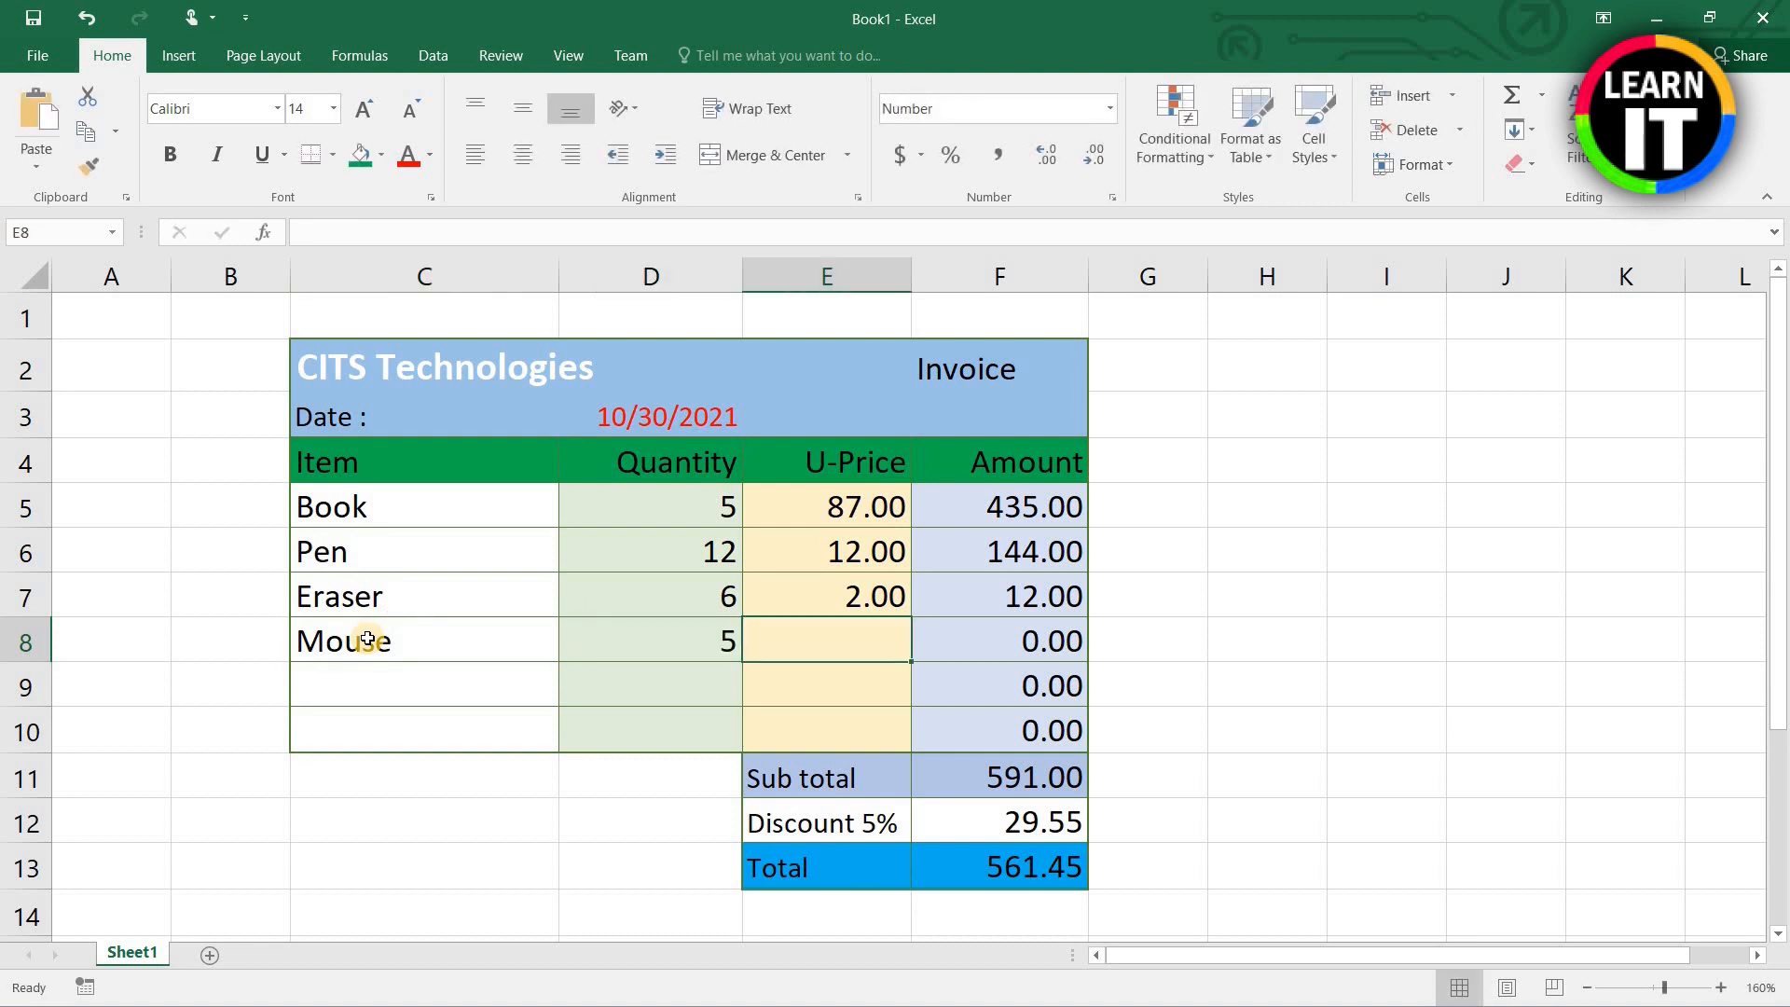
{"action": "type", "text": "250"}
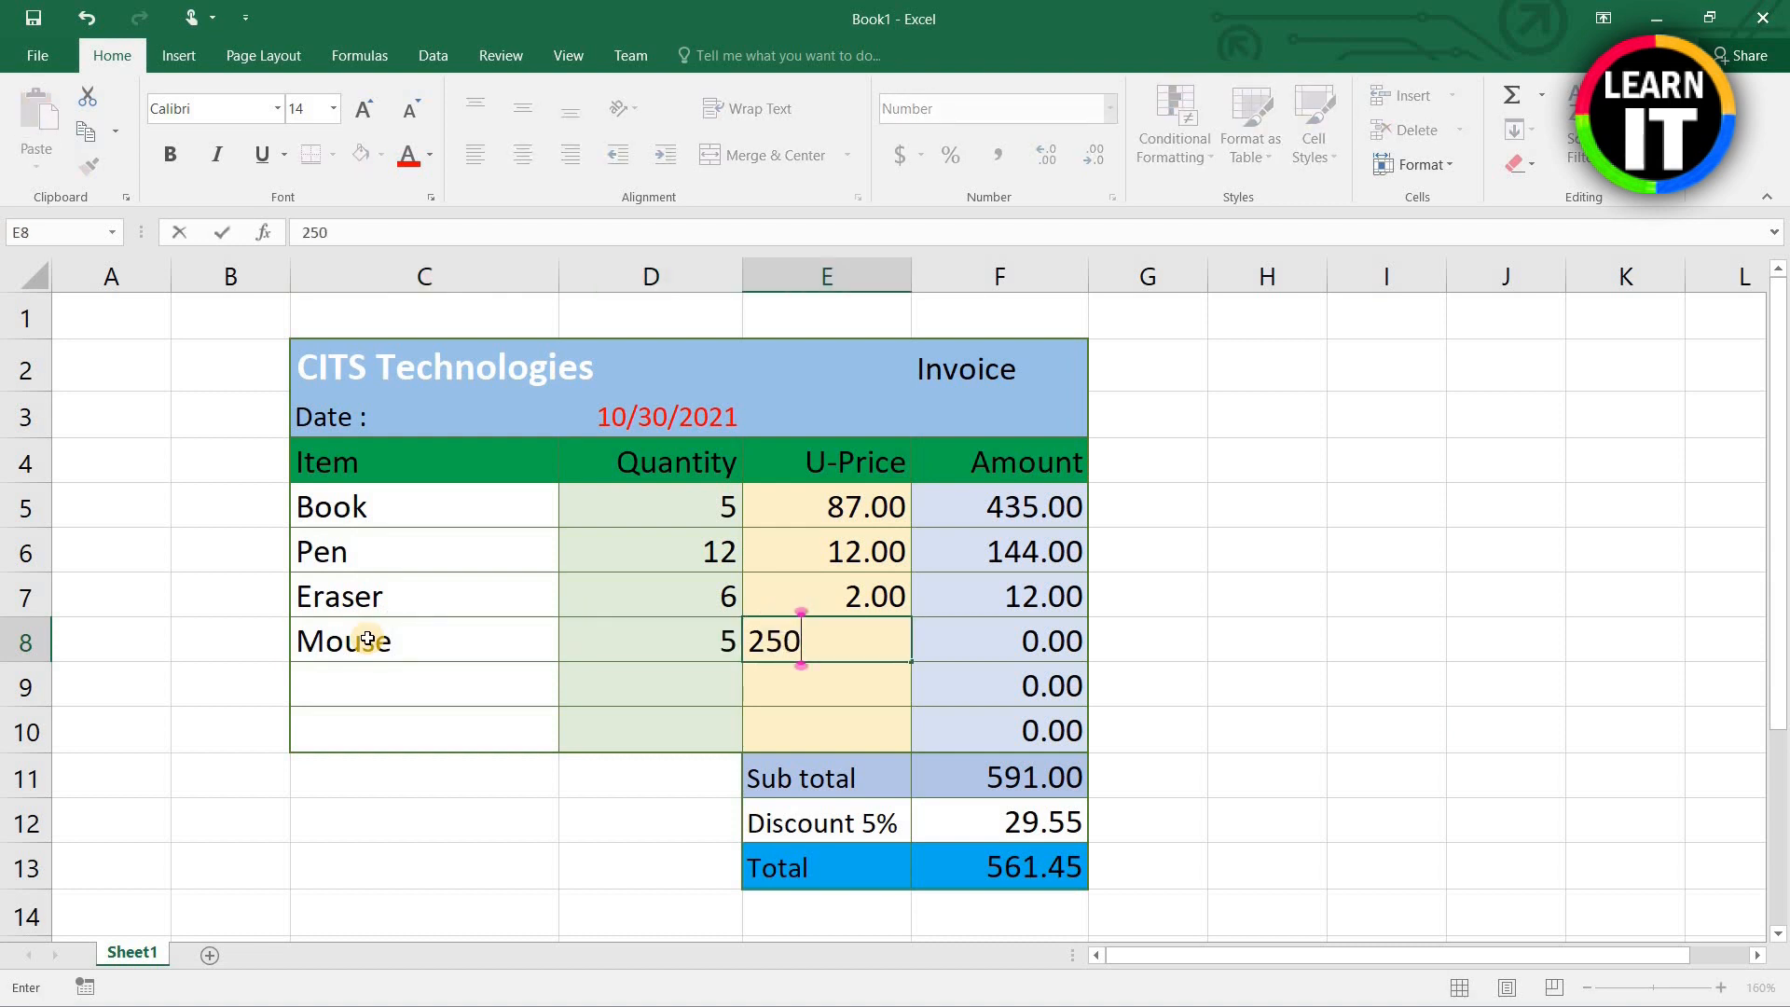
{"action": "key", "text": "Return"}
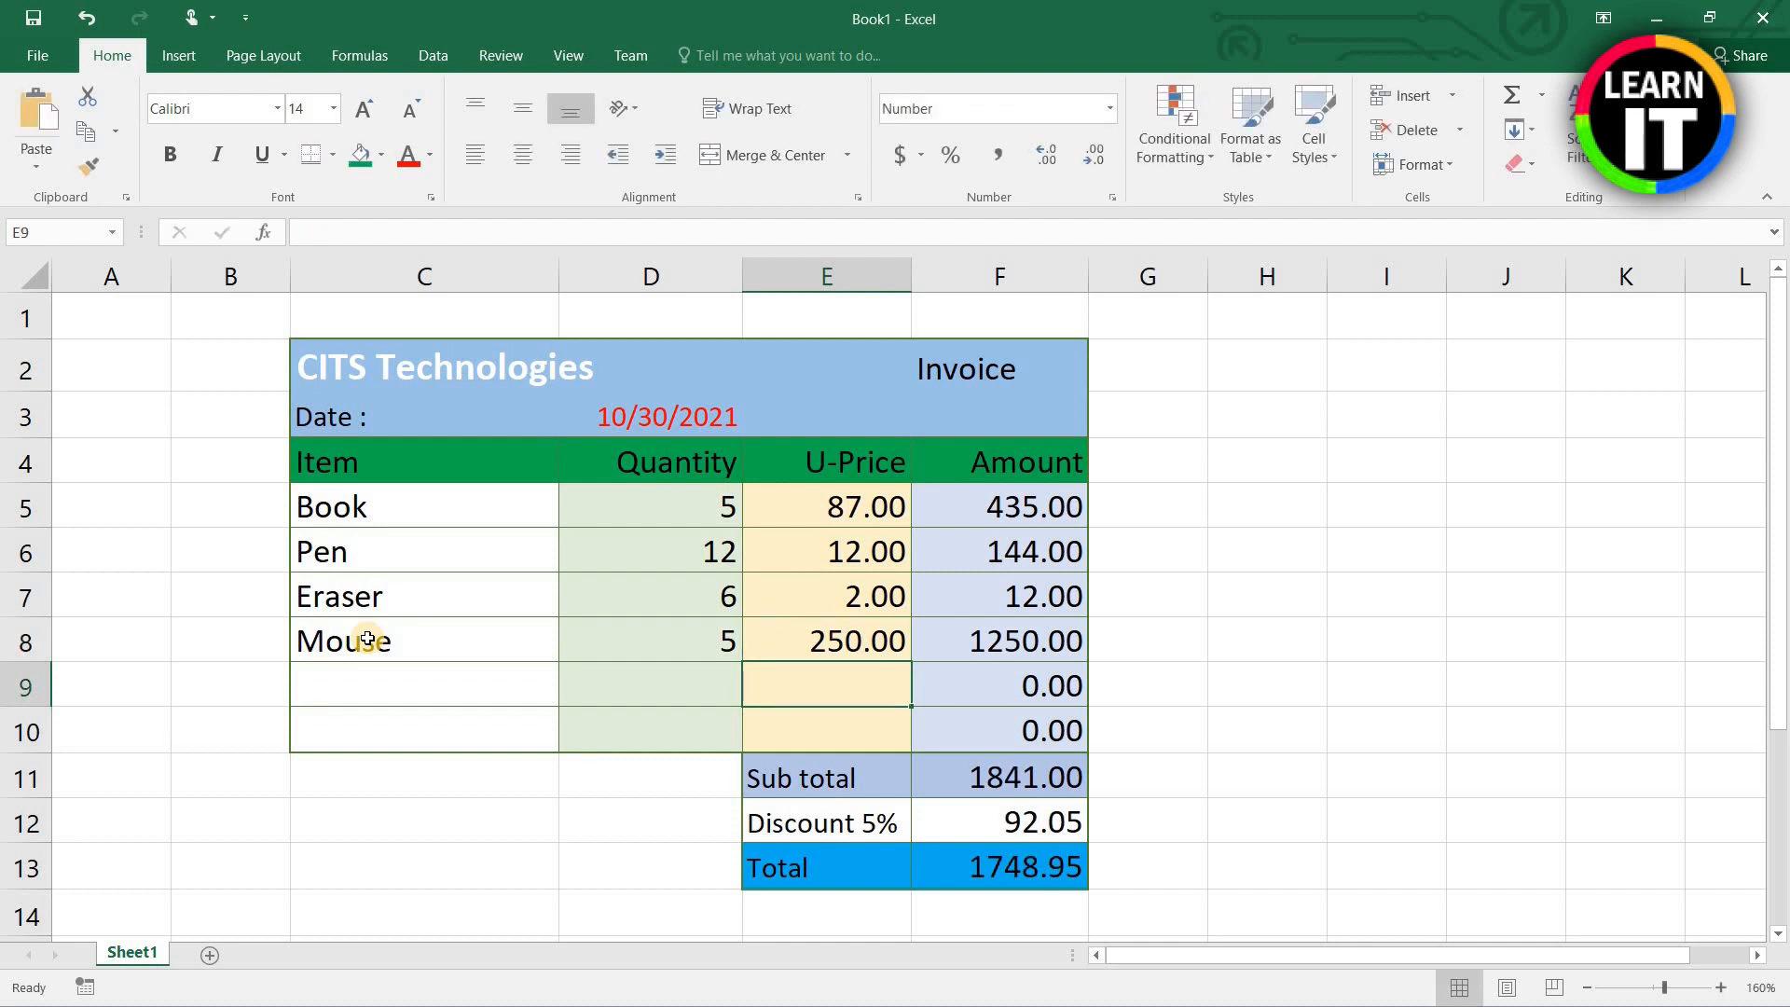
{"action": "scroll", "coordinate": [634, 627], "scroll_direction": "down", "scroll_amount": 2}
{"action": "scroll", "coordinate": [926, 771], "scroll_direction": "up", "scroll_amount": 2}
Step: Align the Invoice heading in cell F2 to the right and to the top of the cell
{"action": "left_click", "coordinate": [973, 361]}
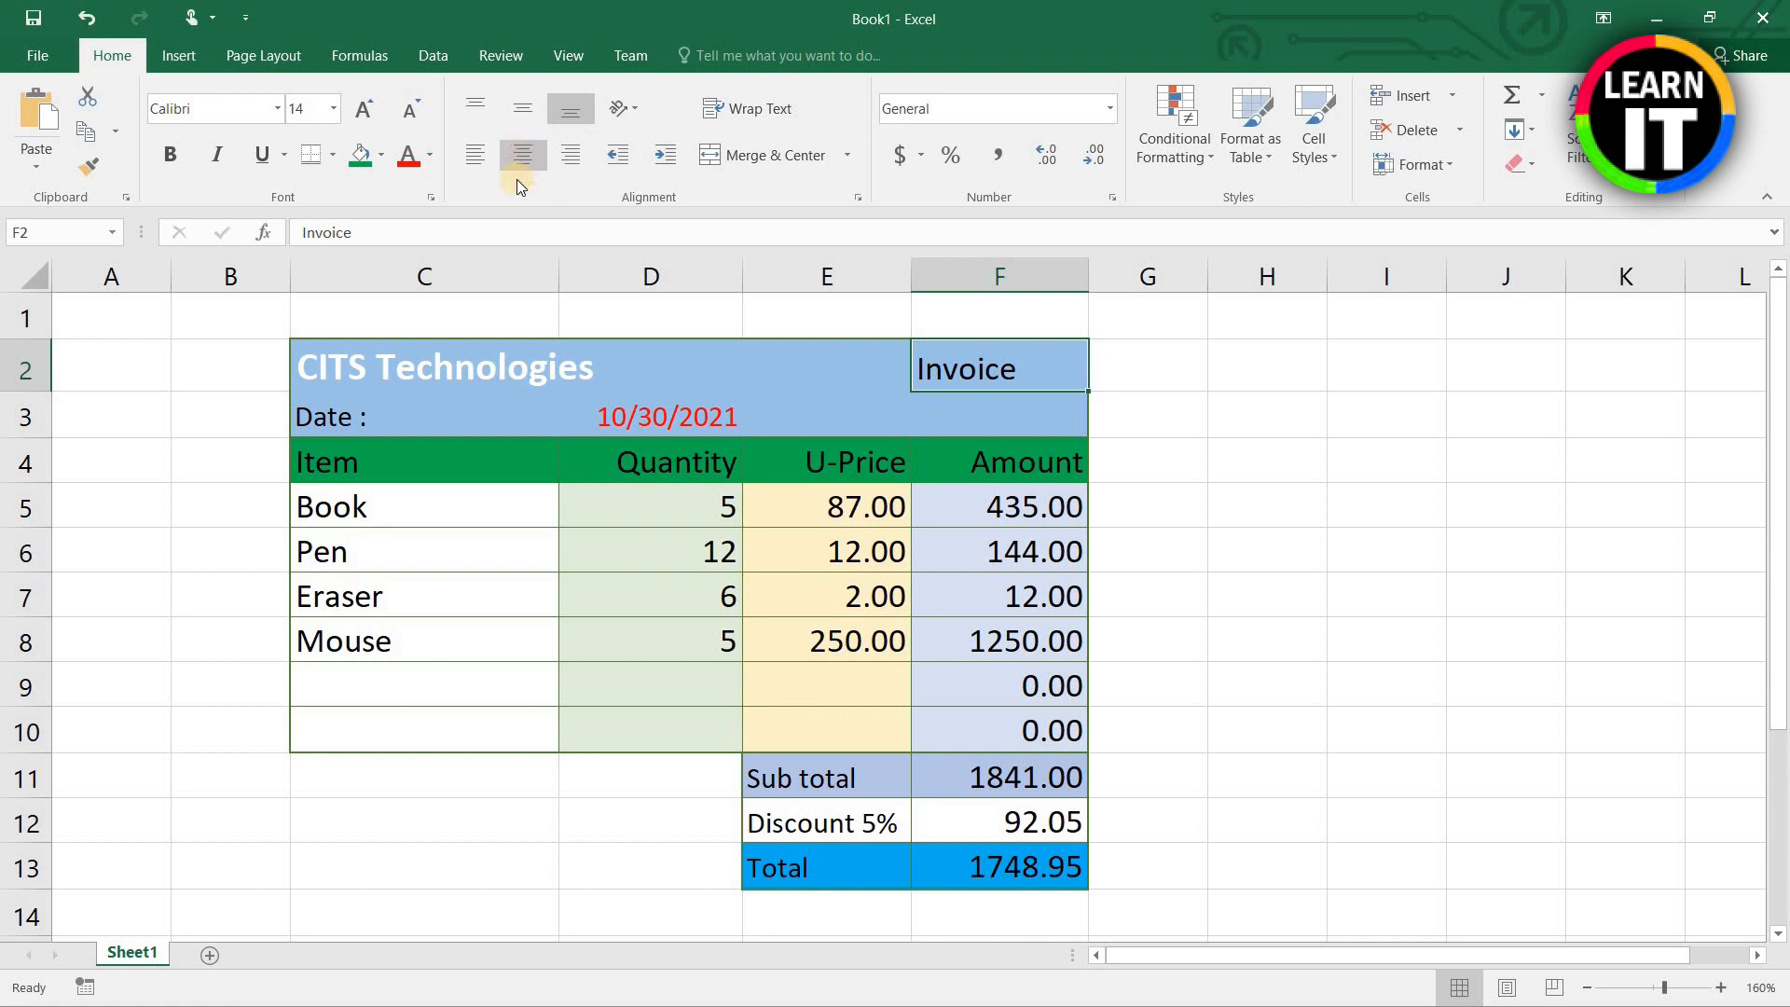
{"action": "left_click", "coordinate": [574, 157]}
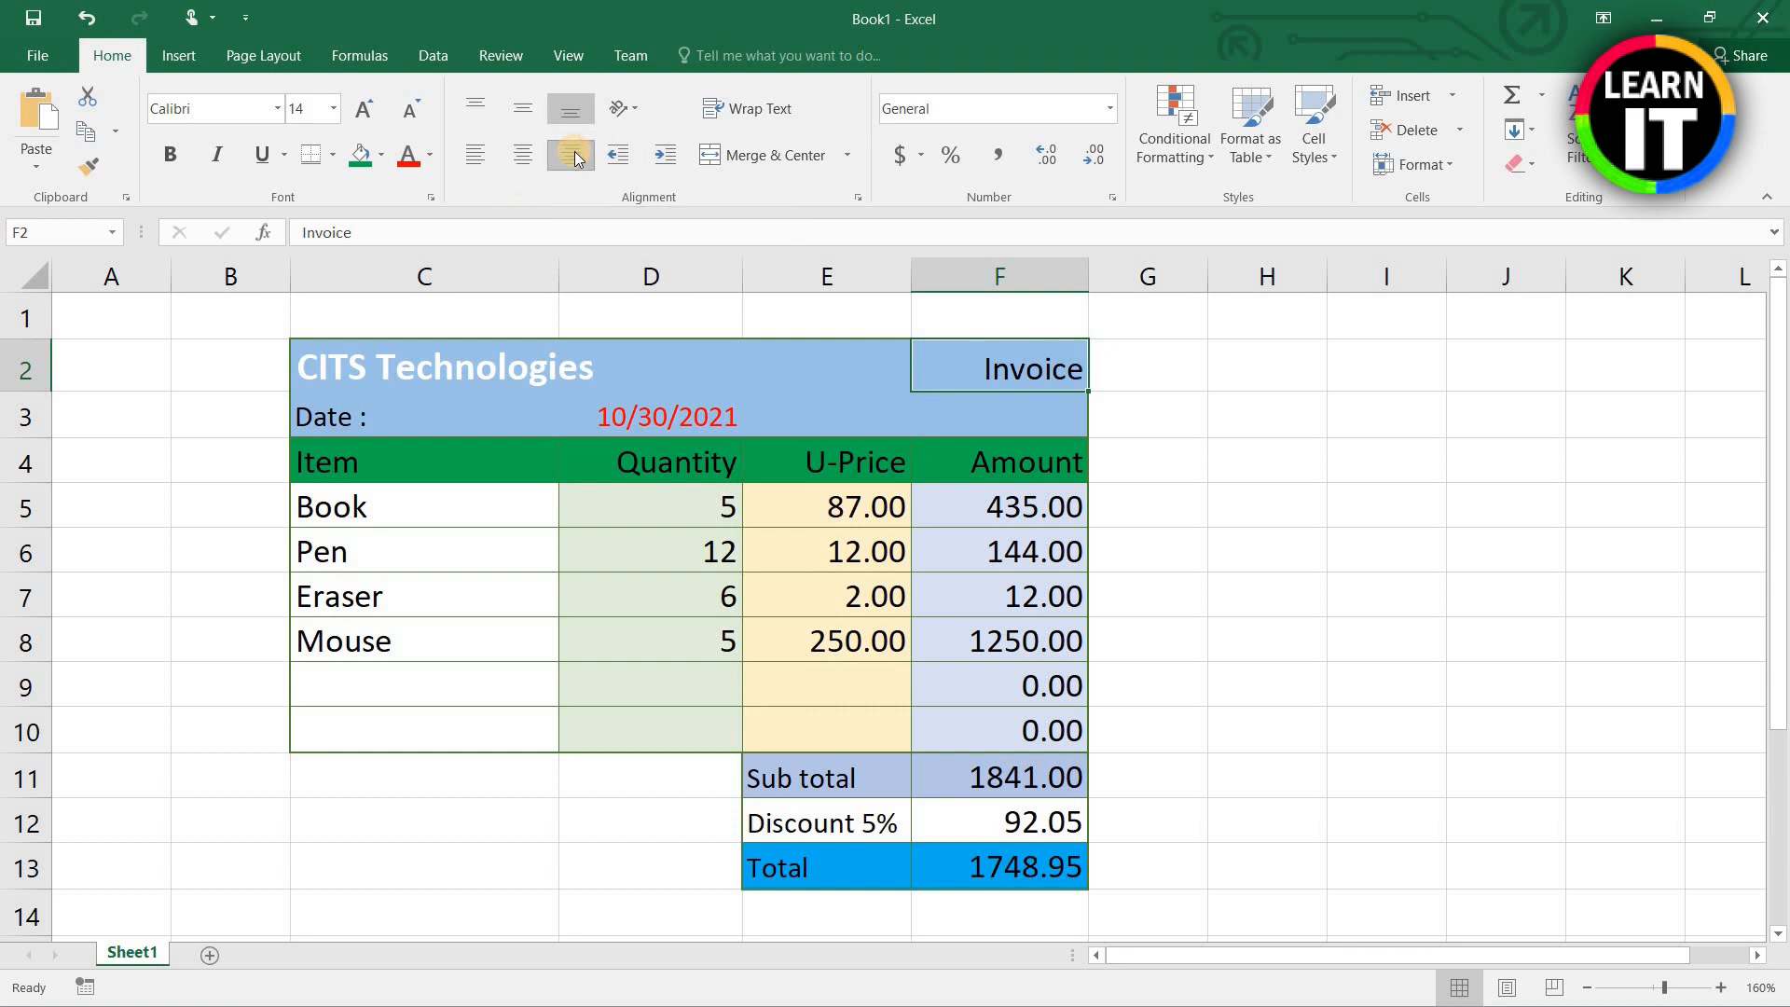
{"action": "left_click", "coordinate": [492, 108]}
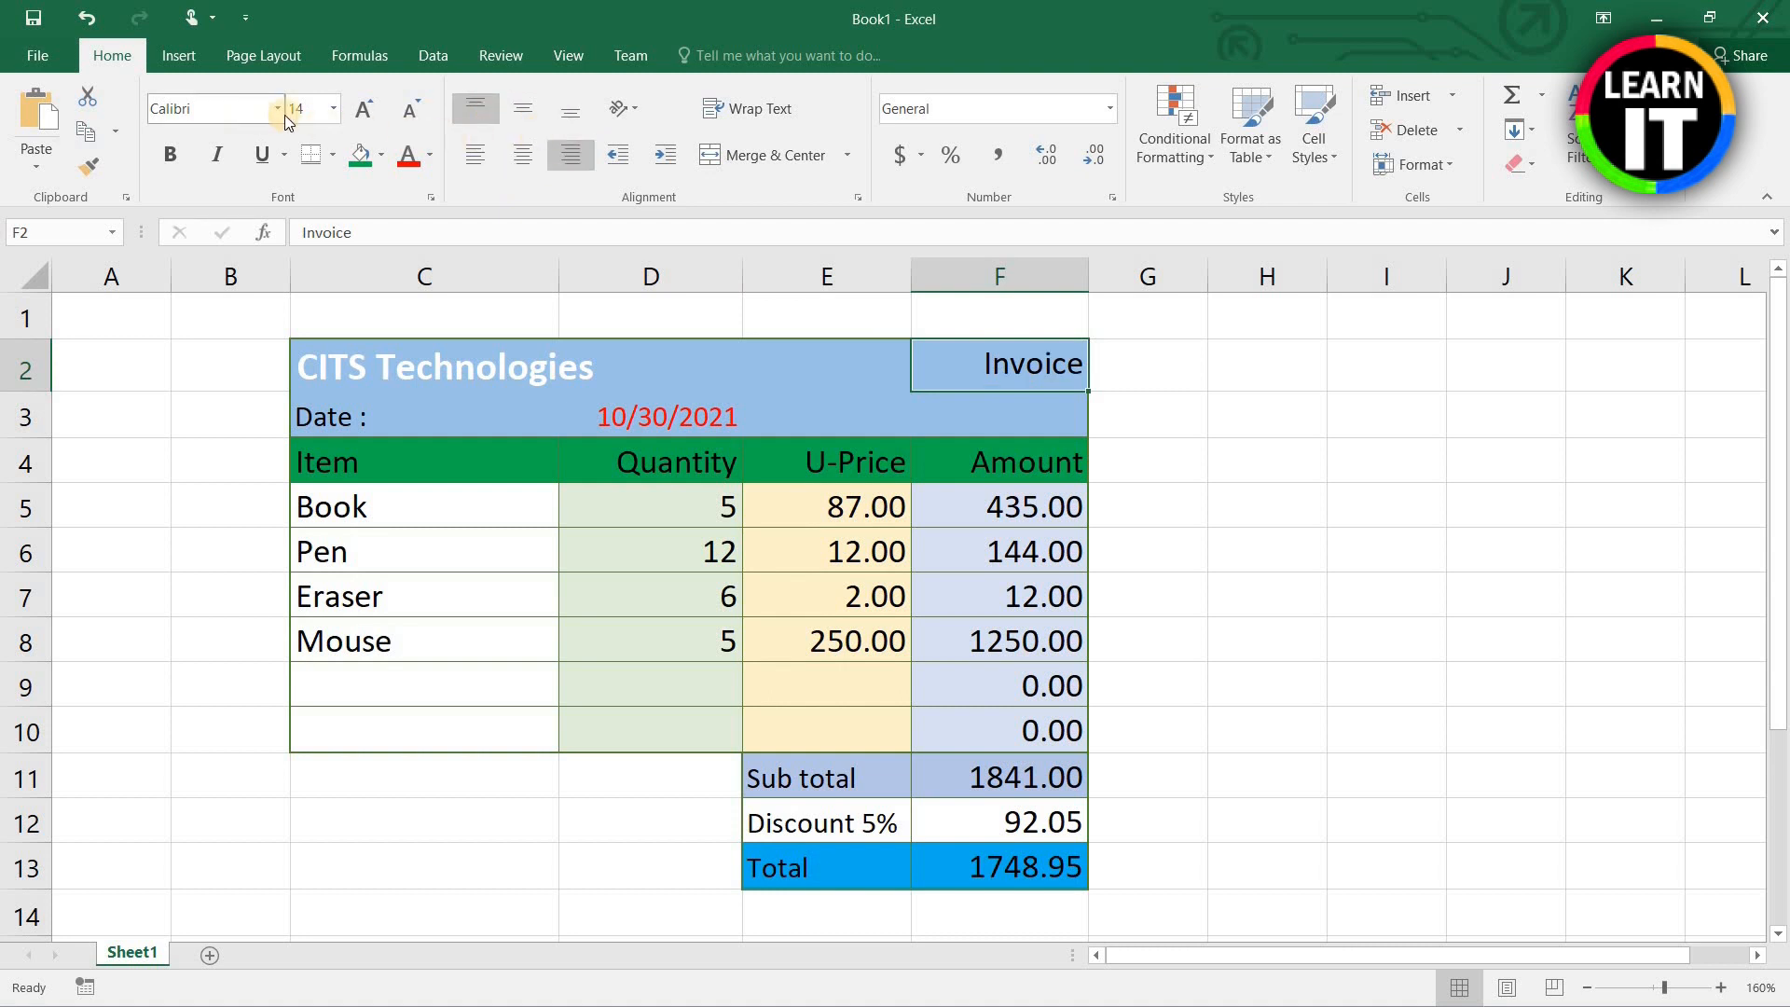
Step: Format the Invoice heading in cell F2 as bold, black text at font size 18
{"action": "left_click", "coordinate": [172, 159]}
{"action": "left_click", "coordinate": [430, 154]}
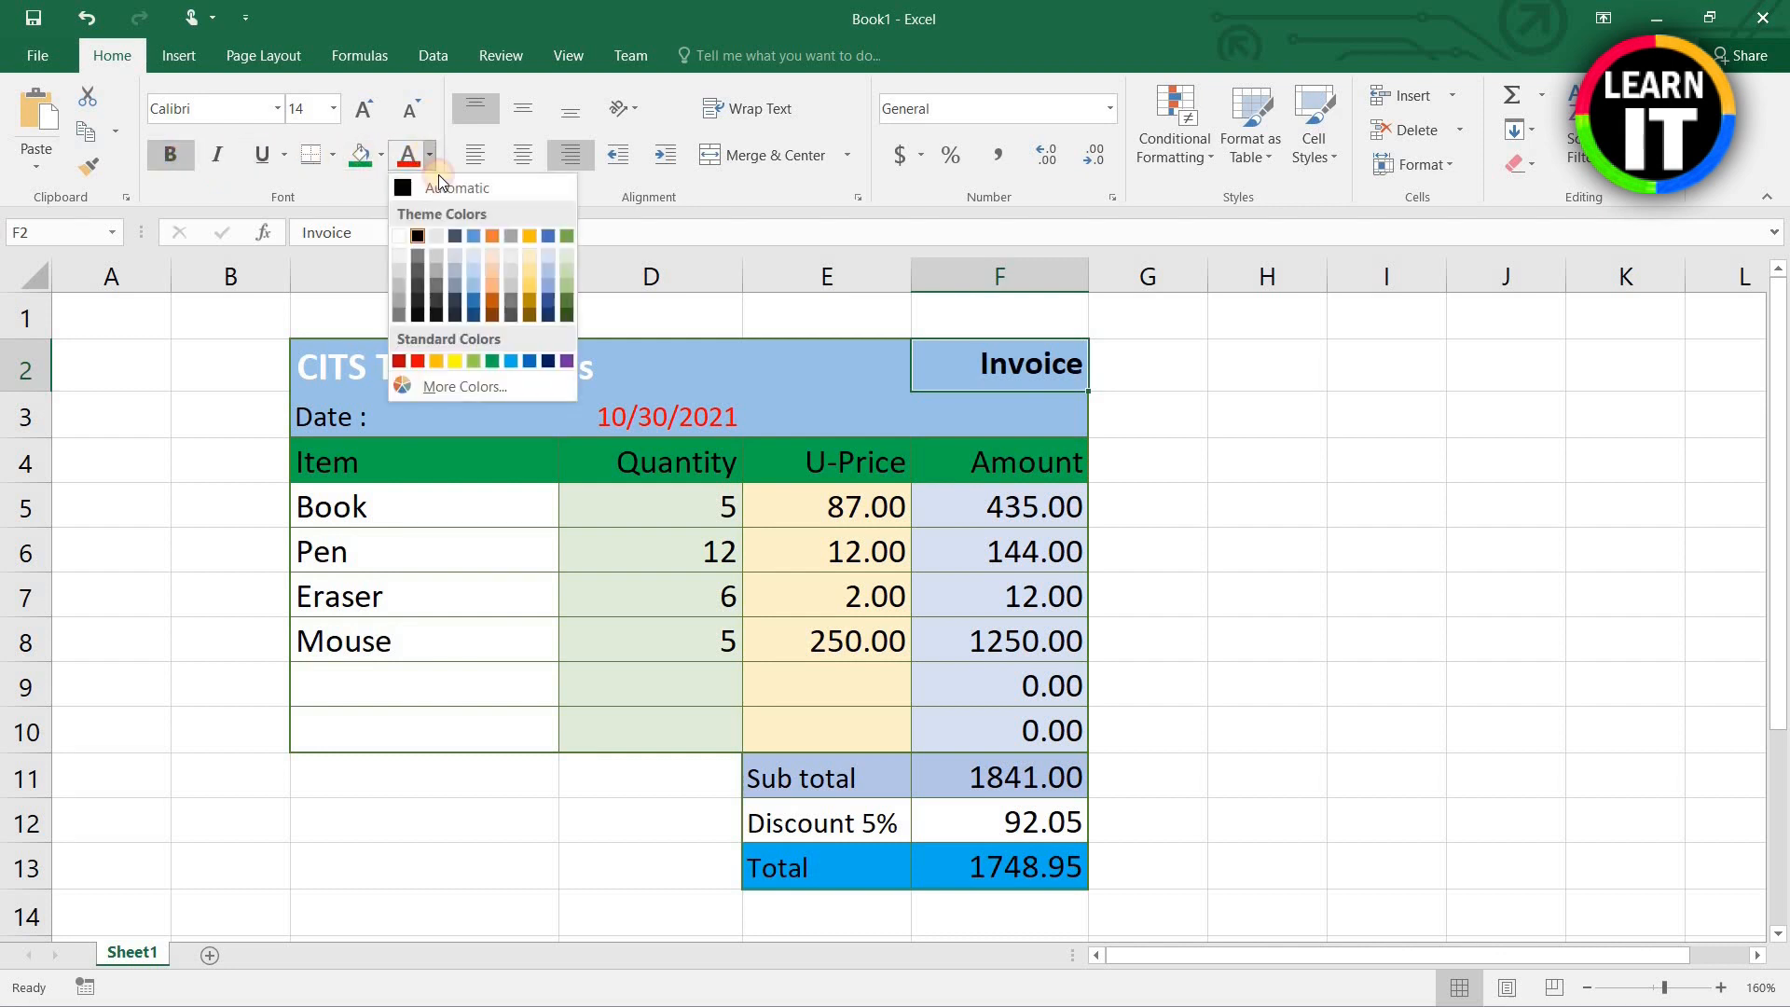
{"action": "left_click", "coordinate": [567, 317]}
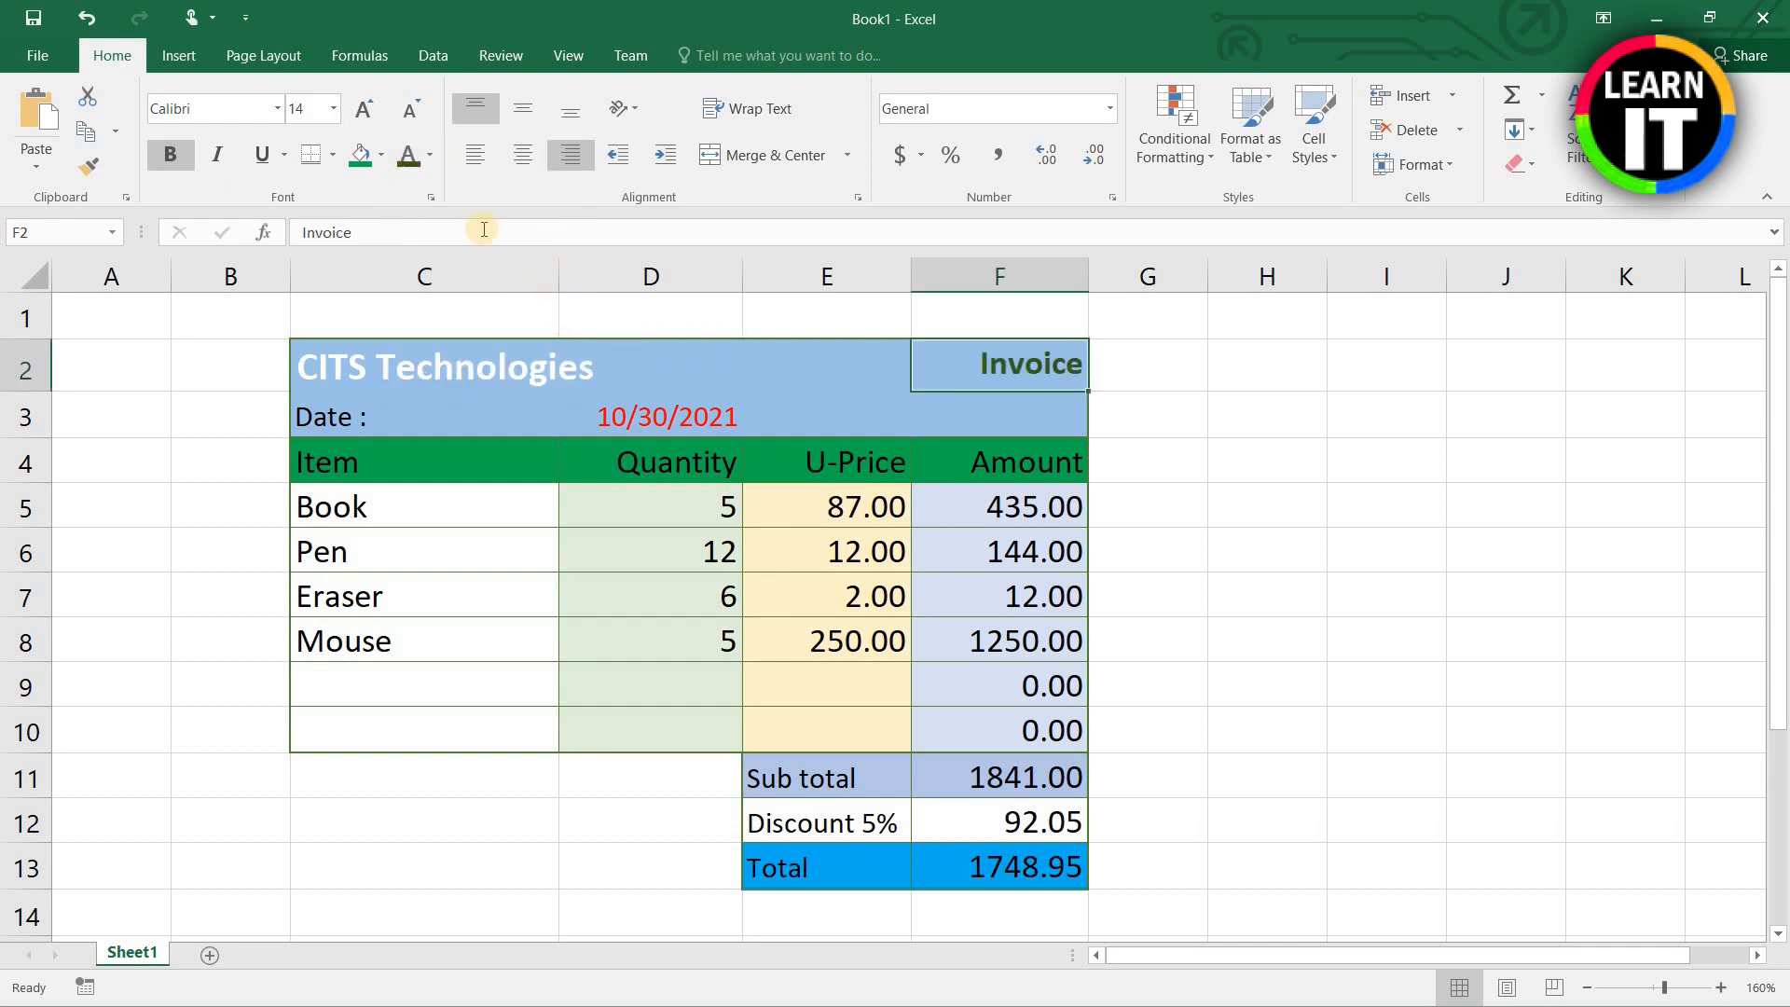
{"action": "left_click", "coordinate": [430, 154]}
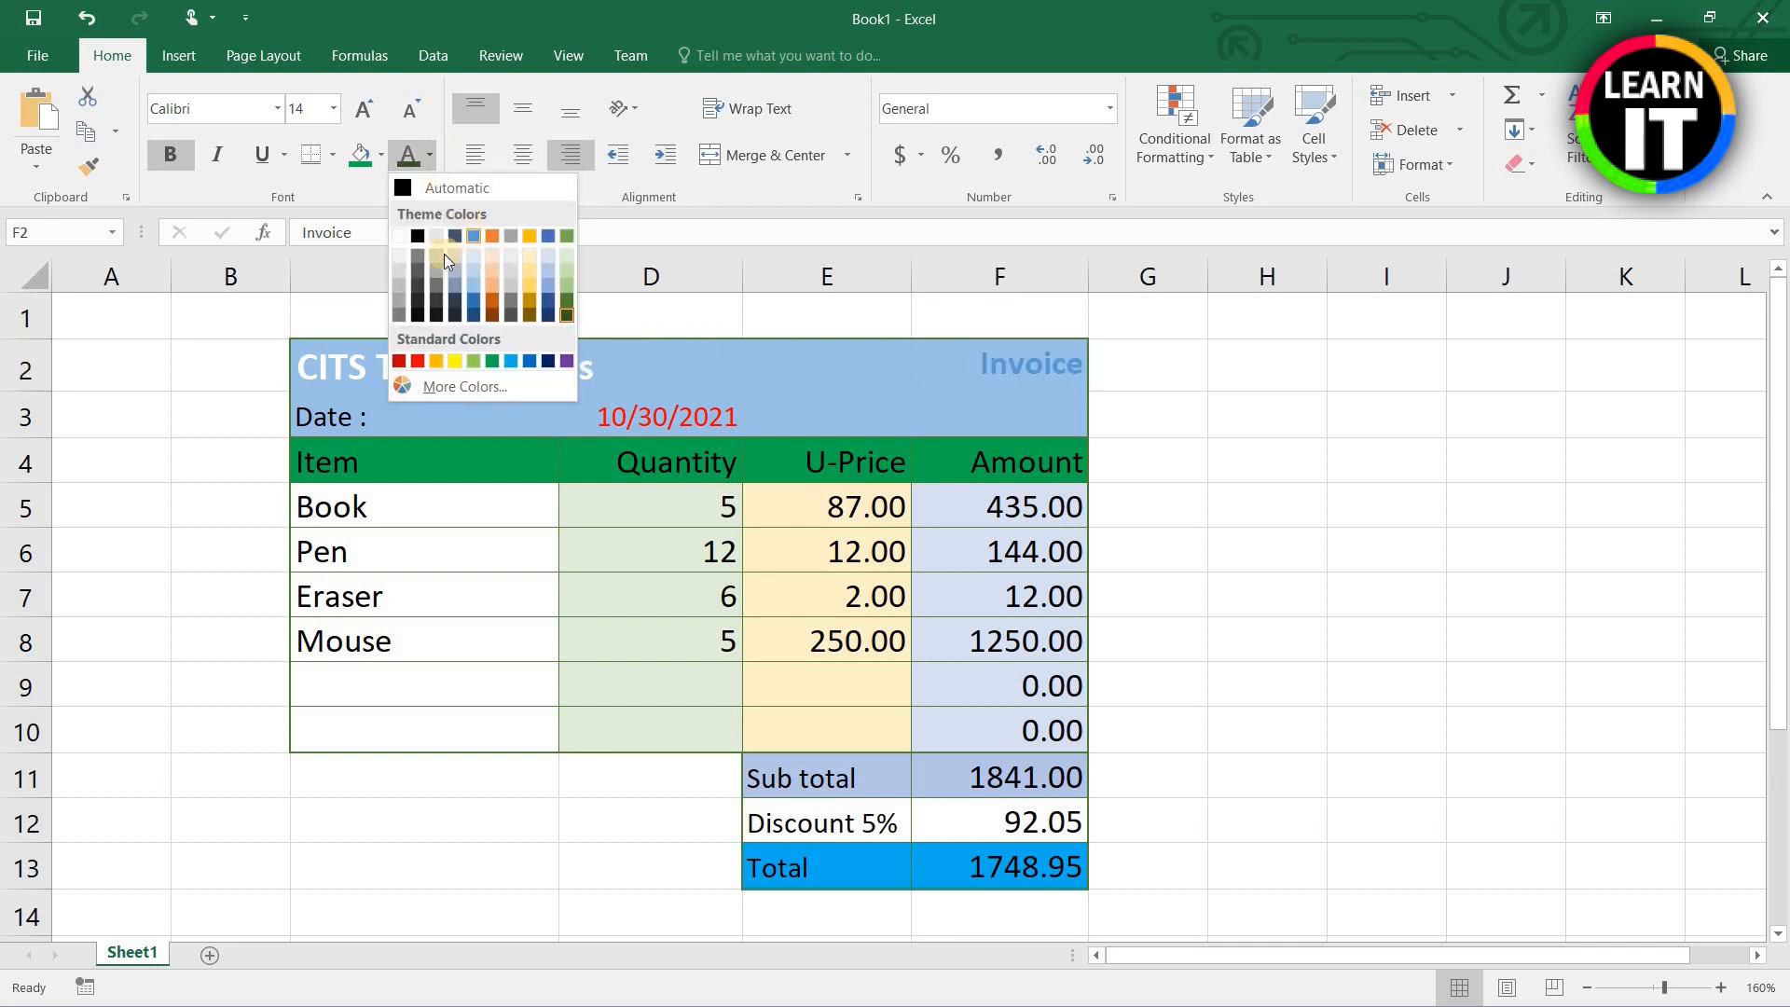
{"action": "left_click", "coordinate": [417, 234]}
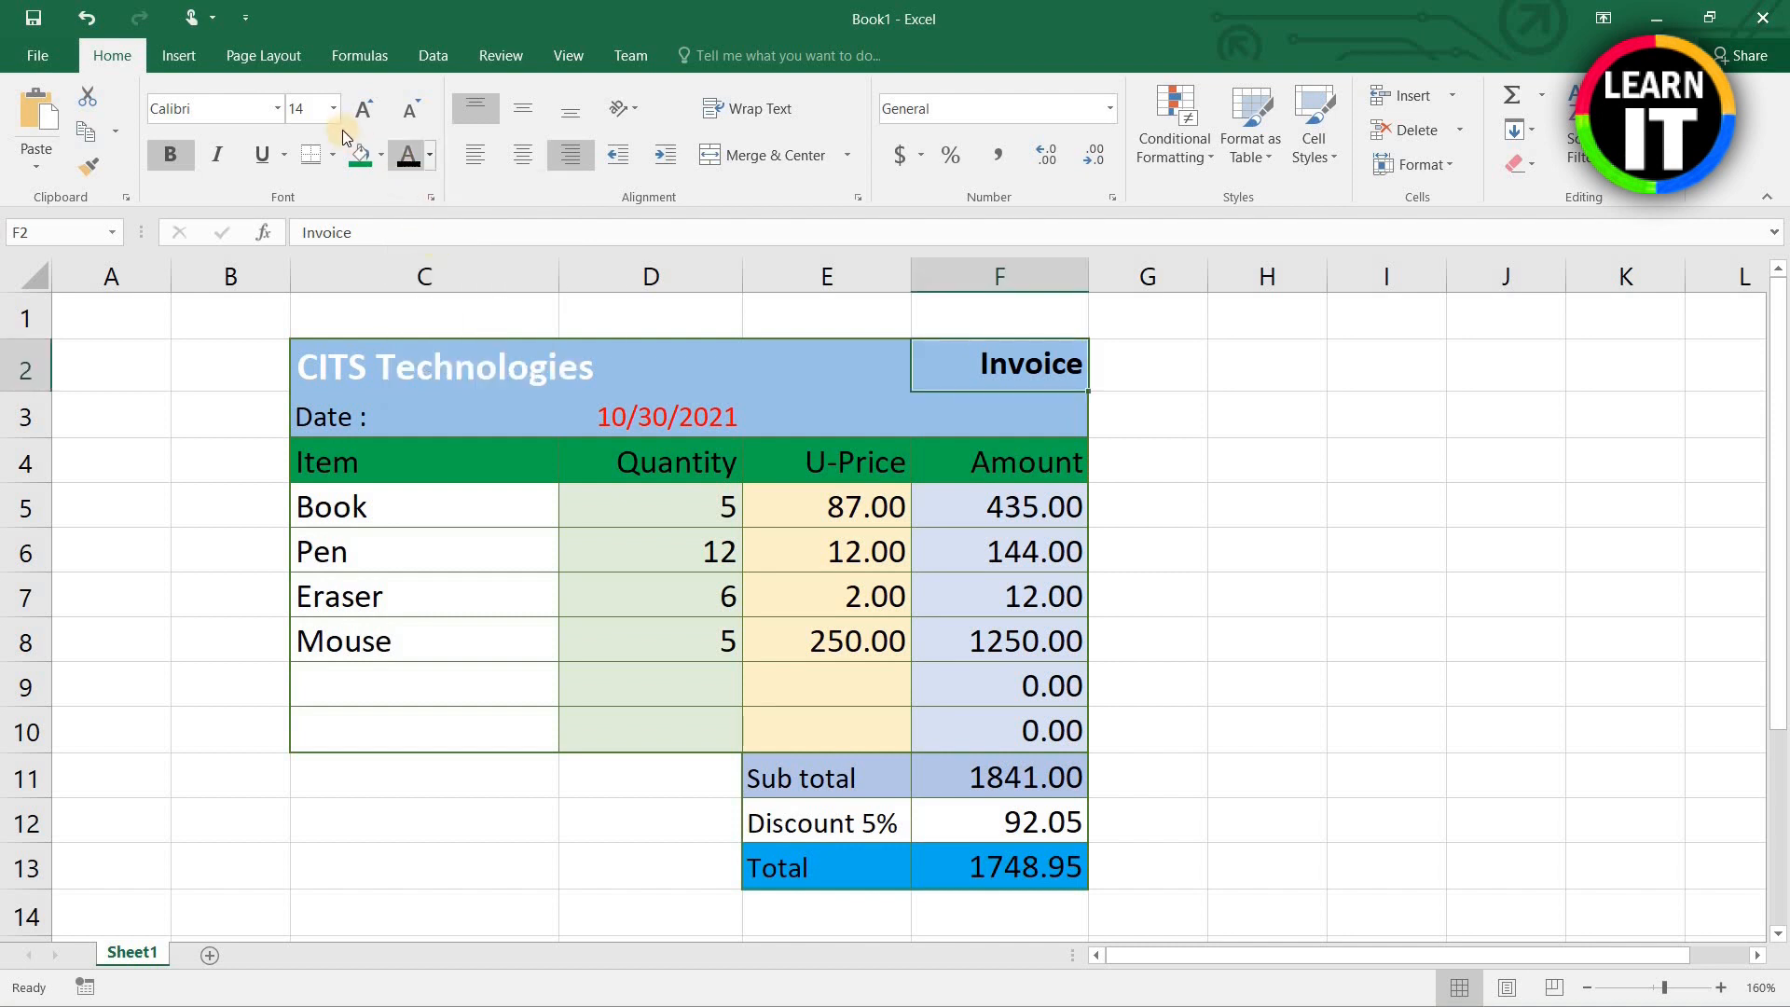
{"action": "left_click", "coordinate": [333, 108]}
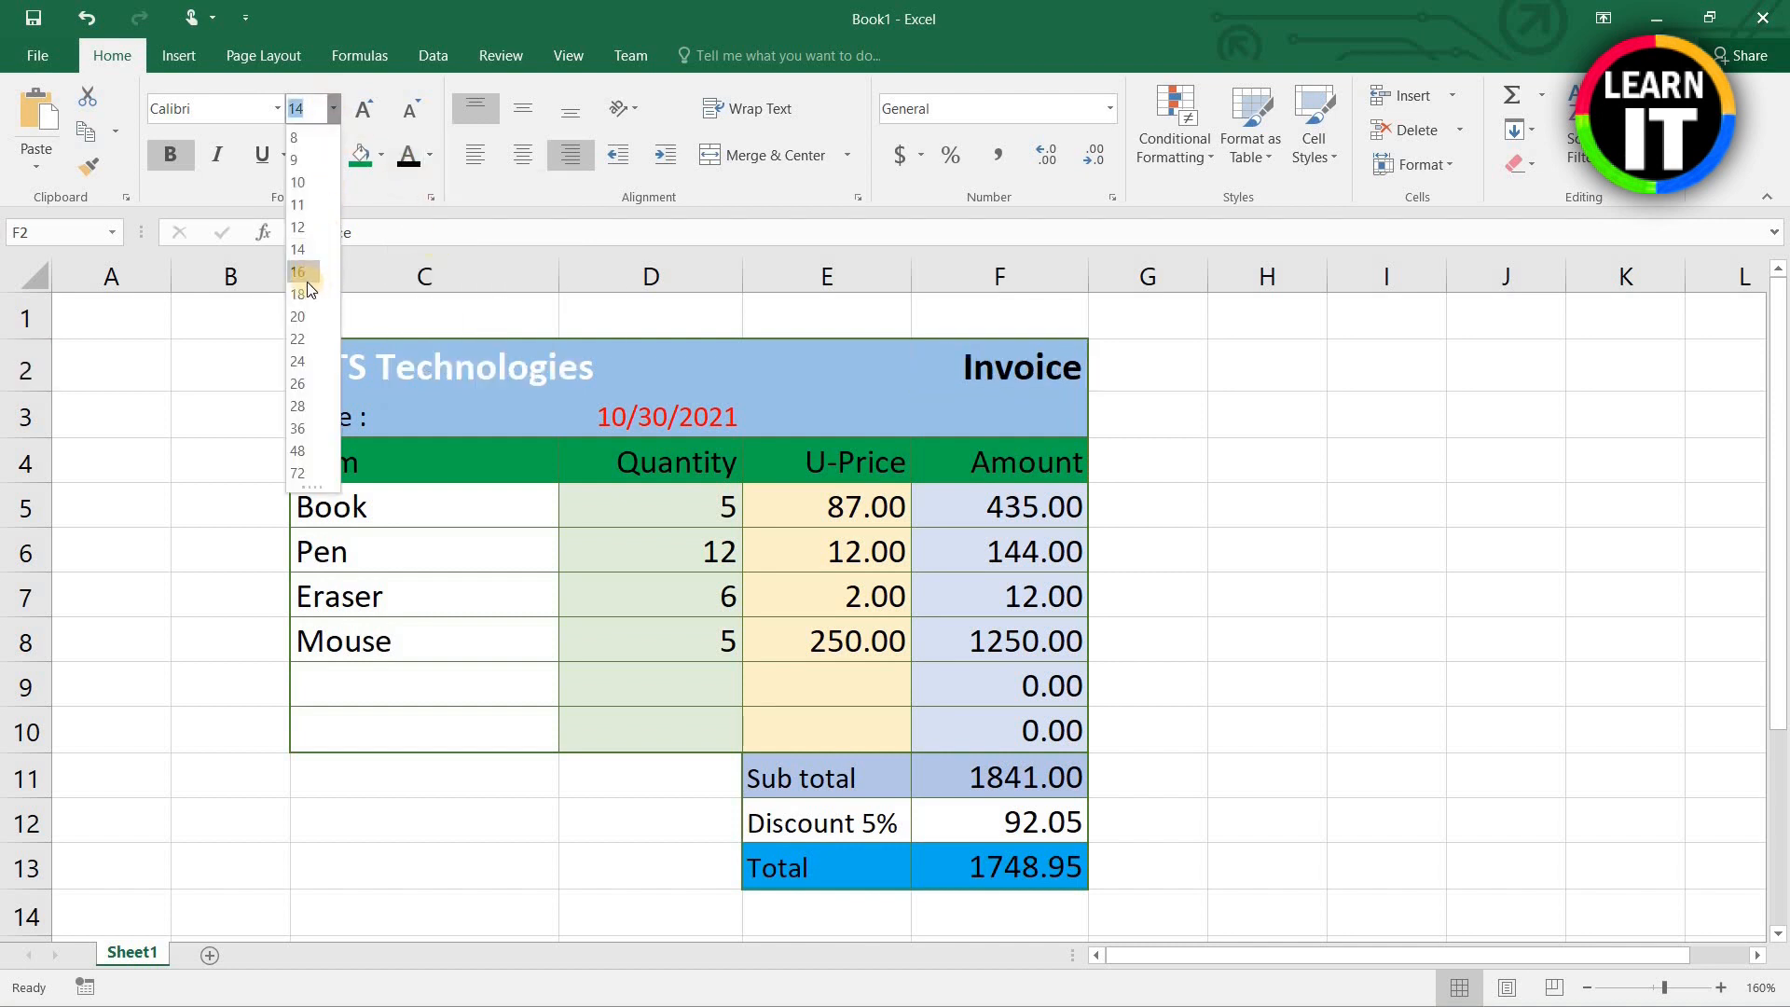
{"action": "left_click", "coordinate": [306, 295]}
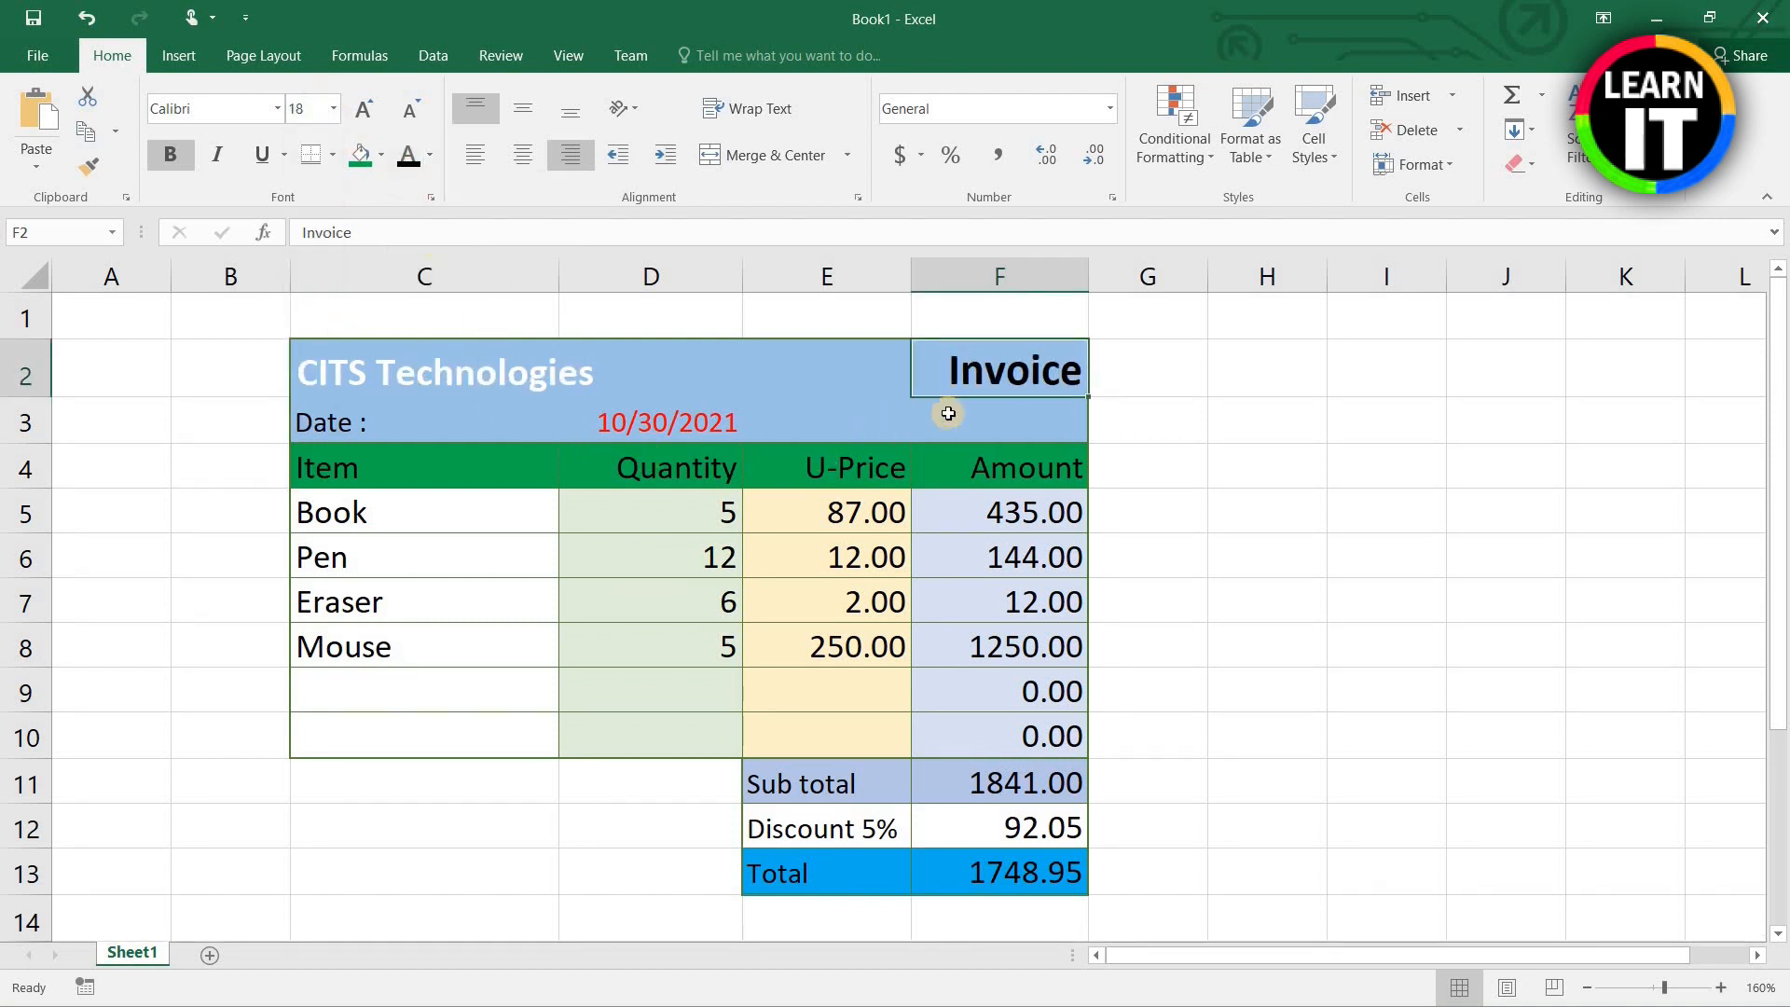
{"action": "left_click", "coordinate": [1161, 553]}
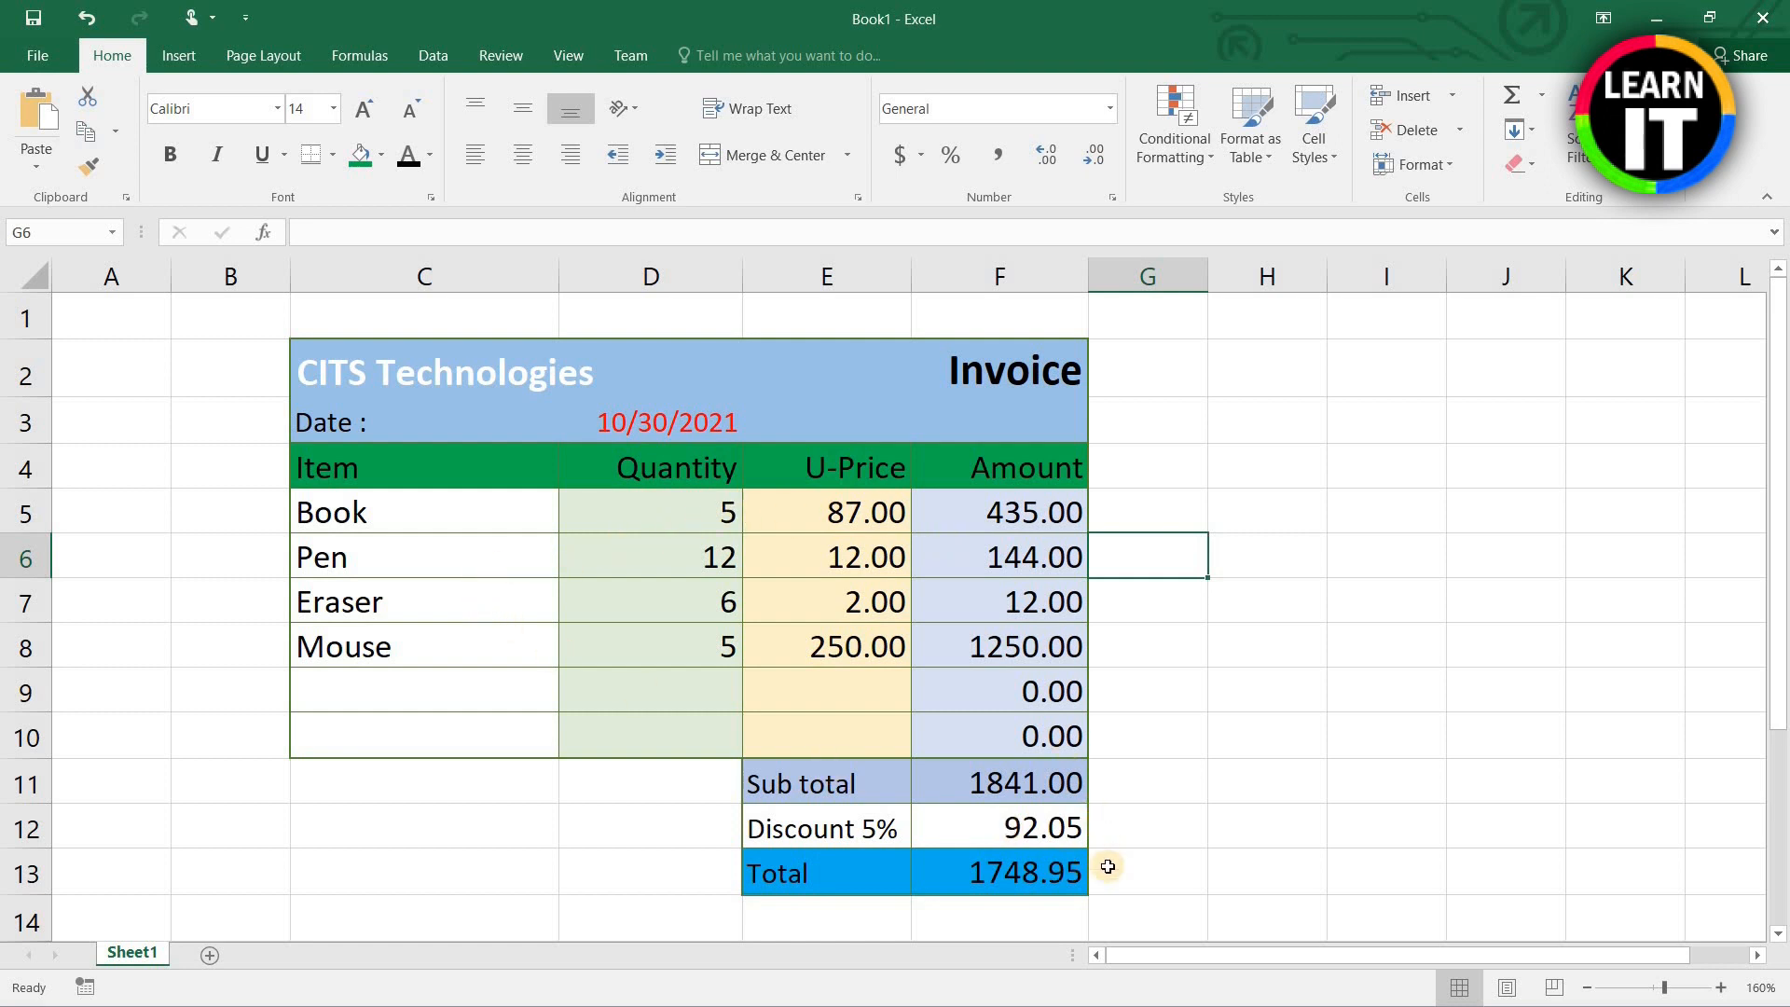
Step: Inspect the amount formula for the Book item in cell F5
{"action": "left_click", "coordinate": [1016, 506]}
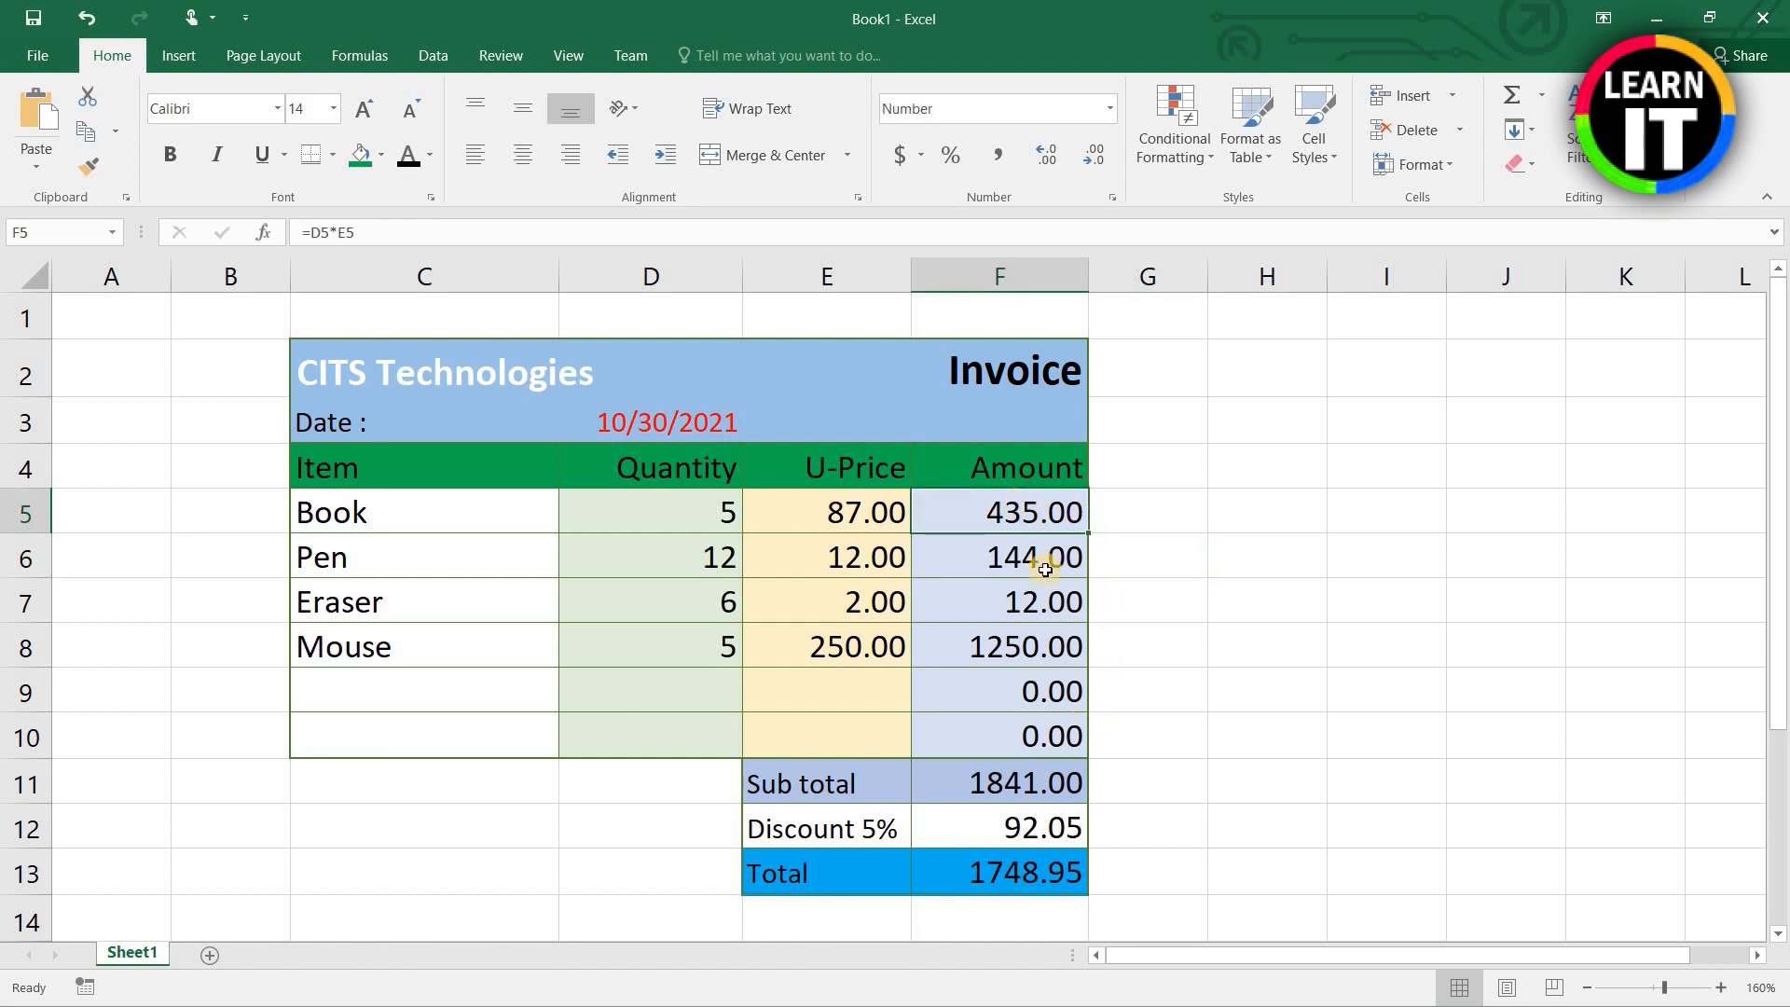
{"action": "double_click", "coordinate": [1032, 509]}
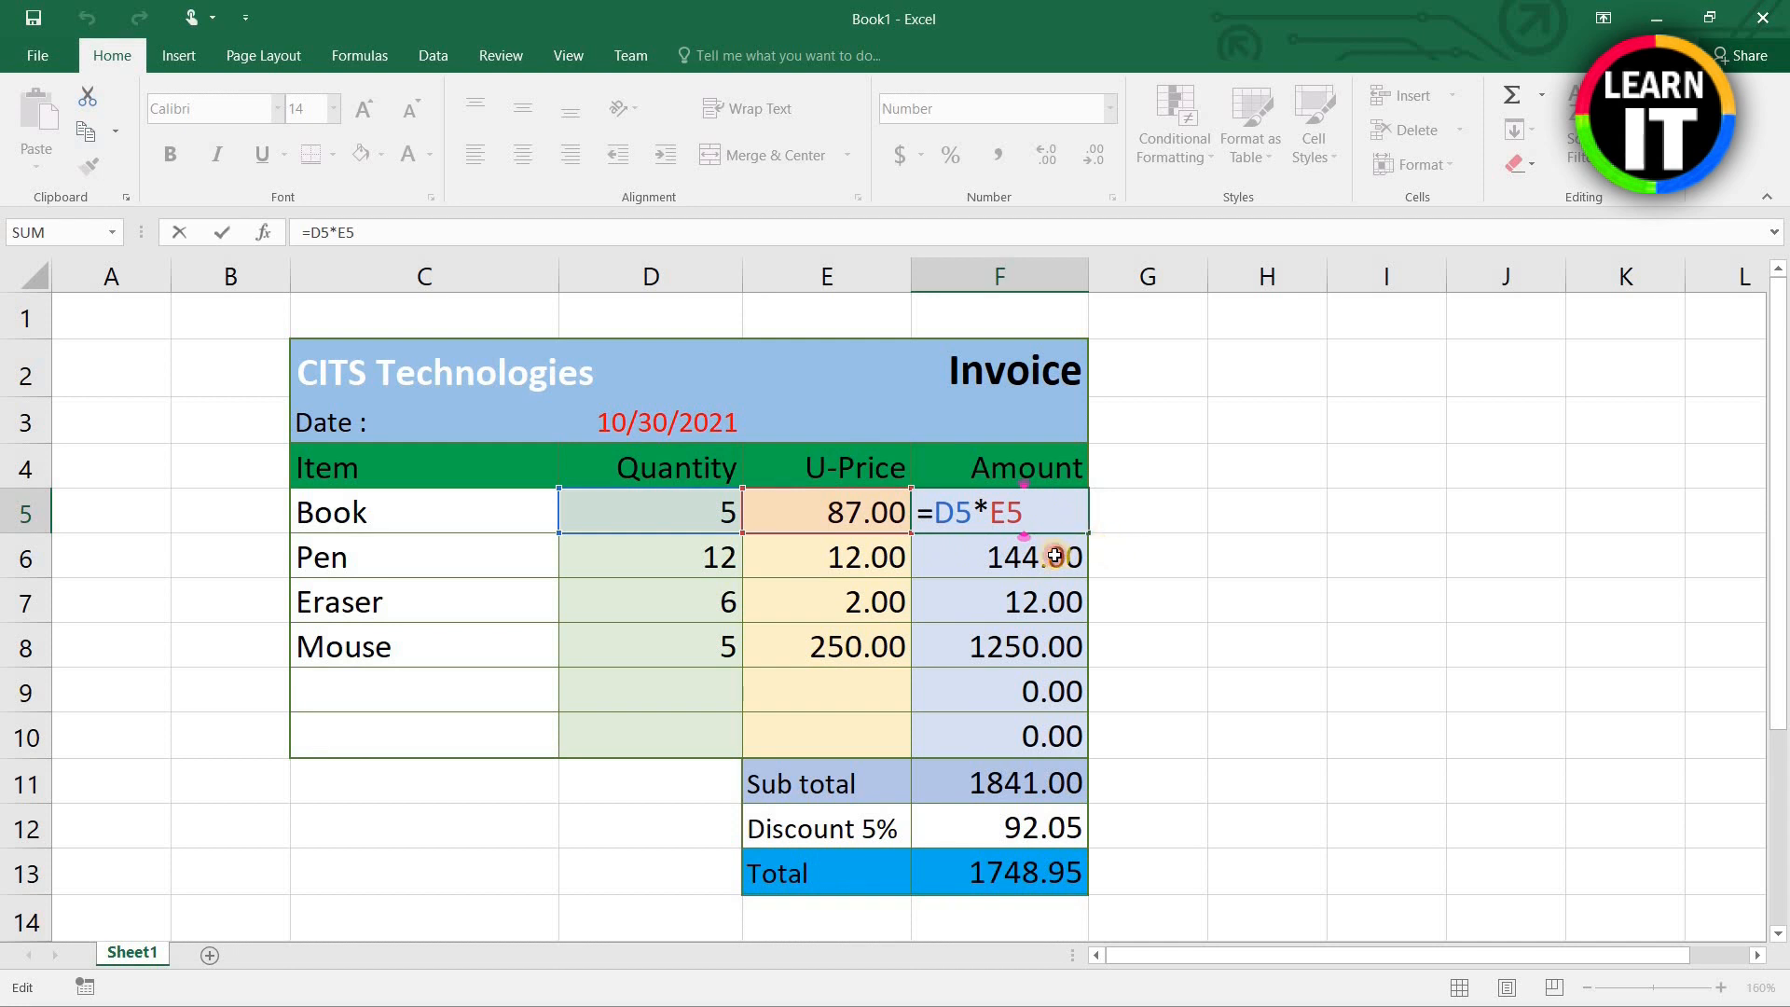
{"action": "key", "text": "Return"}
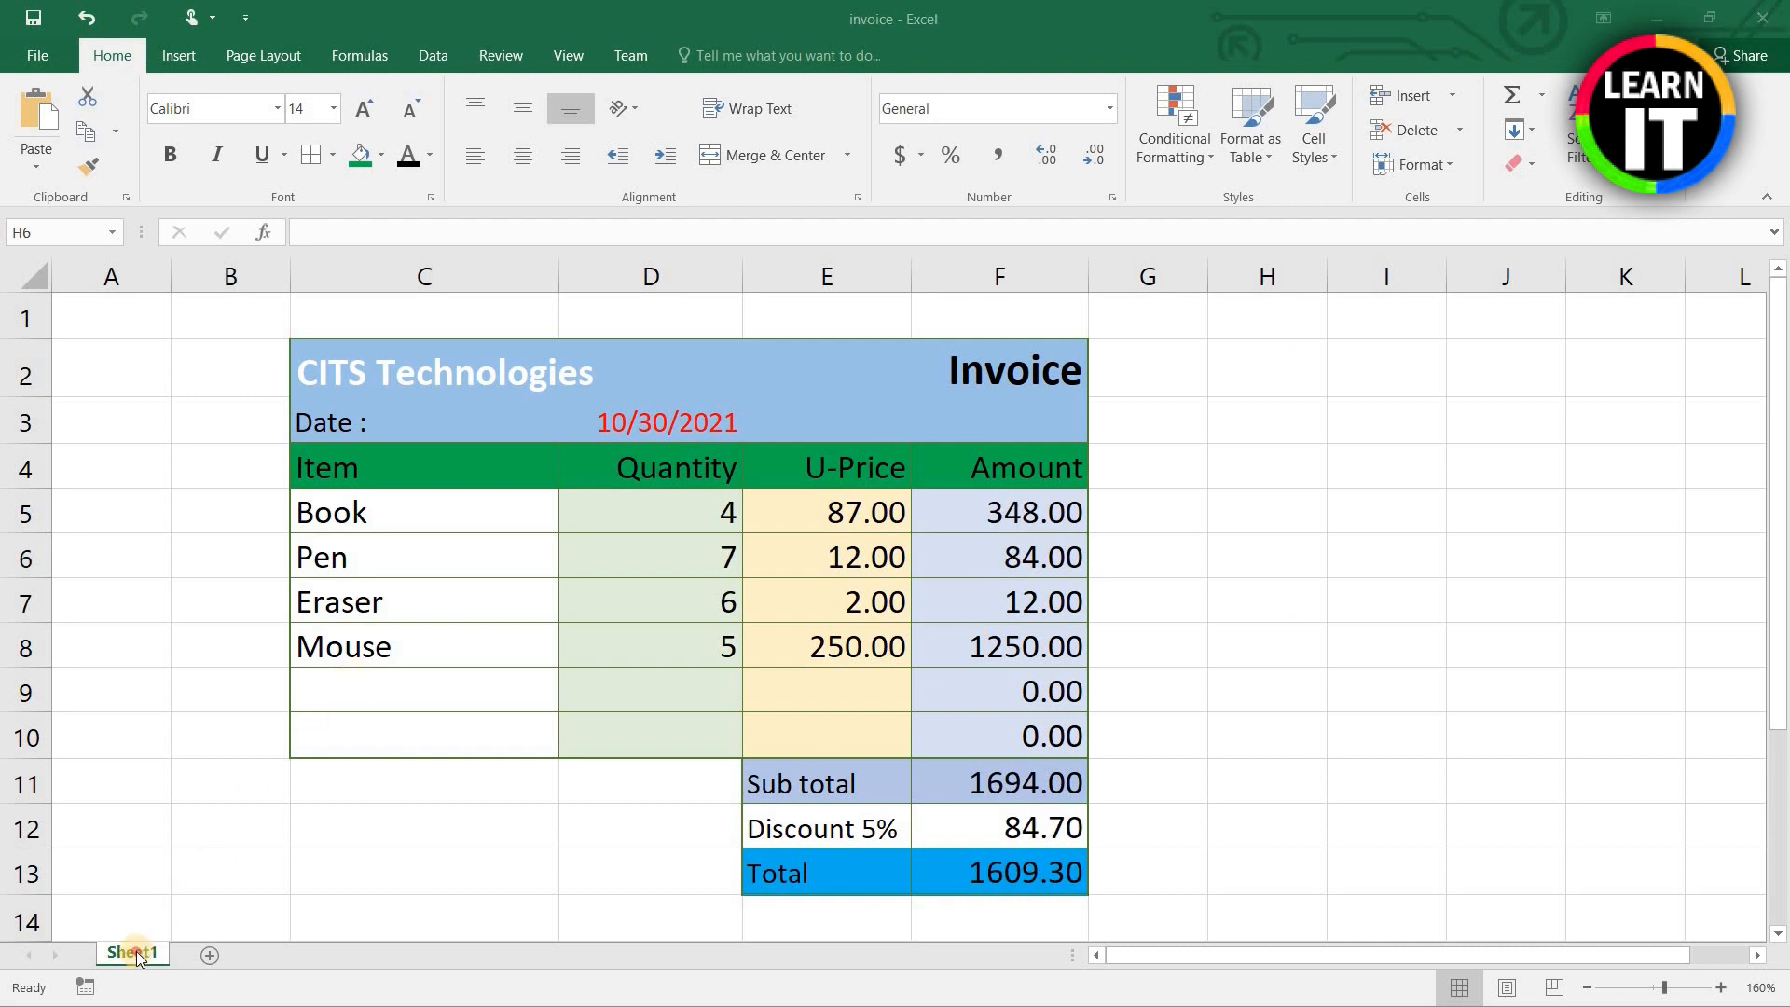
Step: Rename Sheet1 to Invoice and give its sheet tab a light green colour
{"action": "double_click", "coordinate": [134, 953]}
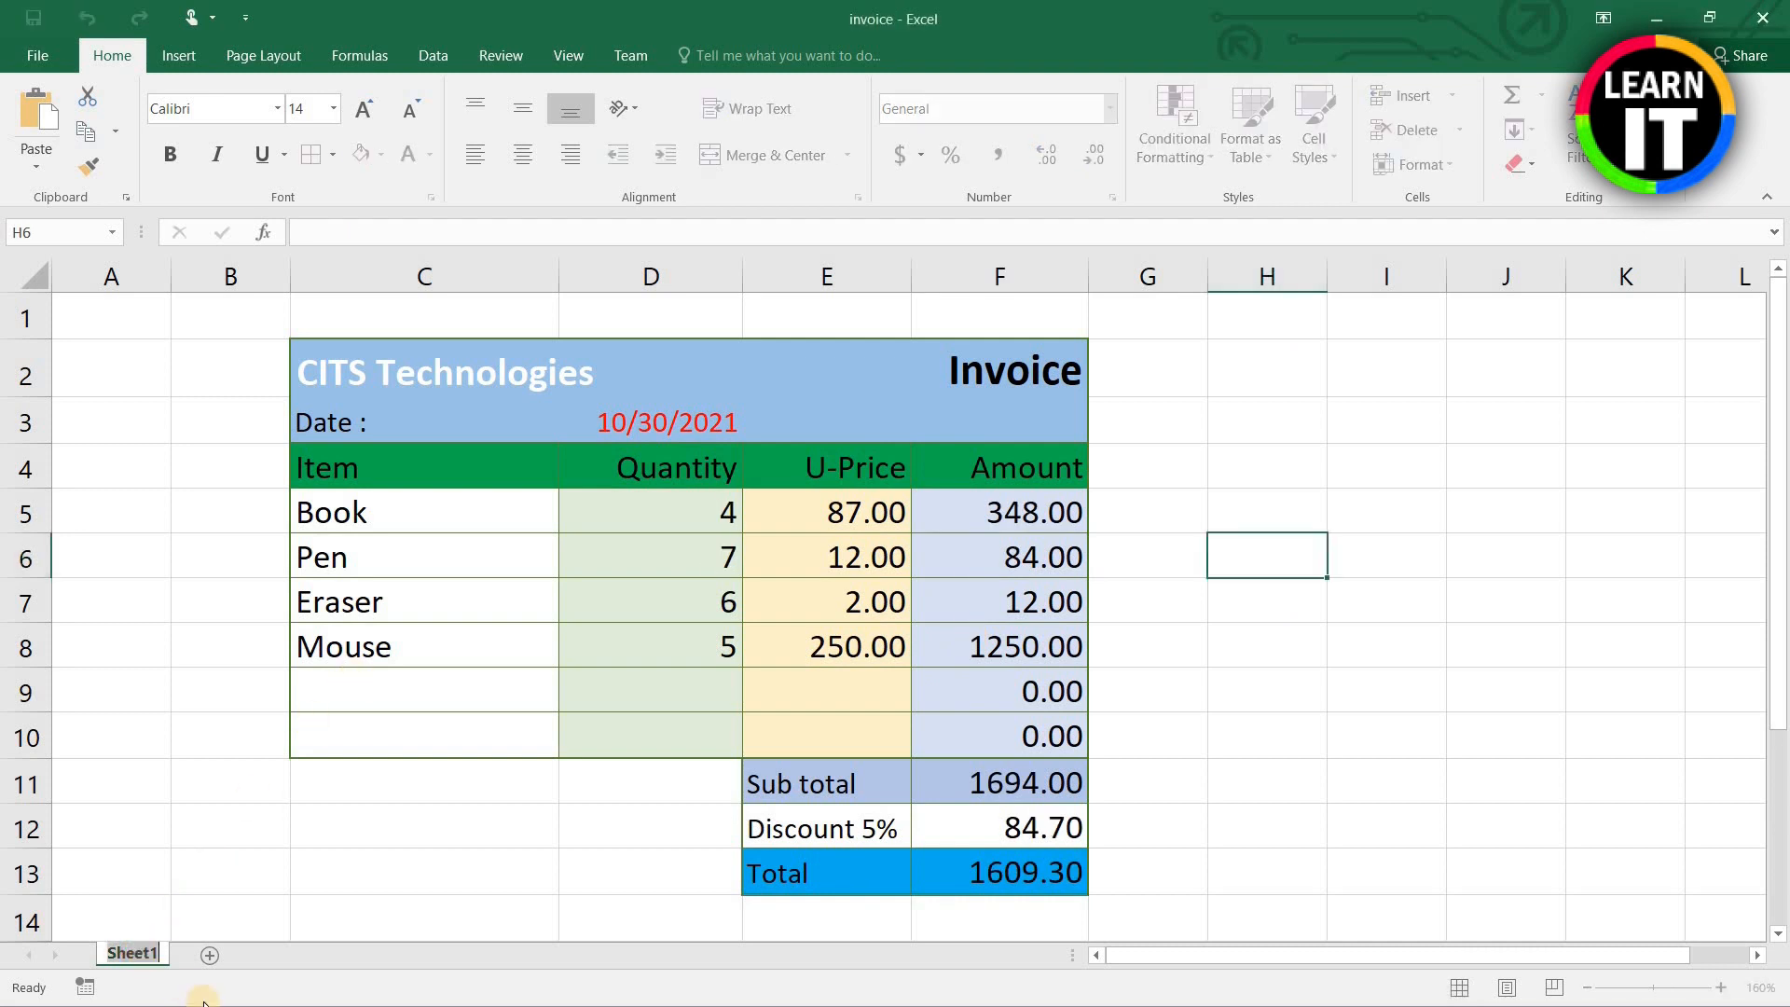
{"action": "type", "text": "Invoice"}
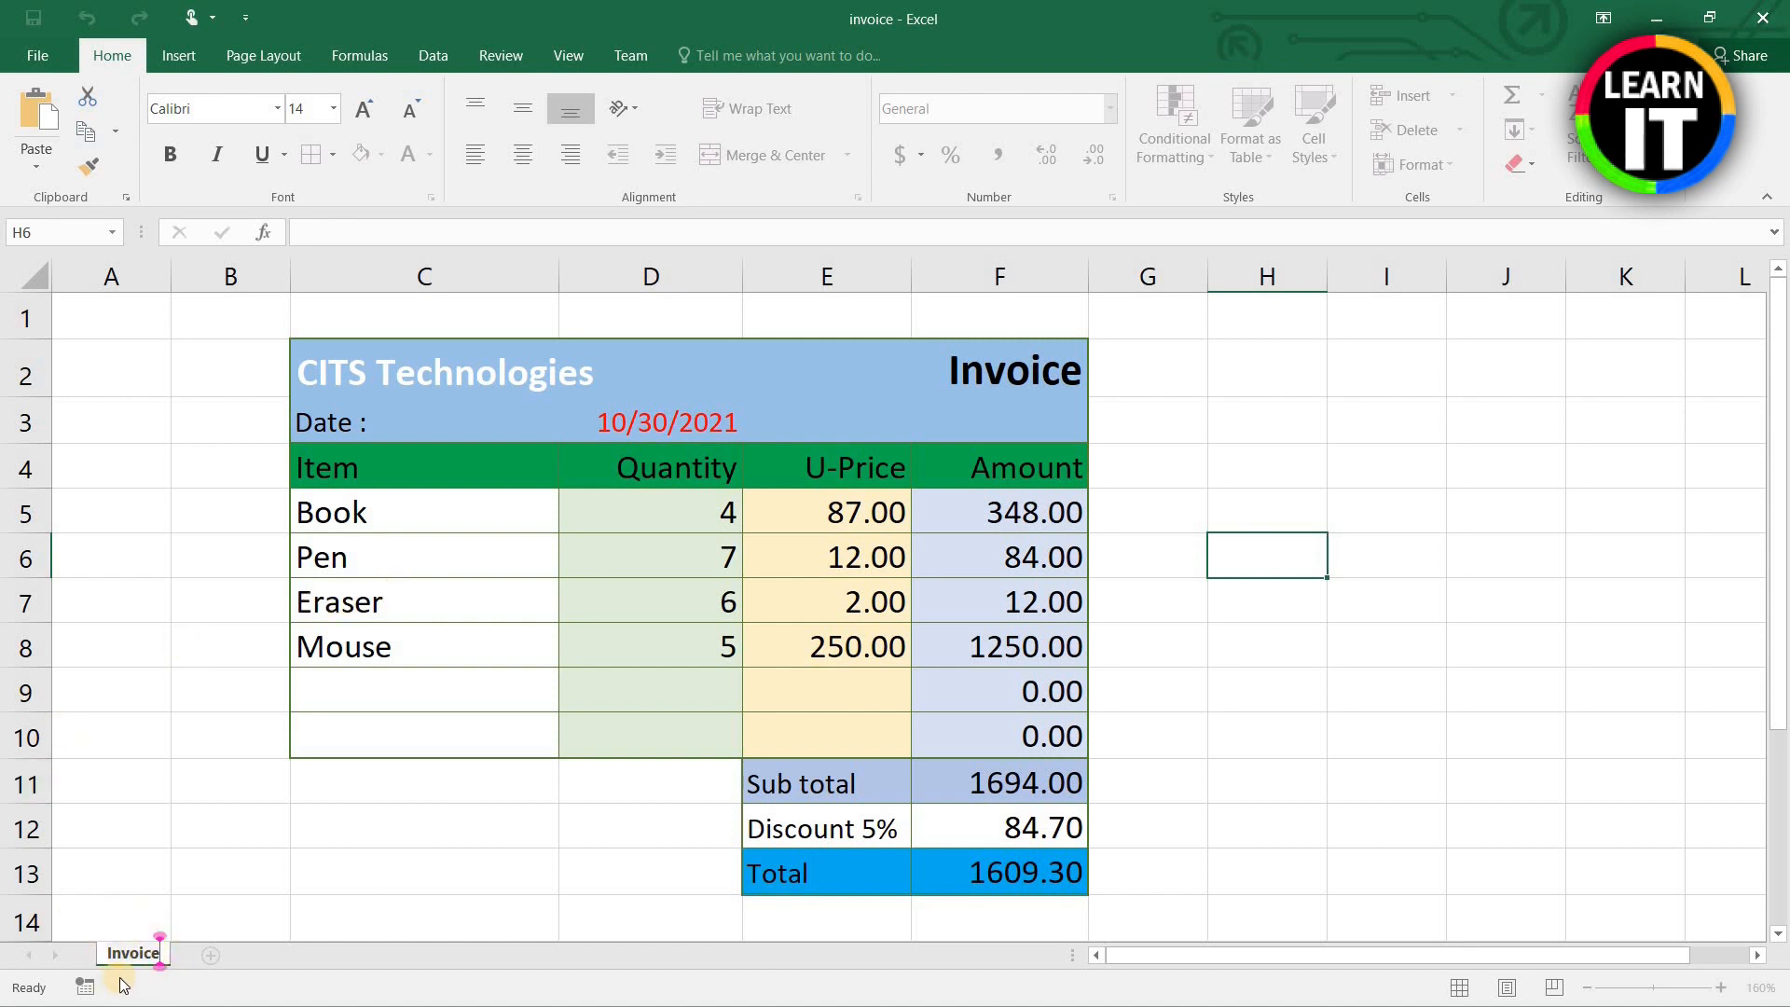
{"action": "key", "text": "Return"}
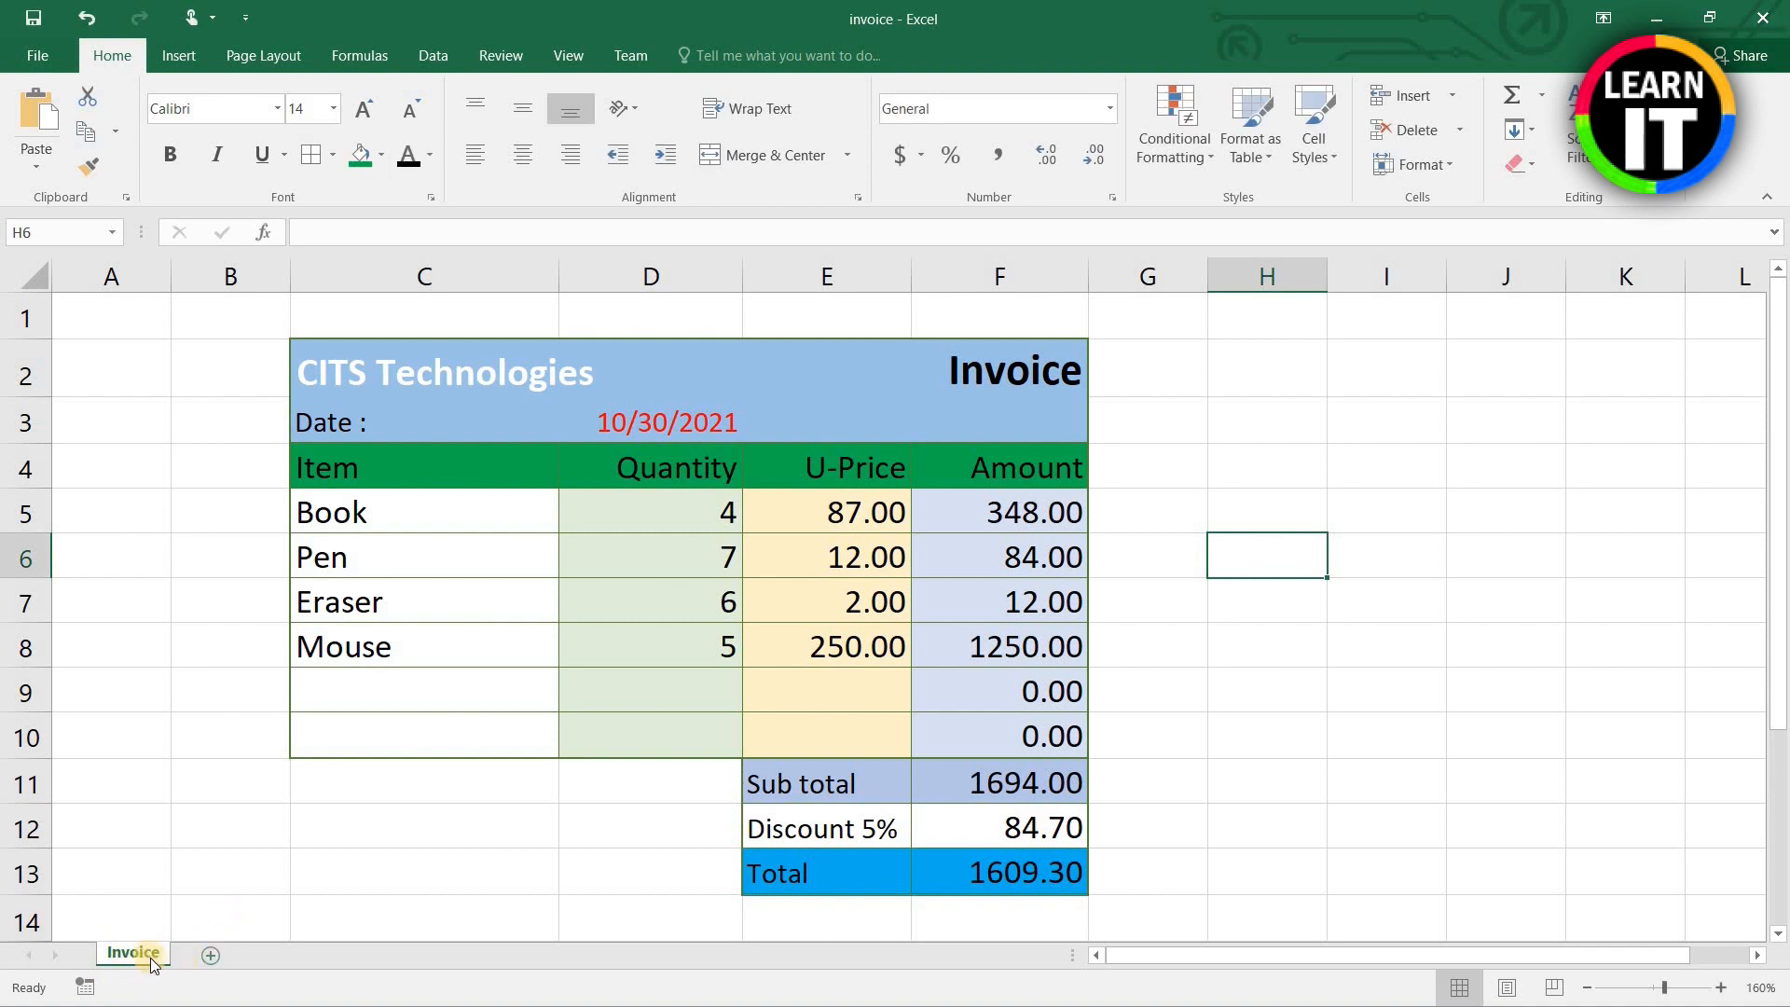
{"action": "right_click", "coordinate": [138, 952]}
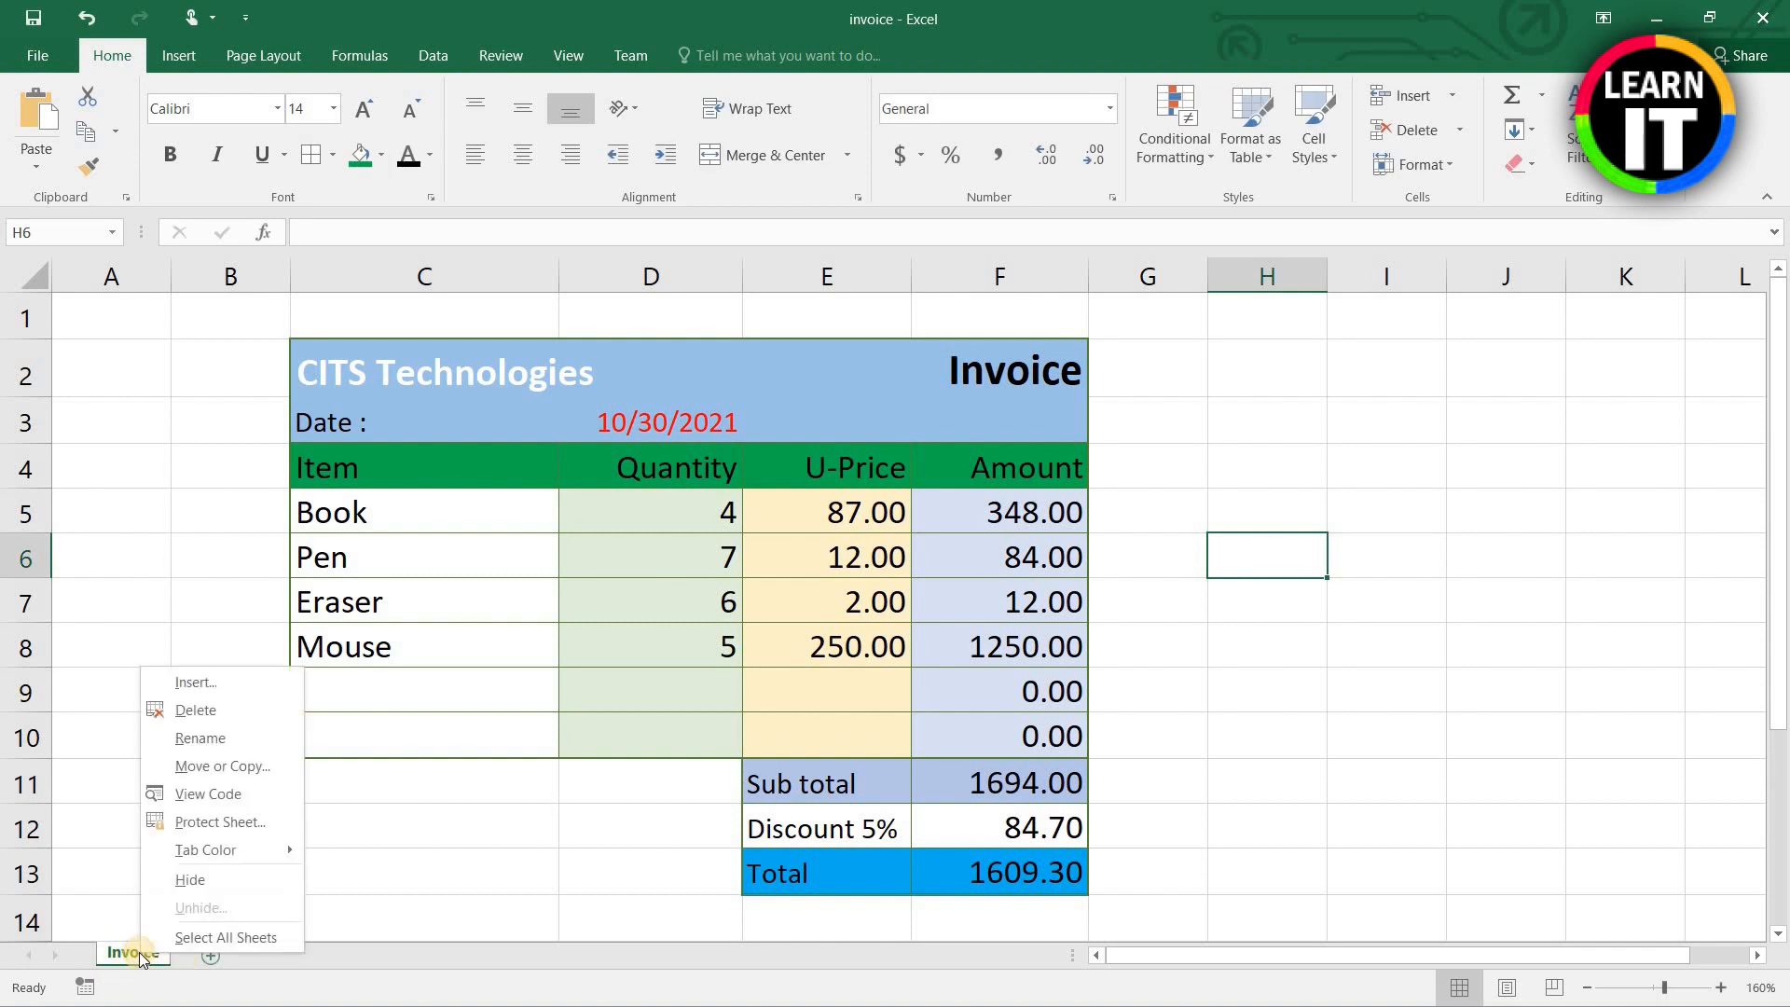
{"action": "mouse_move", "coordinate": [226, 851]}
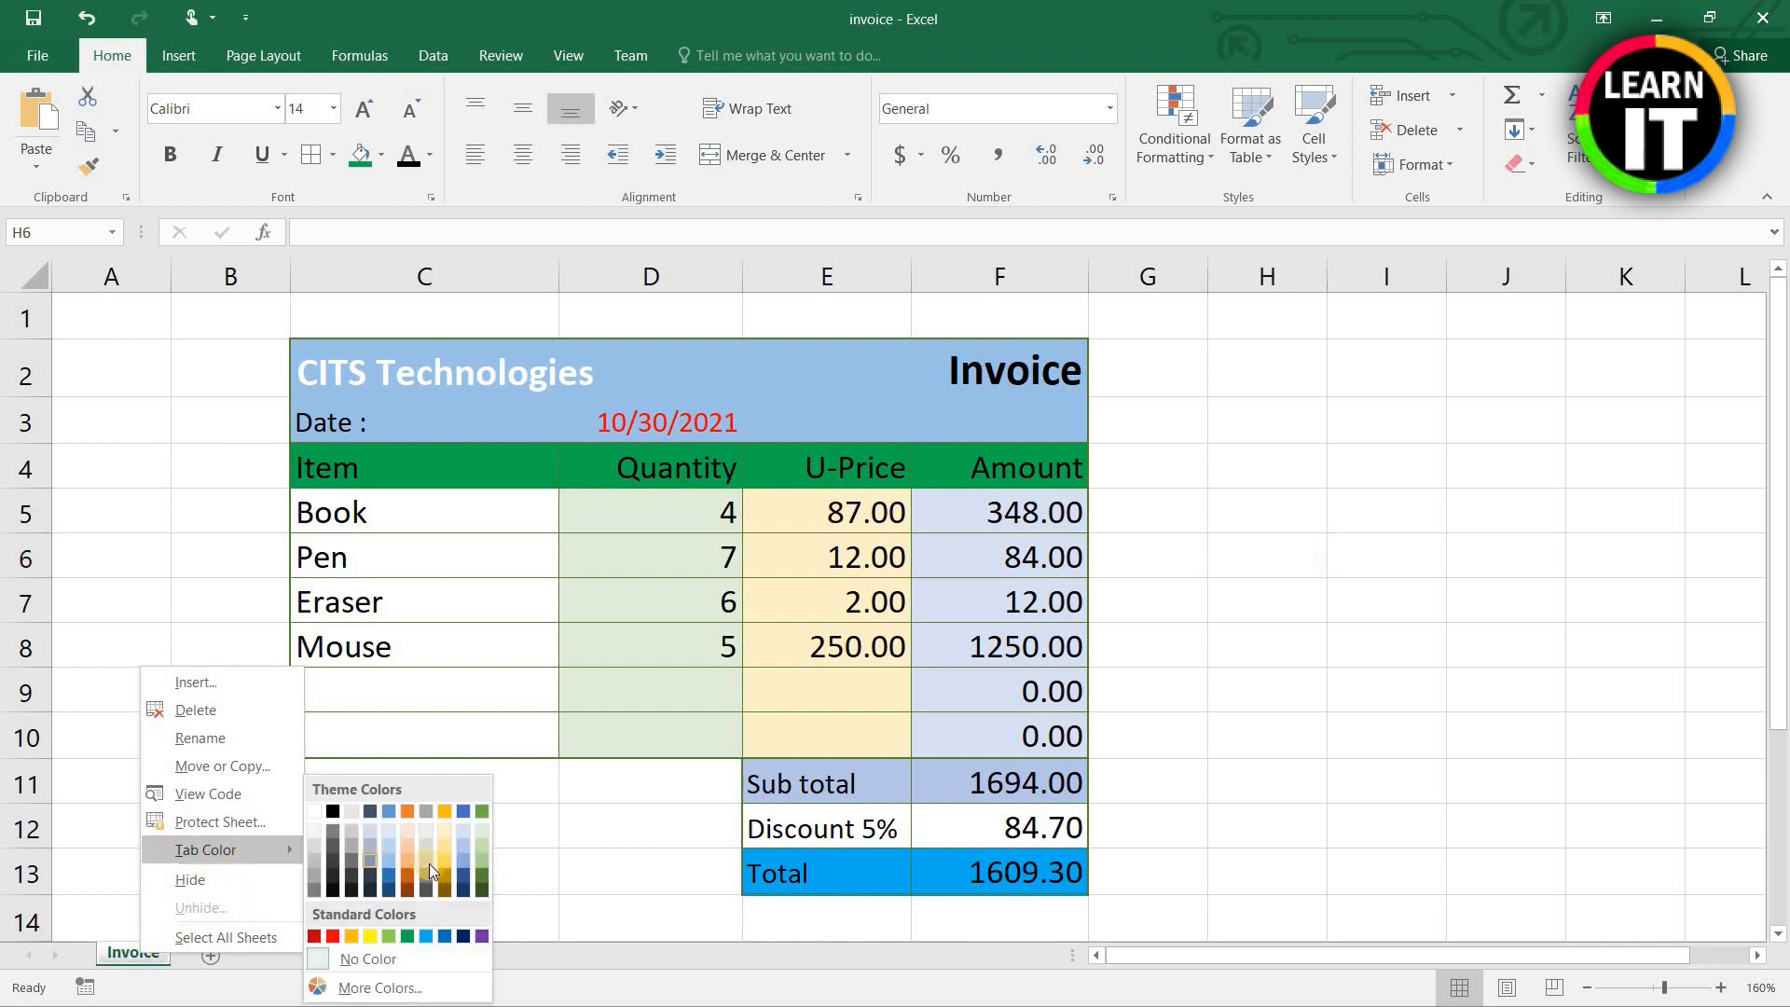
{"action": "left_click", "coordinate": [479, 864]}
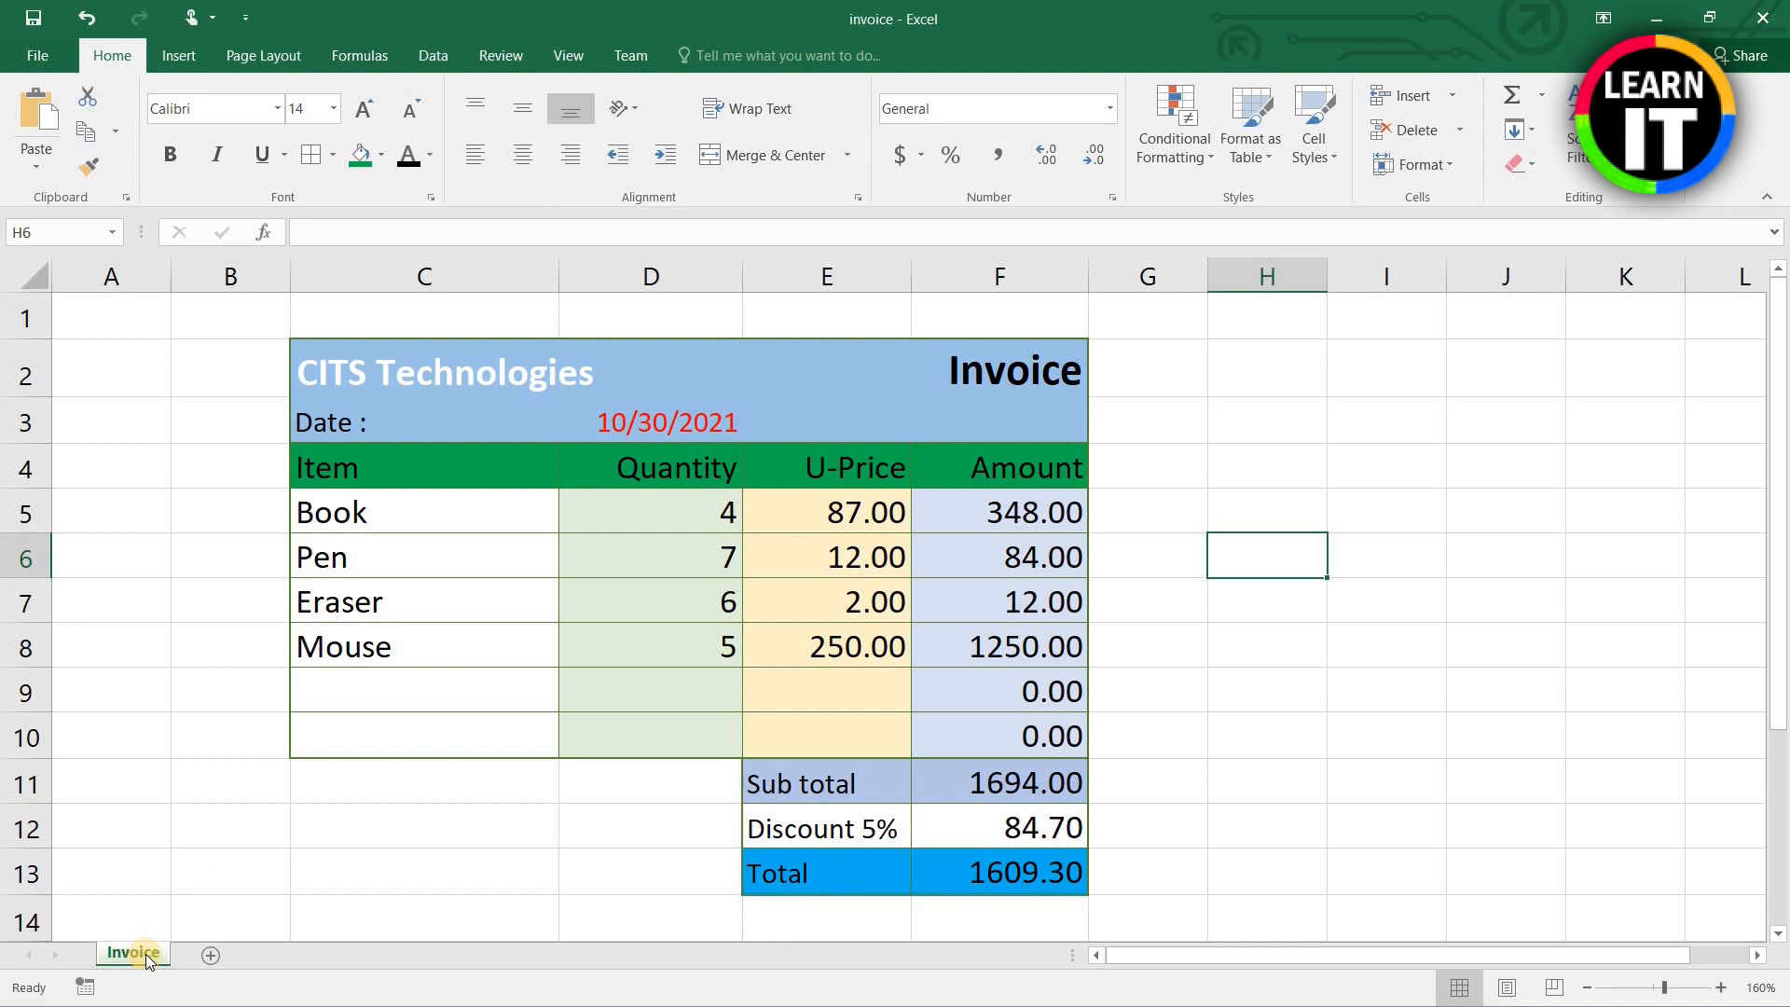
Step: Add a new worksheet after Invoice and name it Paysheet
{"action": "left_click", "coordinate": [210, 955]}
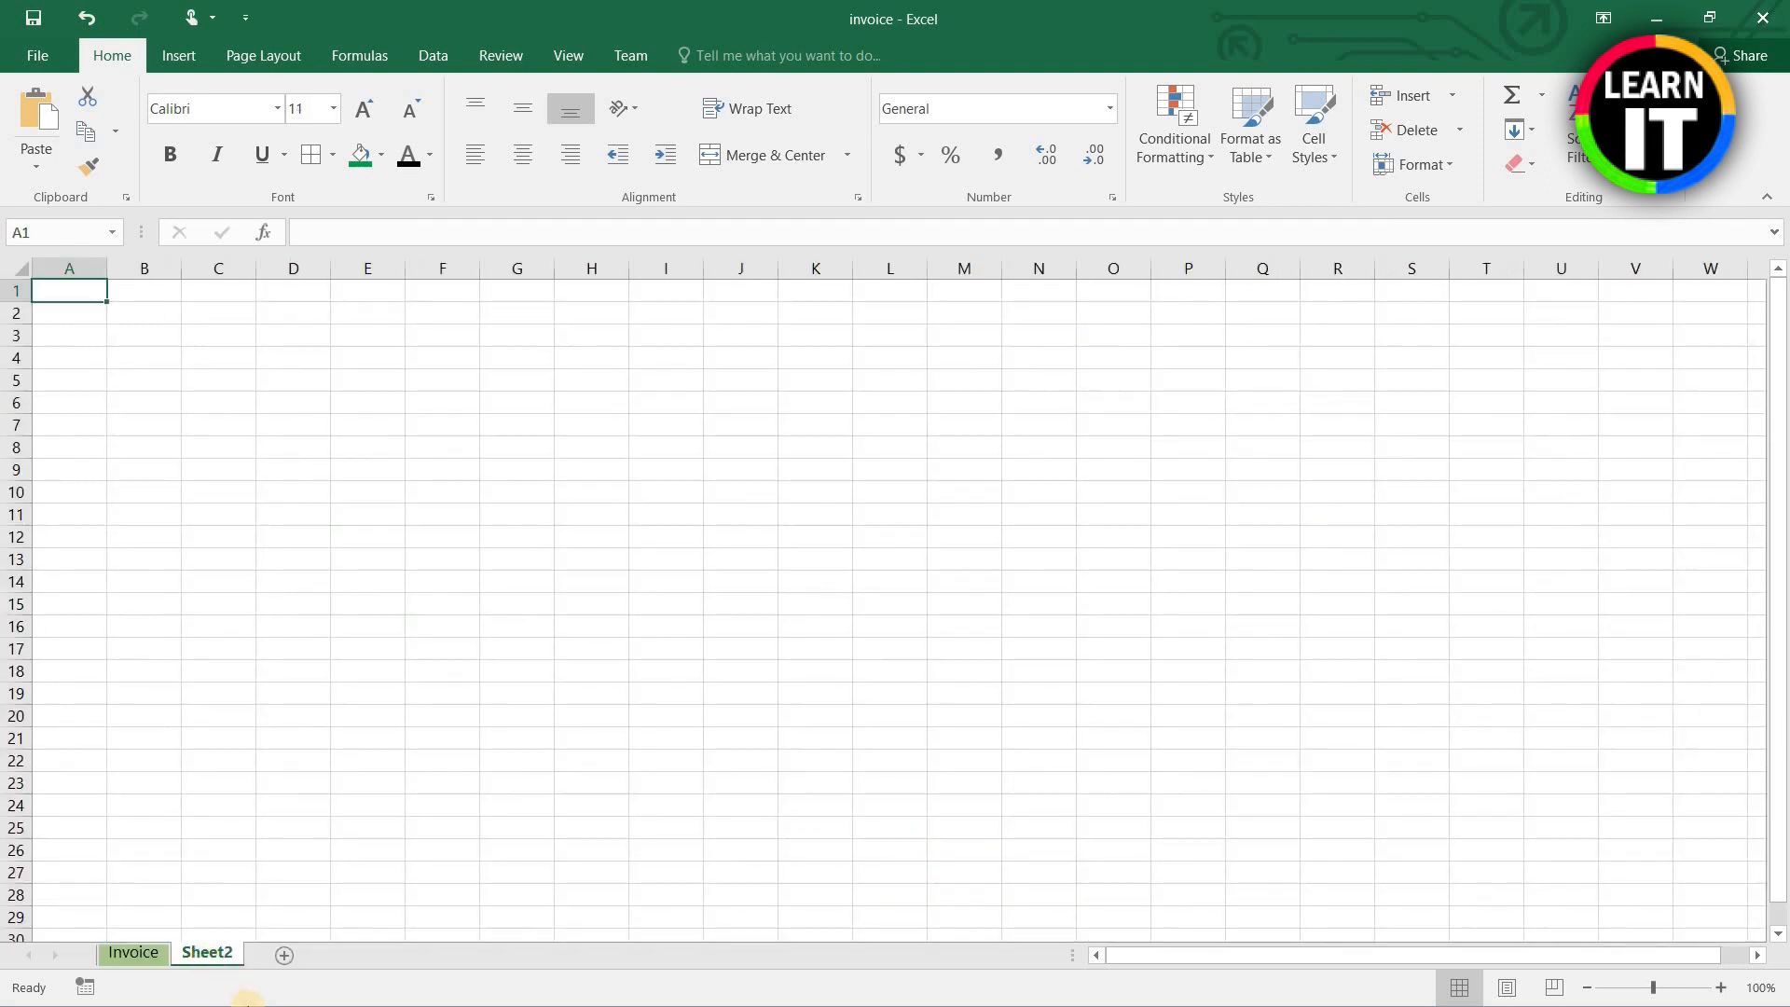
{"action": "double_click", "coordinate": [231, 956]}
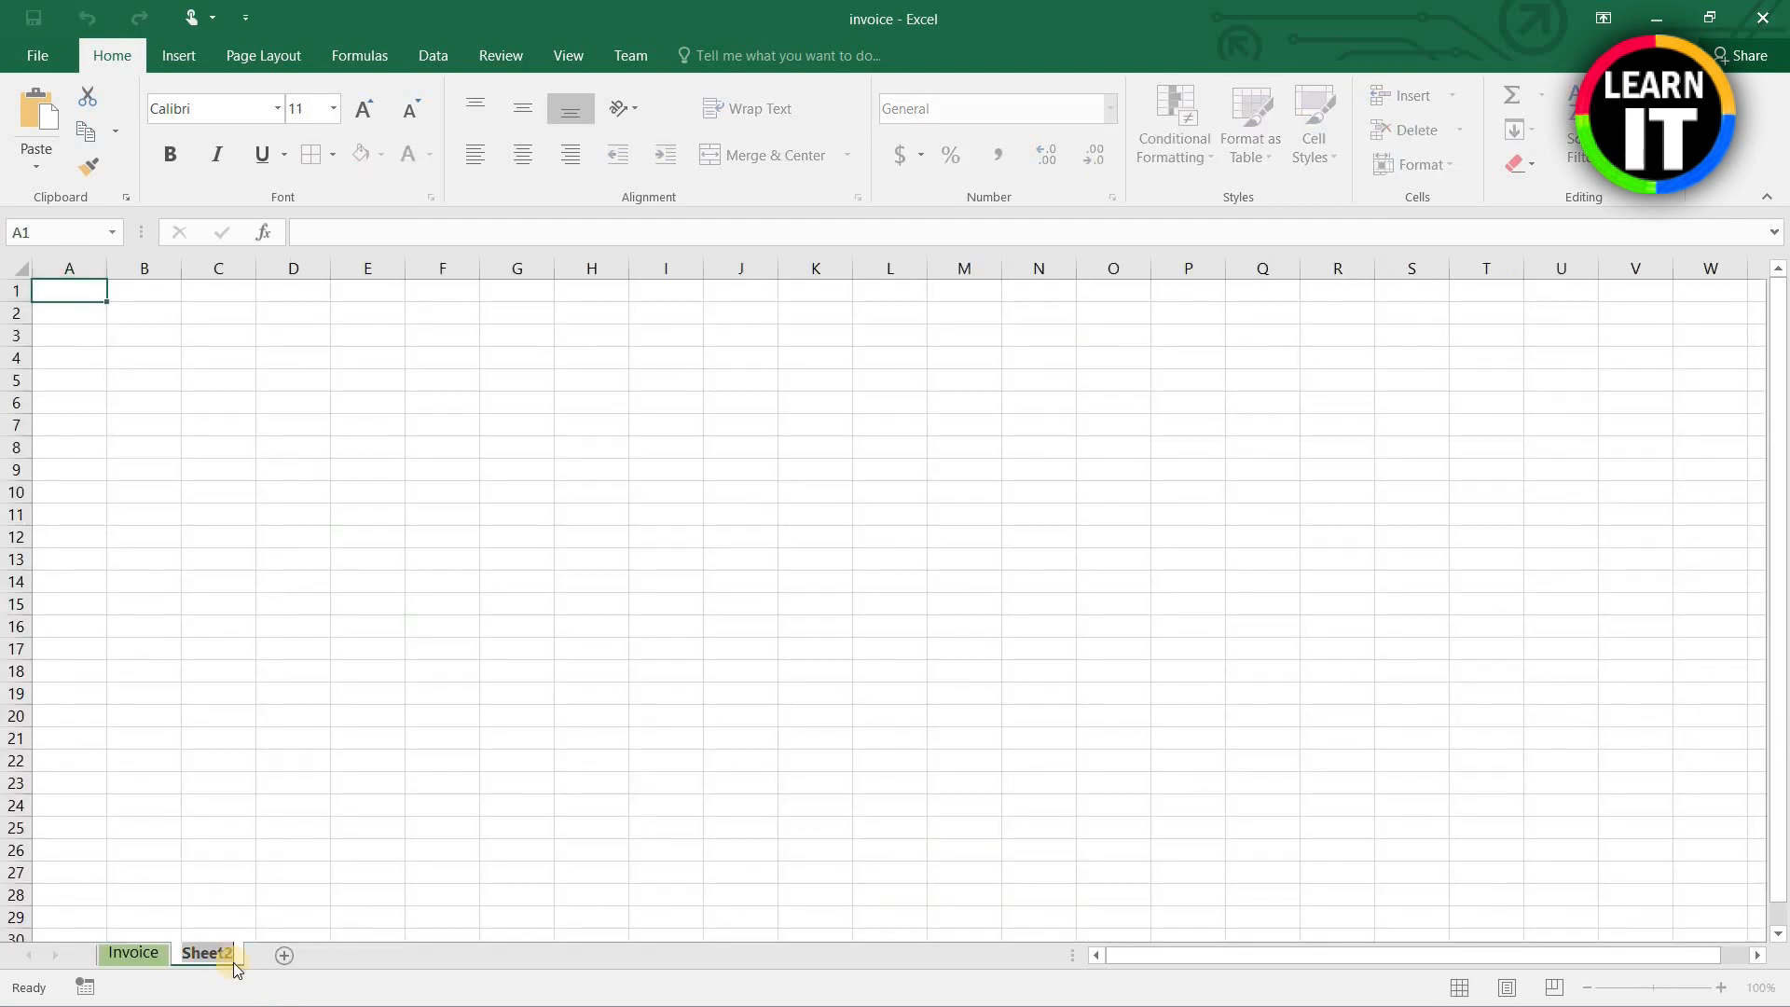
{"action": "type", "text": "Pa"}
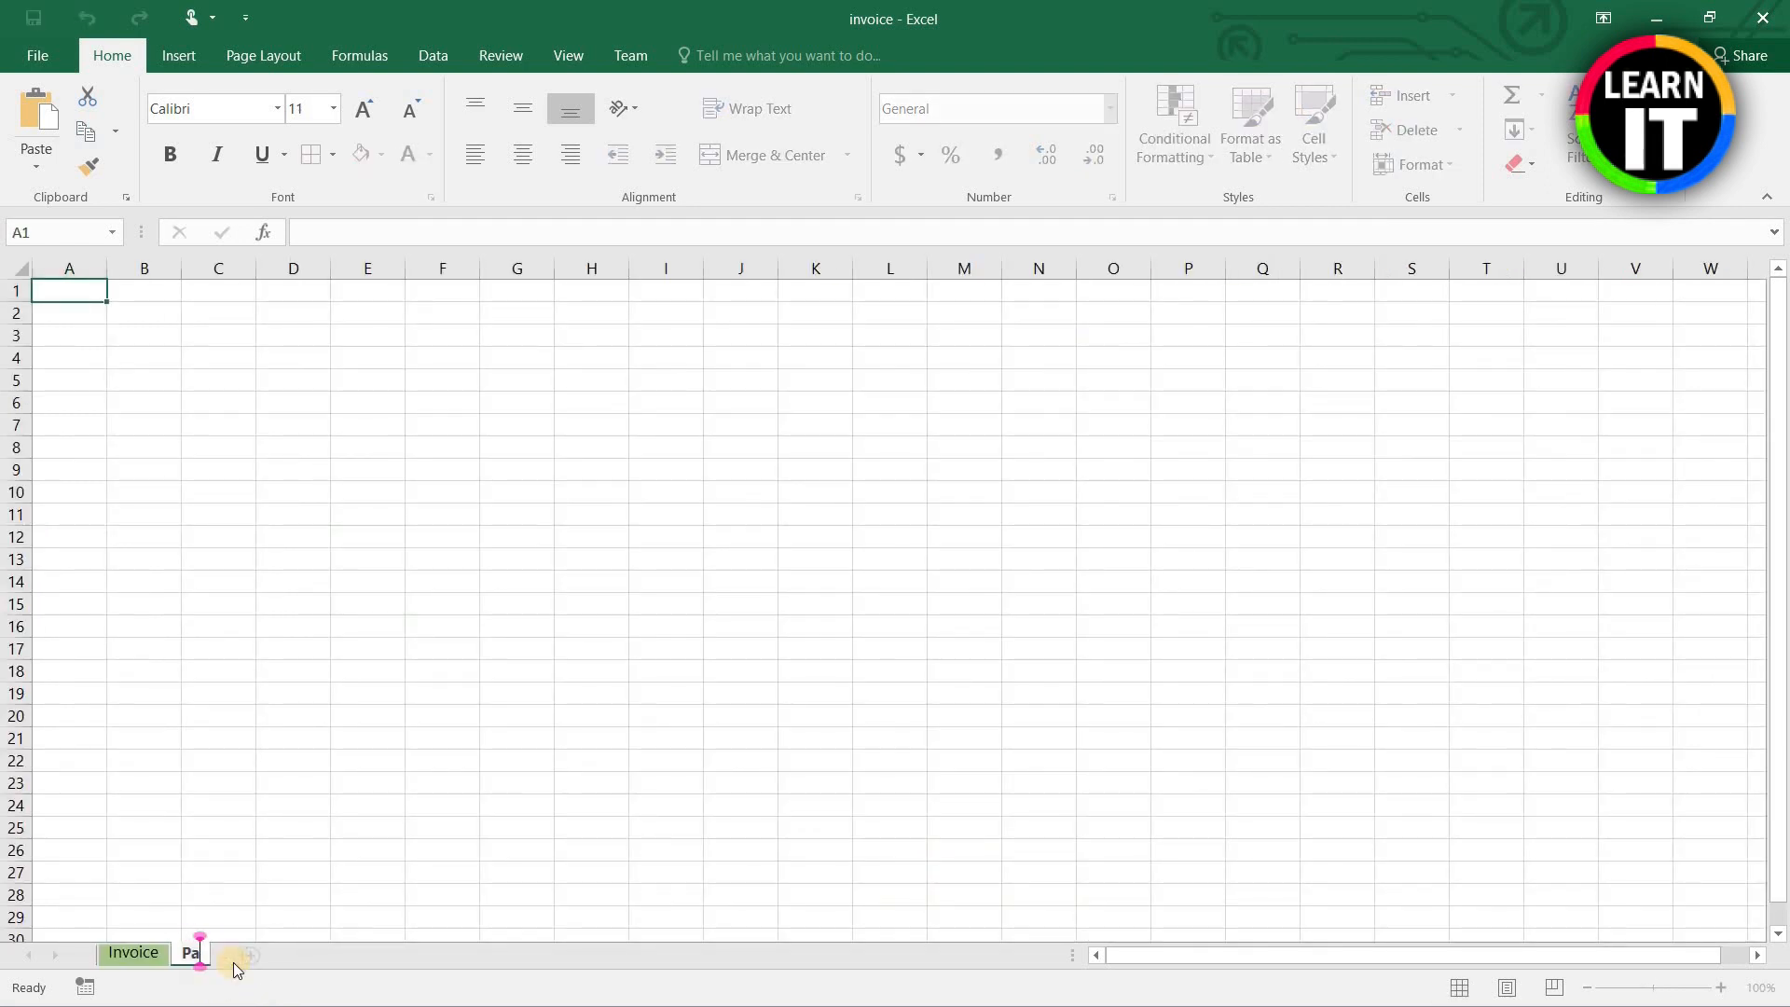
{"action": "type", "text": "ysheet"}
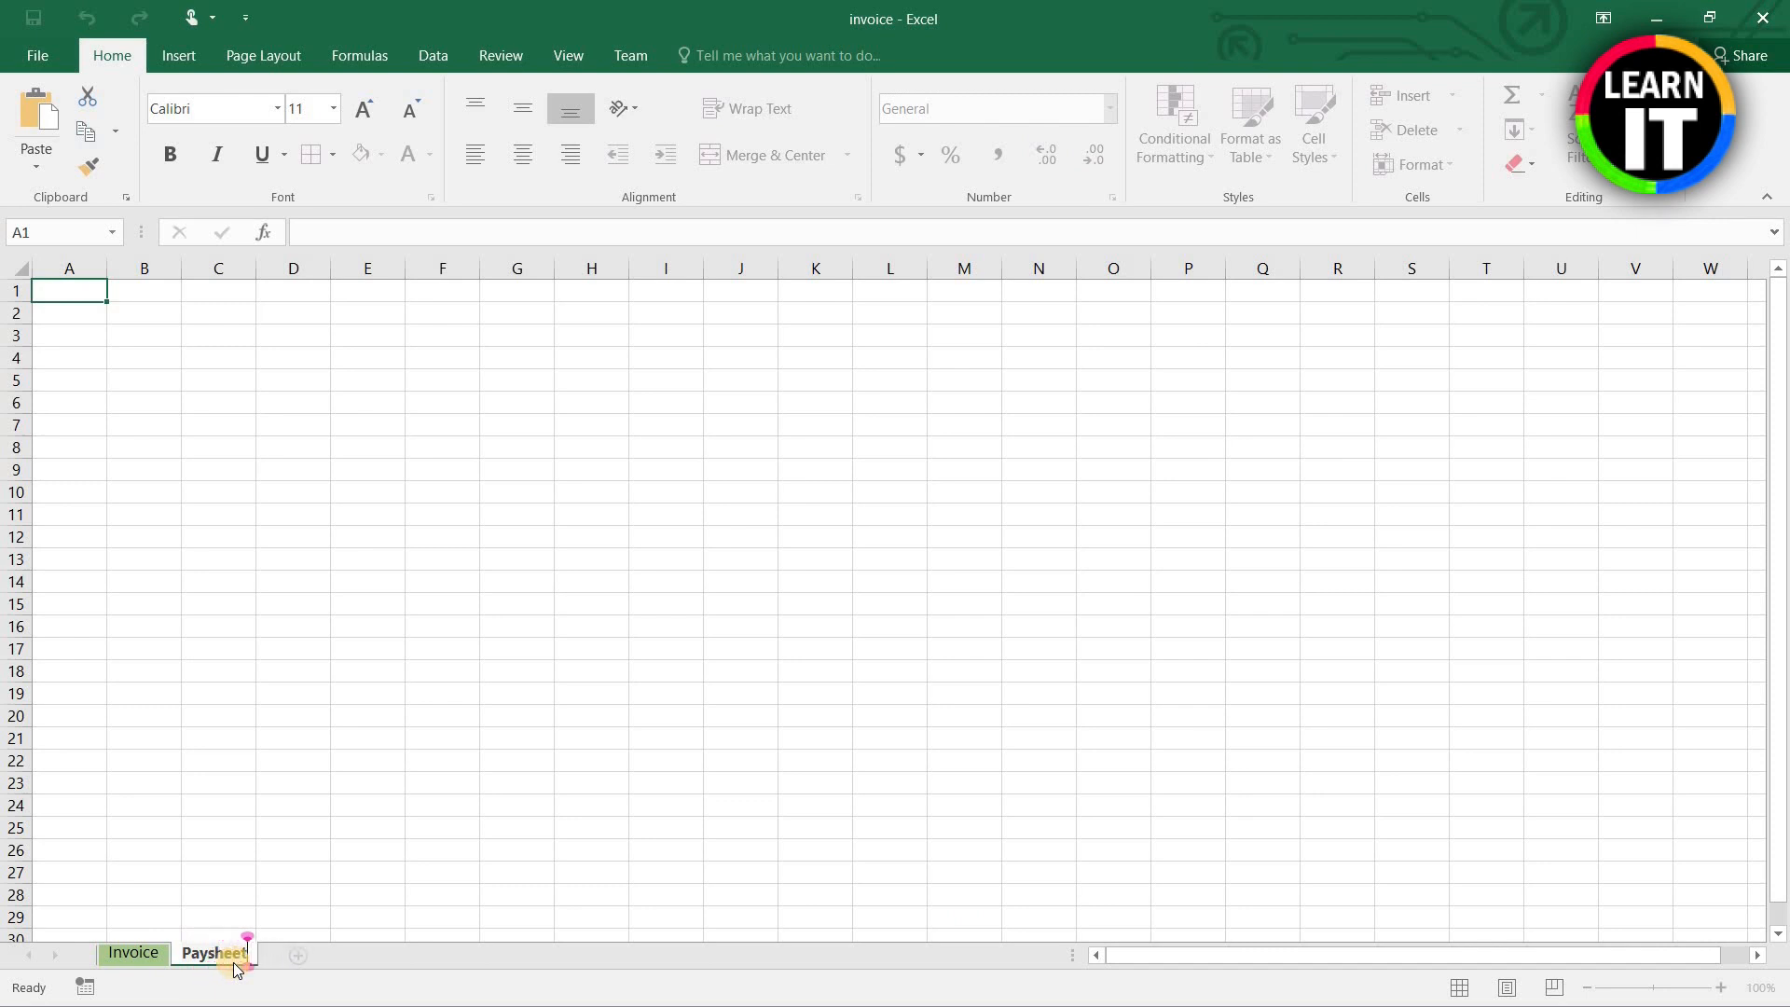
{"action": "key", "text": "Return"}
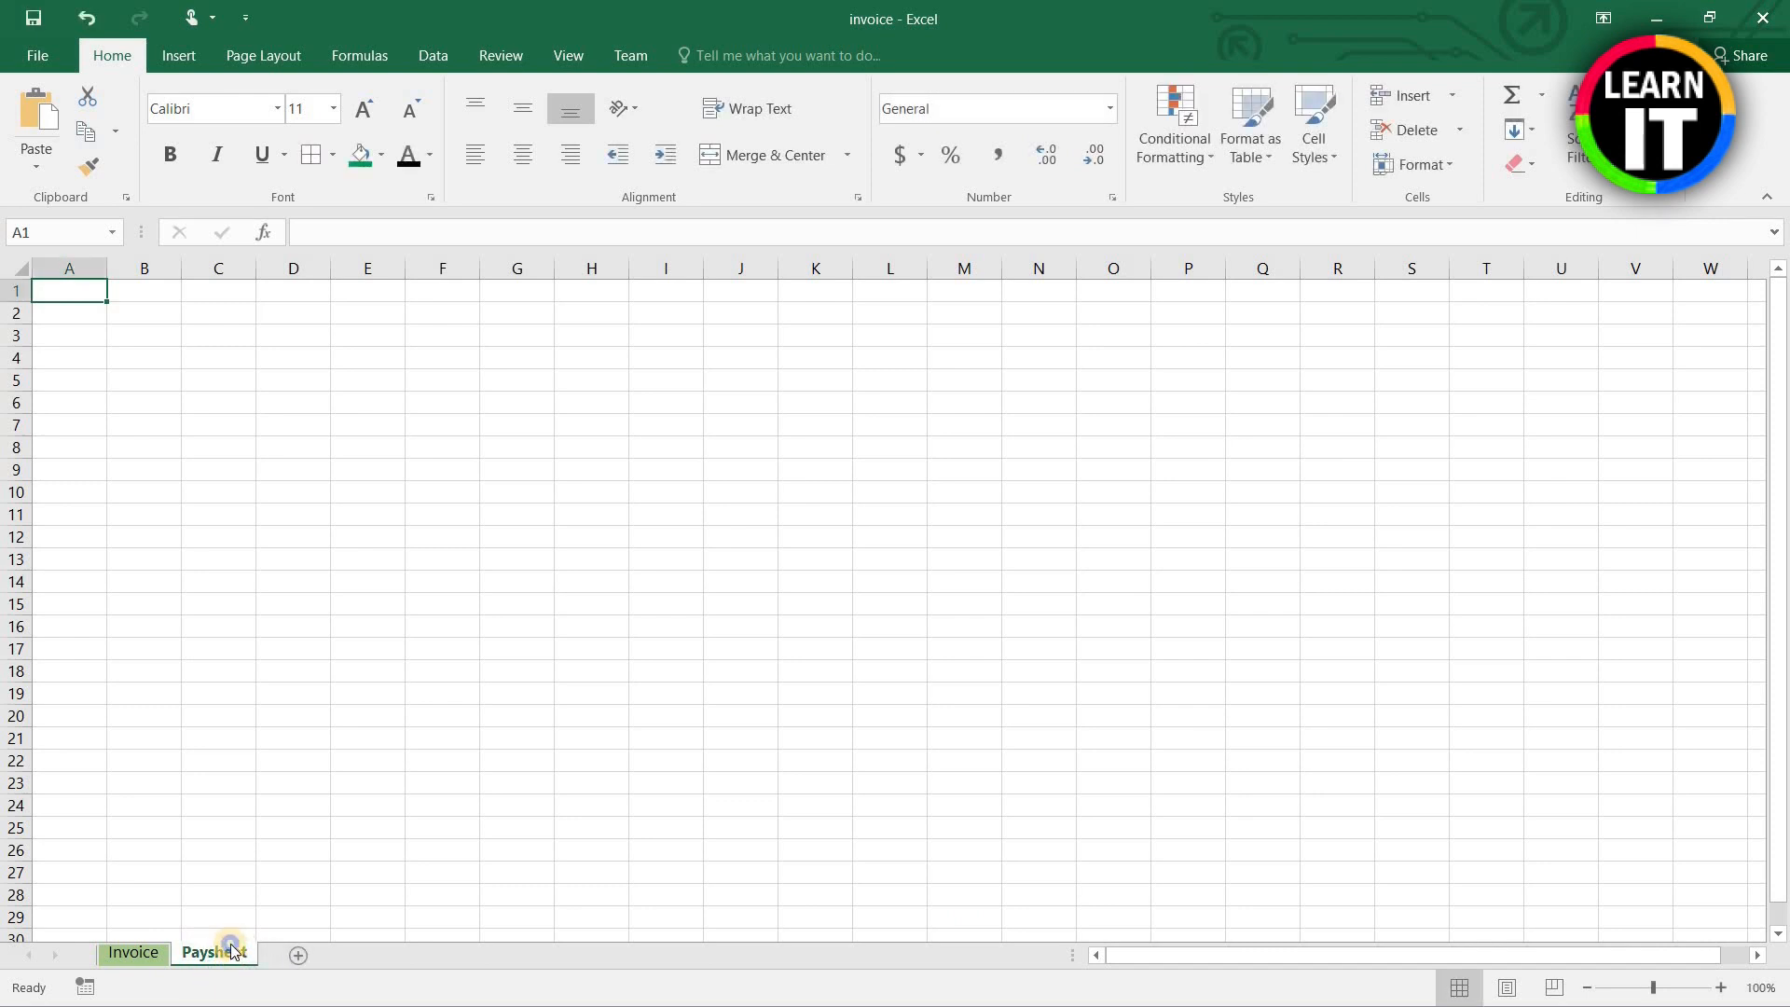
Step: Set the Paysheet sheet's tab colour to red
{"action": "right_click", "coordinate": [232, 953]}
{"action": "mouse_move", "coordinate": [350, 841]}
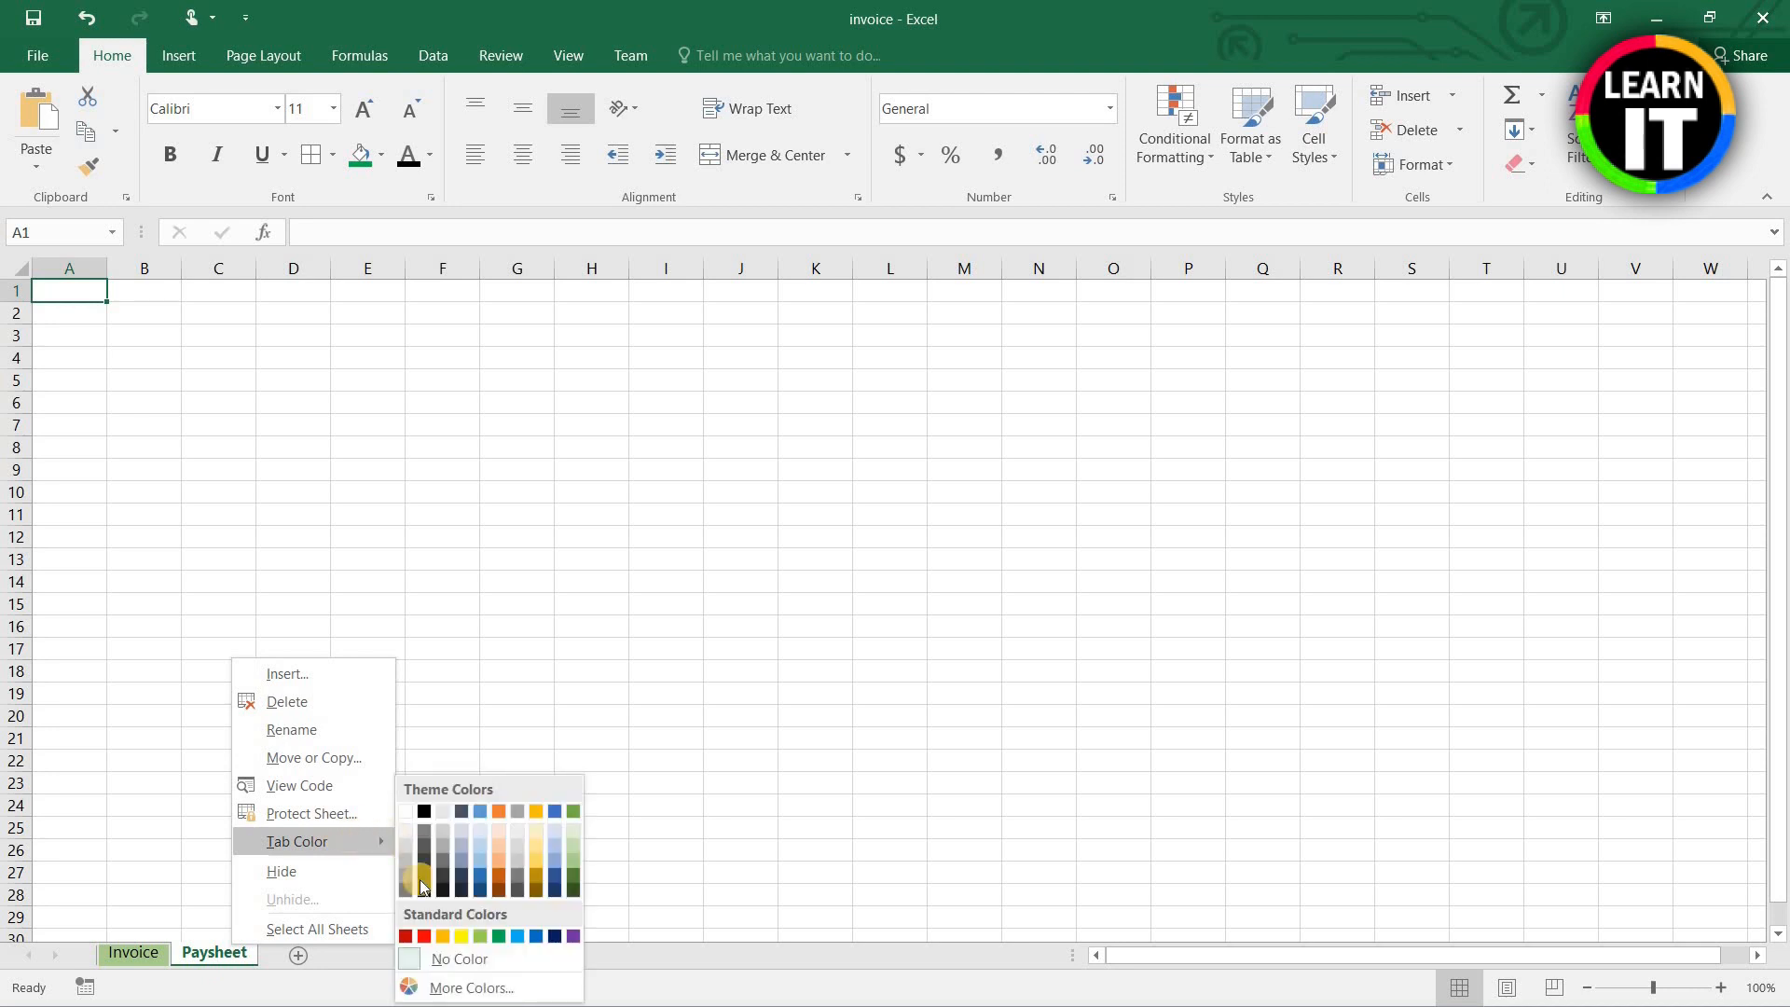
{"action": "left_click", "coordinate": [425, 936]}
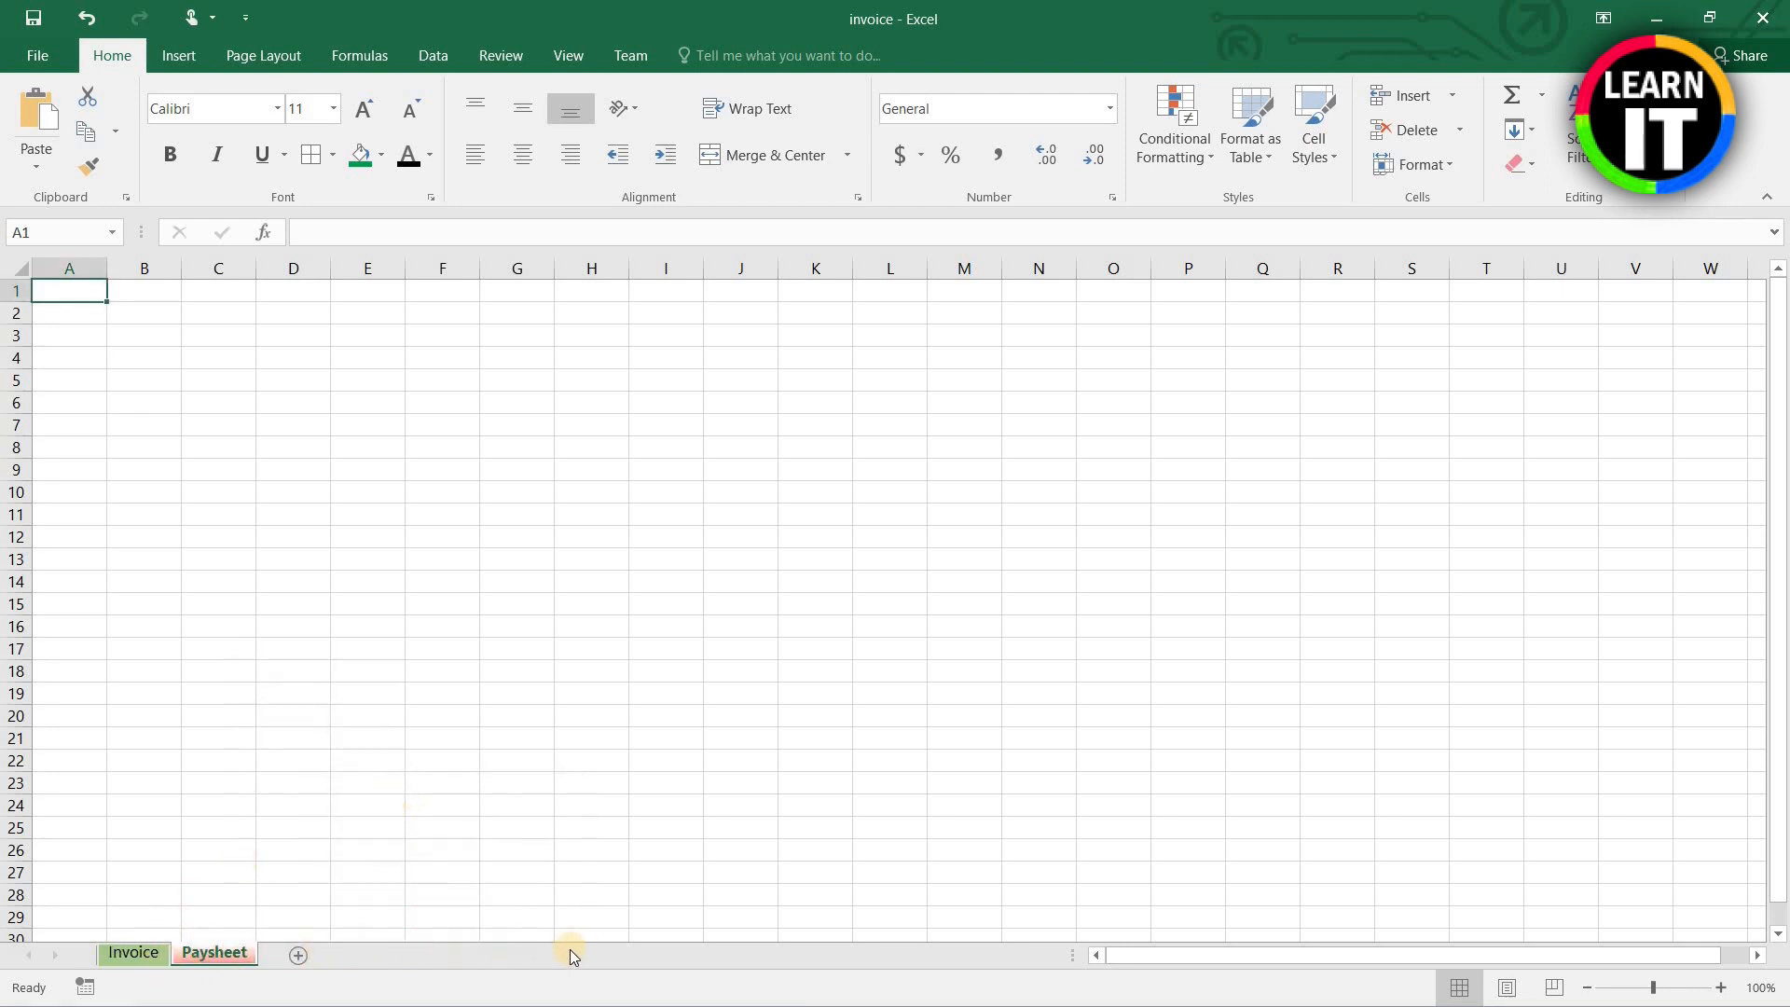
Step: Switch between the Invoice and Paysheet sheets to check both tab colours, ending on Paysheet
{"action": "left_click", "coordinate": [134, 952]}
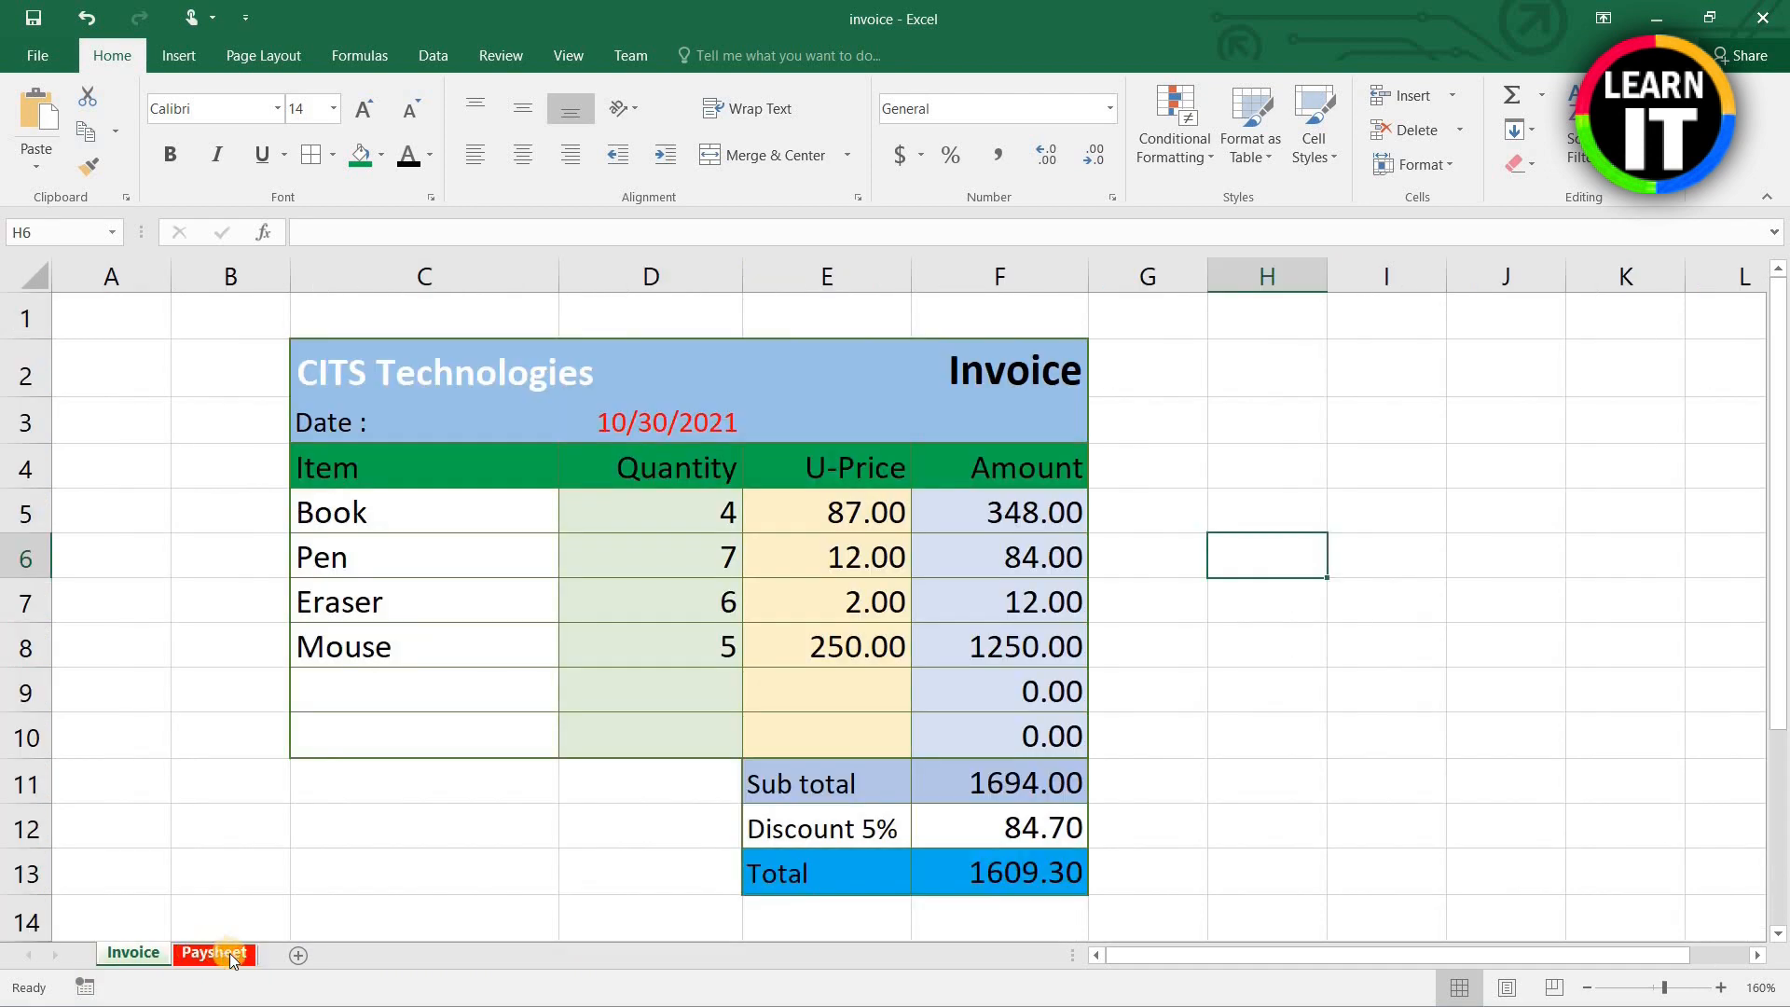
{"action": "left_click", "coordinate": [233, 954]}
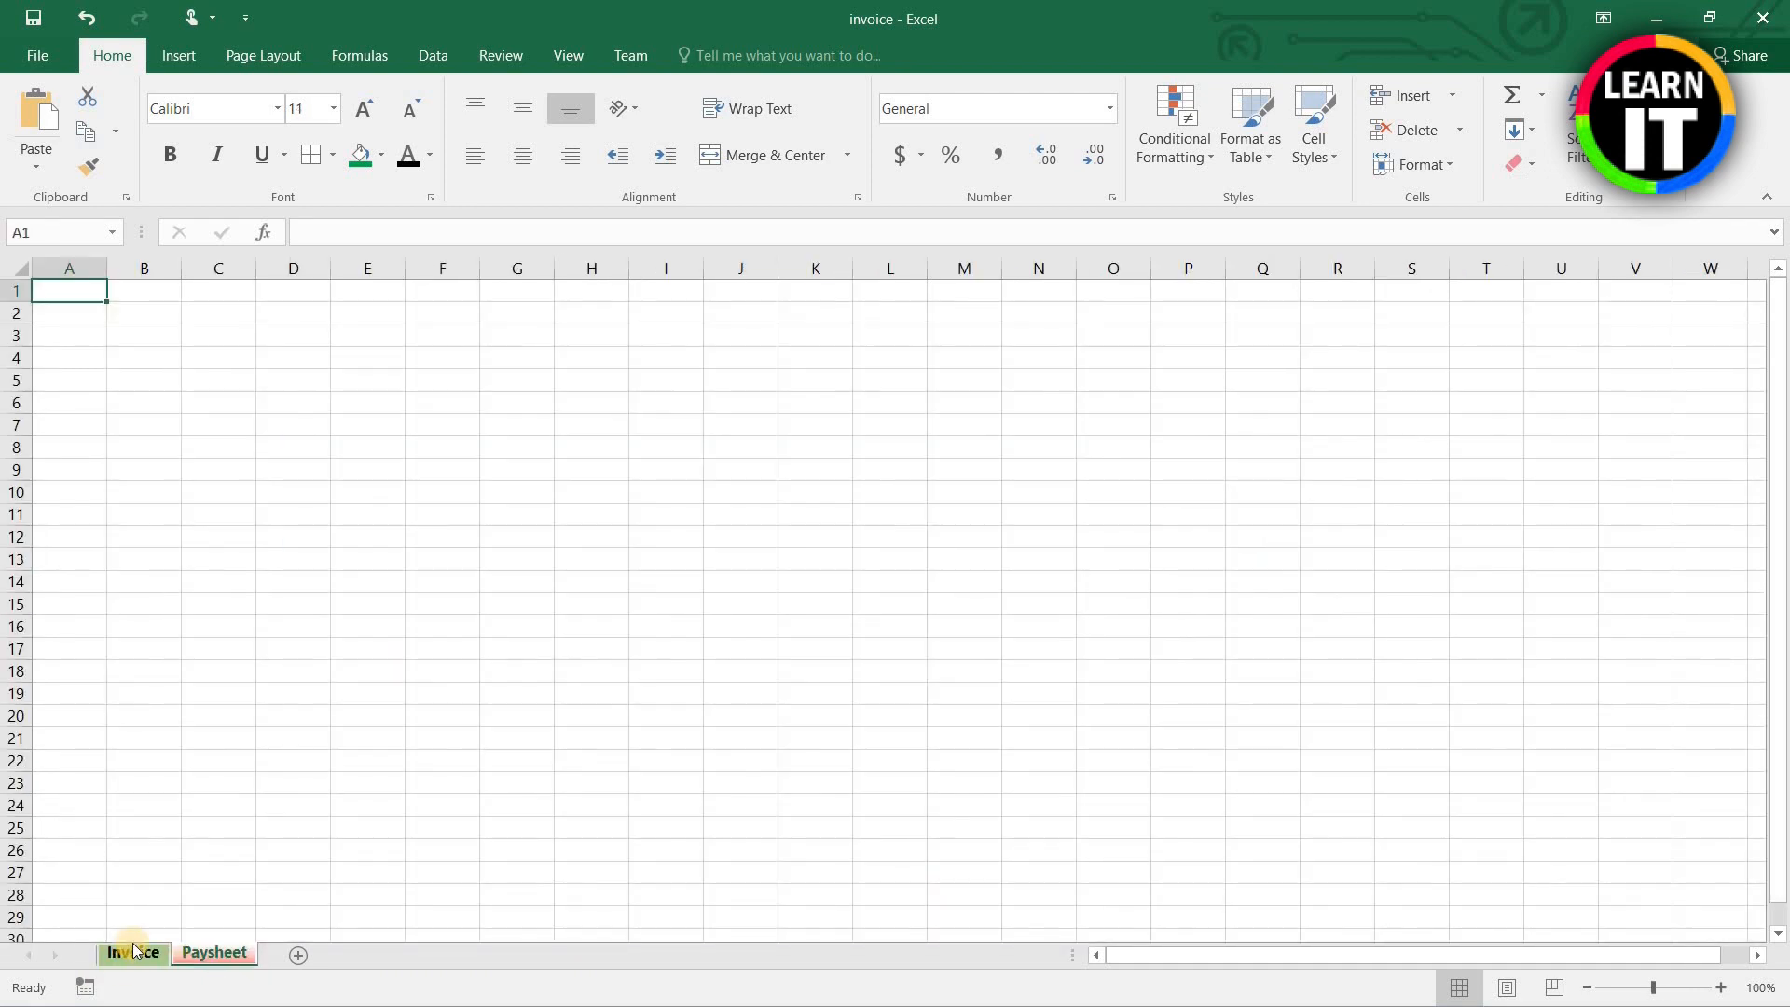
{"action": "left_click", "coordinate": [131, 951]}
{"action": "left_click", "coordinate": [207, 955]}
{"action": "left_click", "coordinate": [133, 955]}
{"action": "left_click", "coordinate": [206, 955]}
Step: Enter the column headings Id.no in cell C4 and Name in cell D4 of the Paysheet sheet
{"action": "scroll", "coordinate": [359, 434], "scroll_direction": "up", "scroll_amount": 4}
{"action": "scroll", "coordinate": [360, 435], "scroll_direction": "up", "scroll_amount": 3}
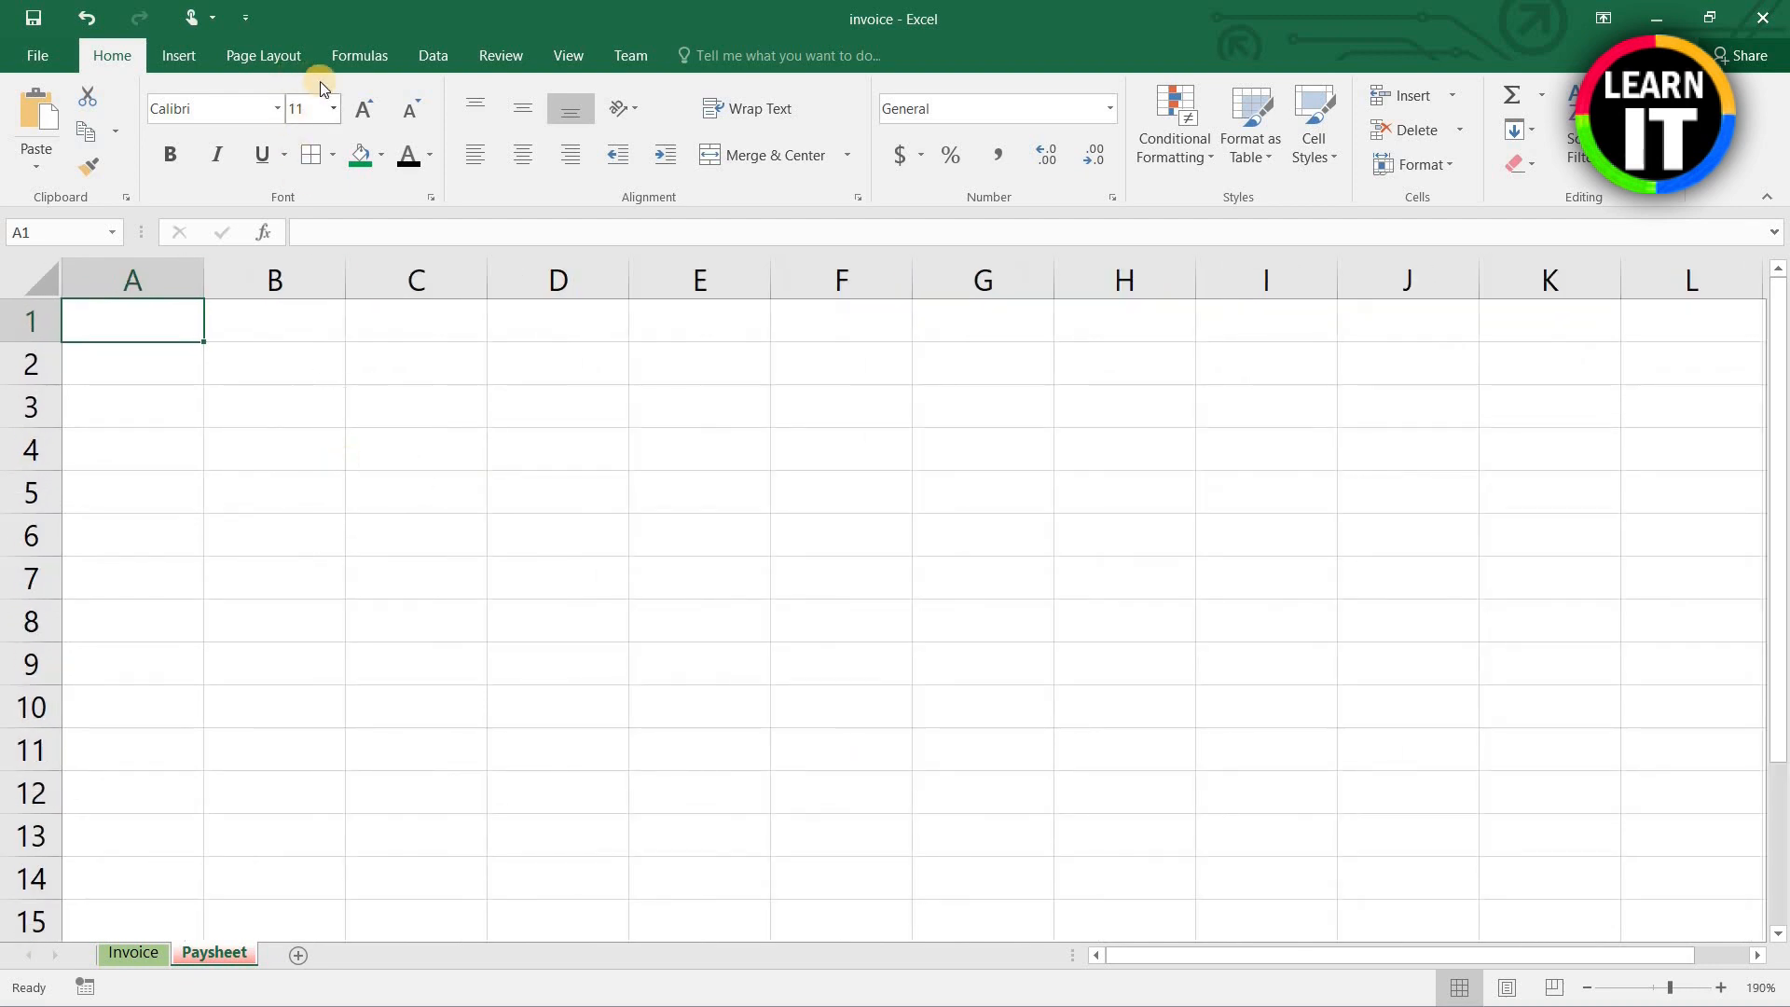
{"action": "left_click", "coordinate": [335, 108]}
{"action": "left_click", "coordinate": [564, 421]}
{"action": "left_click", "coordinate": [373, 397]}
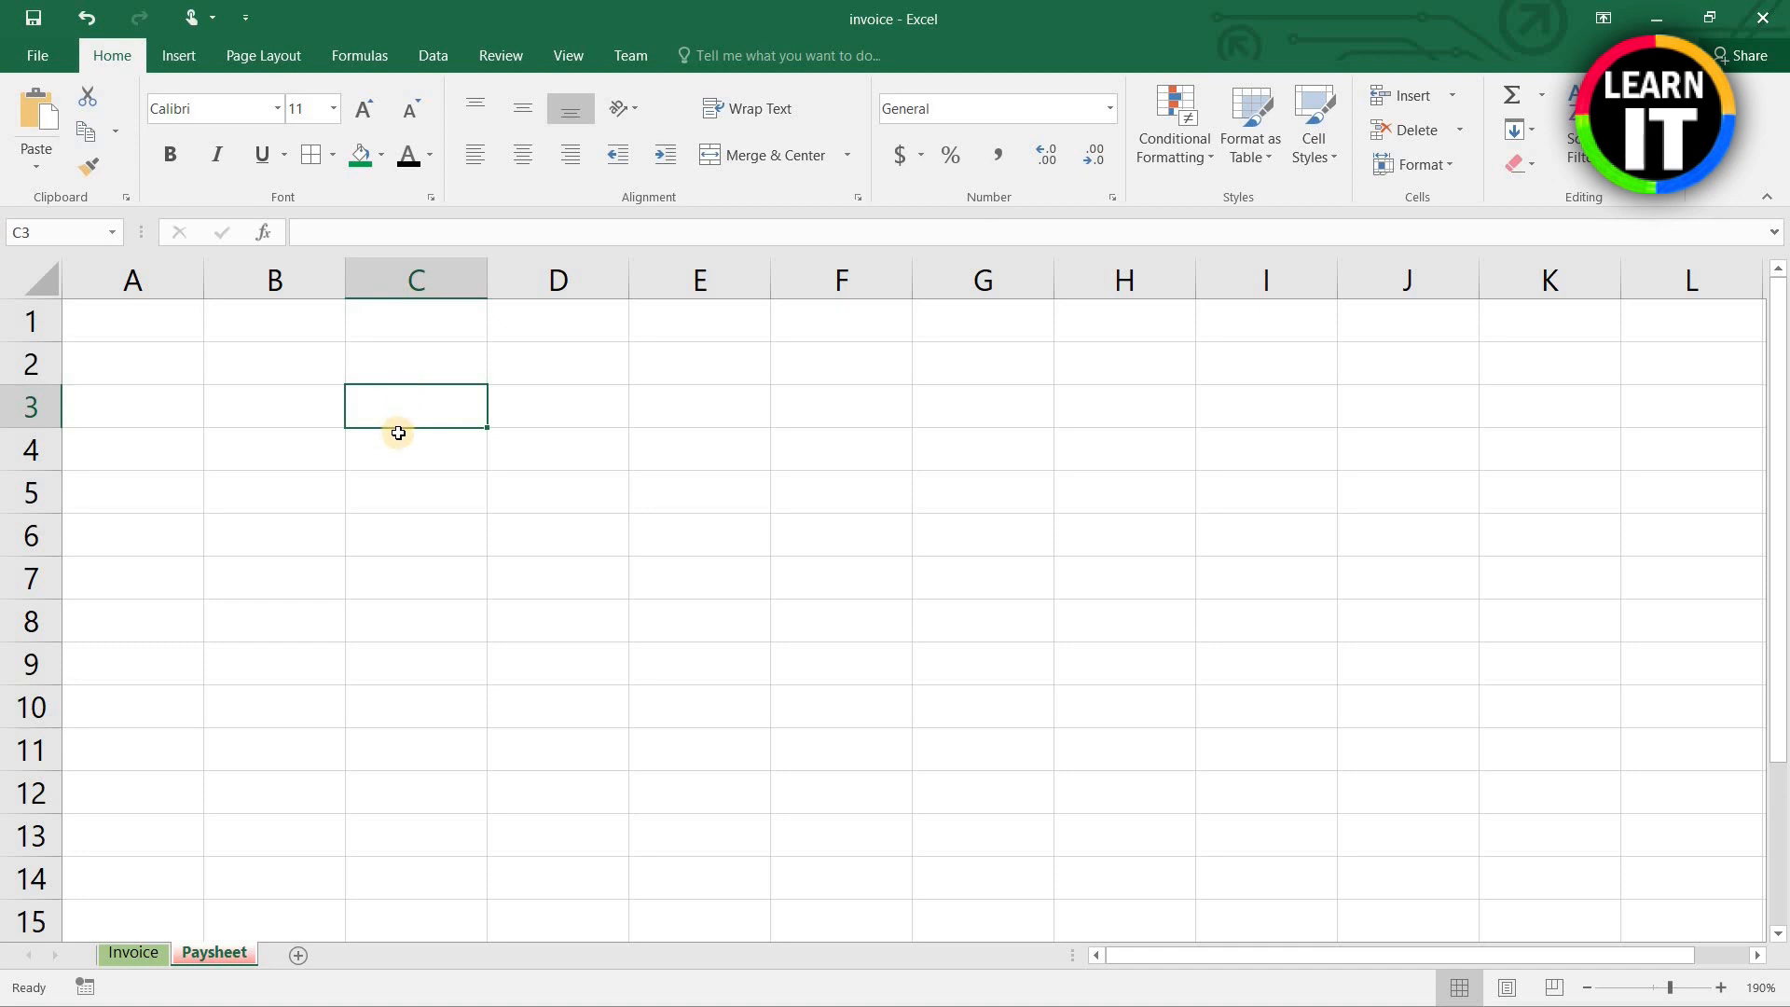
{"action": "left_click", "coordinate": [399, 445]}
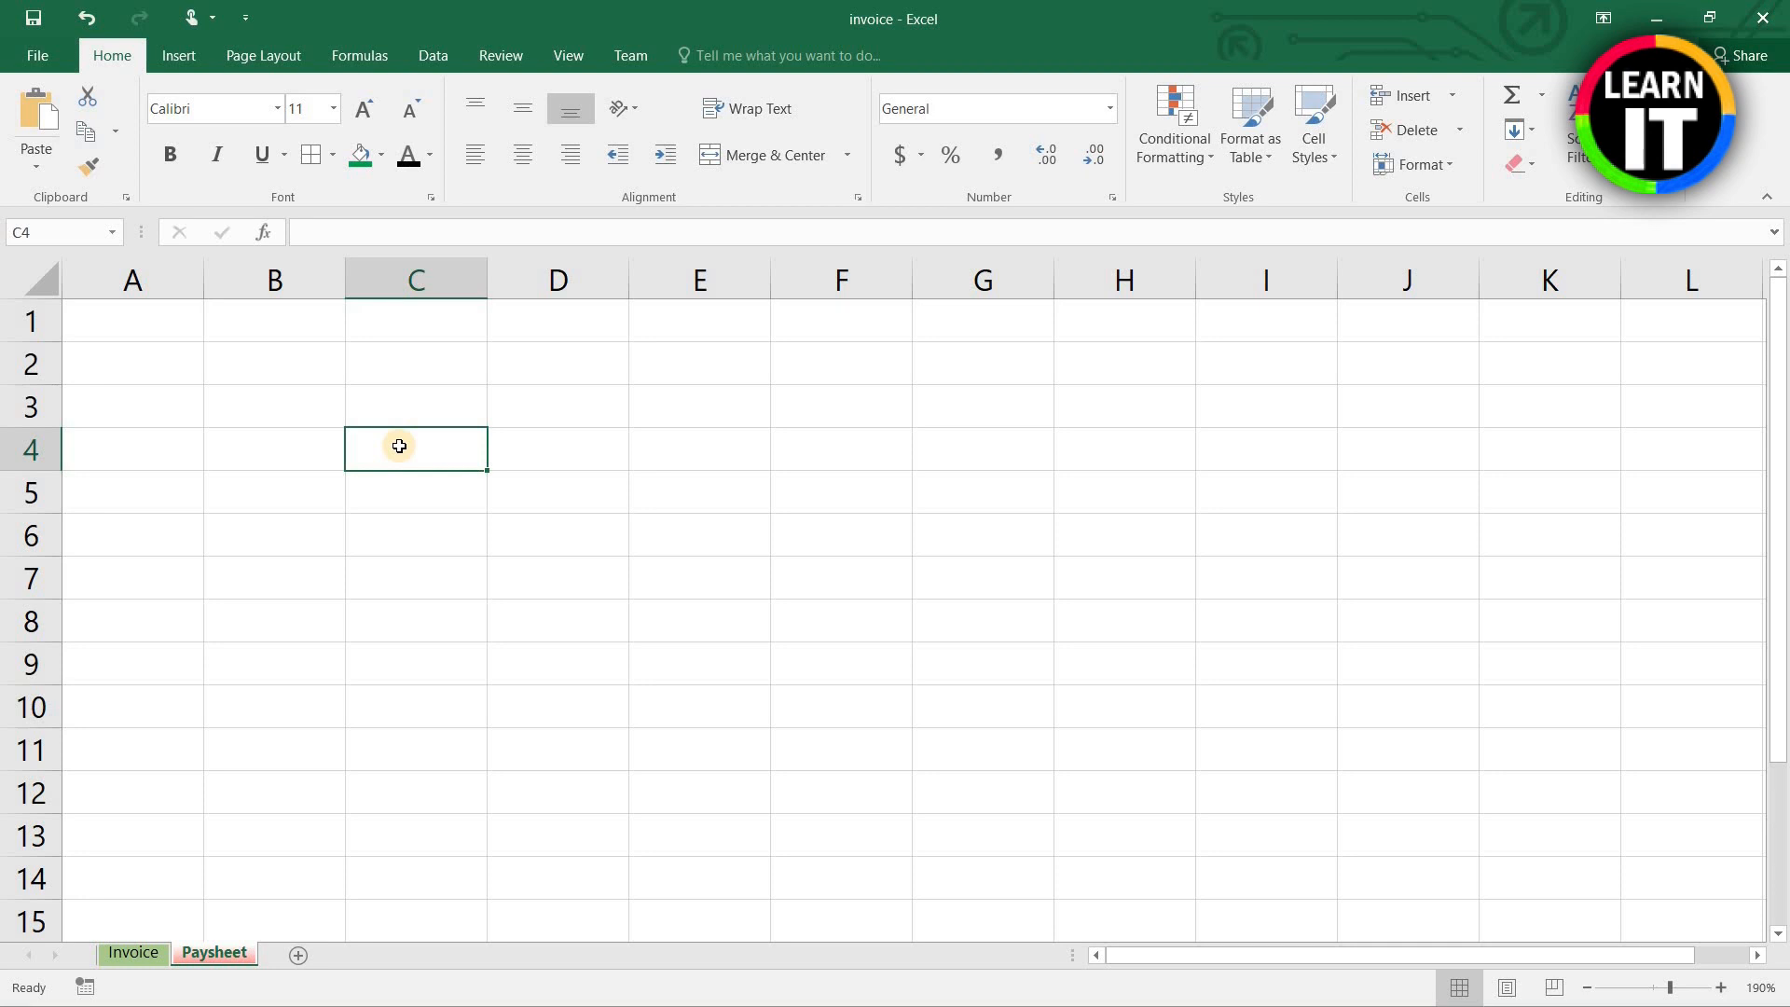
{"action": "type", "text": "Id."}
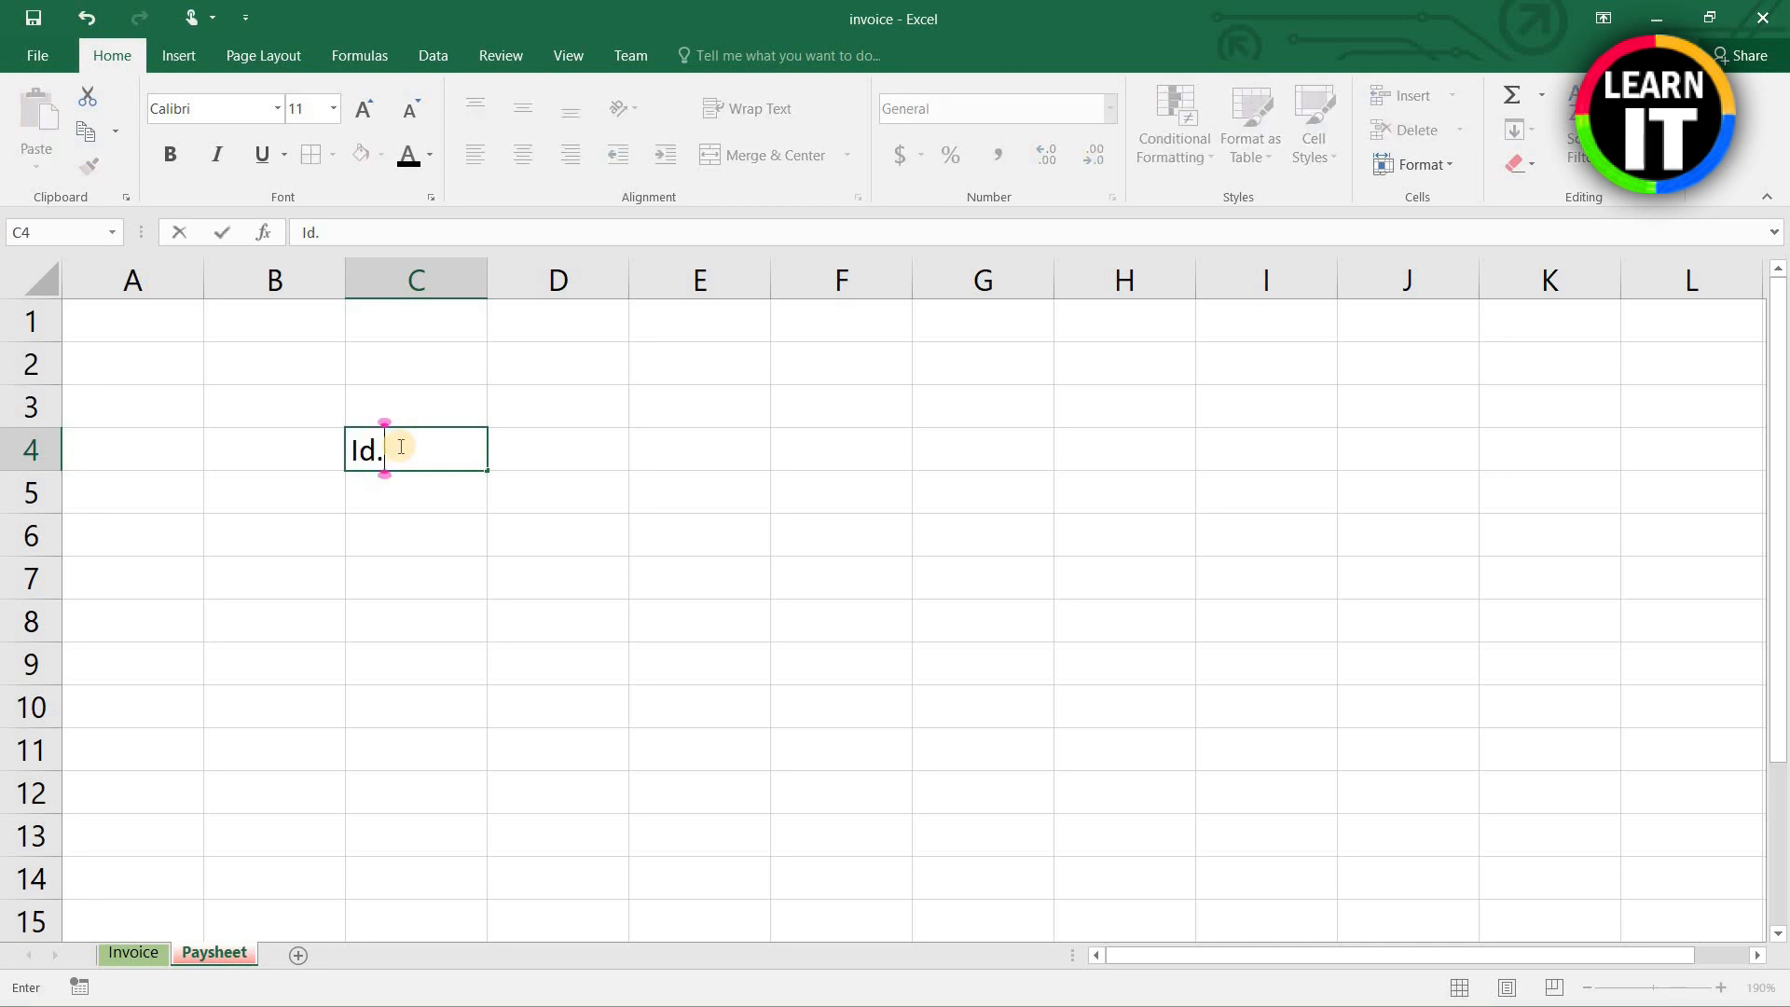
{"action": "type", "text": "no"}
{"action": "key", "text": "Tab"}
{"action": "type", "text": "Name"}
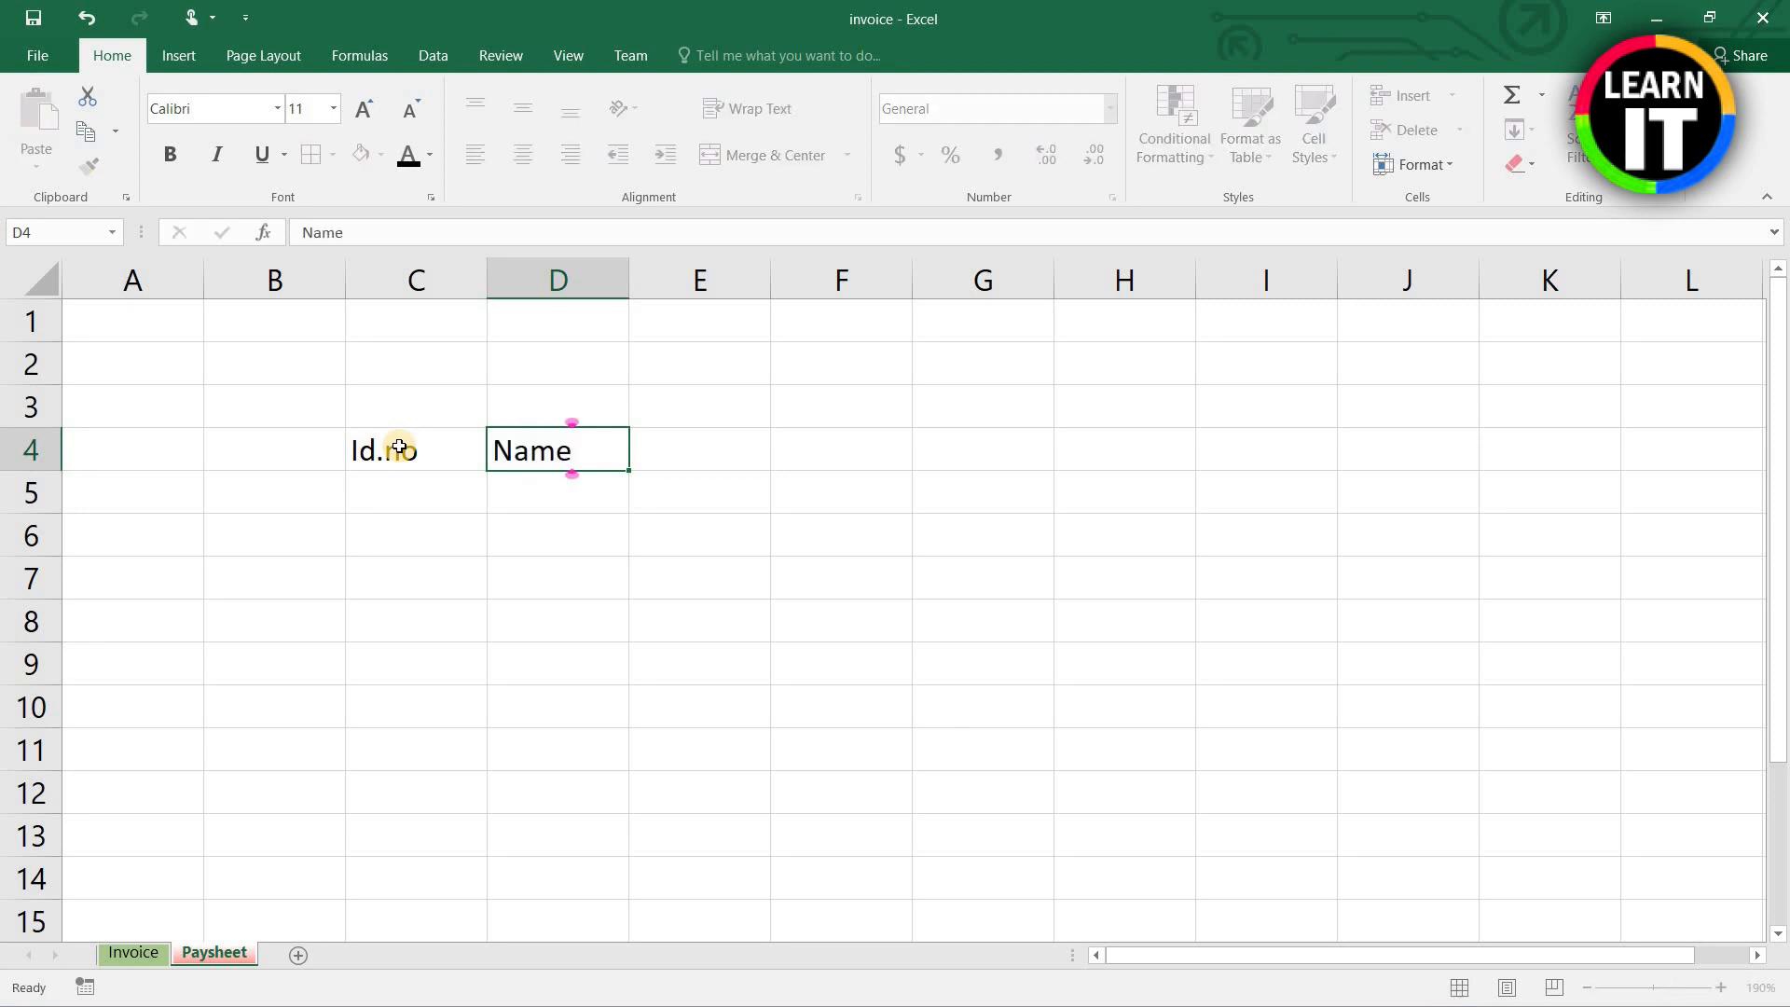
{"action": "key", "text": "Tab"}
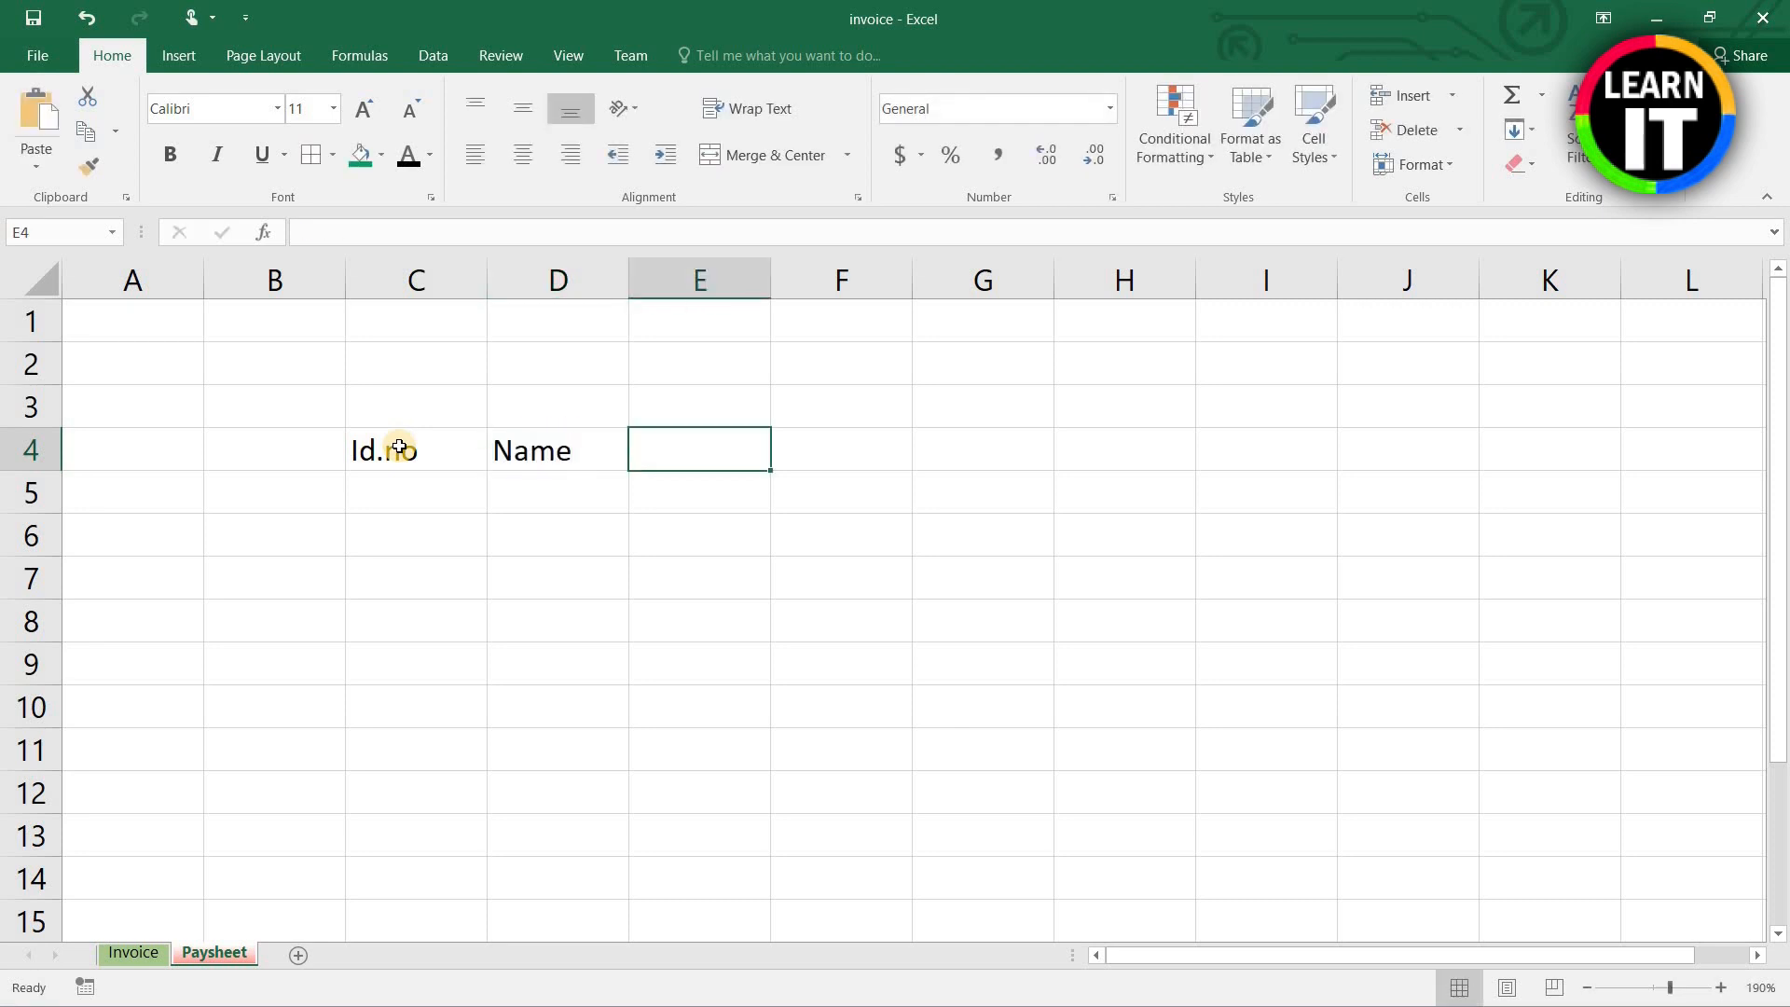
Step: Delete the empty column B so the Id.no and Name headings shift over by one column
{"action": "right_click", "coordinate": [280, 273]}
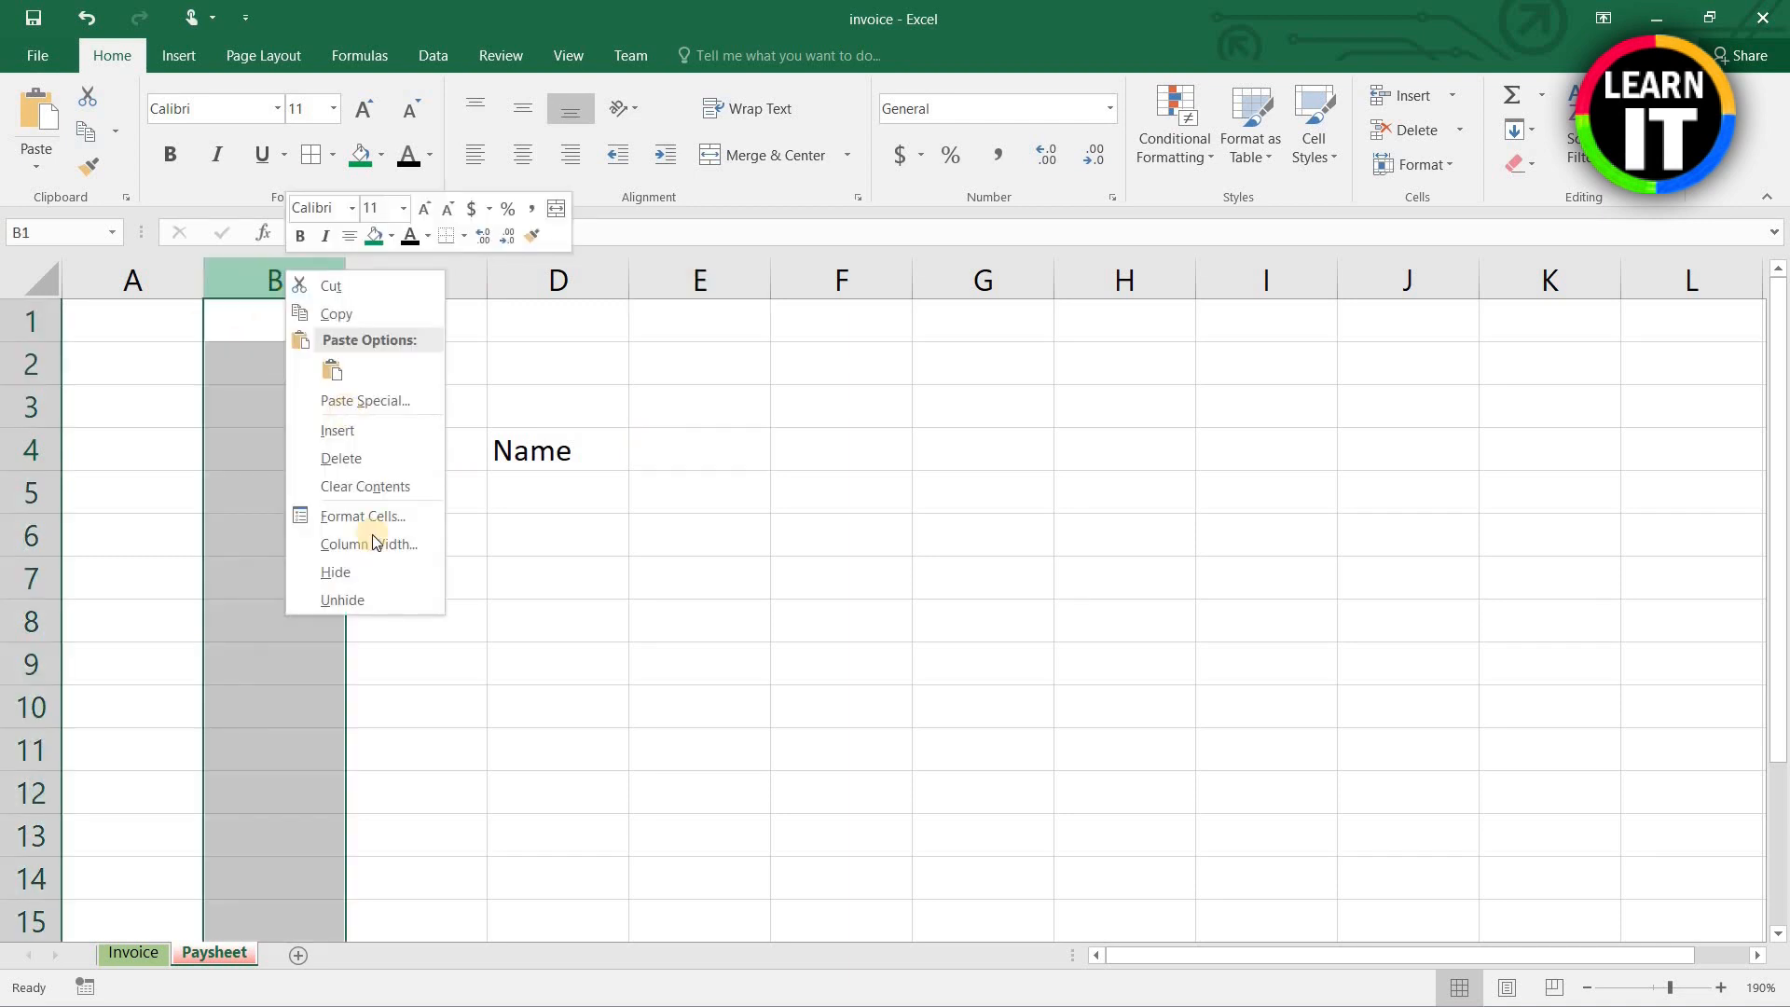
{"action": "left_click", "coordinate": [377, 458]}
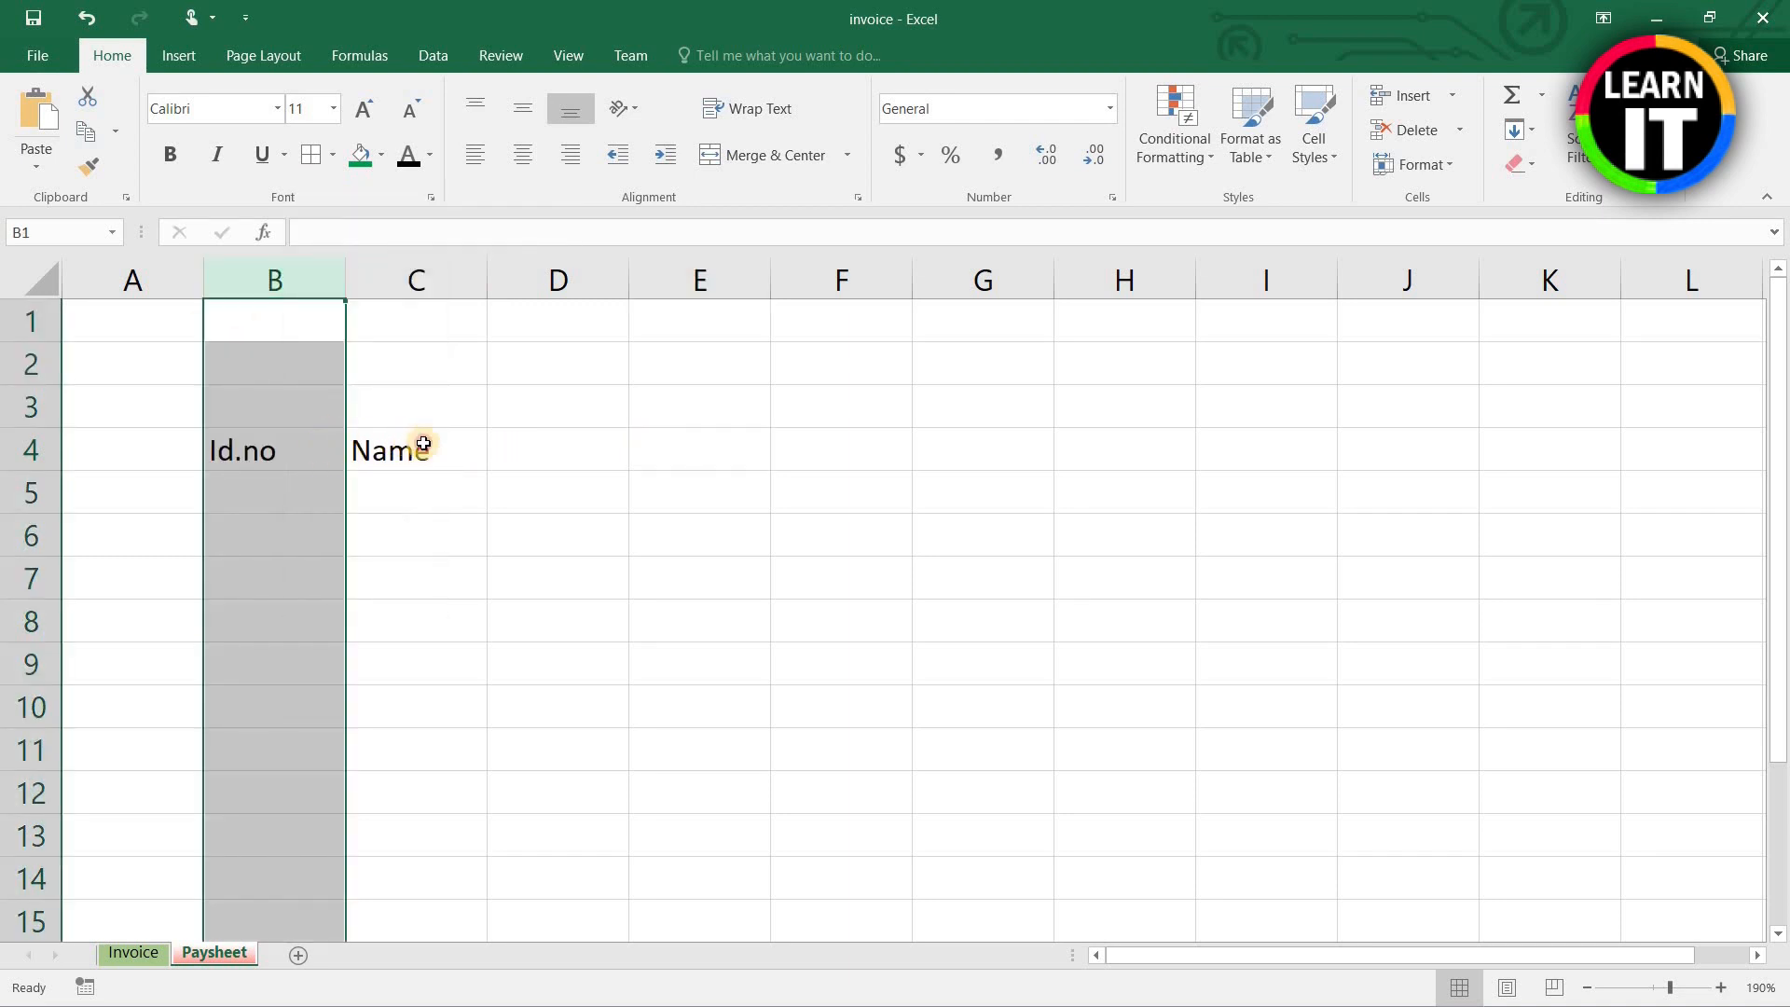
{"action": "left_click", "coordinate": [409, 441]}
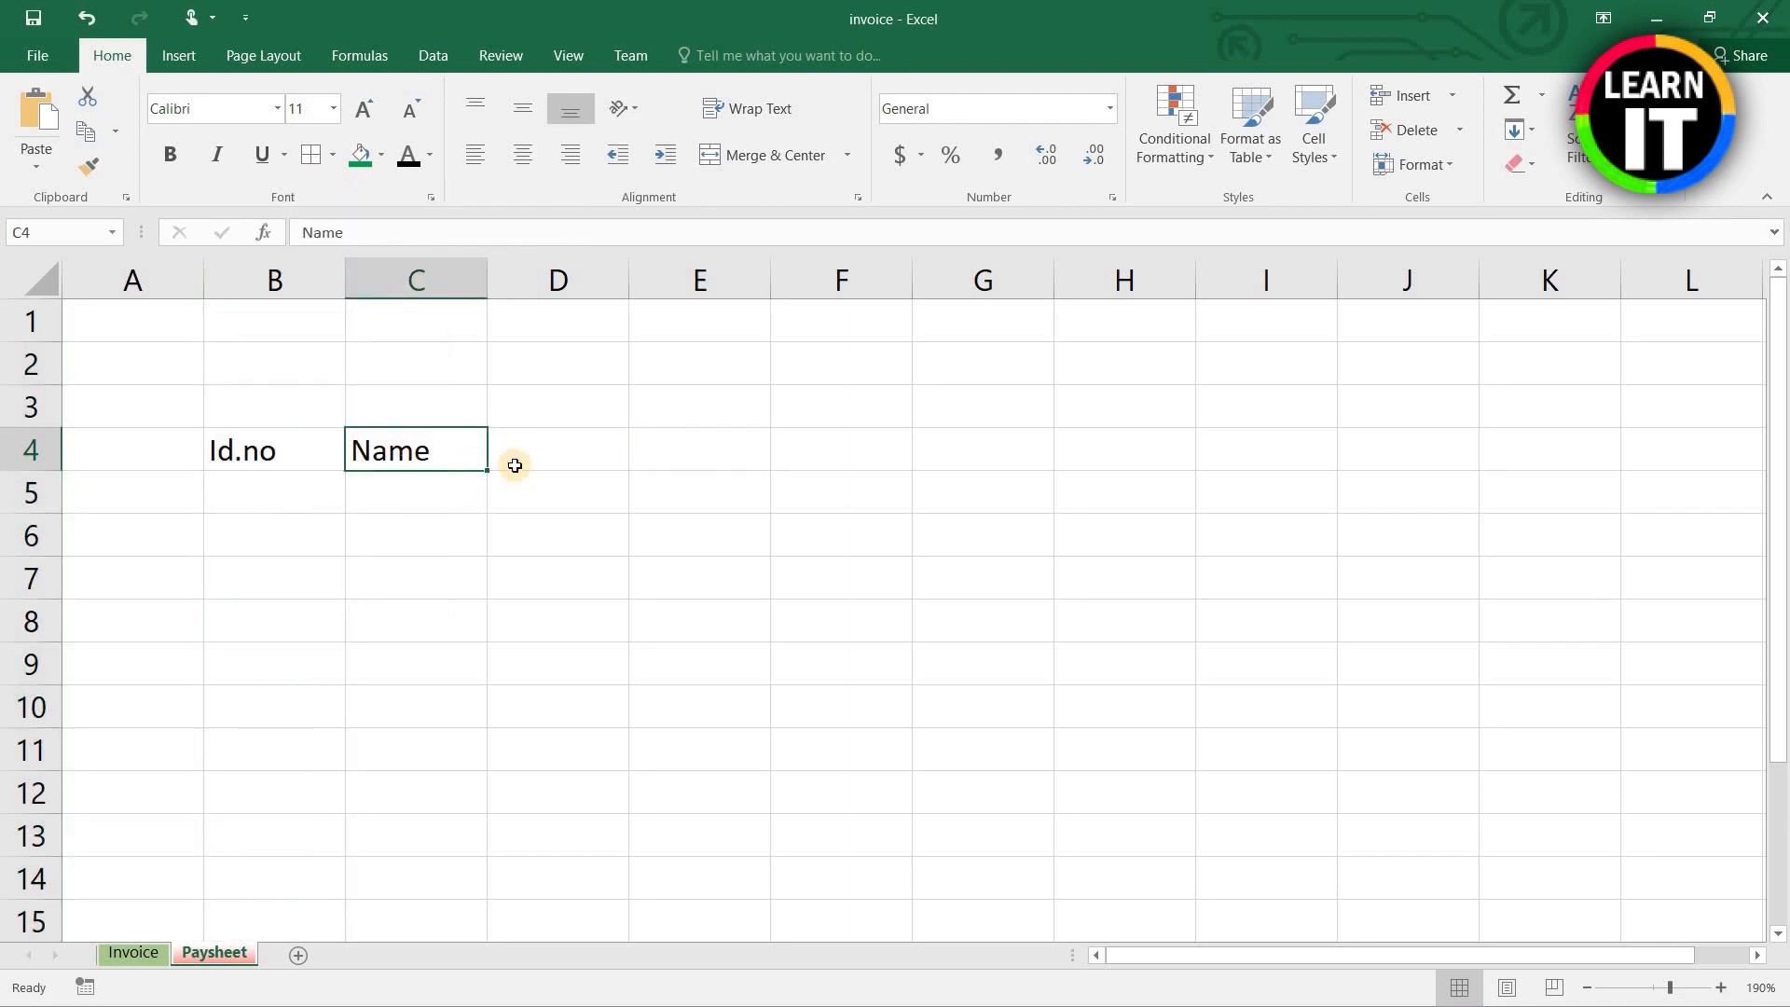
Step: Enter the column heading Servie in cell D4, beside Name
{"action": "left_click", "coordinate": [559, 451]}
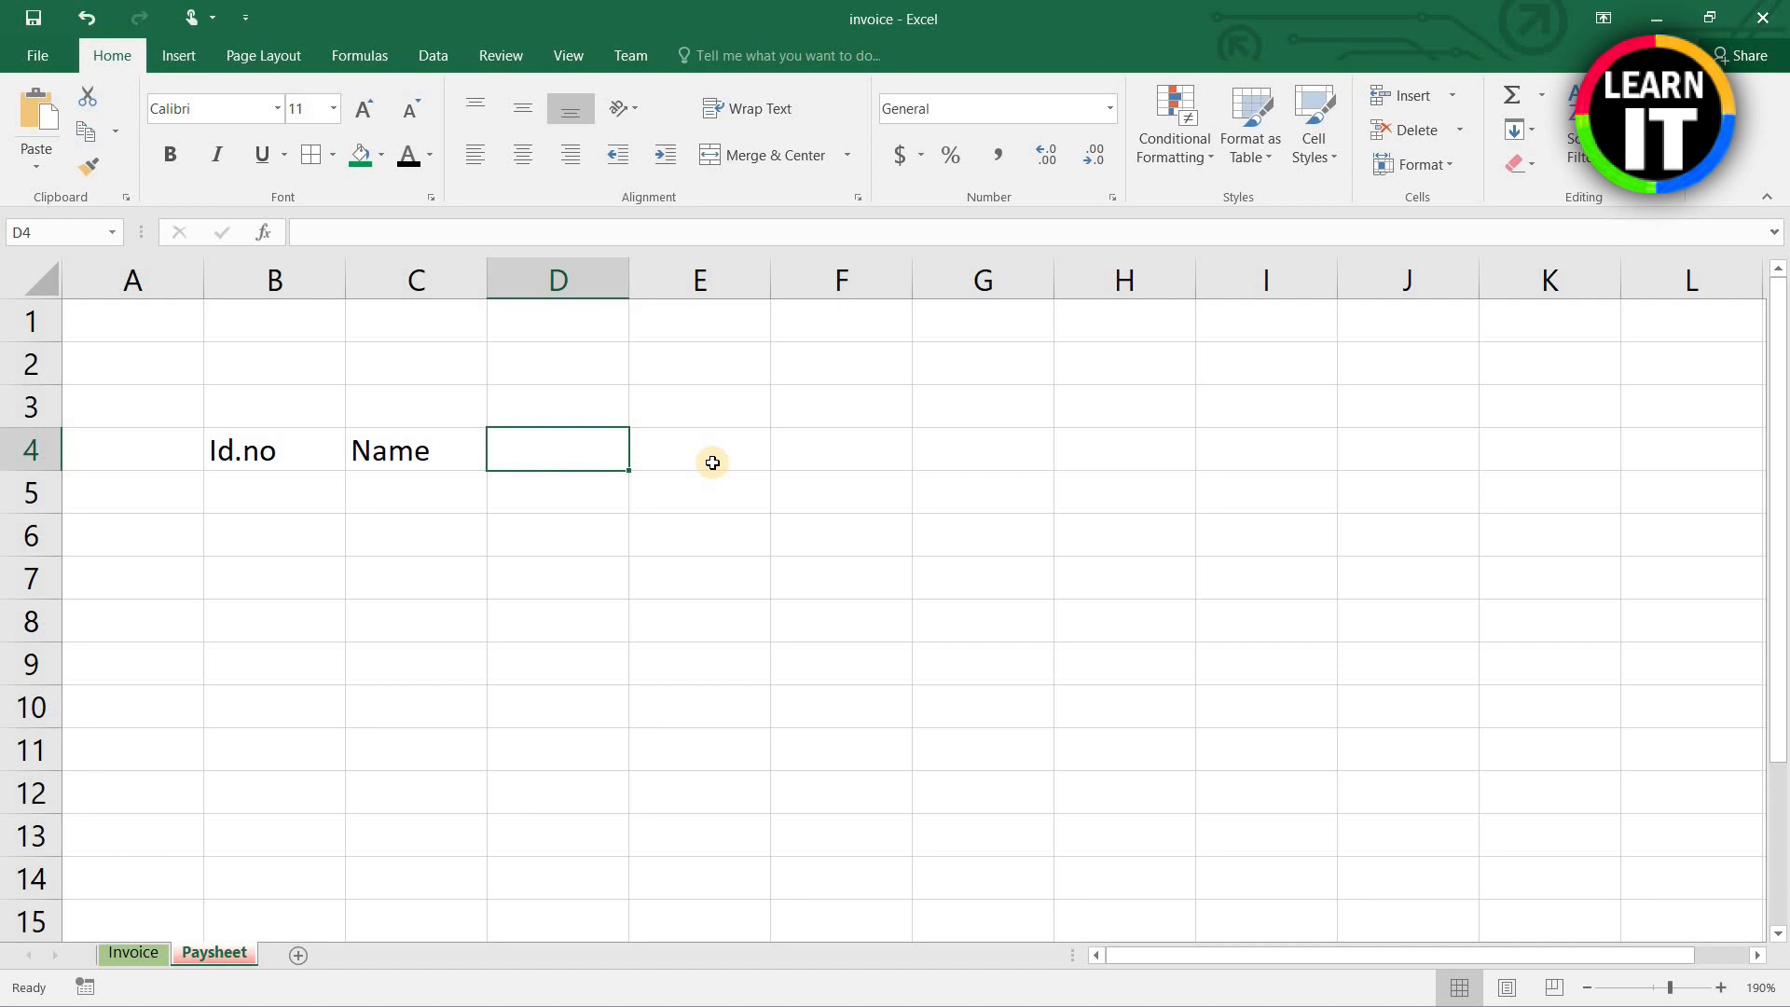
{"action": "type", "text": "Servie"}
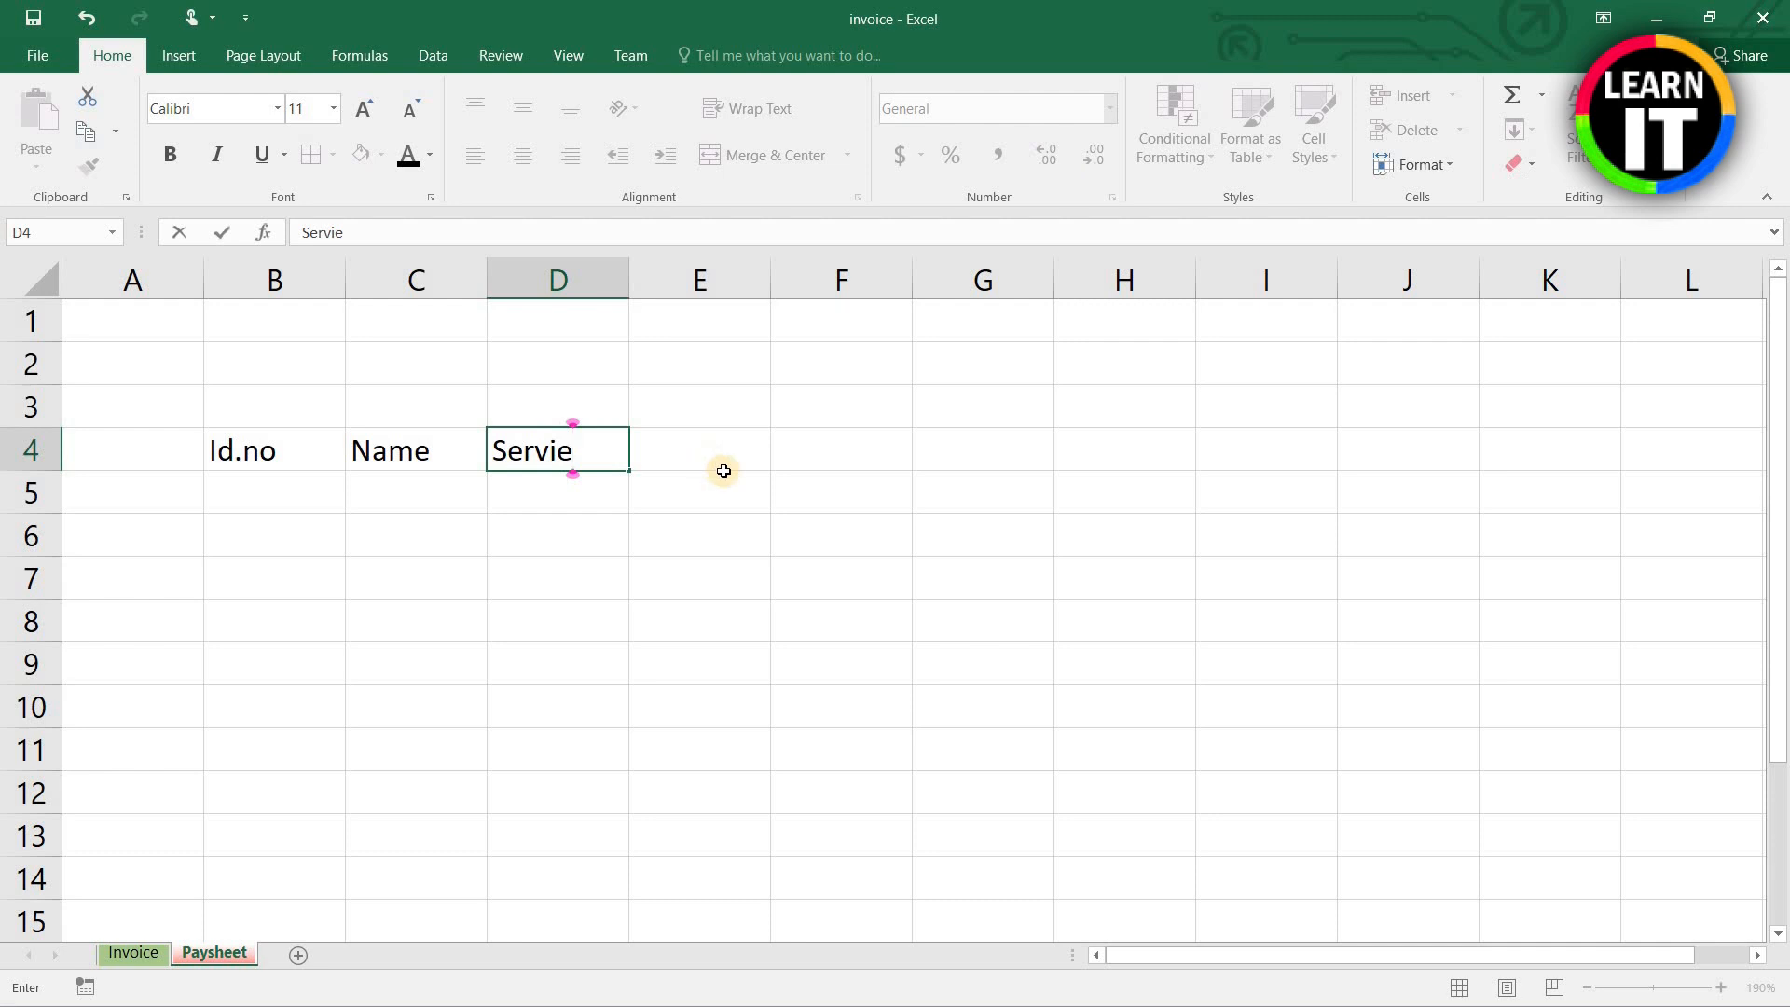
{"action": "key", "text": "Return"}
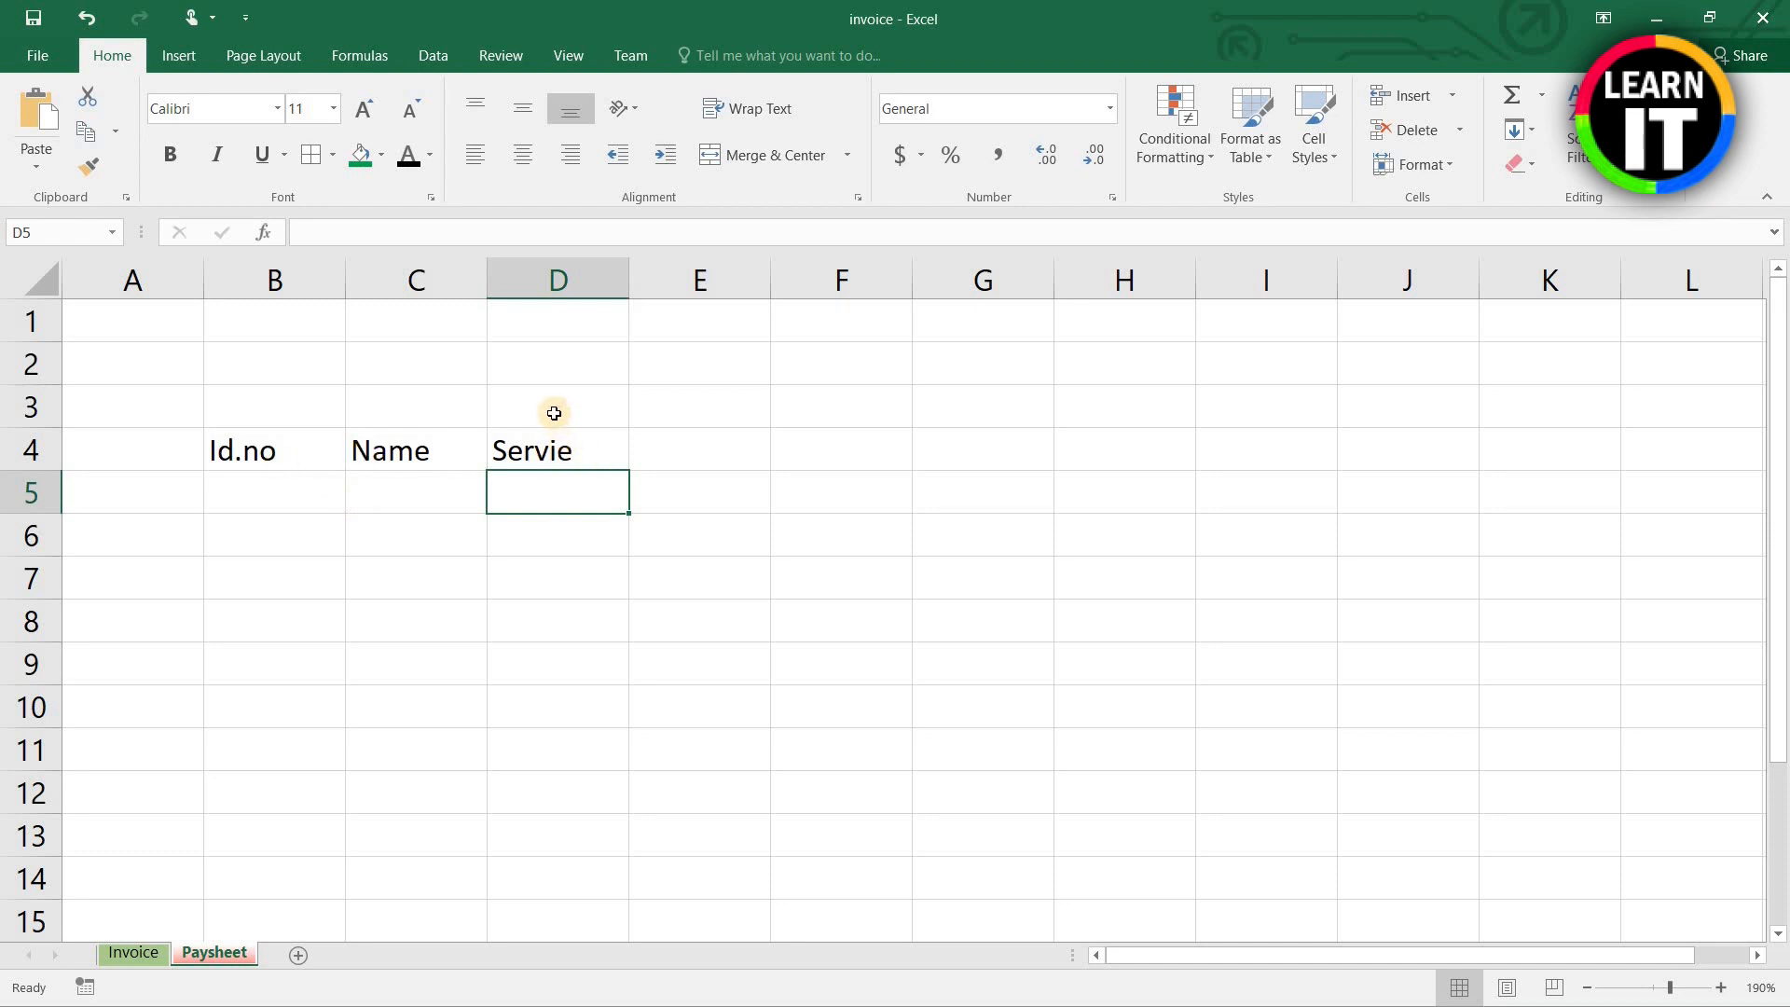
Step: Merge and centre cells B3:D3 above the headings and enter the title Information
{"action": "left_click_drag", "start_coordinate": [549, 413], "coordinate": [288, 416]}
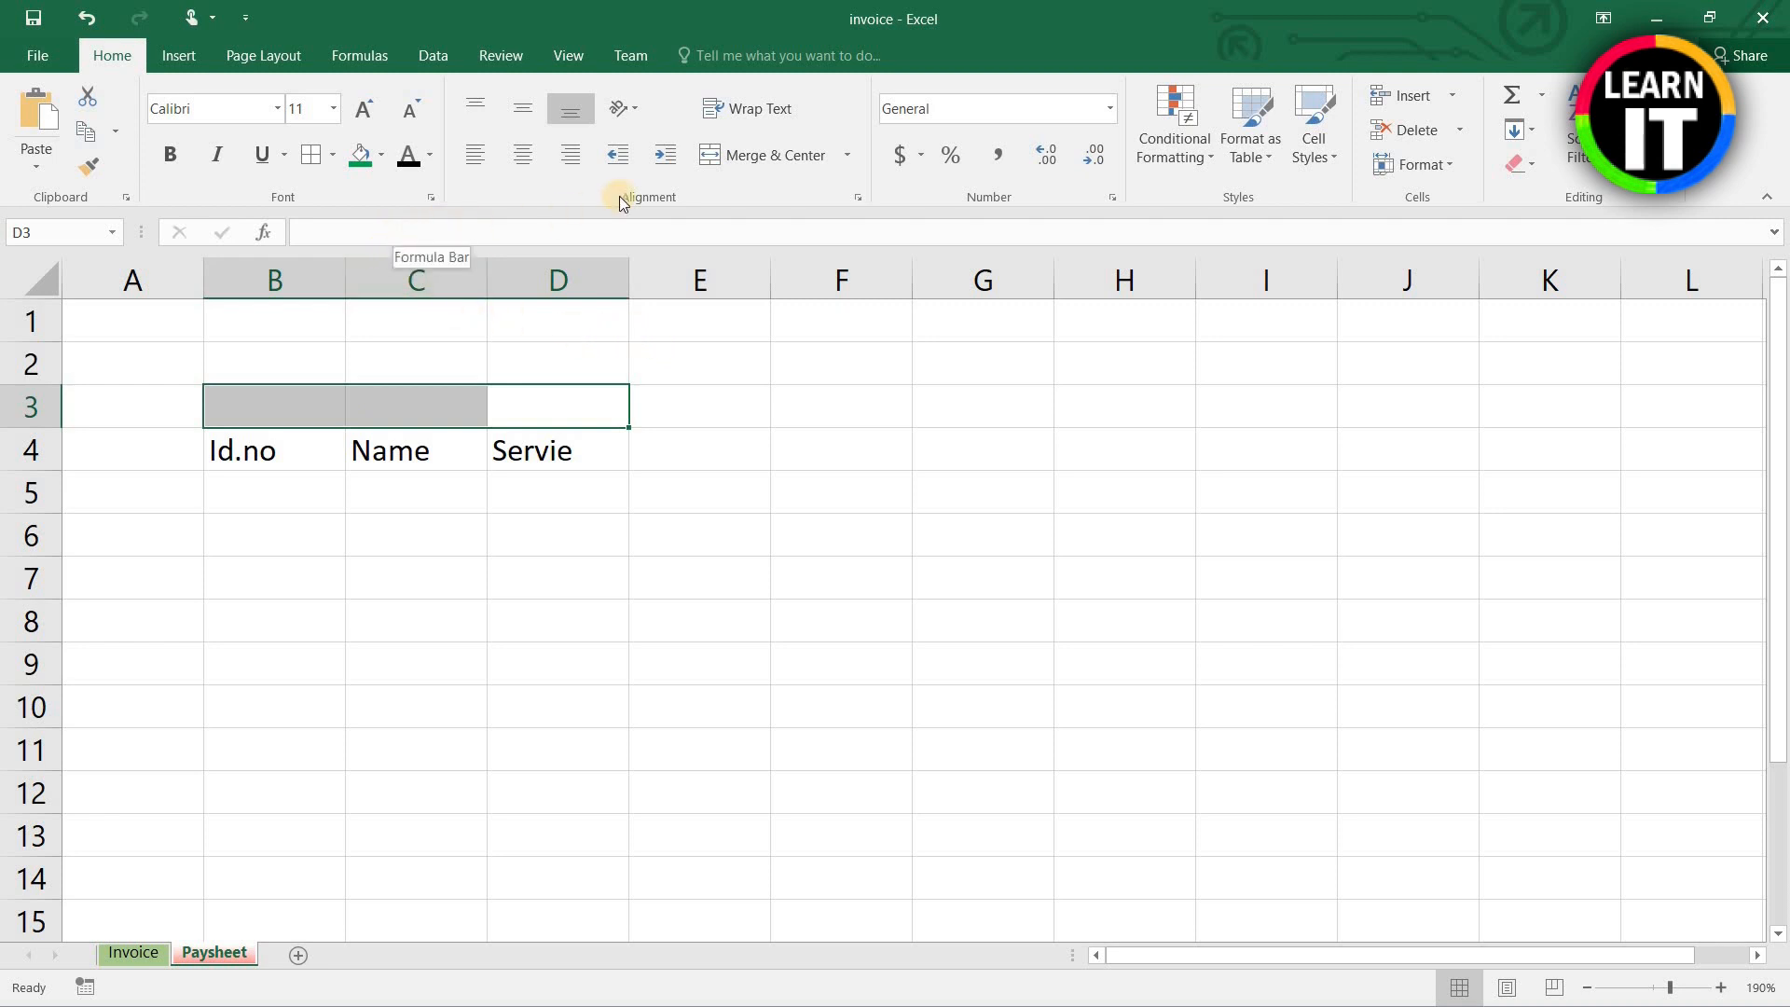
{"action": "left_click", "coordinate": [746, 155]}
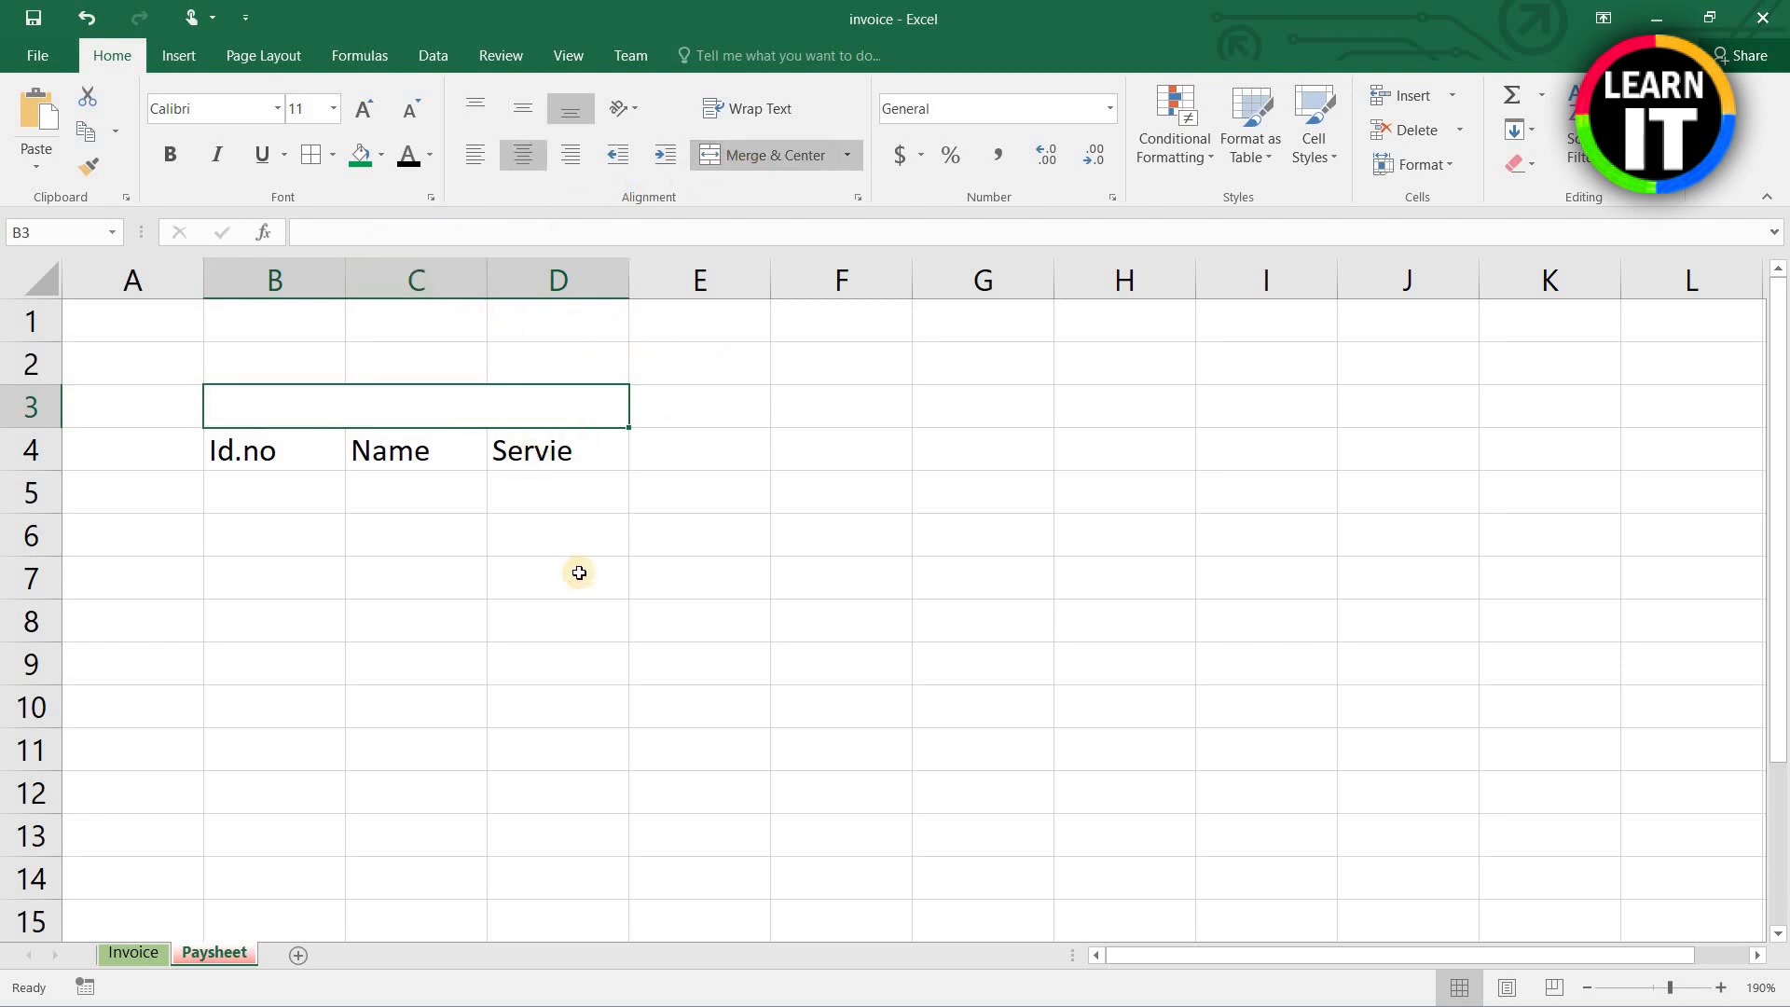
{"action": "type", "text": "Info"}
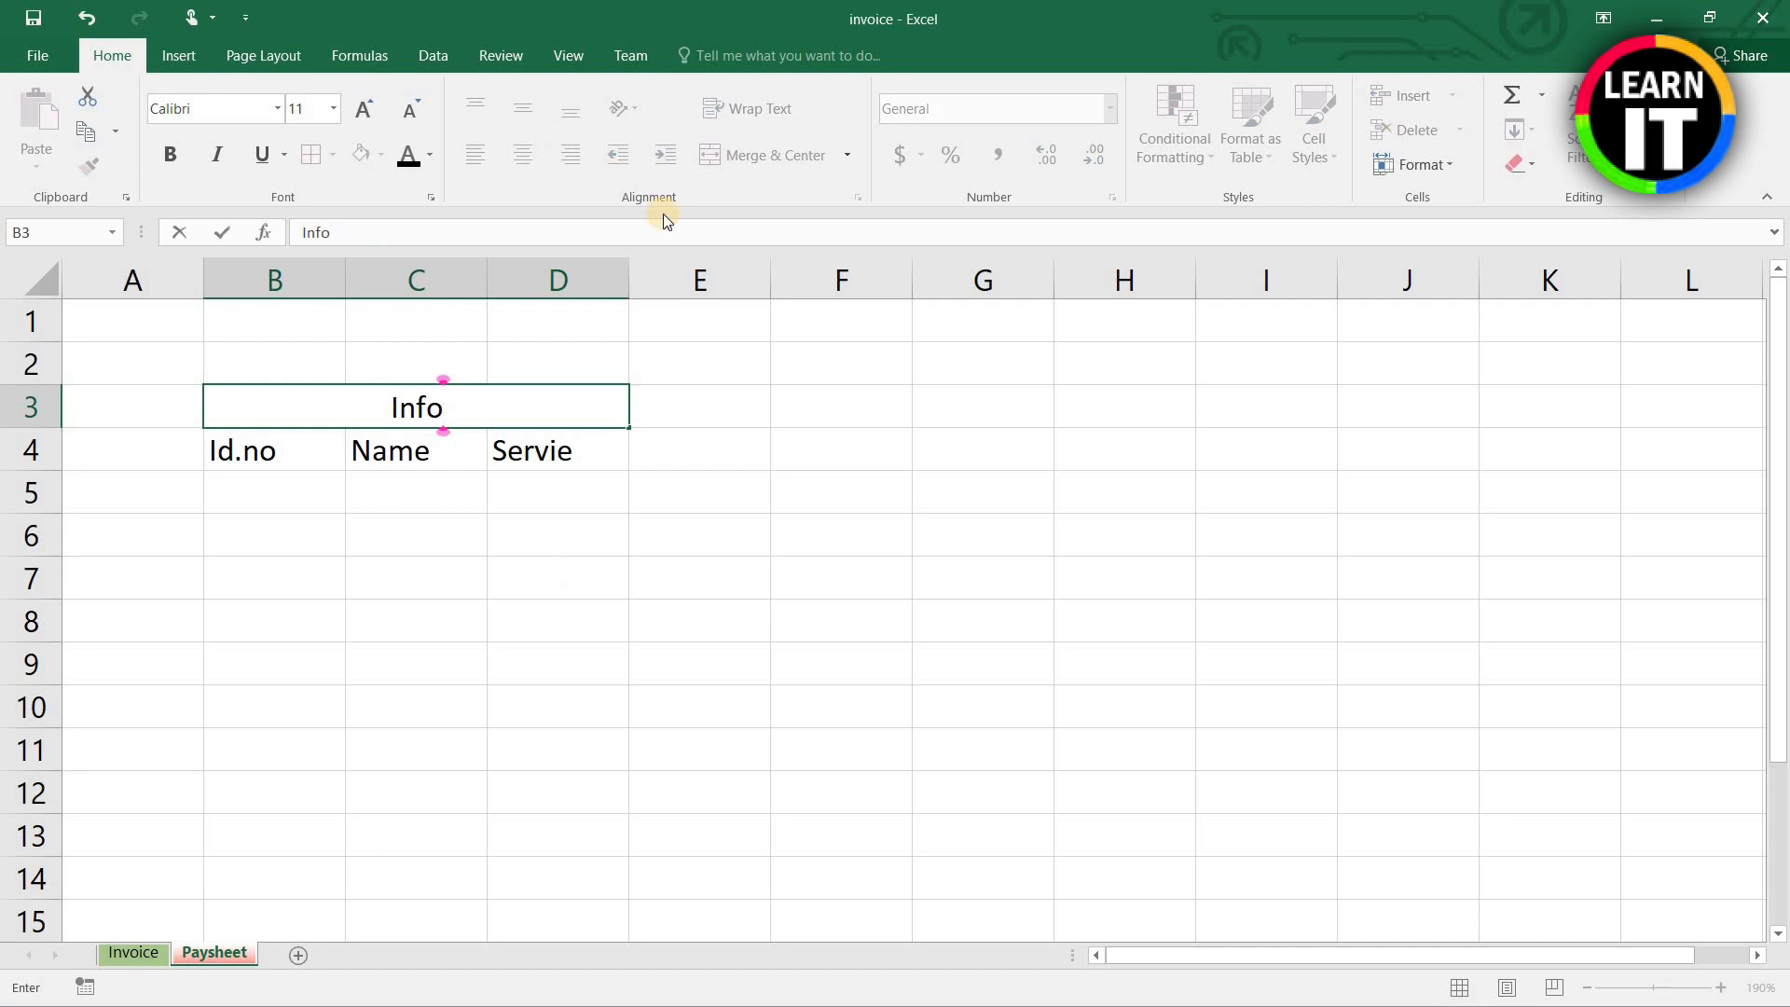
{"action": "type", "text": "mtion"}
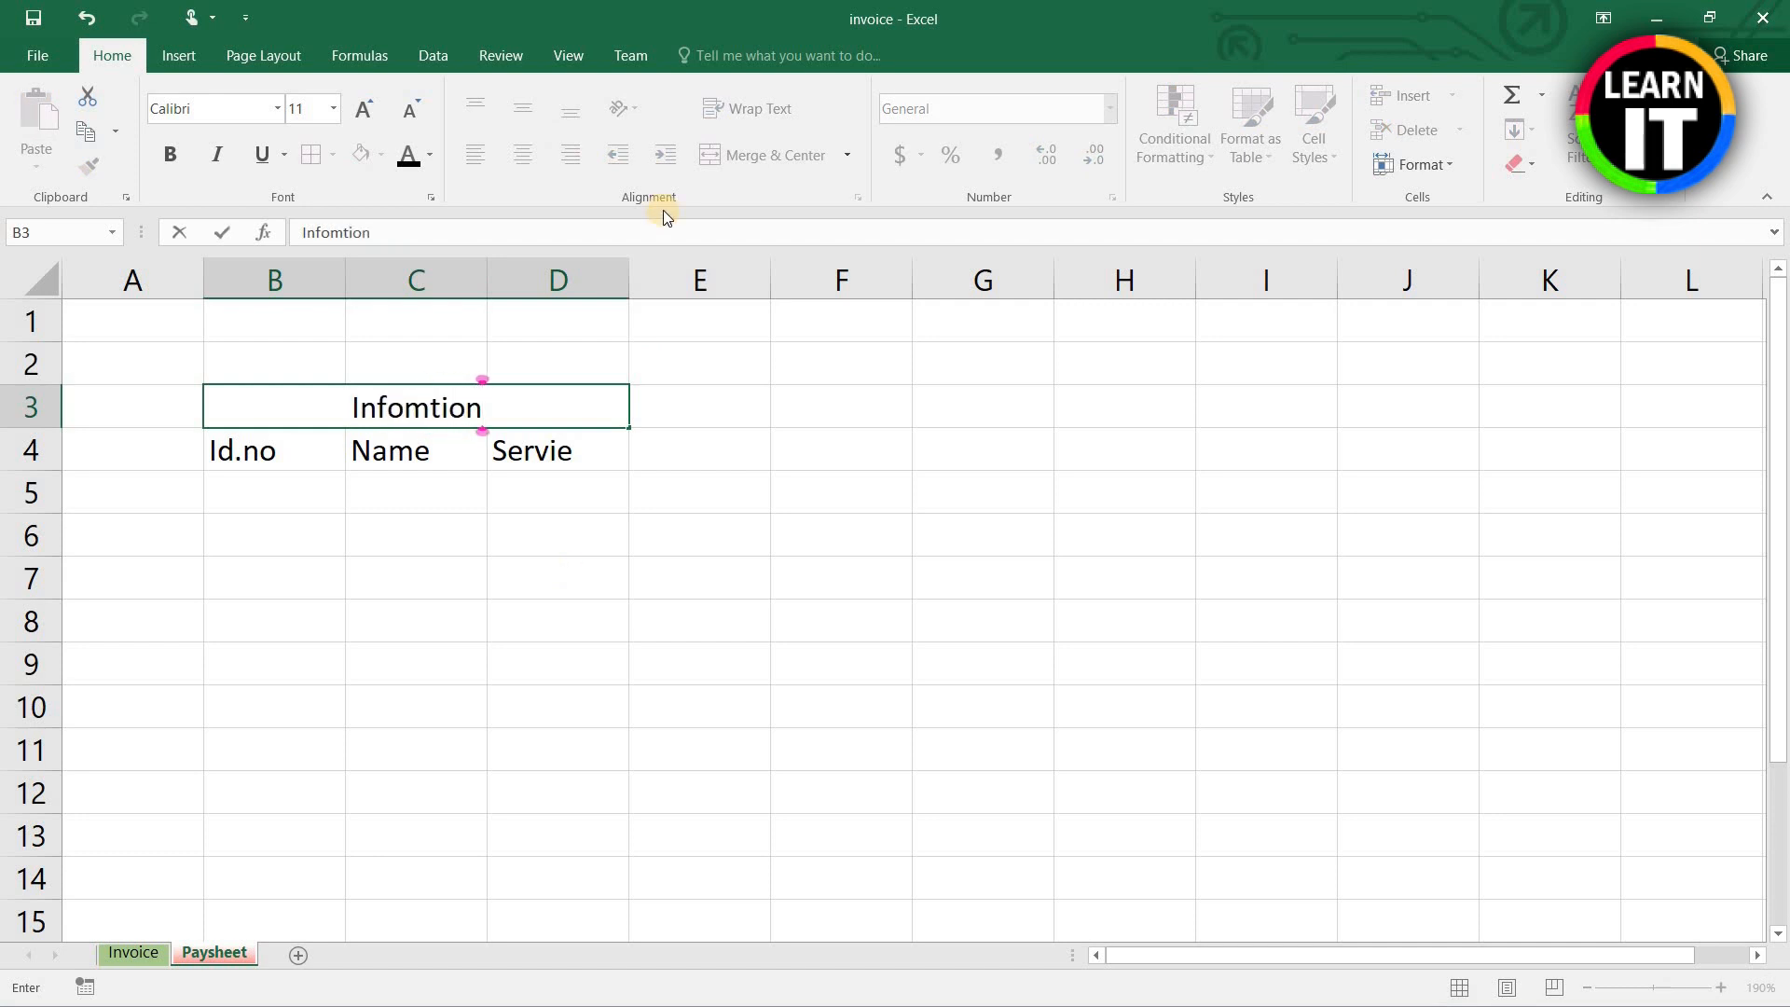
{"action": "key", "text": "BackSpace"}
{"action": "key", "text": "BackSpace"}
{"action": "key", "text": "BackSpace"}
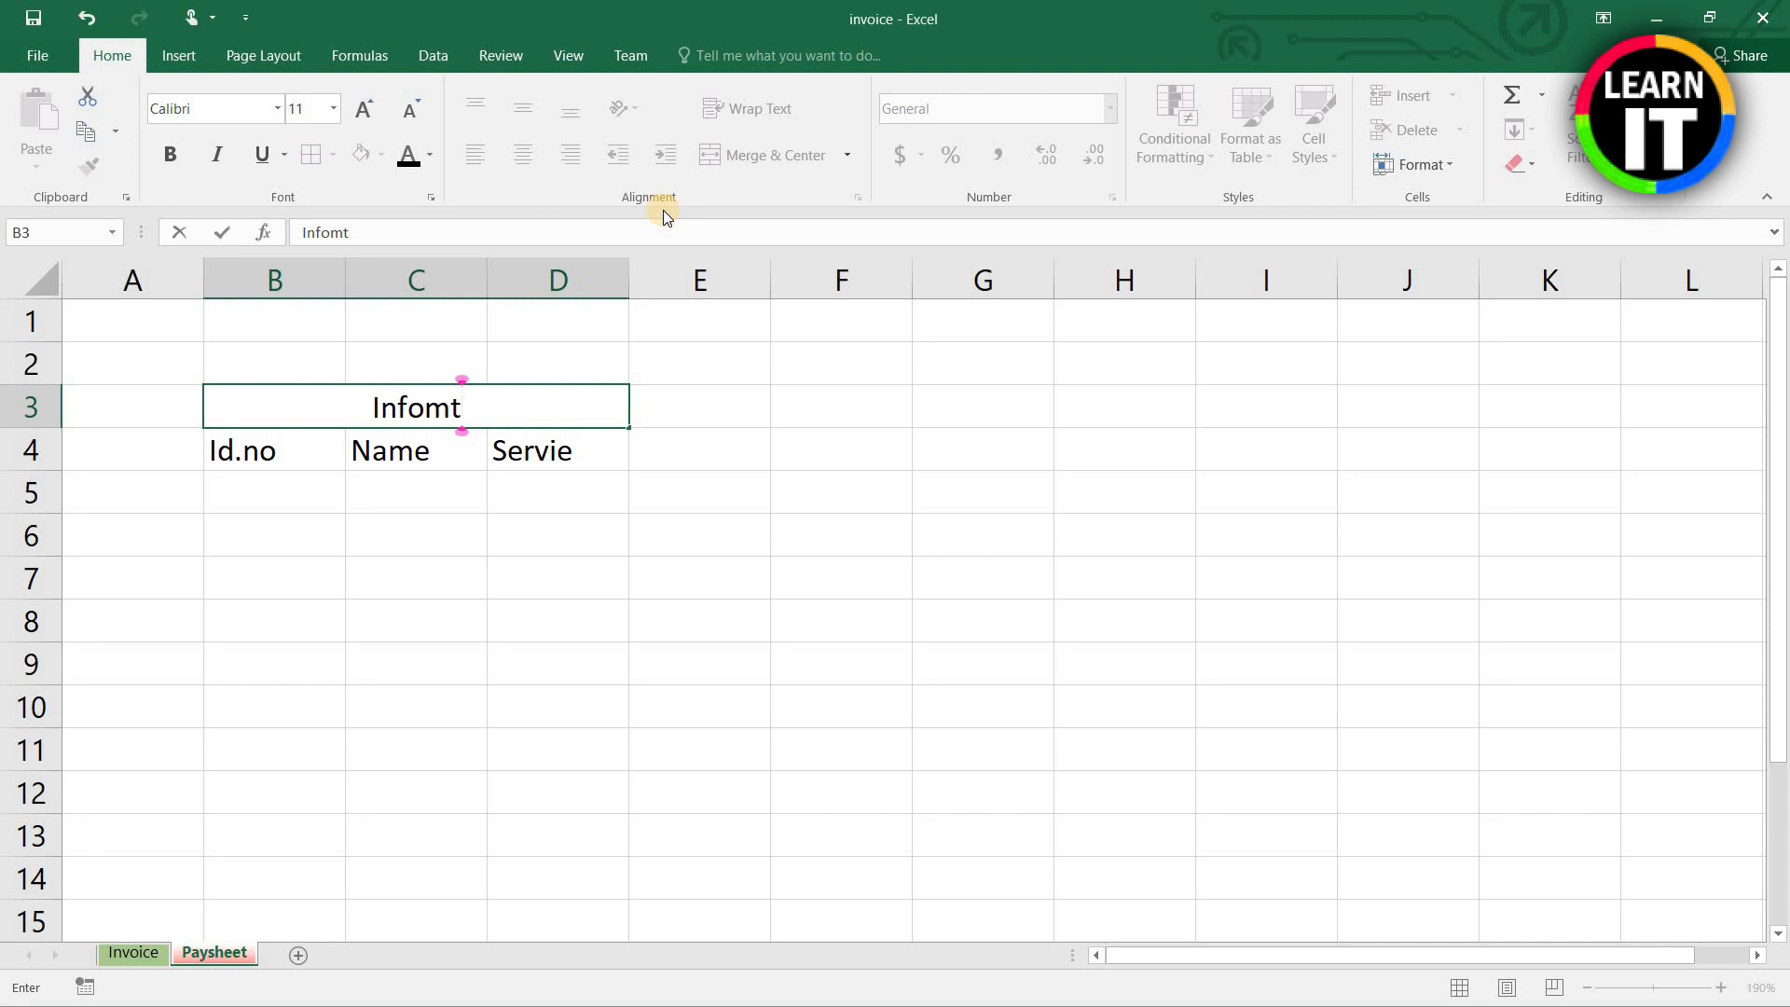
{"action": "key", "text": "BackSpace"}
{"action": "type", "text": "ation"}
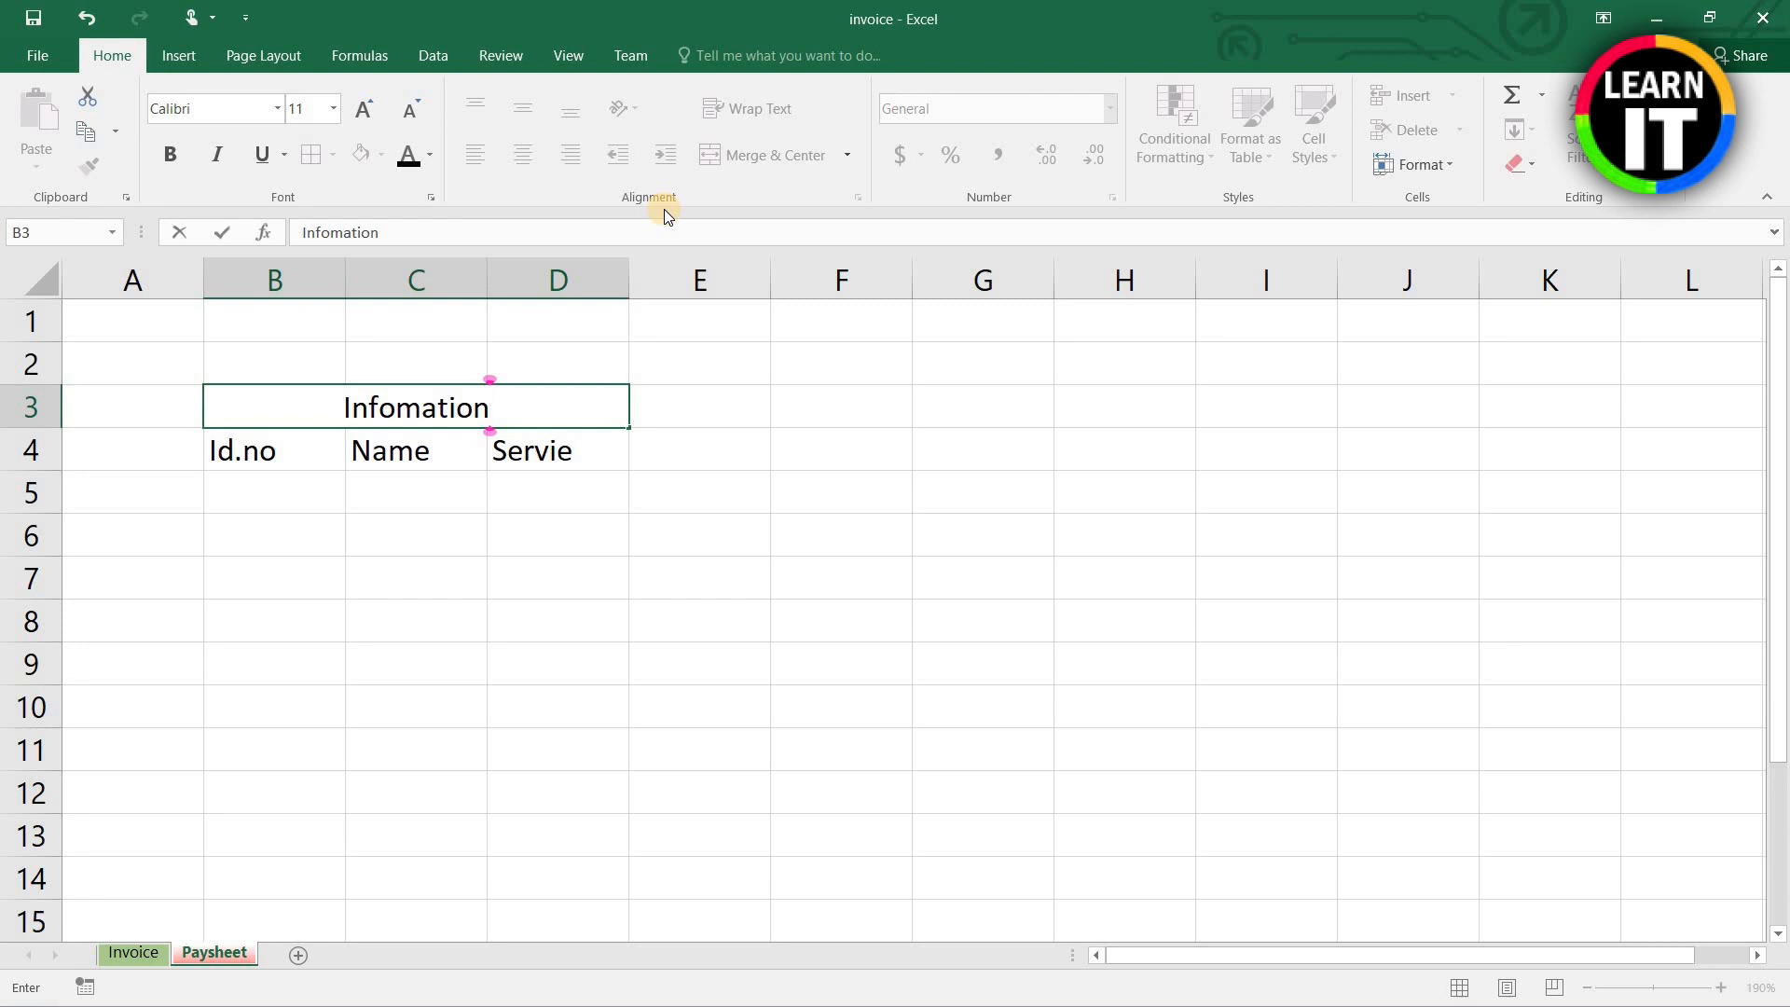
{"action": "key", "text": "Left"}
{"action": "key", "text": "Left"}
{"action": "key", "text": "Left"}
{"action": "key", "text": "Left"}
{"action": "key", "text": "Left"}
{"action": "key", "text": "Left"}
{"action": "type", "text": "r"}
{"action": "key", "text": "Return"}
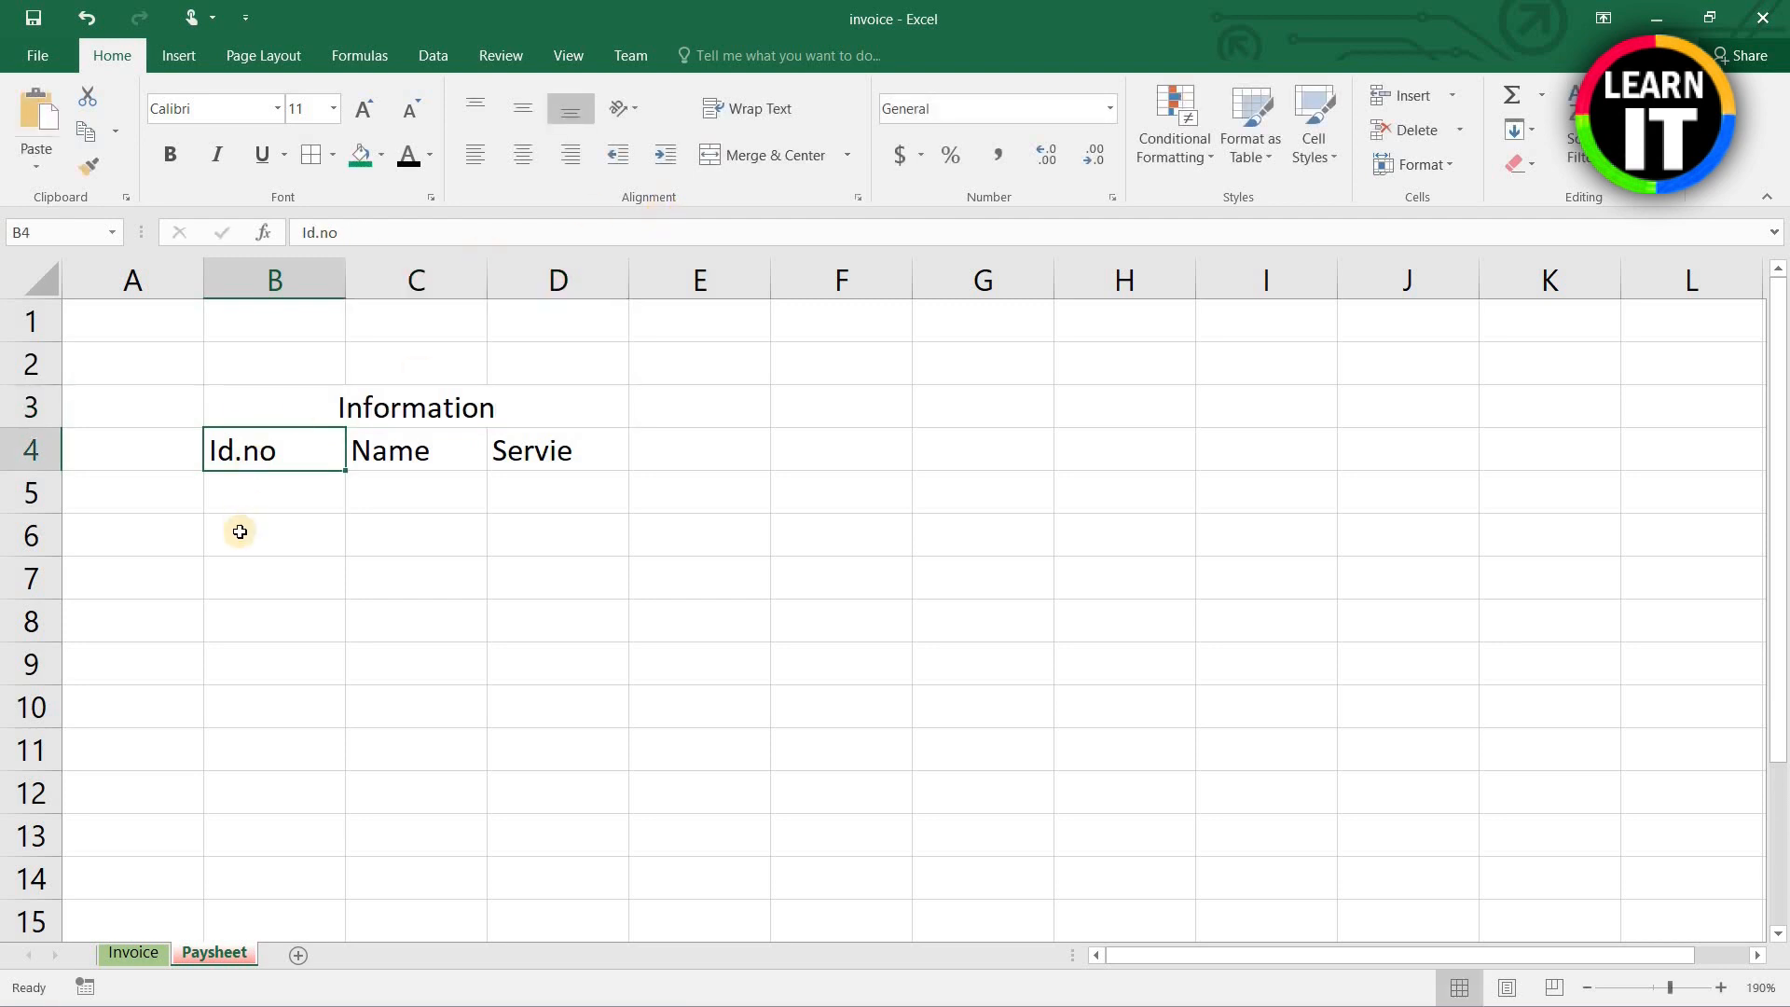
Step: Enter the column heading Basic-Sal in cell E4
{"action": "left_click", "coordinate": [668, 411]}
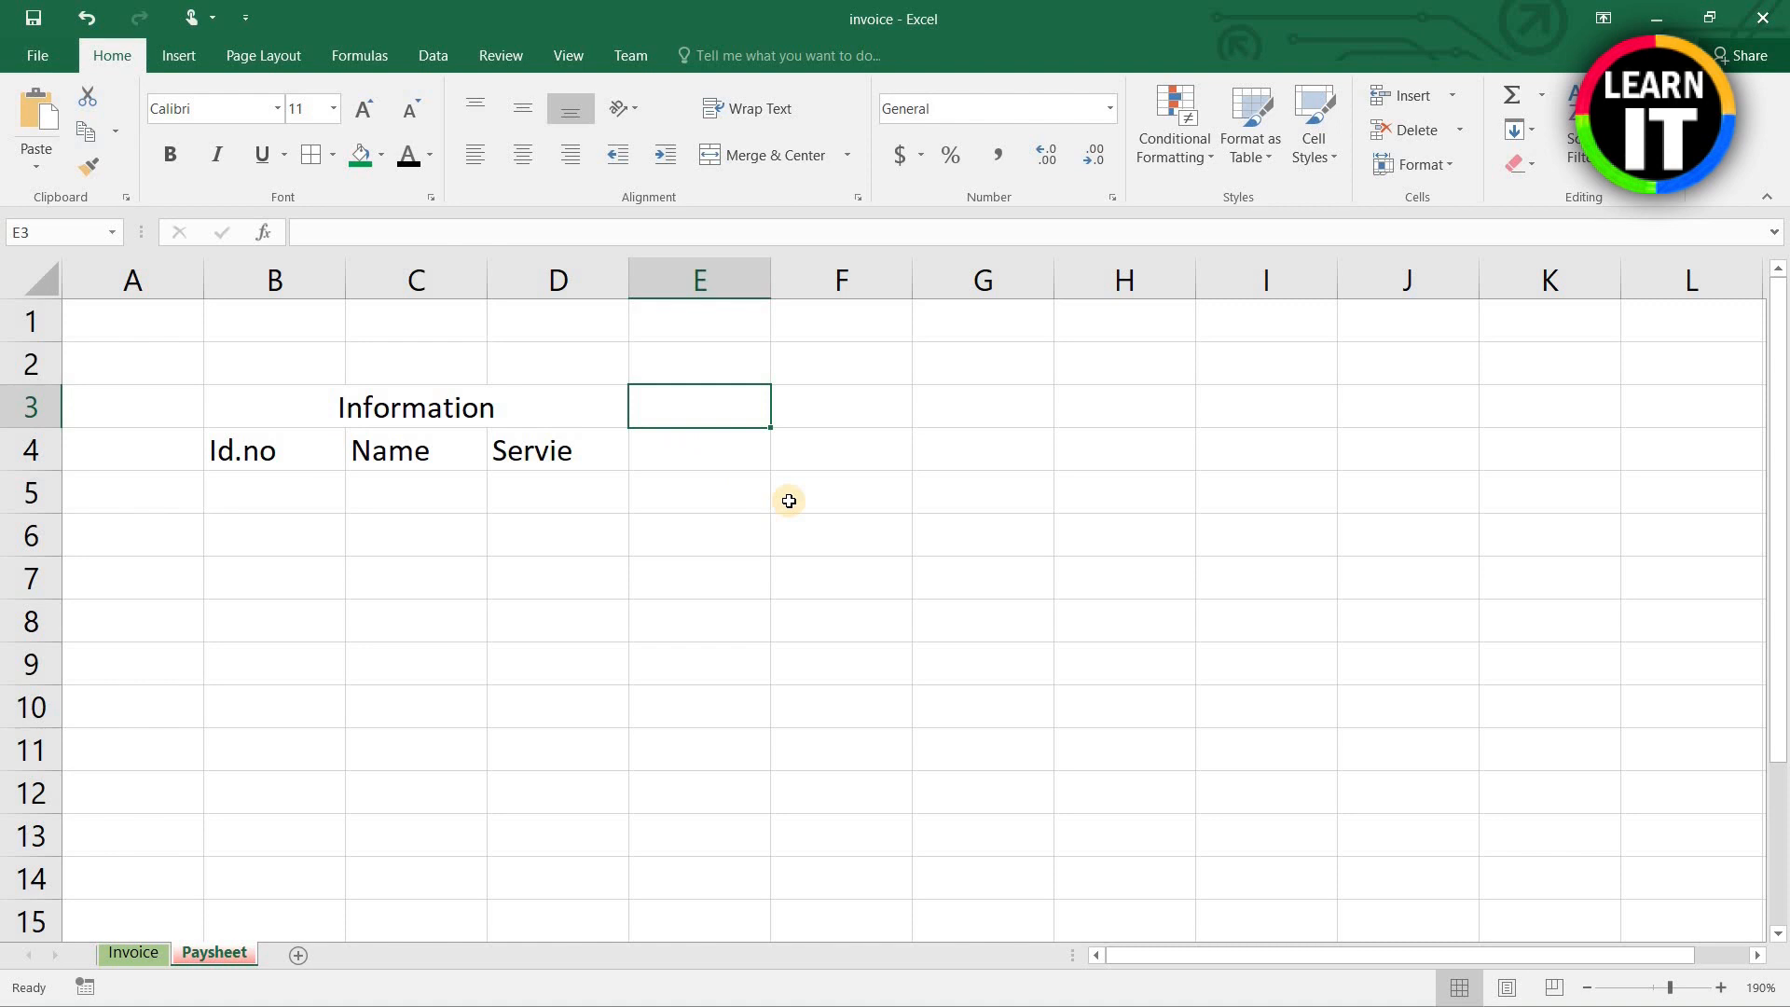
{"action": "left_click", "coordinate": [706, 451]}
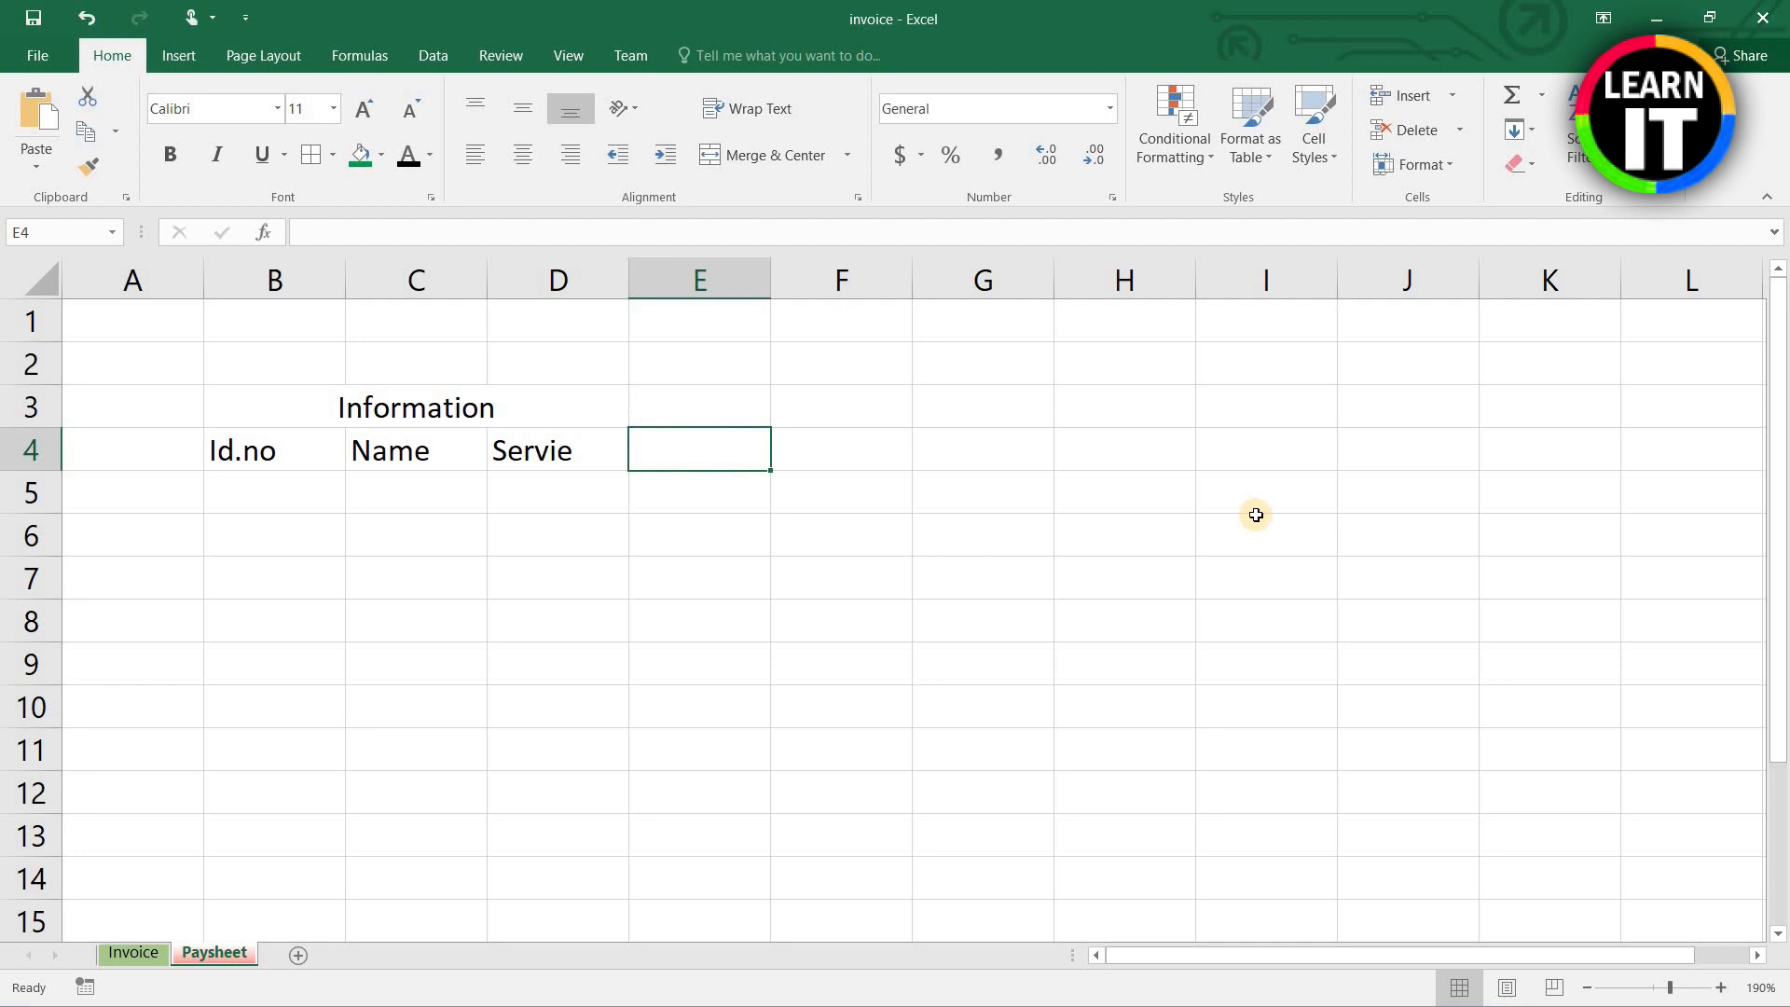
{"action": "type", "text": "B"}
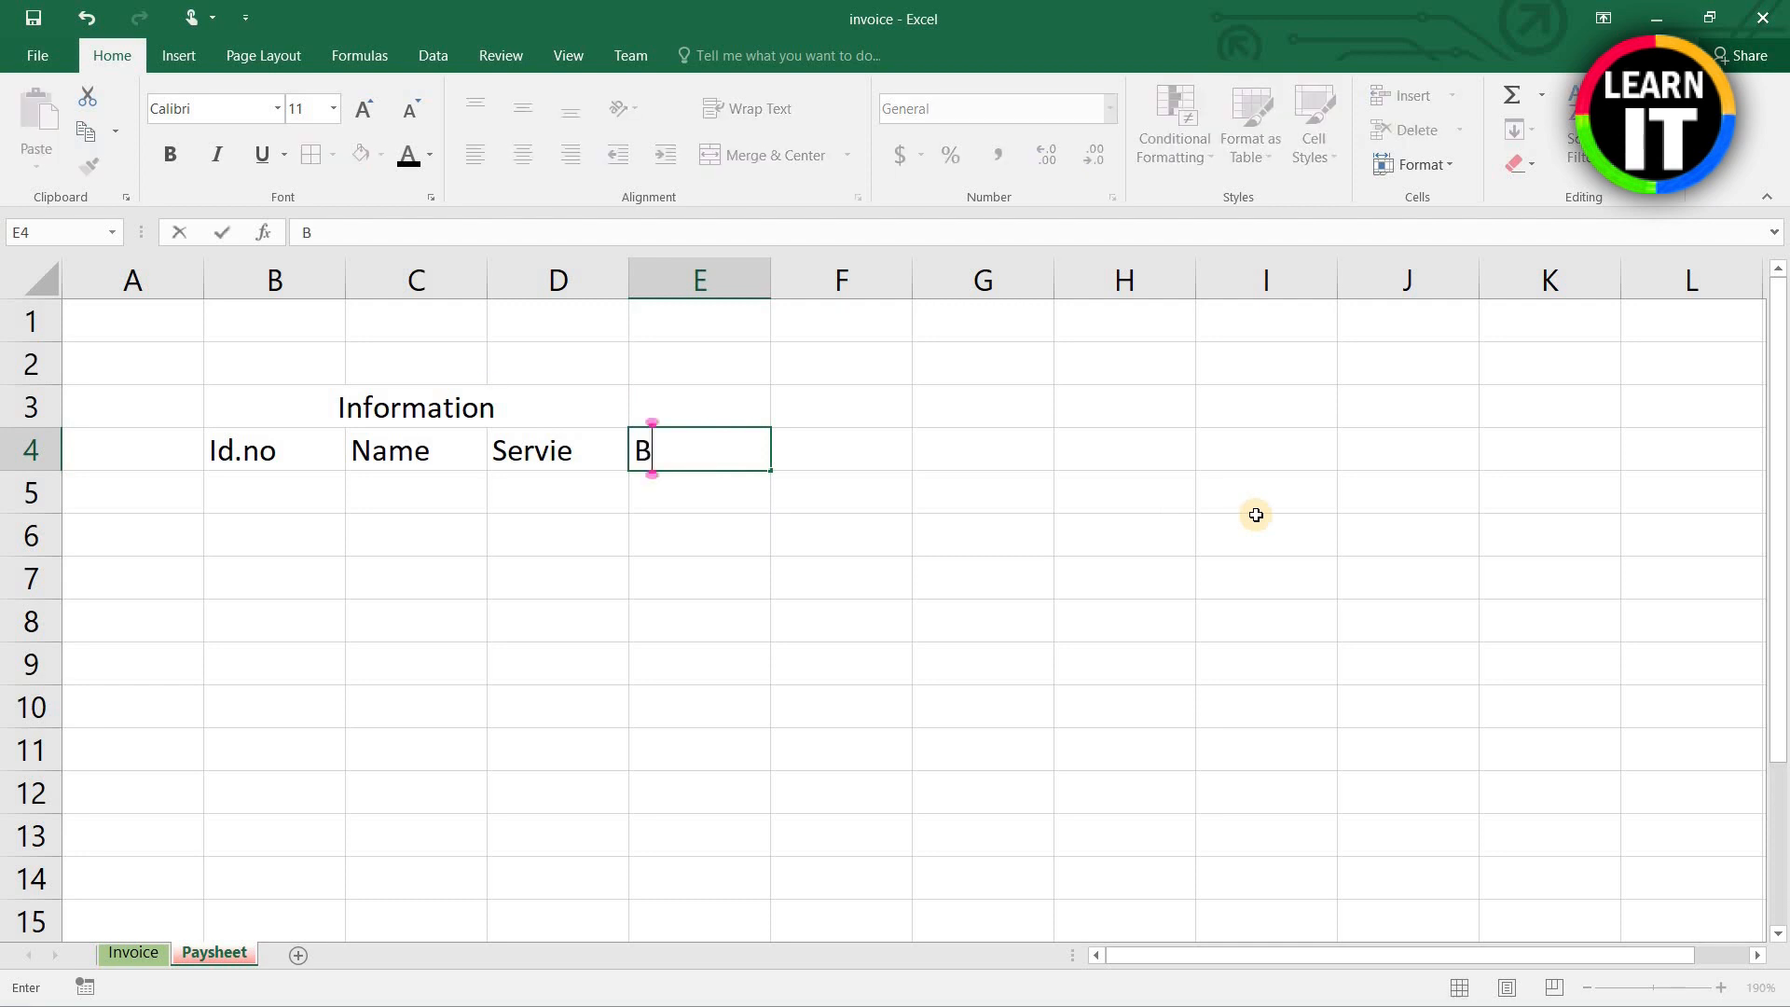
{"action": "type", "text": "asic-Sal"}
{"action": "key", "text": "Tab"}
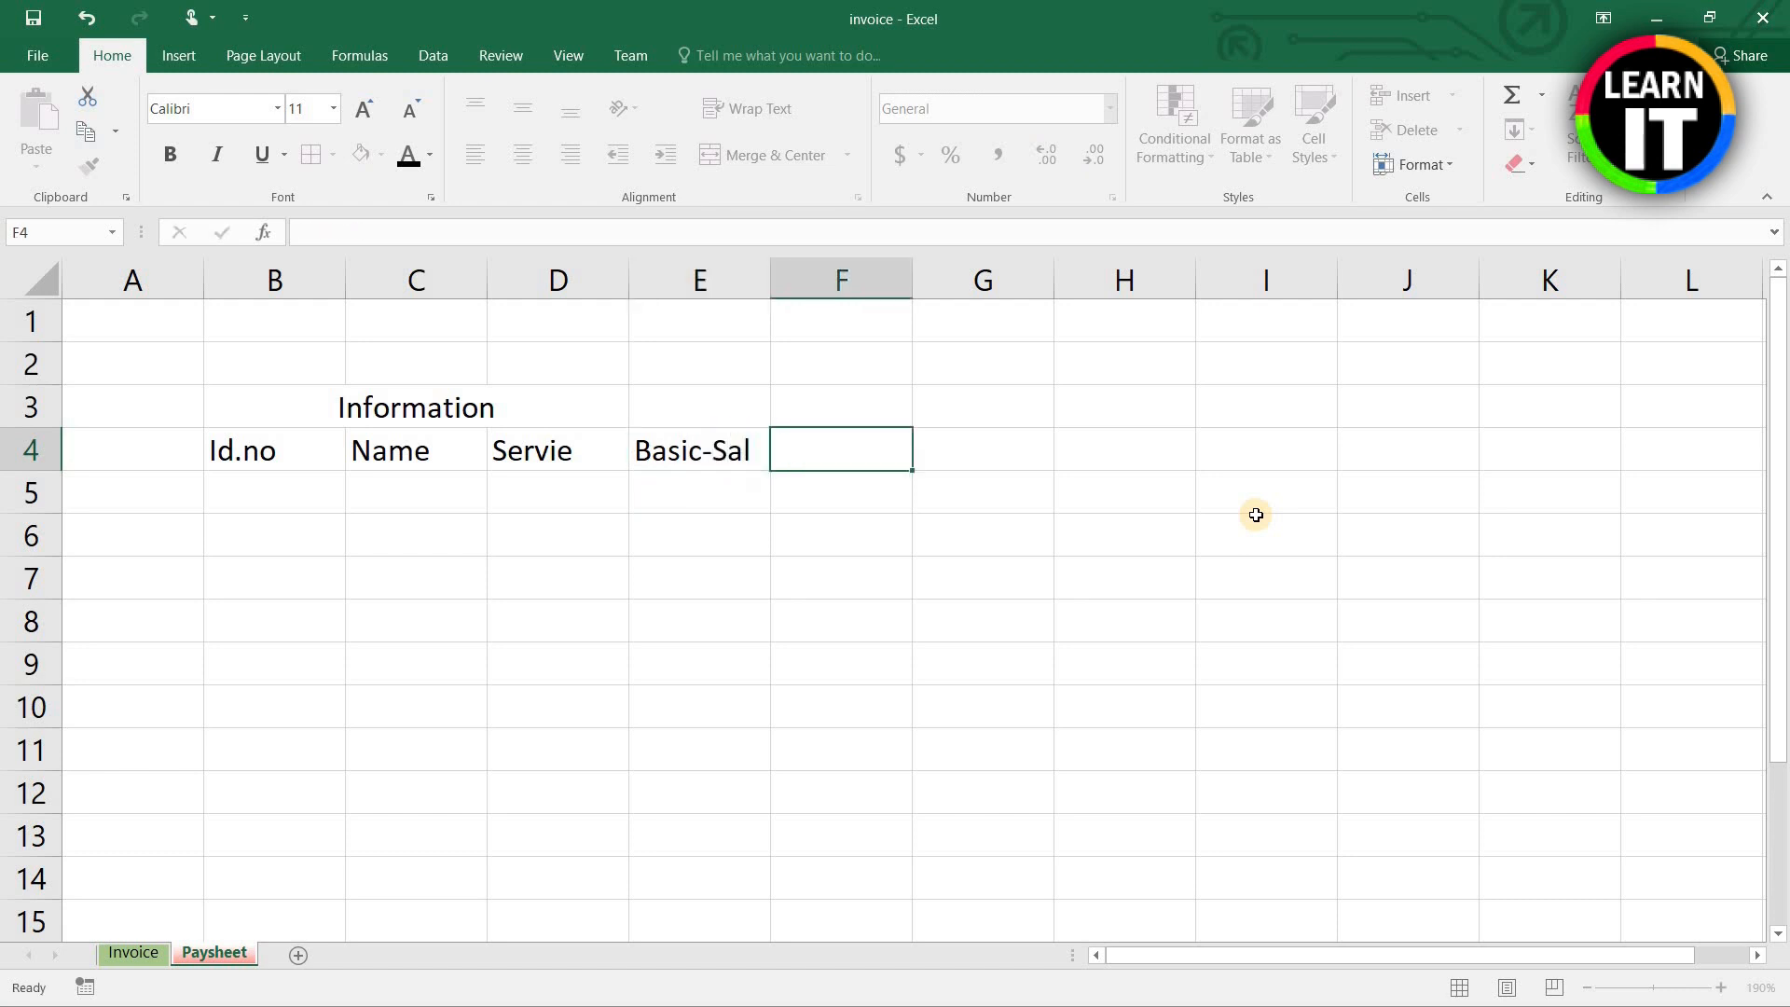
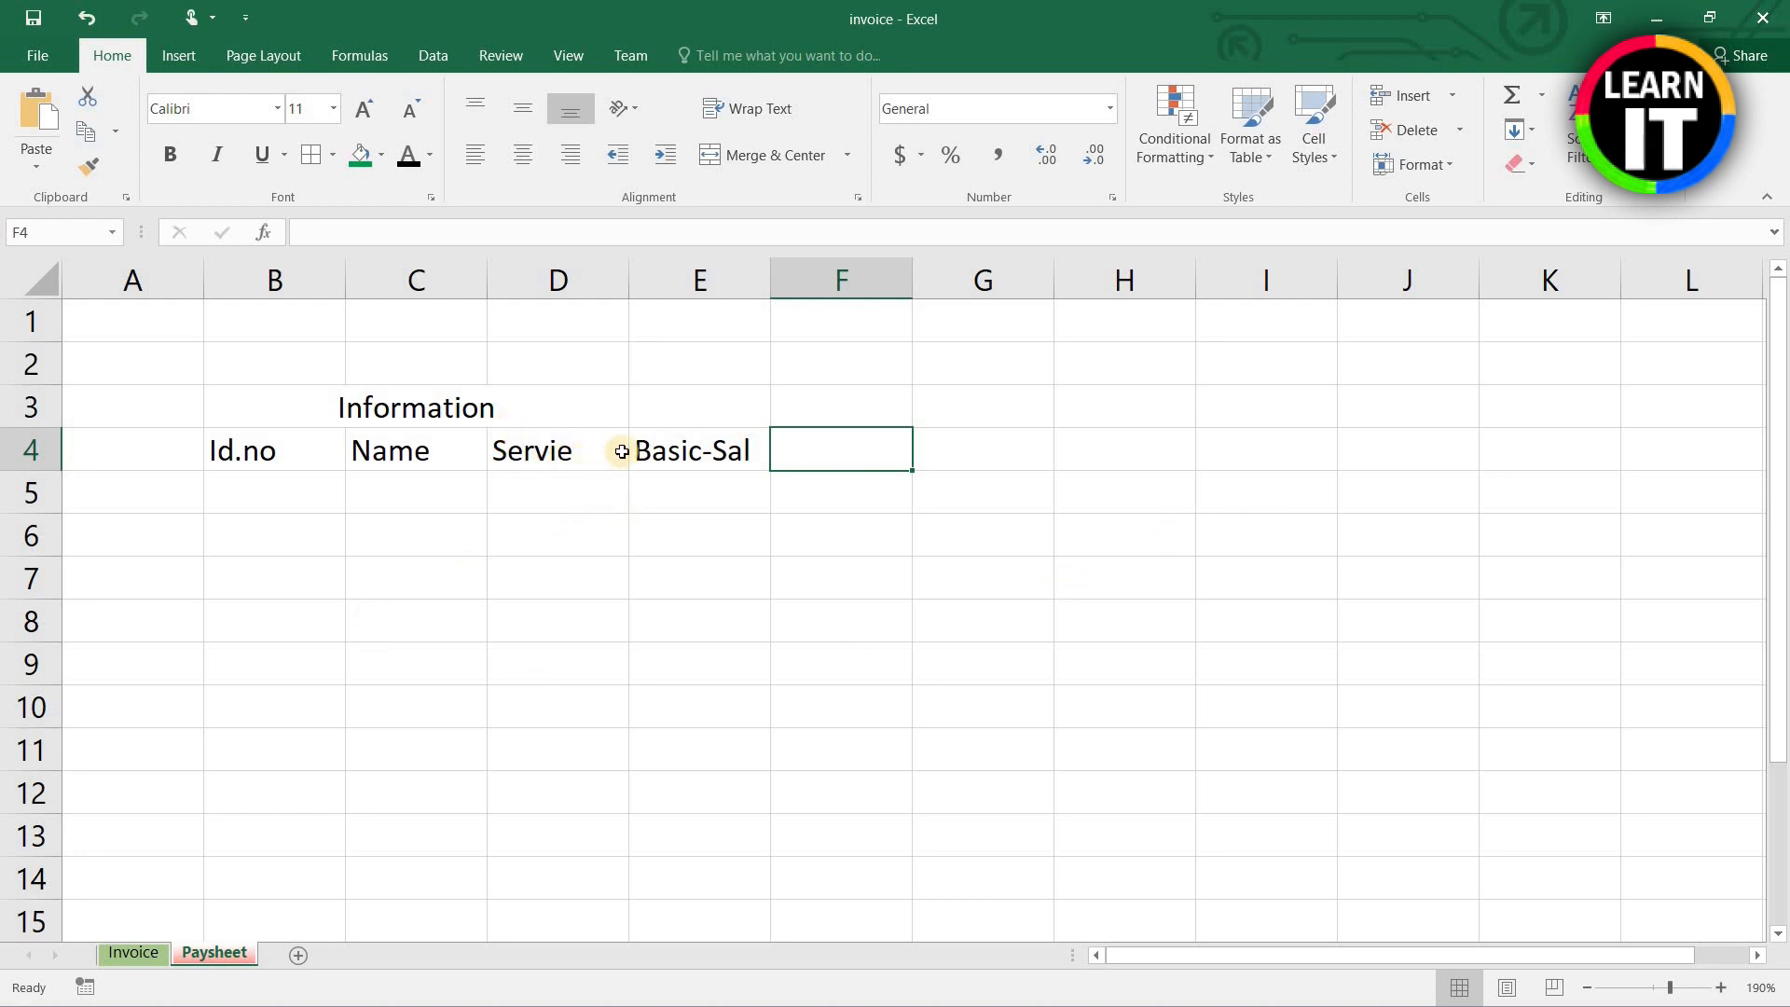
Step: Insert a new column before Basic-Sal and enter the heading Oth in cell E4
{"action": "right_click", "coordinate": [682, 286]}
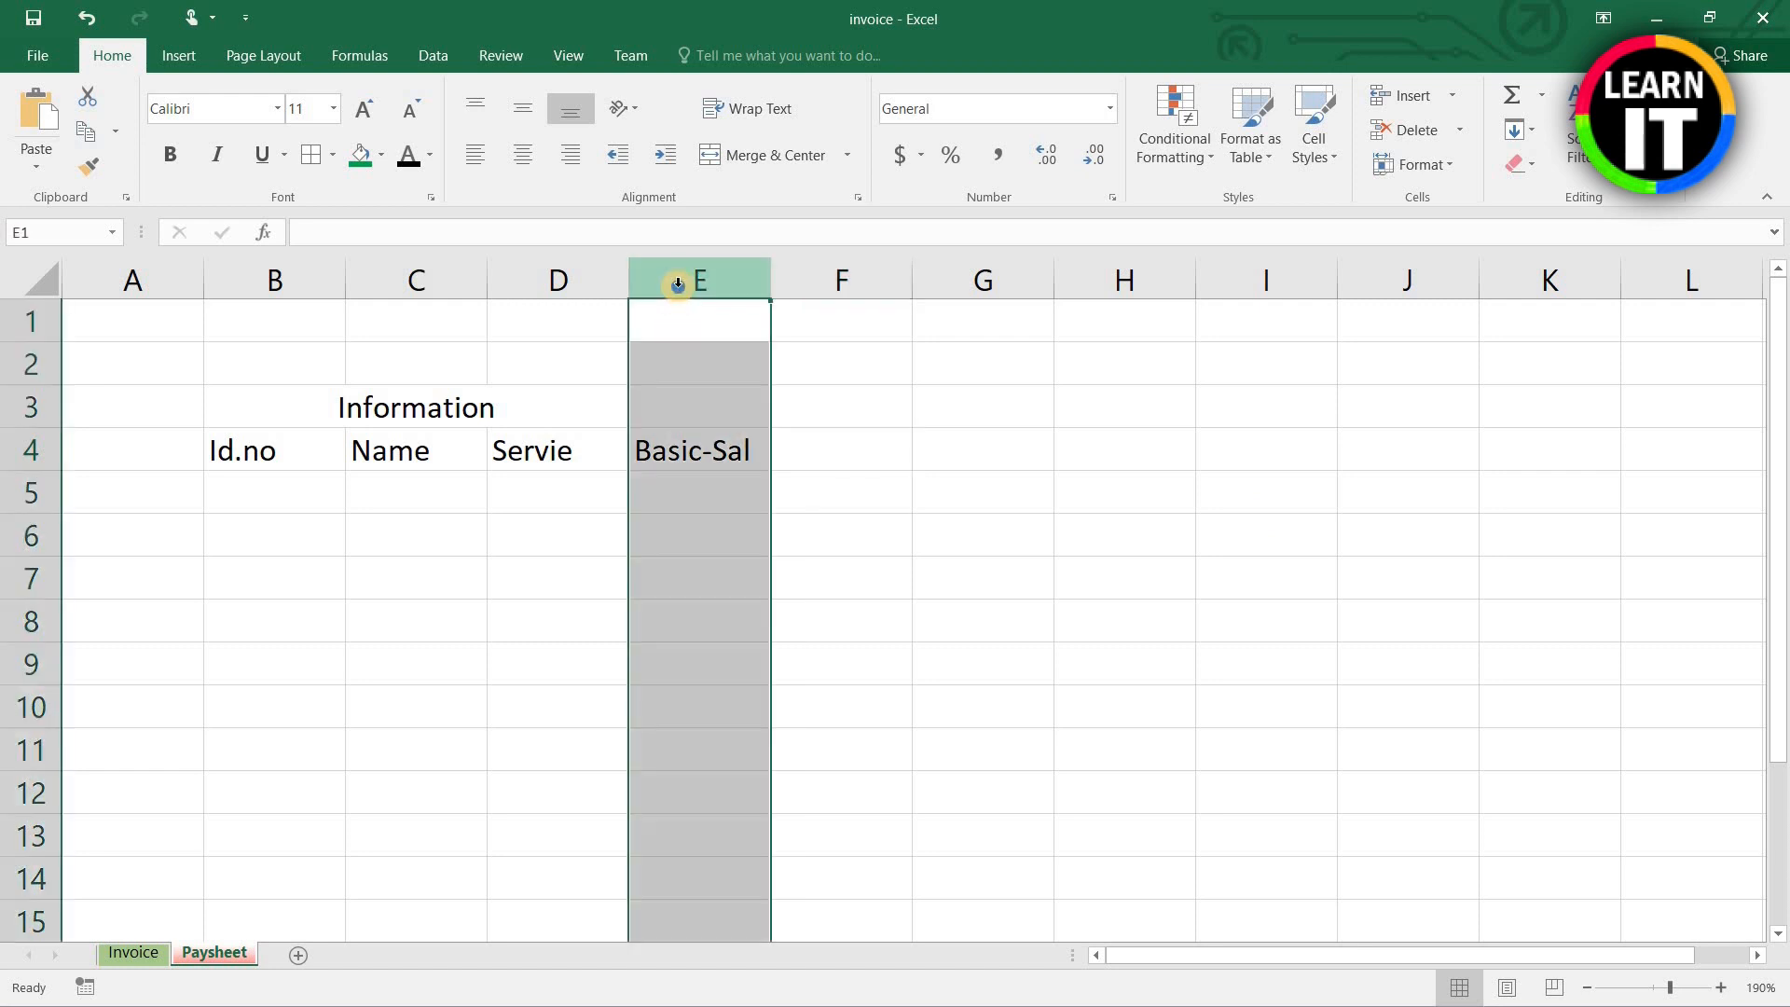
{"action": "left_click", "coordinate": [792, 449]}
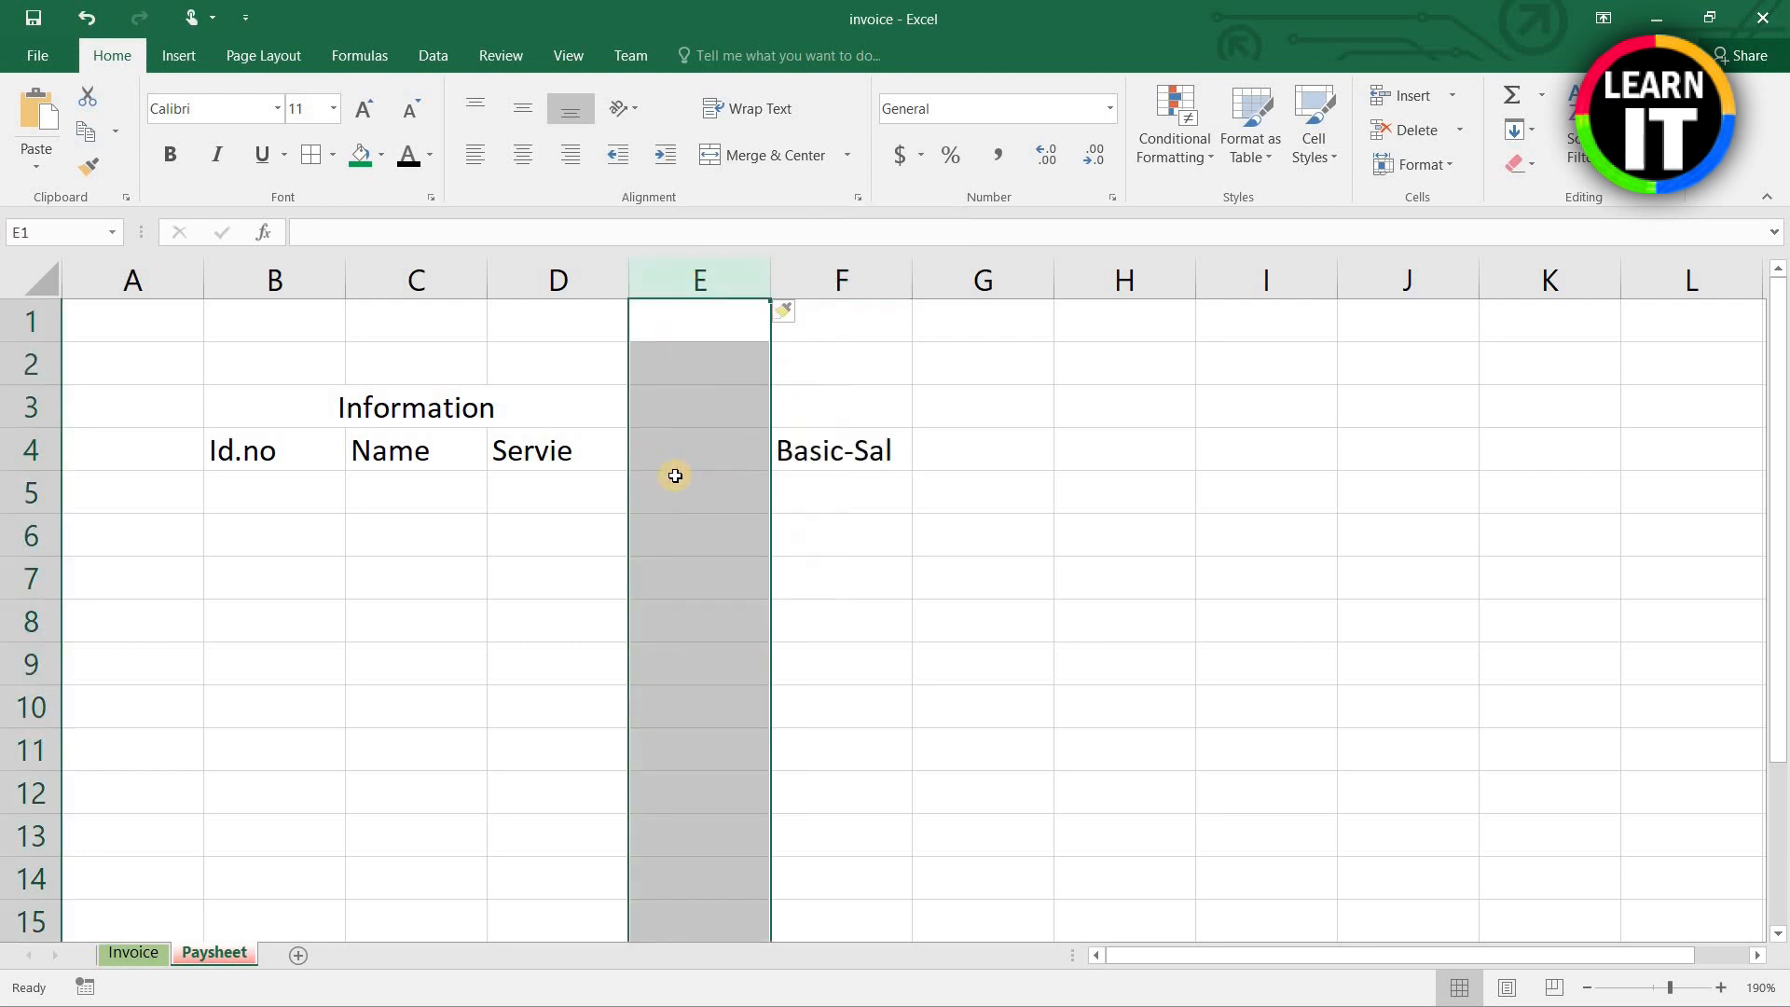
{"action": "left_click", "coordinate": [676, 476]}
{"action": "left_click", "coordinate": [688, 454]}
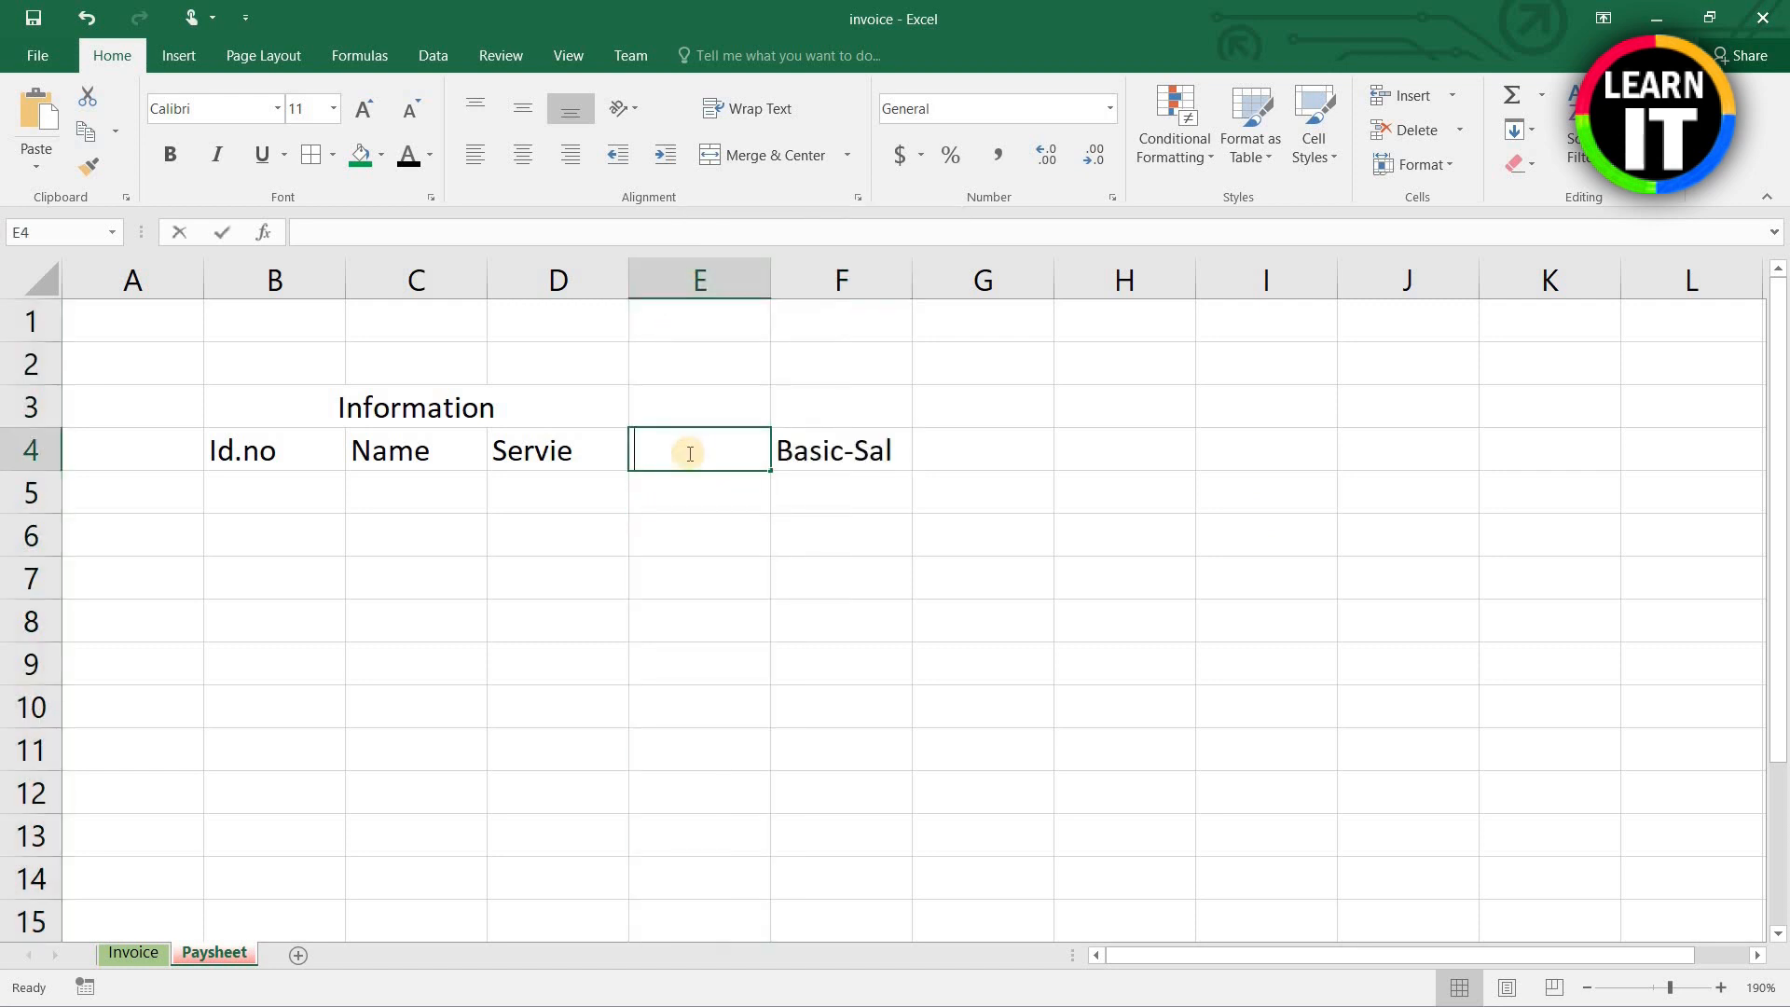
{"action": "type", "text": "Oth"}
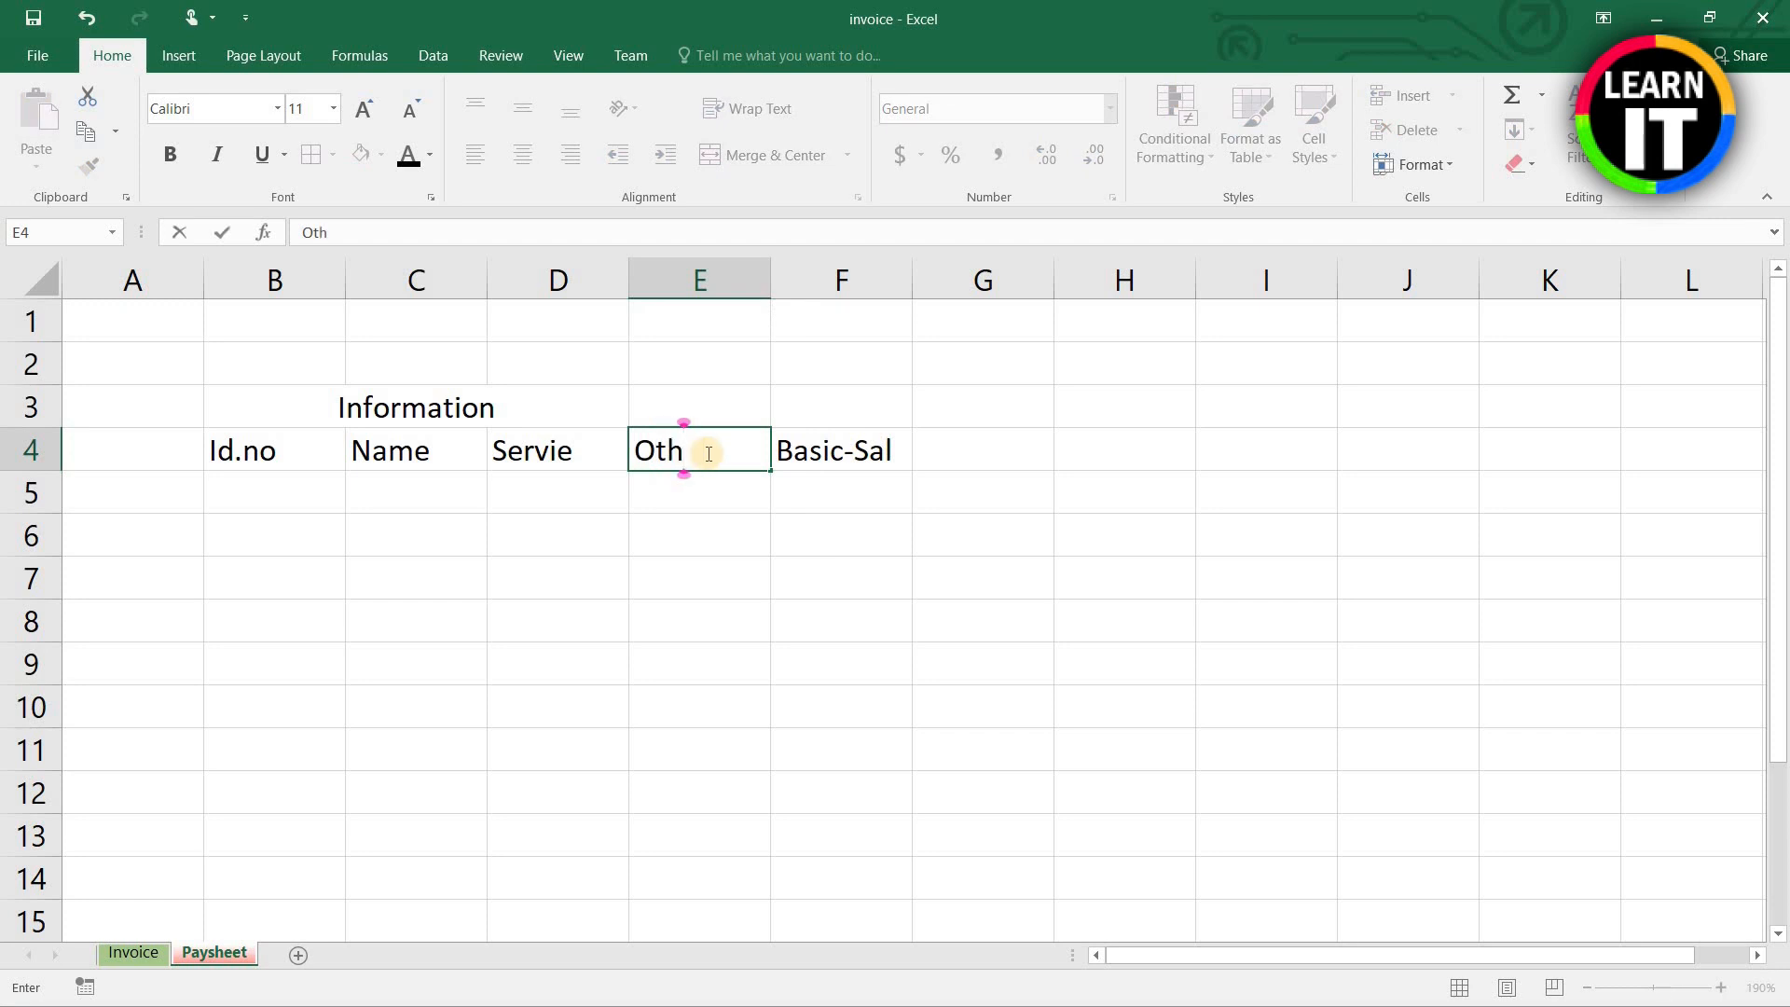
{"action": "key", "text": "Return"}
Step: Extend the merged and centred Information title across cells B3:E3 to cover the Oth column
{"action": "scroll", "coordinate": [681, 429], "scroll_direction": "down", "scroll_amount": 1}
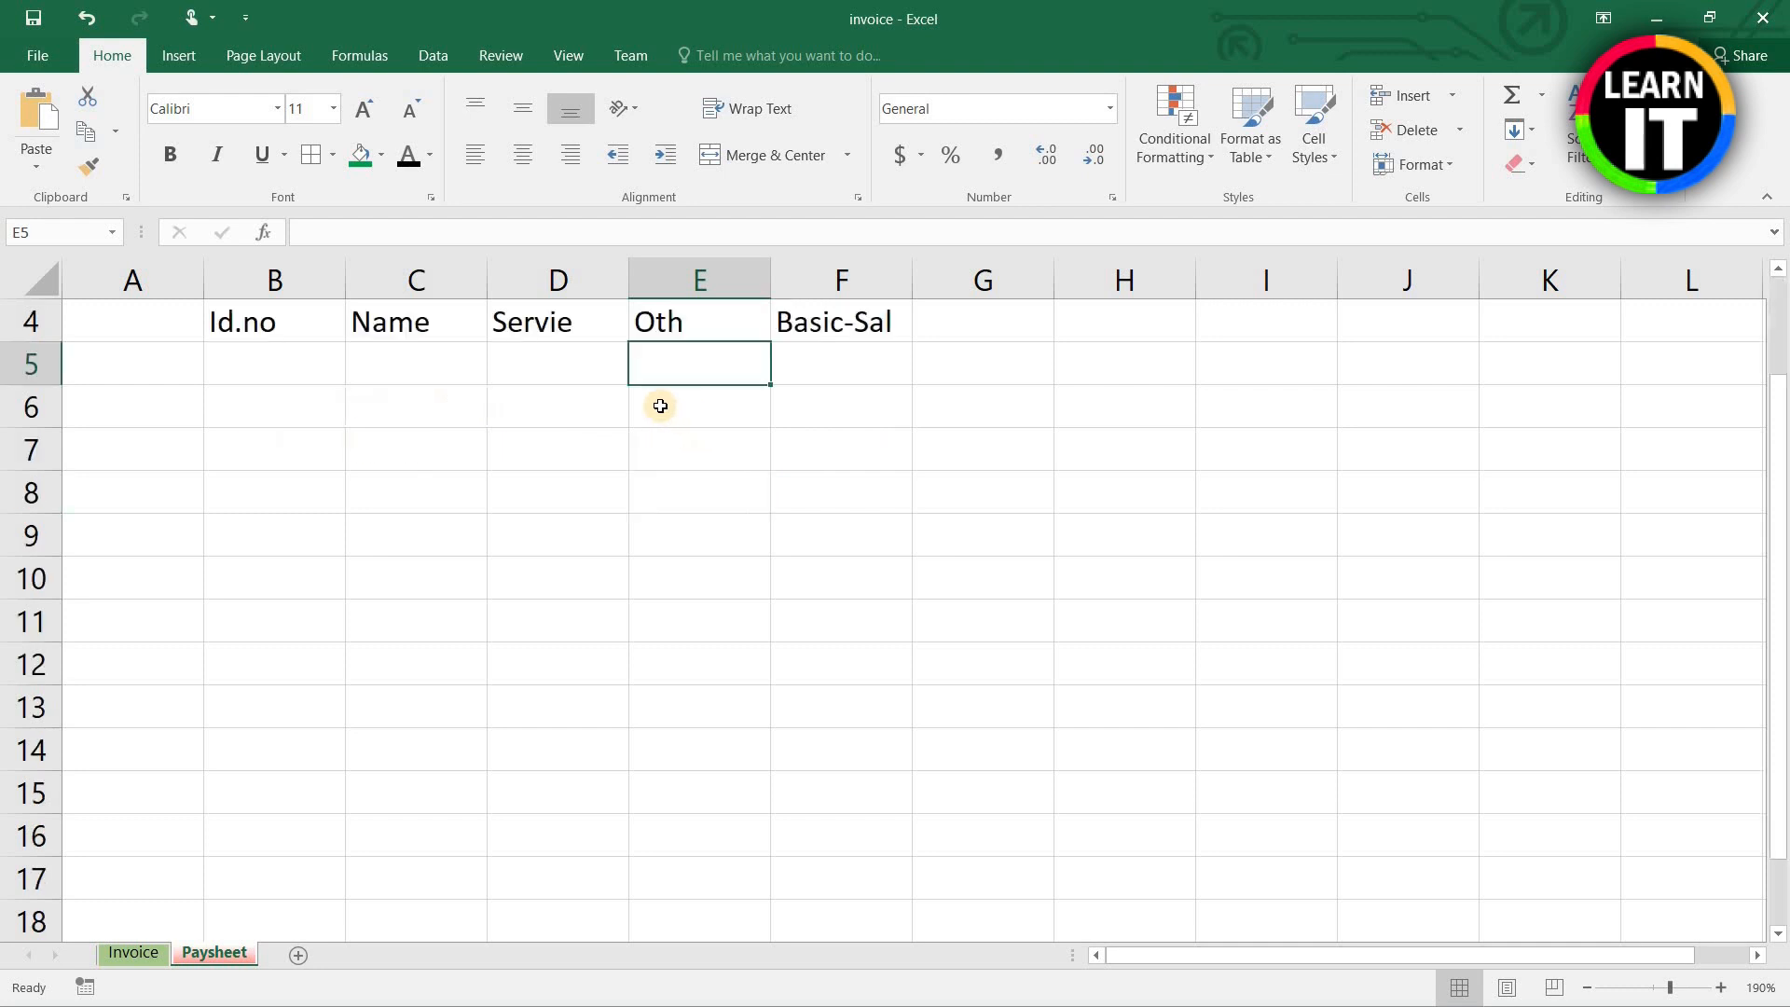
{"action": "scroll", "coordinate": [632, 489], "scroll_direction": "up", "scroll_amount": 1}
{"action": "left_click_drag", "start_coordinate": [270, 406], "coordinate": [699, 406]}
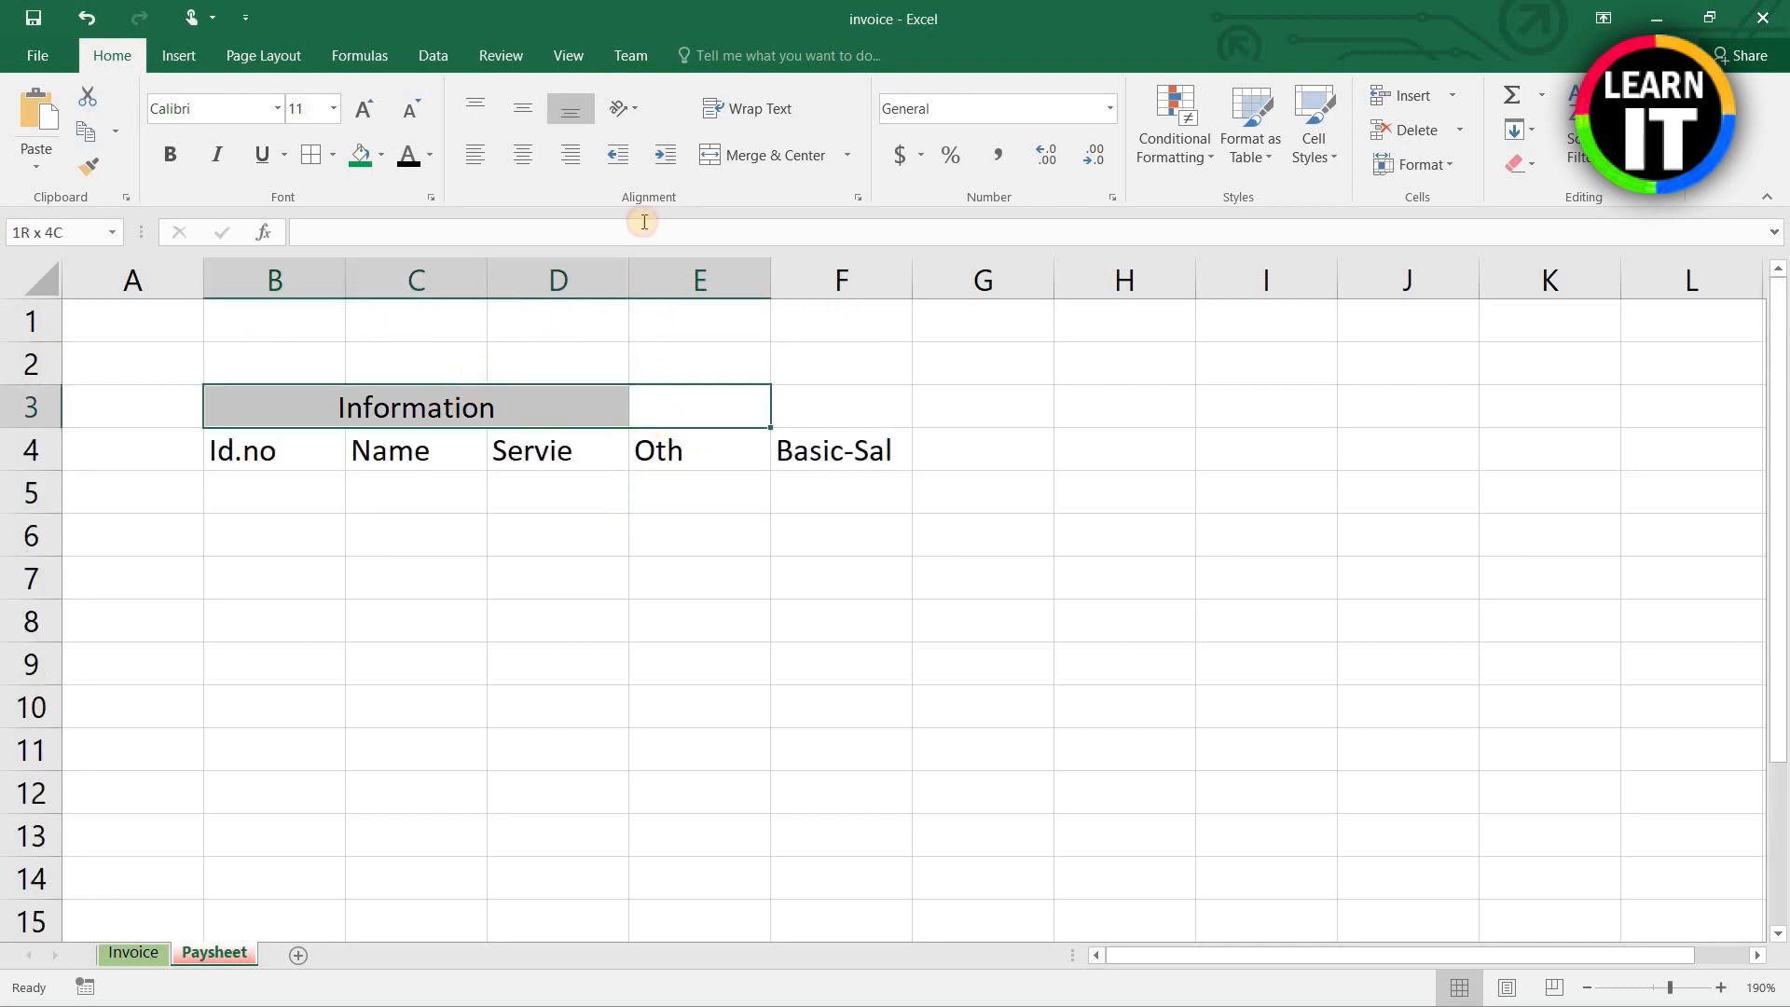
{"action": "left_click", "coordinate": [730, 153]}
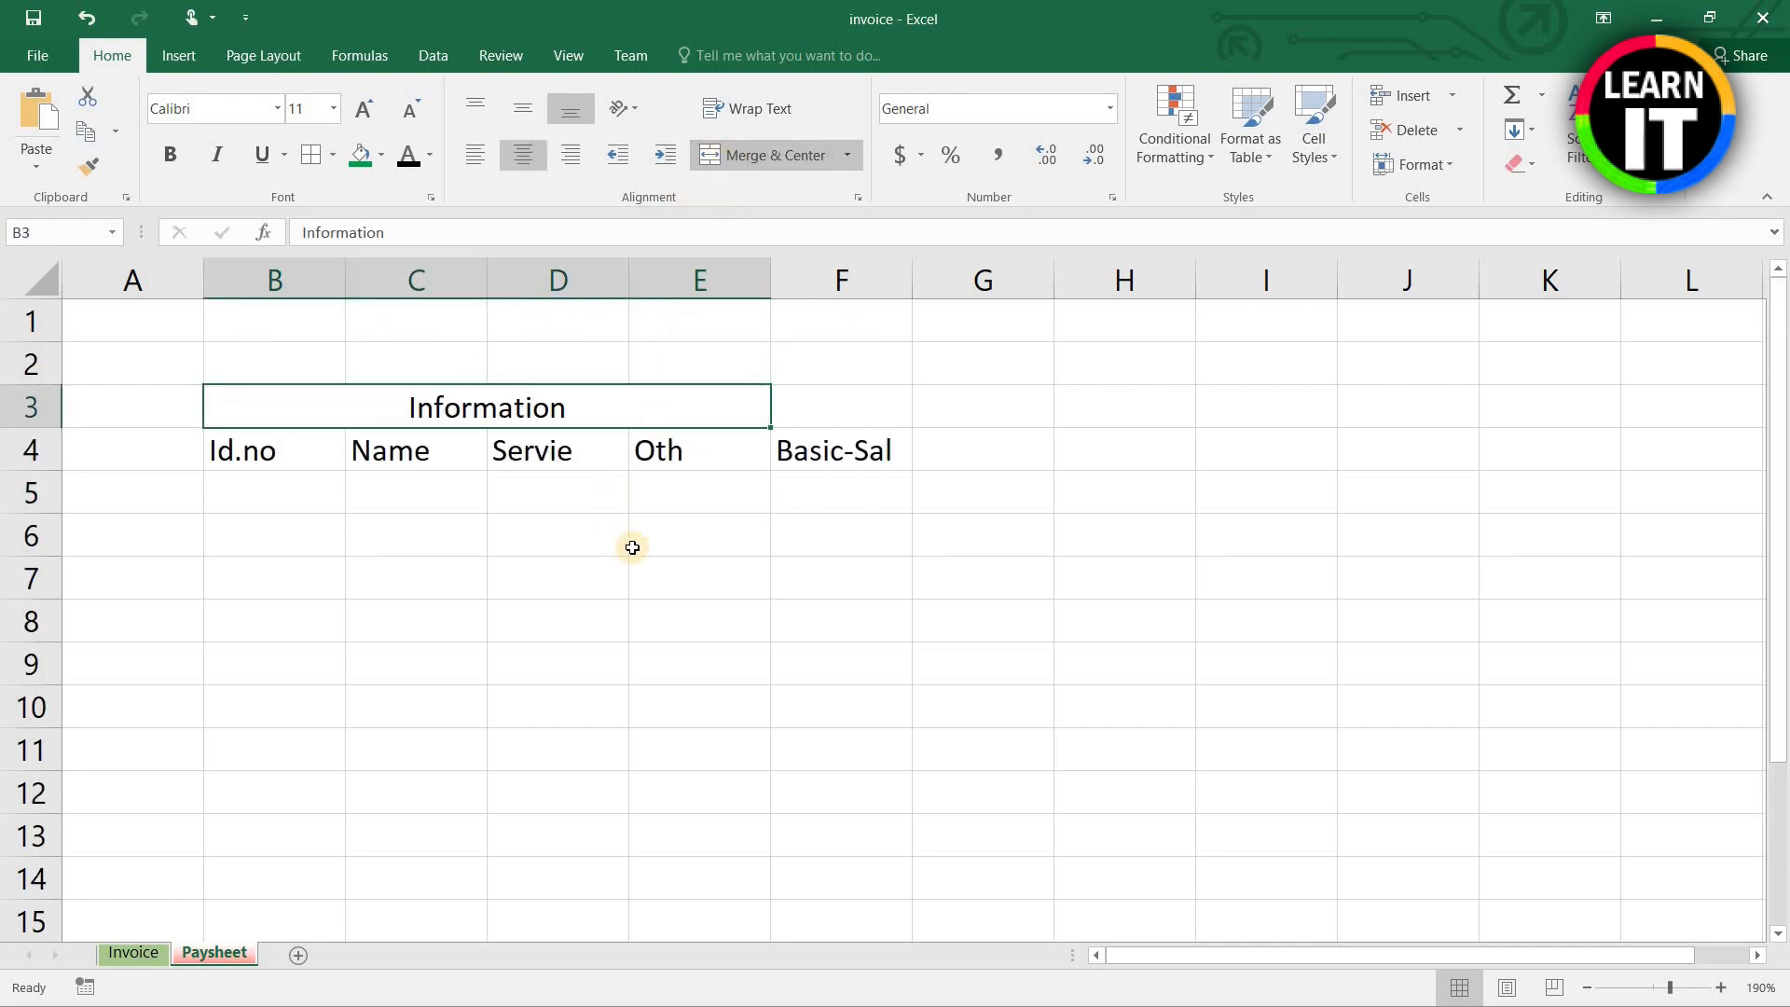
{"action": "left_click", "coordinate": [703, 498]}
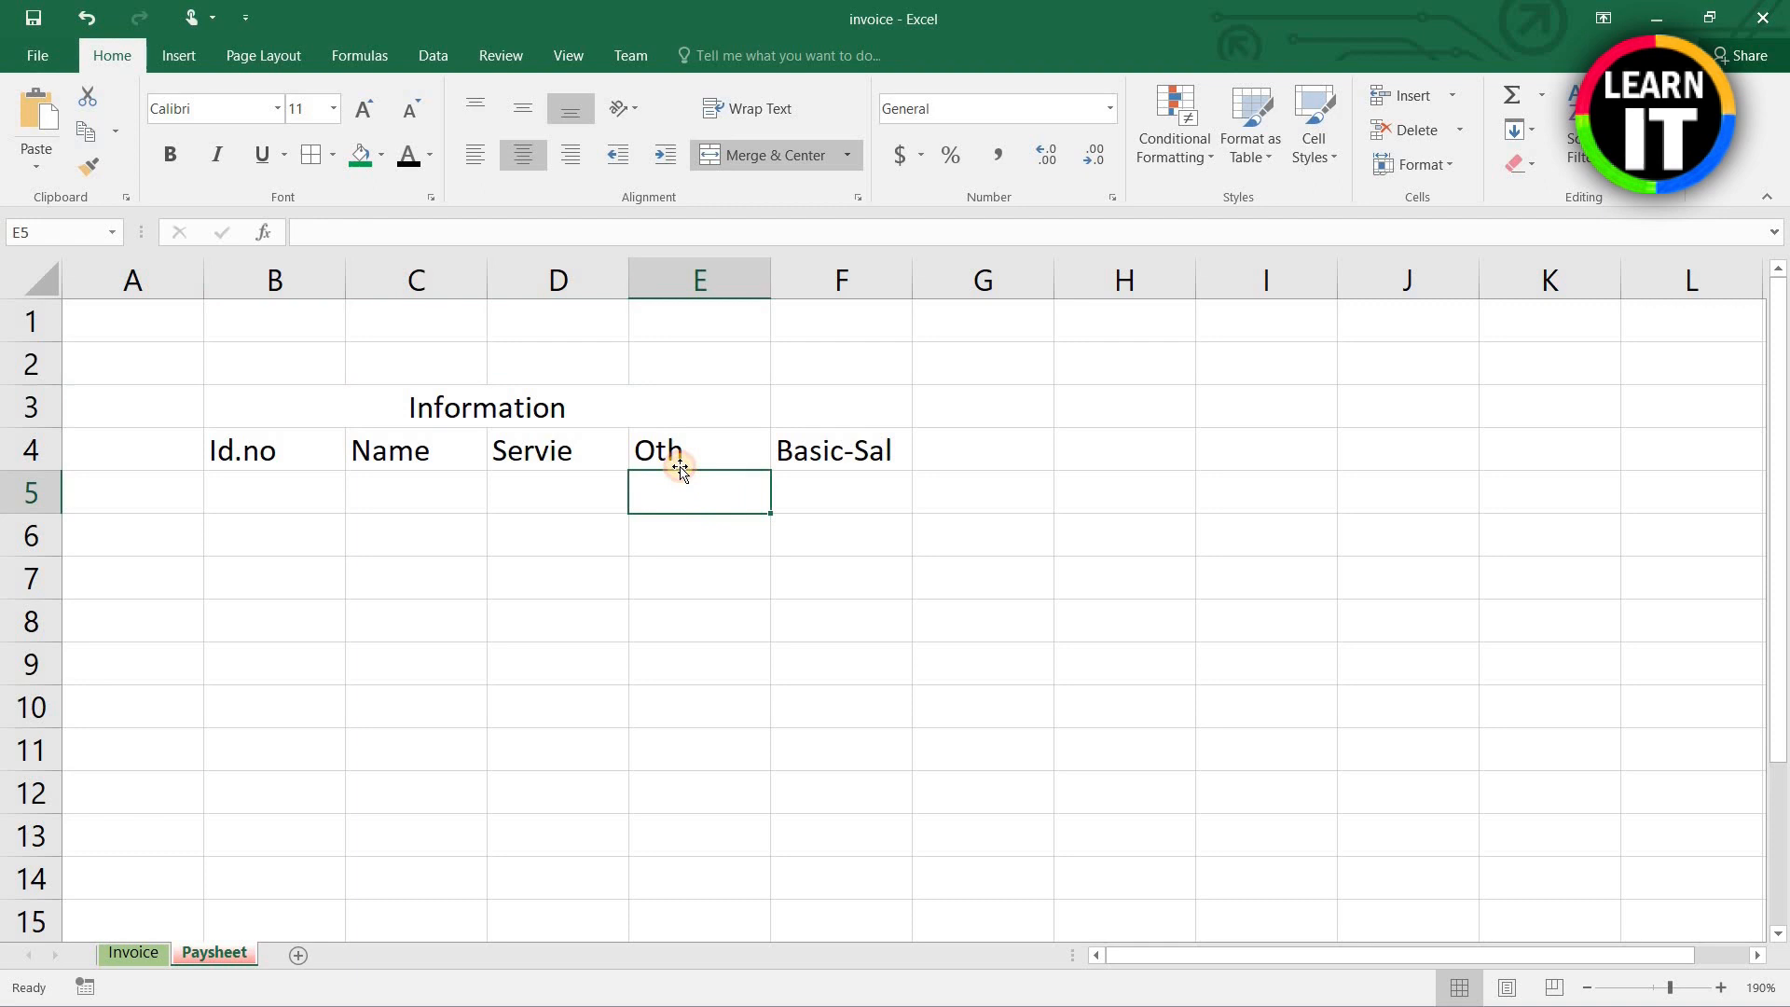
Step: Fill the merged Information title cell with a light gold colour
{"action": "left_click", "coordinate": [360, 407]}
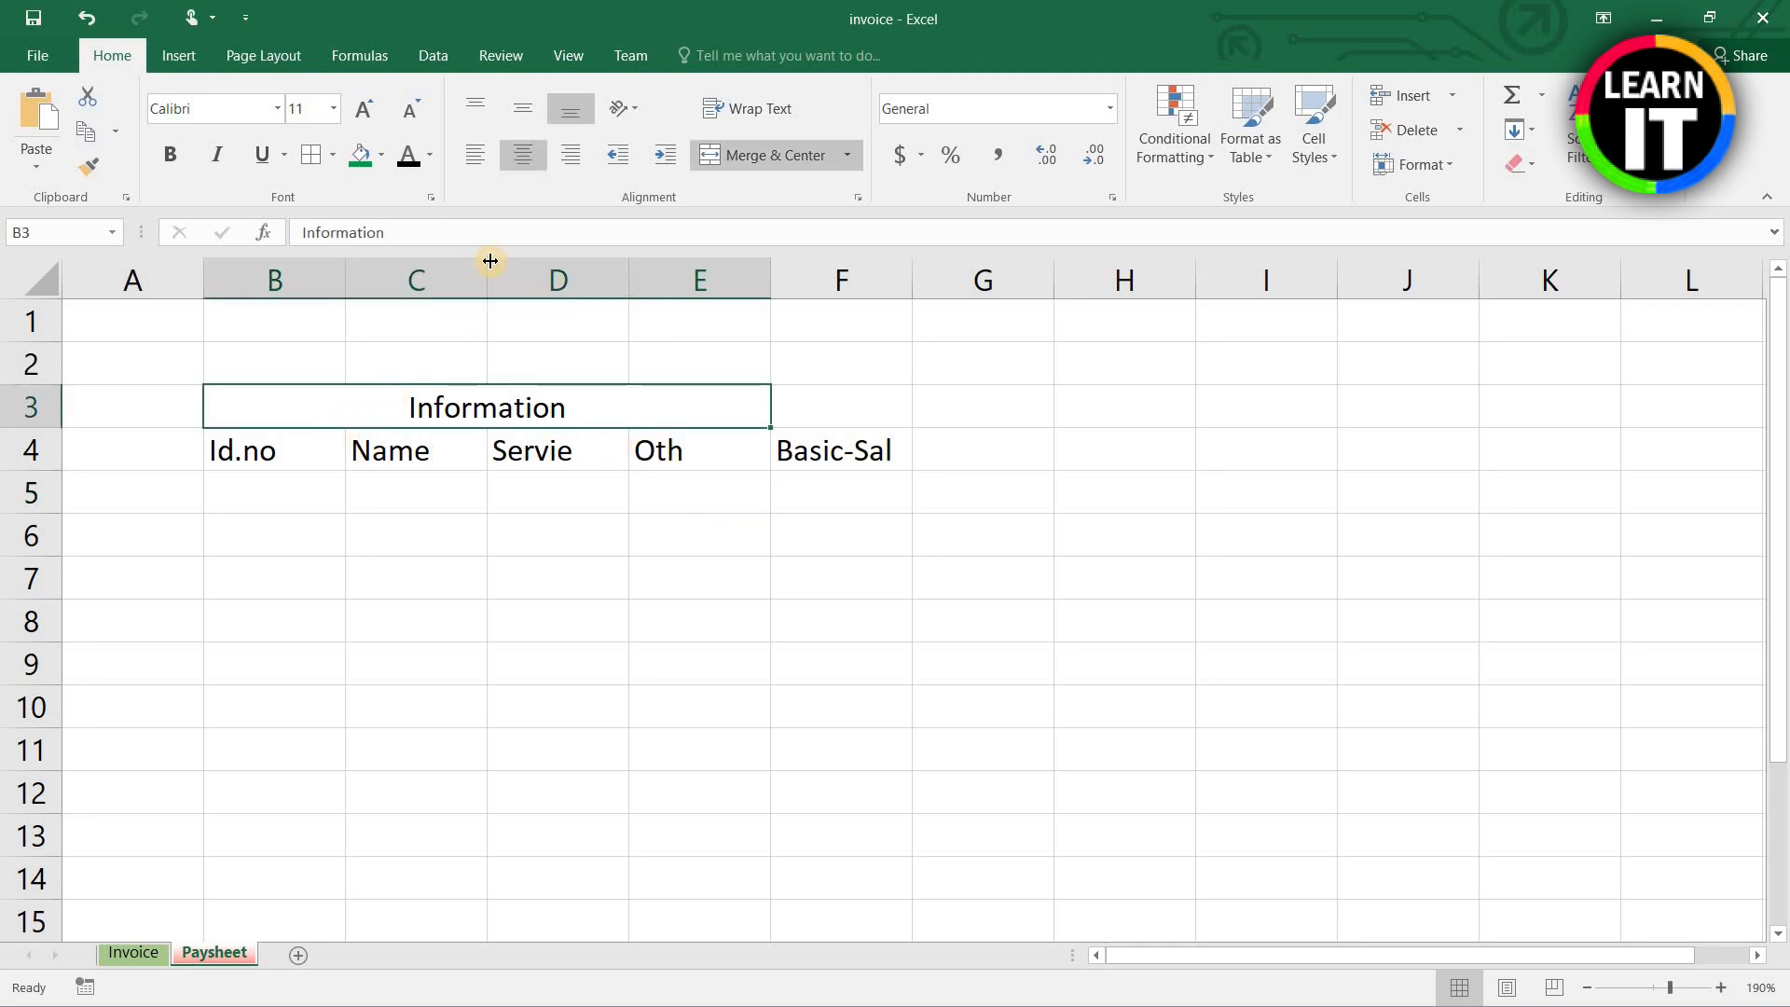
{"action": "left_click", "coordinate": [359, 157]}
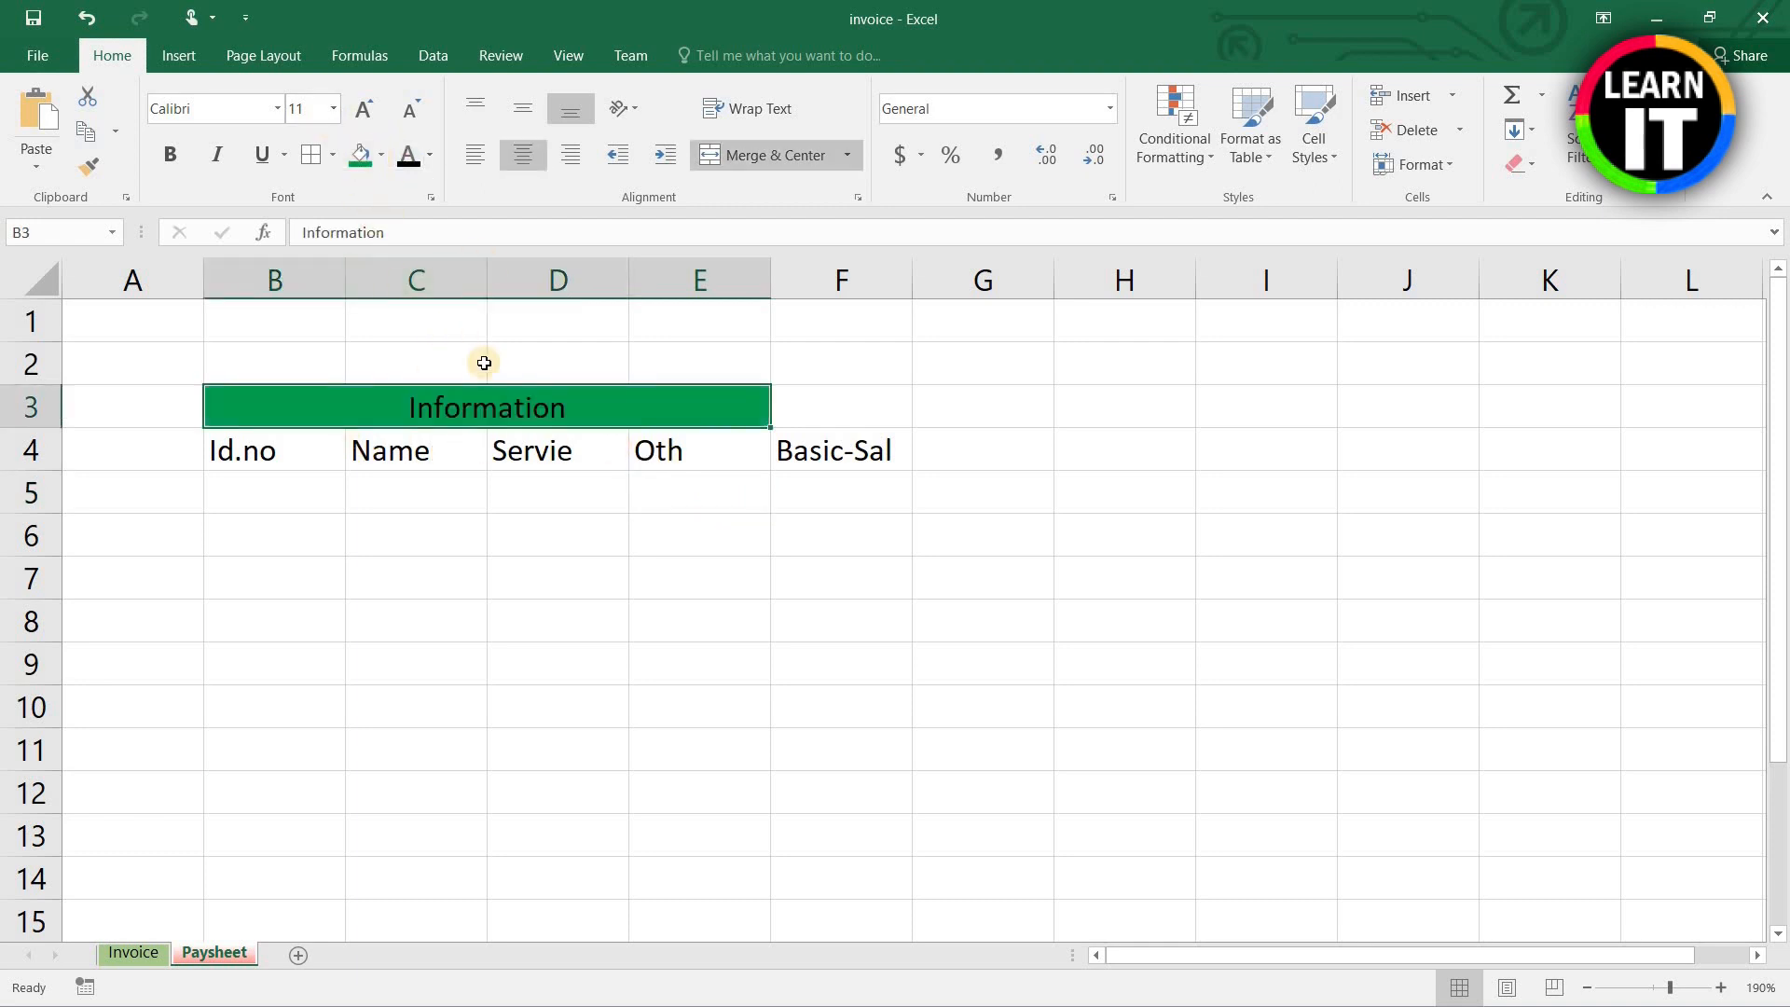
{"action": "left_click", "coordinate": [382, 152]}
{"action": "left_click", "coordinate": [489, 231]}
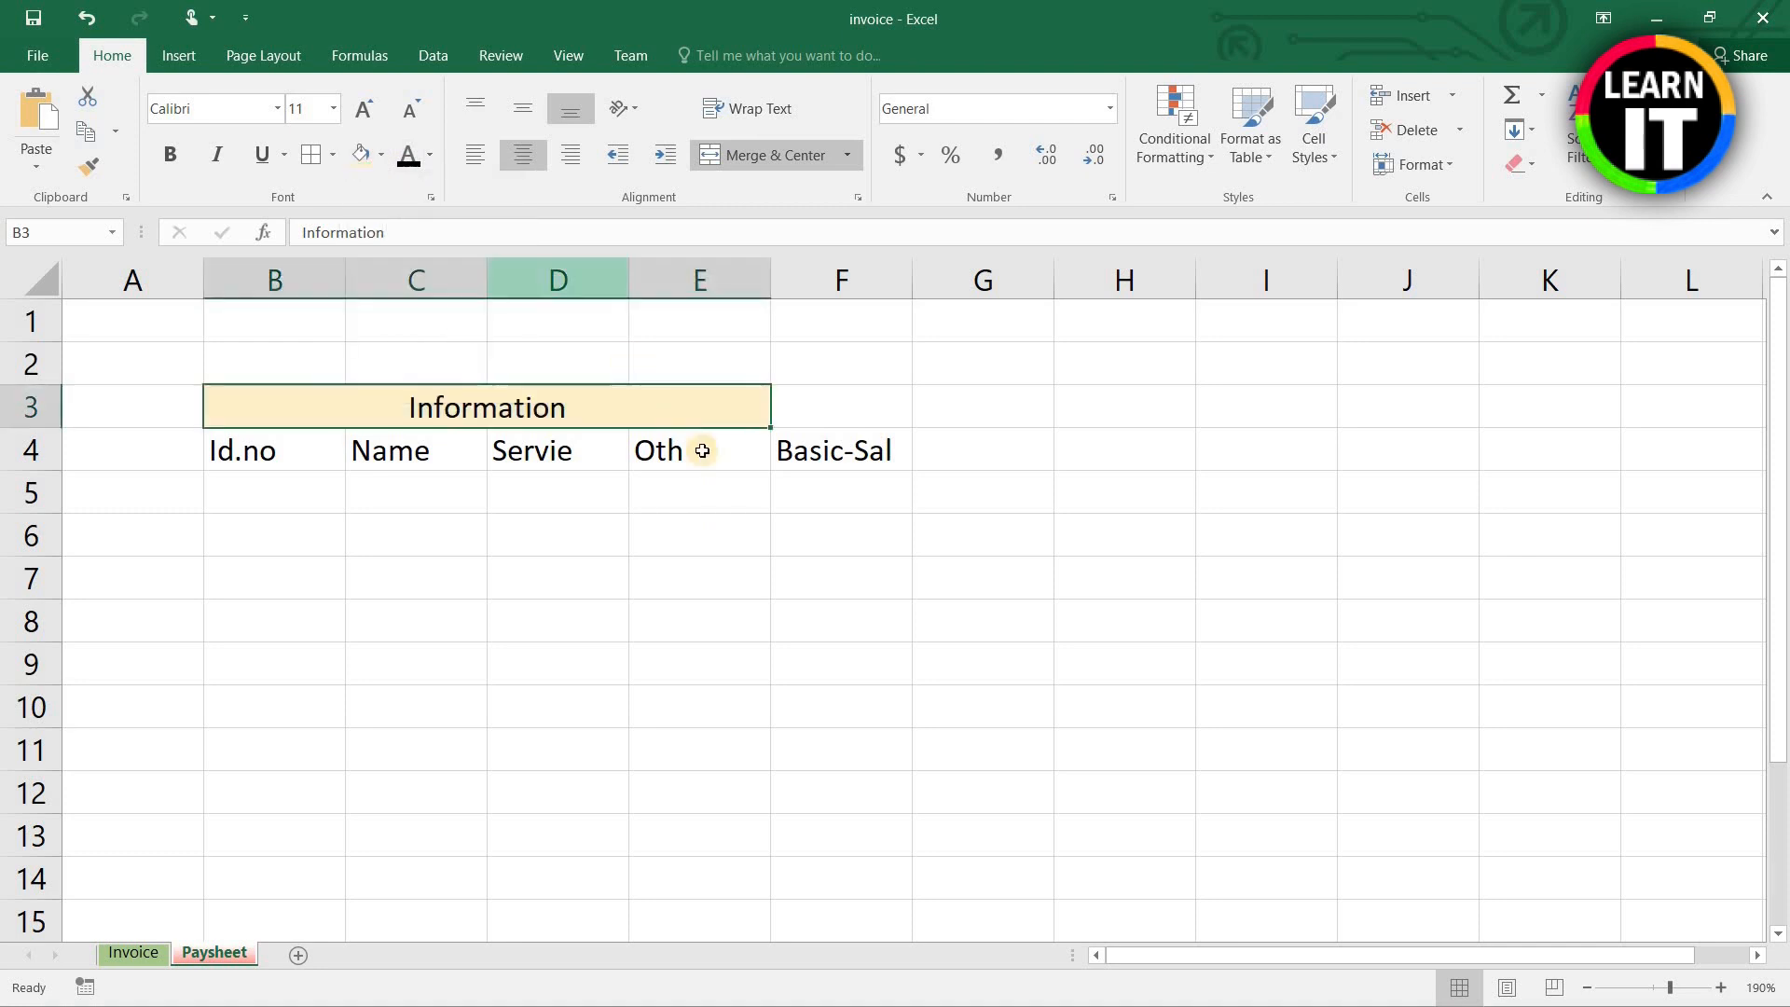
Step: Enter the column heading OT-Amount in cell G4 and widen column G to fit it
{"action": "left_click", "coordinate": [848, 456]}
{"action": "left_click", "coordinate": [874, 408]}
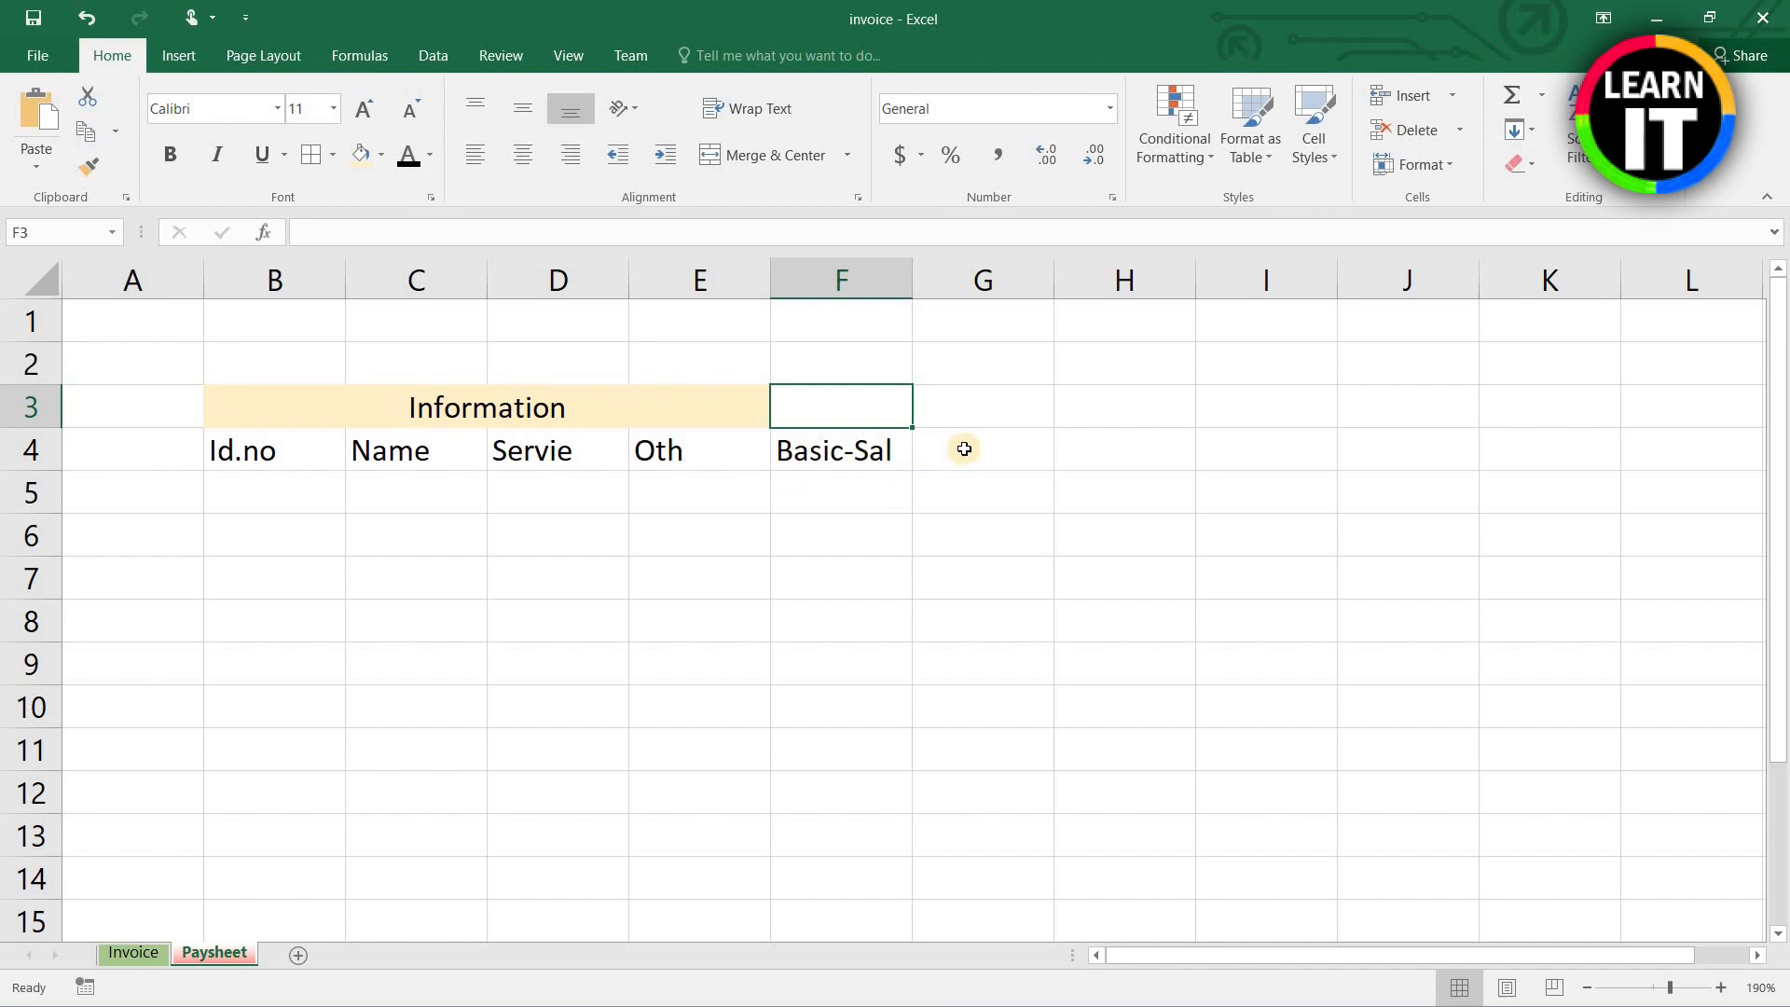
{"action": "left_click", "coordinate": [1014, 458]}
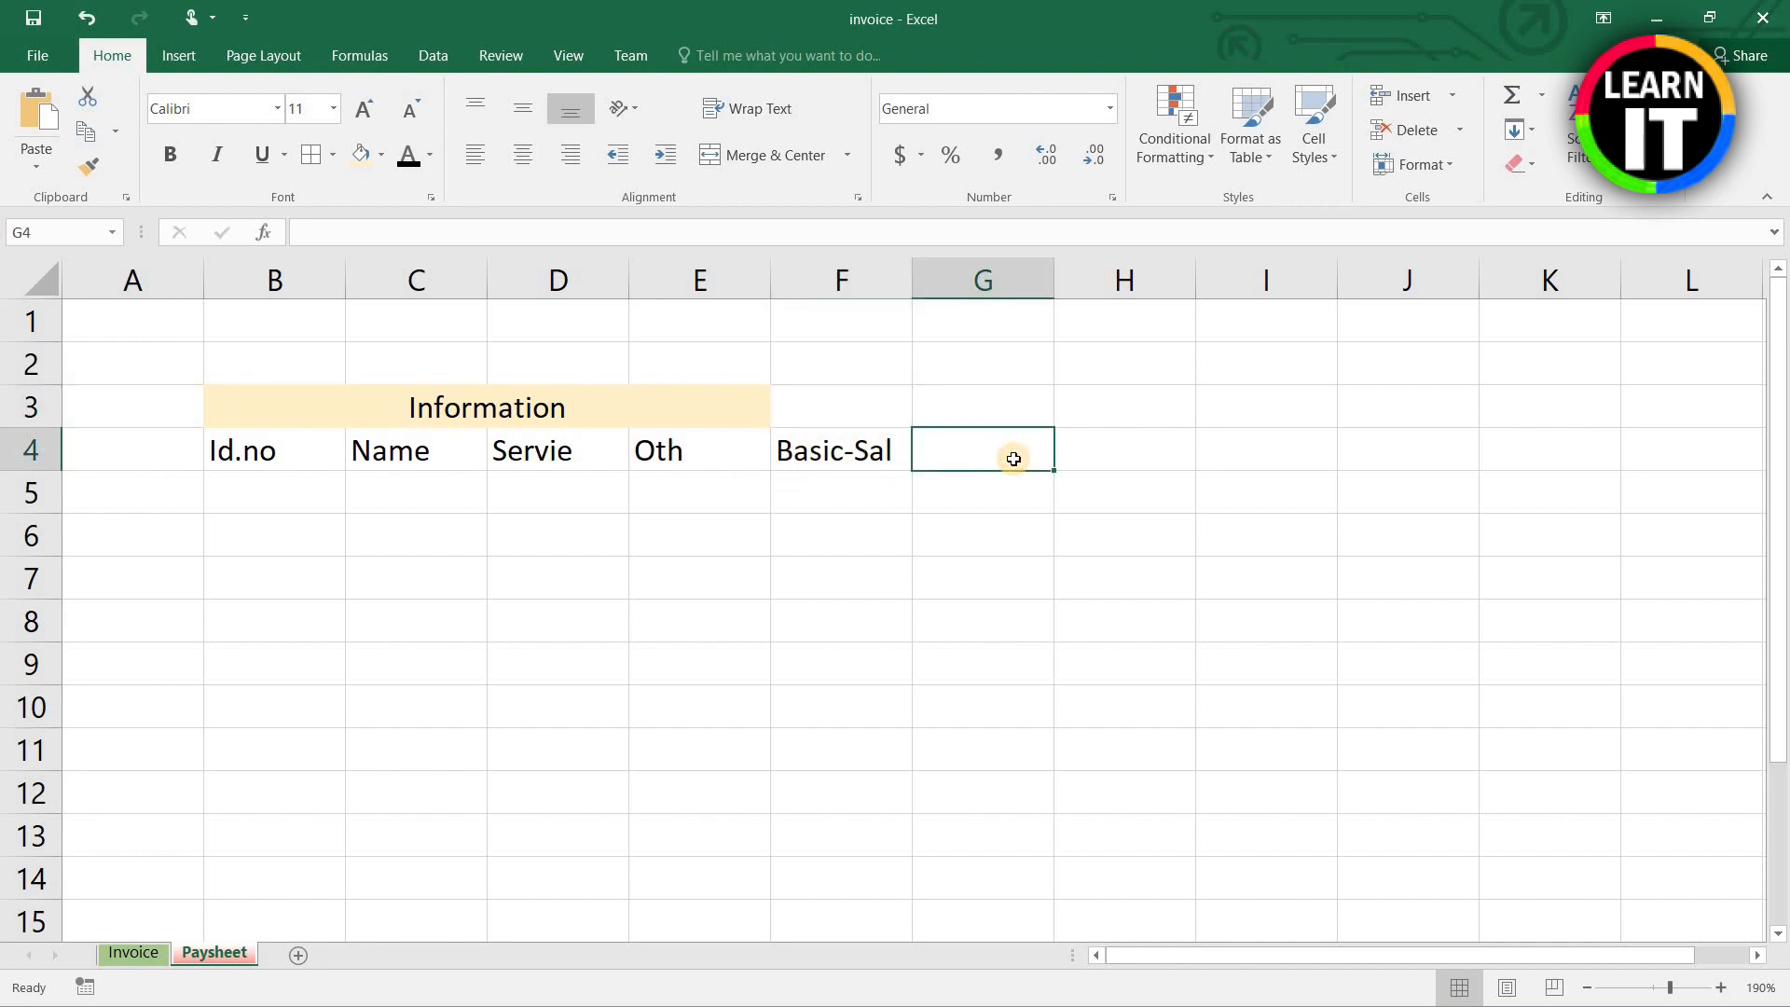
{"action": "type", "text": "OT"}
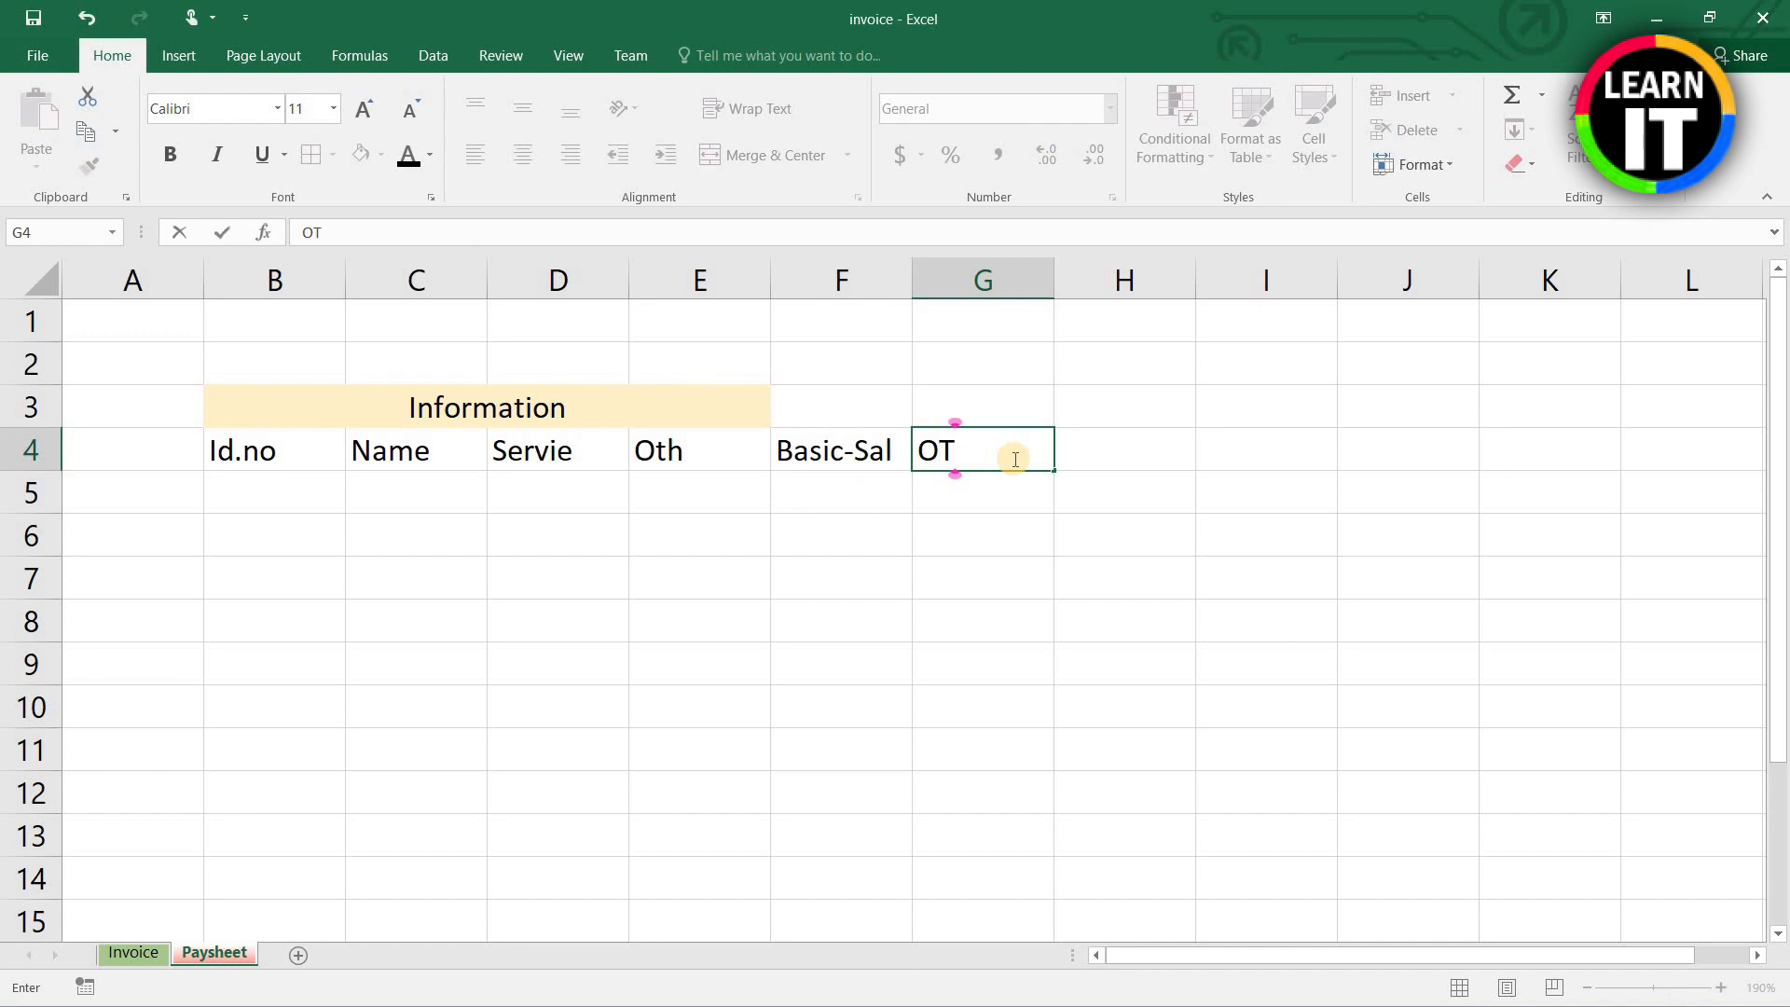
{"action": "type", "text": "-Amount"}
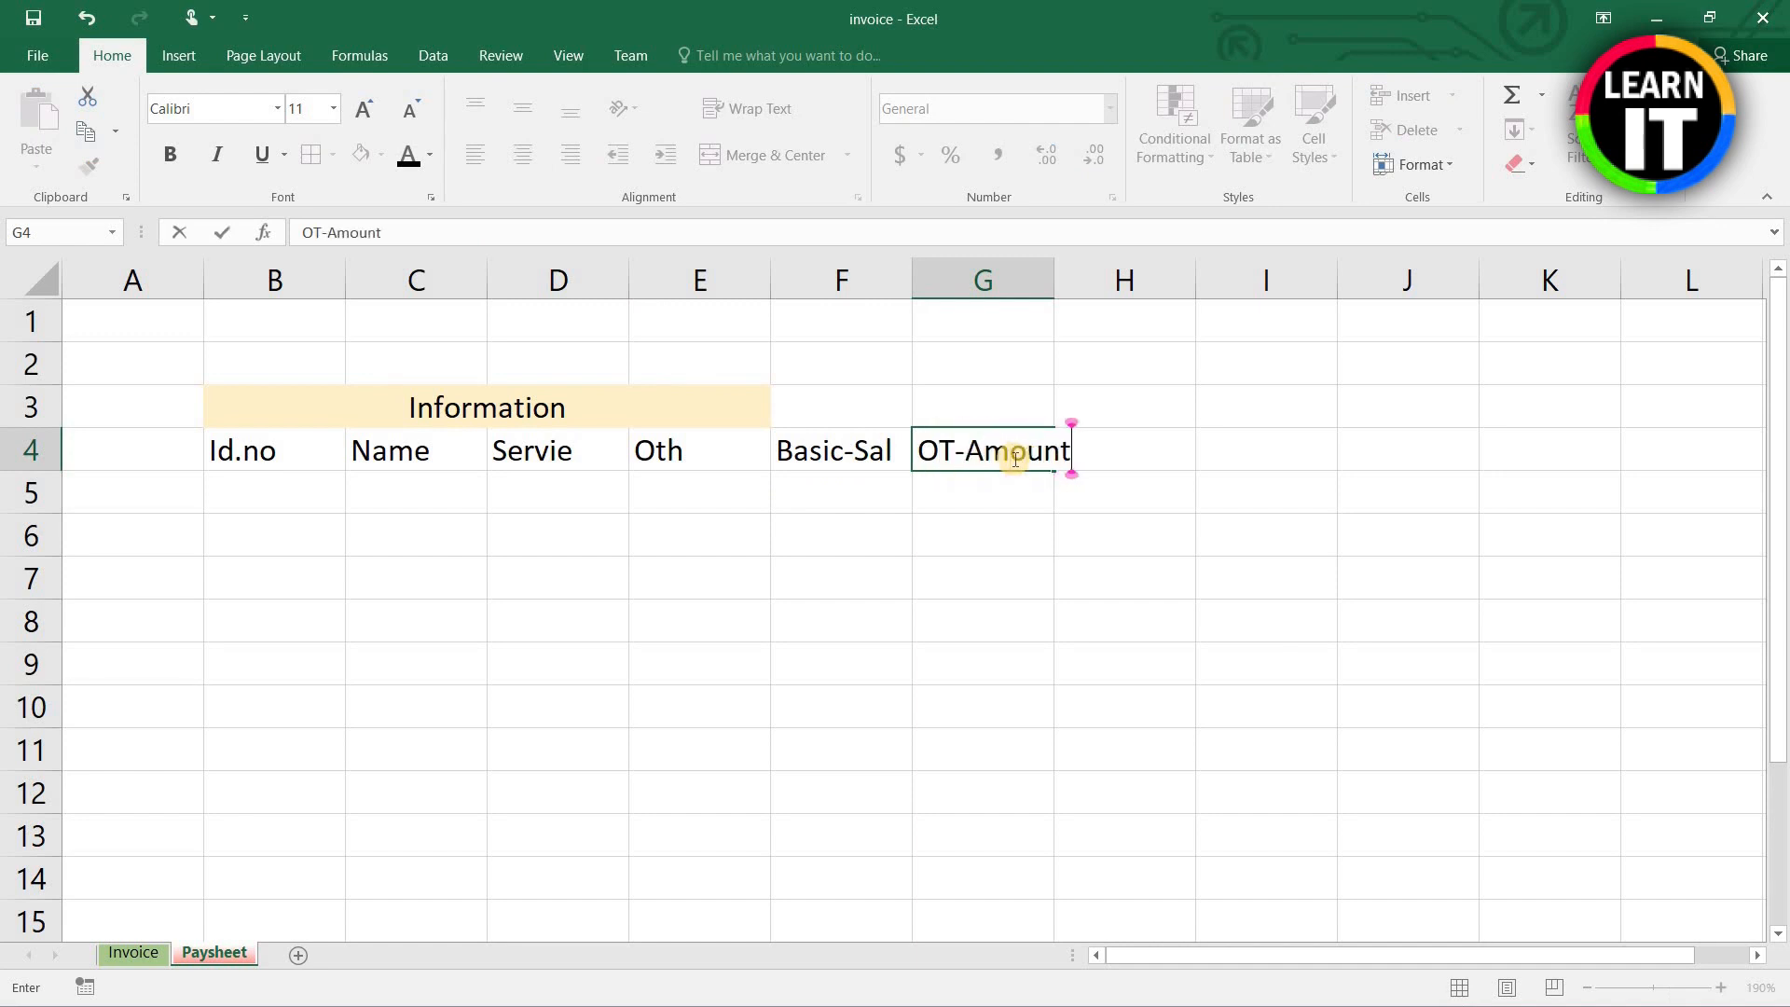
{"action": "key", "text": "Return"}
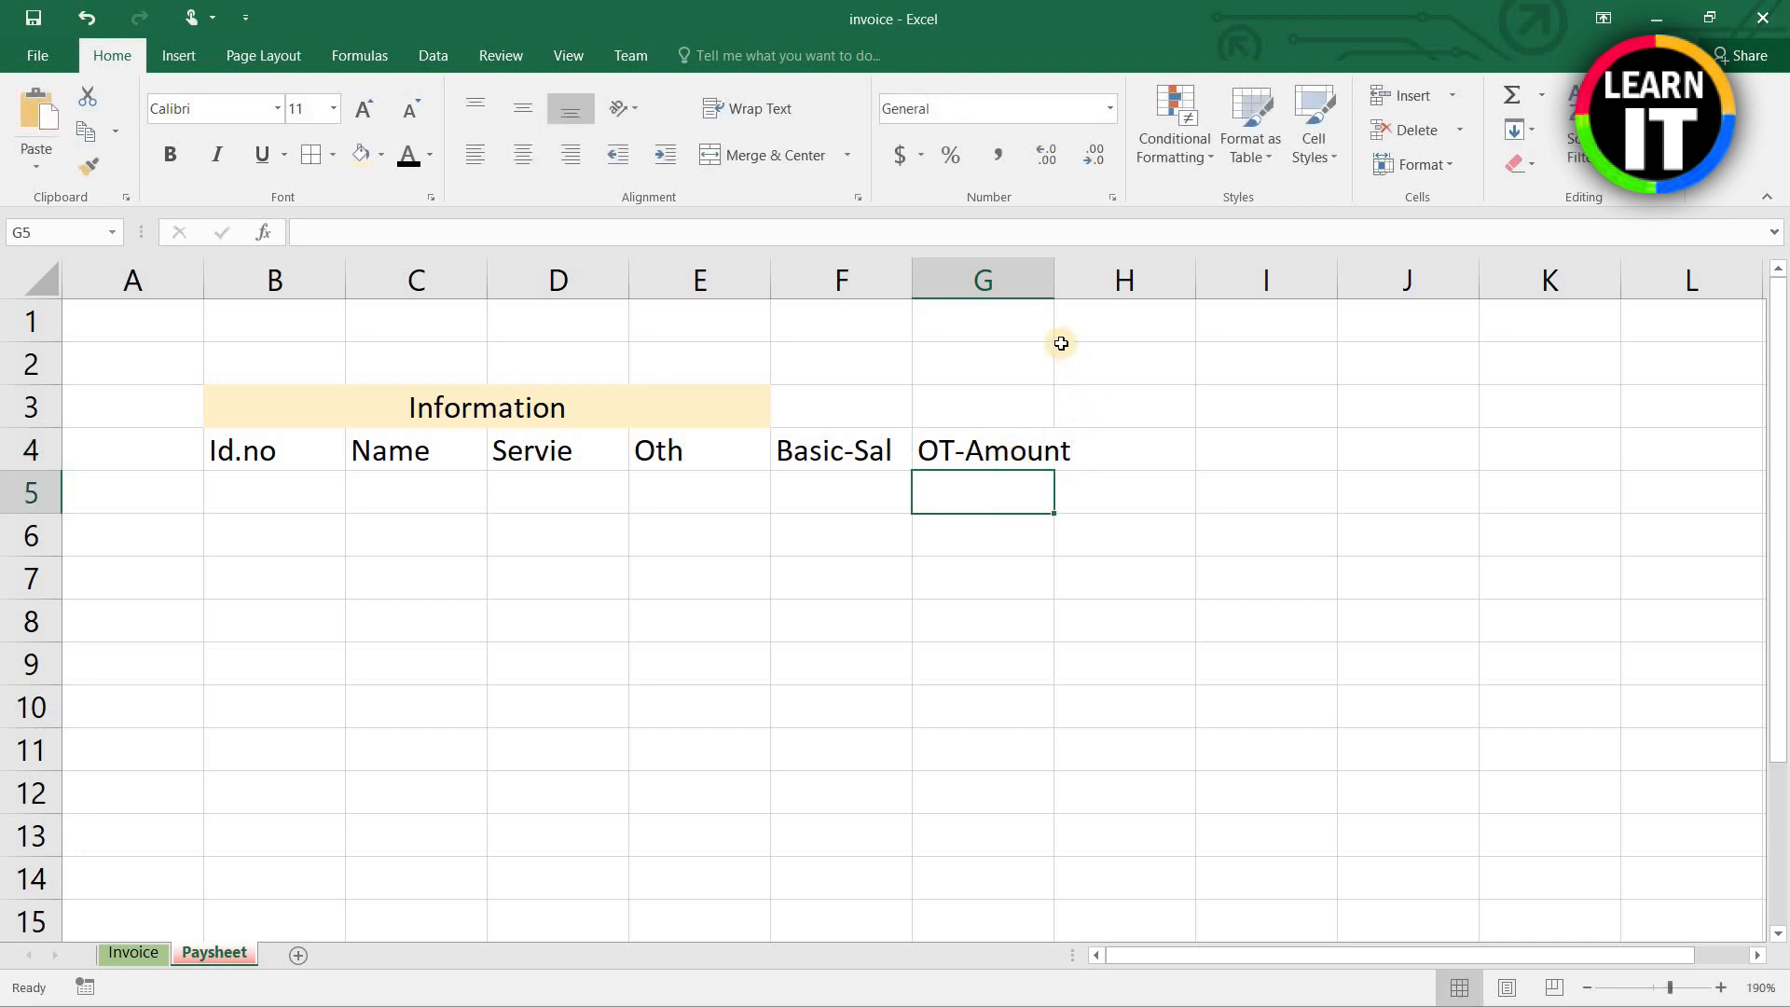
{"action": "left_click_drag", "start_coordinate": [1068, 294], "coordinate": [1082, 295]}
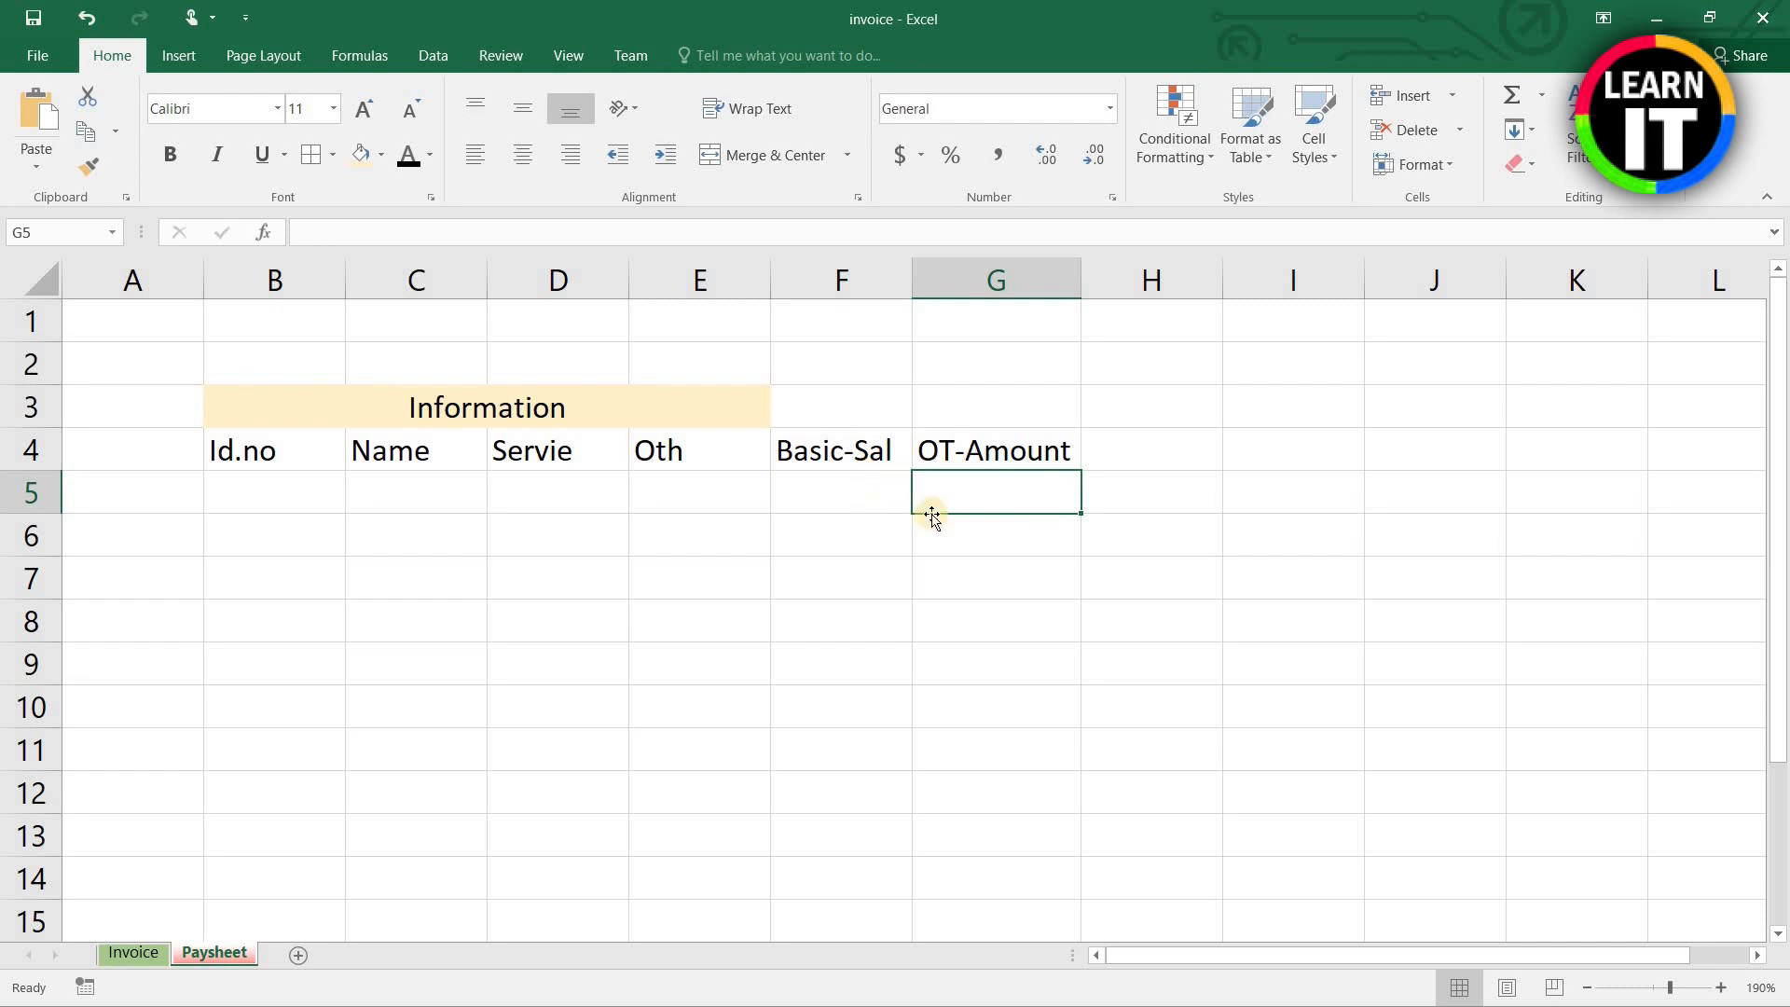
Step: Enter the column heading Allowance in cell H4
{"action": "left_click", "coordinate": [1162, 455]}
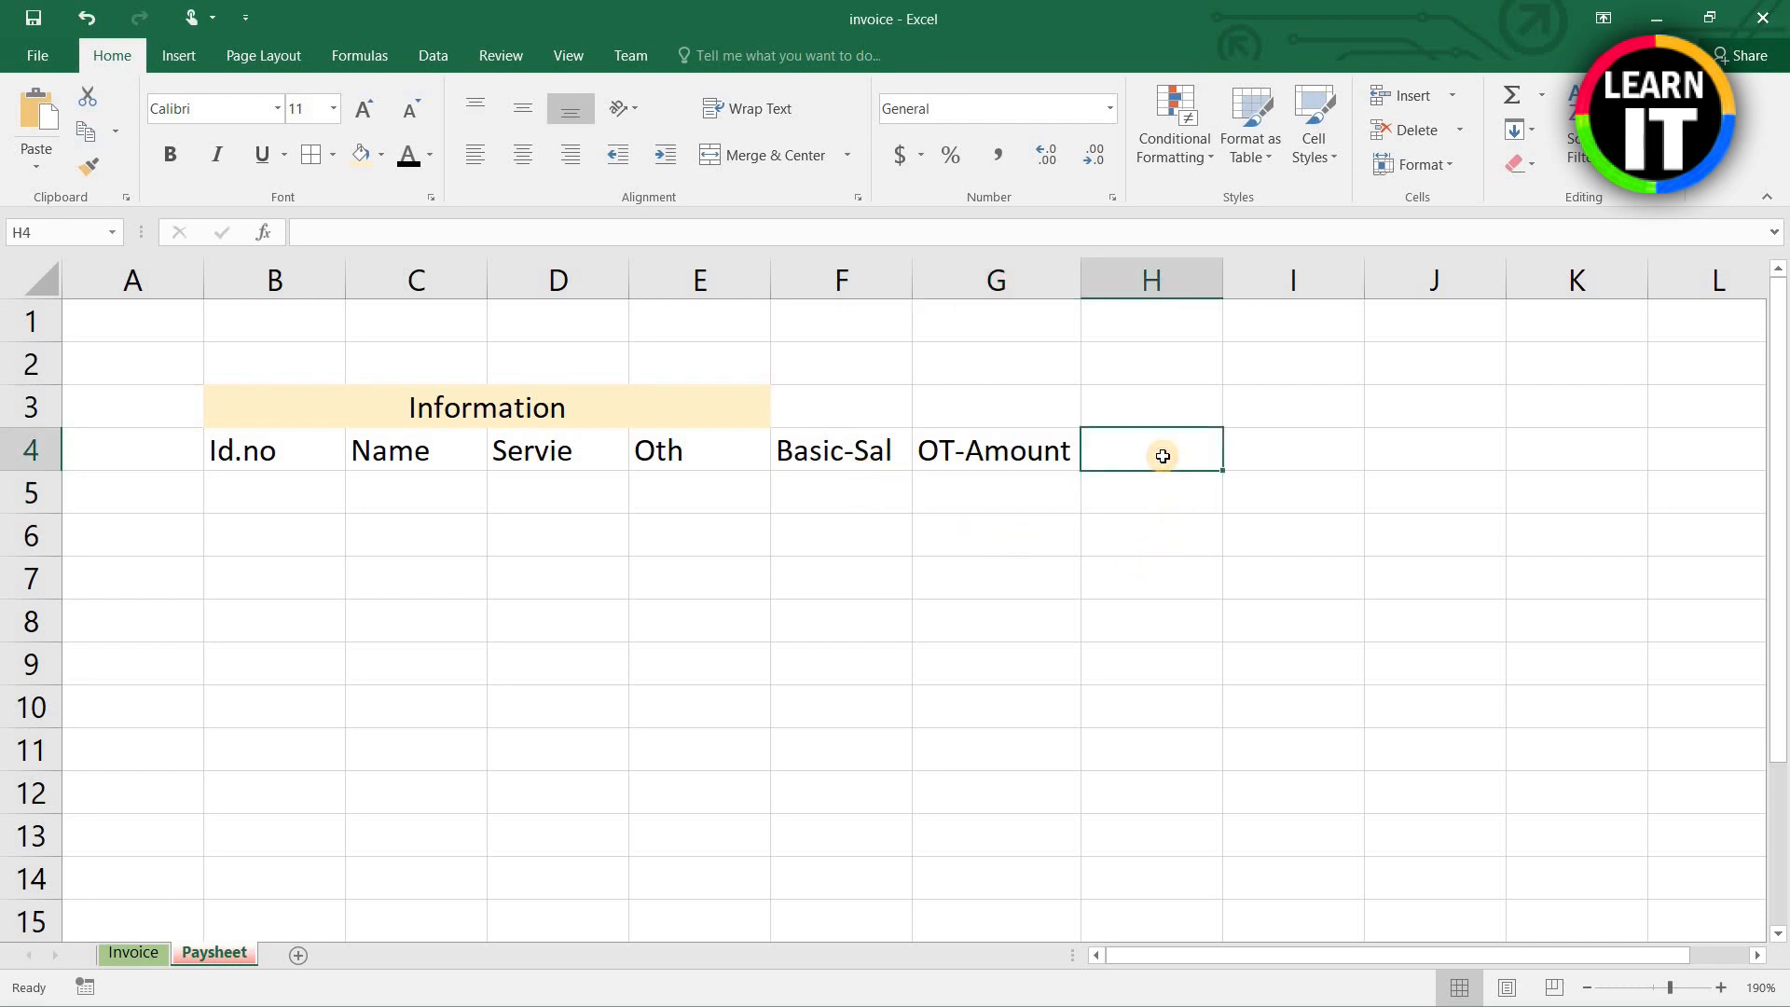
{"action": "type", "text": "Ak"}
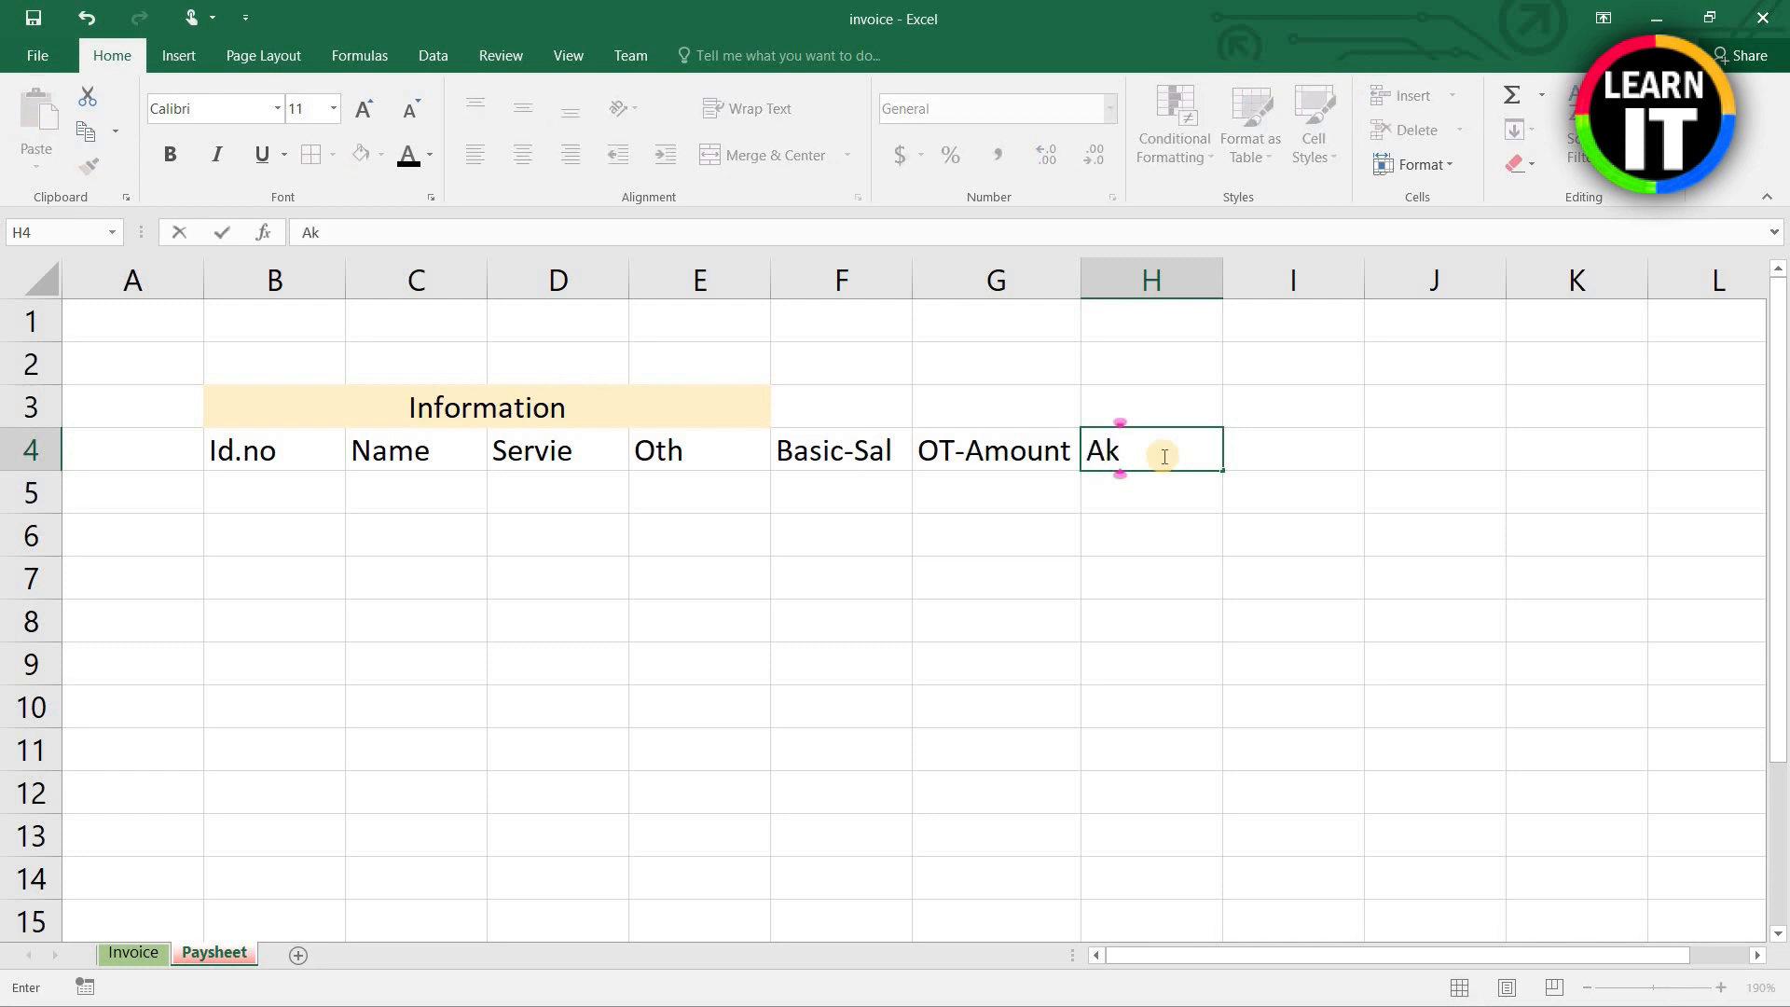
{"action": "key", "text": "BackSpace"}
{"action": "type", "text": "llowance"}
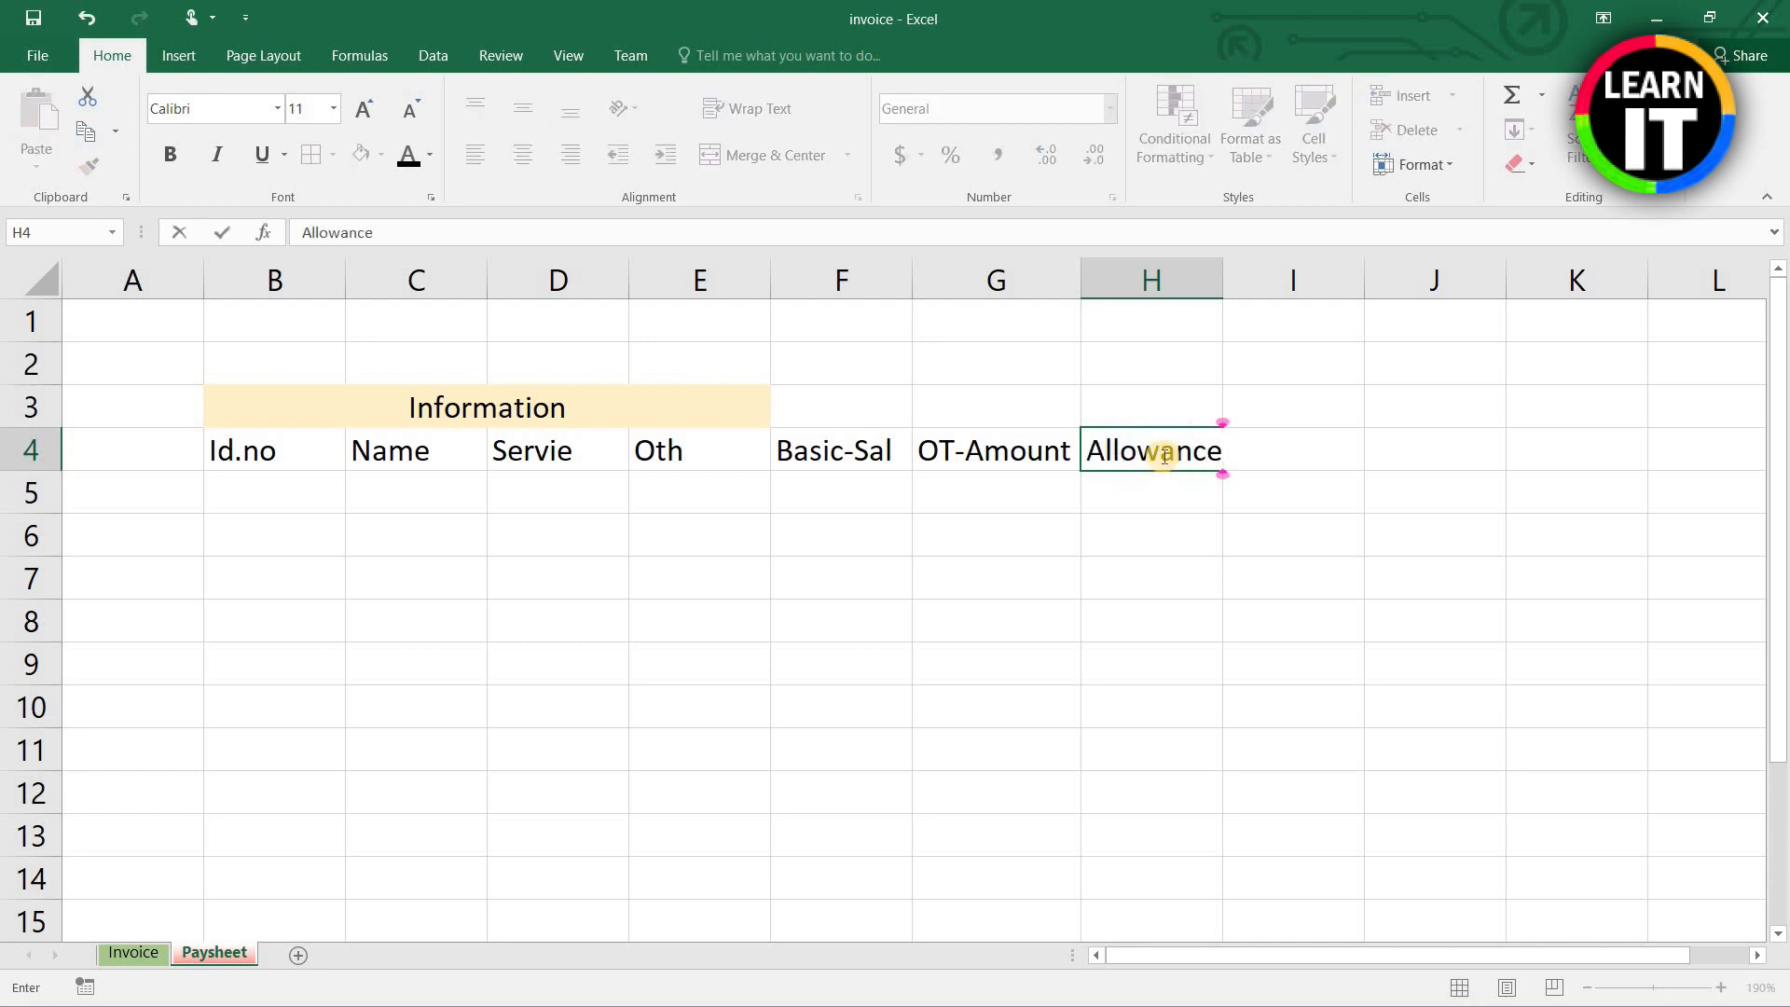
{"action": "key", "text": "Return"}
{"action": "scroll", "coordinate": [1162, 456], "scroll_direction": "down", "scroll_amount": 2}
{"action": "scroll", "coordinate": [1159, 635], "scroll_direction": "up", "scroll_amount": 2}
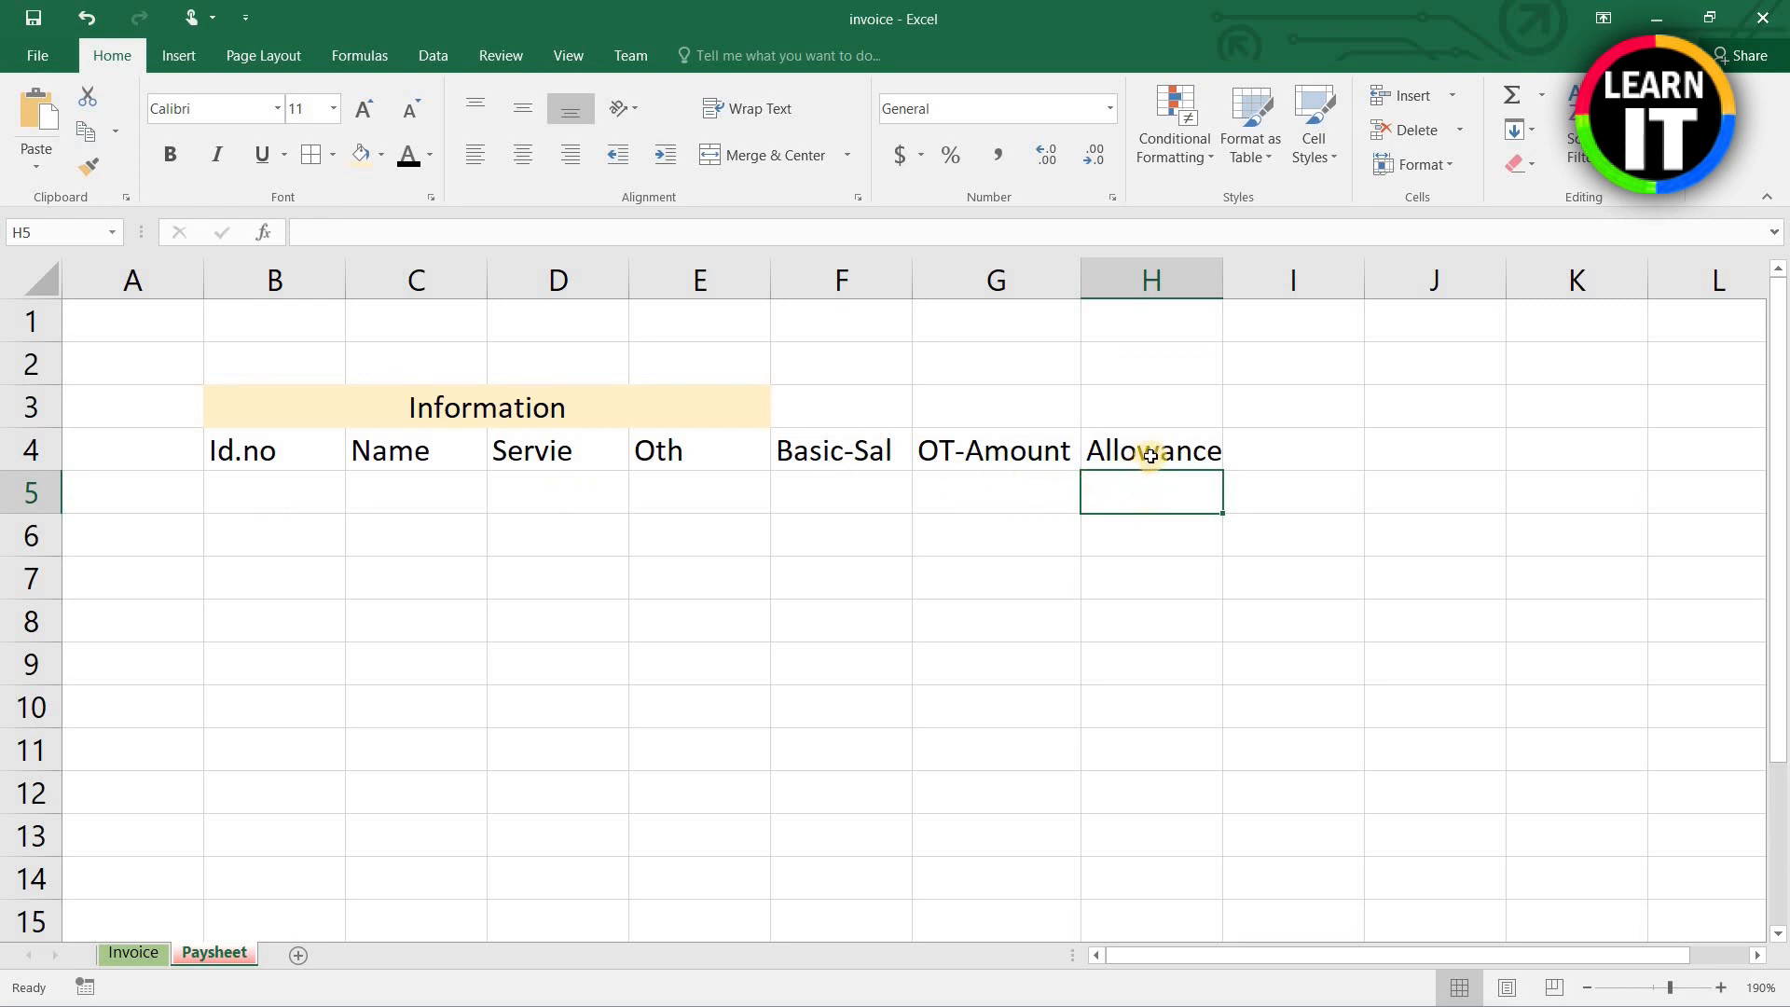
{"action": "left_click", "coordinate": [1284, 444]}
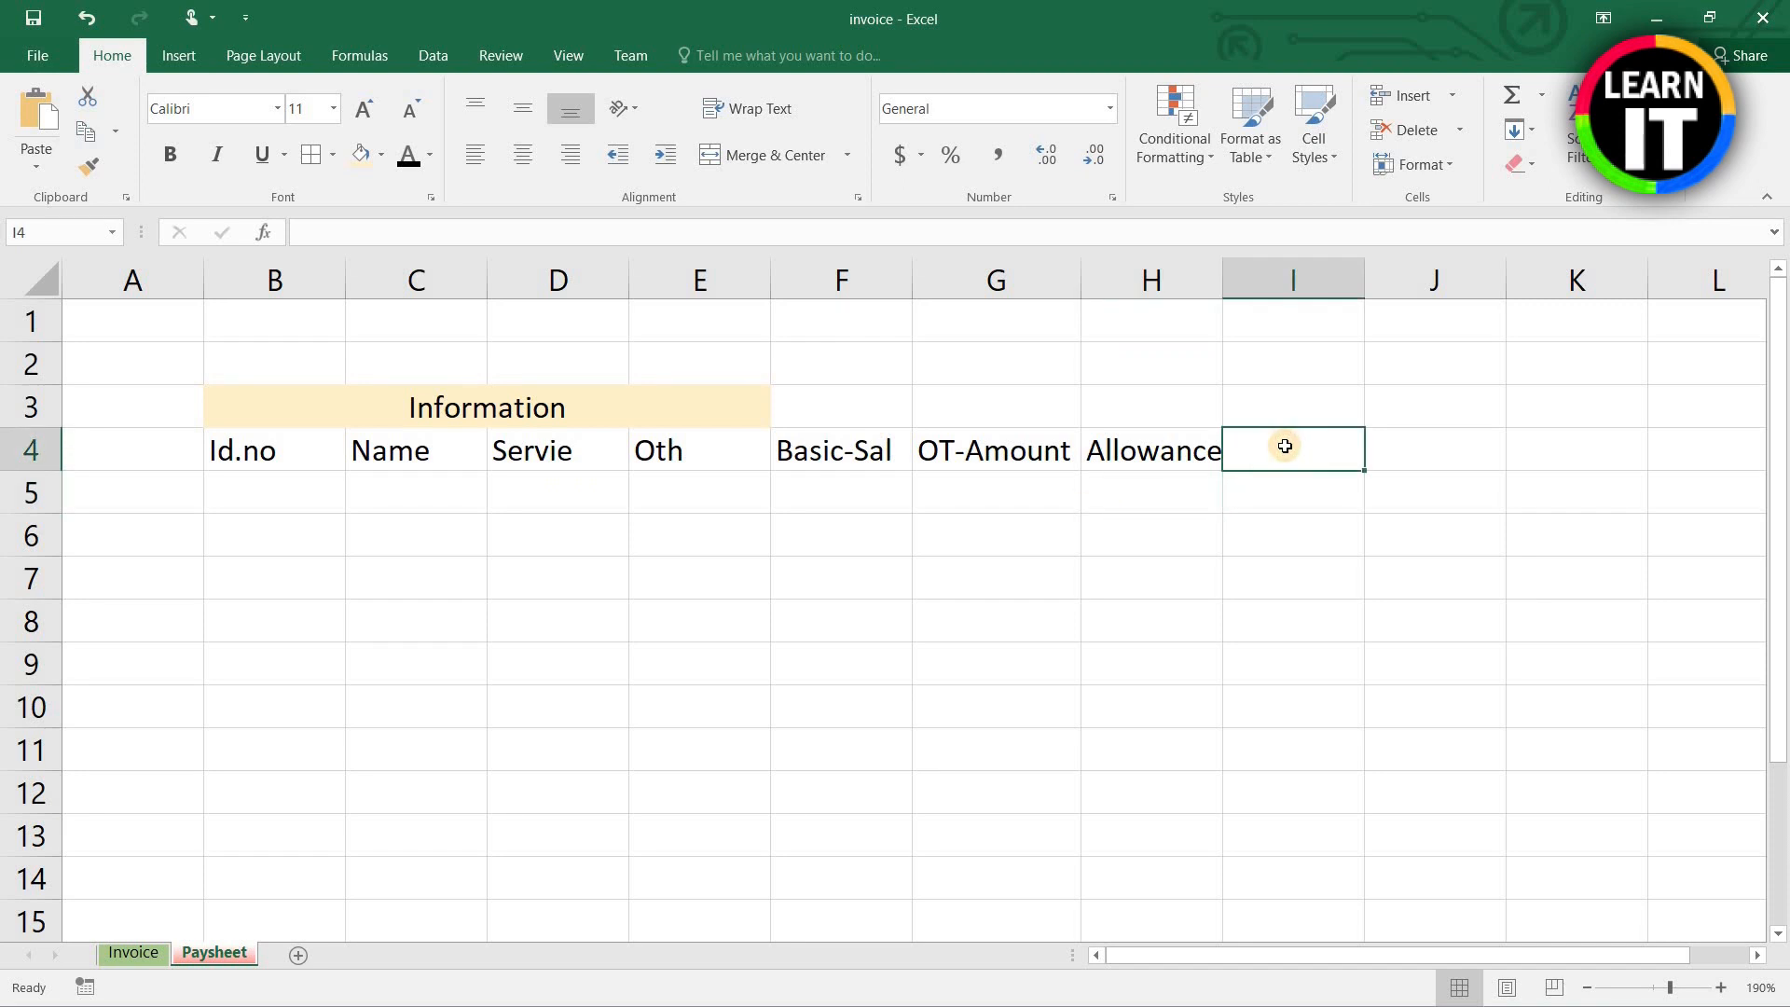
{"action": "left_click", "coordinate": [1147, 488]}
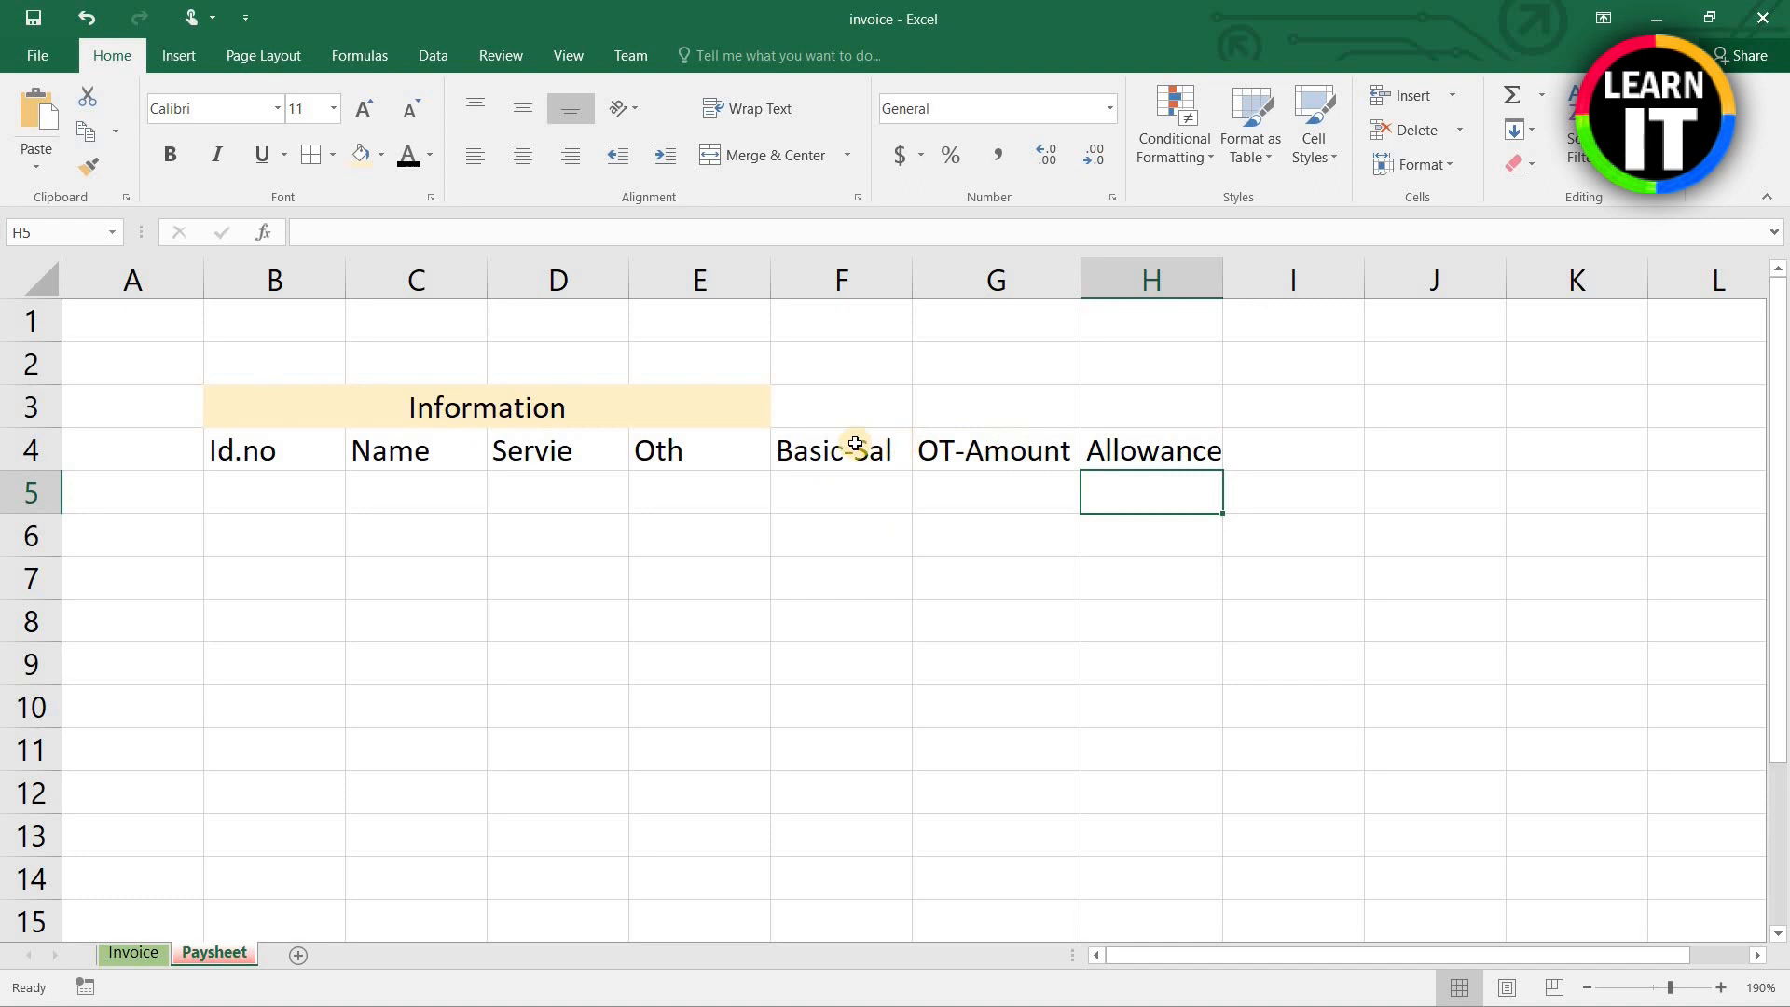
Step: Merge and centre cells F3:H3 above the salary columns and enter the title Earnings
{"action": "left_click_drag", "start_coordinate": [859, 411], "coordinate": [1146, 403]}
{"action": "left_click", "coordinate": [523, 155]}
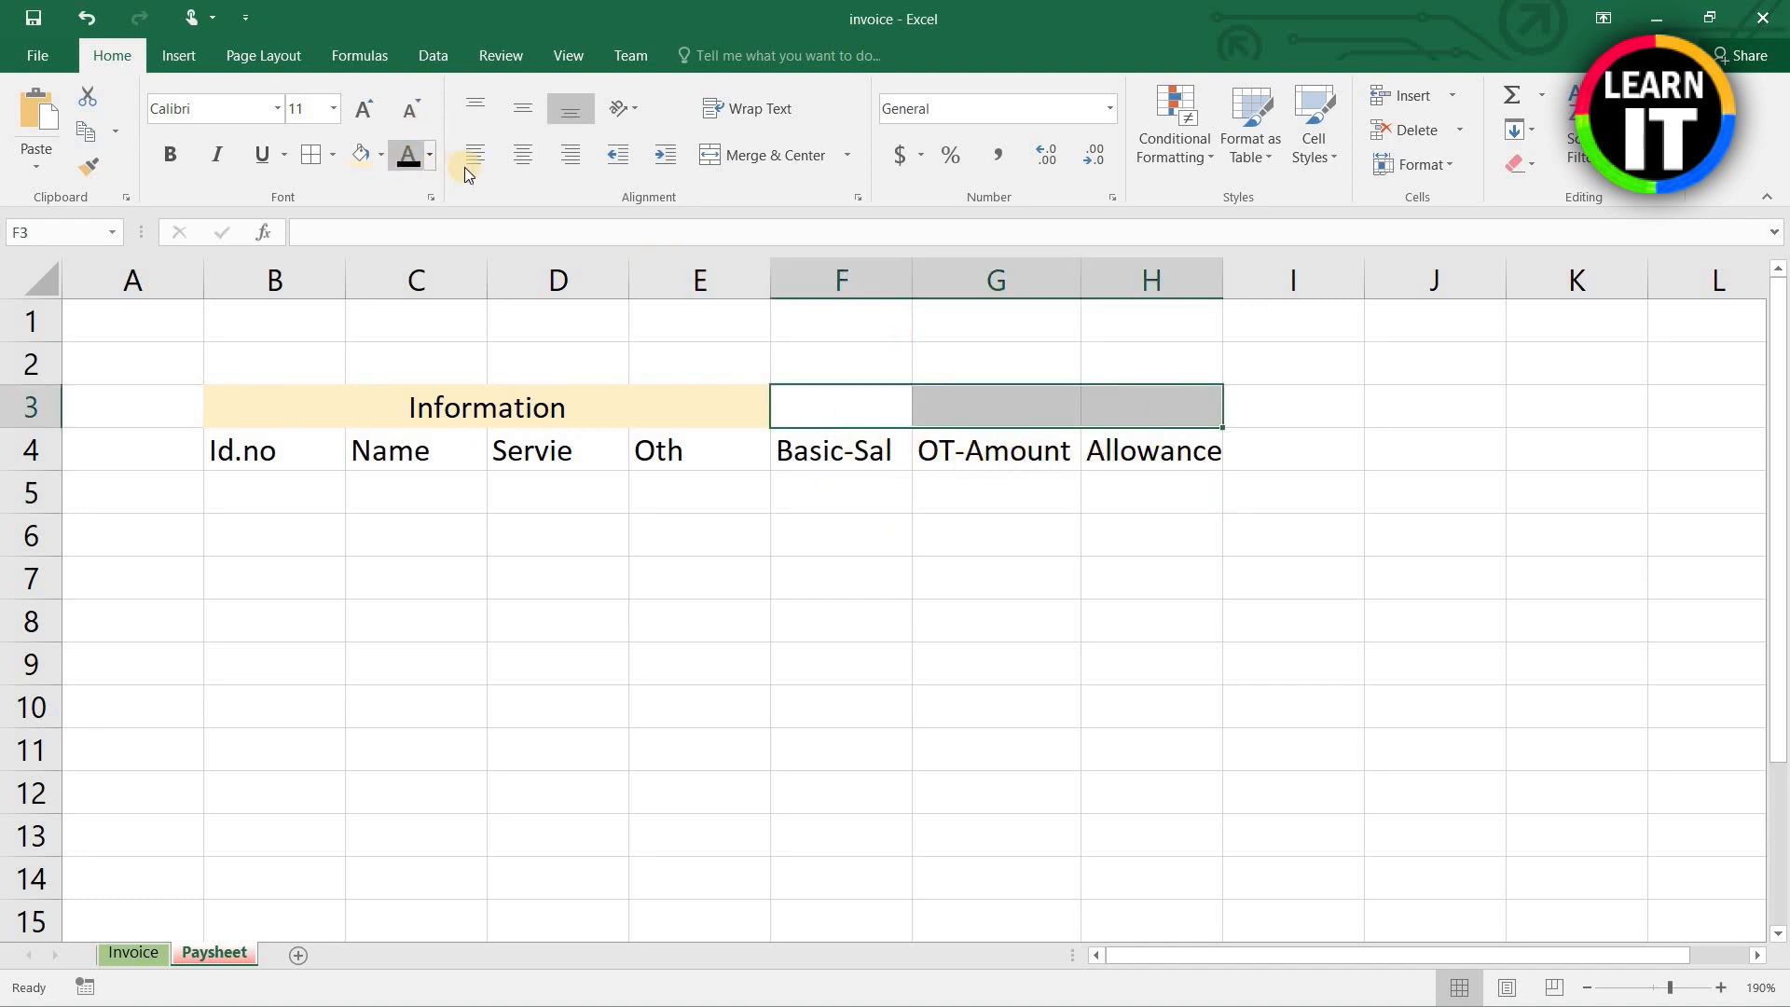
{"action": "left_click", "coordinate": [757, 157]}
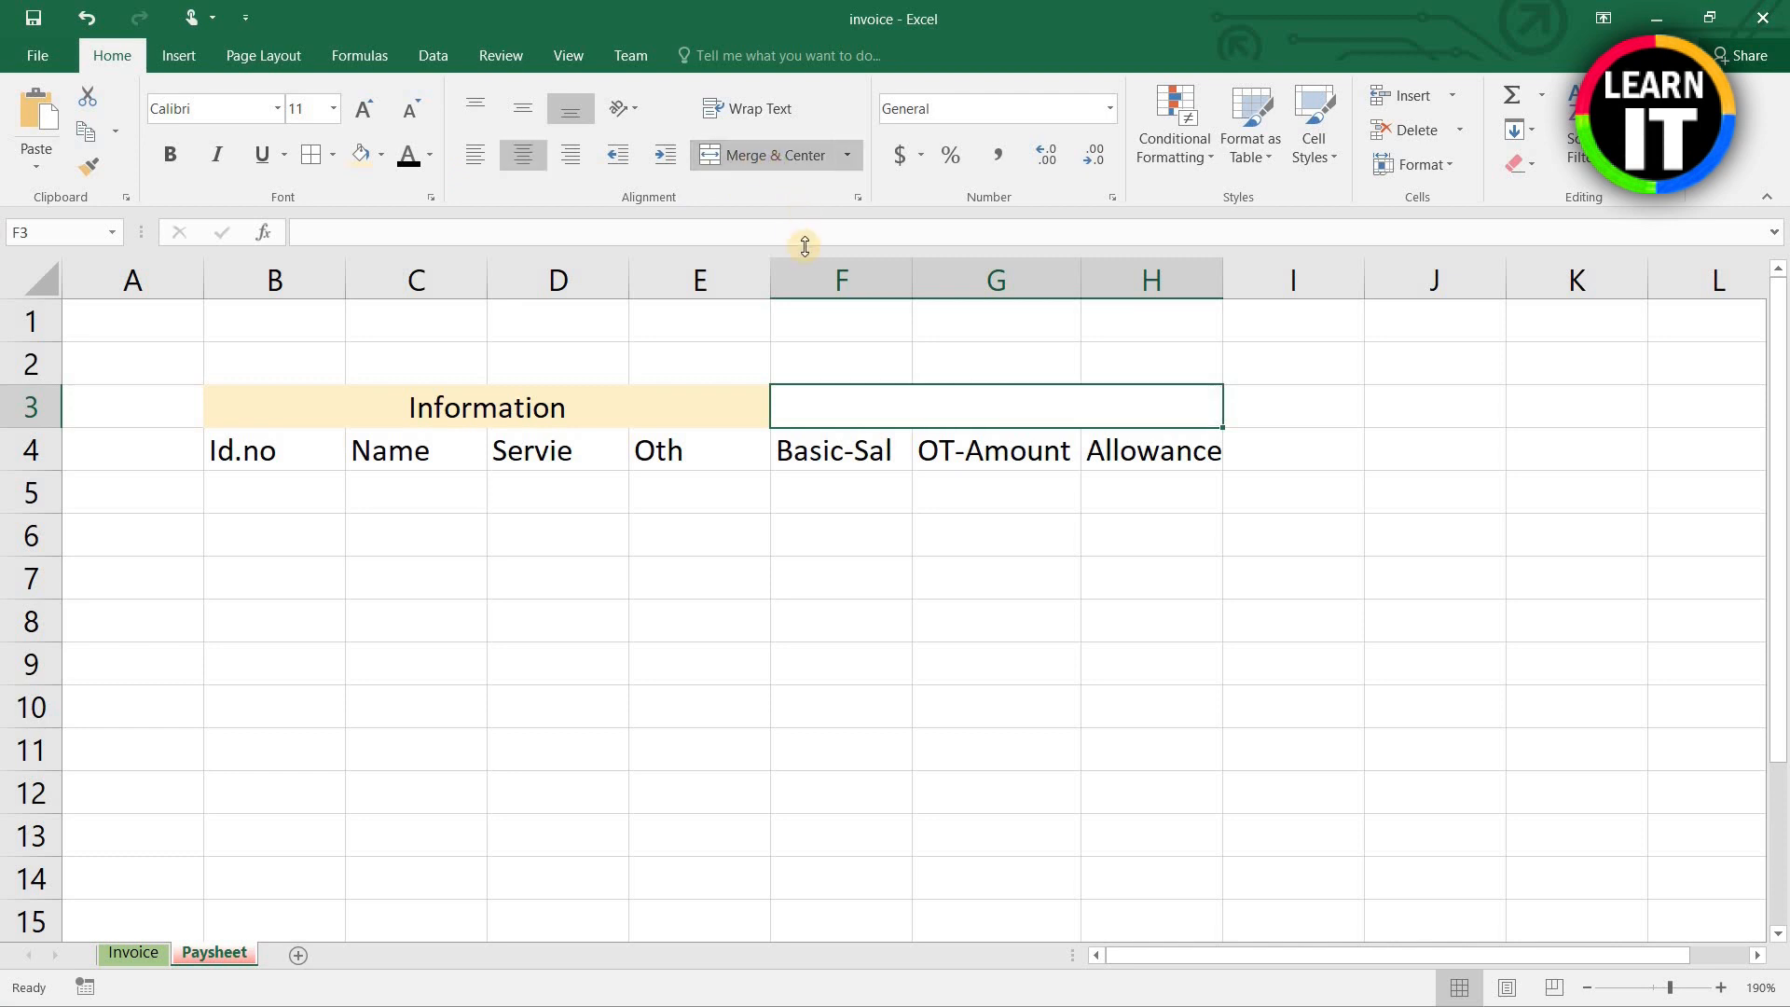
{"action": "type", "text": "Ear"}
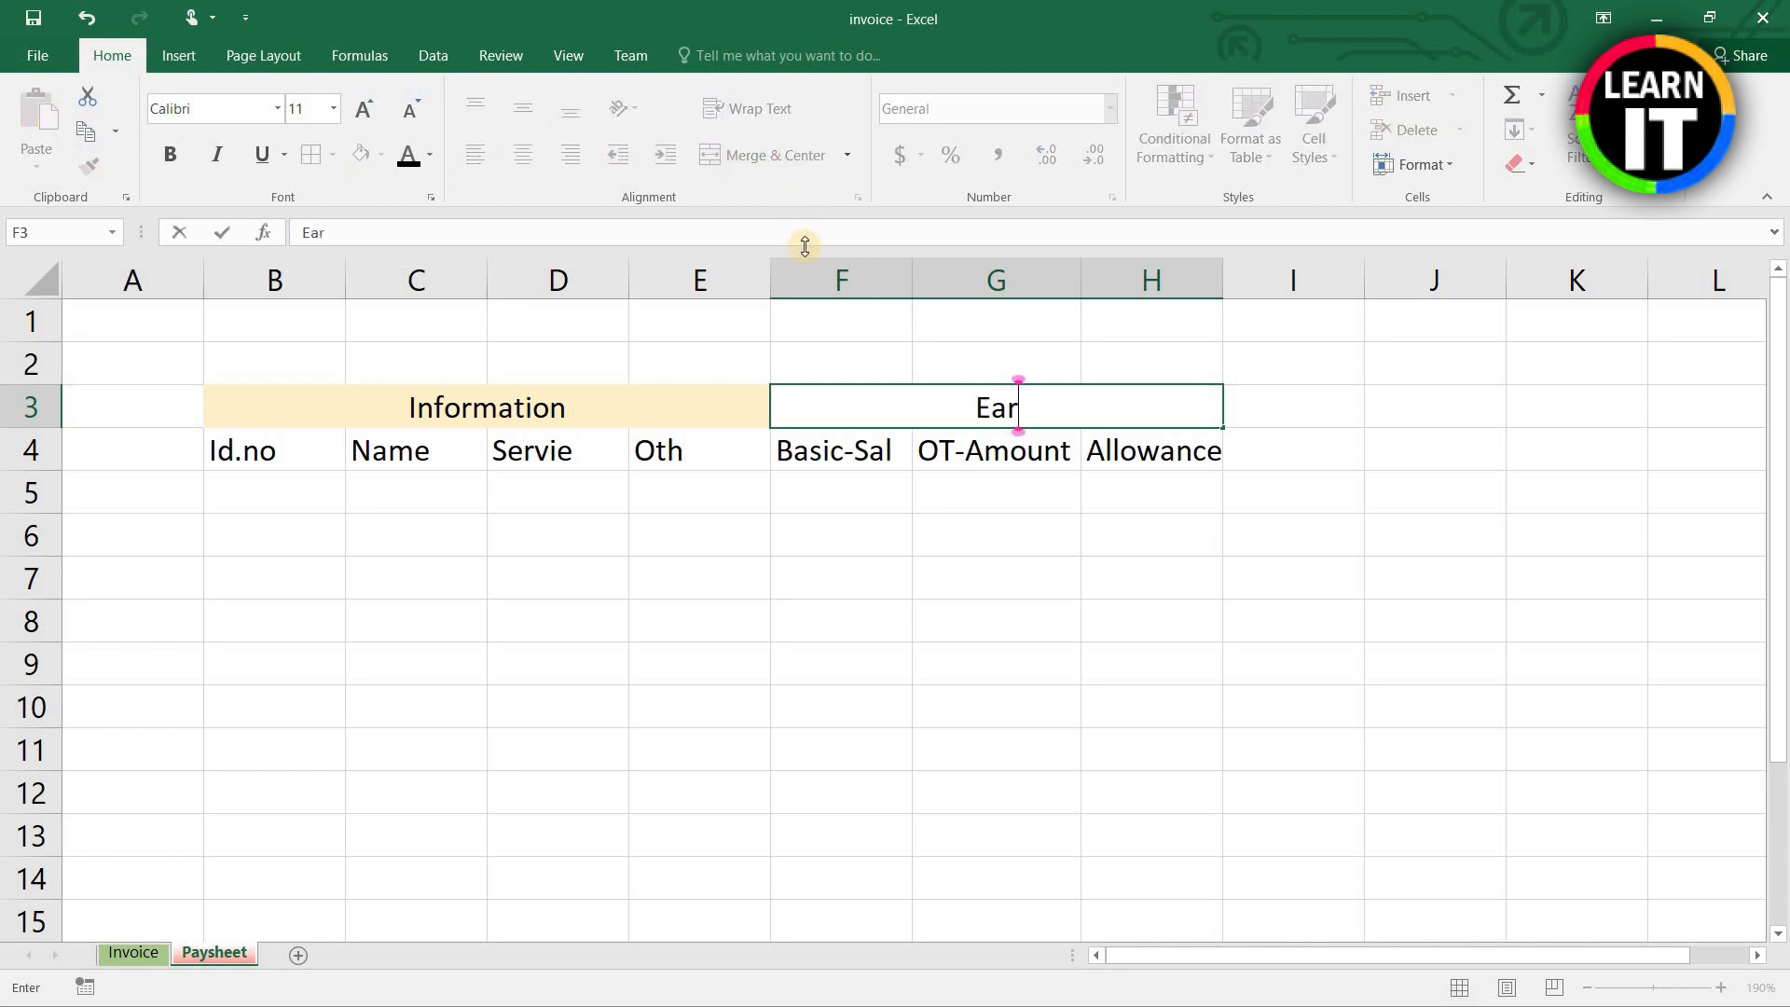
{"action": "type", "text": "nings"}
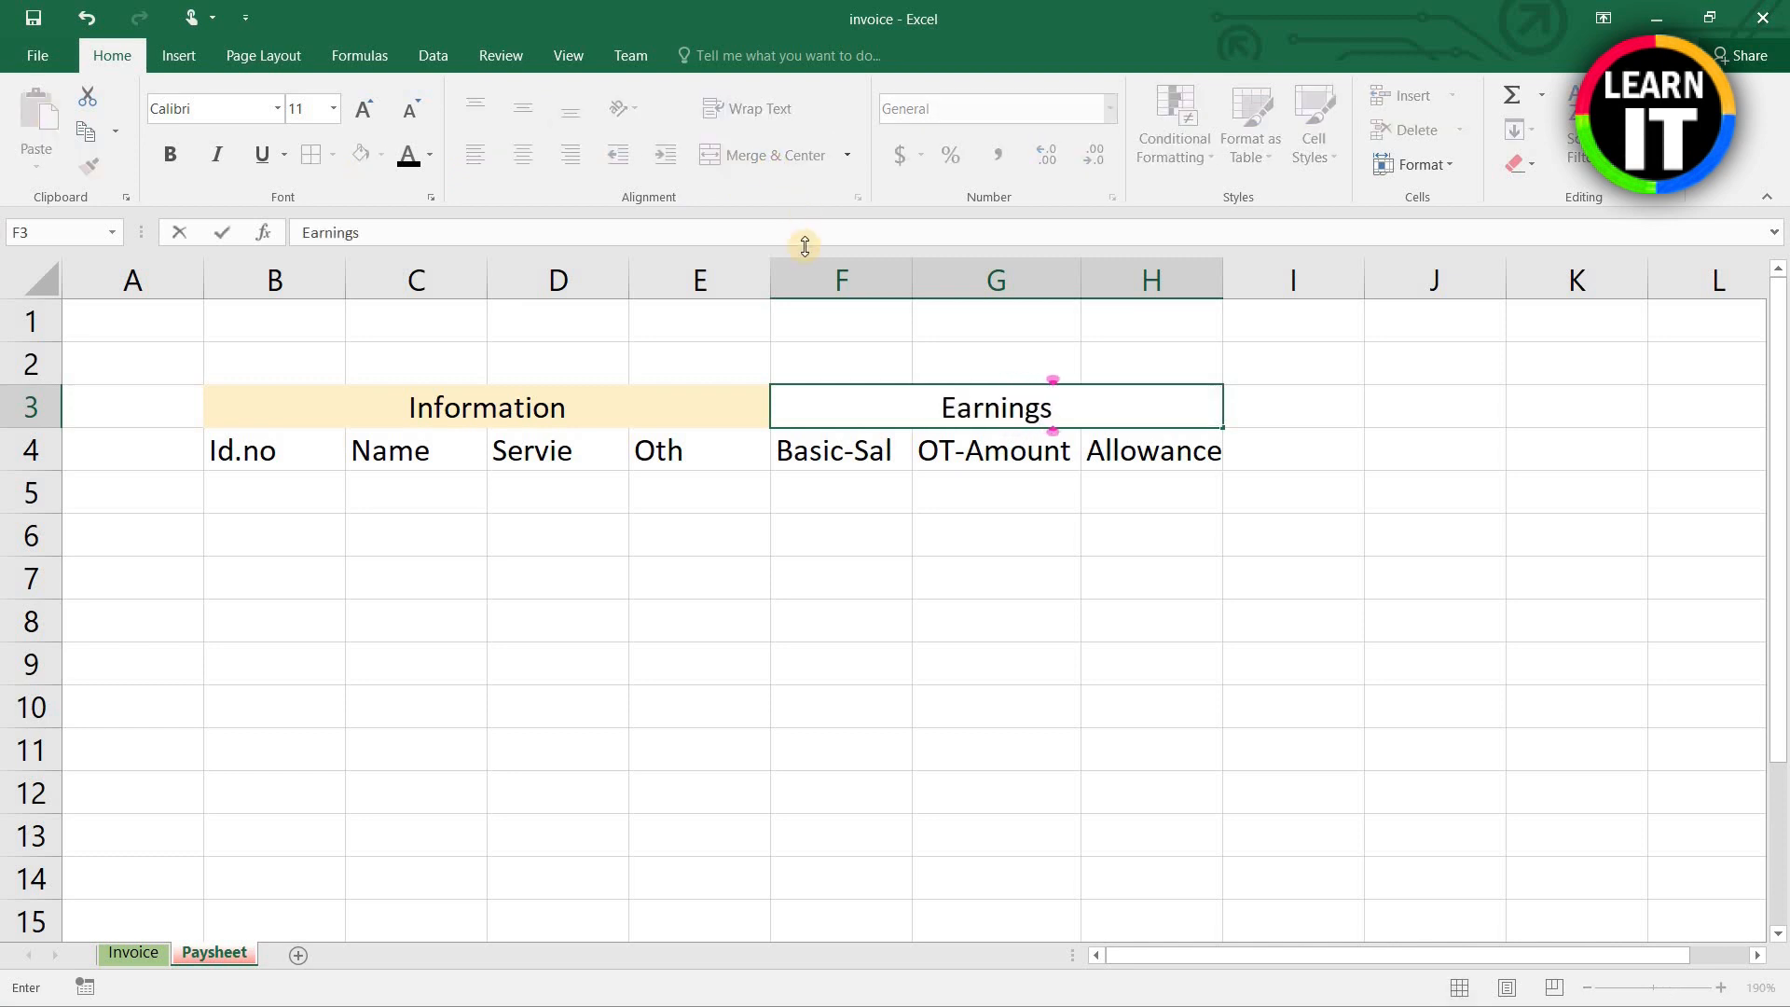
{"action": "key", "text": "Return"}
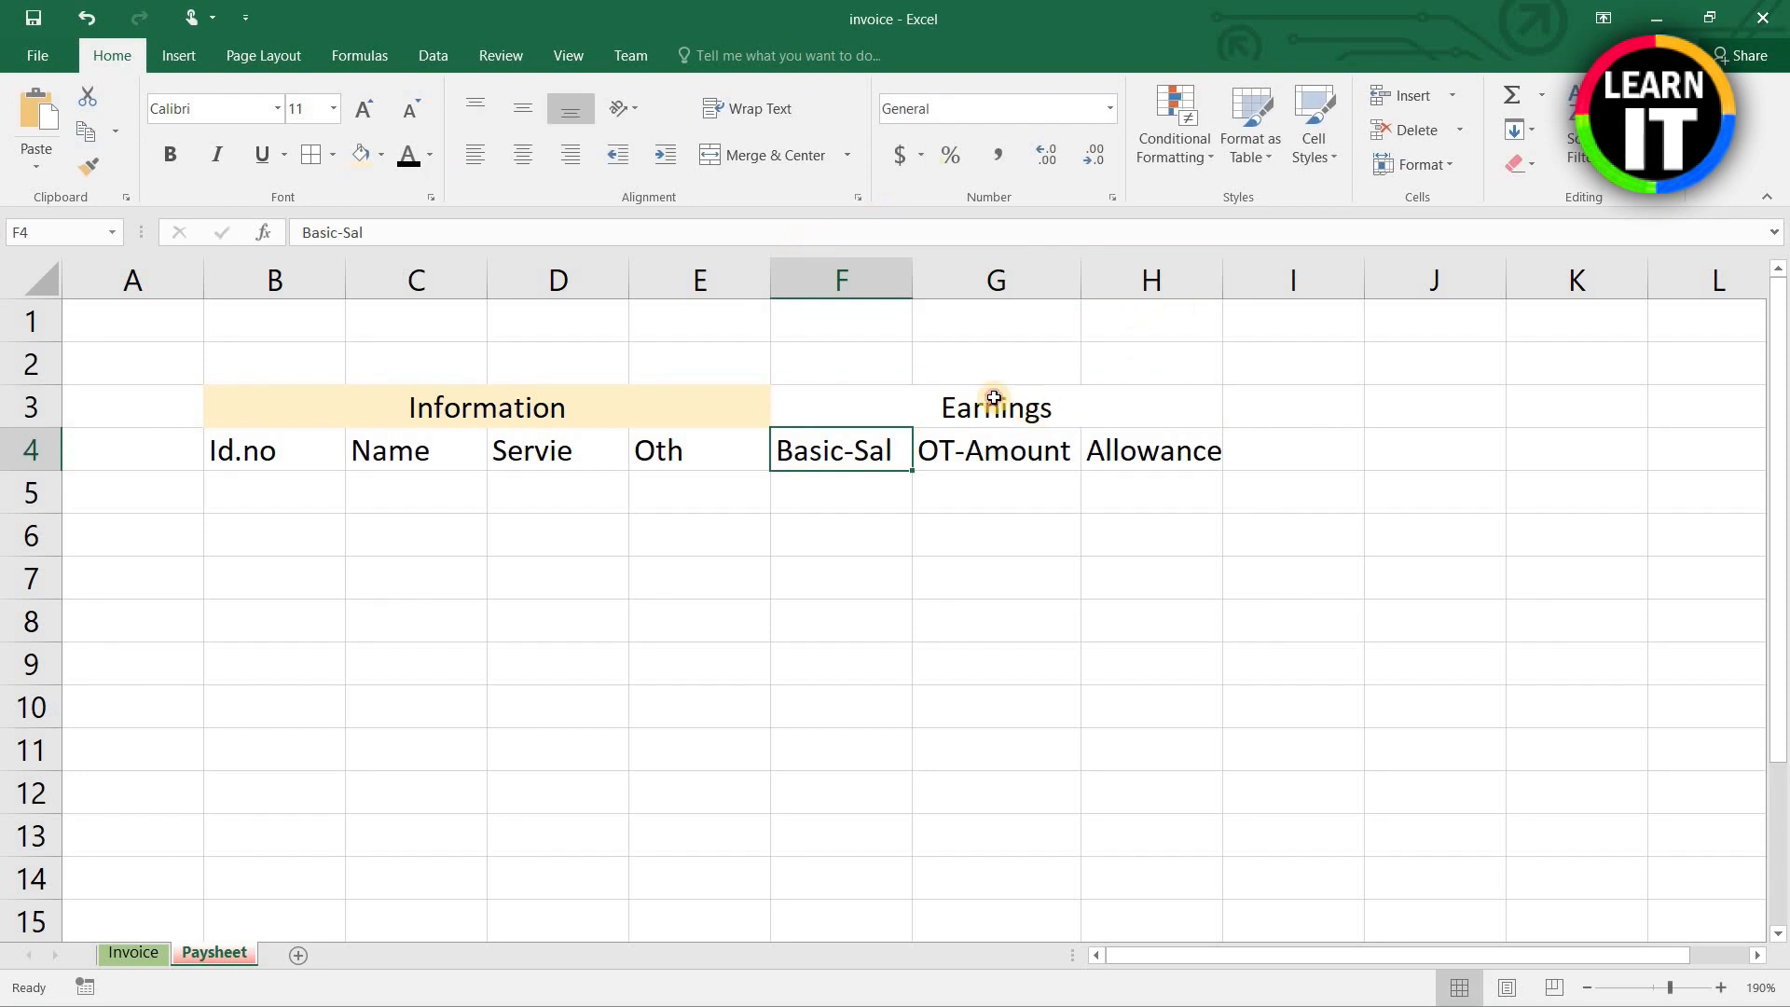
Step: Fill the merged Earnings title cell with a medium blue theme colour
{"action": "left_click", "coordinate": [993, 398]}
{"action": "left_click", "coordinate": [381, 153]}
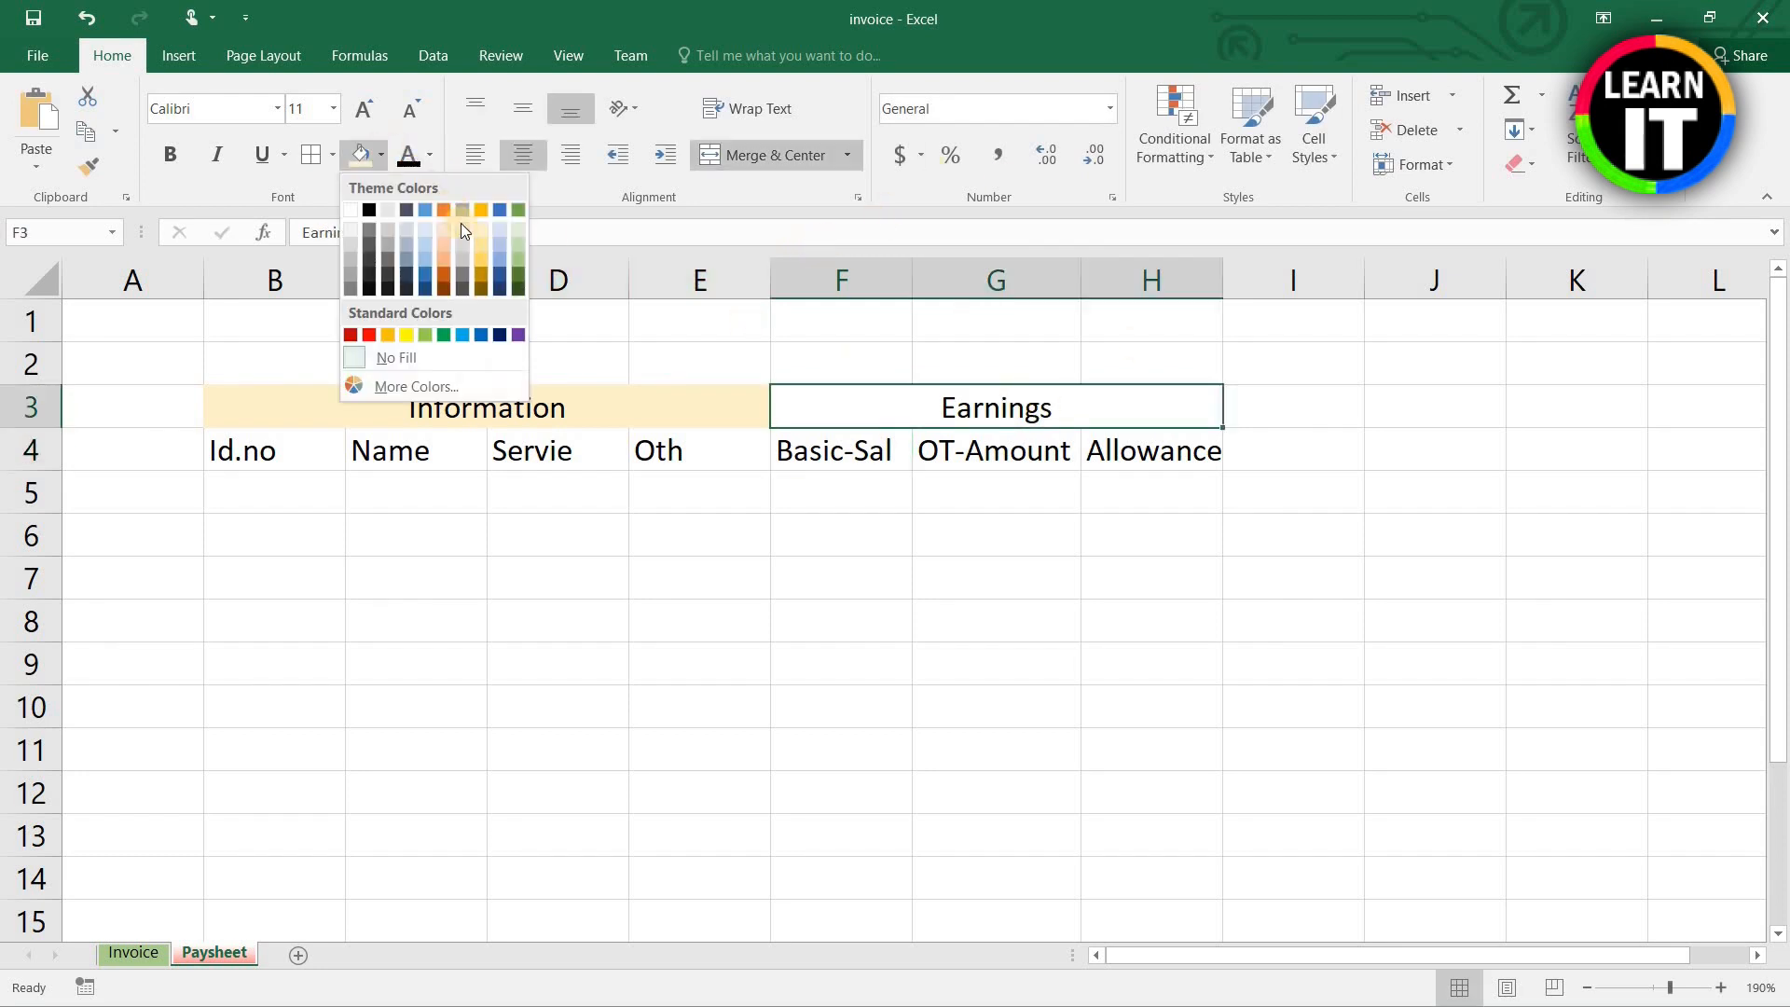
{"action": "left_click", "coordinate": [499, 257]}
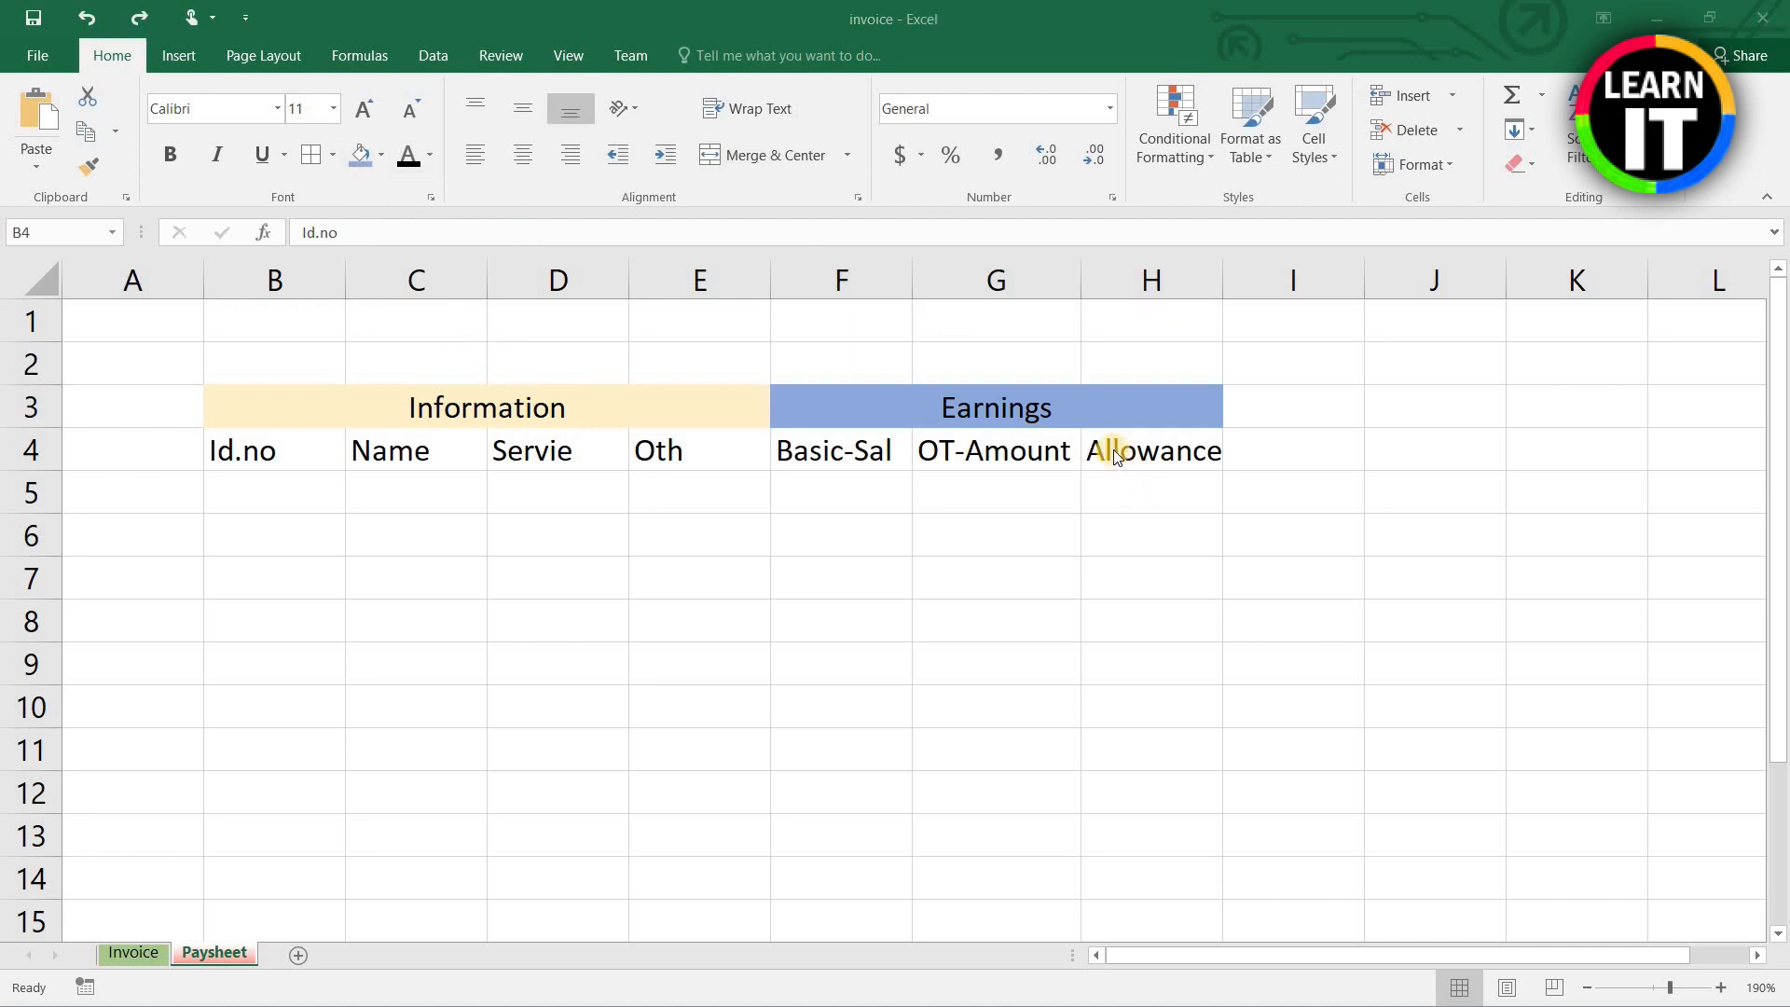
Step: Enter the two-row heading with Gross in cell I3 and Salary in cell I4
{"action": "left_click", "coordinate": [1287, 421]}
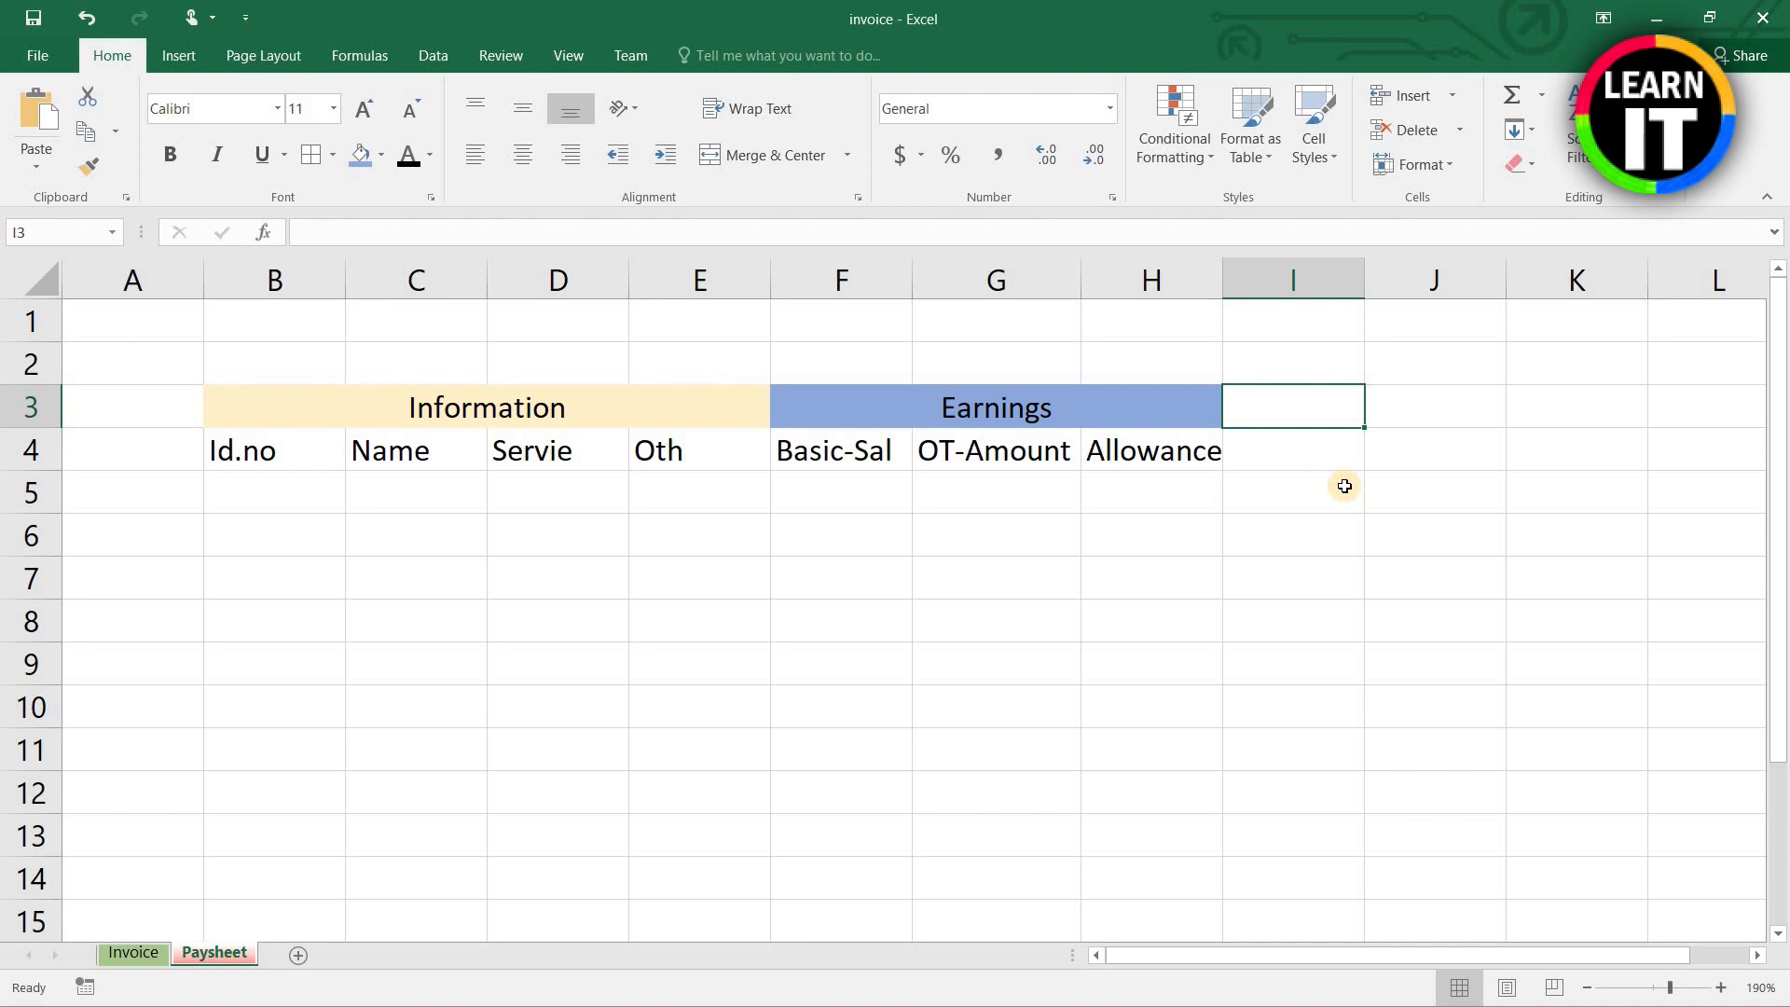
{"action": "type", "text": "Go"}
{"action": "key", "text": "BackSpace"}
{"action": "type", "text": "ross"}
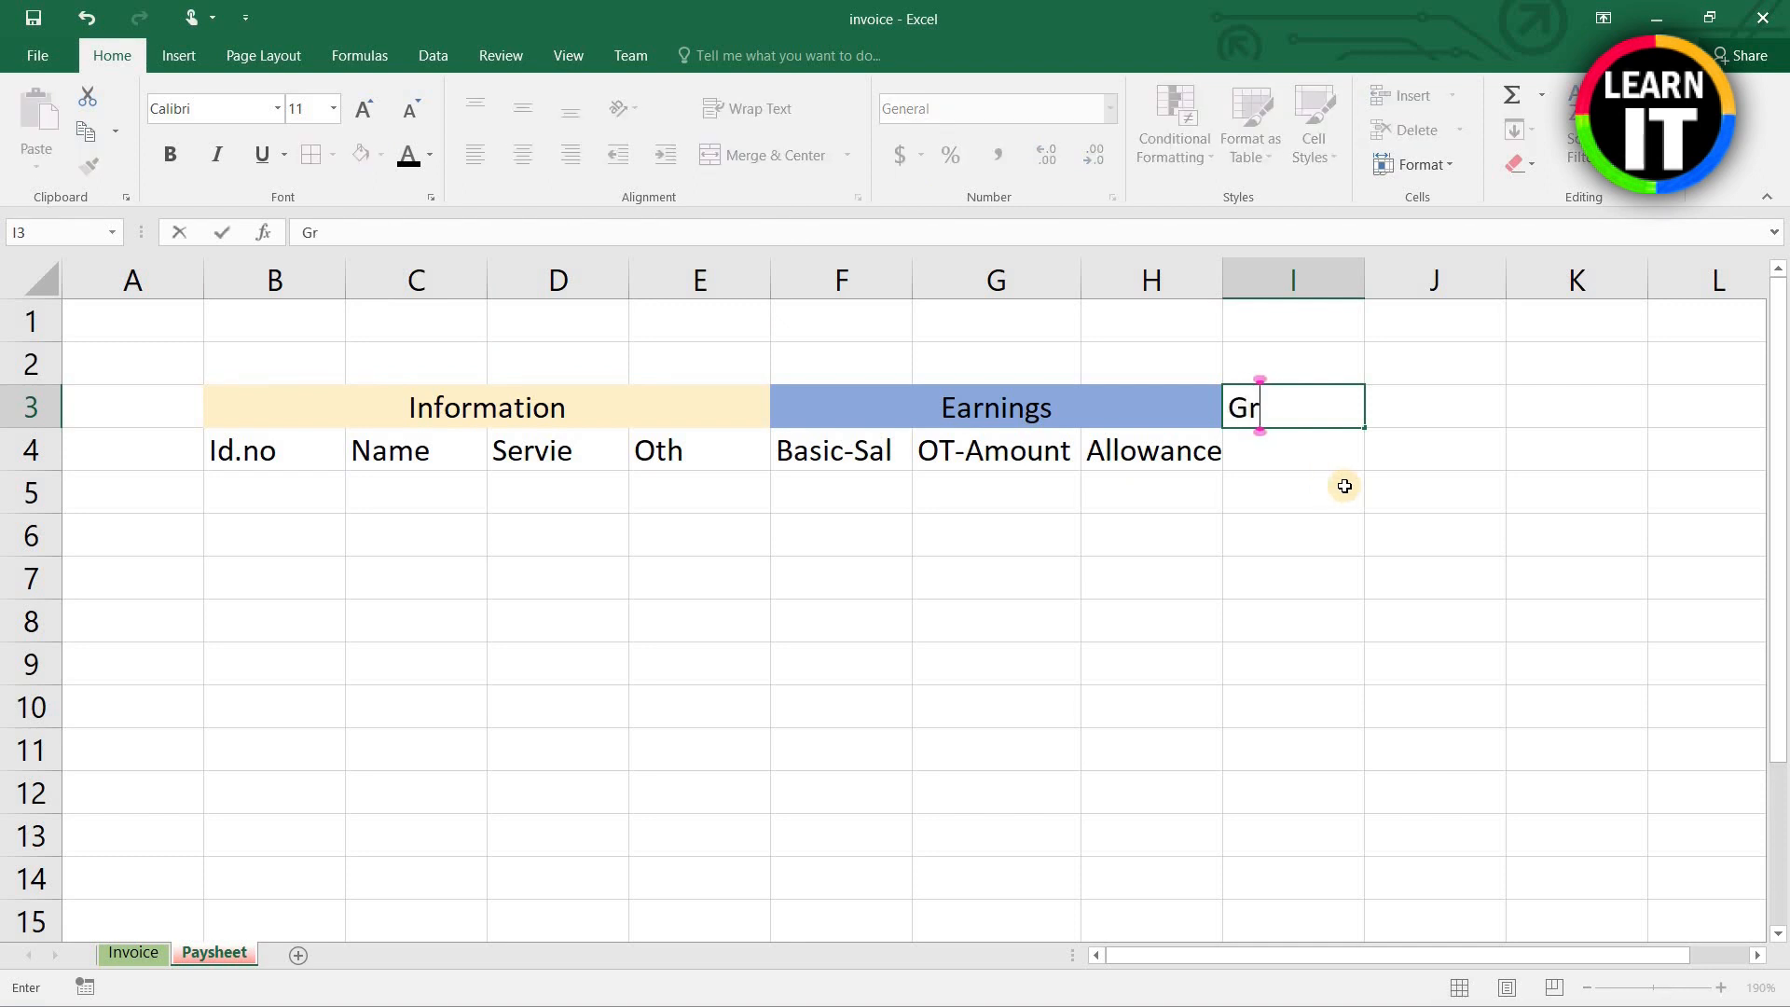
{"action": "key", "text": "Return"}
{"action": "type", "text": "S"}
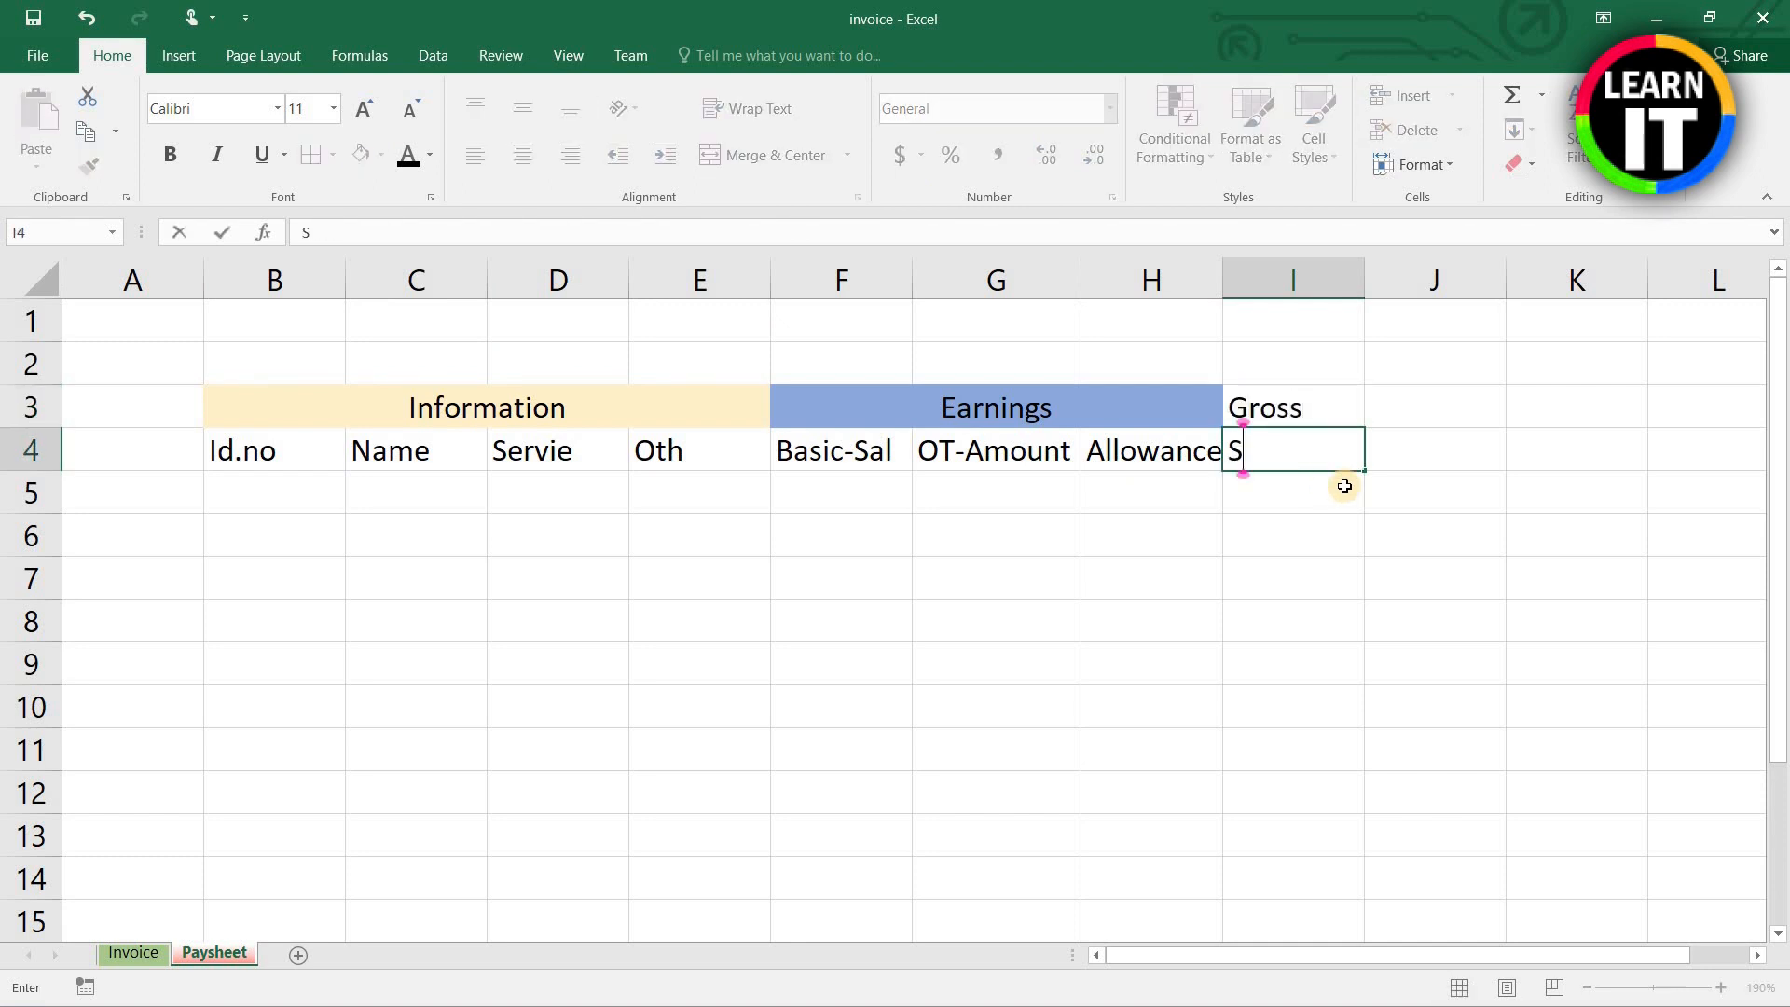
{"action": "type", "text": "alary"}
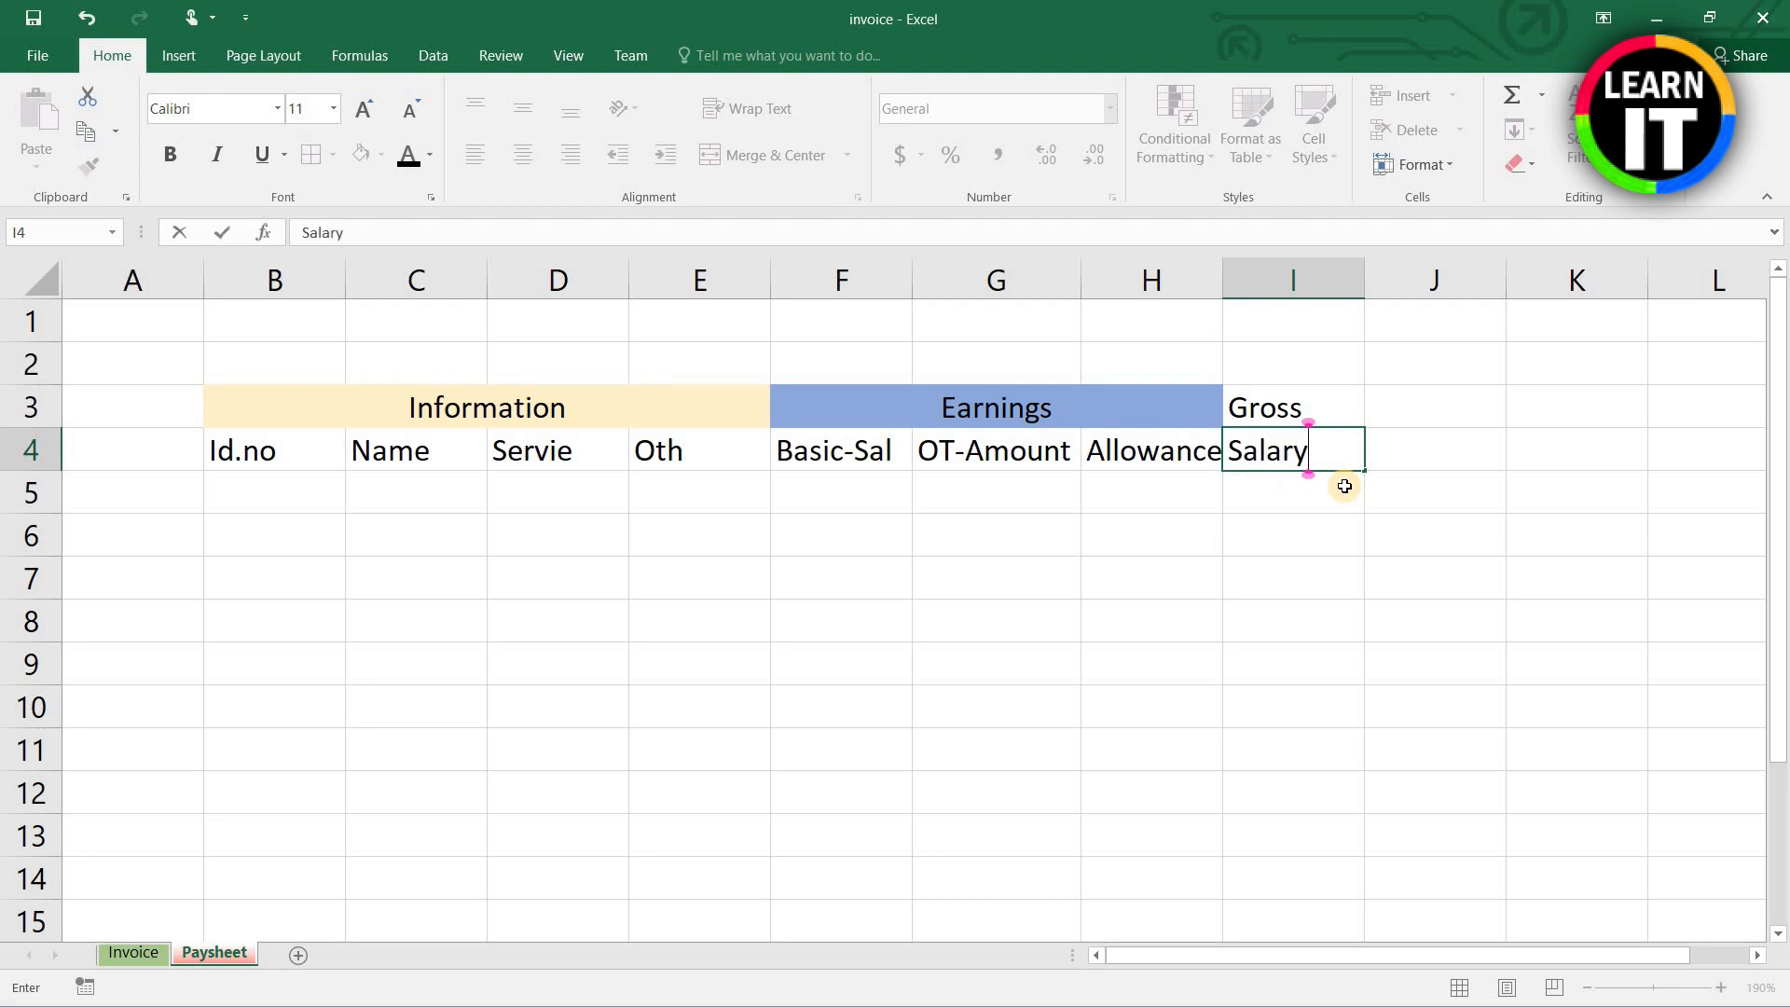
{"action": "key", "text": "Return"}
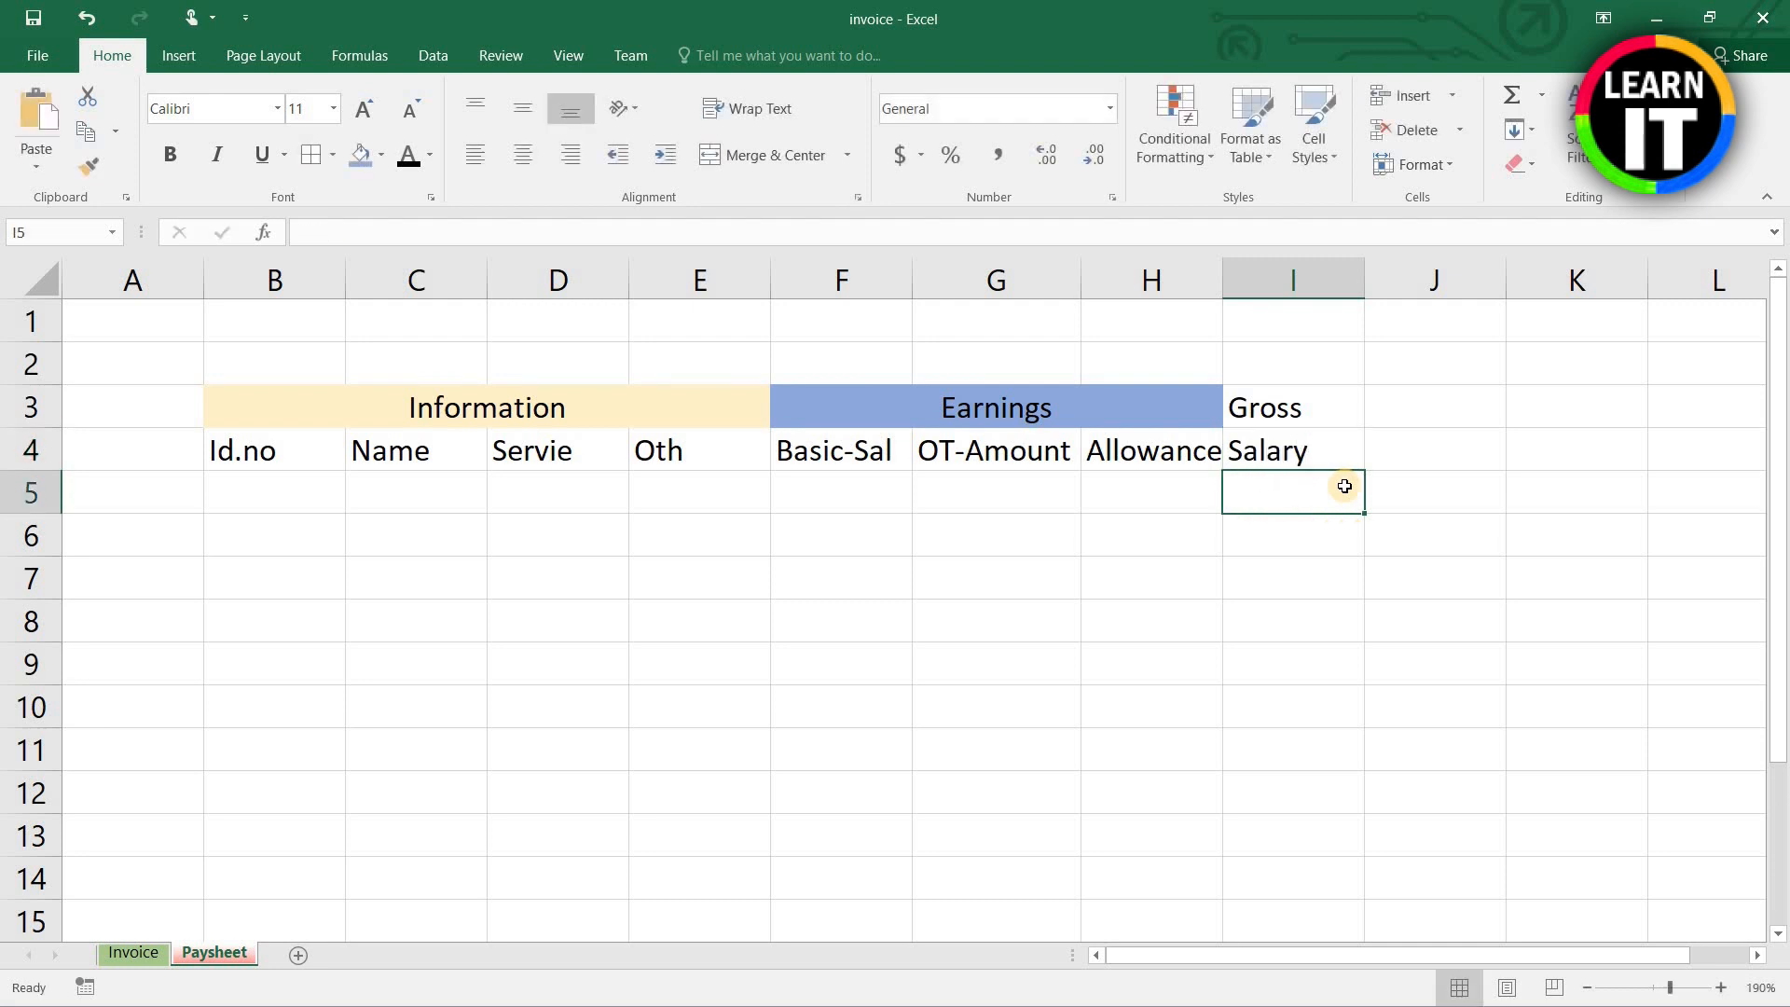
Step: Centre the Gross and Salary heading cells I3:I4 and fill them with light green
{"action": "left_click", "coordinate": [1294, 442]}
{"action": "left_click_drag", "start_coordinate": [1291, 407], "coordinate": [1299, 448]}
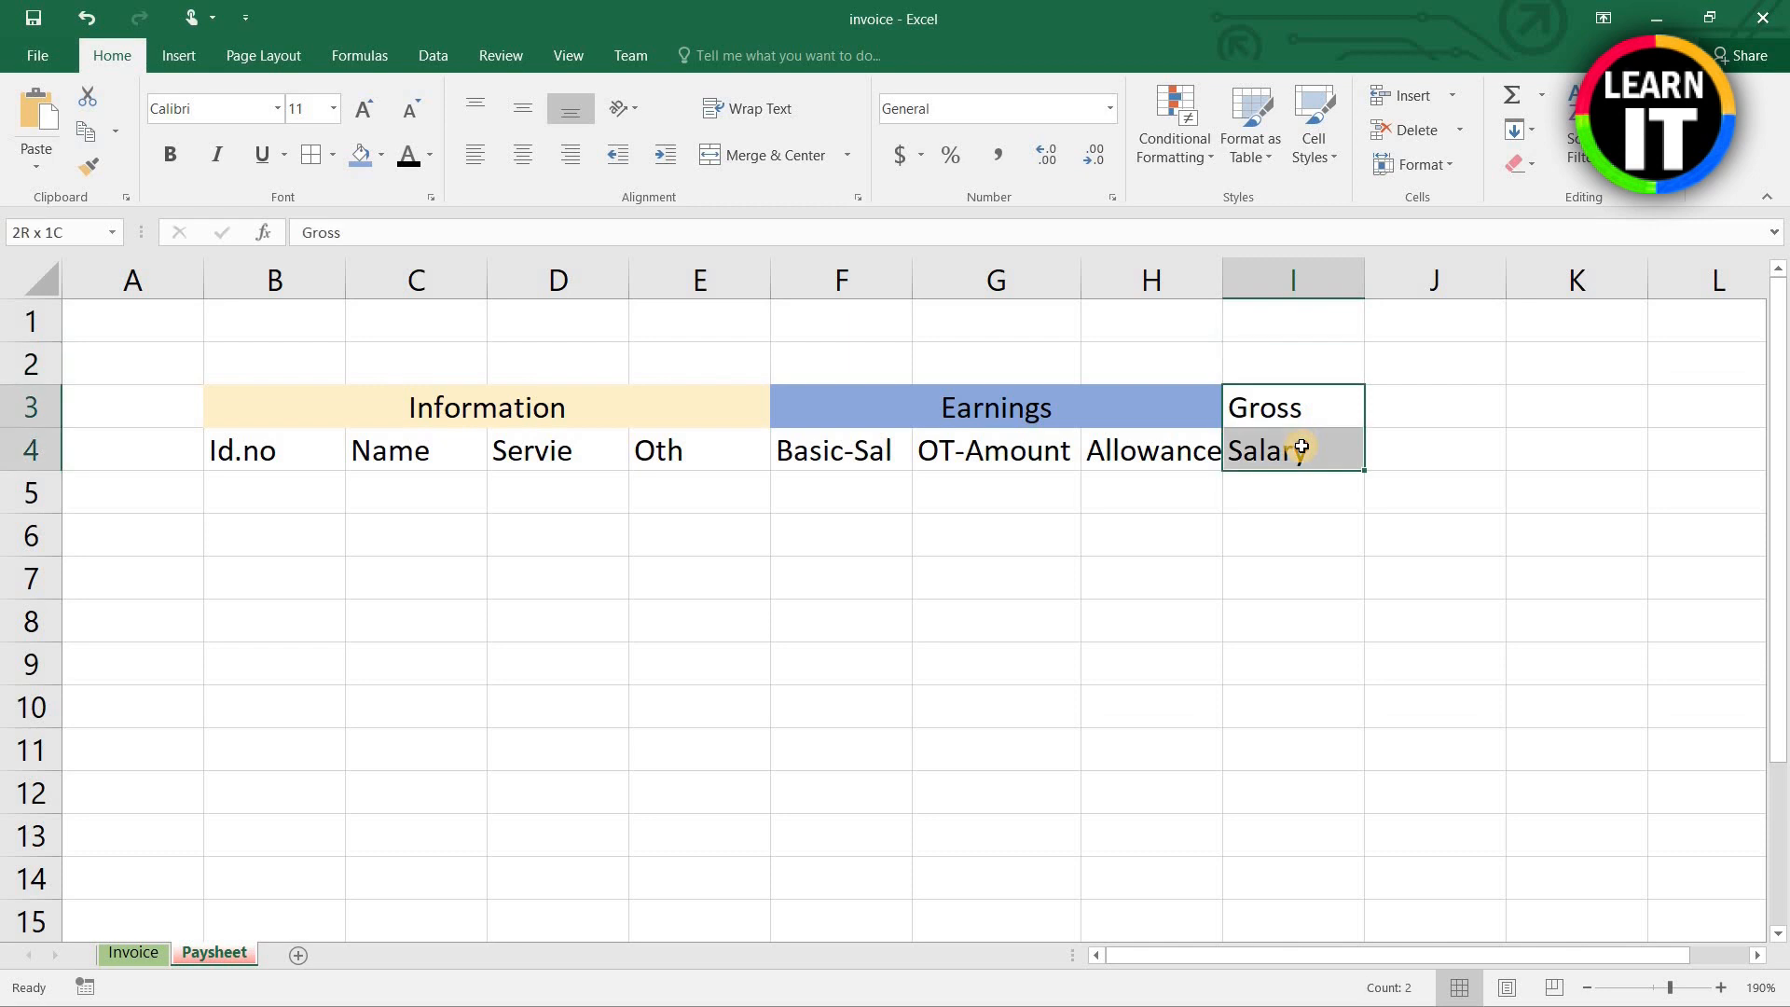
{"action": "left_click", "coordinate": [523, 155]}
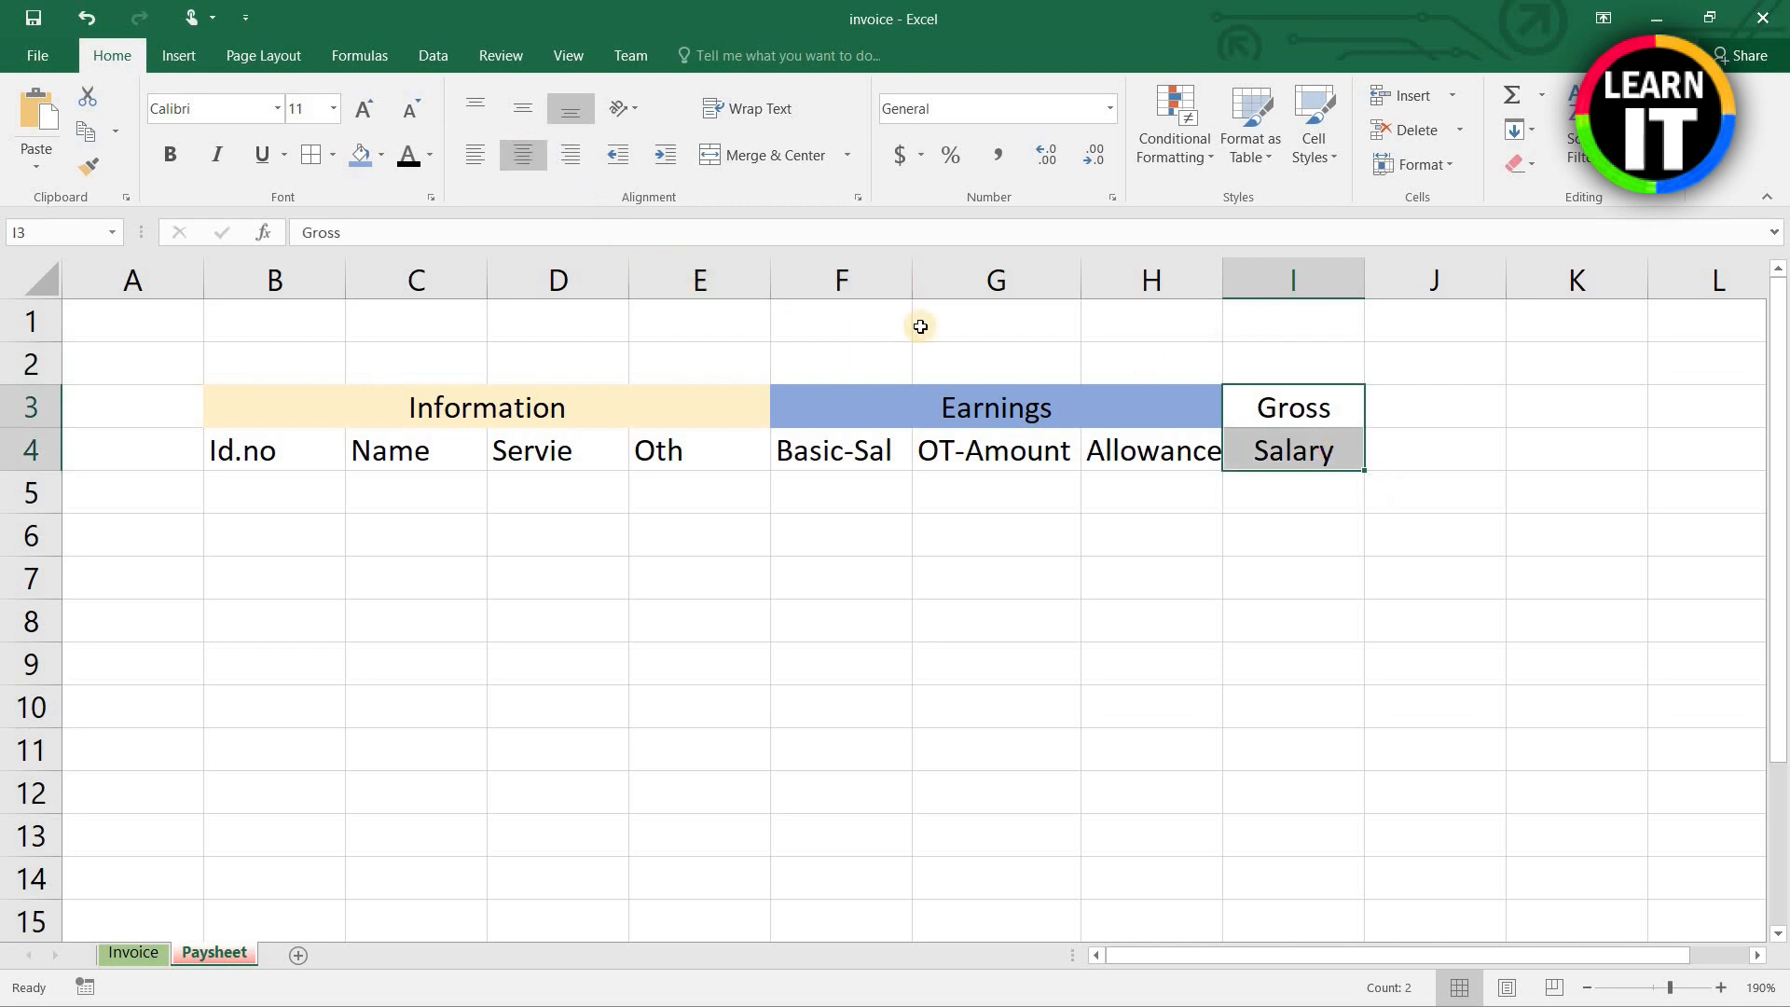
{"action": "left_click", "coordinate": [381, 157]}
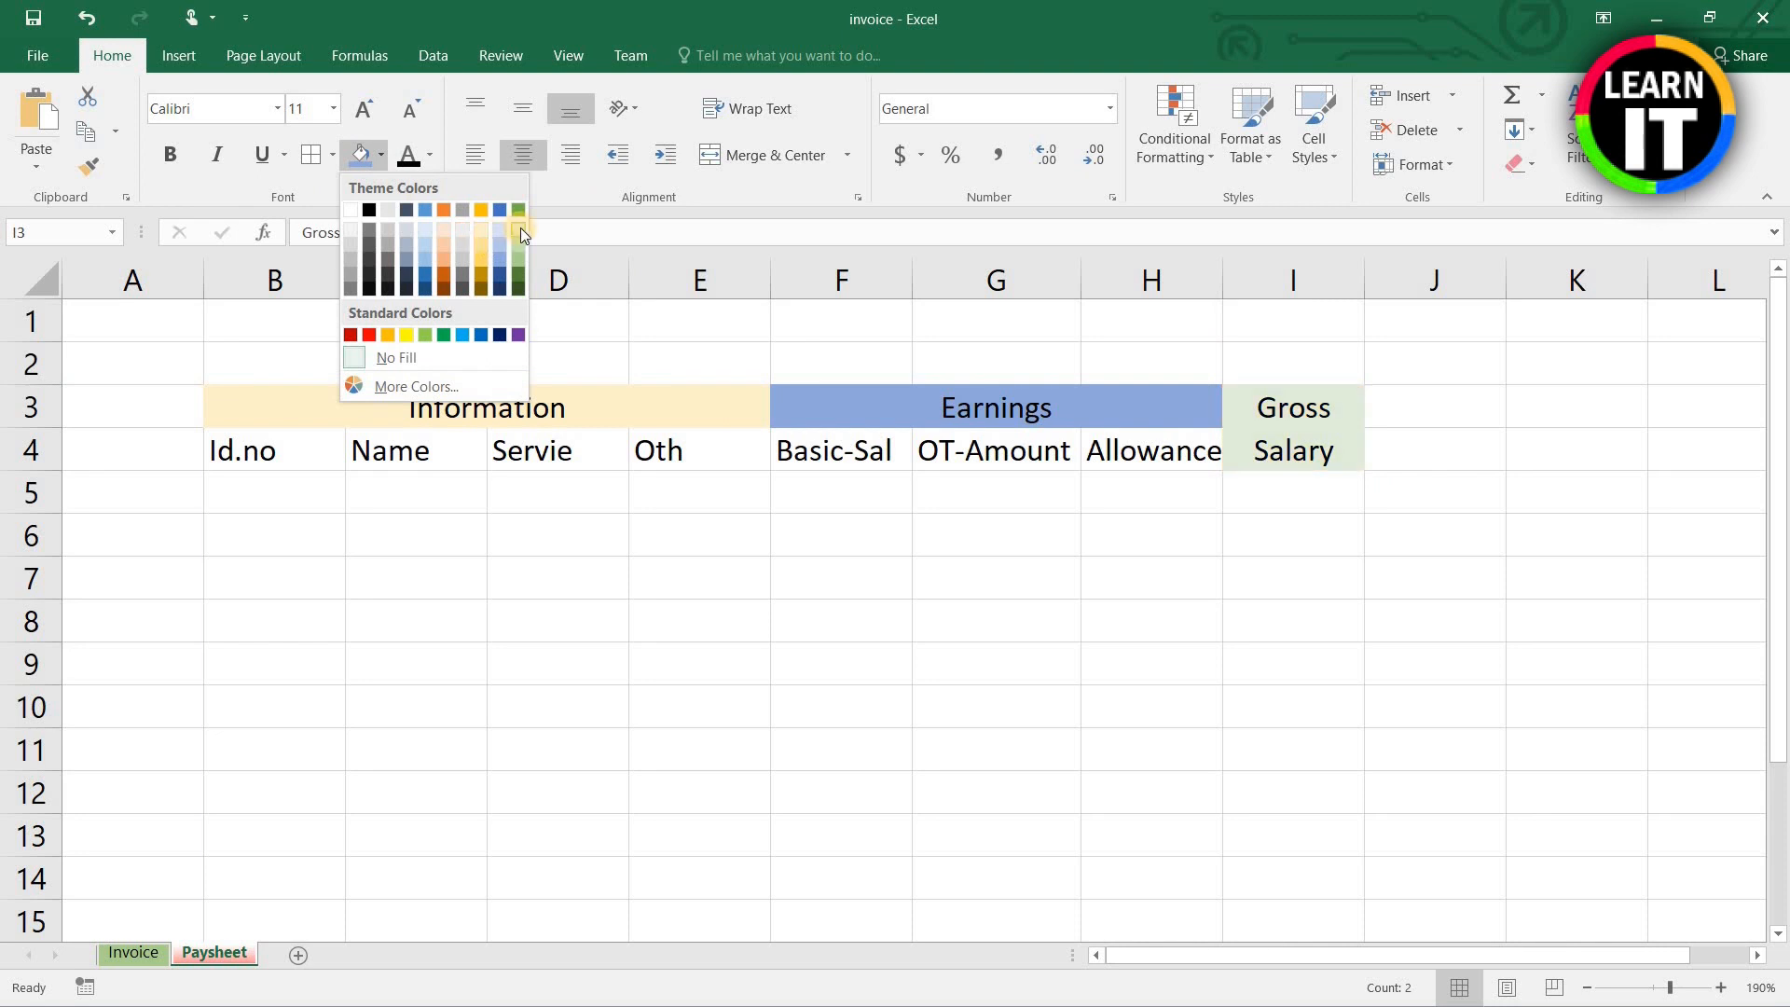
{"action": "left_click", "coordinate": [520, 228]}
{"action": "left_click", "coordinate": [1263, 498]}
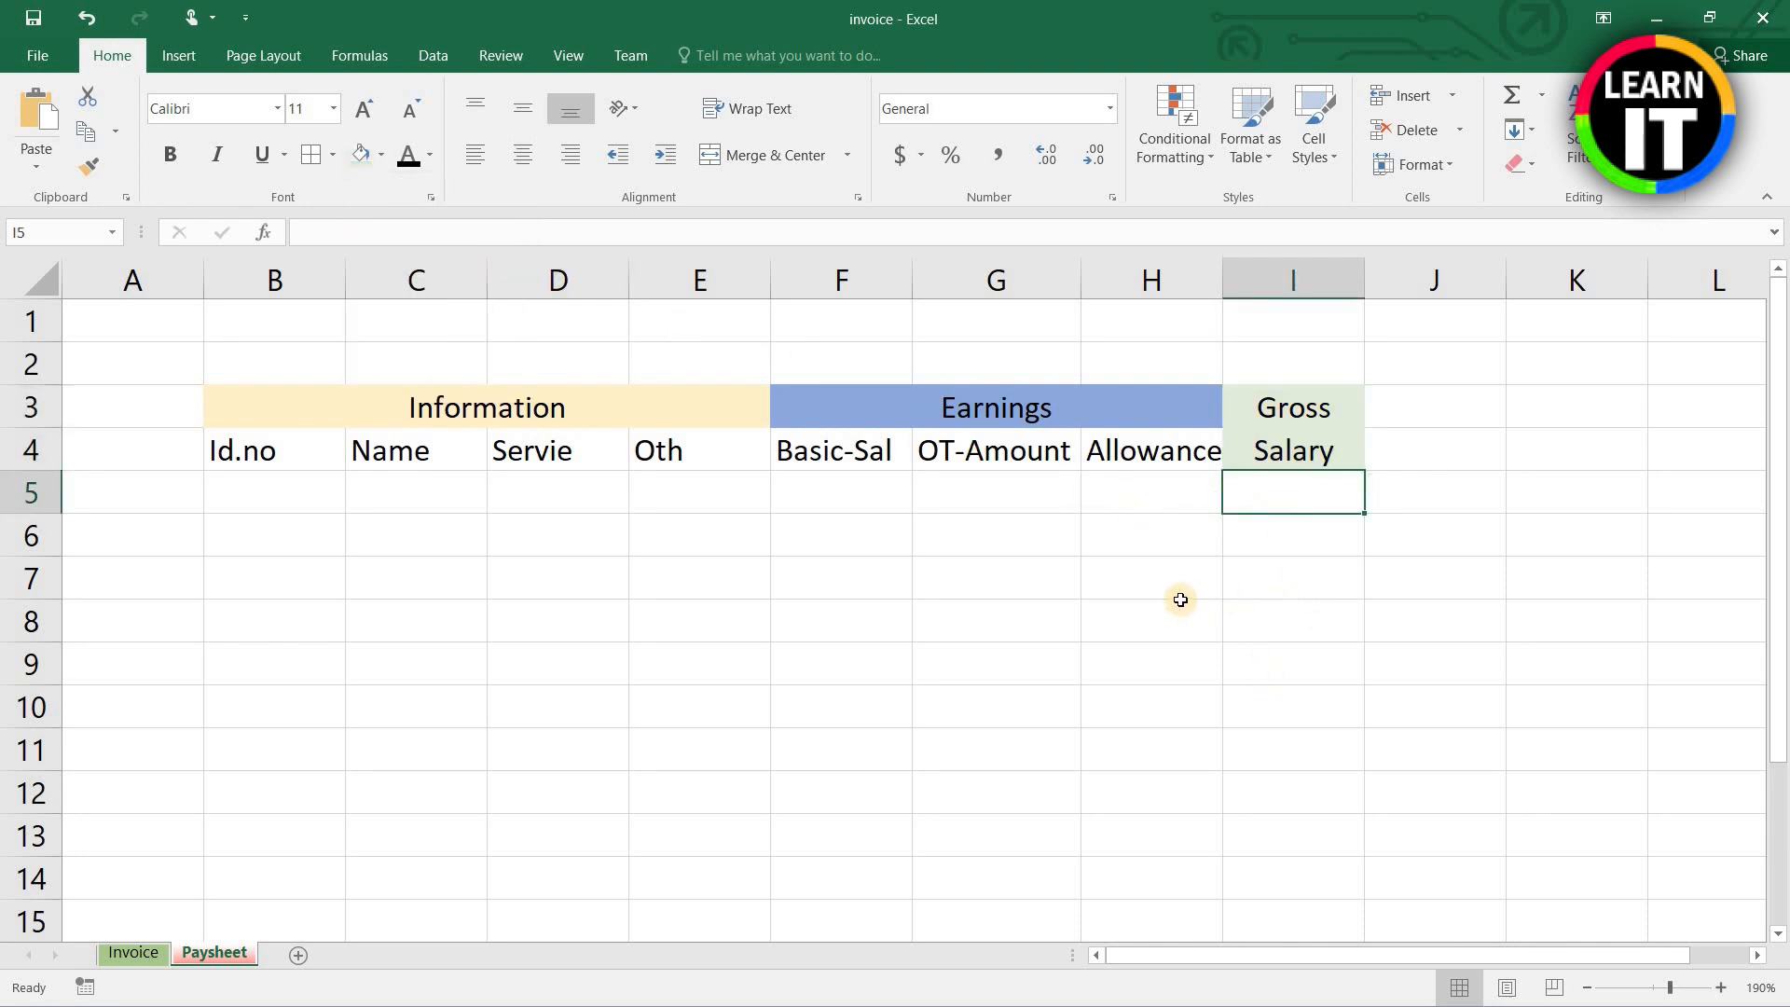
Step: Enter the column heading Epf 8% in cell J4 and centre it
{"action": "scroll", "coordinate": [1180, 600], "scroll_direction": "down", "scroll_amount": 1}
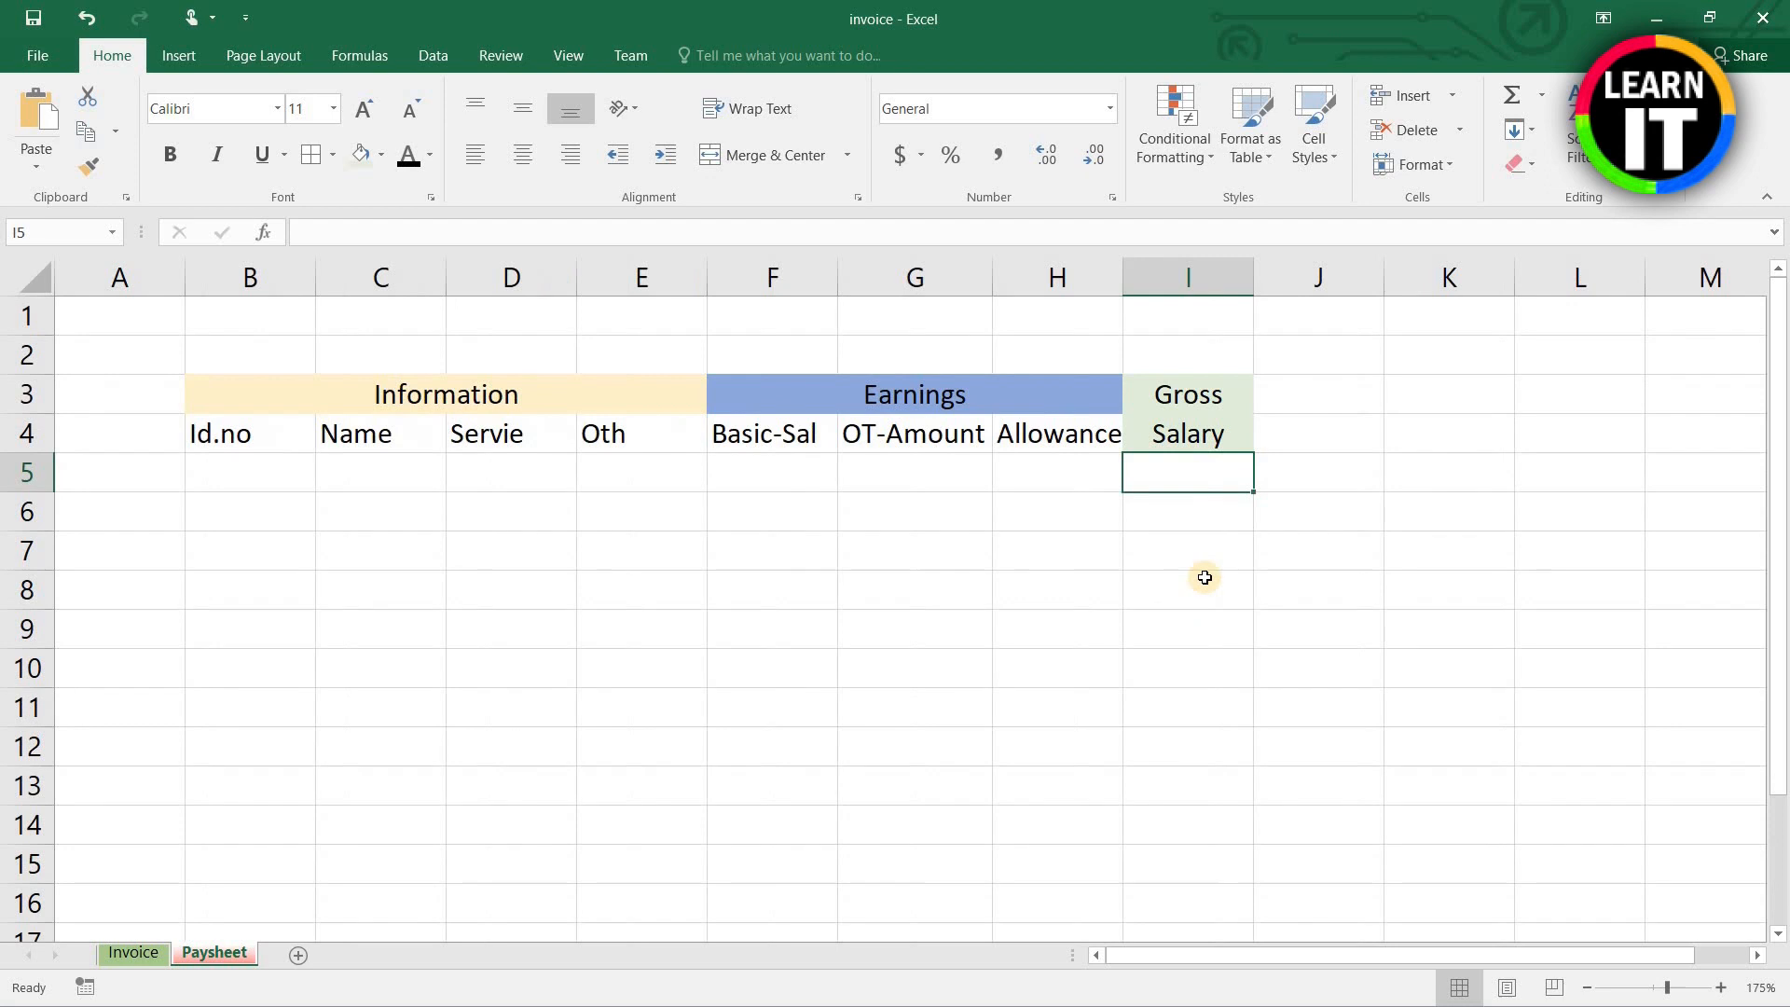
{"action": "left_click", "coordinate": [1318, 434]}
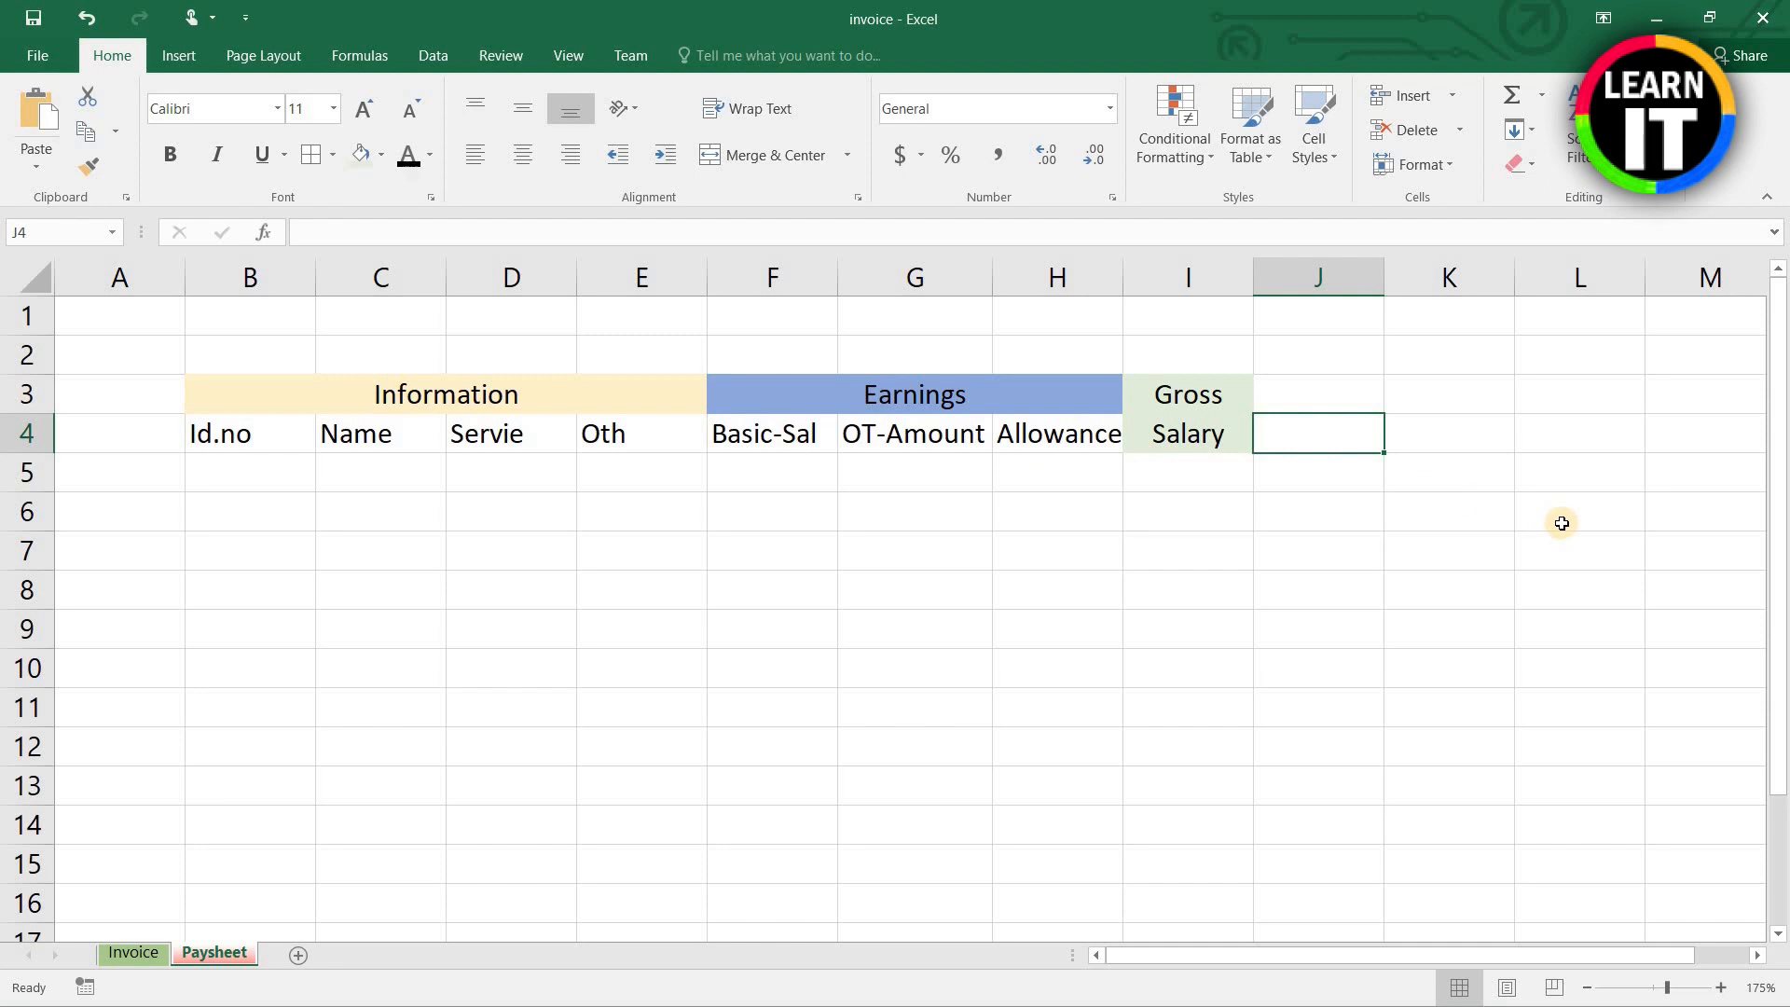
{"action": "type", "text": "Epf"}
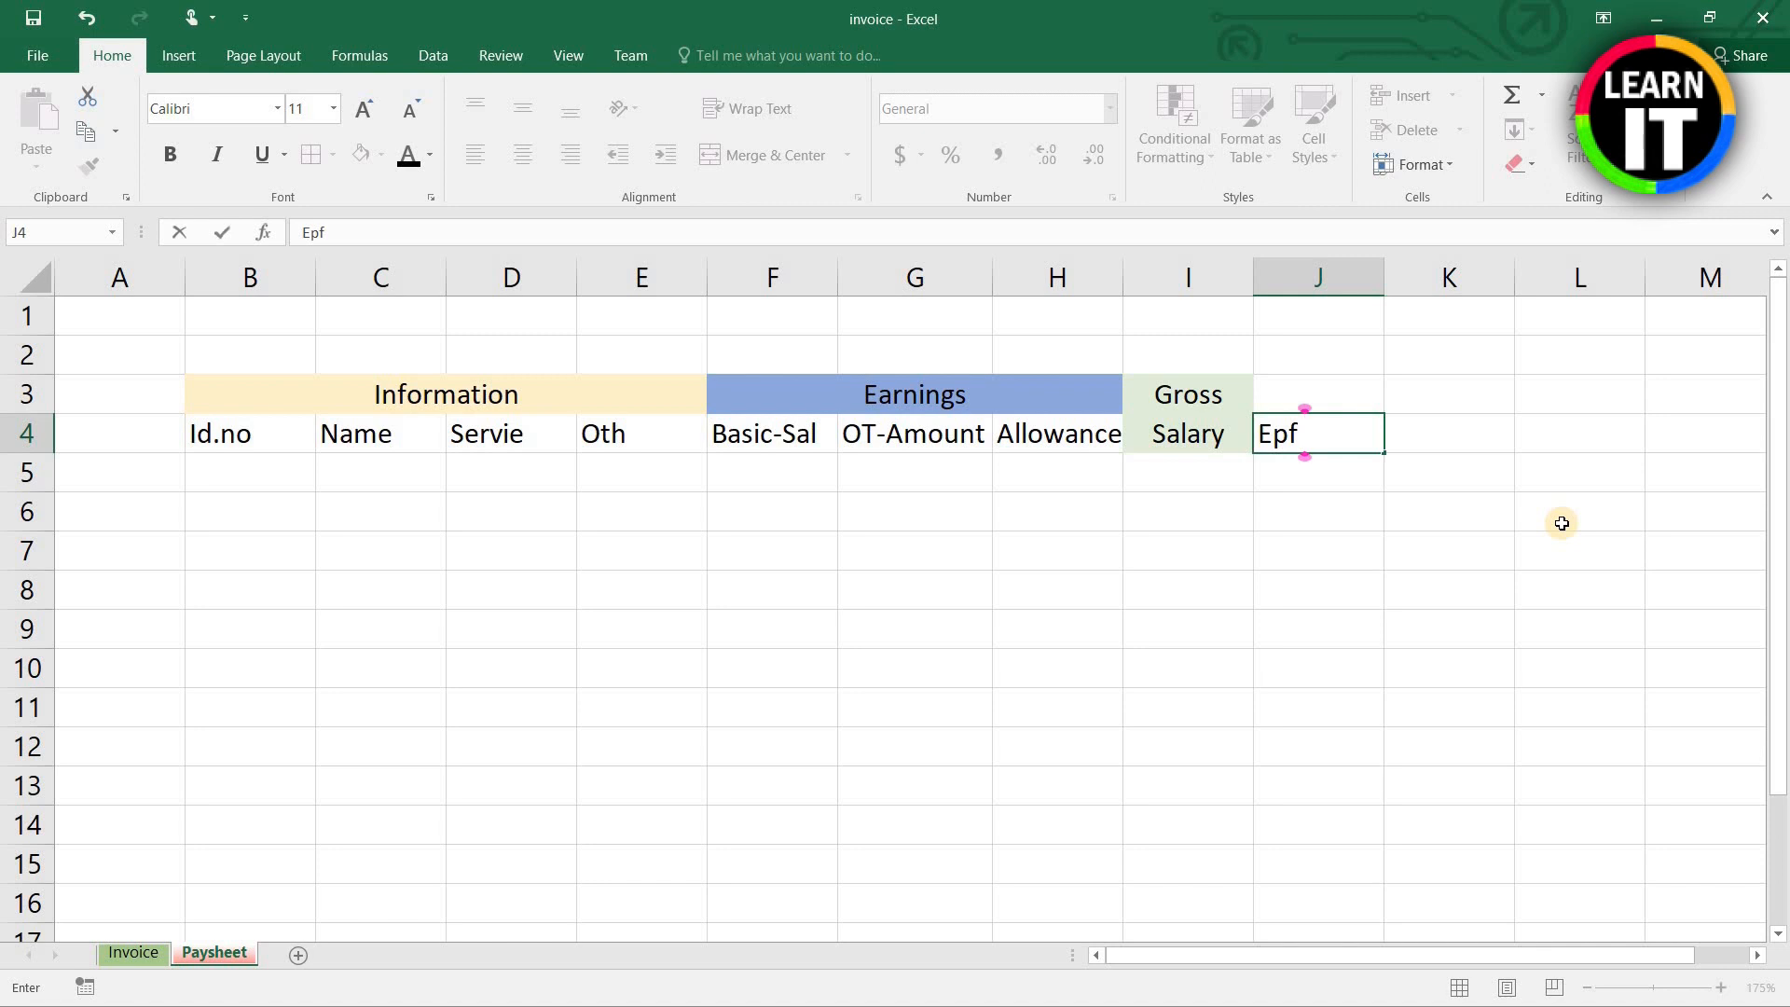
{"action": "type", "text": " 8%"}
{"action": "key", "text": "Return"}
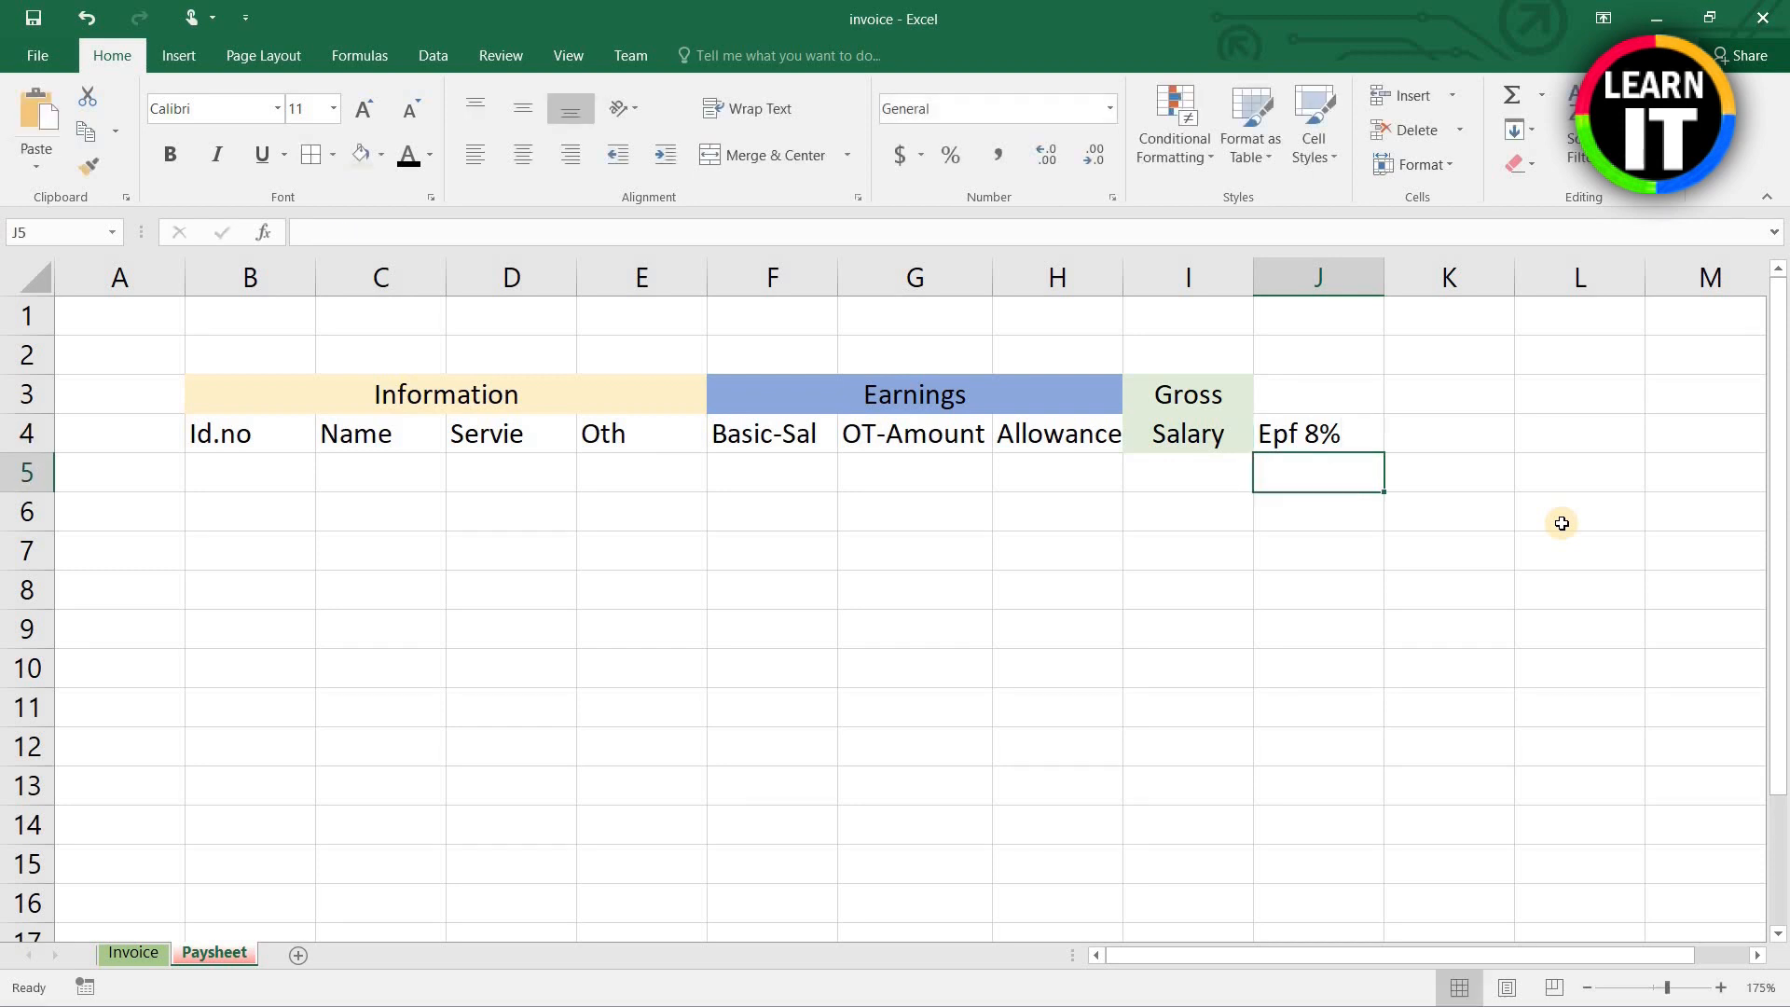
{"action": "left_click", "coordinate": [1307, 434]}
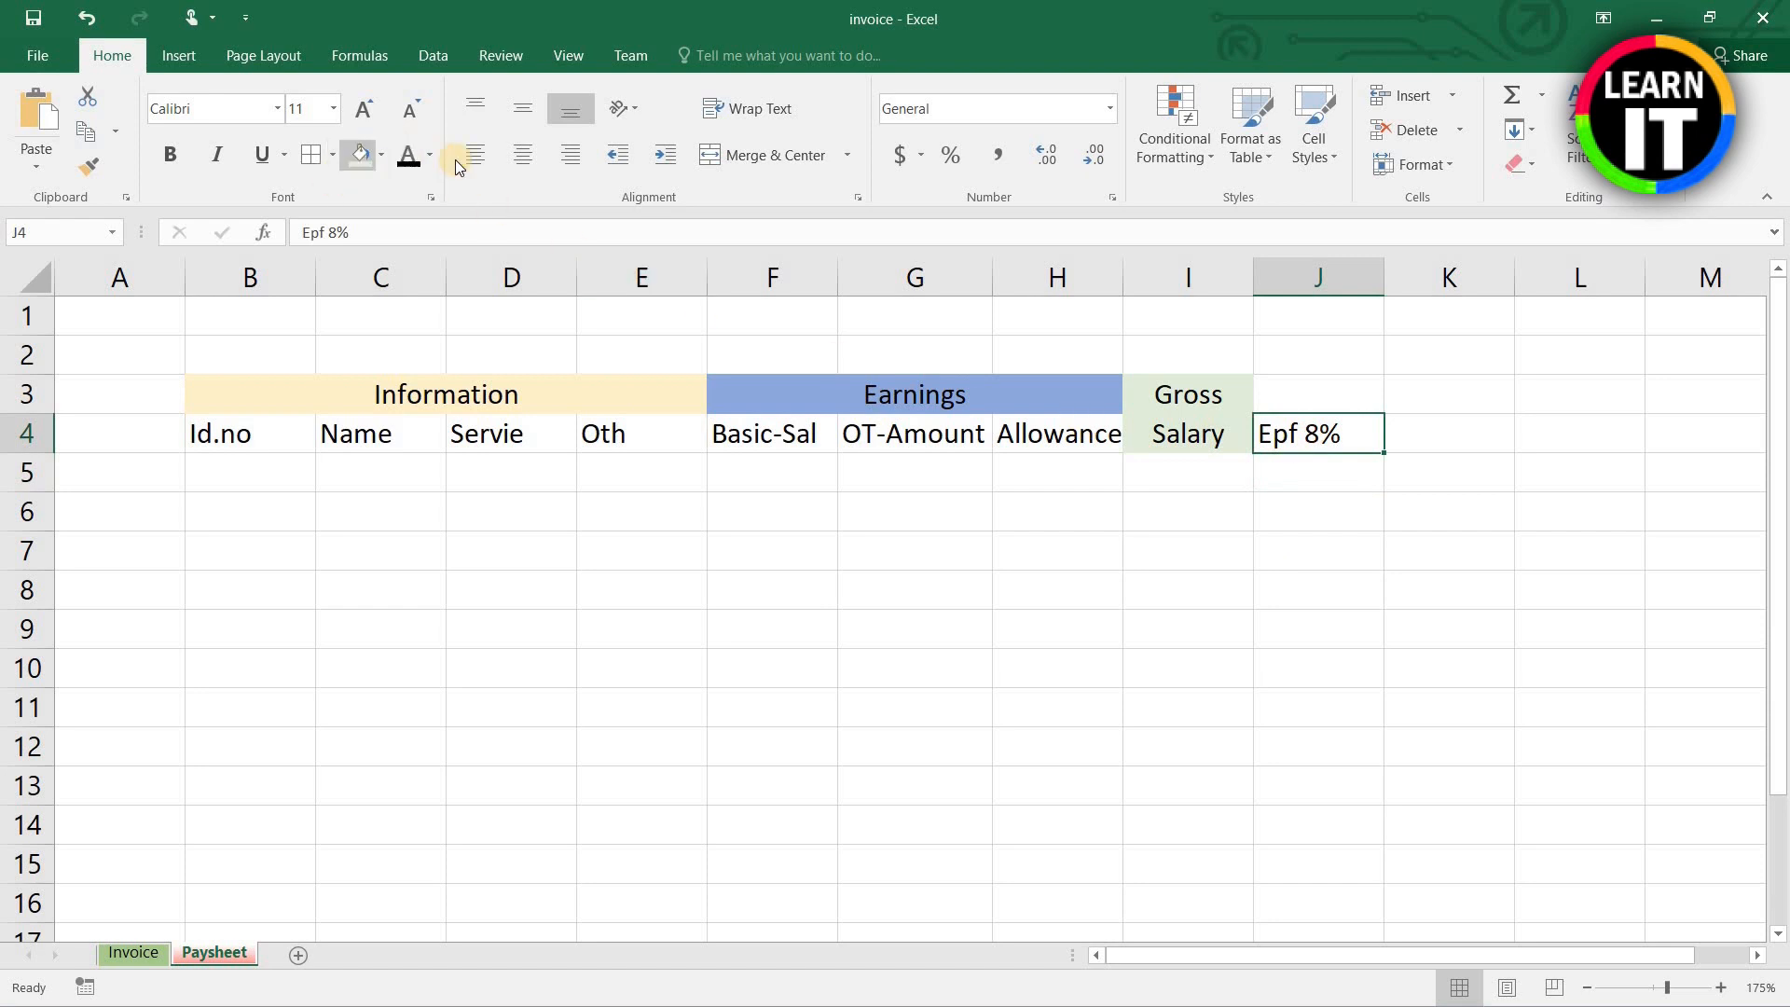
{"action": "left_click", "coordinate": [548, 172]}
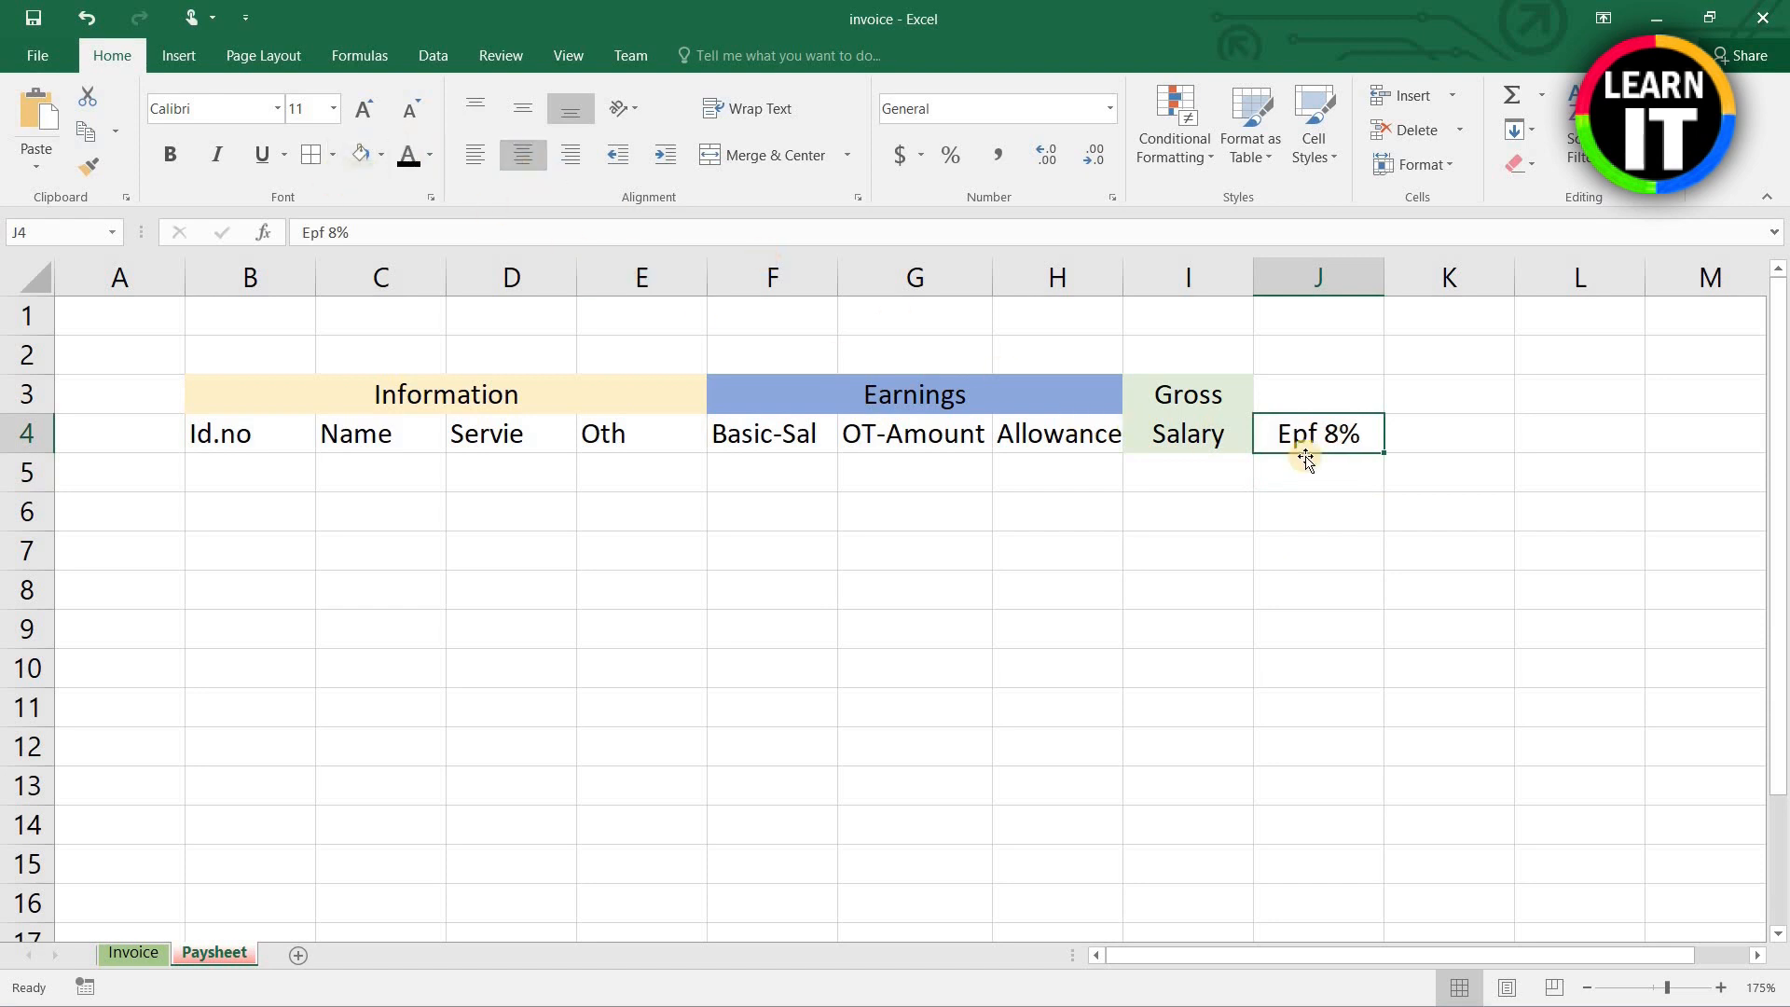
Step: Enter the column heading Loan in cell K4 and centre it
{"action": "left_click", "coordinate": [1476, 433]}
{"action": "type", "text": "L"}
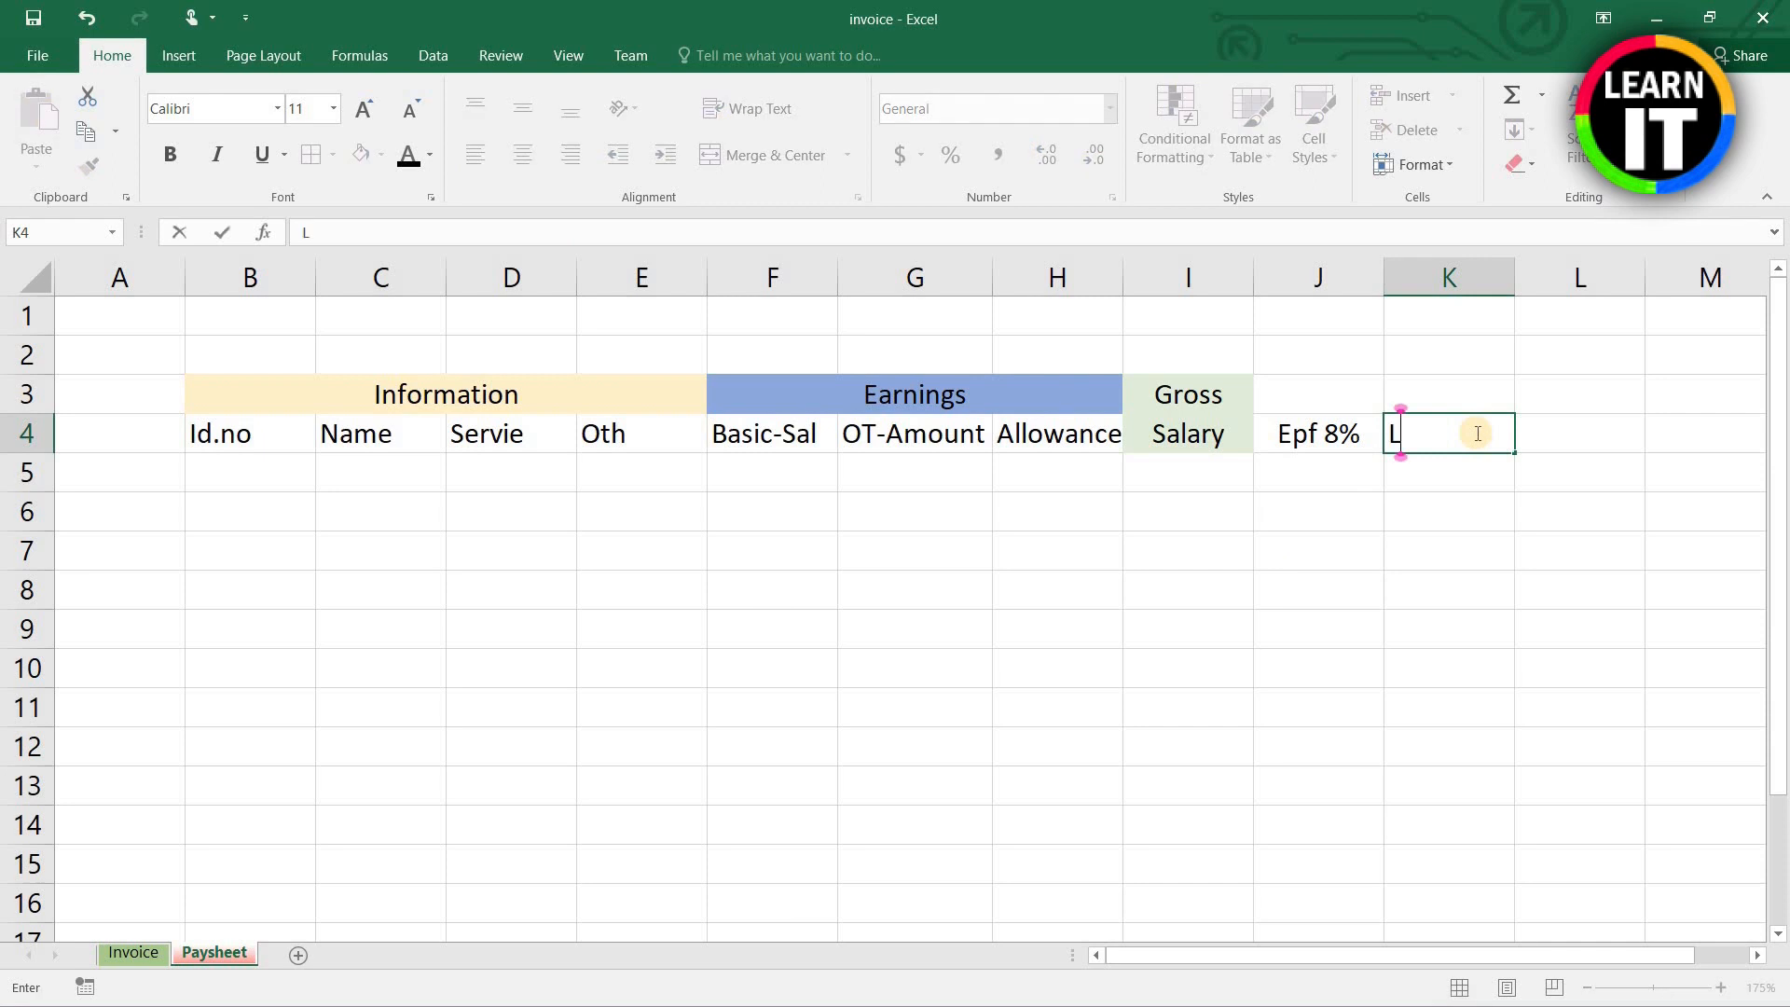
{"action": "type", "text": "oan"}
{"action": "key", "text": "Return"}
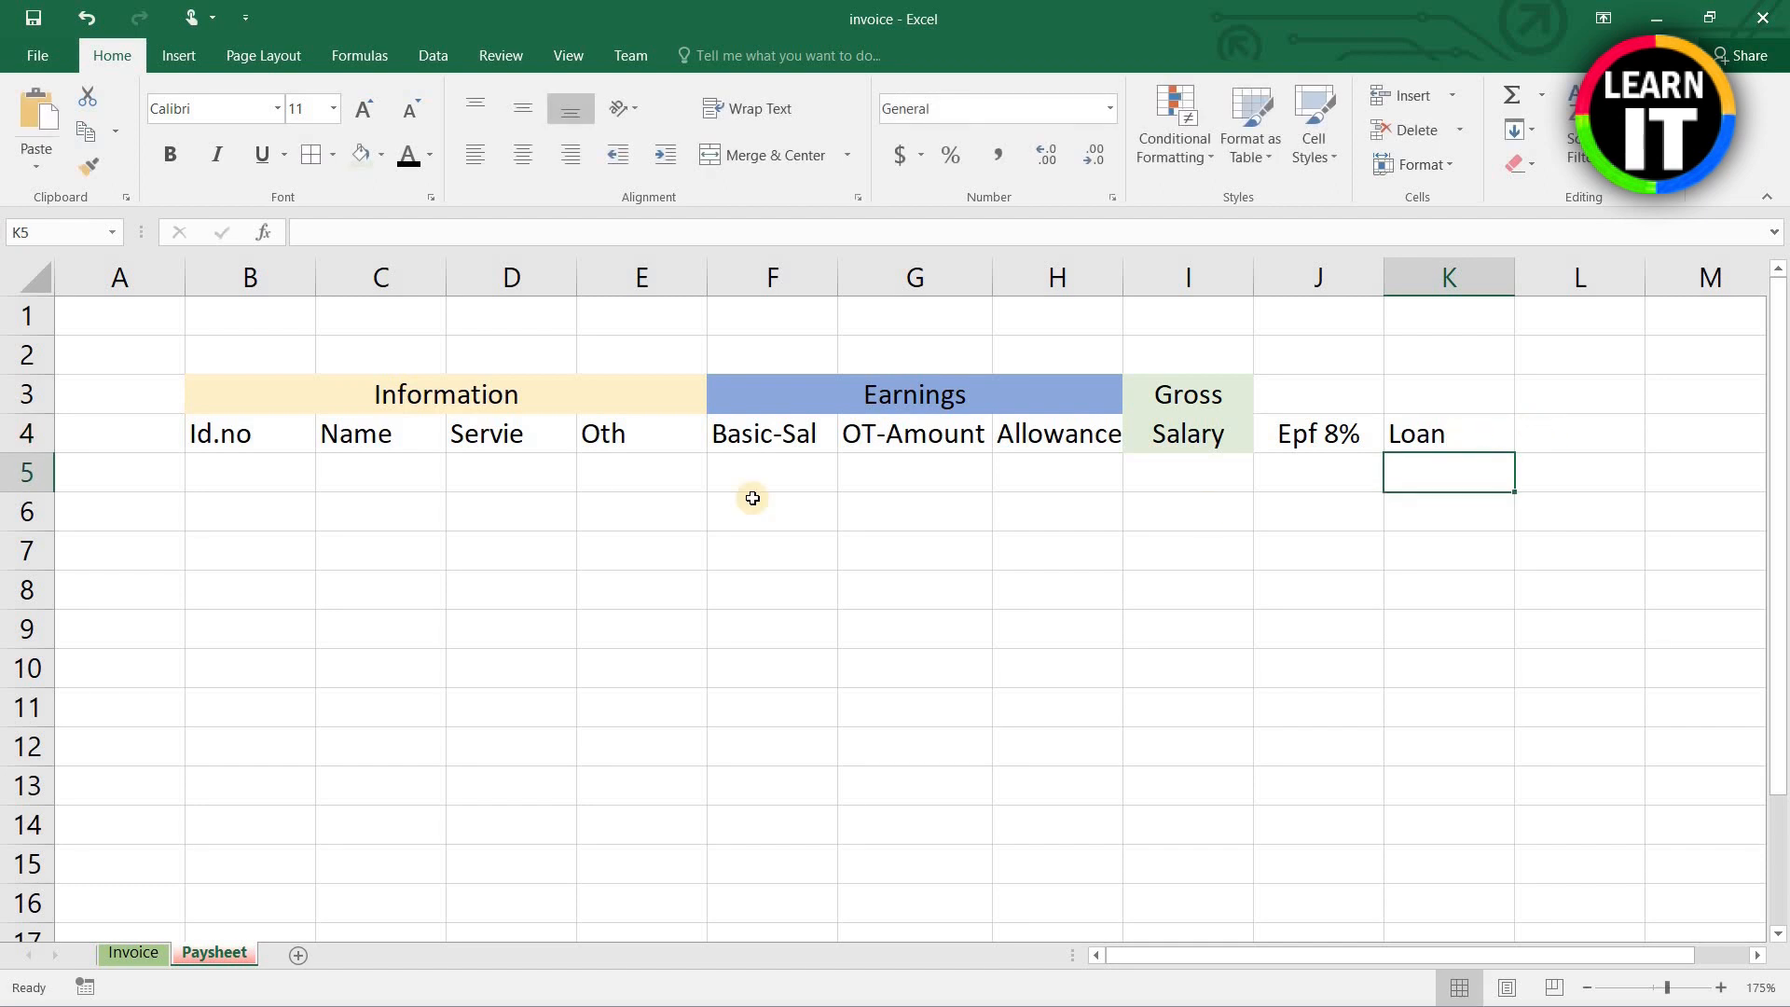
{"action": "left_click", "coordinate": [1450, 431]}
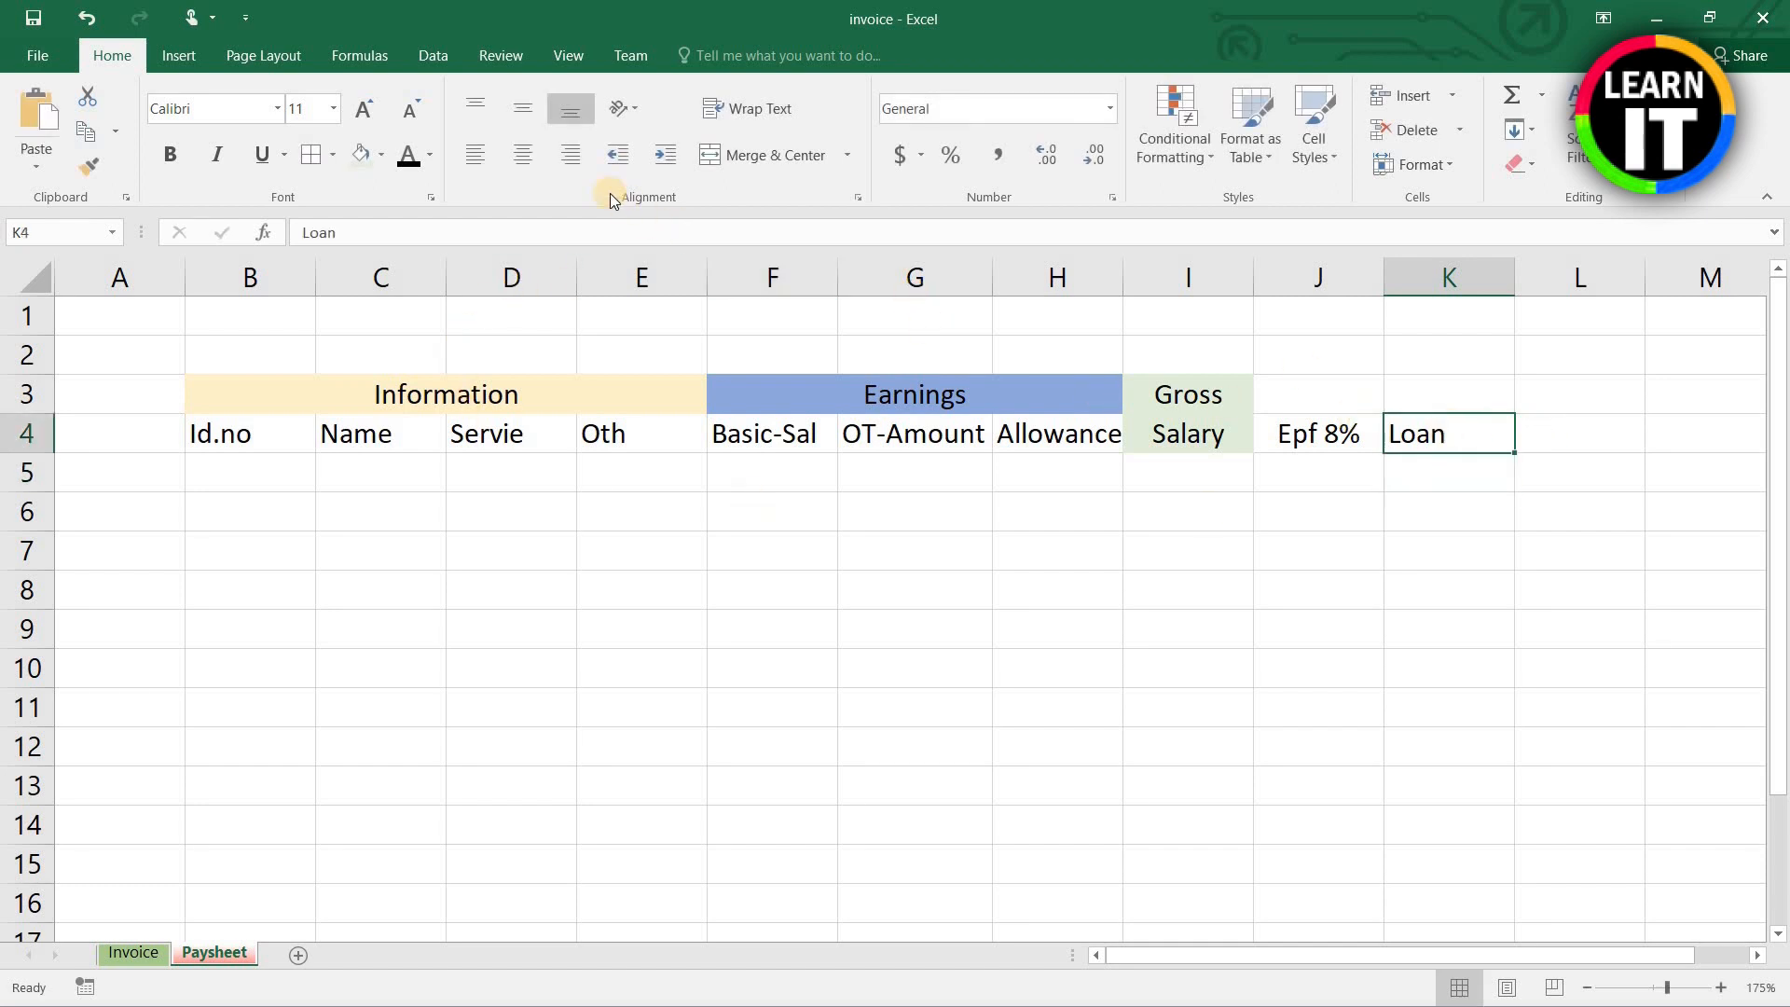
{"action": "left_click", "coordinate": [539, 159]}
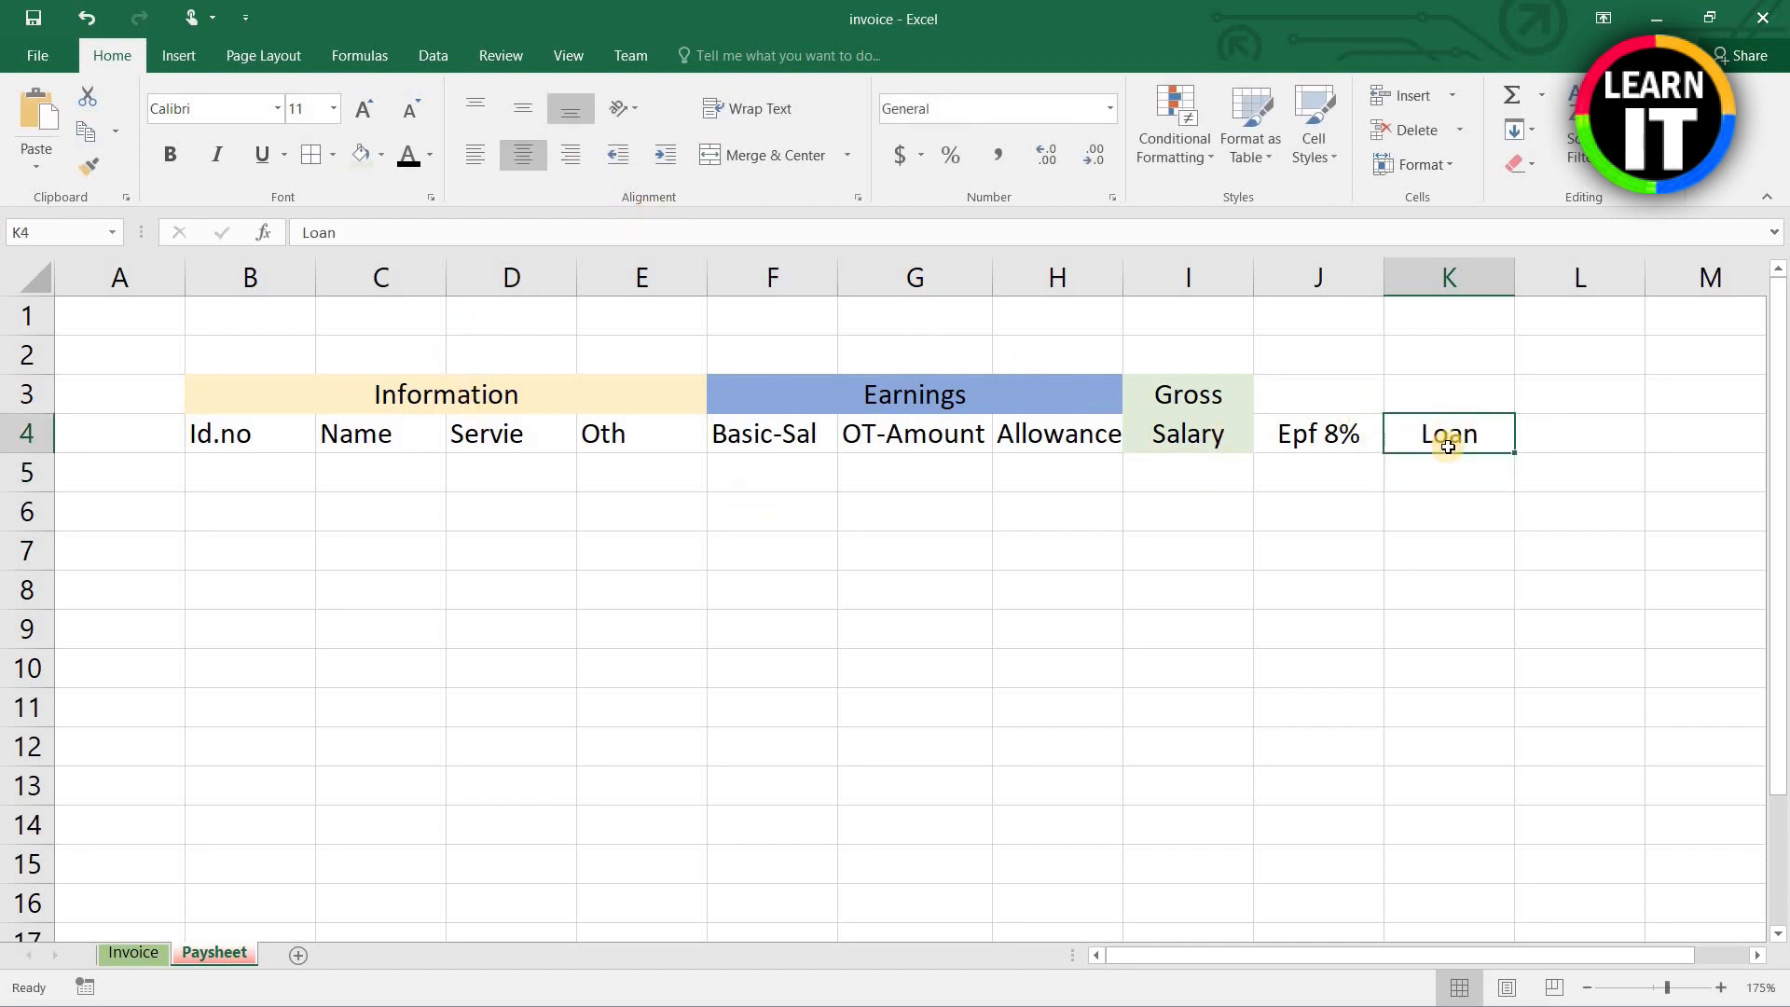
{"action": "left_click", "coordinate": [1536, 433]}
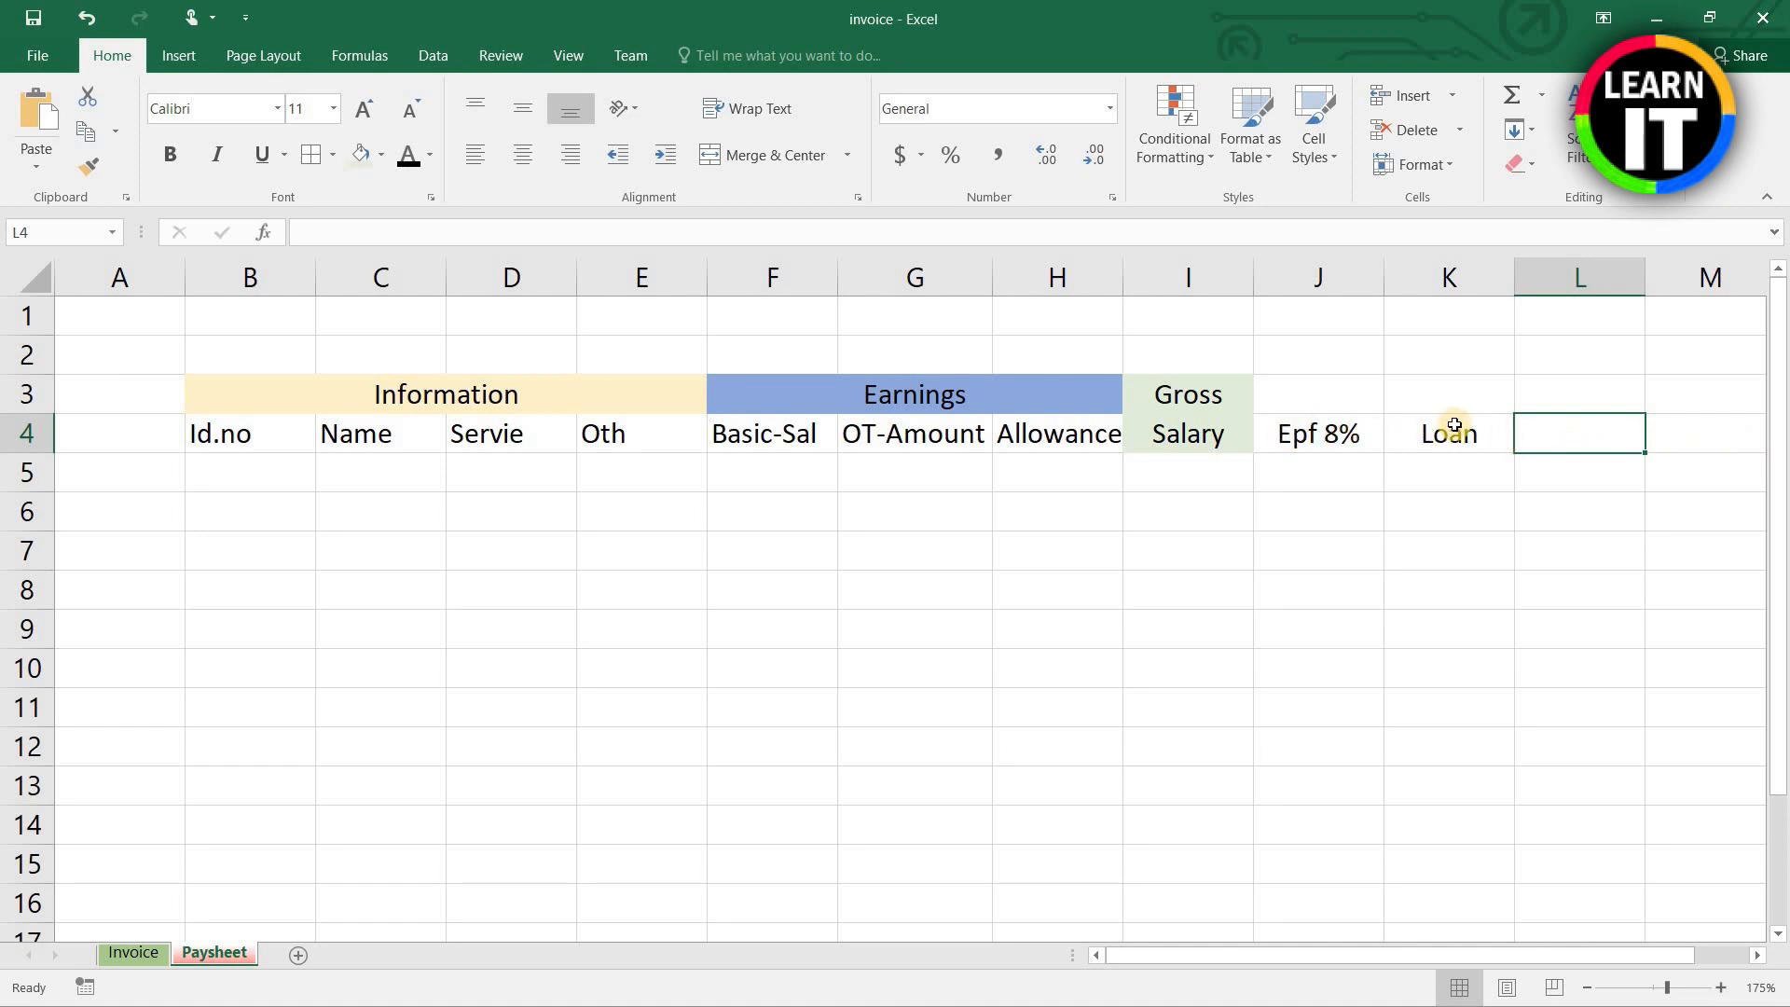
{"action": "left_click", "coordinate": [1307, 428]}
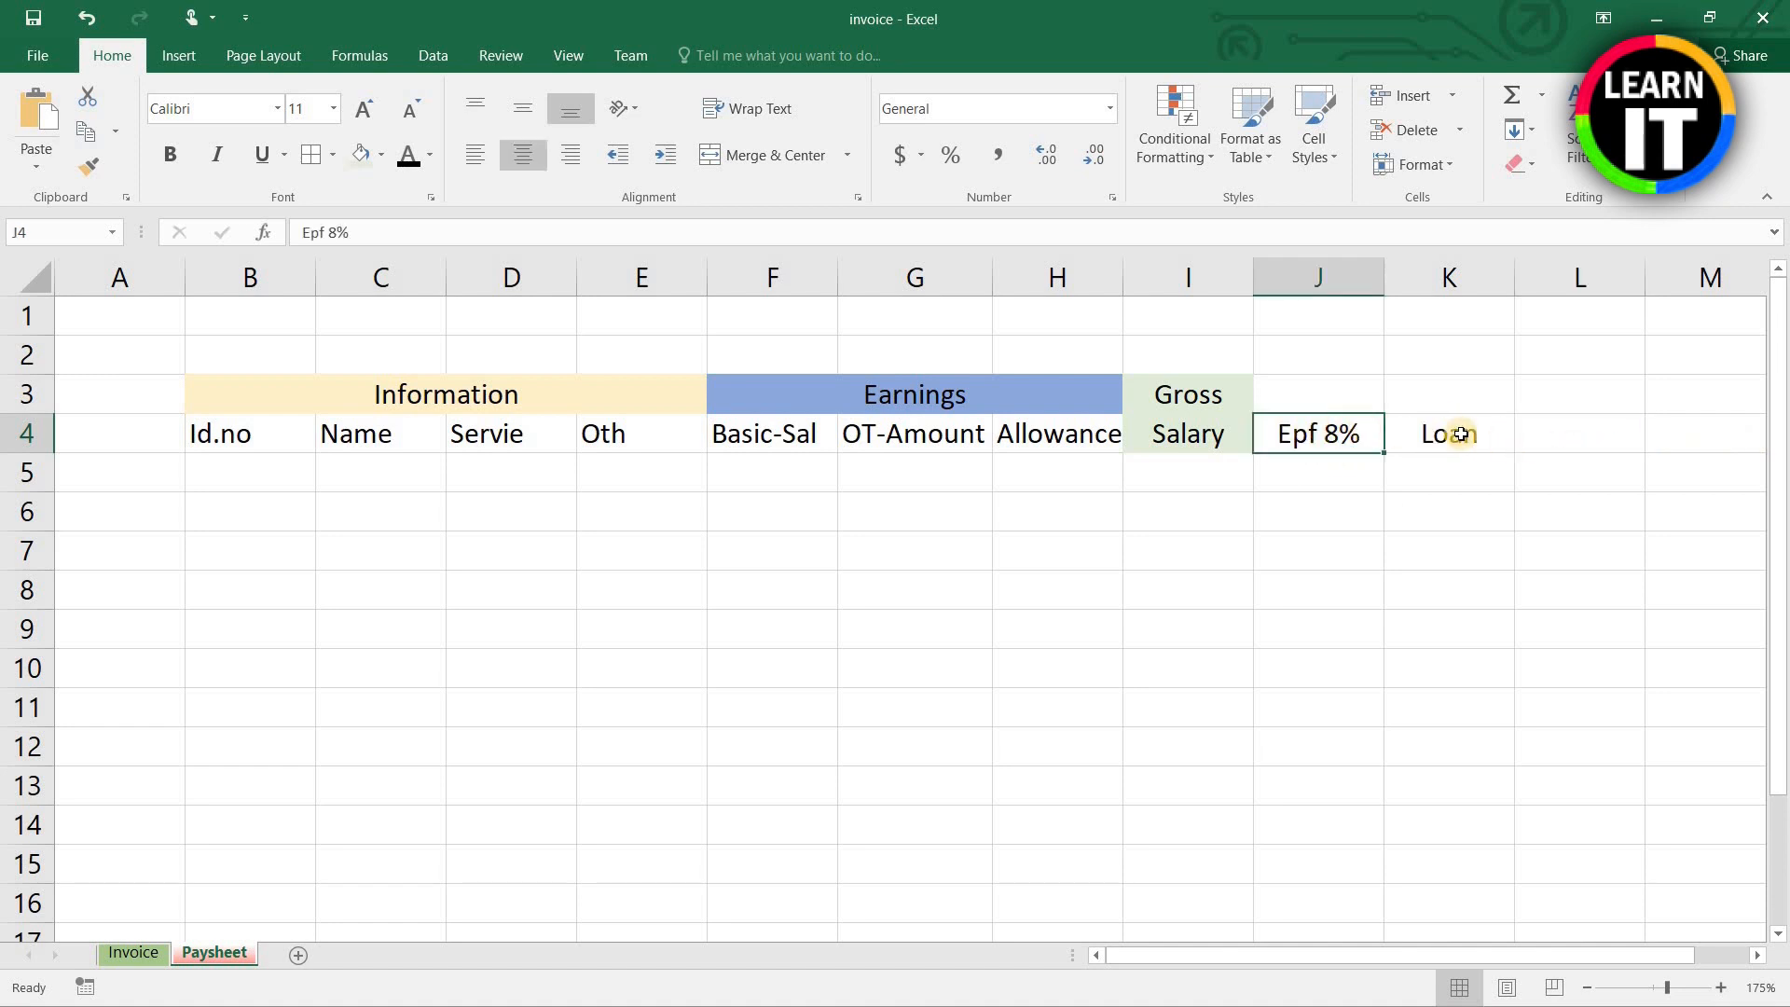
{"action": "left_click", "coordinate": [1459, 433]}
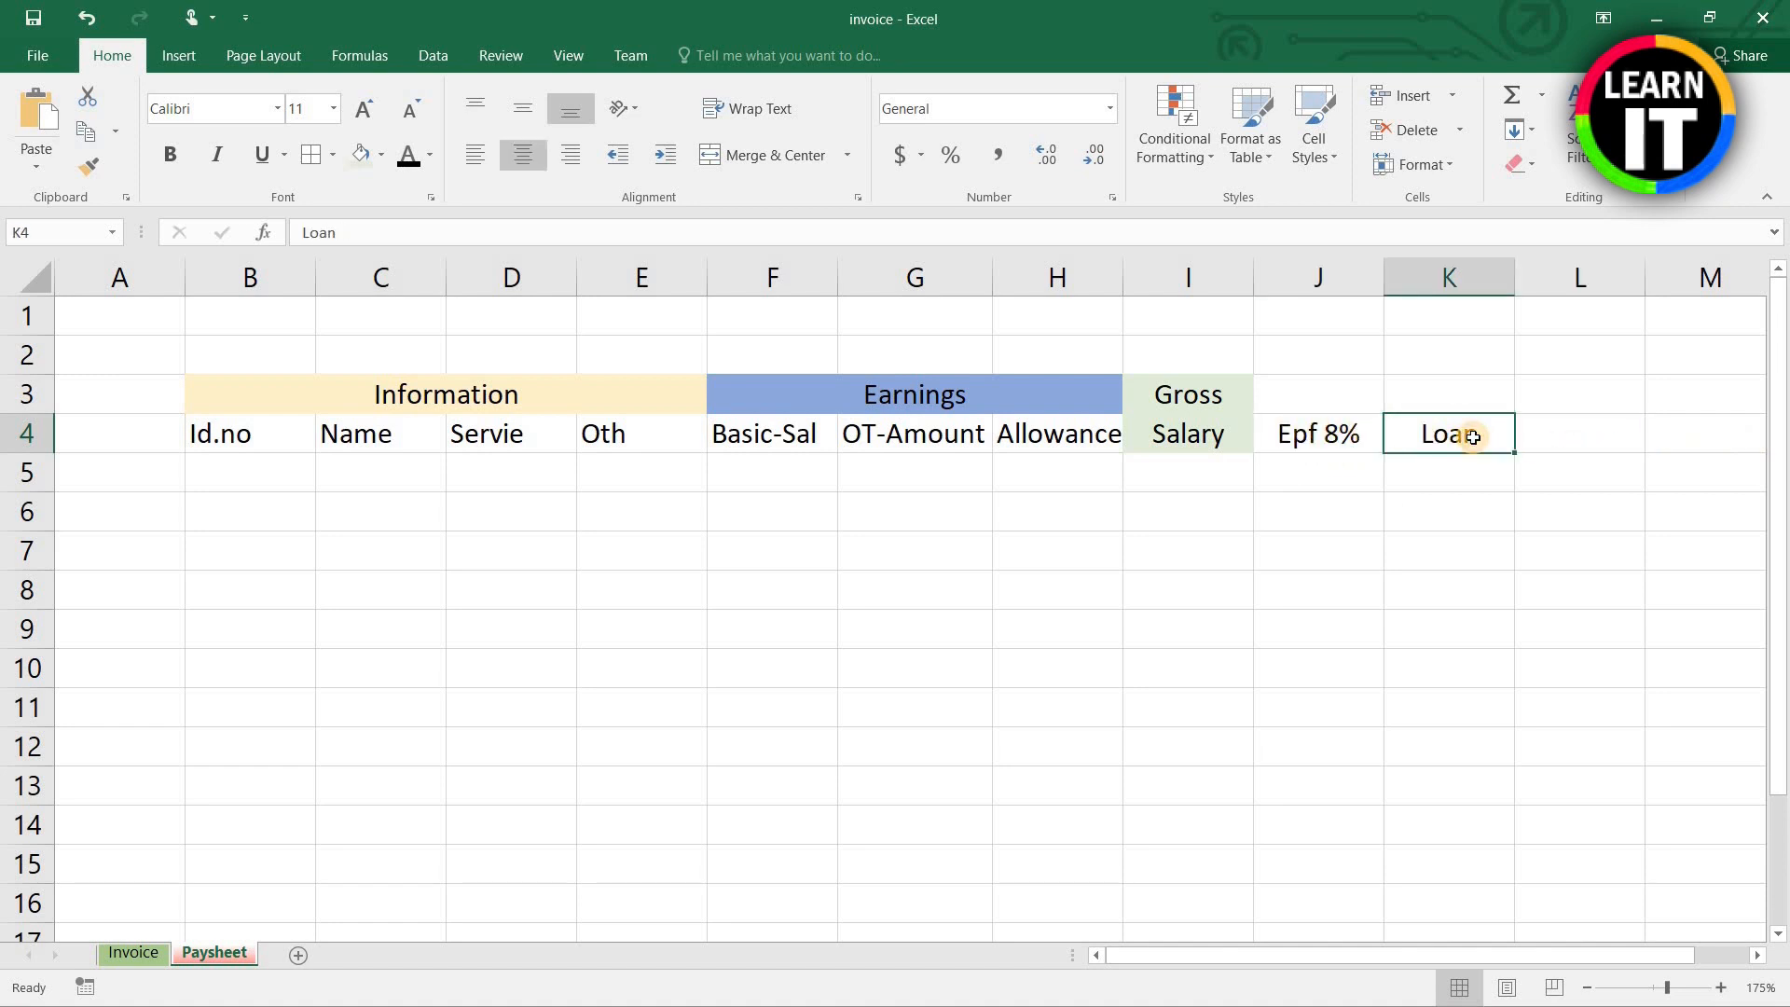
Step: Merge and centre cells J3:K3 above Epf 8% and Loan, and enter the group heading Deductions
{"action": "left_click", "coordinate": [1581, 433]}
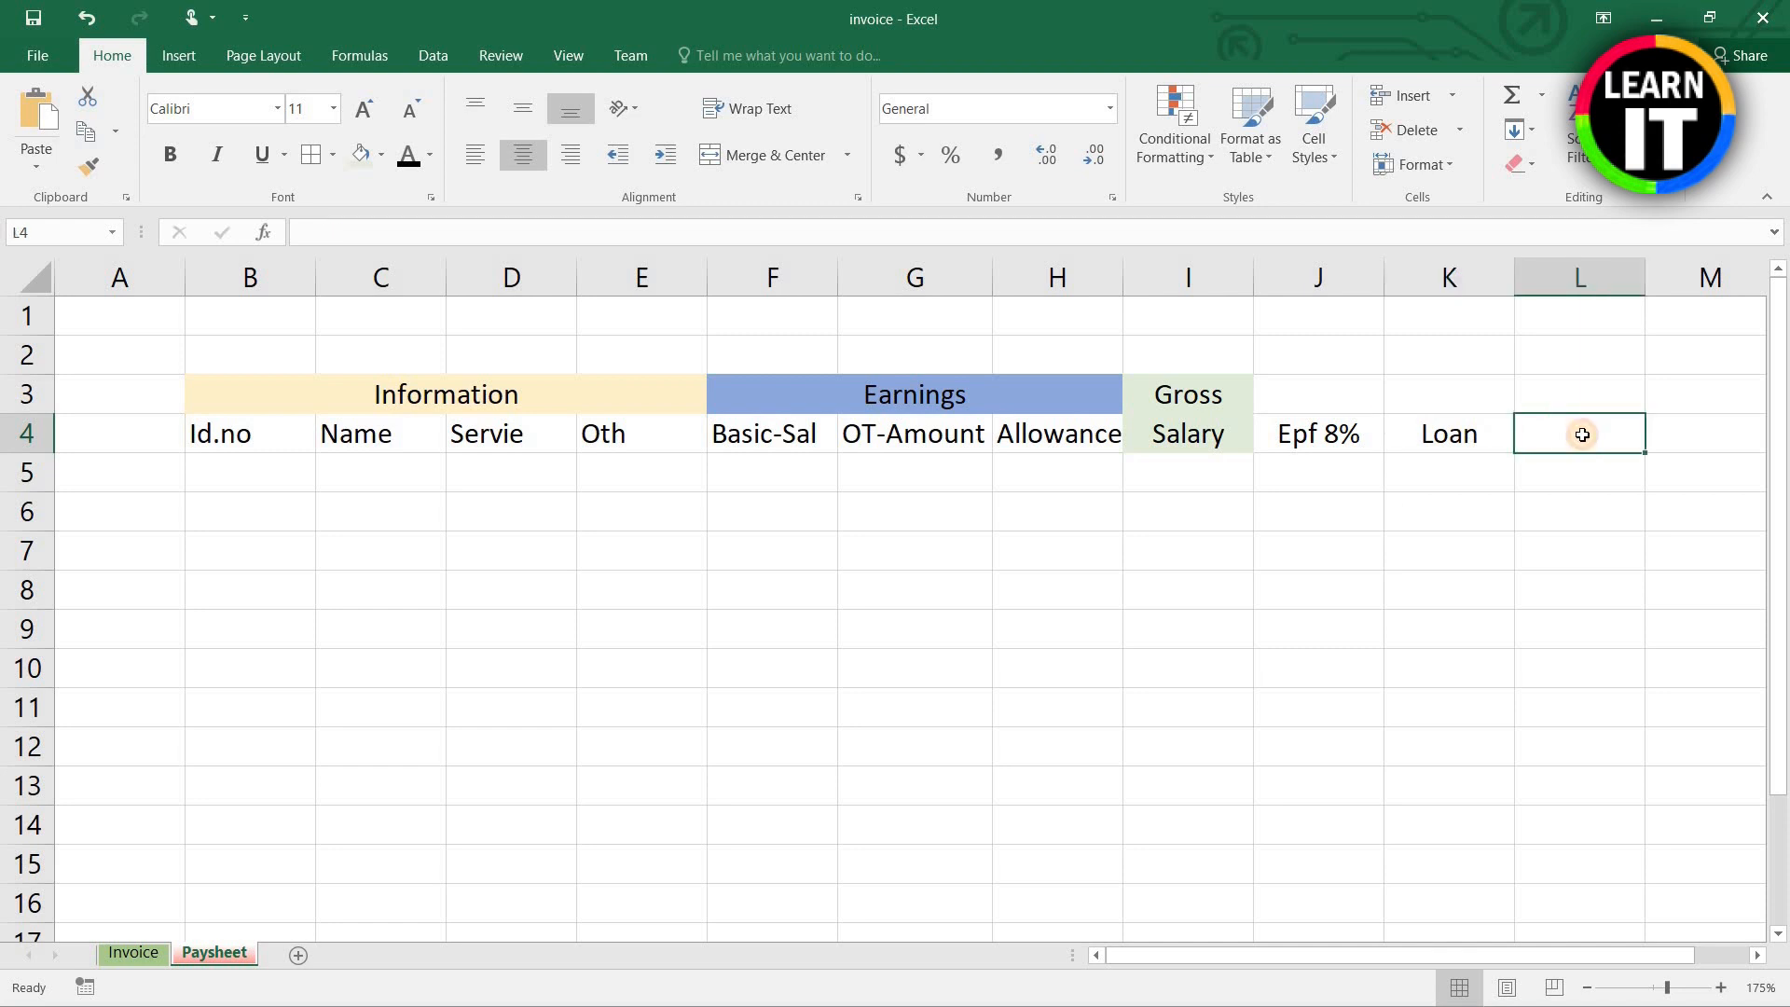
{"action": "left_click", "coordinate": [1307, 442]}
{"action": "left_click", "coordinate": [1434, 431]}
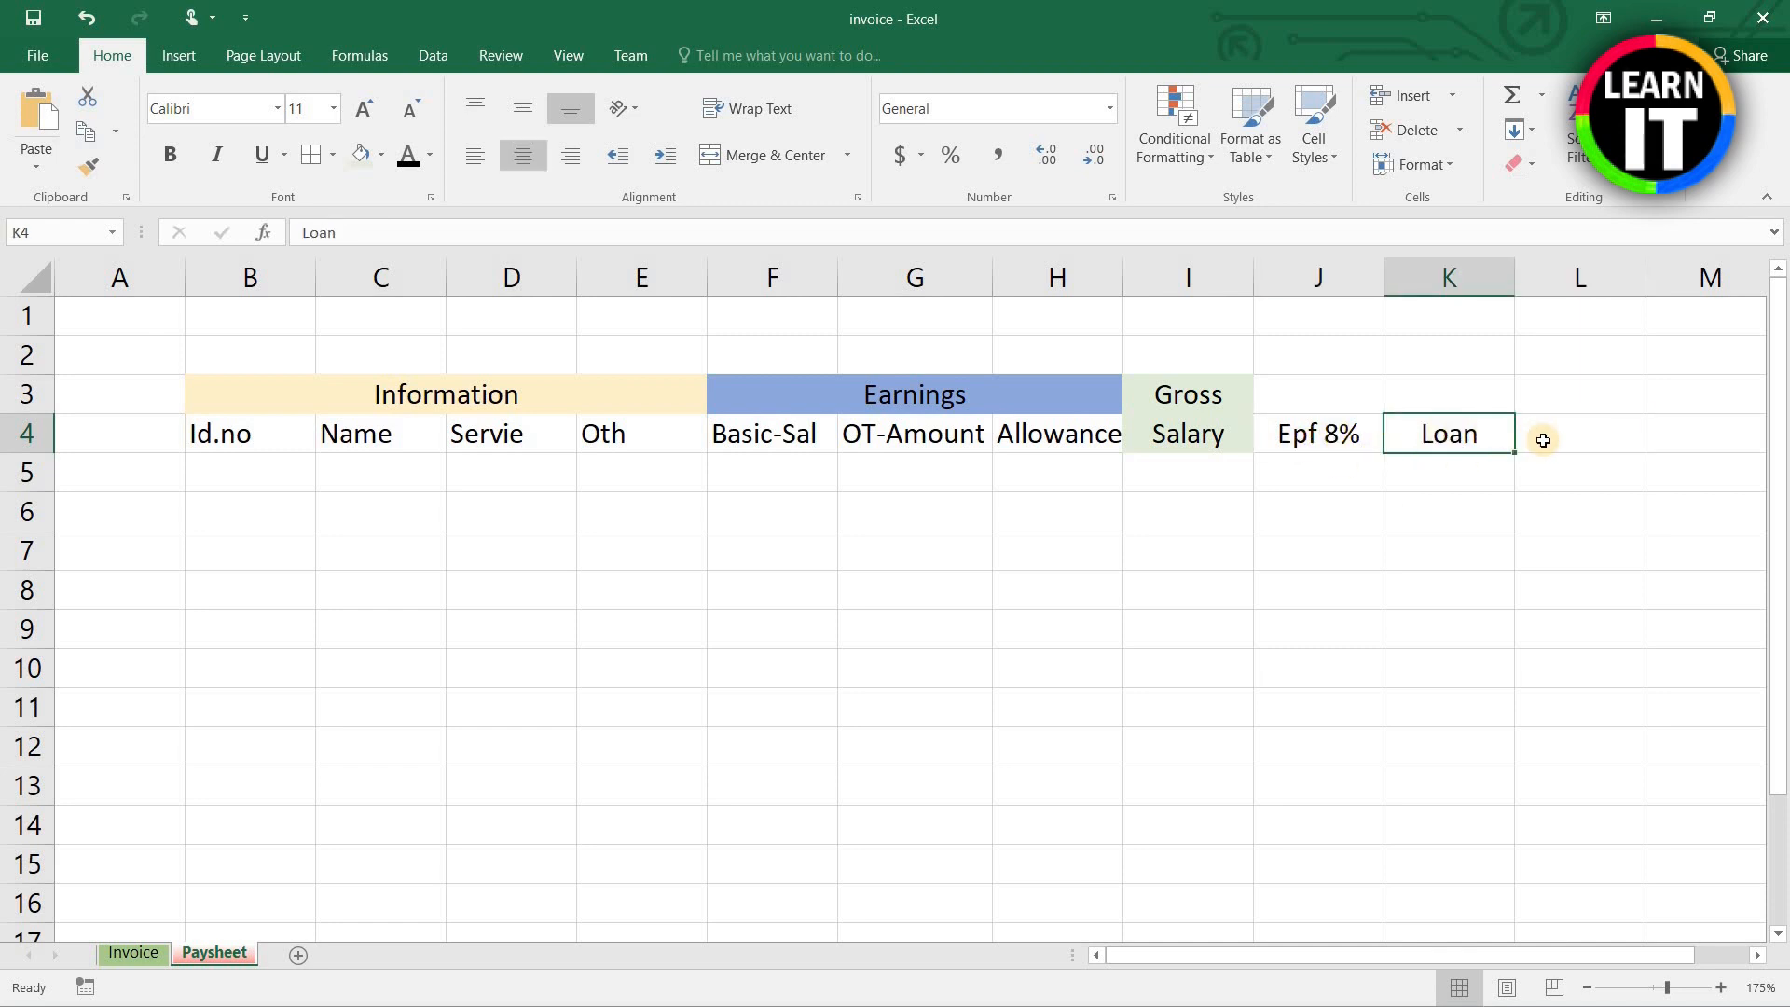
{"action": "left_click", "coordinate": [1543, 440]}
{"action": "left_click_drag", "start_coordinate": [1318, 399], "coordinate": [1406, 395]}
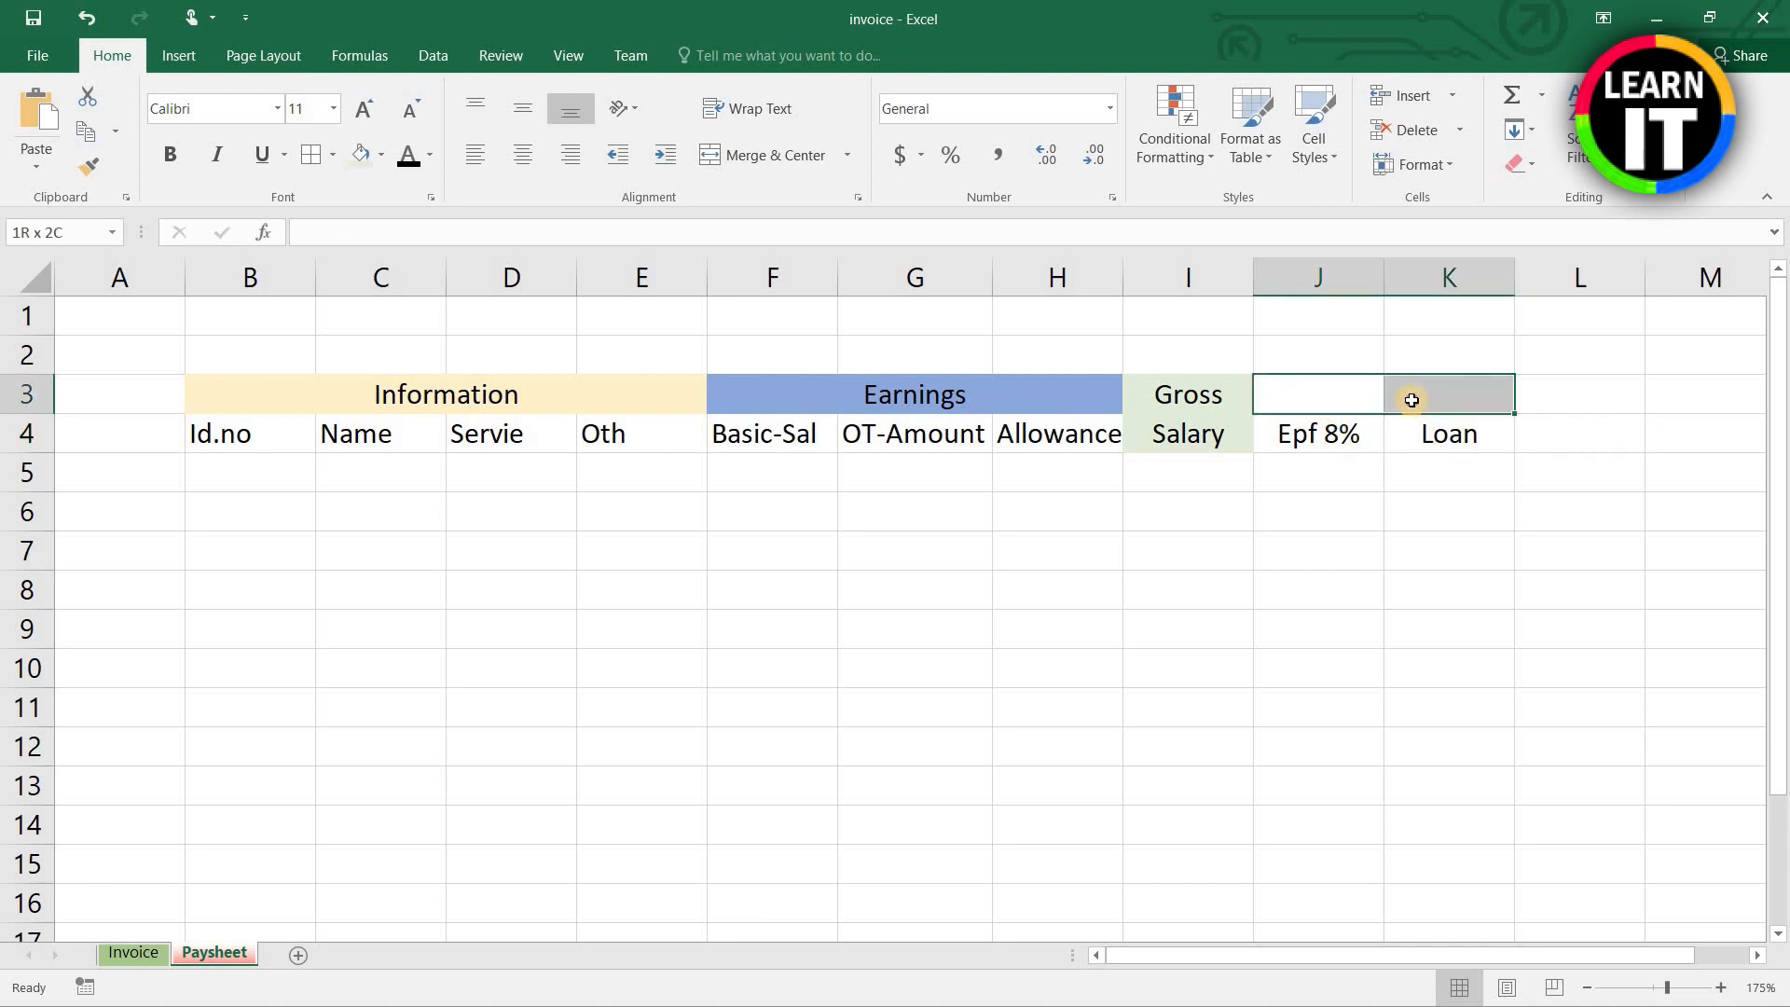
{"action": "left_click", "coordinate": [714, 157]}
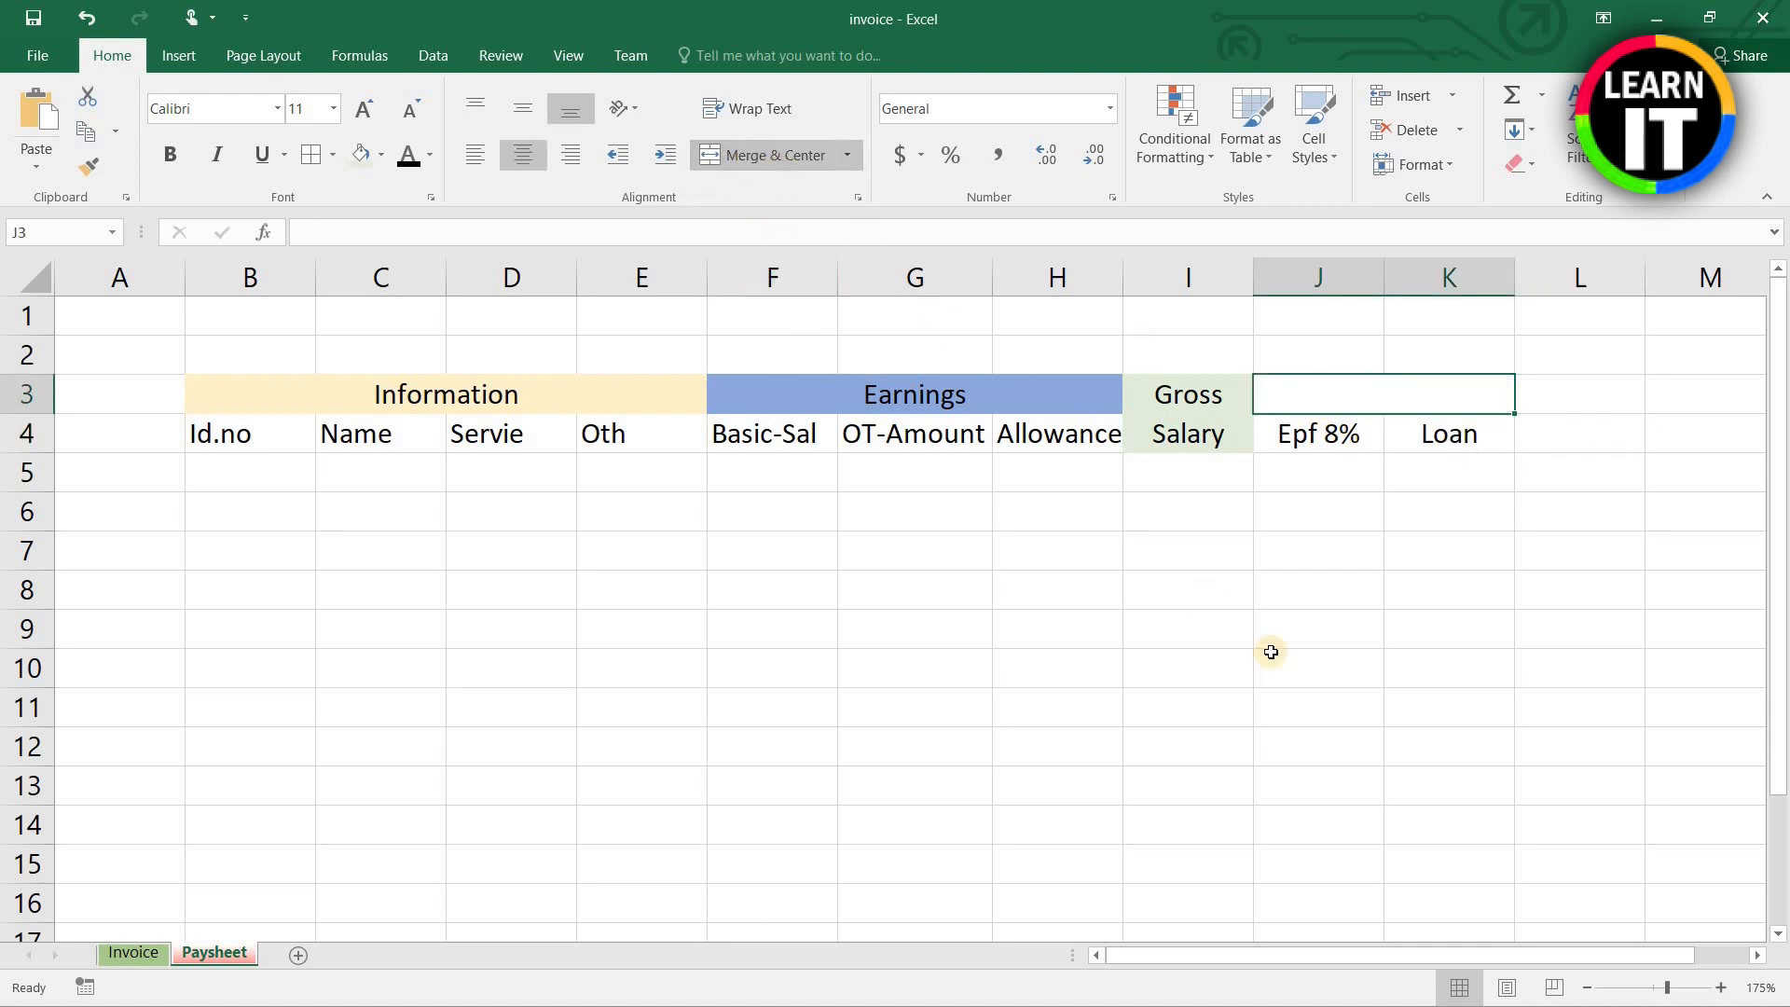
{"action": "type", "text": "De"}
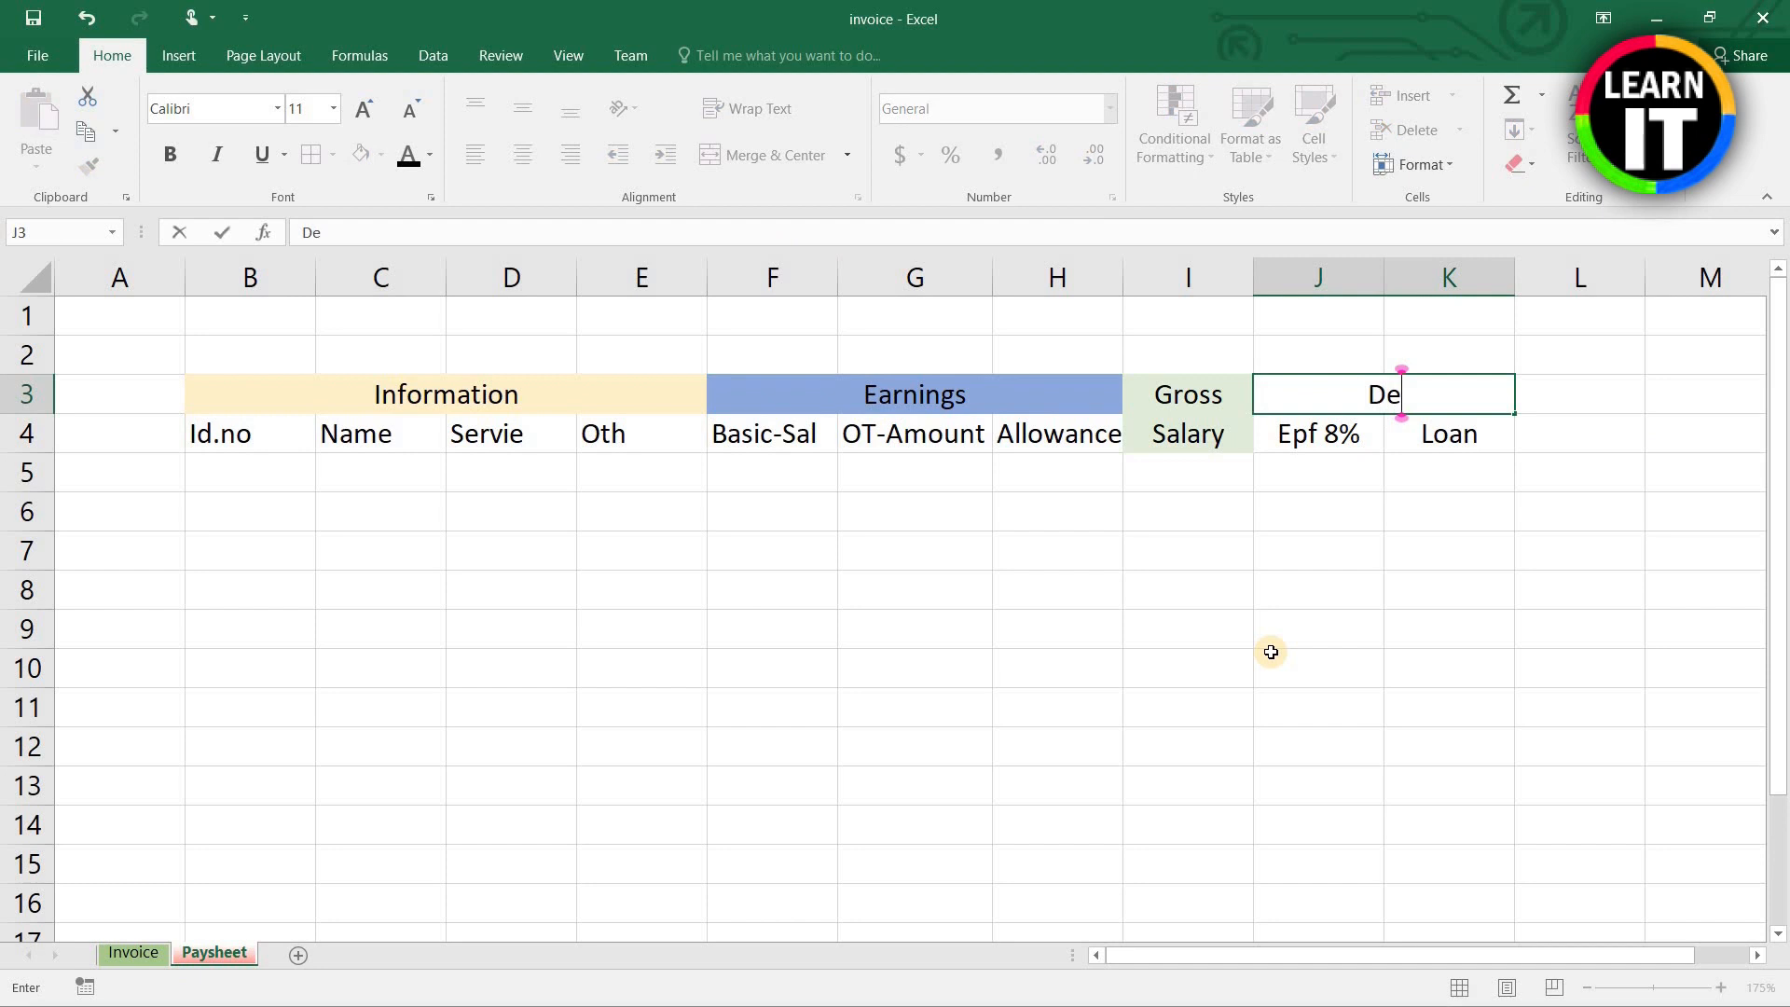
{"action": "type", "text": "ductions"}
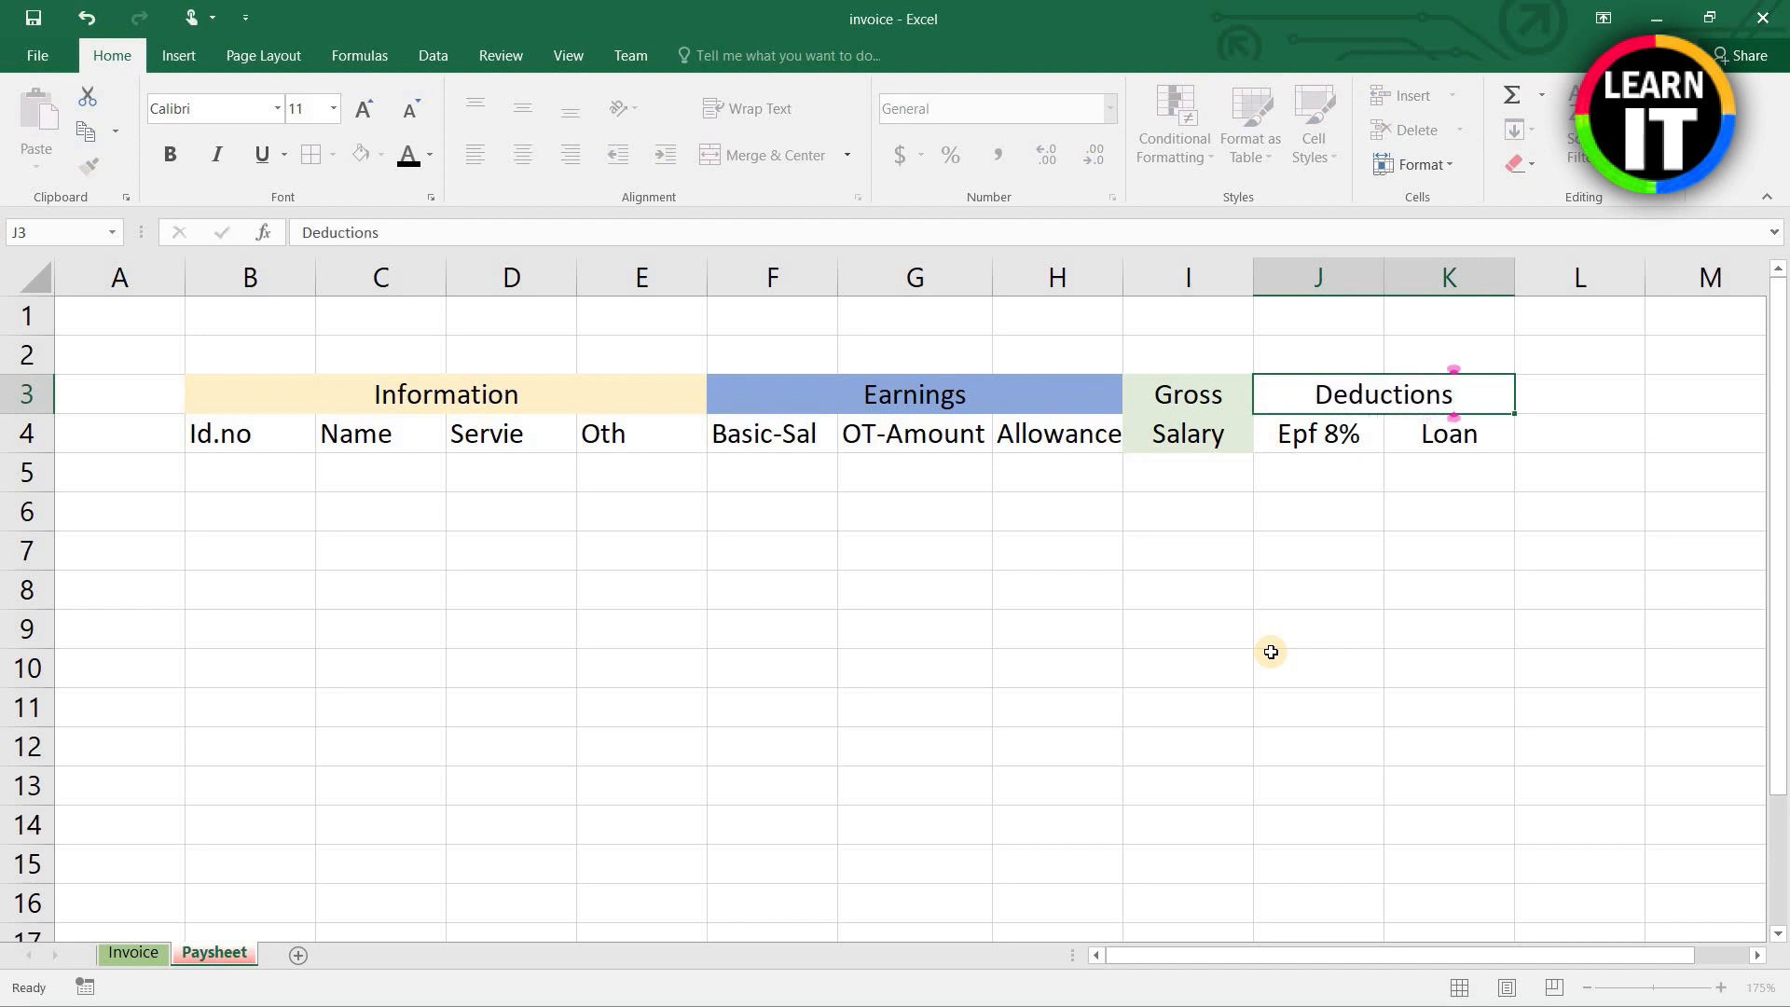
{"action": "key", "text": "Return"}
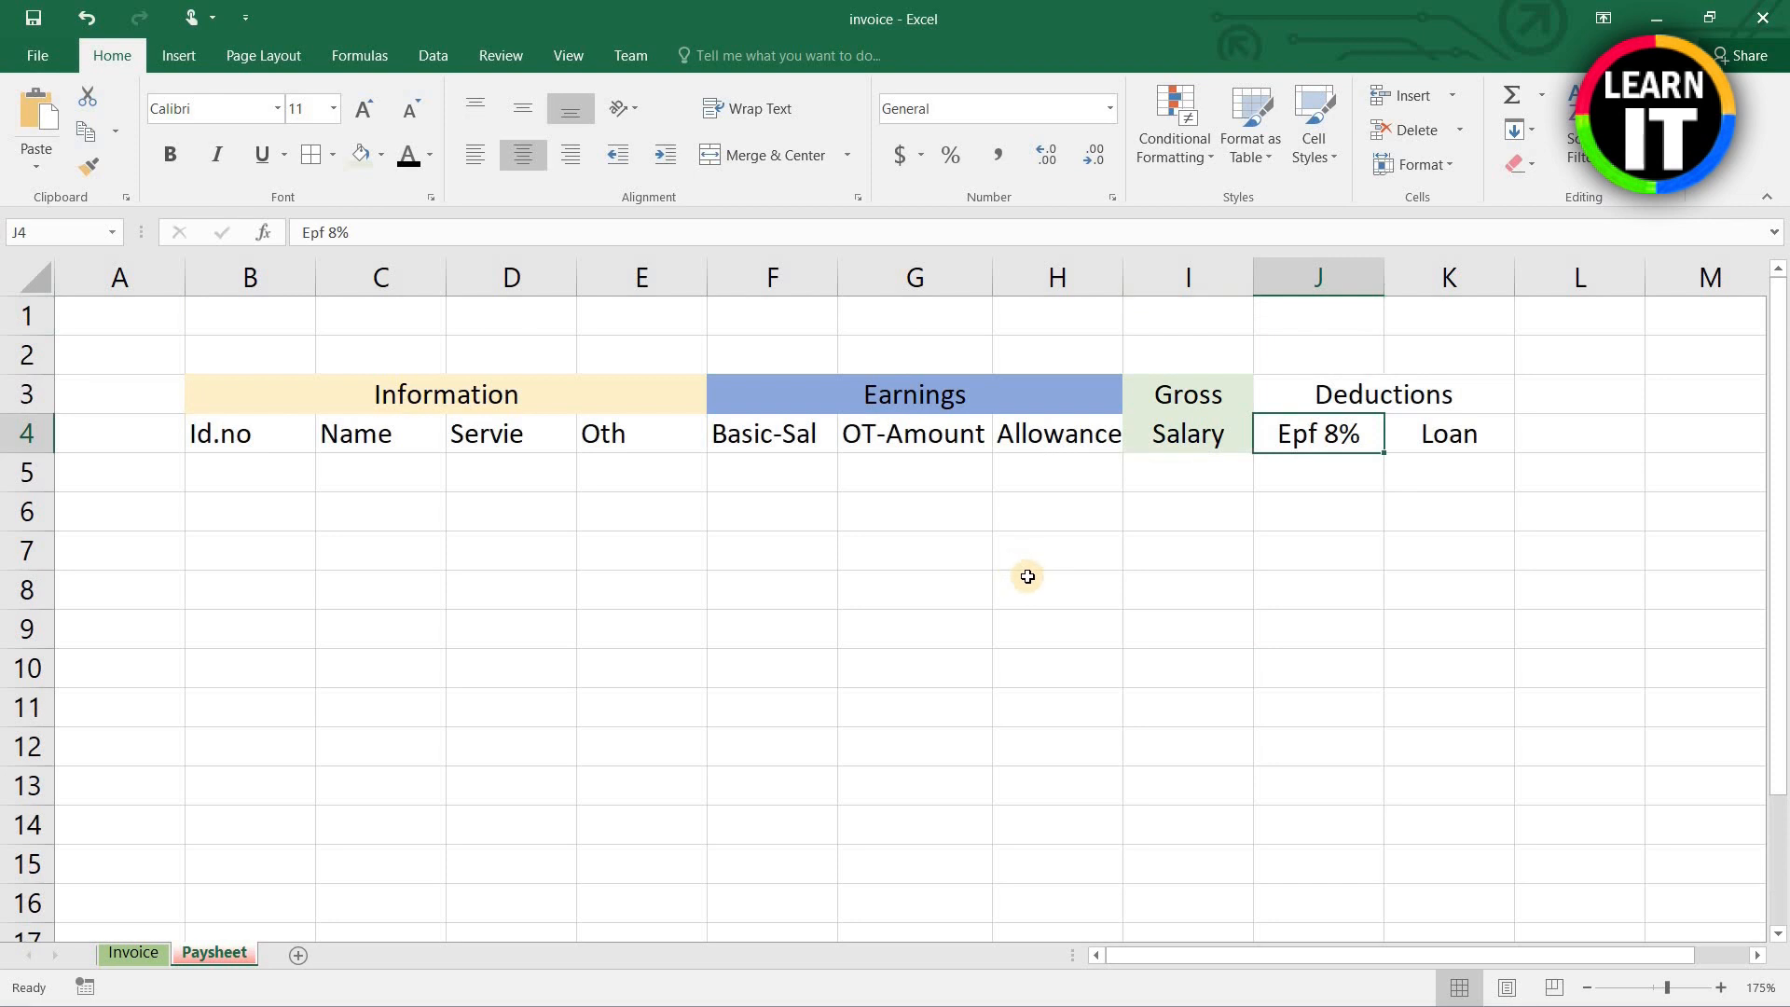
Step: Enter the two-row heading with Total in cell L3 and Deduct in cell L4
{"action": "scroll", "coordinate": [1030, 573], "scroll_direction": "down", "scroll_amount": 1}
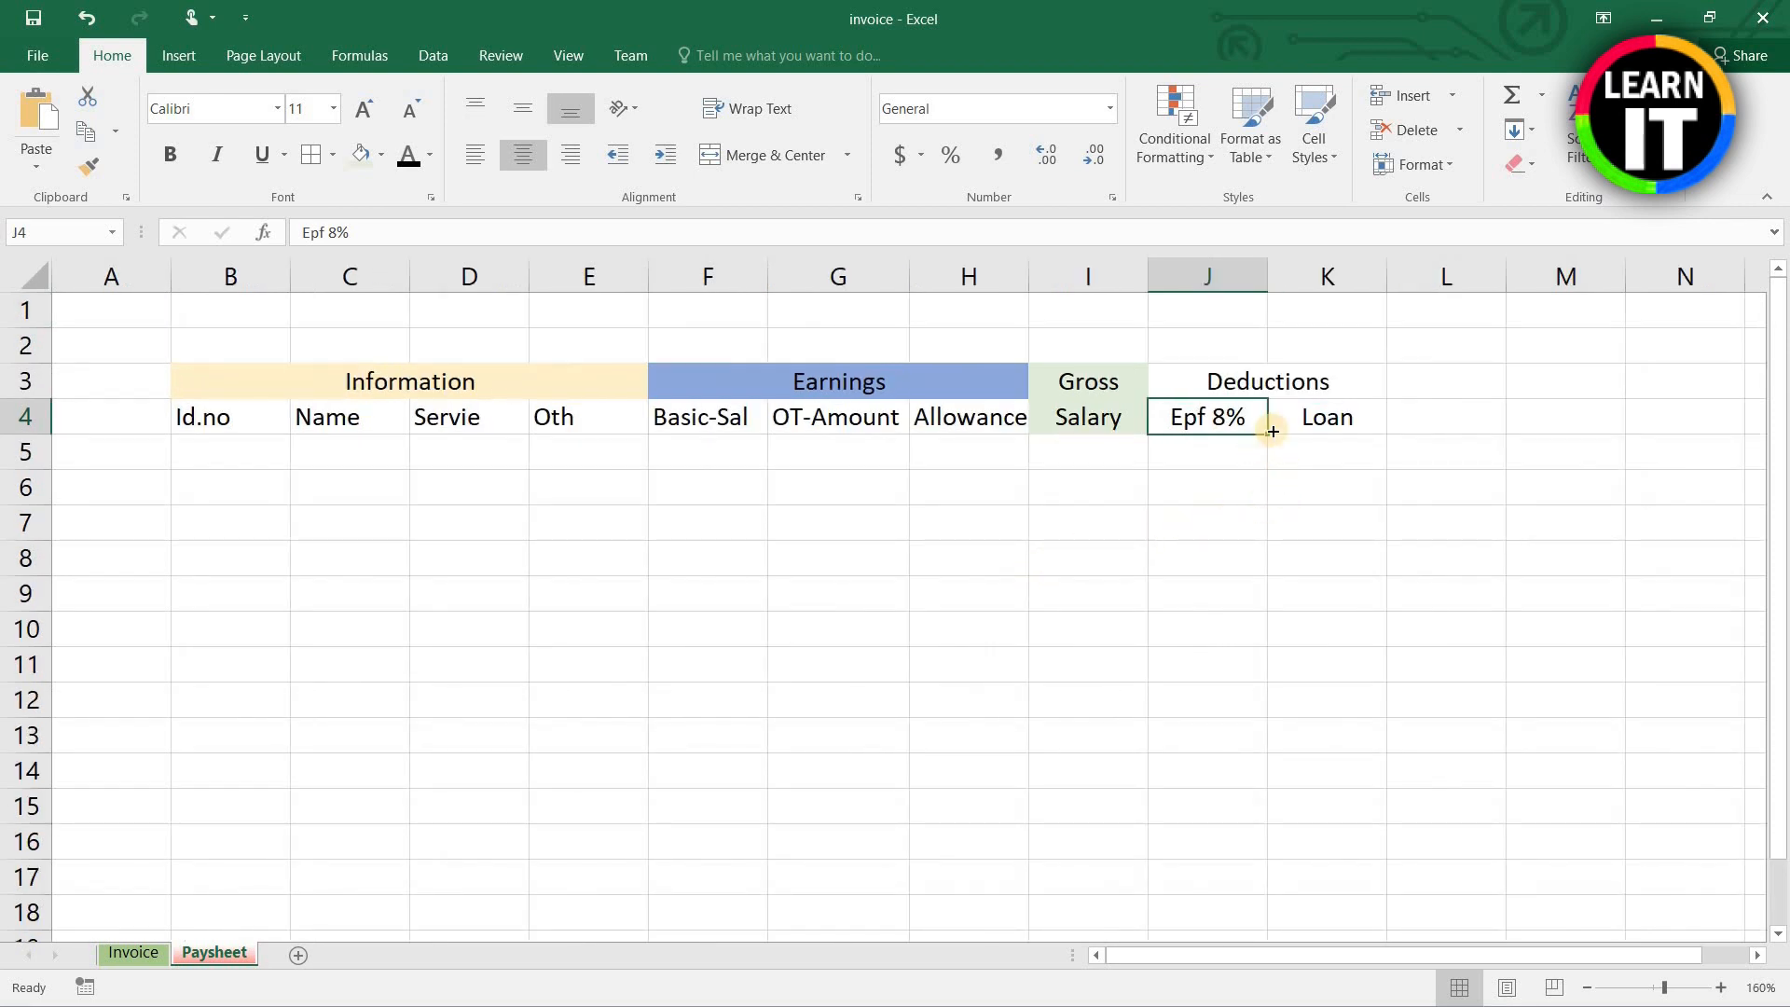
{"action": "left_click", "coordinate": [1324, 418]}
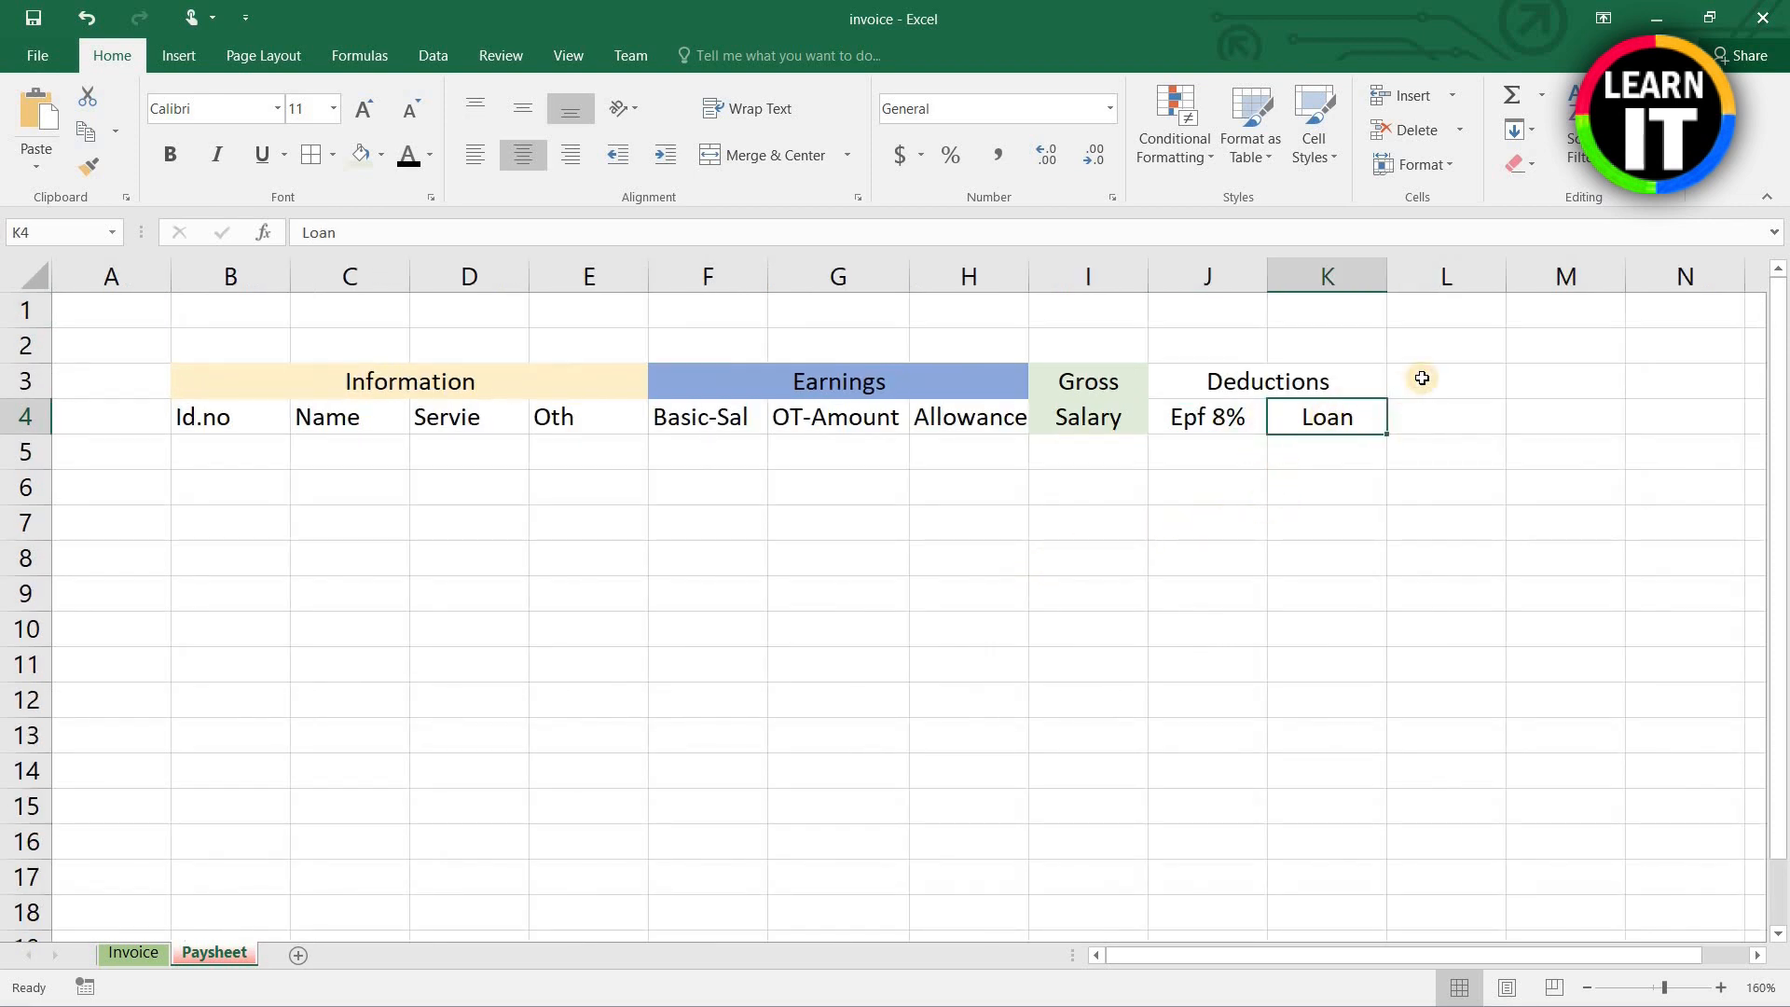
{"action": "left_click", "coordinate": [1419, 379]}
{"action": "left_click_drag", "start_coordinate": [1427, 407], "coordinate": [1427, 411]}
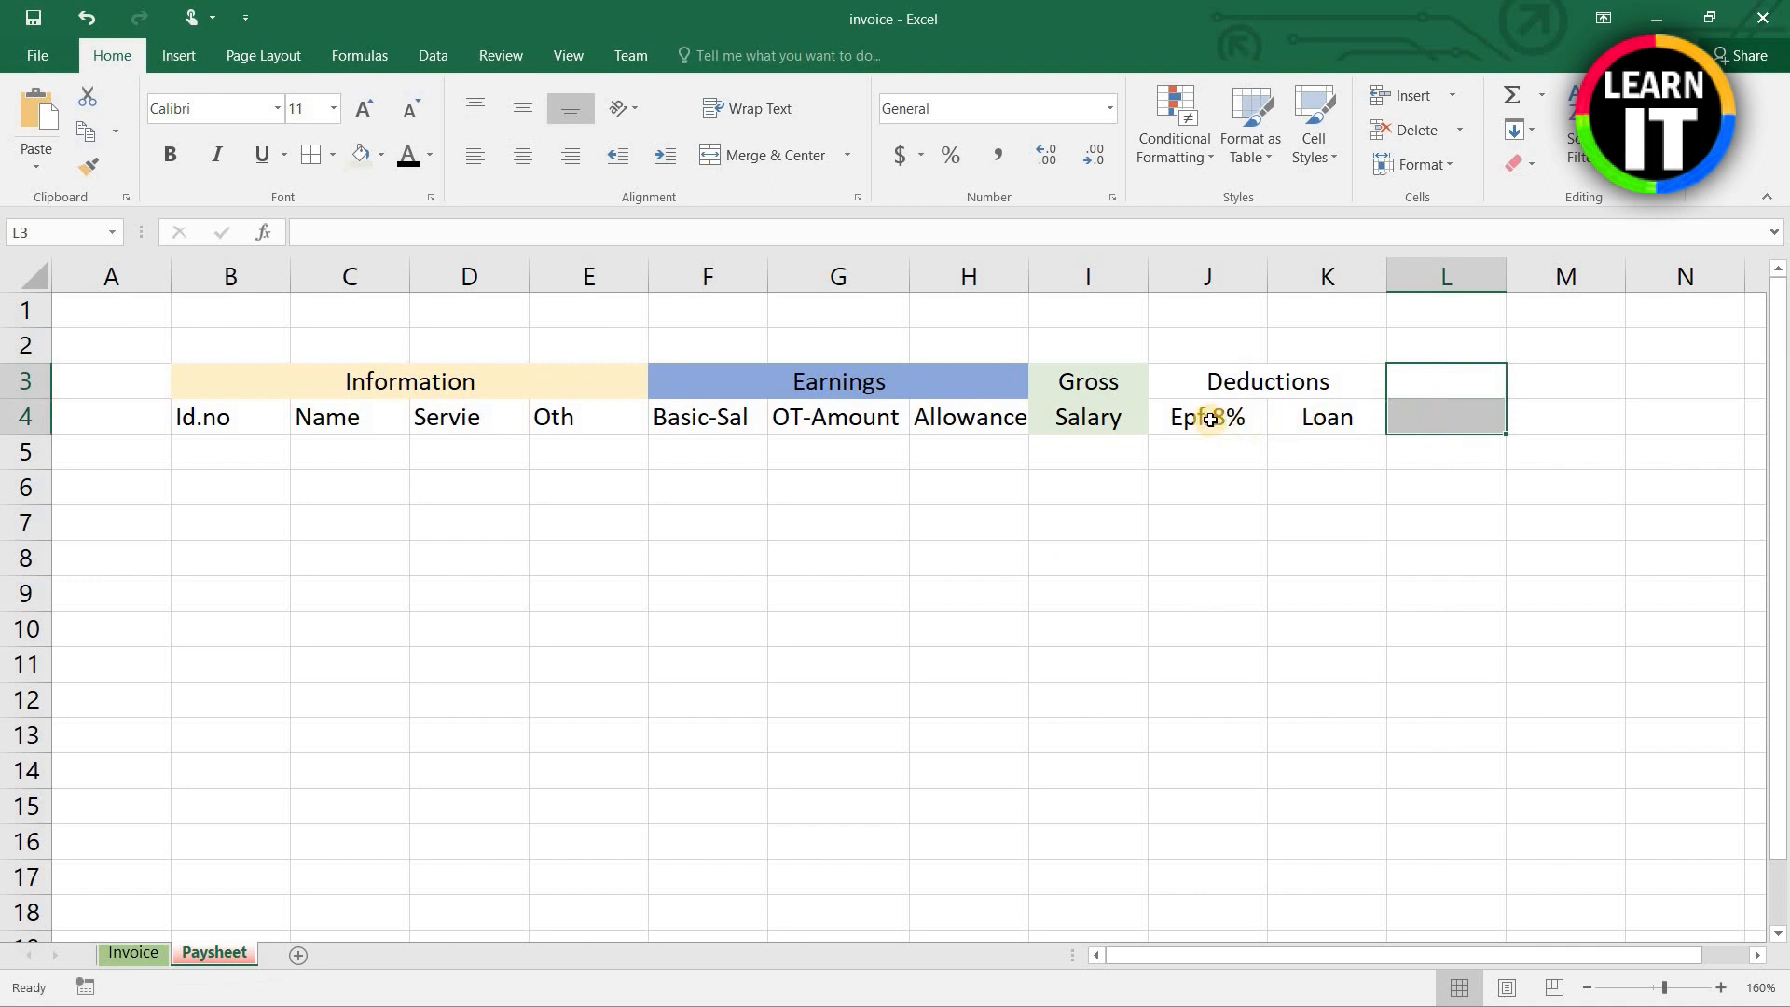
{"action": "left_click", "coordinate": [1203, 417]}
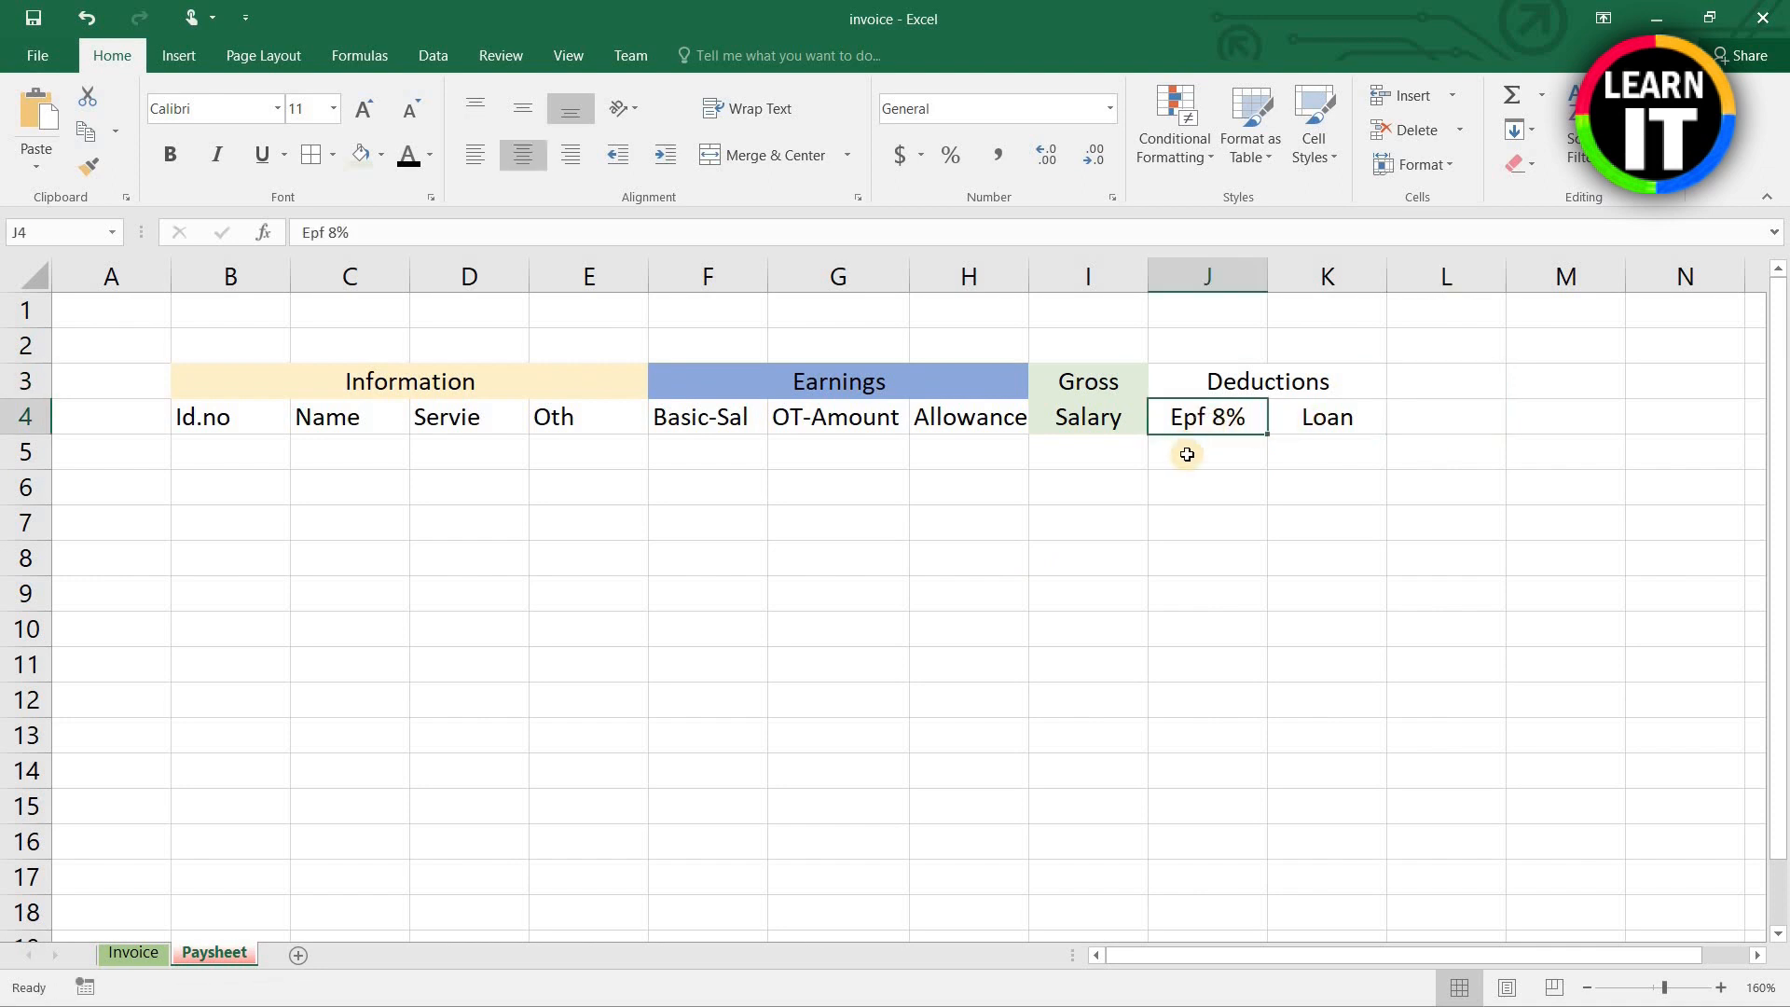
{"action": "left_click", "coordinate": [1440, 387]}
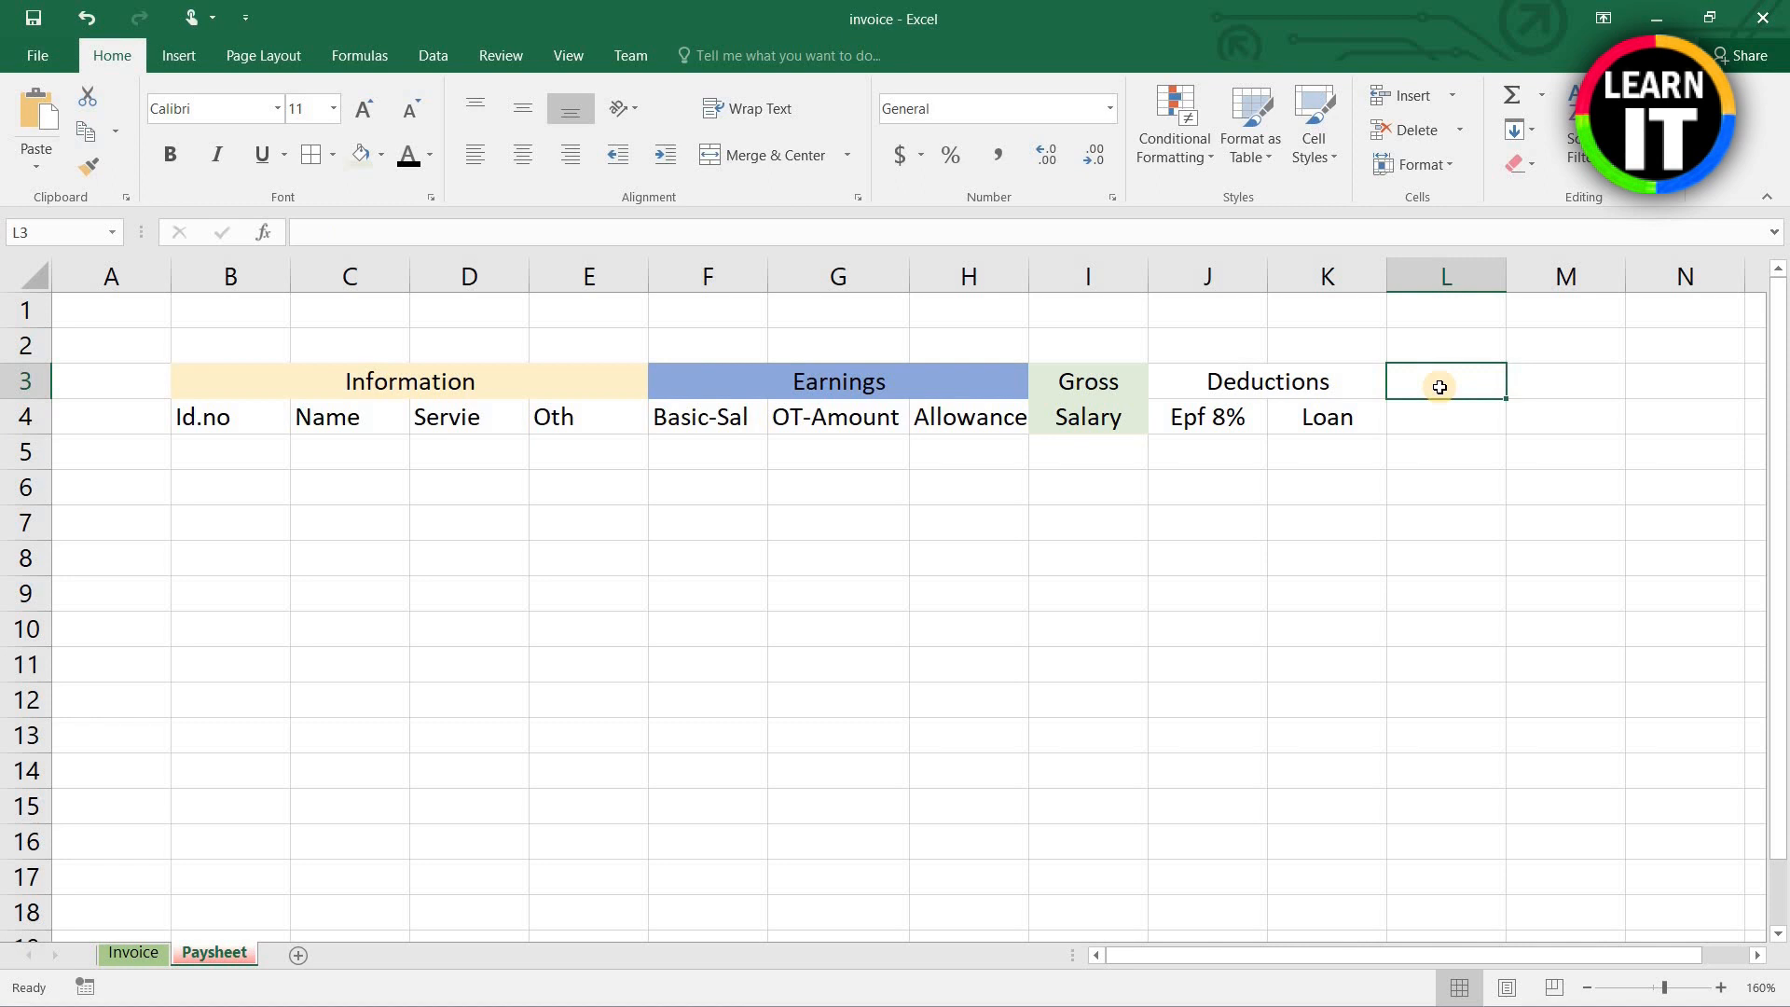
{"action": "type", "text": "Total"}
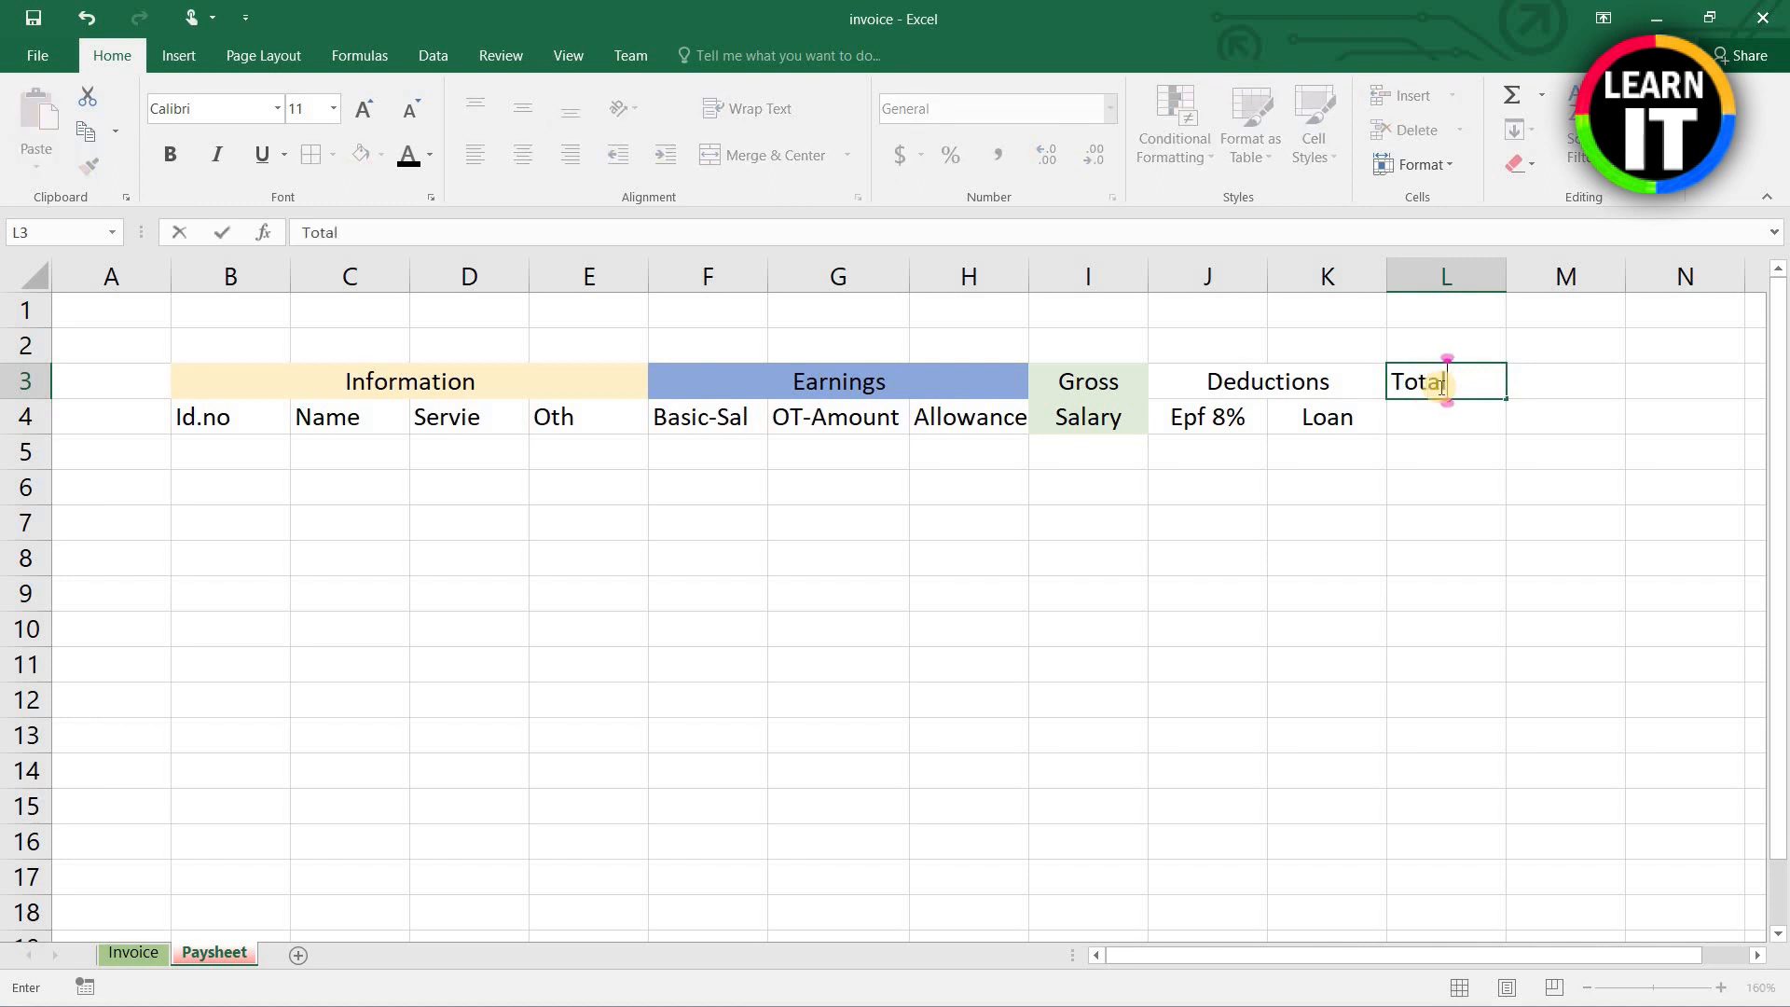
{"action": "key", "text": "Return"}
{"action": "type", "text": "Ded"}
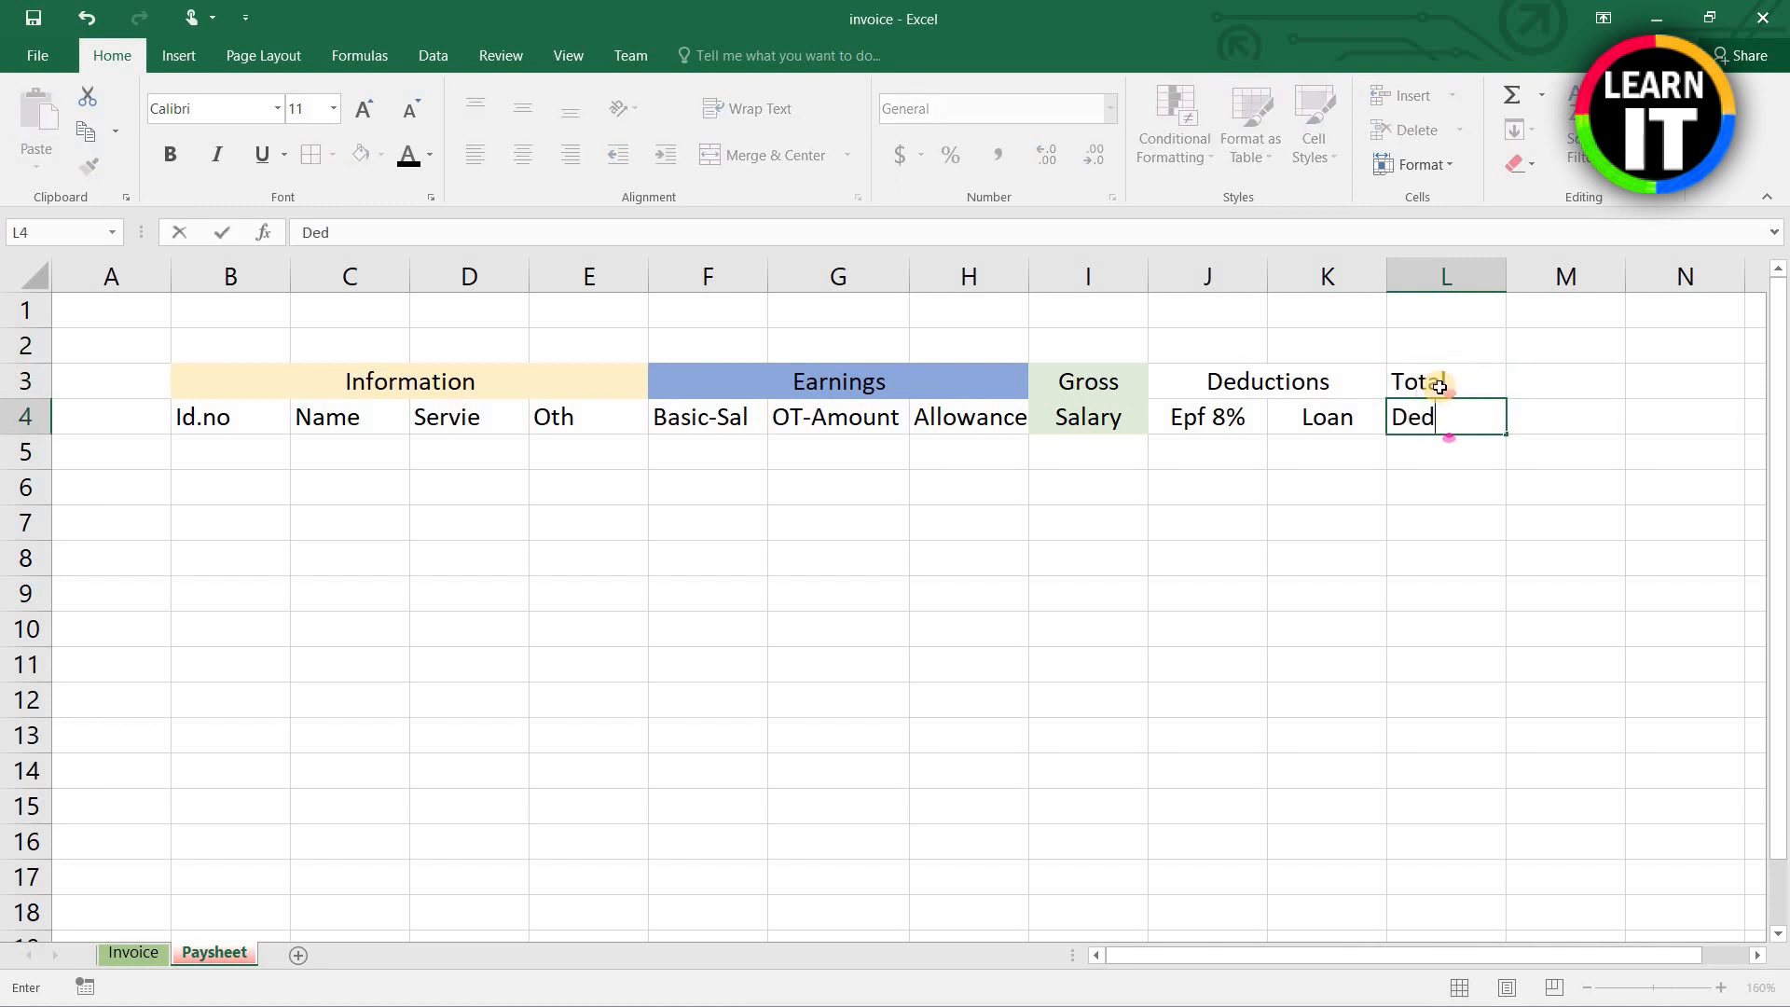
{"action": "type", "text": "uct"}
{"action": "key", "text": "Return"}
Step: Centre the Total and Deduct heading cells L3:L4 and fill them with gold
{"action": "left_click_drag", "start_coordinate": [1448, 384], "coordinate": [1452, 418]}
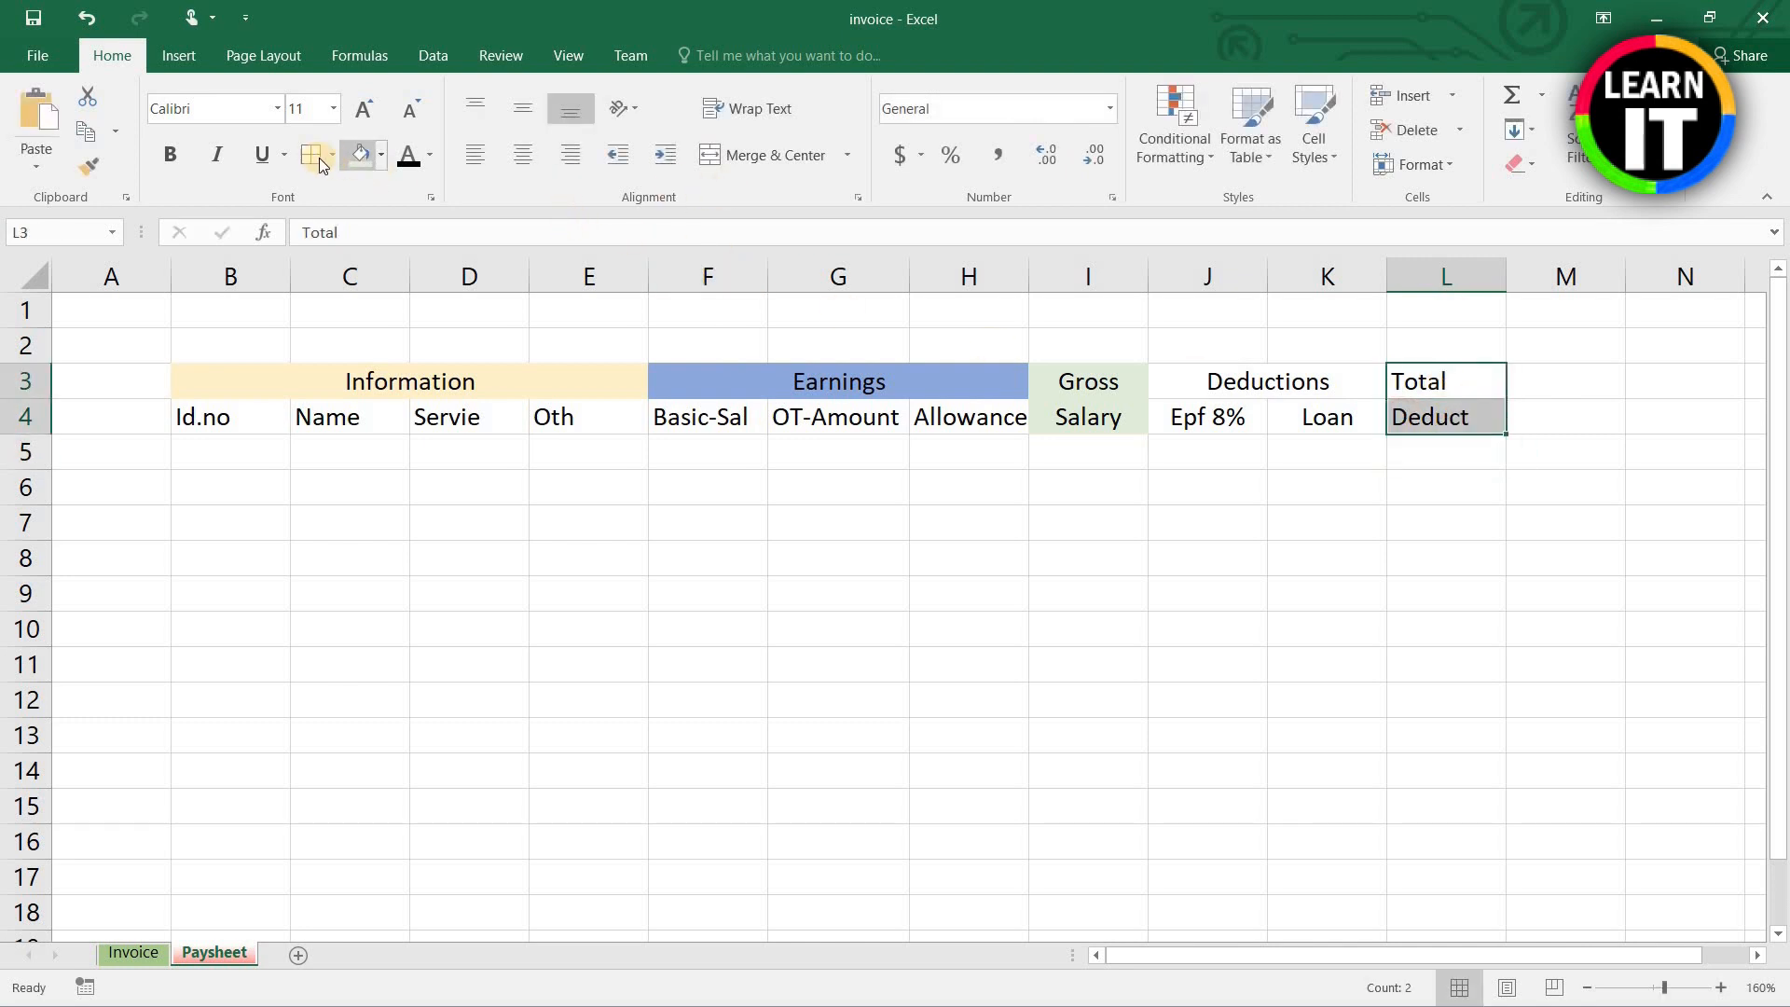
{"action": "left_click", "coordinate": [545, 158]}
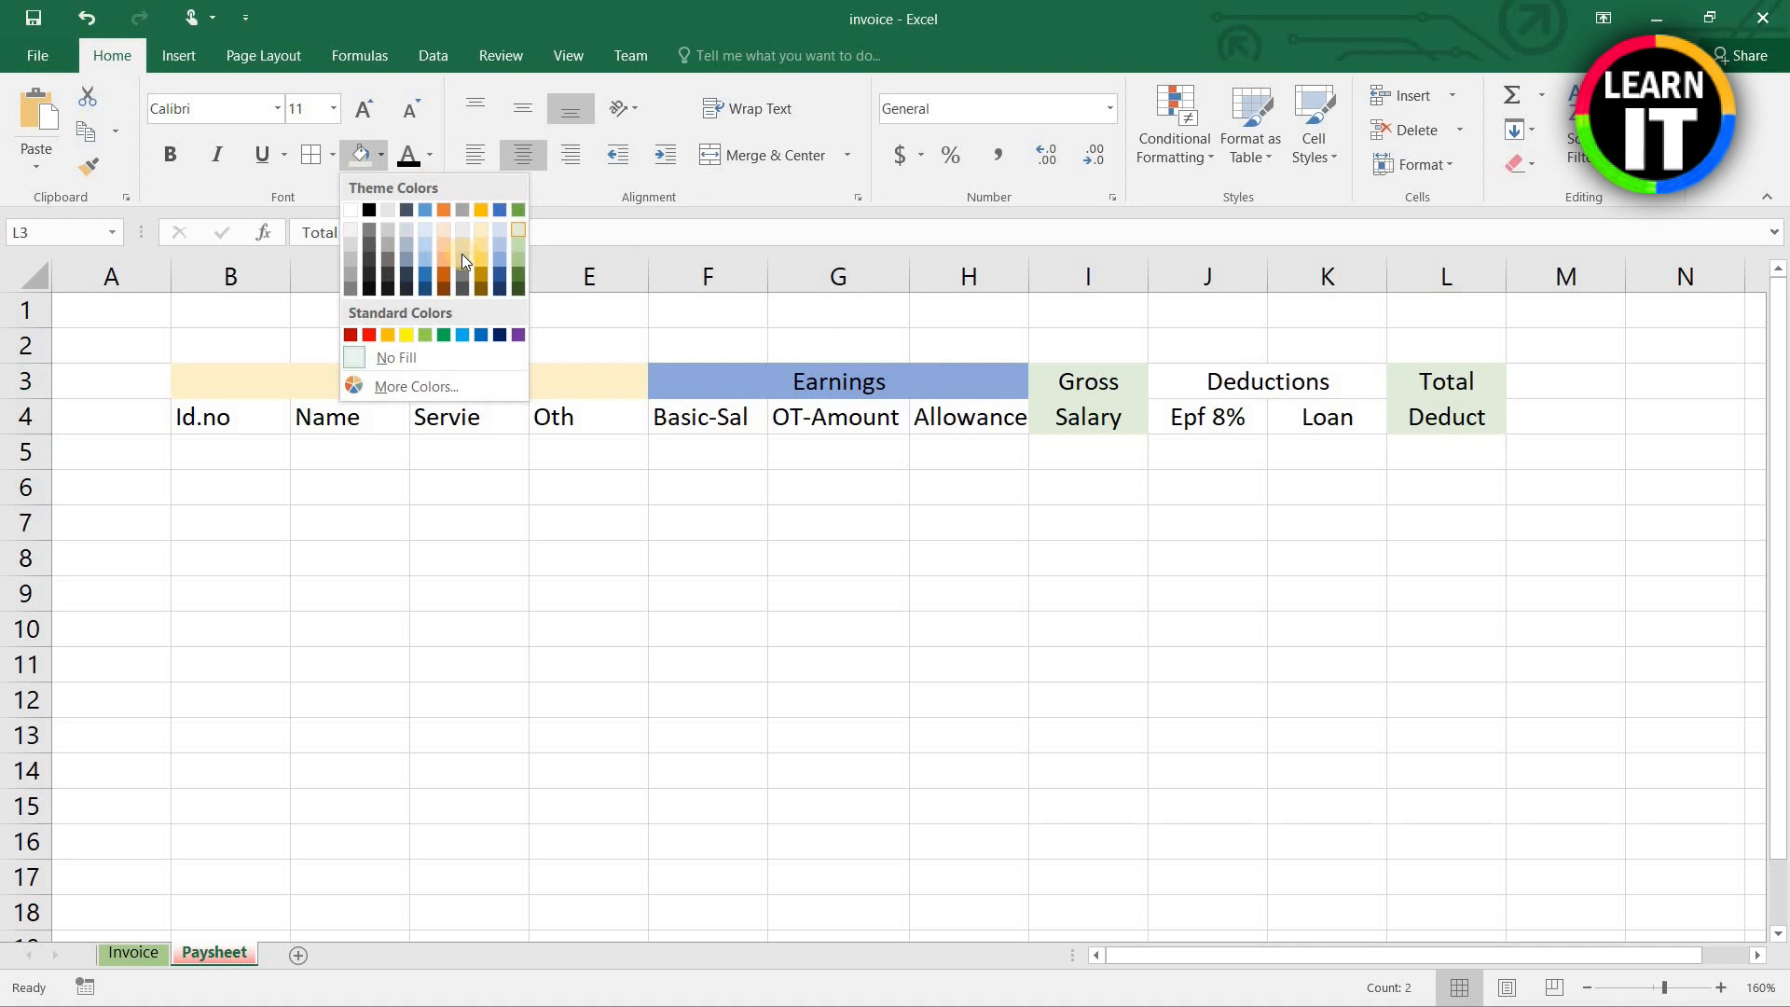
{"action": "left_click", "coordinate": [479, 255]}
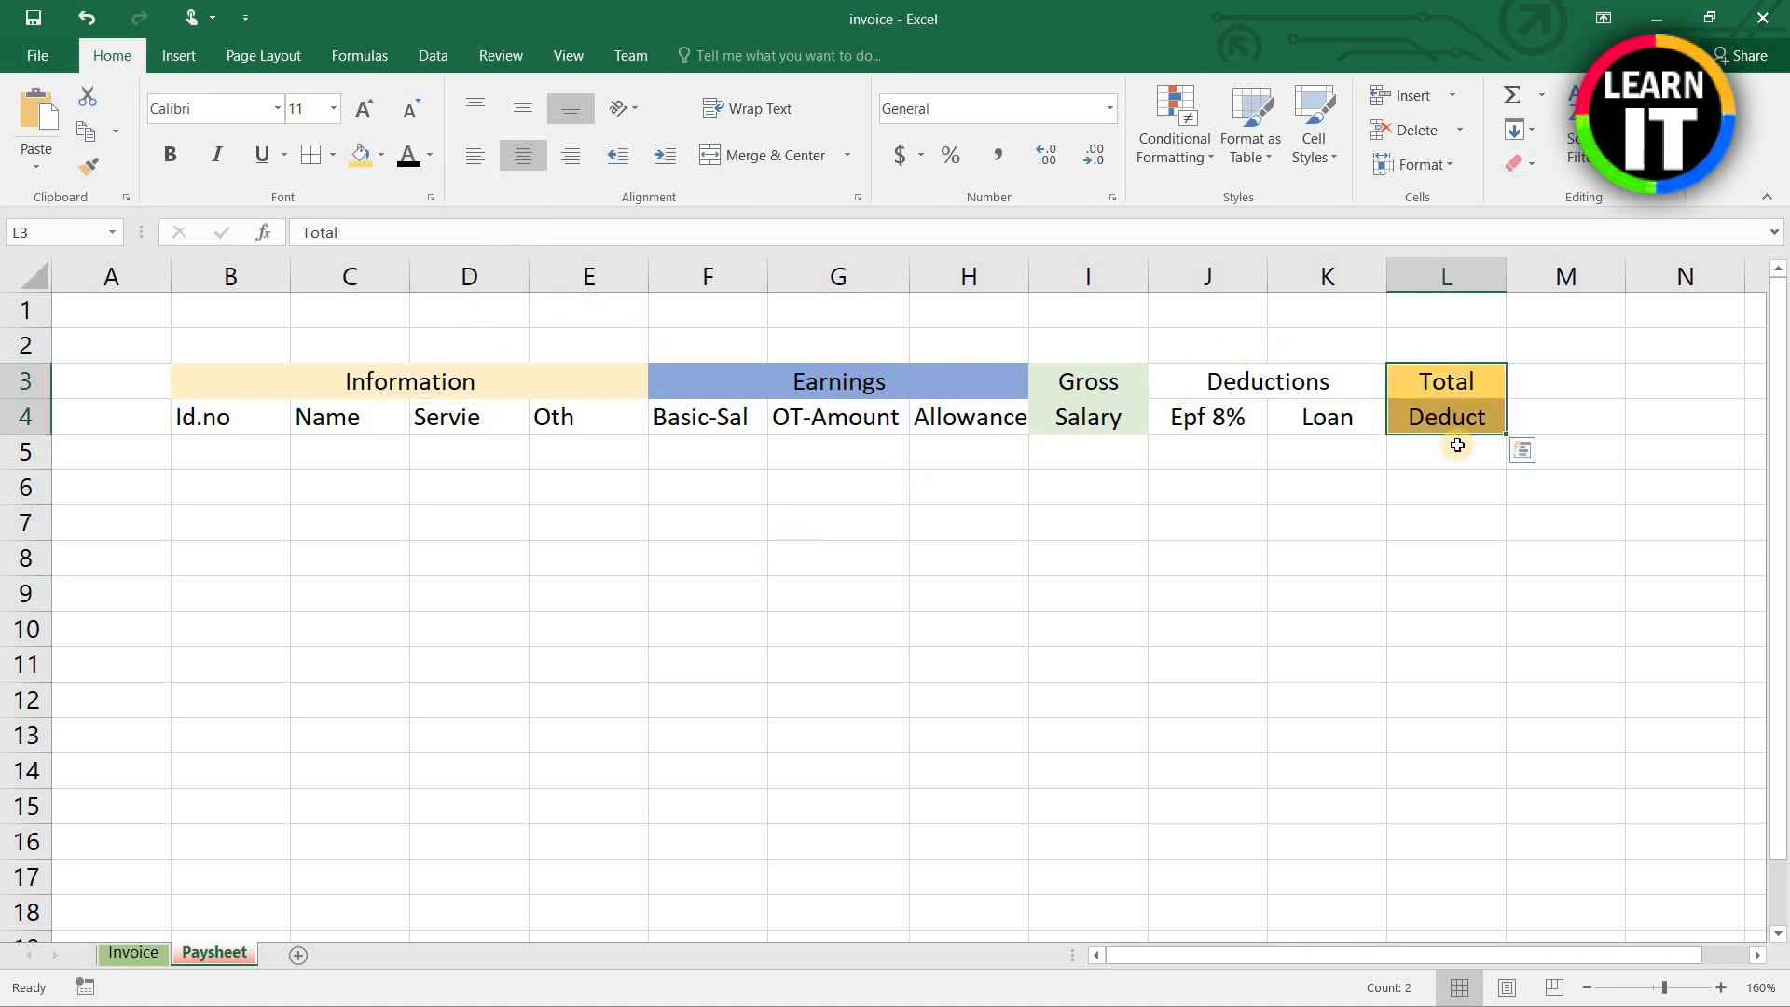
{"action": "left_click", "coordinate": [1250, 518]}
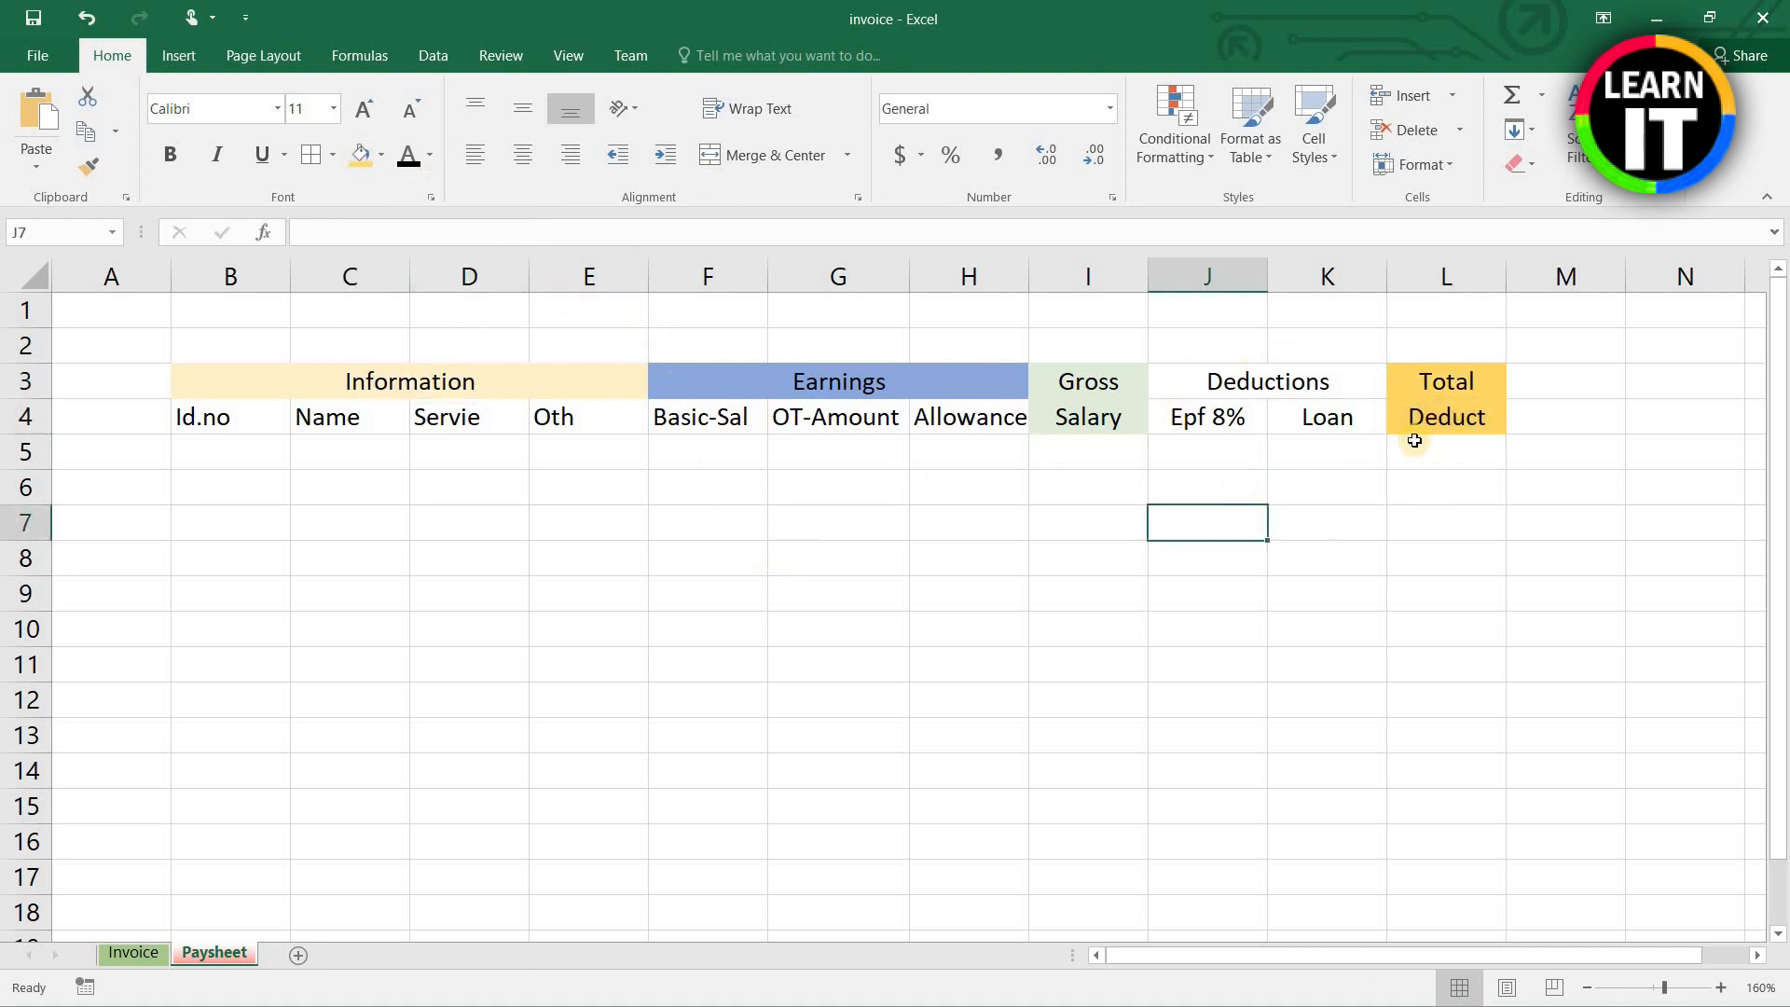
Step: Enter the two-row heading with Net in cell M3 and Salary in cell M4
{"action": "left_click", "coordinate": [1574, 379]}
{"action": "left_click", "coordinate": [1575, 422]}
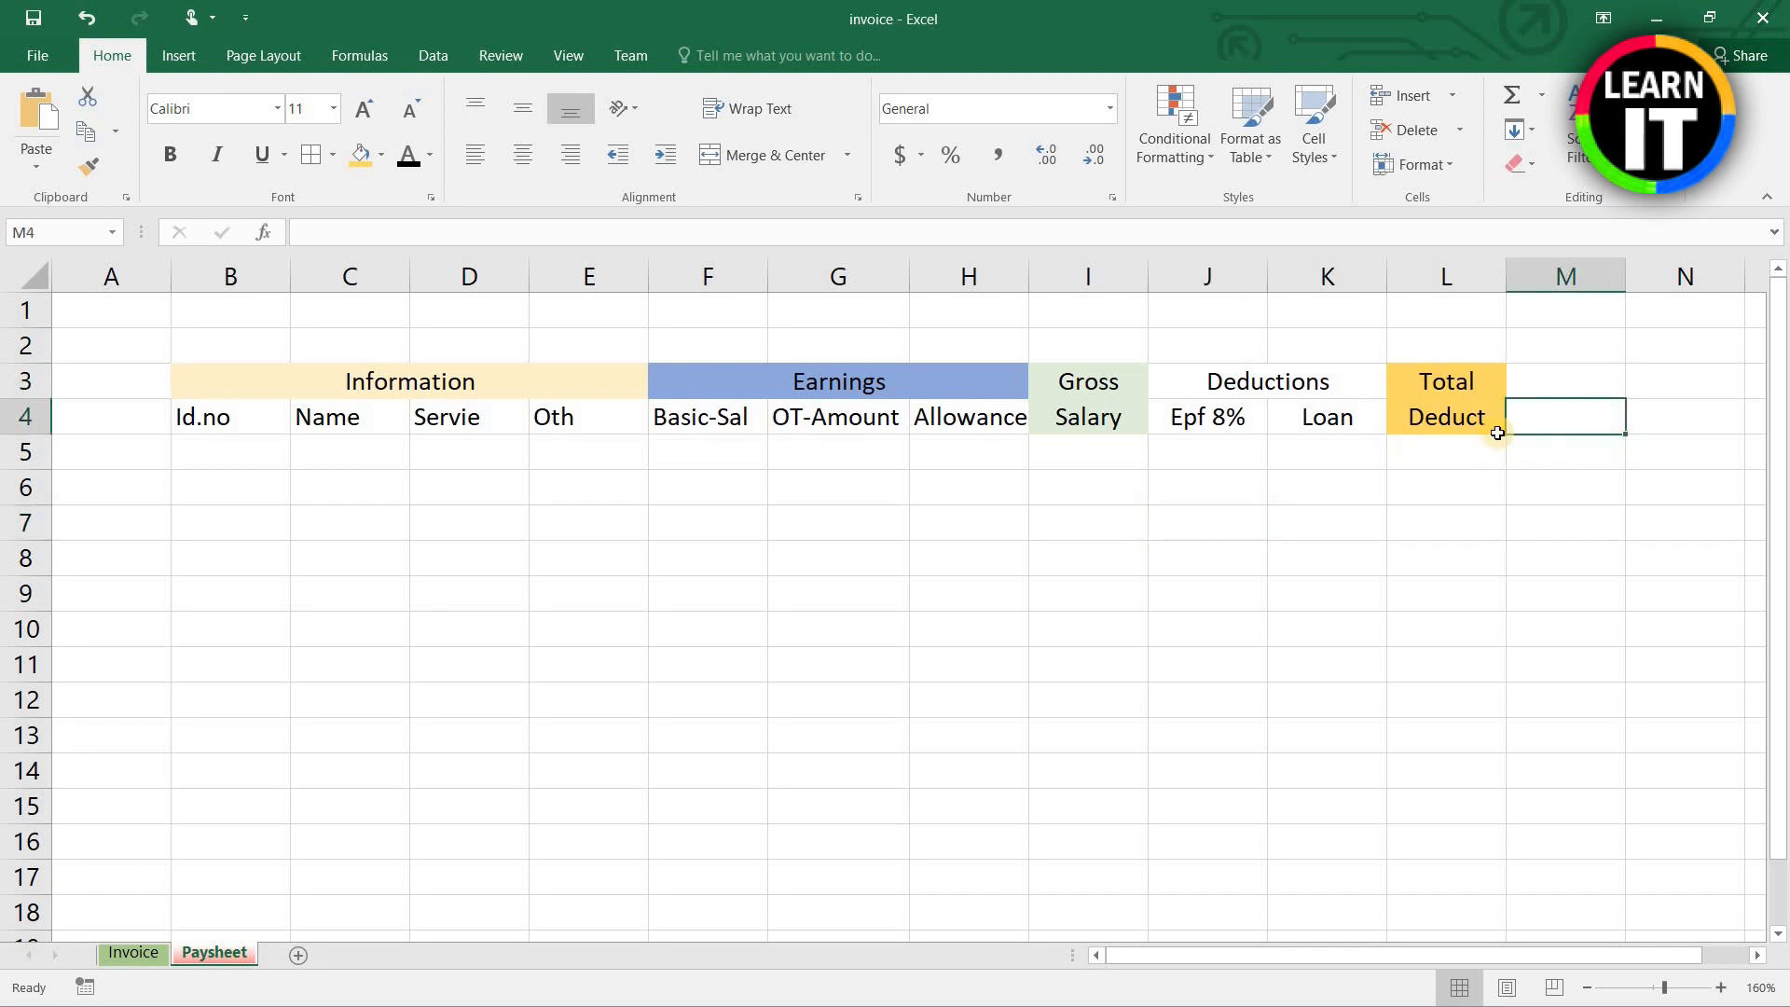
{"action": "left_click", "coordinate": [1440, 454]}
{"action": "left_click", "coordinate": [1592, 389]}
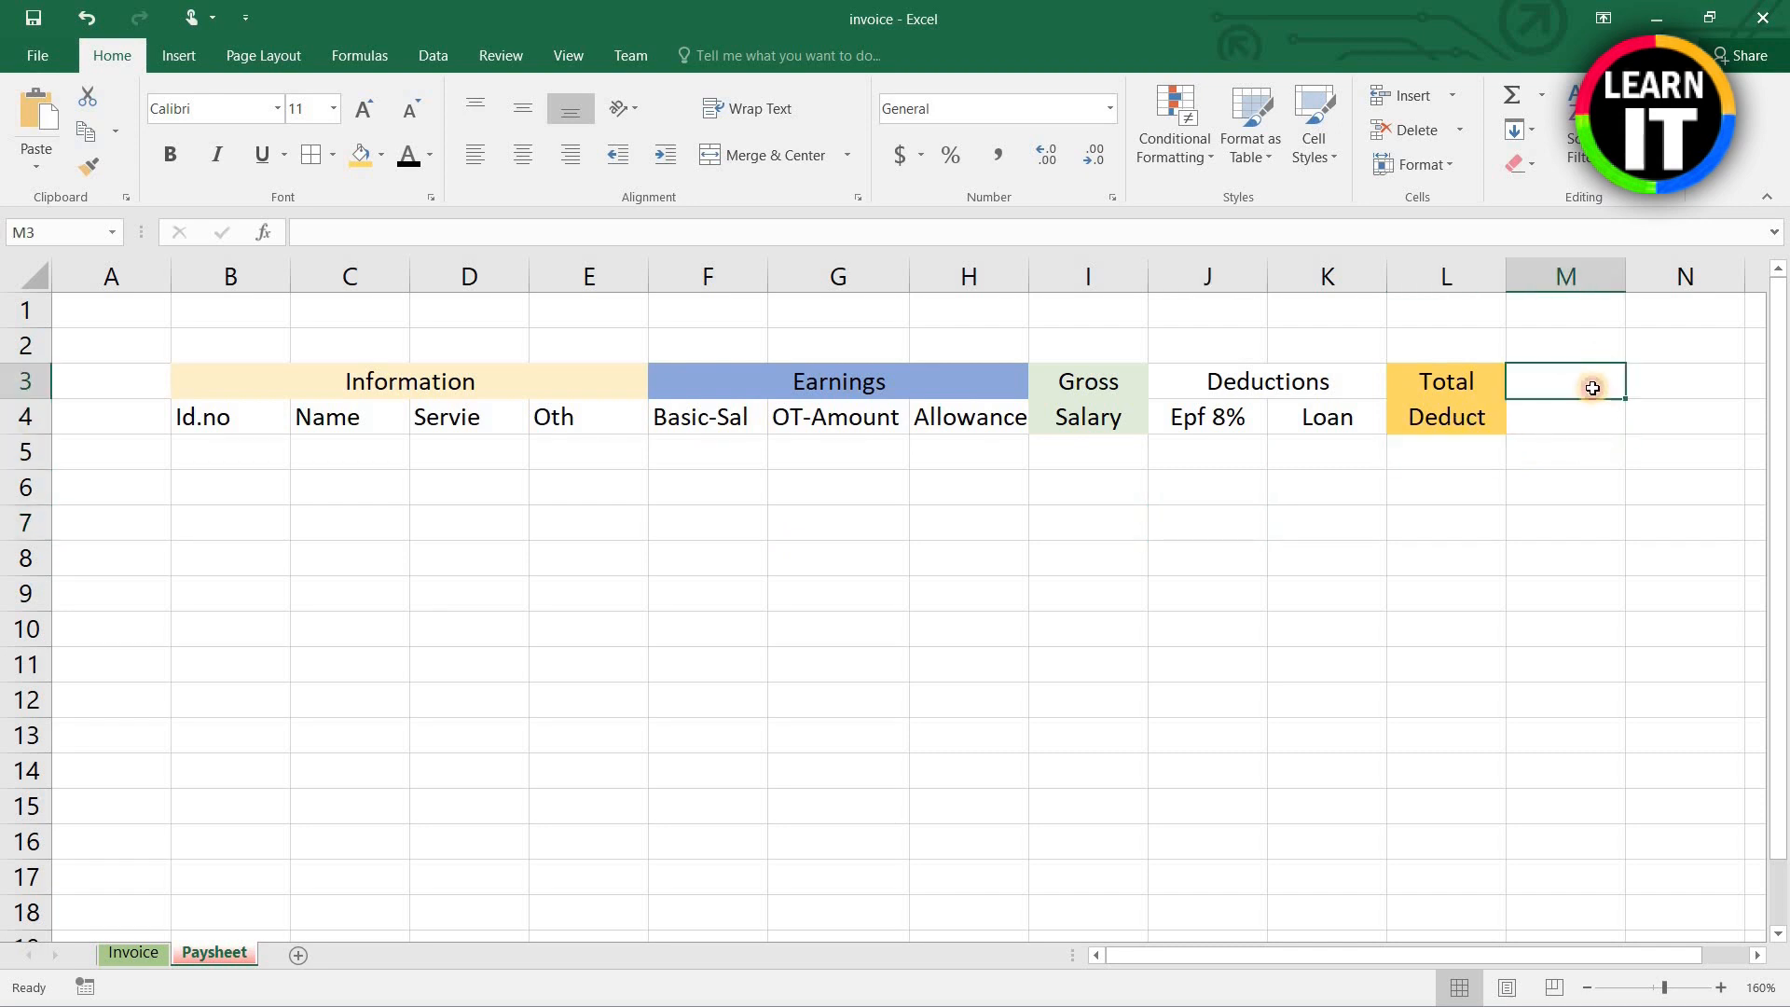
{"action": "type", "text": "Net"}
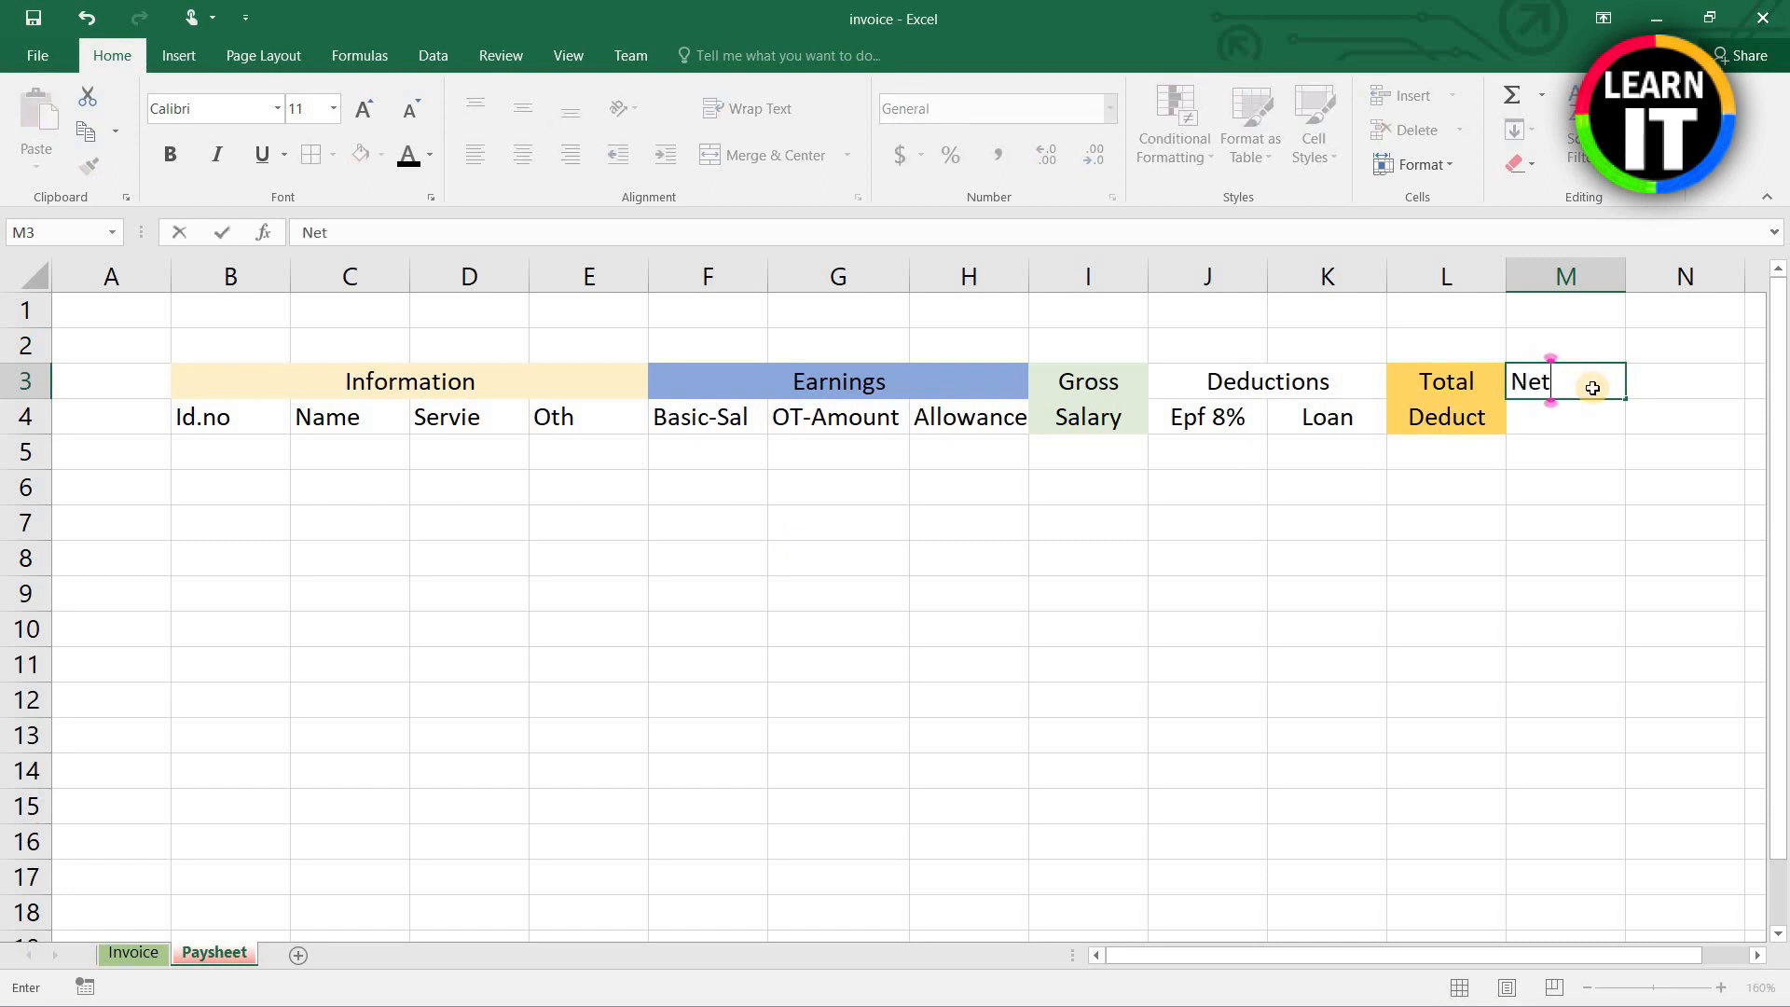
{"action": "key", "text": "Return"}
{"action": "type", "text": "Sala"}
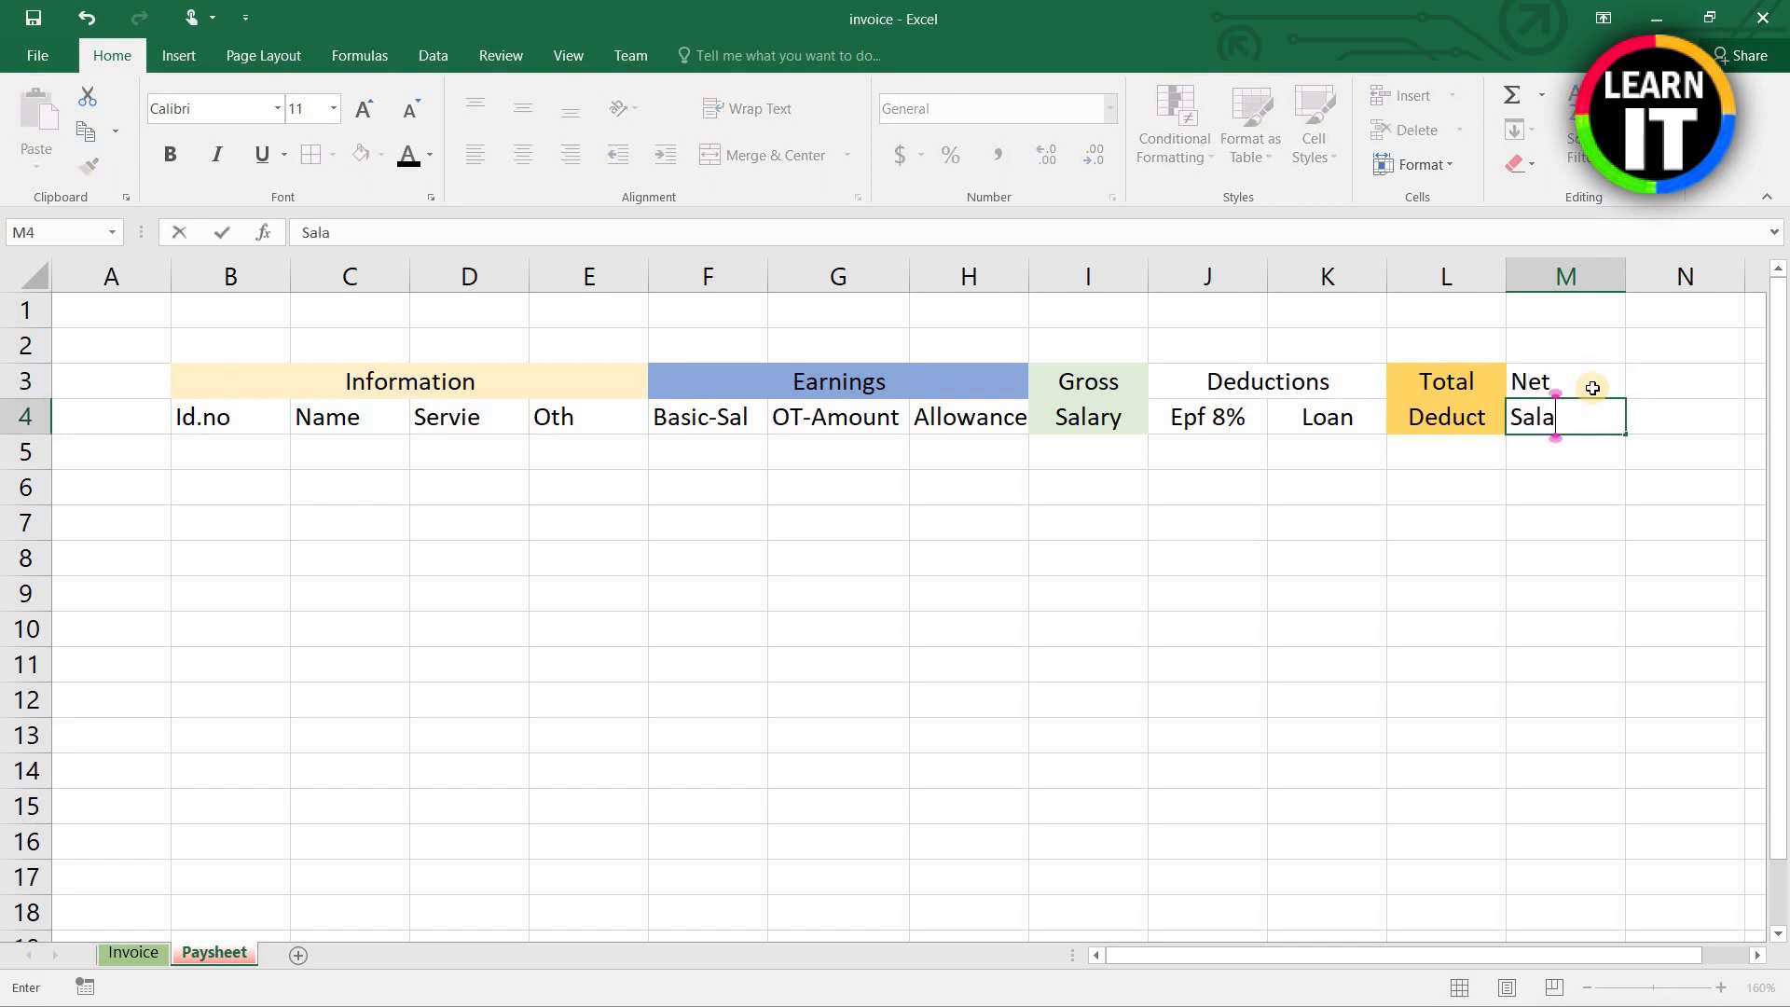
{"action": "type", "text": "ry"}
{"action": "key", "text": "Return"}
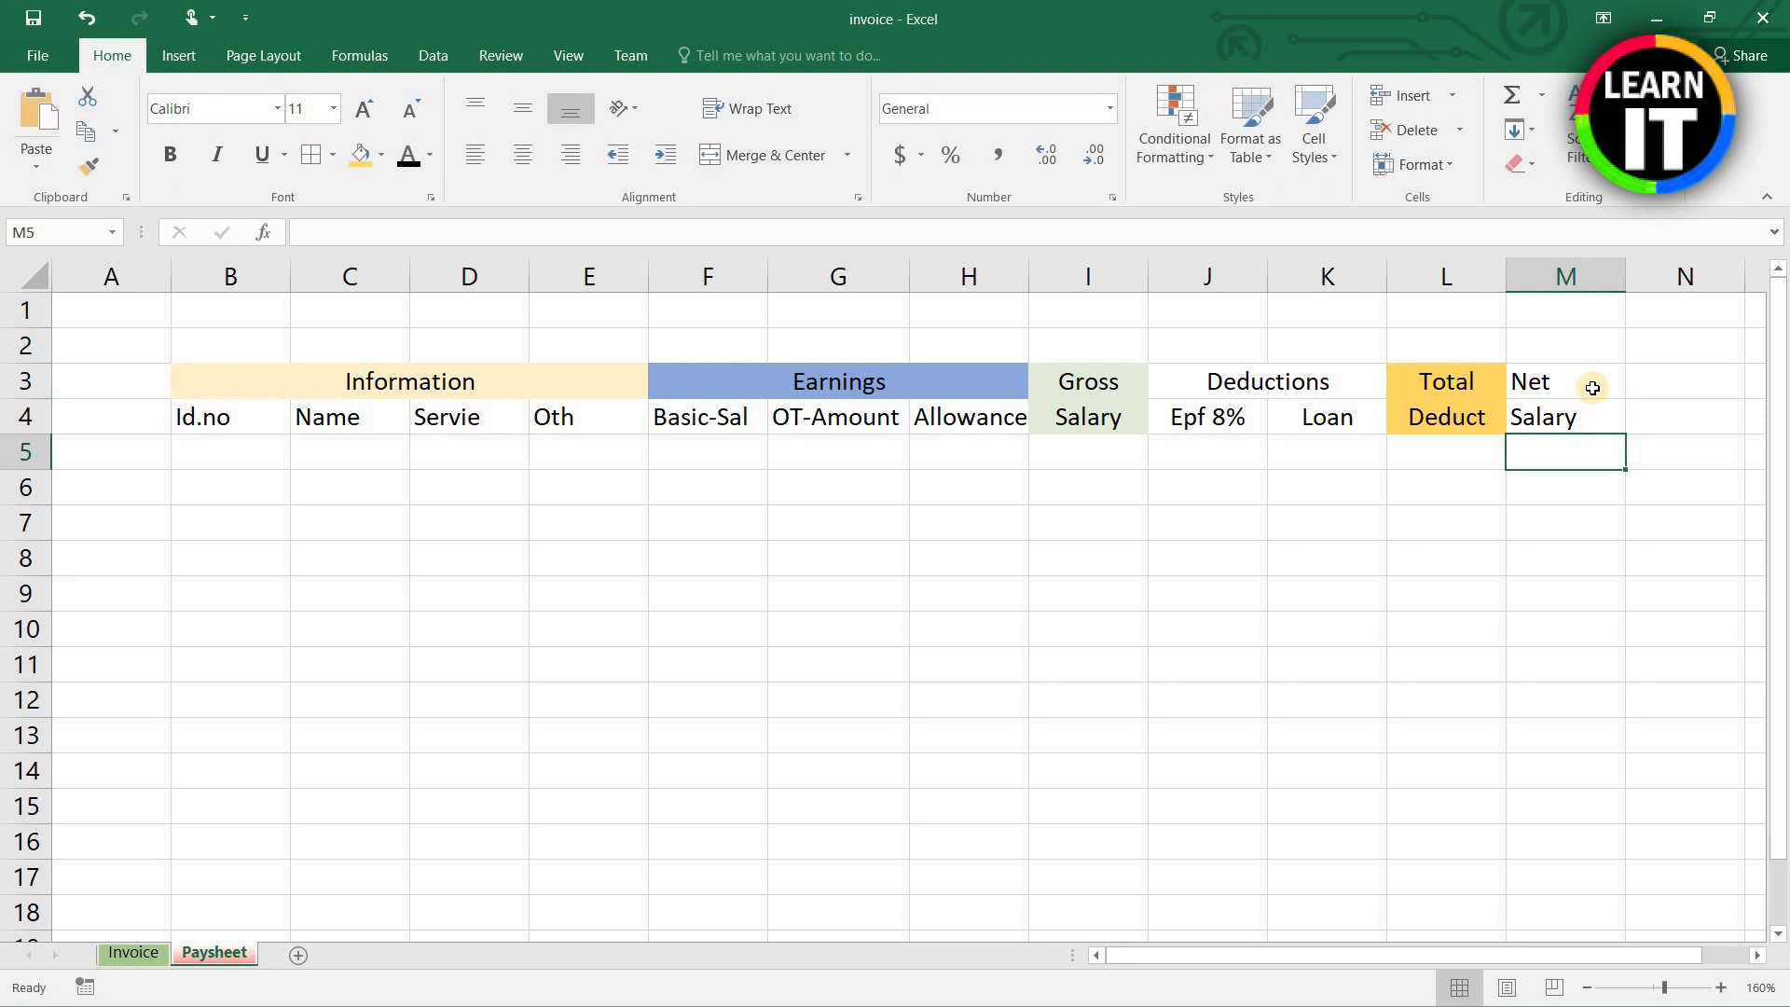
Step: Centre the Net and Salary heading cells M3:M4
{"action": "left_click_drag", "start_coordinate": [1566, 381], "coordinate": [1556, 420]}
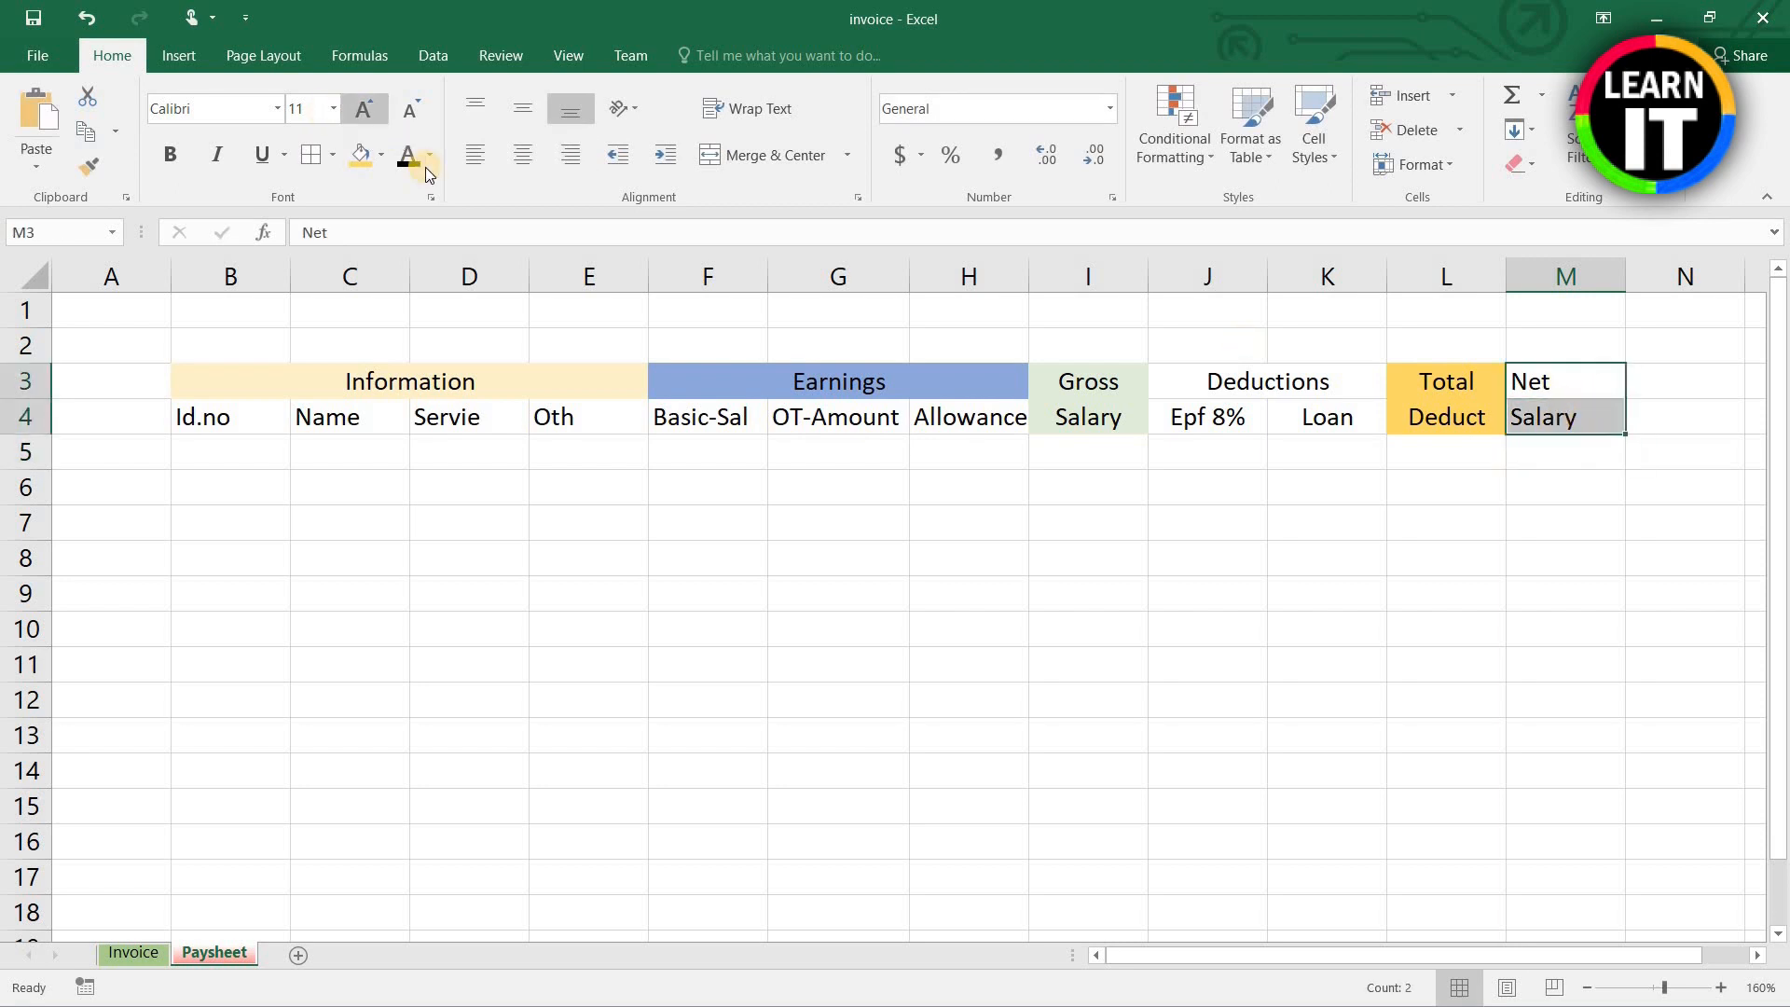
{"action": "left_click", "coordinate": [521, 158]}
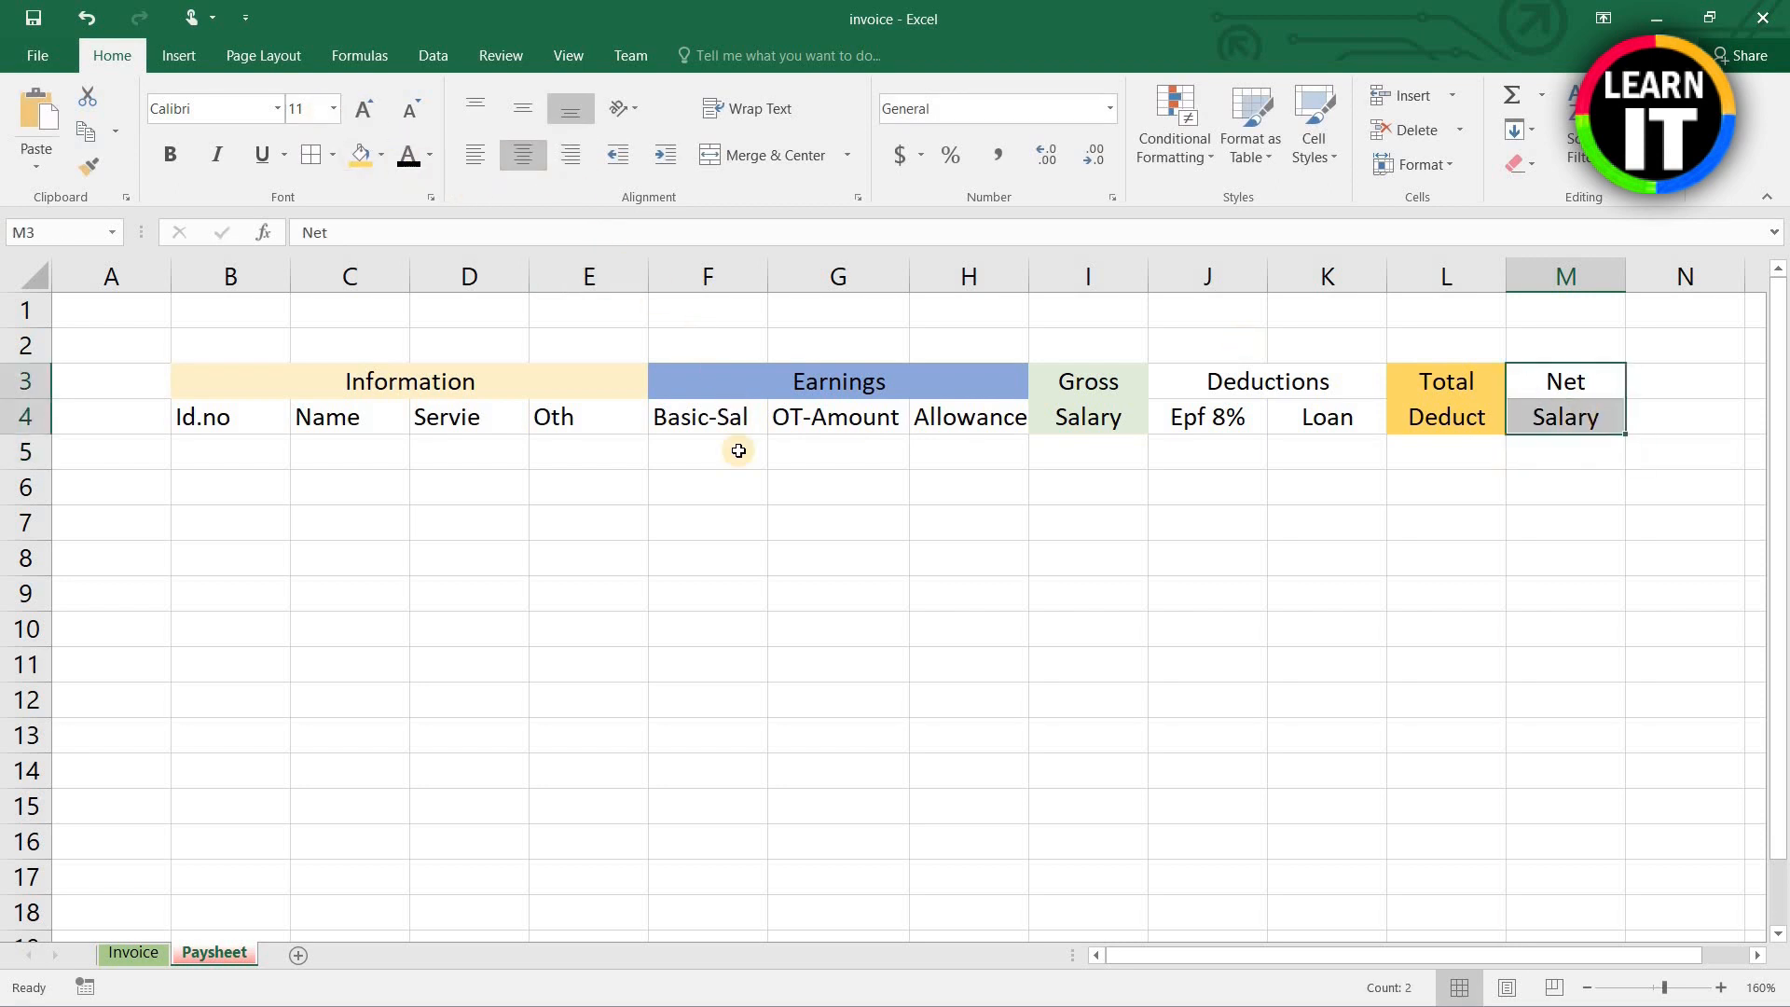
{"action": "left_click", "coordinate": [563, 509]}
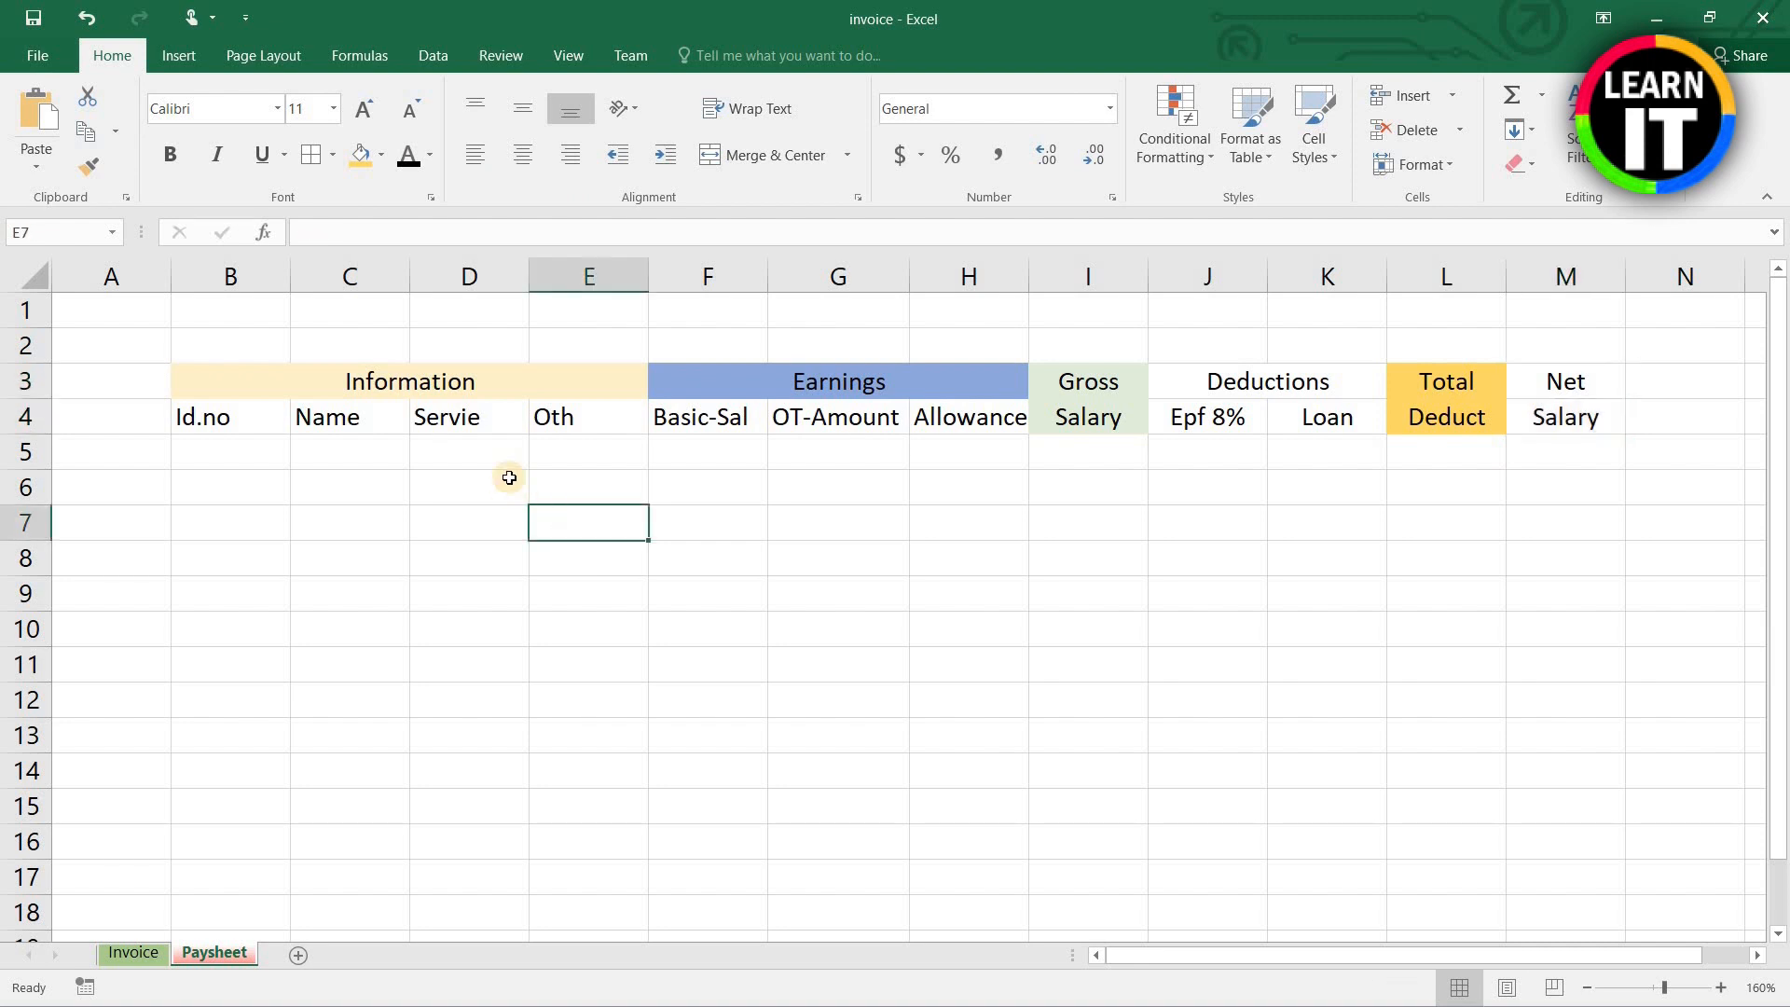
Step: Fill the merged Deductions heading in J3:K3 with medium green
{"action": "left_click", "coordinate": [1178, 380]}
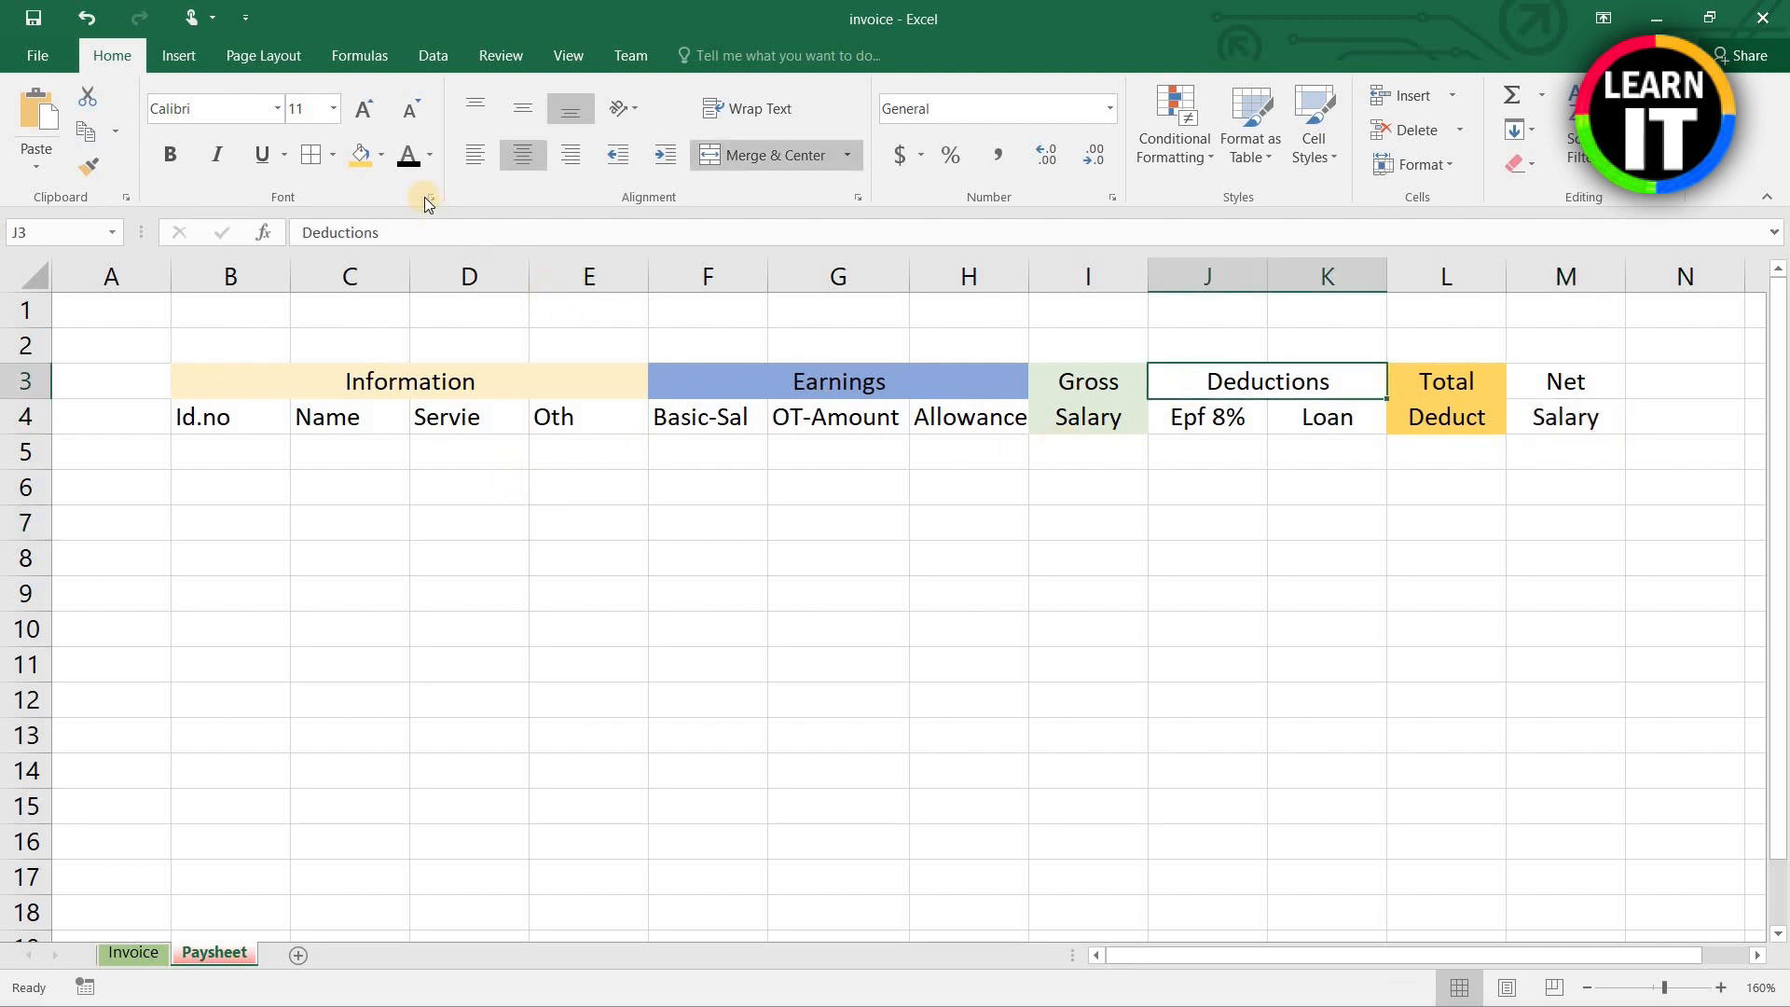
{"action": "left_click", "coordinate": [382, 155]}
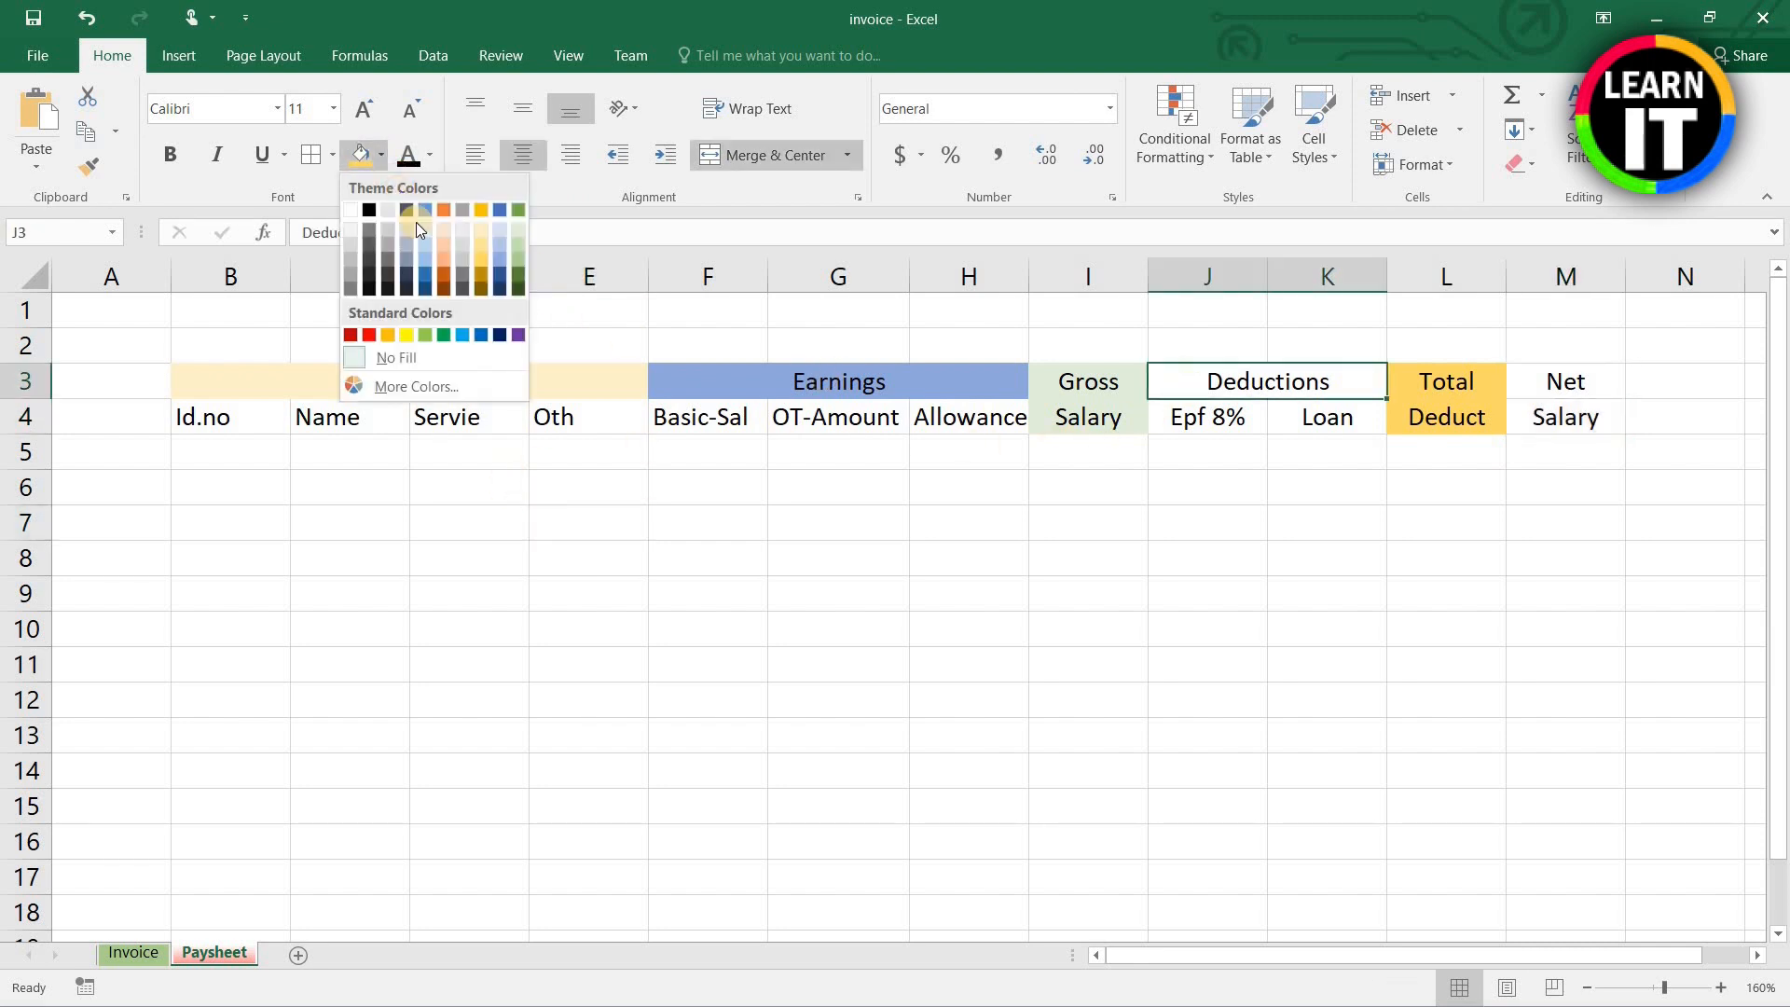
{"action": "left_click", "coordinate": [518, 269]}
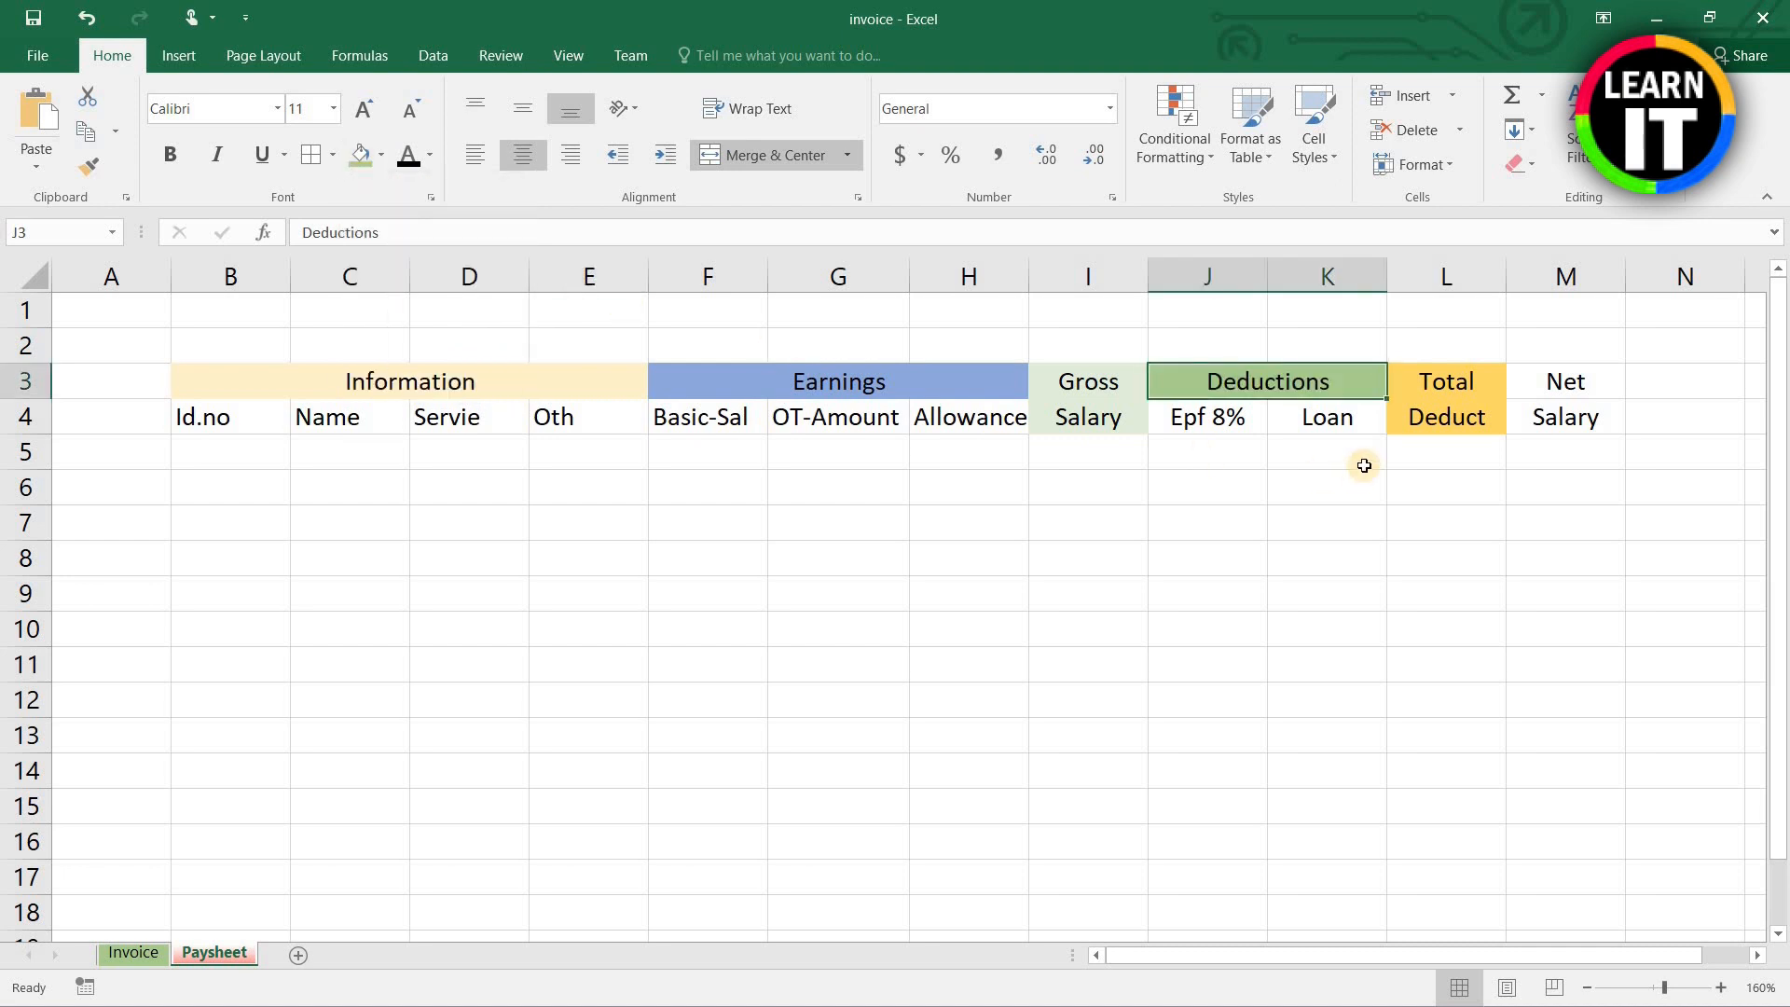
Step: Fill the Epf 8% heading in cell J4 with a light purple from the standard colours of the full colour picker
{"action": "left_click_drag", "start_coordinate": [1328, 419], "coordinate": [1217, 418]}
{"action": "left_click", "coordinate": [1037, 492]}
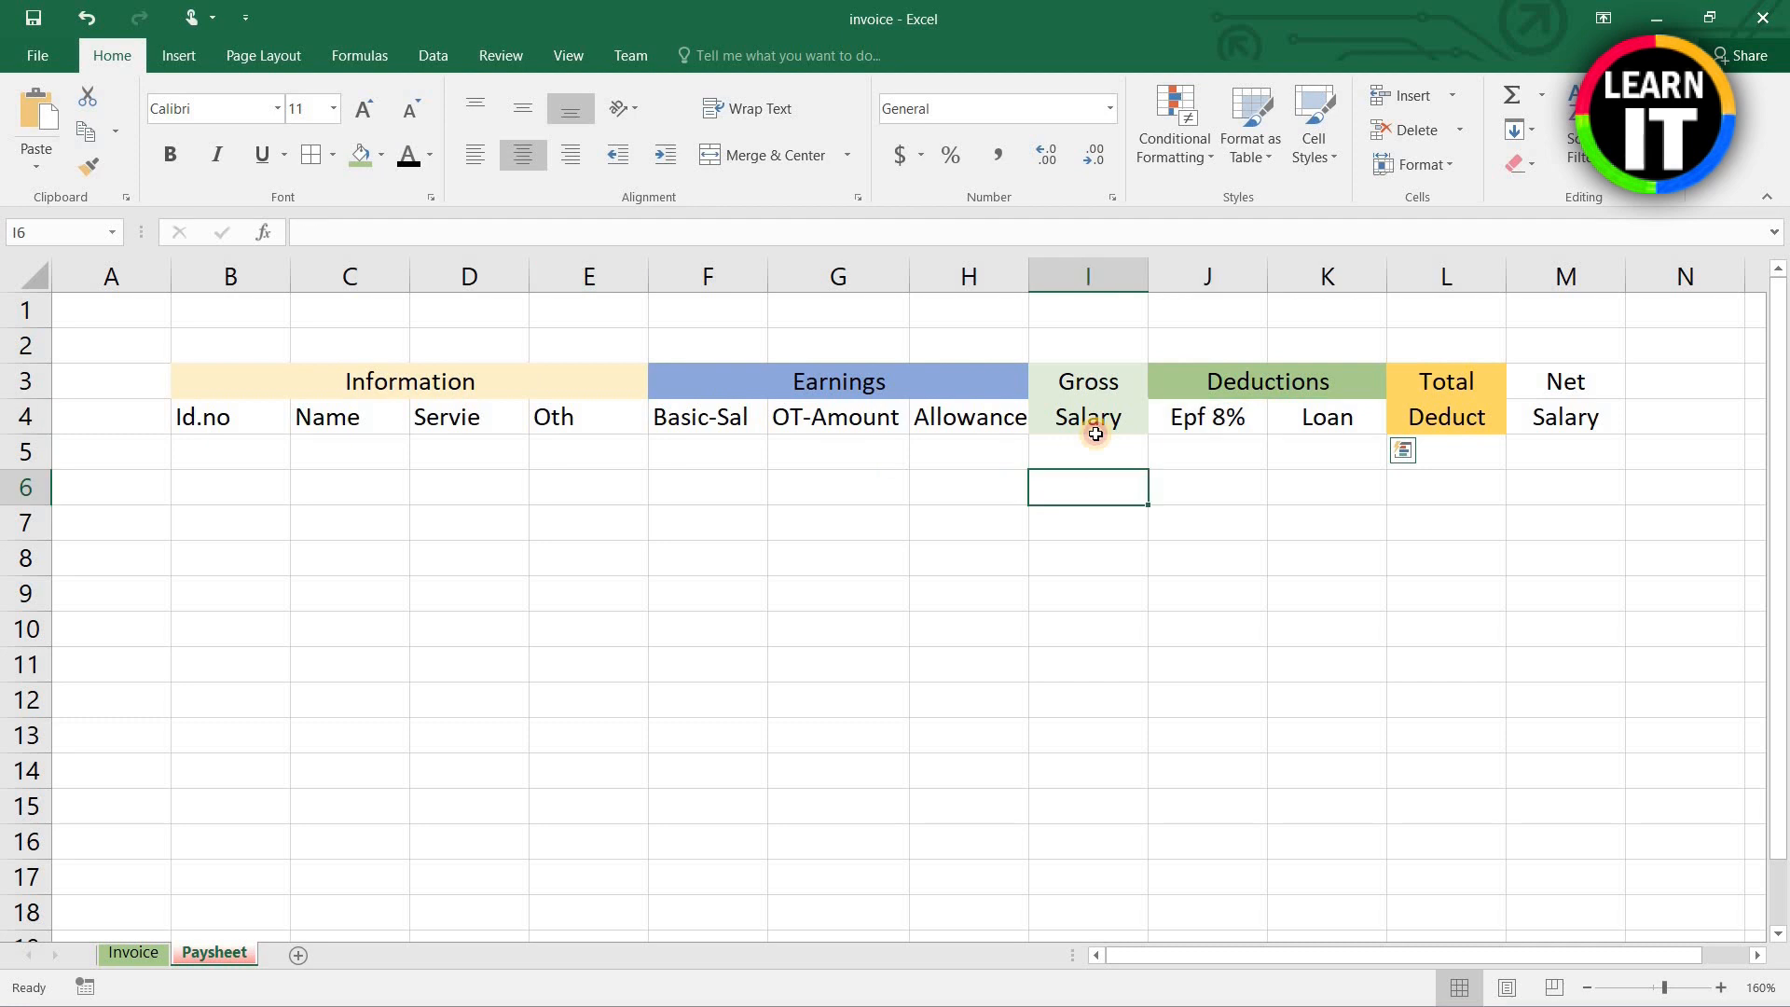
{"action": "left_click", "coordinate": [1169, 418]}
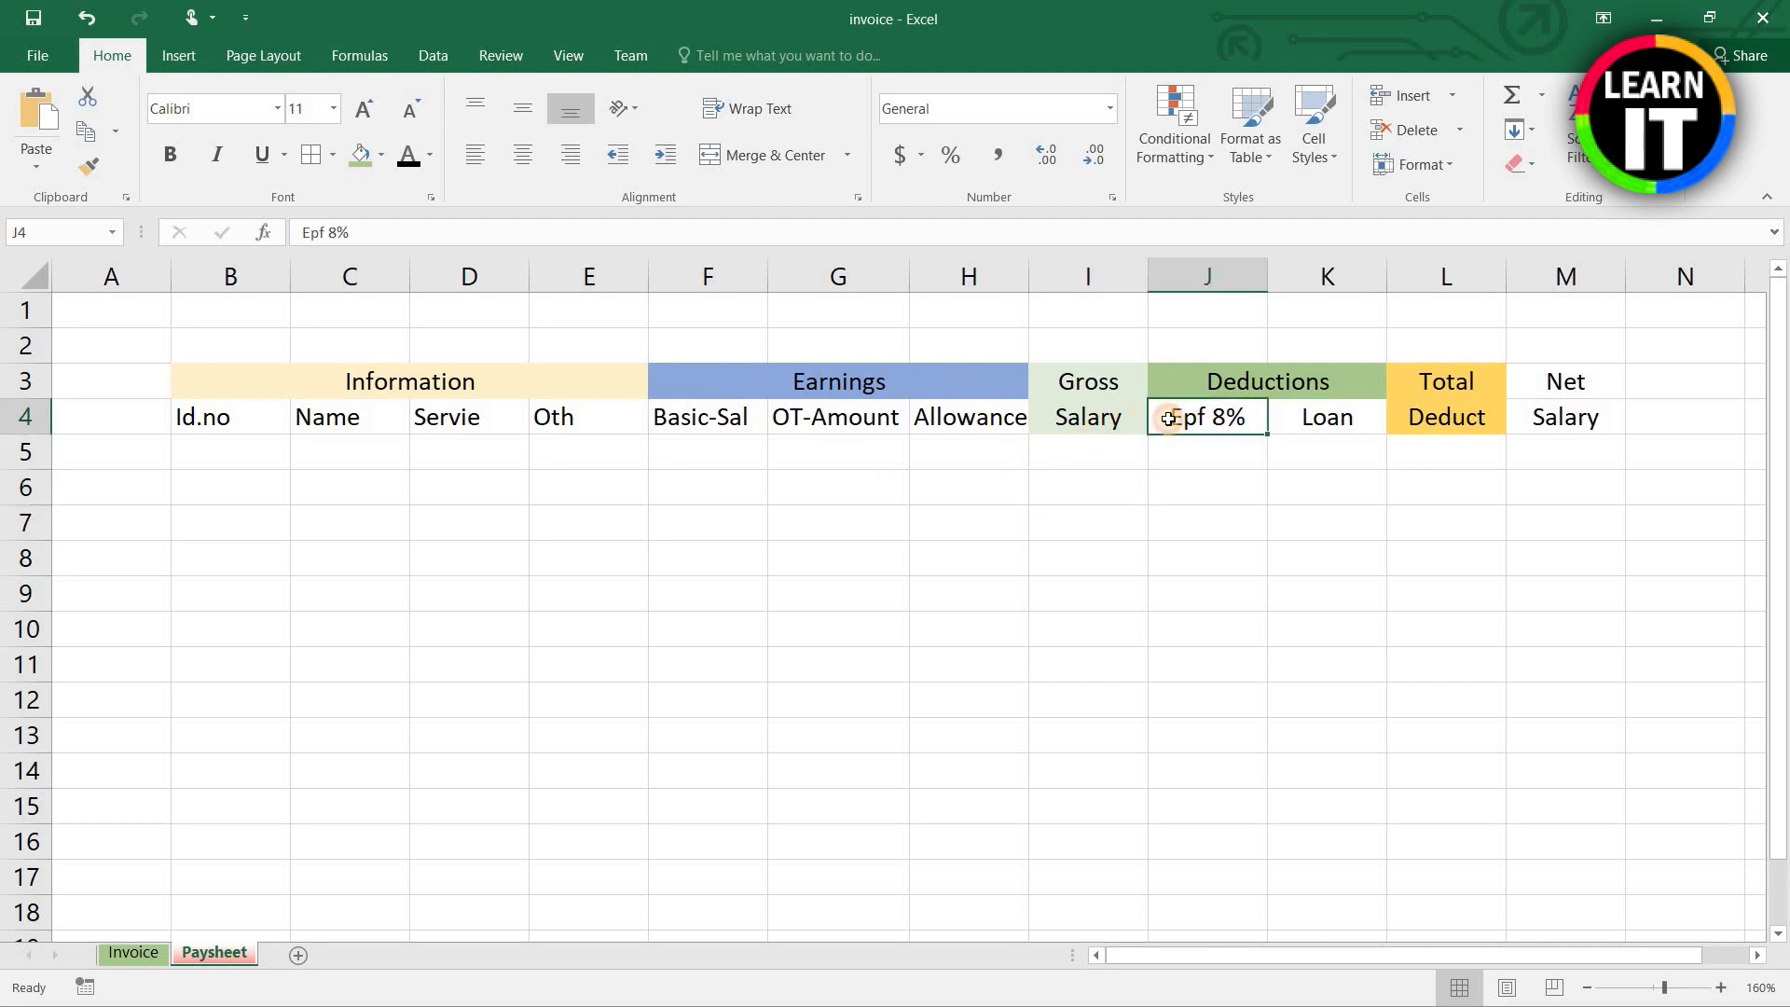
{"action": "left_click", "coordinate": [381, 155]}
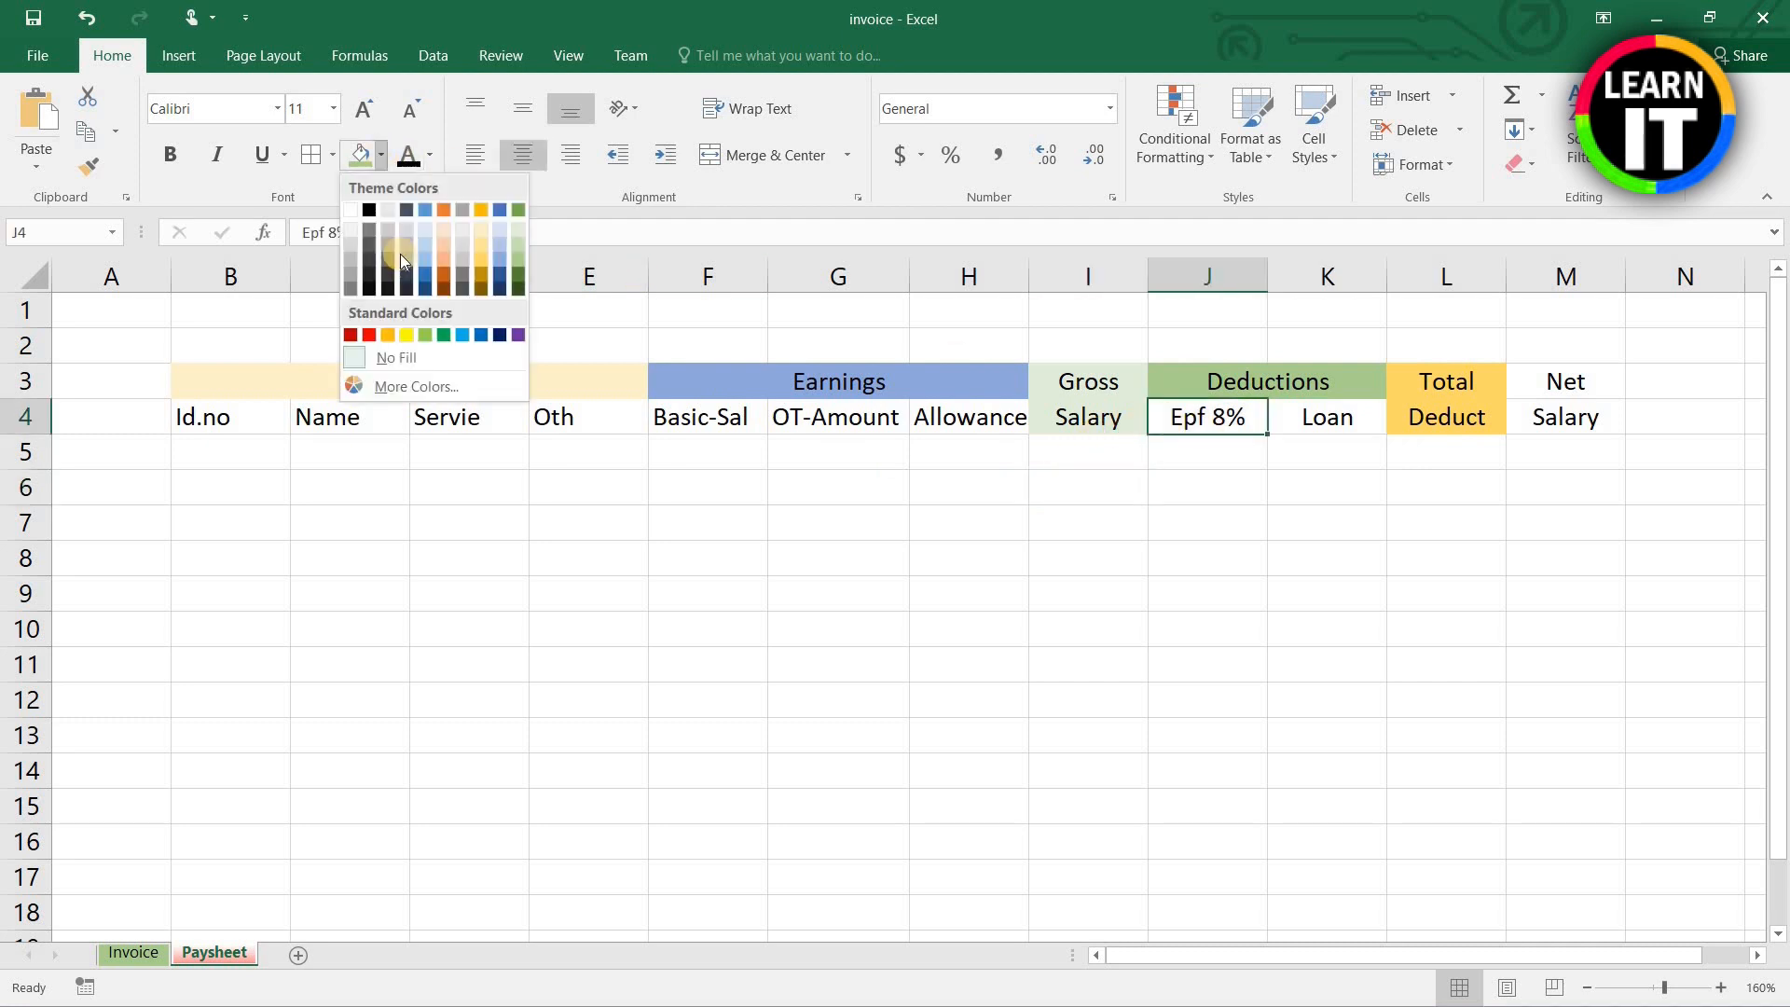
{"action": "left_click", "coordinate": [415, 387]}
{"action": "left_click", "coordinate": [858, 417]}
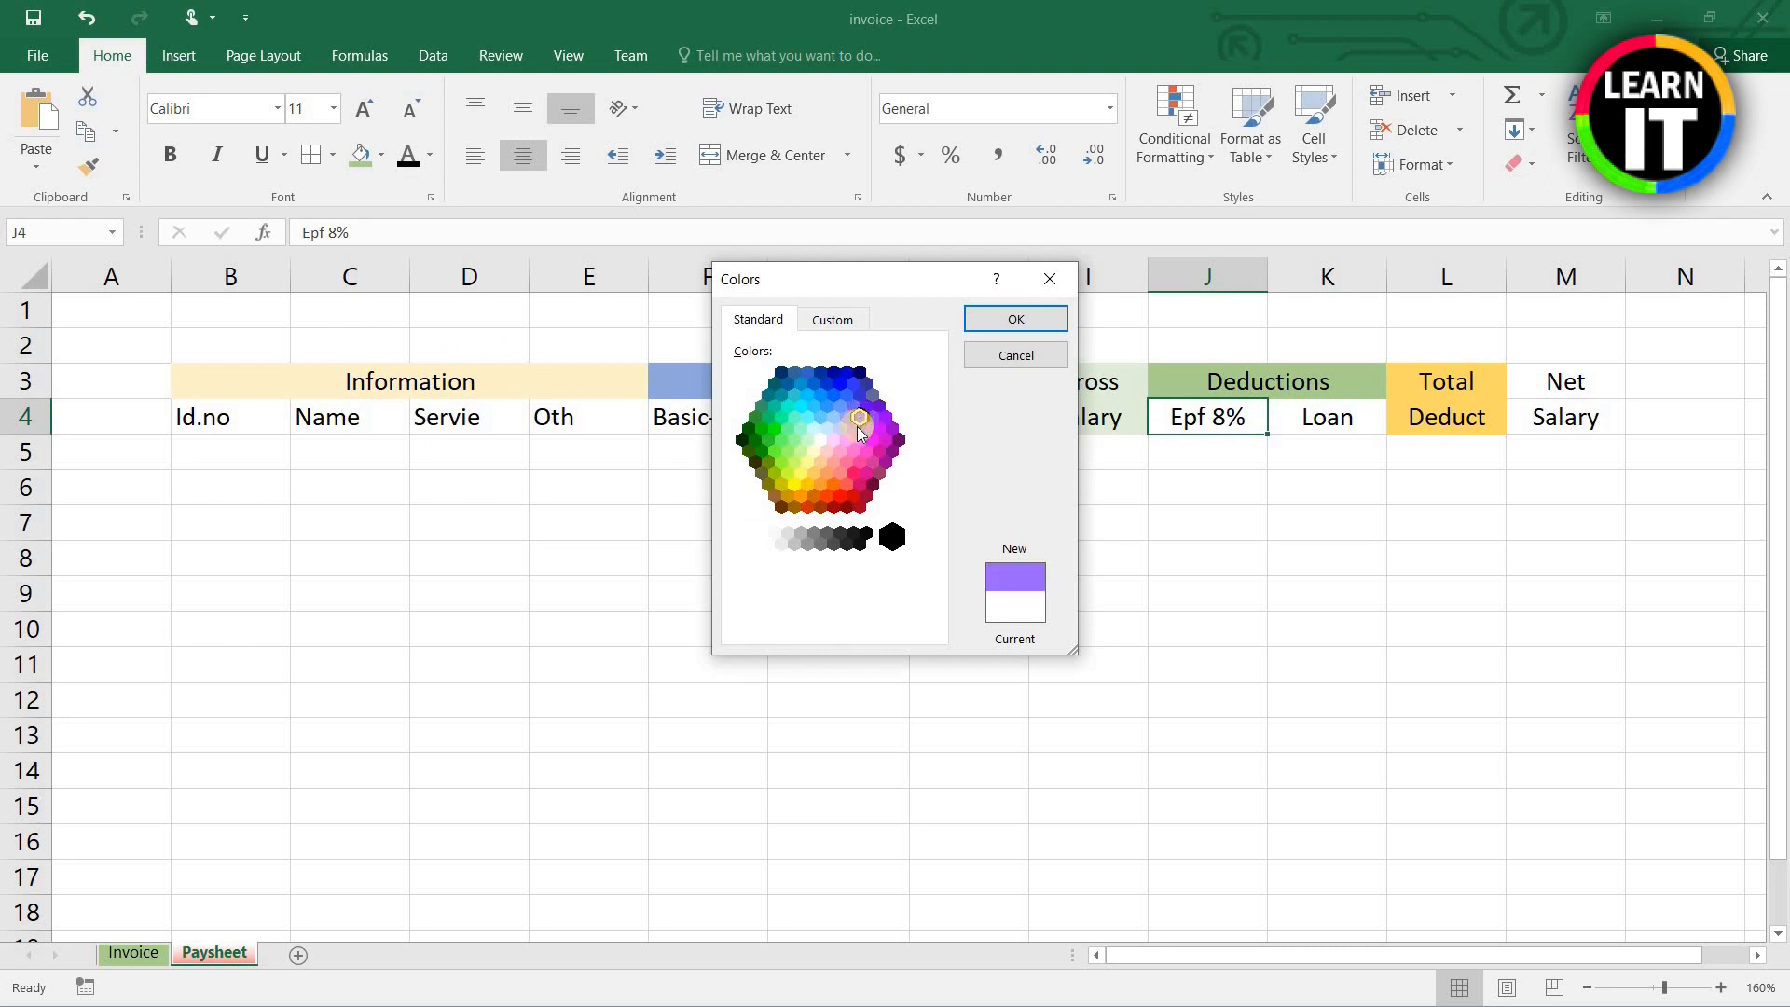
{"action": "left_click", "coordinate": [1018, 318]}
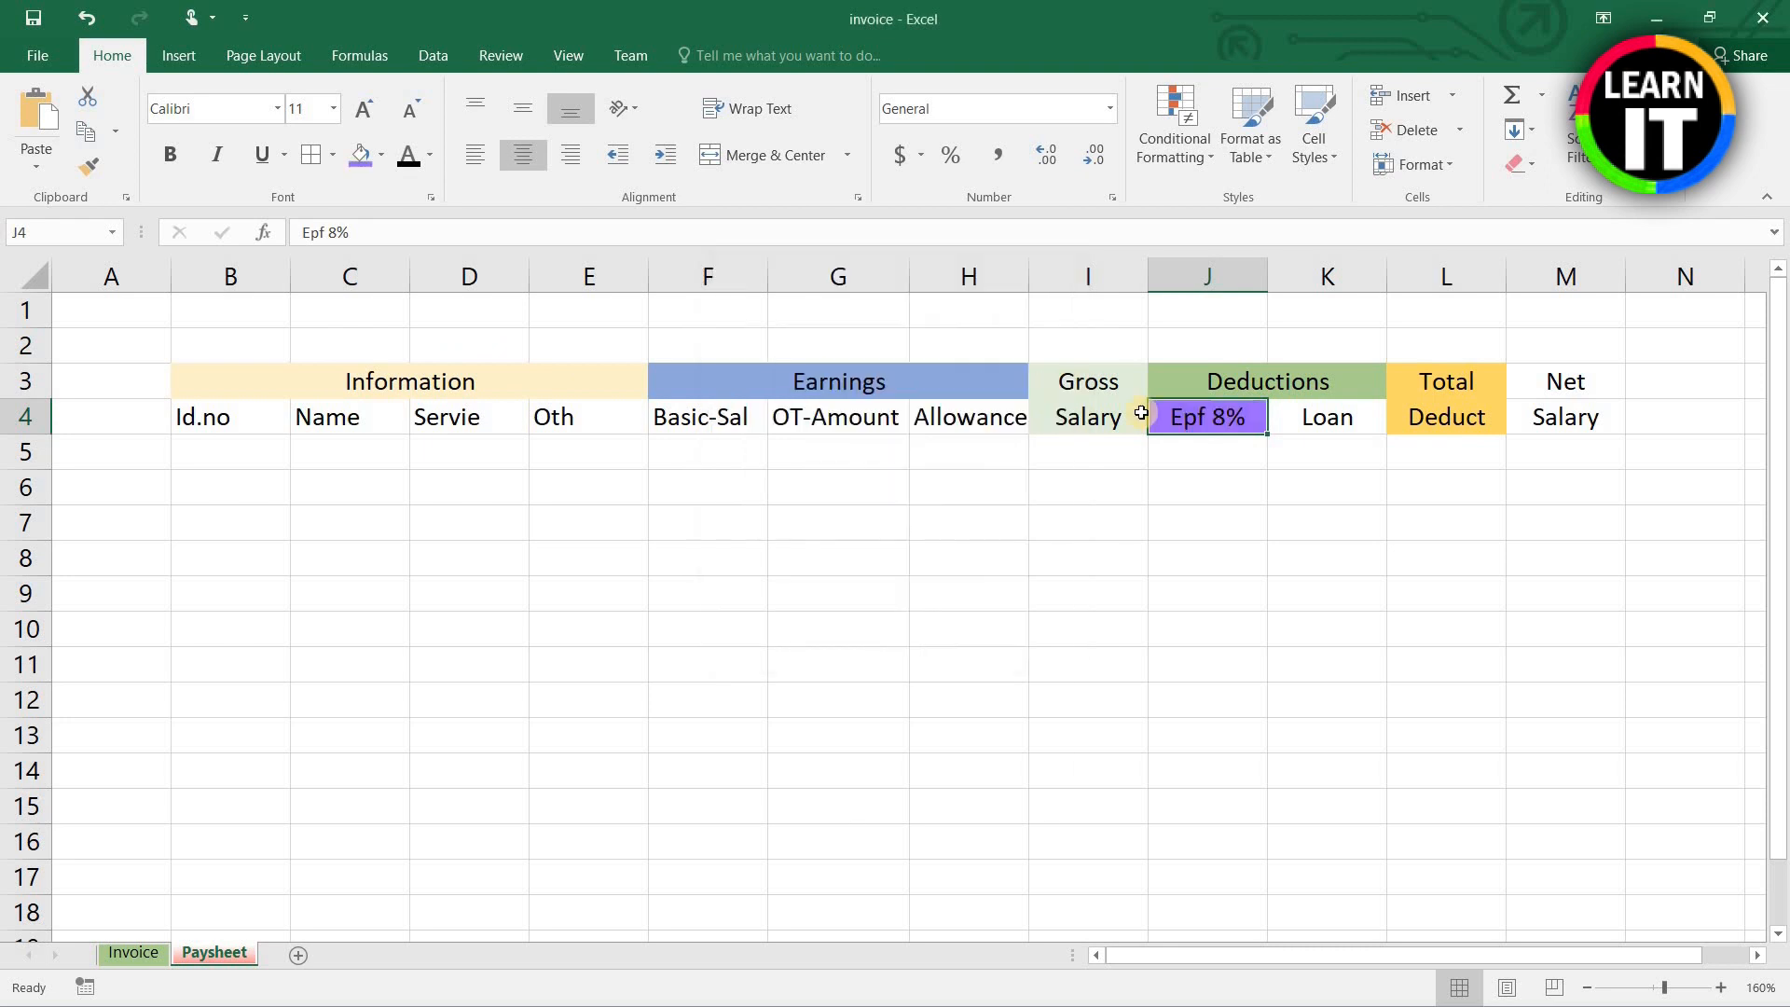
{"action": "left_click", "coordinate": [1322, 413]}
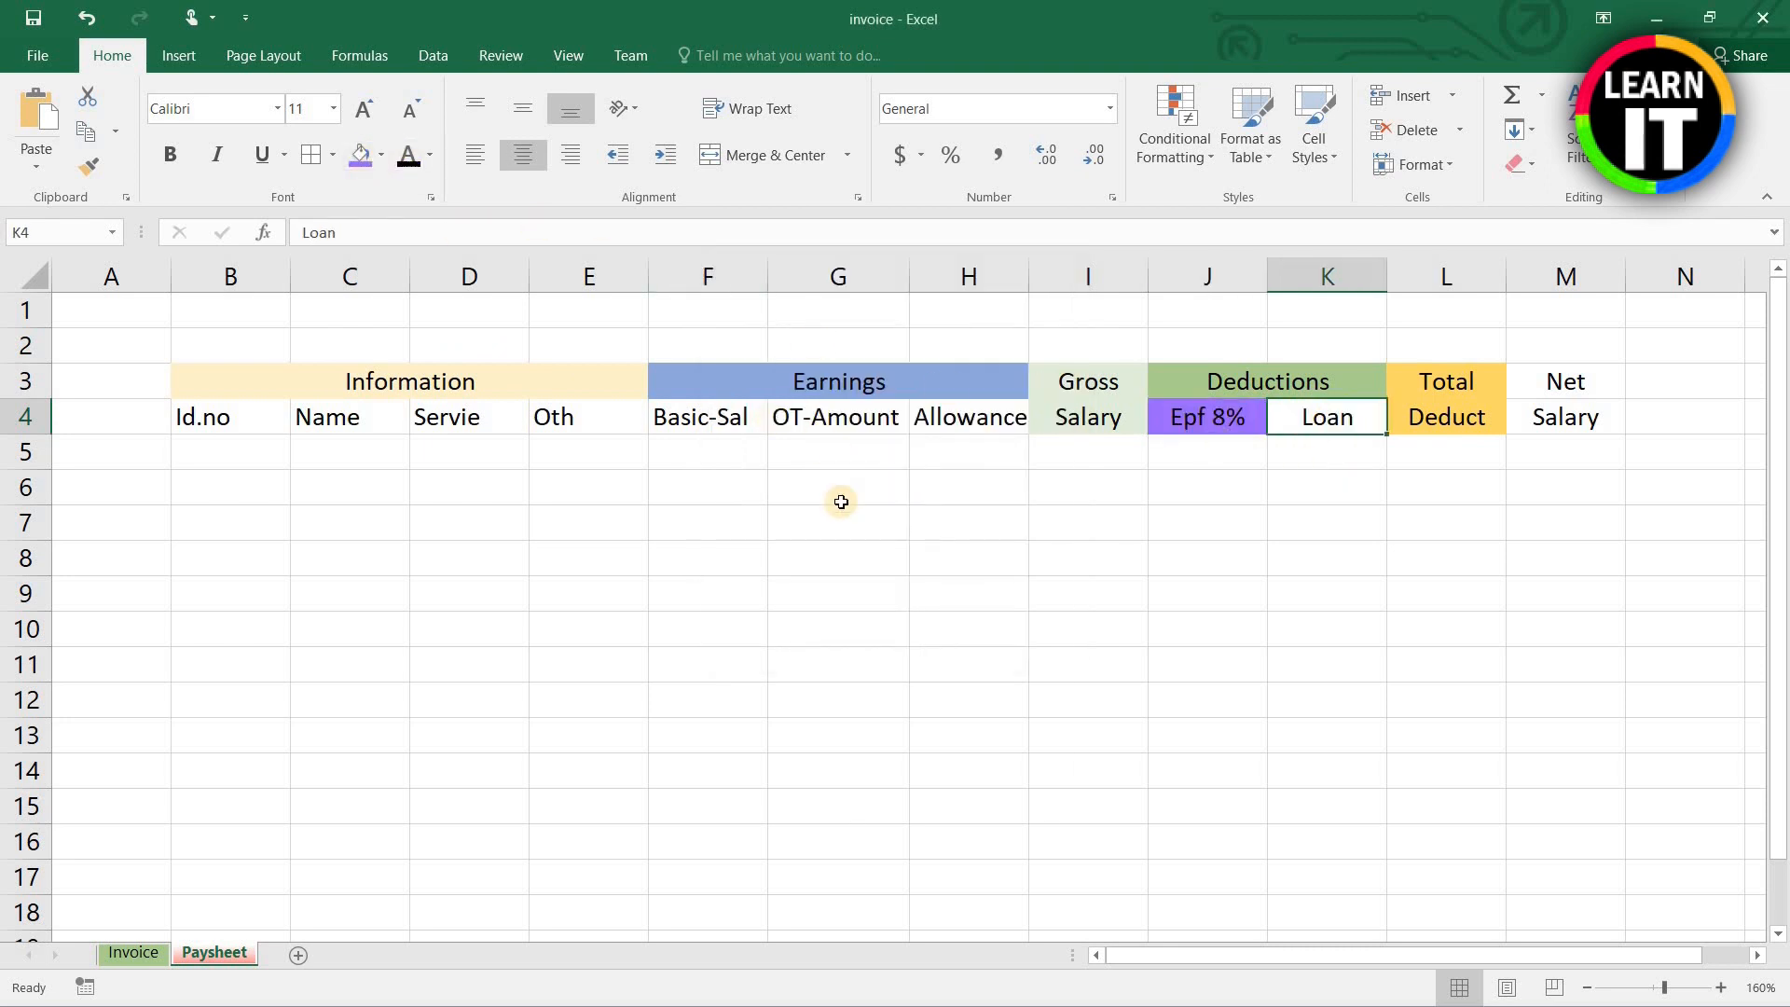
Step: Fill the Net Salary heading cells M3:M4 with dark orange and make their text white
{"action": "left_click_drag", "start_coordinate": [1564, 383], "coordinate": [1559, 417]}
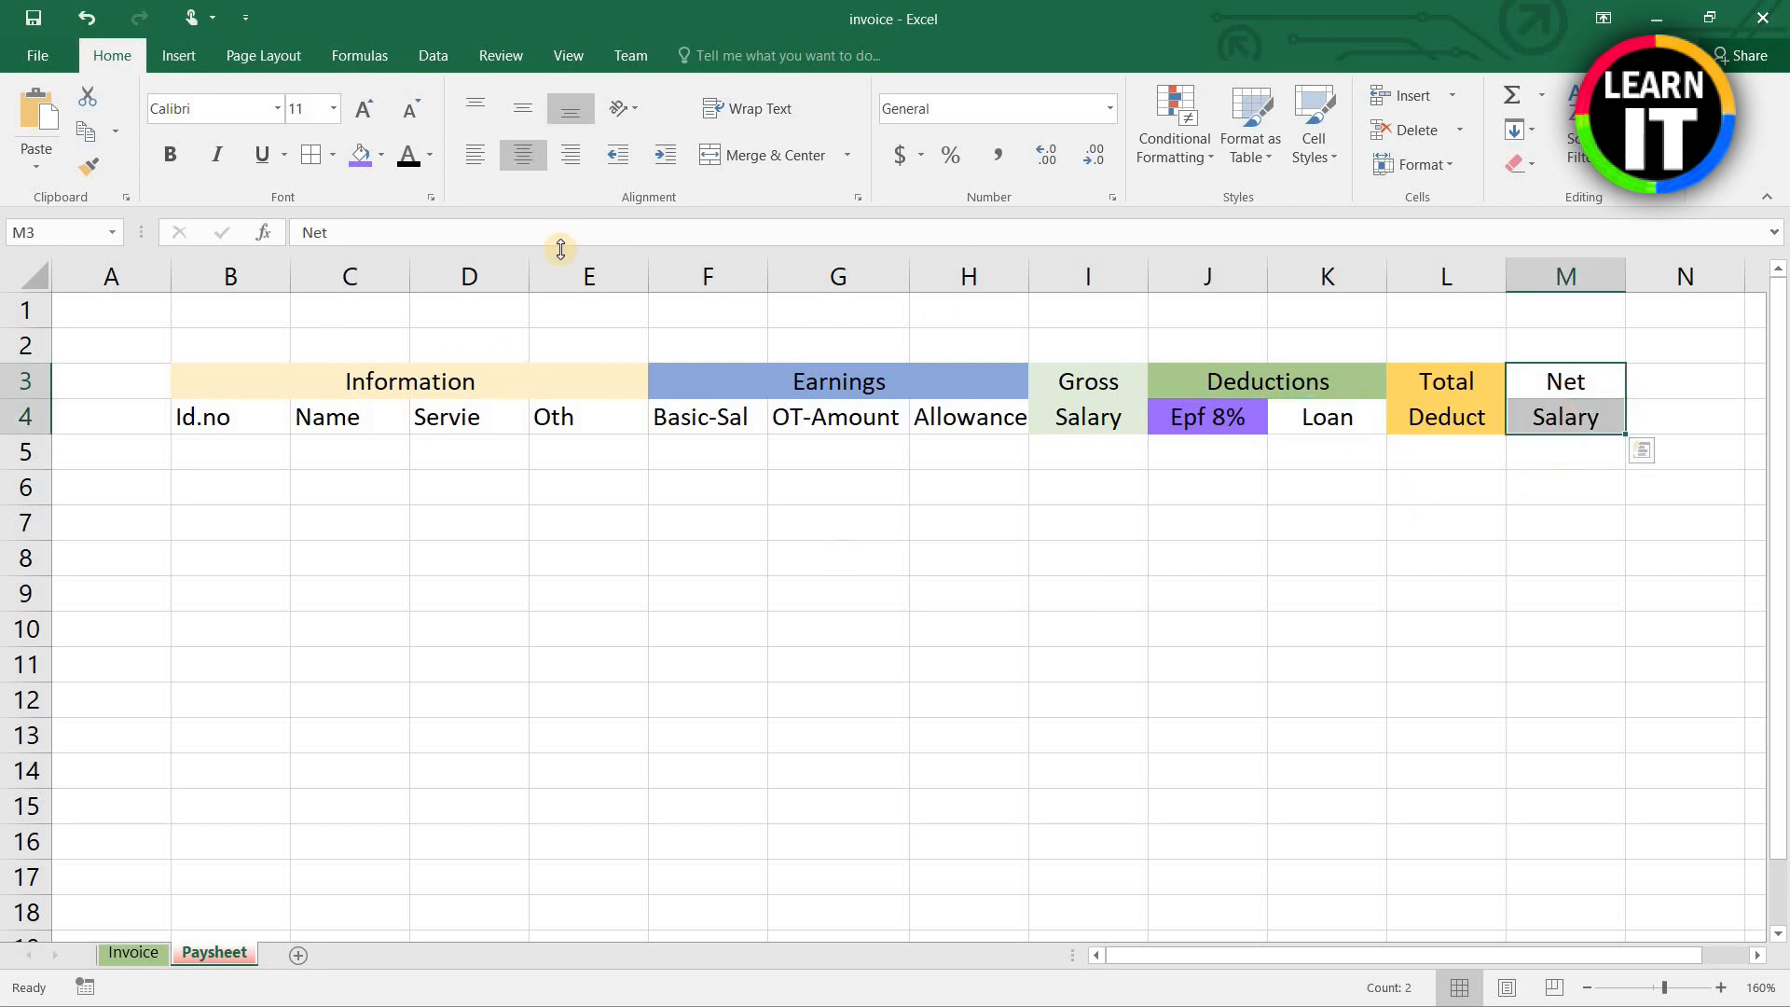
{"action": "left_click", "coordinate": [383, 160]}
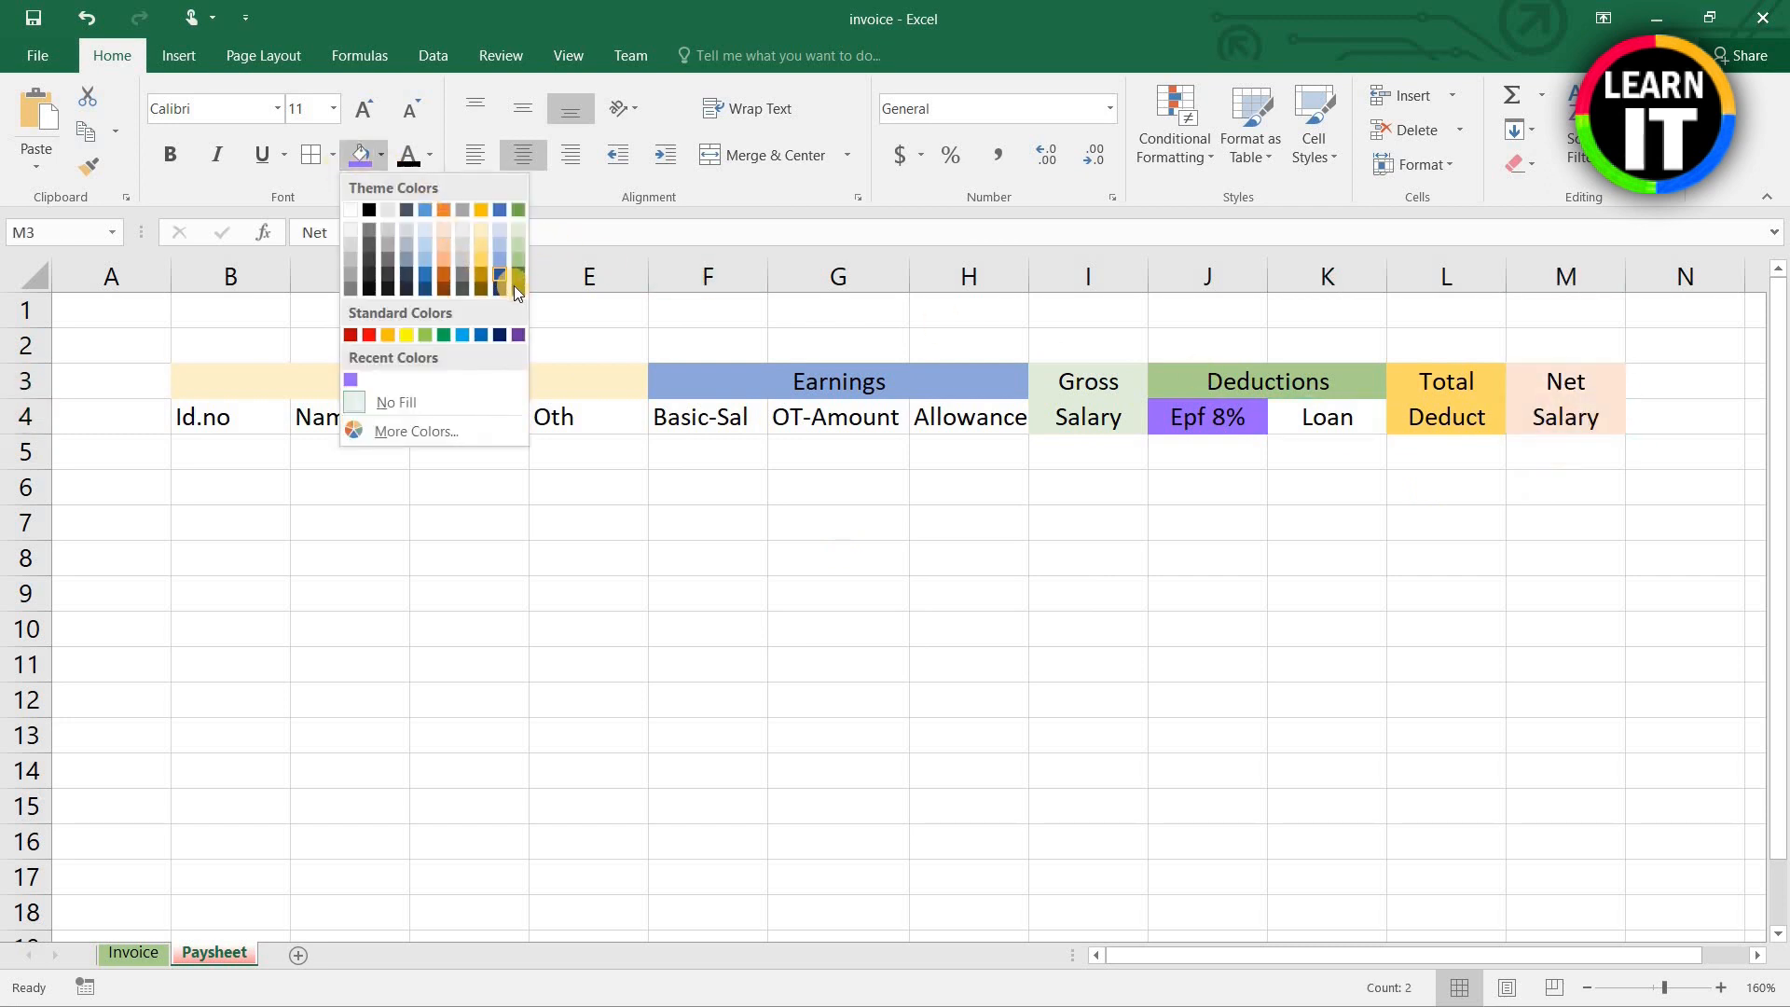
{"action": "left_click", "coordinate": [438, 271]}
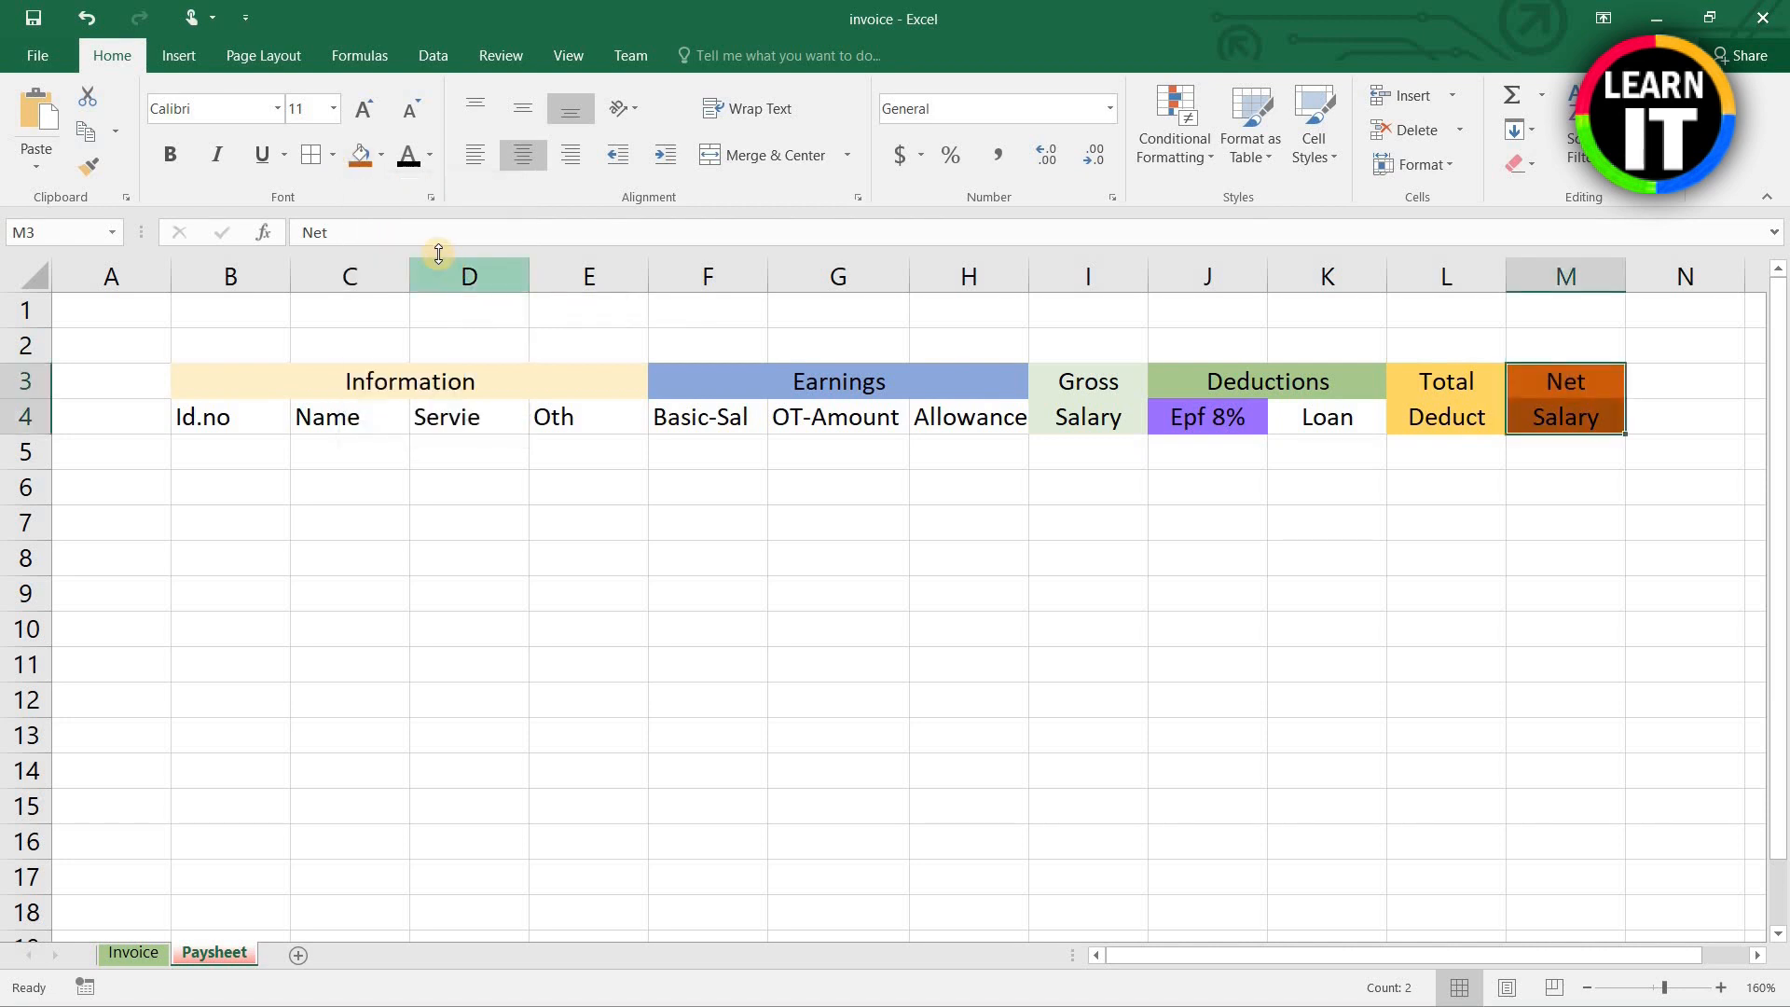
{"action": "left_click", "coordinate": [427, 155]}
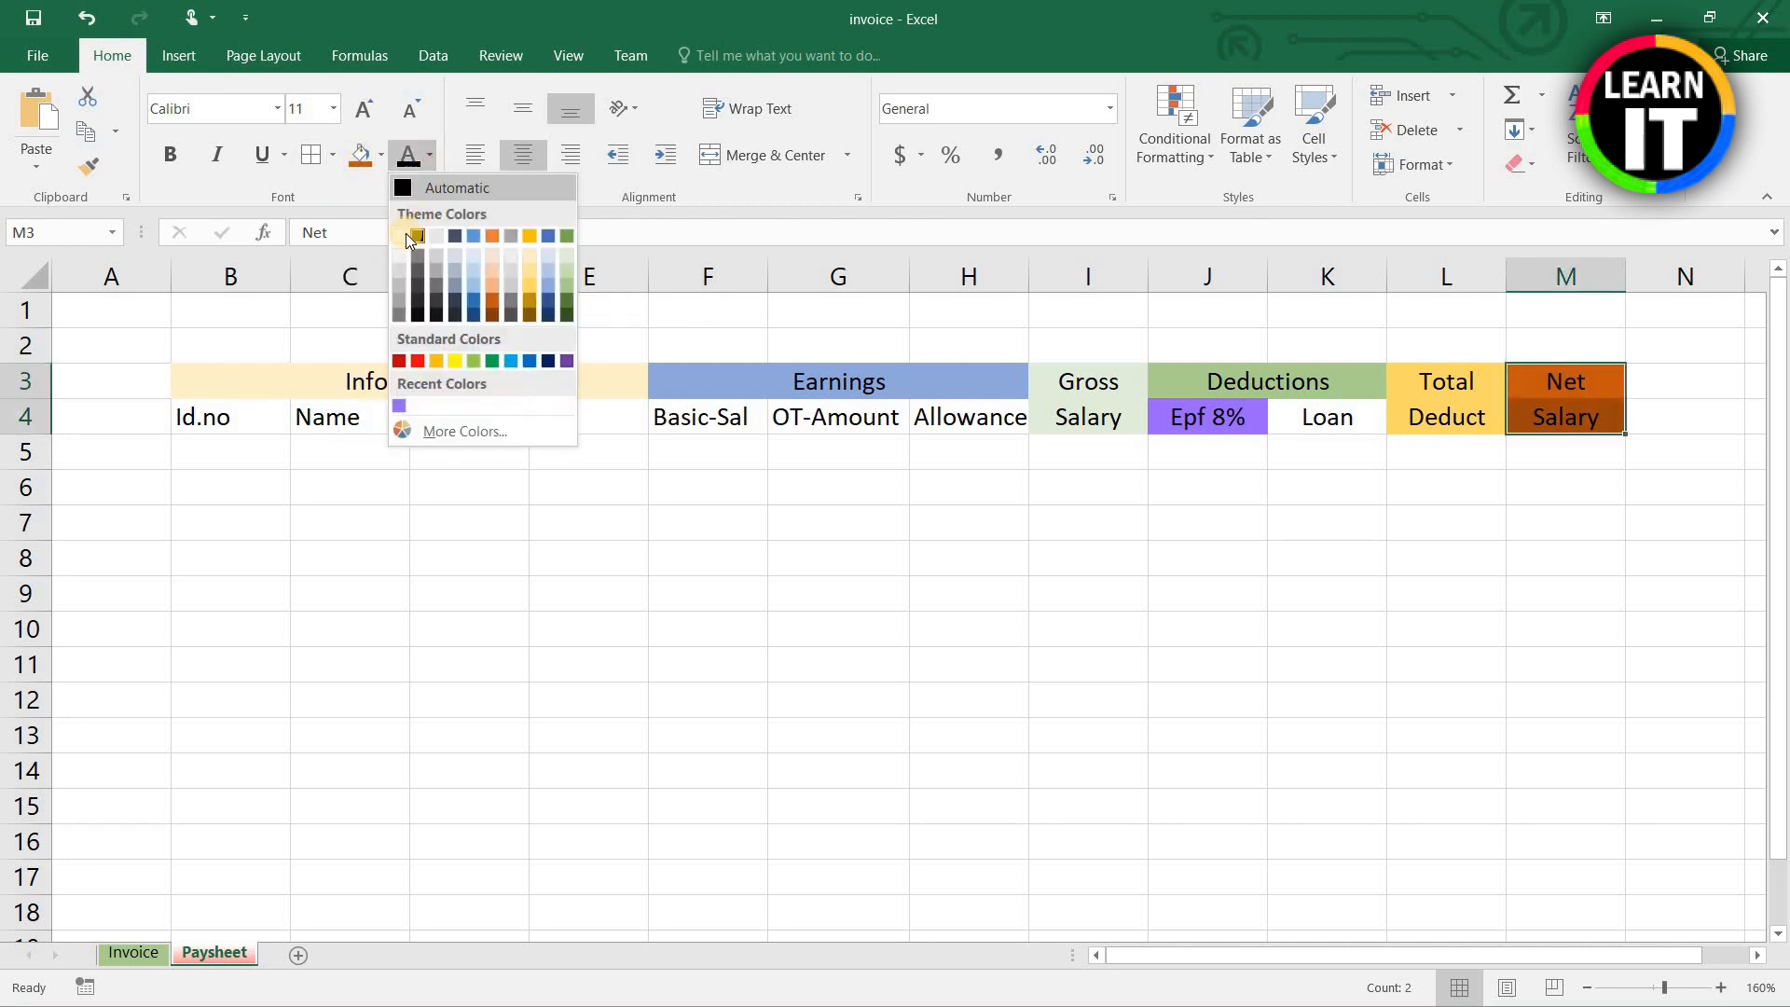
{"action": "left_click", "coordinate": [403, 238]}
{"action": "left_click", "coordinate": [478, 546]}
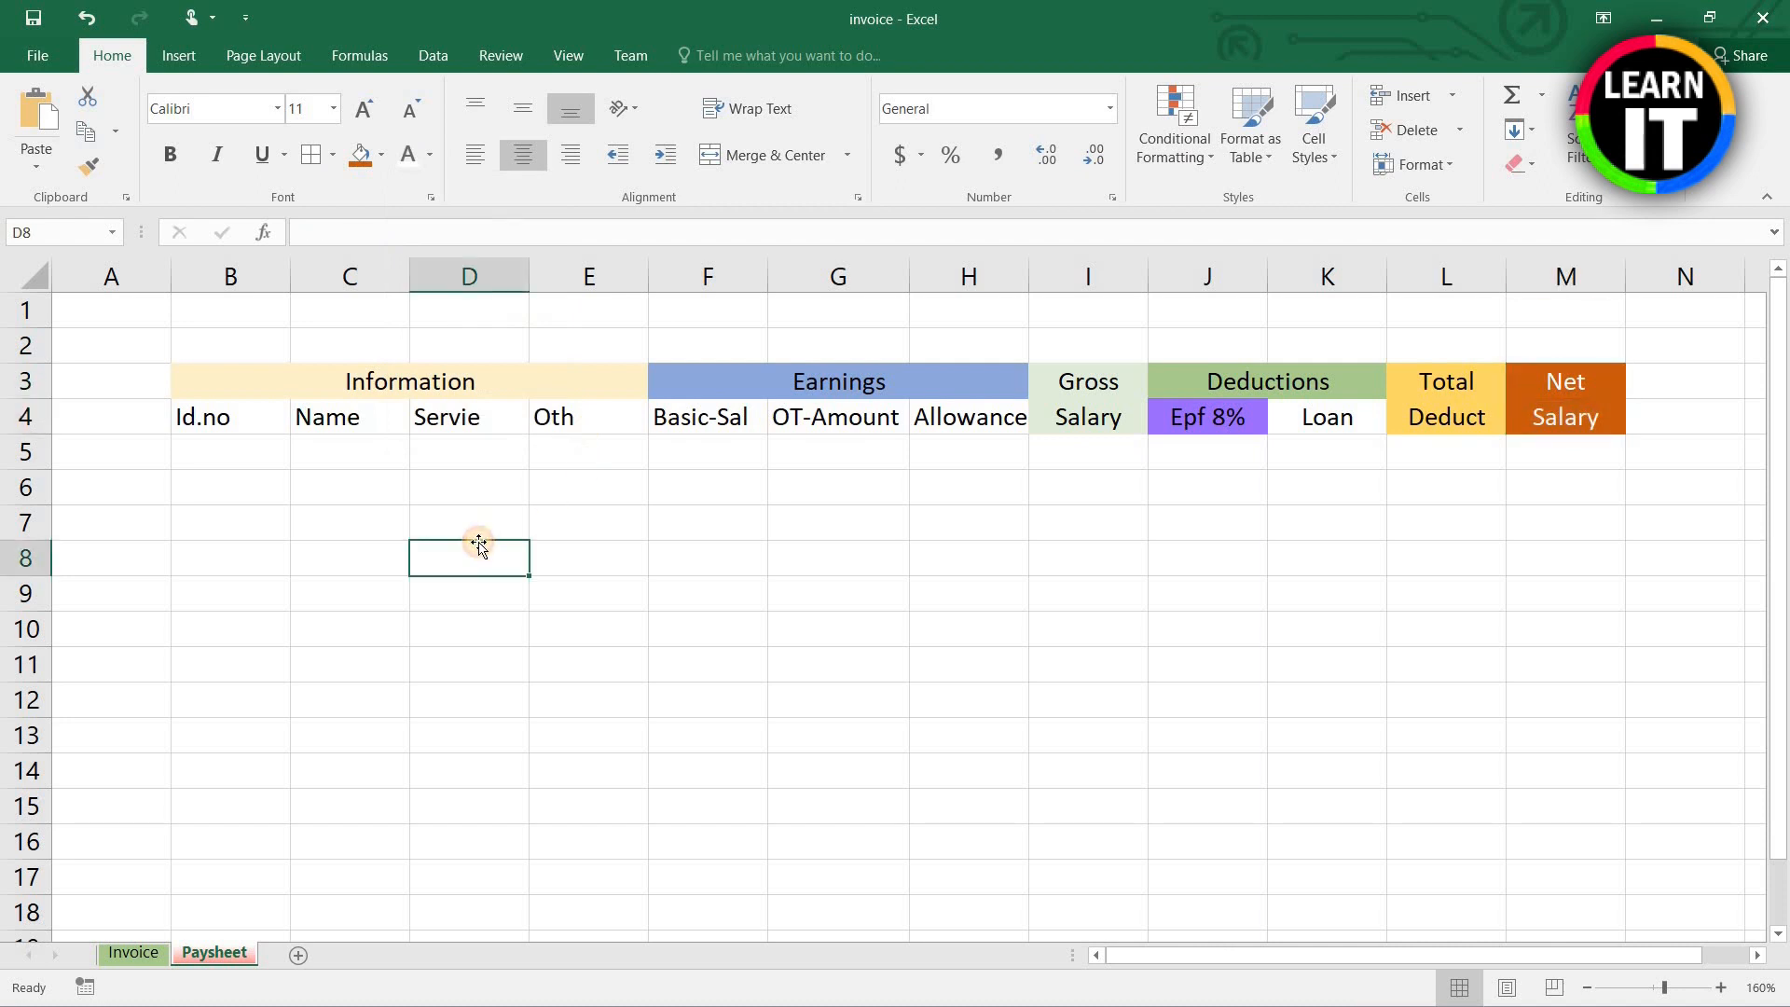
Step: Widen column C for the employee names and narrow the empty column A
{"action": "left_click", "coordinate": [234, 412]}
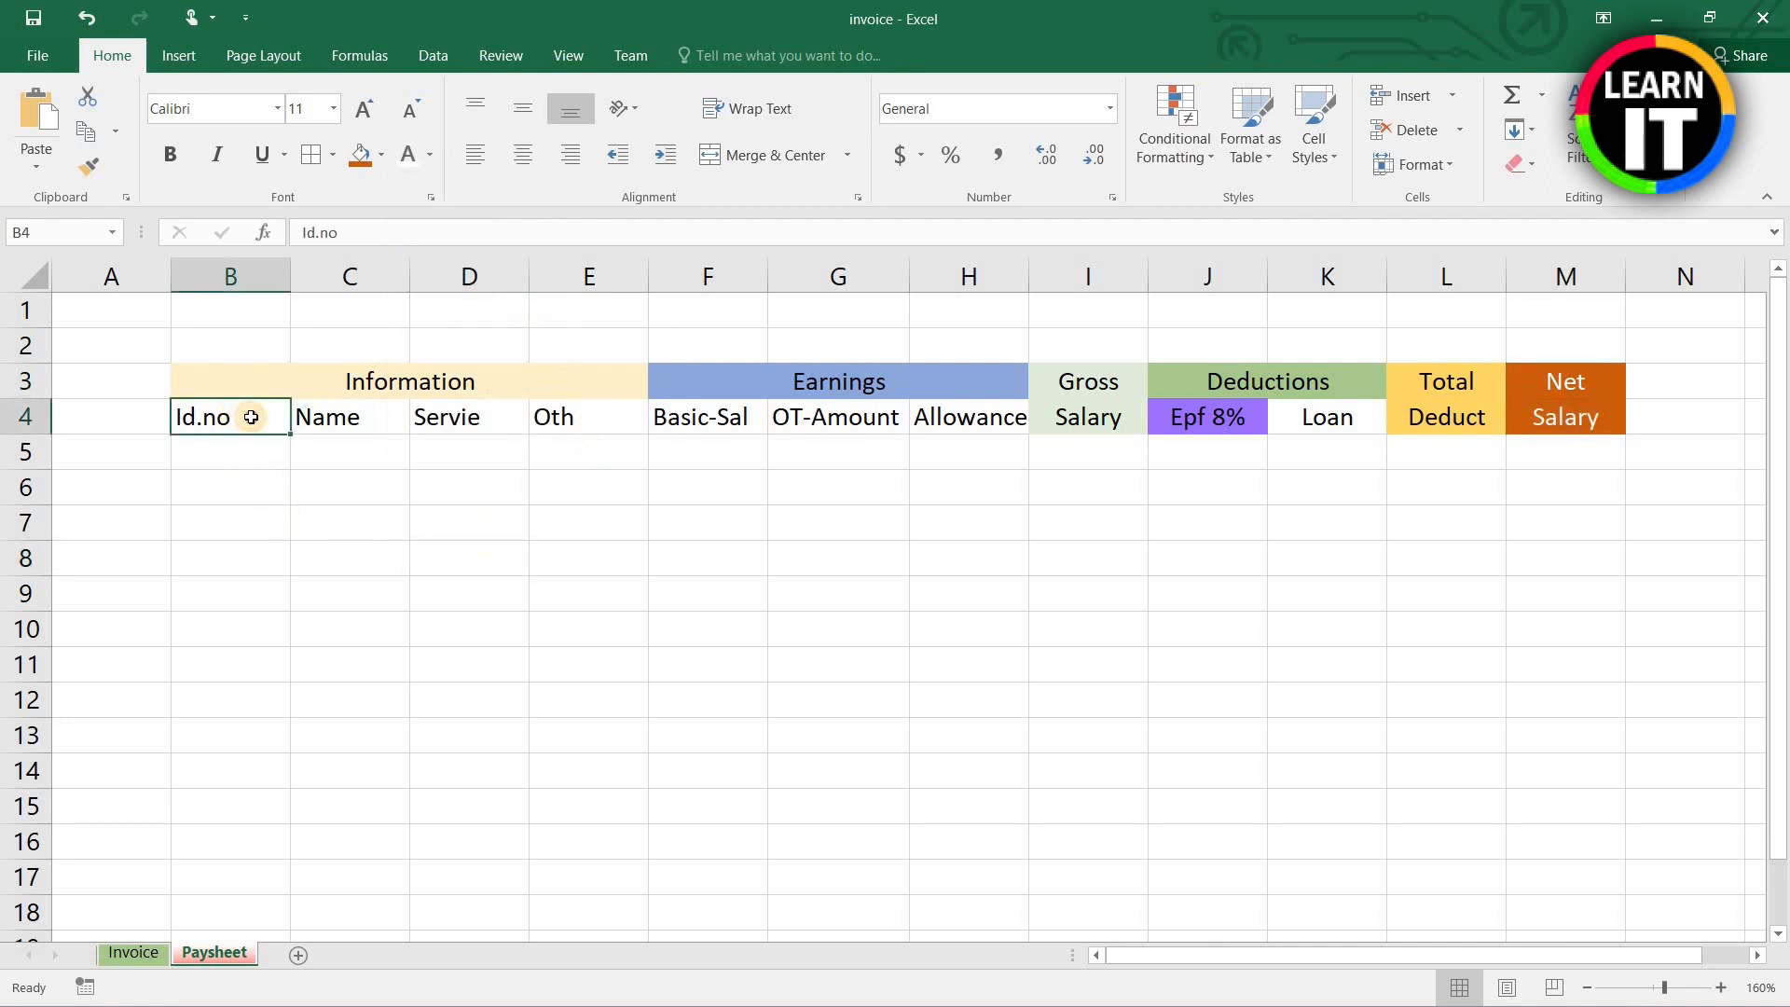
{"action": "left_click_drag", "start_coordinate": [437, 277], "coordinate": [499, 277]}
{"action": "left_click_drag", "start_coordinate": [170, 275], "coordinate": [135, 275]}
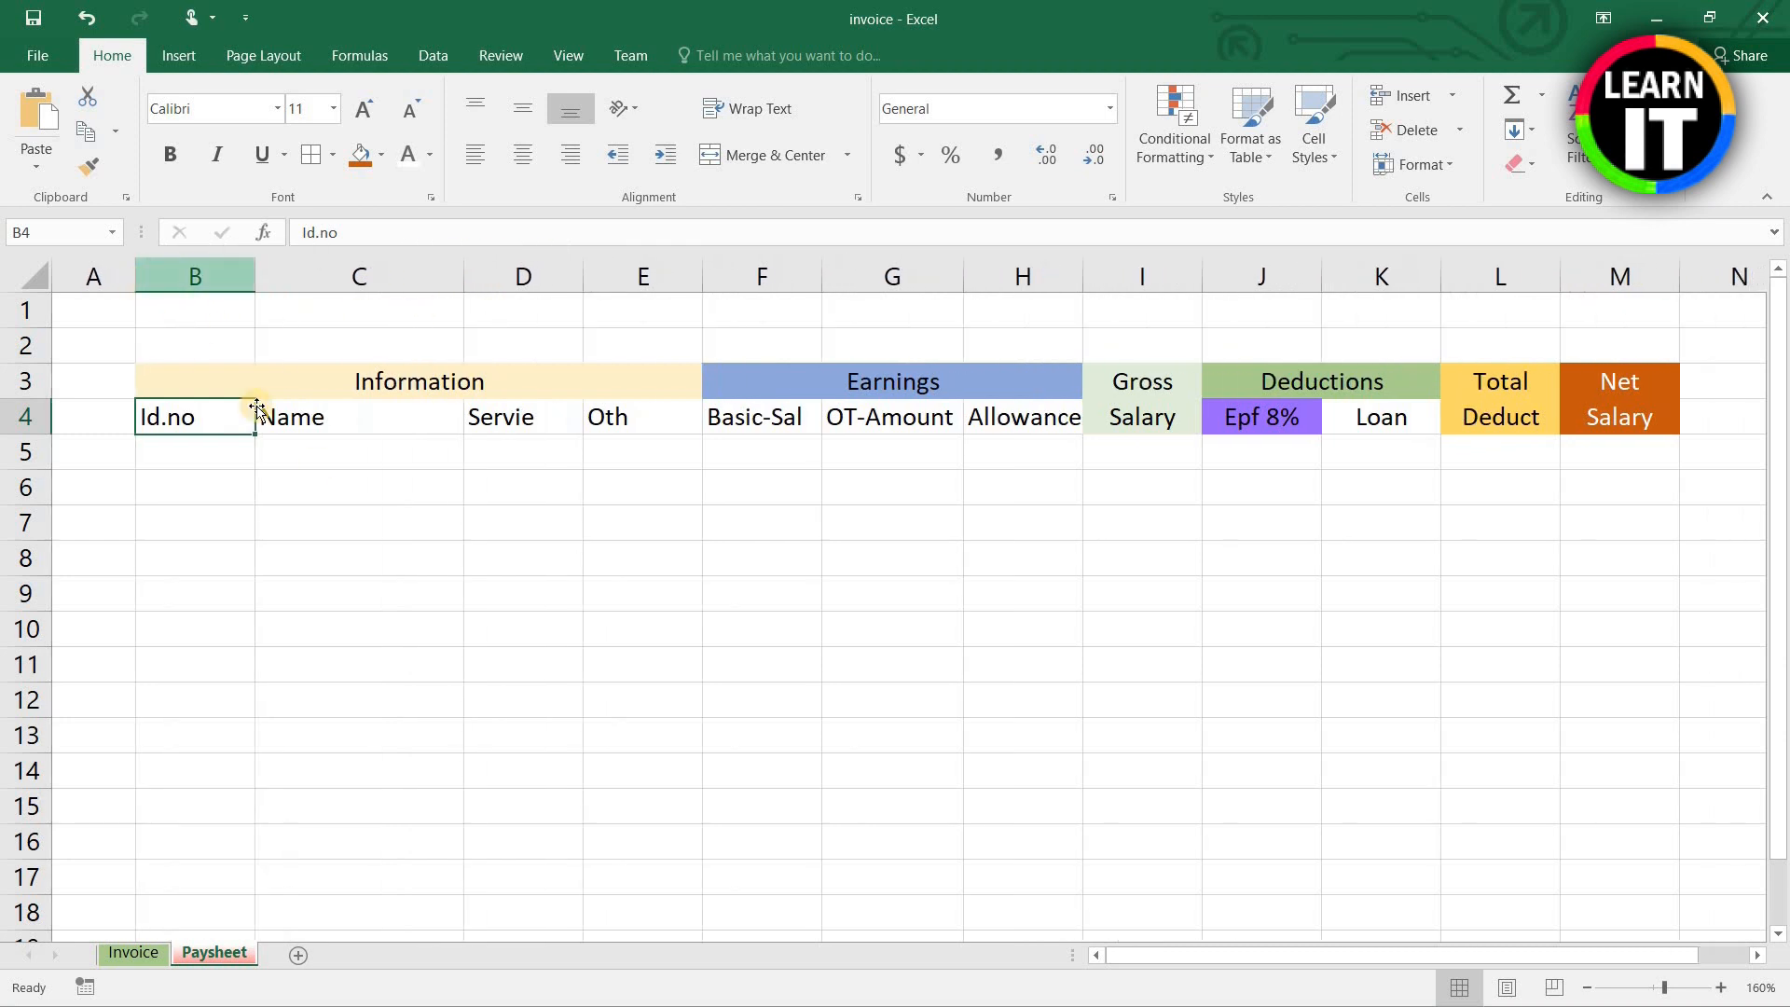
{"action": "left_click", "coordinate": [448, 594]}
Step: Apply thick outside borders around the whole heading block B3:M4
{"action": "left_click_drag", "start_coordinate": [205, 410], "coordinate": [668, 416]}
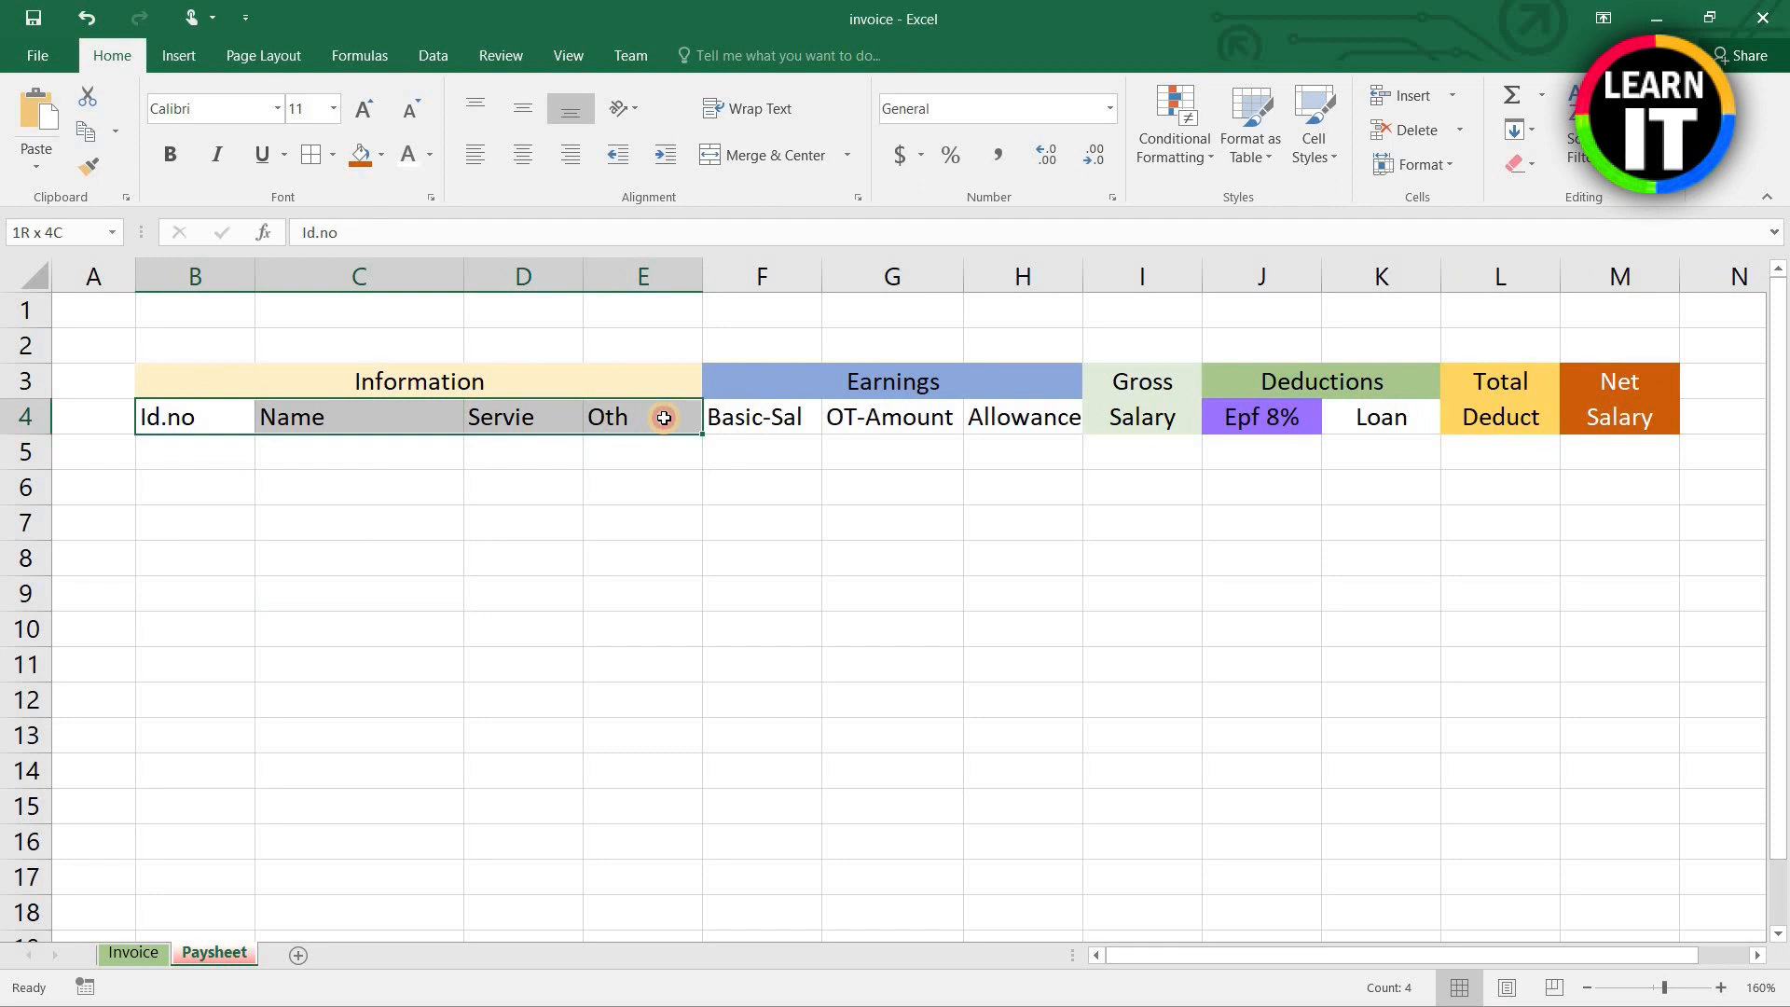
{"action": "left_click", "coordinate": [618, 550]}
{"action": "left_click", "coordinate": [407, 395]}
{"action": "left_click_drag", "start_coordinate": [408, 395], "coordinate": [1633, 419]}
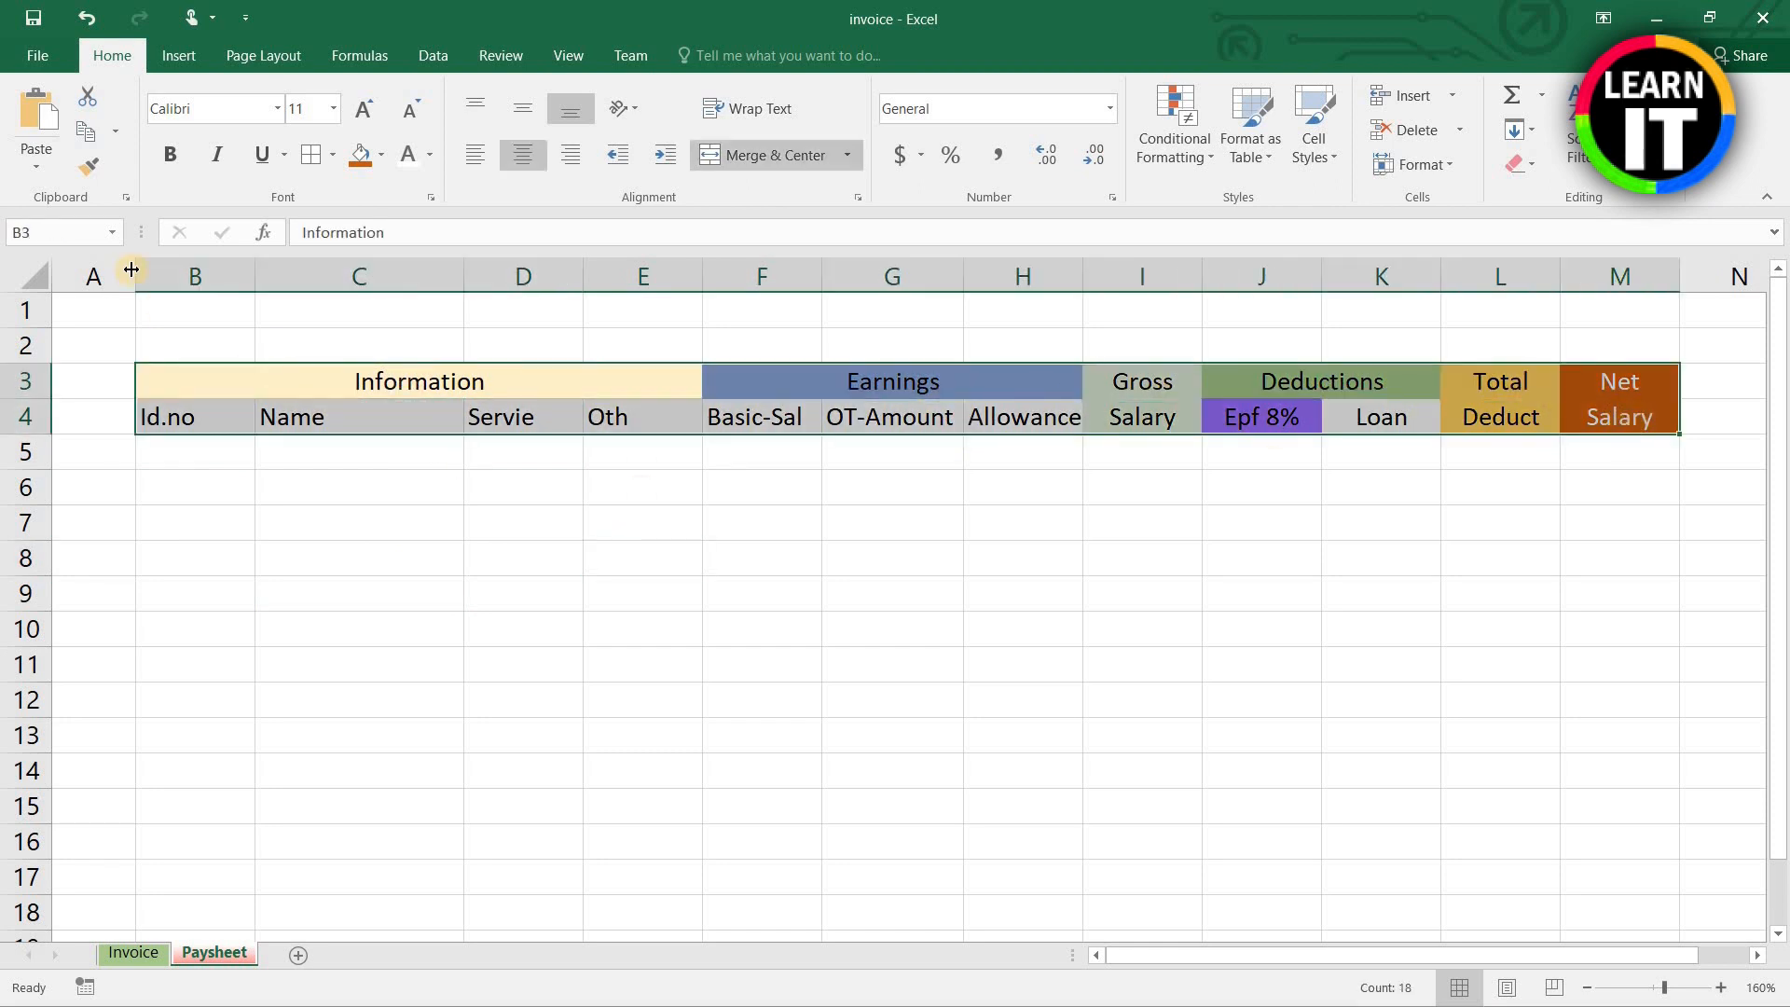
{"action": "left_click", "coordinate": [333, 155]}
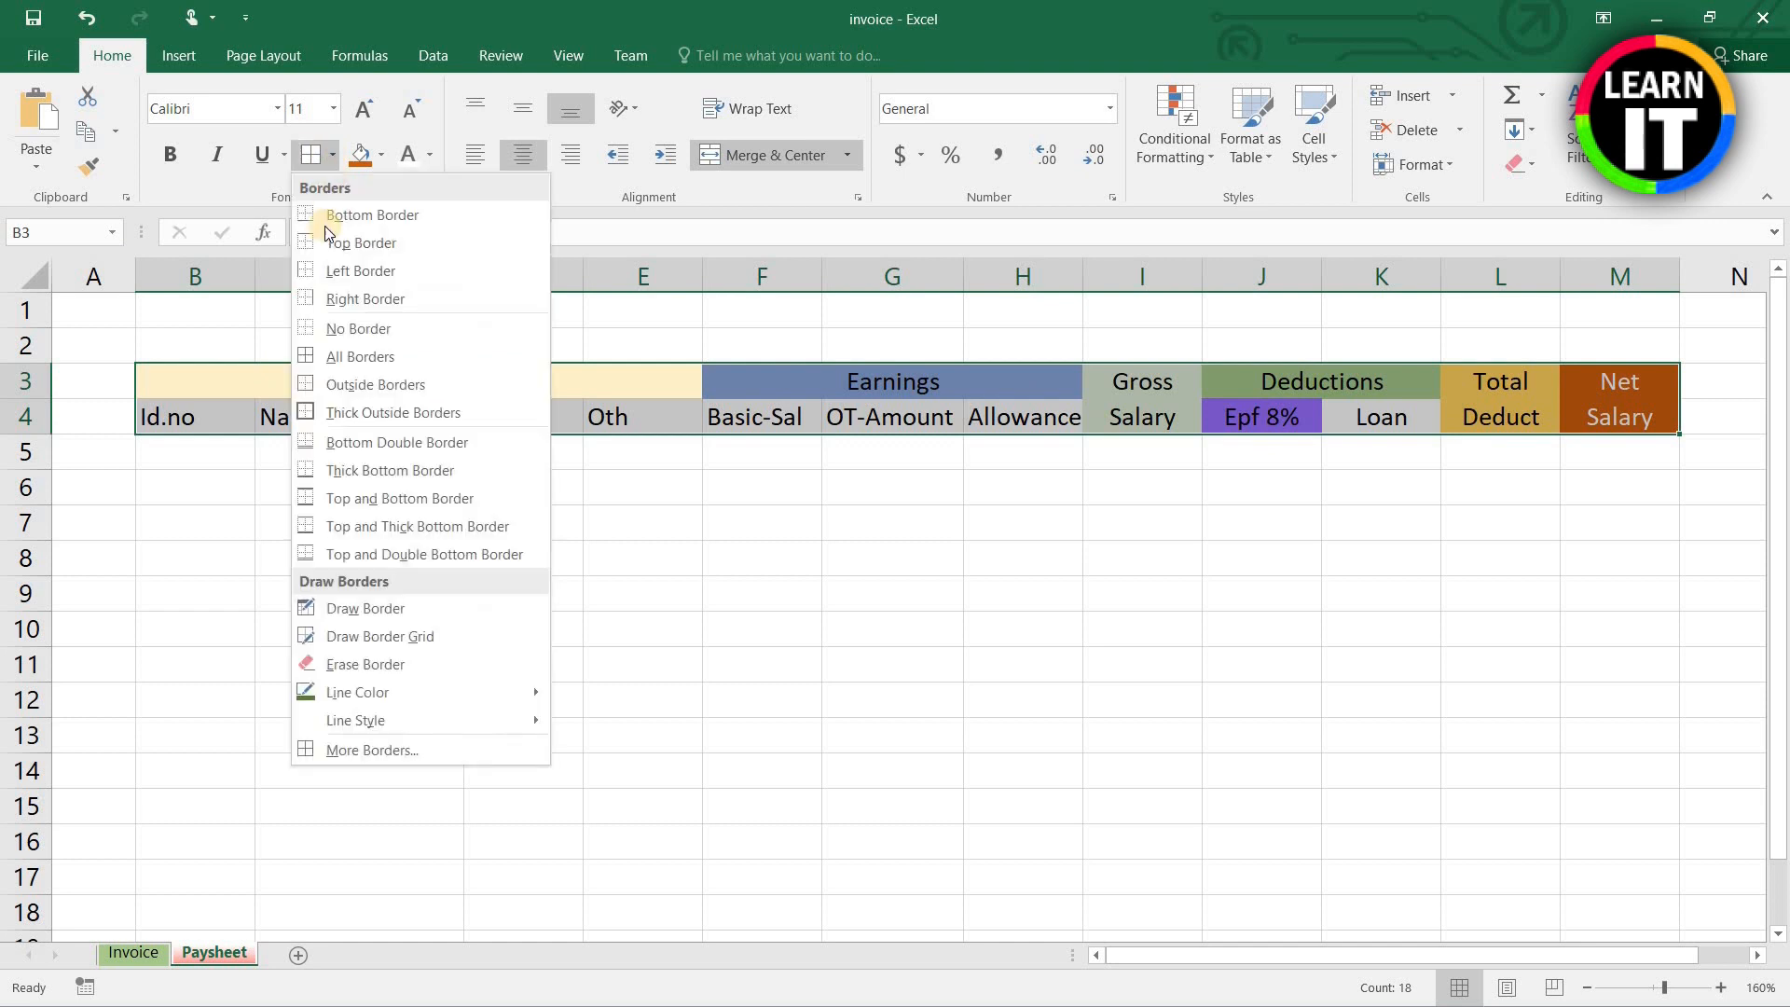
{"action": "left_click", "coordinate": [370, 414]}
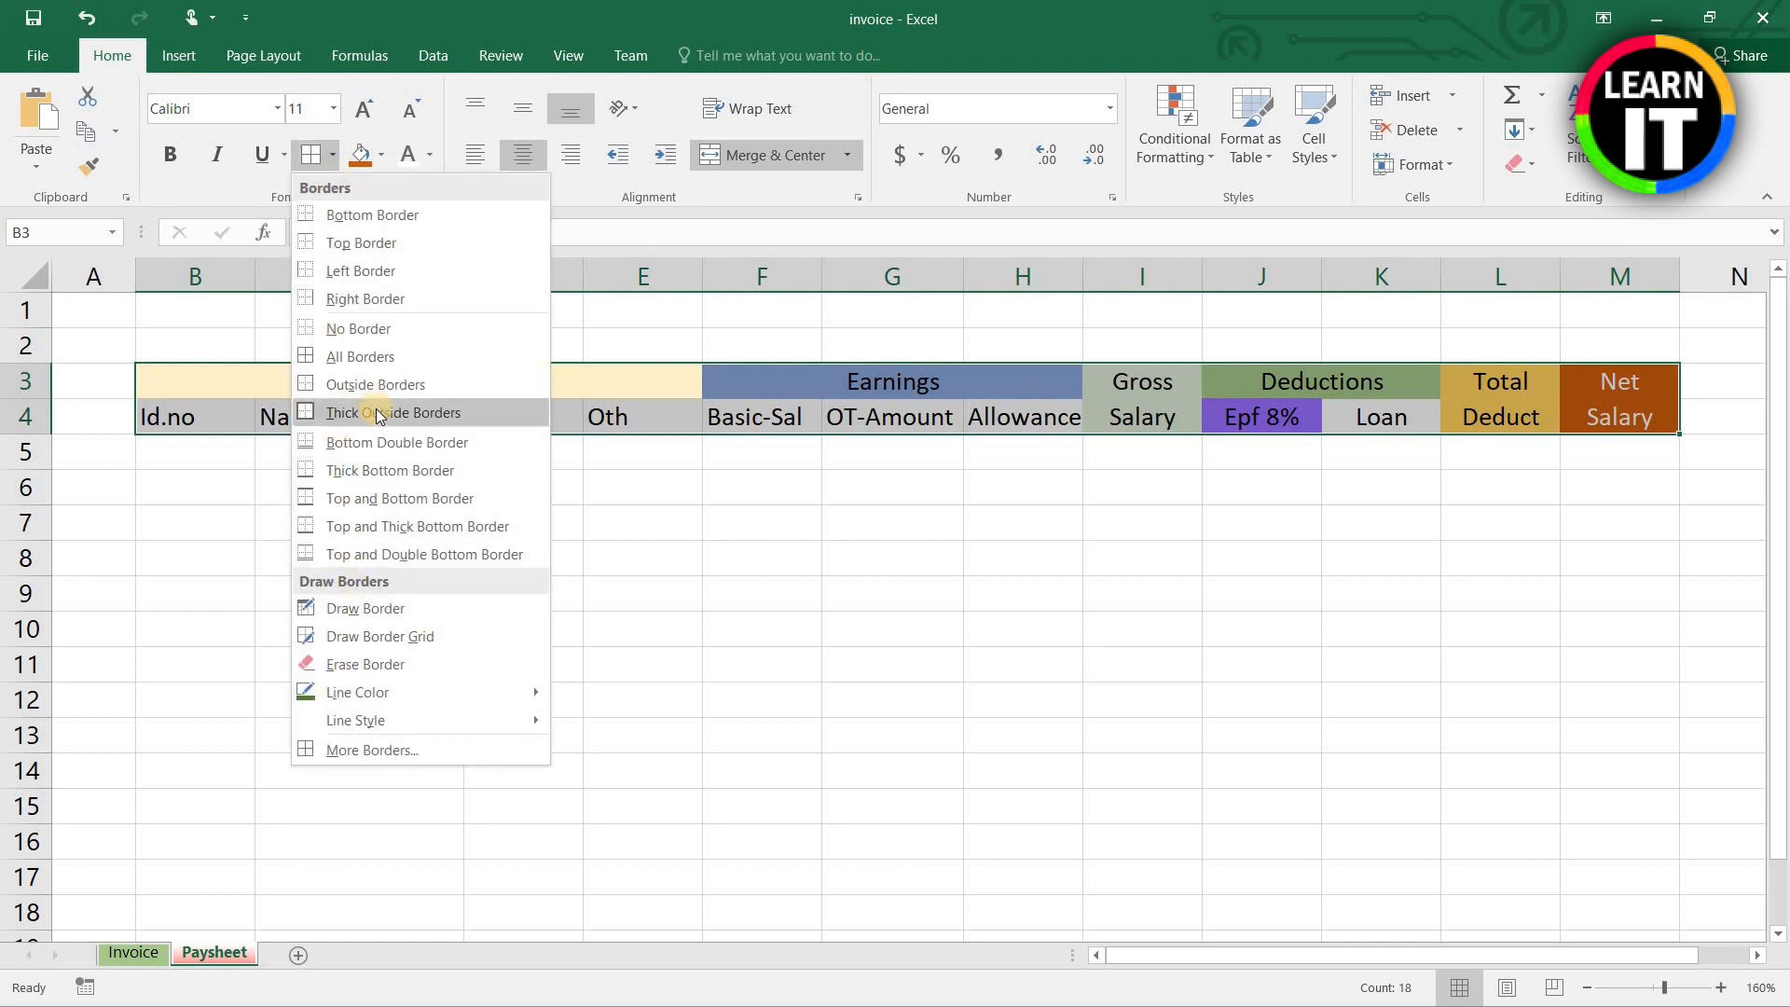
{"action": "left_click", "coordinate": [332, 555]}
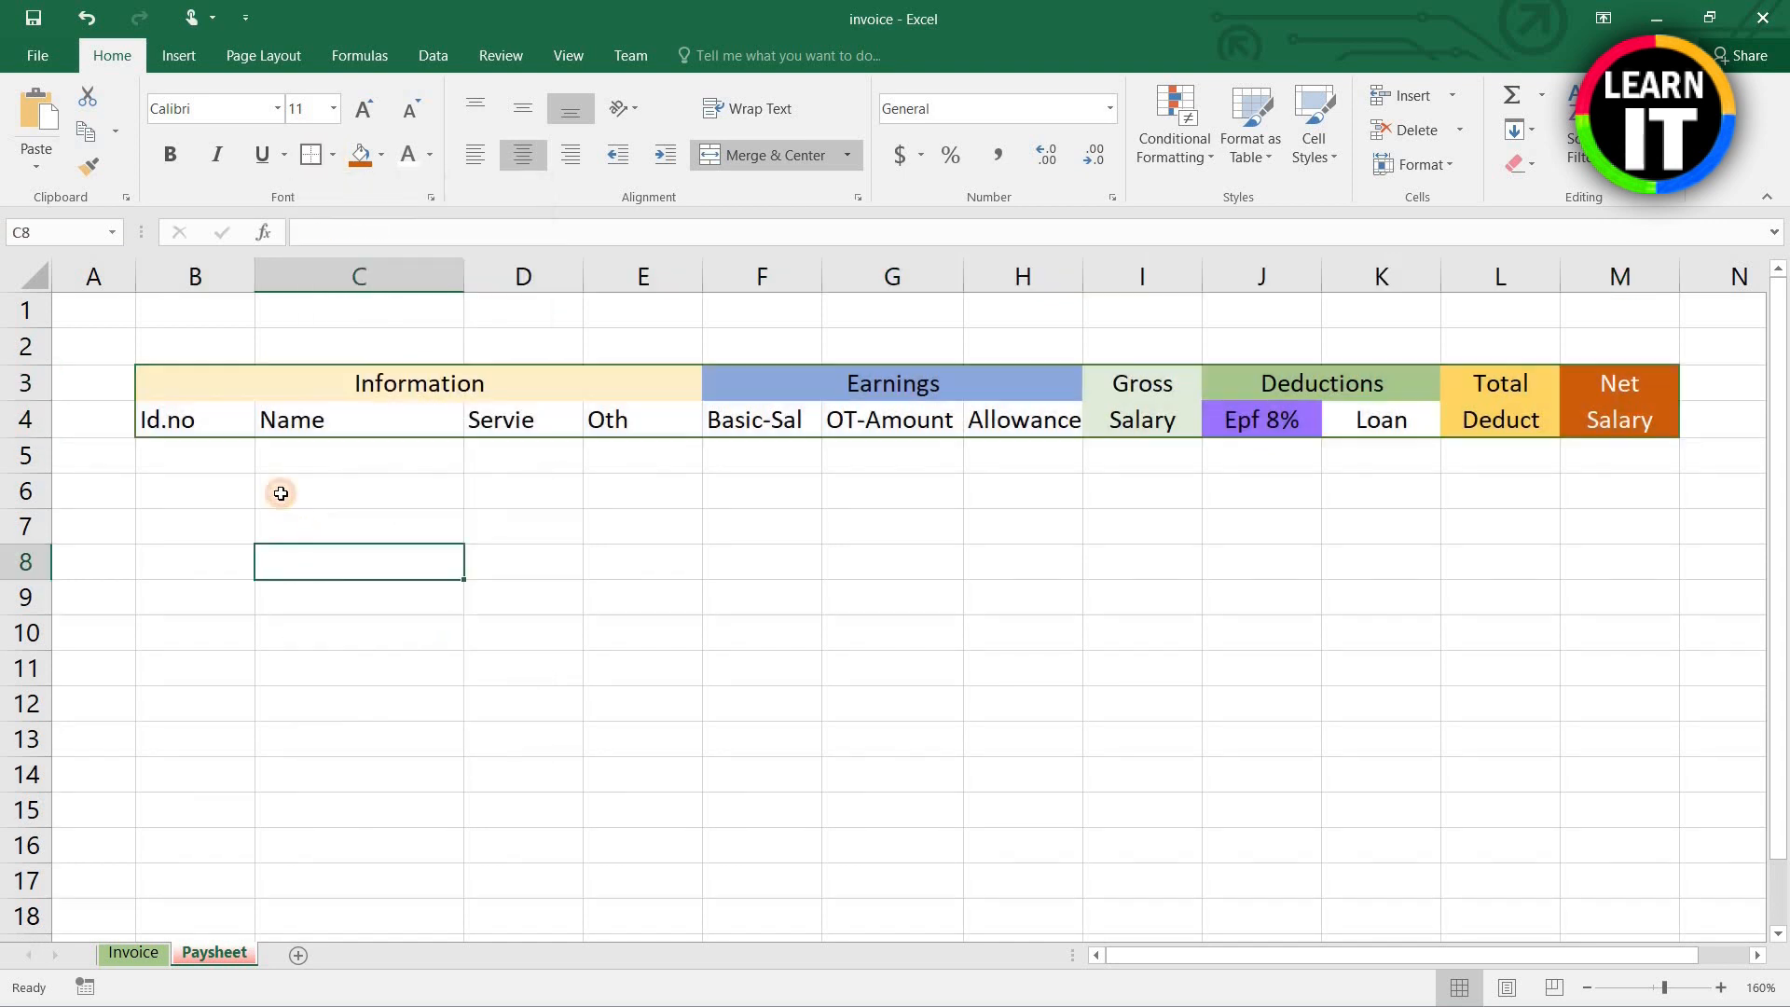
Step: Apply thick outside borders separately to the Information, Earnings, Gross Salary, Total Deduct and Net Salary headings
{"action": "left_click", "coordinate": [231, 381]}
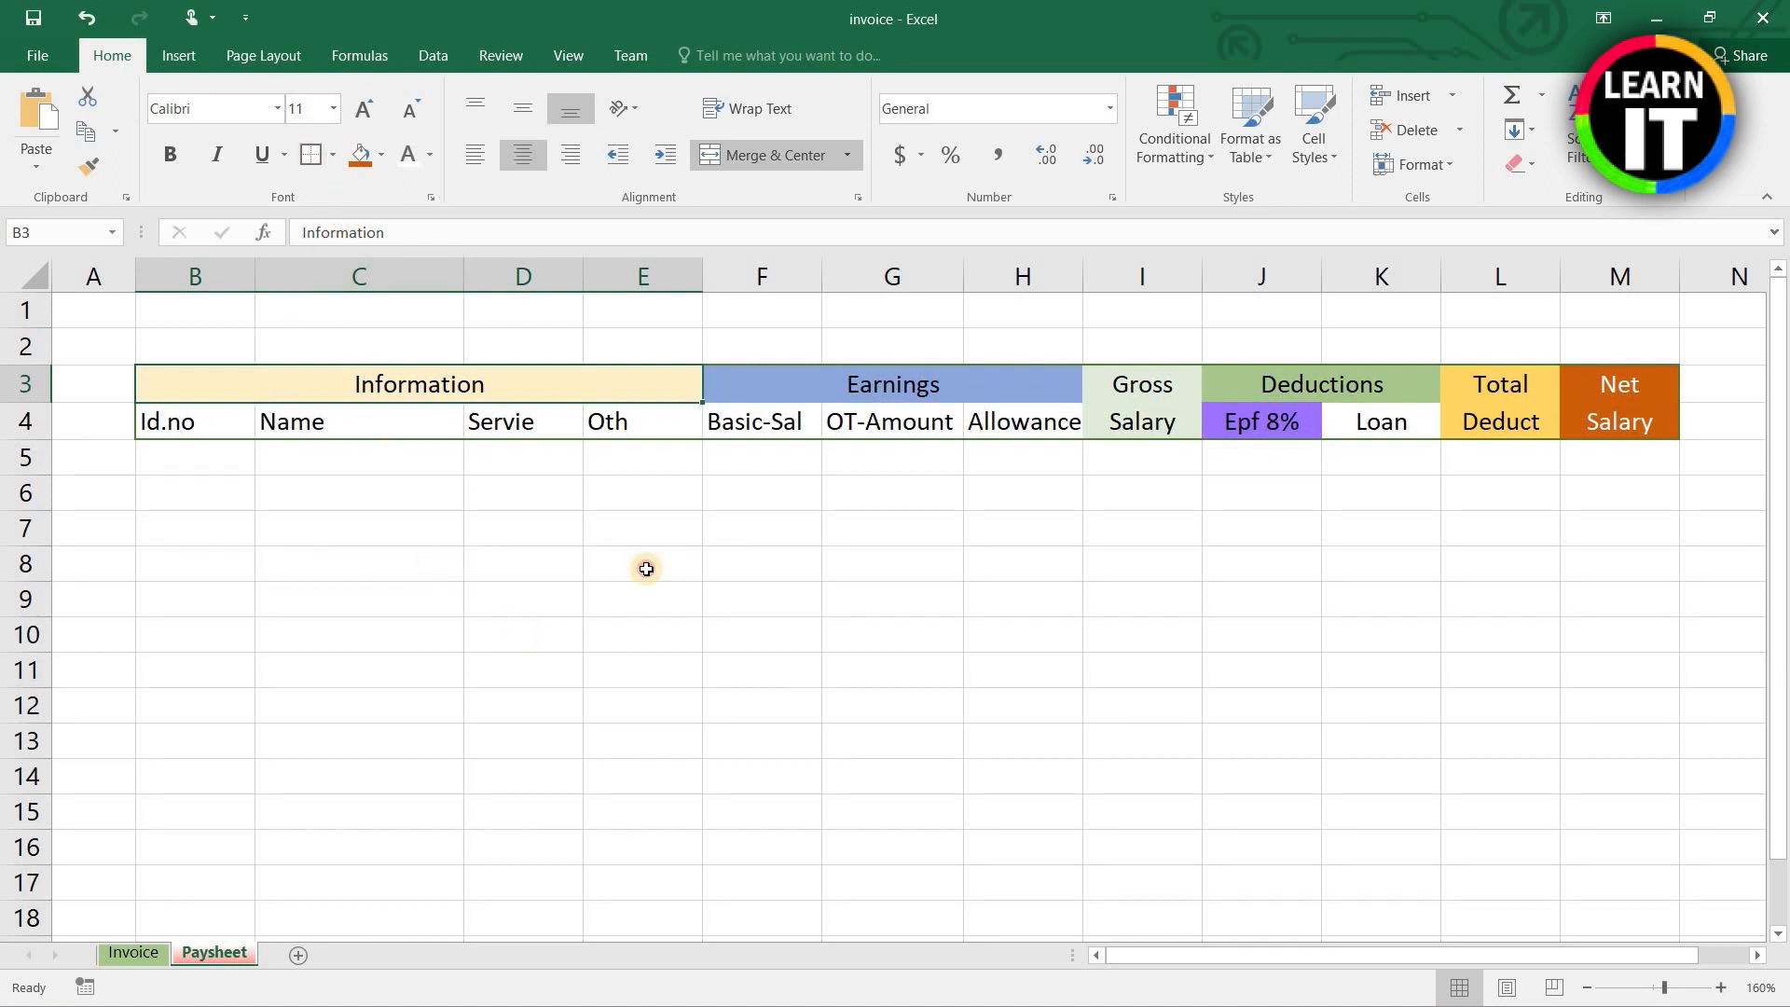
{"action": "left_click", "coordinate": [851, 379]}
{"action": "left_click_drag", "start_coordinate": [1073, 642], "coordinate": [1102, 641]}
{"action": "left_click", "coordinate": [1149, 393]}
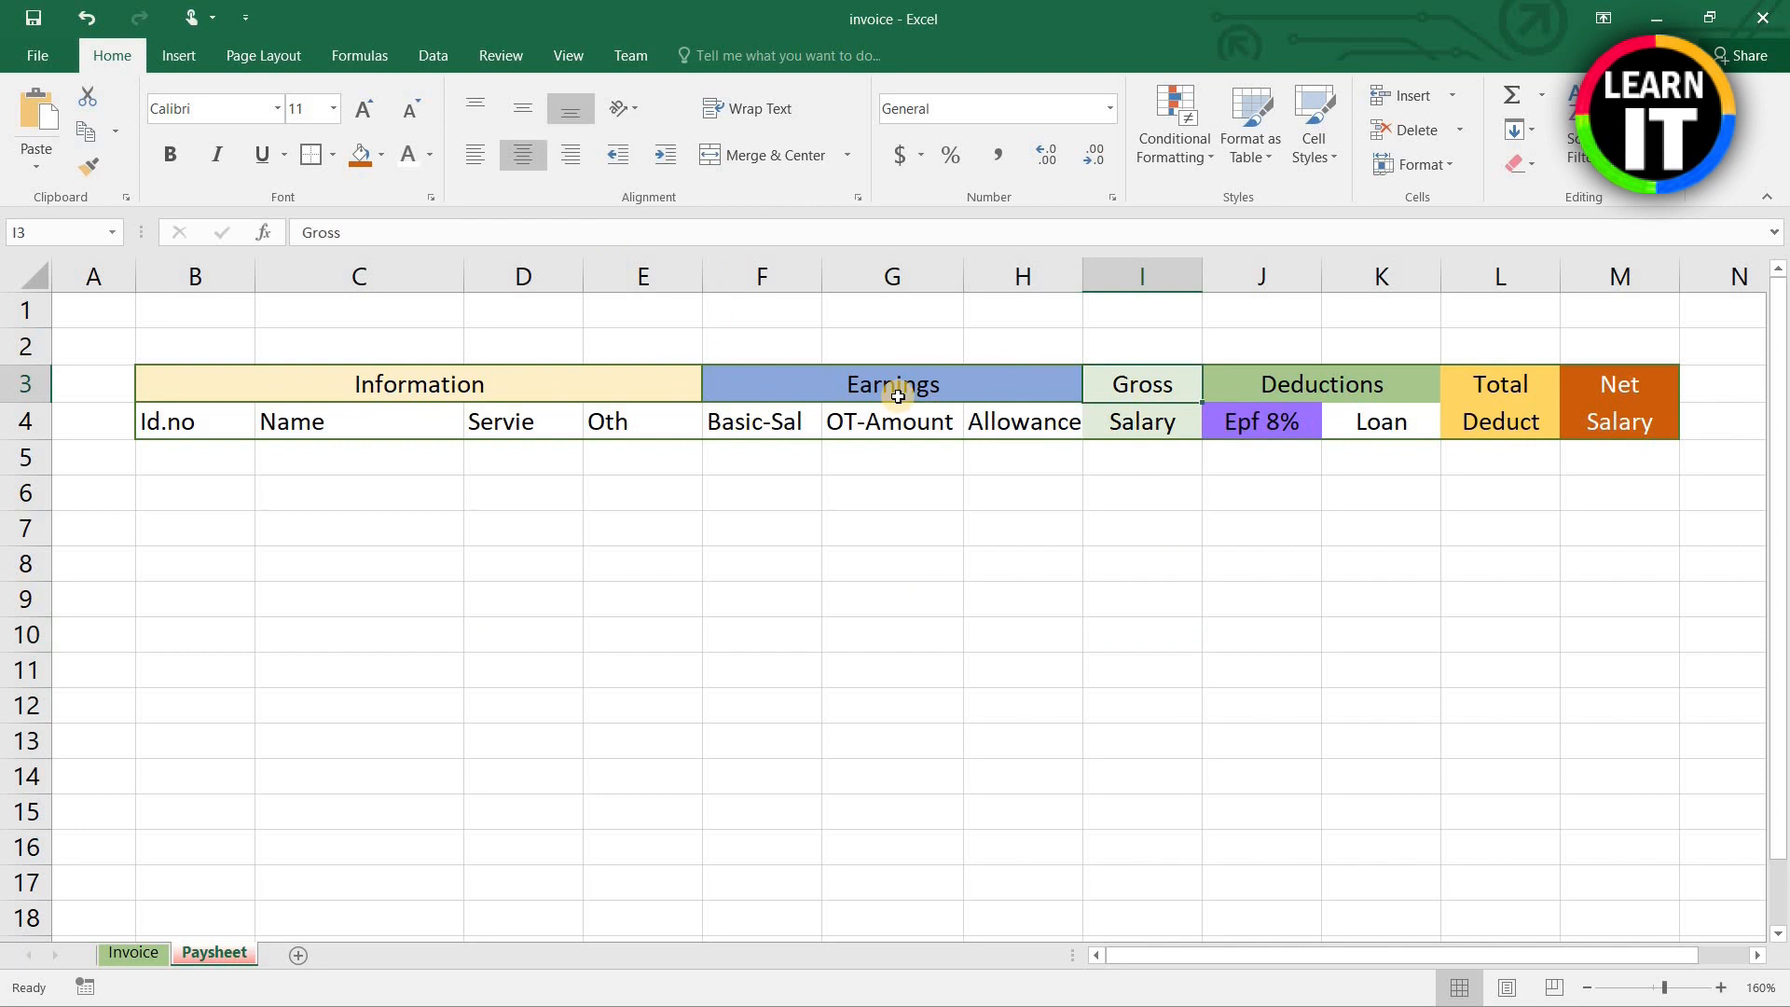
{"action": "left_click_drag", "start_coordinate": [1144, 419], "coordinate": [1136, 390]}
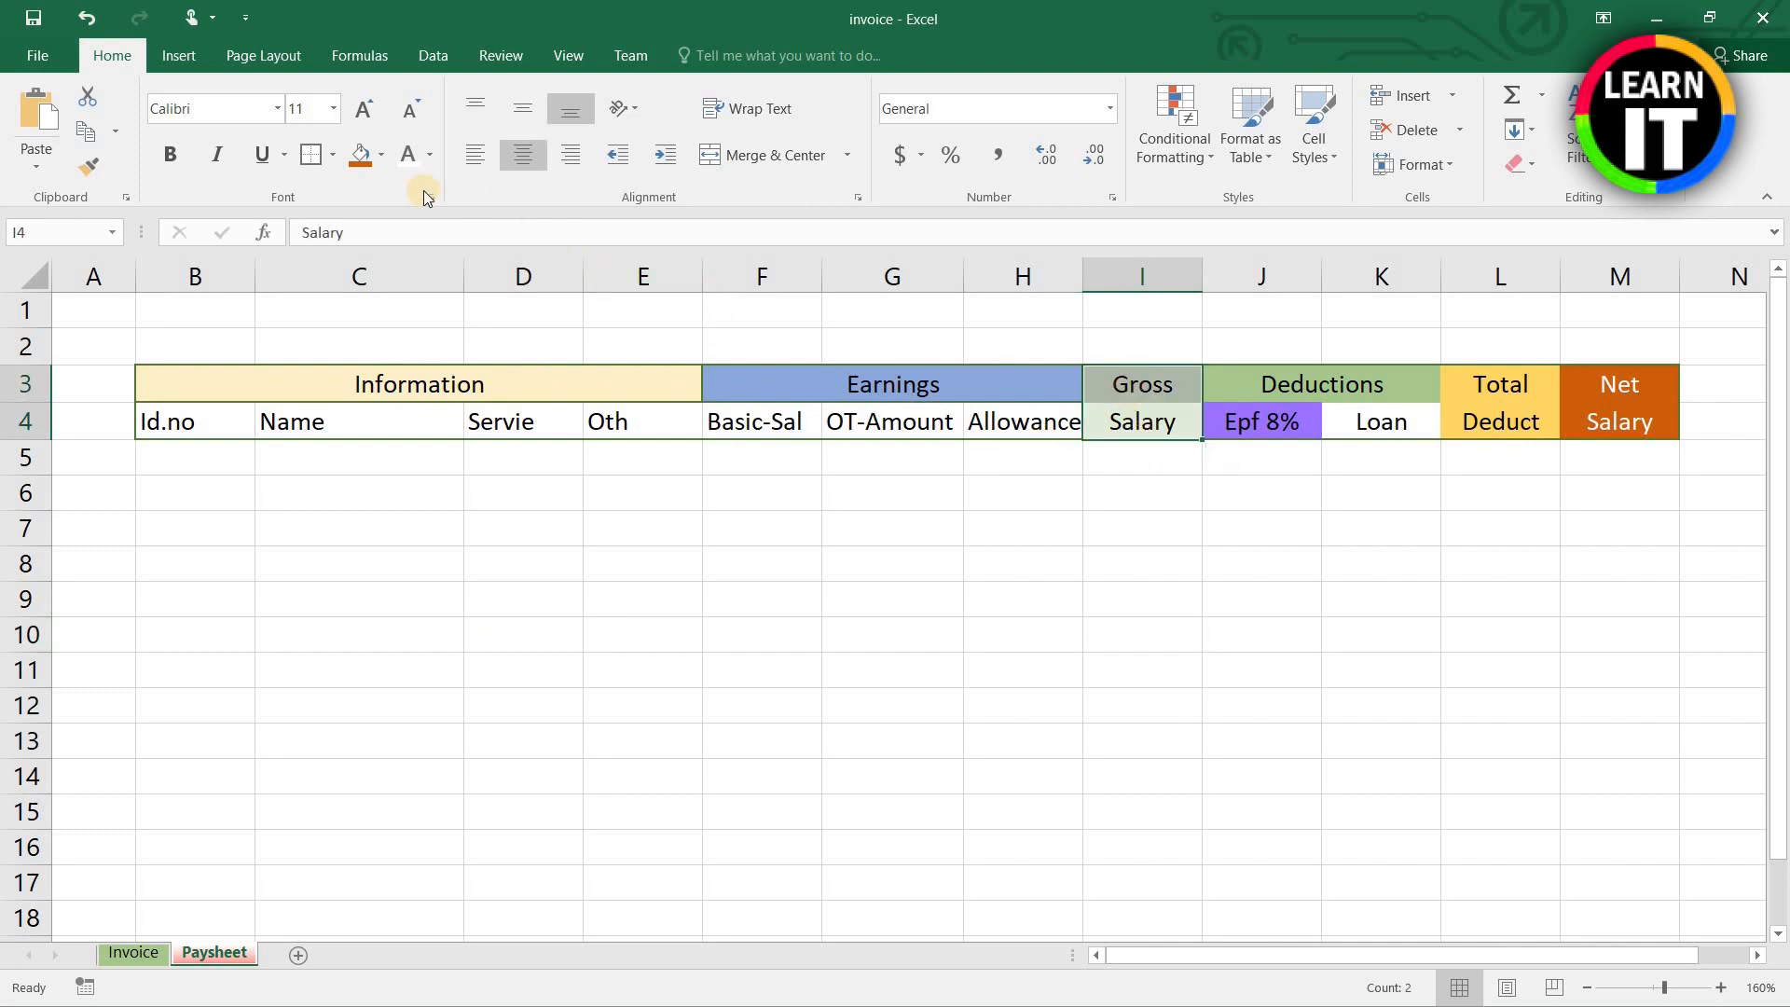
{"action": "left_click", "coordinate": [1352, 632]}
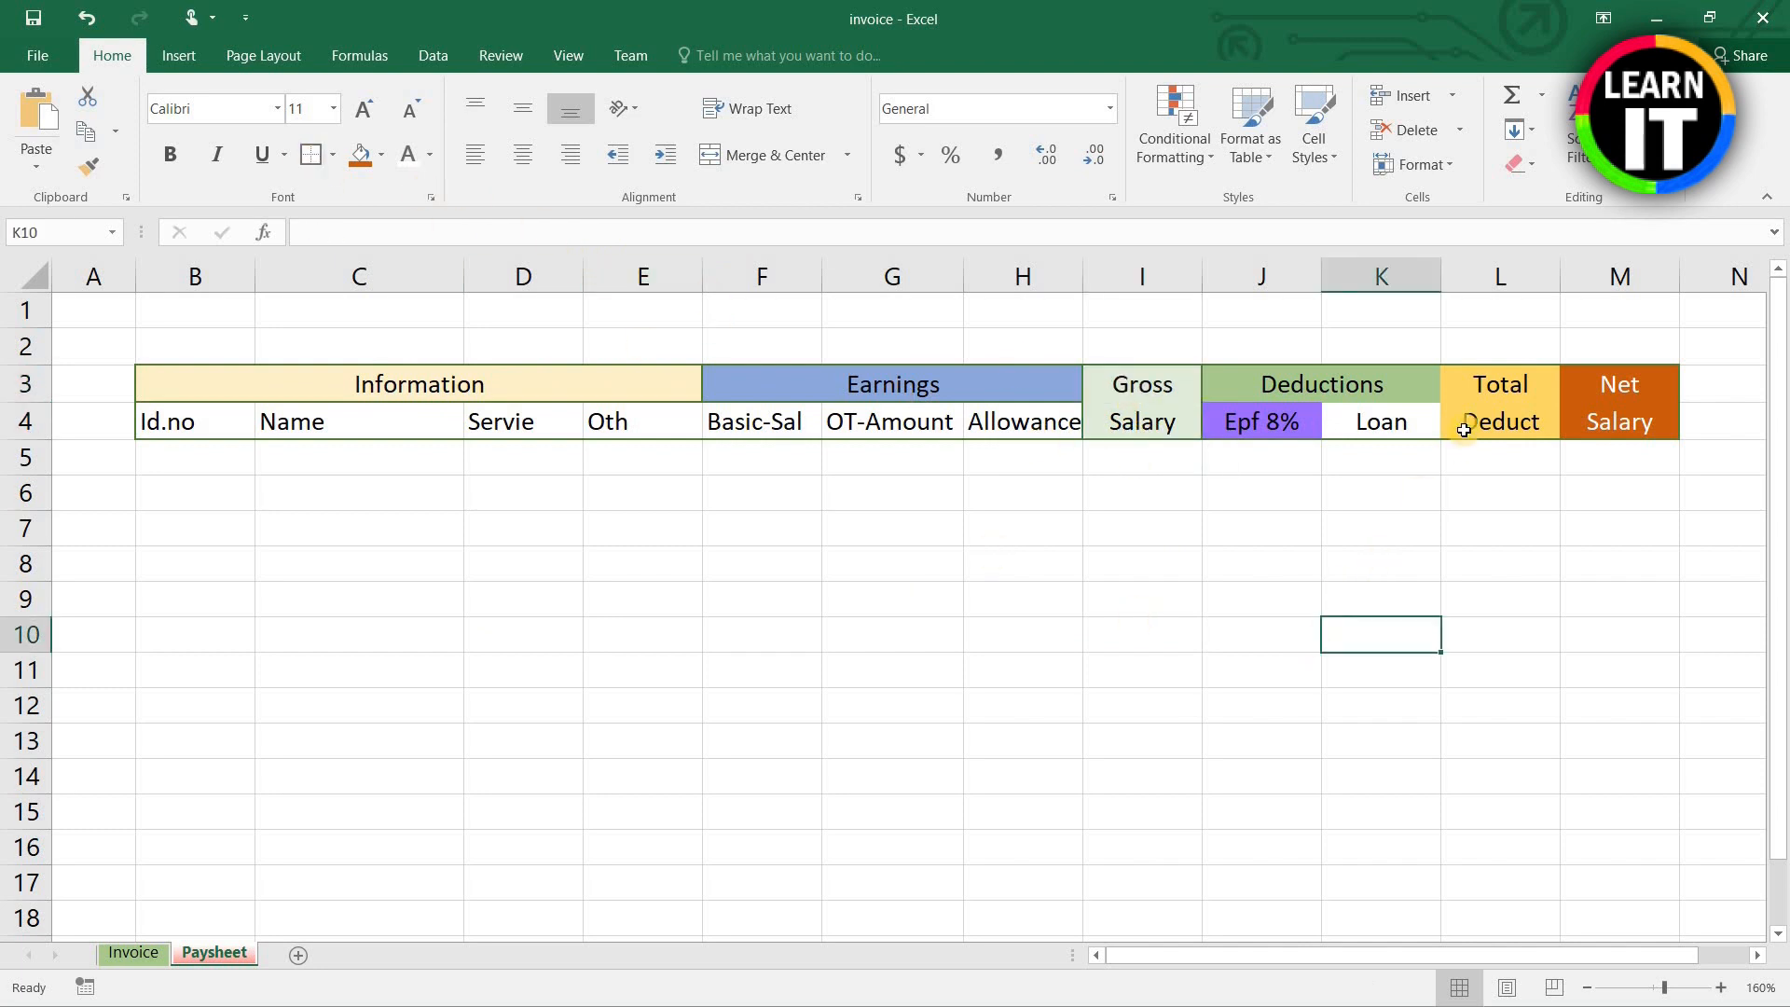
{"action": "left_click_drag", "start_coordinate": [1491, 392], "coordinate": [1498, 428]}
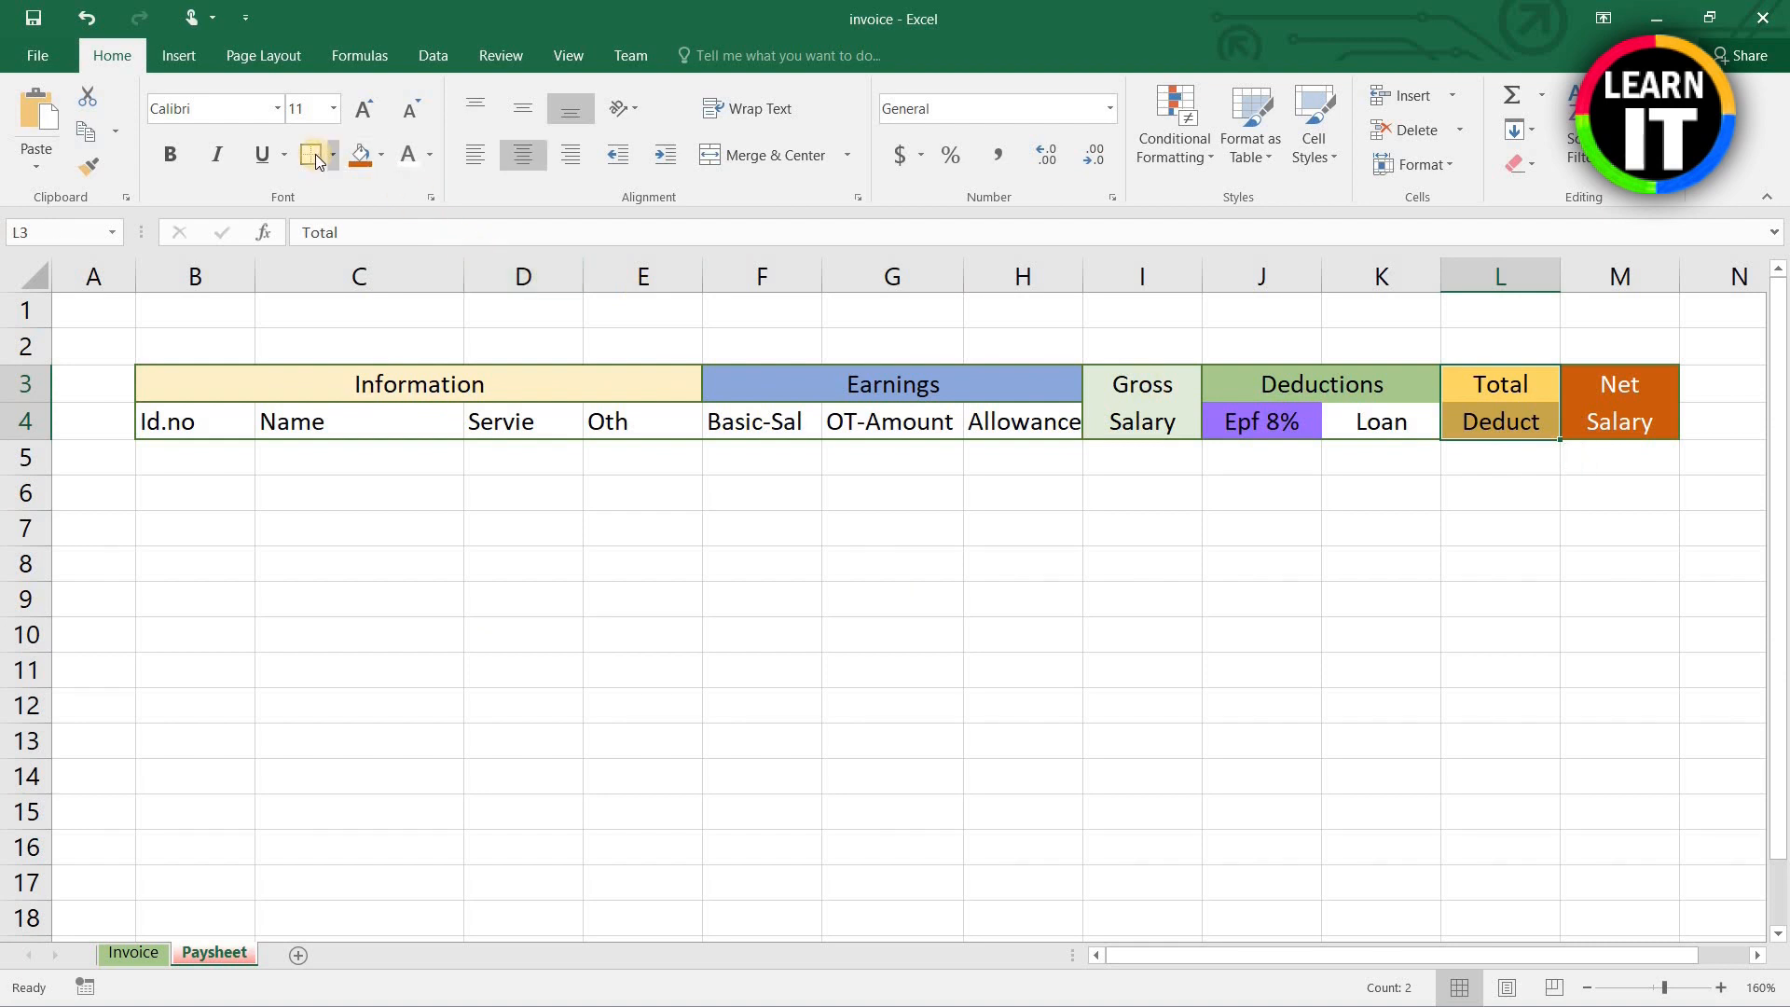
{"action": "left_click_drag", "start_coordinate": [1619, 421], "coordinate": [1617, 385]}
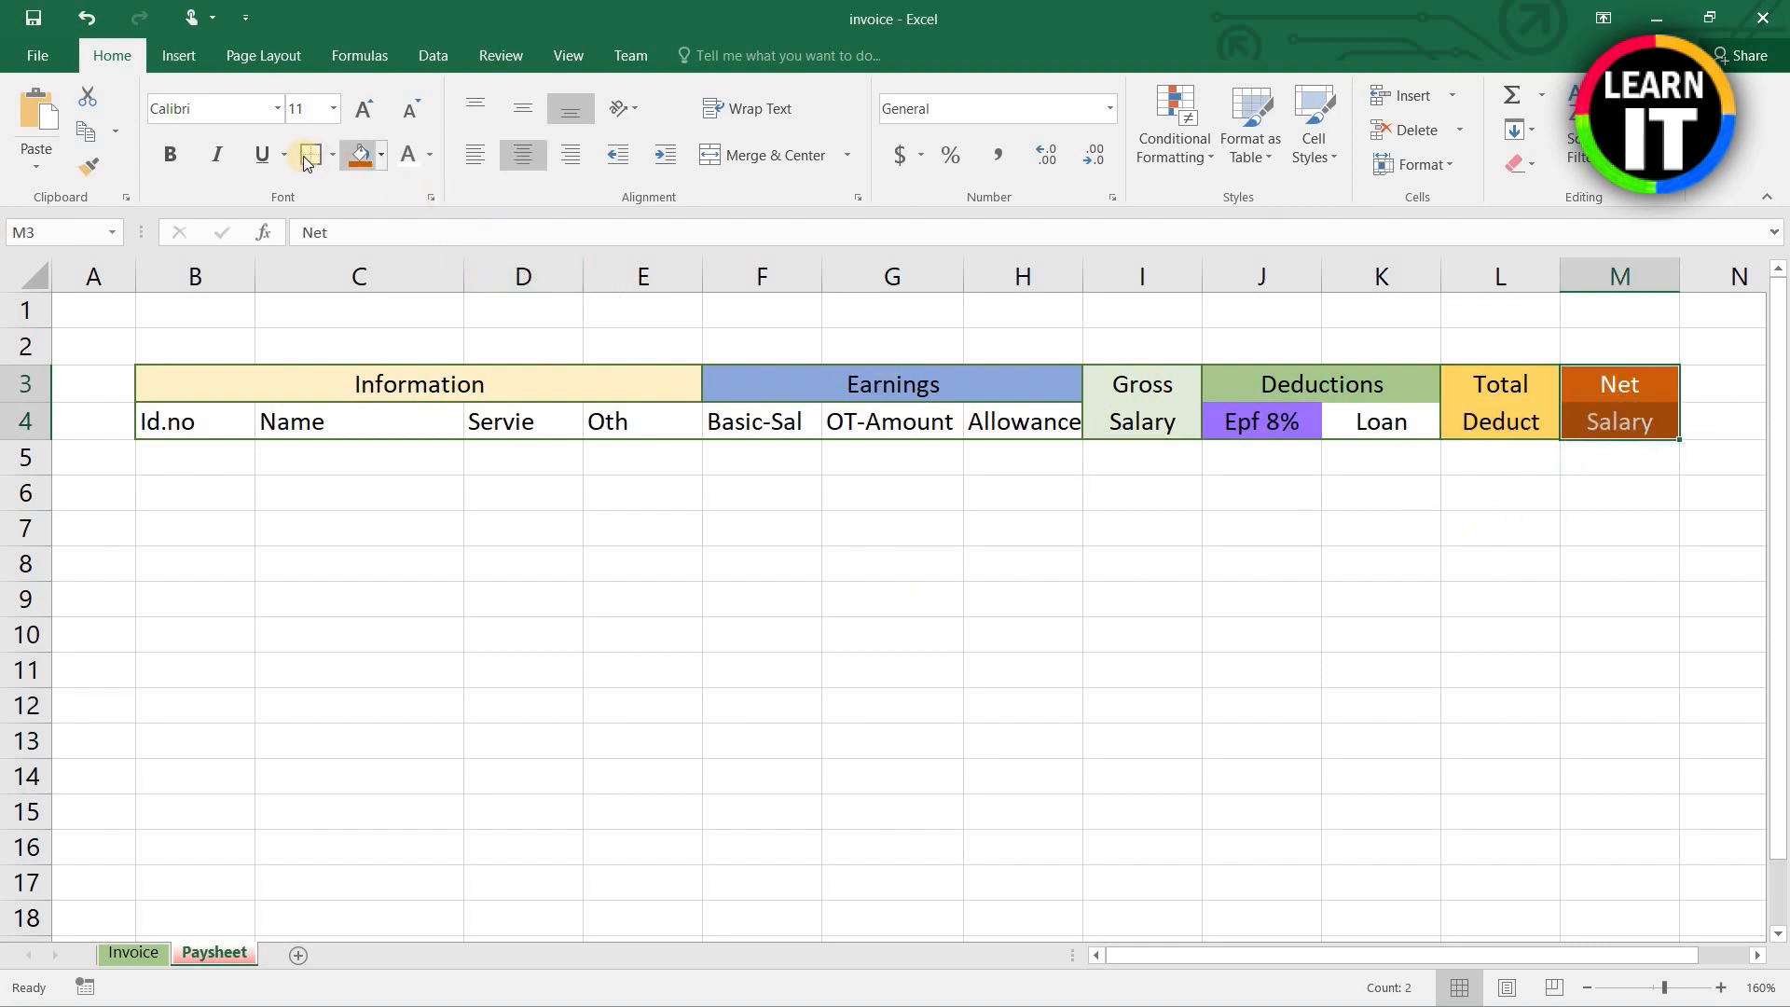
{"action": "left_click", "coordinate": [948, 633]}
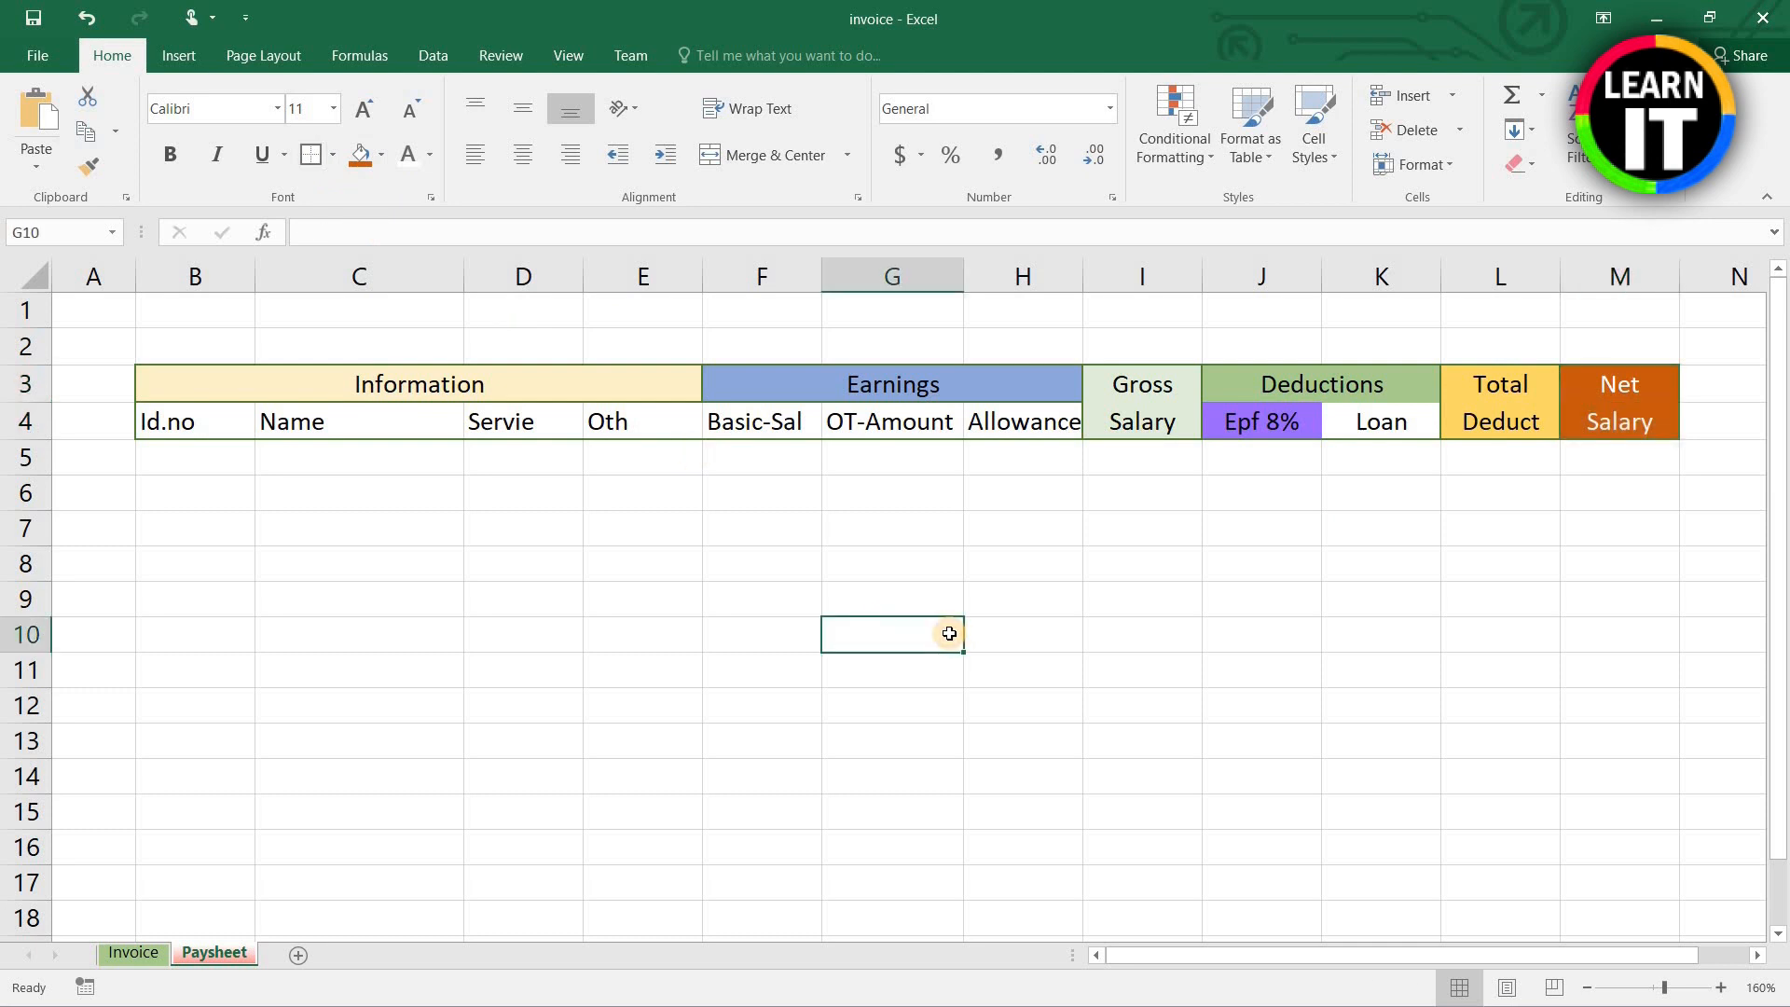
Step: Apply all borders in a thin solid line style to the blank pay sheet rows B5:M15
{"action": "left_click_drag", "start_coordinate": [232, 480], "coordinate": [1577, 795]}
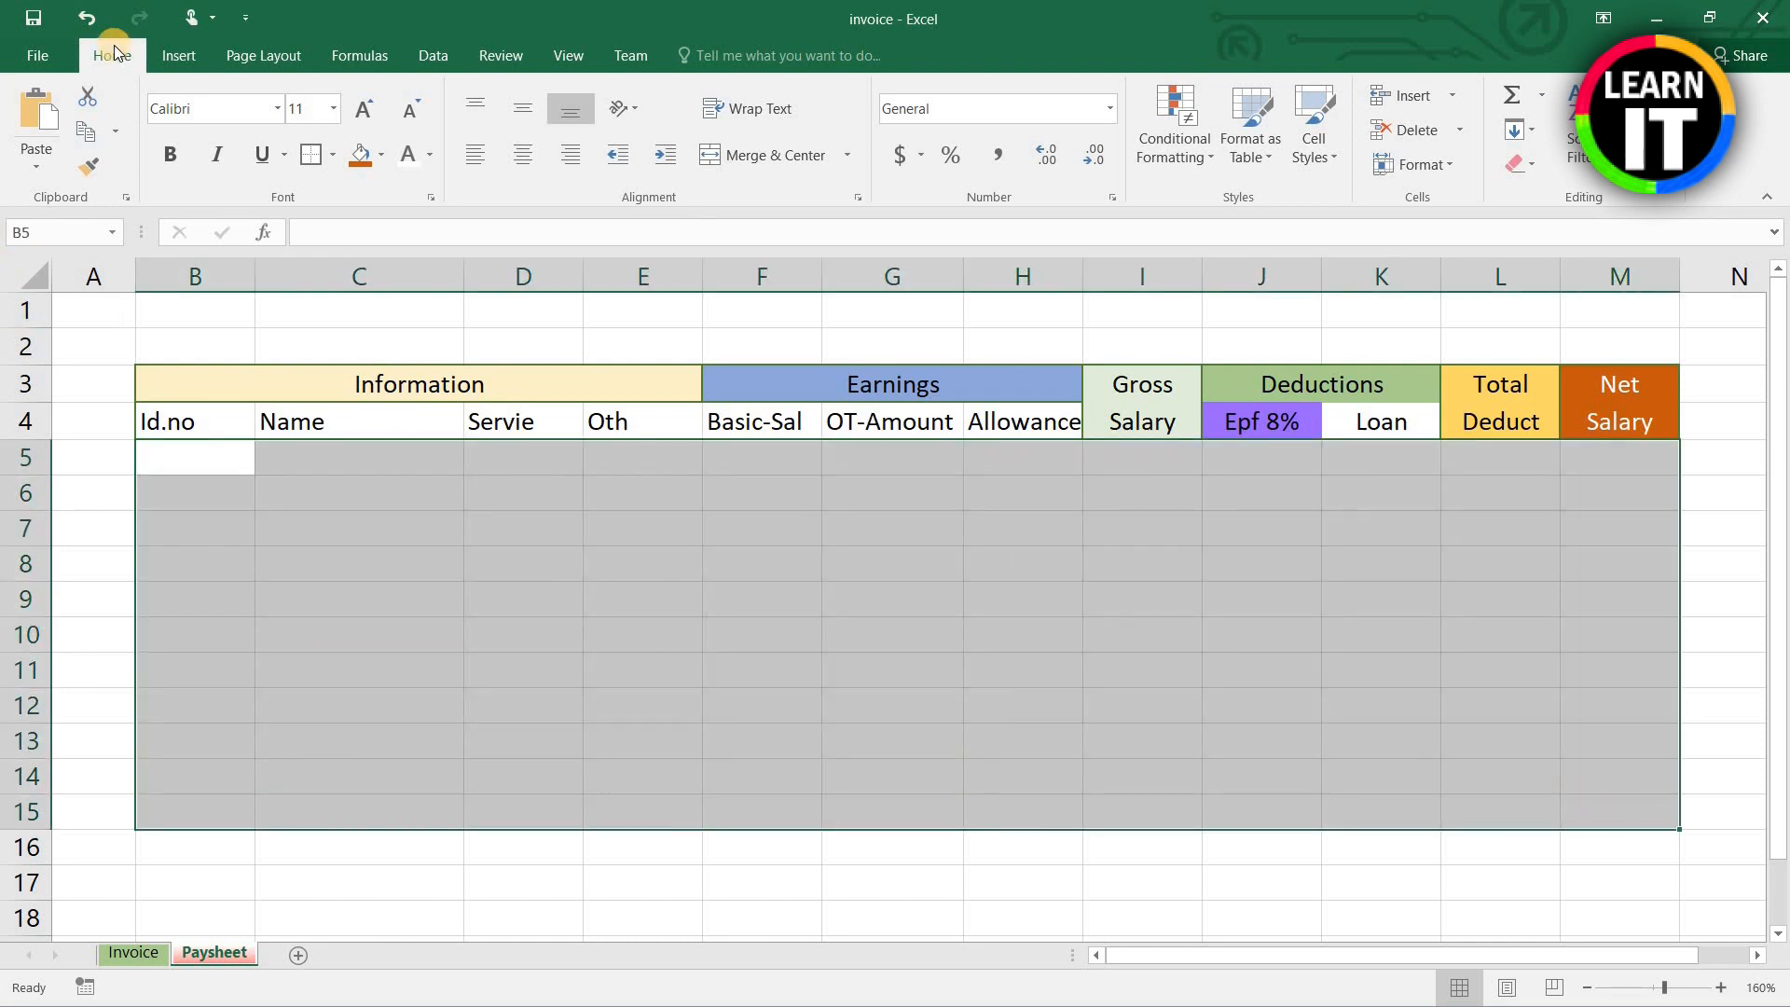
{"action": "left_click", "coordinate": [332, 155]}
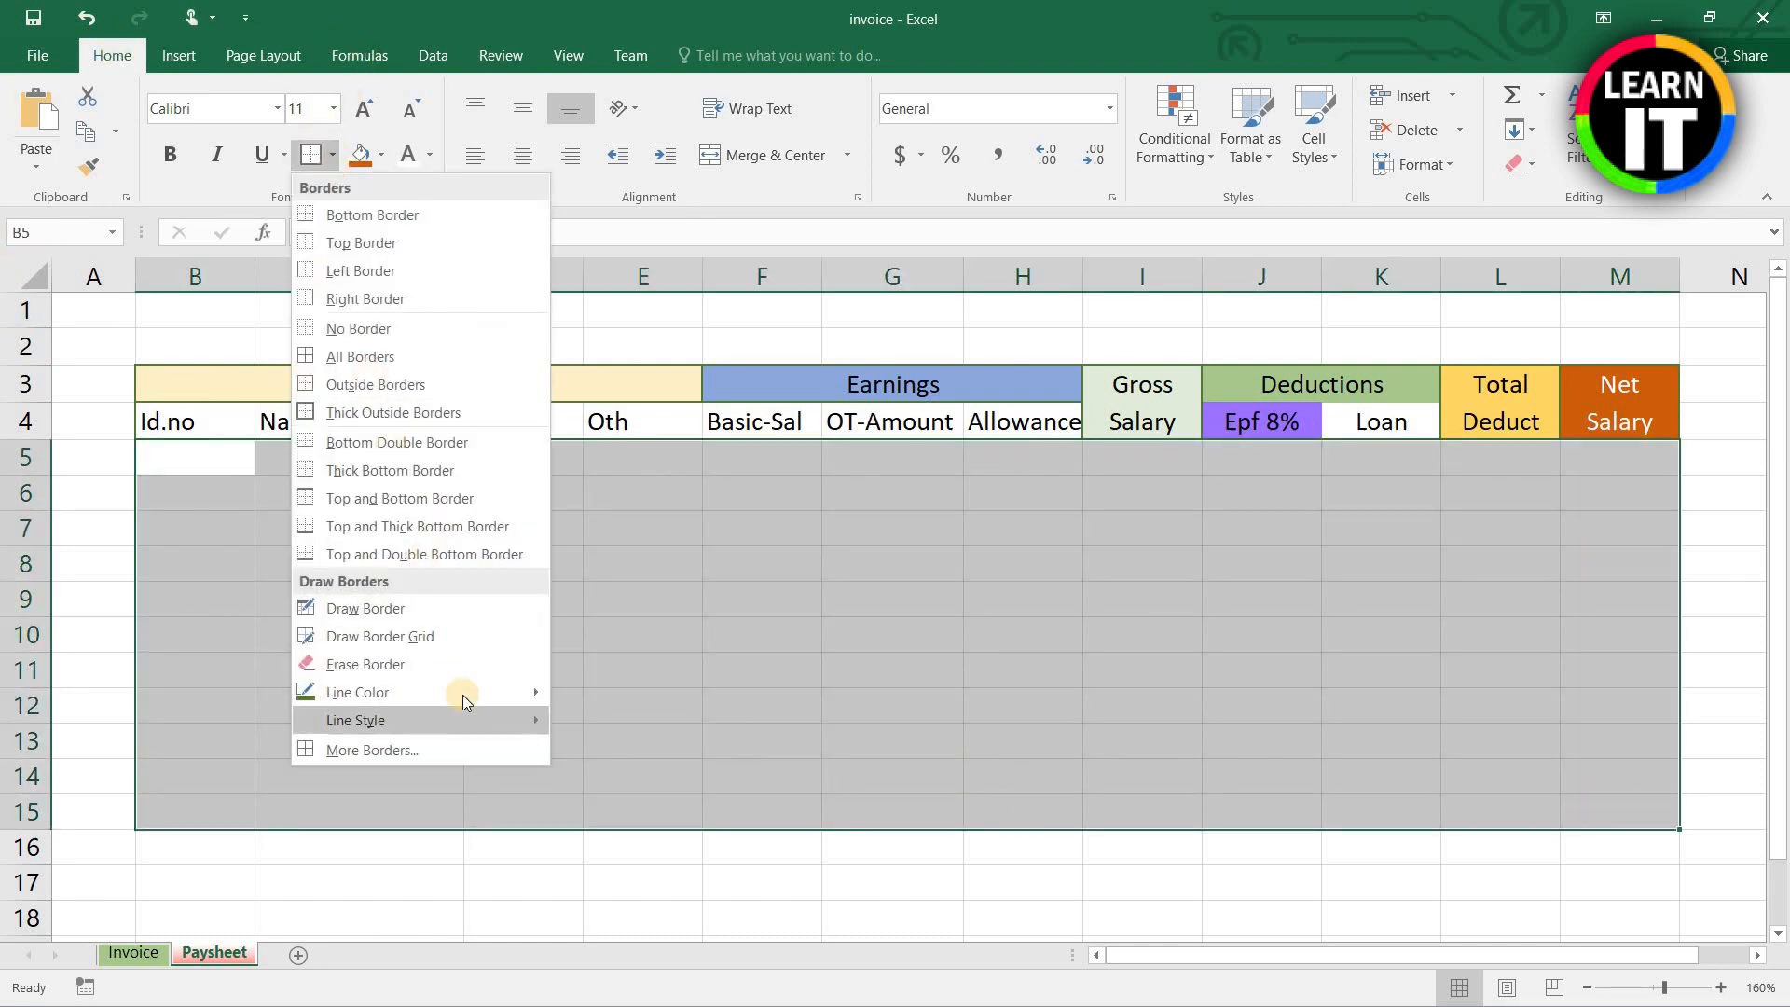
{"action": "mouse_move", "coordinate": [468, 690]}
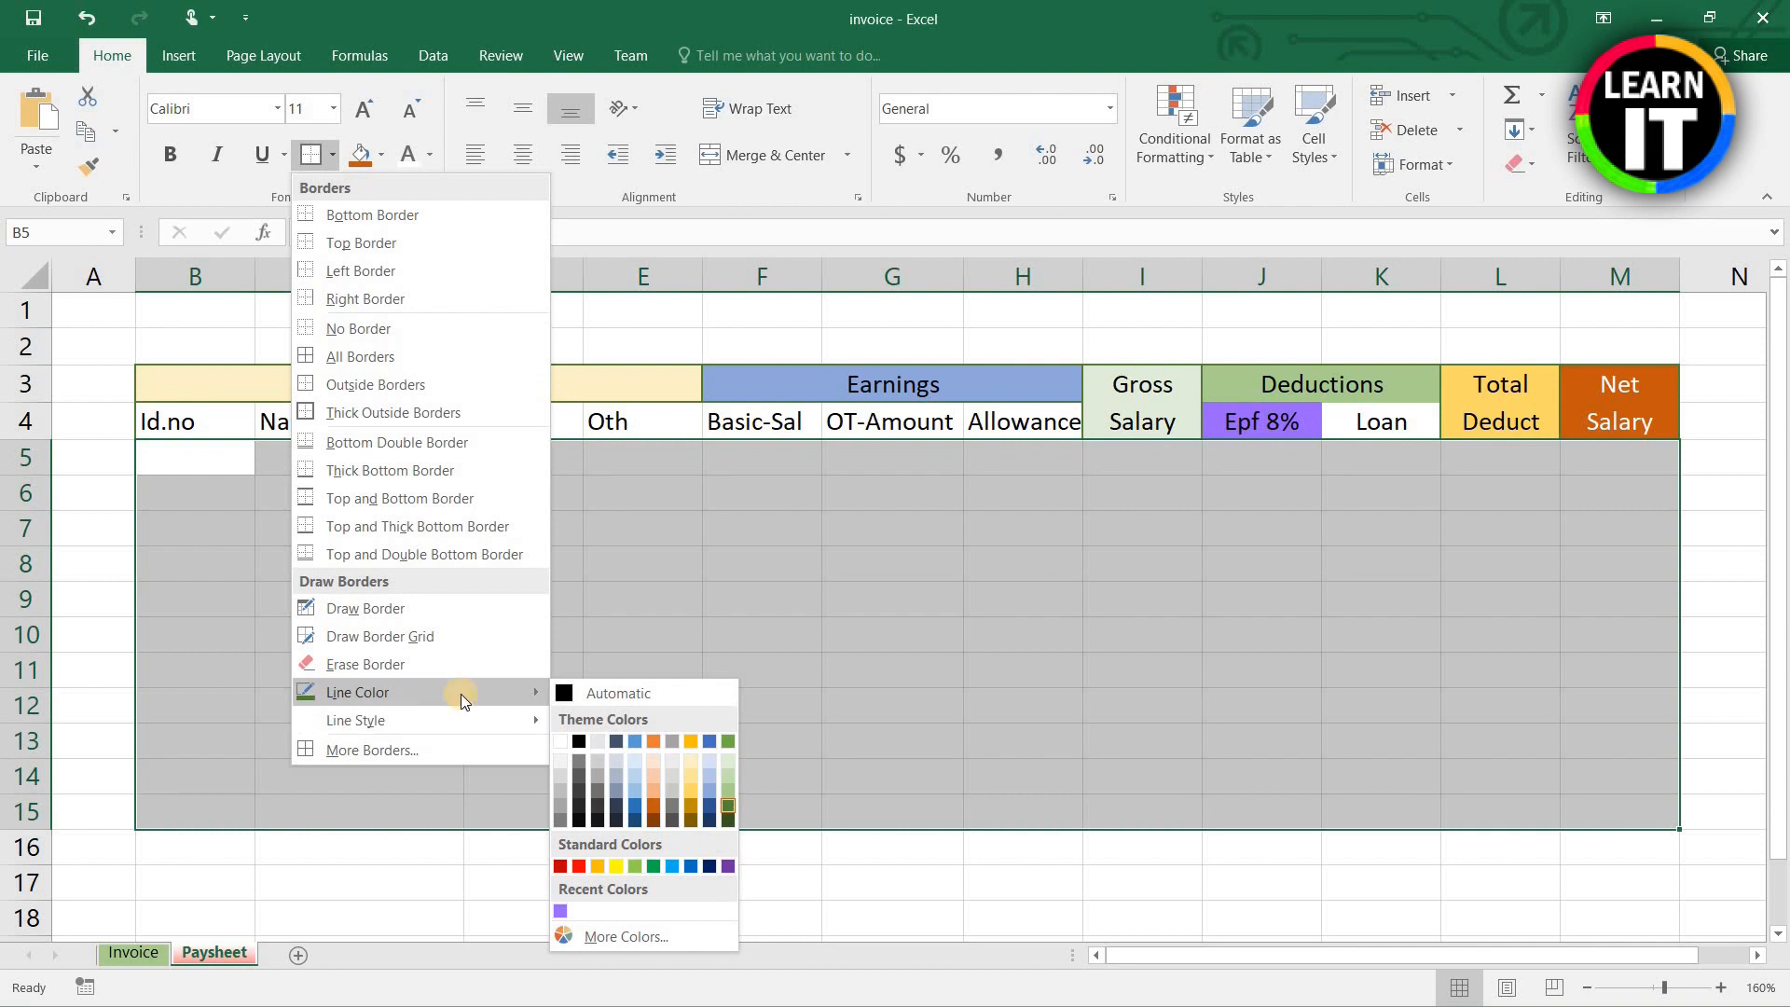
{"action": "mouse_move", "coordinate": [533, 716]}
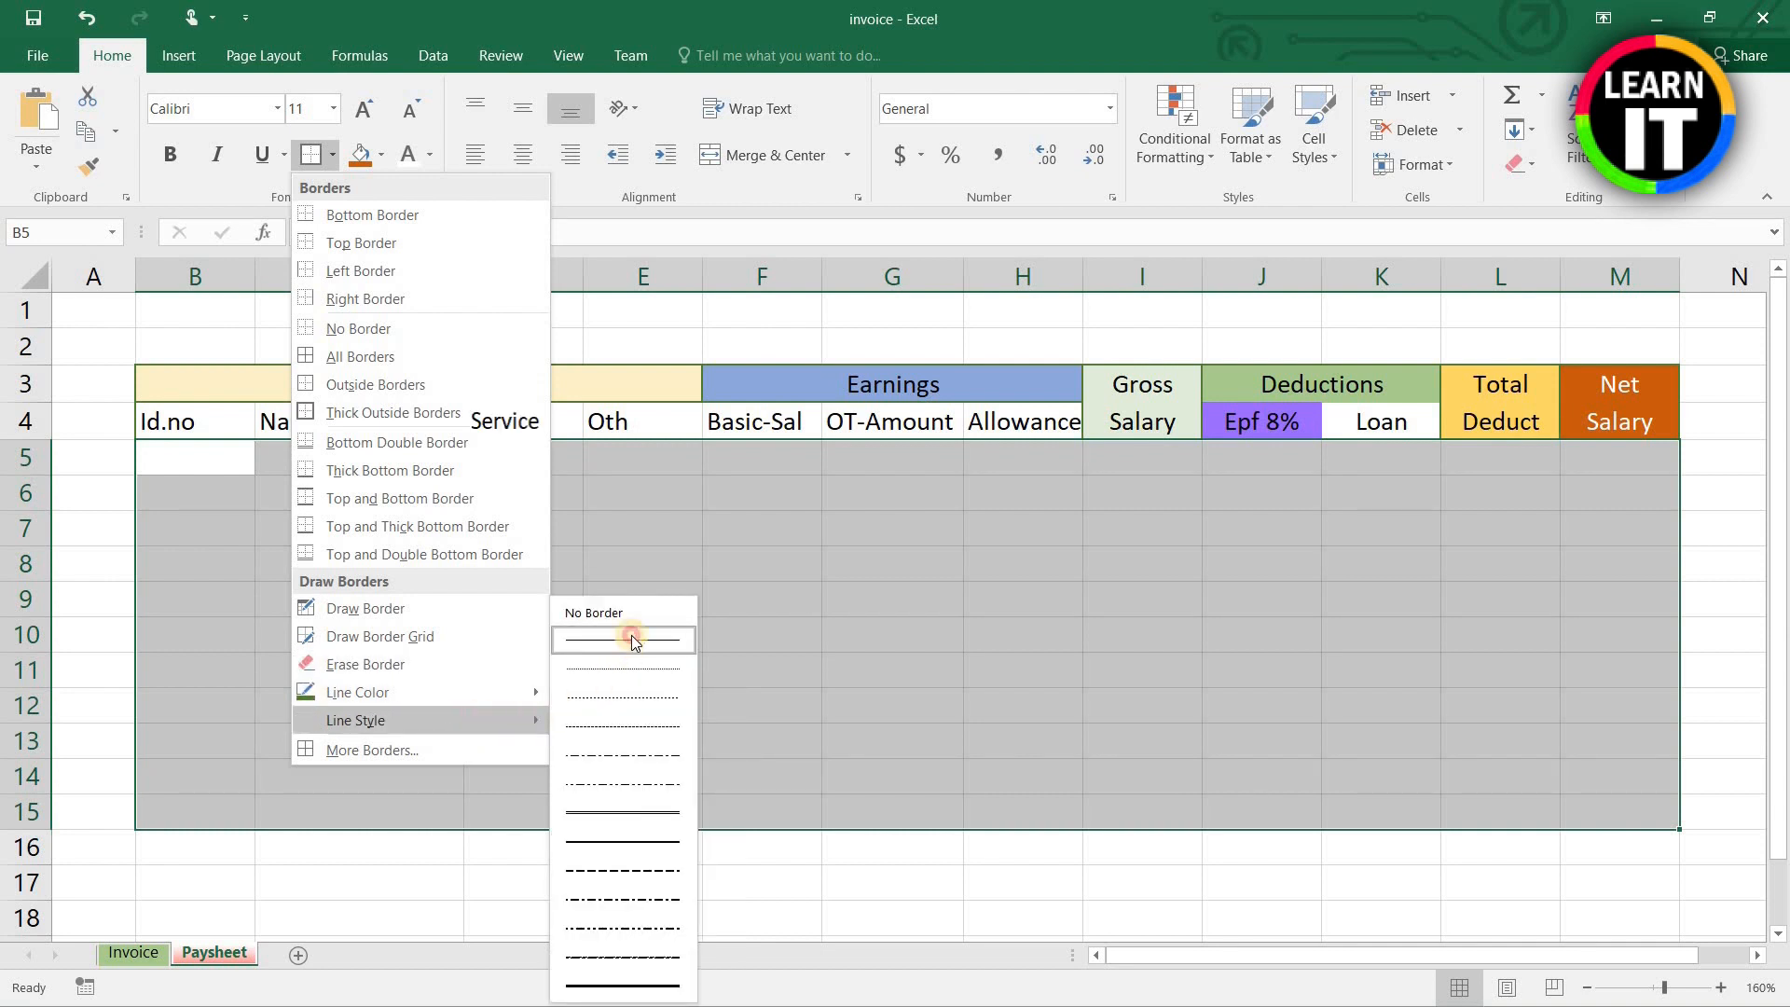
{"action": "left_click", "coordinate": [632, 639]}
{"action": "left_click", "coordinate": [333, 154]}
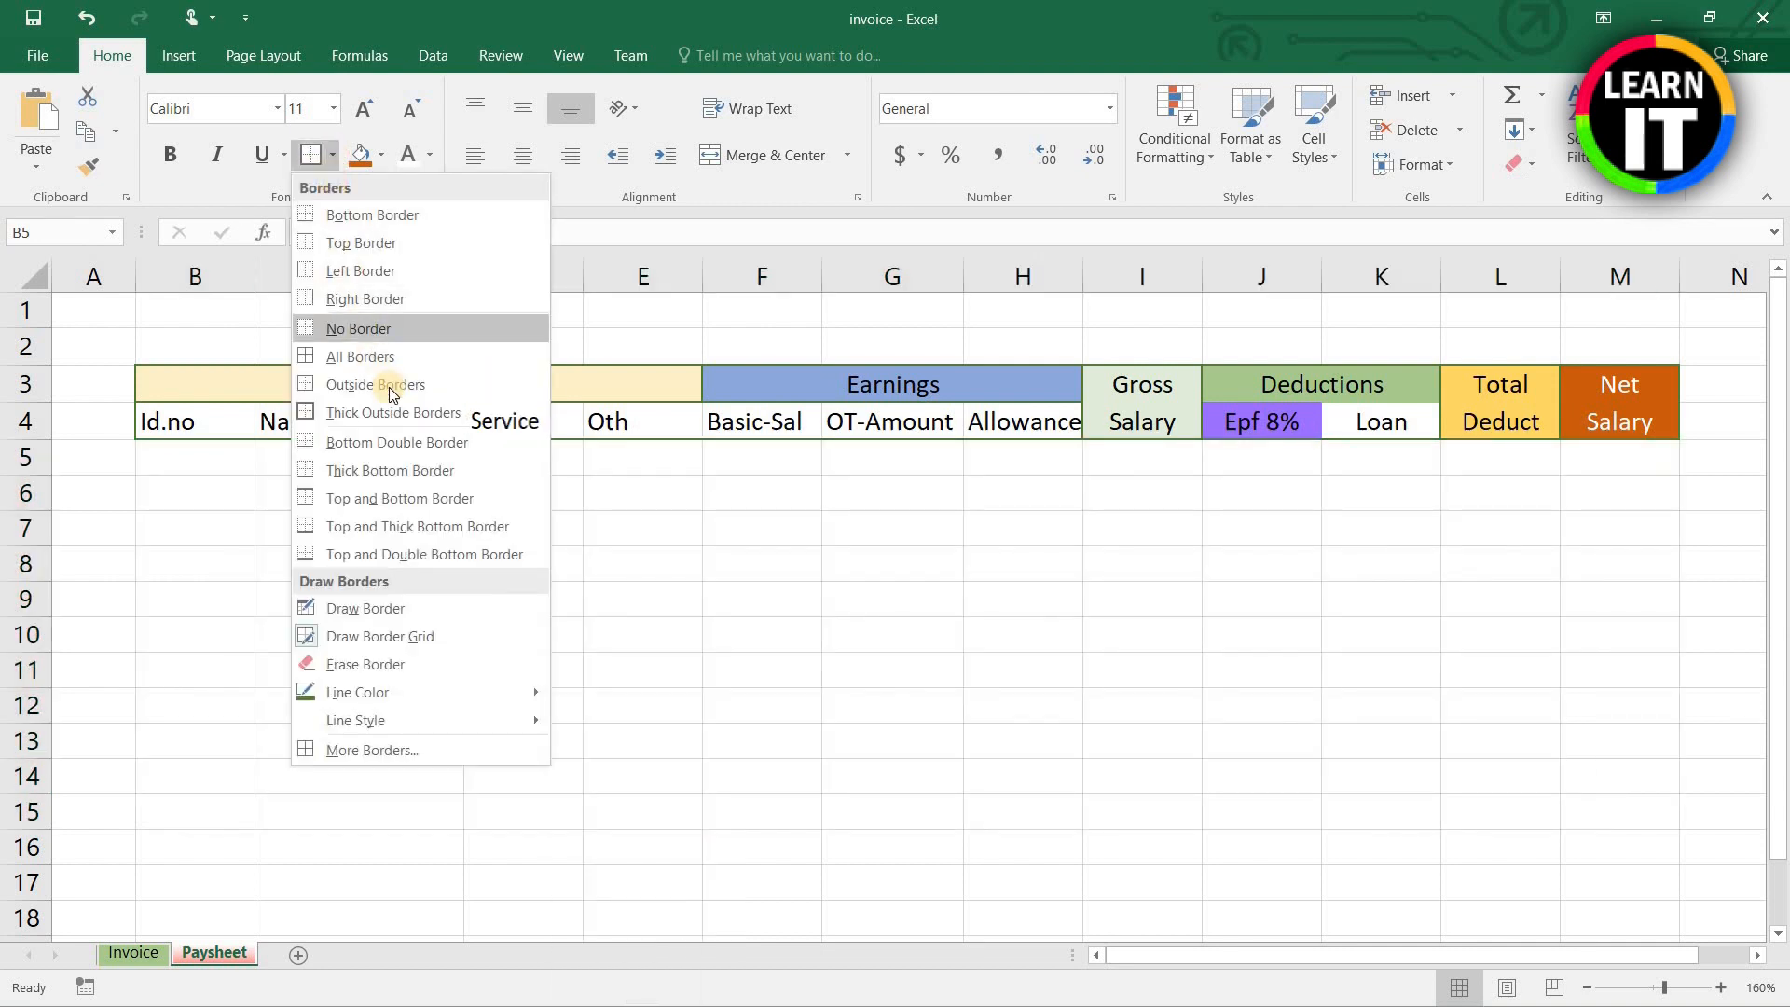
{"action": "left_click", "coordinate": [395, 359]}
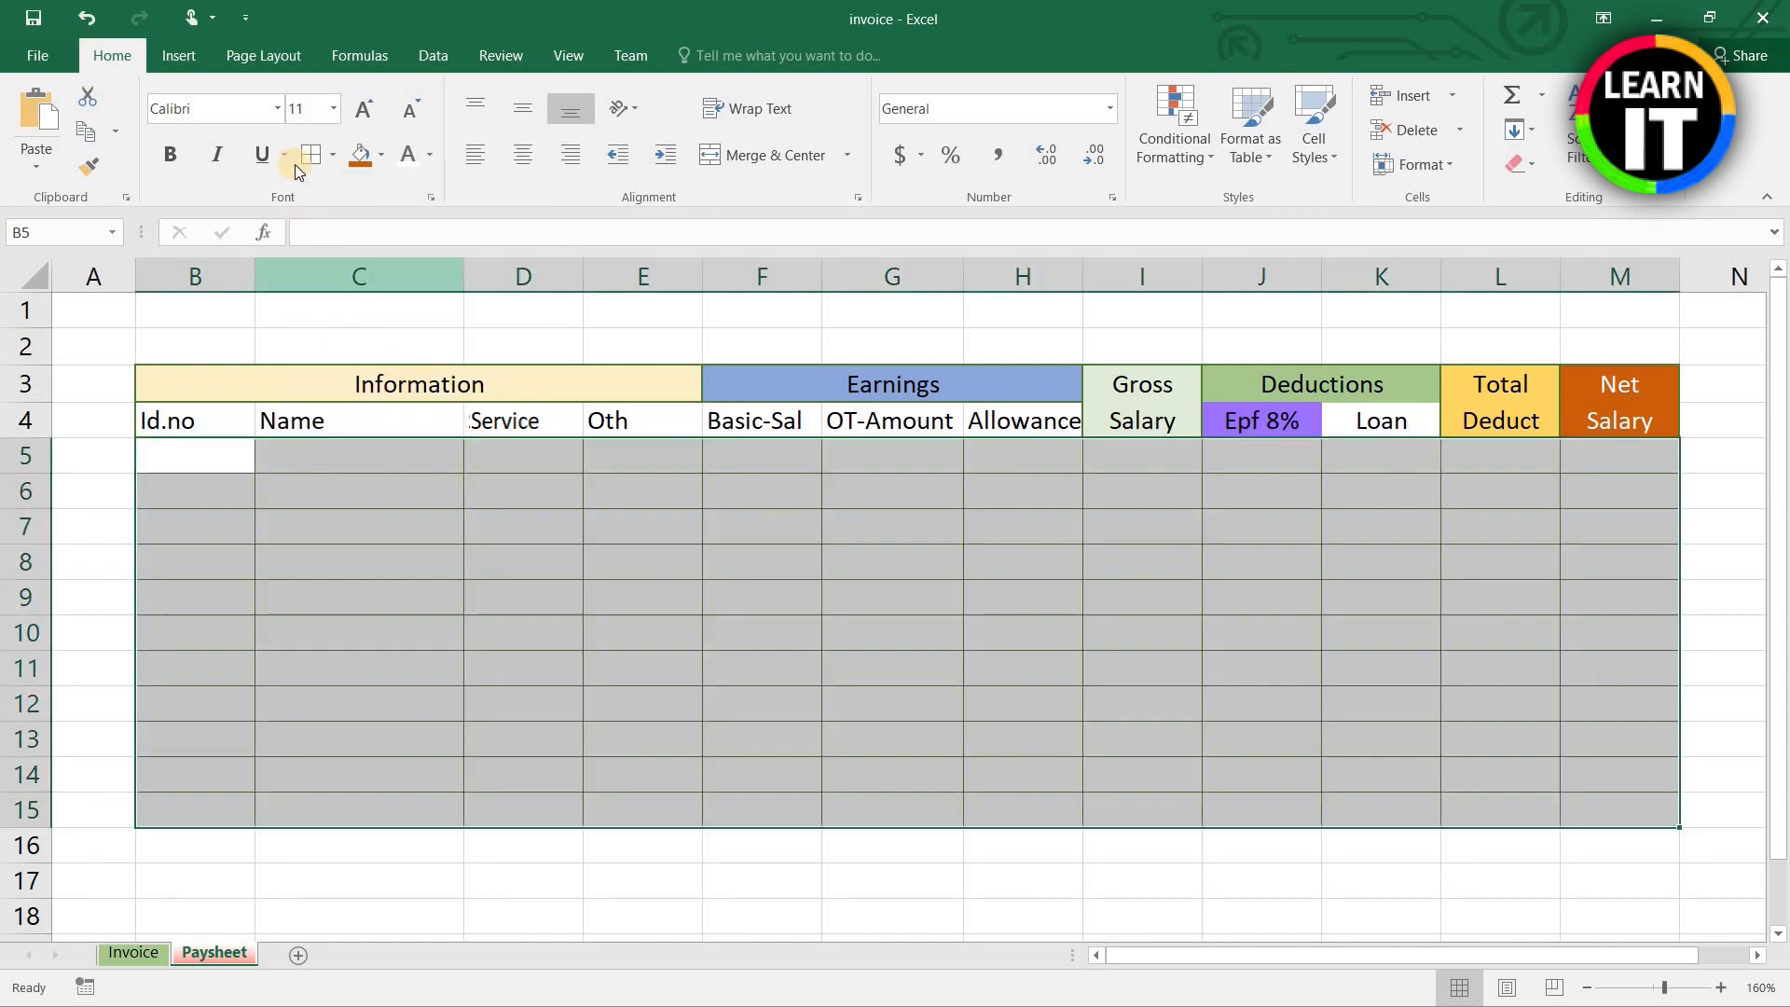
Step: Add thick outside borders around the data area B5:M15
{"action": "left_click", "coordinate": [333, 157]}
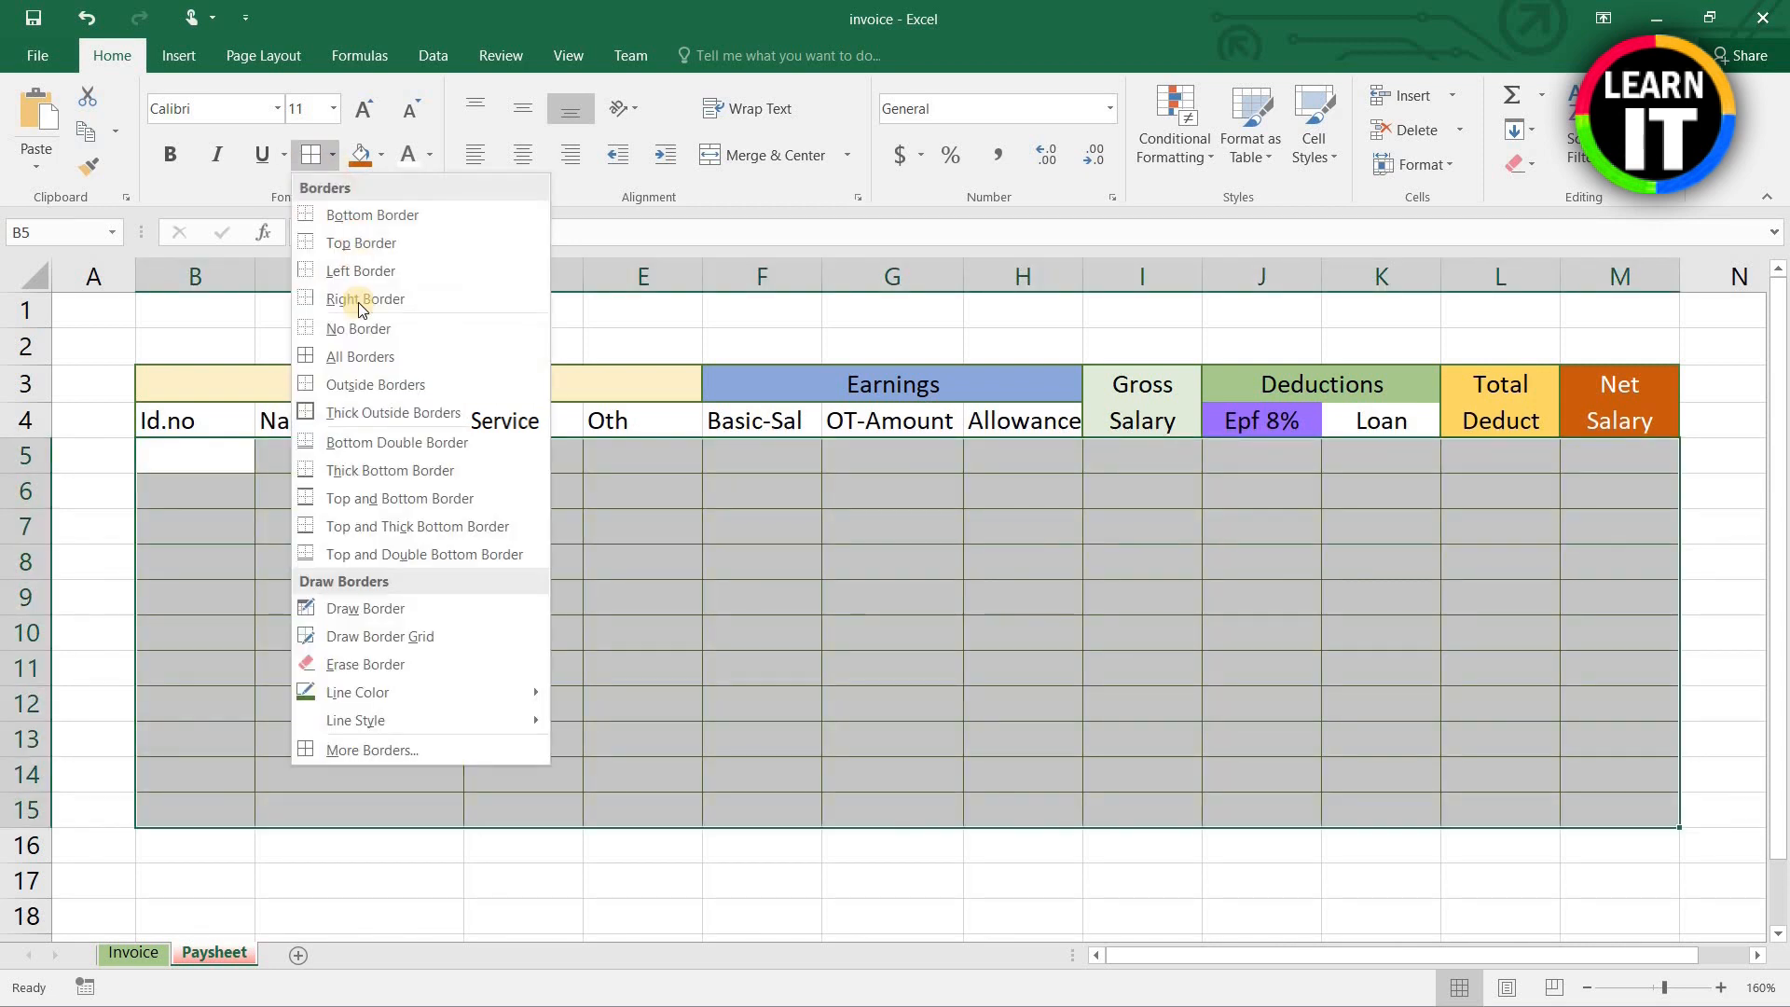
{"action": "left_click", "coordinate": [392, 412]}
{"action": "left_click", "coordinate": [682, 564]}
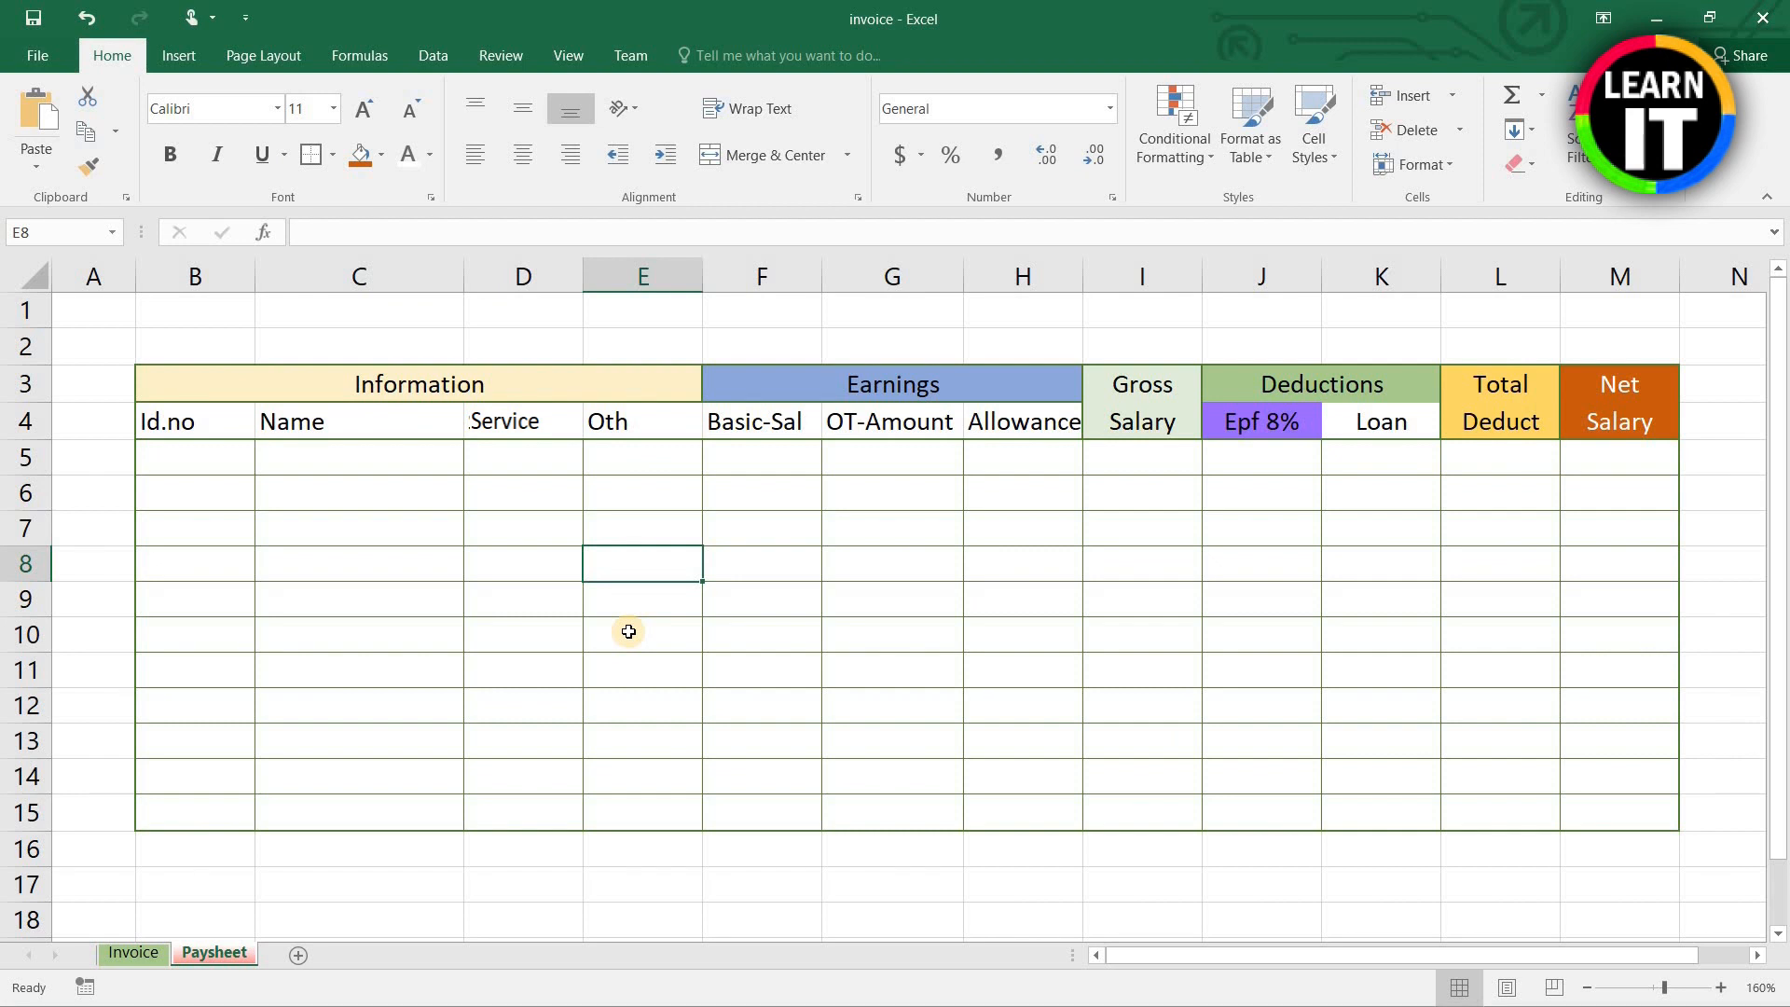
Step: Enter the first employee's ID number in cell B5 and the employee's name in cell C5
{"action": "left_click", "coordinate": [325, 419]}
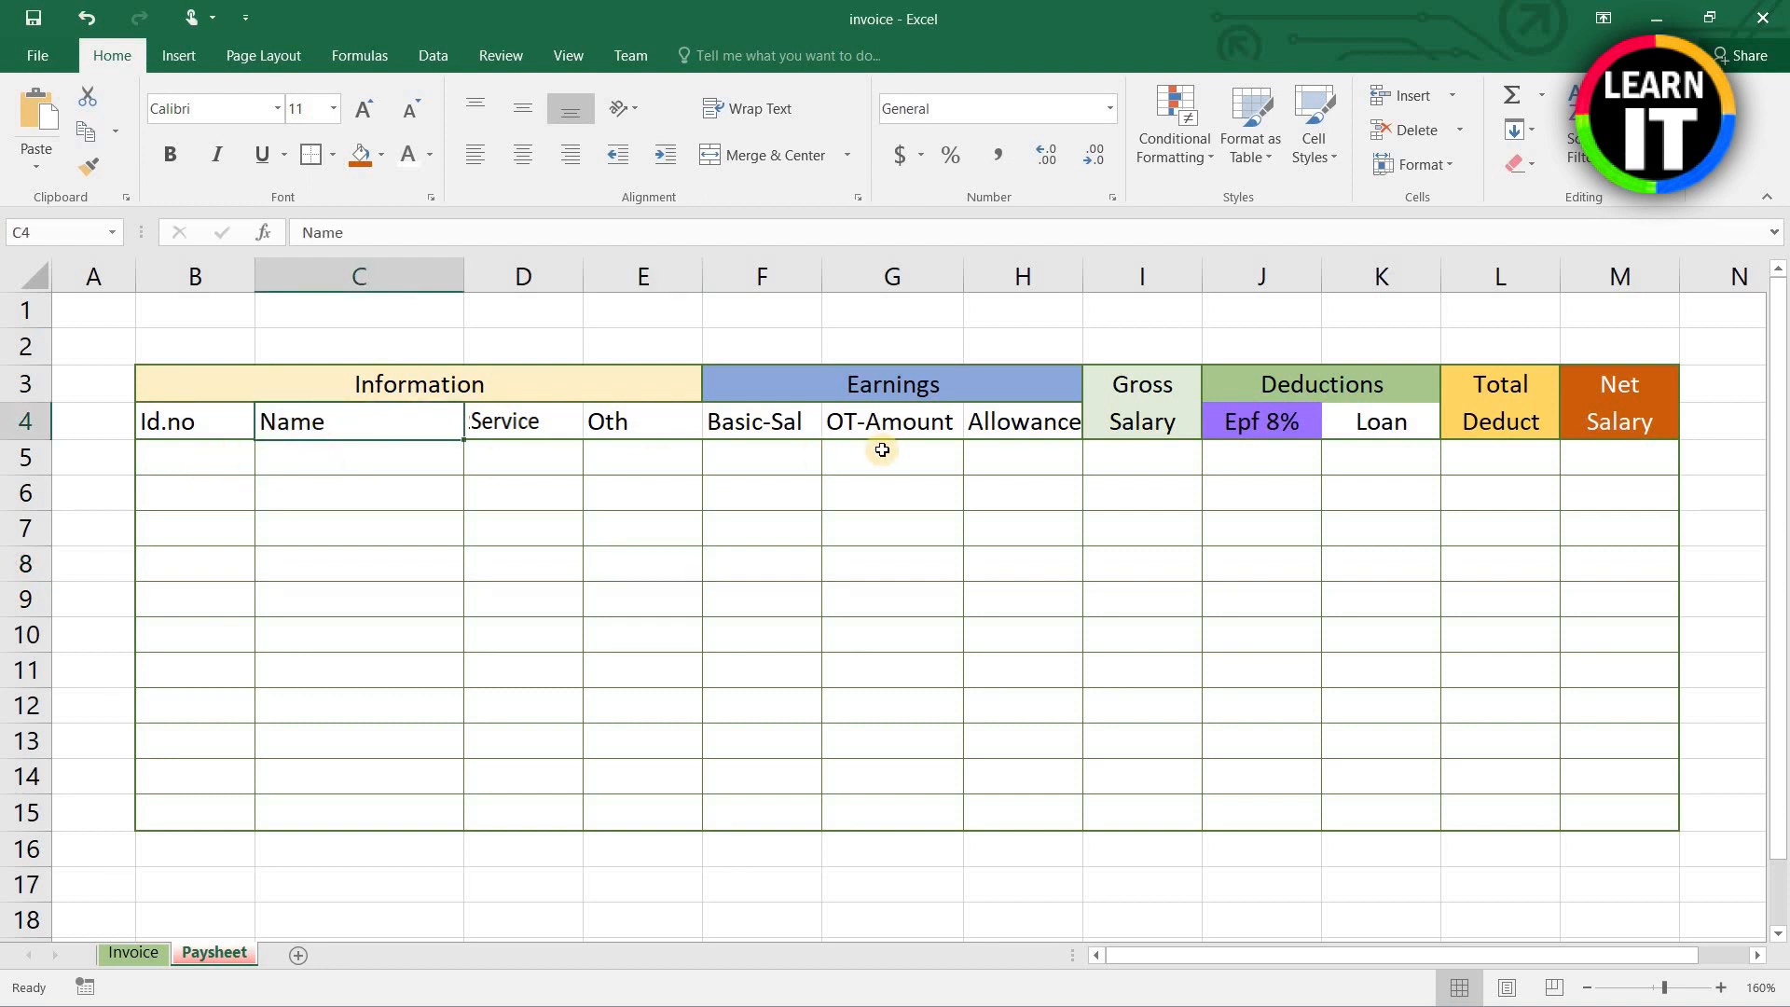
{"action": "left_click", "coordinate": [196, 465]}
{"action": "type", "text": "5"}
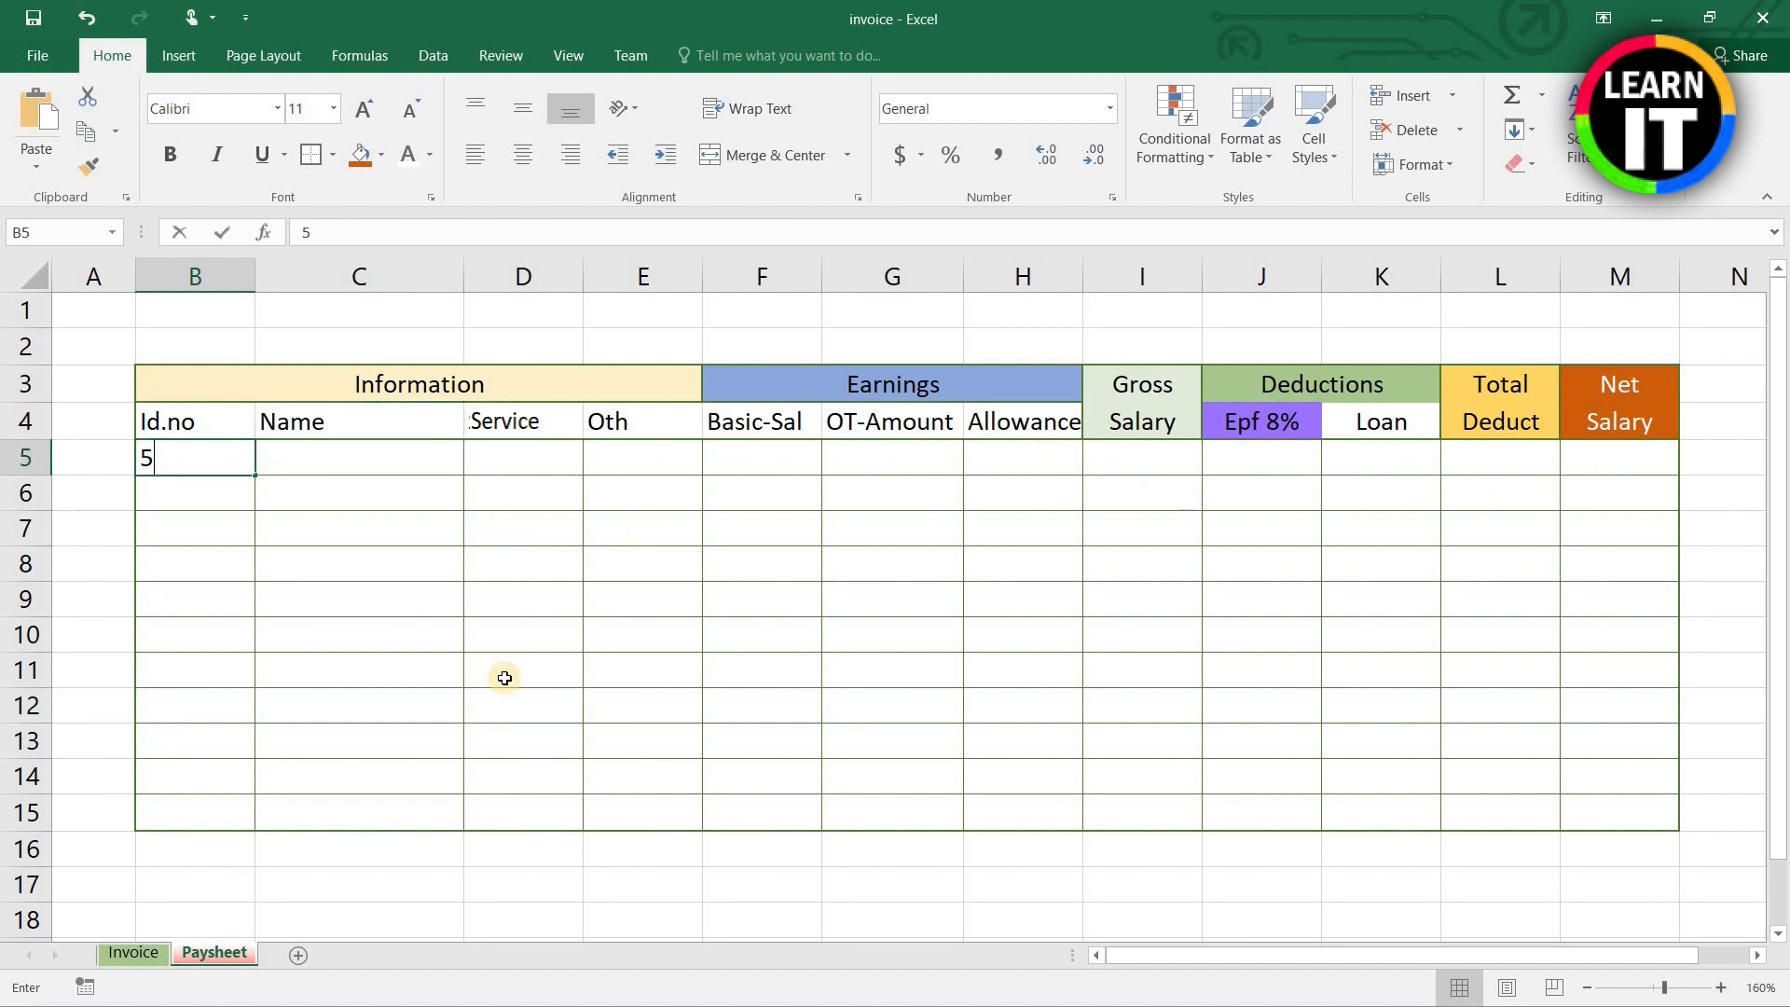
{"action": "type", "text": "677"}
{"action": "key", "text": "Tab"}
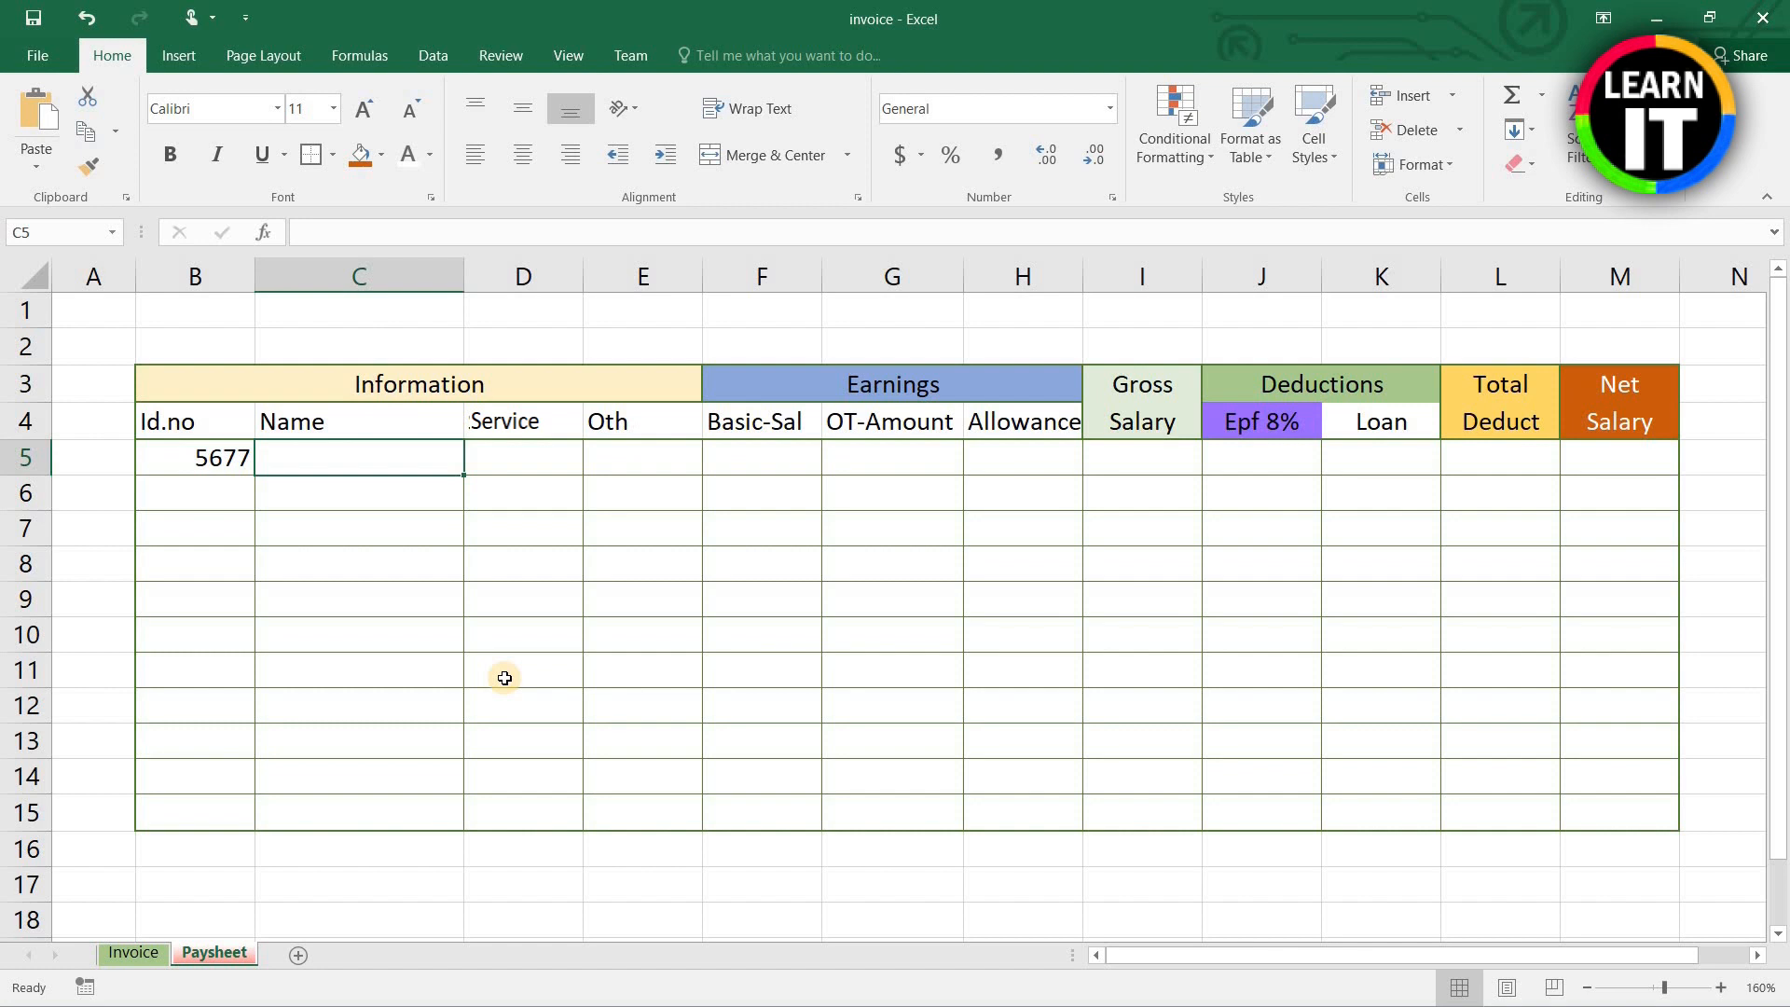
{"action": "type", "text": "Samal"}
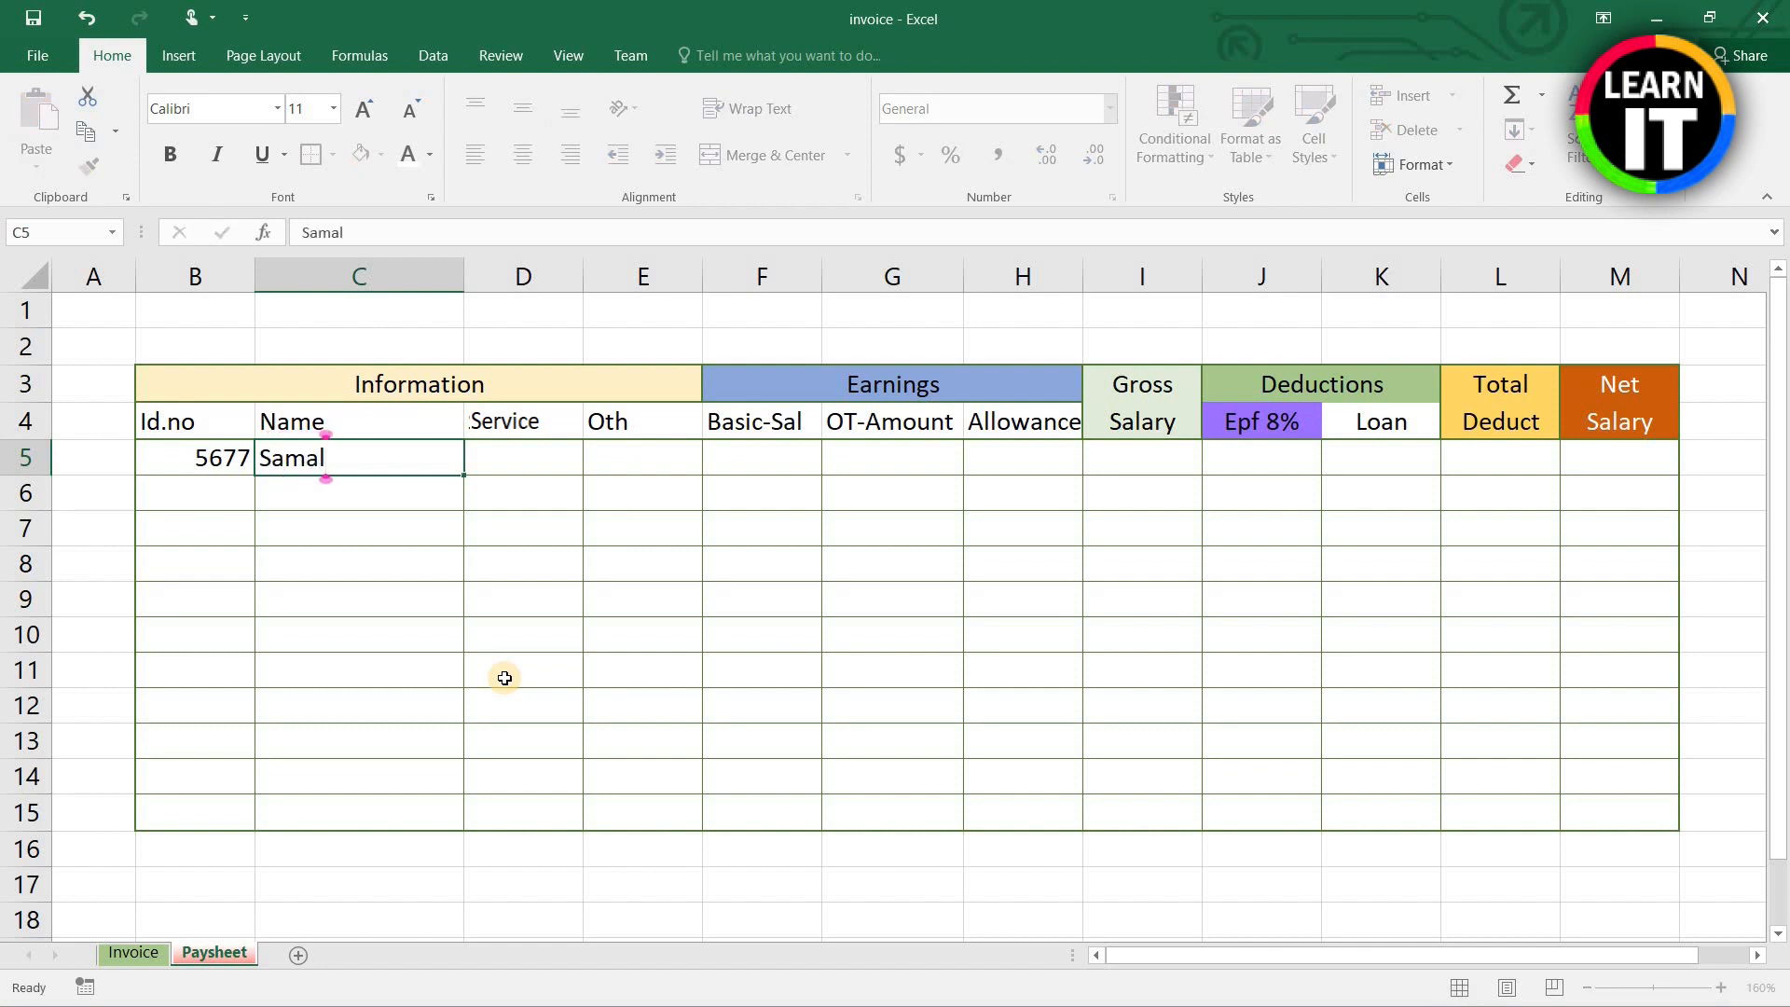
{"action": "key", "text": "Tab"}
{"action": "key", "text": "Page_Down"}
{"action": "key", "text": "Page_Up"}
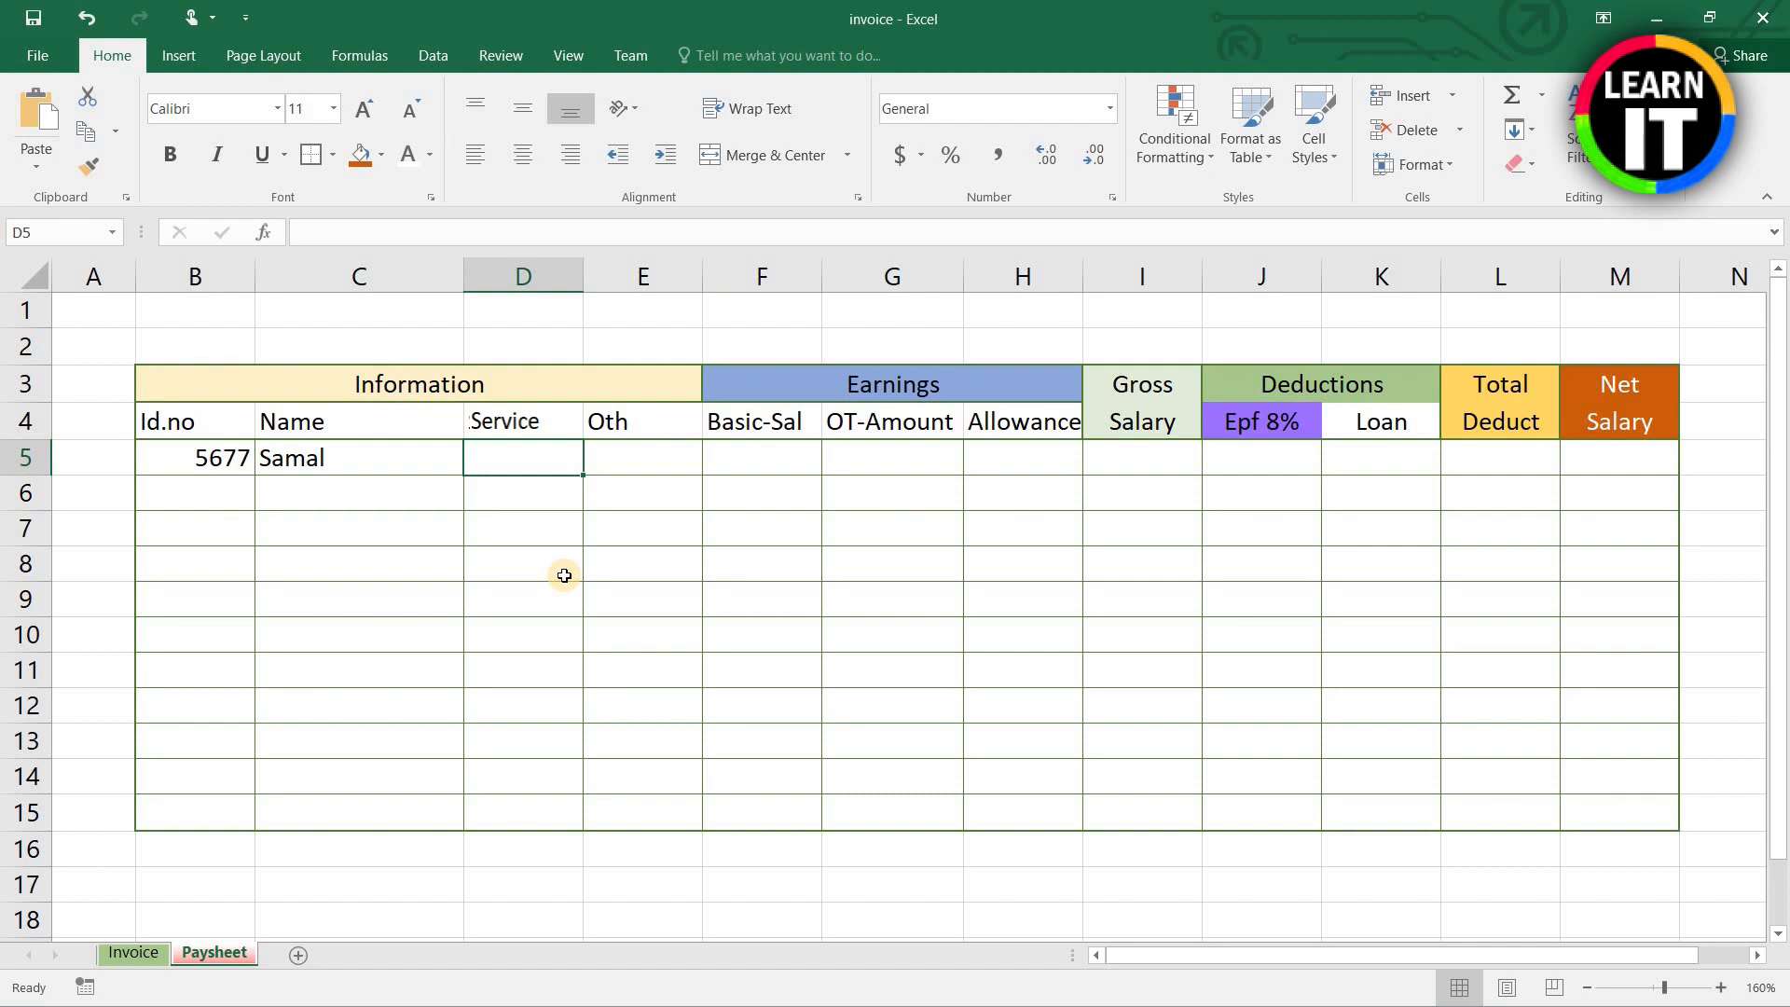
Step: Enter 6 under Service and 12 under Oth for the first employee in row 5
{"action": "type", "text": "6"}
{"action": "key", "text": "Tab"}
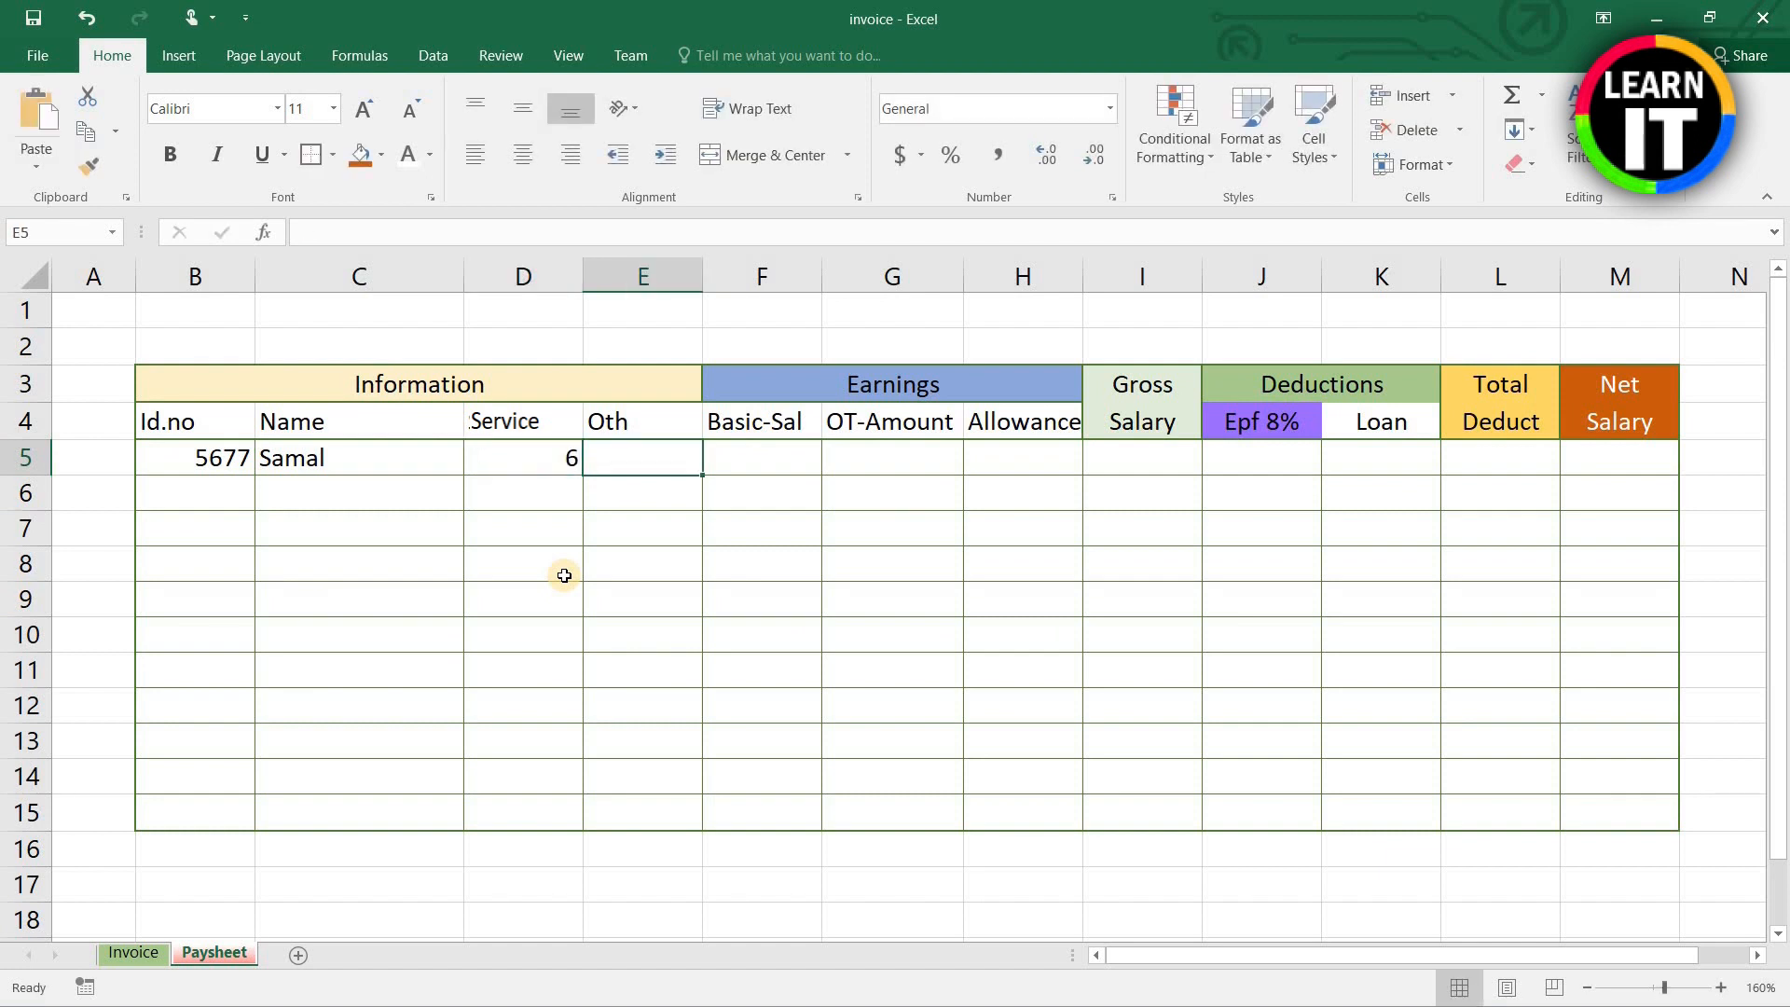
{"action": "type", "text": "12"}
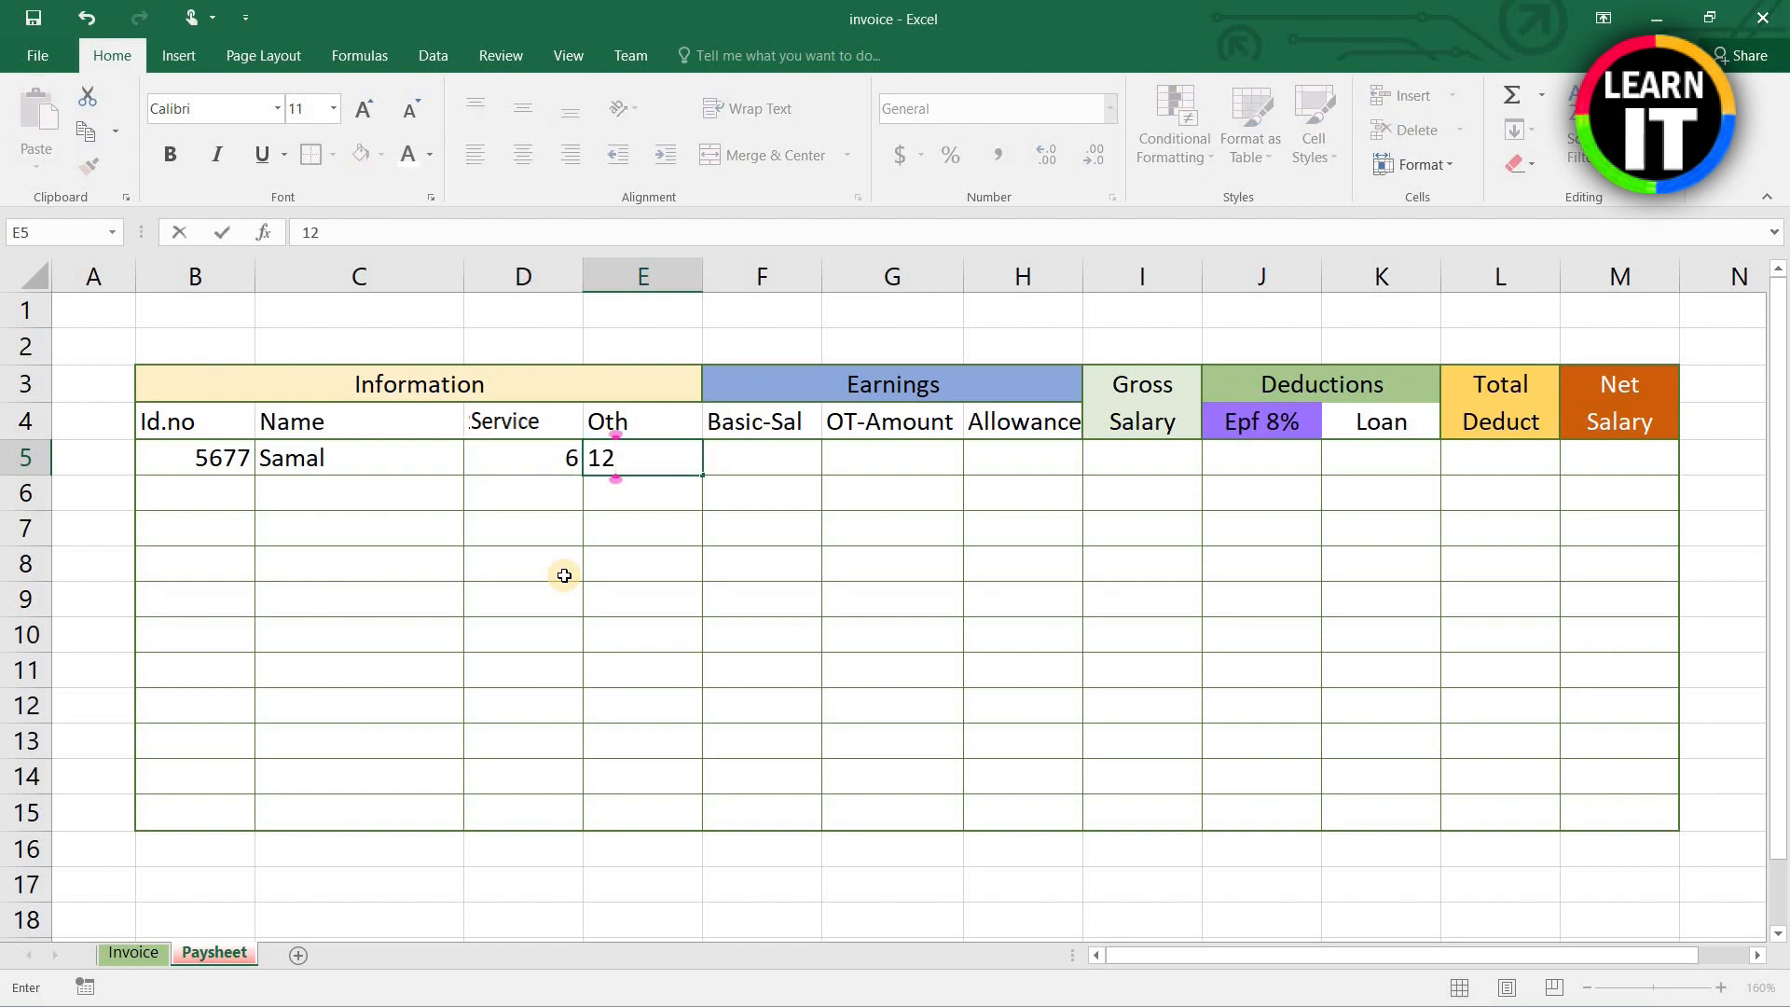
{"action": "key", "text": "Tab"}
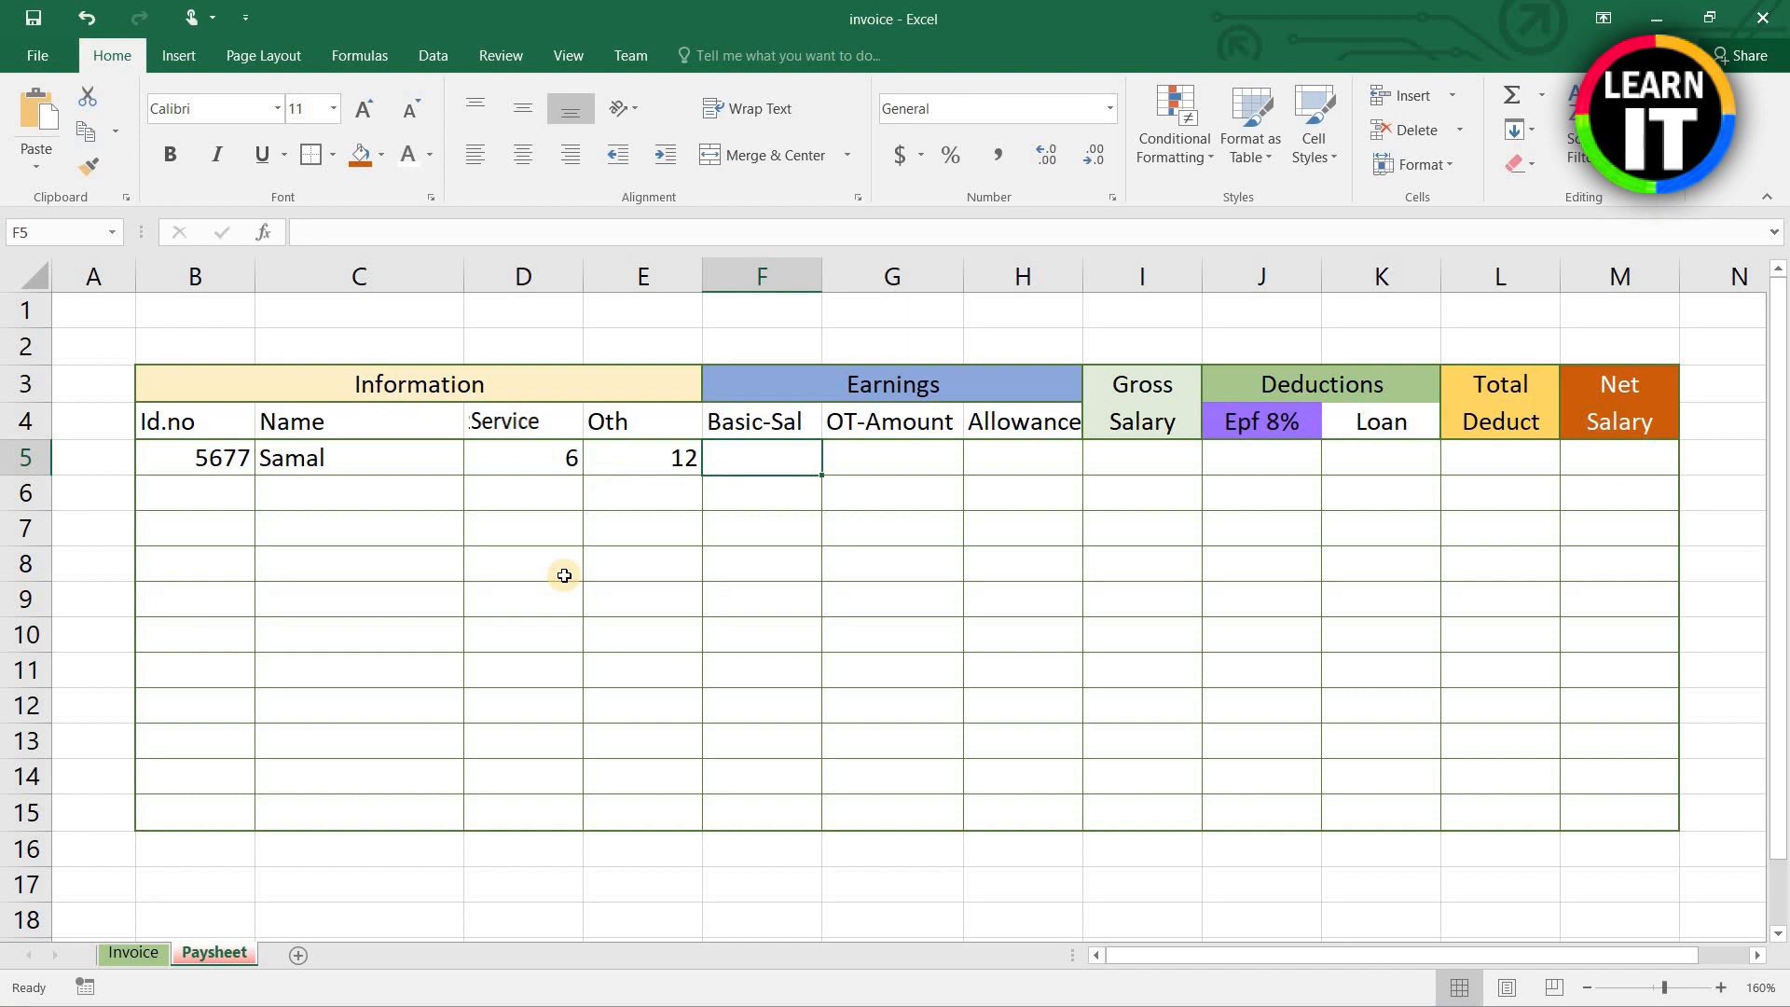
Step: Enter 22500 as the first employee's Basic-Sal in F5, then slightly widen column F and centre its contents
{"action": "type", "text": "225"}
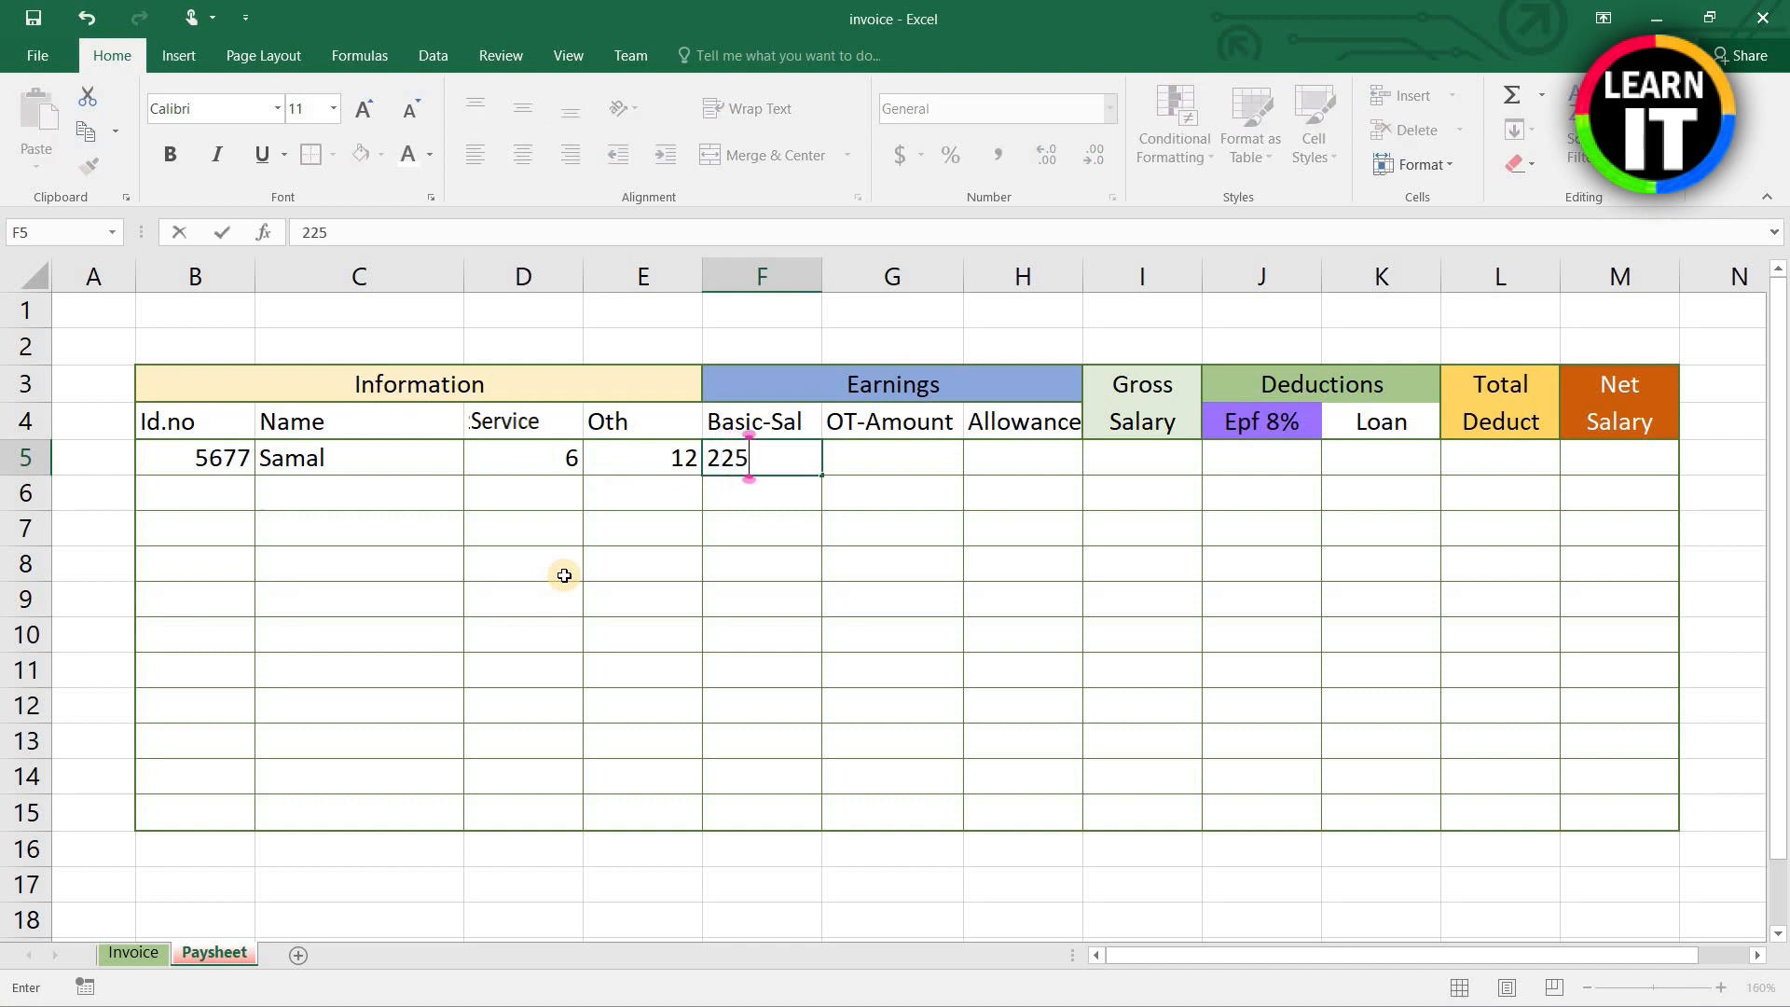
{"action": "type", "text": "00"}
{"action": "key", "text": "Return"}
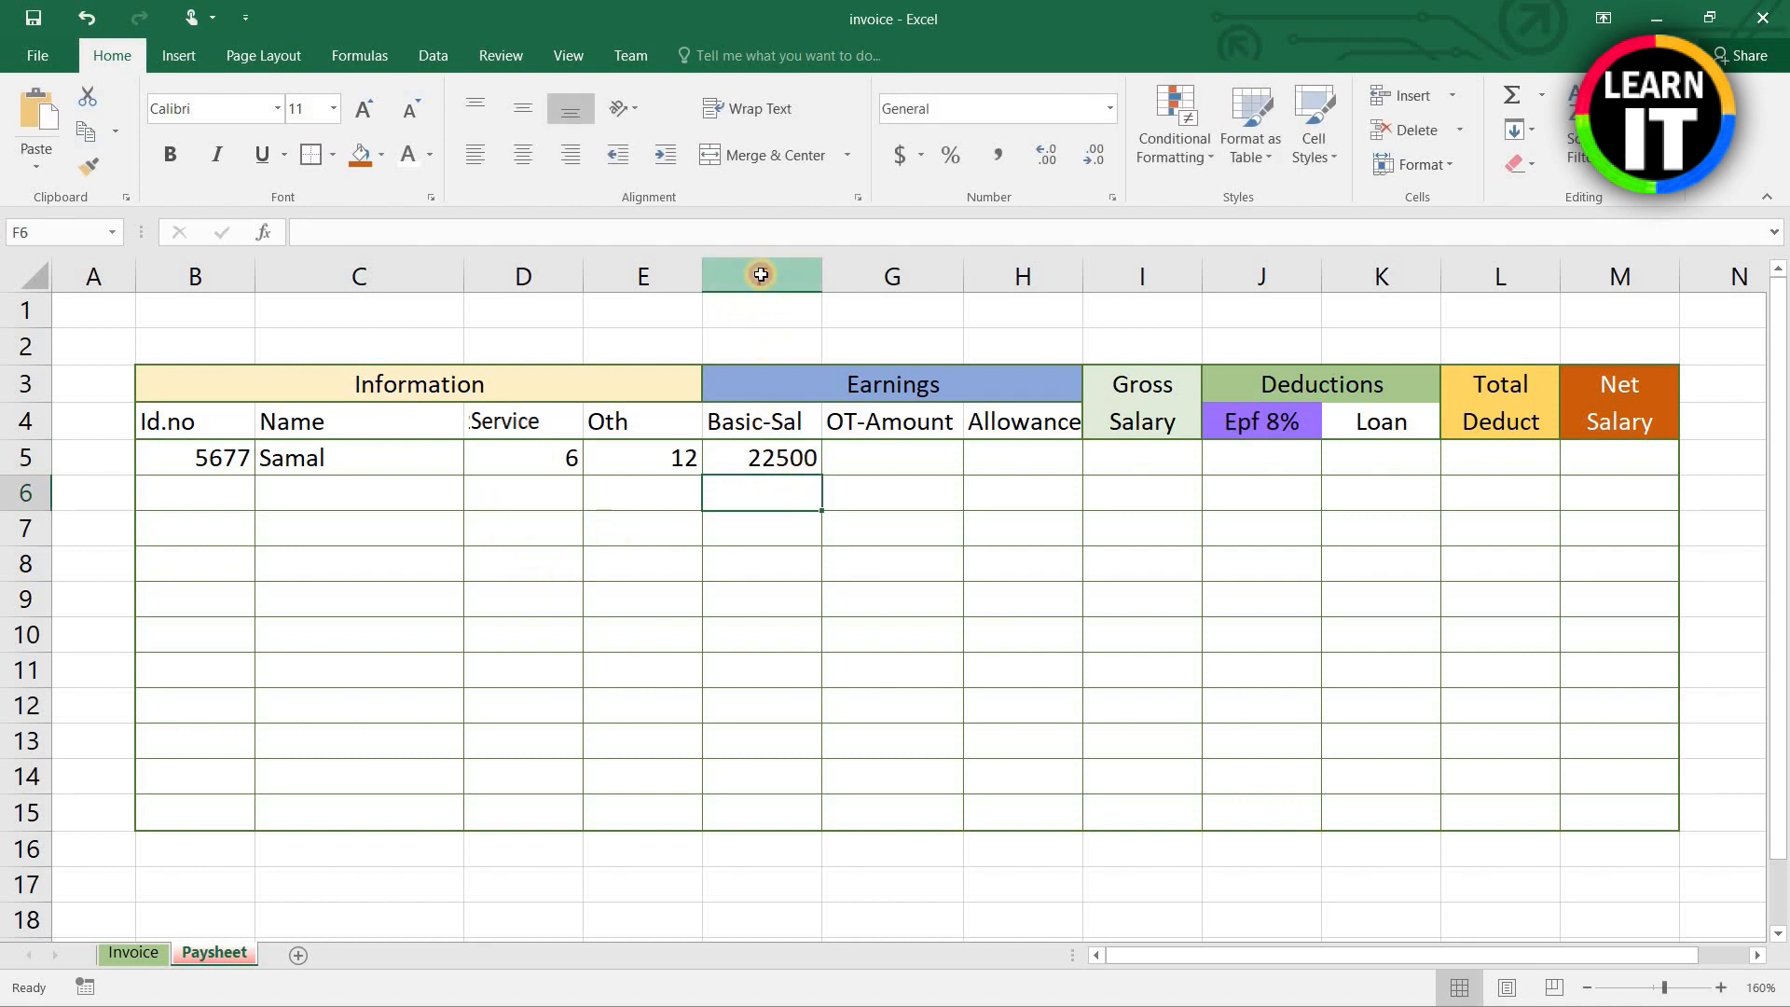
{"action": "left_click", "coordinate": [760, 275]}
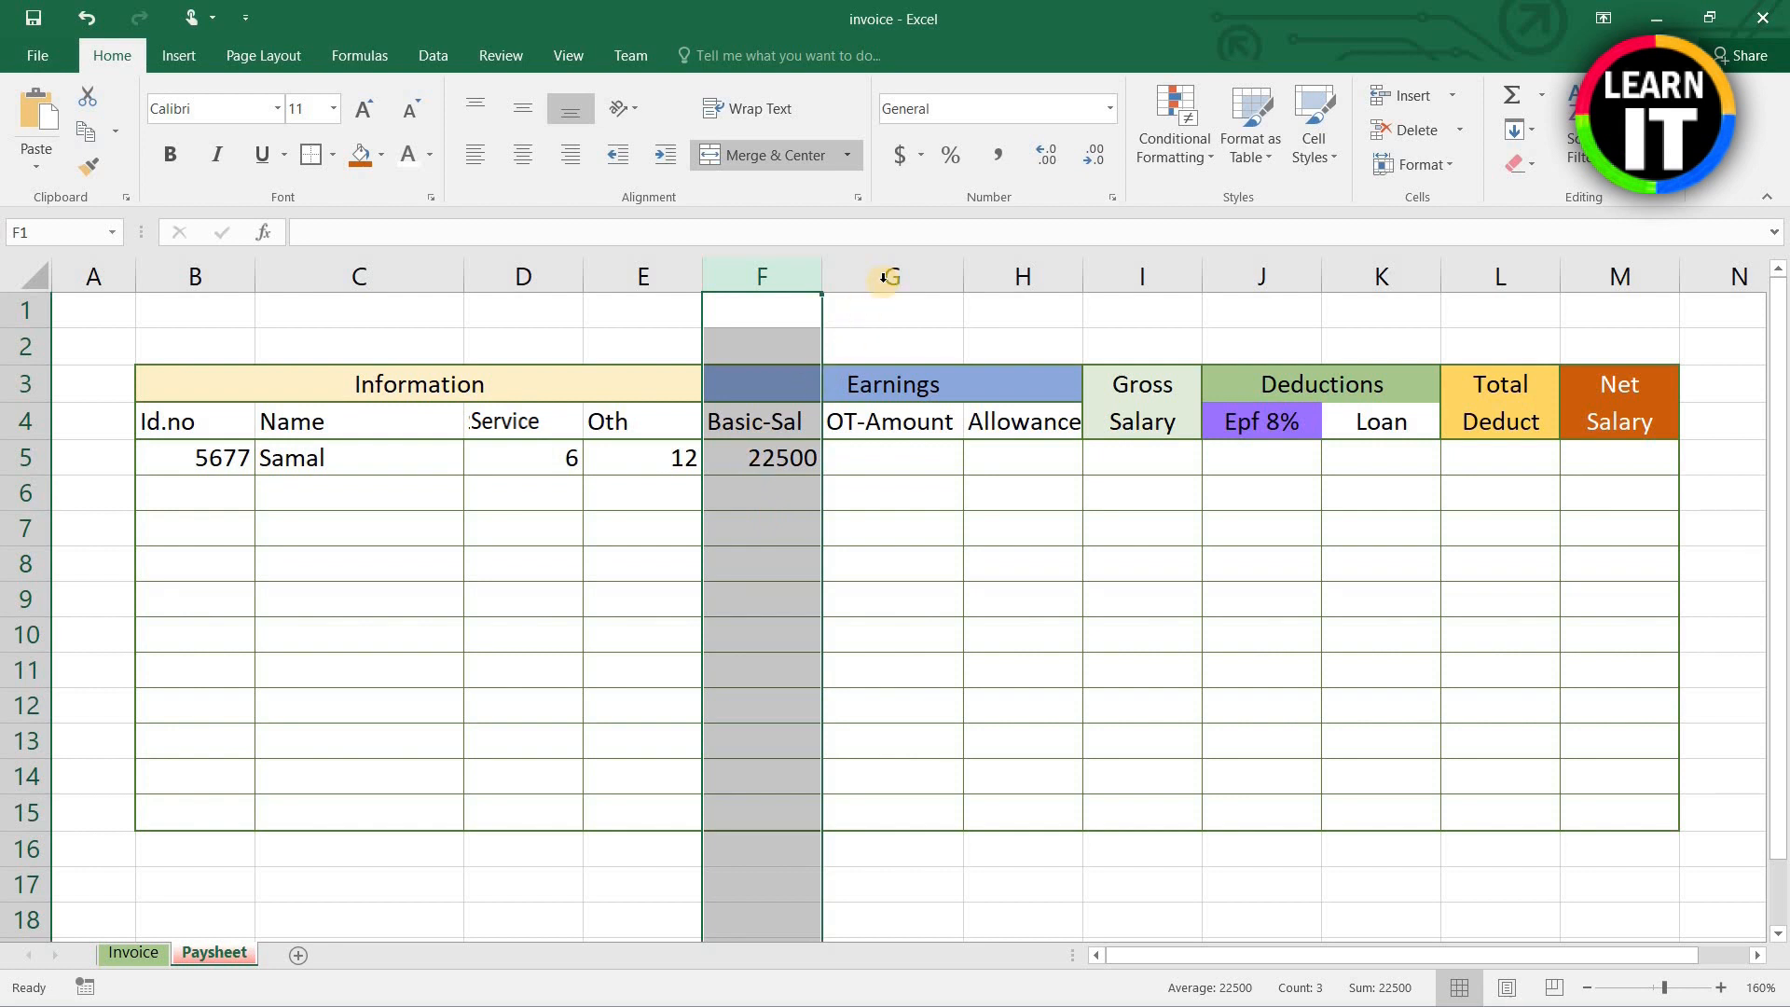
{"action": "left_click_drag", "start_coordinate": [825, 275], "coordinate": [828, 276]}
{"action": "left_click", "coordinate": [529, 159]}
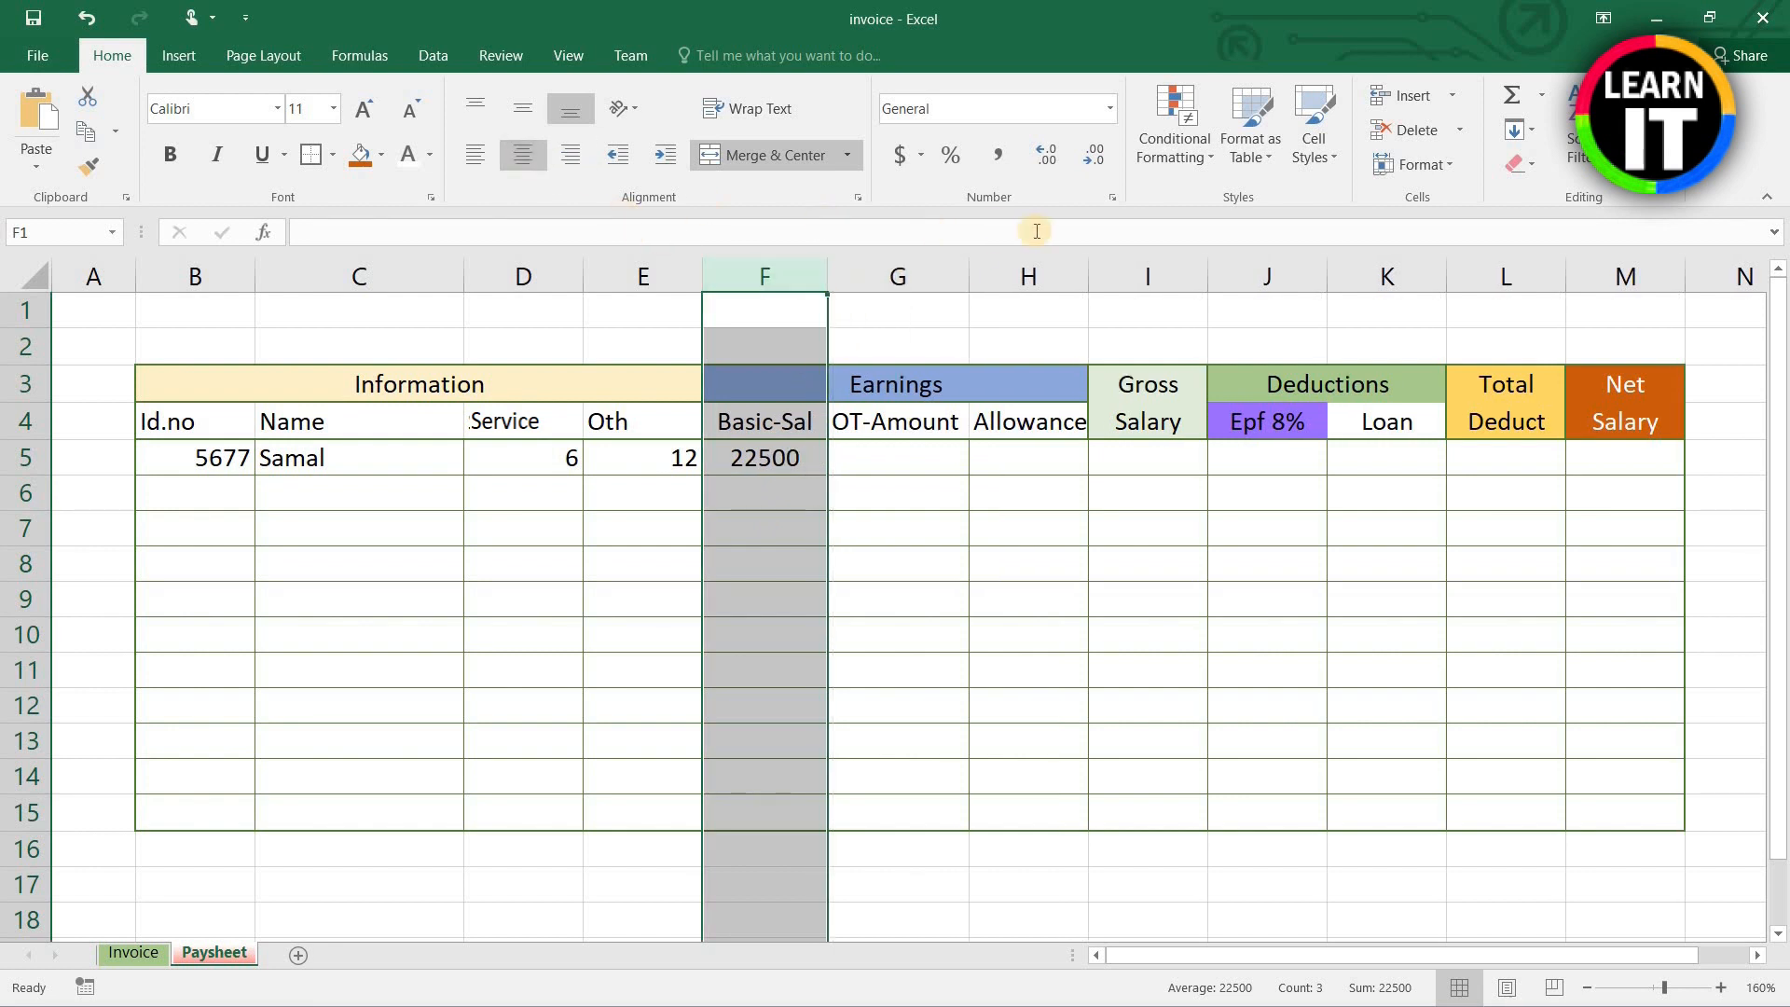
Step: Format the Basic-Sal cells F5:F15 with two decimal places and widen column F a little more
{"action": "left_click", "coordinate": [1046, 157]}
{"action": "left_click_drag", "start_coordinate": [787, 461], "coordinate": [806, 775]}
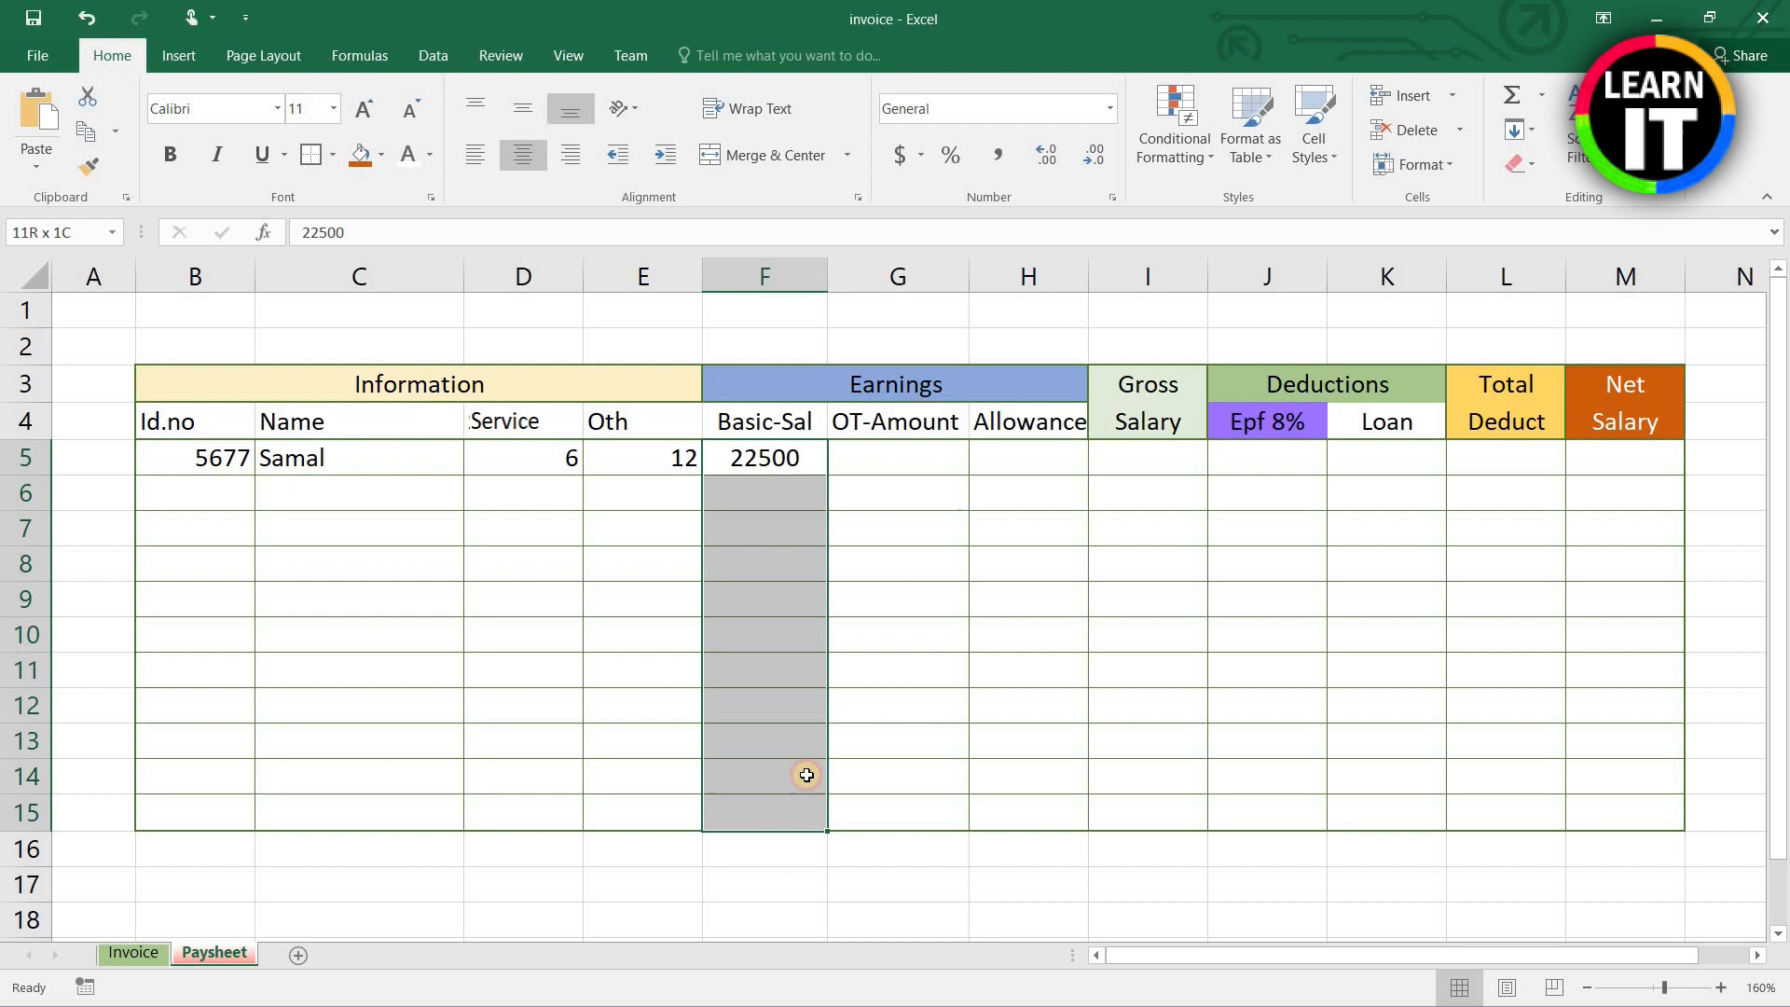
{"action": "left_click", "coordinate": [1045, 141]}
{"action": "left_click", "coordinate": [1045, 142]}
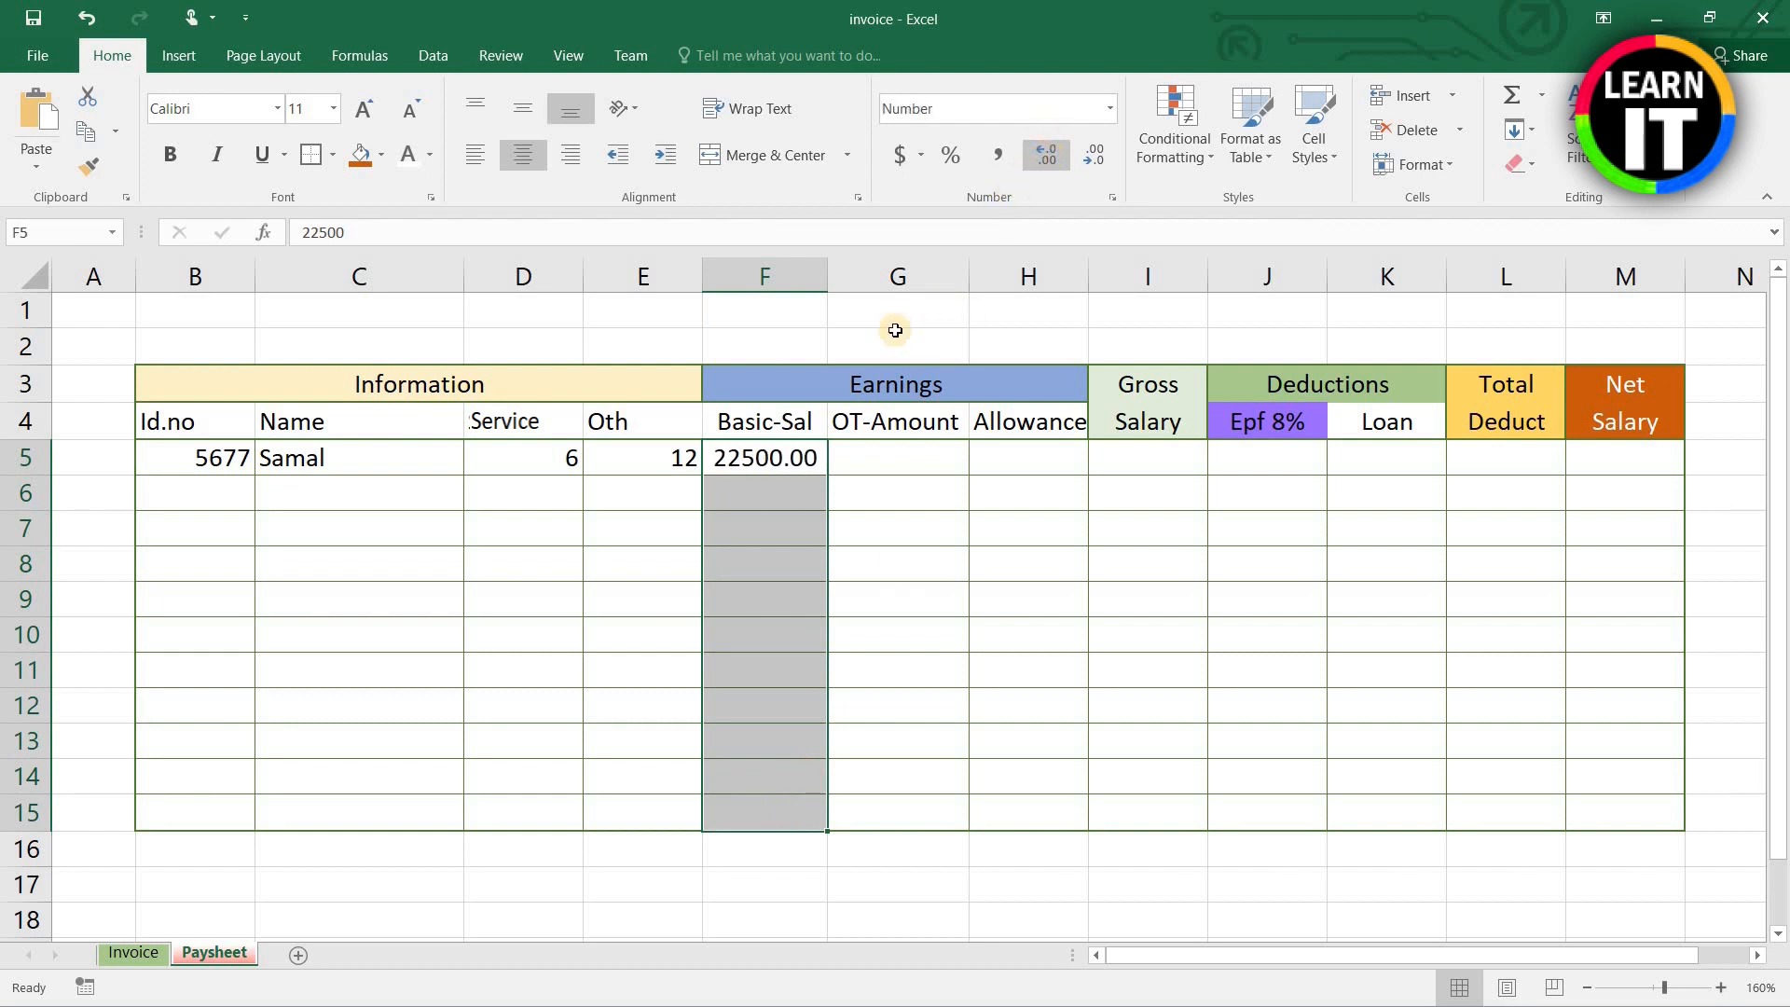
{"action": "left_click_drag", "start_coordinate": [828, 277], "coordinate": [839, 277]}
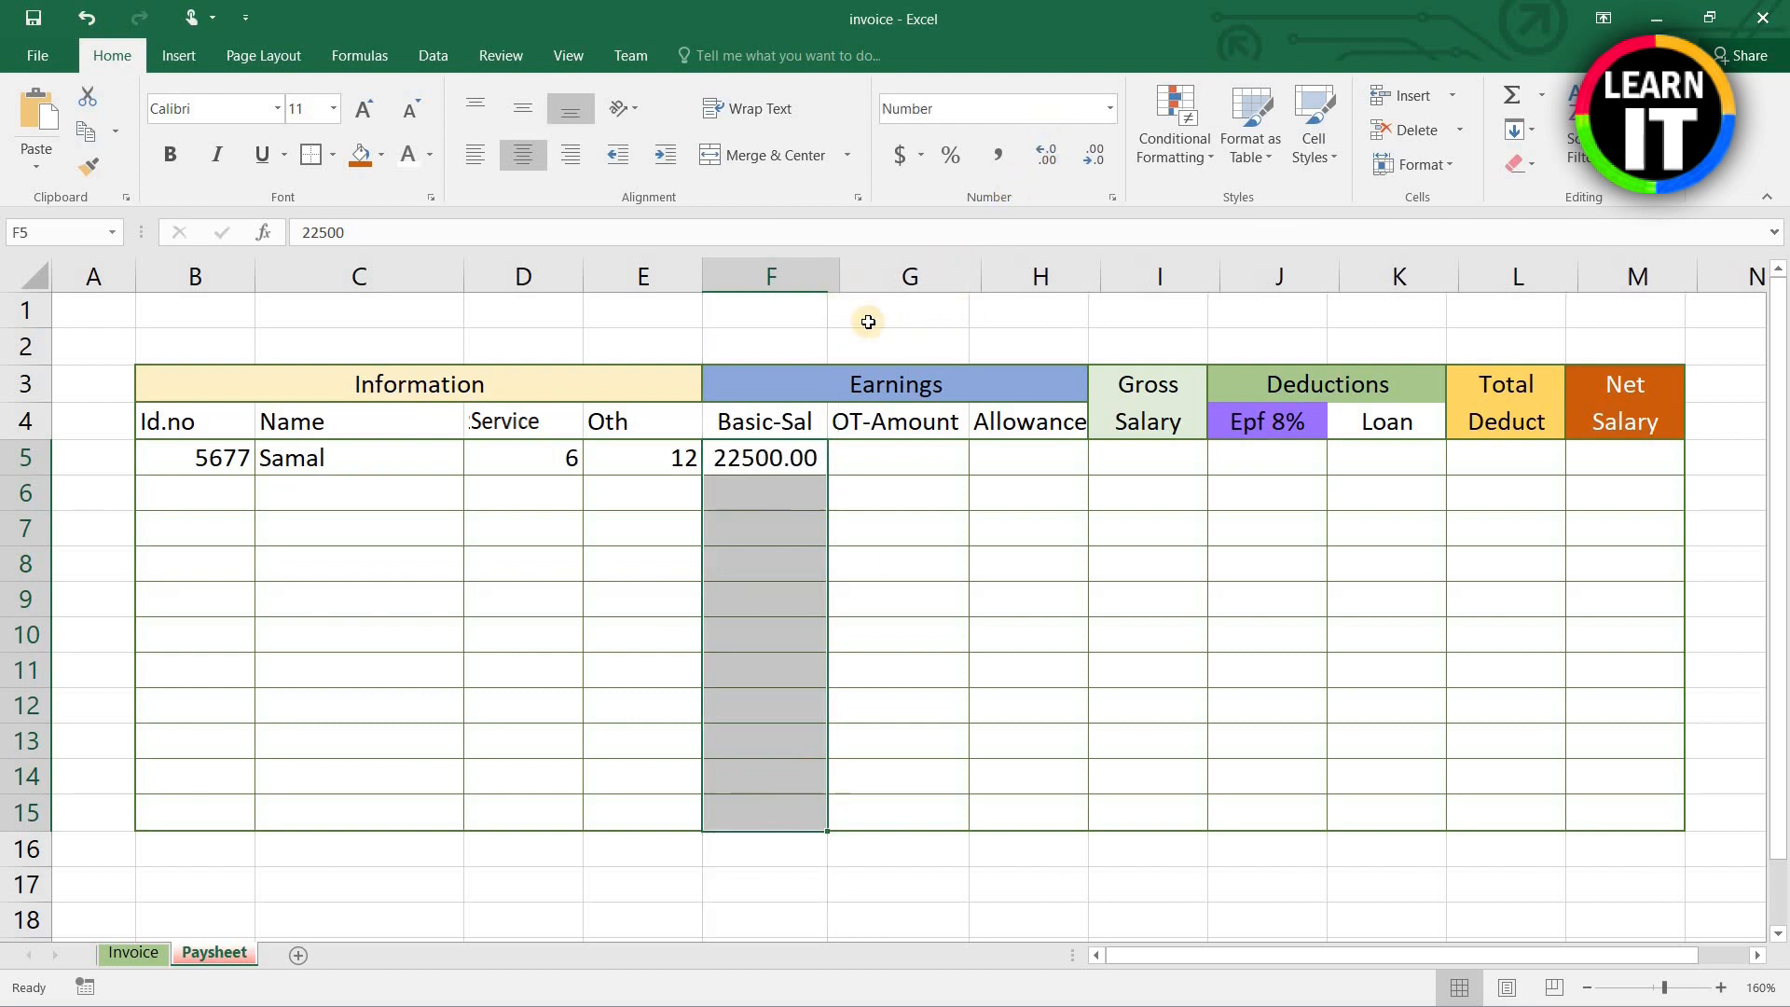
Step: Try to add decimal places to the empty OT-Amount cells G5:G15
{"action": "left_click", "coordinate": [933, 457]}
{"action": "left_click_drag", "start_coordinate": [916, 456], "coordinate": [931, 818]}
{"action": "left_click", "coordinate": [1042, 151]}
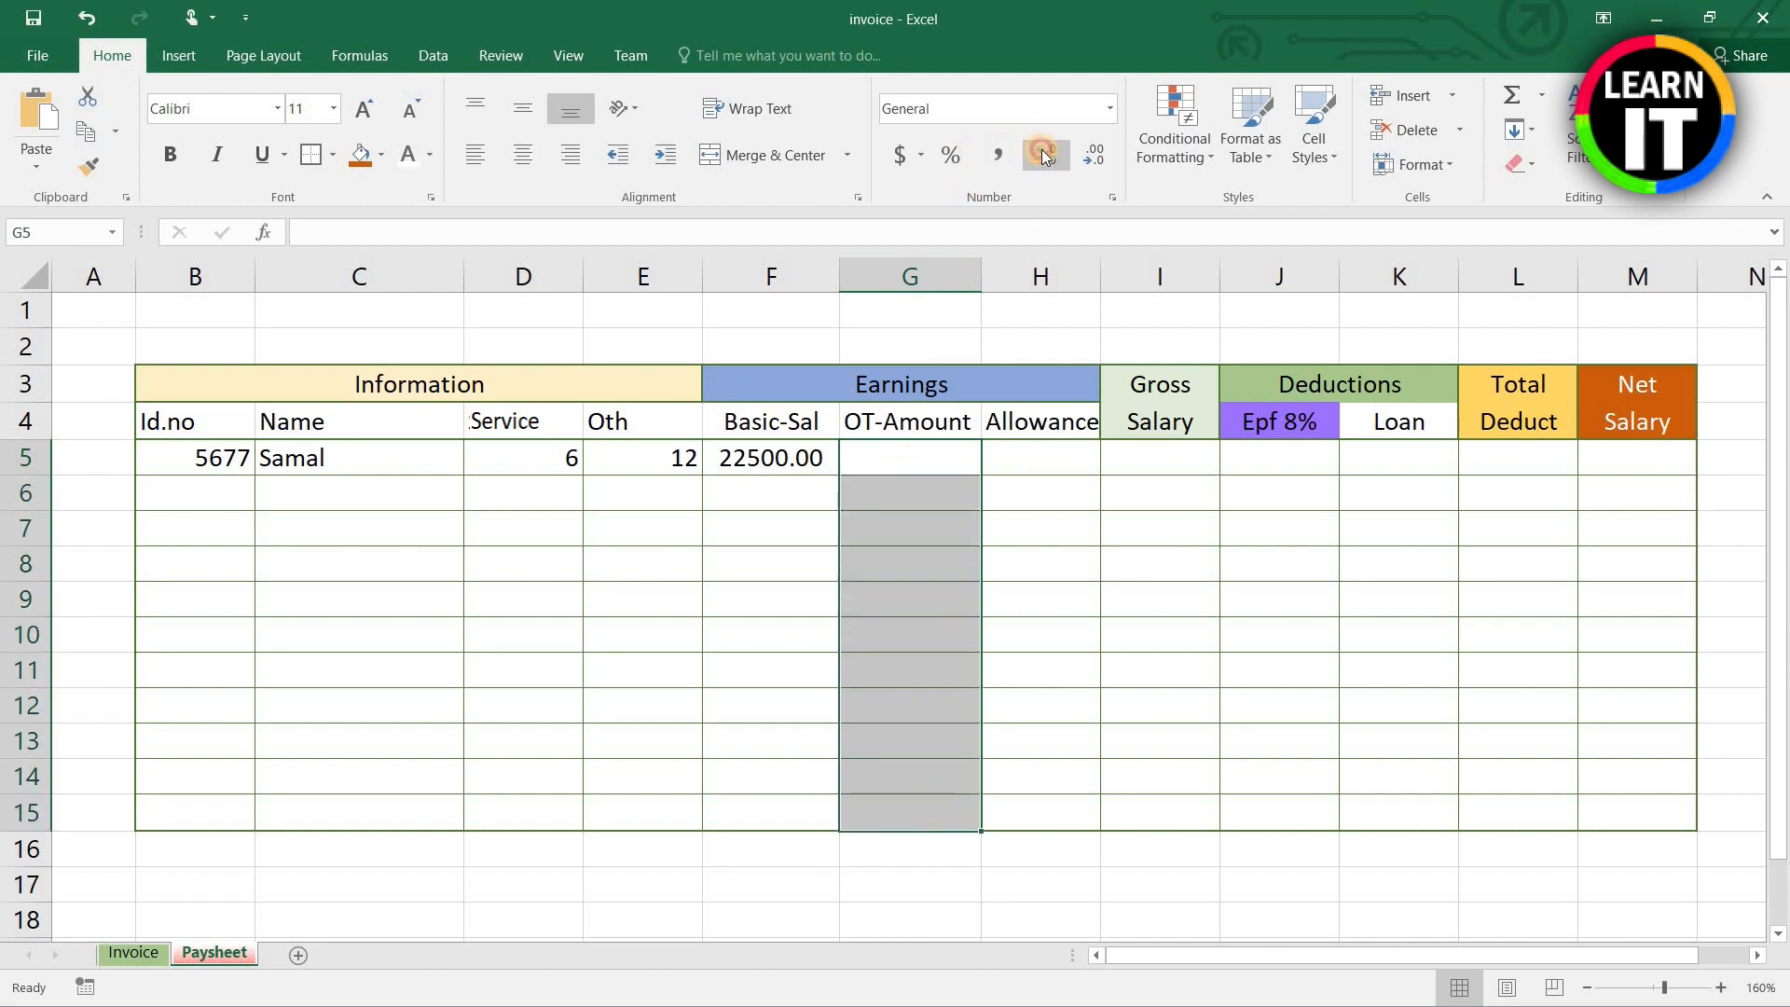
{"action": "left_click", "coordinate": [922, 488]}
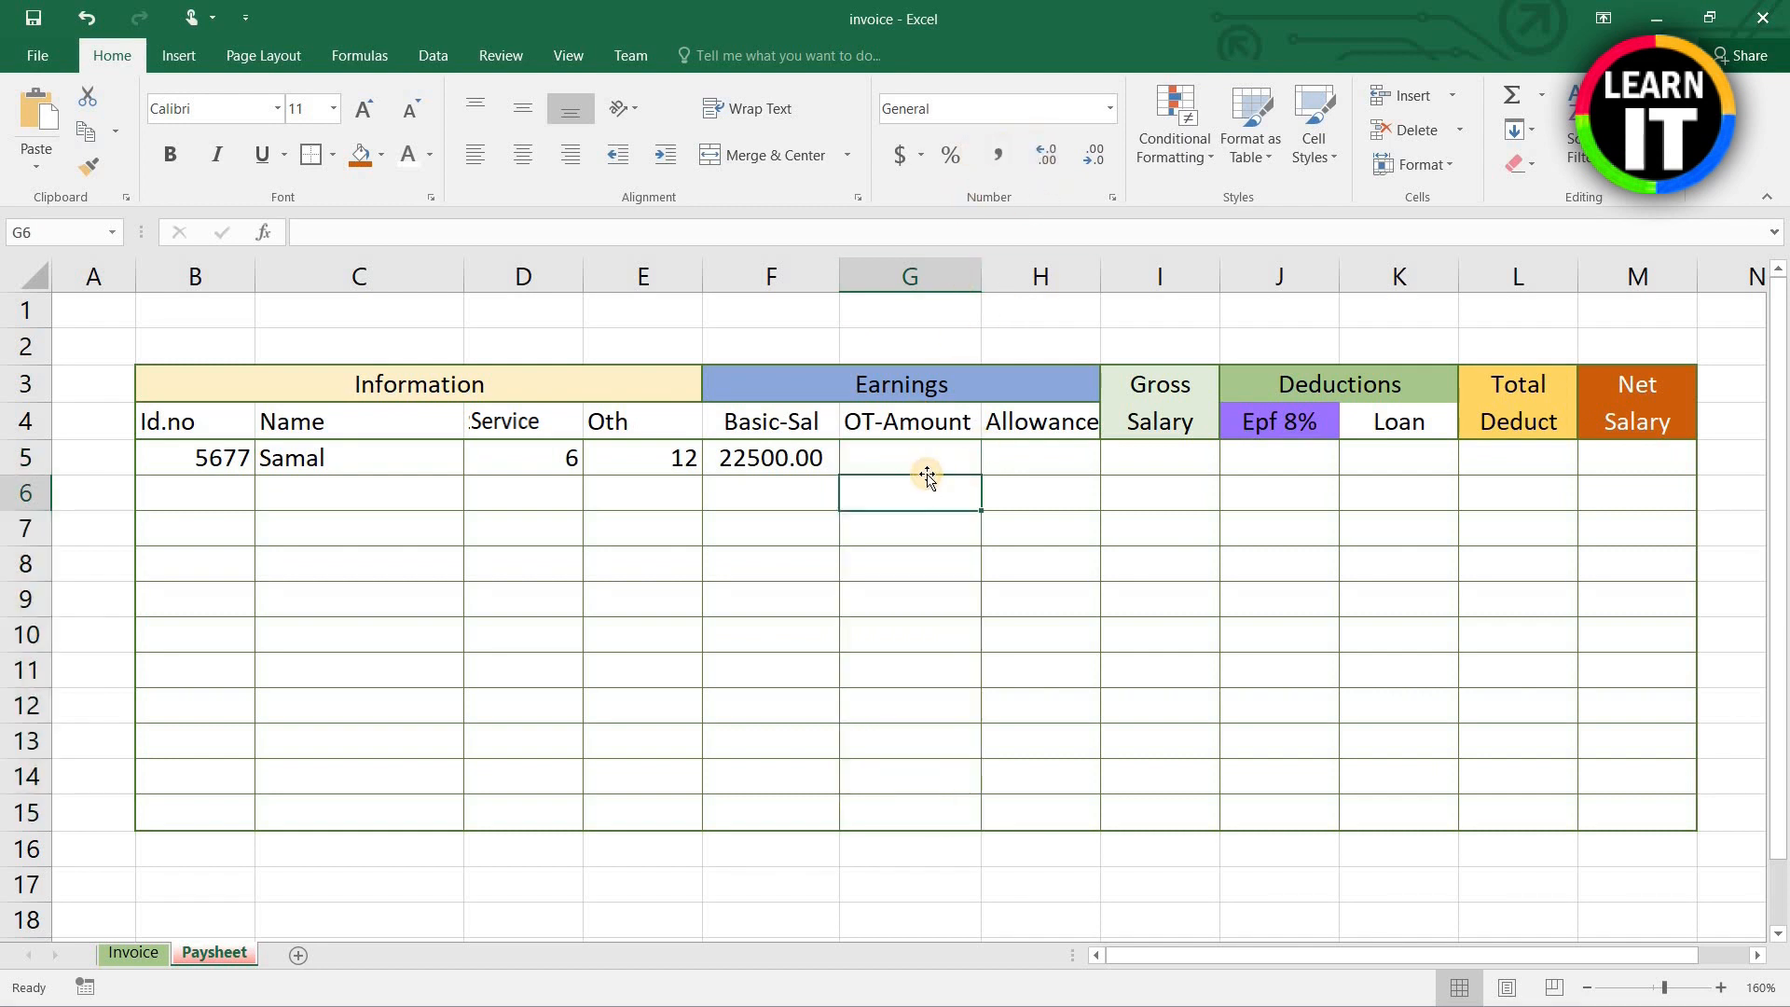
Step: Calculate the first employee's OT-Amount in G5 with the formula =E5*200
{"action": "left_click", "coordinate": [922, 454]}
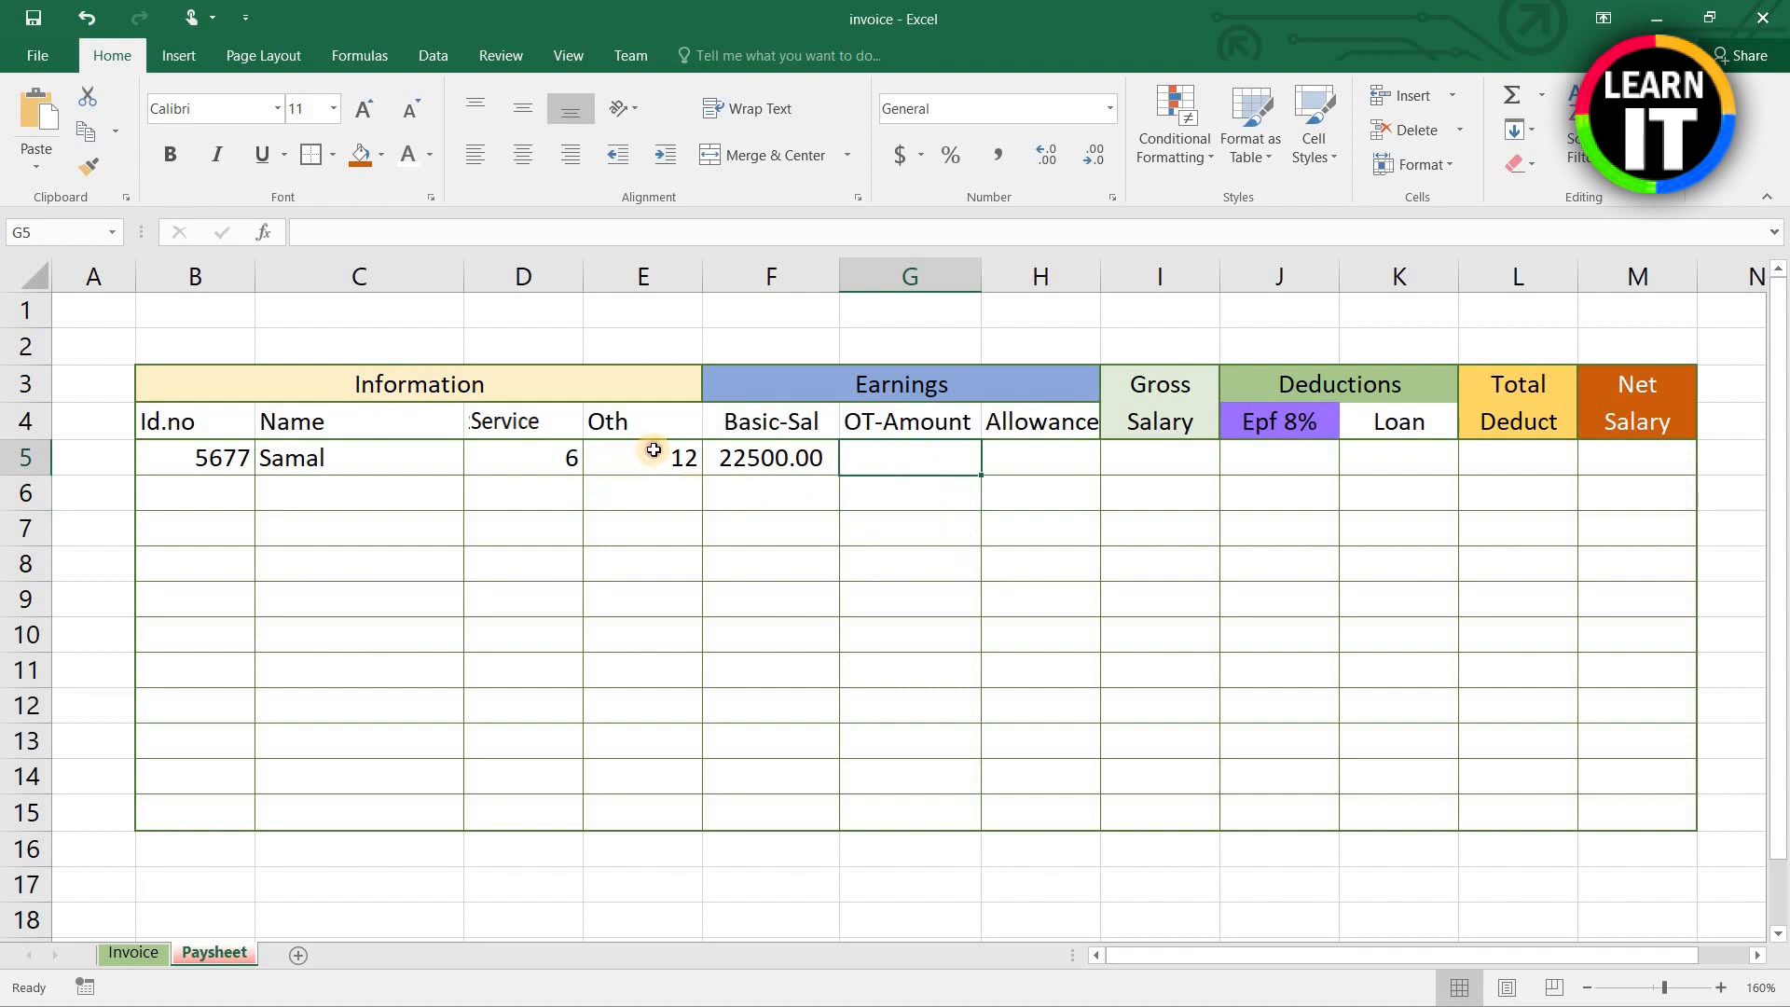
{"action": "left_click", "coordinate": [681, 456]}
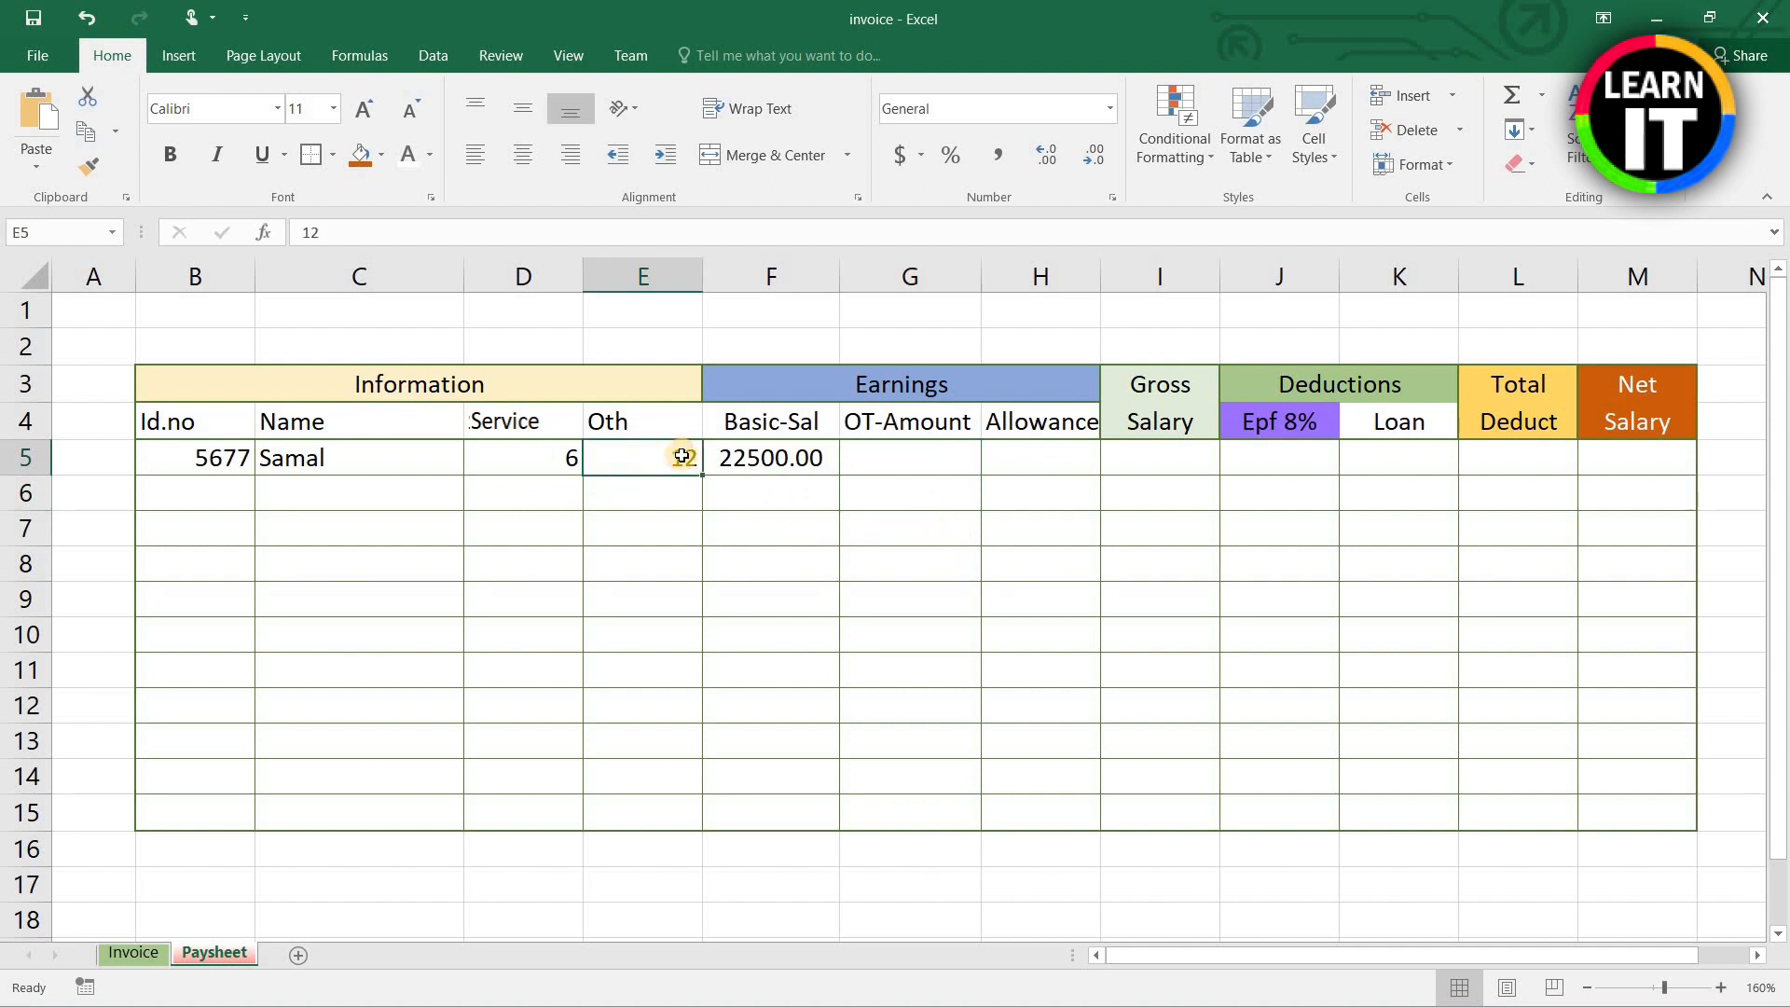
{"action": "left_click", "coordinate": [903, 457]}
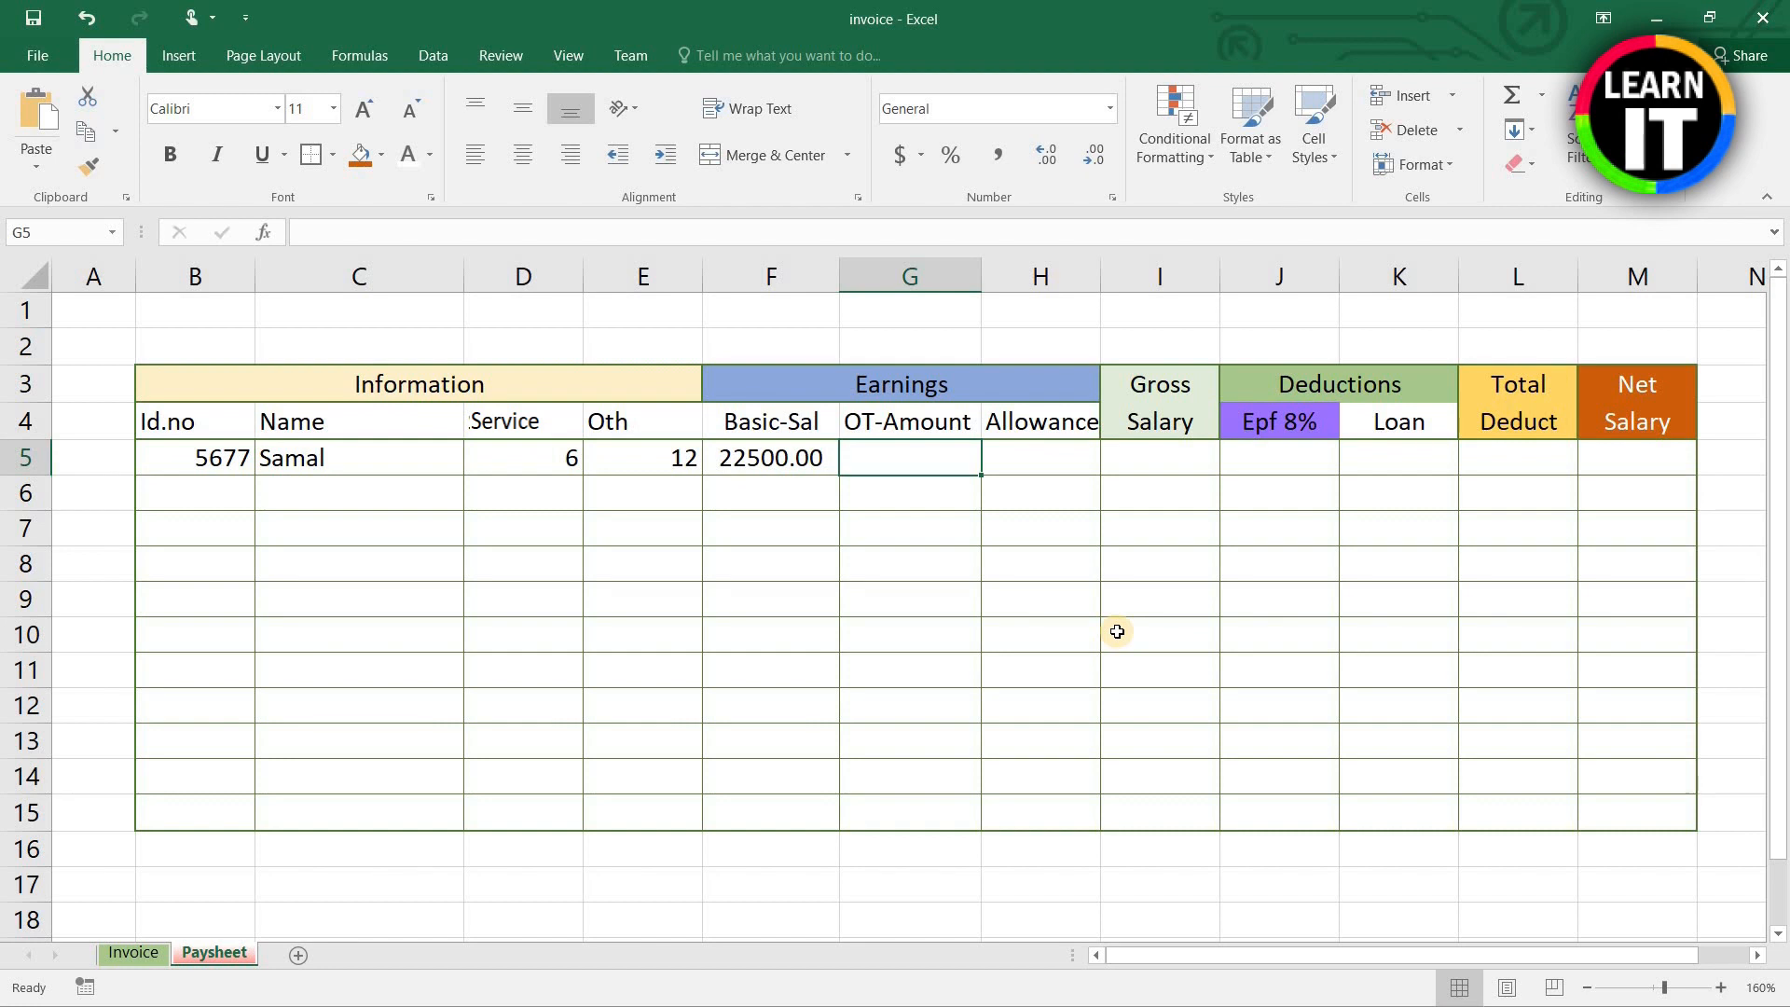
{"action": "type", "text": "="}
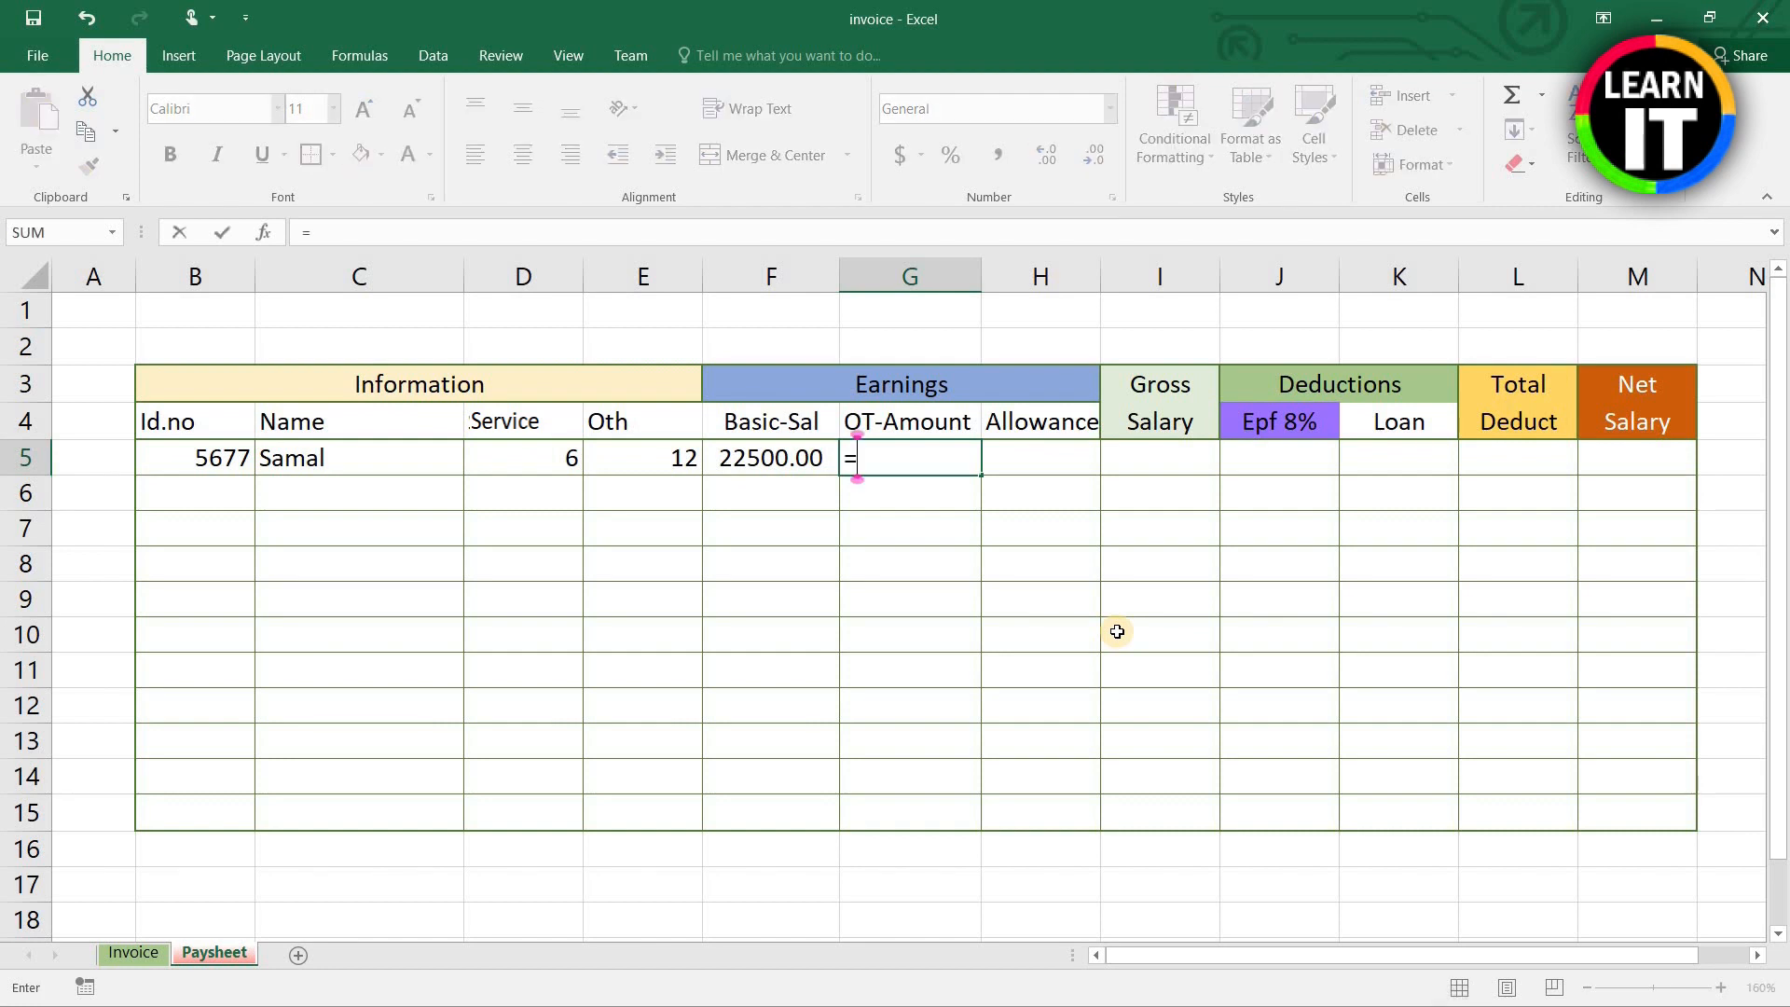
{"action": "left_click", "coordinate": [647, 454]}
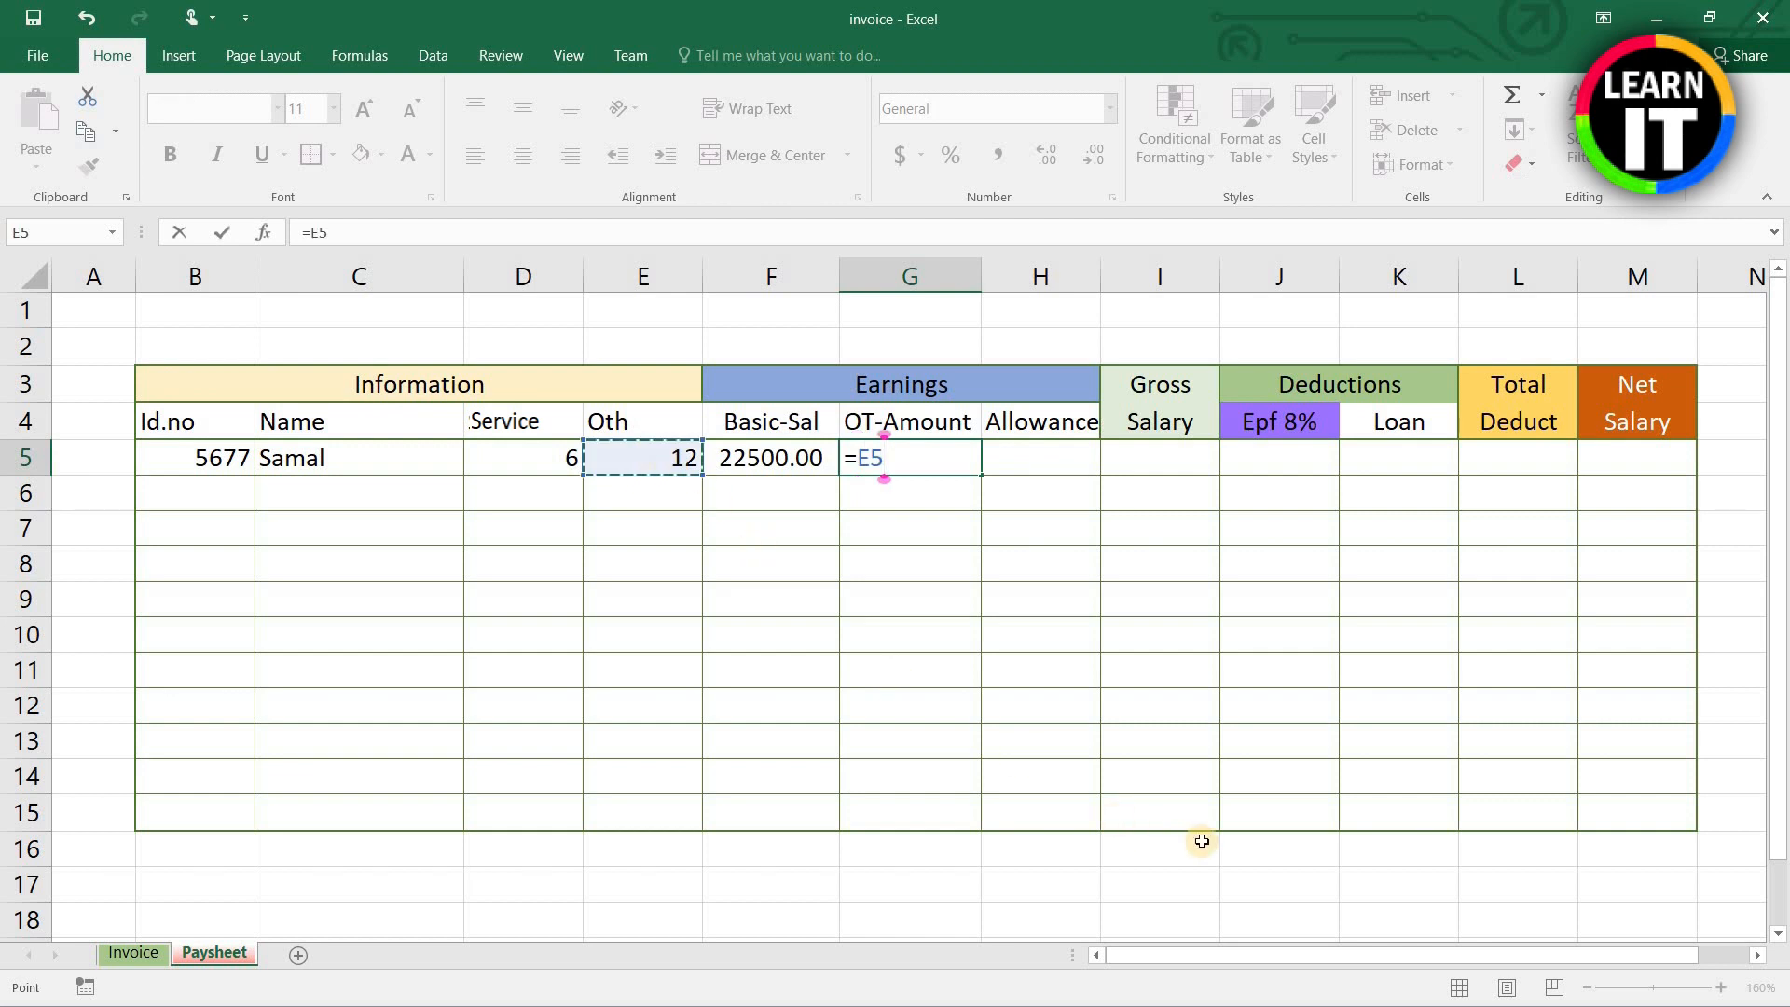
{"action": "type", "text": "*"}
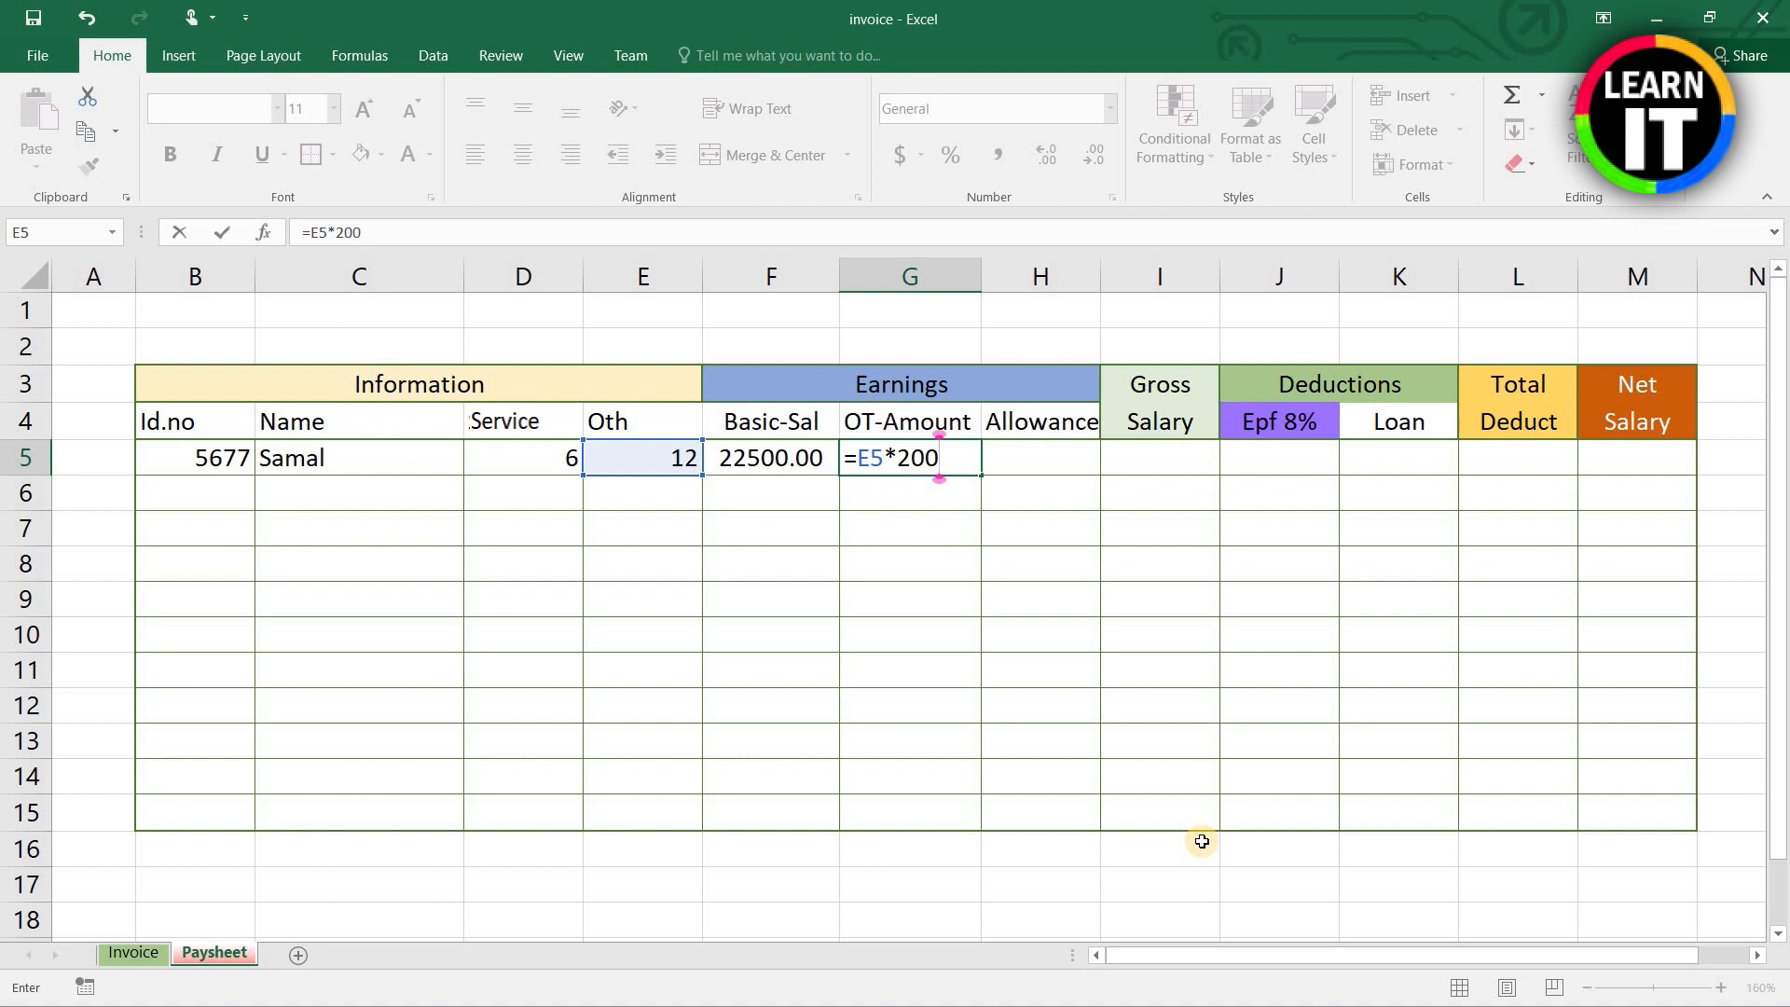
{"action": "key", "text": "Return"}
Step: Format the OT-Amount cells G5:G15 with two decimal places
{"action": "left_click", "coordinate": [892, 463]}
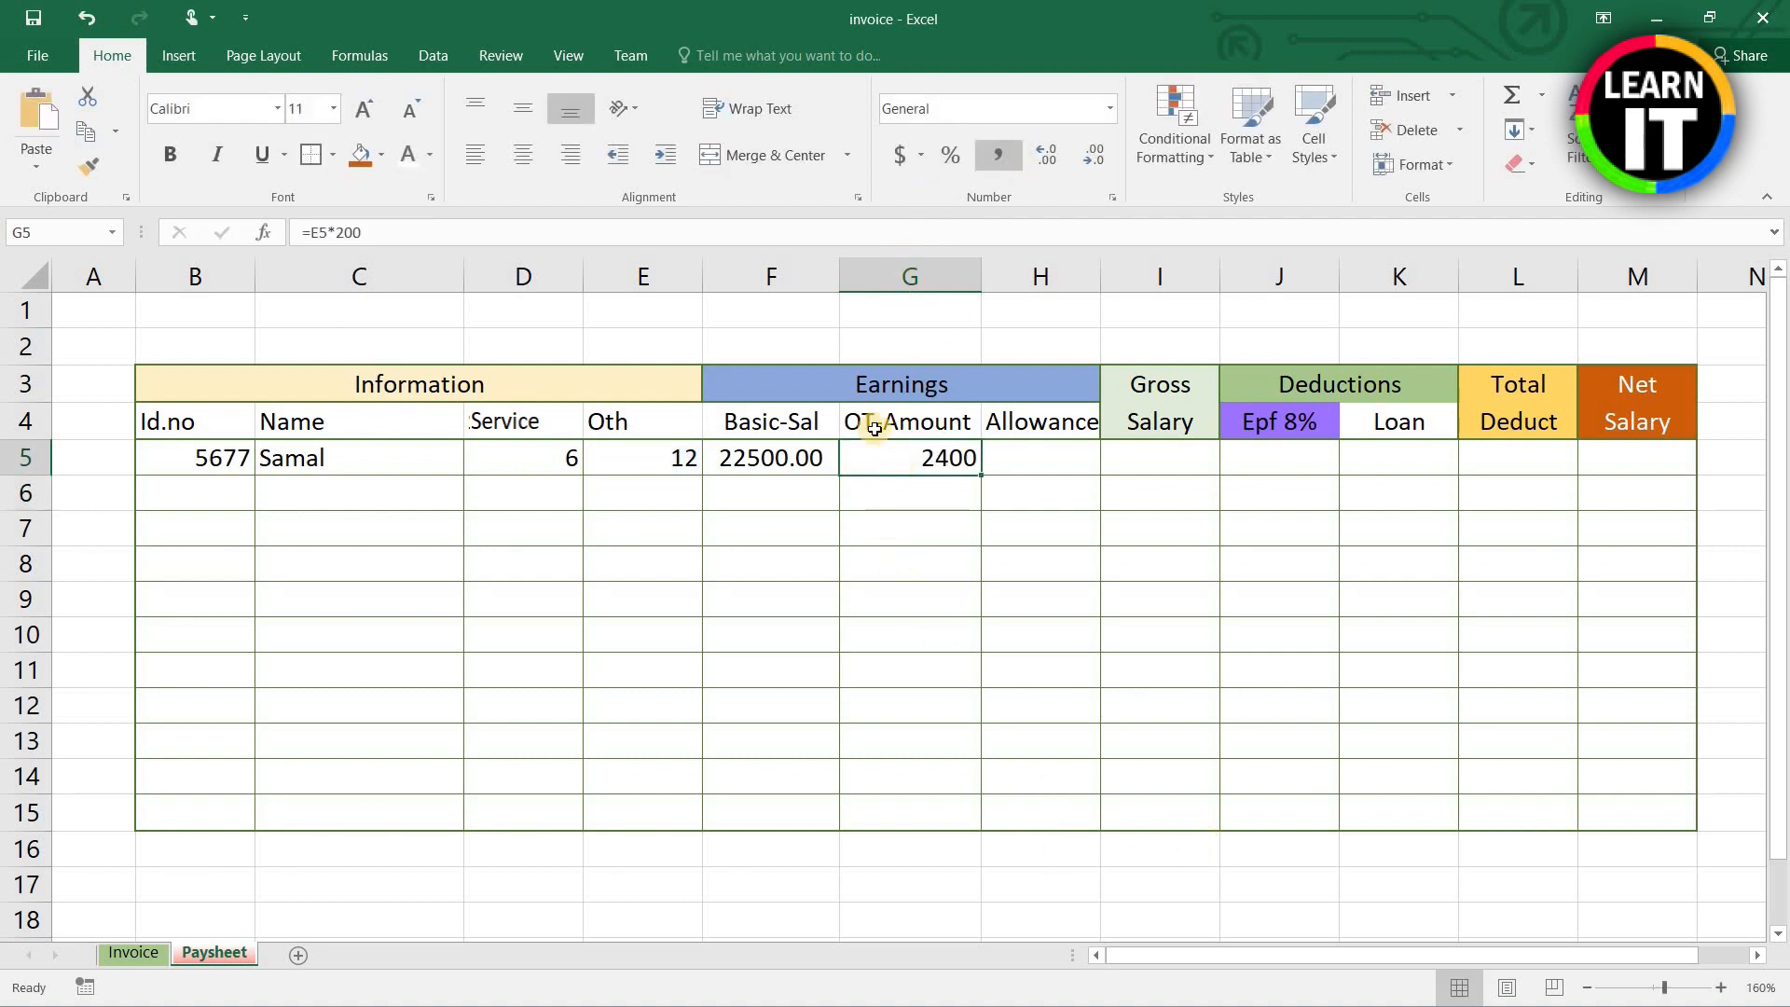
{"action": "left_click_drag", "start_coordinate": [923, 457], "coordinate": [912, 494]}
{"action": "left_click_drag", "start_coordinate": [913, 640], "coordinate": [910, 799]}
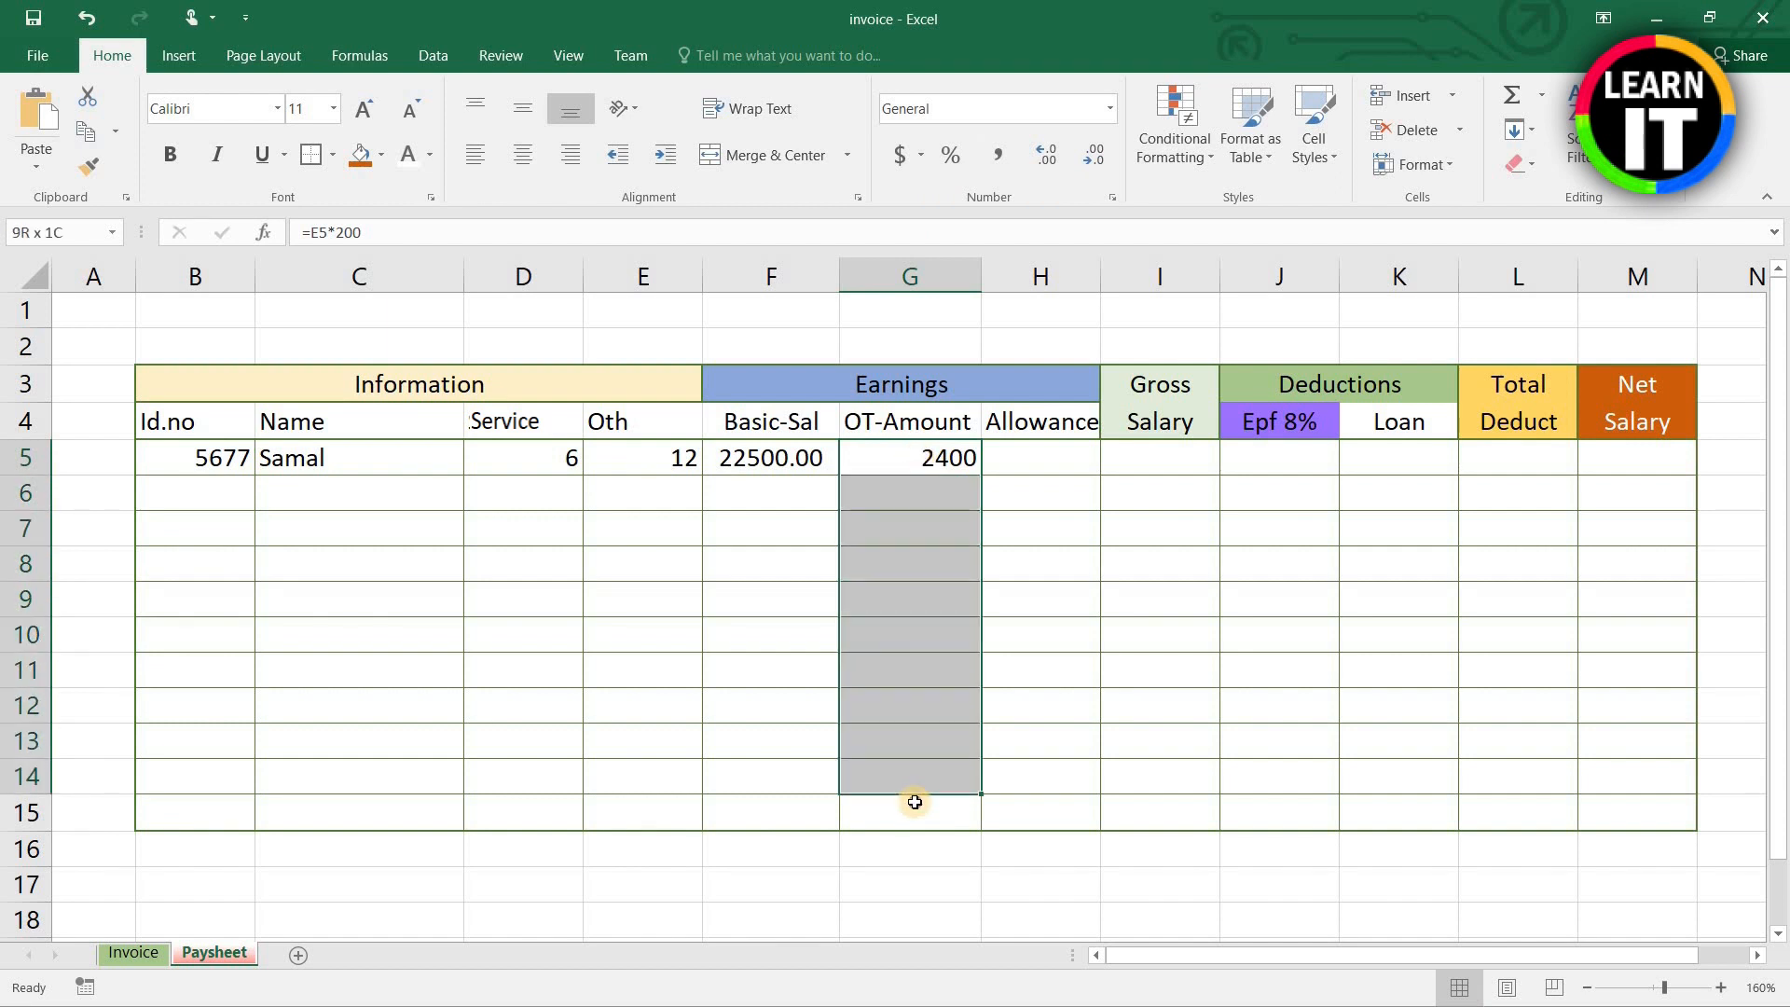
{"action": "double_click", "coordinate": [1042, 160]}
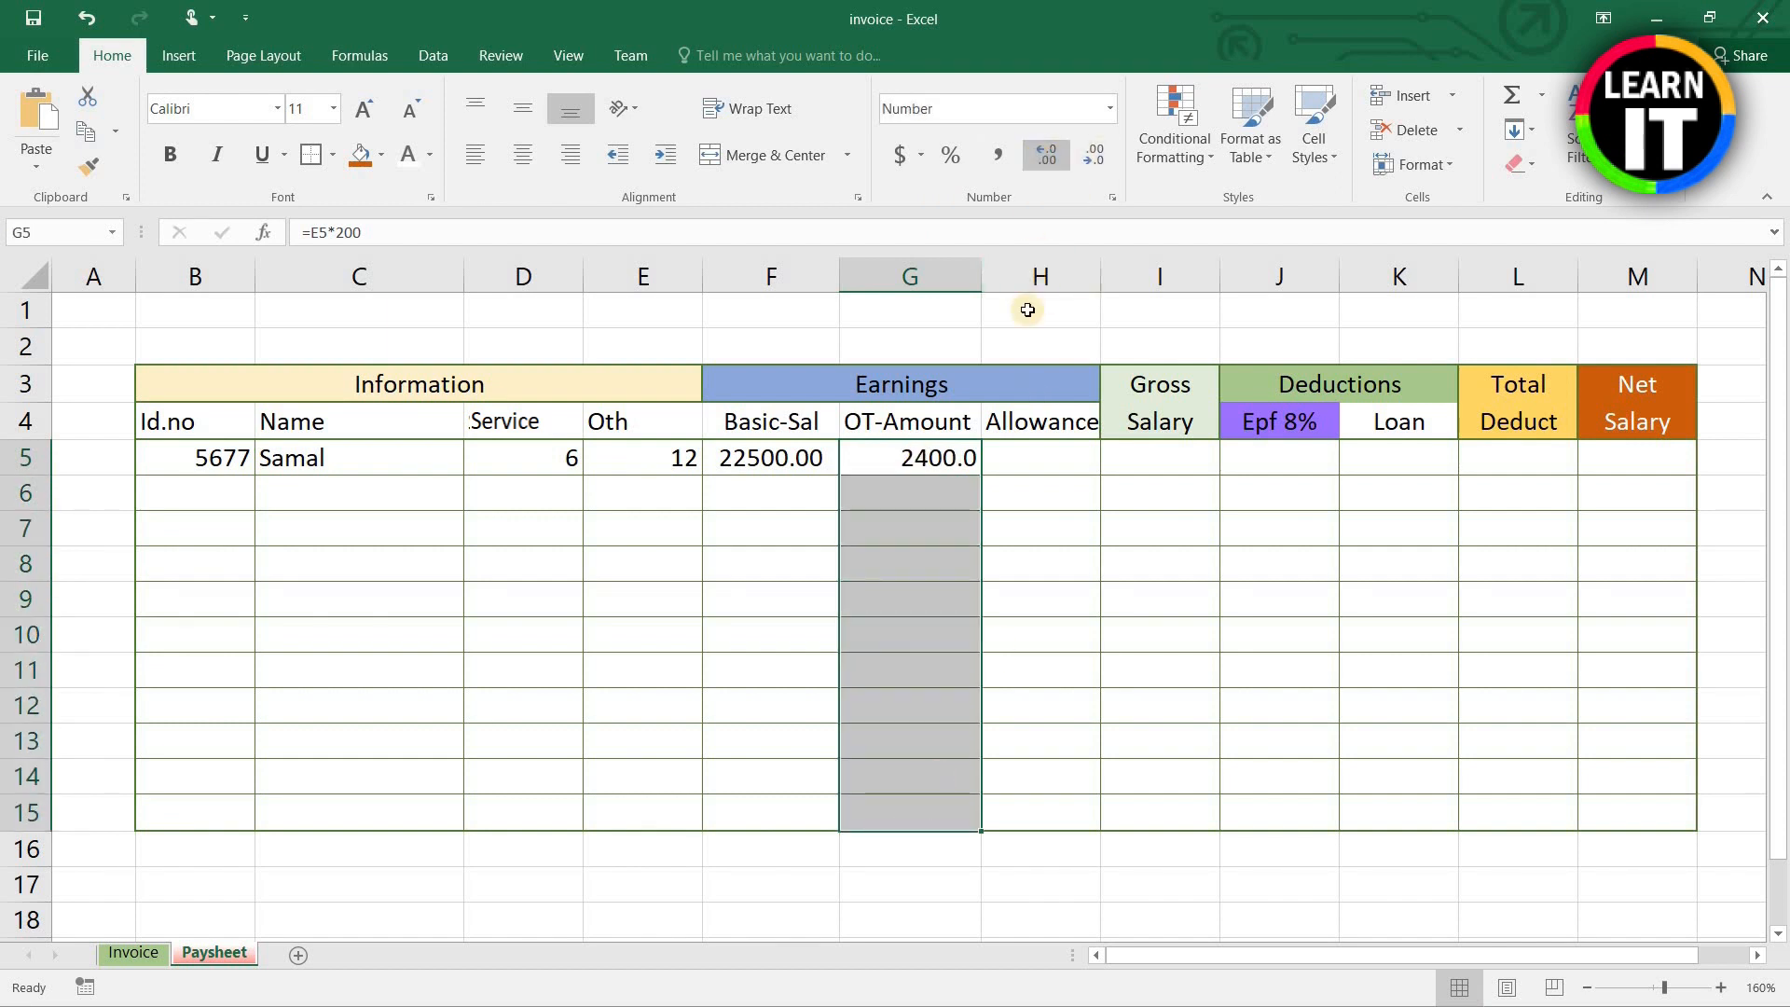
Step: Enter 5000 as the first employee's Allowance in H5 and format H5:H15 with two decimal places
{"action": "left_click", "coordinate": [1035, 463]}
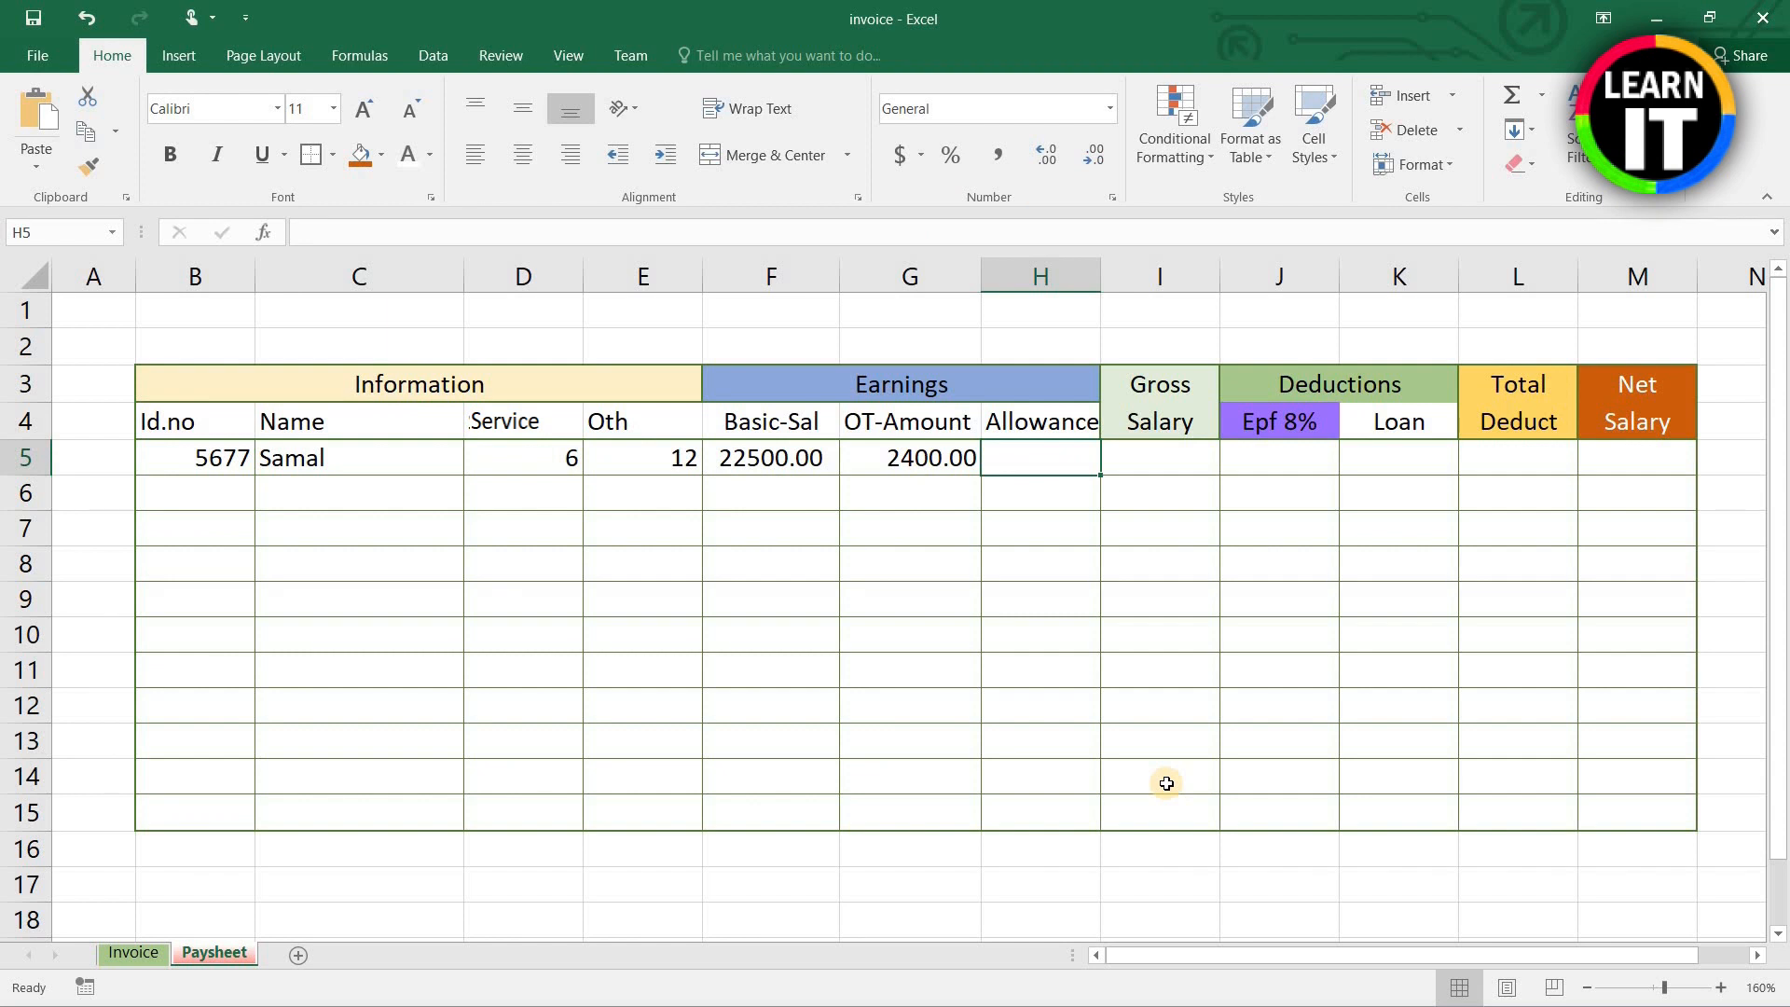
{"action": "type", "text": "50"}
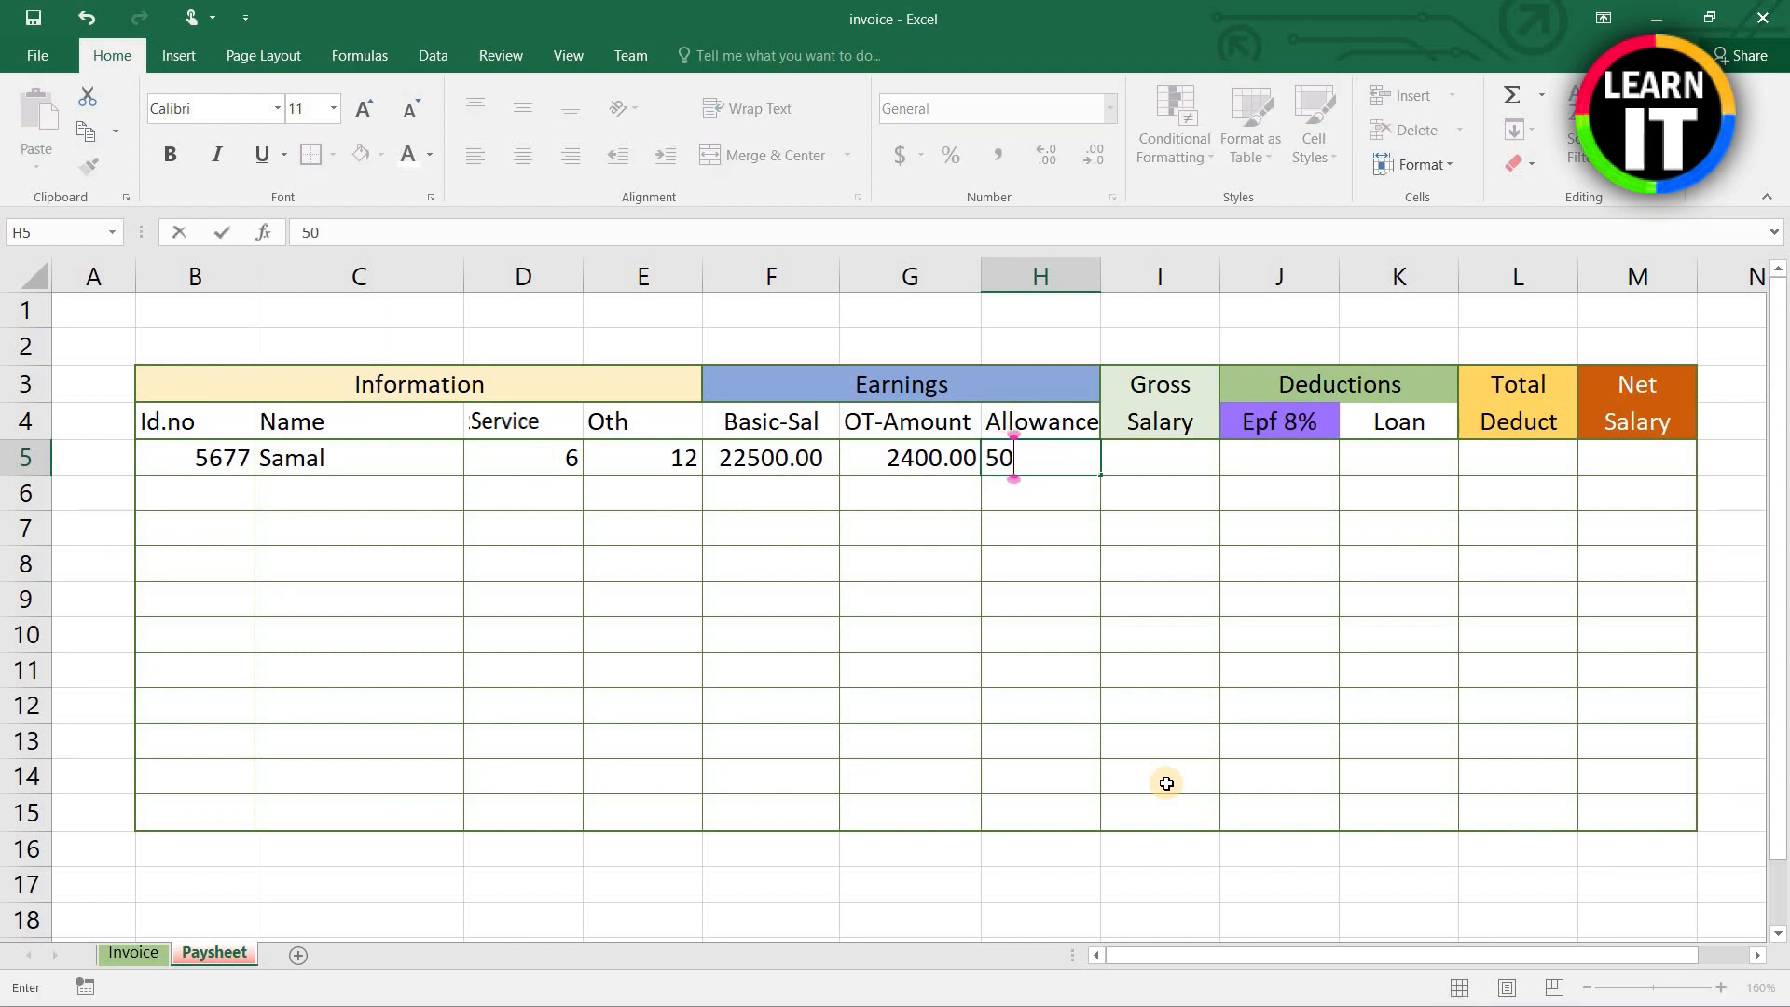
{"action": "type", "text": "00"}
{"action": "key", "text": "Return"}
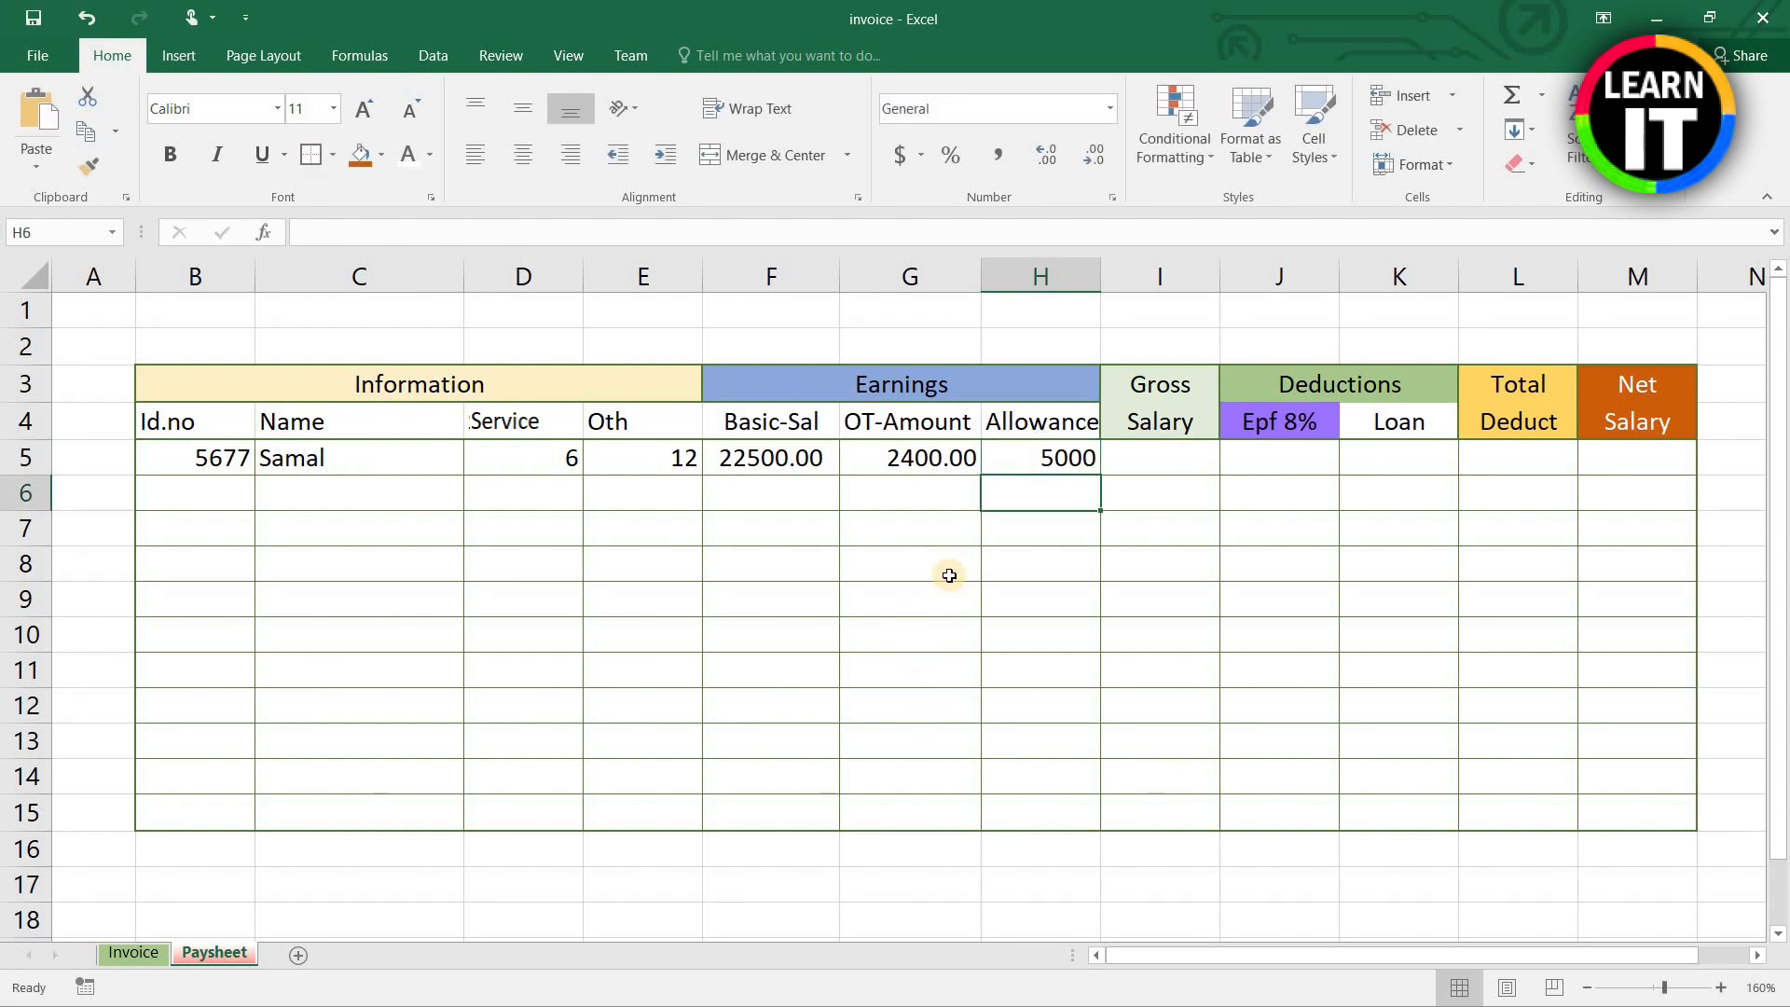
{"action": "left_click_drag", "start_coordinate": [1038, 457], "coordinate": [1031, 811]}
{"action": "left_click", "coordinate": [1045, 157]}
{"action": "left_click", "coordinate": [1045, 157]}
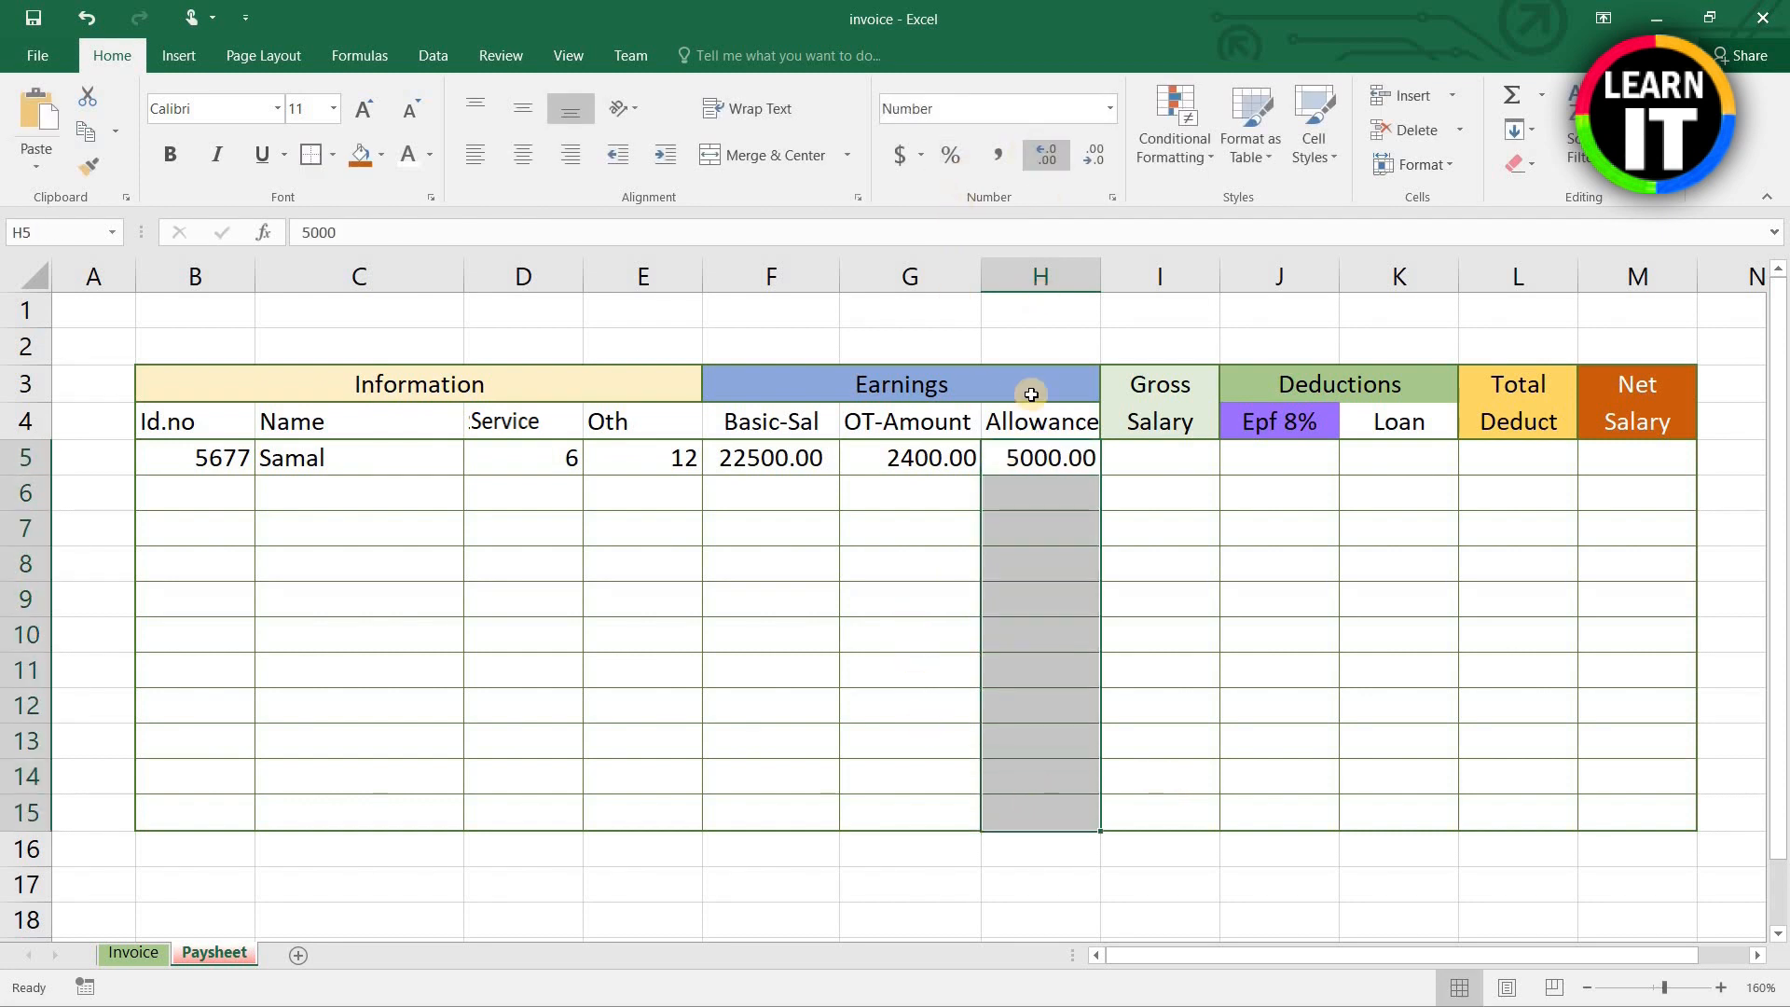
Step: Slightly widen the Gross Salary column I
{"action": "left_click_drag", "start_coordinate": [1191, 452], "coordinate": [1186, 492]}
{"action": "left_click_drag", "start_coordinate": [1182, 679], "coordinate": [1175, 769]}
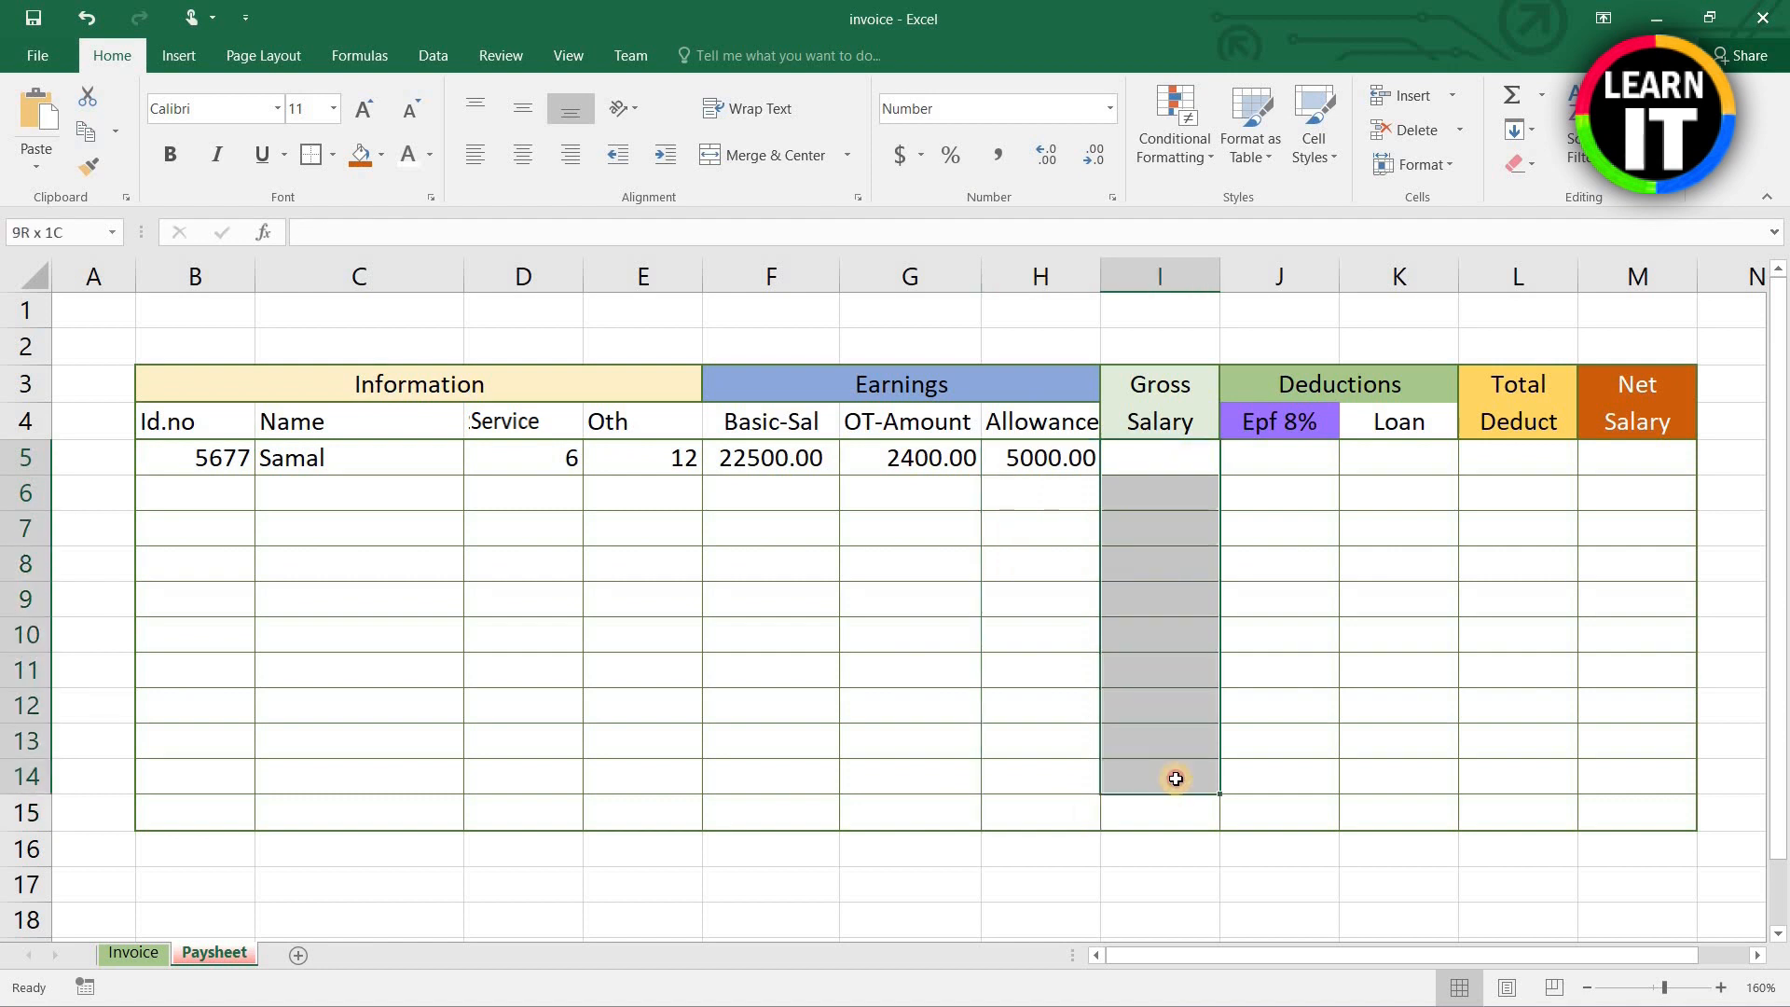
{"action": "left_click", "coordinate": [1124, 449]}
{"action": "left_click_drag", "start_coordinate": [1219, 274], "coordinate": [1242, 276]}
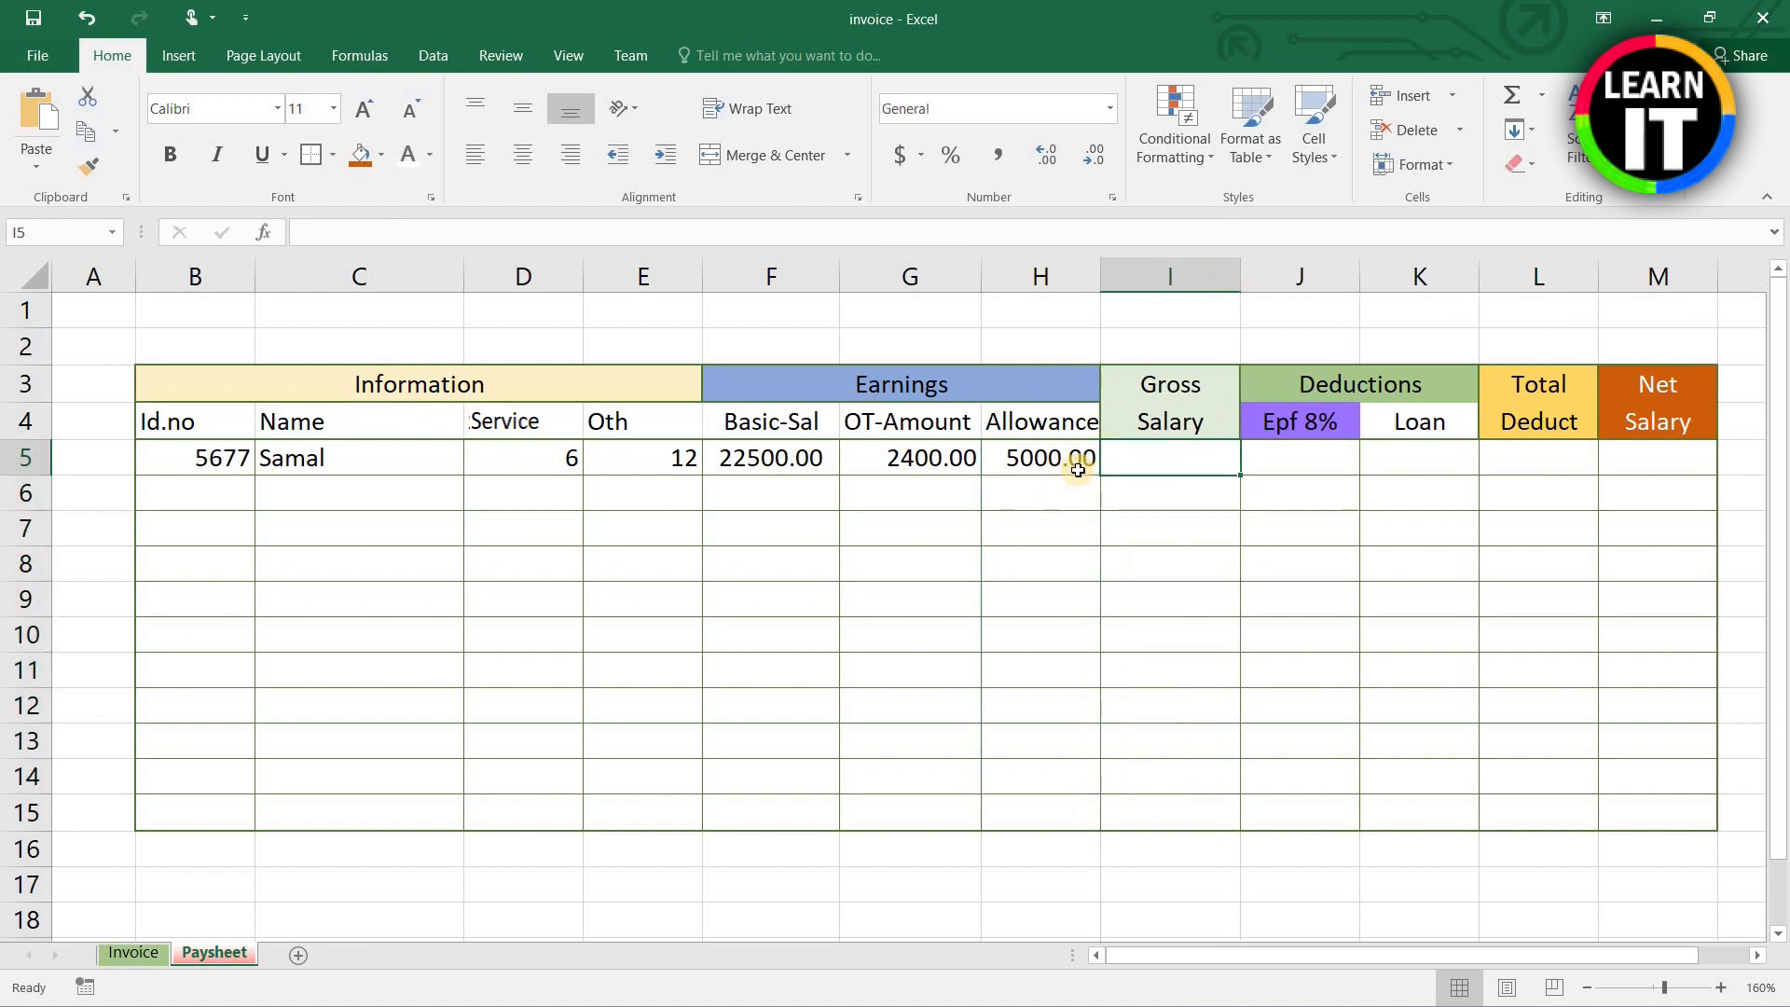
Step: Calculate the first employee's Gross Salary in I5 with the formula =F5+G5+H5
{"action": "left_click", "coordinate": [1039, 530]}
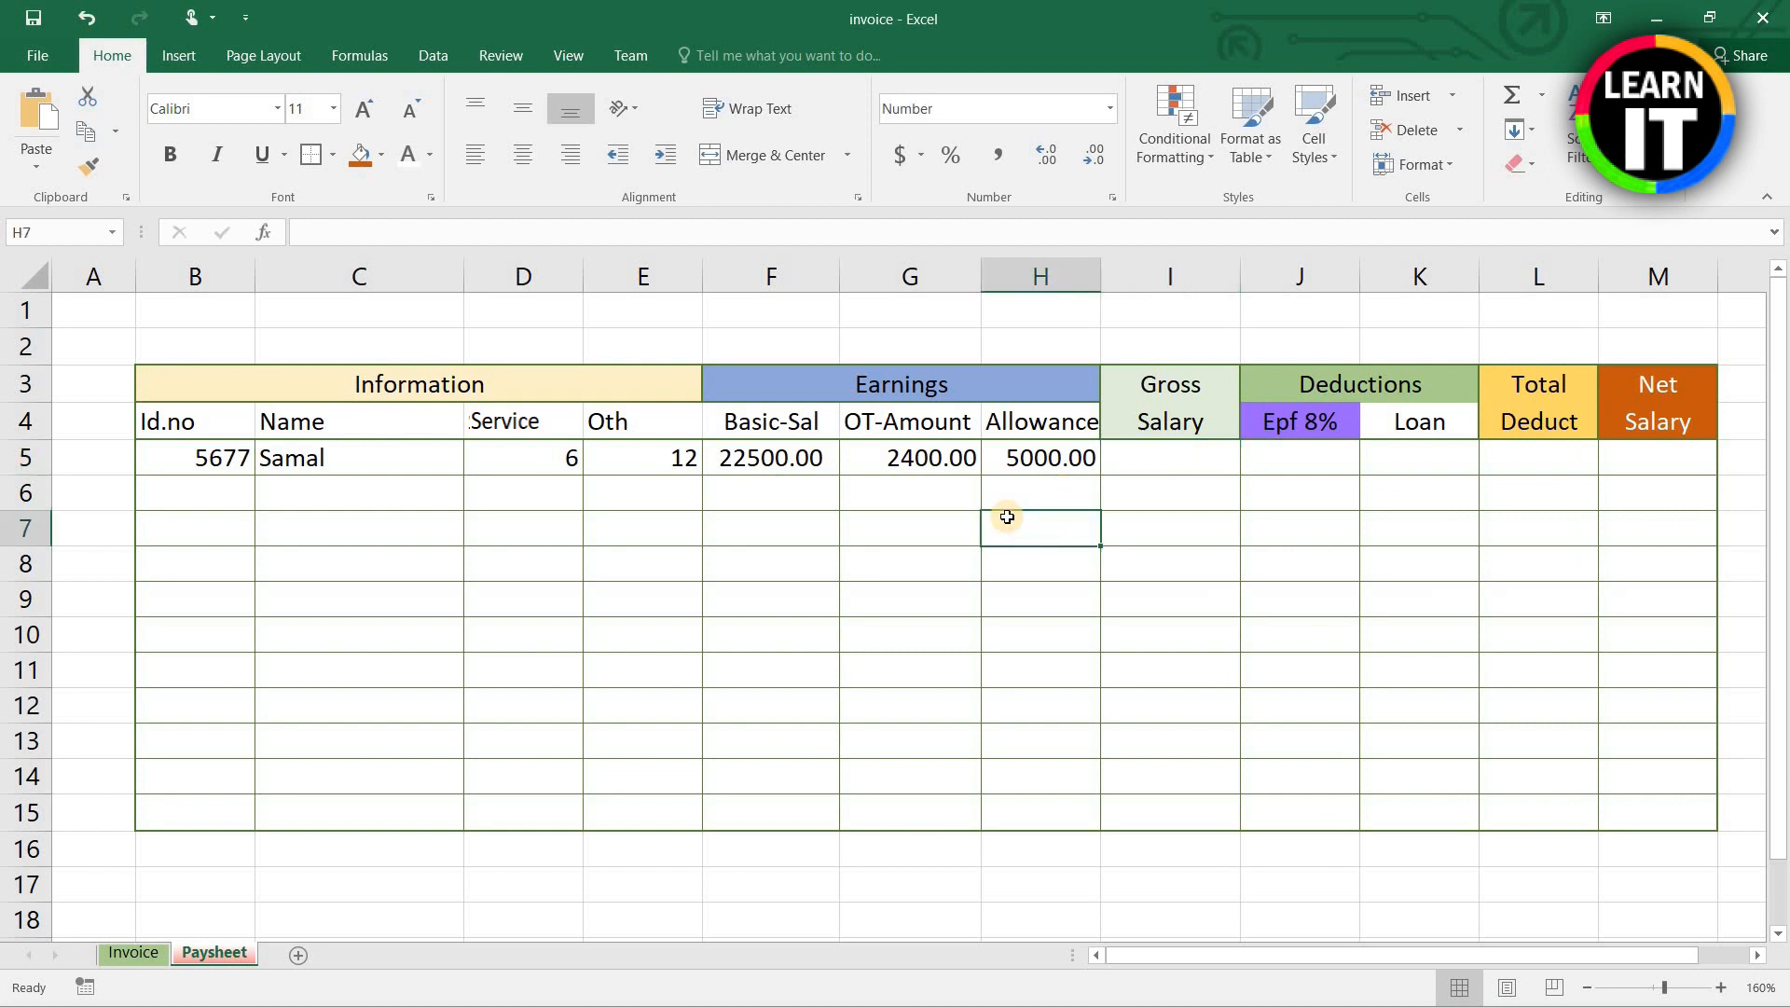
{"action": "left_click", "coordinate": [767, 457]}
{"action": "left_click", "coordinate": [906, 456]}
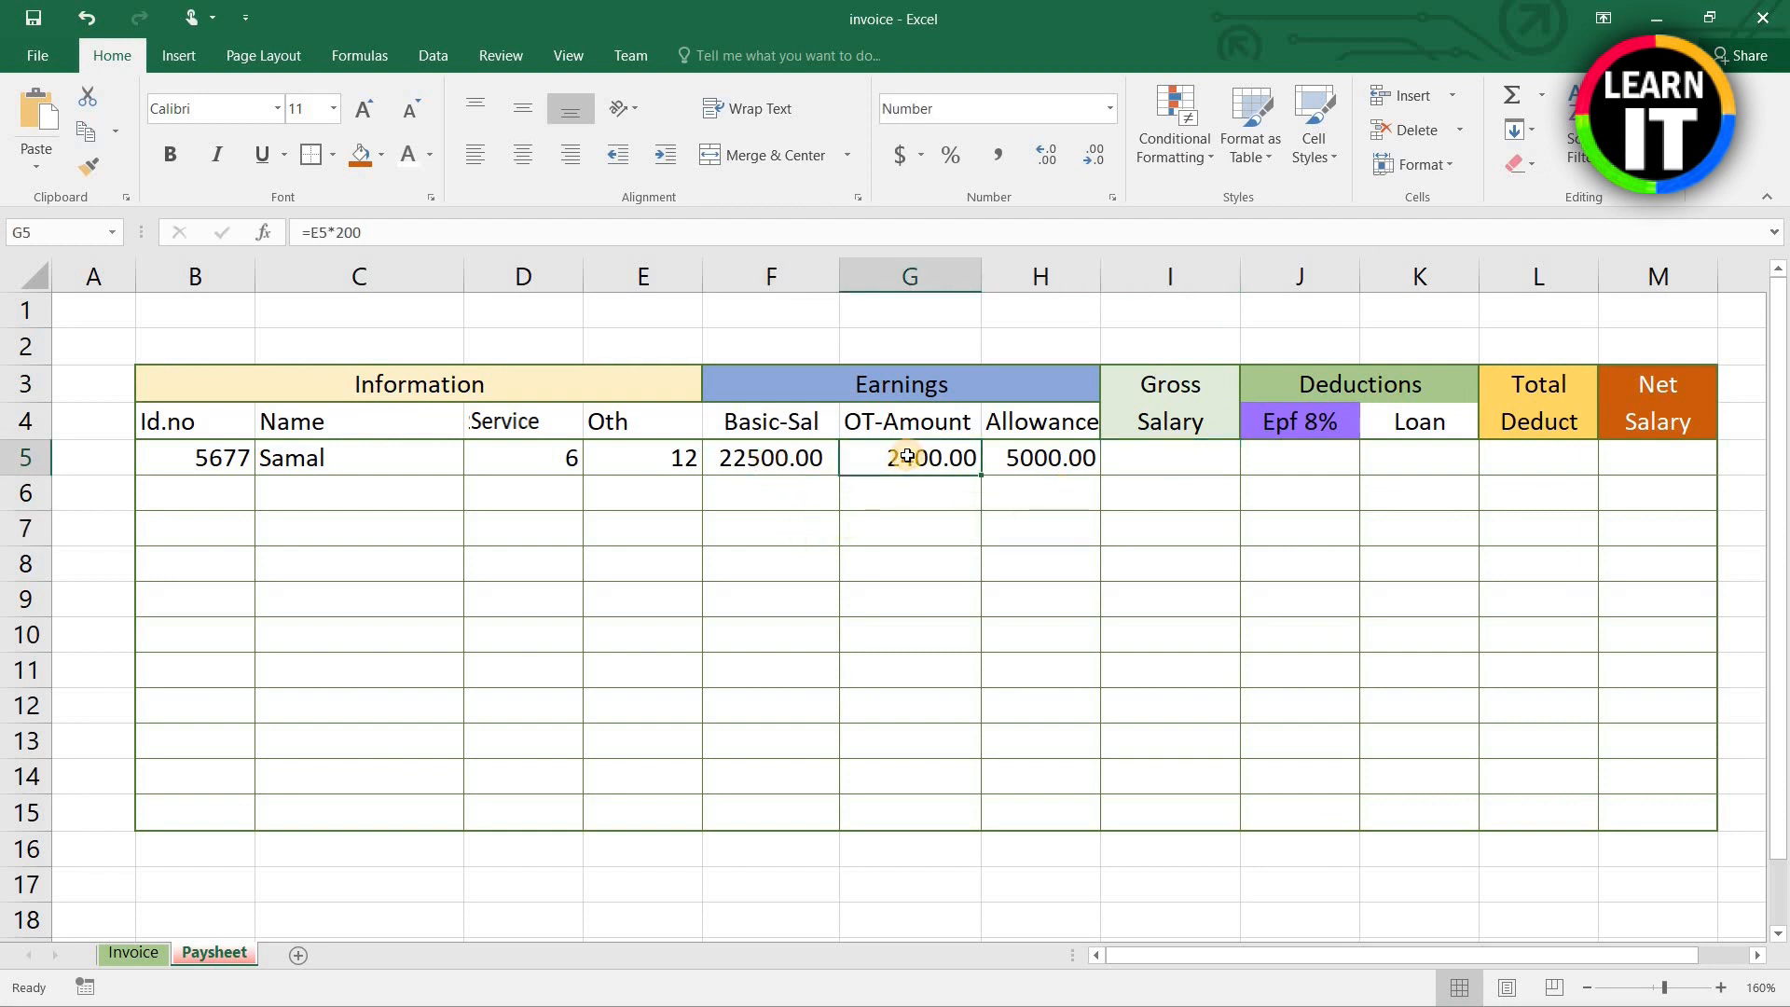
{"action": "left_click", "coordinate": [1054, 458]}
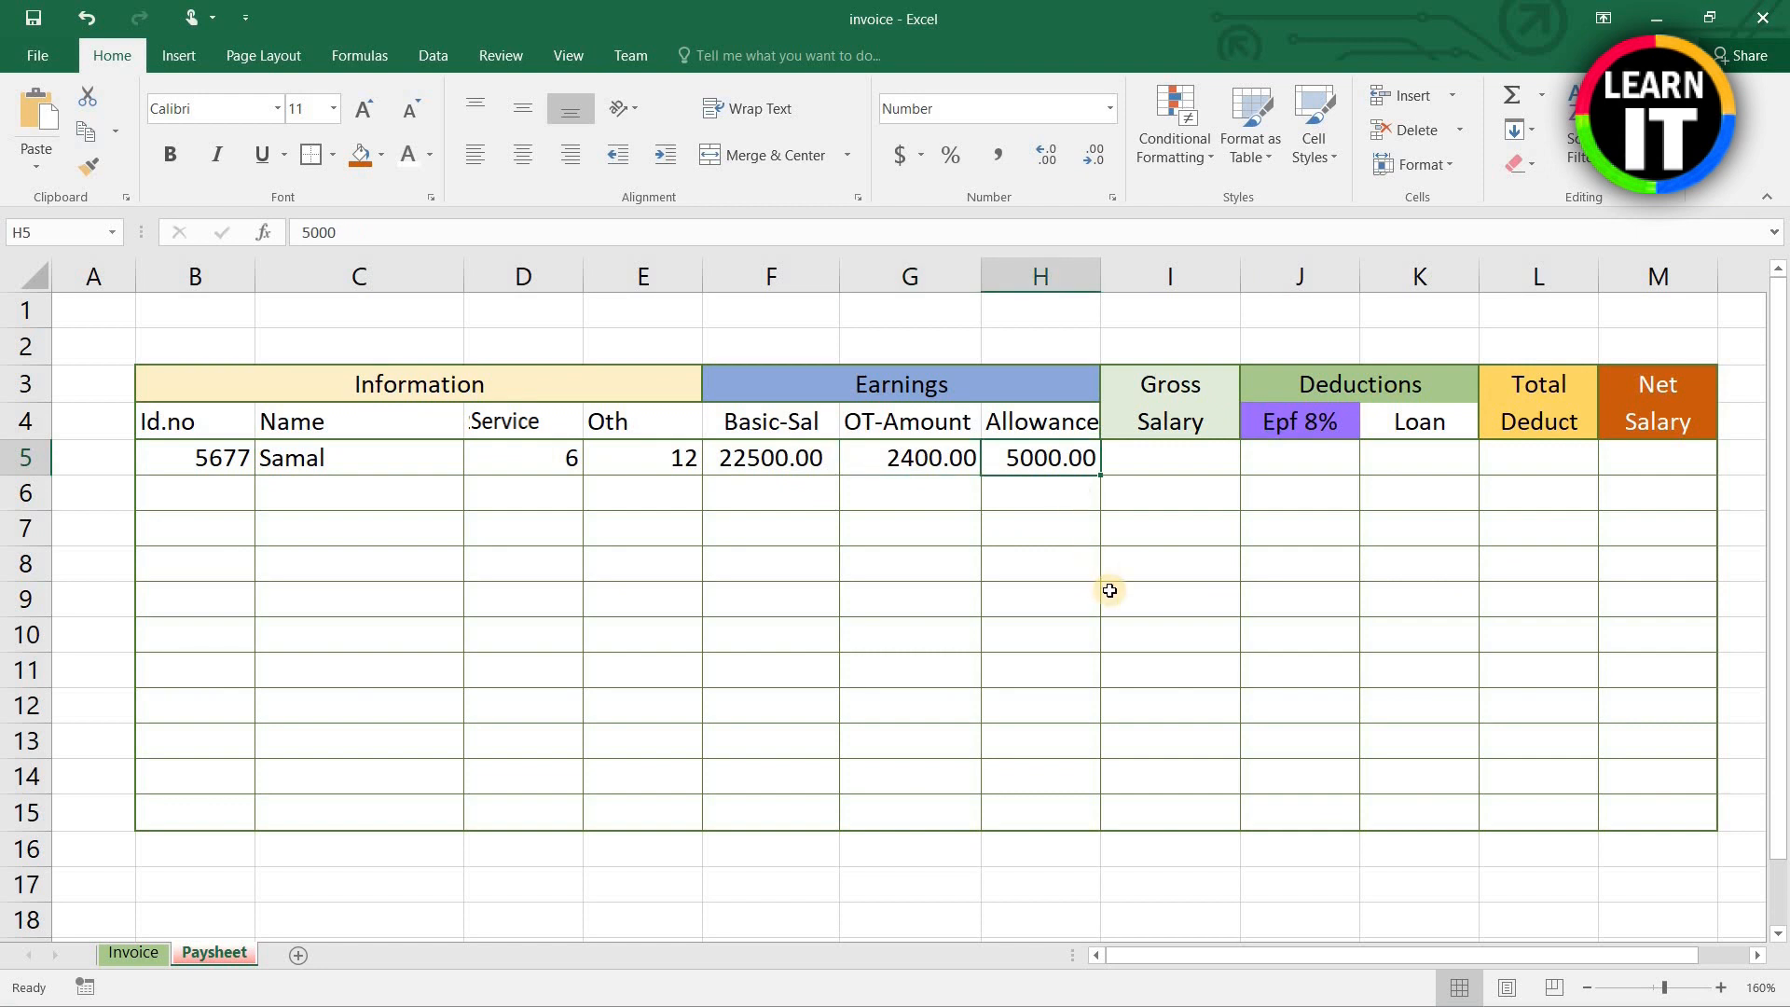
{"action": "left_click", "coordinate": [1196, 464]}
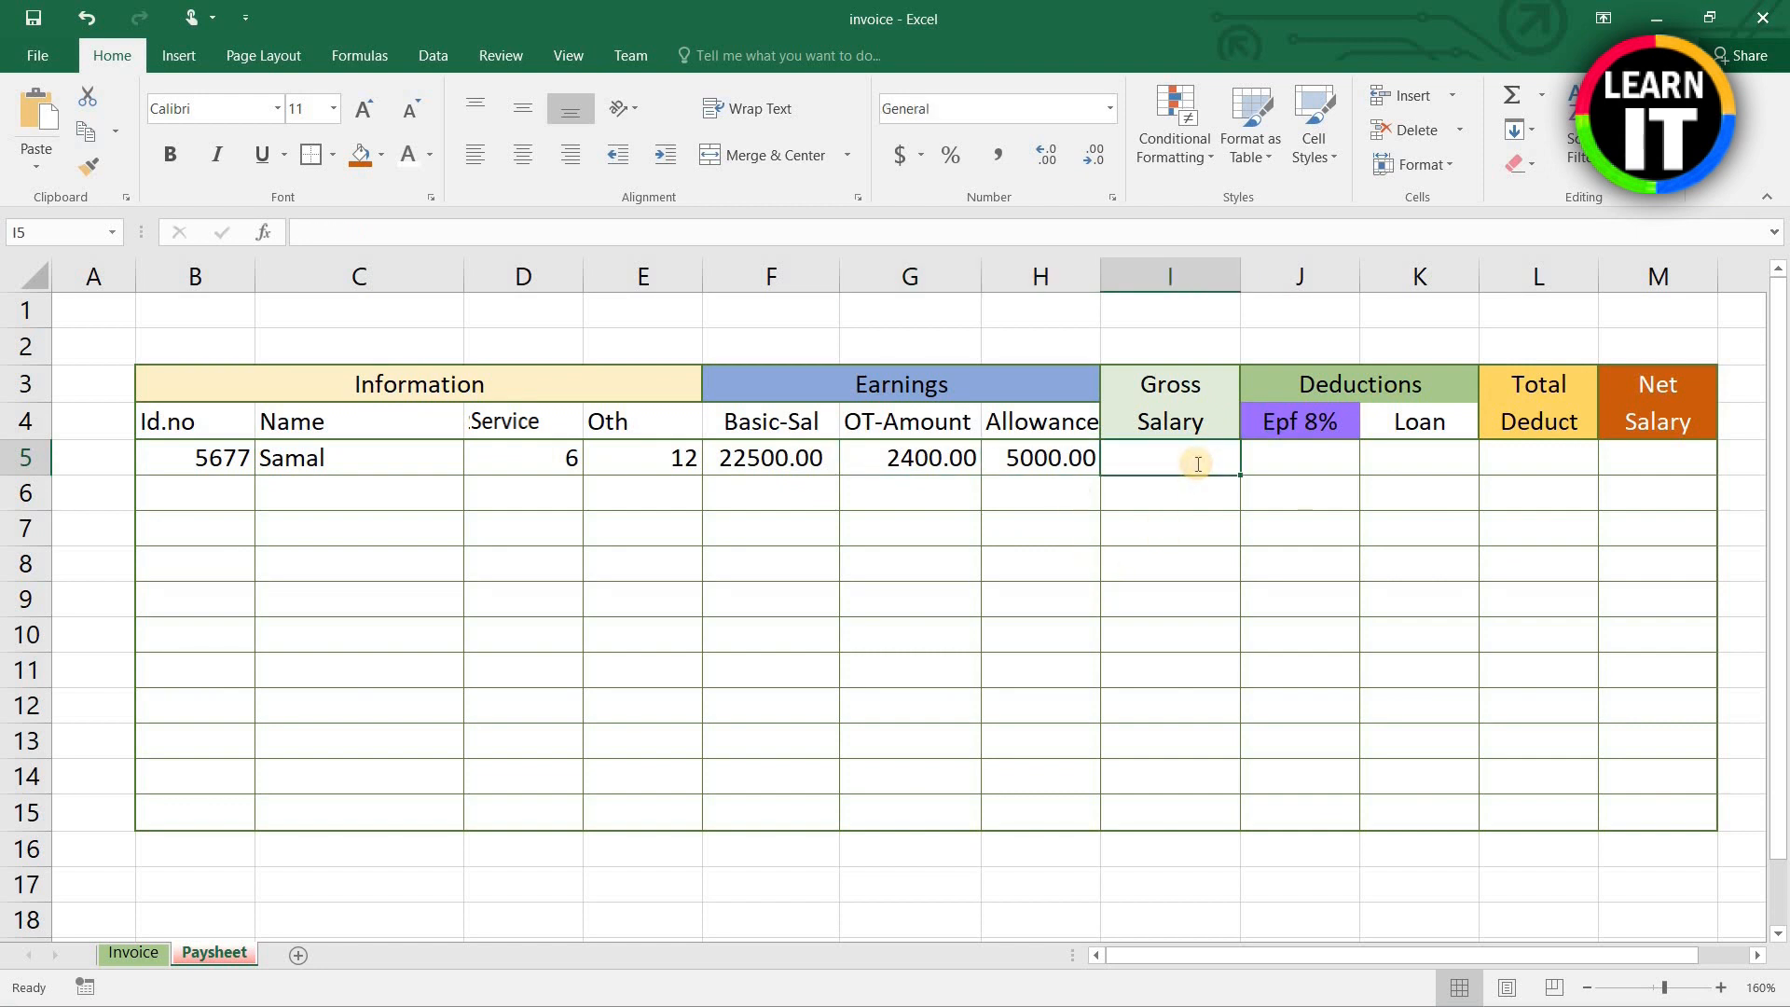
{"action": "type", "text": "="}
{"action": "left_click", "coordinate": [771, 466]}
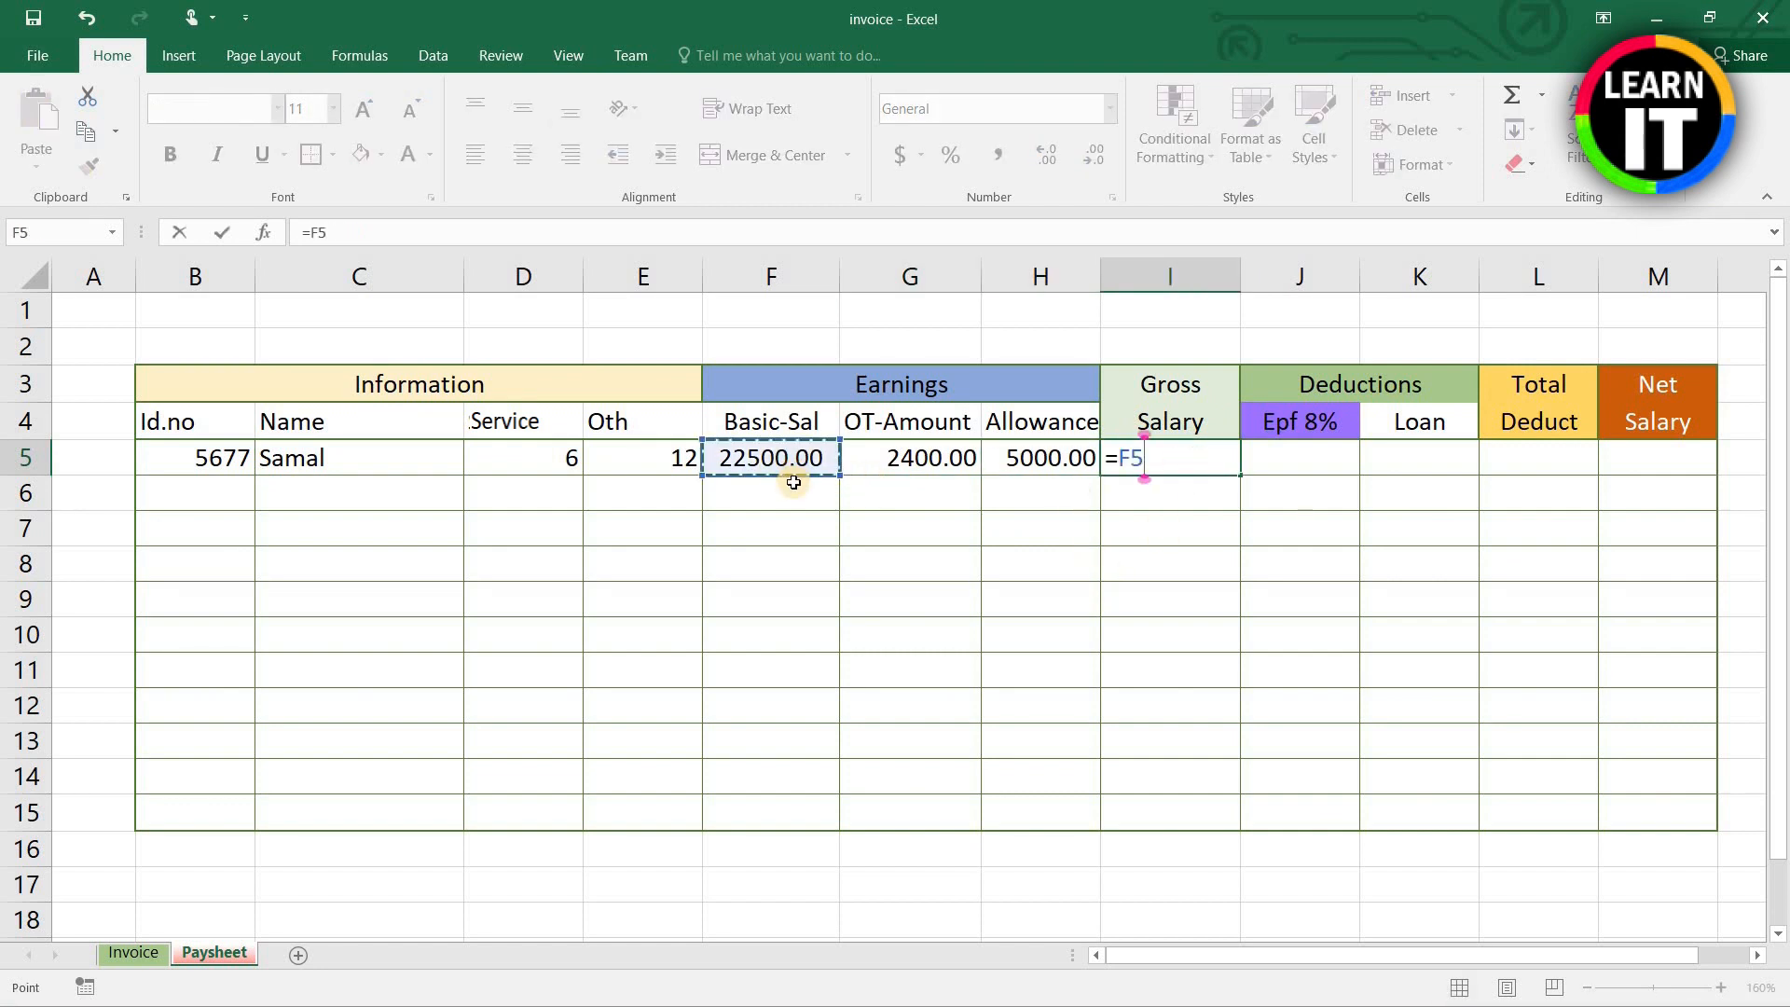
{"action": "type", "text": "+"}
{"action": "left_click", "coordinate": [937, 459]}
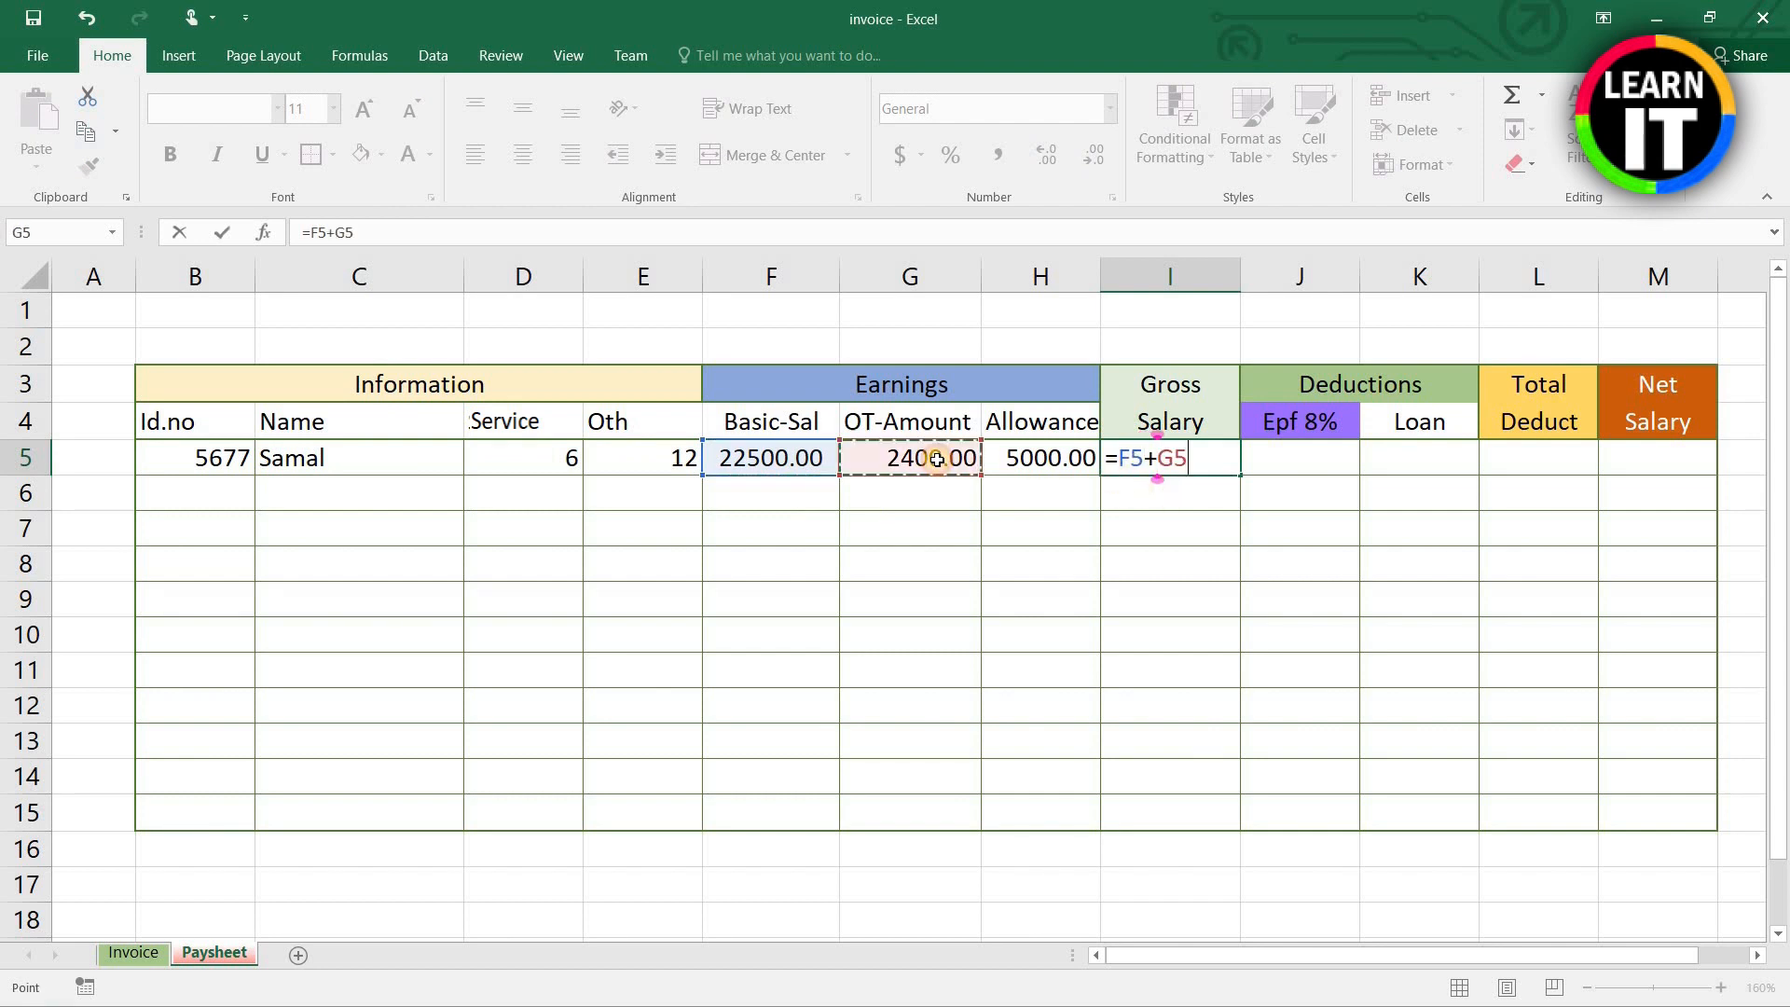
{"action": "type", "text": "+"}
{"action": "left_click", "coordinate": [1047, 457]}
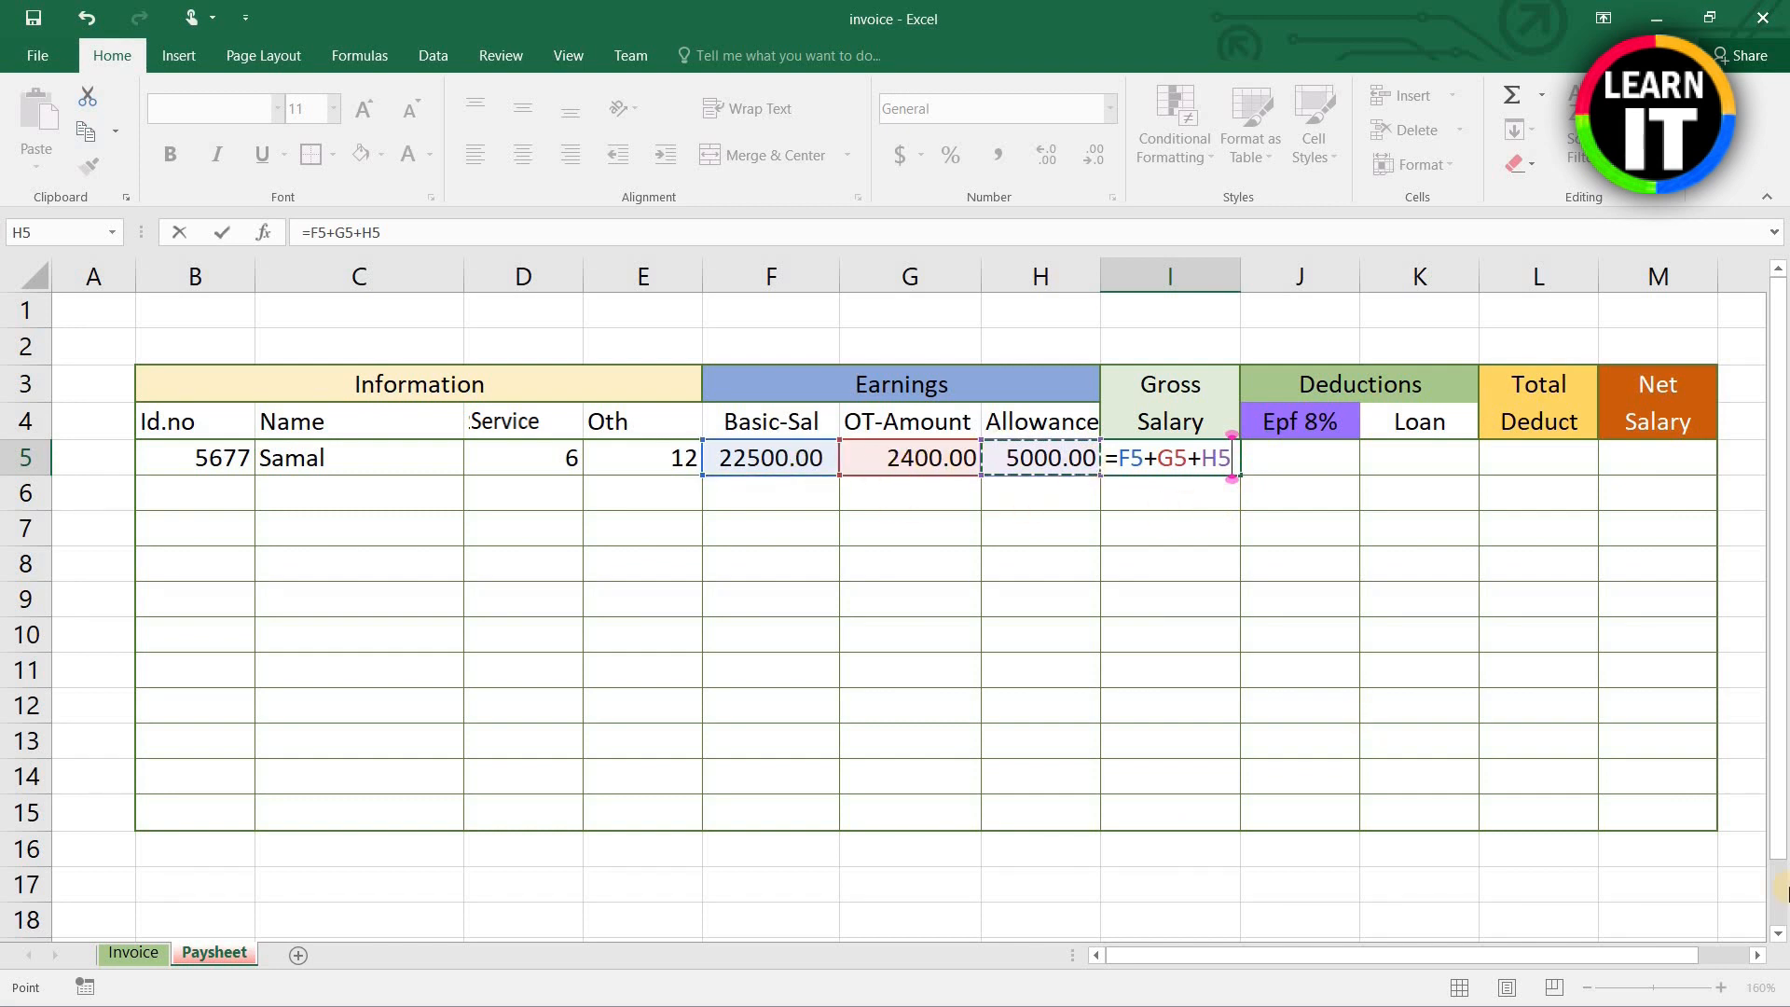
{"action": "key", "text": "Return"}
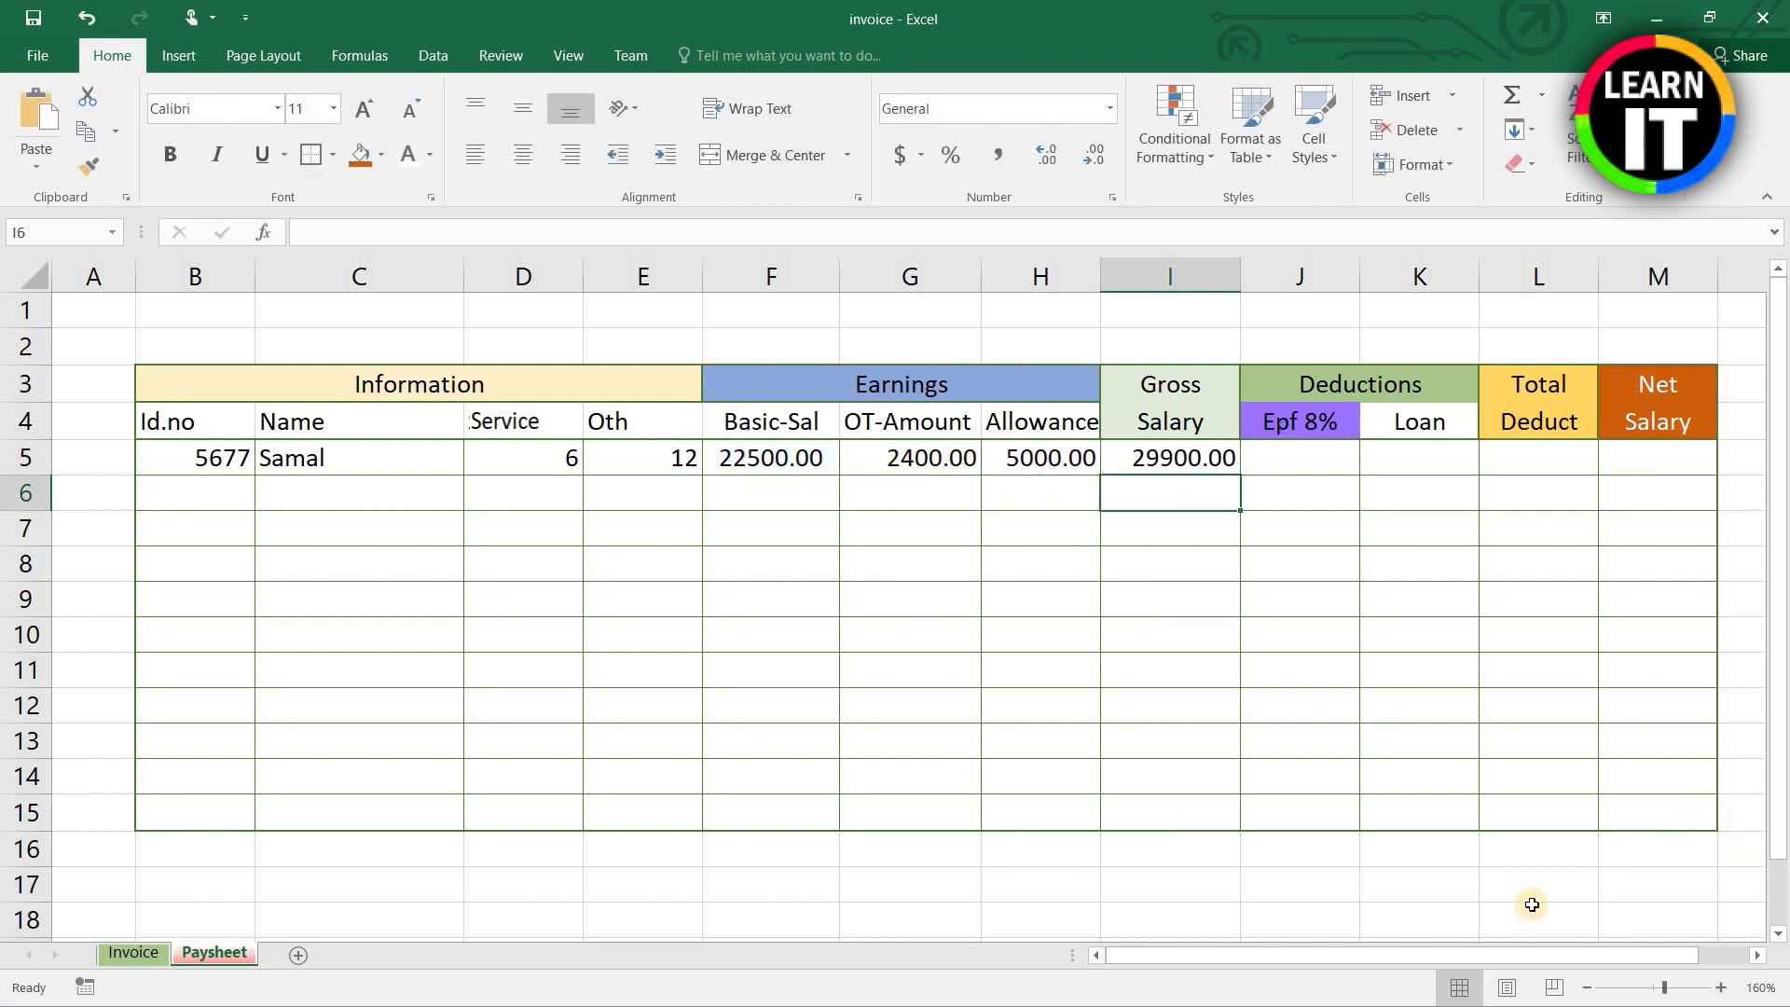
Step: Fill the Gross Salary column cells I4:I15 with a medium light green
{"action": "left_click", "coordinate": [1165, 457]}
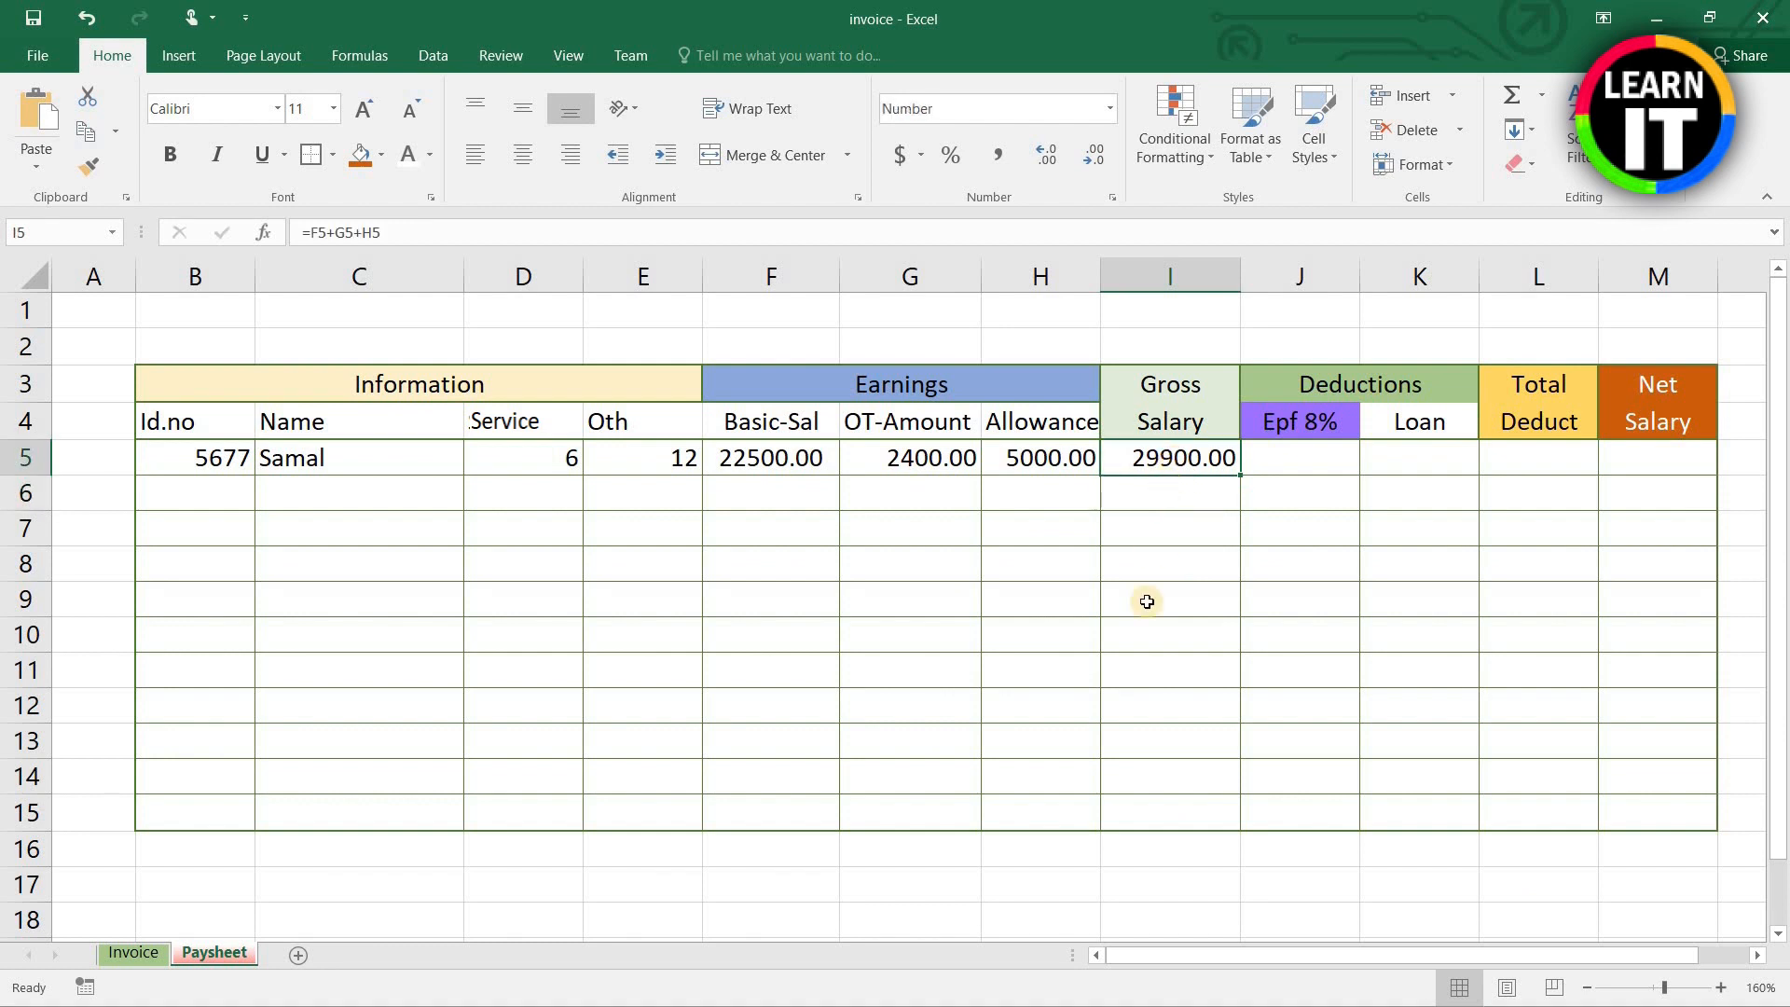
{"action": "left_click_drag", "start_coordinate": [1178, 416], "coordinate": [1175, 808]}
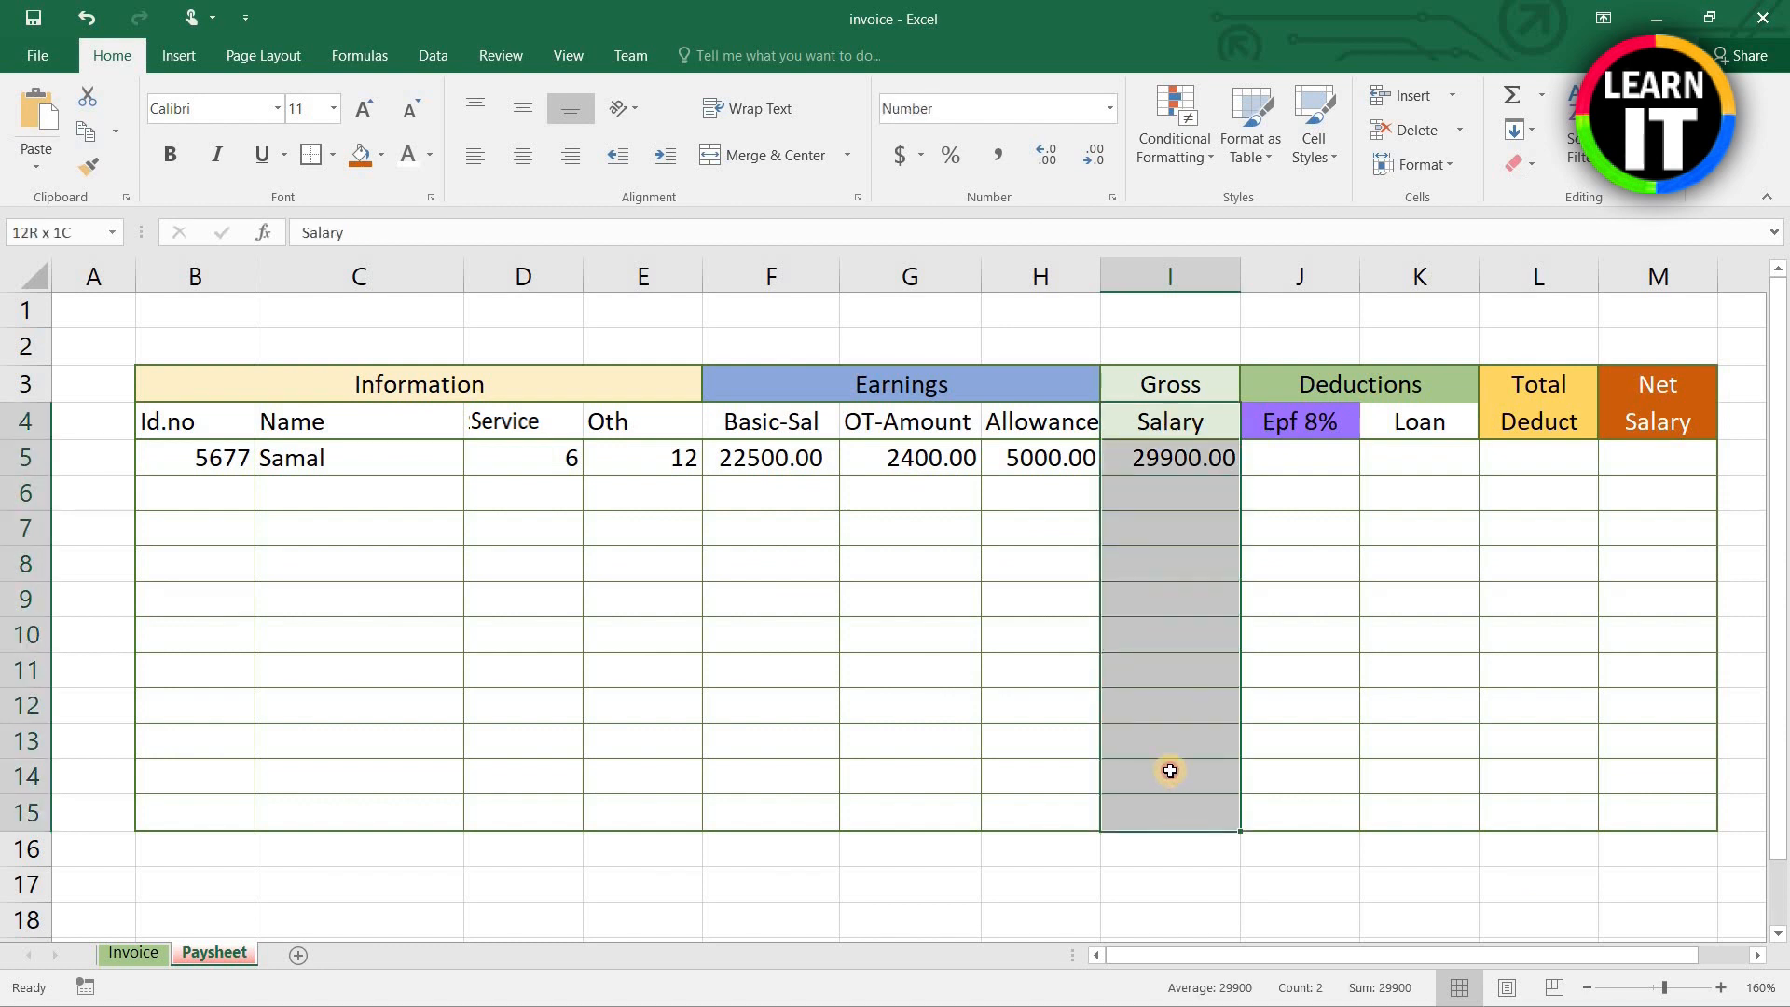
{"action": "left_click", "coordinate": [382, 154]}
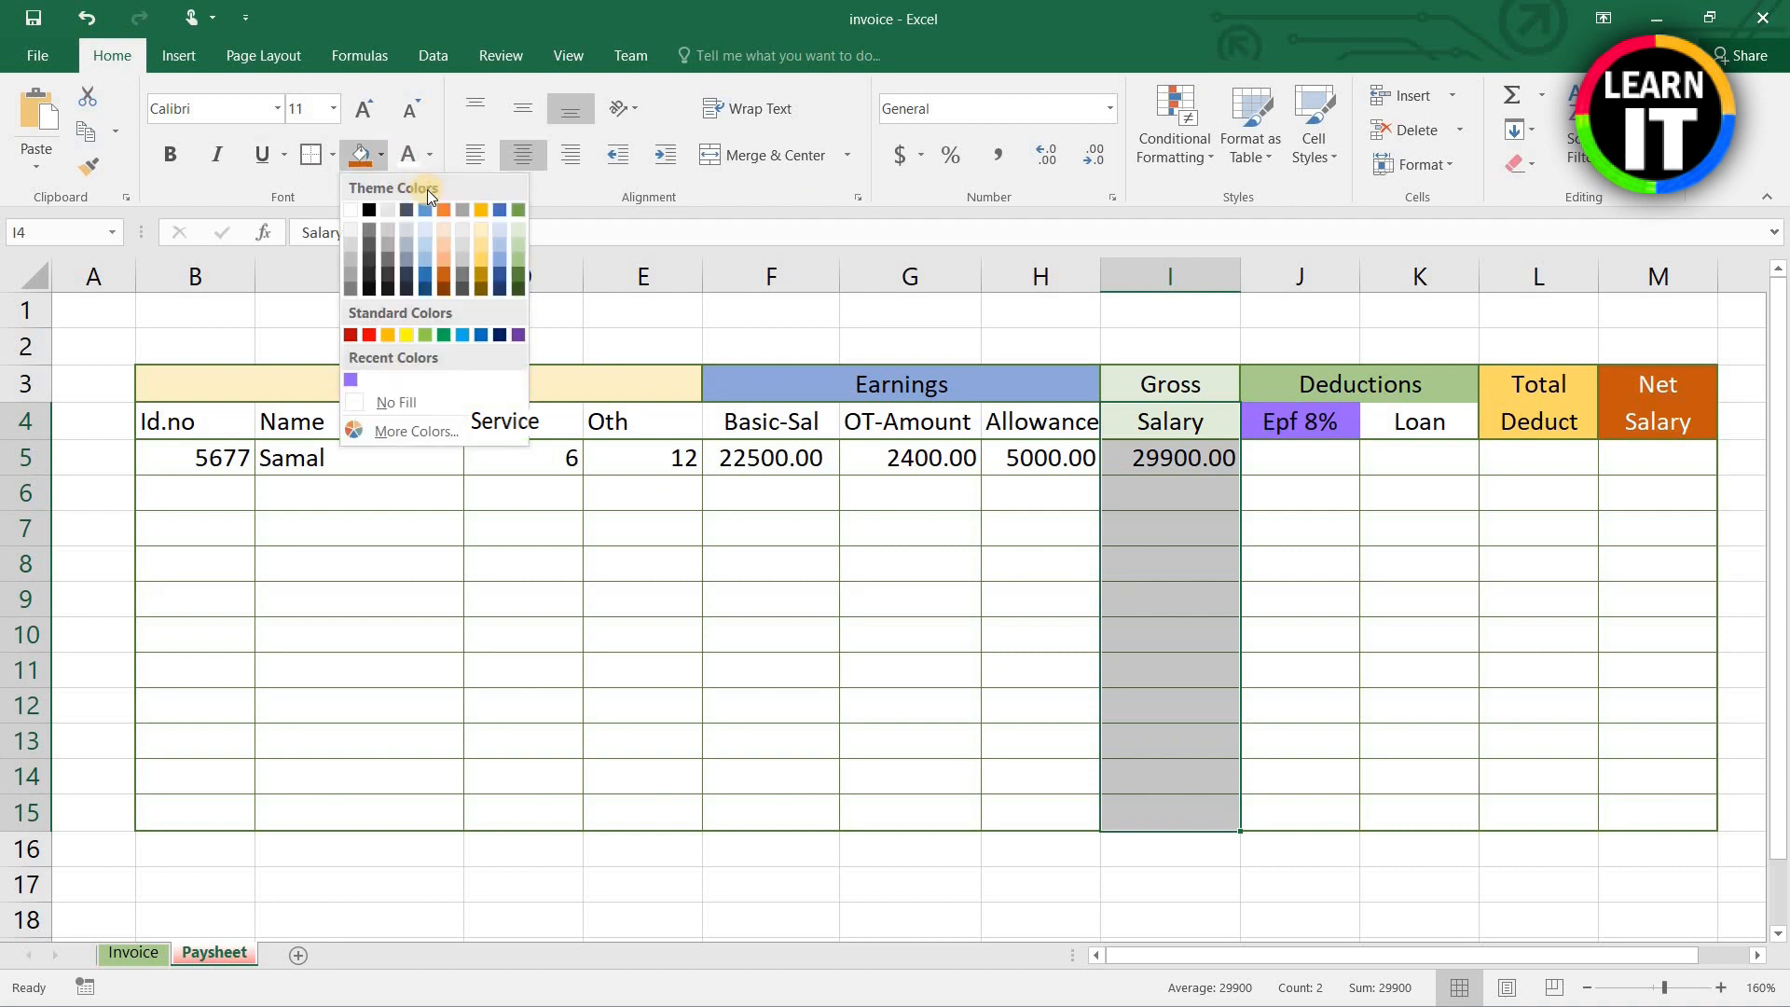
{"action": "left_click", "coordinate": [518, 244]}
{"action": "left_click", "coordinate": [1044, 496]}
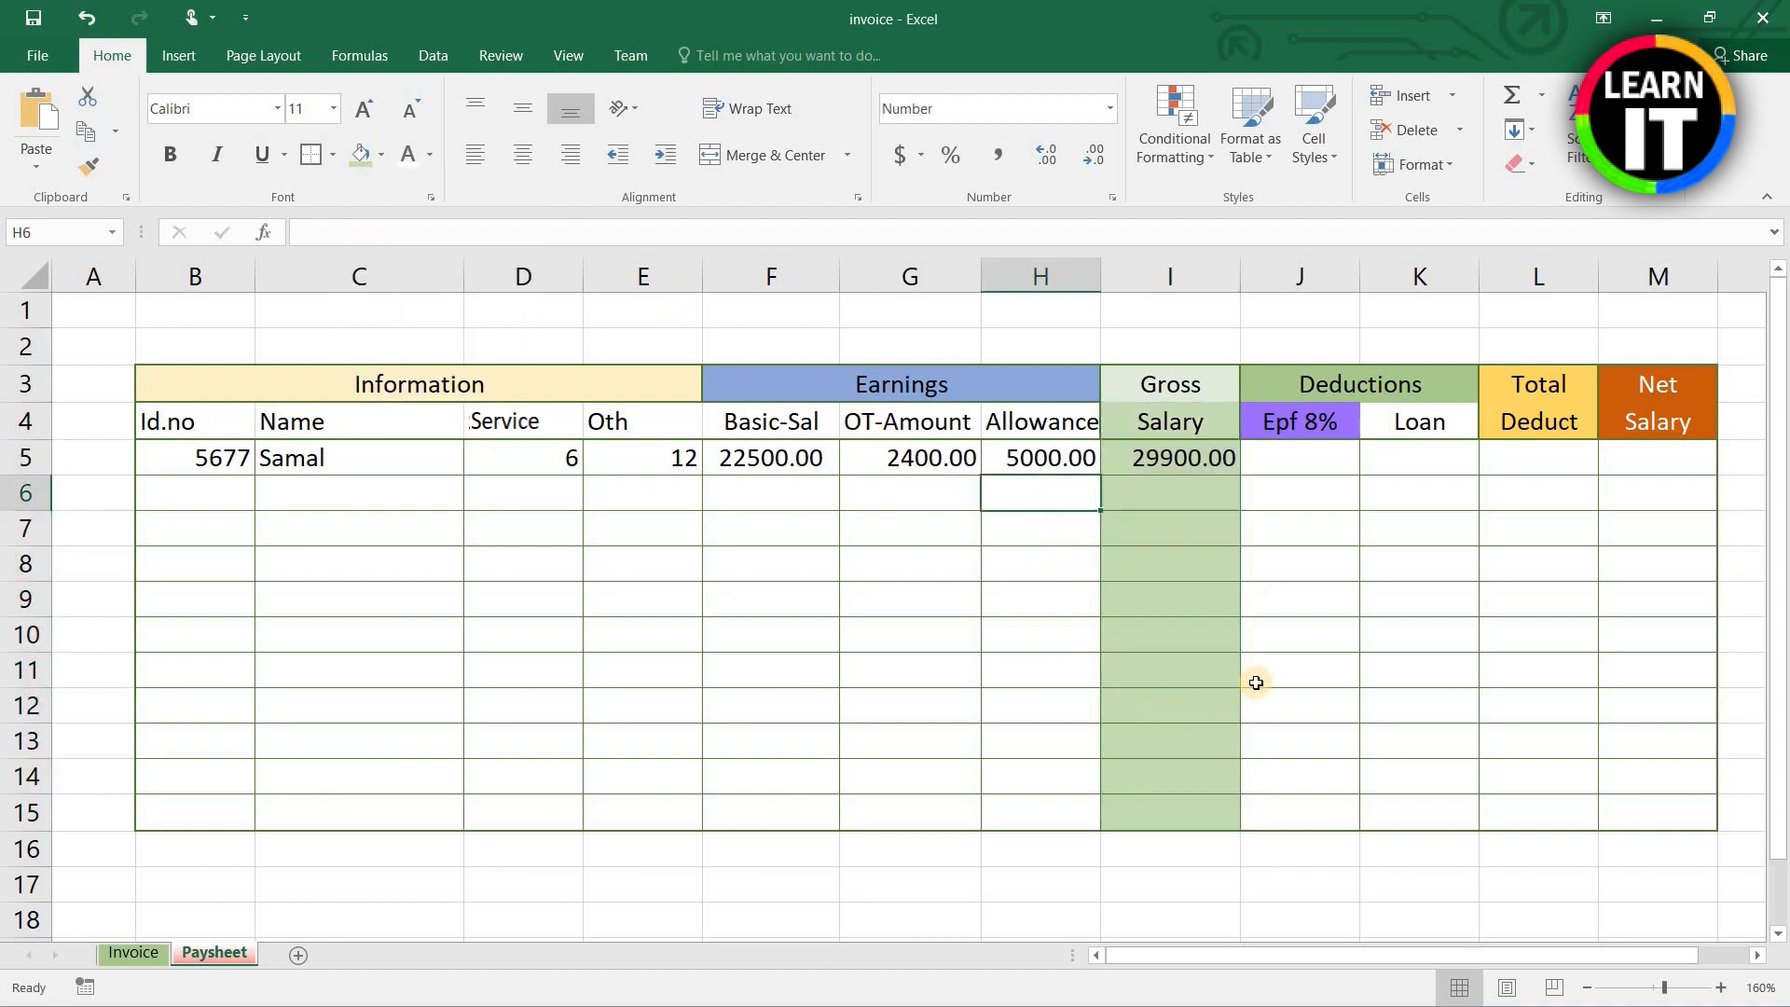
Step: Change the fill of I4:I15 to the palest green, matching the Gross heading
{"action": "left_click_drag", "start_coordinate": [1169, 422], "coordinate": [1170, 811]}
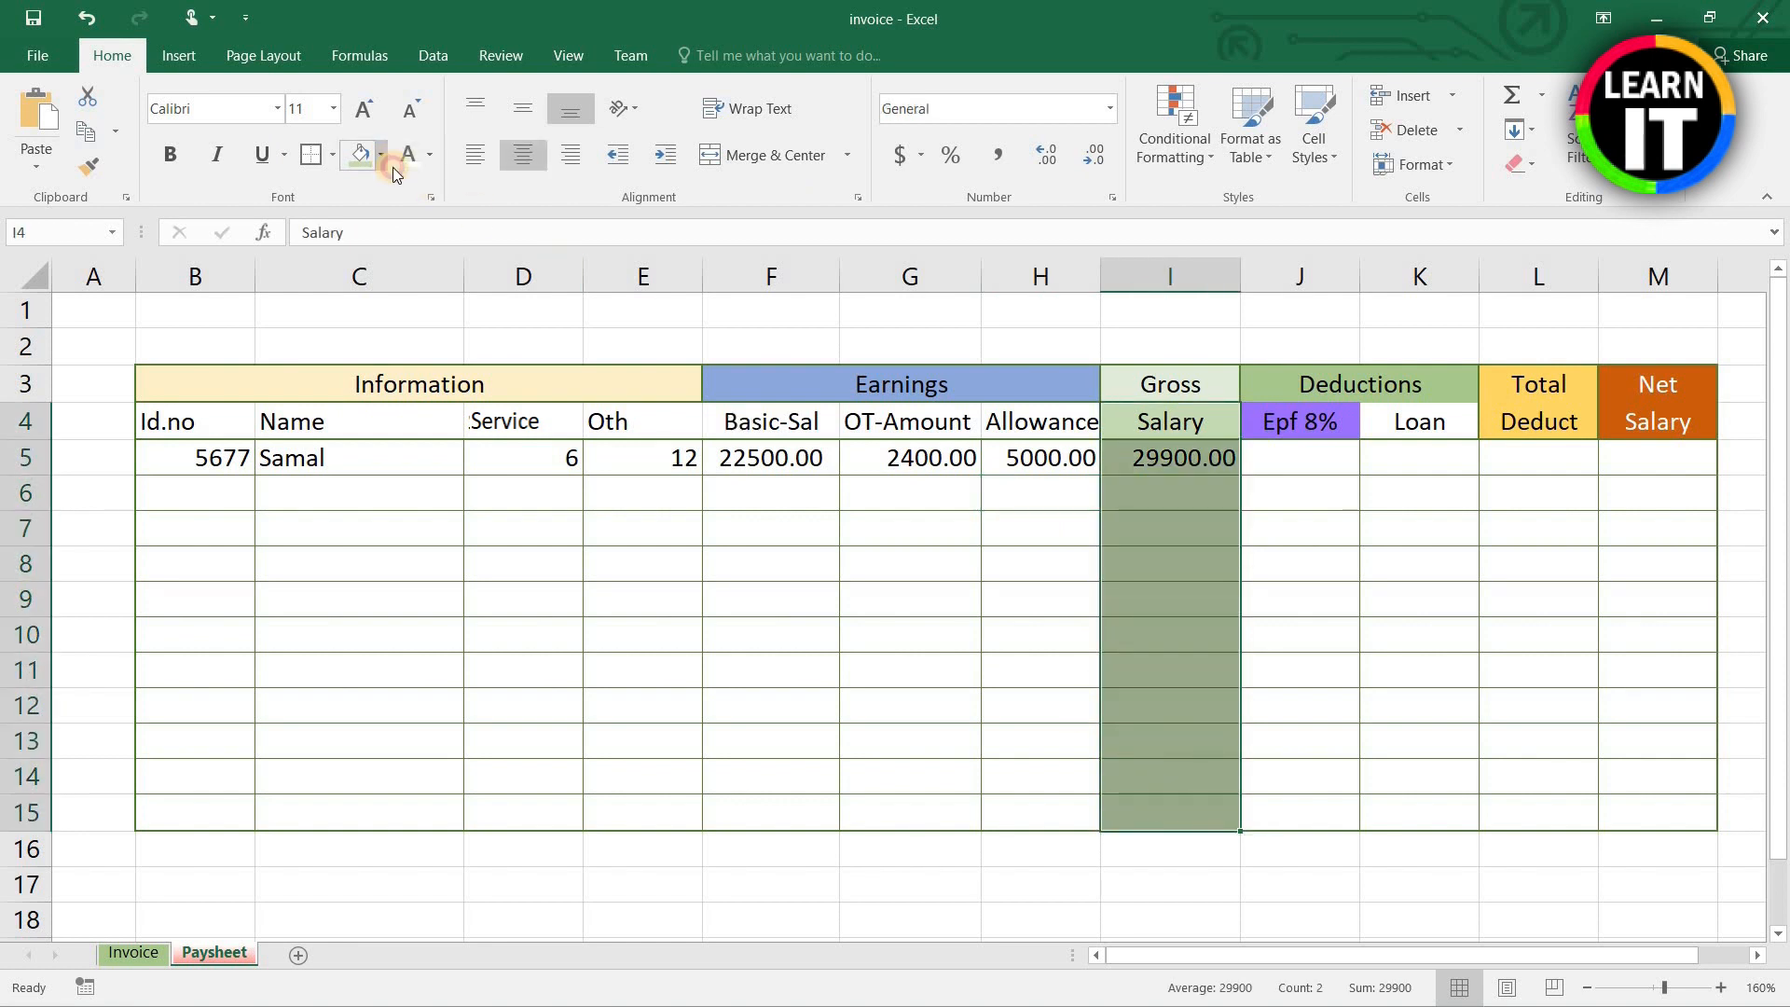
{"action": "left_click", "coordinate": [383, 155]}
{"action": "left_click", "coordinate": [1187, 488]}
{"action": "left_click", "coordinate": [1187, 489]}
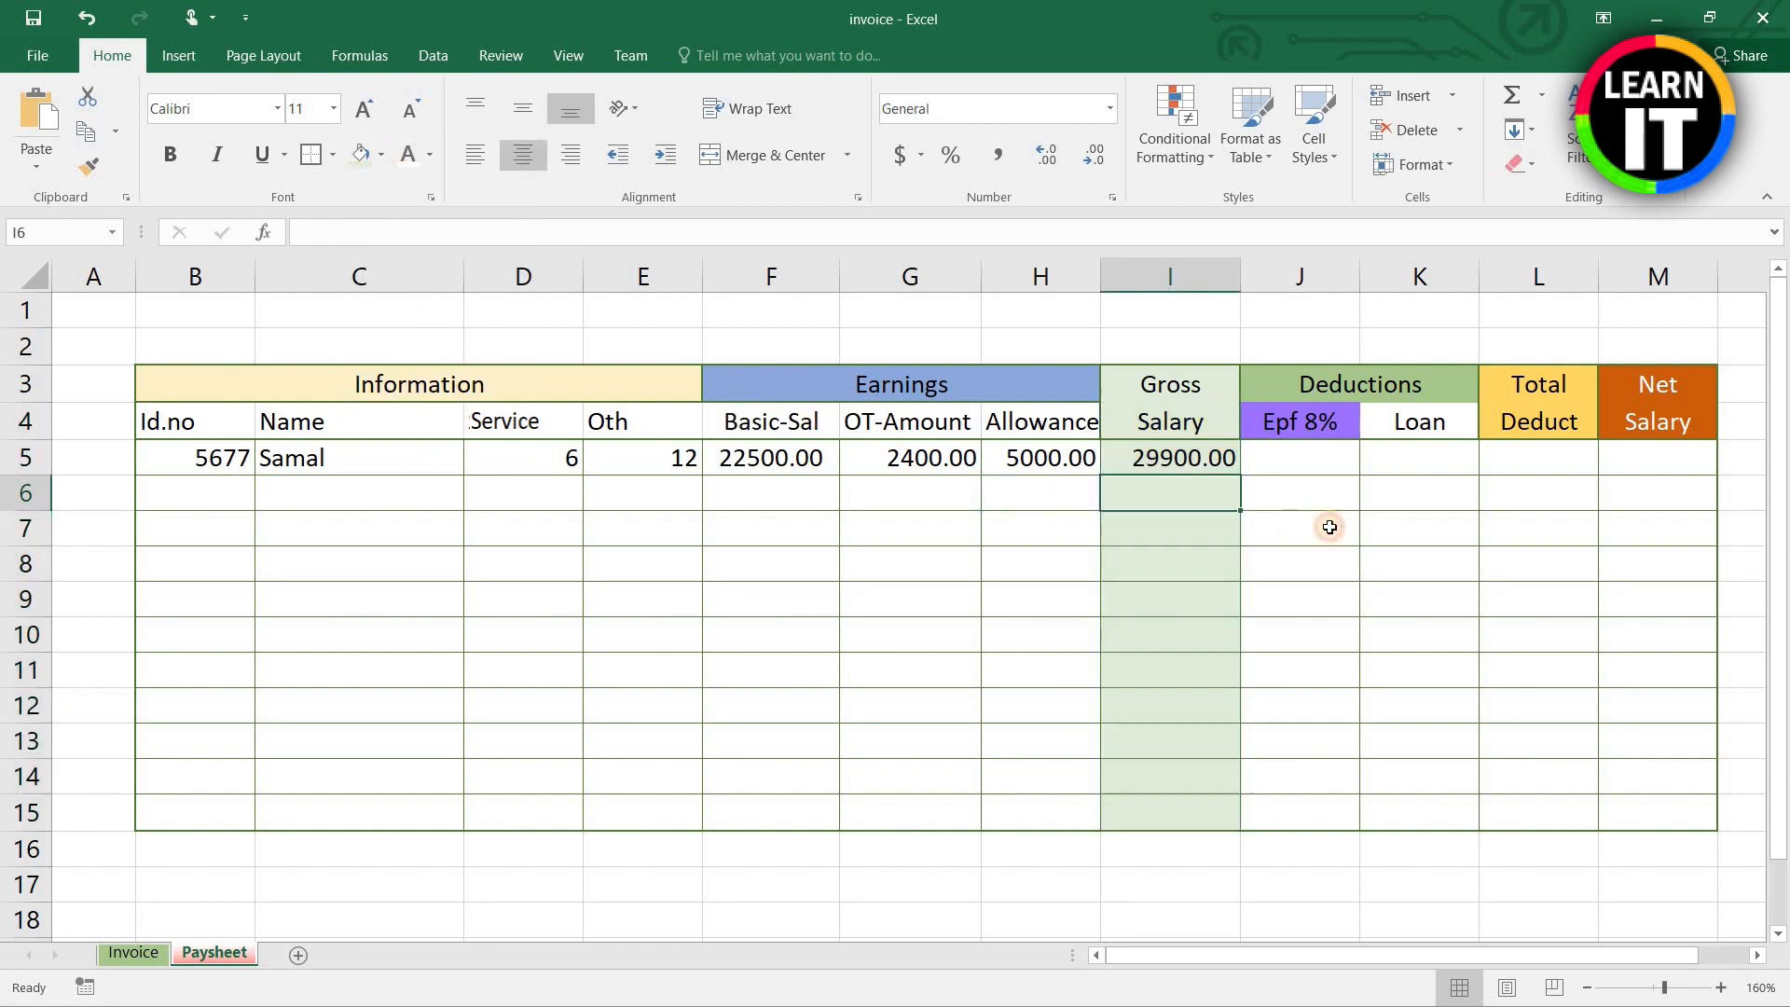
Step: Copy the Gross Salary formula from I5 down through I15
{"action": "left_click", "coordinate": [1183, 460]}
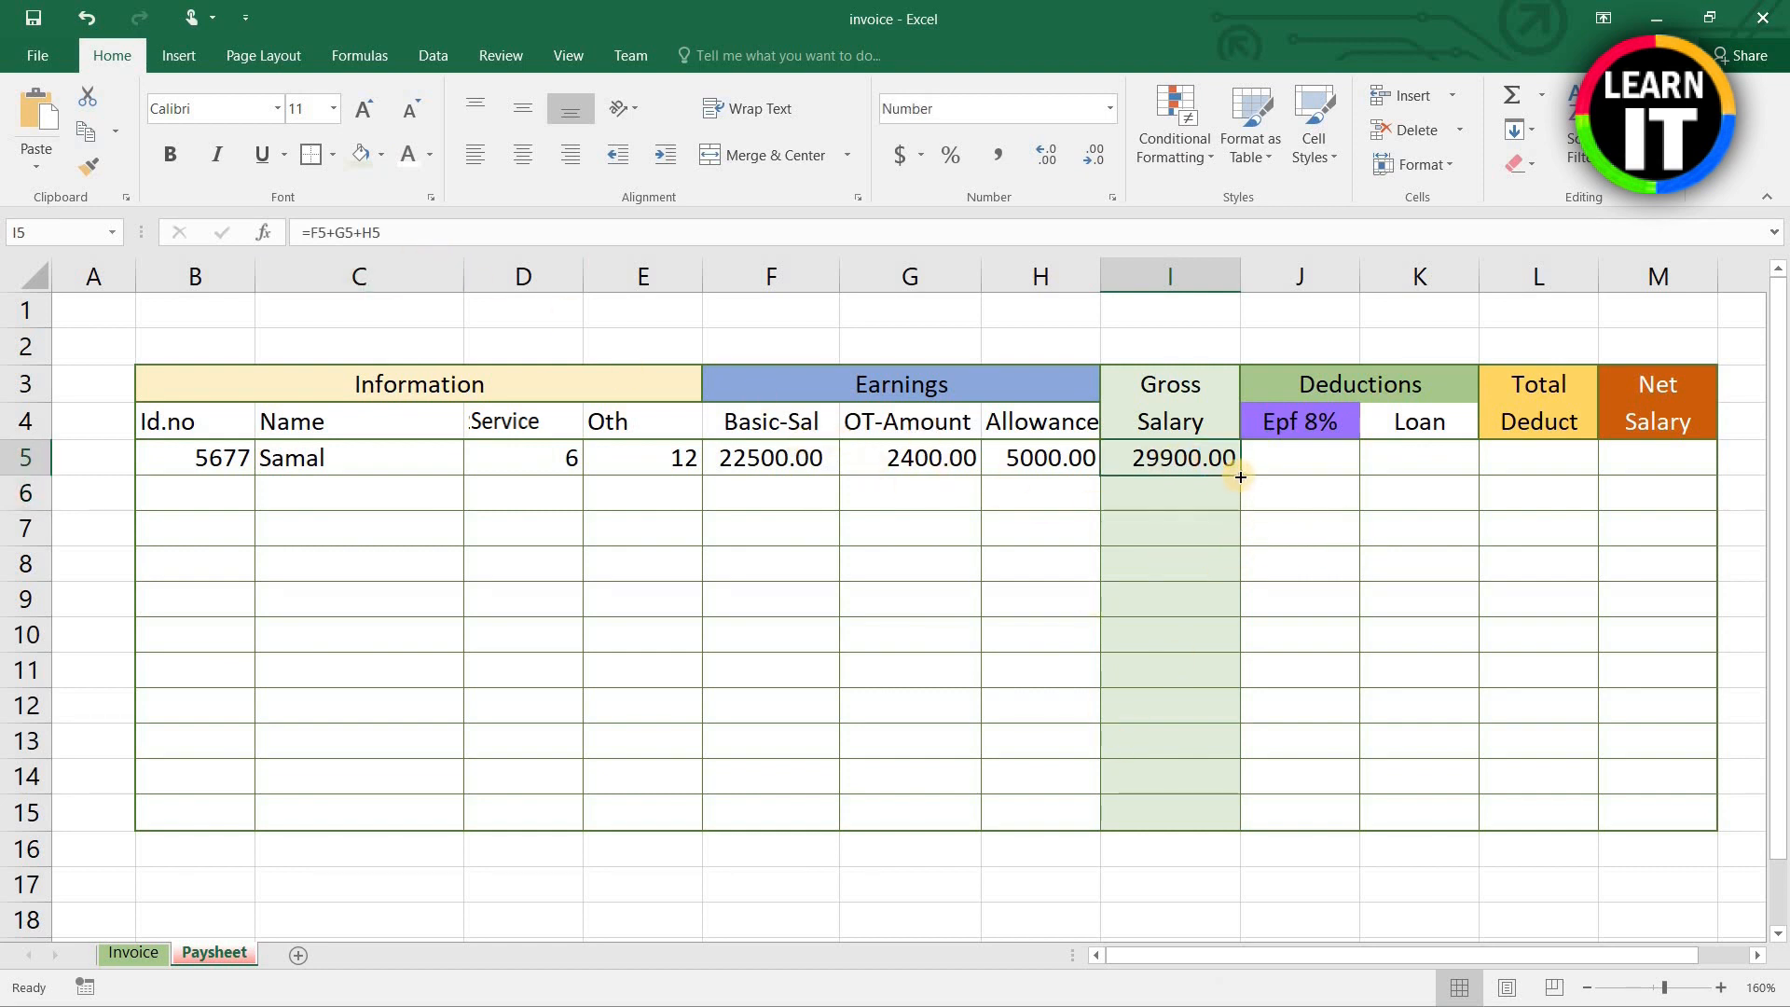
{"action": "left_click_drag", "start_coordinate": [1240, 476], "coordinate": [1236, 822]}
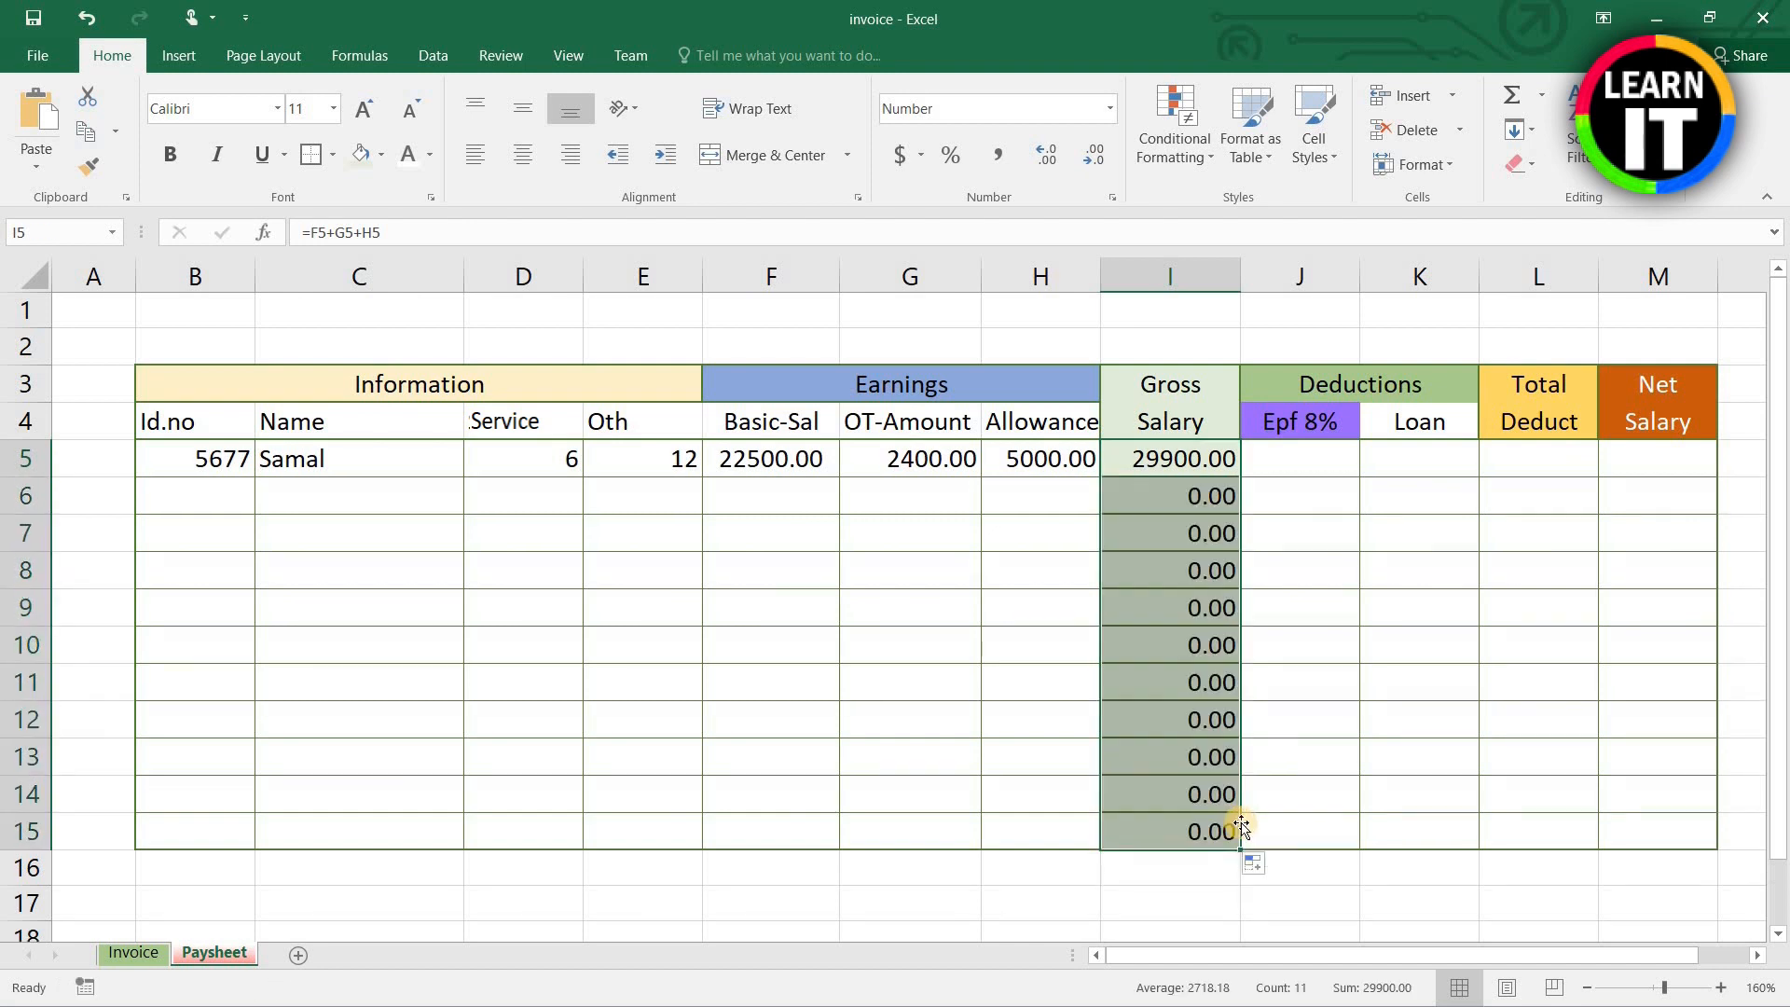
{"action": "left_click", "coordinate": [1299, 791]}
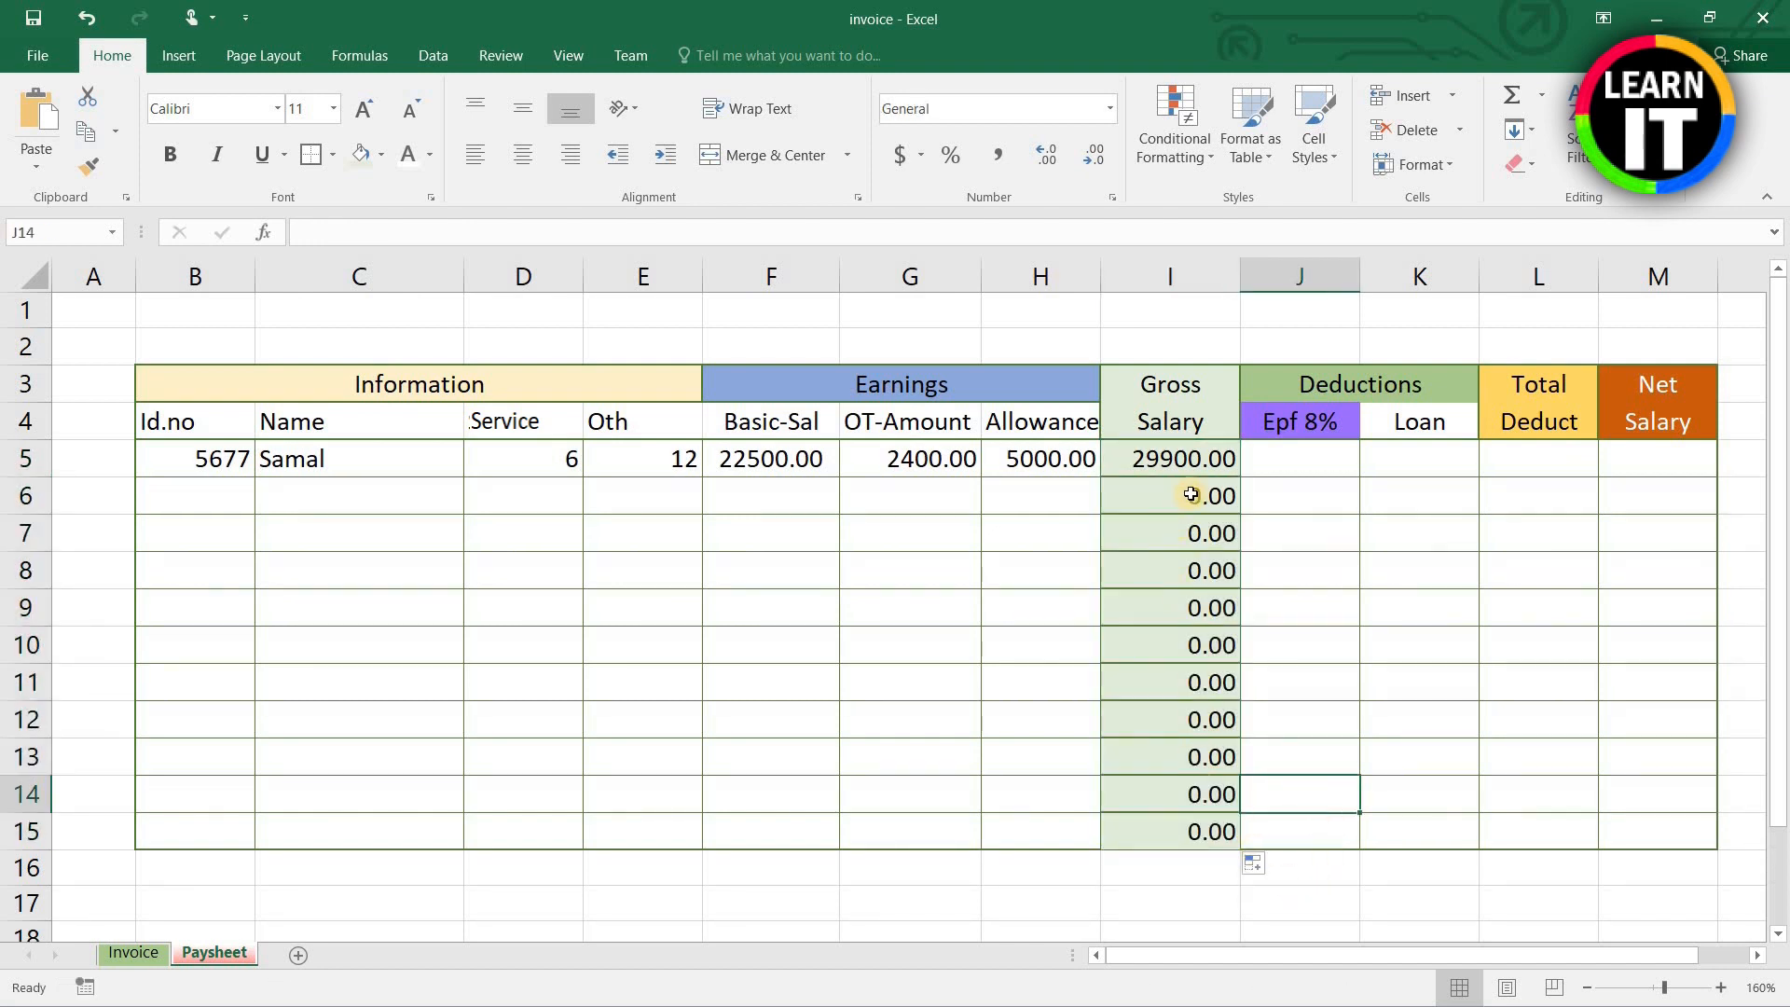
Step: Apply all borders and a thick outside border to the Gross Salary cells I5:I15
{"action": "left_click_drag", "start_coordinate": [1182, 462], "coordinate": [1152, 821]}
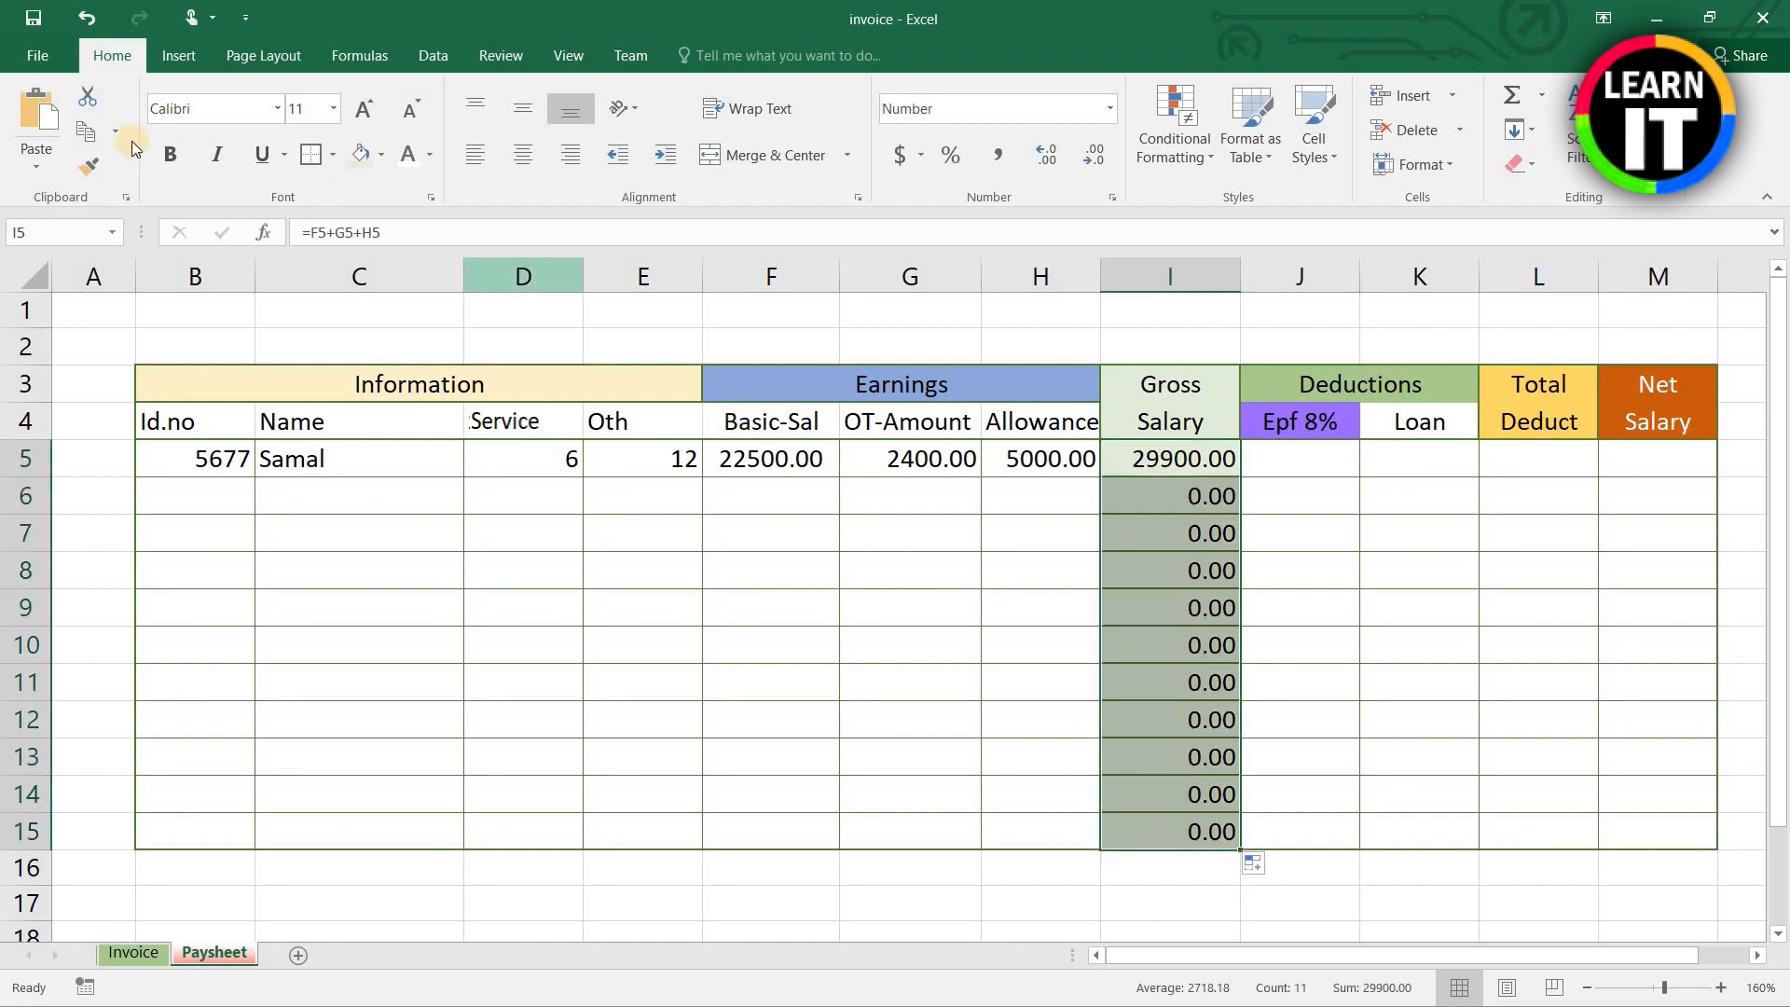
{"action": "left_click", "coordinate": [333, 154]}
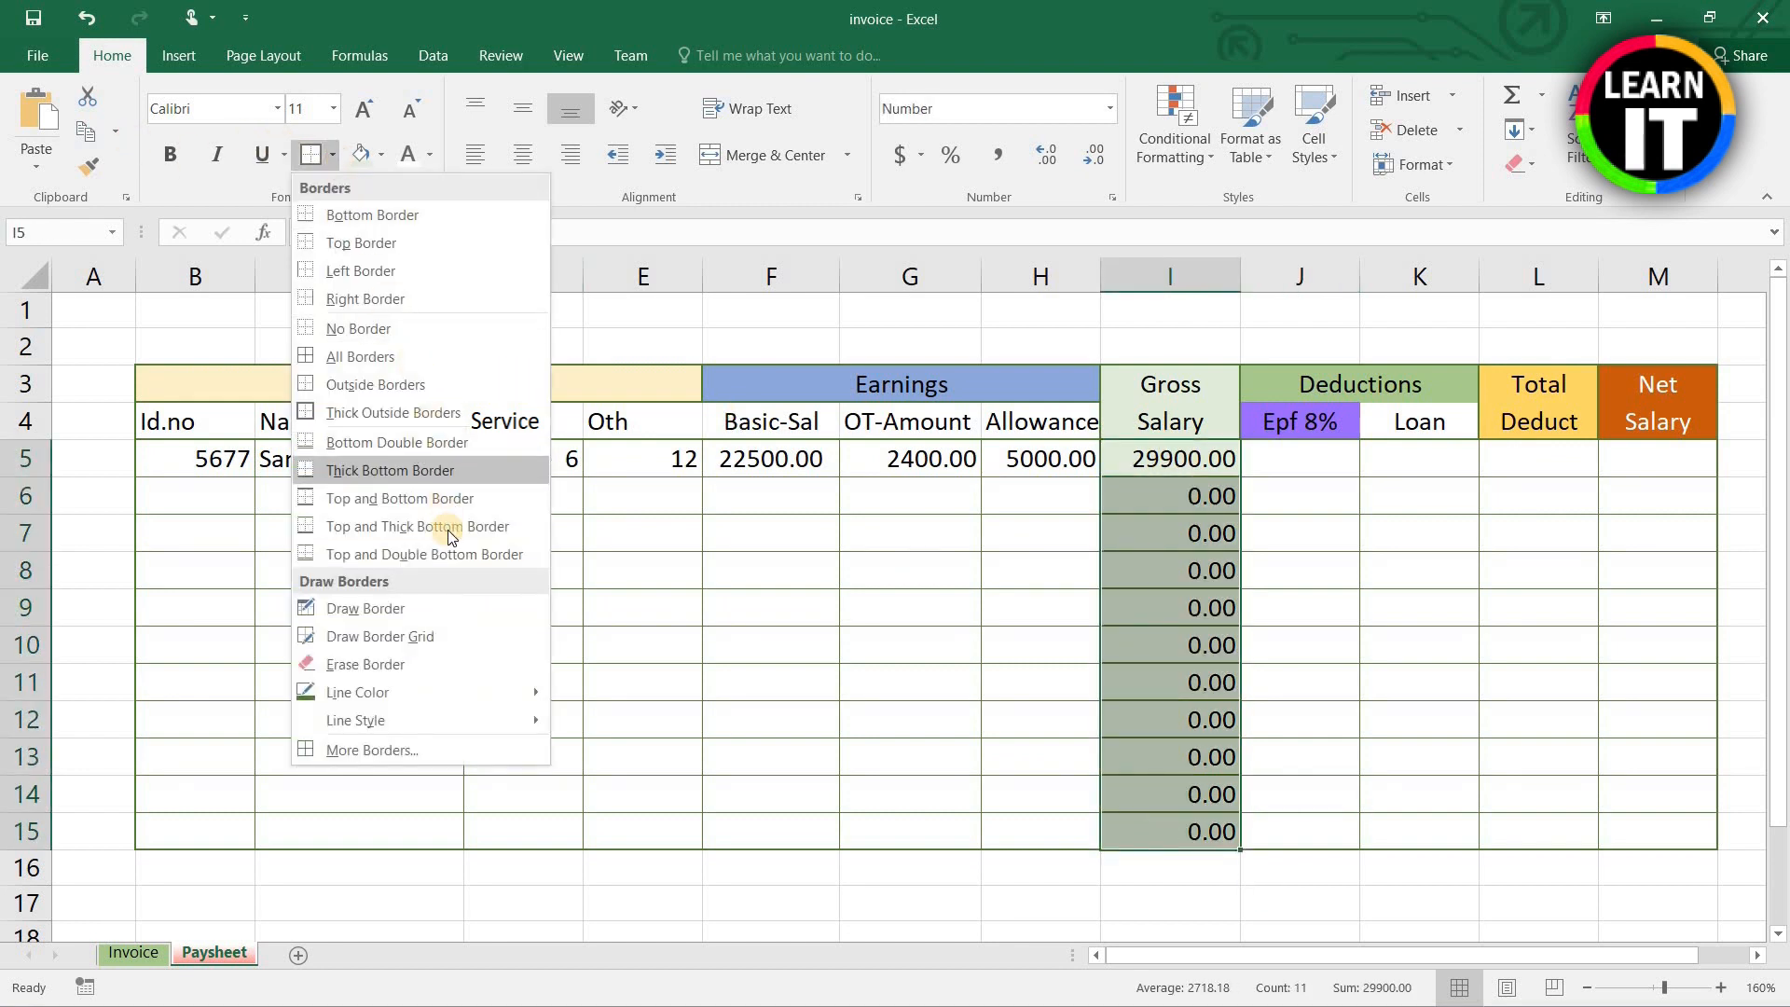
{"action": "mouse_move", "coordinate": [444, 696]}
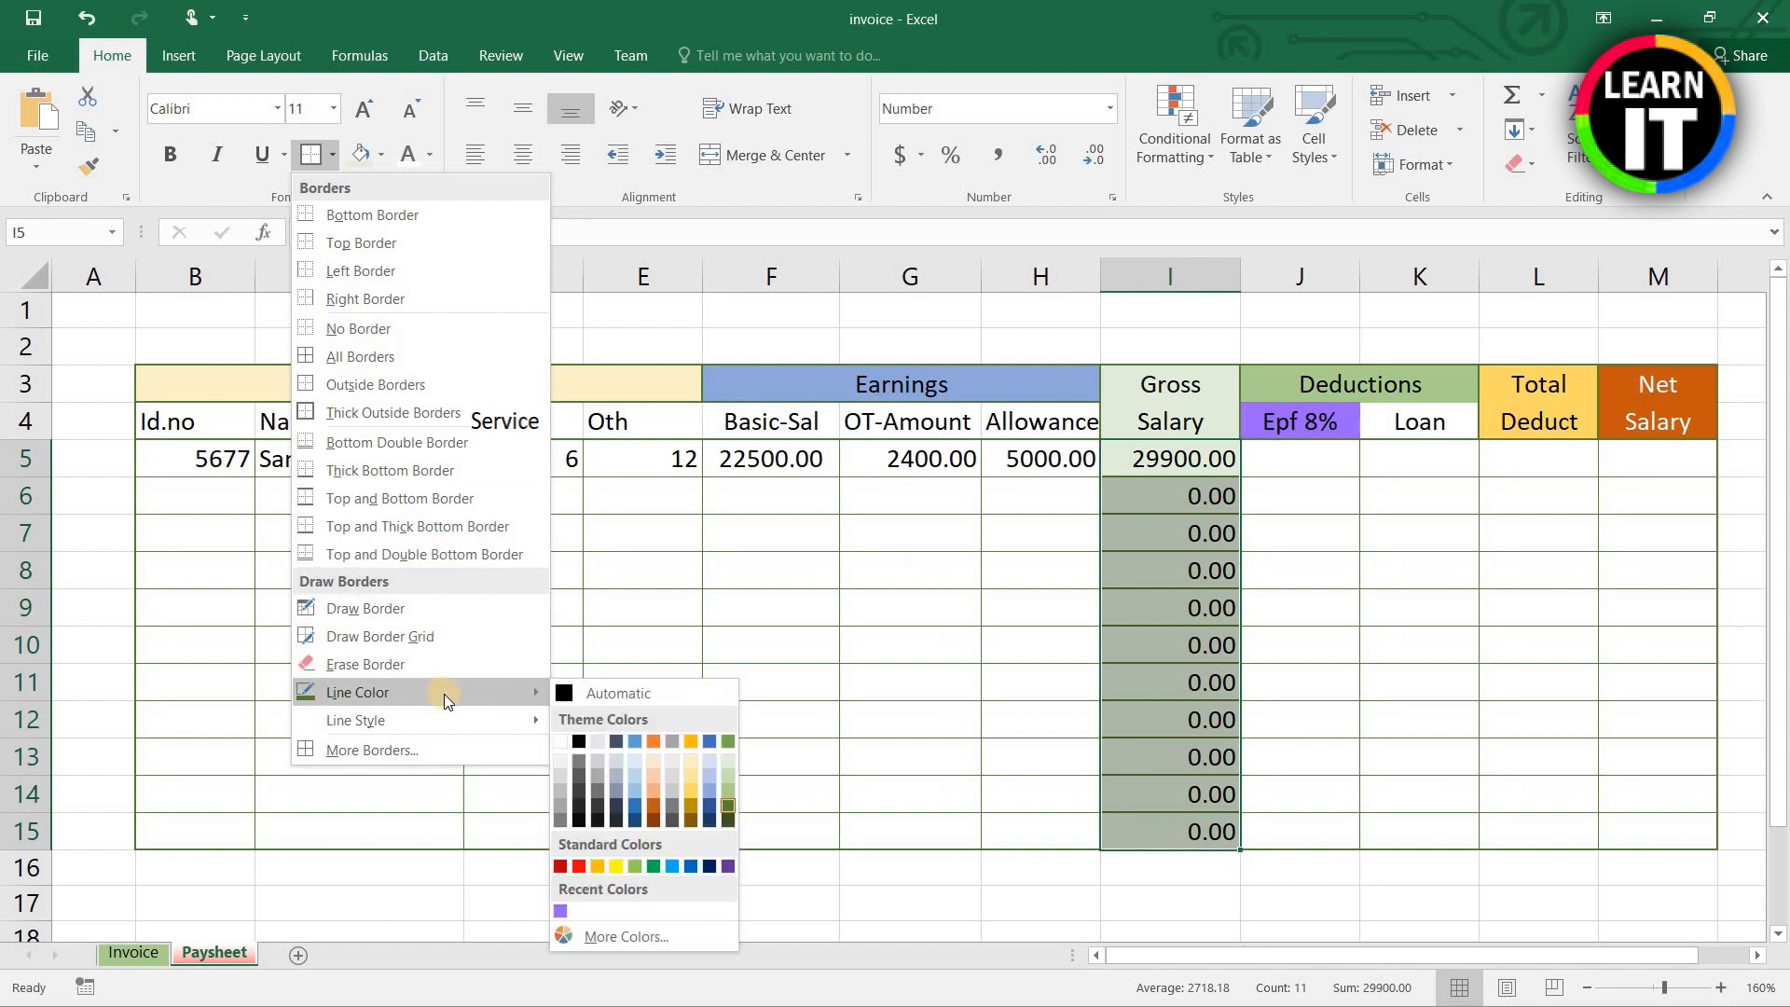
{"action": "left_click", "coordinate": [388, 358]}
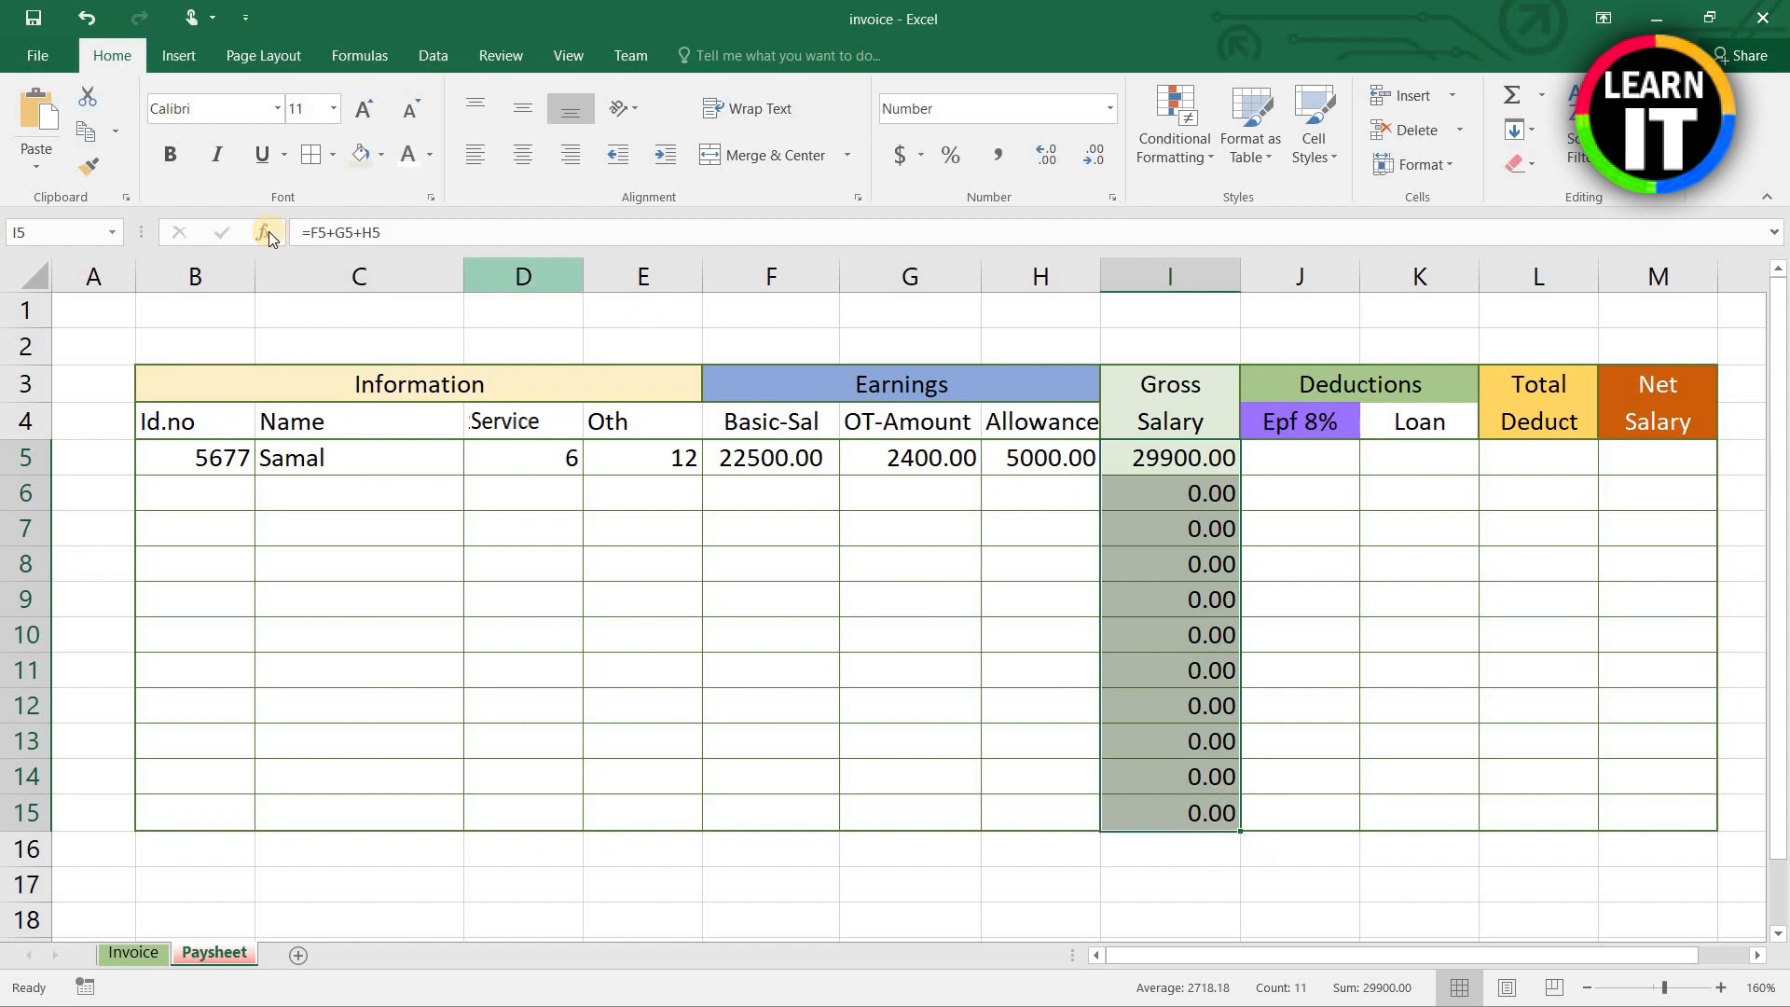
{"action": "left_click", "coordinate": [330, 155]}
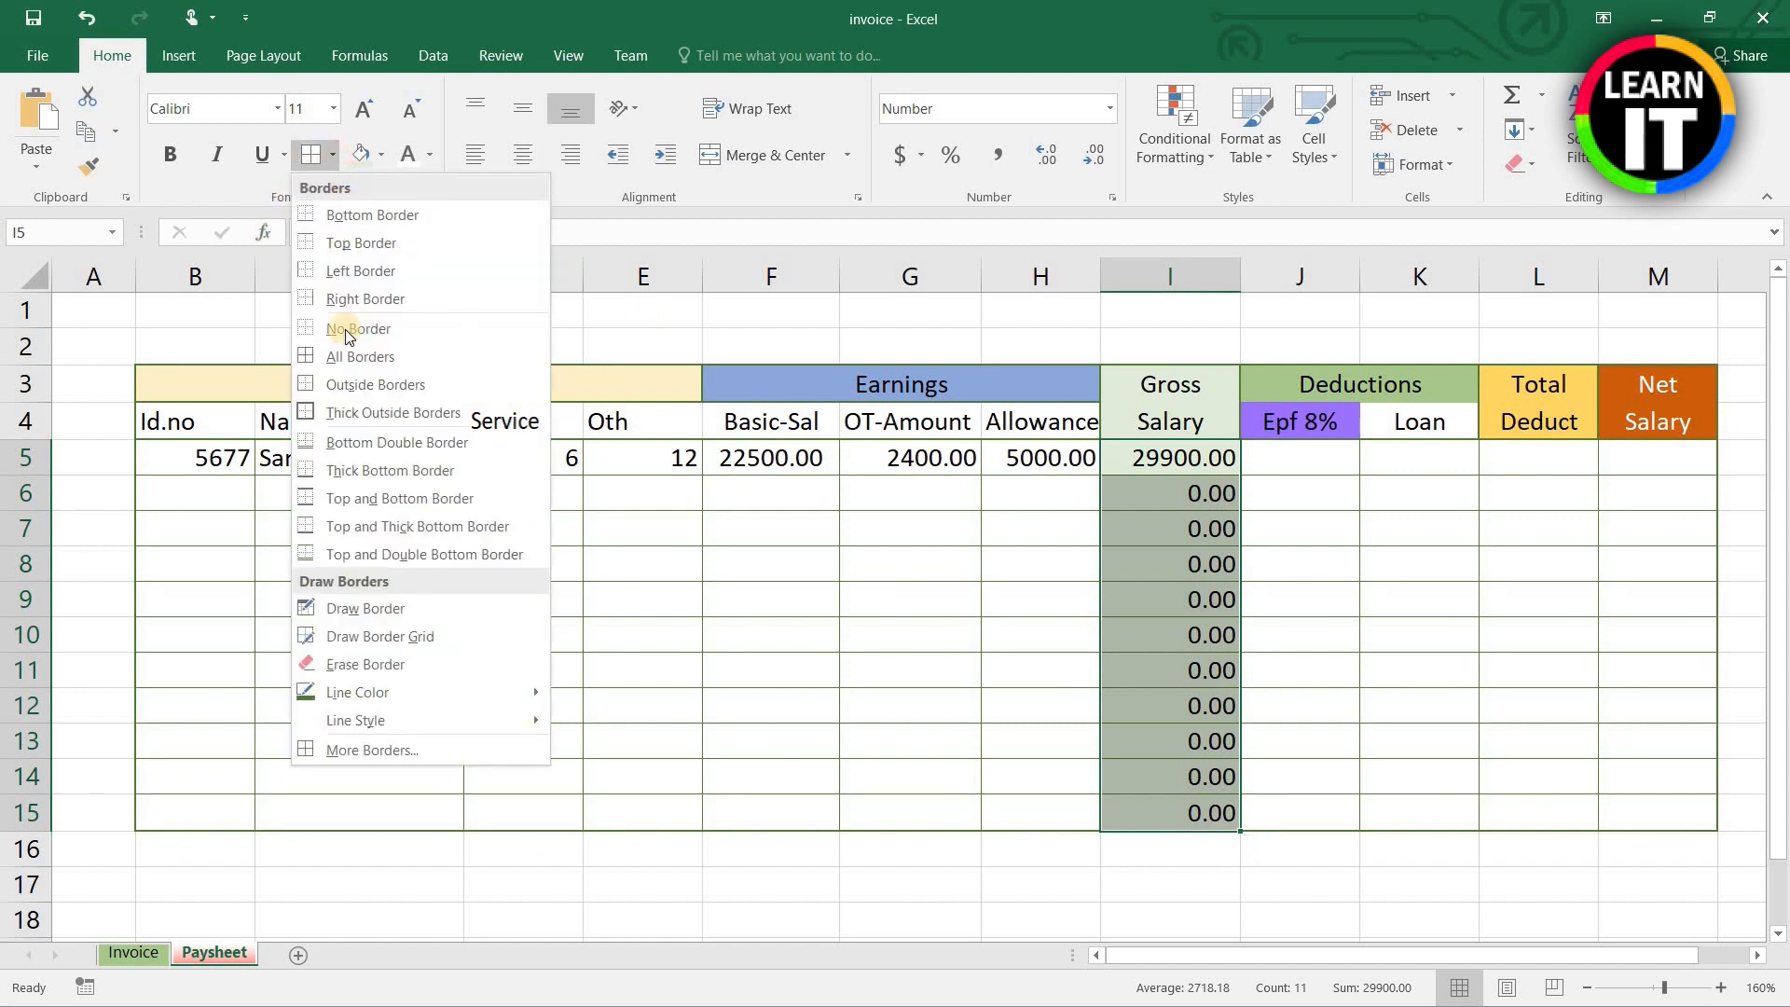
{"action": "left_click", "coordinate": [392, 413]}
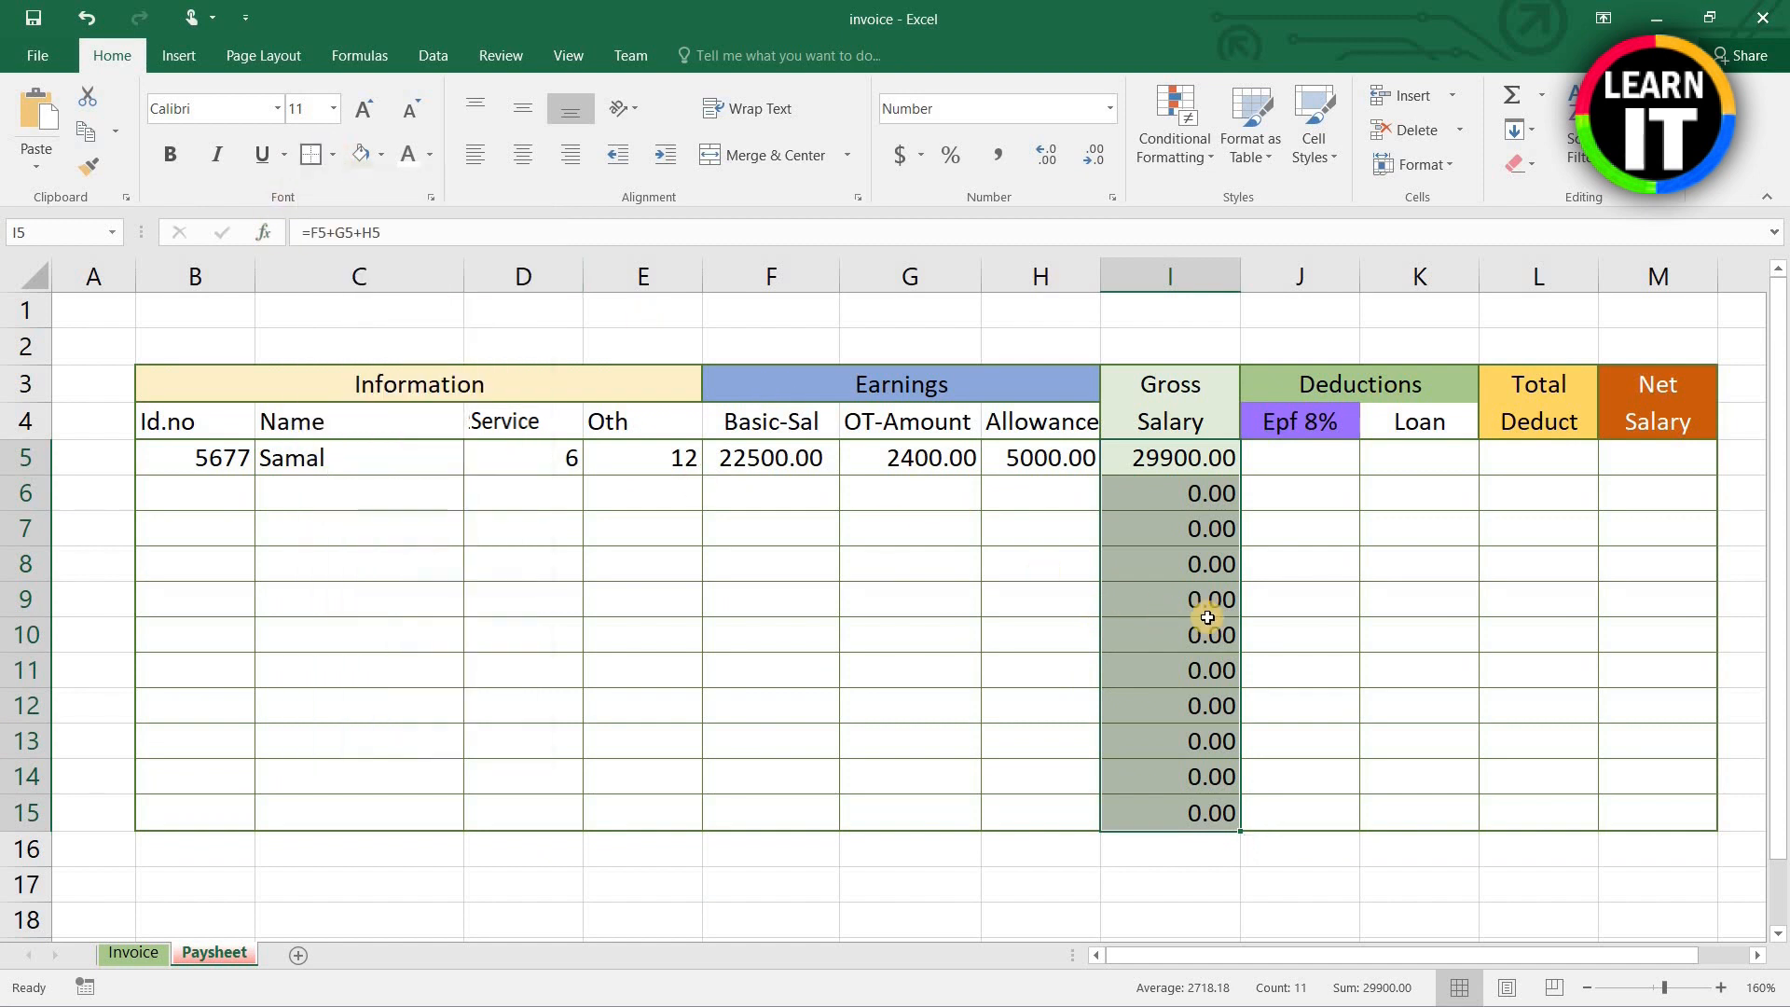
{"action": "left_click", "coordinate": [1306, 597]}
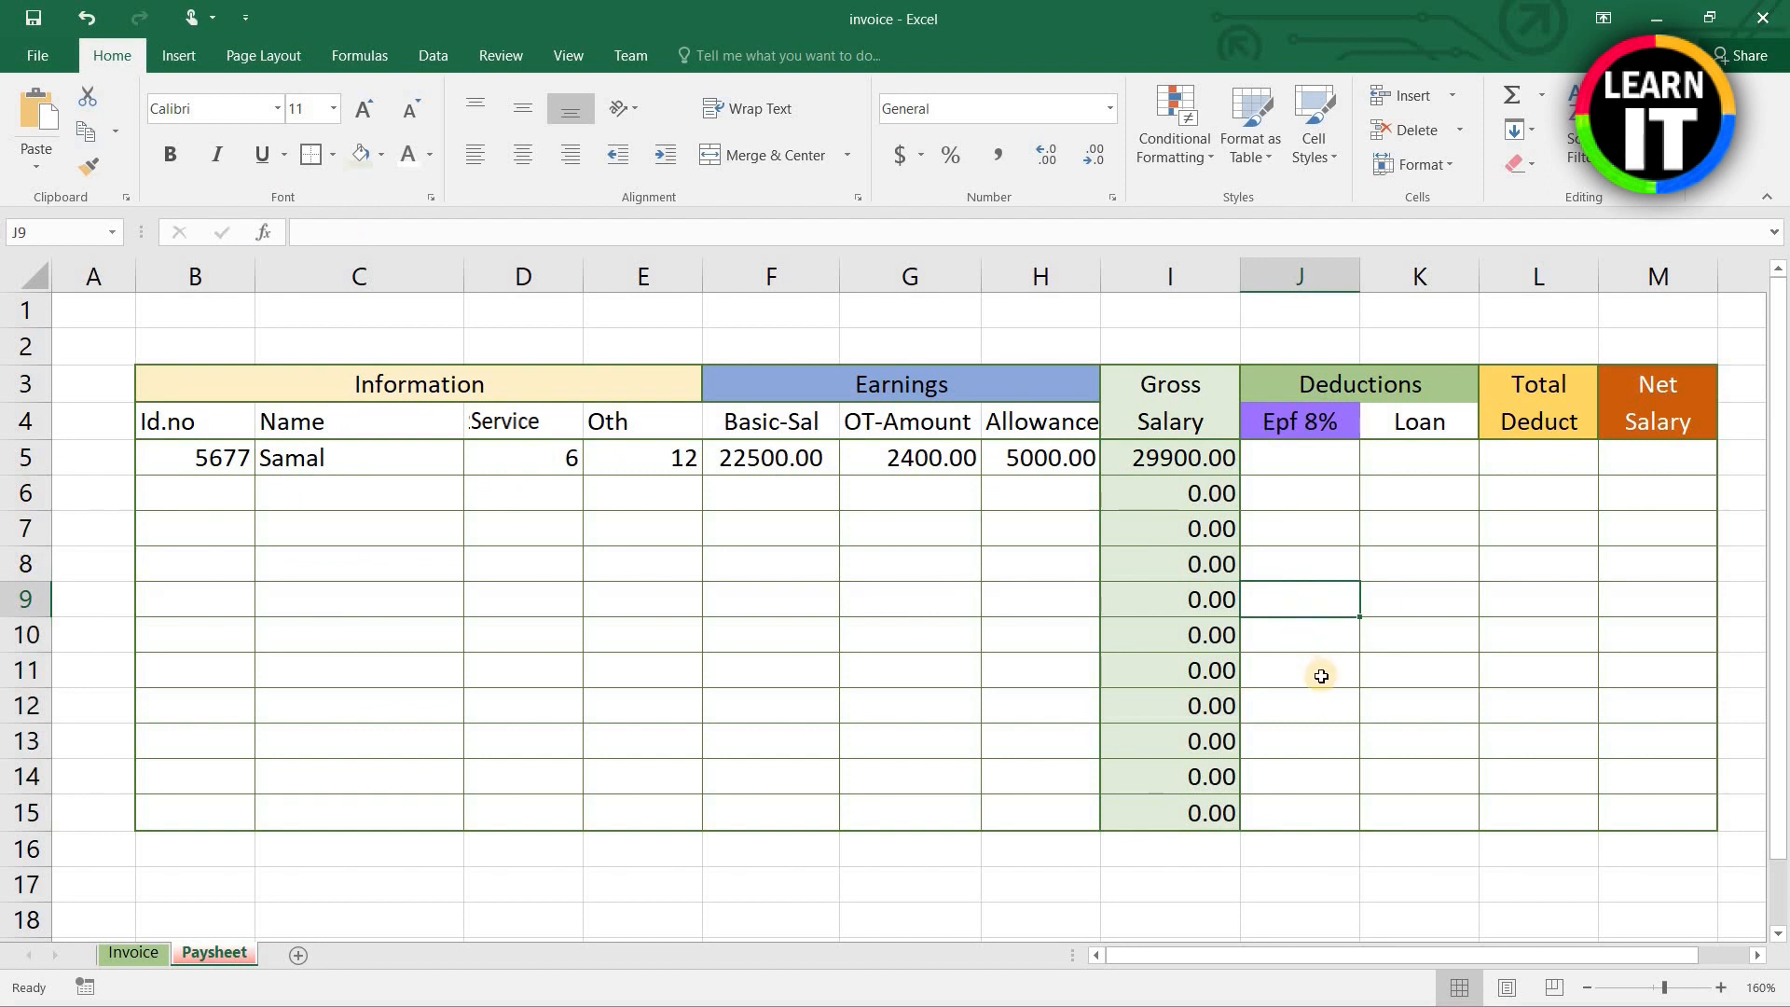
Step: Calculate the first employee's Epf 8% deduction in J5 with the formula =F5*8%
{"action": "left_click", "coordinate": [1287, 469]}
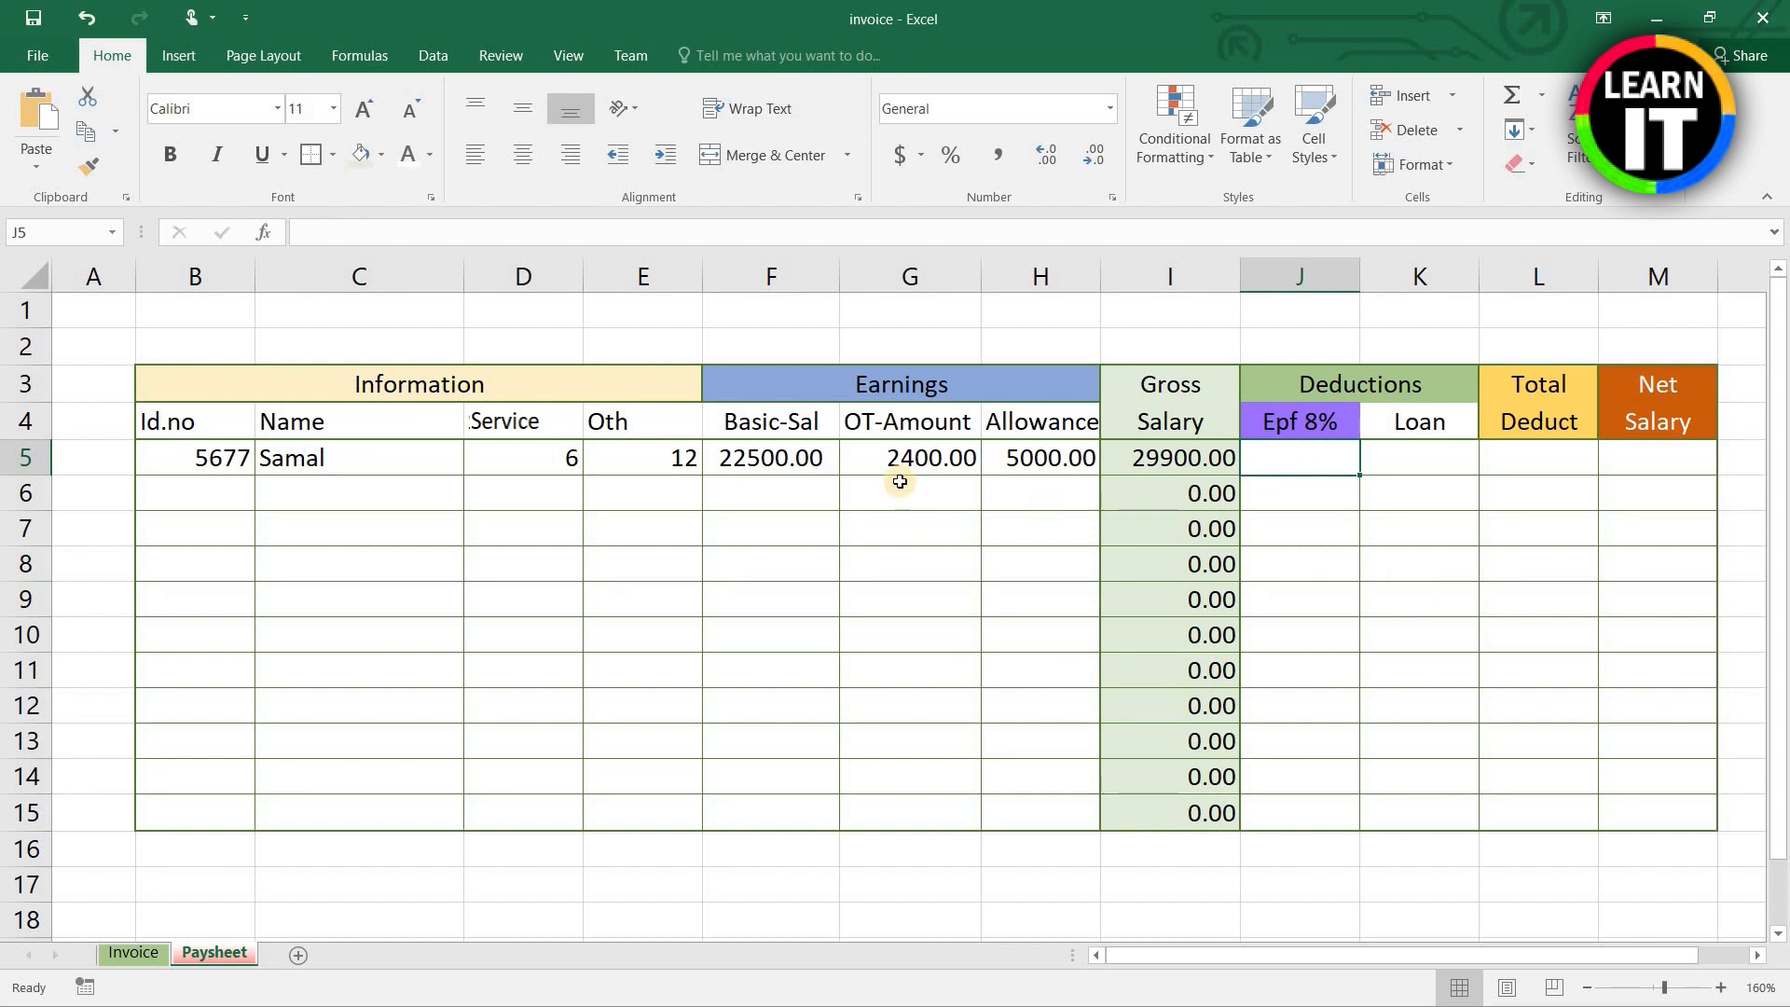
{"action": "left_click", "coordinate": [752, 456]}
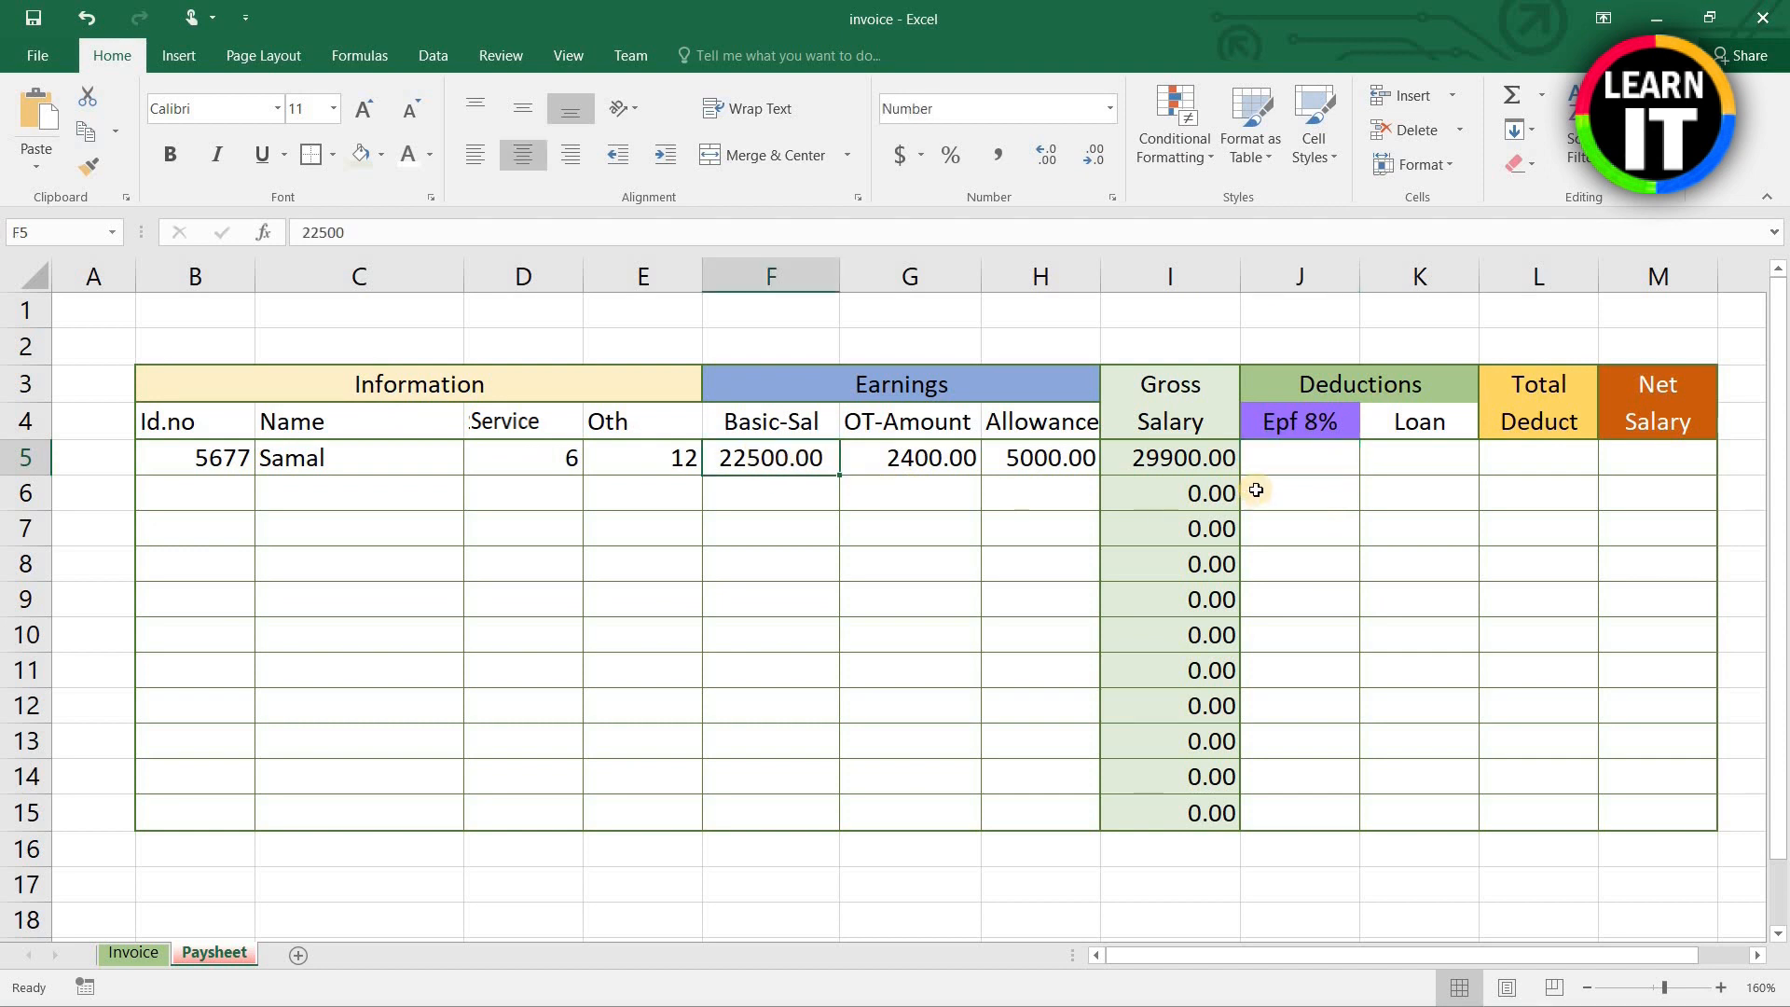
{"action": "left_click", "coordinate": [1293, 462]}
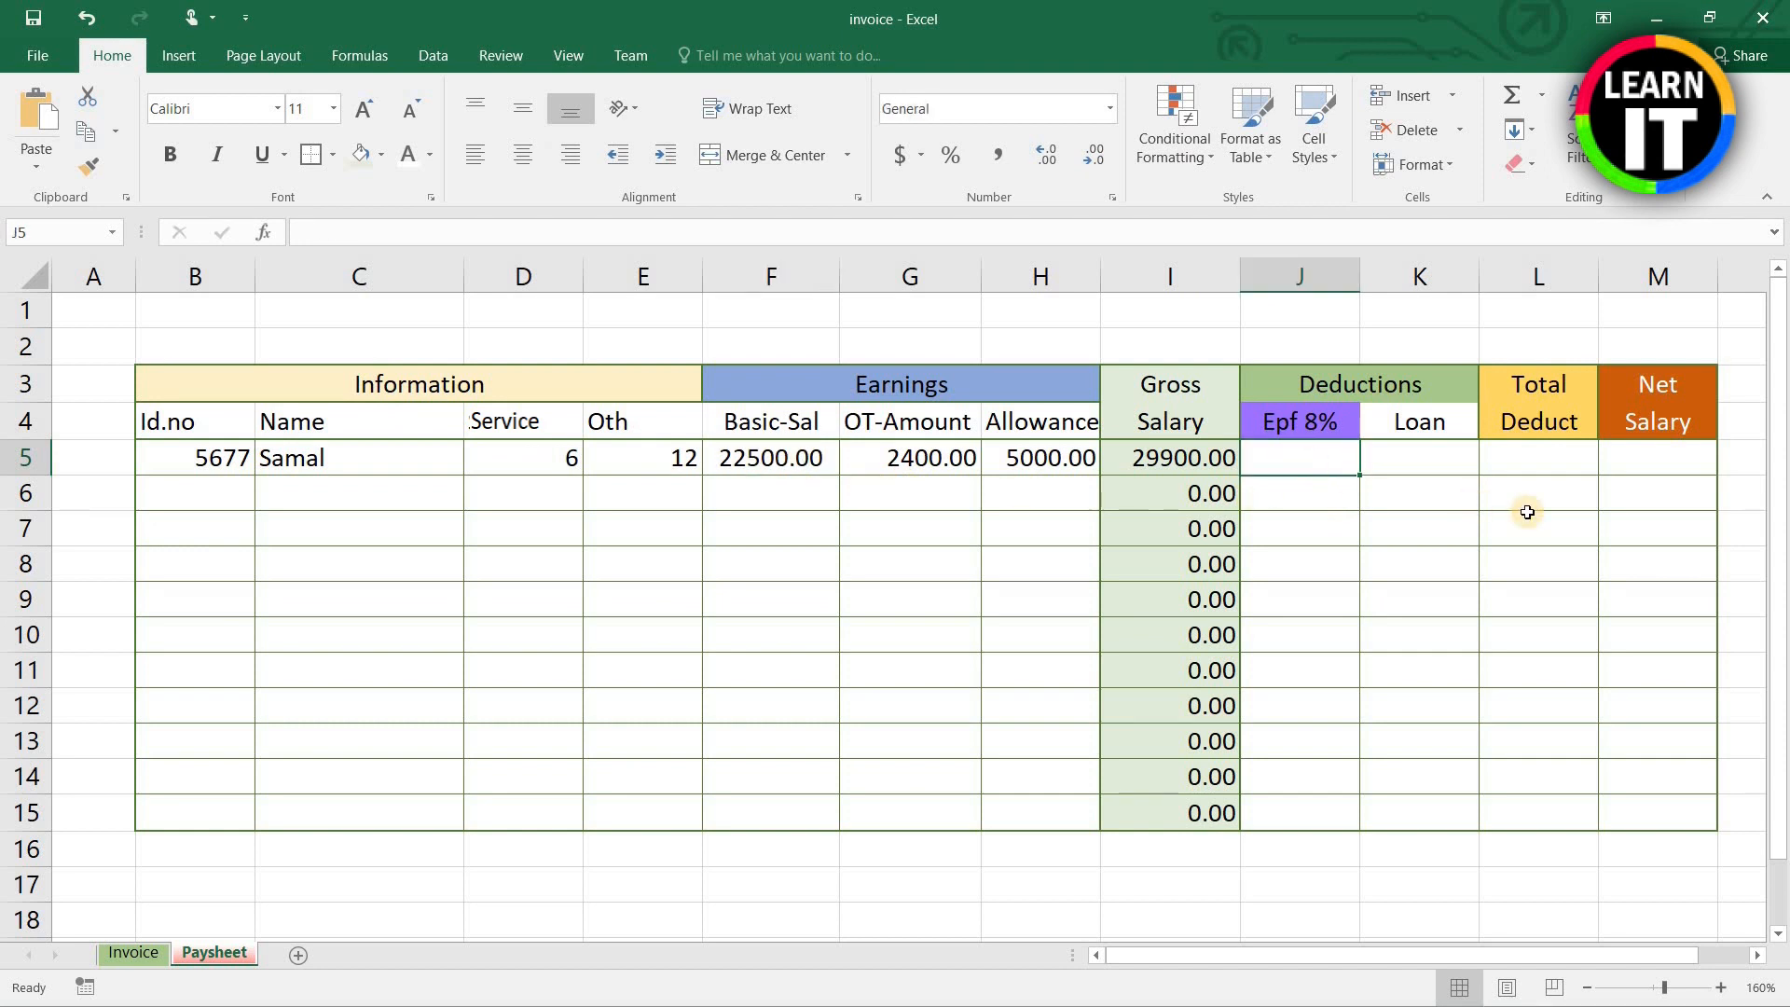
{"action": "left_click", "coordinate": [755, 462]}
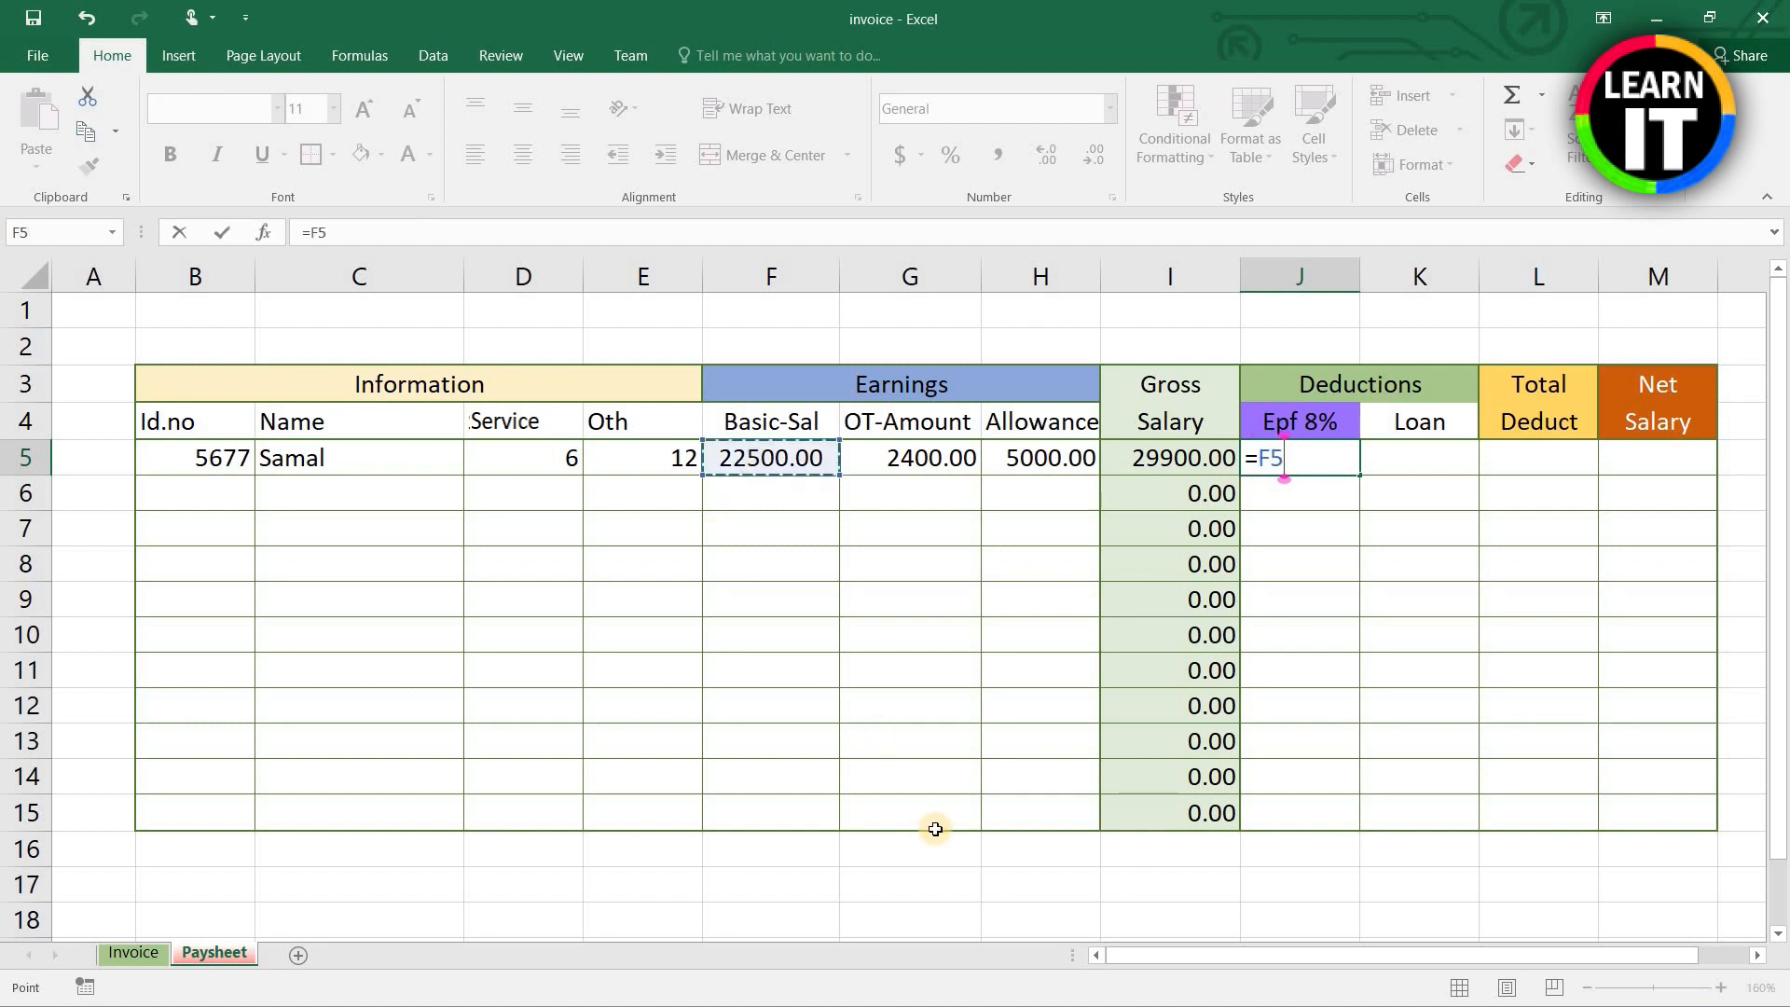
{"action": "type", "text": "*8%"}
{"action": "key", "text": "Return"}
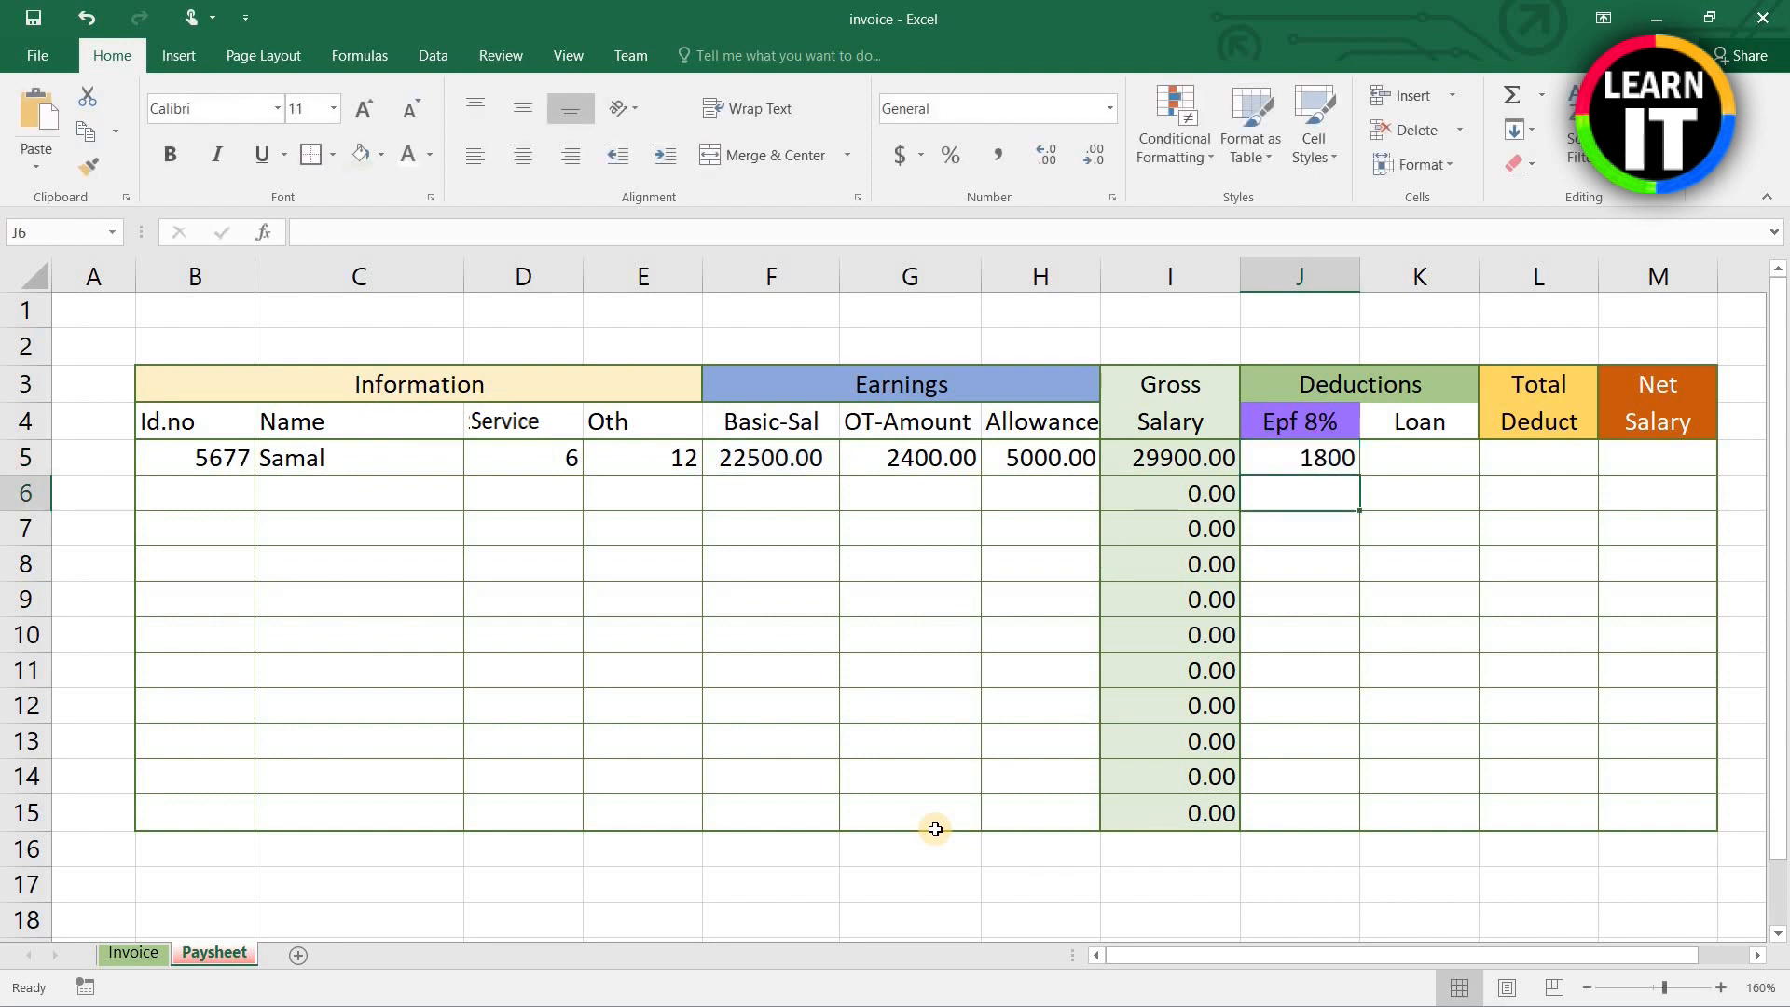
{"action": "key", "text": "Up"}
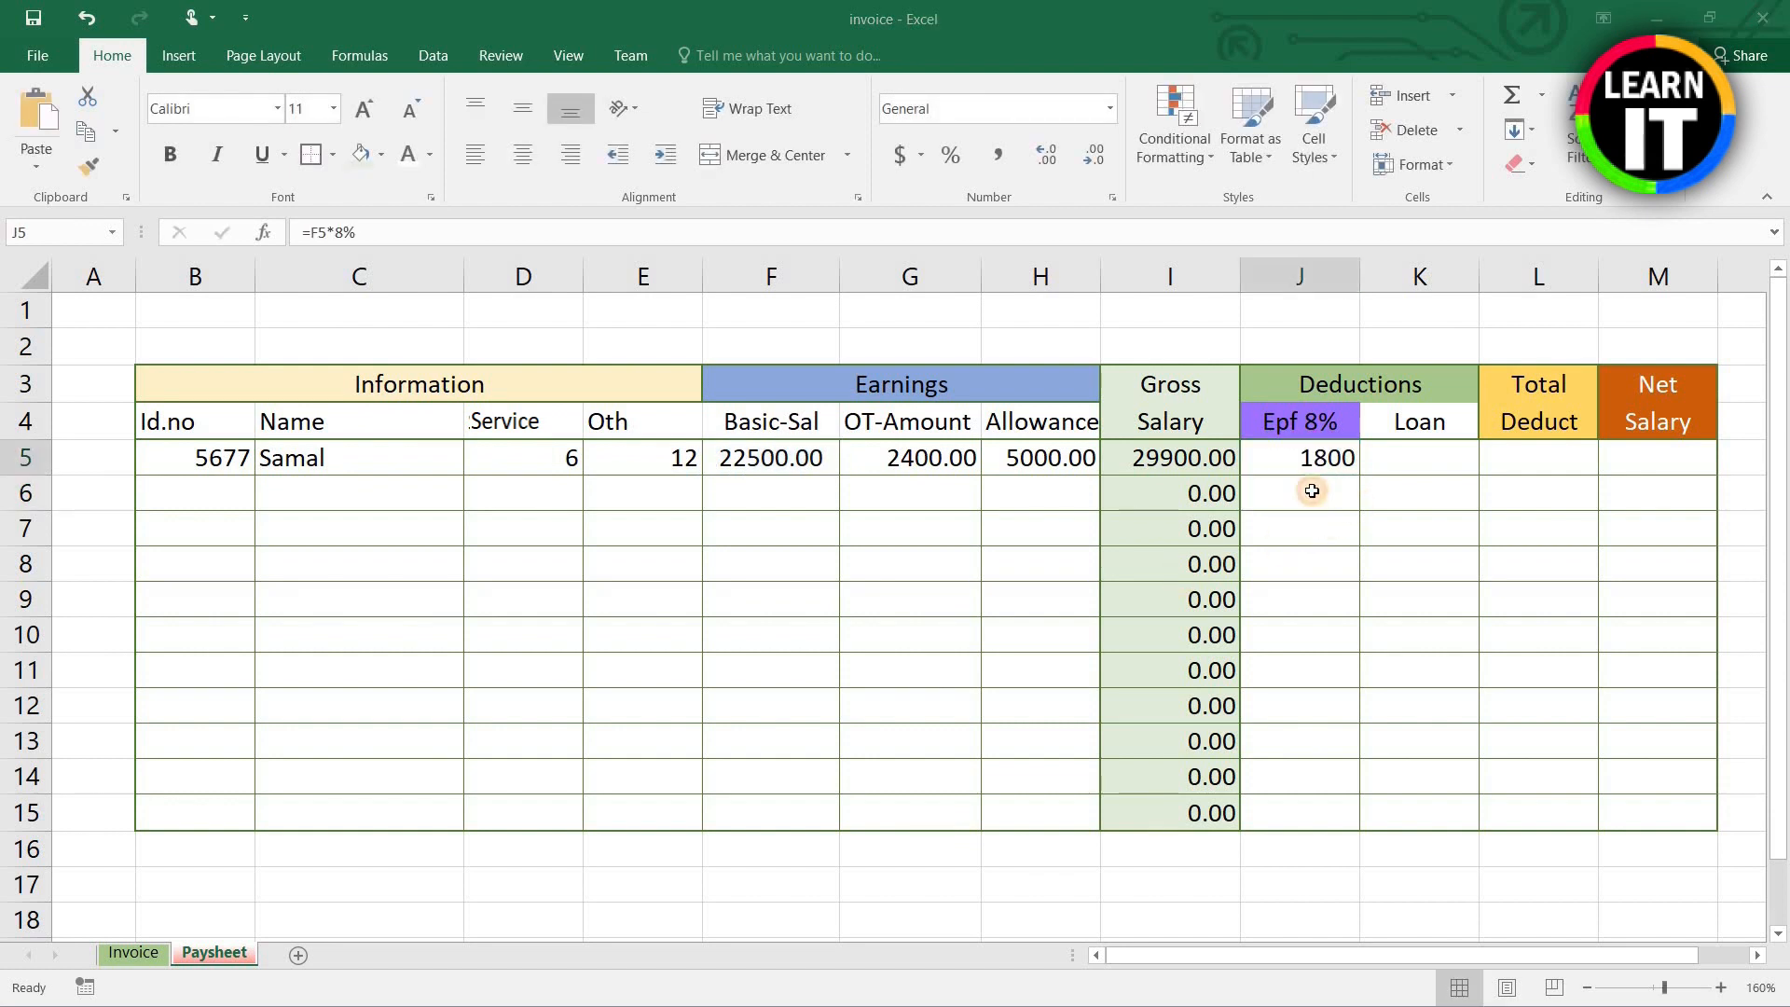
Step: Enter the Epf 8% formula =F6*8% in J6 and copy it down through J15
{"action": "left_click", "coordinate": [1317, 497]}
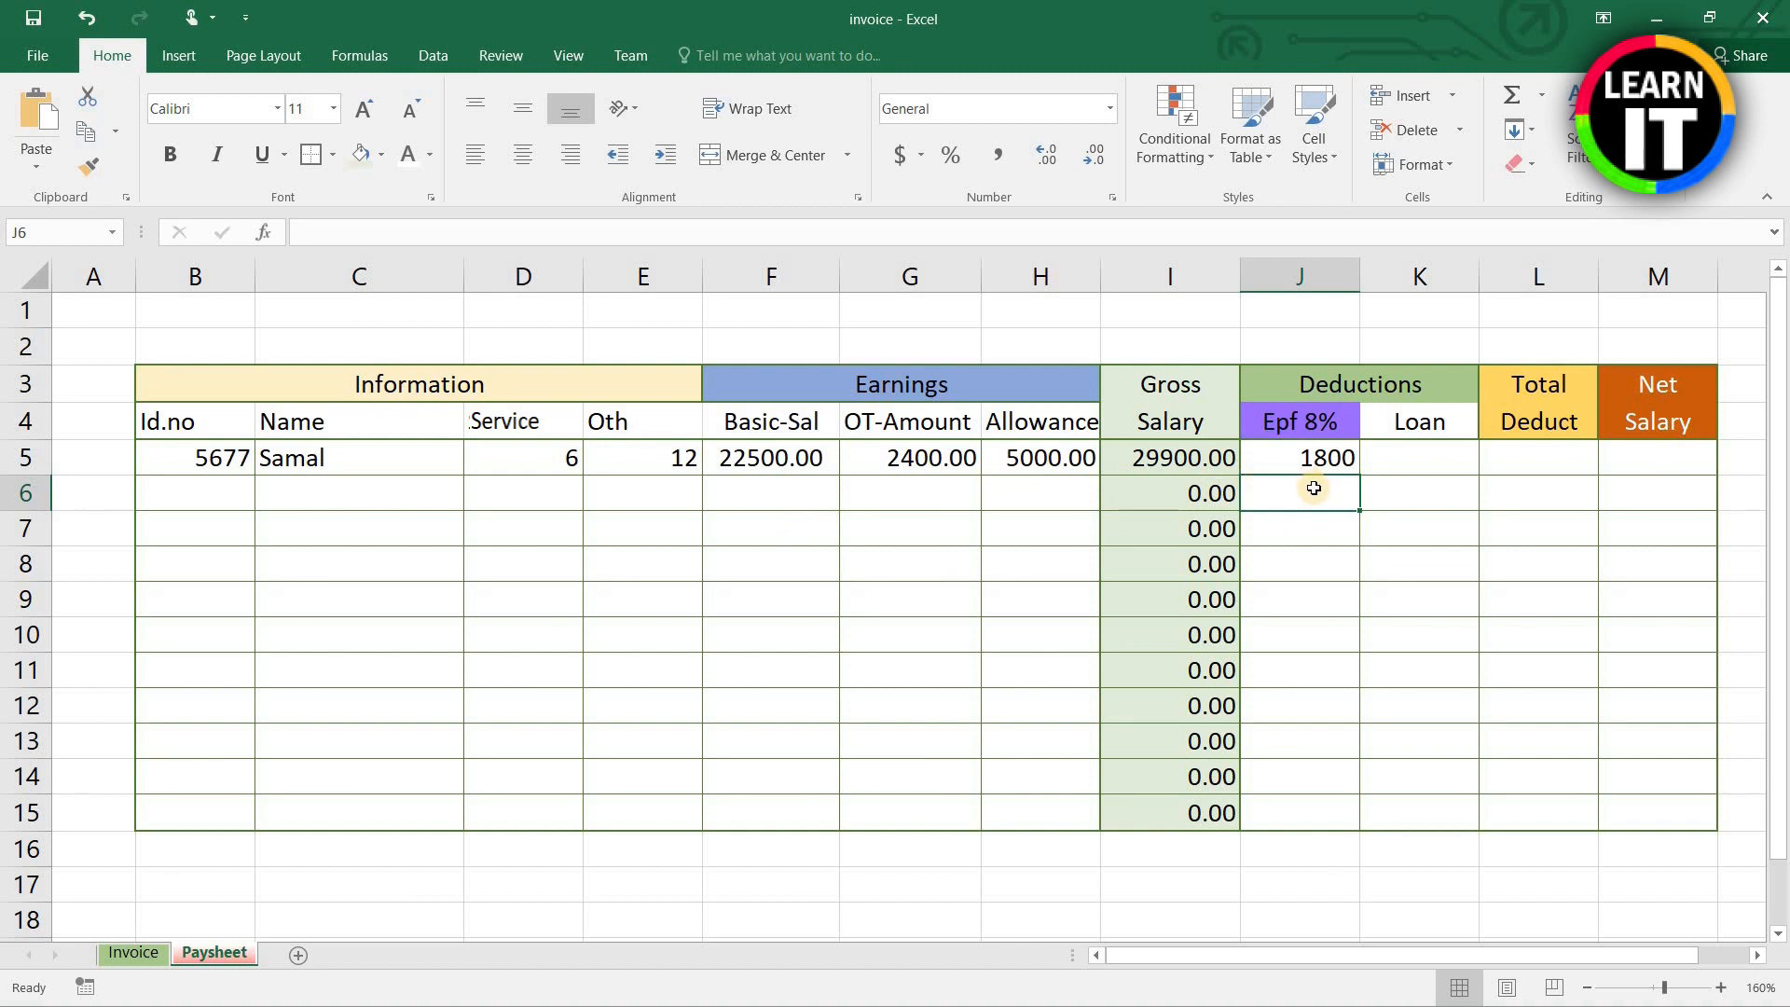
{"action": "type", "text": "="}
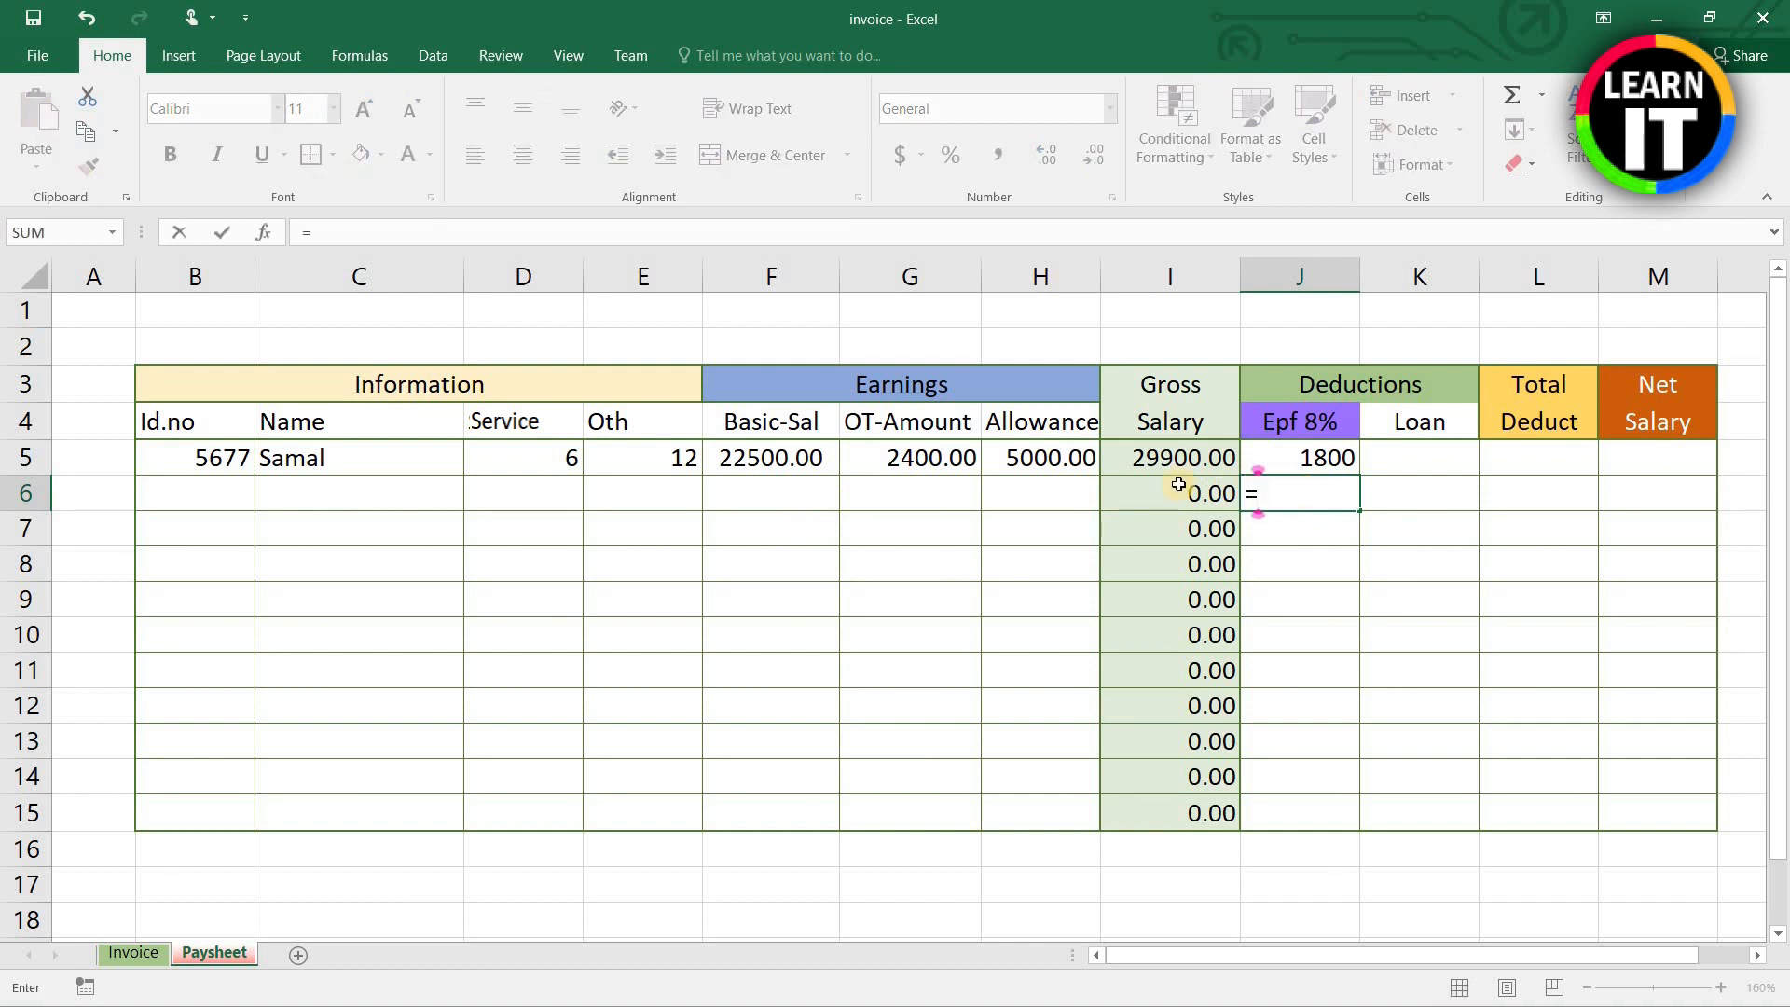
{"action": "left_click", "coordinate": [770, 485]}
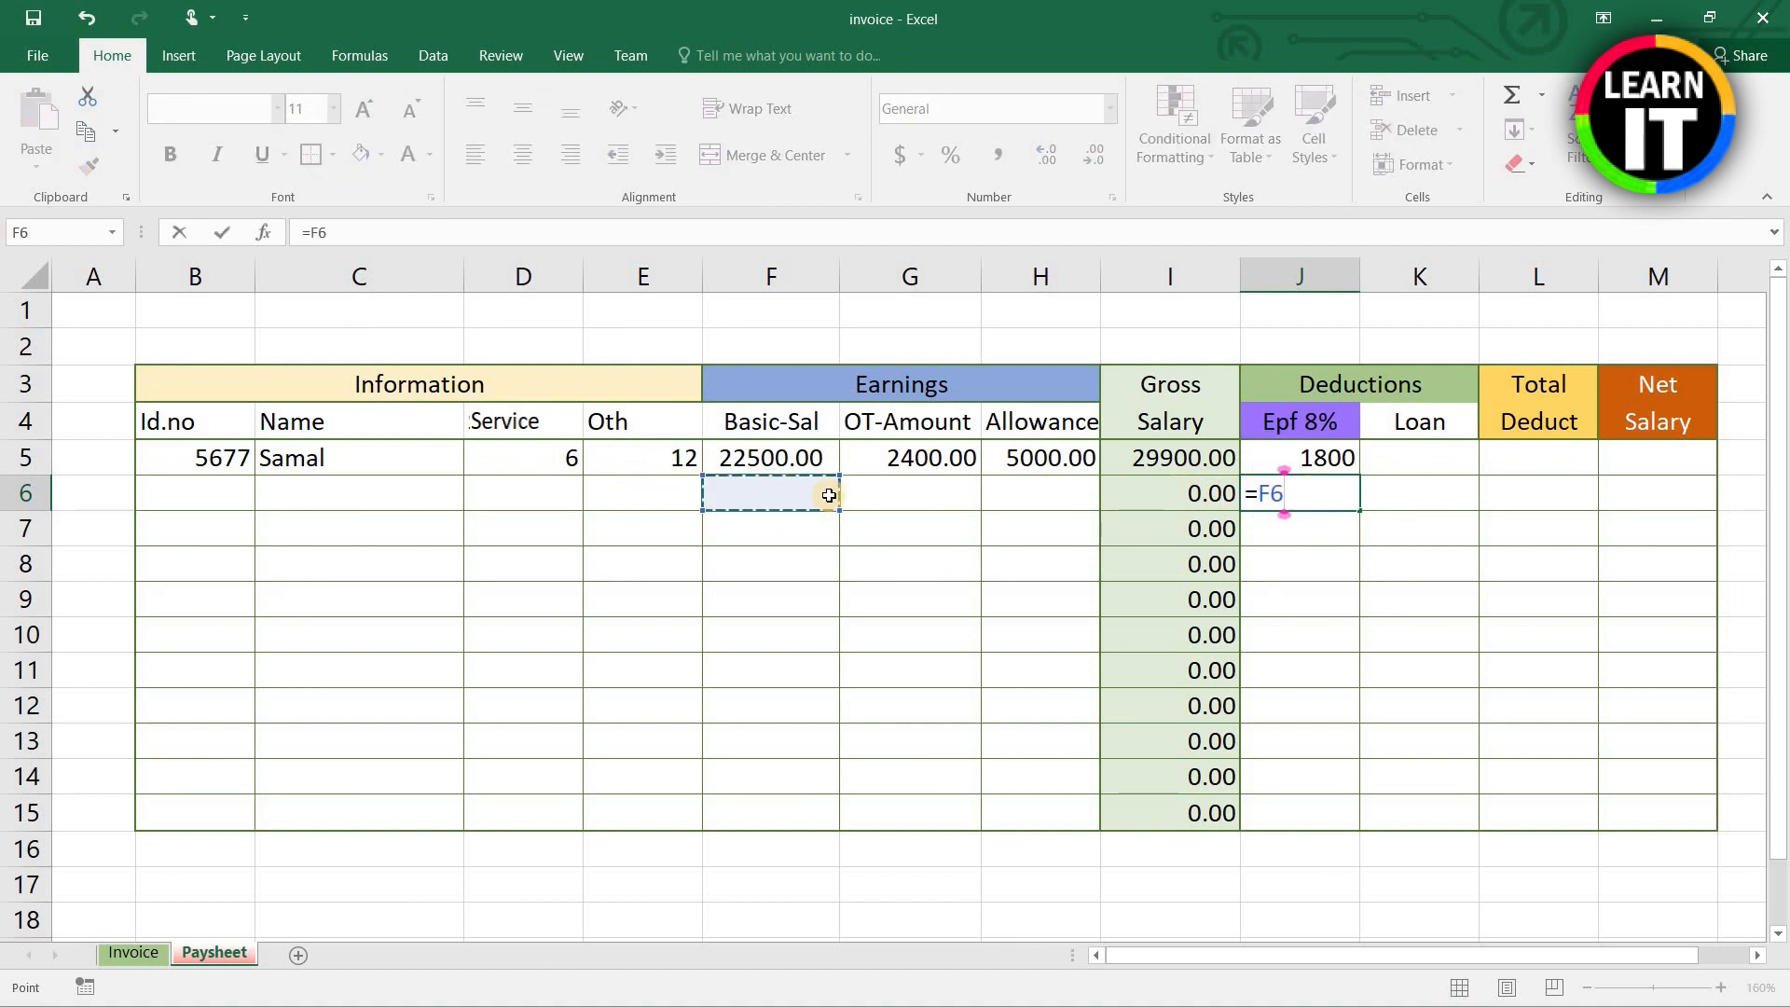
{"action": "type", "text": "*8%"}
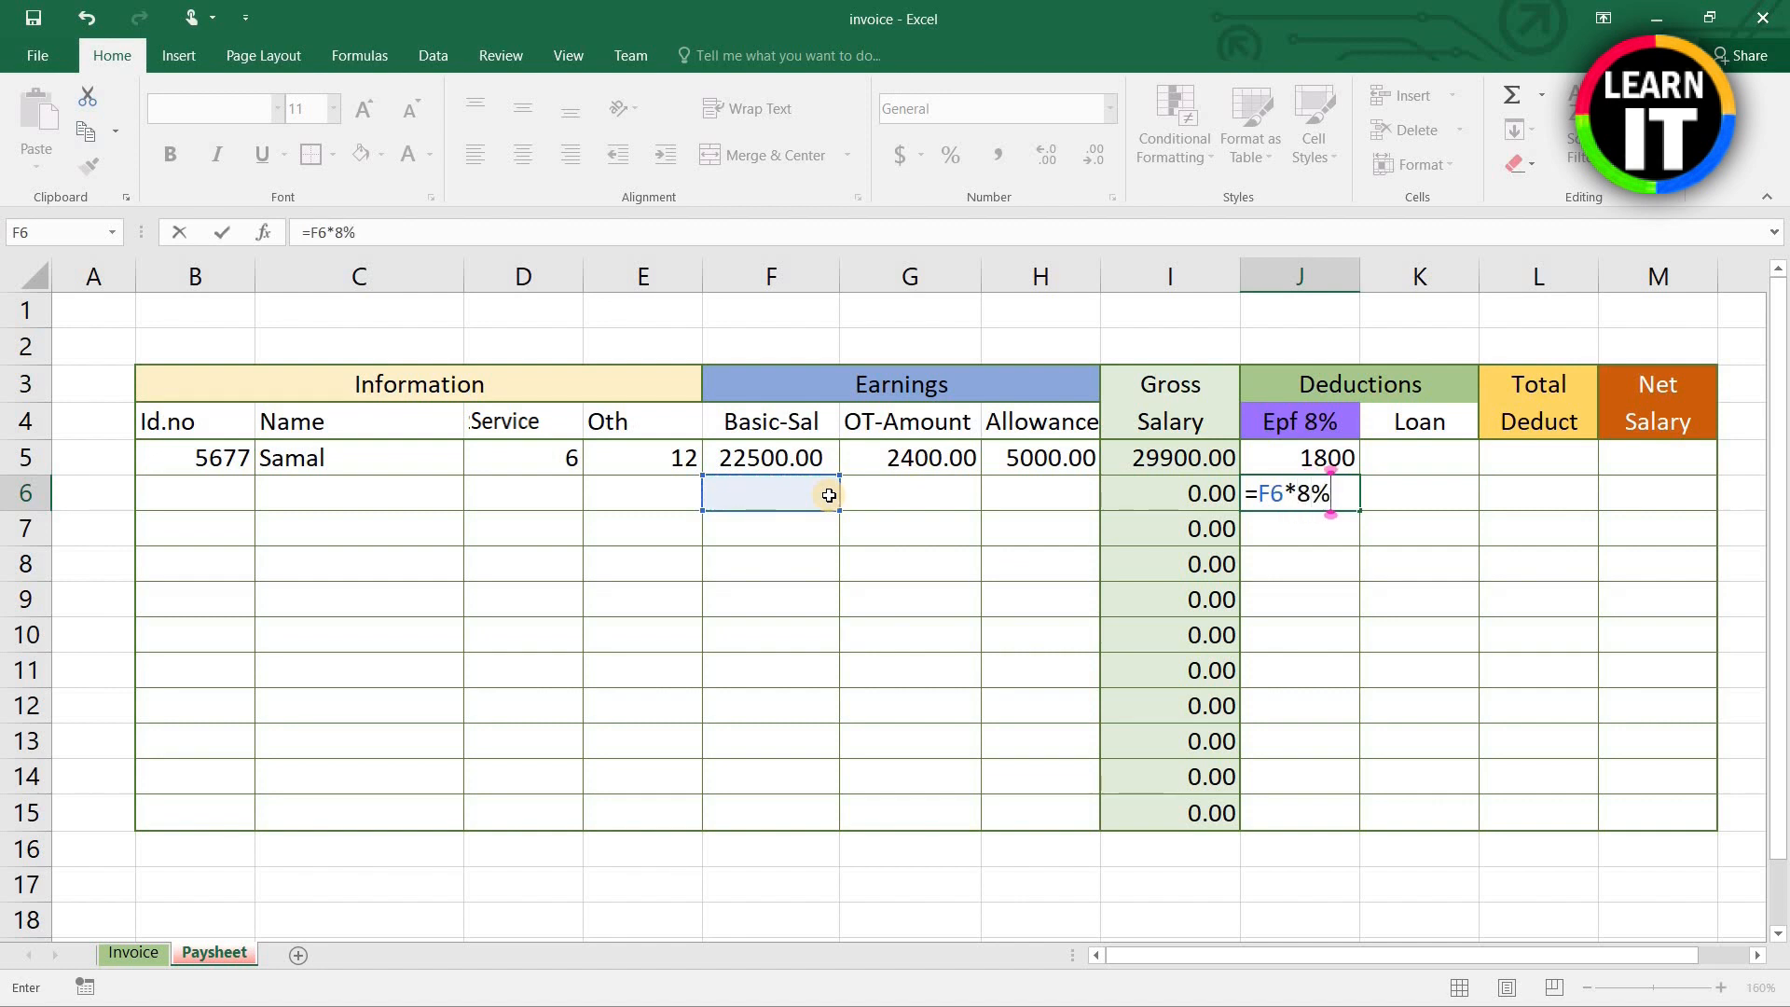
{"action": "key", "text": "Return"}
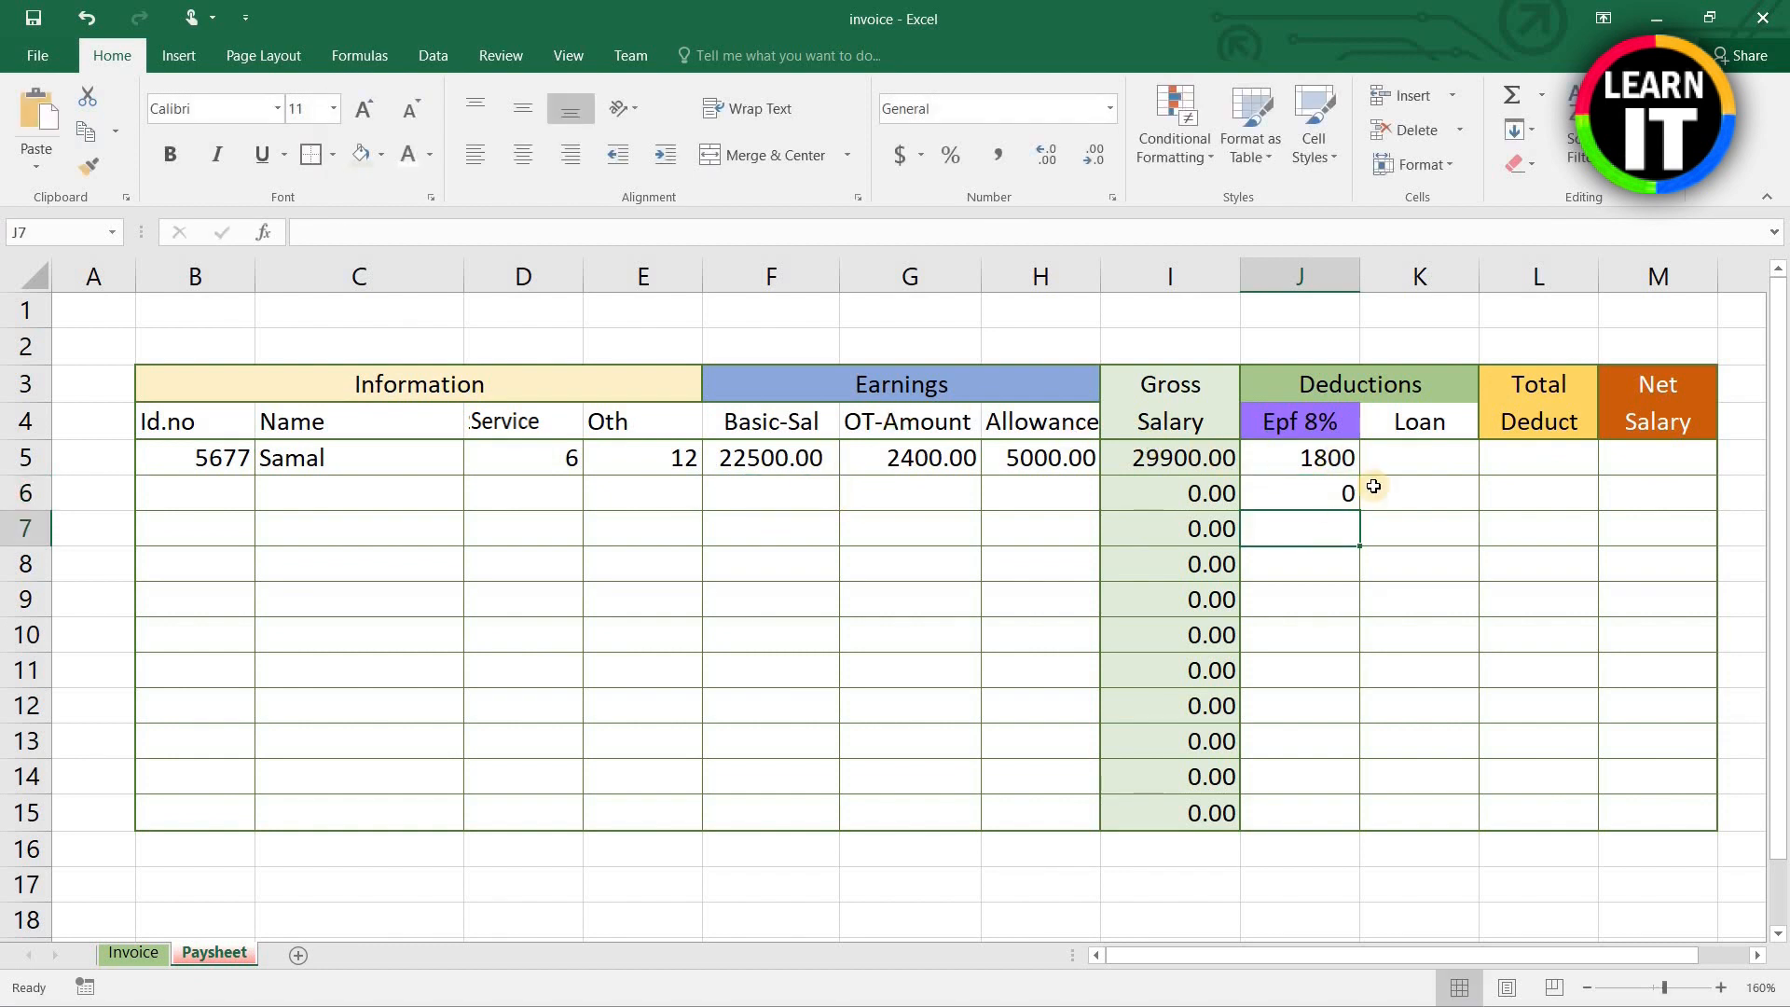
{"action": "left_click", "coordinate": [1317, 484]}
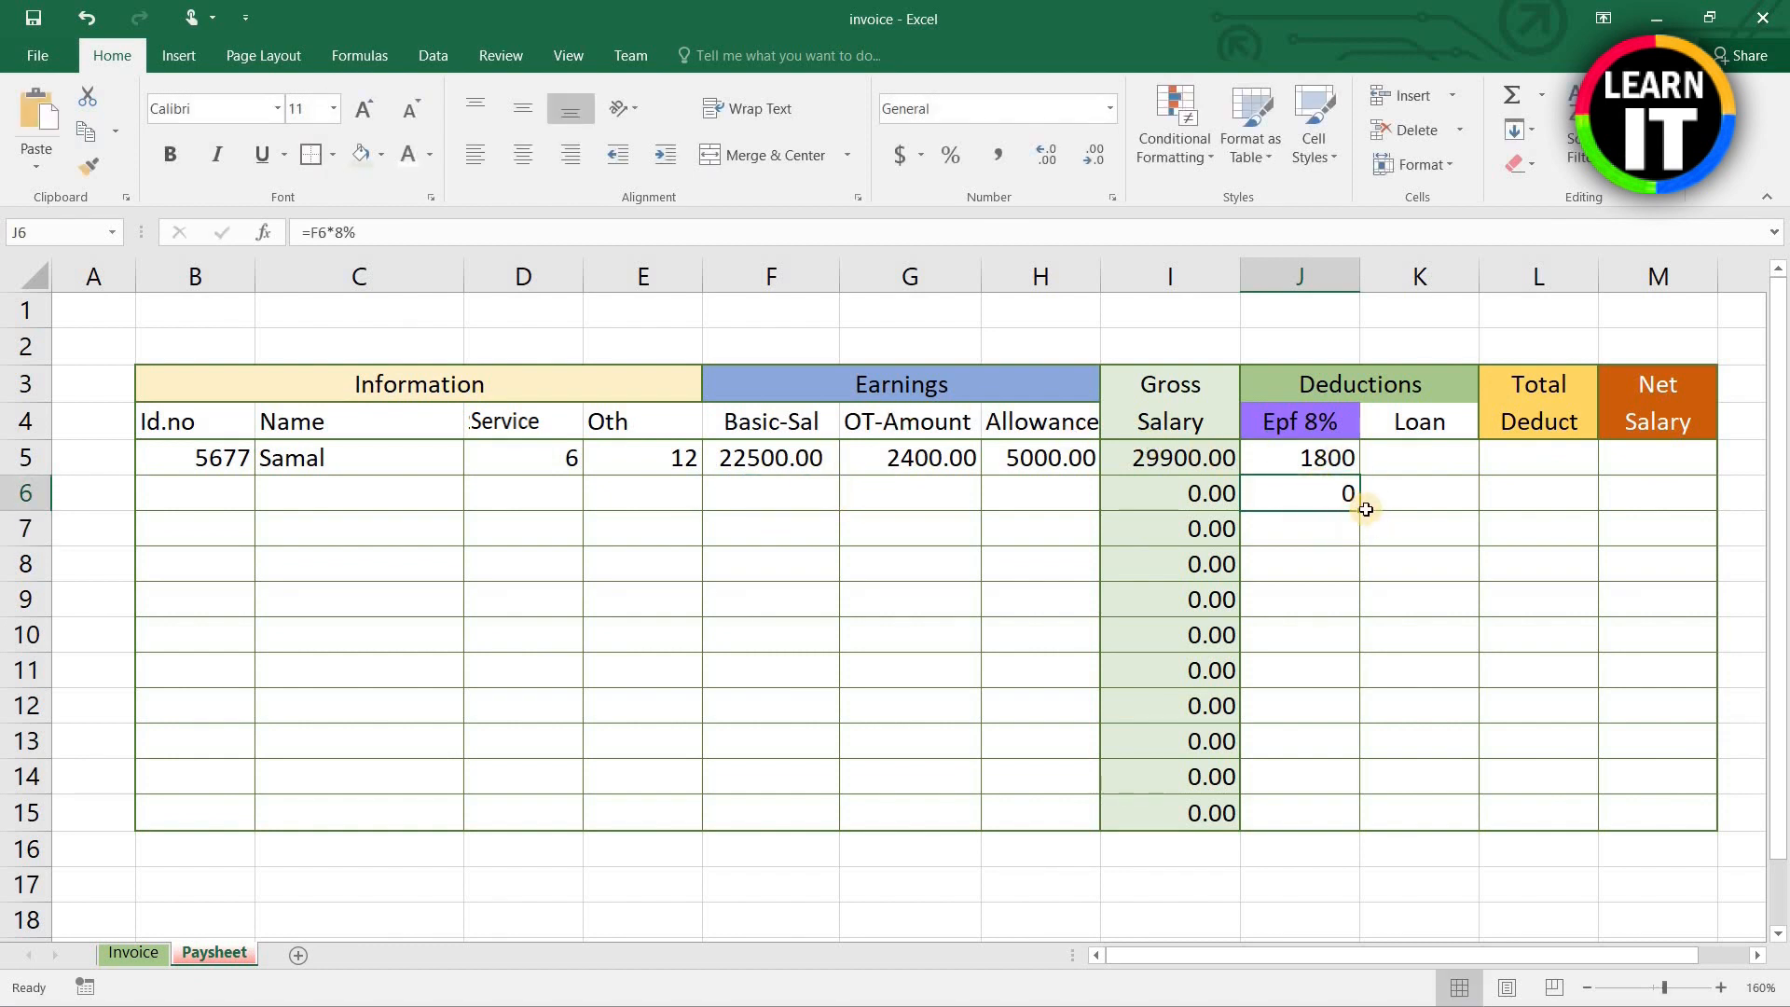
{"action": "left_click_drag", "start_coordinate": [1358, 510], "coordinate": [1359, 816]}
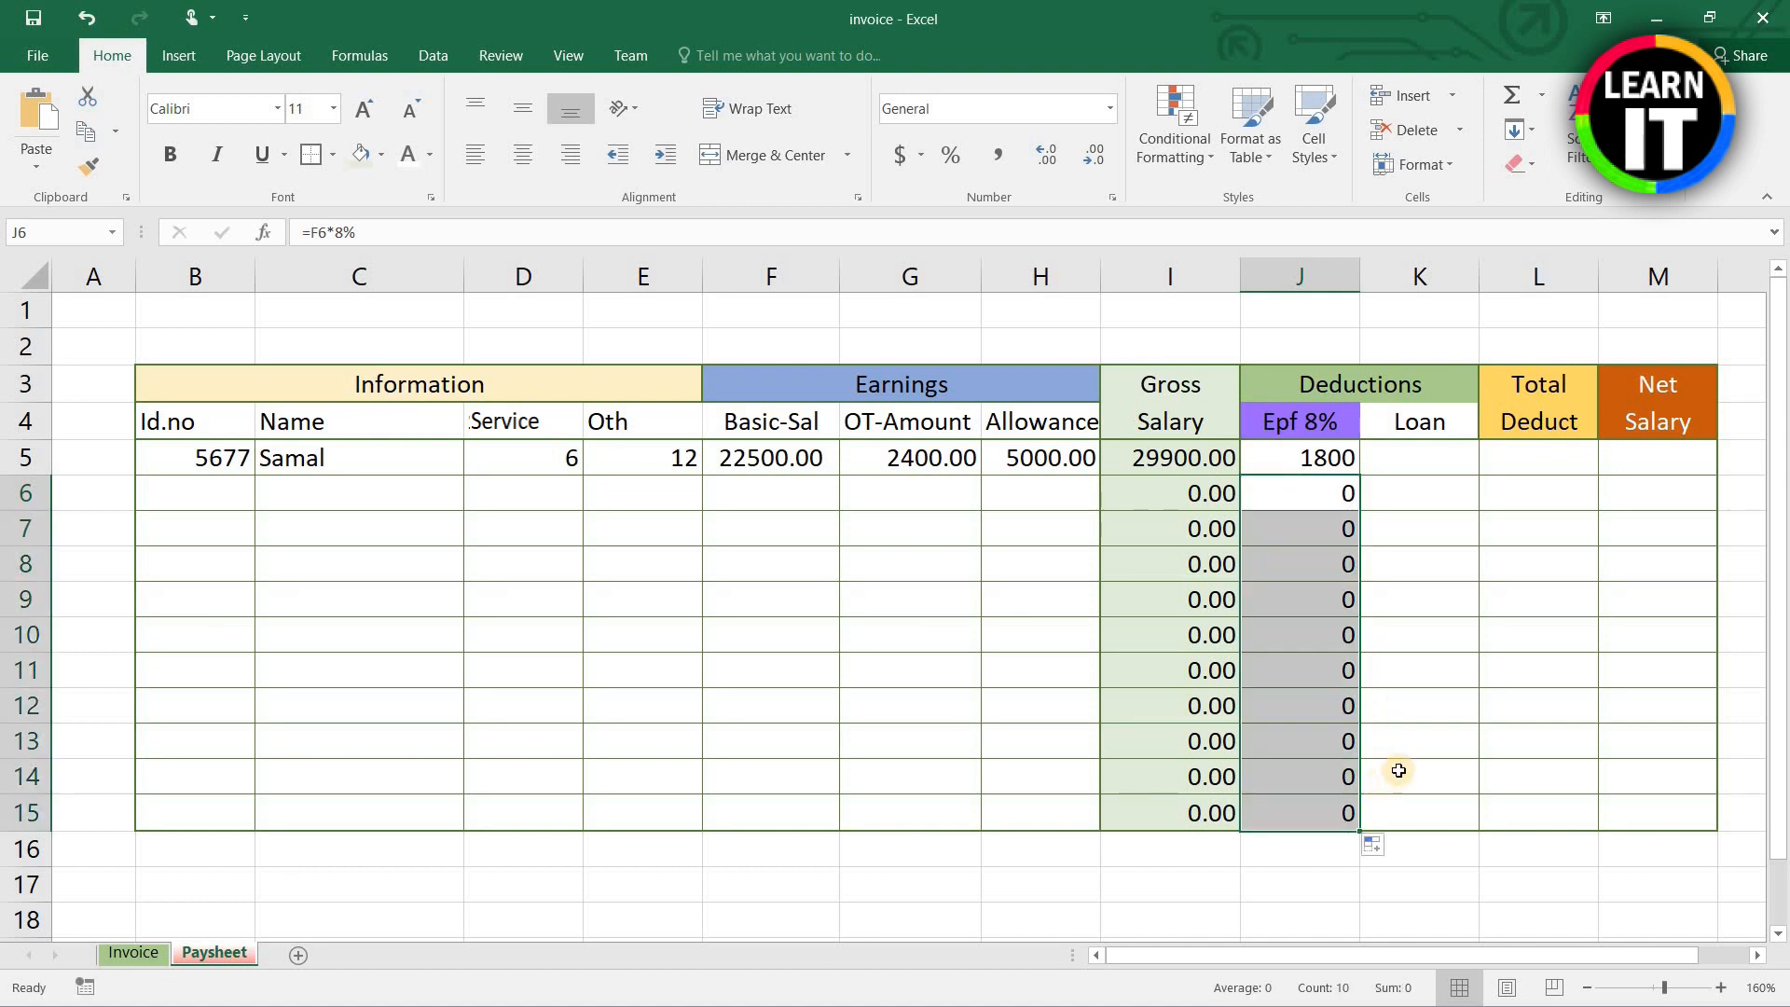
{"action": "left_click", "coordinate": [1417, 774]}
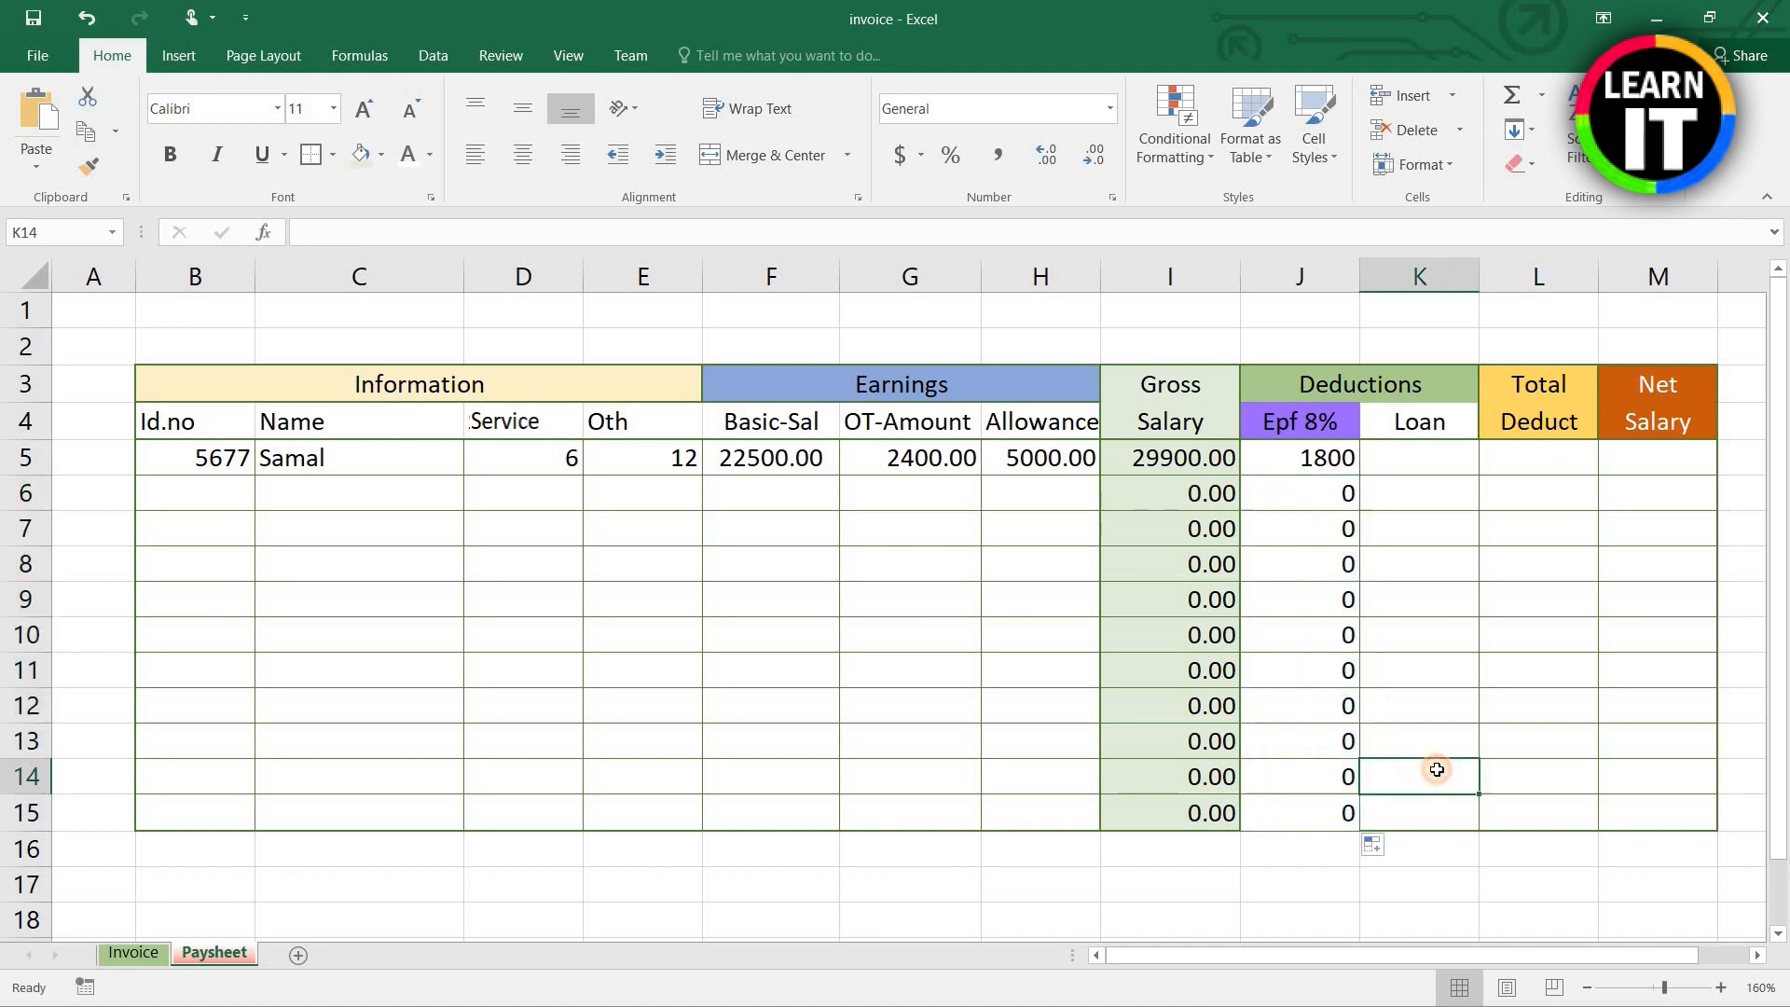
Step: Enter 5000 as the first employee's Loan deduction in K5
{"action": "left_click", "coordinate": [1412, 467]}
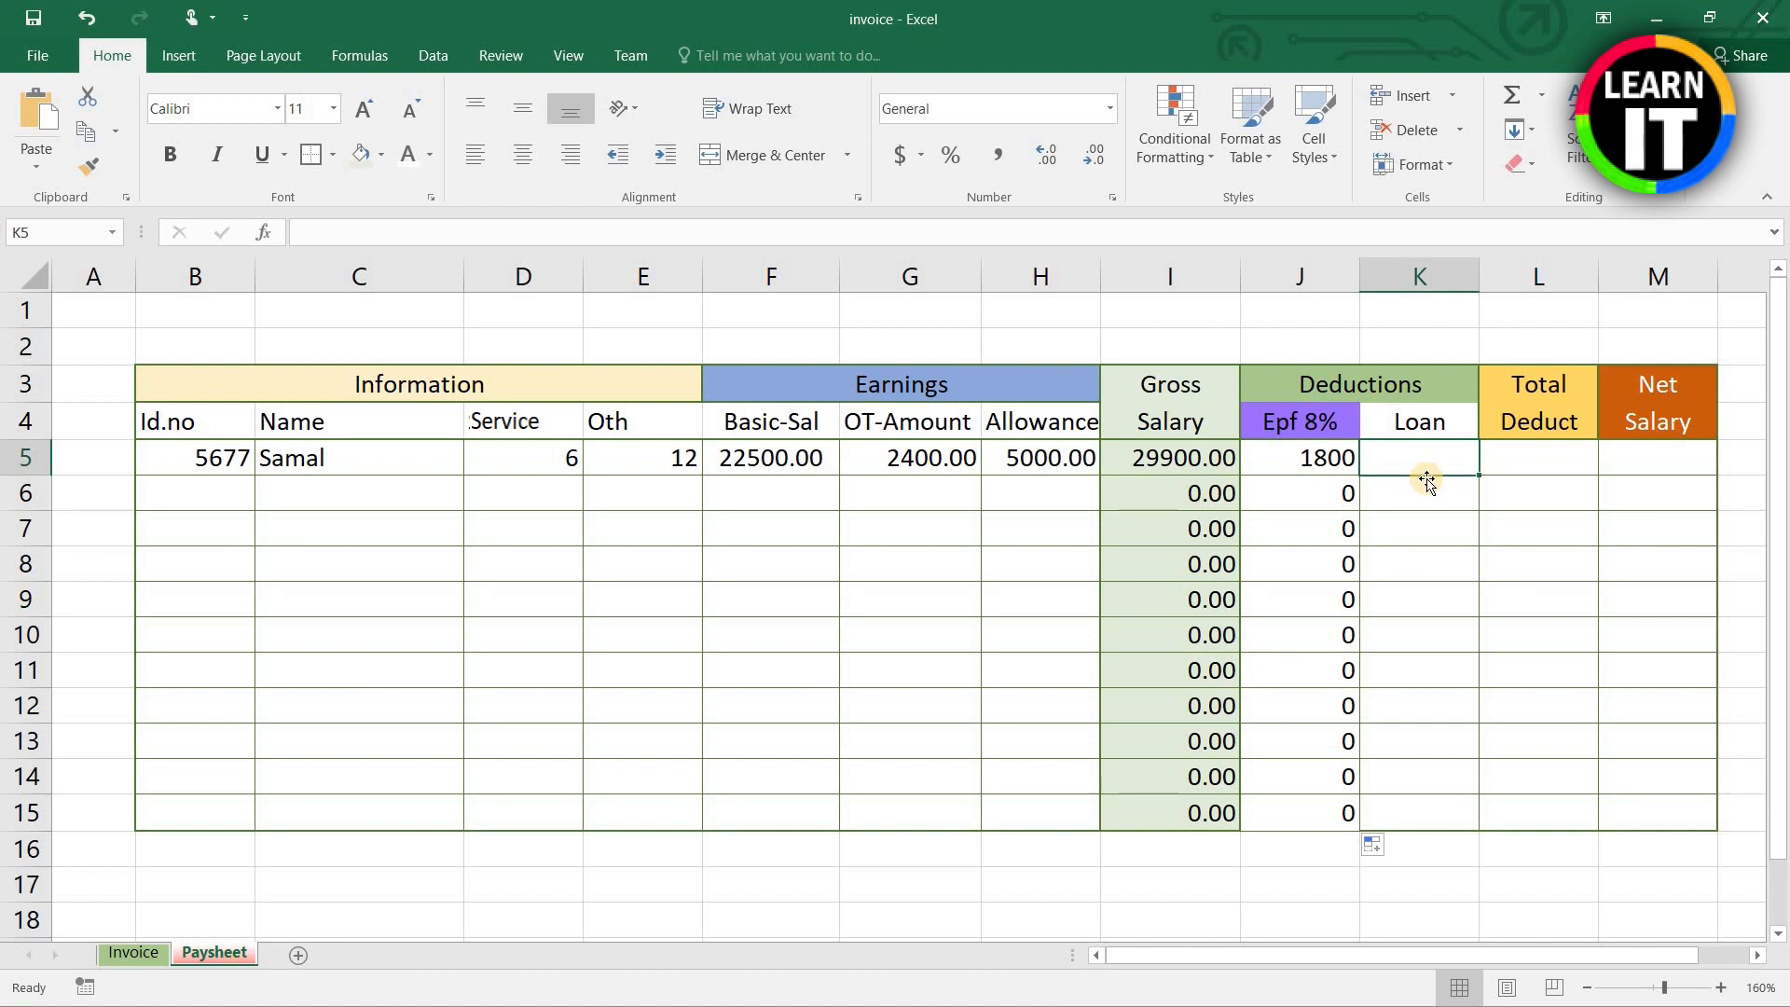
{"action": "type", "text": "5000"}
{"action": "key", "text": "Return"}
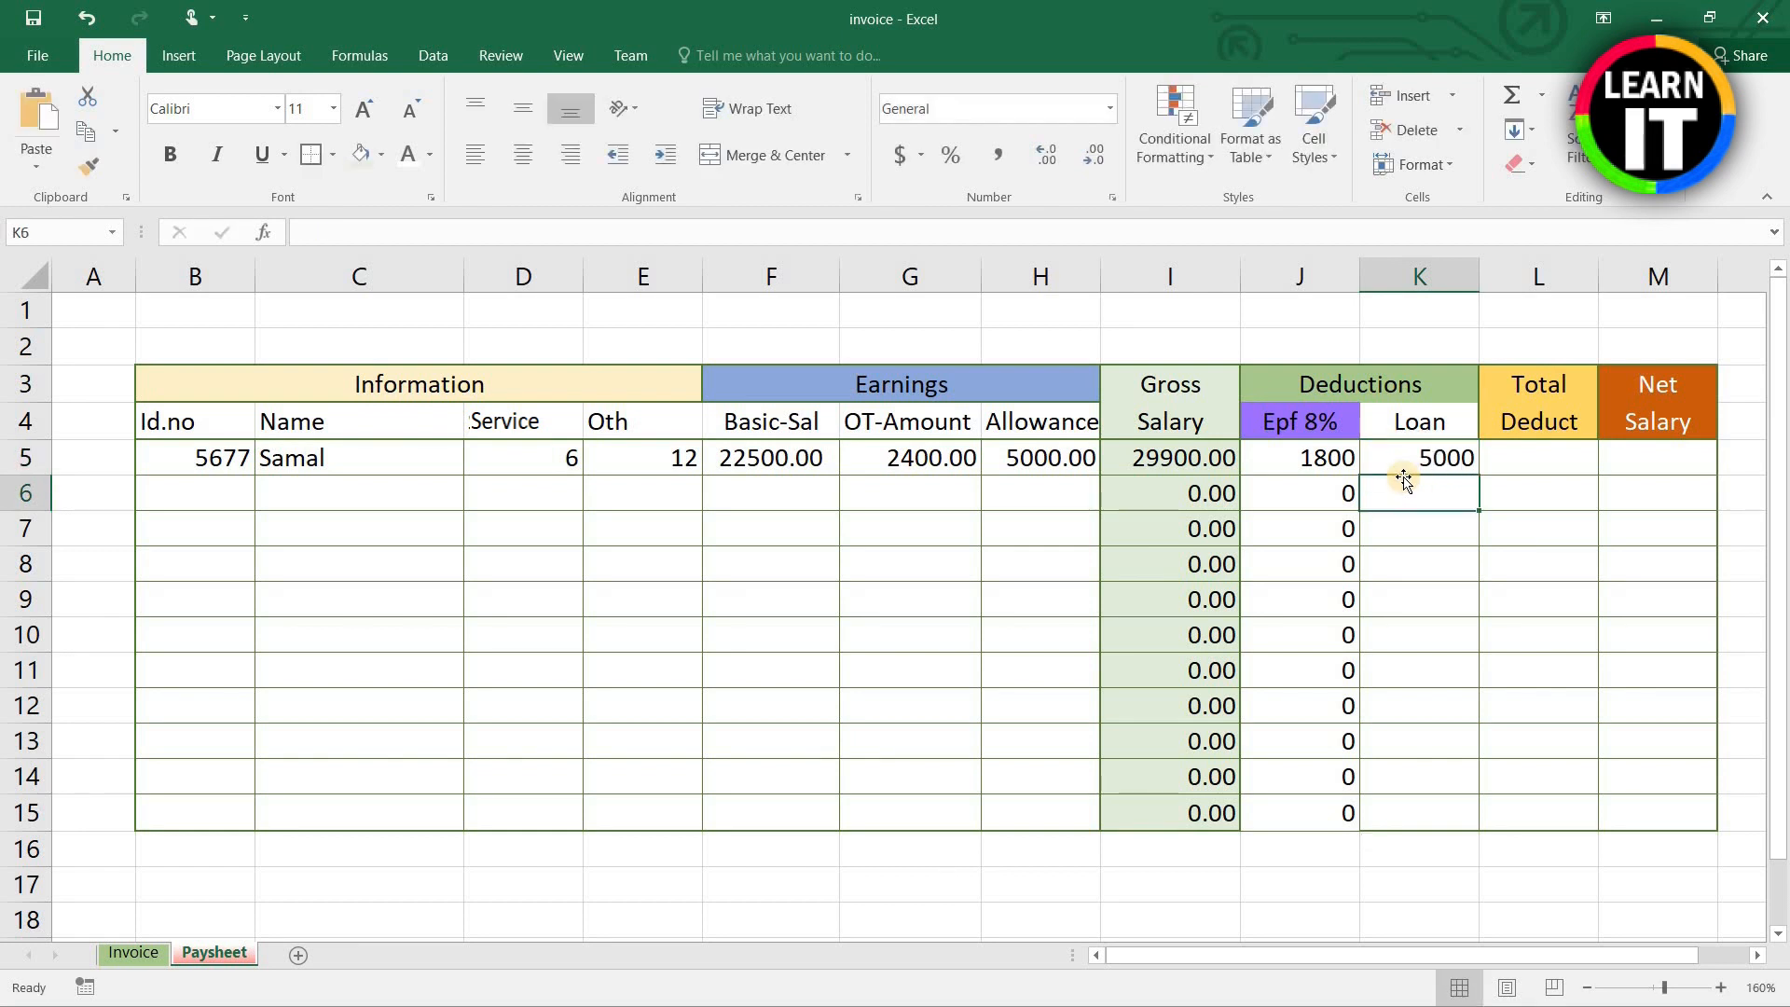
Step: Calculate the first employee's Total Deduct in L5 with the formula =J5+K5
{"action": "left_click", "coordinate": [1533, 454]}
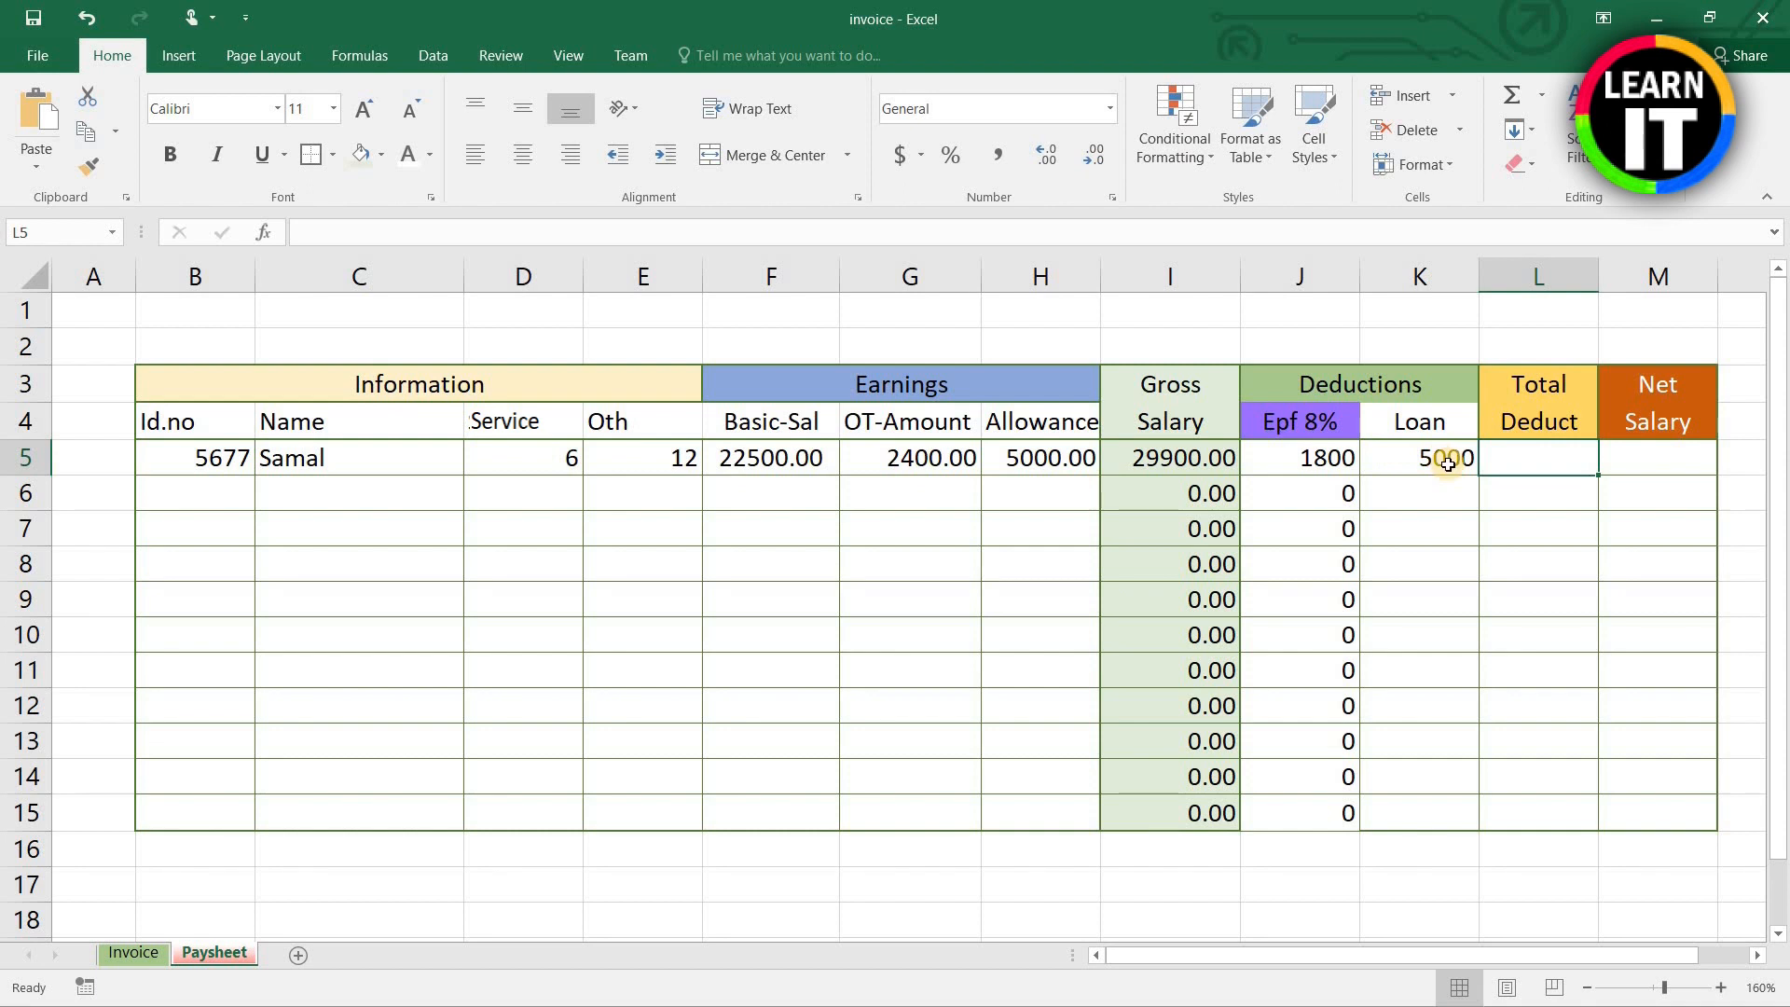
{"action": "type", "text": "="}
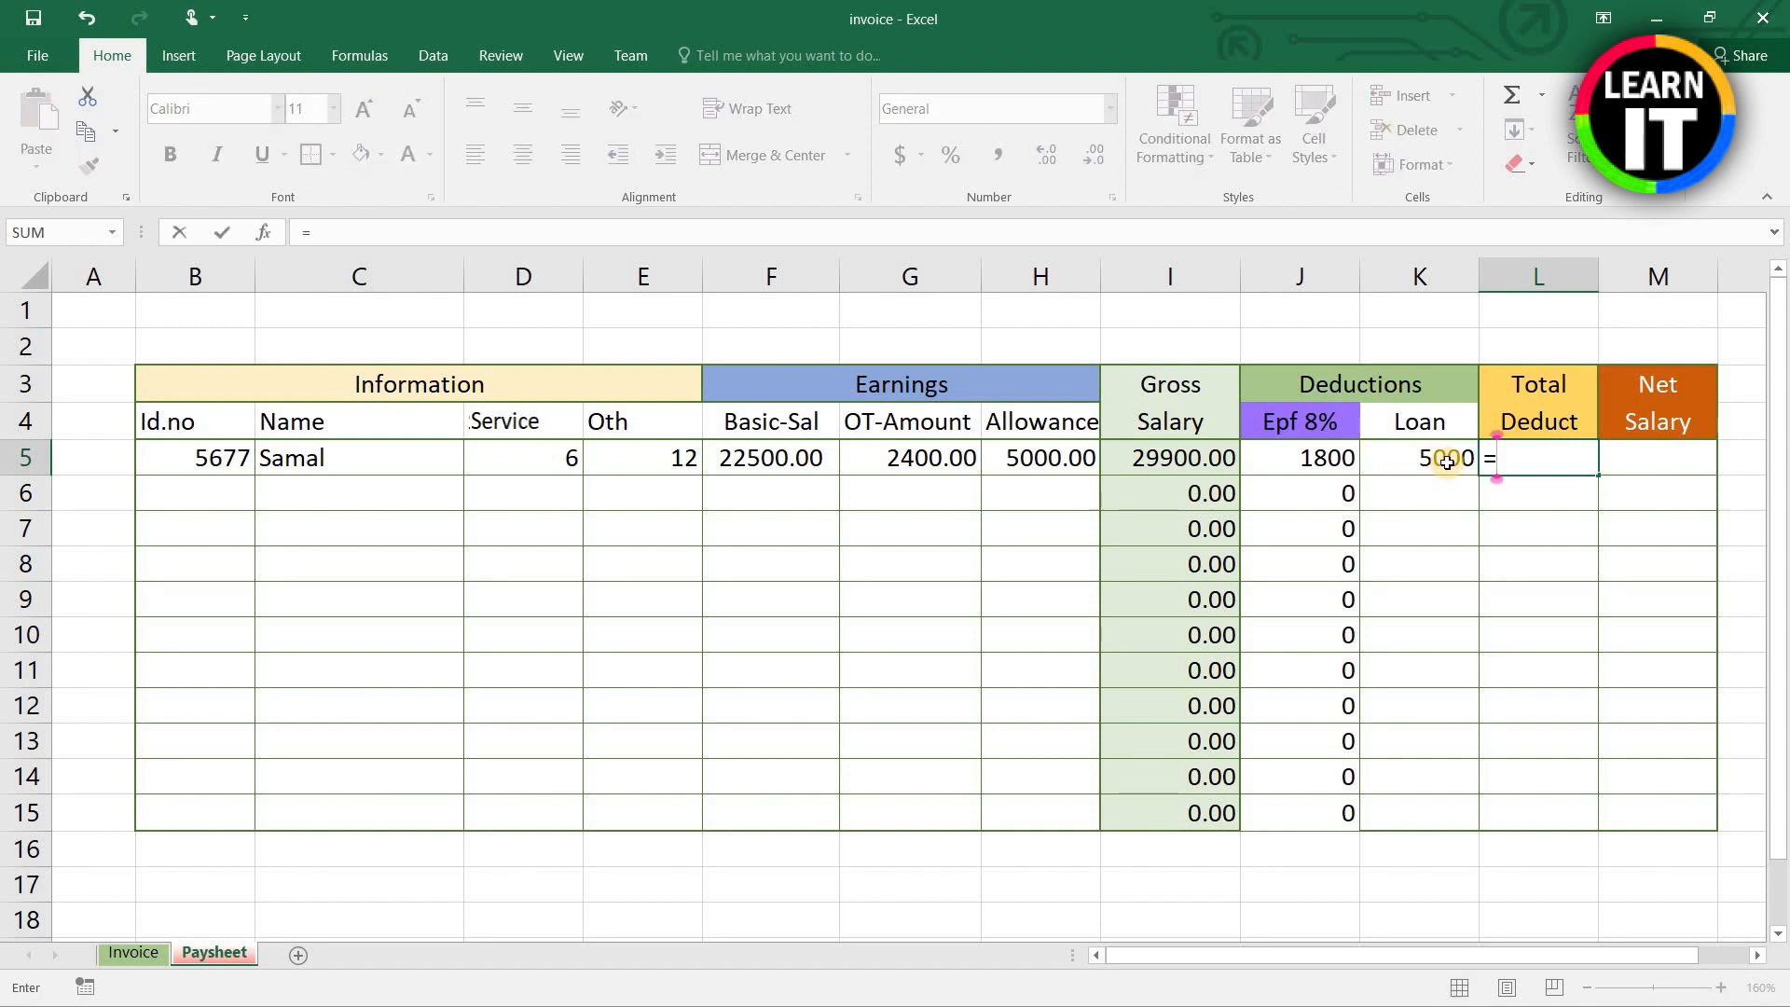
{"action": "left_click", "coordinate": [1320, 464]}
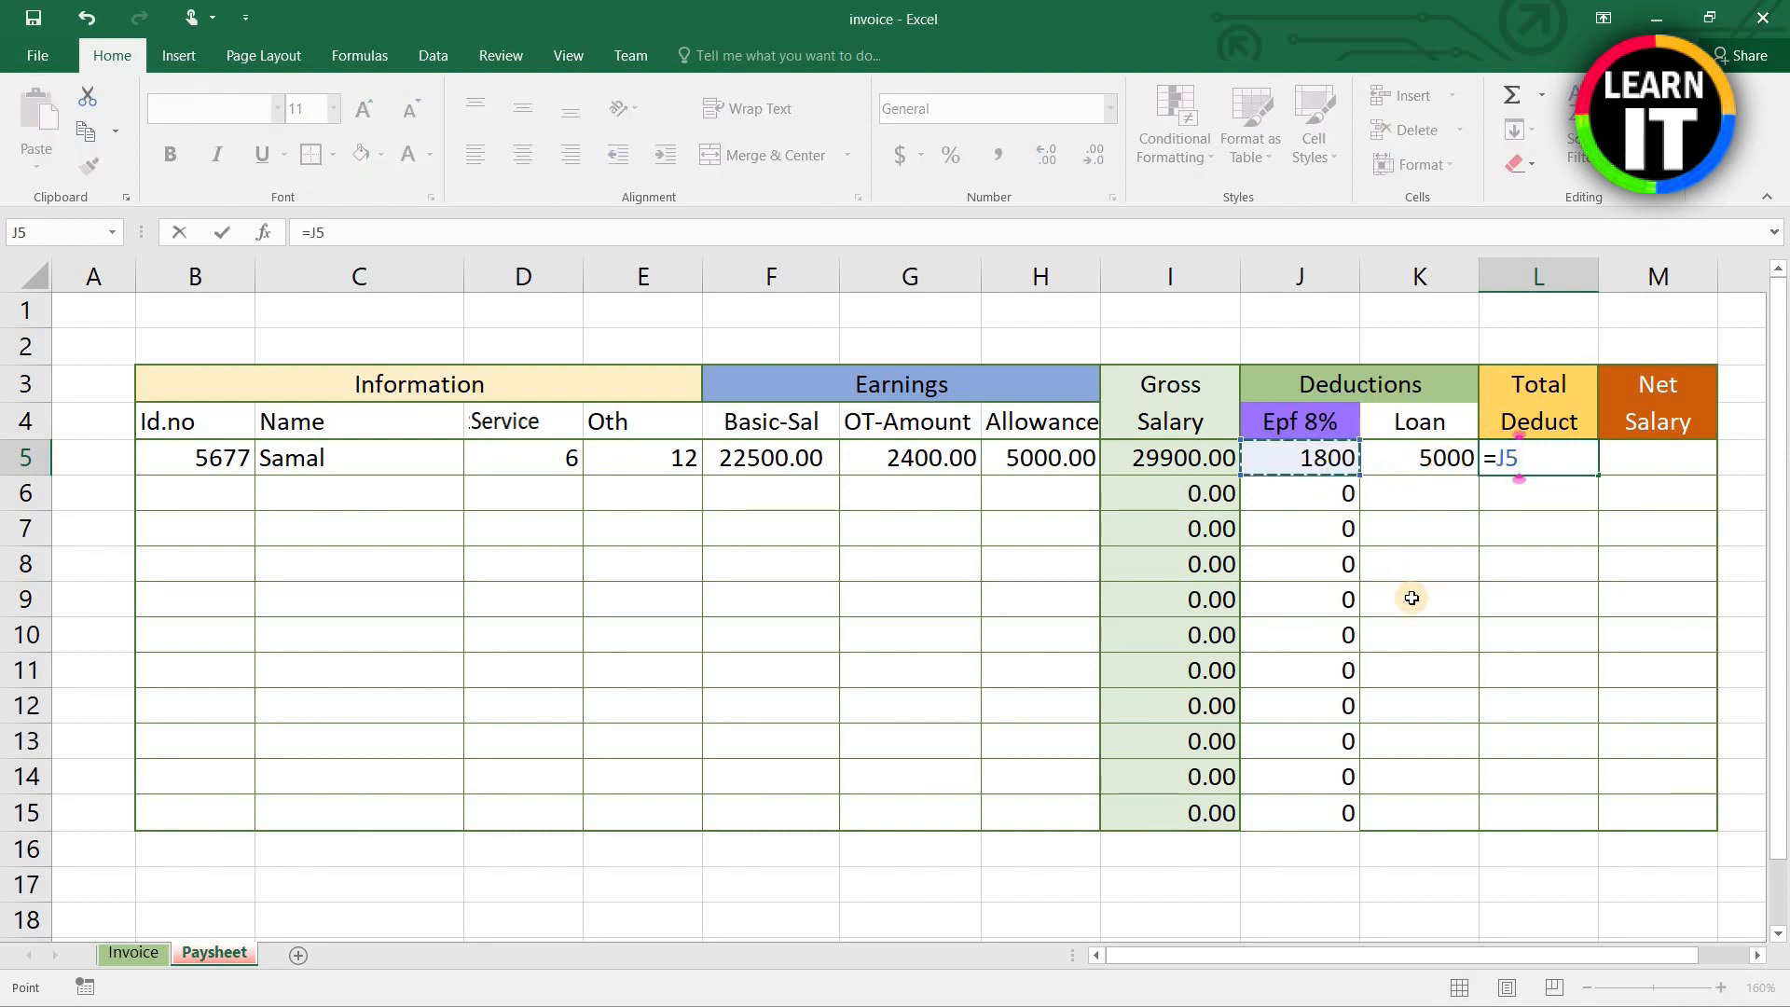
{"action": "type", "text": "+"}
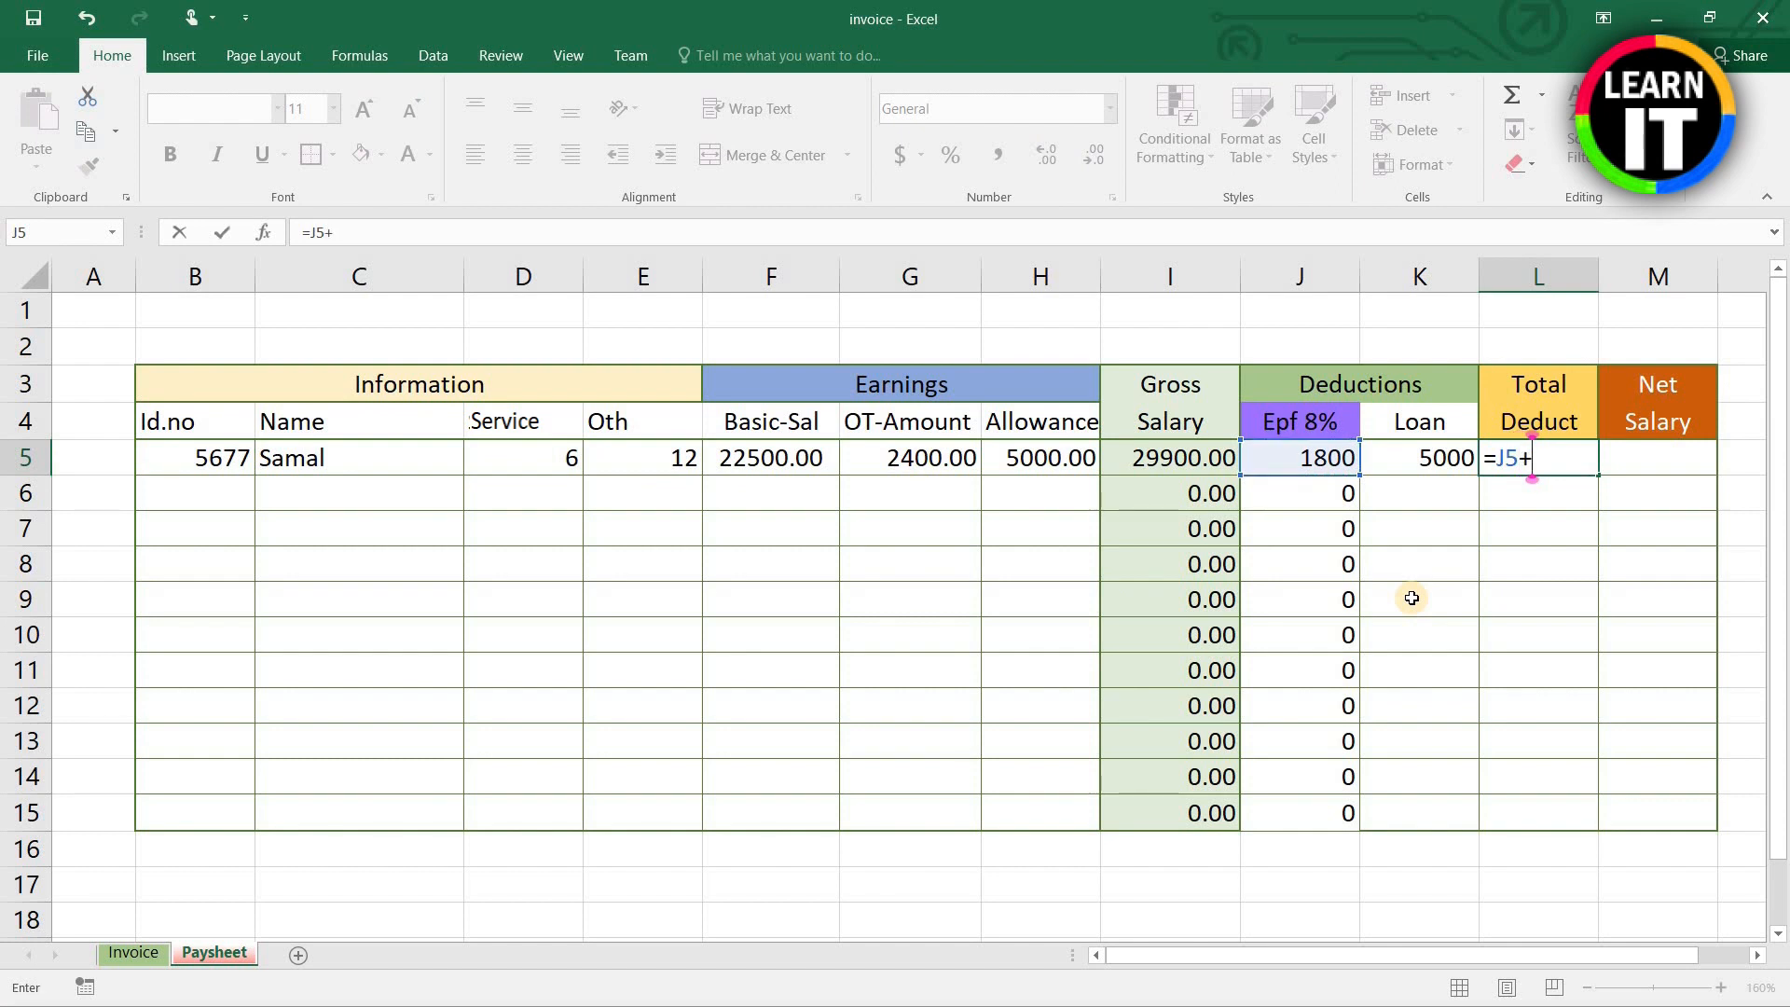
{"action": "type", "text": "k5"}
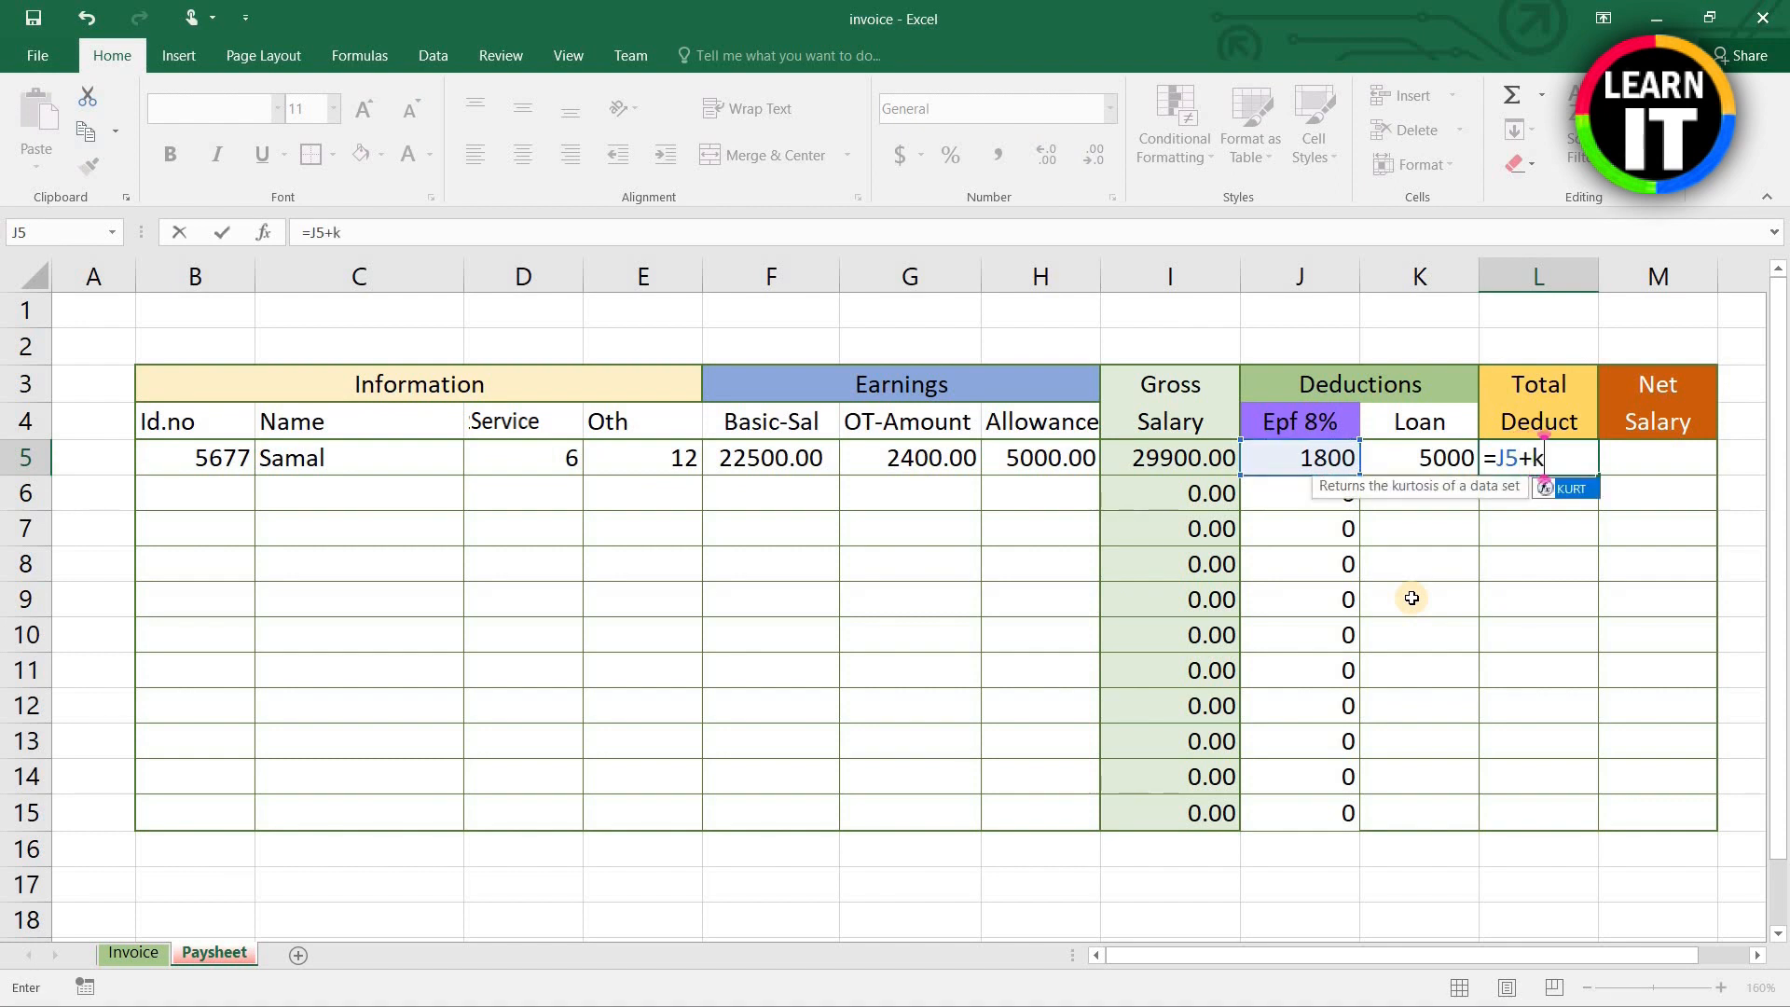
{"action": "key", "text": "Return"}
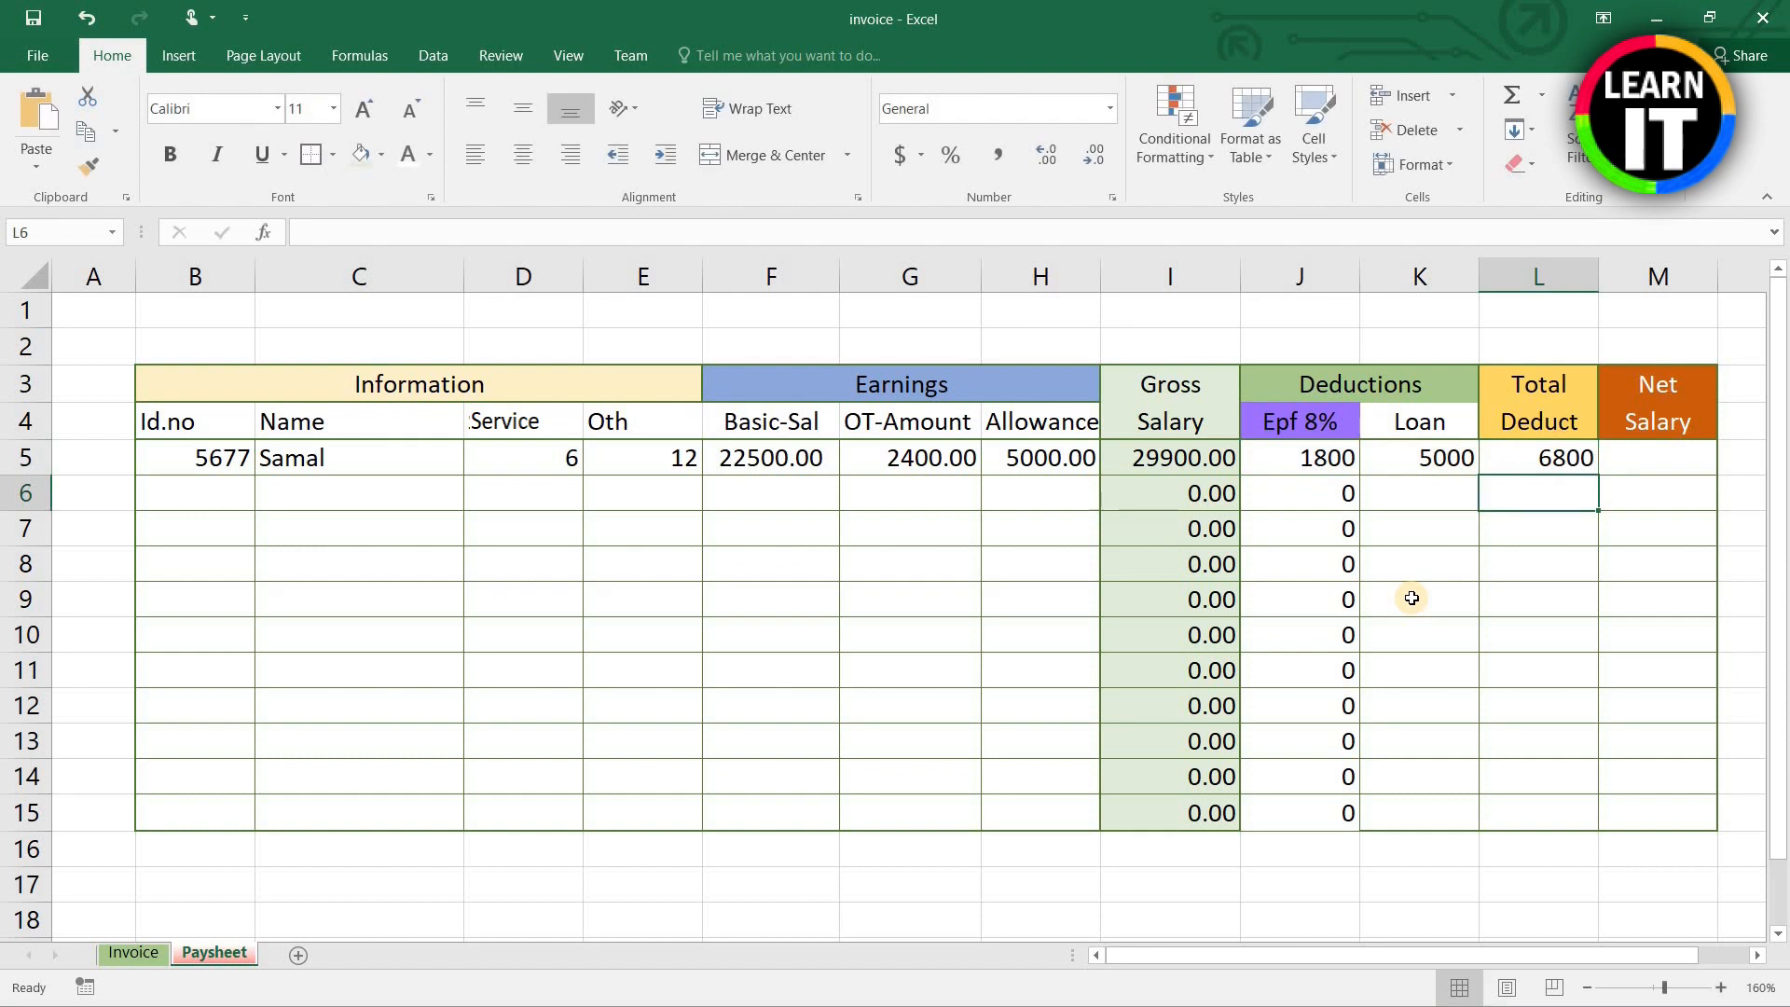
Step: Copy the Total Deduct formula from L5 down through L15
{"action": "left_click", "coordinate": [1544, 457]}
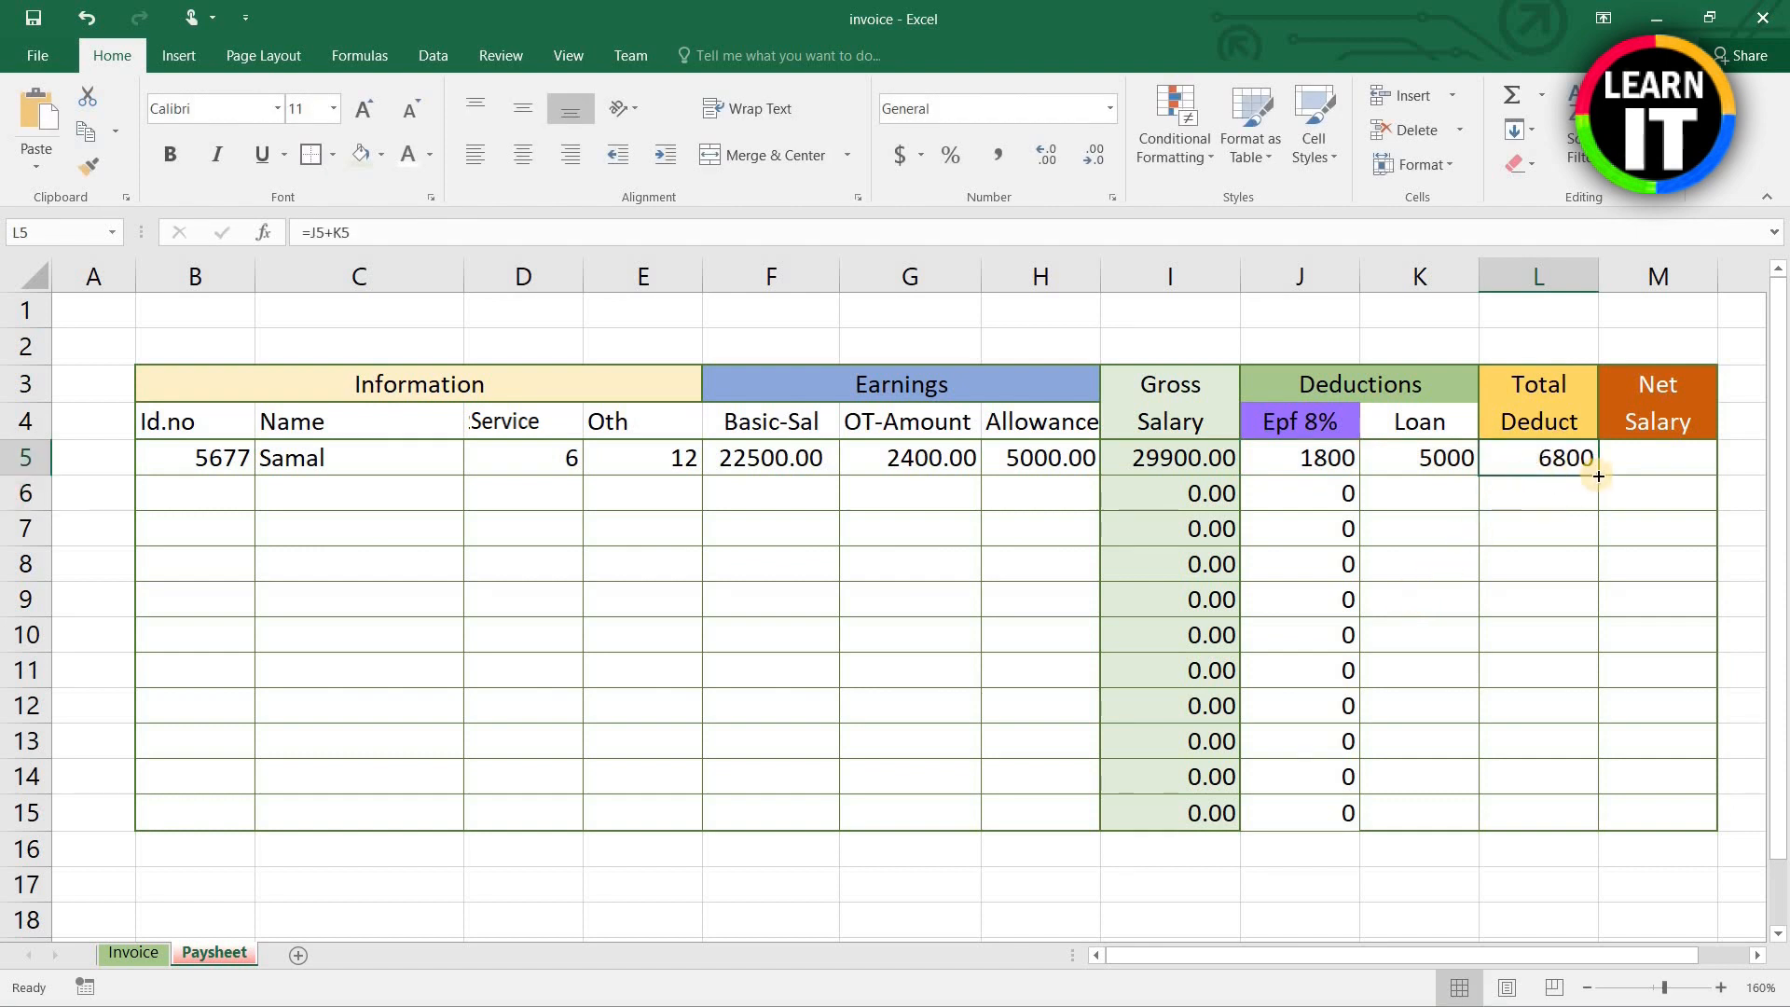
{"action": "left_click_drag", "start_coordinate": [1598, 476], "coordinate": [1595, 826]}
{"action": "left_click", "coordinate": [1554, 639]}
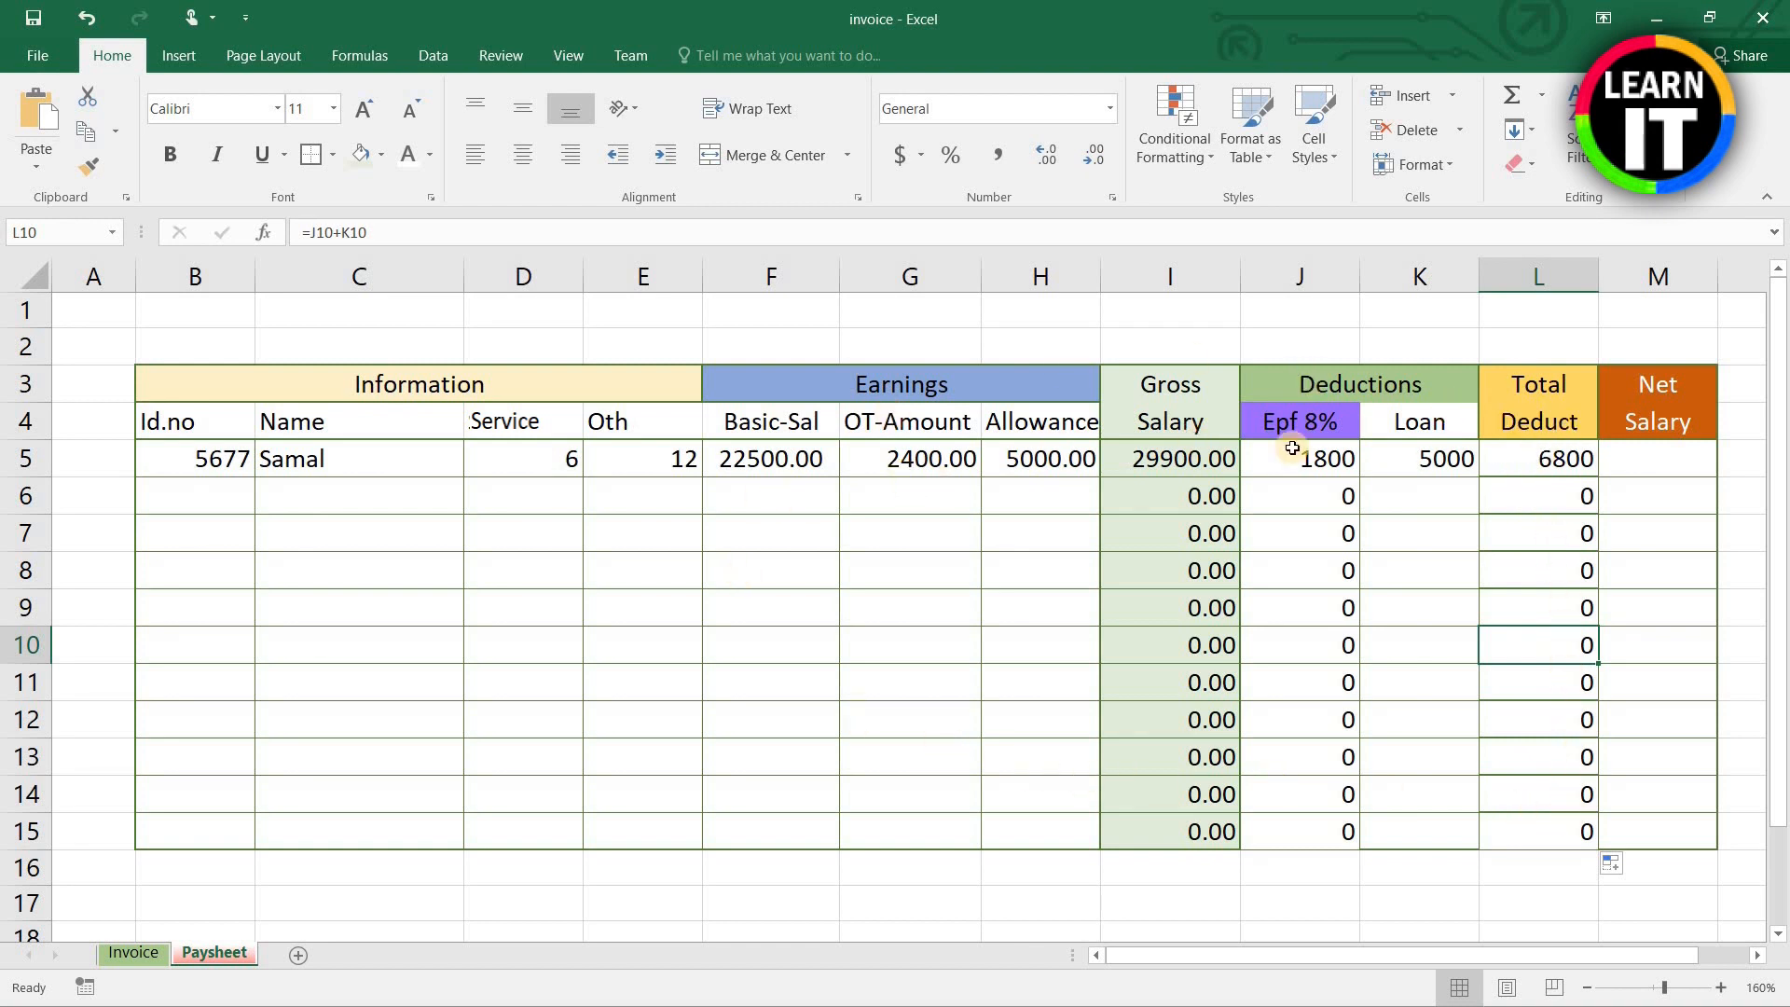
Step: Apply all borders and a thick outside border to the Total Deduct cells L5:L15
{"action": "left_click", "coordinate": [1551, 460]}
{"action": "left_click_drag", "start_coordinate": [1550, 547], "coordinate": [1554, 830]}
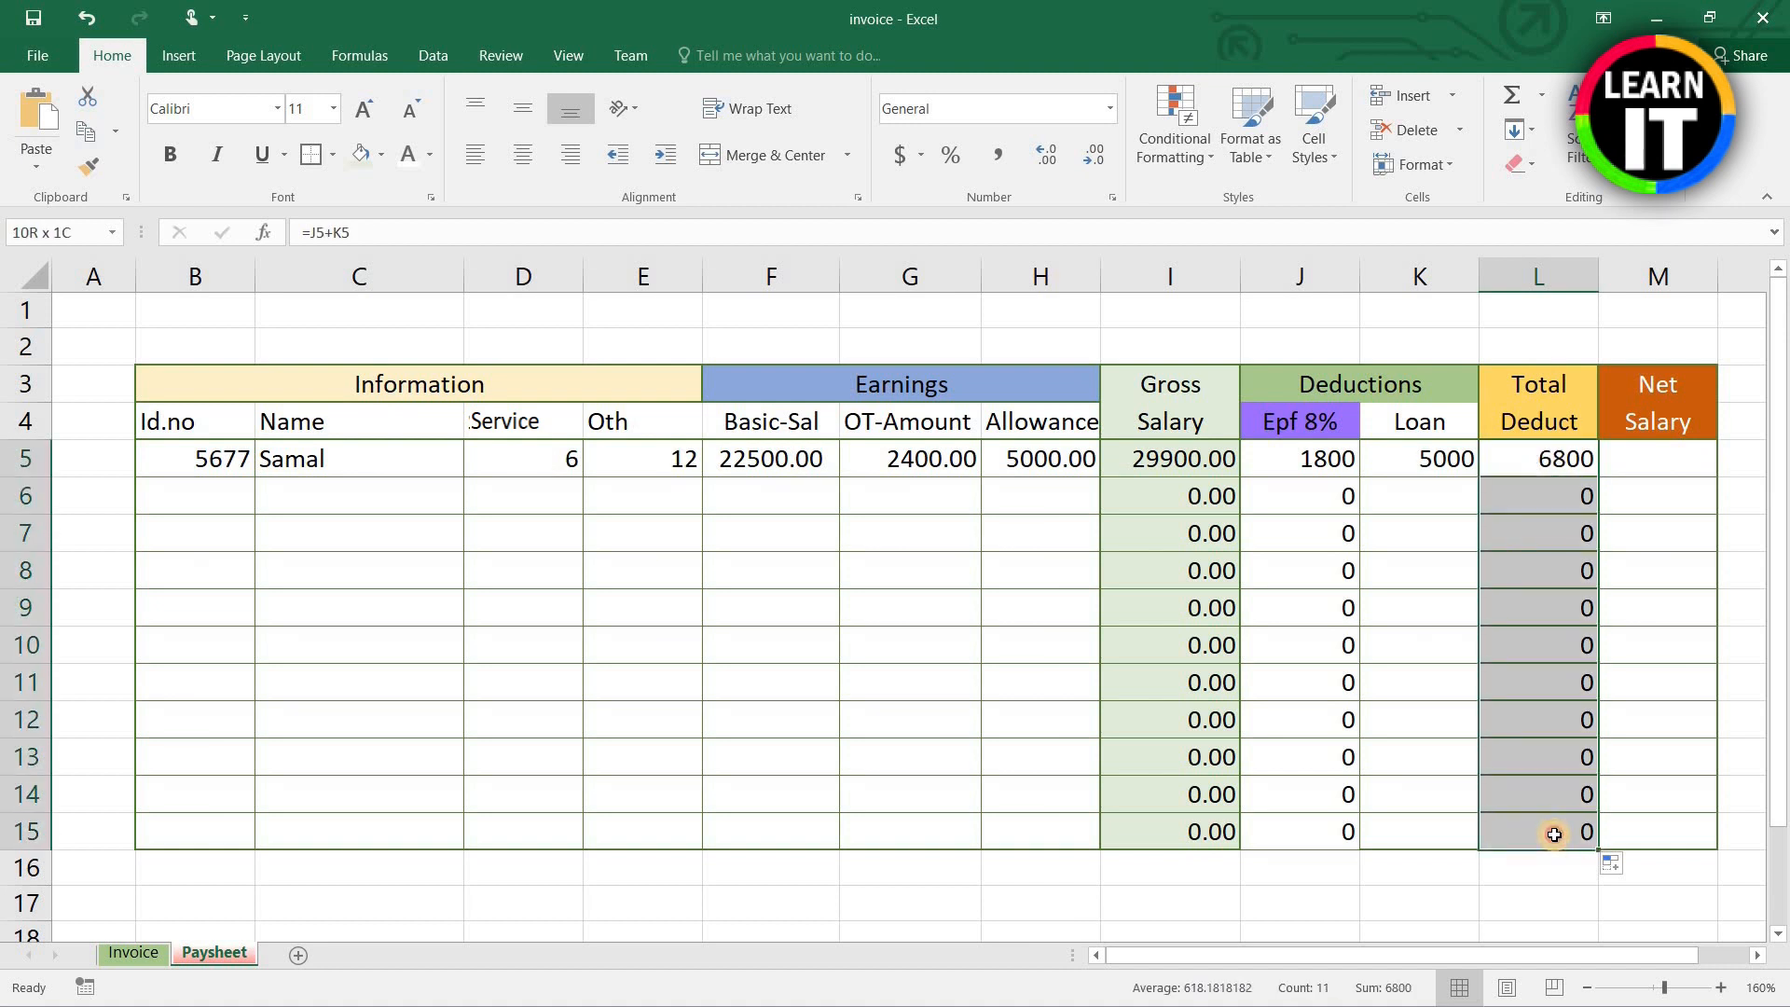
{"action": "left_click", "coordinate": [331, 154]}
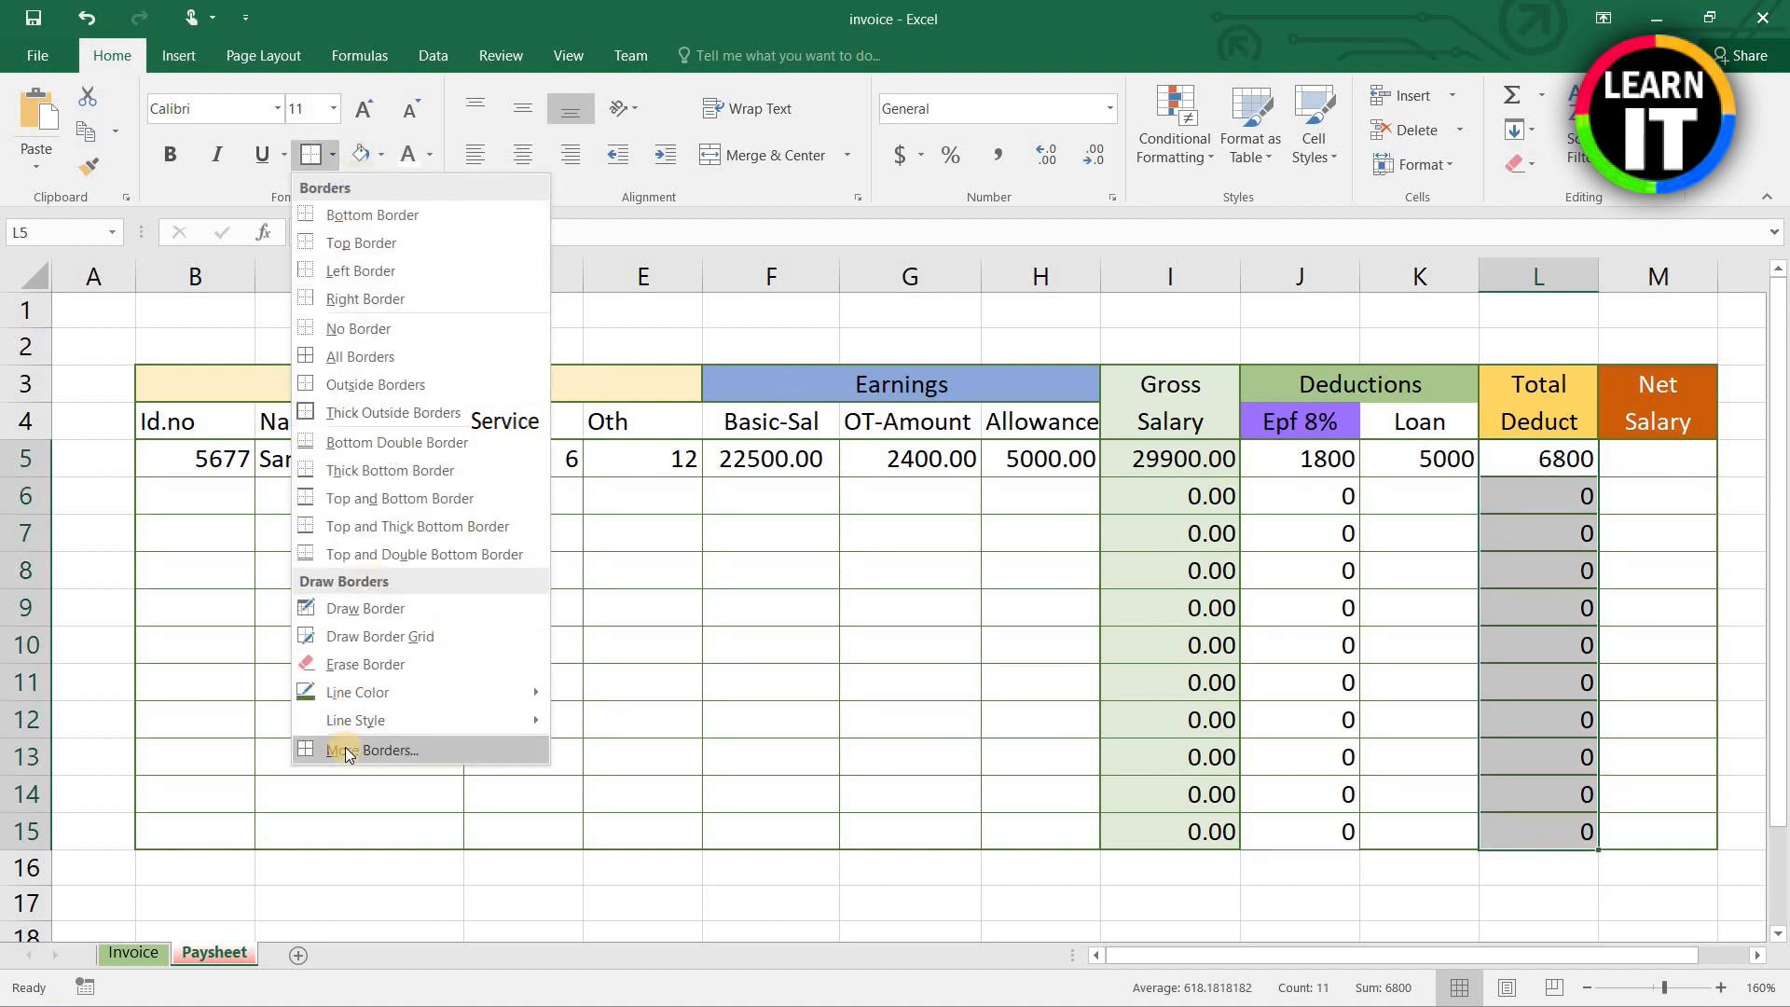
{"action": "left_click", "coordinate": [399, 361]}
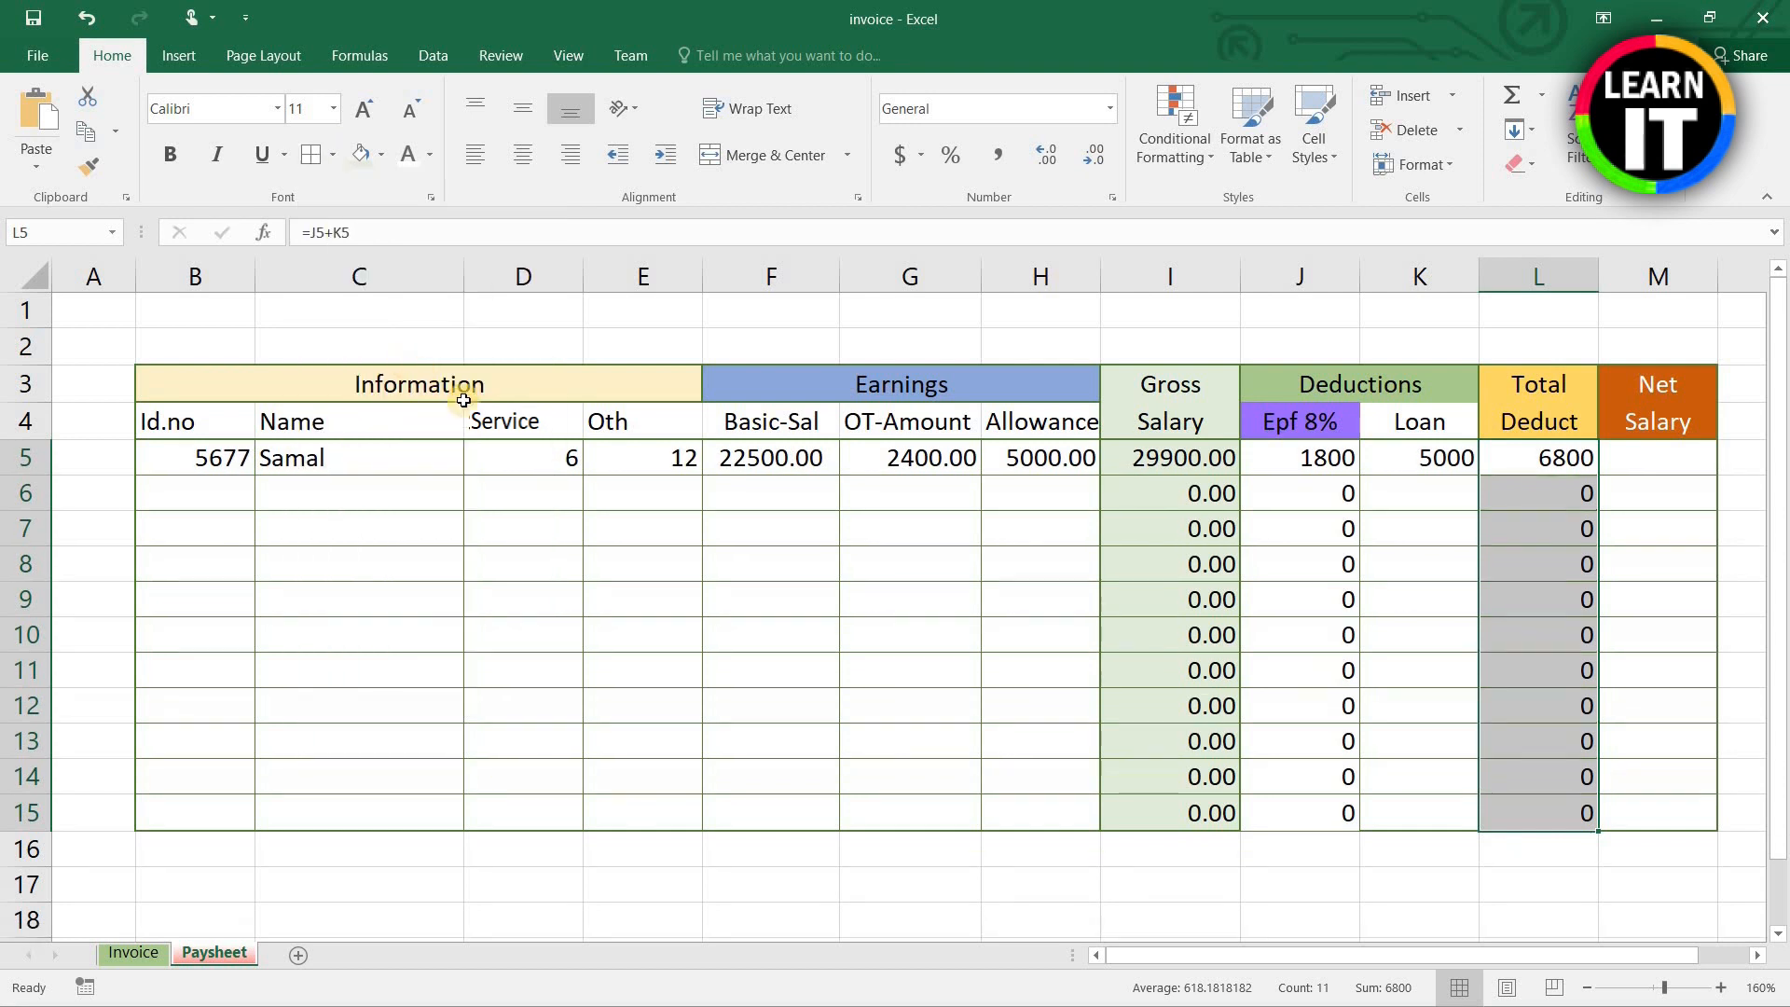
{"action": "left_click", "coordinate": [332, 162]}
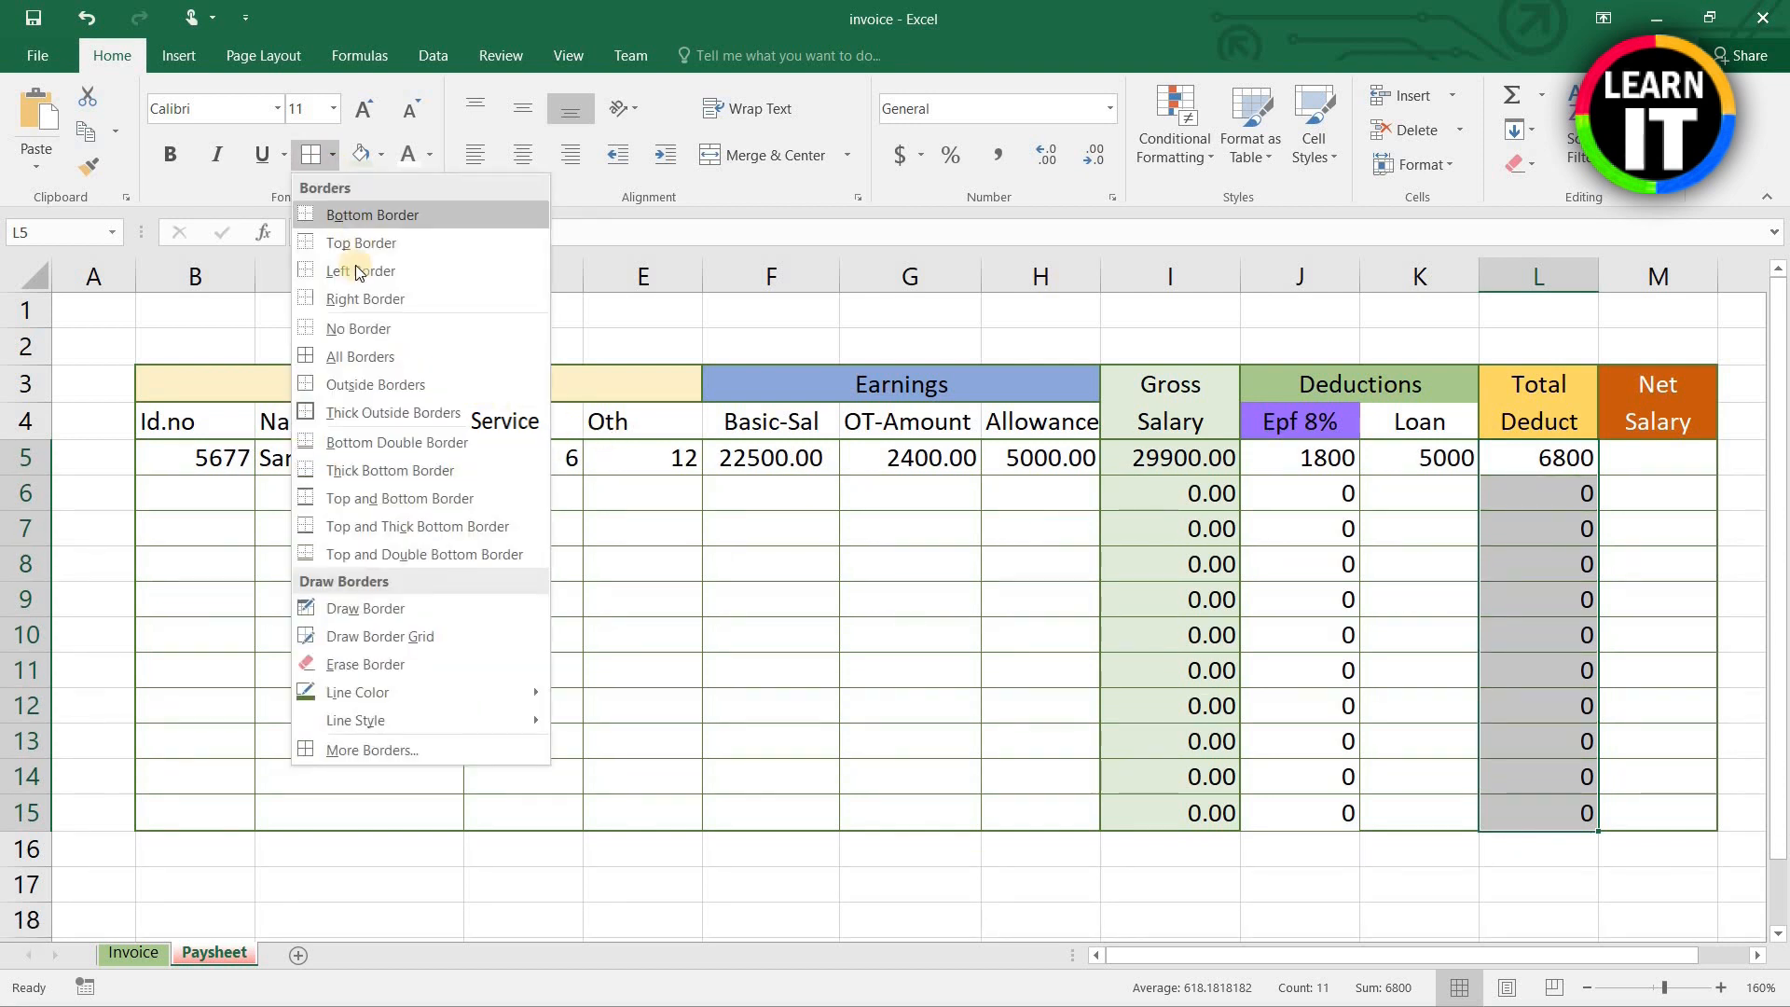
{"action": "left_click", "coordinate": [891, 608]}
Step: Apply the last used outside border to the Epf 8% cells J5:J15
{"action": "left_click", "coordinate": [1292, 706]}
{"action": "left_click_drag", "start_coordinate": [1302, 458], "coordinate": [1301, 813]}
{"action": "left_click", "coordinate": [313, 155]}
Step: Calculate the first employee's Net Salary in M5 with the formula =I5-L5
{"action": "left_click", "coordinate": [1665, 479]}
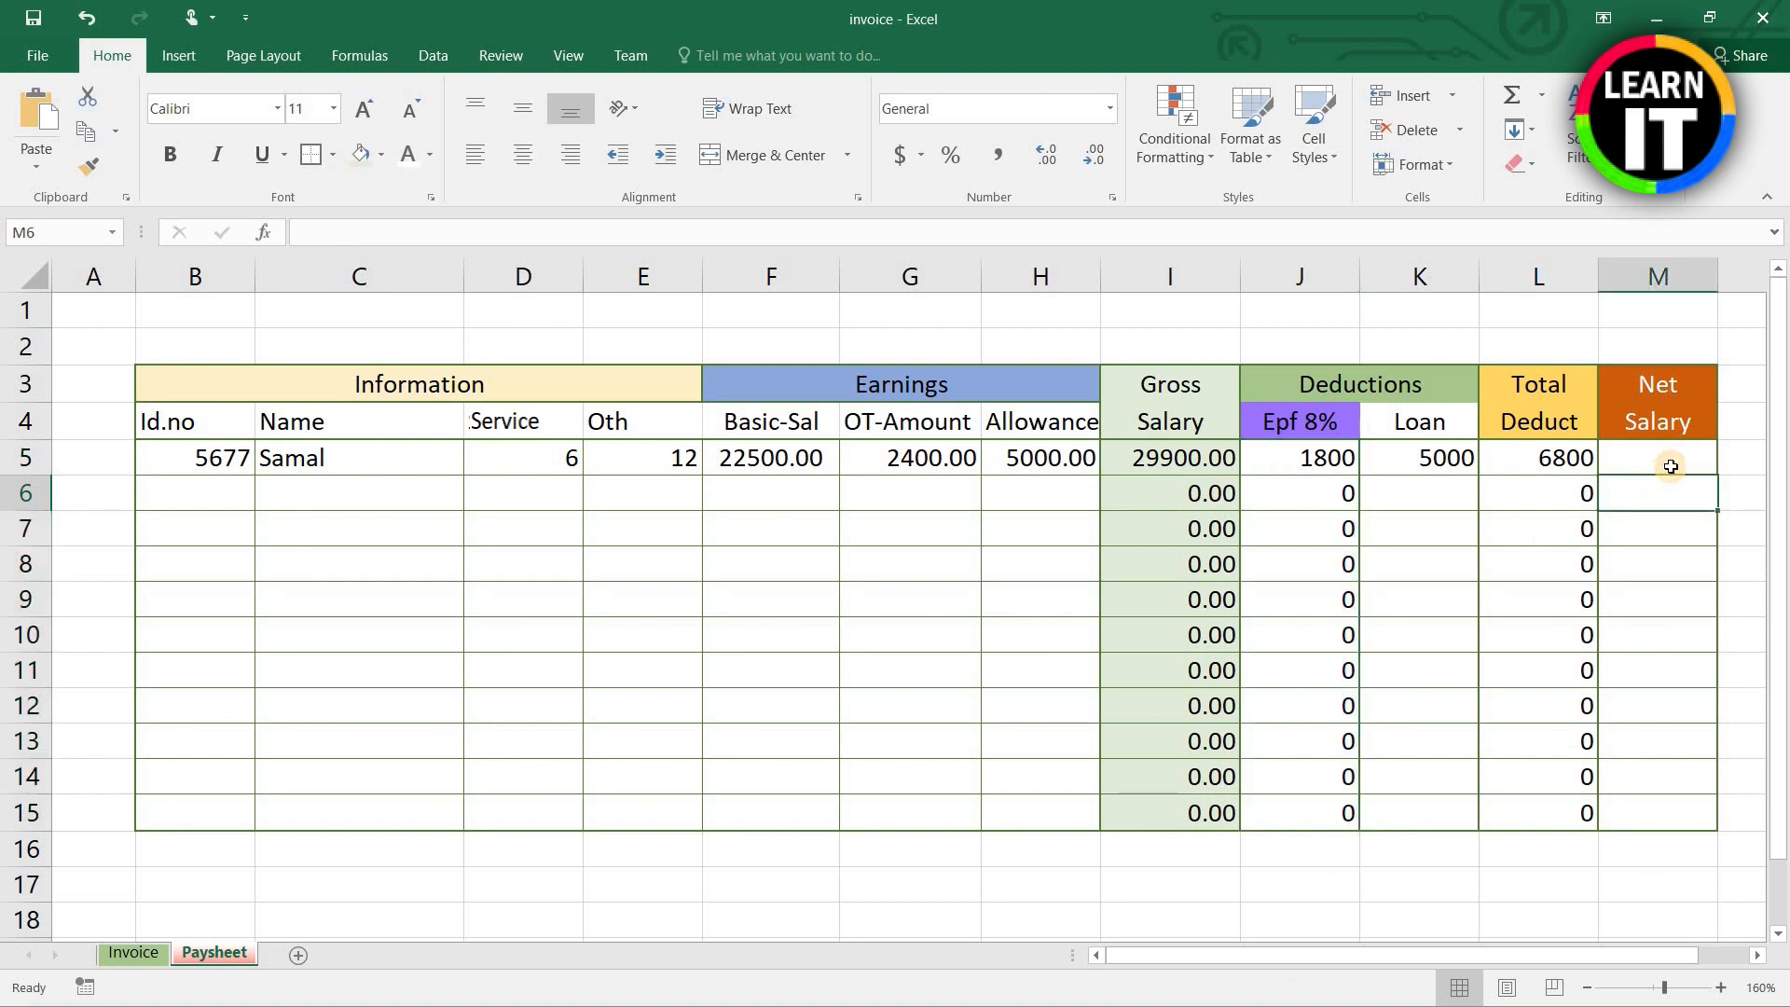
{"action": "left_click", "coordinate": [1672, 454]}
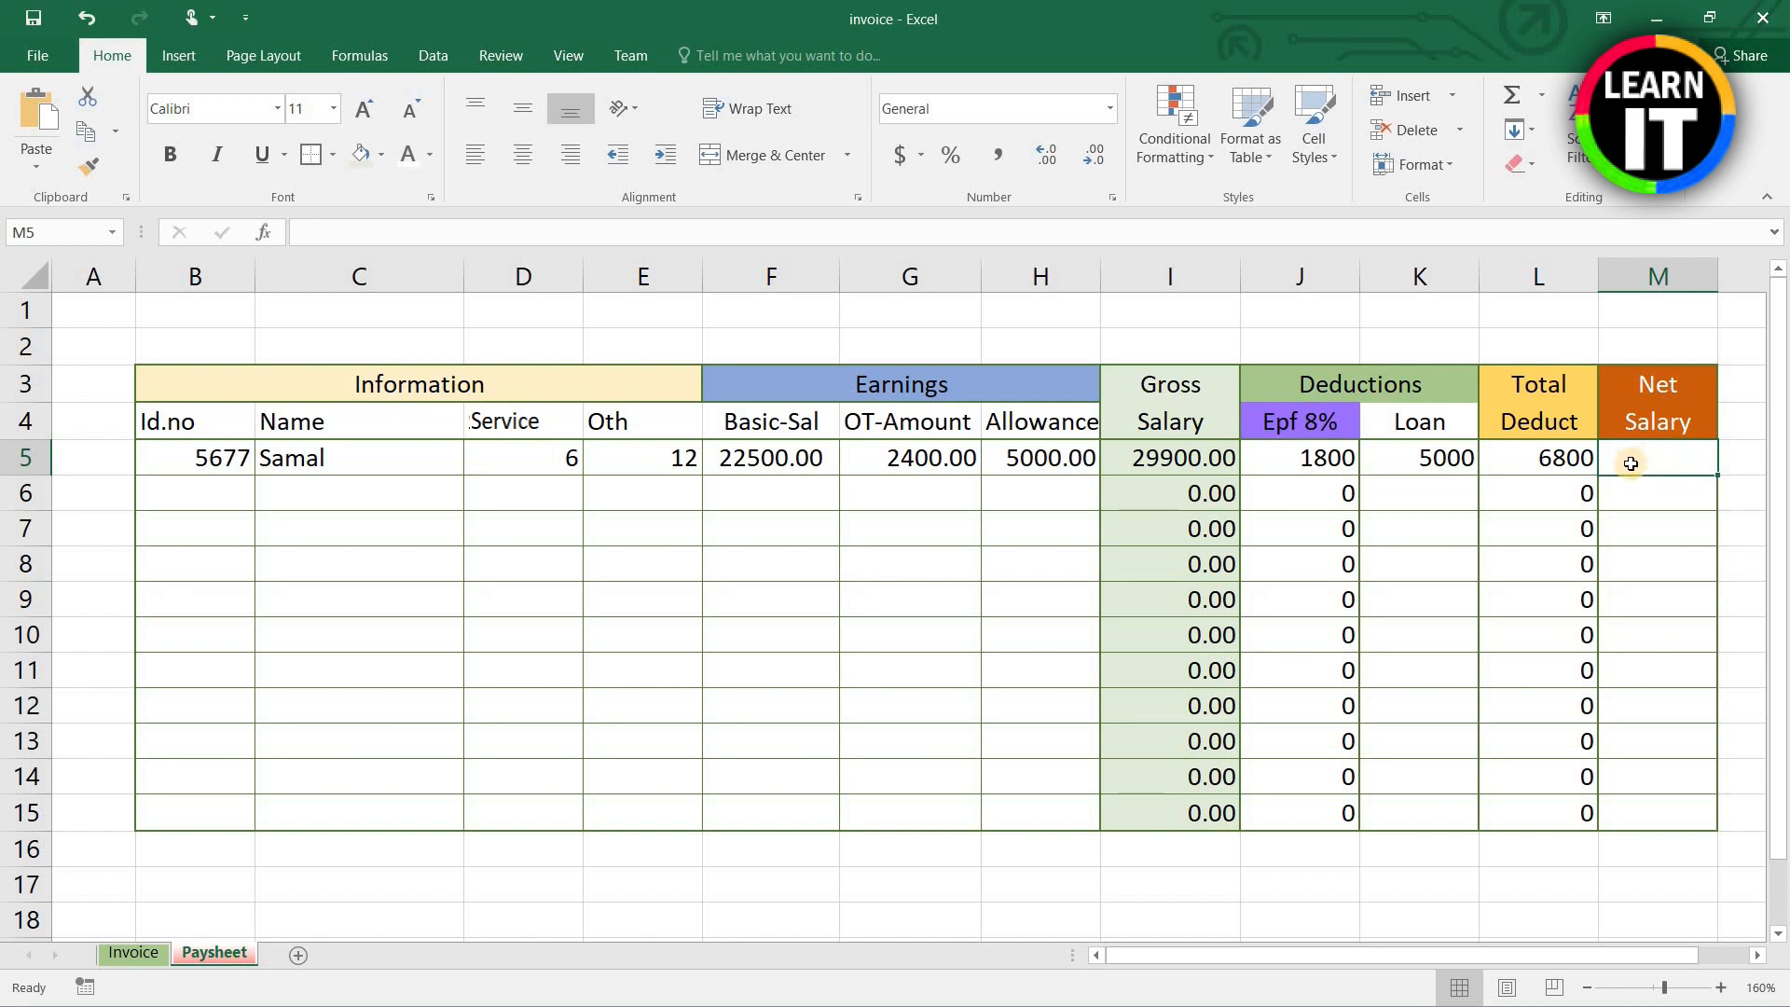
{"action": "left_click", "coordinate": [1548, 463]}
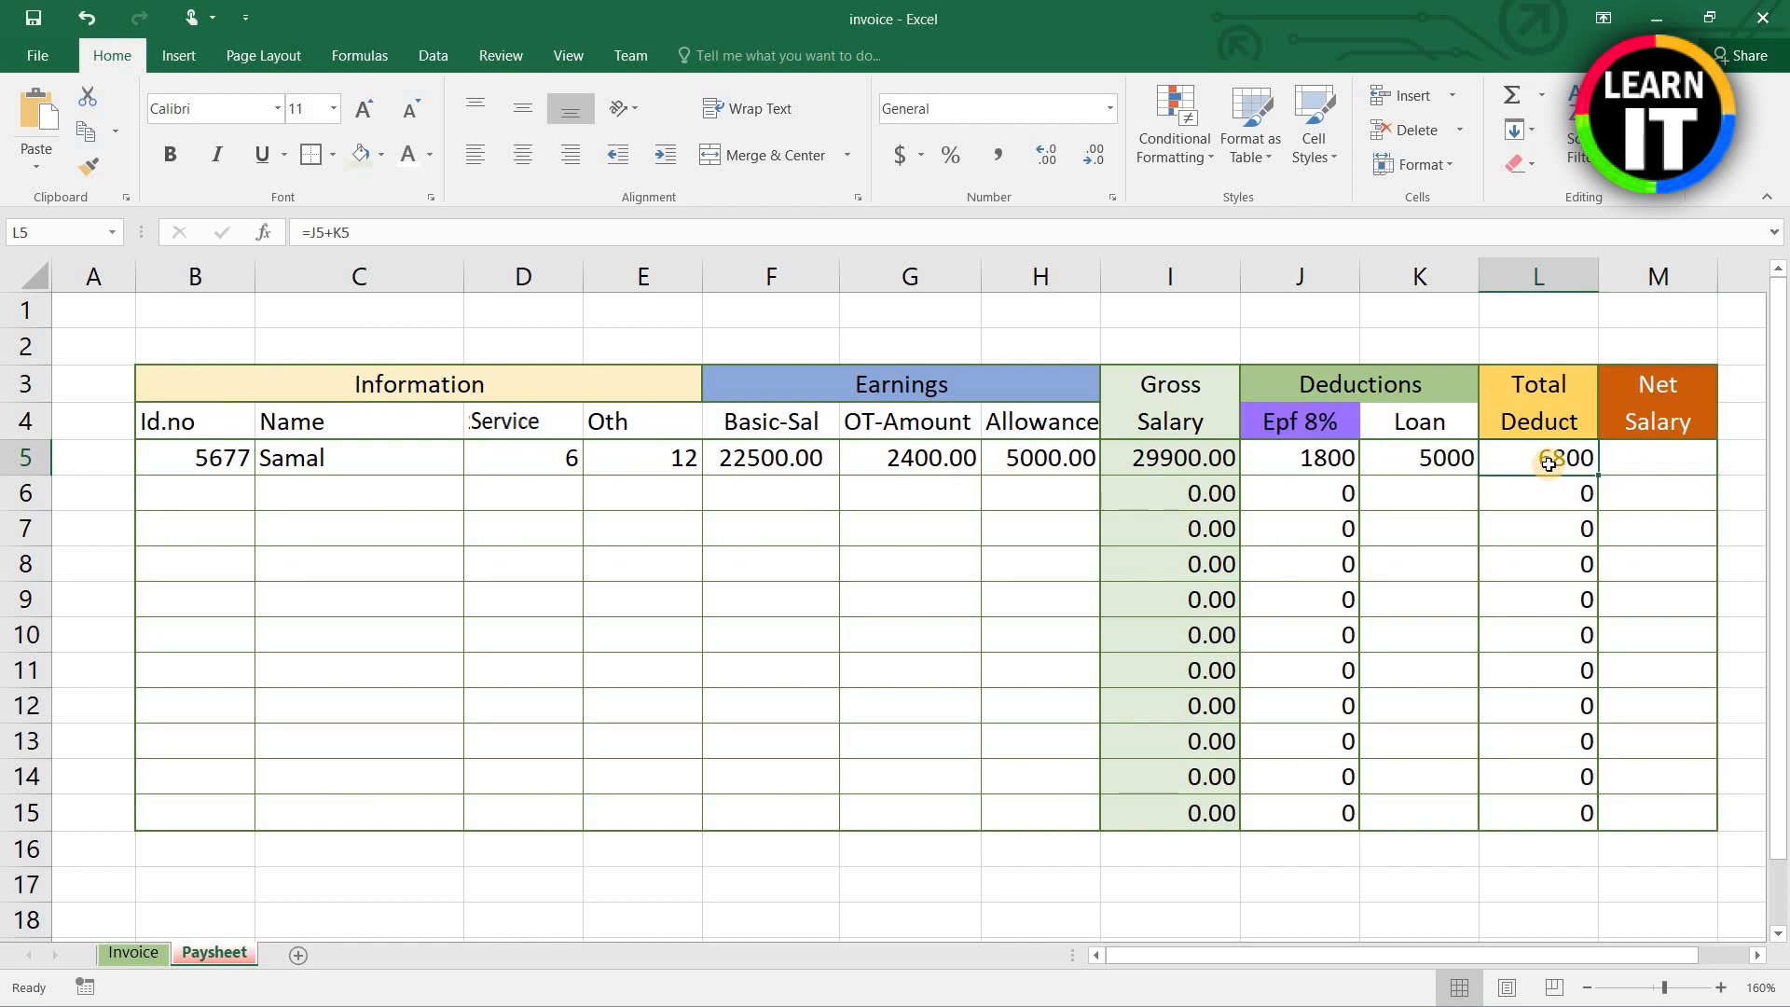
{"action": "left_click", "coordinate": [1177, 455]}
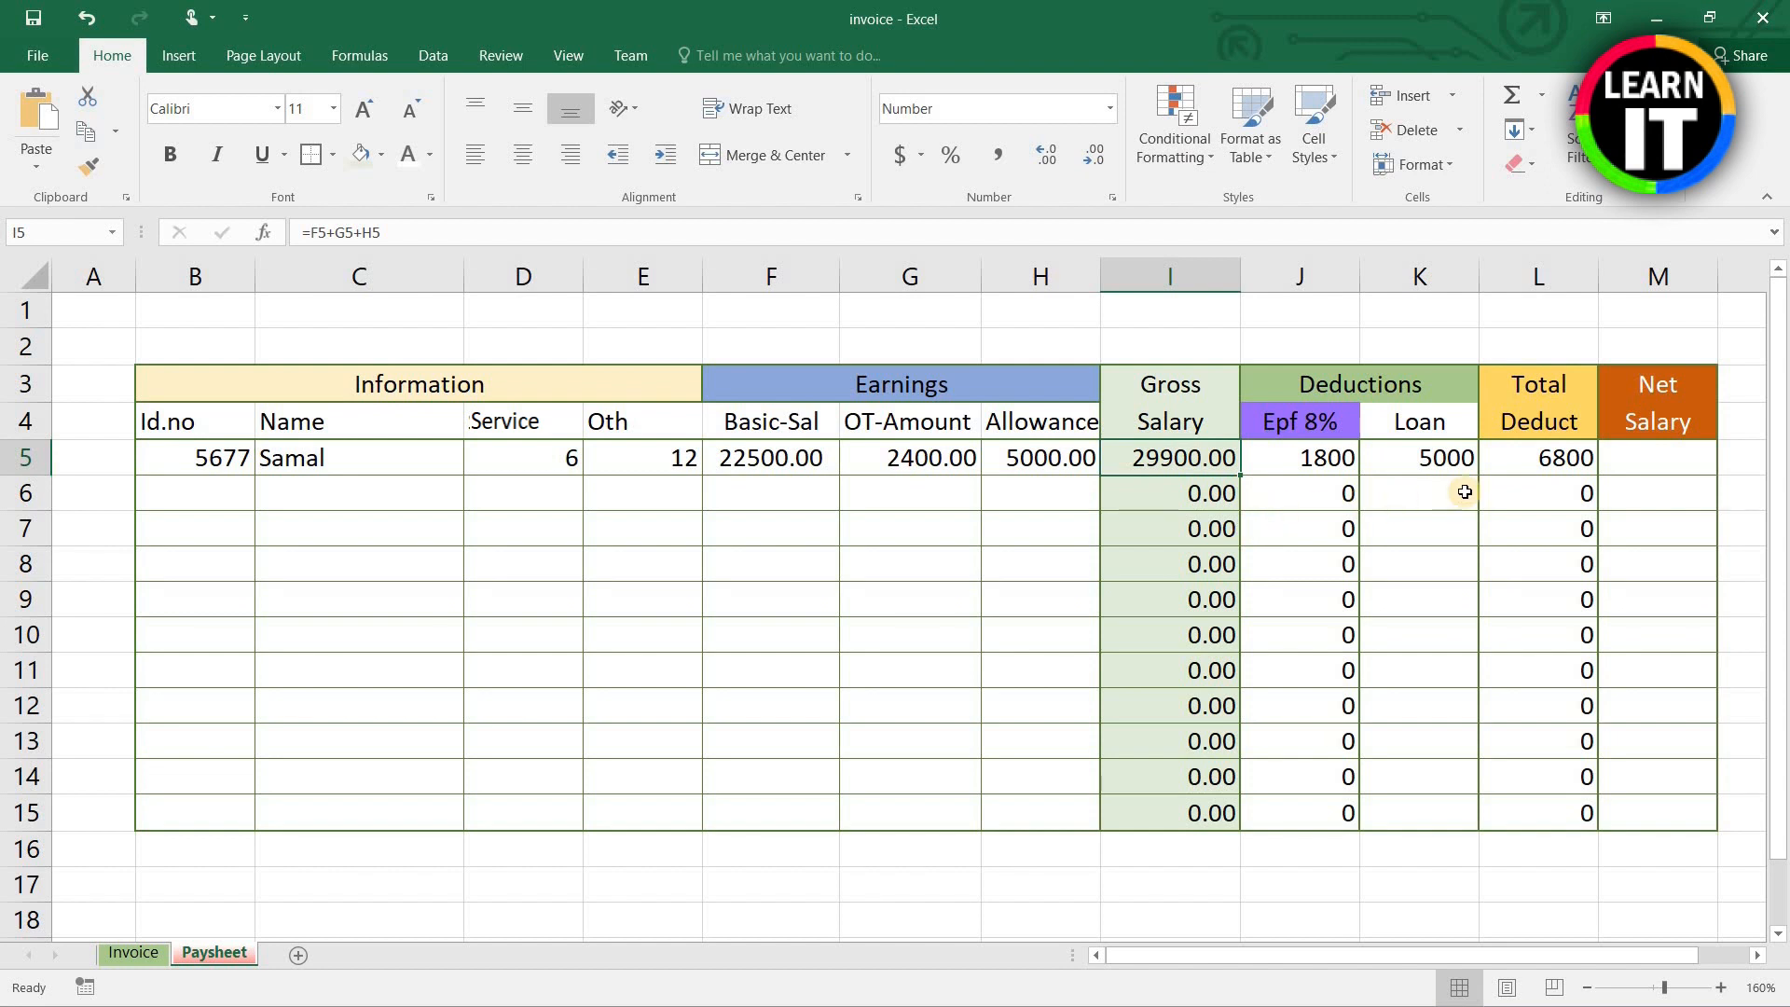
{"action": "left_click", "coordinate": [1550, 457]}
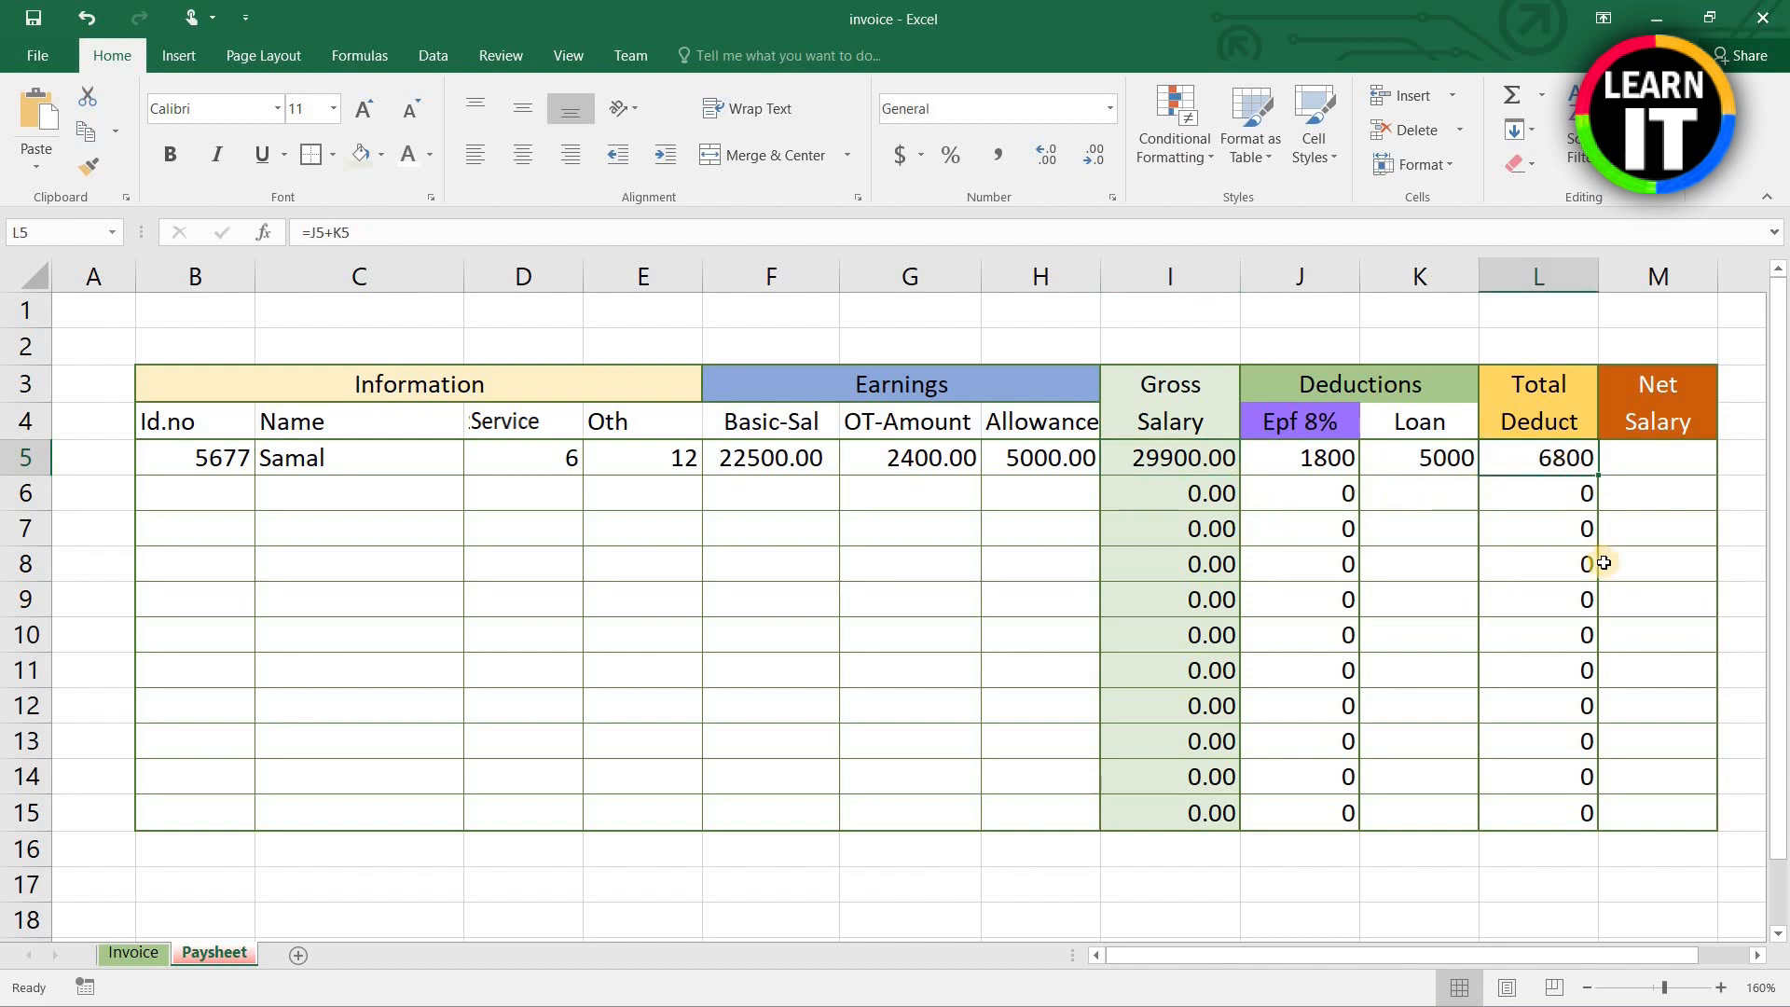
{"action": "left_click", "coordinate": [1654, 463]}
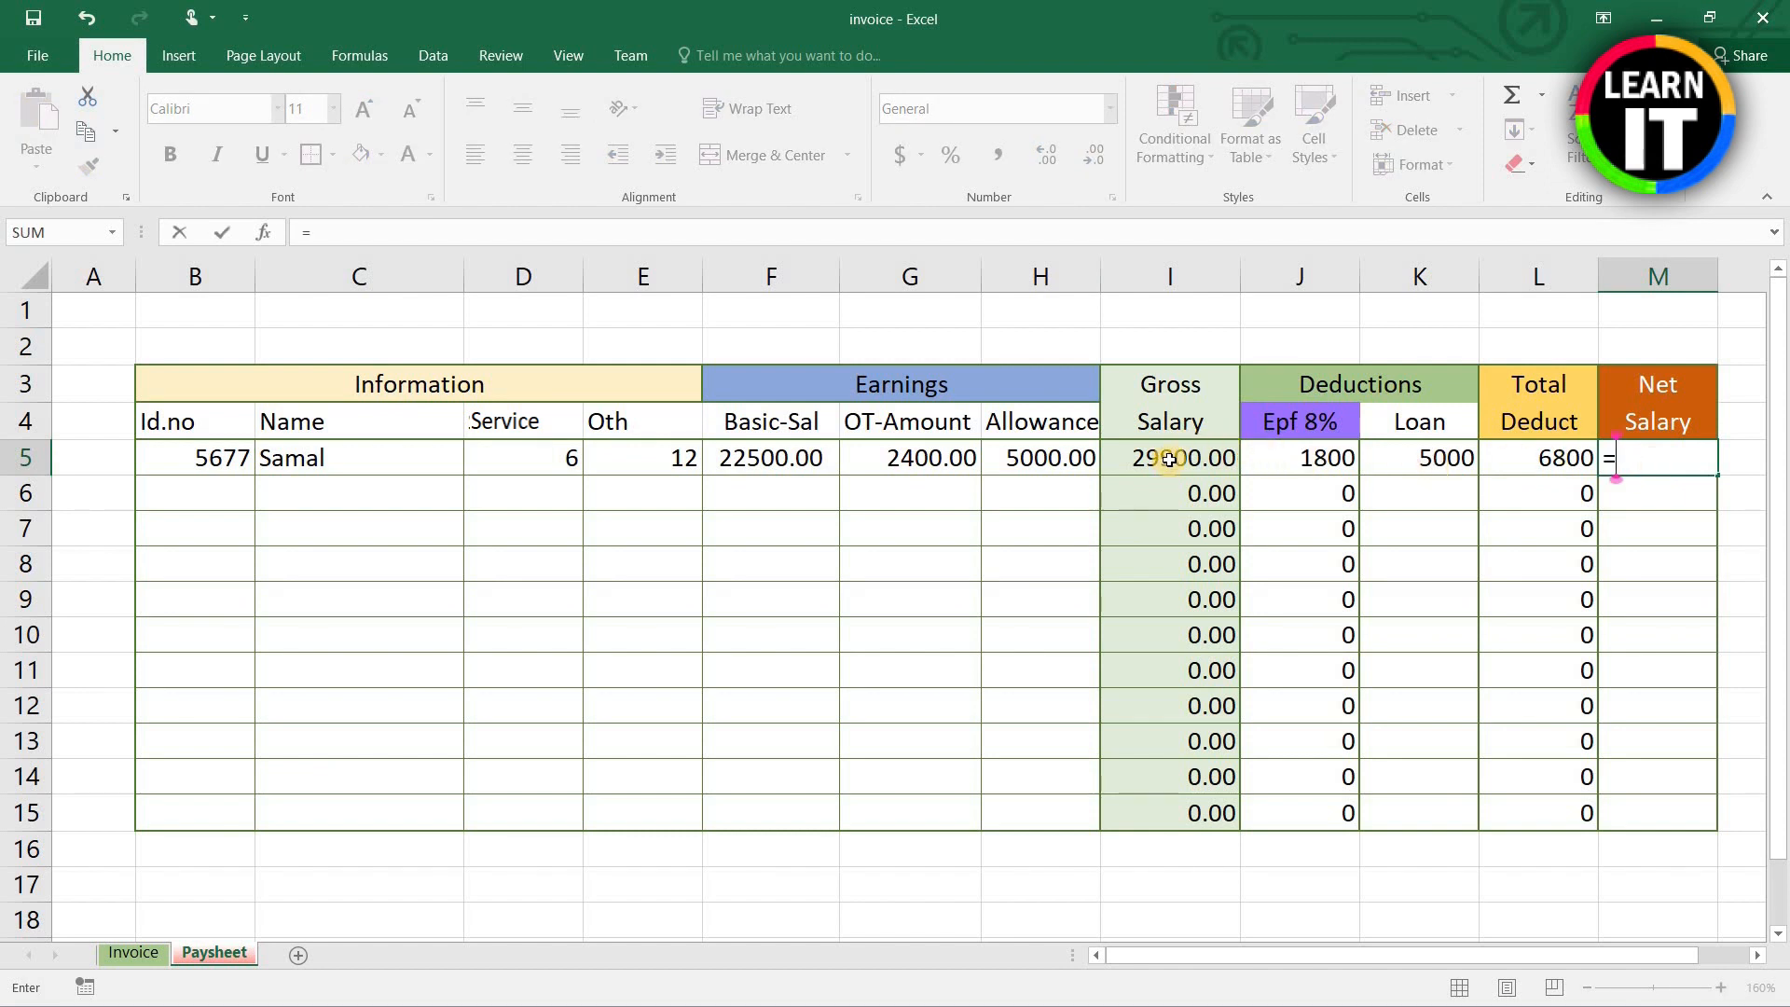
{"action": "left_click", "coordinate": [1169, 460]}
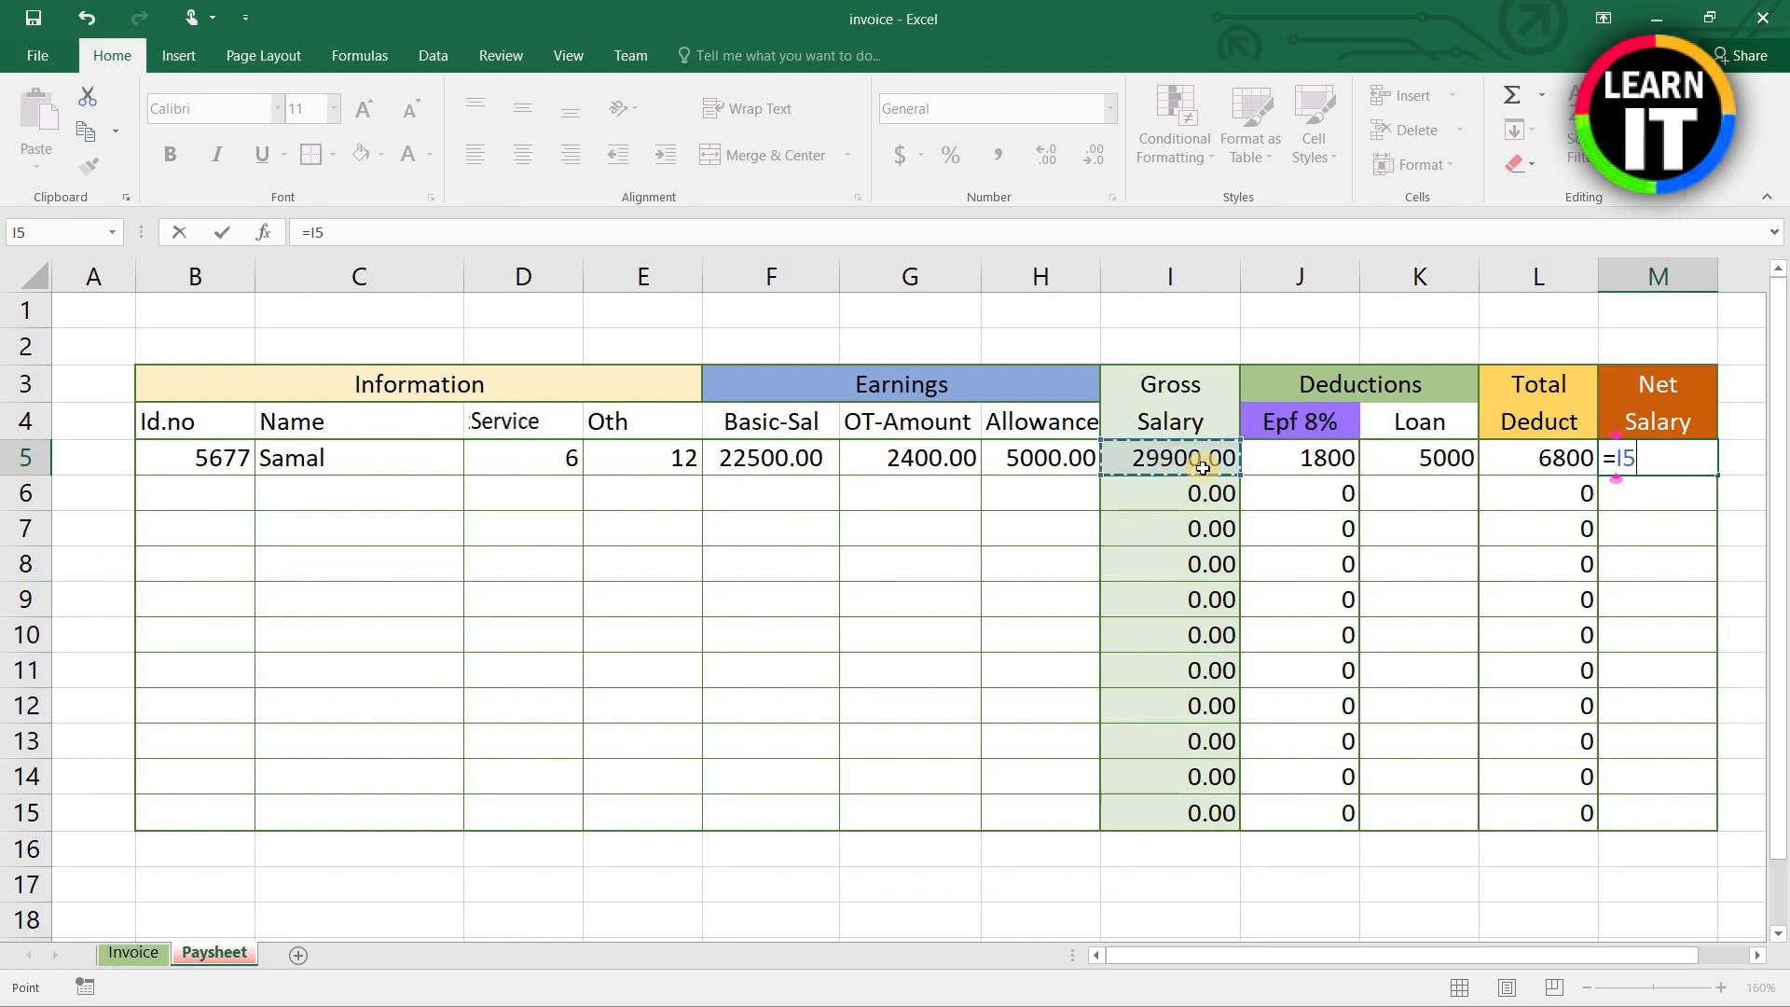
{"action": "type", "text": "-"}
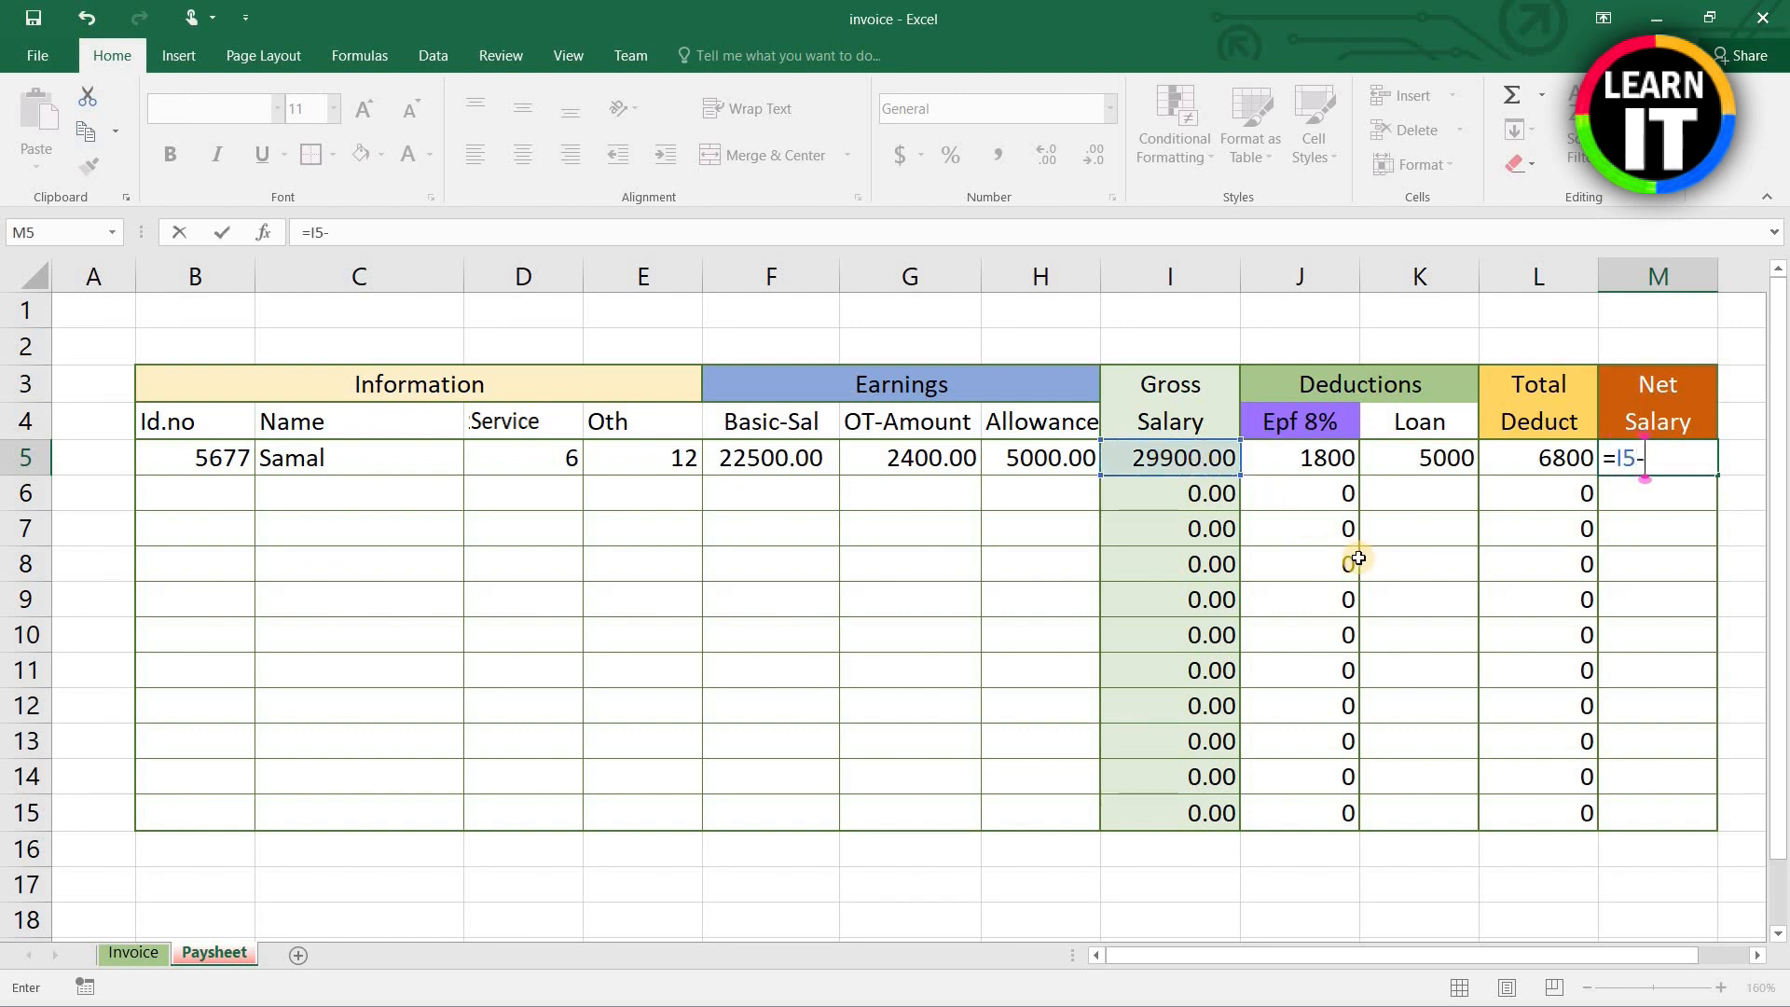
{"action": "left_click", "coordinate": [1544, 458]}
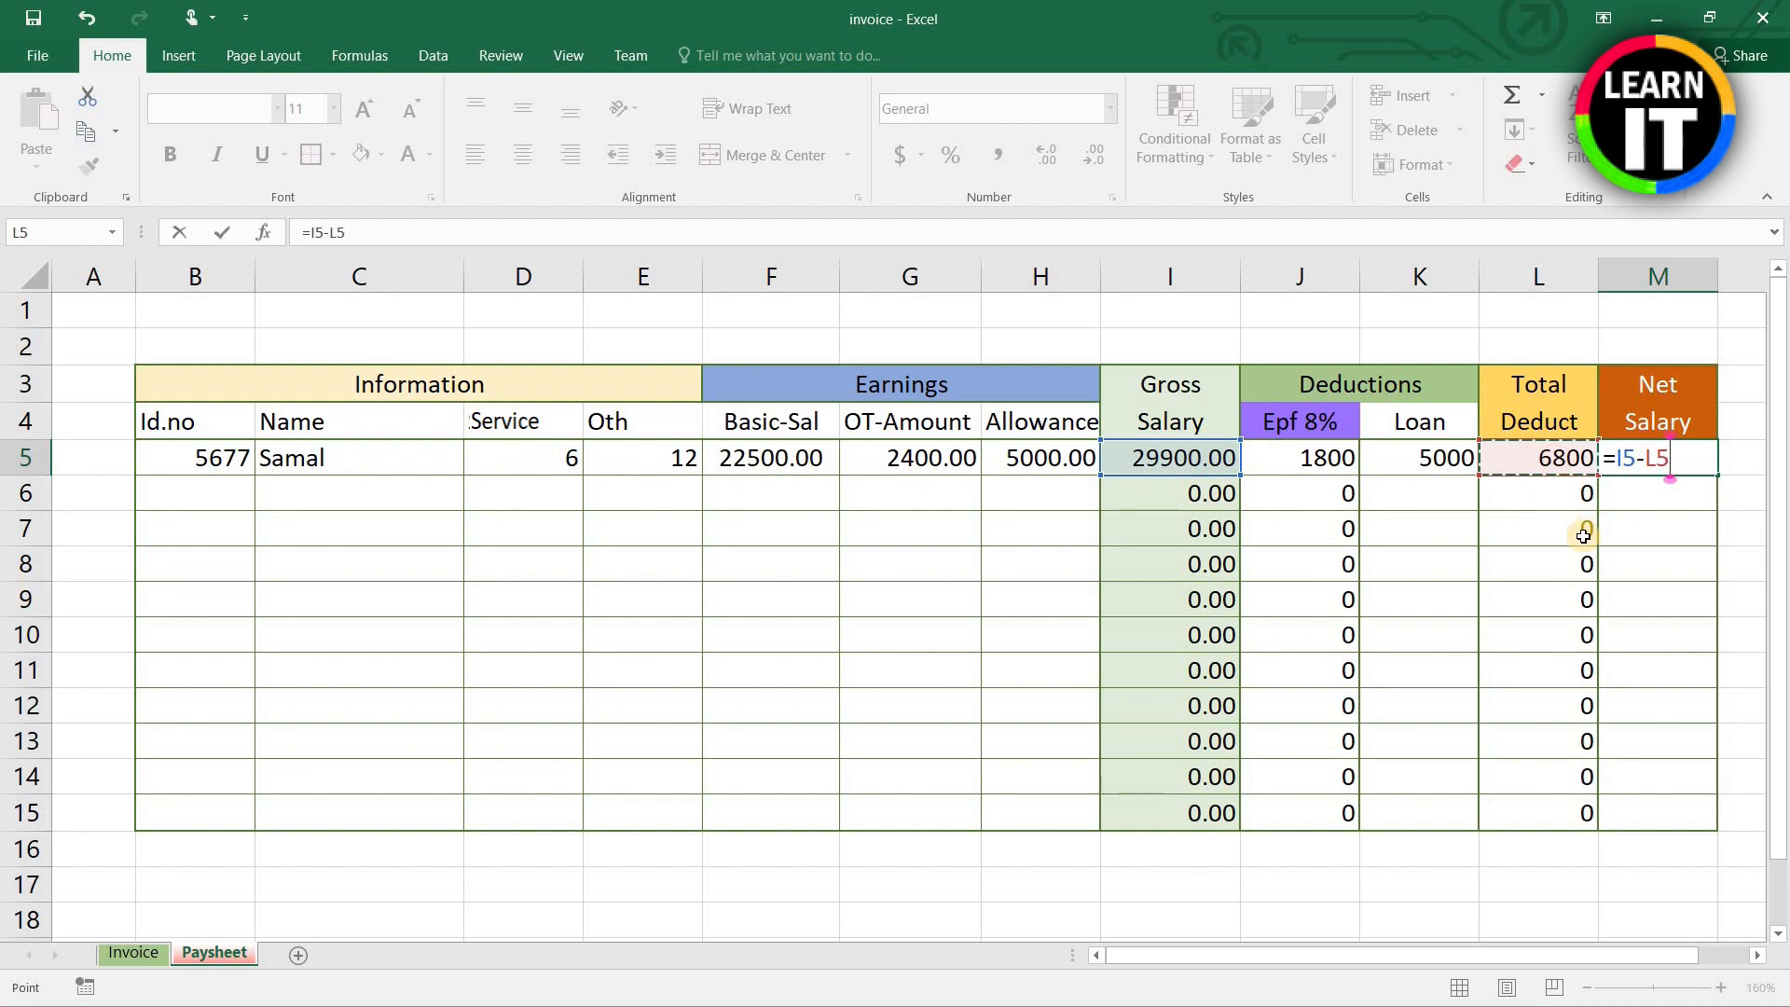
{"action": "key", "text": "Return"}
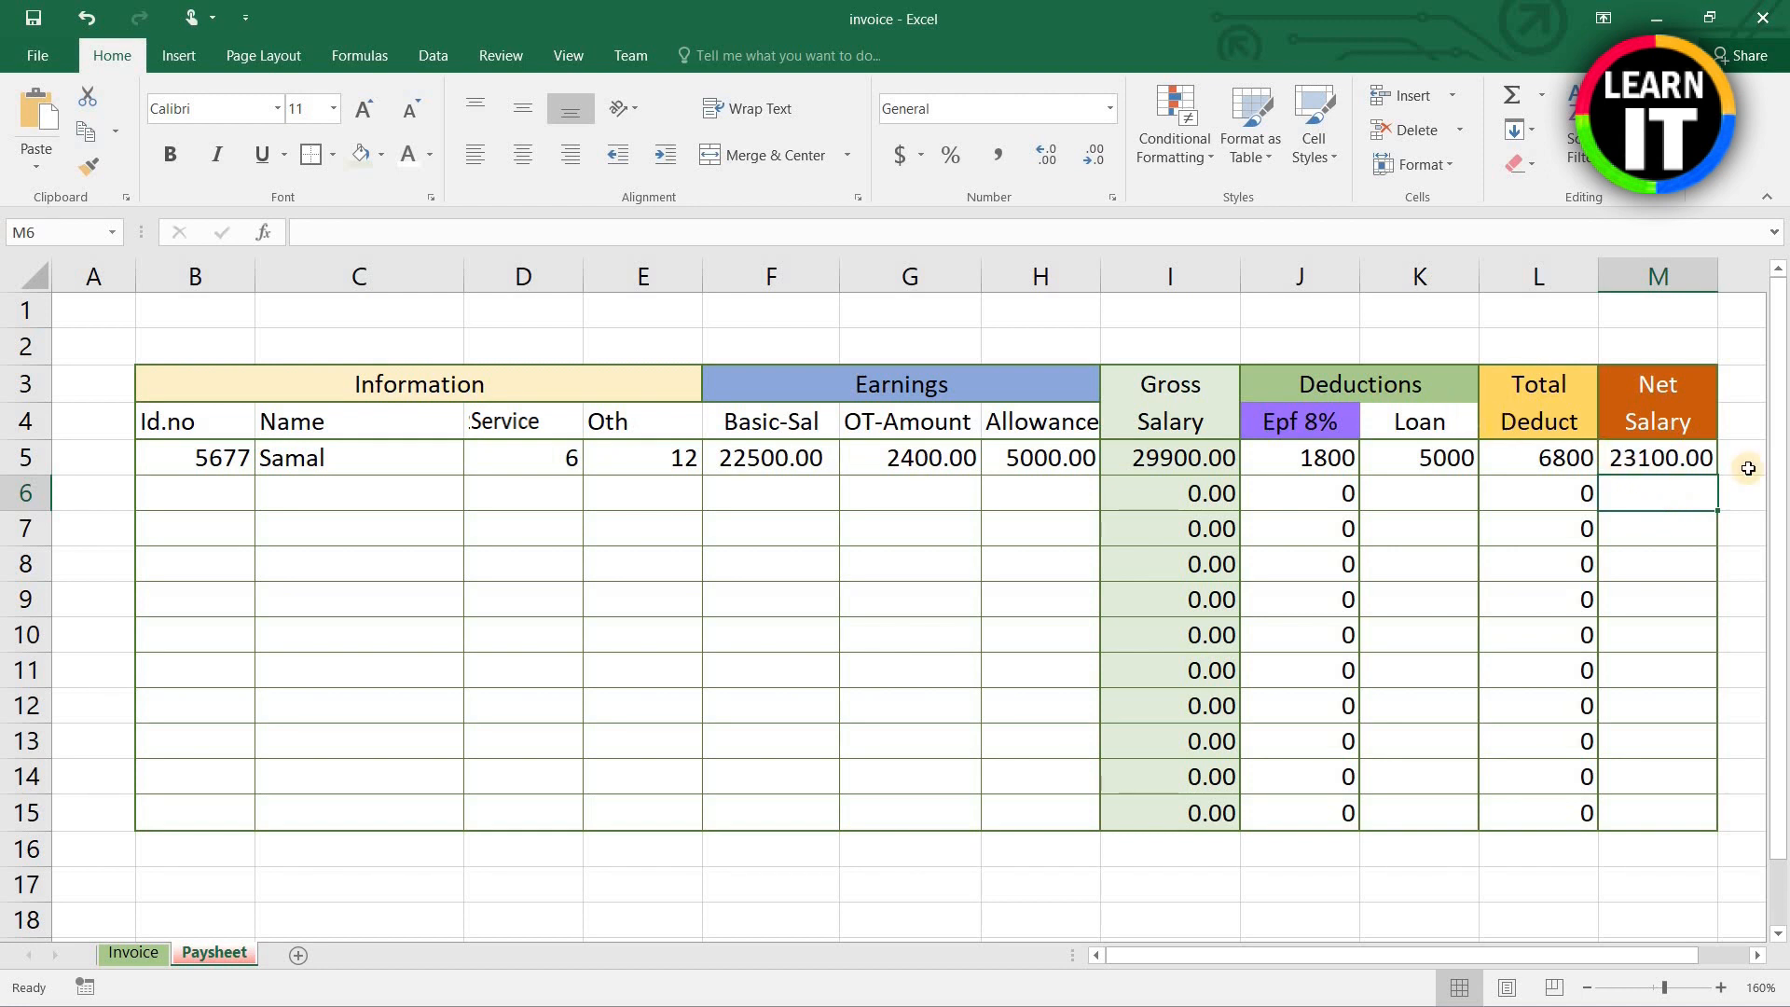
Step: Copy the Net Salary formula down through M15 and give M5:M15 all borders plus a thick outside border
{"action": "left_click", "coordinate": [1677, 455]}
{"action": "left_click_drag", "start_coordinate": [1717, 475], "coordinate": [1713, 824]}
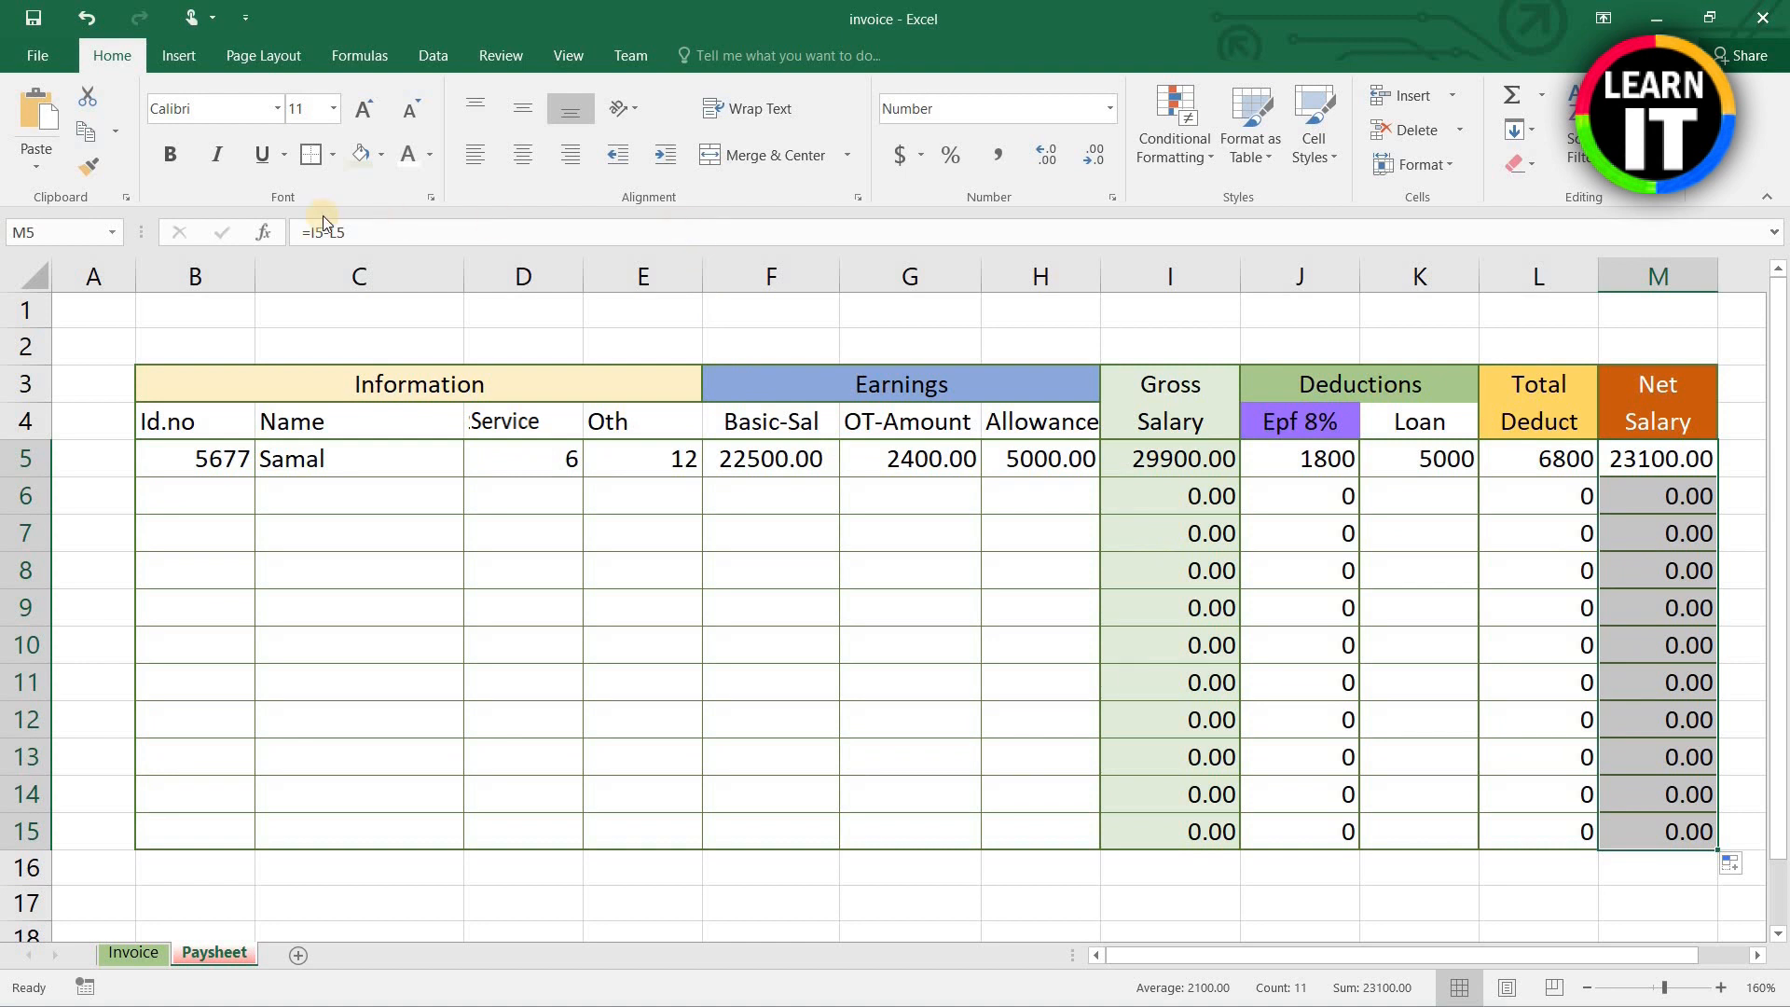
{"action": "left_click", "coordinate": [331, 157]}
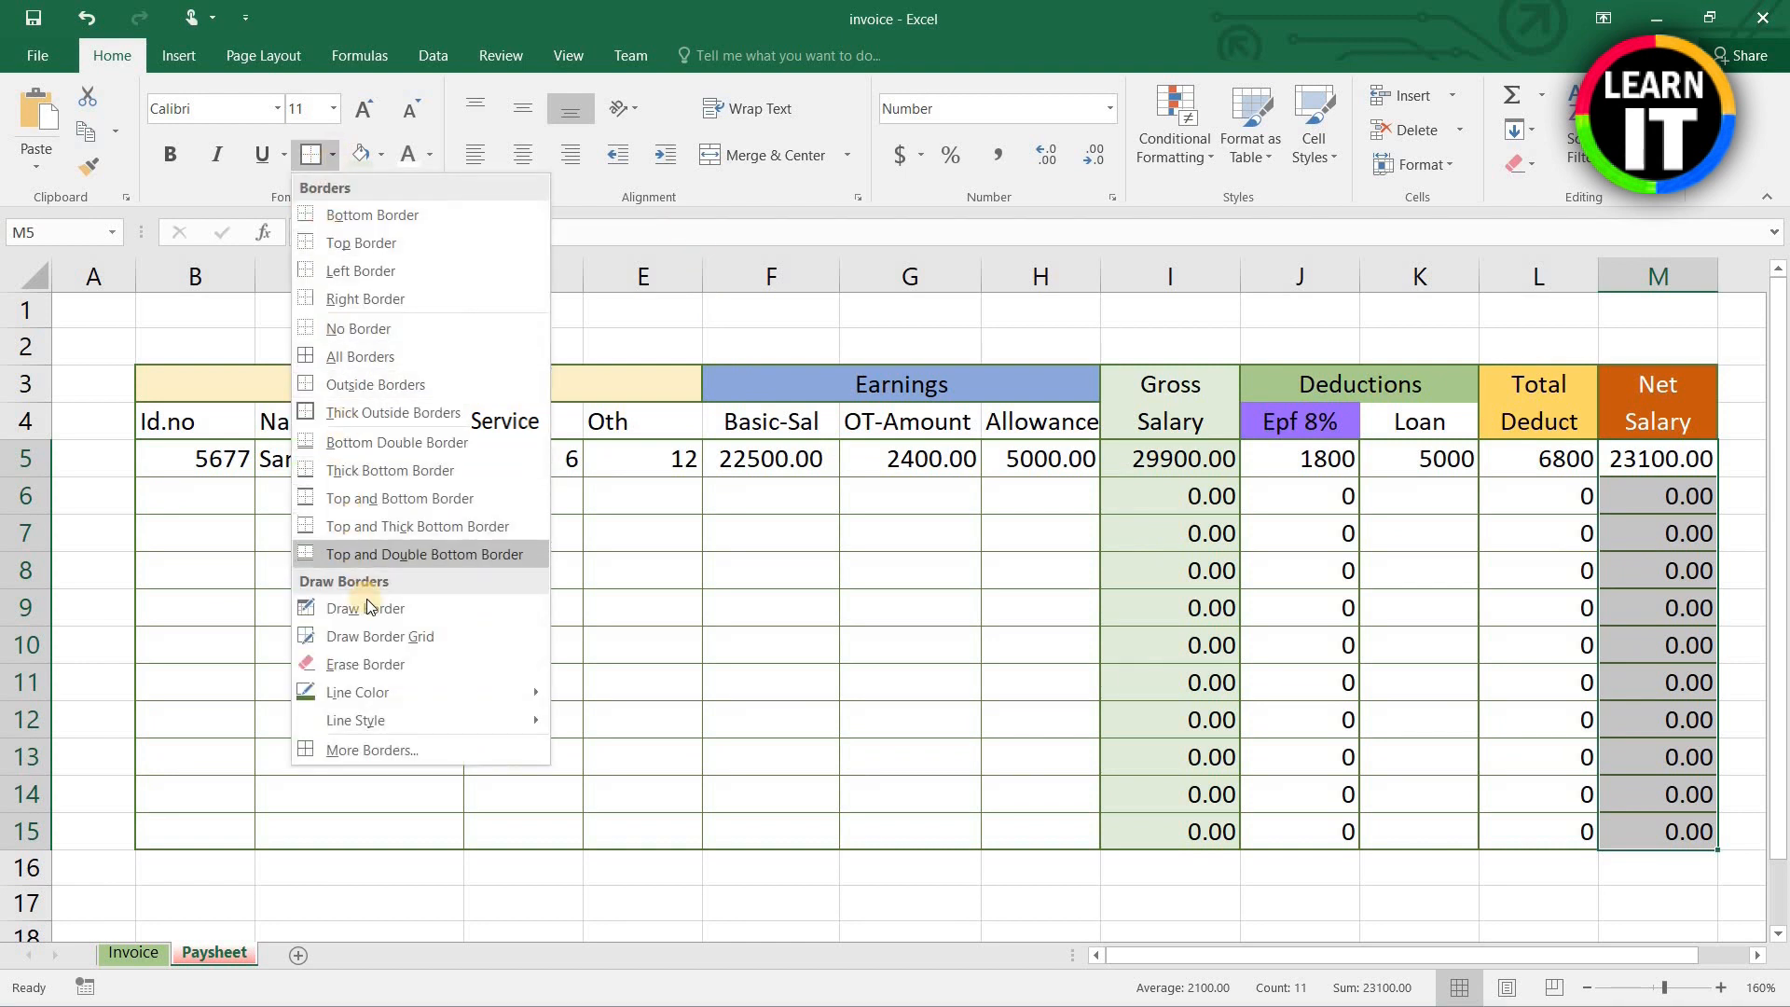
{"action": "left_click", "coordinate": [360, 356]}
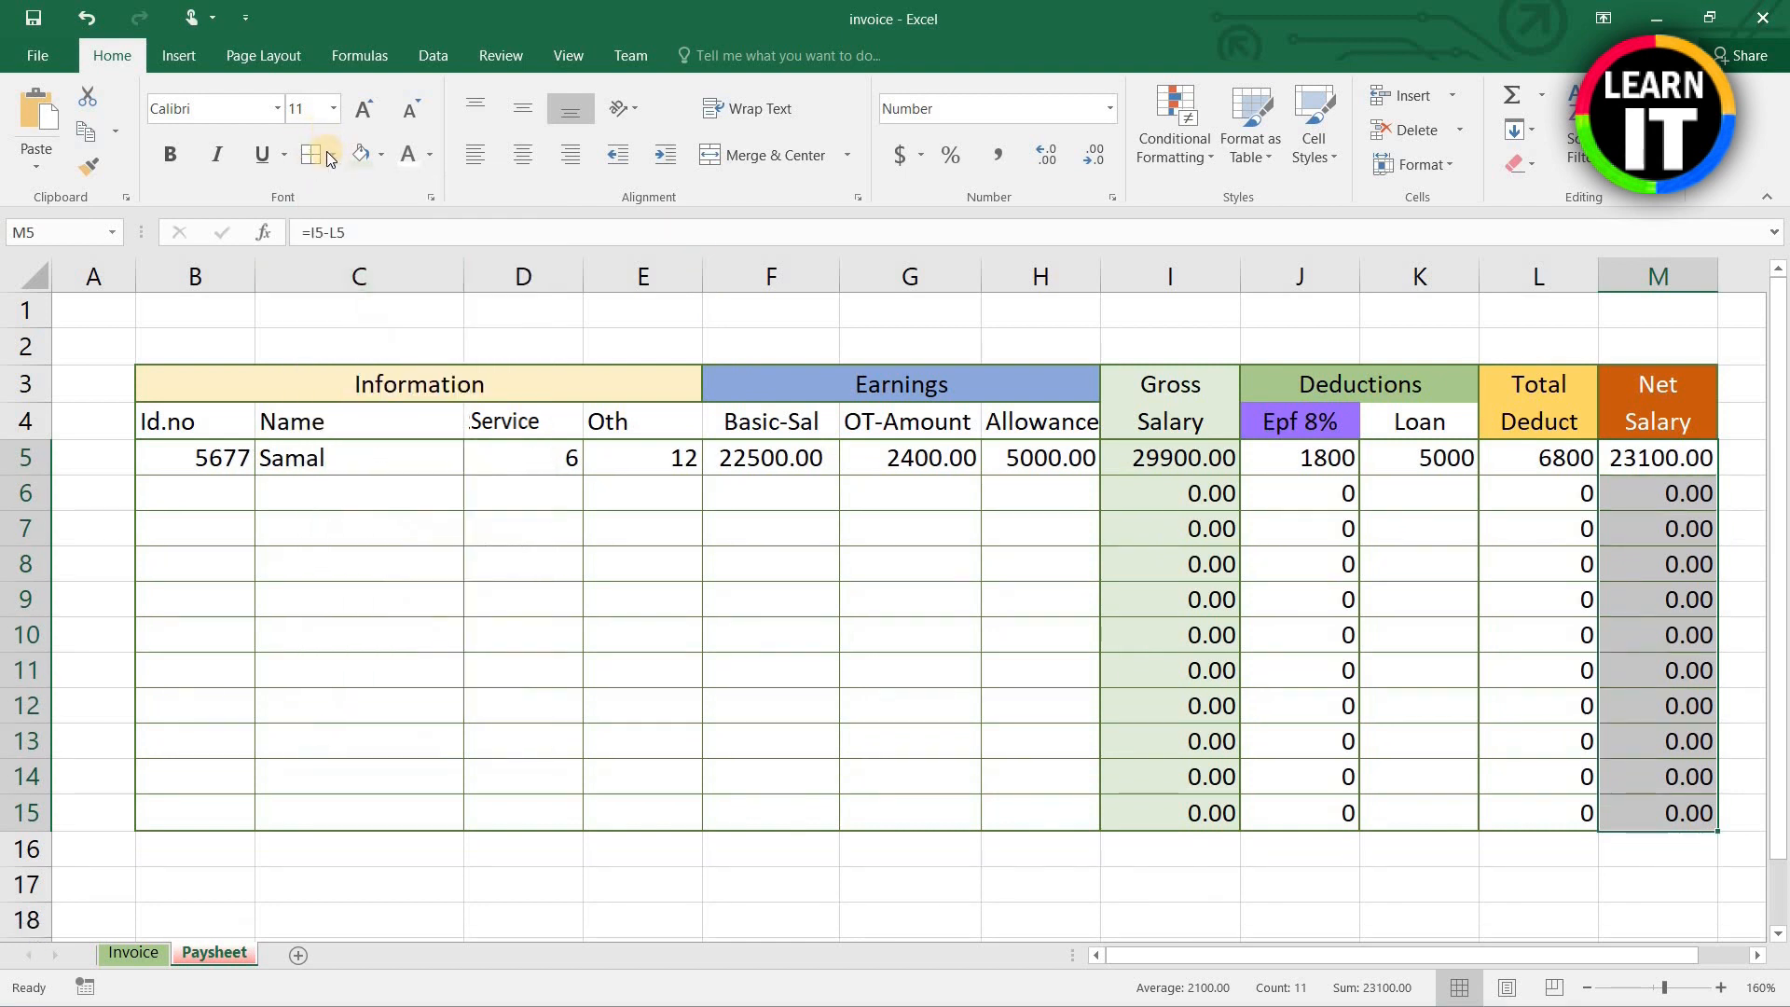
{"action": "left_click", "coordinate": [333, 164]}
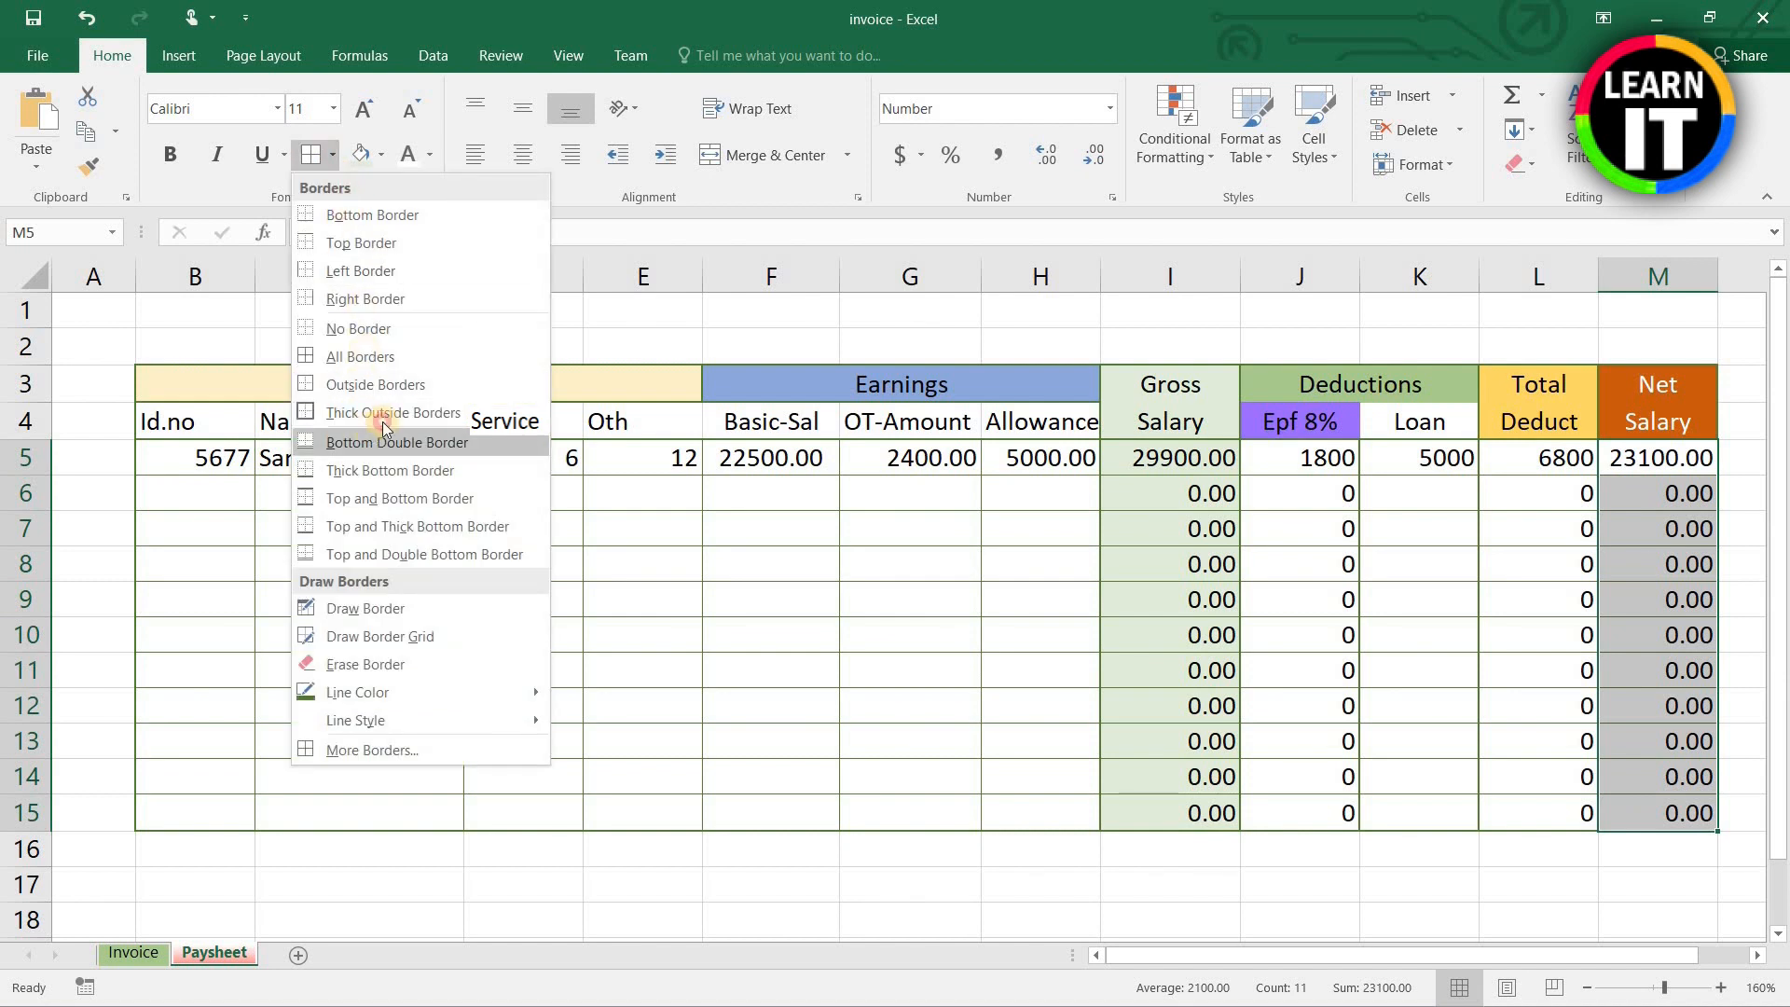
{"action": "left_click", "coordinate": [369, 424]}
{"action": "left_click", "coordinate": [1374, 623]}
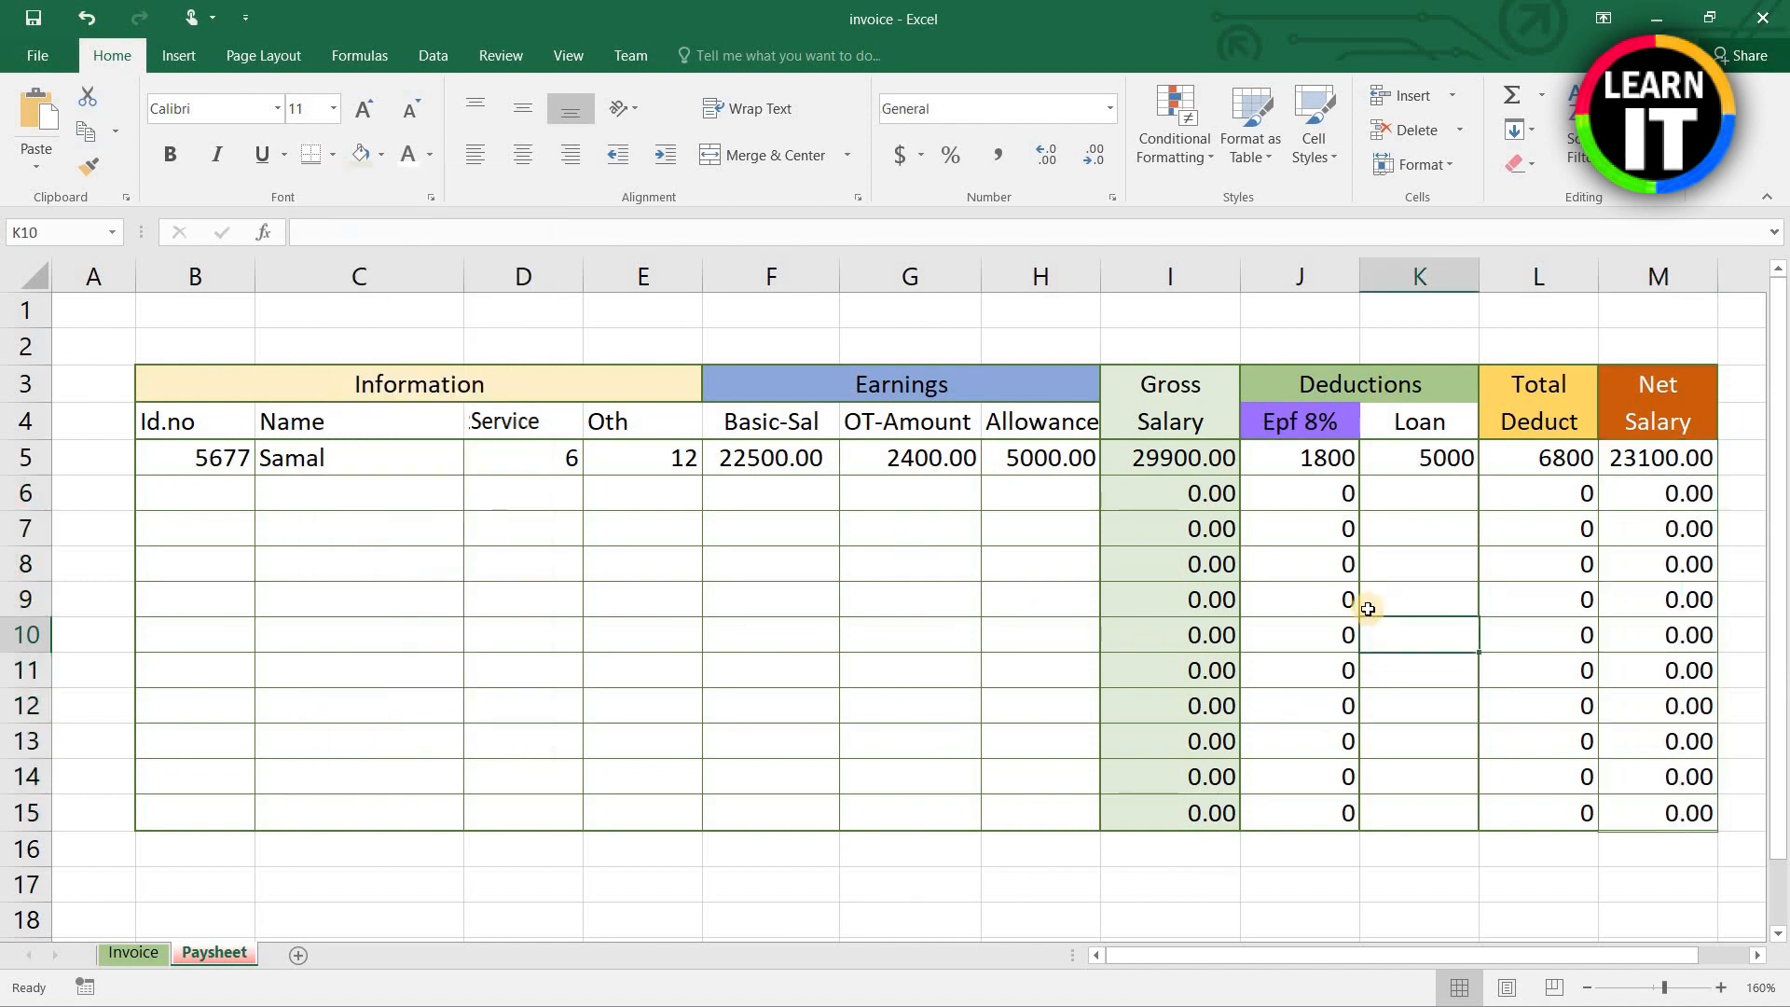
Step: Format the Total Deduct cells L5:L15 to show two decimal places
{"action": "left_click_drag", "start_coordinate": [1553, 456], "coordinate": [1552, 496]}
{"action": "left_click_drag", "start_coordinate": [1552, 673], "coordinate": [1554, 708]}
{"action": "left_click_drag", "start_coordinate": [1556, 742], "coordinate": [1558, 807]}
{"action": "left_click", "coordinate": [1533, 457]}
{"action": "left_click_drag", "start_coordinate": [1534, 457], "coordinate": [1551, 811]}
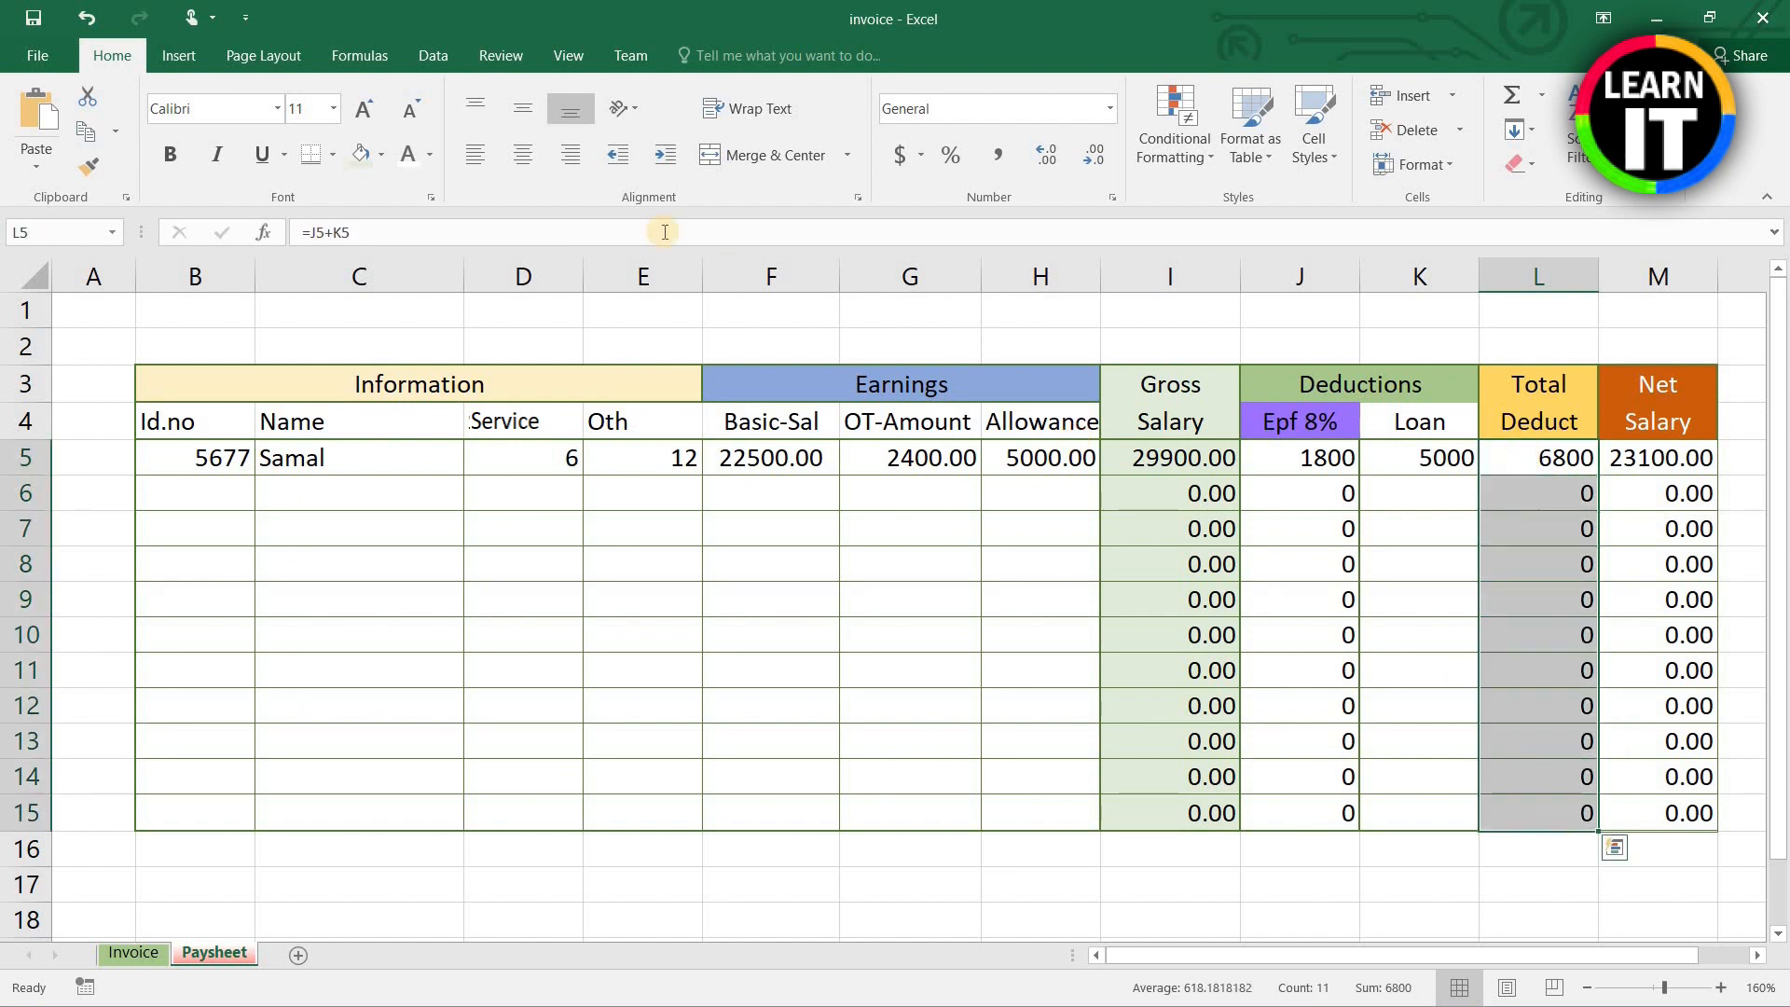
{"action": "left_click", "coordinate": [1044, 164]}
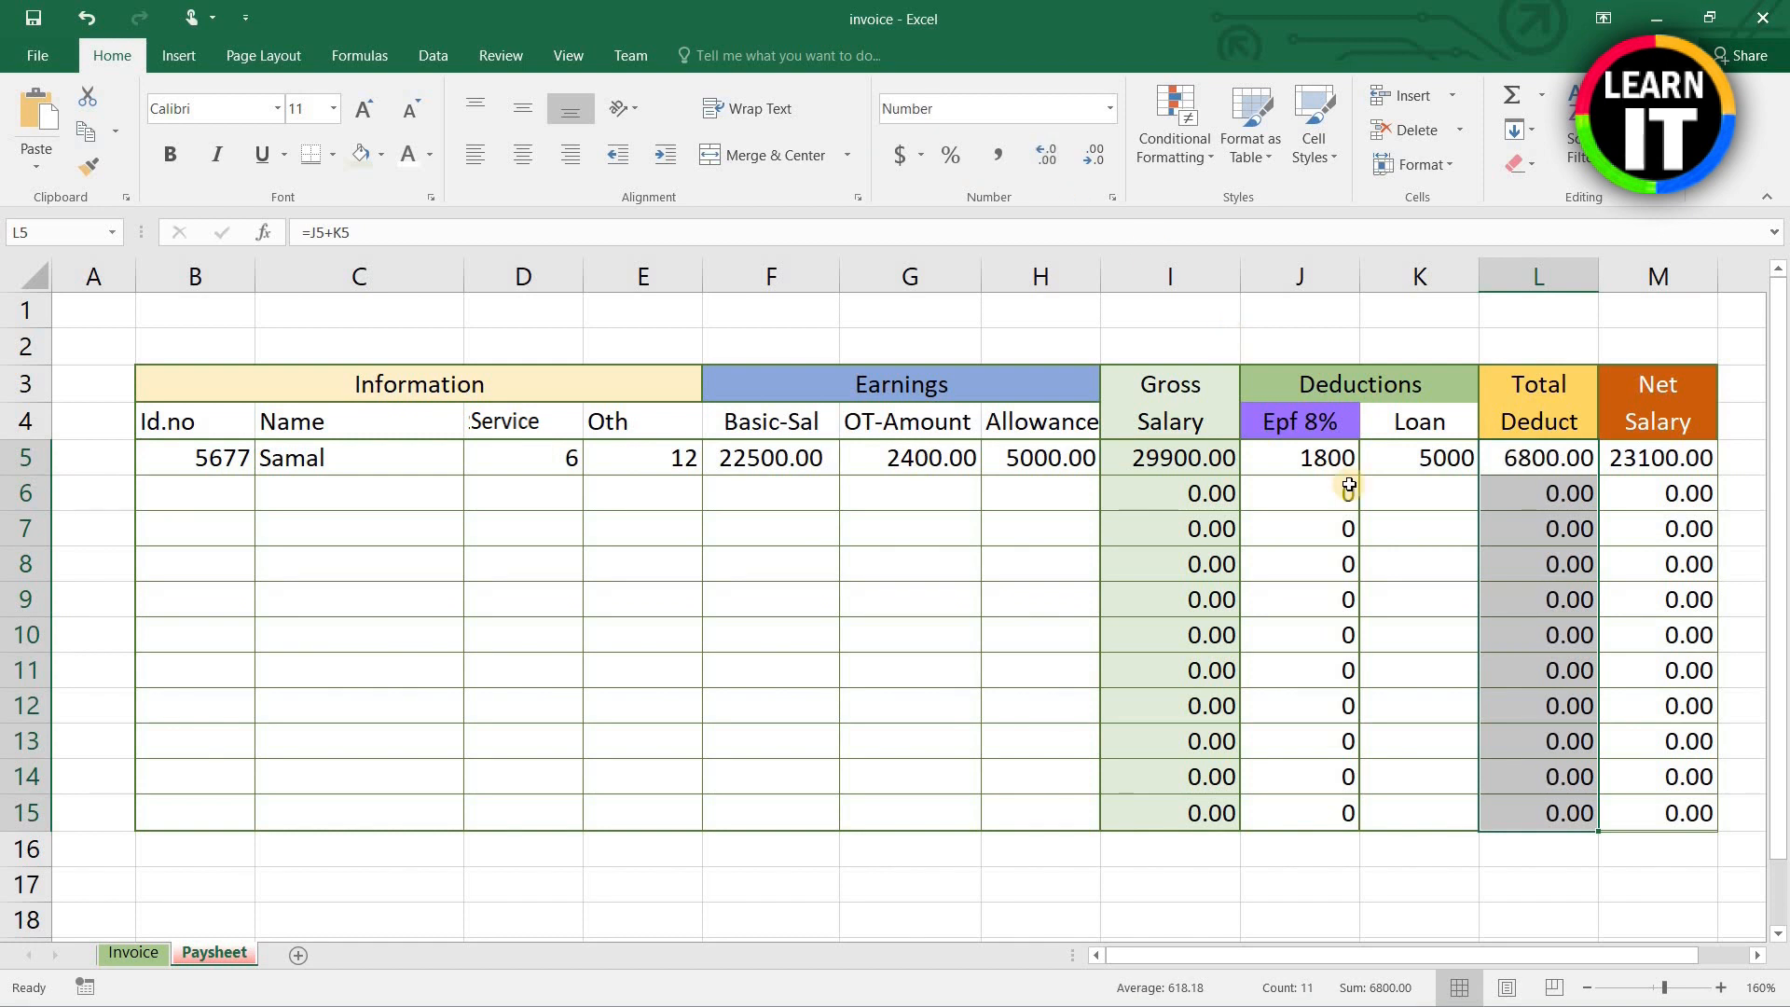
Step: Format the Epf 8% and Loan cells J5:K15 to show two decimal places
{"action": "left_click_drag", "start_coordinate": [1417, 465], "coordinate": [1324, 810]}
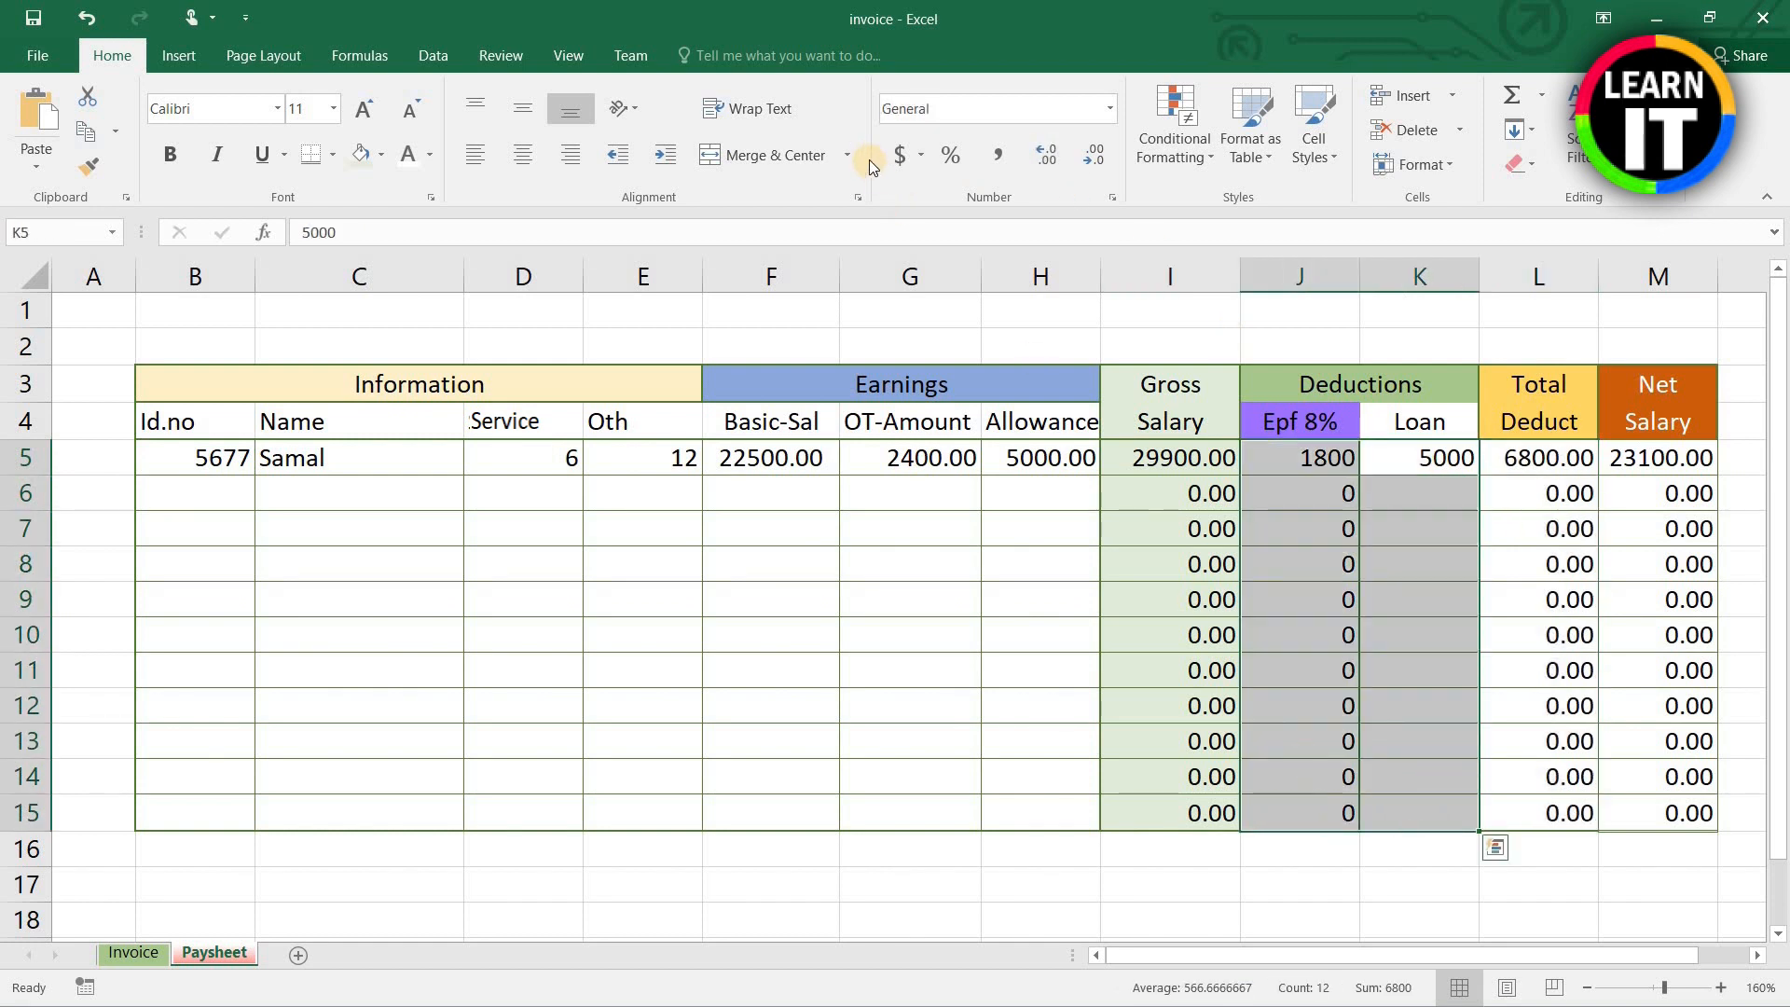
{"action": "left_click", "coordinate": [1048, 157]}
{"action": "left_click", "coordinate": [1047, 157]}
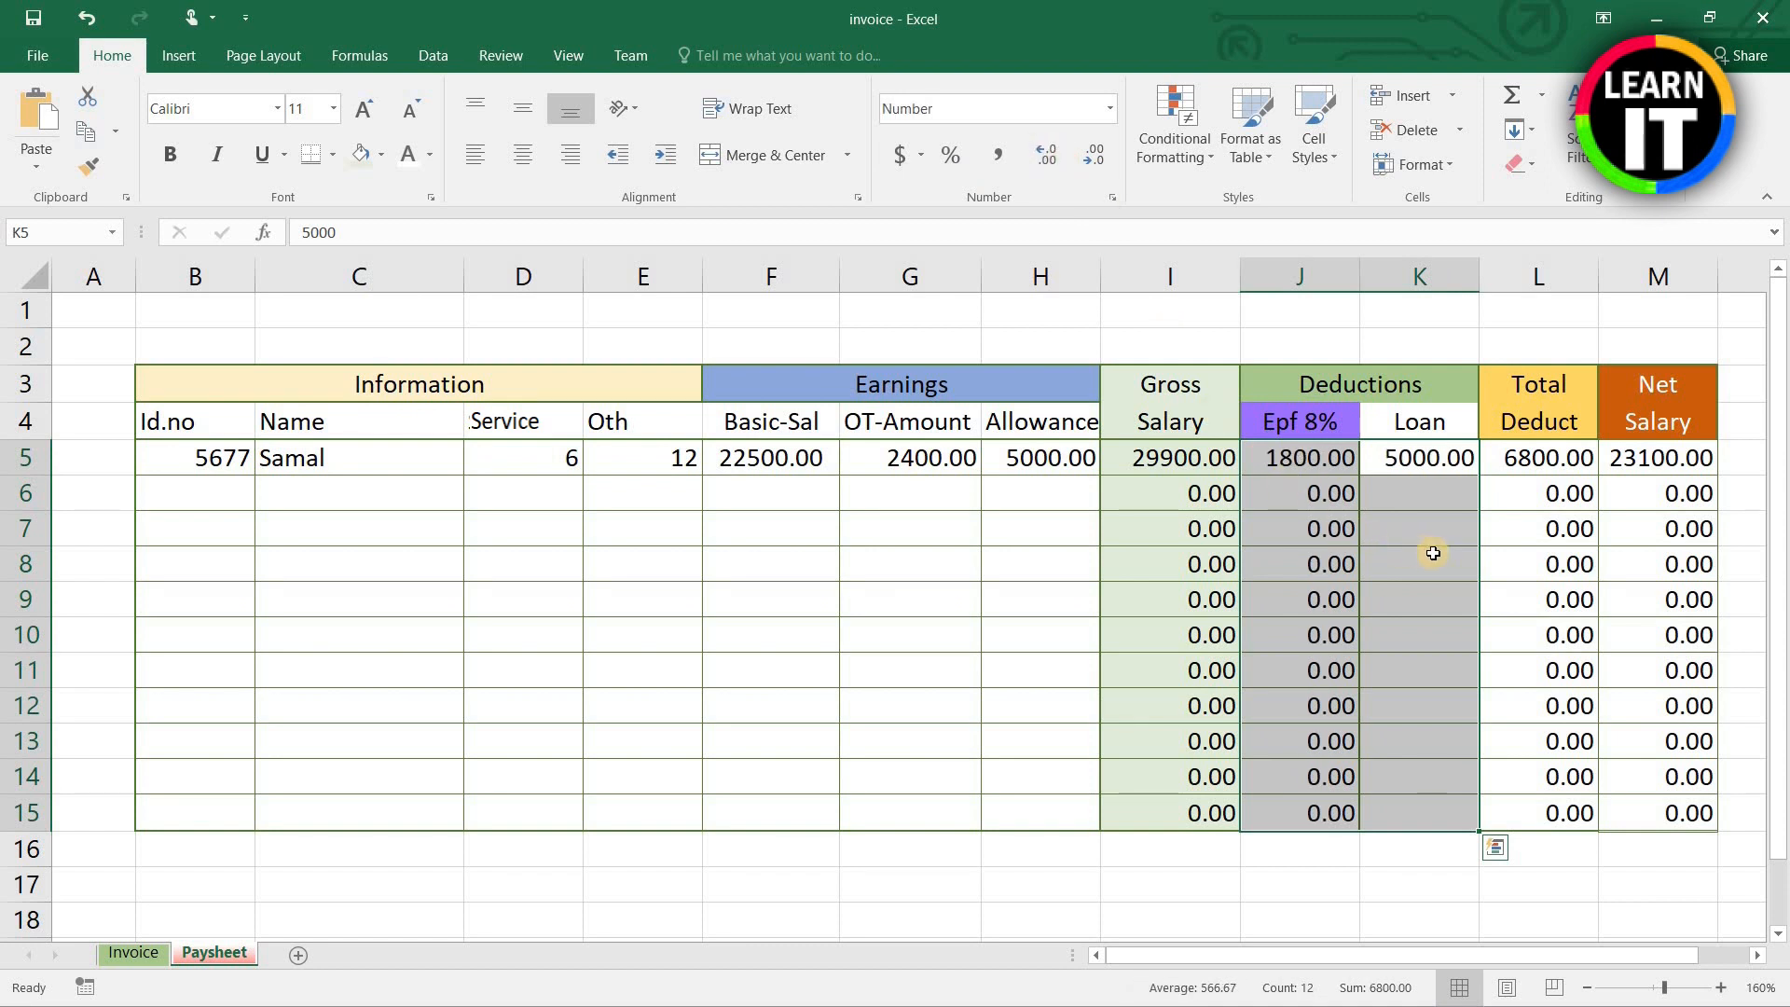
{"action": "left_click", "coordinate": [1461, 552]}
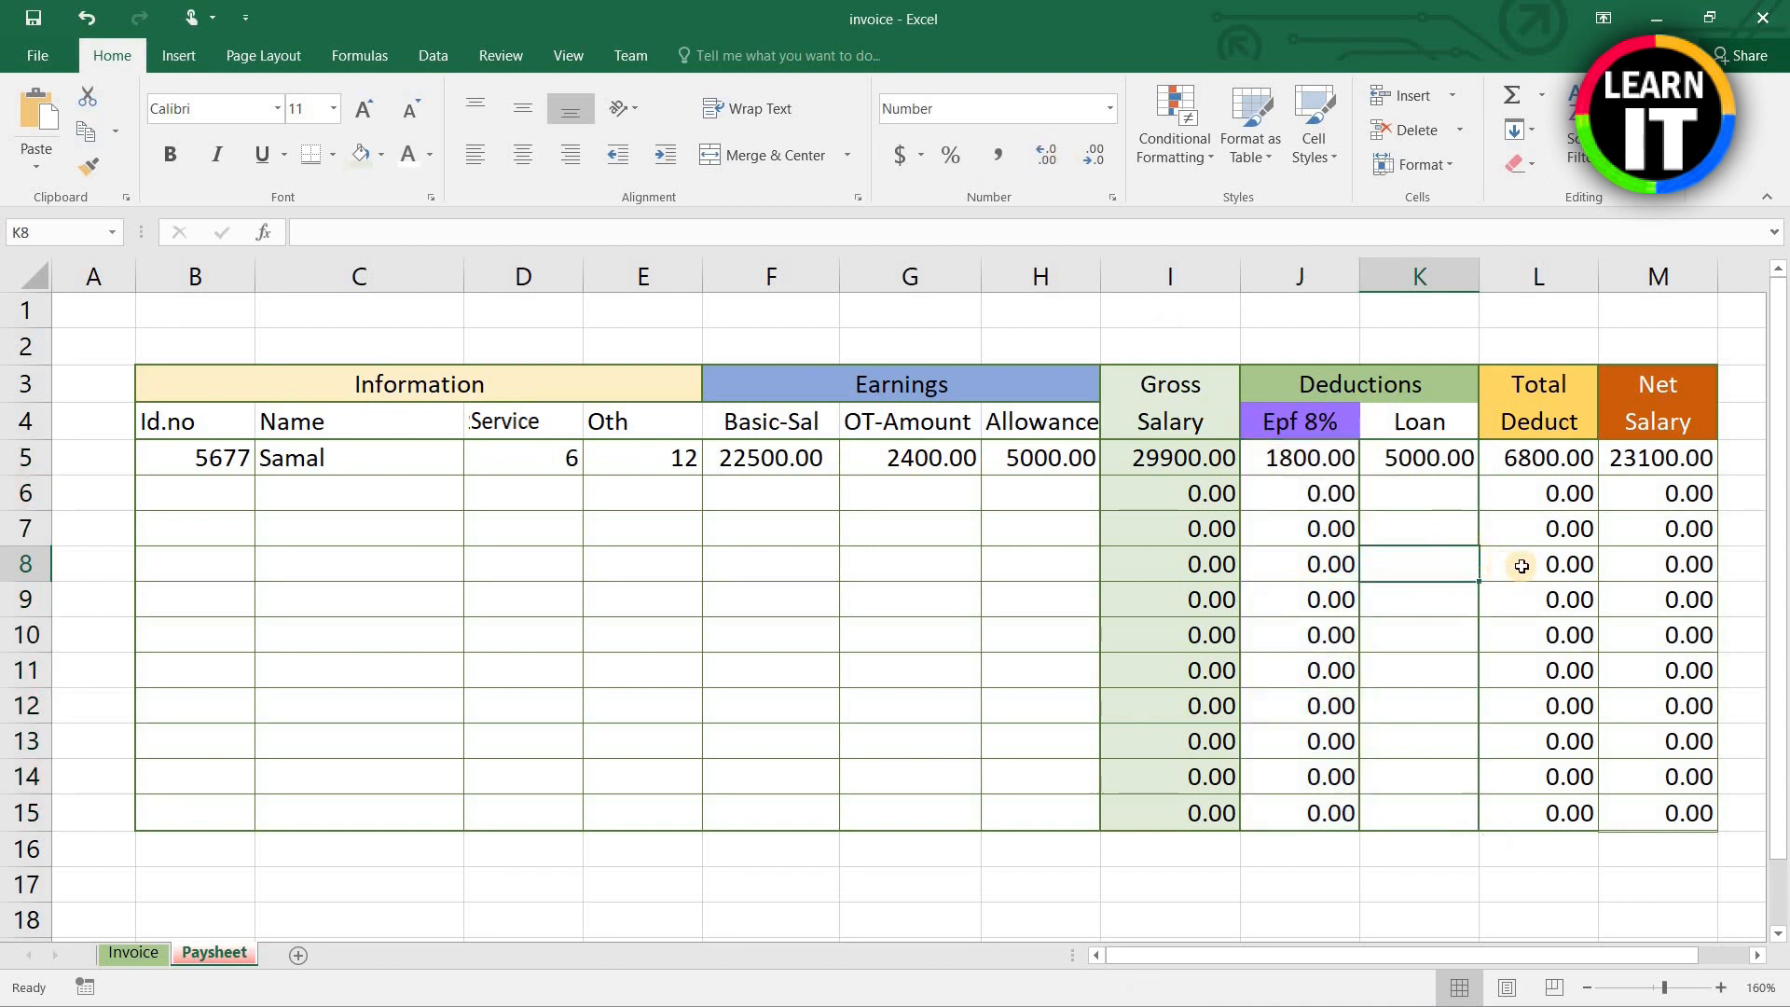
Step: Make the Net Salary values in M5:M15 bold
{"action": "left_click_drag", "start_coordinate": [1683, 494], "coordinate": [1689, 818]}
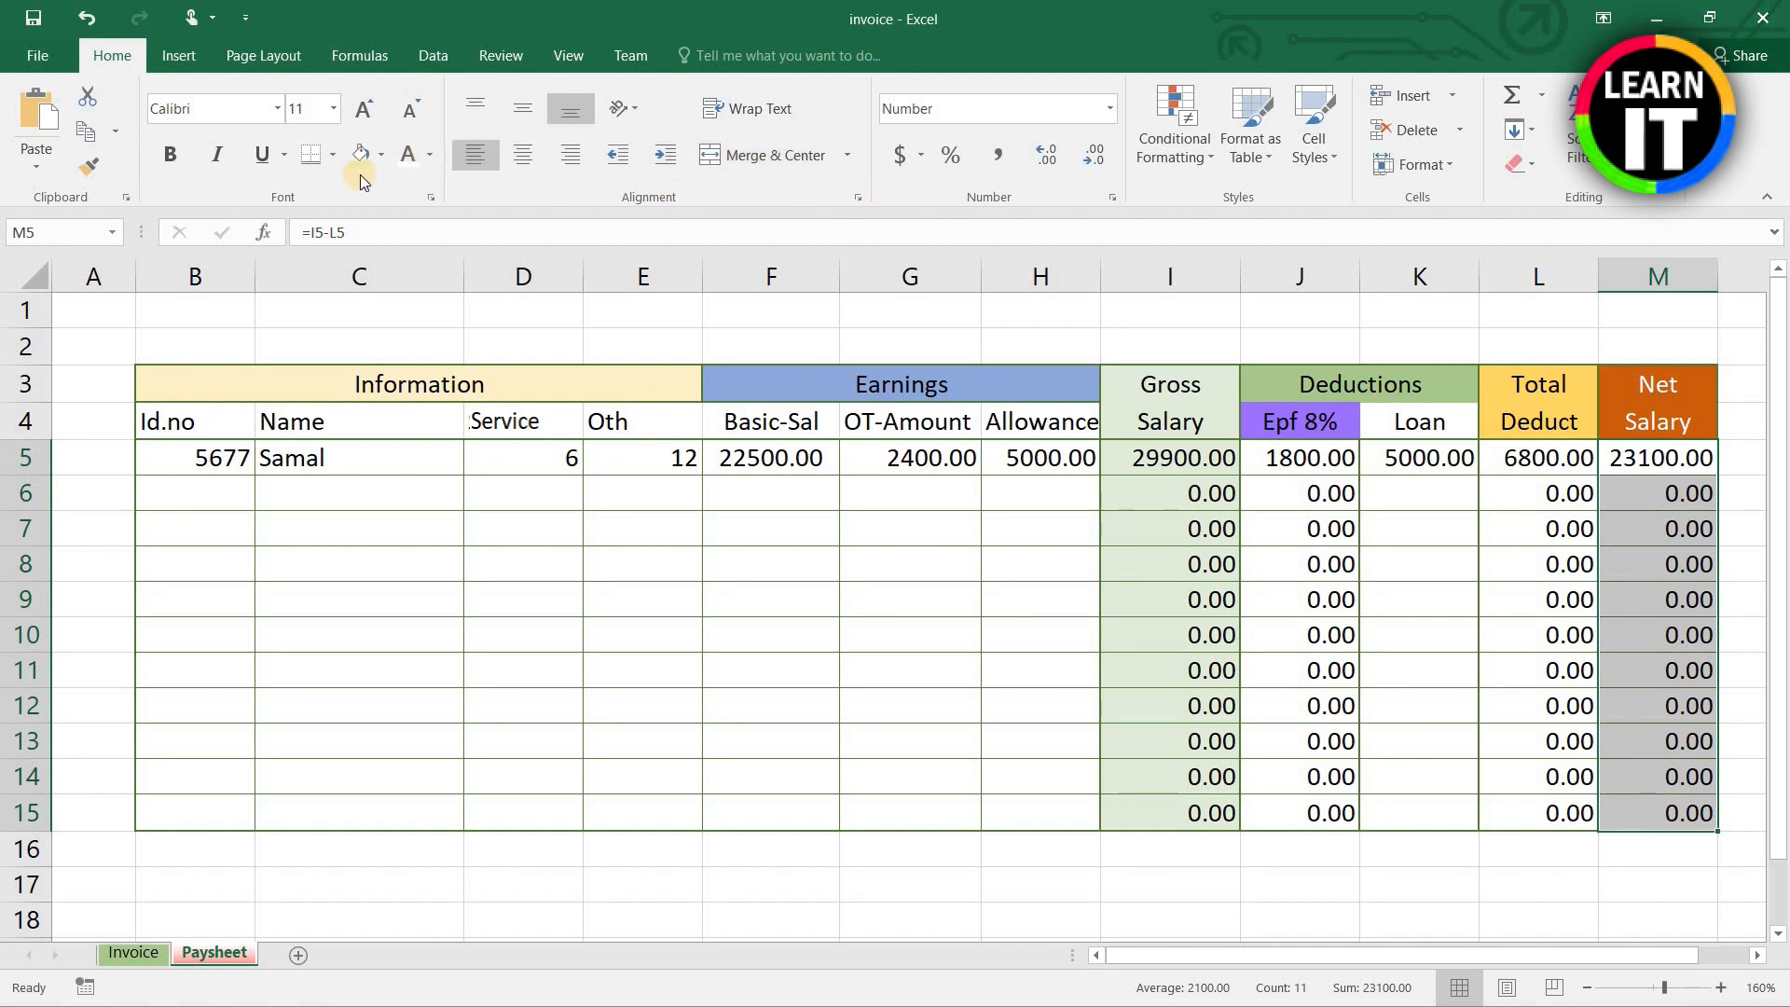
{"action": "left_click", "coordinate": [176, 158]}
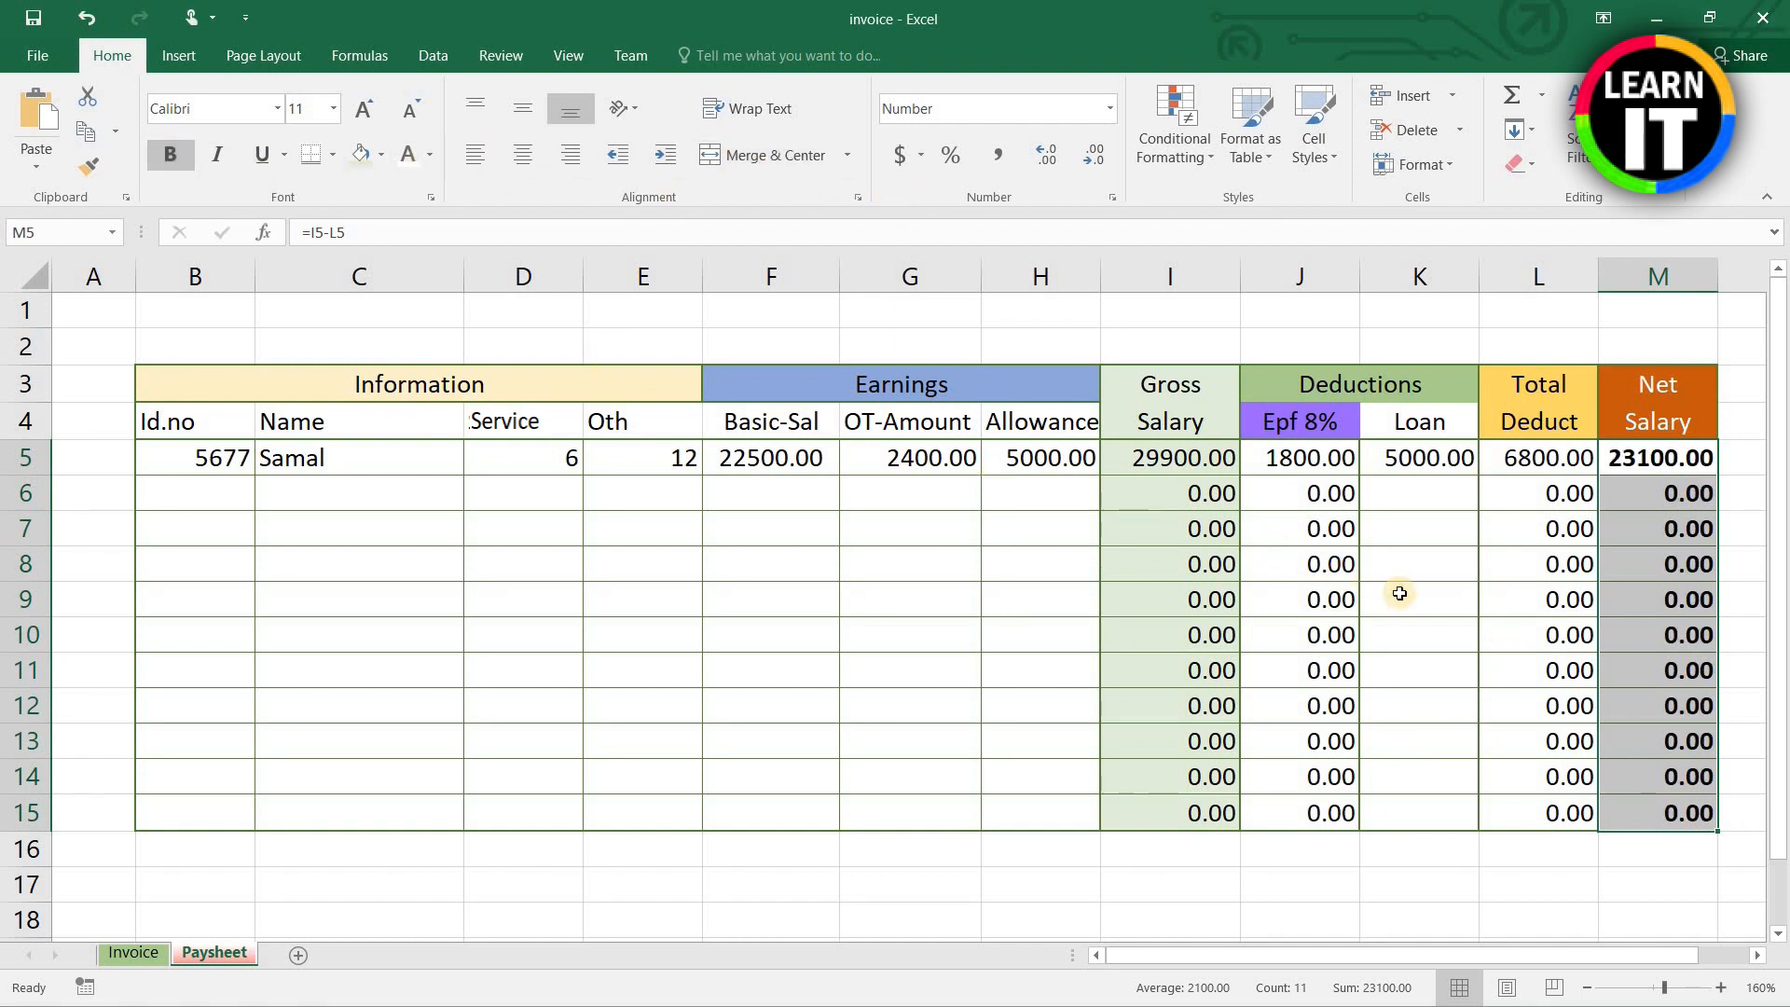
{"action": "left_click", "coordinate": [1645, 529]}
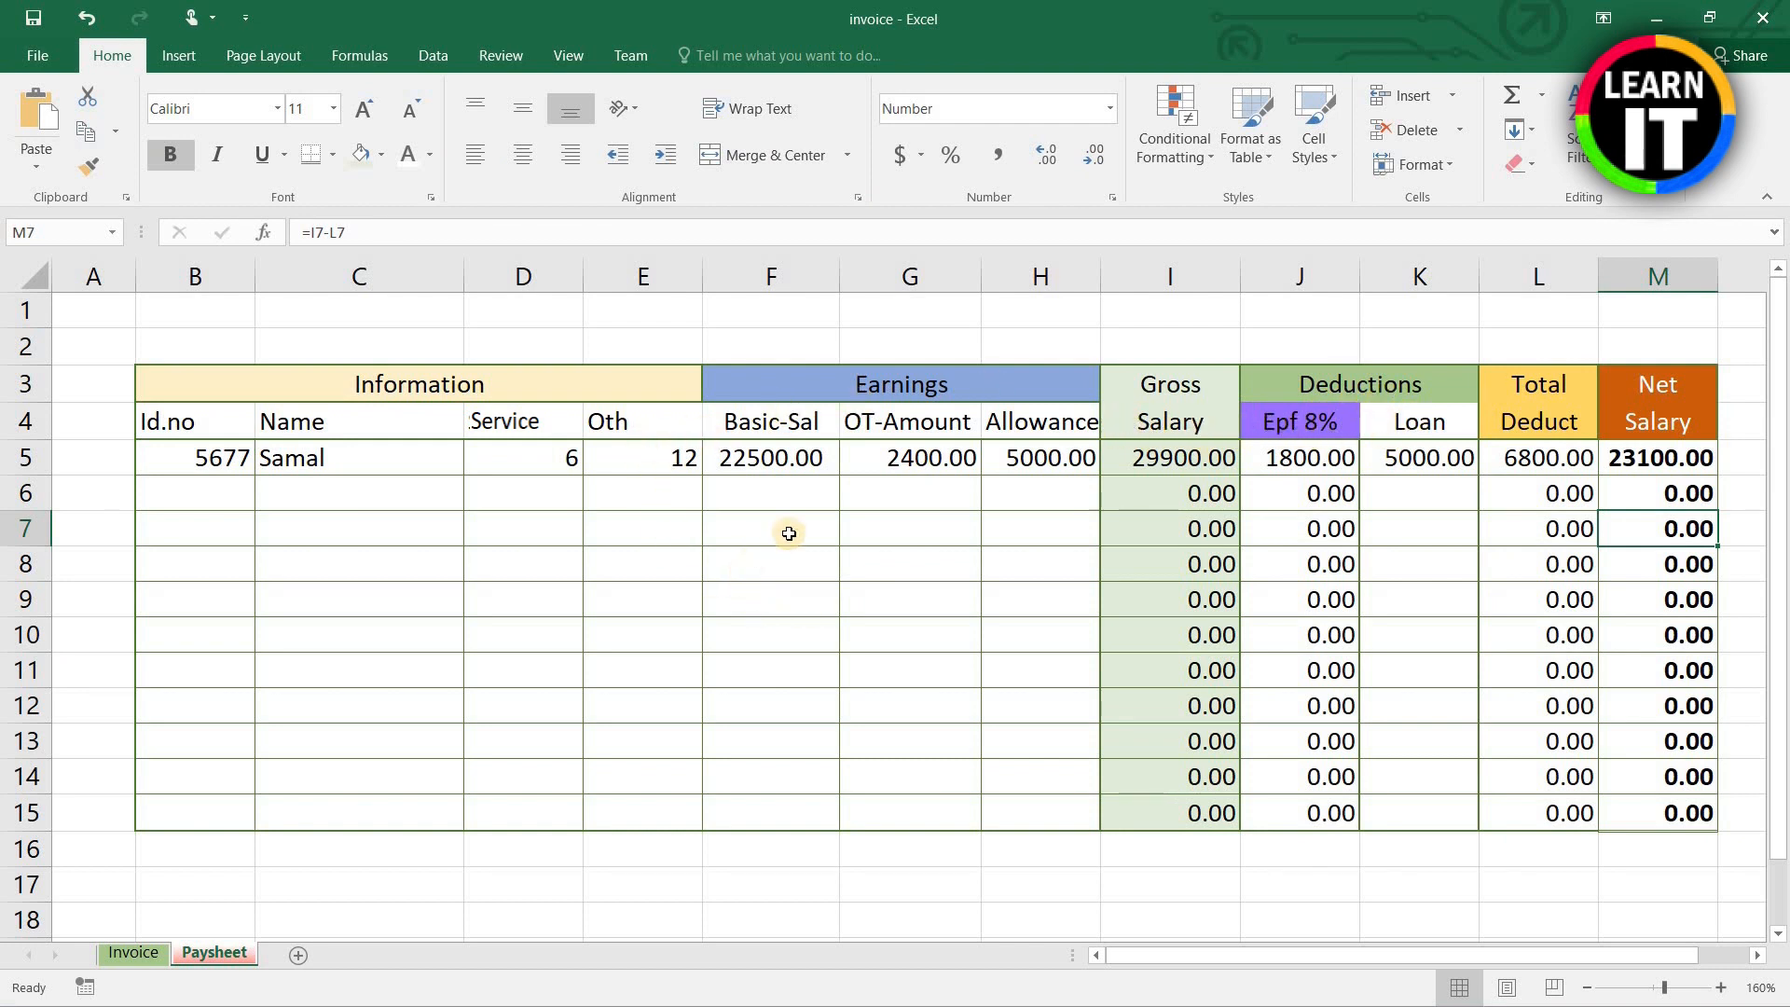
Step: Correct the spelling of the first employee's name in C5
{"action": "left_click", "coordinate": [830, 518]}
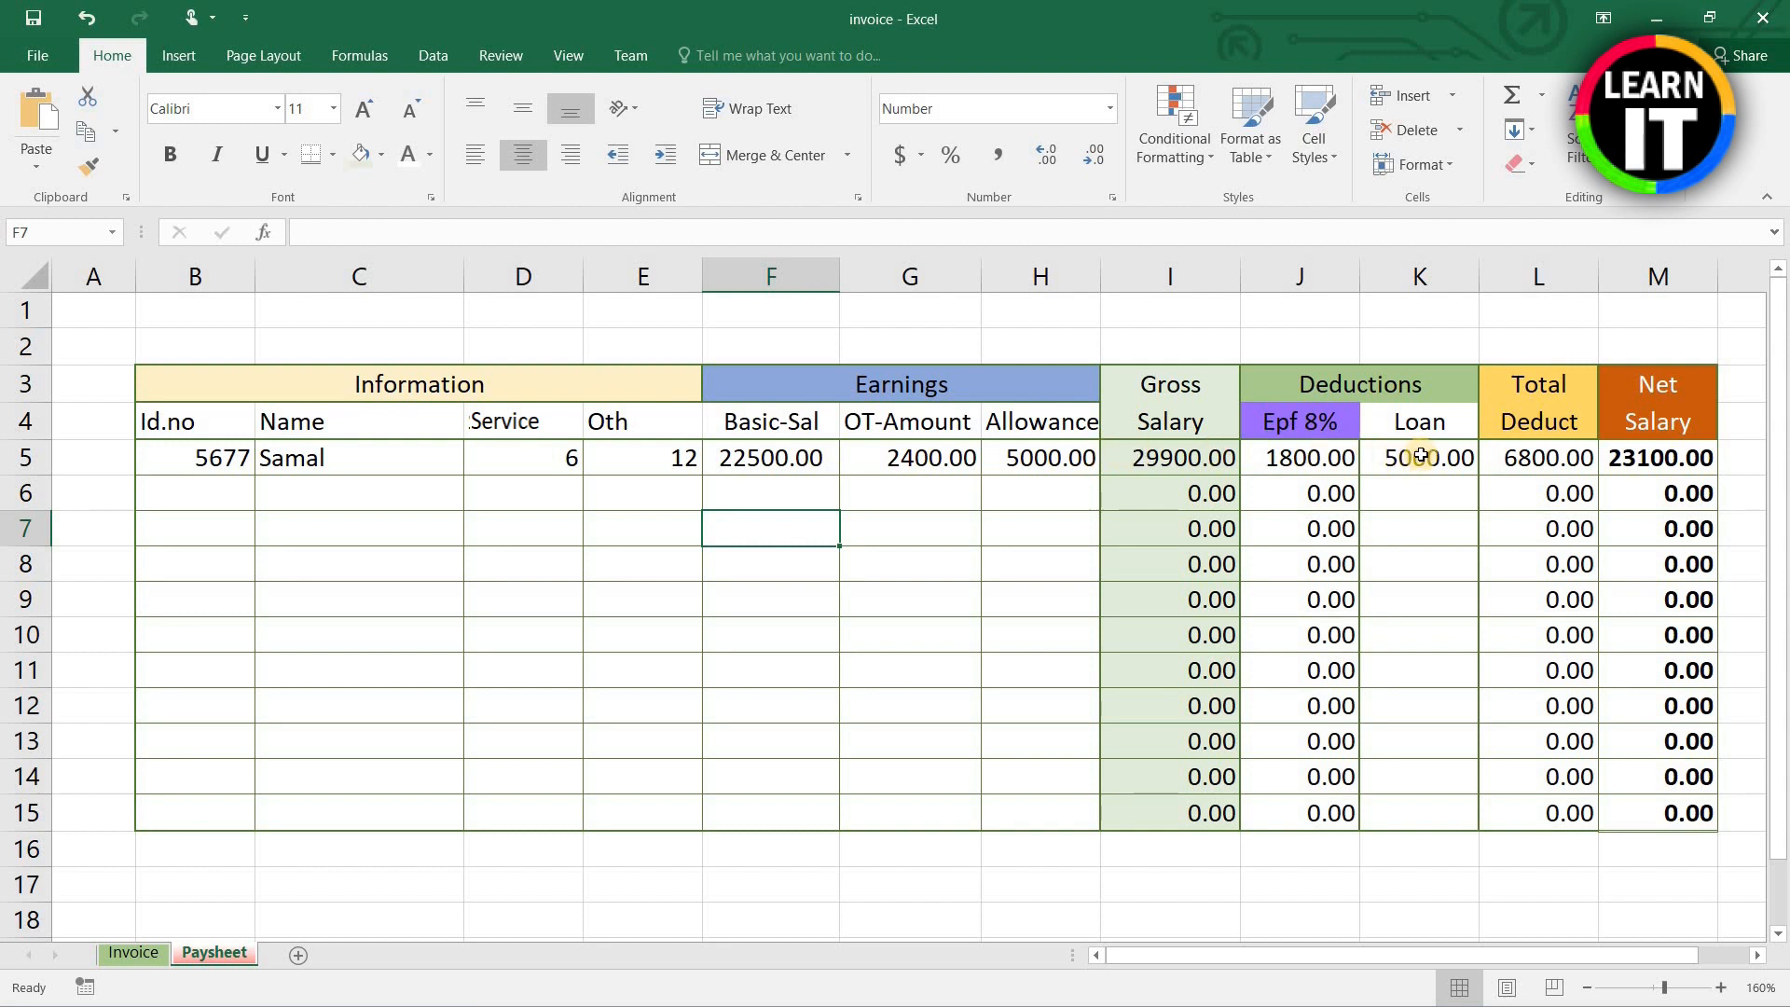
{"action": "left_click", "coordinate": [1531, 457]}
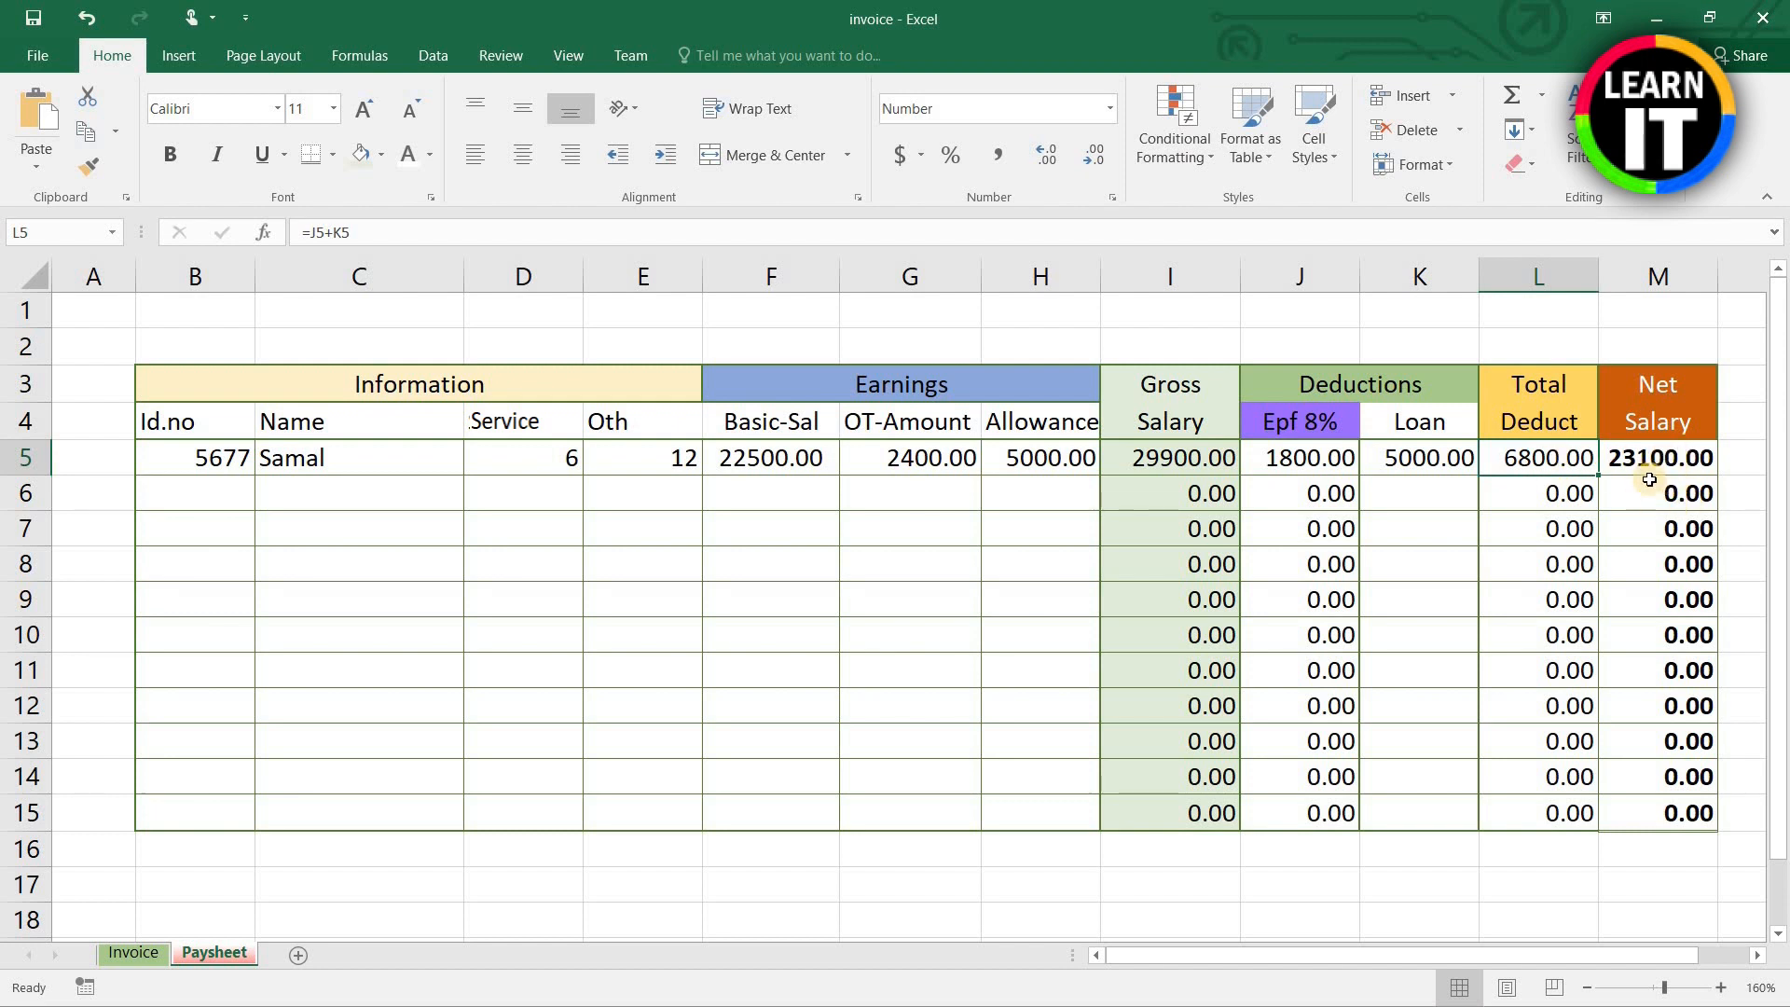
{"action": "double_click", "coordinate": [383, 459]}
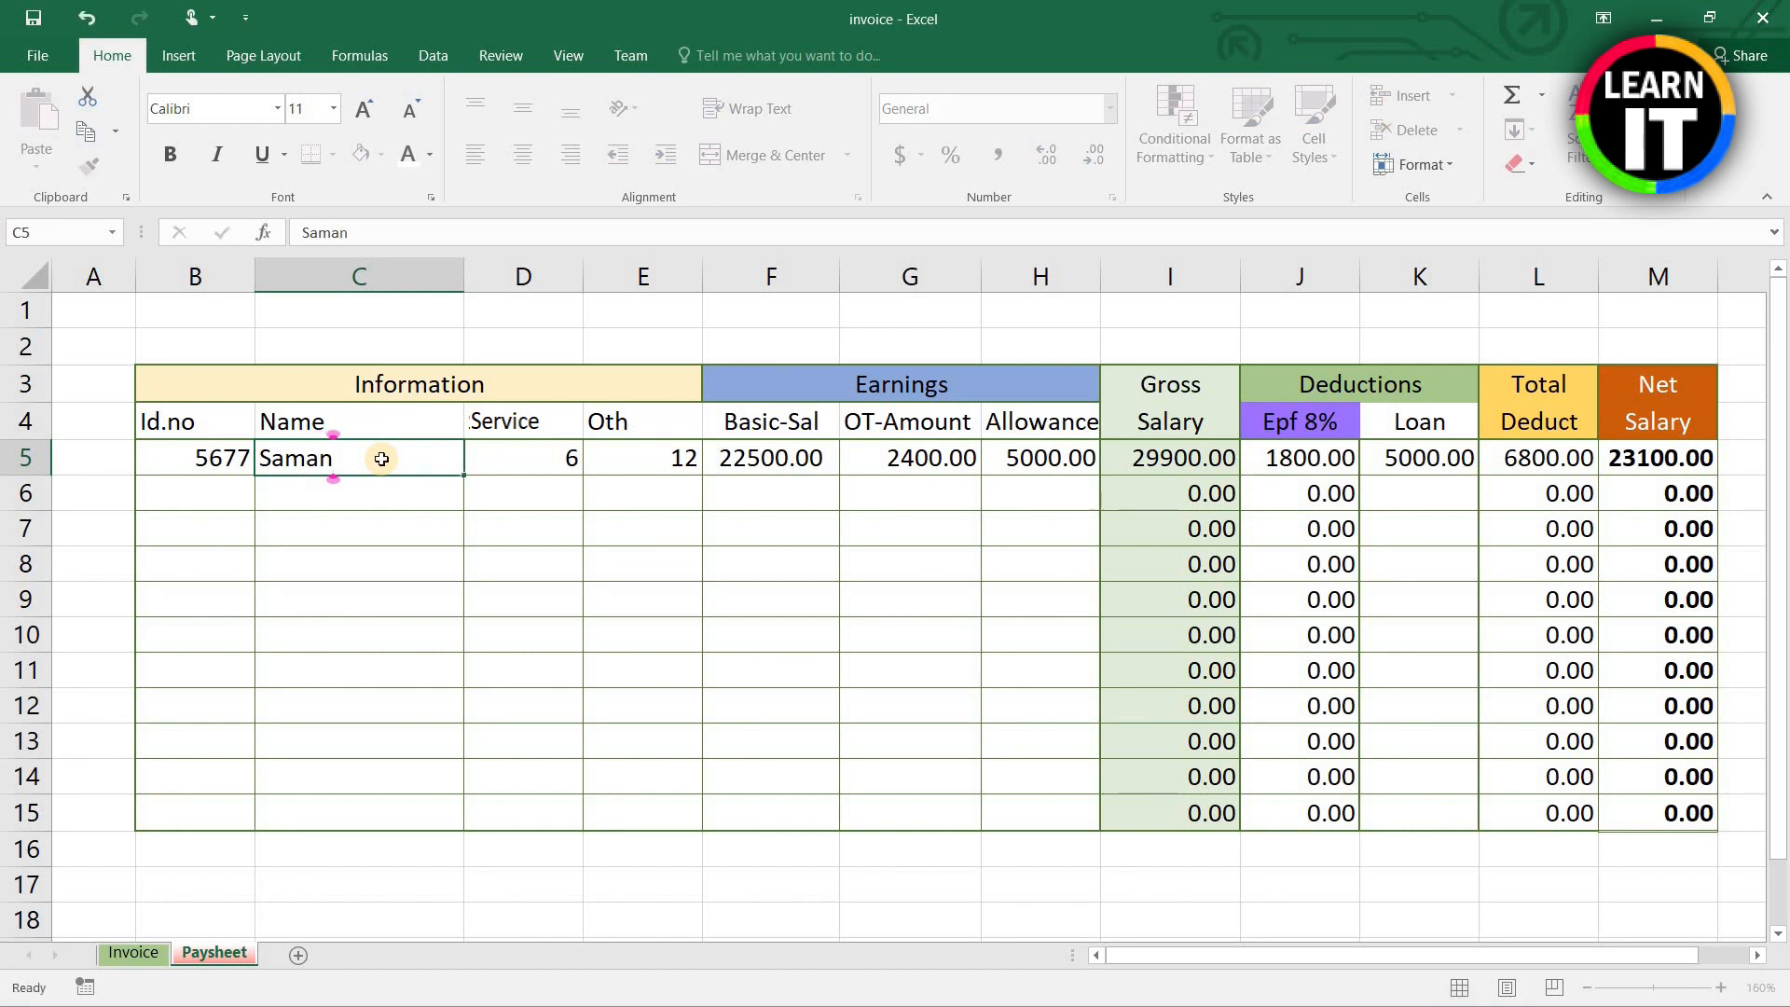
{"action": "key", "text": "Return"}
Step: Enter the second employee's ID number in B6 and name in C6
{"action": "left_click", "coordinate": [168, 500]}
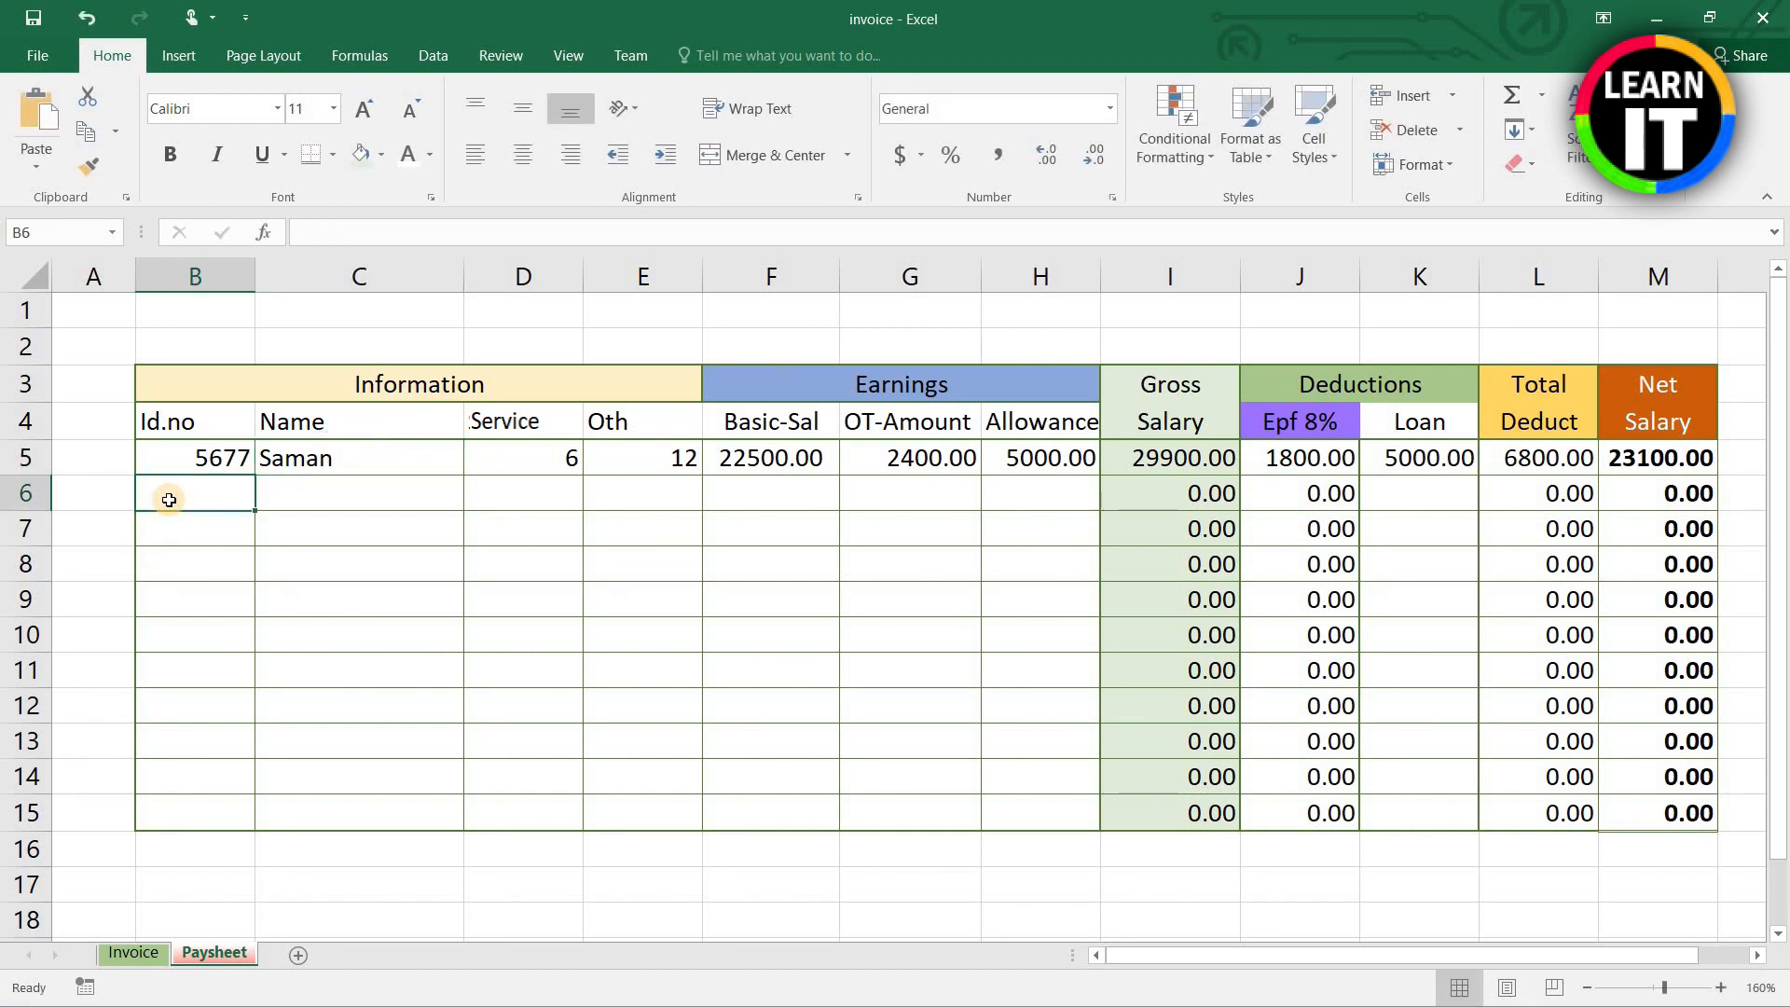
{"action": "type", "text": "45454"}
{"action": "key", "text": "Tab"}
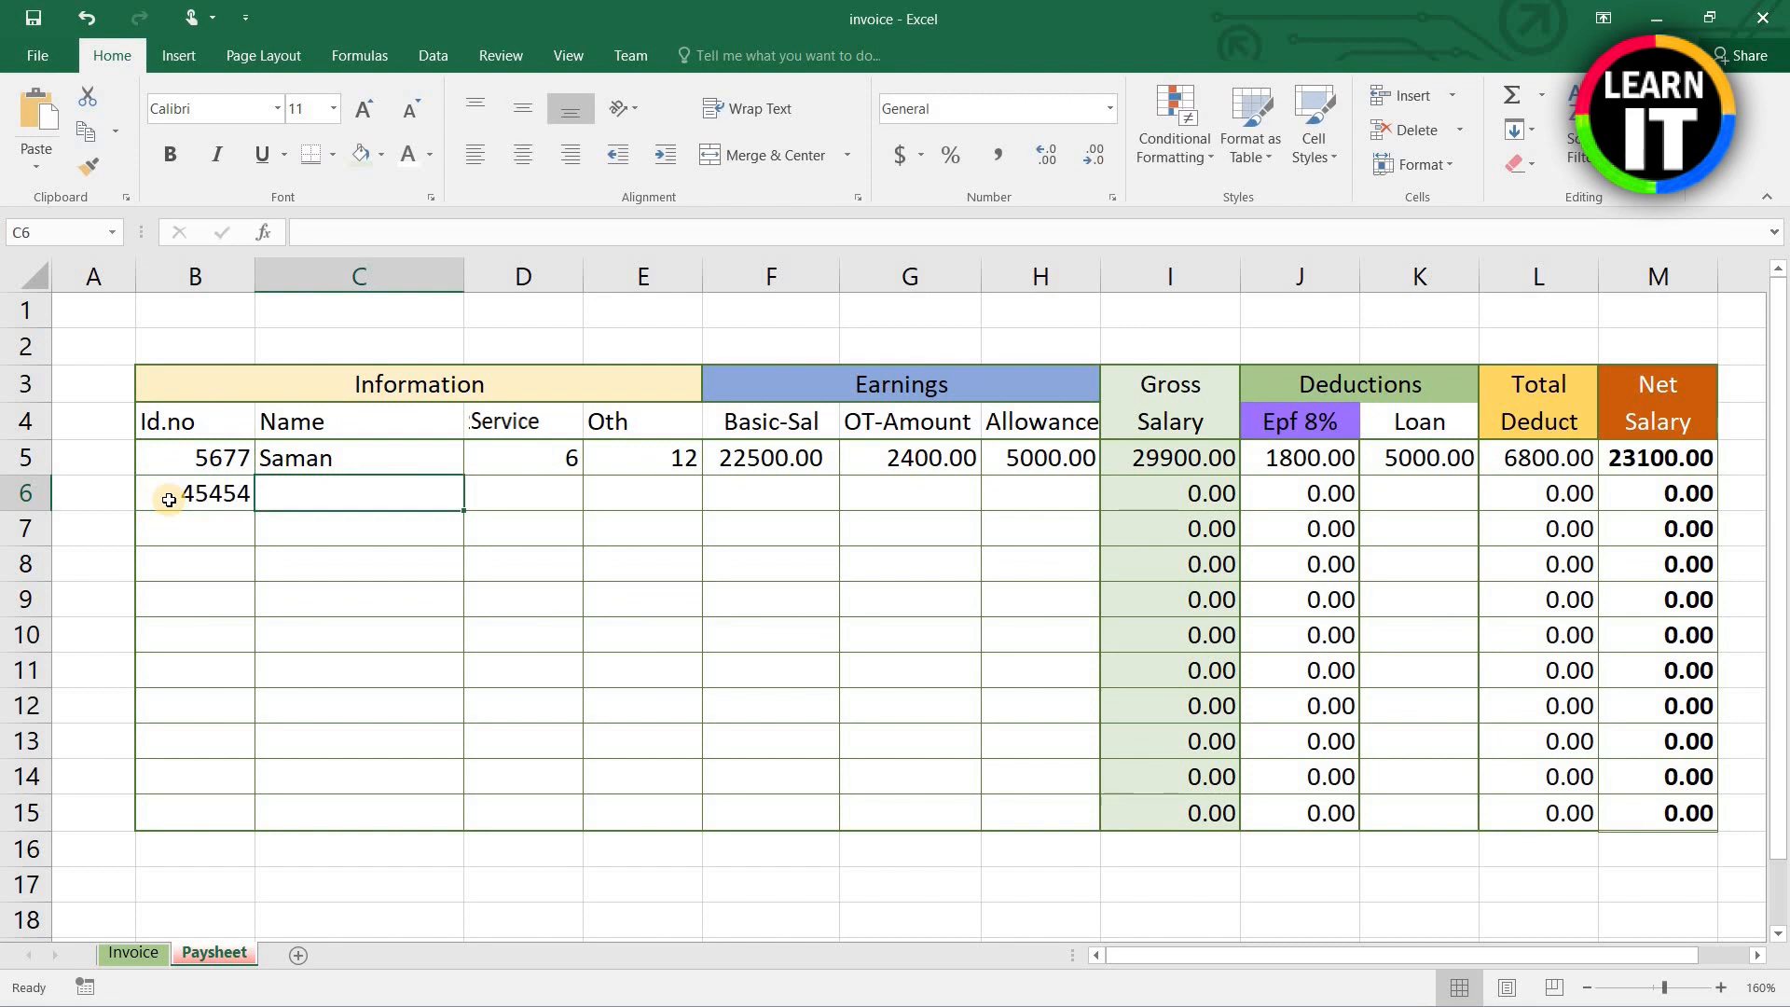
{"action": "type", "text": "Kamal"}
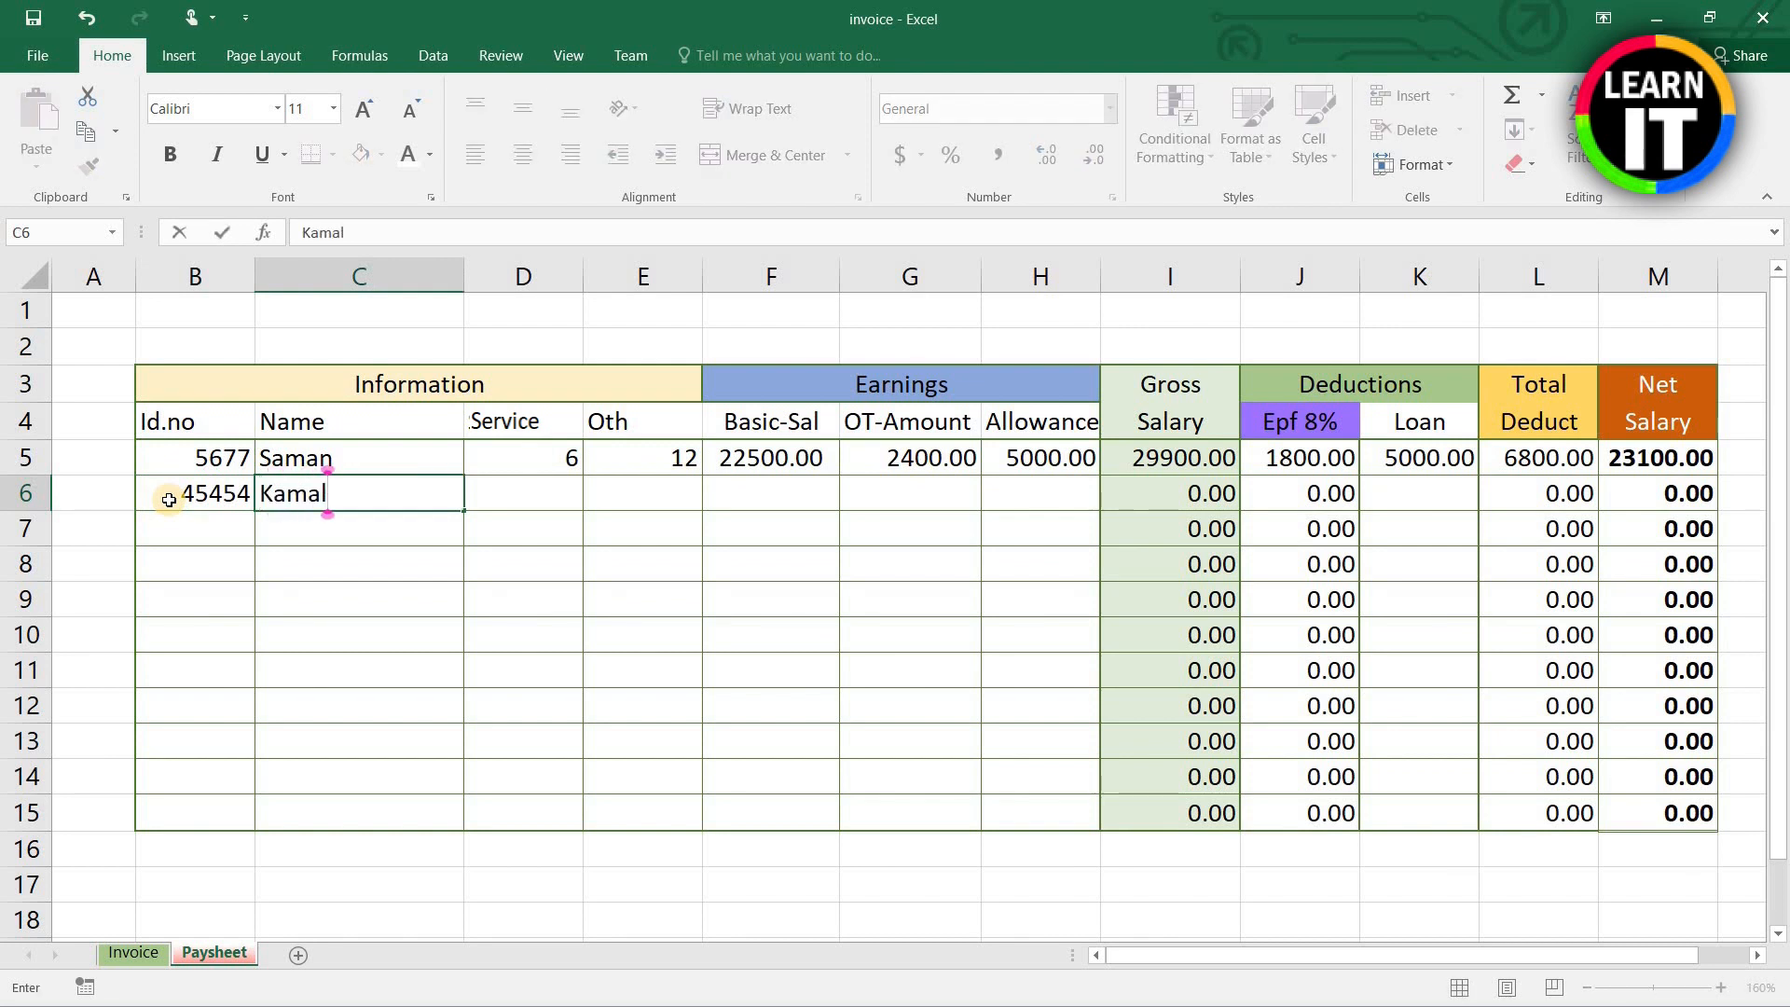
{"action": "key", "text": "Tab"}
Step: Complete the second employee's figures in row 6 with Service 5, Oth 13 and Basic-Sal 32000
{"action": "type", "text": "5"}
{"action": "key", "text": "Tab"}
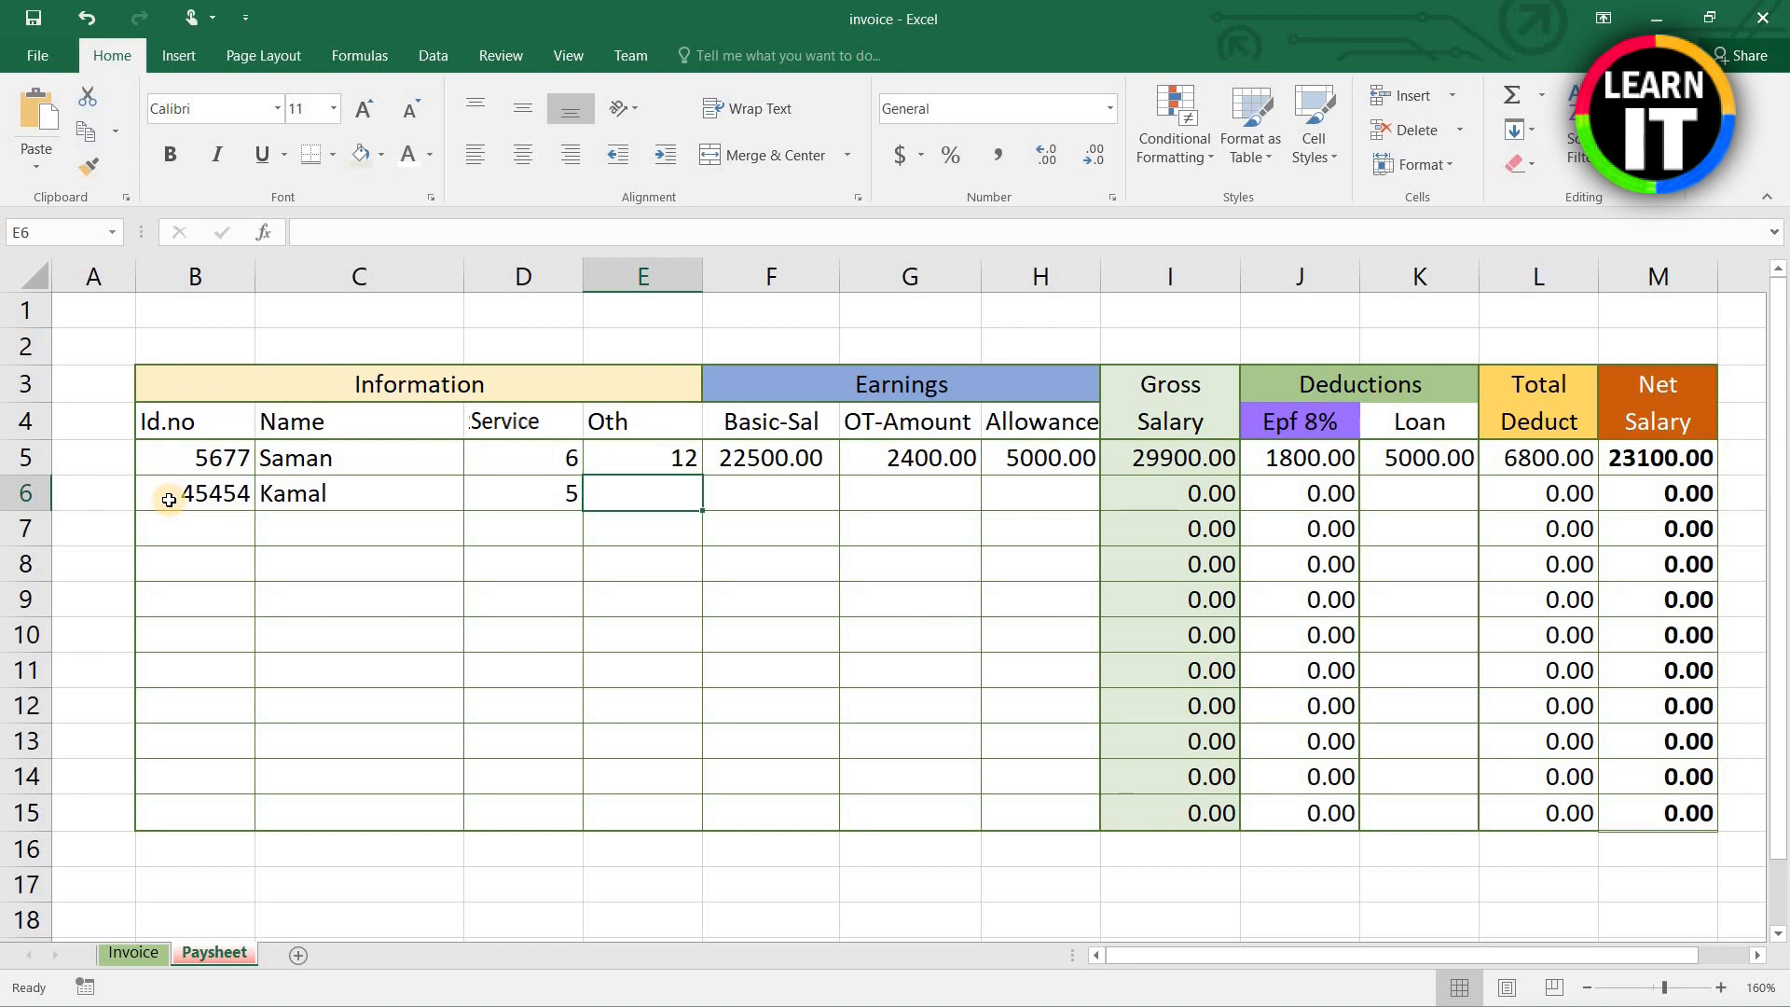
{"action": "type", "text": "13"}
{"action": "key", "text": "Tab"}
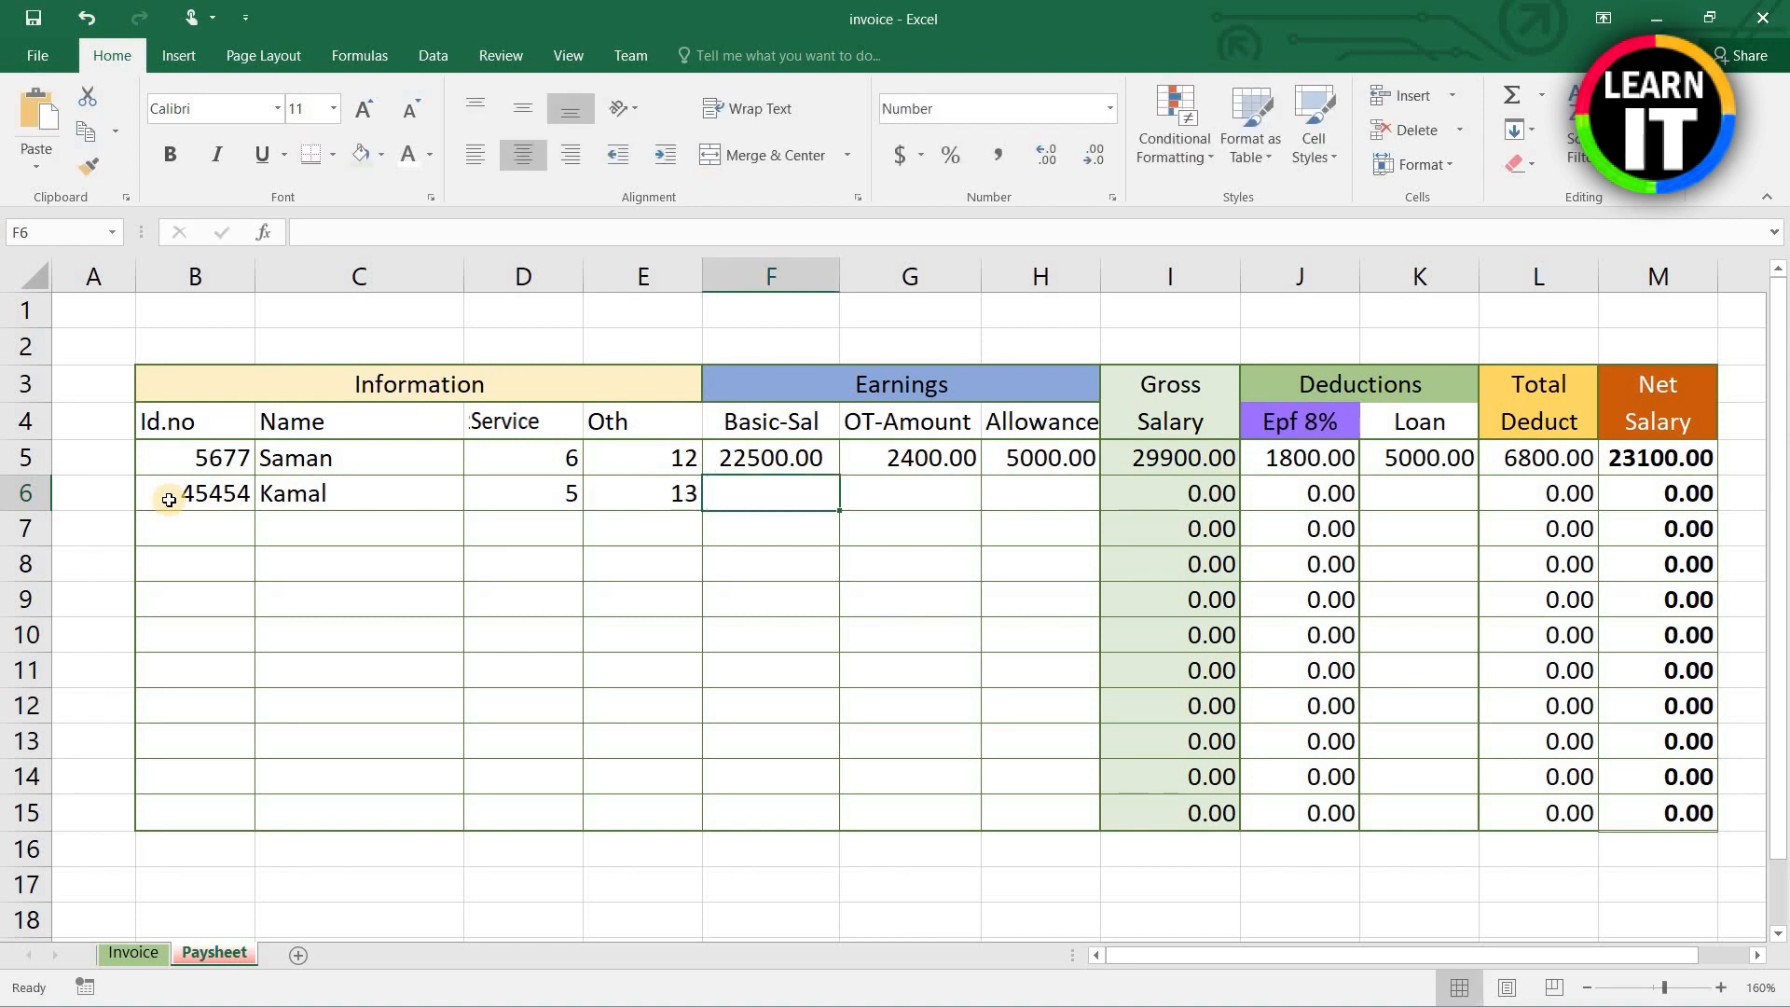
{"action": "type", "text": "32000"}
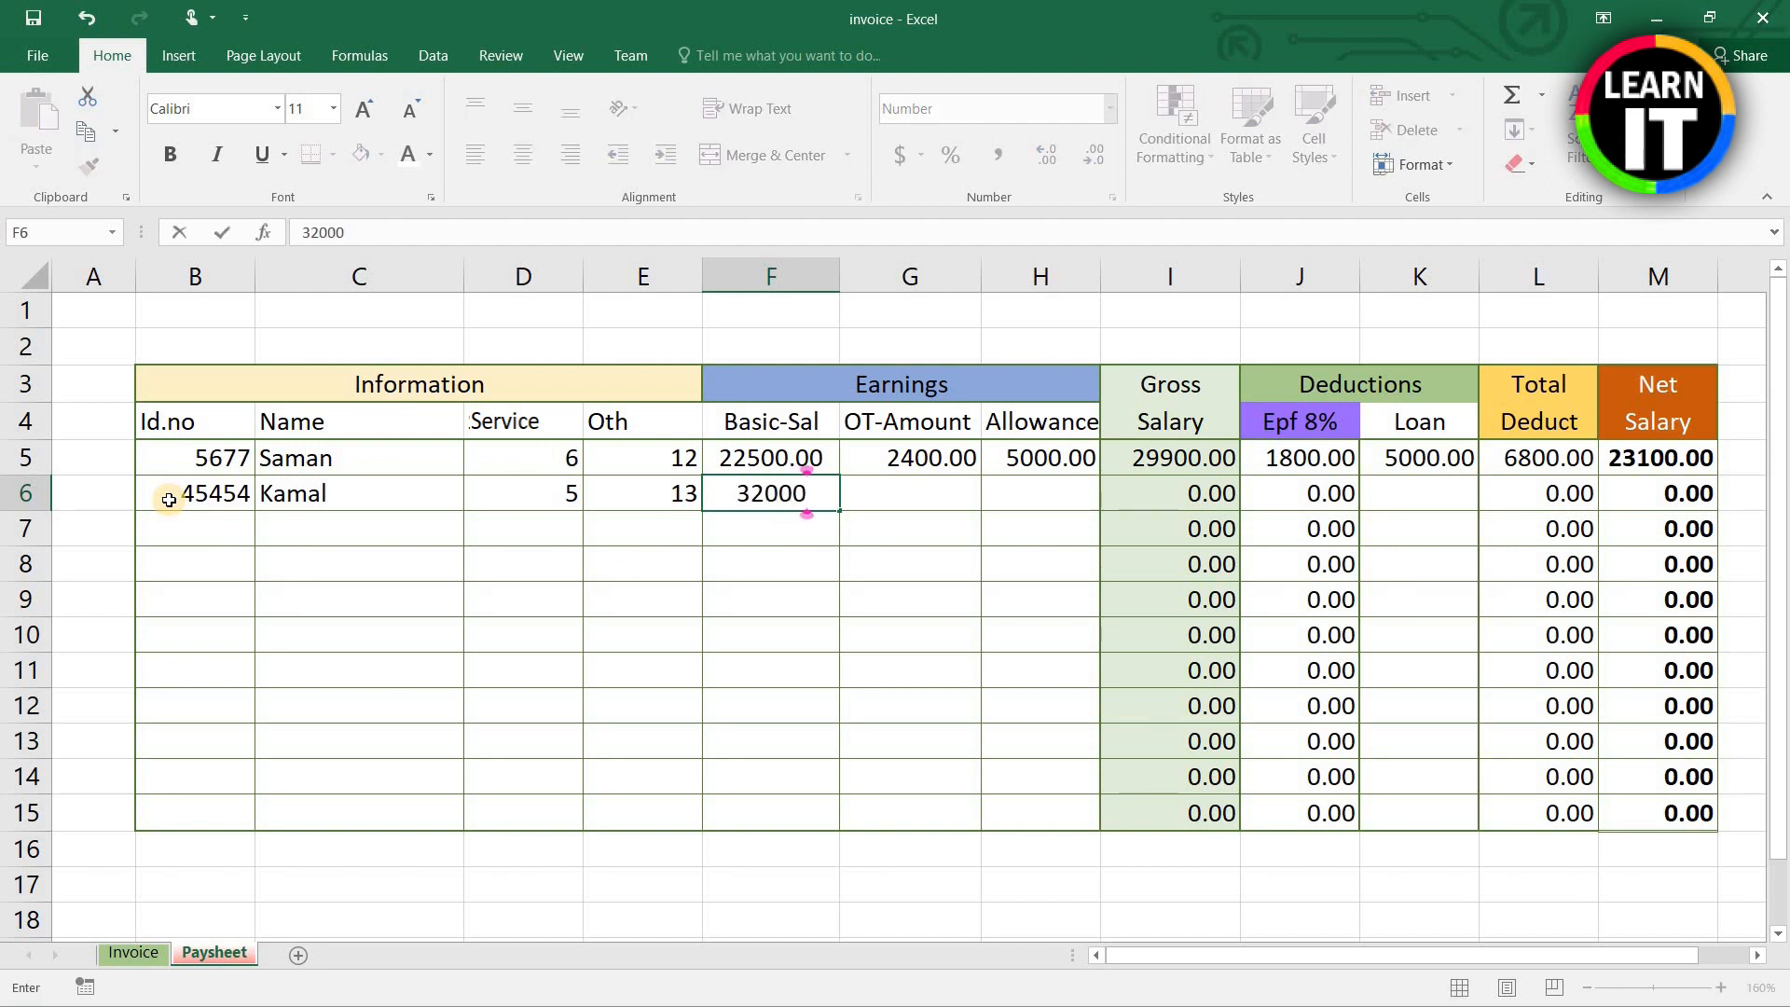
{"action": "key", "text": "Tab"}
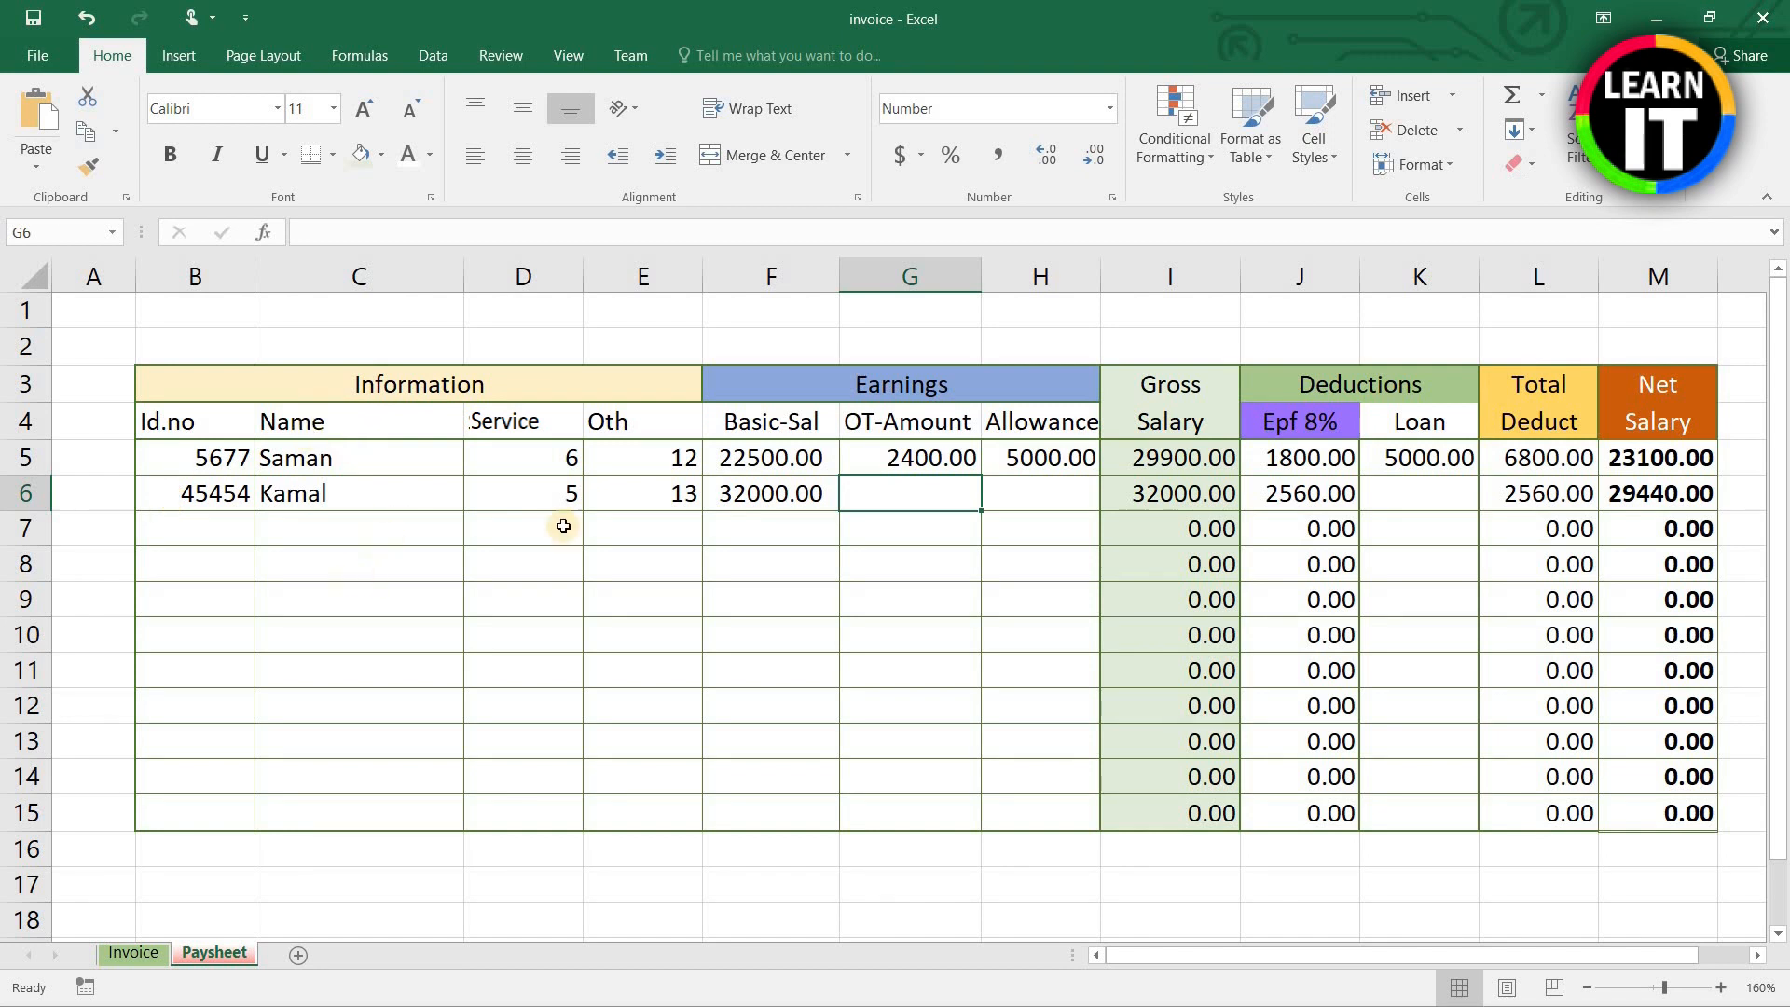
Step: Copy the OT-Amount formula from G5 down through G15 and give the range all borders plus a thick outside border
{"action": "left_click", "coordinate": [937, 455]}
{"action": "left_click_drag", "start_coordinate": [977, 478], "coordinate": [953, 826]}
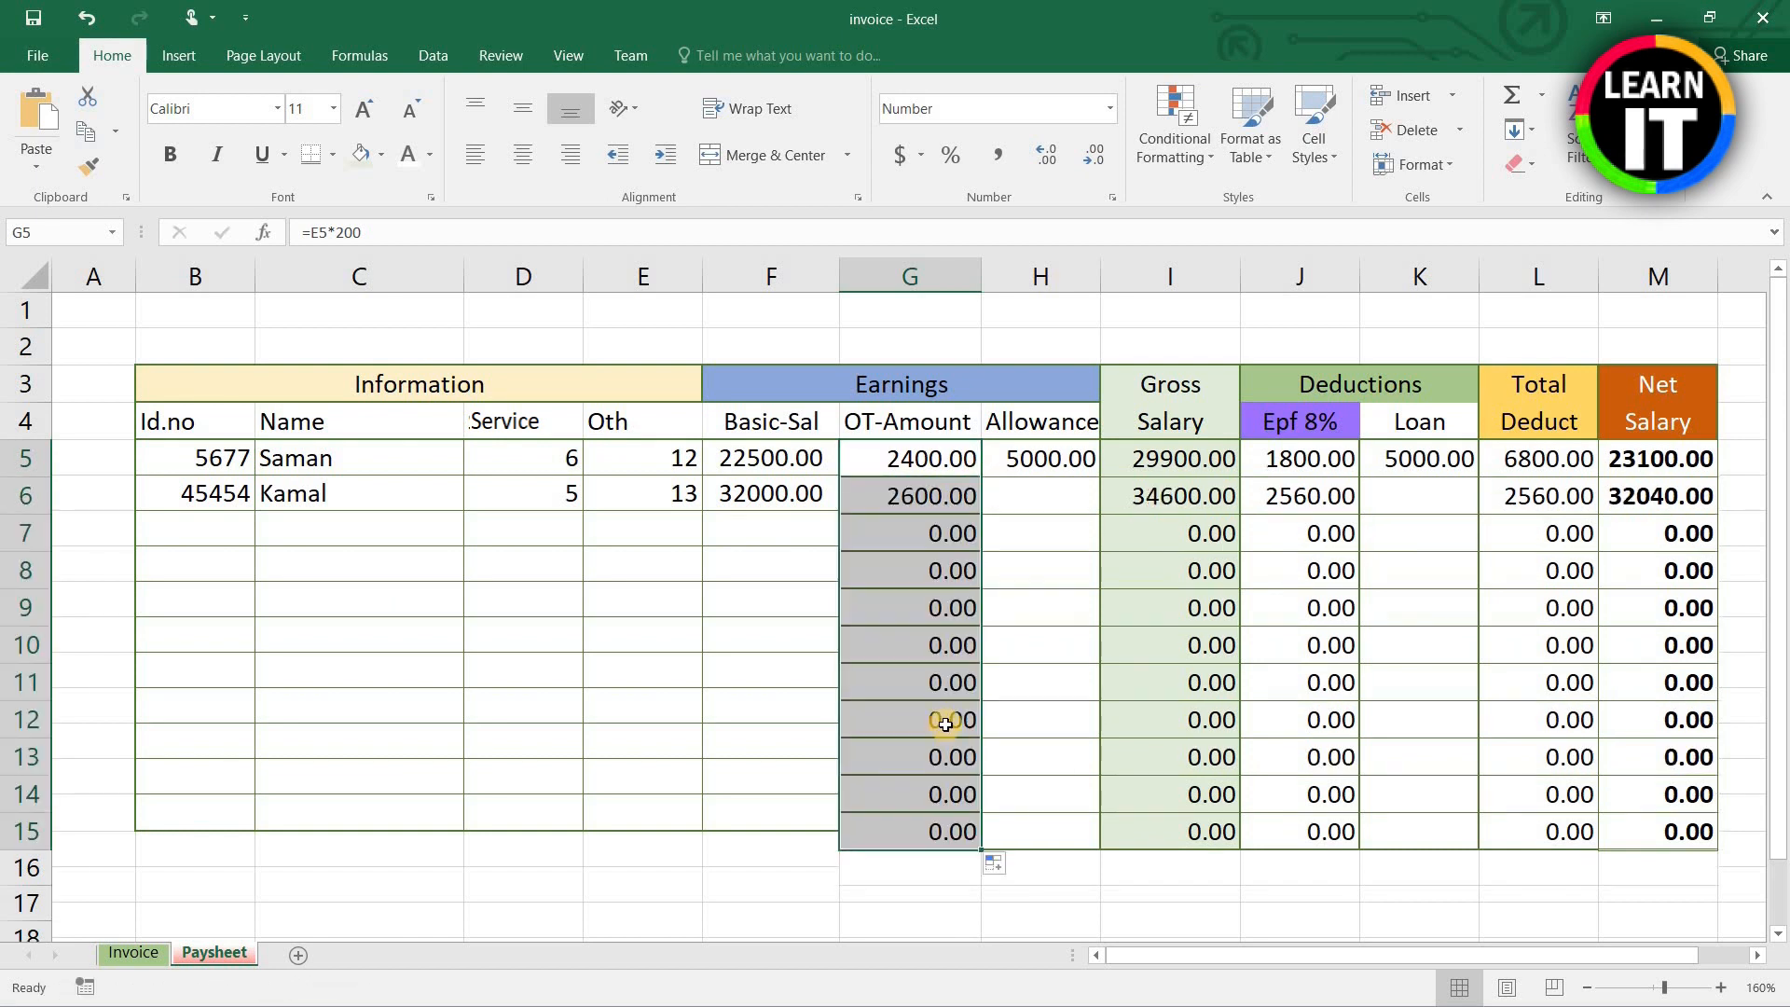
{"action": "left_click", "coordinate": [338, 156]}
{"action": "left_click", "coordinate": [363, 358]}
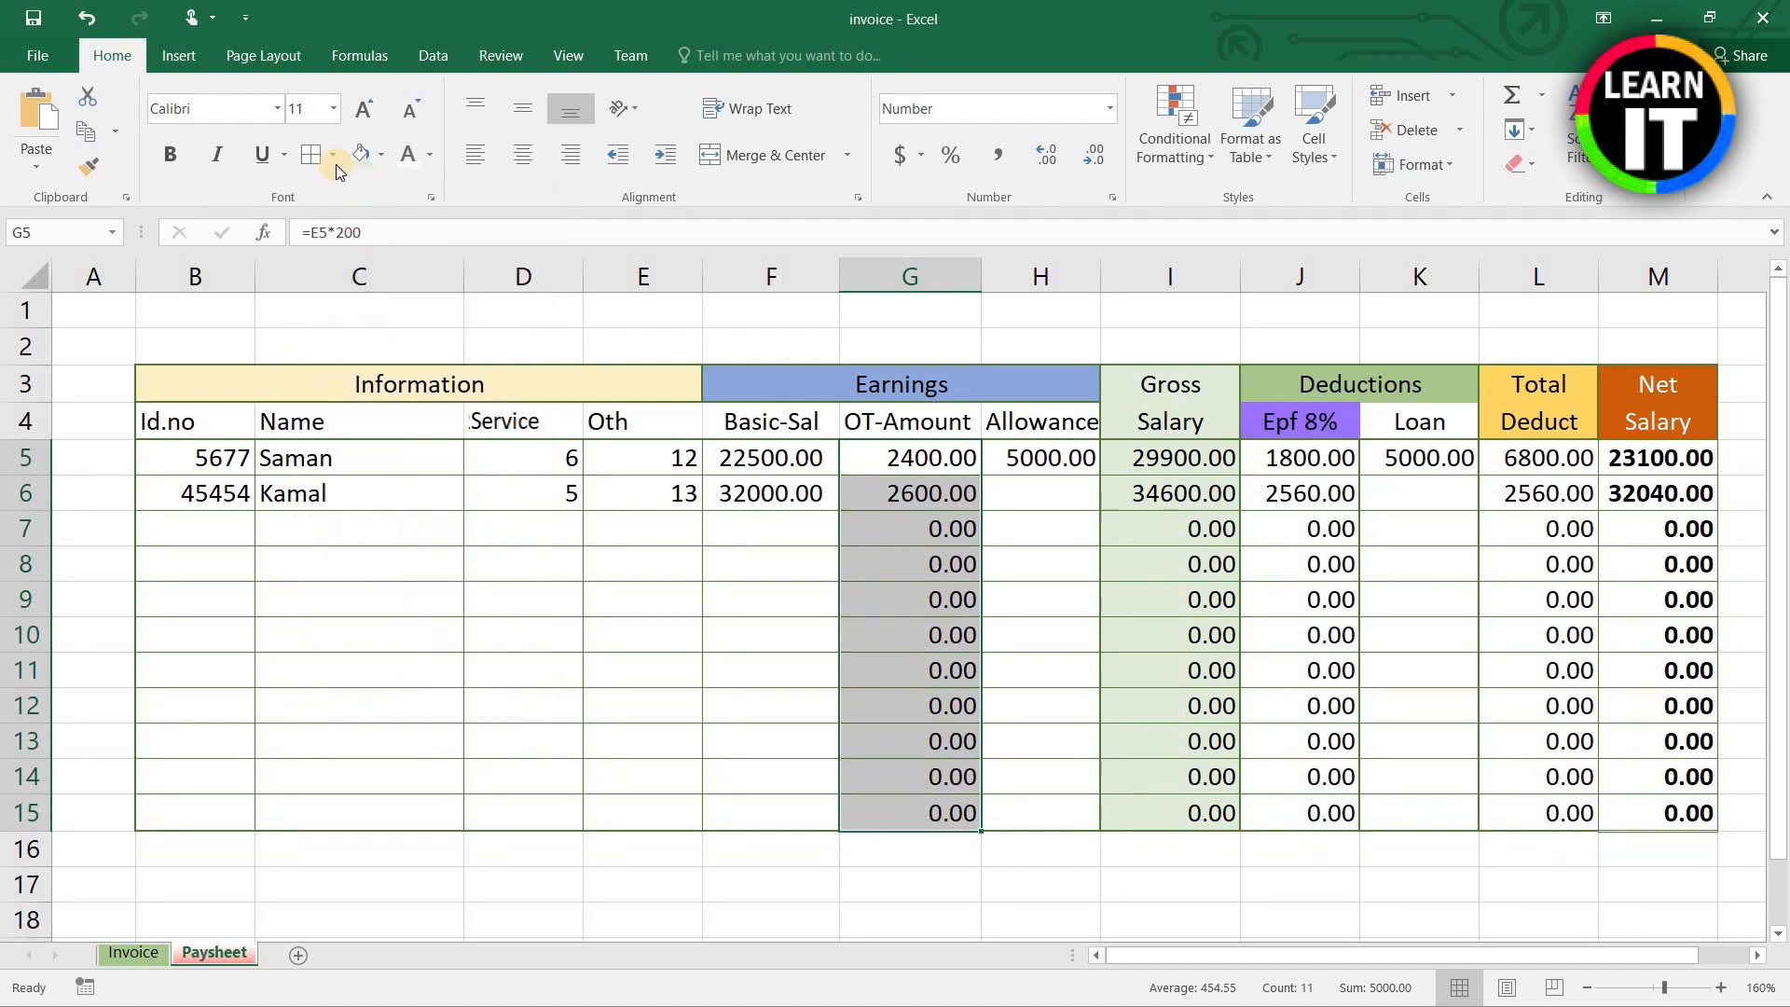
{"action": "left_click", "coordinate": [336, 159]}
{"action": "left_click", "coordinate": [373, 411]}
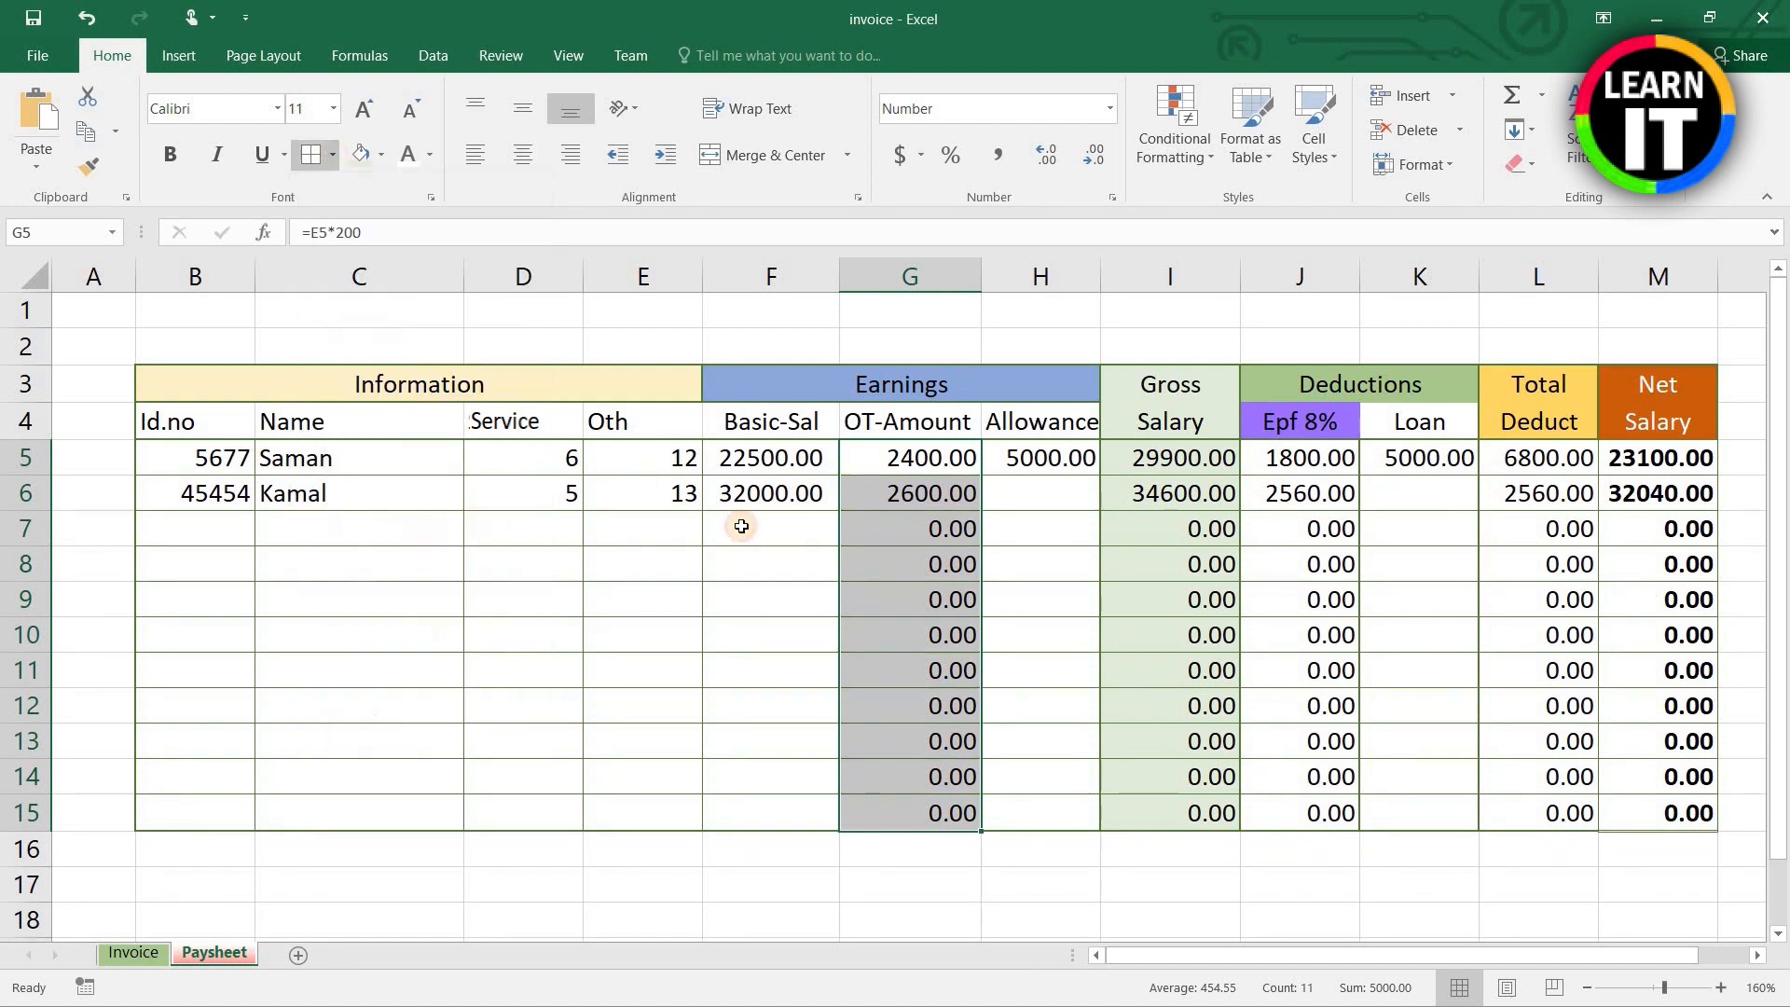
{"action": "left_click", "coordinate": [885, 494]}
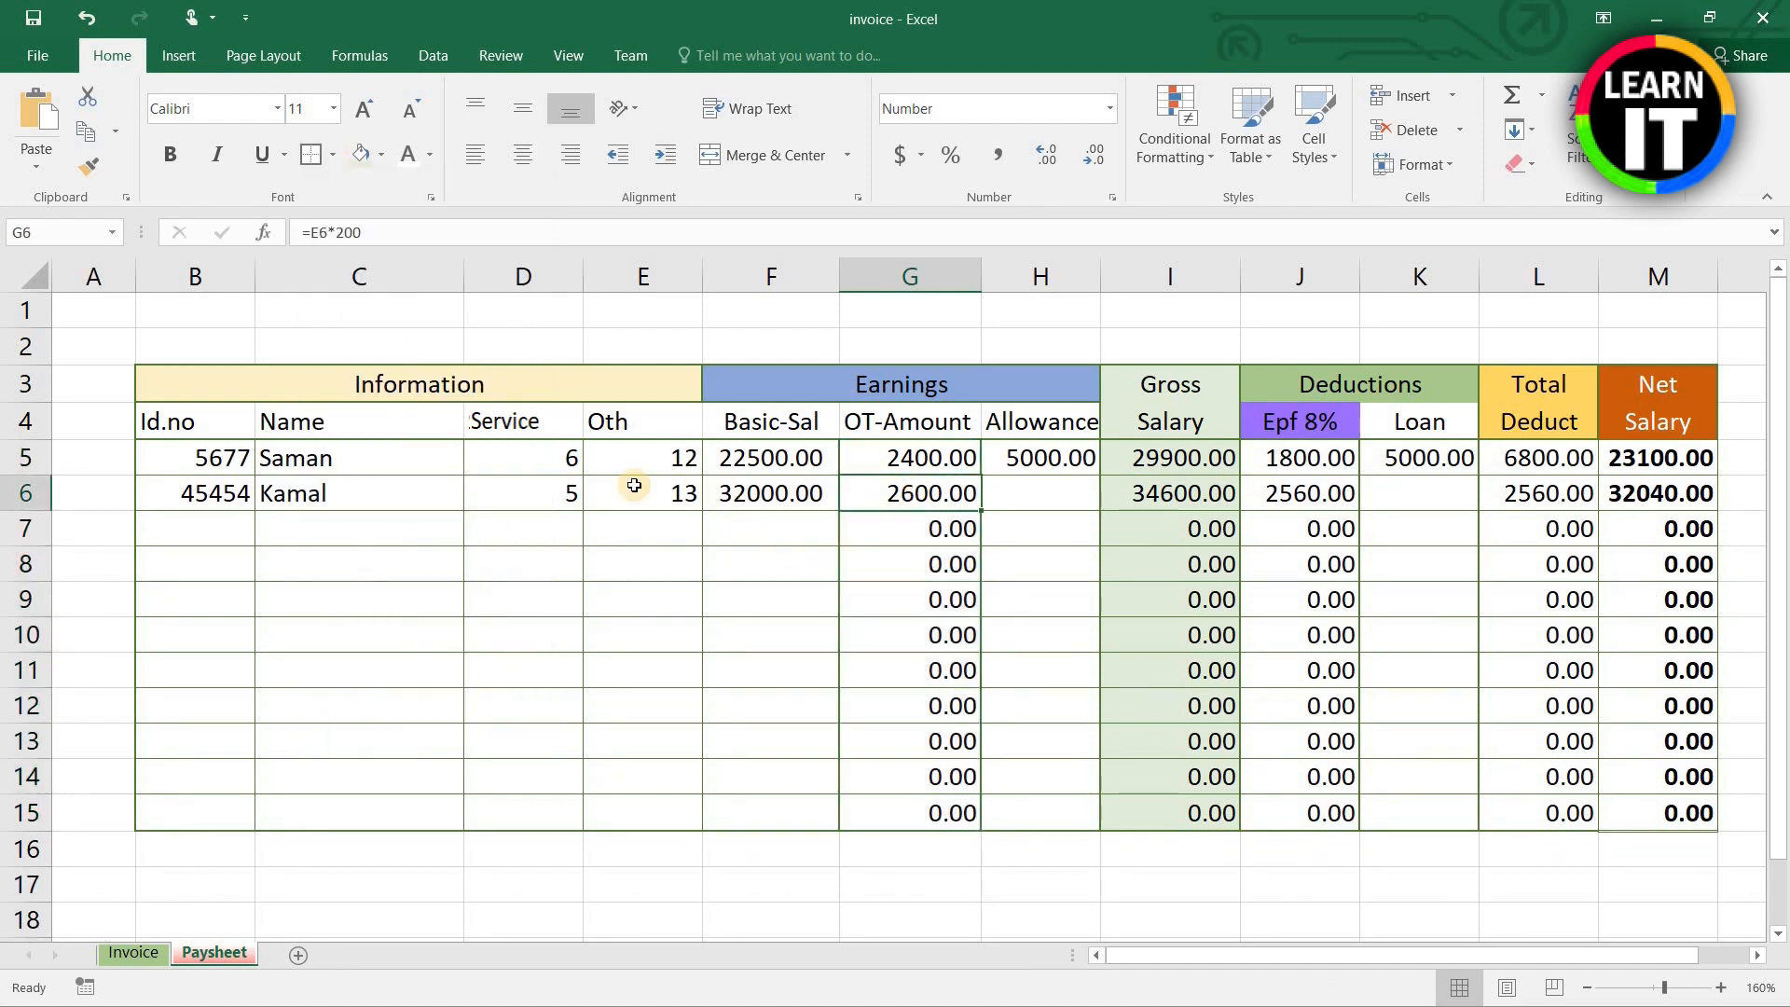
Step: Enter an Allowance of 6000 in H6 and a Loan deduction of 3000 in K6
{"action": "left_click", "coordinate": [1042, 494]}
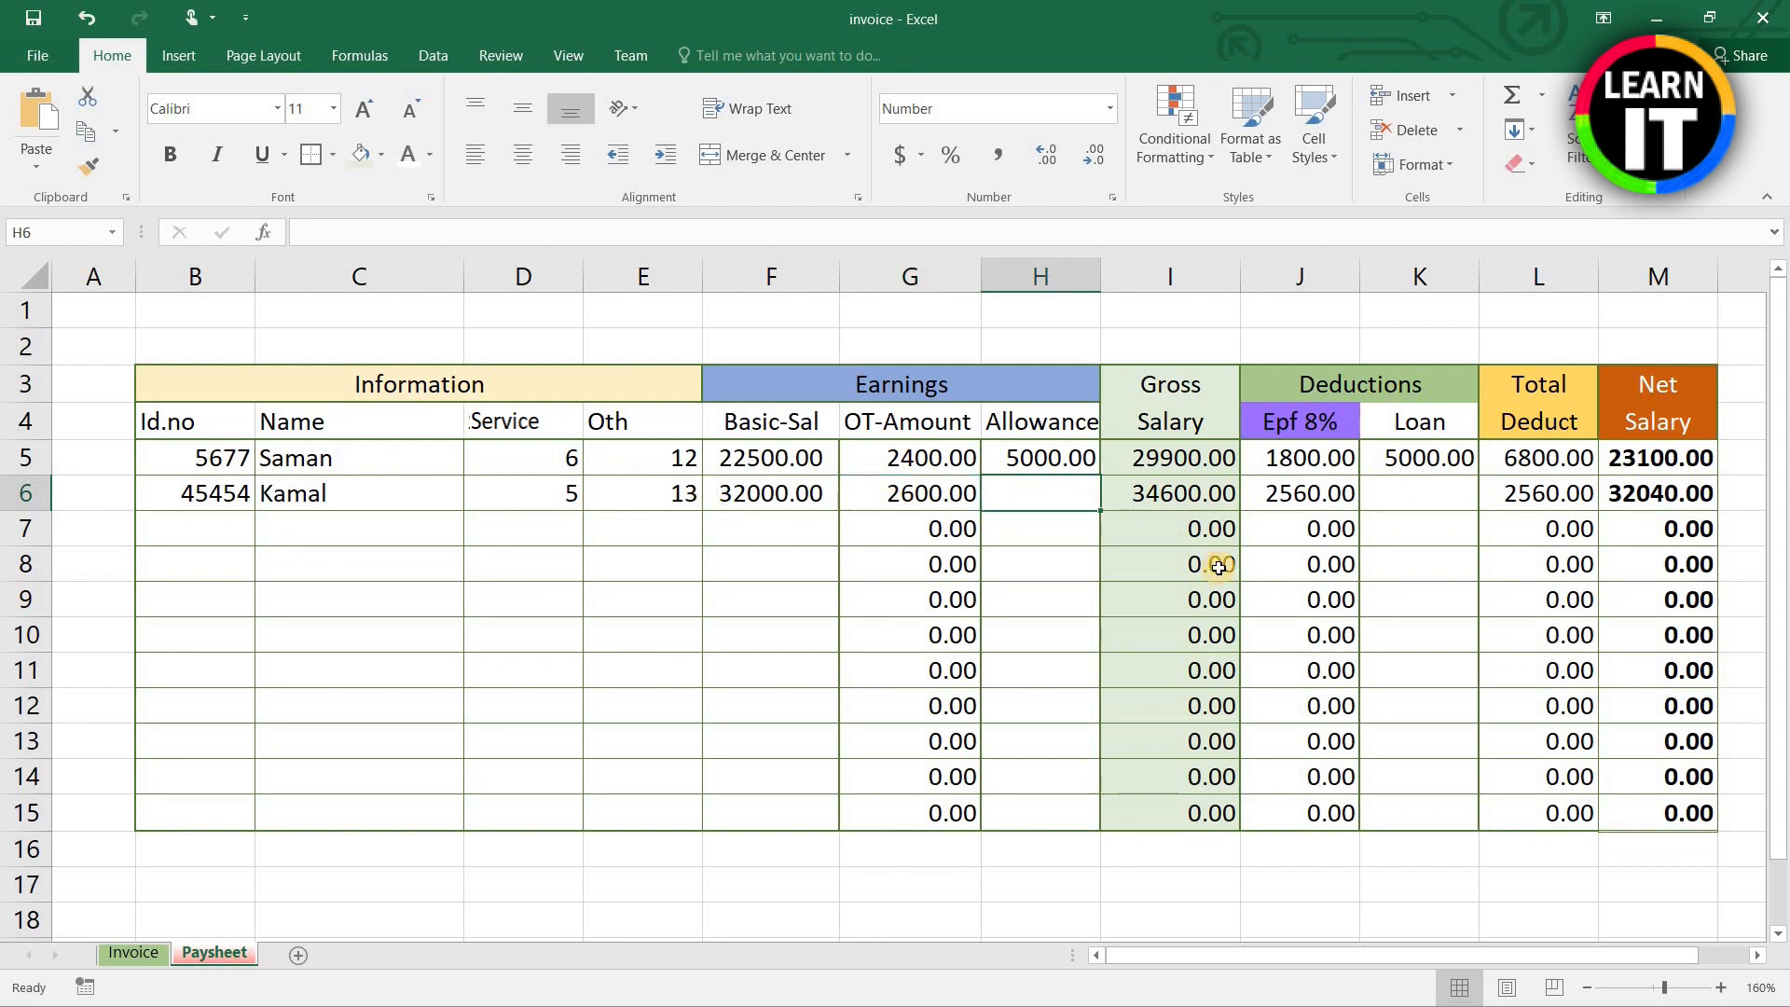
{"action": "type", "text": "6000"}
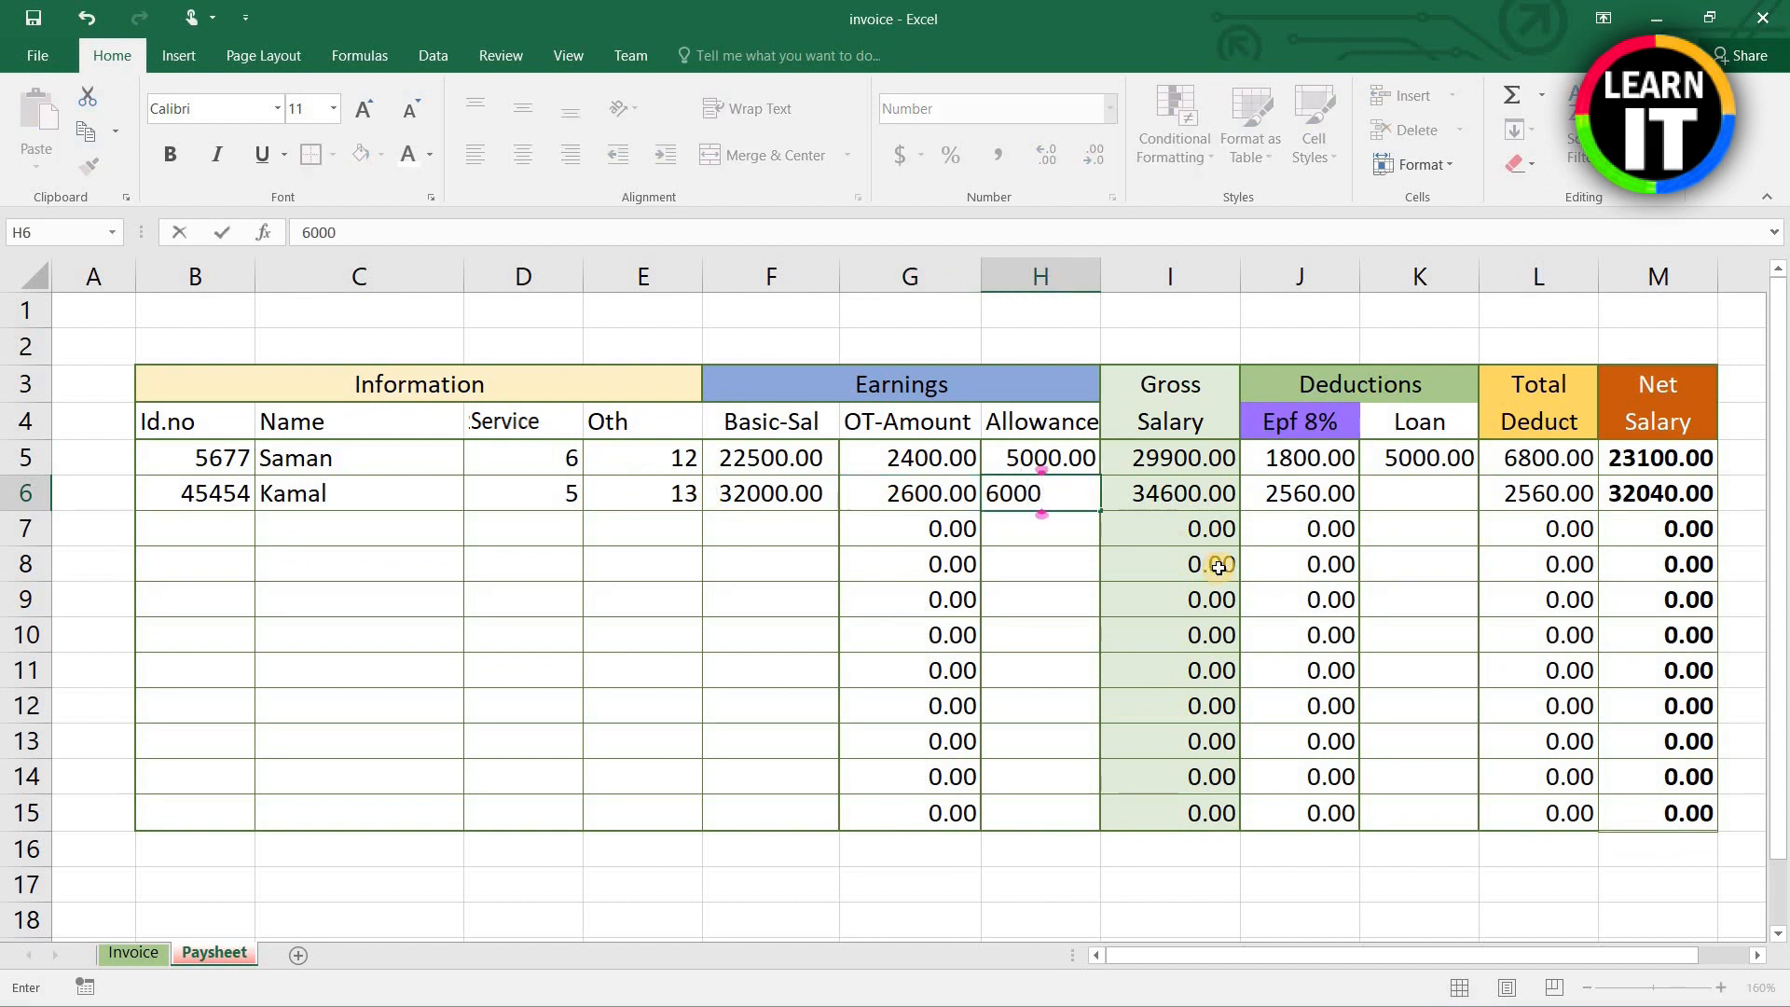
{"action": "key", "text": "Return"}
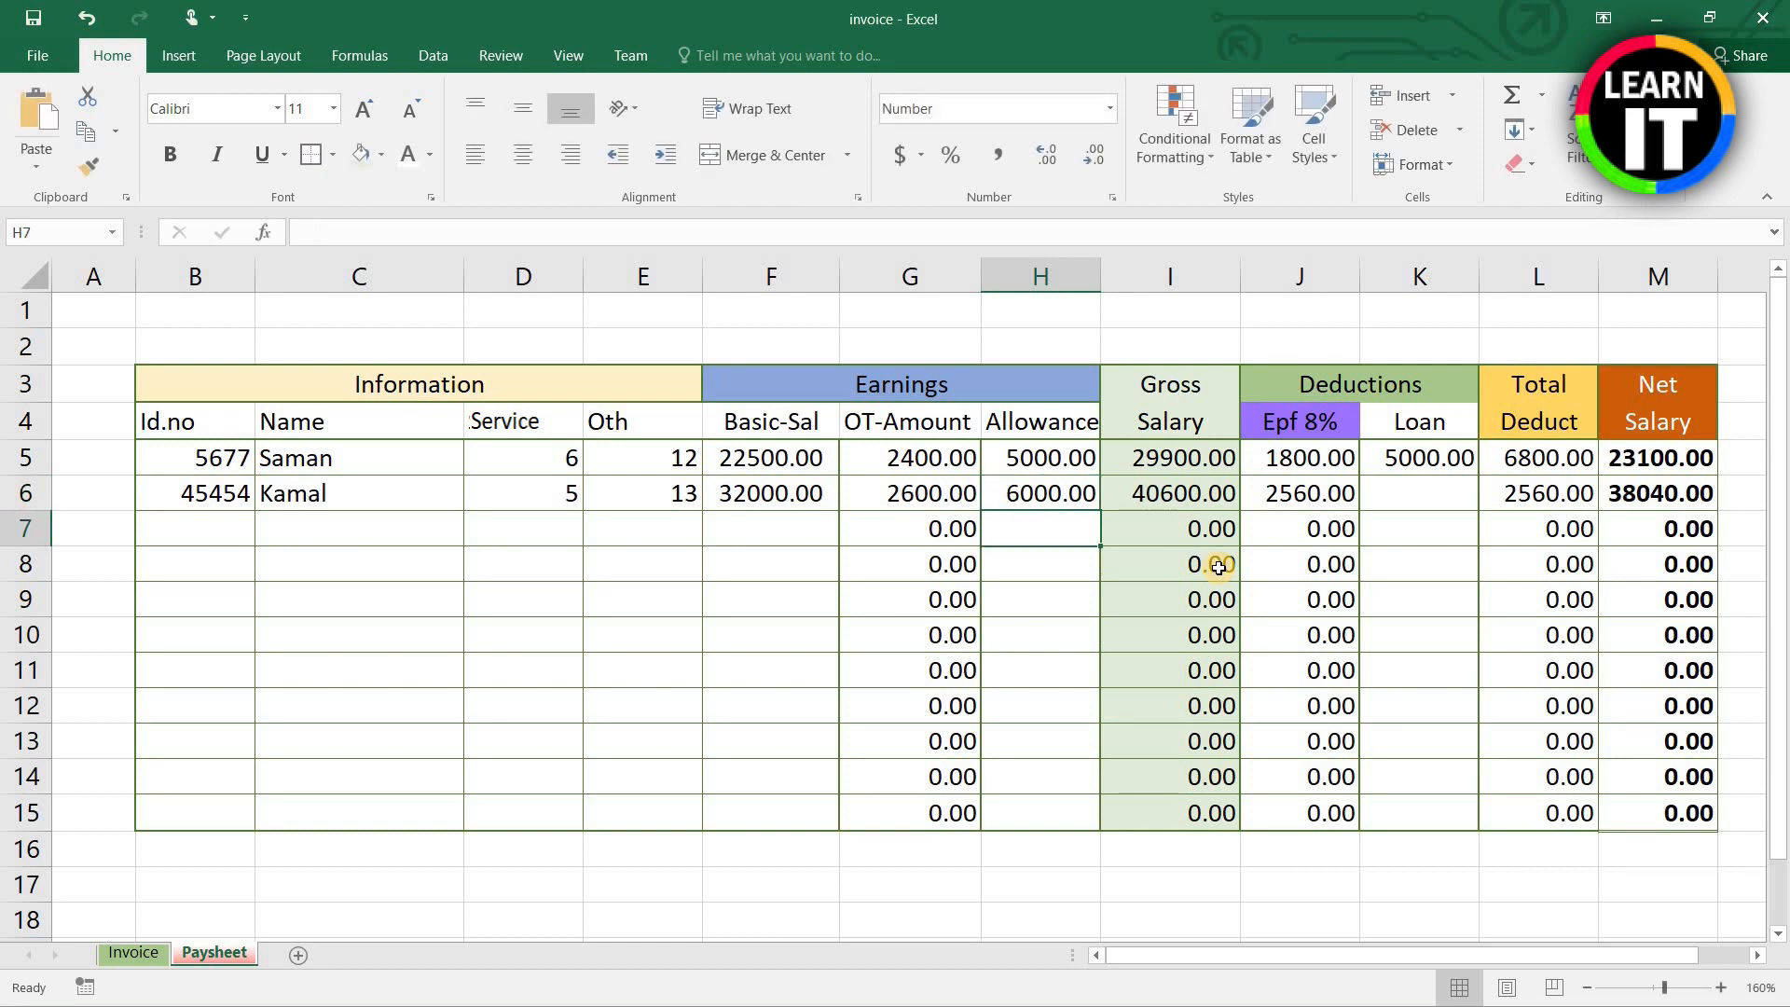
{"action": "left_click", "coordinate": [1419, 493]}
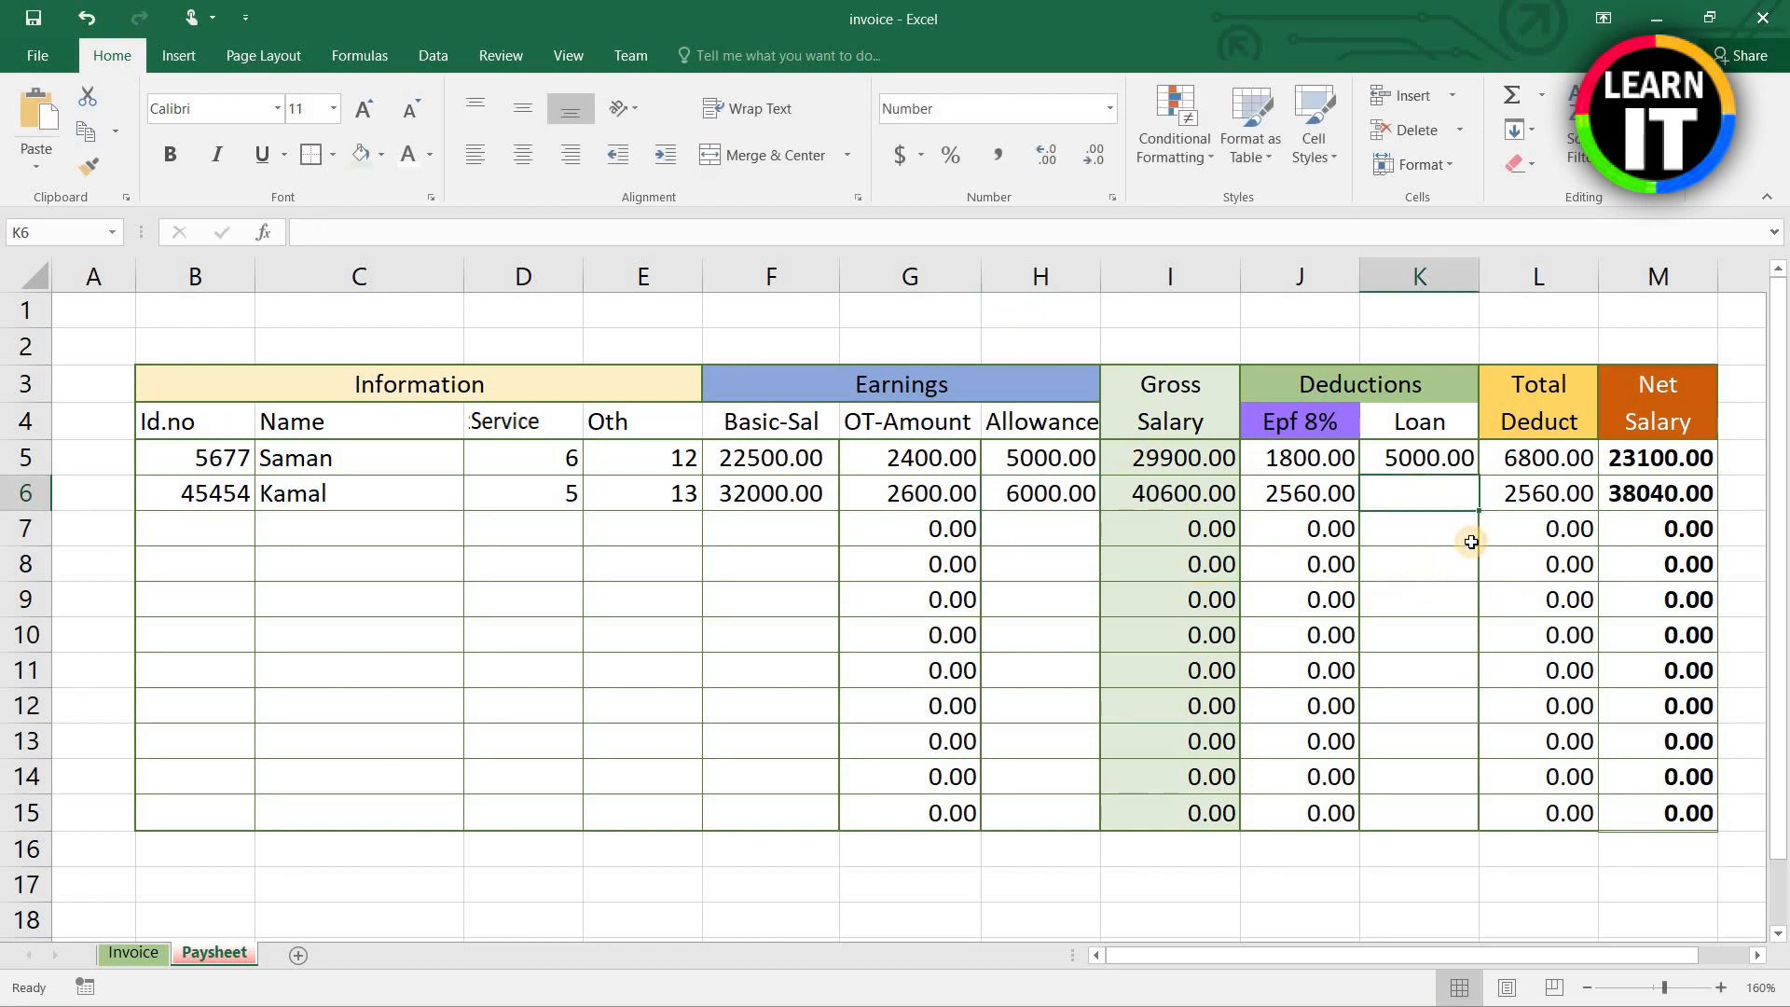
{"action": "type", "text": "3000"}
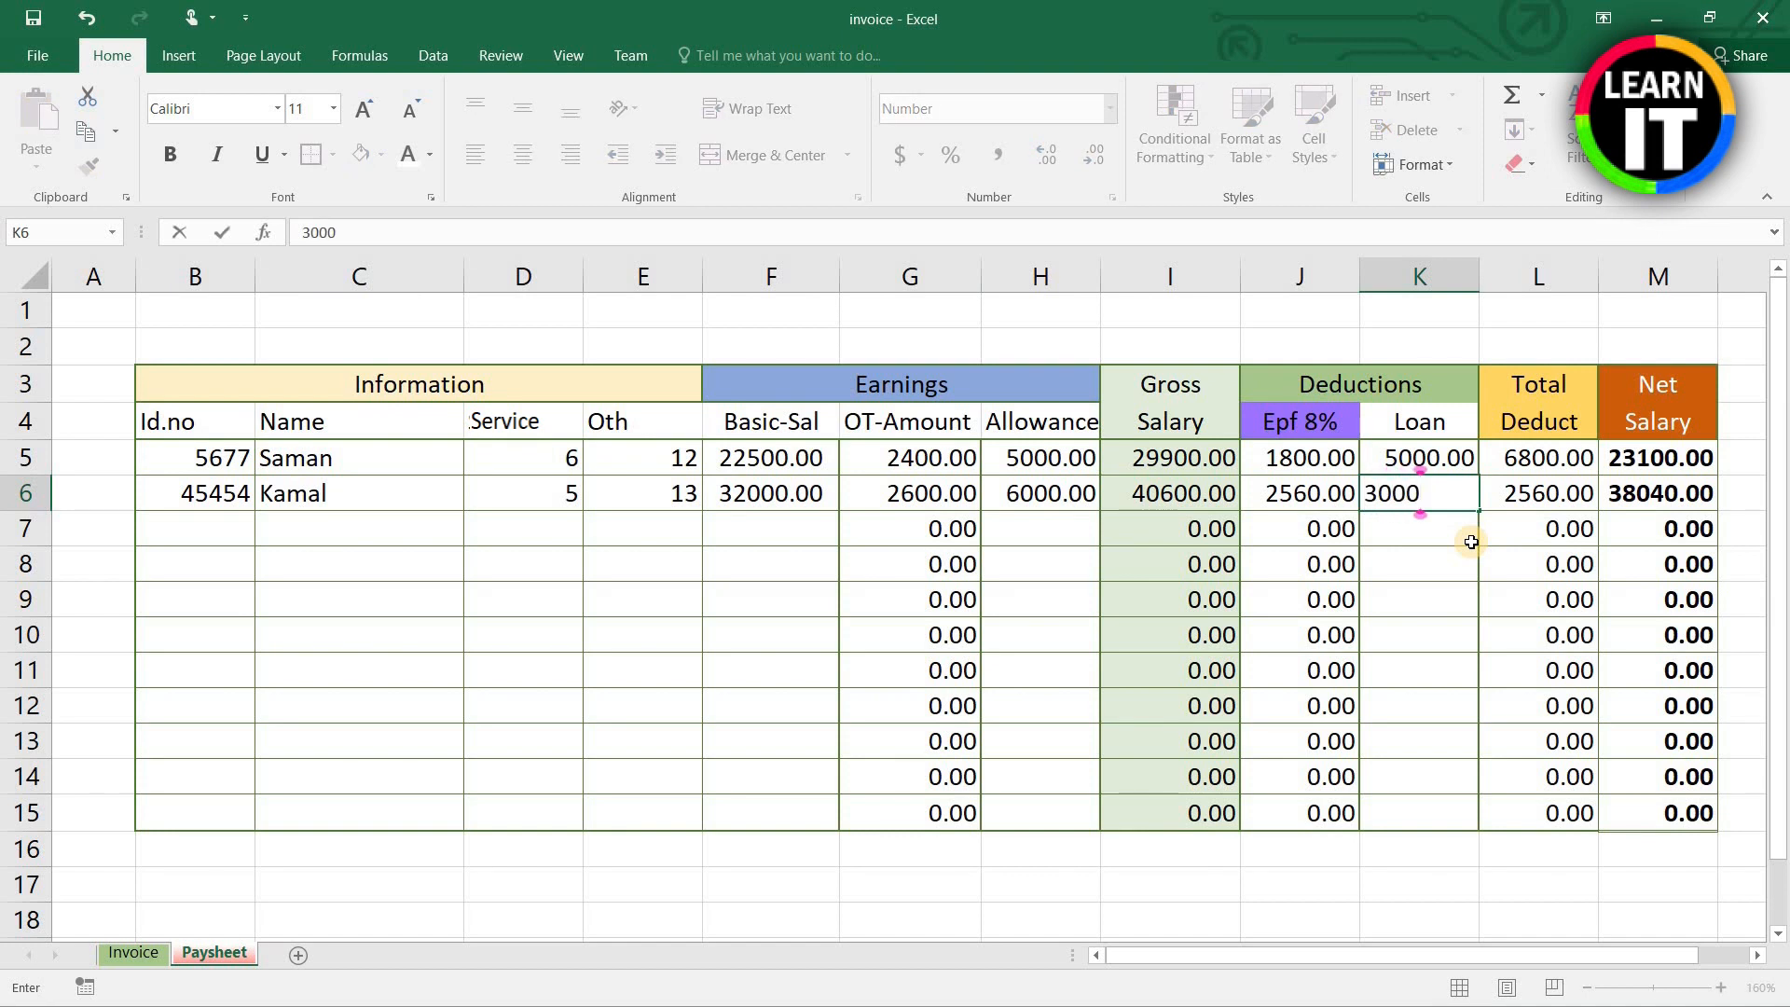
{"action": "key", "text": "Return"}
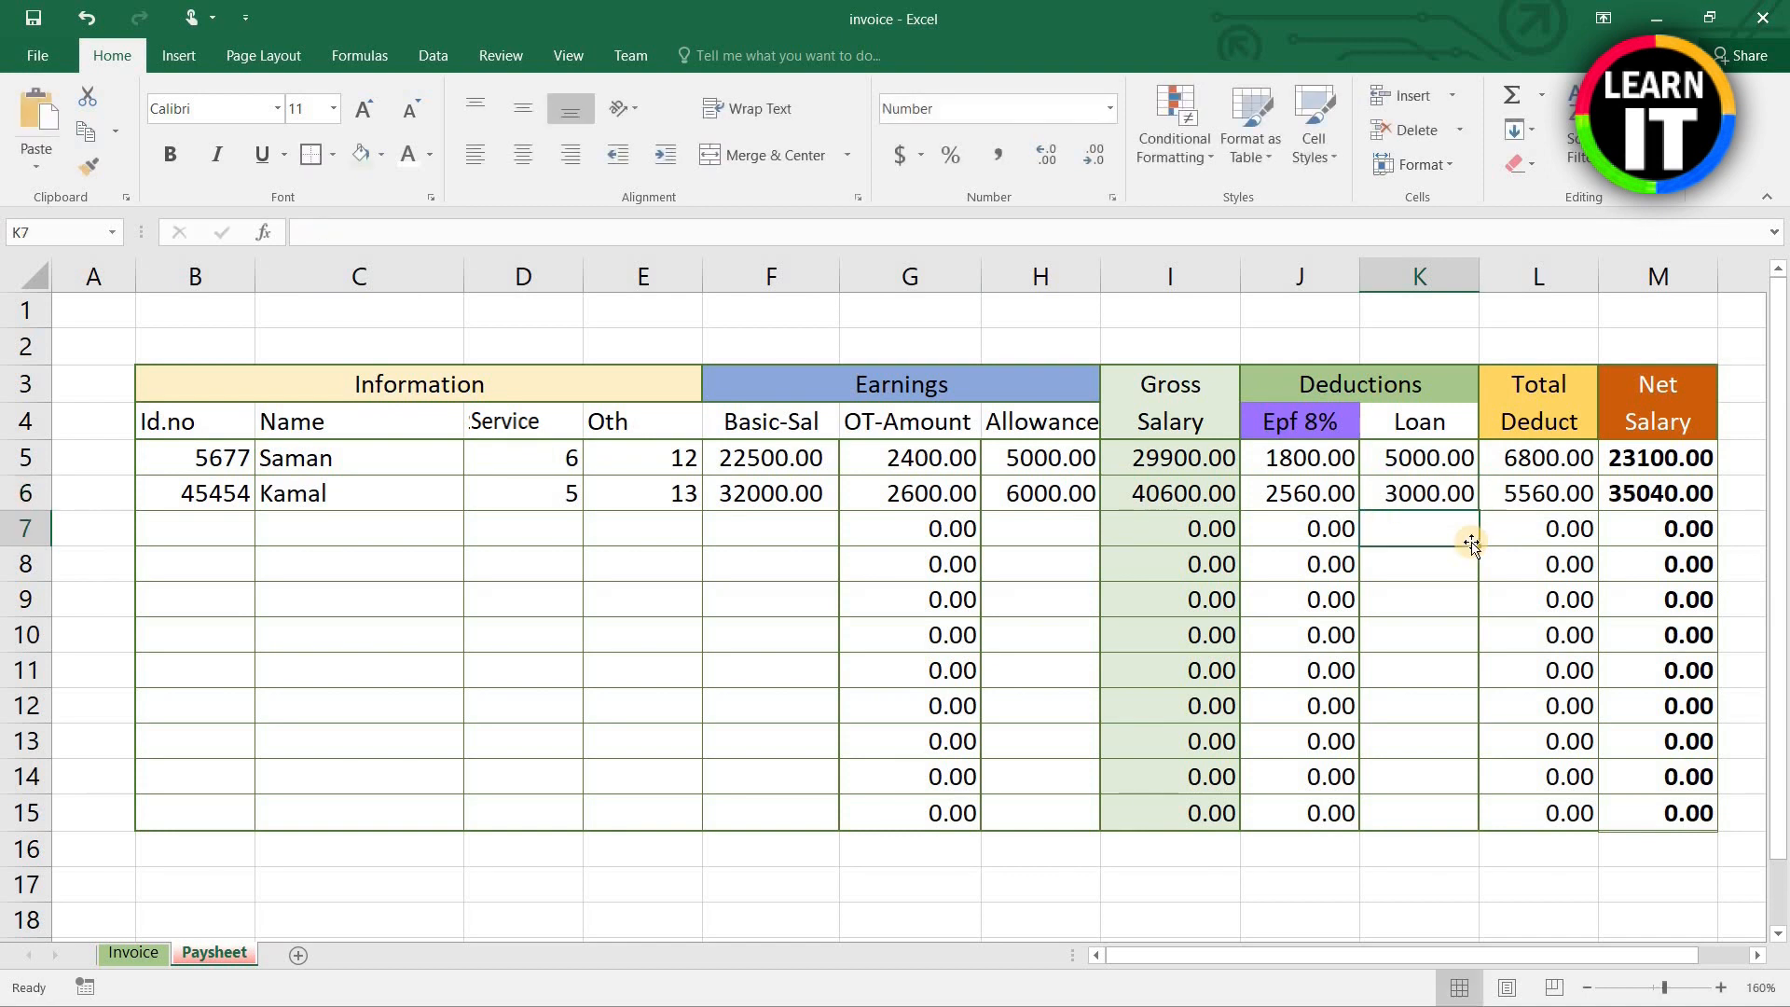
{"action": "left_click", "coordinate": [1661, 488]}
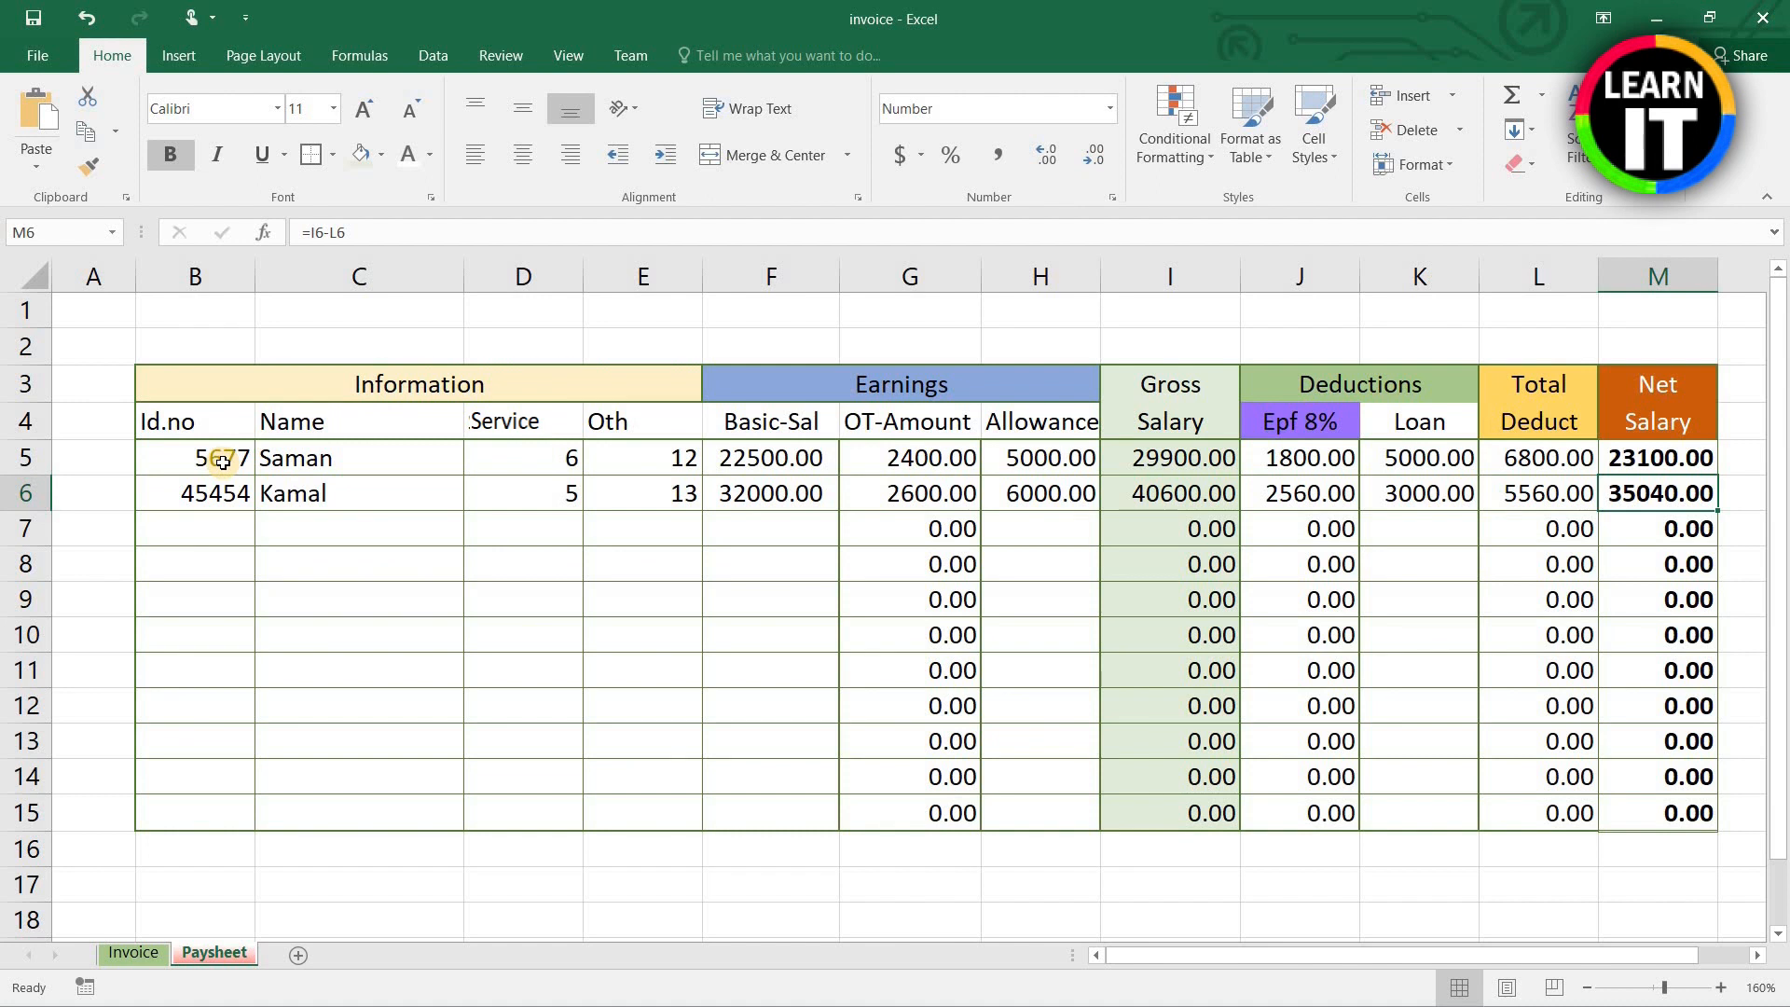
Step: Fill the Id.no cells B5:B15 with light gold and the Name cells C5:C15 with soft green
{"action": "left_click_drag", "start_coordinate": [210, 471], "coordinate": [212, 795]}
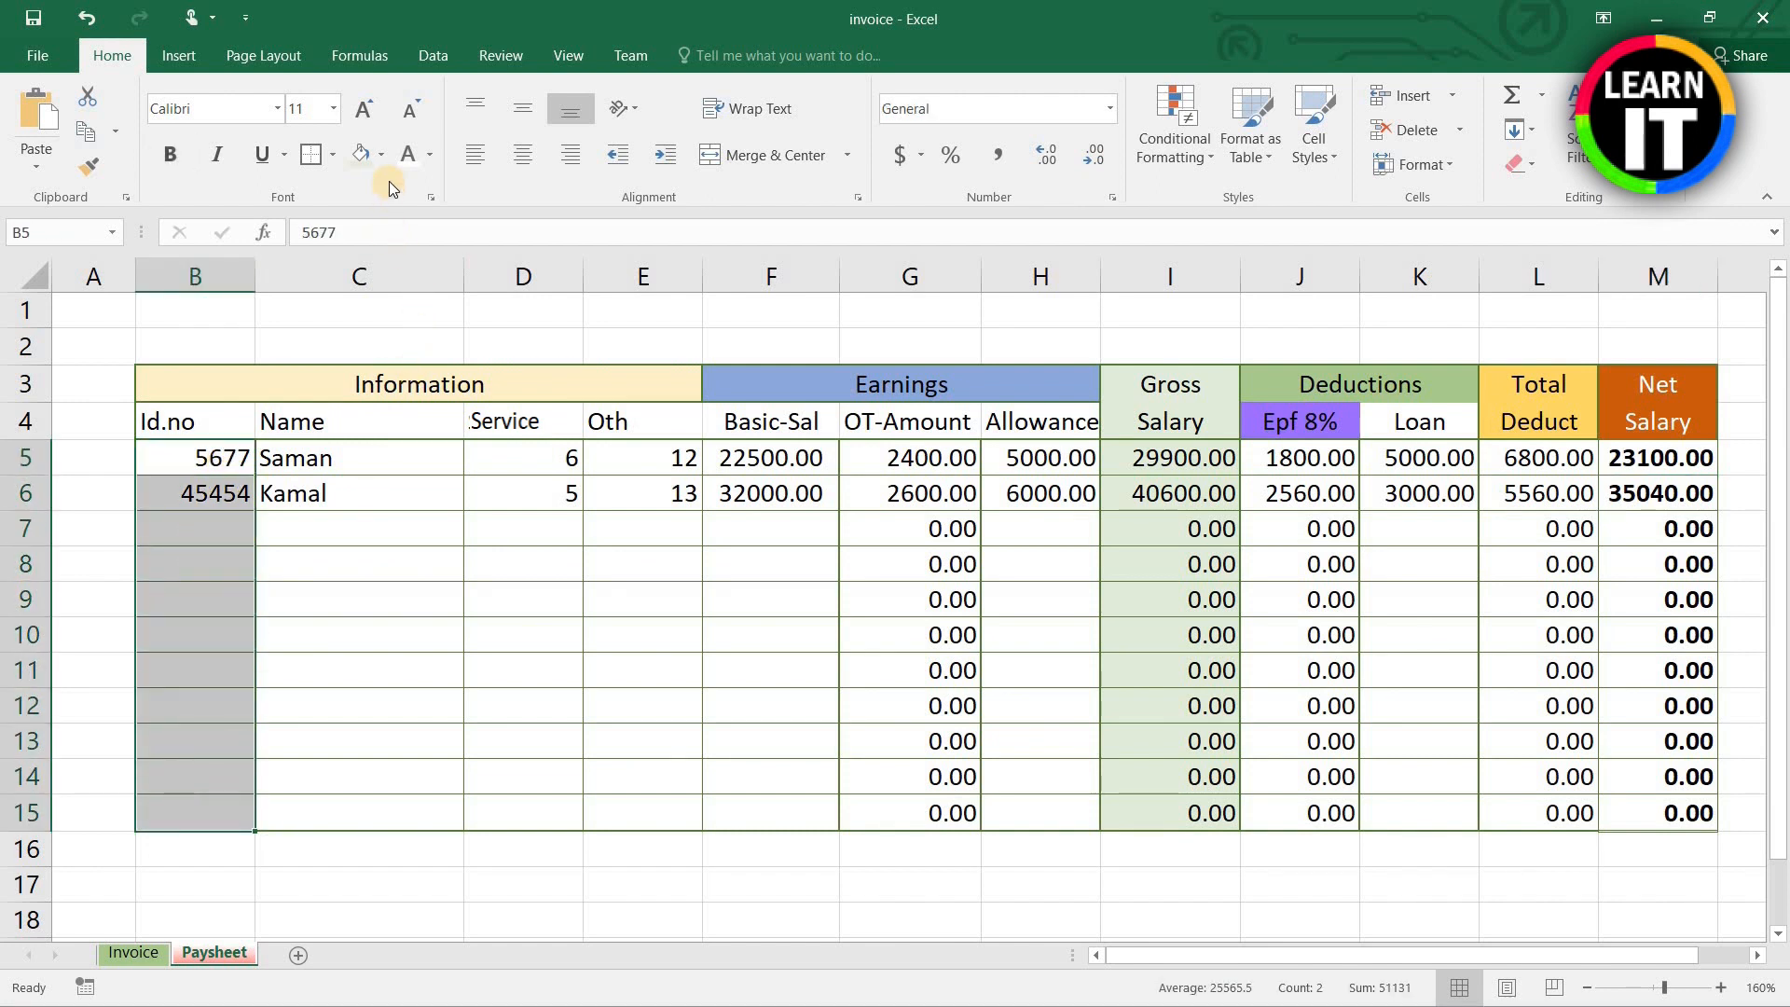
{"action": "left_click", "coordinate": [381, 158]}
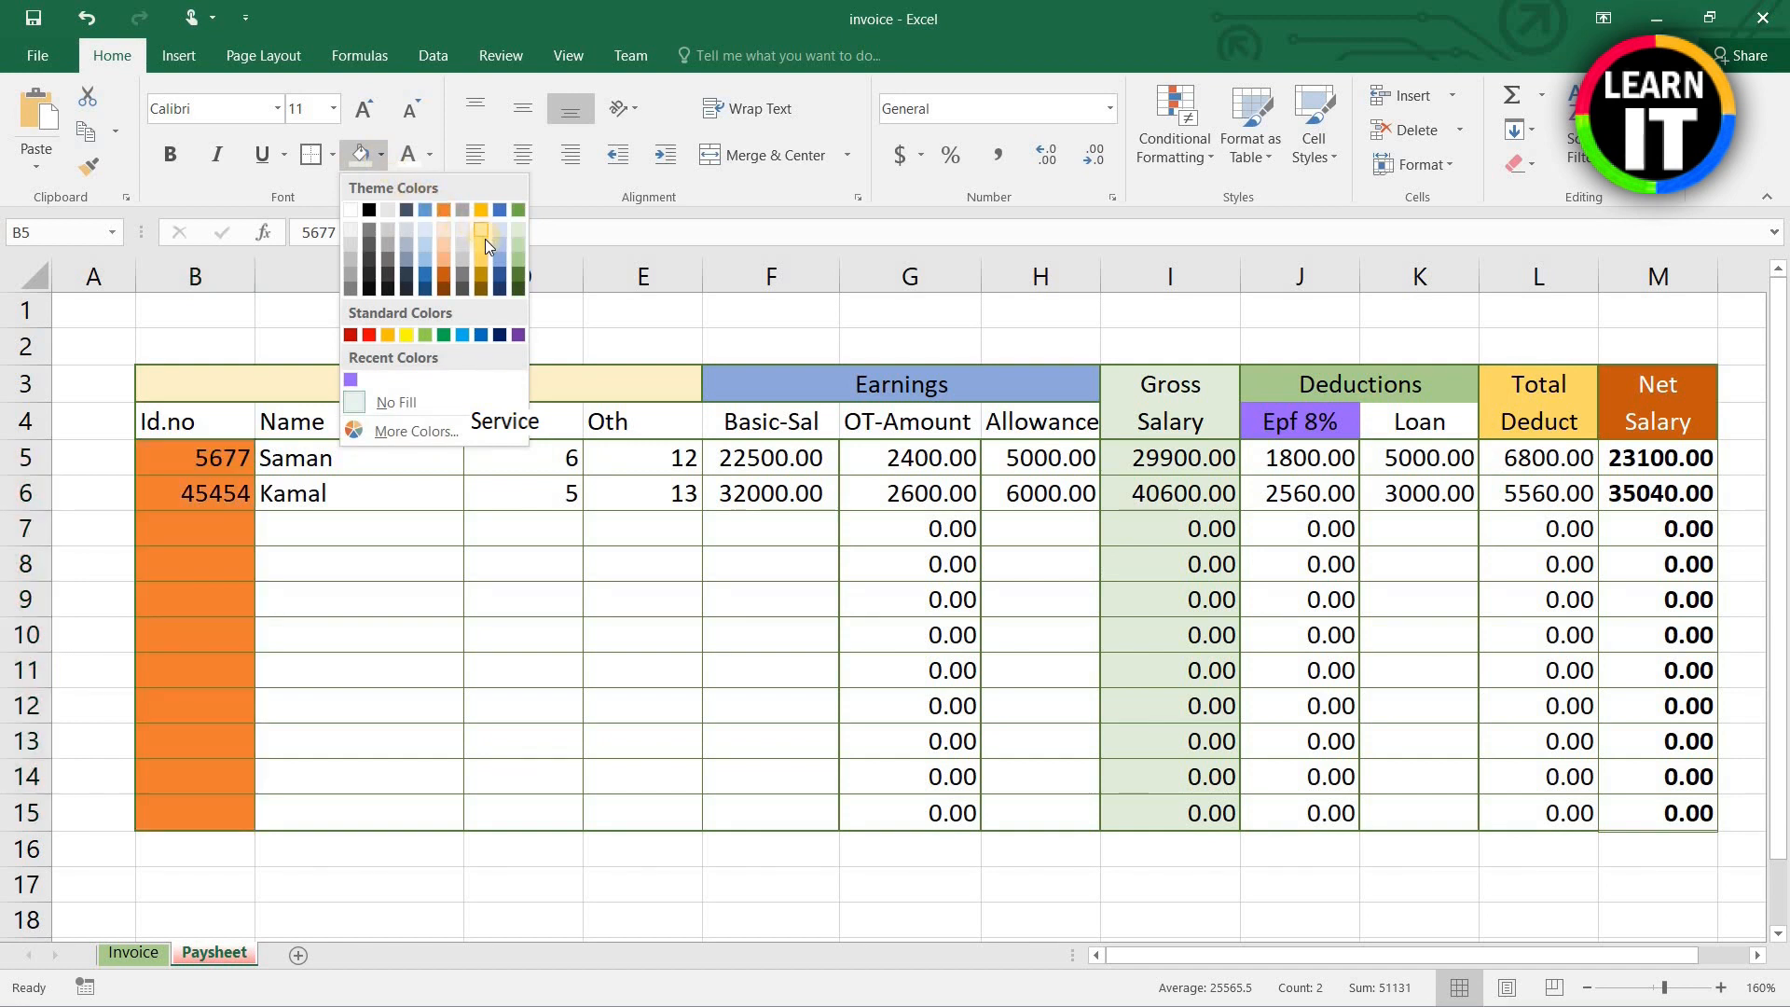
{"action": "left_click", "coordinate": [464, 265]}
{"action": "left_click_drag", "start_coordinate": [352, 457], "coordinate": [337, 809]}
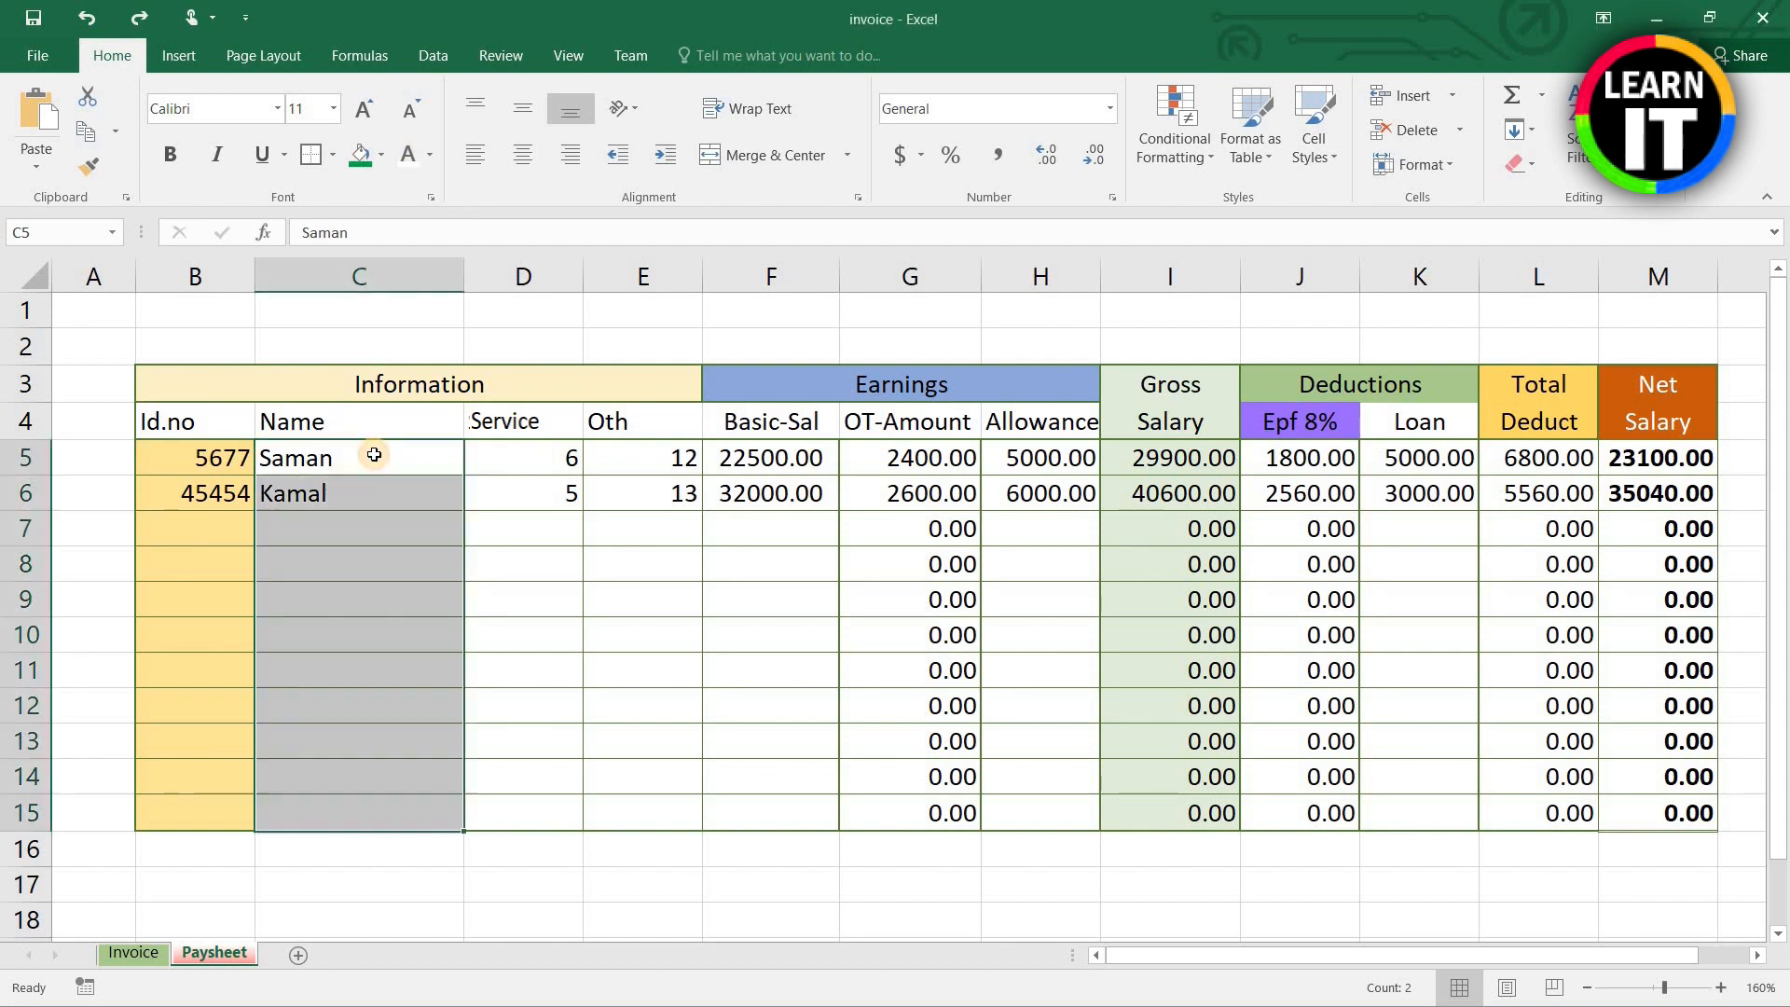
{"action": "left_click", "coordinate": [382, 154]}
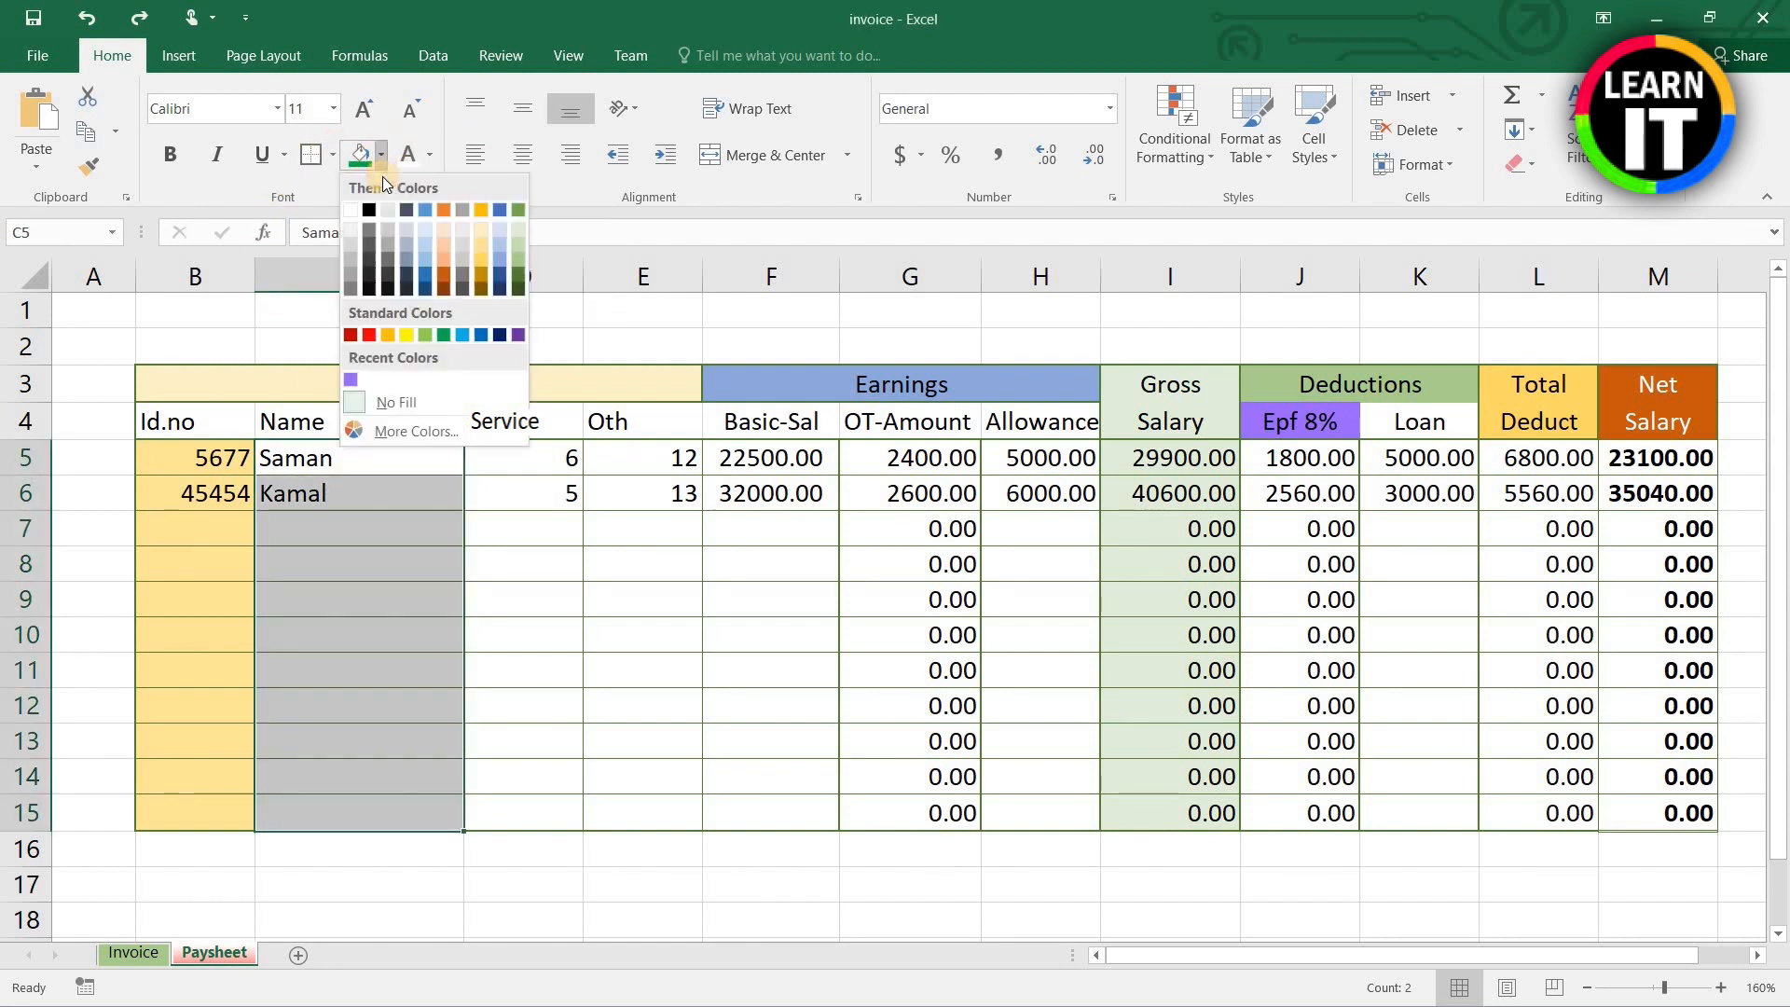
{"action": "left_click", "coordinate": [513, 263]}
Step: Fill the Service cells D5:D15 with light blue
{"action": "left_click_drag", "start_coordinate": [511, 461], "coordinate": [536, 813]}
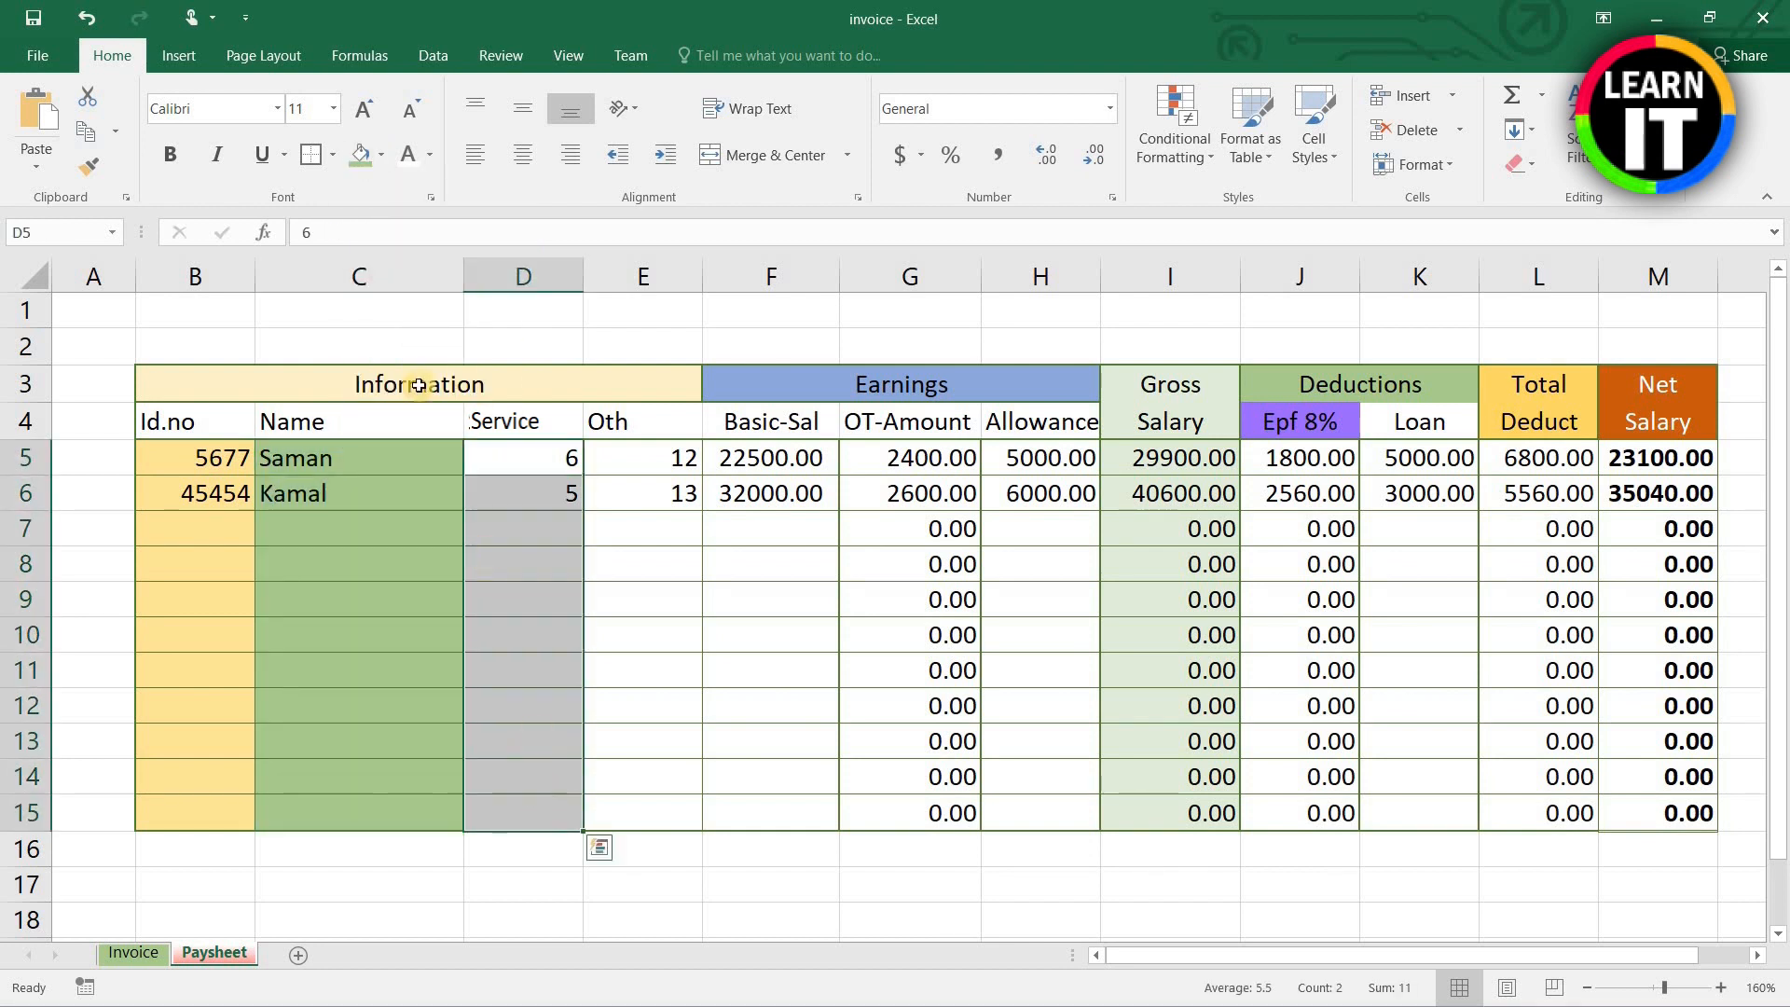
{"action": "left_click", "coordinate": [381, 154]}
{"action": "left_click", "coordinate": [505, 230]}
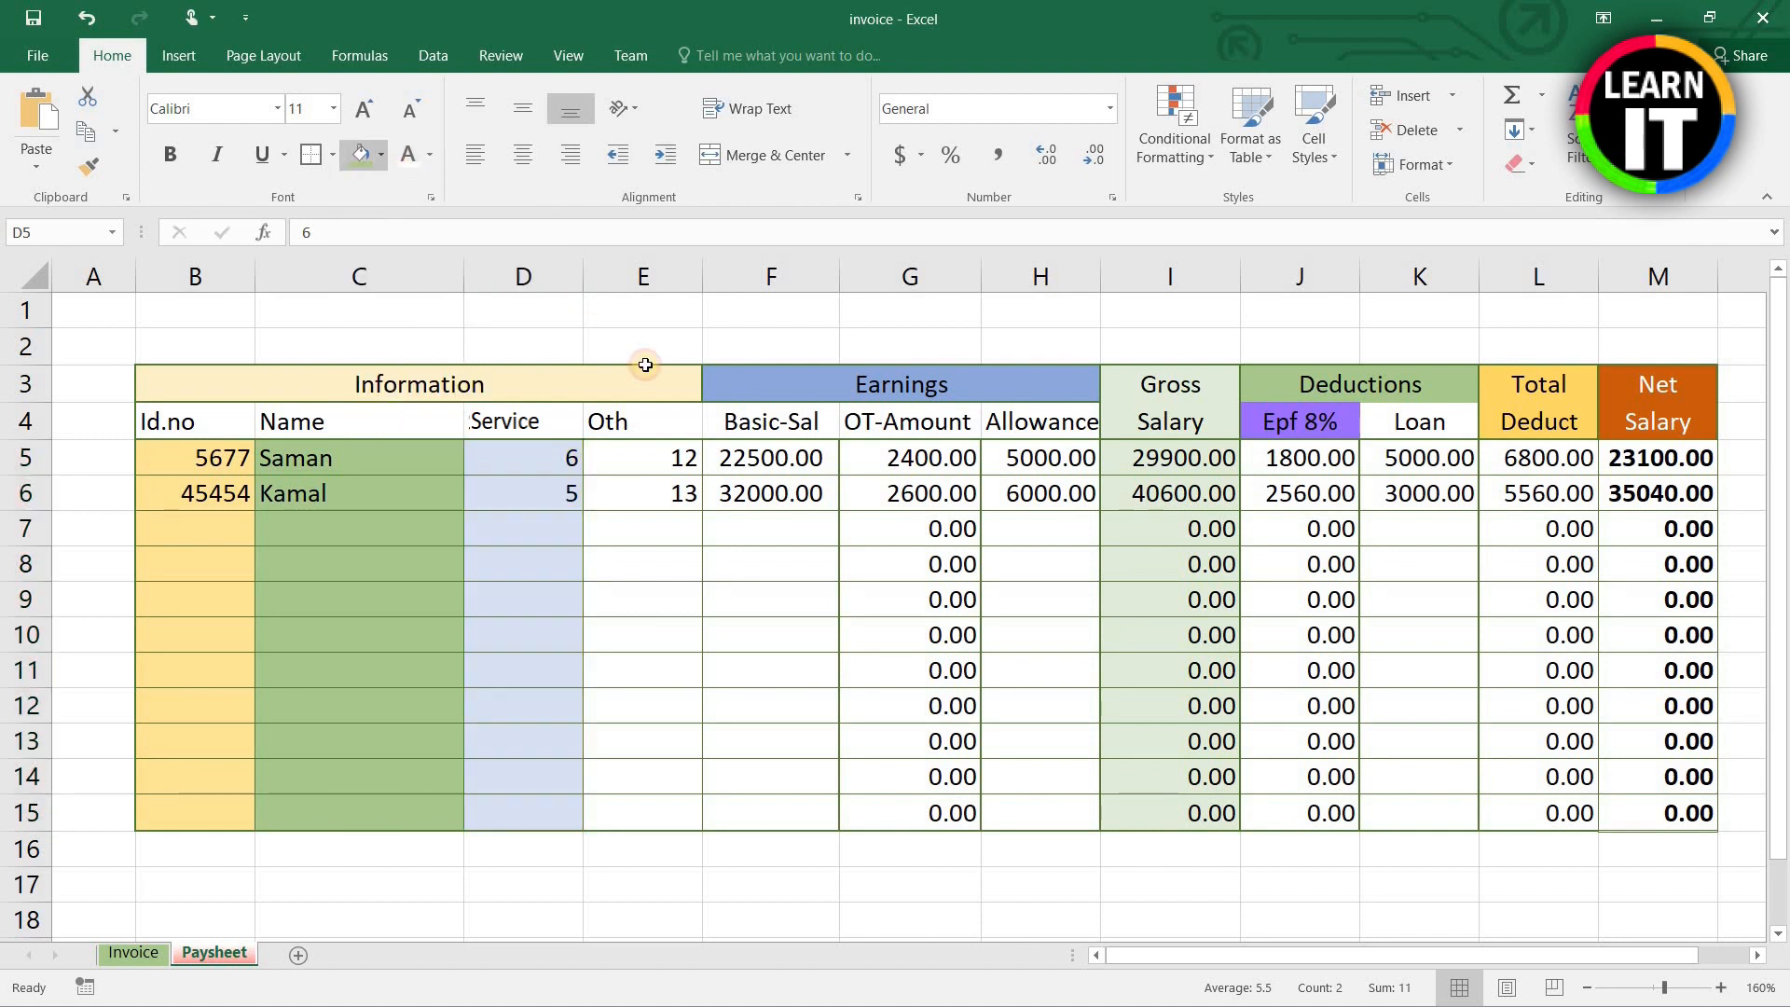
Step: Fill the Oth cells E5:E15 with light gray and make their text black
{"action": "left_click", "coordinate": [664, 521]}
{"action": "left_click_drag", "start_coordinate": [659, 463], "coordinate": [673, 812]}
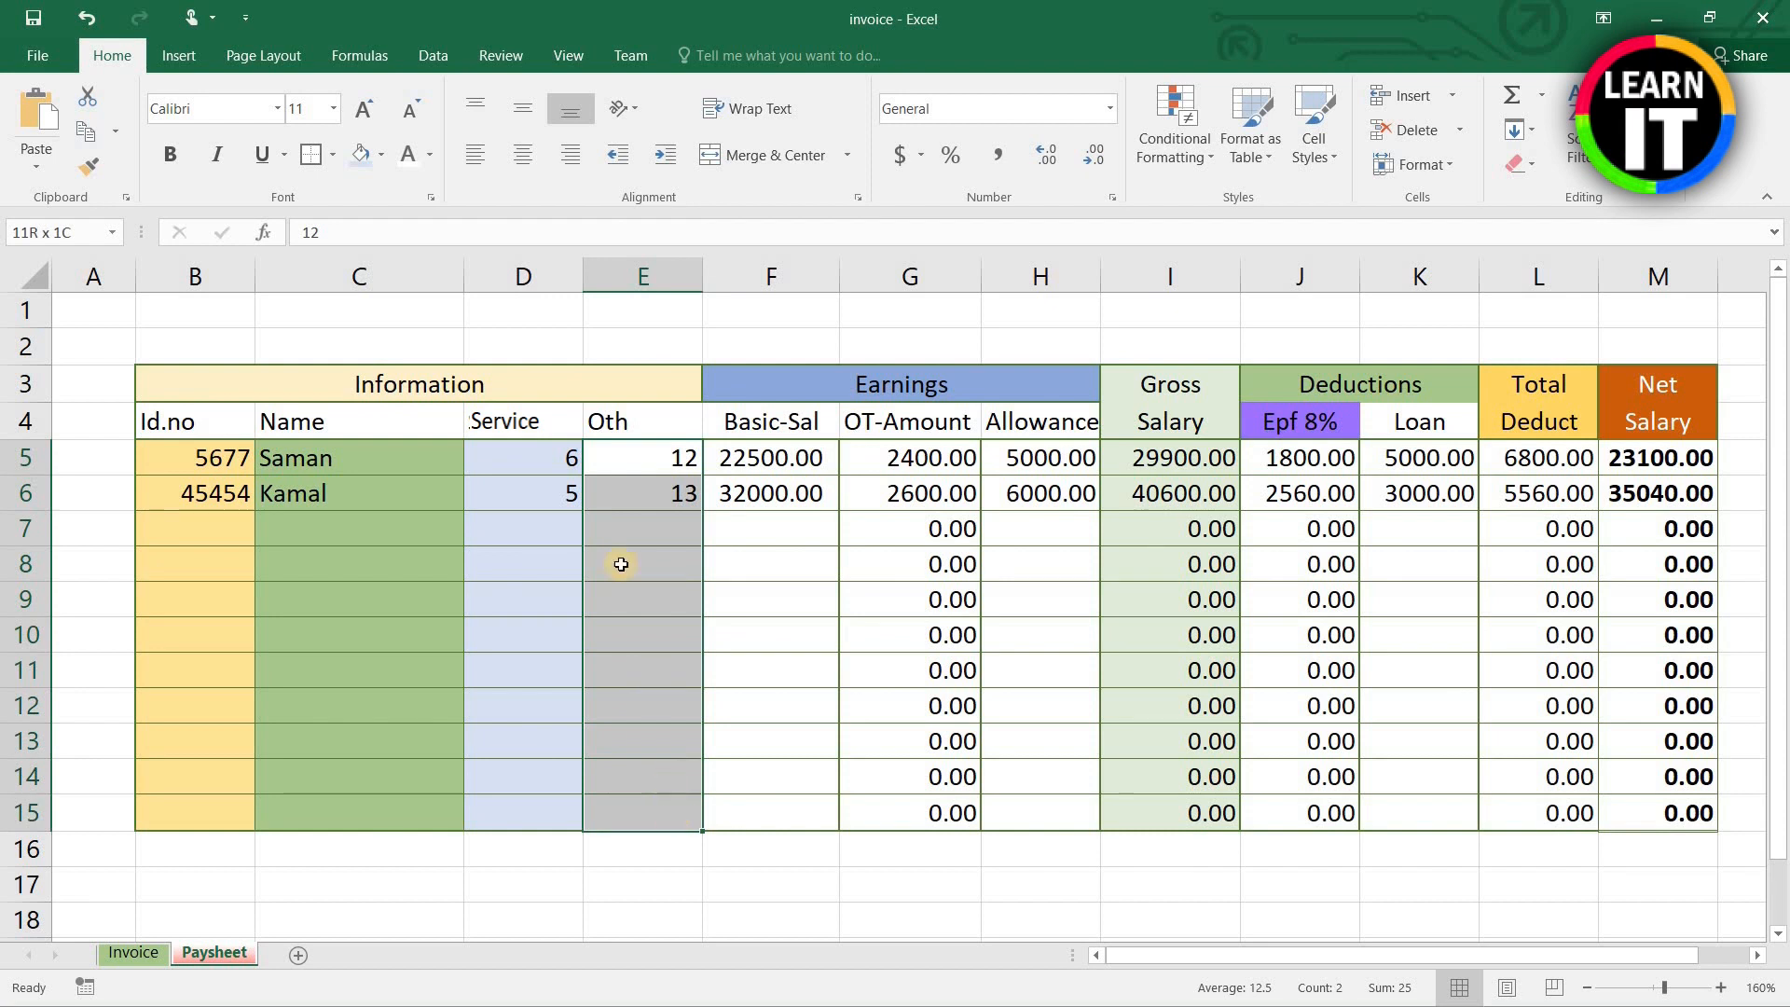
{"action": "left_click", "coordinate": [383, 162]}
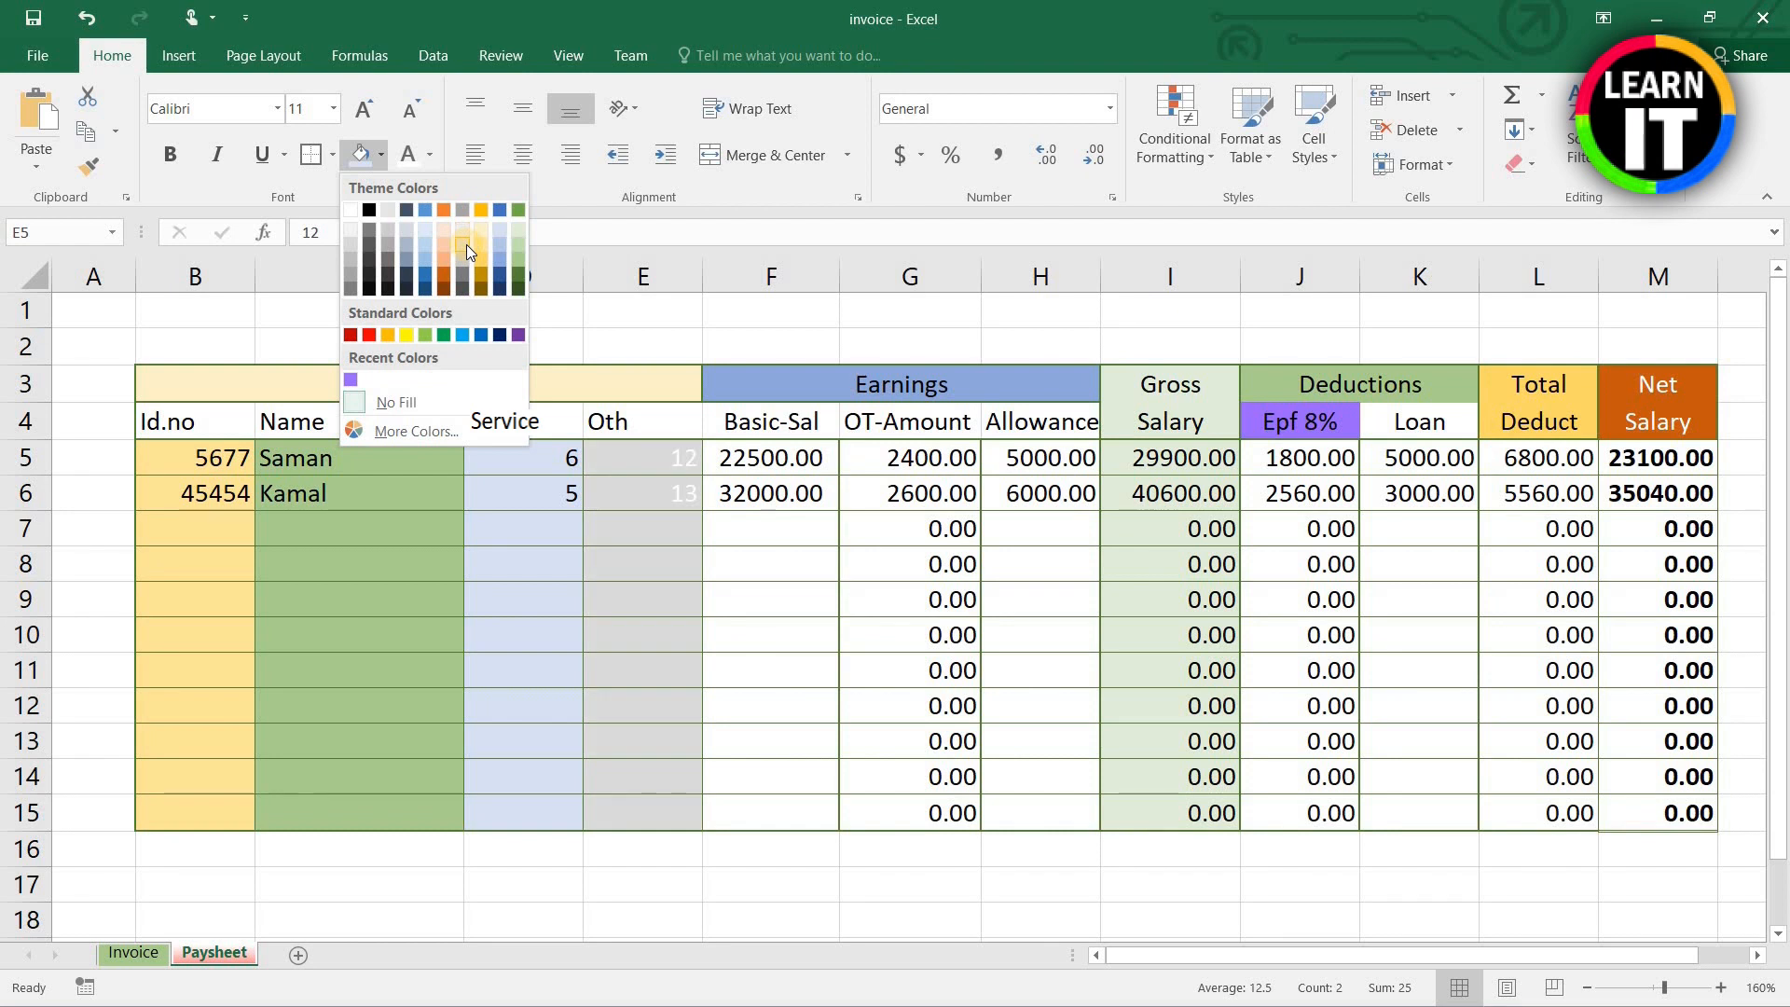
{"action": "left_click", "coordinate": [458, 207]}
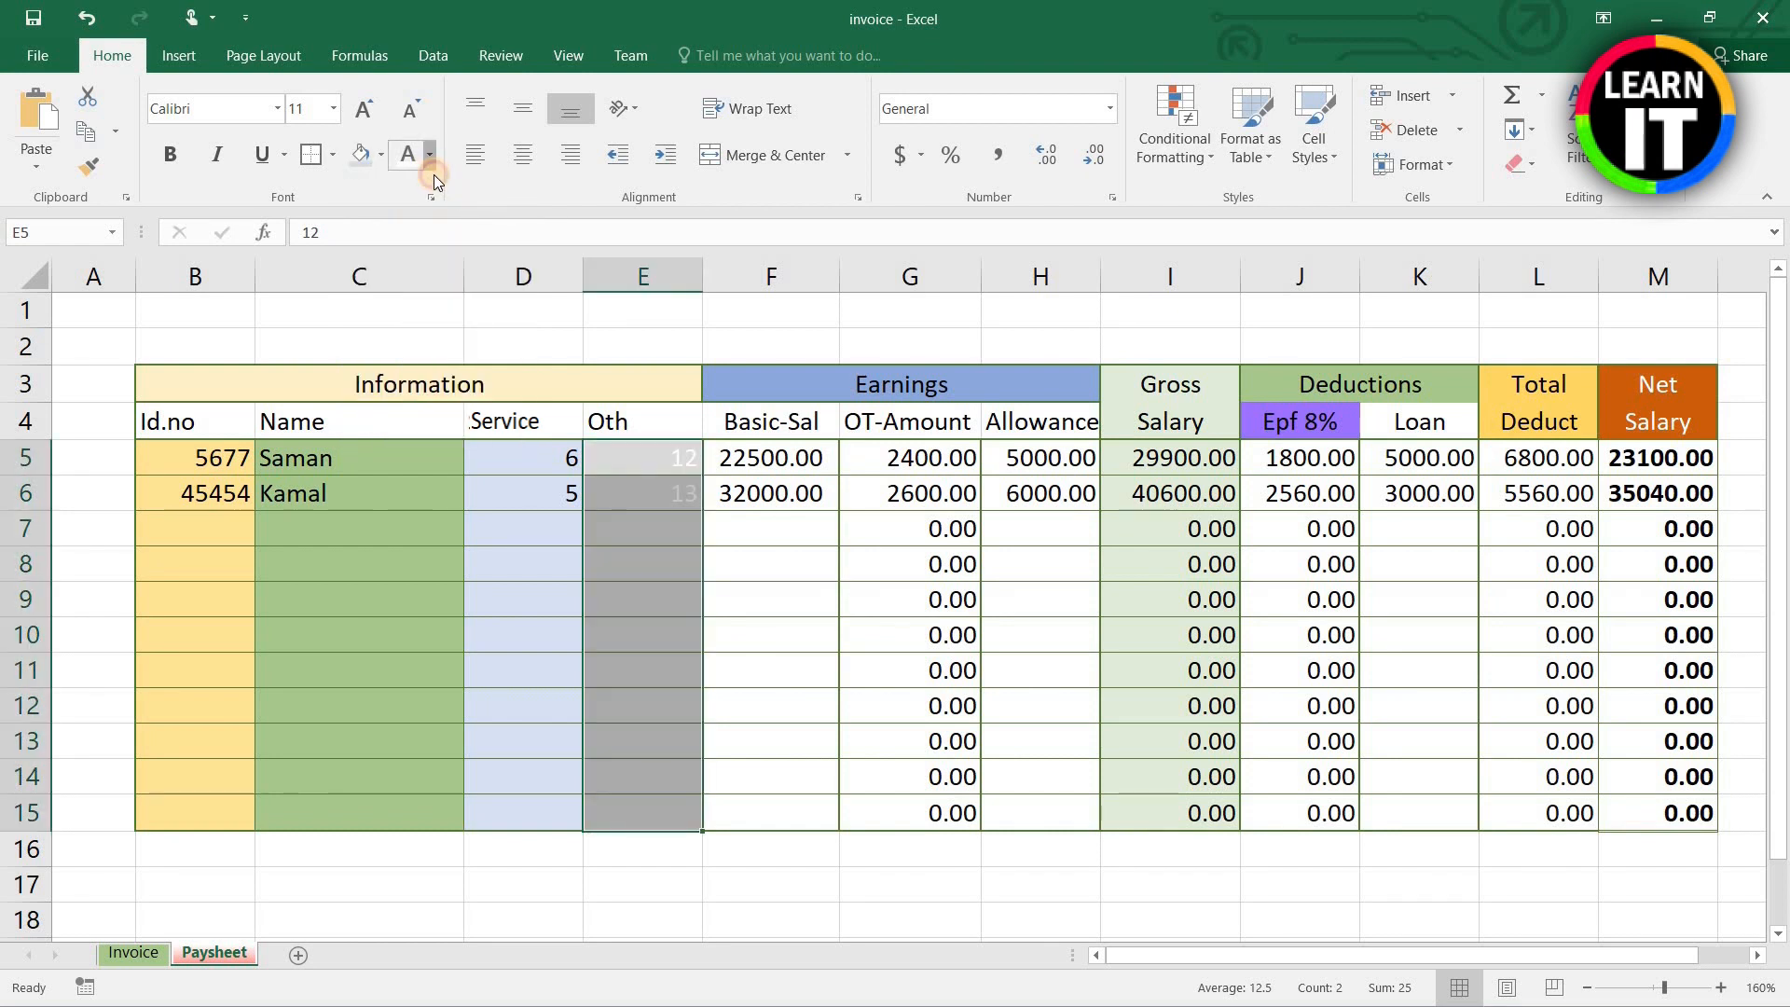
{"action": "left_click", "coordinate": [429, 156]}
{"action": "left_click", "coordinate": [422, 238]}
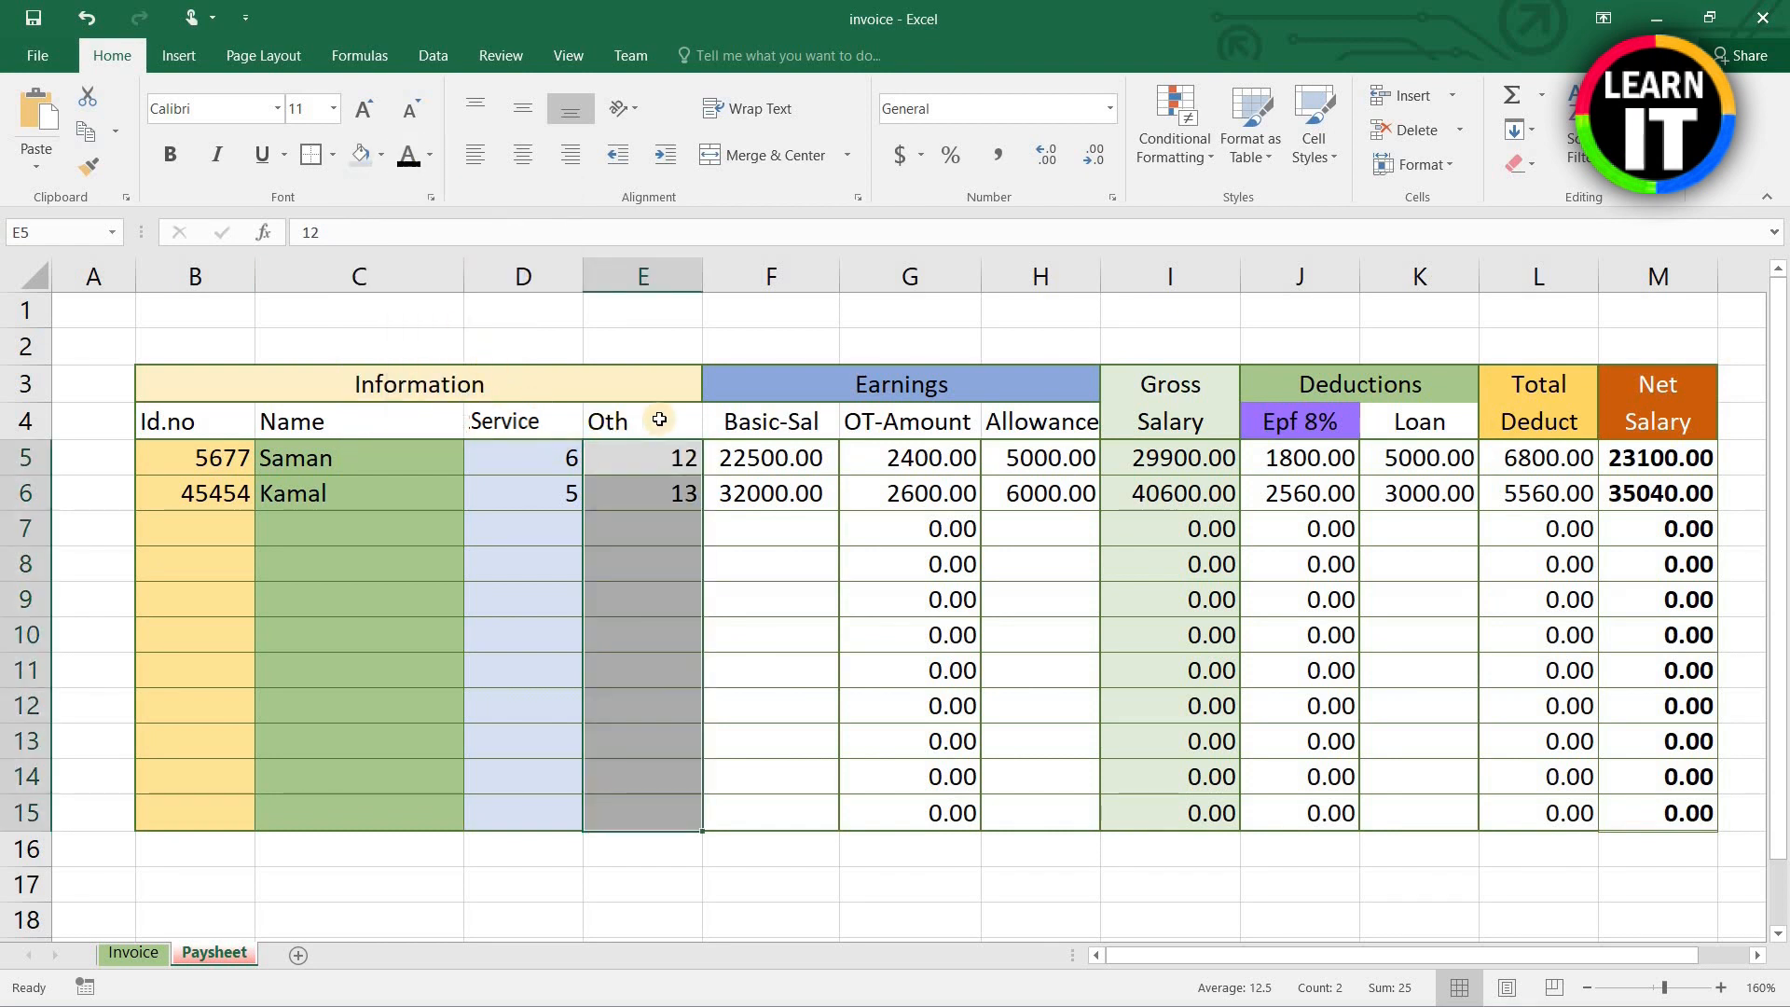
{"action": "left_click", "coordinate": [606, 420]}
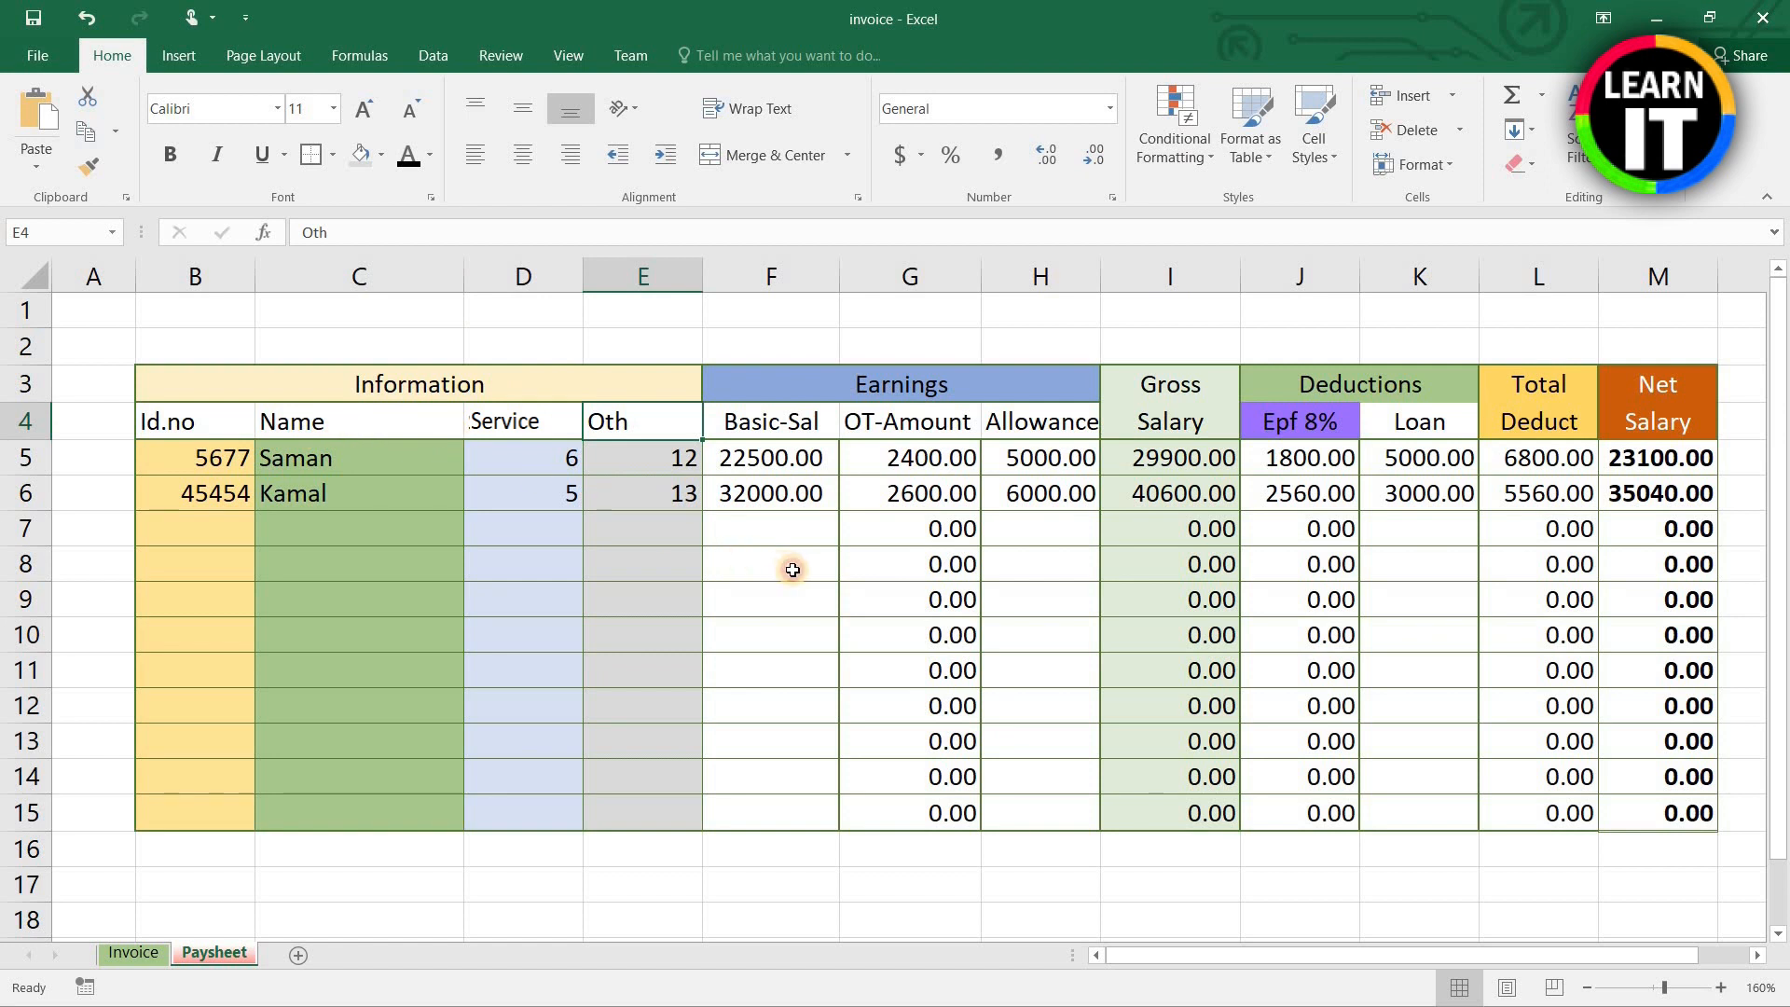
{"action": "left_click", "coordinate": [791, 571]}
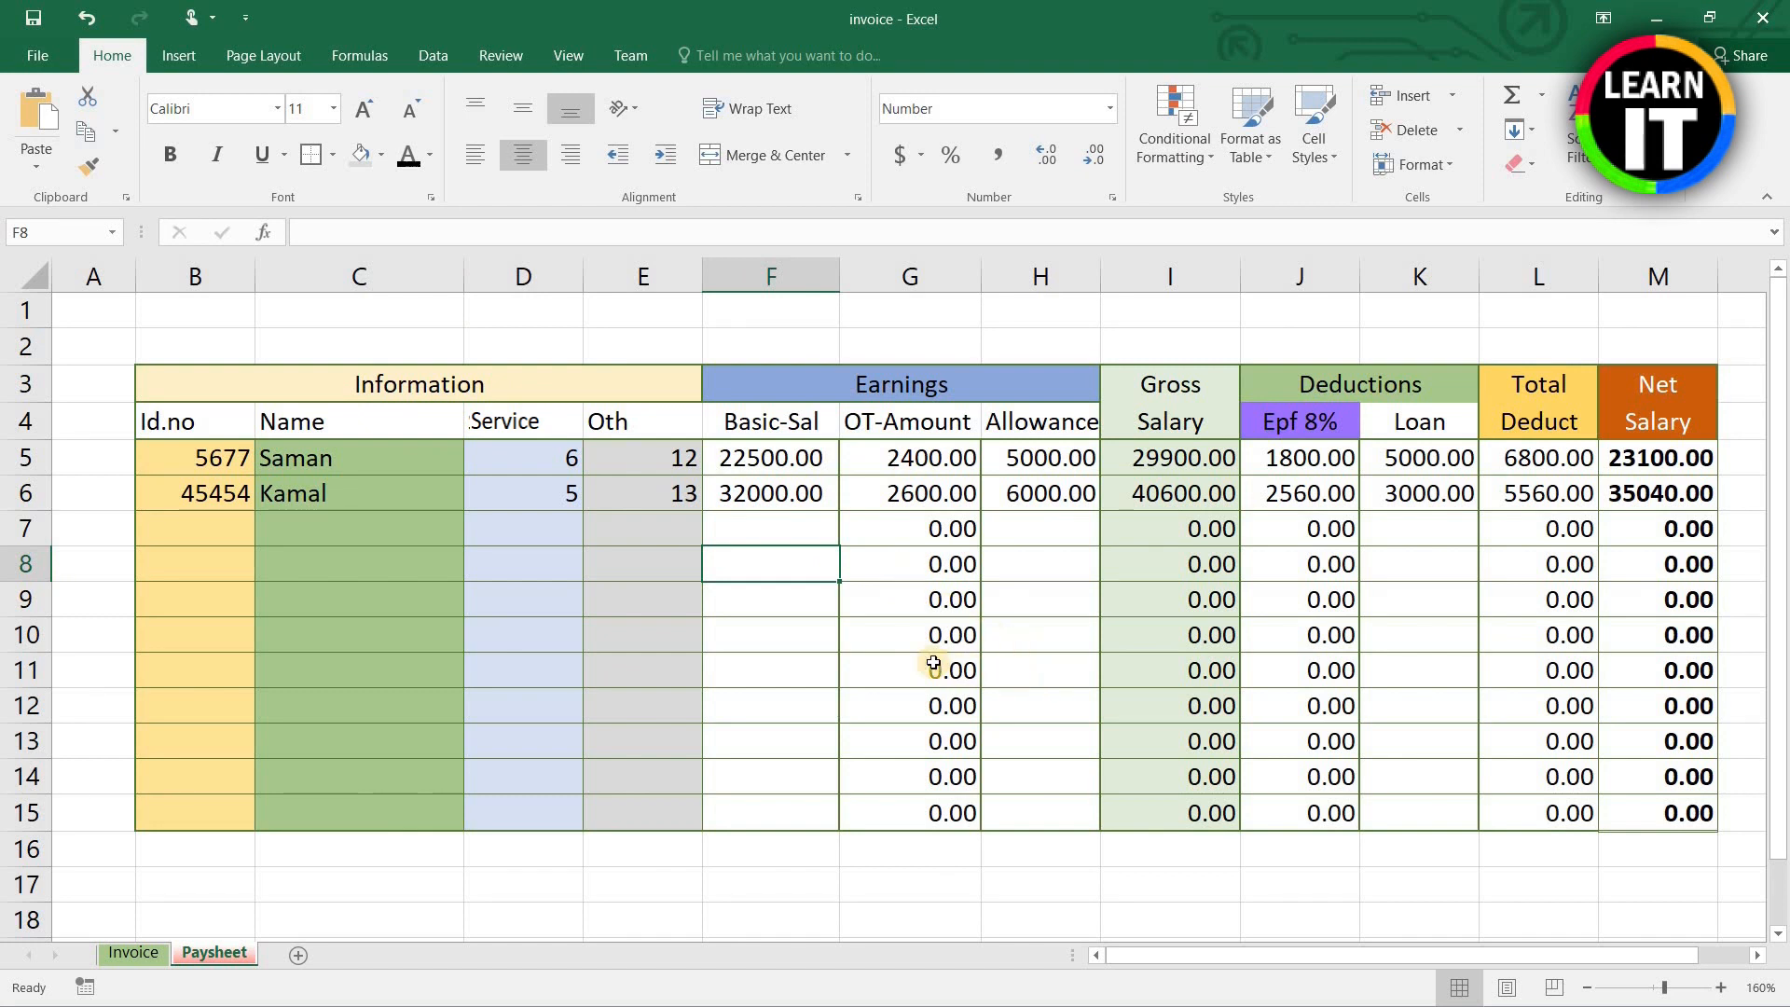
{"action": "left_click", "coordinate": [806, 642]}
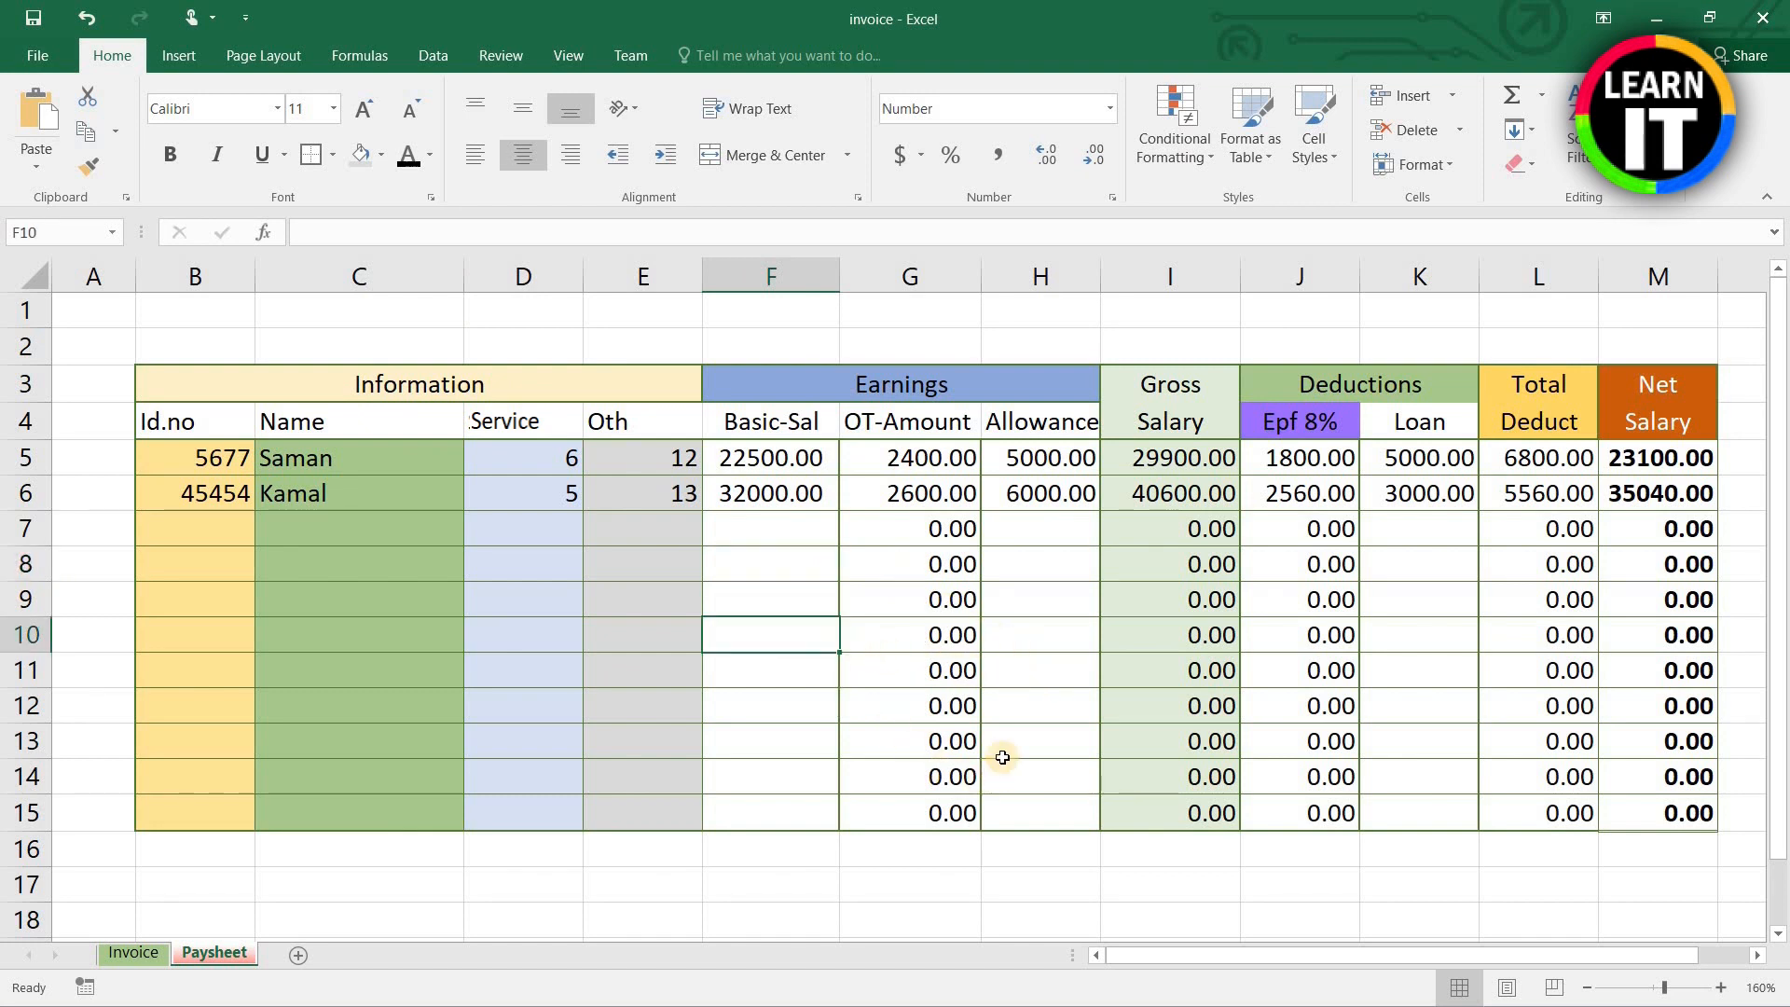